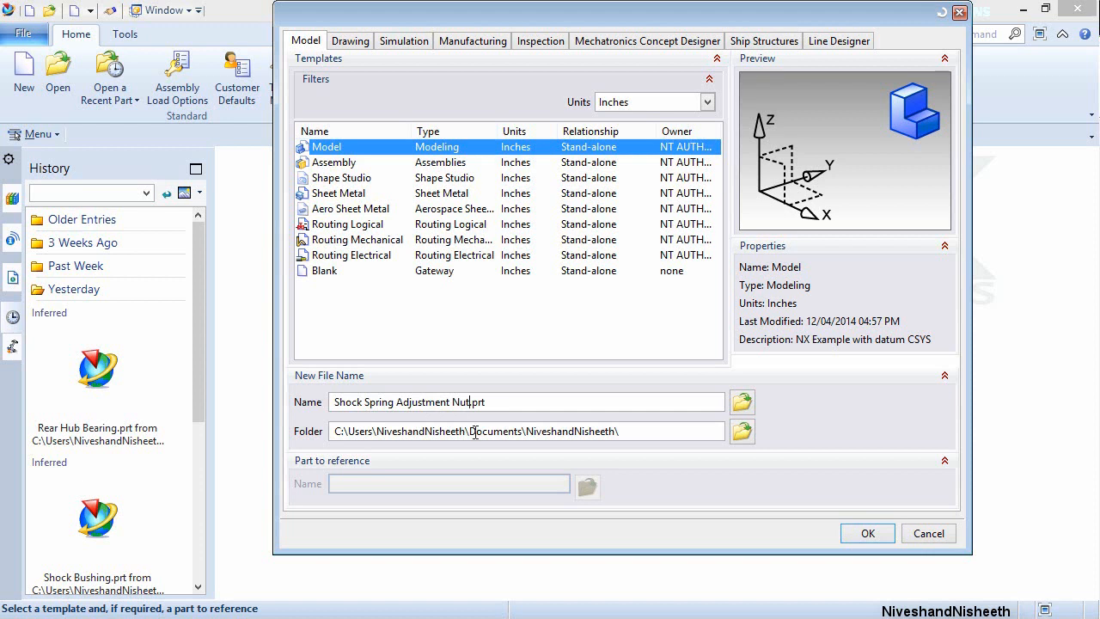
Create the inch model part Shock Spring Adjustment Nut.prt and start a sketch on the XZ datum plane, viewed face-on.
left_click(892, 538)
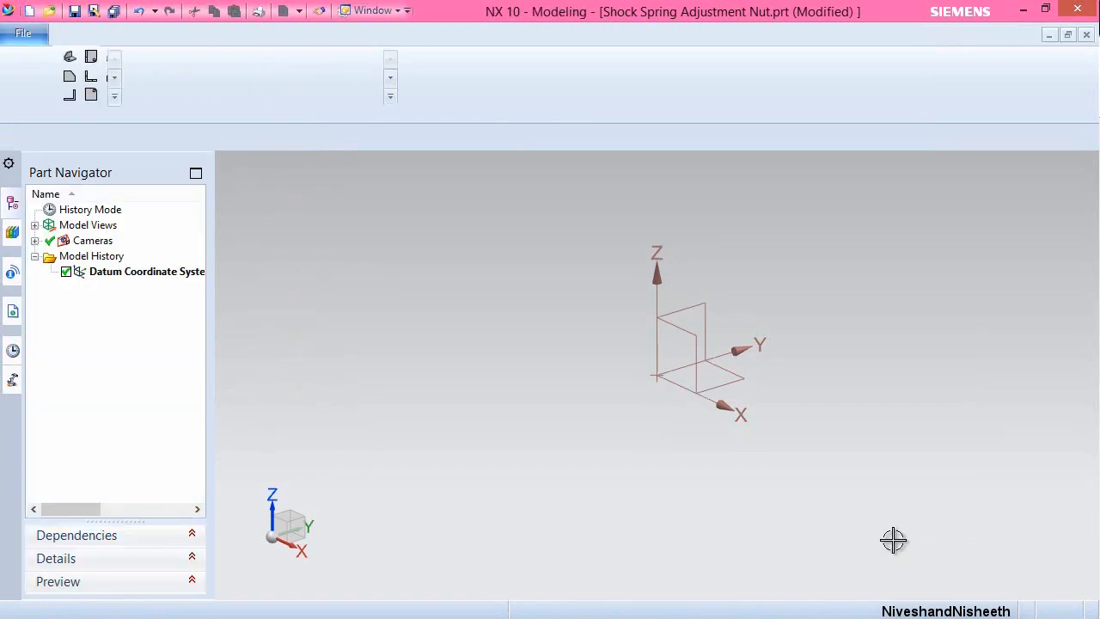
left_click(894, 539)
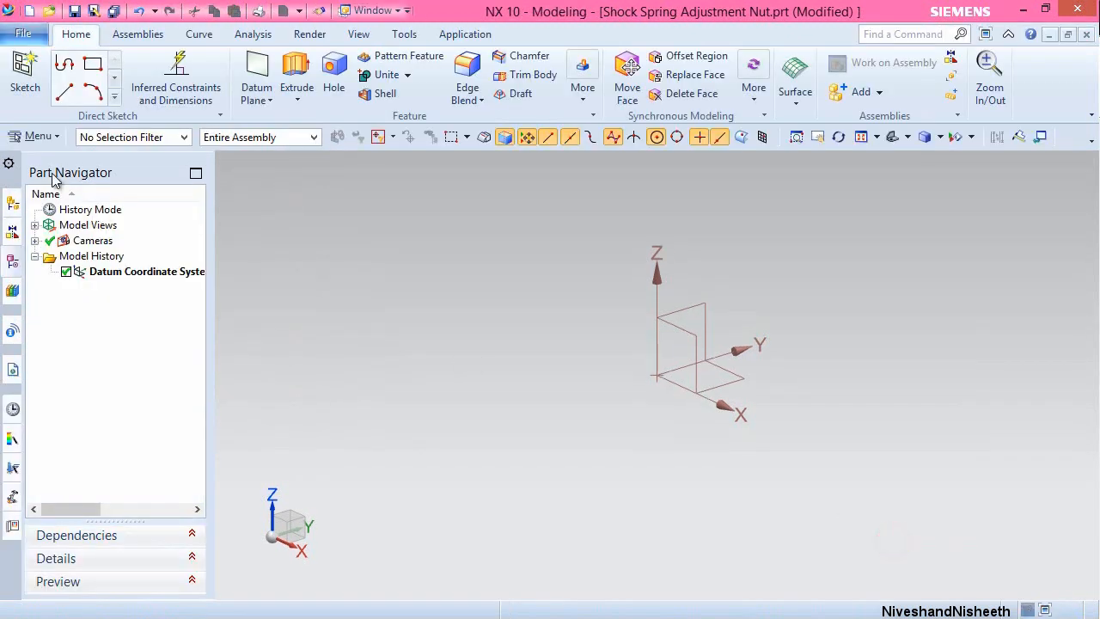
left_click(24, 77)
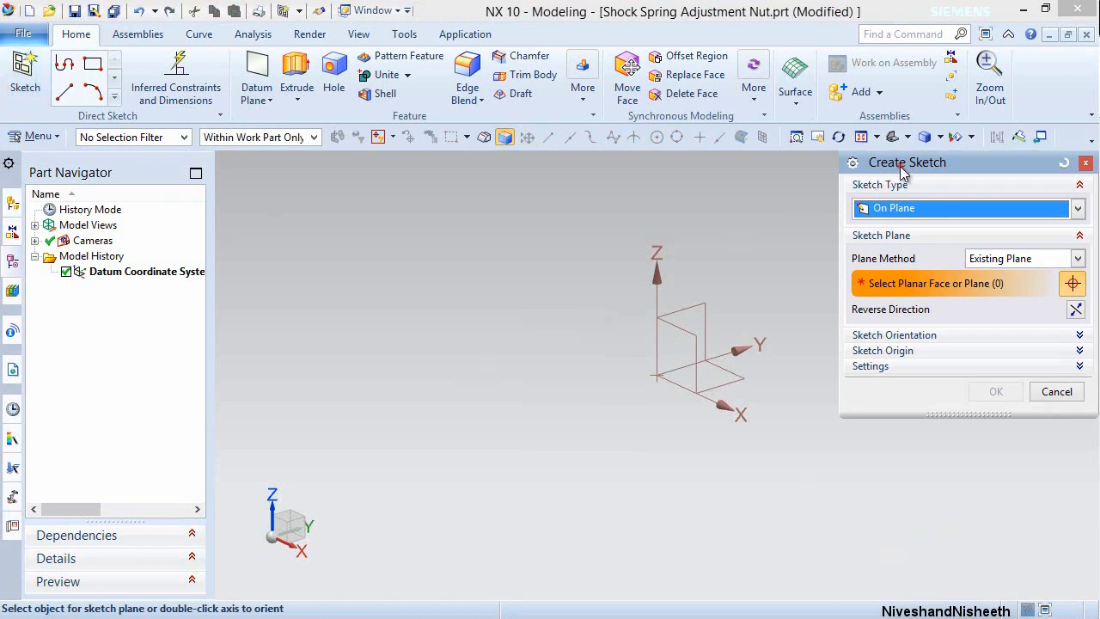
mouse_move(902, 171)
left_mouse_down()
mouse_move(332, 207)
mouse_move(278, 168)
left_mouse_up()
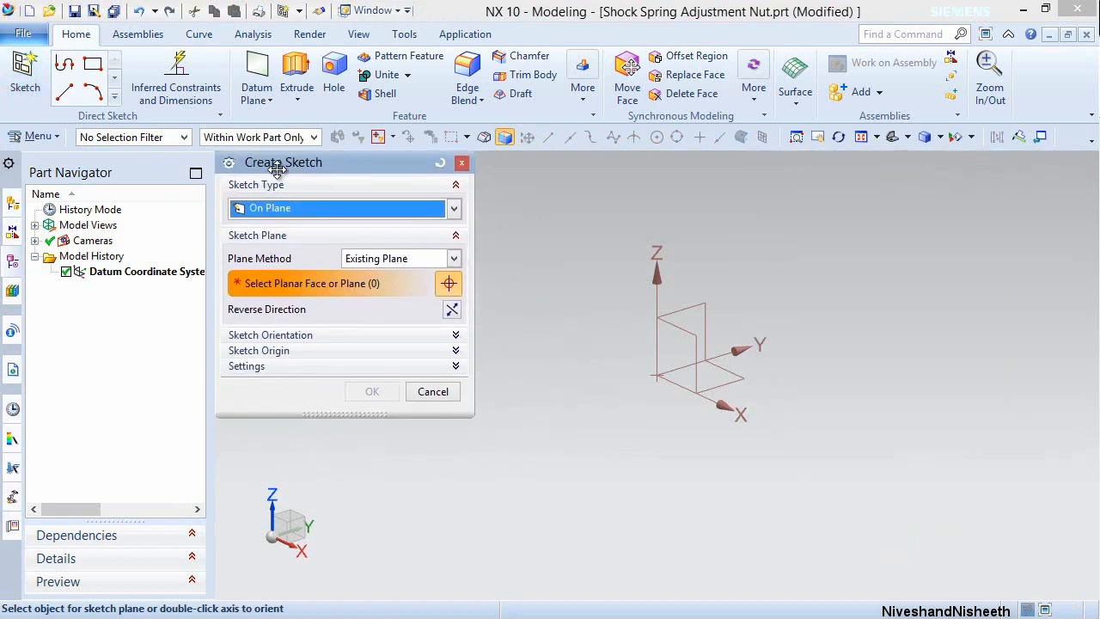
left_click(677, 333)
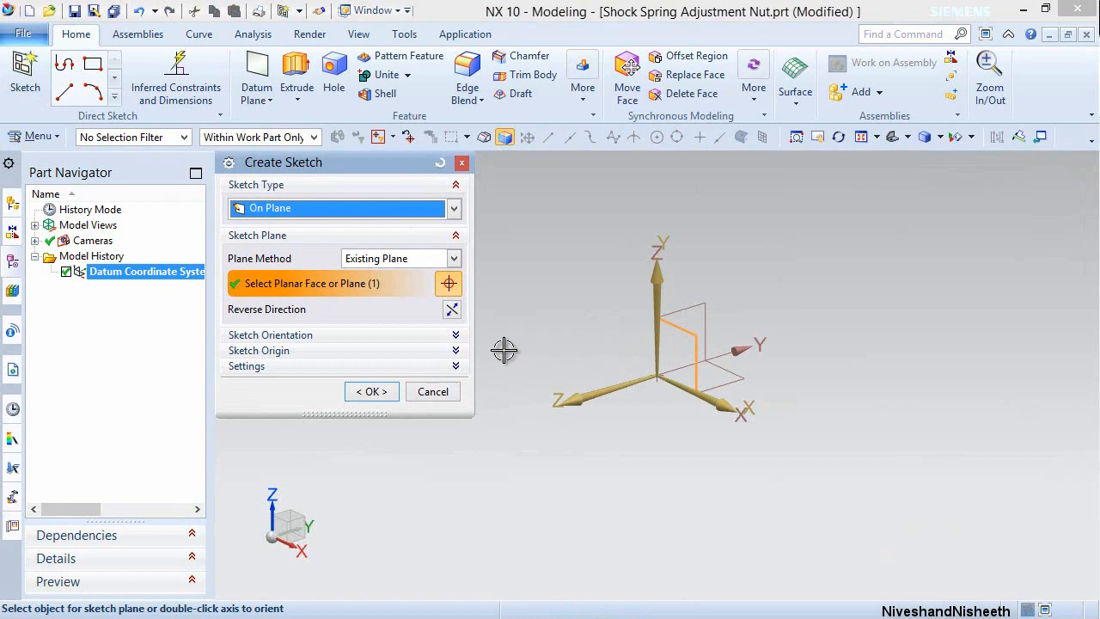
left_click(382, 393)
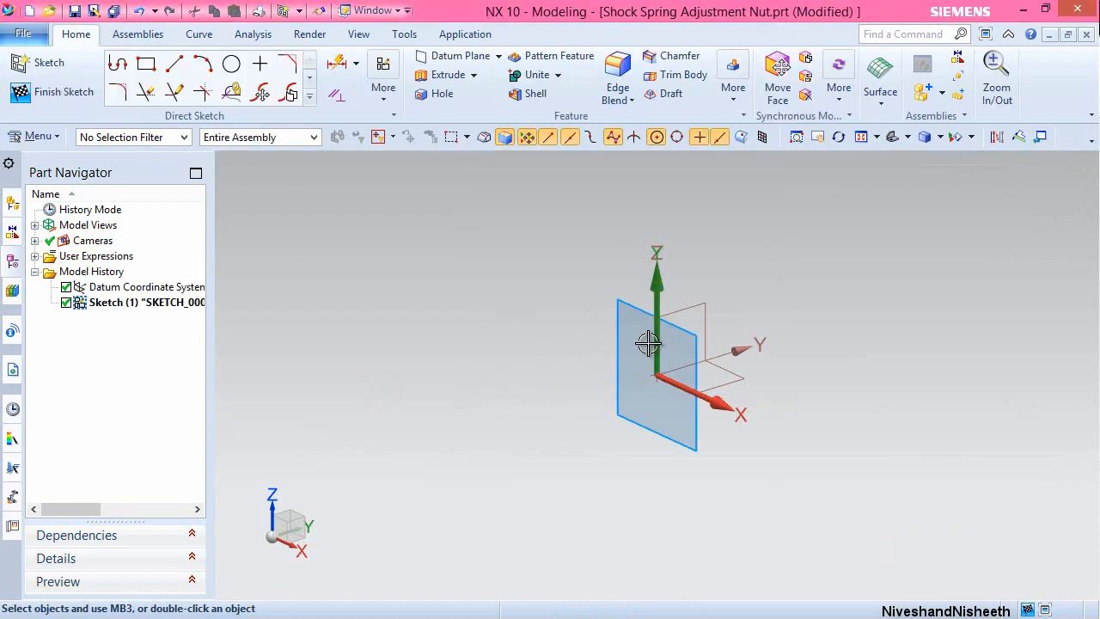
right_click(920, 188)
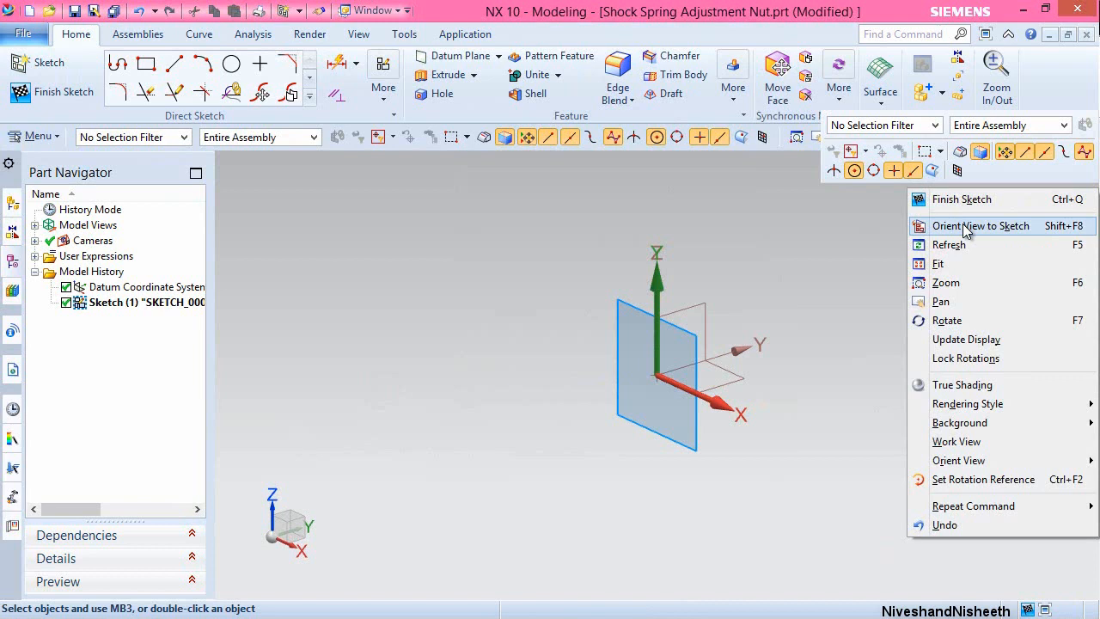
left_click(965, 226)
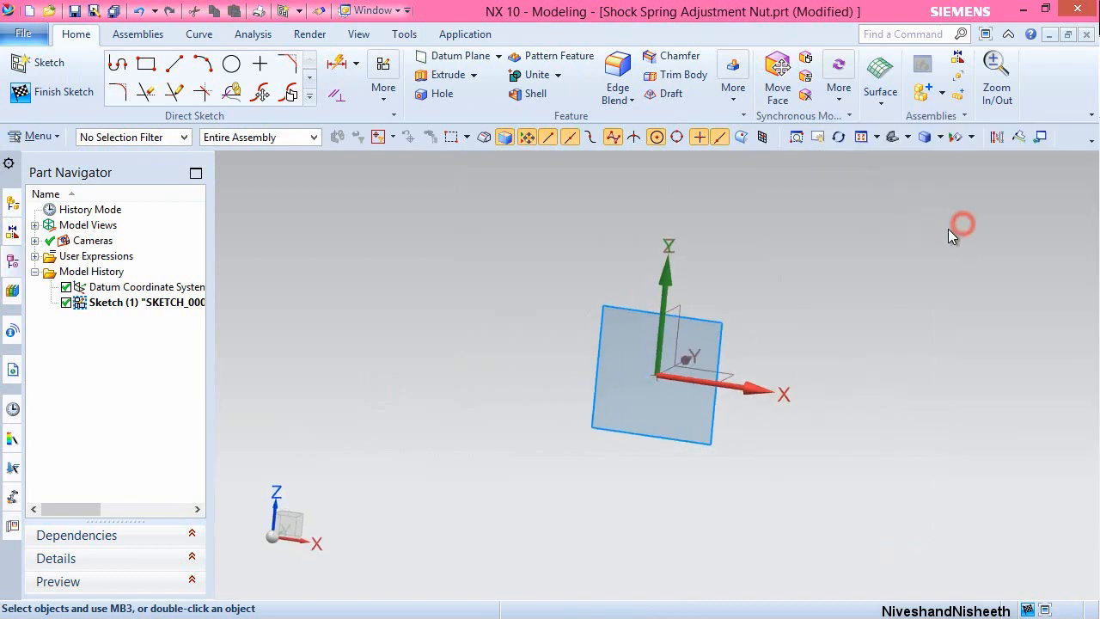
Sketch a circle about 5.39 in in diameter centred on the sketch origin.
left_click(231, 66)
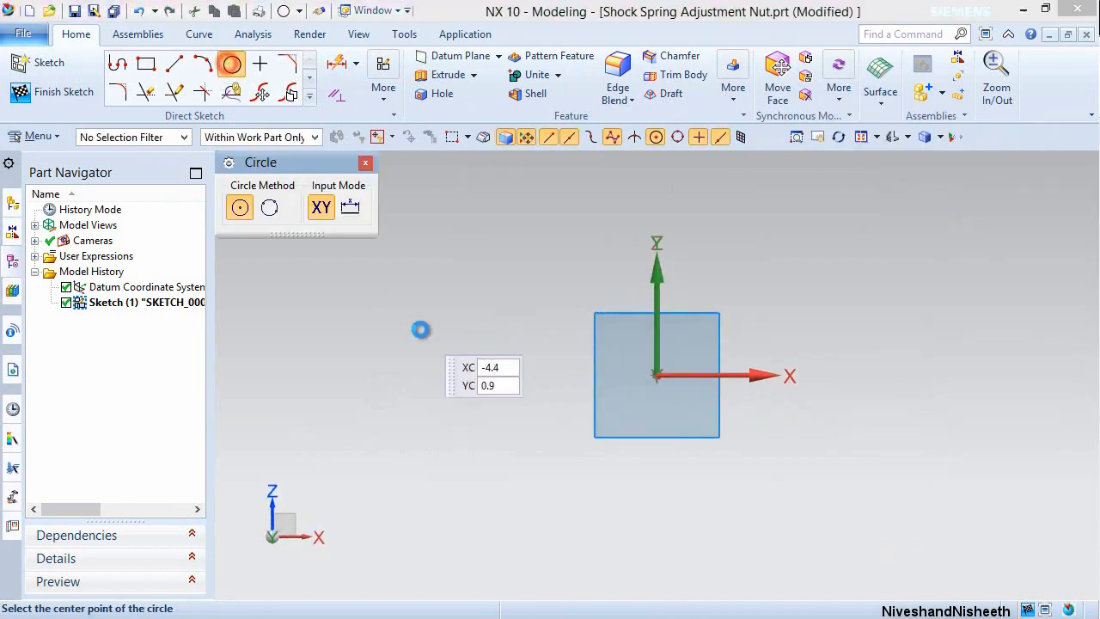
left_click(659, 376)
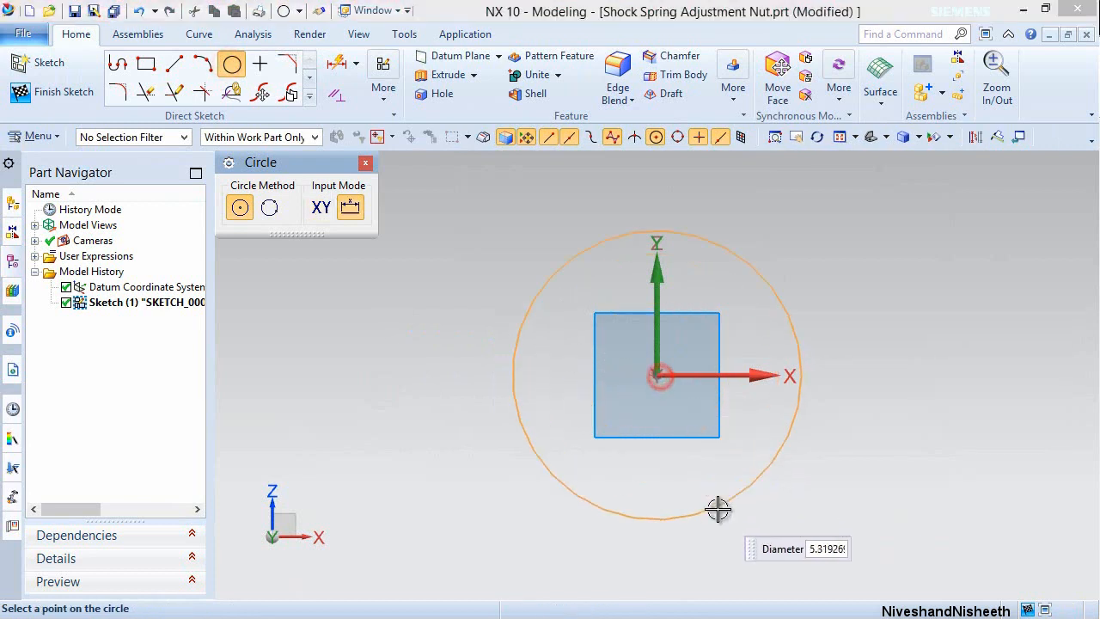
left_click(718, 511)
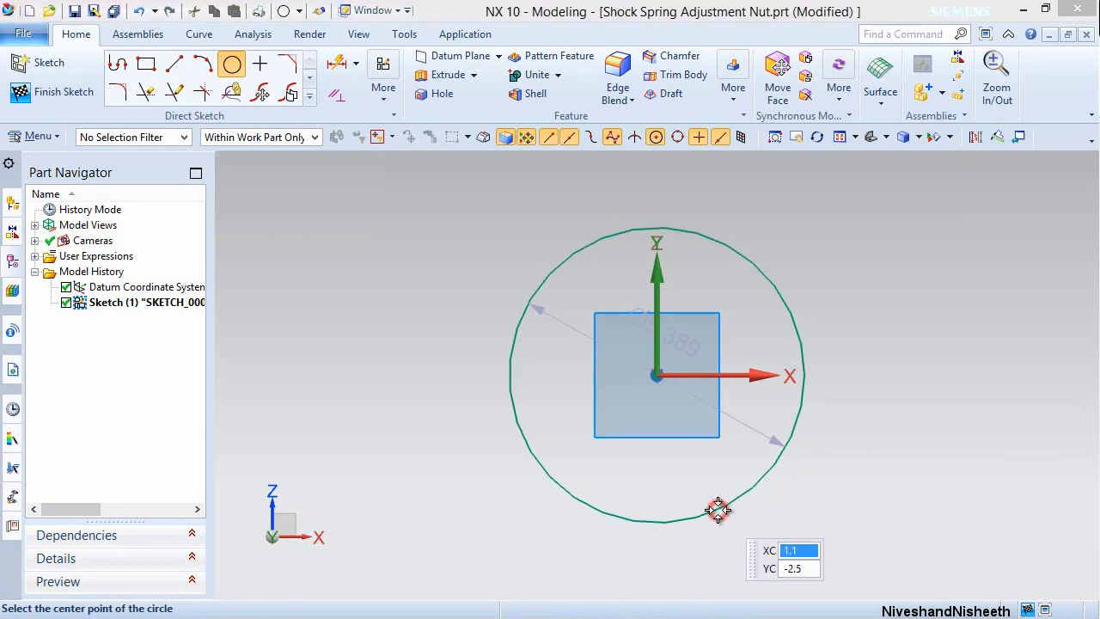
key("Escape")
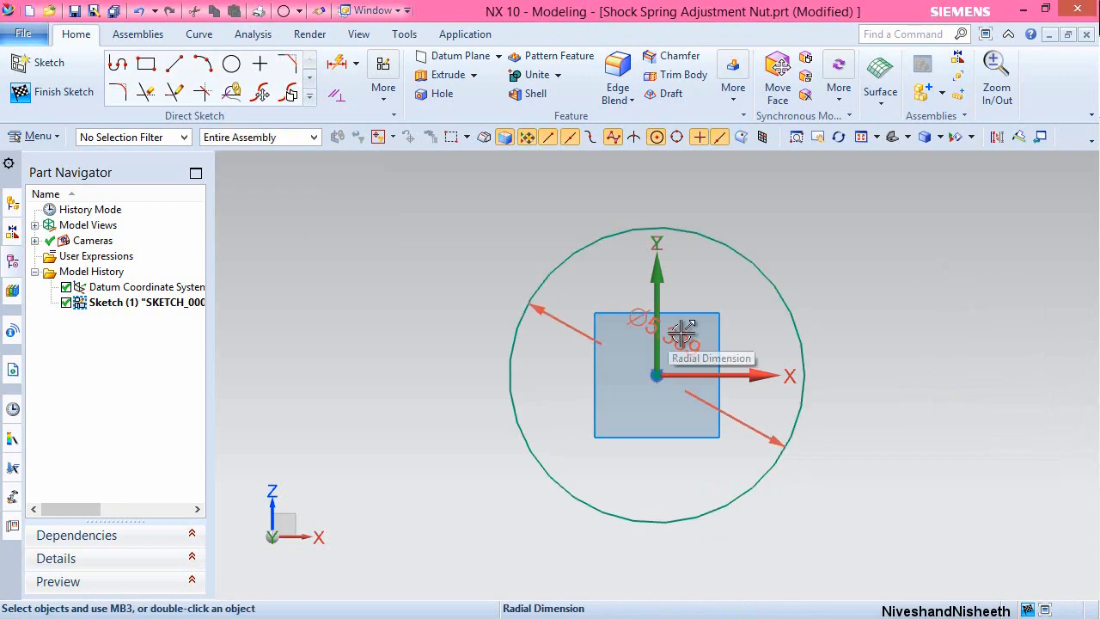
Set the circle's diameter to 0.525 in and finish the sketch.
double_click(681, 333)
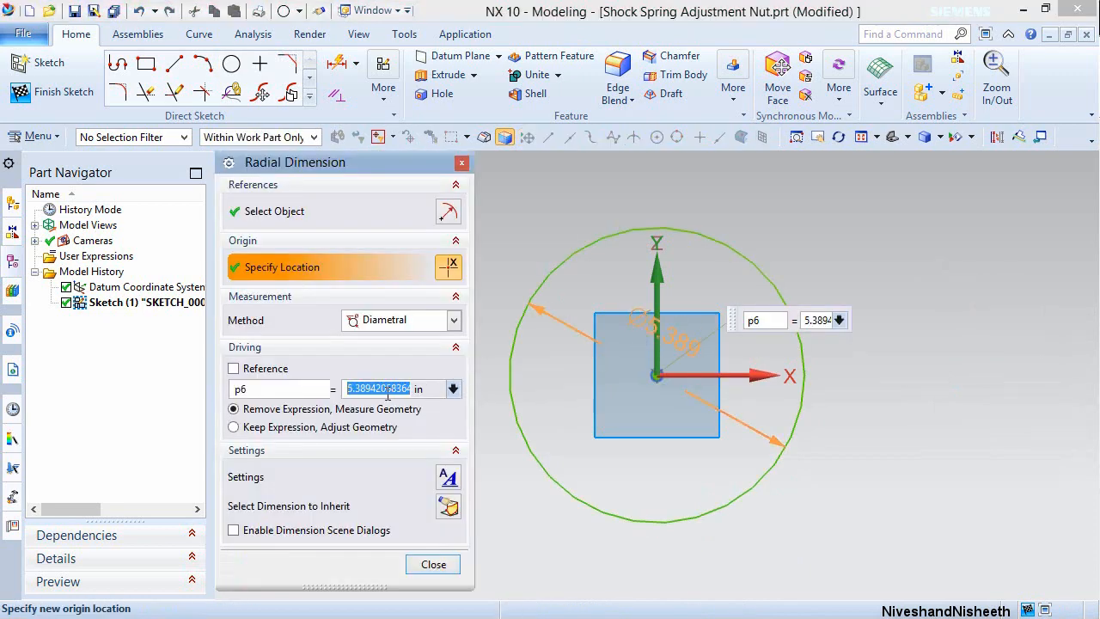
type(".525")
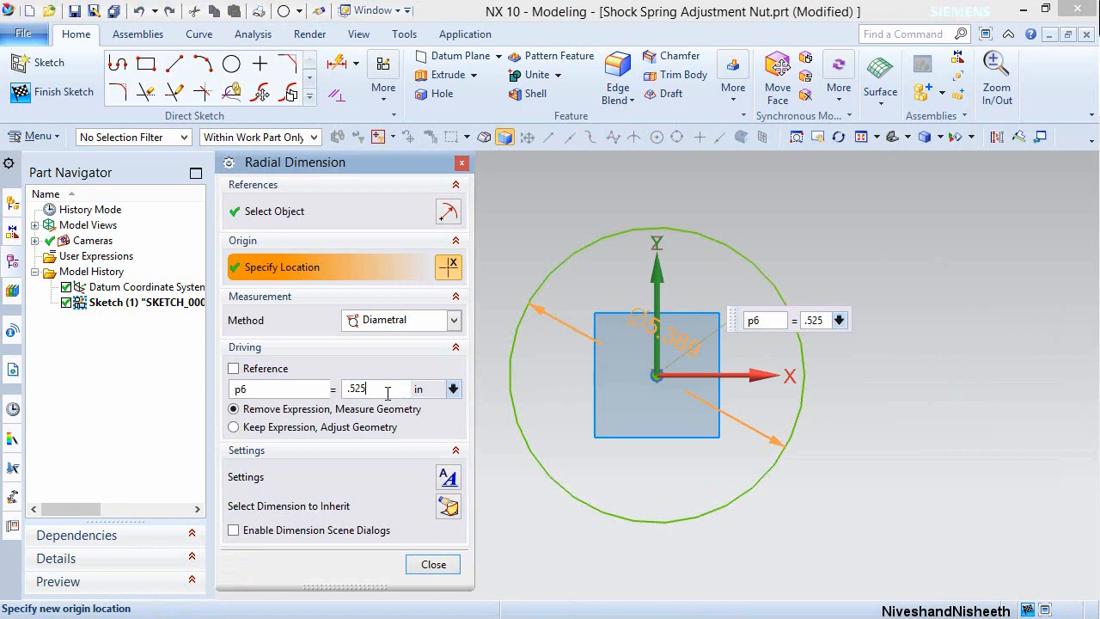
key("Return")
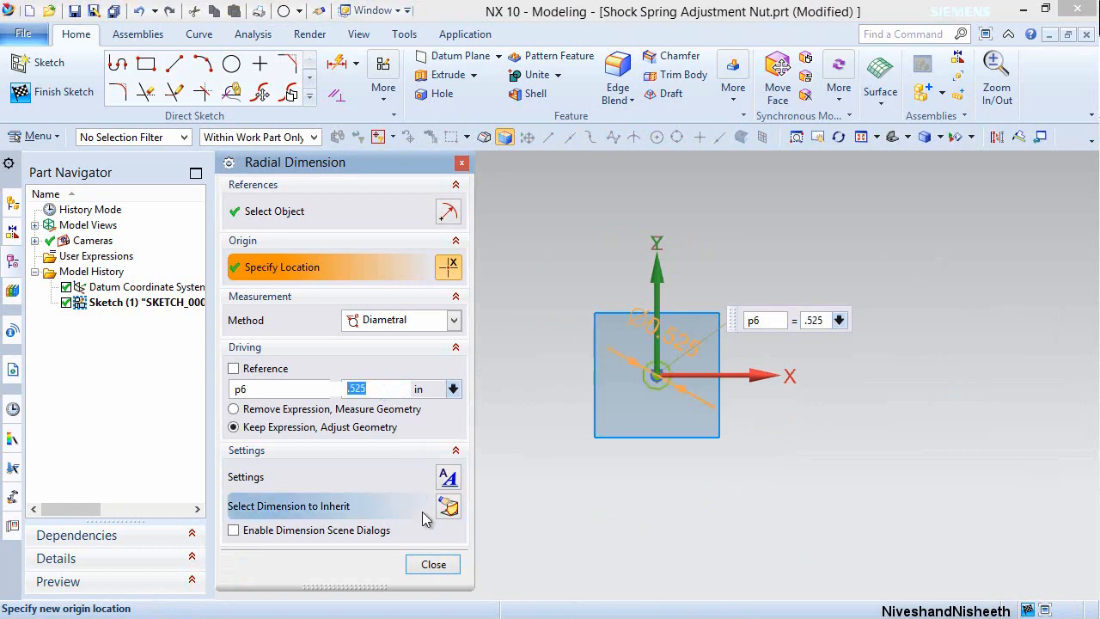
left_click(431, 564)
right_click(716, 264)
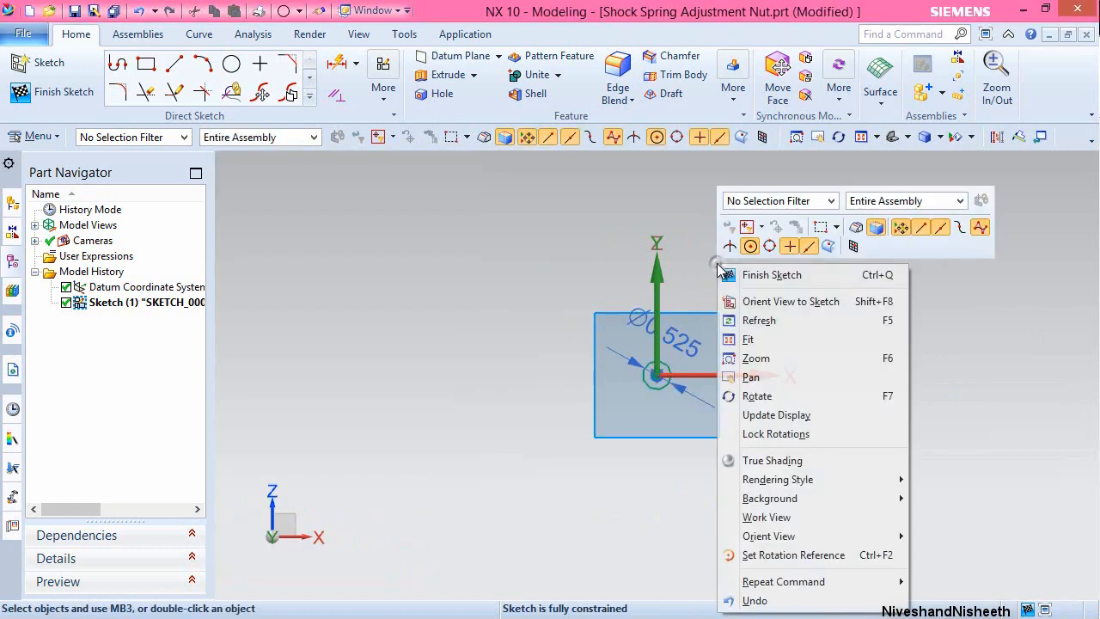
left_click(735, 273)
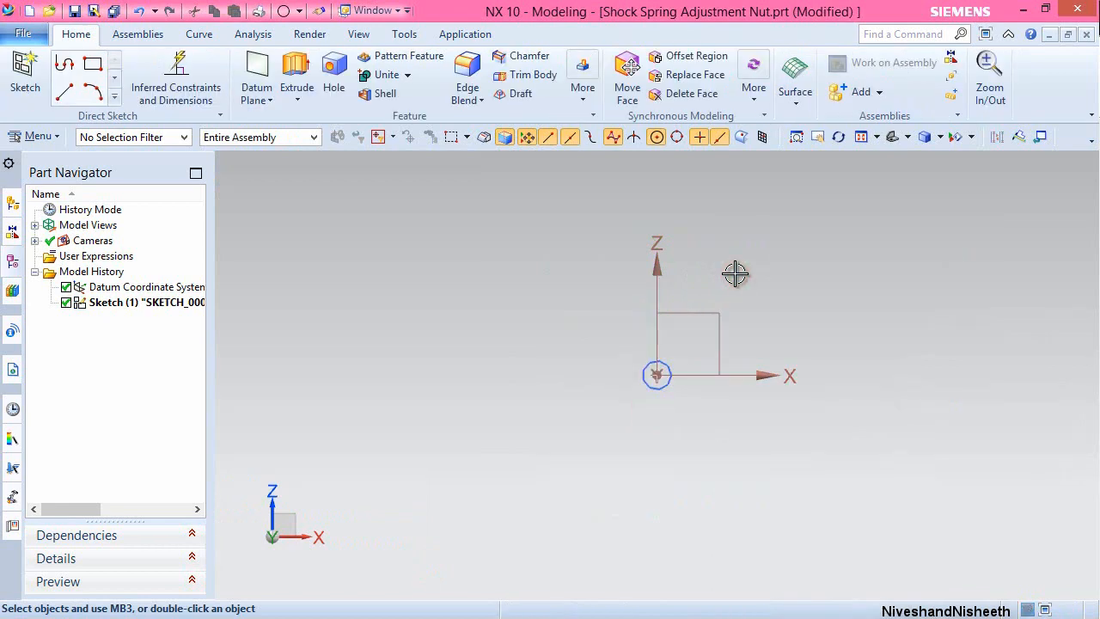
Extrude the circle from 0 to 0.075 in to form a solid disc.
left_click(908, 137)
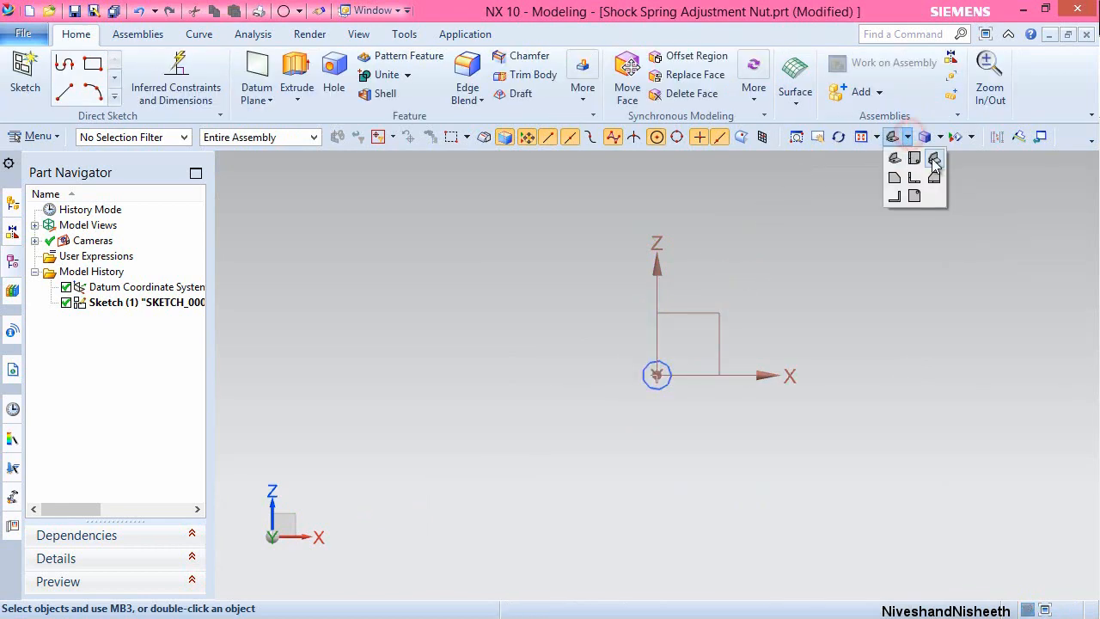
left_click(935, 164)
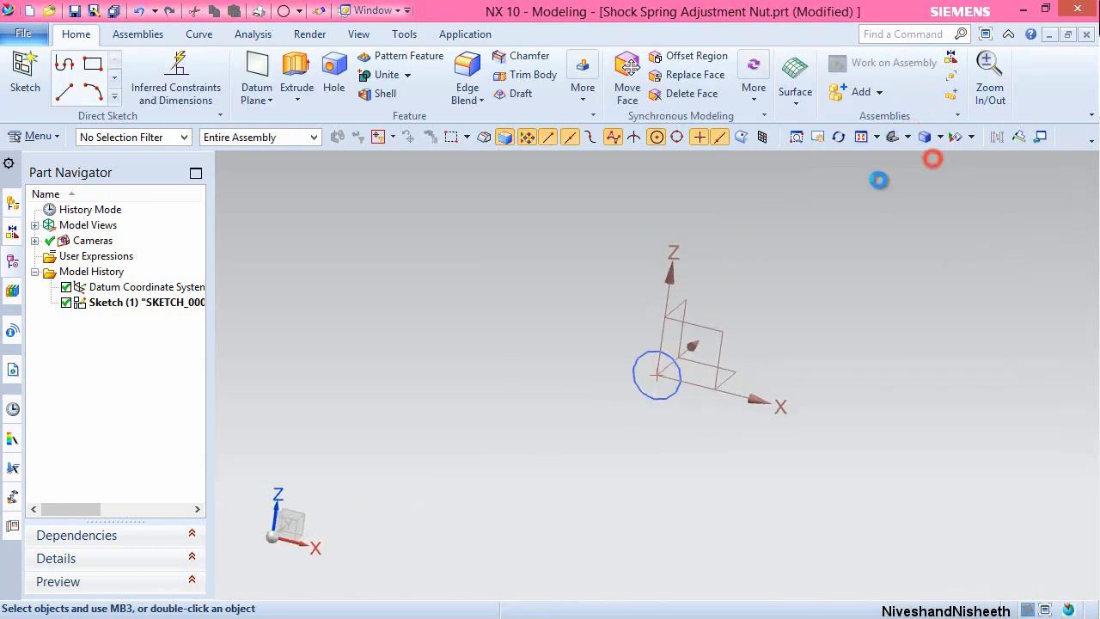
left_click(296, 77)
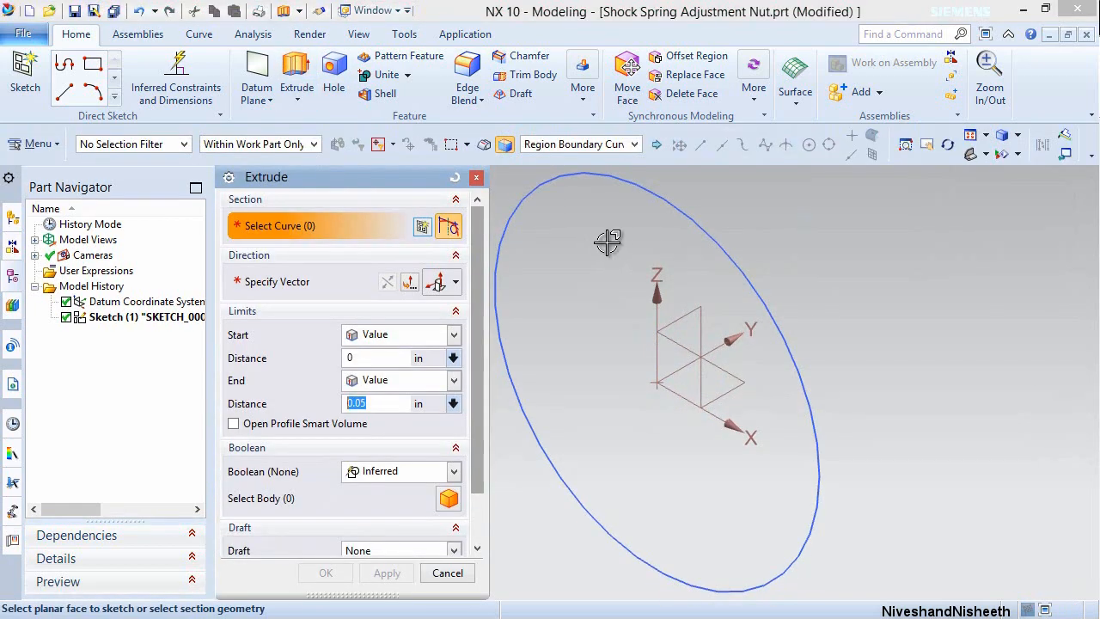
left_click(626, 222)
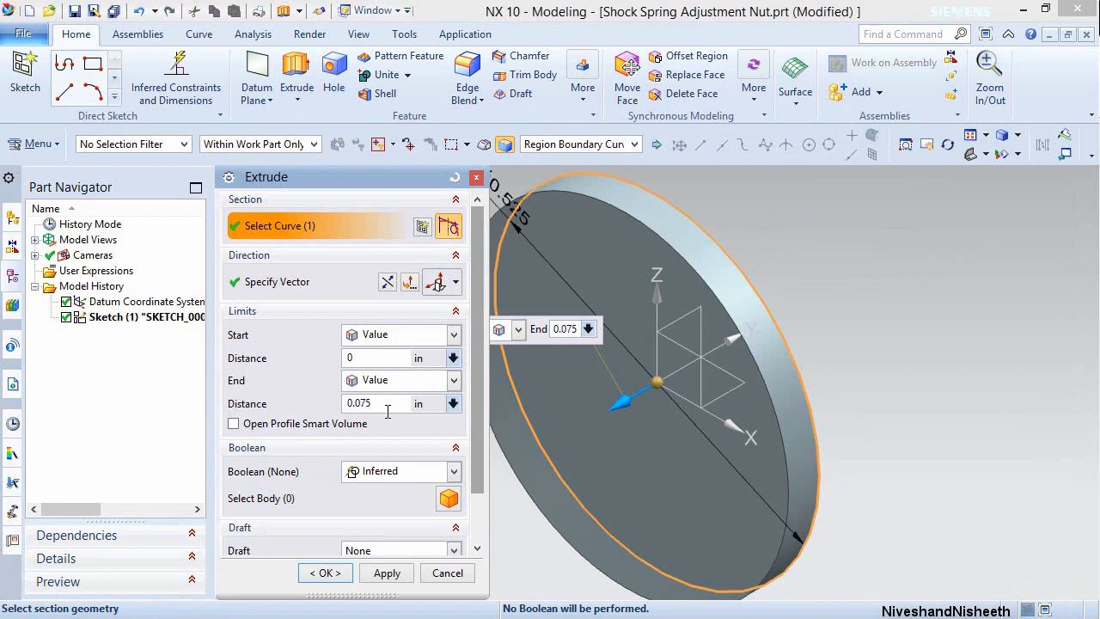
key("Return")
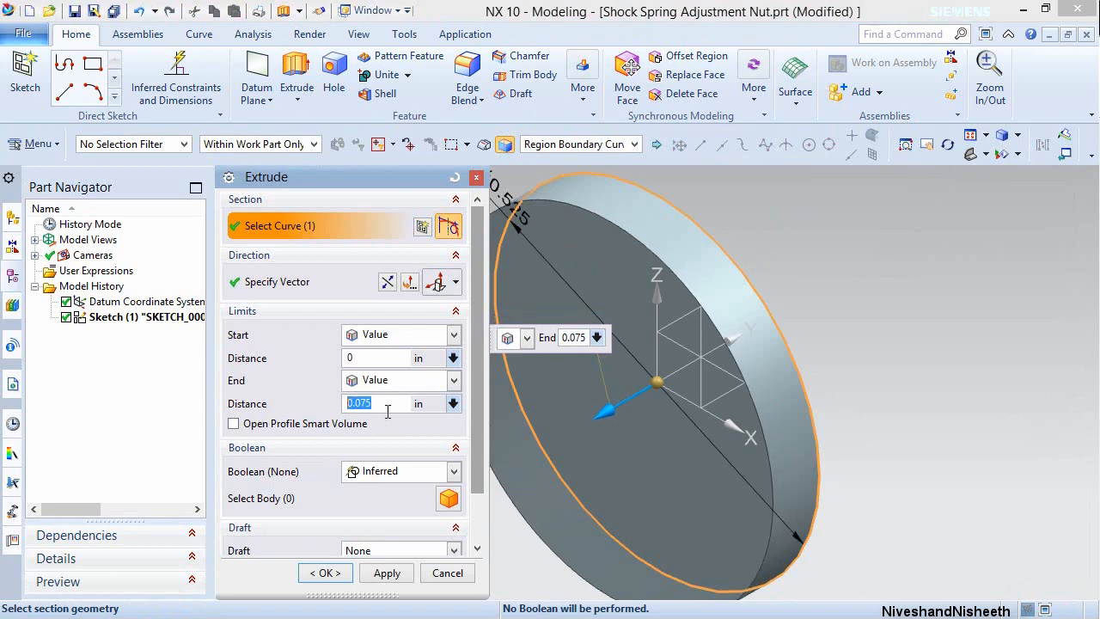
left_click(329, 573)
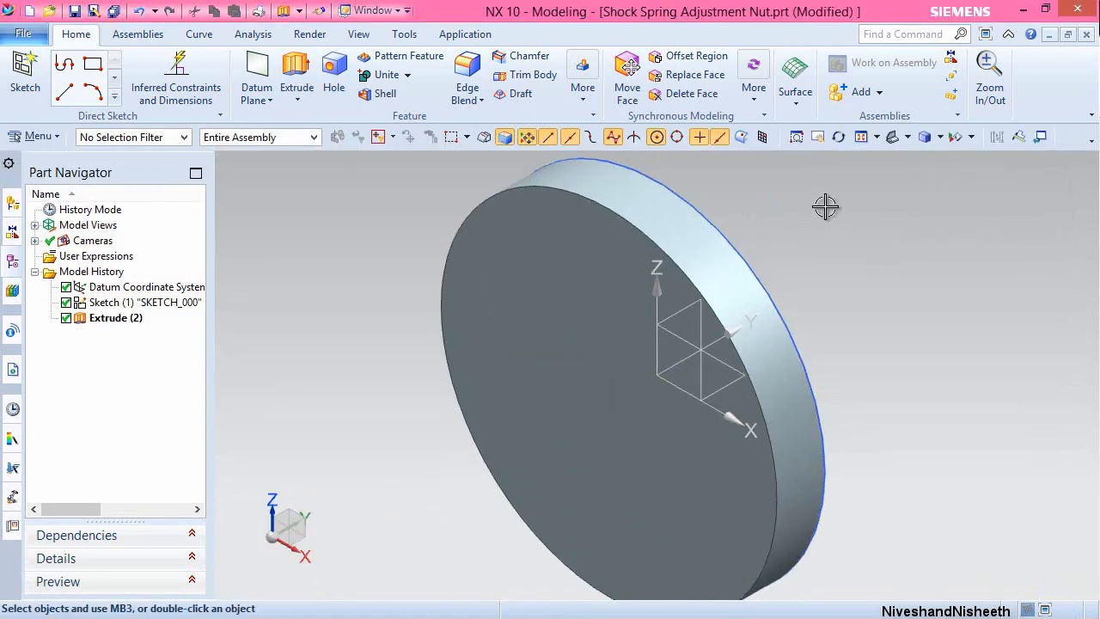
Hide the disc's circle sketch and save the part.
left_click(859, 134)
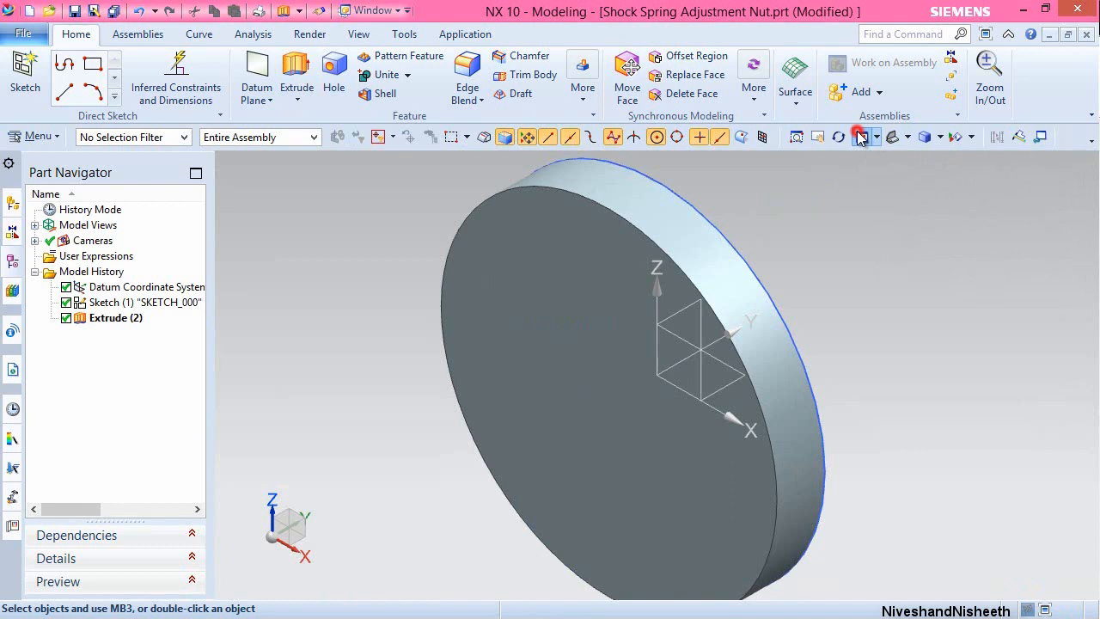
left_click(860, 135)
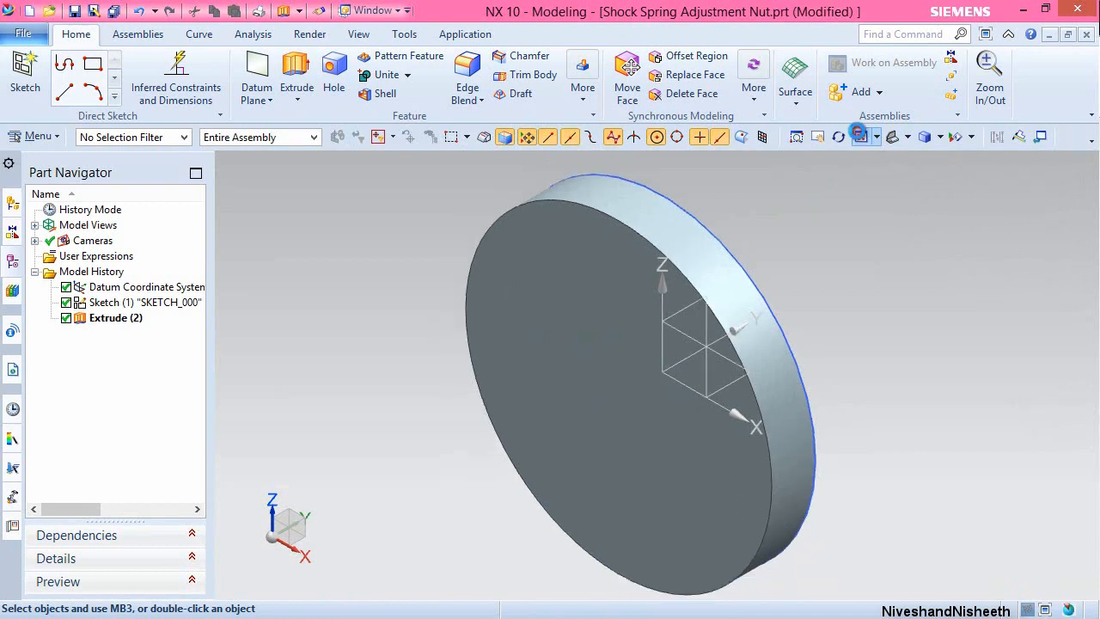
left_click(712, 260)
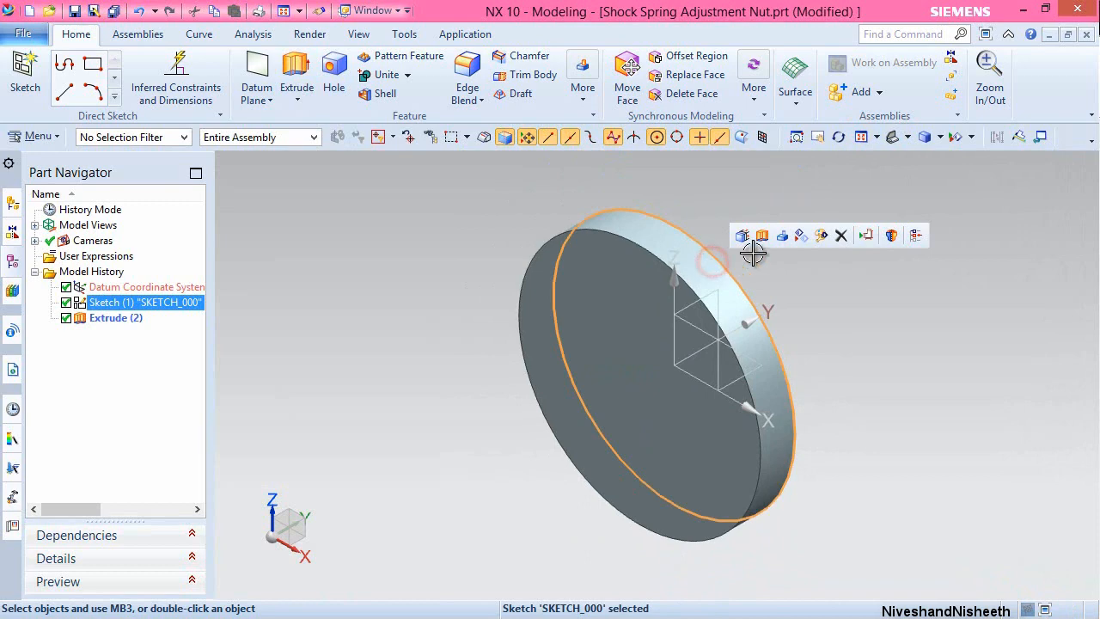
left_click(801, 235)
left_click(80, 12)
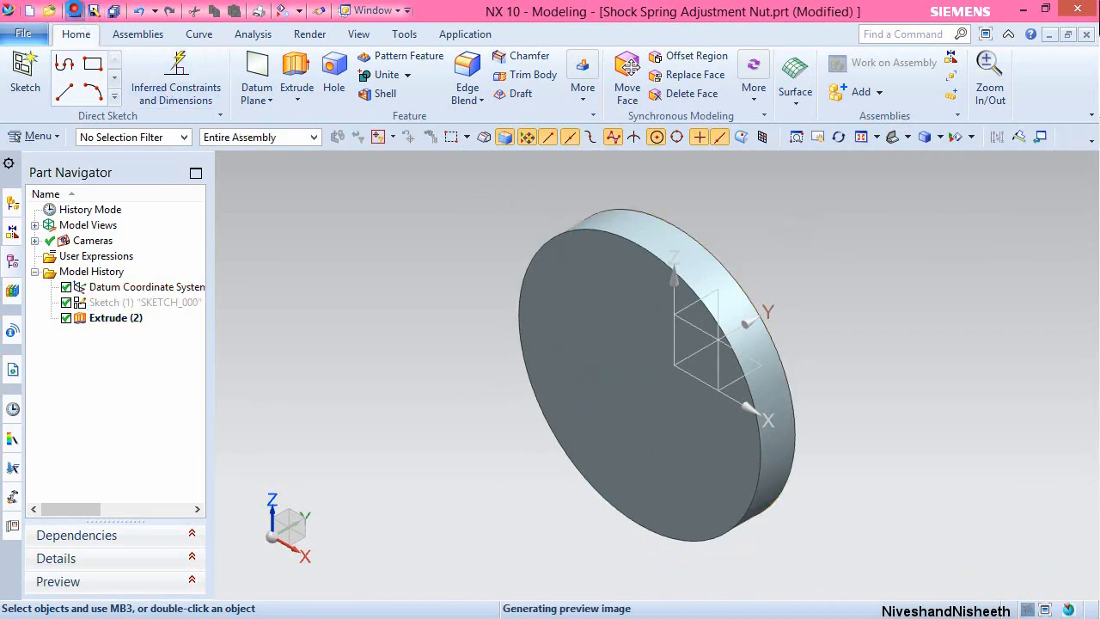
left_click(491, 276)
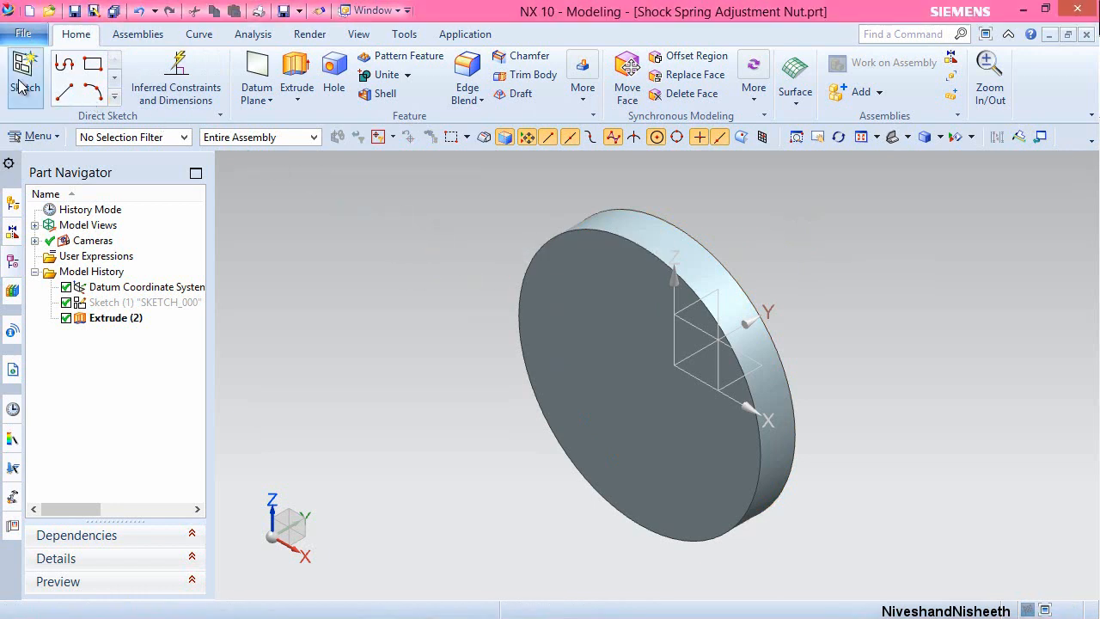
Start a new sketch on the disc's flat front face, opposite the datum coordinate system.
left_click(25, 75)
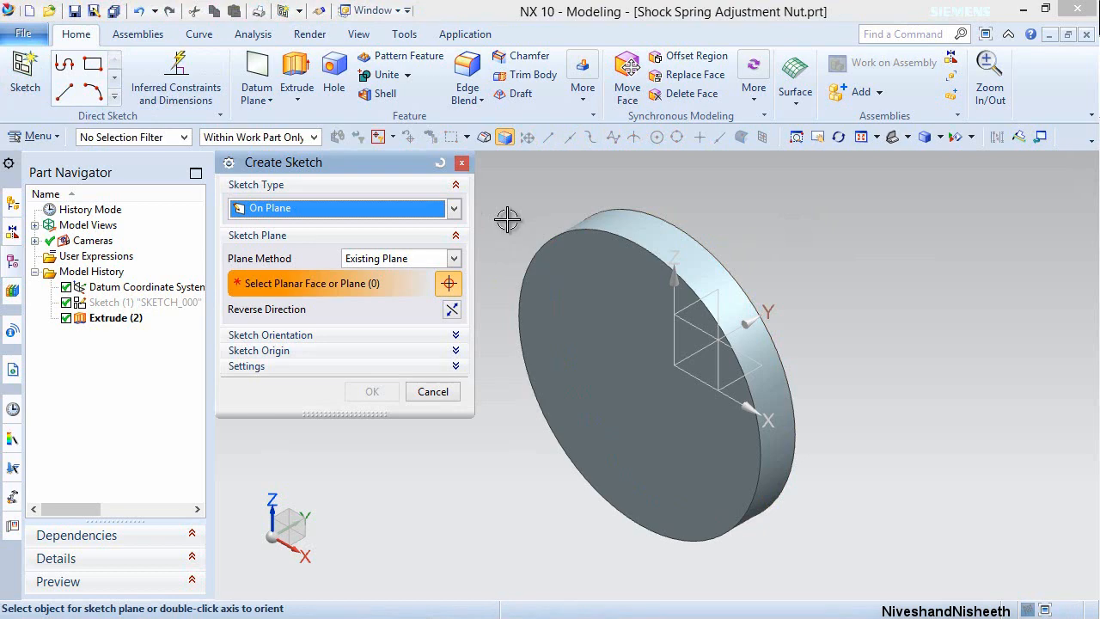
left_click(567, 311)
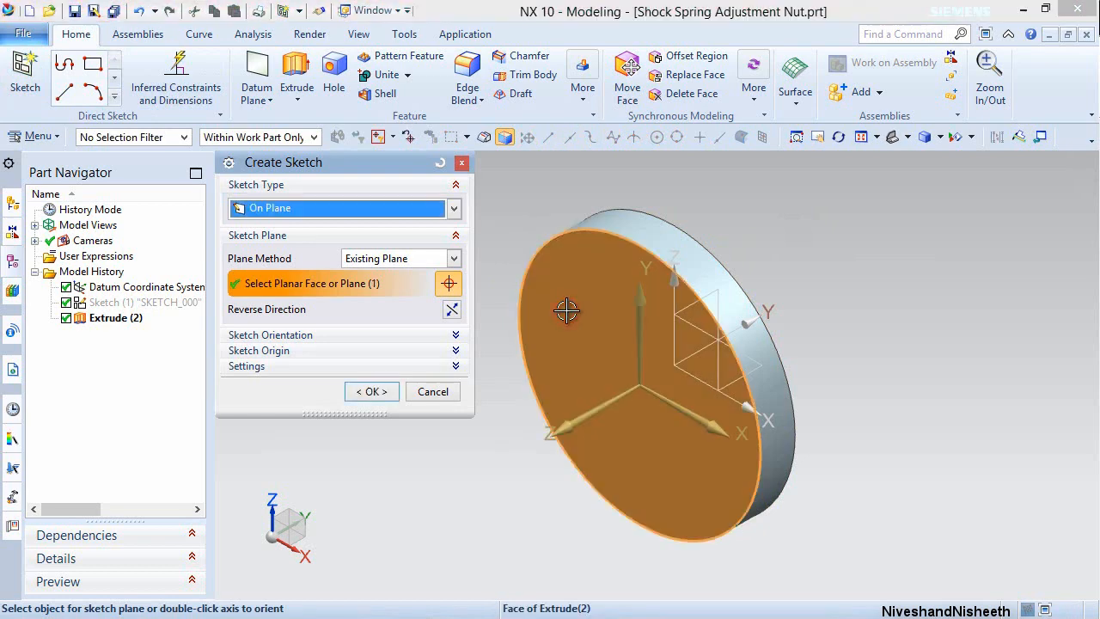
left_click(375, 392)
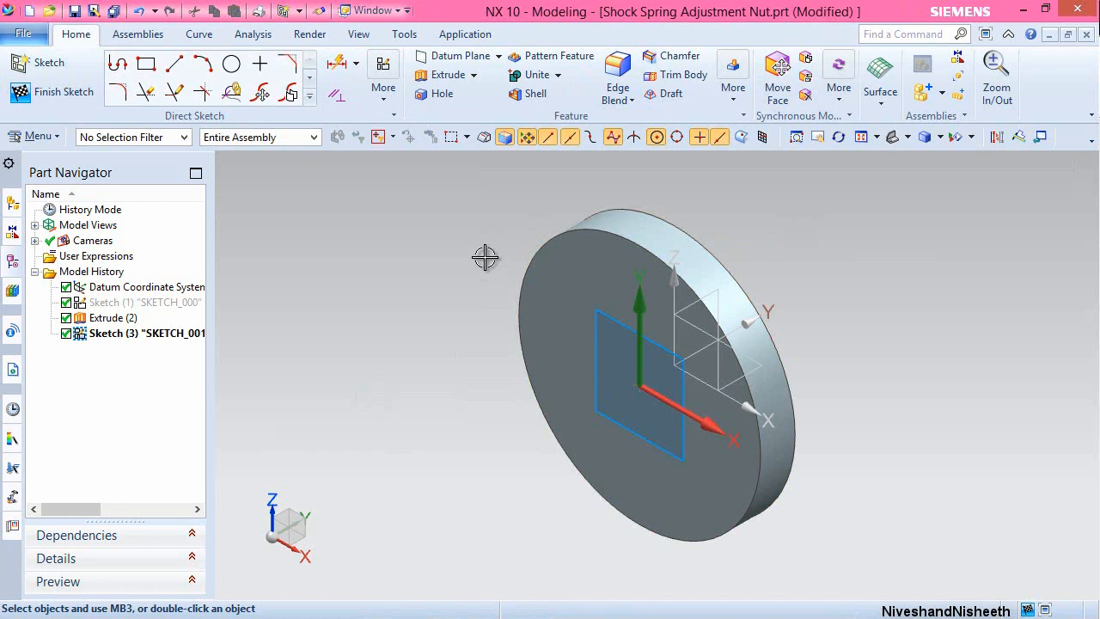
Draw a six-sided polygon centred on the sketch origin, with an inscribed radius of about 0.29 in and a rotation of about 310°.
left_click(311, 95)
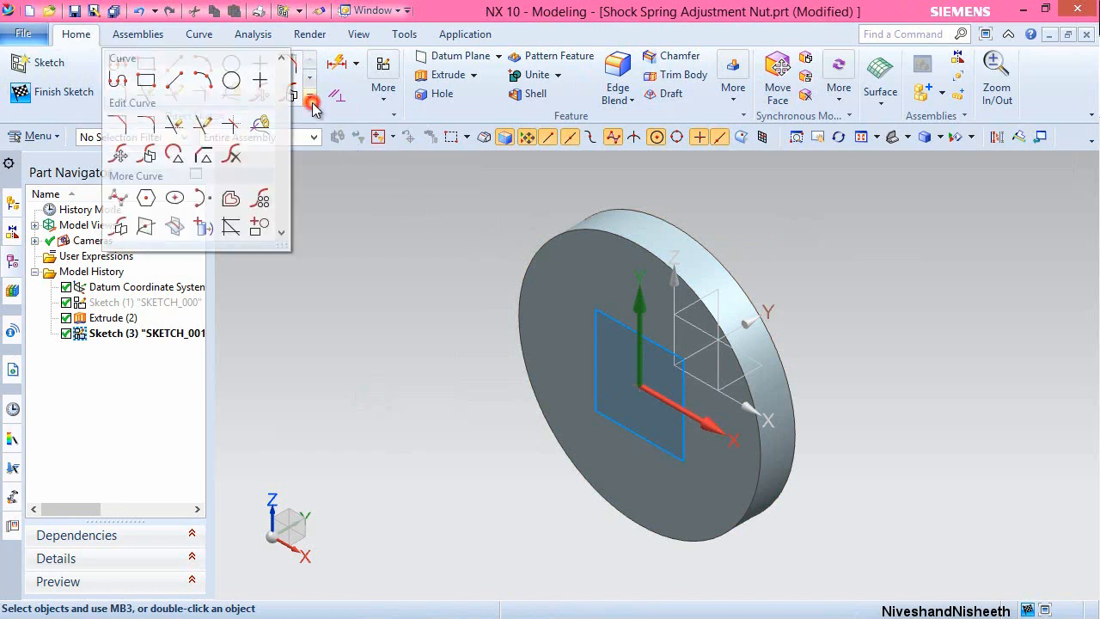
left_click(143, 197)
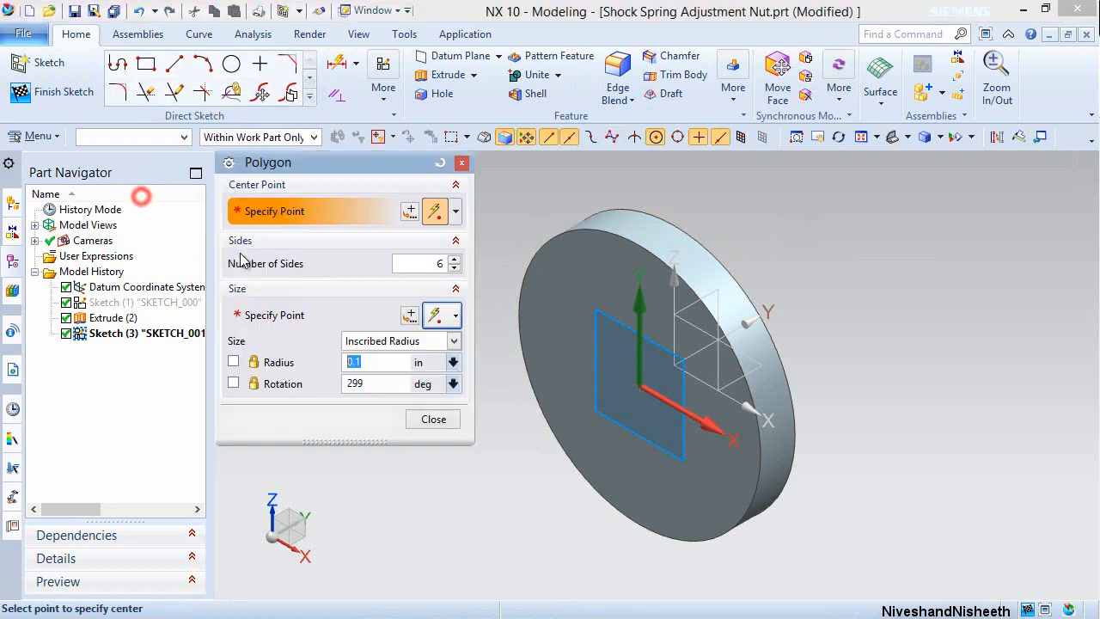
left_click(635, 383)
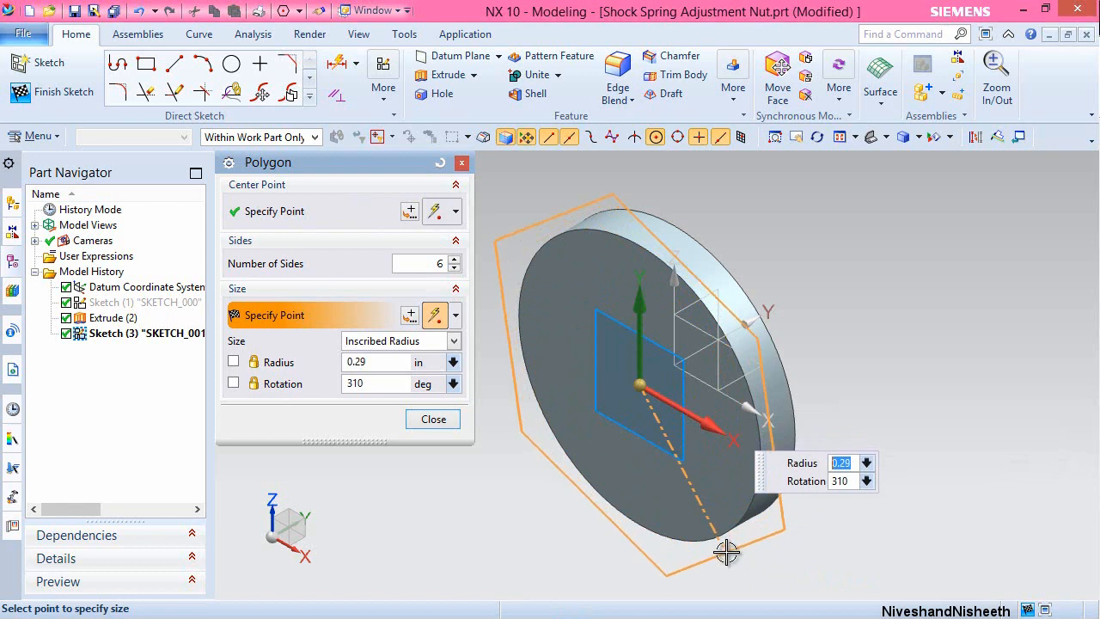
left_click(726, 553)
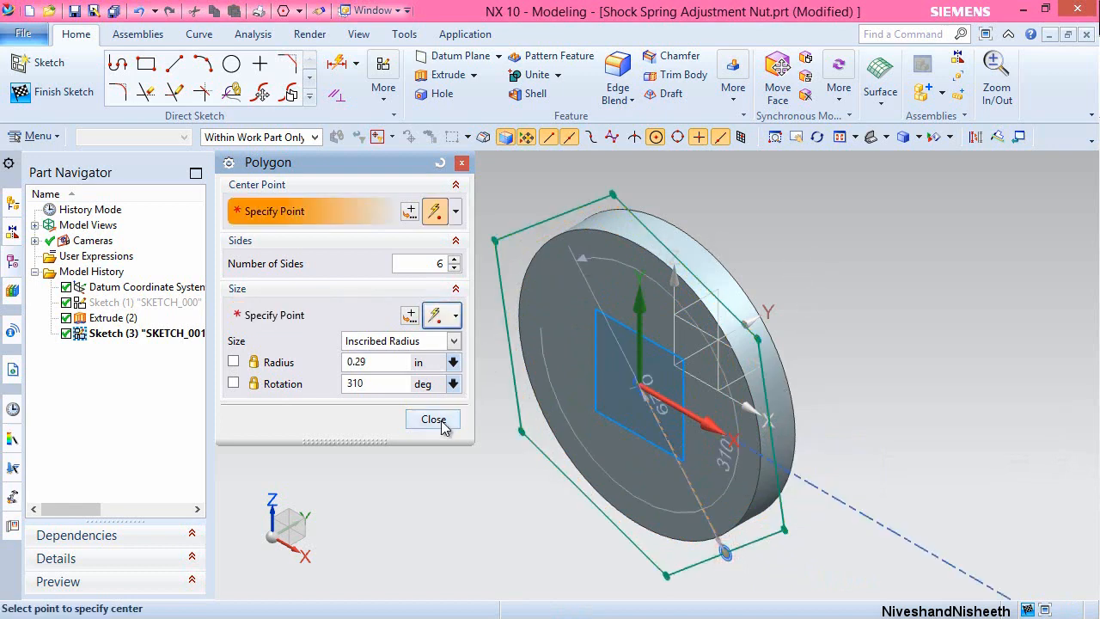
Constrain the hexagon's side nearest the datum coordinate system's X axis label to be vertical.
left_click(434, 419)
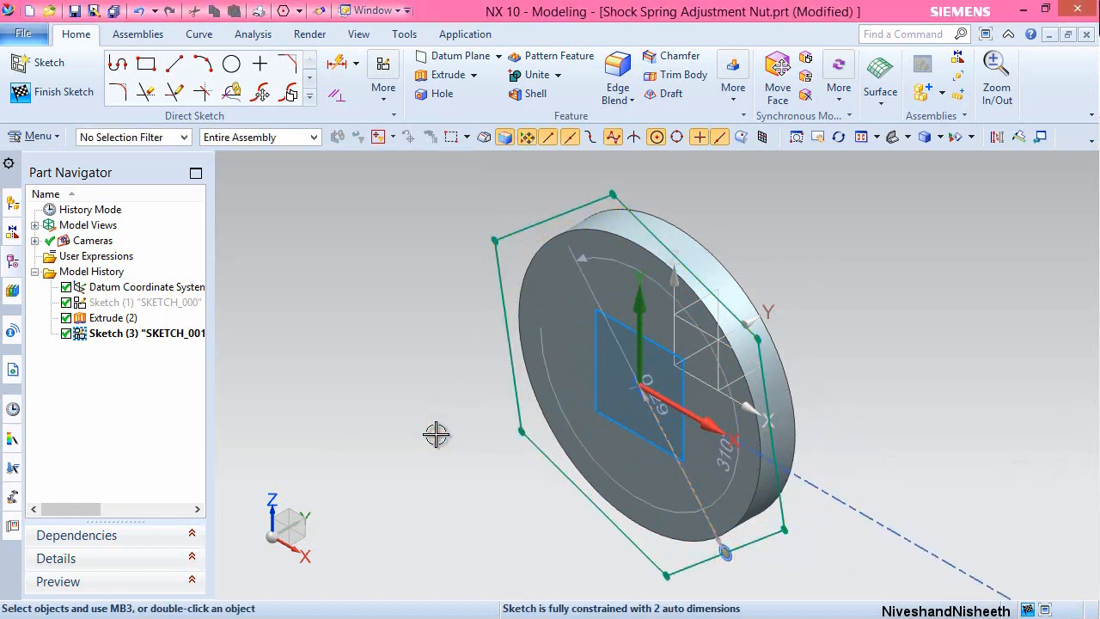
left_click(768, 387)
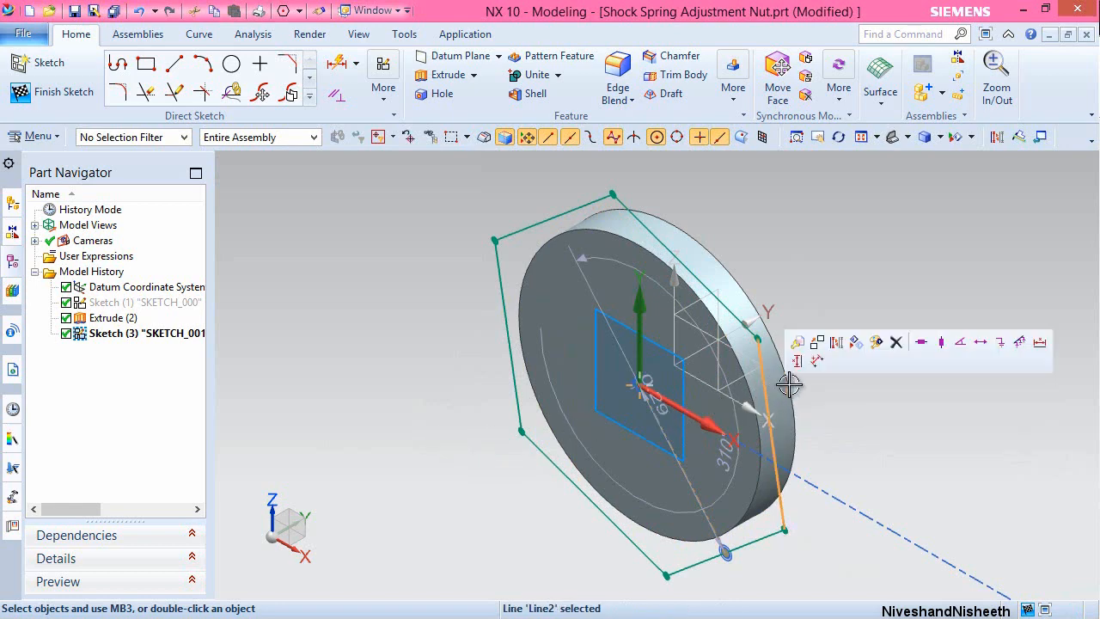
left_click(942, 343)
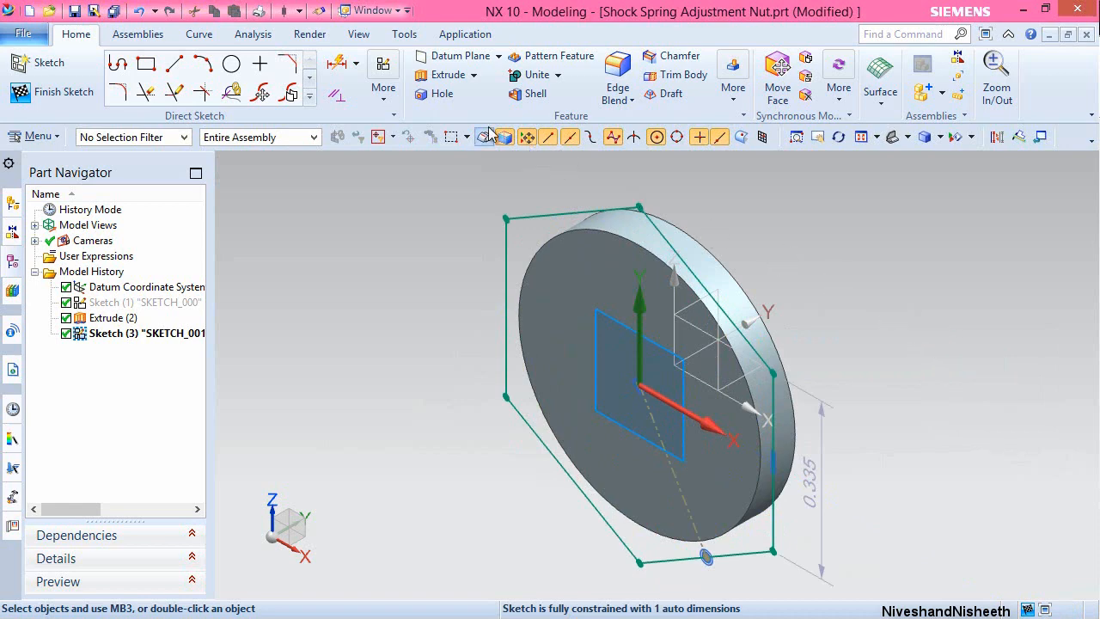
Dimension the hexagon's across-flats distance between two alternate vertices as 0.625 in, and finish the sketch.
left_click(336, 66)
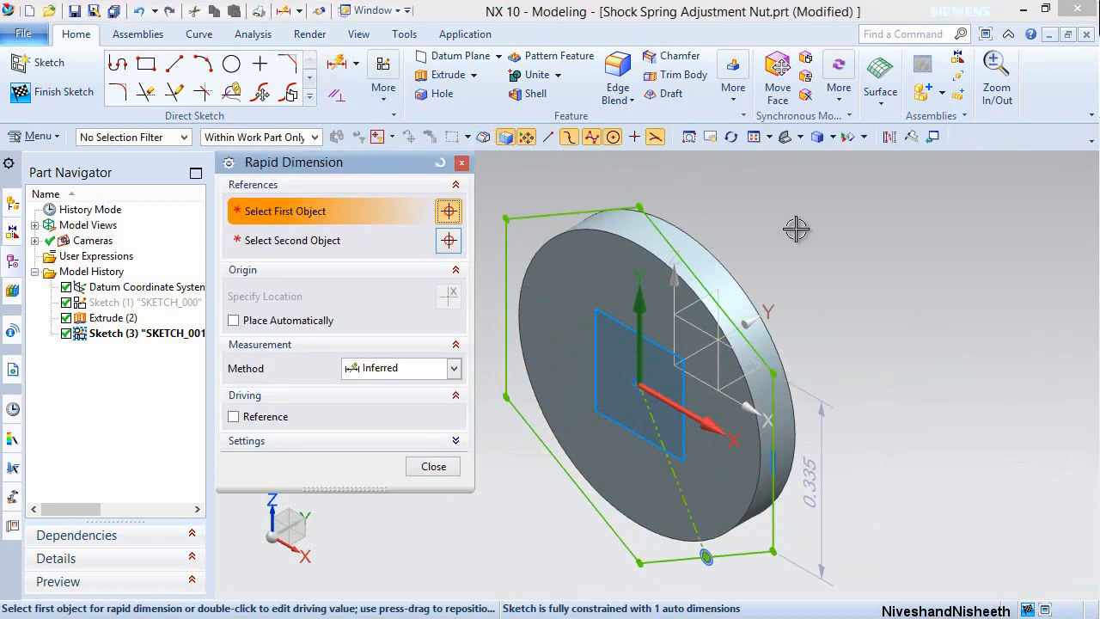
left_click(772, 371)
left_click(639, 563)
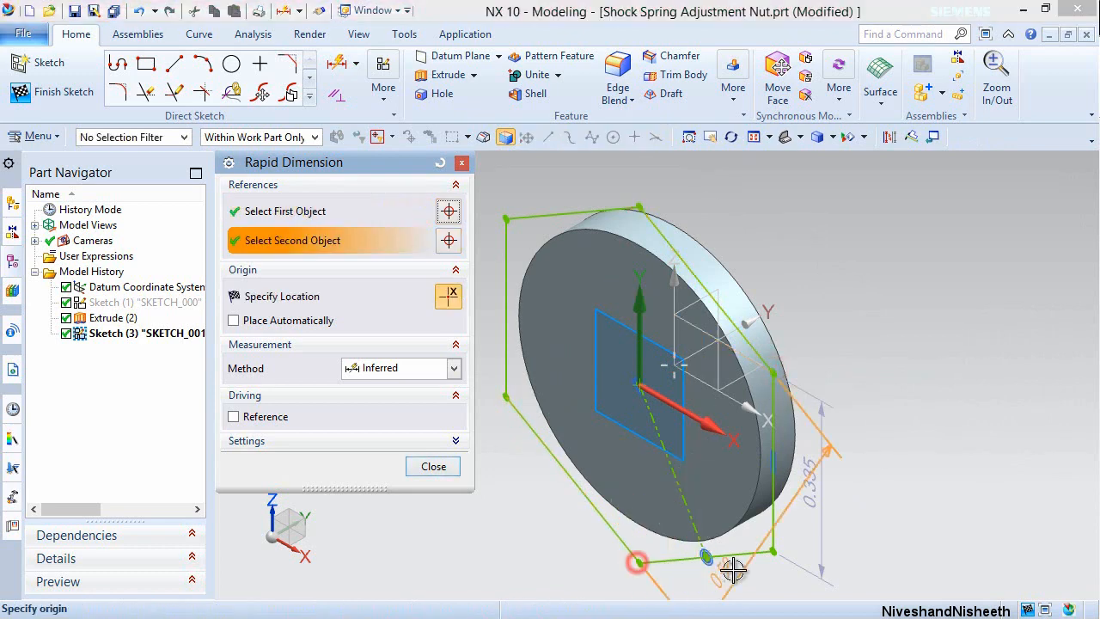
scroll(741, 416, "down", 2)
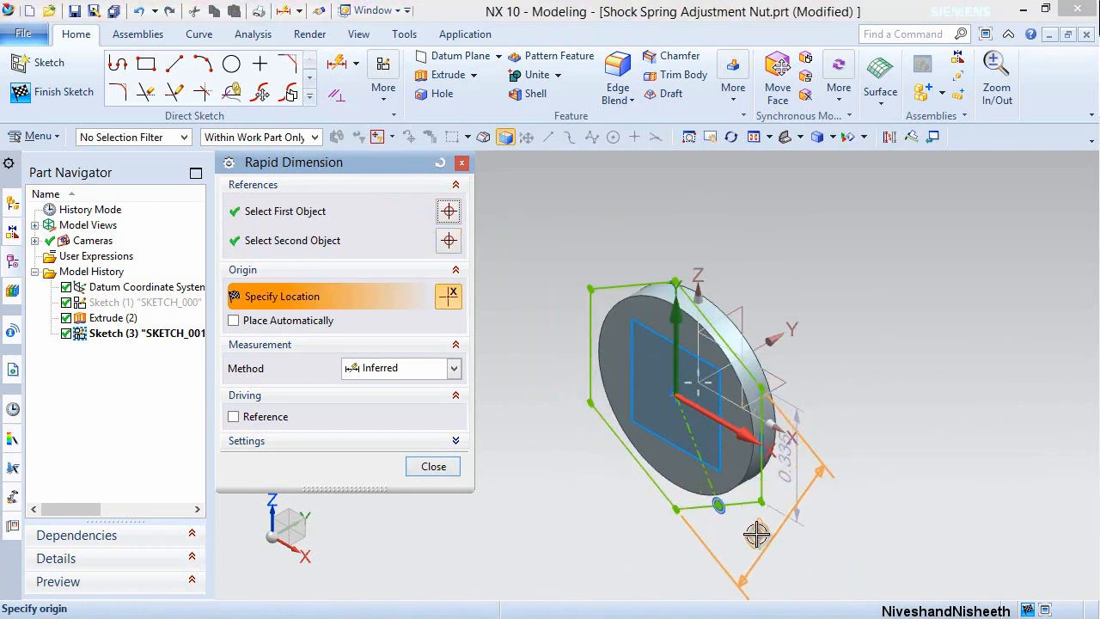
left_click(756, 534)
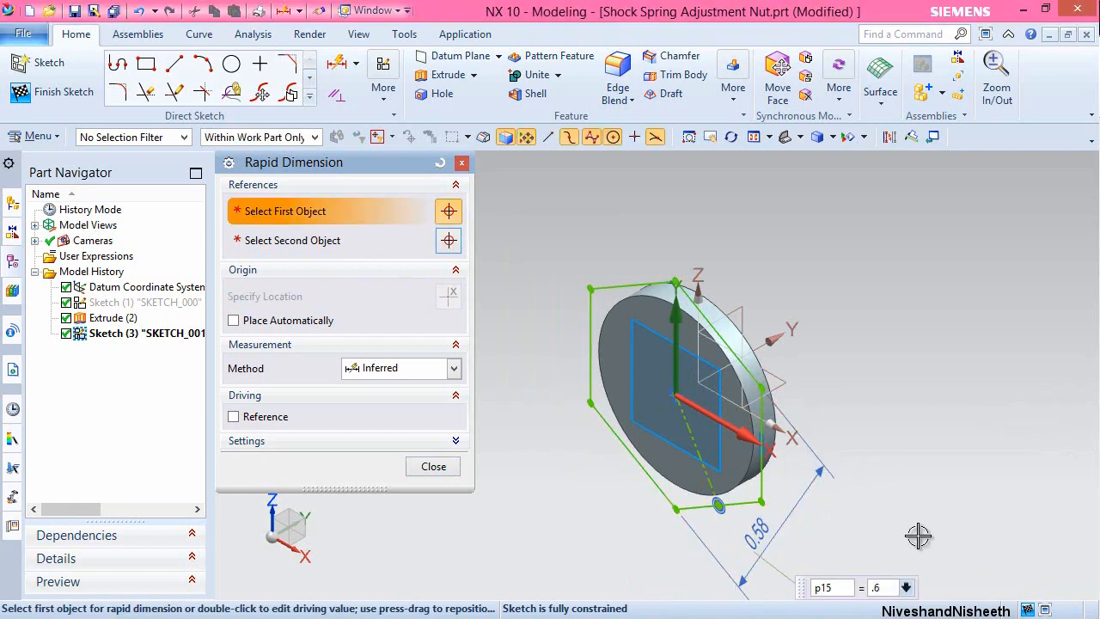
type(".625")
key("Return")
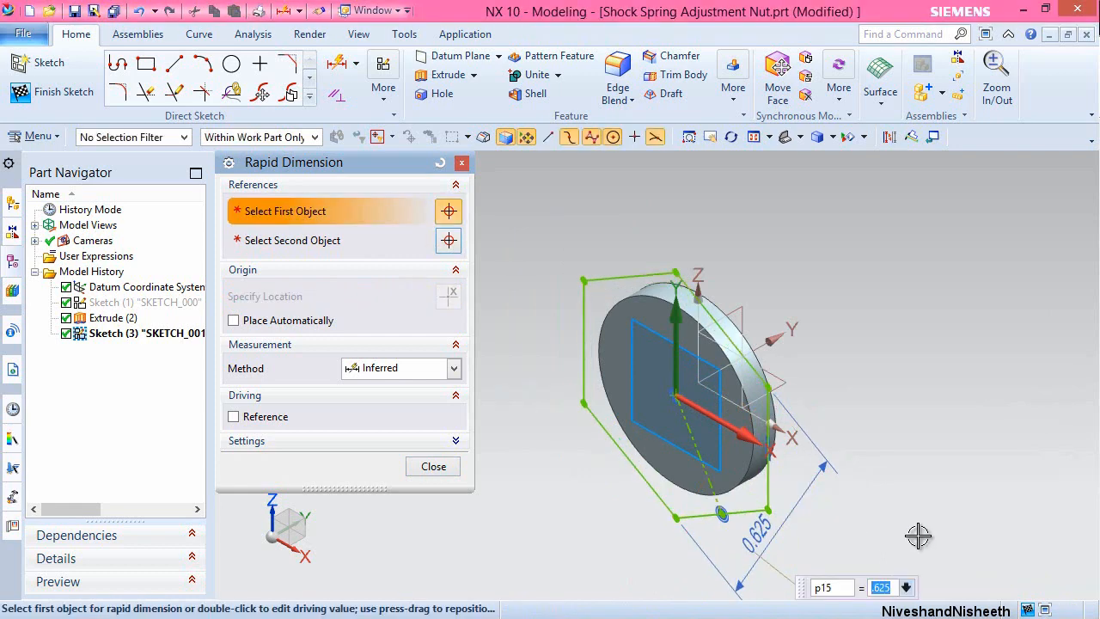
left_click(433, 469)
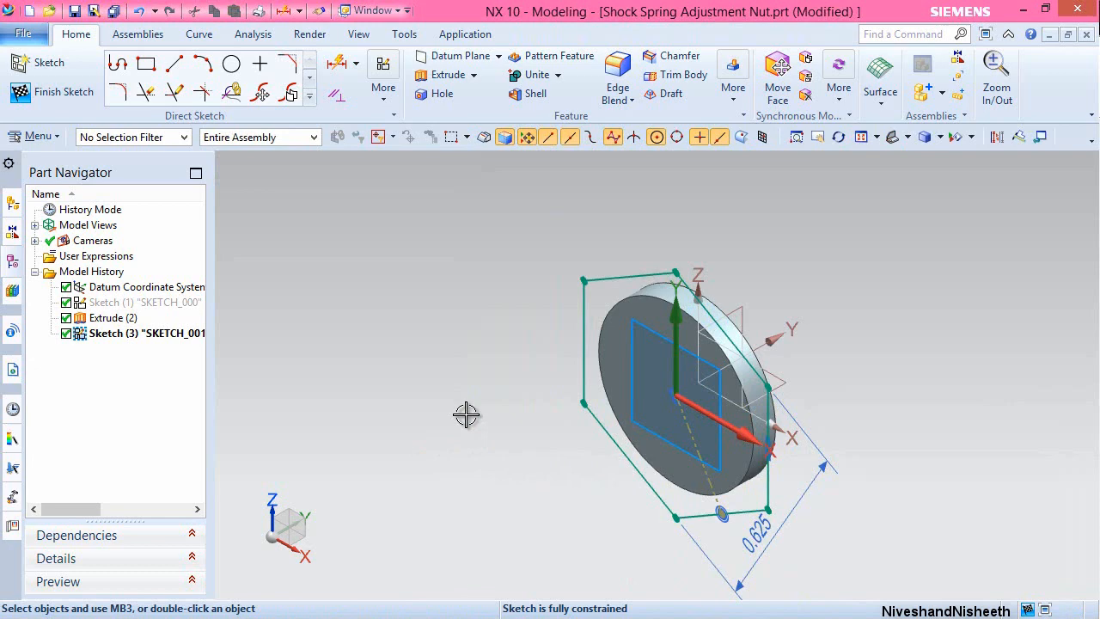
right_click(830, 263)
left_click(874, 277)
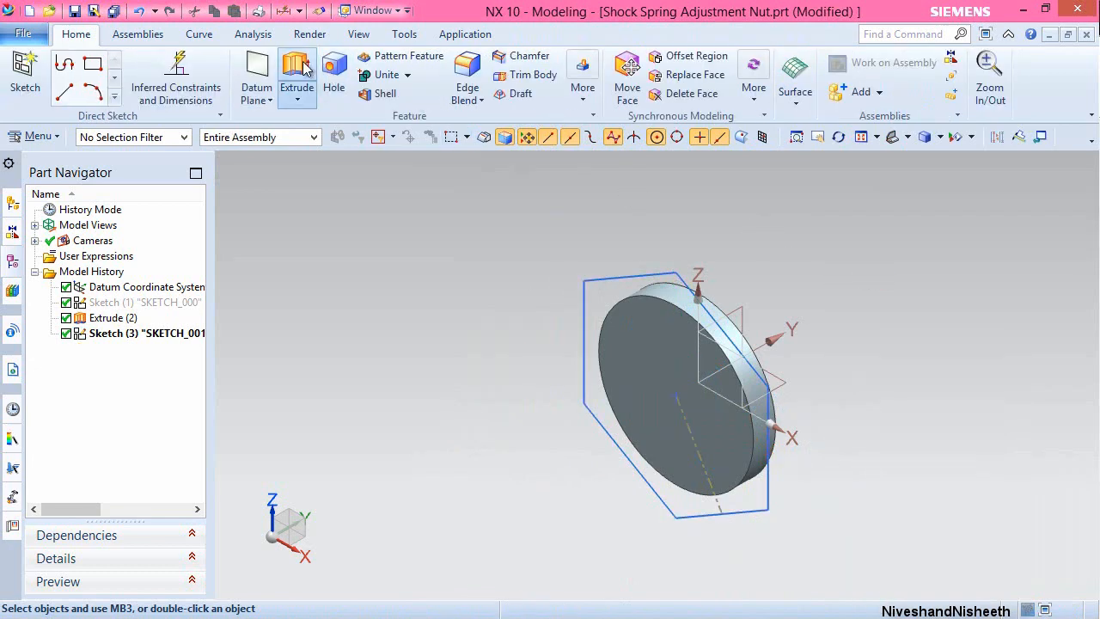
Extrude the hexagon from 0 to 0.125 in away from the disc and unite it with the disc body.
left_click(296, 76)
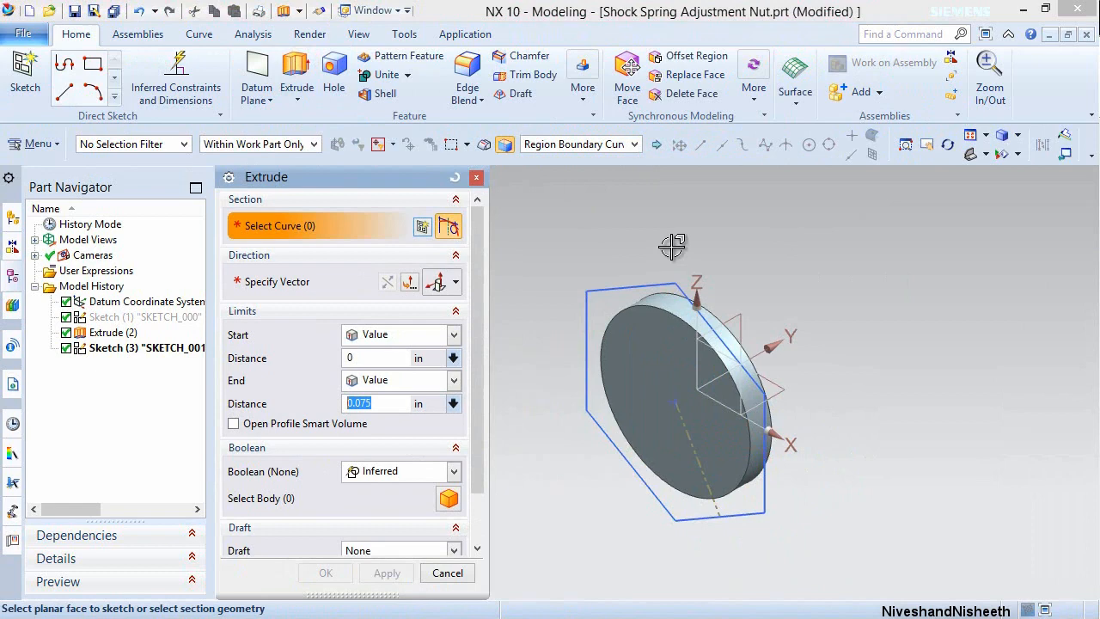
left_click(654, 286)
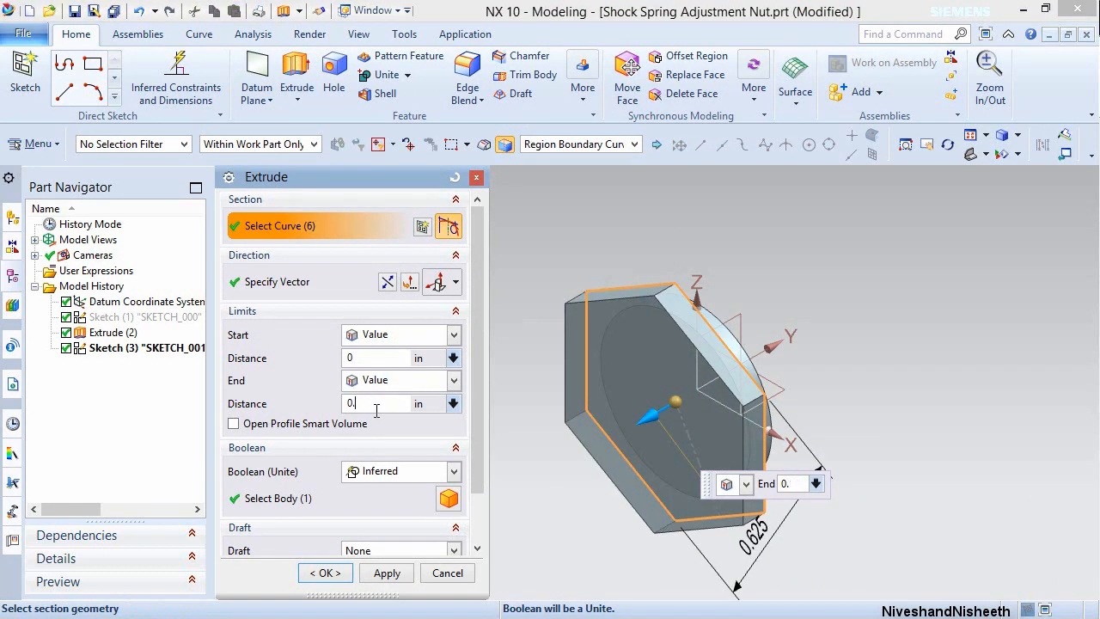
key("Return")
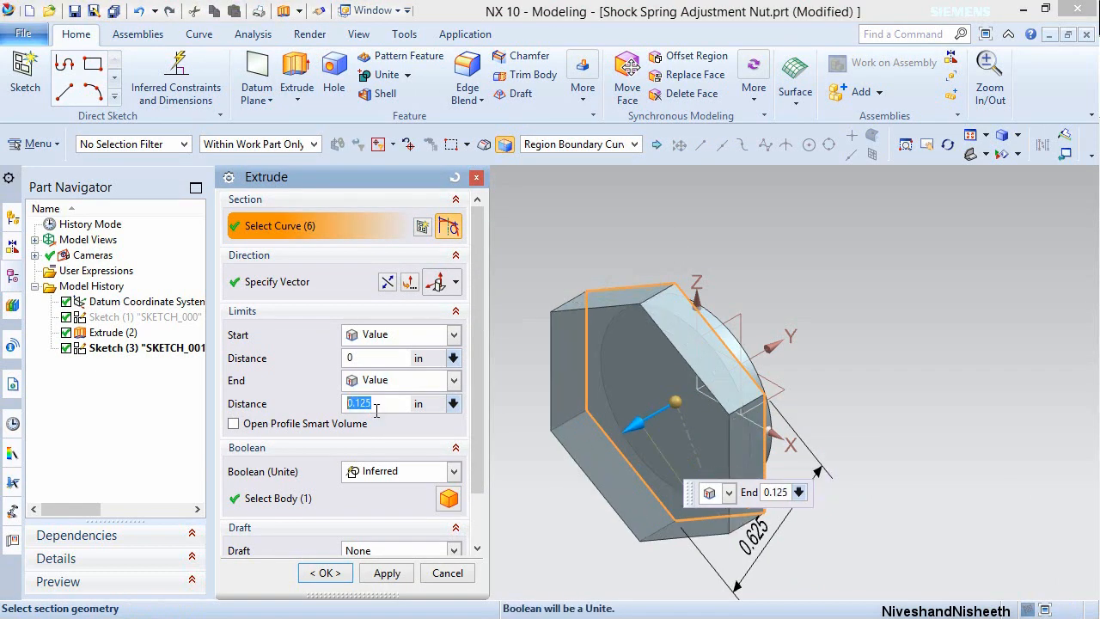
left_click(390, 473)
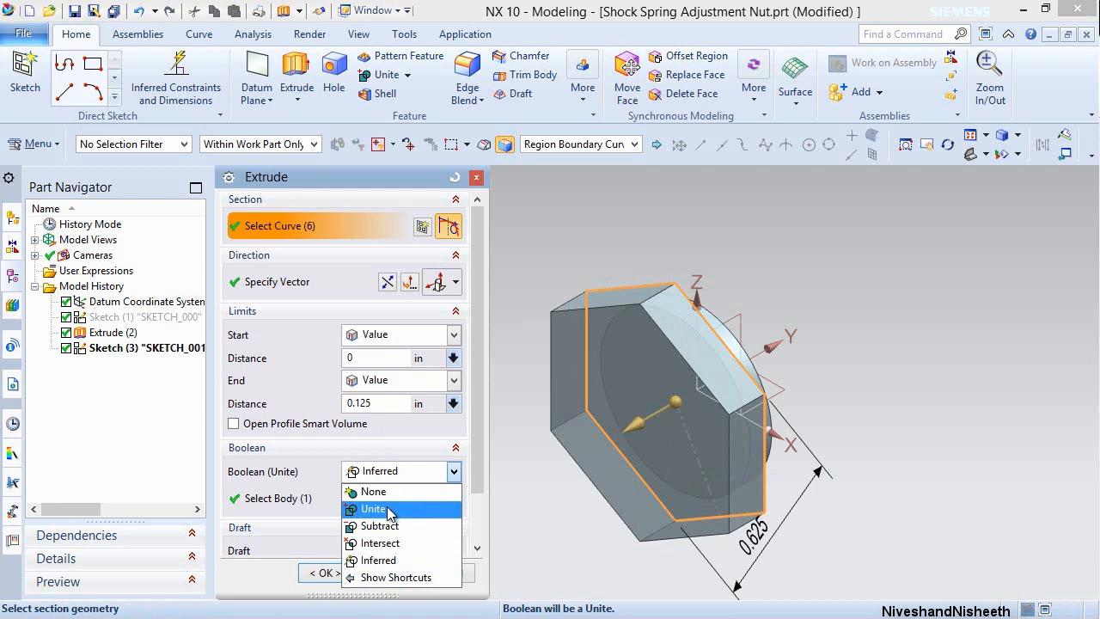
left_click(387, 509)
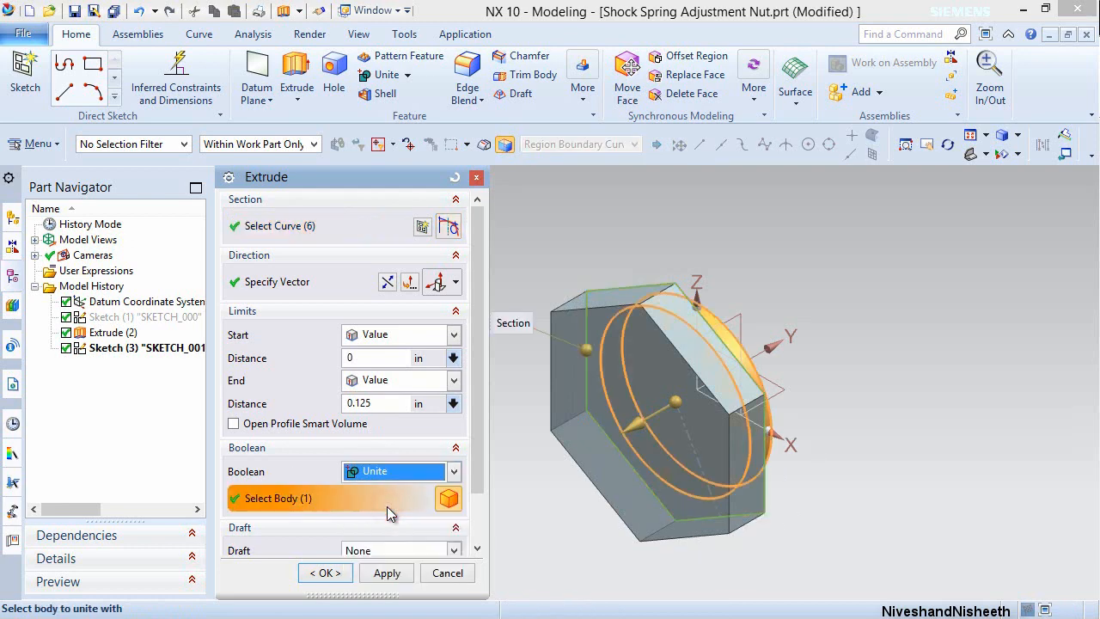
left_click(325, 573)
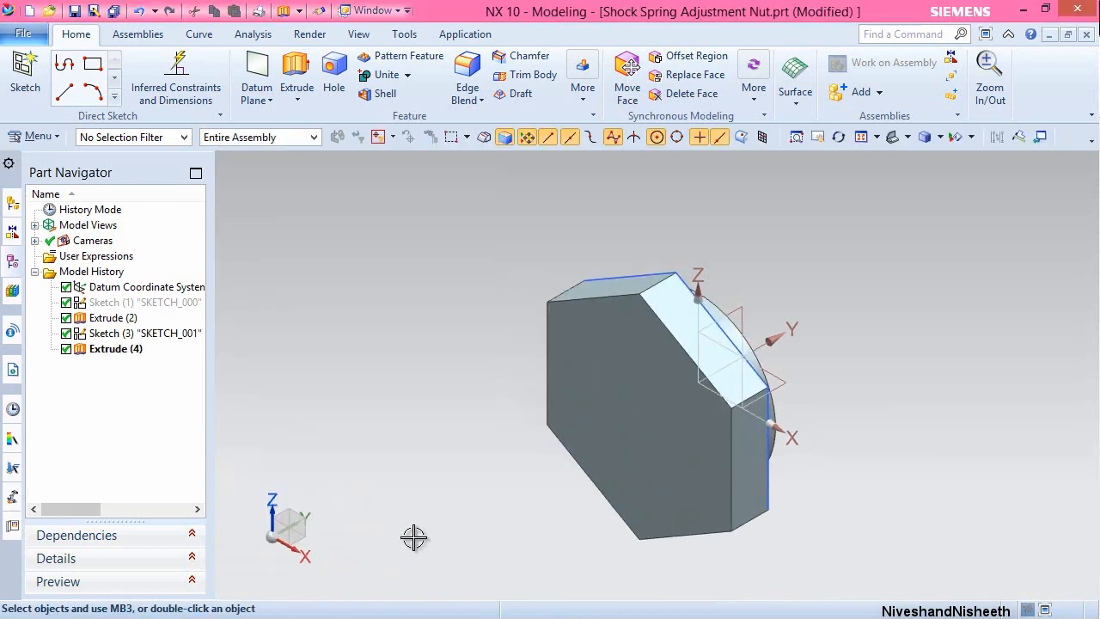
Hide the hexagon sketch and save the part.
left_click(604, 279)
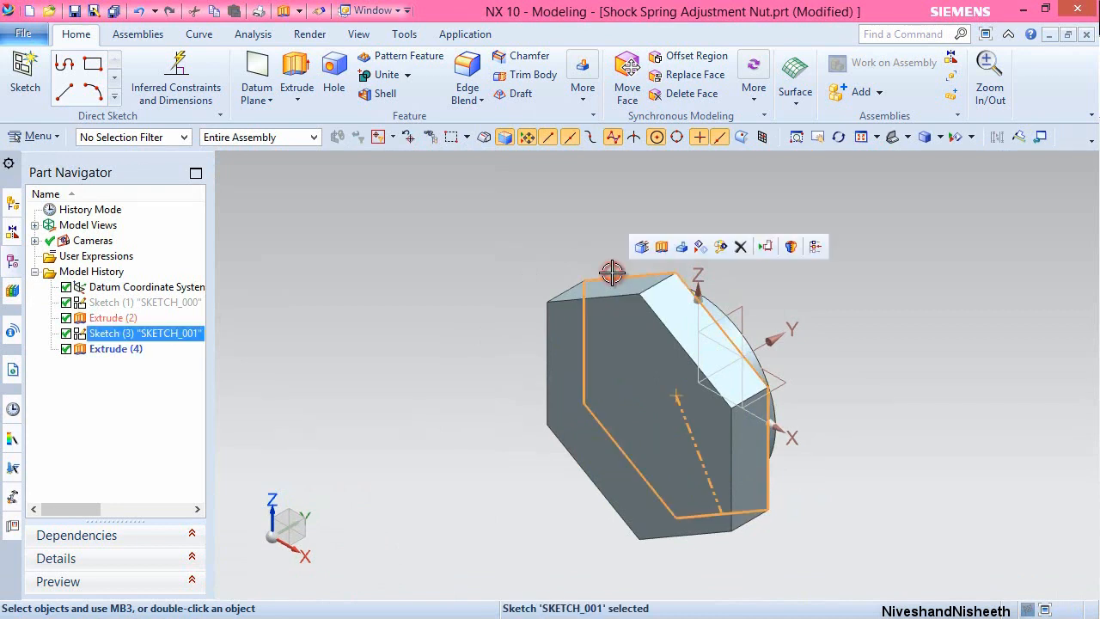
left_click(700, 249)
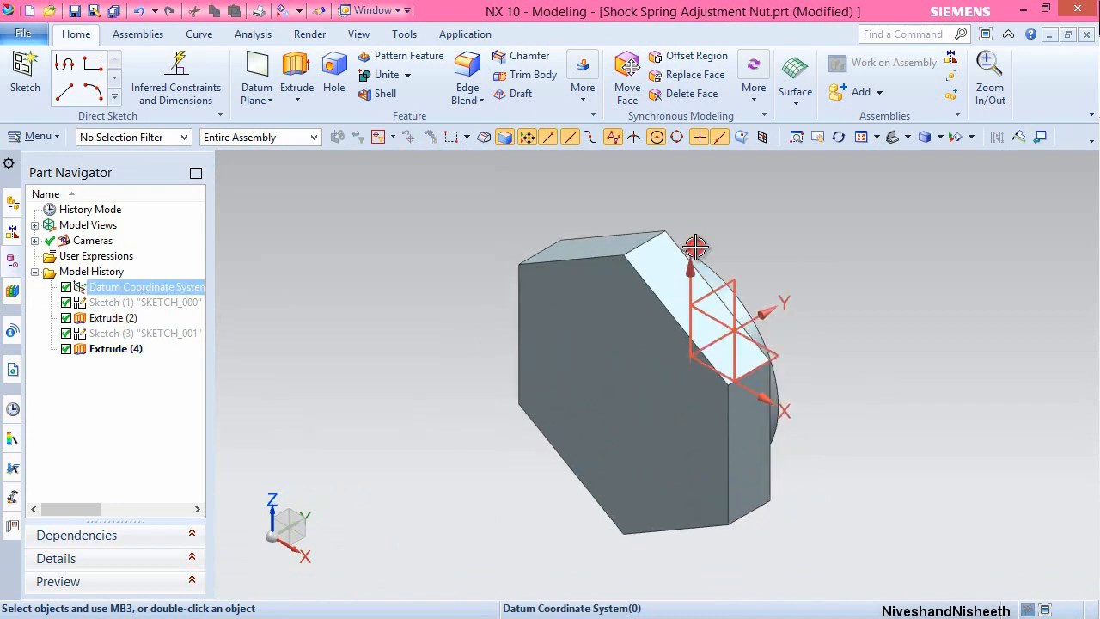
middle_click_drag(687, 370, 607, 373)
key("End")
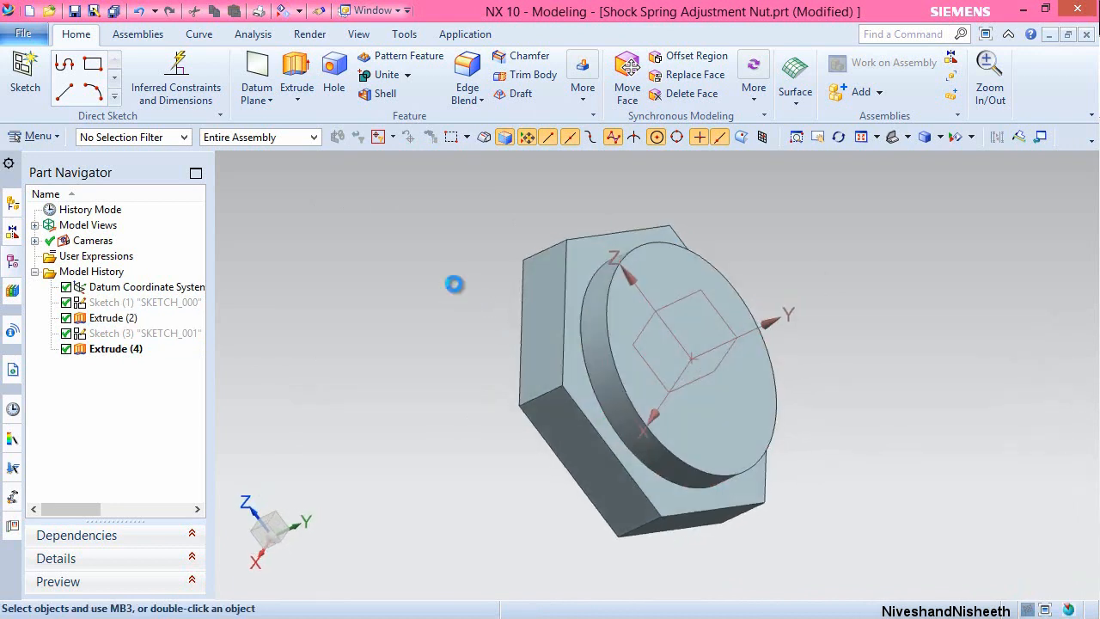
left_click(75, 12)
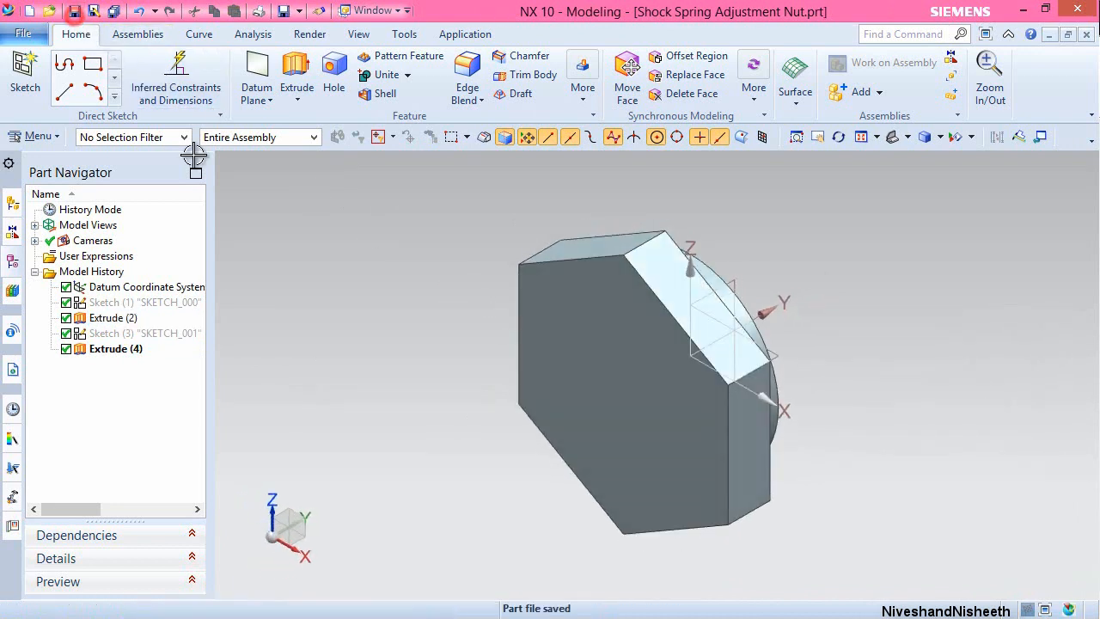
Start an Extrude with the curve rule Infer Curves and open a section sketch on the disc's exposed circular face.
left_click(408, 414)
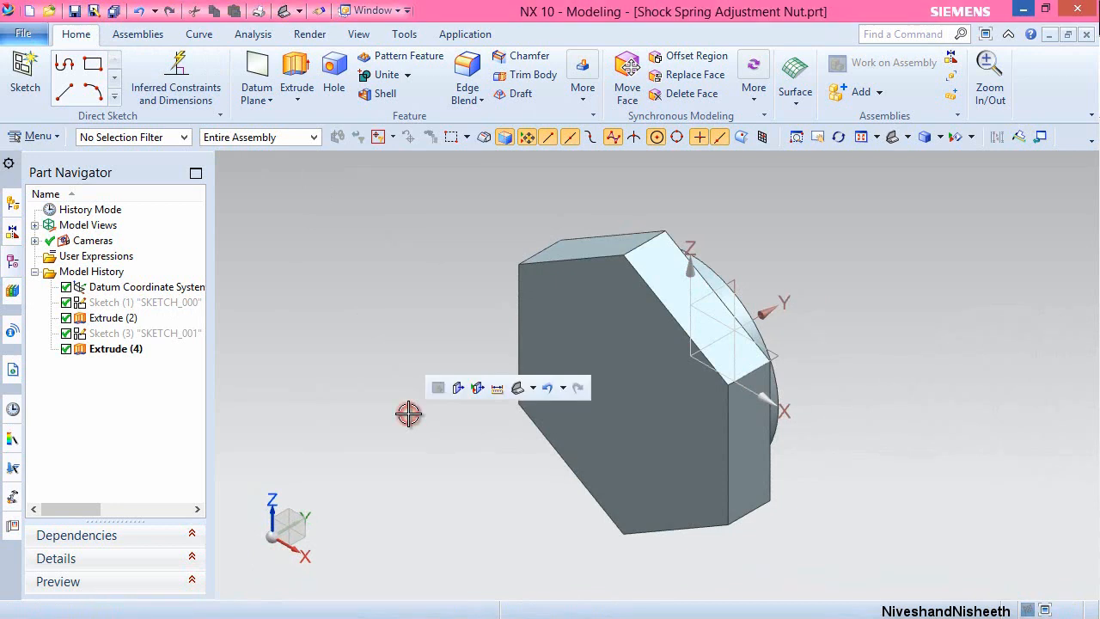
left_click(272, 502)
double_click(373, 539)
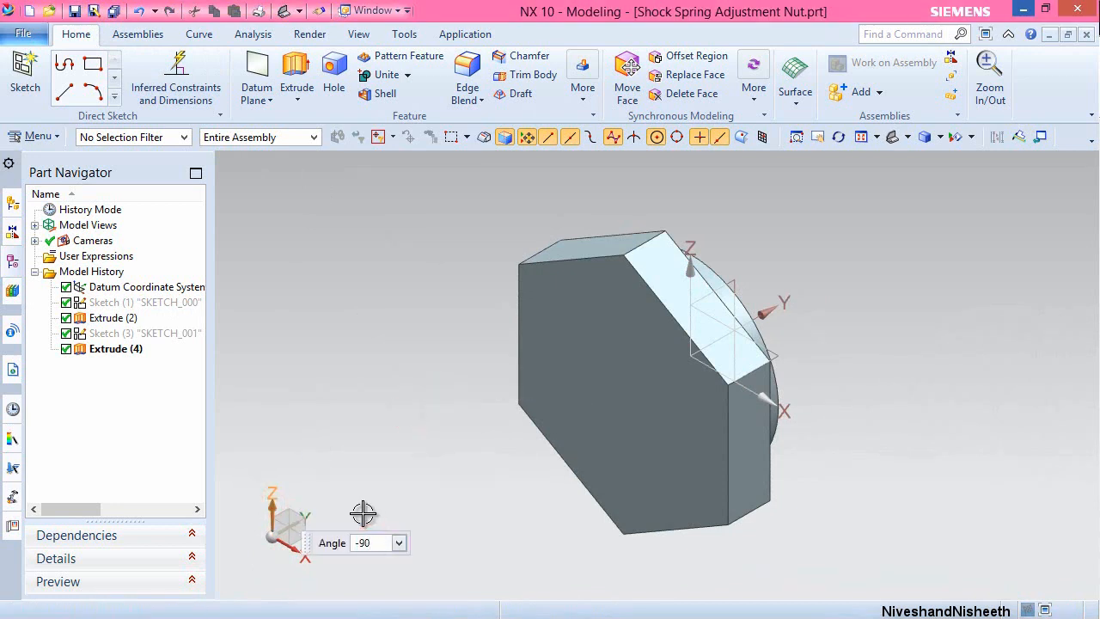
key("Return")
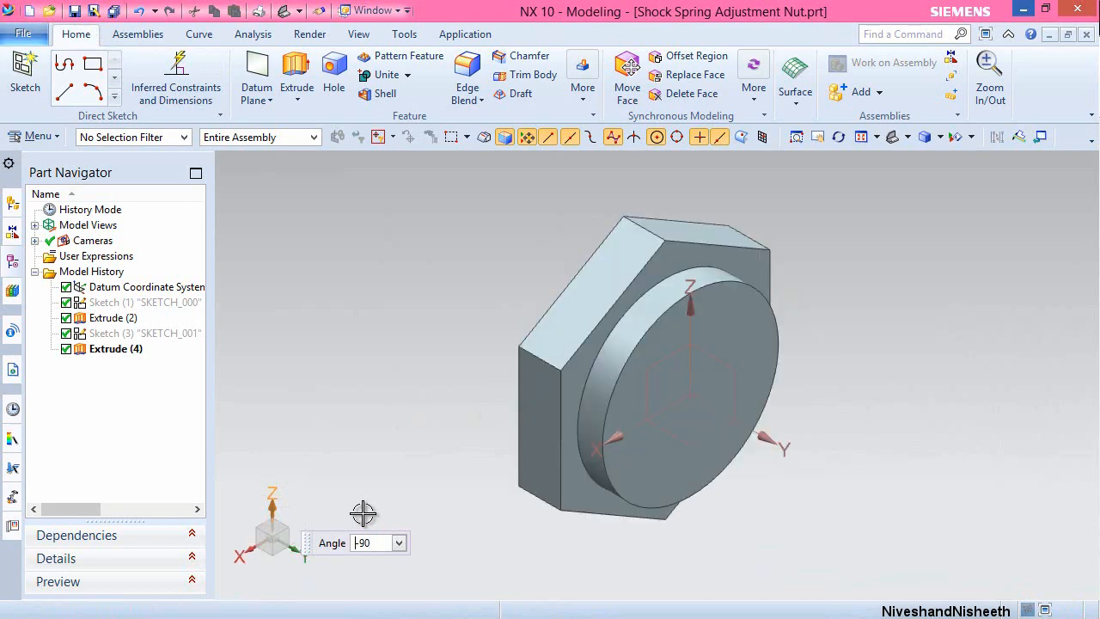
key("Escape")
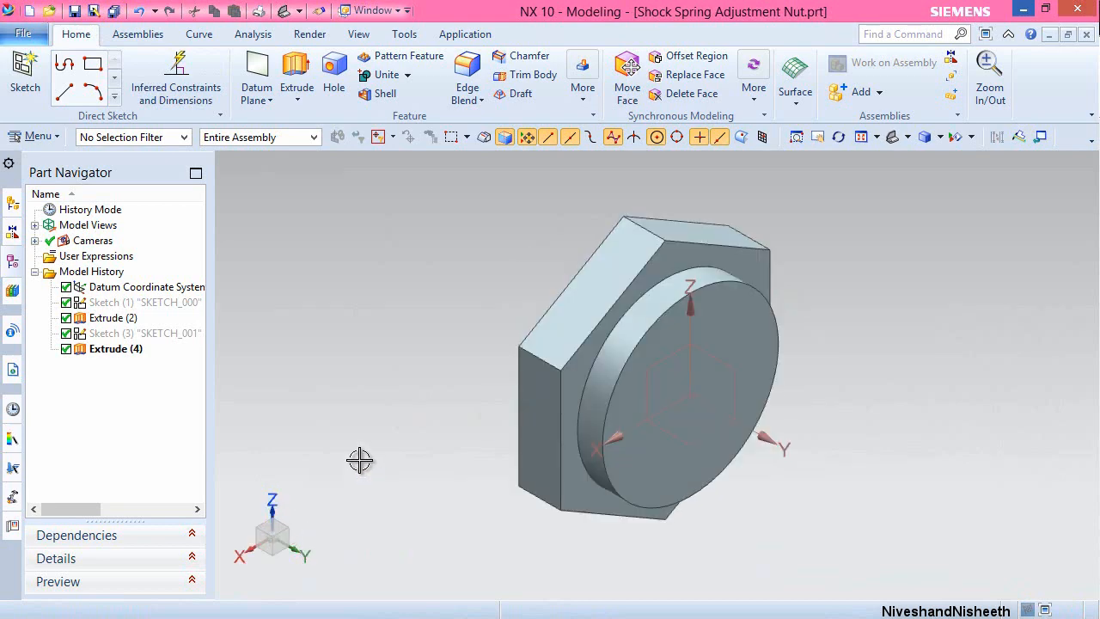
left_click(296, 78)
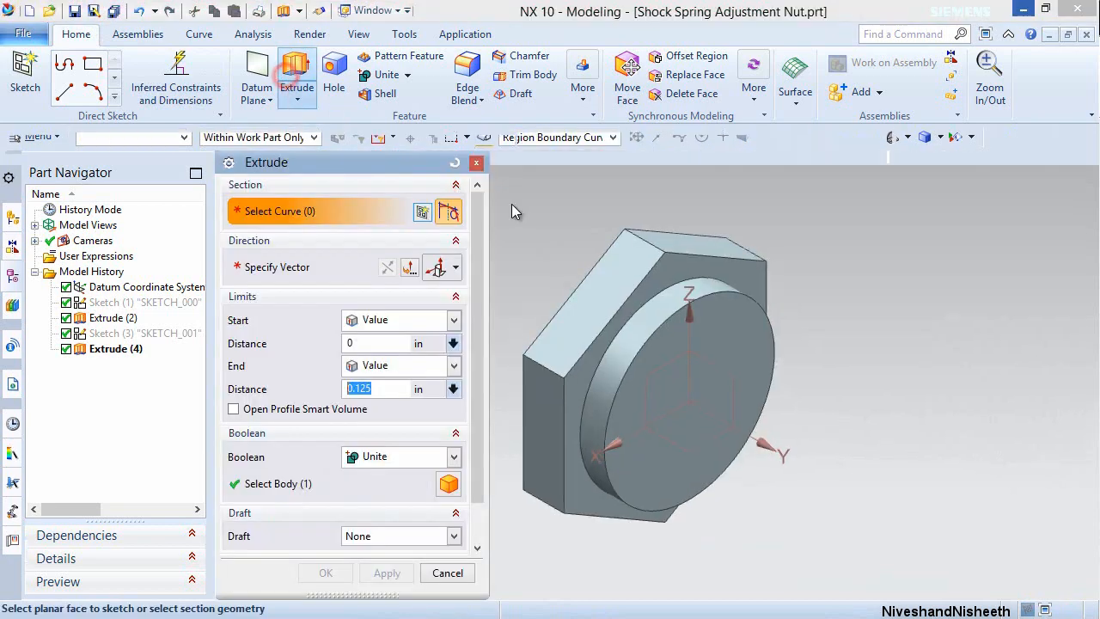
left_click(636, 143)
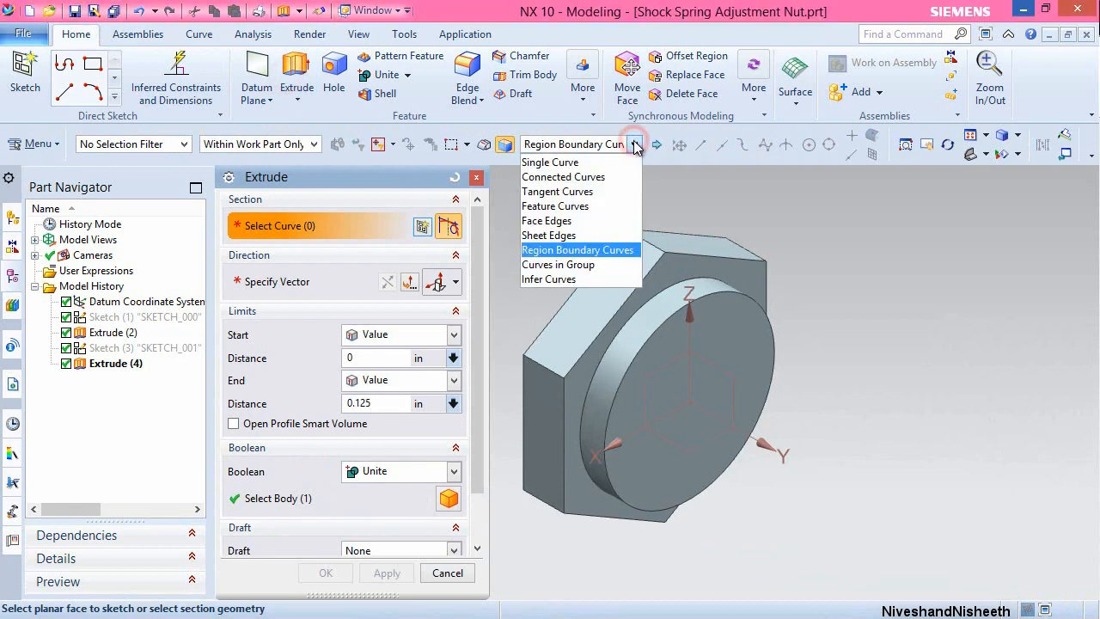
left_click(557, 280)
left_click(718, 337)
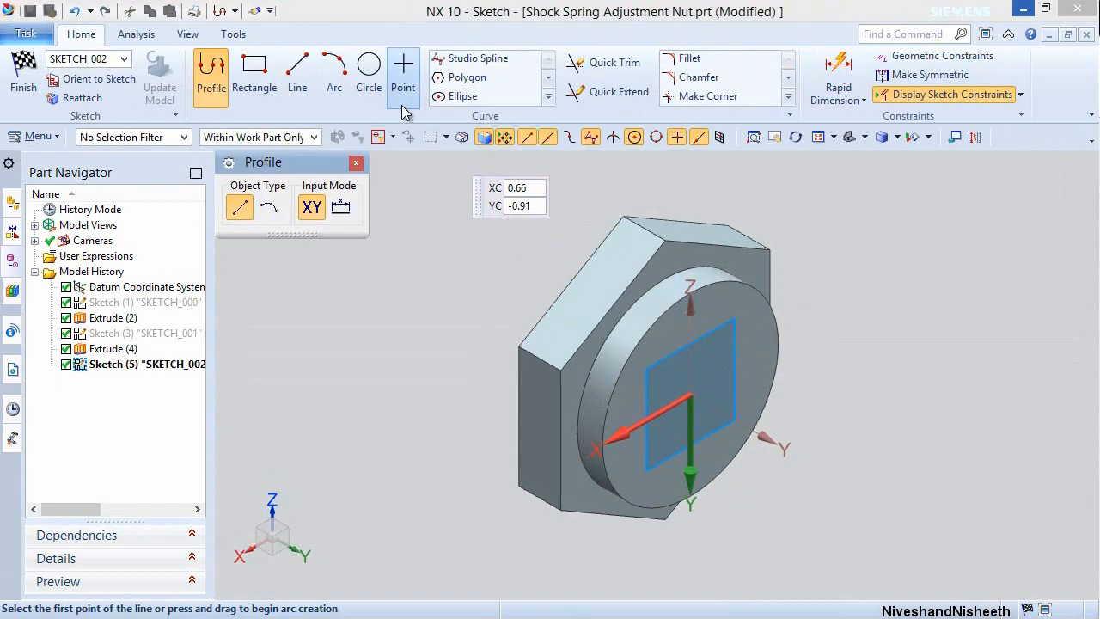
Draw a 0.5 in diameter circle centred on the sketch origin of the disc face, and finish the section sketch.
left_click(369, 69)
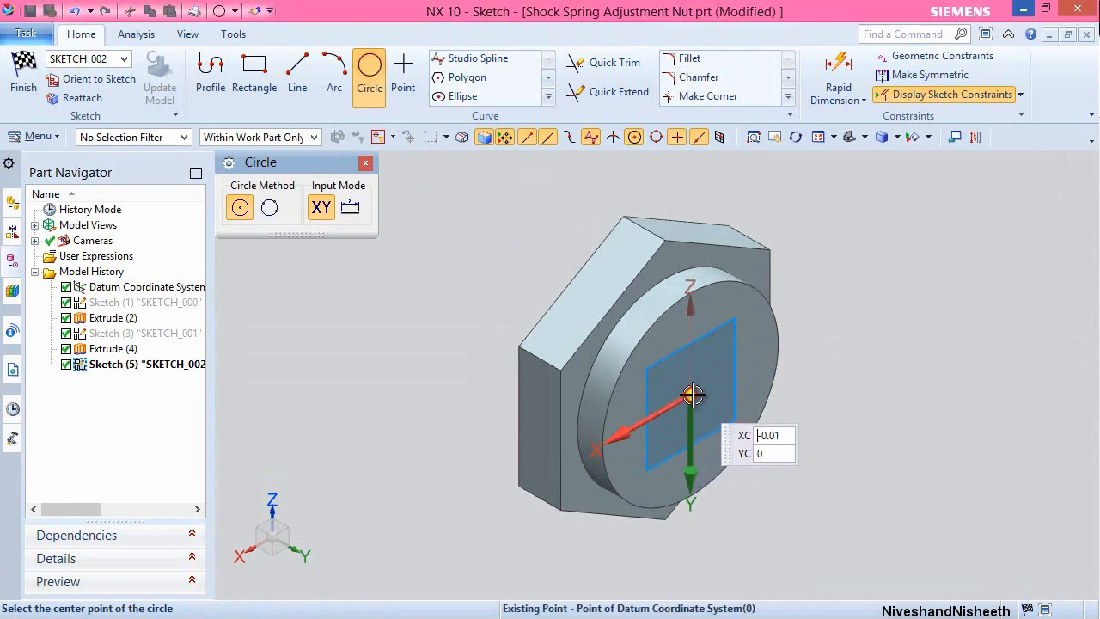
left_click(692, 394)
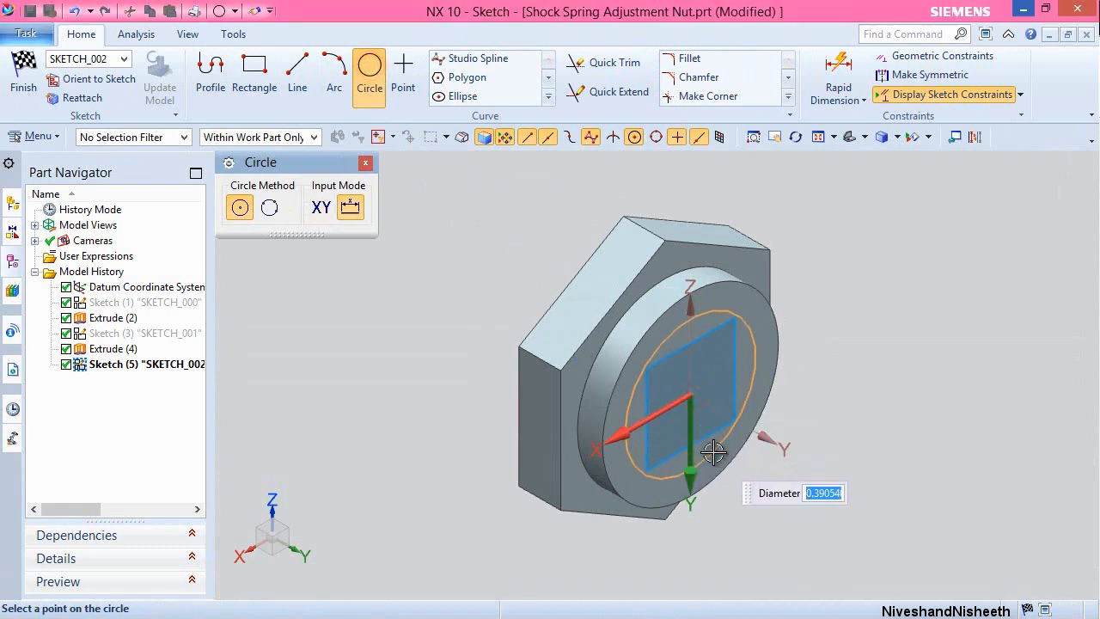
key("Return")
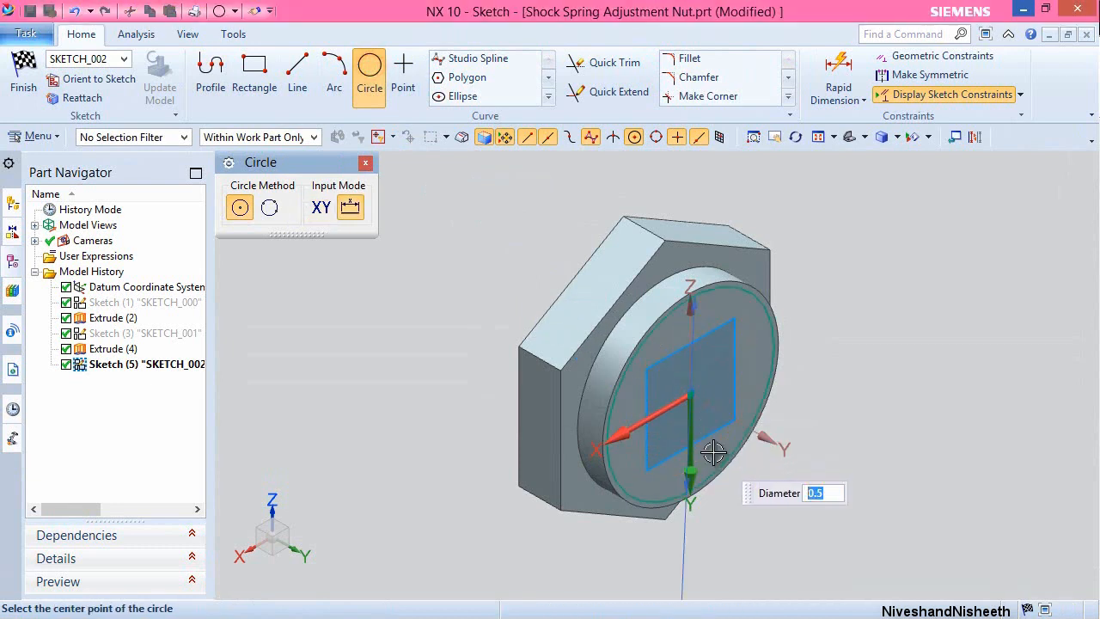
right_click(530, 214)
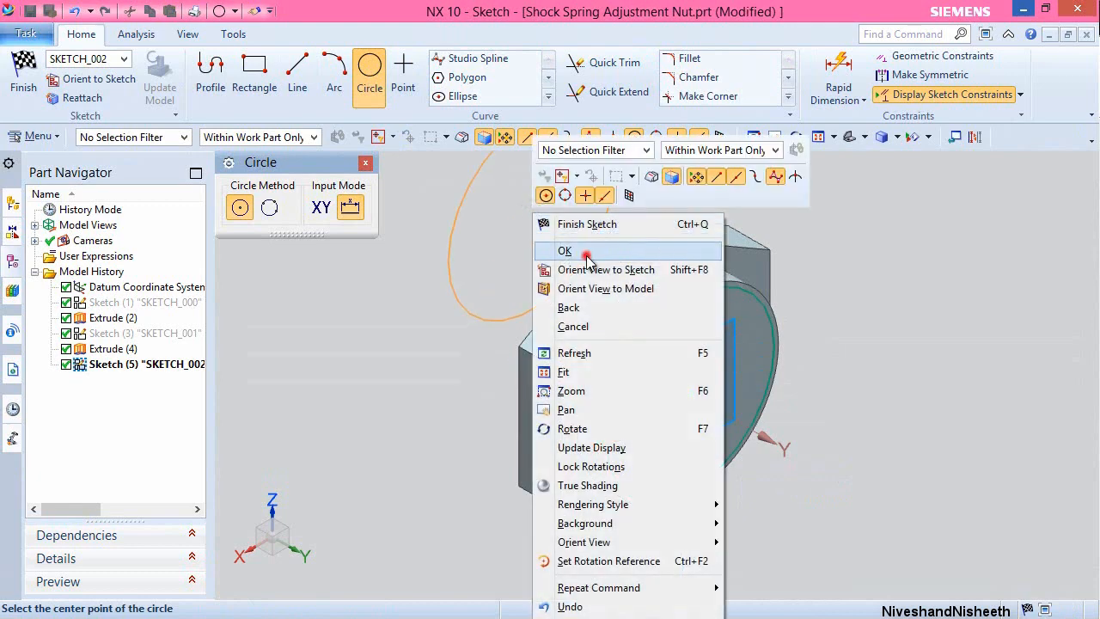
left_click(587, 254)
left_click(619, 508)
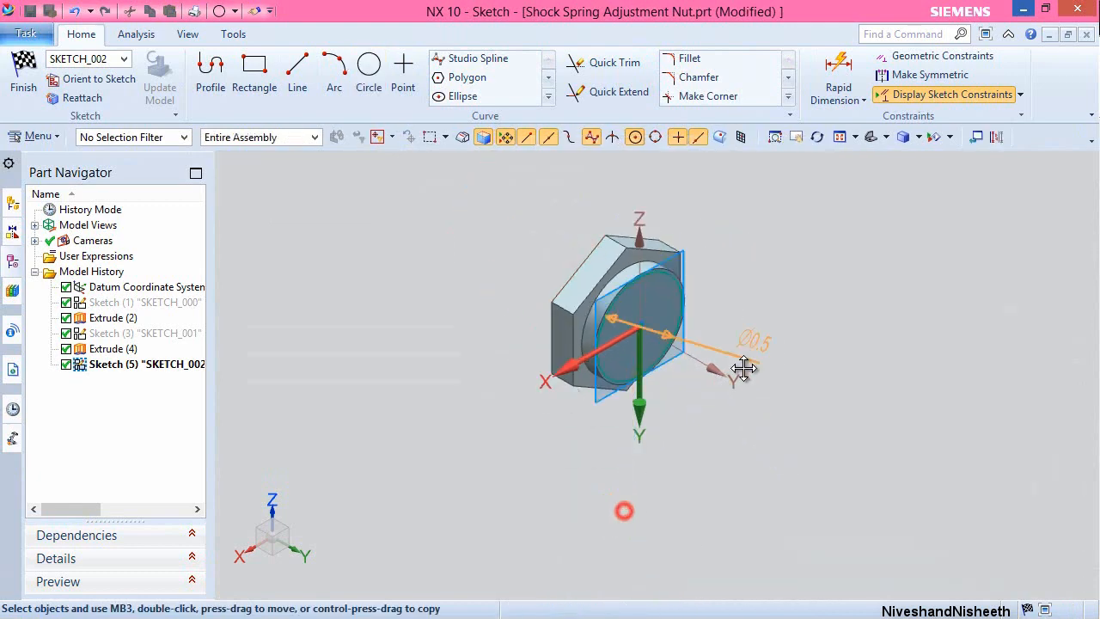
left_click(839, 137)
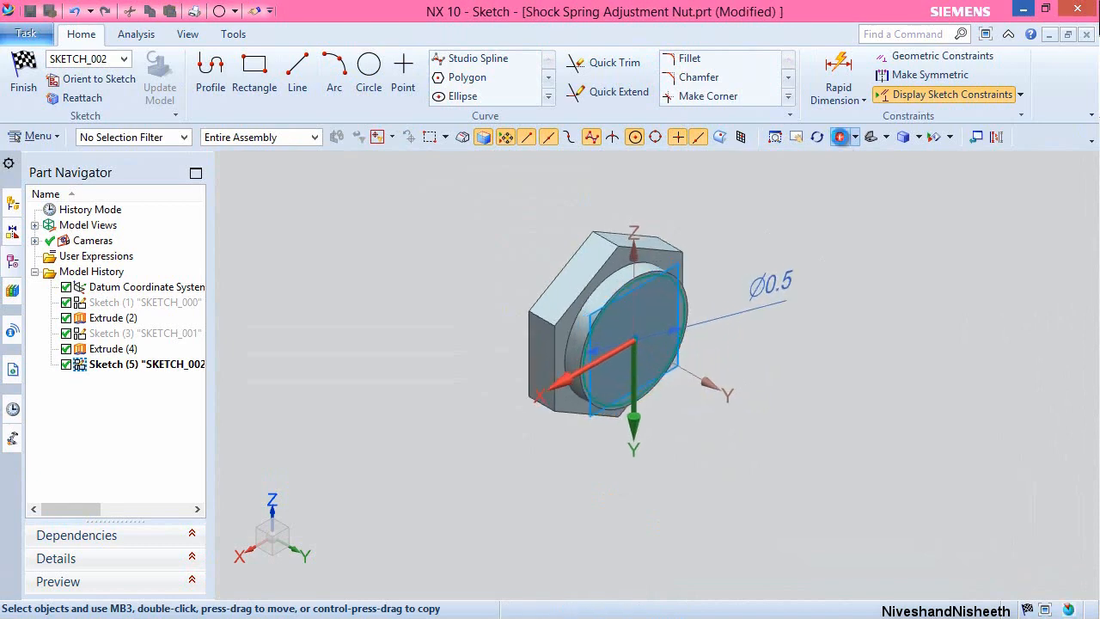
right_click(772, 277)
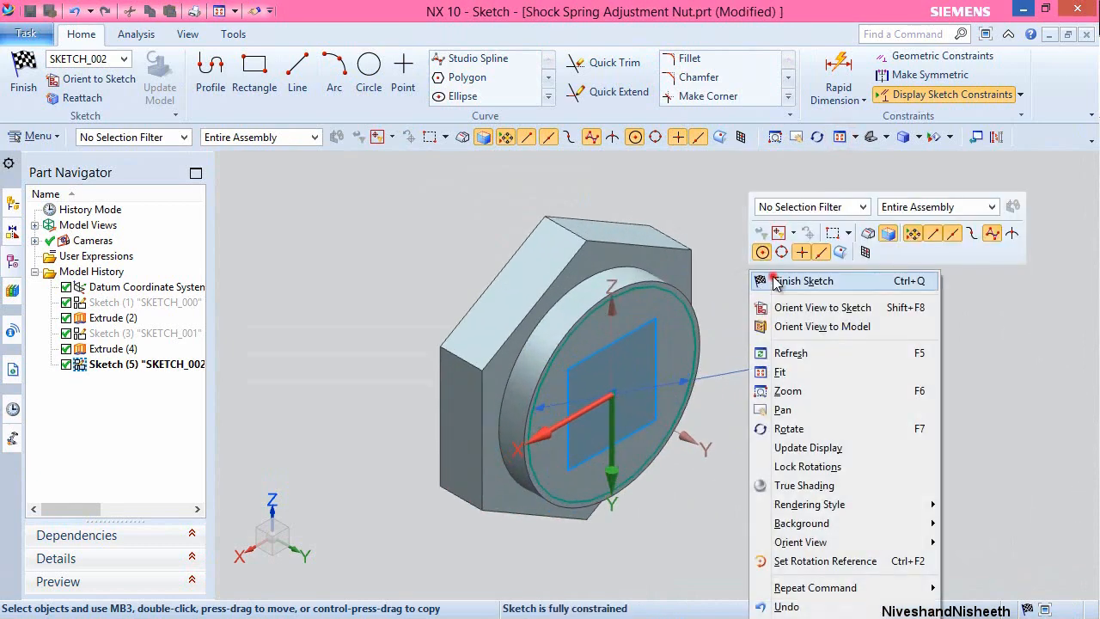
left_click(775, 282)
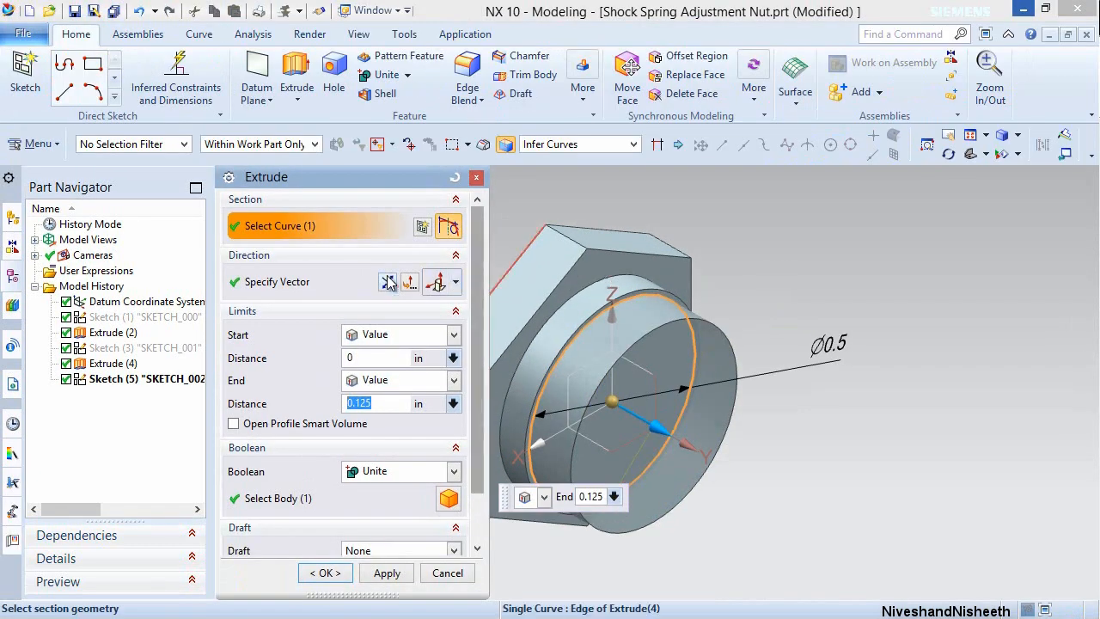
Reverse the extrude direction, subtract the 0.5 in circle Through All from the nut body, and save the part.
left_click(388, 284)
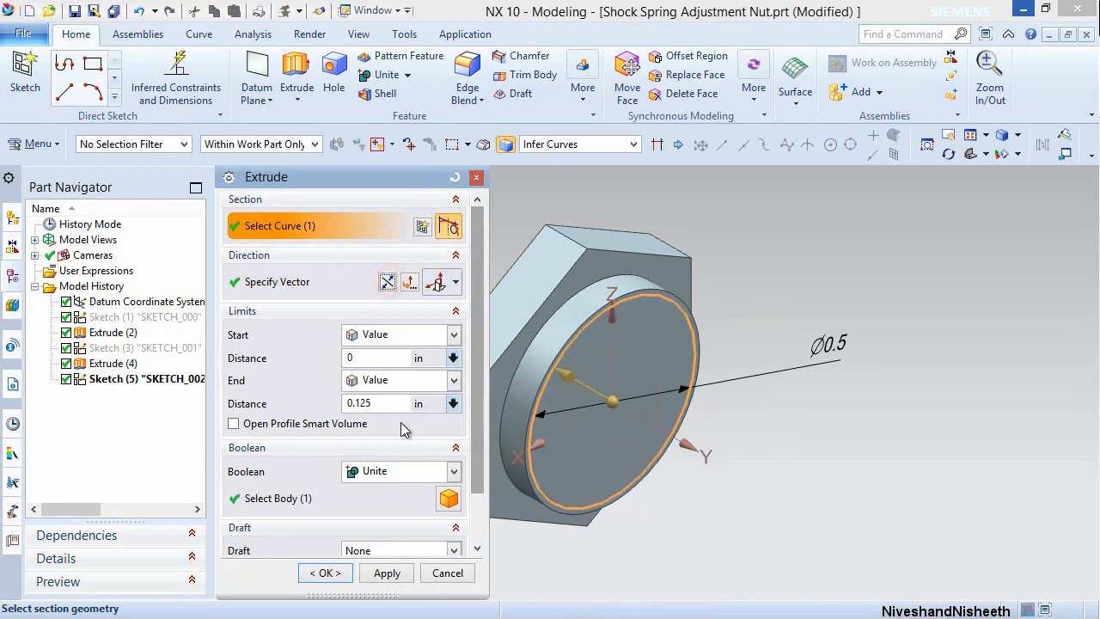
left_click(419, 471)
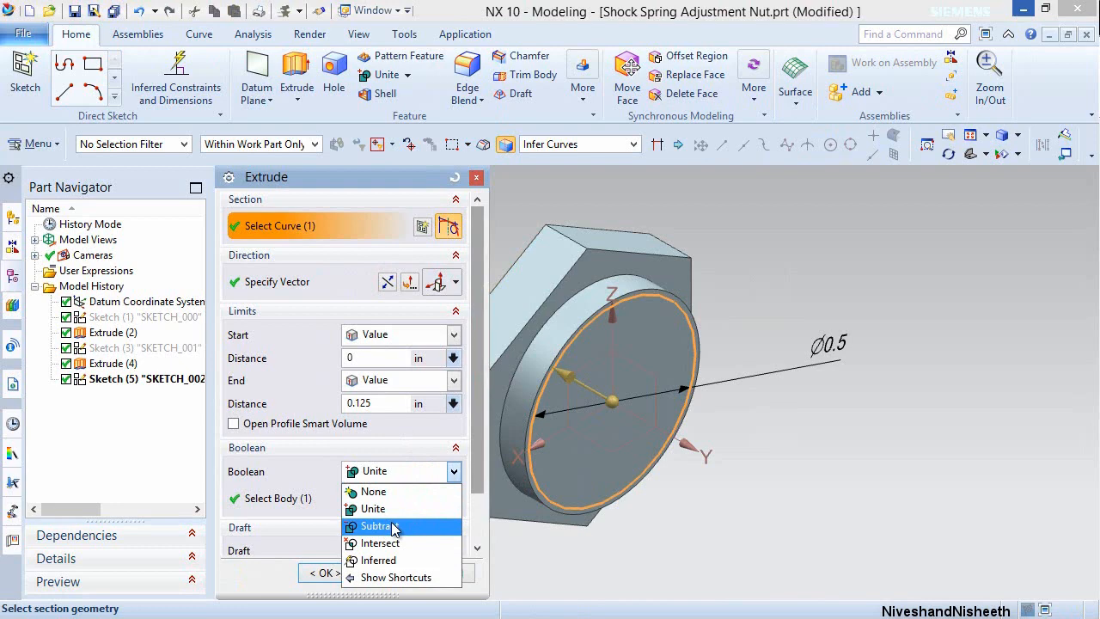
left_click(394, 526)
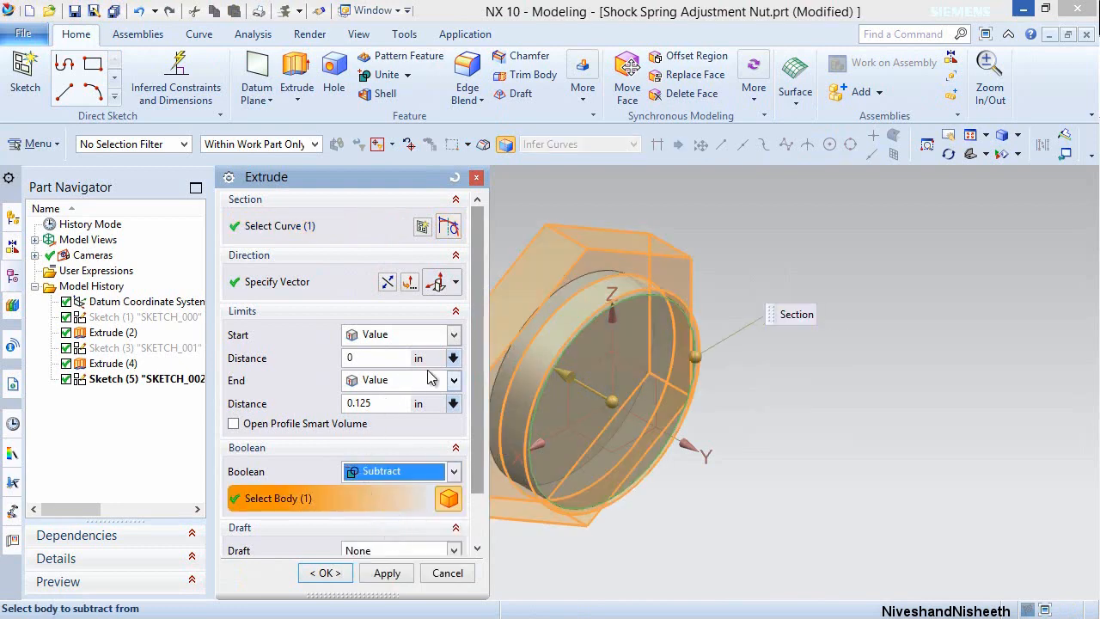
left_click(458, 382)
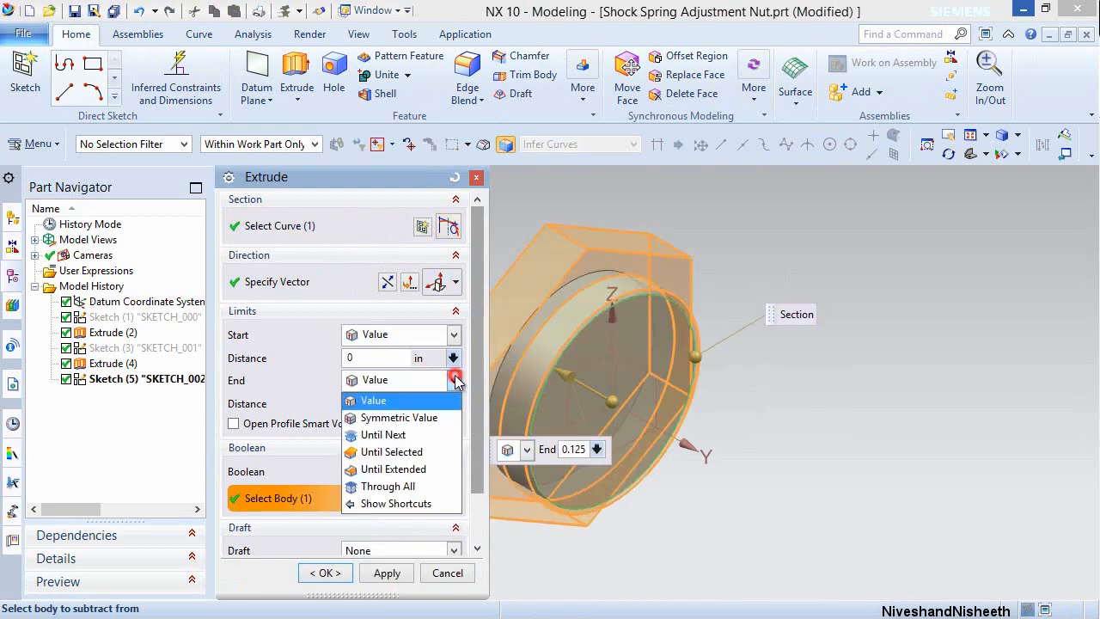
left_click(395, 490)
left_click(322, 572)
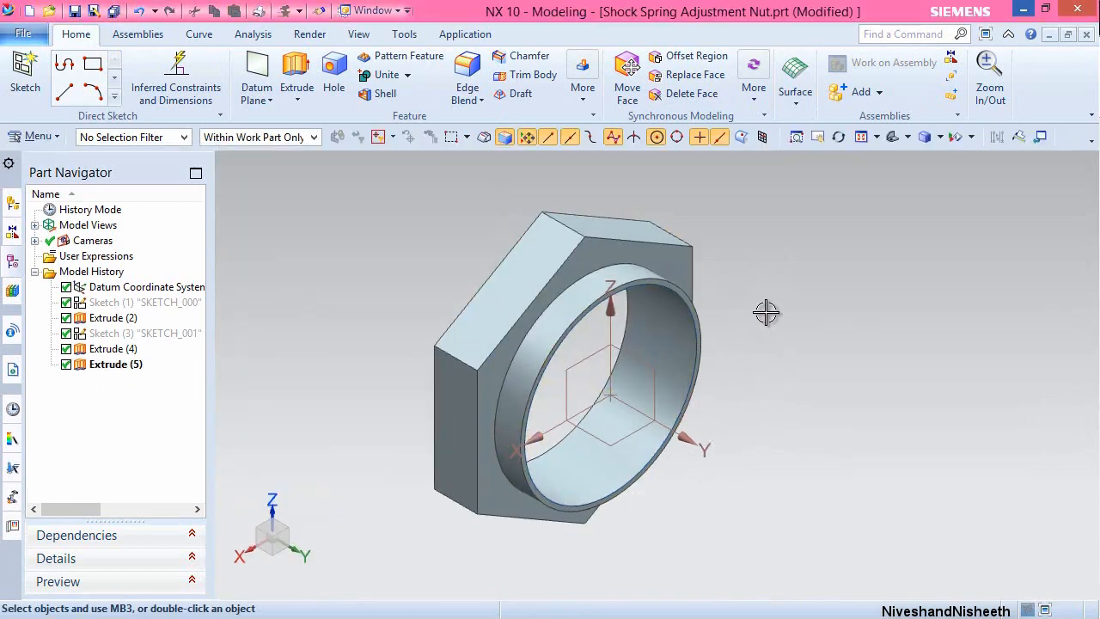
key("End")
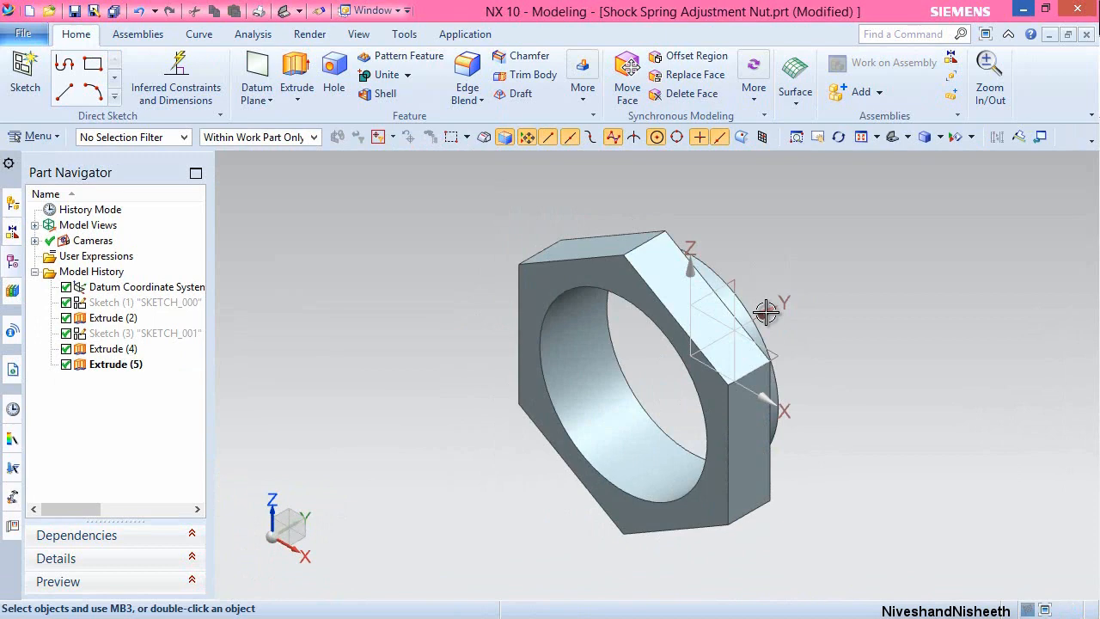
key("ctrl+s")
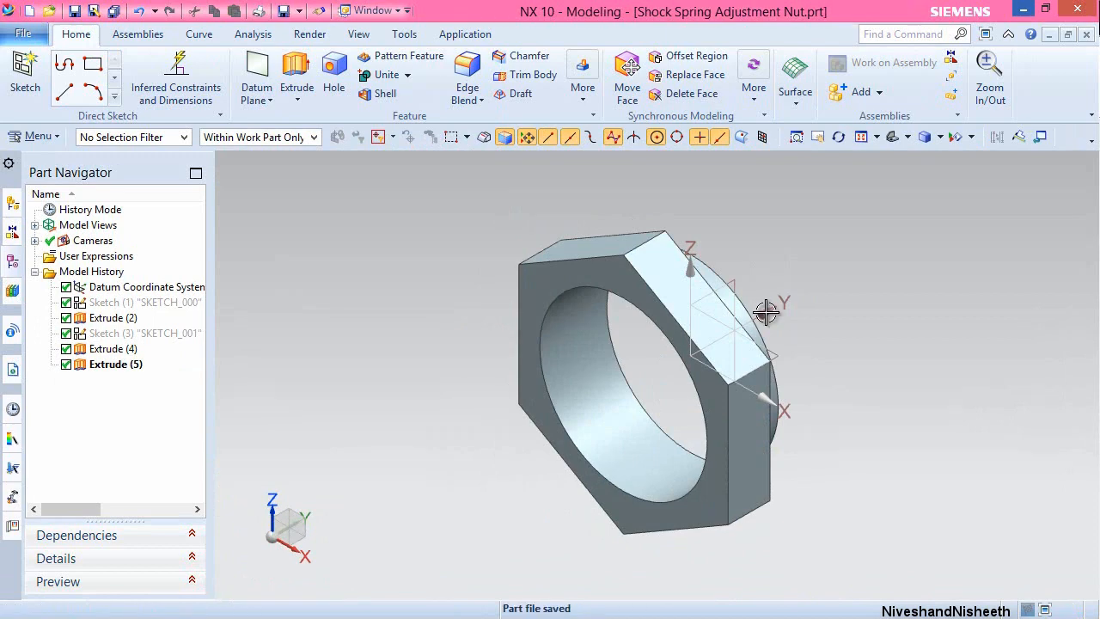
Apply a 0.05 in circular Edge Blend to the six short corner edges of the hexagonal head.
left_click(472, 97)
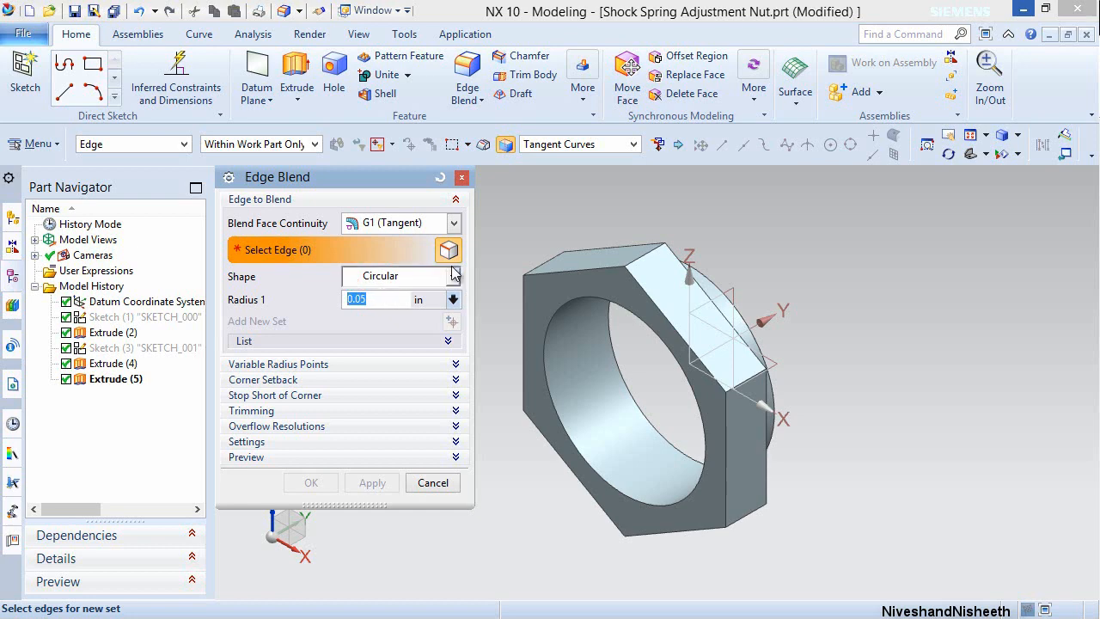
left_click(581, 247)
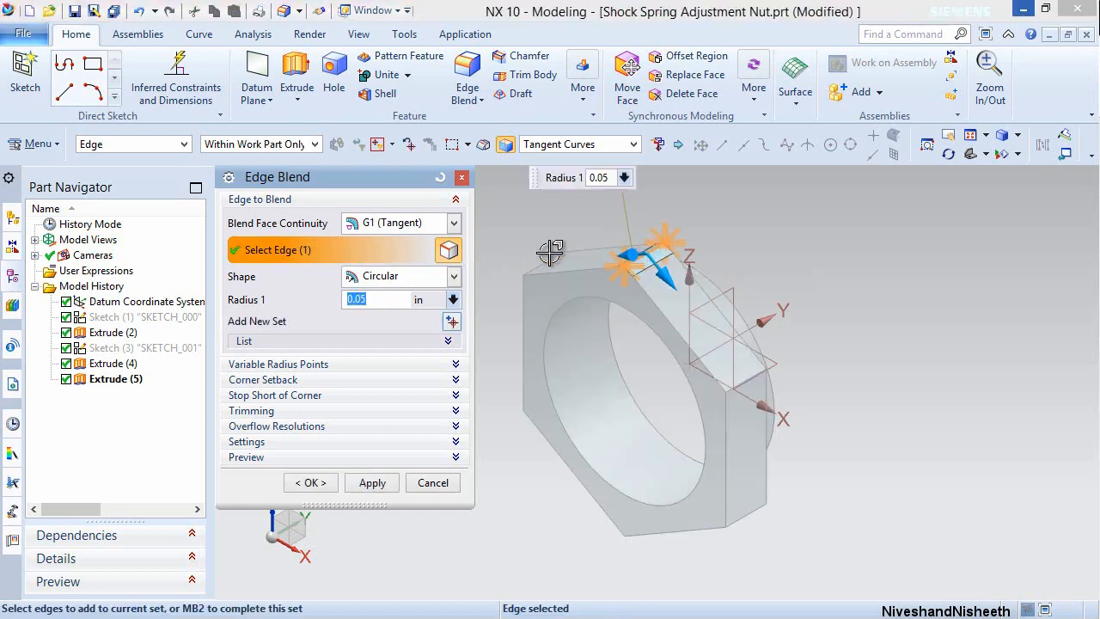
left_click(542, 262)
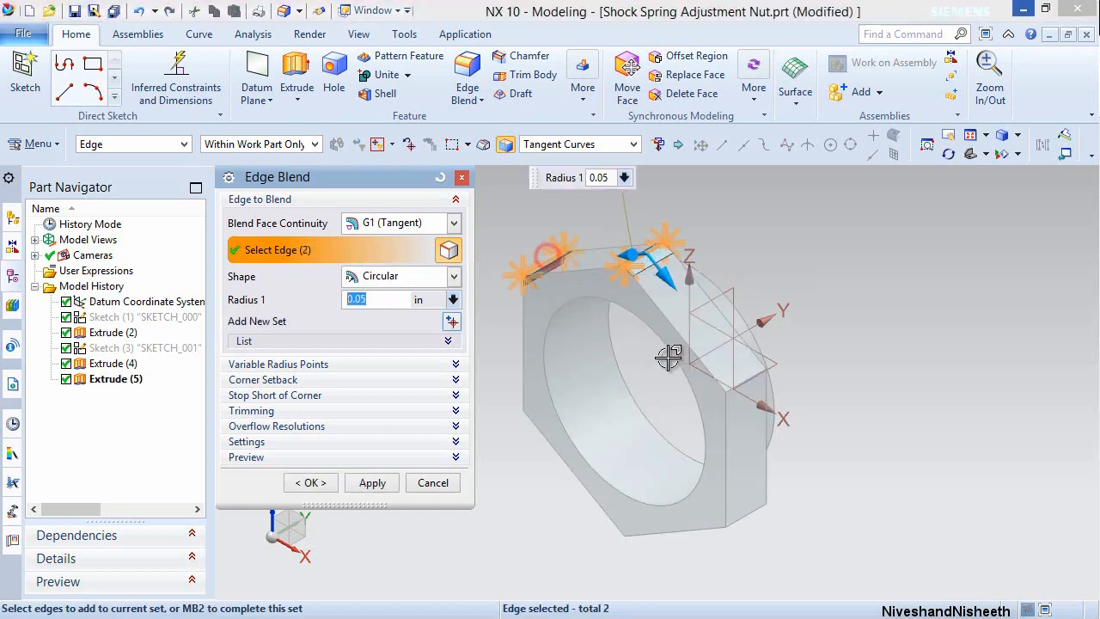
left_click(739, 388)
left_click(744, 514)
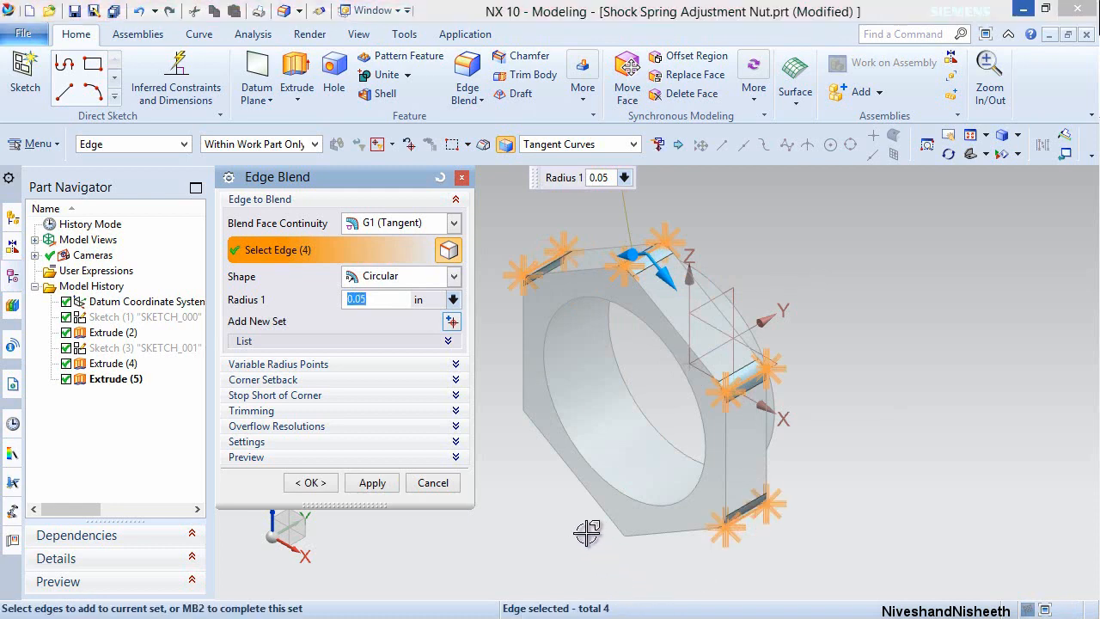
middle_click_drag(593, 537, 627, 464)
scroll(723, 364, "down", 2)
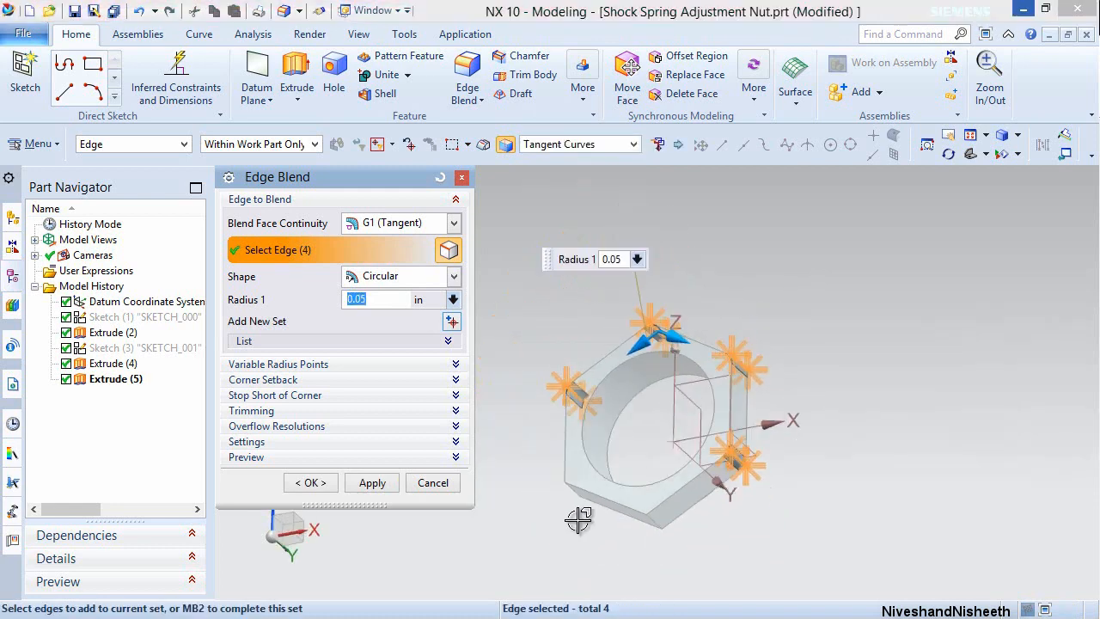
scroll(576, 497, "up", 3)
left_click(576, 453)
left_click(576, 452)
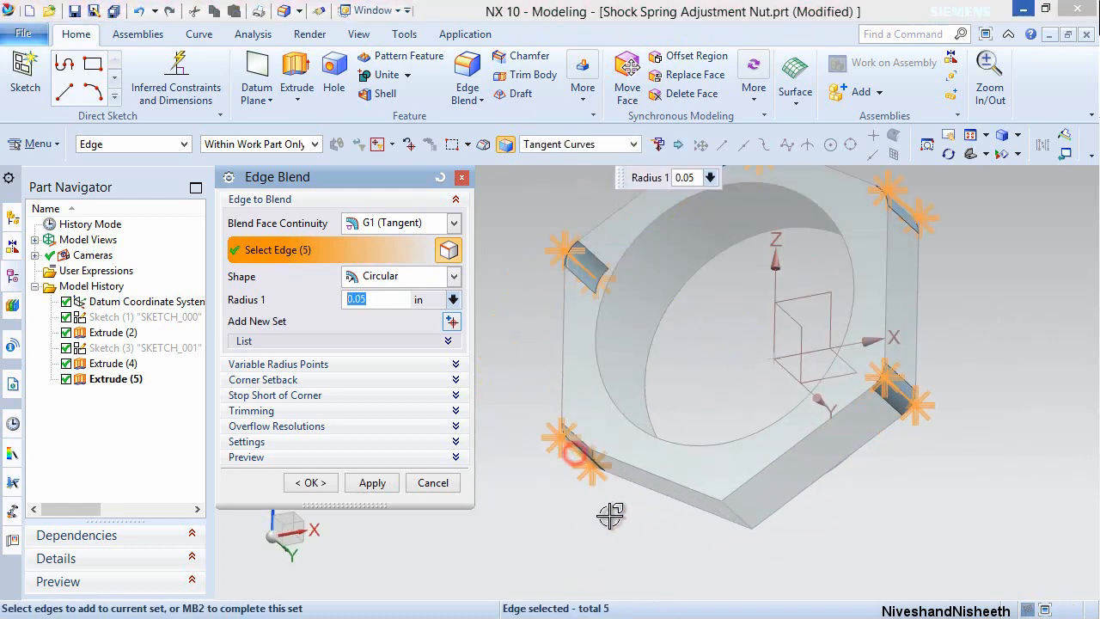
scroll(700, 525, "up", 2)
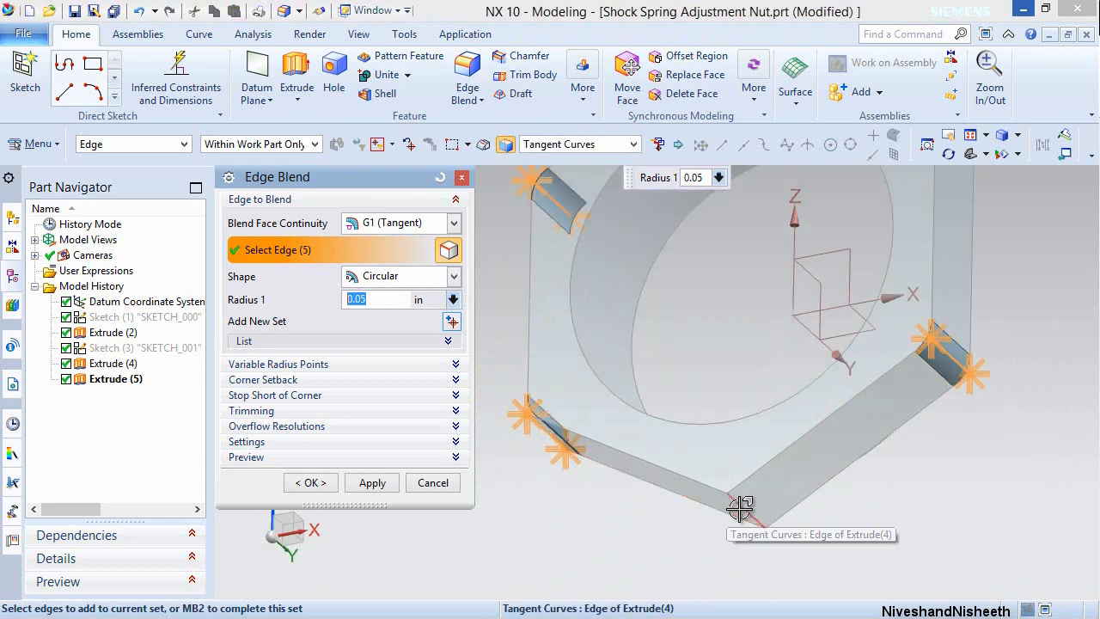
left_click(736, 511)
scroll(713, 535, "down", 3)
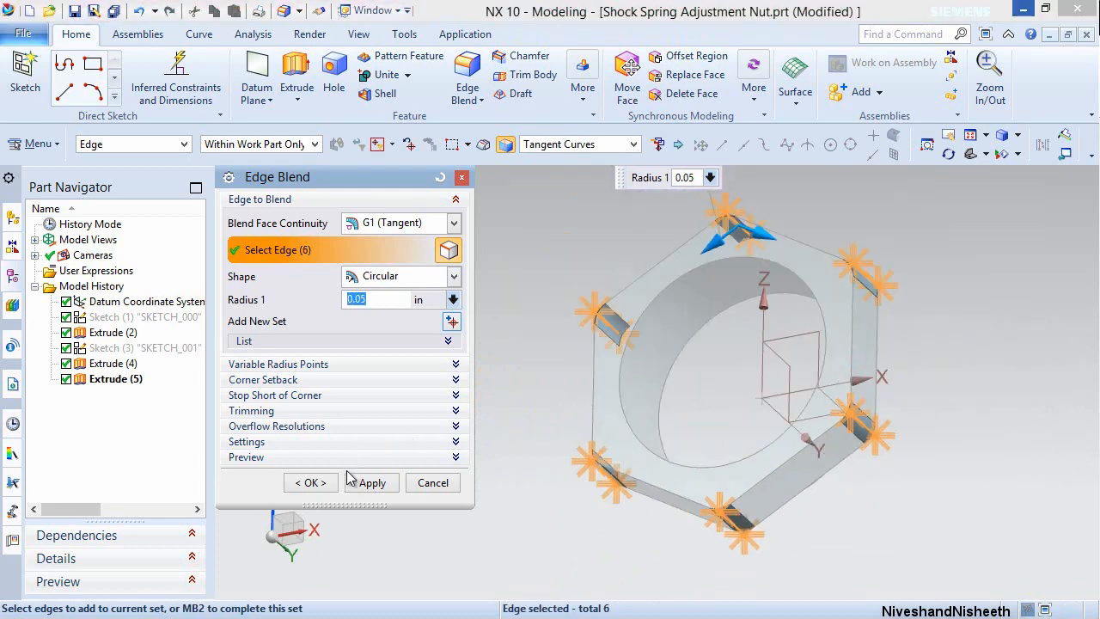
left_click(372, 482)
Blend the full perimeter edges of both hexagonal faces with a 0.015 in radius.
middle_click_drag(600, 255, 576, 319)
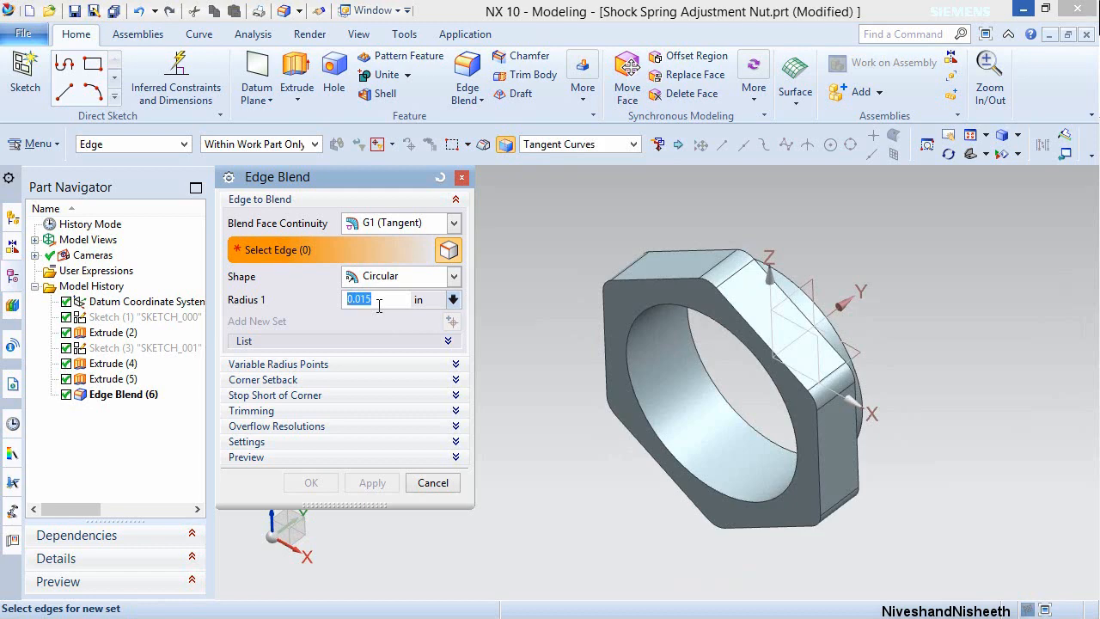
left_click(650, 284)
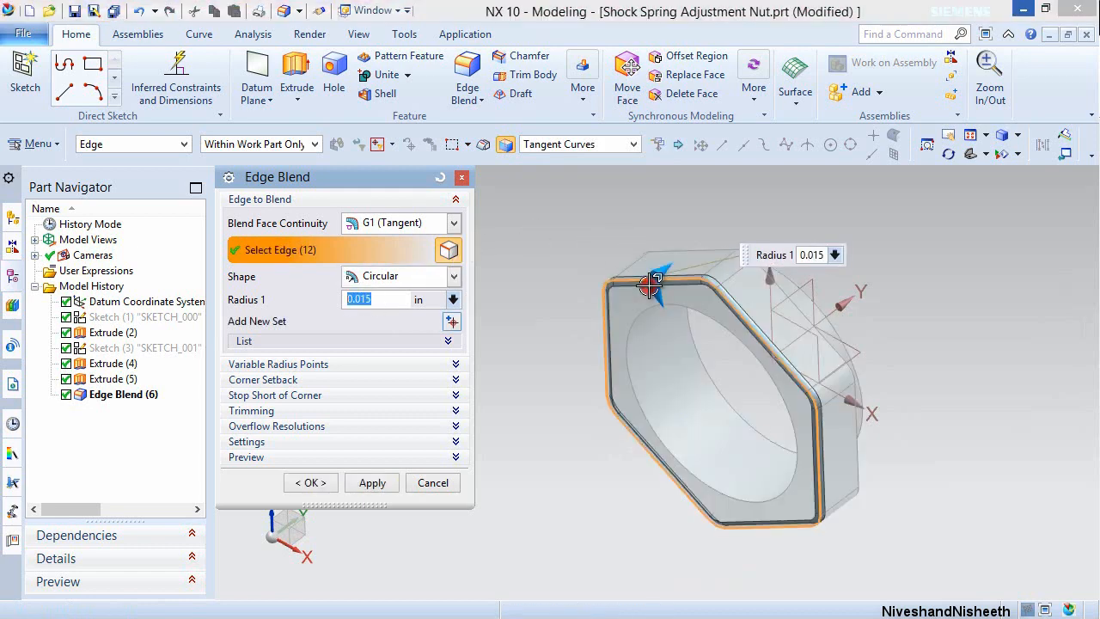
left_click(669, 243)
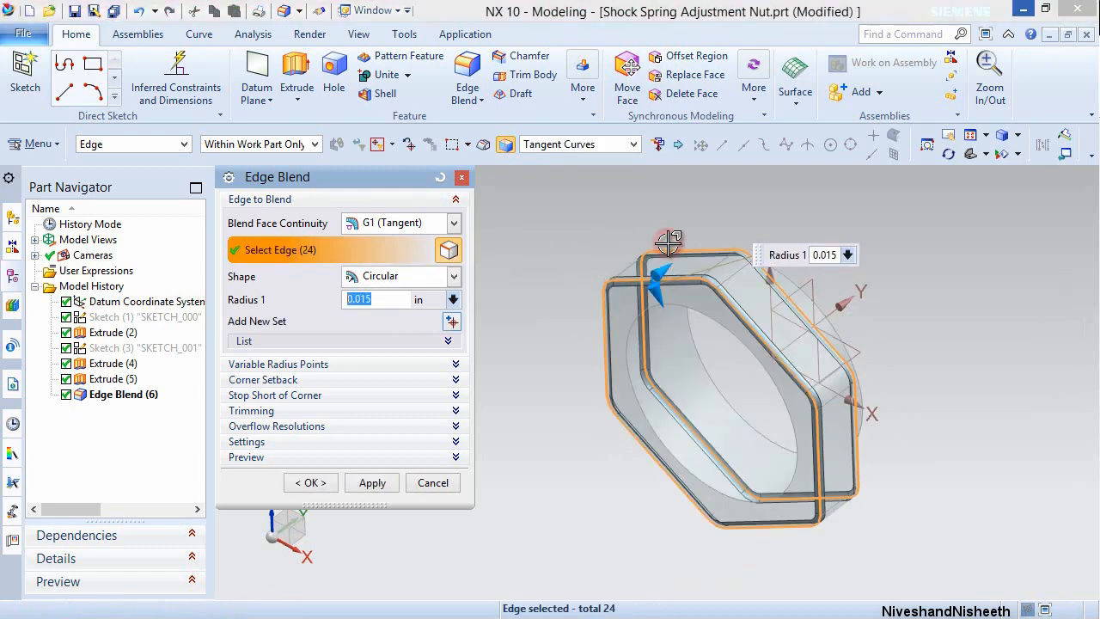
left_click(315, 484)
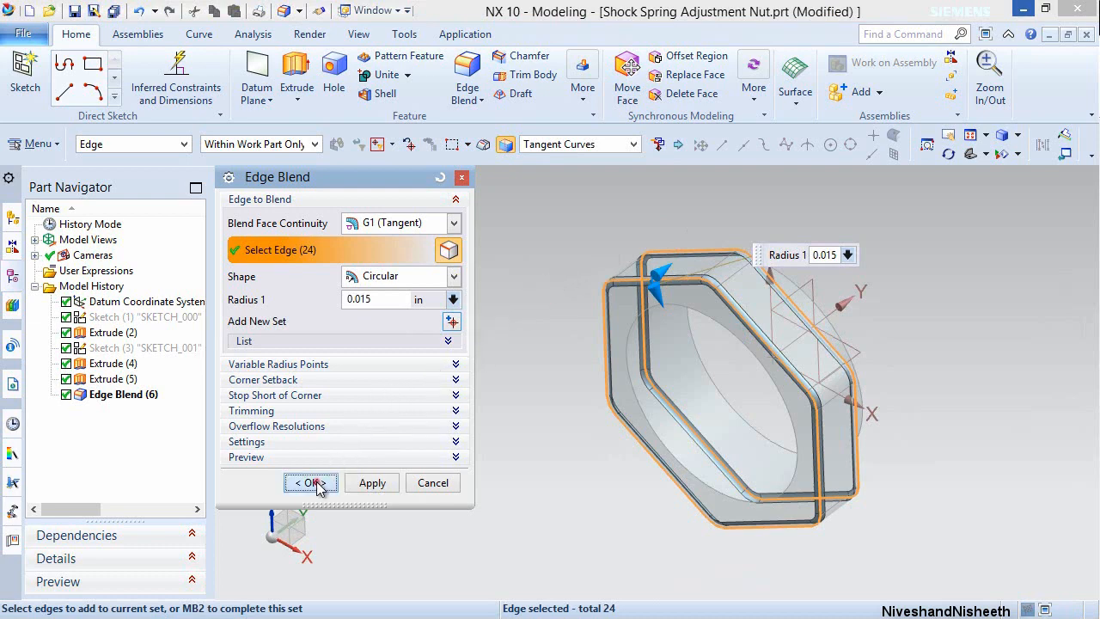
key("End")
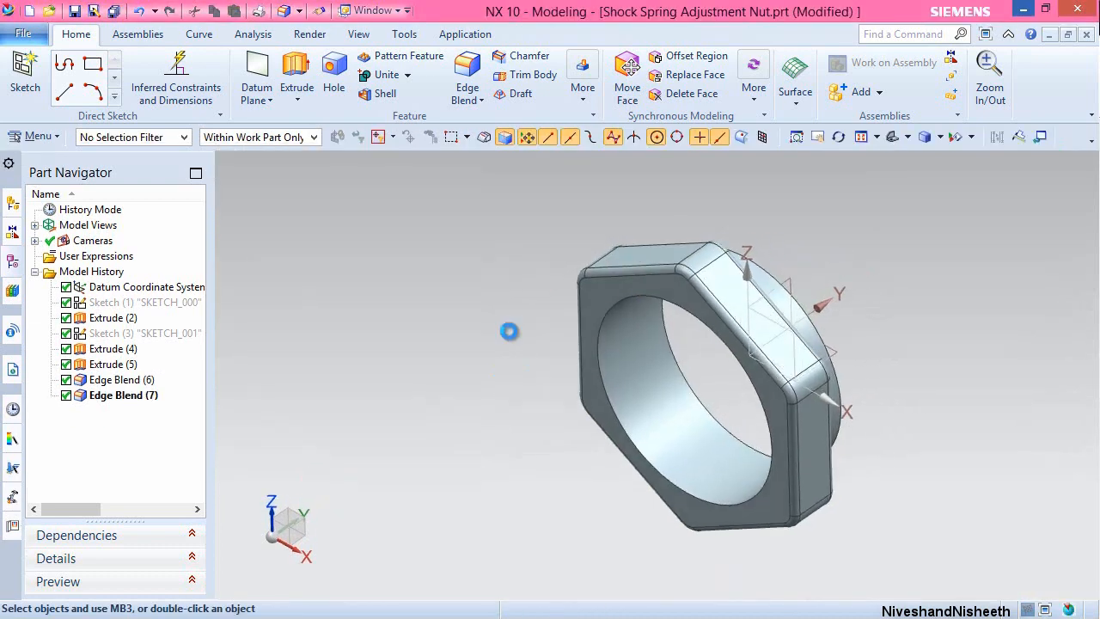
Blend both end edges of the bore and the edge where the round collar meets the hexagonal head with a .005 in radius.
left_click(475, 303)
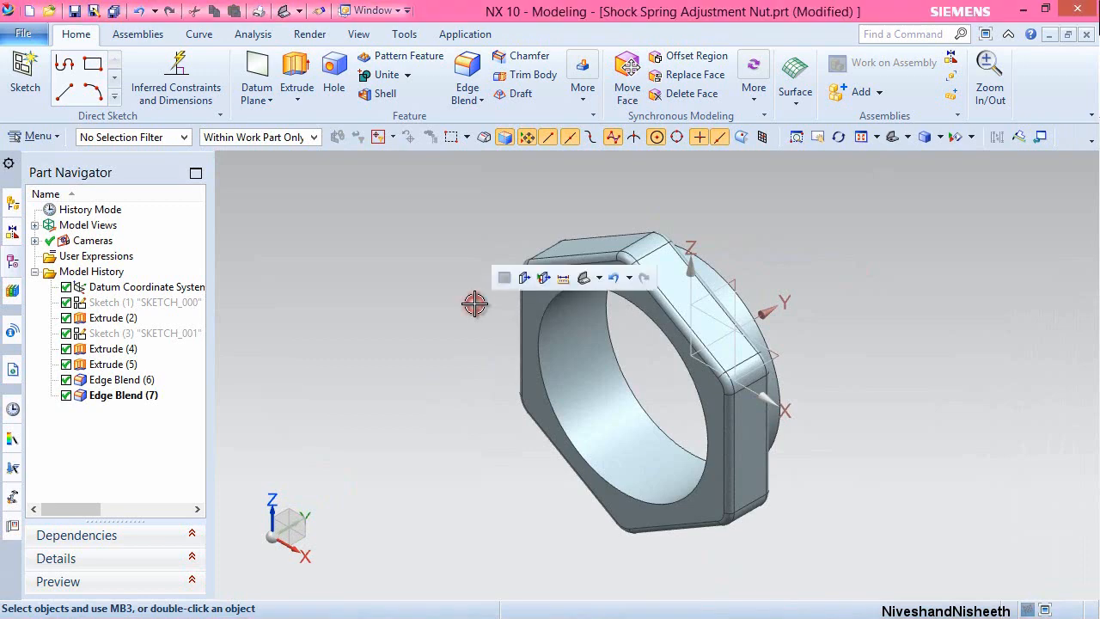
left_click(599, 279)
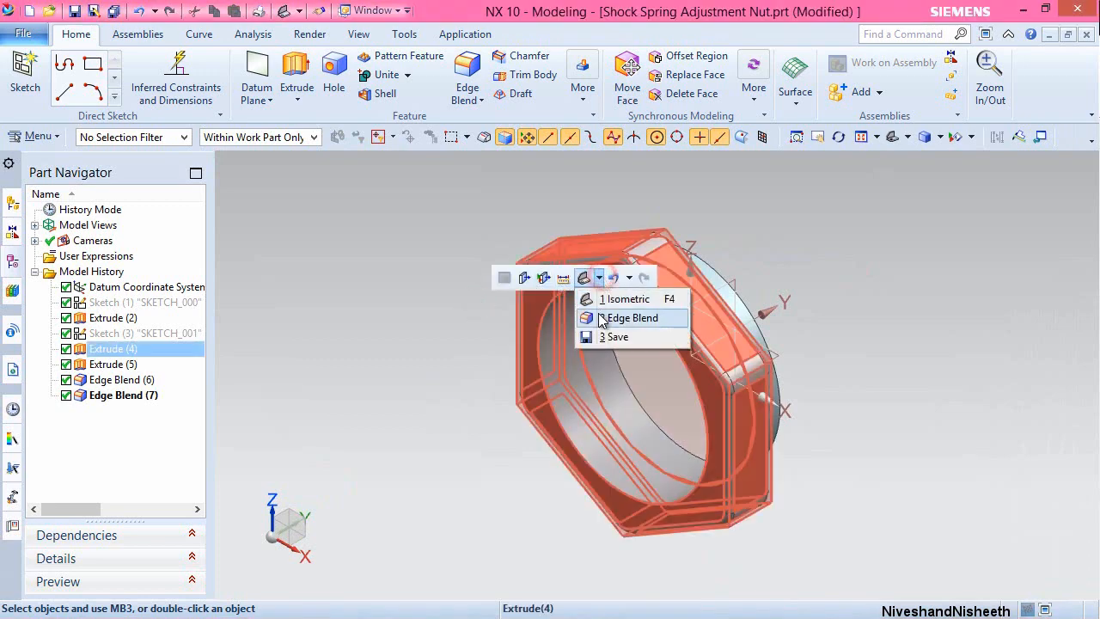
left_click(608, 316)
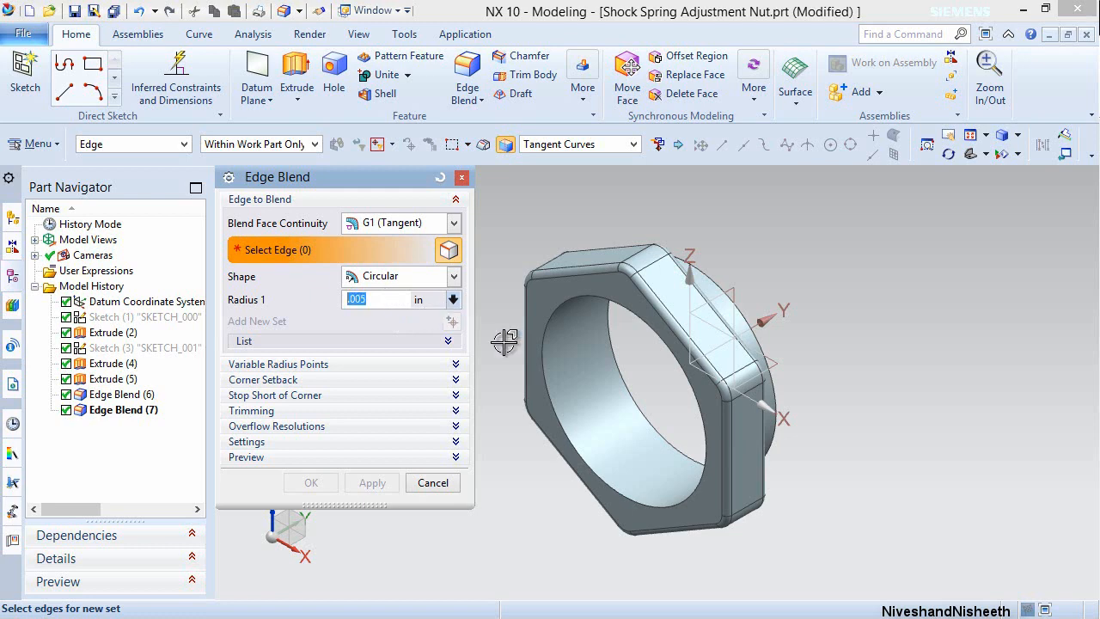
left_click(550, 320)
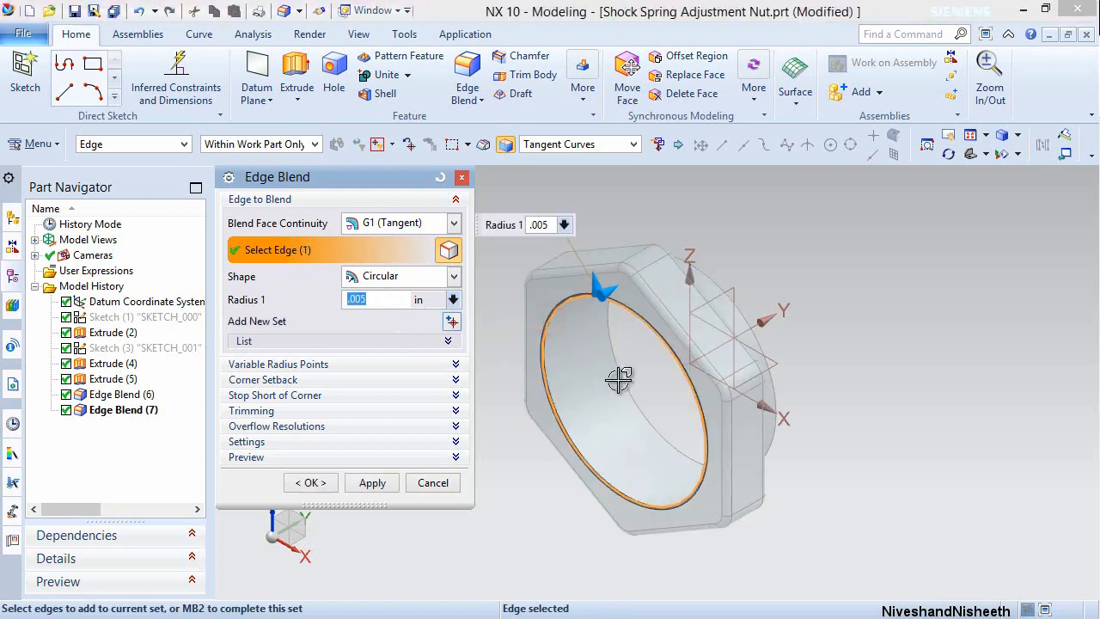
left_click(620, 378)
middle_click_drag(892, 342, 823, 434)
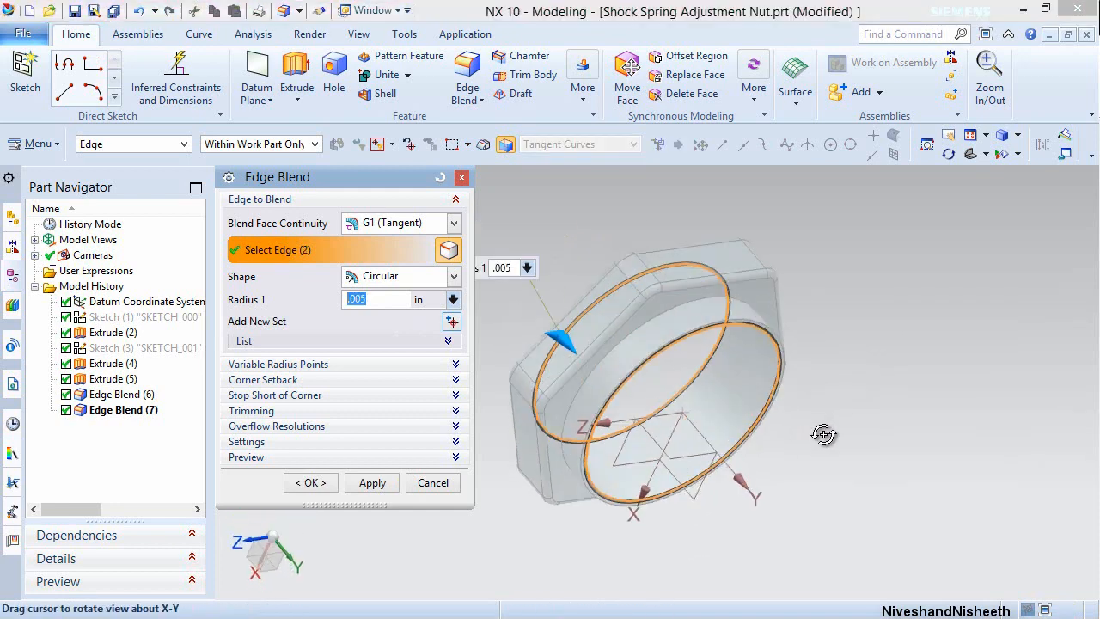
left_click(693, 302)
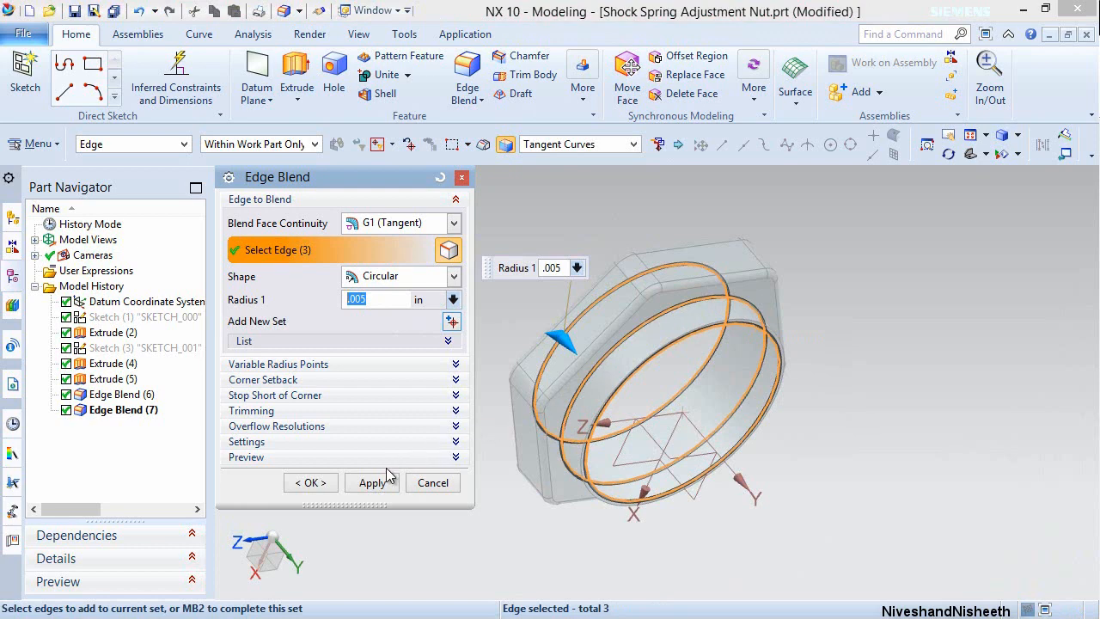
left_click(316, 483)
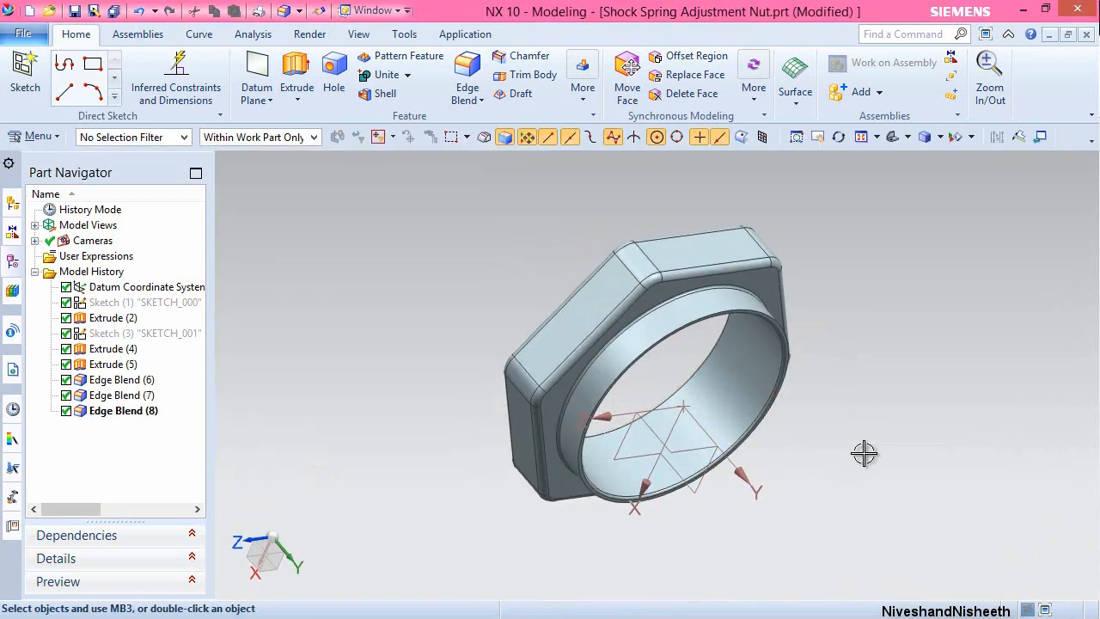
key("End")
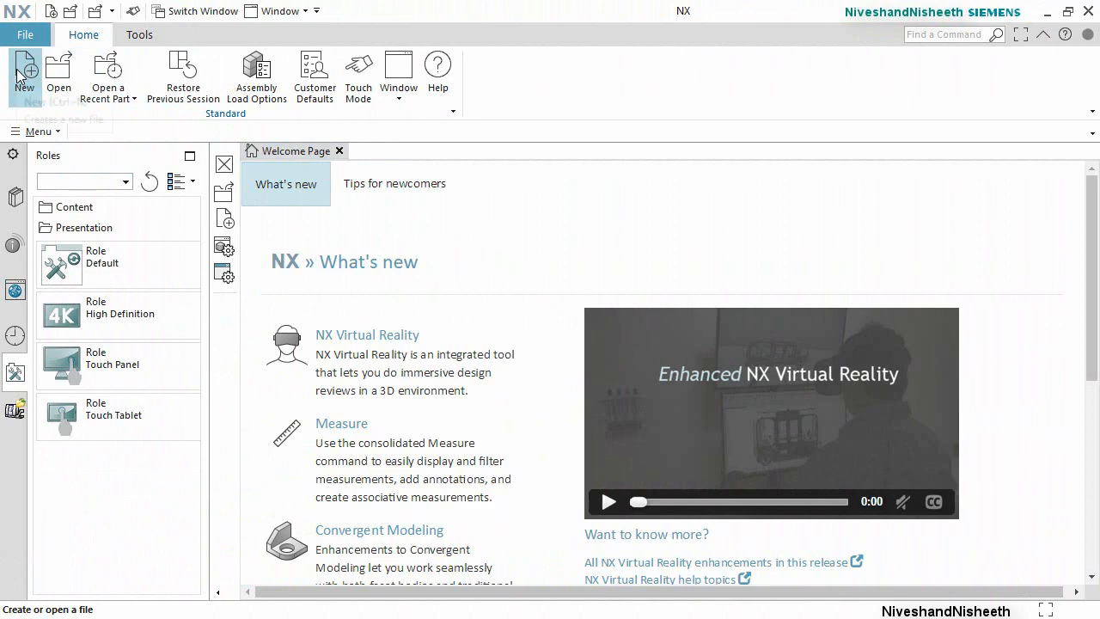
Start a new Model file in inches and set its save location to the existing subfolder of D:\Siemens NX 1855.
left_click(19, 70)
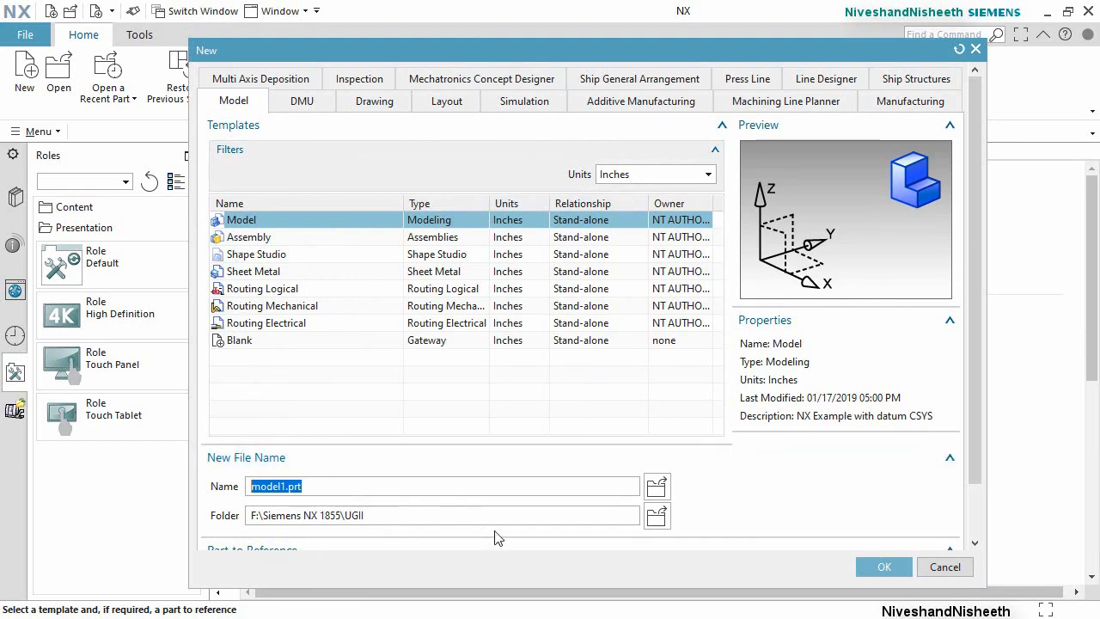
left_click(654, 524)
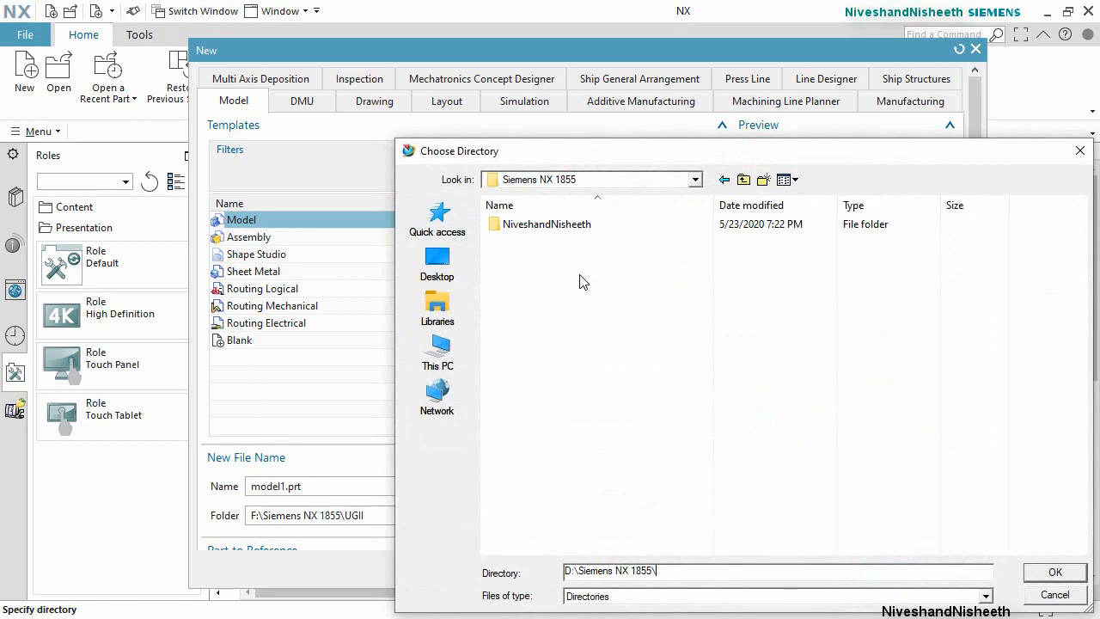
left_click(543, 227)
double_click(540, 227)
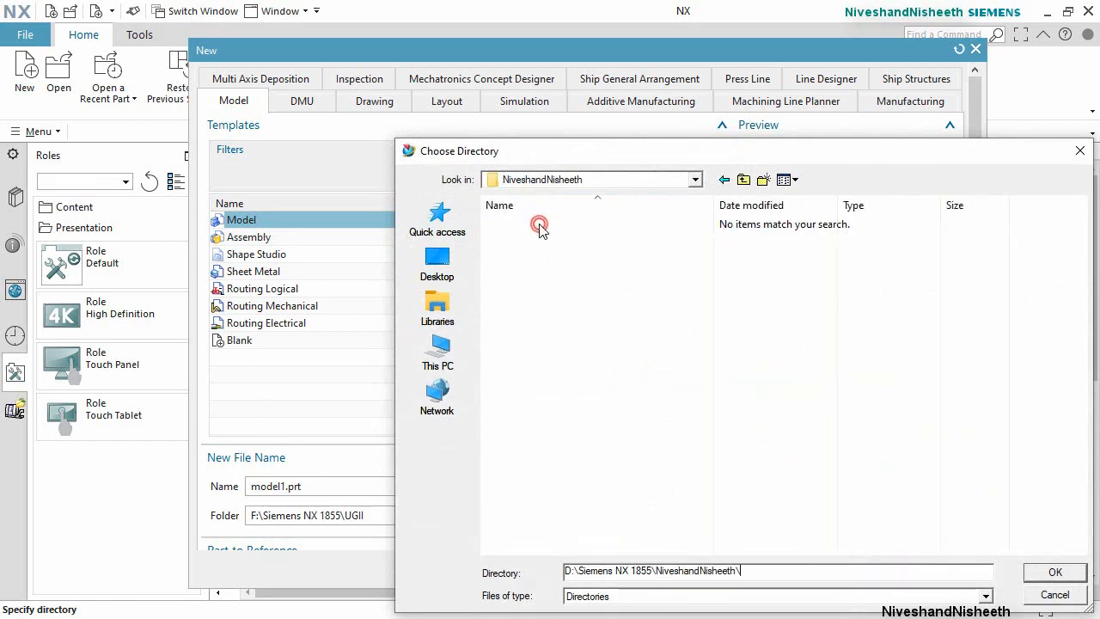
Create a folder named Suspension Spring in the current directory, copy its name, and open the folder.
left_click(763, 179)
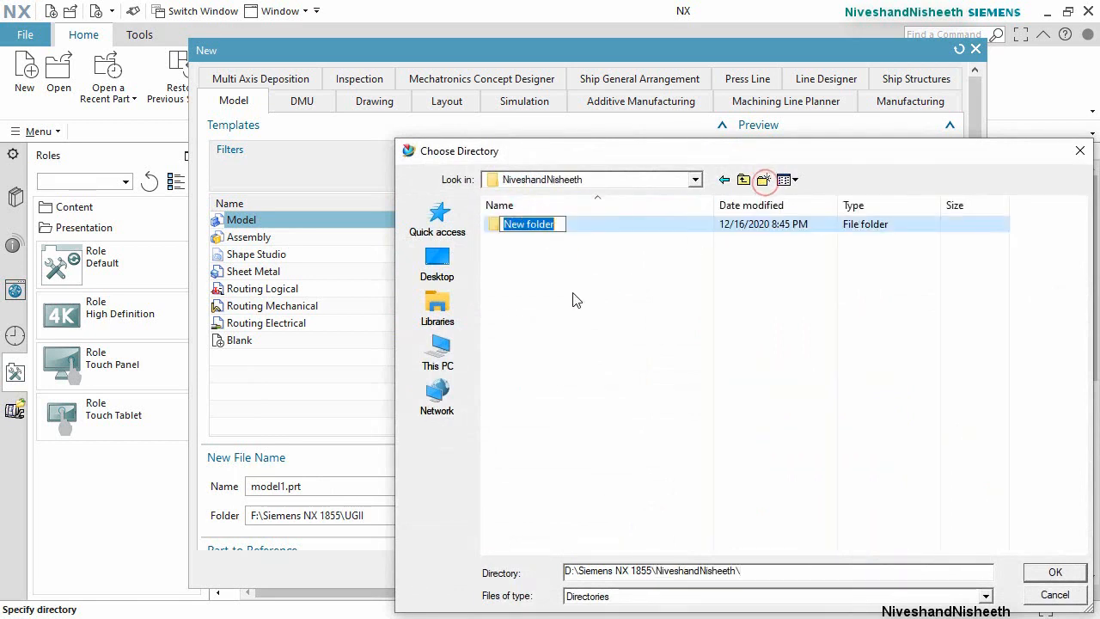
type("Suspension")
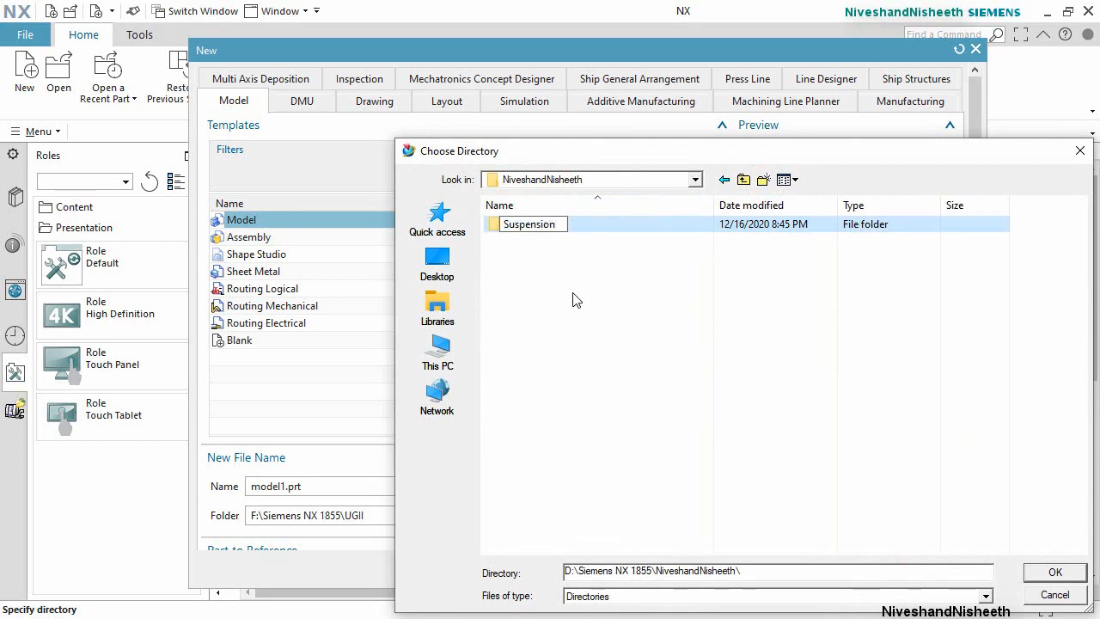
type(" Spring")
key("ctrl+a")
key("ctrl+c")
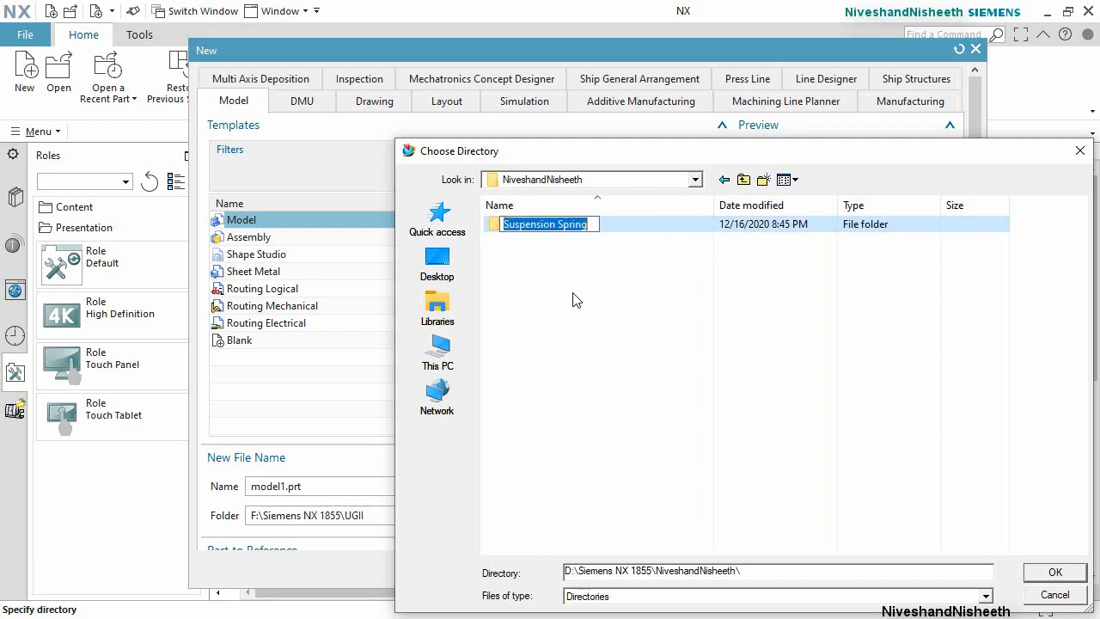
left_click(562, 277)
double_click(535, 221)
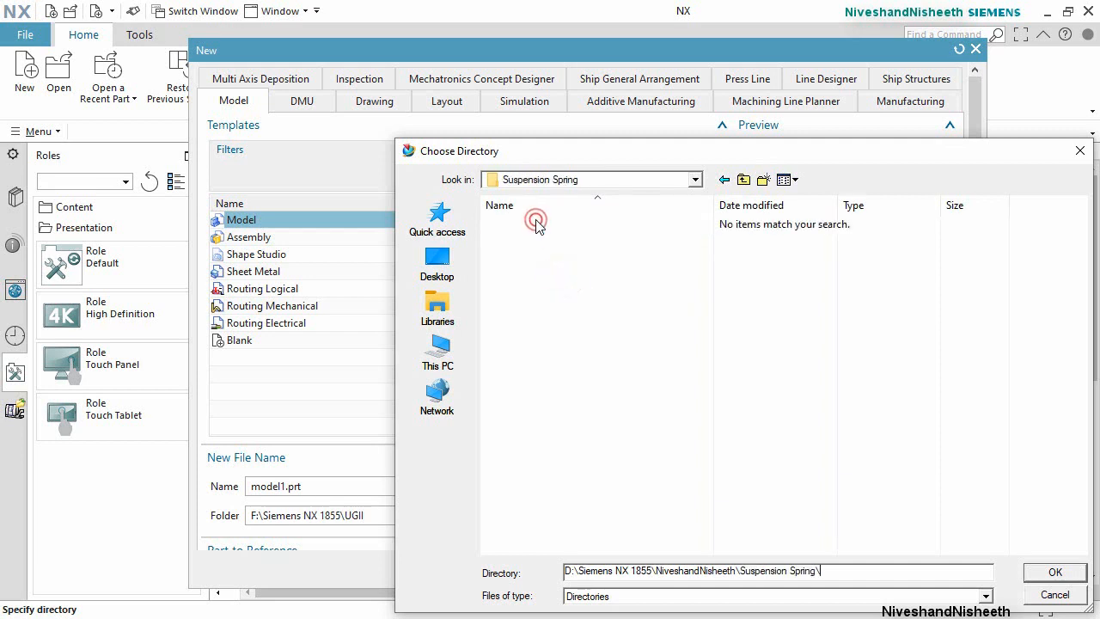
Set the Suspension Spring folder as the save location and create the model file named Suspension Spring.prt.
left_click(1055, 574)
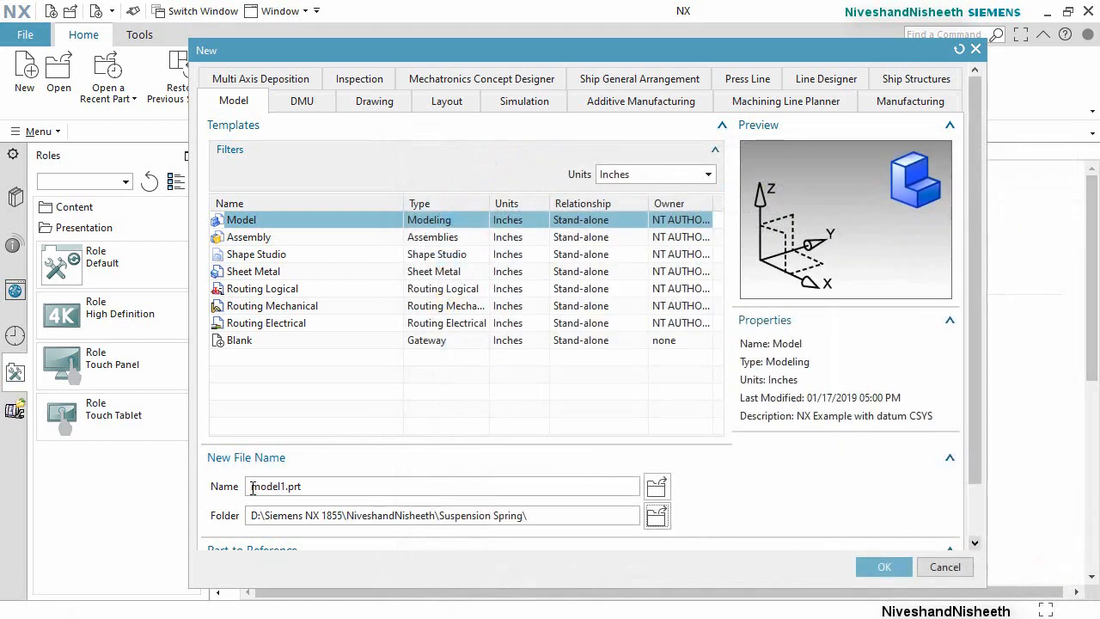
left_click_drag(252, 488, 284, 492)
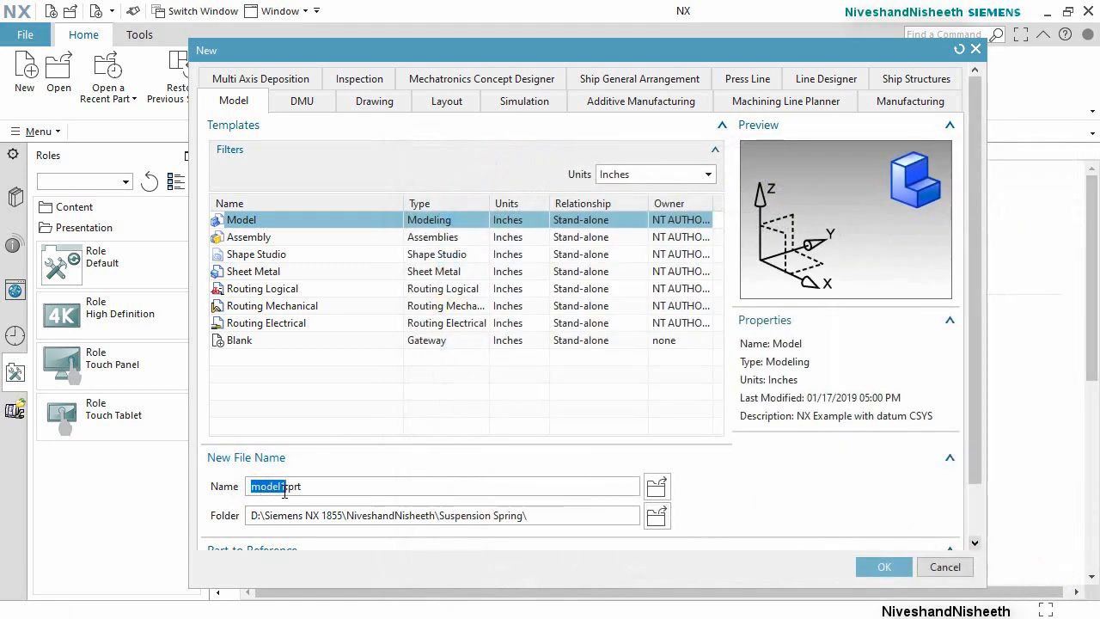
key("ctrl+v")
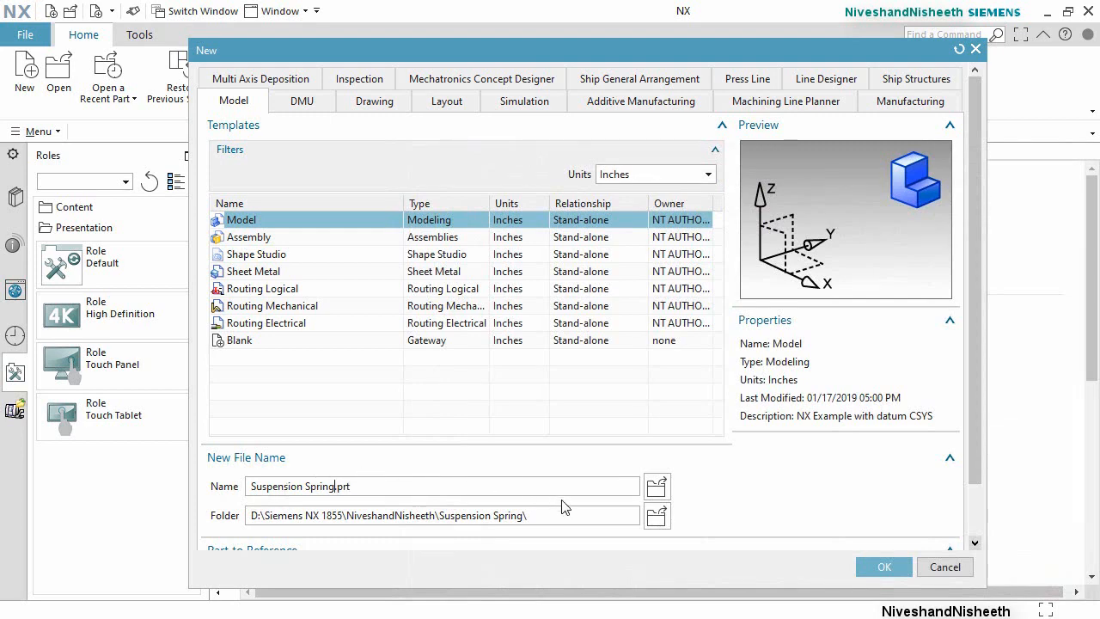
left_click(881, 567)
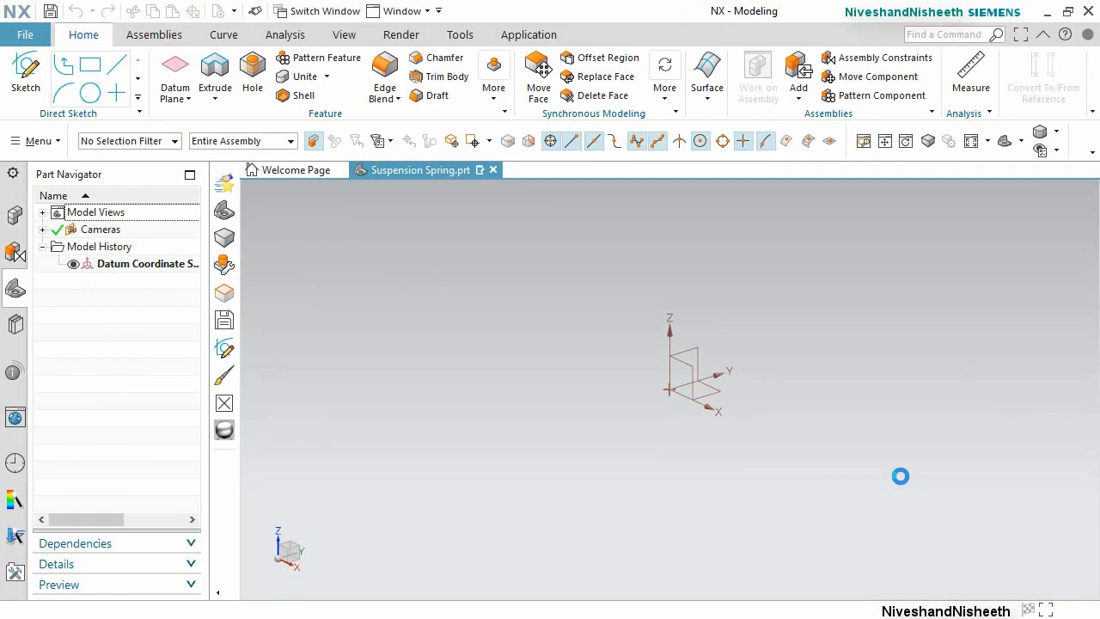
Set the PMI dimension text units to 4 decimal places with a period as the decimal delimiter.
left_click(34, 35)
mouse_move(128, 174)
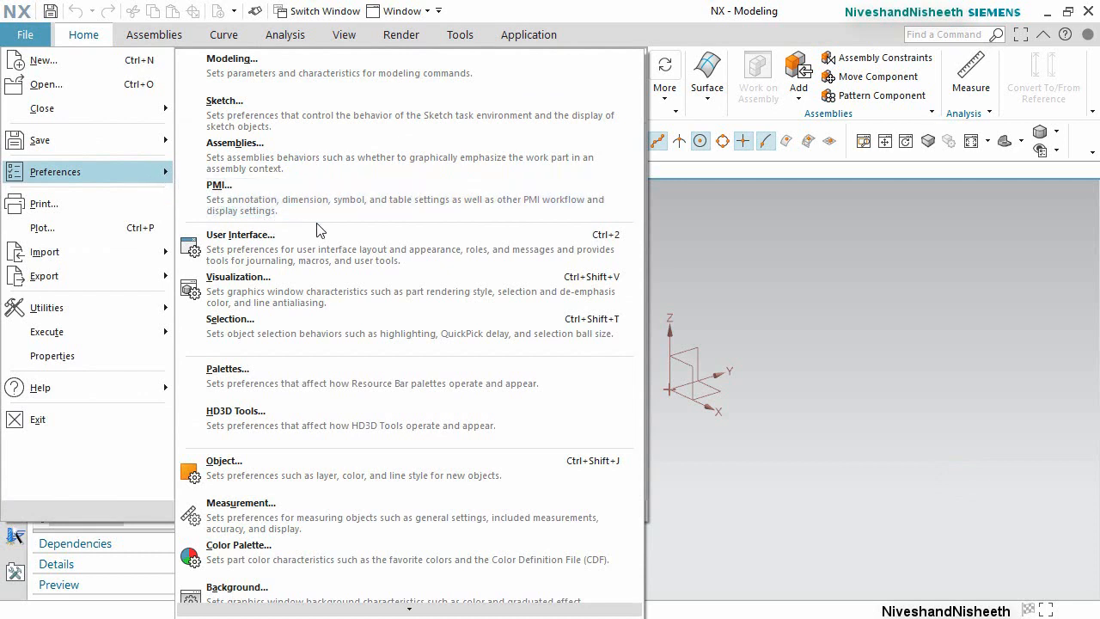
left_click(375, 202)
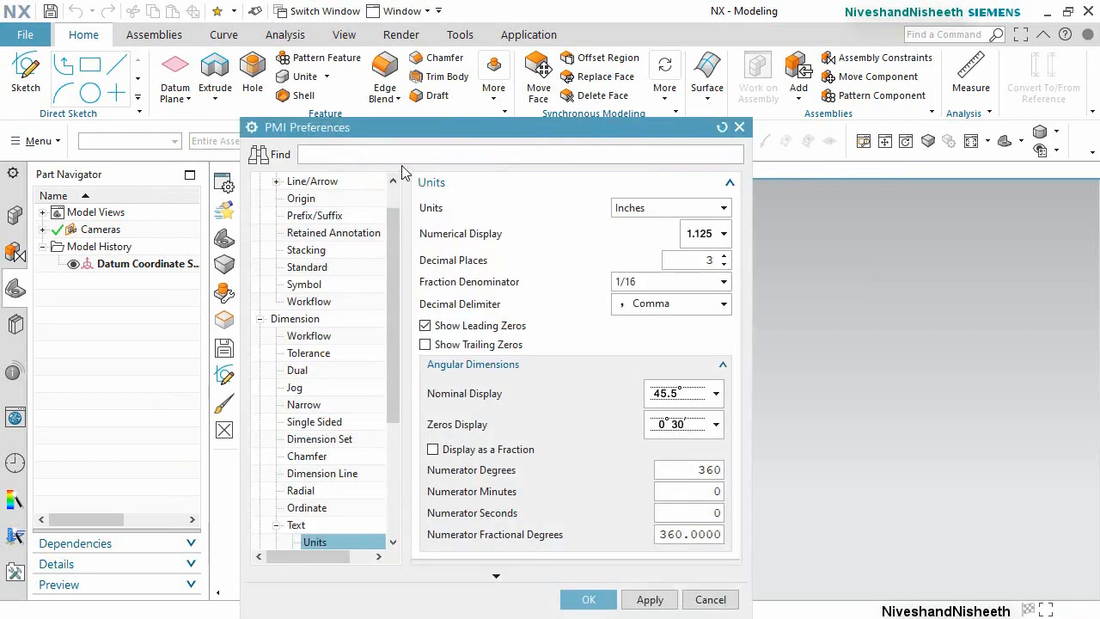
left_click_drag(411, 126, 422, 59)
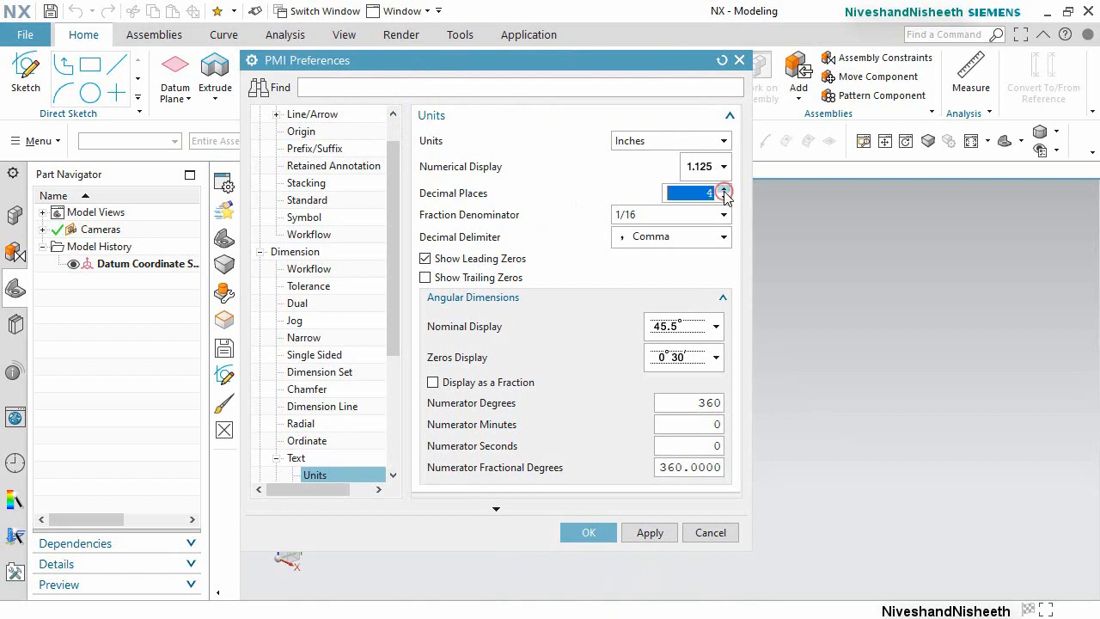
left_click(703, 237)
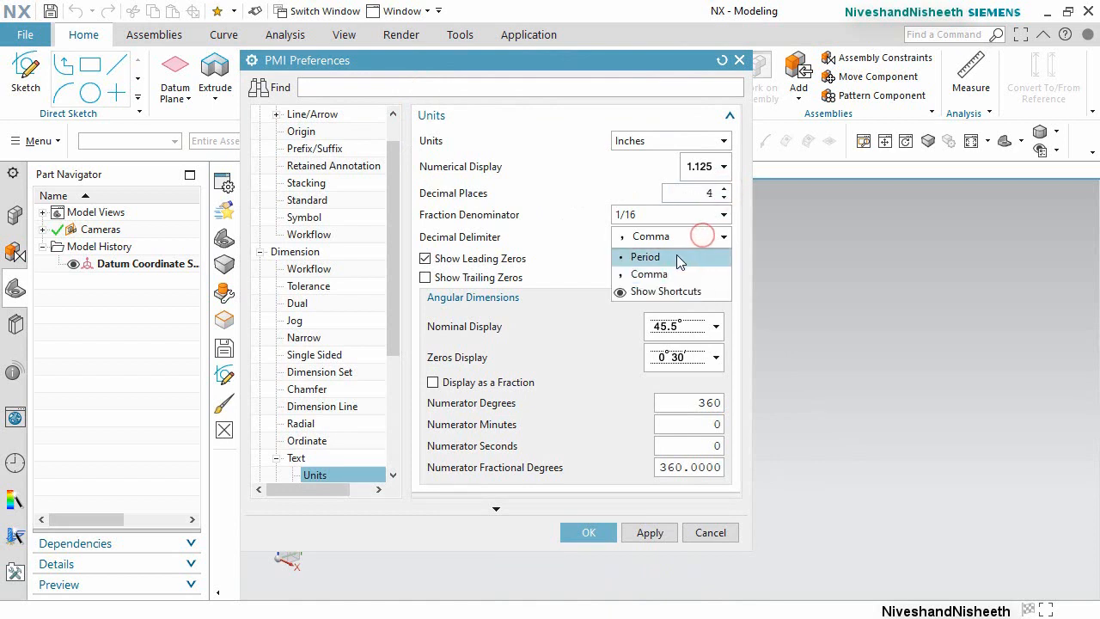
left_click(676, 256)
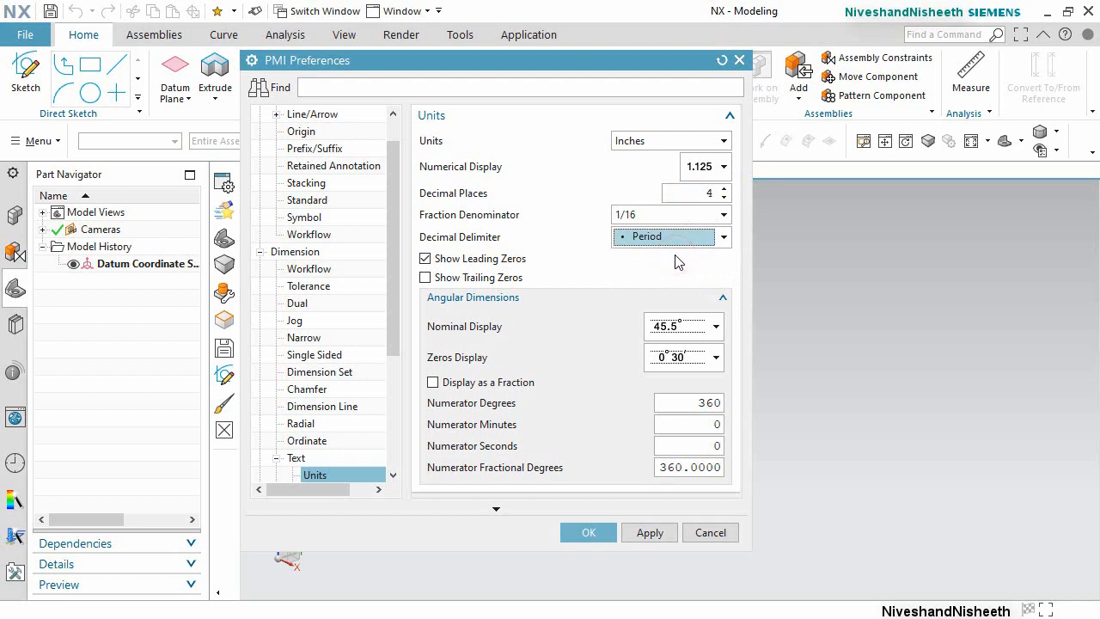
left_click(585, 533)
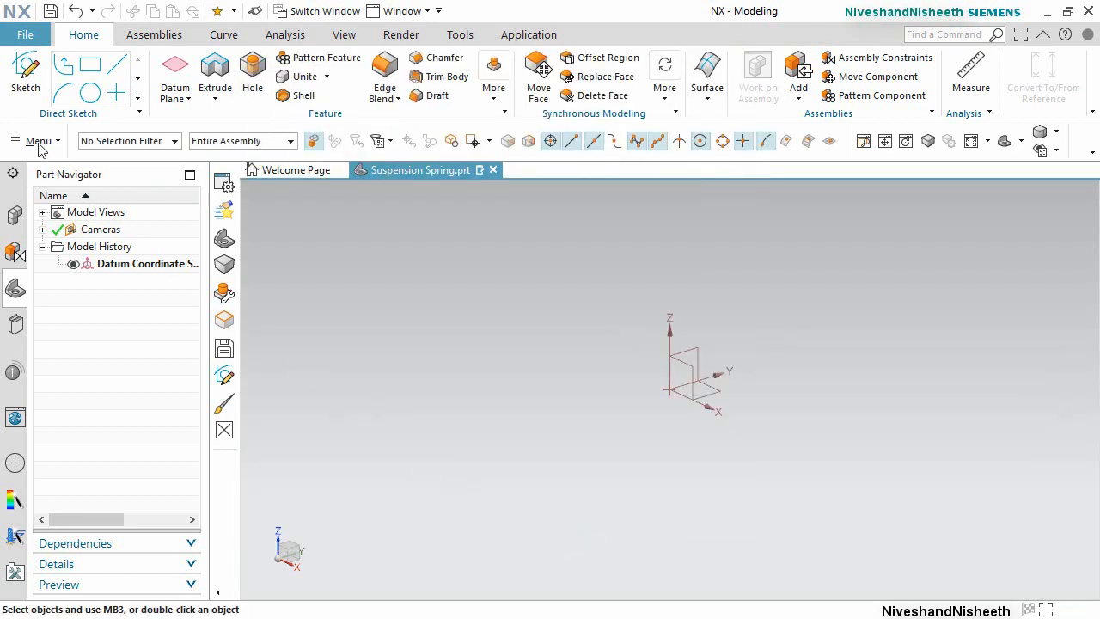
Turn off Change View Orientation in the sketch session preferences.
left_click(29, 35)
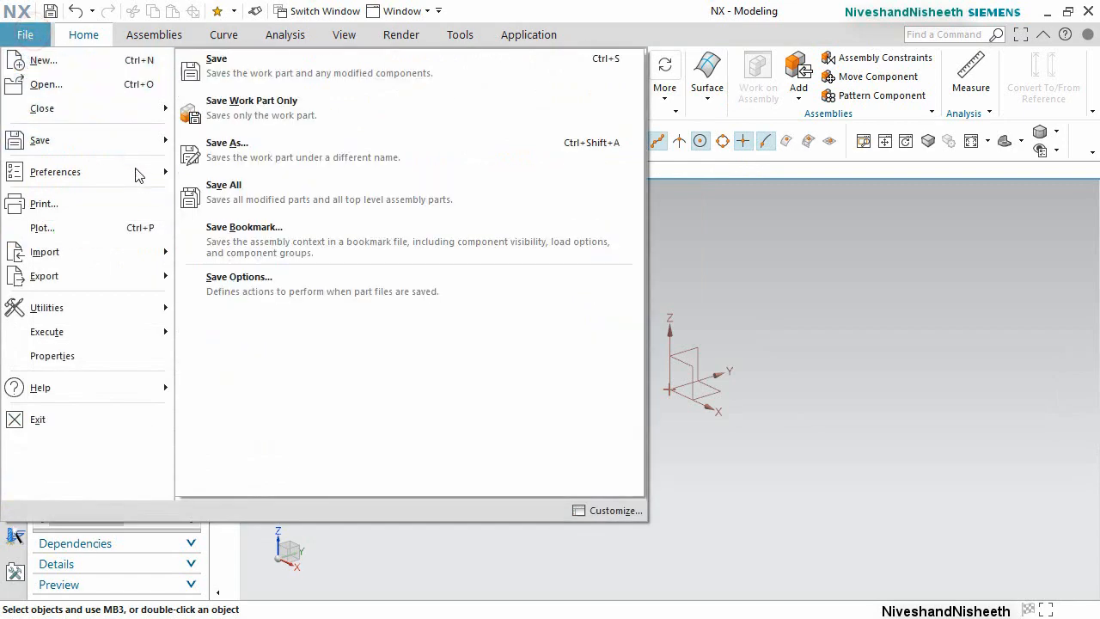
left_click(140, 174)
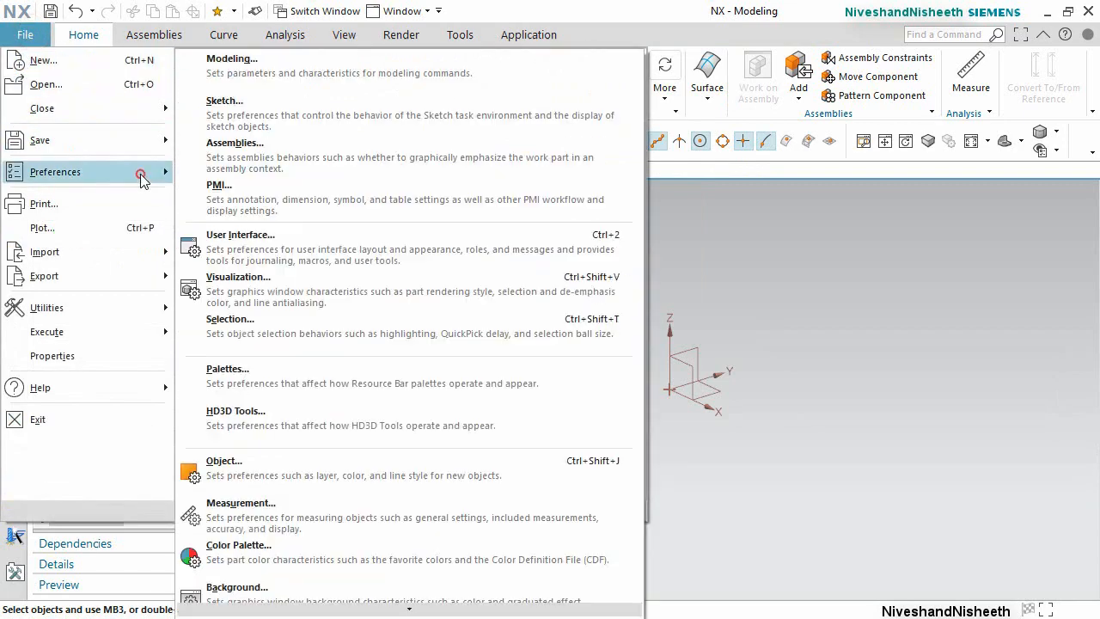
left_click(225, 105)
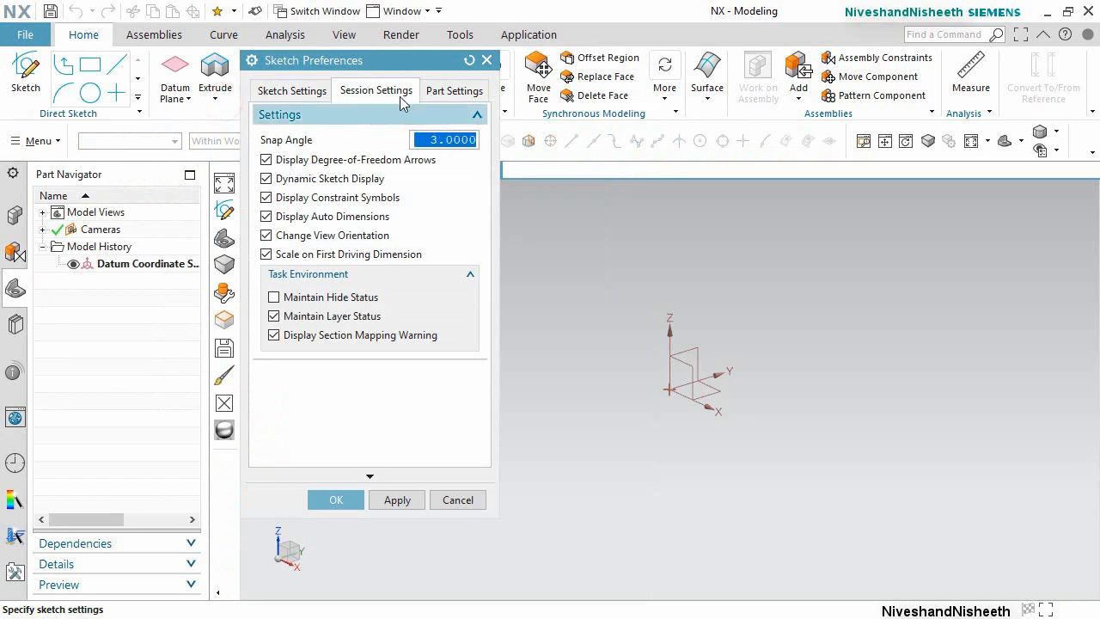
left_click_drag(373, 72, 373, 184)
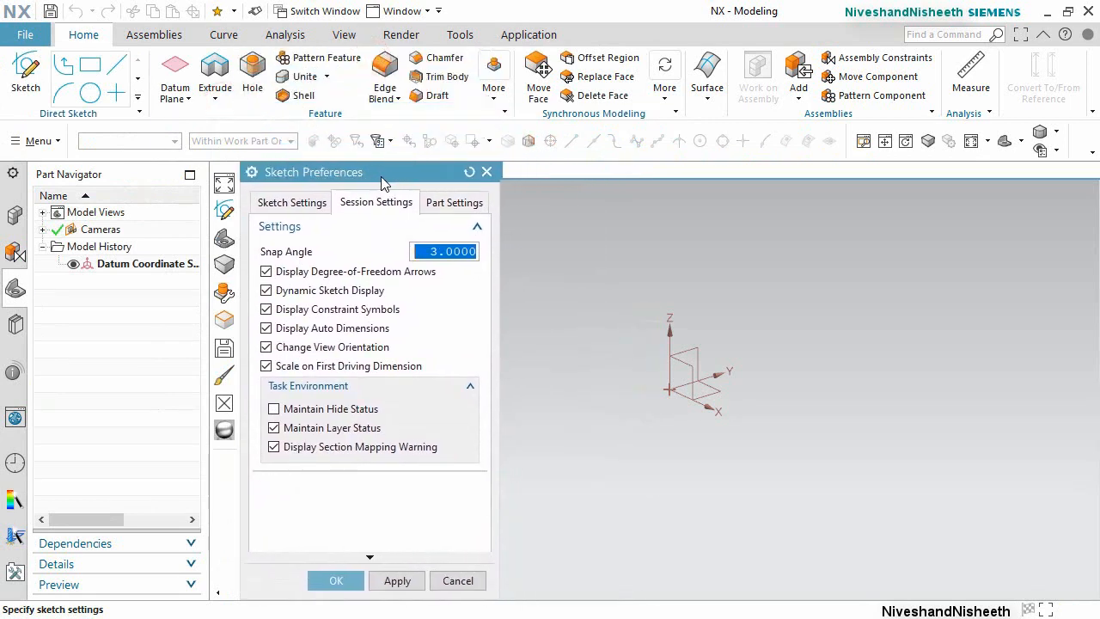
left_click(367, 203)
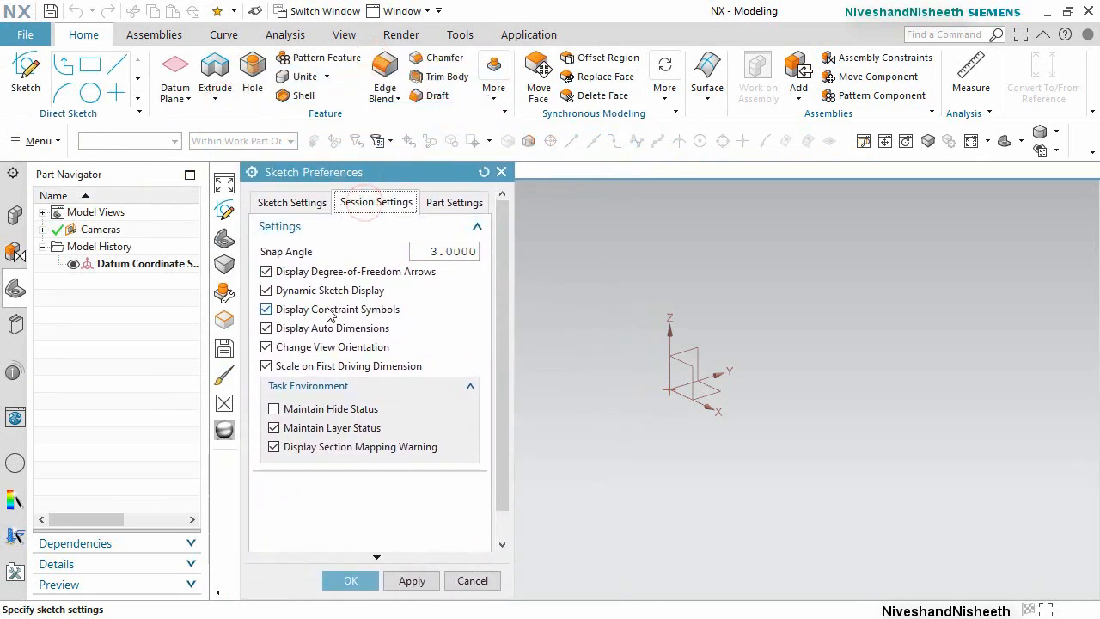
left_click(266, 347)
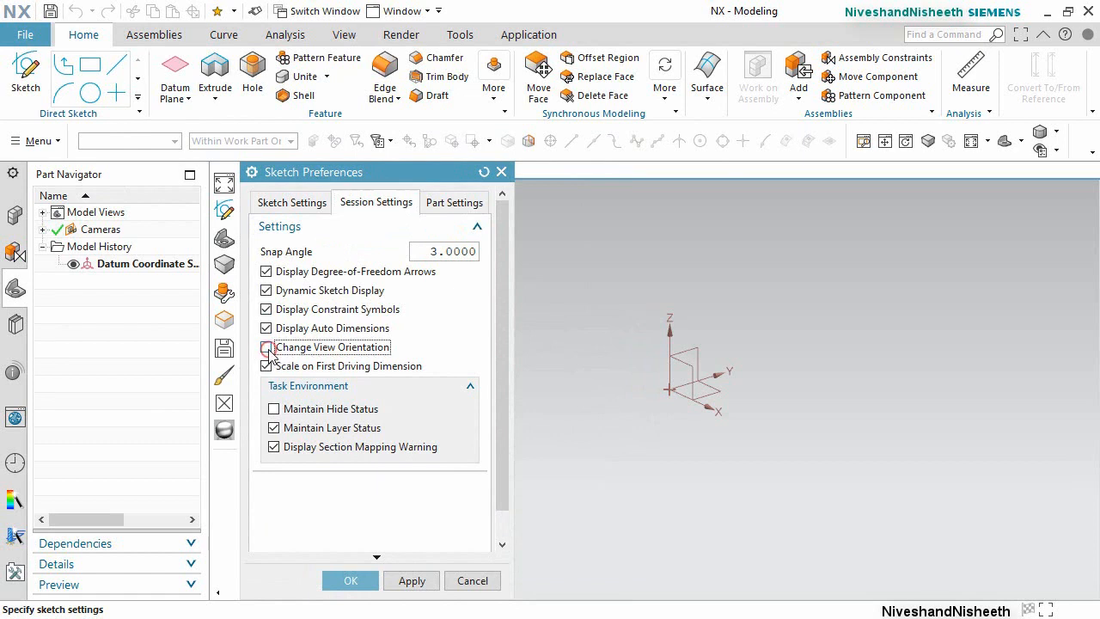
left_click(346, 581)
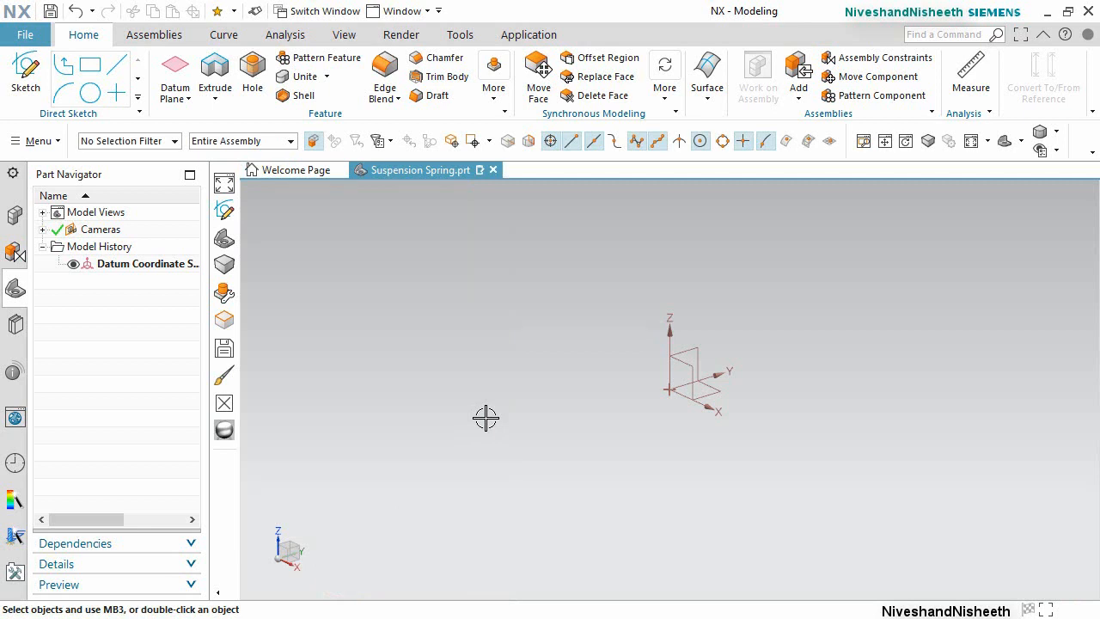
left_click(485, 418)
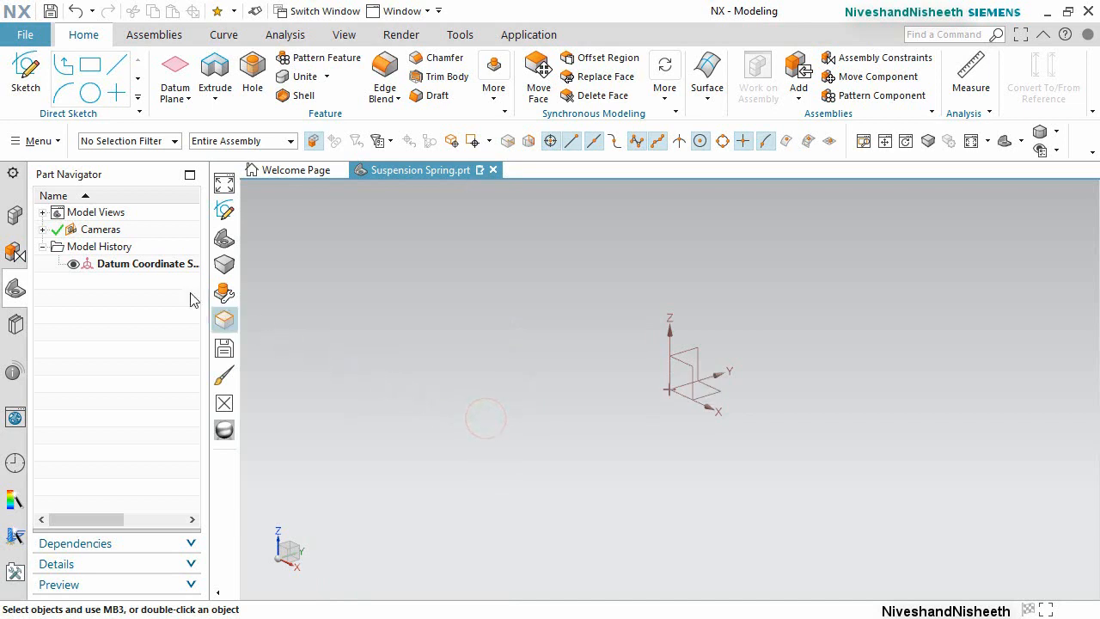
Create a sketch on the YZ plane of the datum coordinate system and snap the view square to it.
left_click(26, 71)
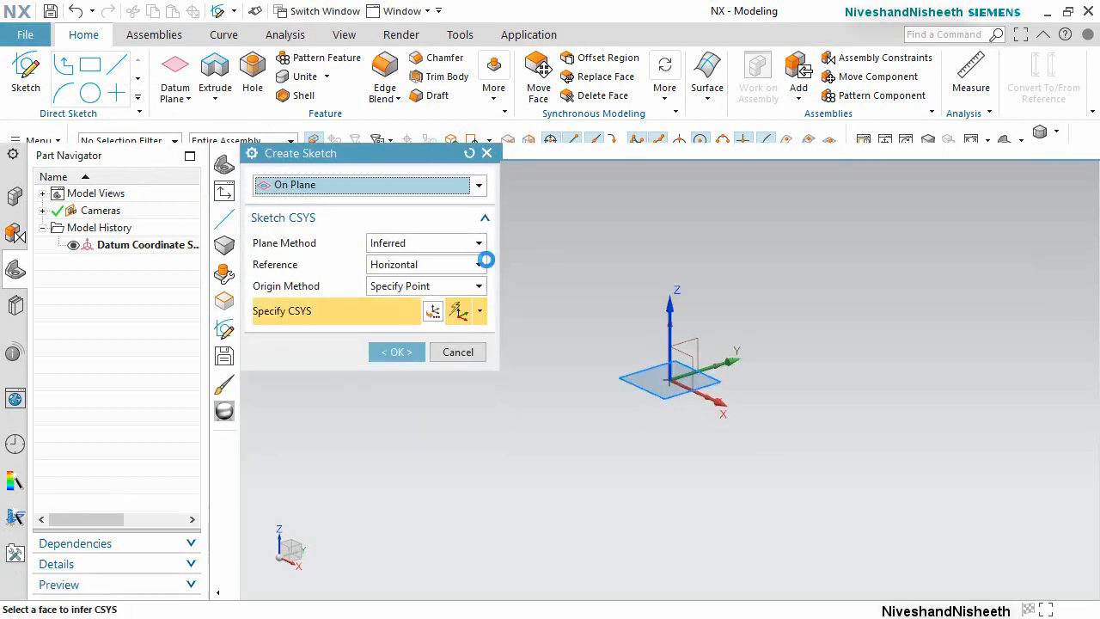
mouse_move(427, 153)
left_mouse_down()
mouse_move(432, 190)
mouse_move(432, 170)
left_mouse_up()
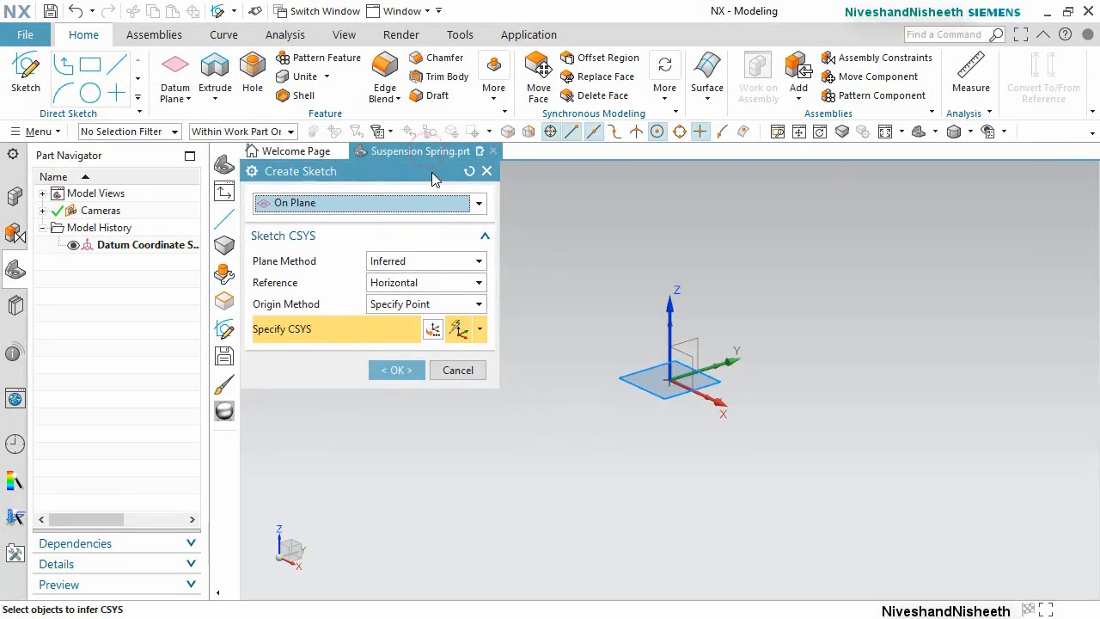
left_click(695, 340)
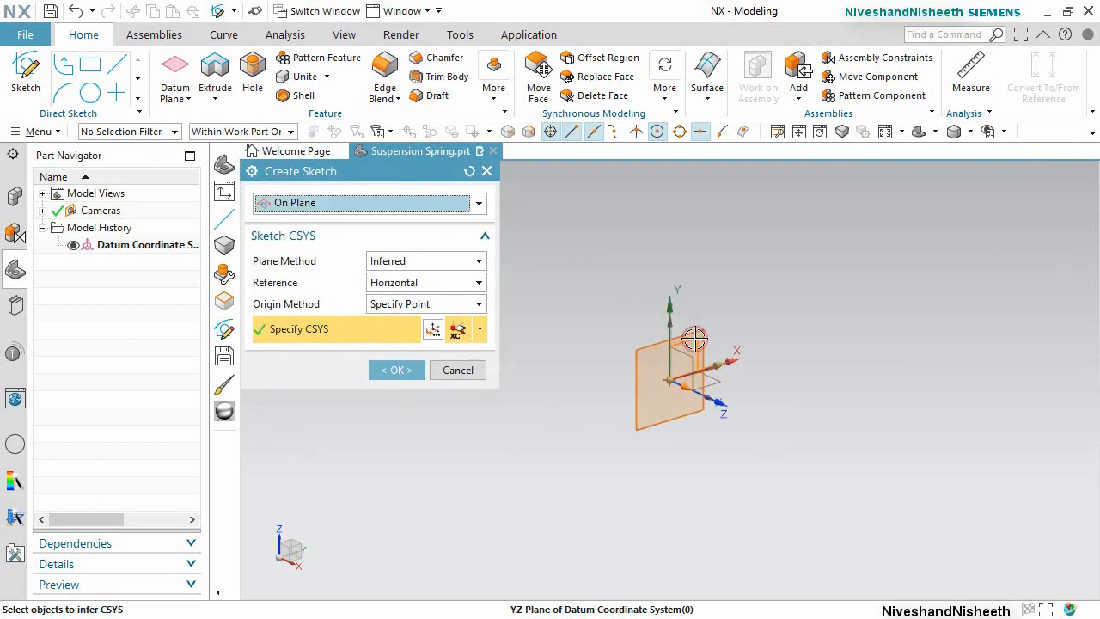
left_click(405, 369)
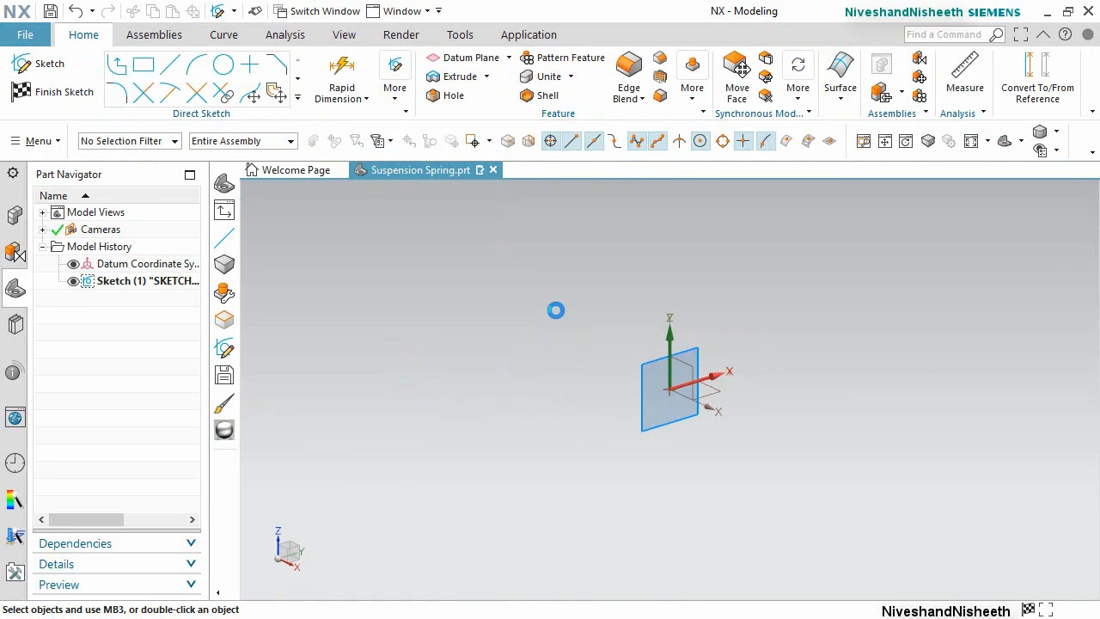
middle_click_drag(787, 452, 761, 447)
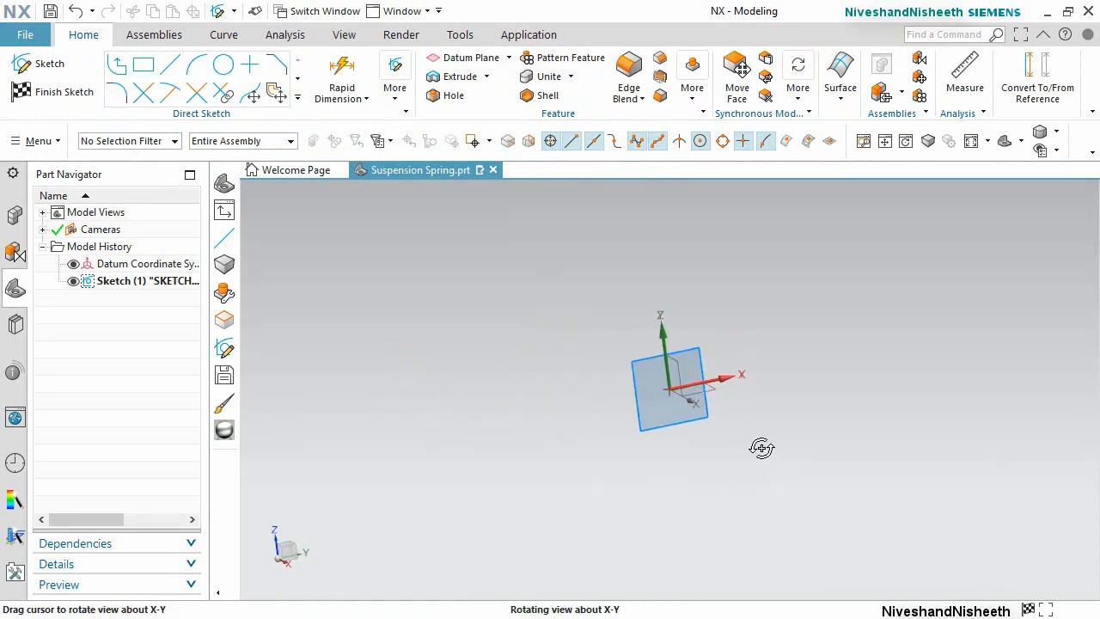
right_click(976, 283)
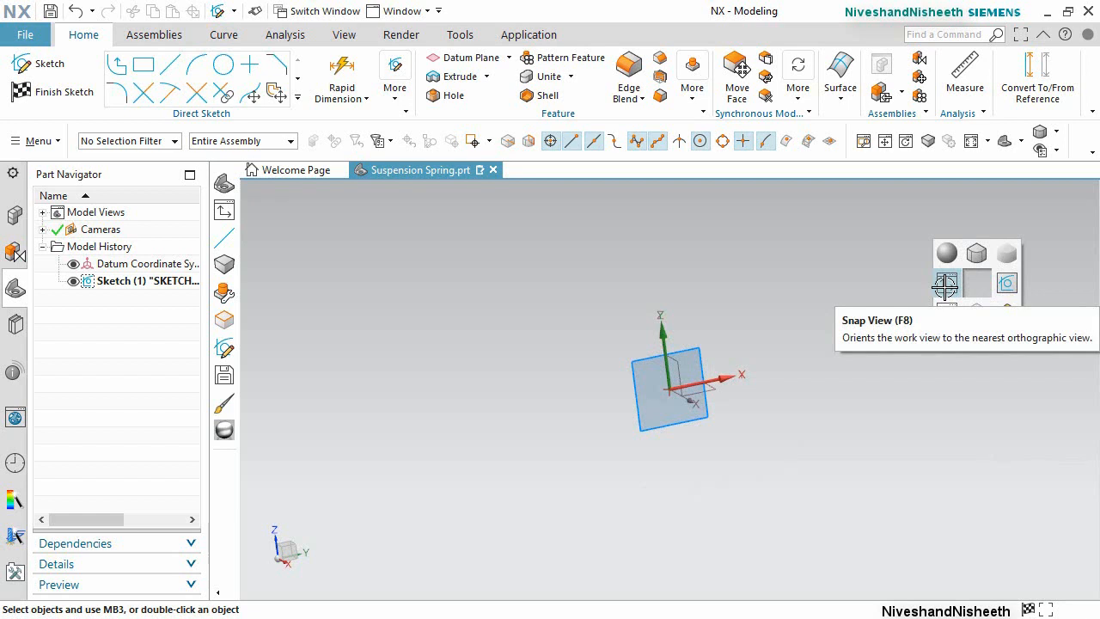
left_click(945, 287)
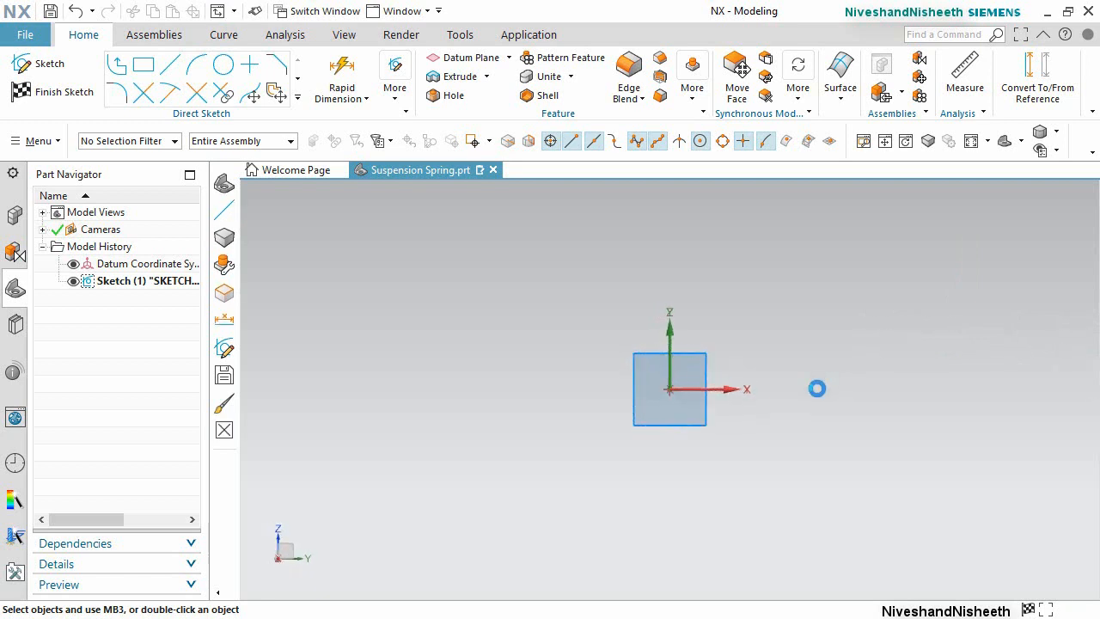
Draw a horizontal line with length 1 and angle 0 above the sketch origin on its negative horizontal side.
left_click(173, 75)
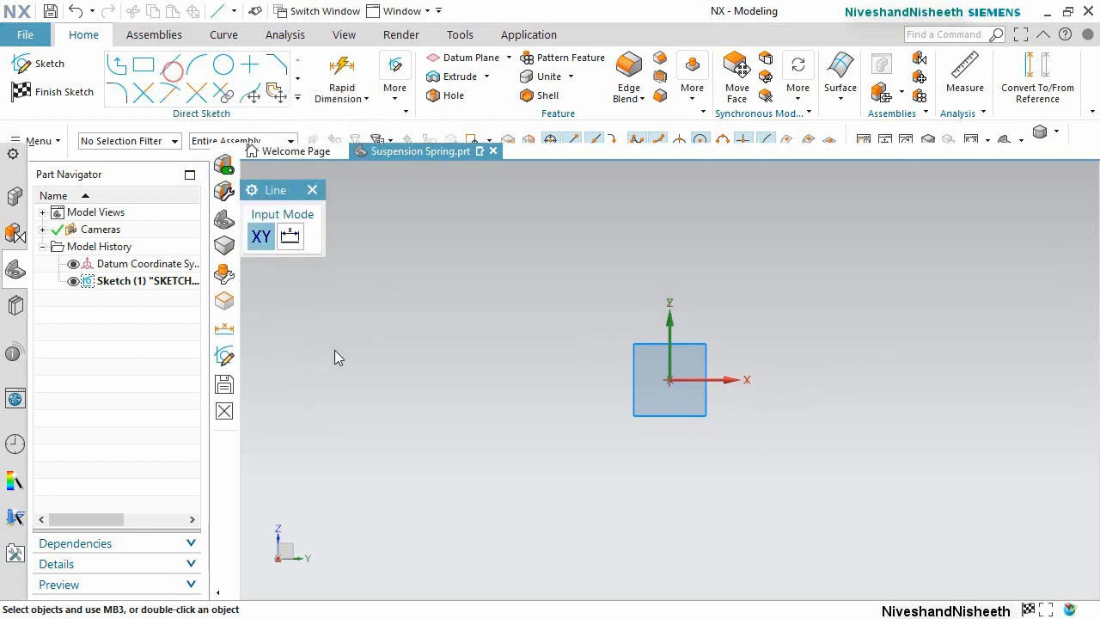
left_click(442, 270)
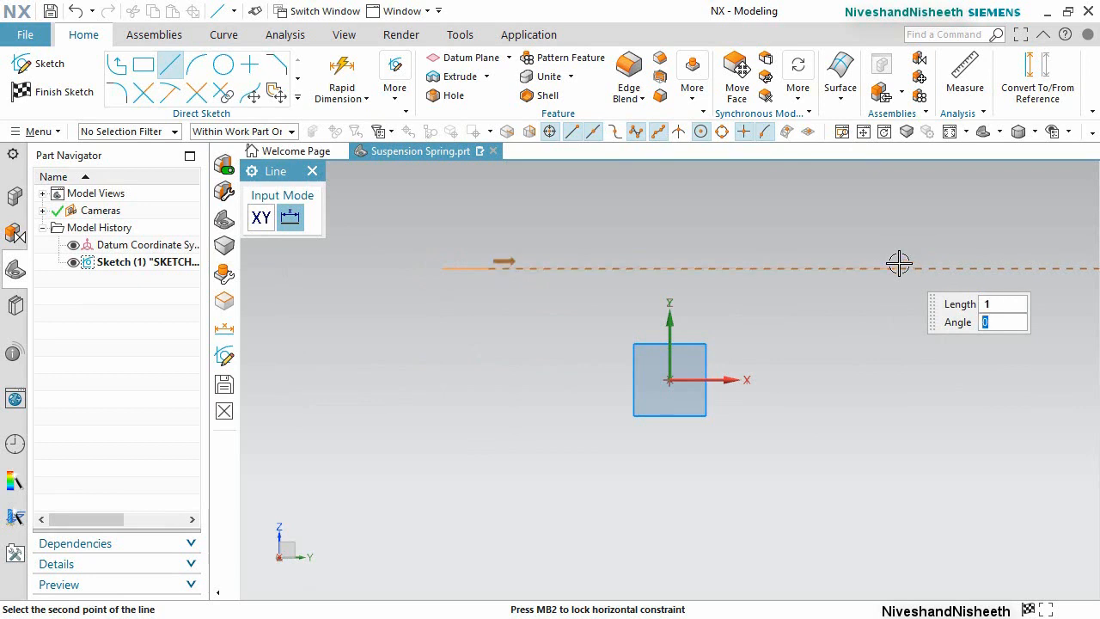
key("Return")
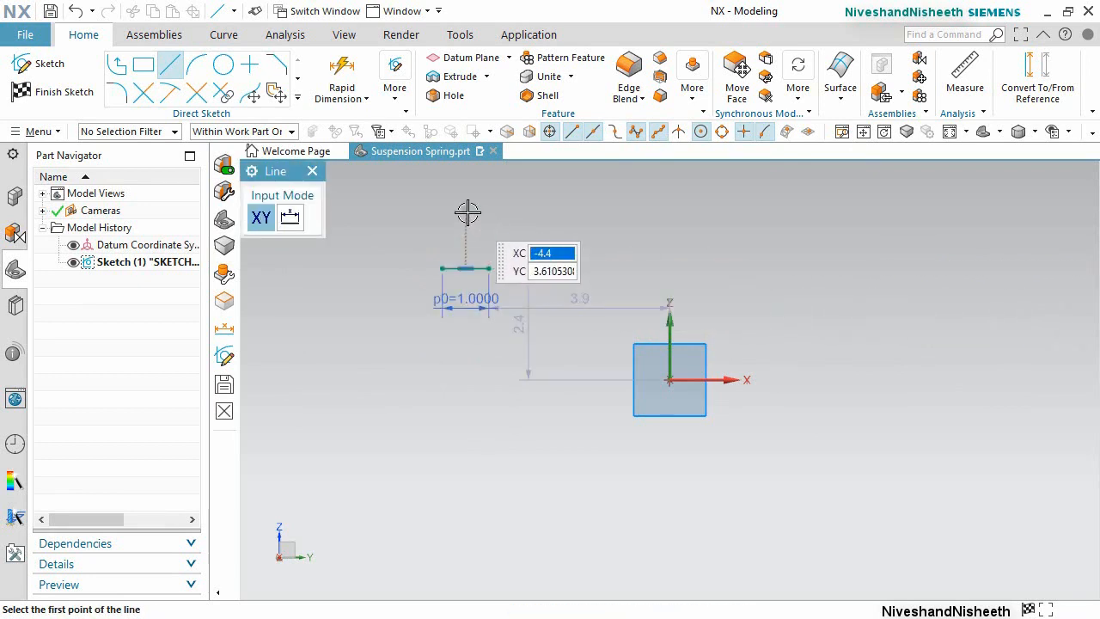
right_click(467, 213)
left_click(521, 233)
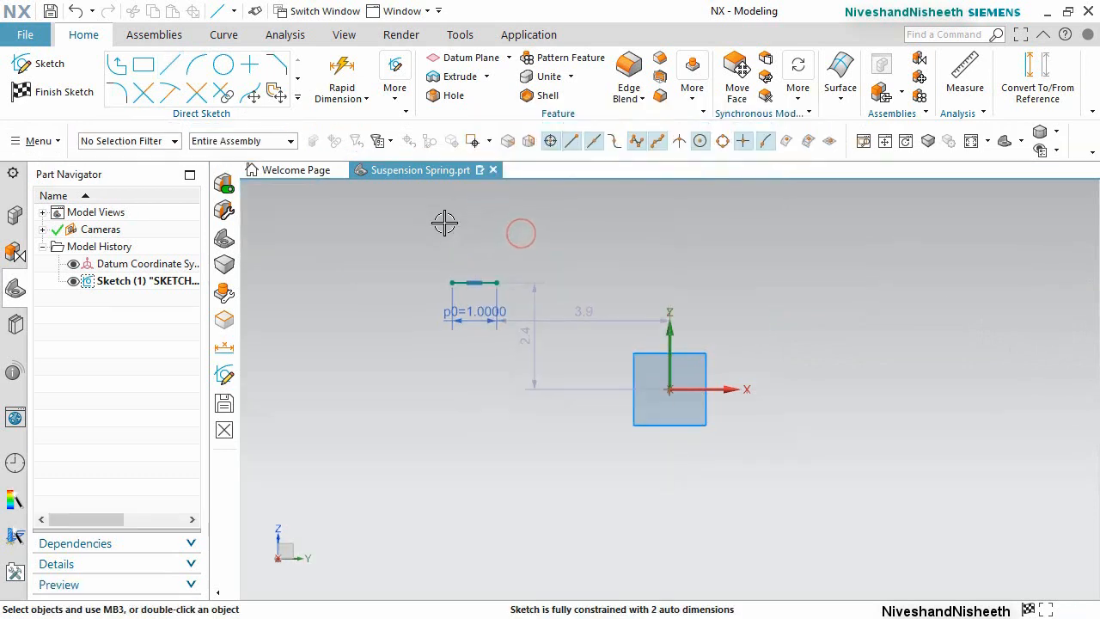
Make the line's midpoint coincident with the sketch origin and reposition its length dimension just below the line.
scroll(512, 297, "up", 3)
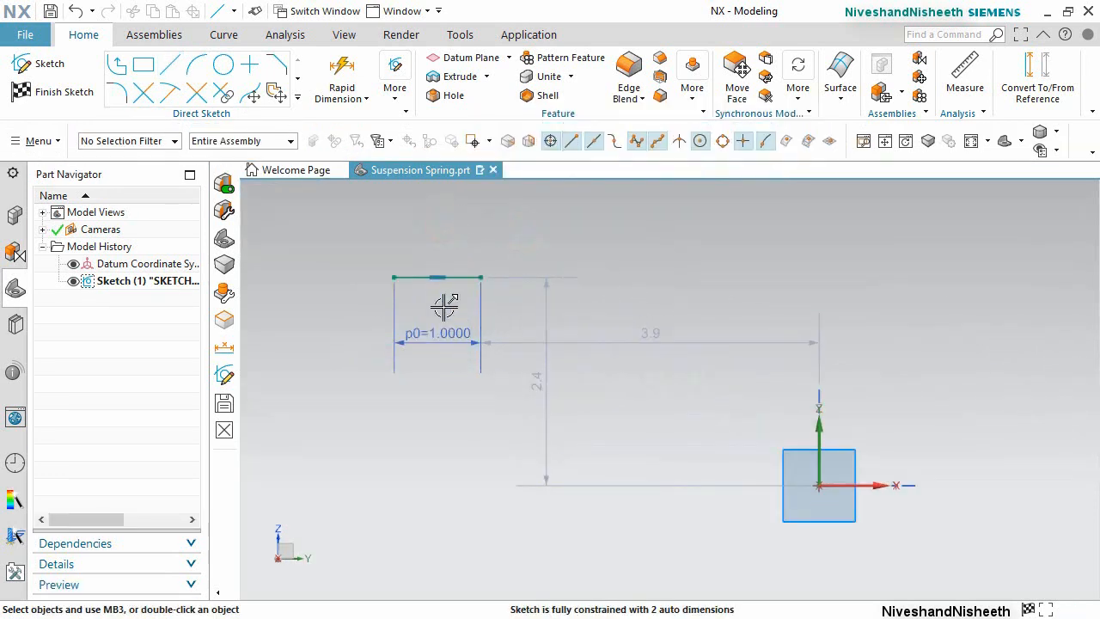
left_click(437, 276)
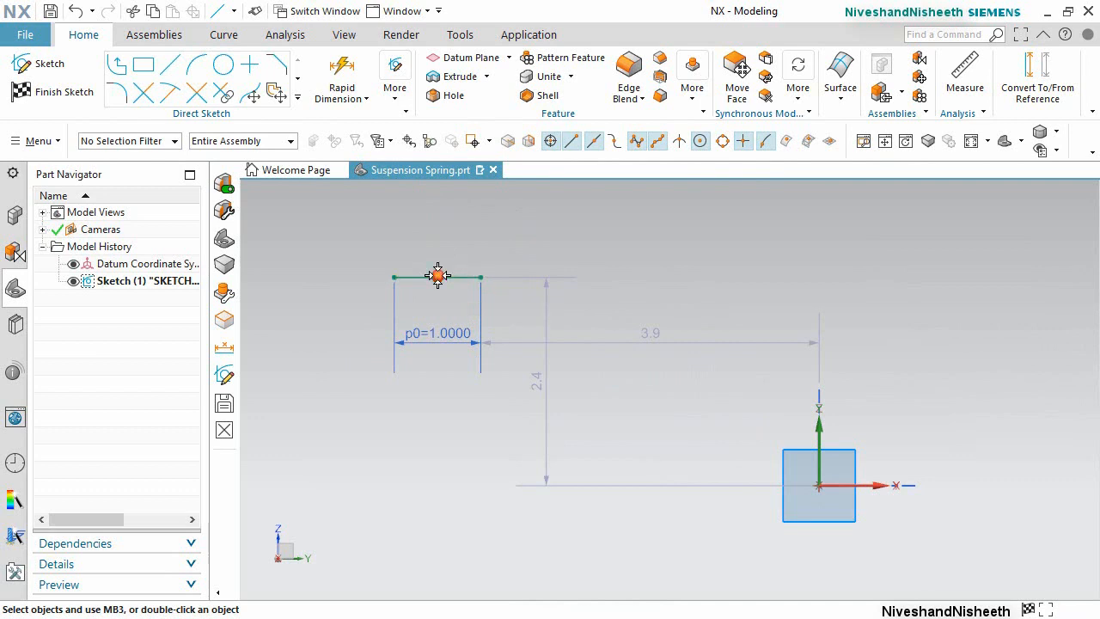
left_click(817, 487)
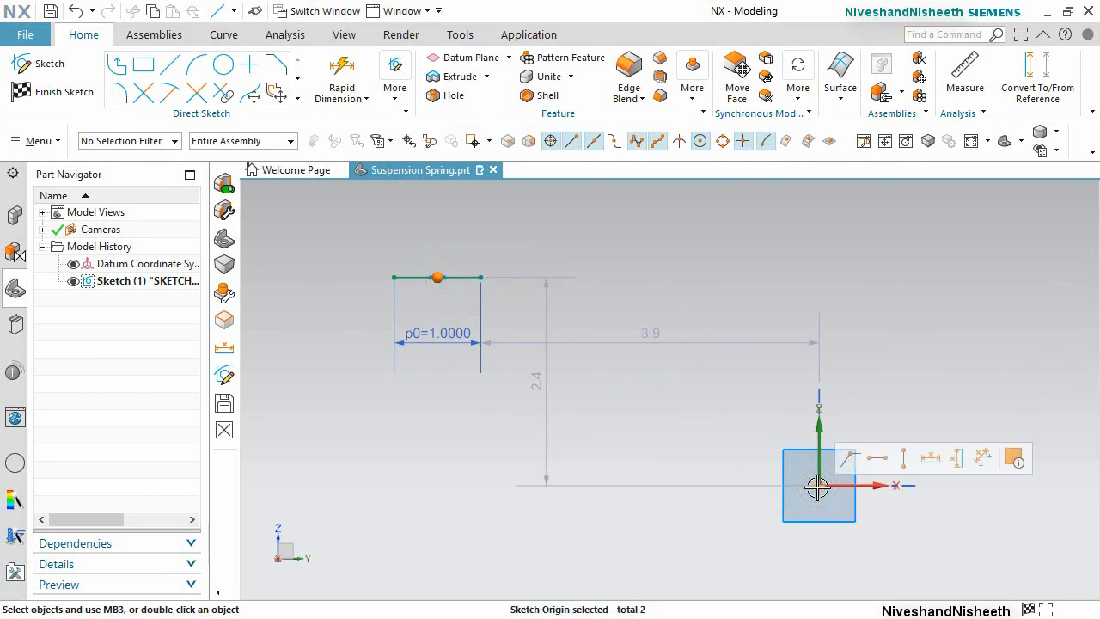
left_click(850, 456)
scroll(923, 582, "down", 2)
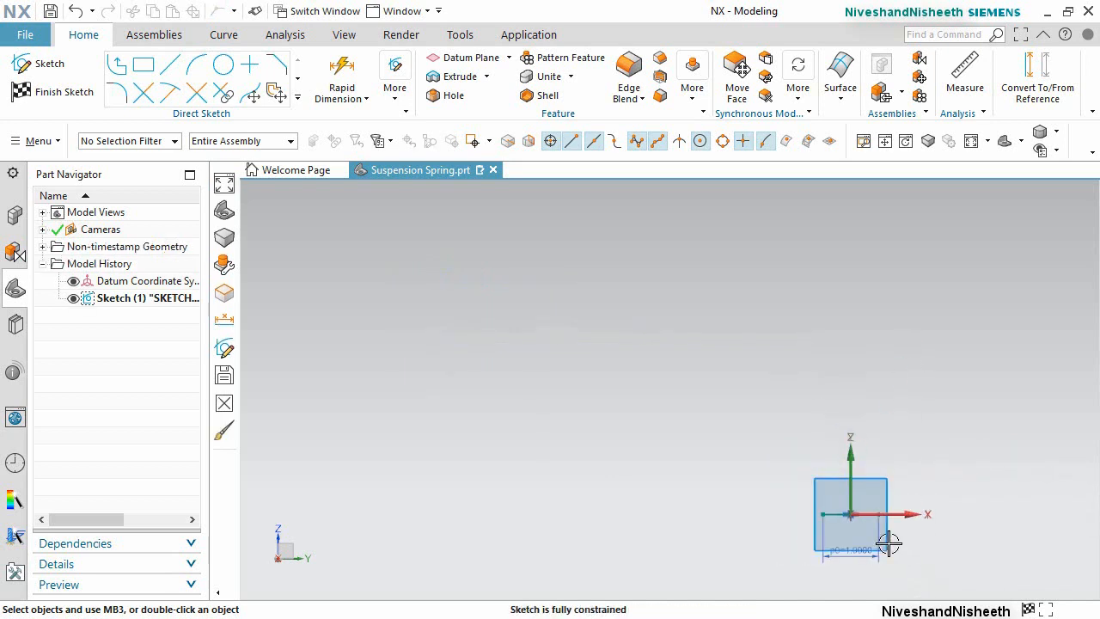
scroll(887, 543, "up", 5)
left_click_drag(790, 546, 776, 508)
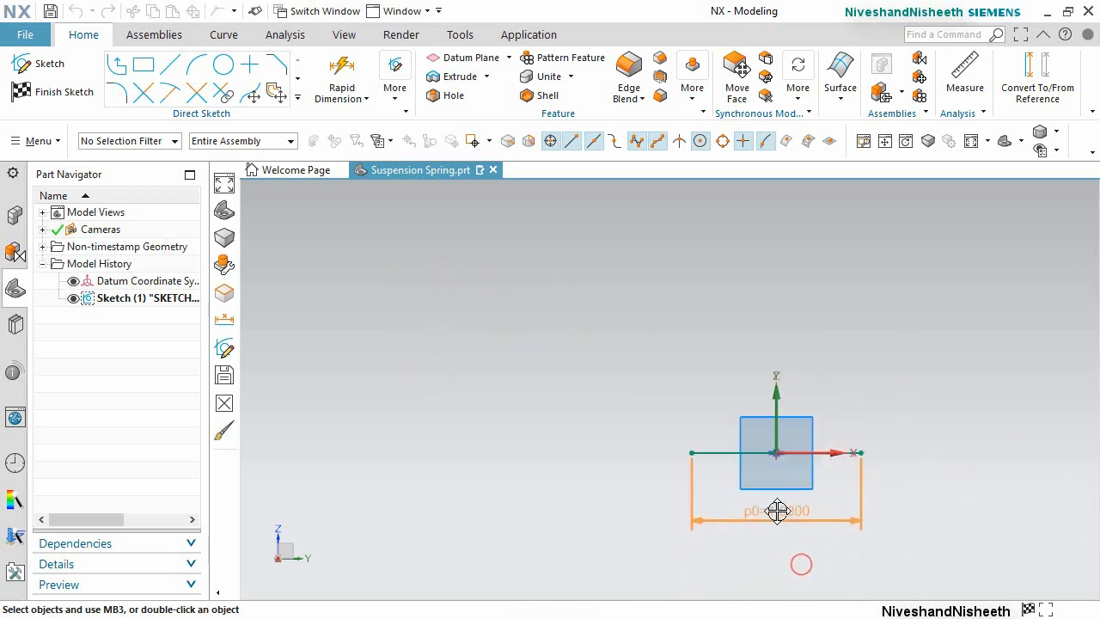
left_click(971, 142)
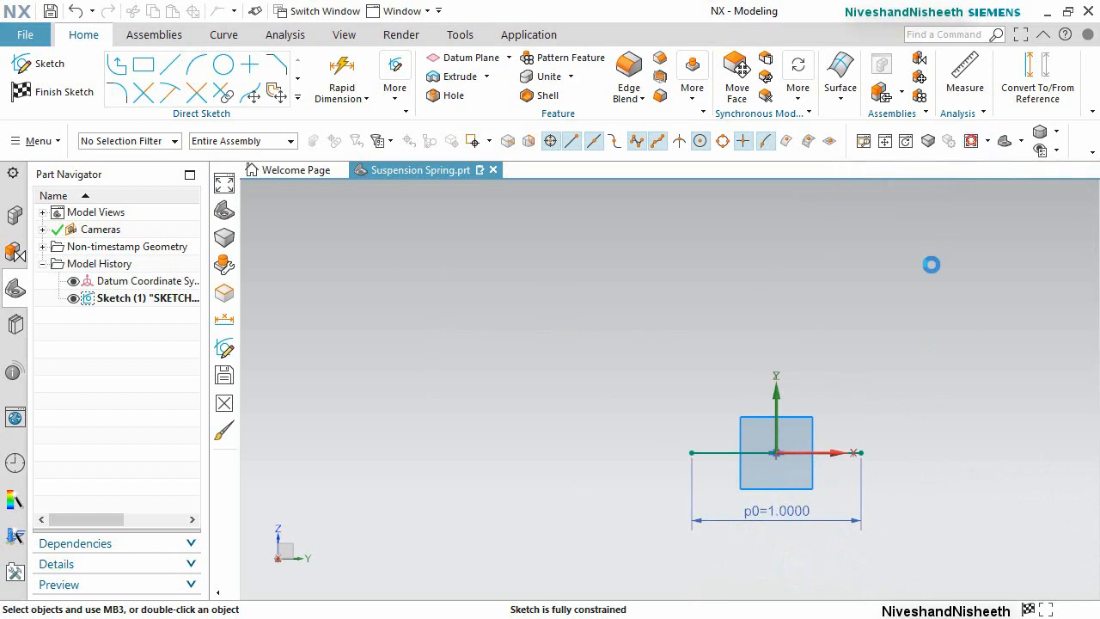
Draw two circles side by side about 0.13 below and beyond the line's negative end, centres about 0.136 apart, the outer one about 0.082 in diameter.
right_click(872, 386)
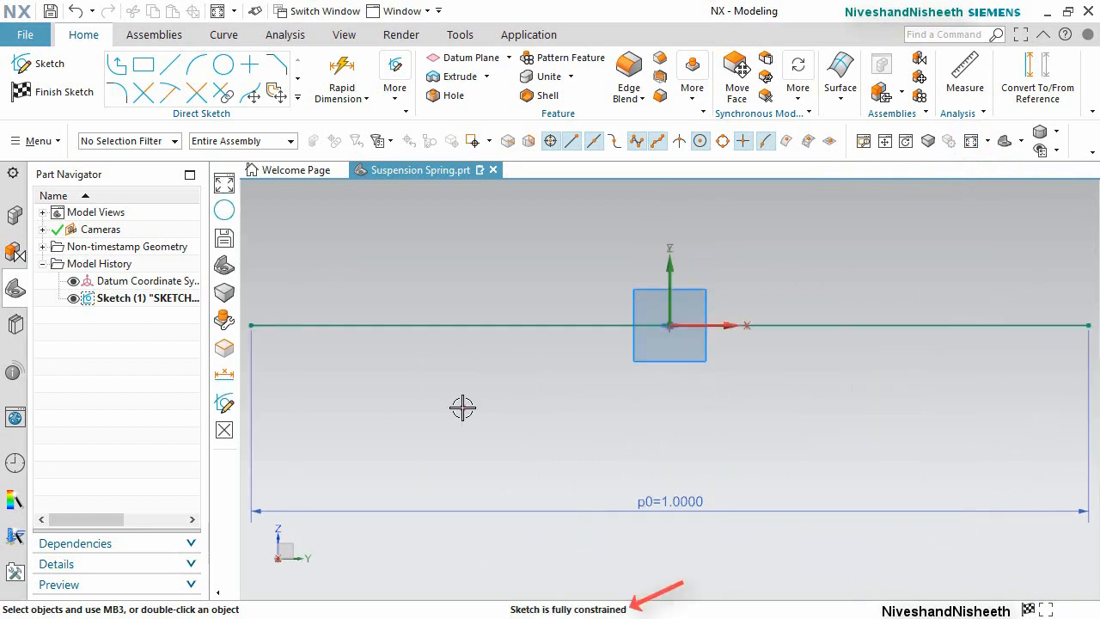
left_click(463, 407)
scroll(612, 412, "down", 3)
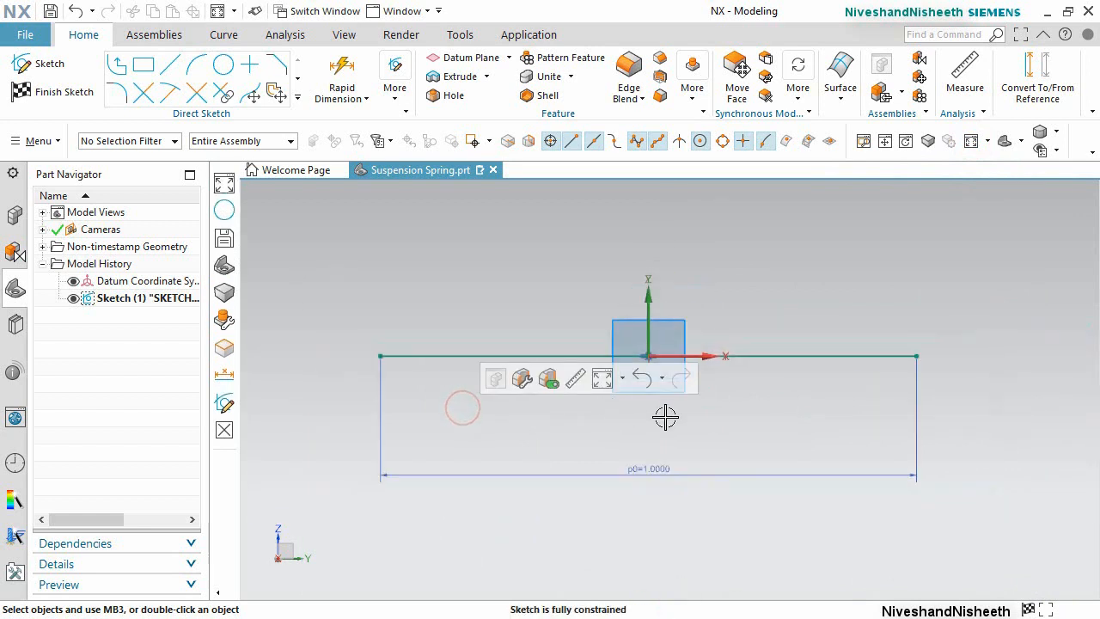
scroll(417, 443, "up", 1)
scroll(322, 412, "up", 1)
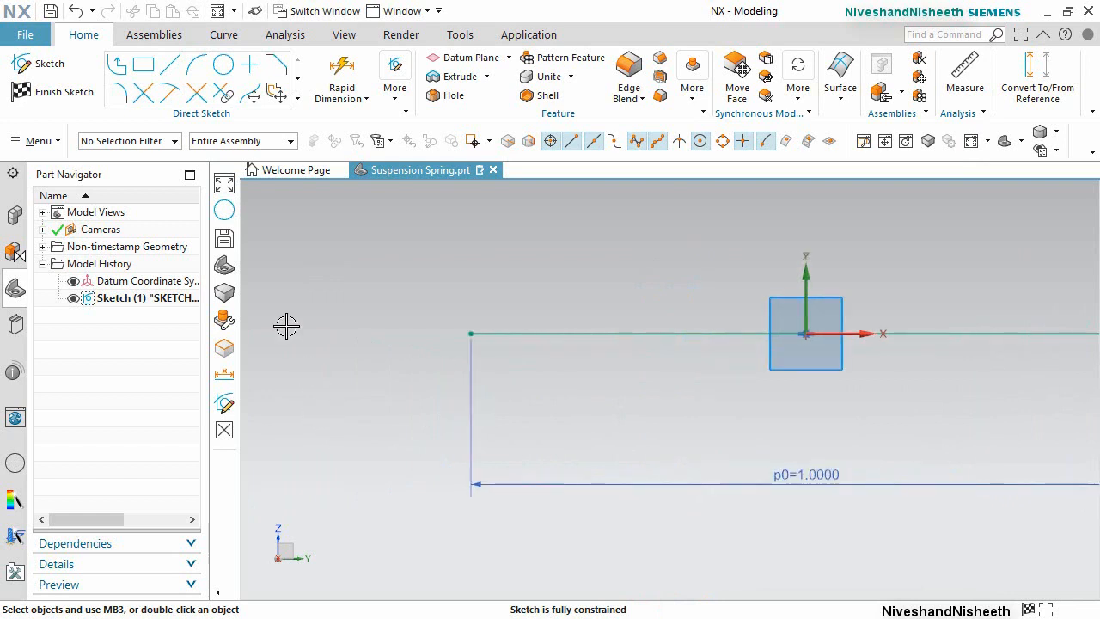
left_click(223, 64)
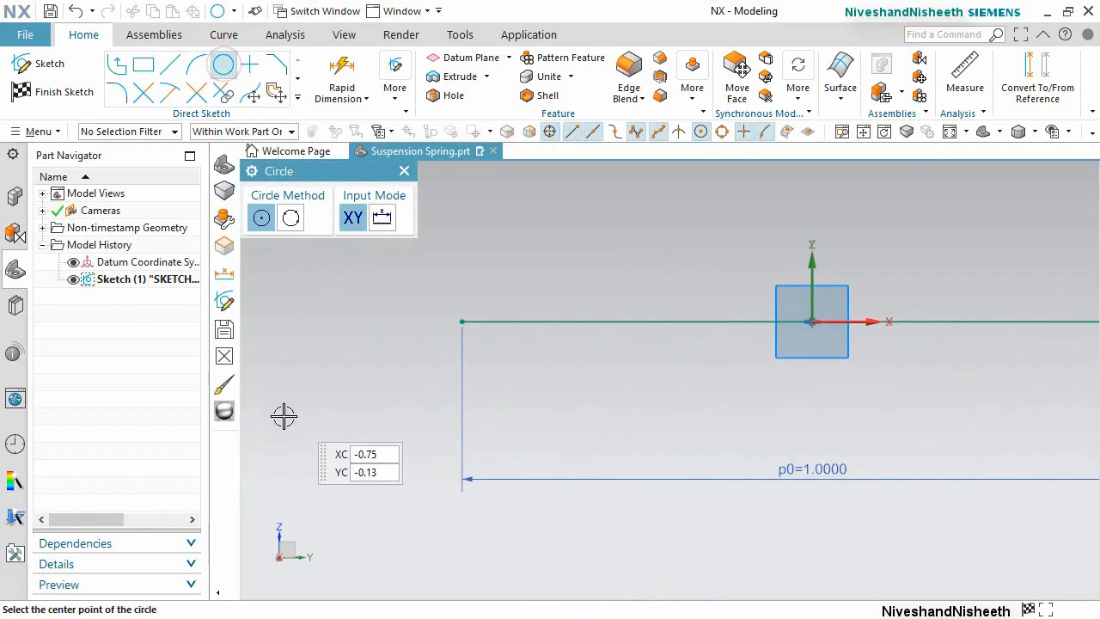
left_click(284, 415)
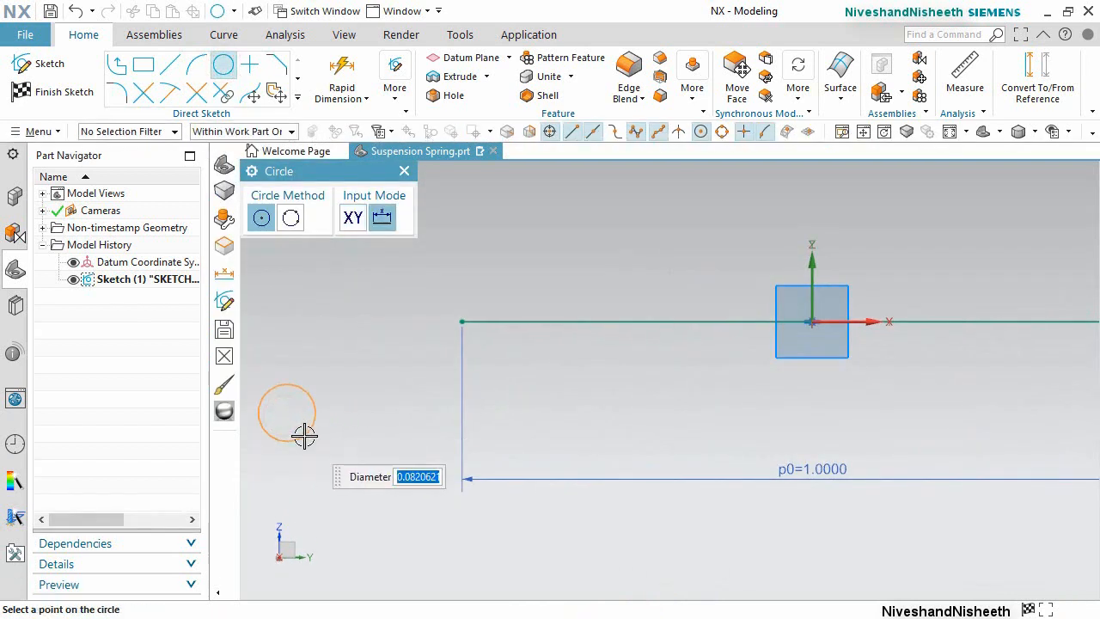
left_click(304, 436)
left_click(382, 412)
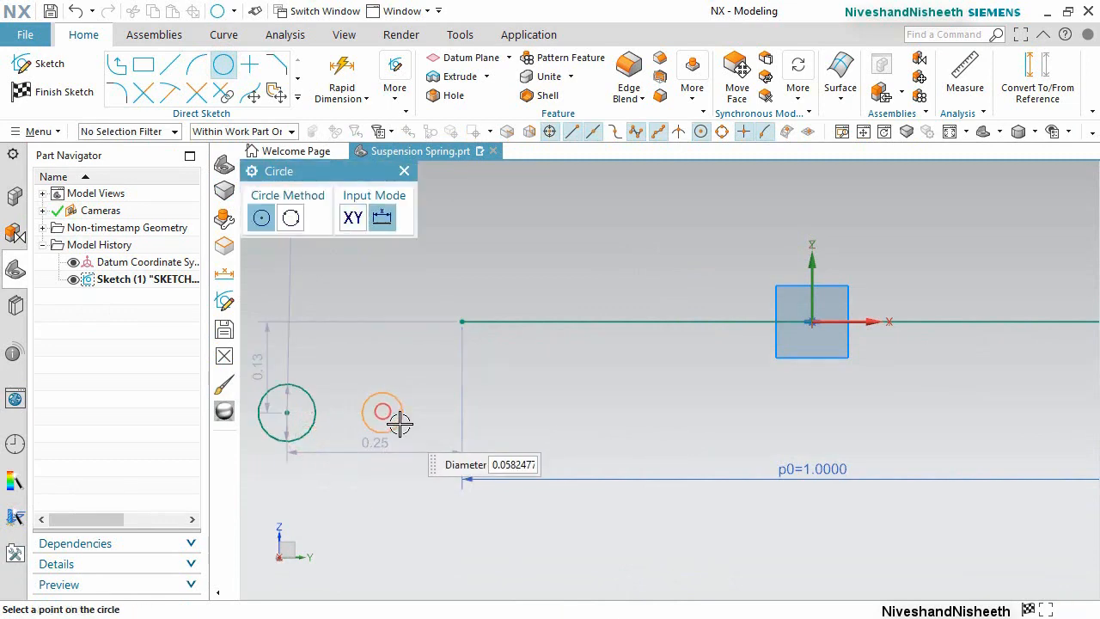
left_click(403, 428)
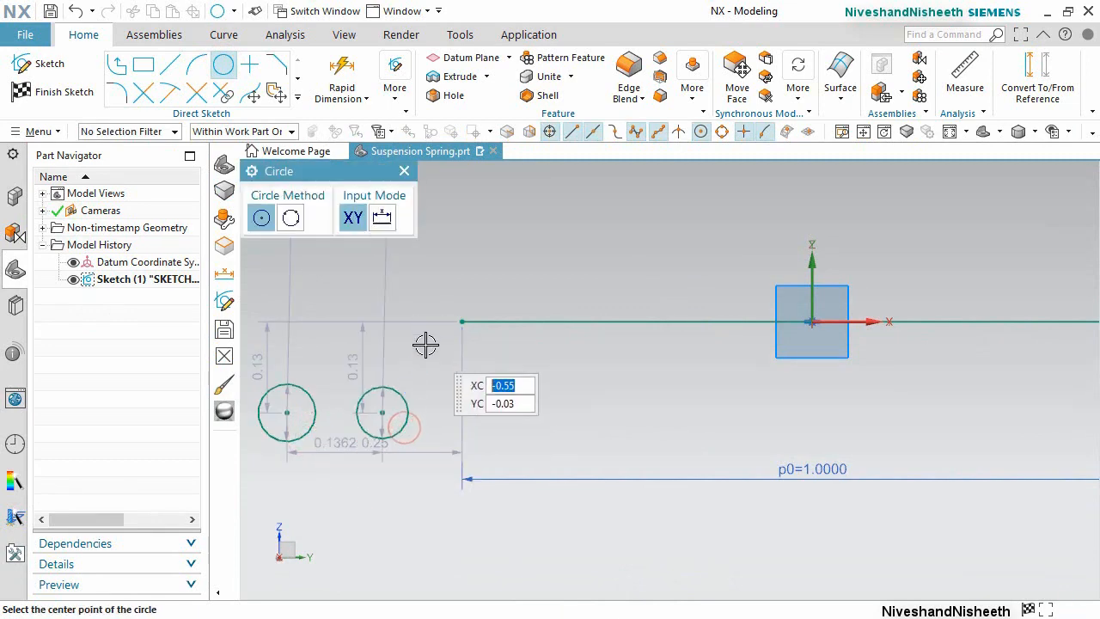
right_click(426, 344)
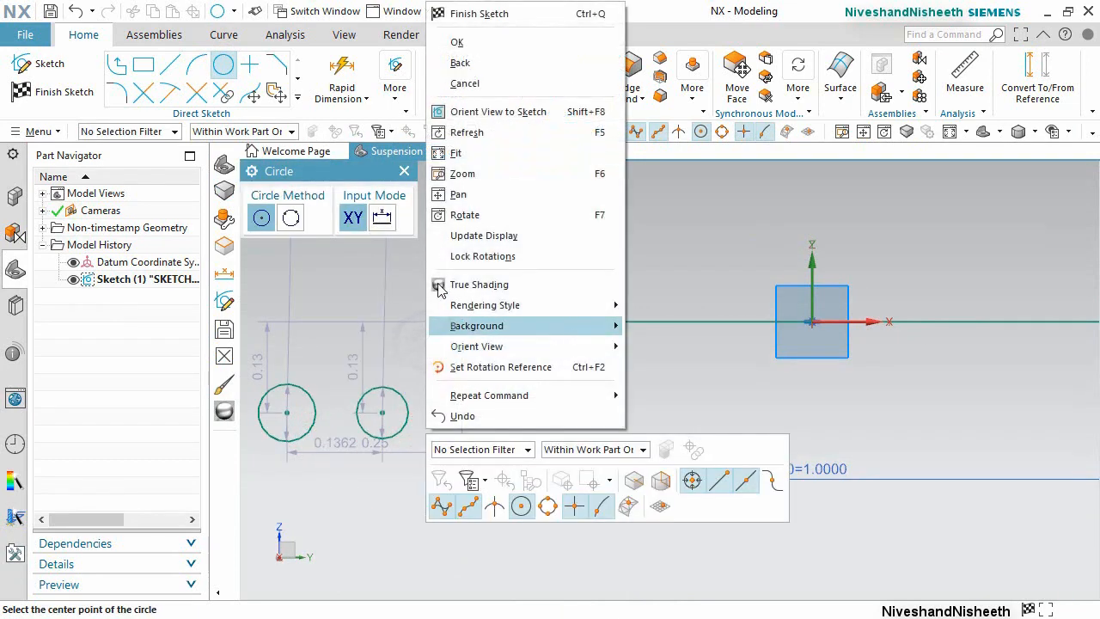
left_click(446, 40)
Add a diameter dimension to the outer circle with Rapid Dimension and set it to 0.043.
scroll(632, 458, "down", 1)
scroll(324, 455, "up", 2)
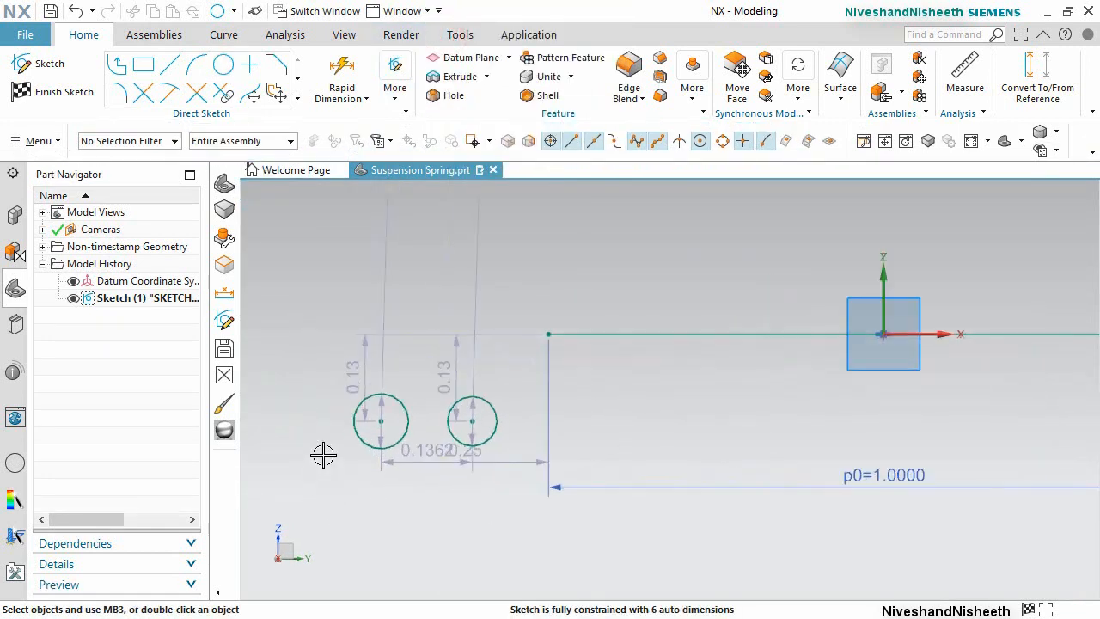
left_click(342, 79)
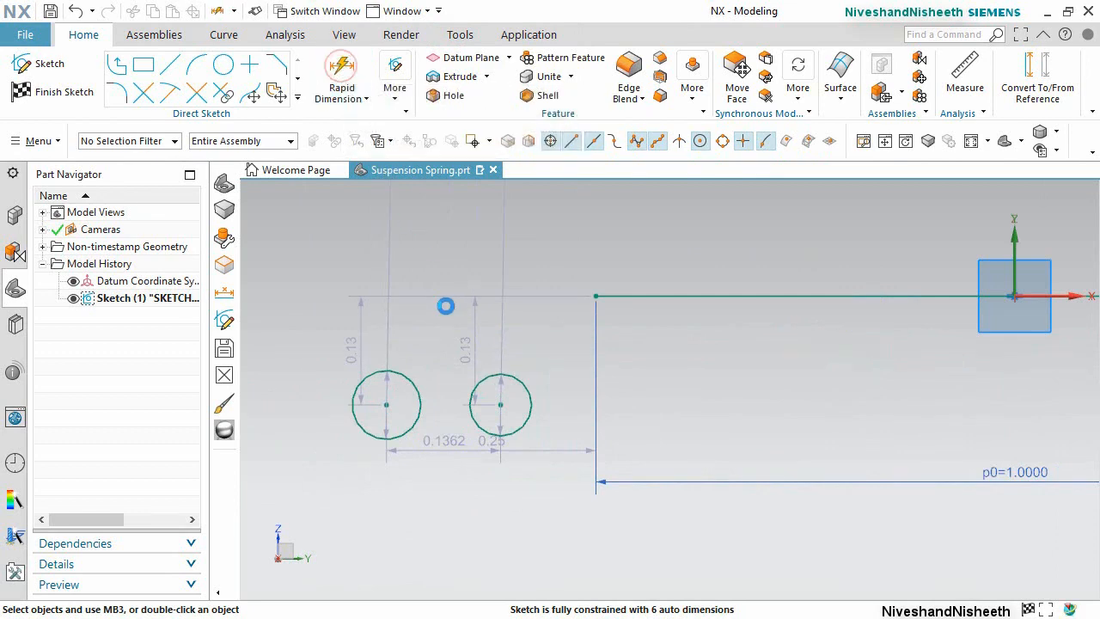
scroll(738, 444, "down", 3)
scroll(512, 442, "up", 3)
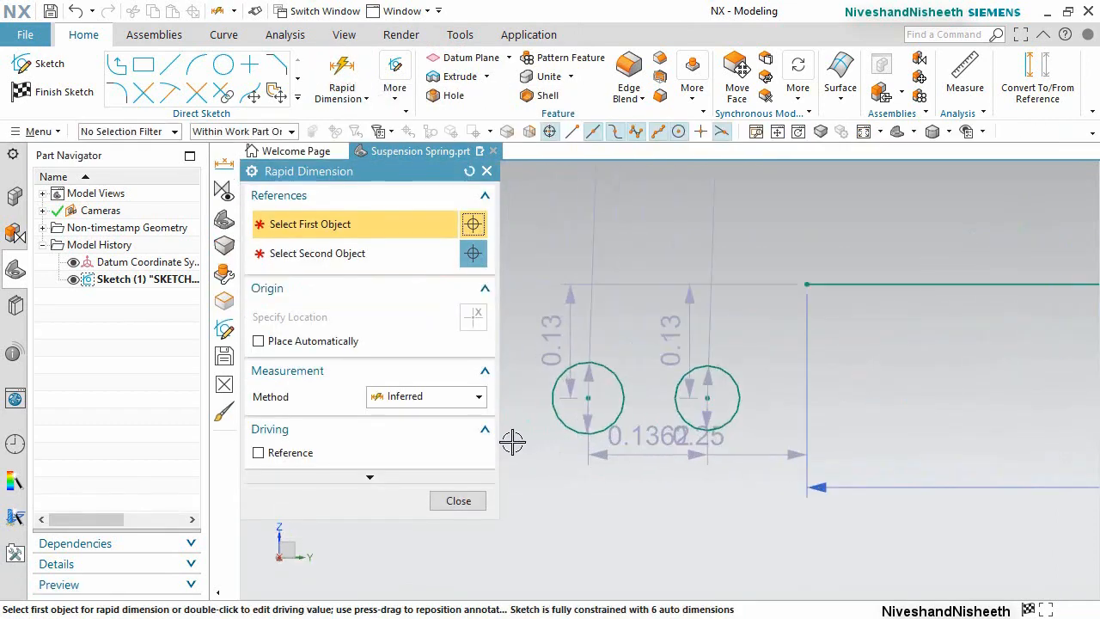
scroll(512, 442, "up", 2)
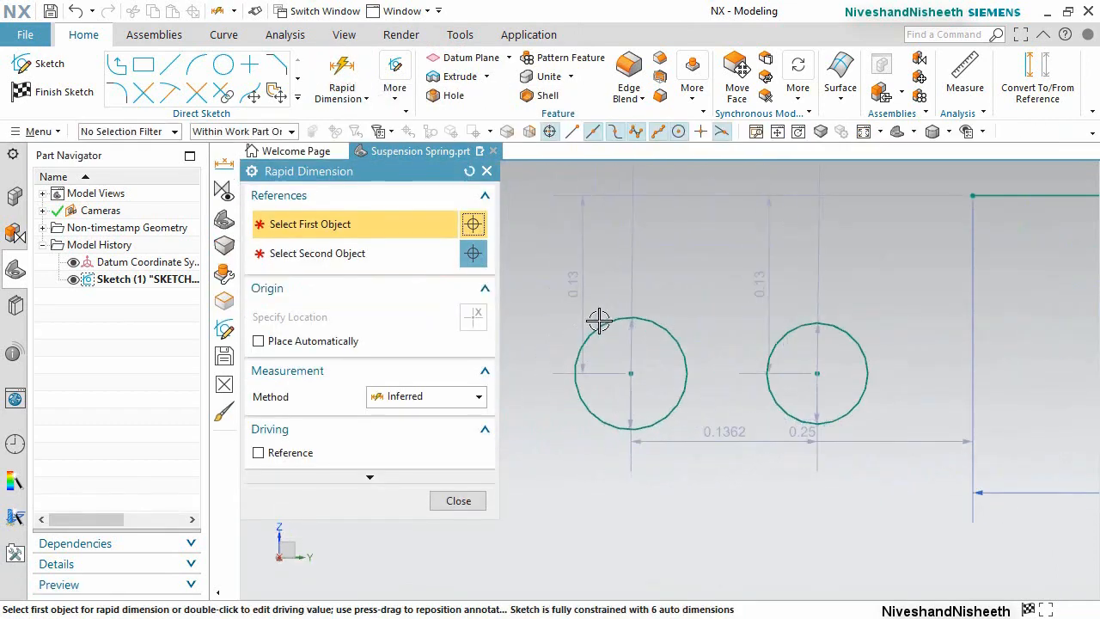
left_click(655, 318)
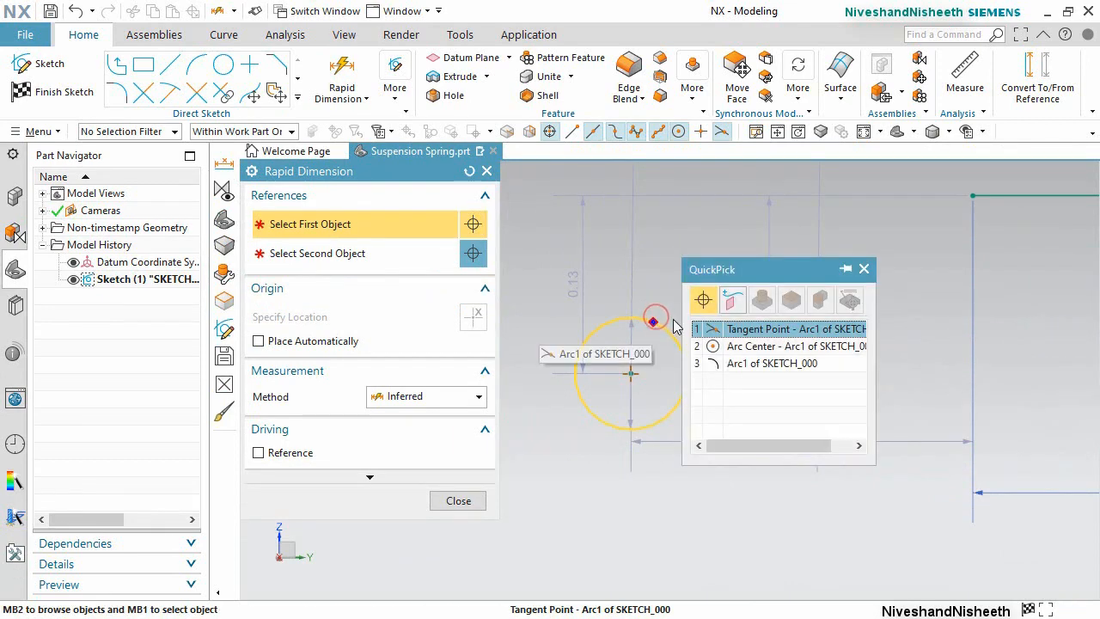
left_click(758, 364)
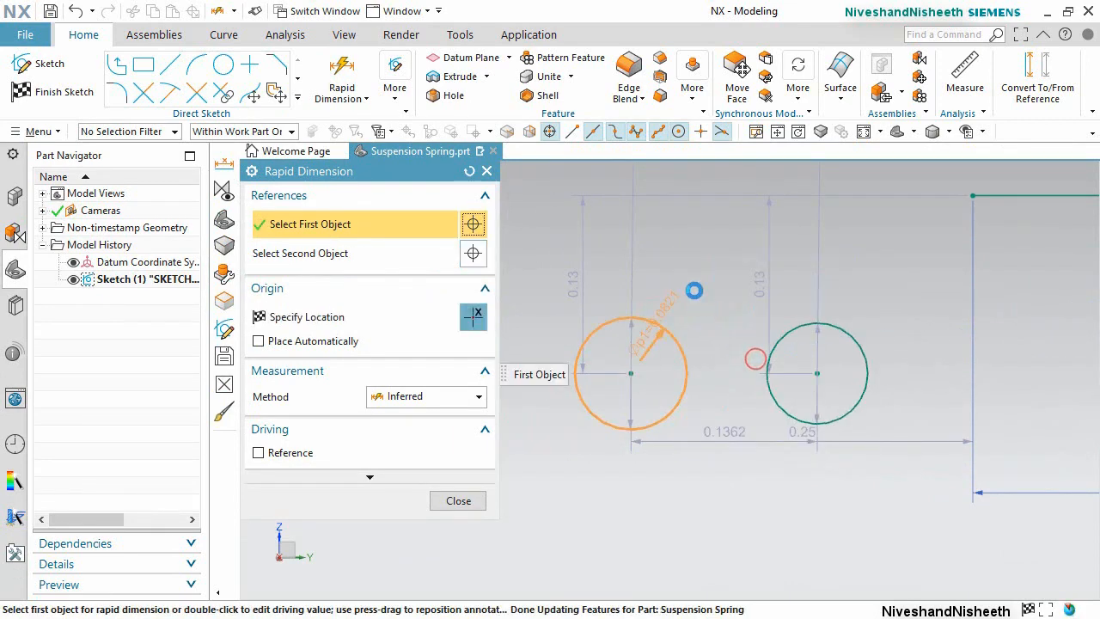
left_click(667, 254)
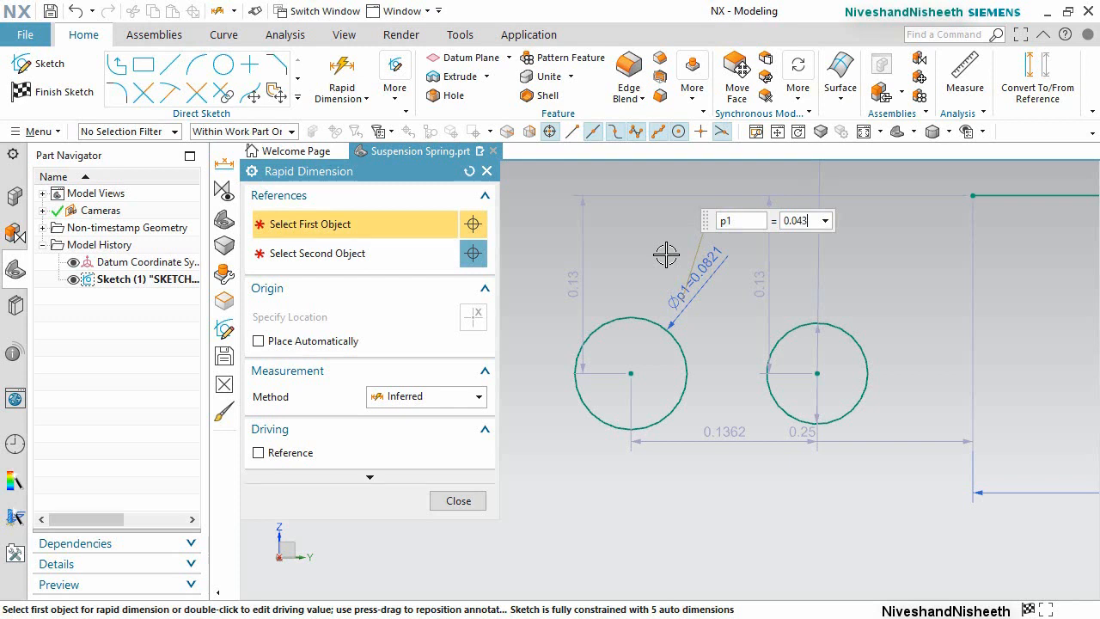
key("Return")
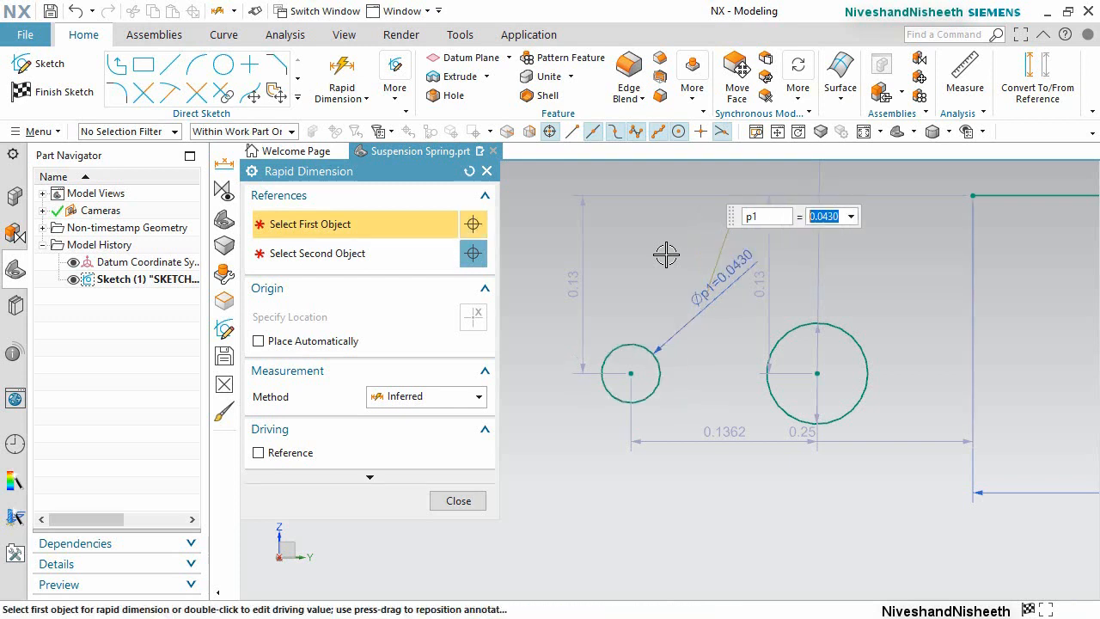
left_click(464, 500)
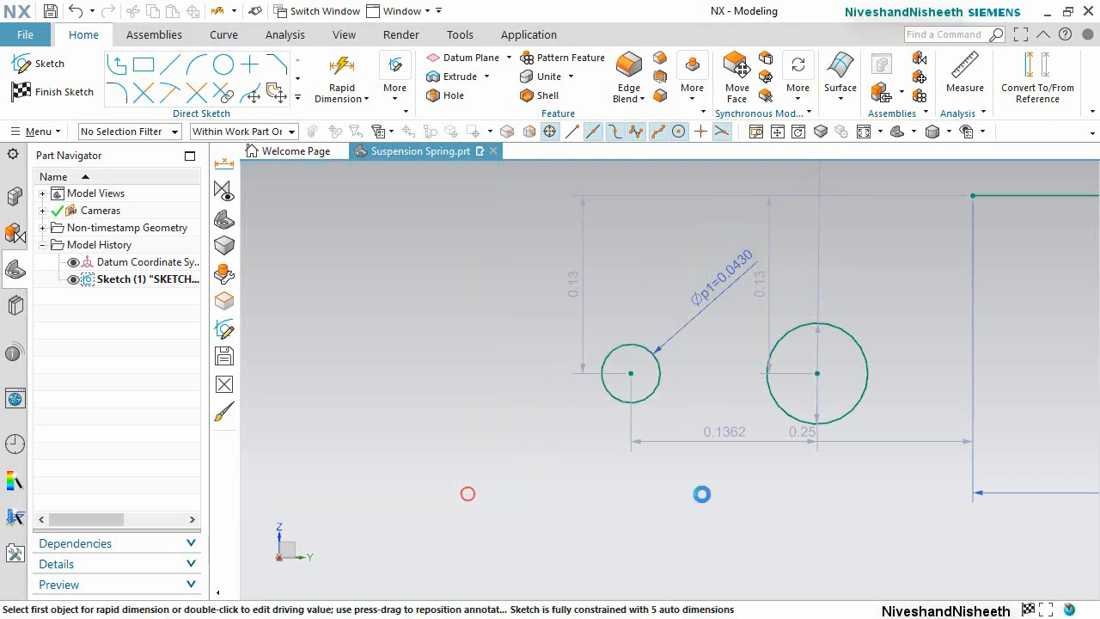
Apply an Equal Radius constraint between the inner circle and the dimensioned outer circle.
scroll(778, 348, "up", 2)
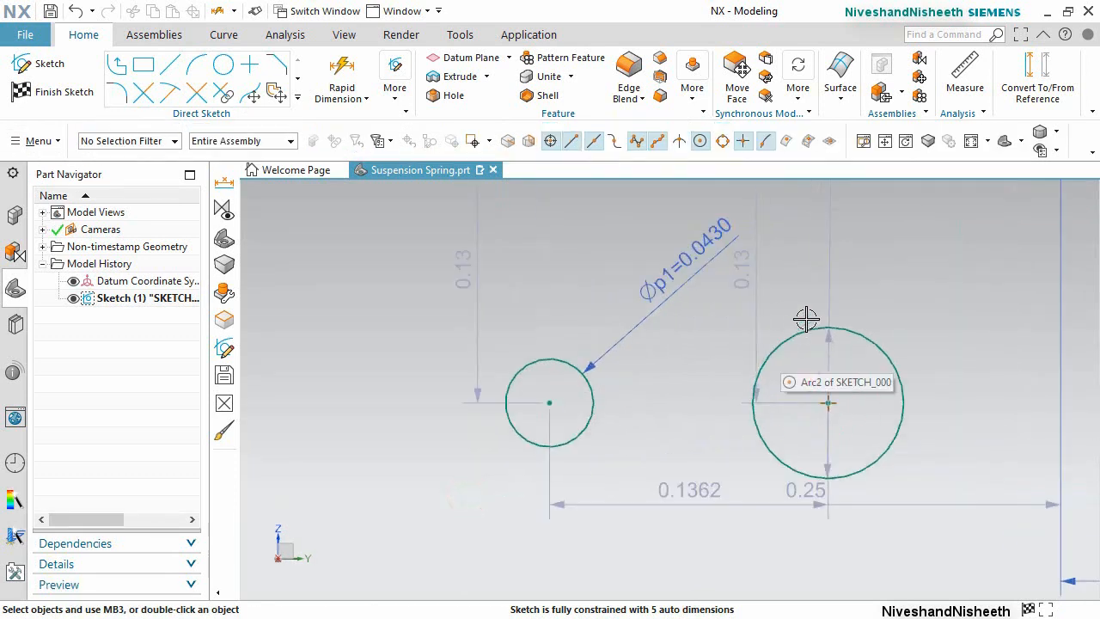
left_click(890, 345)
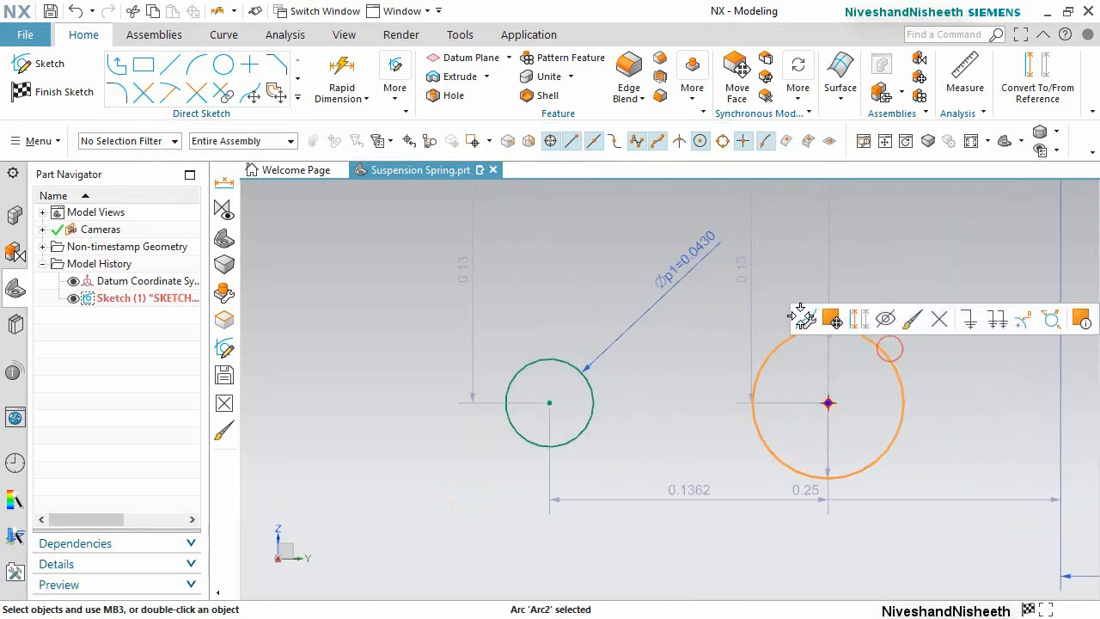
left_click(555, 355)
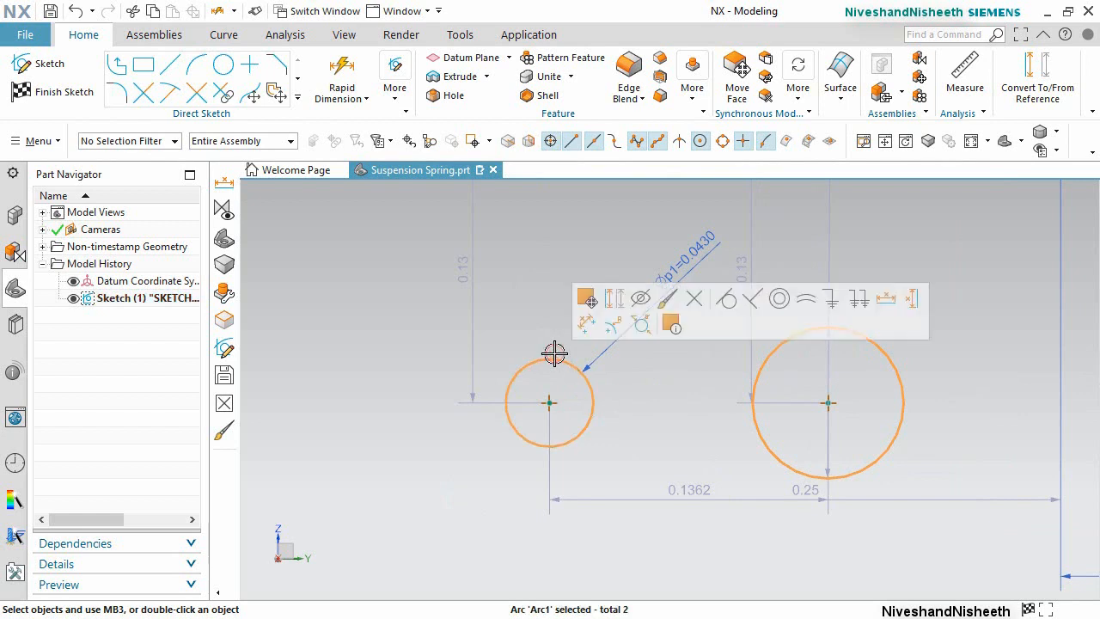
left_click(808, 298)
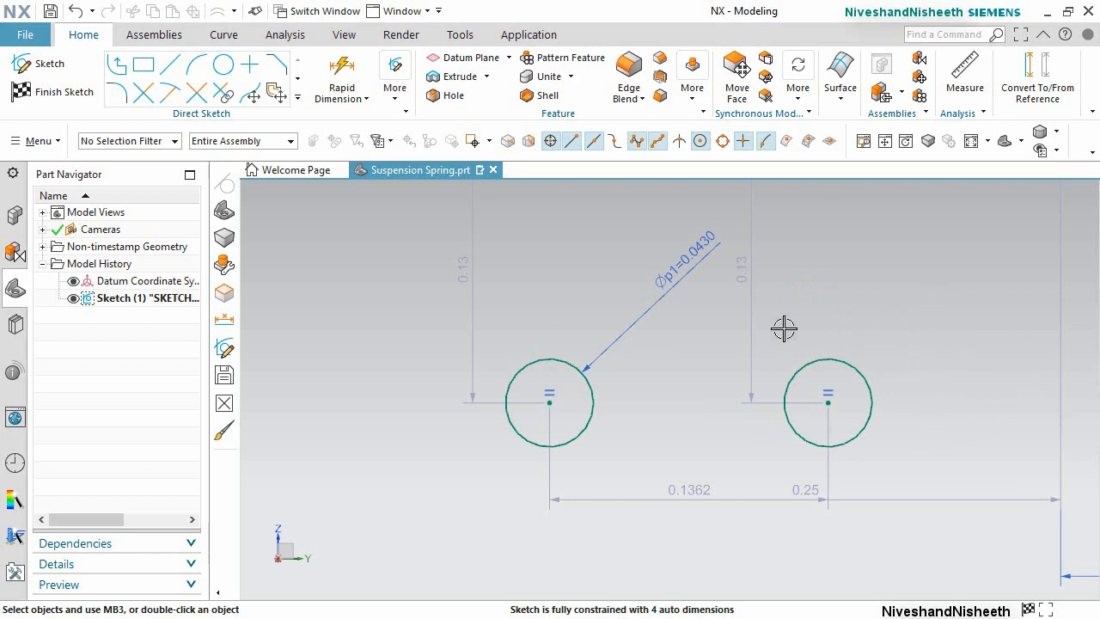
Apply a Horizontal Alignment constraint between the centre points of the two circles.
left_click(549, 402)
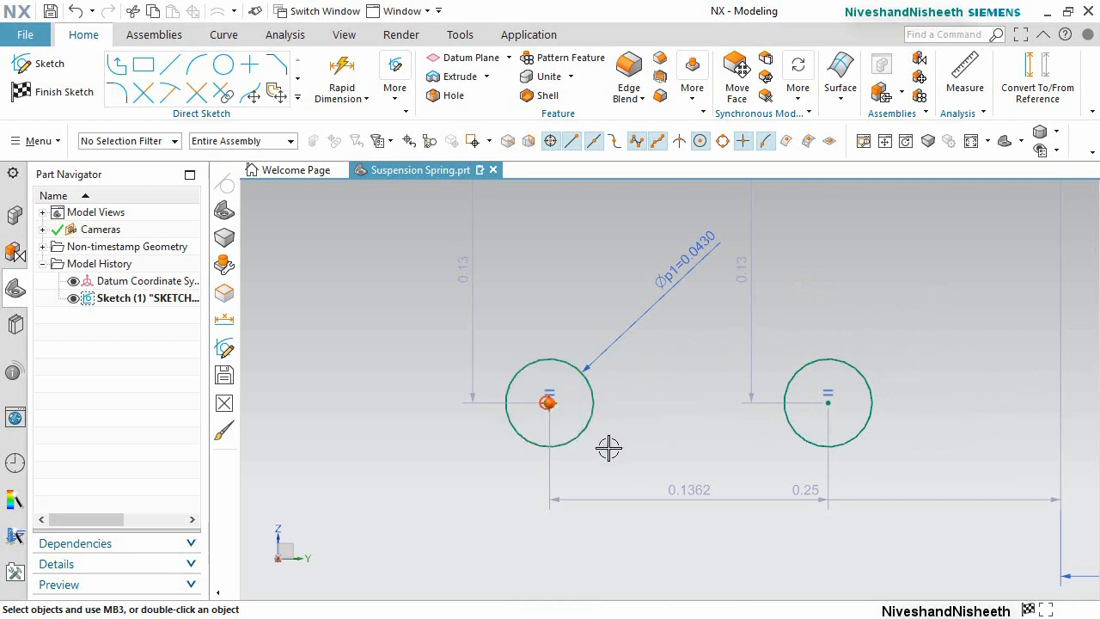
left_click(828, 402)
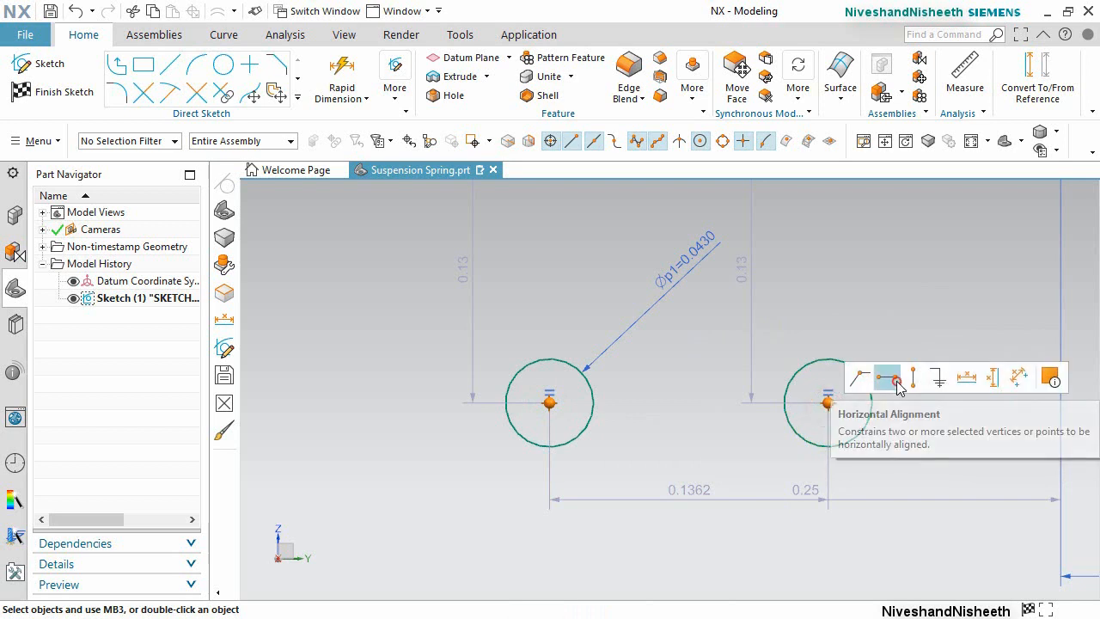
left_click(888, 378)
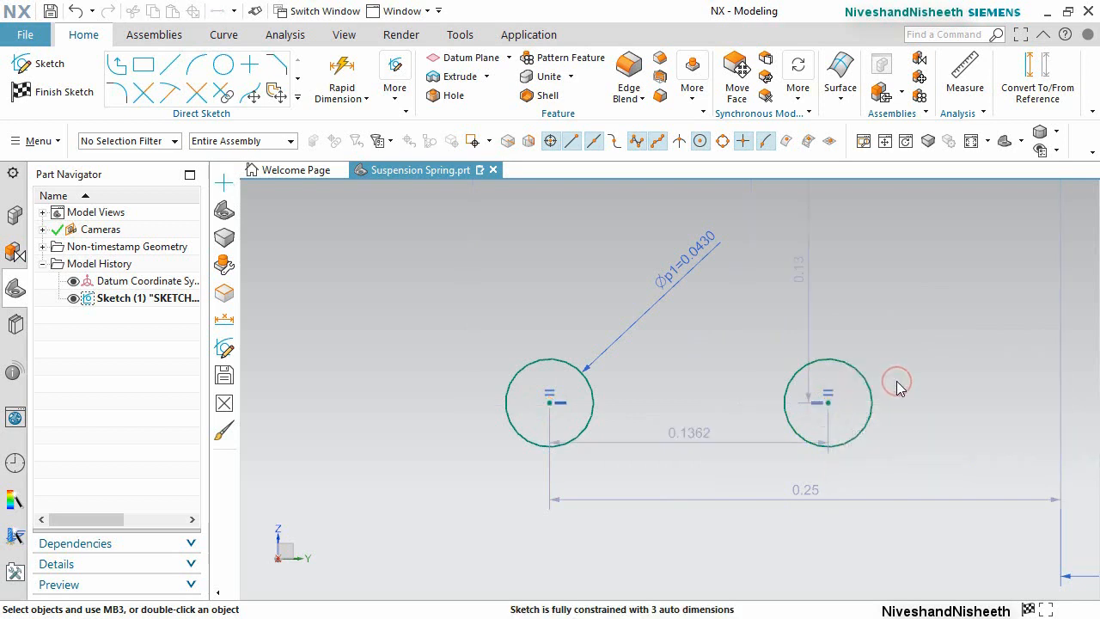
left_click(912, 326)
Place two sketch points on the outer circle's curve, one near its top and one near its side facing the inner circle.
left_click(249, 68)
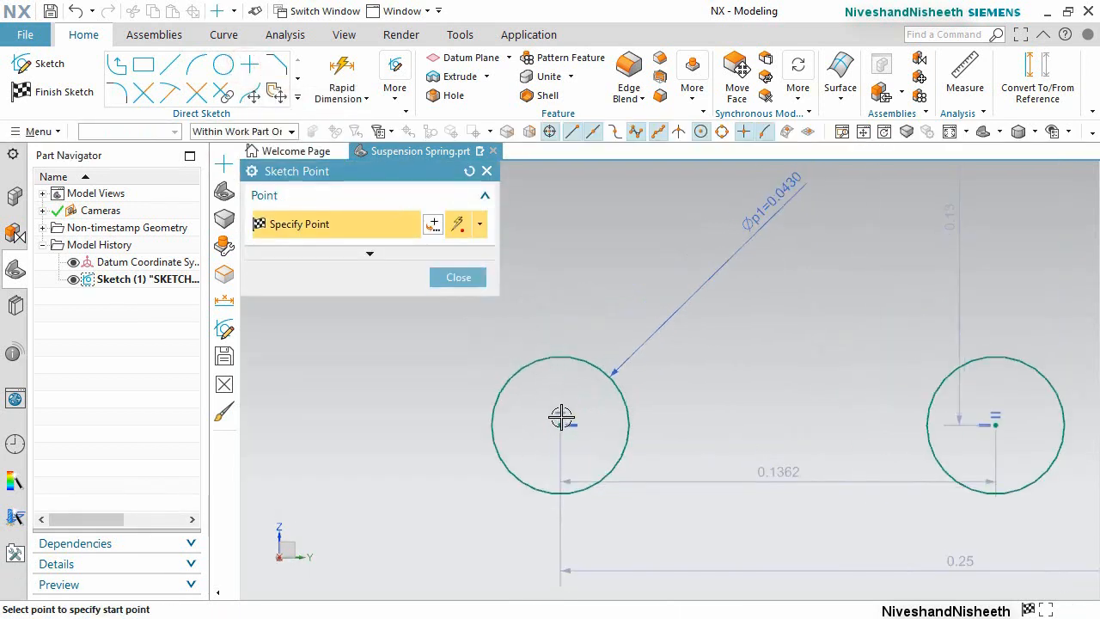
left_click(559, 352)
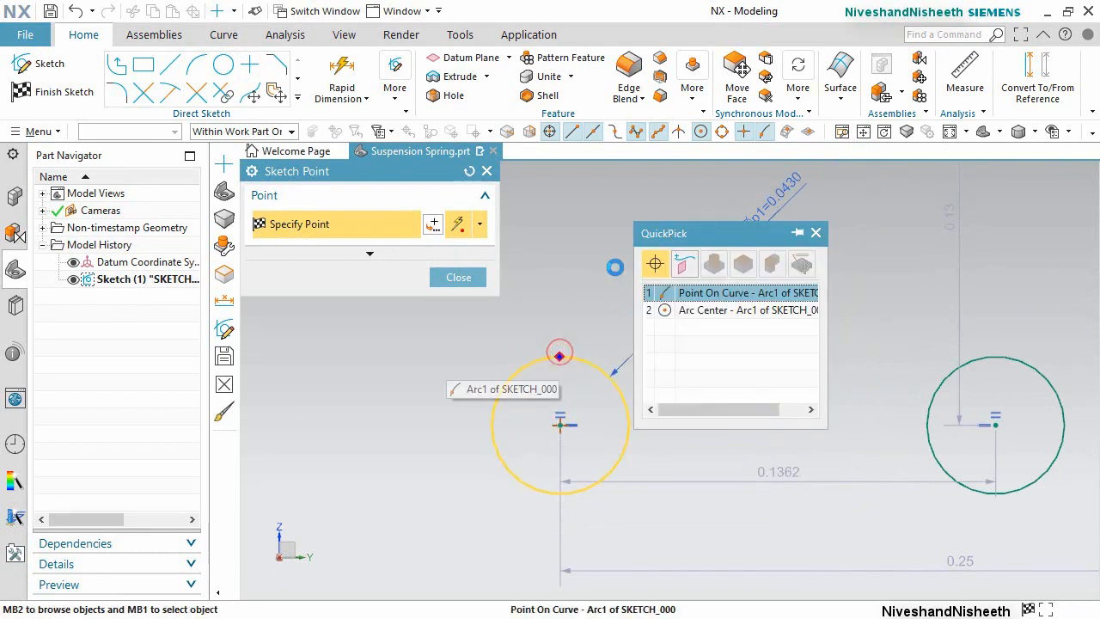
left_click(680, 294)
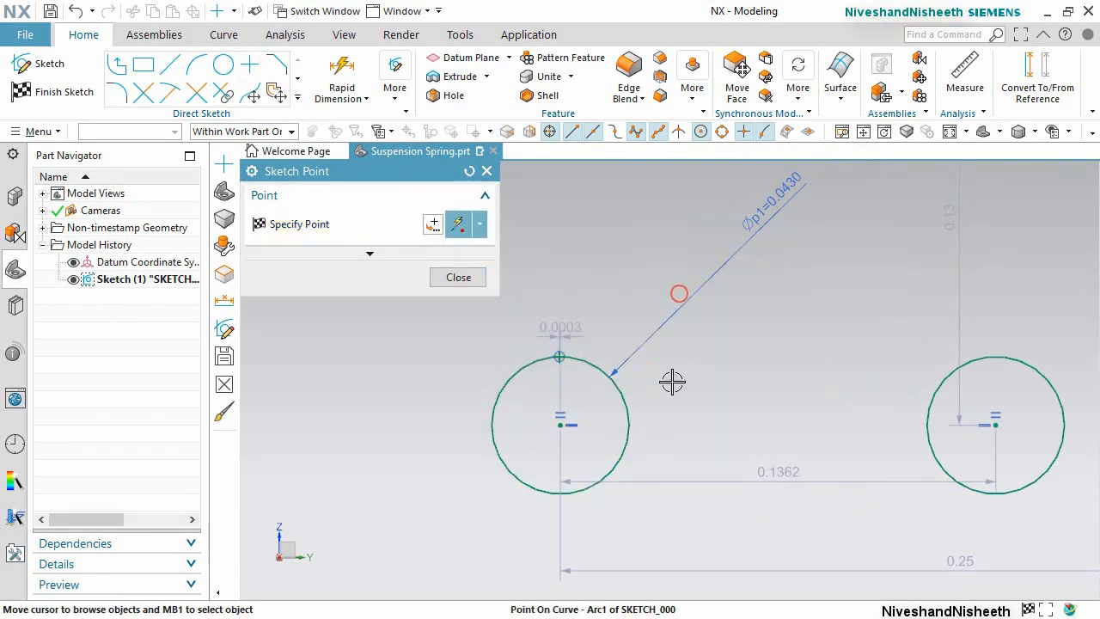
left_click(630, 437)
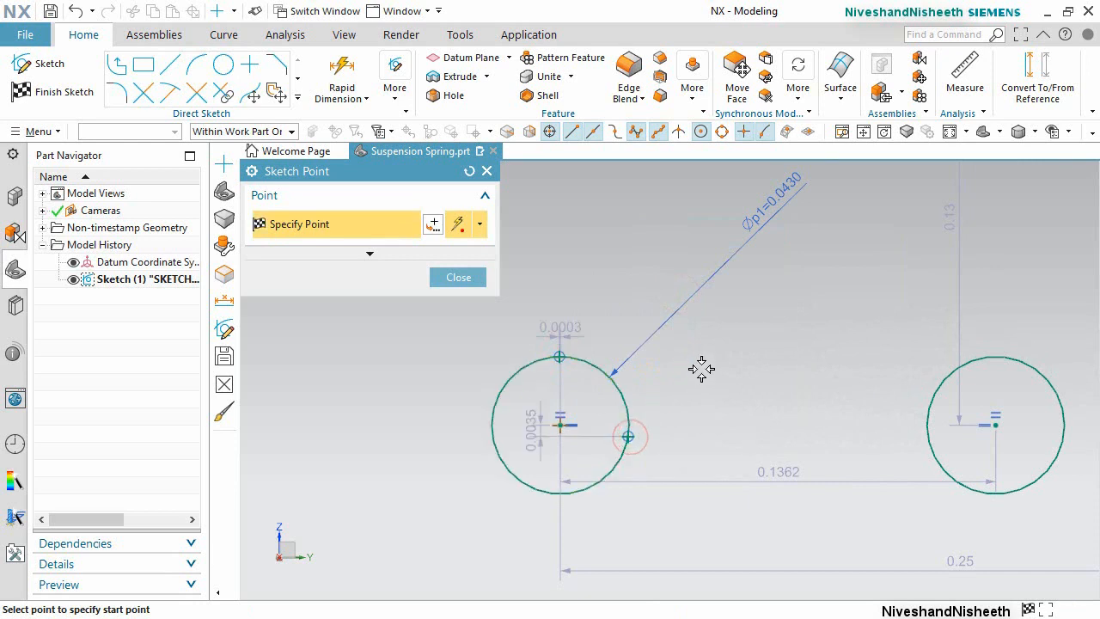
left_click(459, 277)
Apply a Vertical Alignment constraint between the sketch point at the outer circle's top and that circle's centre.
scroll(597, 412, "up", 2)
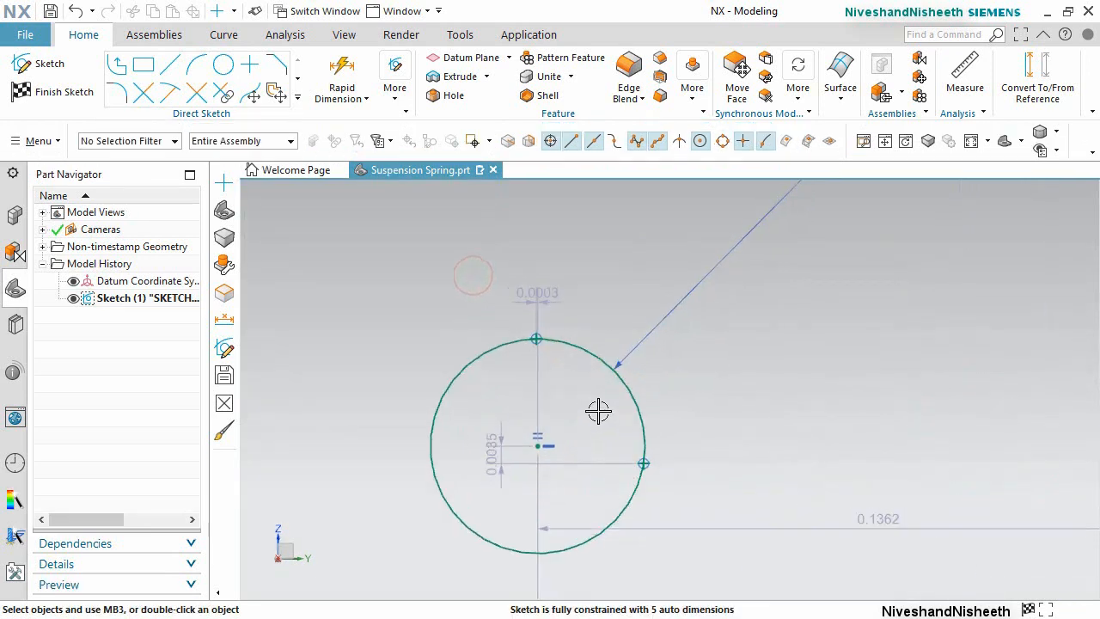
left_click(538, 335)
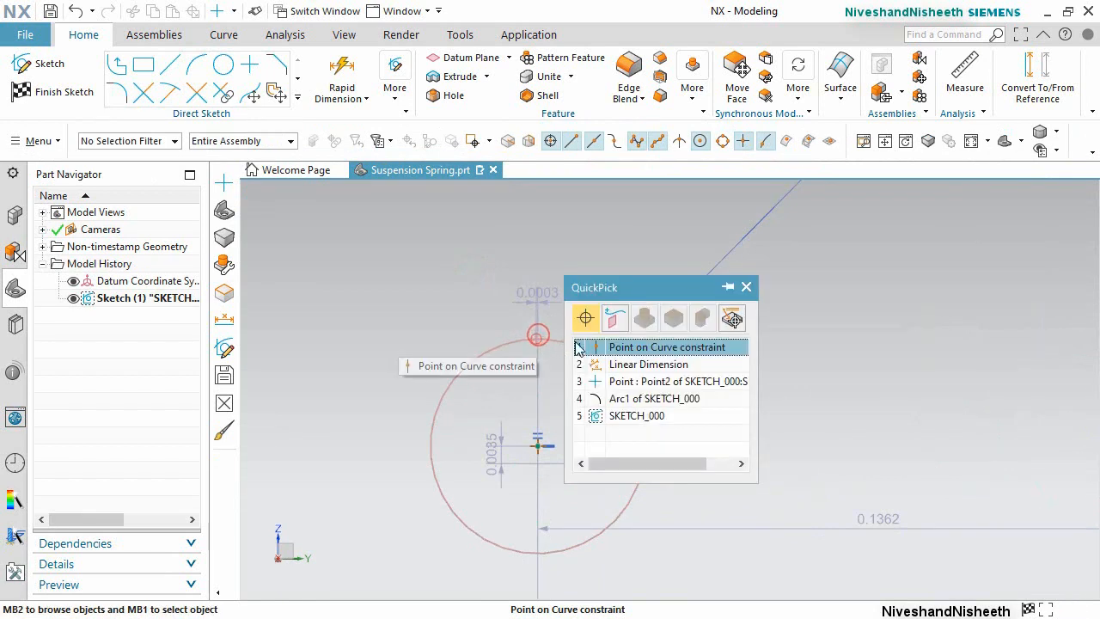
left_click(636, 381)
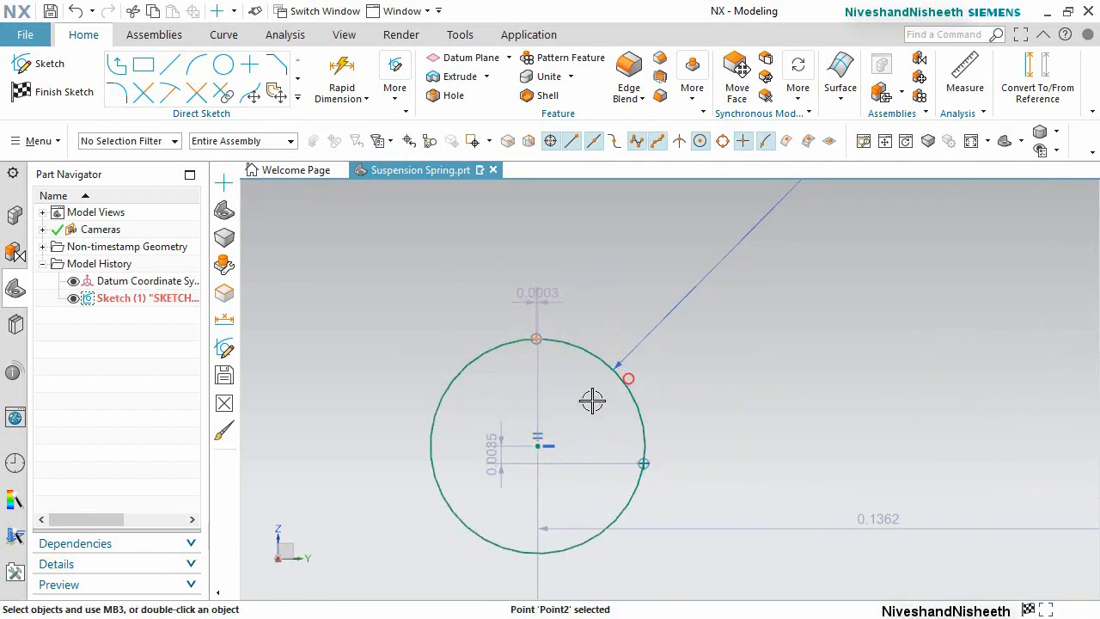
left_click(536, 444)
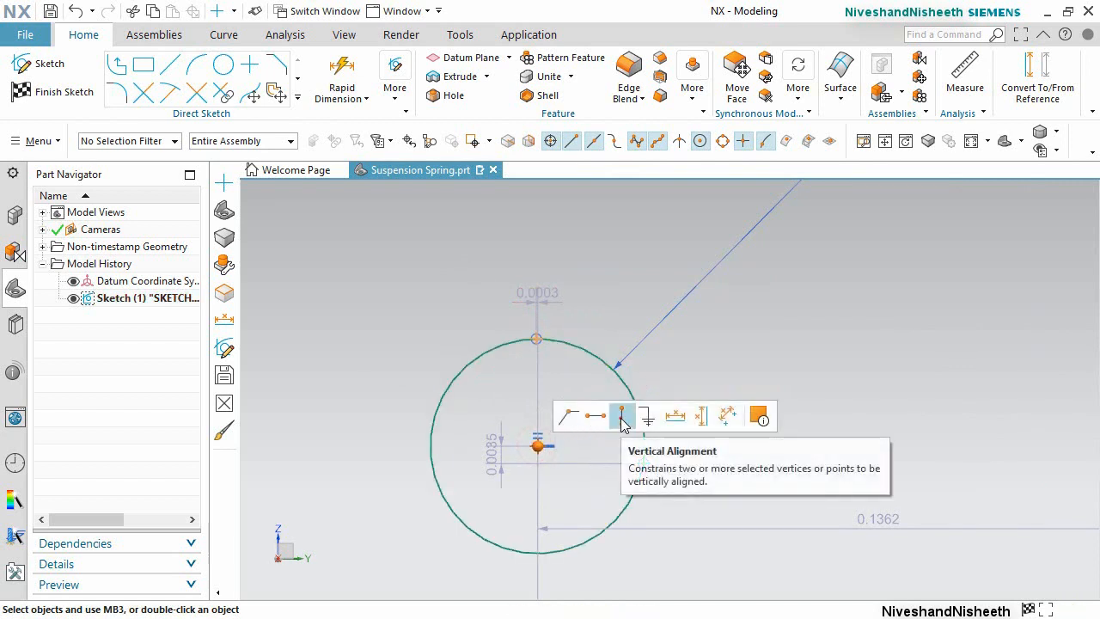
left_click(627, 423)
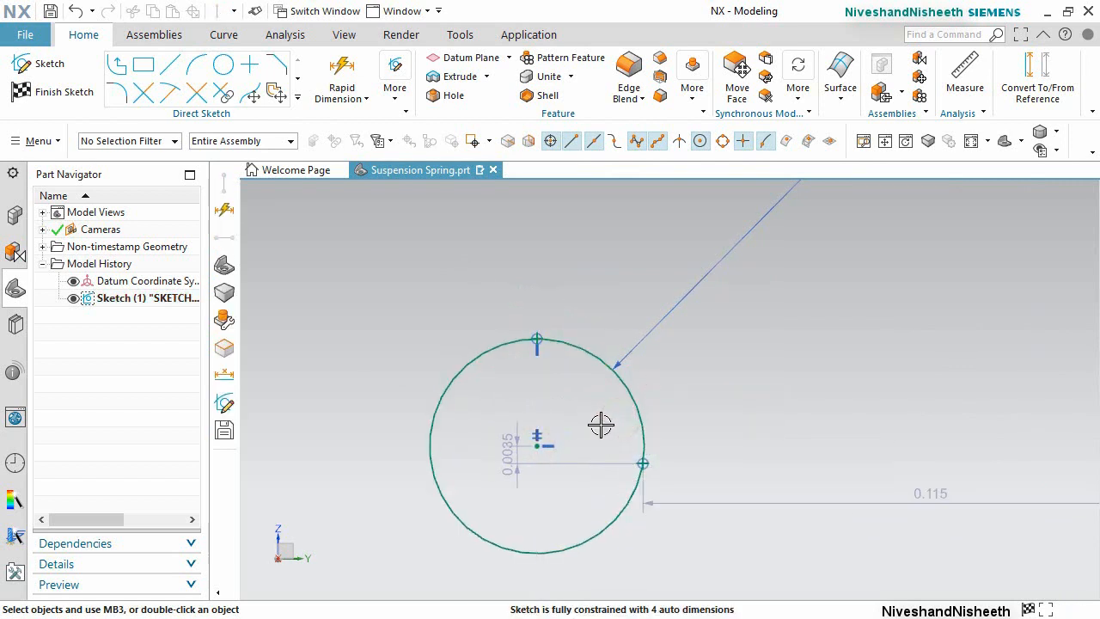
Apply a Horizontal Alignment constraint between the sketch point on the outer circle's inner-facing side and that circle's centre.
left_click(643, 464)
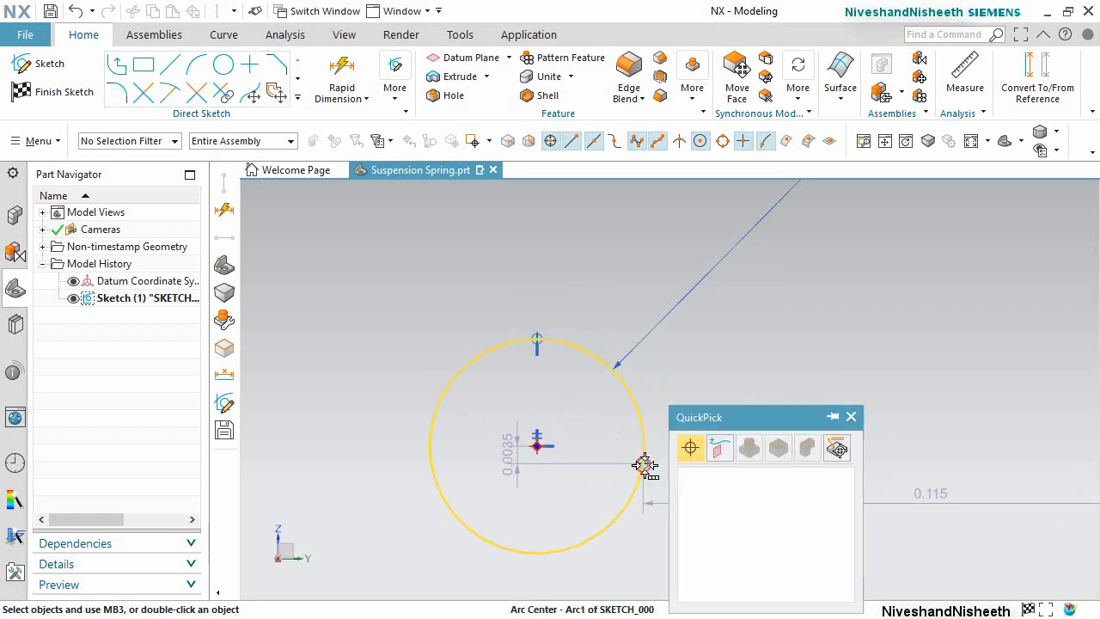
left_click(698, 508)
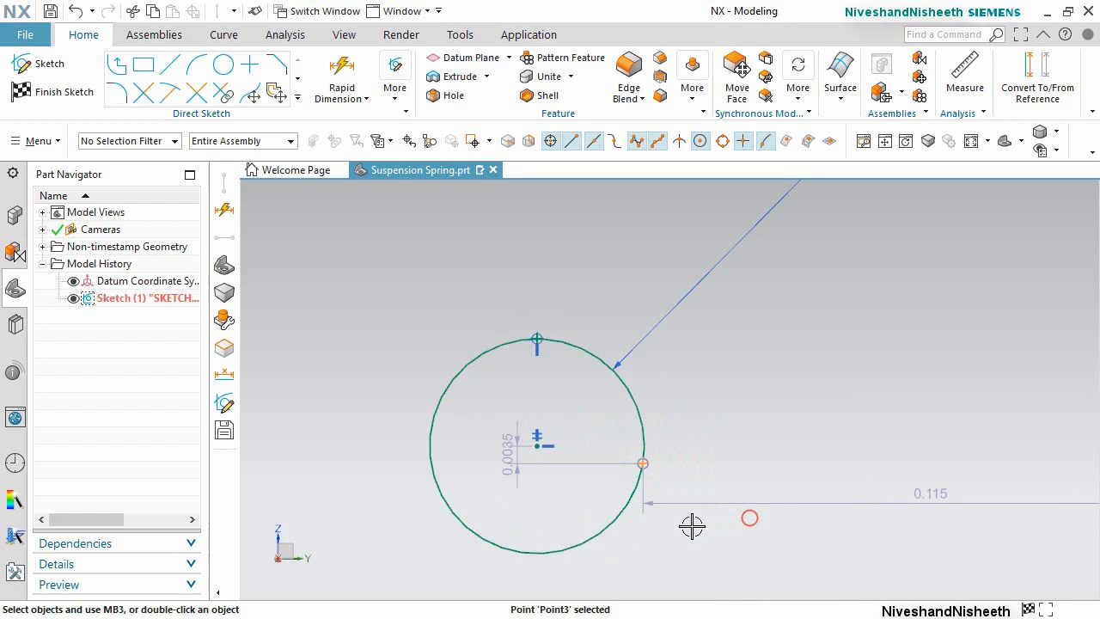
left_click(537, 445)
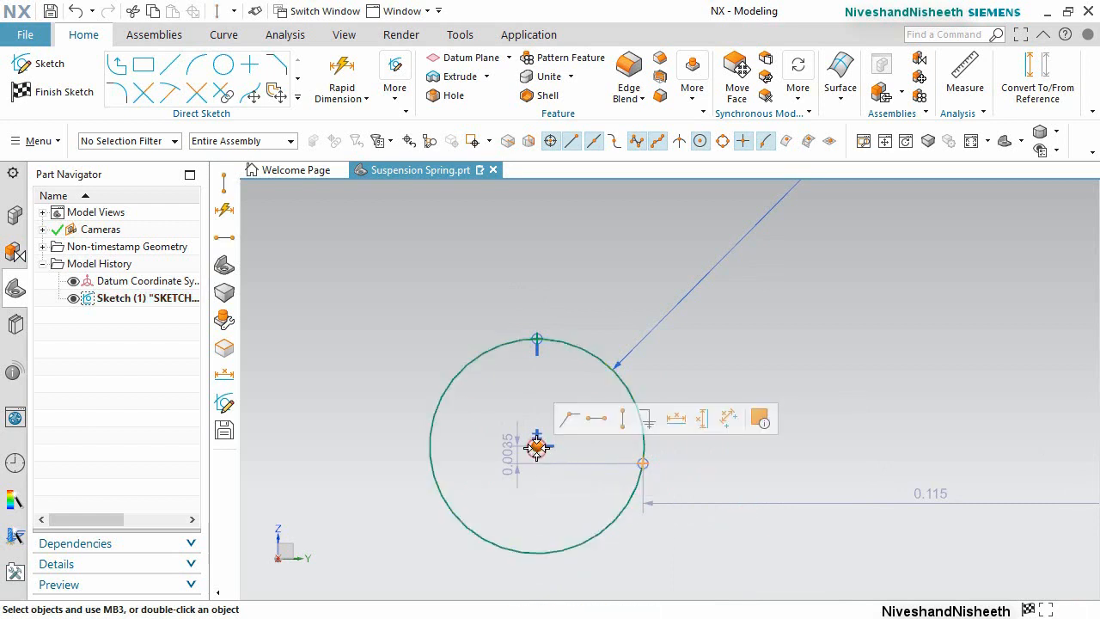
left_click(596, 419)
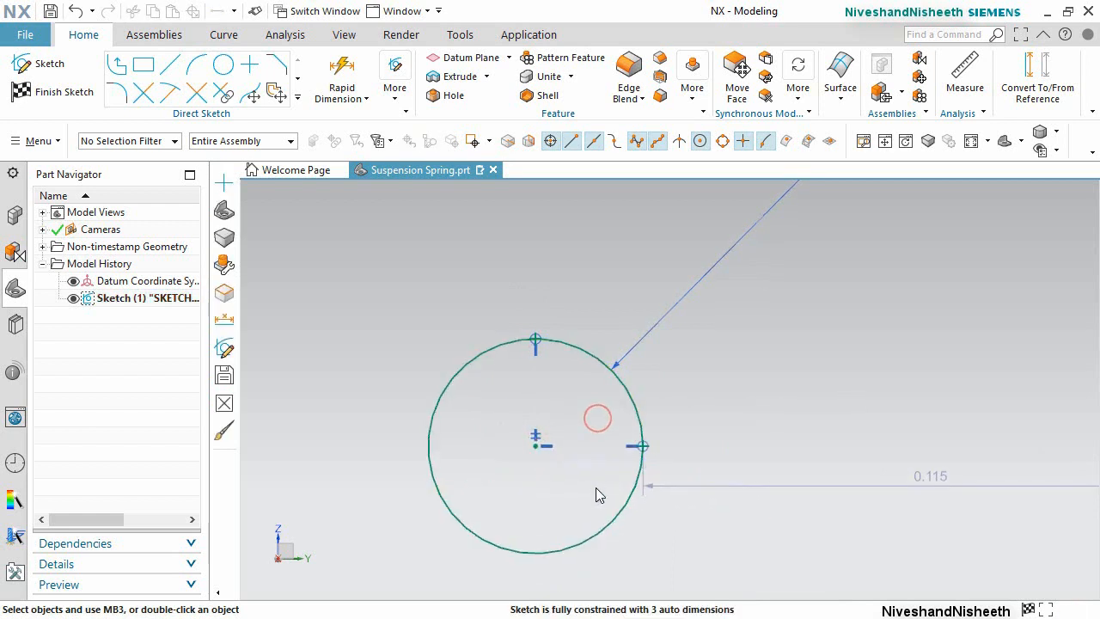
Apply a Tangent constraint between the outer circle and the inner circle.
scroll(563, 498, "down", 4)
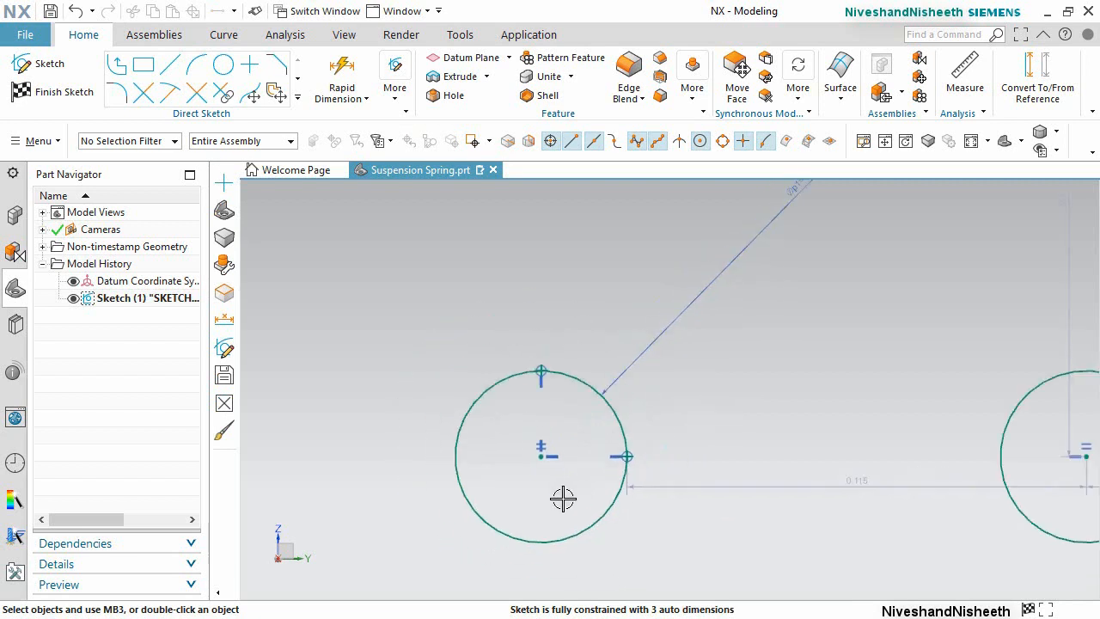
scroll(670, 504, "up", 3)
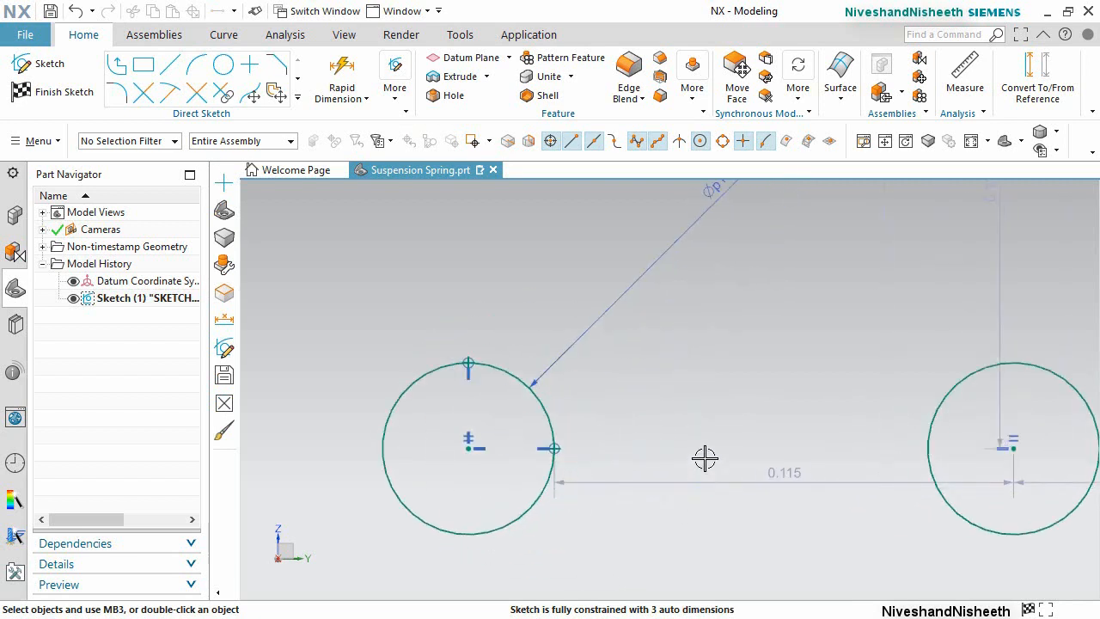
left_click(553, 408)
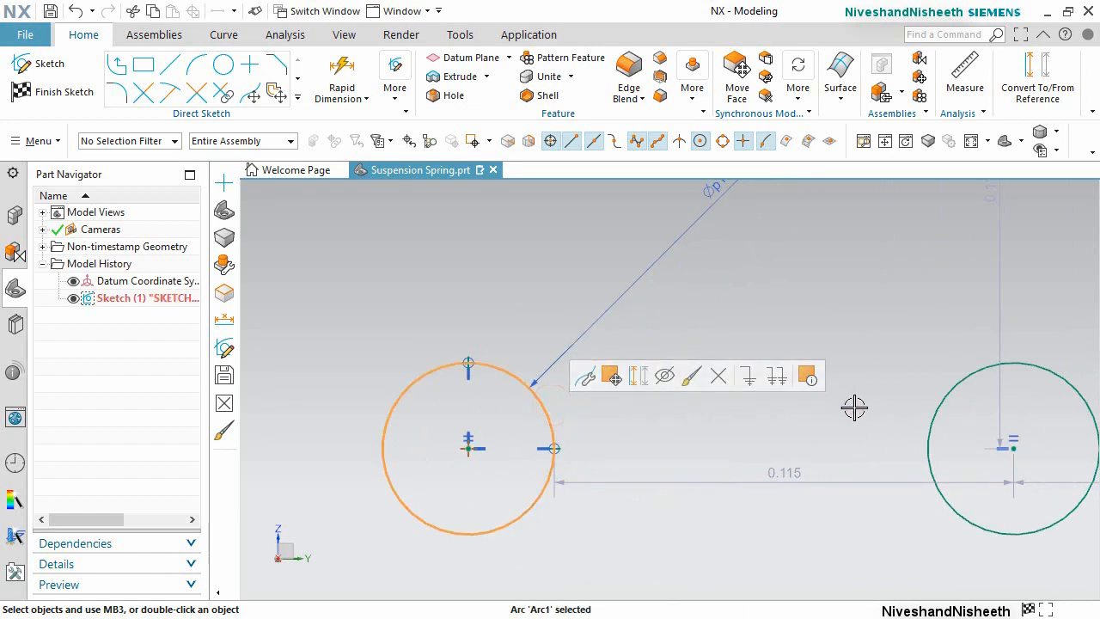
left_click(926, 421)
left_click(926, 421)
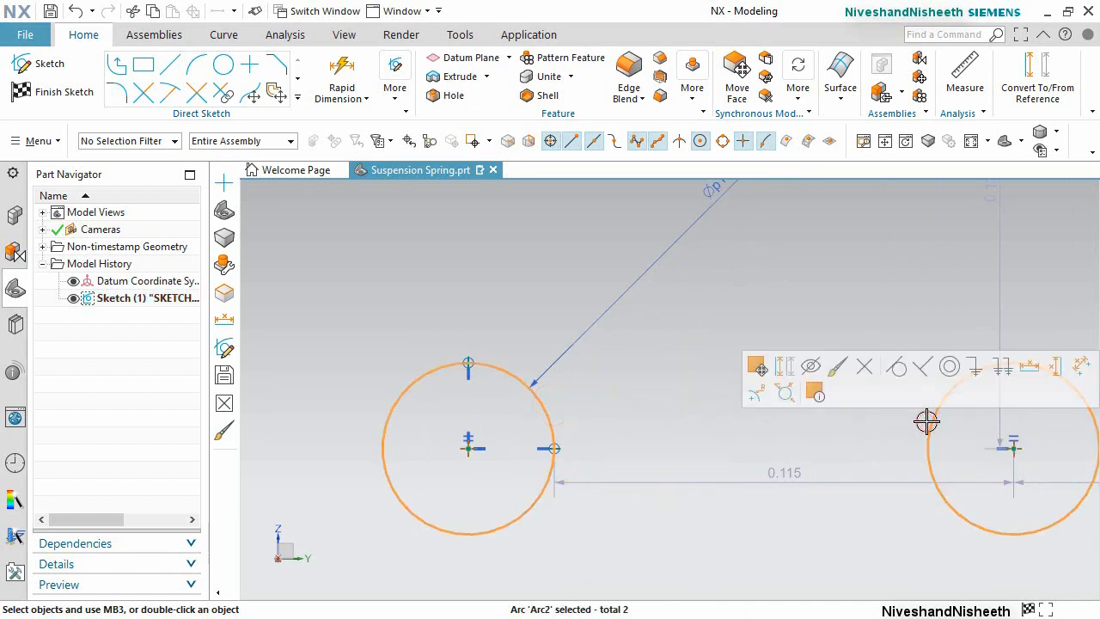
left_click(900, 368)
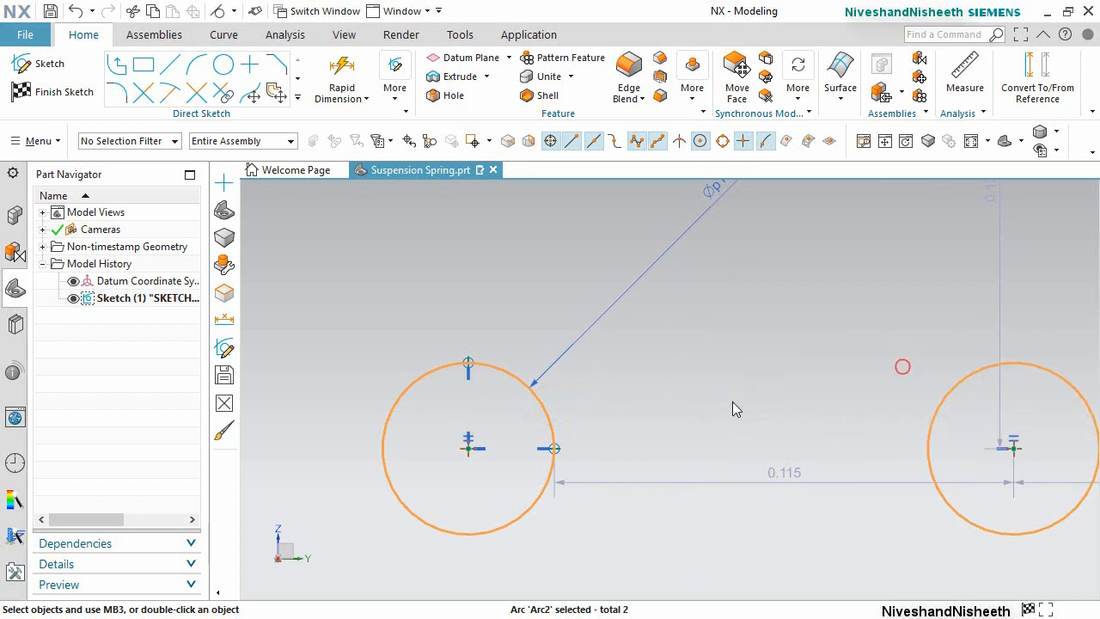
left_click(676, 436)
scroll(624, 477, "down", 6)
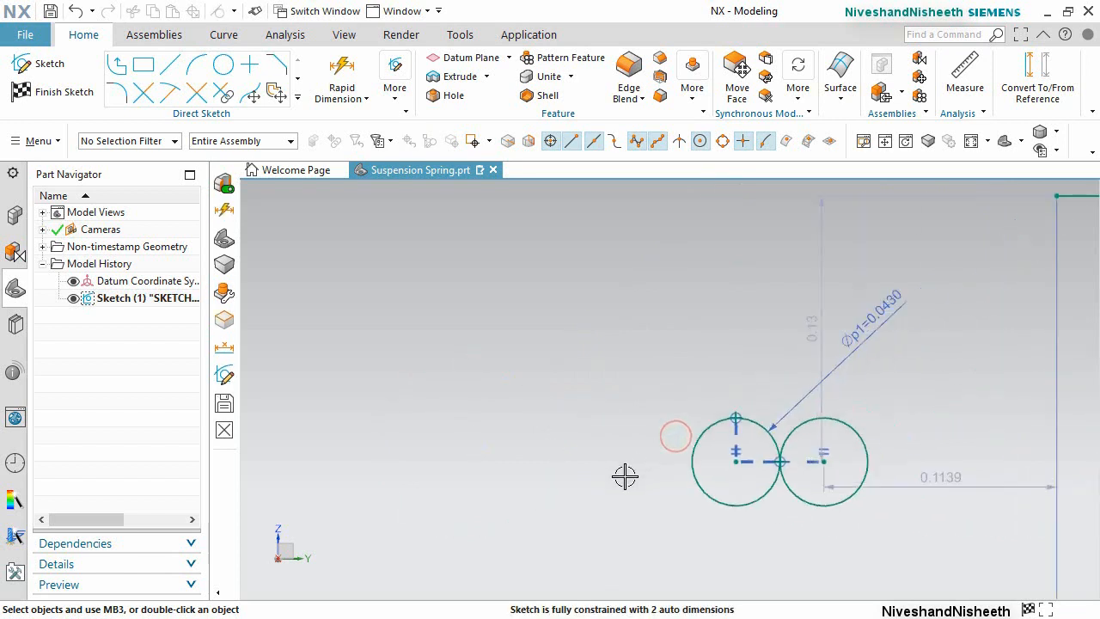
Reposition the outer circle's diameter dimension and set a 0.275 in vertical dimension from the line's nearer endpoint to the circle's top sketch point.
scroll(894, 451, "up", 2)
mouse_move(700, 347)
left_mouse_down()
mouse_move(508, 332)
mouse_move(425, 417)
mouse_move(444, 431)
left_mouse_up()
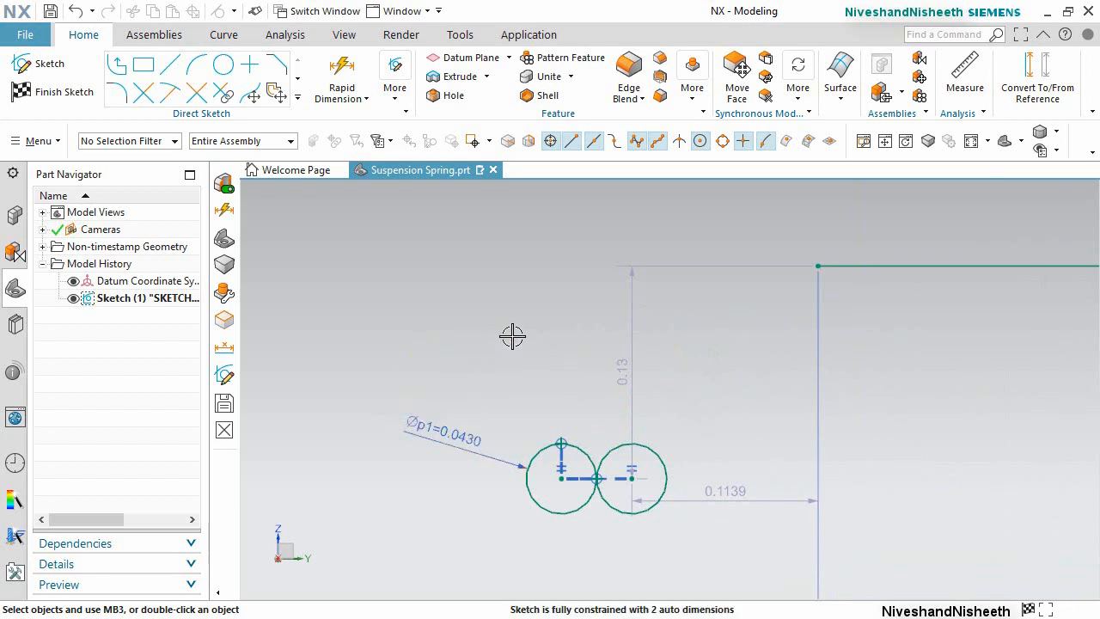
left_click(341, 74)
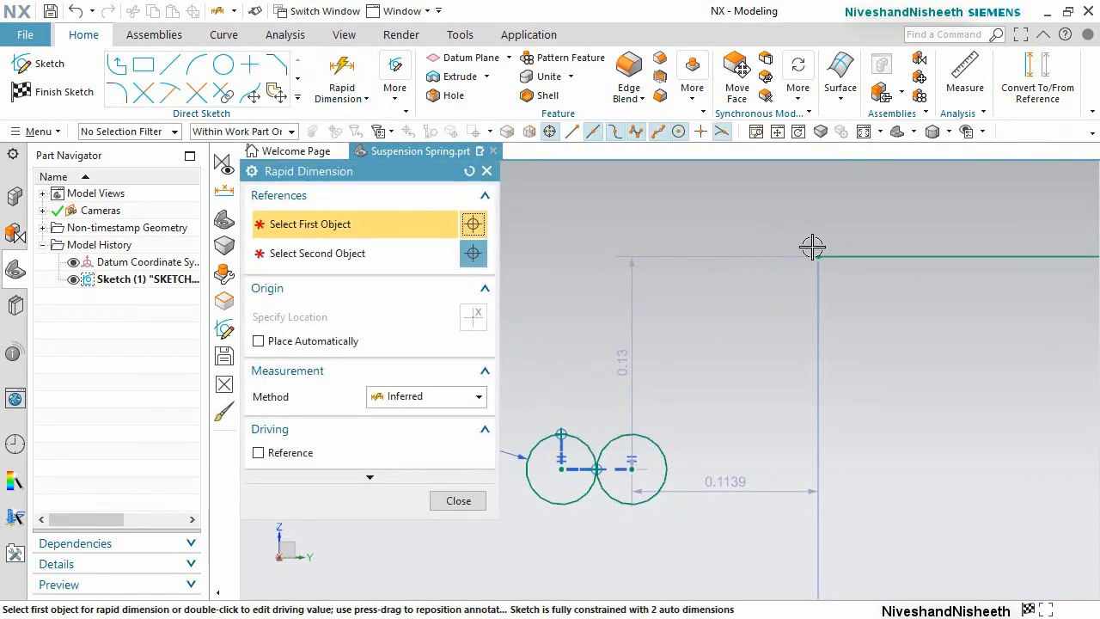
left_click(818, 248)
scroll(729, 314, "up", 2)
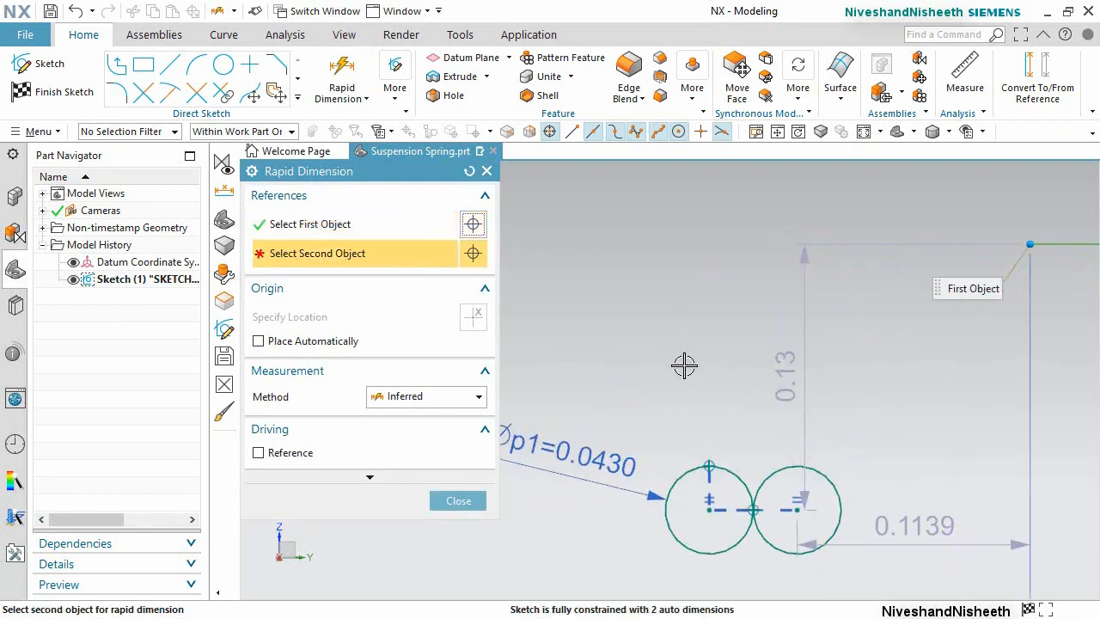
left_click(709, 463)
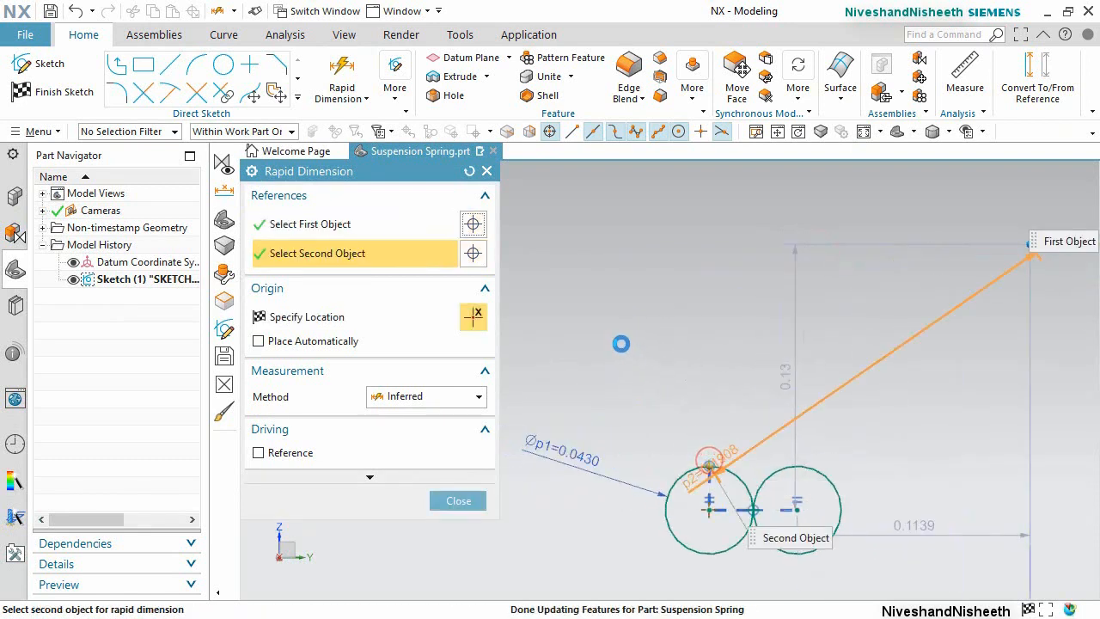
left_click(625, 342)
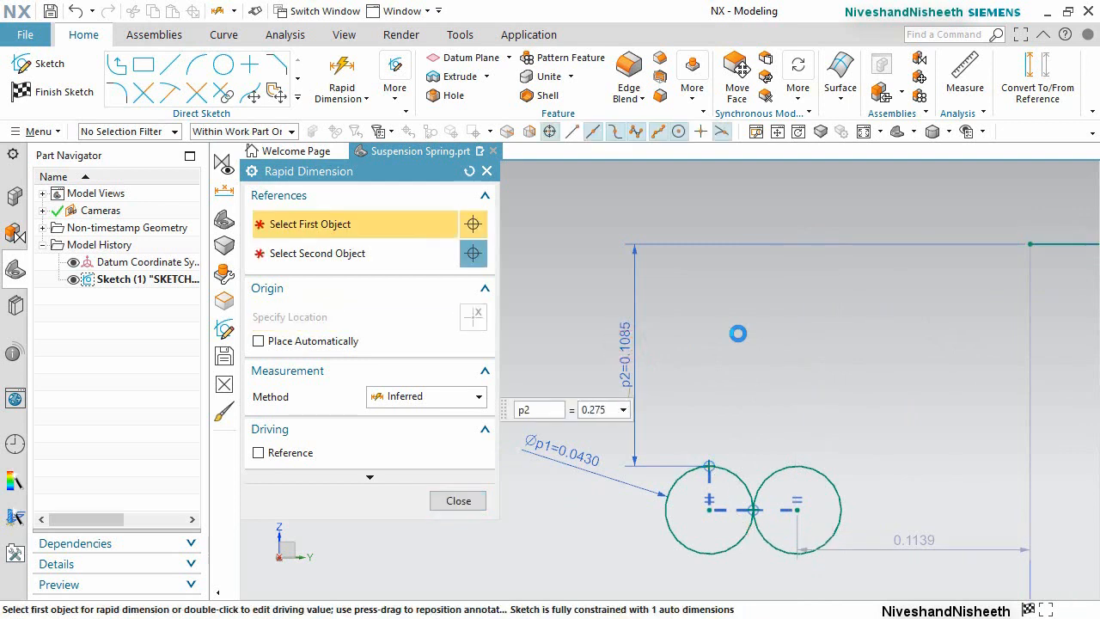
type("0.275")
key("Return")
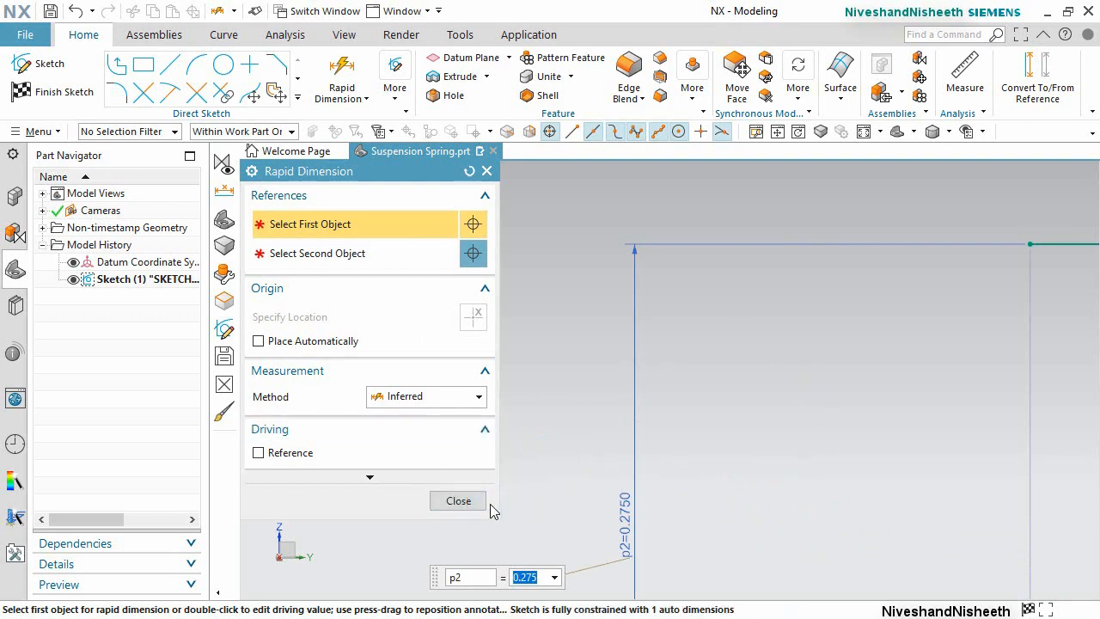
left_click(464, 501)
Apply a Vertical Alignment constraint between the sketch point where the circles touch and the line's nearer endpoint.
scroll(547, 354, "down", 6)
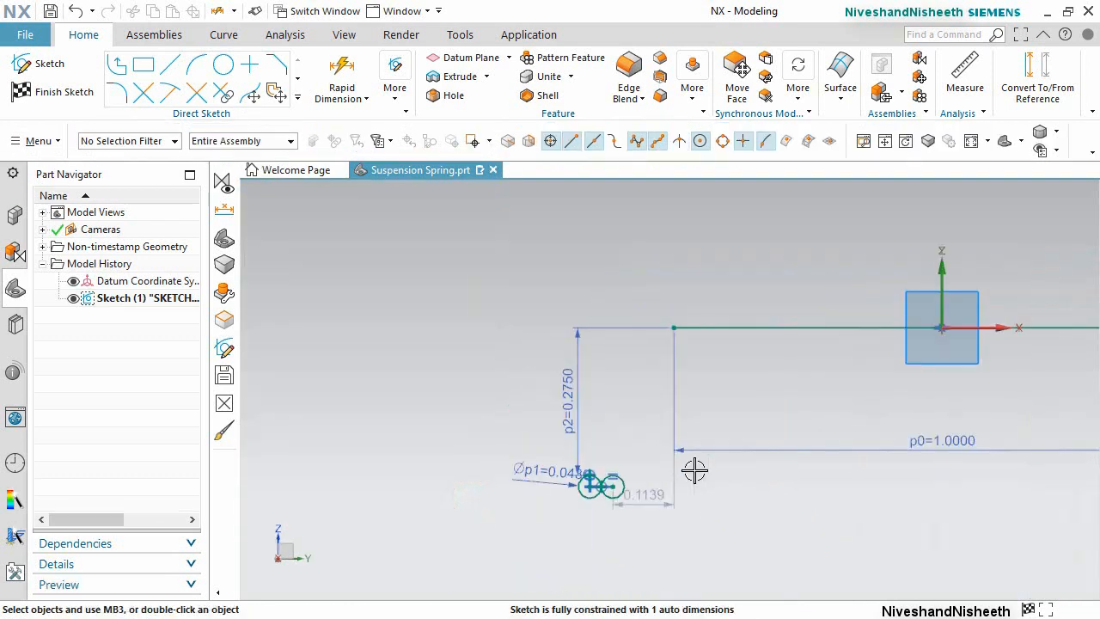
scroll(717, 471, "up", 2)
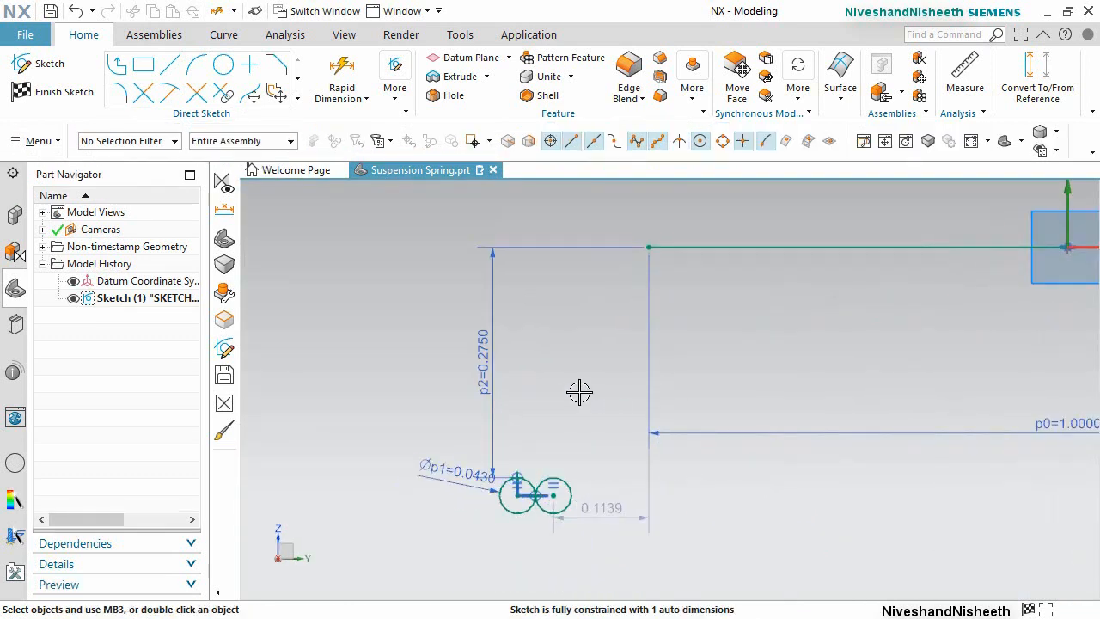
scroll(534, 495, "up", 4)
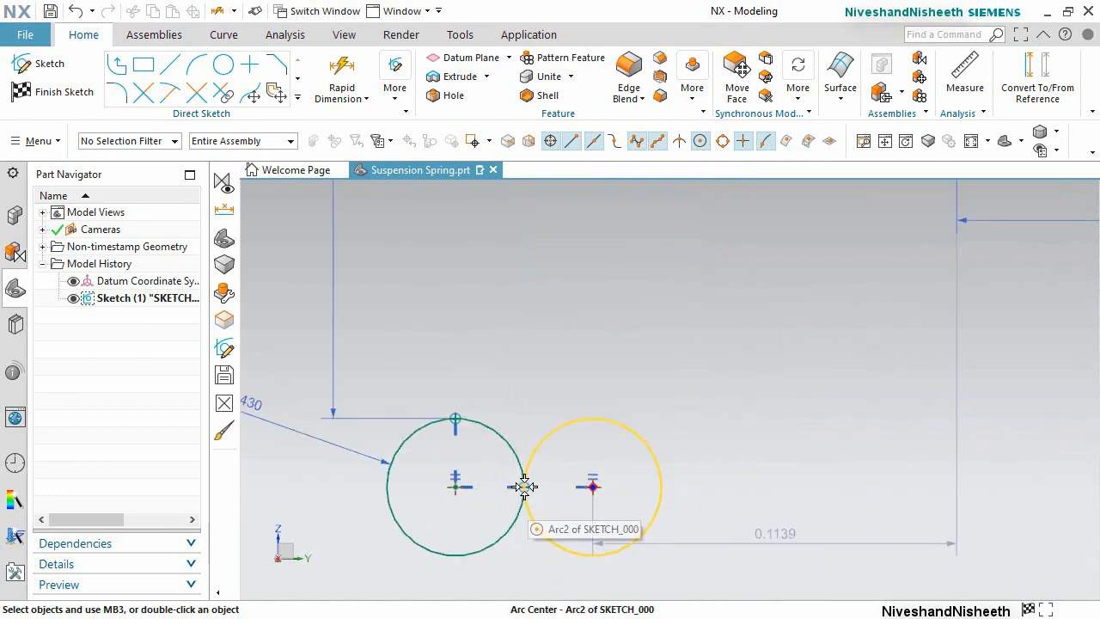
left_click(524, 486)
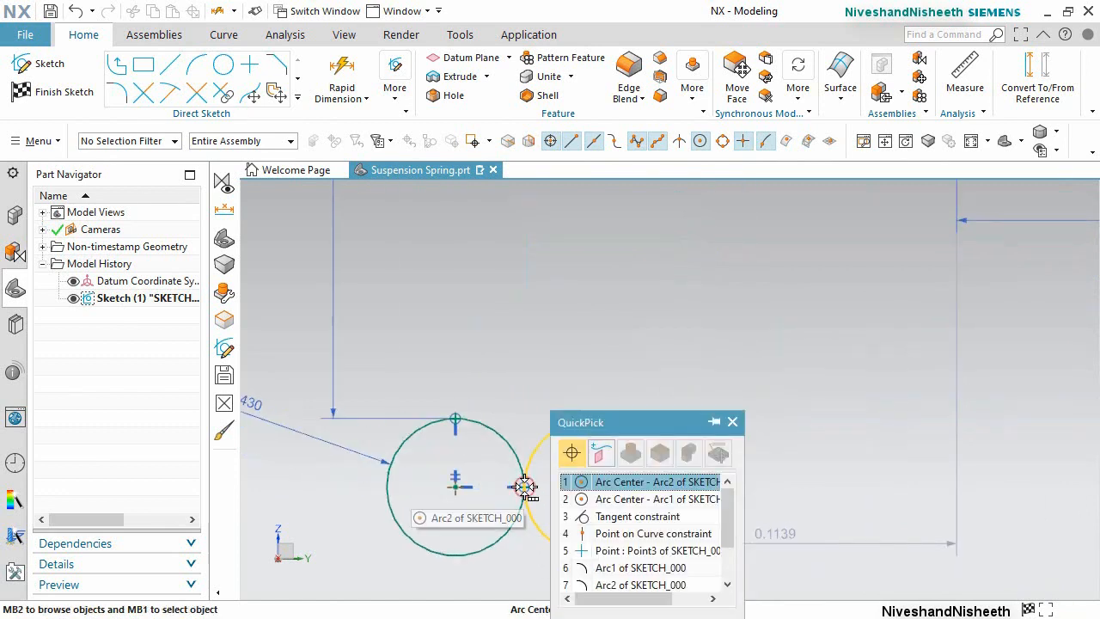
left_click(621, 551)
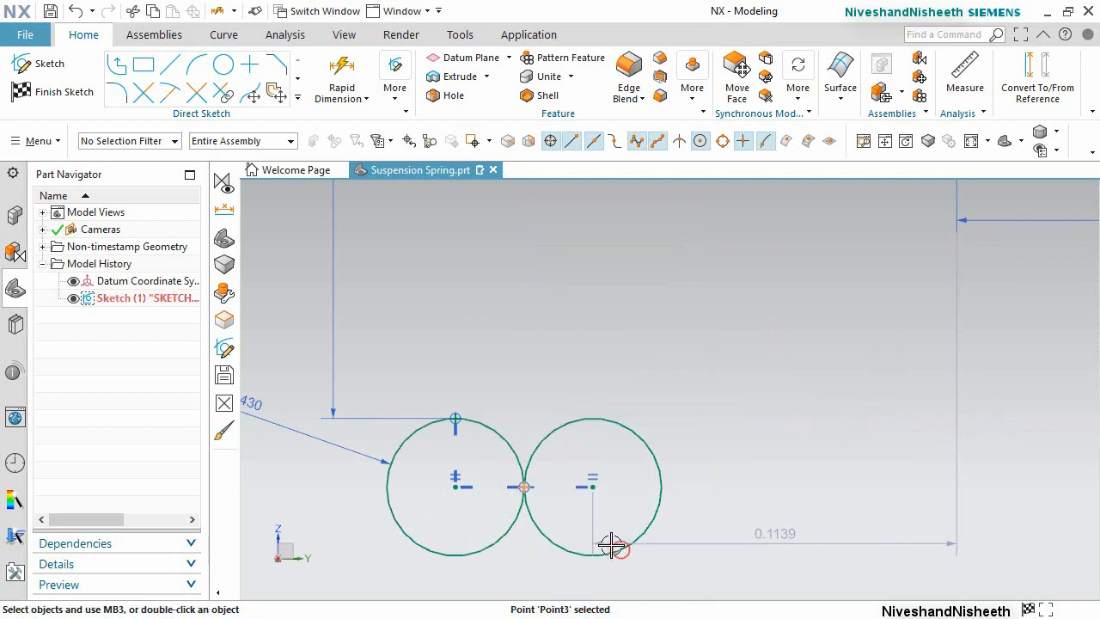
scroll(611, 545, "down", 3)
scroll(688, 481, "down", 3)
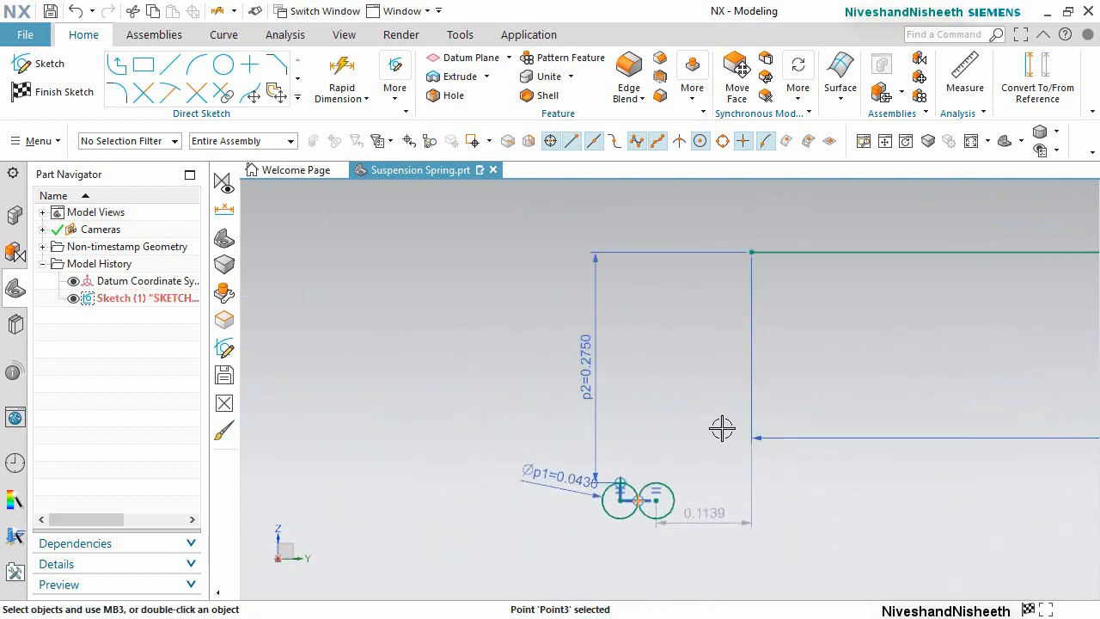
left_click(748, 254)
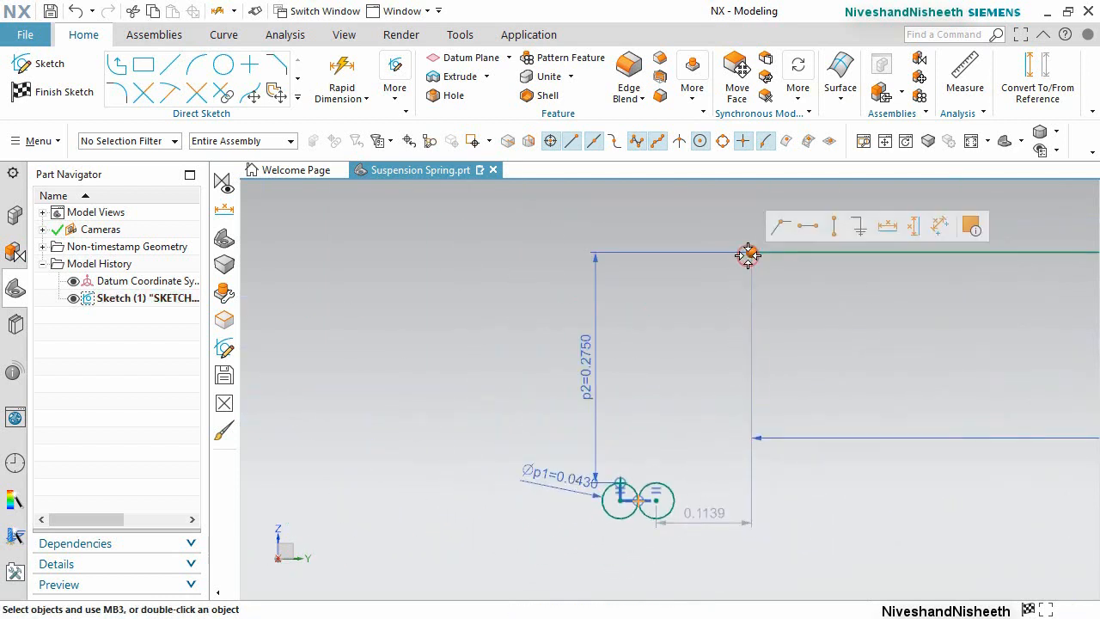
left_click(835, 226)
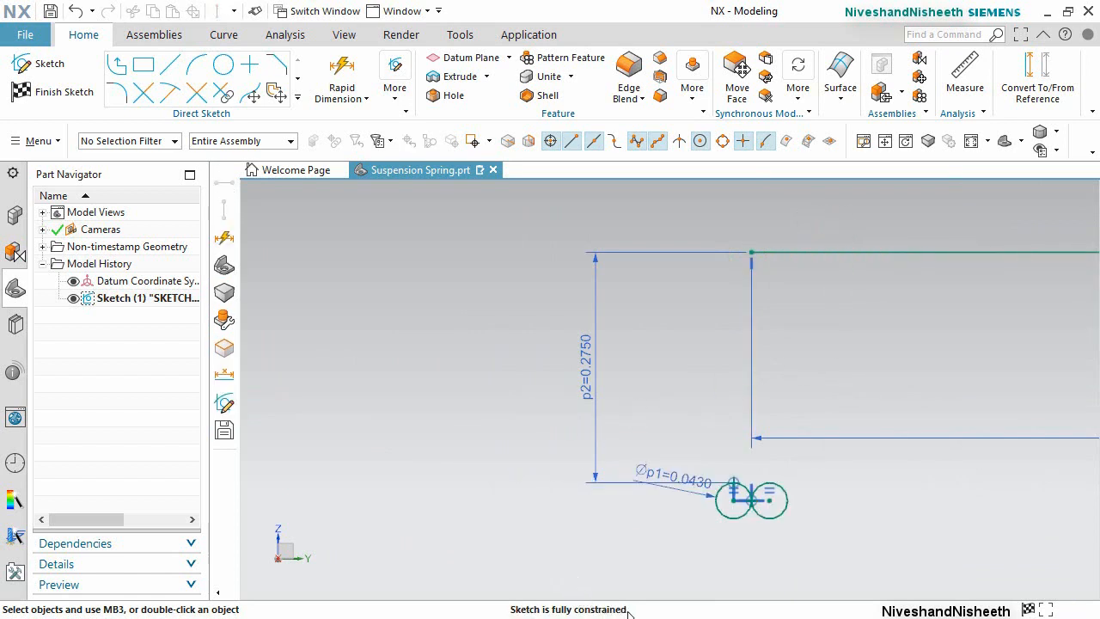
left_click(502, 472)
Hide the sketch constraint symbols and move the outer circle's diameter dimension below the circles.
scroll(467, 479, "down", 5)
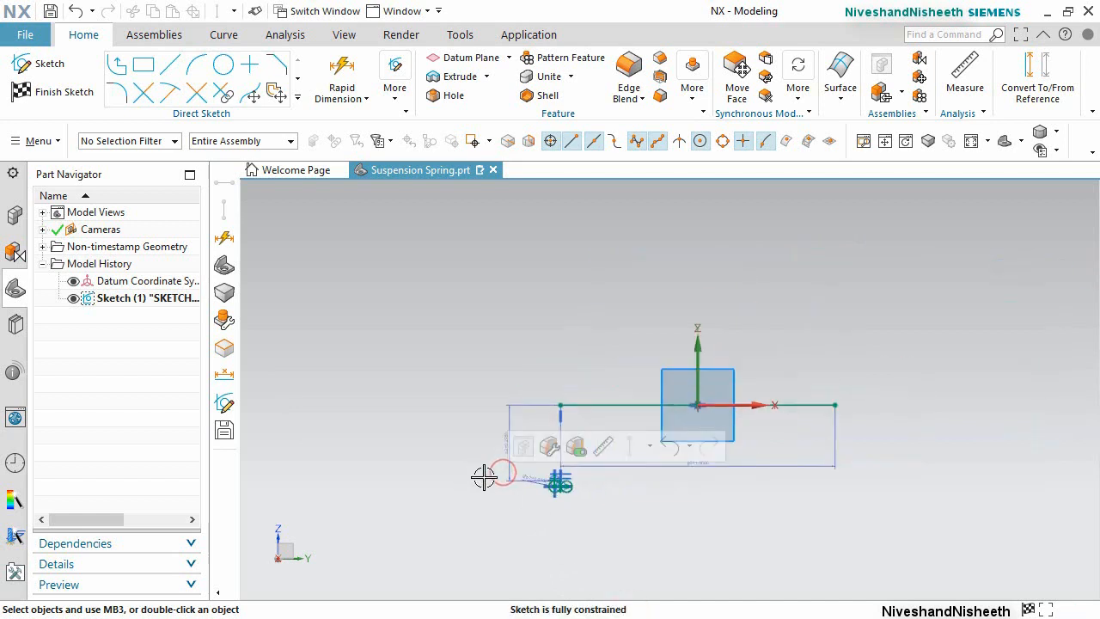
scroll(641, 493, "up", 3)
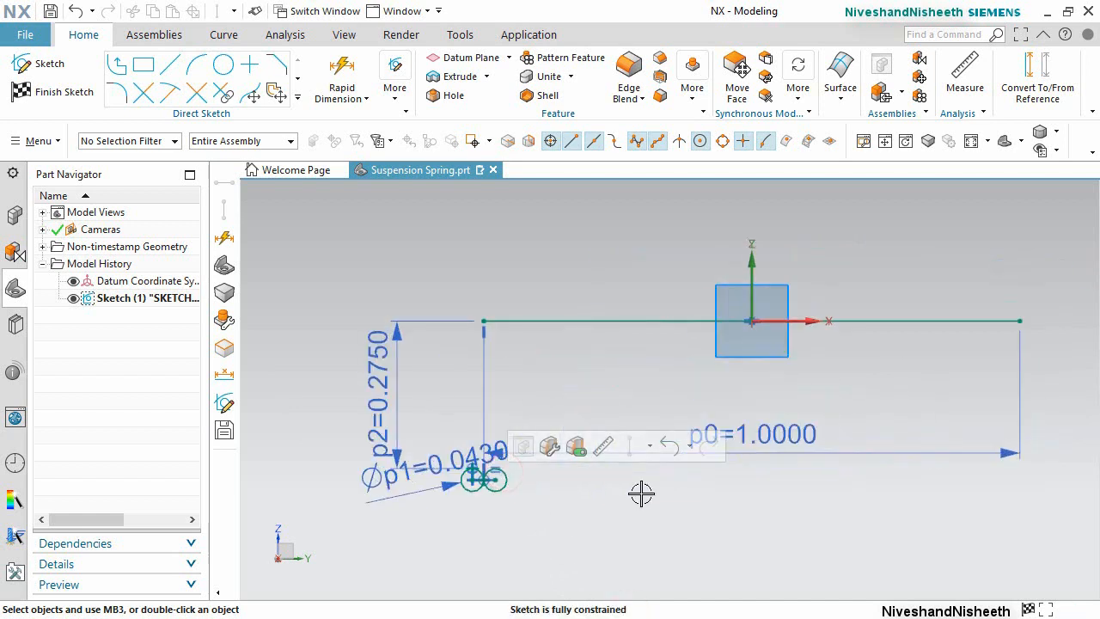
left_click(396, 102)
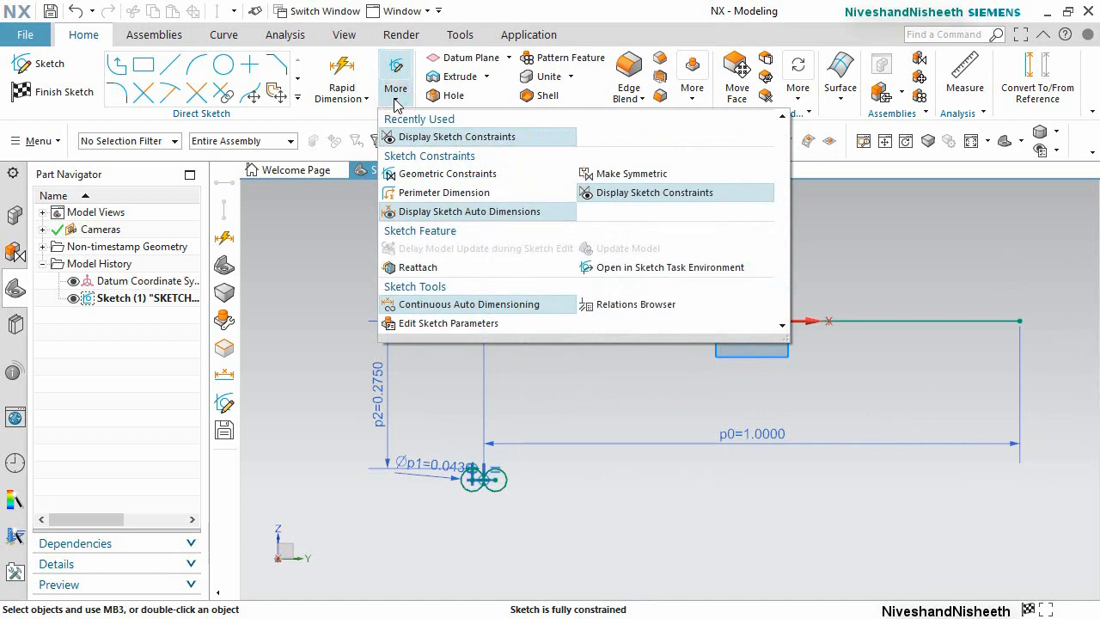
left_click(670, 196)
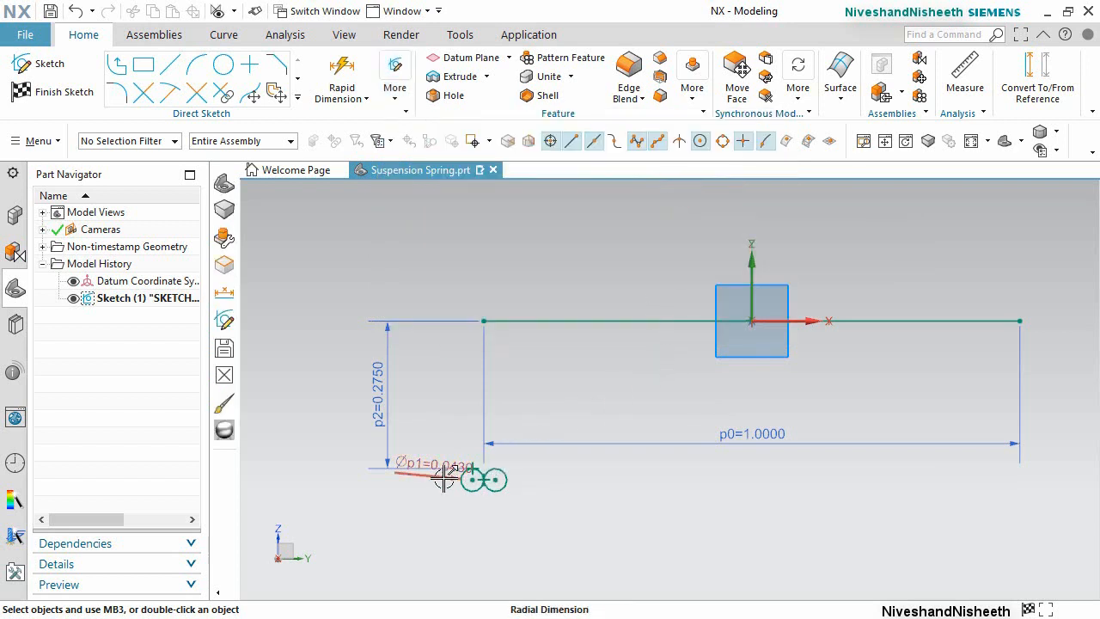
mouse_move(443, 480)
left_mouse_down()
mouse_move(442, 503)
mouse_move(430, 508)
left_mouse_up()
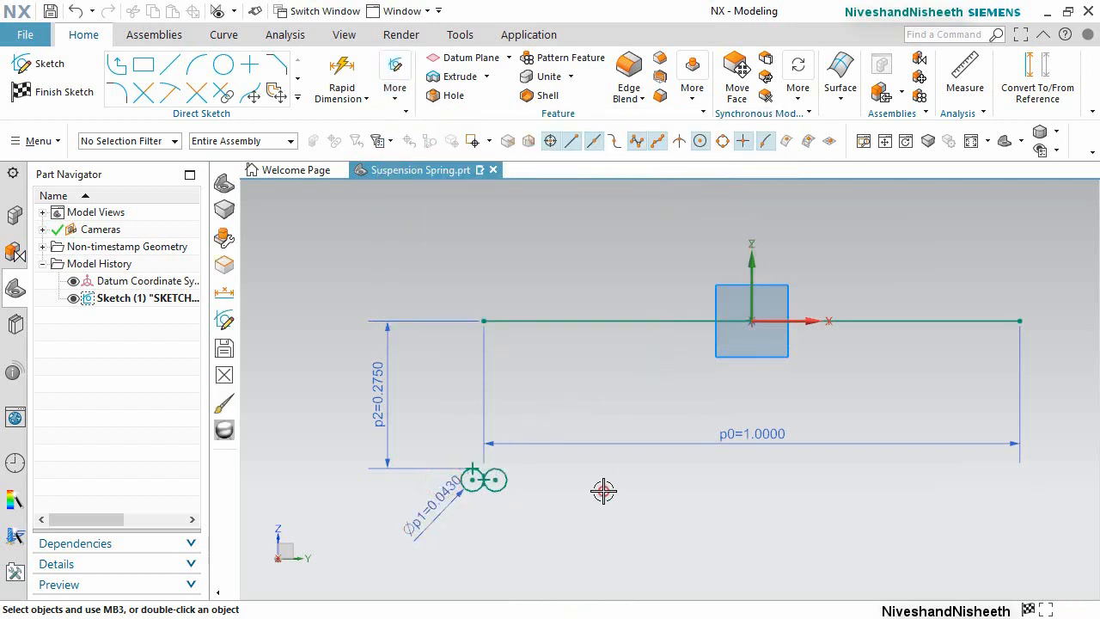
Convert the outer circle and the 1 in line to reference geometry.
scroll(456, 512, "up", 5)
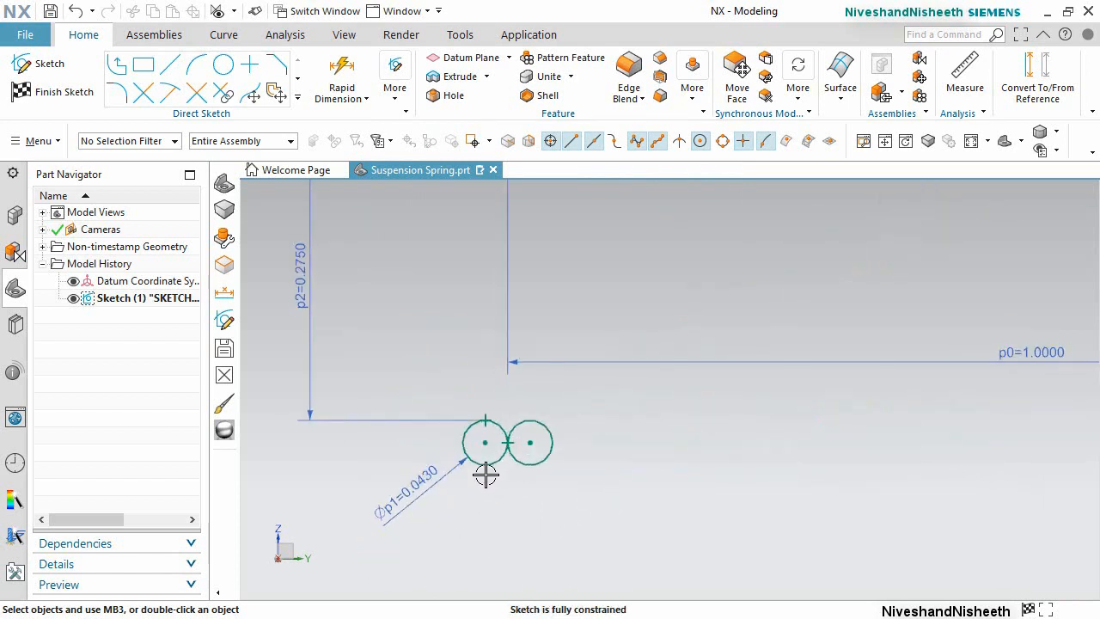
left_click(485, 466)
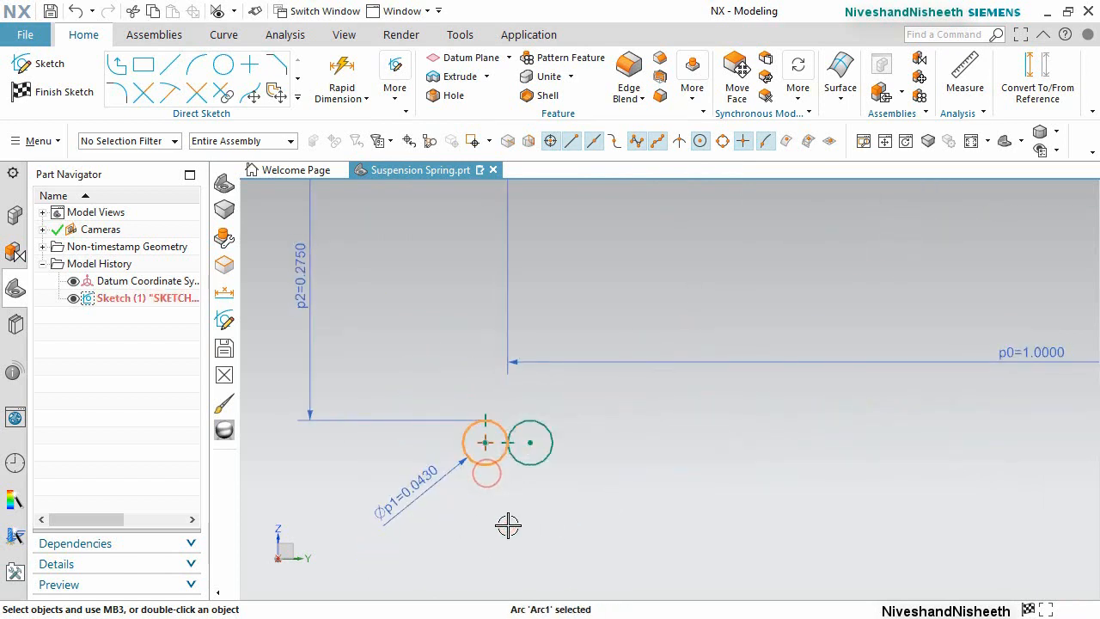
scroll(508, 526, "down", 2)
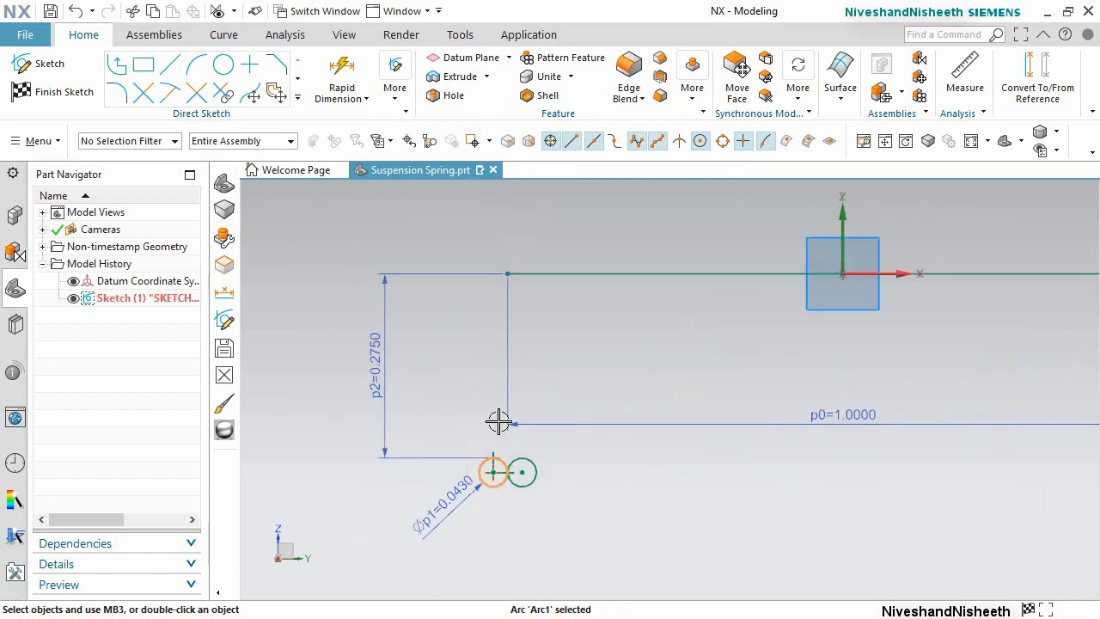
left_click(627, 271)
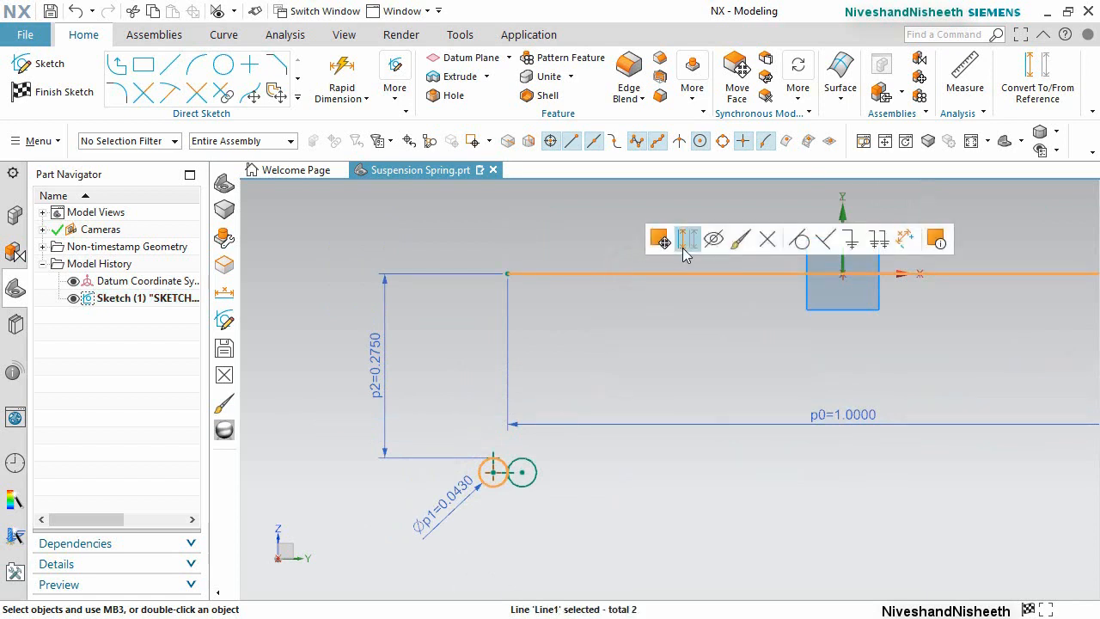
left_click(683, 246)
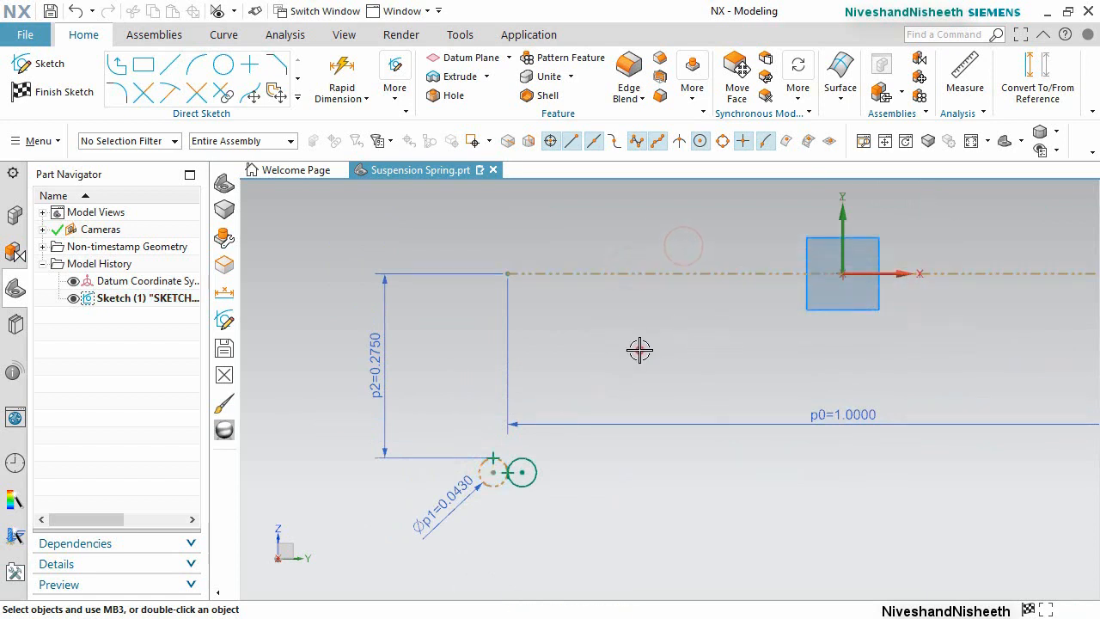
left_click(639, 349)
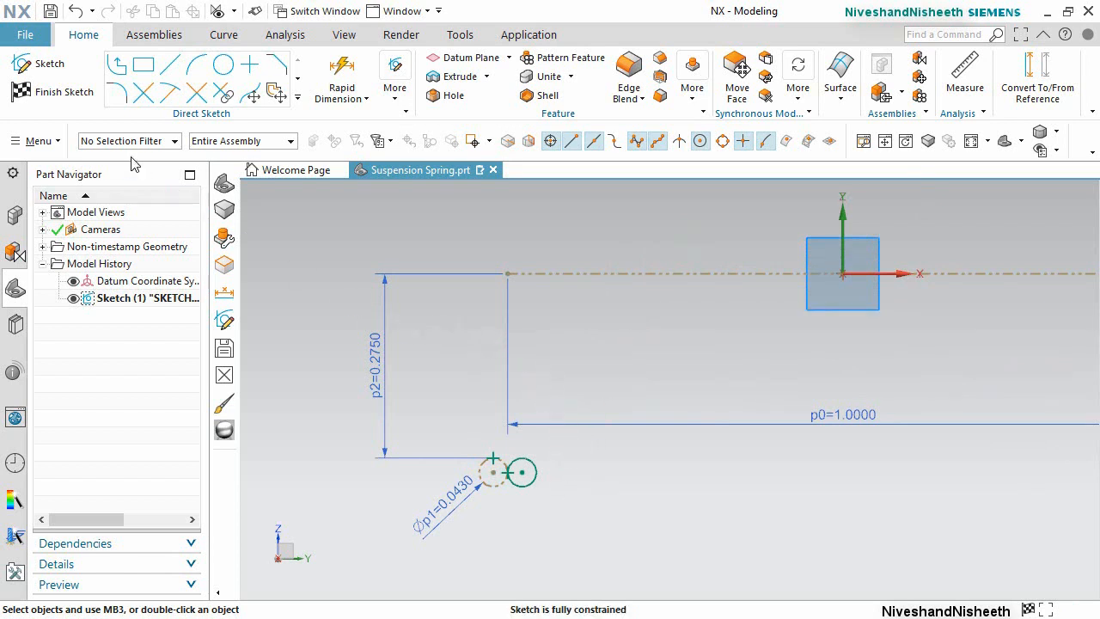
Finish the spring profile sketch and show the part in the isometric view.
left_click(62, 89)
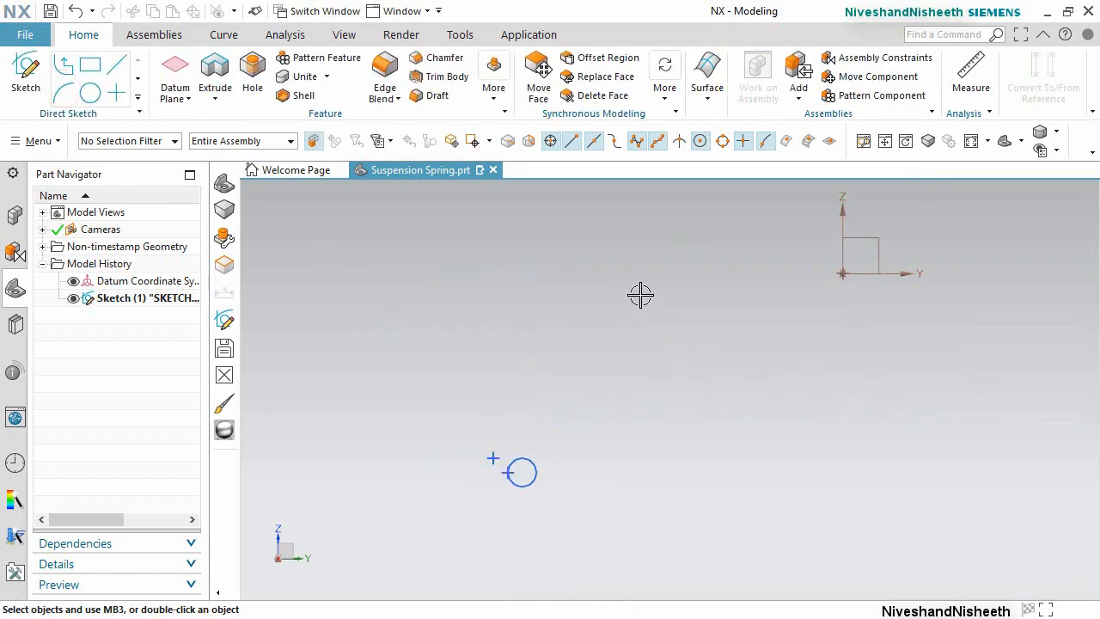
left_click(1021, 142)
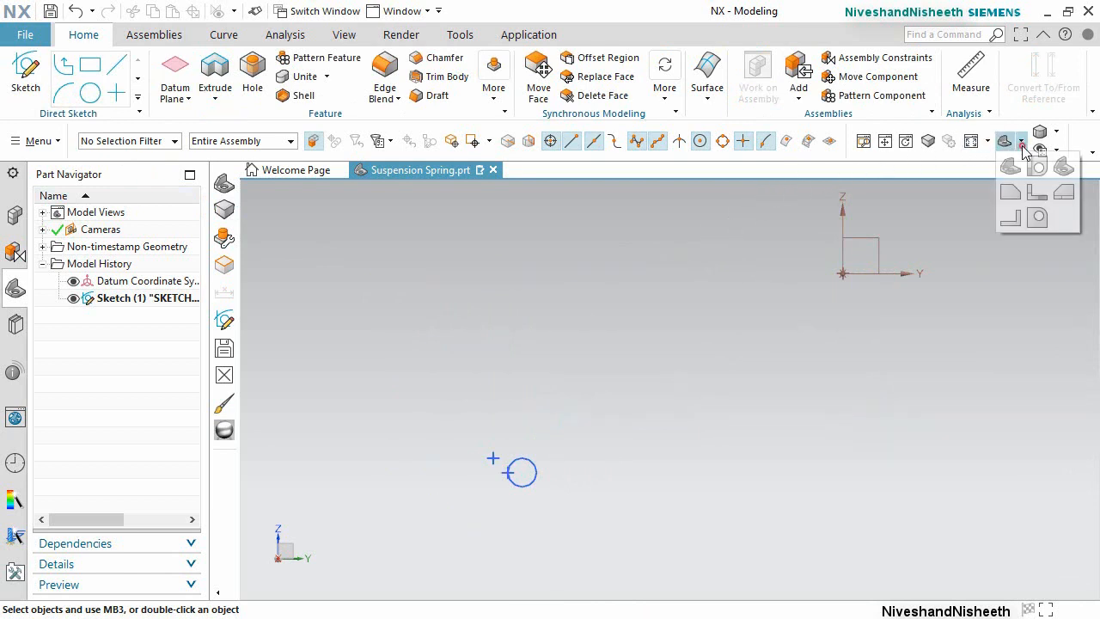
left_click(1066, 169)
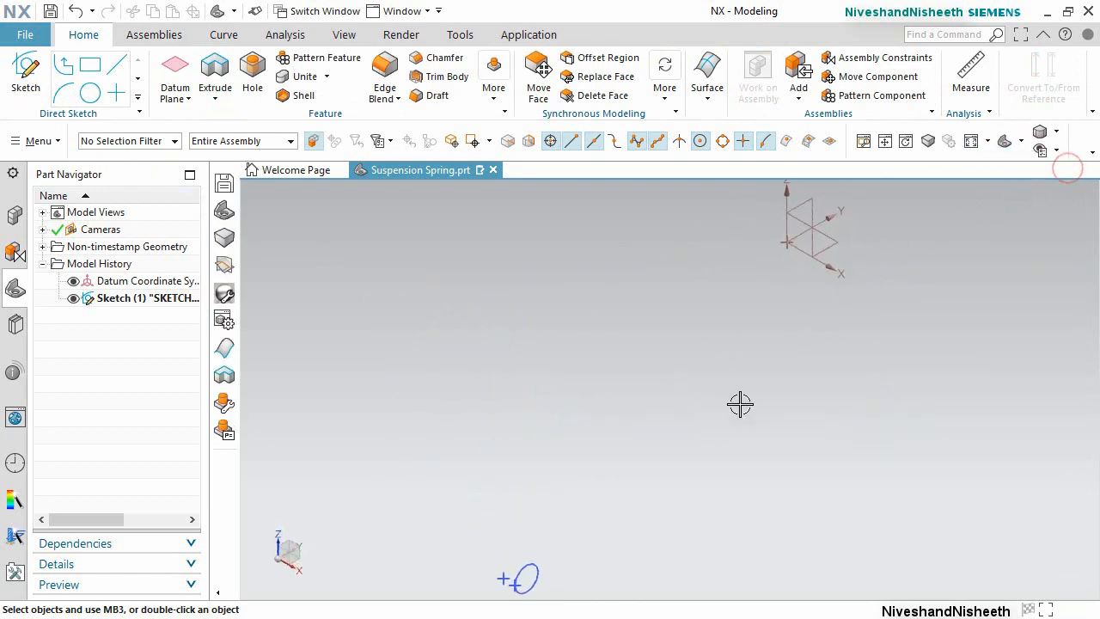
Start an along-vector Helix and rotate its coordinate system about the XC axis so the helix runs along the datum Y axis.
left_click(236, 42)
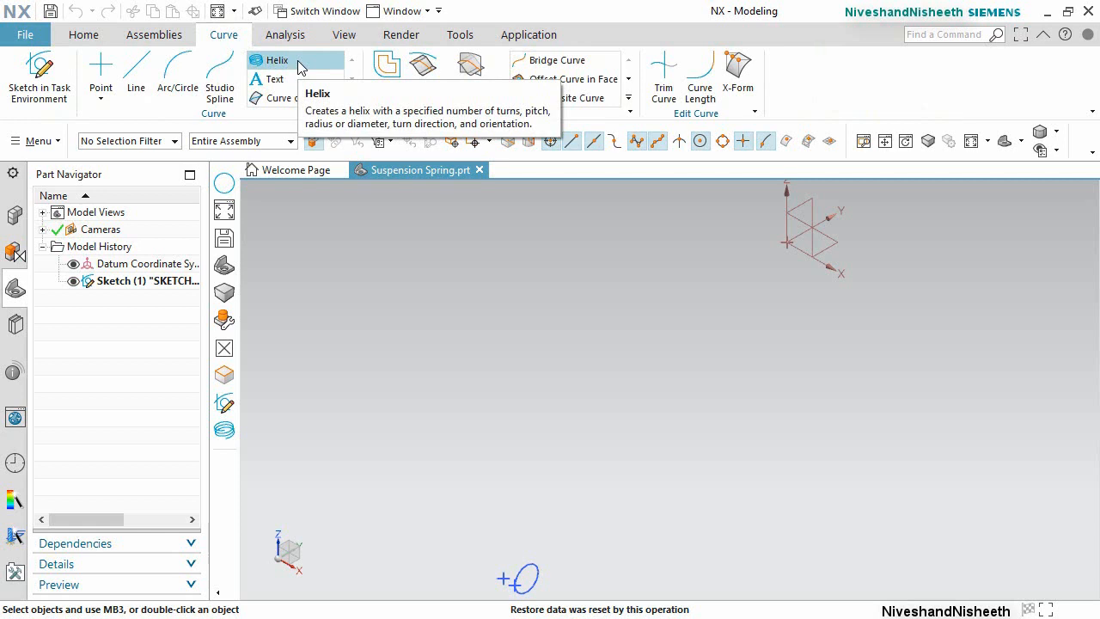
left_click(300, 67)
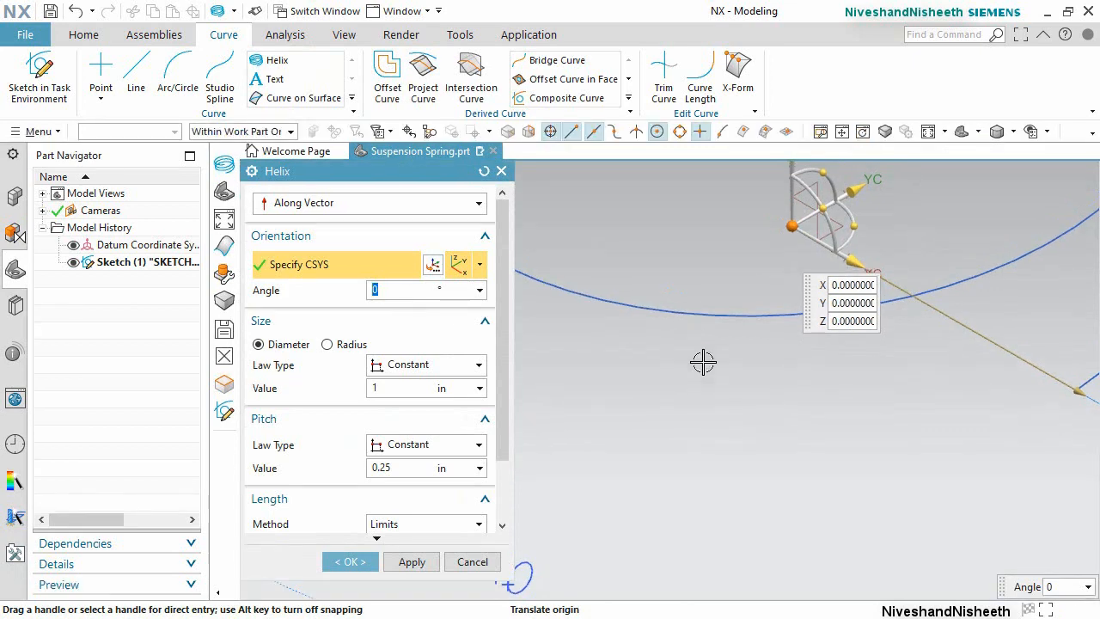
scroll(714, 386, "down", 5)
scroll(739, 430, "down", 5)
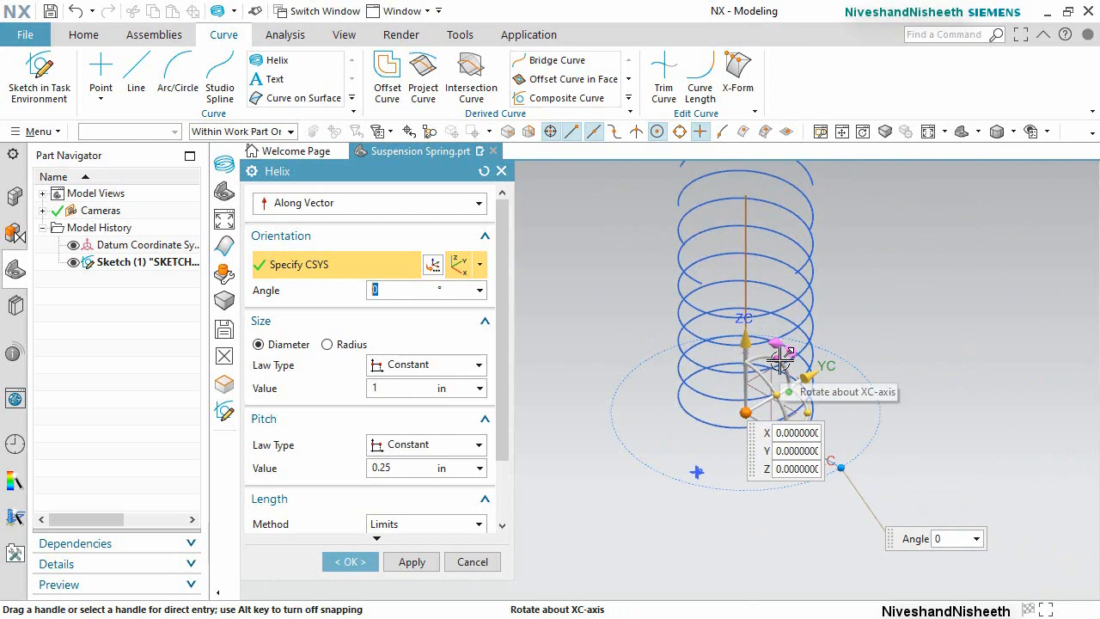
left_click_drag(789, 366, 811, 442)
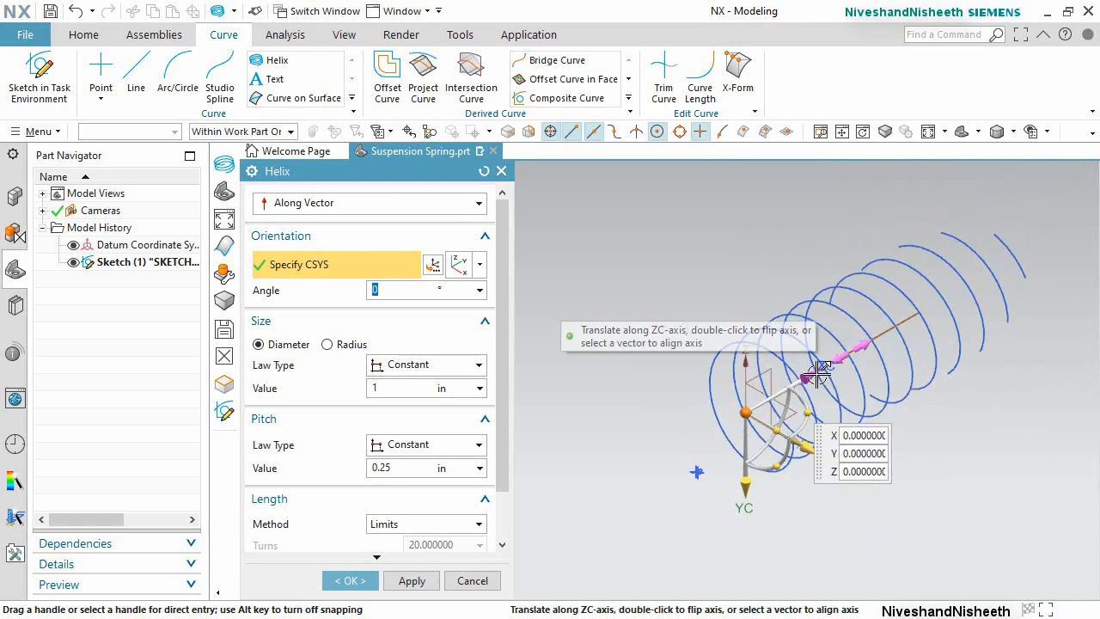
Shift the helix origin along its axis and set the origin's Y coordinate to -0.4785 in.
left_click_drag(818, 371, 729, 418)
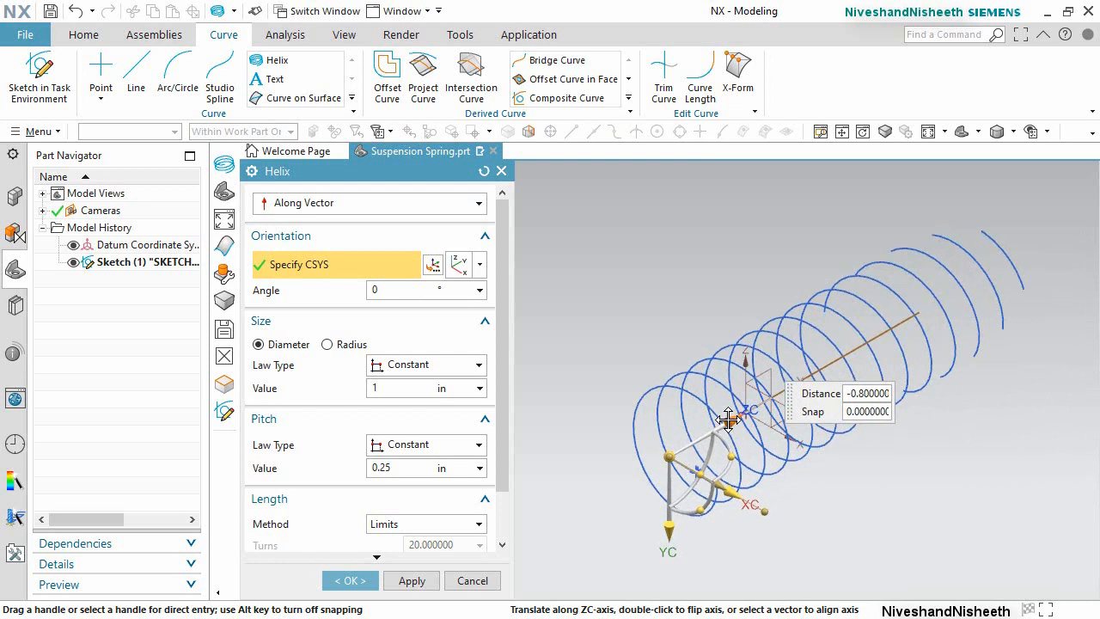
left_click_drag(729, 418, 729, 419)
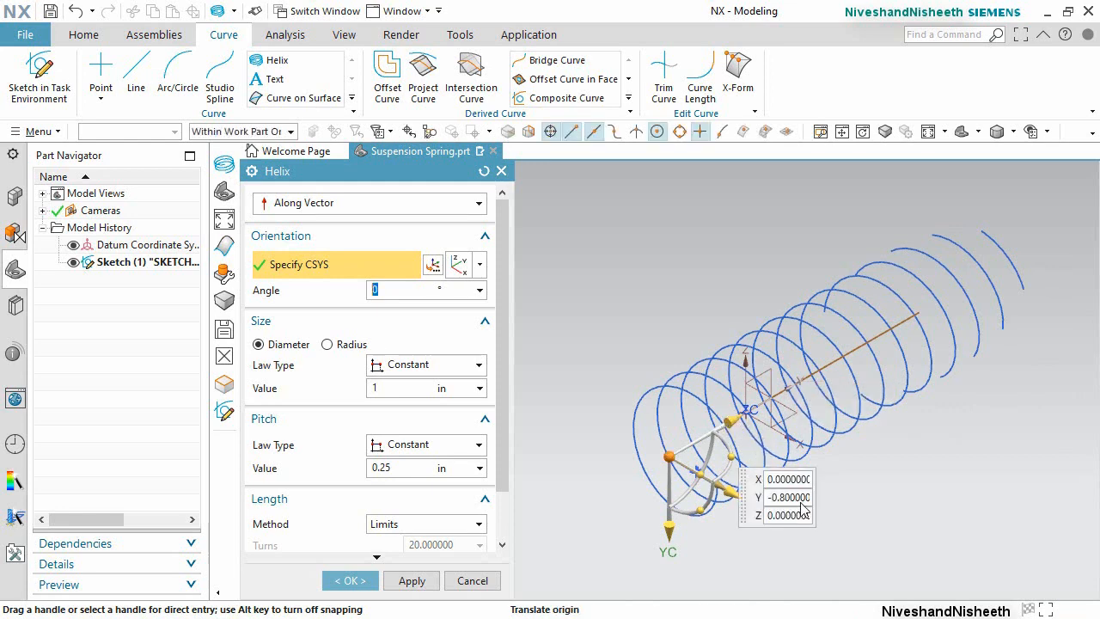
left_click(773, 506)
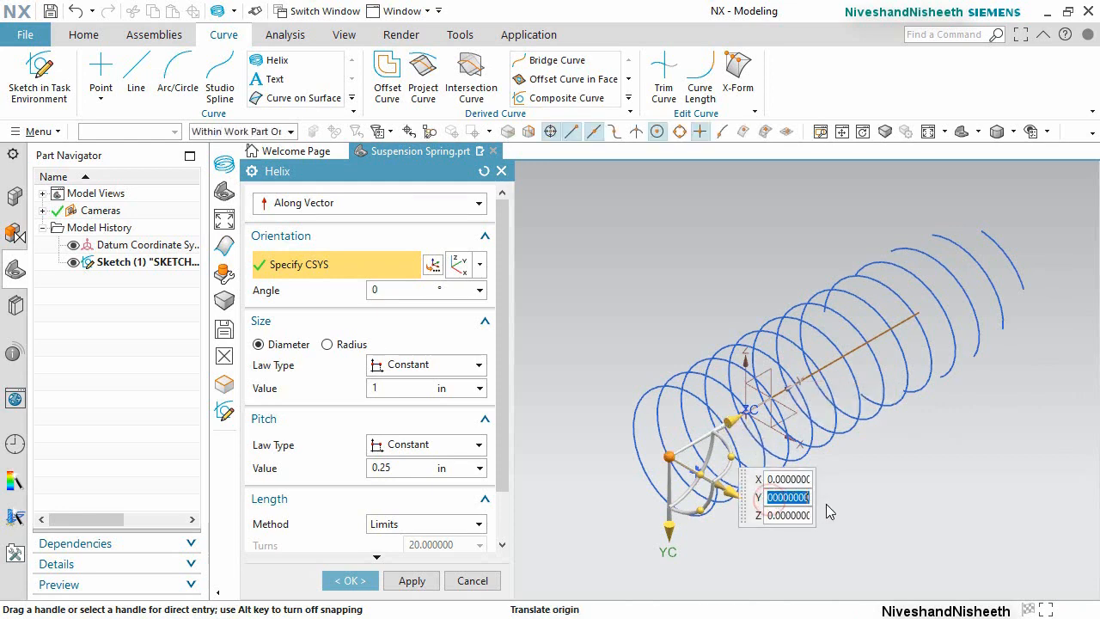
type("-")
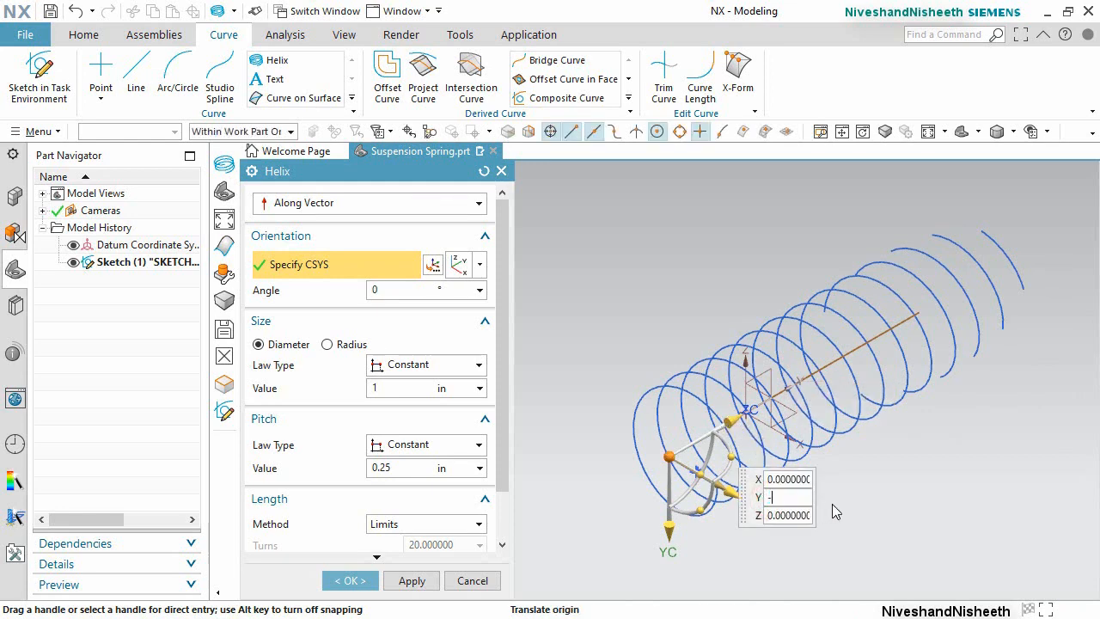
type("0.4785")
key("Return")
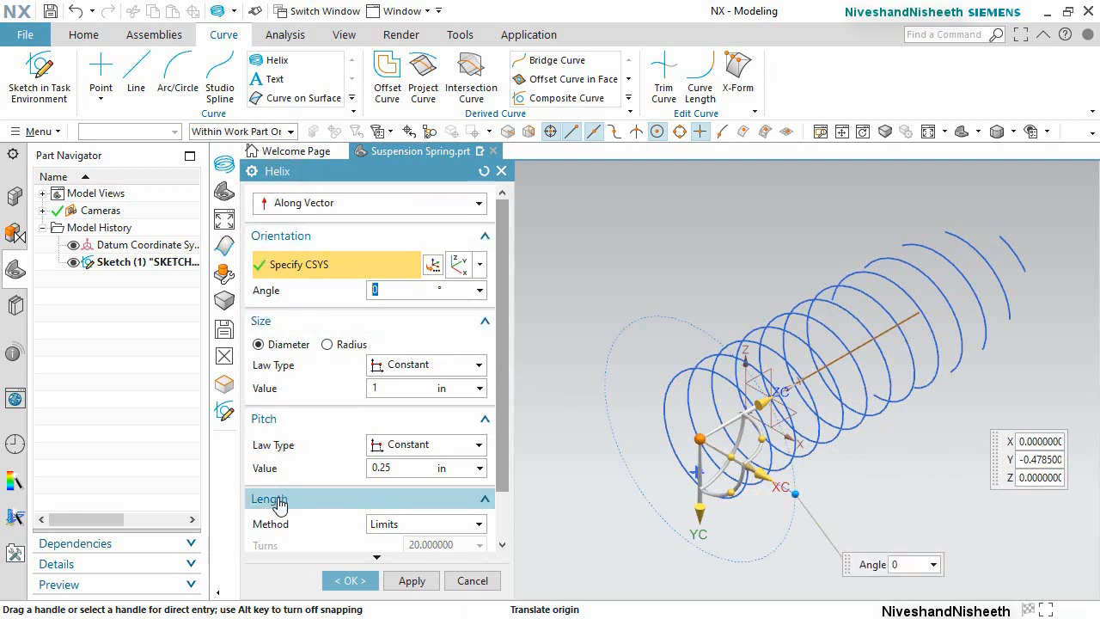
Define the helix length by 5 turns, with a constant diameter of 0.593 in and a constant pitch of 0.2 in.
left_click(469, 524)
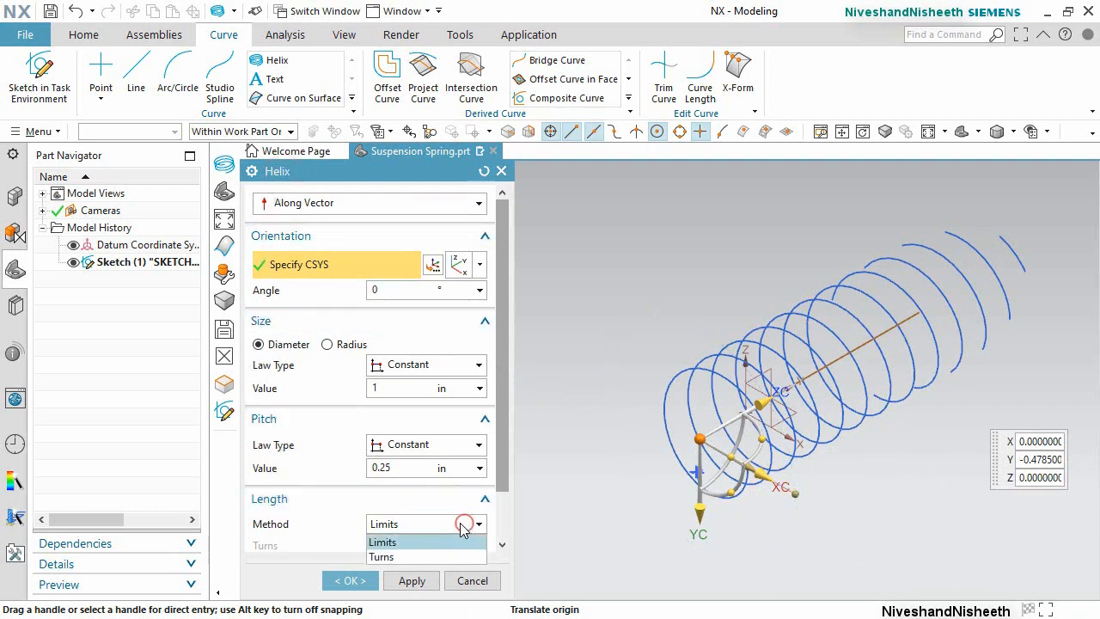
left_click(387, 557)
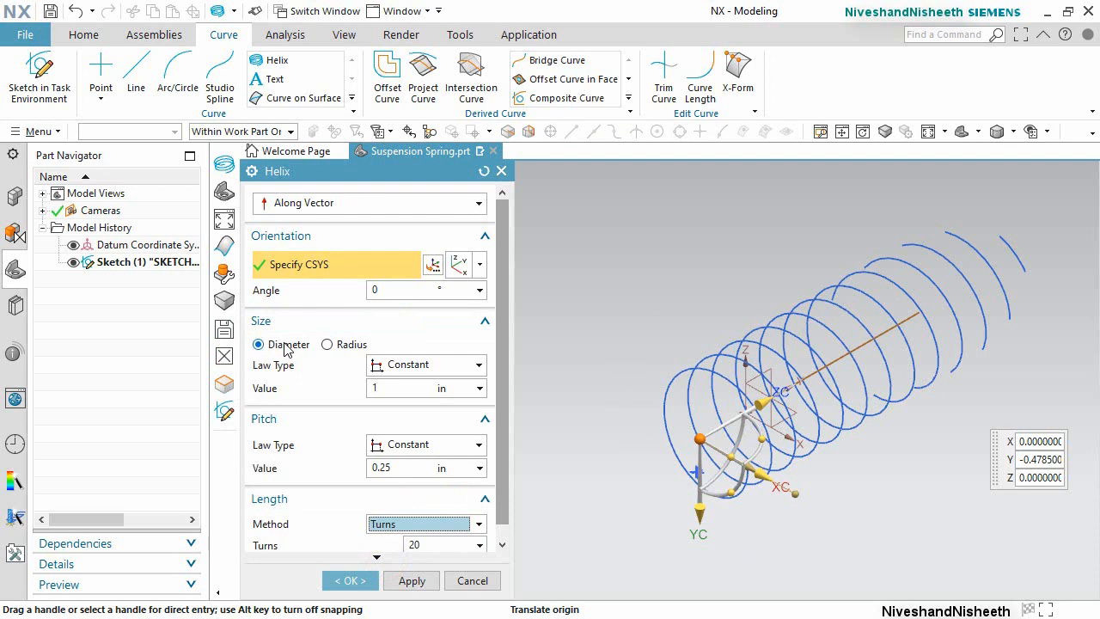
double_click(393, 387)
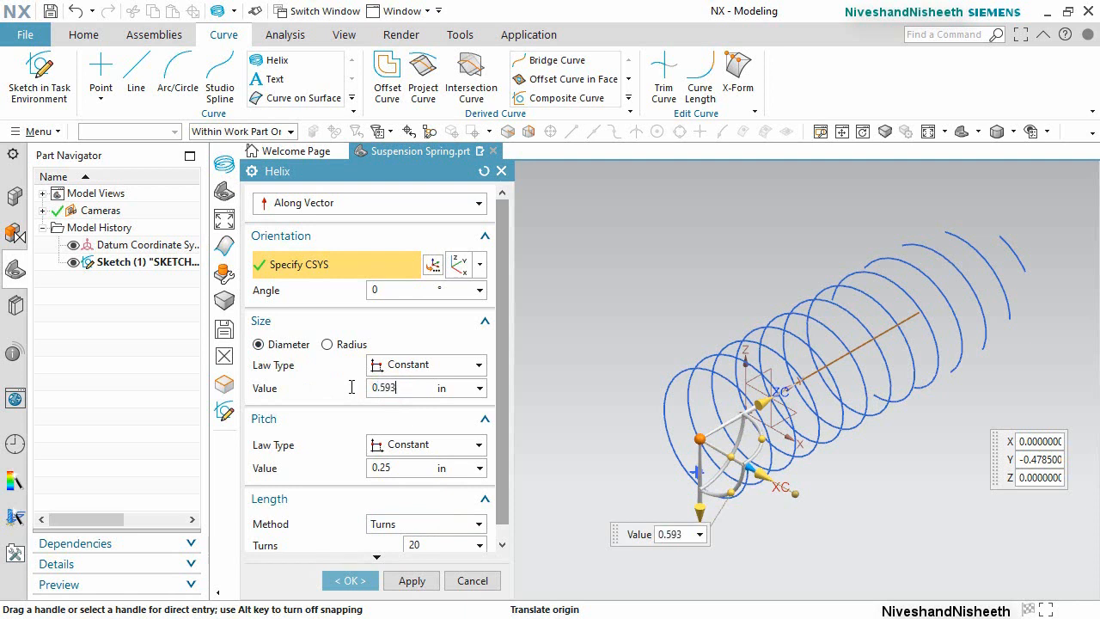
double_click(408, 469)
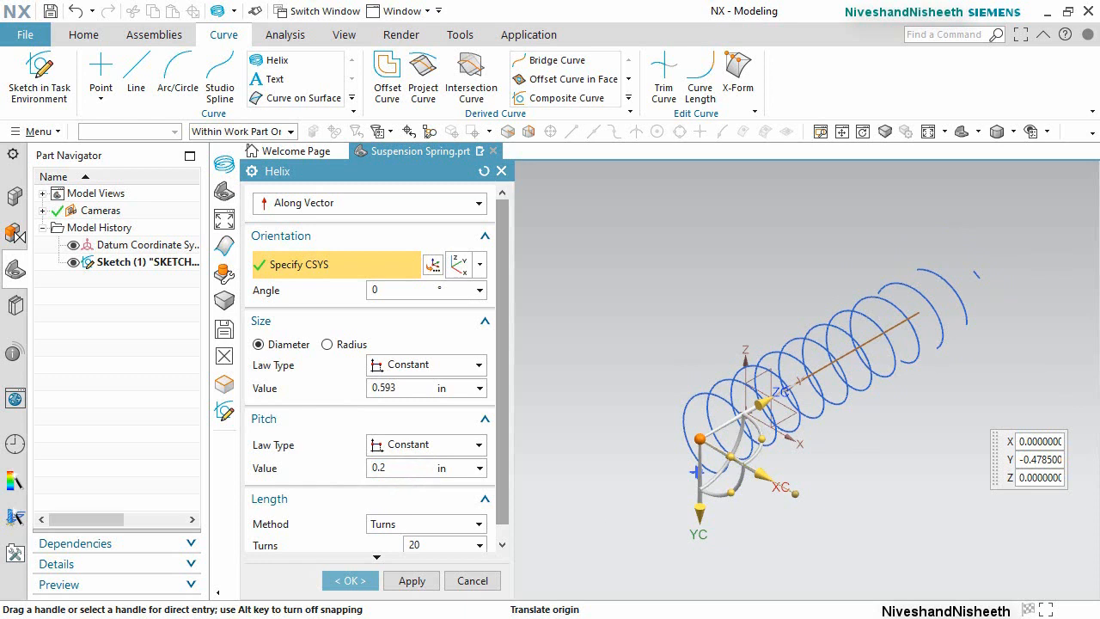
scroll(505, 486, "down", 1)
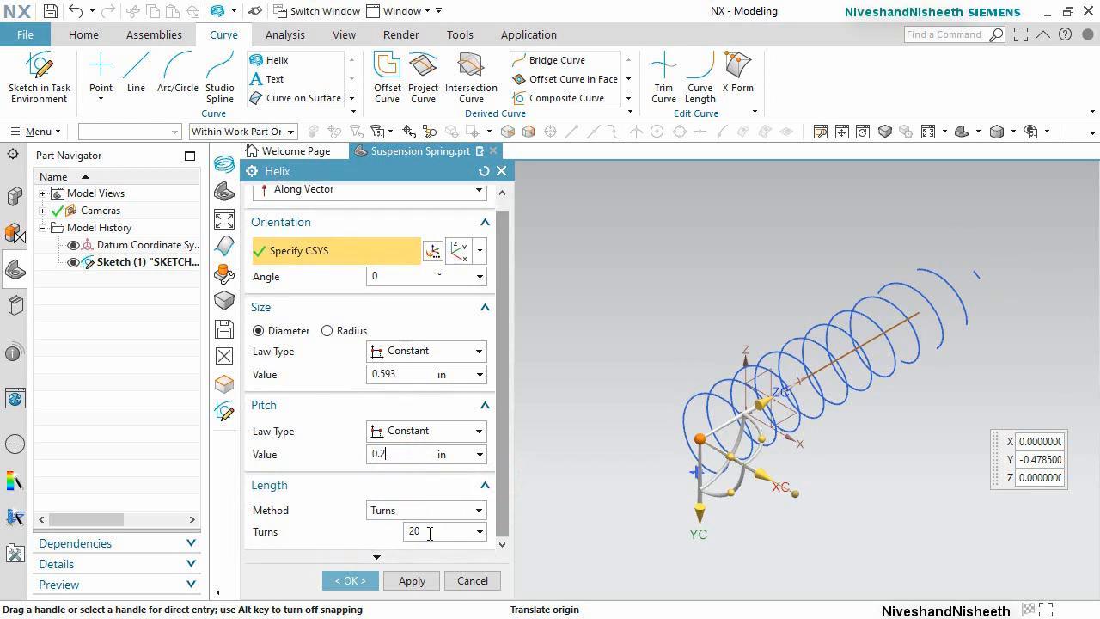
left_click_drag(430, 534, 386, 534)
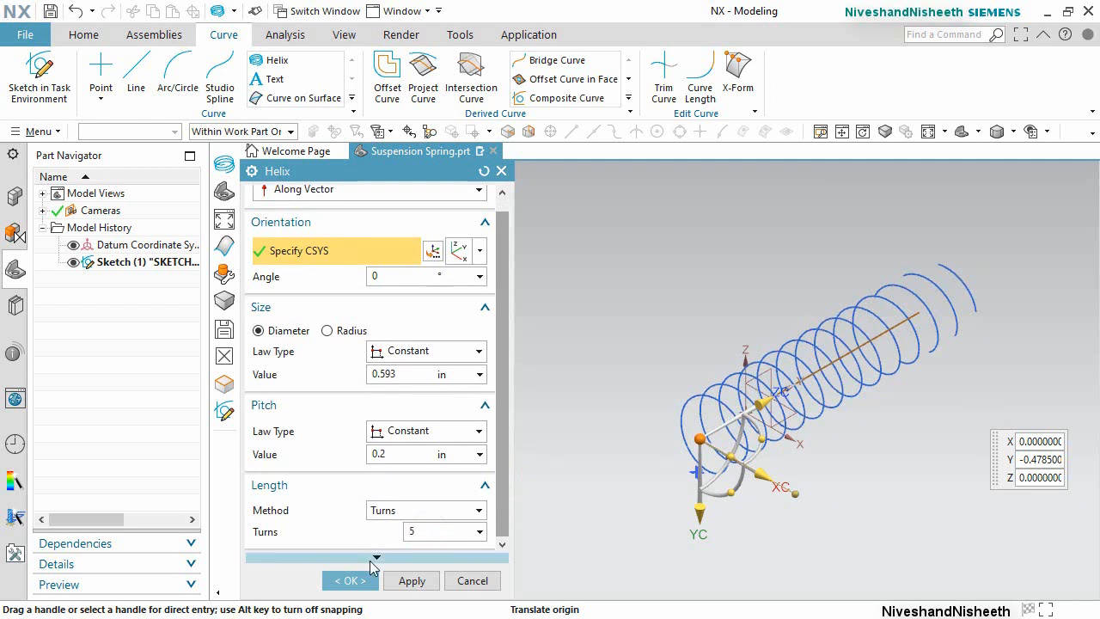
Expand the helix settings and set the turn direction to Left Hand.
left_click(379, 559)
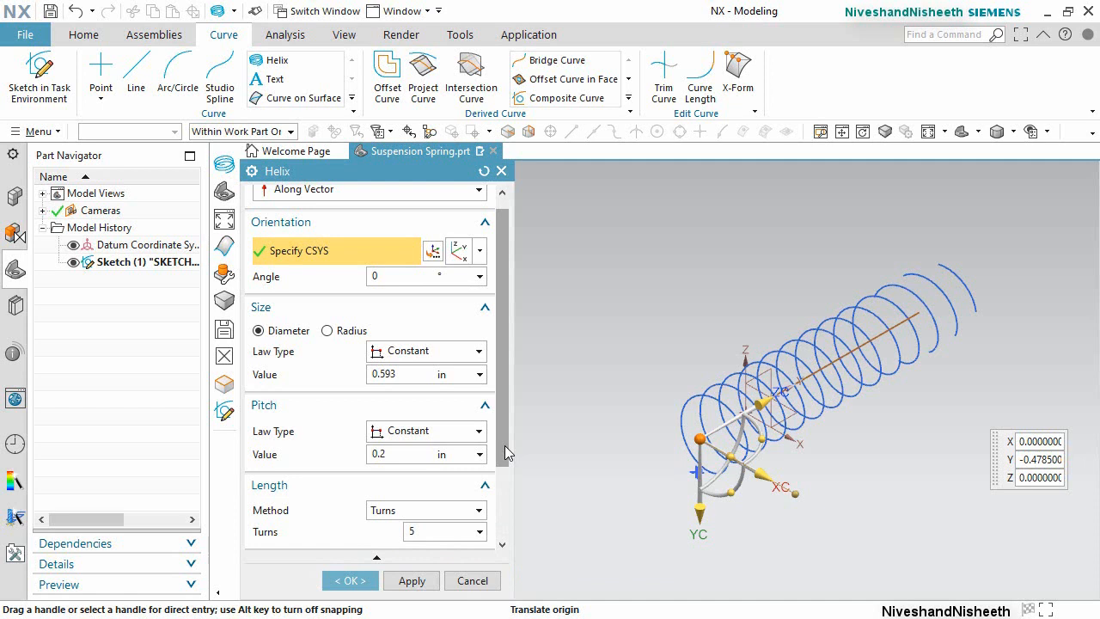
left_click_drag(505, 445, 507, 526)
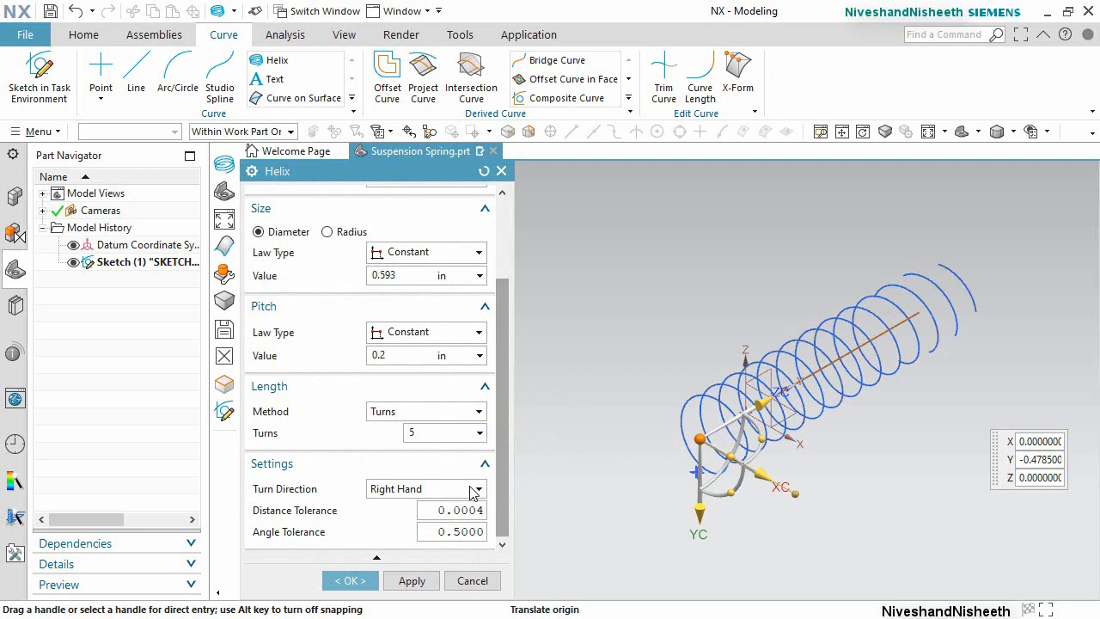
left_click(478, 489)
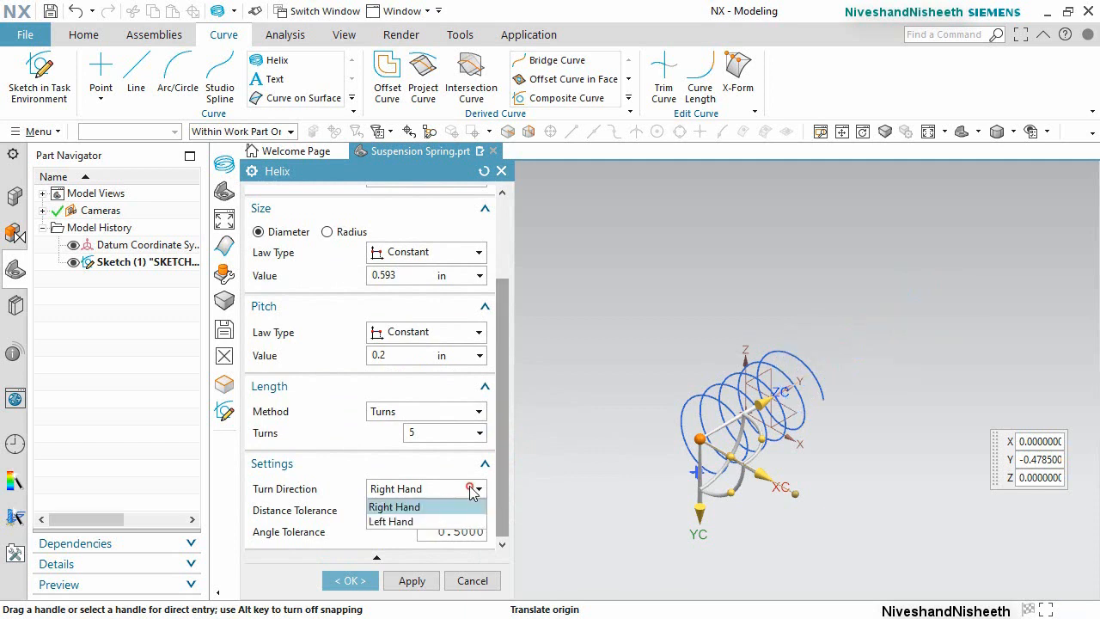
left_click(397, 522)
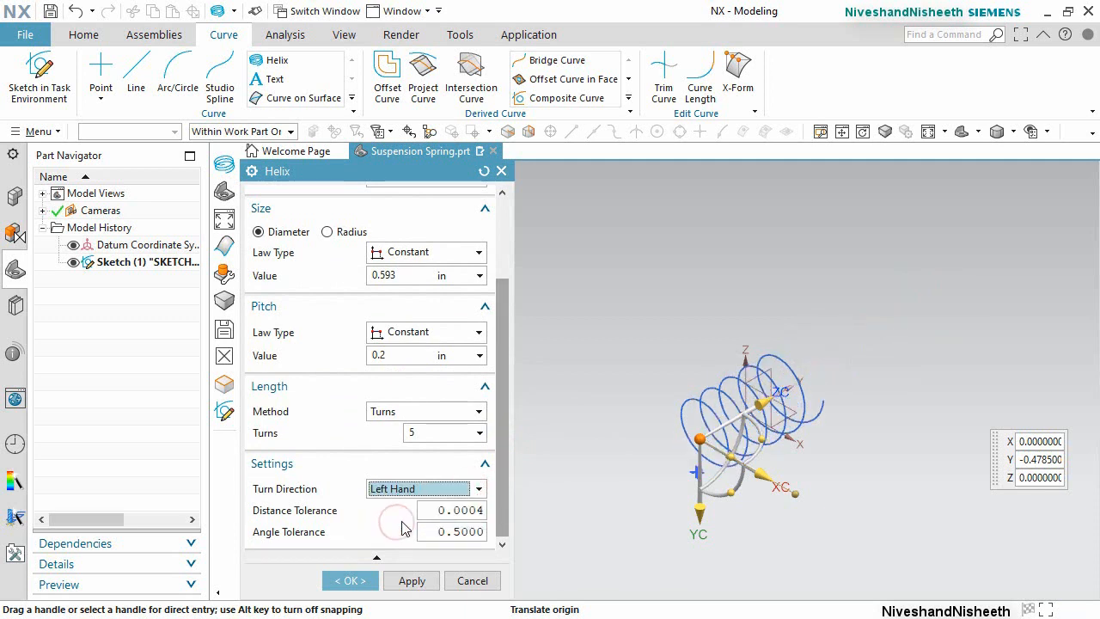
scroll(768, 489, "up", 3)
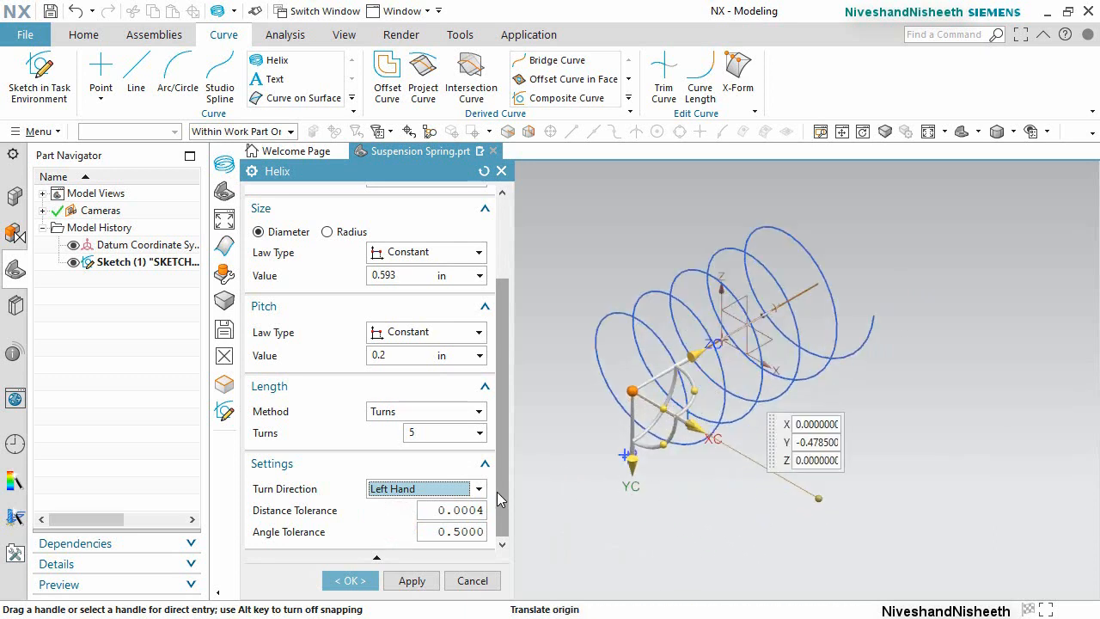
Set the helix start angle to 90° and create the helix.
scroll(497, 492, "up", 3)
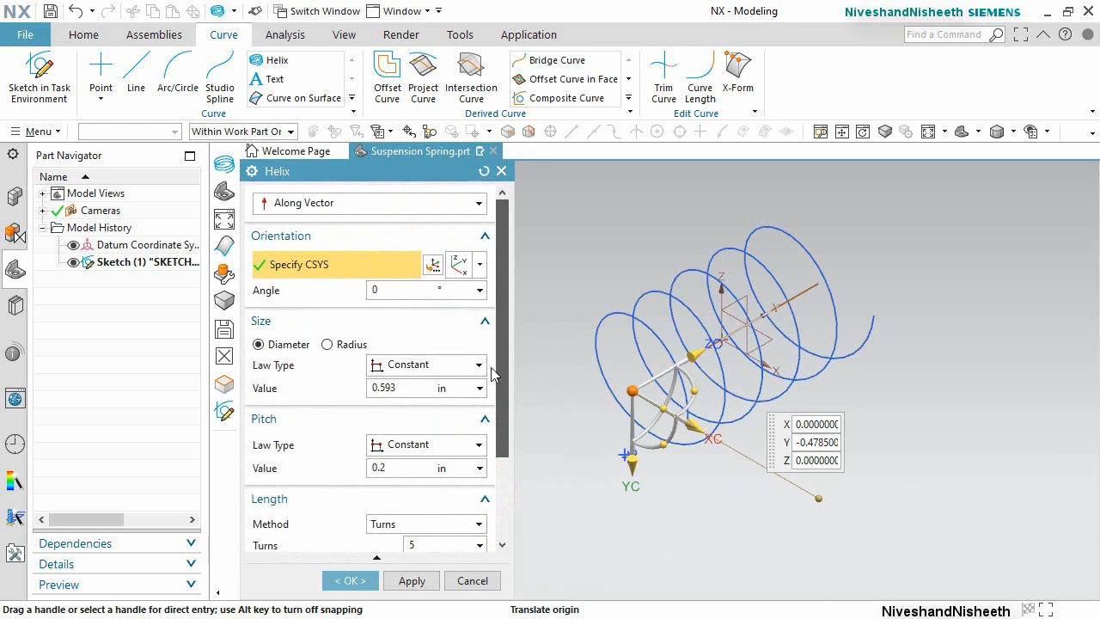
left_click(379, 290)
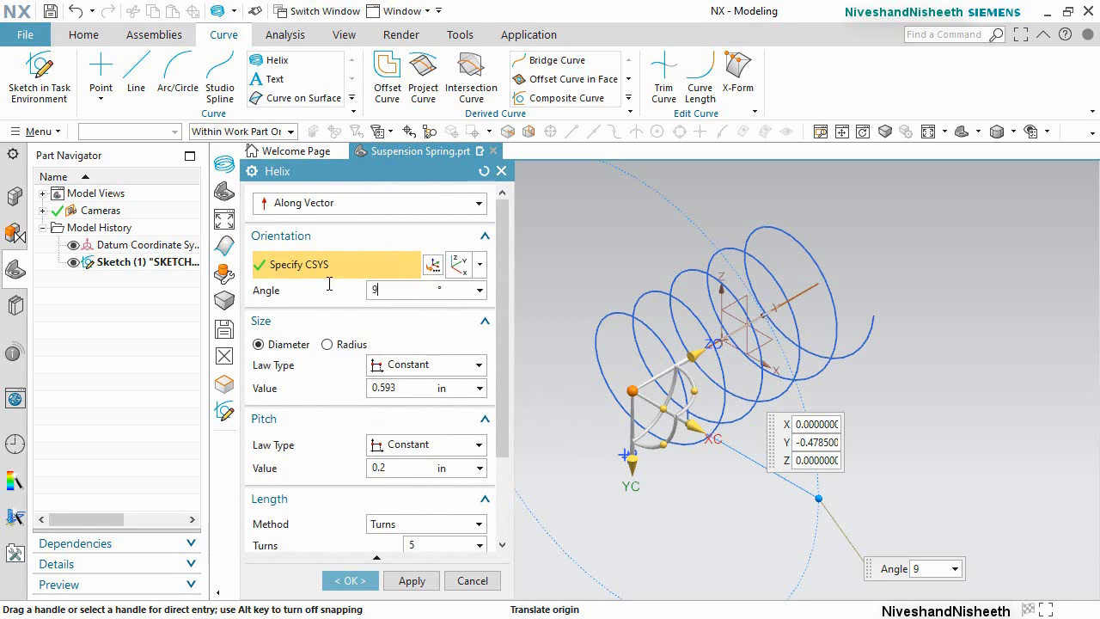
key("Return")
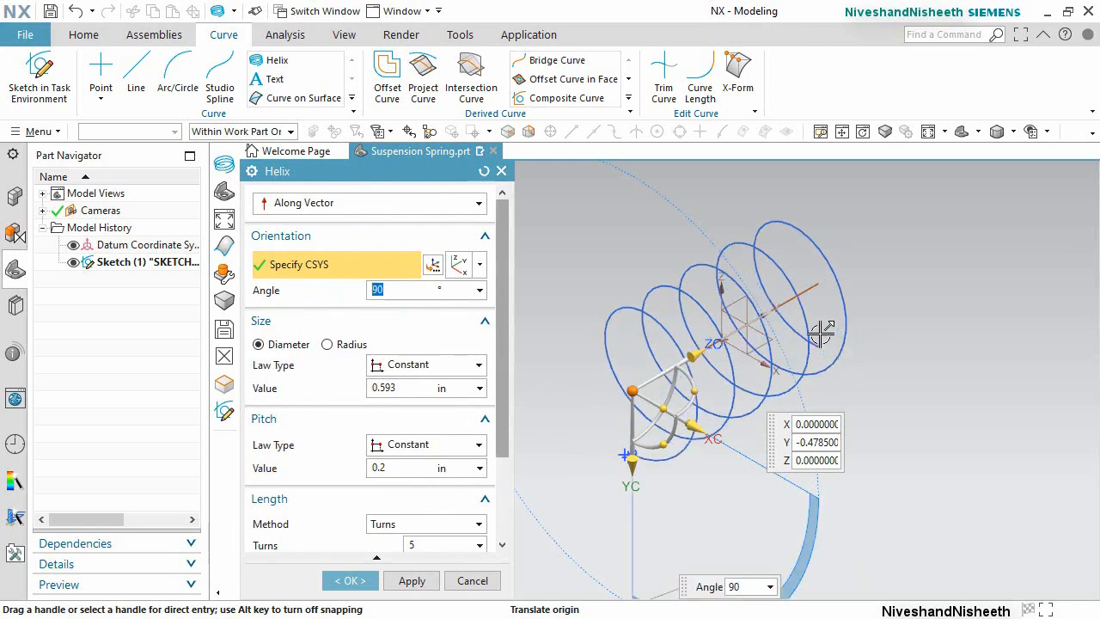
scroll(820, 334, "up", 5)
scroll(835, 340, "down", 5)
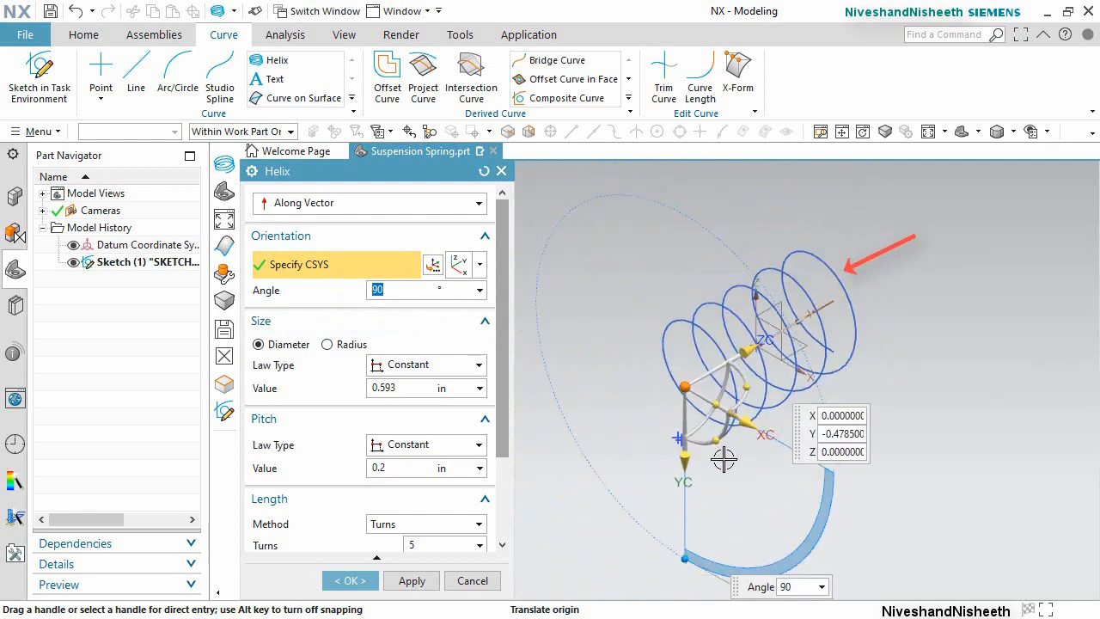
middle_click_drag(724, 455, 682, 487)
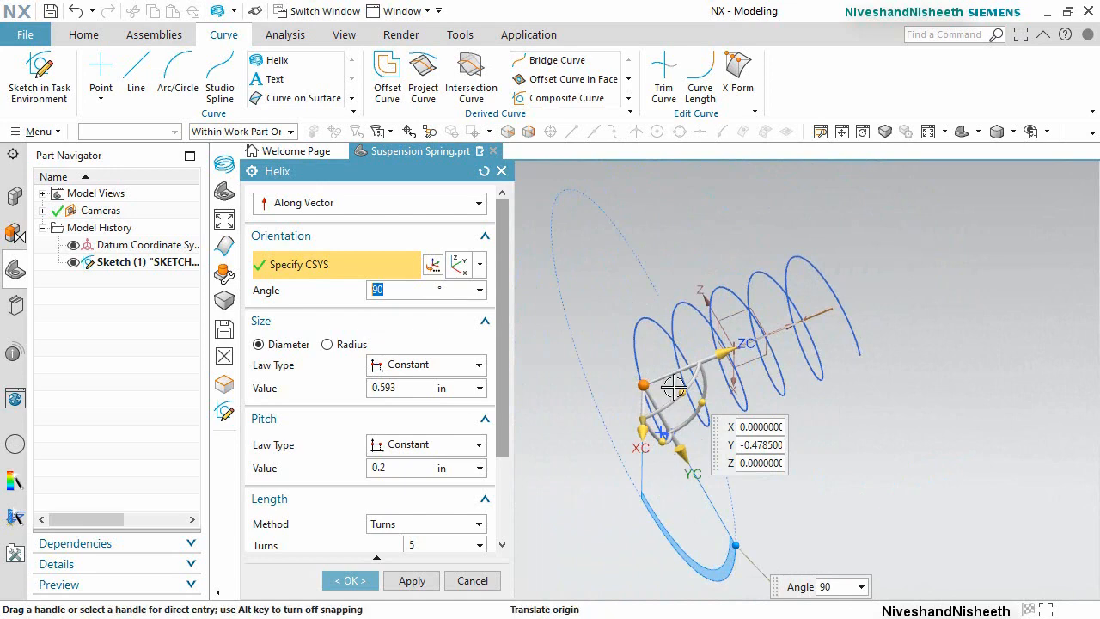
left_click(979, 134)
left_click(1011, 159)
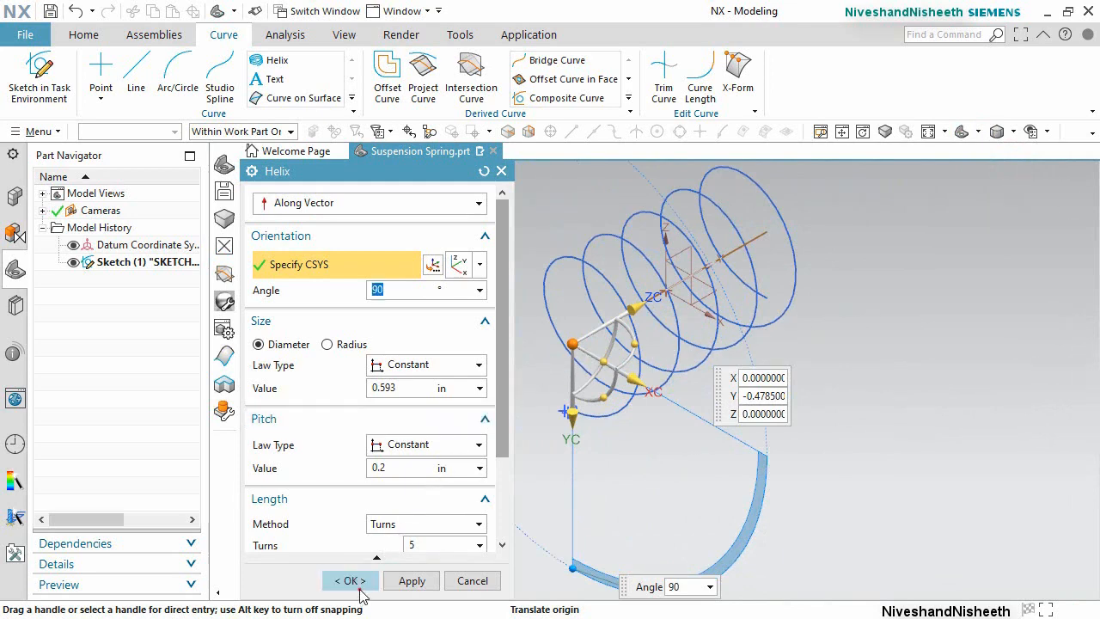
left_click(352, 588)
Start a Swept feature and select the small profile circle at the helix's end as the section.
scroll(635, 208, "down", 1)
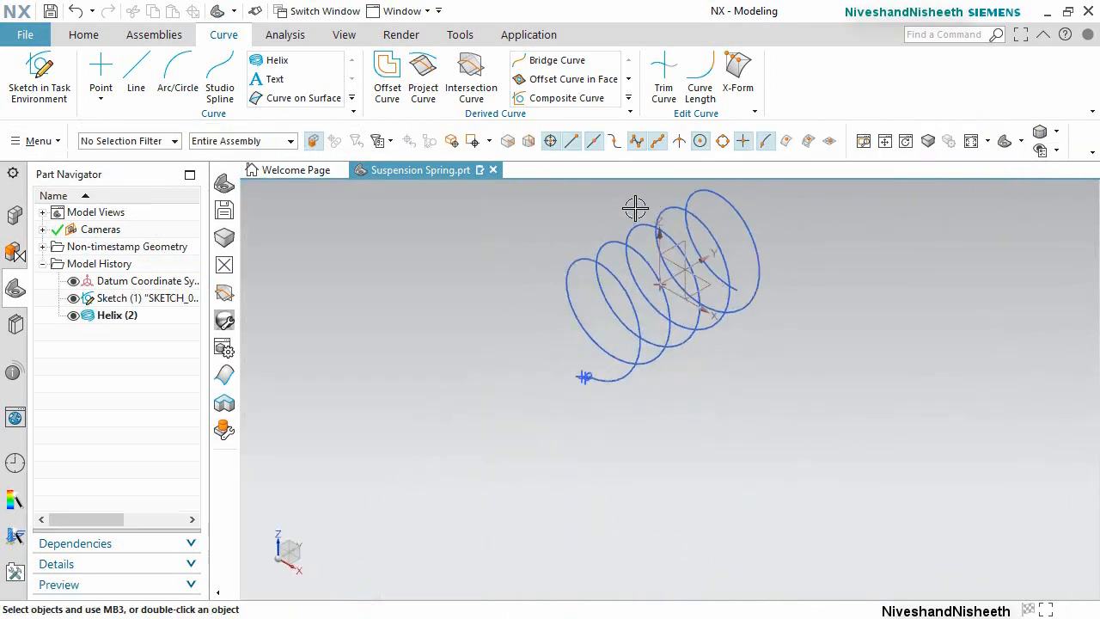
scroll(582, 405, "up", 3)
middle_click_drag(530, 545, 553, 462)
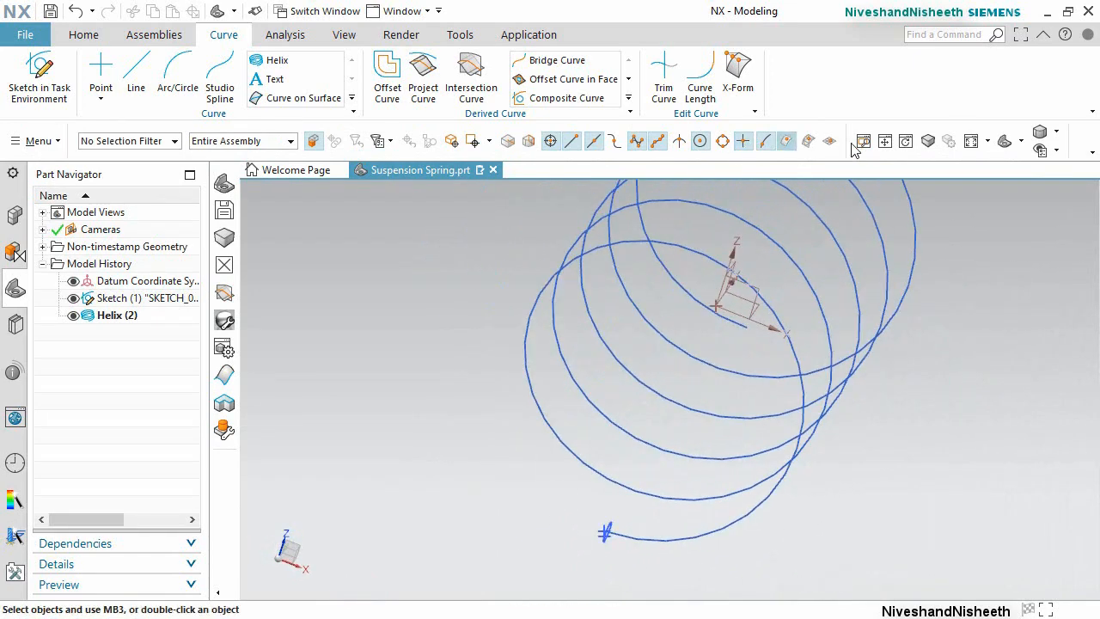
left_click(1020, 141)
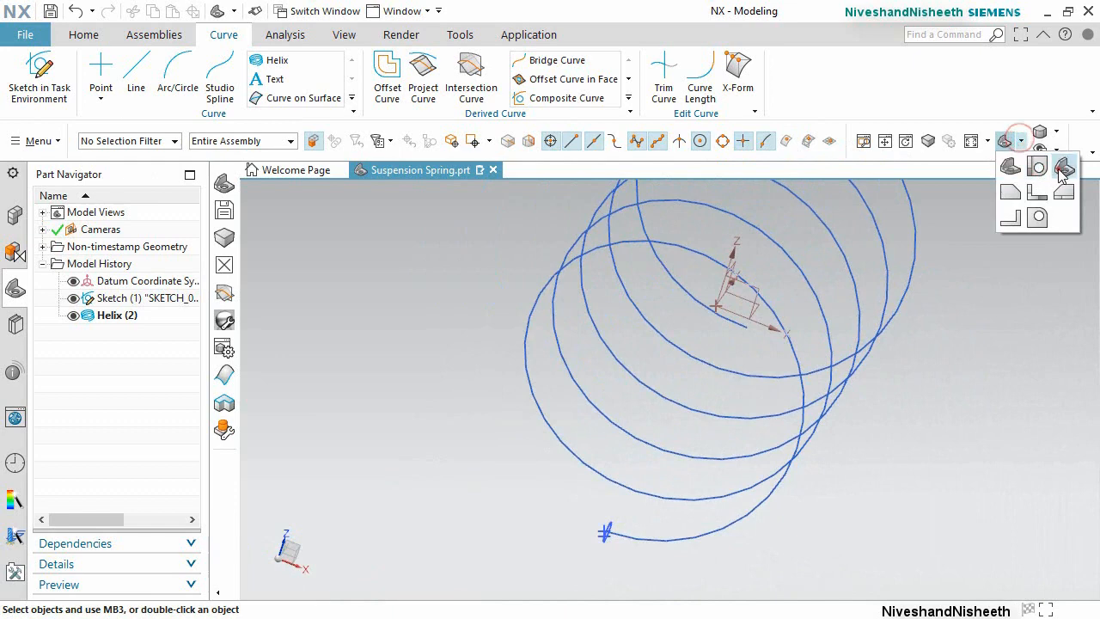
left_click(1063, 170)
left_click(394, 301)
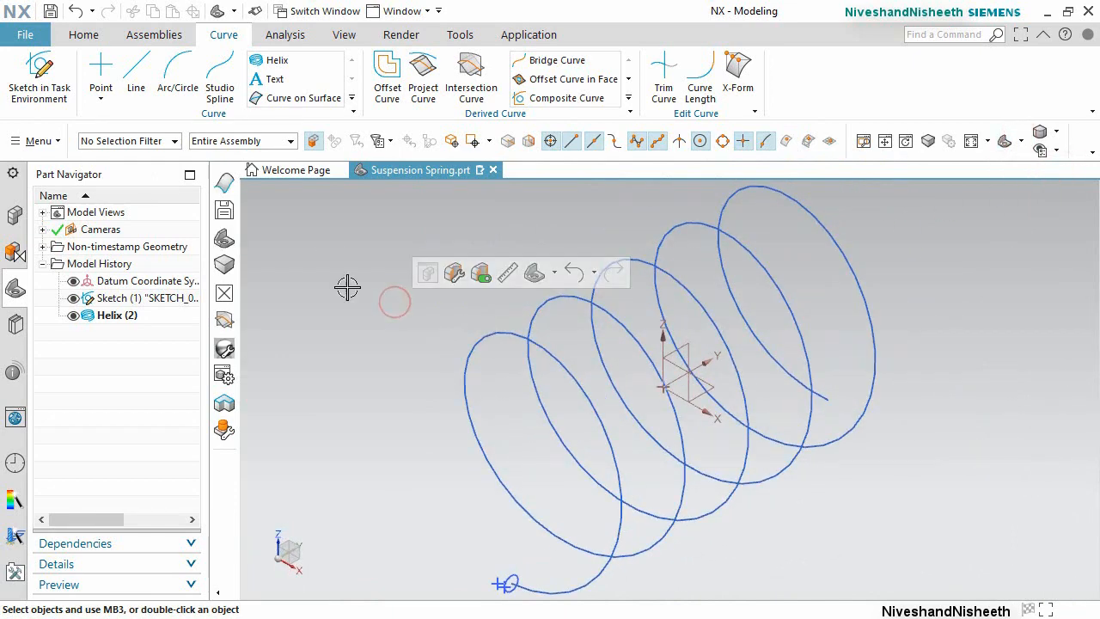
left_click(85, 36)
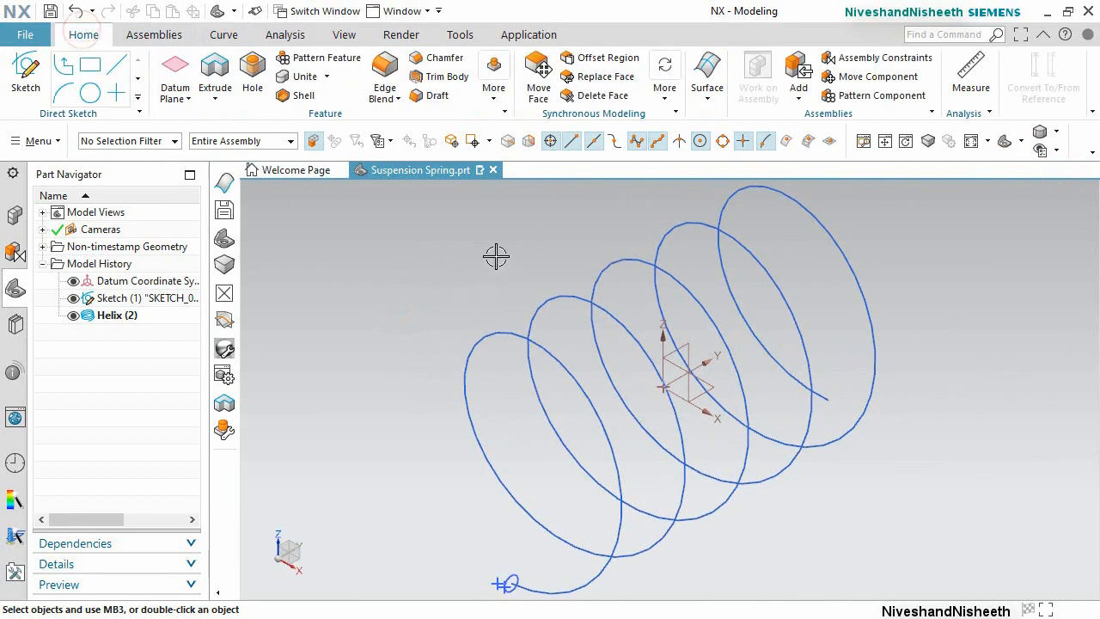
left_click(710, 108)
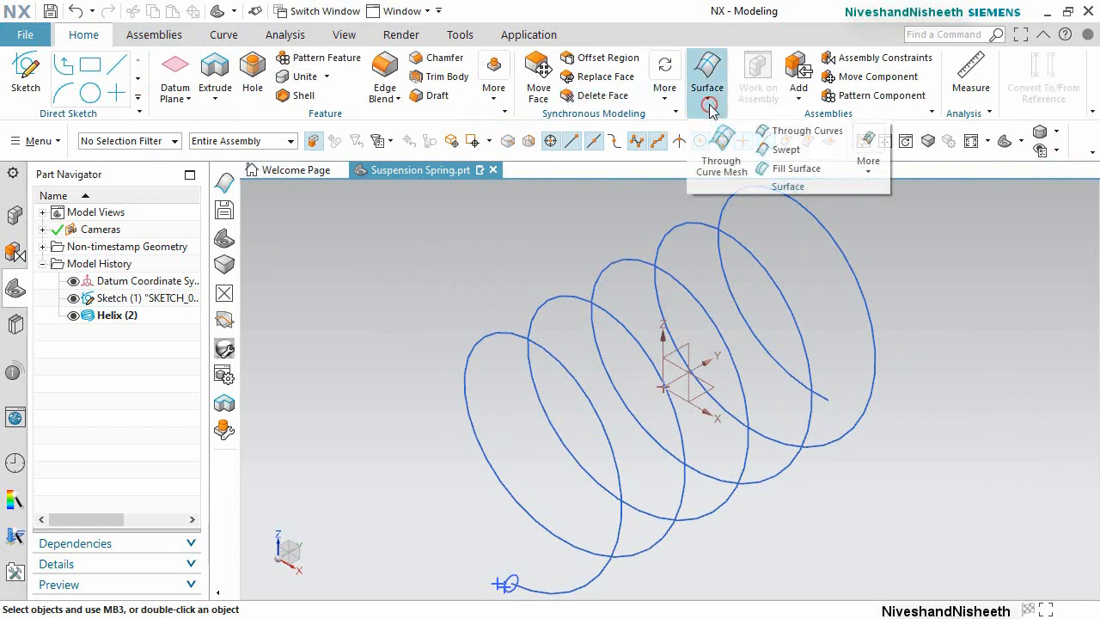
left_click(787, 151)
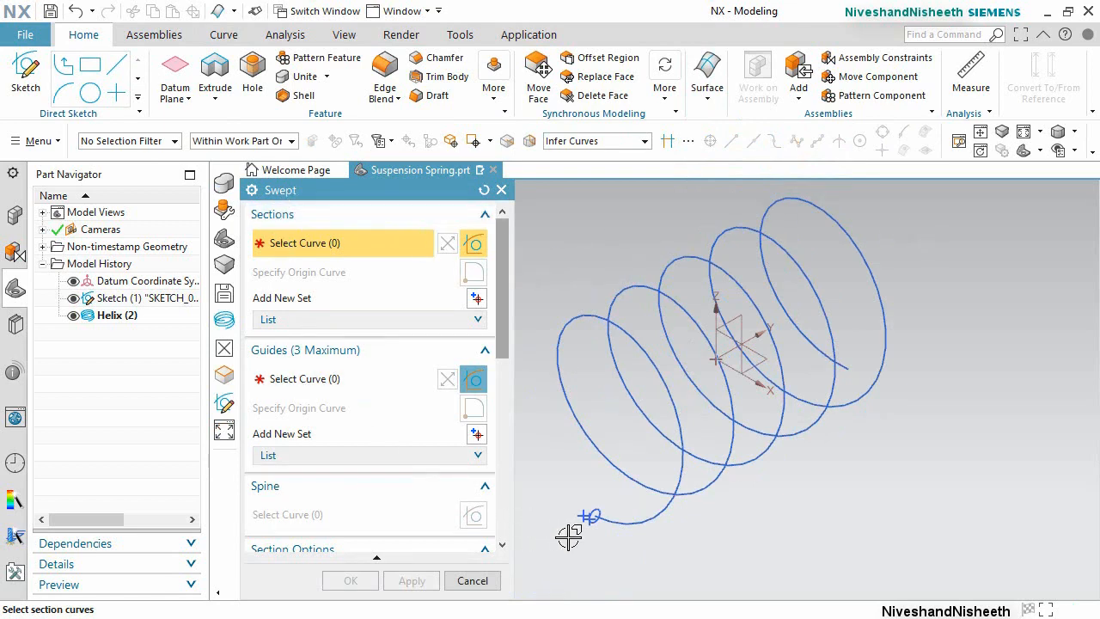
scroll(570, 528, "up", 3)
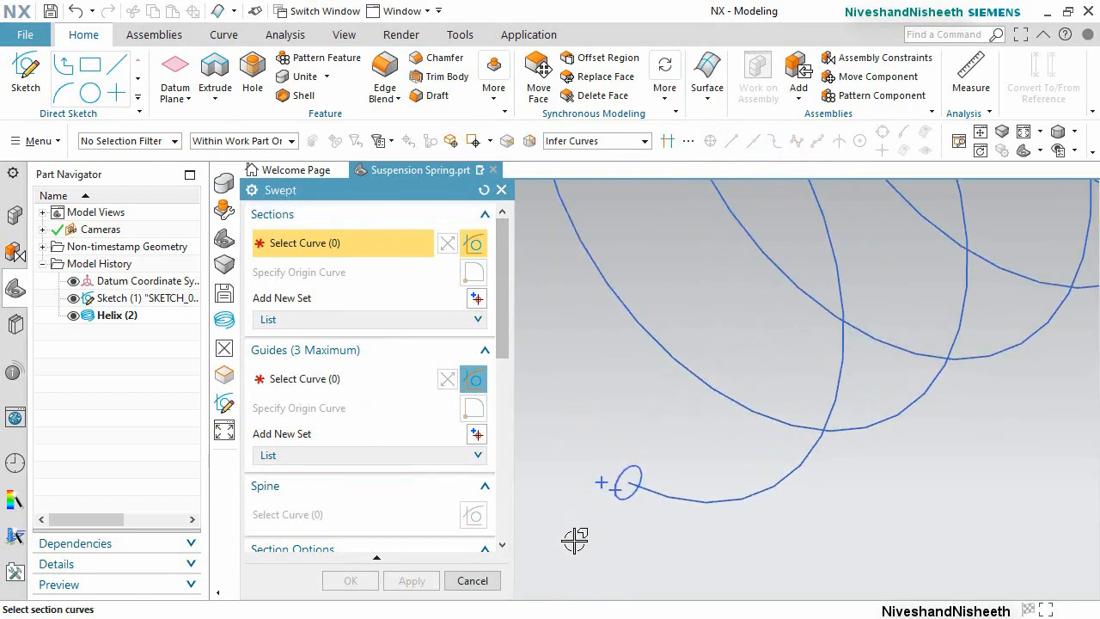
left_click(636, 464)
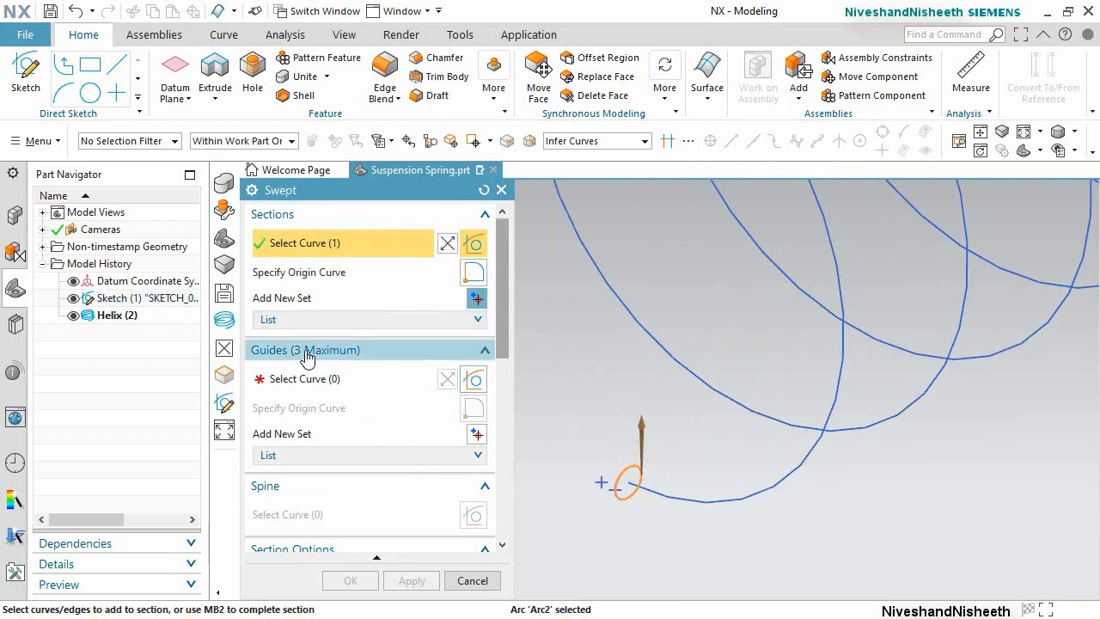
Select the helix as the sweep's guide curve and create the spring body.
left_click(298, 379)
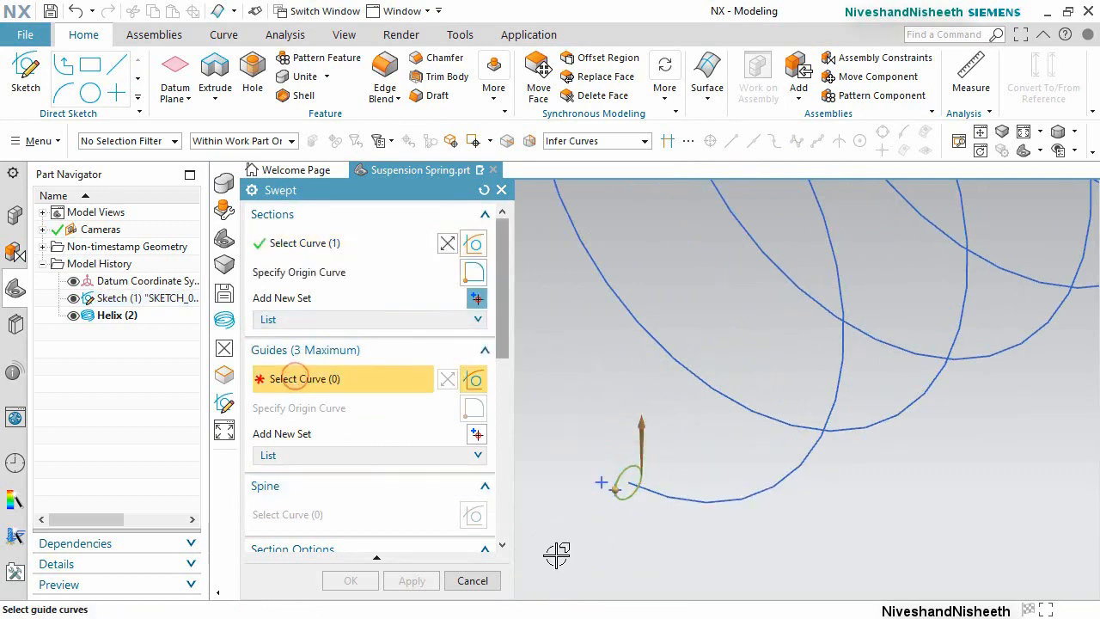
scroll(615, 549, "down", 3)
scroll(617, 549, "down", 1)
left_click(693, 516)
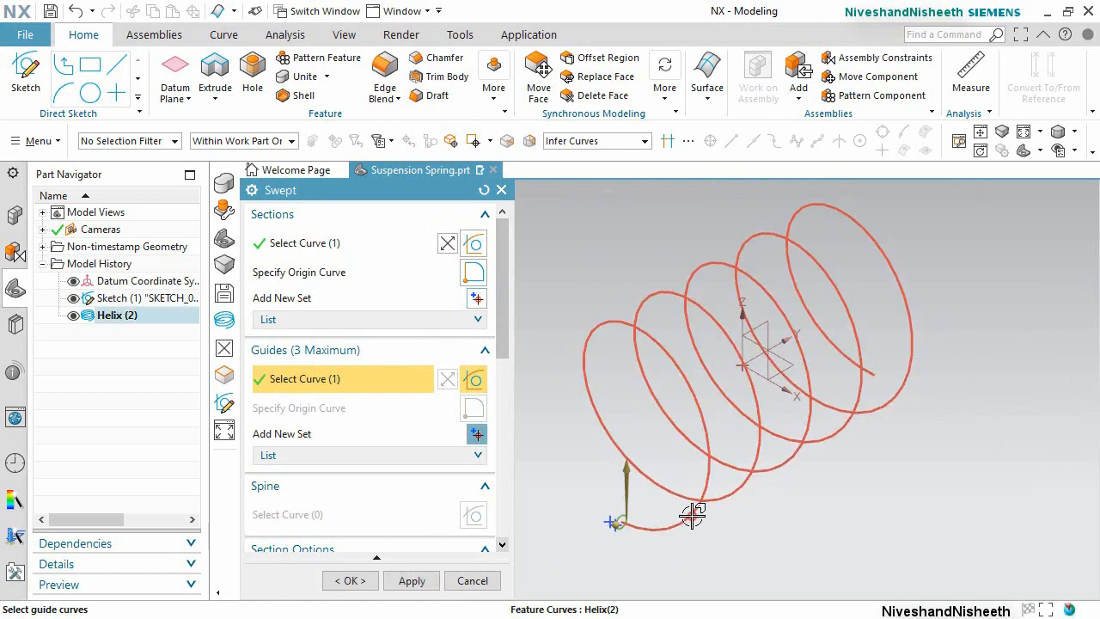
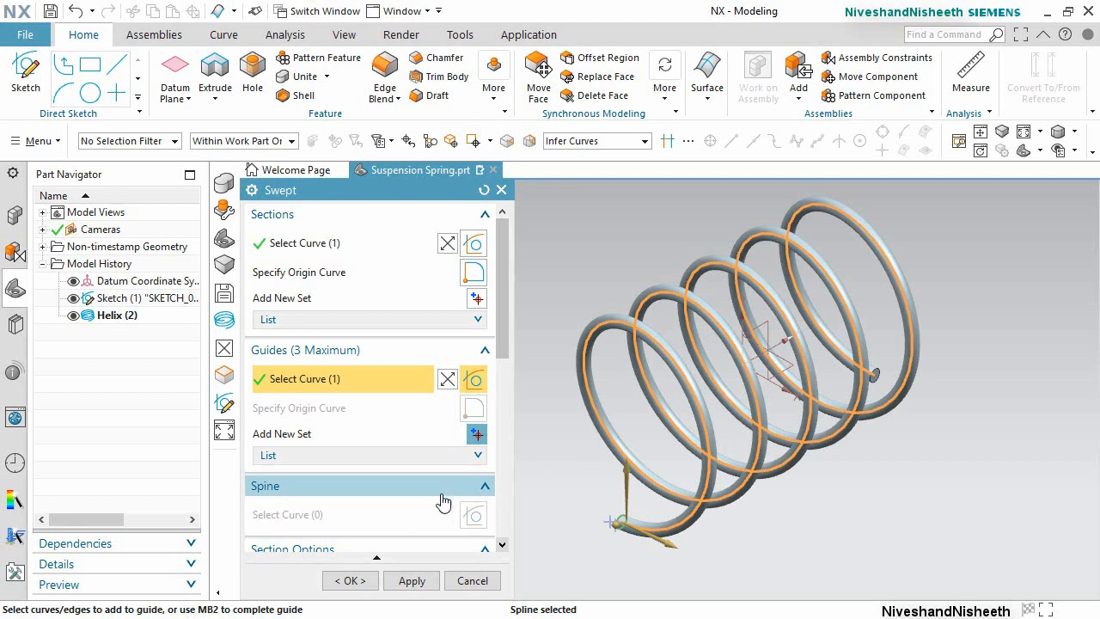
left_click(351, 580)
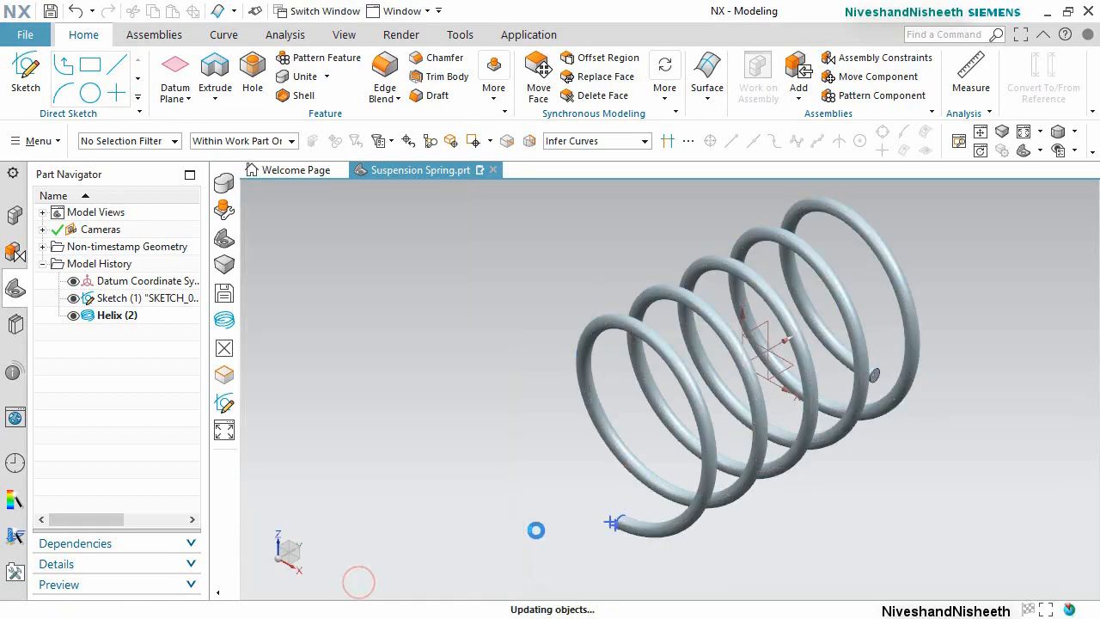
Save the part and hide the profile sketch.
middle_click_drag(683, 530, 636, 542)
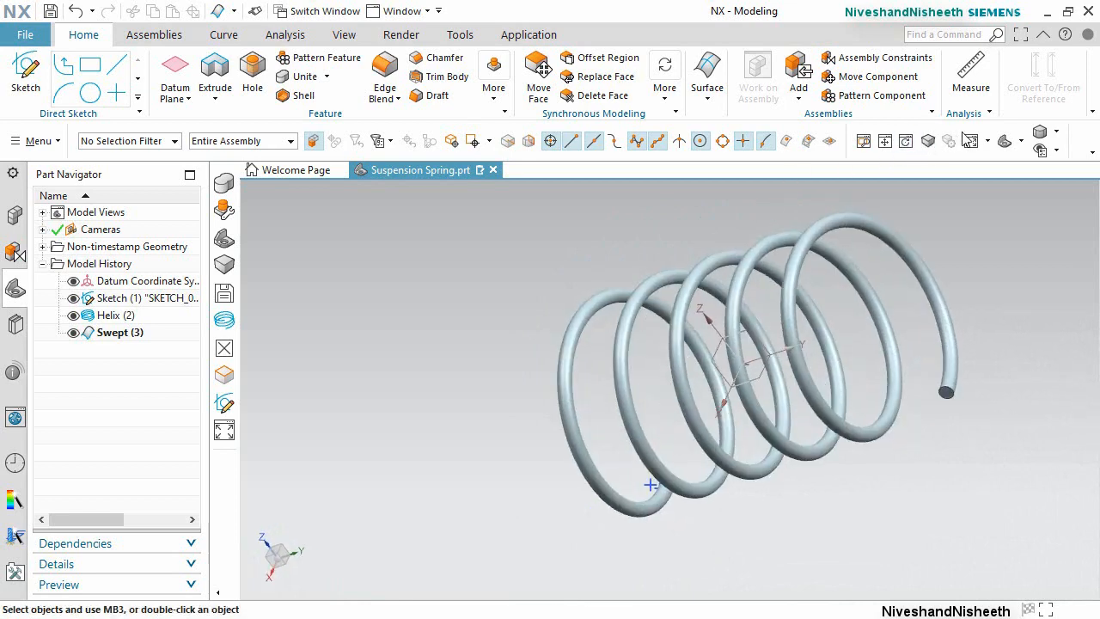
left_click(1007, 146)
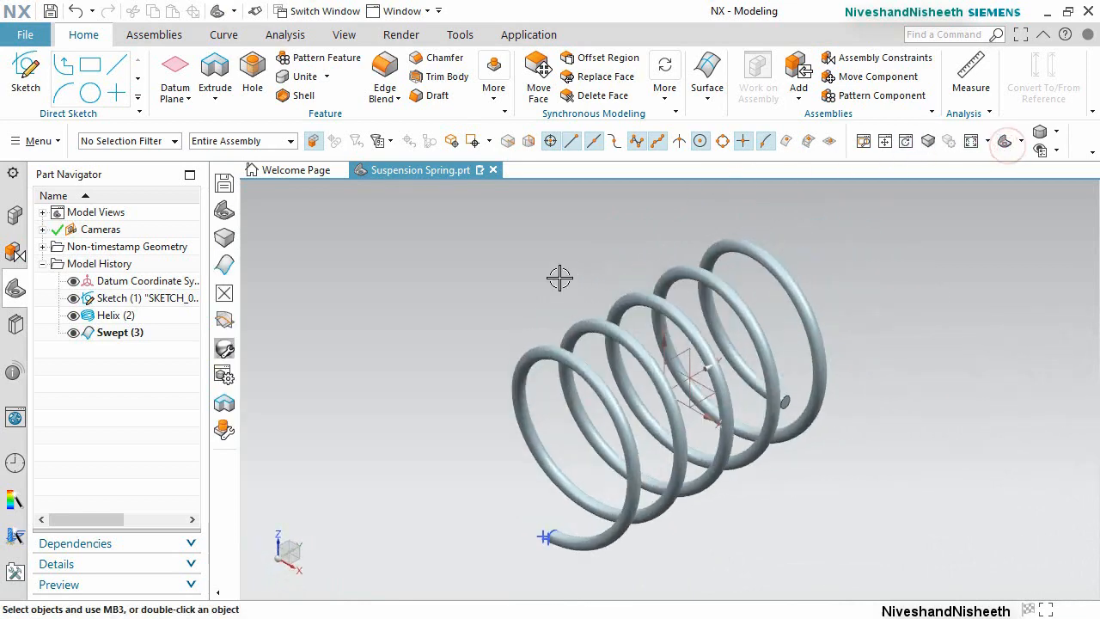
left_click(50, 10)
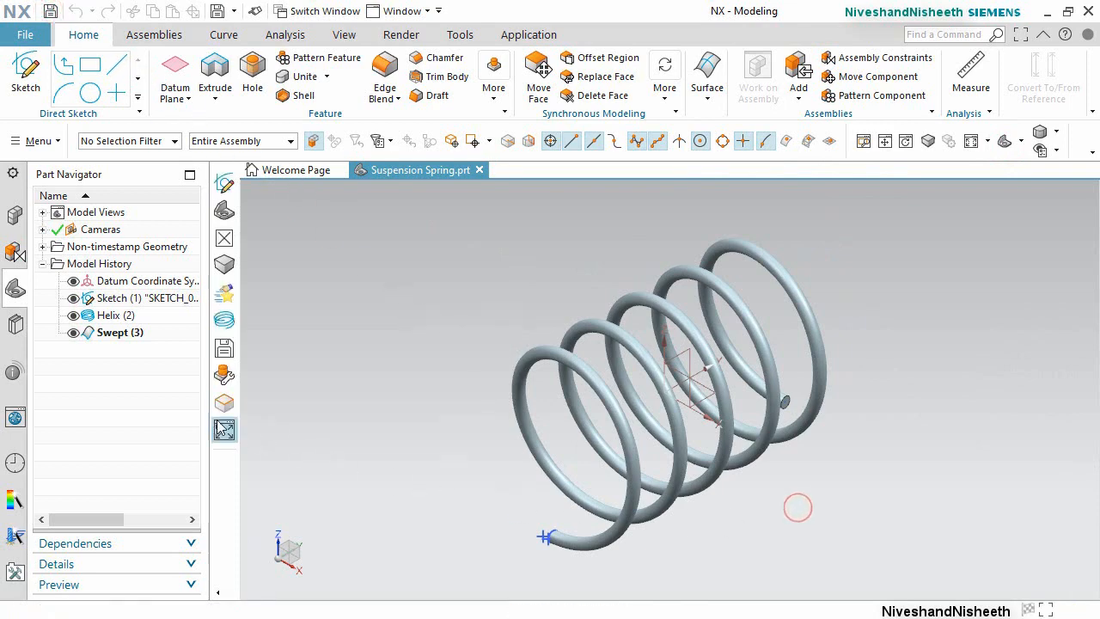
left_click(73, 298)
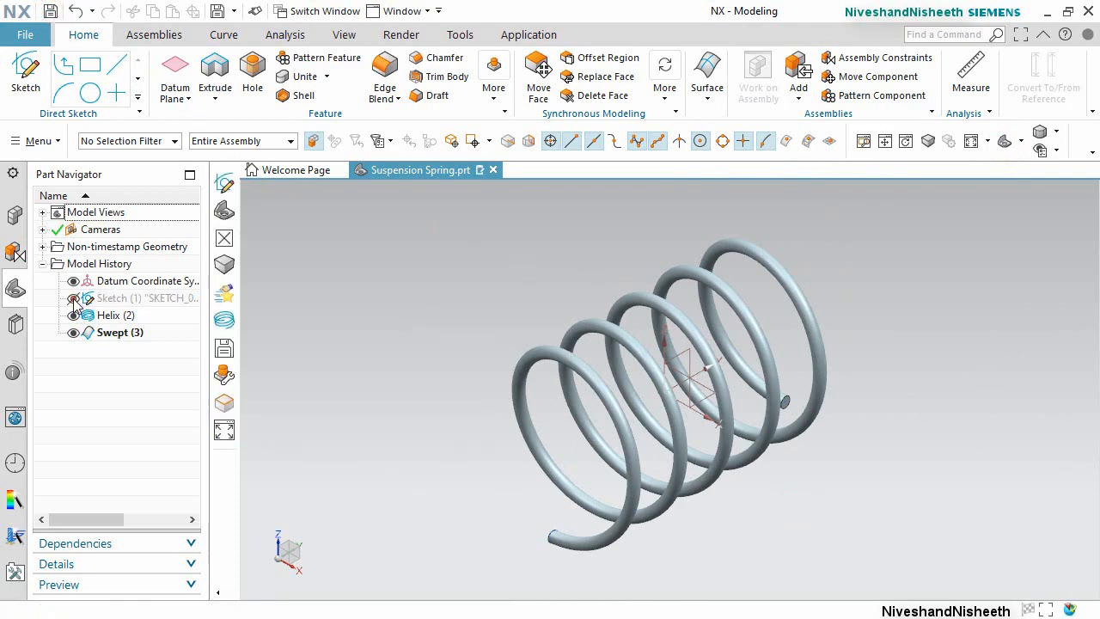
left_click(353, 434)
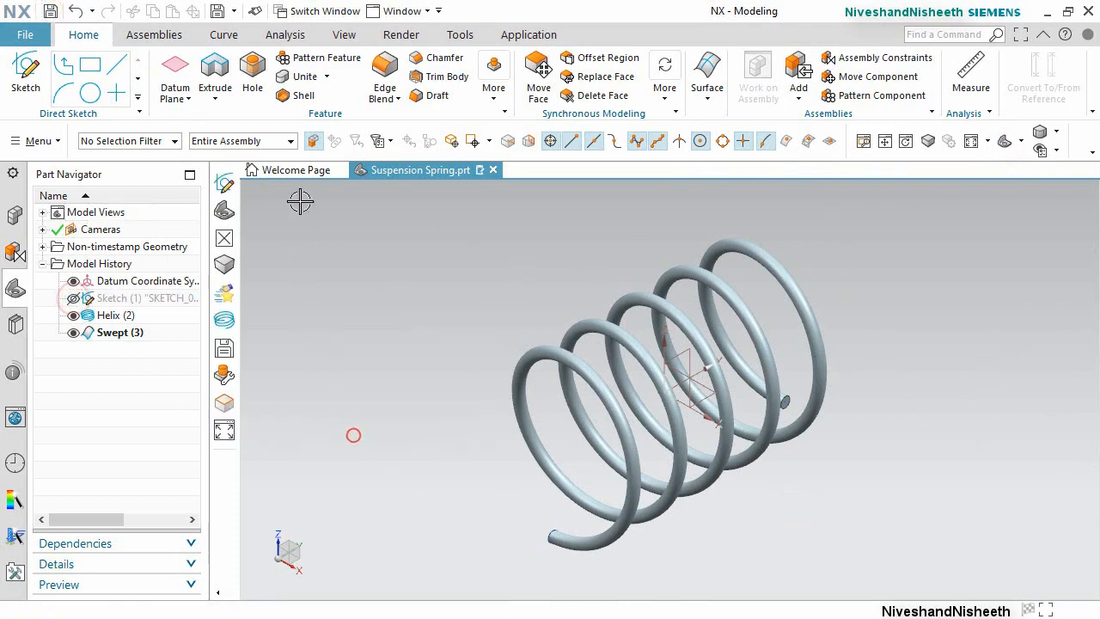
Change the spring body's display color to Pale Stone.
left_click(349, 34)
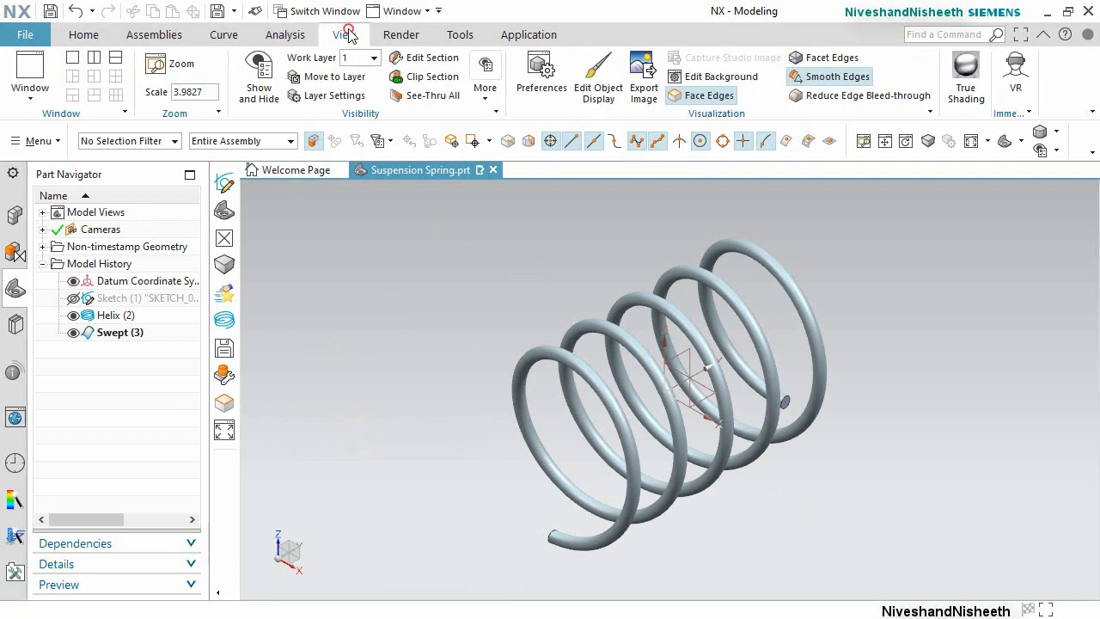
left_click(595, 87)
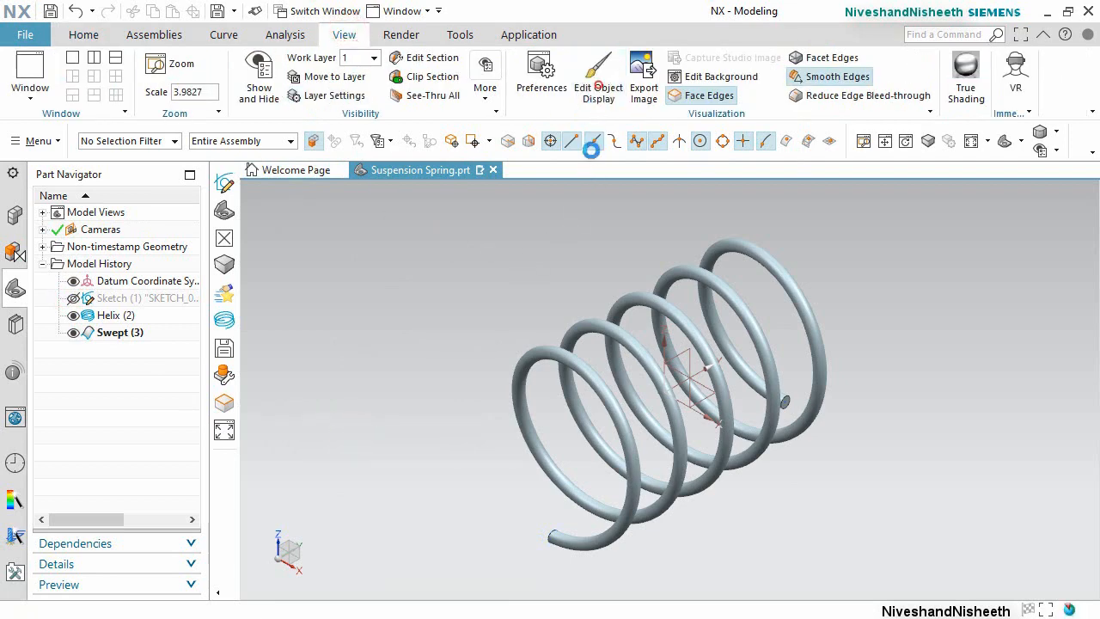
left_click(636, 300)
middle_click(609, 258)
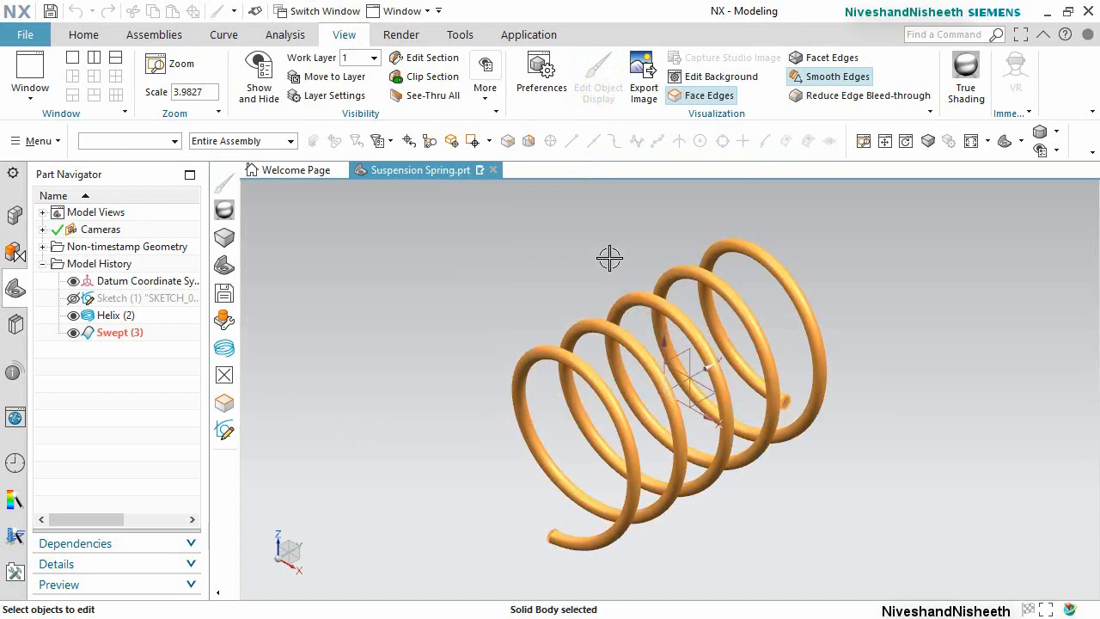
left_click(448, 293)
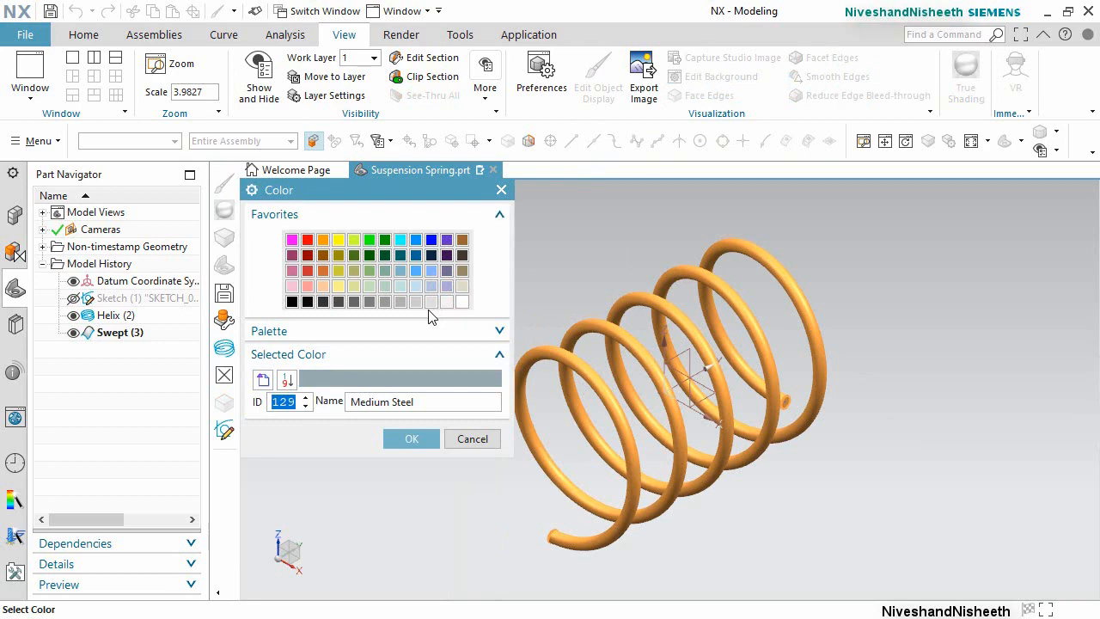
left_click(464, 288)
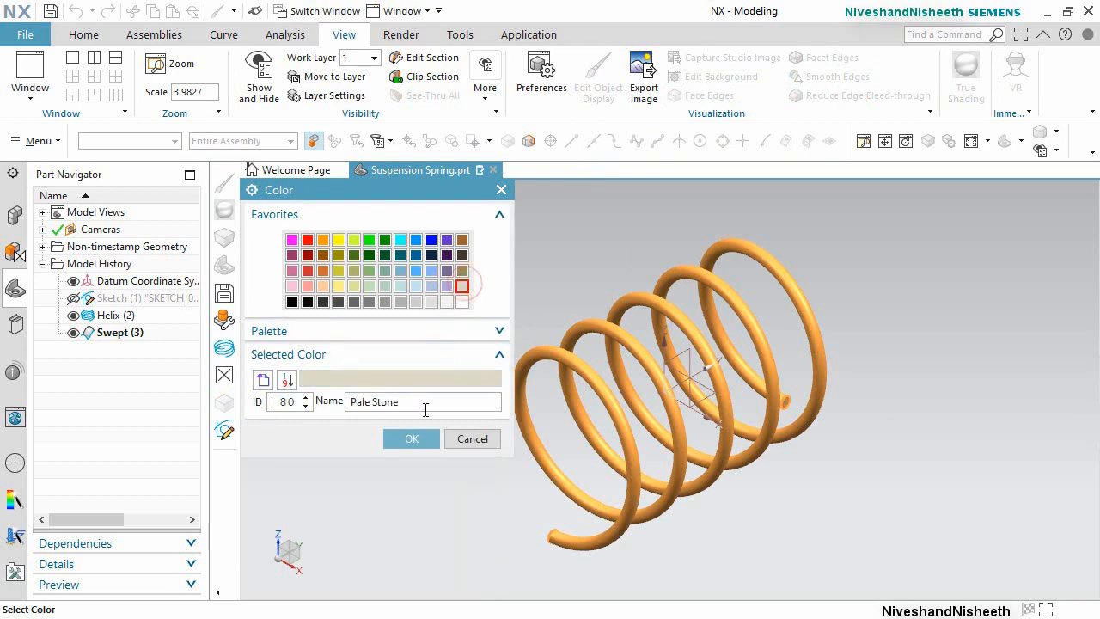
left_click(409, 438)
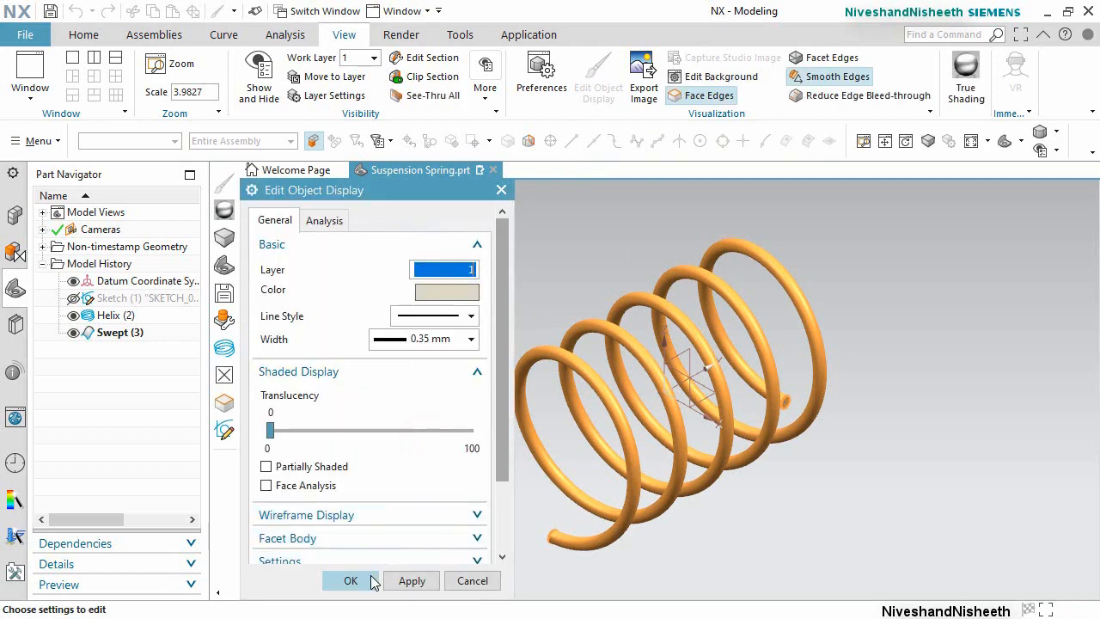
left_click(369, 578)
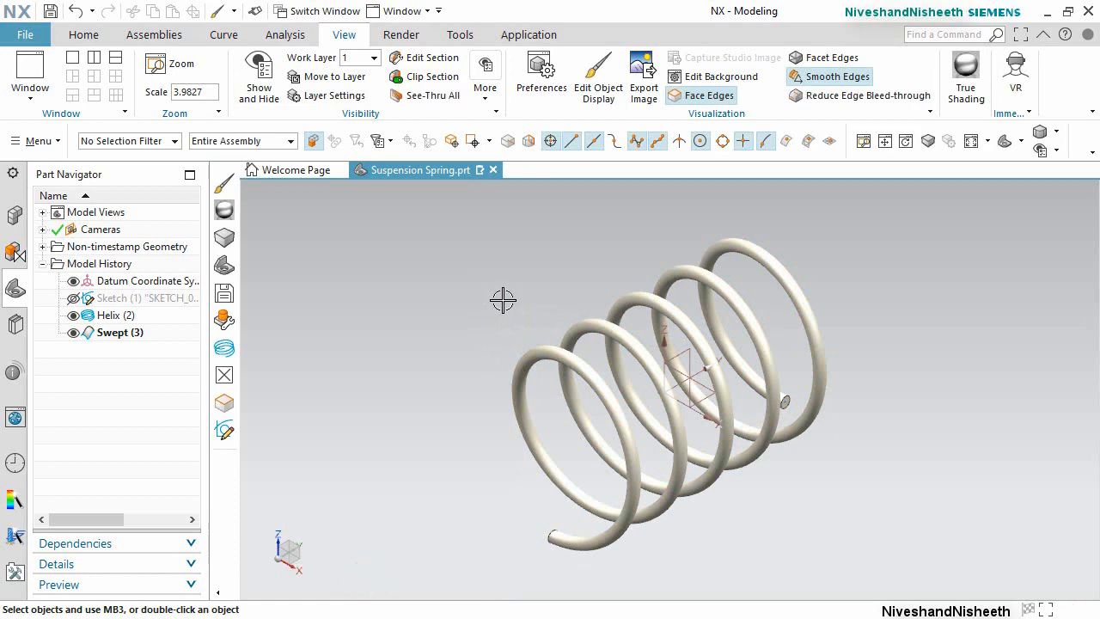
Enable True Shading and disable planar shadows and floor reflection in its settings.
left_click(966, 86)
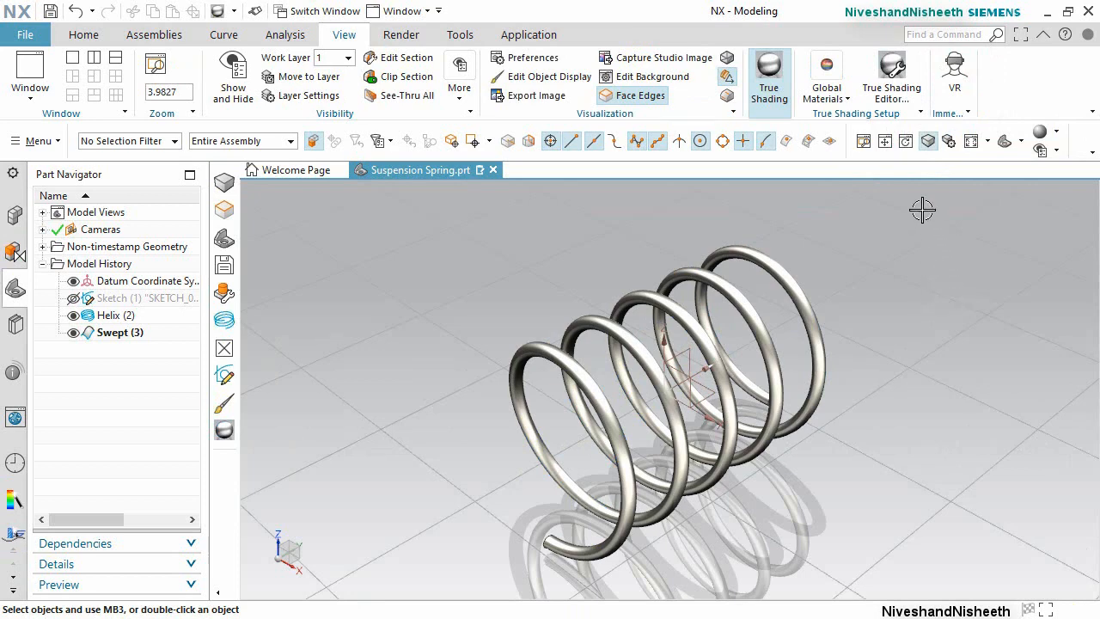
left_click(894, 74)
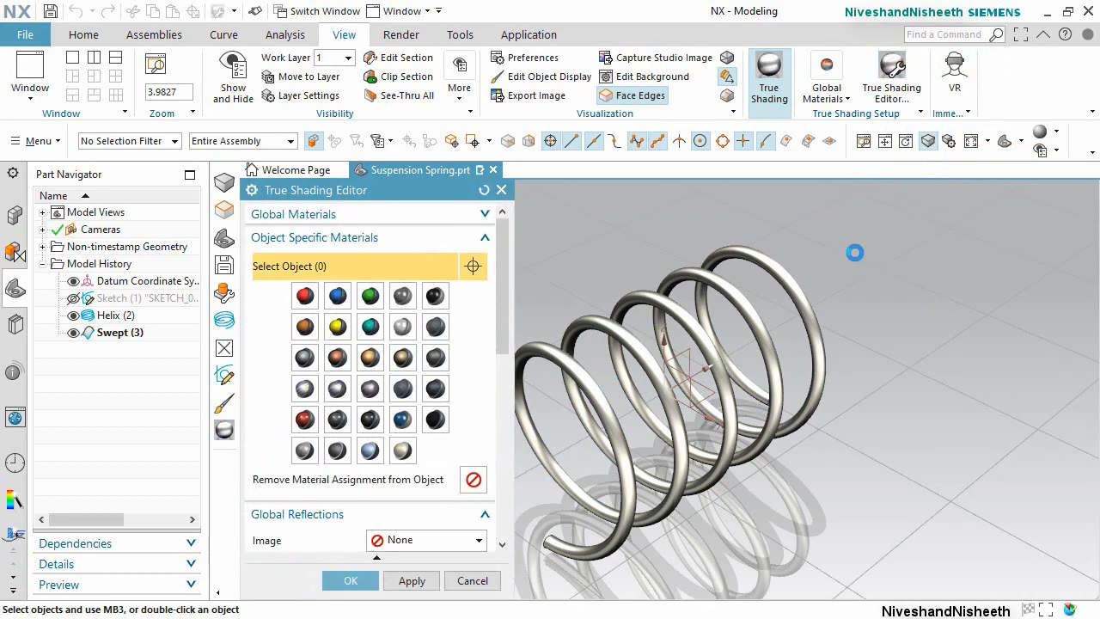
left_click_drag(497, 295, 495, 455)
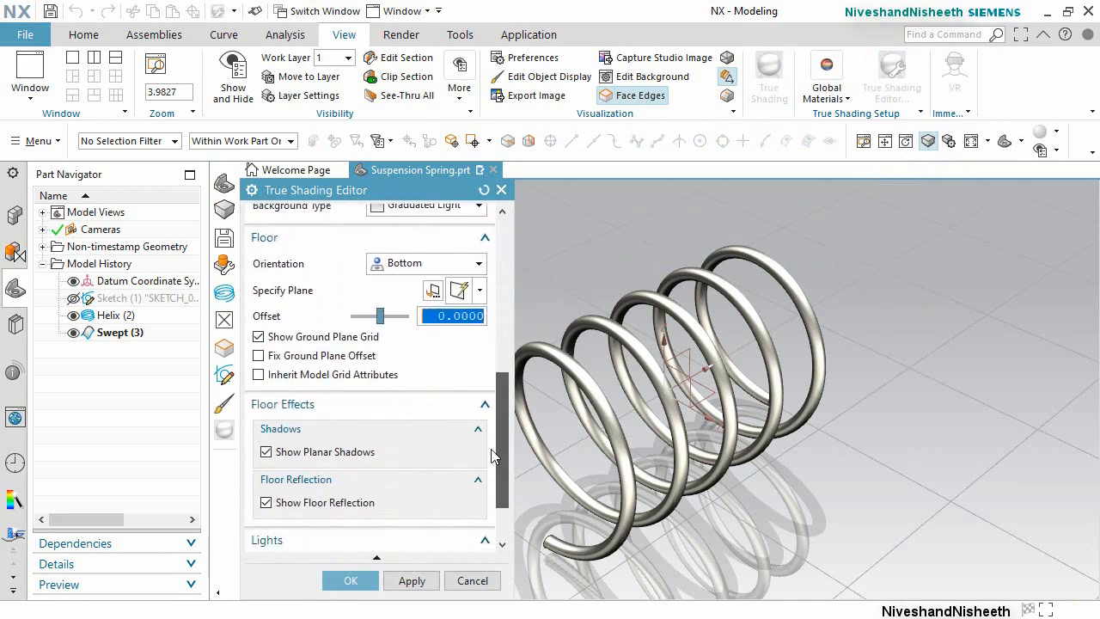
left_click(266, 451)
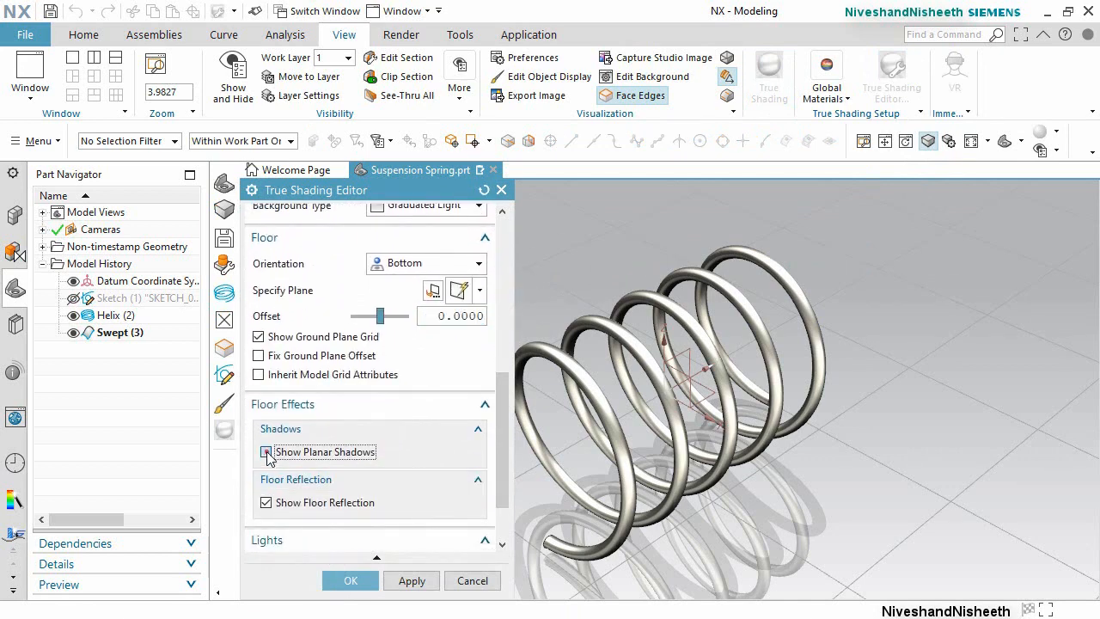
left_click(265, 503)
scroll(266, 503, "down", 2)
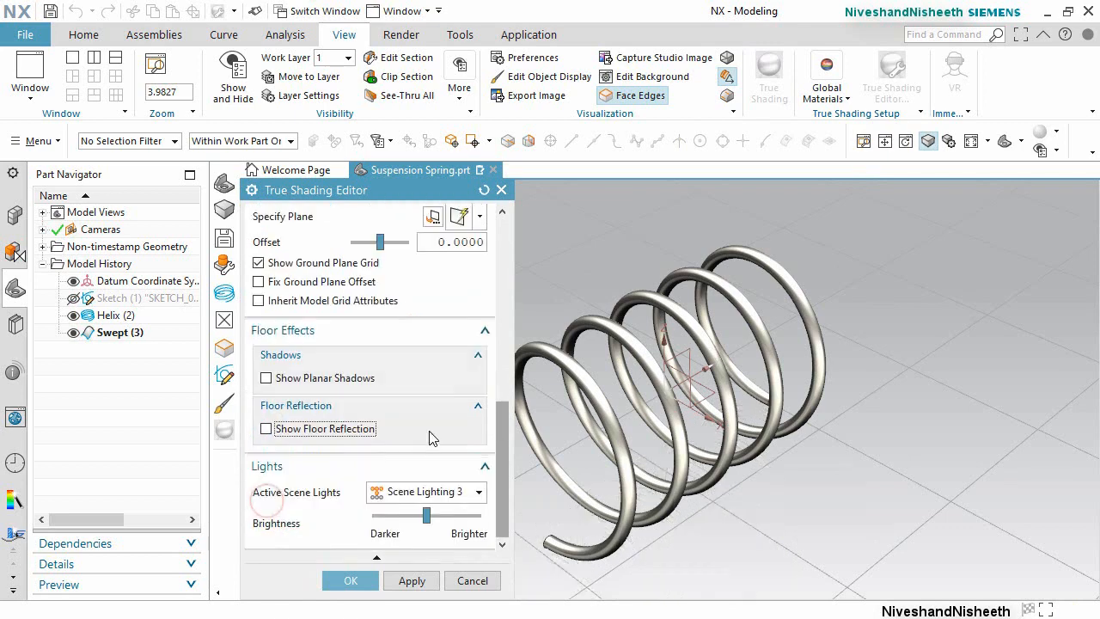
Hide the ground plane grid in the True Shading settings and turn off the perspective display.
scroll(440, 448, "up", 2)
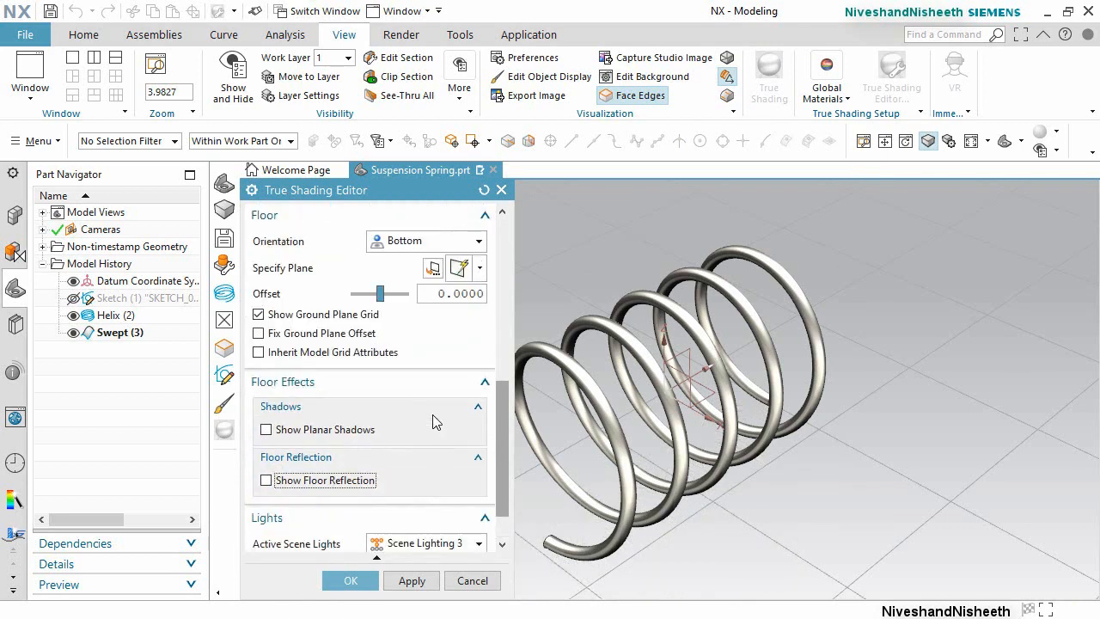
left_click(260, 316)
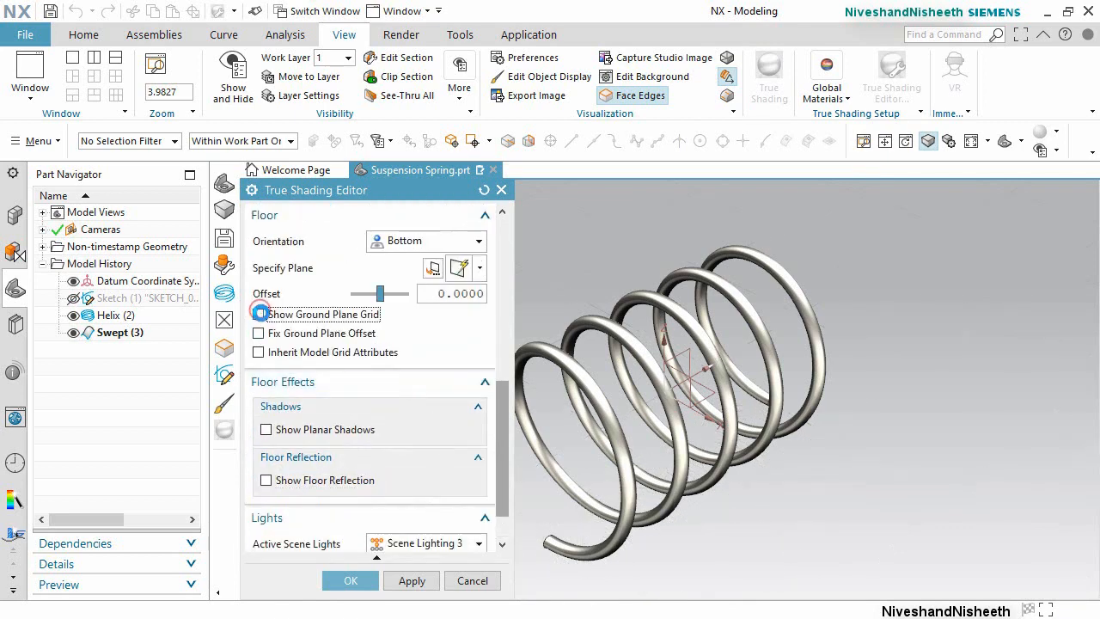
scroll(457, 514, "down", 2)
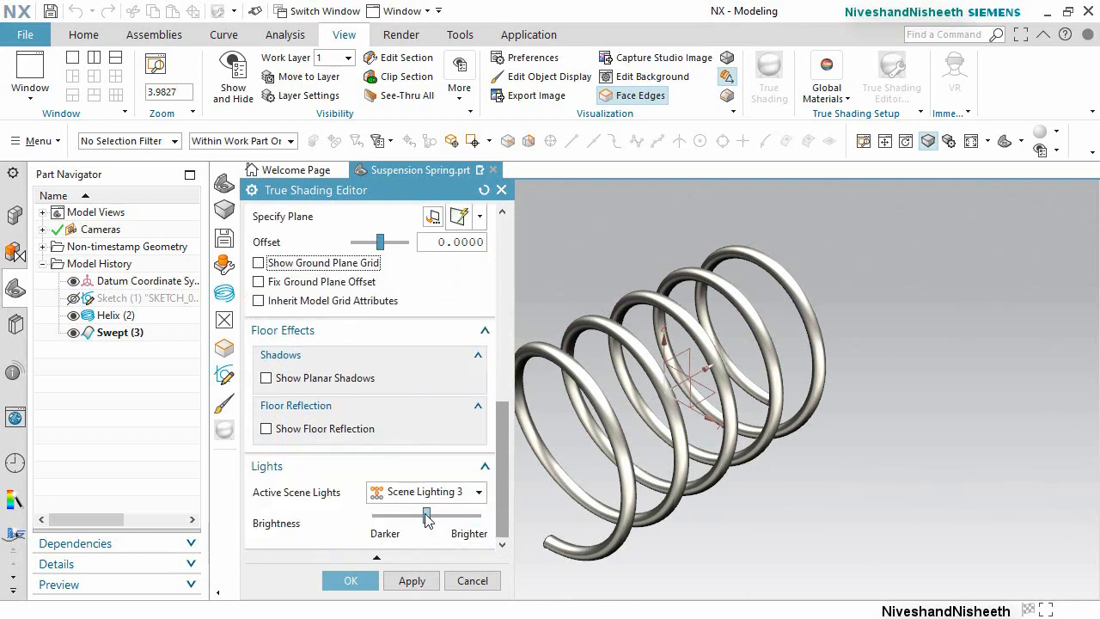
left_click(366, 581)
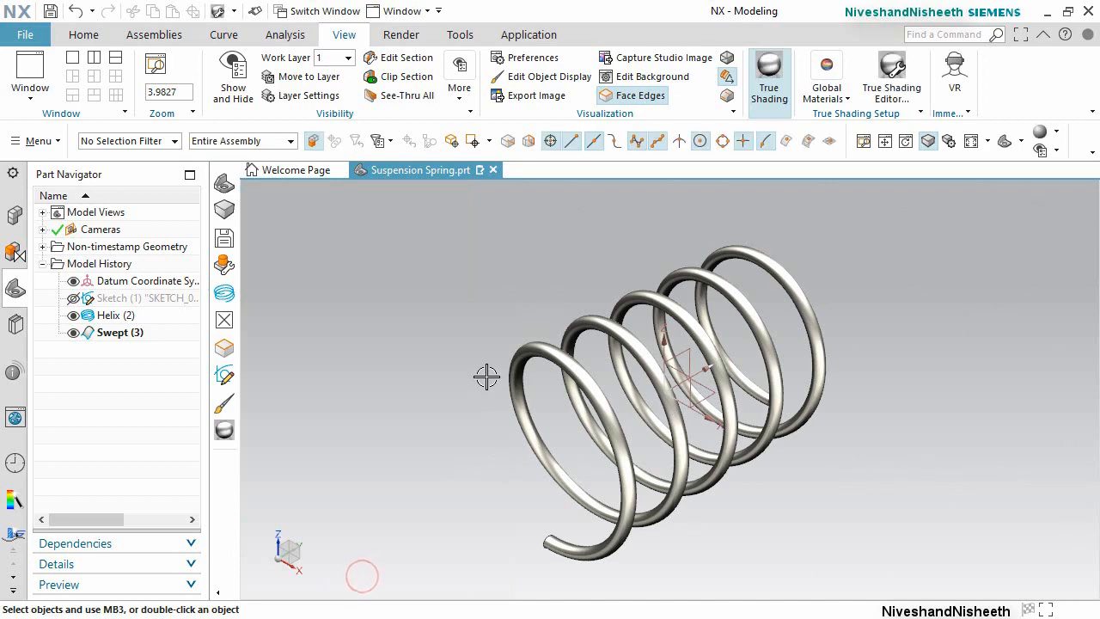
left_click(928, 141)
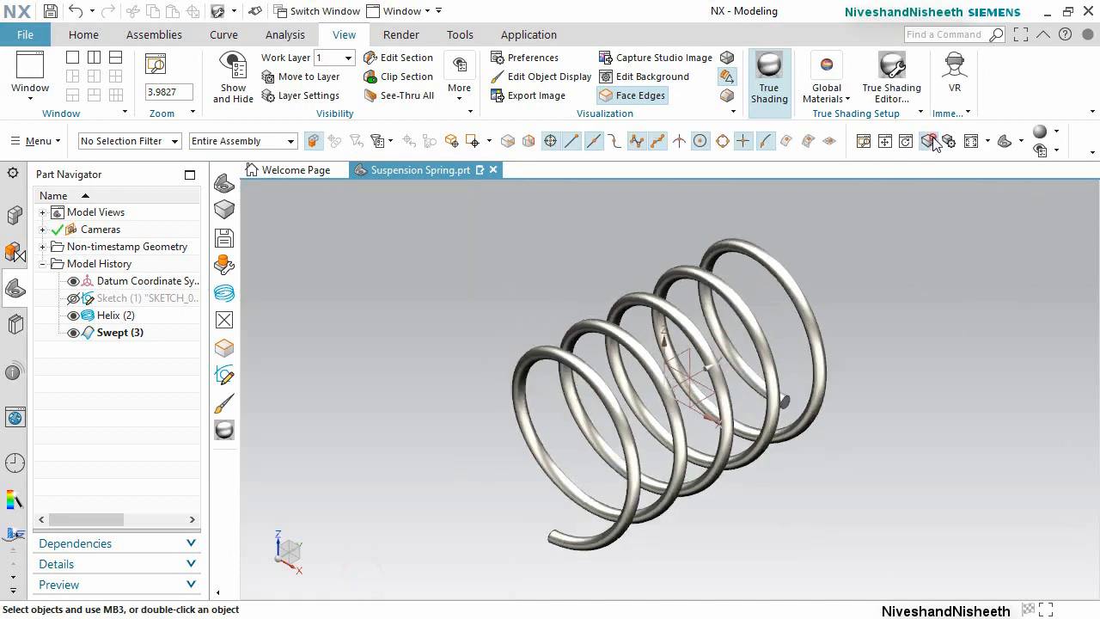
Restore the standard angled view of the spring and save the part.
left_click(939, 322)
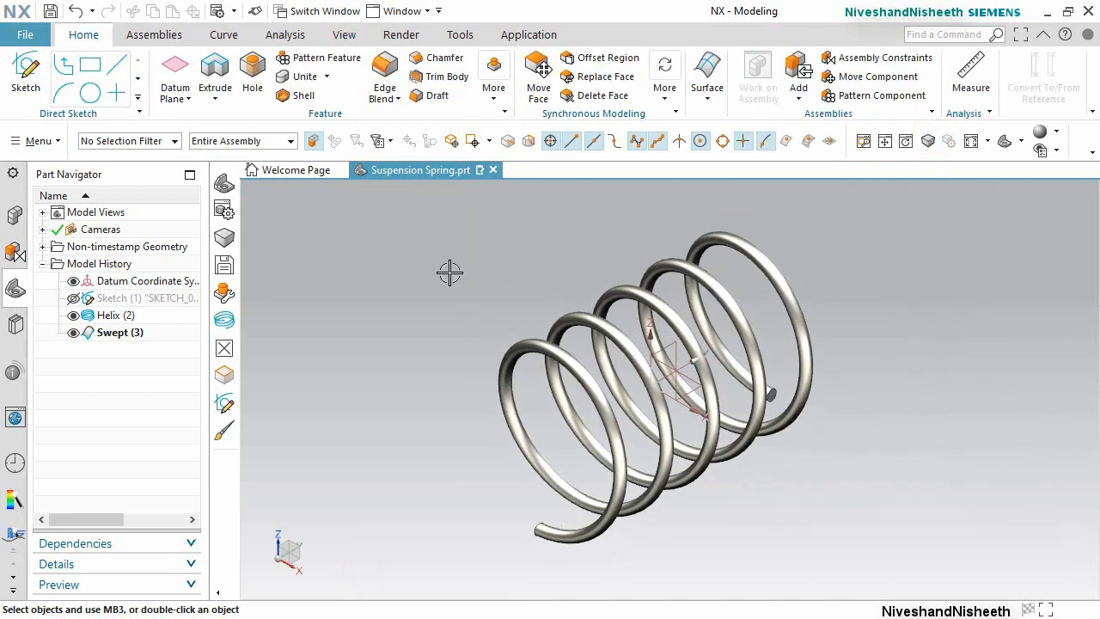
middle_click_drag(551, 383, 576, 388)
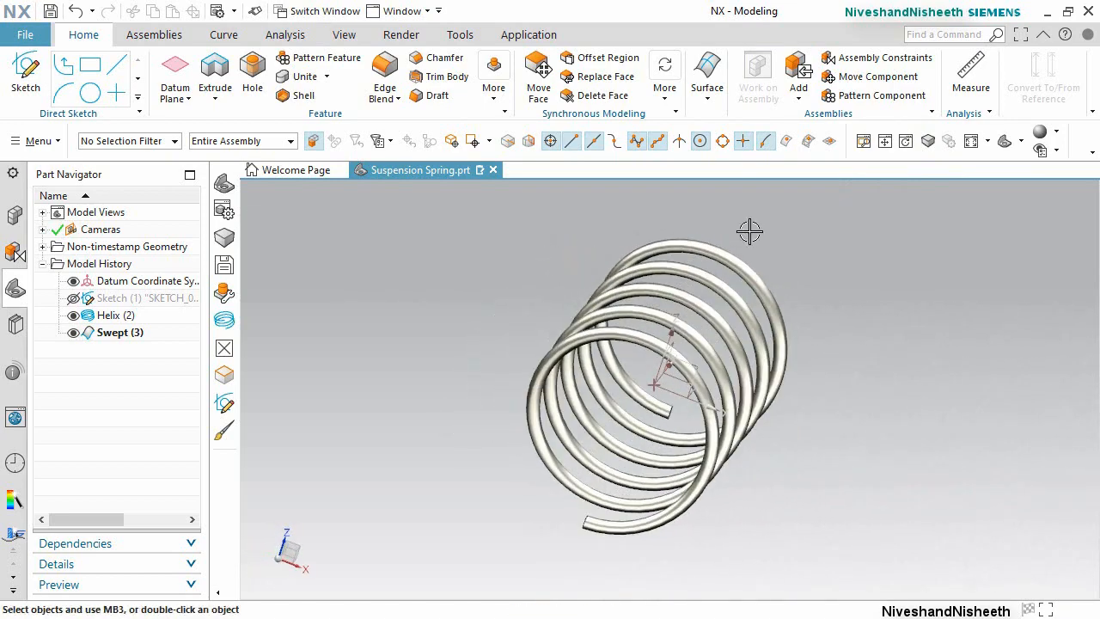
left_click(1008, 140)
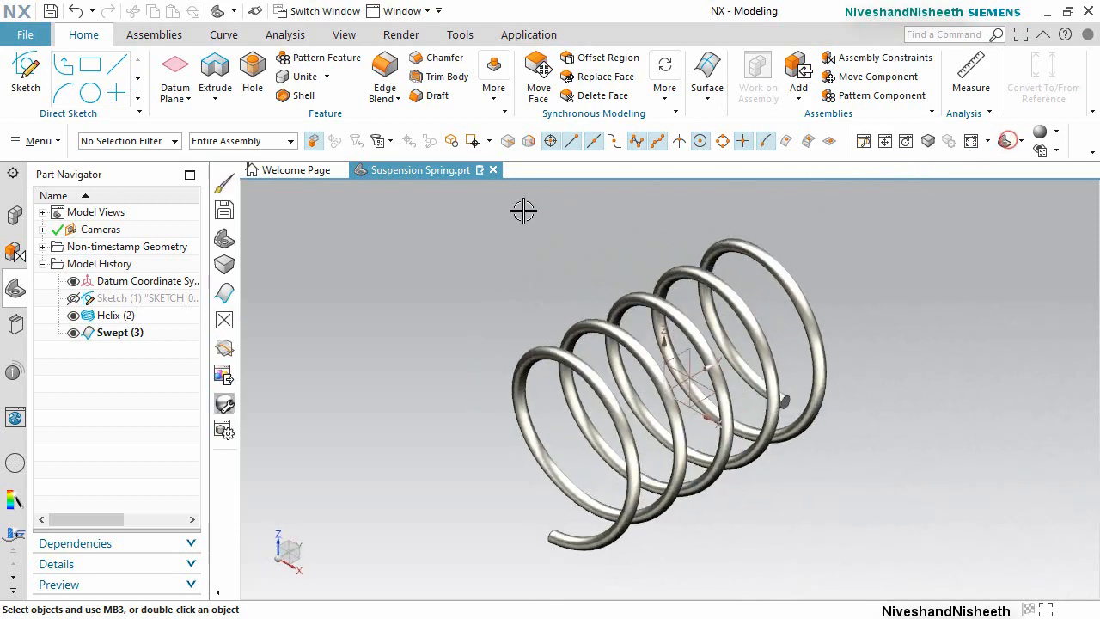
left_click(50, 12)
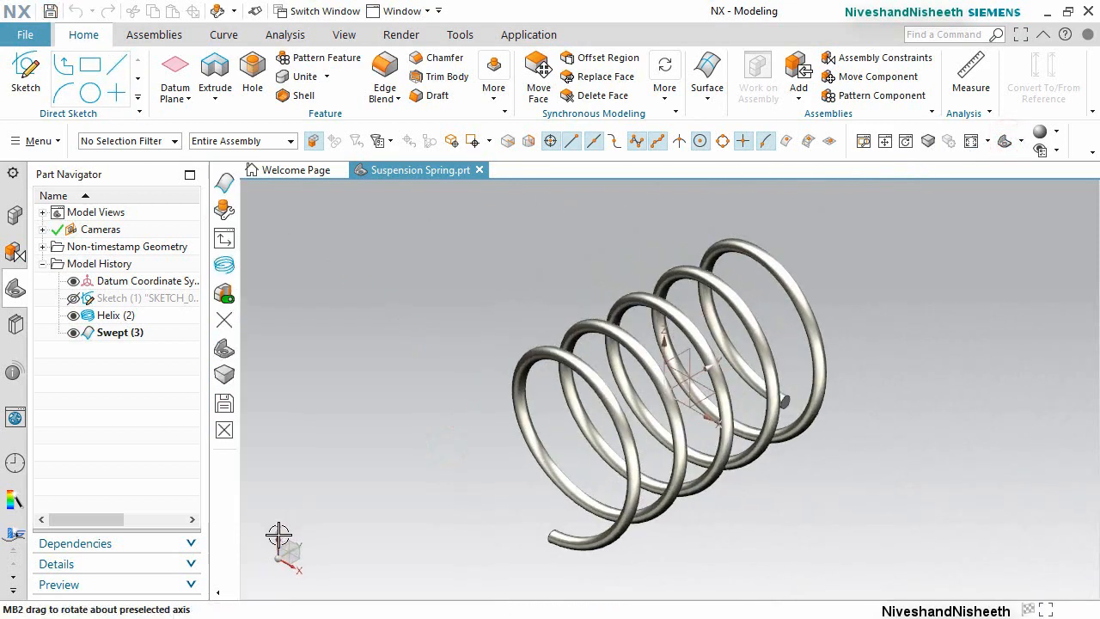
Rotate the view 90° about the Z axis and show the hidden profile sketch.
left_click(279, 535)
left_click(370, 575)
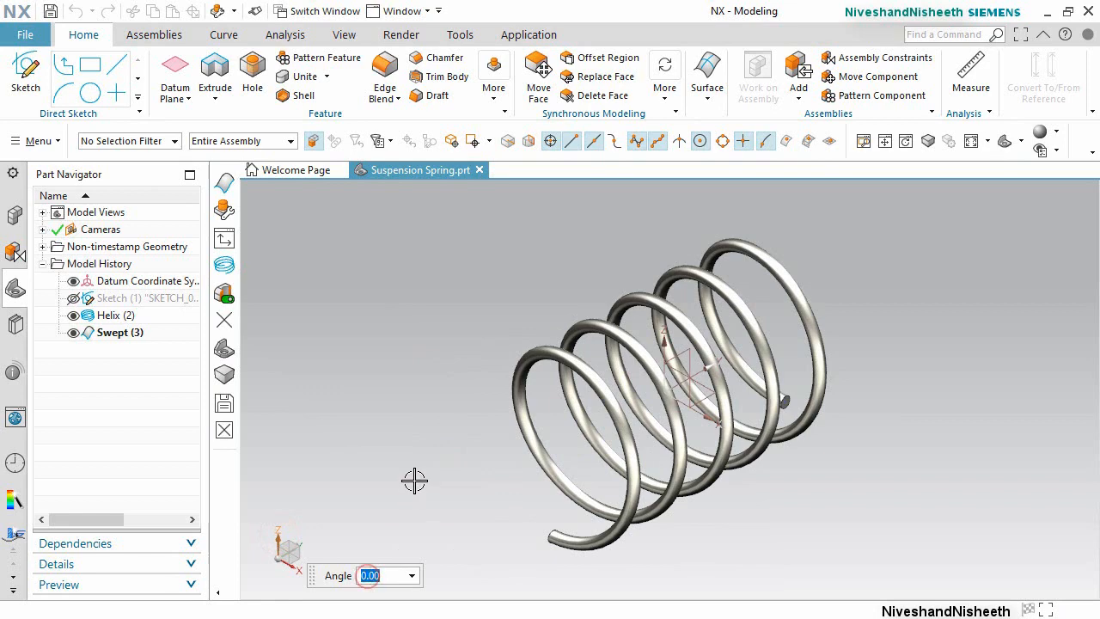
type("90")
key("Return")
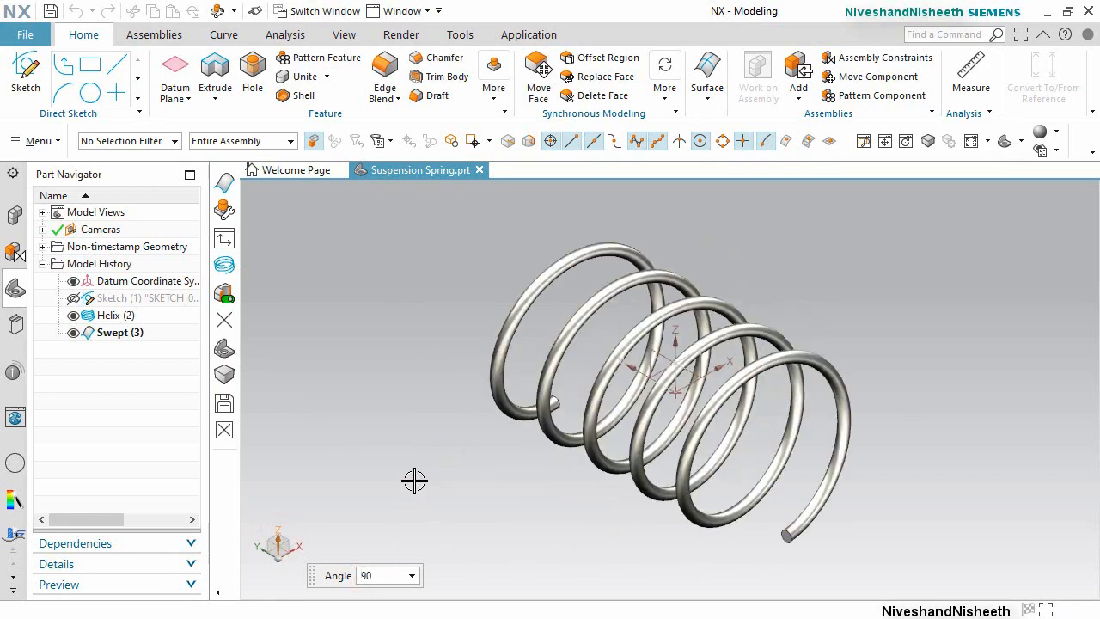
key("Escape")
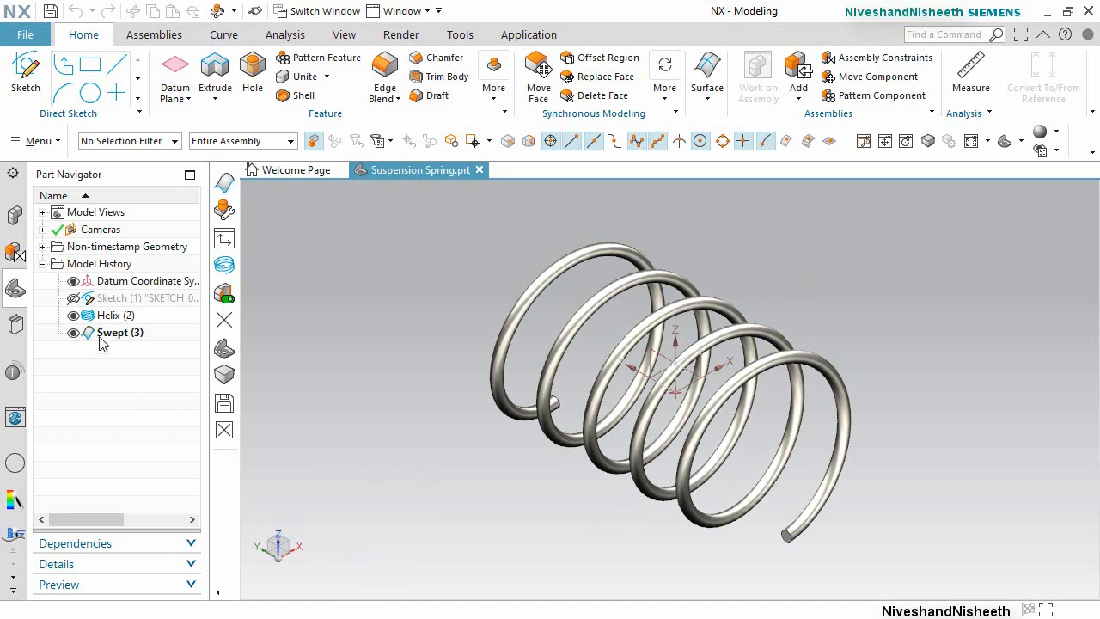
left_click(72, 298)
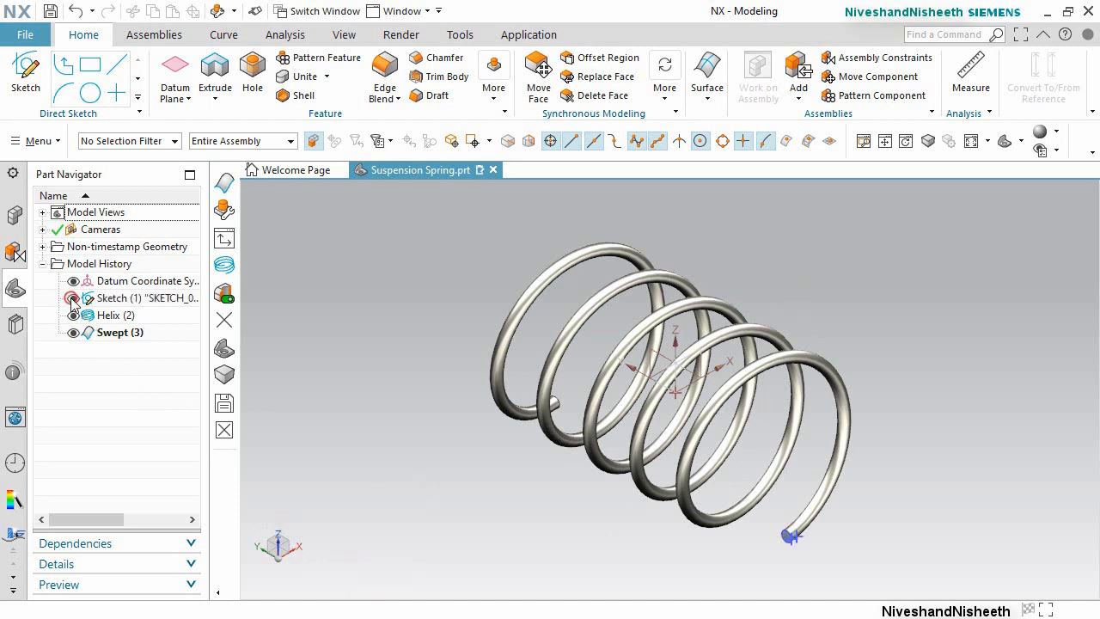
left_click(335, 405)
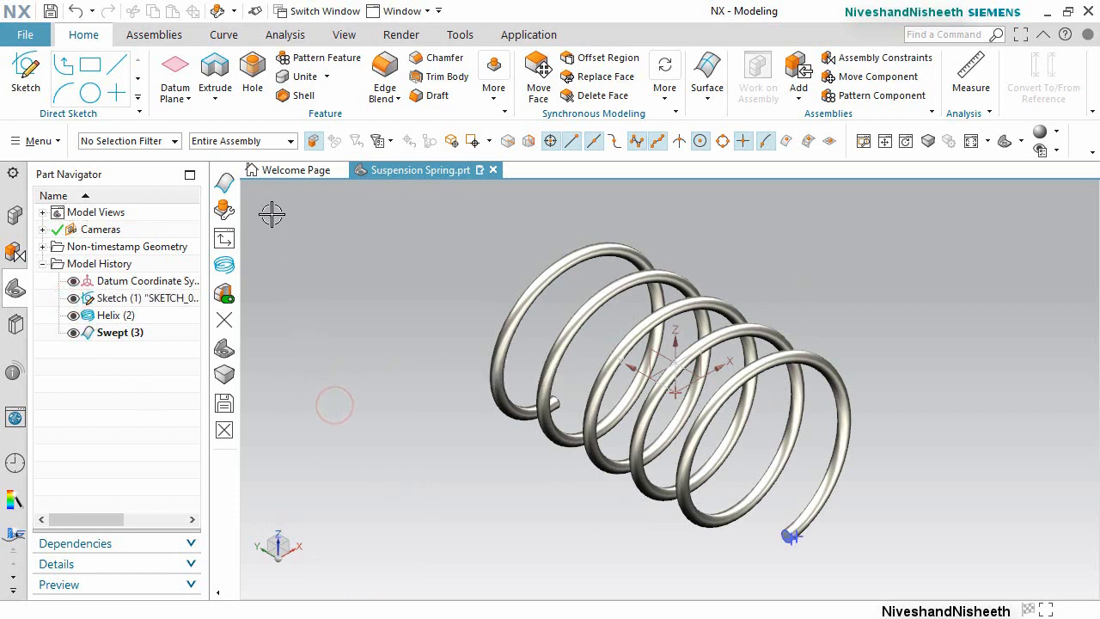
Start a second helix along a vector and rotate its coordinate system about XC so ZC follows the spring's axis toward the profile sketch.
left_click(221, 34)
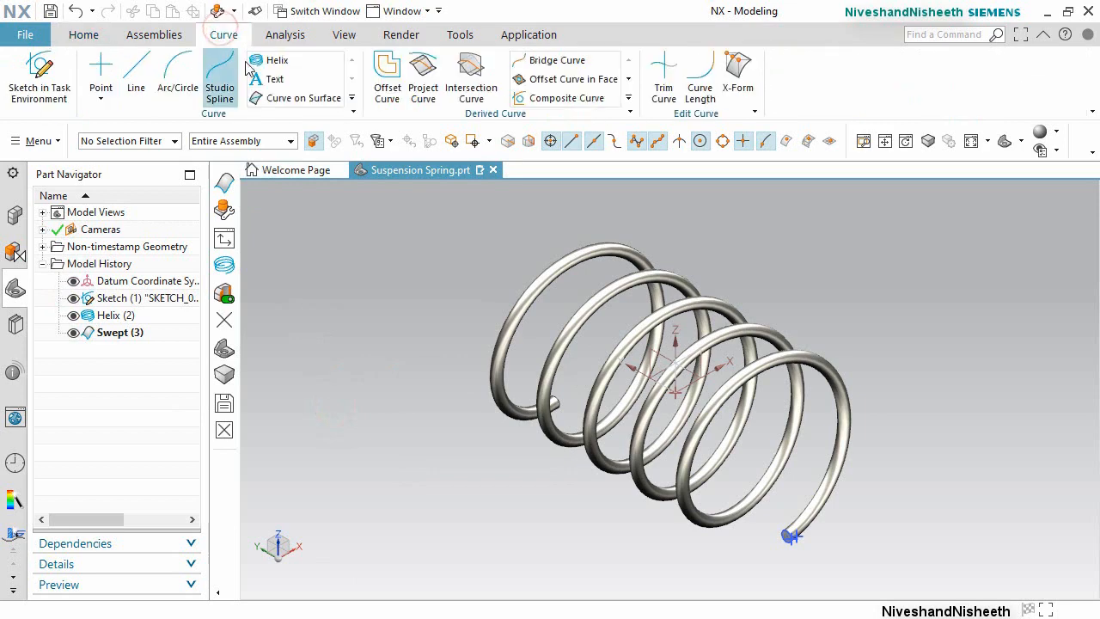
left_click(303, 61)
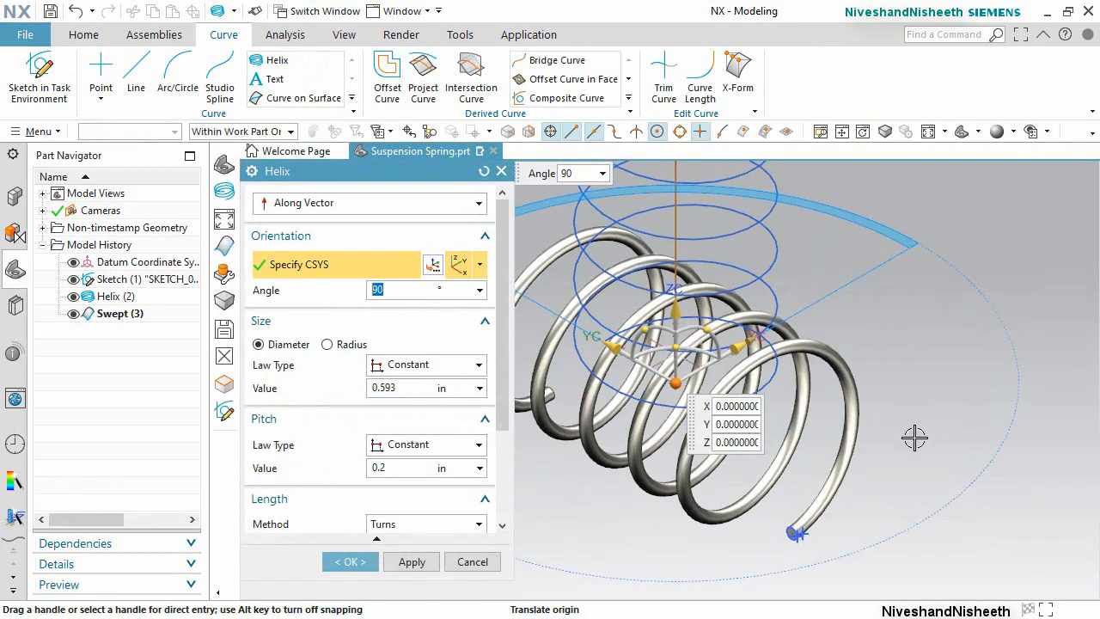
scroll(908, 513, "up", 1)
scroll(909, 512, "down", 3)
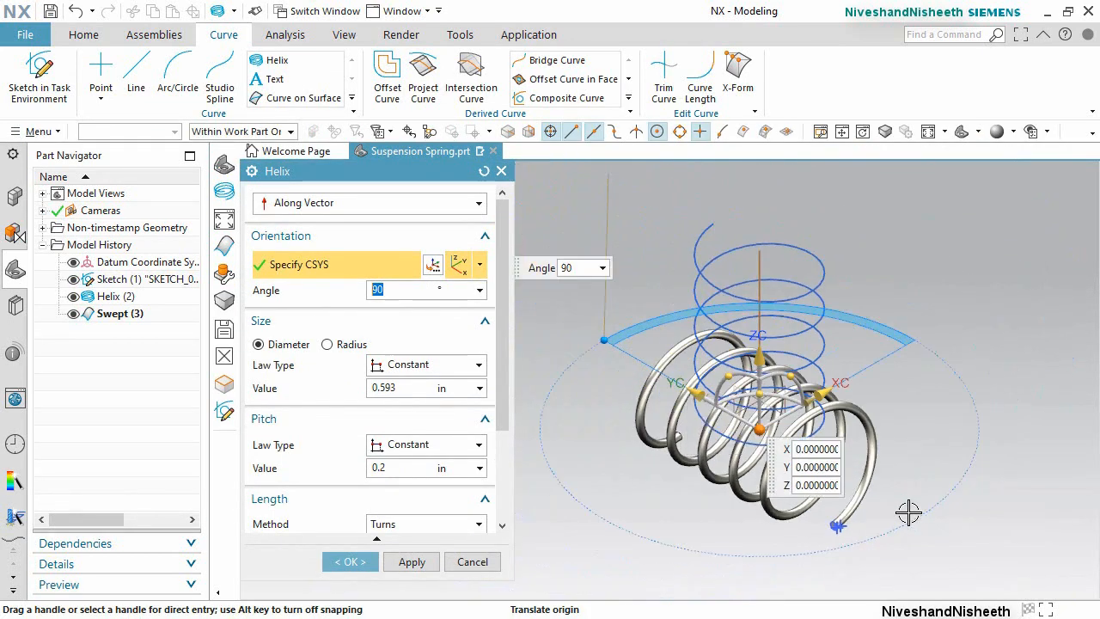
scroll(903, 345, "up", 1)
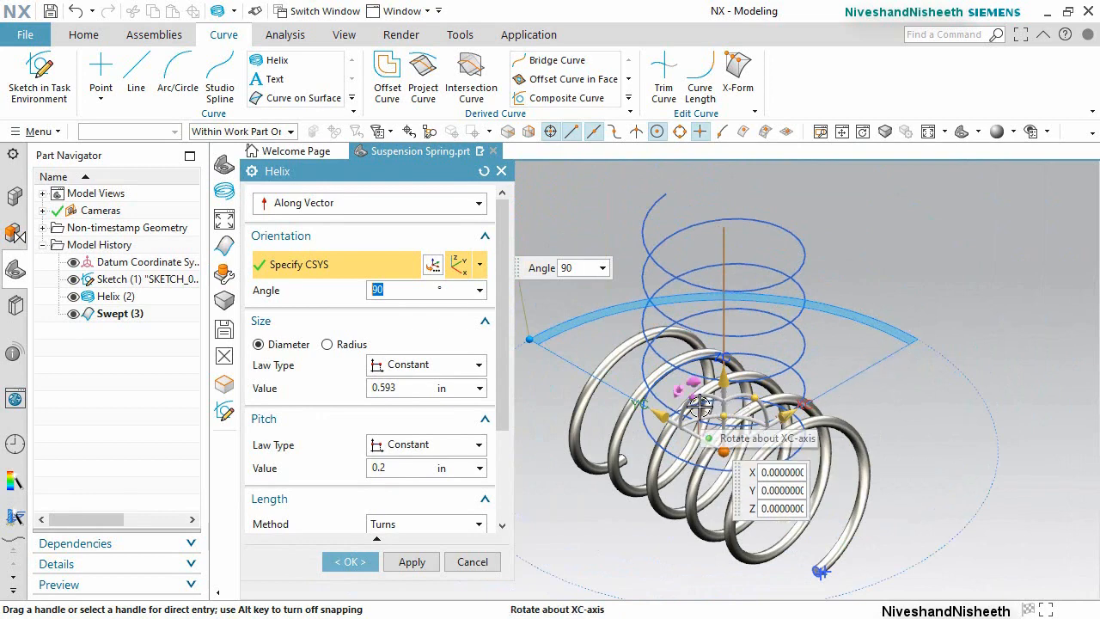
left_click_drag(699, 400, 765, 427)
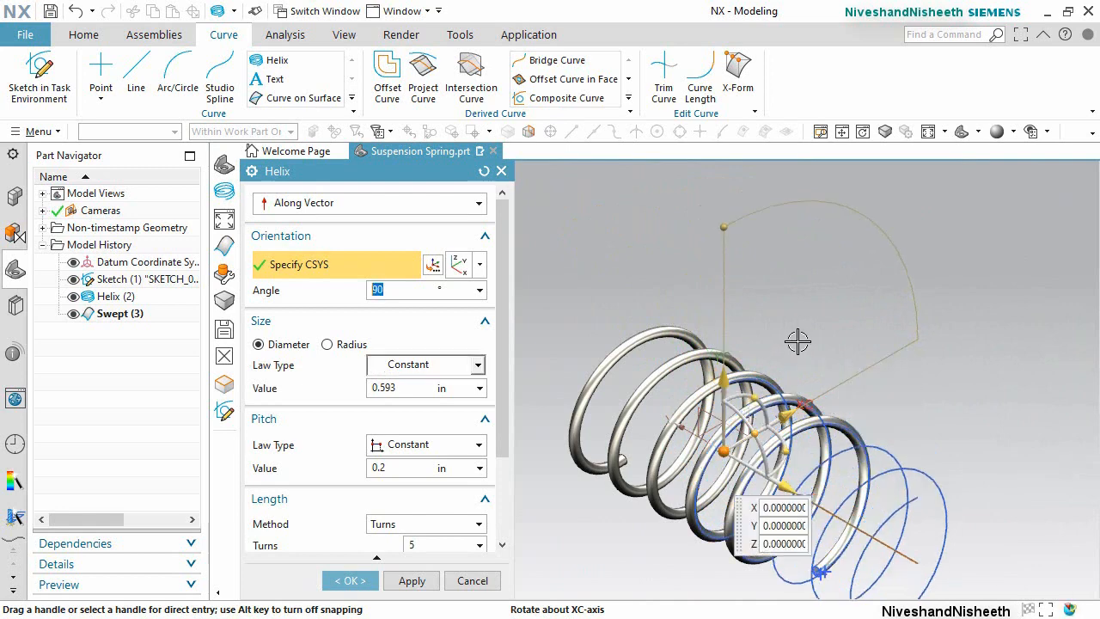
Move the helix origin along the spring's axis to Y -0.4785, at the end with the profile sketch.
scroll(771, 361, "up", 1)
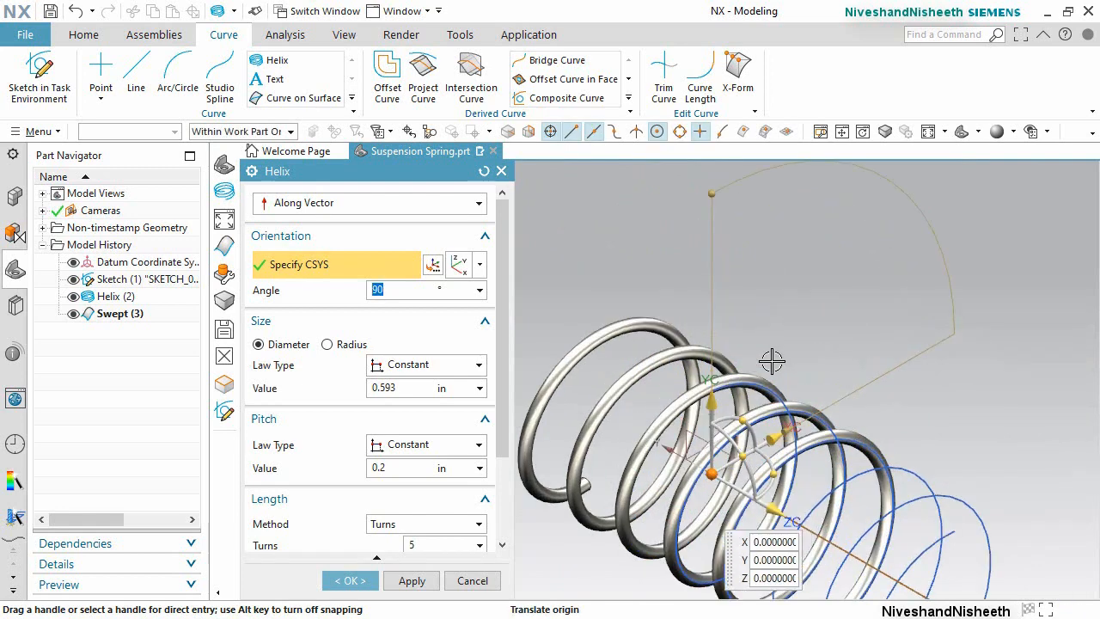
scroll(771, 361, "down", 3)
scroll(789, 453, "up", 3)
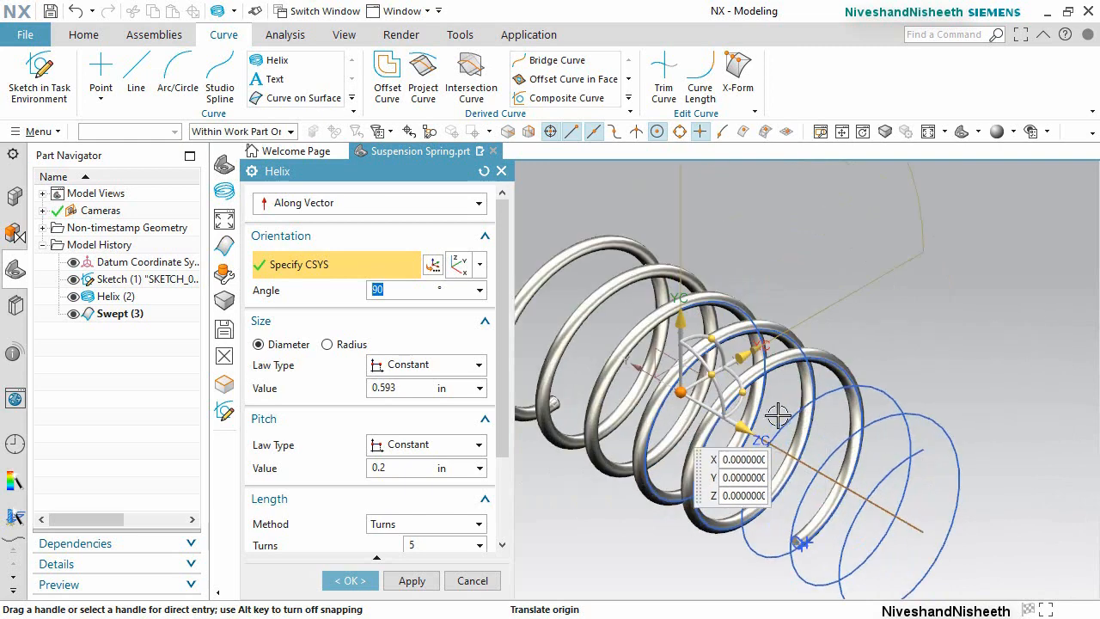
left_click_drag(749, 423, 843, 485)
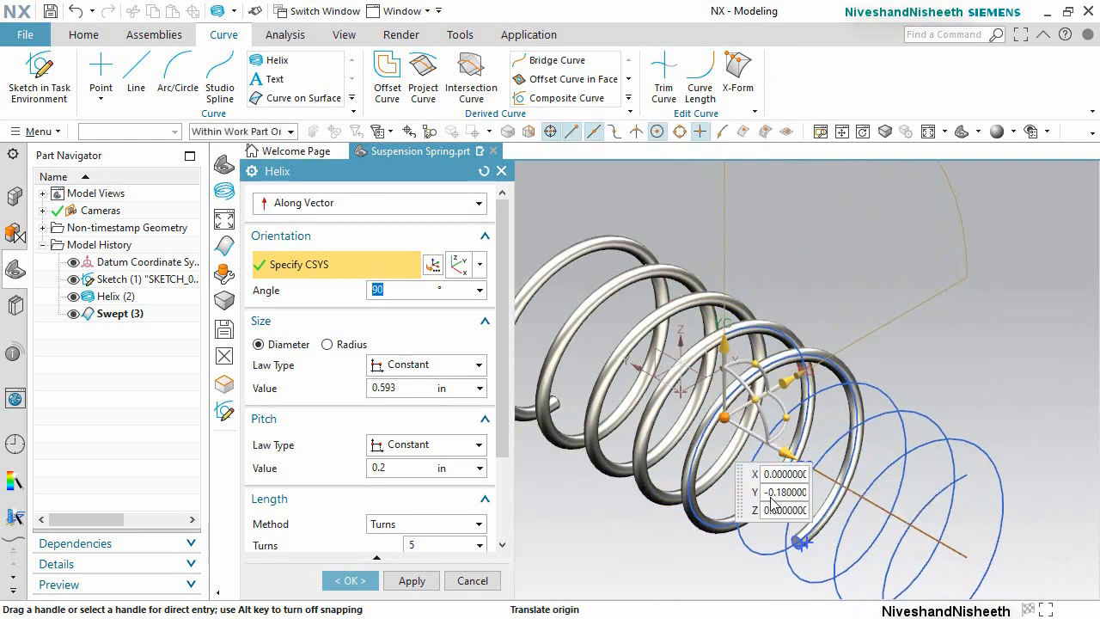
left_click_drag(765, 493, 892, 503)
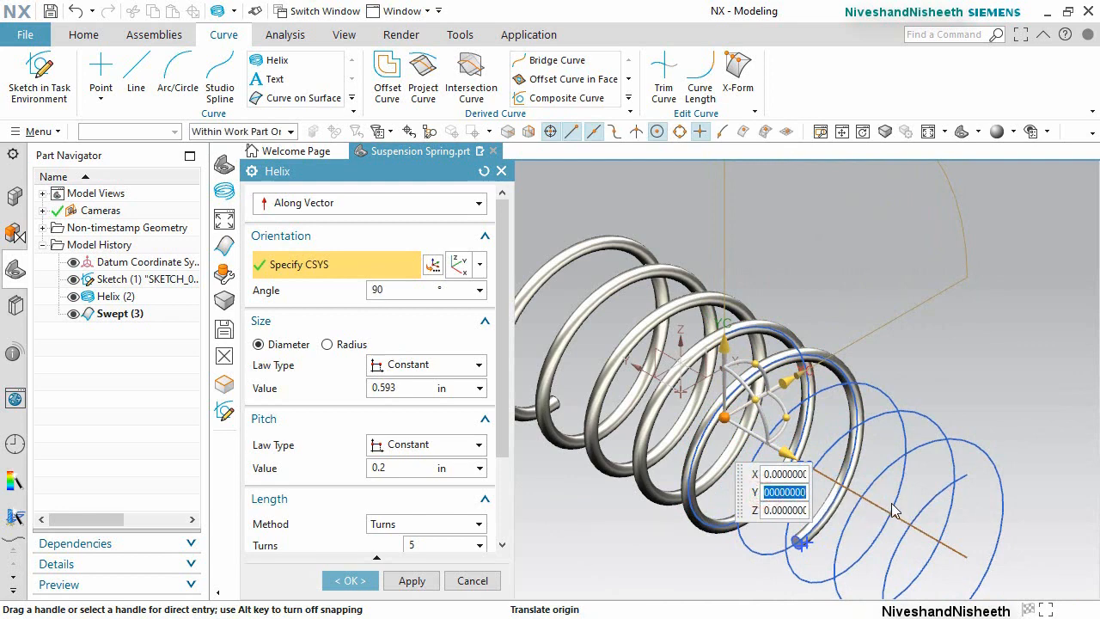
type("-0.4785")
key("Return")
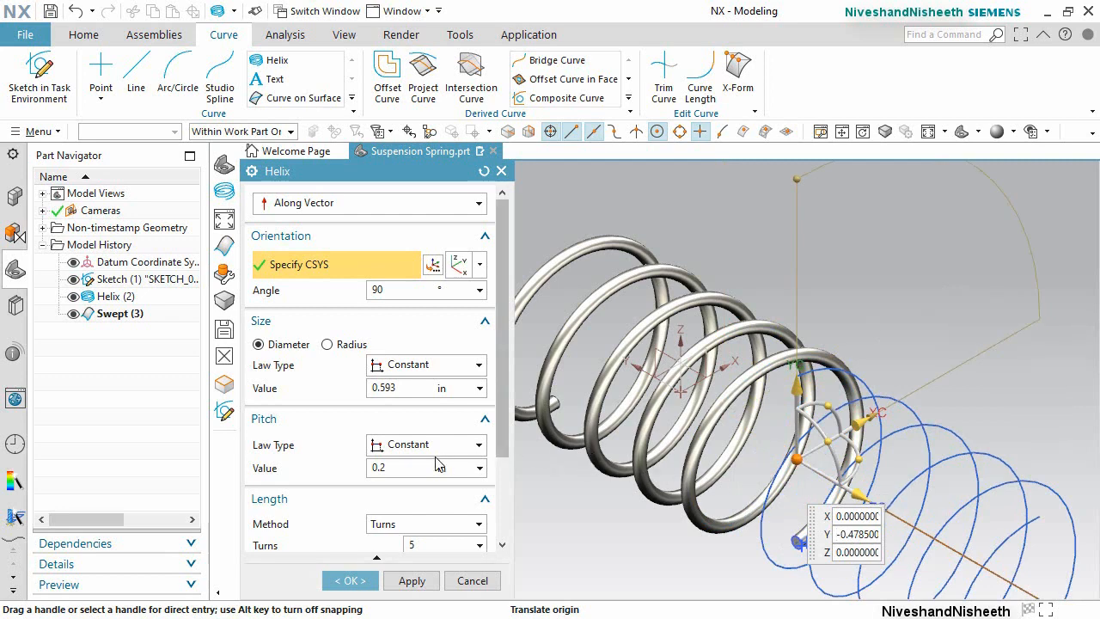
Create the end helix with a 0.044 in pitch, 2 turns and a 270° start angle, keeping the 0.593 in diameter.
left_click(395, 469)
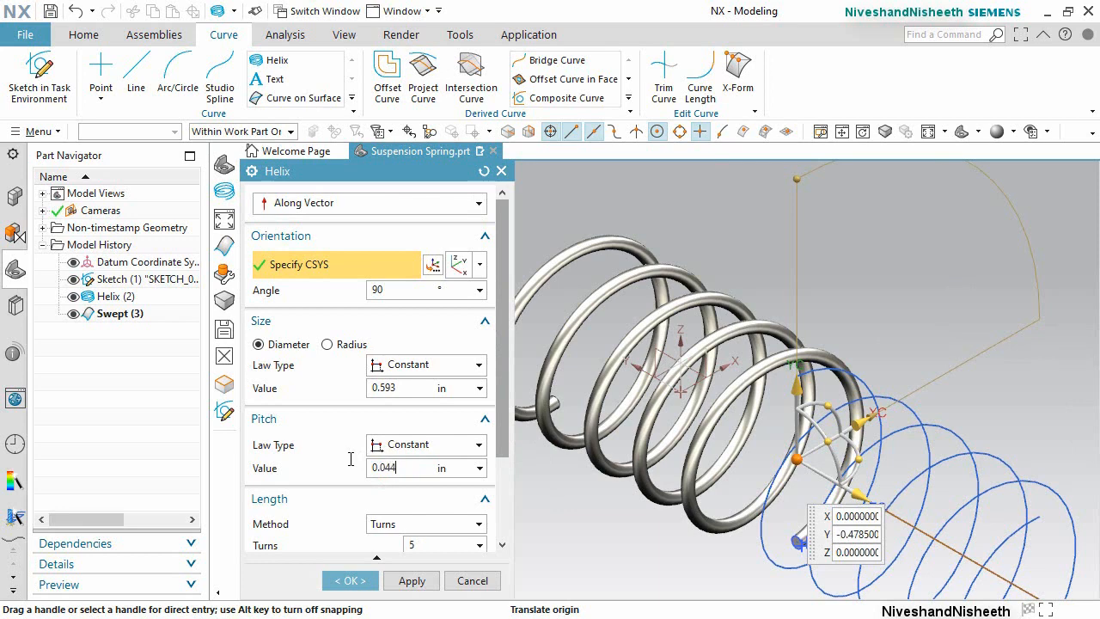
left_click(405, 546)
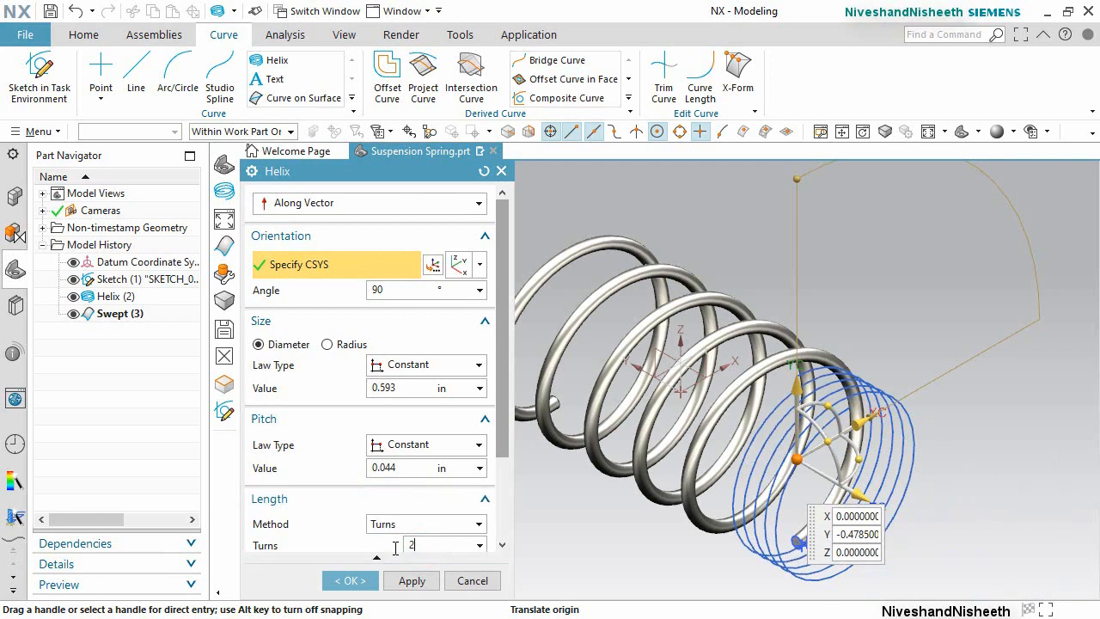
left_click(401, 289)
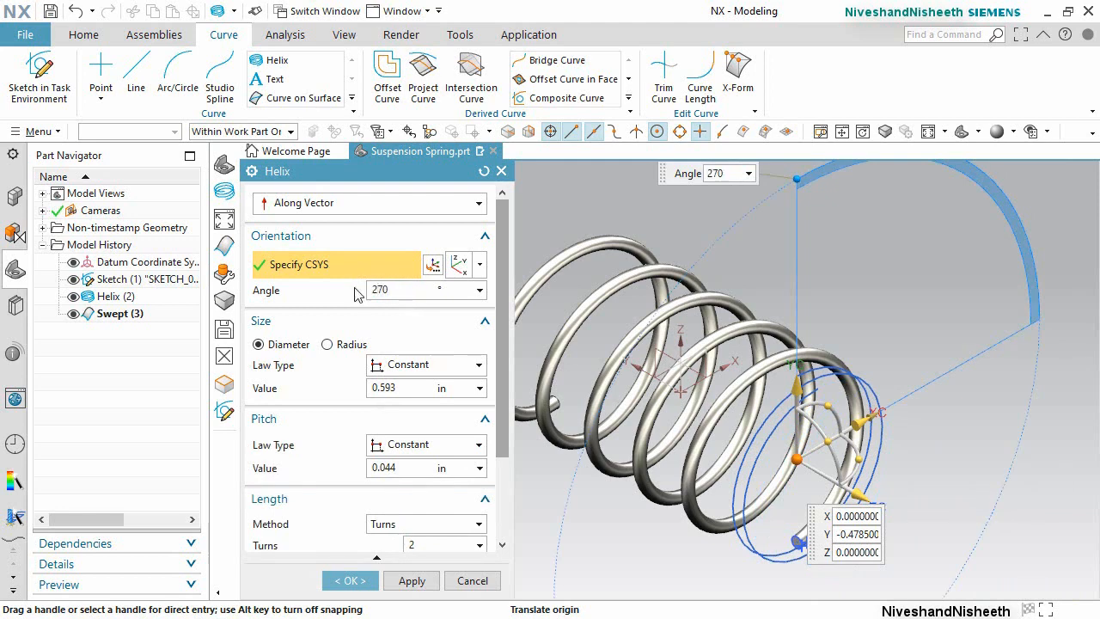
type("270")
left_click(402, 387)
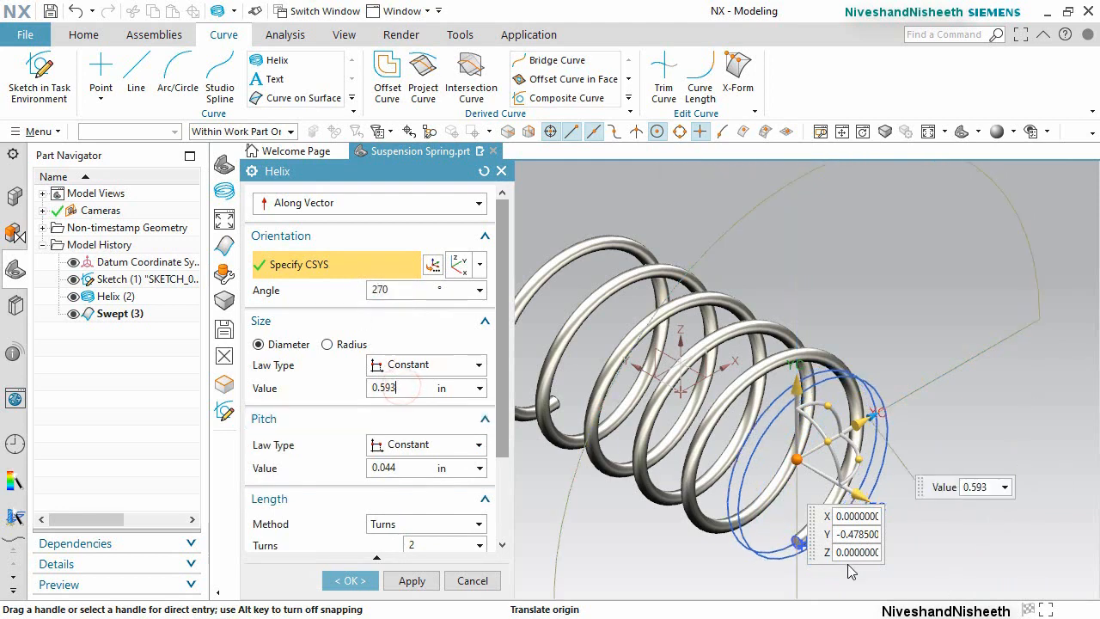
scroll(859, 590, "down", 3)
scroll(860, 580, "up", 3)
scroll(859, 509, "up", 2)
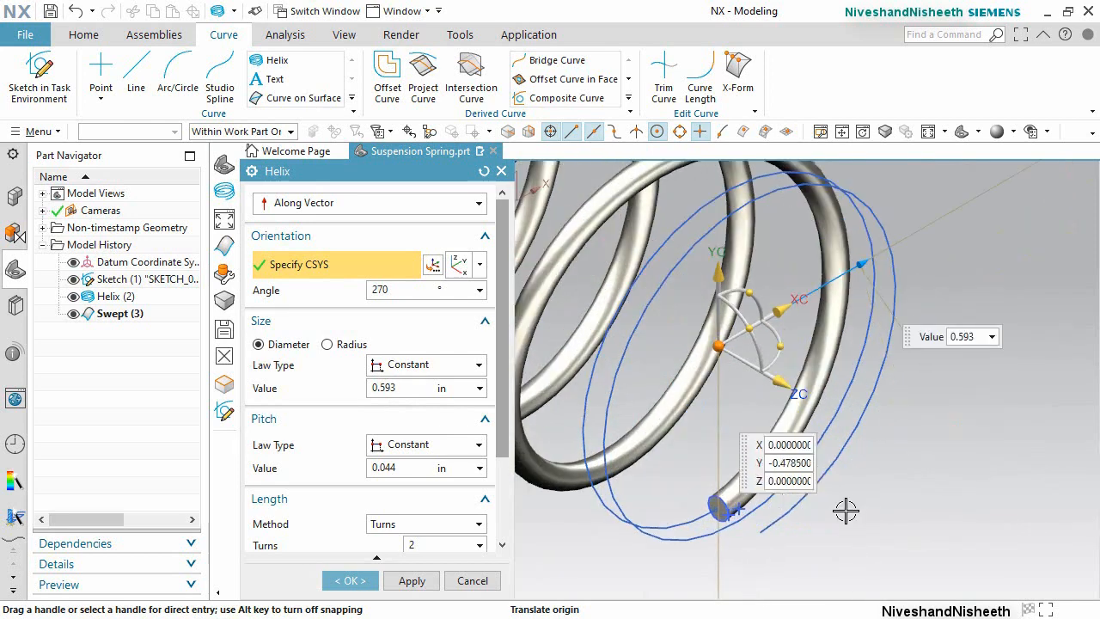
left_click_drag(755, 464, 971, 331)
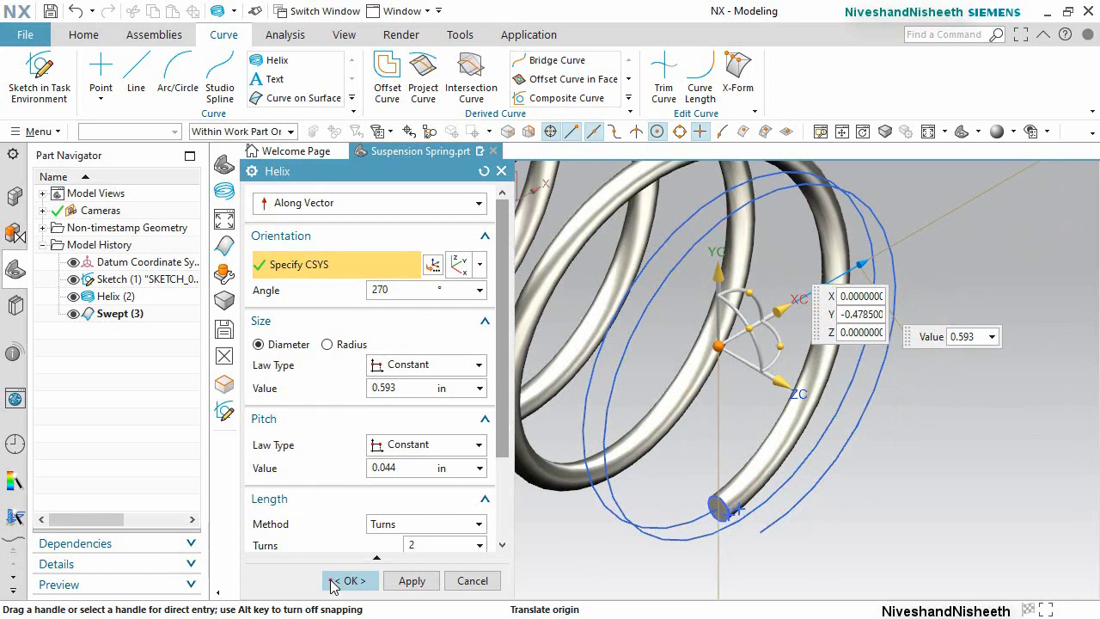
left_click(335, 581)
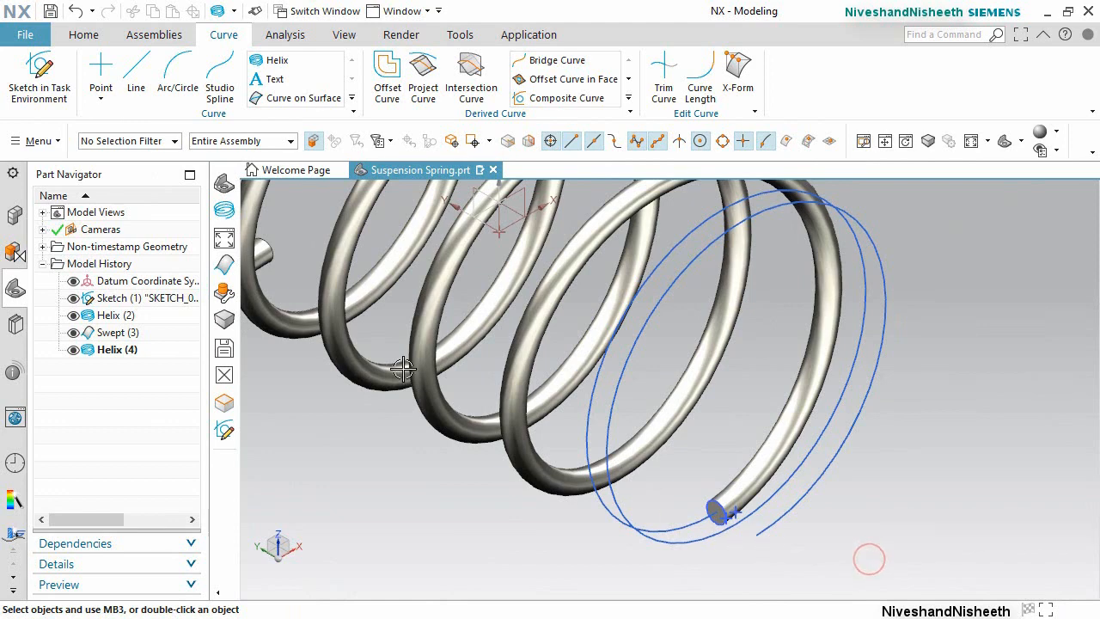
Sweep the profile circle sketch along the new two-turn helix at the spring's end.
left_click(82, 36)
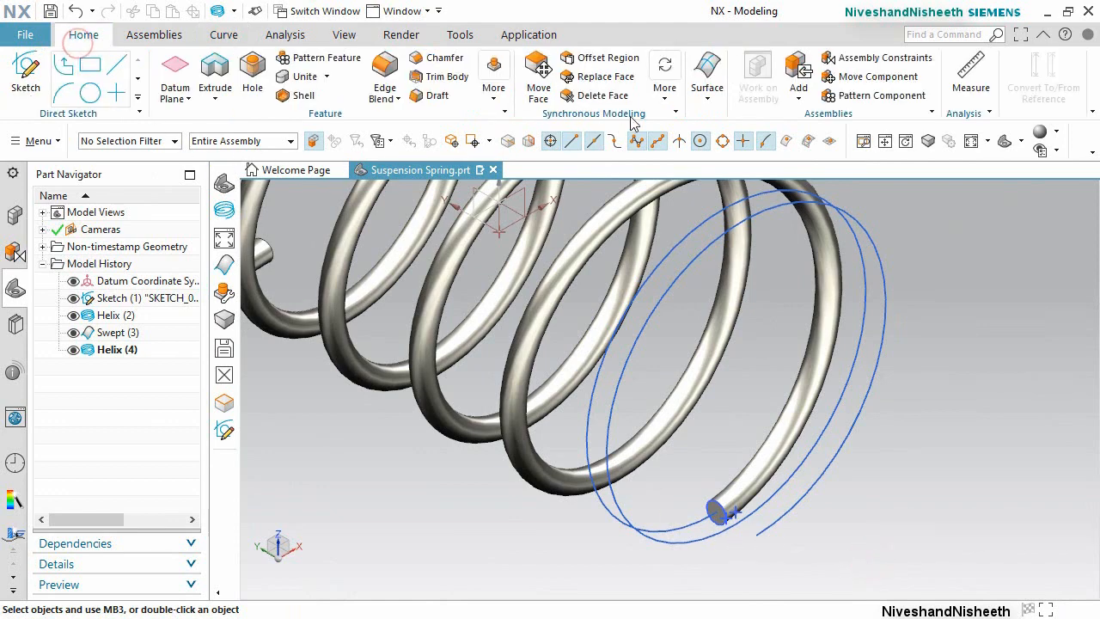
left_click(707, 92)
left_click(778, 149)
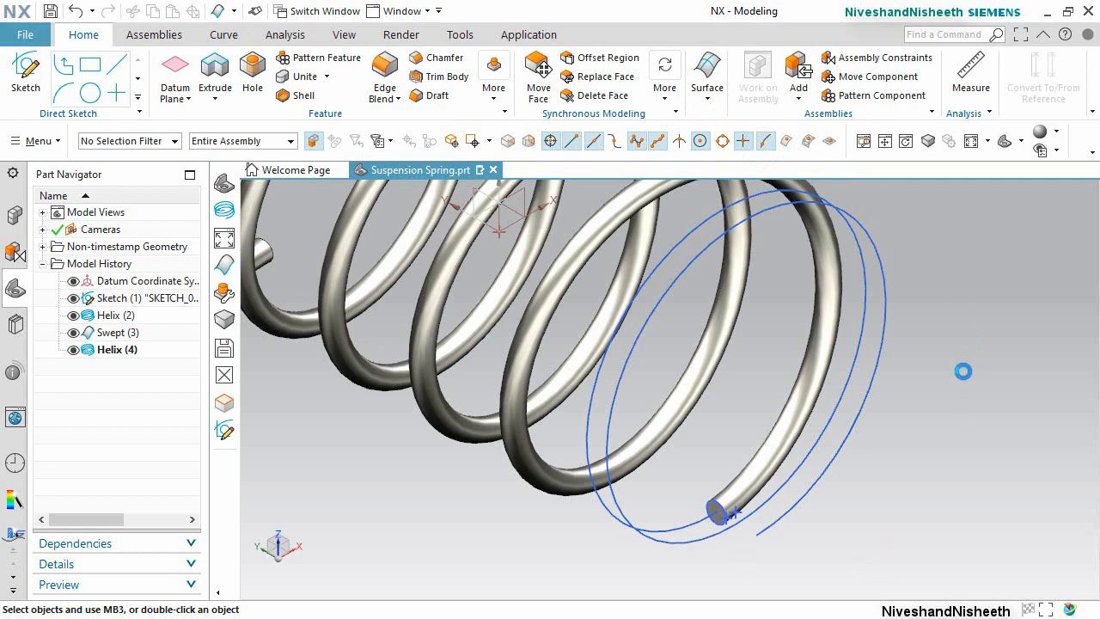
left_click(710, 505)
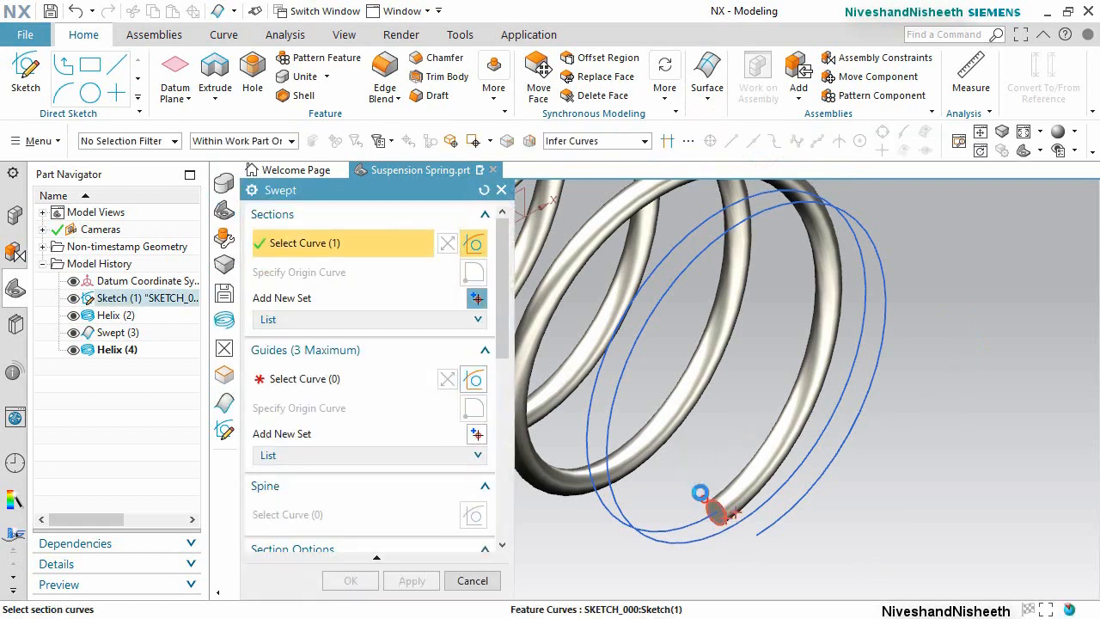
left_click(279, 378)
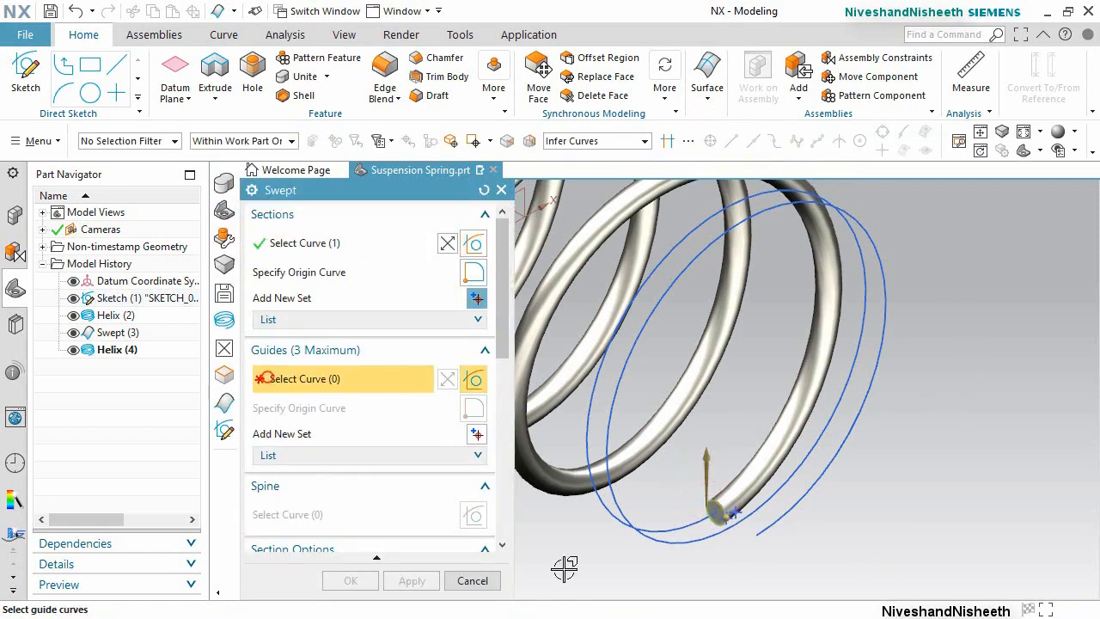
left_click(799, 510)
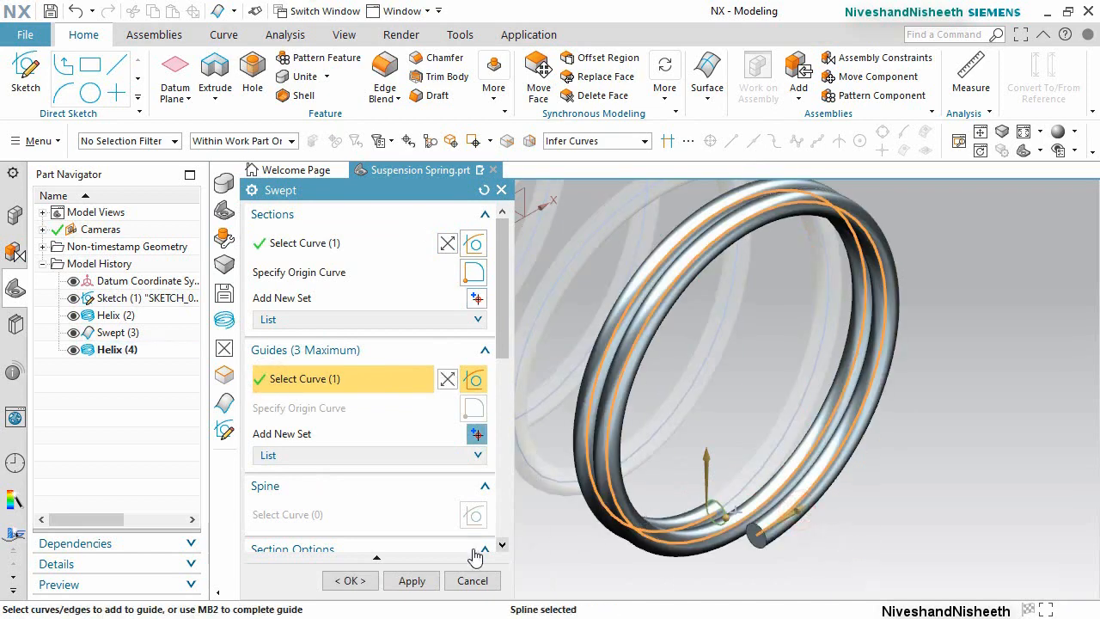
left_click(351, 580)
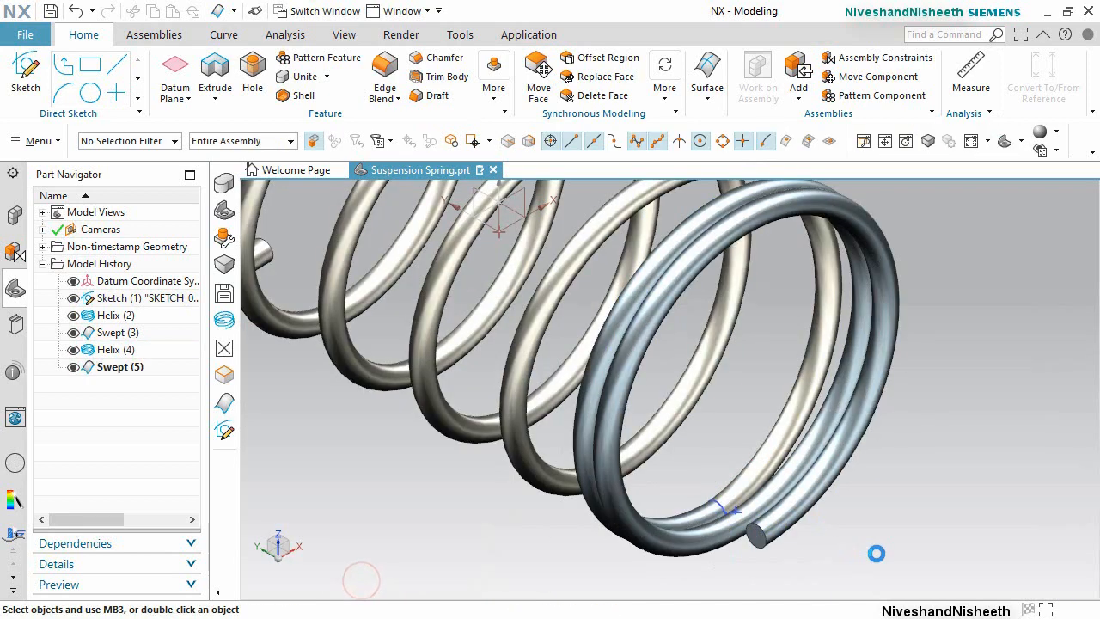
Unite the swept two-turn end coil with the main spring body as the target, using a Solid Body selection filter.
scroll(877, 553, "down", 2)
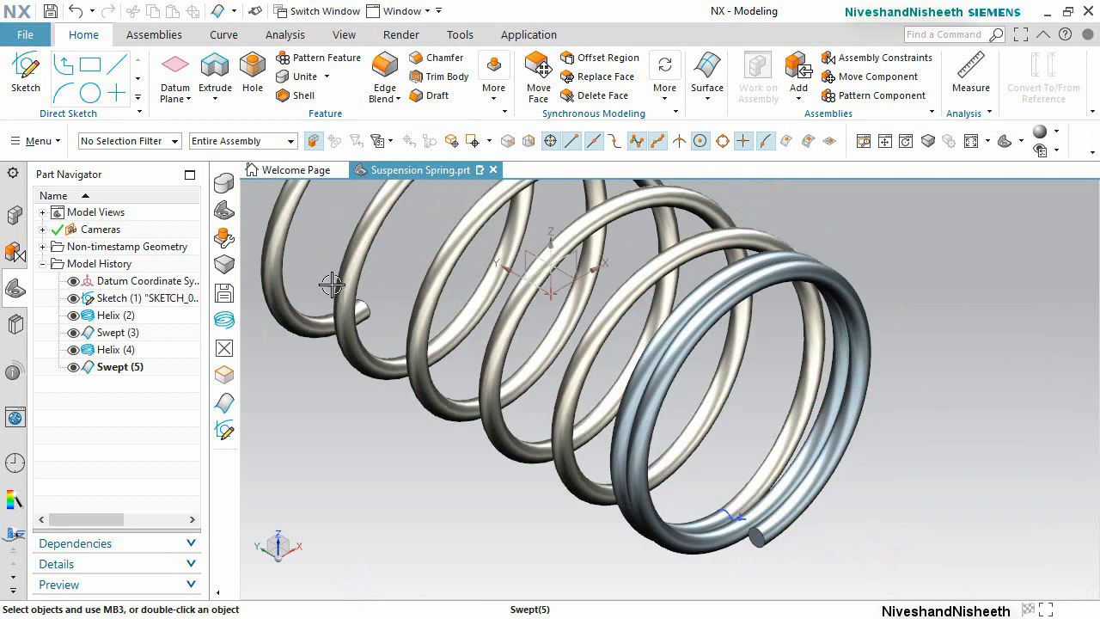
left_click(171, 143)
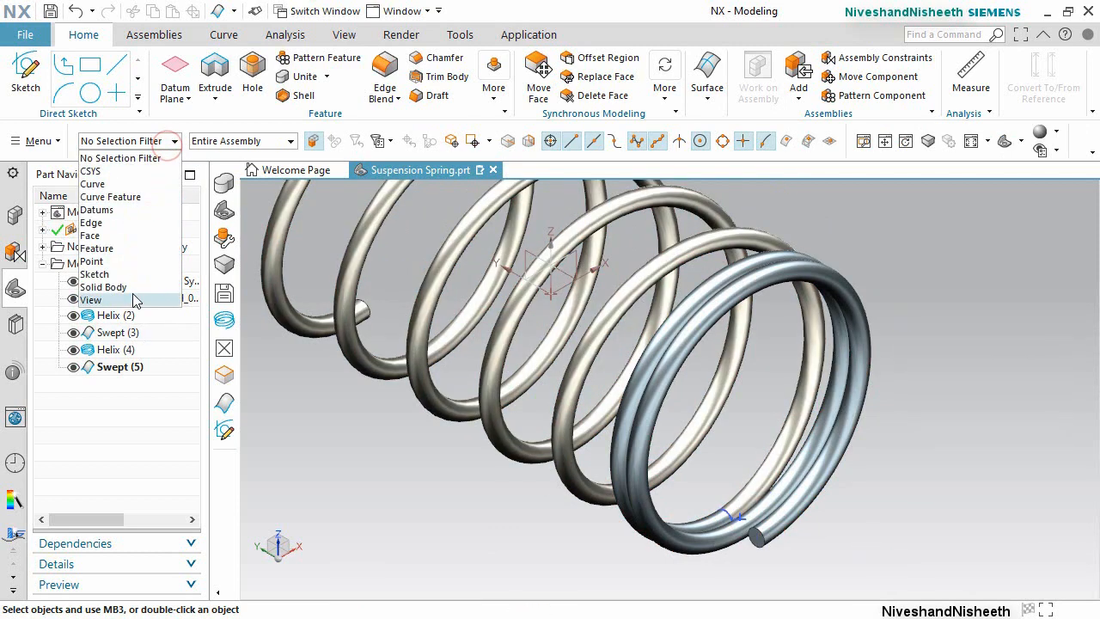
left_click(110, 287)
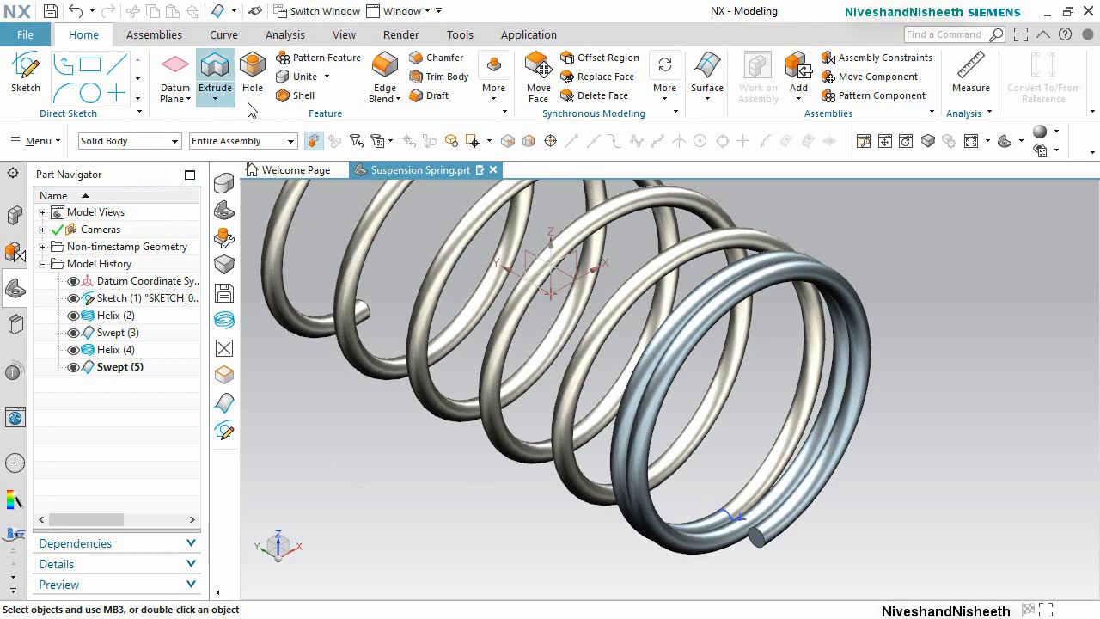
left_click(311, 77)
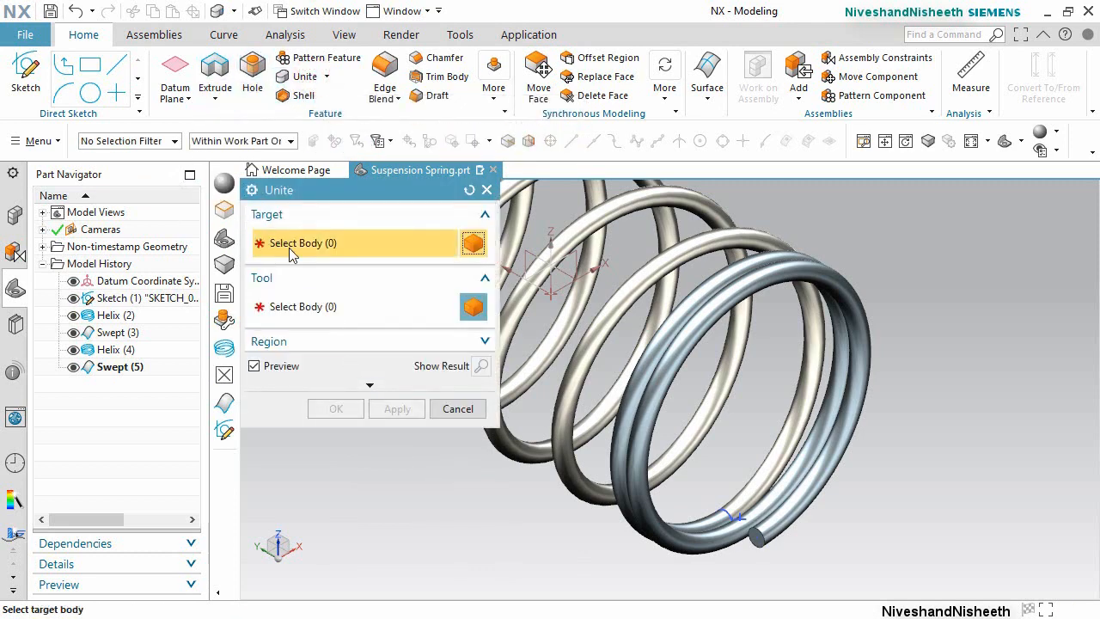
left_click(588, 217)
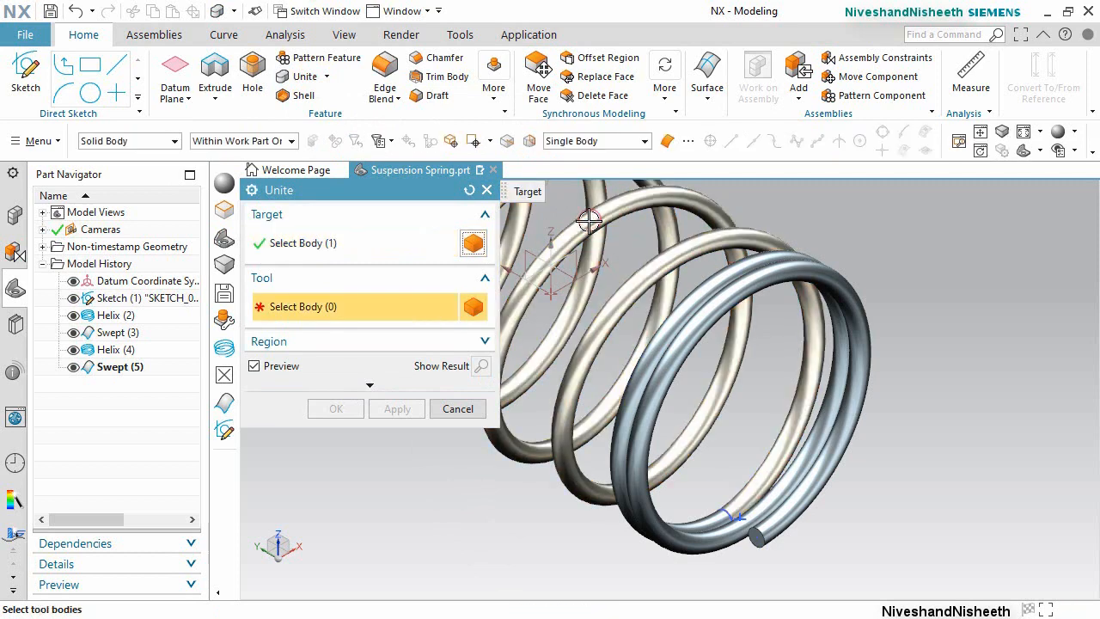
left_click(846, 283)
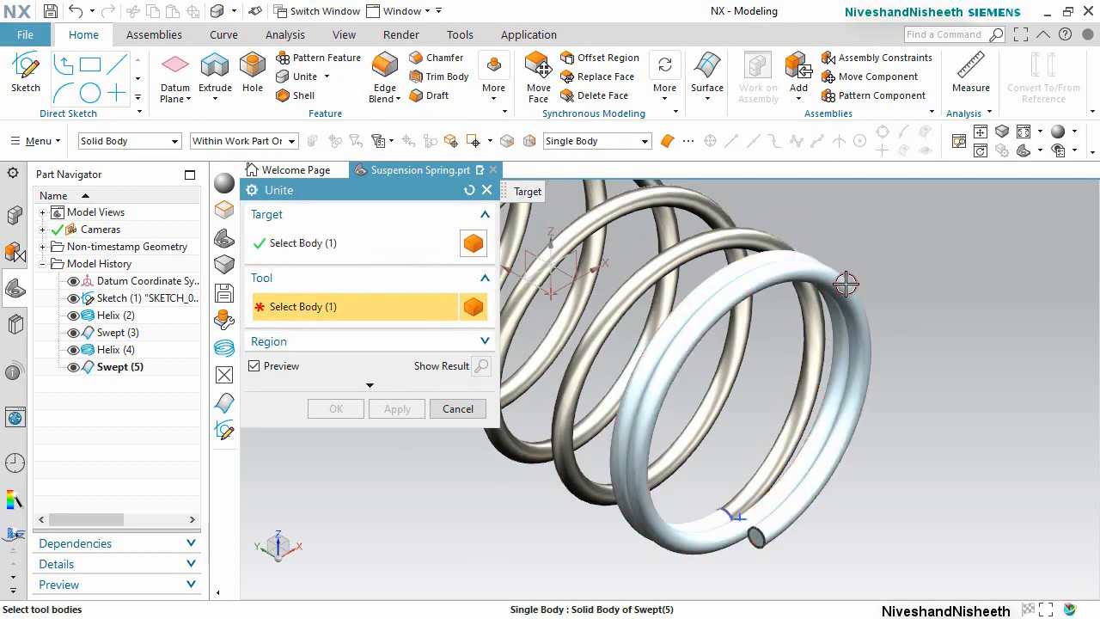
left_click(342, 415)
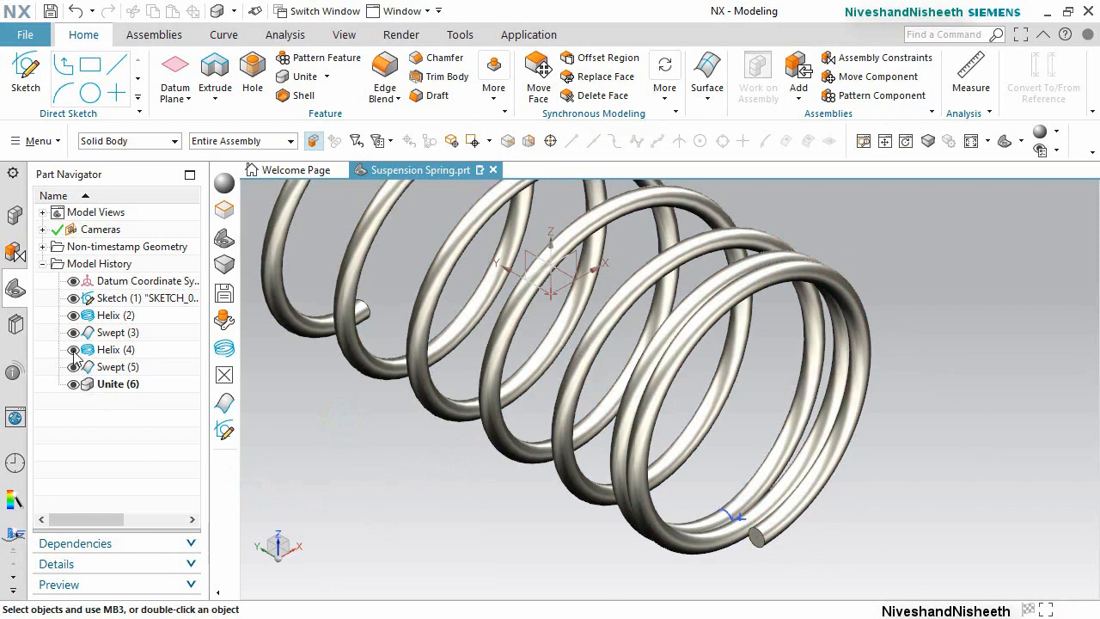
Hide the wire's profile circle sketch and return the spring to a standard pictorial view.
left_click(73, 298)
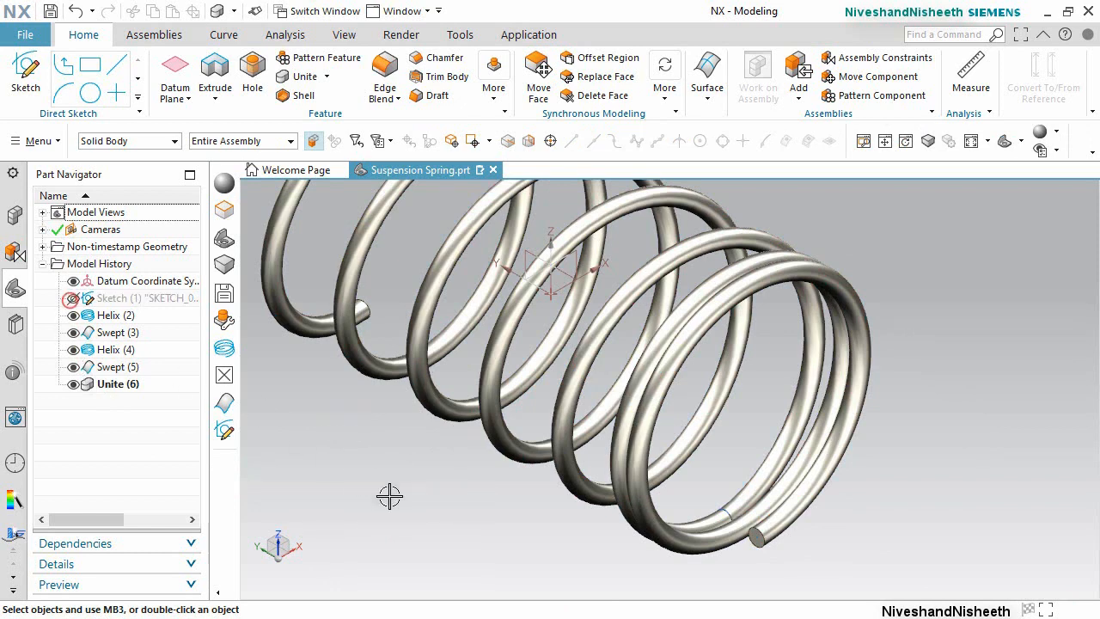
left_click(1042, 149)
left_click(1057, 169)
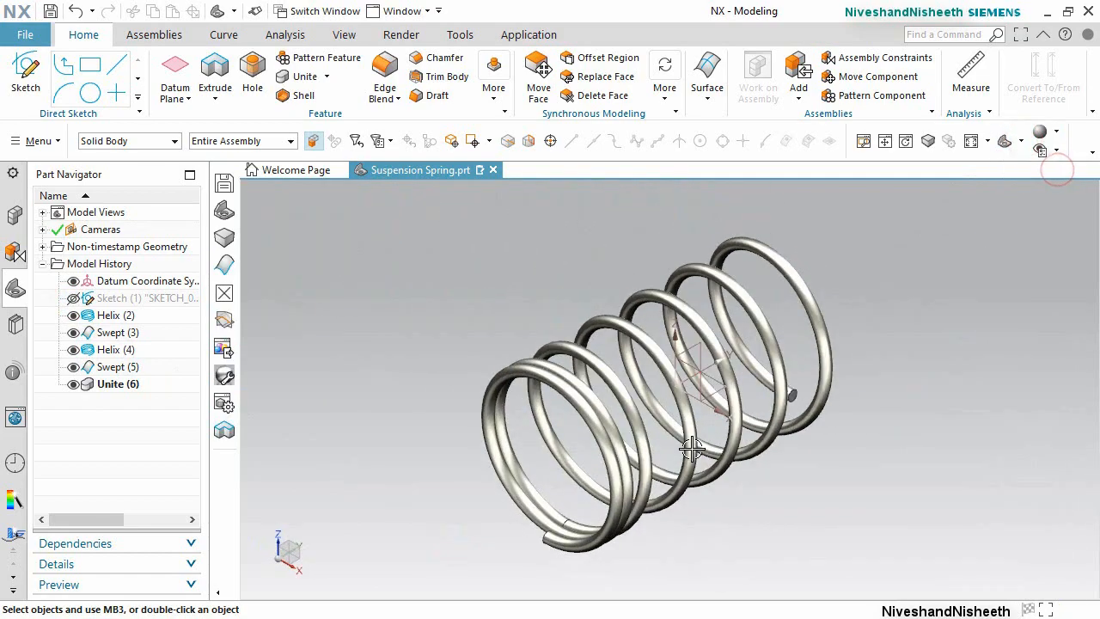
middle_click_drag(889, 446, 722, 445)
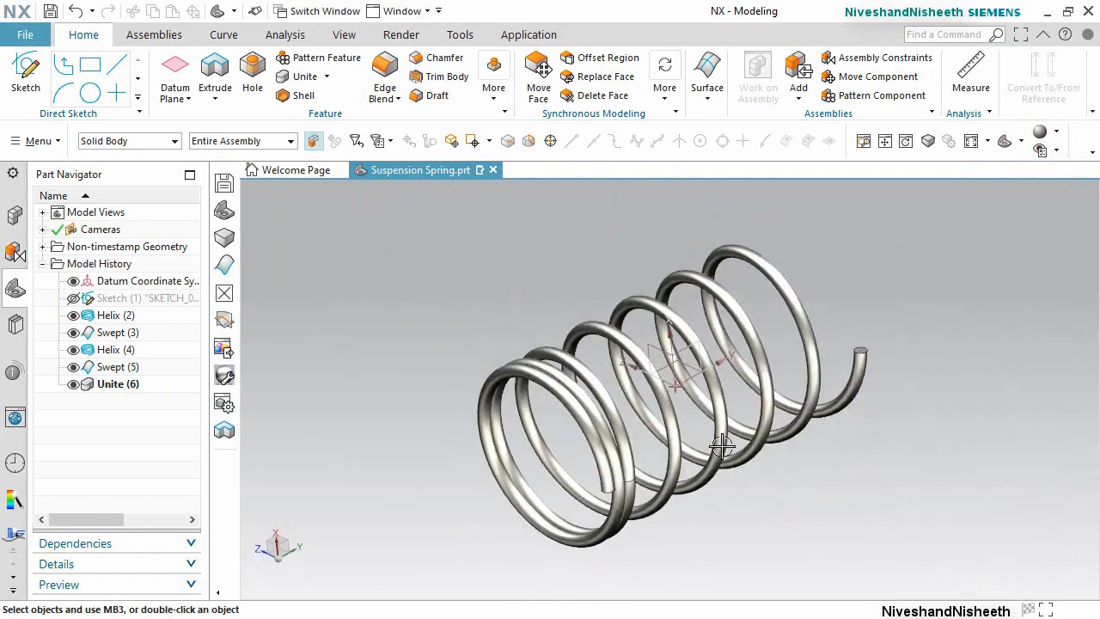
left_click(1004, 146)
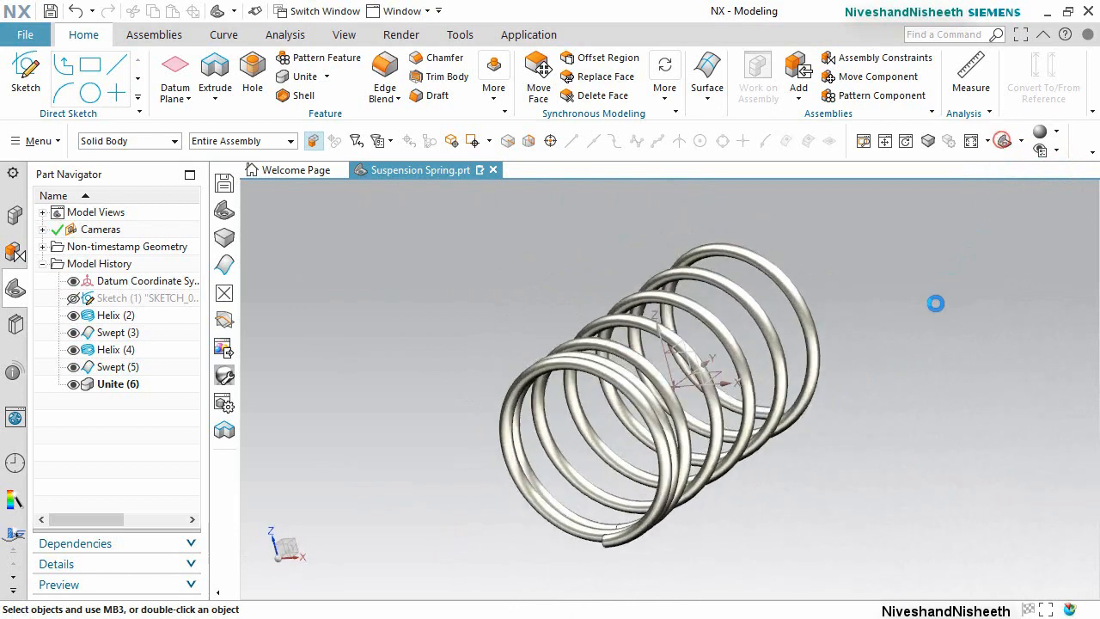
Create intersection curves between the datum YZ plane and all faces of the united spring body.
left_click(222, 33)
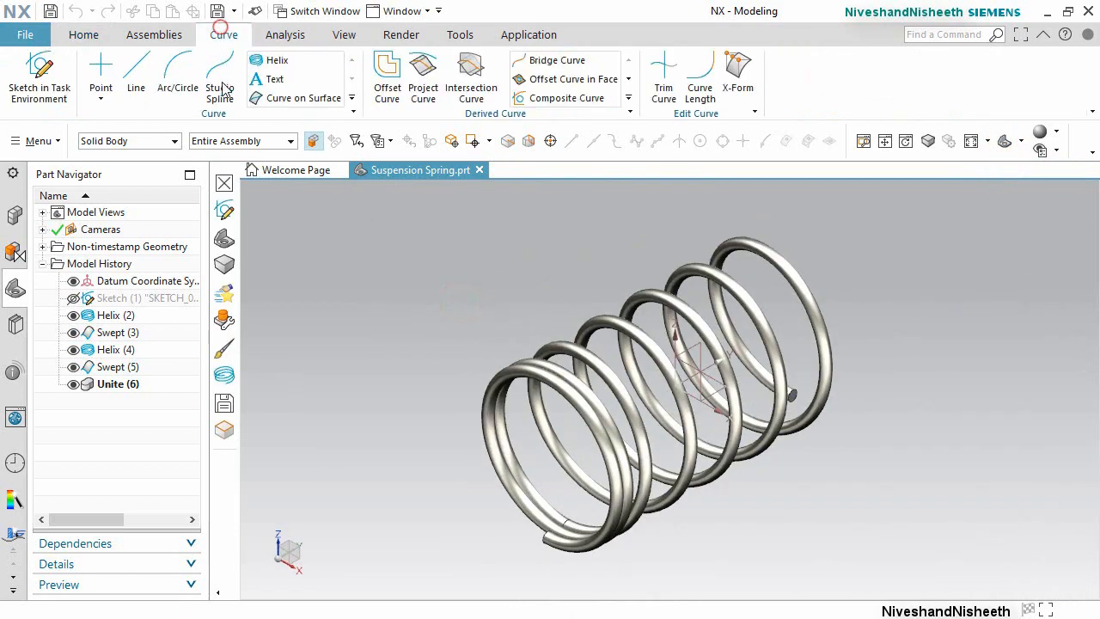
left_click(471, 97)
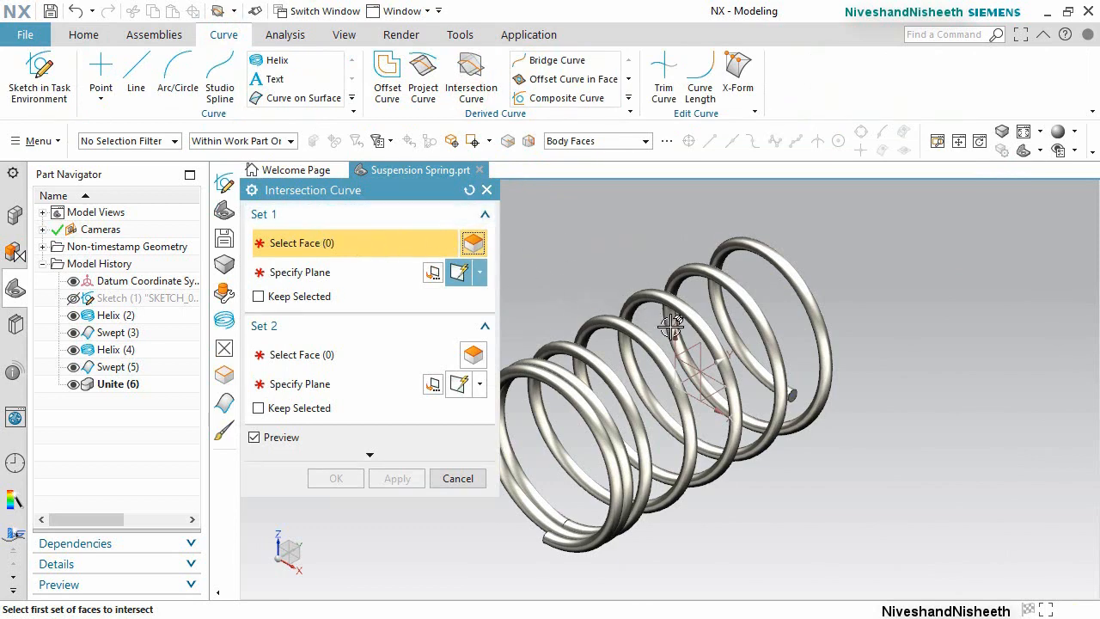
left_click(693, 342)
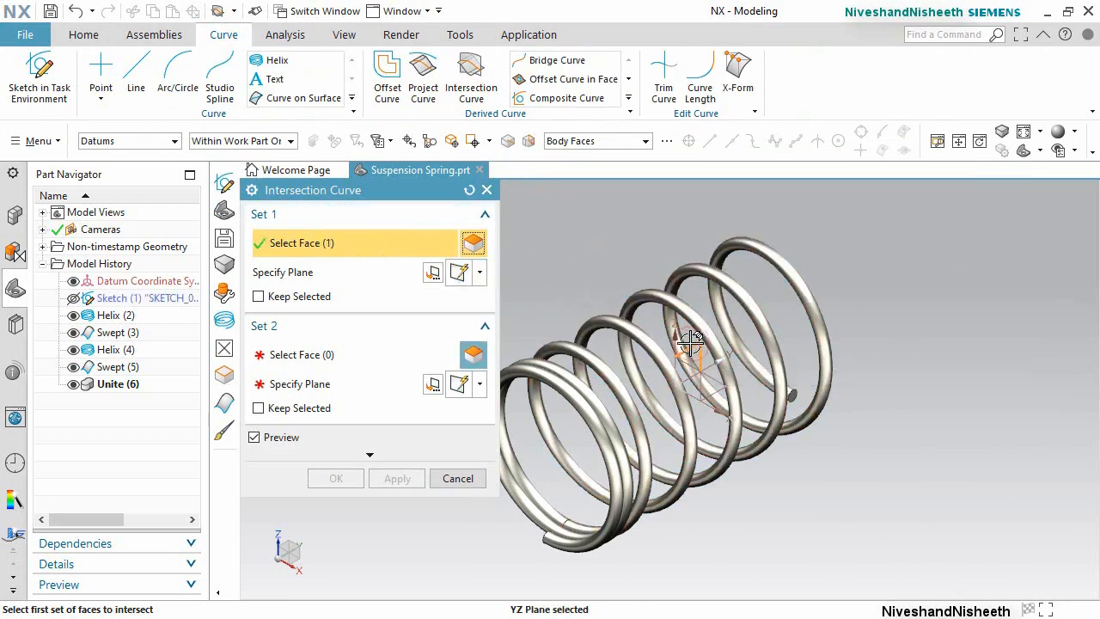
left_click(311, 357)
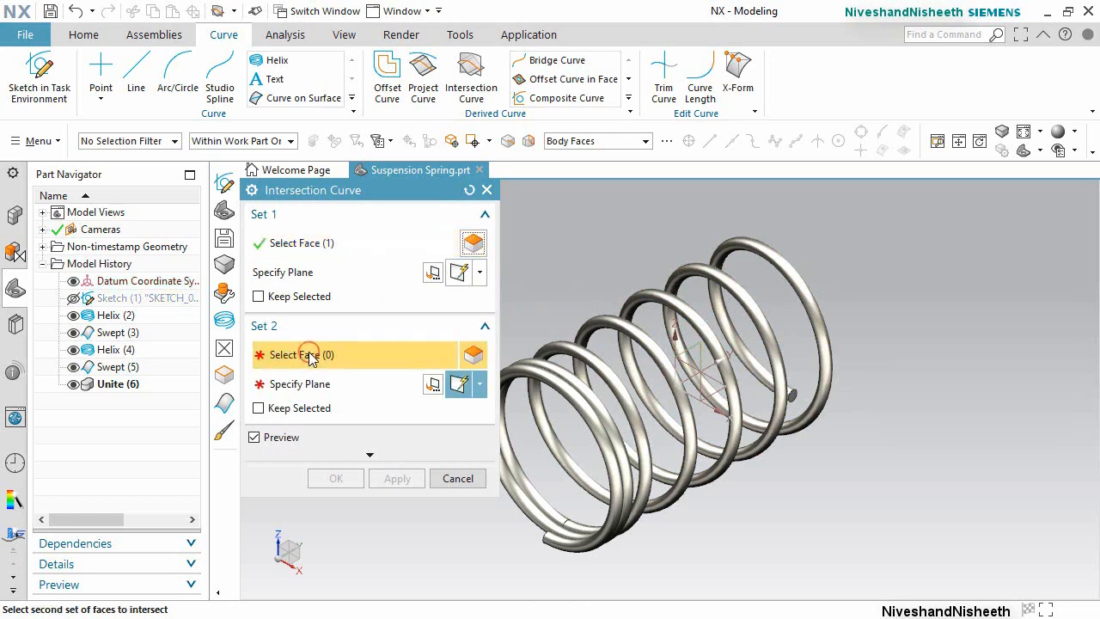
left_click(653, 292)
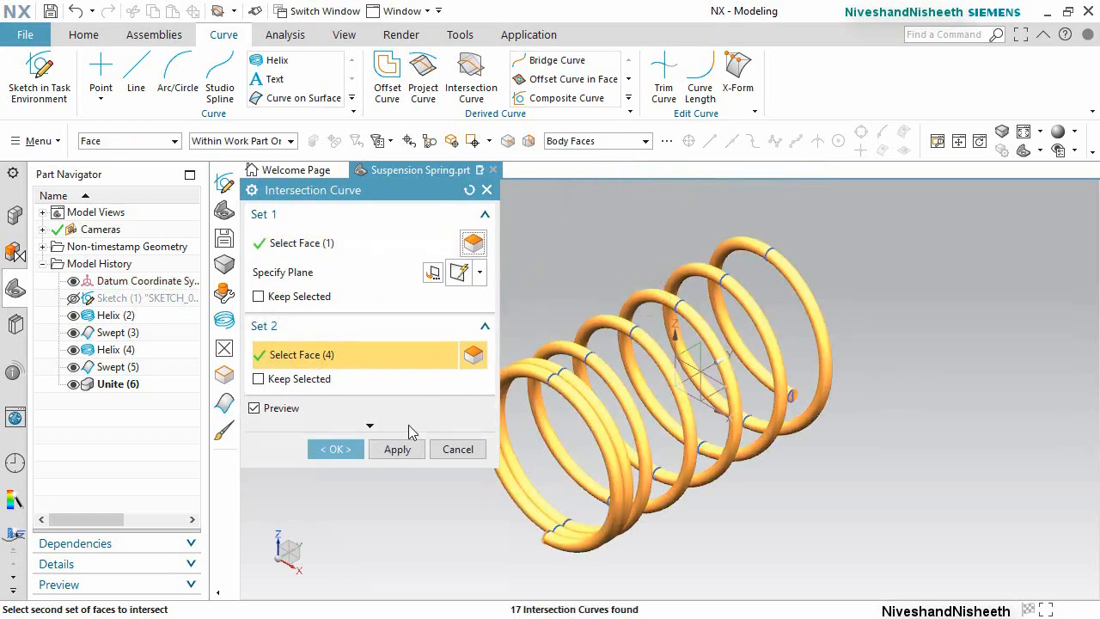
left_click(344, 447)
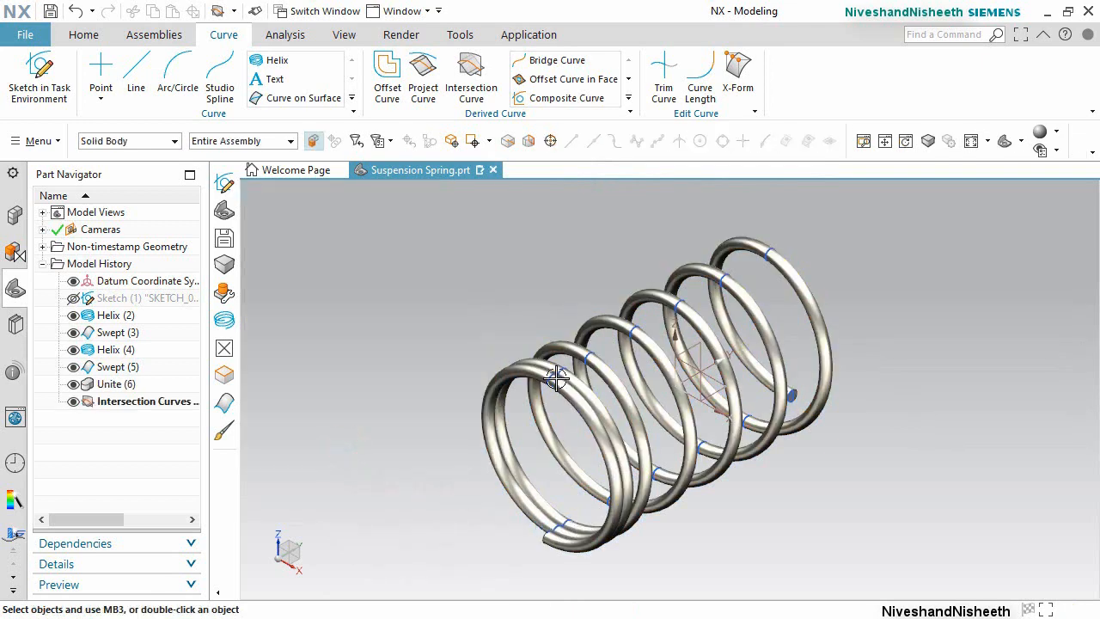
Reset the selection filter to No Selection Filter and start a new sketch on the datum YZ plane.
left_click(435, 357)
left_click(91, 34)
left_click(144, 141)
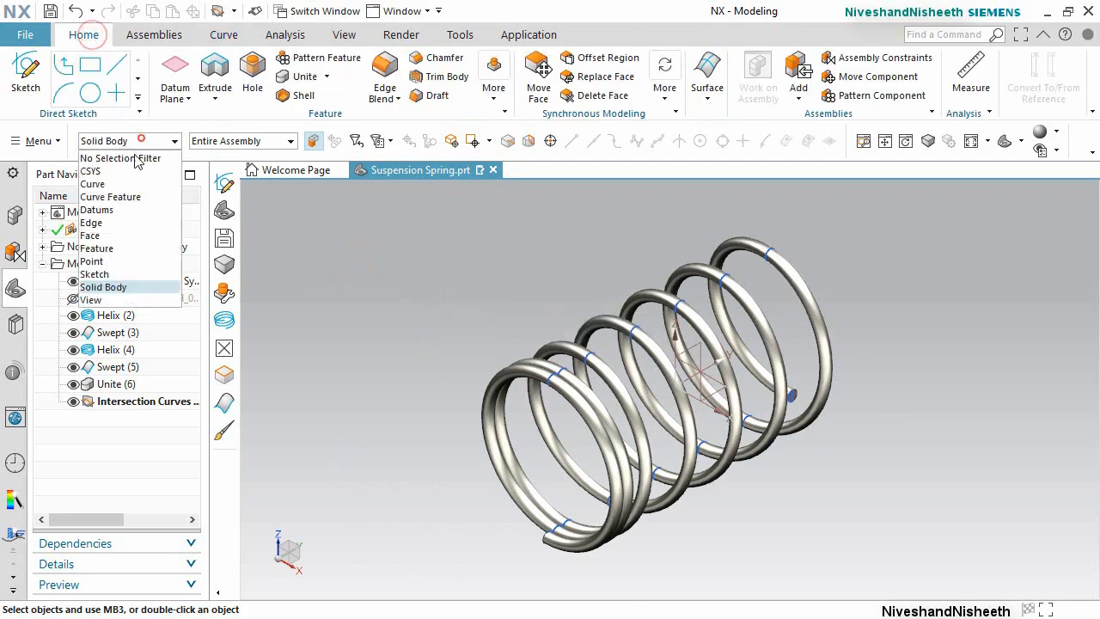
left_click(128, 158)
left_click(29, 76)
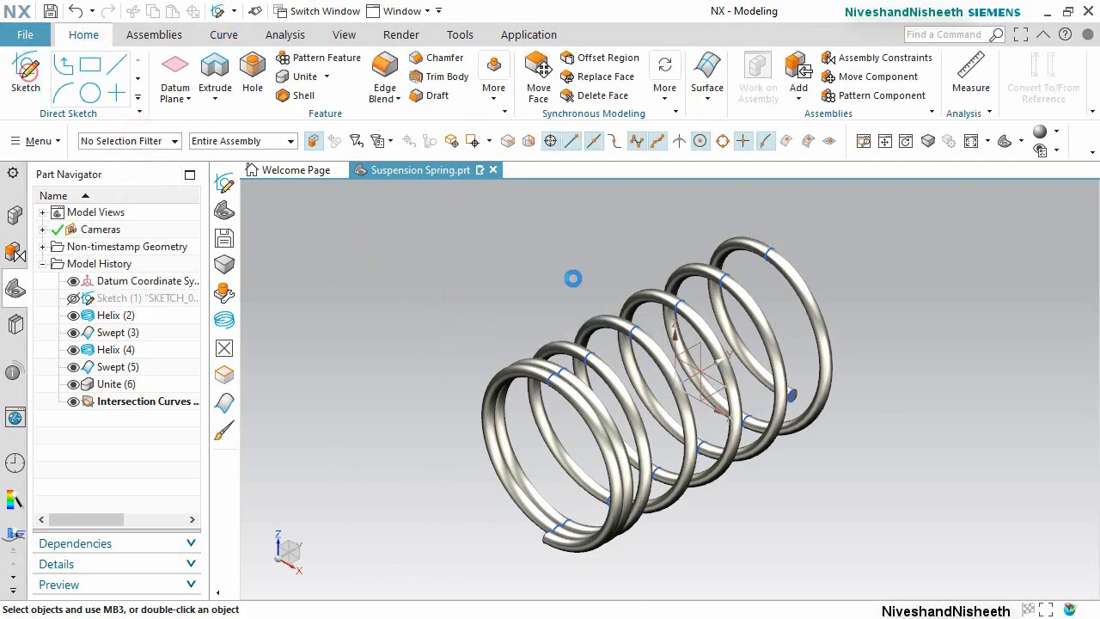
left_click(698, 342)
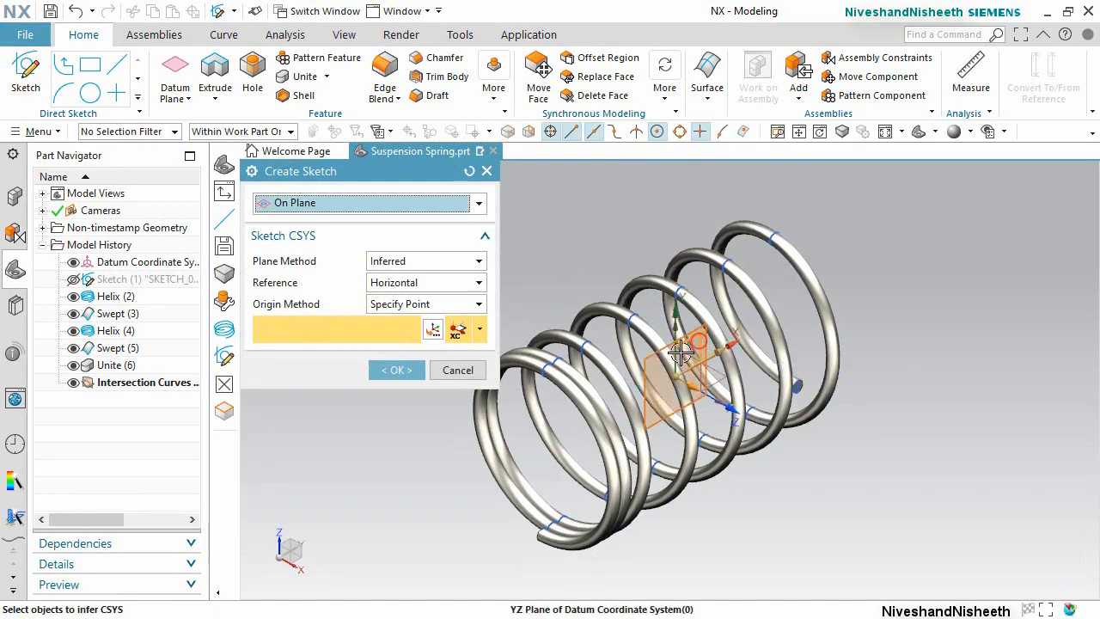
left_click(396, 369)
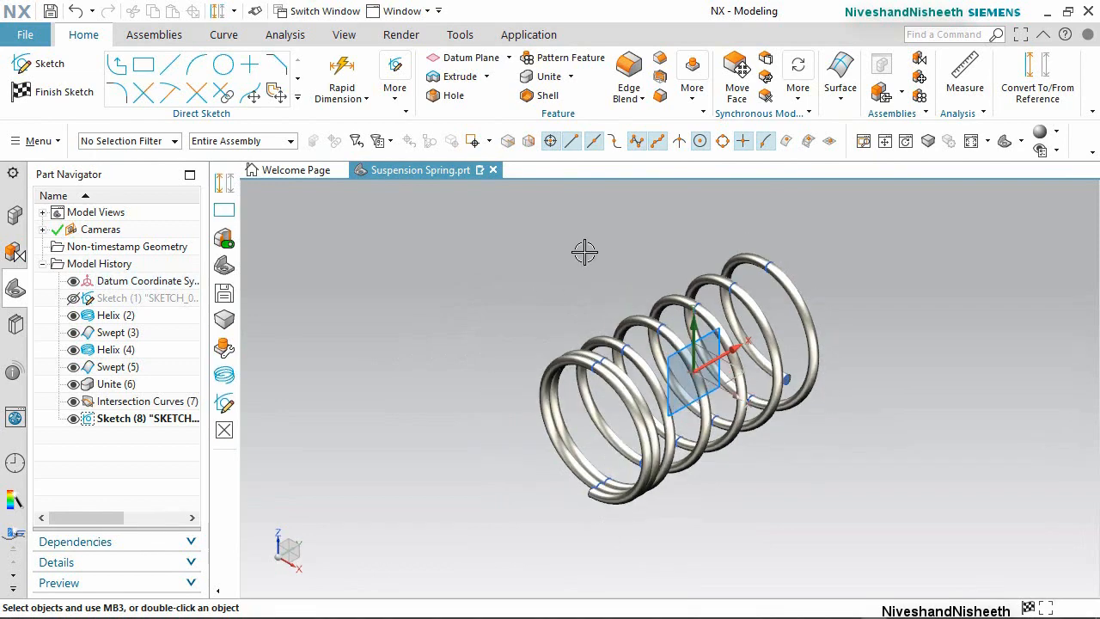
Section the view of the spring along the YZ plane with a one-plane view section.
left_click(584, 252)
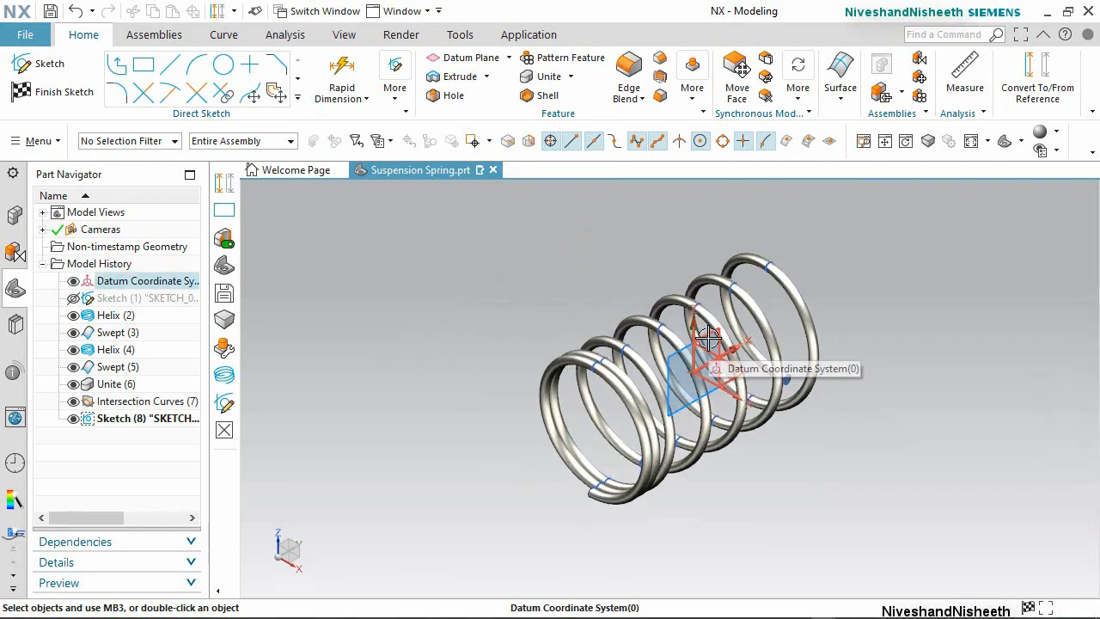
left_click(708, 340)
left_click(799, 367)
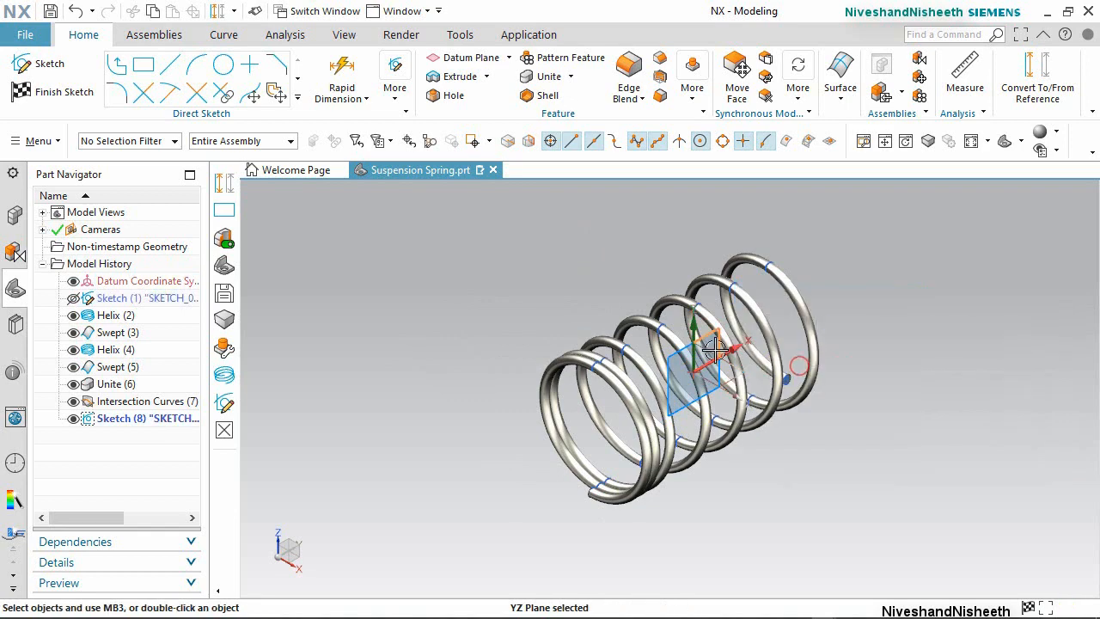
left_click(348, 38)
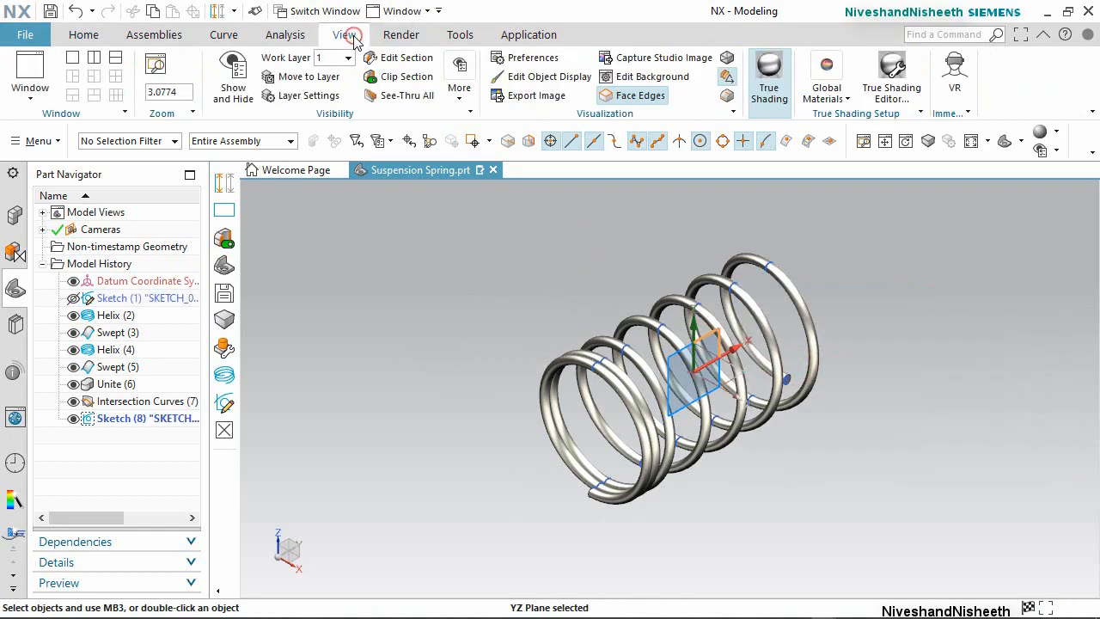
left_click(404, 62)
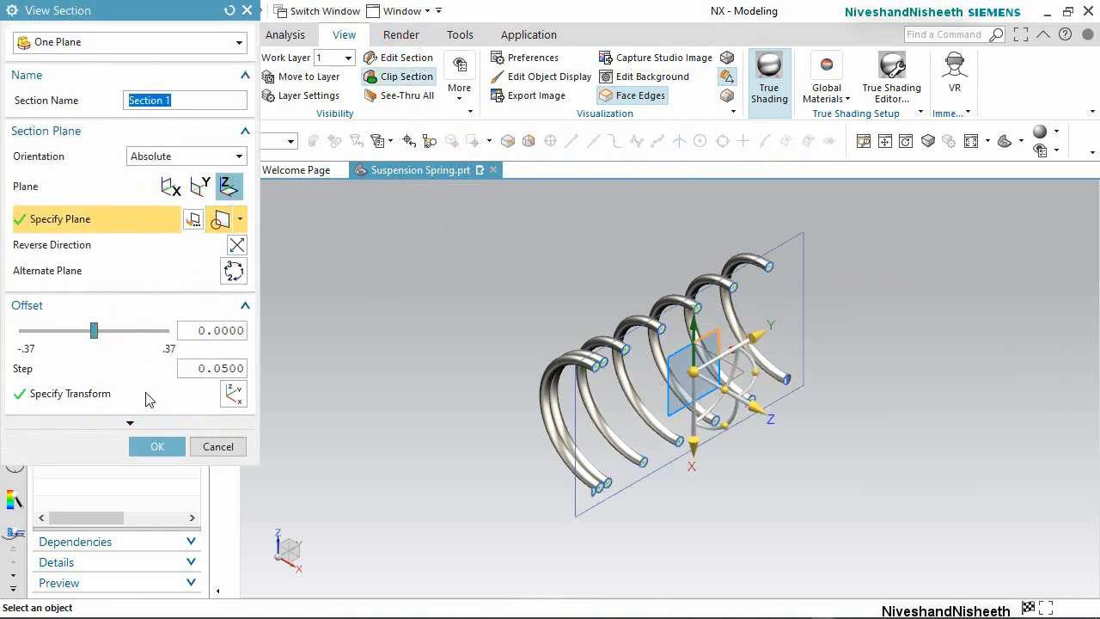
left_click(159, 446)
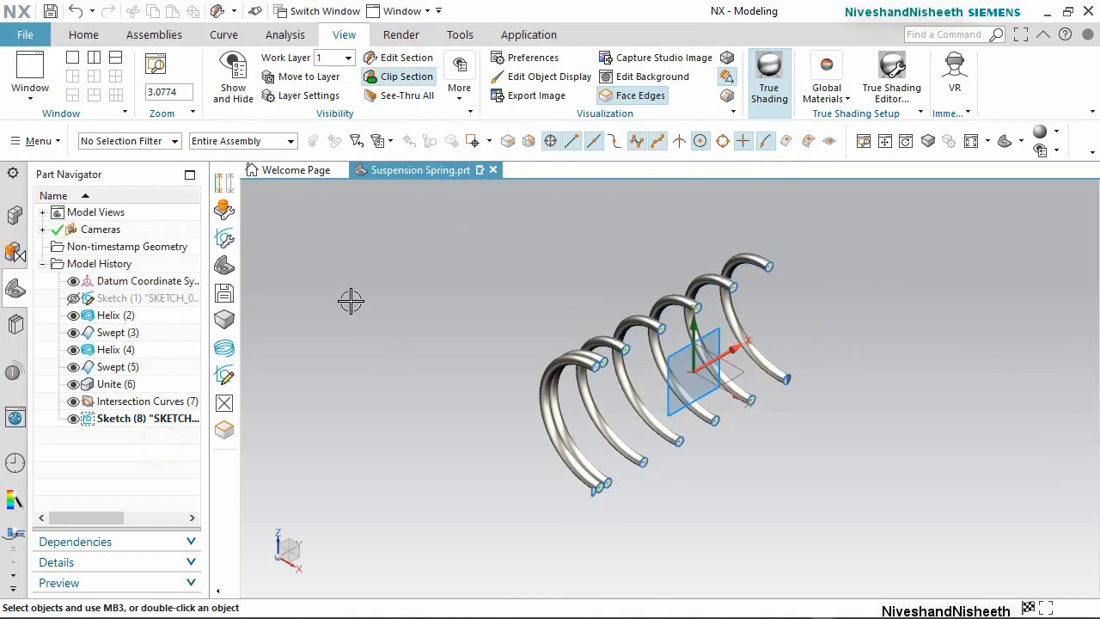
Project the intersection curves of the cut-off wire tip and the neighbouring full wire section at the lower closed end into the sketch.
left_click(83, 35)
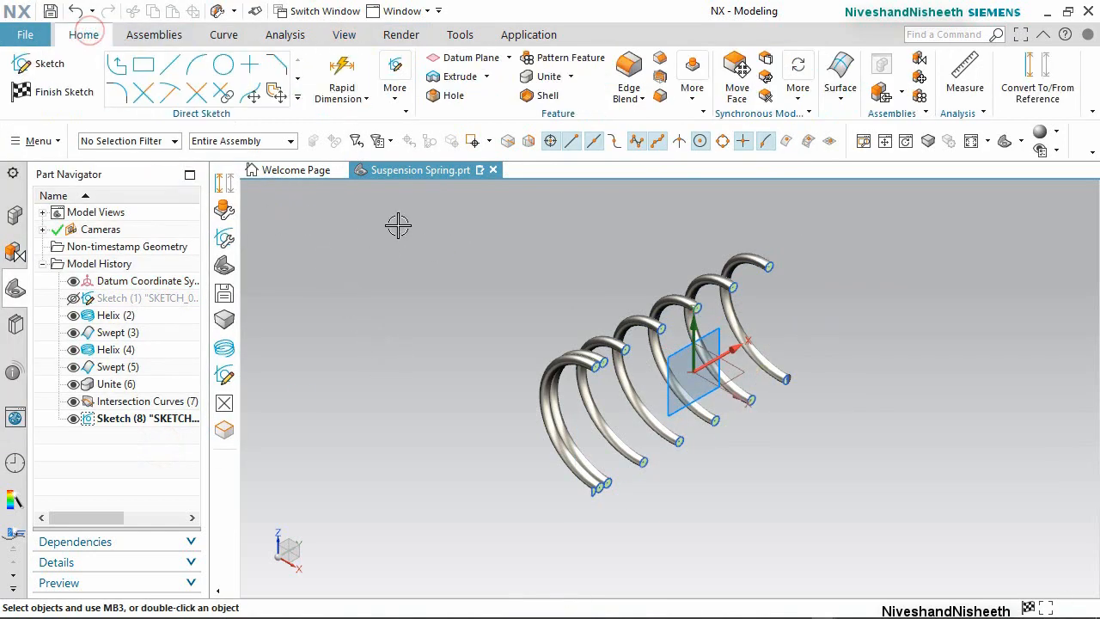
left_click(449, 285)
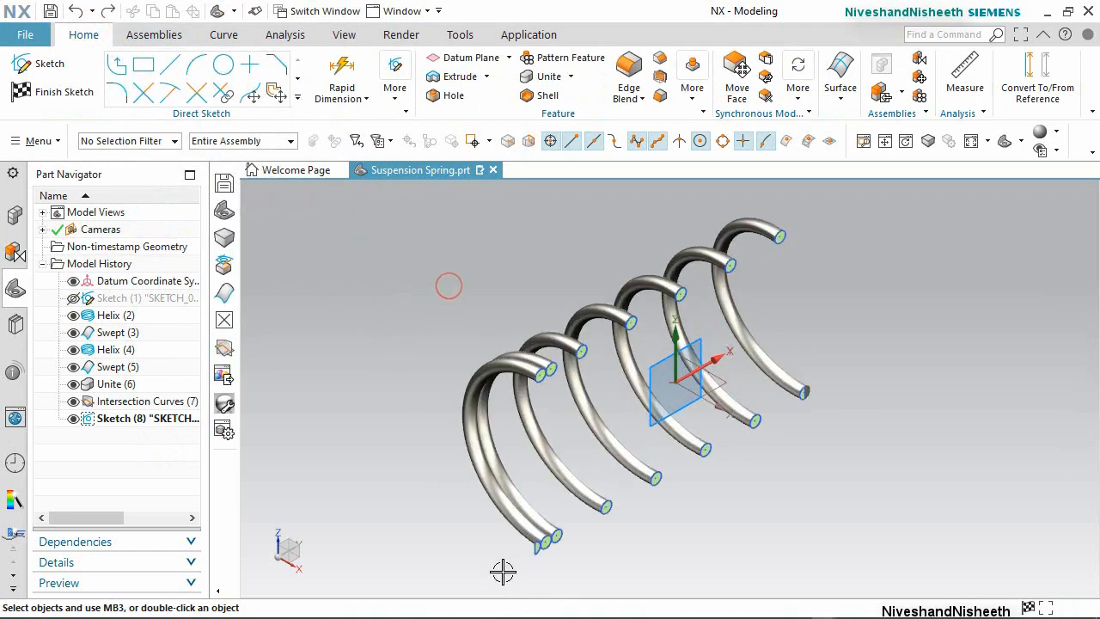
scroll(507, 567, "up", 5)
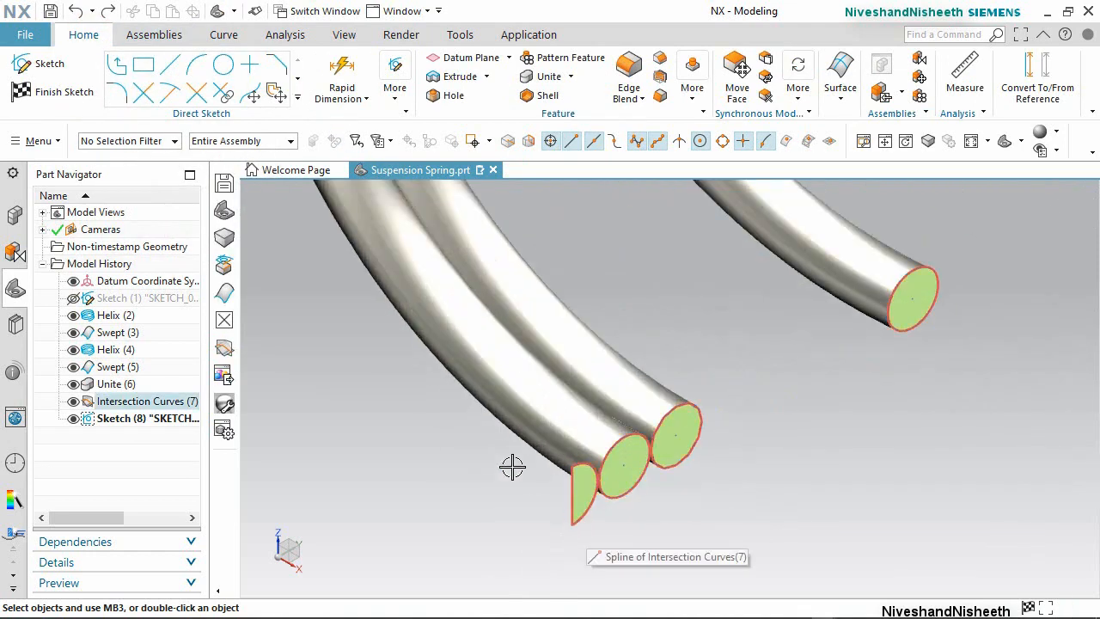
left_click(299, 96)
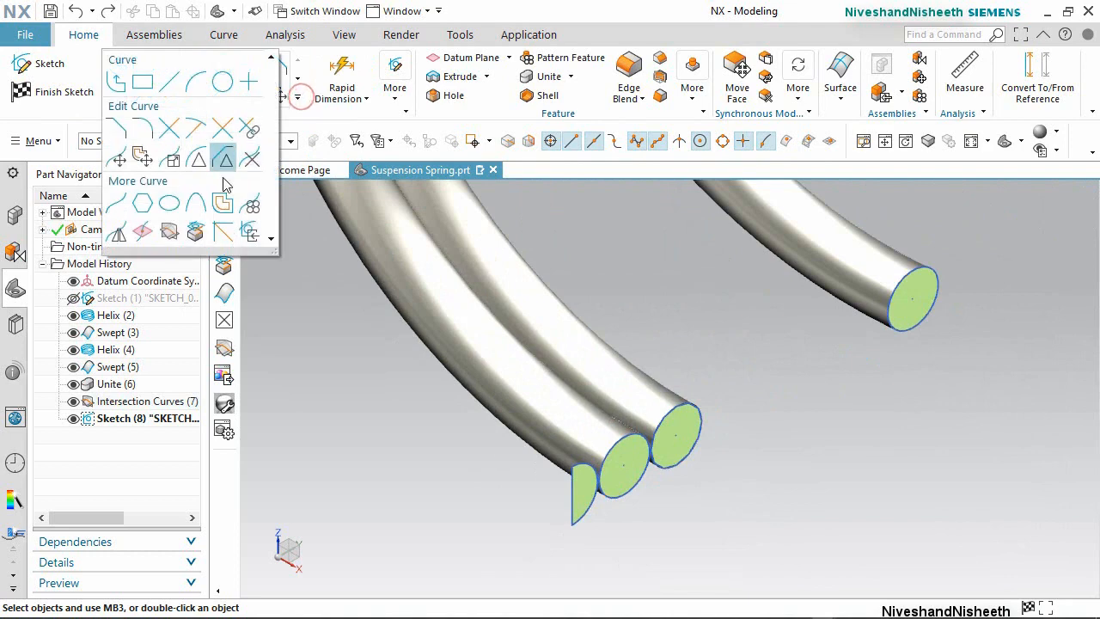
left_click(196, 231)
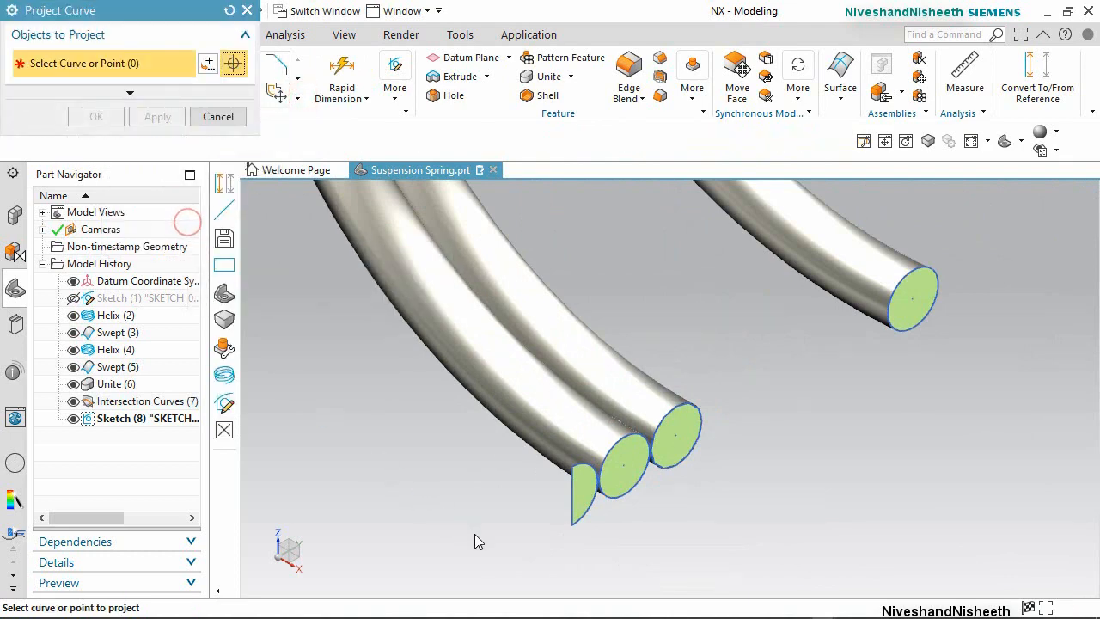
left_click(593, 516)
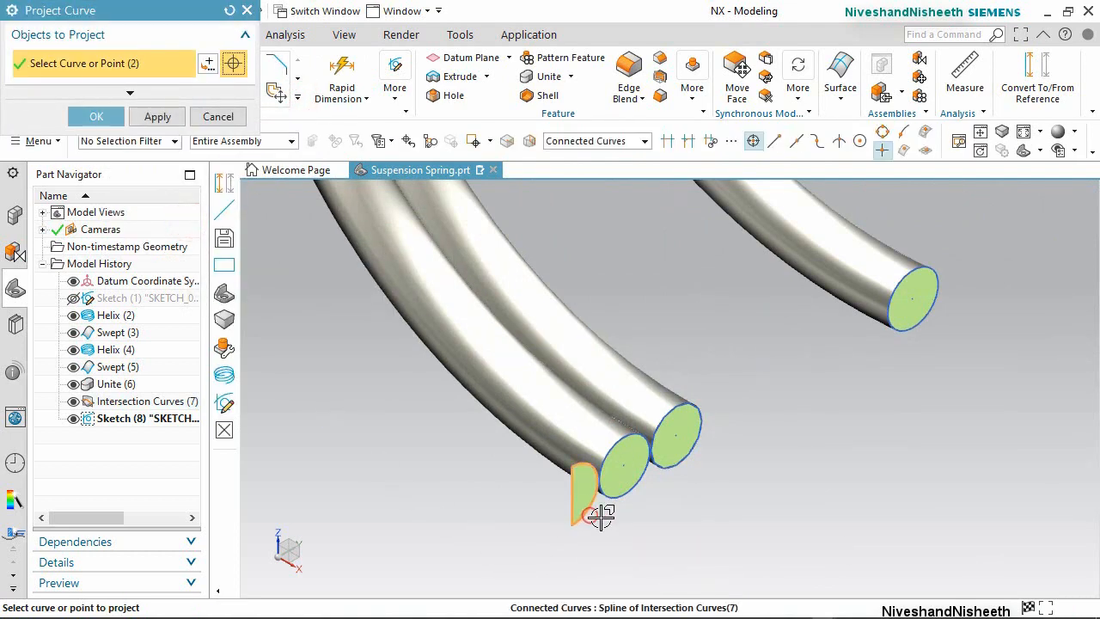
left_click(612, 505)
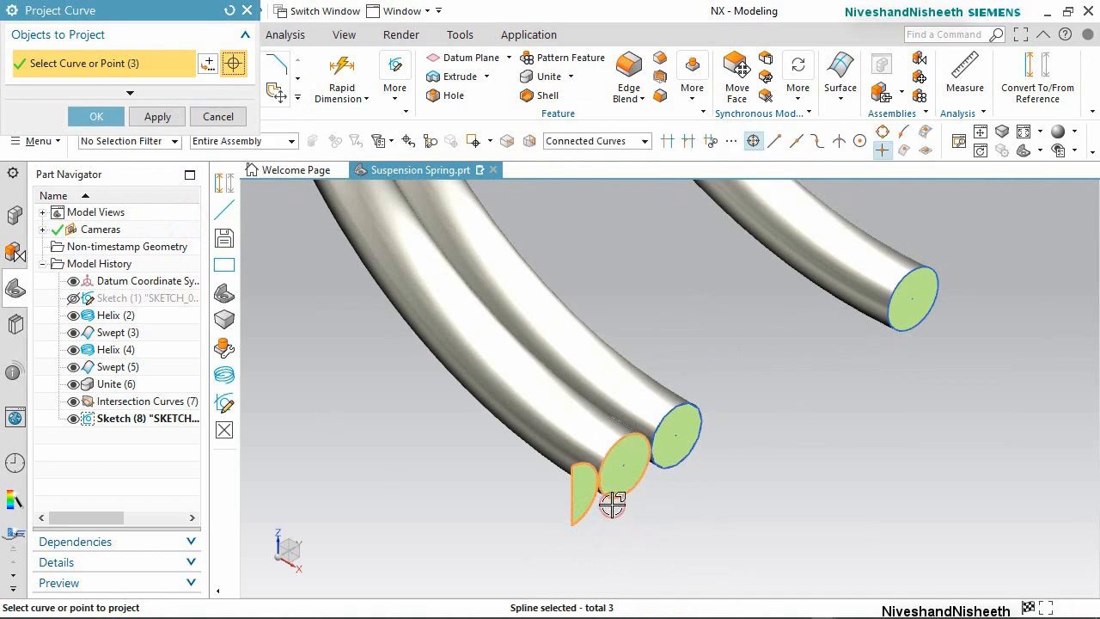
left_click(97, 117)
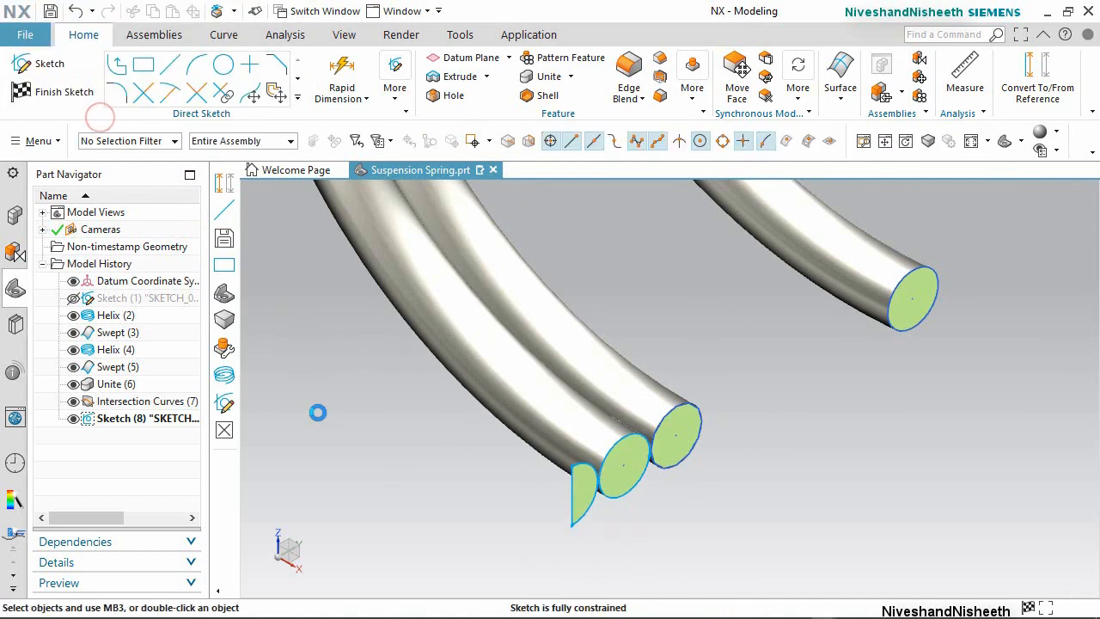
Hide the intersection curves feature and convert the projected sketch curves to reference geometry.
left_click(74, 402)
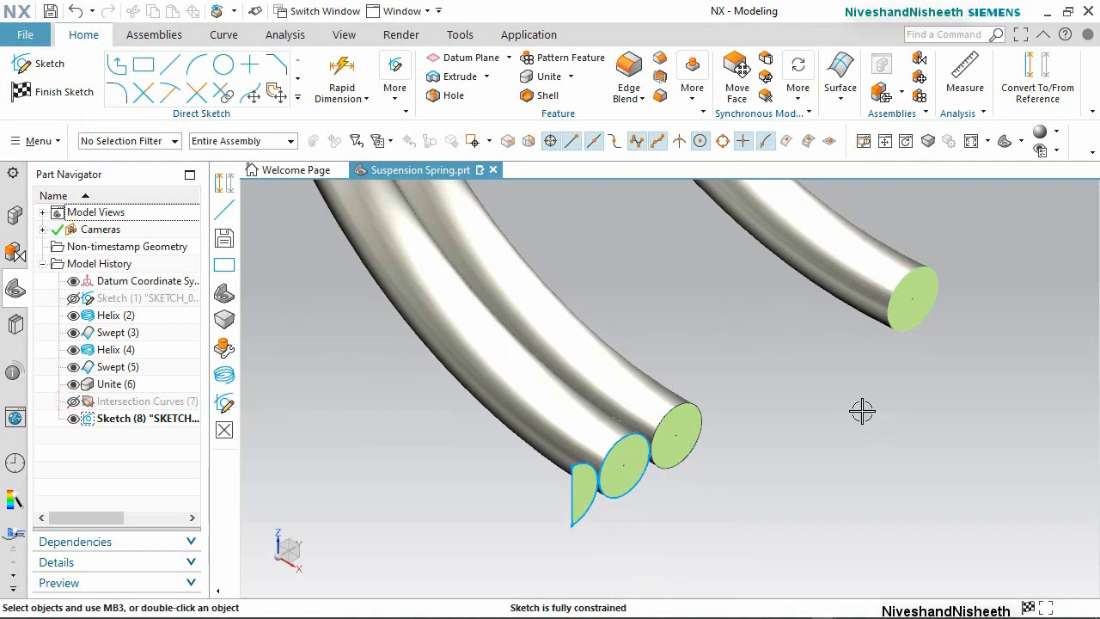
middle_click_drag(862, 412, 825, 386)
right_click_drag(838, 379, 806, 380)
left_click_drag(500, 372, 651, 545)
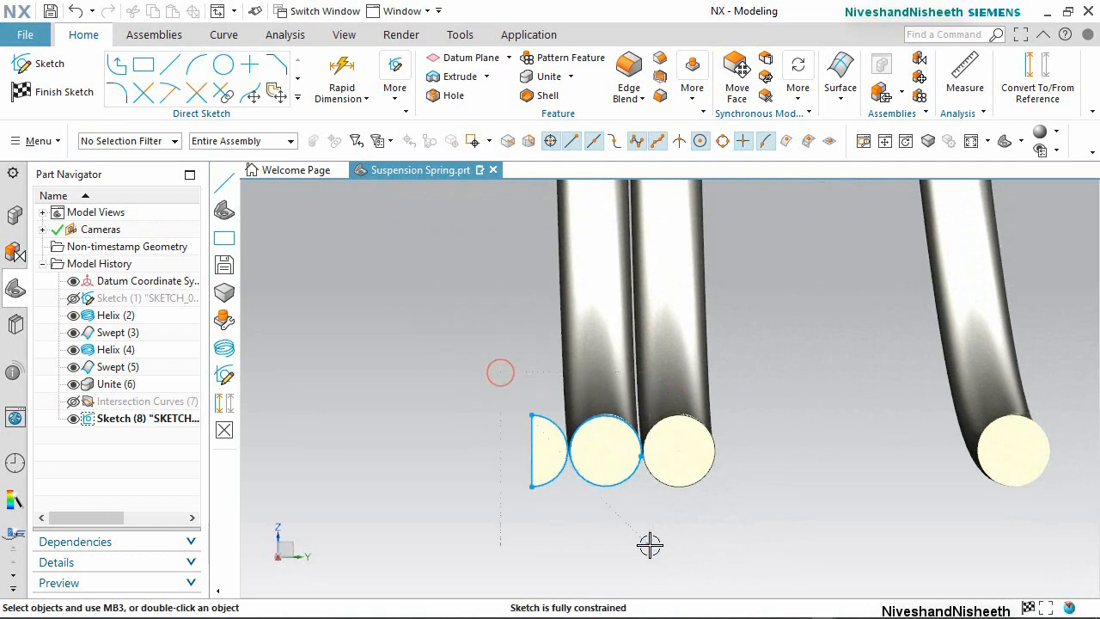
left_click(1017, 86)
Sketch a rectangle about 0.35 in wide and 1.04 in high just beyond the spring's closed-coil end.
left_click(148, 76)
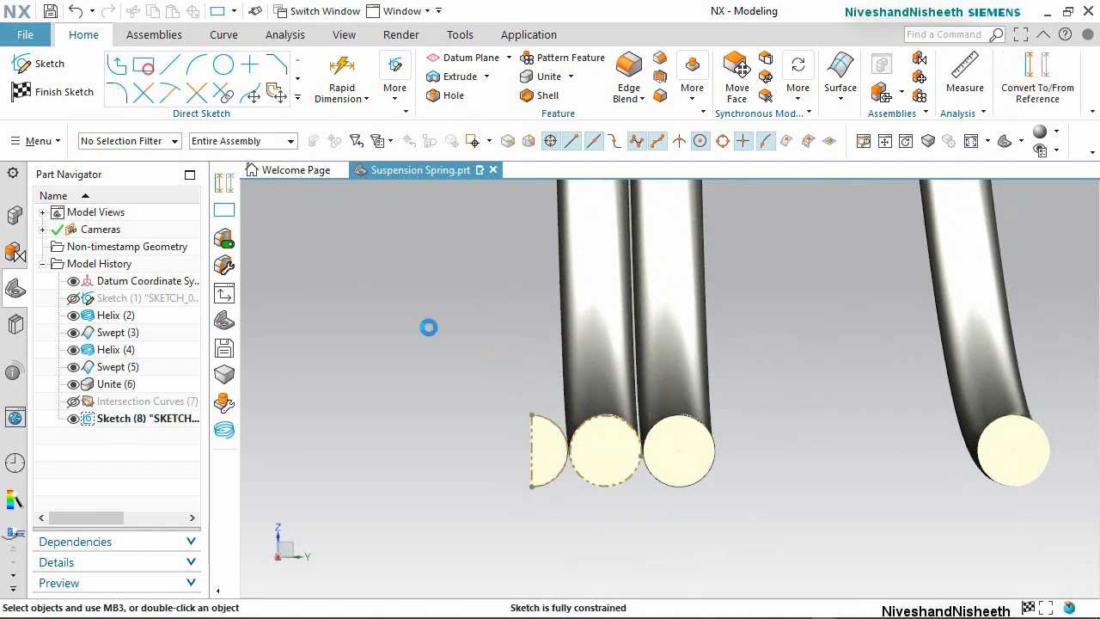
scroll(650, 535, "down", 8)
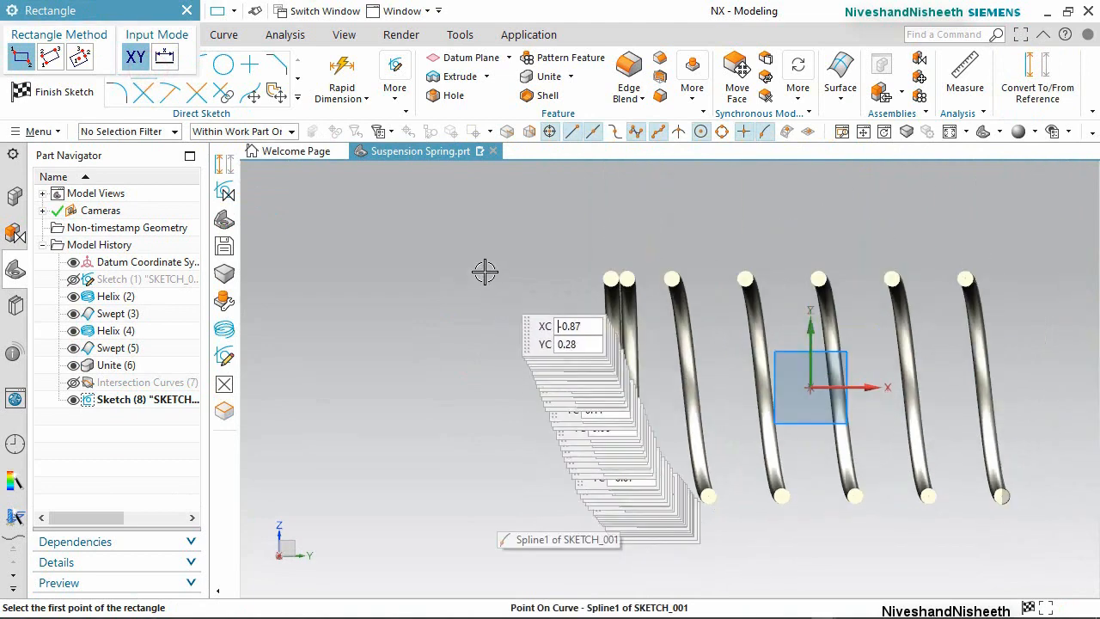
left_click(447, 200)
left_click(576, 583)
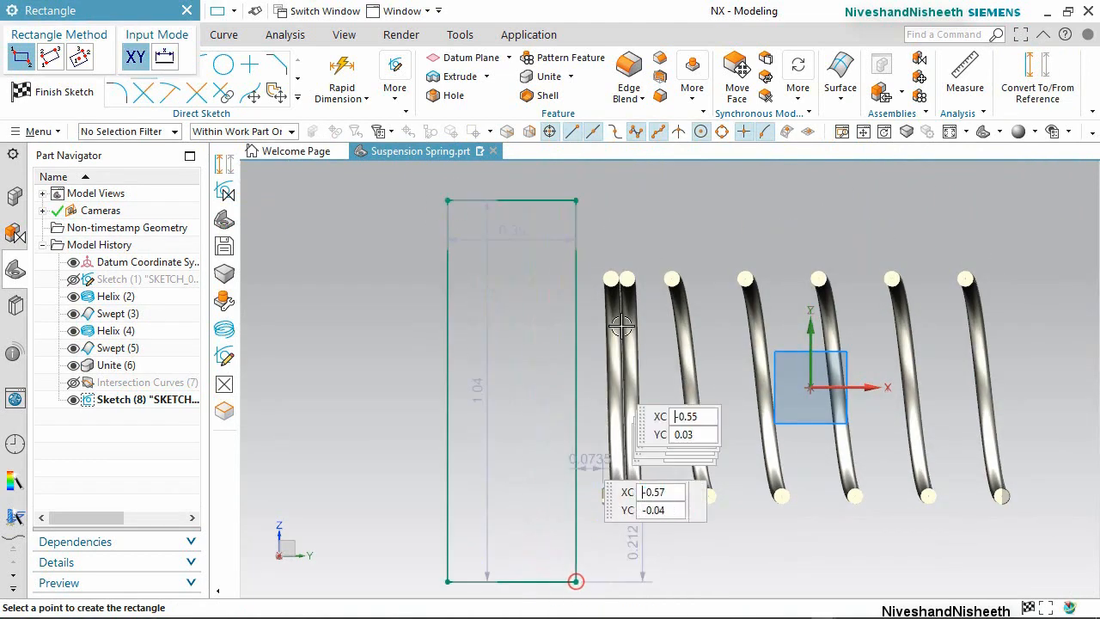
Align the midpoint of the rectangle's spring-side vertical line horizontally with the sketch origin.
right_click(683, 195)
left_click(713, 233)
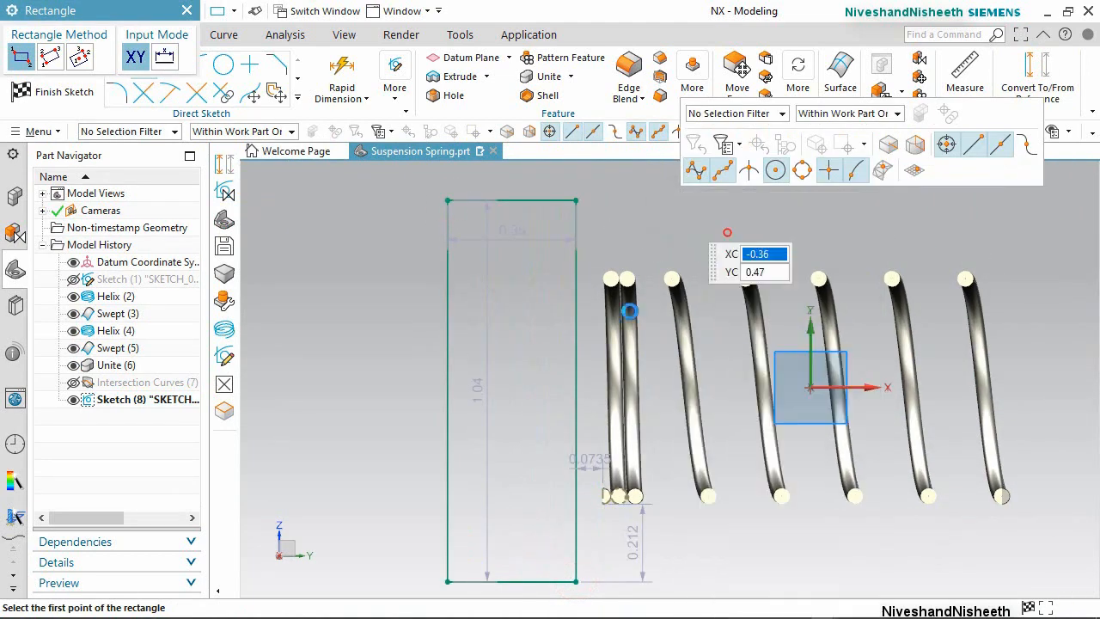
left_click(802, 398)
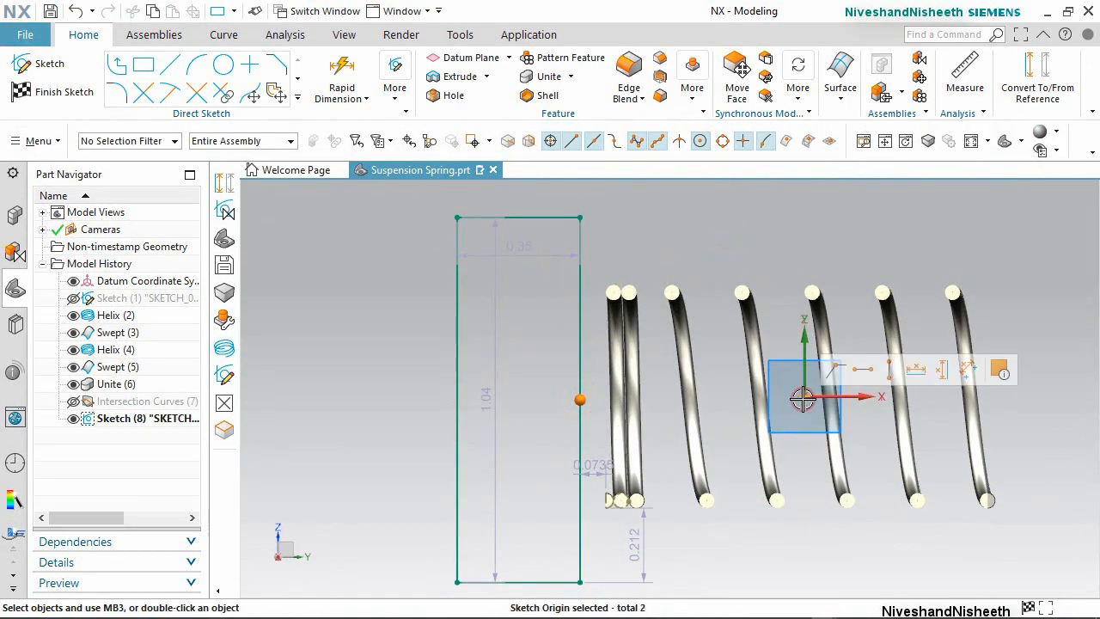
left_click(863, 372)
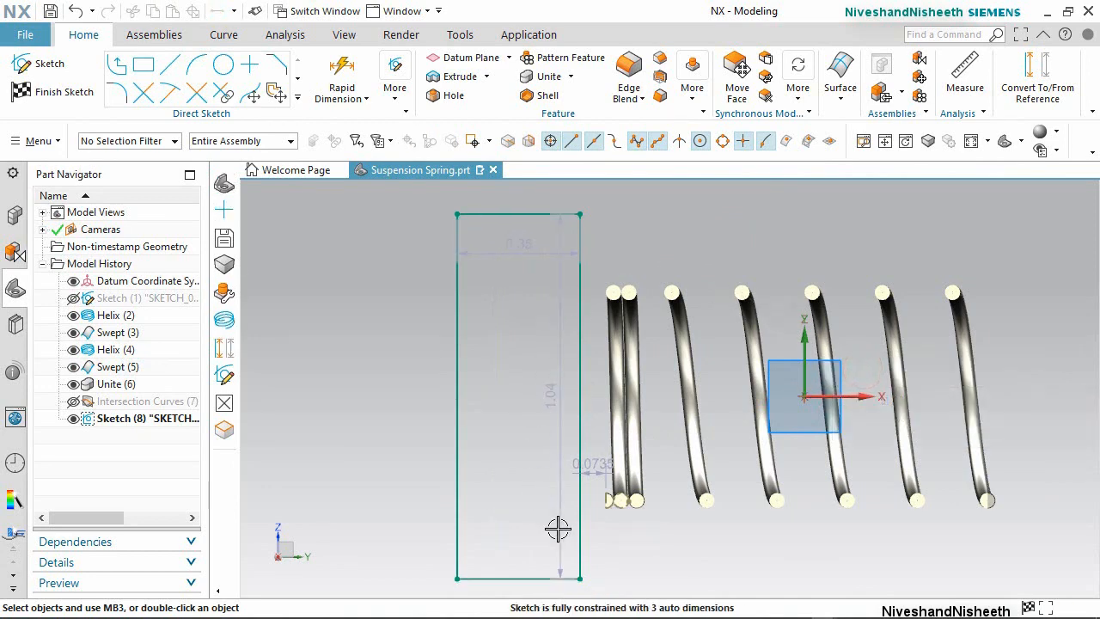
Make the rectangle's spring-side vertical line tangent to the full circular intersection curve of the end coil's wire.
scroll(557, 529, "up", 3)
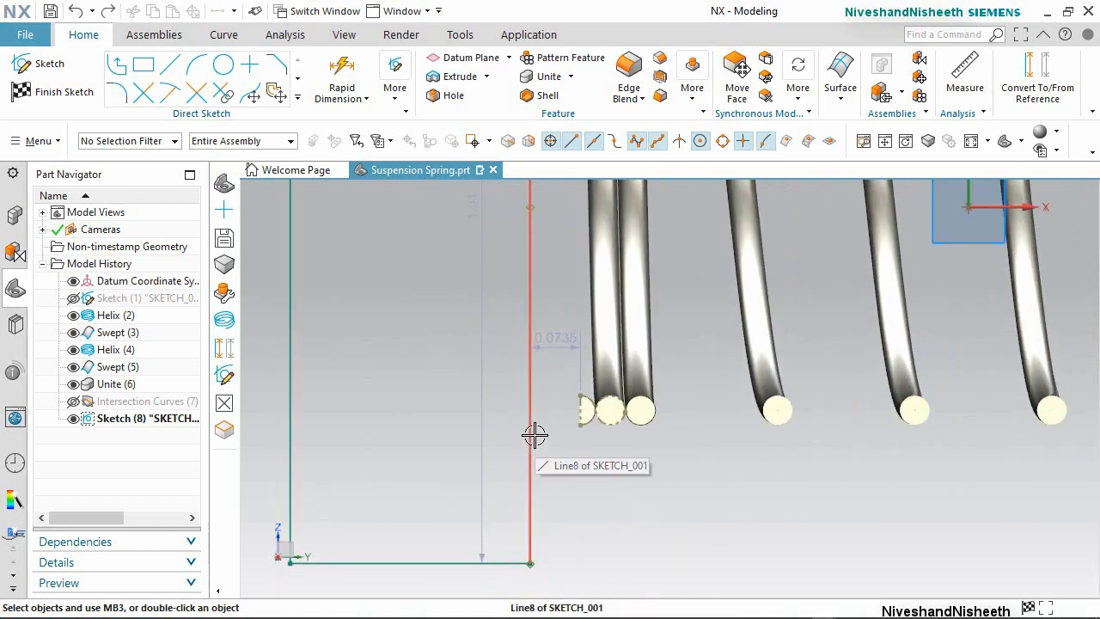
left_click(534, 436)
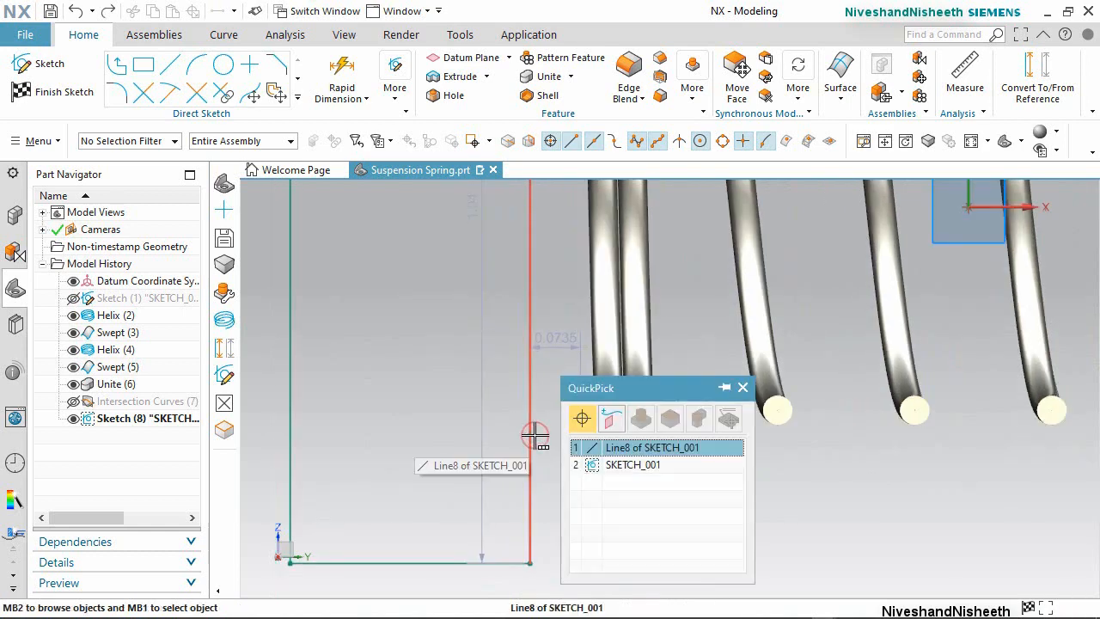
left_click(617, 448)
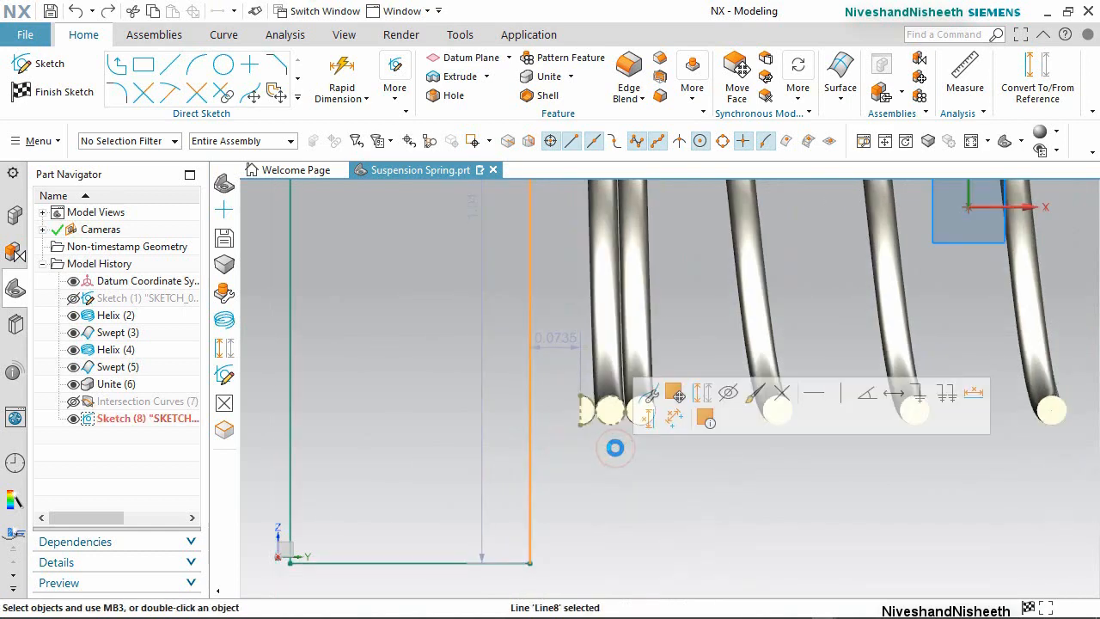
scroll(574, 425, "up", 4)
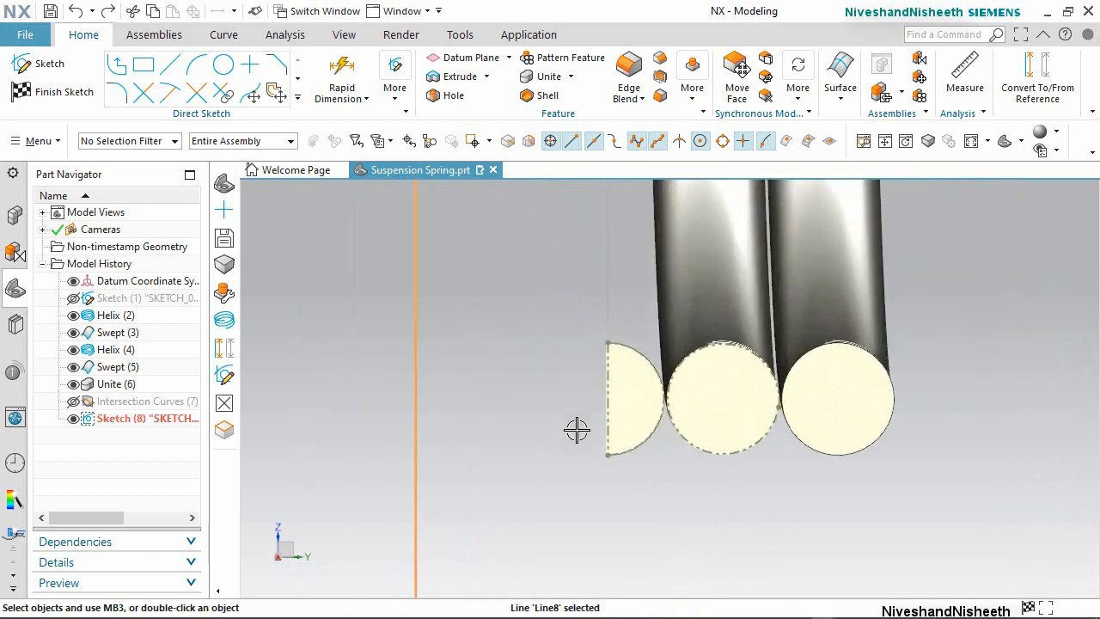
left_click(680, 432)
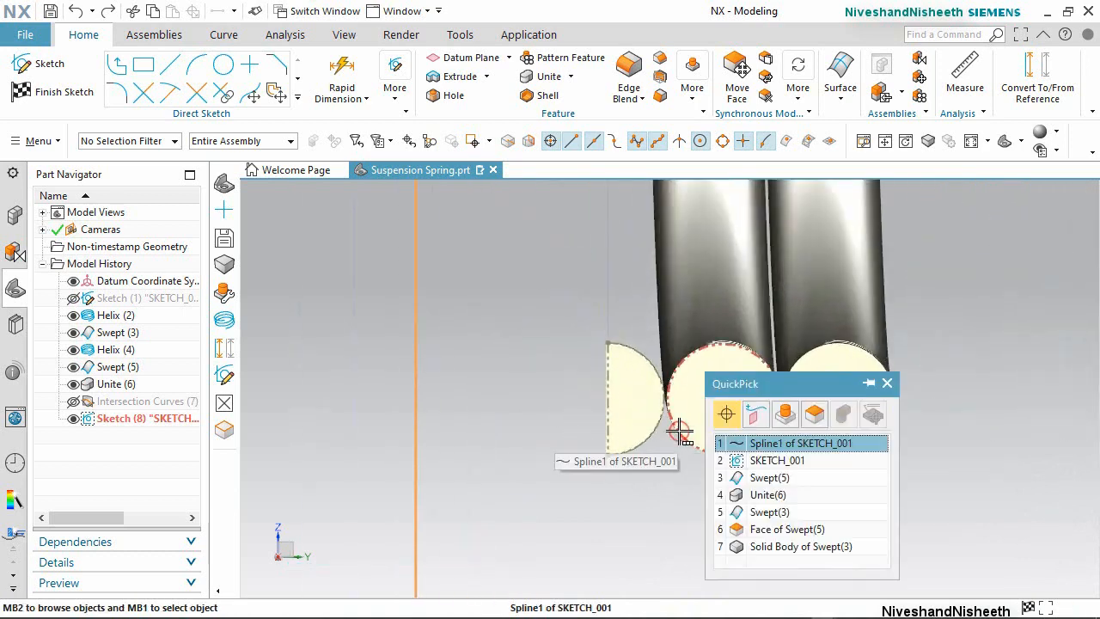
left_click(765, 446)
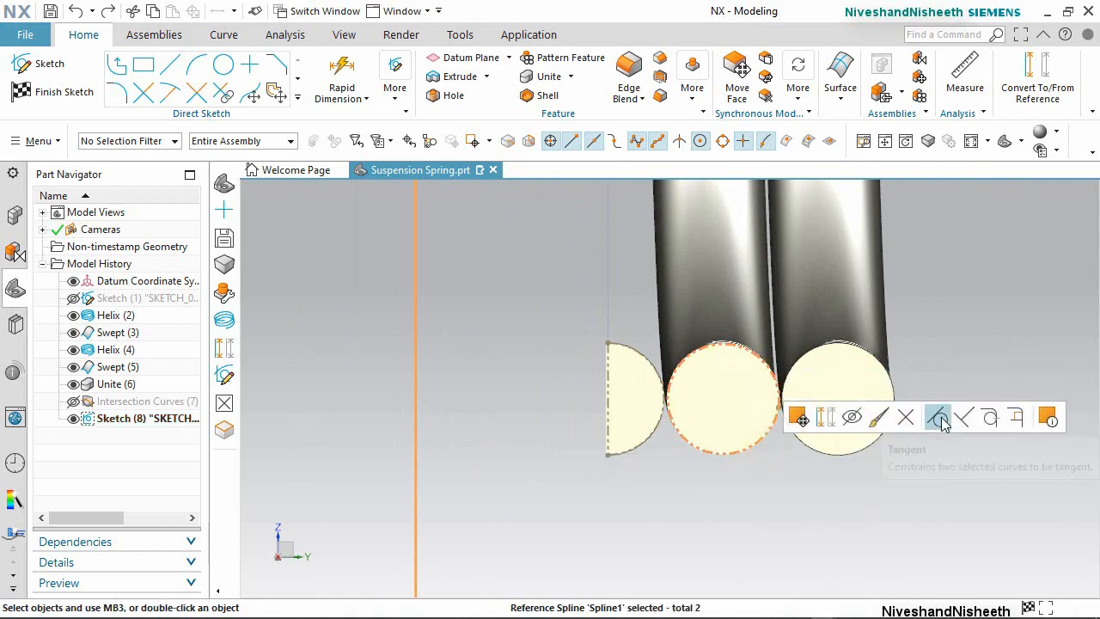
left_click(939, 417)
scroll(705, 401, "up", 5)
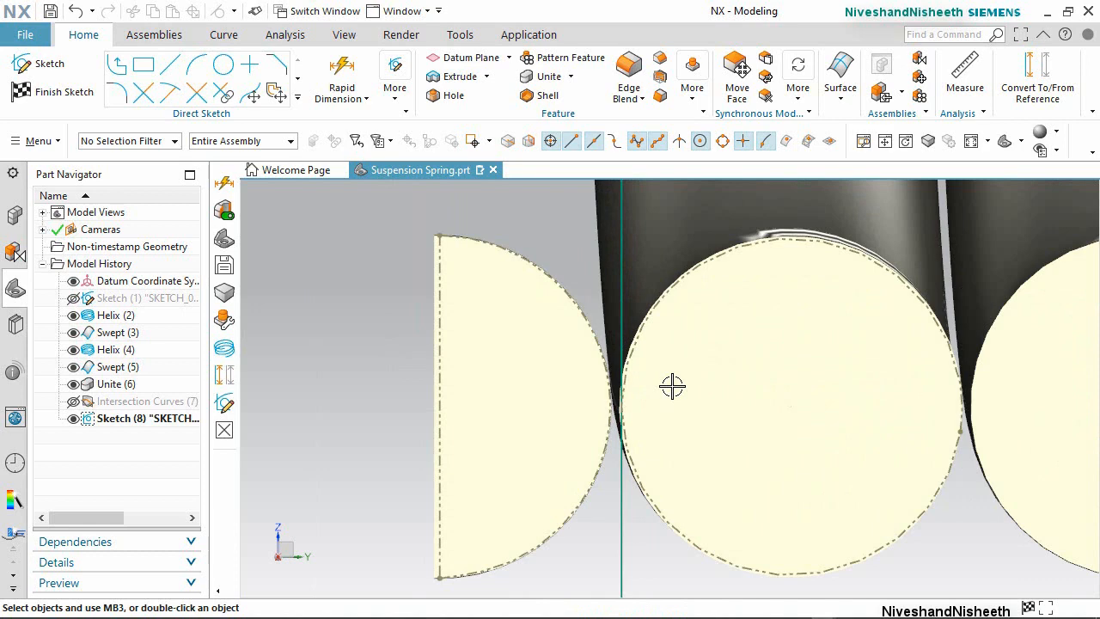
scroll(673, 387, "down", 8)
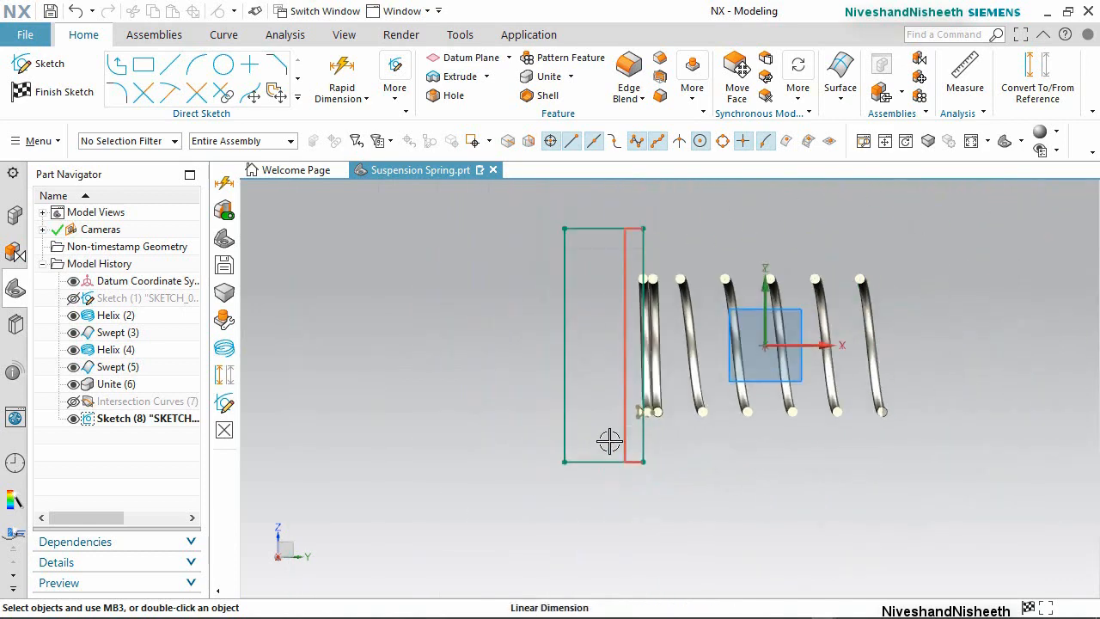
Finish the sketch, turn off section clipping and show the whole spring in an isometric view.
scroll(621, 368, "up", 4)
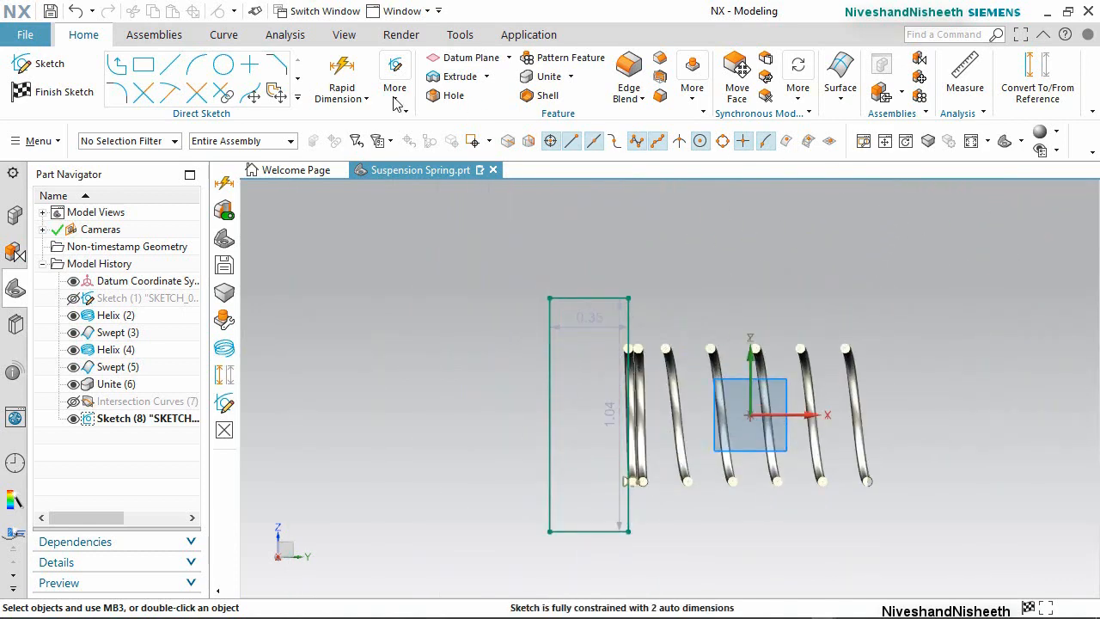
left_click(53, 92)
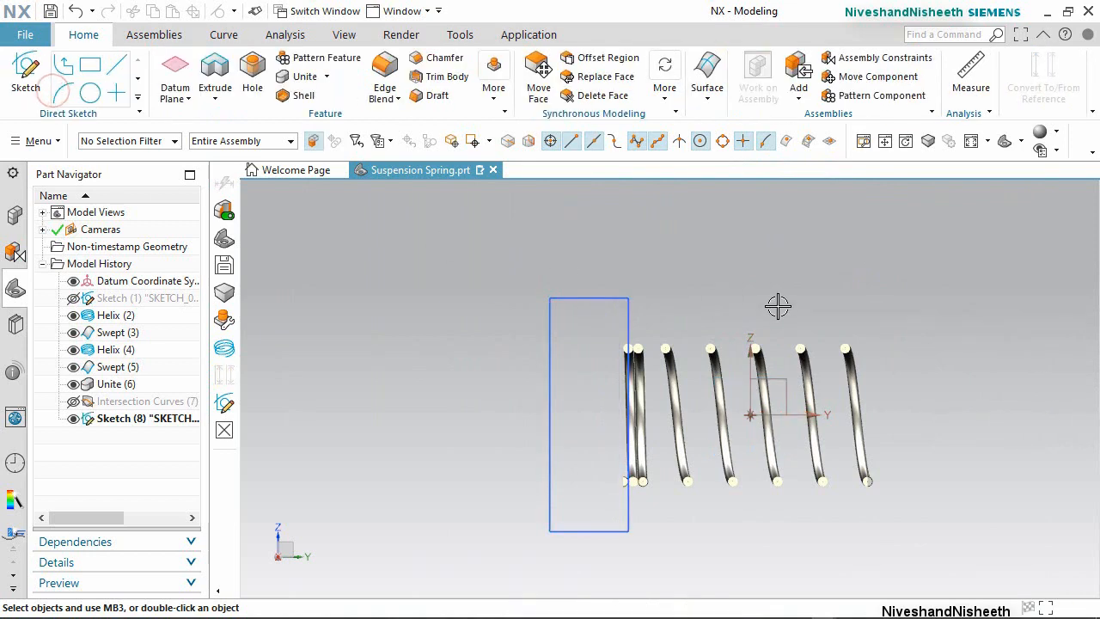
left_click(352, 34)
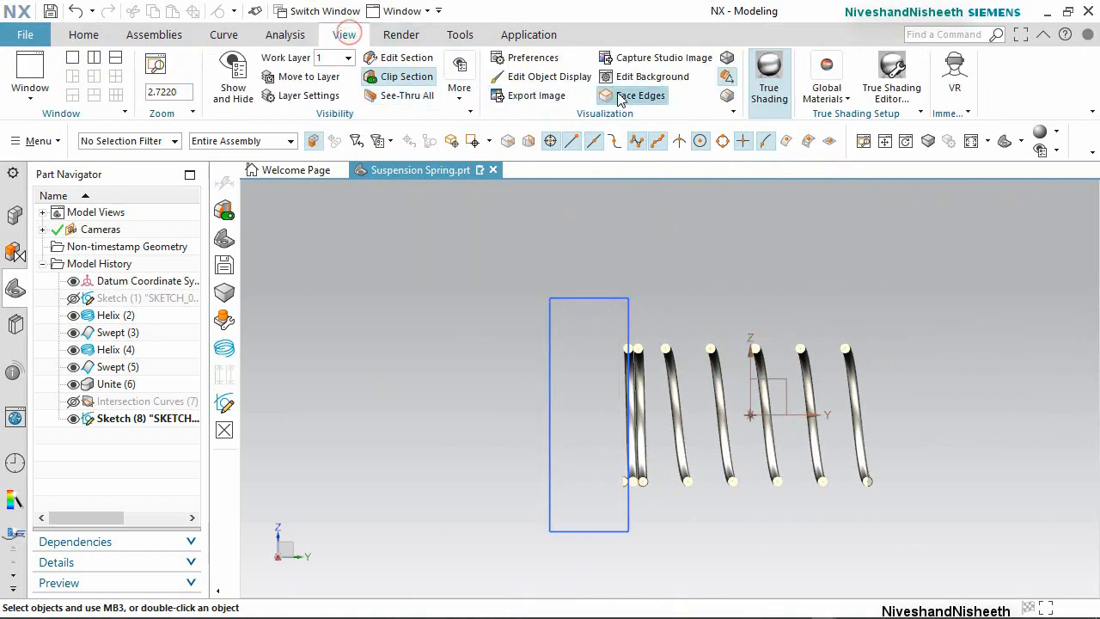
left_click(399, 76)
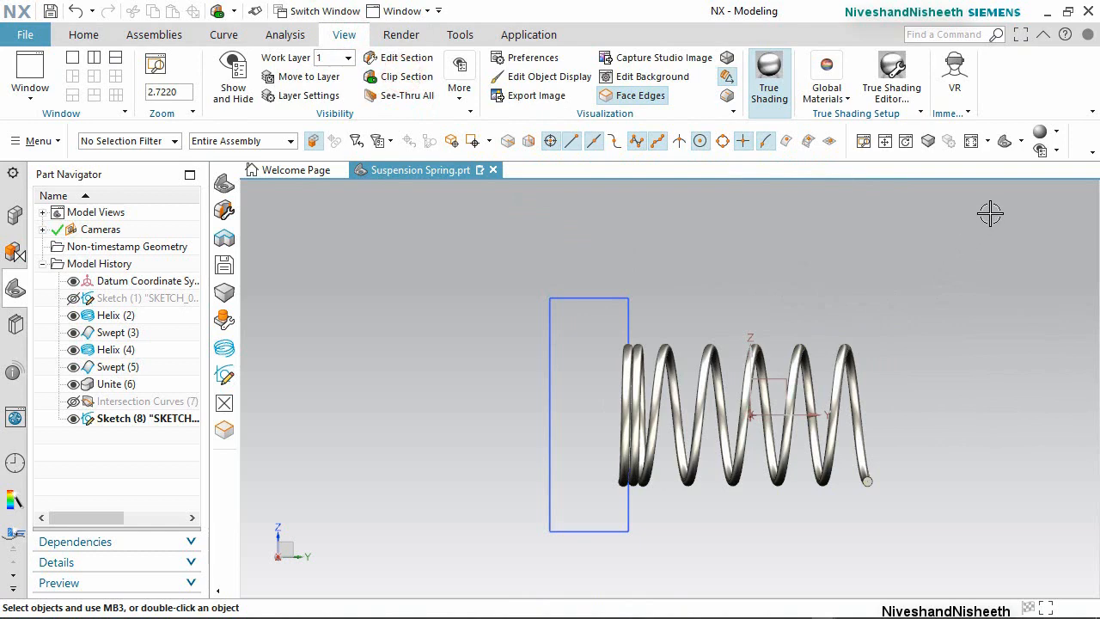
left_click(1021, 140)
left_click(1053, 172)
Extrude the rectangle with a symmetric value of 1 in and subtract it from the spring body to flatten the end coil.
left_click(83, 34)
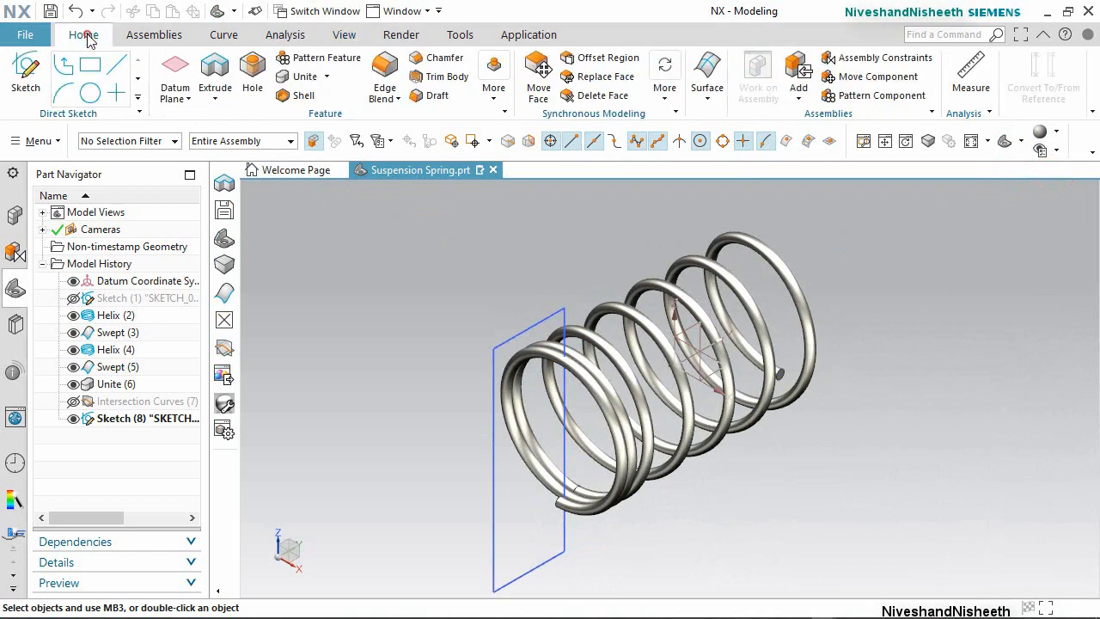
left_click(217, 76)
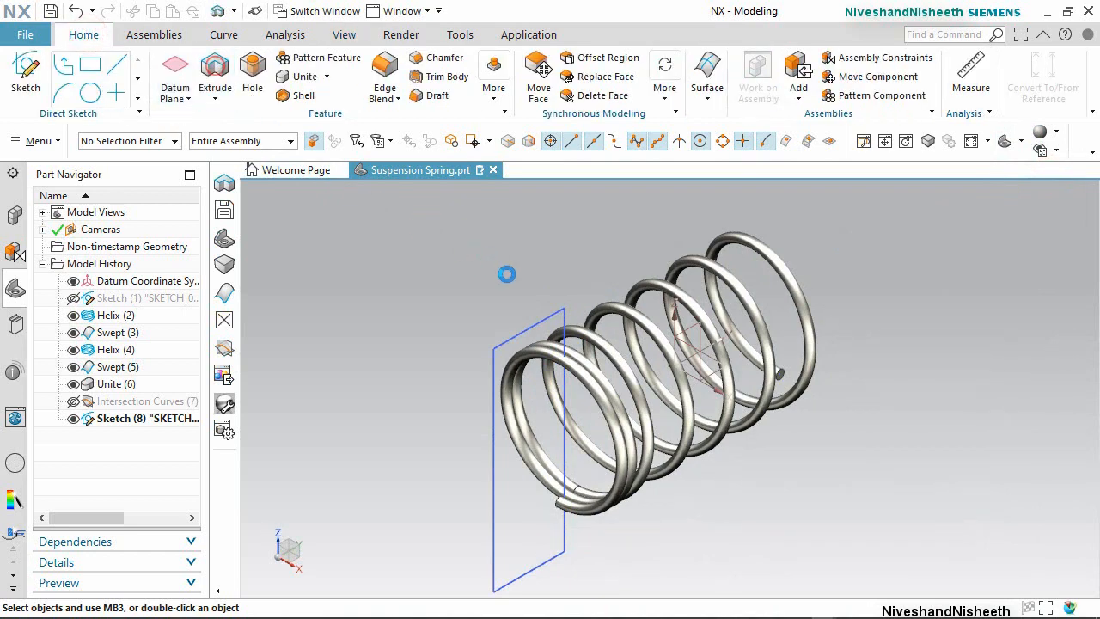
left_click_drag(219, 20, 455, 210)
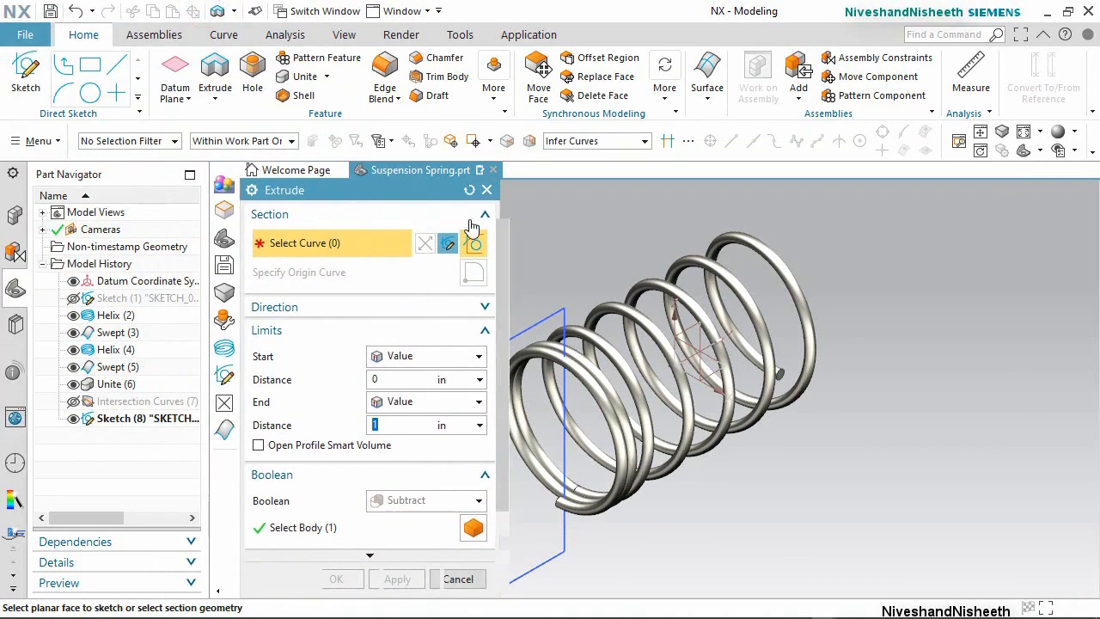
scroll(941, 404, "down", 2)
scroll(698, 489, "up", 1)
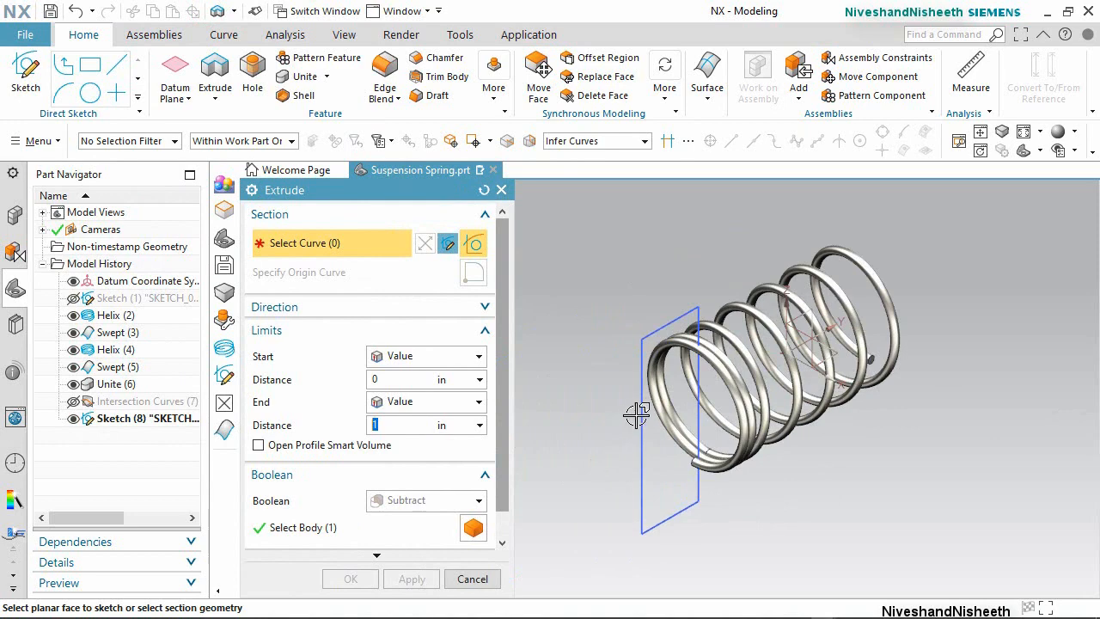
left_click(639, 414)
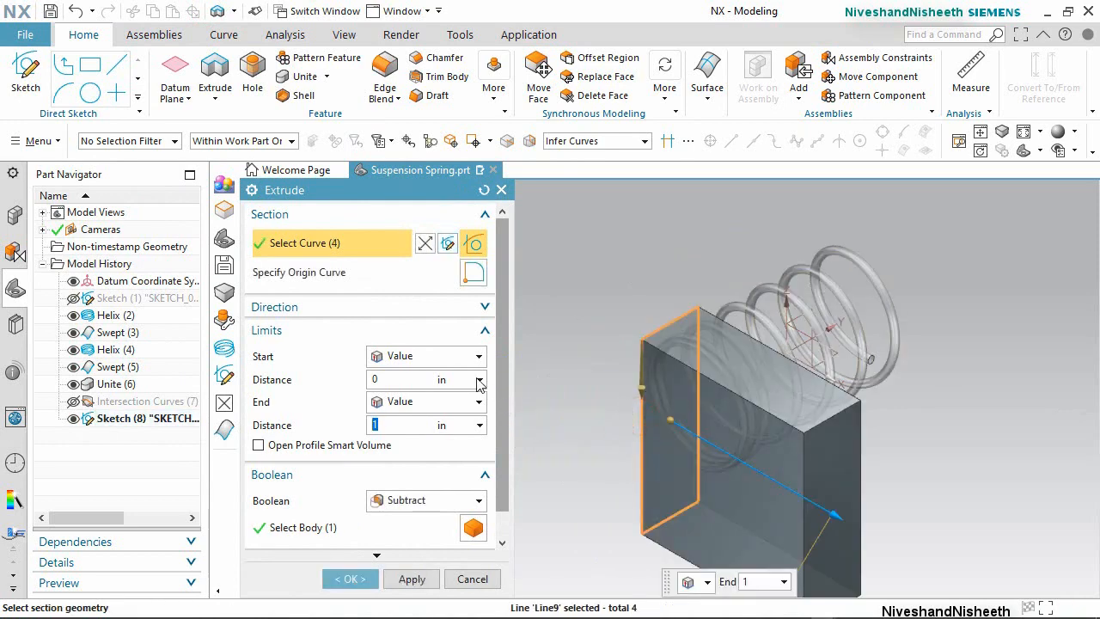
left_click(462, 356)
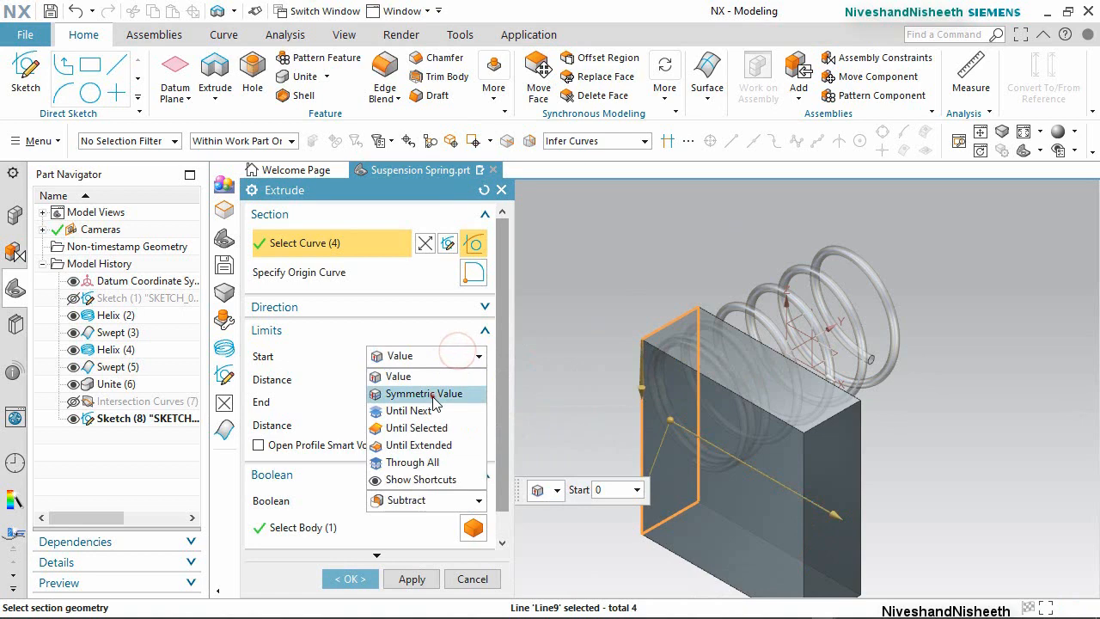
left_click(432, 393)
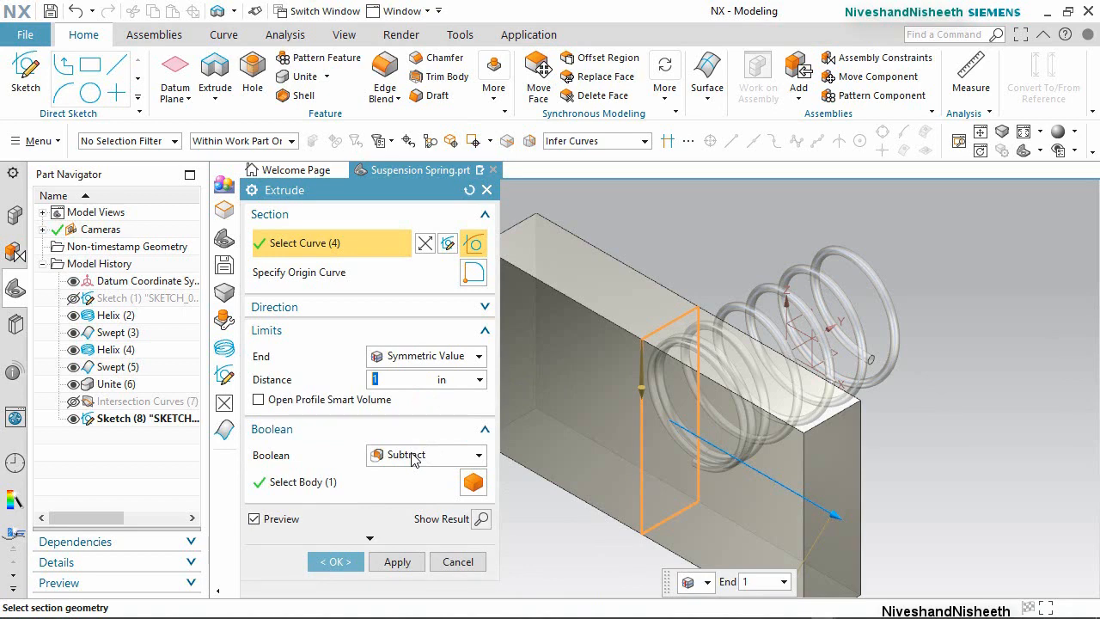
left_click(336, 562)
Hide the rectangle sketch and the end coil's helix curve, Helix (4), and inspect the flattened end.
scroll(683, 427, "up", 2)
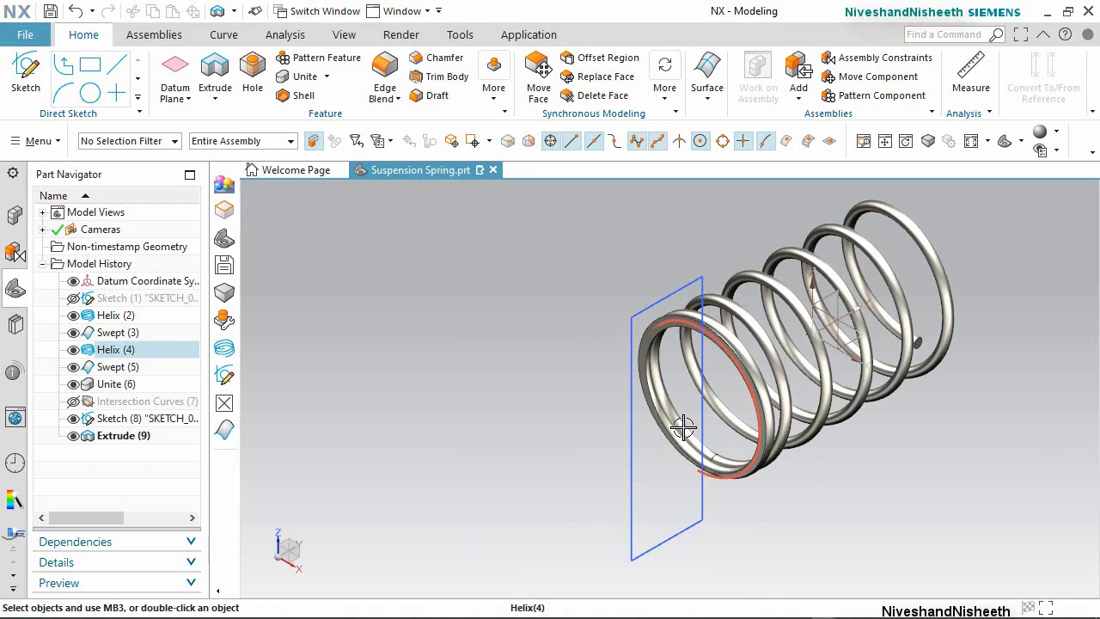
left_click(74, 418)
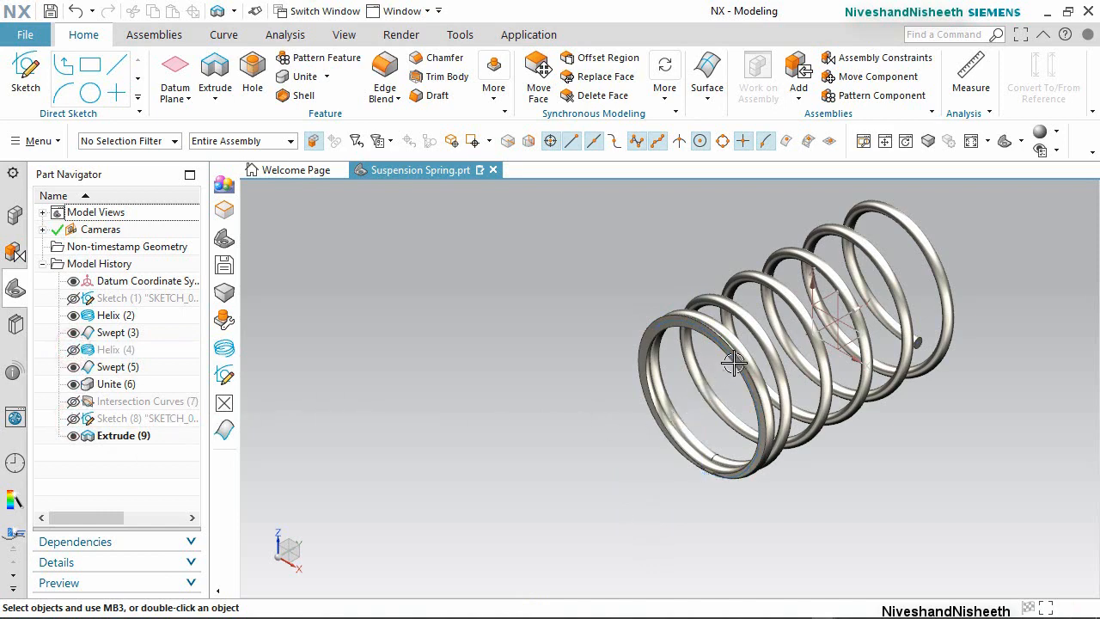
scroll(713, 439, "up", 3)
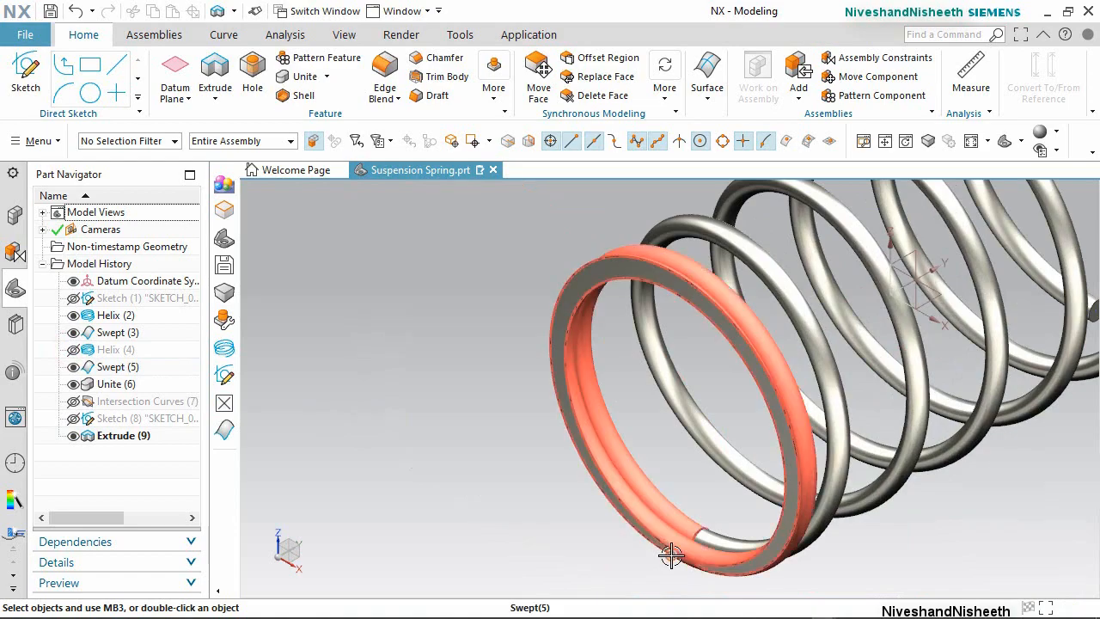
middle_click_drag(668, 555, 637, 550)
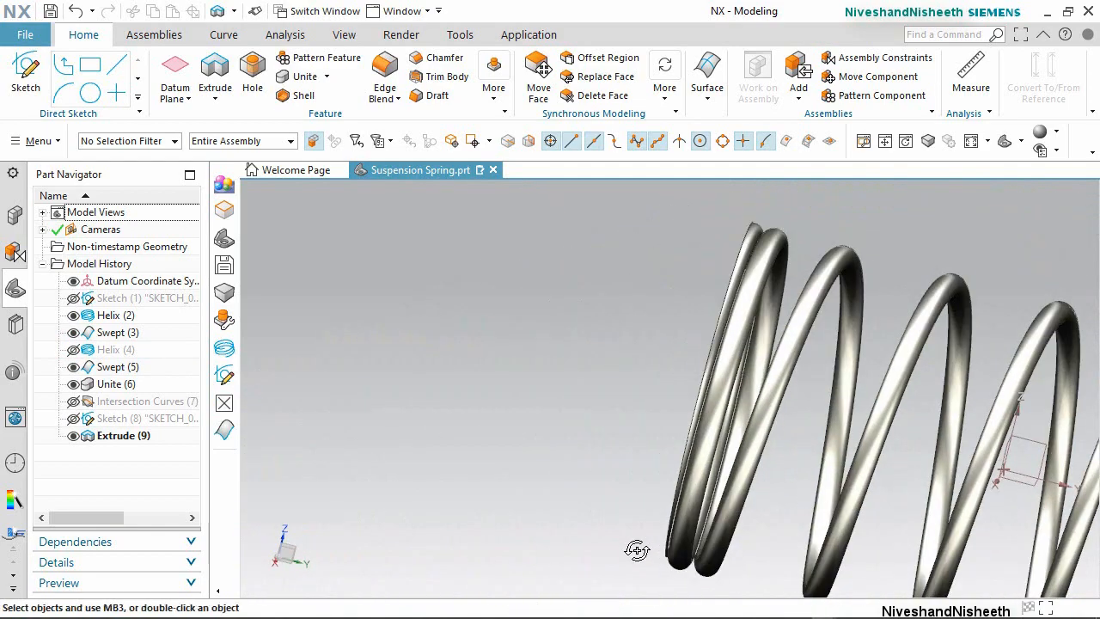
Return the model to an isometric orientation and save the part file.
left_click(1023, 148)
left_click(1039, 180)
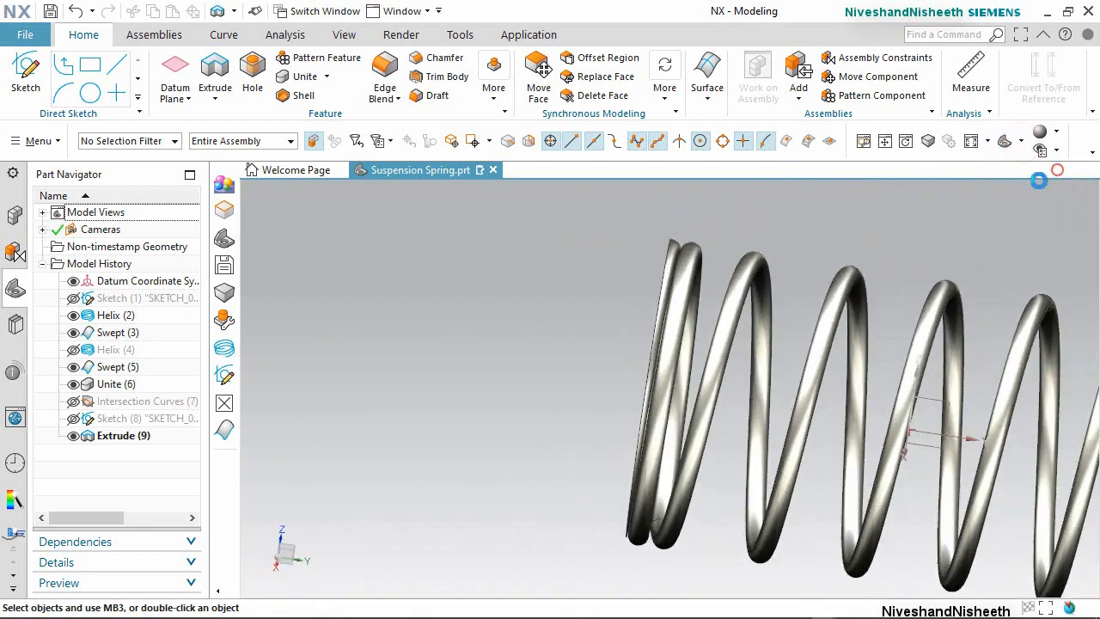
left_click(52, 11)
mouse_move(884, 405)
middle_mouse_down()
mouse_move(829, 410)
mouse_move(891, 403)
middle_mouse_up()
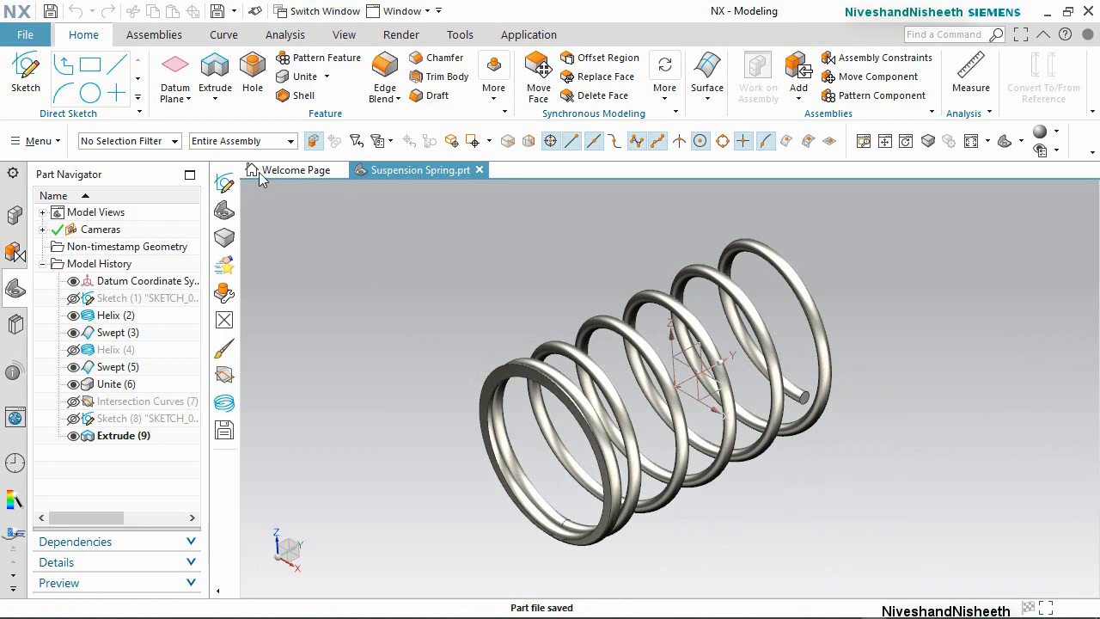
Start a new along-vector helix and rotate its coordinate system so its Z axis points along the spring's axis.
left_click(244, 37)
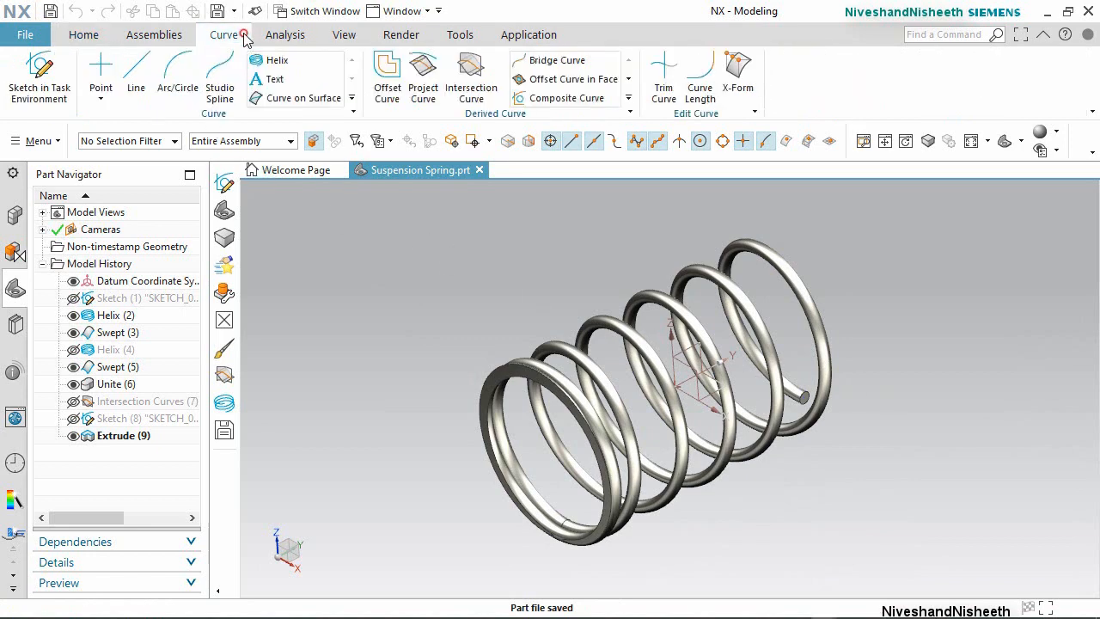
left_click(291, 55)
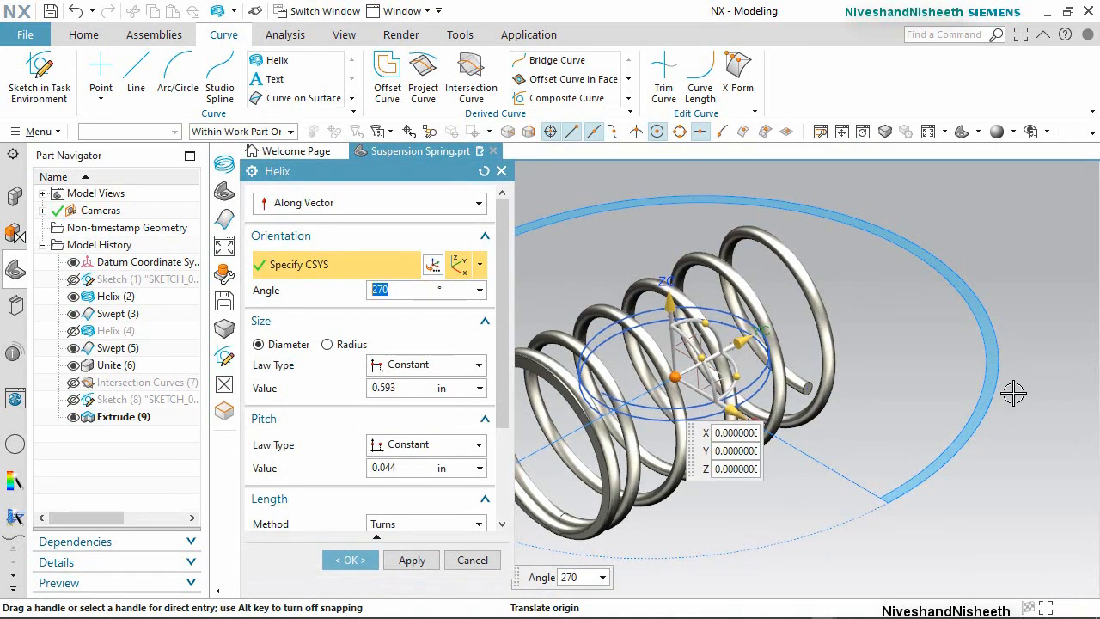
scroll(1013, 393, "up", 1)
scroll(1013, 393, "down", 2)
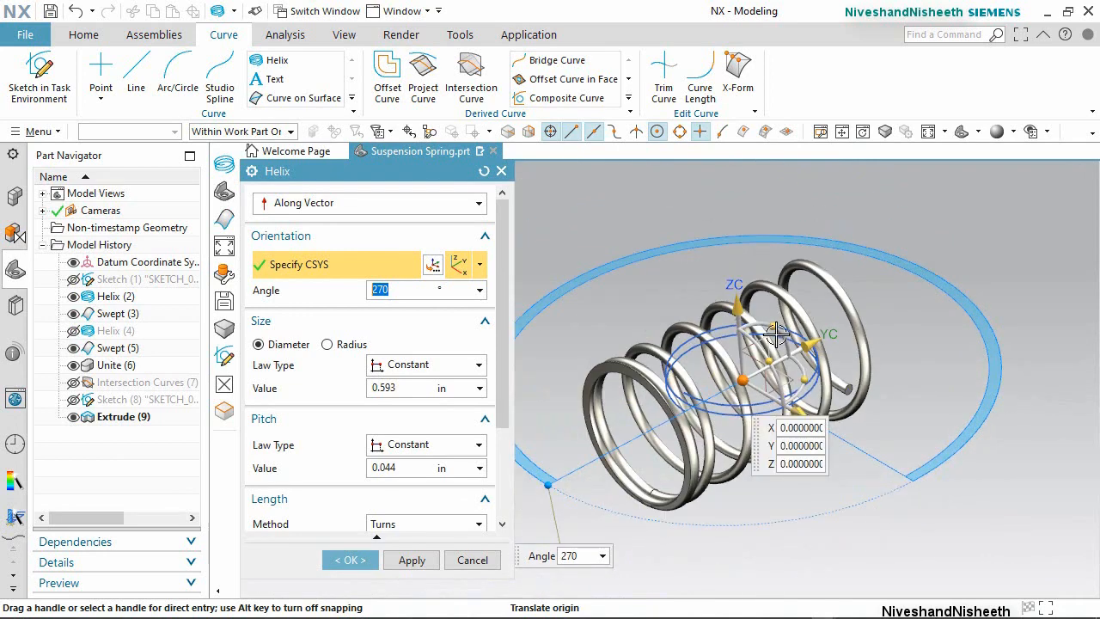
left_click_drag(796, 364, 790, 409)
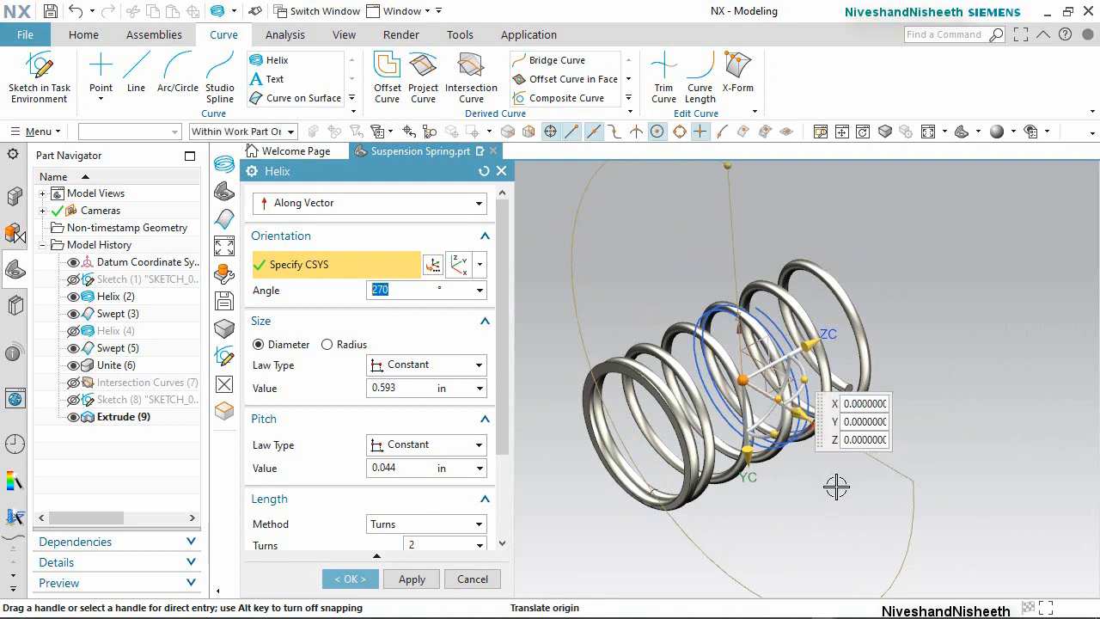
Move the helix origin to Y 0.5215 at the spring's uncut end and set the orientation angle to 90°.
left_click_drag(815, 344, 980, 280)
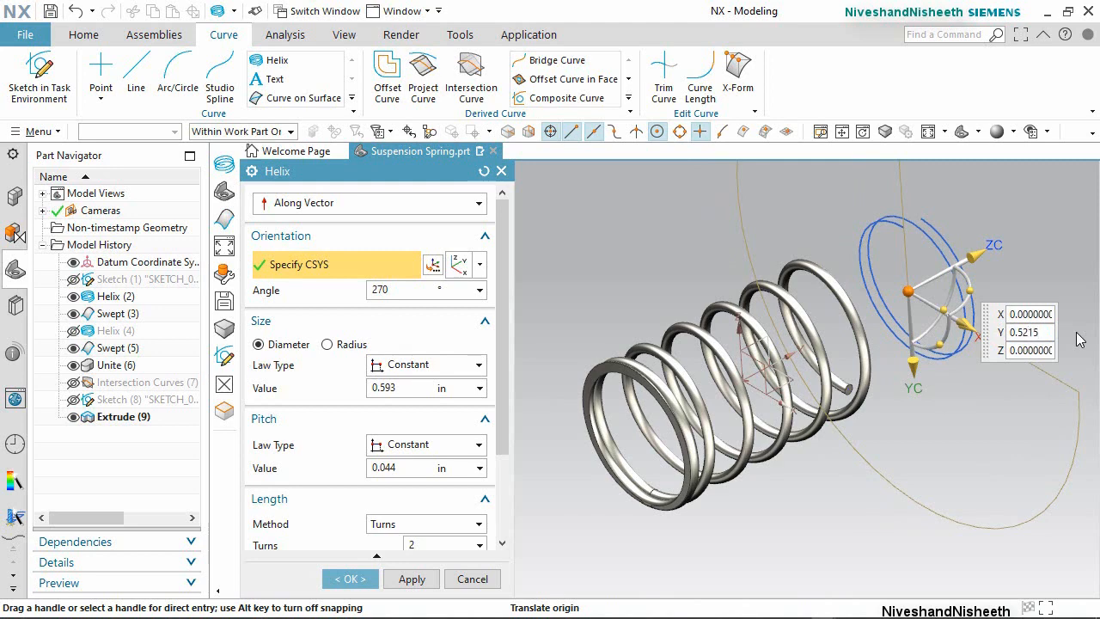
key("Return")
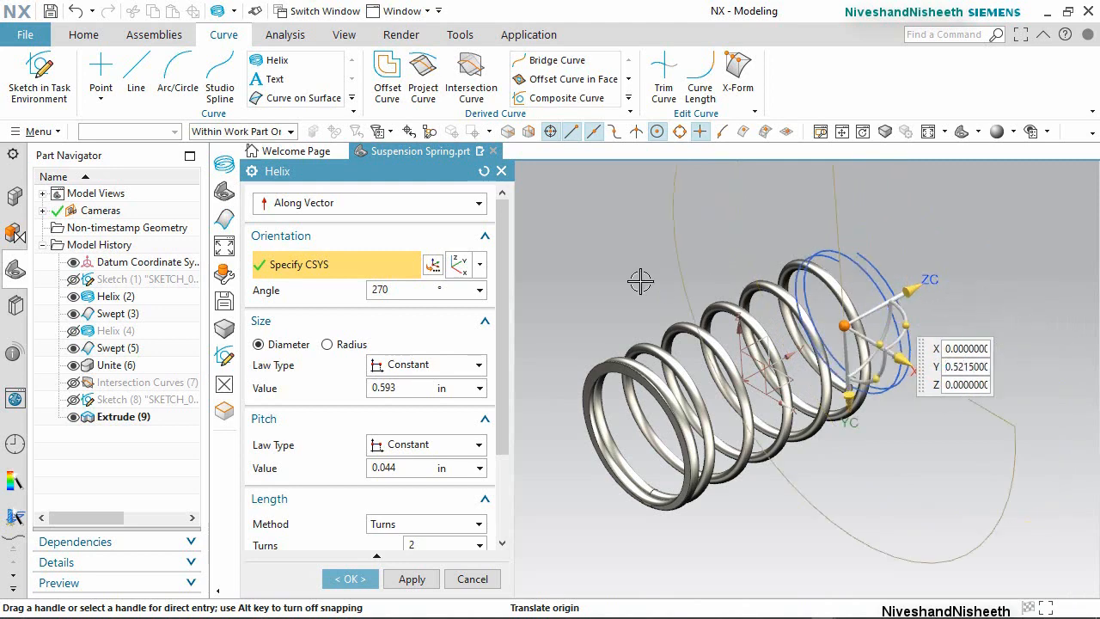
double_click(400, 291)
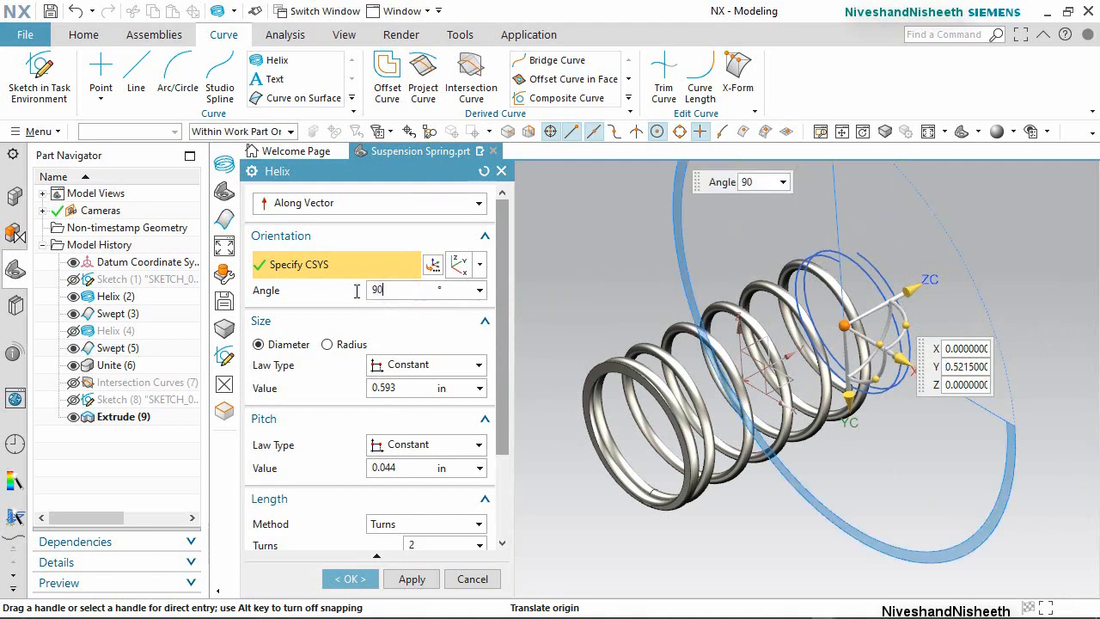
Create the closing helix with a constant 0.593 in diameter, constant 0.044 in pitch, 2 turns and left-hand direction.
double_click(414, 390)
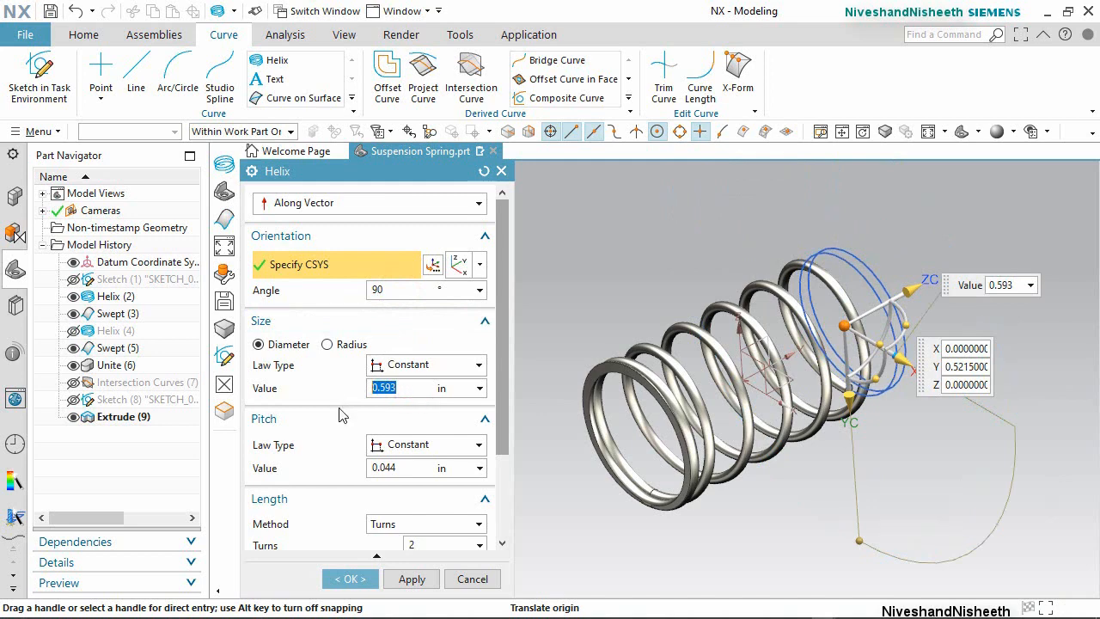
double_click(383, 468)
scroll(391, 481, "down", 3)
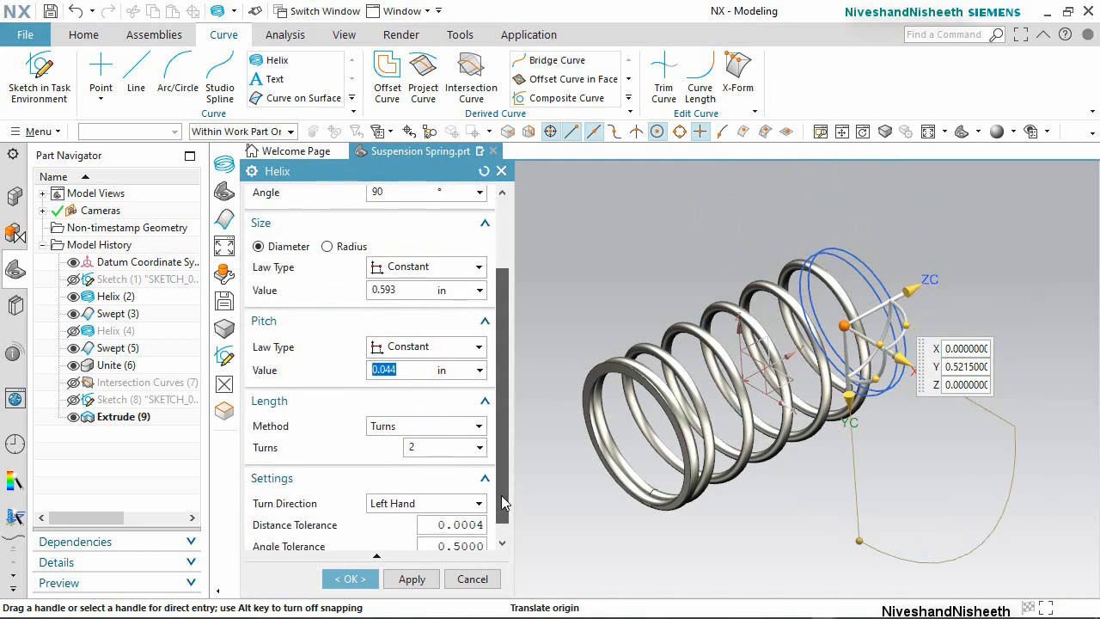
left_click_drag(504, 503, 503, 419)
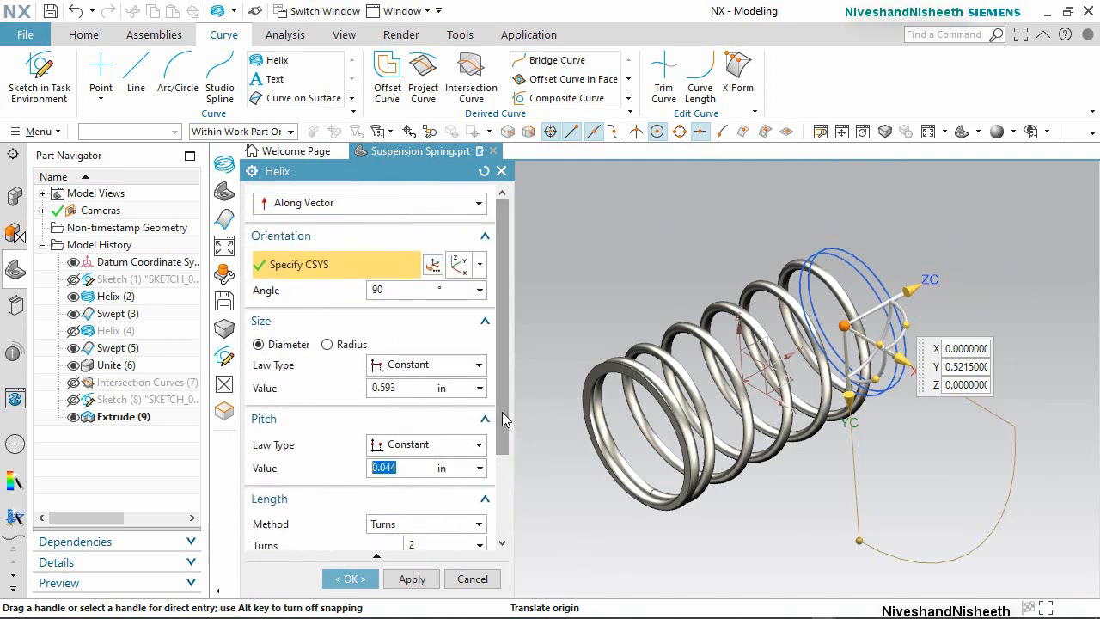
left_click(350, 578)
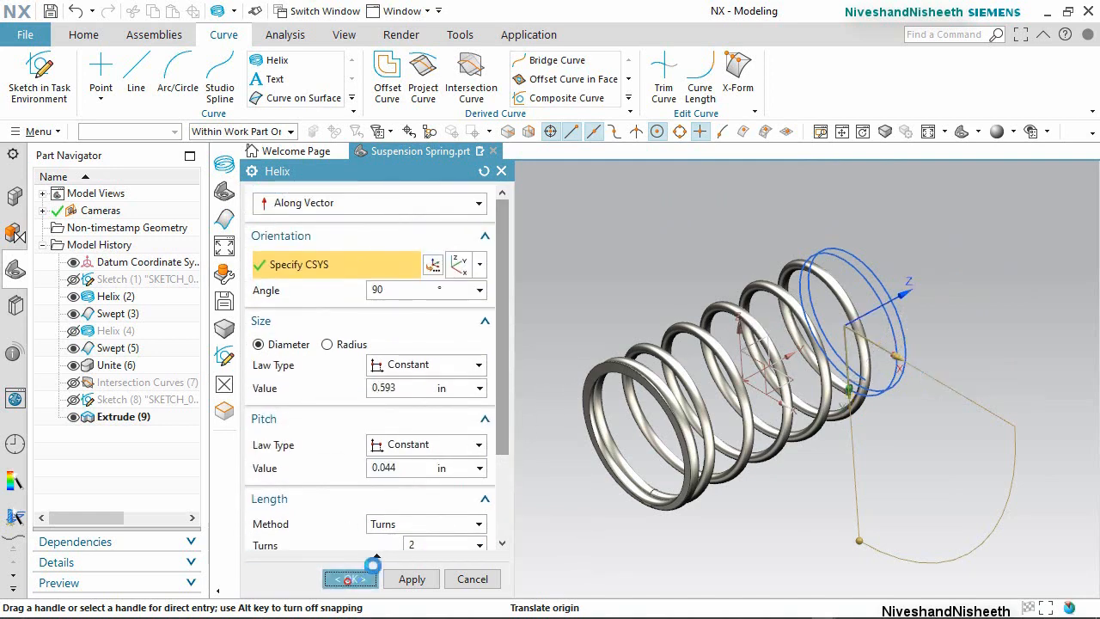
scroll(875, 365, "up", 3)
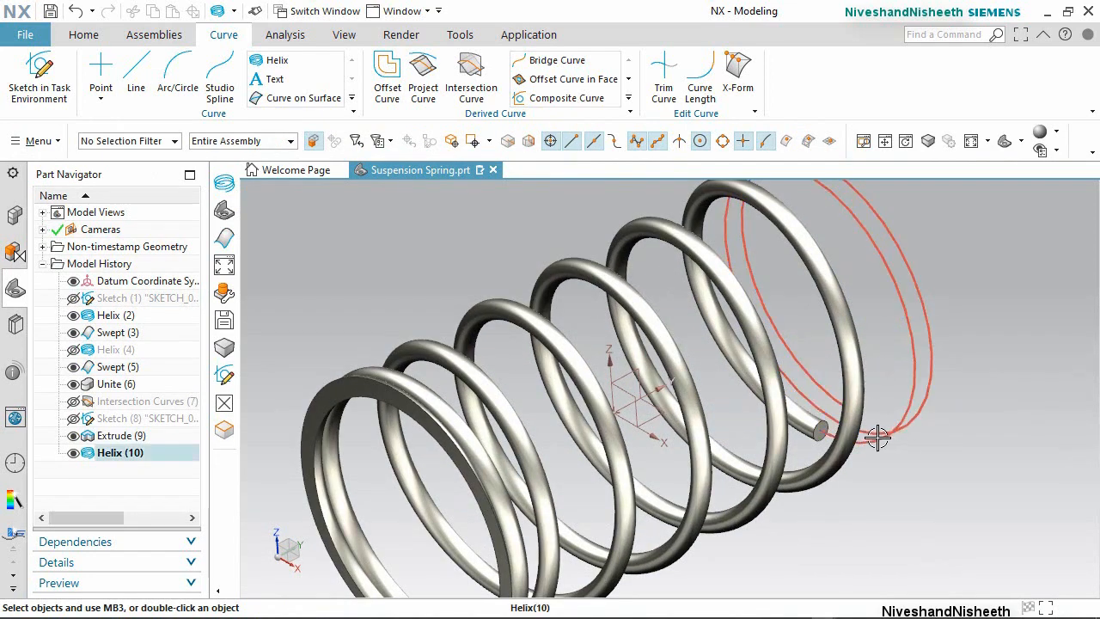
middle_click_drag(877, 436, 862, 439)
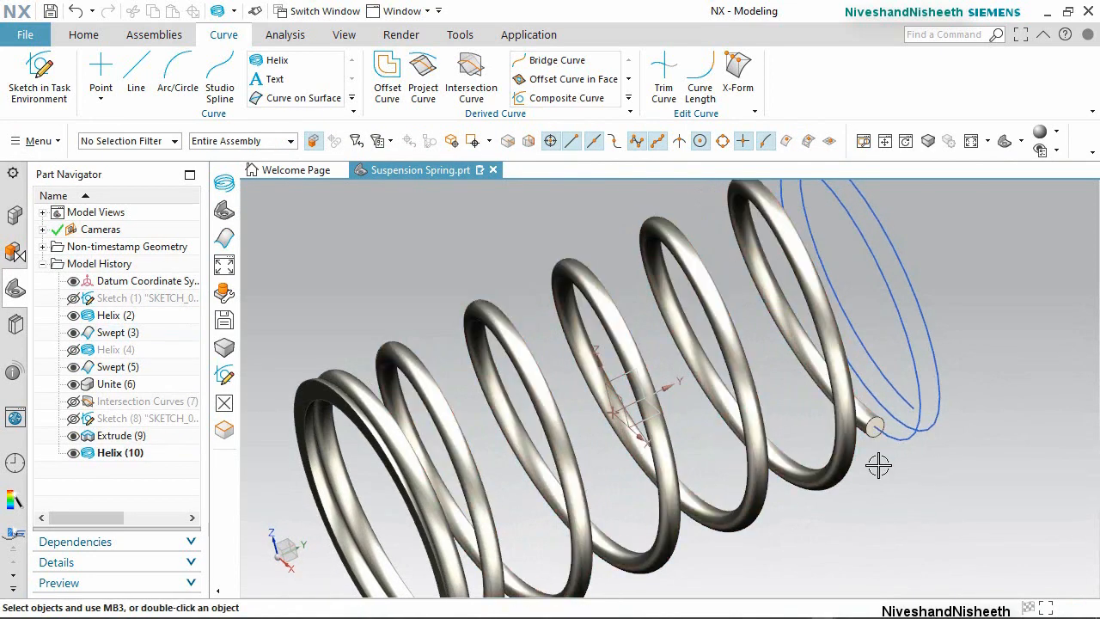
Create a sketch on the circular end face of the spring wire where the new helix starts.
left_click(86, 32)
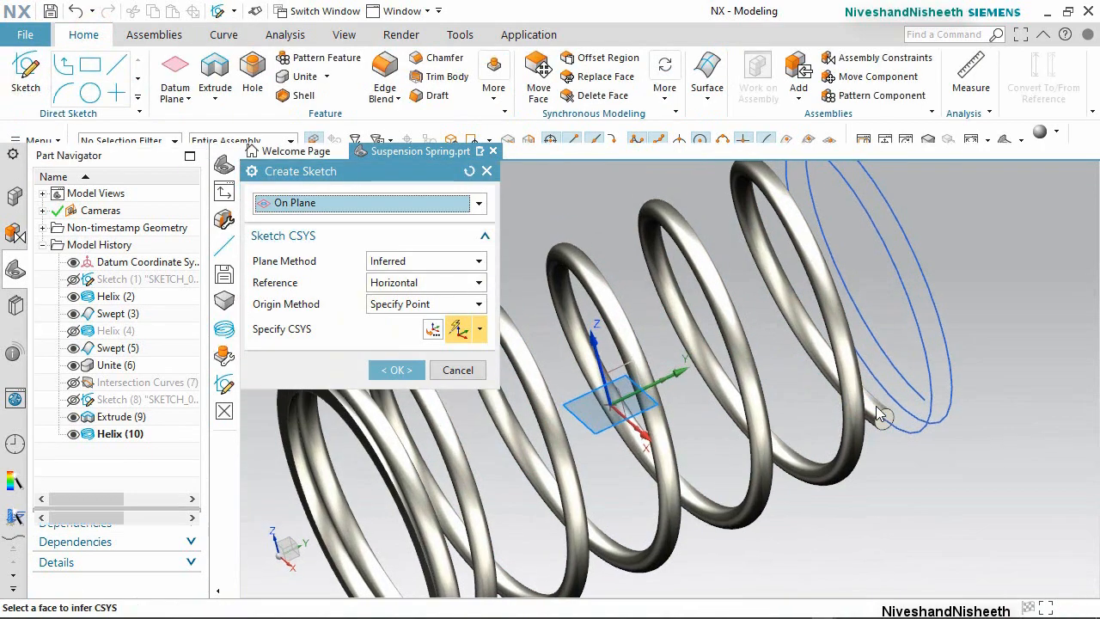
scroll(876, 407, "down", 3)
scroll(876, 405, "up", 9)
left_click(913, 436)
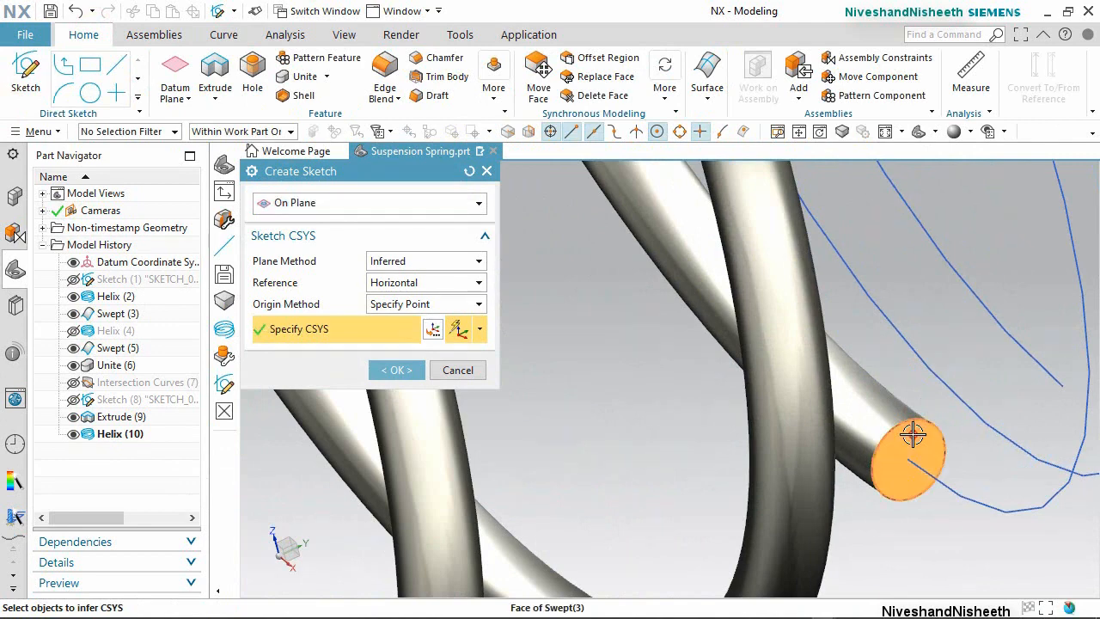
left_click(401, 369)
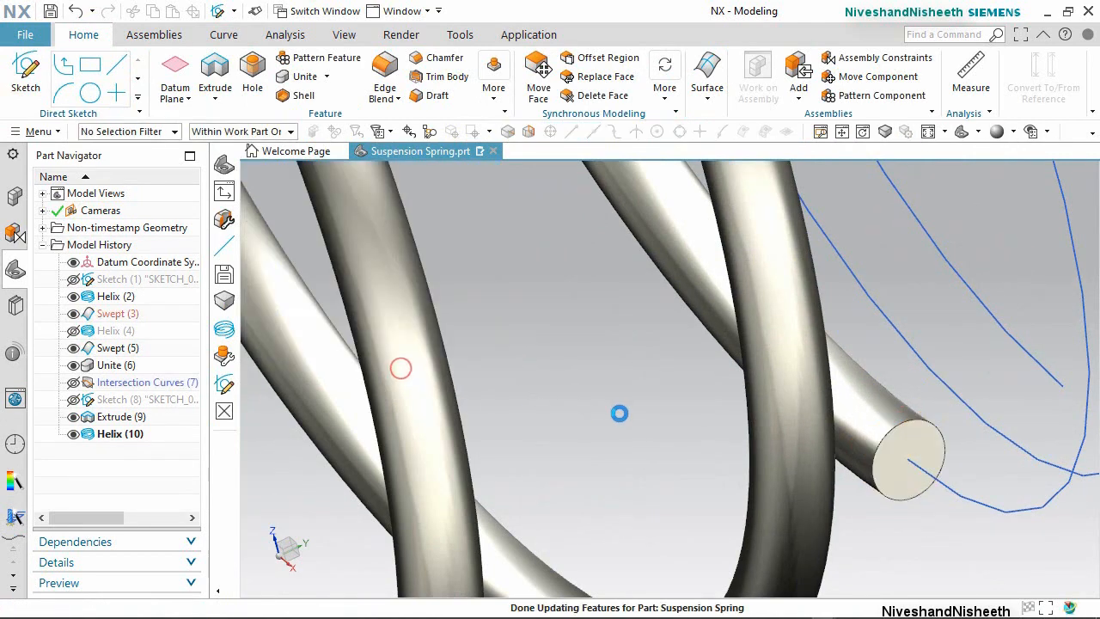
Project the wire end face's circular edge into the sketch and finish the sketch.
left_click(297, 96)
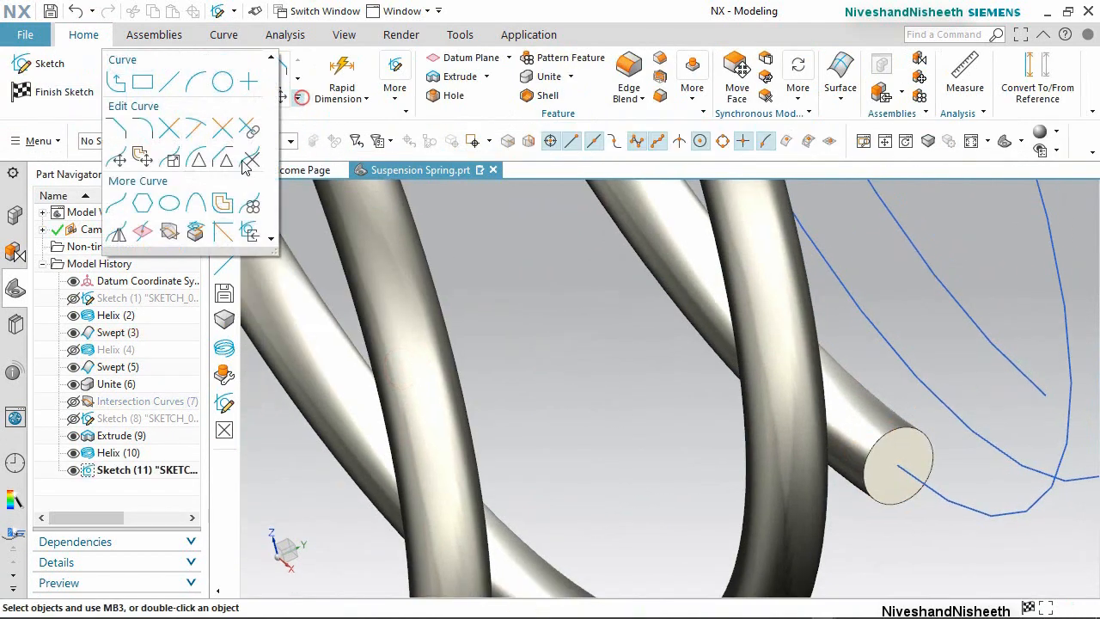
left_click(197, 232)
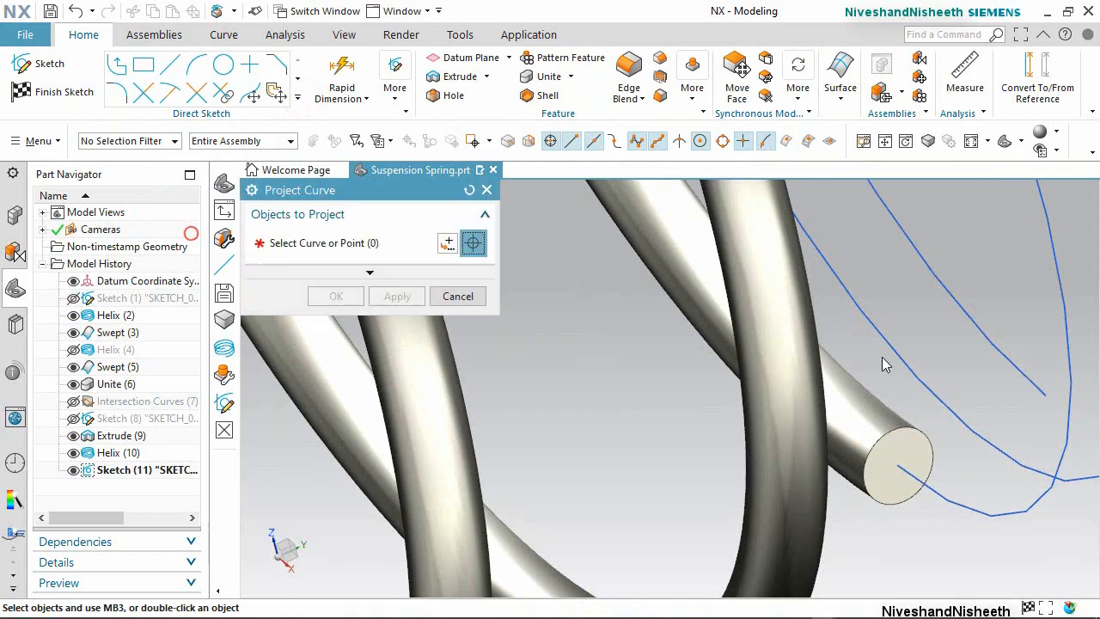
left_click(911, 419)
left_click(358, 297)
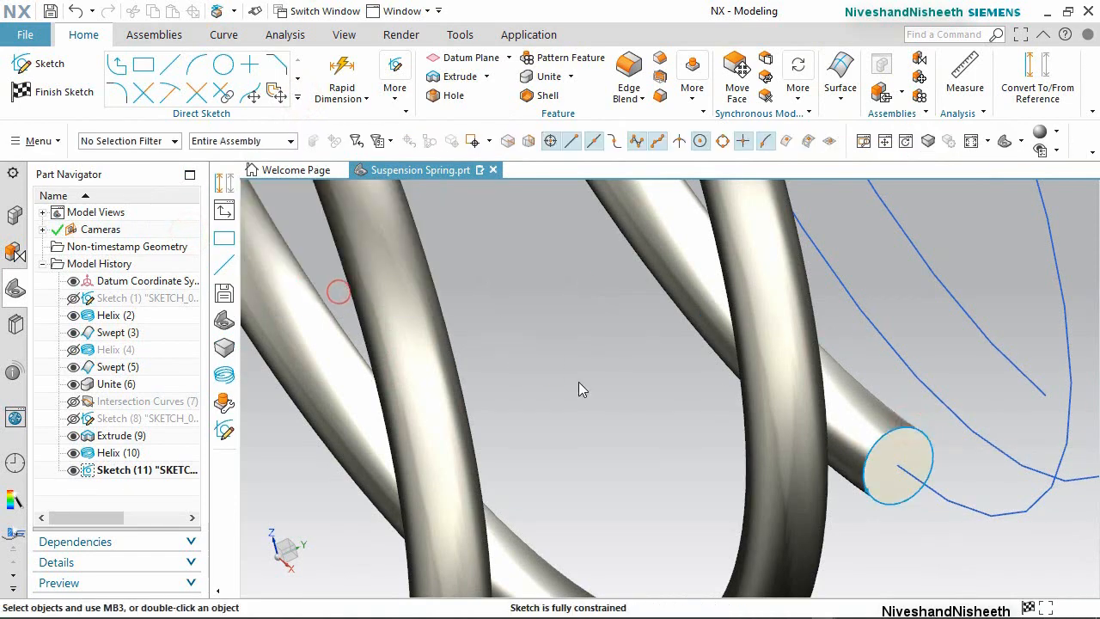
scroll(577, 372, "down", 2)
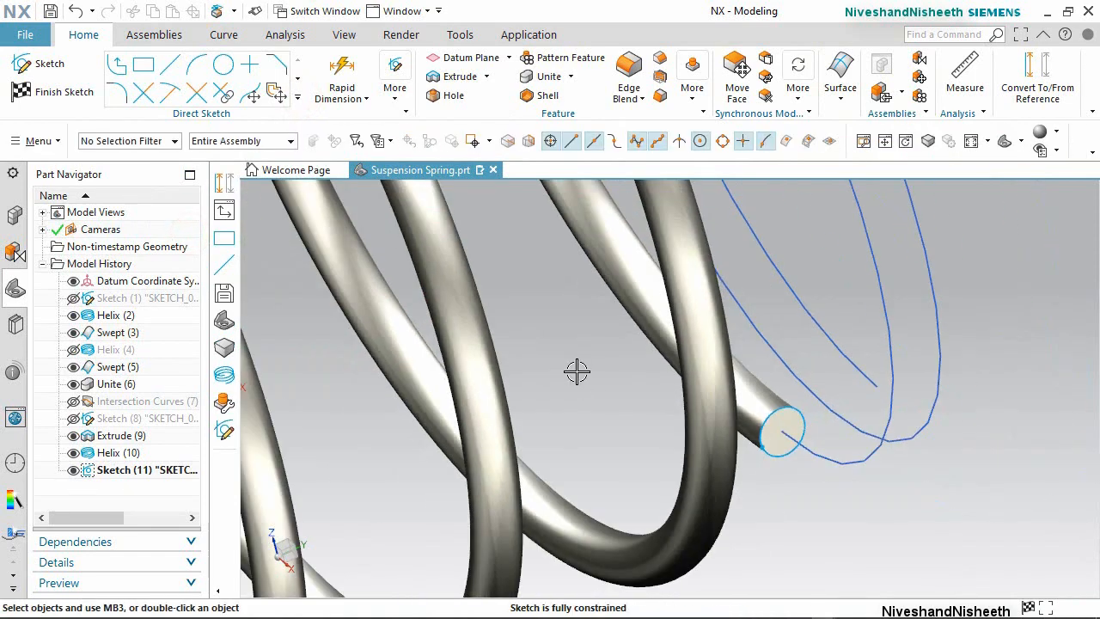
right_click(959, 273)
left_click(946, 247)
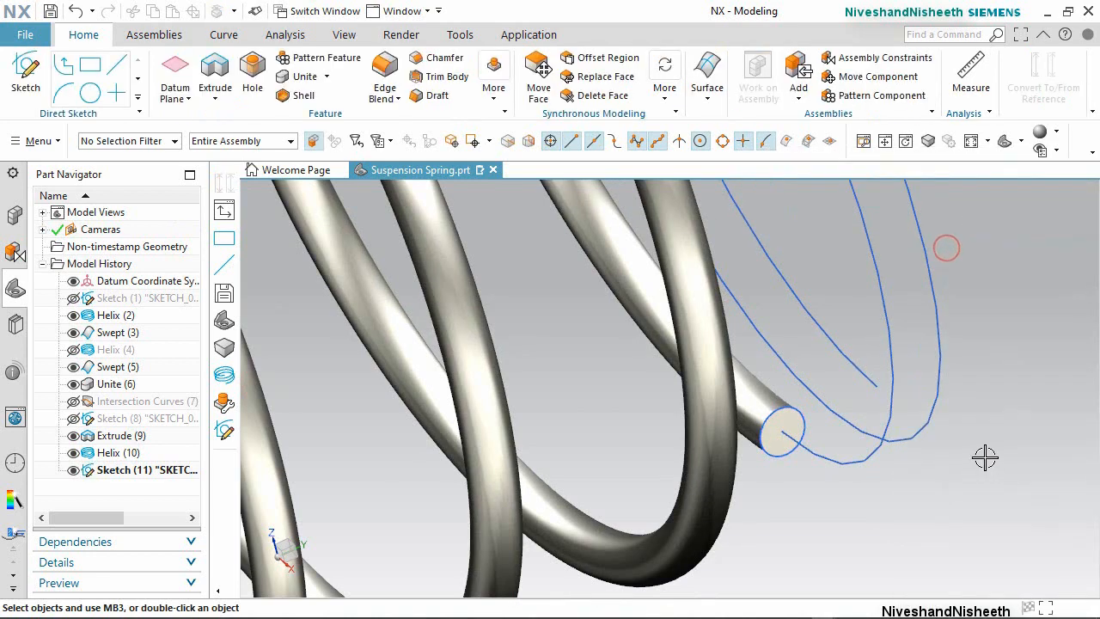
Create a Swept body using the projected circle as the section and the new closing helix as the guide.
left_click(707, 86)
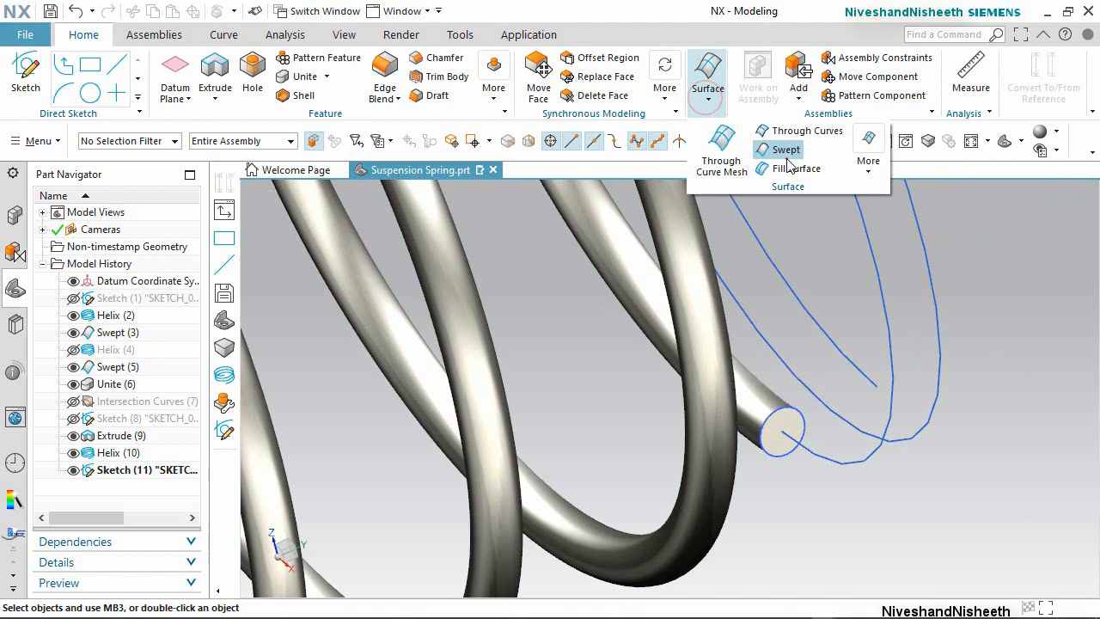
left_click(787, 158)
left_click(802, 417)
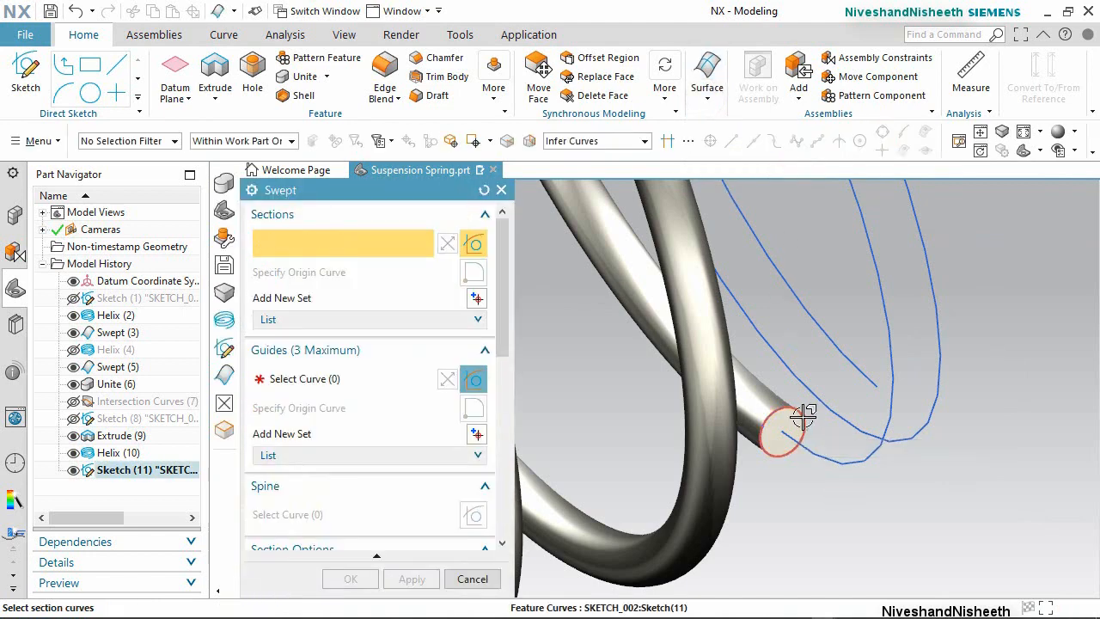
left_click(310, 379)
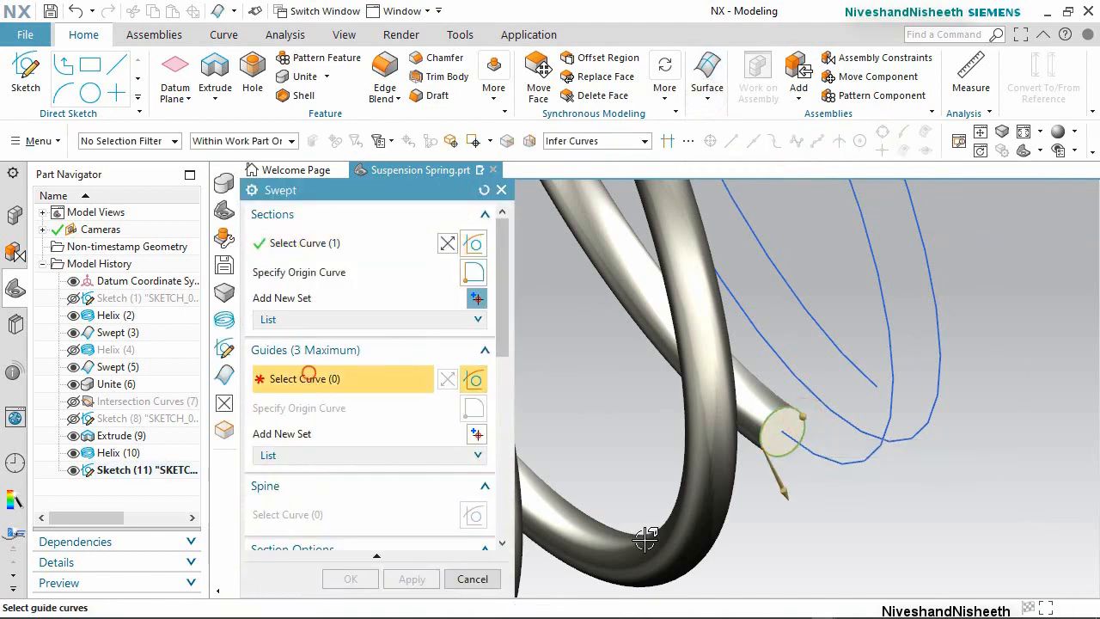
left_click(840, 465)
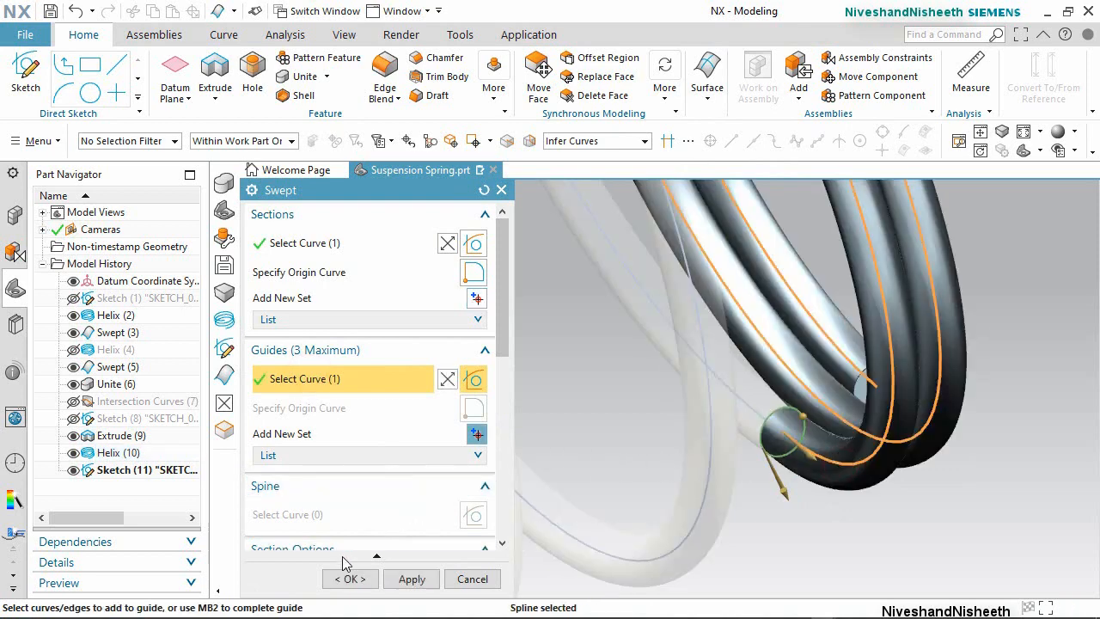
left_click(350, 578)
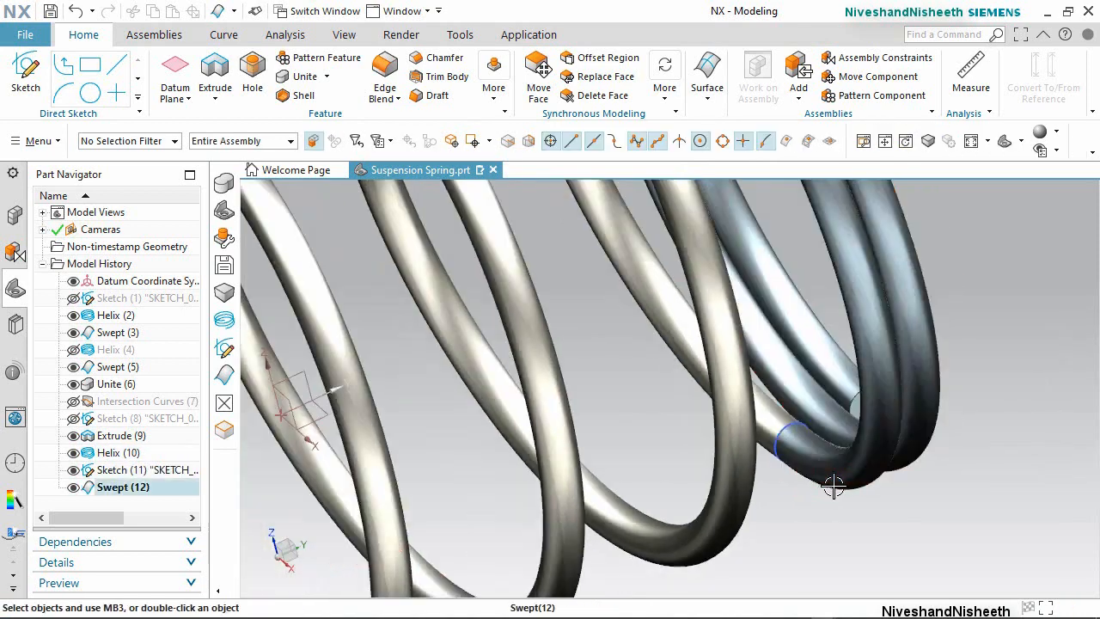
Unite the newly swept end coil with the main spring body.
scroll(834, 486, "down", 3)
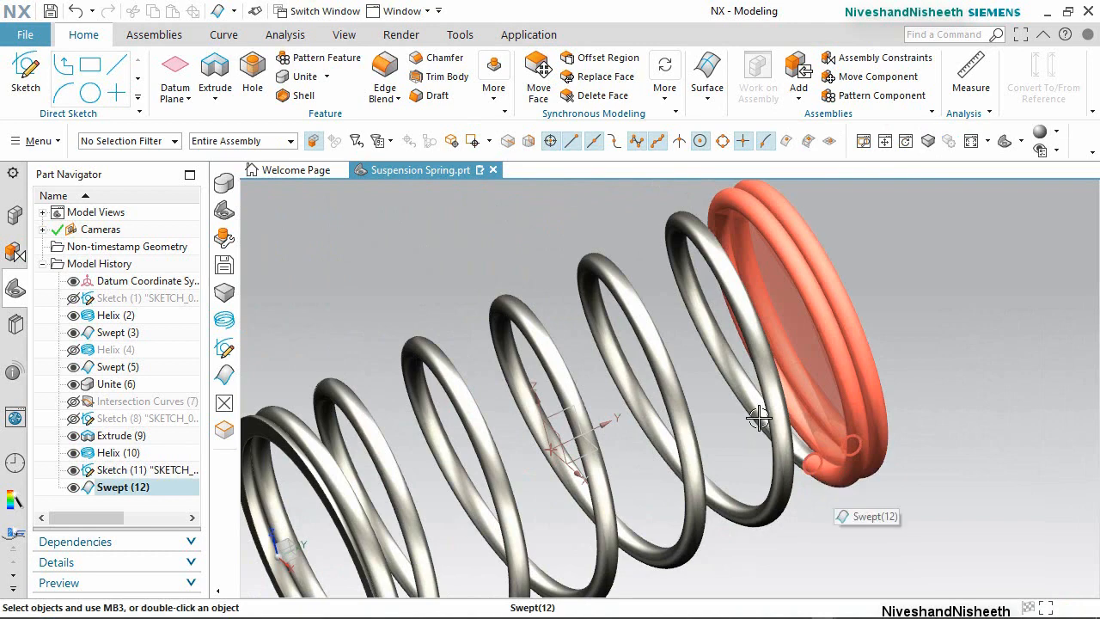
left_click(319, 79)
left_click(775, 221)
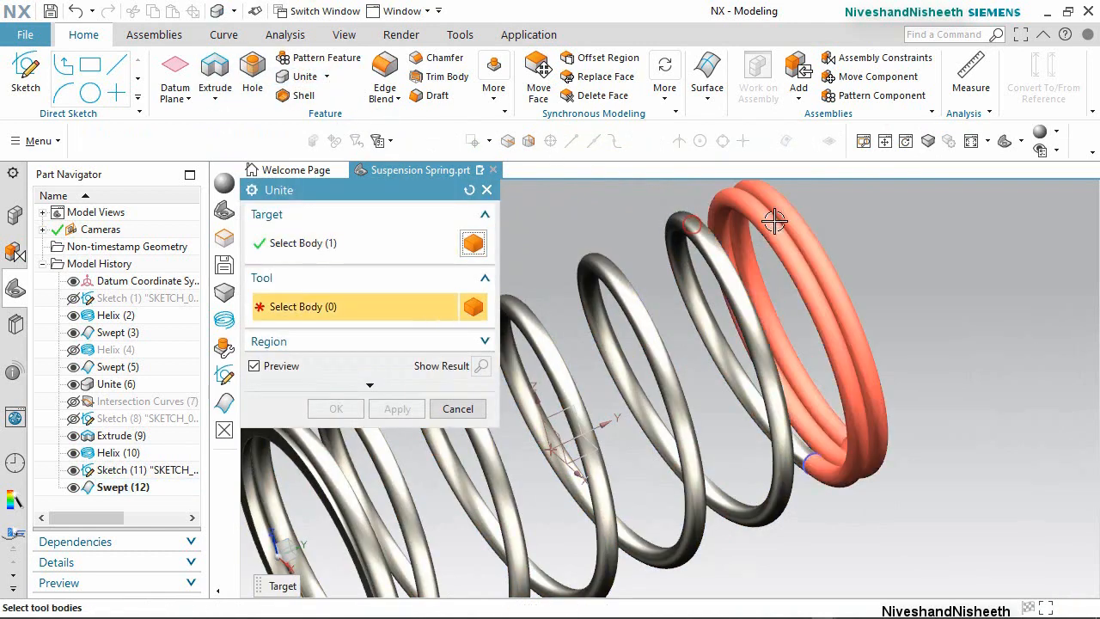
left_click(775, 222)
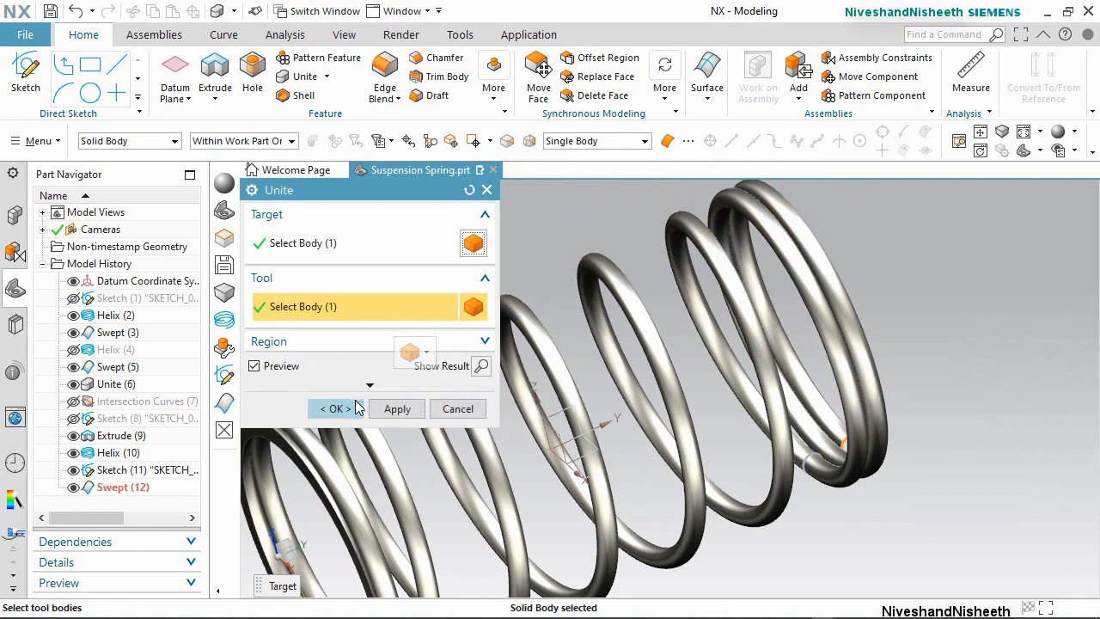
left_click(336, 409)
Hide the projected circle sketch, return the spring to an isometric orientation and save the part.
scroll(128, 467, "down", 1)
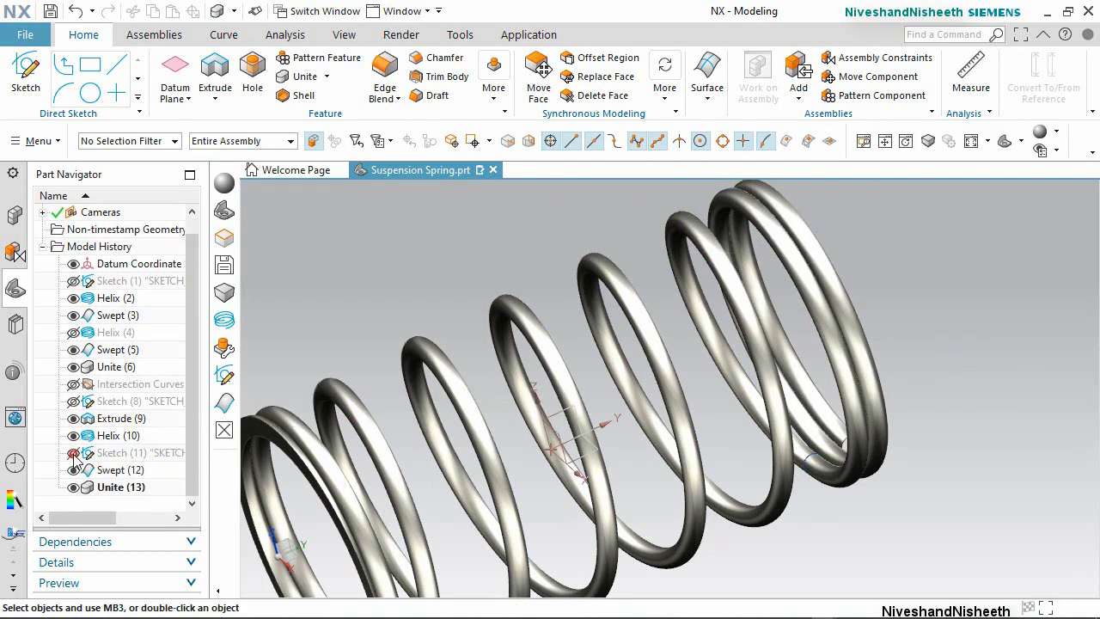
middle_click_drag(817, 448, 770, 465)
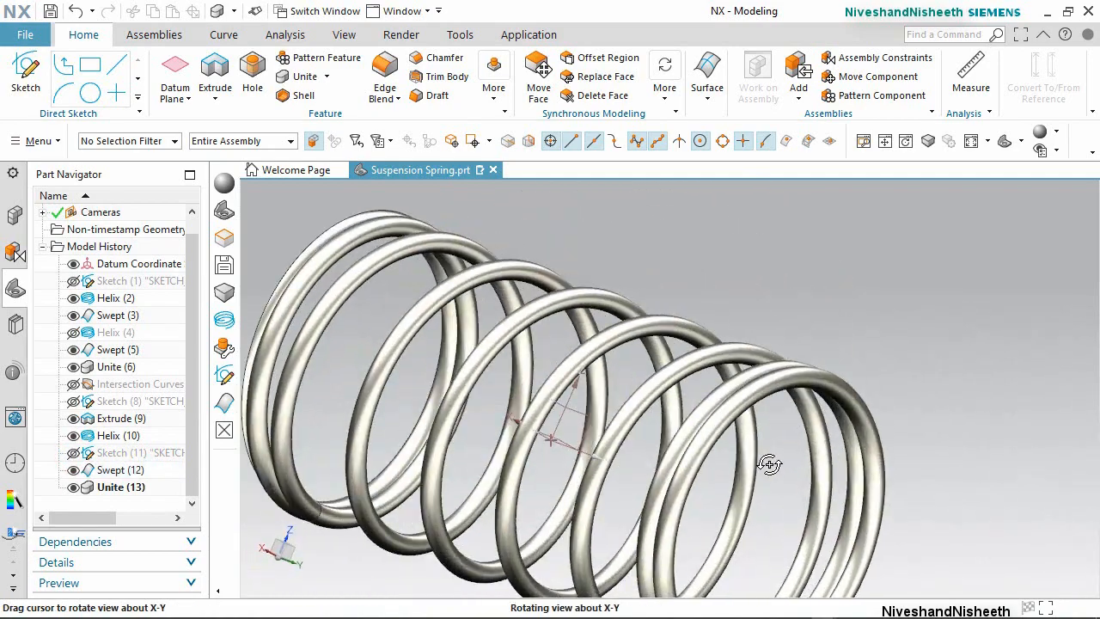
left_click(1022, 146)
left_click(1058, 170)
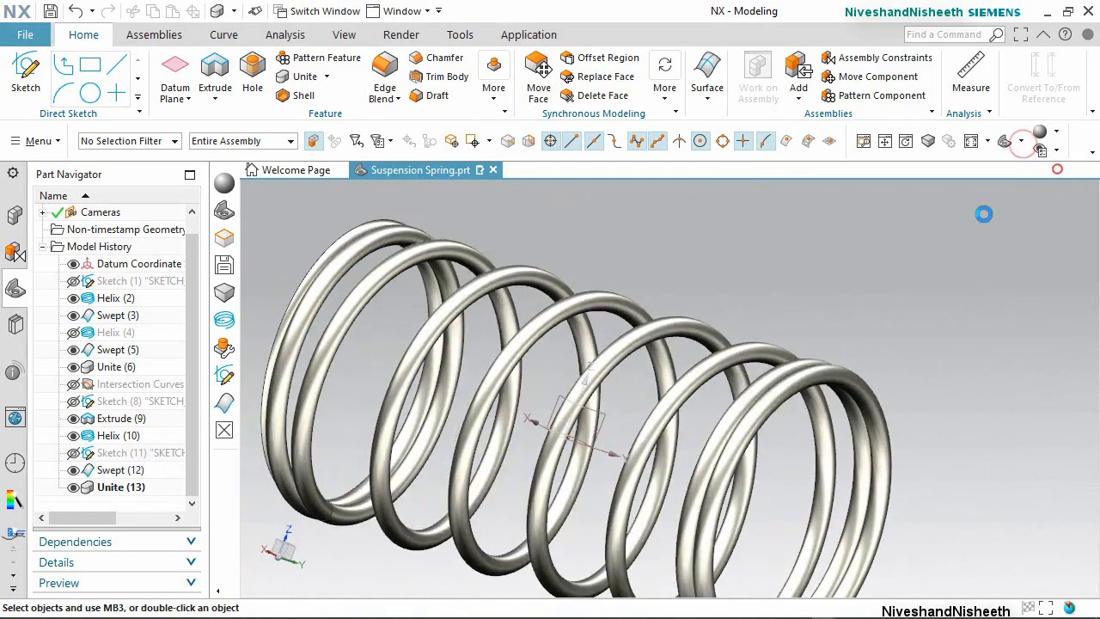
key("ctrl+s")
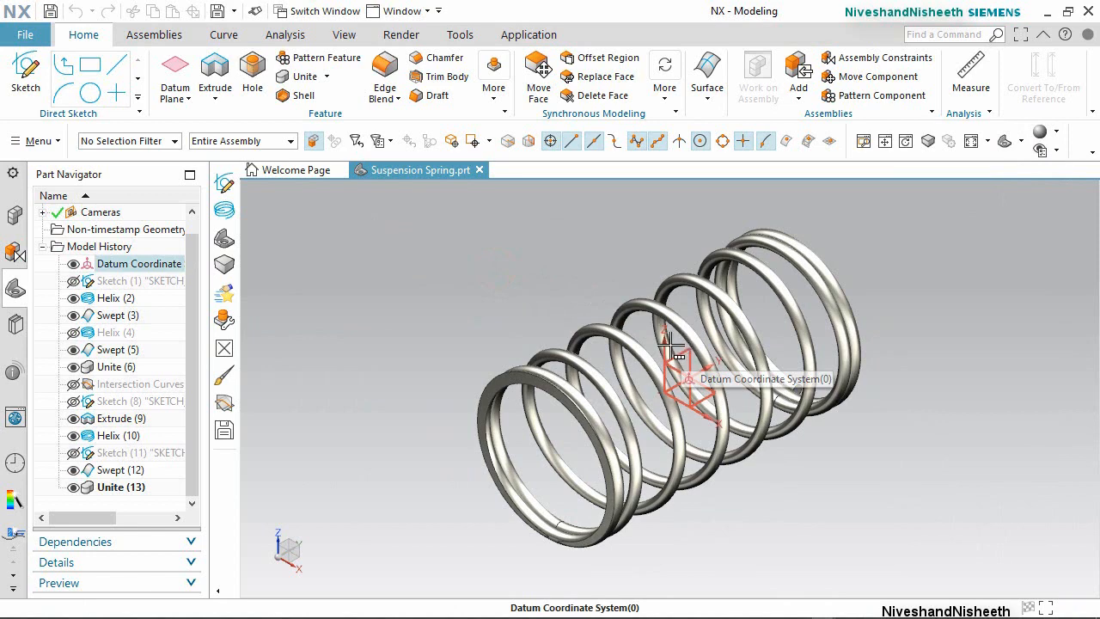
Create intersection curves between the datum YZ plane and all faces of the spring body.
left_click(224, 33)
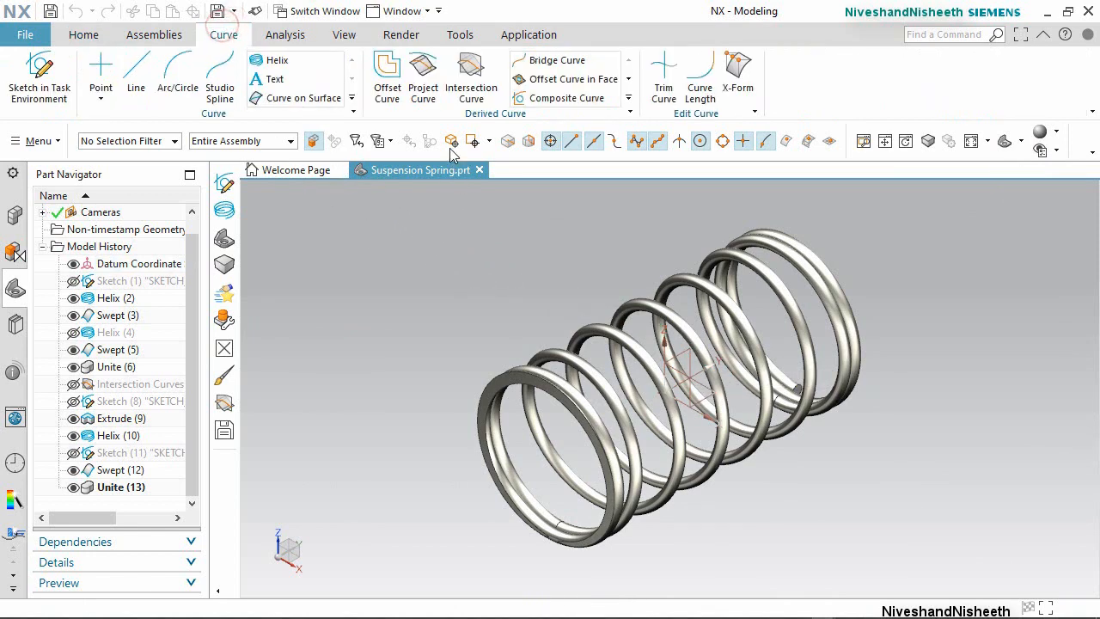
left_click(468, 85)
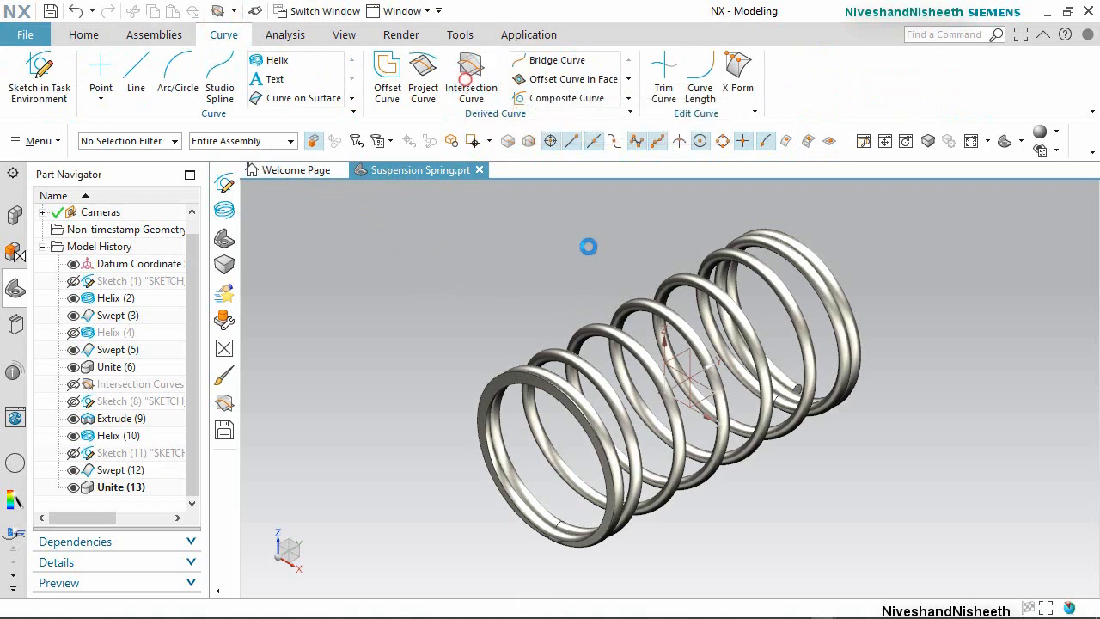
left_click(684, 352)
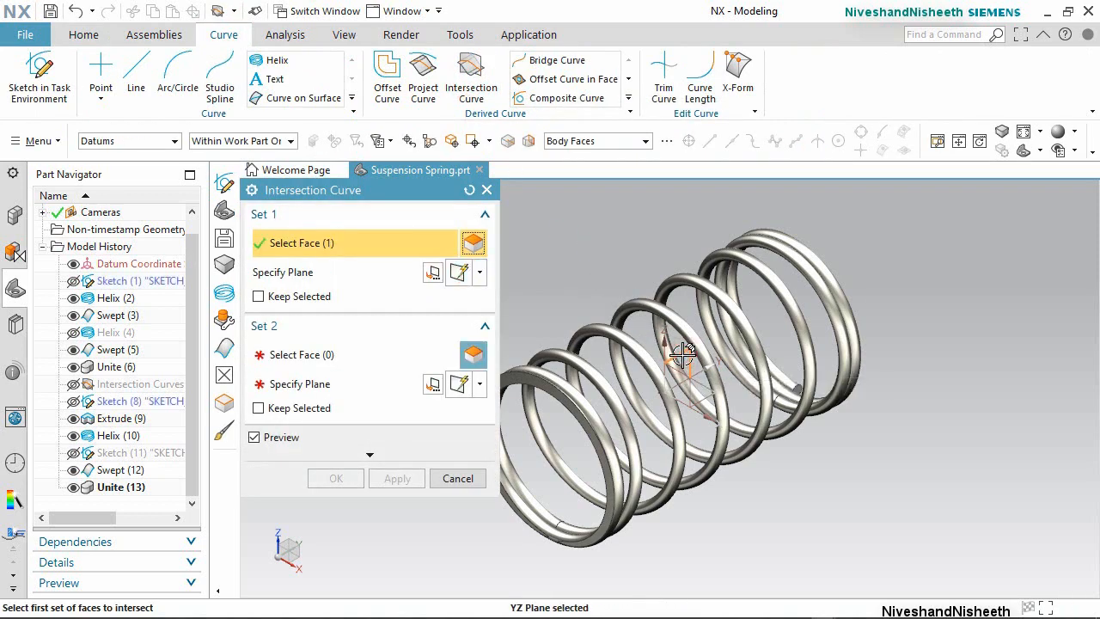
left_click(332, 354)
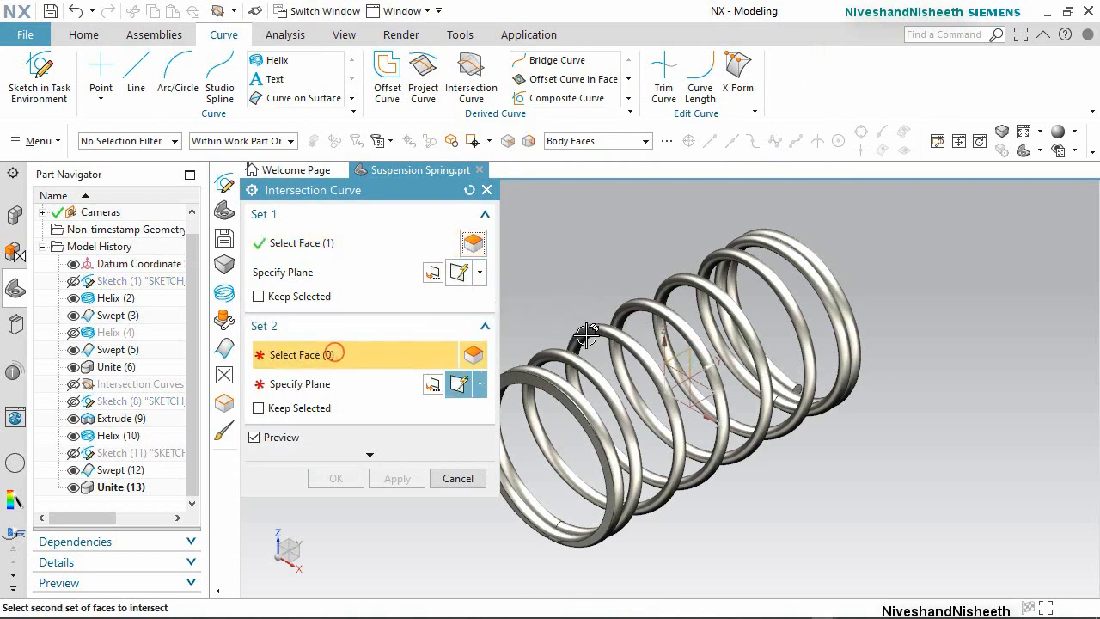
left_click(608, 335)
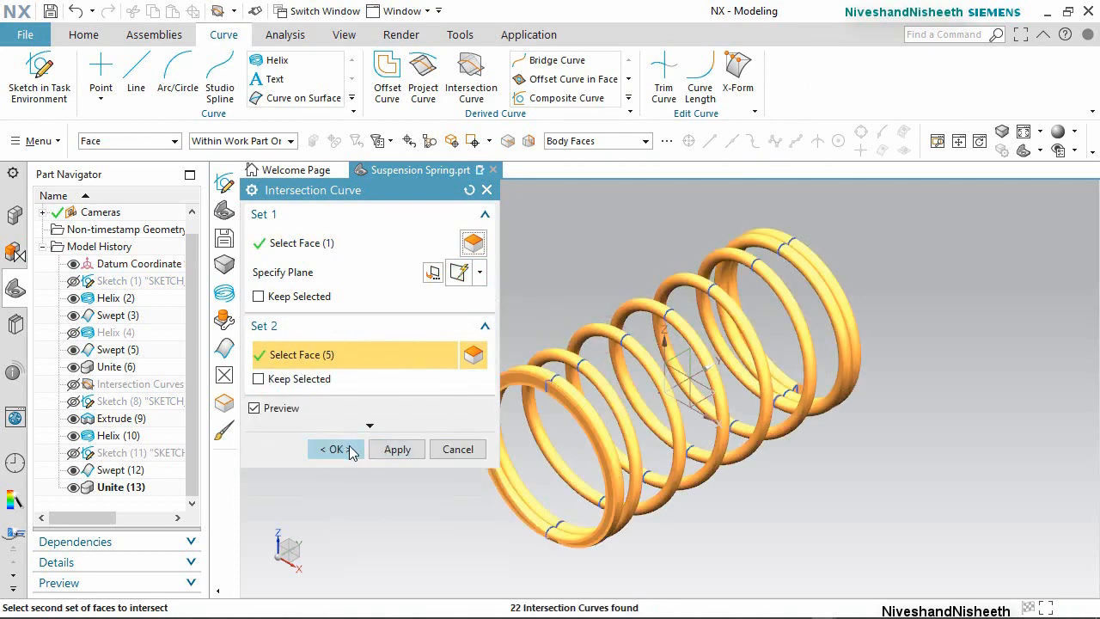
left_click(348, 449)
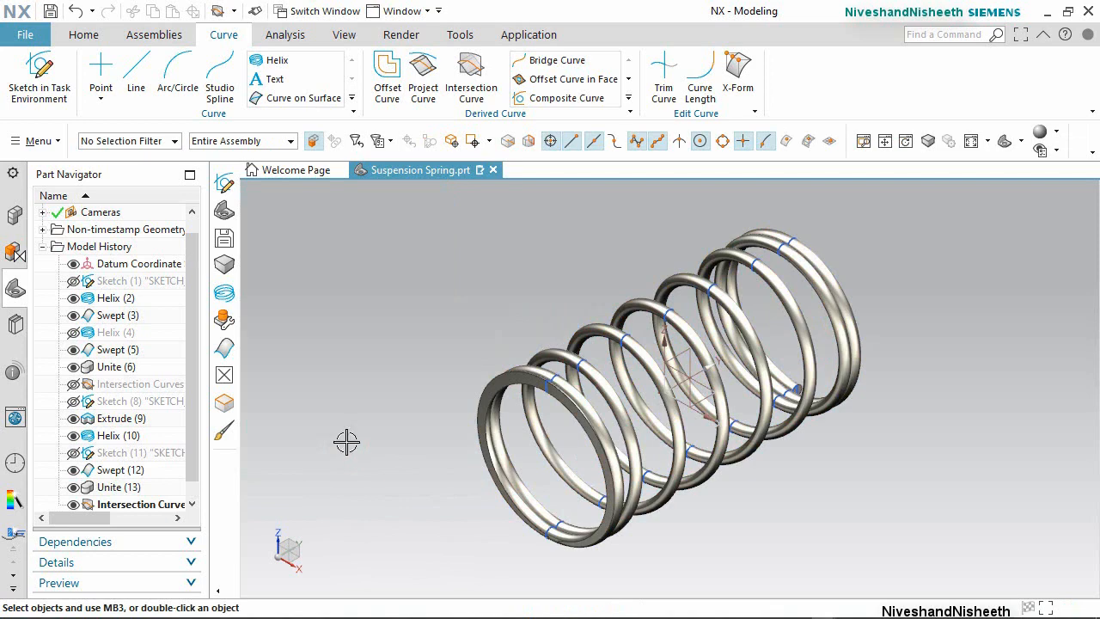
Create a new sketch on the datum YZ plane through the spring's axis.
left_click(83, 34)
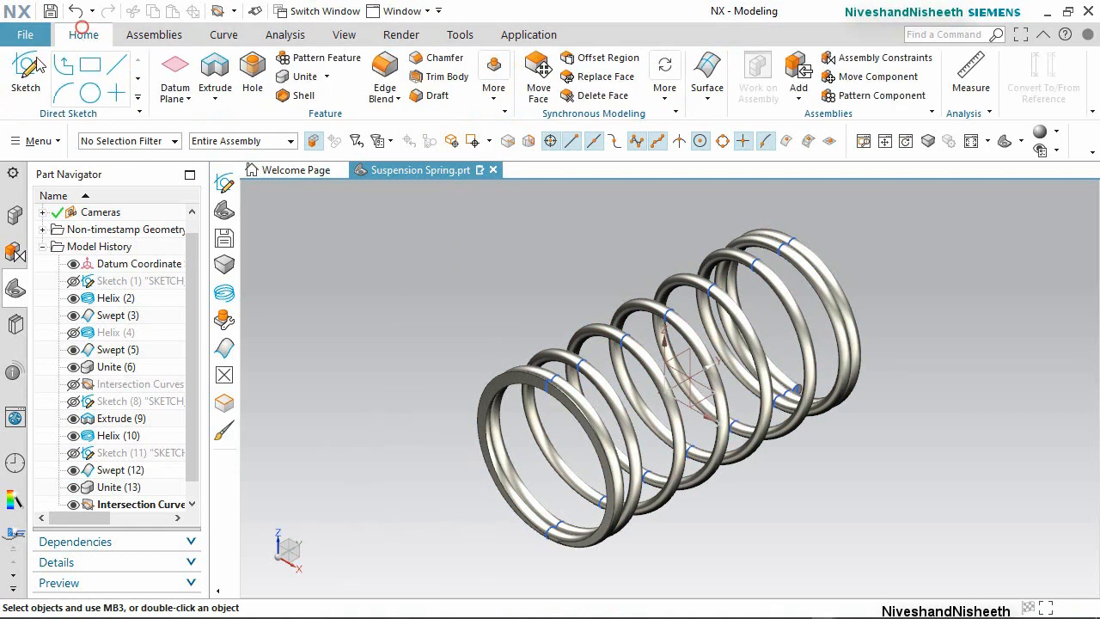
left_click(26, 70)
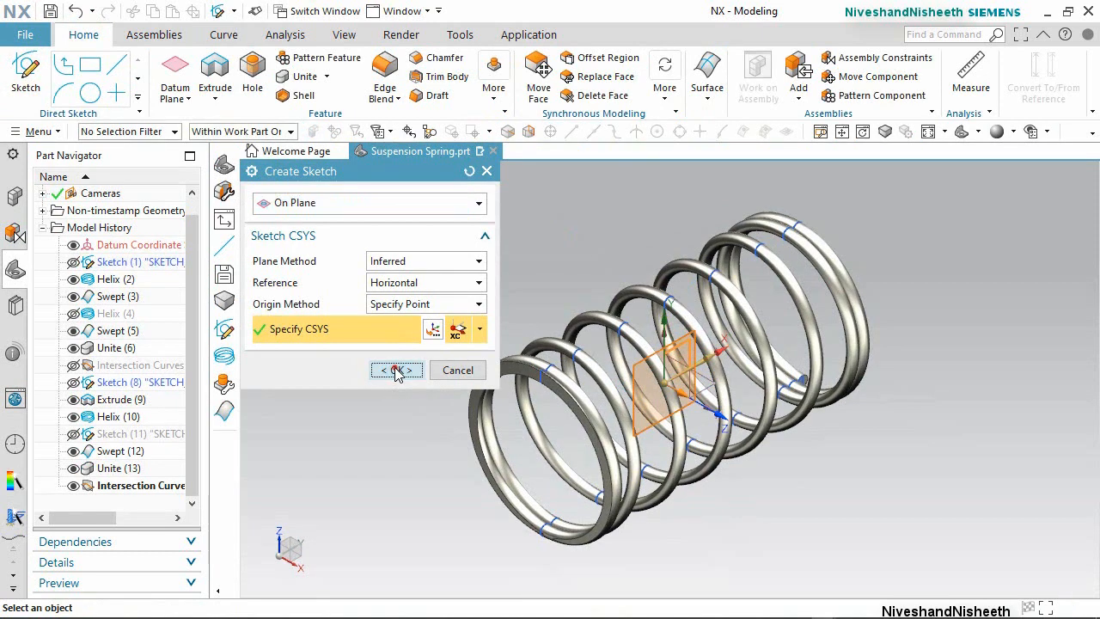
left_click(396, 369)
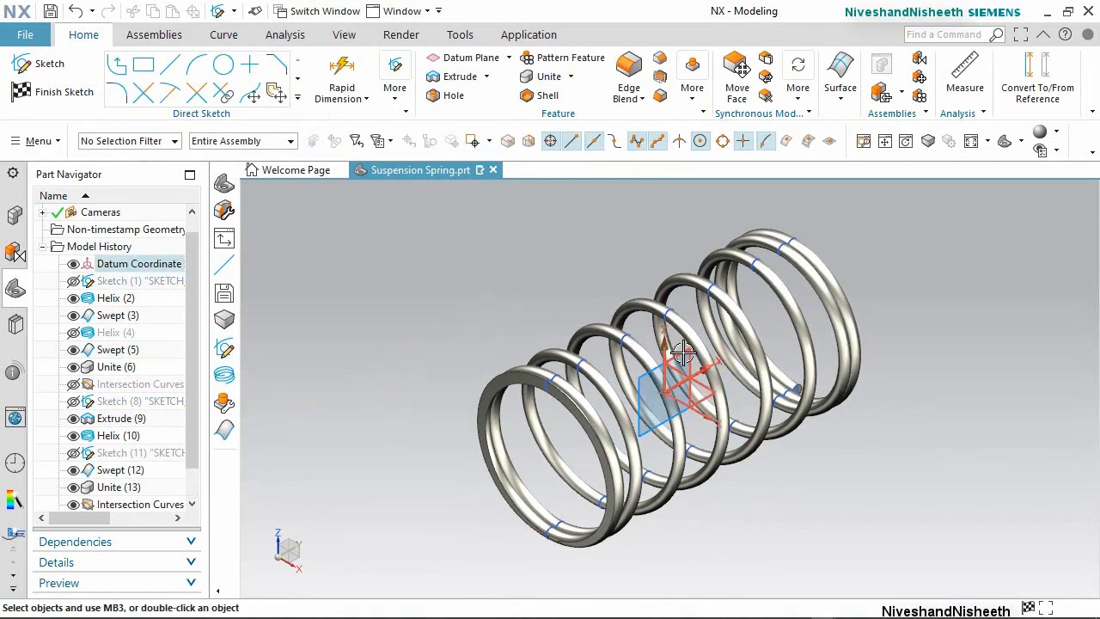
Create a one-plane view section of the spring on the datum YZ plane and keep it clipped.
left_click(684, 352)
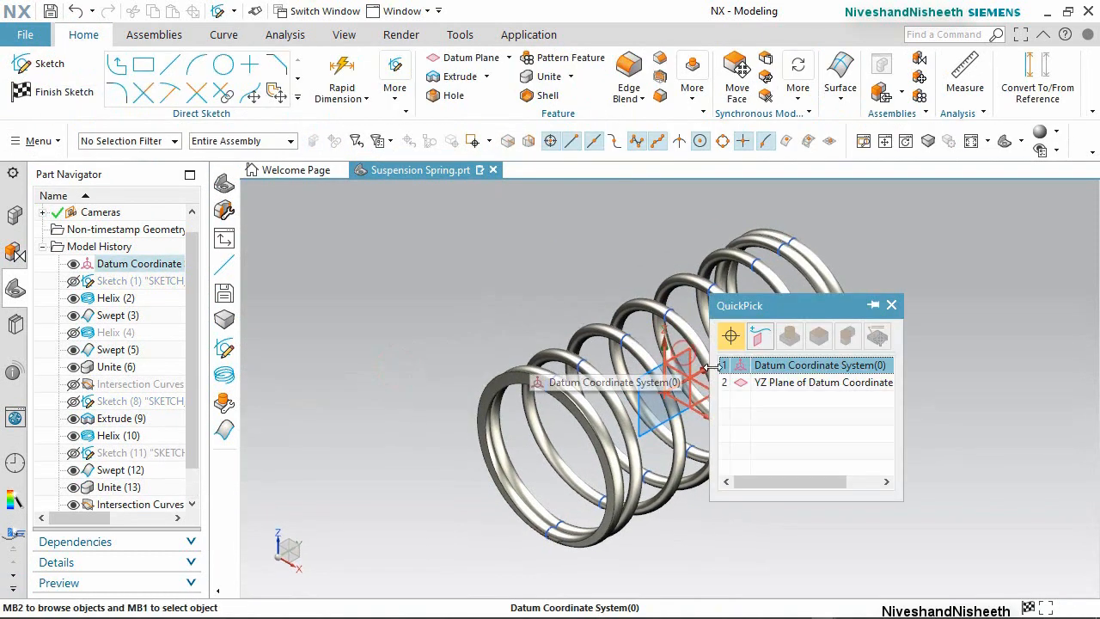
left_click(774, 383)
left_click(344, 34)
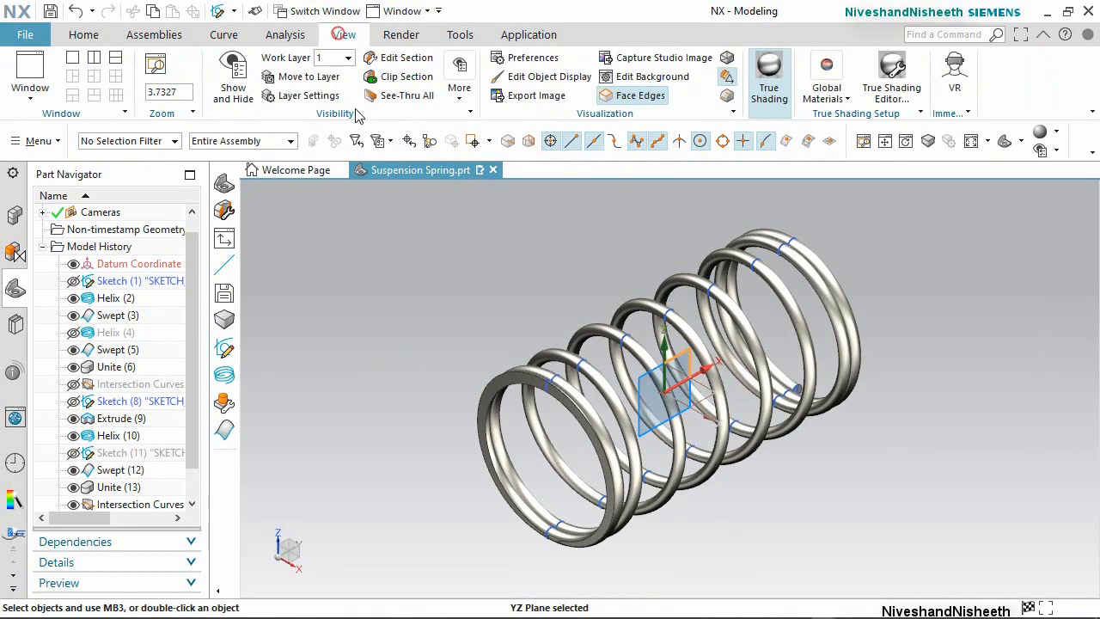
left_click(389, 58)
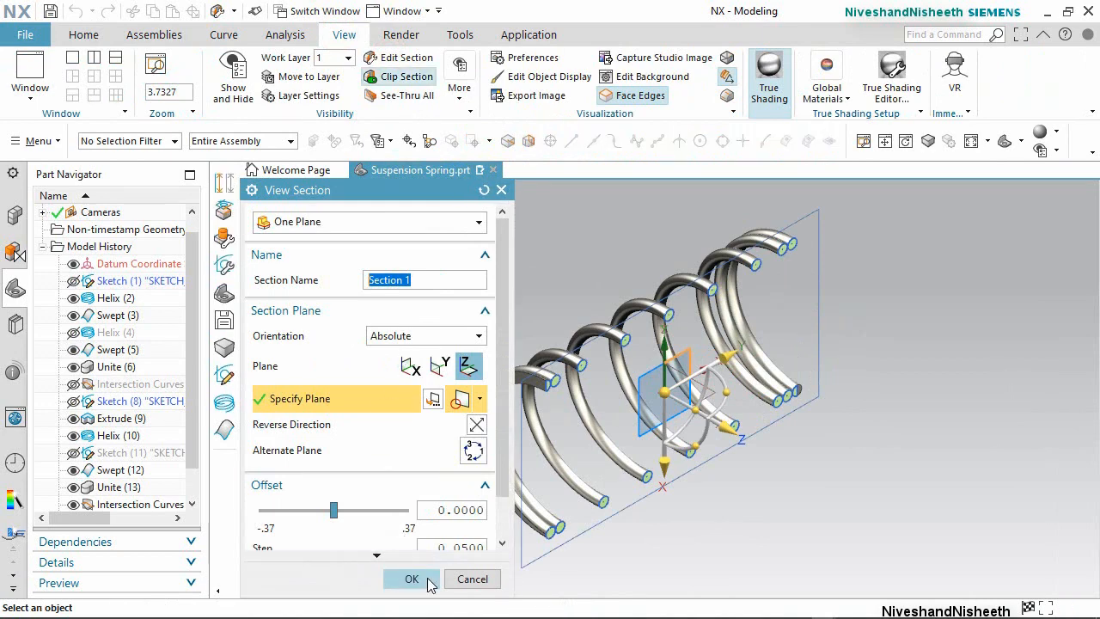
left_click(413, 579)
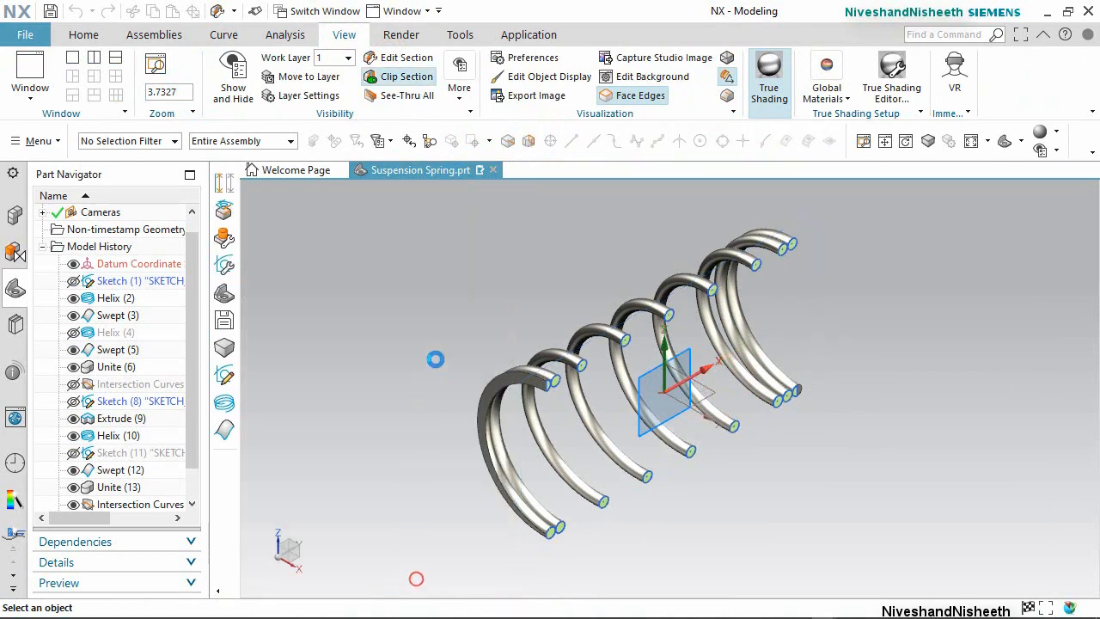
left_click(504, 245)
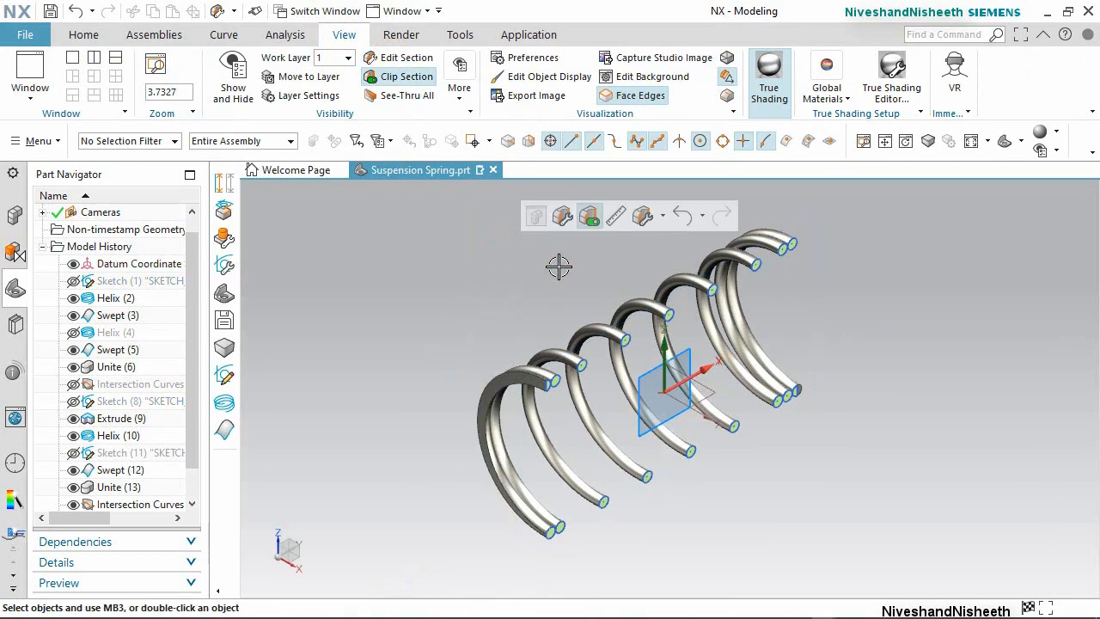
scroll(791, 370, "down", 2)
scroll(791, 370, "up", 6)
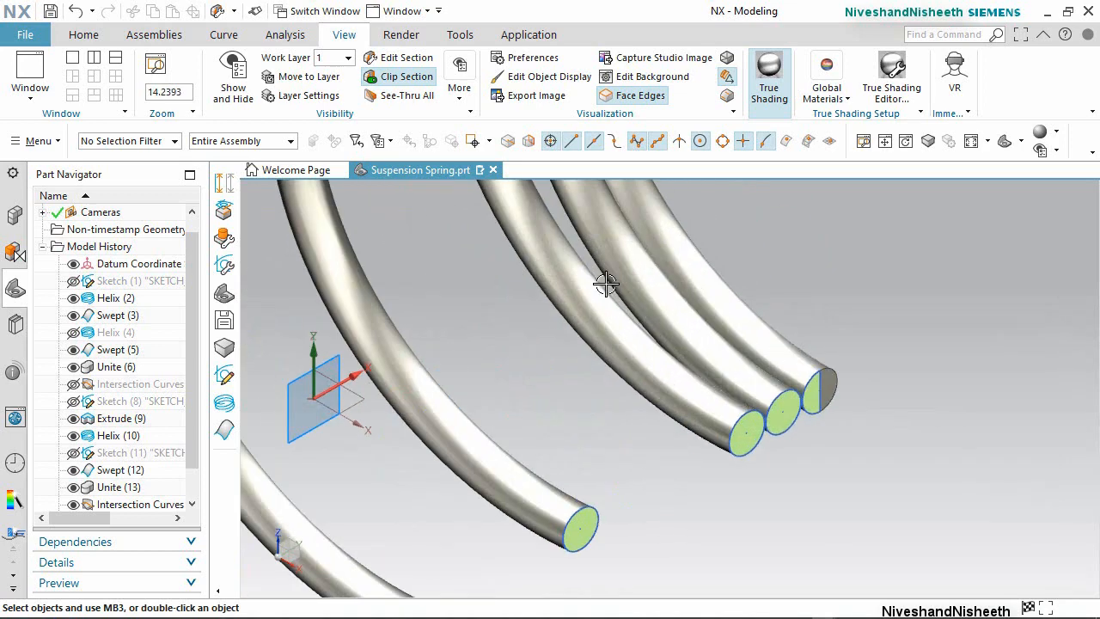
Project the outlines of the half-round end section and the adjacent coil section into the sketch.
left_click(83, 34)
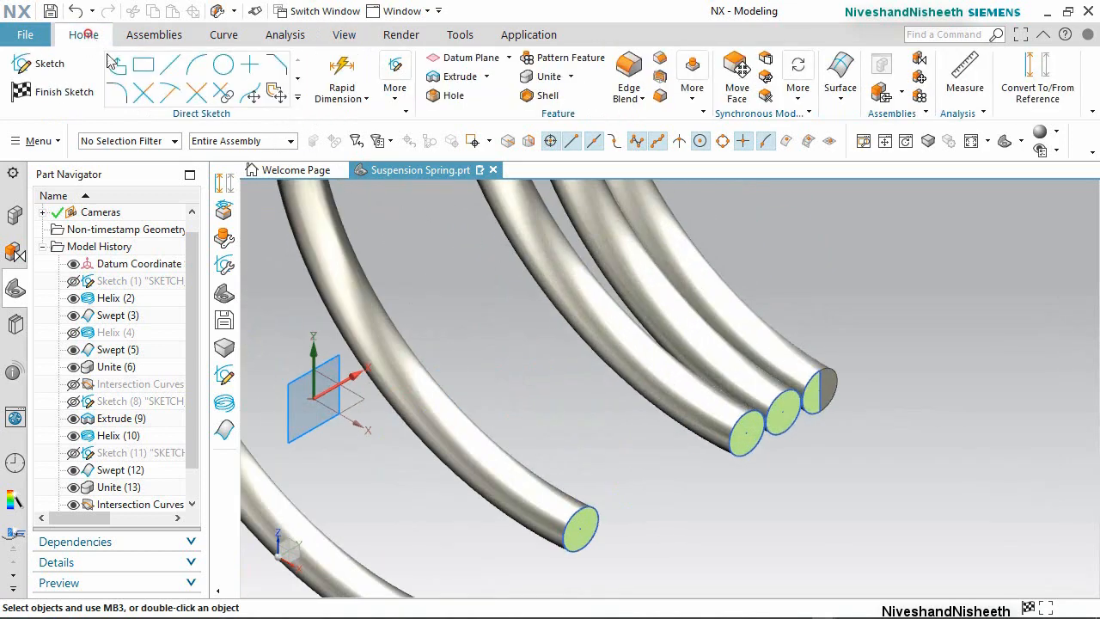
left_click(297, 102)
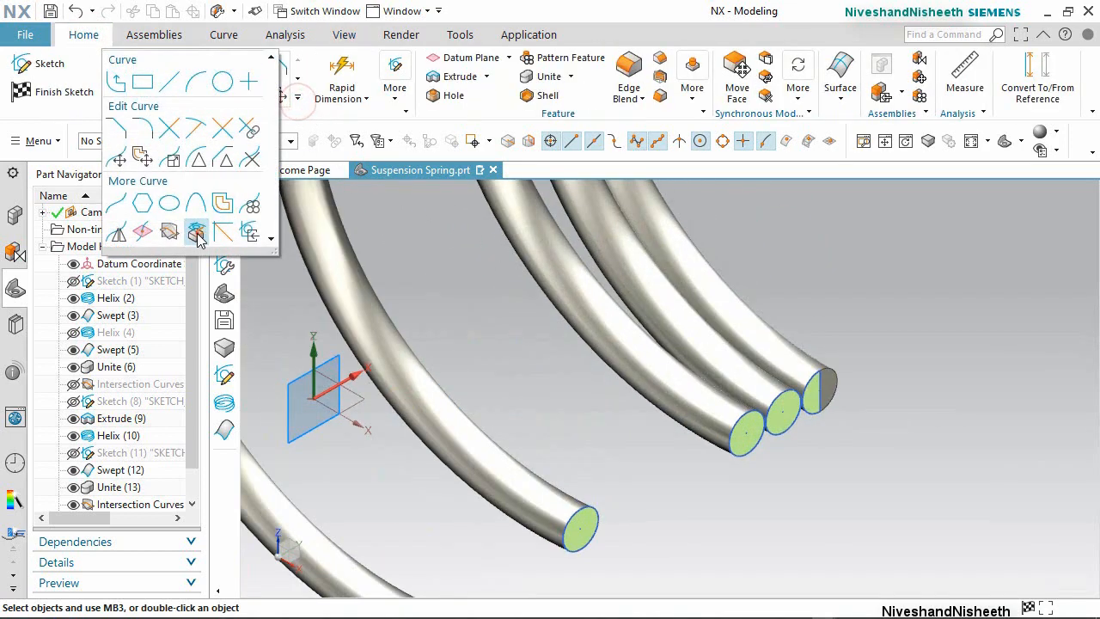
left_click(196, 229)
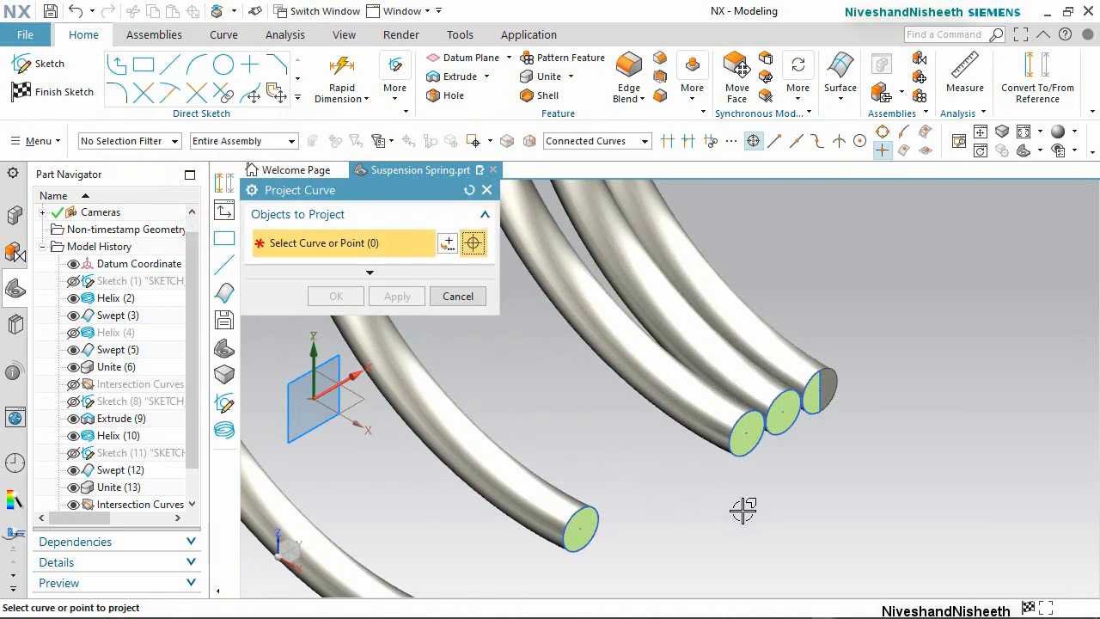
scroll(799, 447, "up", 3)
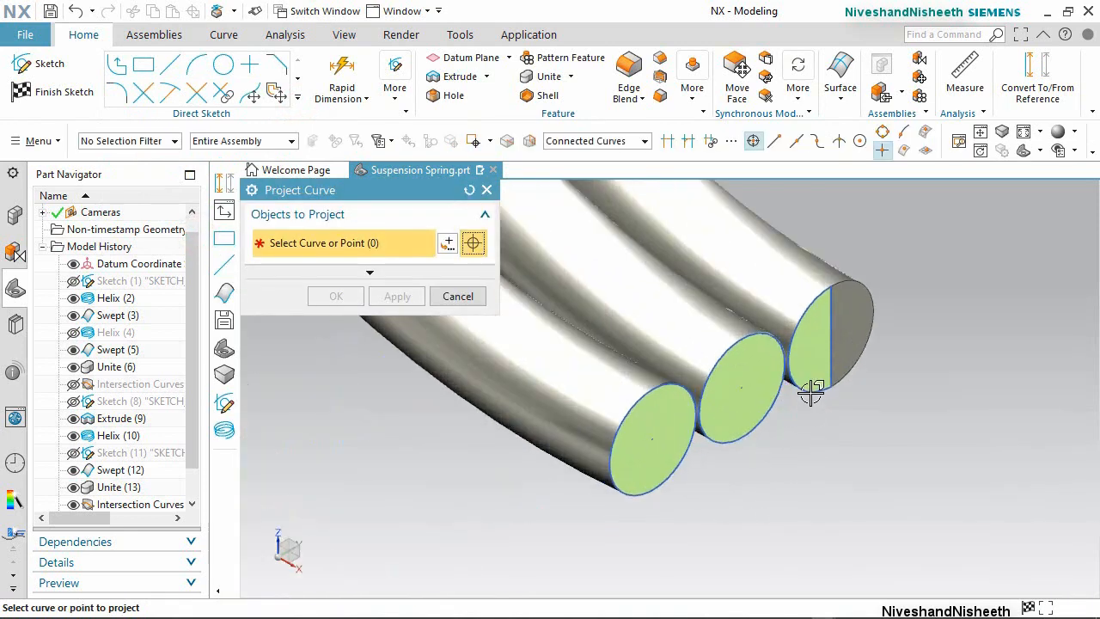
left_click(812, 422)
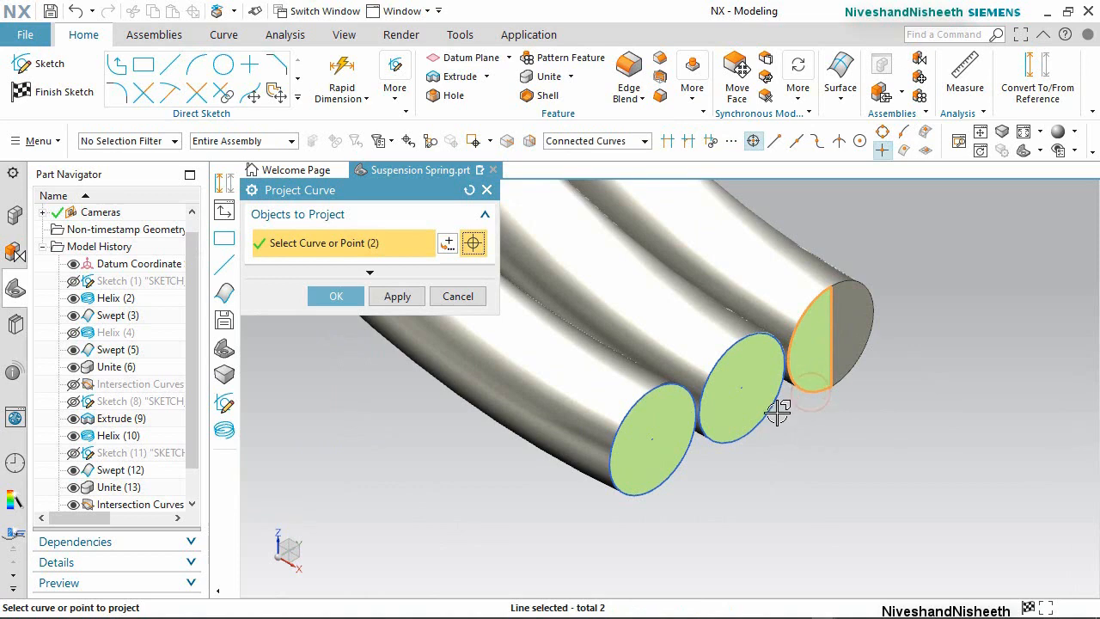
left_click(776, 413)
left_click(336, 295)
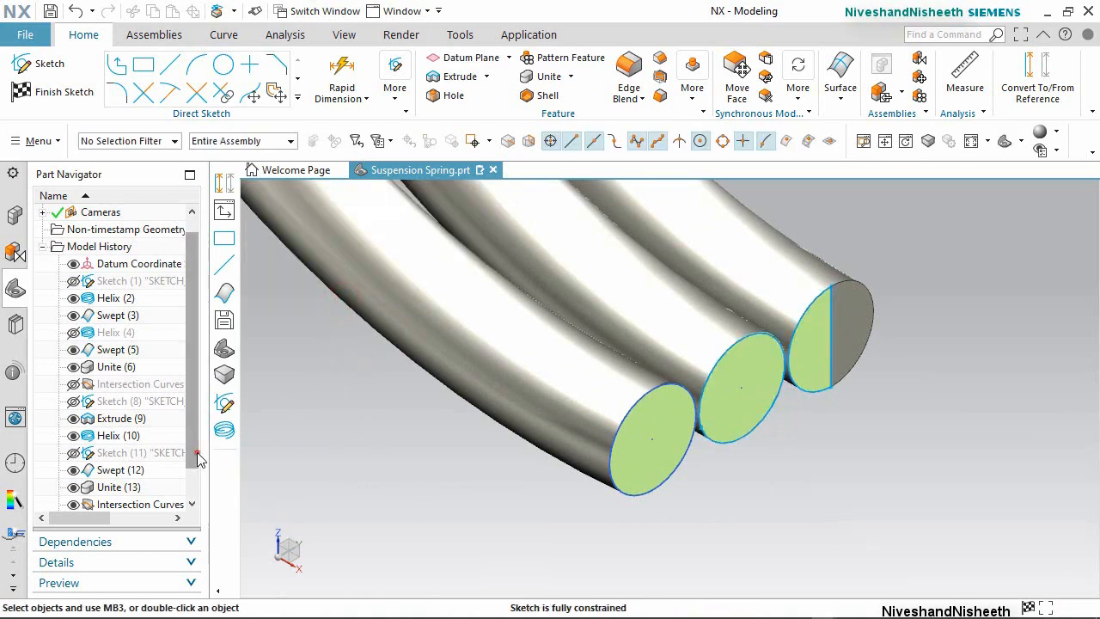
Hide the latest intersection curves and convert the projected section outlines to reference curves.
scroll(199, 459, "down", 2)
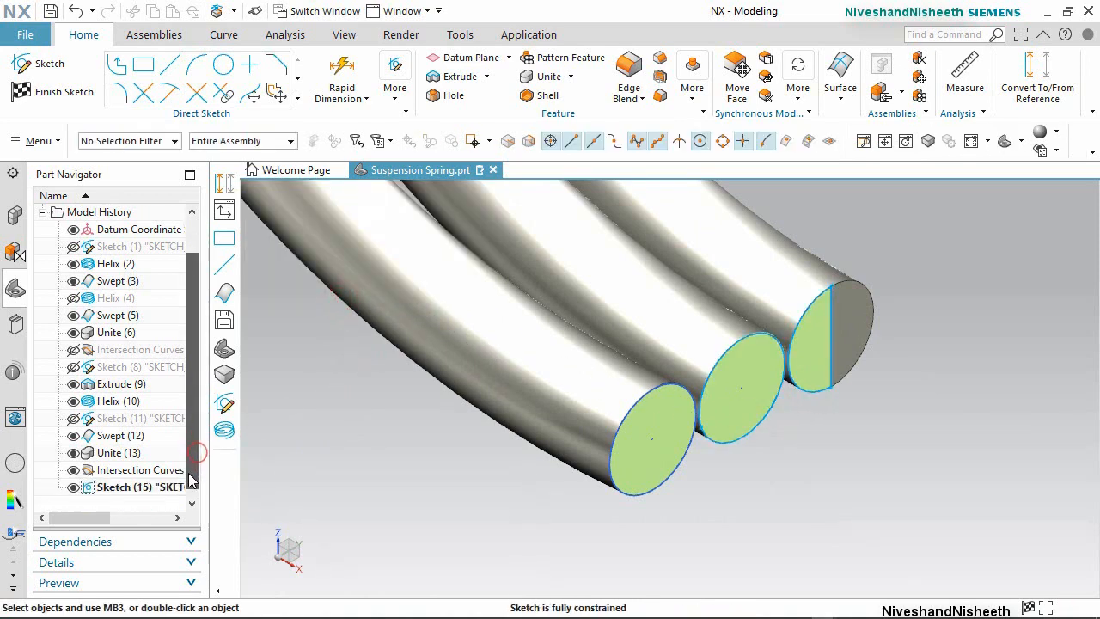
left_click(75, 470)
left_click_drag(622, 192, 903, 494)
left_click(1036, 76)
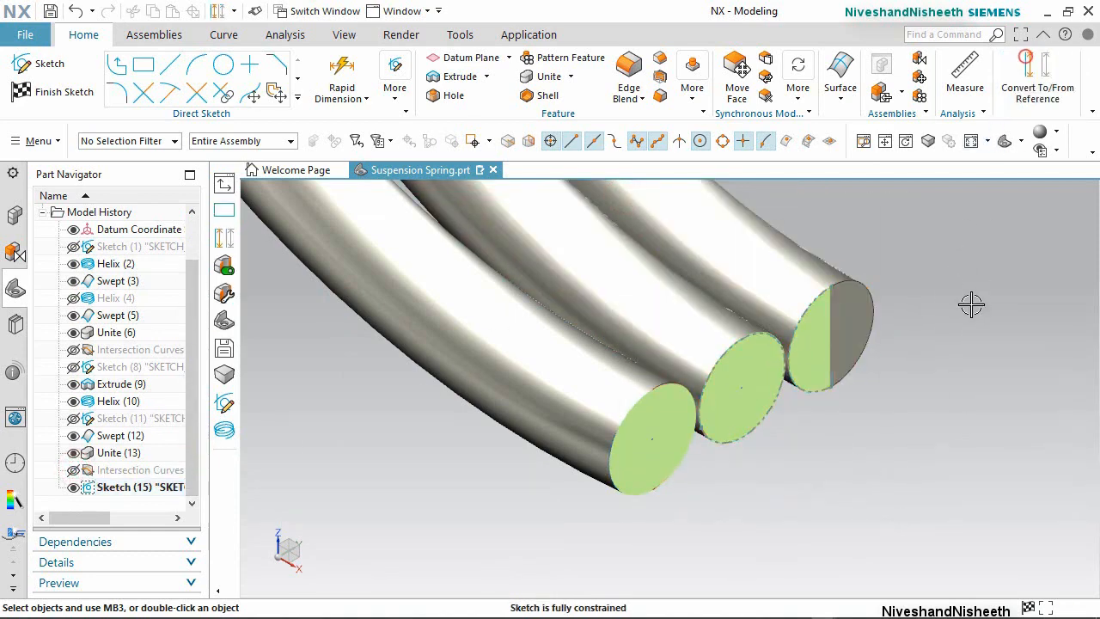
left_click(971, 310)
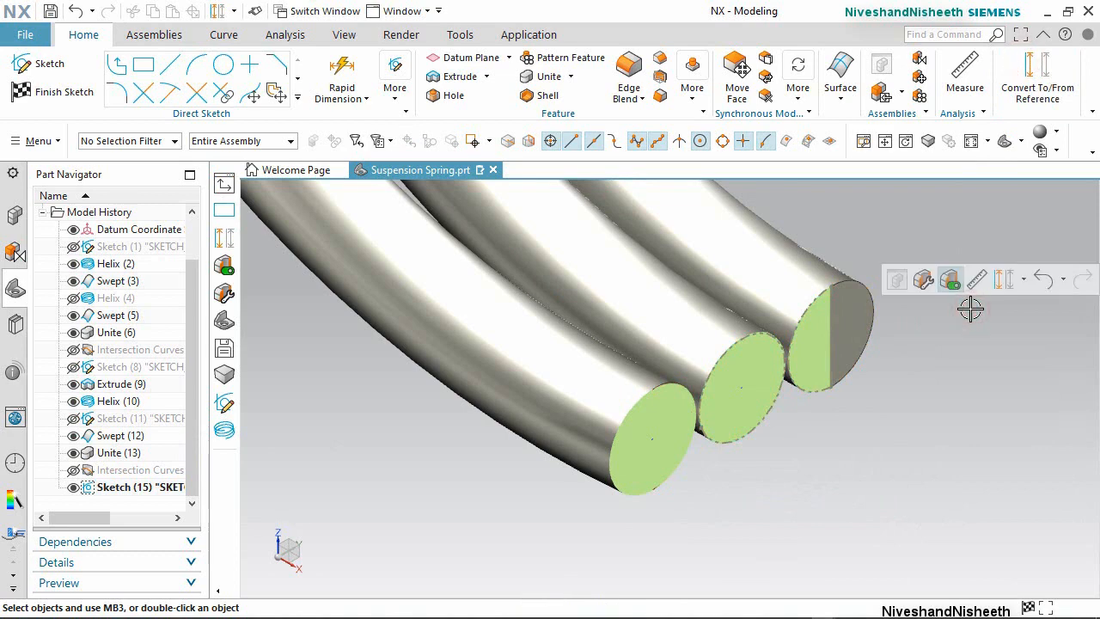
Sketch a tall rectangle about 0.16 in wide and 0.93 in high just beyond the end with the new coil.
middle_click_drag(877, 420, 812, 427)
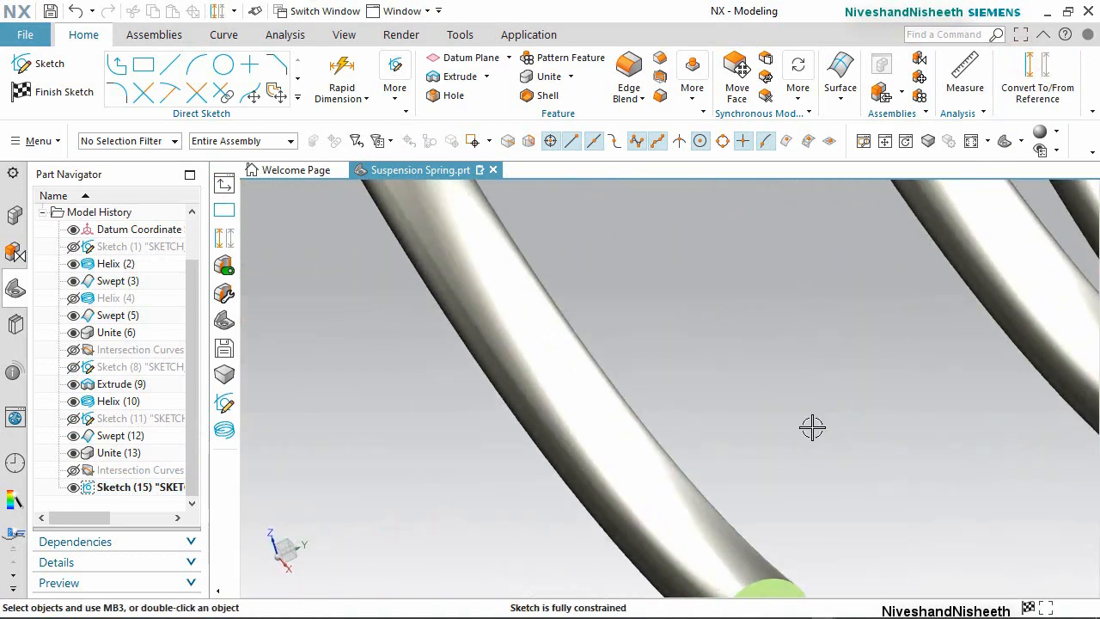
scroll(737, 435, "down", 6)
right_click_drag(939, 308, 903, 307)
scroll(904, 308, "down", 1)
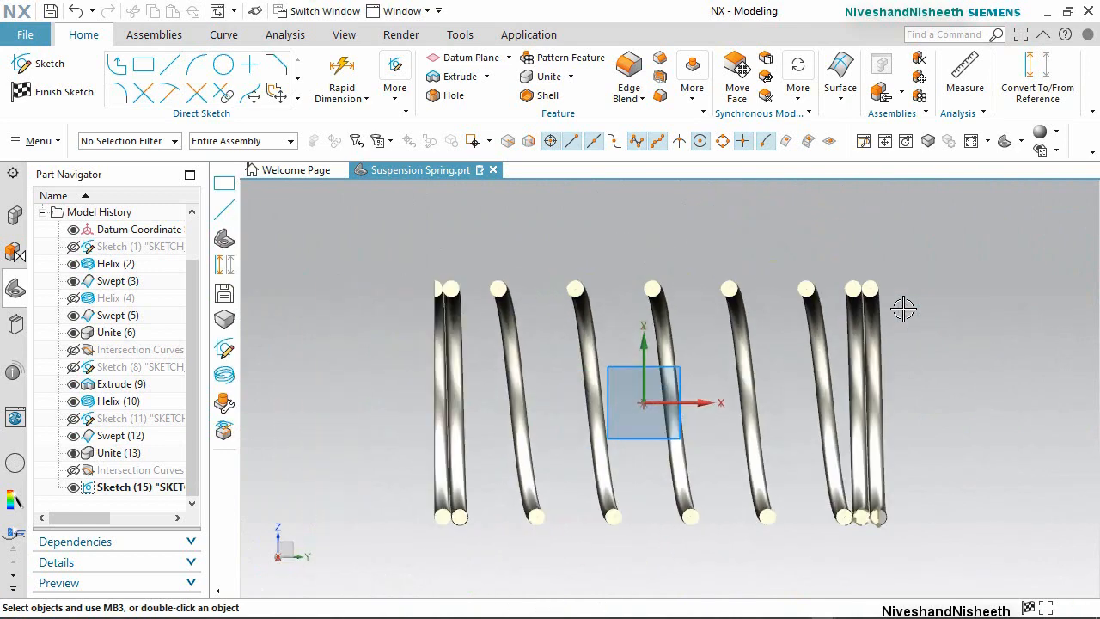
left_click(144, 65)
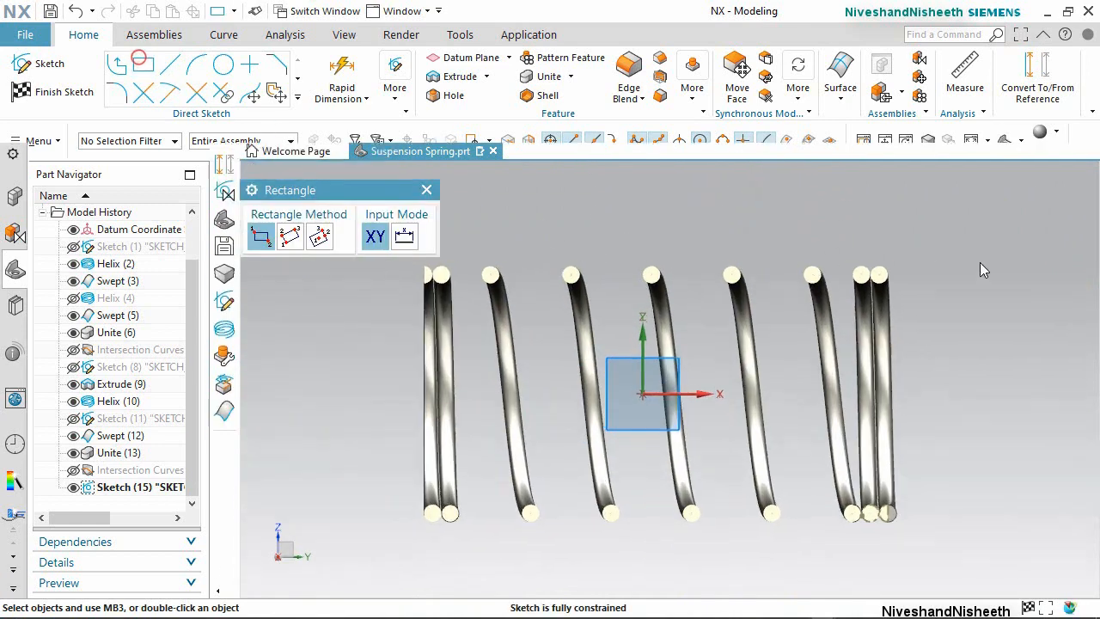
left_click(949, 205)
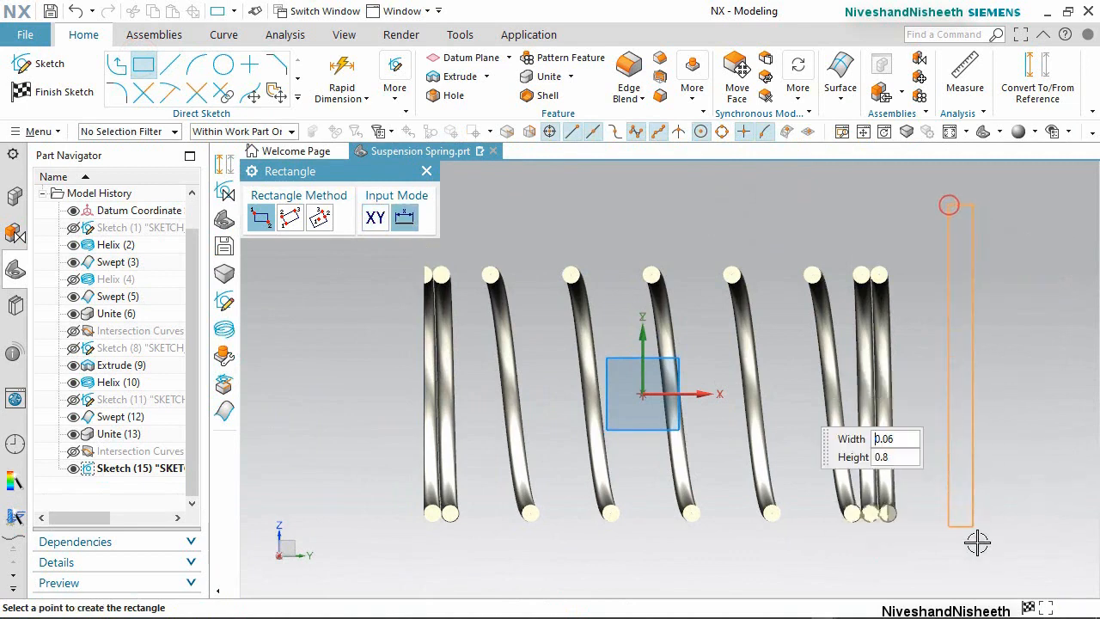
left_click(974, 391)
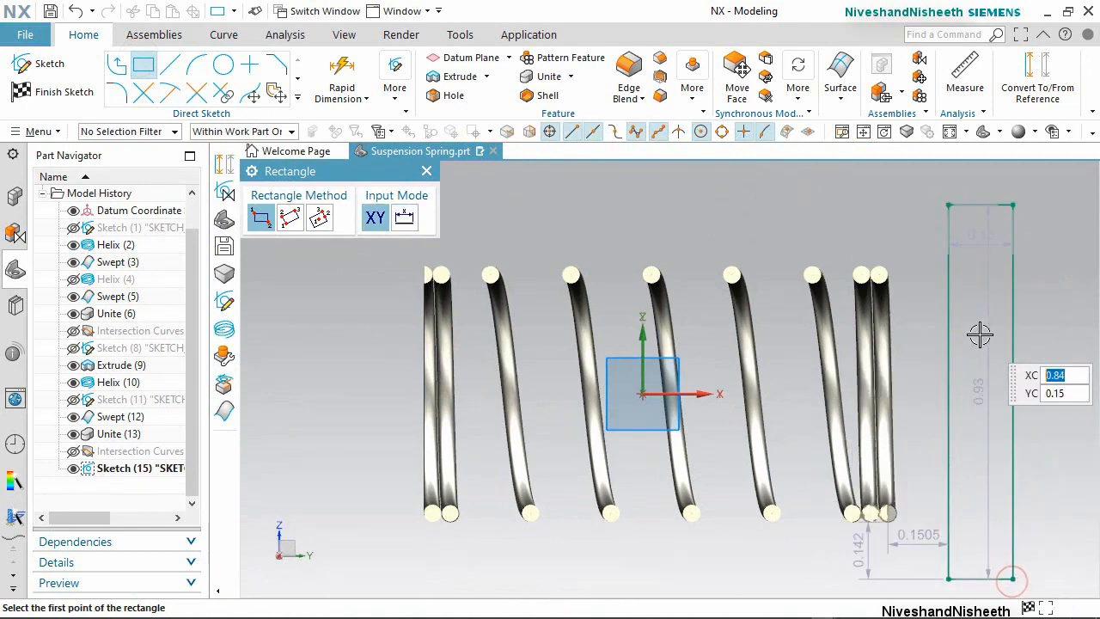
key("Escape")
Align the midpoint of the rectangle's spring-side vertical edge horizontally with the sketch origin.
left_click(948, 397)
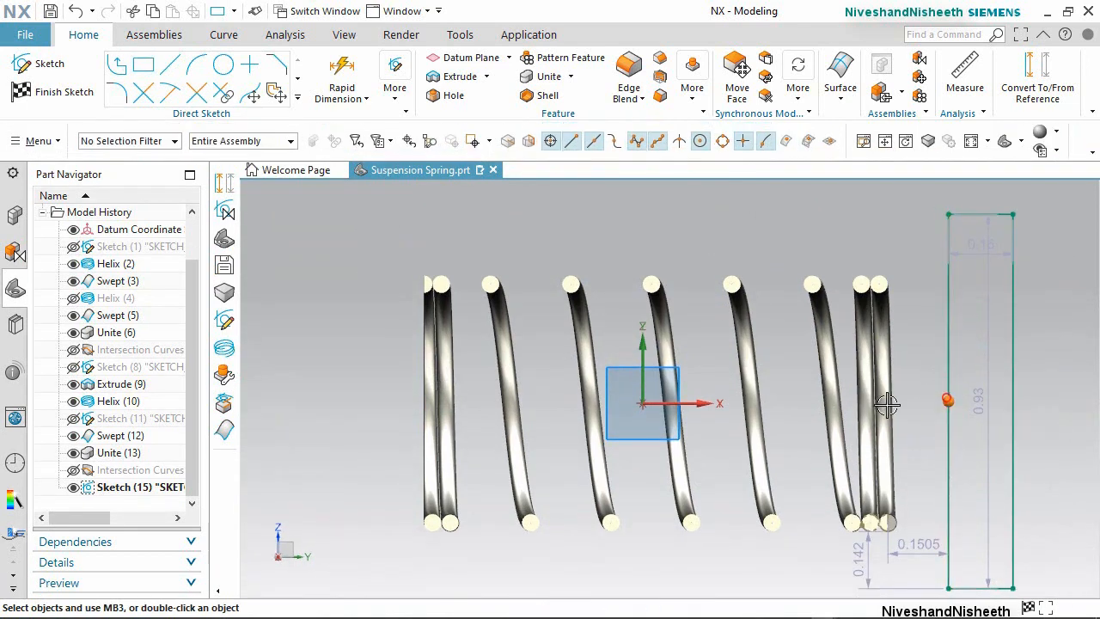
left_click(642, 404)
left_click(698, 375)
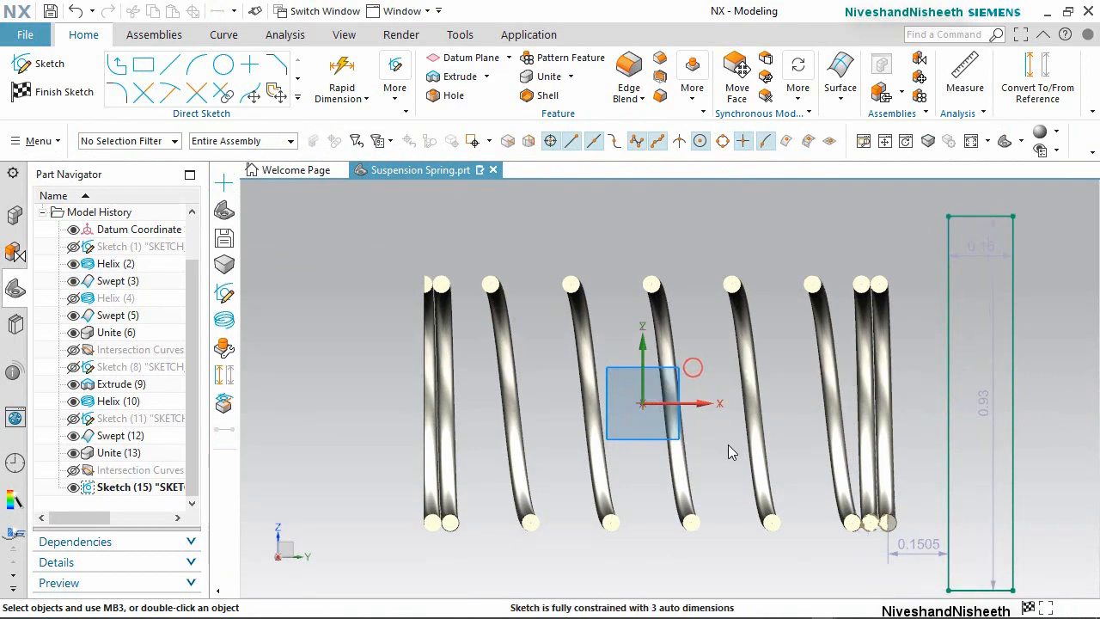
Move the rectangle's spring-side edge into the end coil and make it tangent to the projected half-round outline.
scroll(958, 537, "up", 3)
scroll(946, 525, "up", 2)
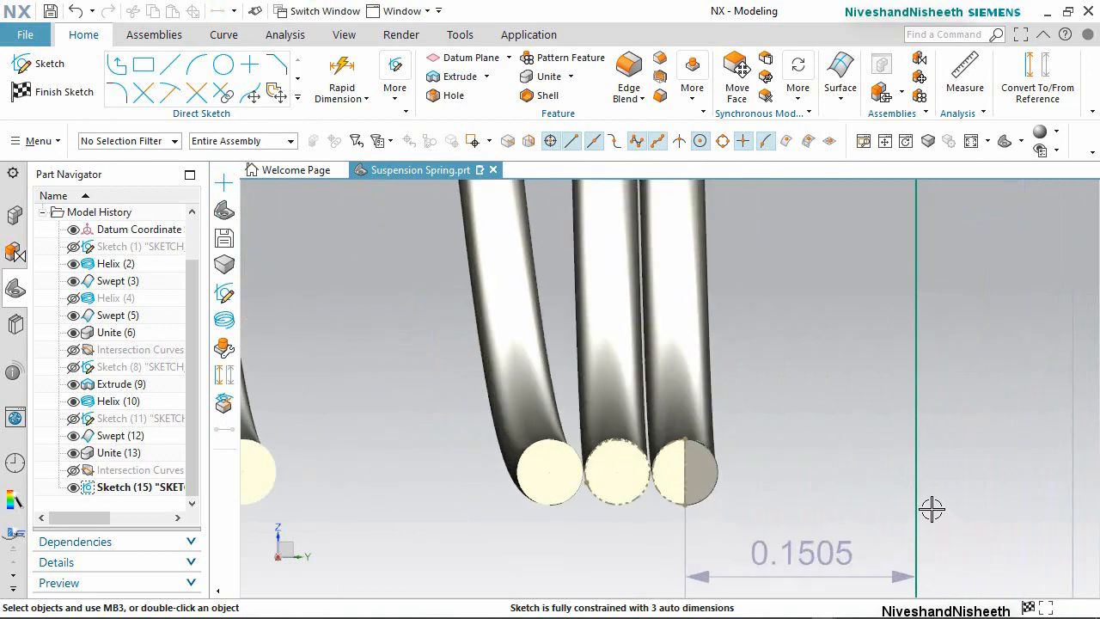
mouse_move(907, 483)
left_mouse_down()
mouse_move(648, 481)
mouse_move(658, 519)
left_mouse_up()
scroll(658, 519, "up", 5)
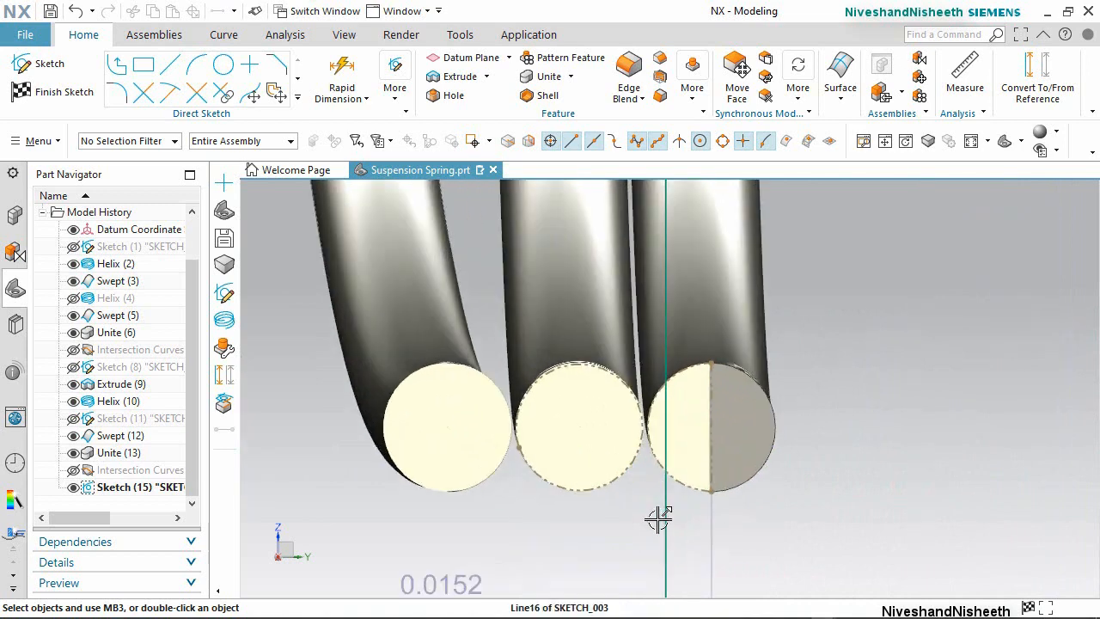
left_click(653, 401)
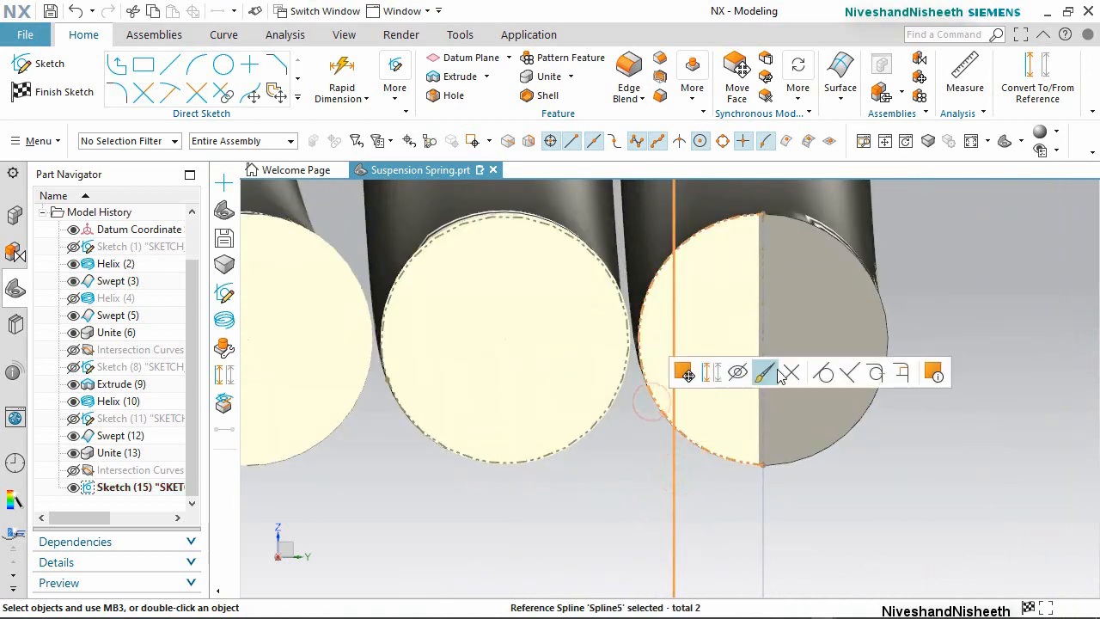
left_click(824, 372)
Finish the rectangle sketch and turn off the section clipping to show the whole spring.
scroll(713, 467, "down", 5)
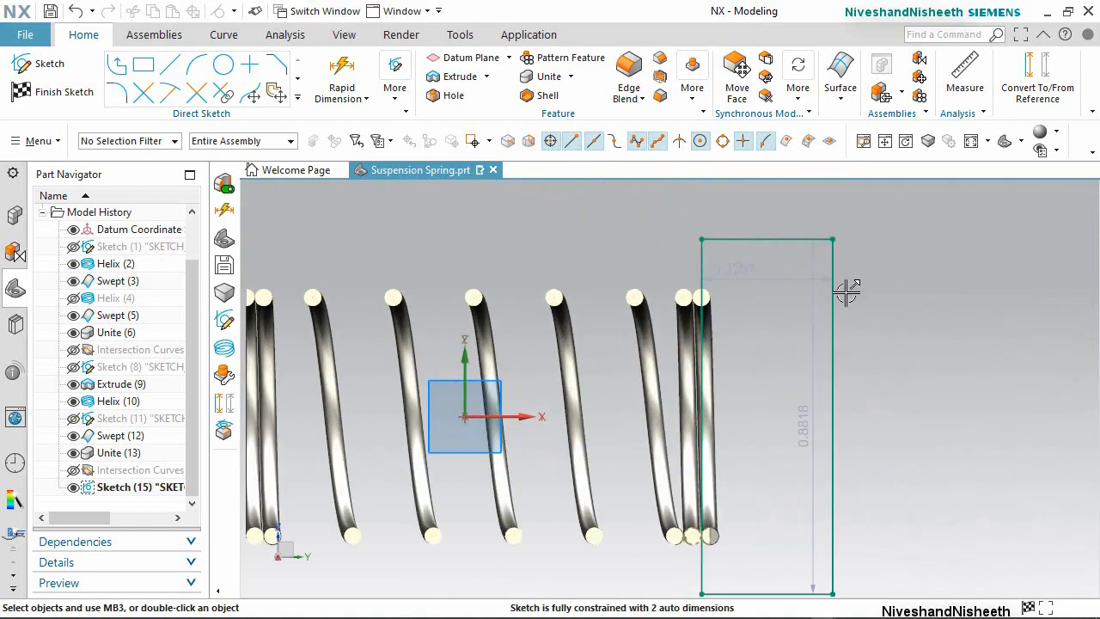
right_click(918, 243)
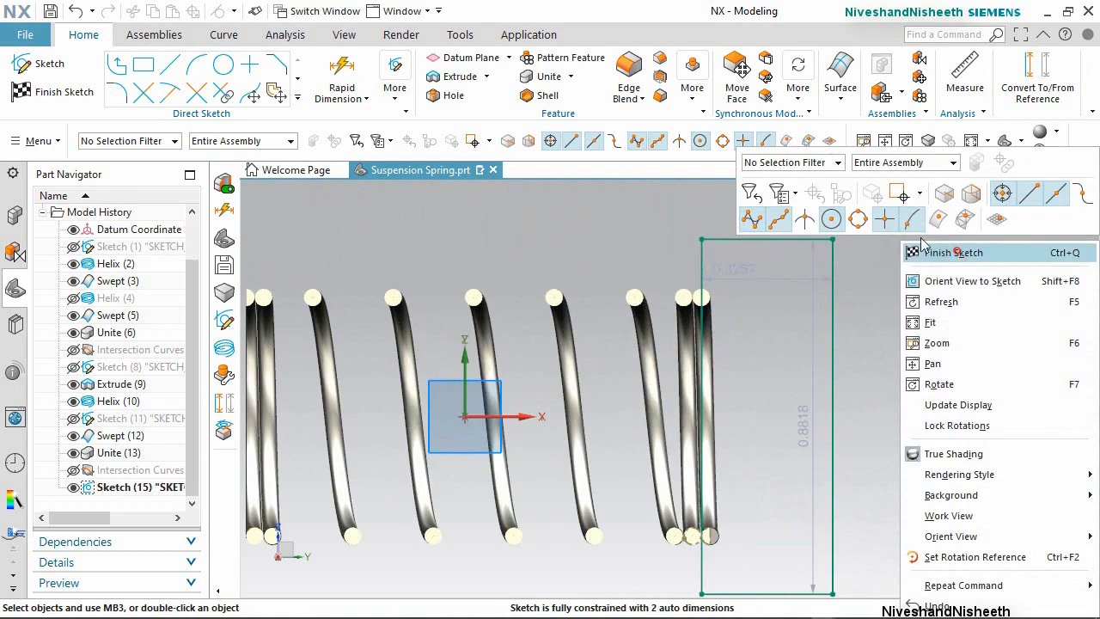
left_click(957, 249)
left_click(348, 35)
left_click(378, 77)
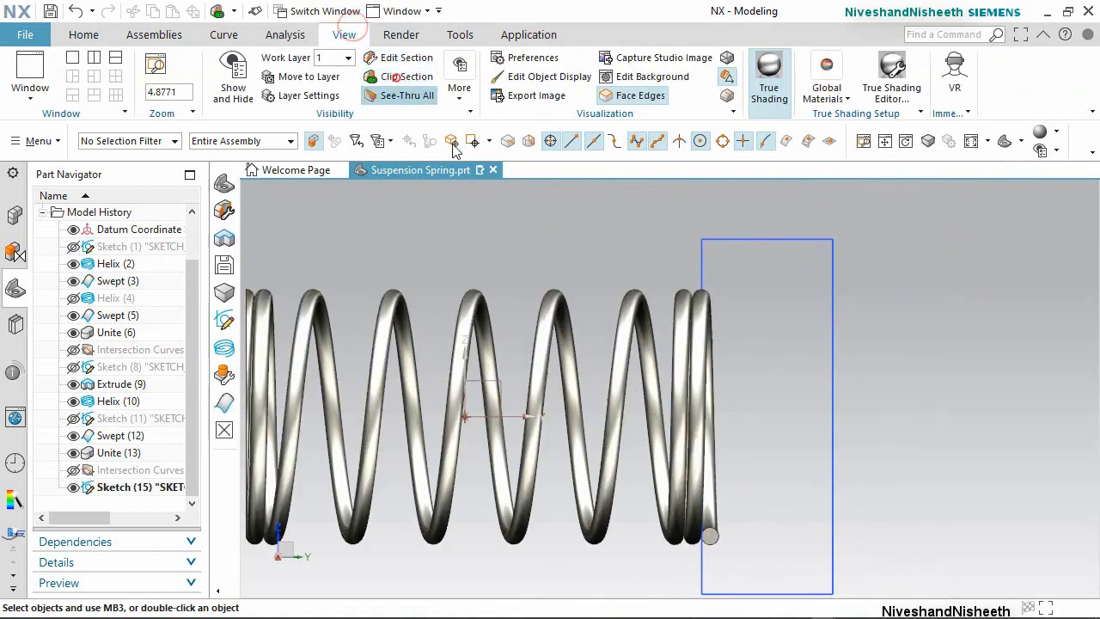
Extrude the rectangle symmetrically with a distance of 1 in, subtracting it from the spring to flatten the end.
middle_click_drag(833, 365, 793, 378)
scroll(795, 321, "down", 3)
scroll(793, 320, "up", 2)
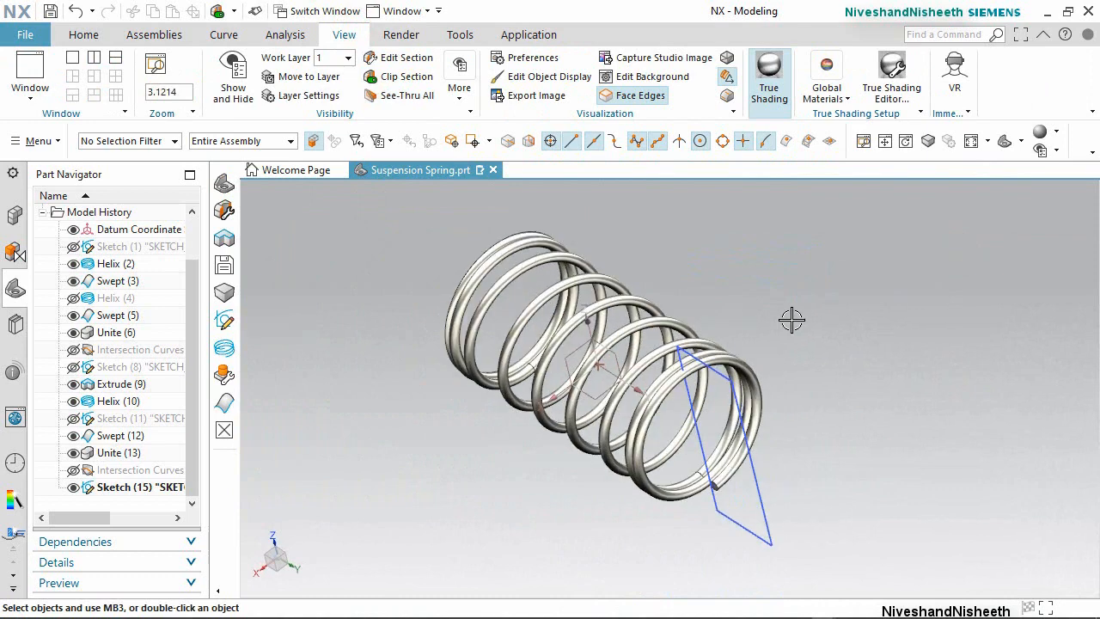
left_click(83, 34)
left_click(210, 77)
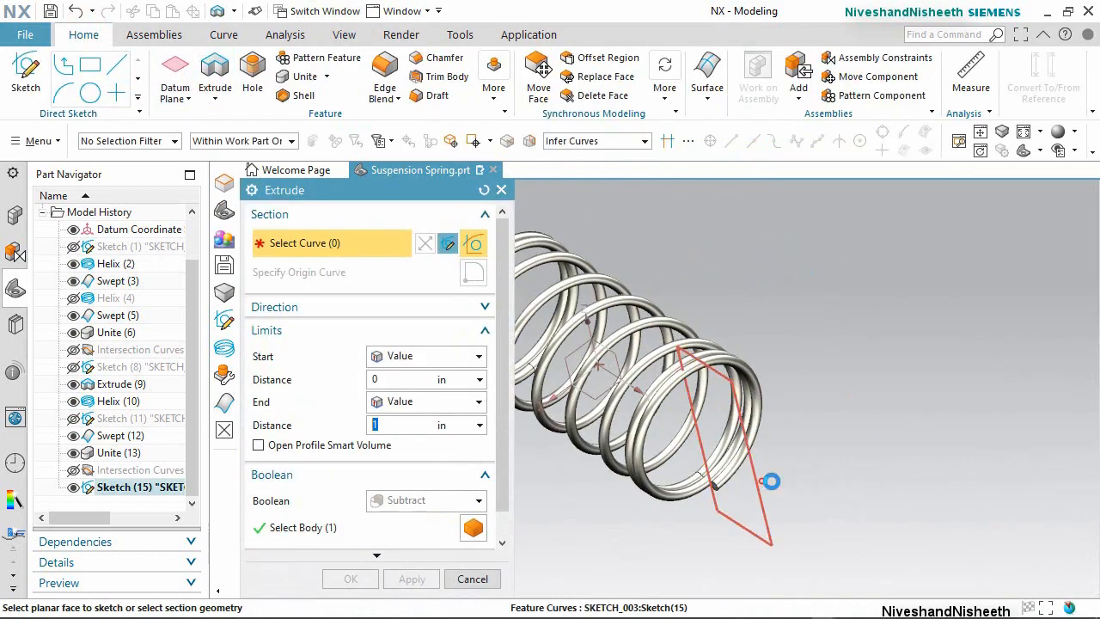
left_click(764, 483)
left_click(428, 359)
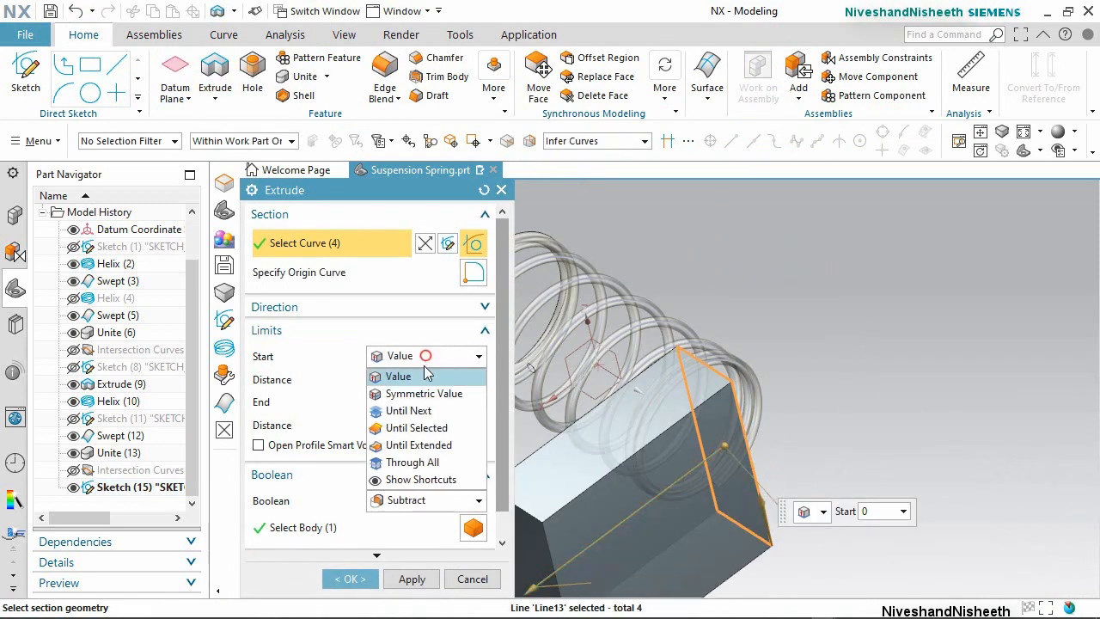
left_click(428, 392)
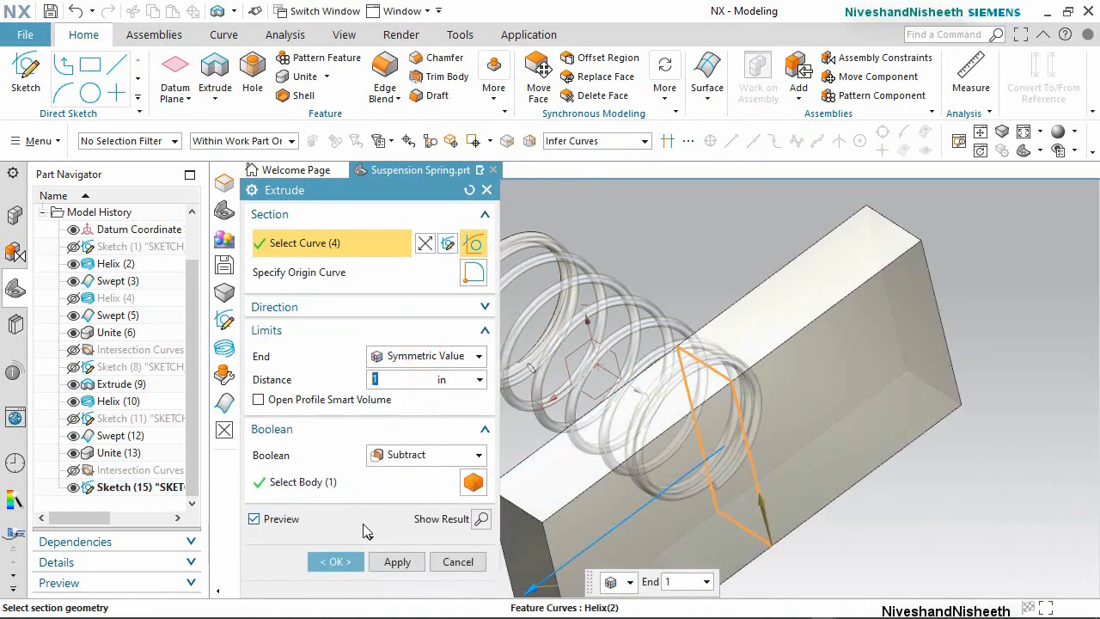
left_click(337, 562)
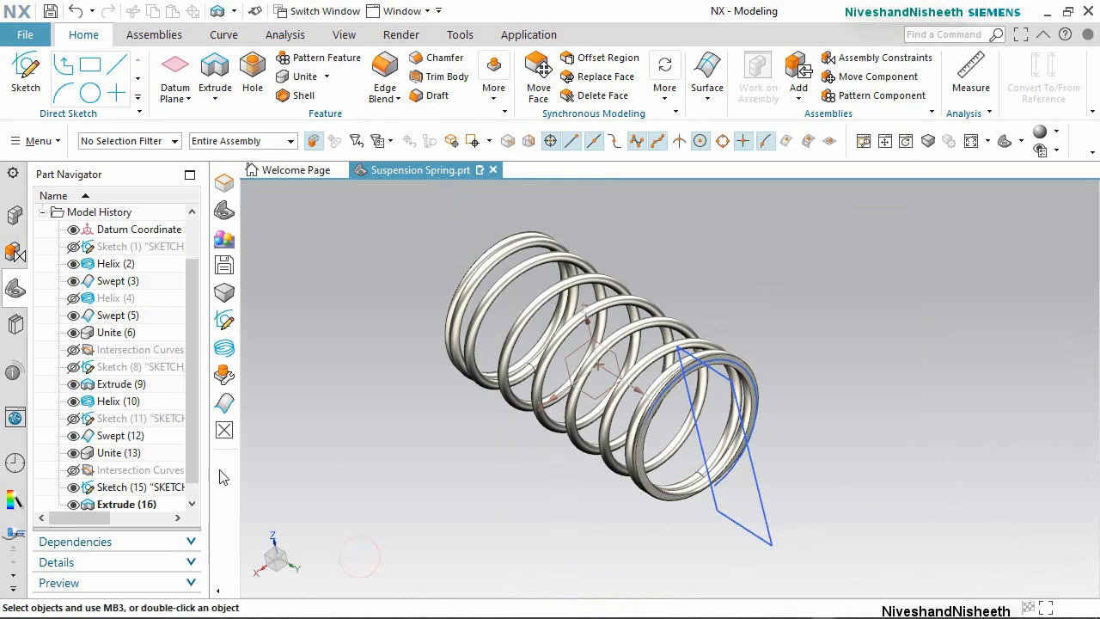
Hide the rectangle sketch and the end coil's helix, leaving the flattened spring end clear.
left_click(74, 470)
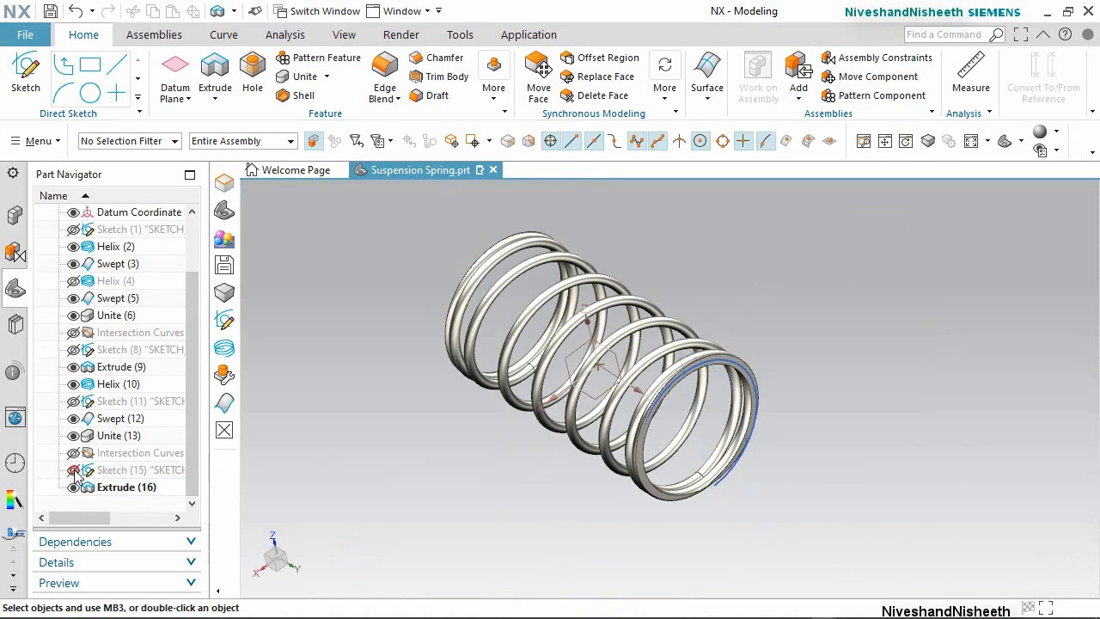
left_click(74, 384)
scroll(654, 455, "up", 5)
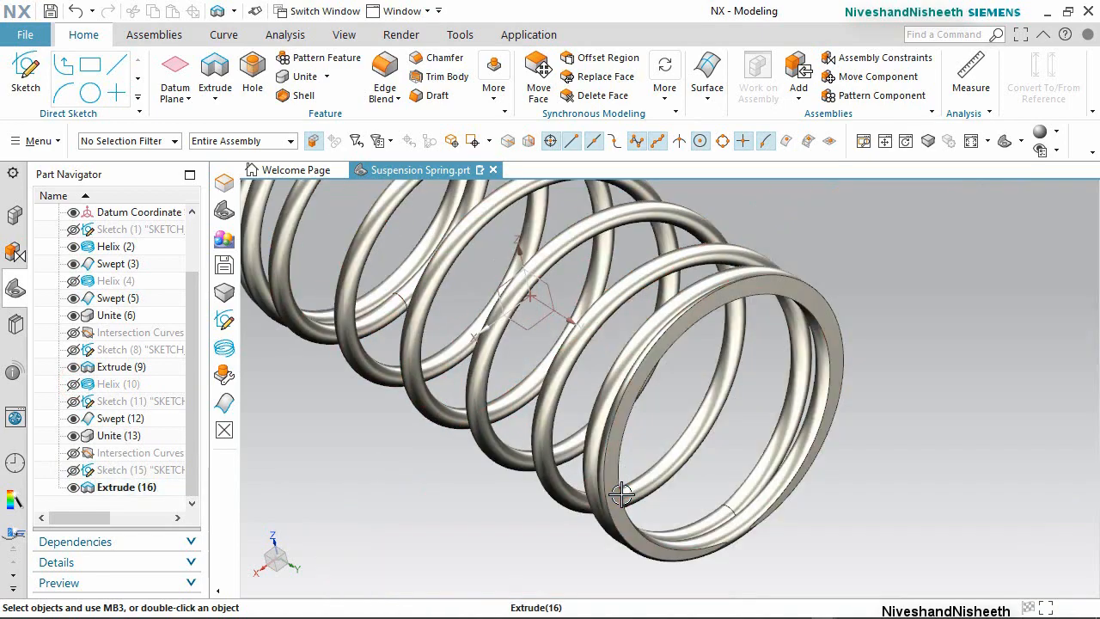
middle_click_drag(622, 494, 673, 459)
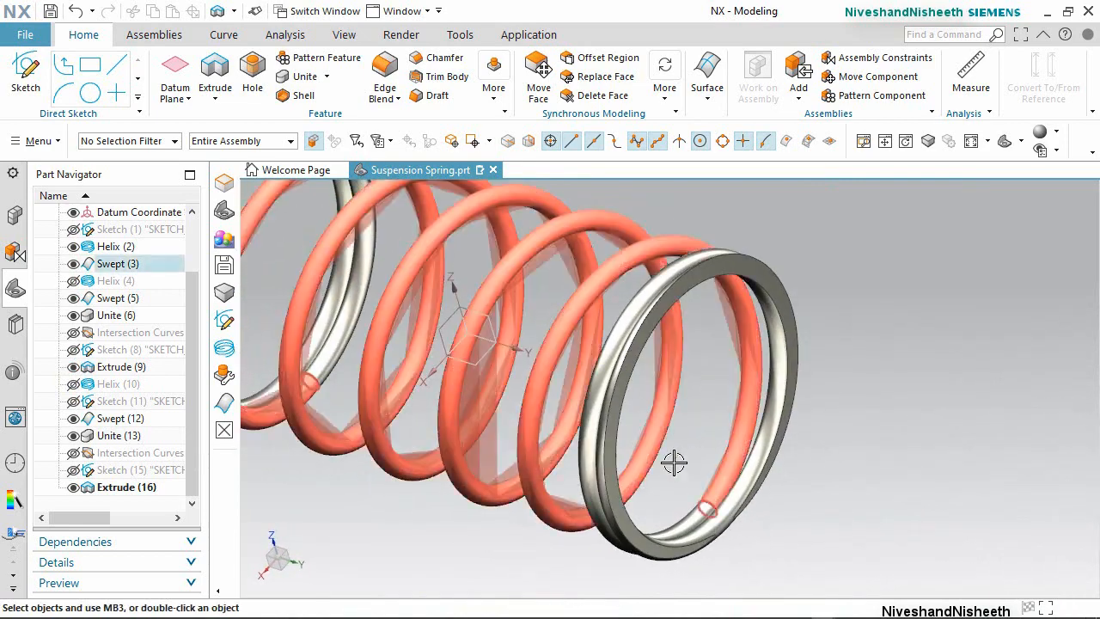
left_click(1021, 141)
left_click(1055, 170)
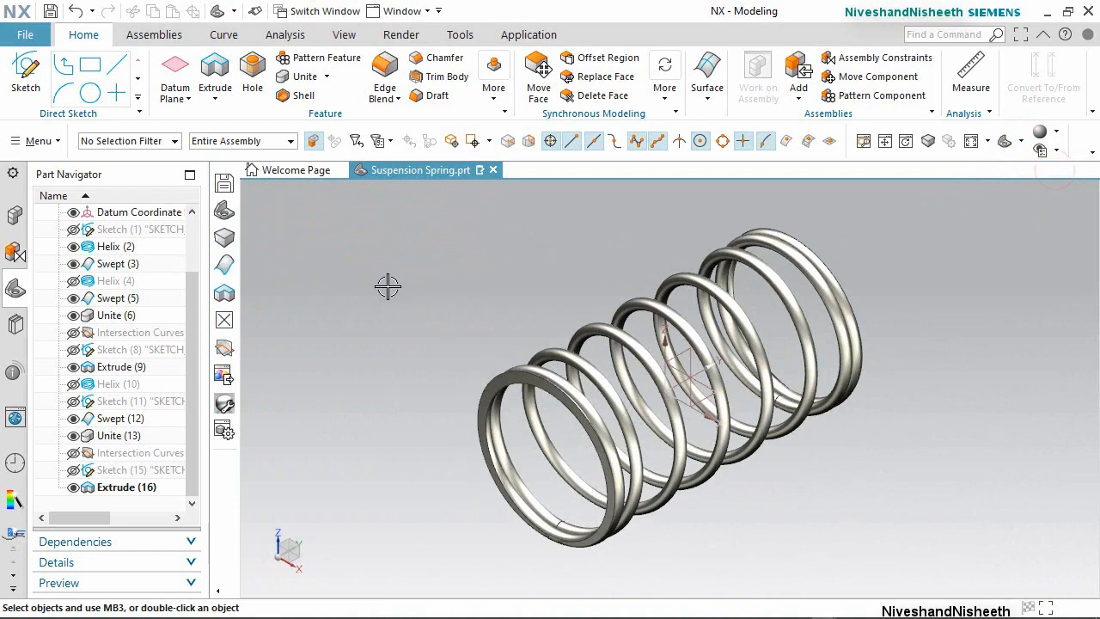
scroll(204, 274, "up", 2)
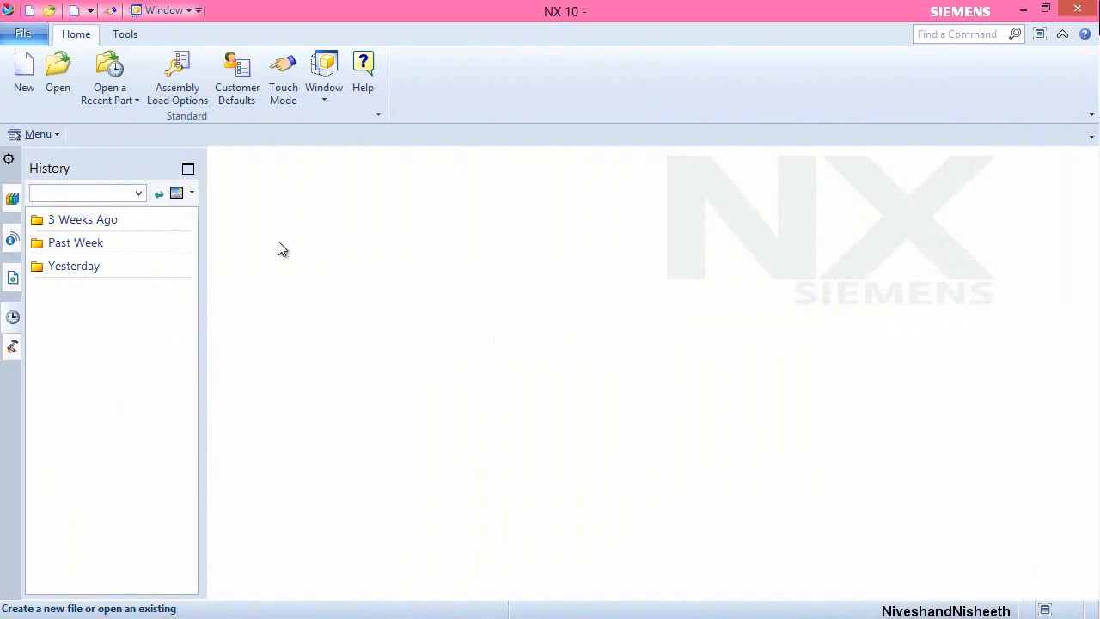
Create a new model part in inches named Shock Body 1.3 Length.prt.
left_click(24, 70)
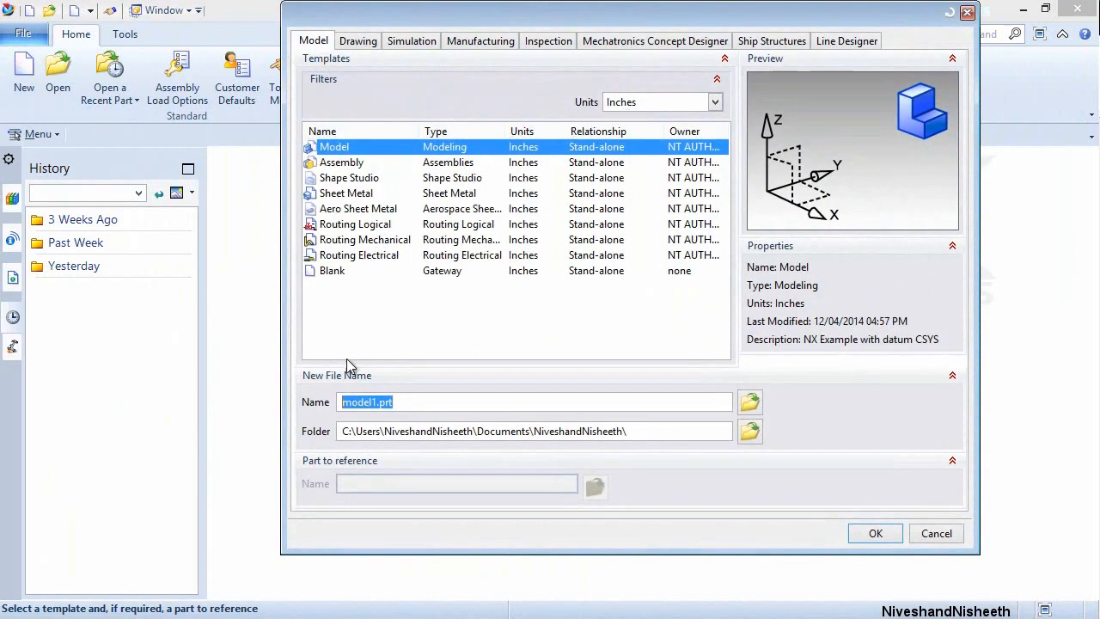
left_click_drag(342, 404, 380, 411)
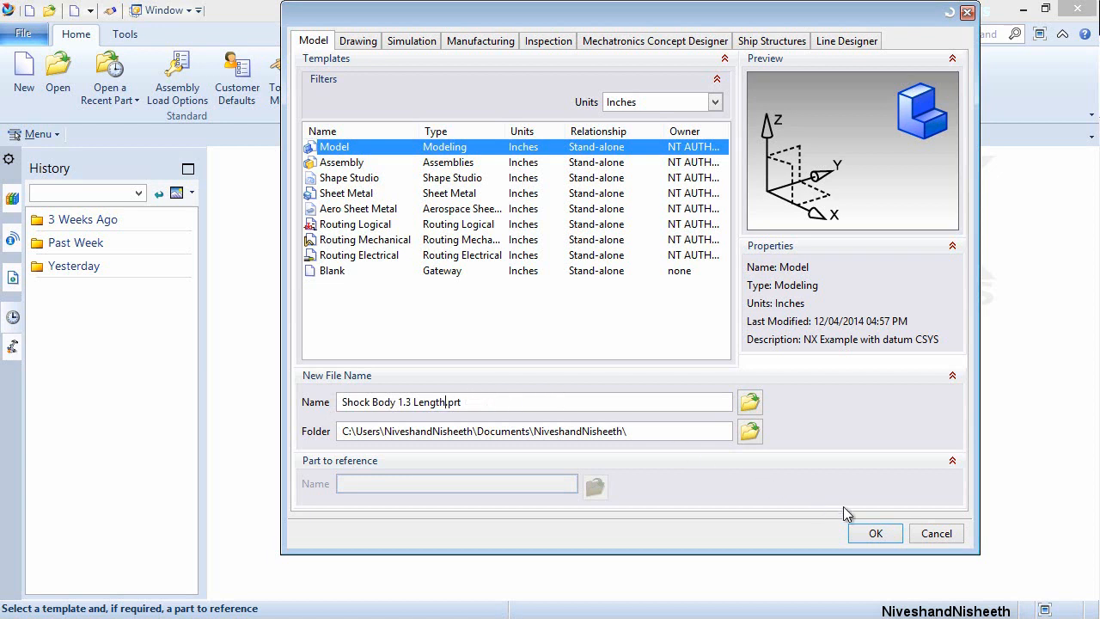
left_click(886, 534)
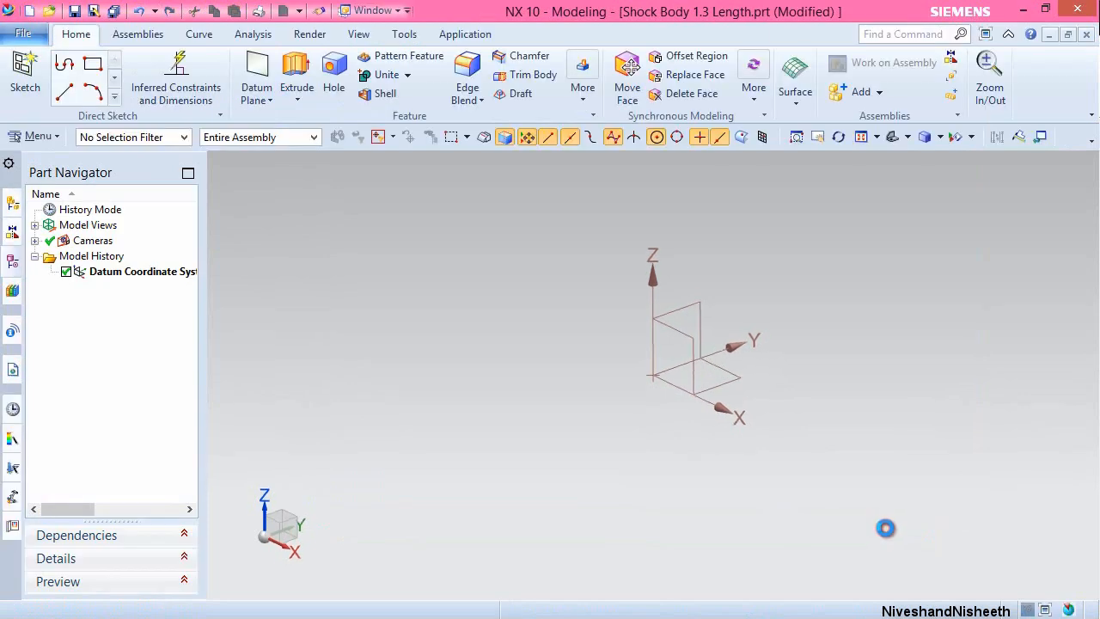
Start a sketch on the XZ plane and draw a circle about 1.89 in in diameter centred on the origin.
left_click(25, 75)
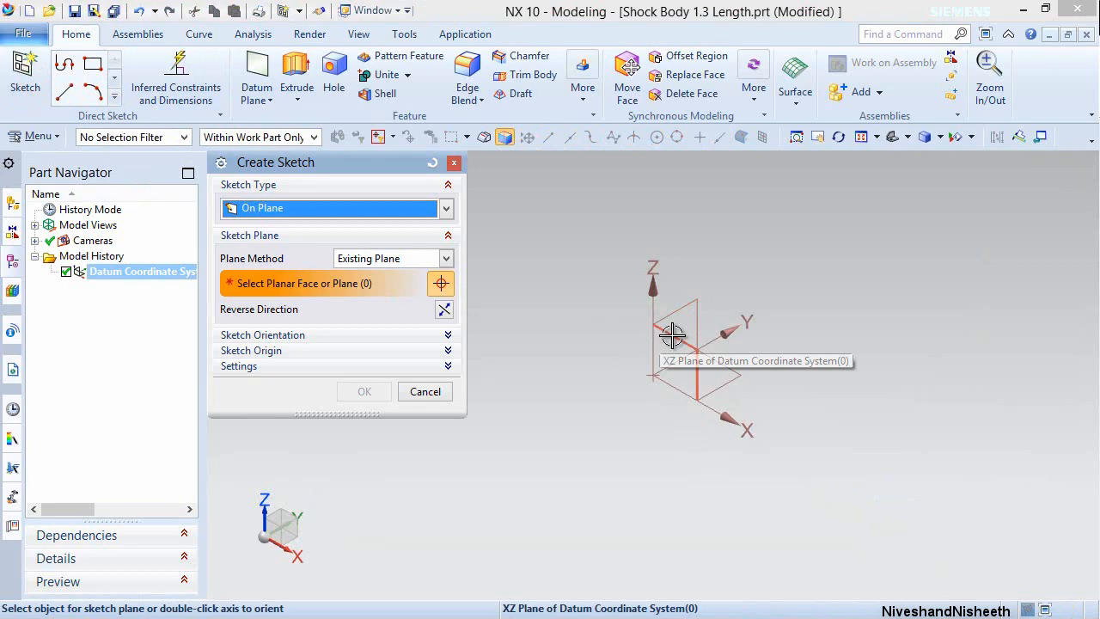
left_click(672, 336)
left_click(382, 388)
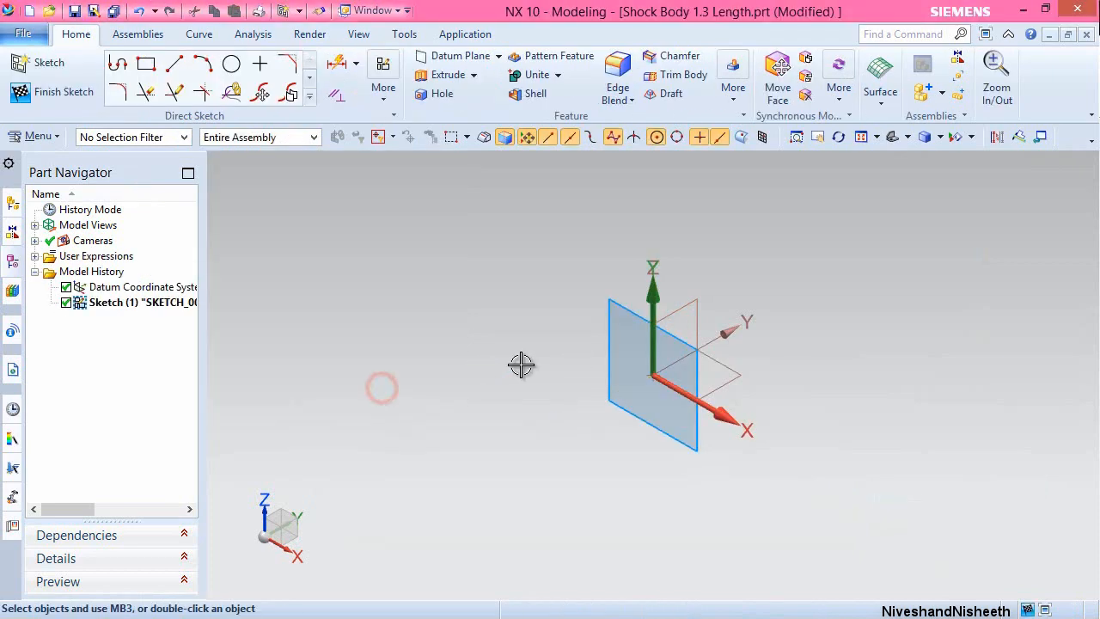
left_click(231, 63)
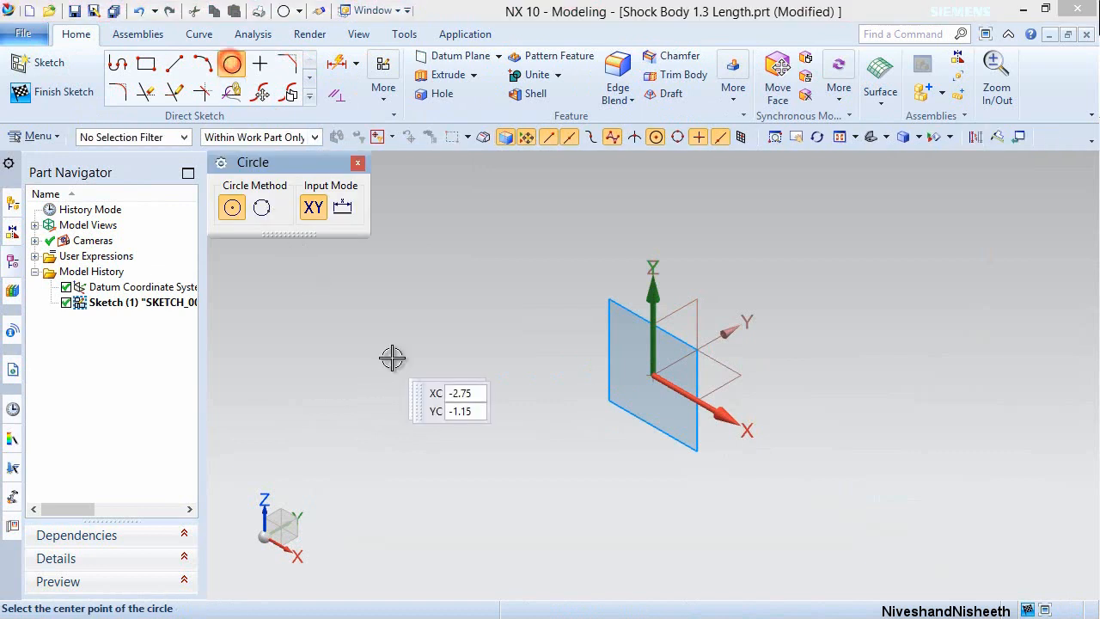
left_click(653, 376)
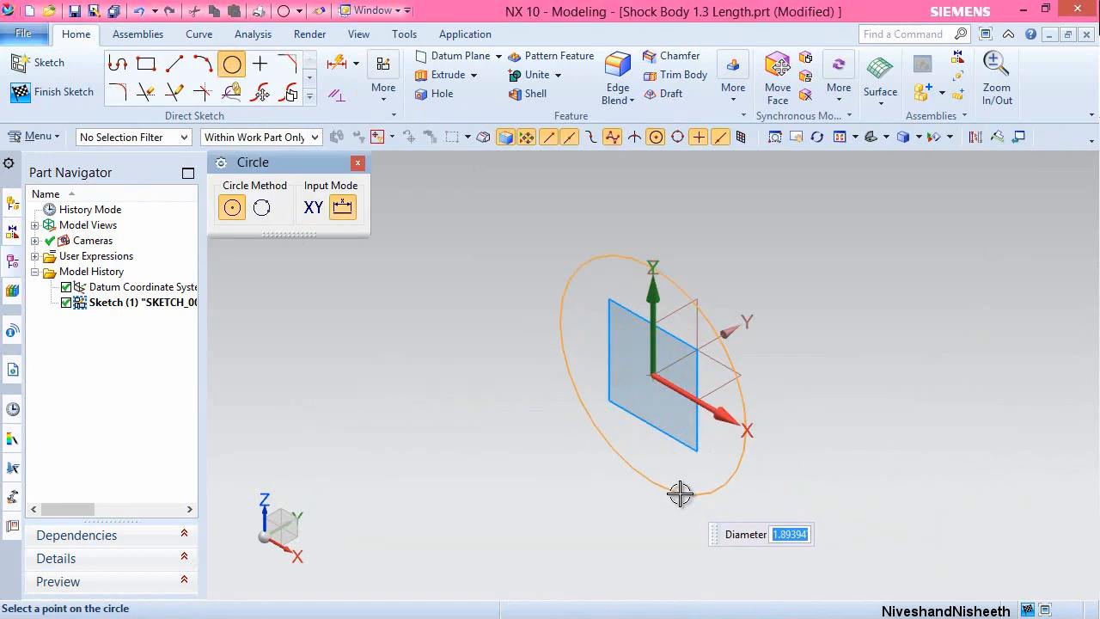
left_click(680, 494)
key("Escape")
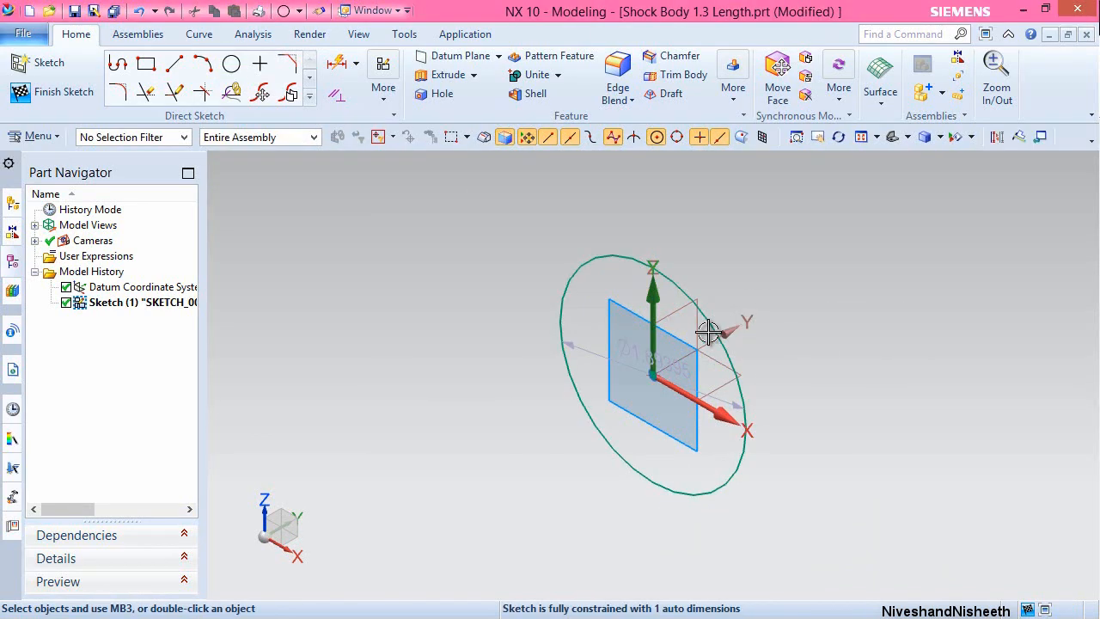
Move the circle's dimension toward the circle's edge, set the diameter to 0.5 in and finish the sketch.
left_click_drag(637, 351, 607, 290)
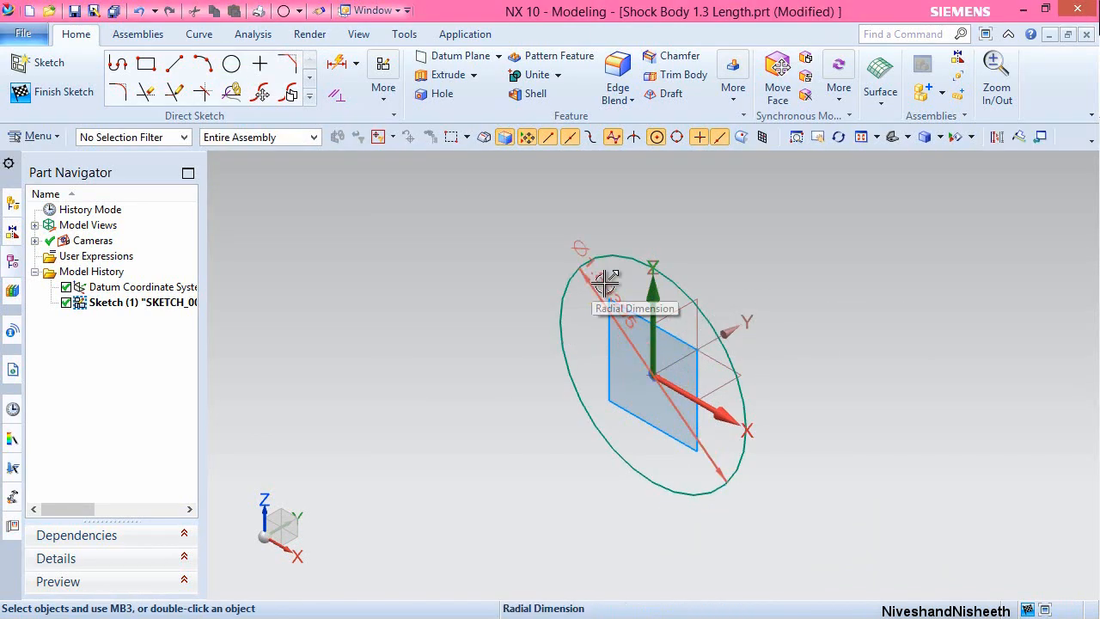
double_click(604, 284)
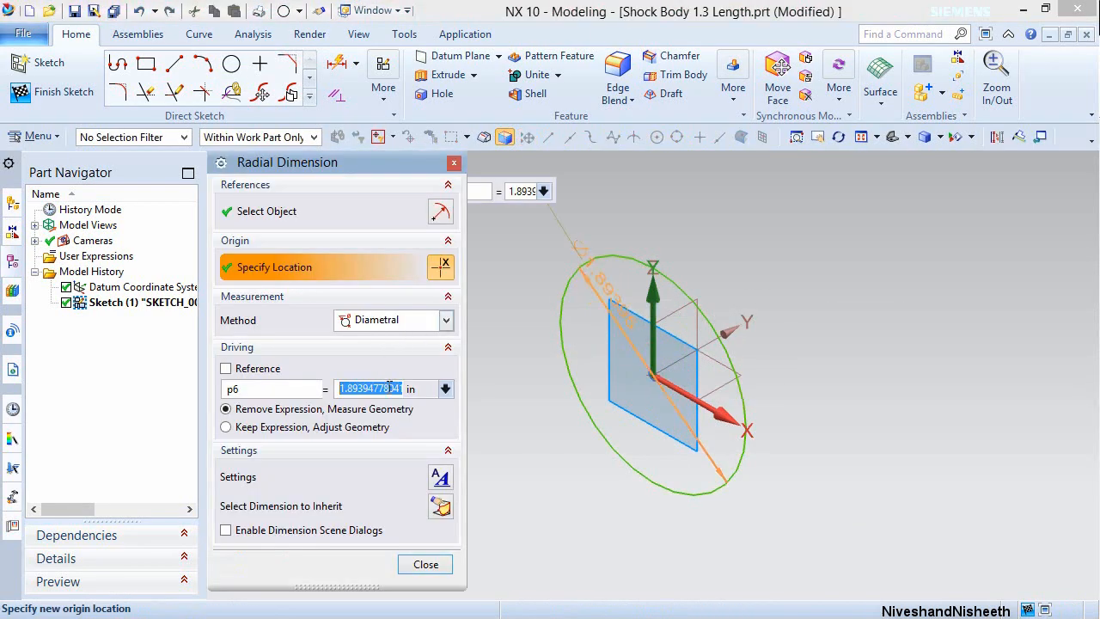
type(".5")
key("Return")
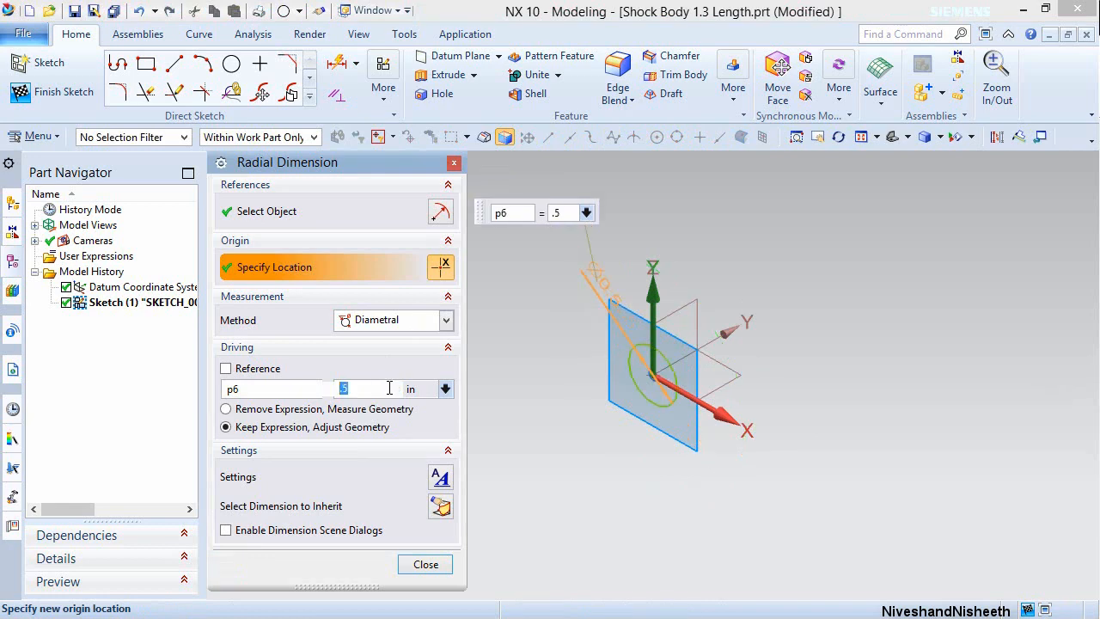
right_click(559, 335)
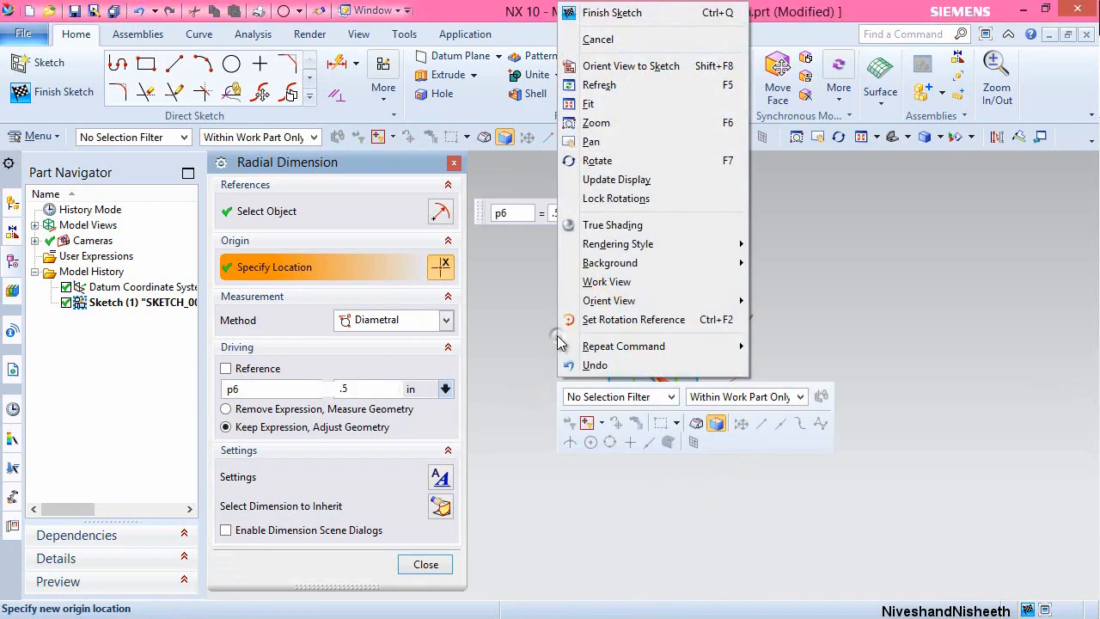
left_click(637, 14)
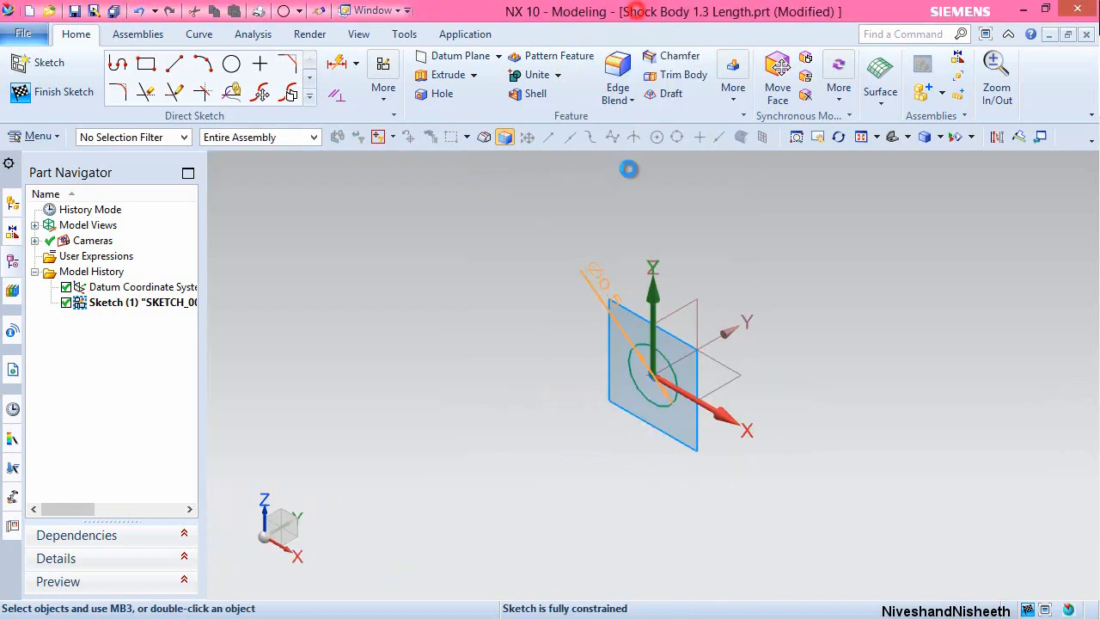
Extrude the circle from 0 to 1 in as a solid cylinder.
left_click(862, 138)
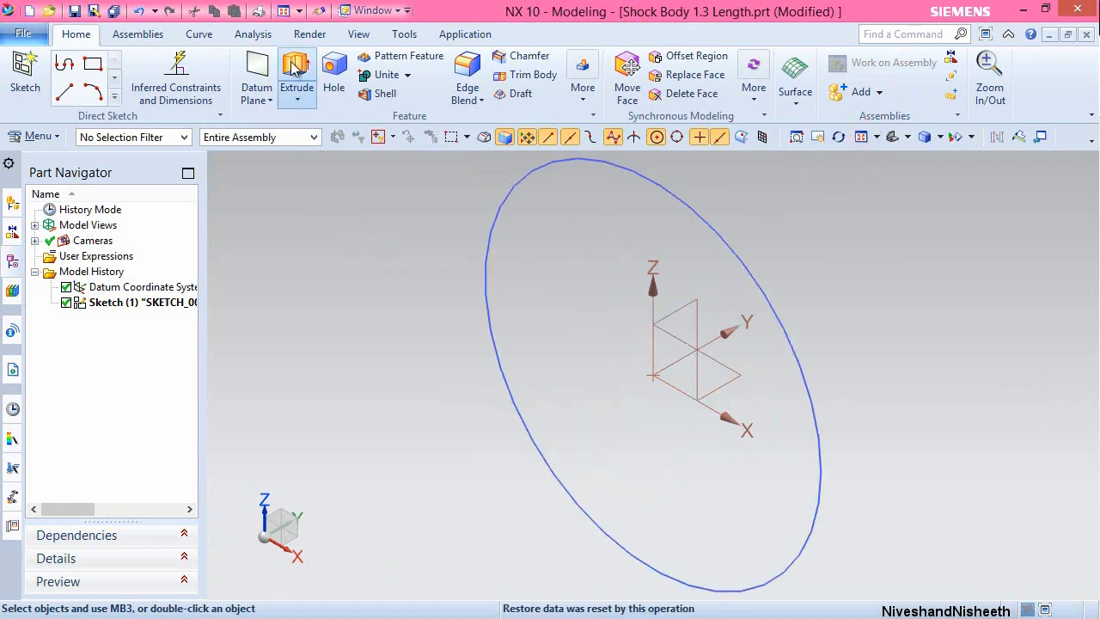
left_click(295, 69)
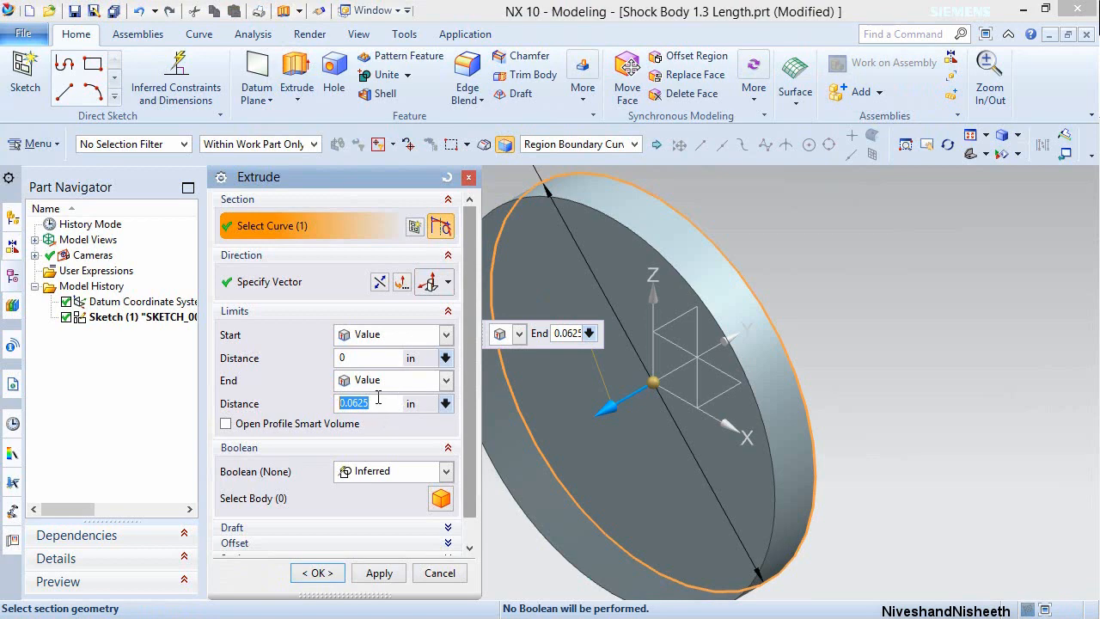
key("Return")
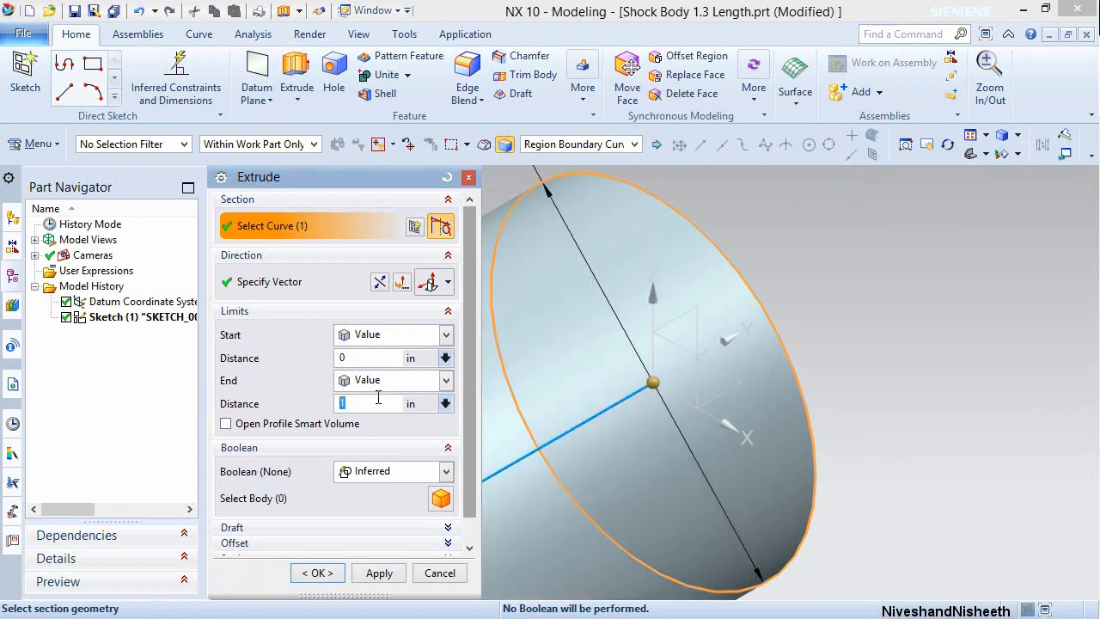
left_click(318, 573)
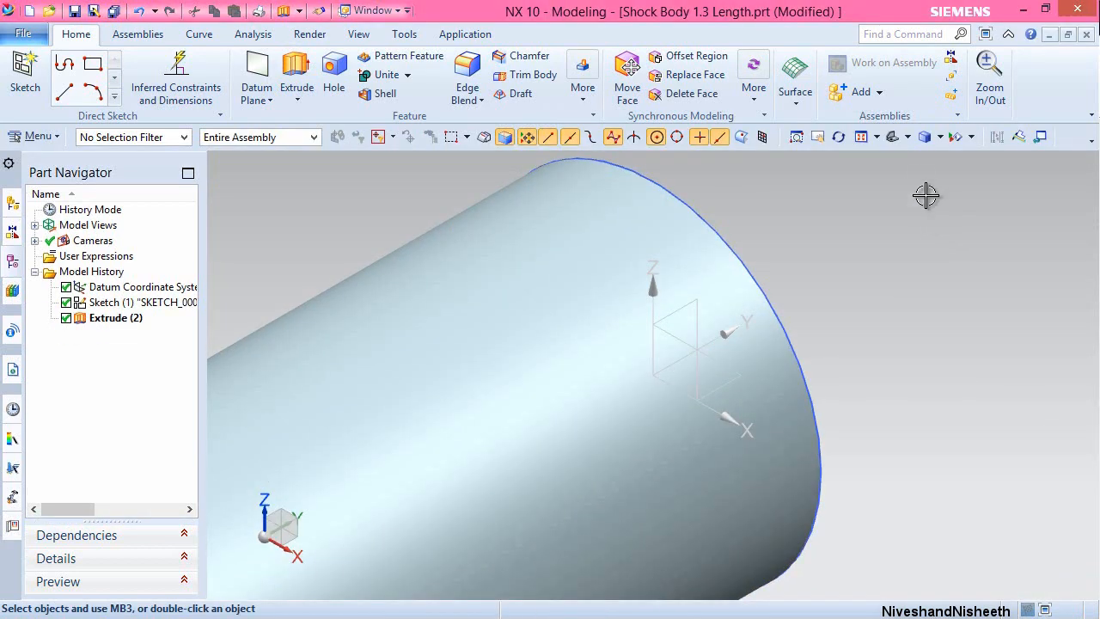
Hide the circle sketch at the cylinder's base and save the part.
left_click(862, 138)
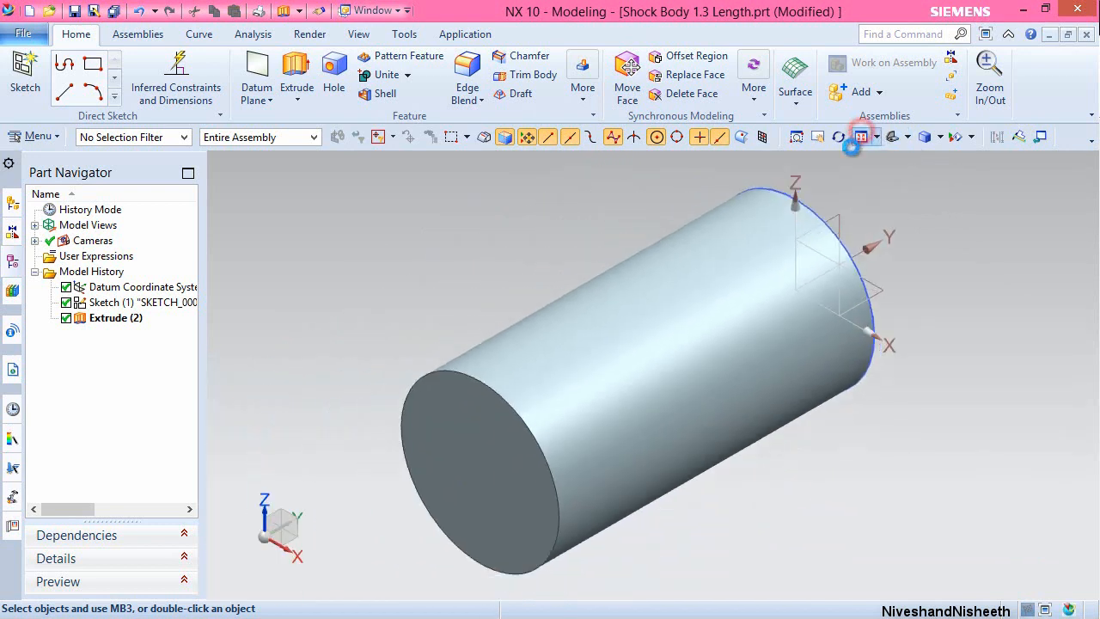
left_click(824, 205)
left_click(905, 178)
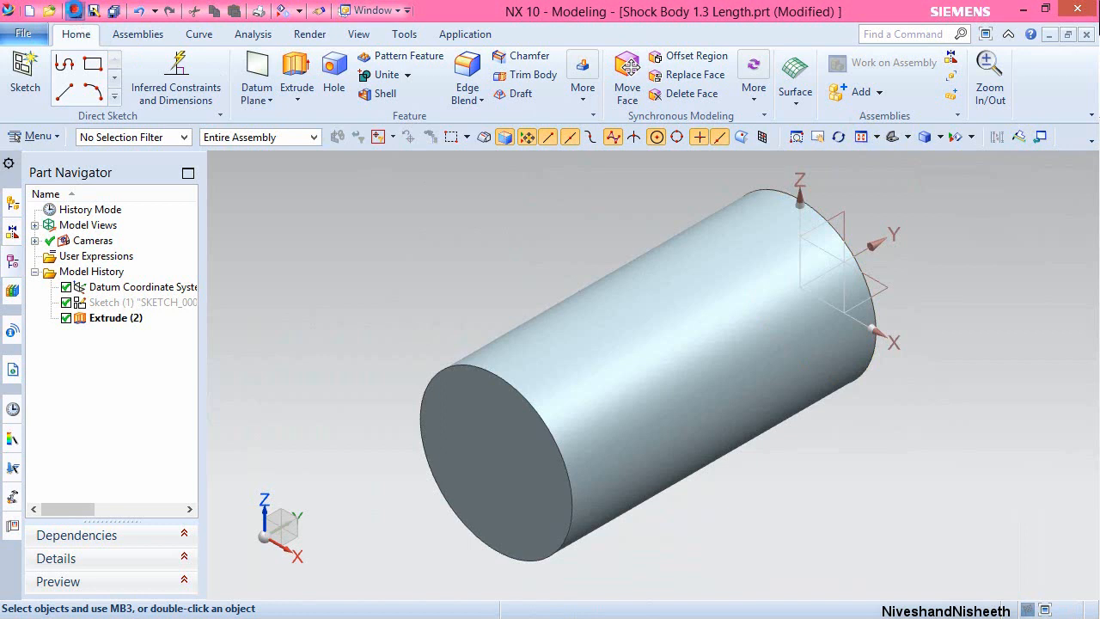
left_click(74, 11)
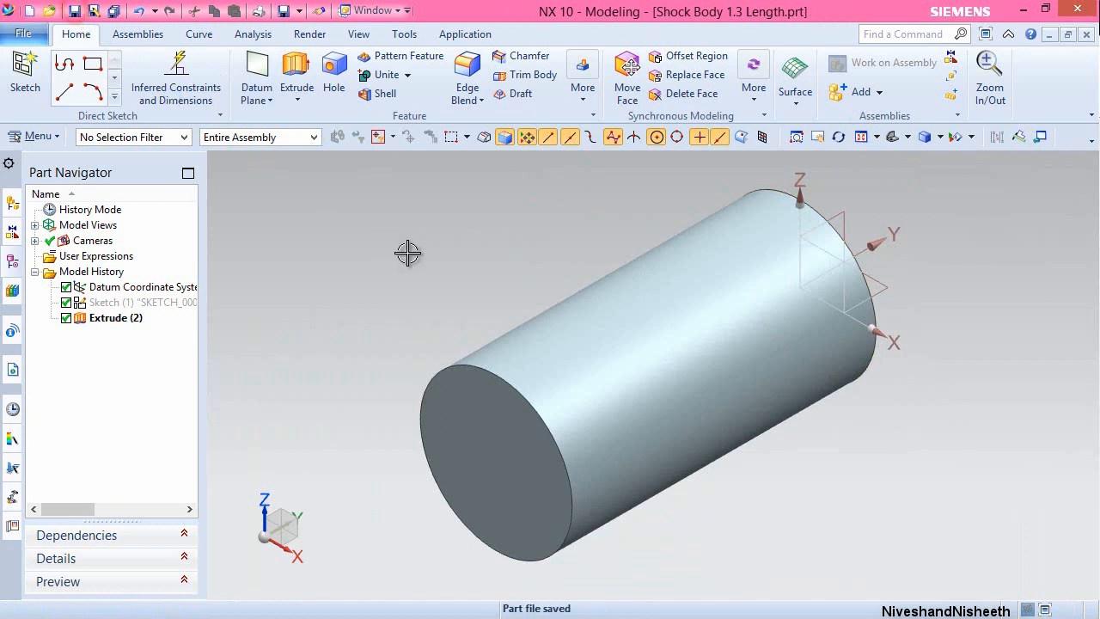
left_click(438, 286)
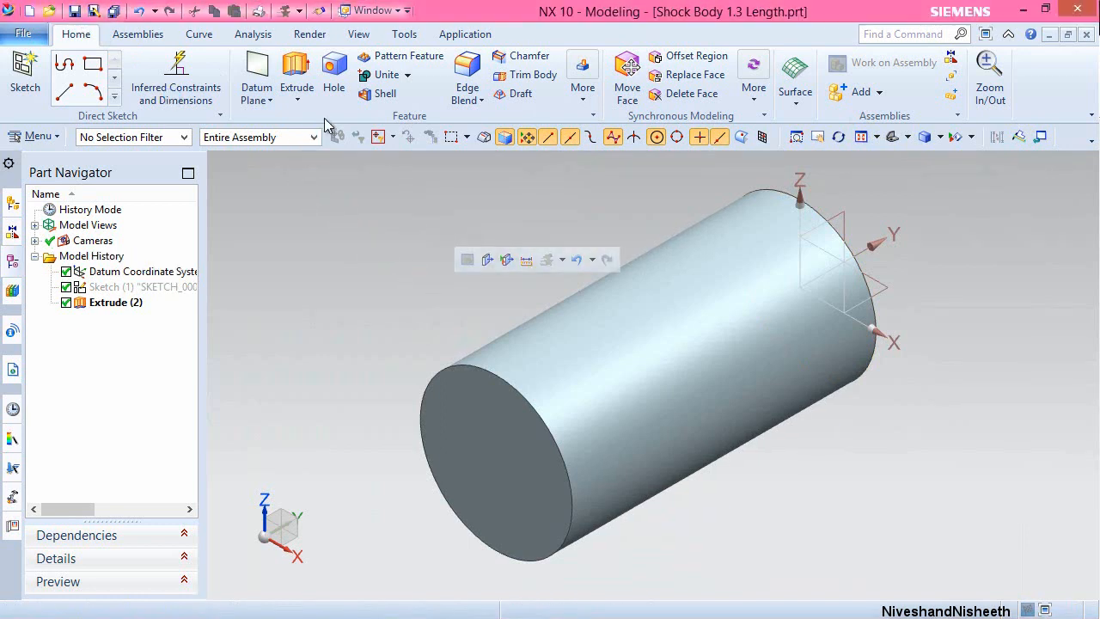
Shell the cylinder with a 0.035 in wall thickness, removing the end face away from the datum origin.
left_click(378, 93)
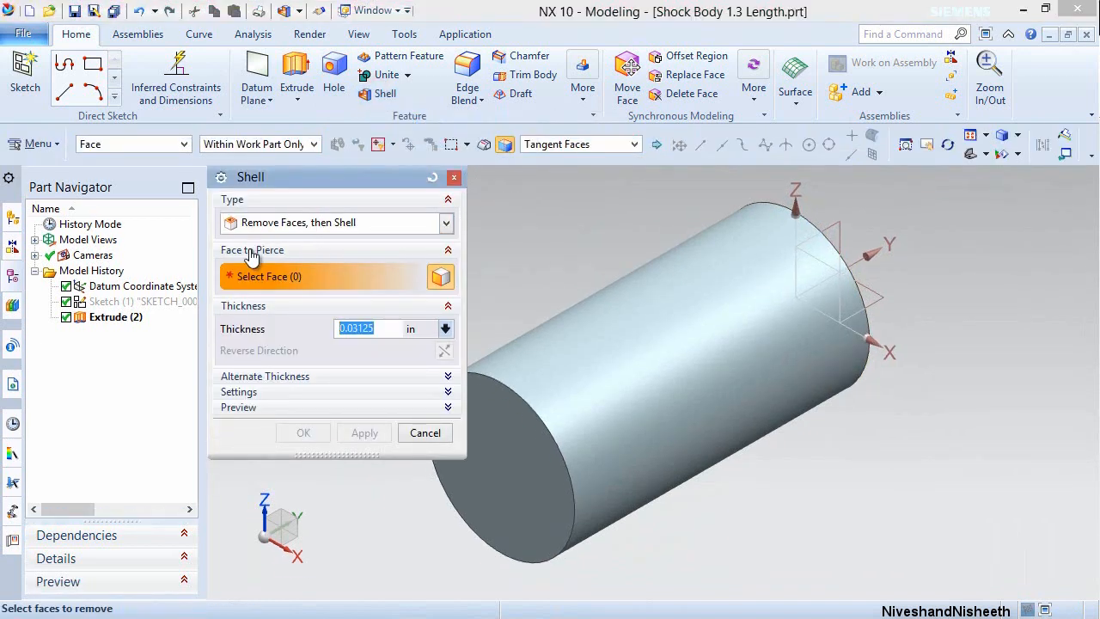
left_click(529, 468)
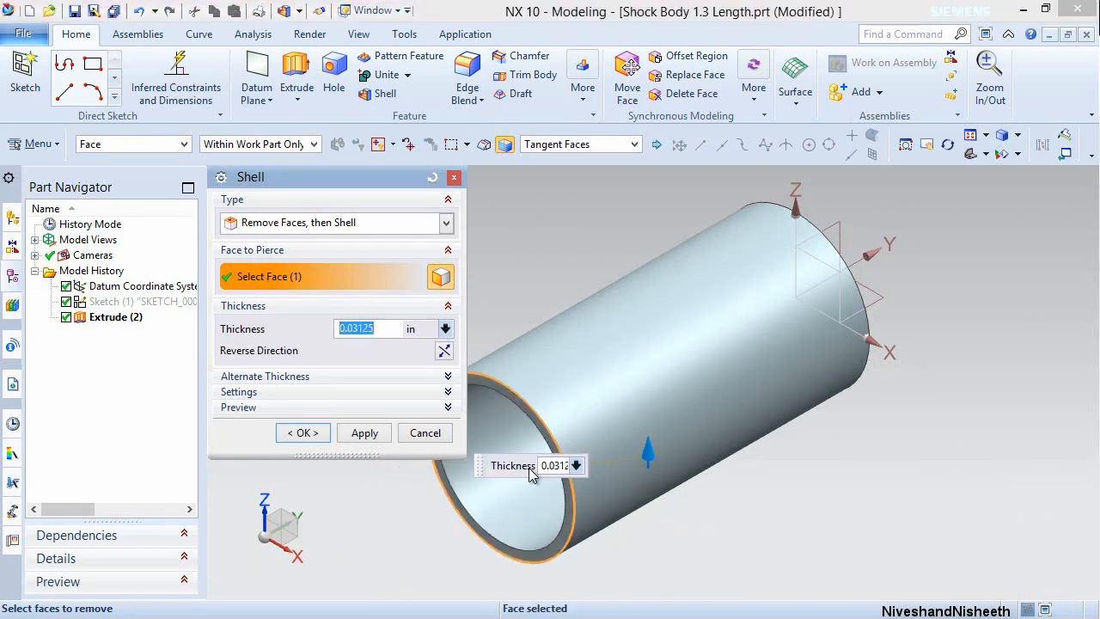
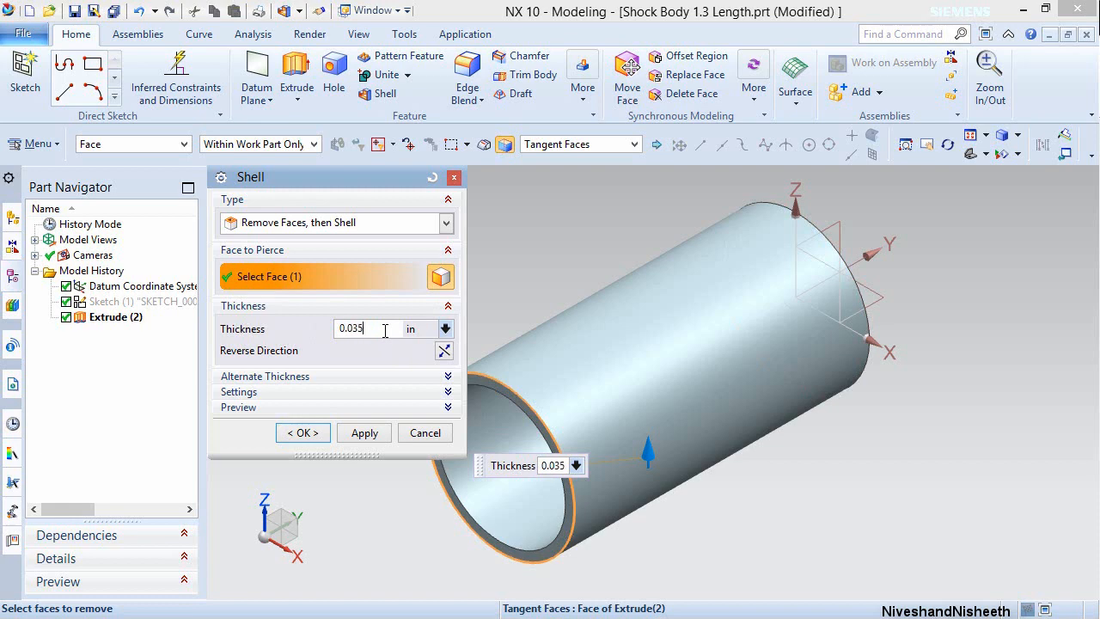
double_click(385, 330)
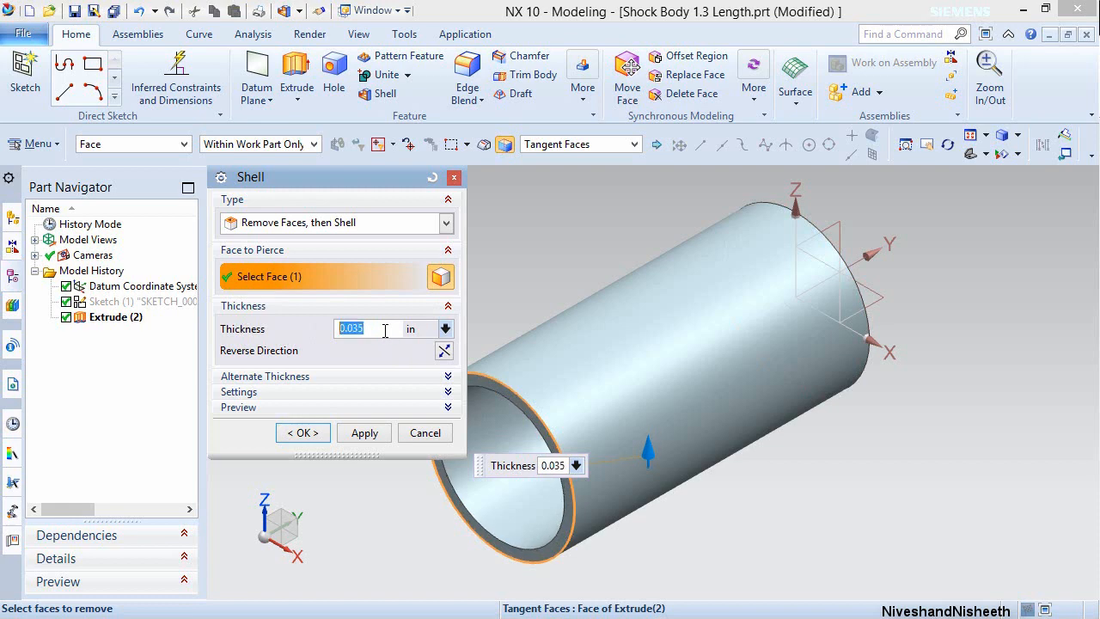
left_click(321, 438)
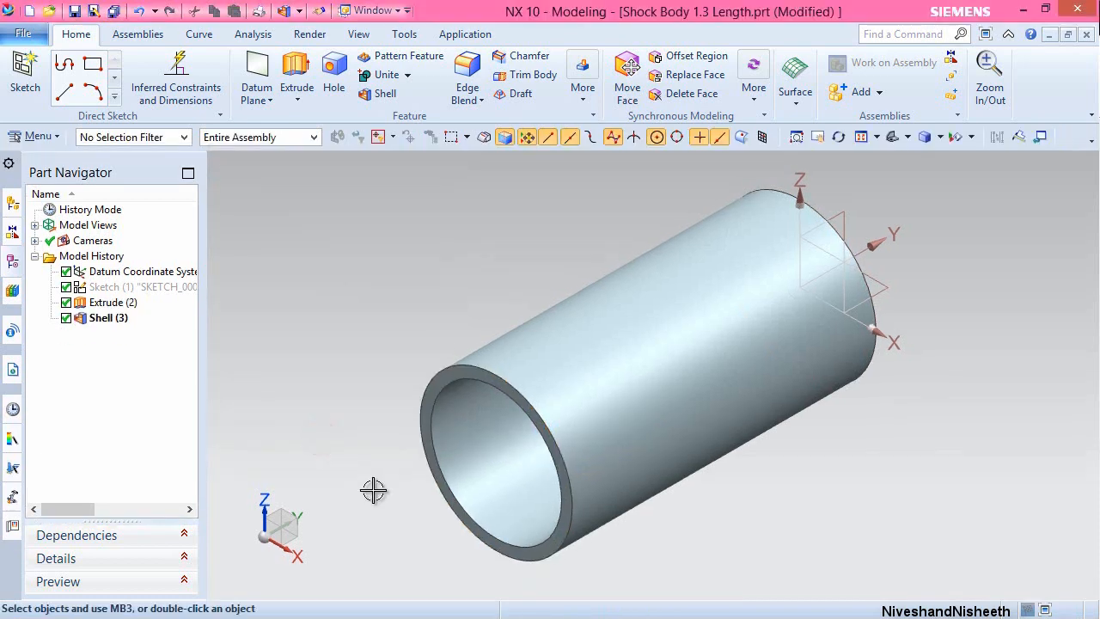
Blend the outer edge of the cylinder's closed end with a circular 0.05 in radius.
left_click(264, 512)
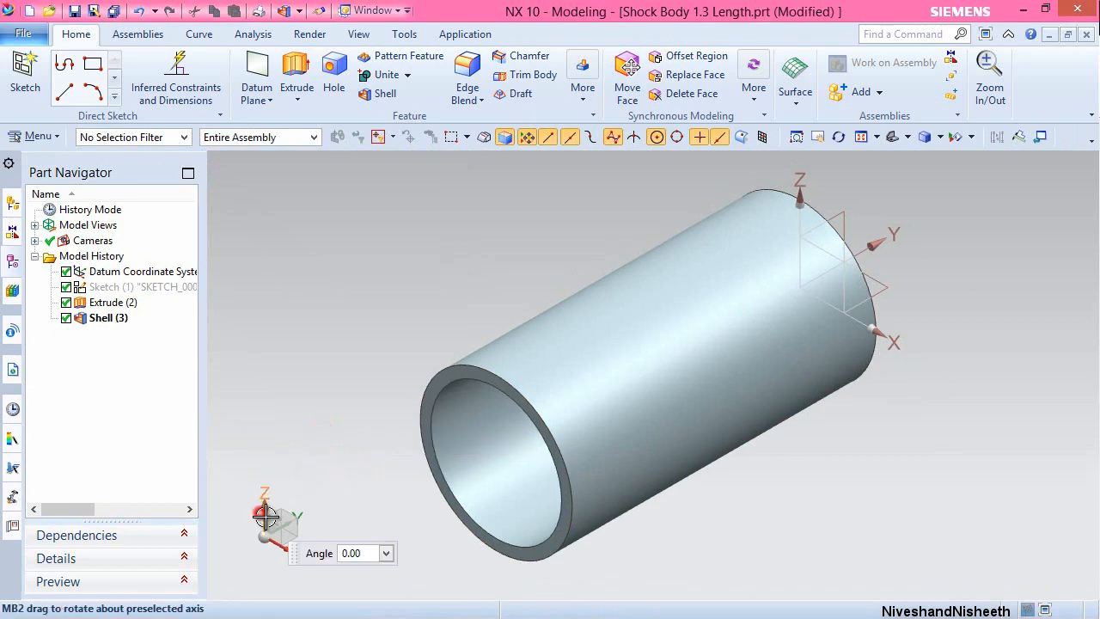
left_click(367, 555)
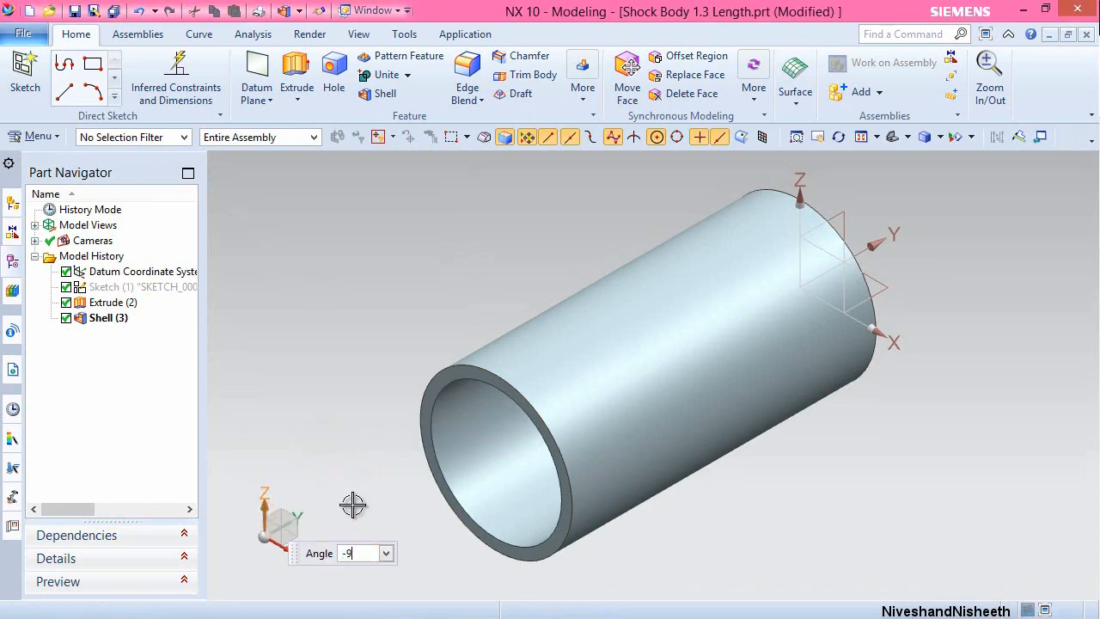
key("Return")
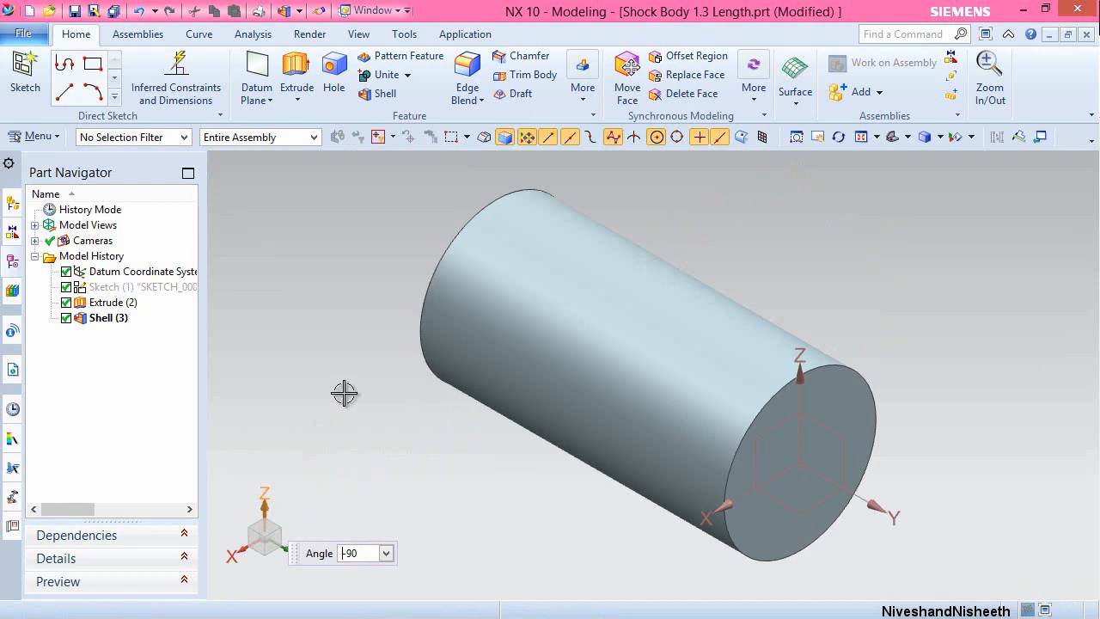
left_click(479, 73)
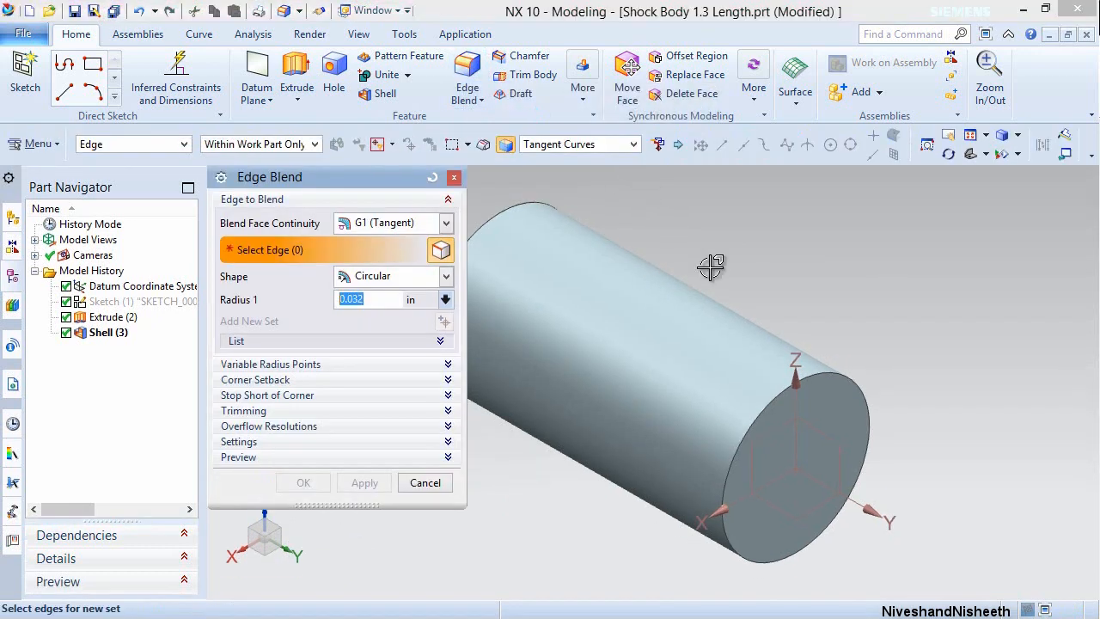
left_click(821, 374)
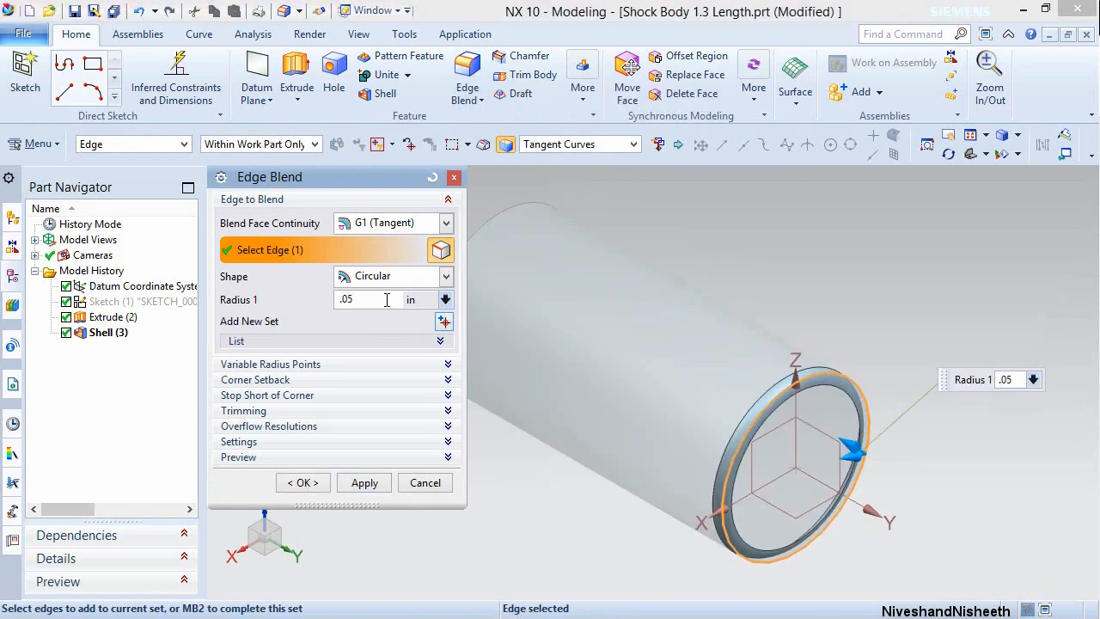
key("Return")
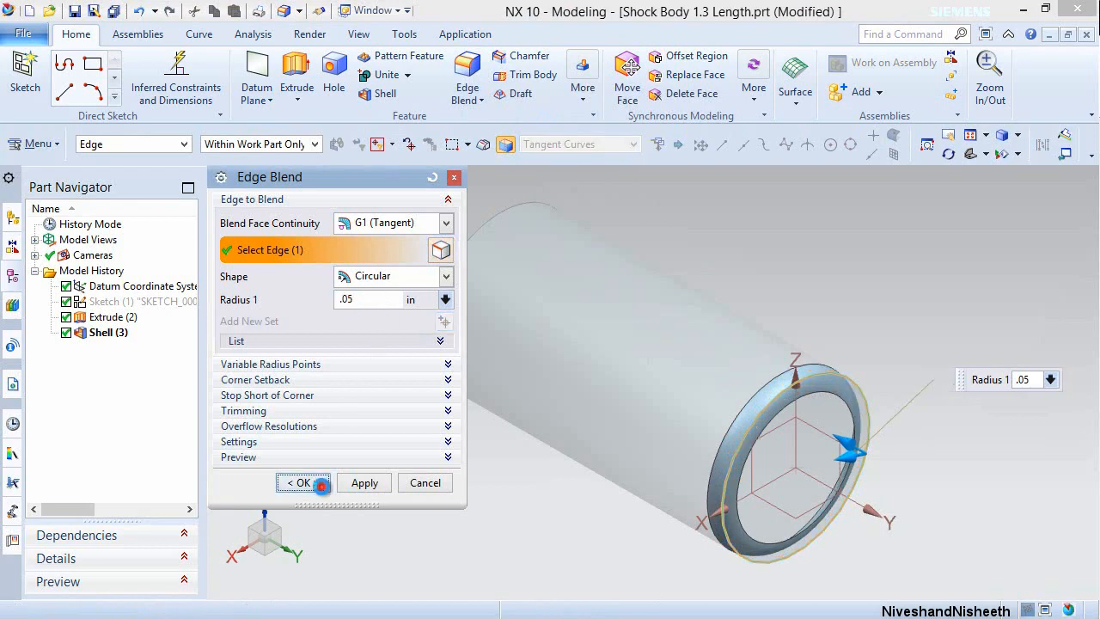
Accept the edge blend and sketch a 0.375 in diameter circle centred on the cylinder's closed end face as an extrusion section.
left_click(314, 484)
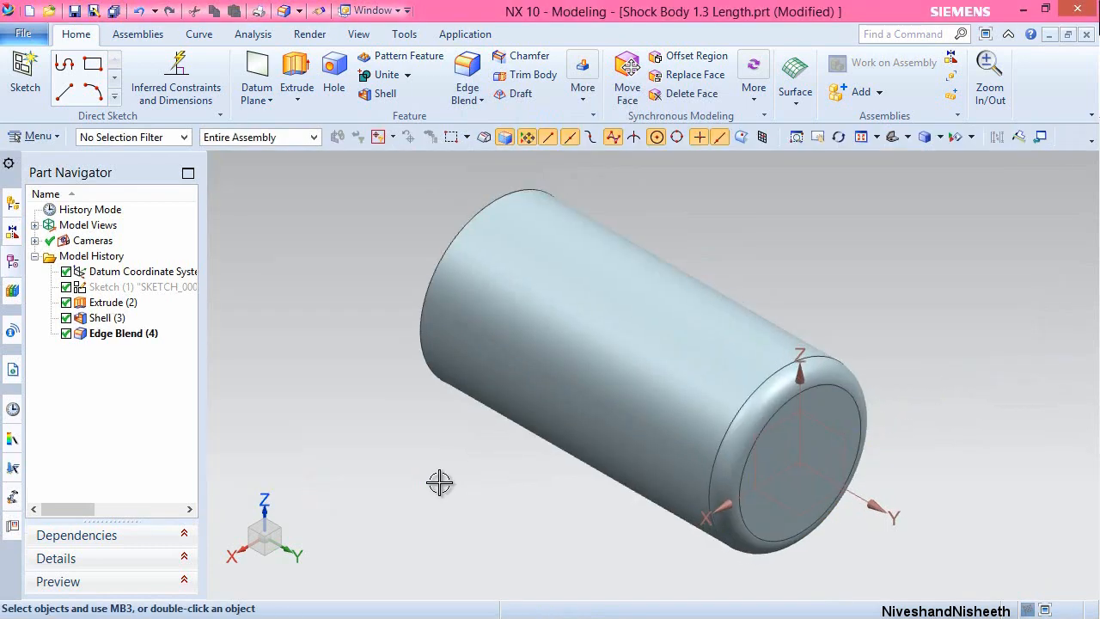
left_click(295, 71)
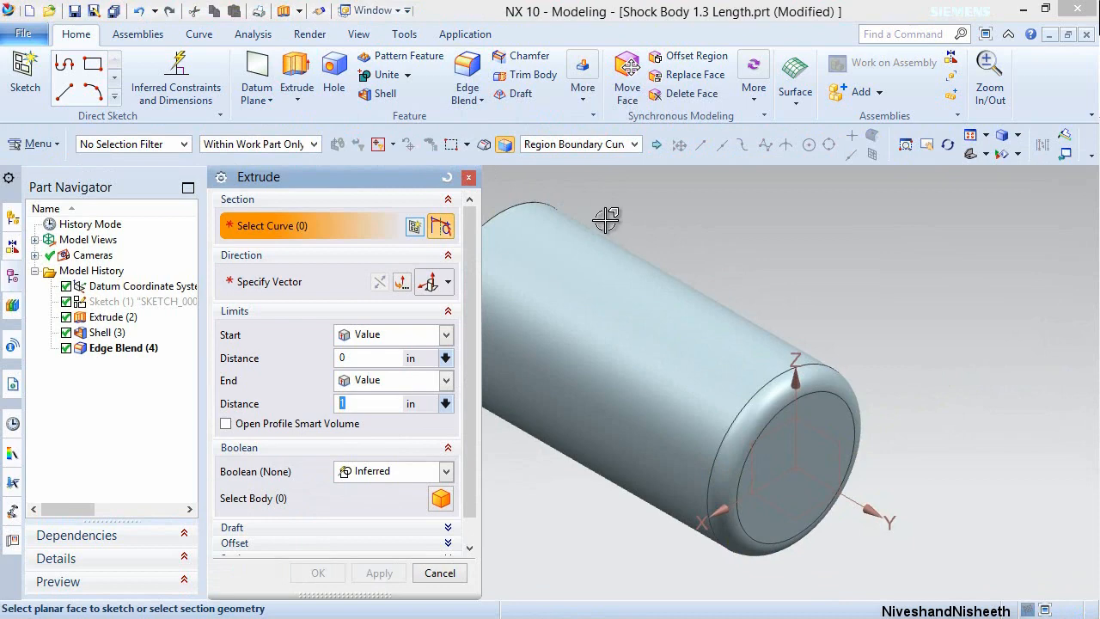
left_click(633, 144)
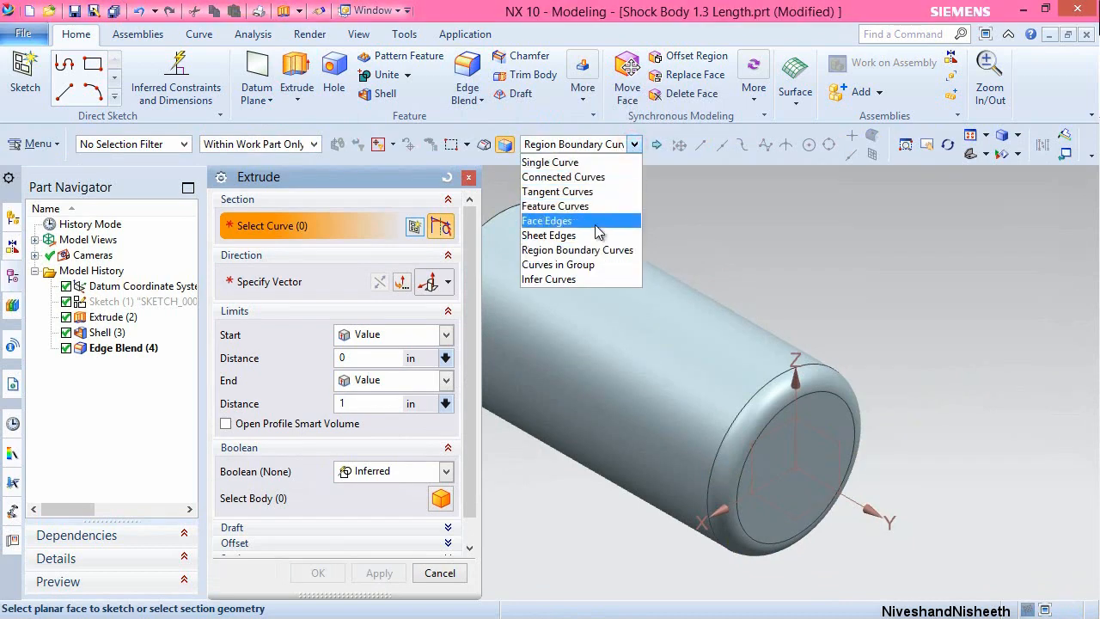
left_click(550, 279)
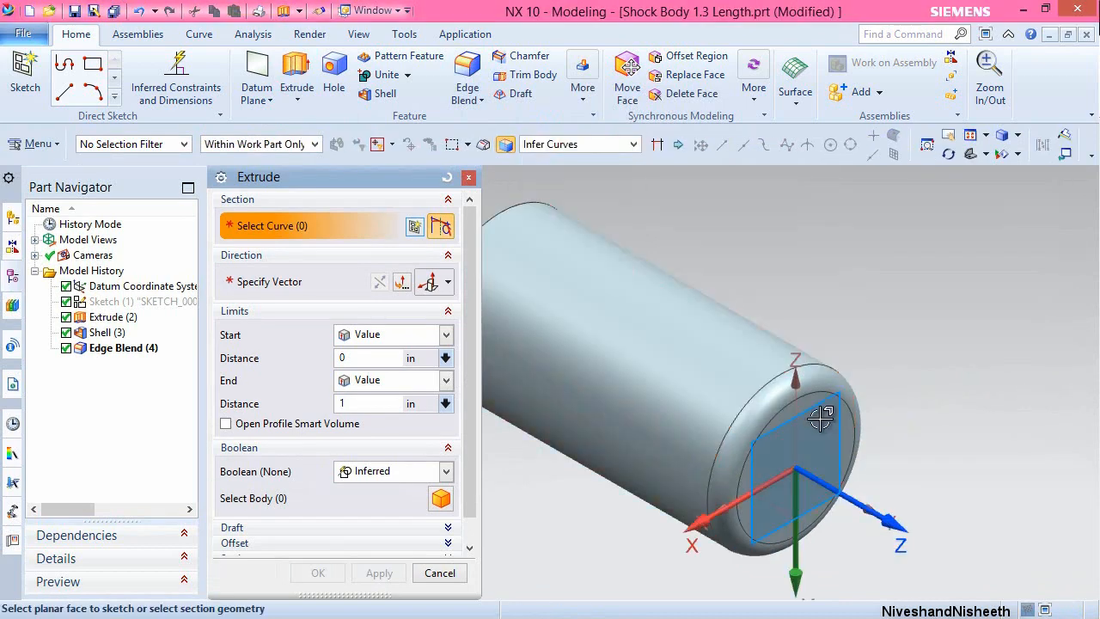
left_click(821, 417)
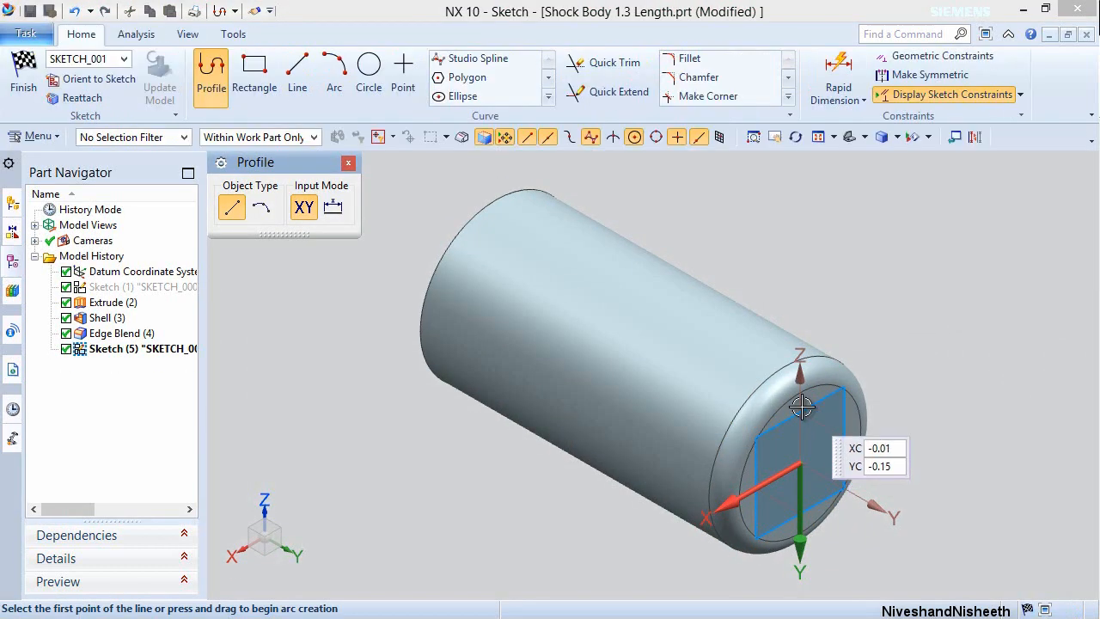
left_click(369, 73)
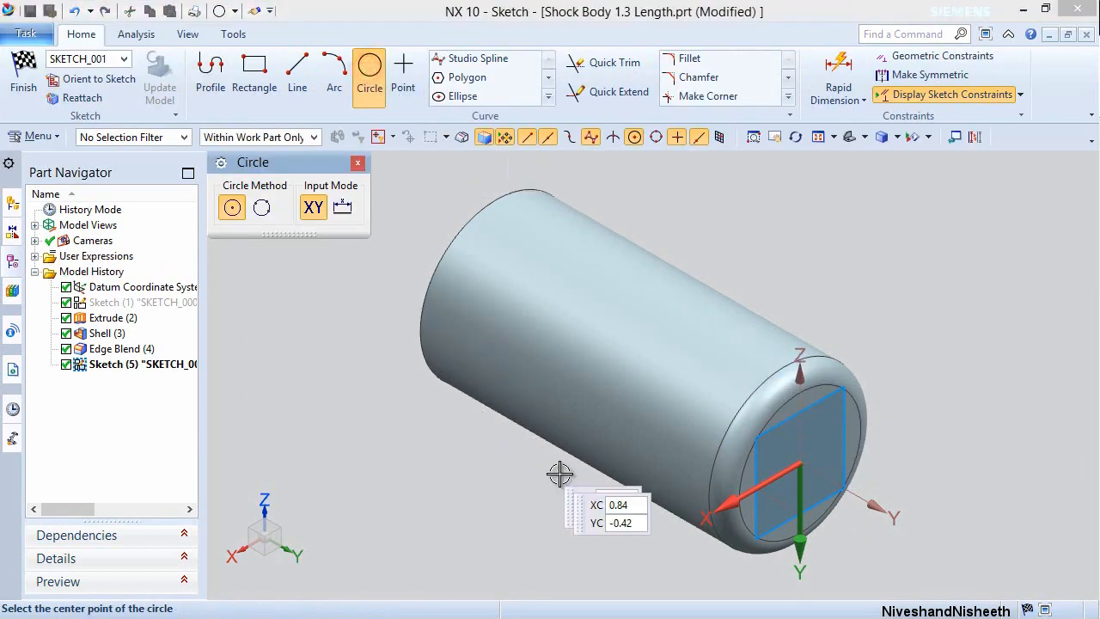
left_click(806, 469)
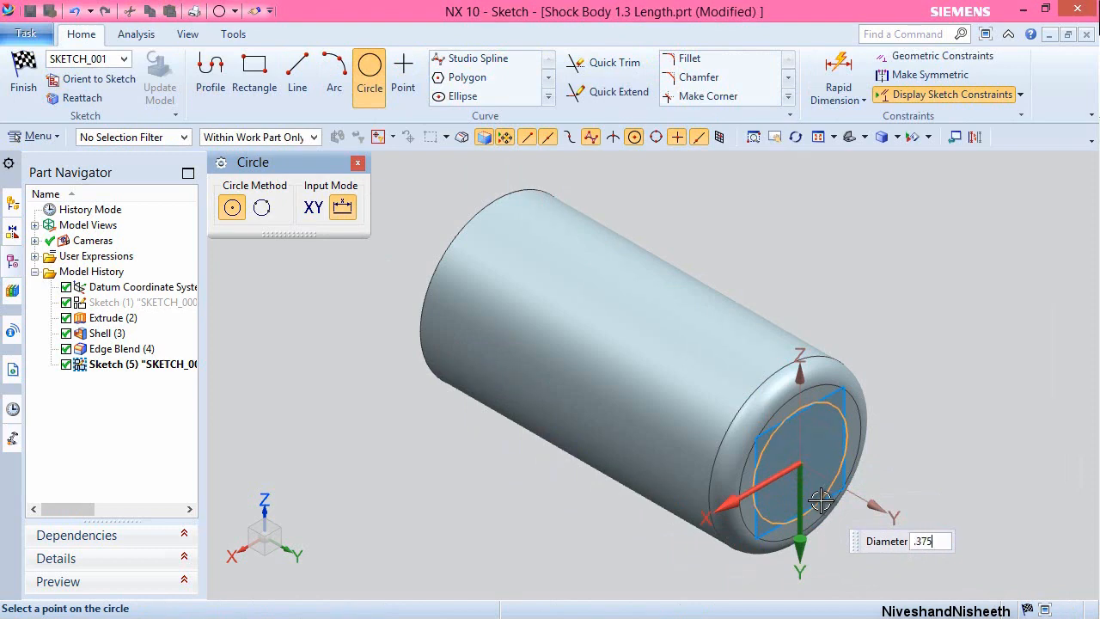
key("Return")
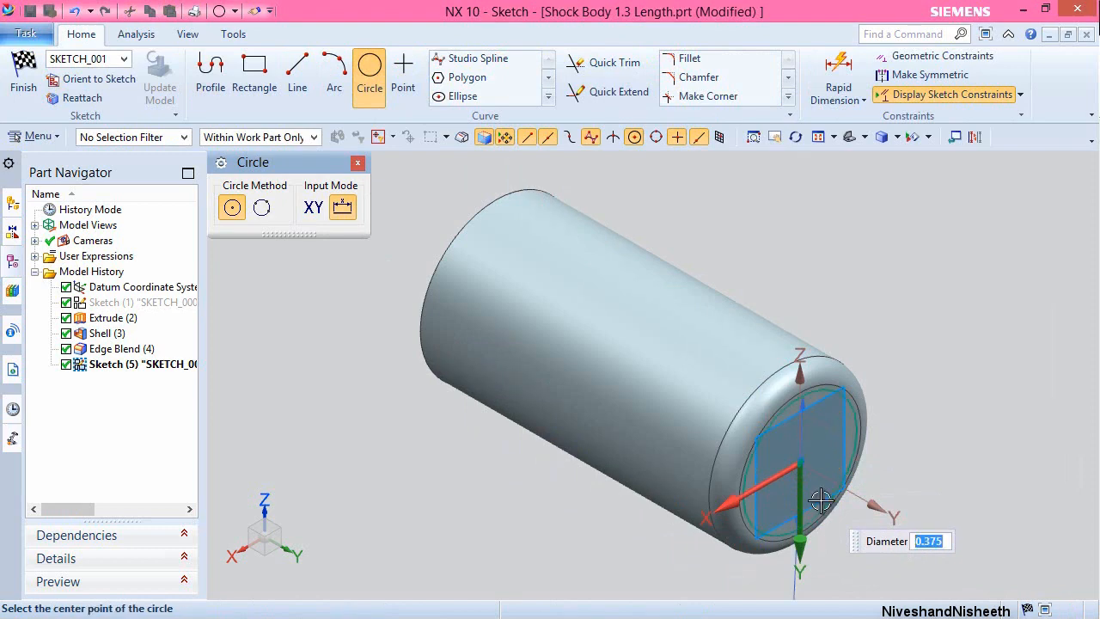
key("Escape")
left_click(873, 283)
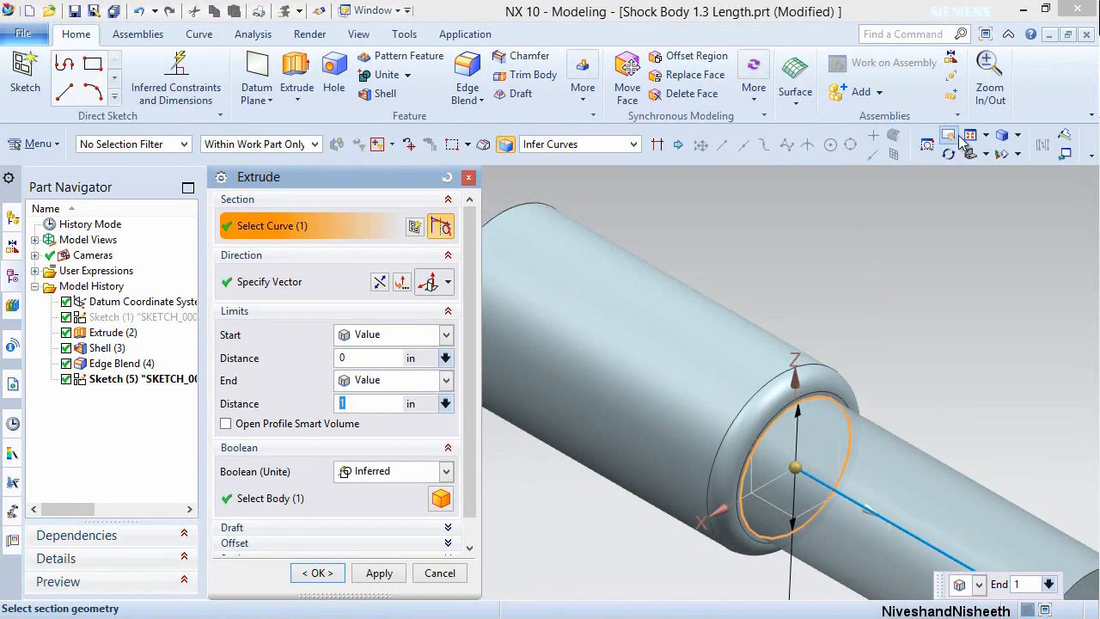
Extrude the circle 0.4 in outward from the closed end, unite it with the shock body, and save the part.
left_click(959, 140)
left_click(347, 404)
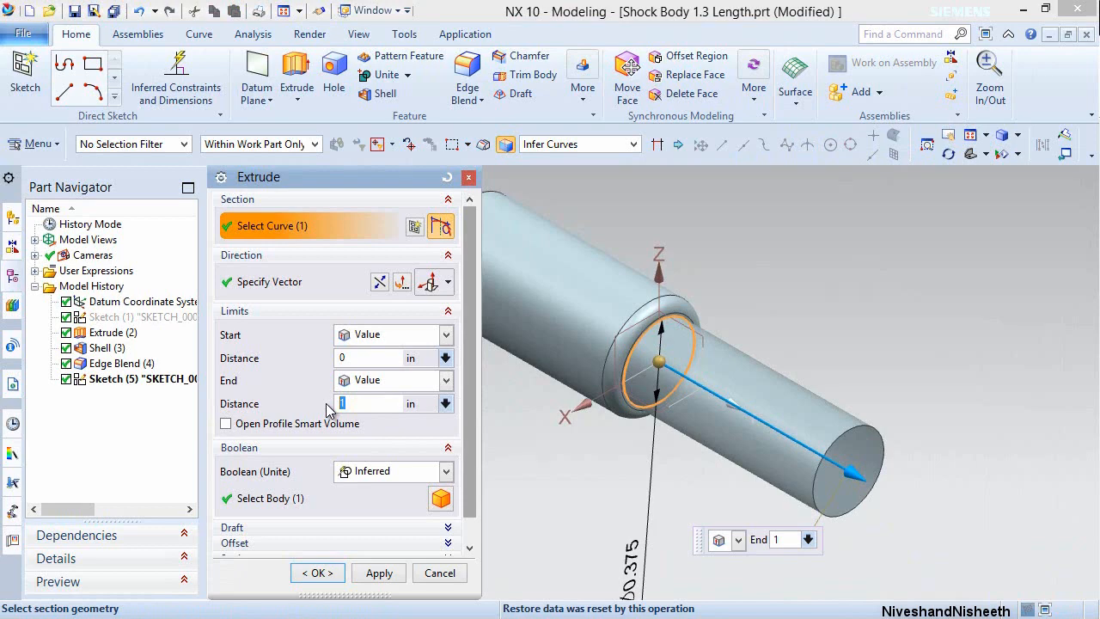
key("Return")
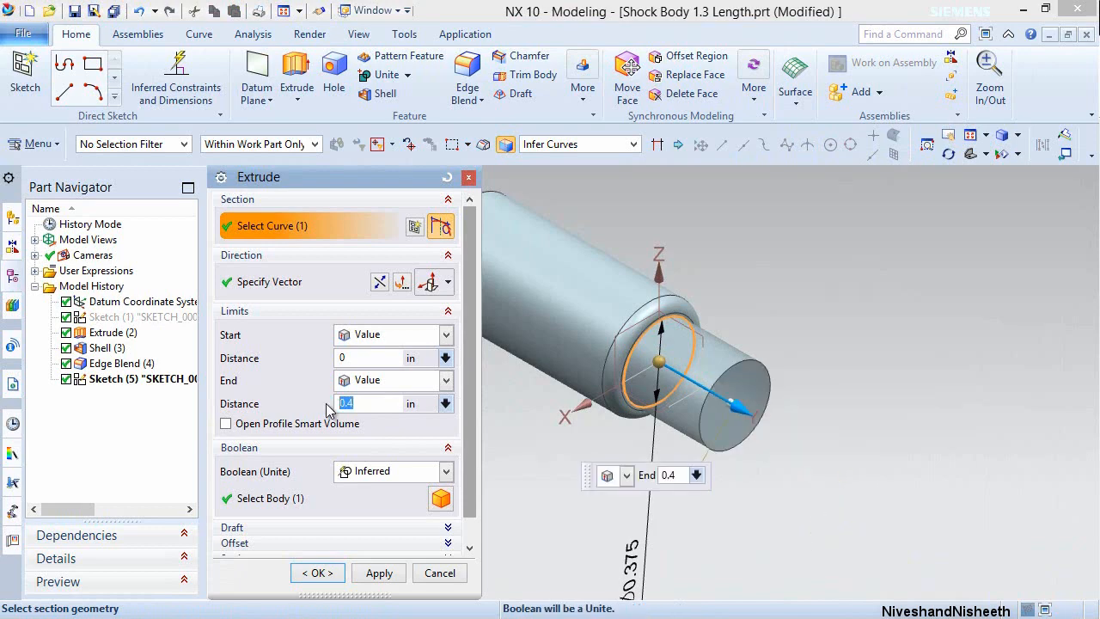
left_click(383, 473)
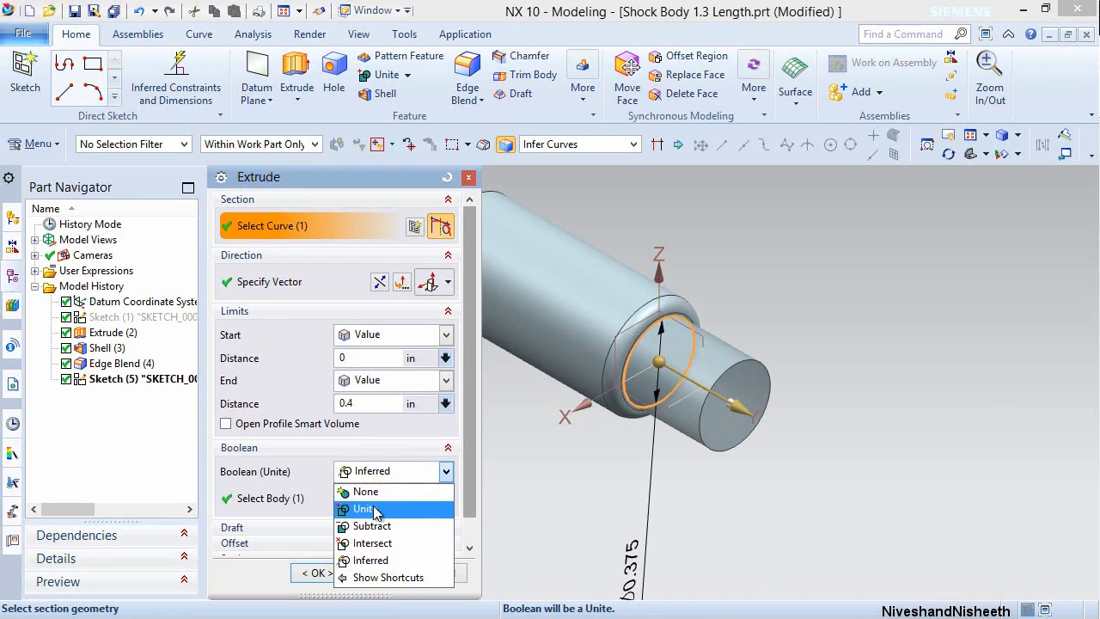
left_click(375, 508)
left_click(317, 574)
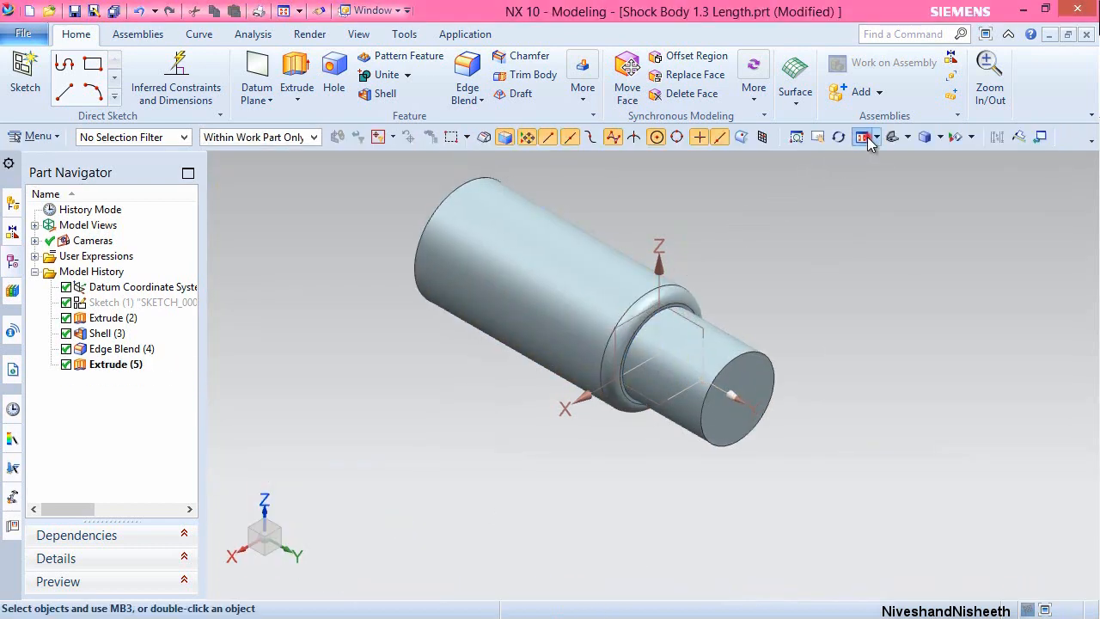
left_click(864, 137)
key("ctrl+s")
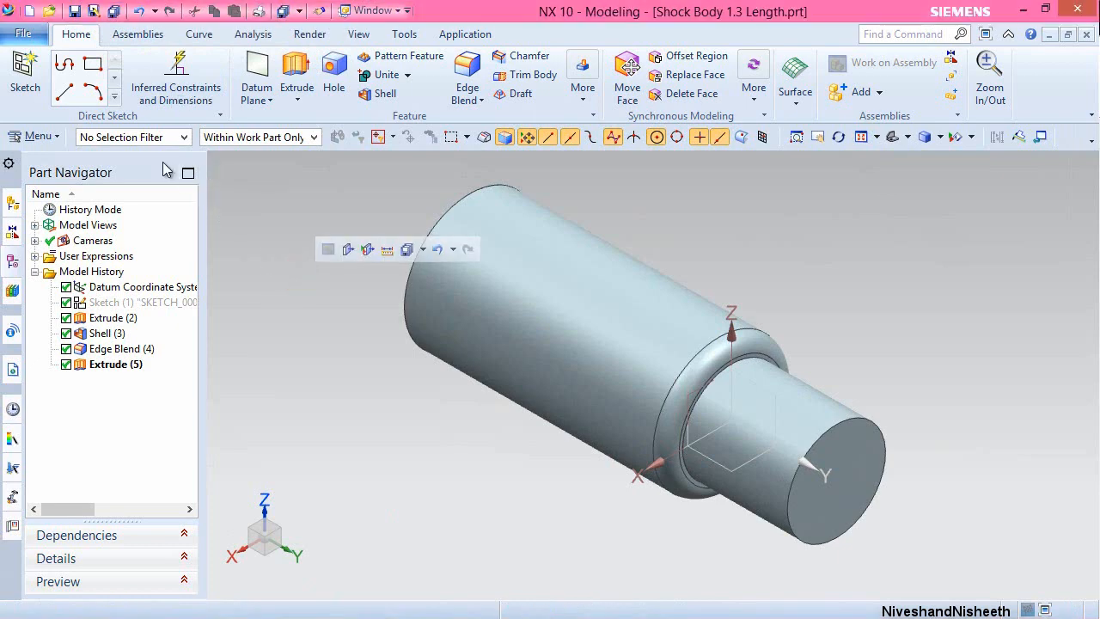
Create a sketch on the boss's flat end face and project the boss's circular edge into it.
left_click(25, 76)
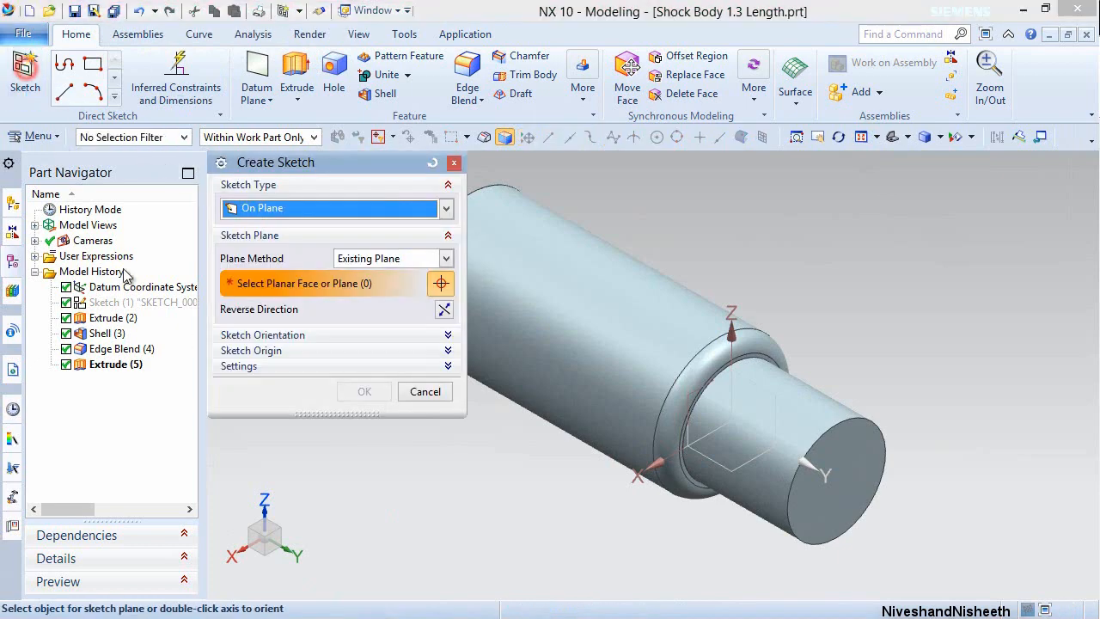
left_click(837, 456)
right_click(866, 279)
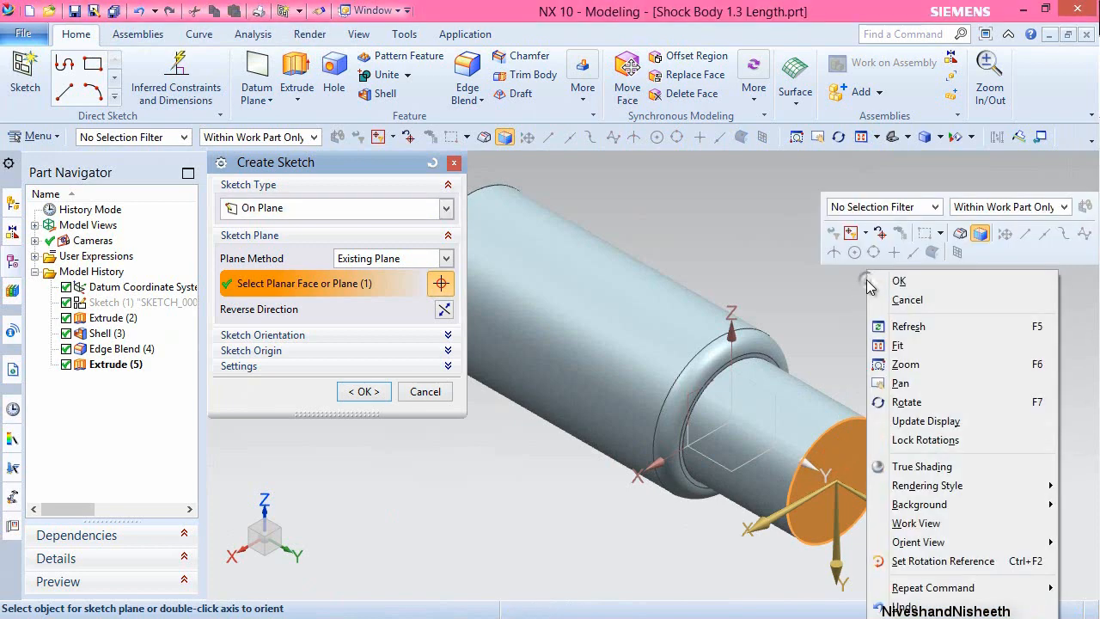
left_click(896, 281)
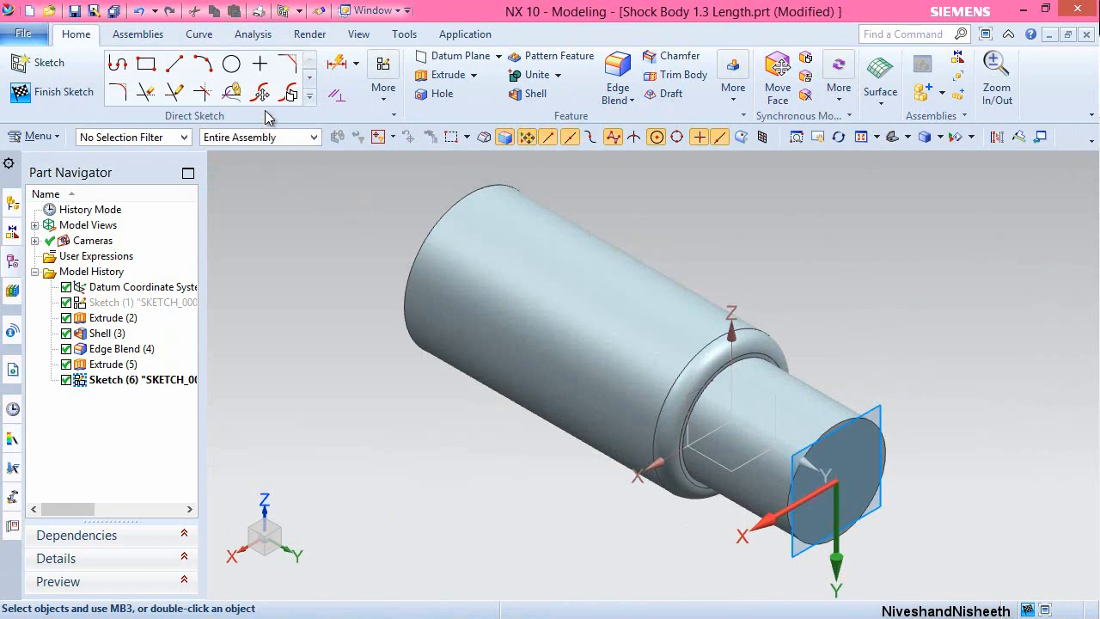
left_click(312, 99)
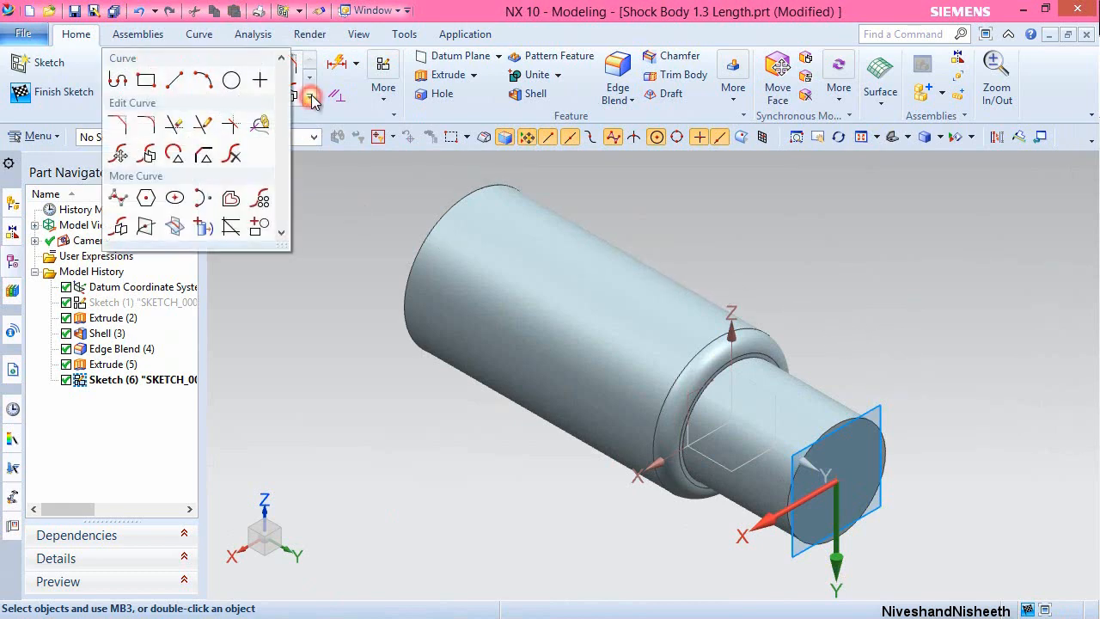
left_click(204, 227)
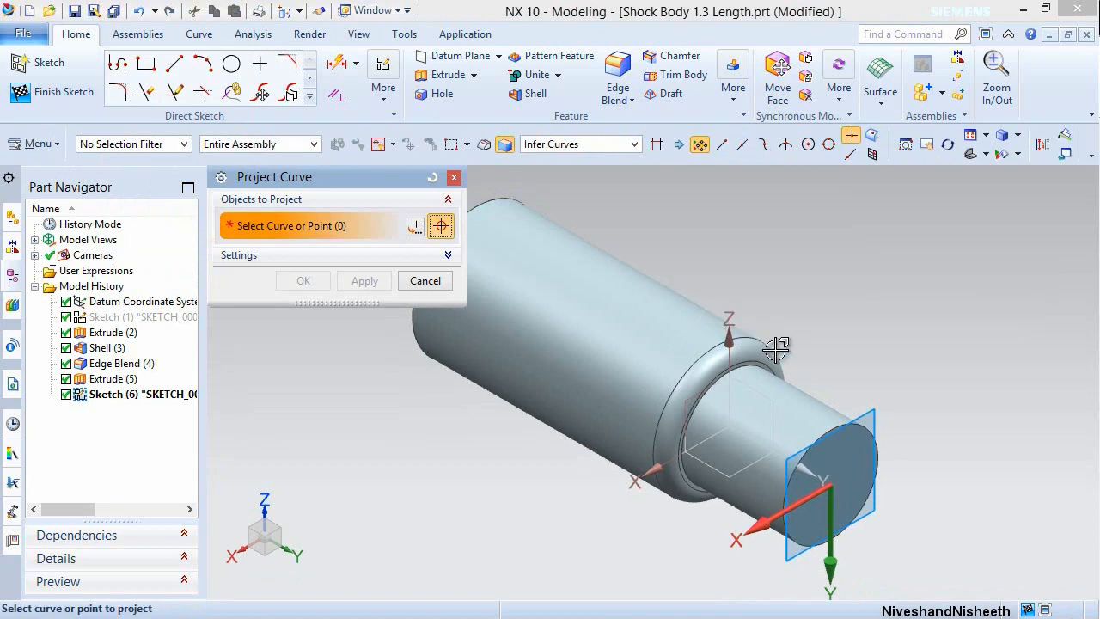
left_click(840, 421)
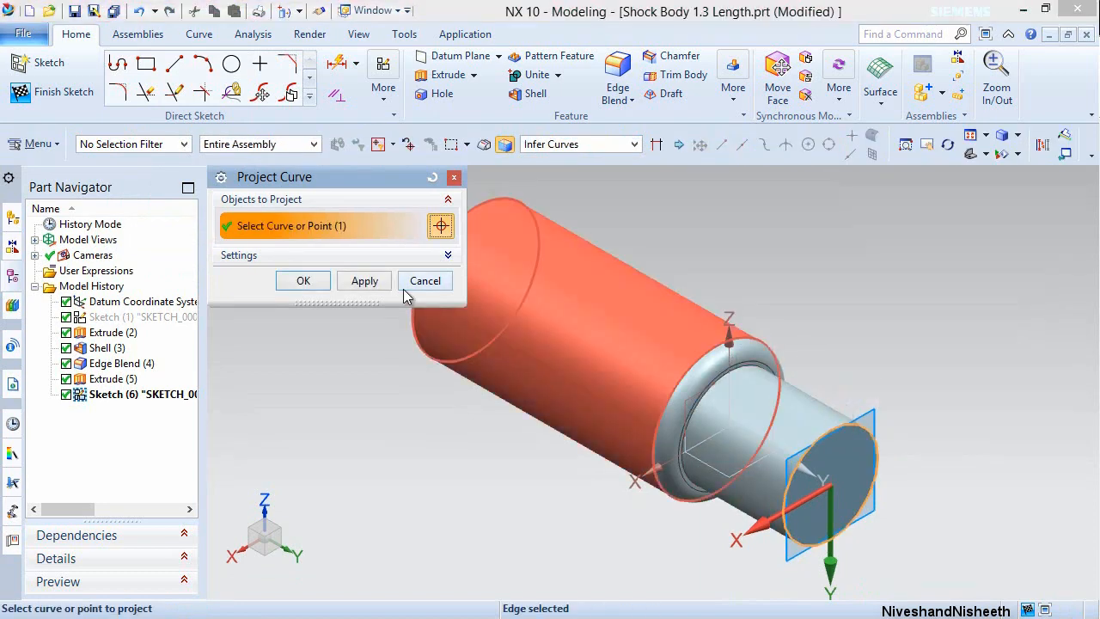
left_click(304, 281)
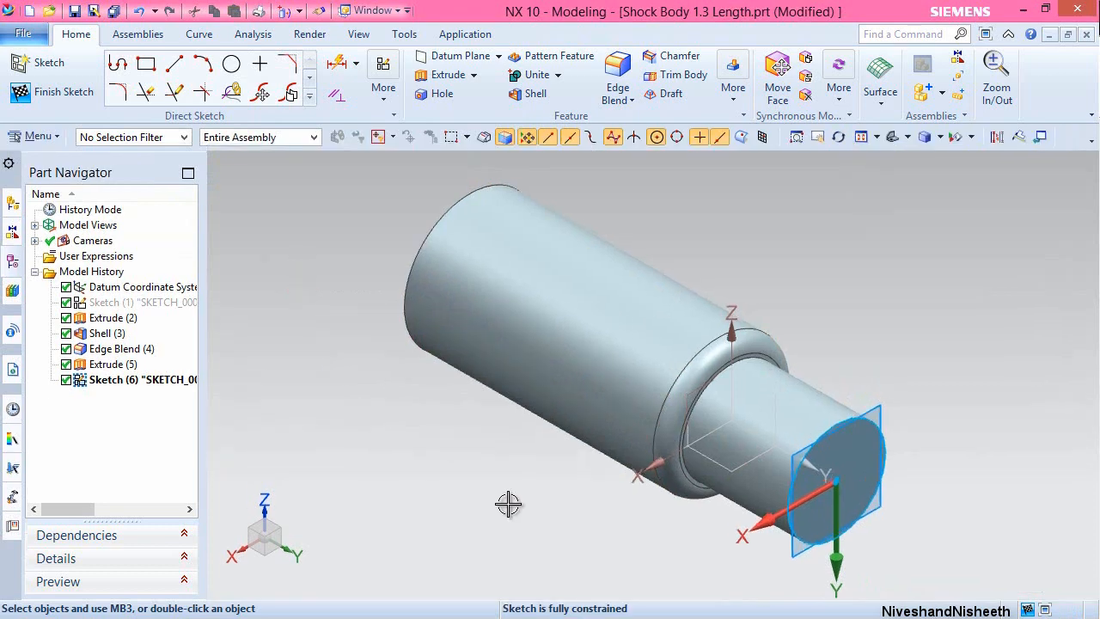
Sketch an upright rectangle about 0.23 in wide with two opposite corners on the projected circle, viewing the sketch plane straight on.
right_click(874, 280)
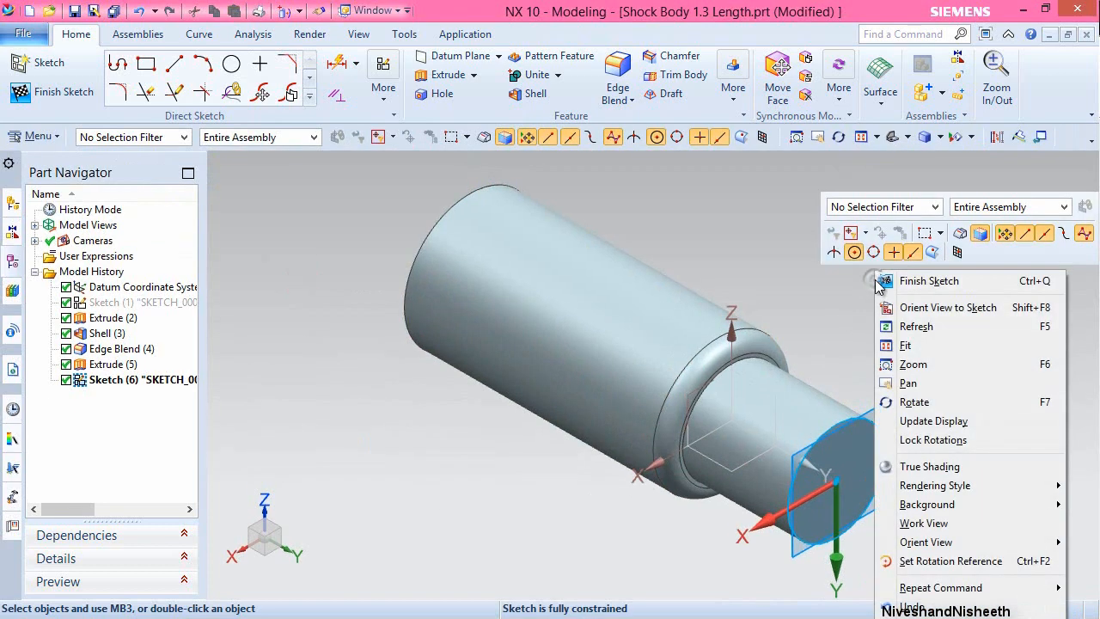
left_click(925, 306)
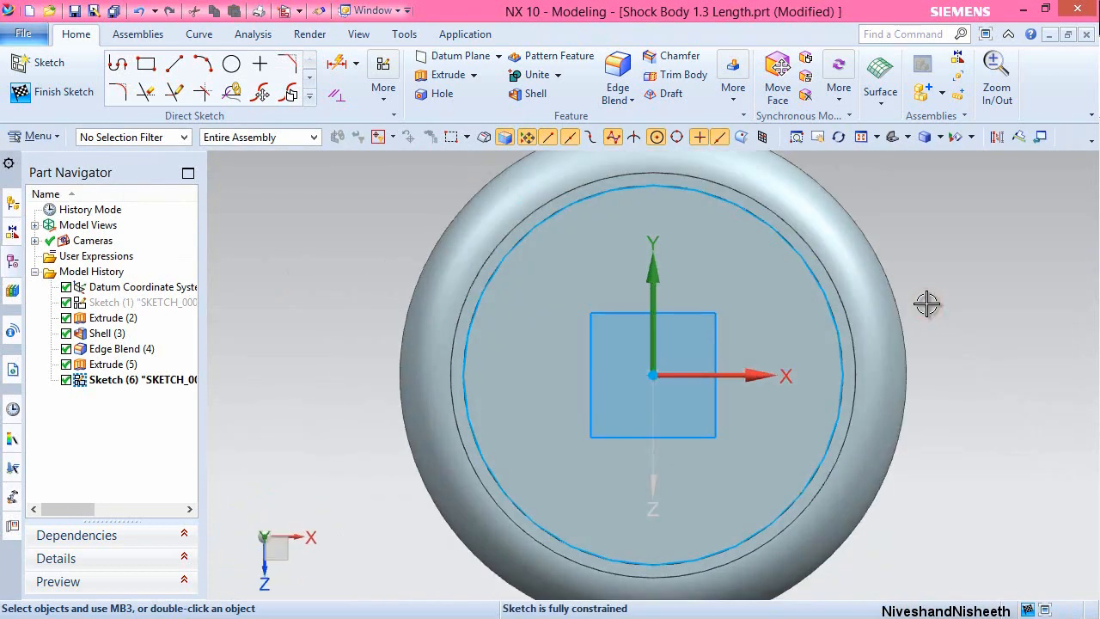
left_click(146, 64)
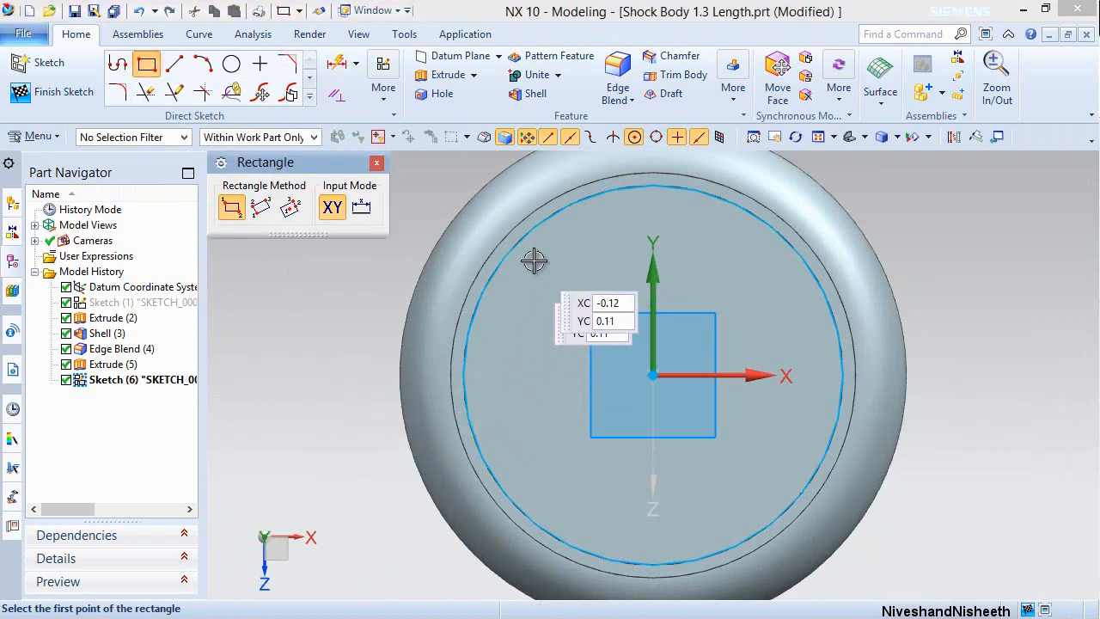
left_click(559, 214)
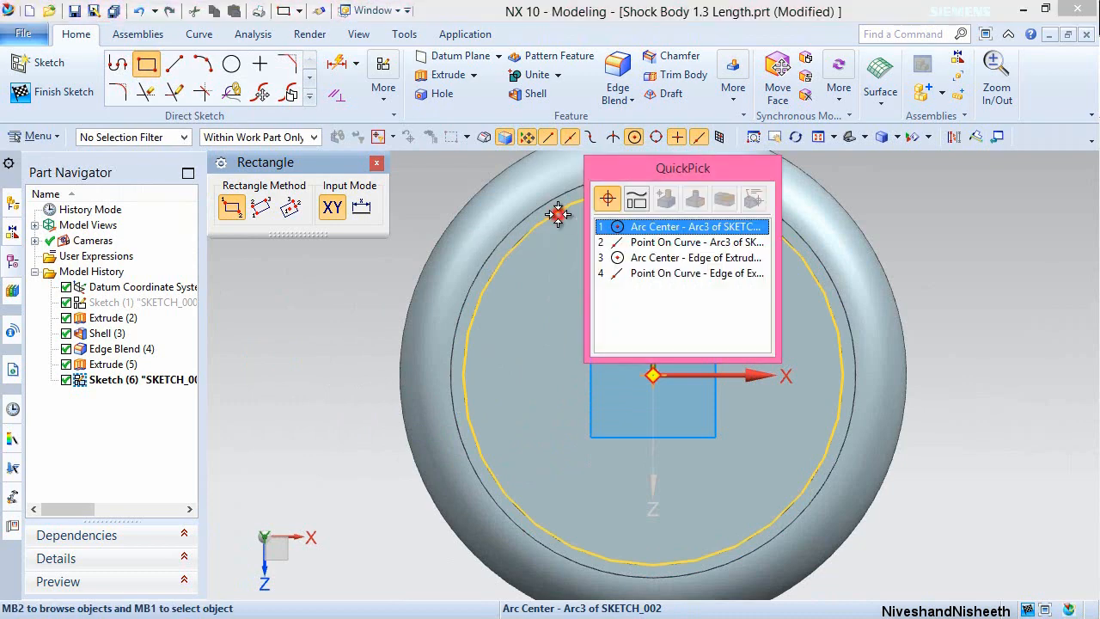
left_click(640, 242)
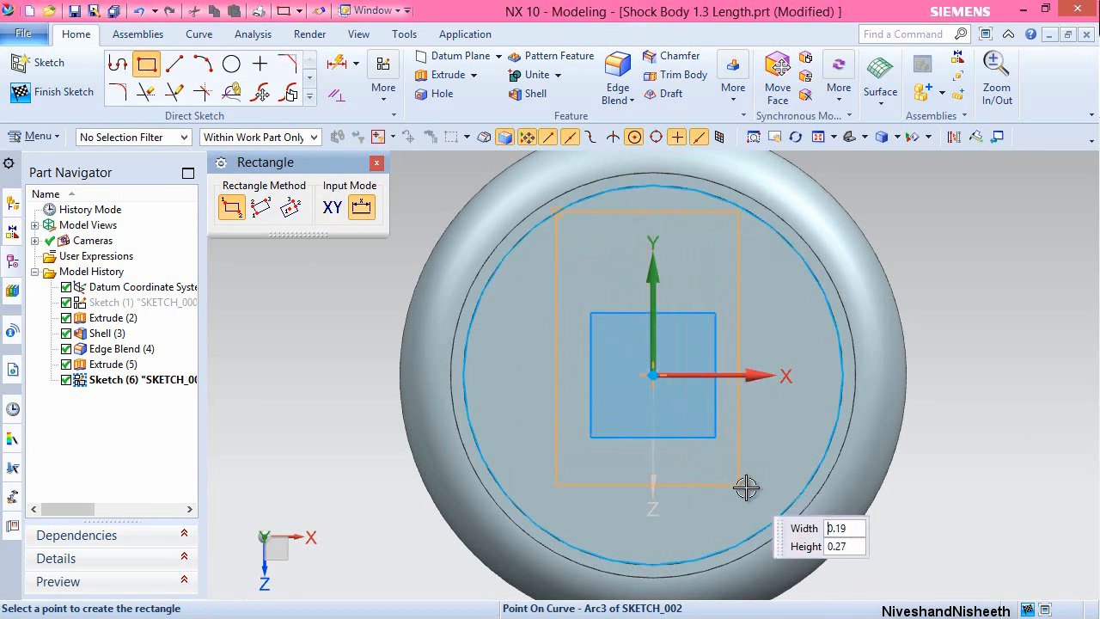
left_click(788, 507)
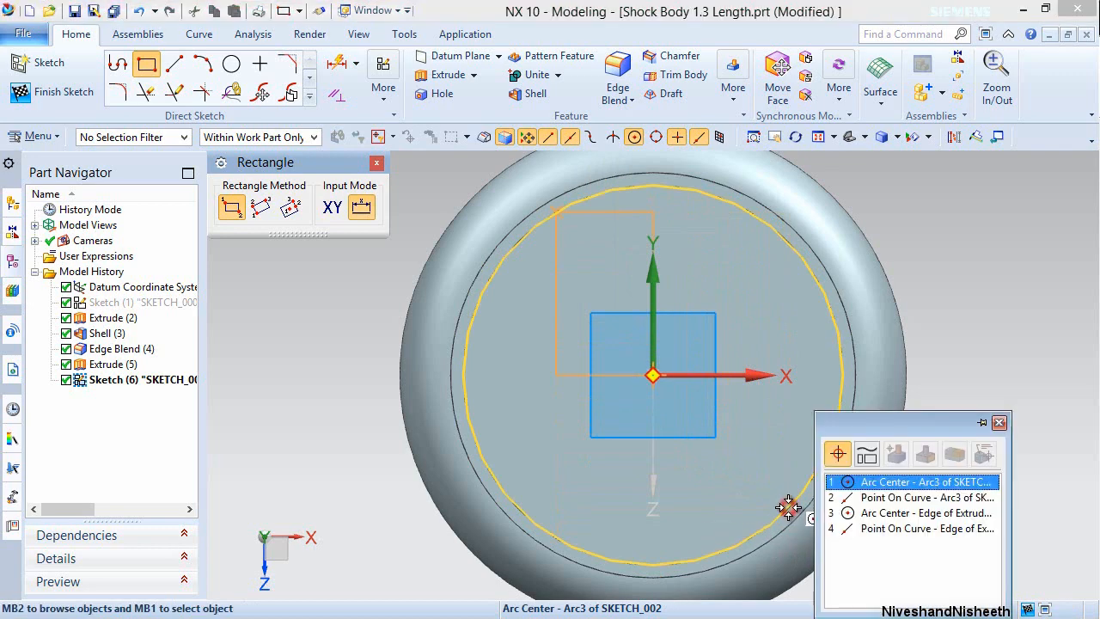
left_click(876, 501)
key("Escape")
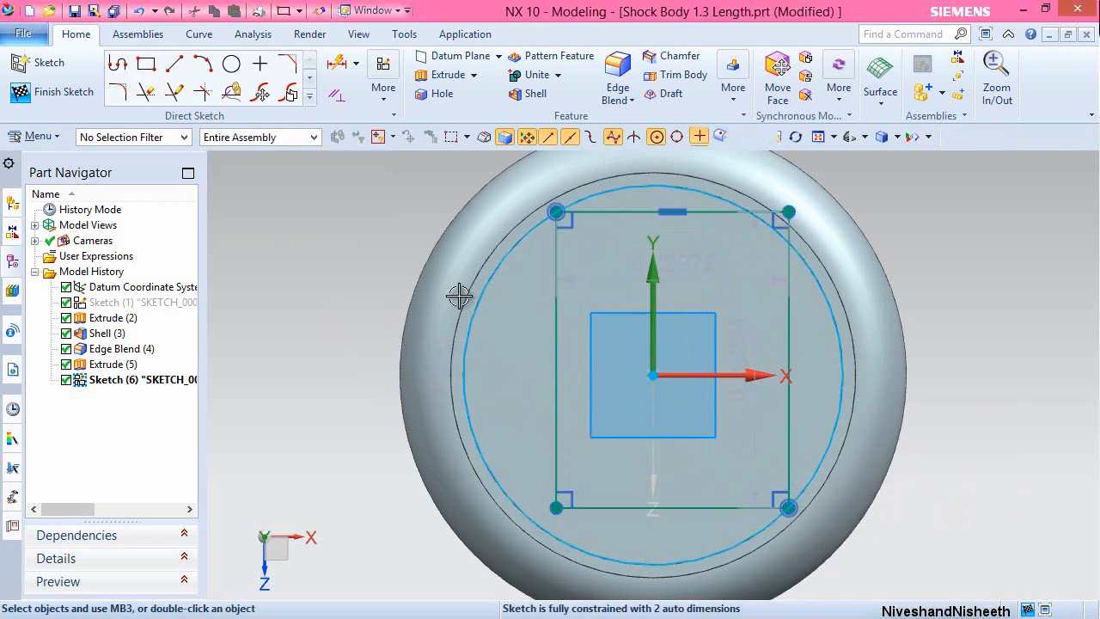
Apply a midpoint constraint between the rectangle's upper edge and the sketch origin to centre it horizontally.
left_click(624, 212)
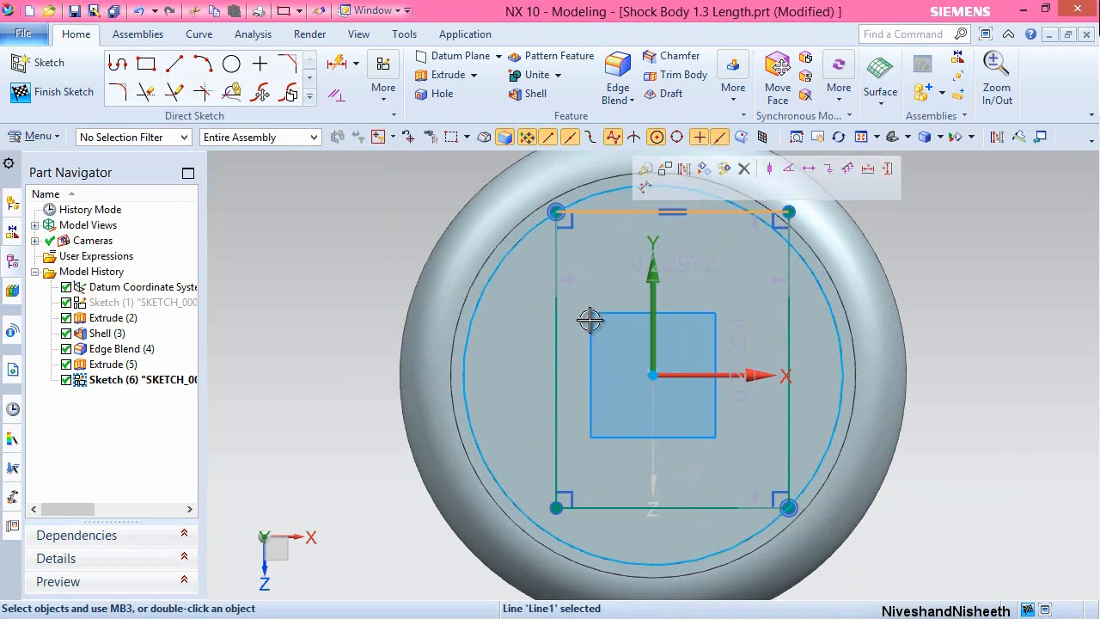
left_click(652, 377)
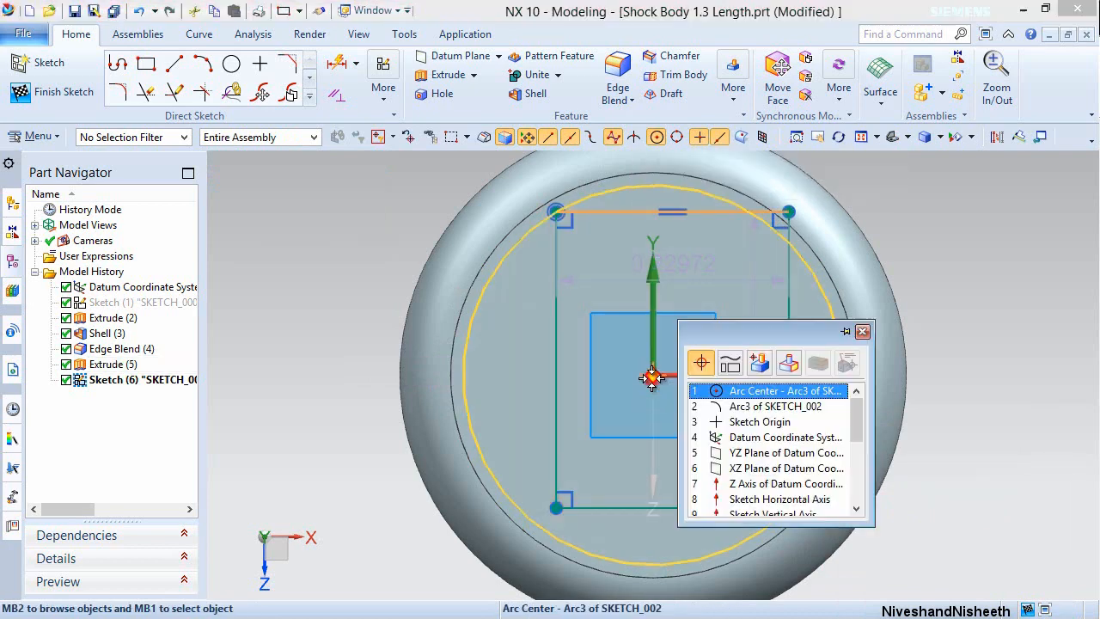
left_click(718, 422)
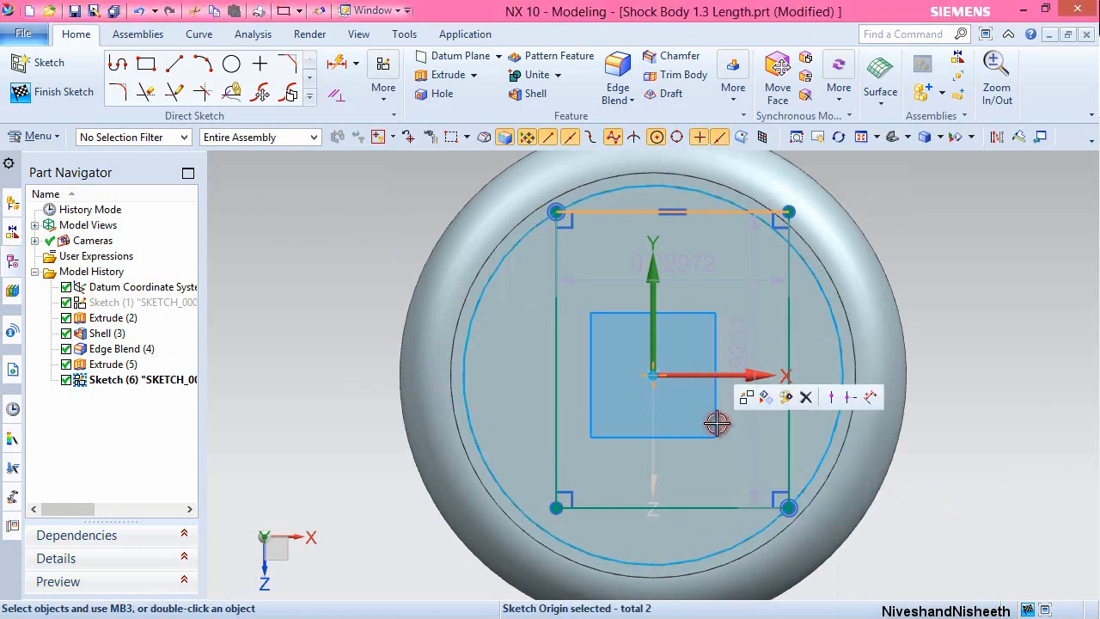
left_click(851, 397)
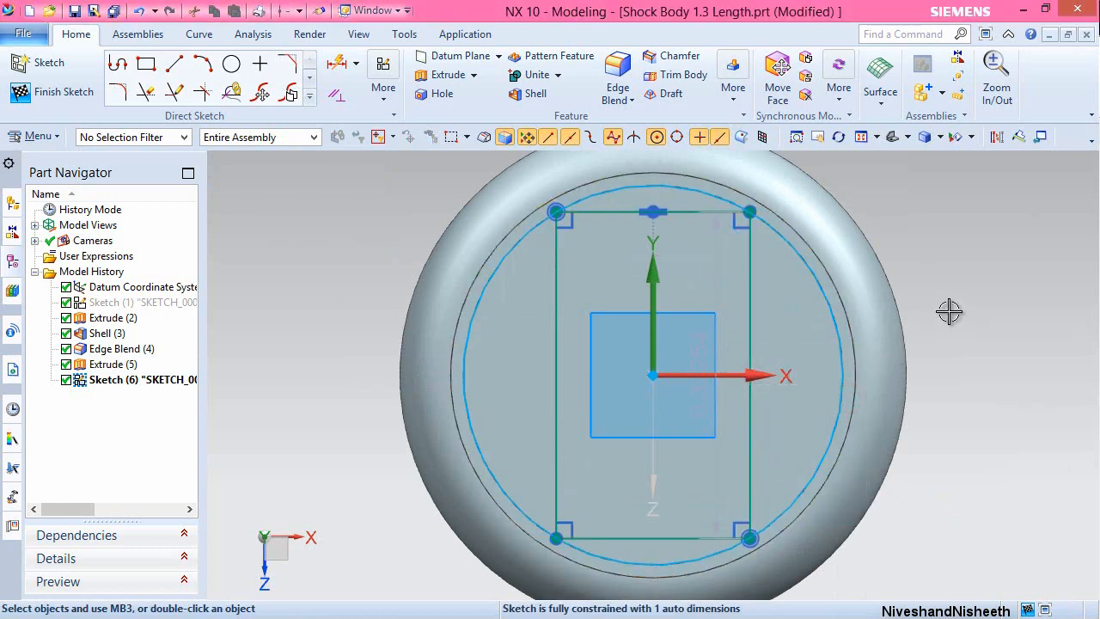
Dimension the rectangle's upper edge and set its width to 0.15 in.
left_click(337, 62)
left_click(627, 212)
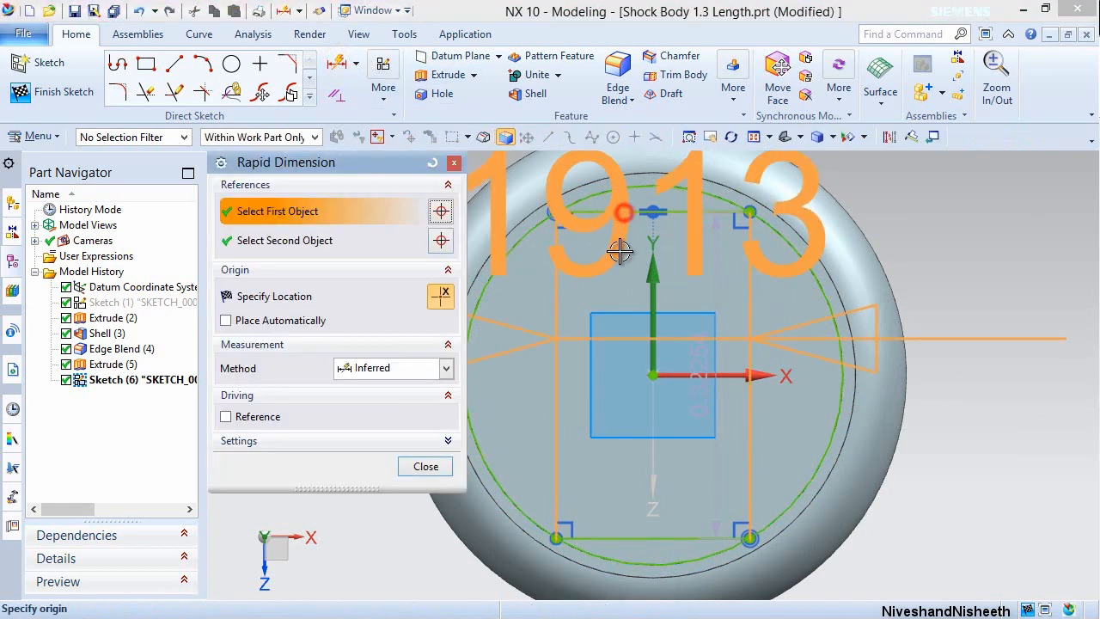
left_click(620, 259)
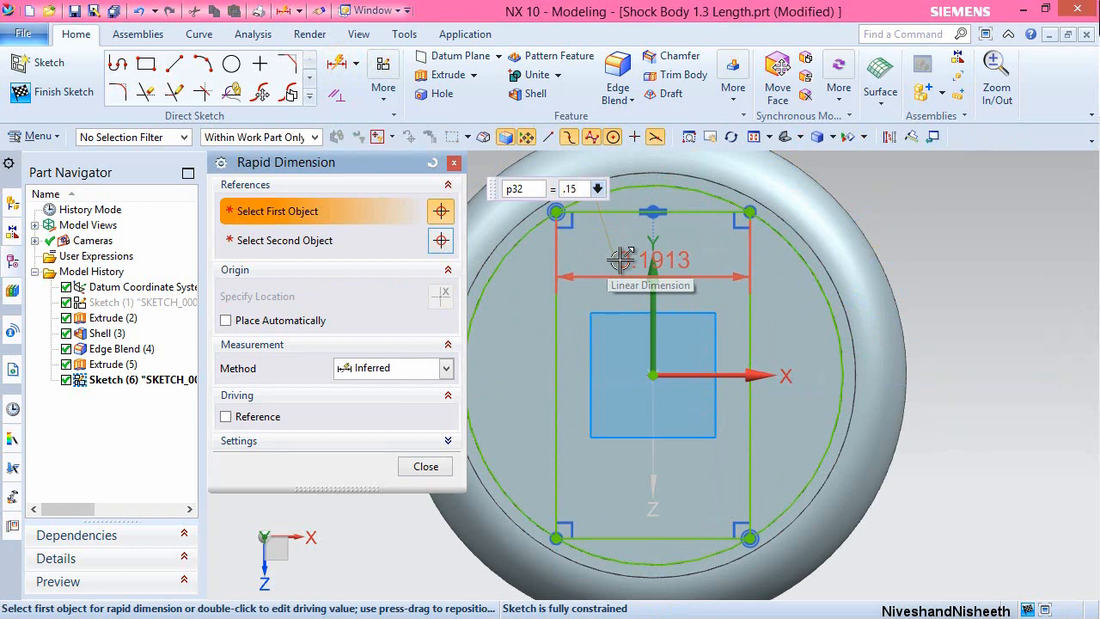
key("Return")
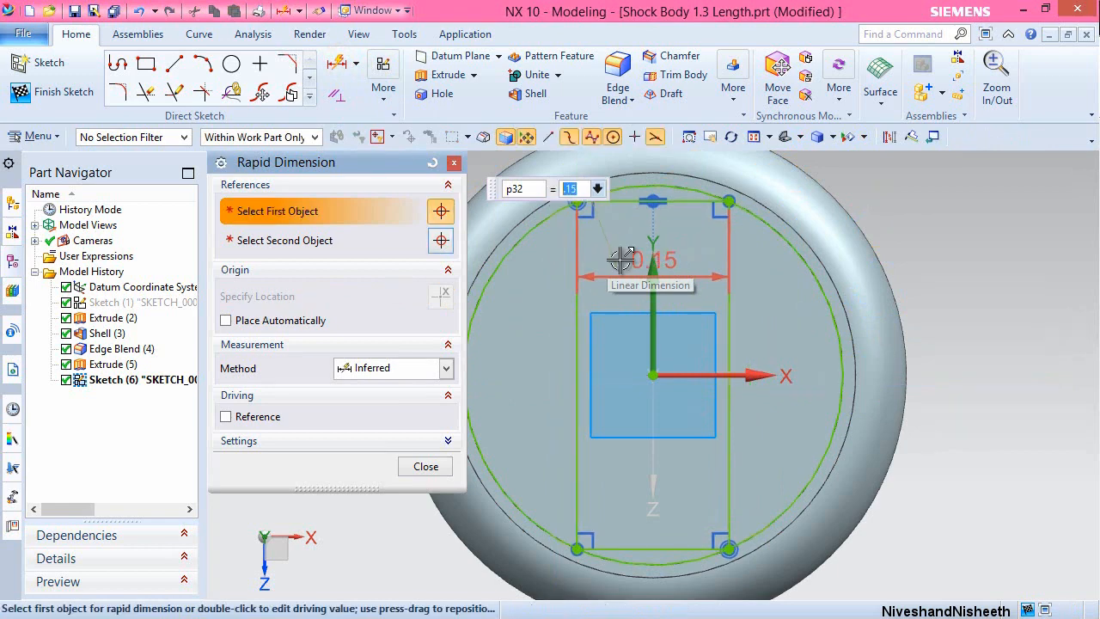
Convert the rectangle's upper and lower edges to reference lines and finish the sketch.
left_click(425, 467)
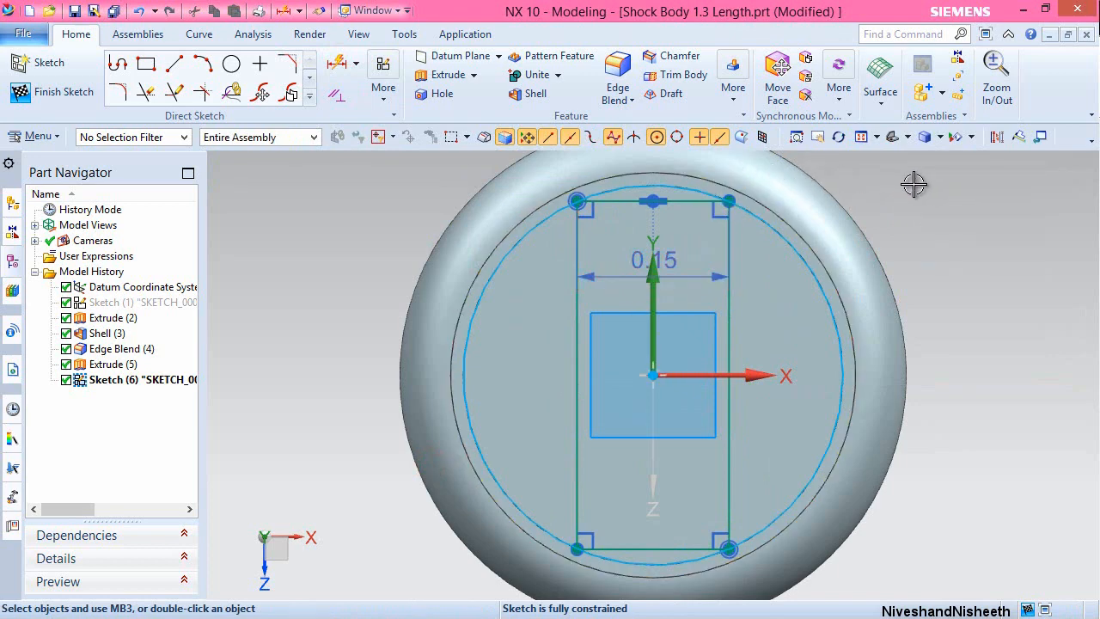
left_click(616, 201)
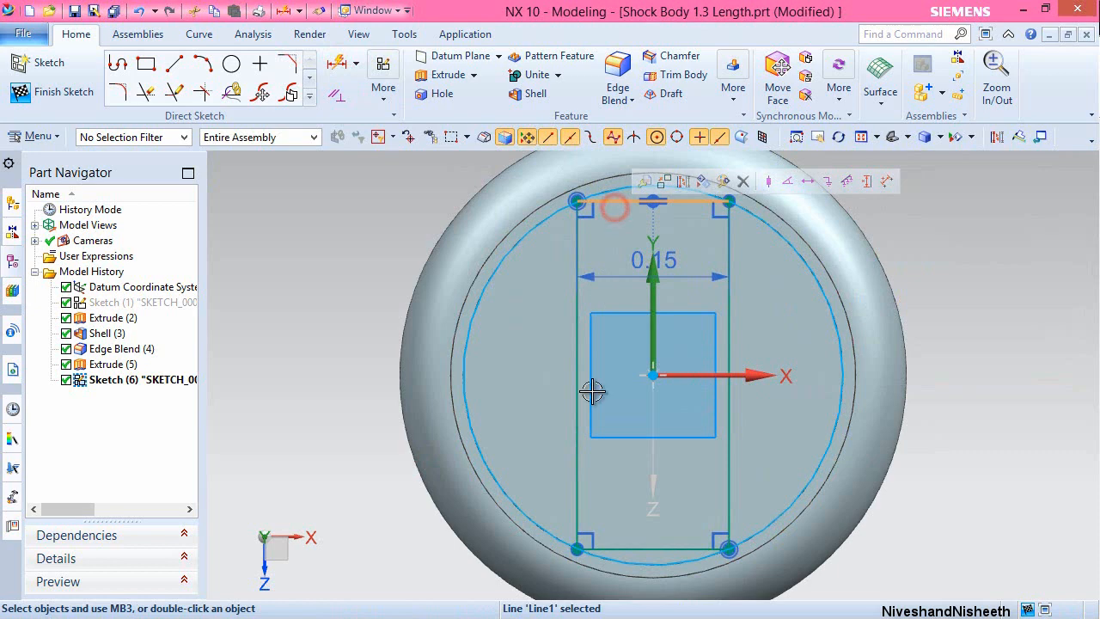
left_click(629, 548)
left_click(681, 503)
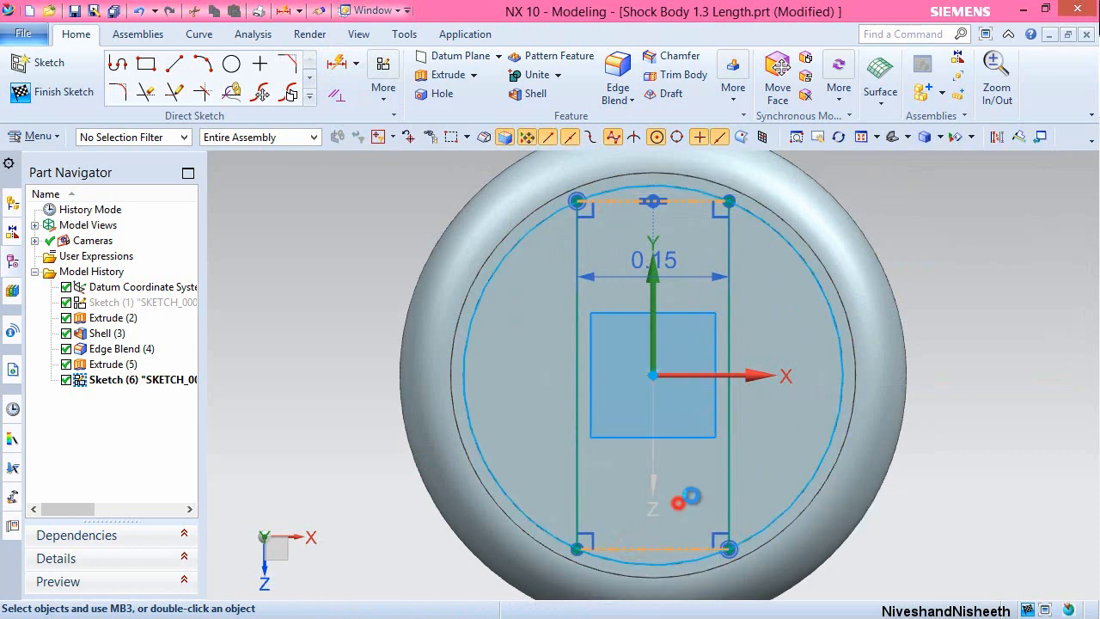
right_click(1000, 260)
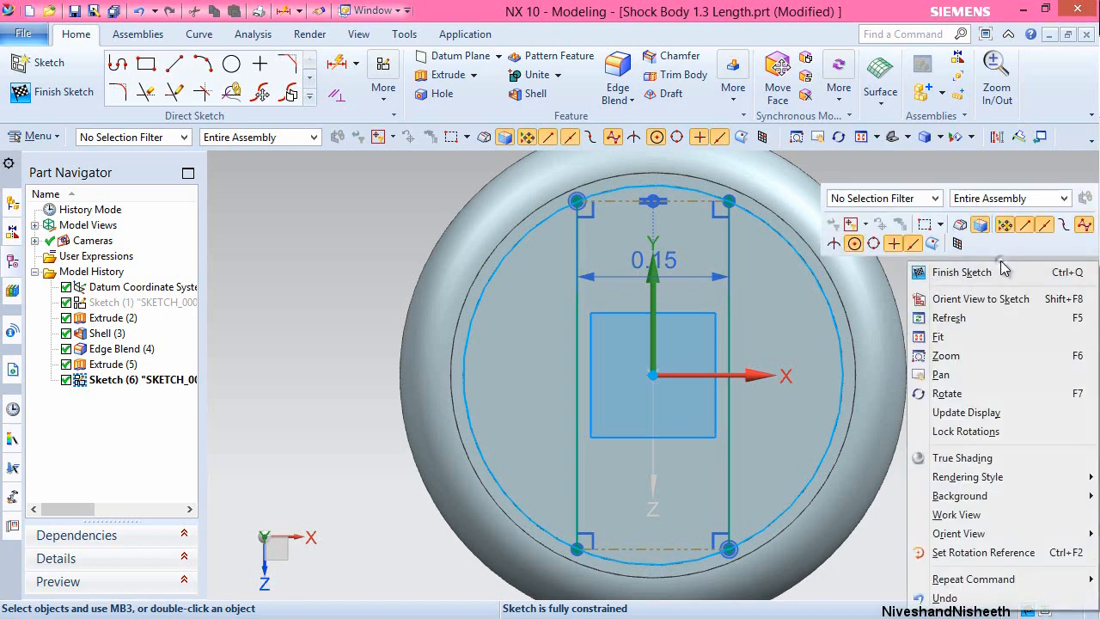
left_click(978, 271)
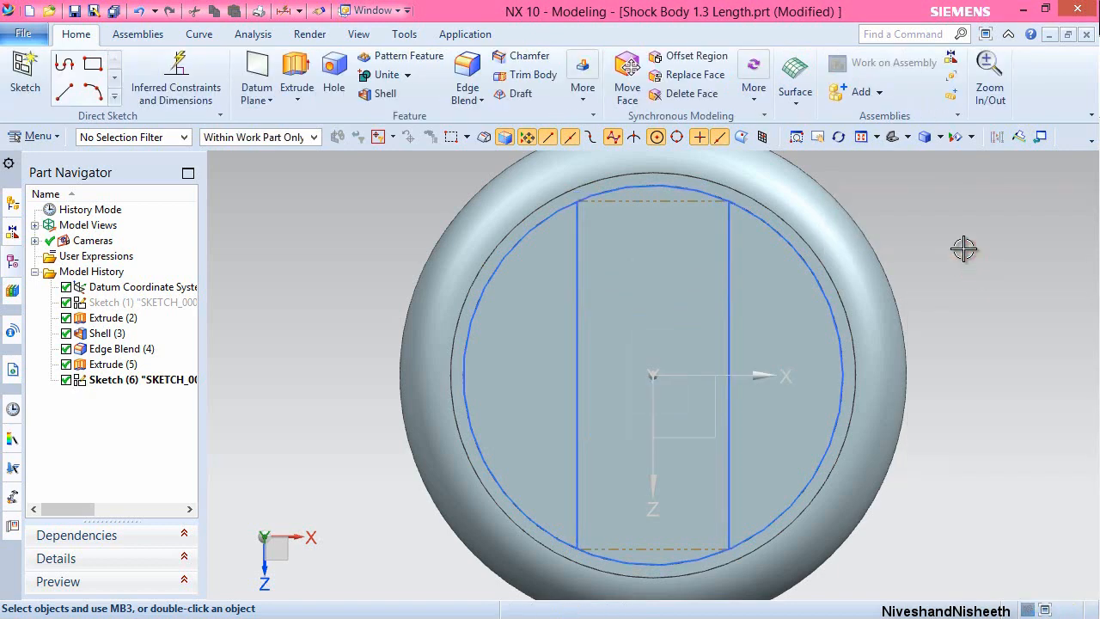
Start an Extrude with Region Boundary Curves, selecting the two circle segments beside the central strip on the boss's end face.
left_click(906, 138)
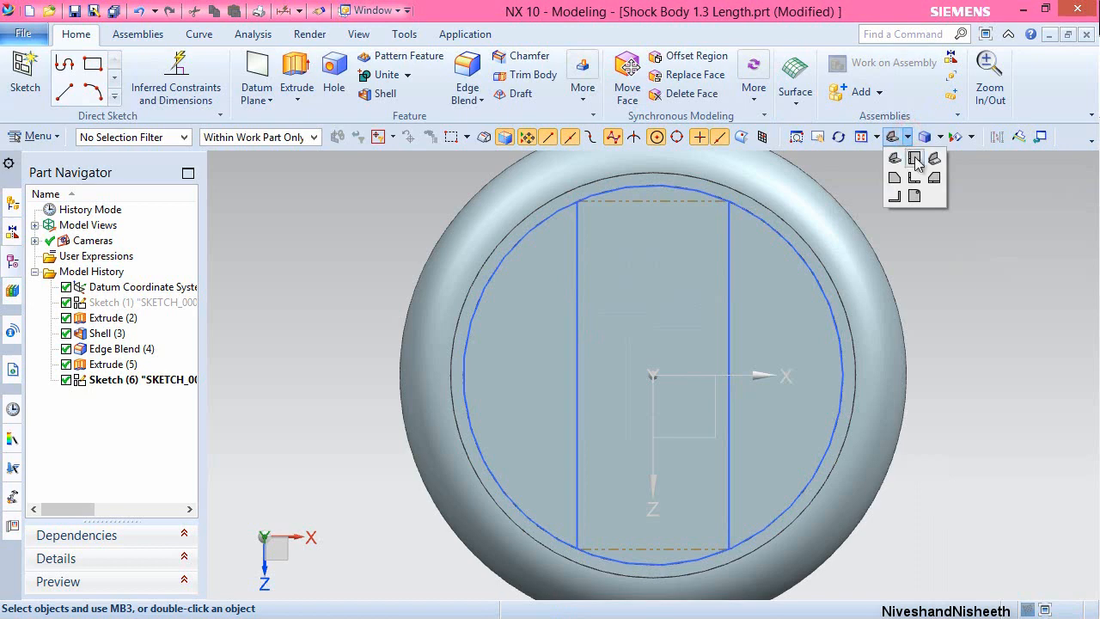
left_click(915, 159)
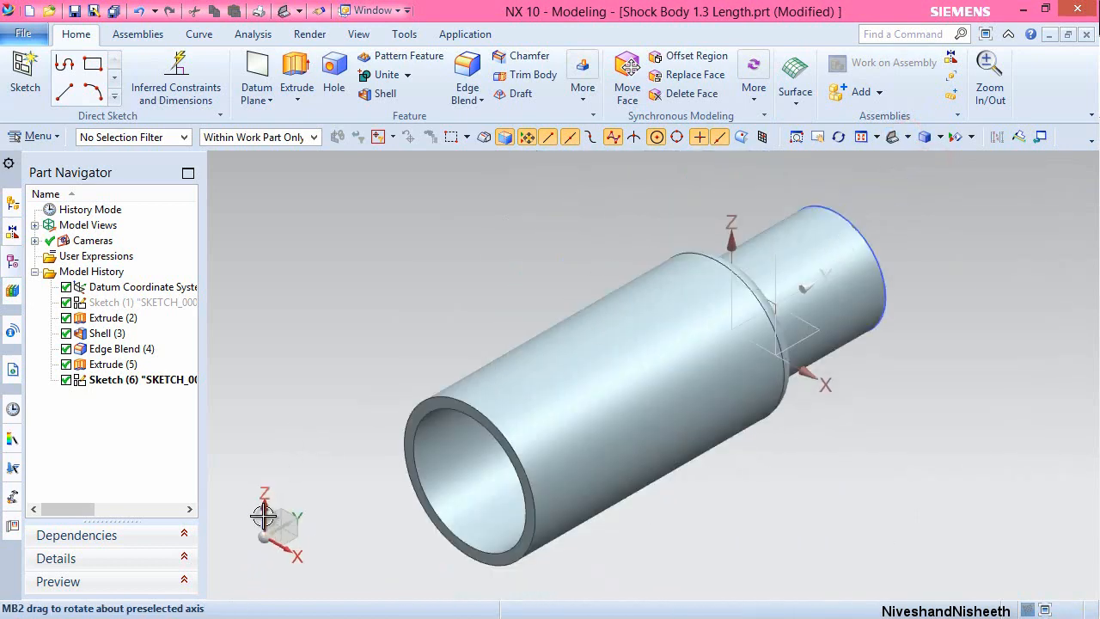
left_click(263, 514)
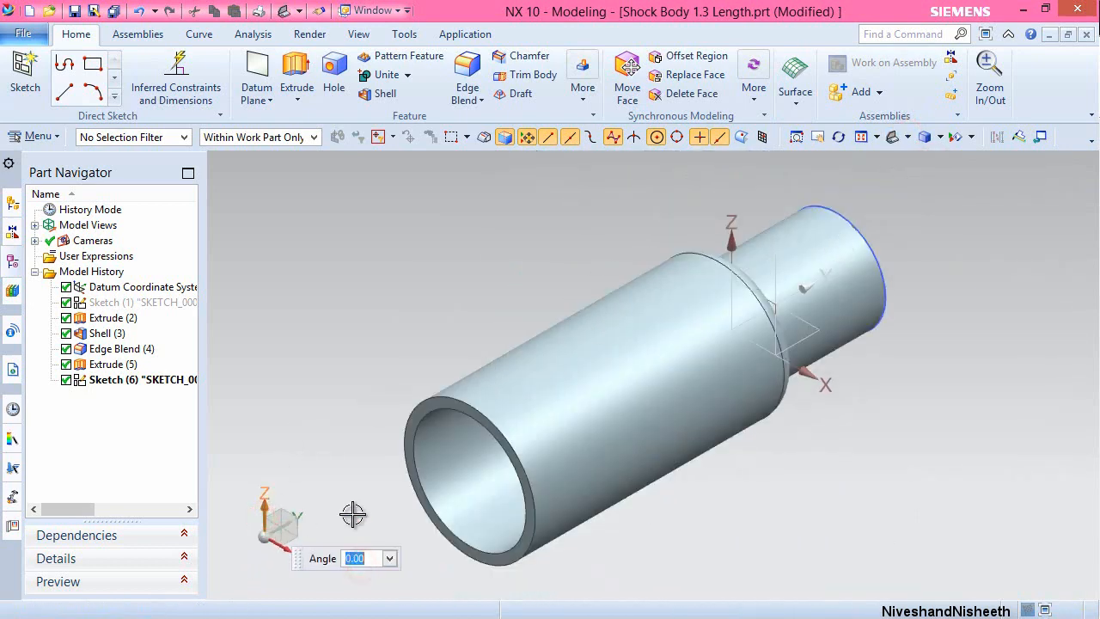
key("Return")
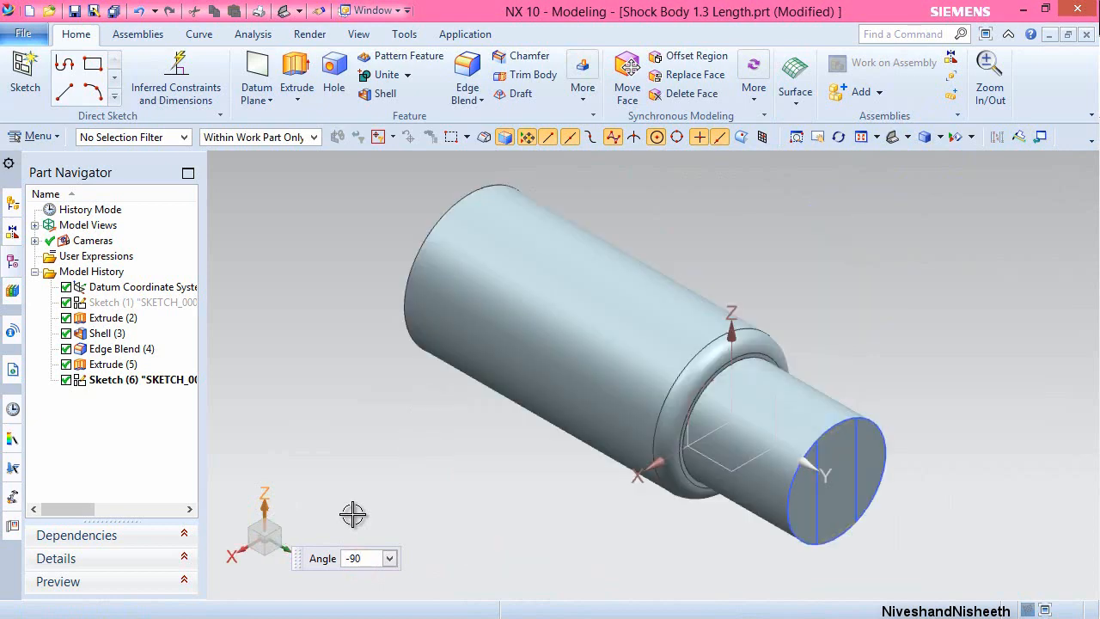
key("Escape")
left_click(357, 326)
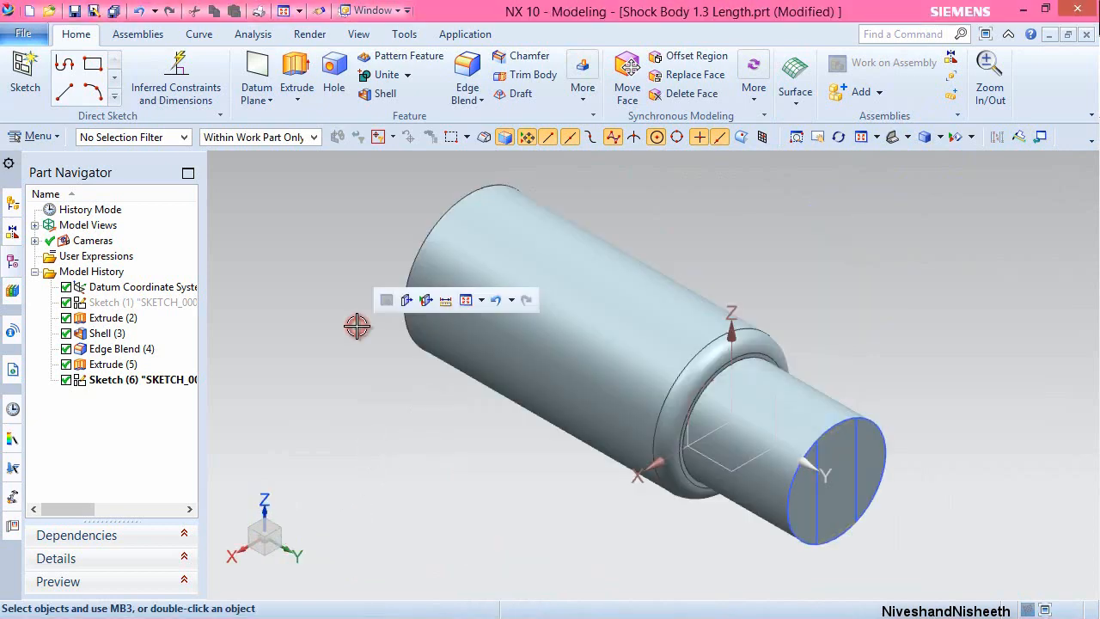
left_click(296, 76)
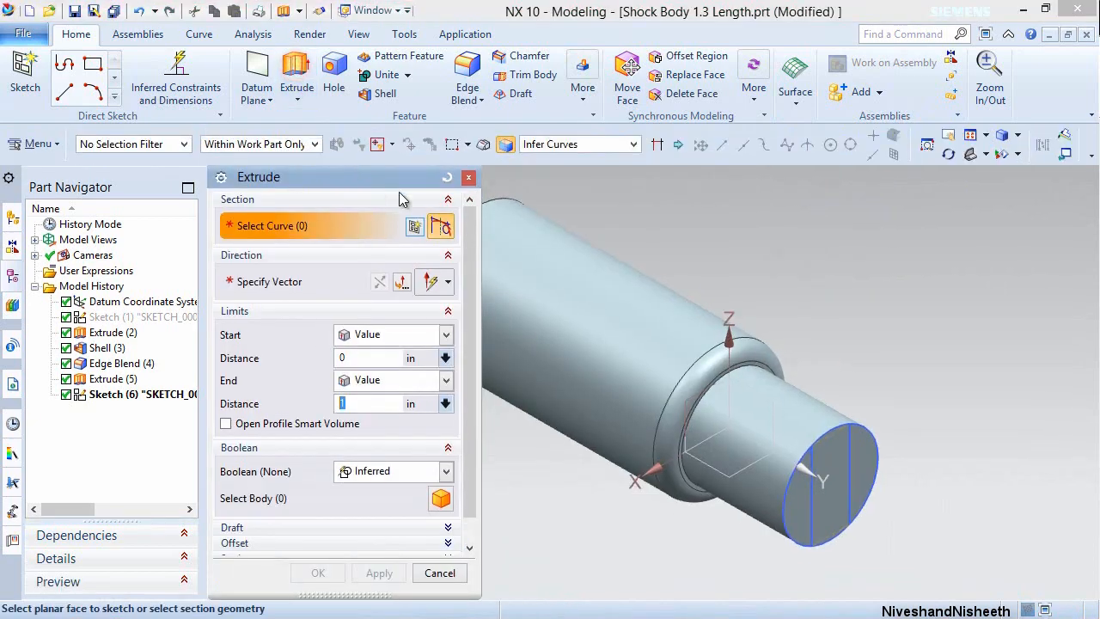
left_click(633, 146)
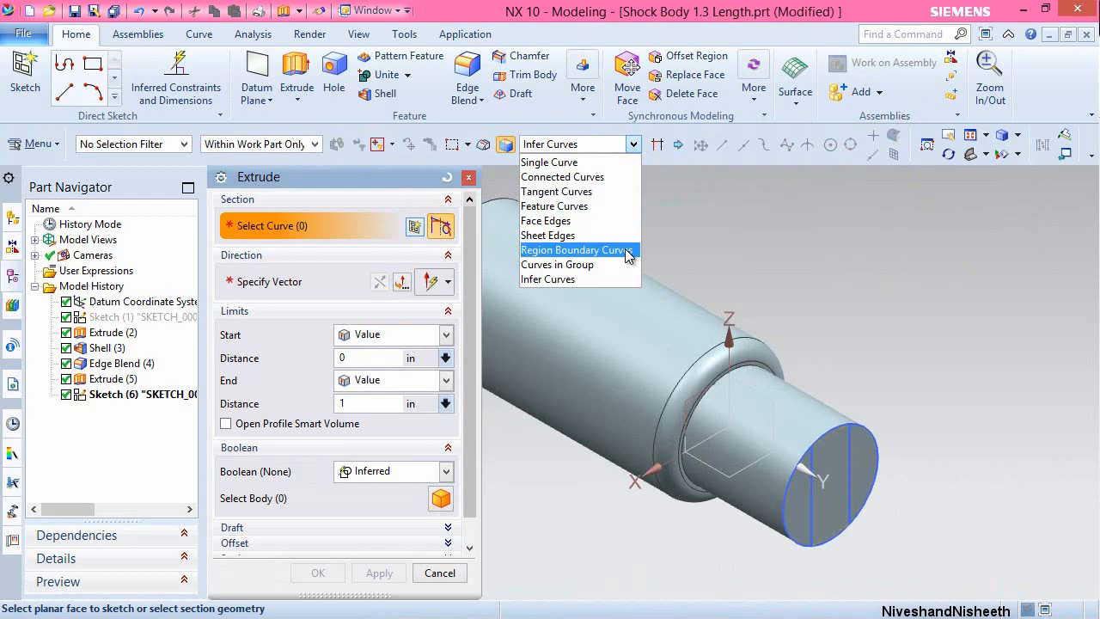
left_click(576, 251)
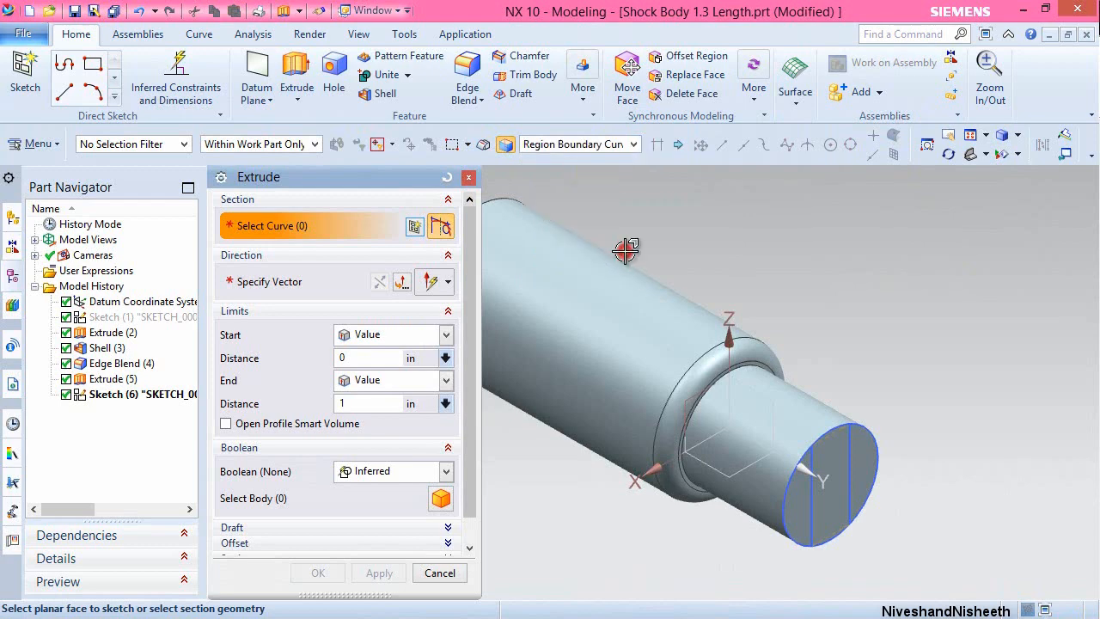
left_click(788, 497)
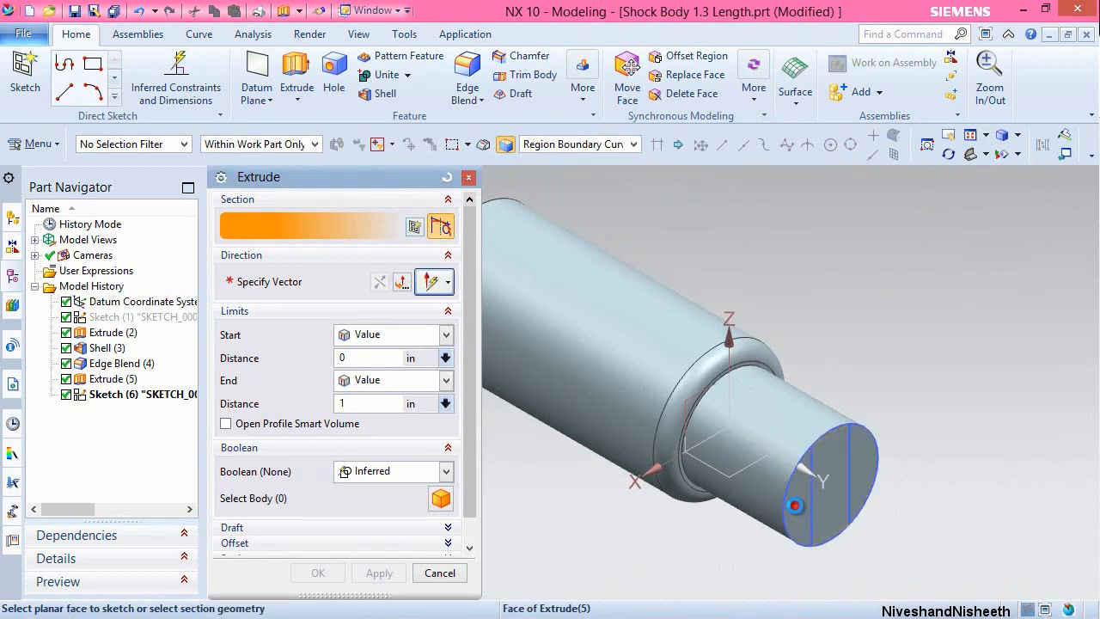
left_click(859, 454)
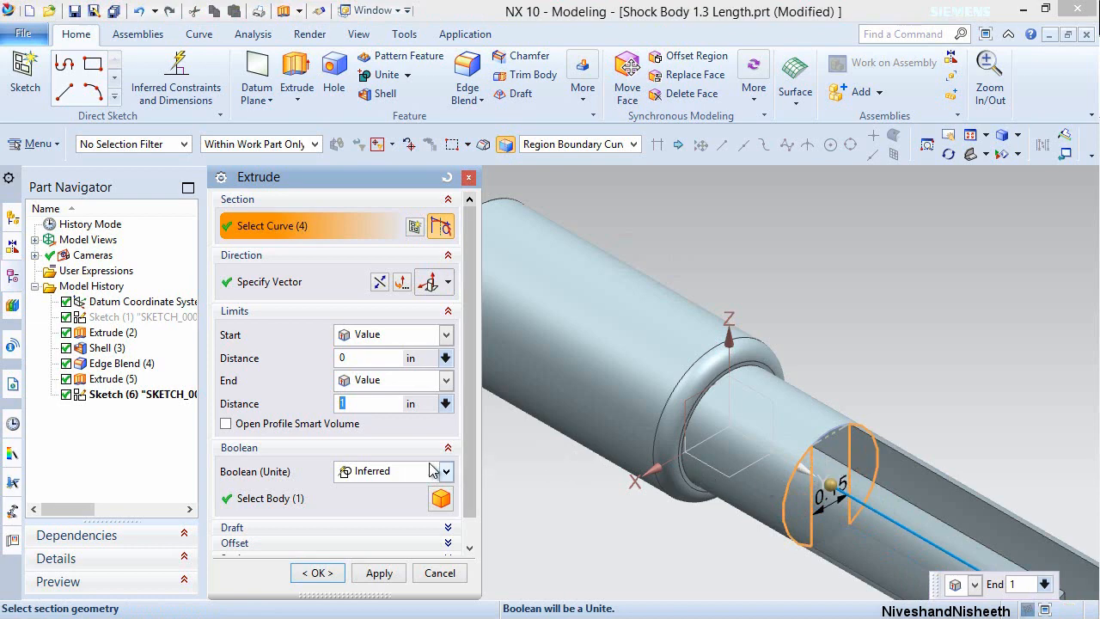
Reverse the extrusion and subtract both segments from the body, Until Extended to the narrow ring face at the boss's base.
left_click(381, 284)
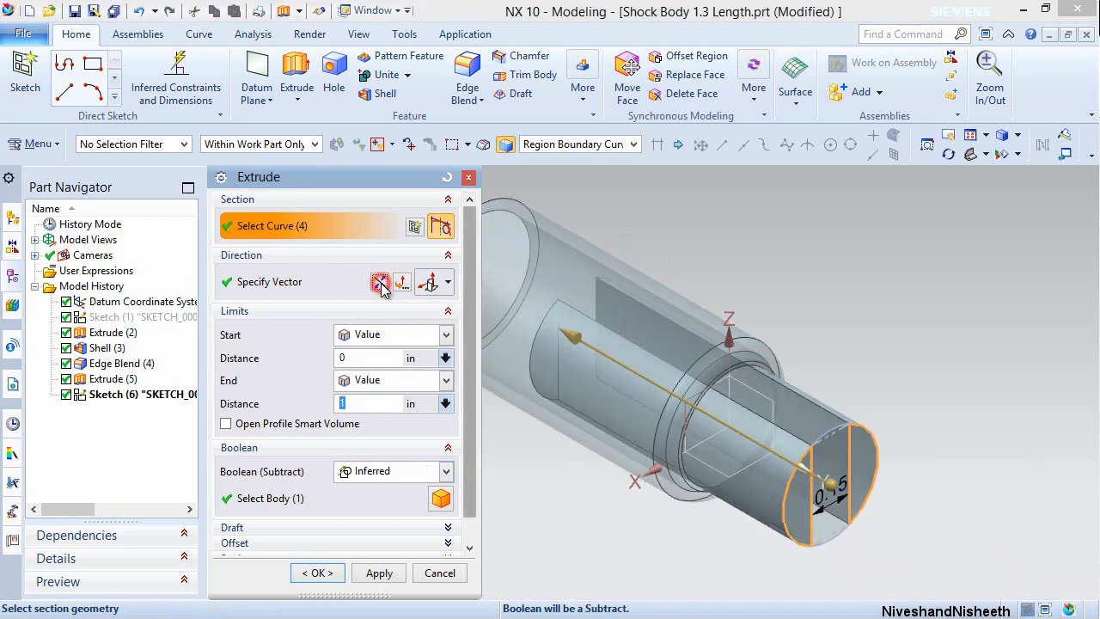
left_click(379, 479)
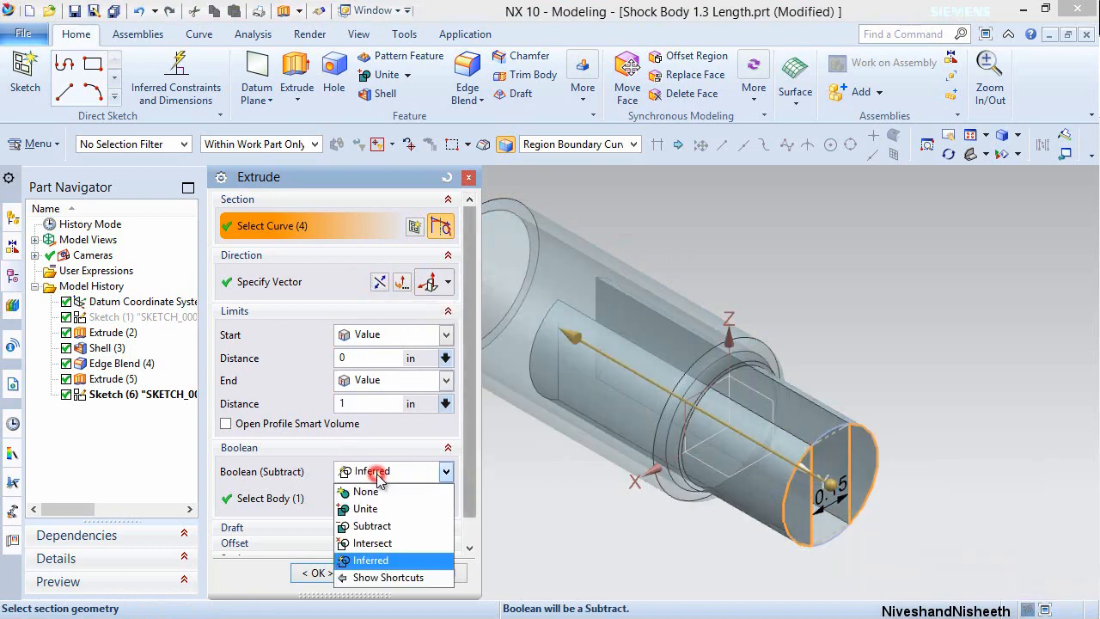
left_click(371, 525)
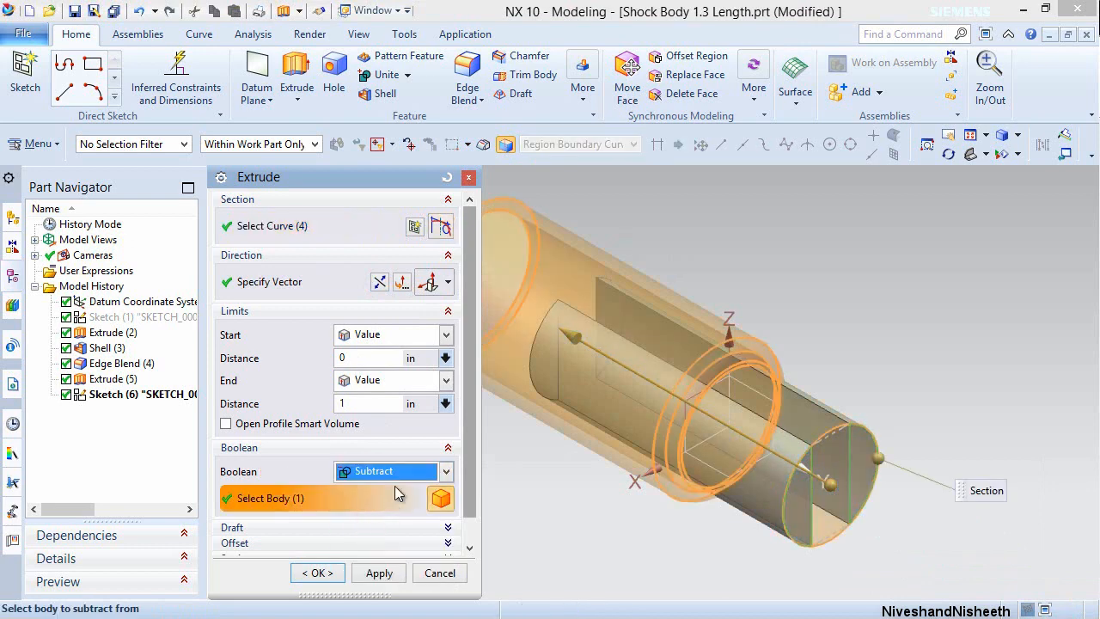
left_click(446, 381)
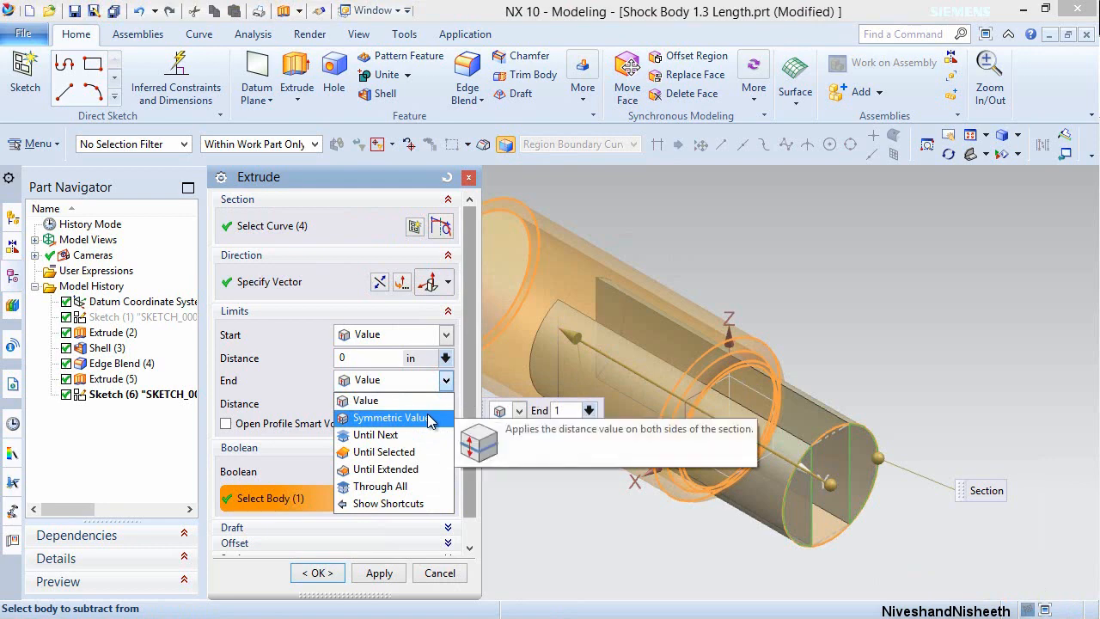
left_click(417, 469)
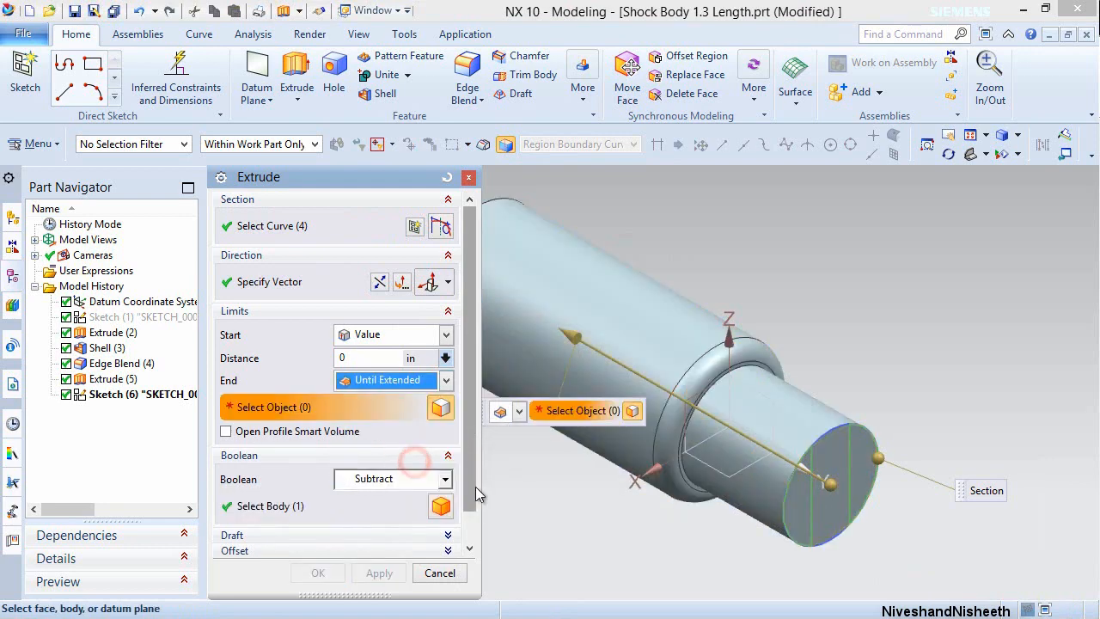
scroll(676, 445, "up", 5)
scroll(677, 445, "up", 2)
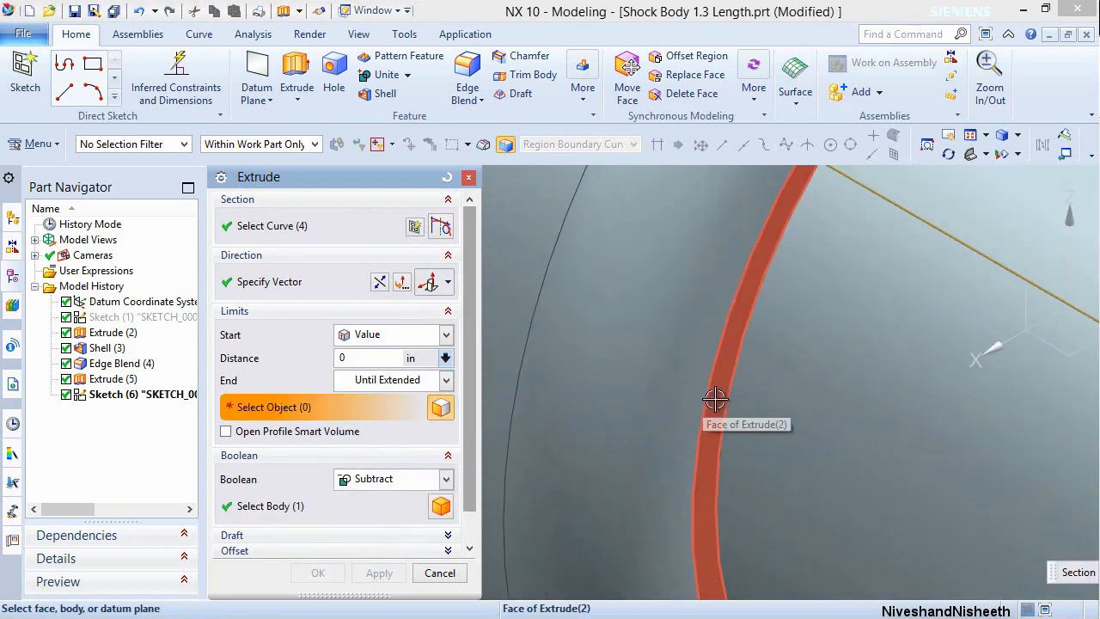
left_click(714, 400)
scroll(627, 421, "down", 7)
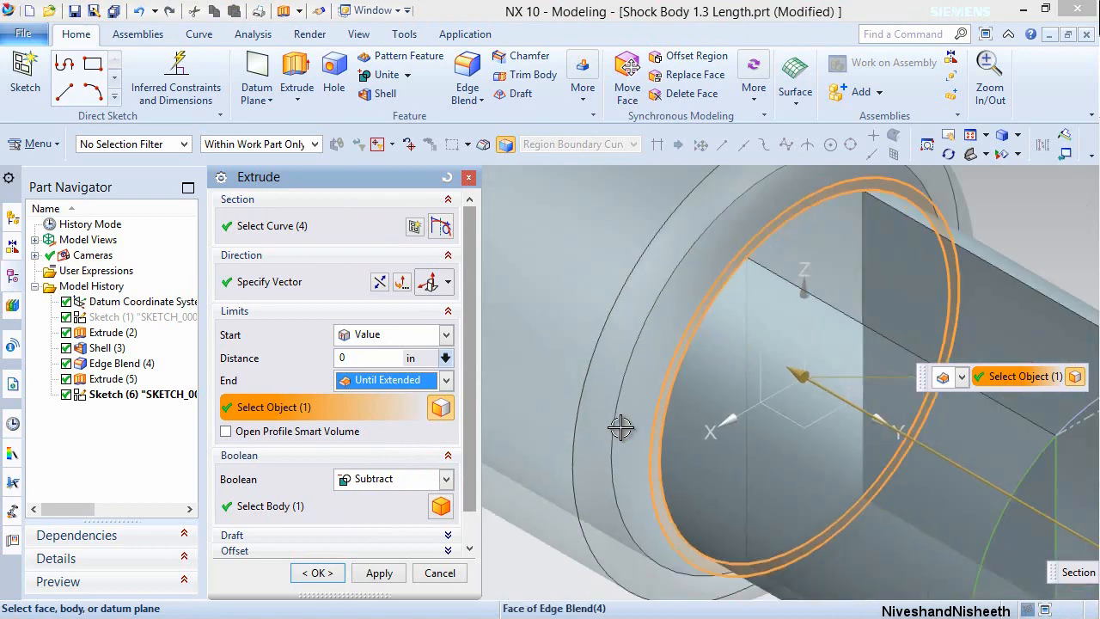
left_click(316, 574)
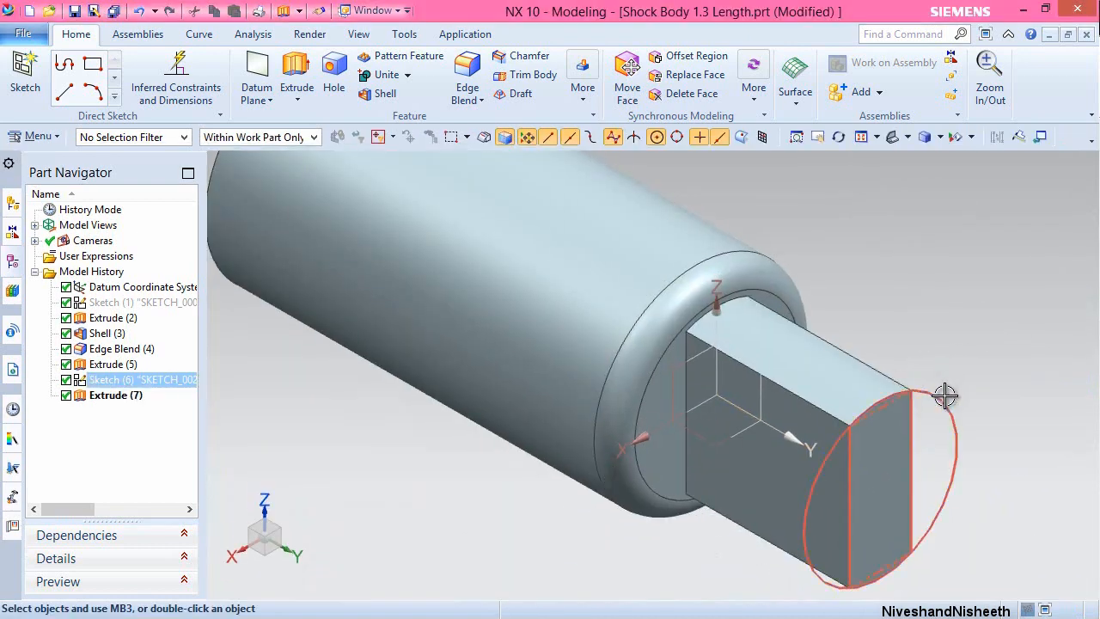
Hide the boss's end-face sketch and save the part.
left_click(948, 391)
left_click(969, 373)
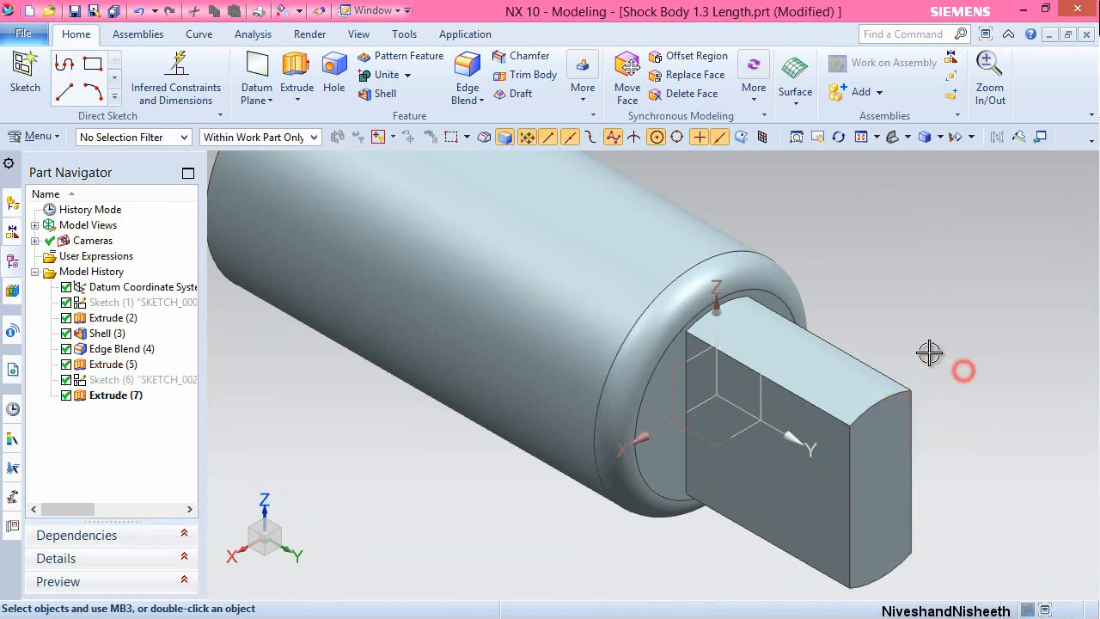
left_click(867, 138)
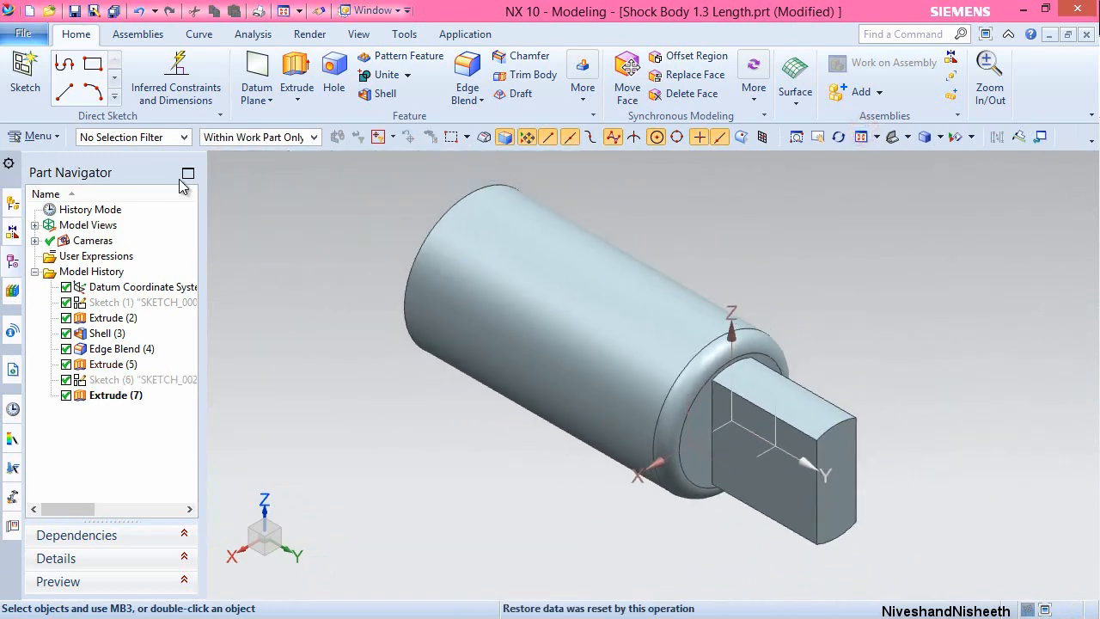
left_click(75, 12)
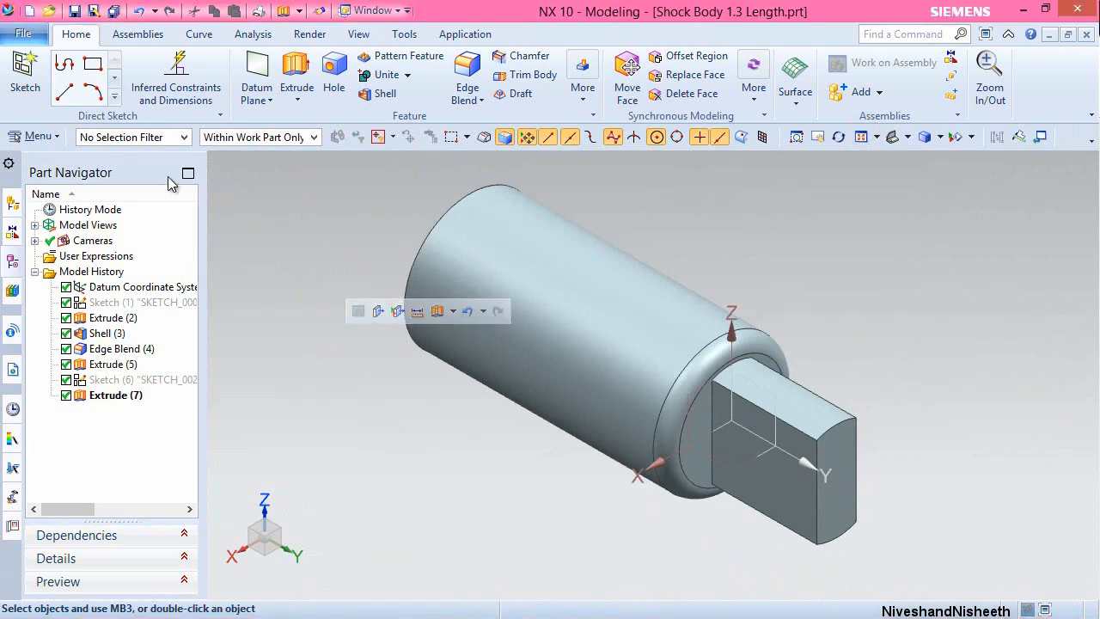
Create a sketch on the flat side face of the end tab, viewed straight on.
left_click(24, 77)
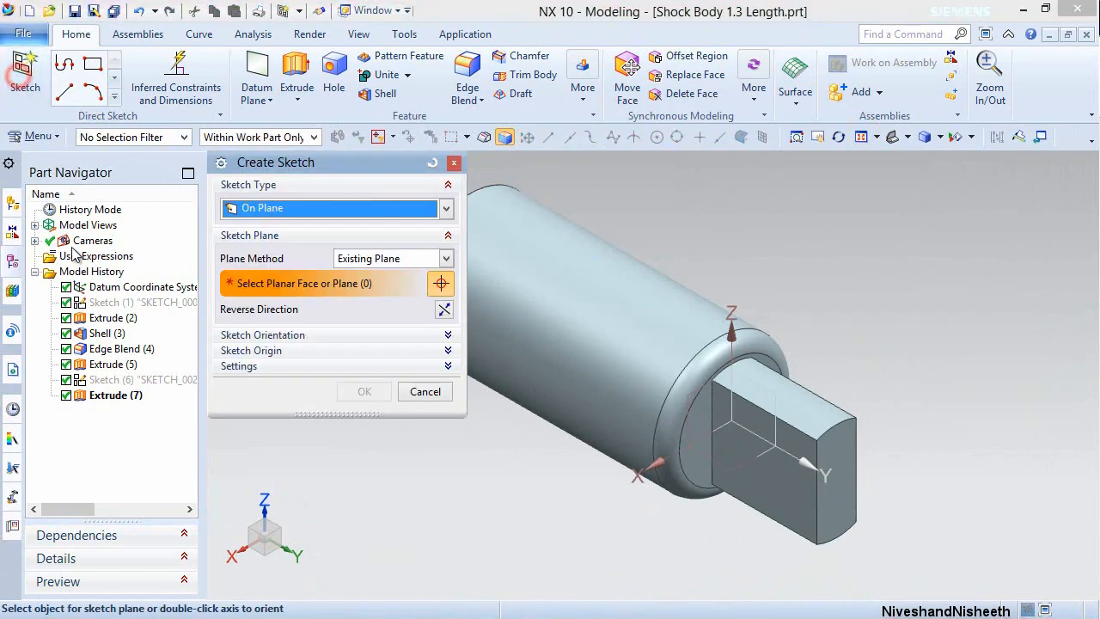
left_click(767, 473)
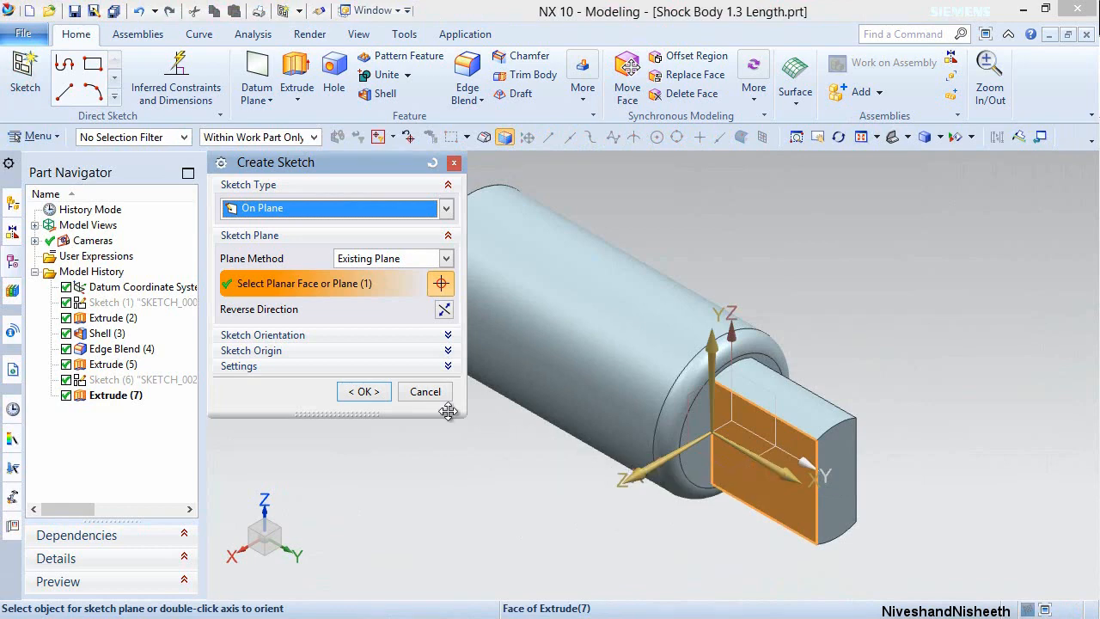
left_click(366, 391)
right_click(463, 462)
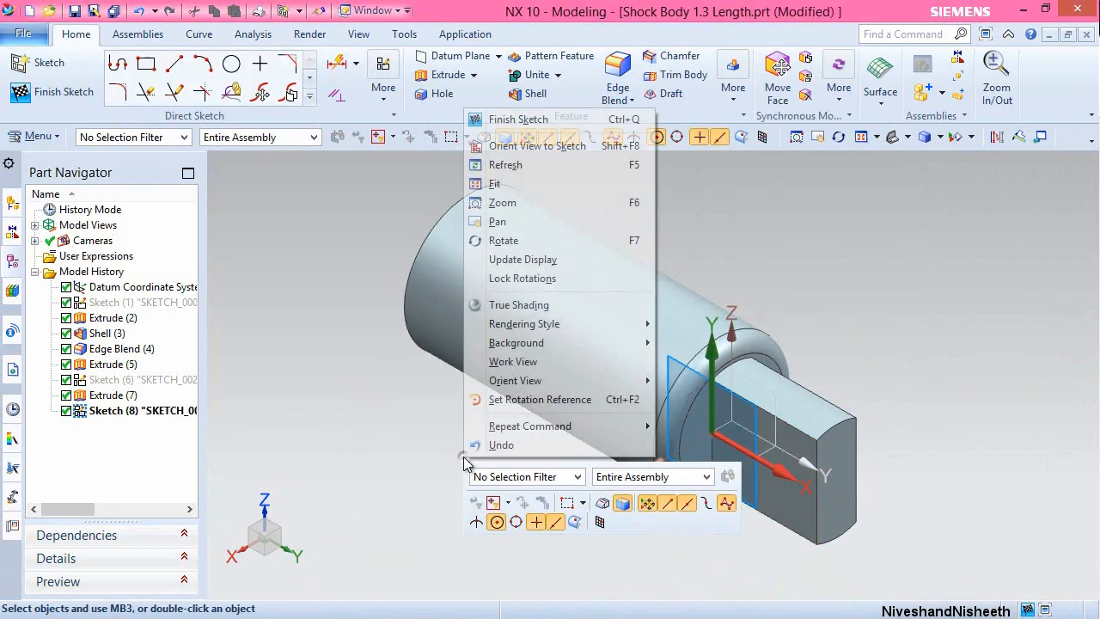
left_click(554, 145)
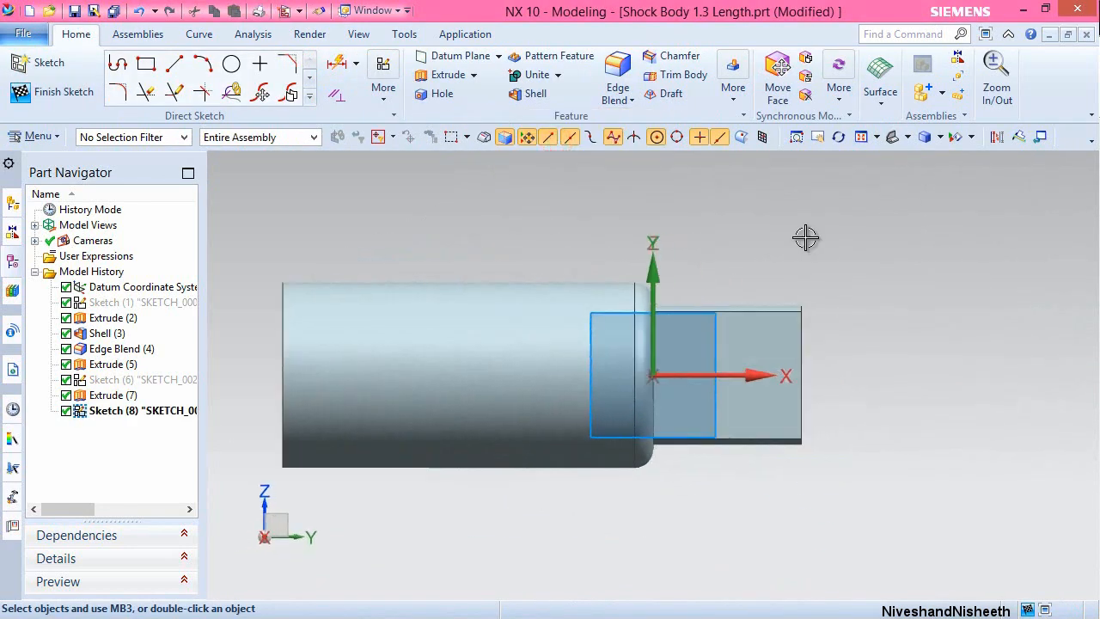
Sketch a circle about 0.24 in in diameter near the middle of the tab's flat face.
left_click(231, 65)
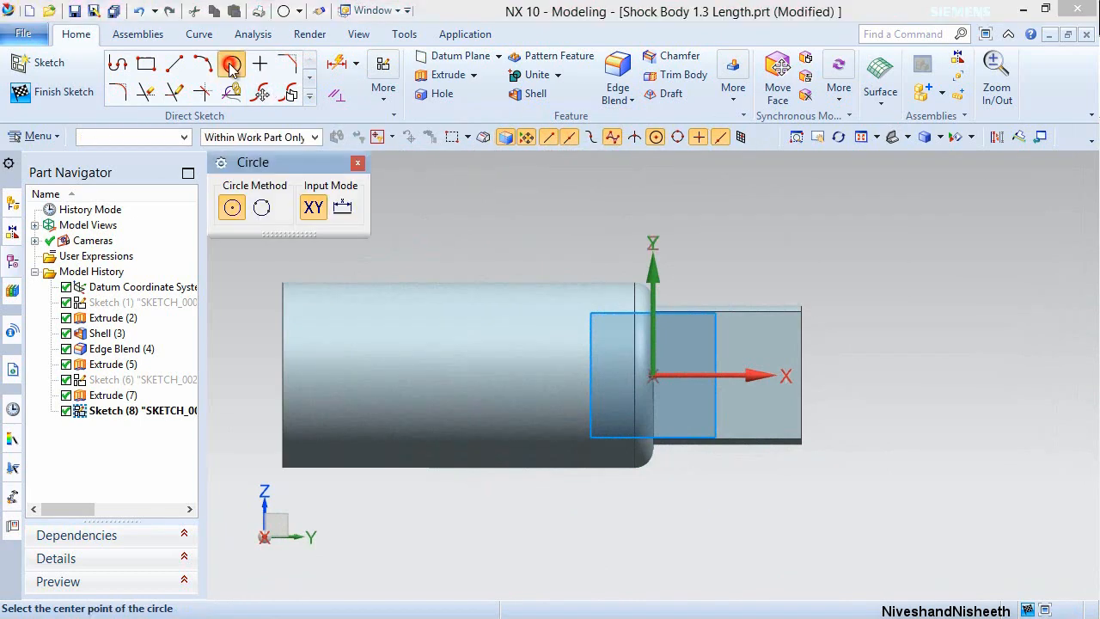
left_click(727, 376)
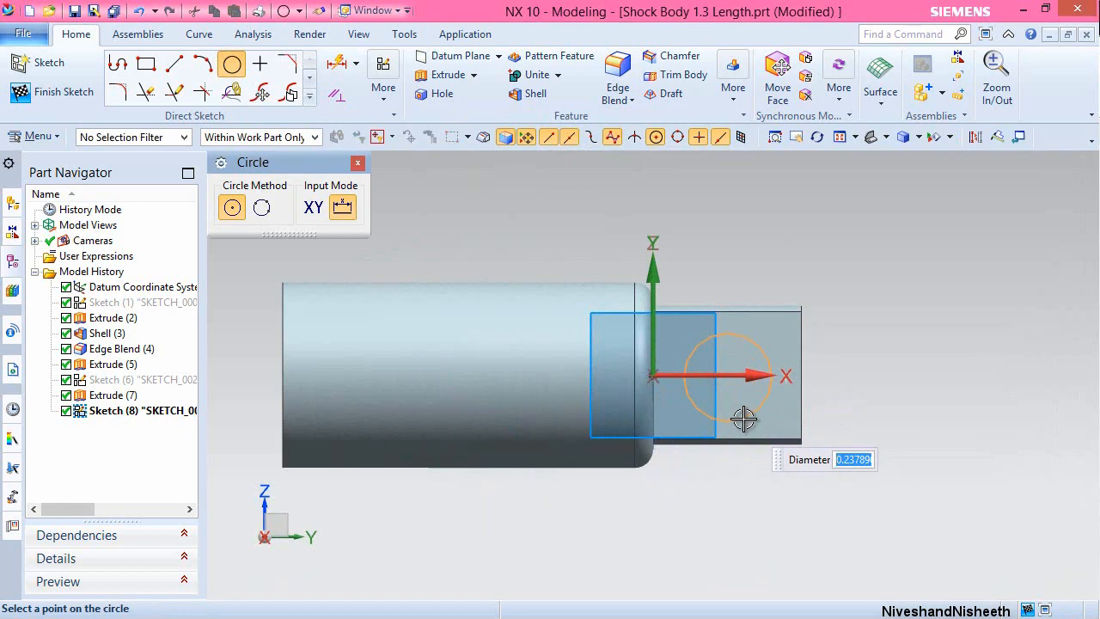
left_click(743, 419)
key("Escape")
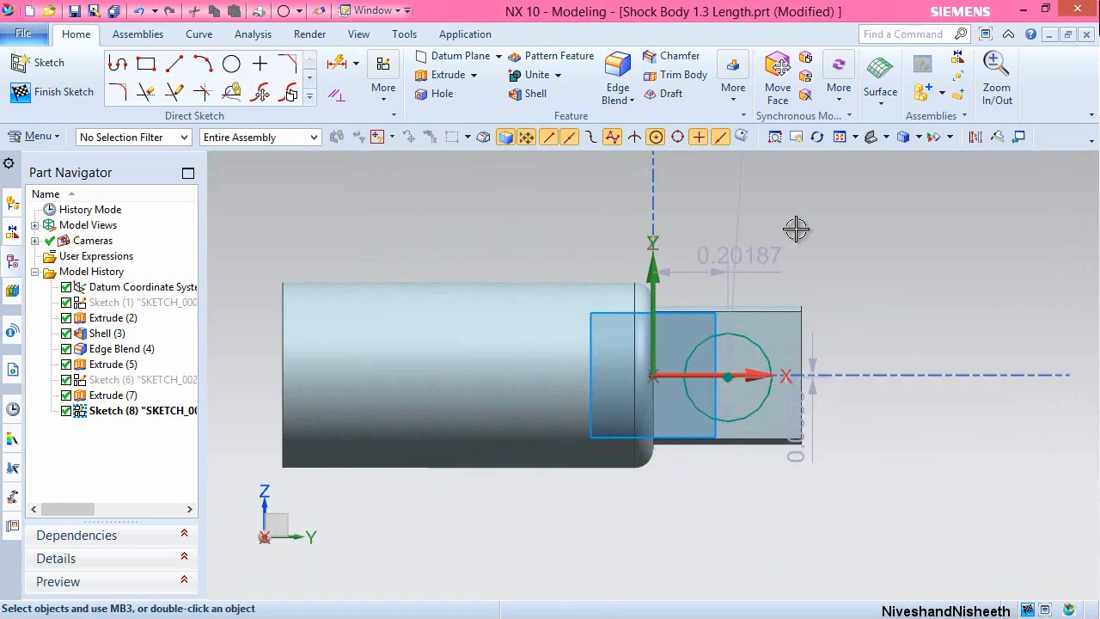
Project the tab's outer end edge into the active sketch as a curve.
left_click(310, 95)
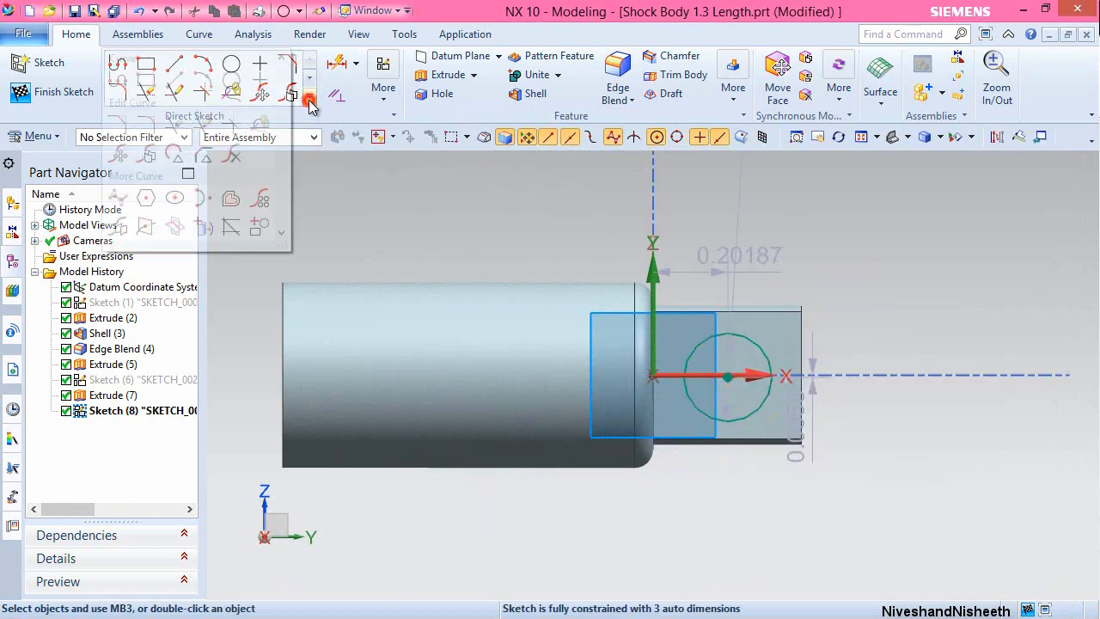
left_click(229, 201)
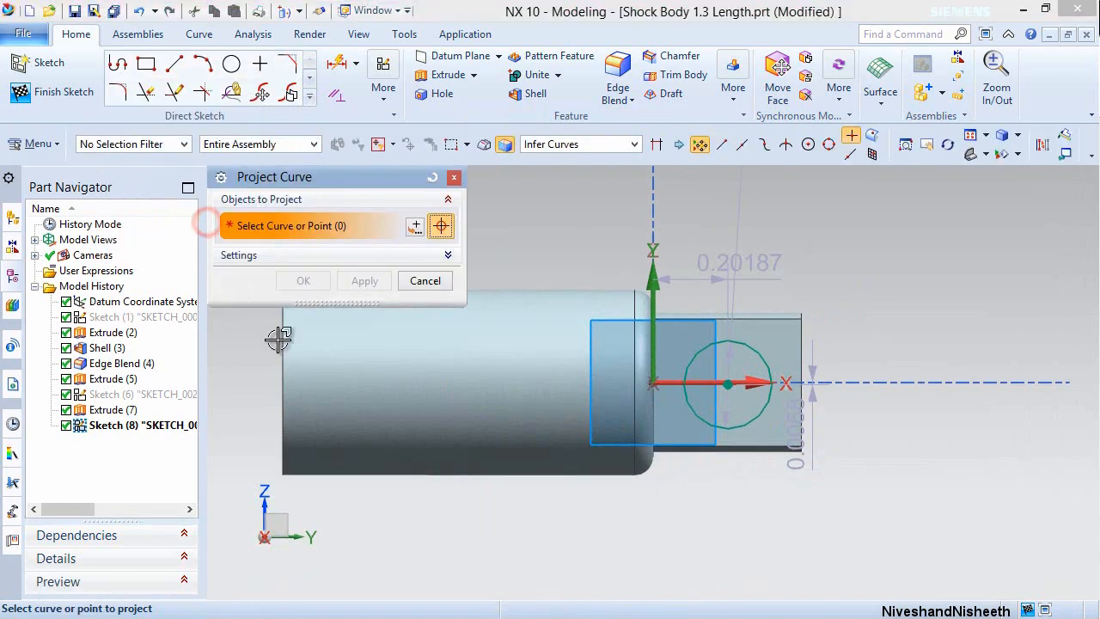
left_click(801, 344)
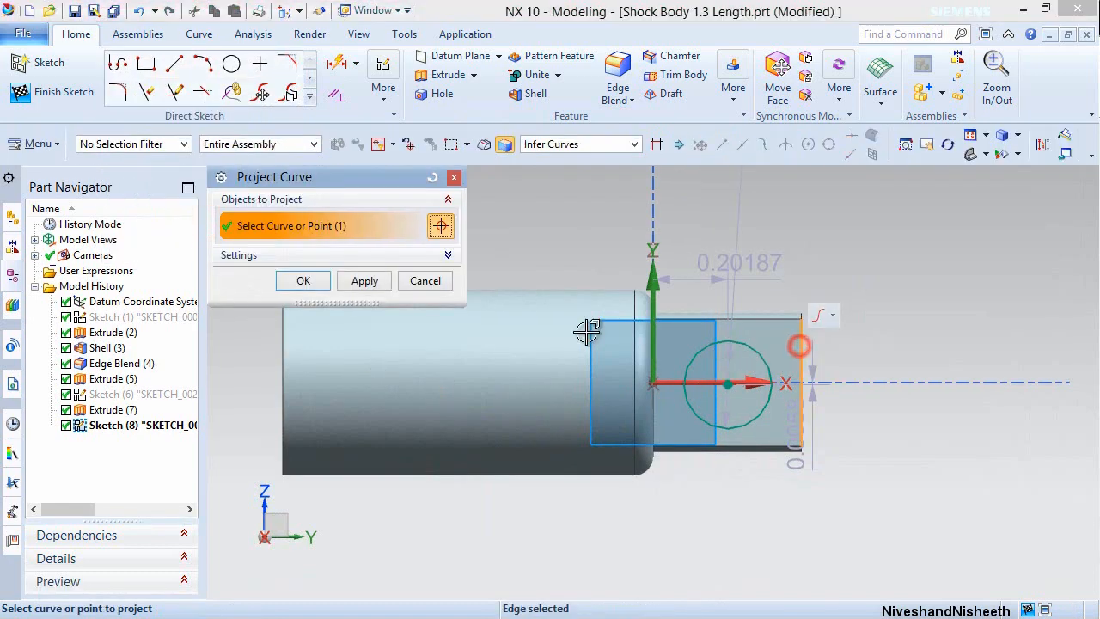
left_click(303, 278)
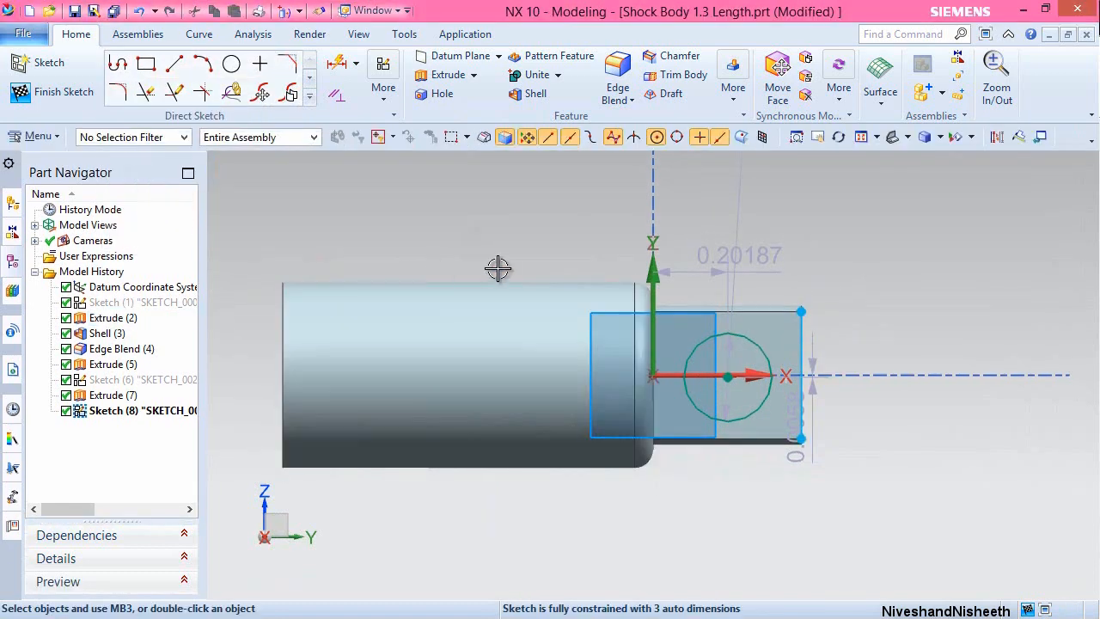
Constrain the circle's center point to lie on the sketch's horizontal axis.
left_click(726, 376)
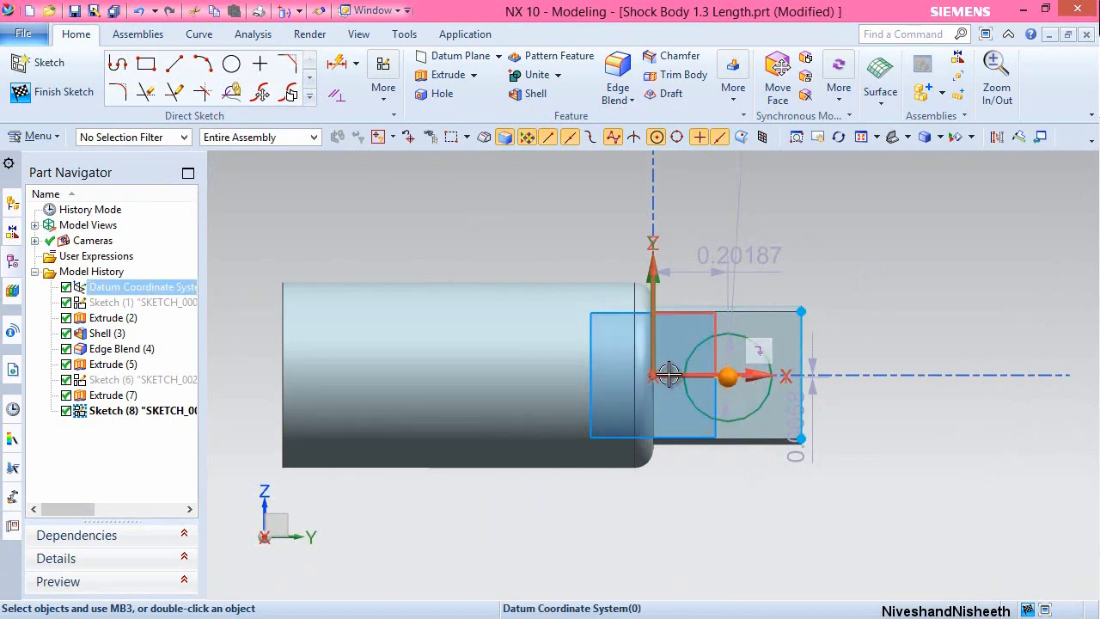
left_click(671, 376)
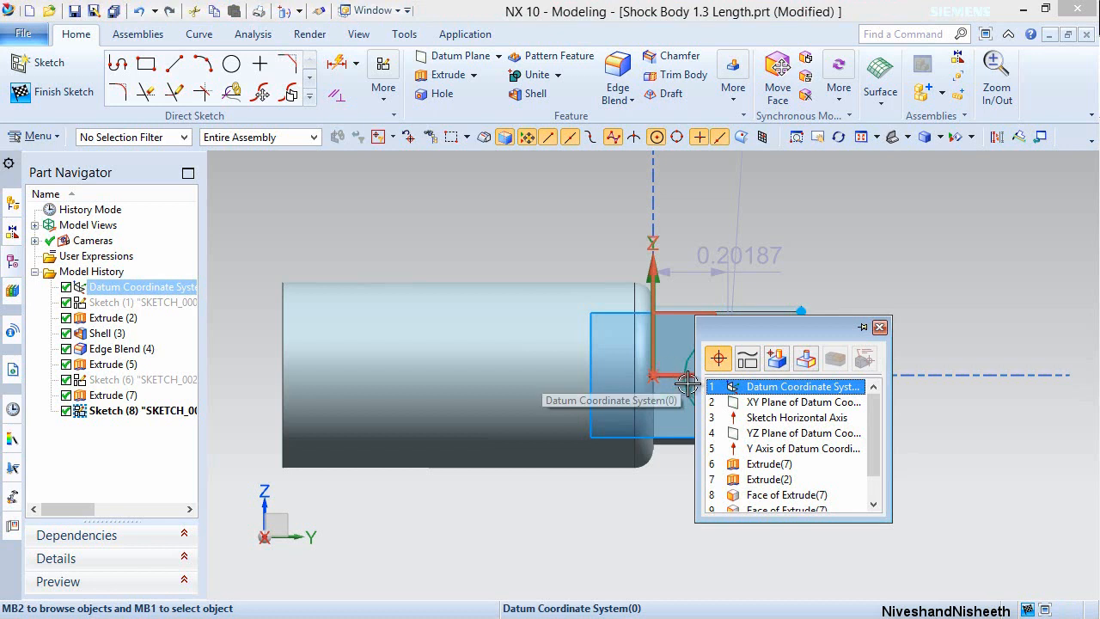
left_click(751, 417)
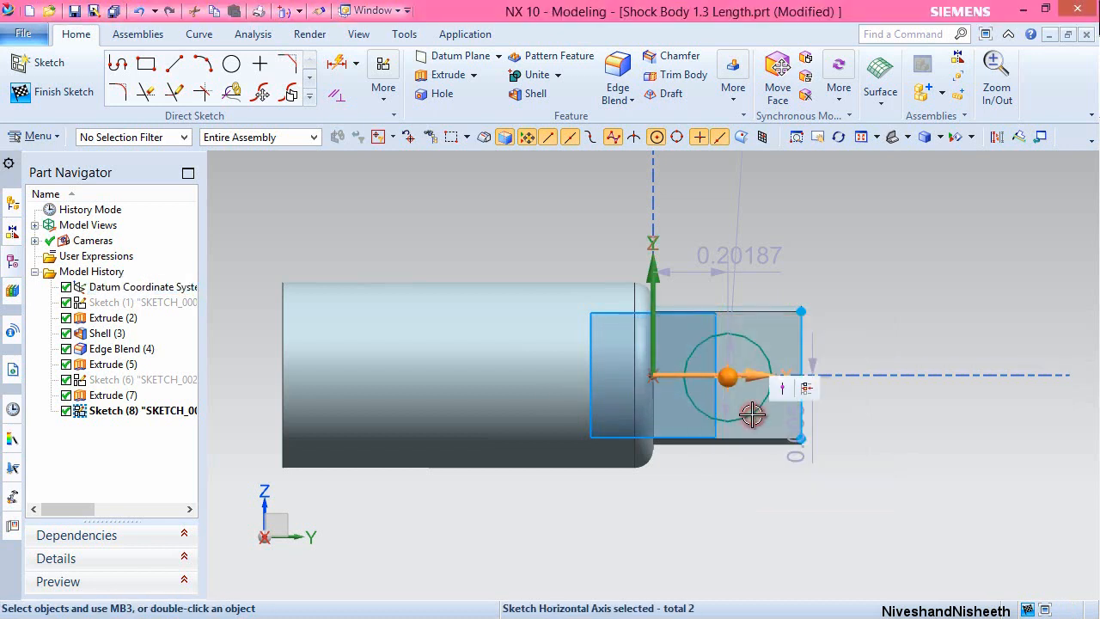
left_click(784, 389)
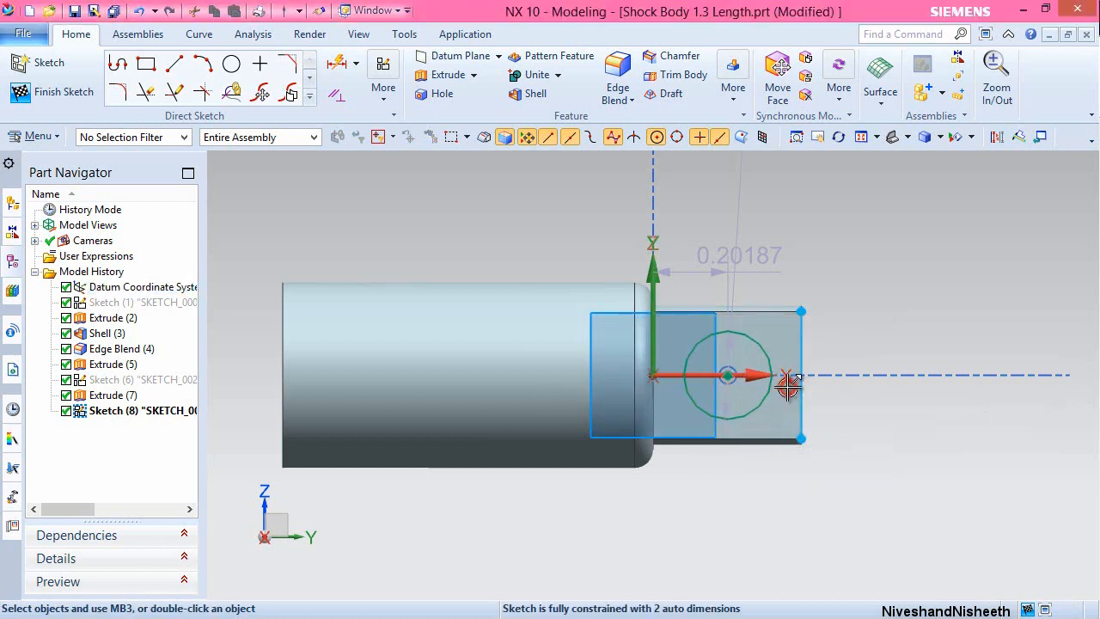
Set the circle's diameter to 0.24 in.
double_click(739, 204)
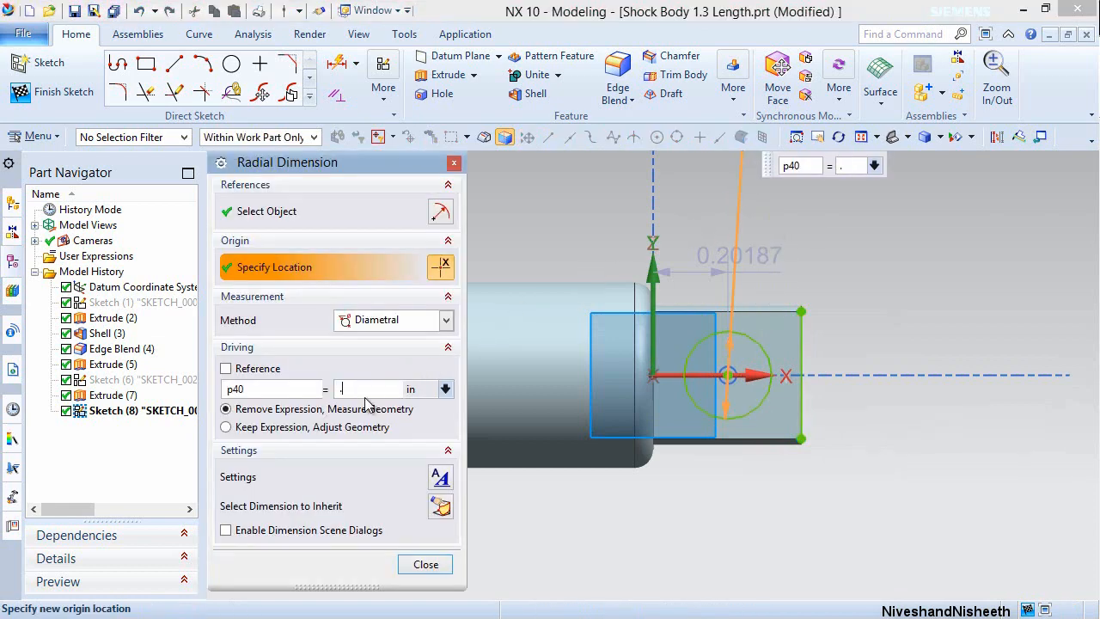
key("Return")
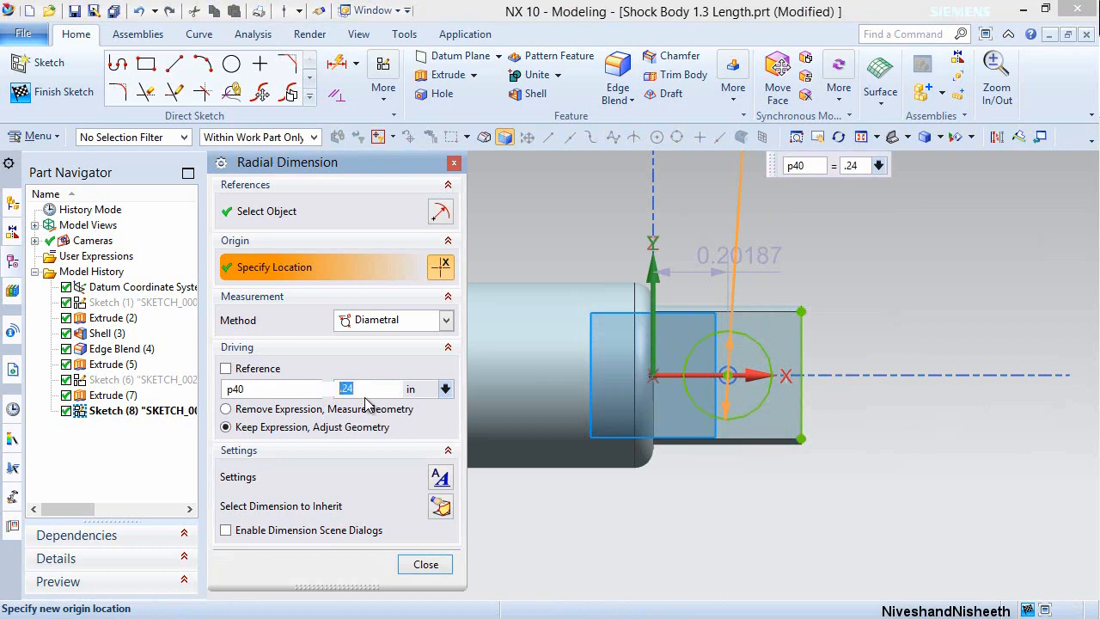
left_click(425, 564)
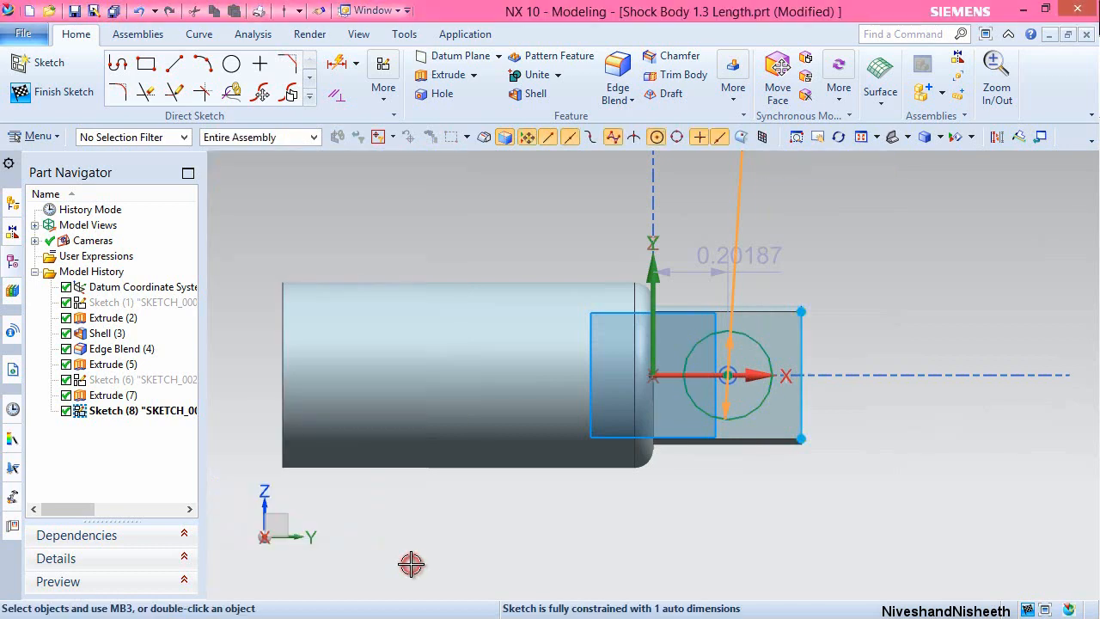
Dimension the circle's center from the projected end edge and set the distance to 0.1875 in.
left_click(662, 457)
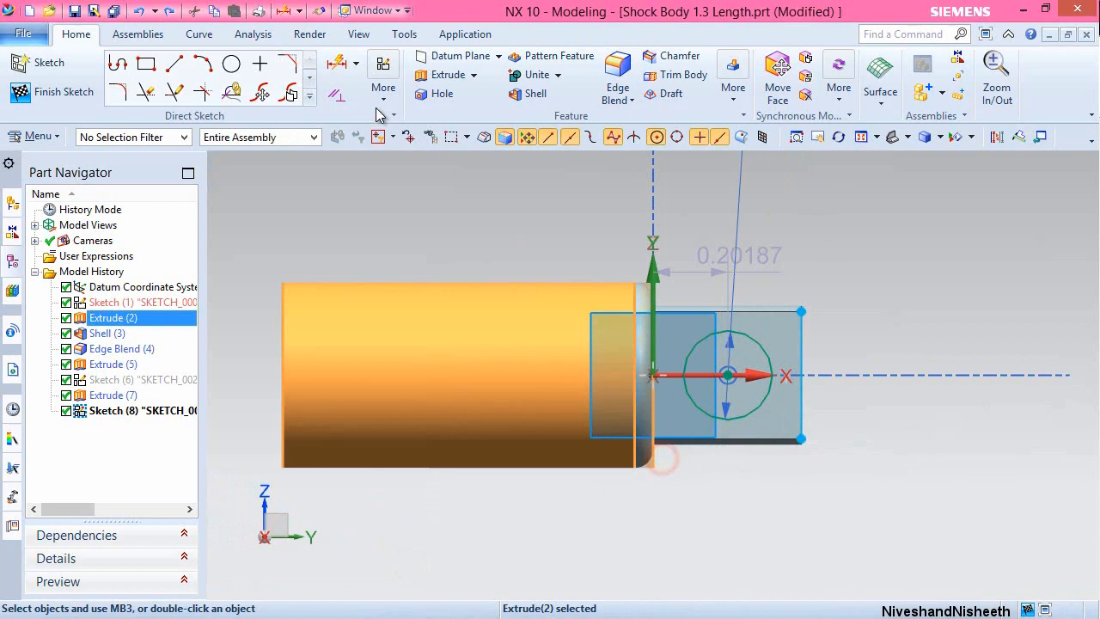
left_click(337, 63)
left_click(728, 375)
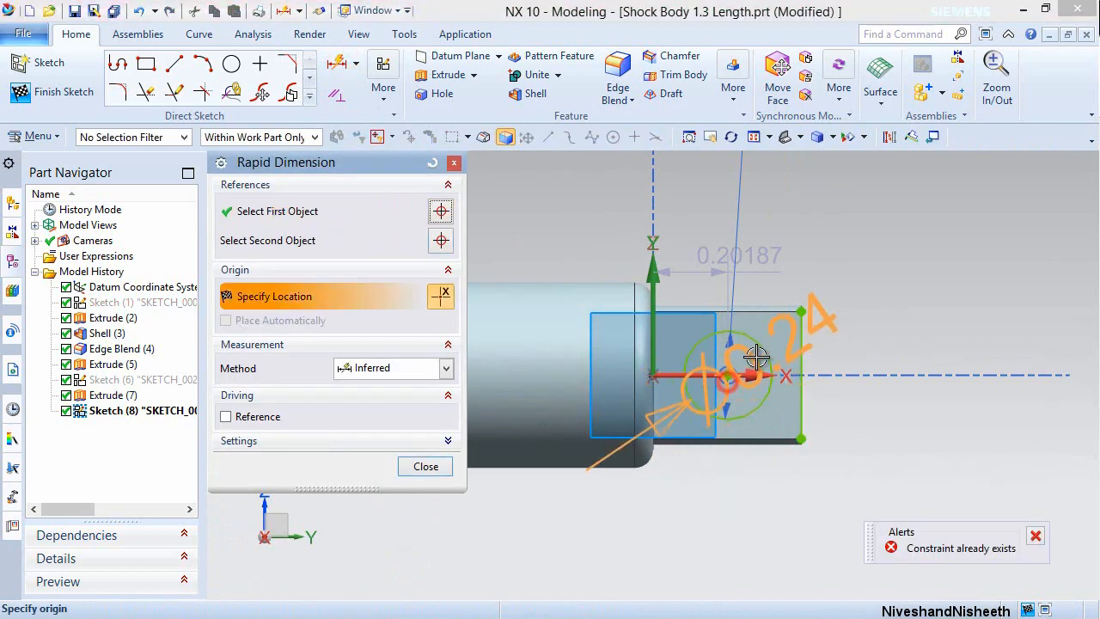
left_click(802, 337)
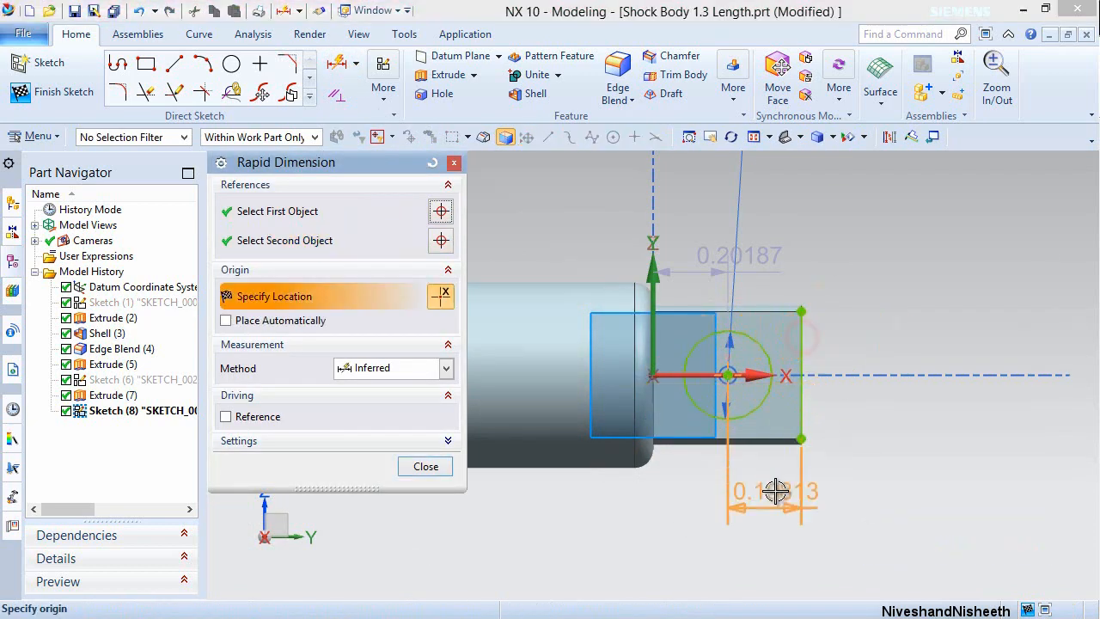
left_click(775, 490)
type(".1875")
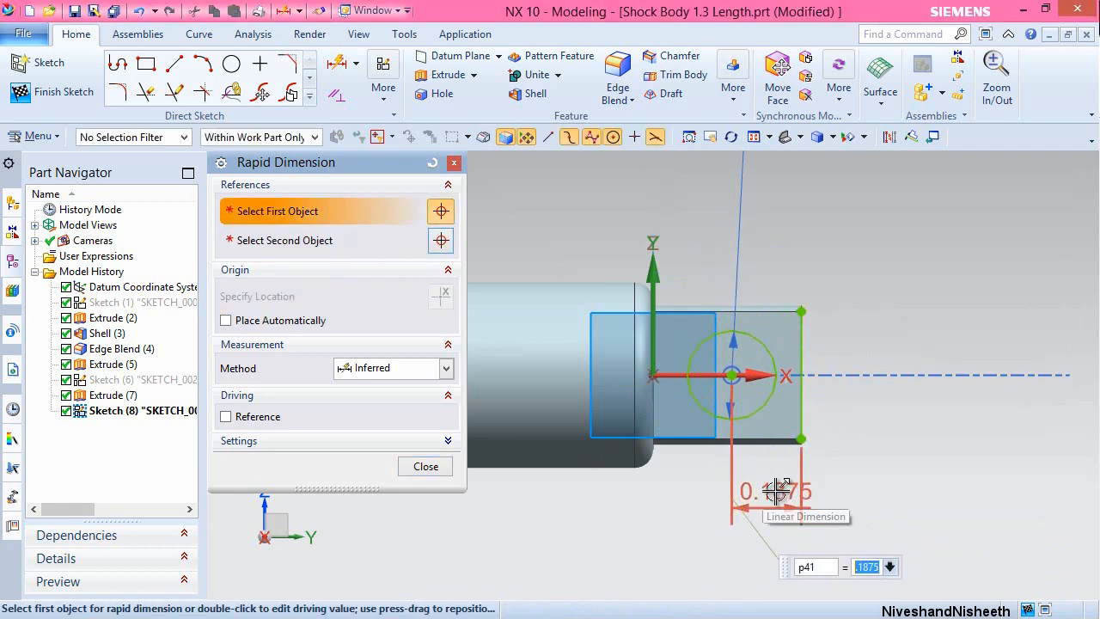
left_click(426, 466)
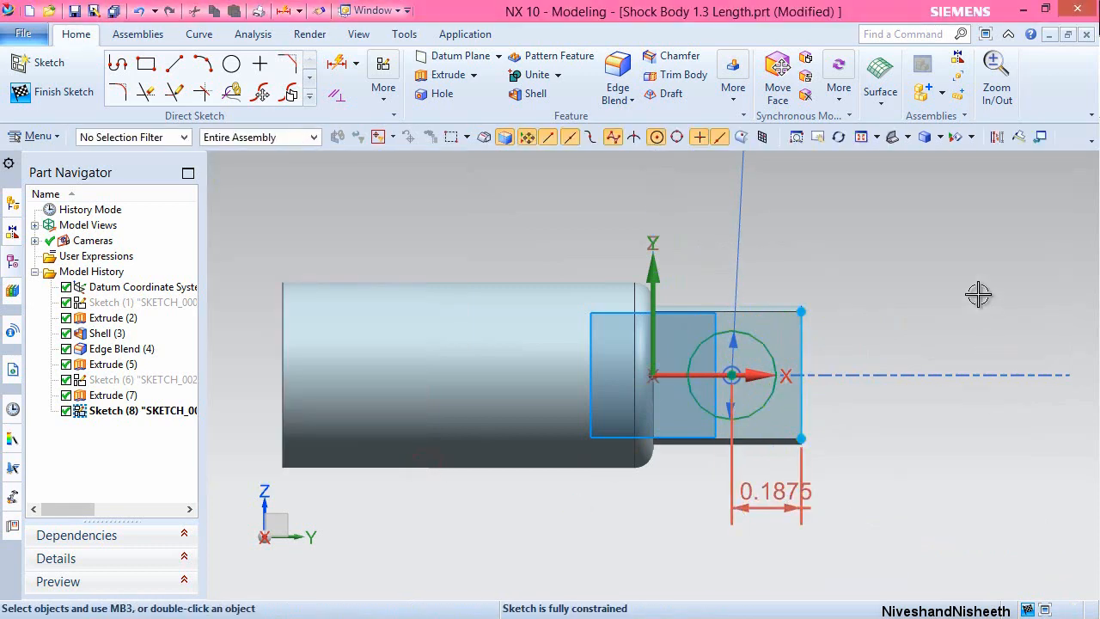
Convert the projected end edge to a reference line and finish the sketch.
left_click(808, 330)
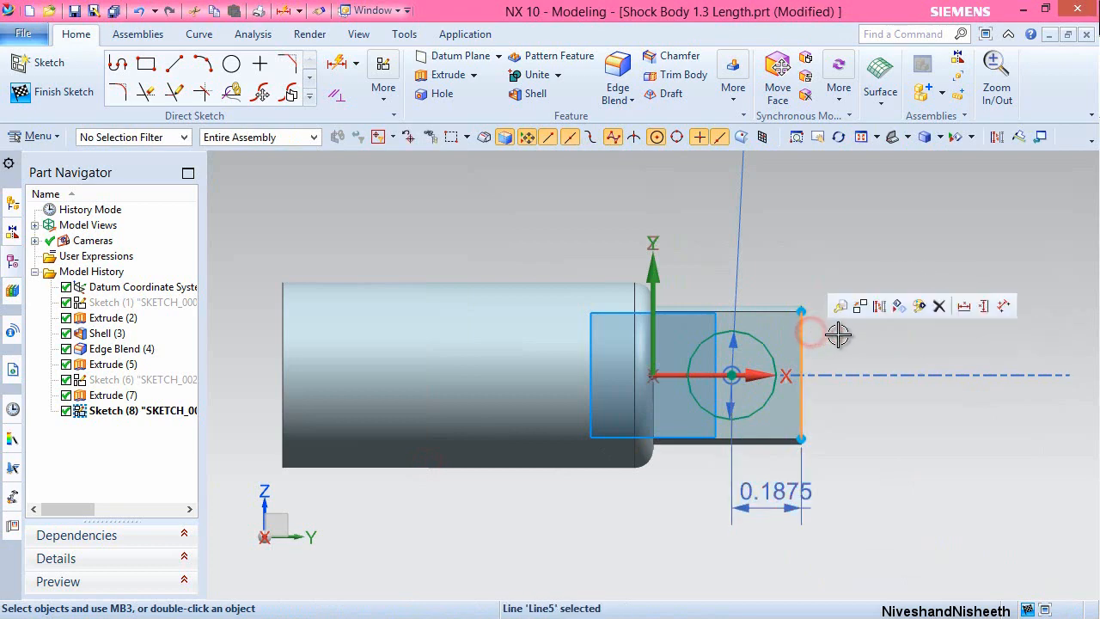
left_click(873, 307)
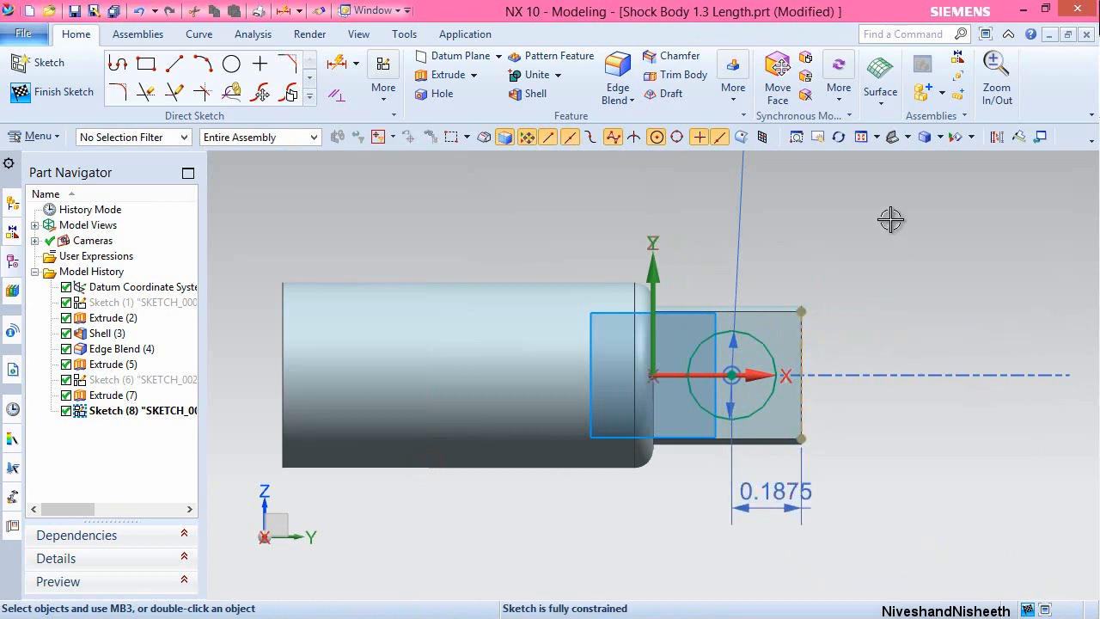
right_click(891, 221)
left_click(913, 230)
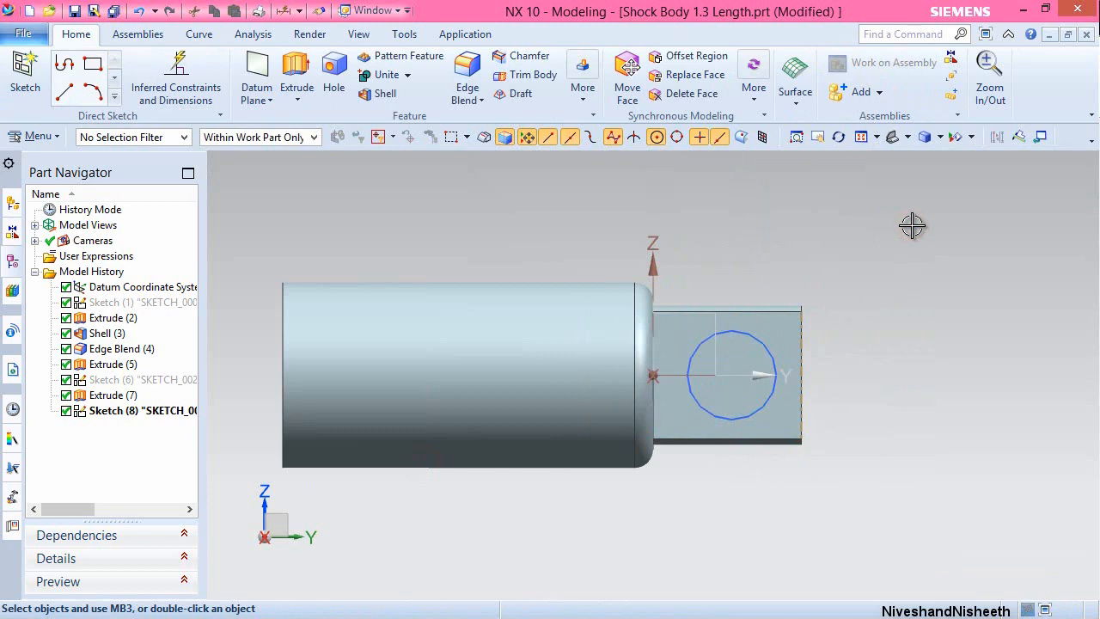
Extrude the circle in the reversed direction with the end limit Through All, subtracting it from the body to cut the tab hole.
key("End")
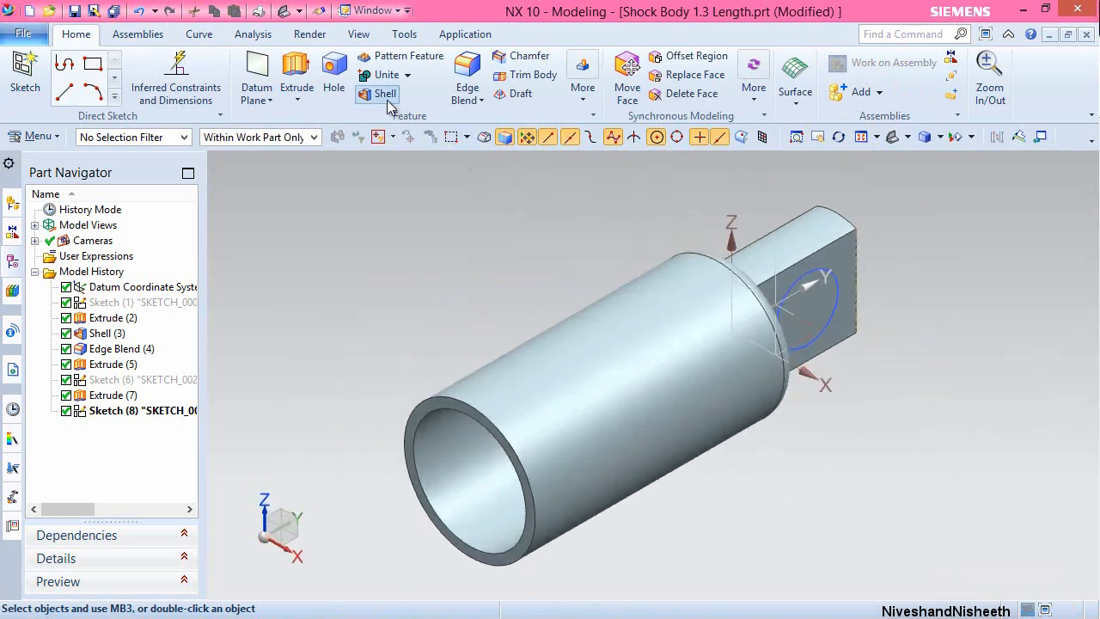
left_click(296, 68)
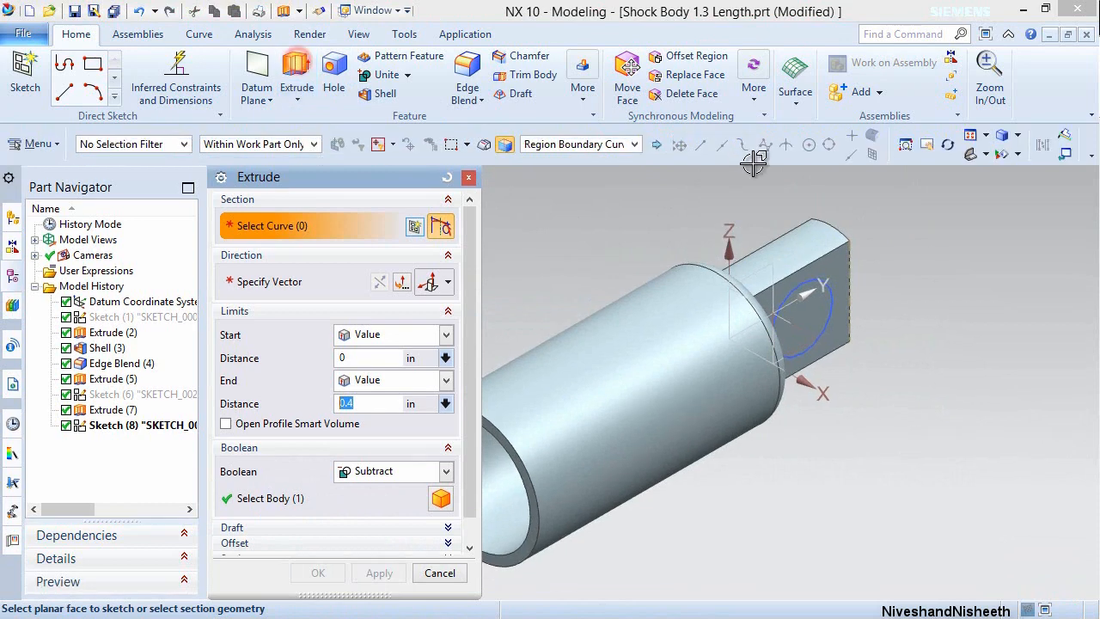
left_click(823, 289)
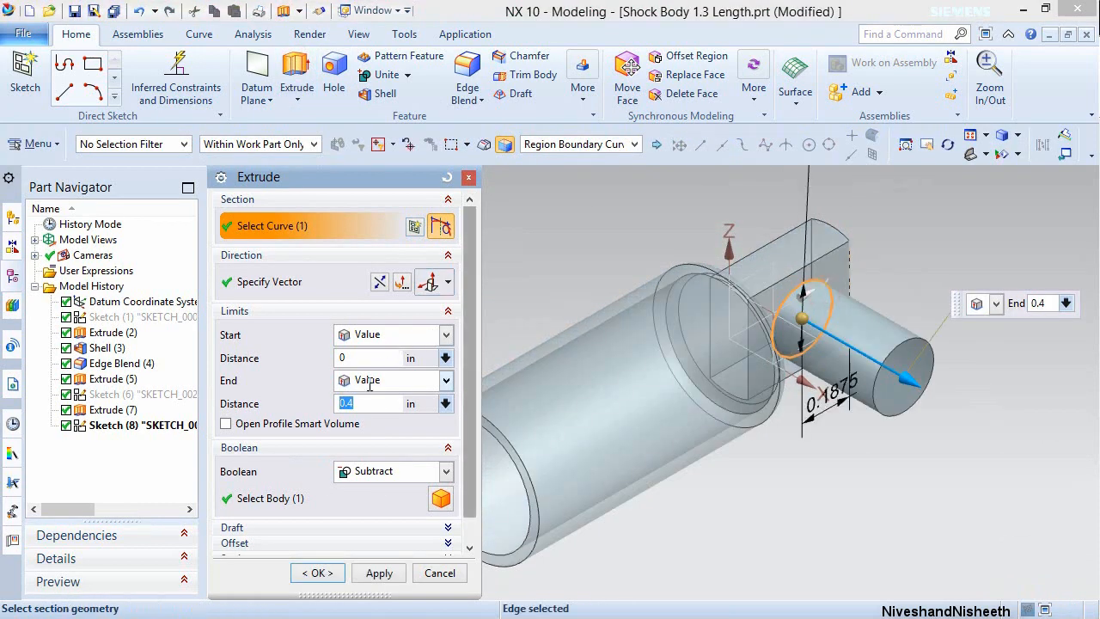
left_click(445, 380)
left_click(388, 487)
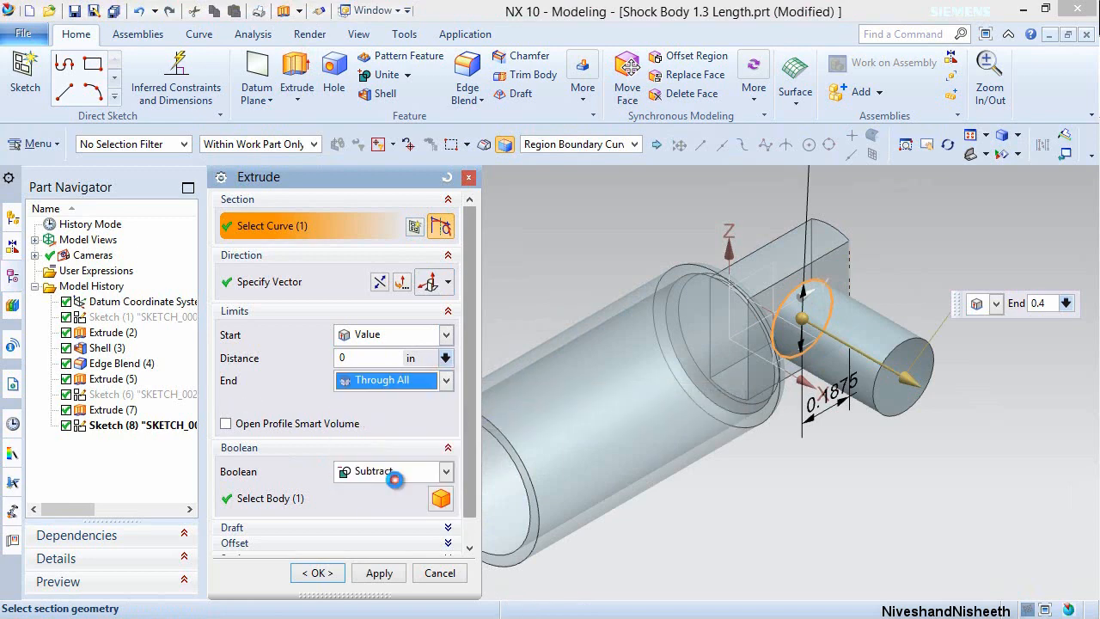
left_click(379, 282)
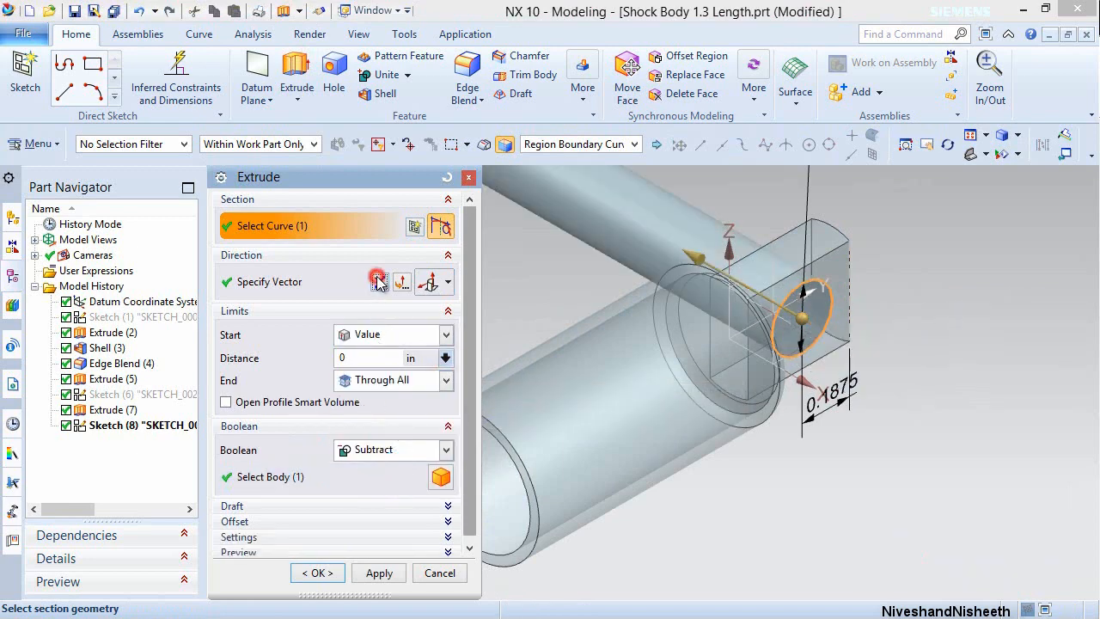
left_click(316, 572)
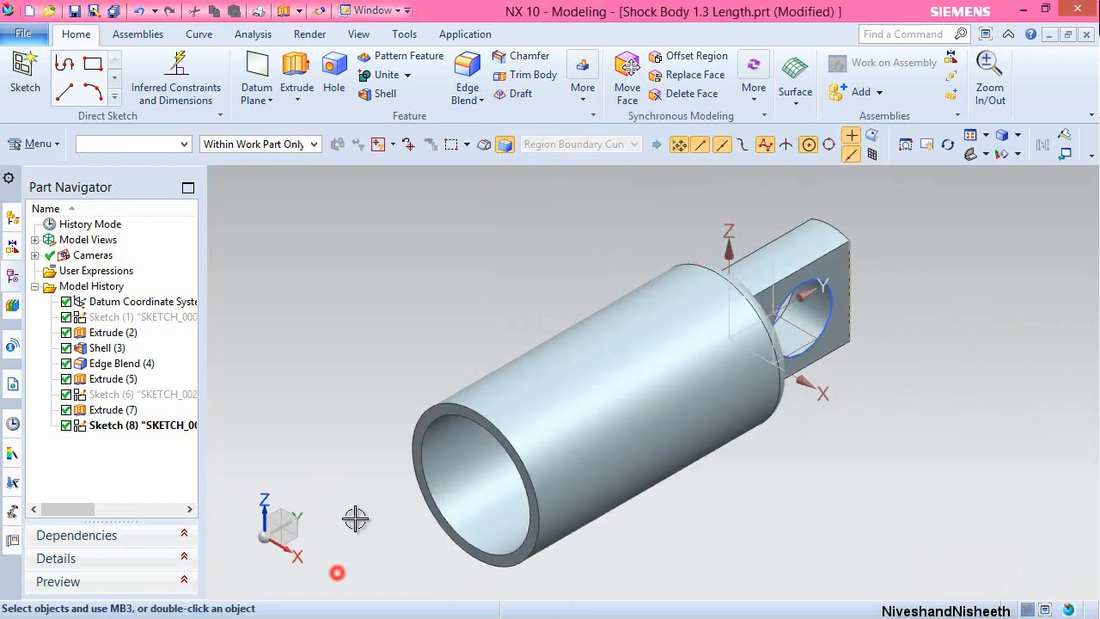
Hide the circle sketch on the tab and save the part.
left_click(834, 294)
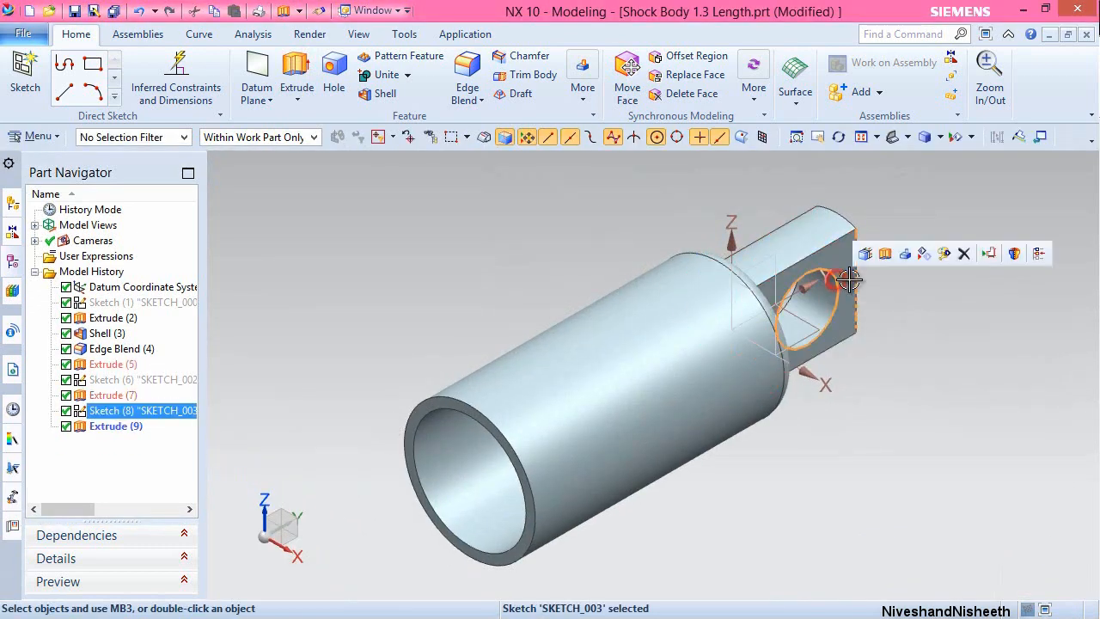
left_click(925, 256)
middle_click_drag(650, 400, 758, 411)
key("End")
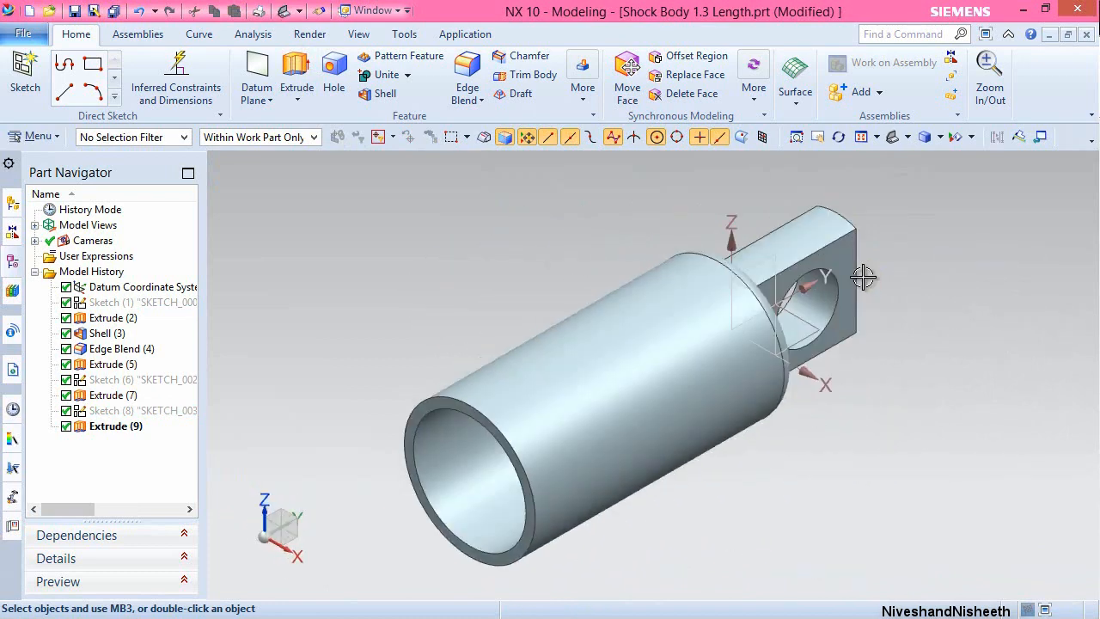
key("ctrl+s")
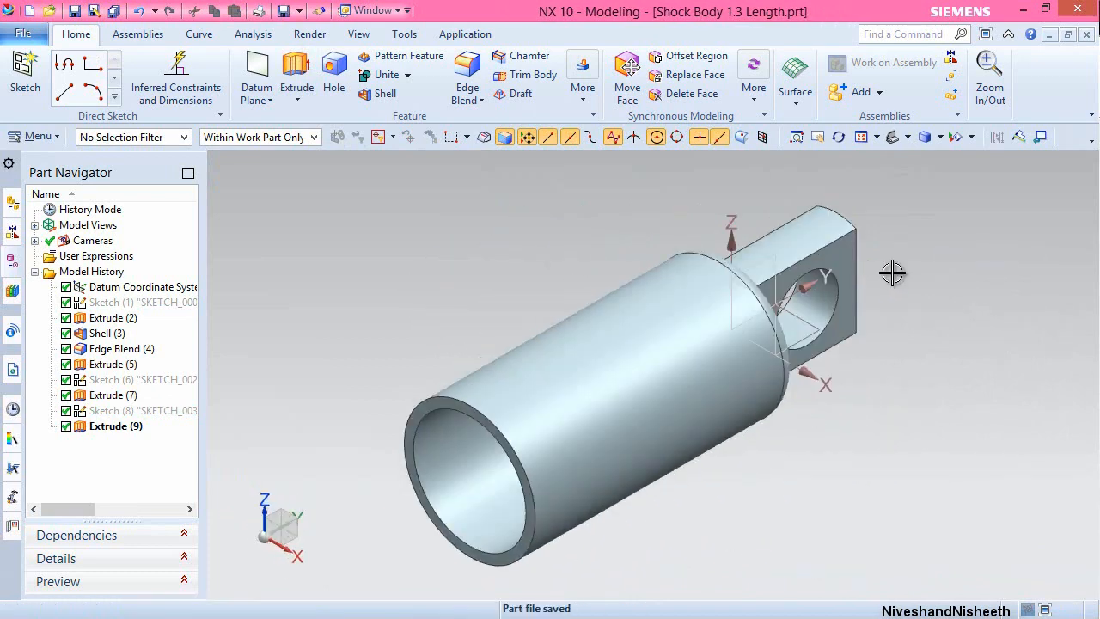
Chamfer the circular edges on both sides of the tab hole with a symmetric distance of 0.015 in.
left_click(520, 57)
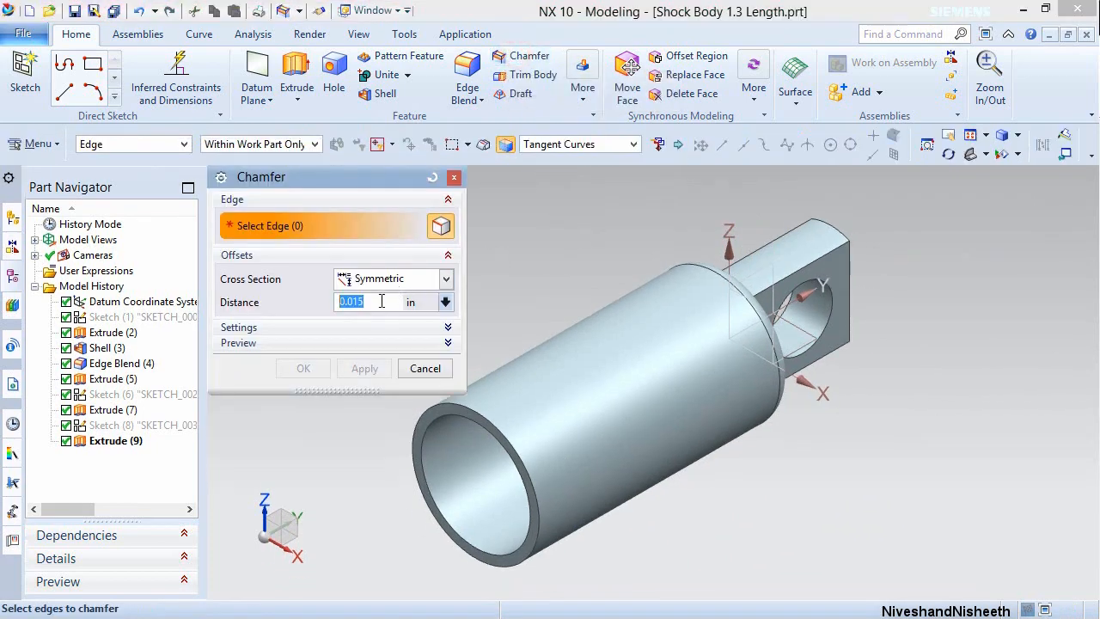
left_click(827, 315)
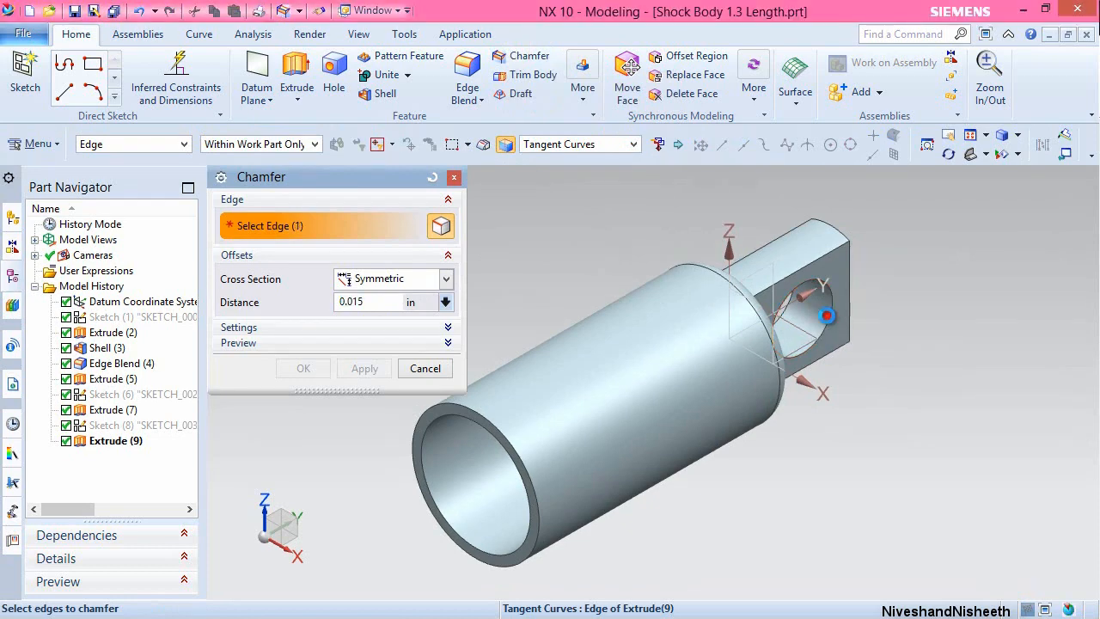
scroll(827, 314, "up", 3)
left_click(660, 315)
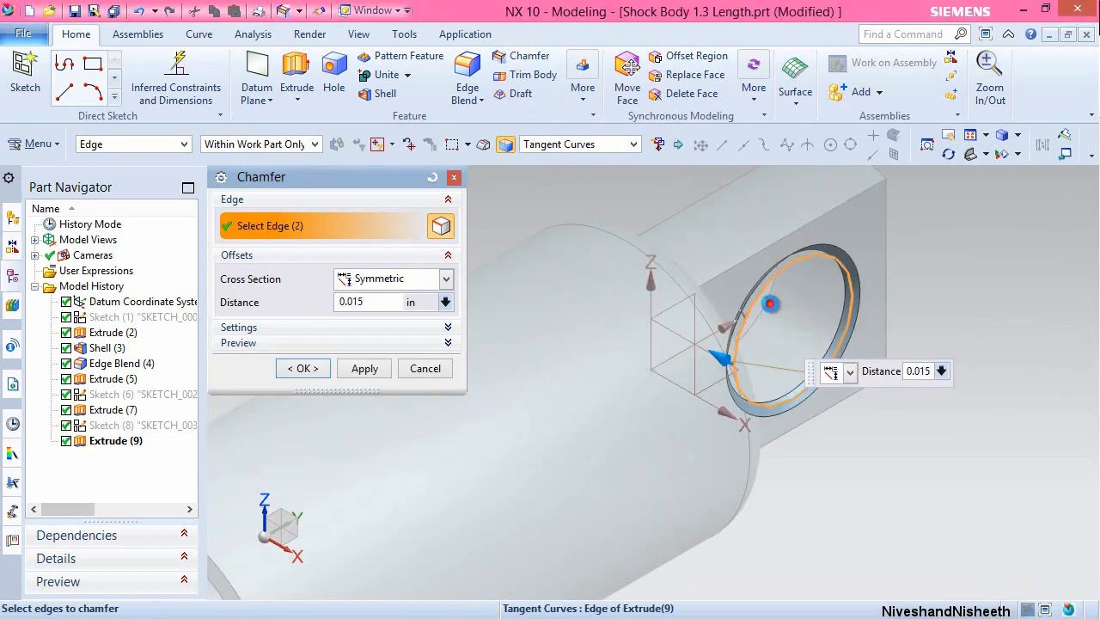
left_click(364, 368)
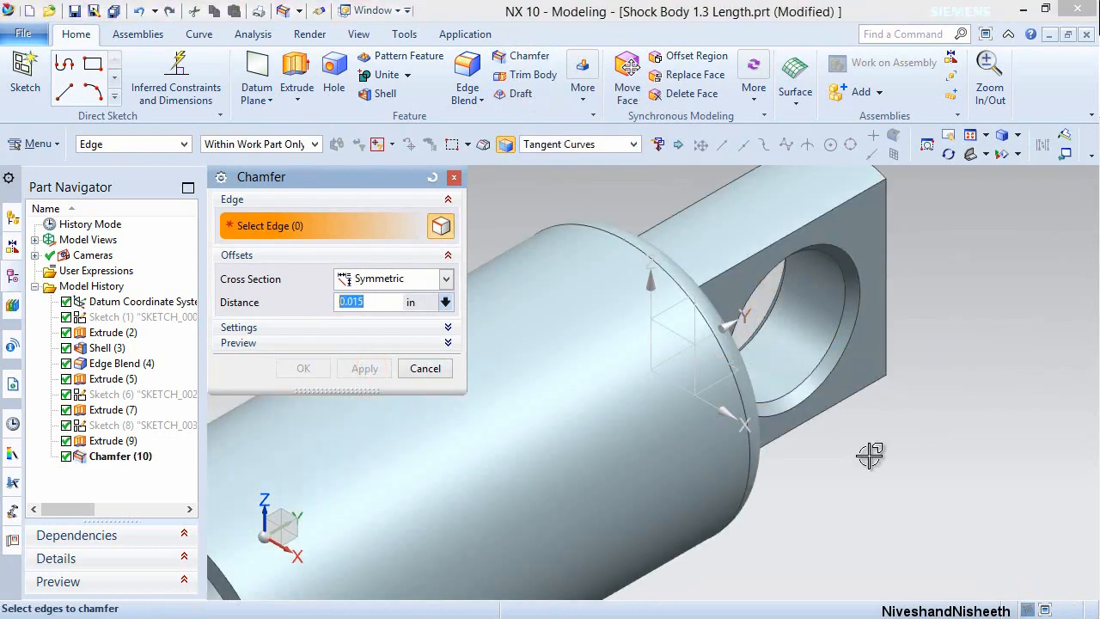
scroll(869, 455, "down", 2)
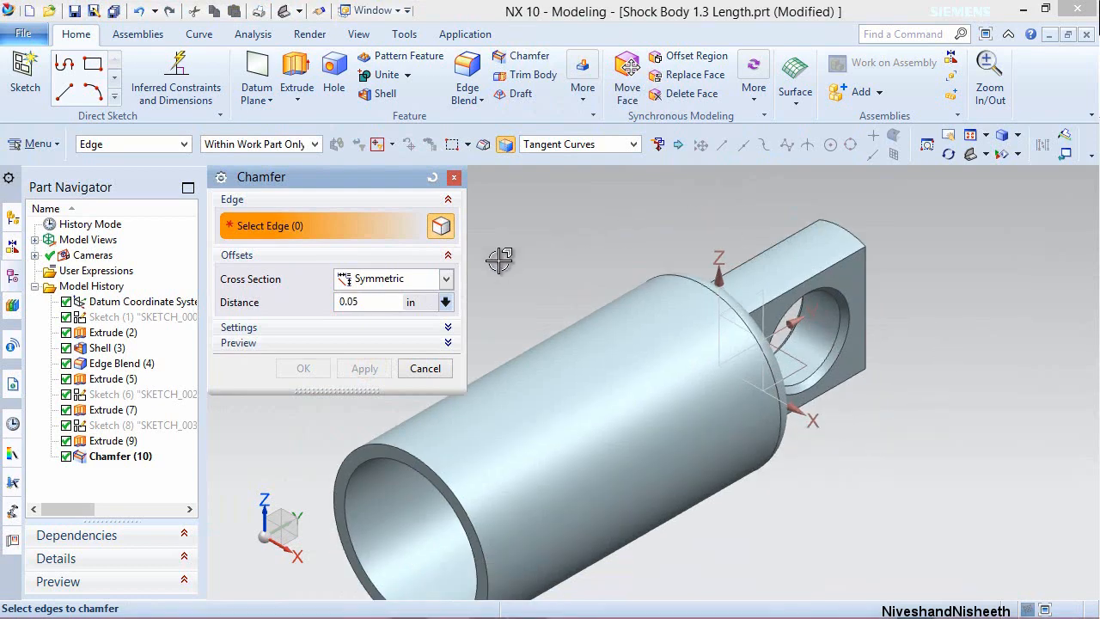
left_click(427, 369)
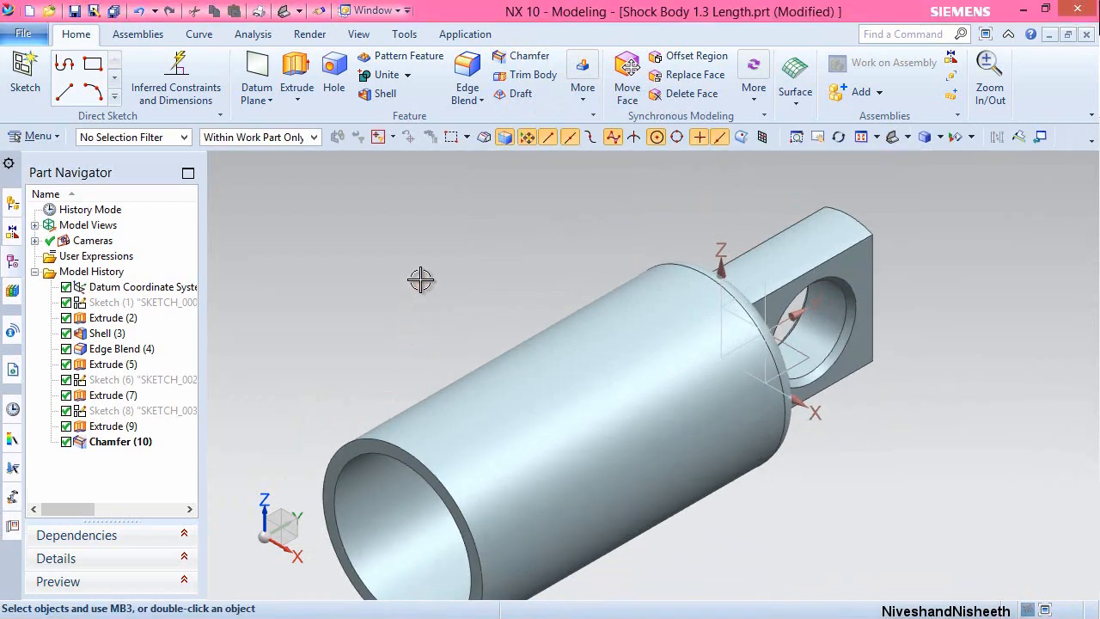
Blend the two outer end edges of the tab with a radius of 0.05 in and save the part.
left_click(468, 84)
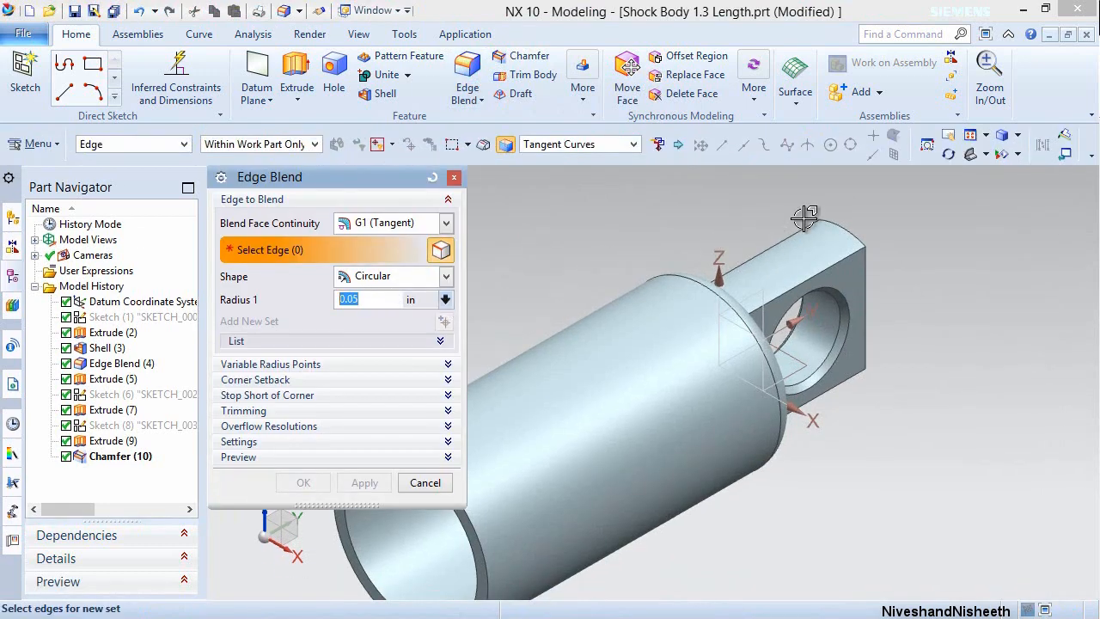
left_click(842, 227)
middle_click_drag(946, 386, 871, 388)
left_click(915, 365)
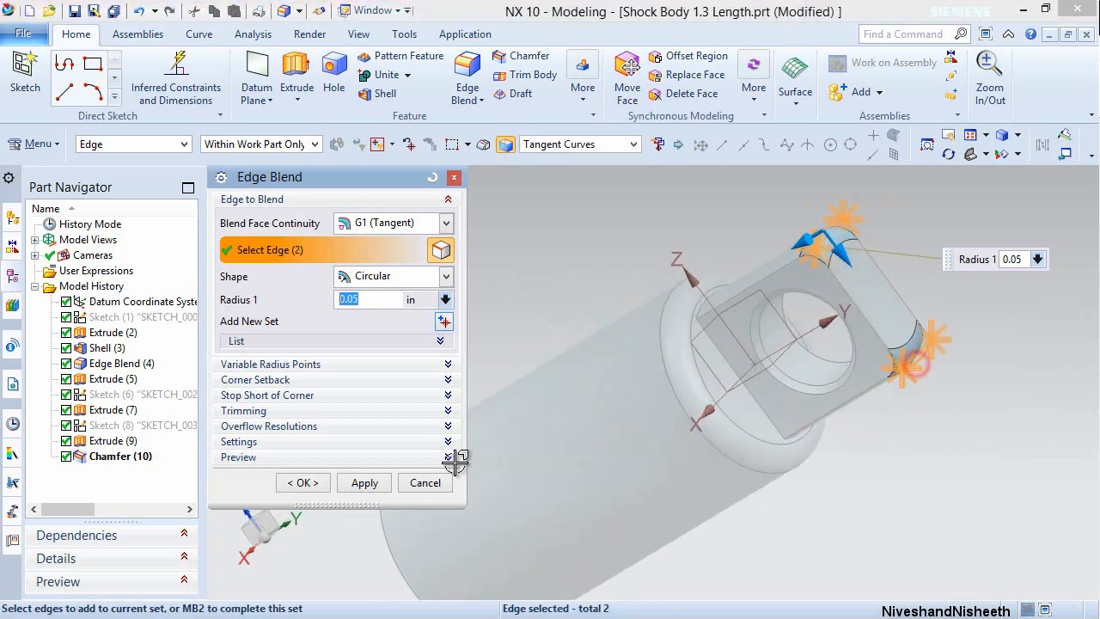
left_click(305, 482)
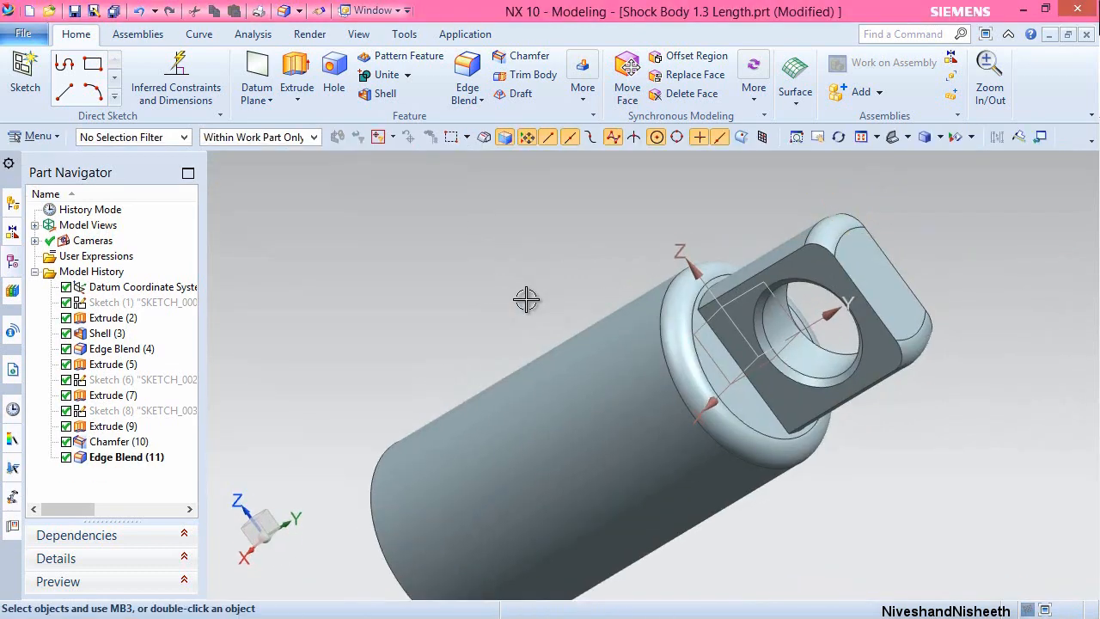
key("End")
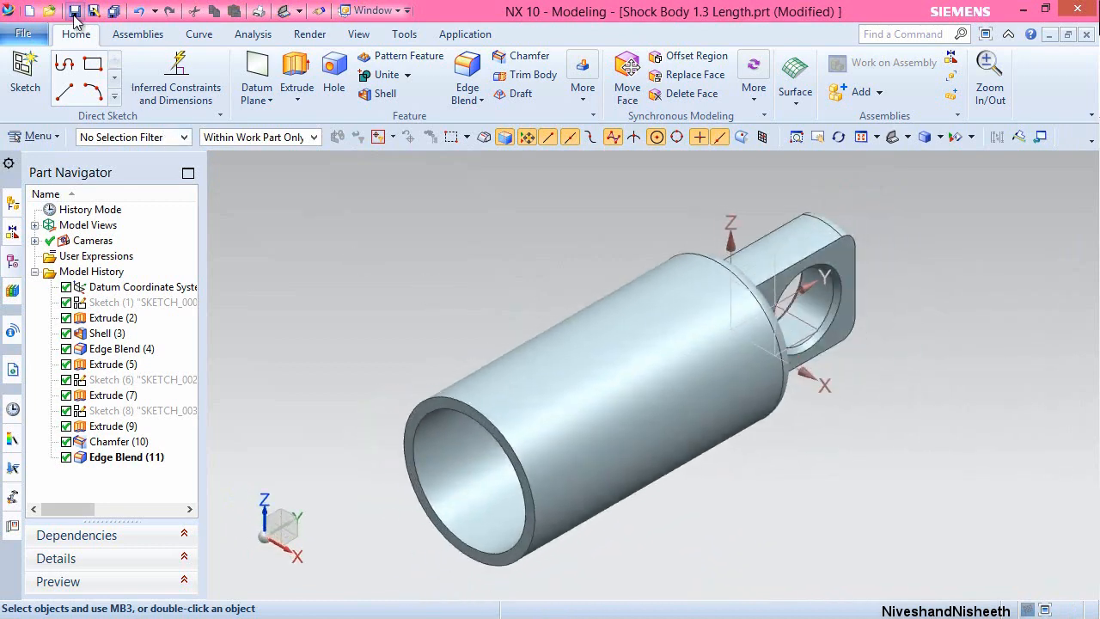
left_click(75, 12)
left_click(403, 285)
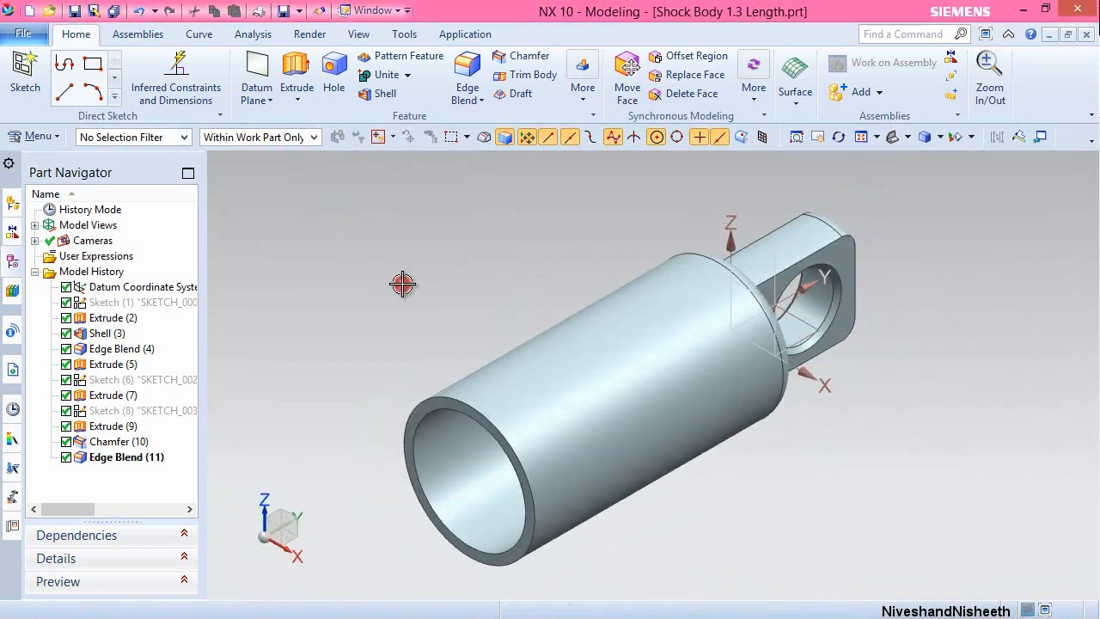
Begin a symbolic thread on the body's outer cylindrical face, starting at the open end face with the Extend Through Start condition.
left_click(36, 137)
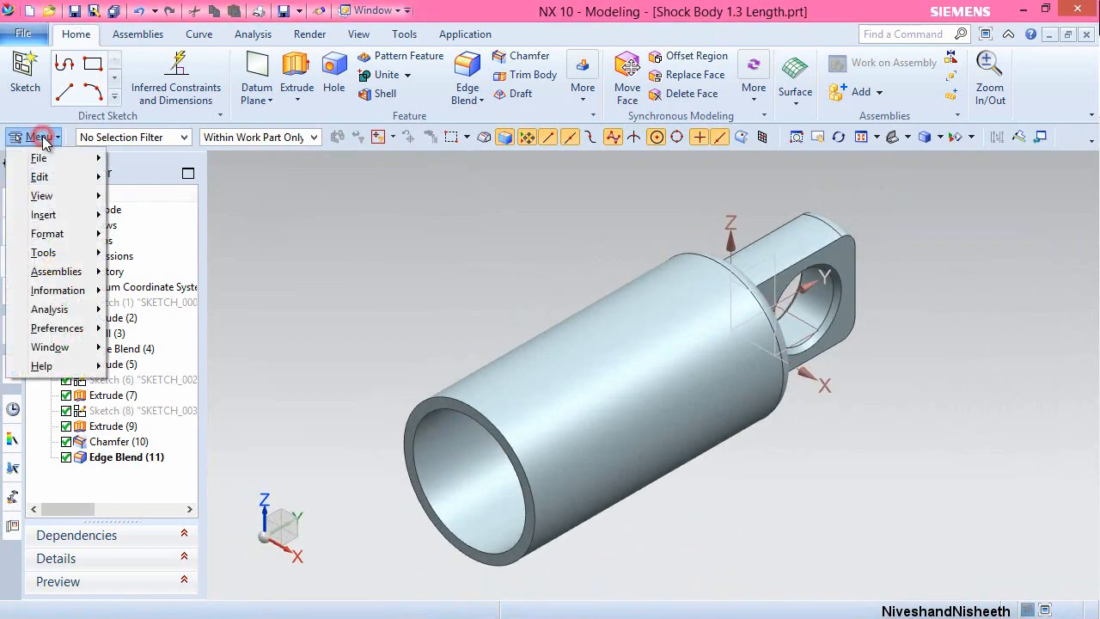
mouse_move(81, 222)
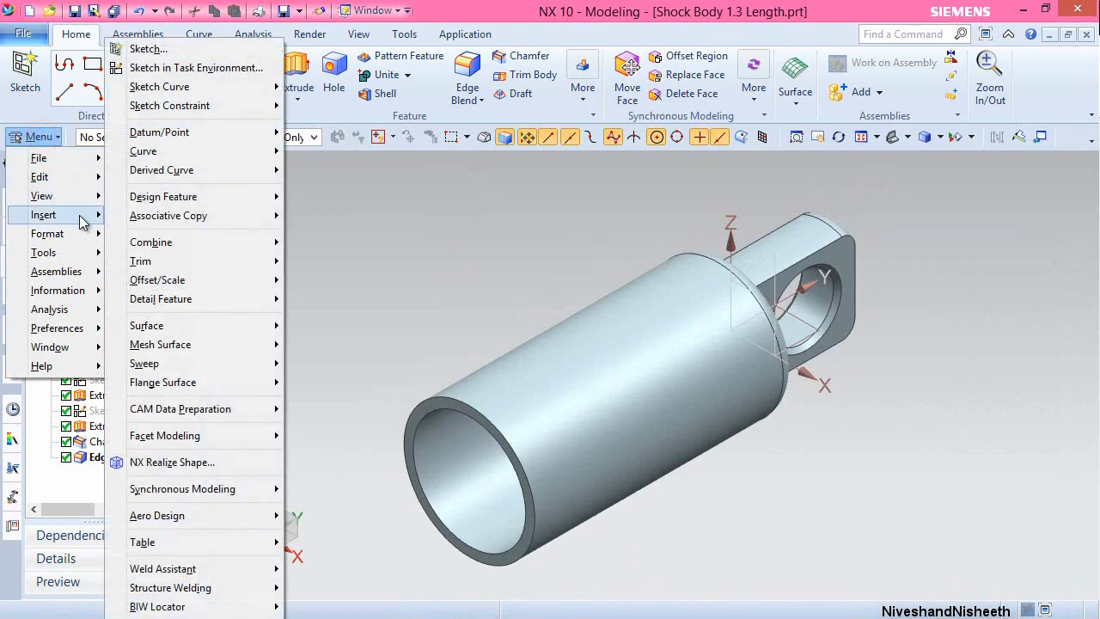
mouse_move(215, 197)
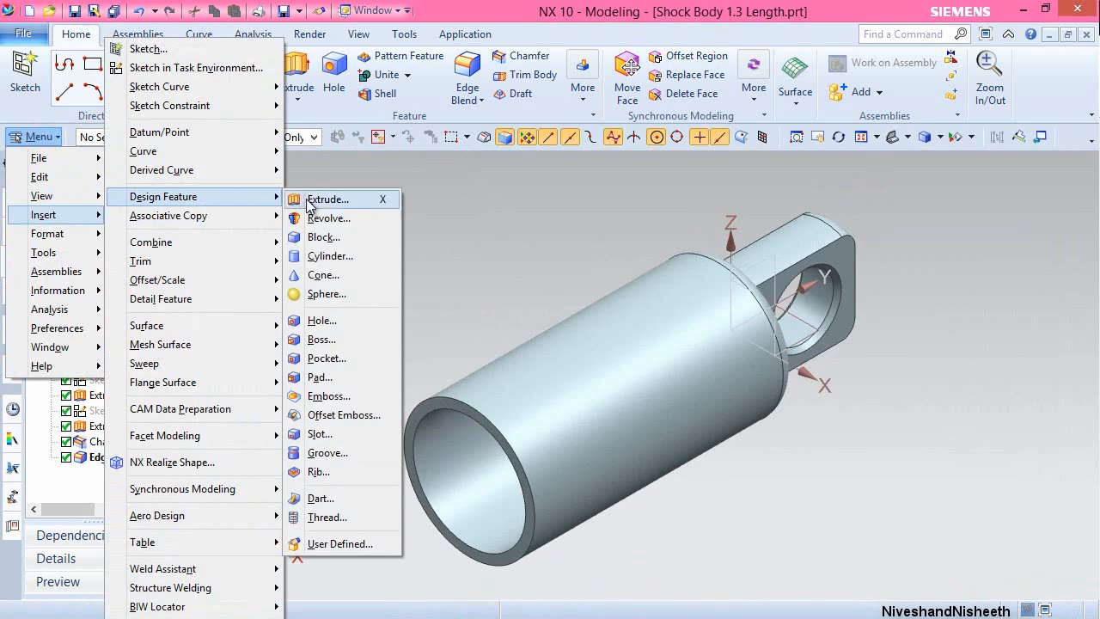
left_click(352, 518)
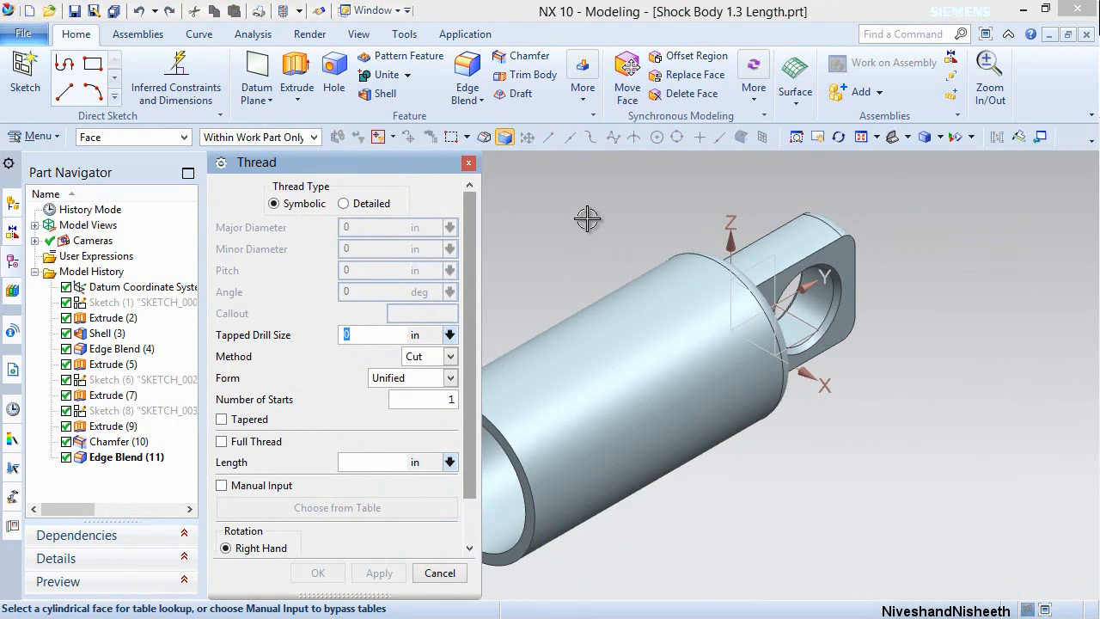
scroll(978, 402, "down", 2)
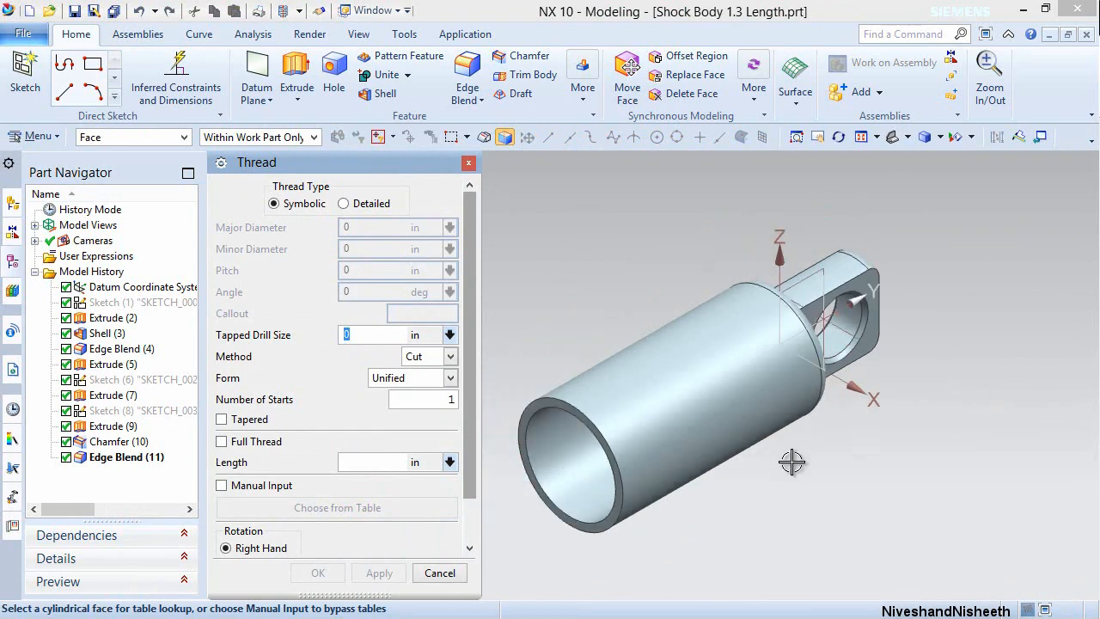
left_click(692, 421)
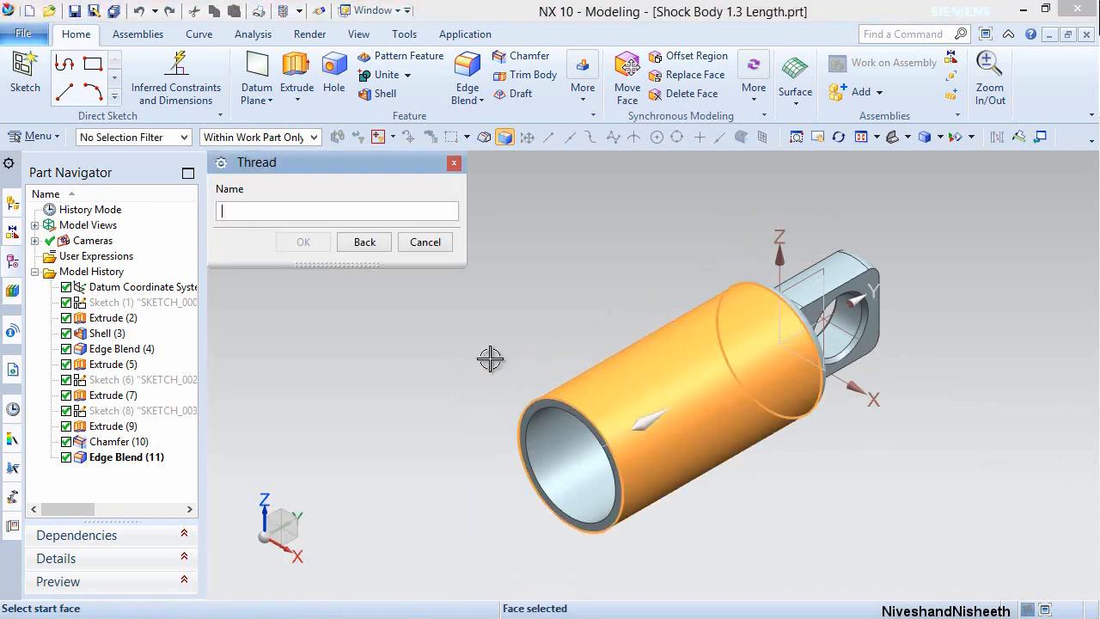
scroll(496, 444, "up", 3)
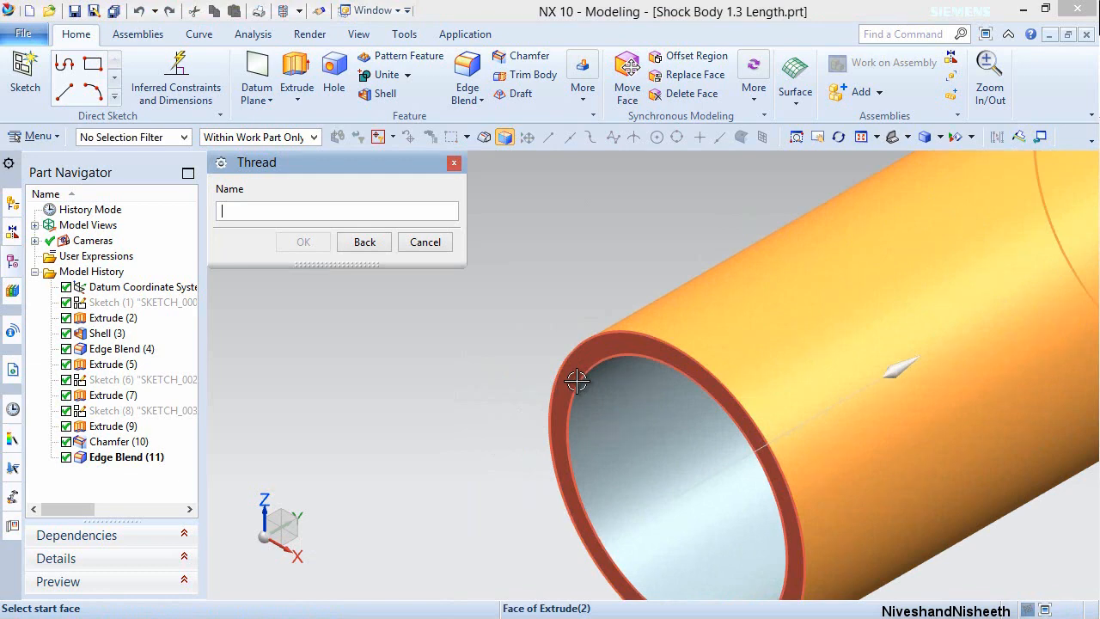
left_click(577, 381)
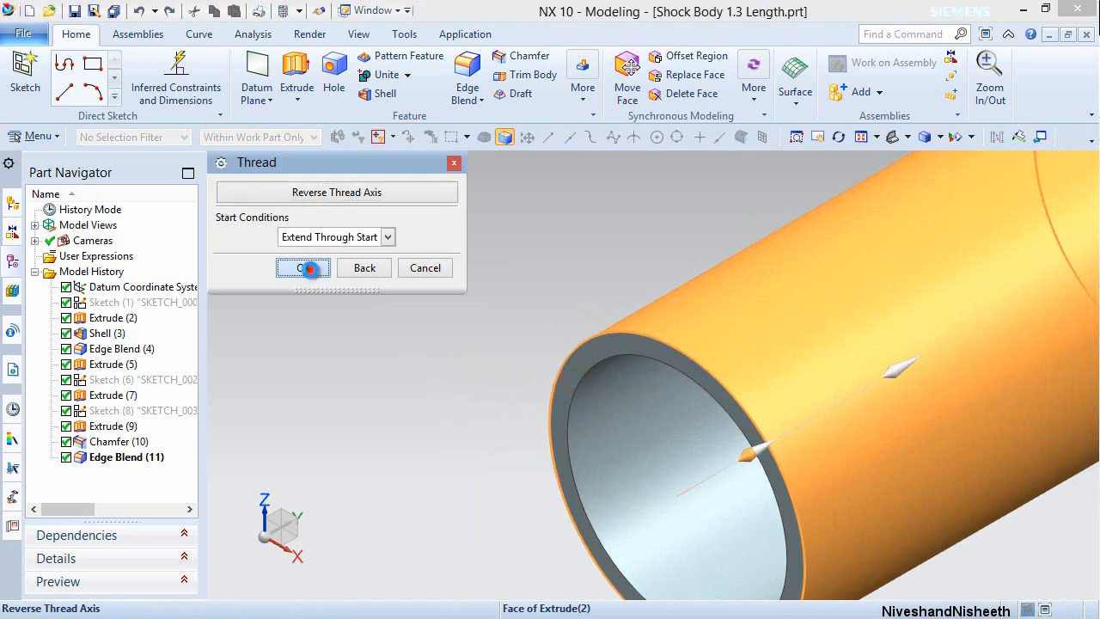
left_click(303, 267)
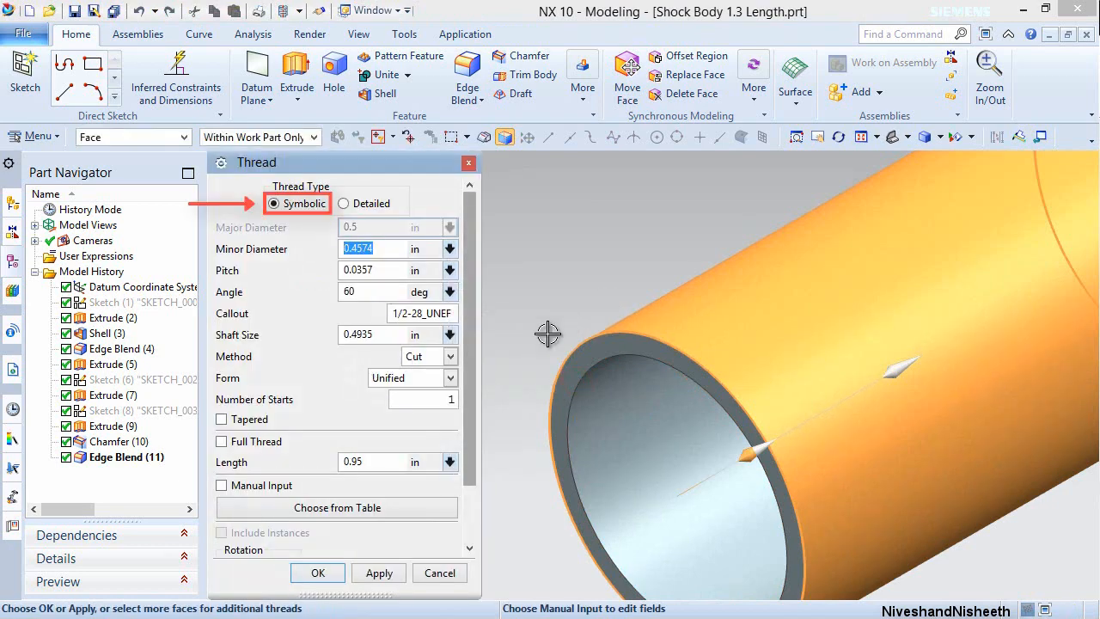
Choose the 1/2-20_UNF thread from the table, set its length to 0.75 in and create the outer thread.
scroll(542, 340, "down", 5)
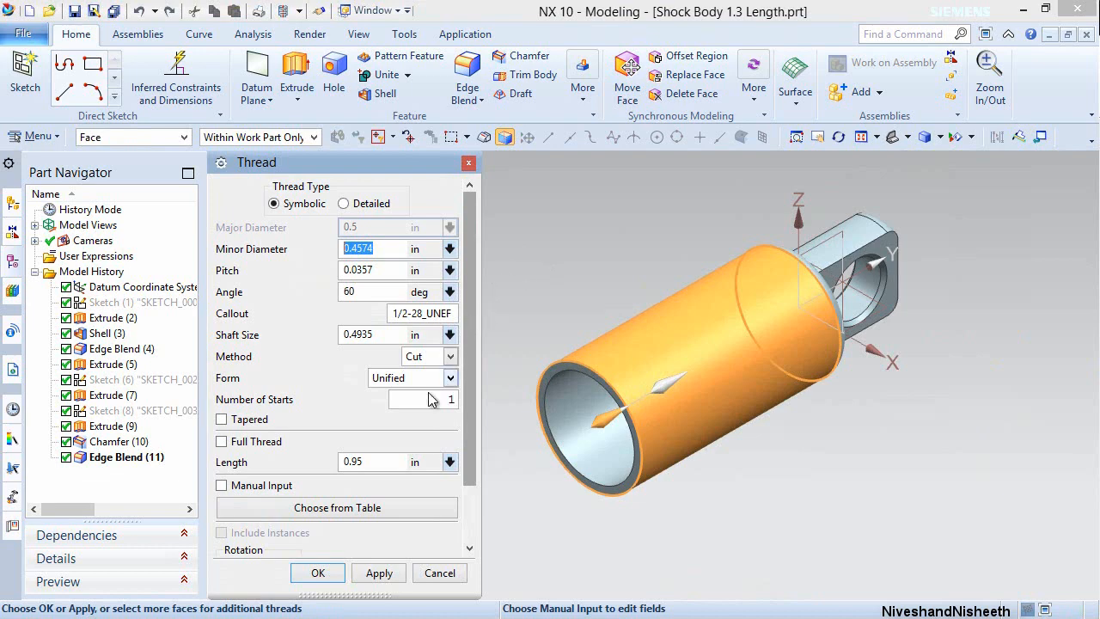
left_click(385, 511)
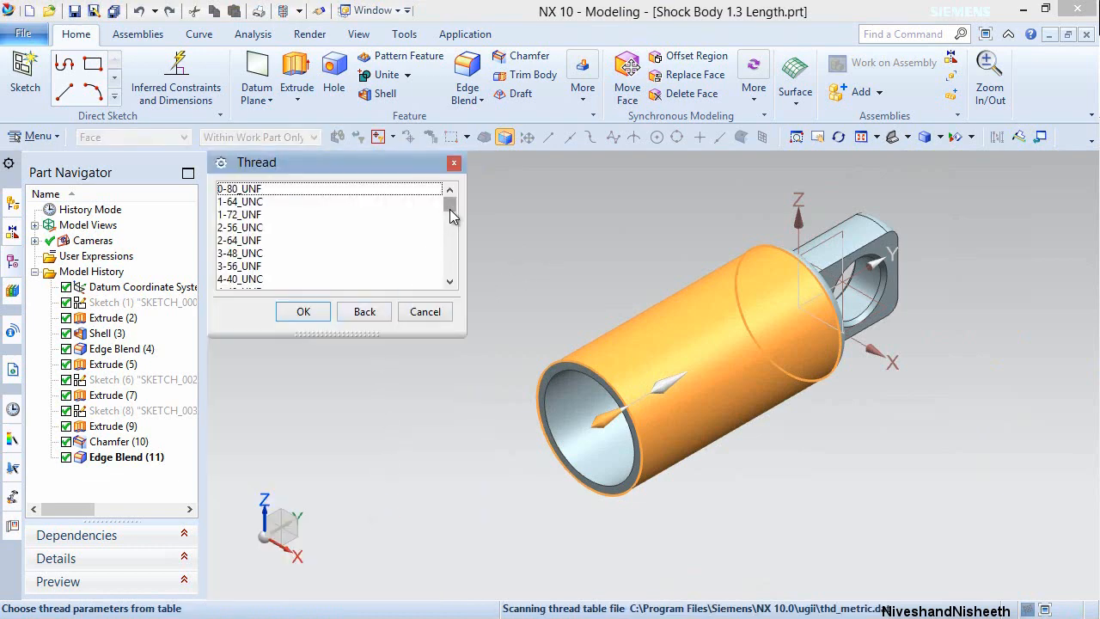
left_click_drag(451, 215, 451, 242)
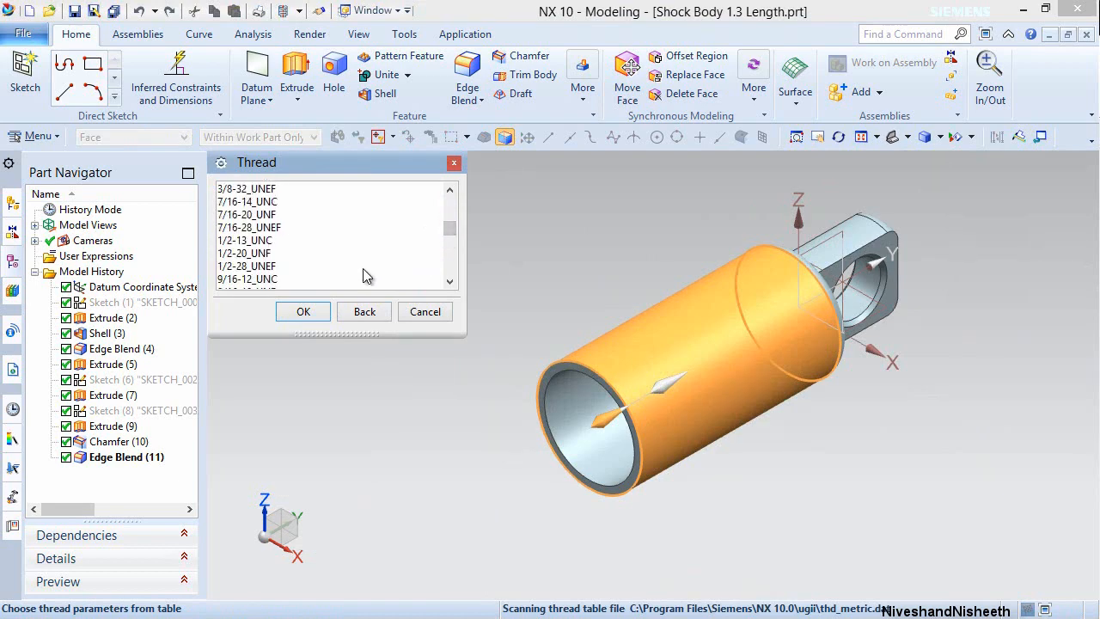
left_click(258, 254)
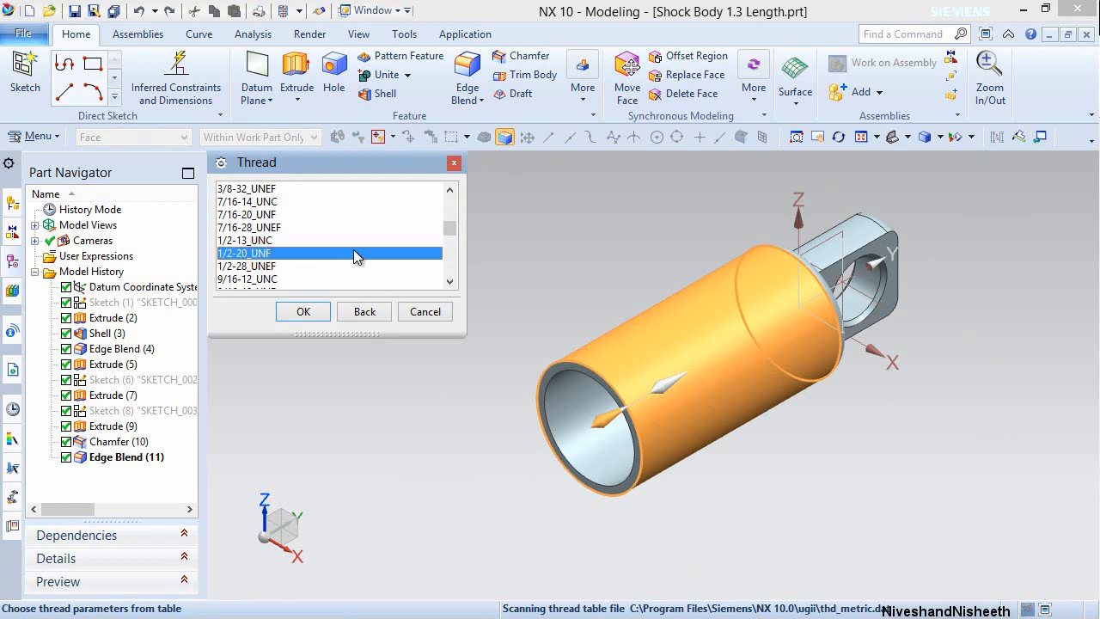
left_click(301, 312)
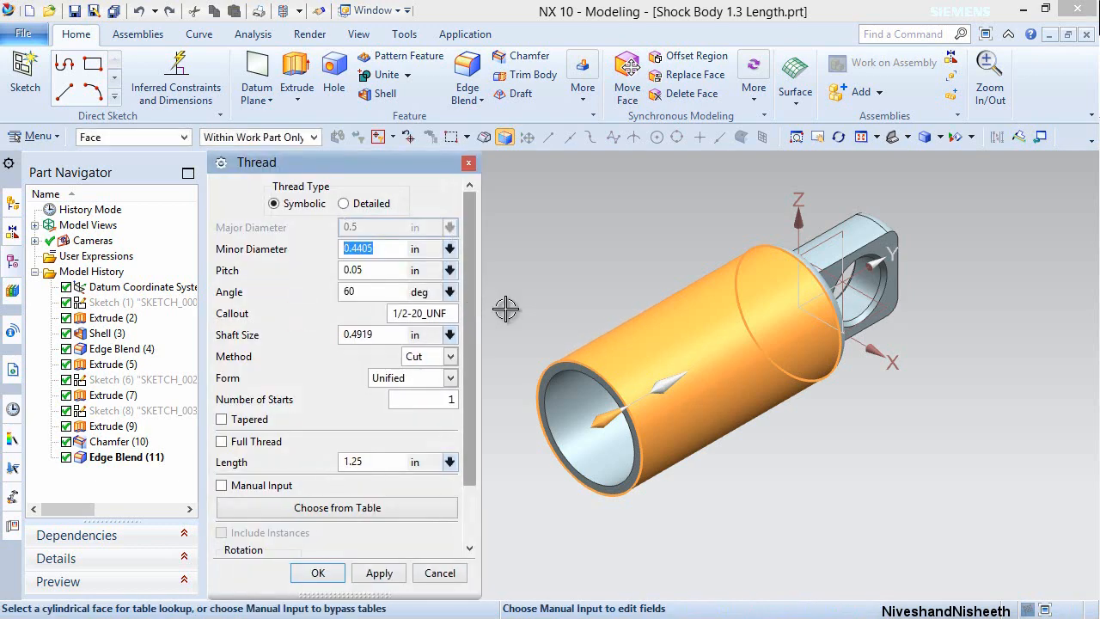
left_click(383, 462)
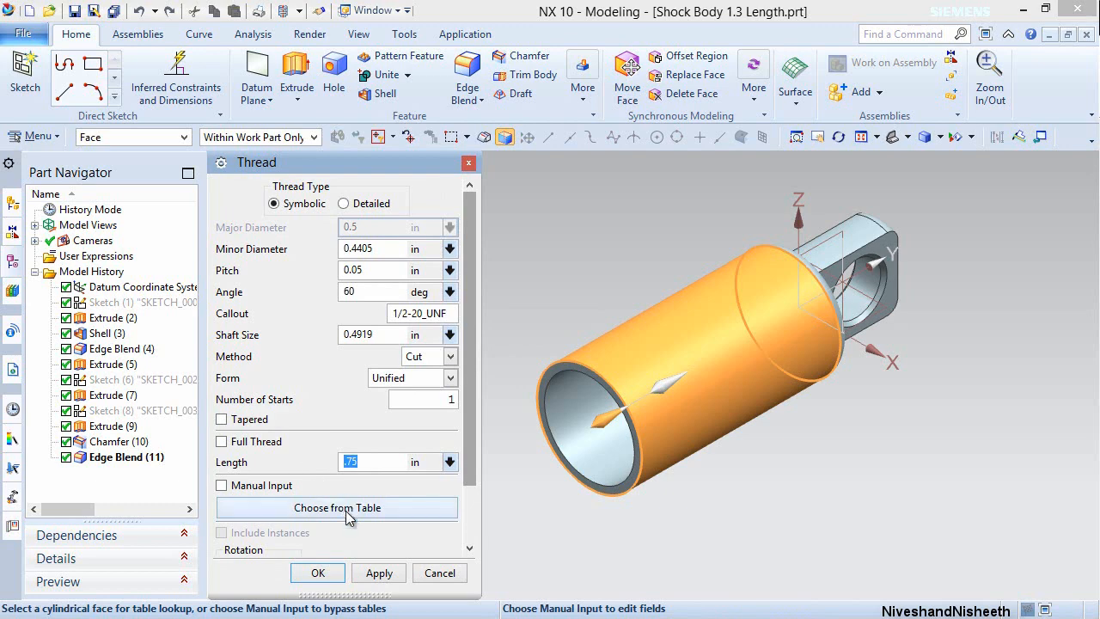
left_click(326, 573)
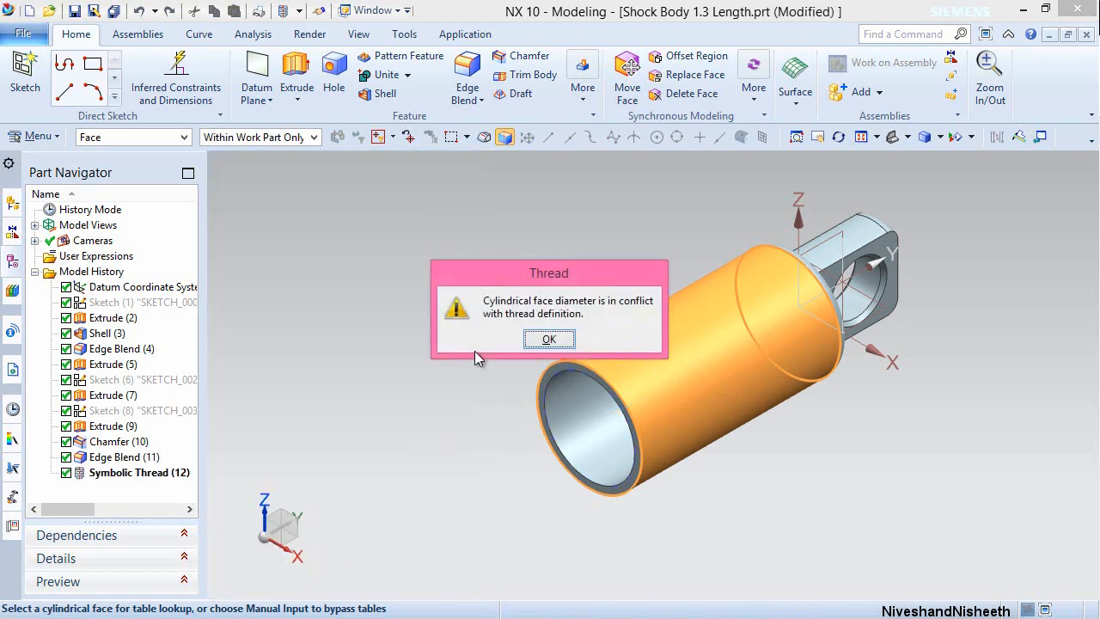
left_click(549, 336)
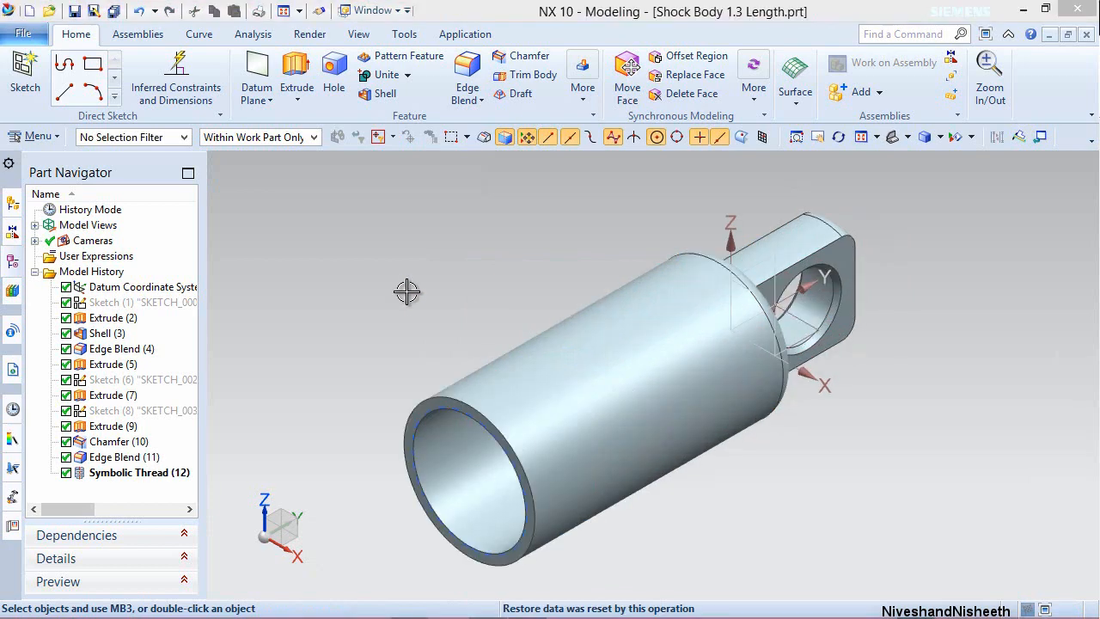
Define a symbolic thread on the body's inner cylindrical face using the 7/16-28_UNEF size from the thread table.
left_click(408, 292)
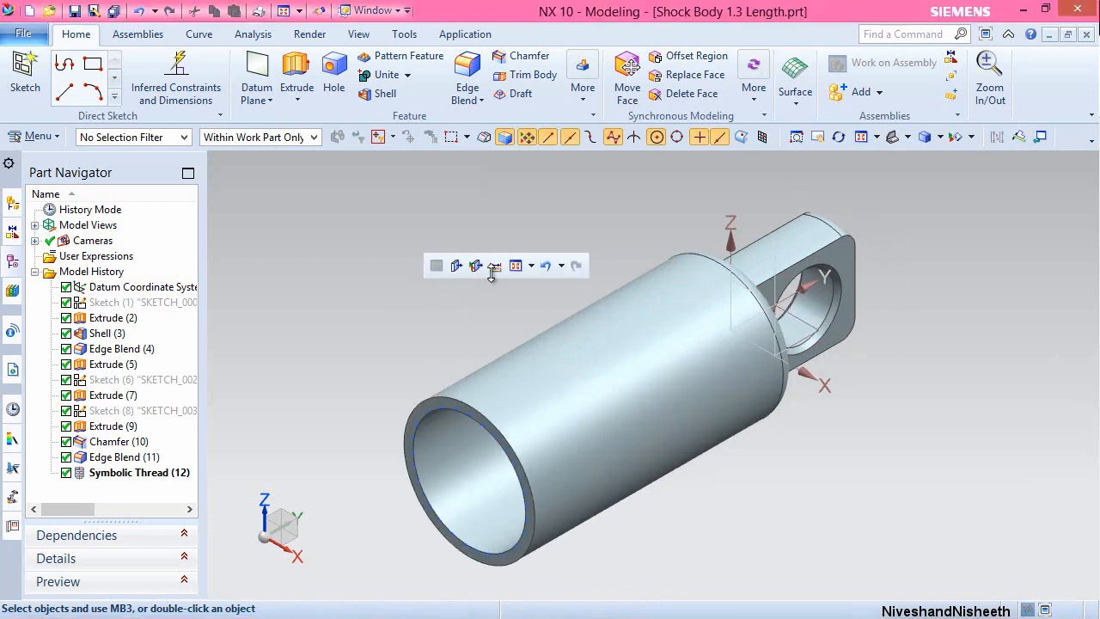
left_click(532, 266)
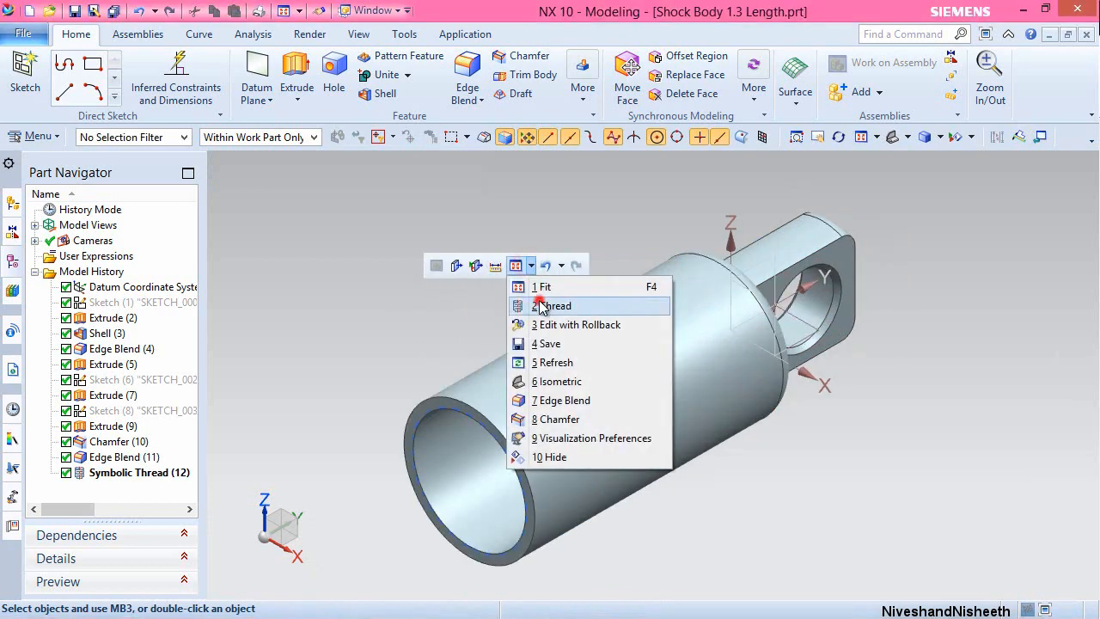
left_click(539, 301)
middle_click_drag(529, 232, 569, 522)
scroll(570, 522, "up", 3)
left_click(673, 383)
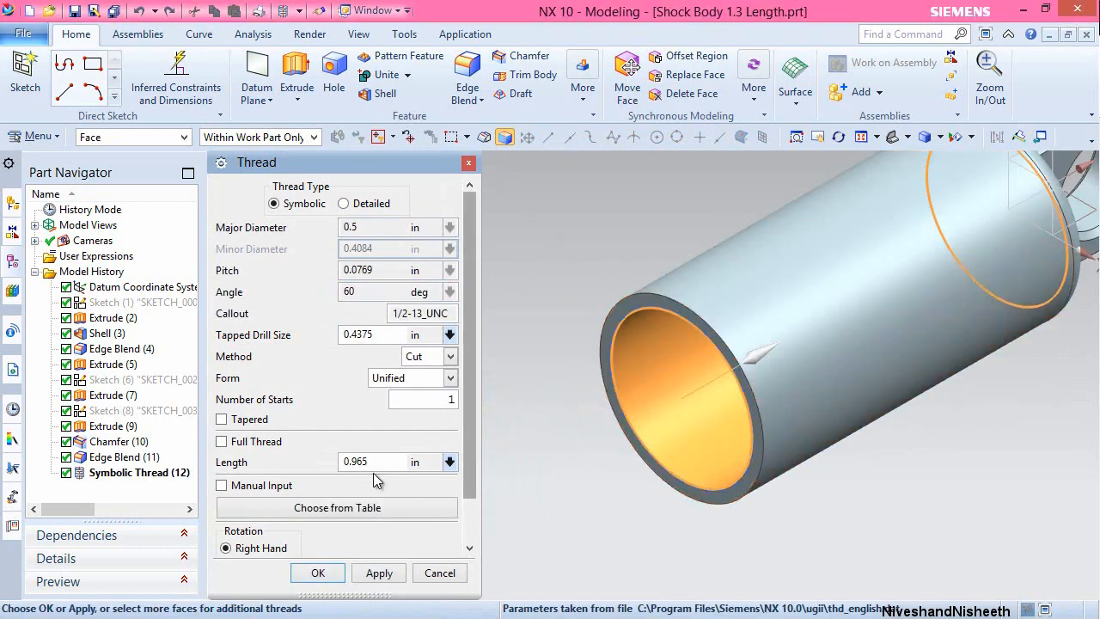
left_click(359, 508)
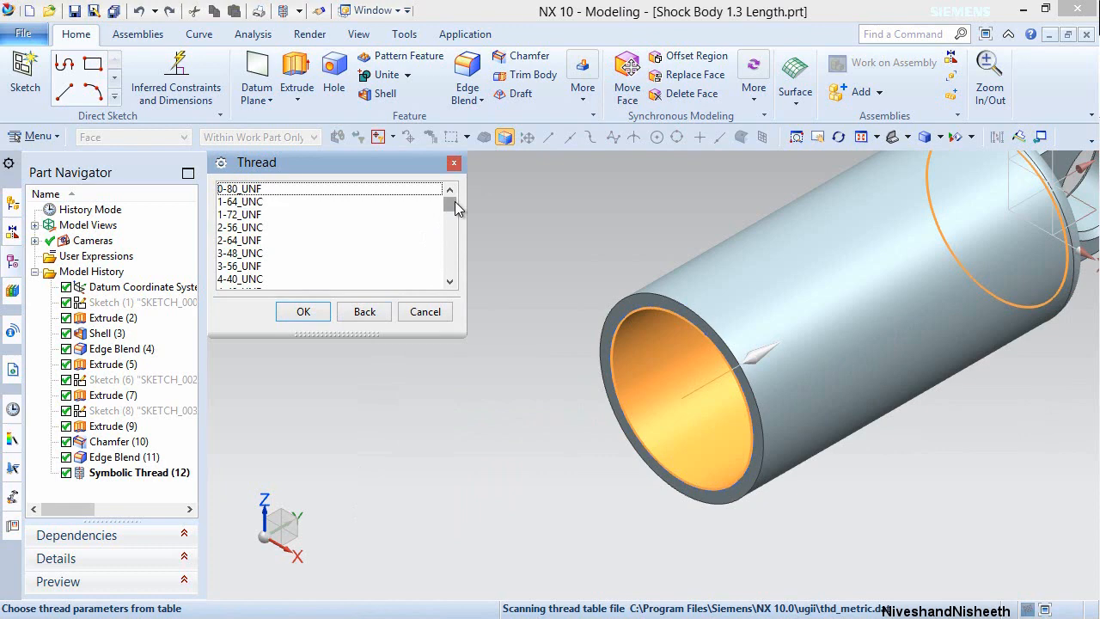
left_click_drag(455, 201, 456, 234)
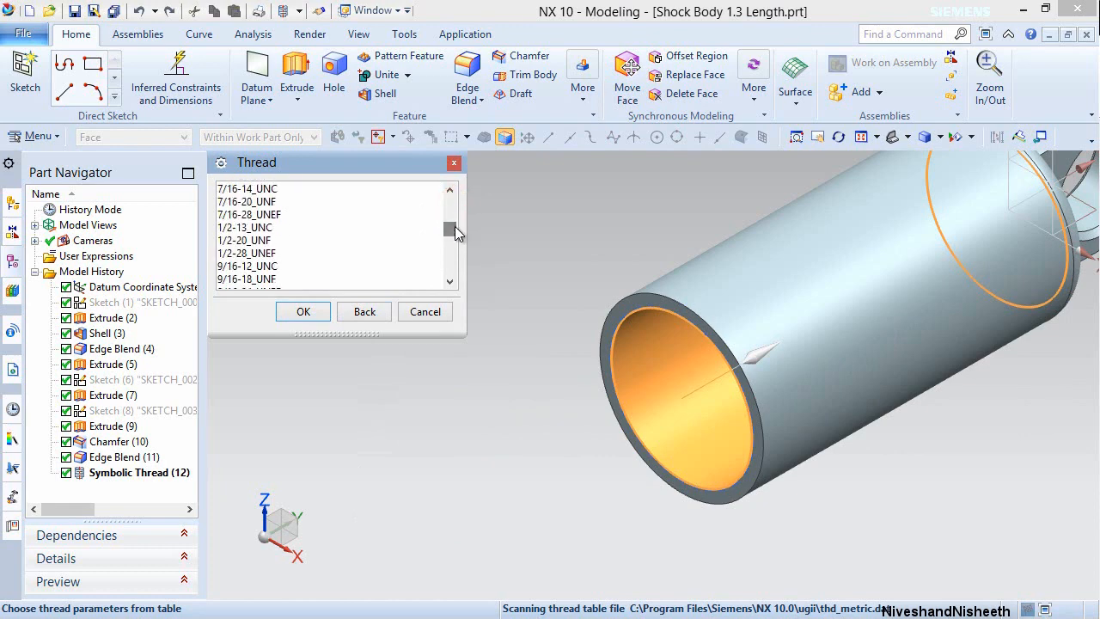
left_click(268, 215)
left_click(304, 311)
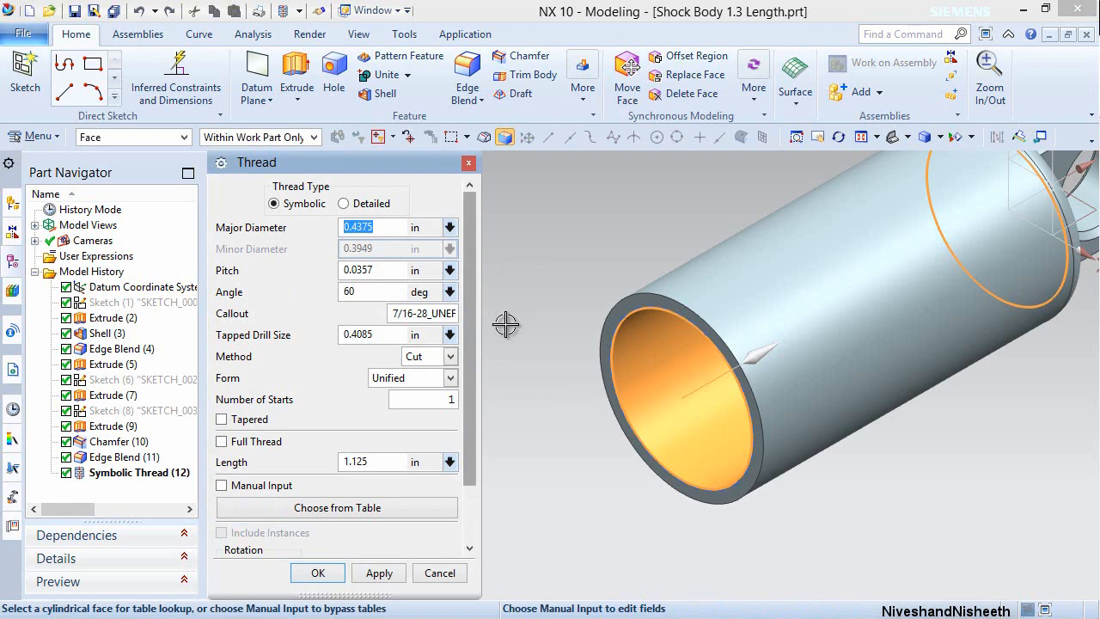
Set the inner thread's length to 0.375 in and create the thread.
left_click(385, 459)
type(".37")
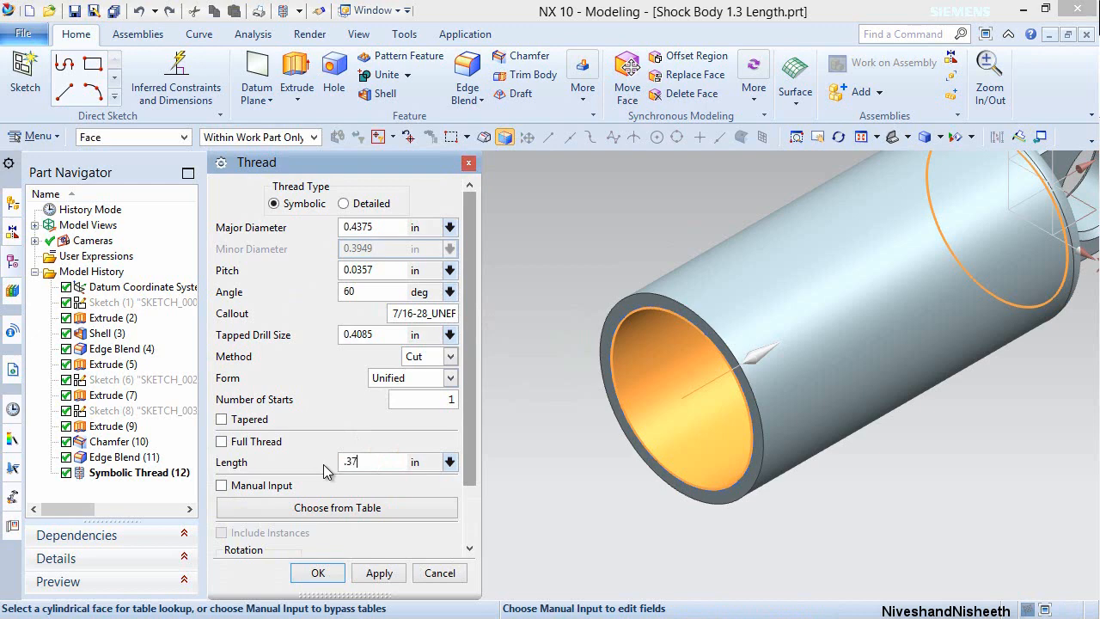
type("5")
key("Return")
left_click(328, 576)
left_click(538, 339)
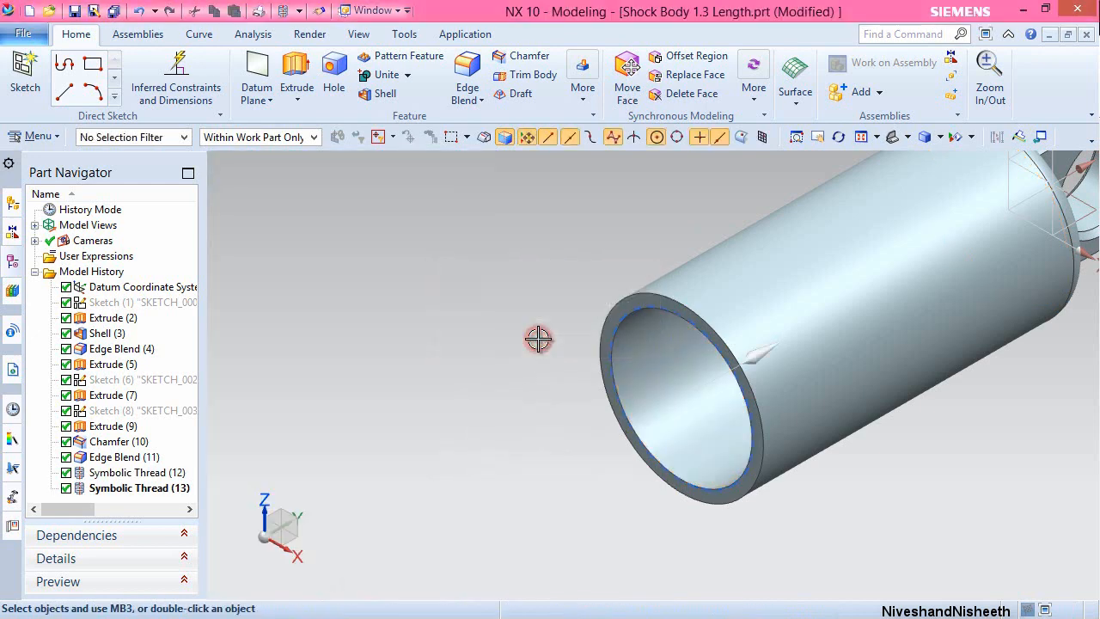
Check both symbolic threads by highlighting them on the body, and save the part.
left_click(861, 137)
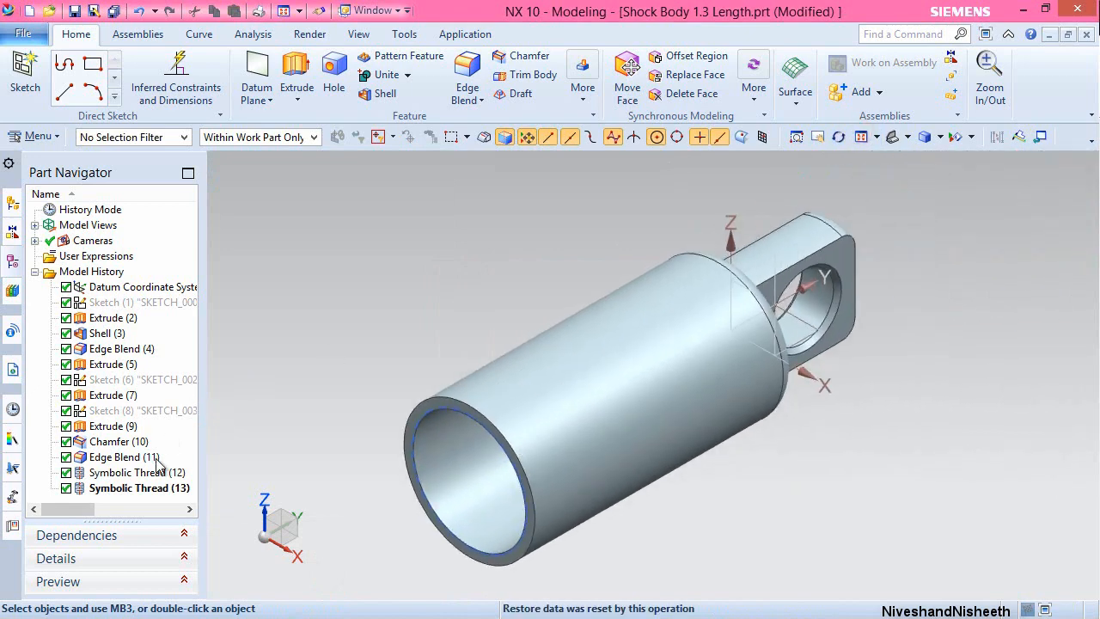
left_click(137, 475)
left_click(134, 488)
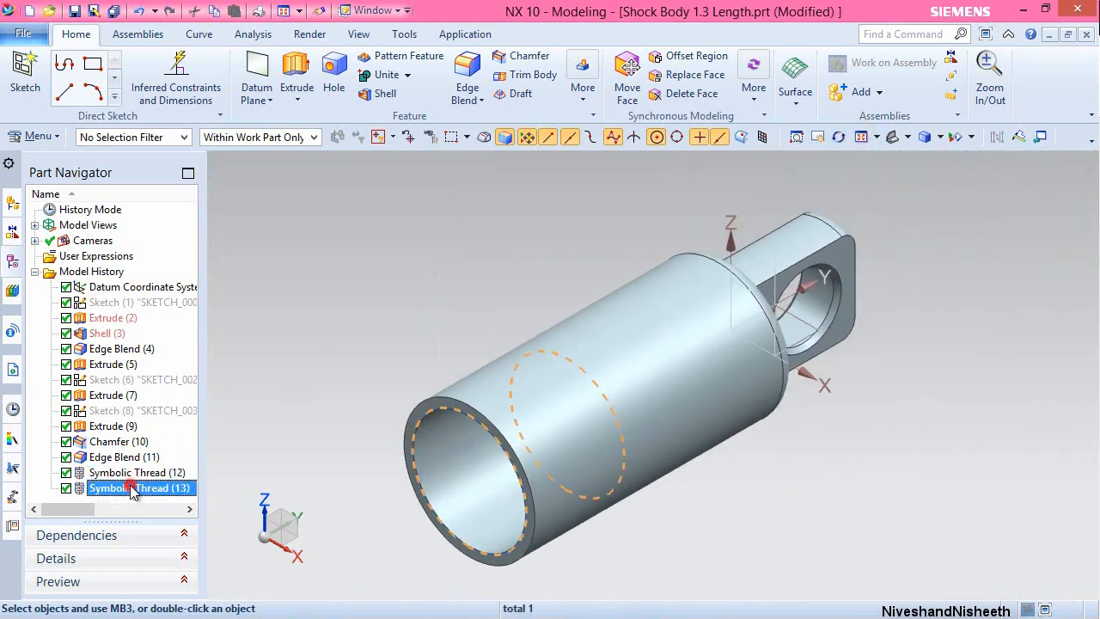
left_click(388, 338)
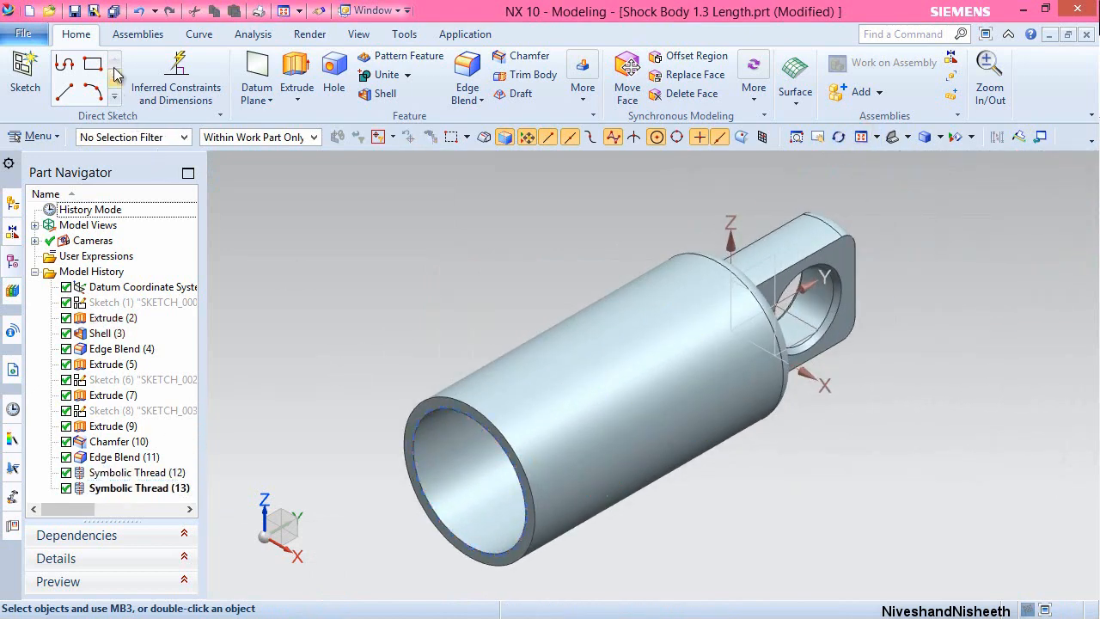
left_click(76, 13)
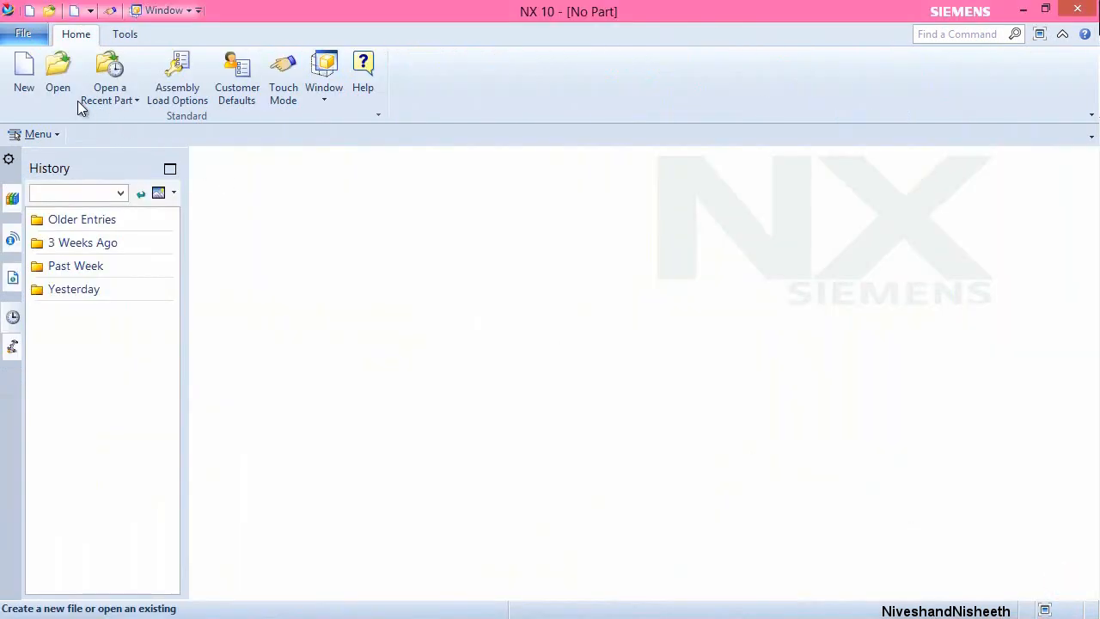
Create a new inch-unit part from the Model template, named Shock Cartridge.prt.
left_click(24, 73)
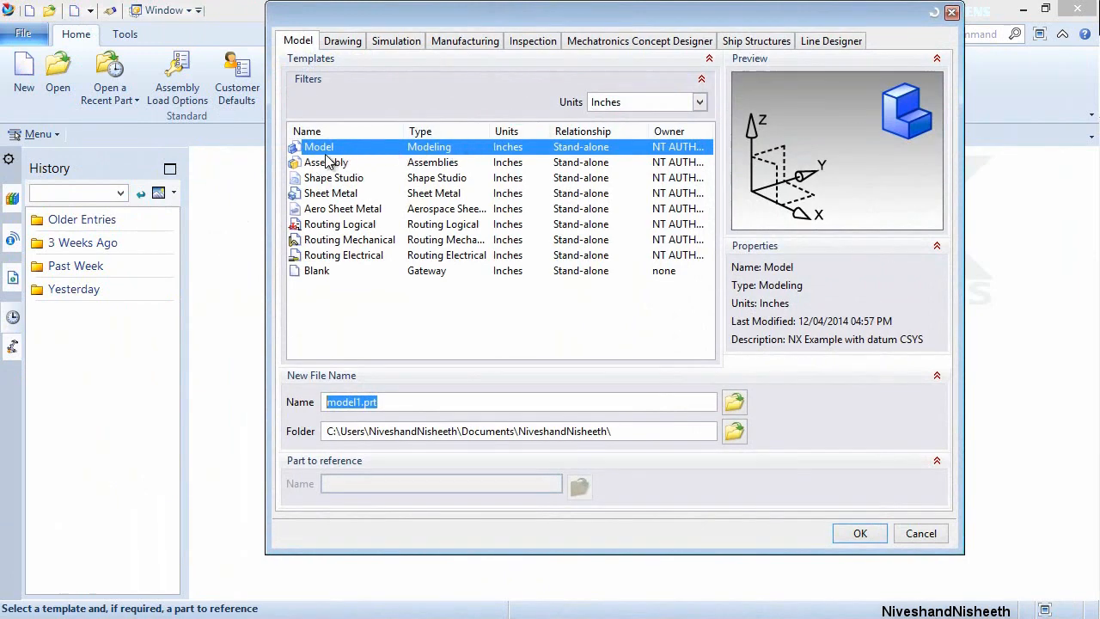
left_click_drag(325, 399, 359, 405)
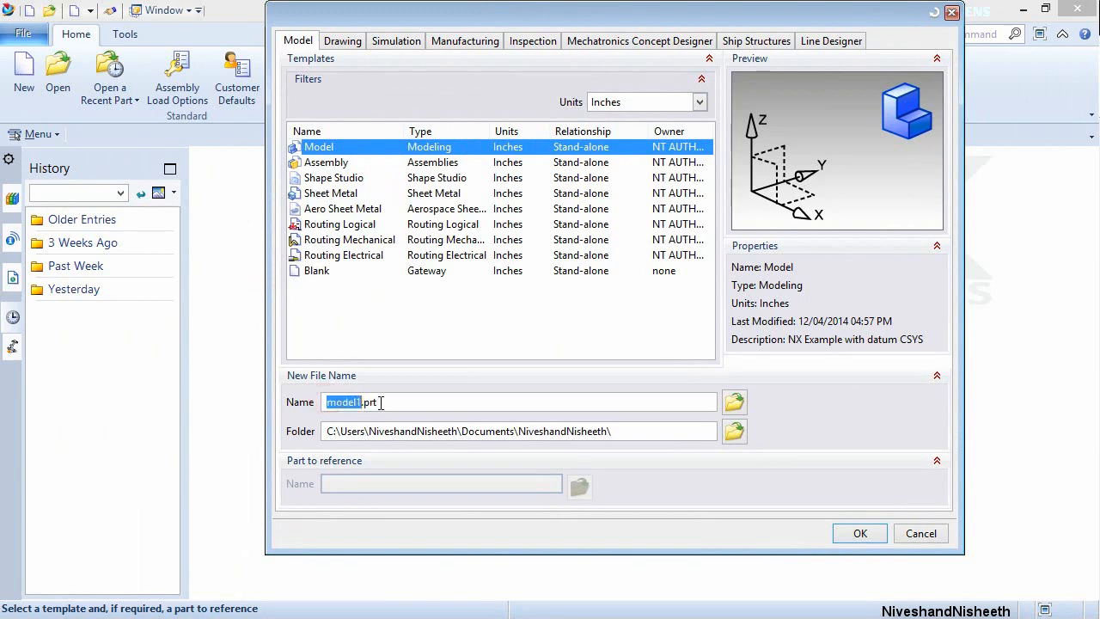
type("Shock Cartridge")
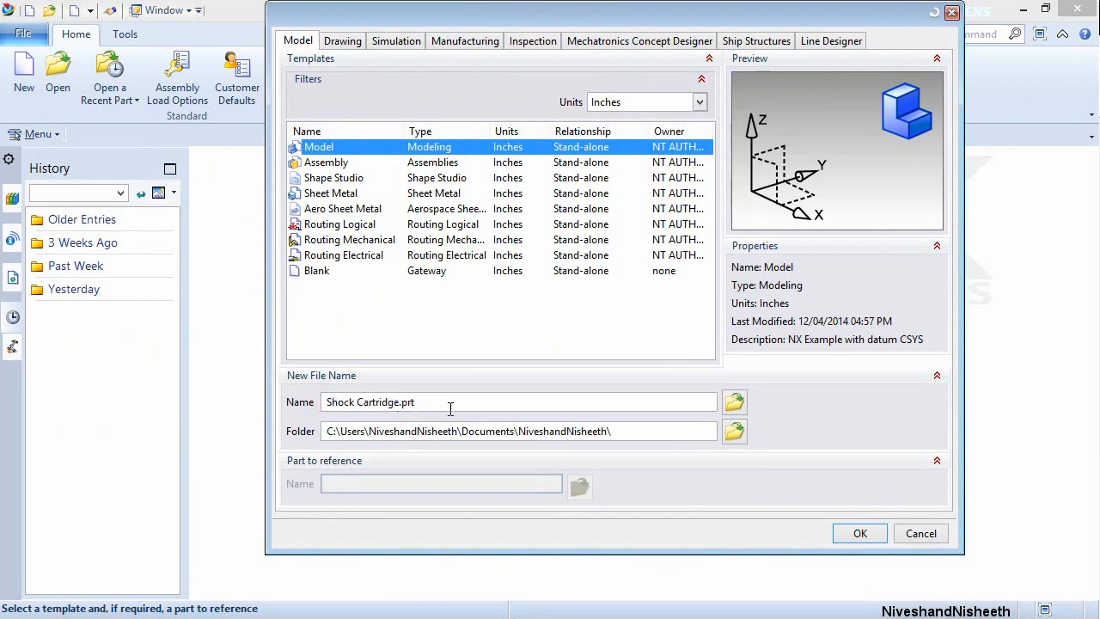
left_click(860, 534)
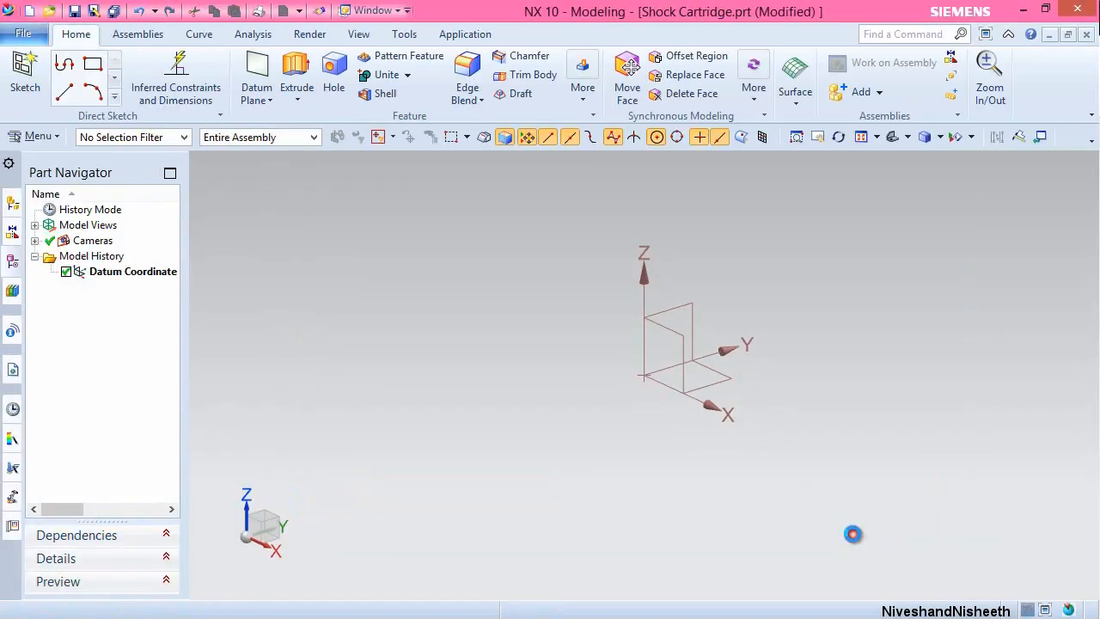
left_click(852, 533)
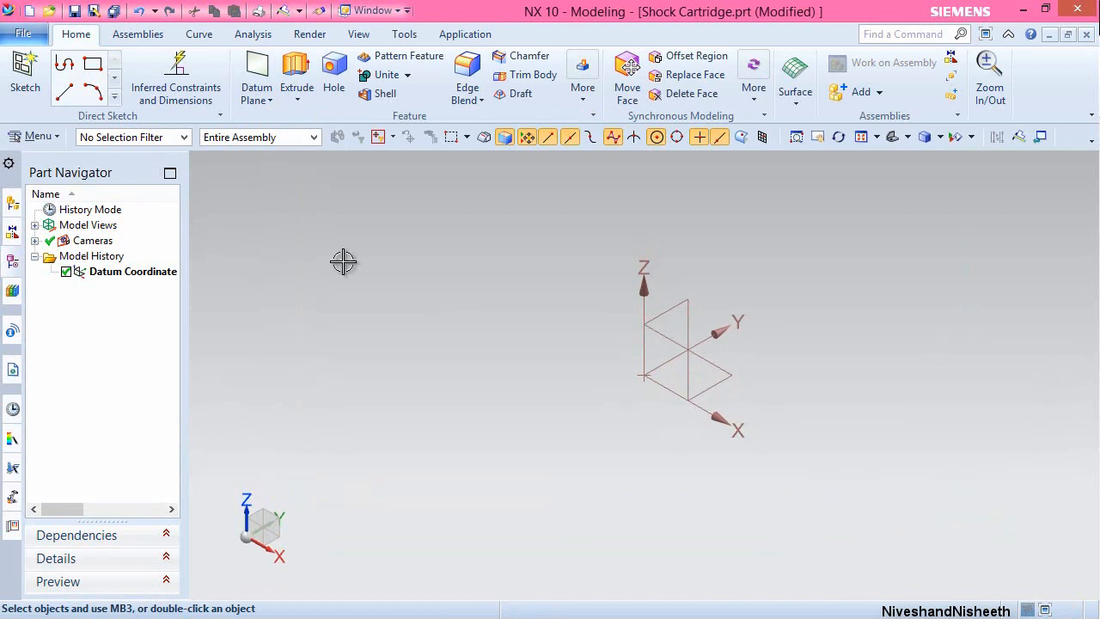
Start a sketch on the YZ plane and draw a circle about 1.51 in in diameter centred on the origin.
left_click(25, 71)
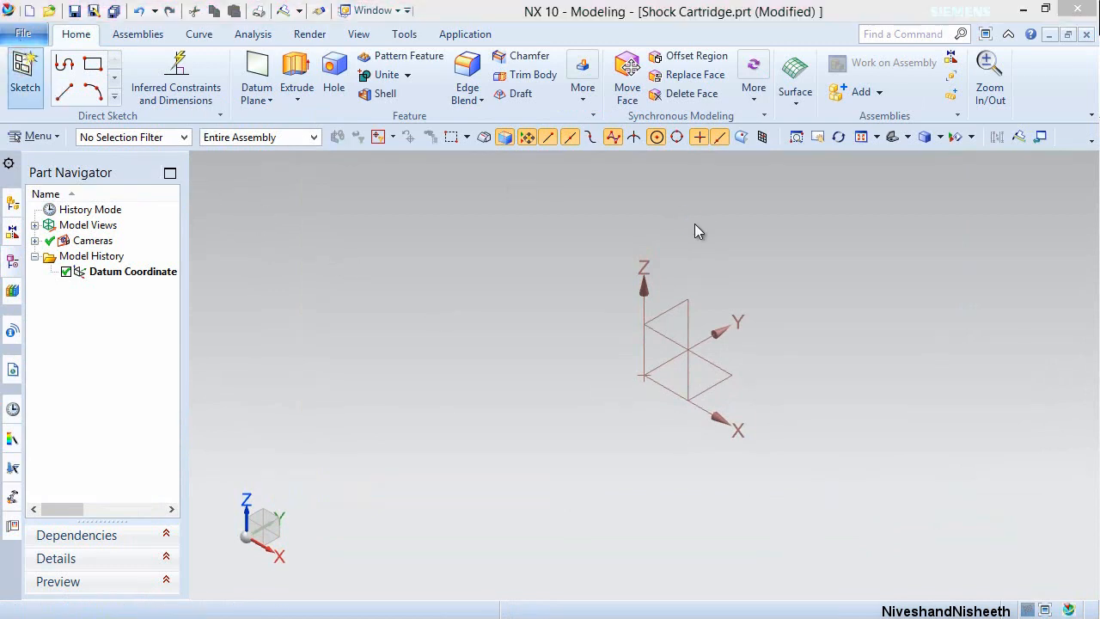
left_click(688, 301)
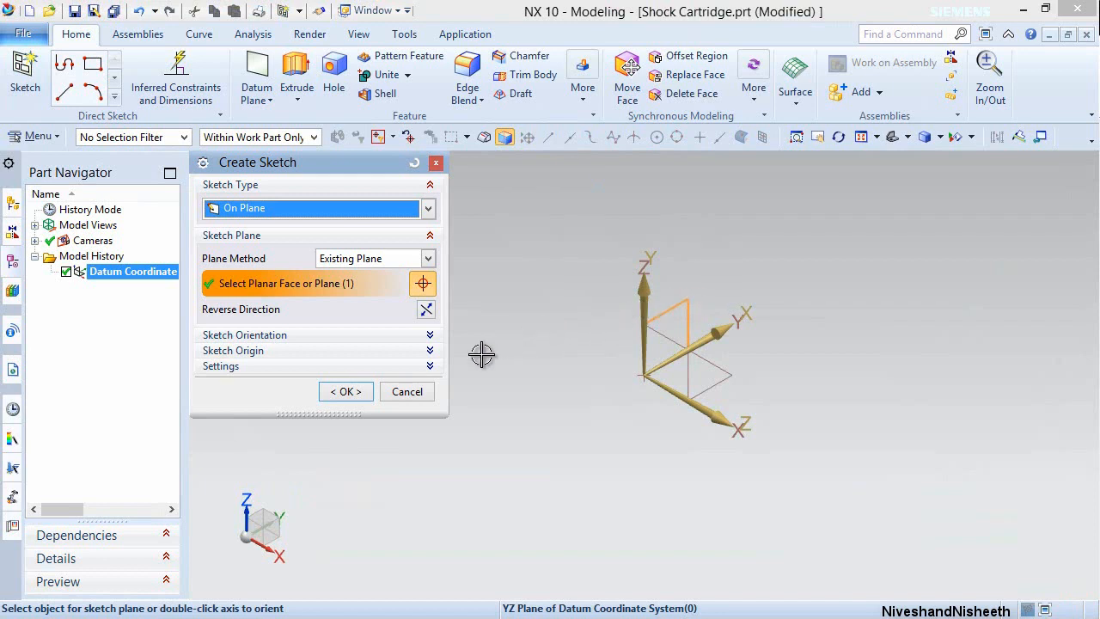
left_click(353, 392)
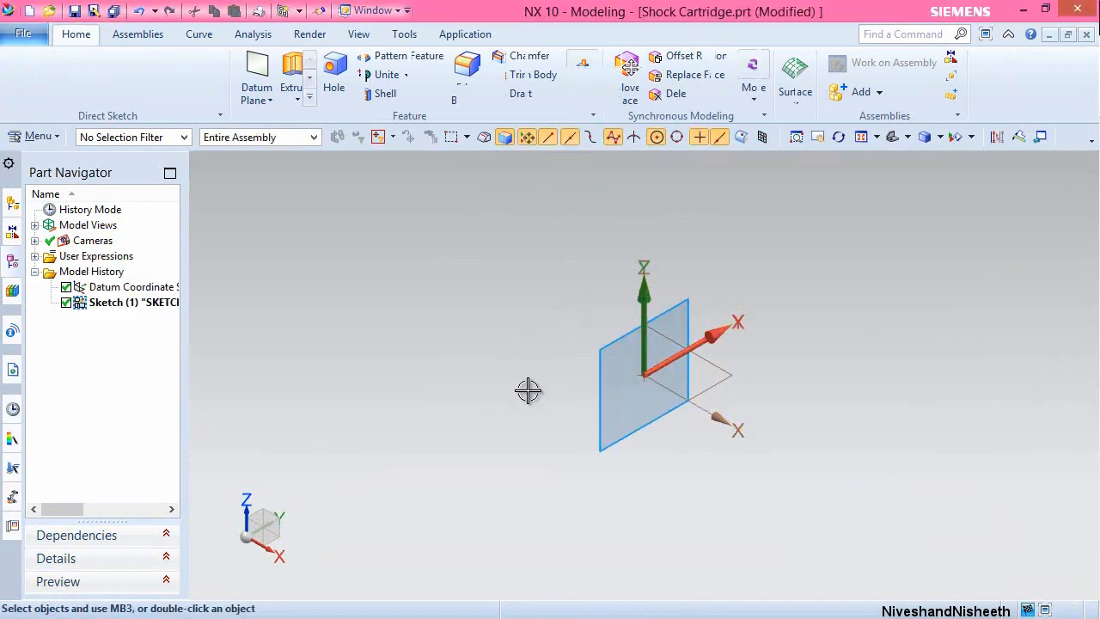
left_click(229, 65)
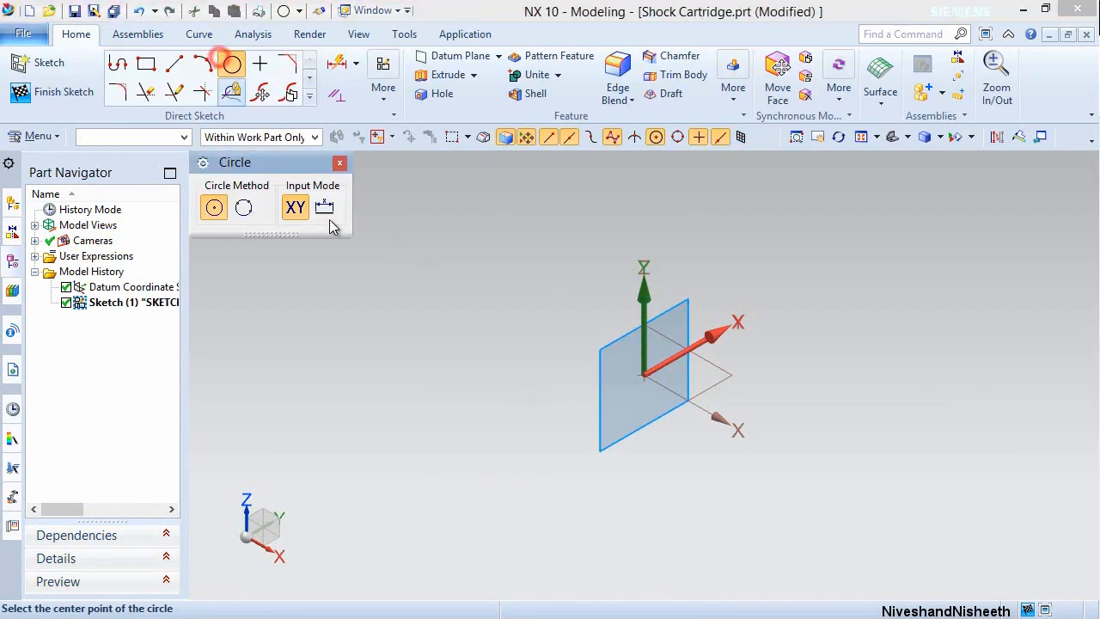
left_click(643, 377)
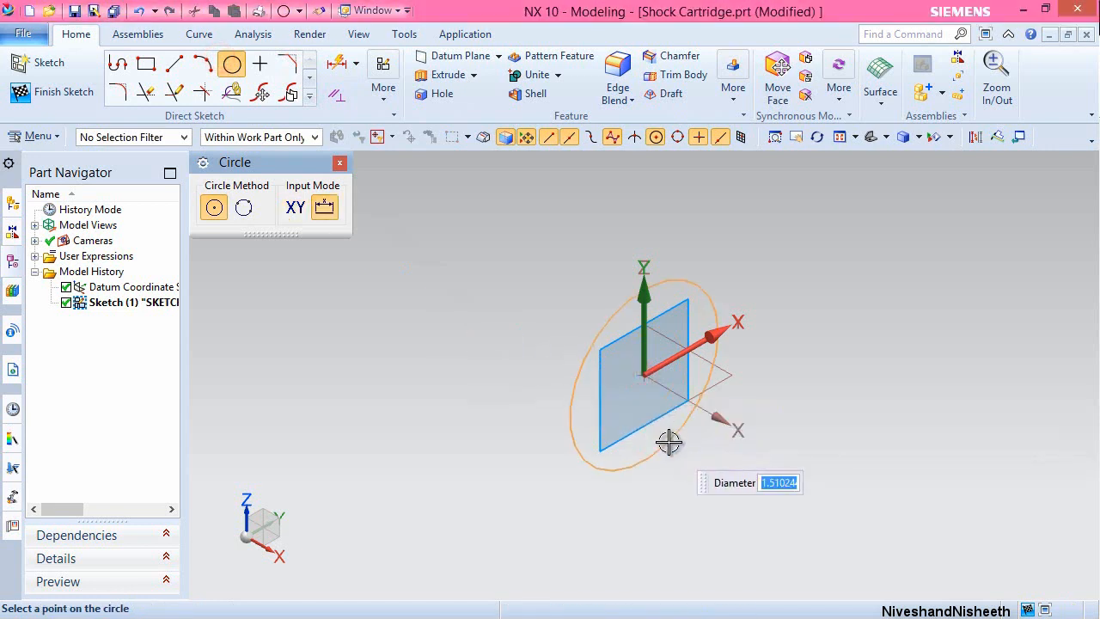
left_click(668, 442)
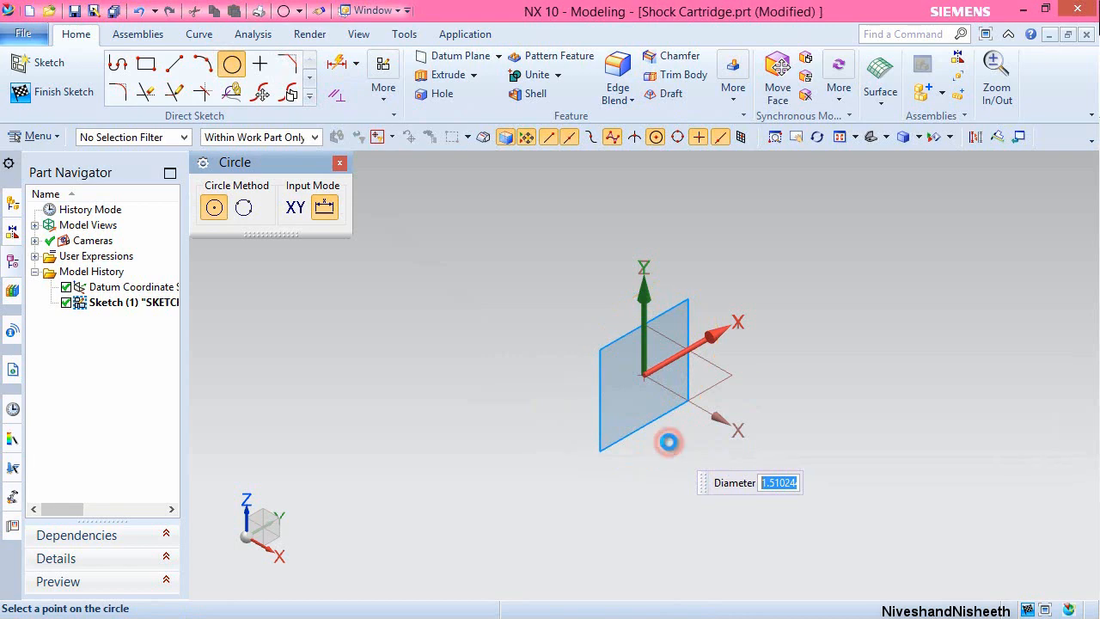
key("Escape")
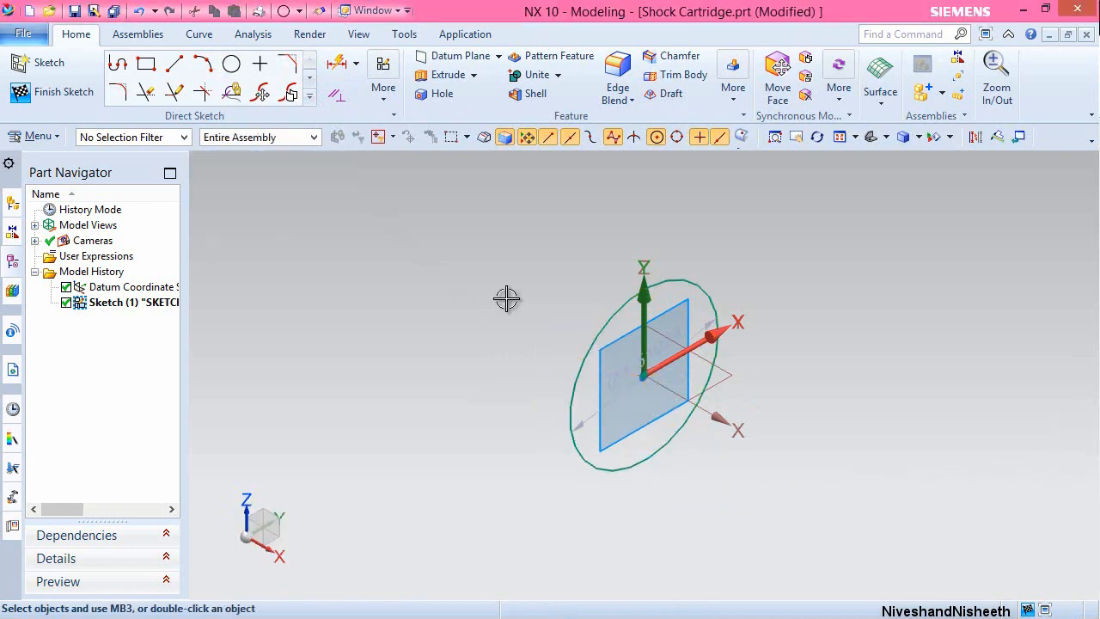
Set the circle's diameter to 0.5 in and finish the sketch.
left_click(621, 375)
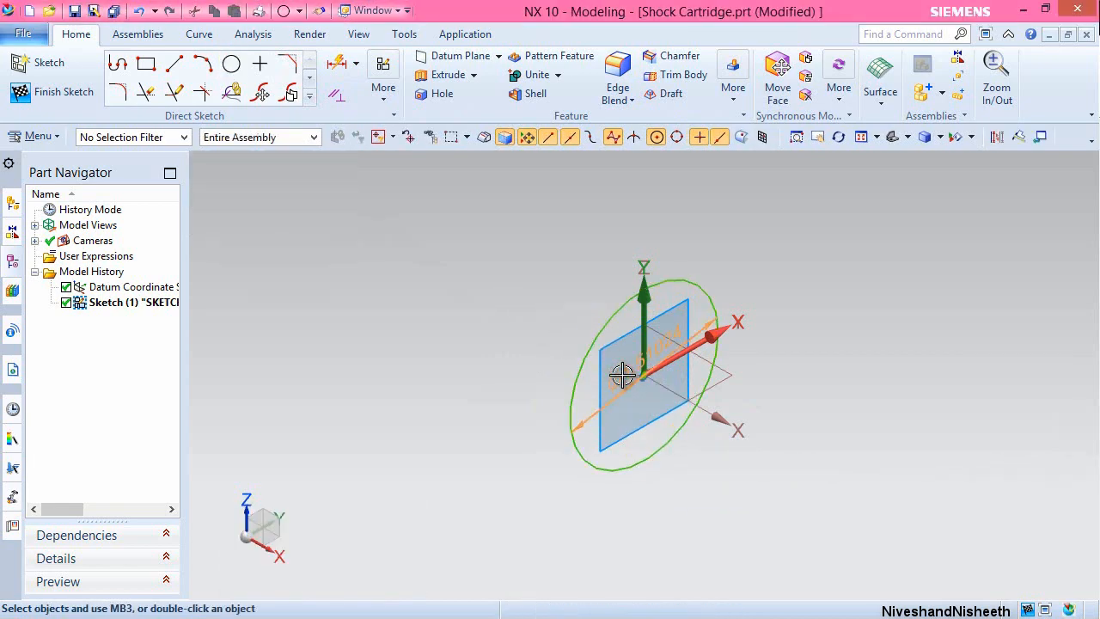
double_click(622, 376)
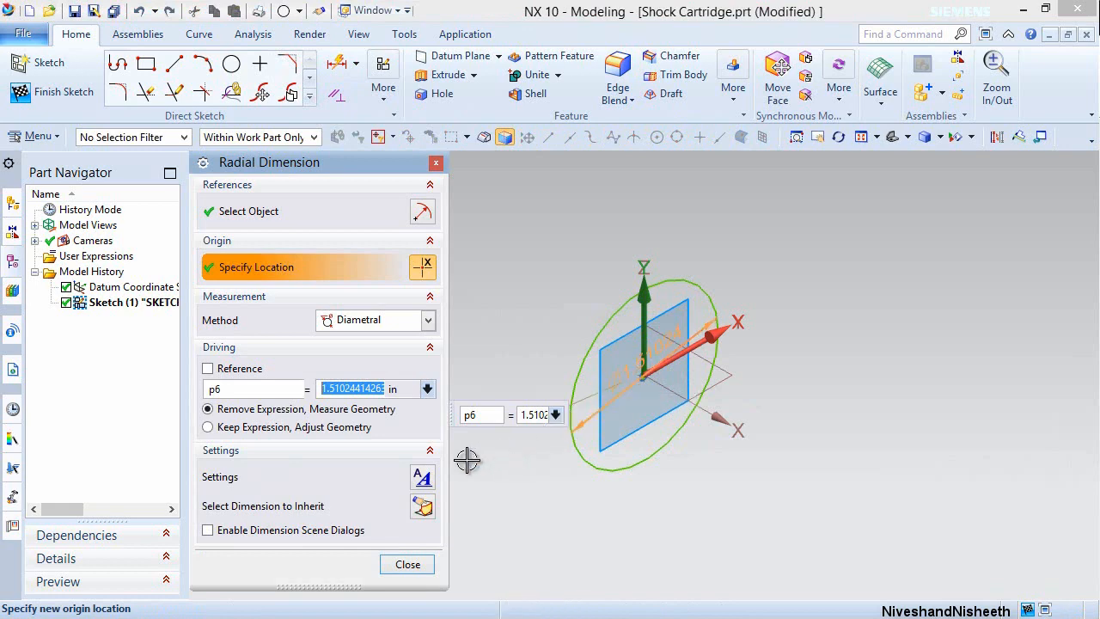
type(".5")
key("Return")
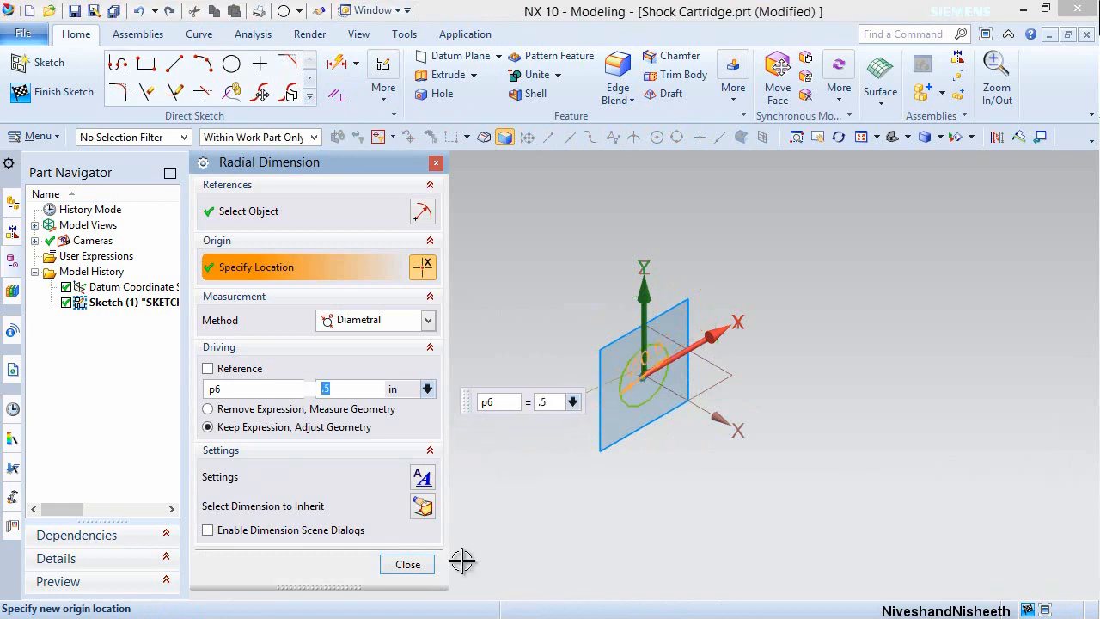
left_click(411, 570)
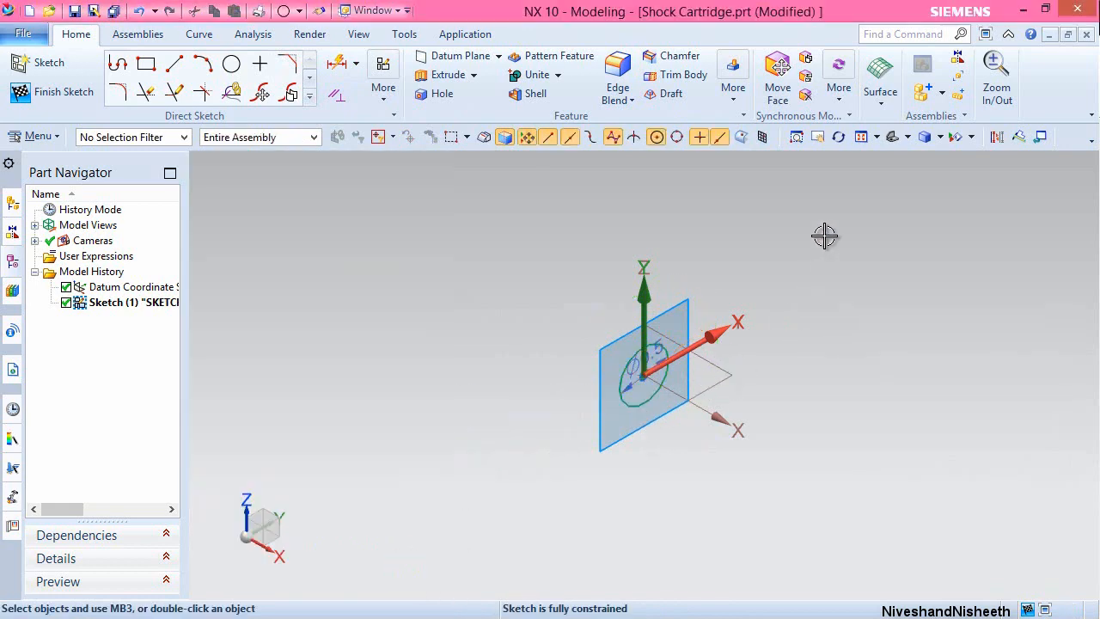
right_click(826, 234)
left_click(860, 248)
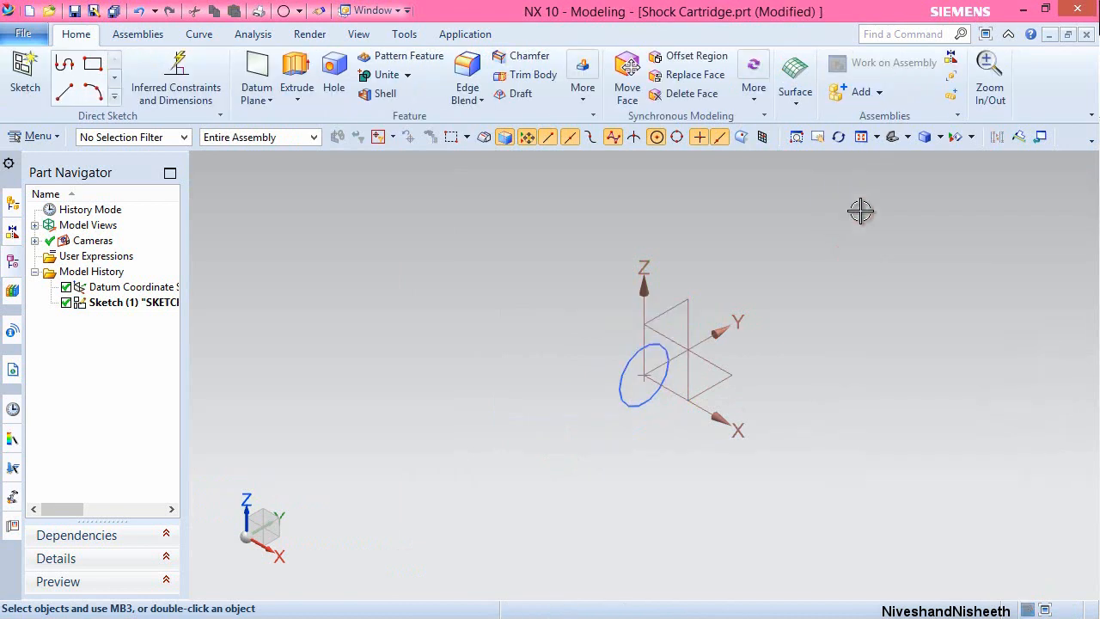
Extrude the circle 0.125 in from the sketch plane in the reversed direction.
left_click(862, 138)
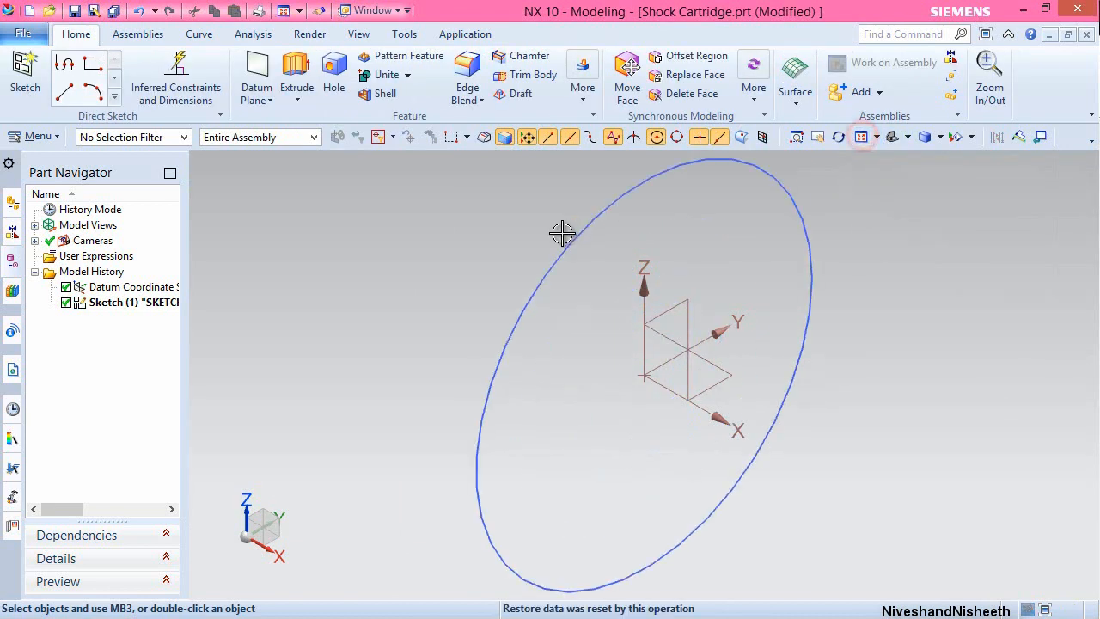
left_click(293, 62)
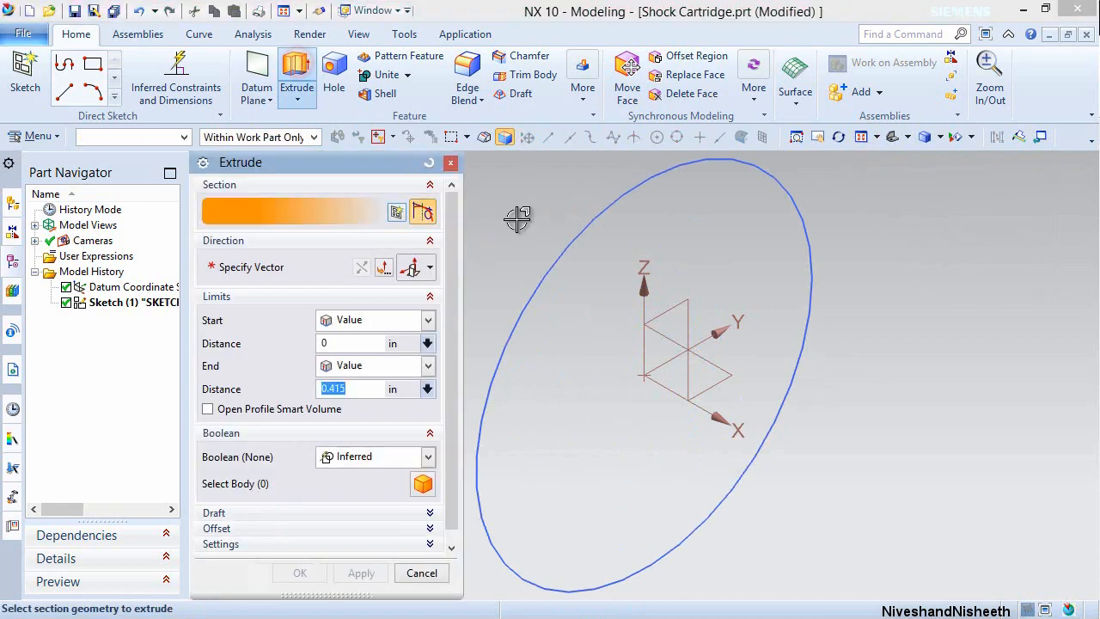
left_click(584, 239)
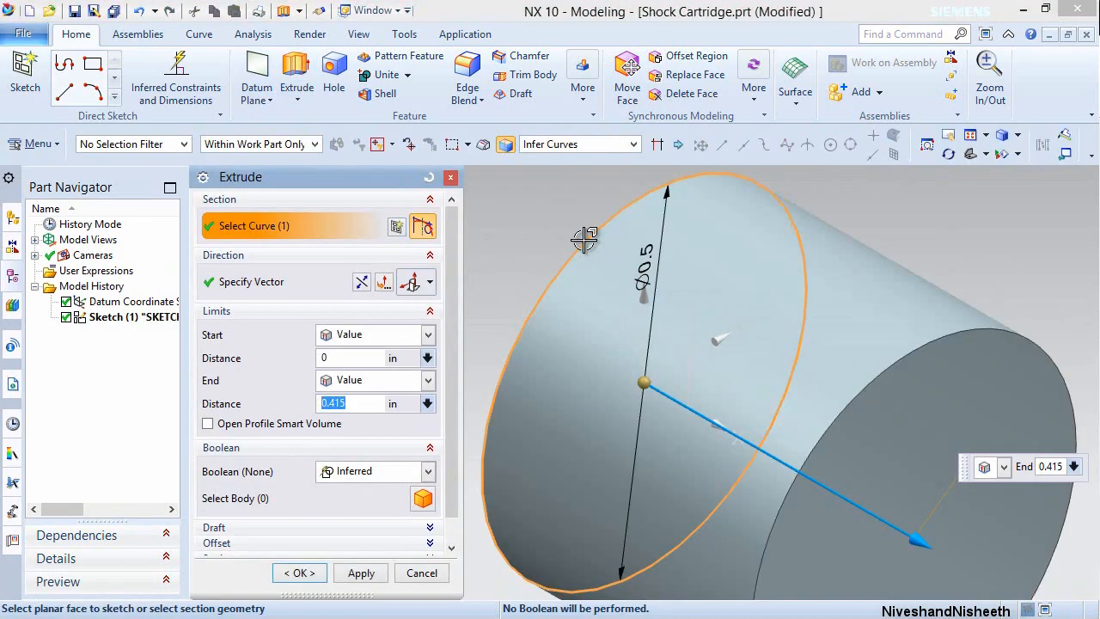
left_click(362, 284)
left_click(367, 411)
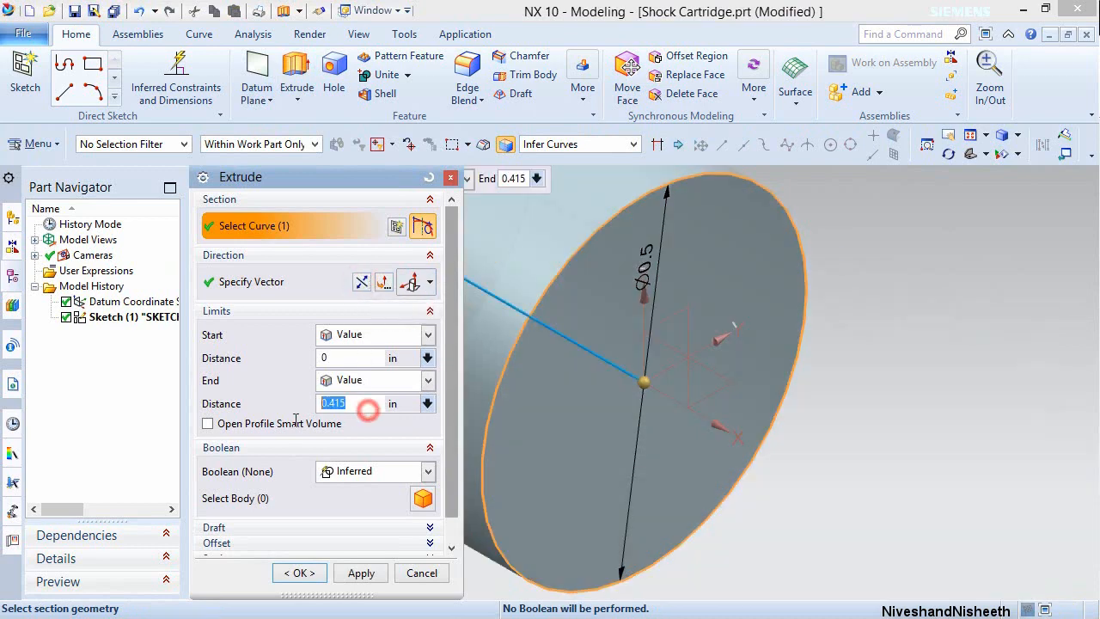
type(".1")
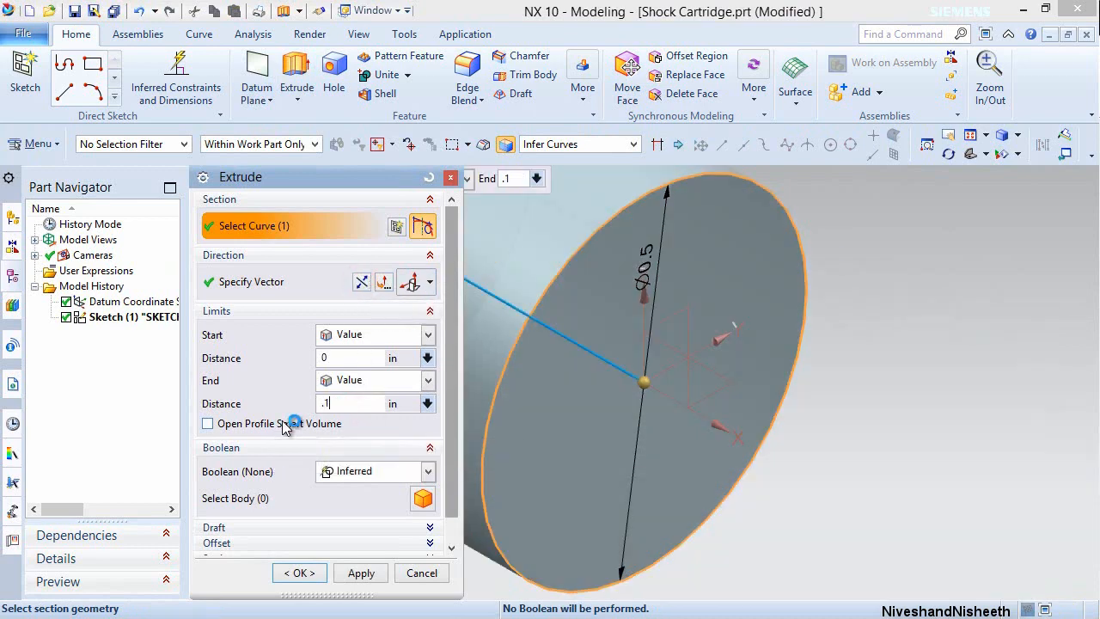
type("25")
key("Return")
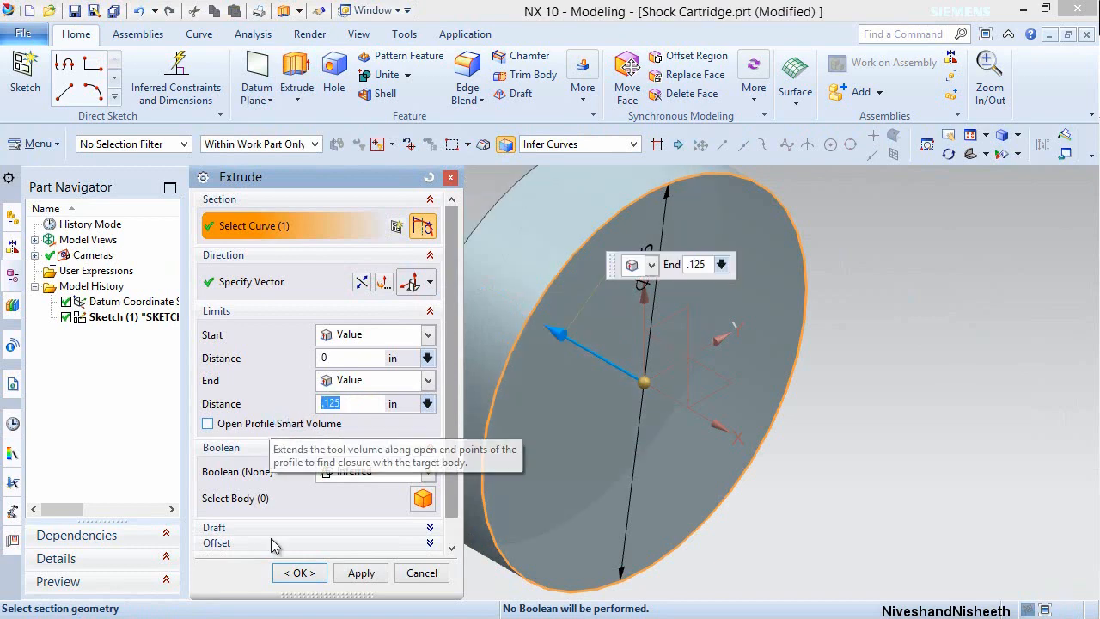
left_click(305, 570)
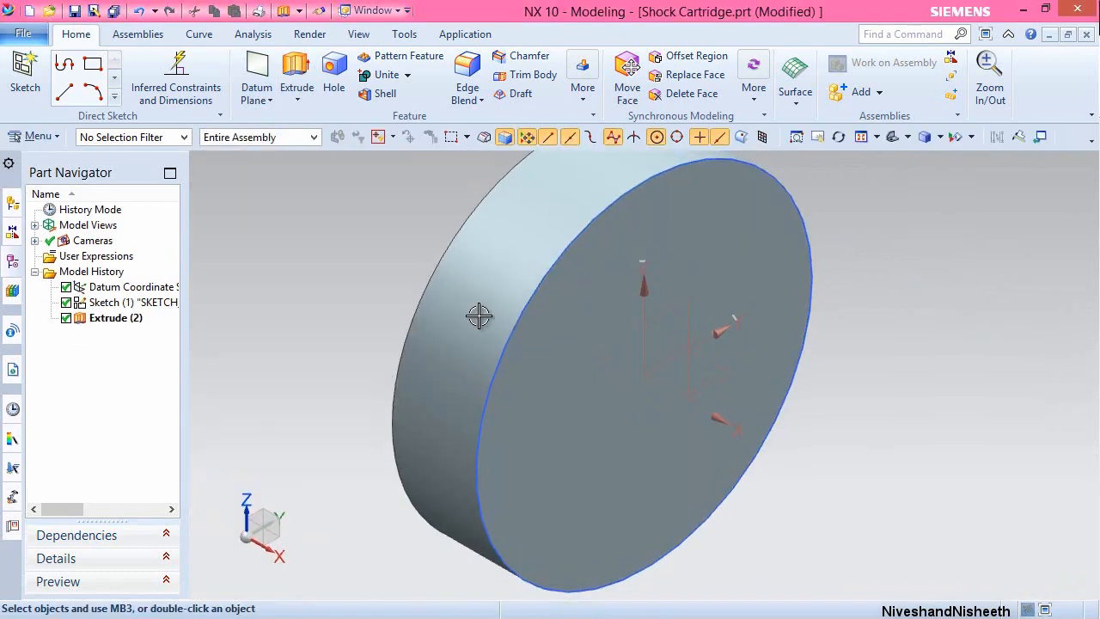
Hide the circle sketch on the extruded disc and save the part.
left_click(791, 186)
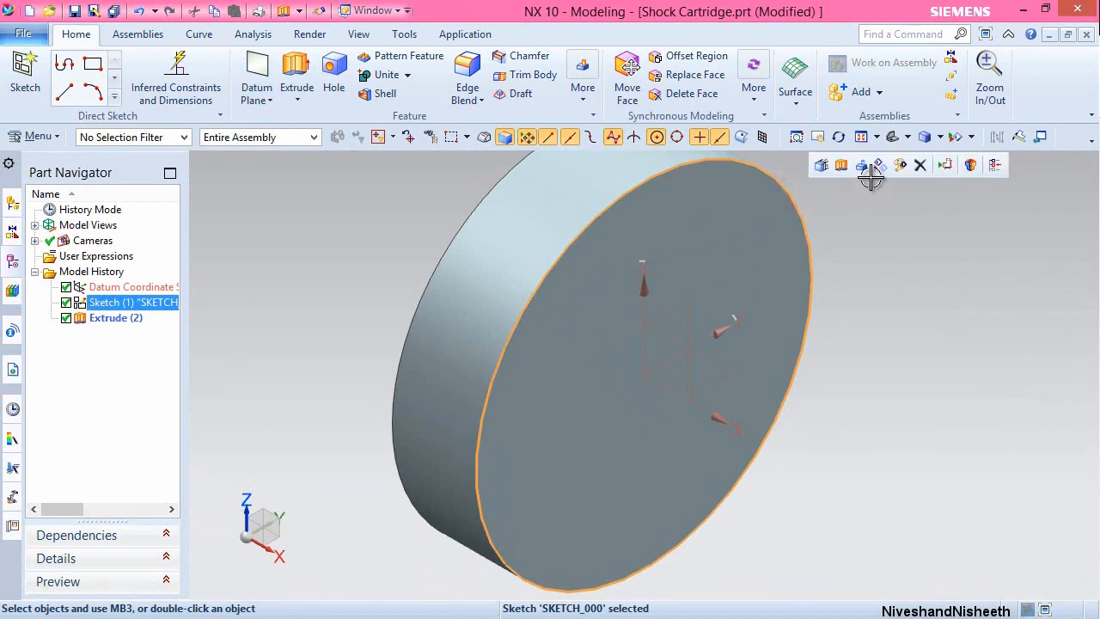
left_click(880, 164)
left_click(861, 138)
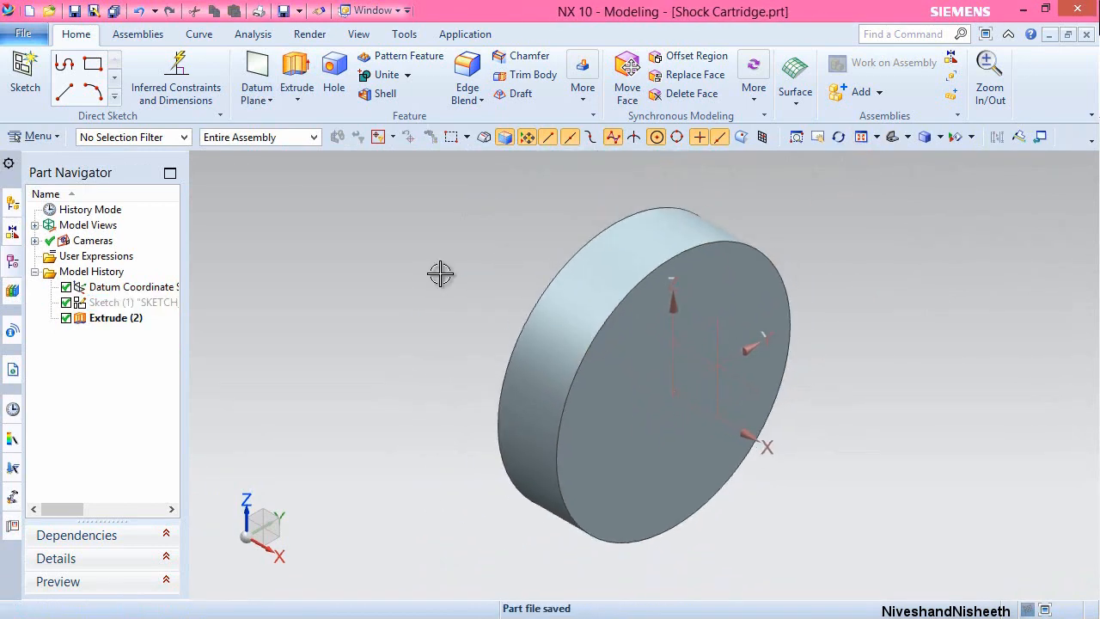
Start a sketch on the disc's flat circular face opposite the original sketch plane.
left_click(427, 373)
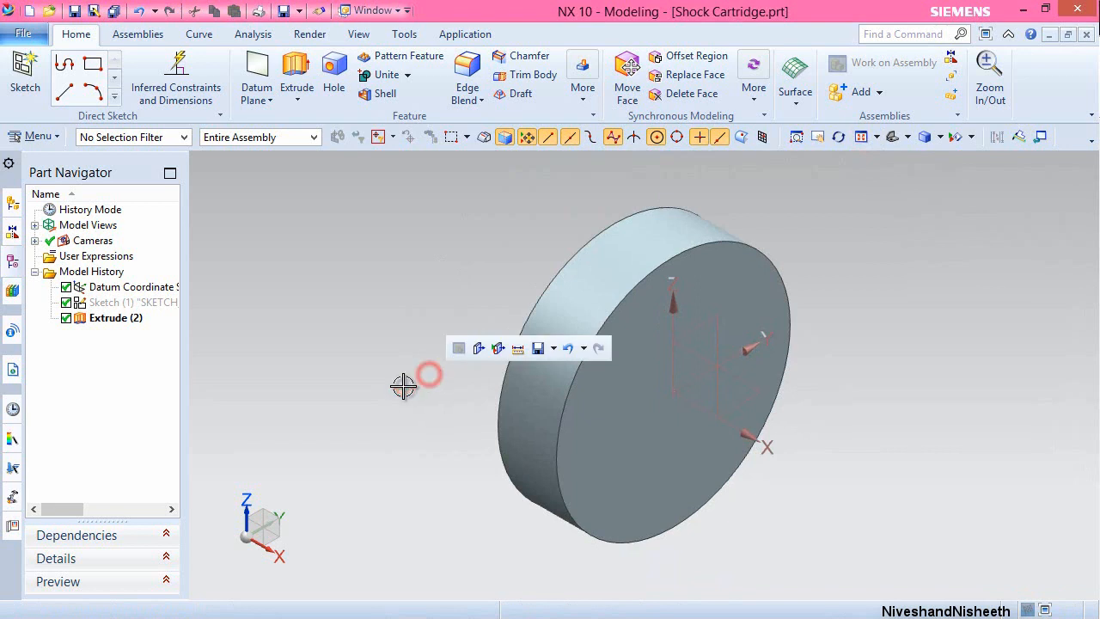
left_click(245, 502)
left_click(340, 543)
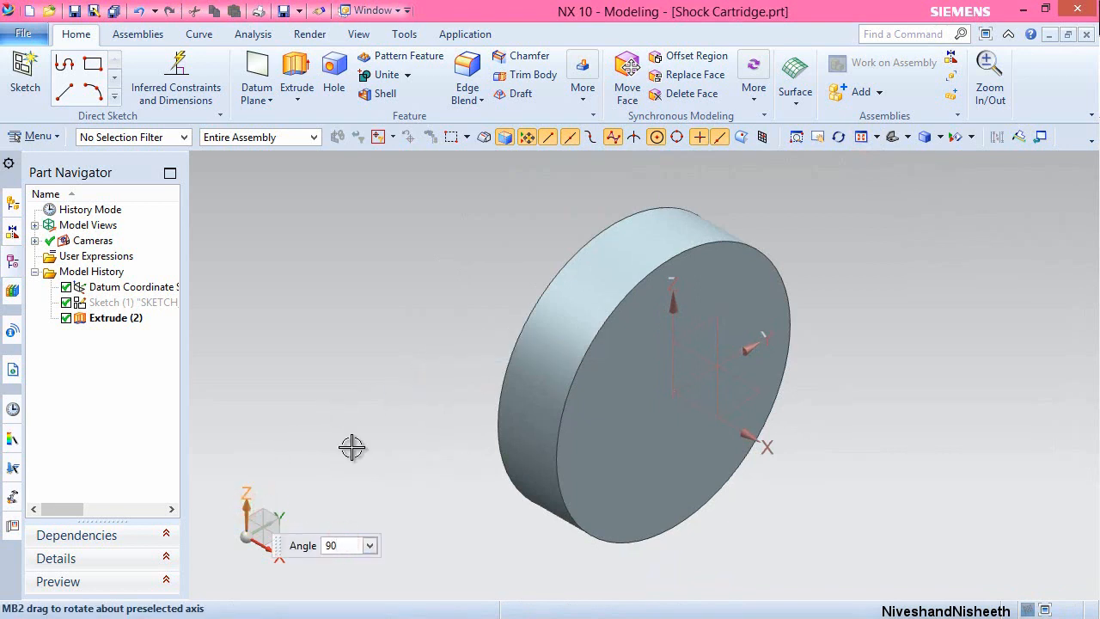
key("Return")
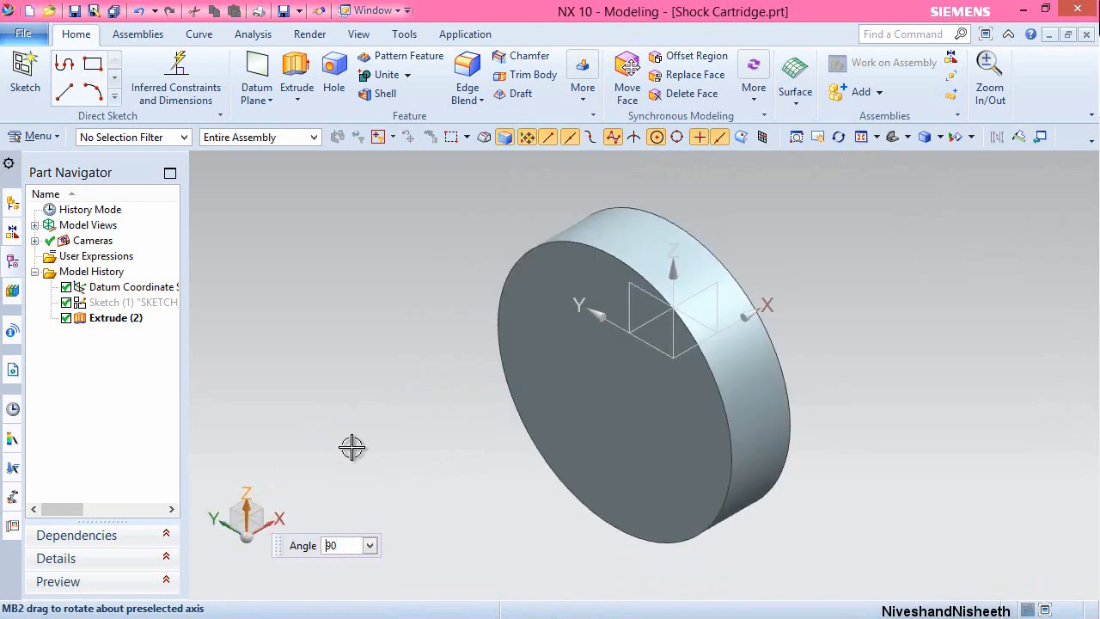
key("Escape")
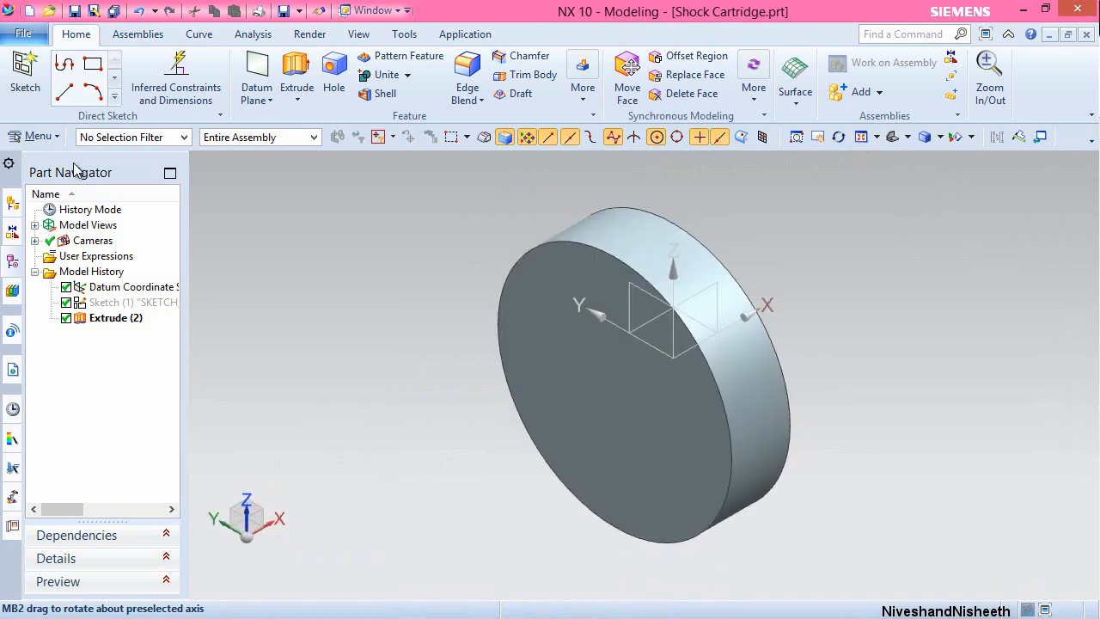
left_click(25, 76)
left_click(604, 406)
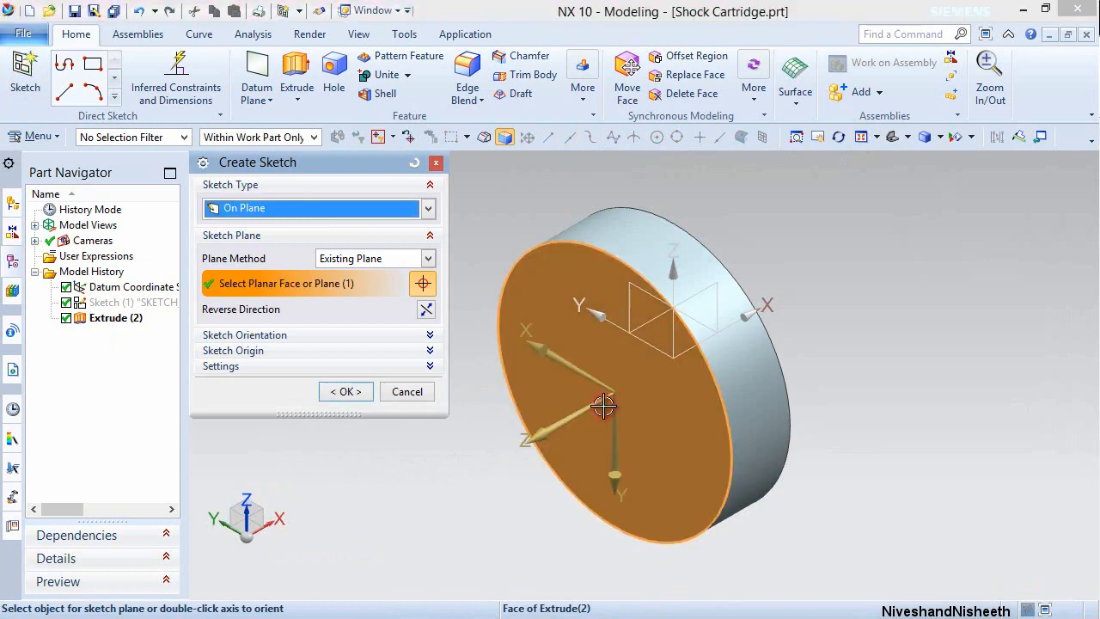
left_click(350, 392)
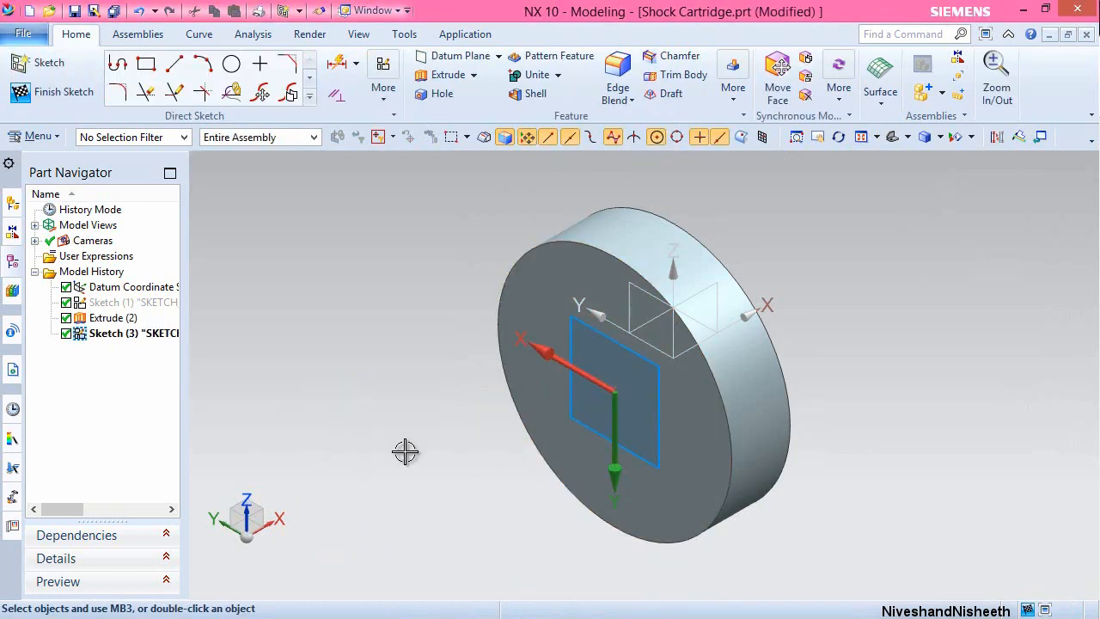
Sketch a hexagon centred on the disc's face with an inscribed radius of about 0.17 in, and constrain one side vertical.
left_click(310, 96)
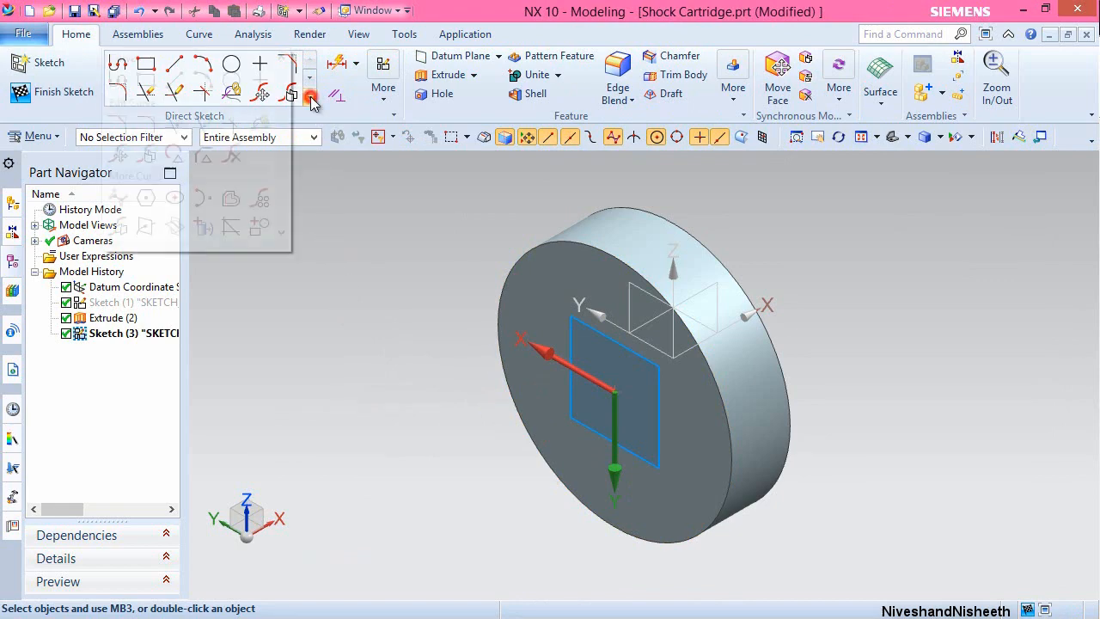
left_click(146, 200)
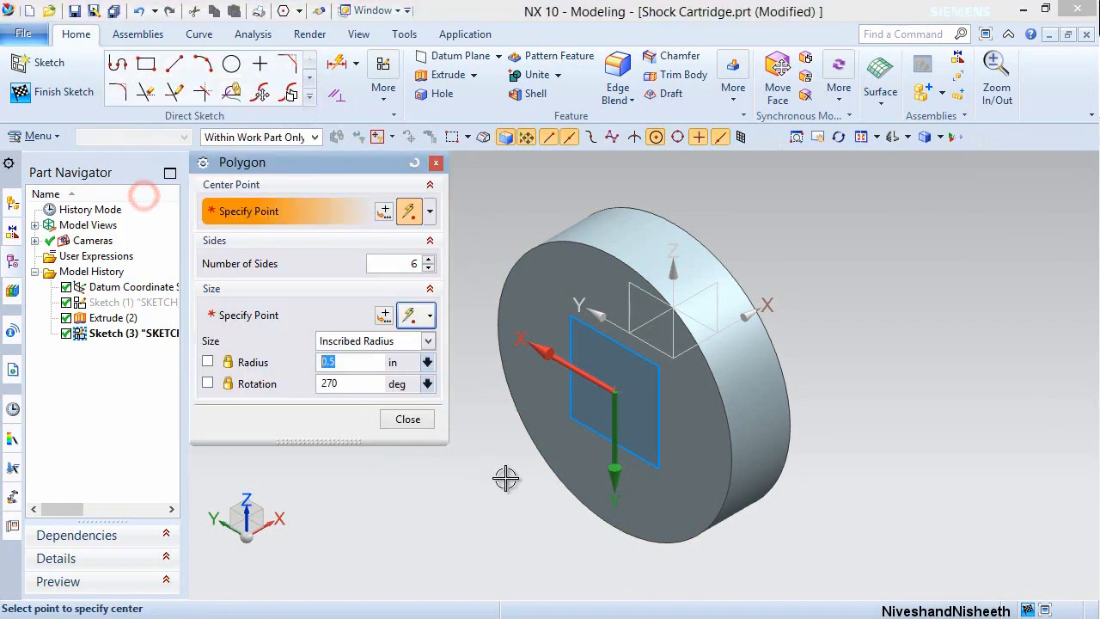
left_click(616, 395)
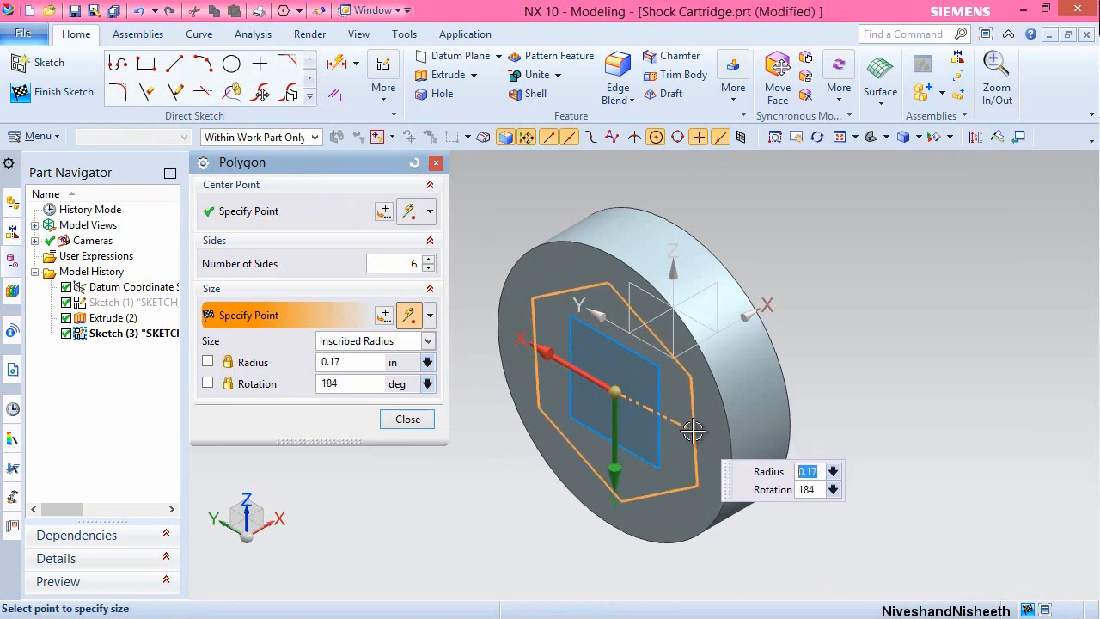
left_click(693, 432)
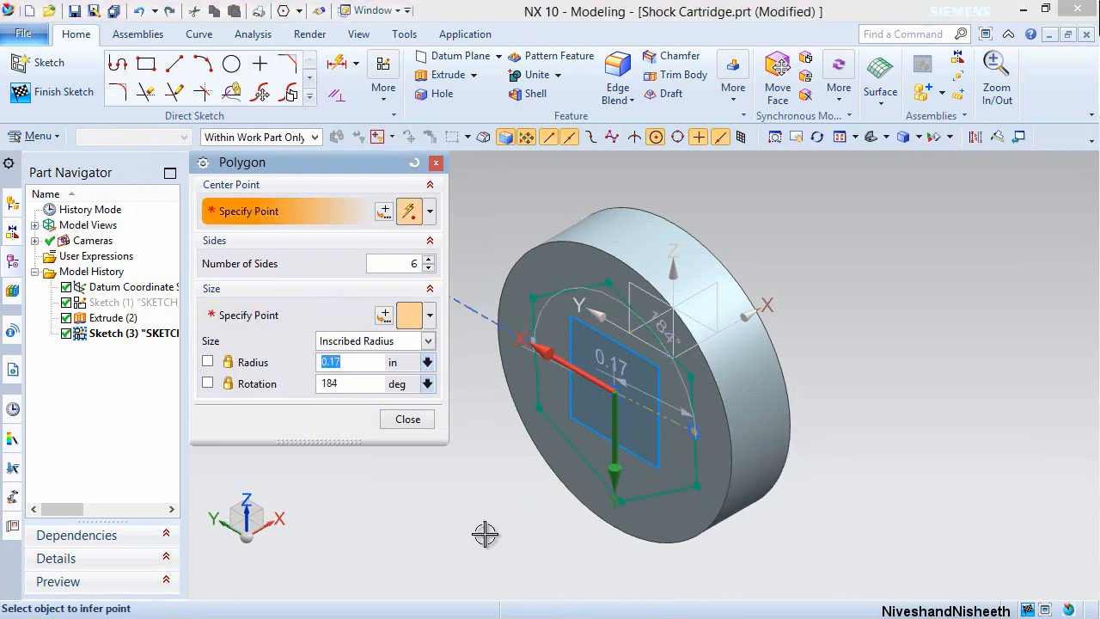
left_click(415, 414)
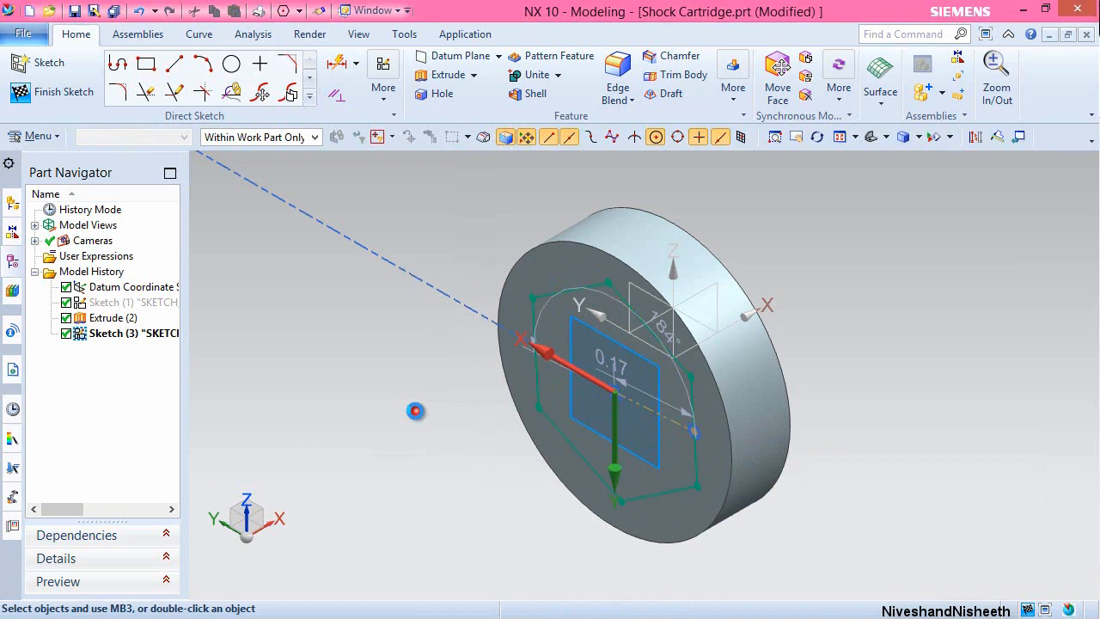
left_click(694, 447)
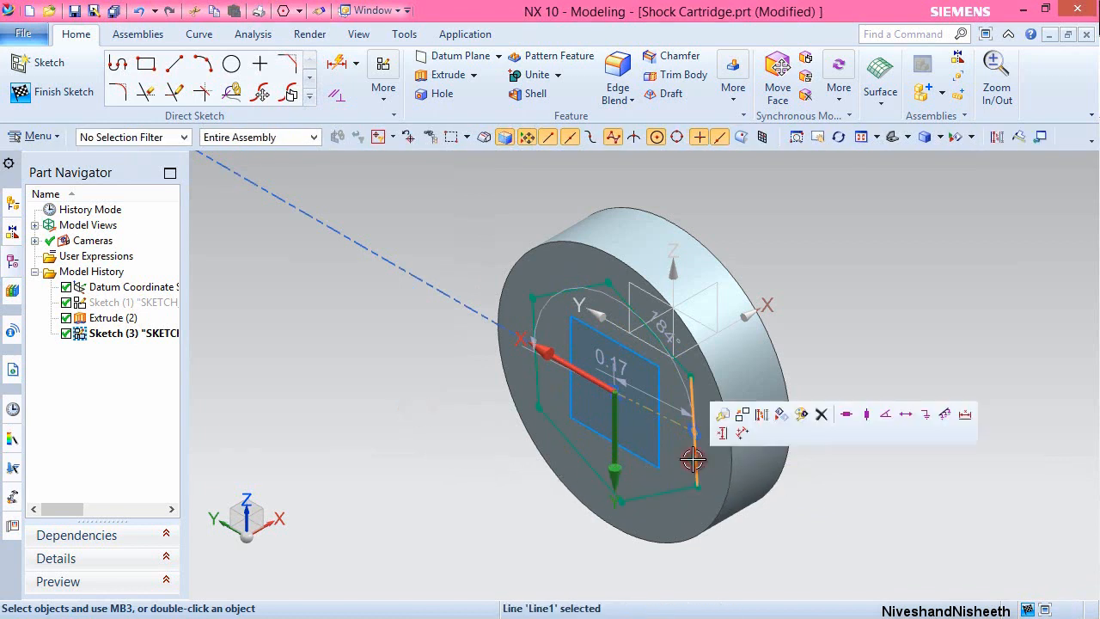
left_click(865, 416)
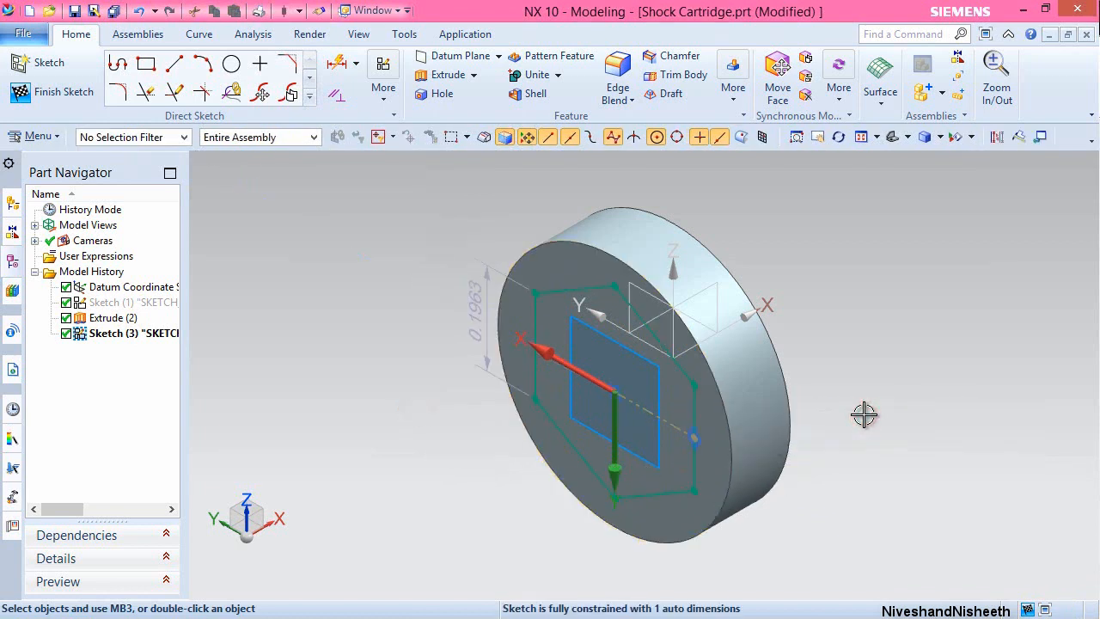
Project the circular edge of the disc's face into the sketch.
left_click(310, 96)
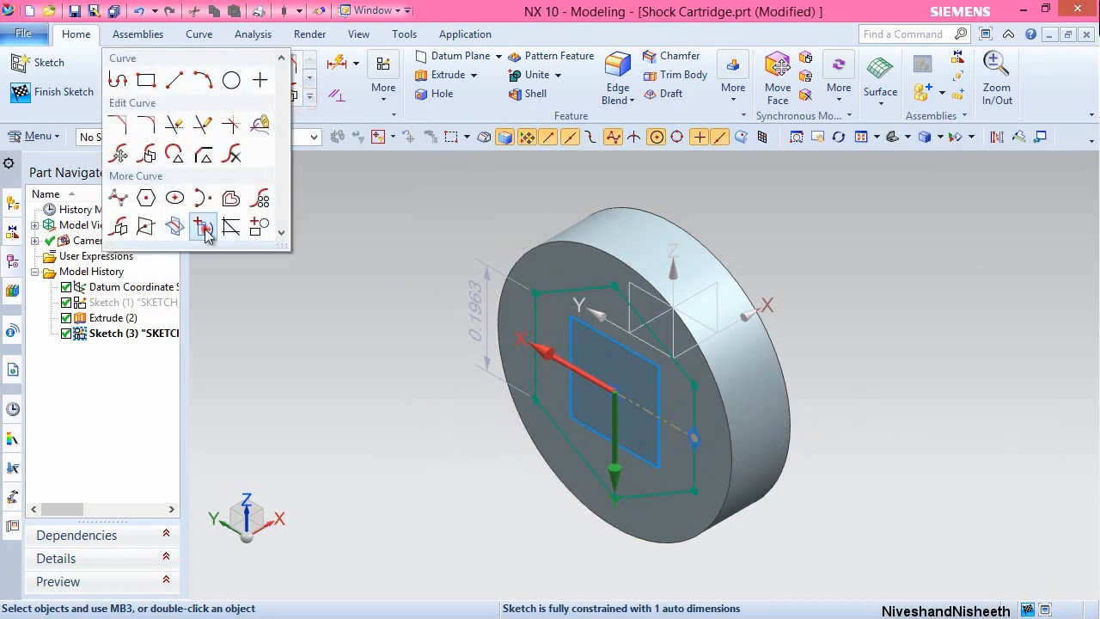
left_click(203, 226)
left_click(540, 254)
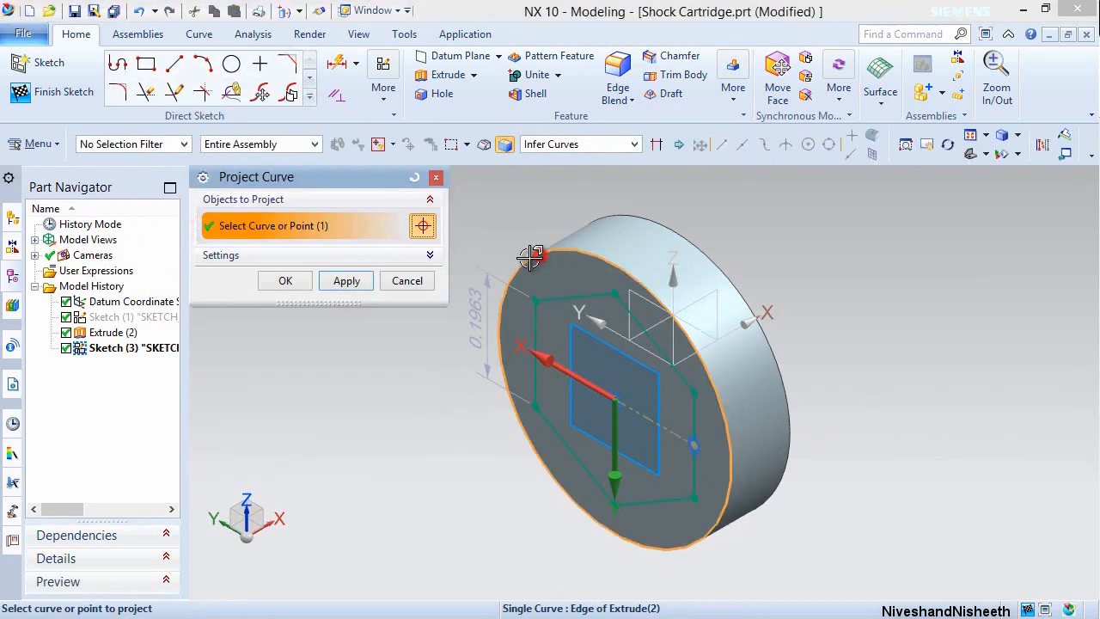
left_click(284, 280)
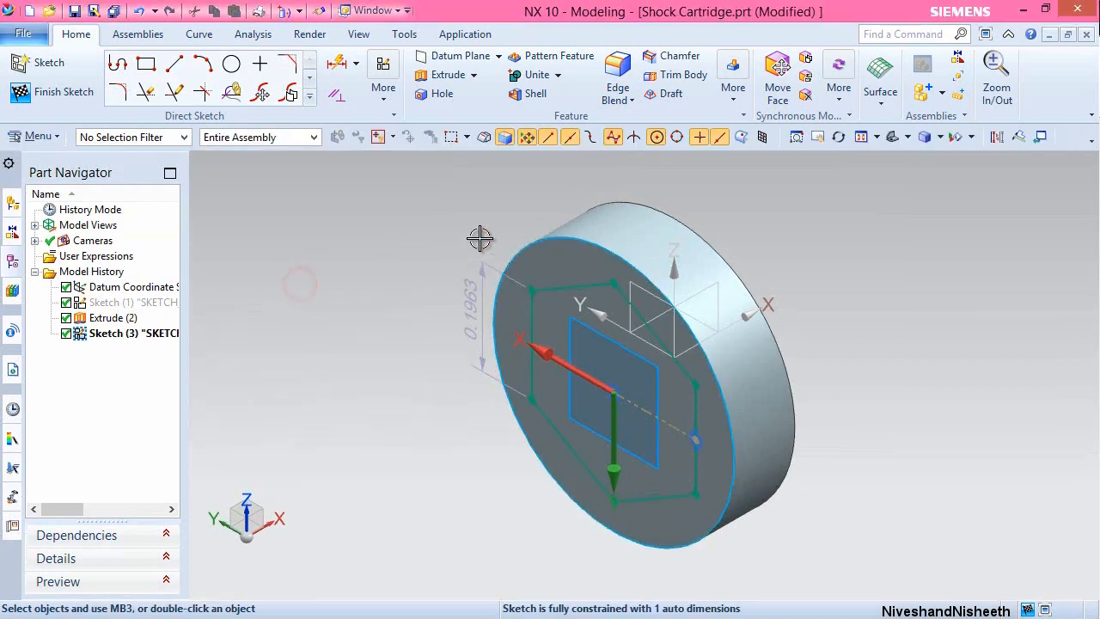
Convert the projected circle to reference and constrain a hexagon vertex to lie on it.
left_click(557, 236)
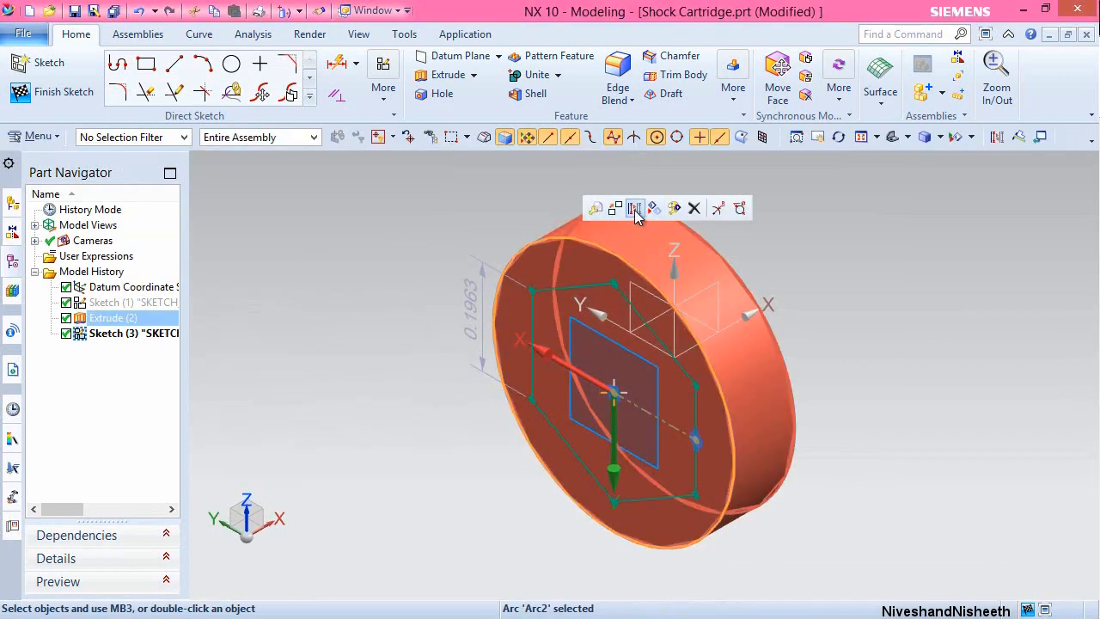
left_click(635, 208)
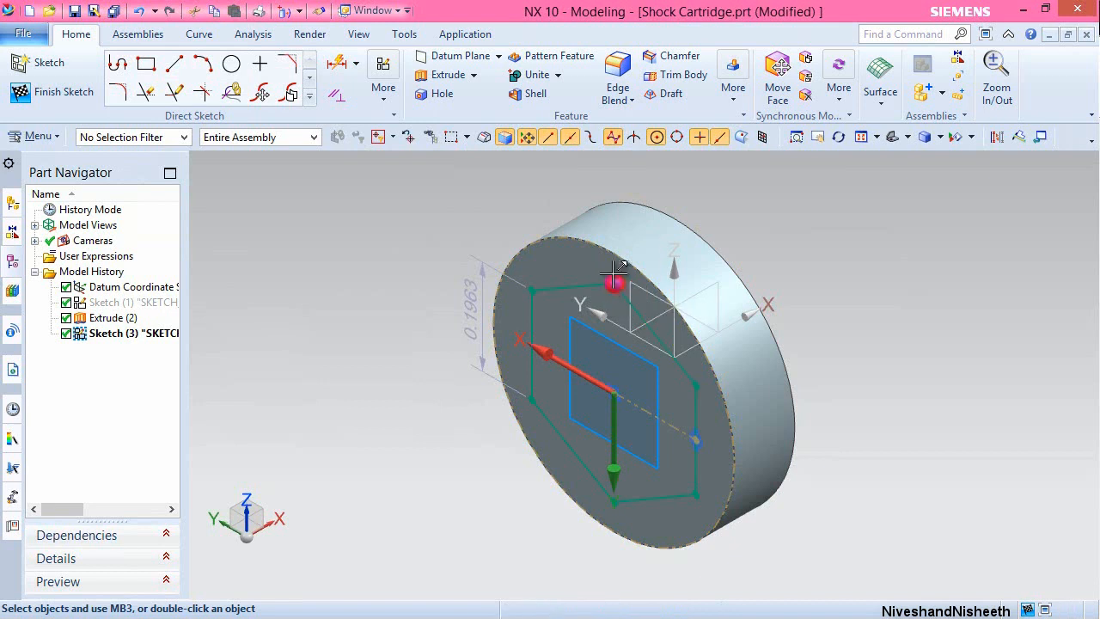
left_click(611, 247)
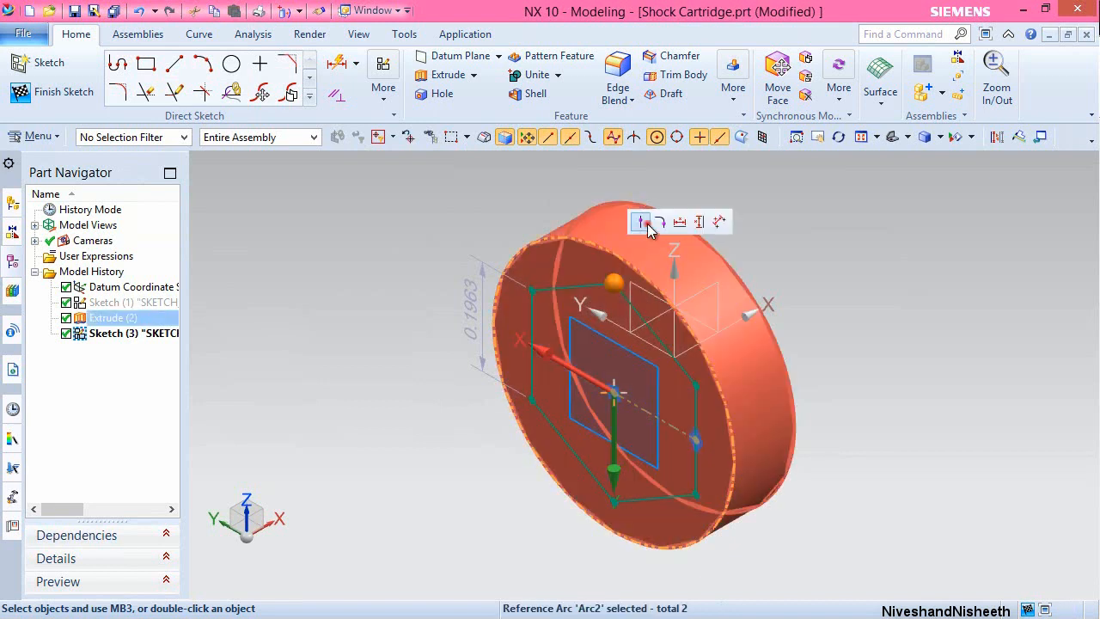
left_click(648, 223)
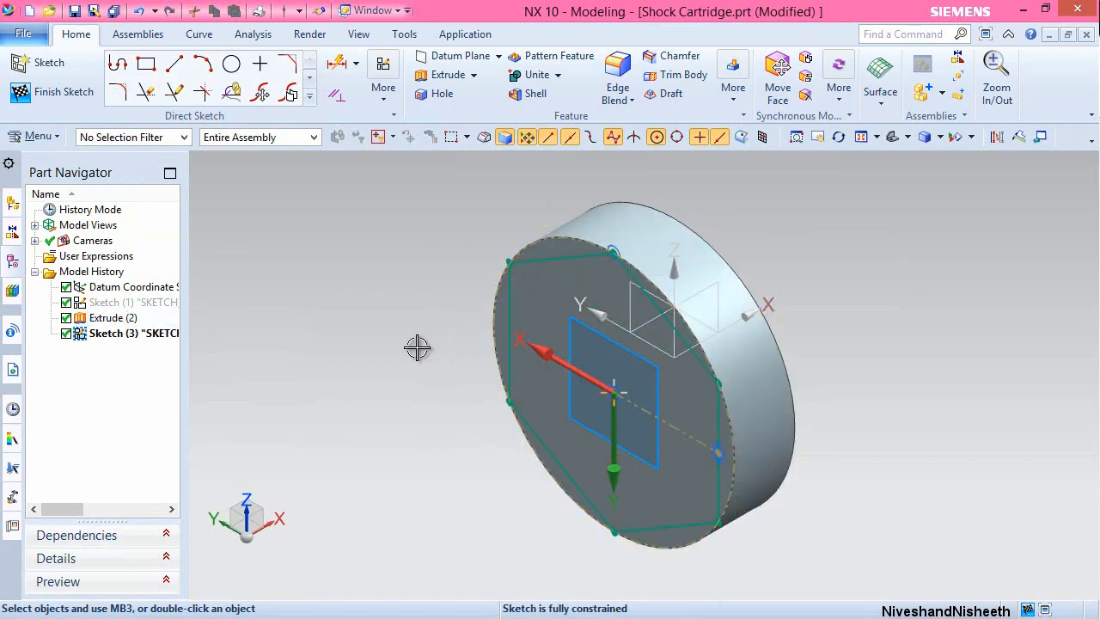
Draw a three-point rectangle outward from the hexagon's vertical side, using the full side as its base and about 0.08 in high.
left_click(147, 66)
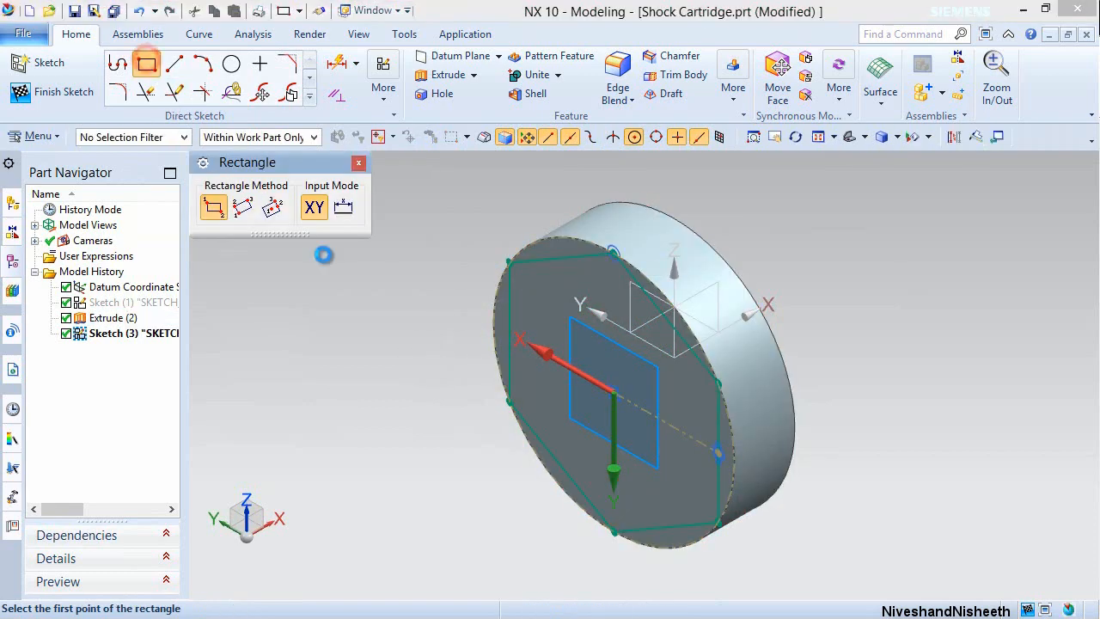
left_click(242, 207)
scroll(720, 524, "up", 2)
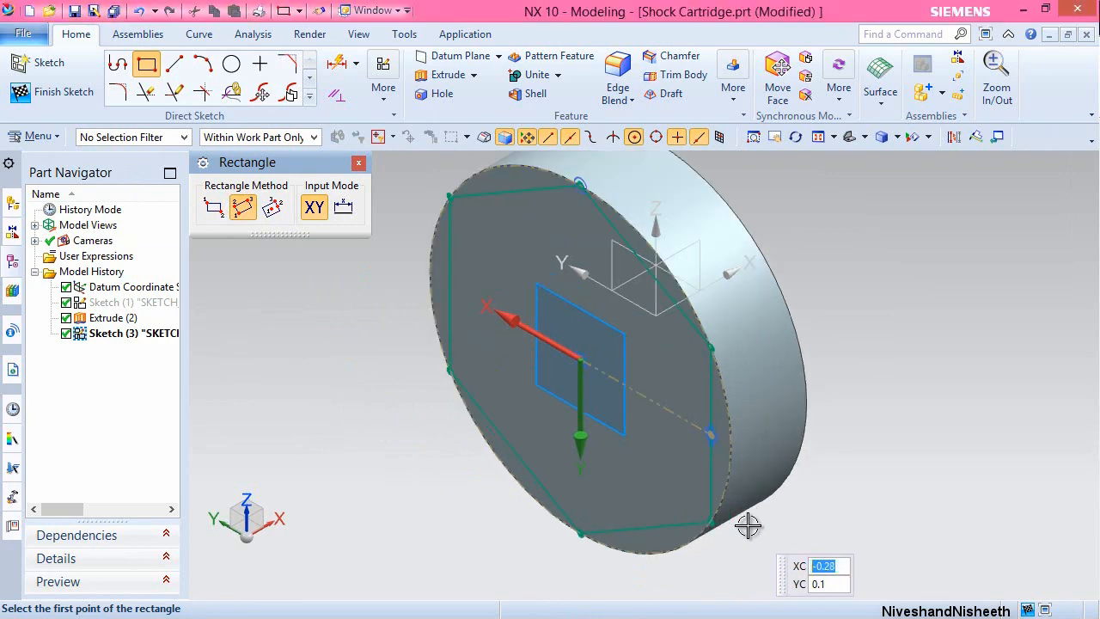
left_click(711, 350)
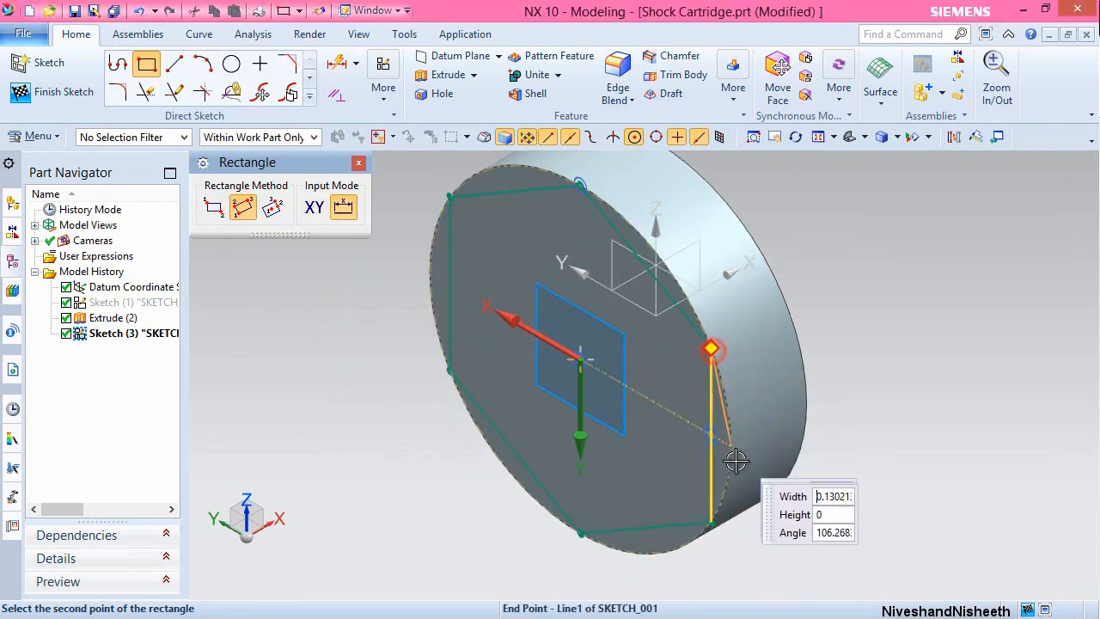
left_click(713, 523)
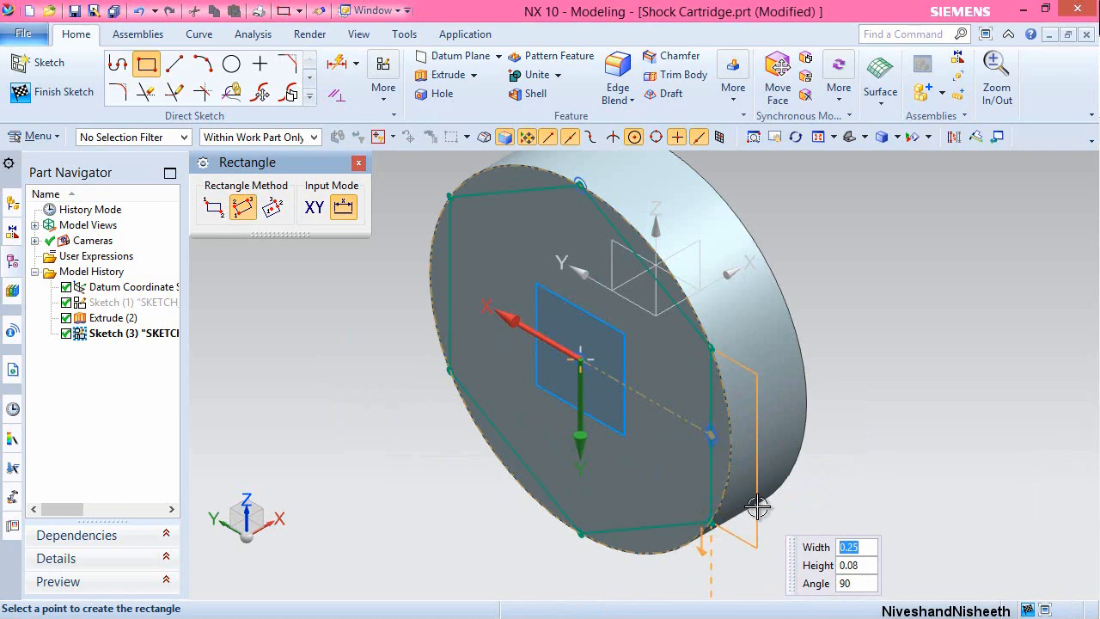
left_click(756, 375)
key("Escape")
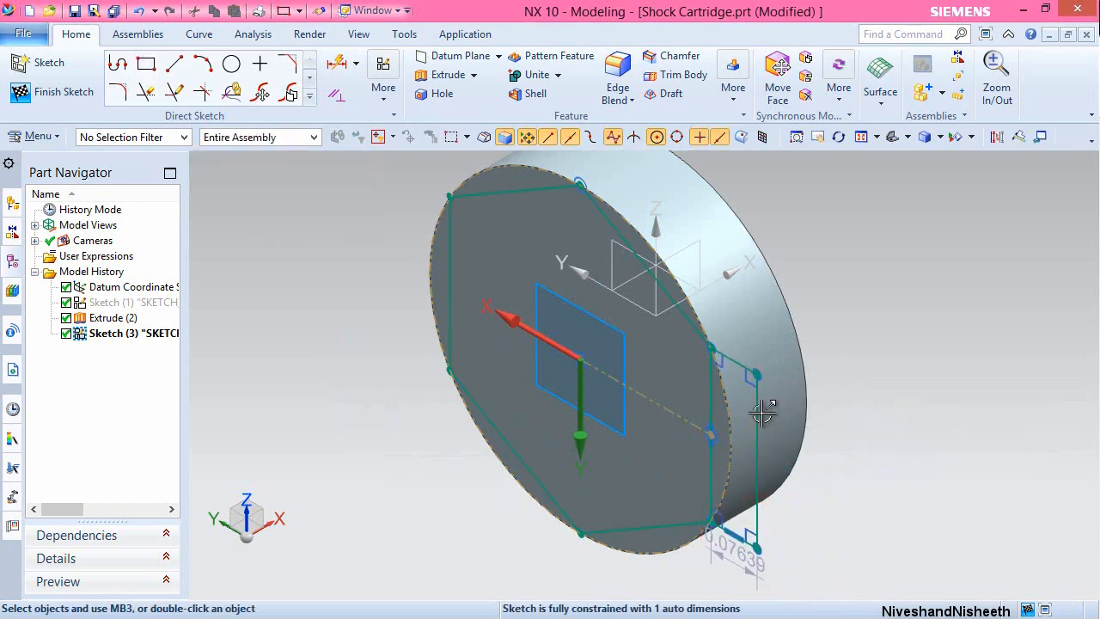
Make the rectangle's outer side tangent to the projected reference circle.
left_click(761, 412)
left_click(737, 403)
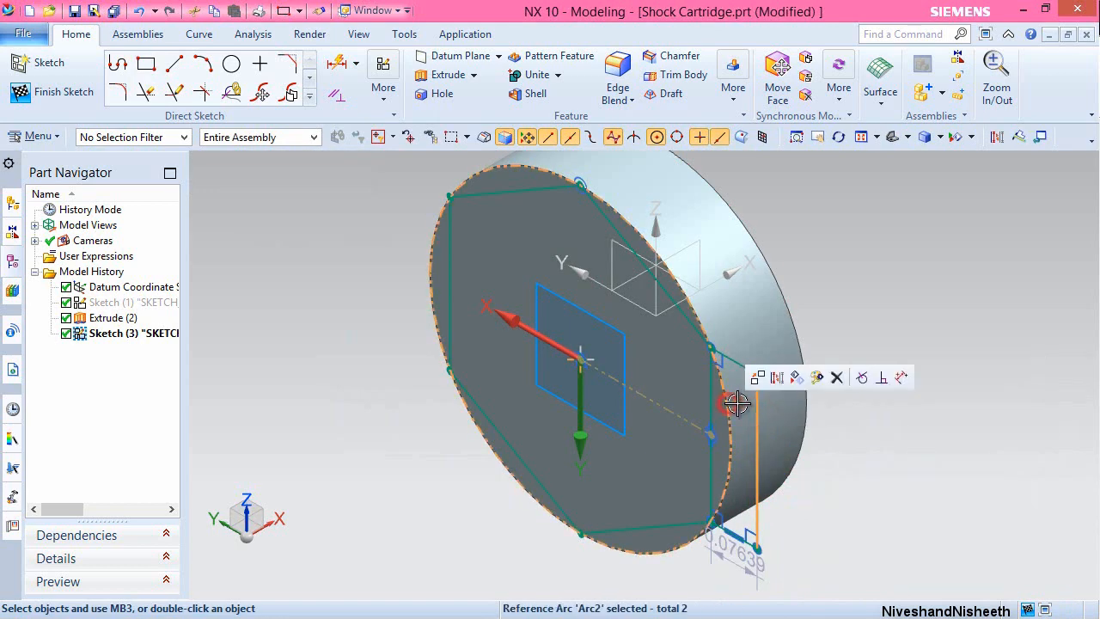
left_click(862, 378)
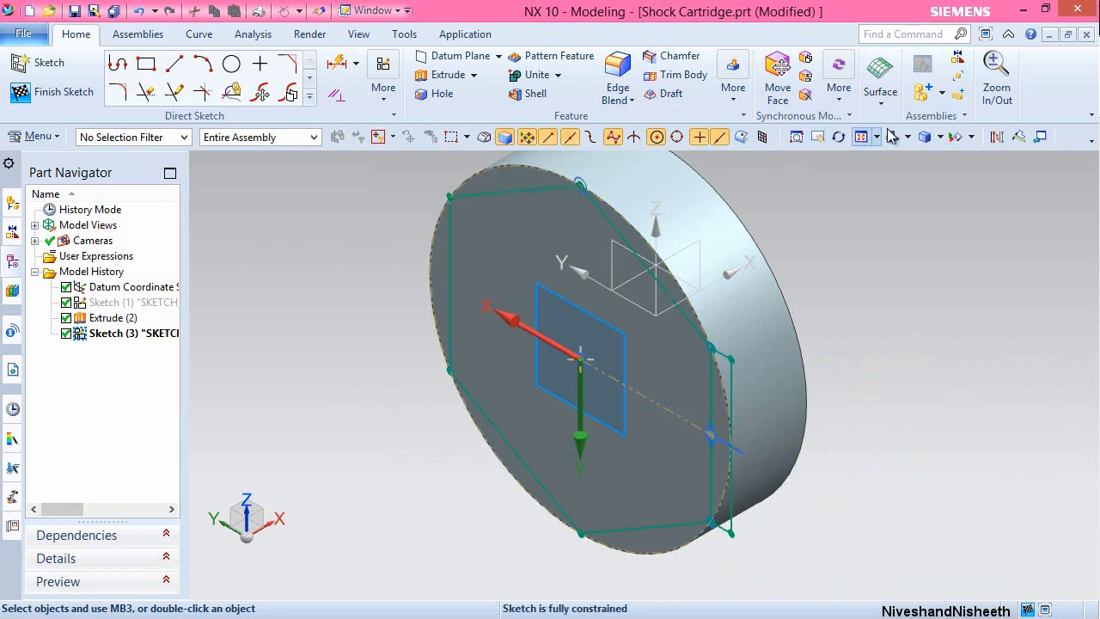
Convert all six sides of the hexagon to reference lines and finish the sketch.
left_click(1017, 137)
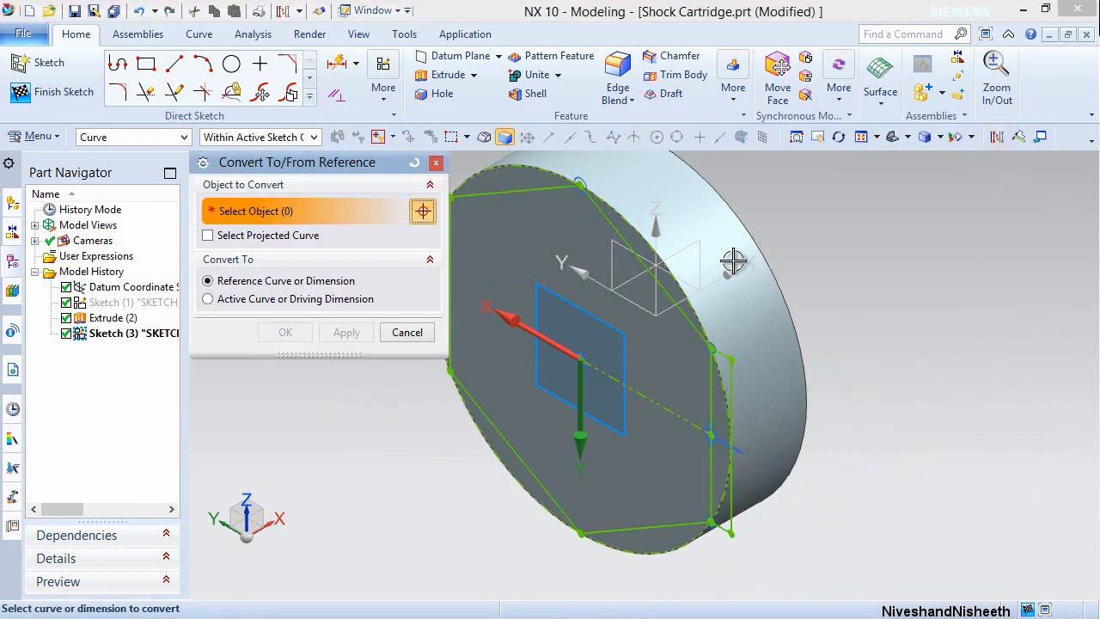
left_click(546, 188)
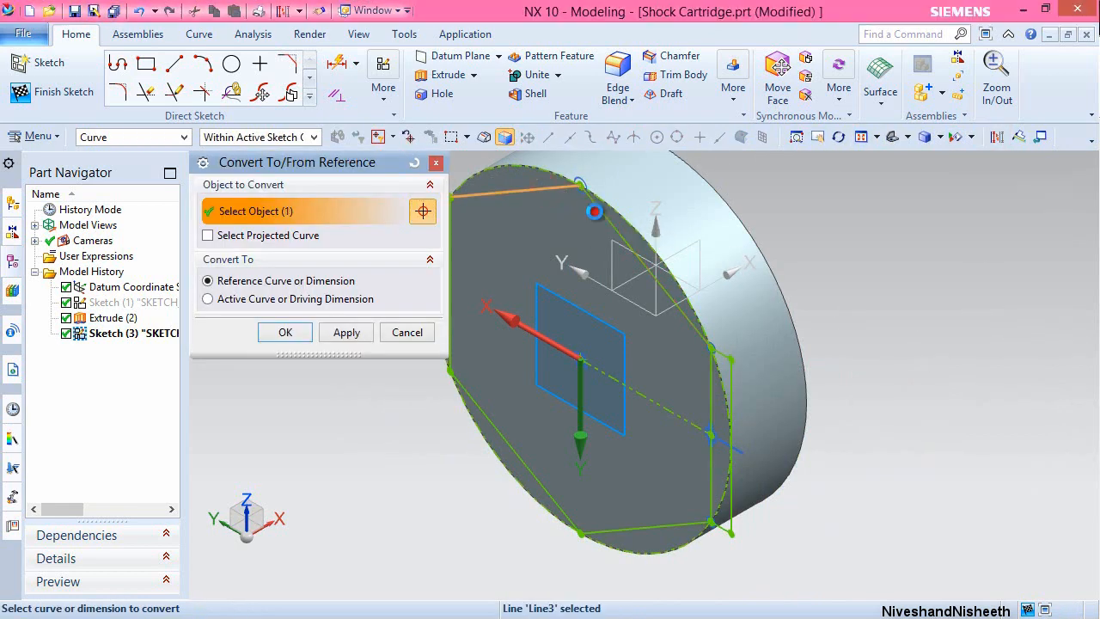
left_click(600, 211)
left_click(710, 388)
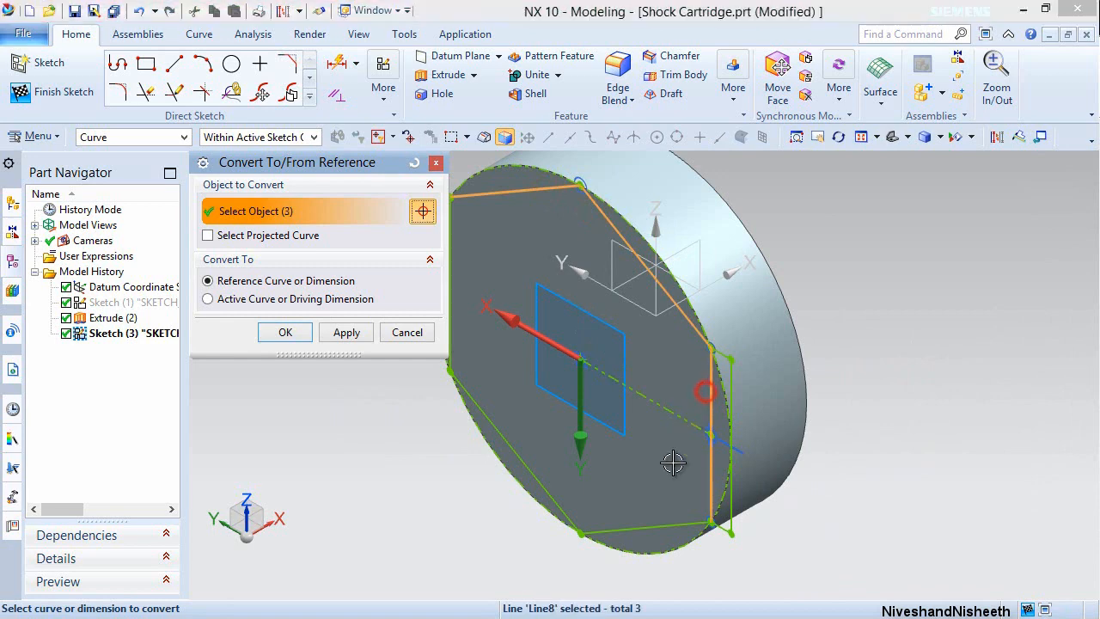
left_click(662, 523)
left_click(524, 462)
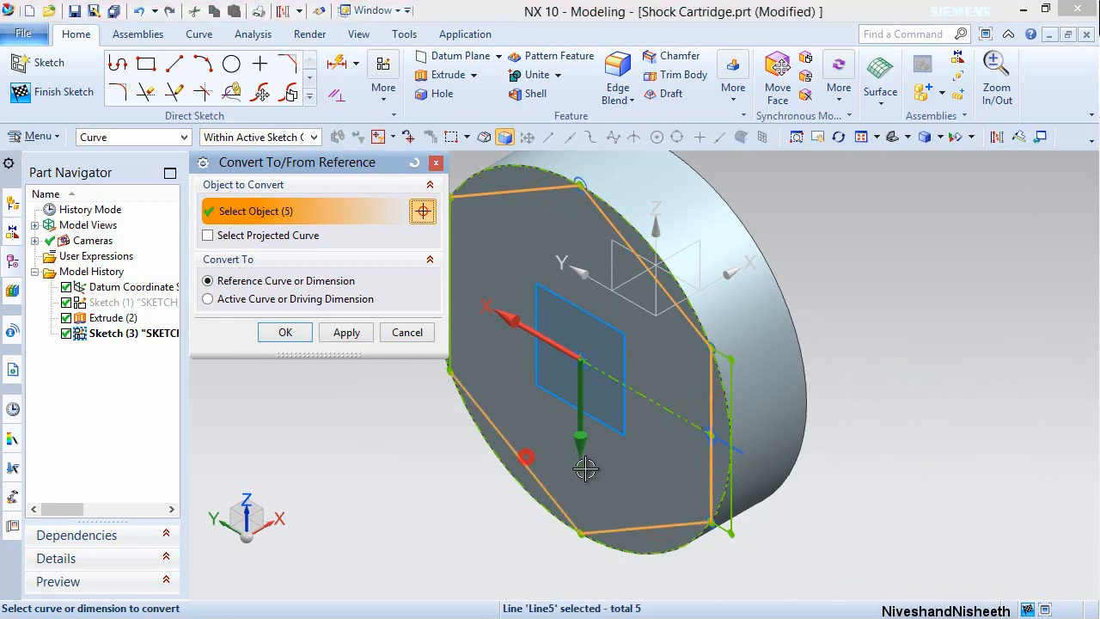
middle_click_drag(584, 462, 587, 468)
left_click(474, 306)
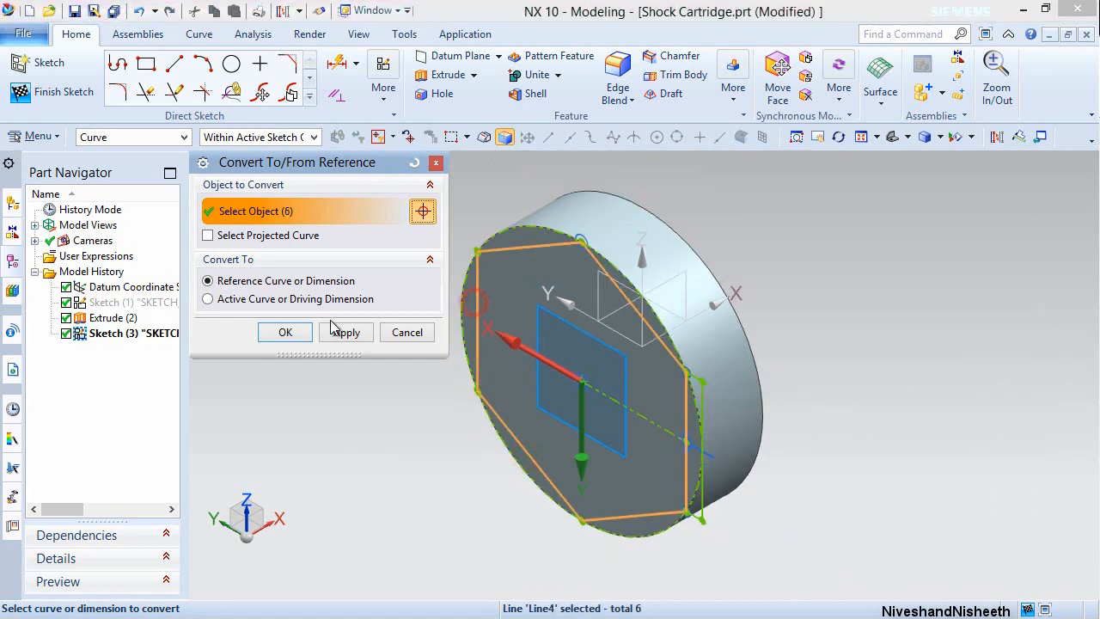
left_click(291, 333)
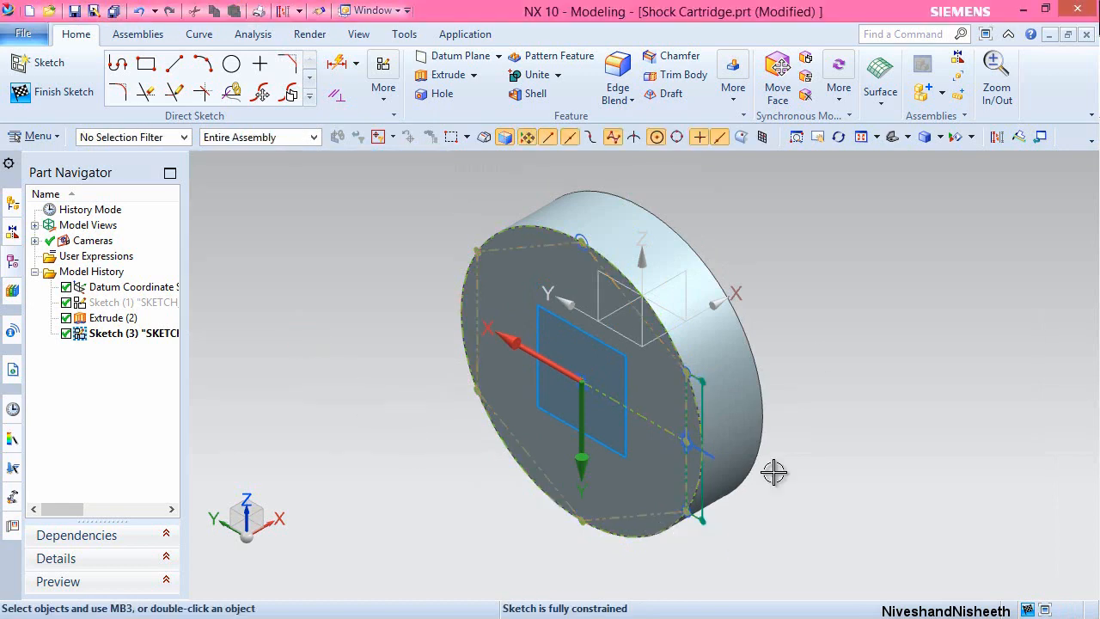
right_click(835, 293)
left_click(870, 282)
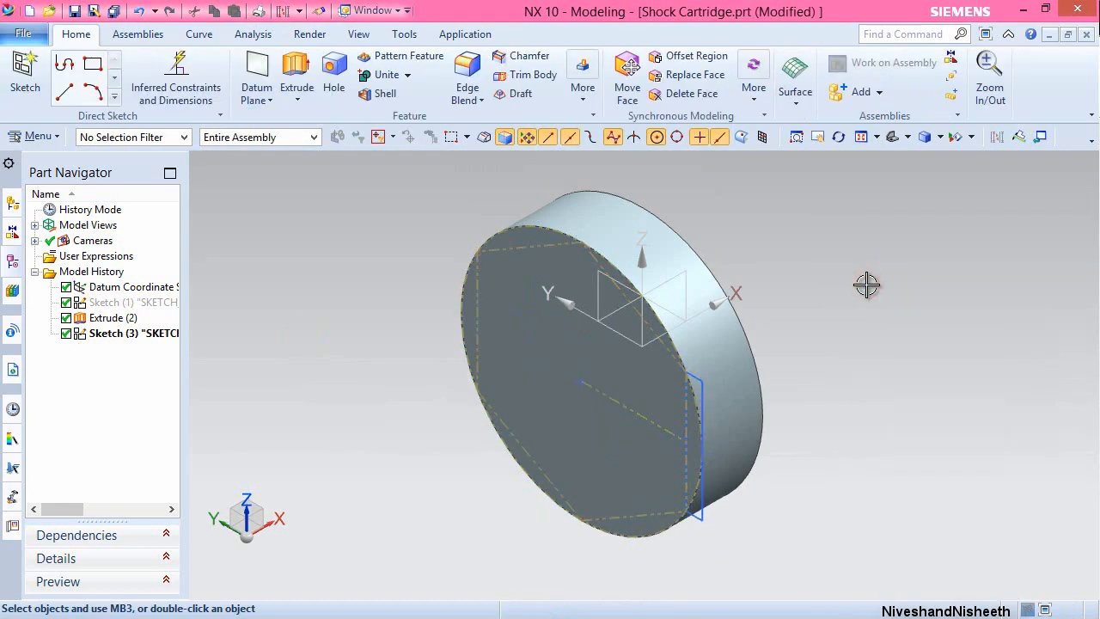
Extrude the rectangle region into the disc as a Subtract in the reversed direction, with an end distance of 0.125-0.015 in.
left_click(314, 65)
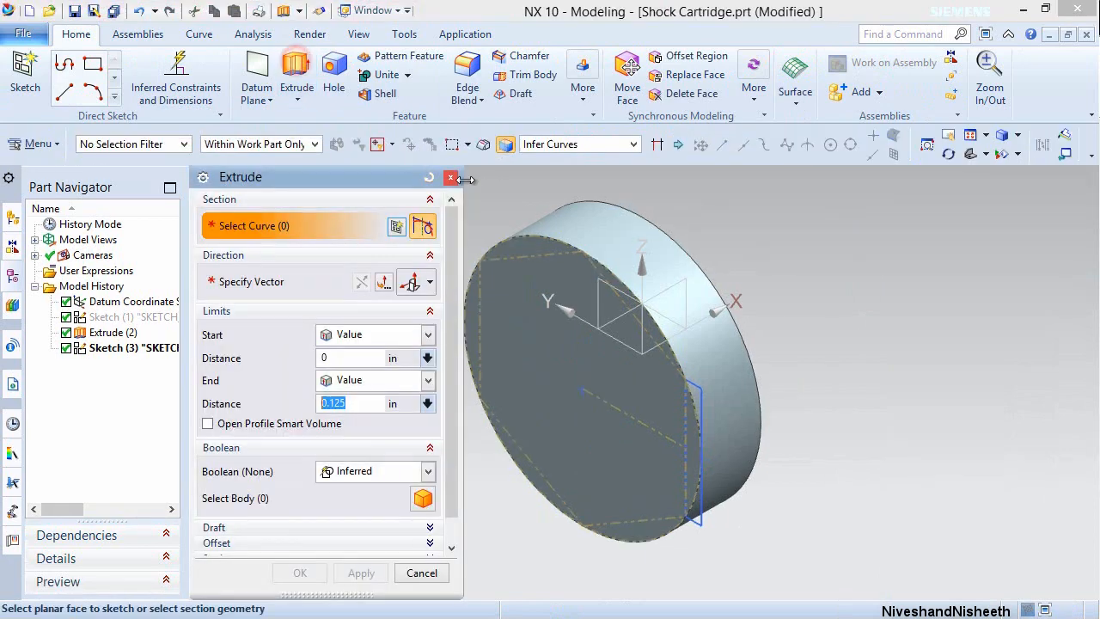
left_click(633, 145)
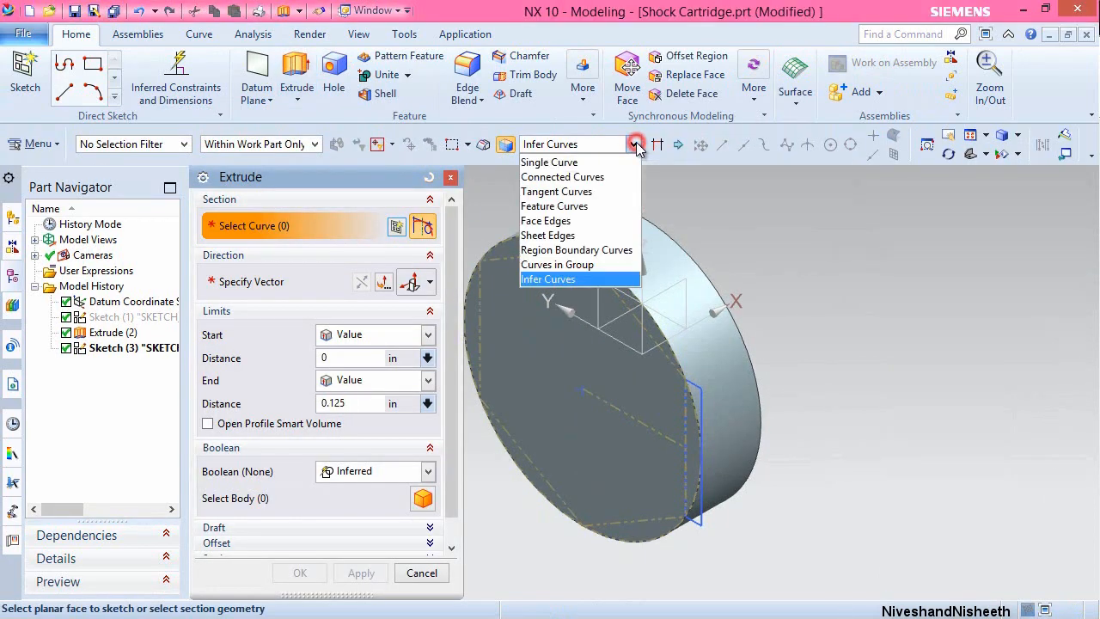
left_click(593, 251)
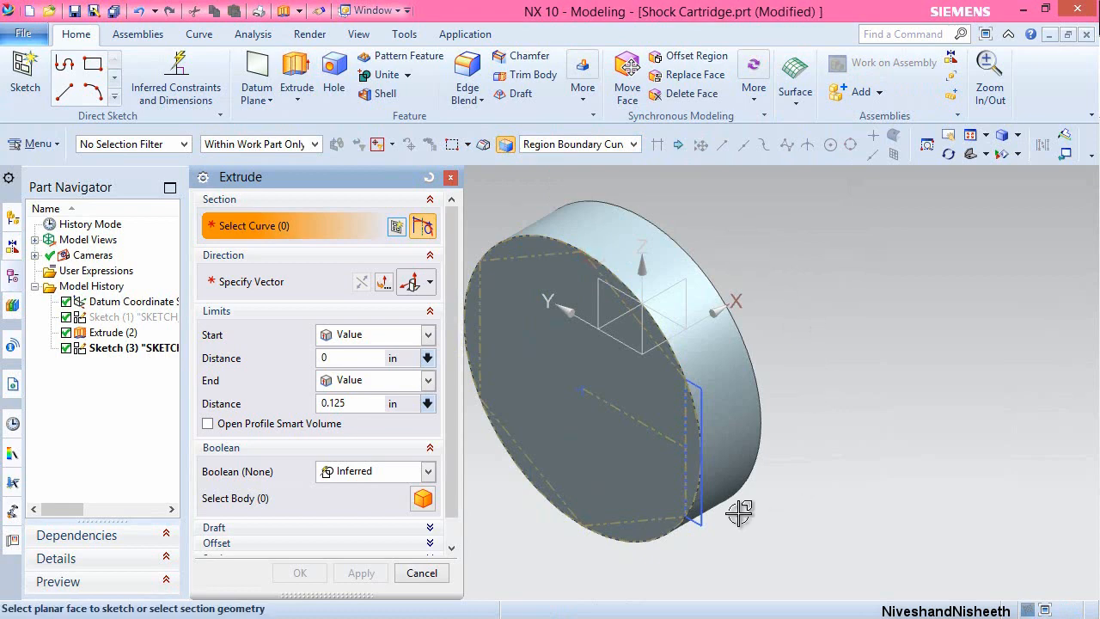
scroll(692, 469, "up", 3)
left_click(703, 325)
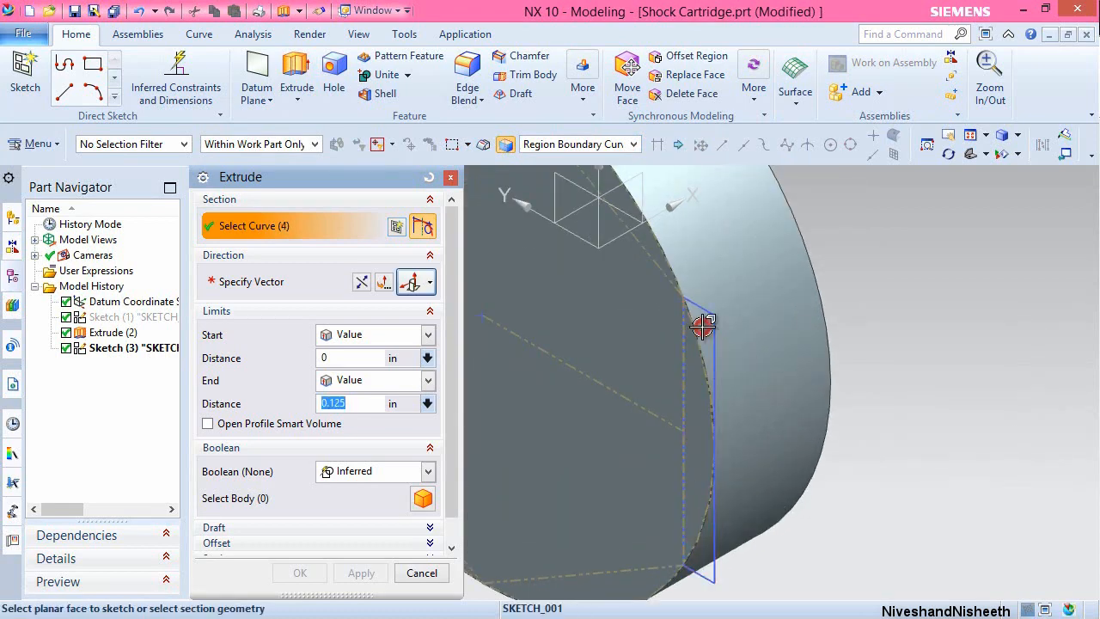
left_click(362, 283)
left_click(356, 471)
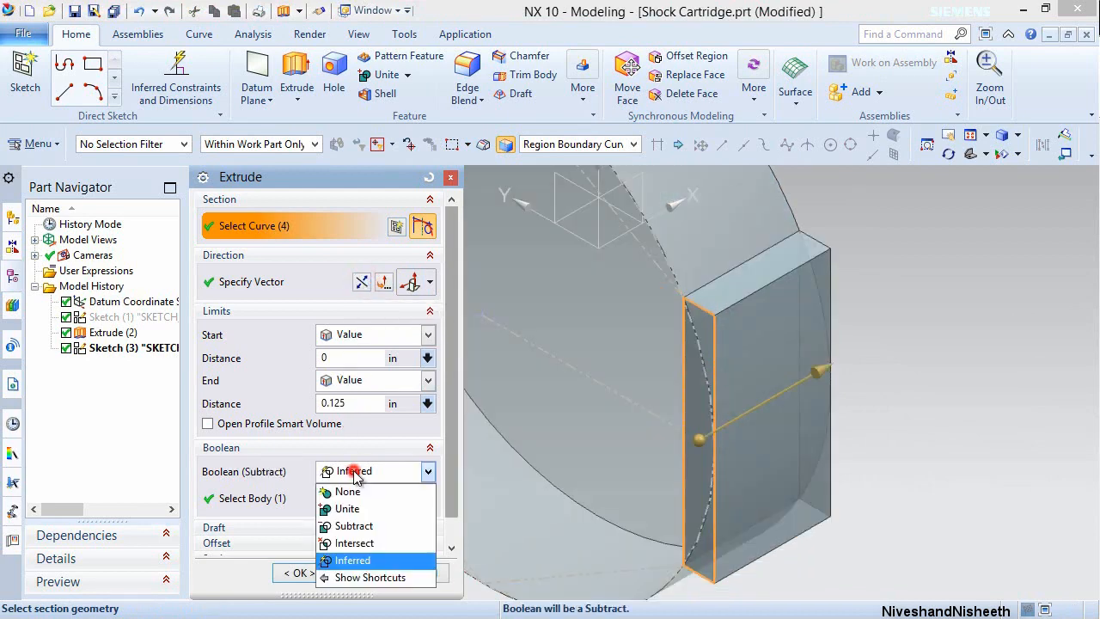
left_click(361, 524)
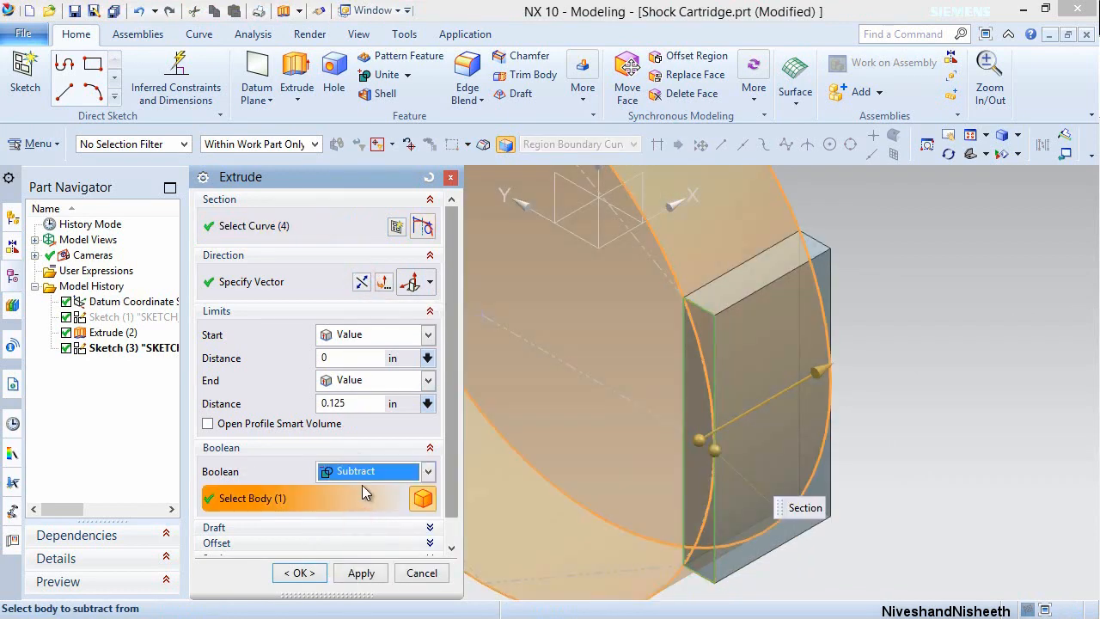
left_click_drag(369, 403, 316, 403)
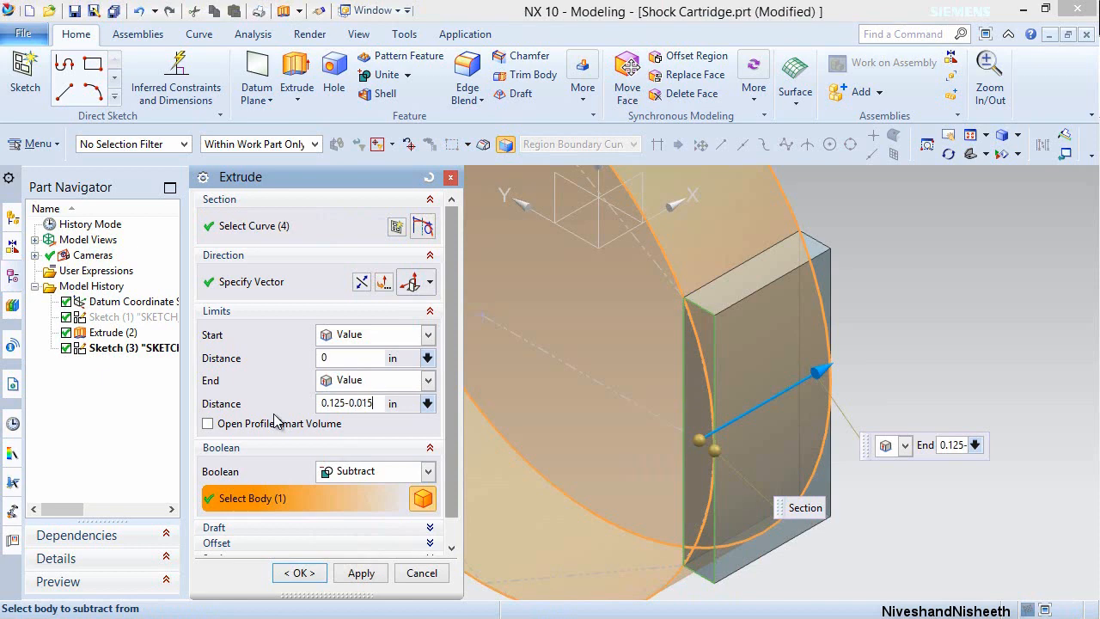
Finish the subtractive extrude of the rectangular profile with an end distance of 0.125-0.015 in and hide its sketch.
key("Return")
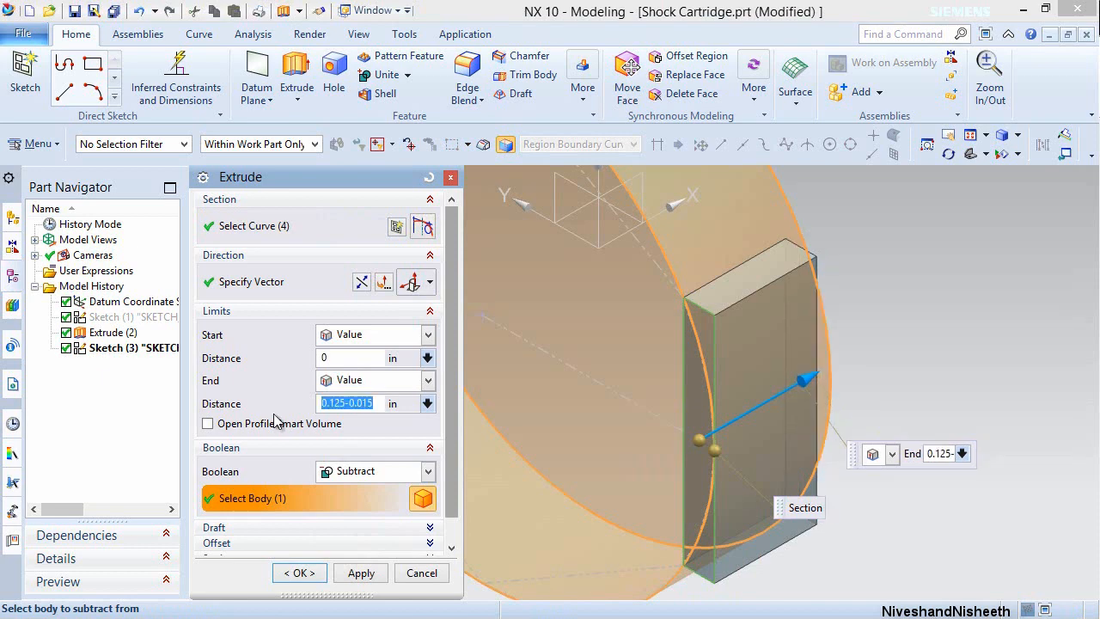
left_click(292, 574)
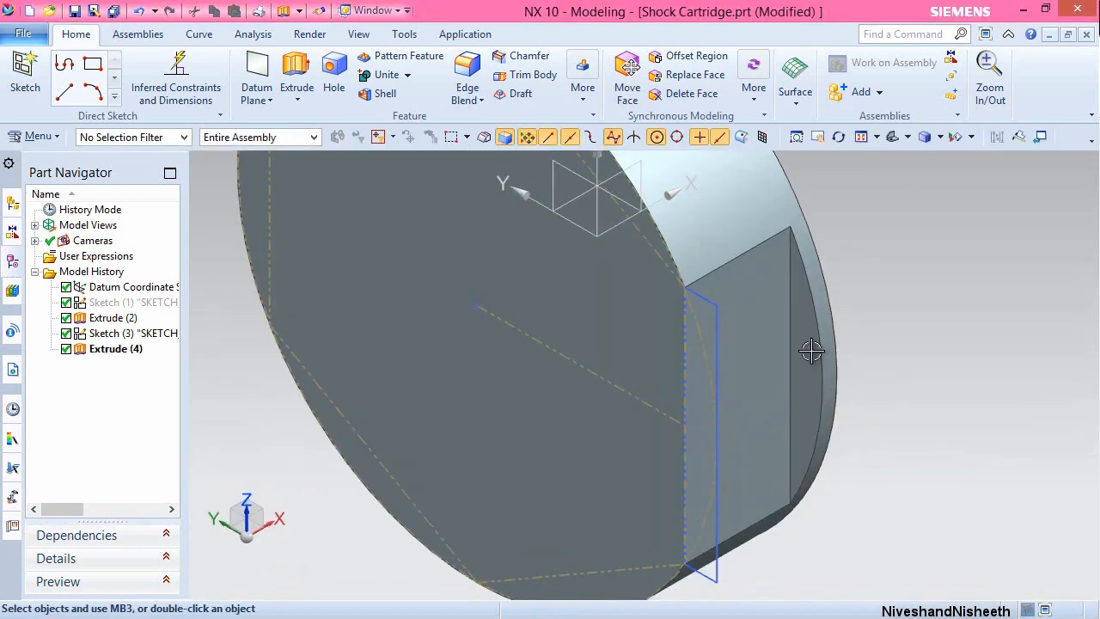
left_click(719, 311)
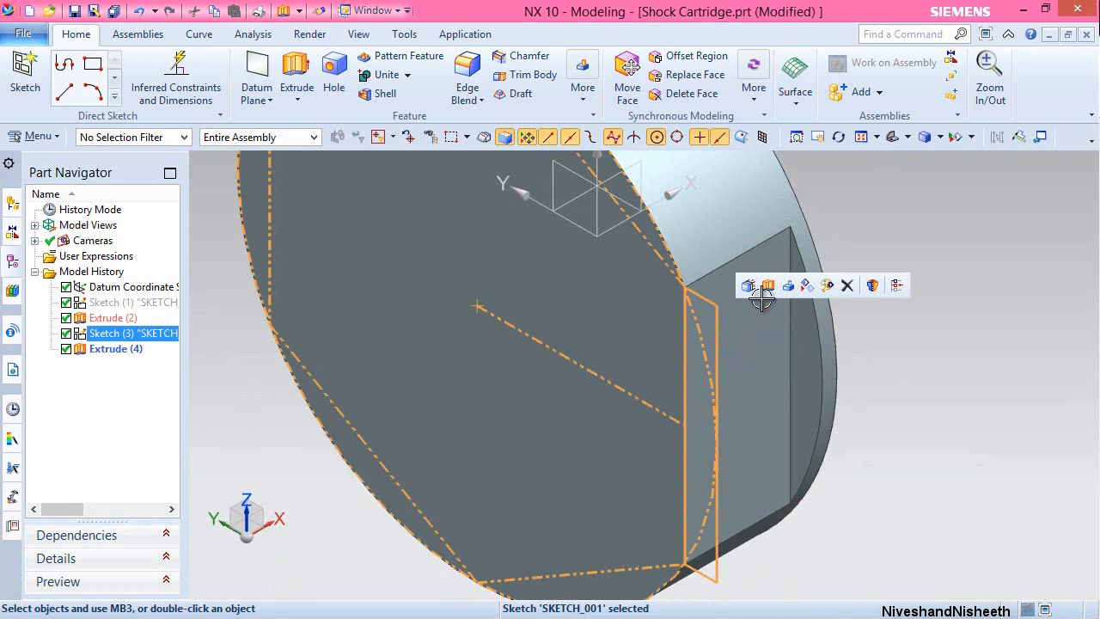
left_click(827, 285)
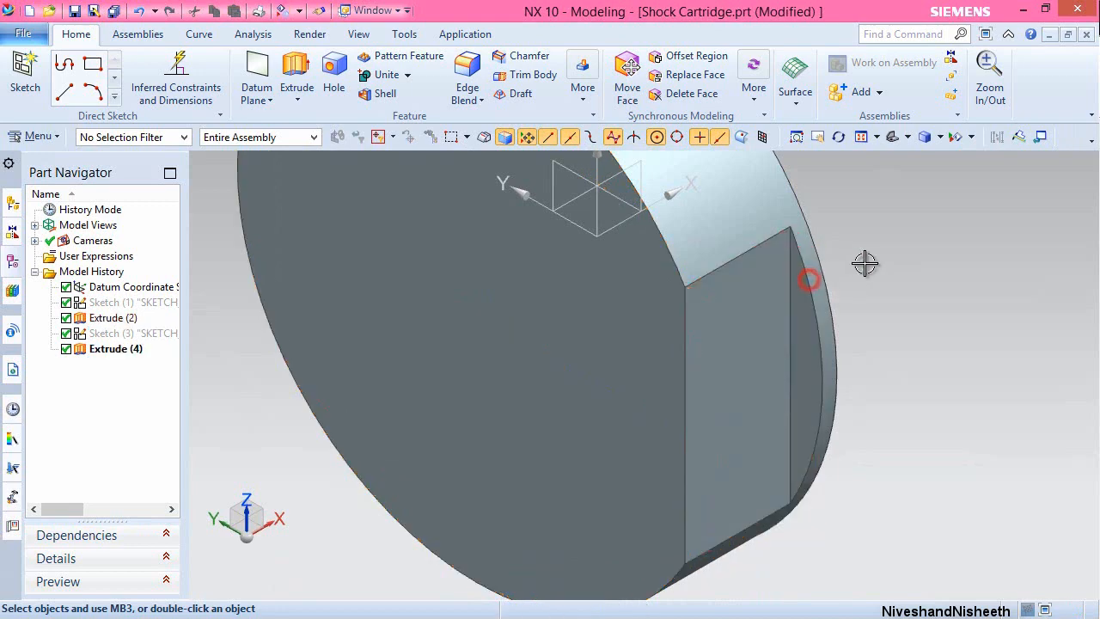
Fit the whole disc in view and save the part.
left_click(862, 143)
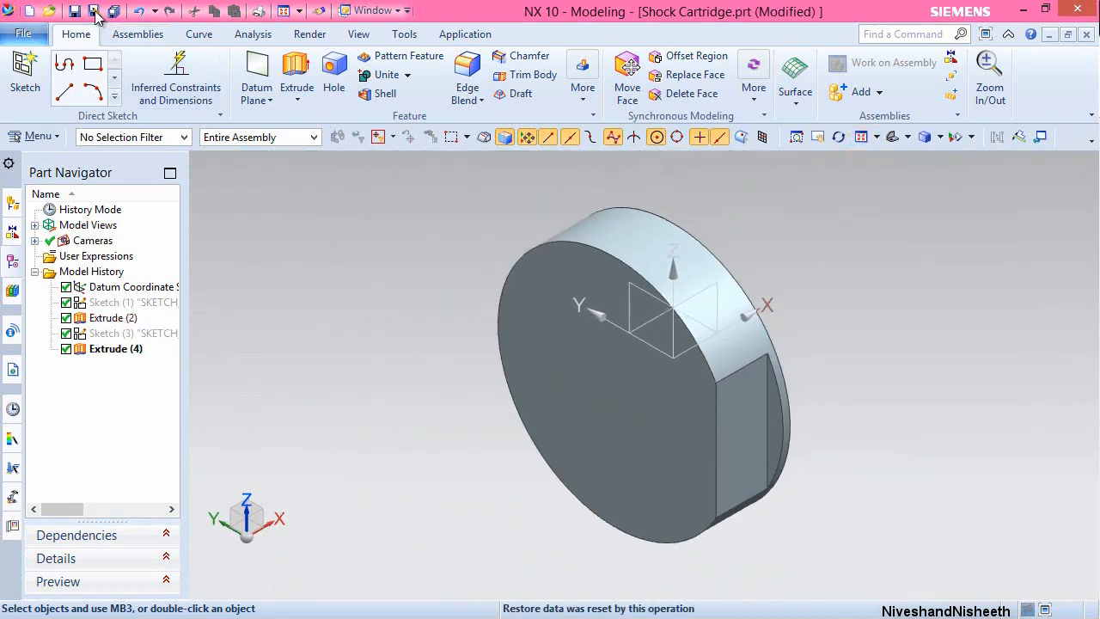
left_click(73, 11)
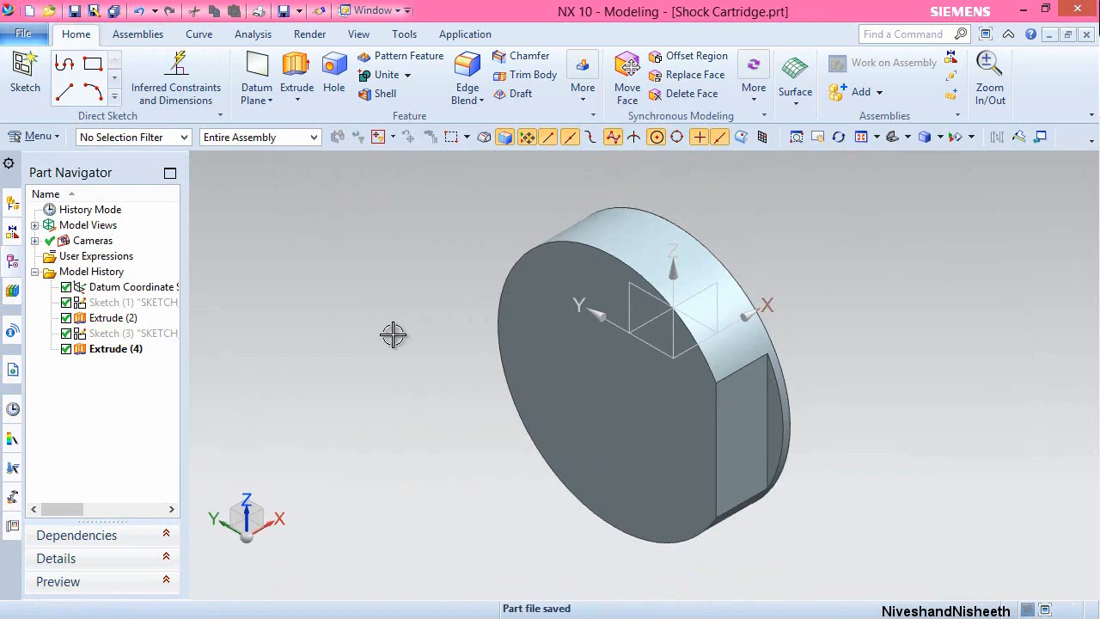
left_click(378, 294)
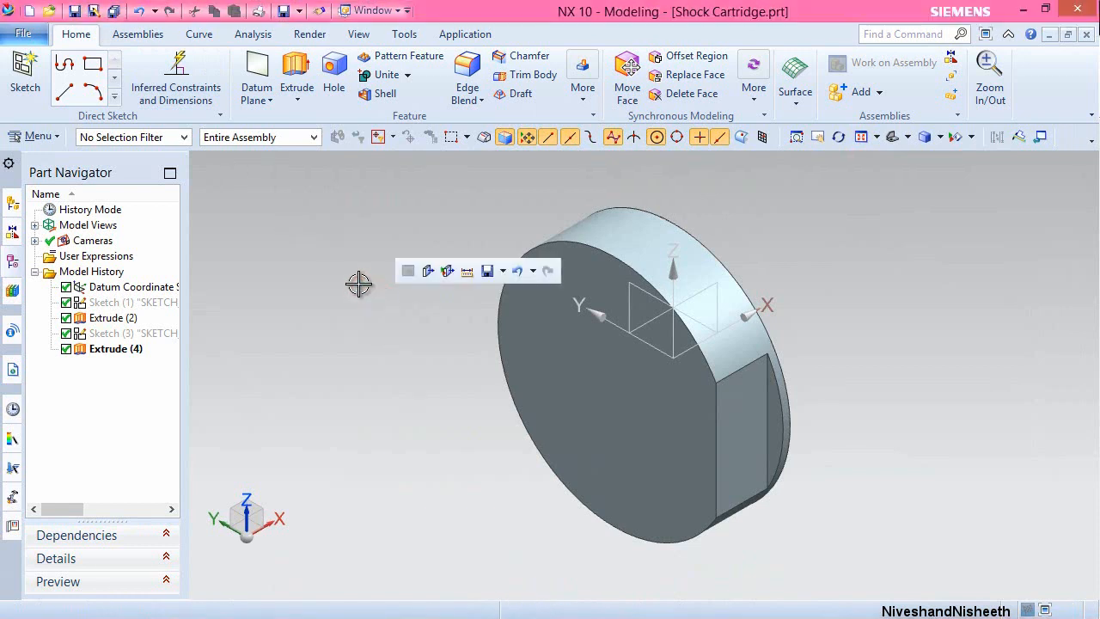
Start a circular Pattern Feature of the flat side cut, using the datum coordinate system's X axis as rotation axis.
left_click(401, 57)
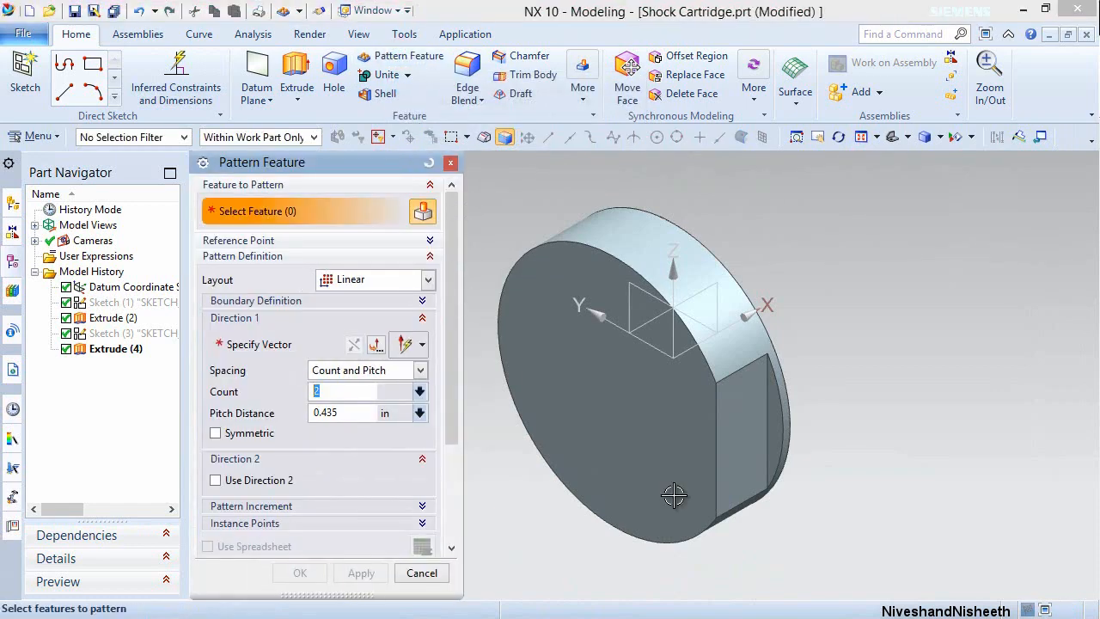
left_click(743, 420)
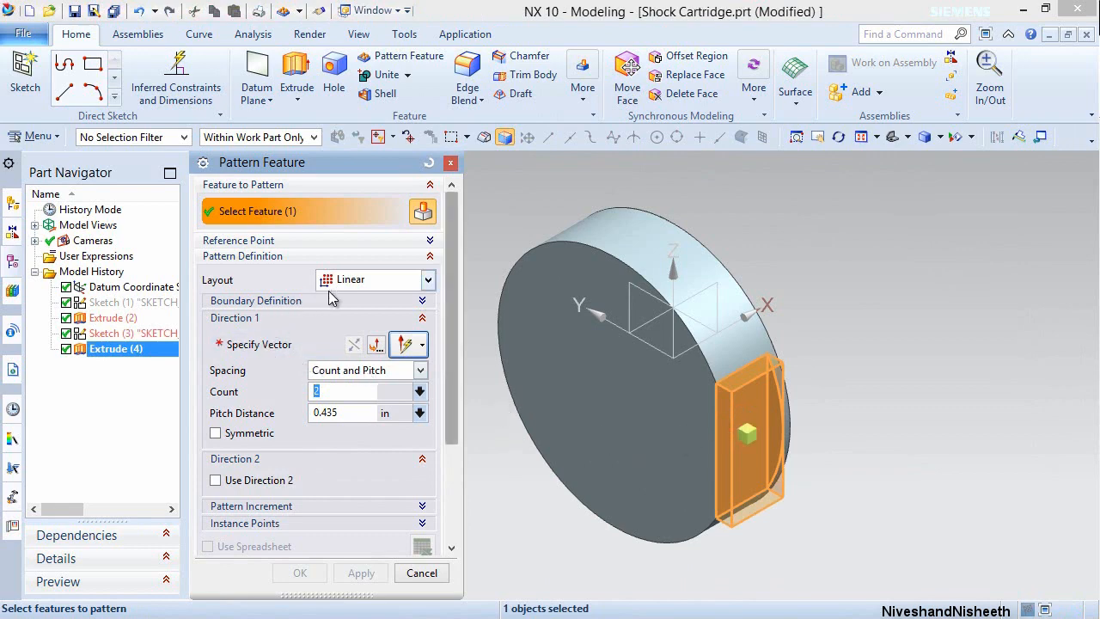
left_click(379, 278)
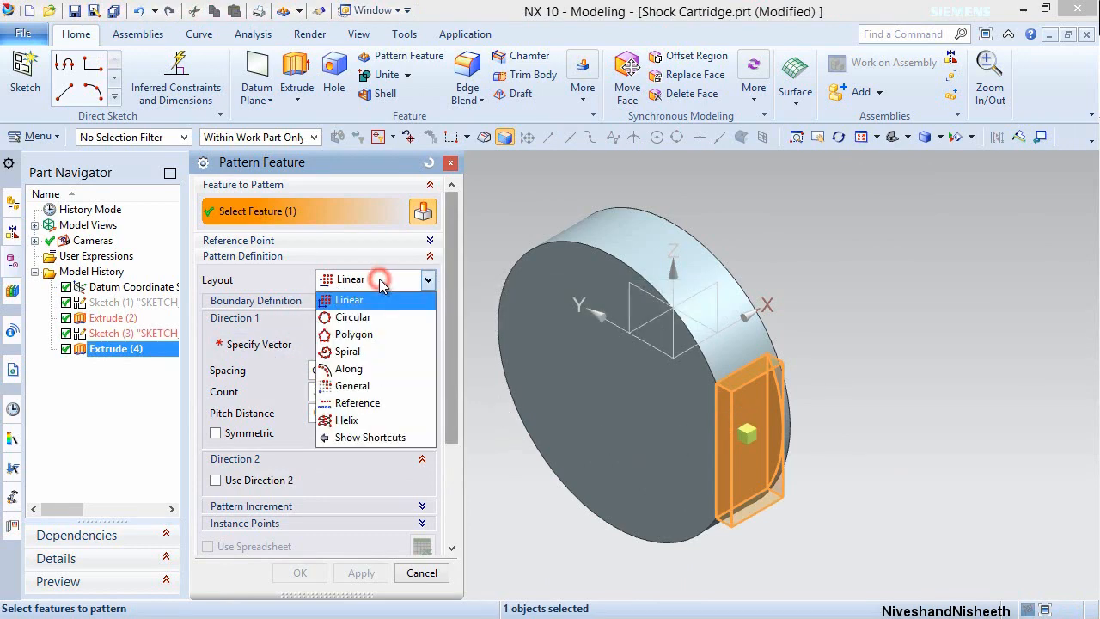
left_click(355, 317)
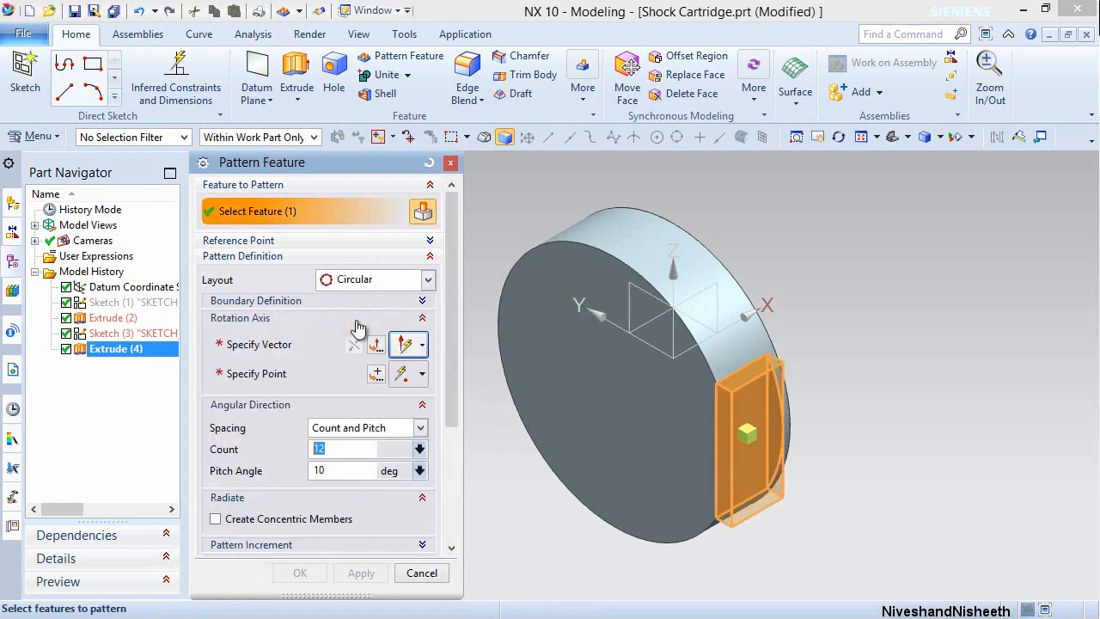
left_click(265, 345)
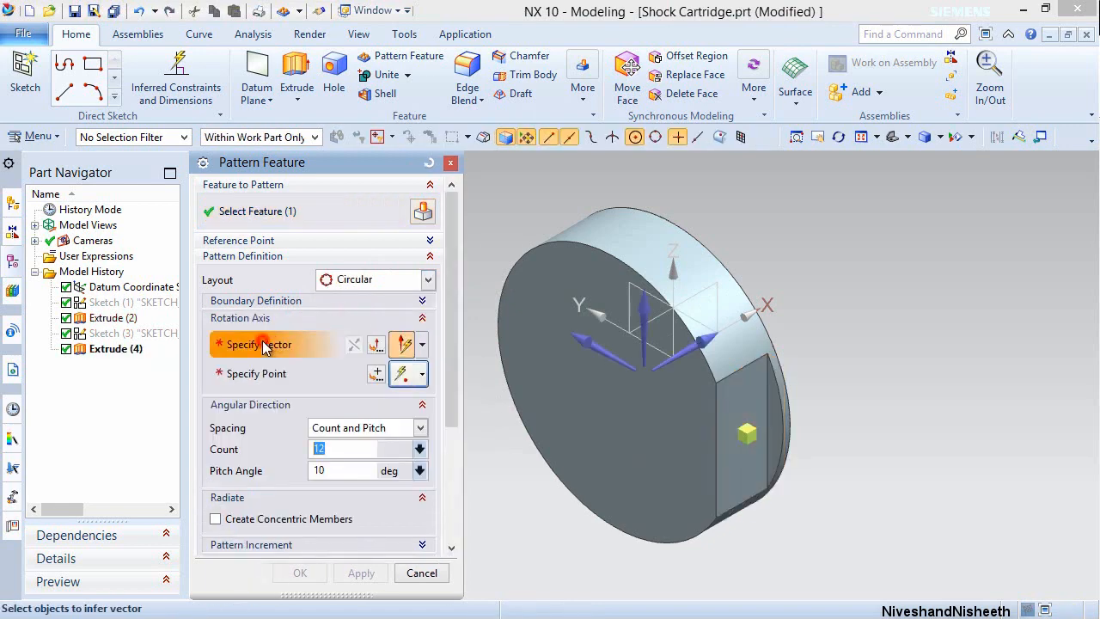
left_click(762, 301)
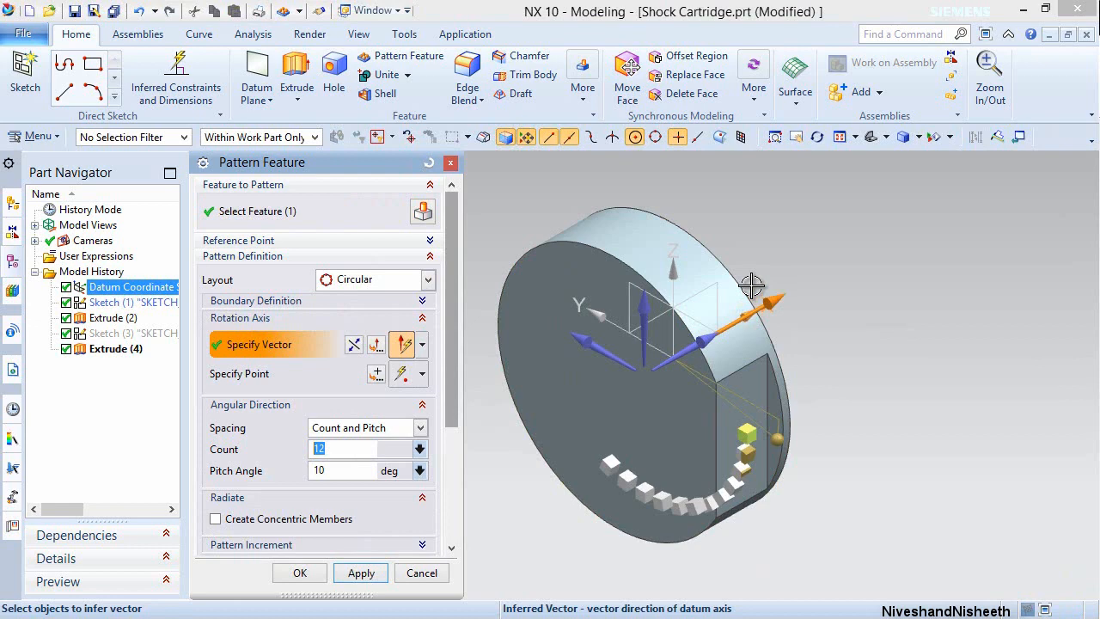
Create the circular pattern with Count and Span spacing, a count of 6 and a 360° span angle, and save the part.
left_click(420, 428)
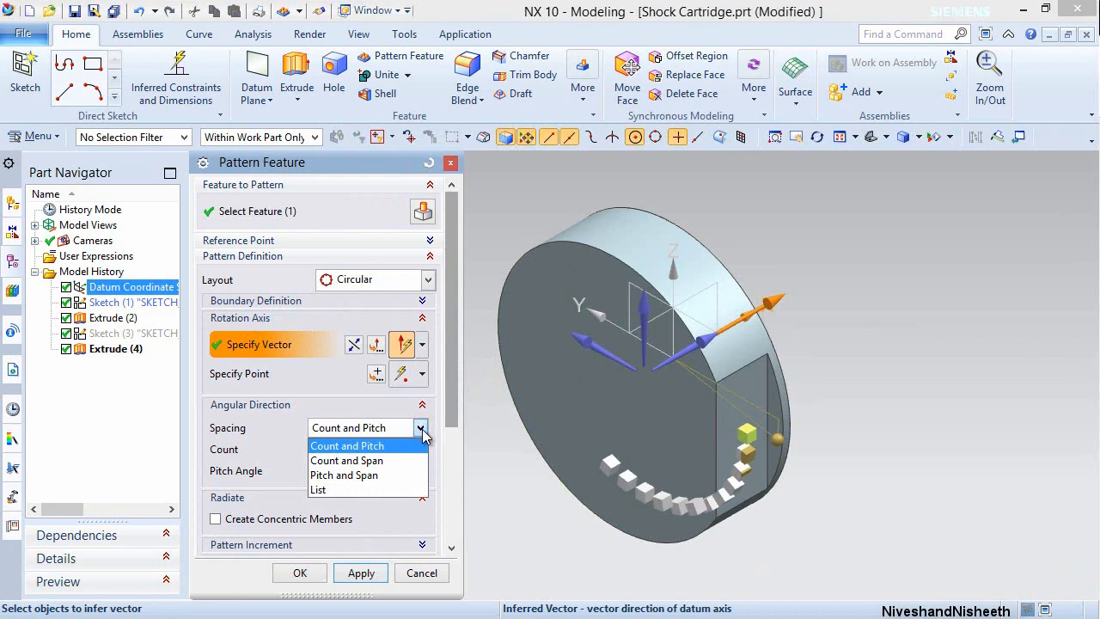
left_click(377, 462)
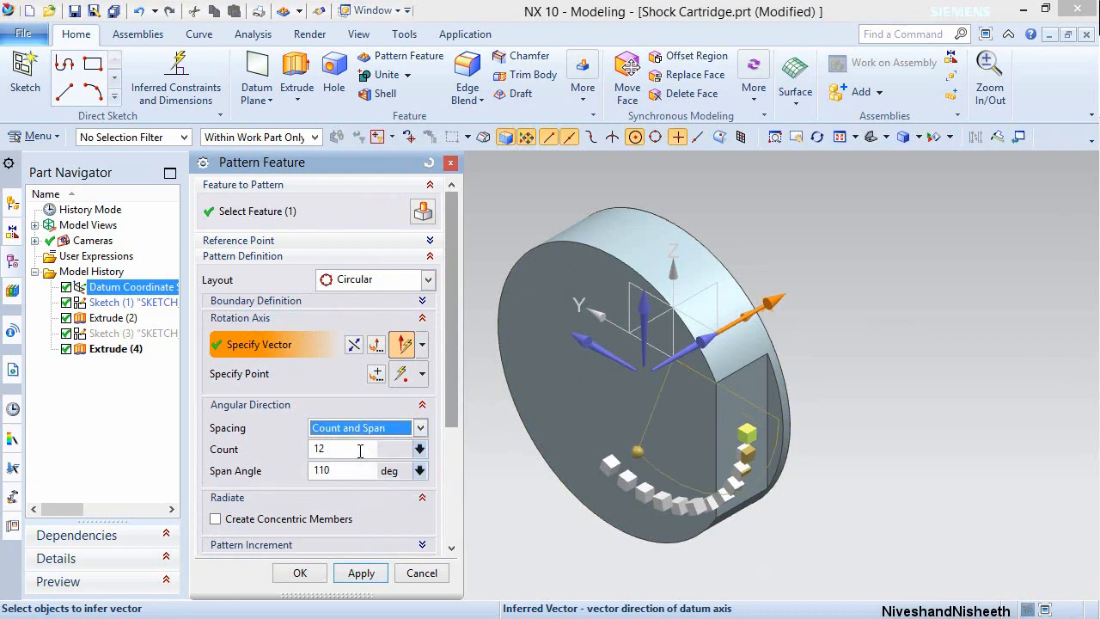
left_click(359, 451)
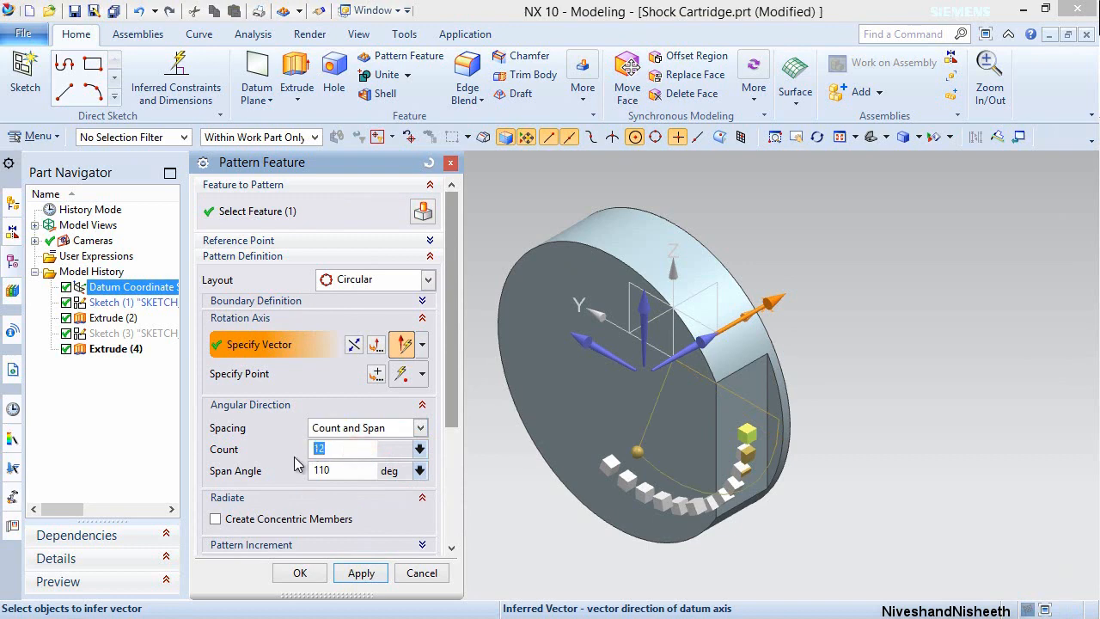
type("6")
key("Return")
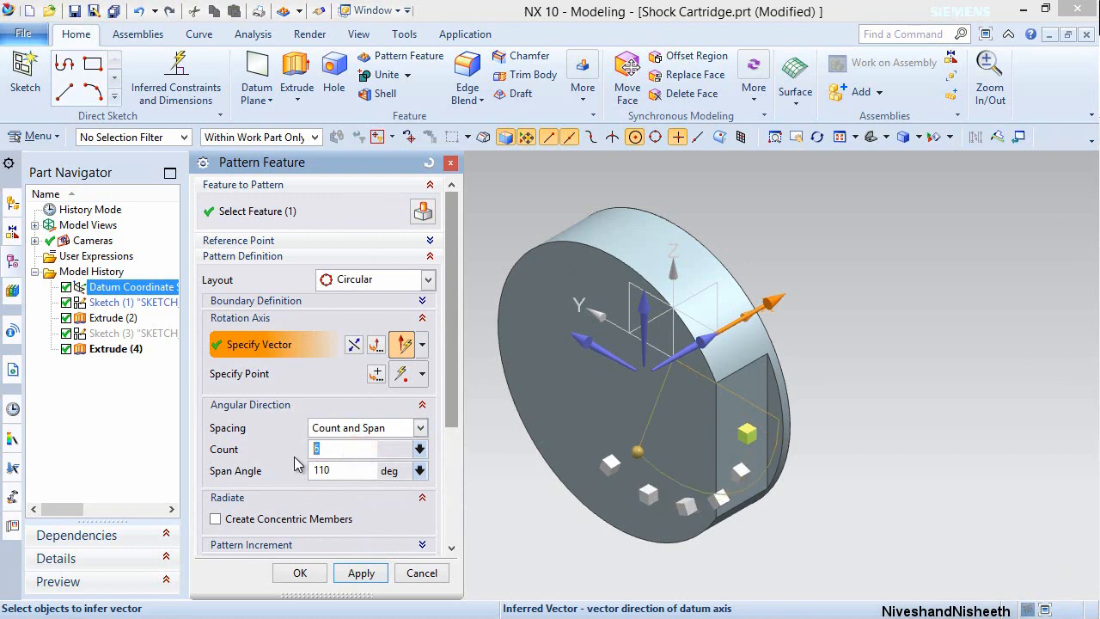
double_click(354, 469)
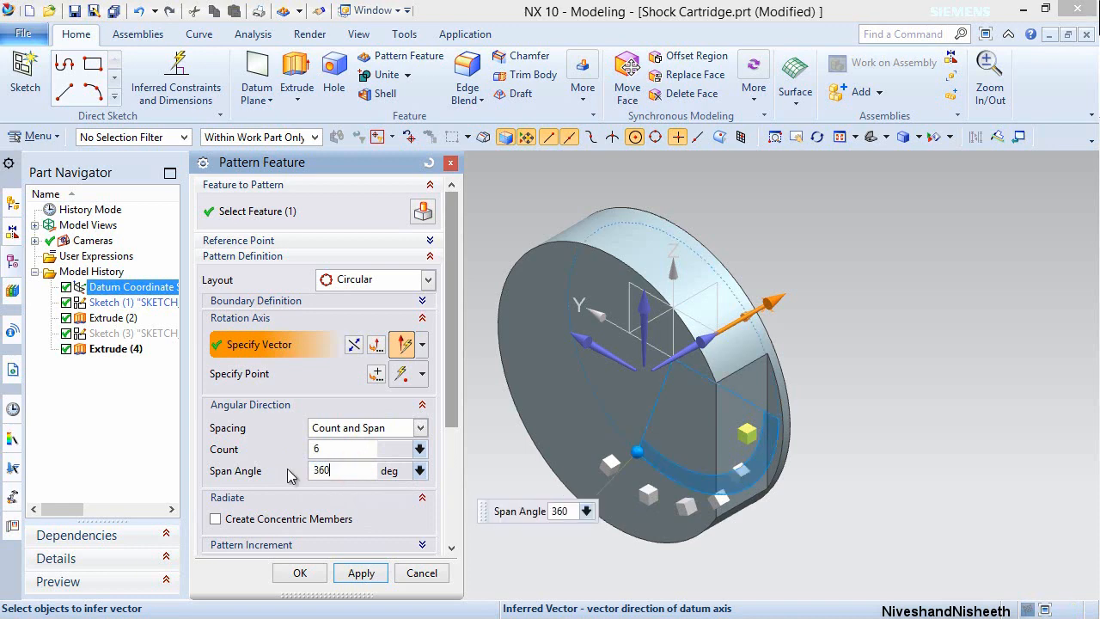
key("Return")
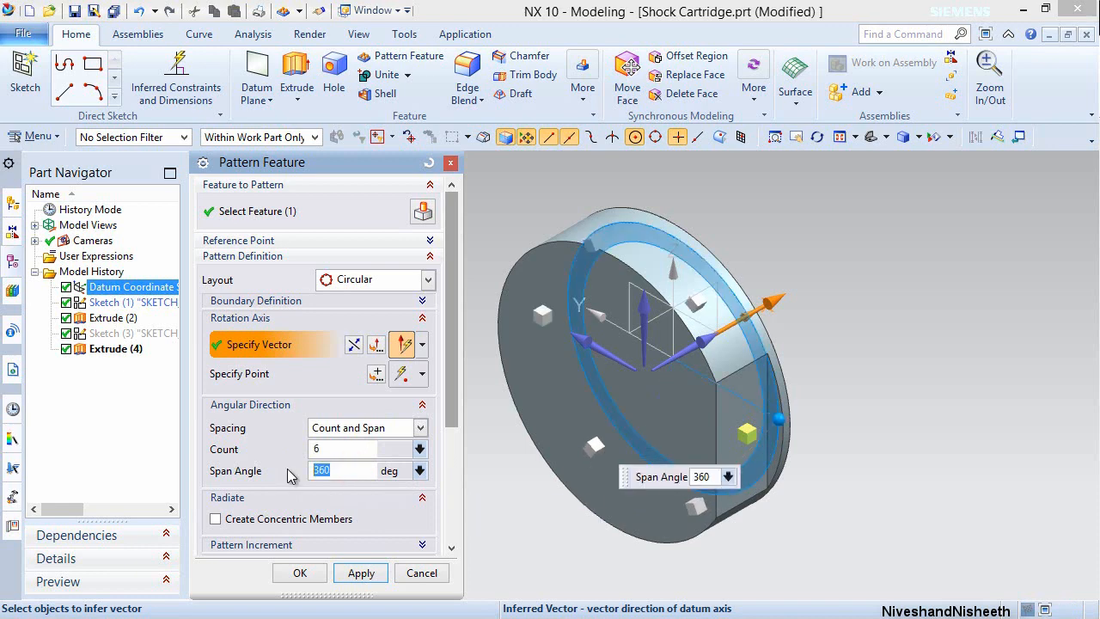
left_click(300, 571)
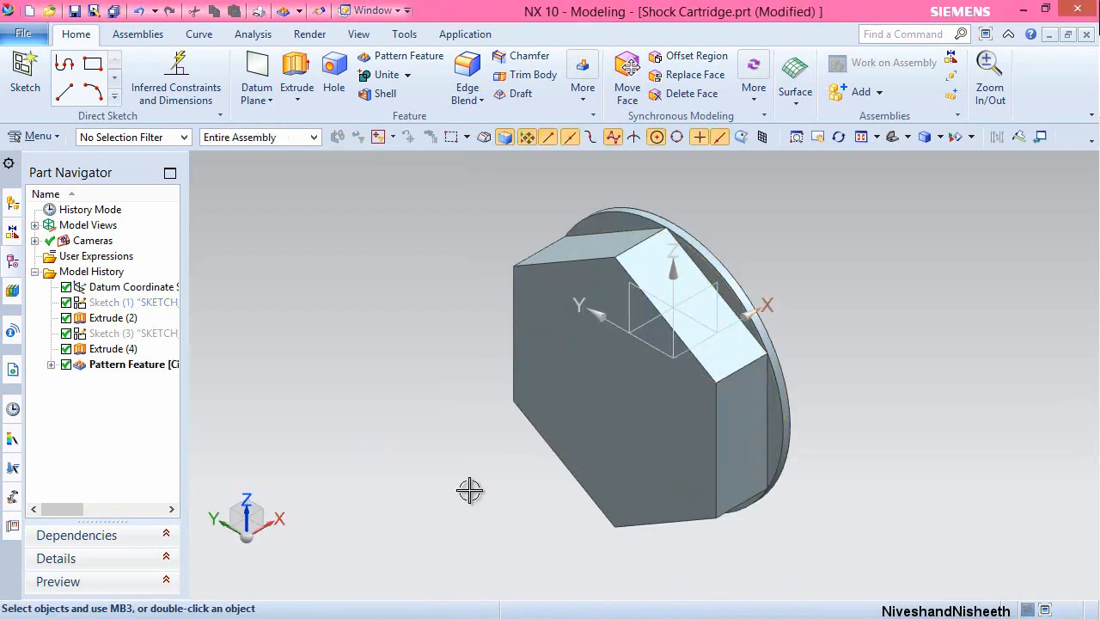
left_click(75, 12)
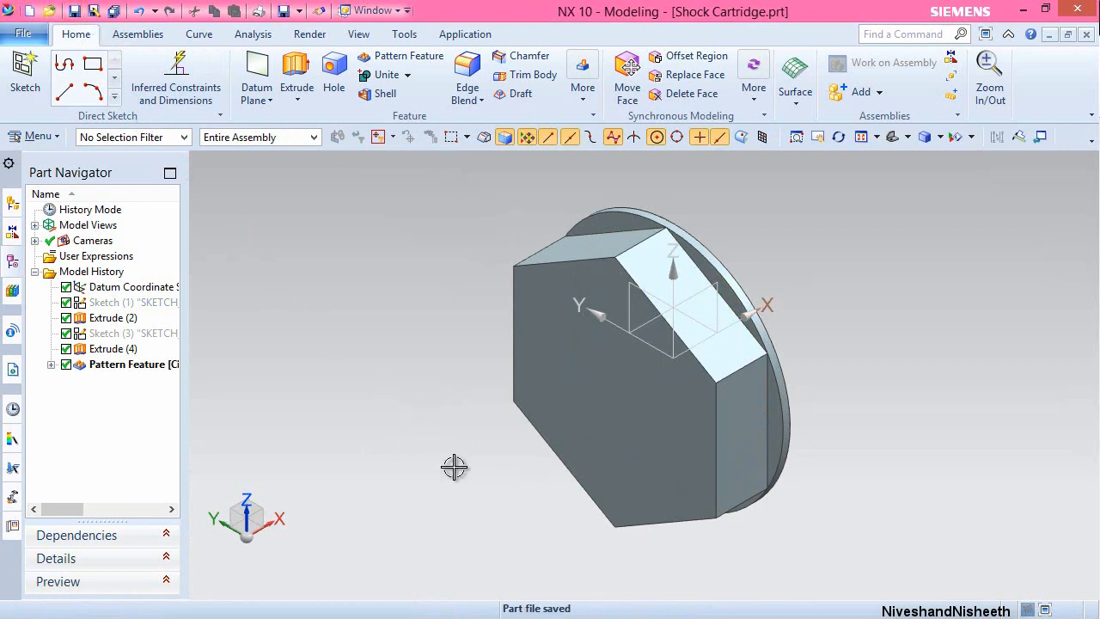
left_click(402, 447)
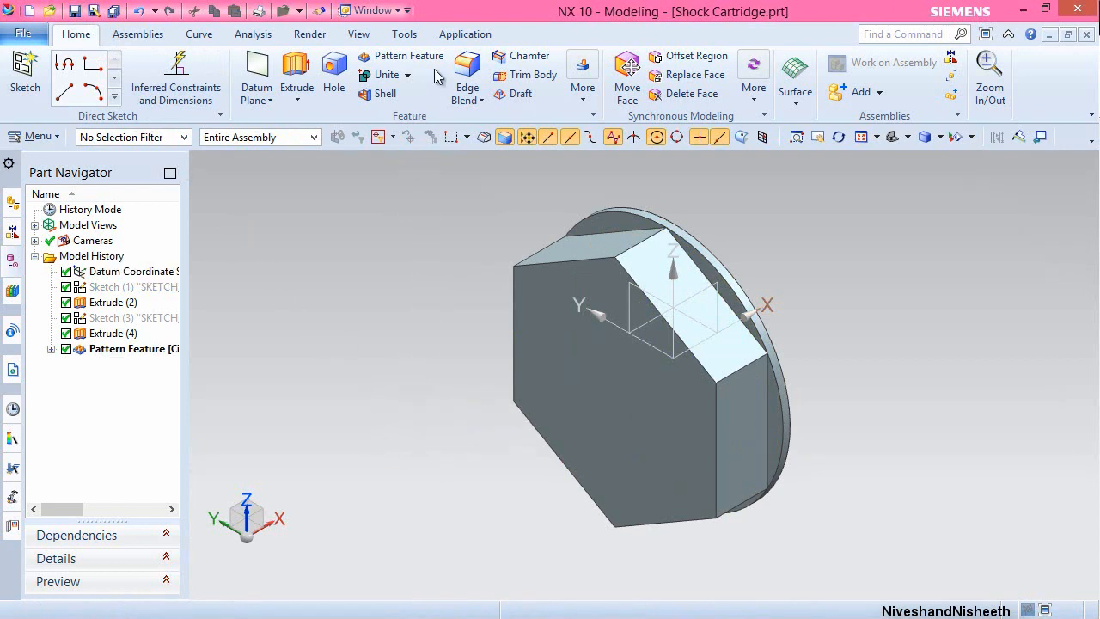
Apply a 0.005 in Edge Blend to the circular rim edge of the thin flange on the hexagon side.
left_click(467, 69)
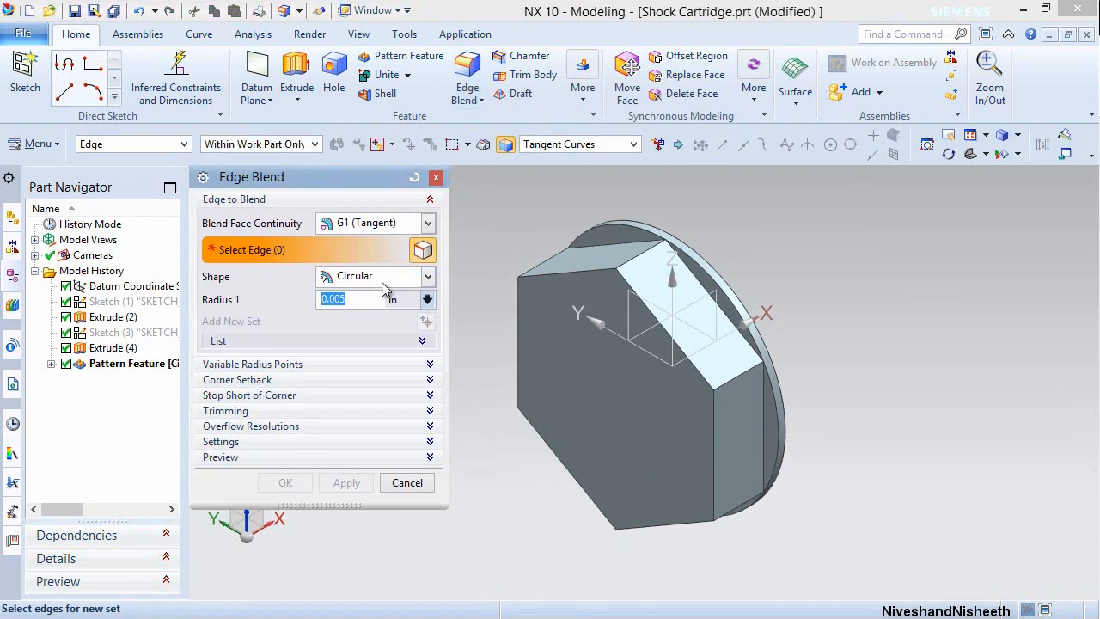
scroll(692, 232, "up", 4)
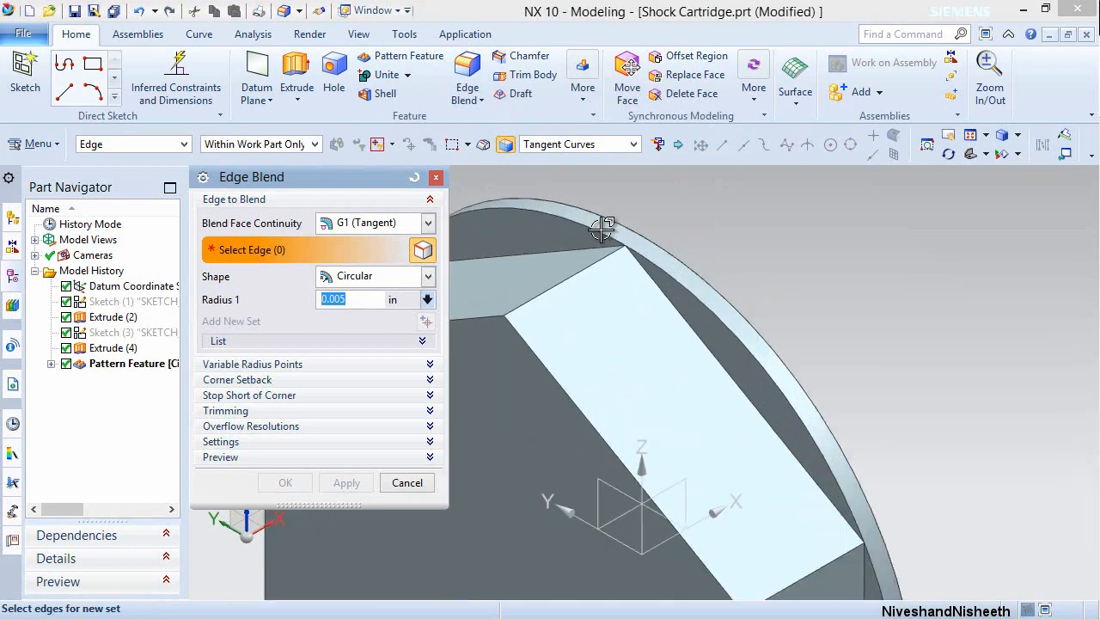
left_click(580, 228)
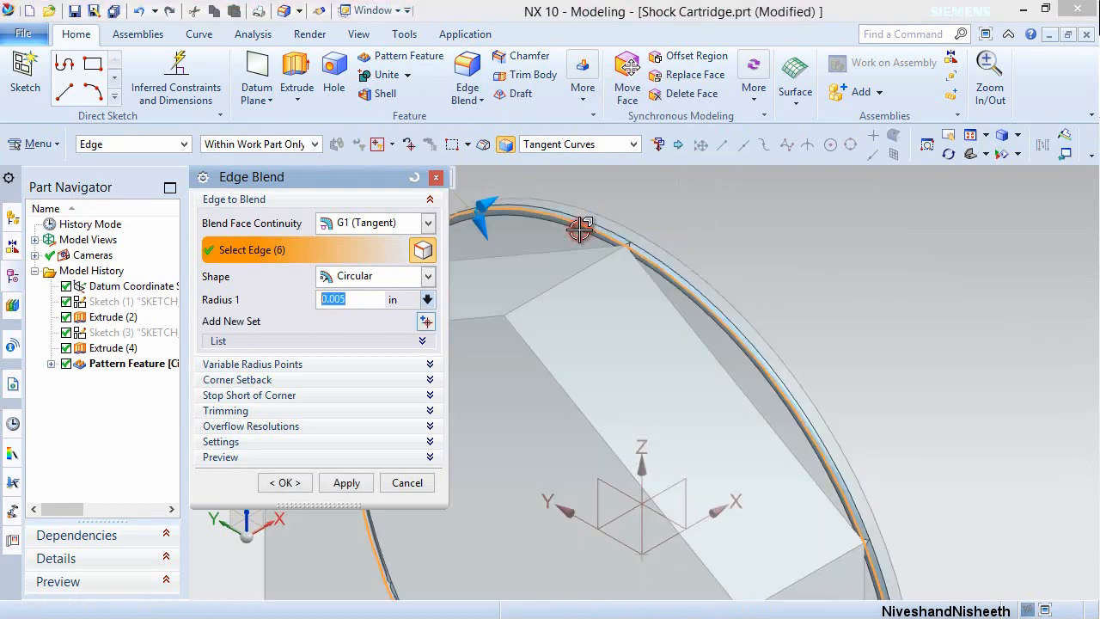
left_click(345, 483)
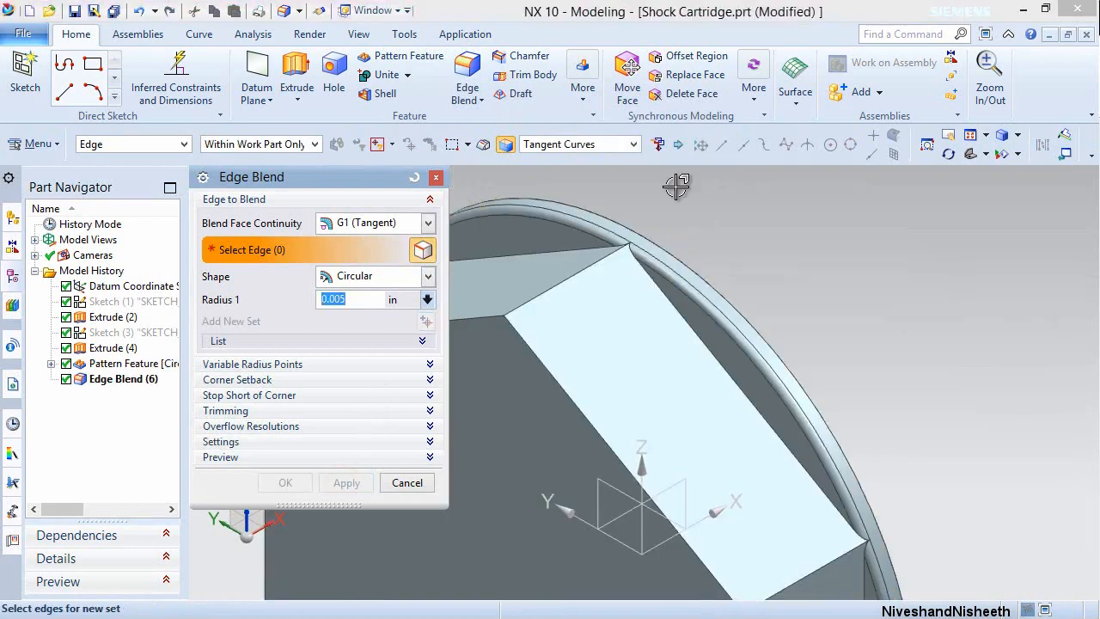
Blend the six corner edges between the hexagon's side faces with a radius of 0.005 in.
left_click(595, 262)
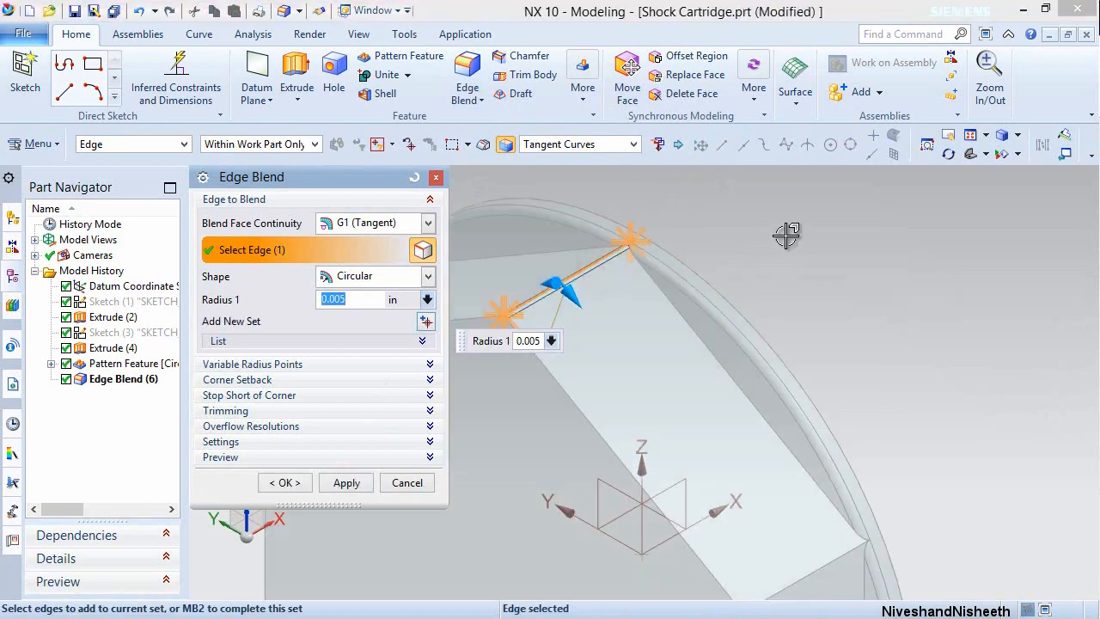
scroll(785, 234, "down", 3)
left_click(784, 416)
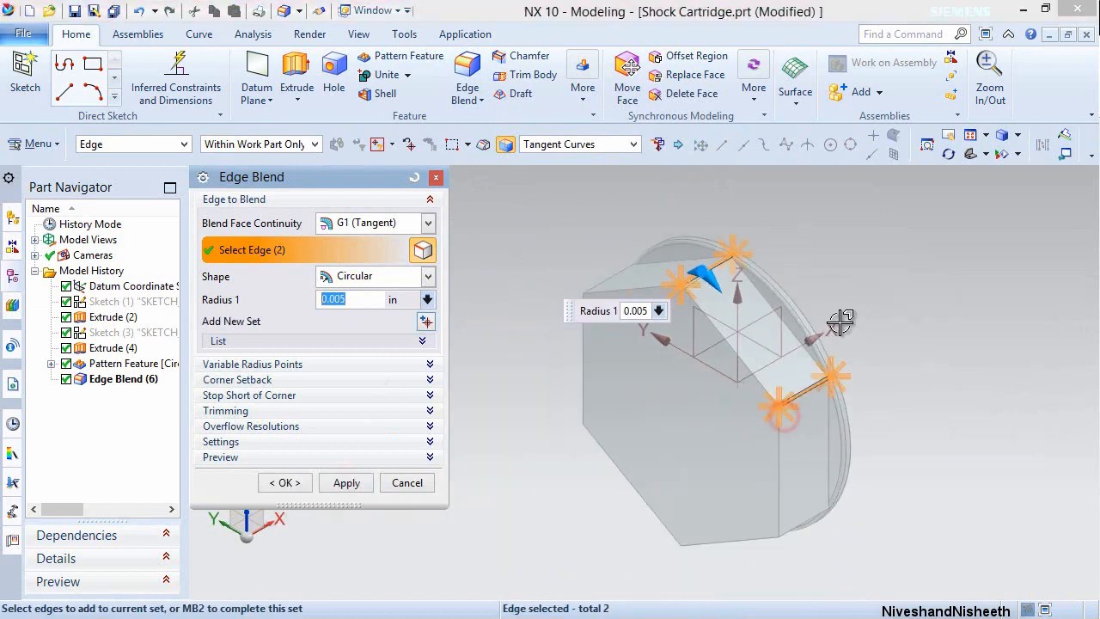
scroll(785, 520, "up", 3)
left_click(795, 547)
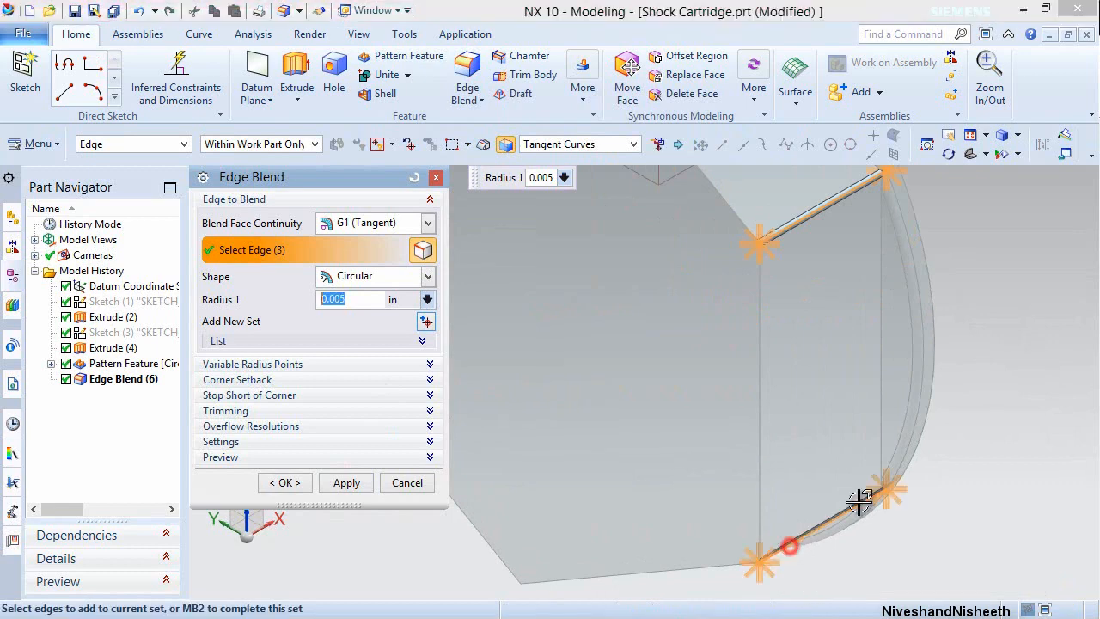
middle_click_drag(776, 437, 665, 452)
left_click(601, 514)
left_click(564, 433)
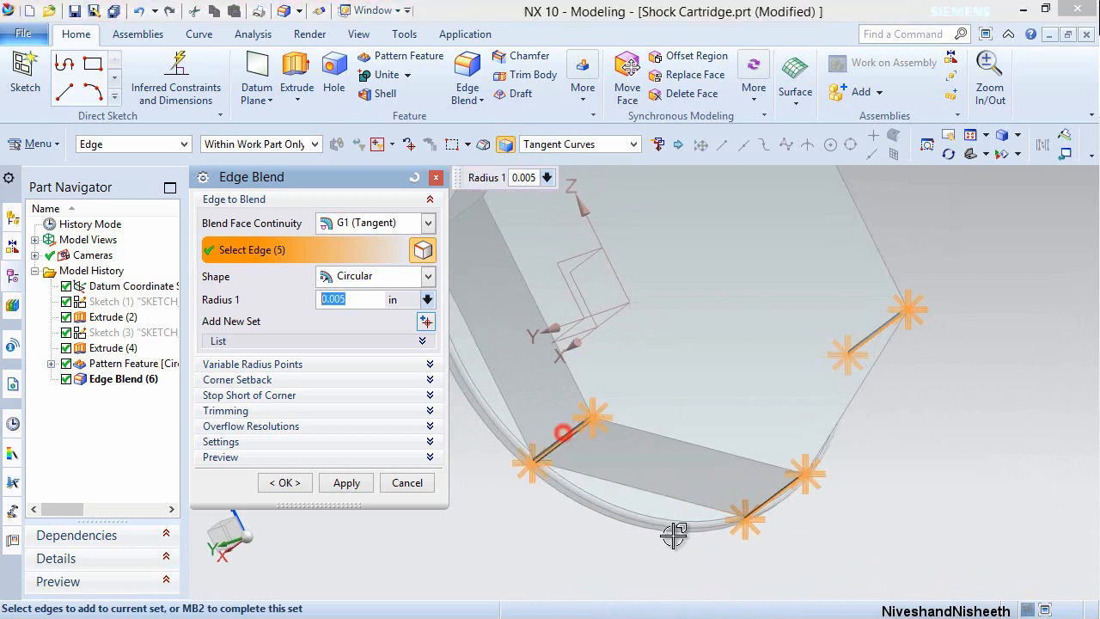
middle_click_drag(564, 433, 535, 329)
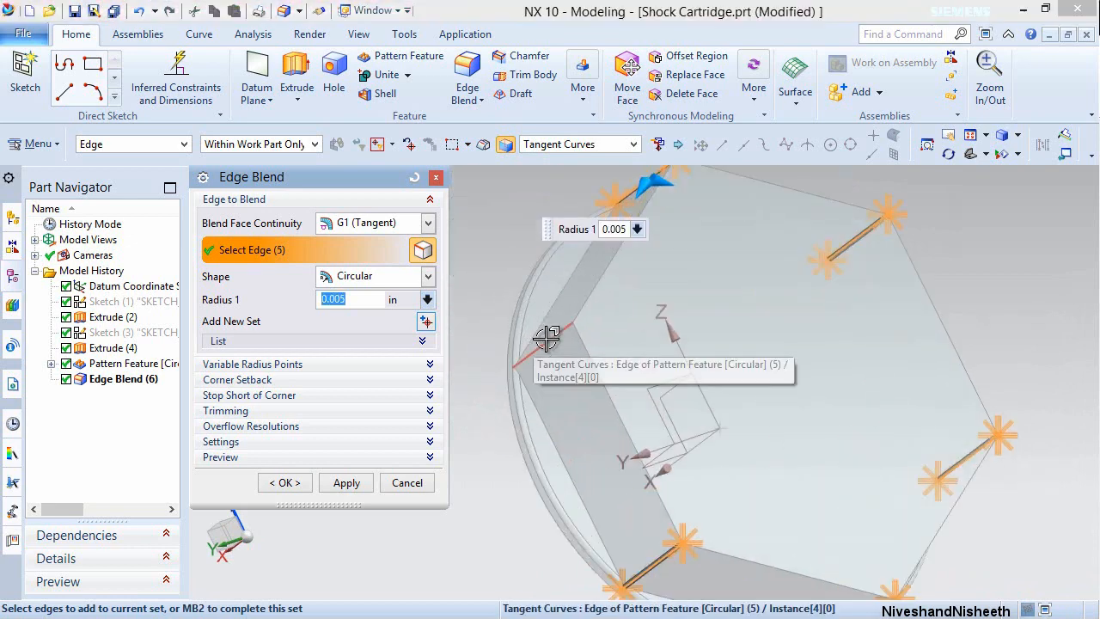
left_click(544, 341)
middle_click_drag(832, 325, 784, 339)
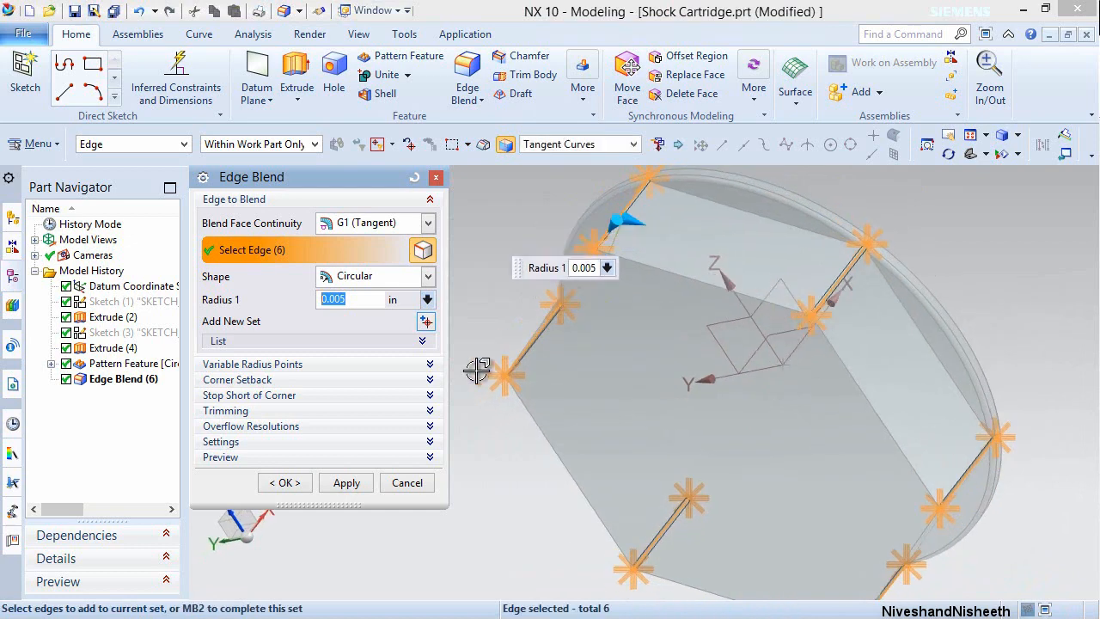
left_click(359, 483)
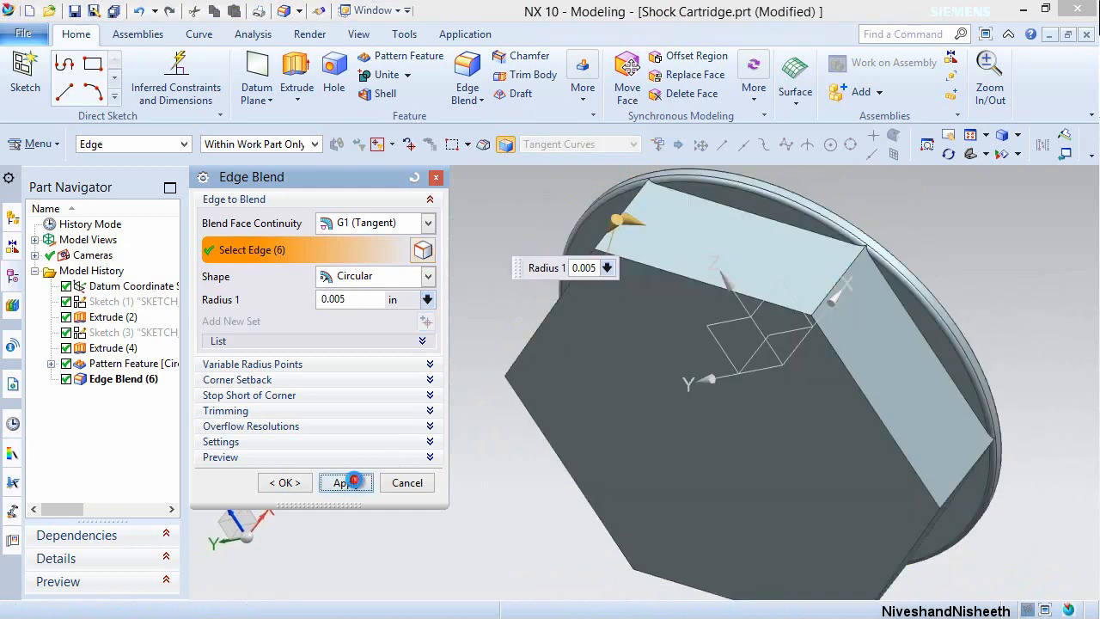
Blend the hexagon's outer face outline and its edges at the flange with a radius of 0.005 in, and save the part.
left_click(644, 266)
left_click(347, 483)
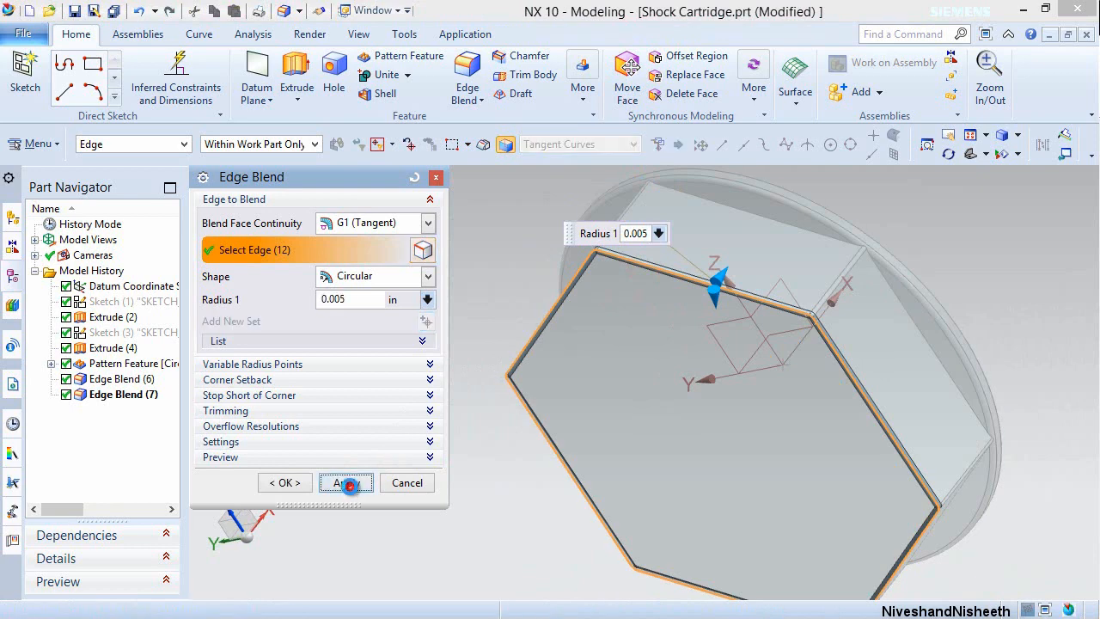
left_click(733, 201)
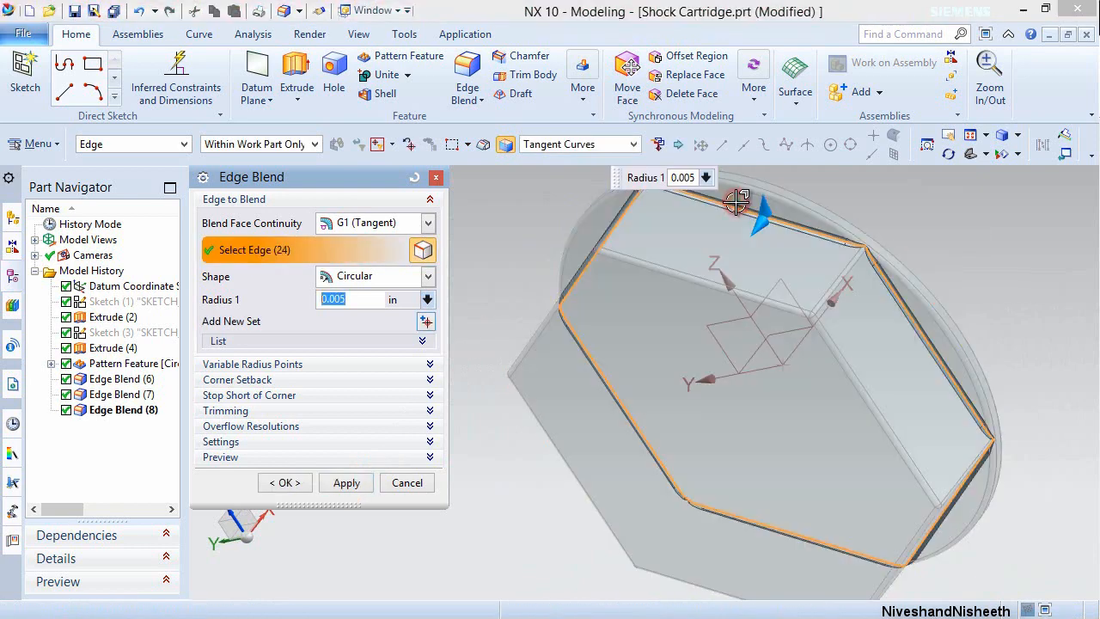
left_click(296, 483)
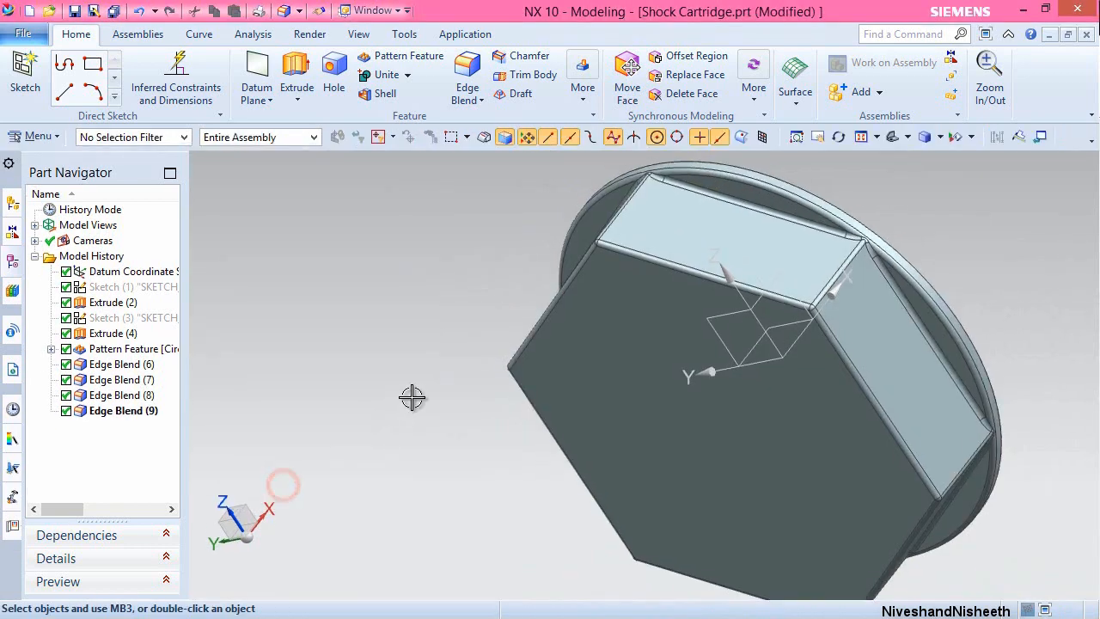
middle_click_drag(452, 375, 541, 340)
middle_click_drag(450, 331, 320, 282)
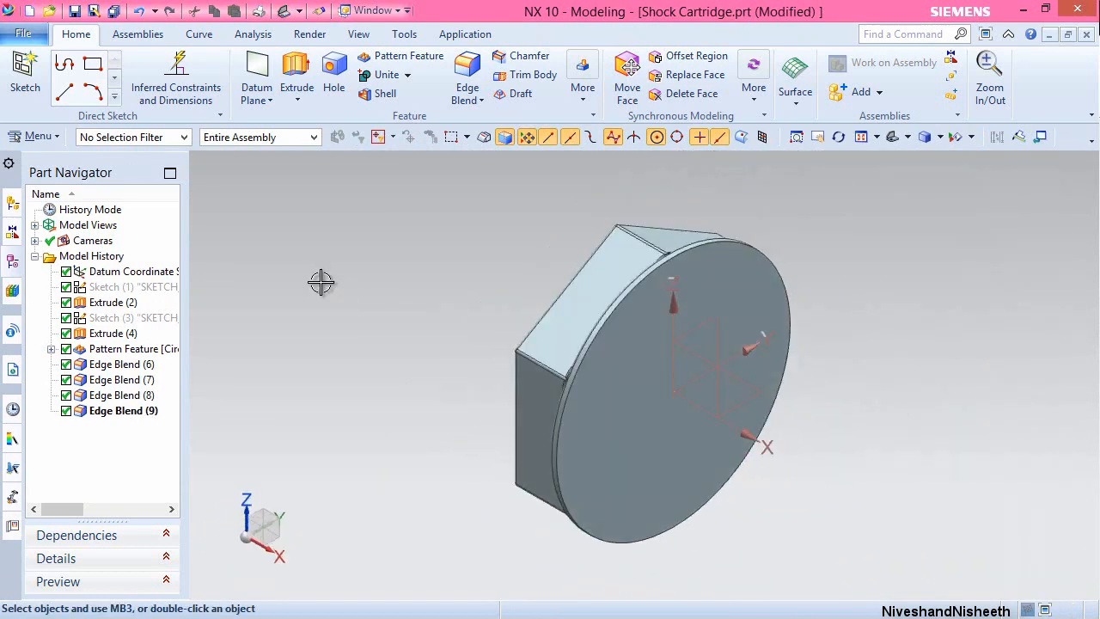
left_click(75, 10)
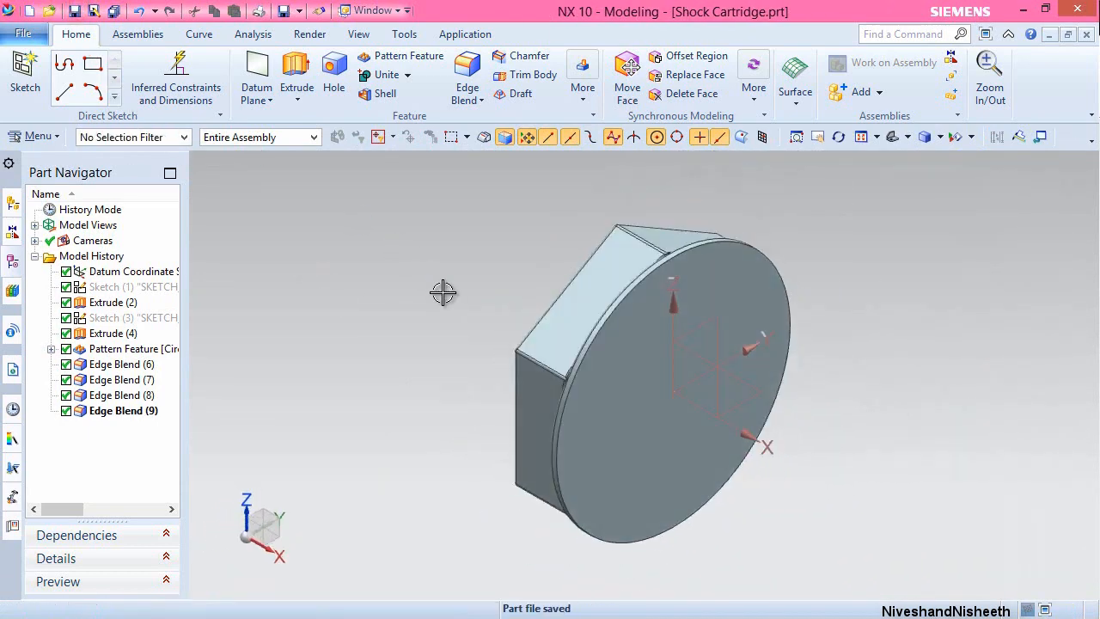
Start an Extrude on the flange's flat face and sketch a circle about 0.68 in in diameter, centred on the sketch origin.
left_click(447, 329)
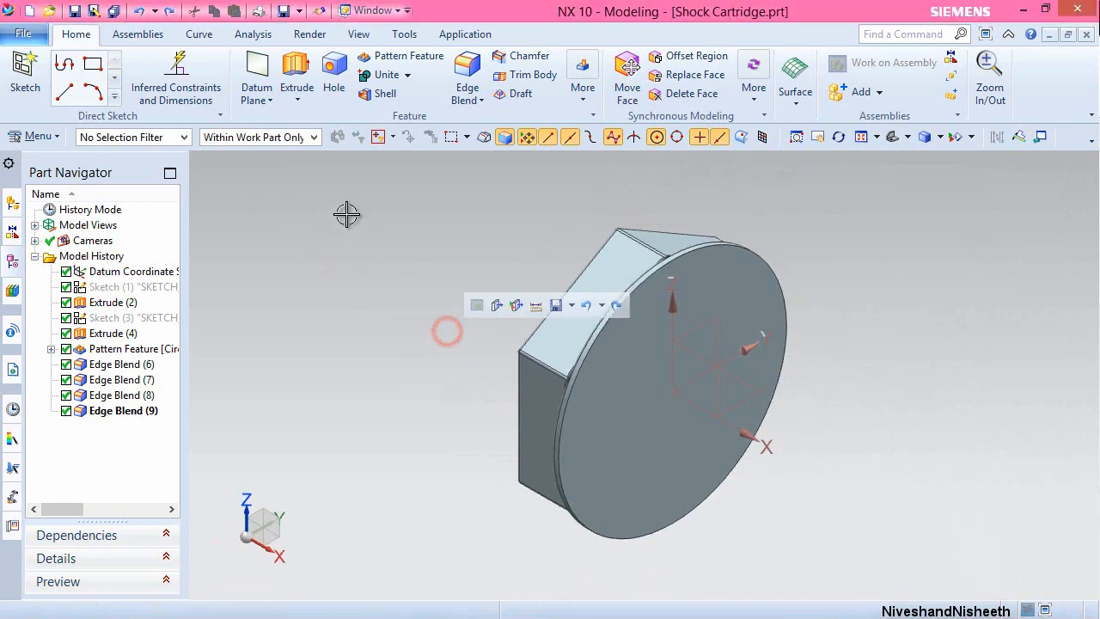
left_click(290, 72)
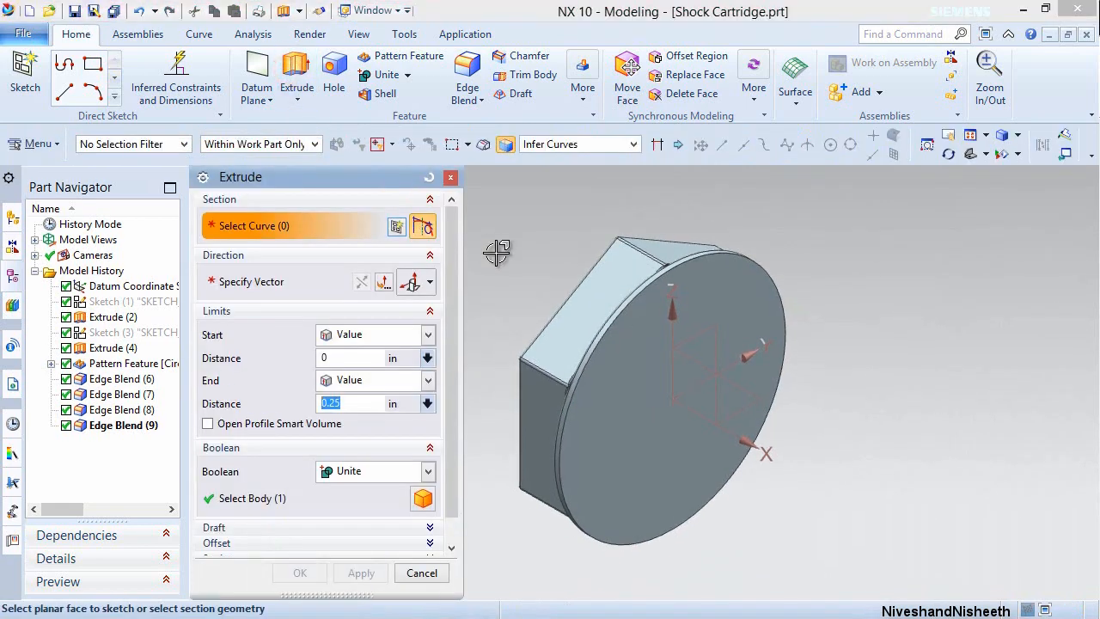
left_click(623, 397)
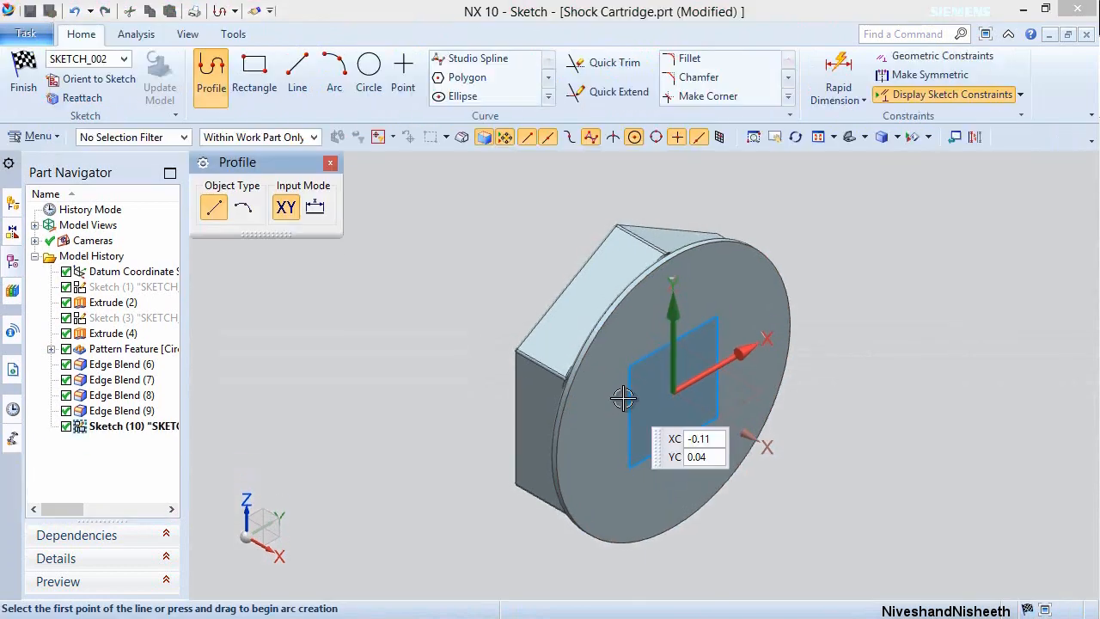
left_click(369, 67)
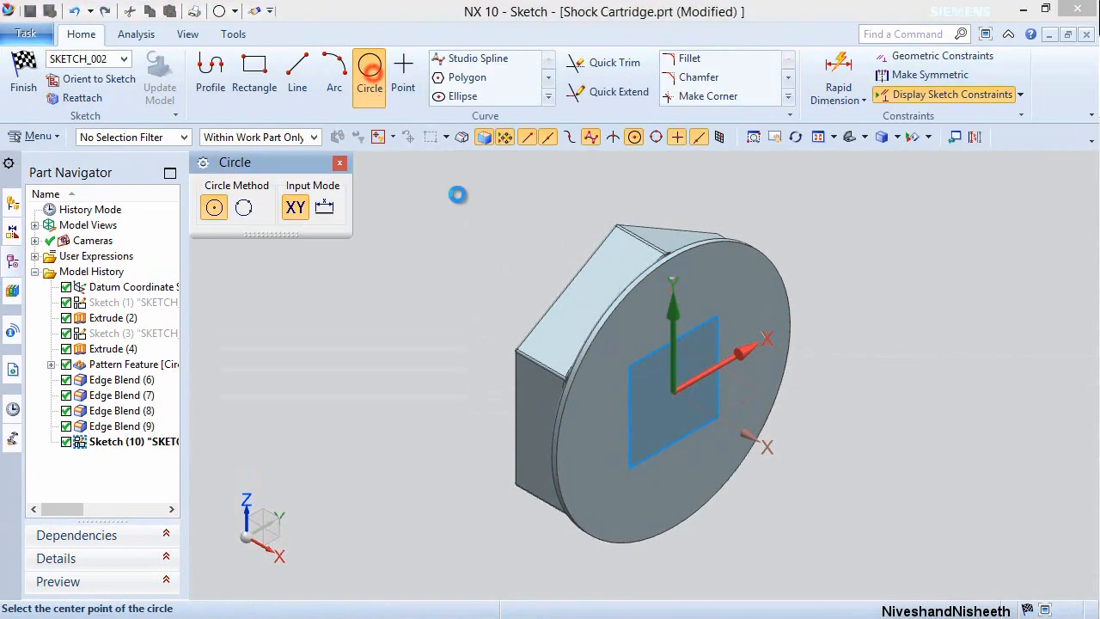
left_click(673, 391)
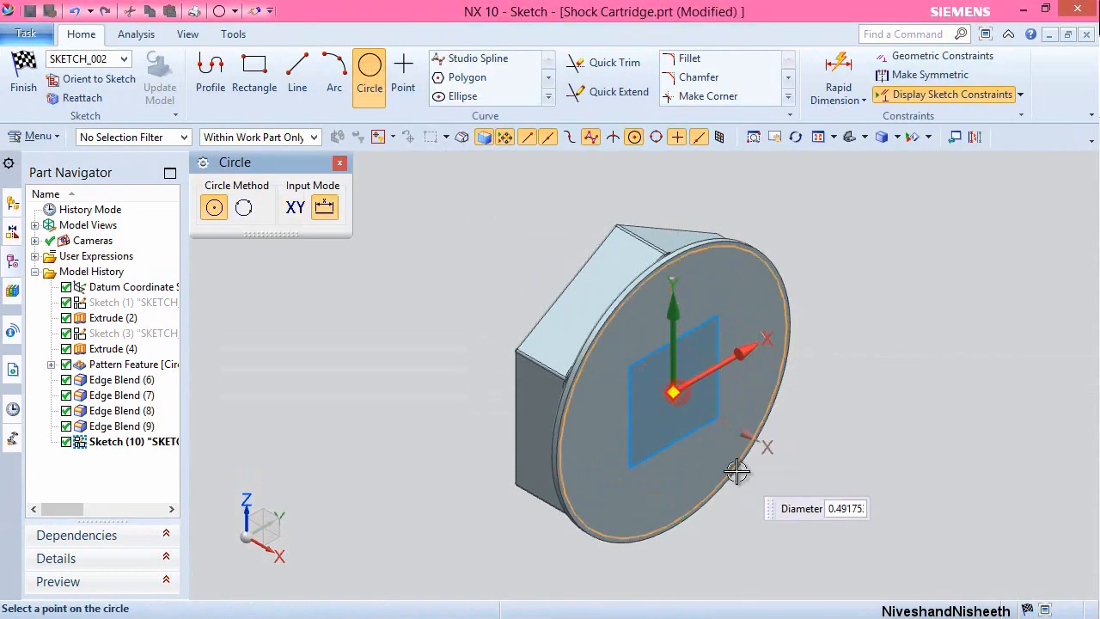
left_click(753, 507)
key("Escape")
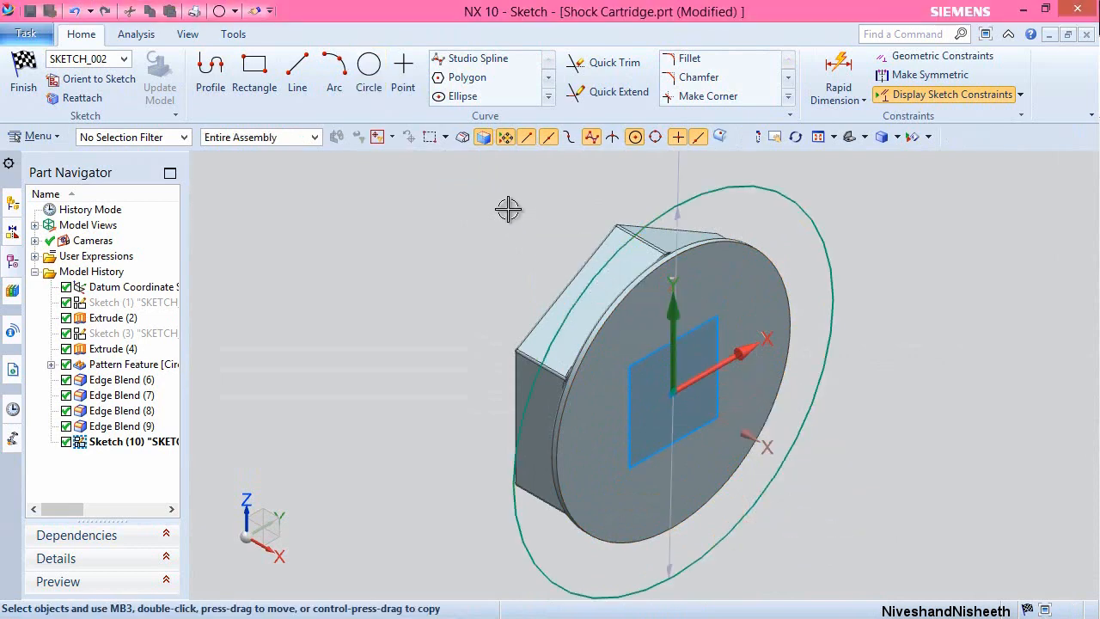
Dimension the circle on the flange face with a diameter of 0.43 in.
left_click(835, 68)
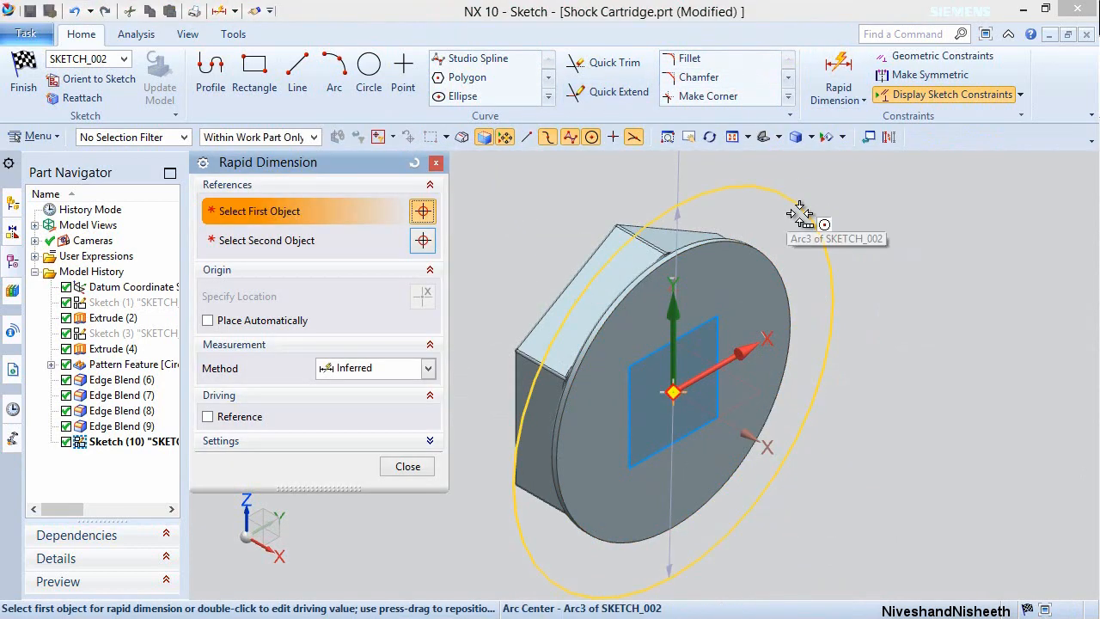
left_click(799, 213)
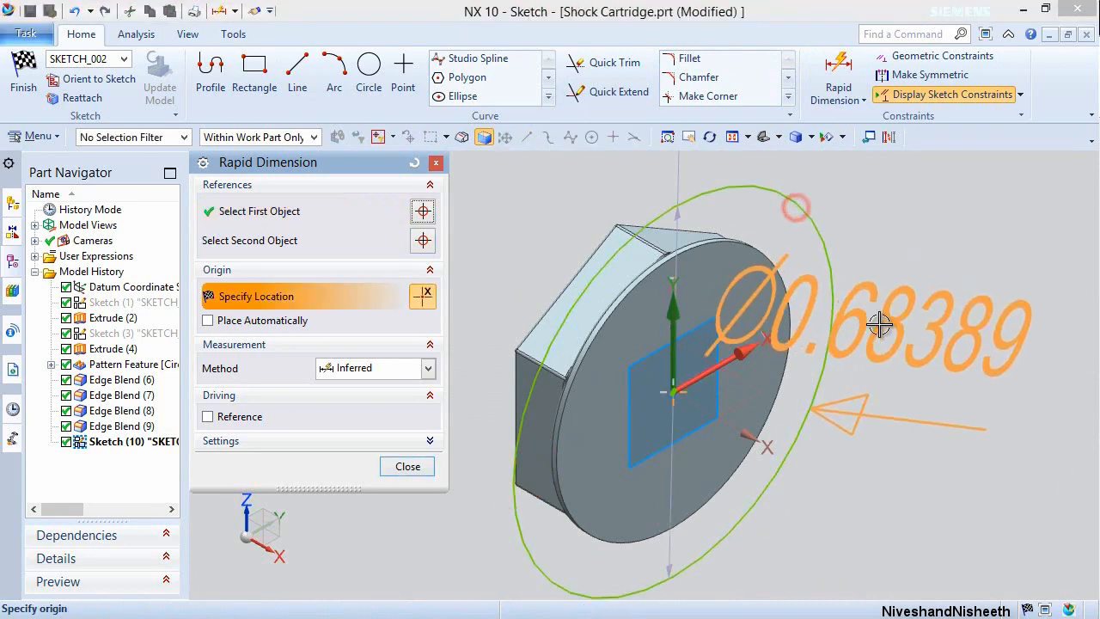
left_click(921, 285)
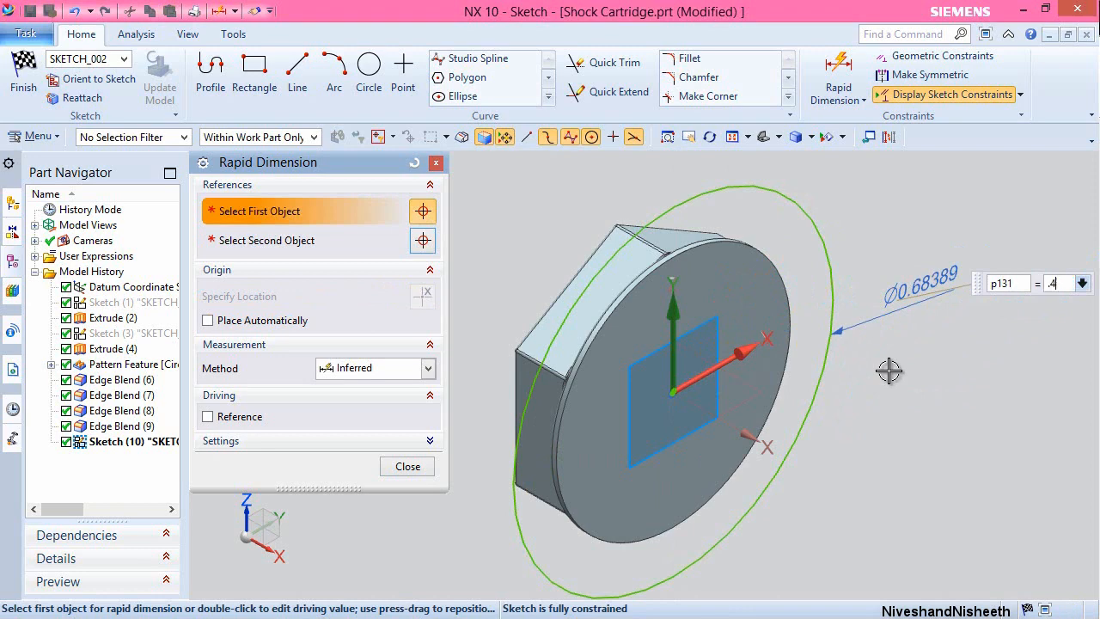
key("Return")
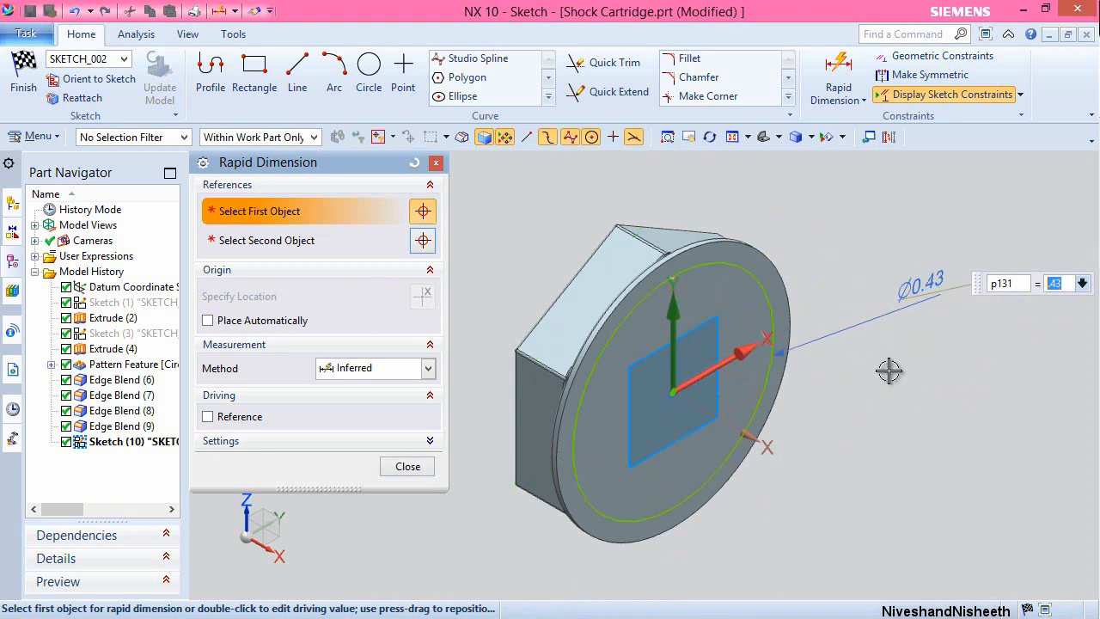
key("Return")
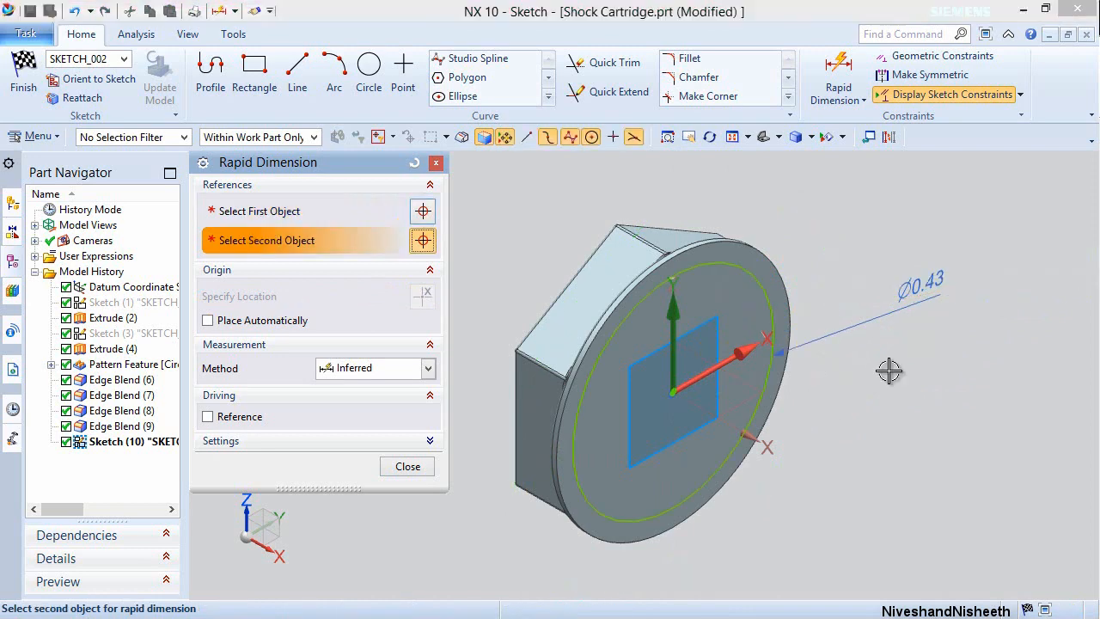
left_click(437, 162)
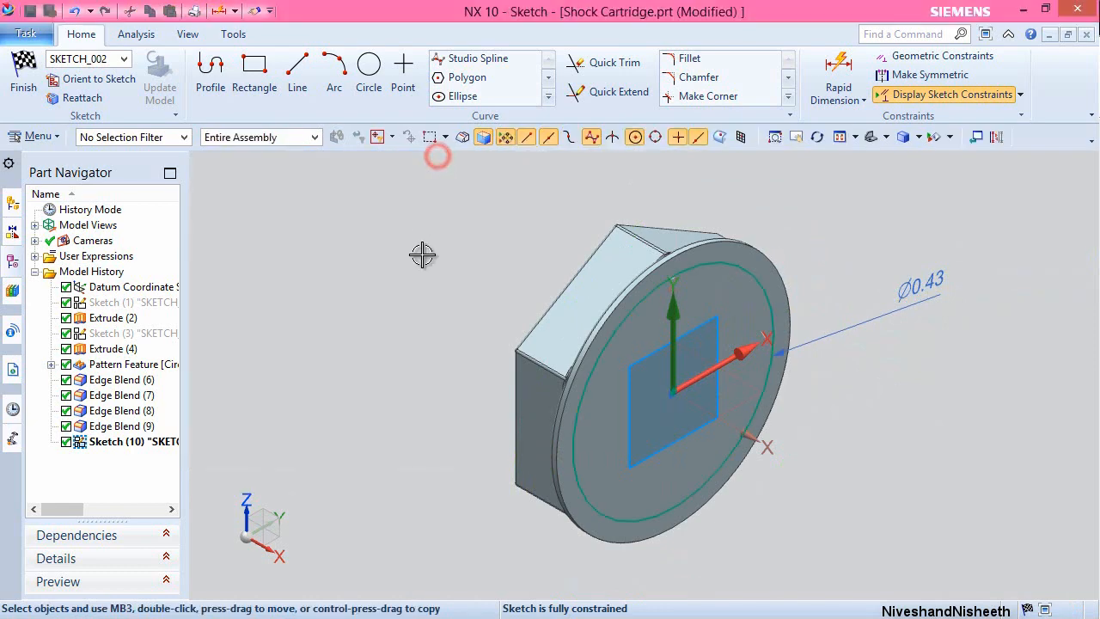
Finish the sketch, extrude the circle 0.25 in outward from the flange with Unite, and save the part.
left_click(24, 76)
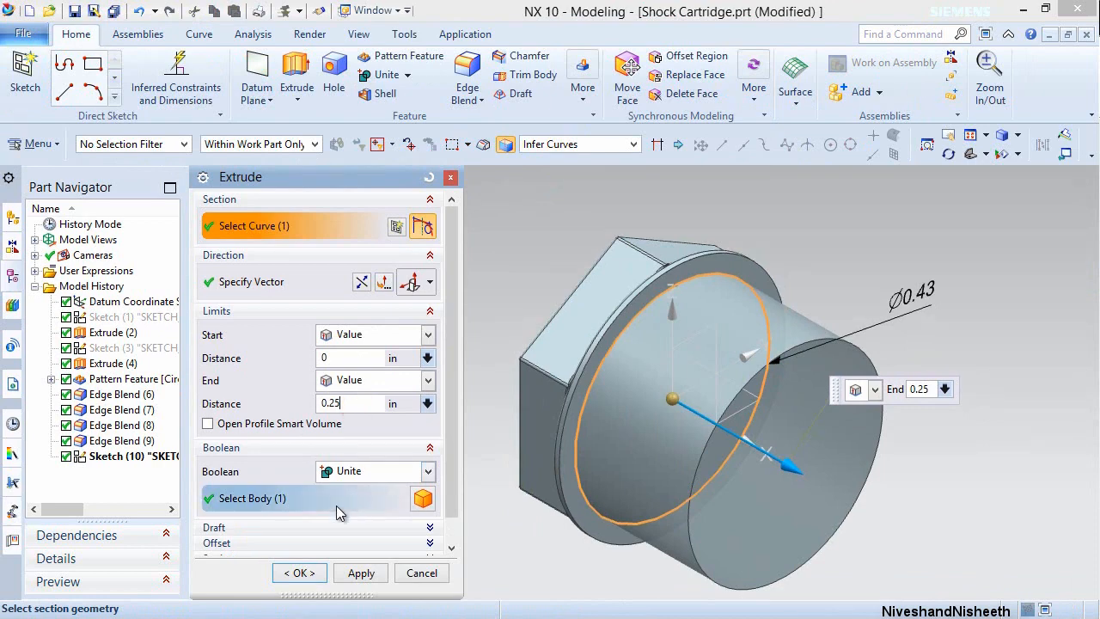
left_click(299, 572)
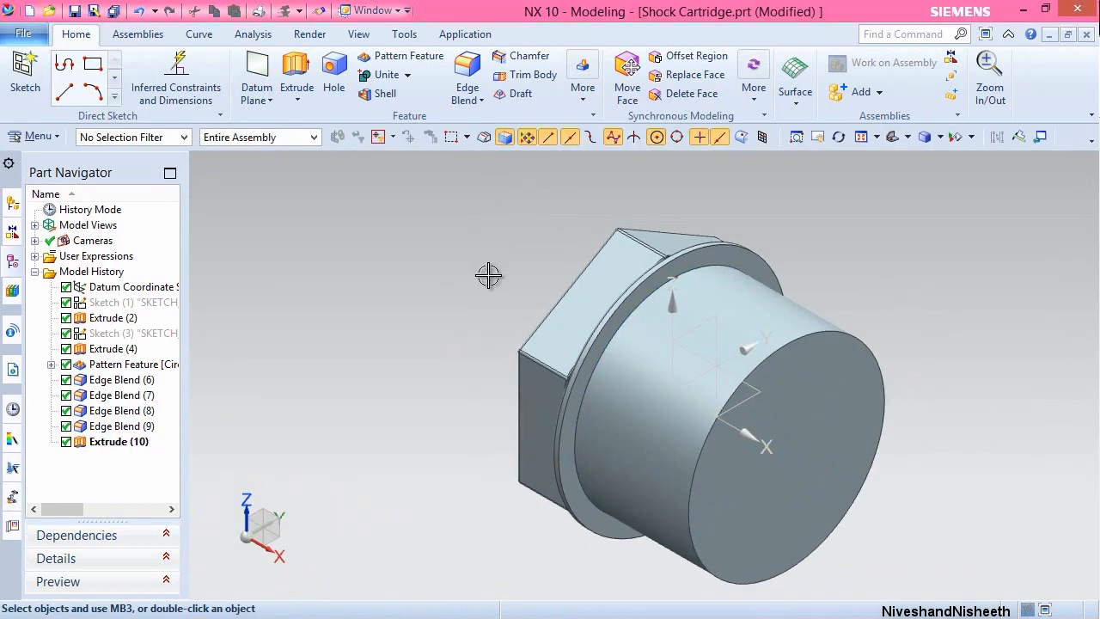
left_click(77, 11)
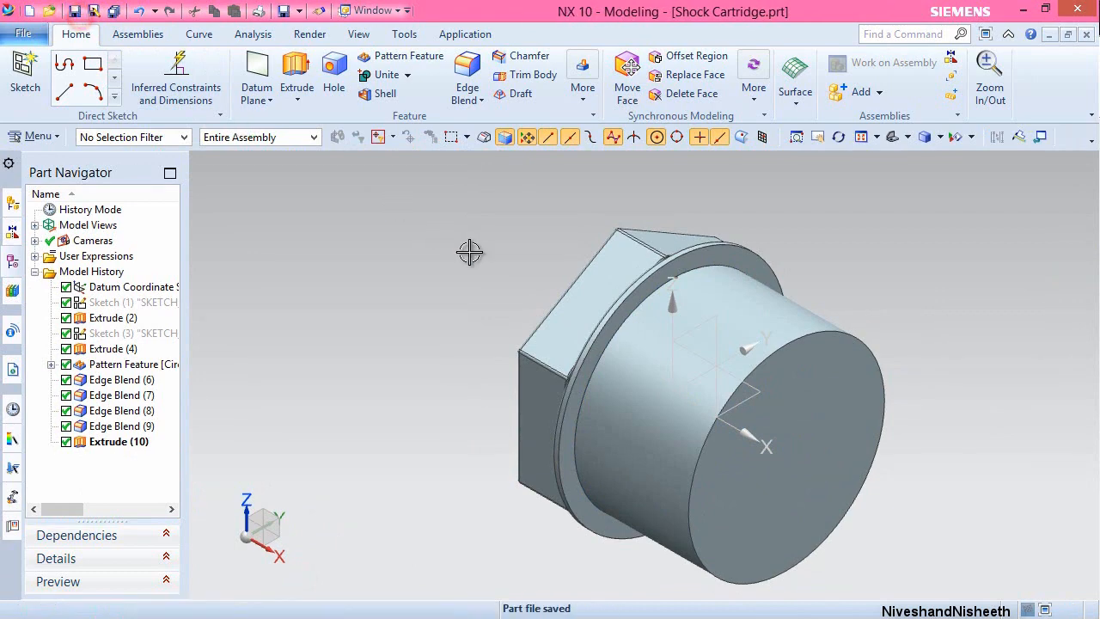
left_click(456, 277)
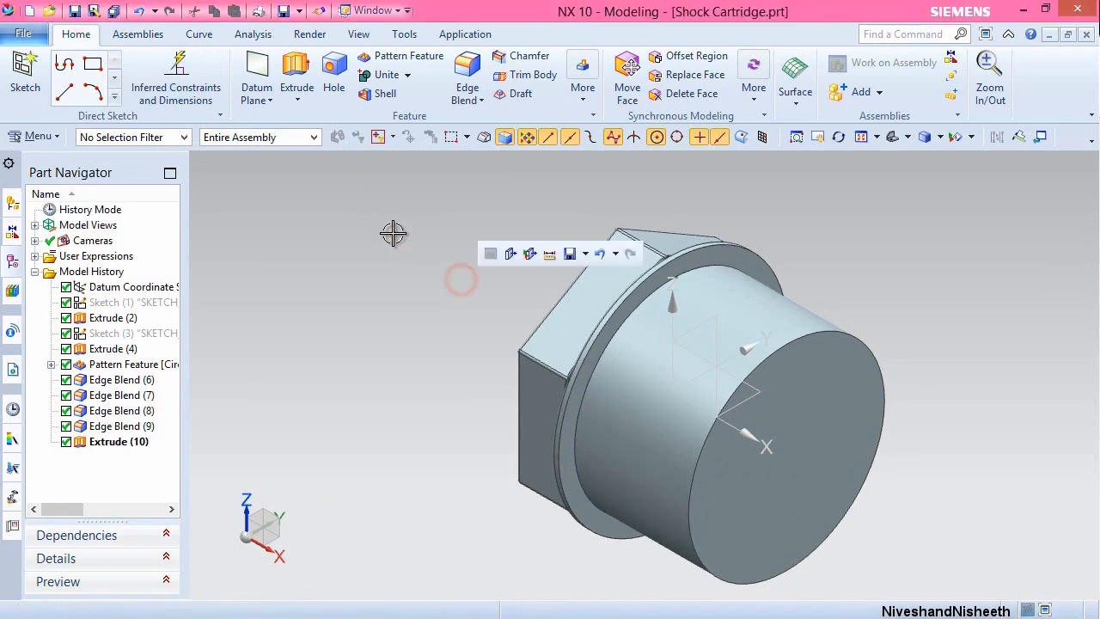
Start an Extrude on the cylinder's end face, sketch a centred 0.25 in diameter circle, and reposition its diameter dimension.
left_click(297, 73)
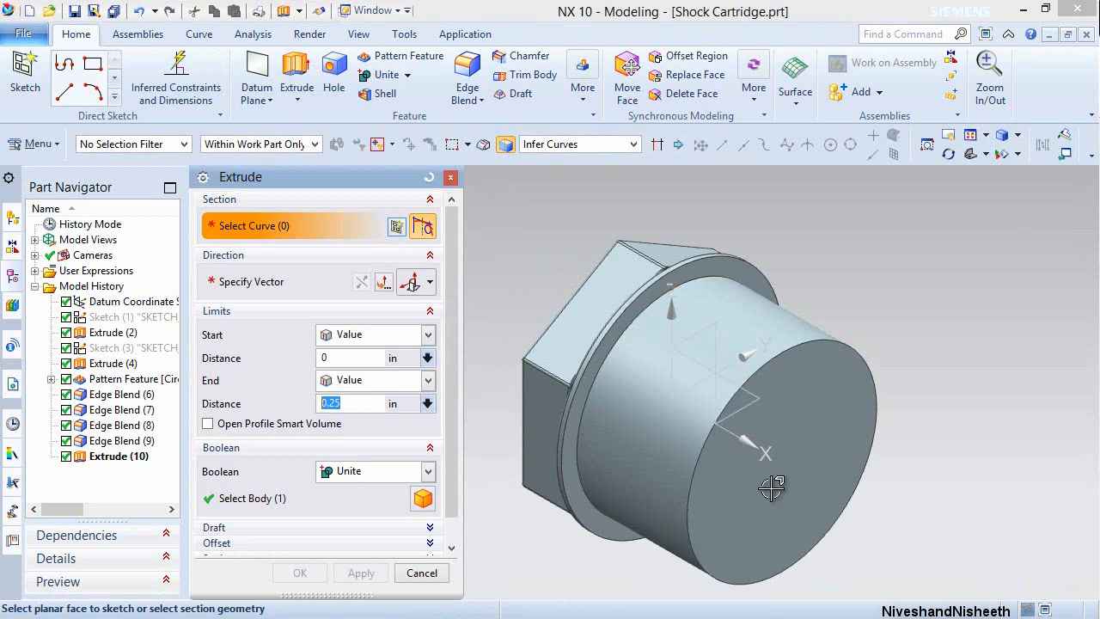
left_click(810, 432)
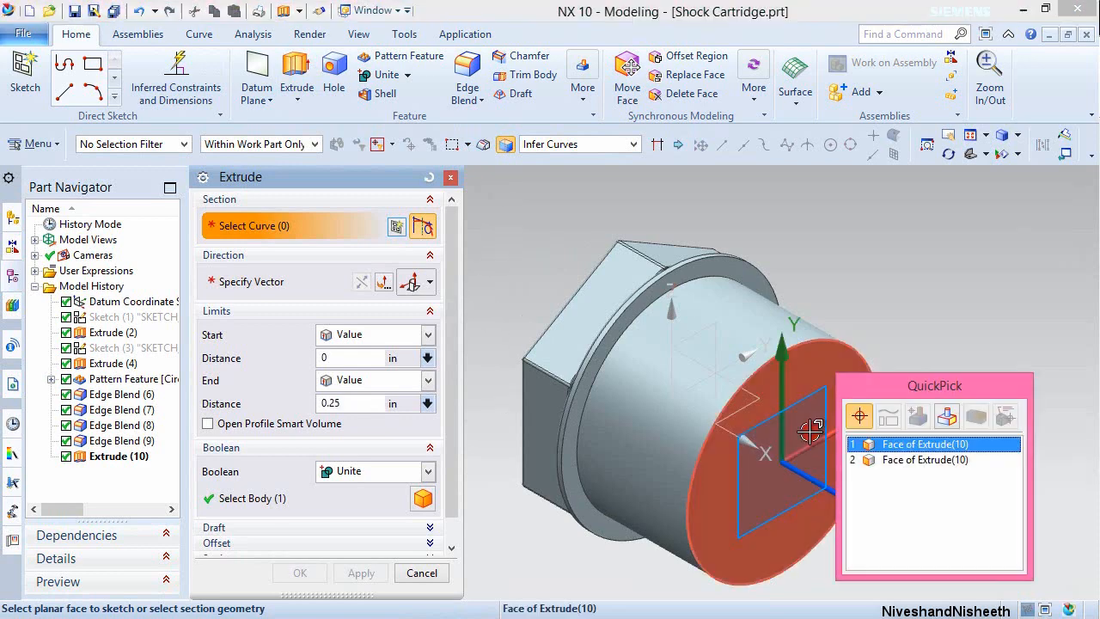
left_click(874, 444)
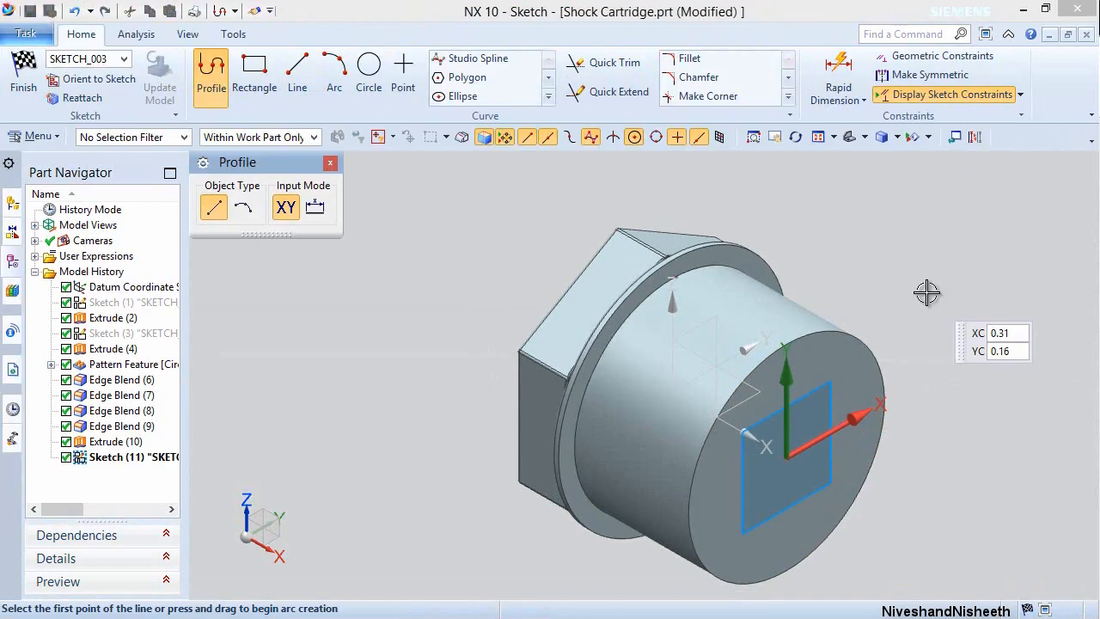
left_click(369, 68)
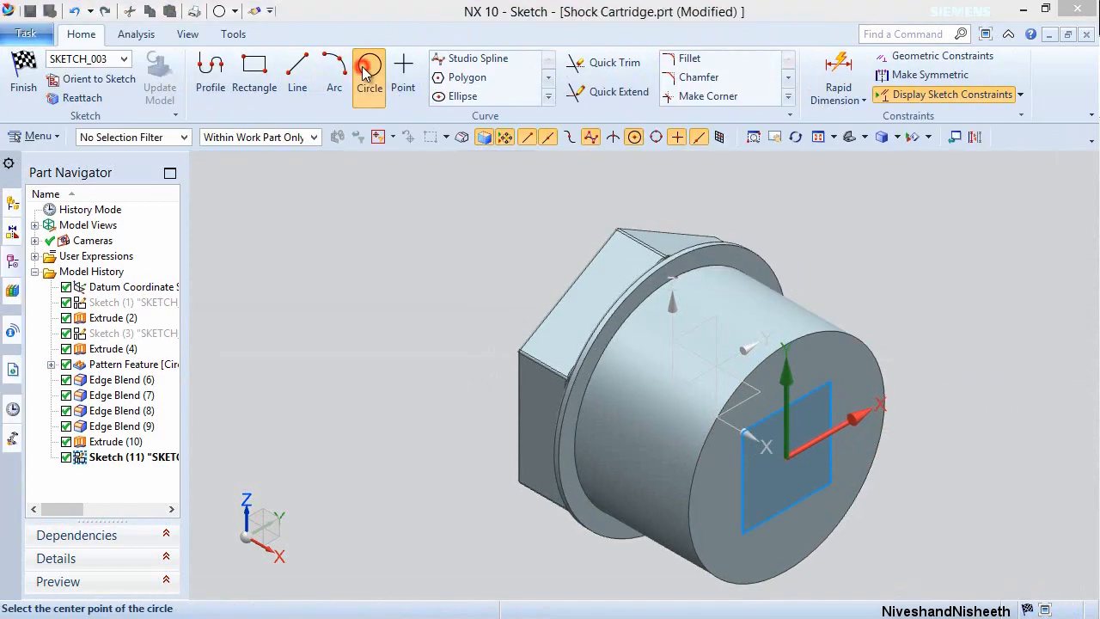
left_click(786, 454)
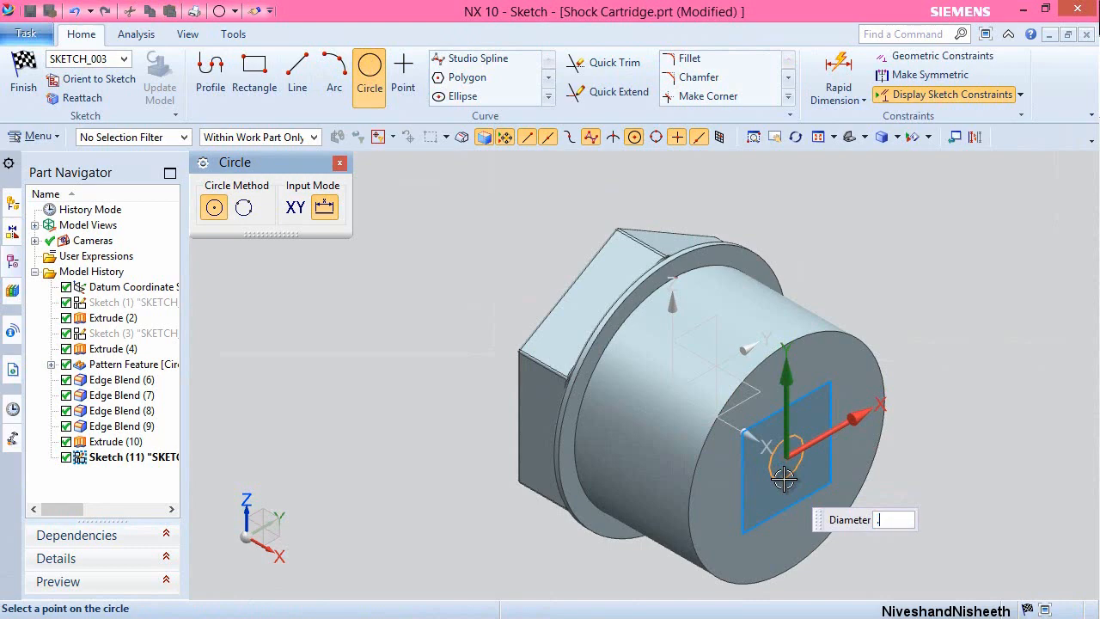
key("Return")
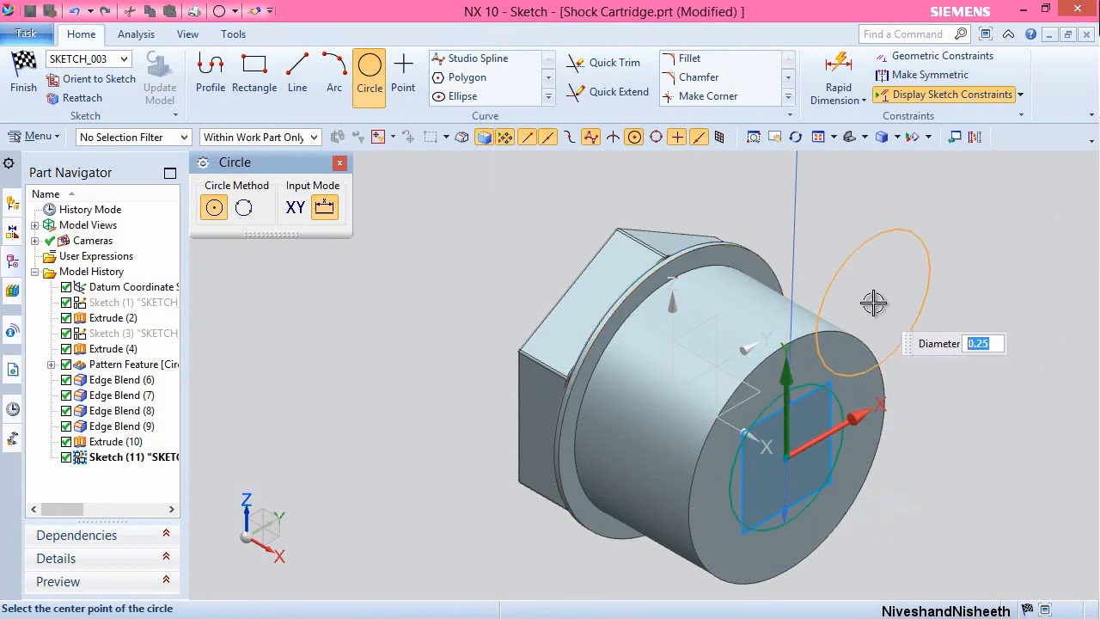
key("Escape")
scroll(714, 247, "down", 3)
left_click_drag(716, 248, 793, 376)
left_click(834, 138)
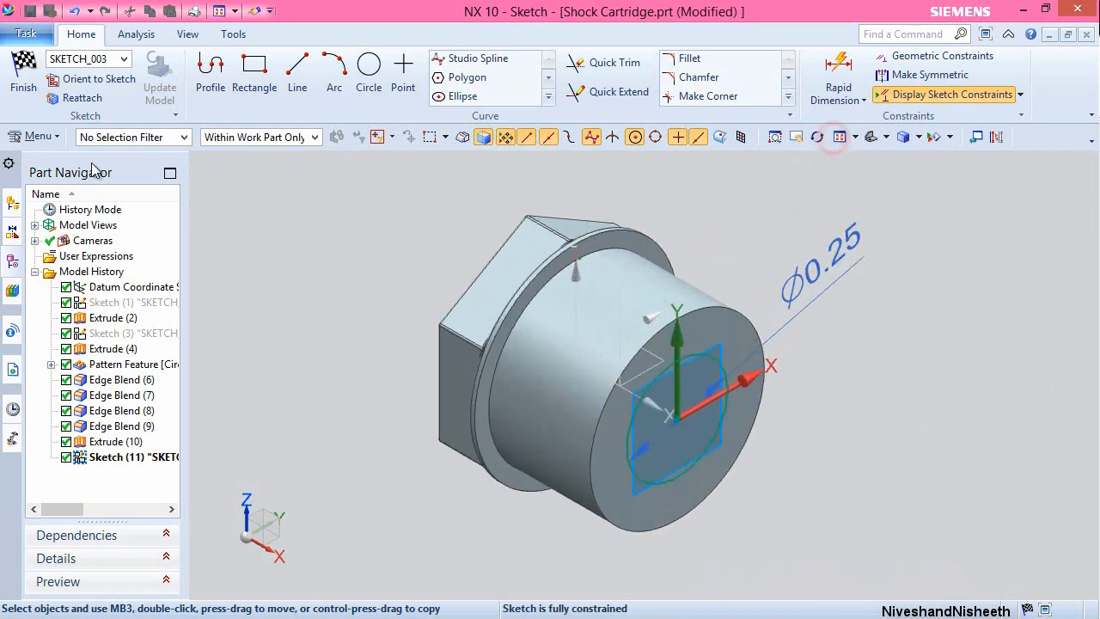
Finish the sketch and extrude the circle 0.29 in in the reversed direction into the body with Subtract to cut a blind bore.
left_click(23, 76)
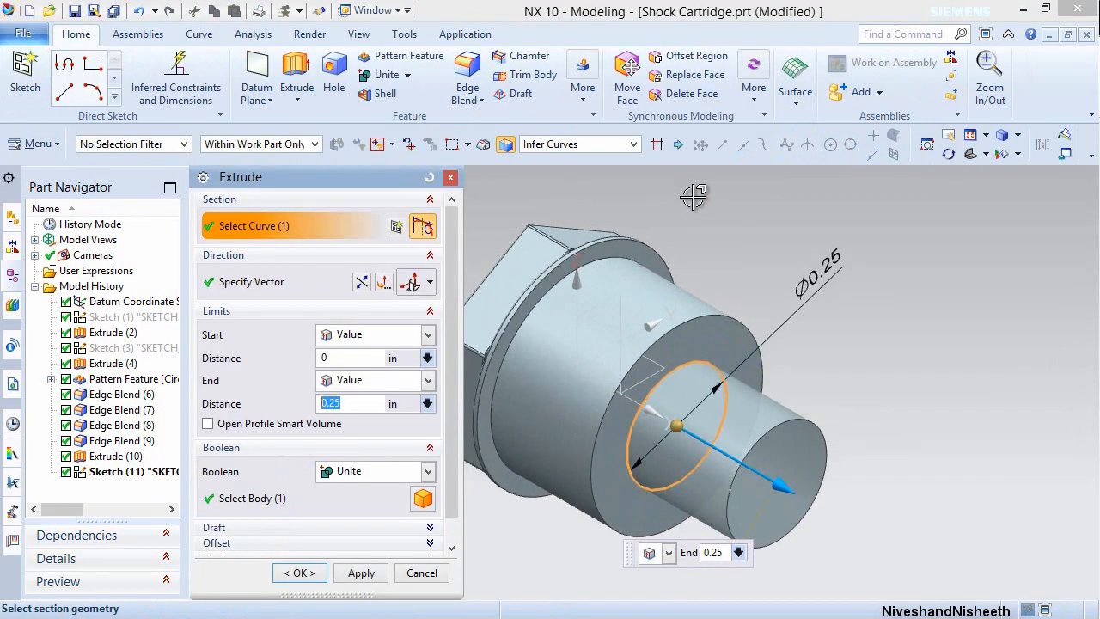
left_click(373, 482)
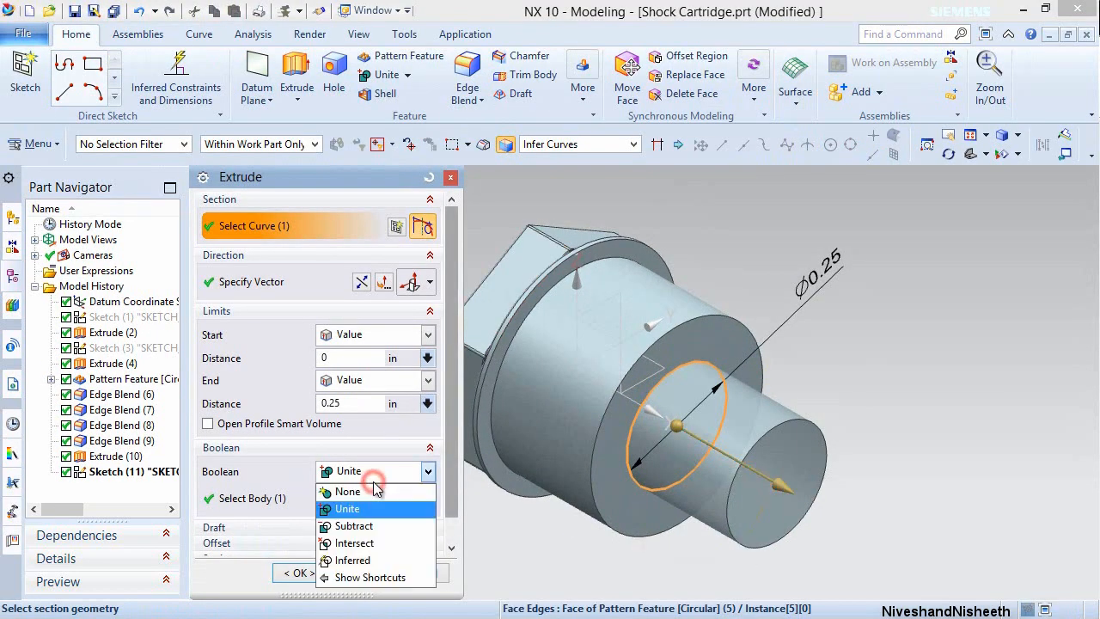
left_click(371, 523)
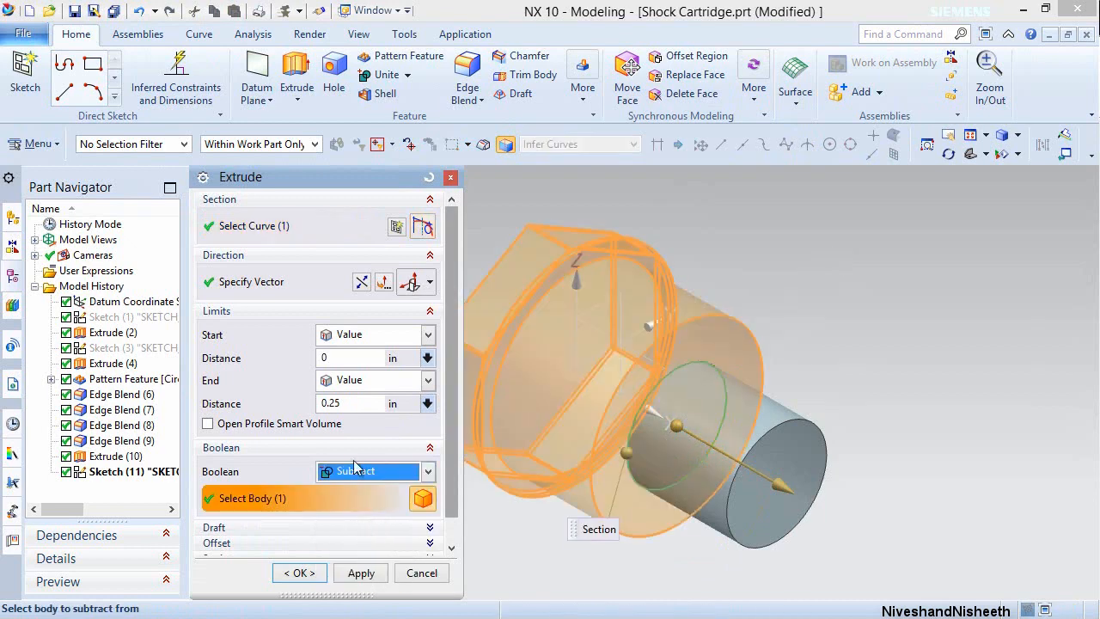
left_click(362, 282)
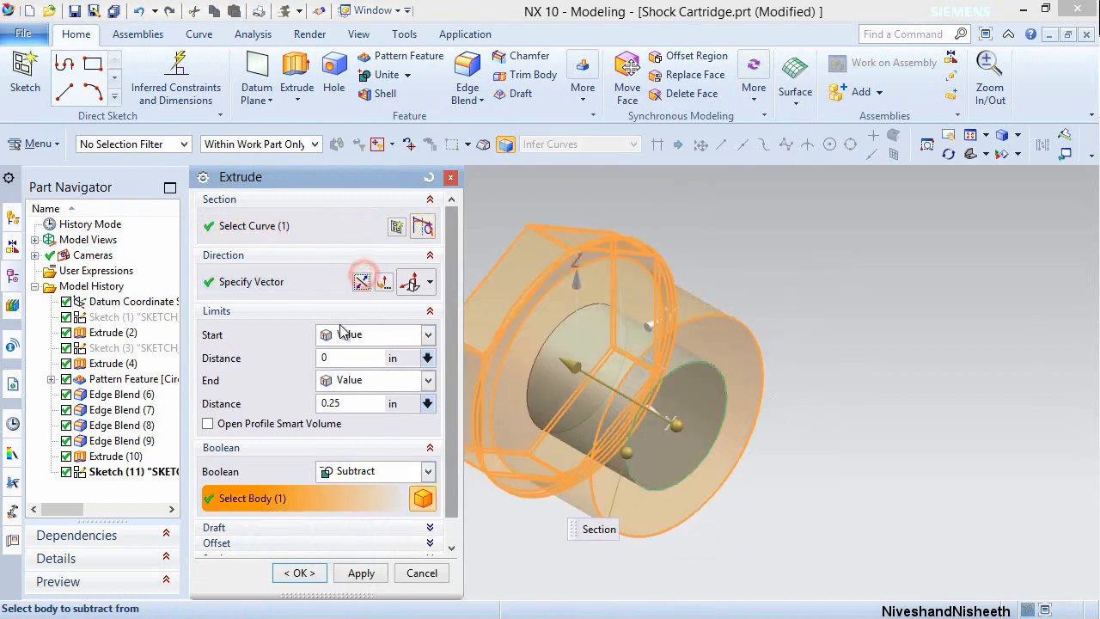
left_click(359, 403)
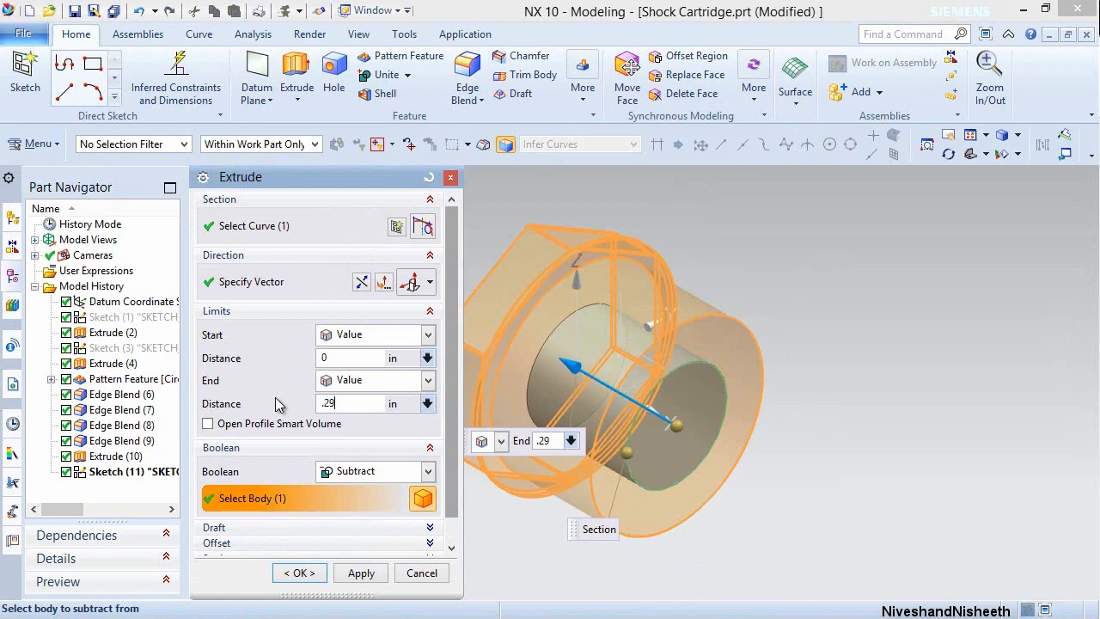
type(".29")
key("Return")
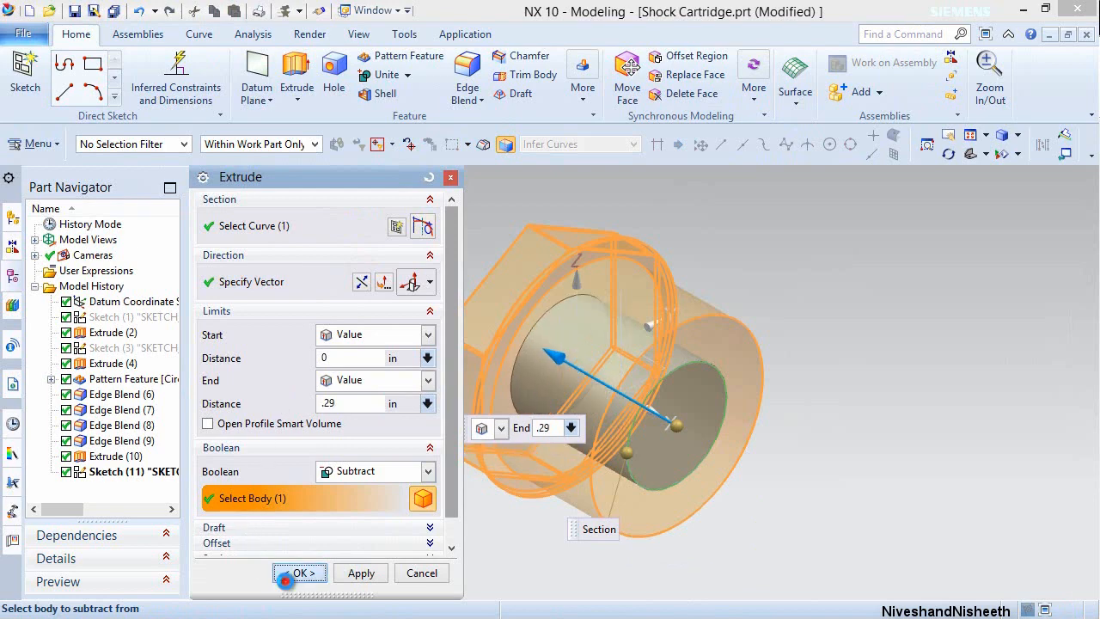
left_click(294, 573)
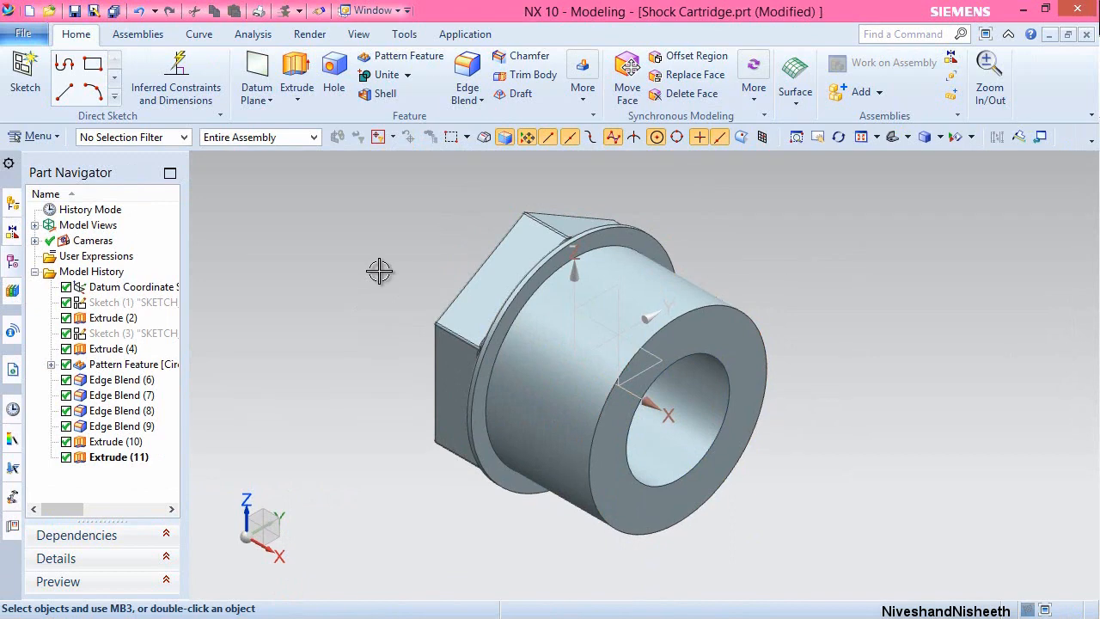
Start an Extrude on the bore's inner end face and sketch a 0.135 in diameter circle centred on the sketch origin.
left_click(394, 261)
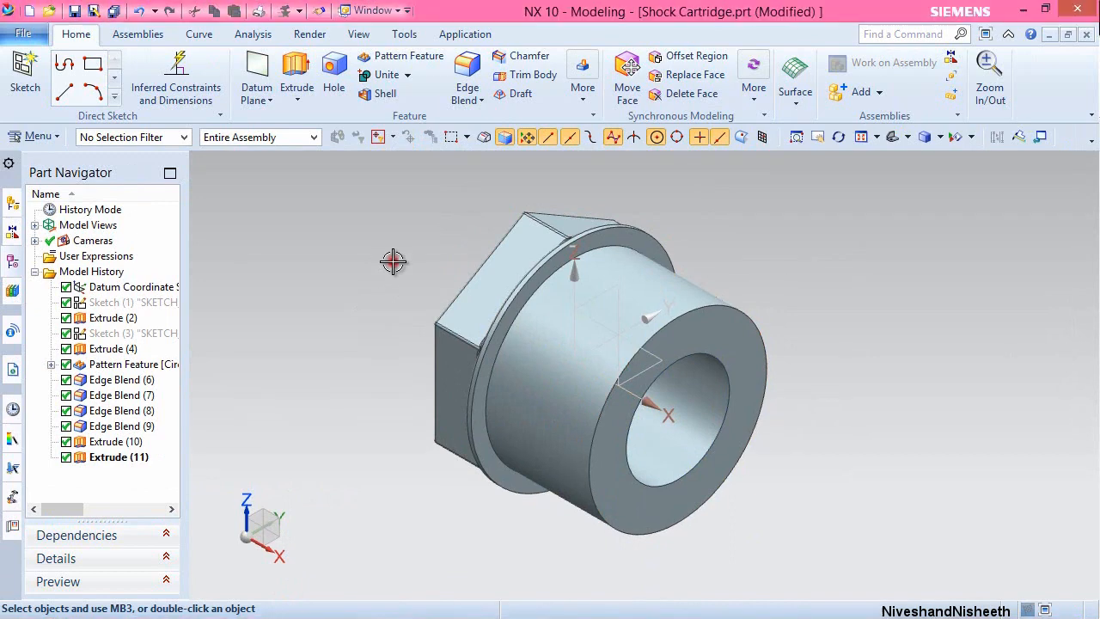
left_click(294, 60)
middle_click_drag(851, 440, 770, 416)
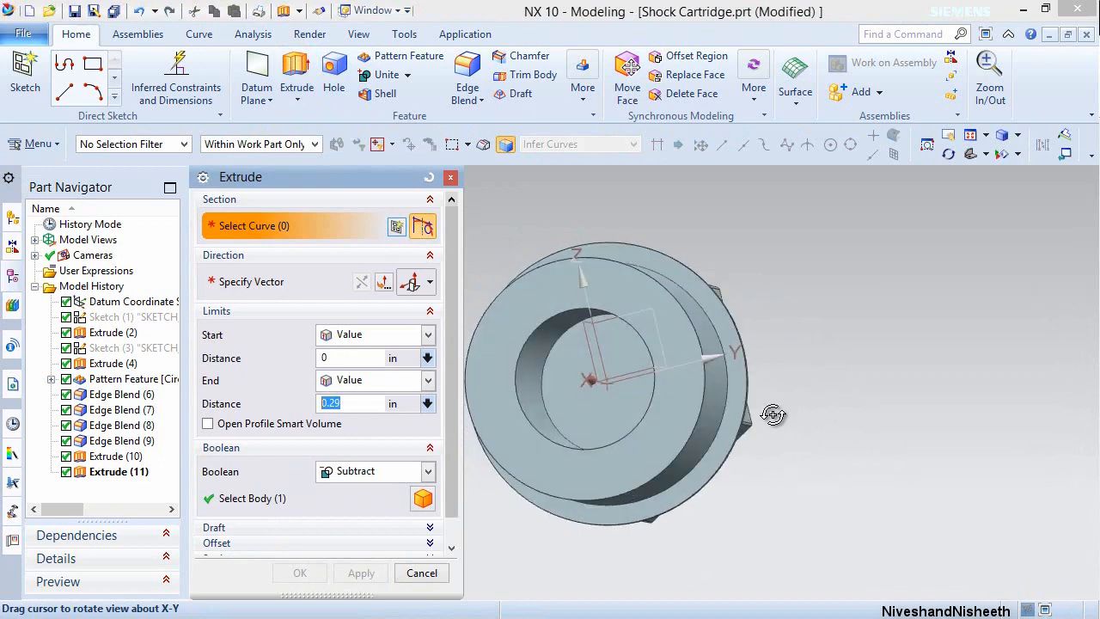
left_click(584, 421)
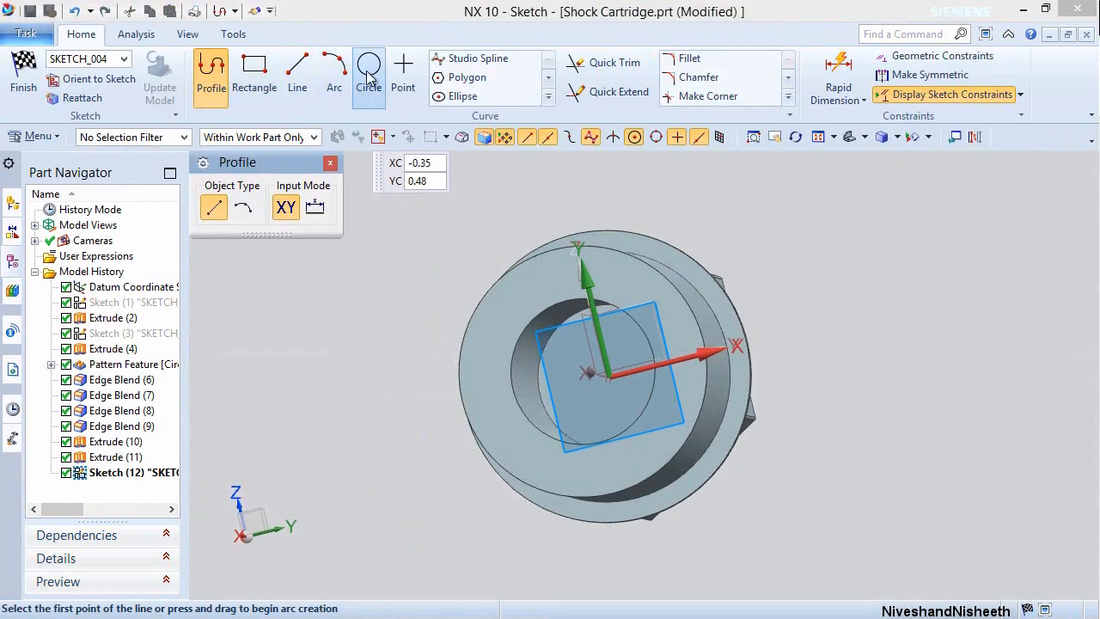
left_click(368, 76)
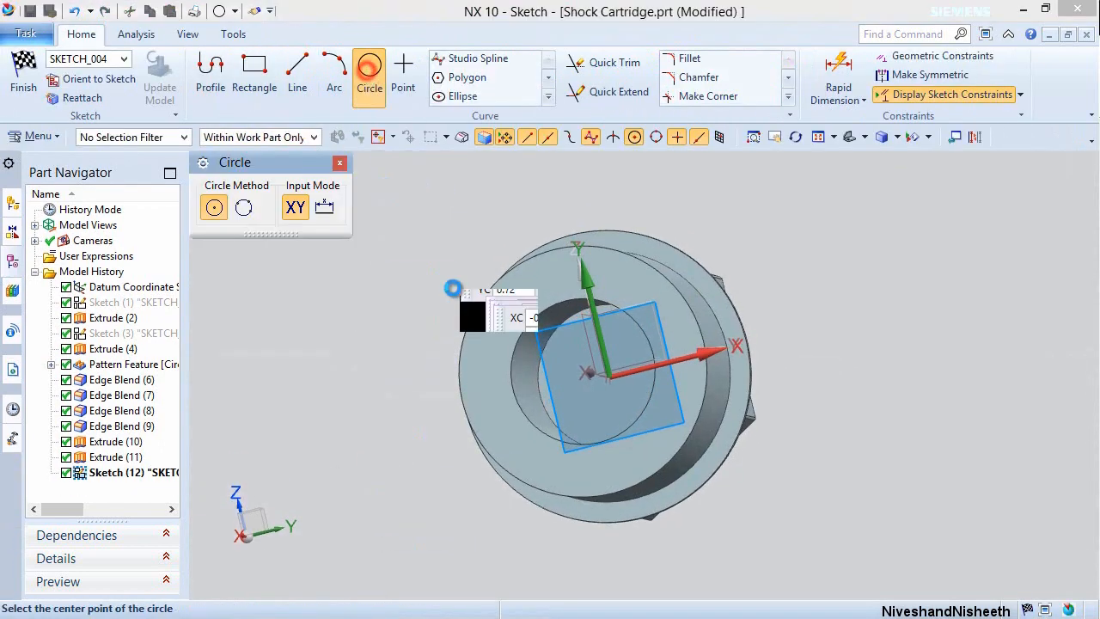
left_click(606, 376)
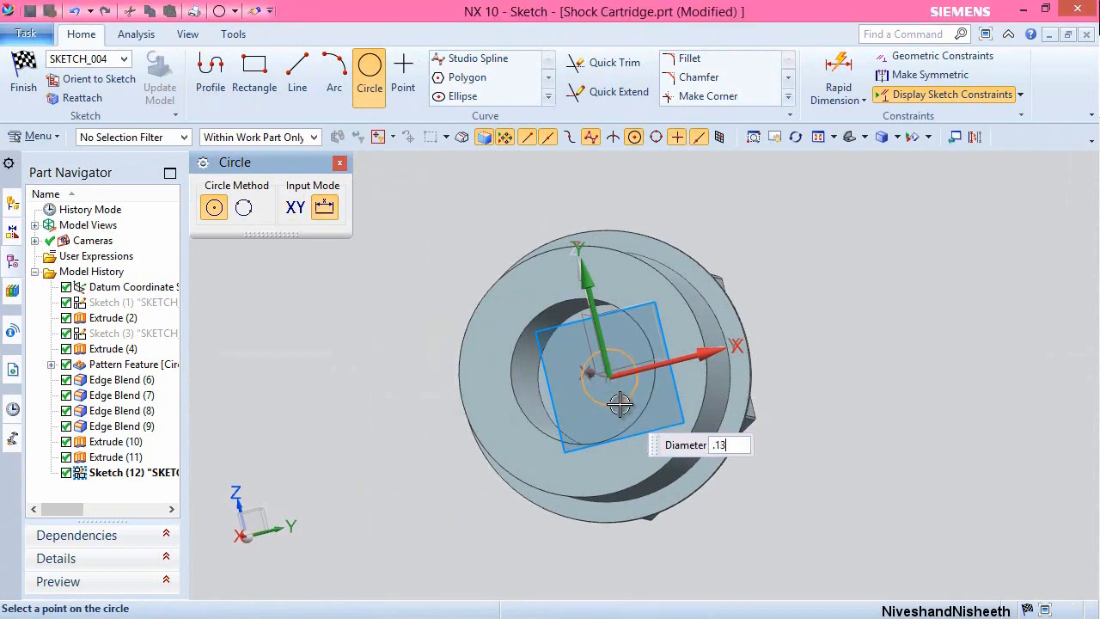
key("Return")
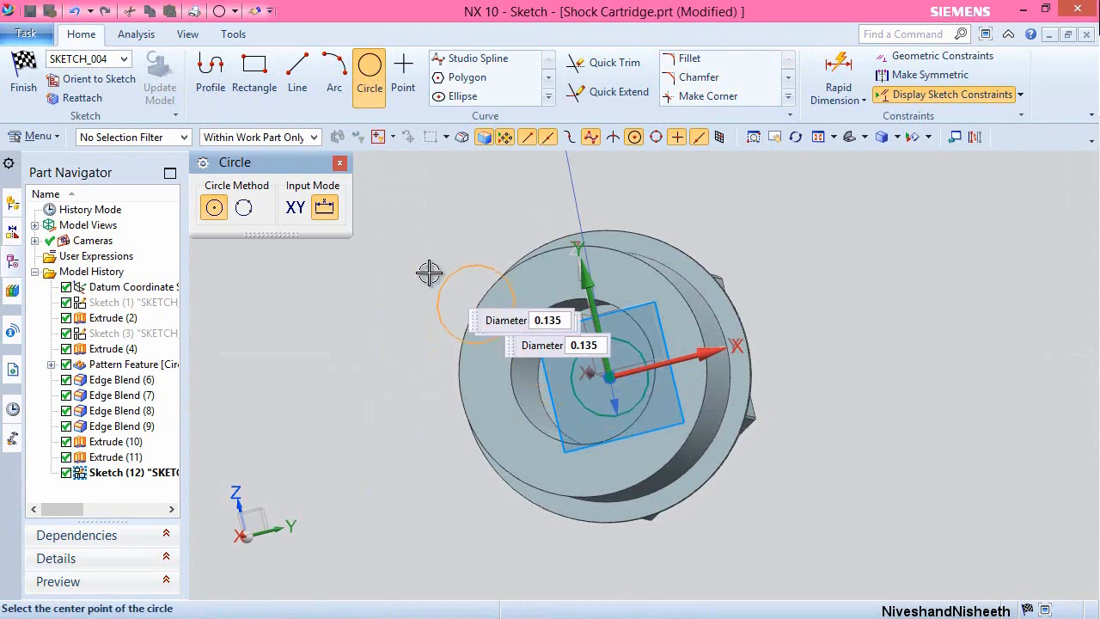
key("Escape")
Finish the sketch and extrude the circle in the reversed direction, Through All with Subtract, to cut a hole through the hexagonal head.
right_click(430, 273)
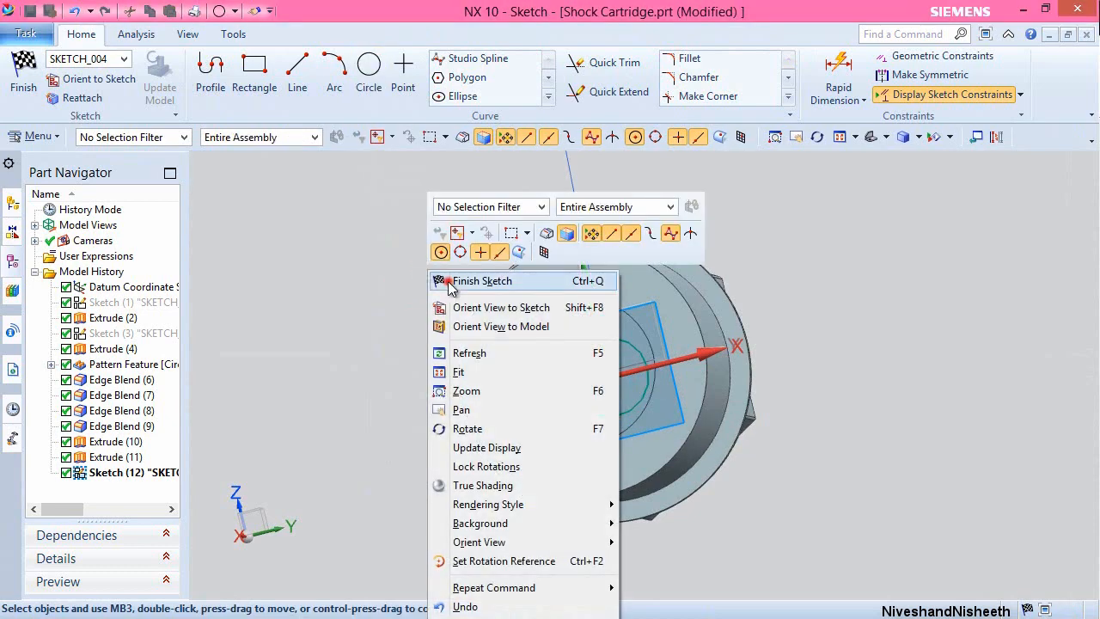
left_click(452, 281)
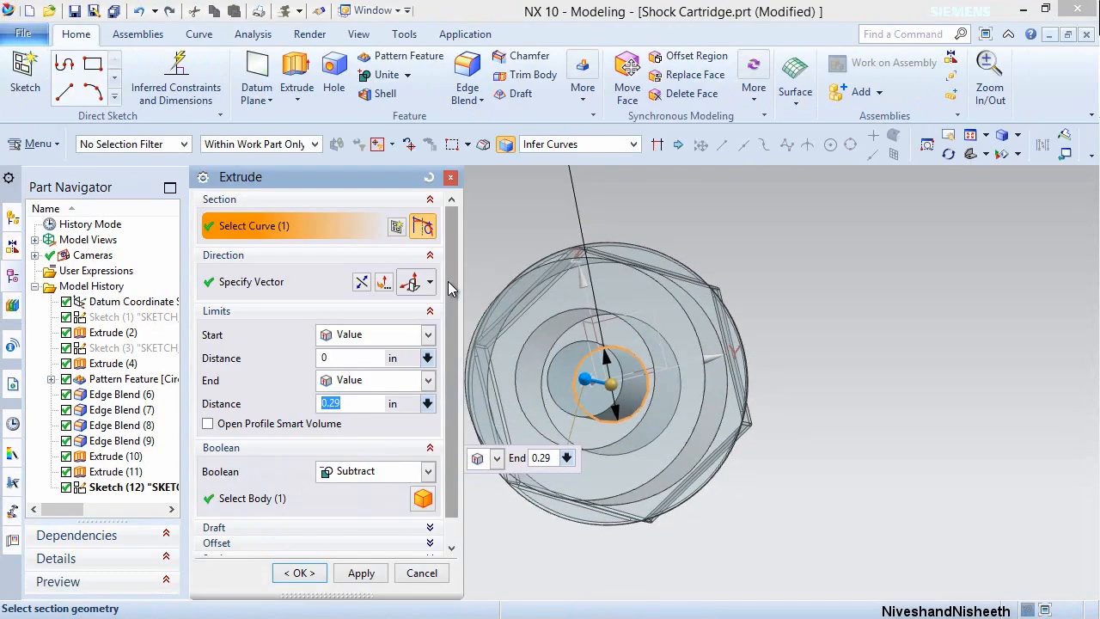
left_click(361, 282)
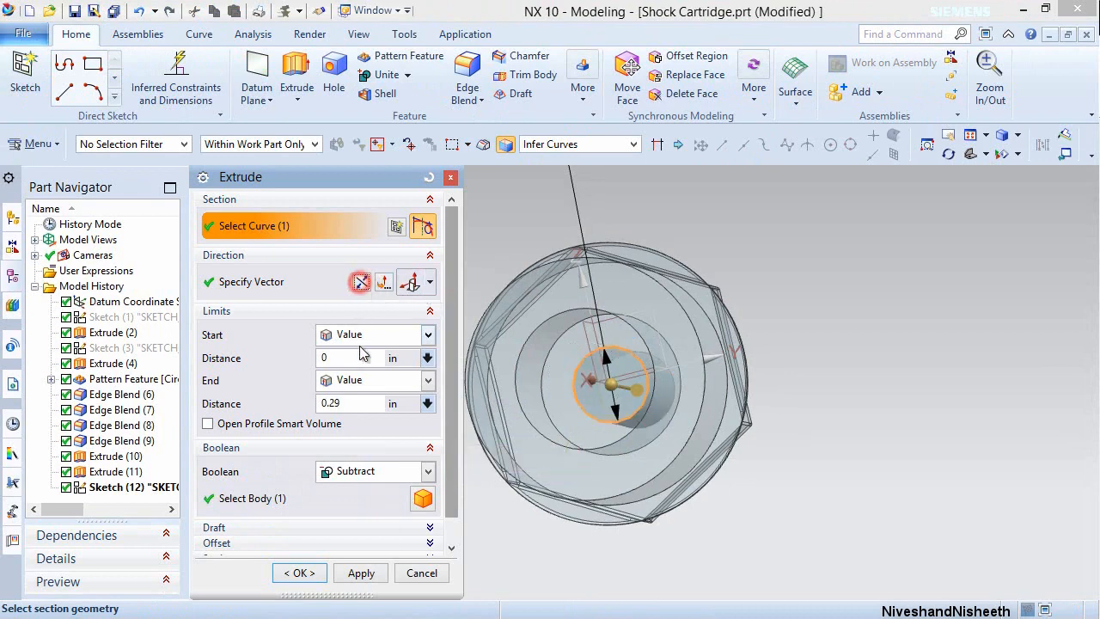
left_click(427, 381)
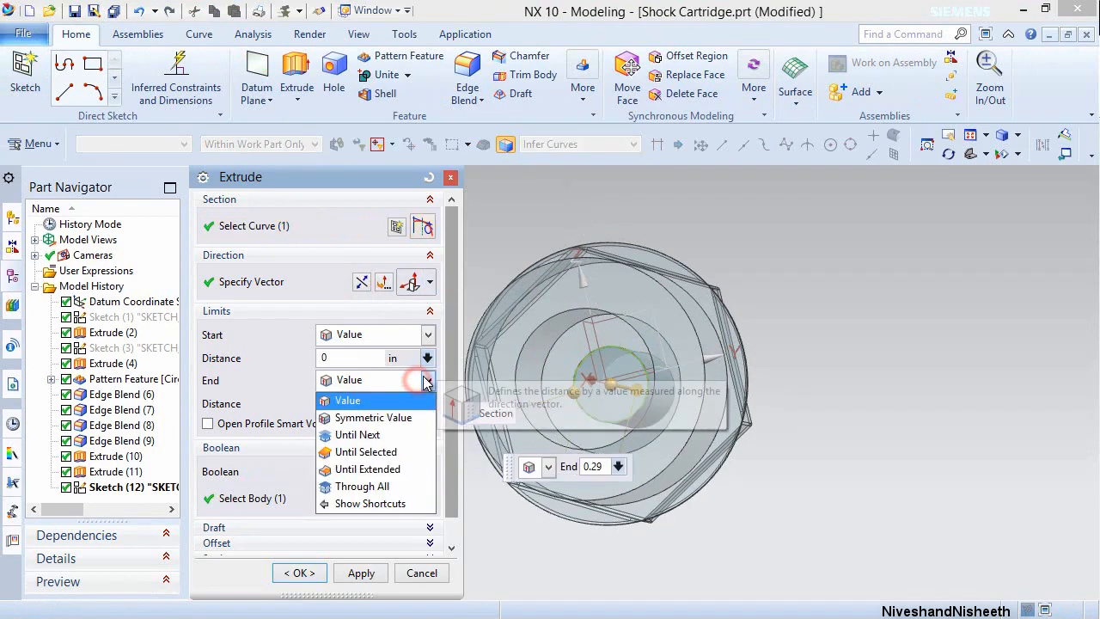
left_click(372, 486)
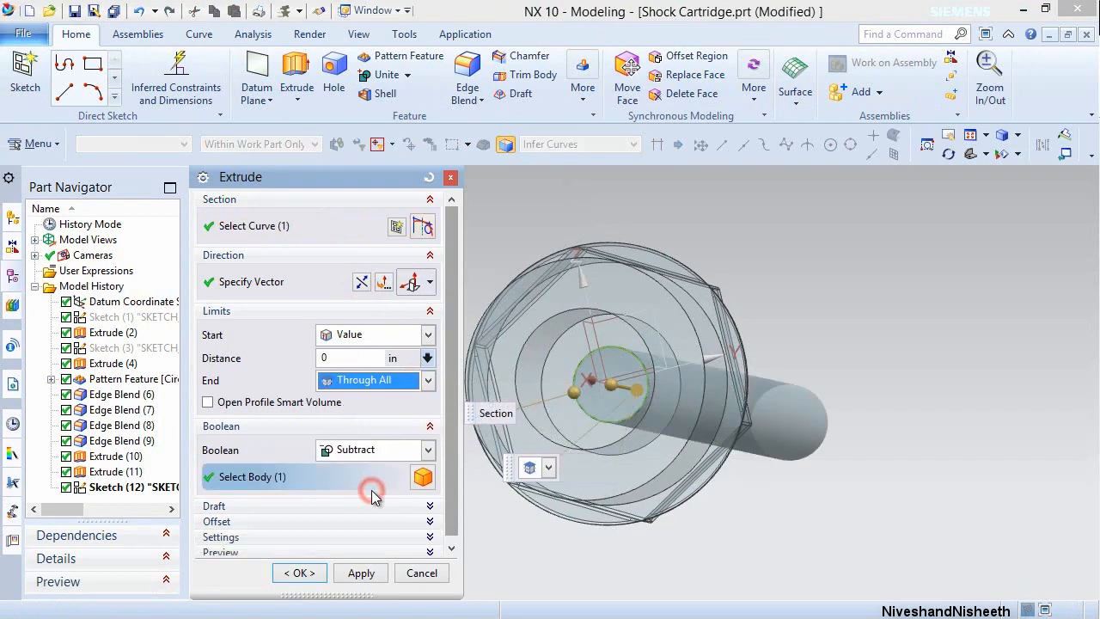
left_click(301, 572)
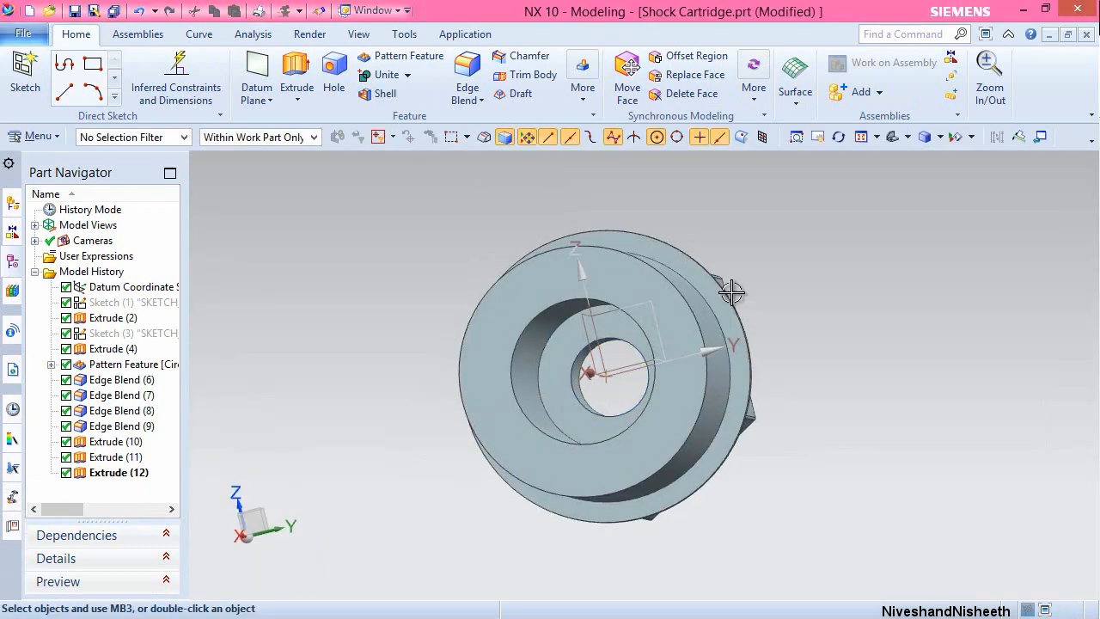
Create a direct sketch on the XZ datum plane through the part's axis, with the view facing the sketch plane.
key("End")
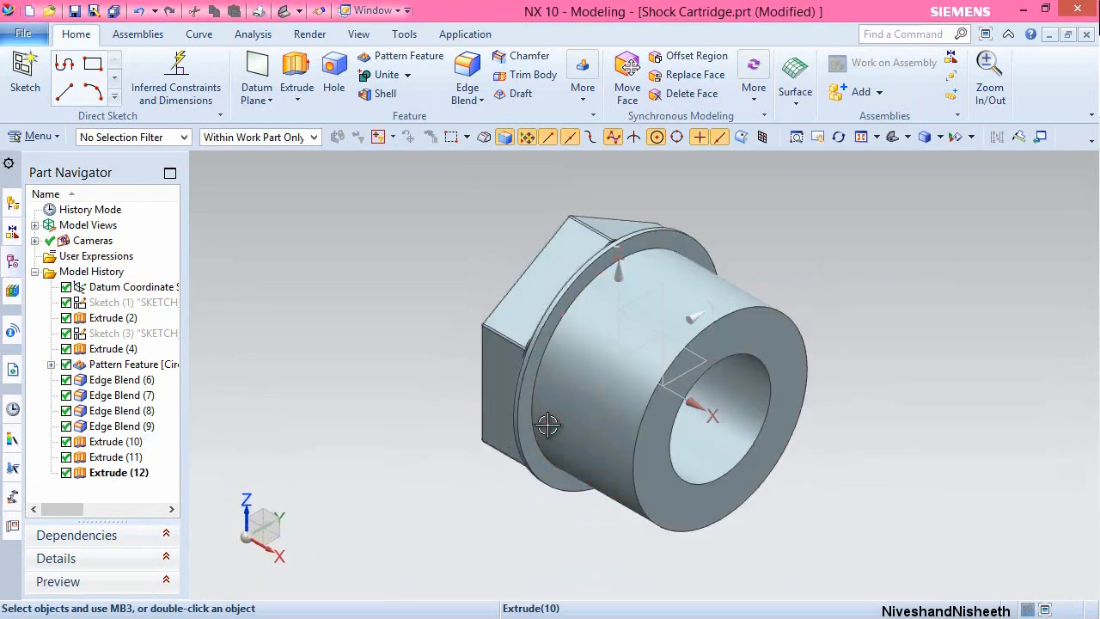
middle_click_drag(547, 424, 641, 450)
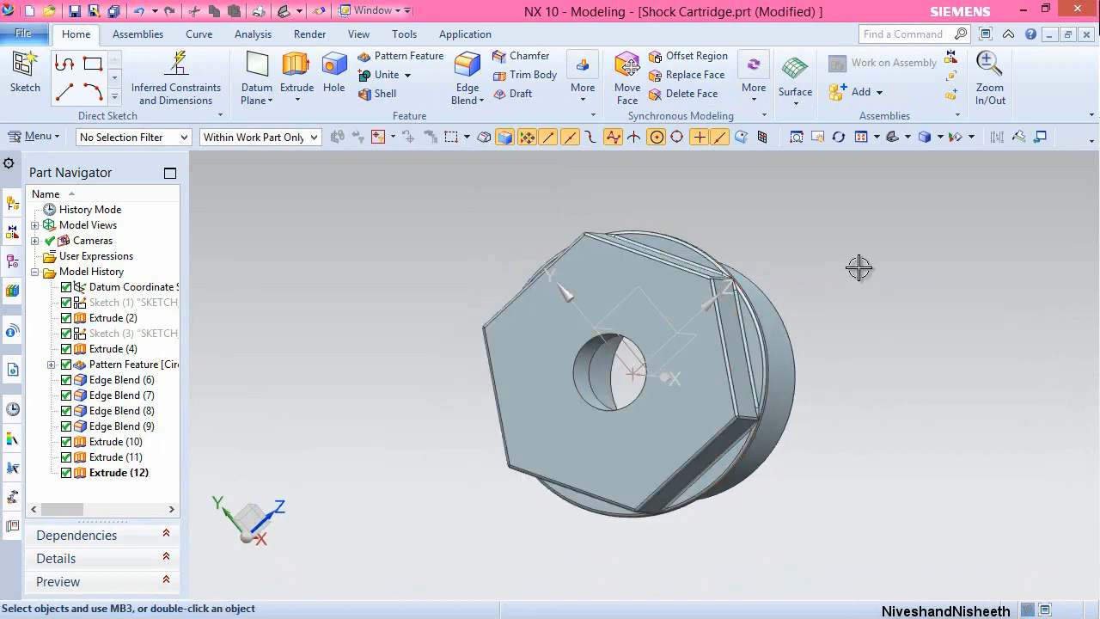
key("End")
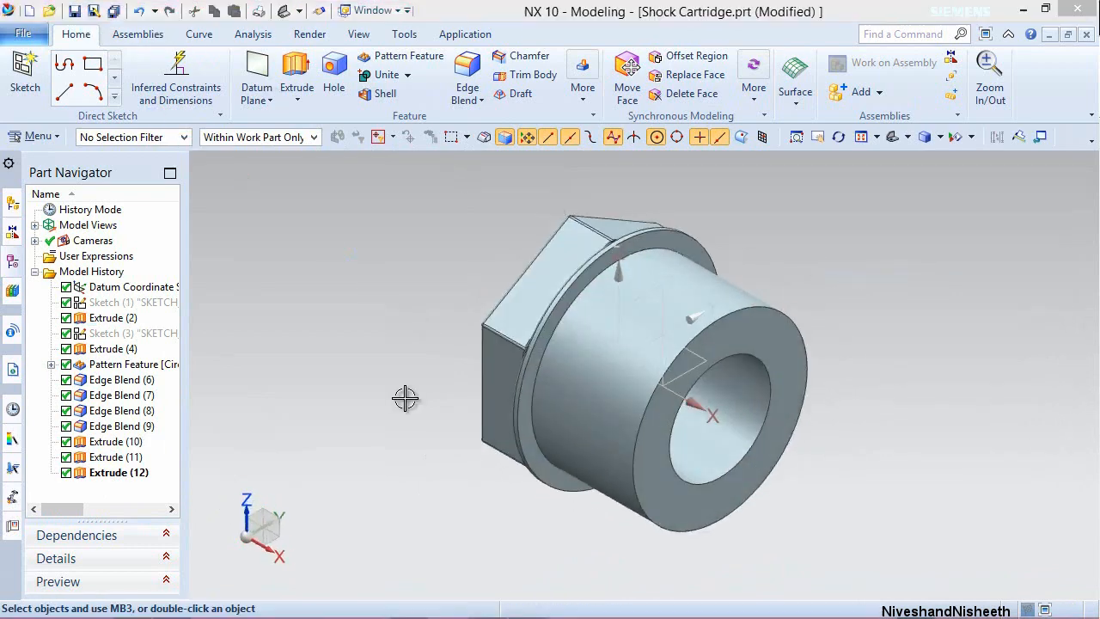
left_click(405, 398)
left_click(35, 90)
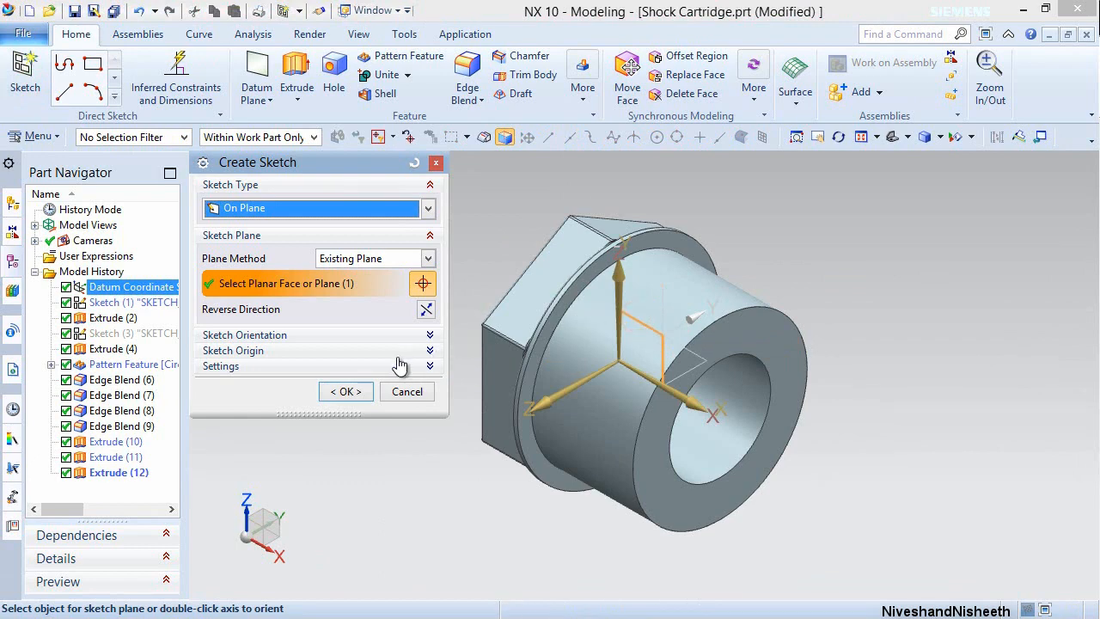
left_click(355, 392)
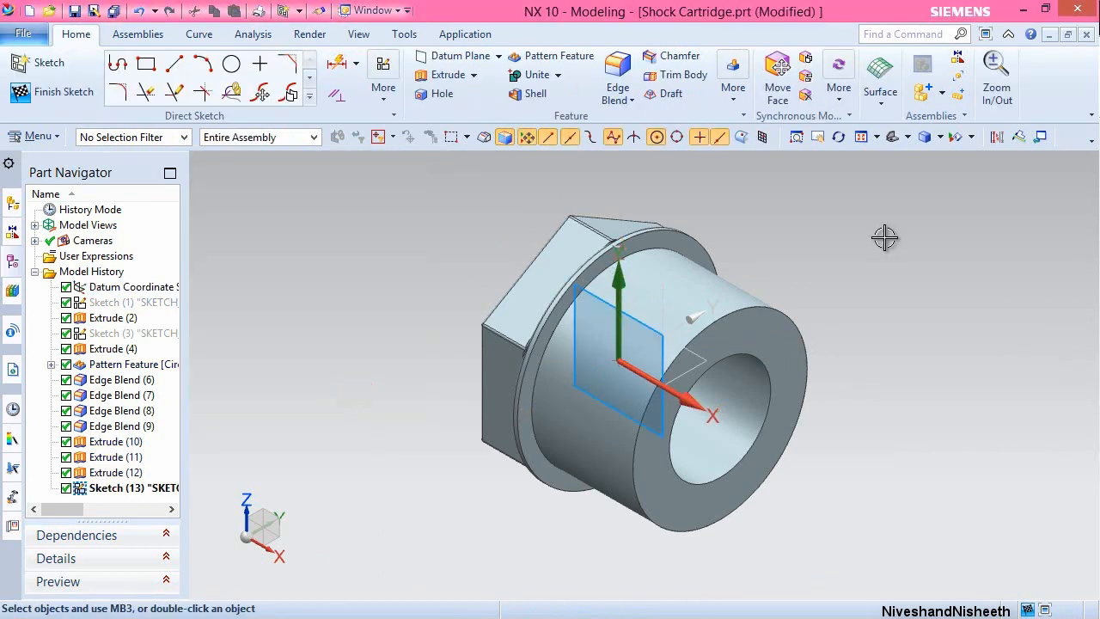
right_click(885, 238)
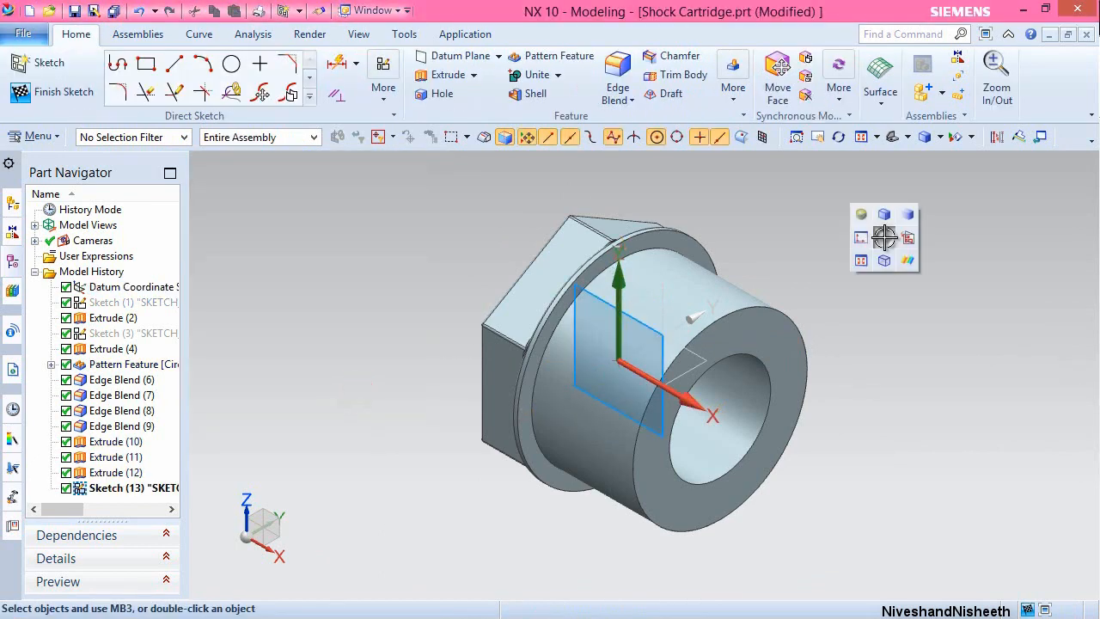
left_click(865, 236)
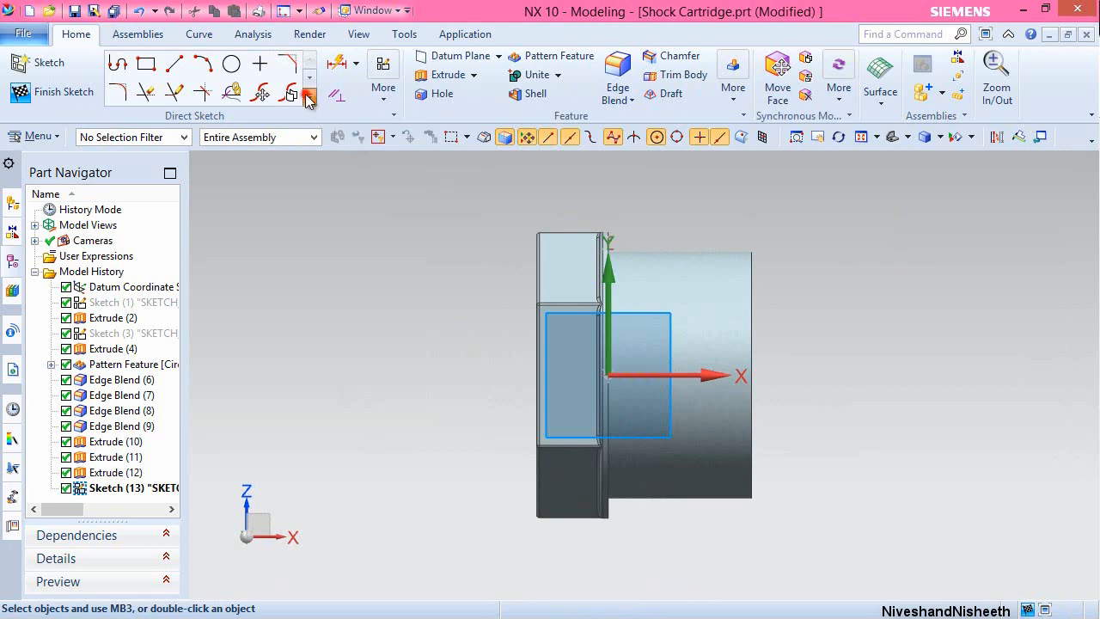
Create intersection curves between all faces of the body and the sketch plane.
left_click(309, 99)
left_click(207, 226)
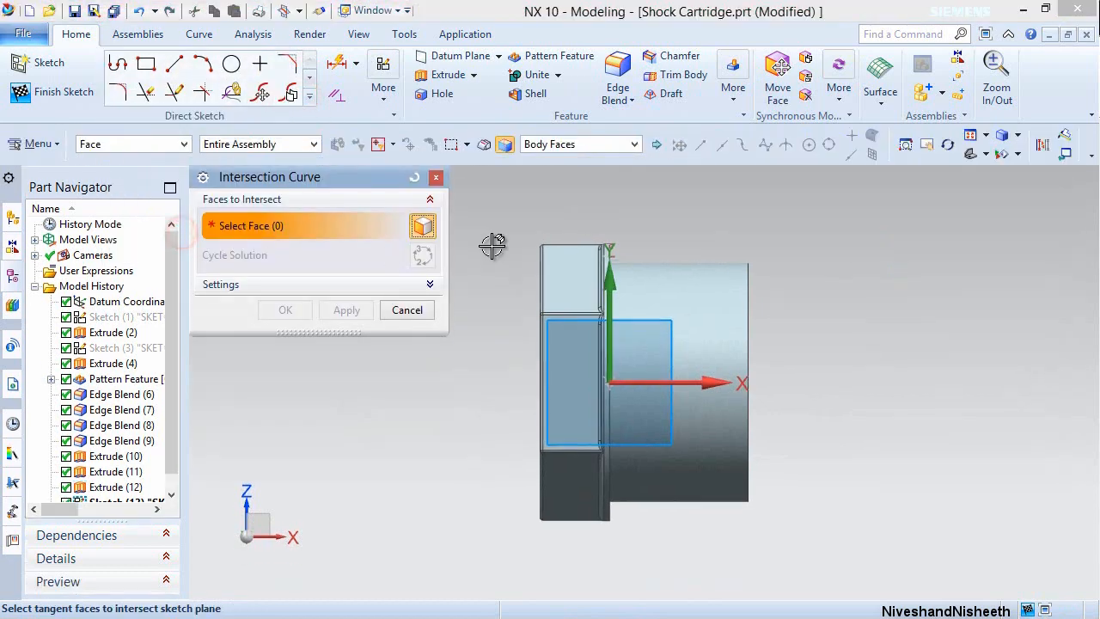
left_click(647, 290)
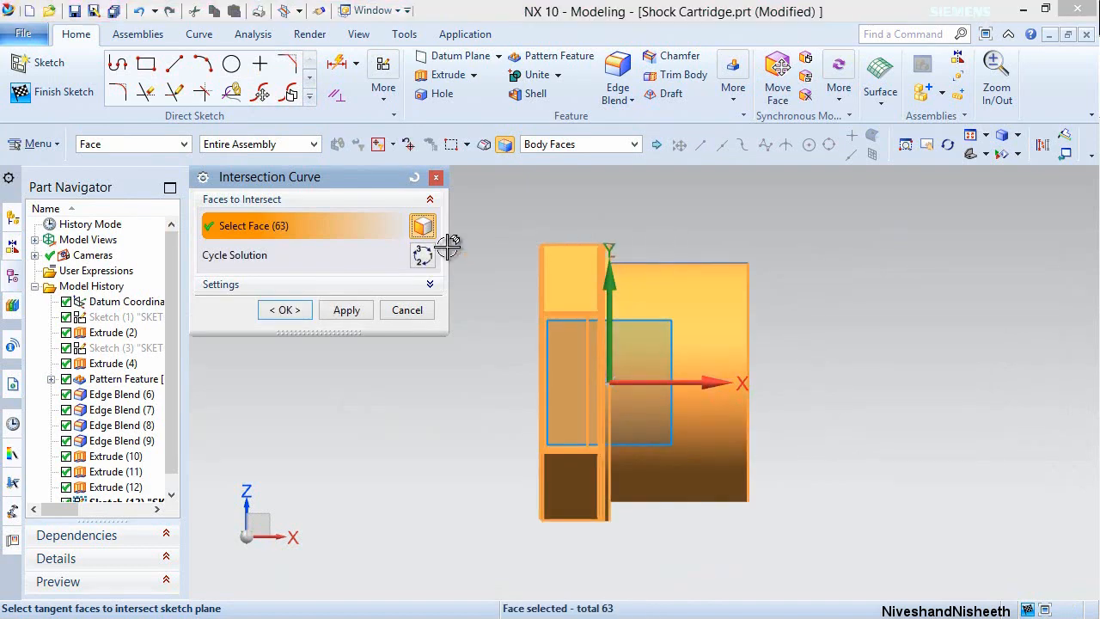
left_click(306, 311)
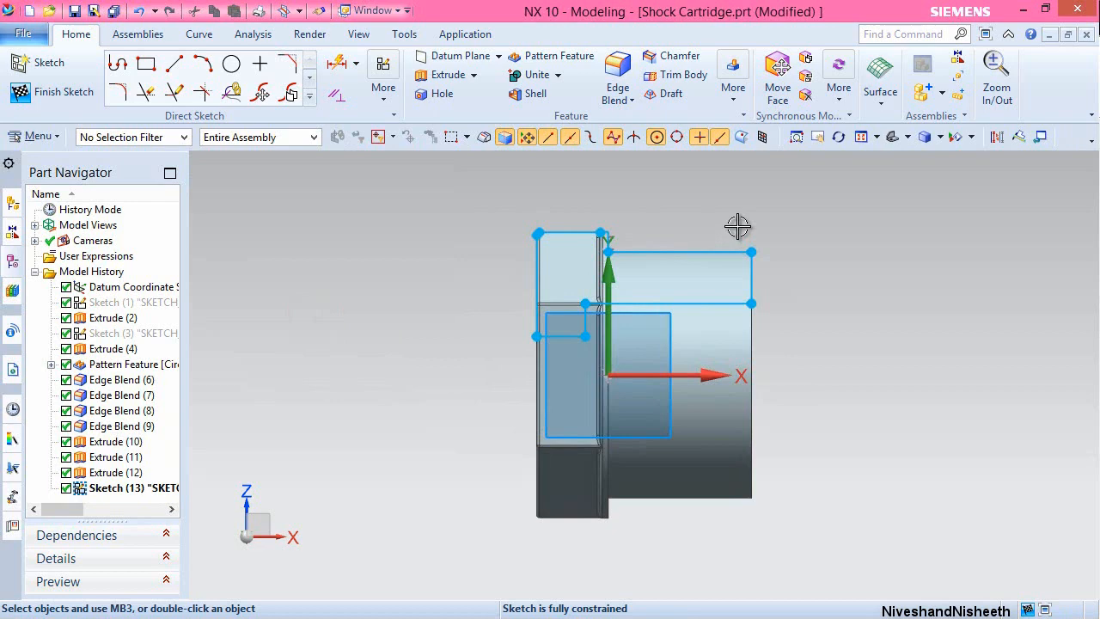
Convert all the intersection curves in the sketch to reference curves.
left_click(784, 210)
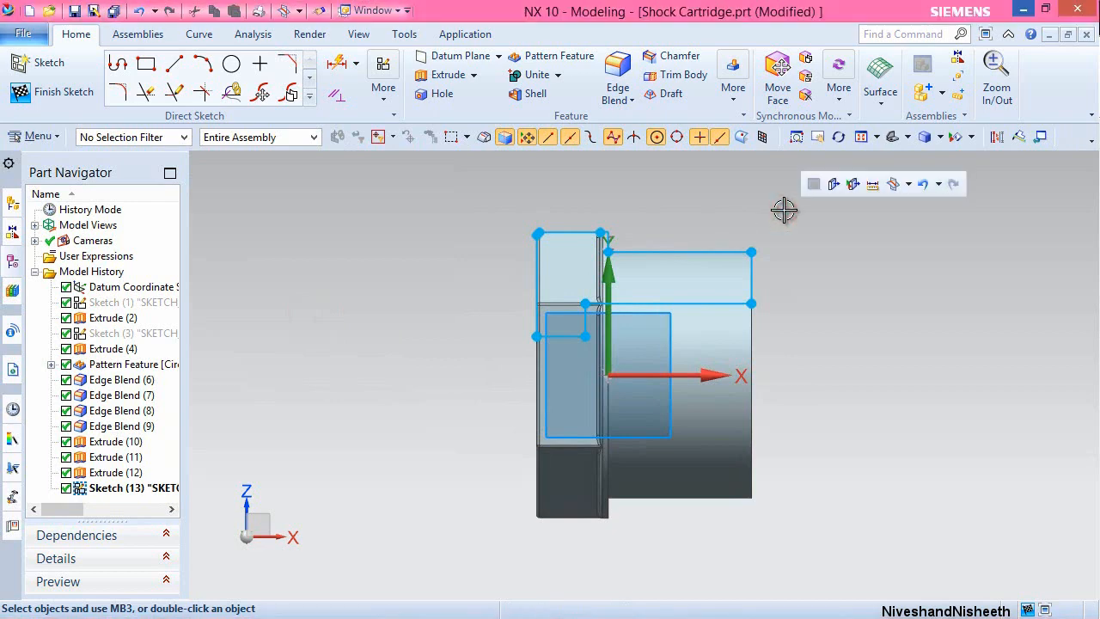
left_click(996, 137)
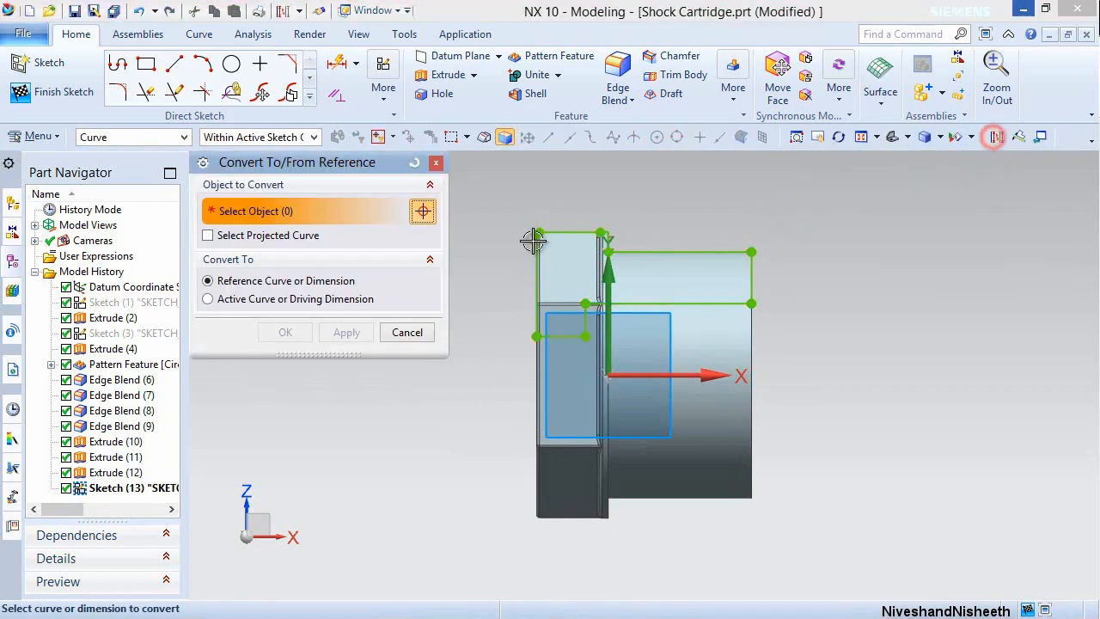
mouse_move(496, 197)
left_mouse_down()
mouse_move(749, 327)
mouse_move(813, 373)
mouse_move(817, 359)
left_mouse_up()
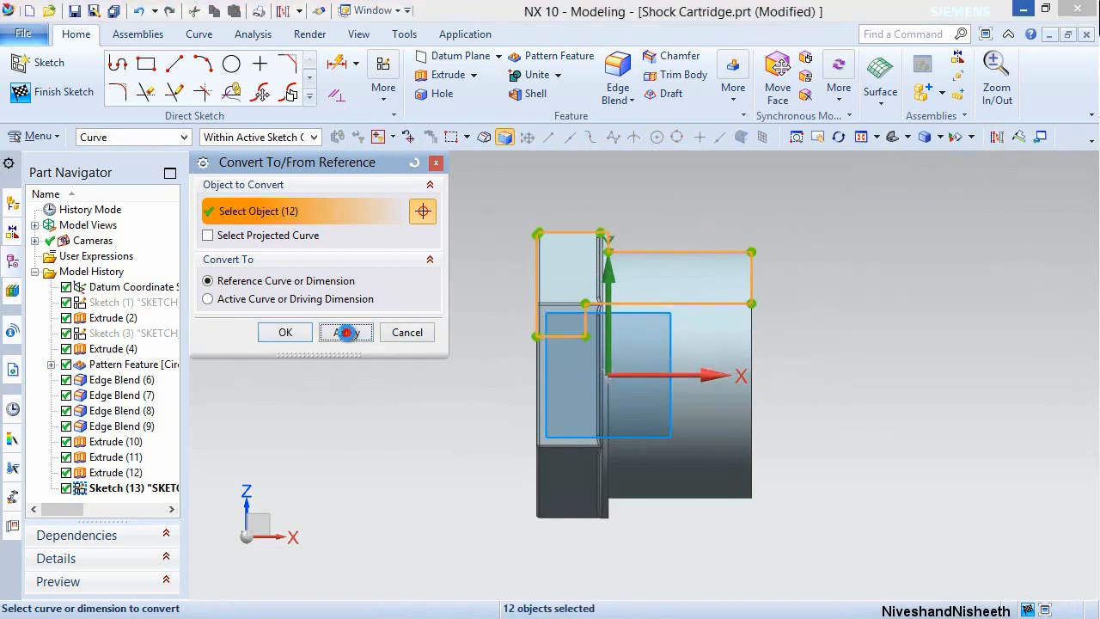
left_click(346, 332)
left_click(408, 332)
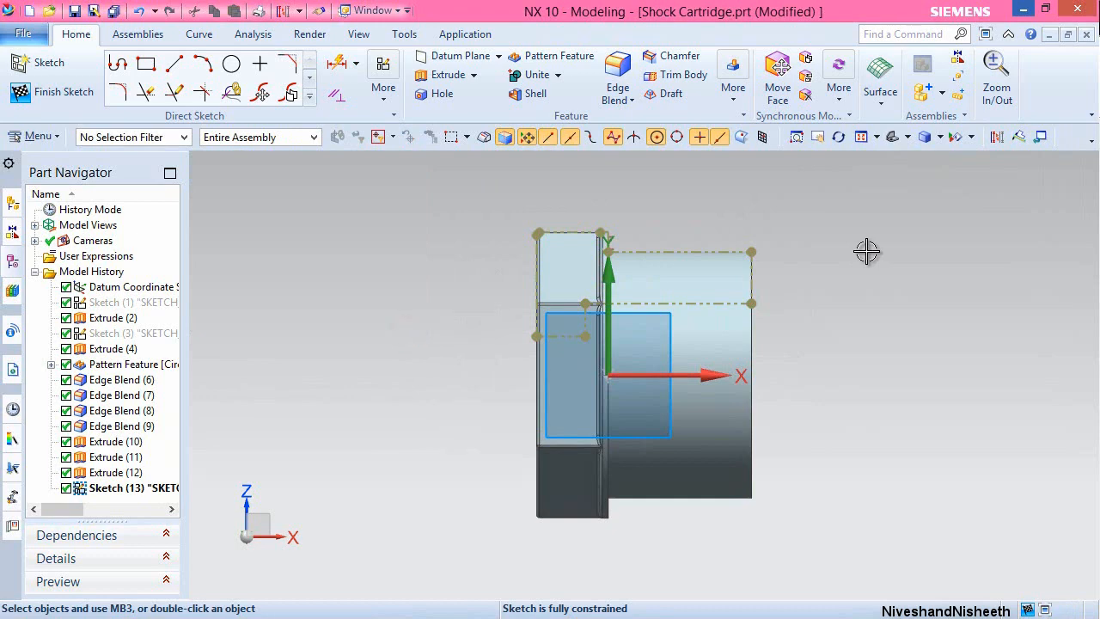
Draw a 0.045 in vertical line down from the cylinder's upper reference line, near its open end.
scroll(867, 251, "up", 1)
left_click(839, 204)
left_click(174, 66)
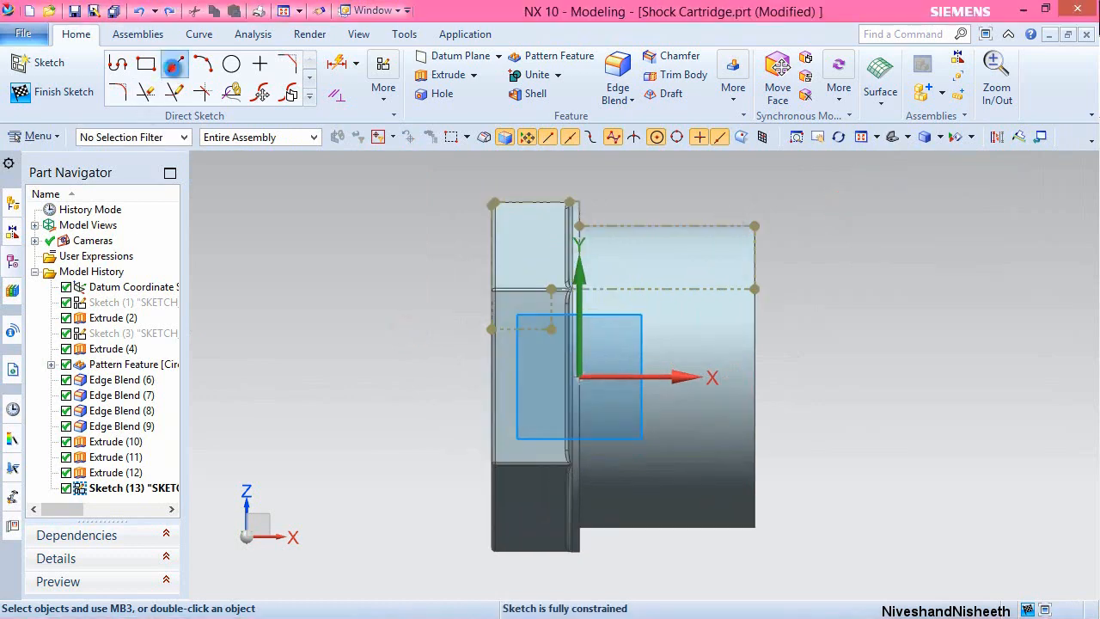
scroll(740, 219, "up", 2)
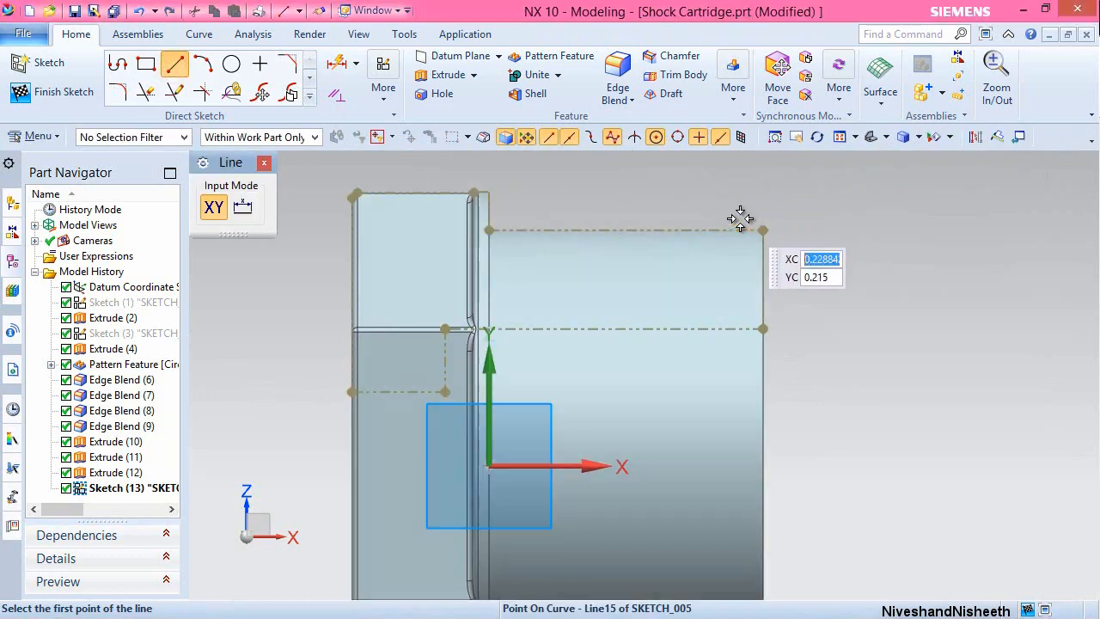
scroll(740, 218, "up", 3)
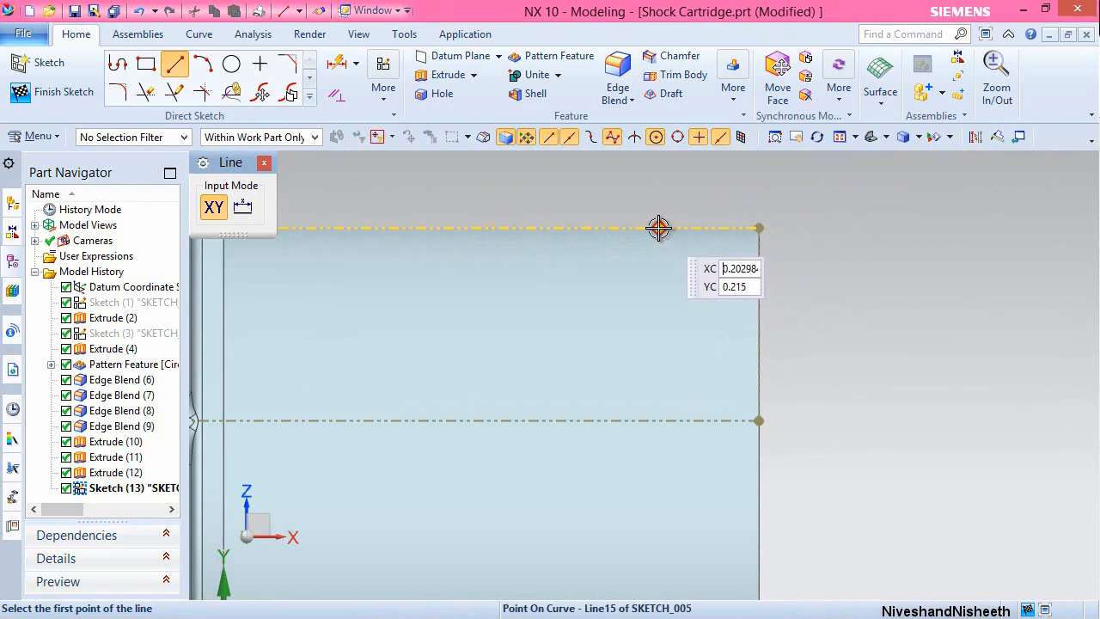
left_click(659, 228)
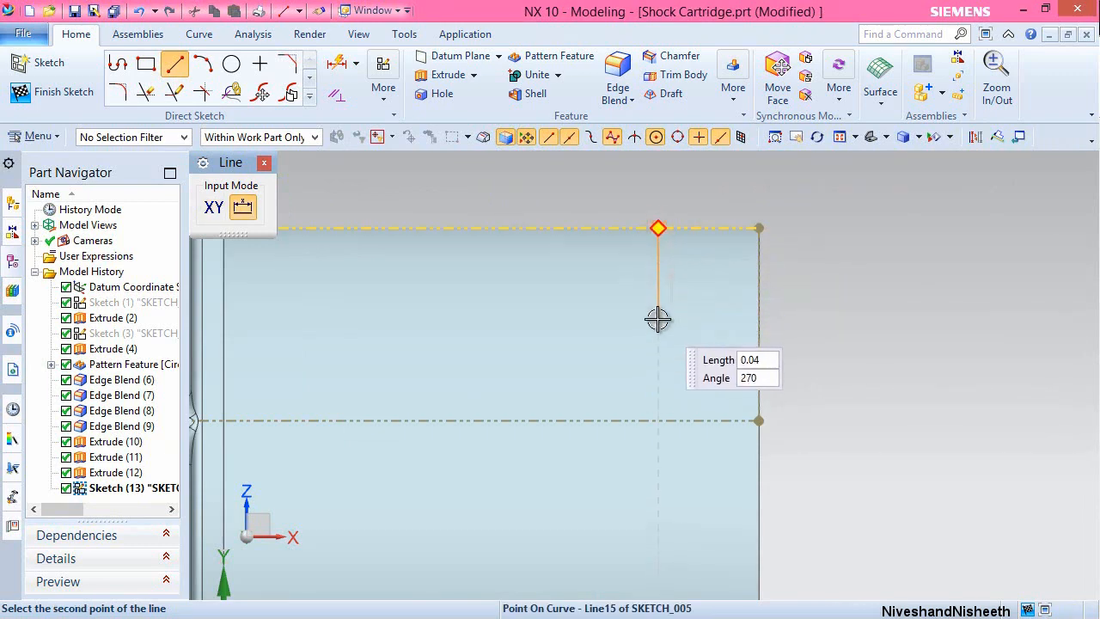
type("0.045")
key("Return")
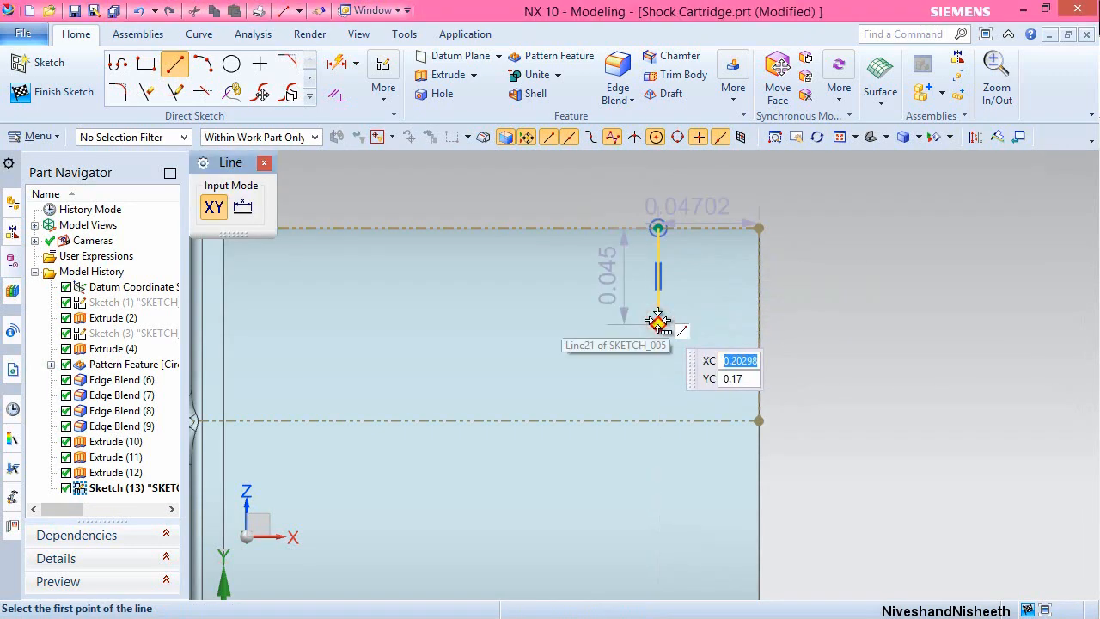
Draw a 0.02 in horizontal line toward the open end from the vertical line's lower endpoint, then a vertical line about 0.0225 in up.
mouse_move(659, 322)
left_click(720, 329)
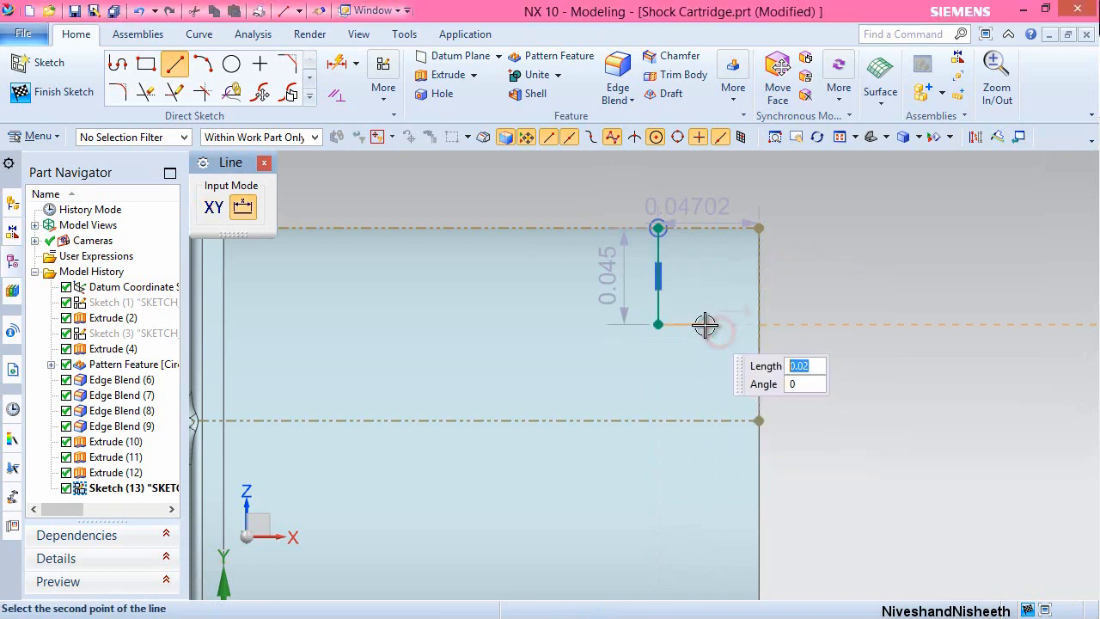
key("Return")
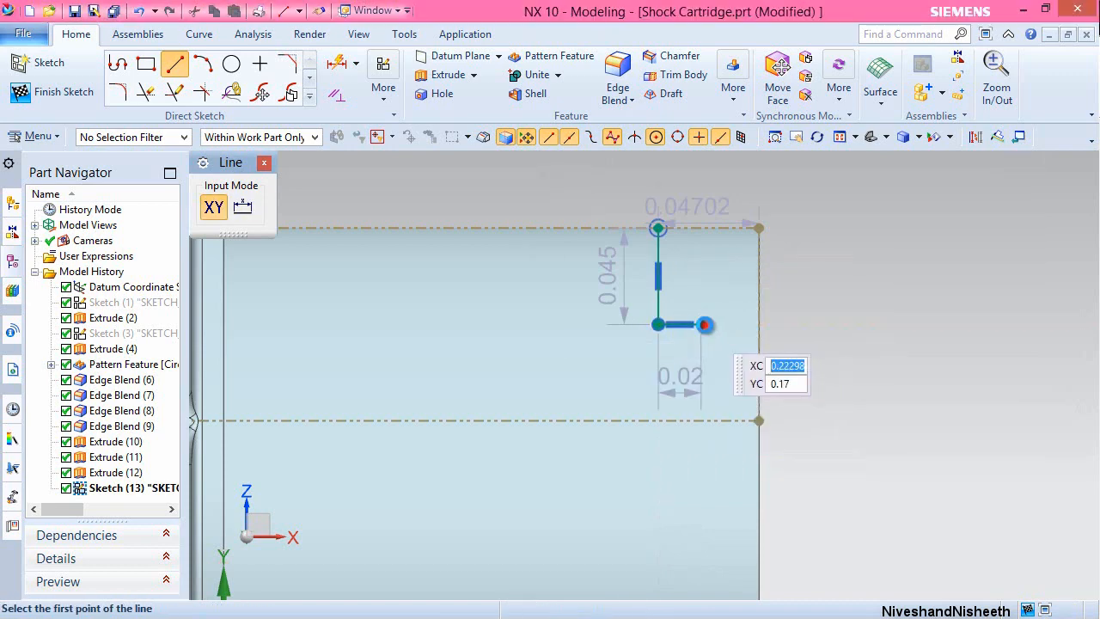
left_click(703, 324)
left_click(702, 280)
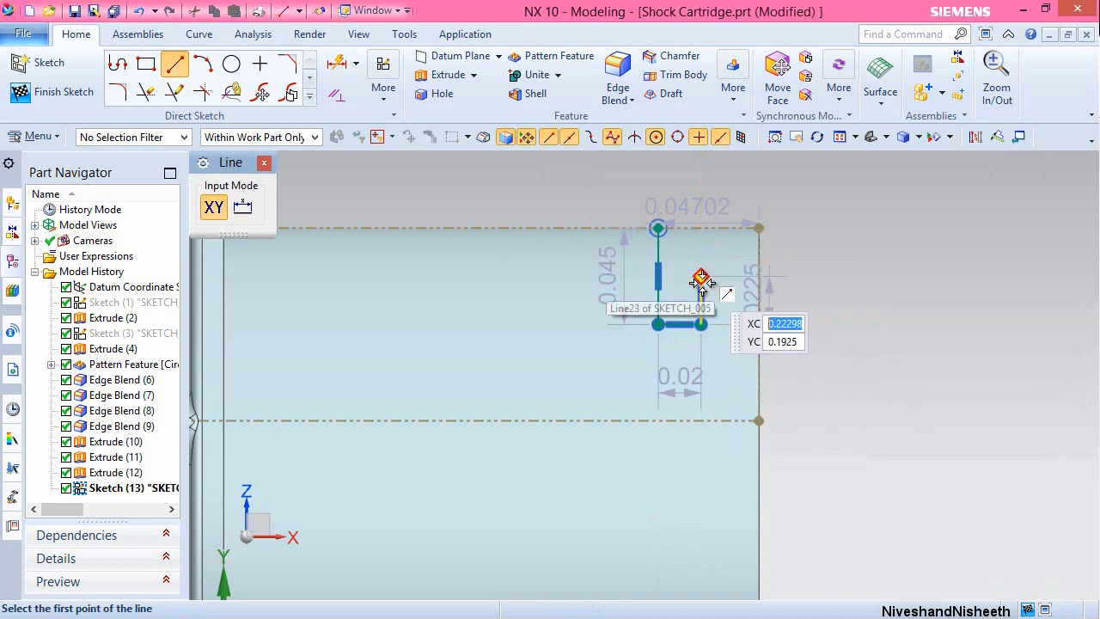
Draw a line from the short vertical line's upper endpoint to the cylinder's end reference line and constrain it horizontal.
mouse_move(702, 279)
left_click(761, 293)
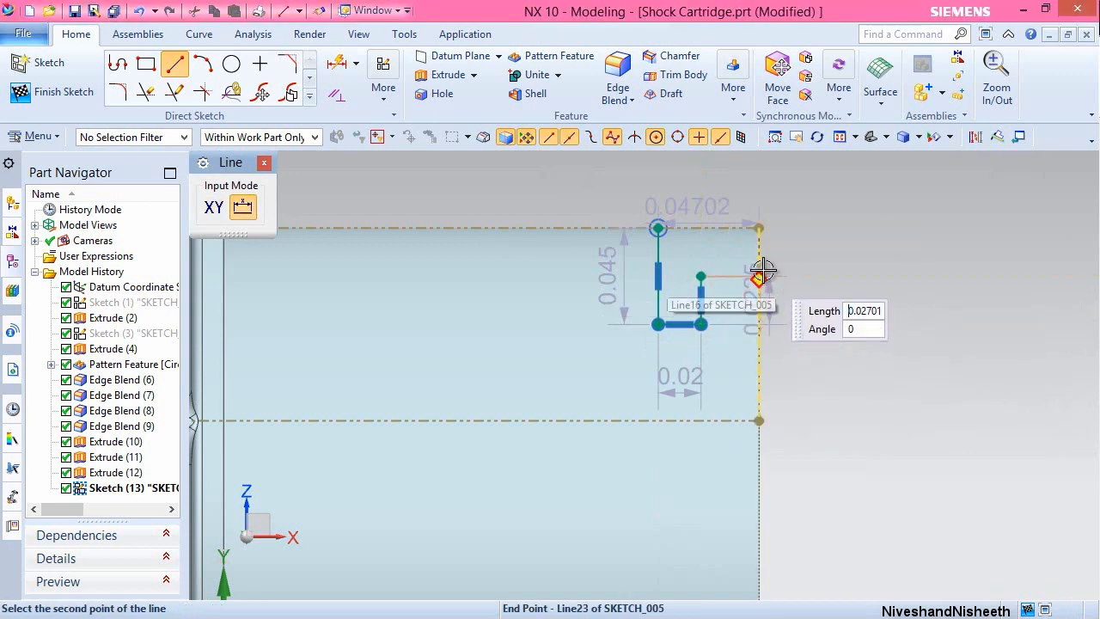
left_click(762, 278)
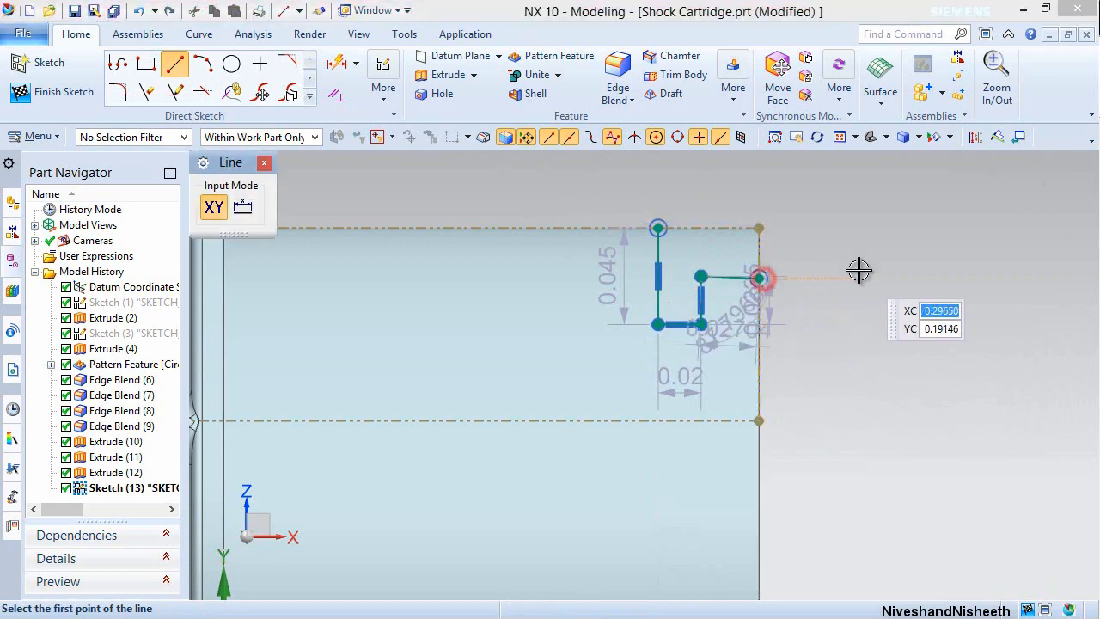
key("Escape")
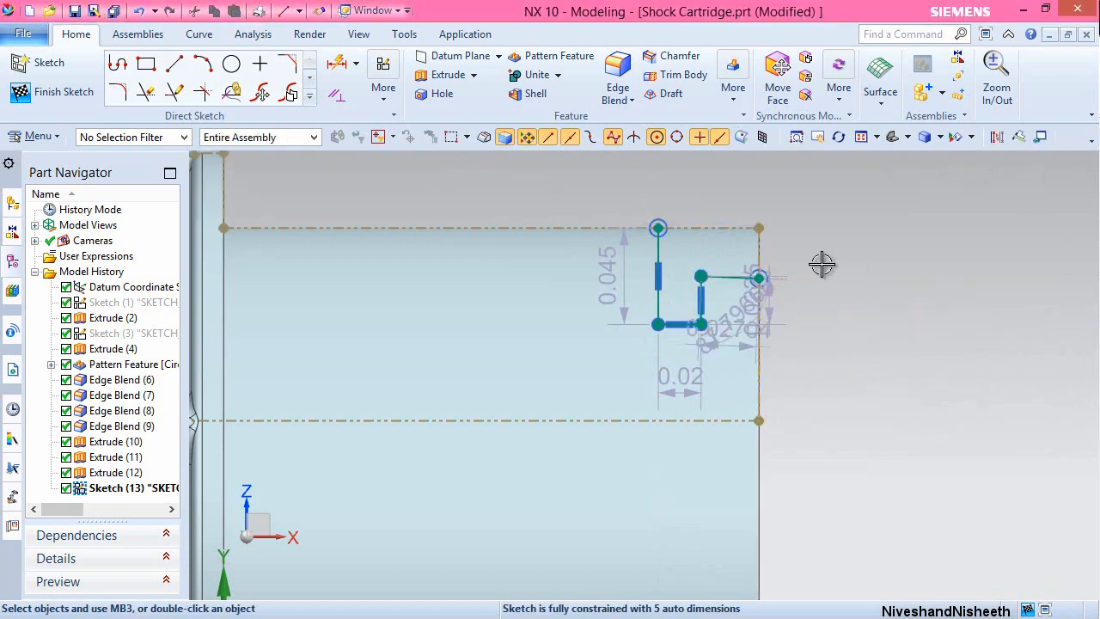
left_click(752, 276)
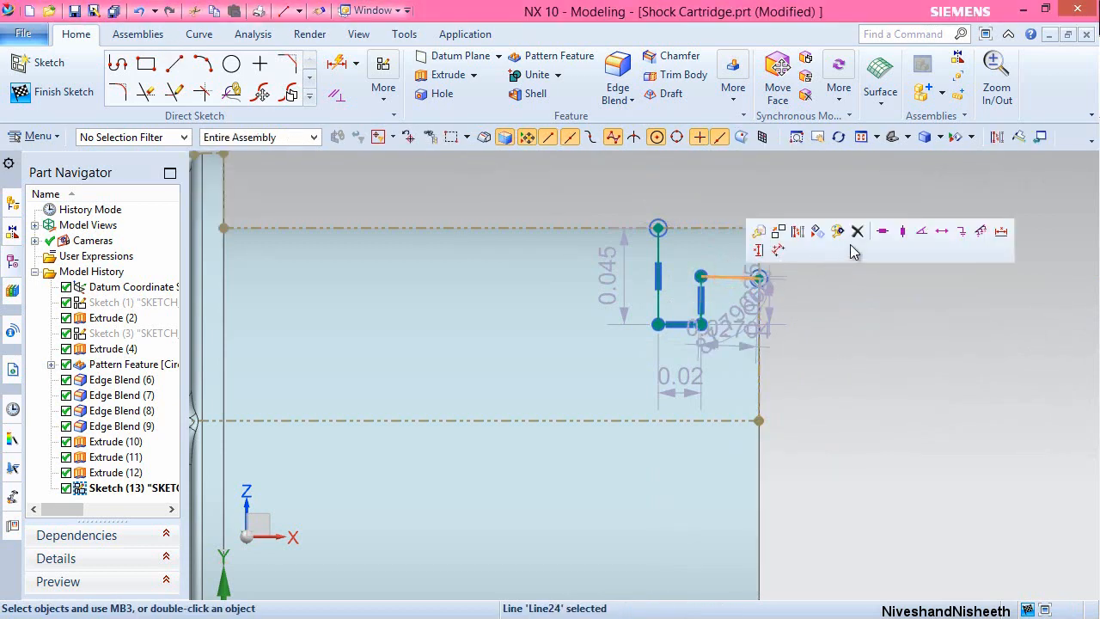
left_click(881, 232)
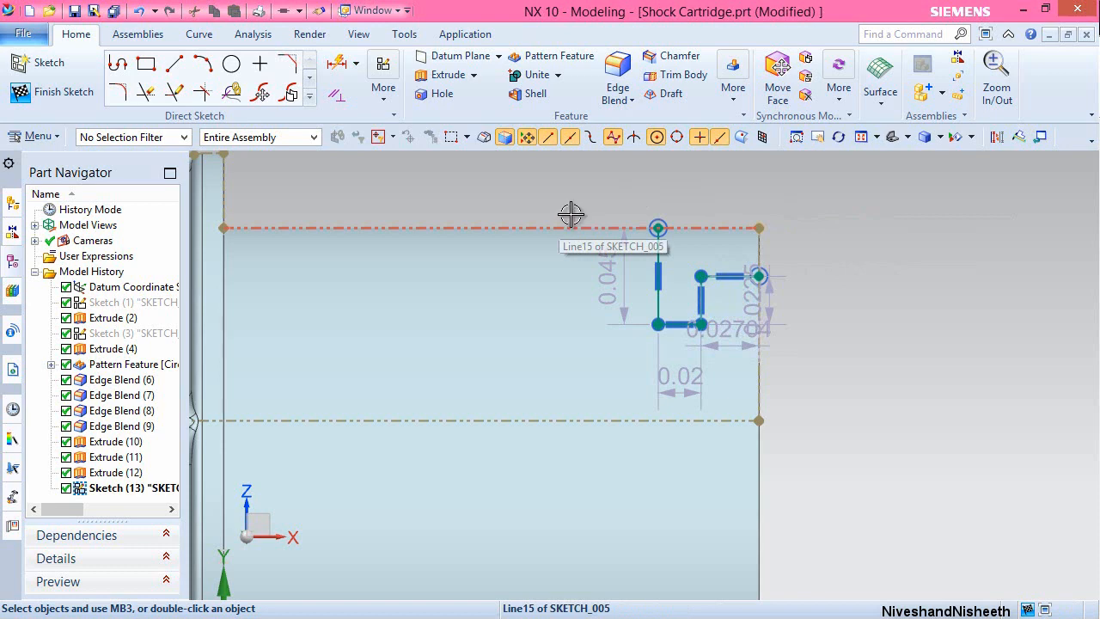
Close the stepped profile with lines up to the cylinder's upper end corner and back to the first vertical line's upper endpoint.
left_click(175, 64)
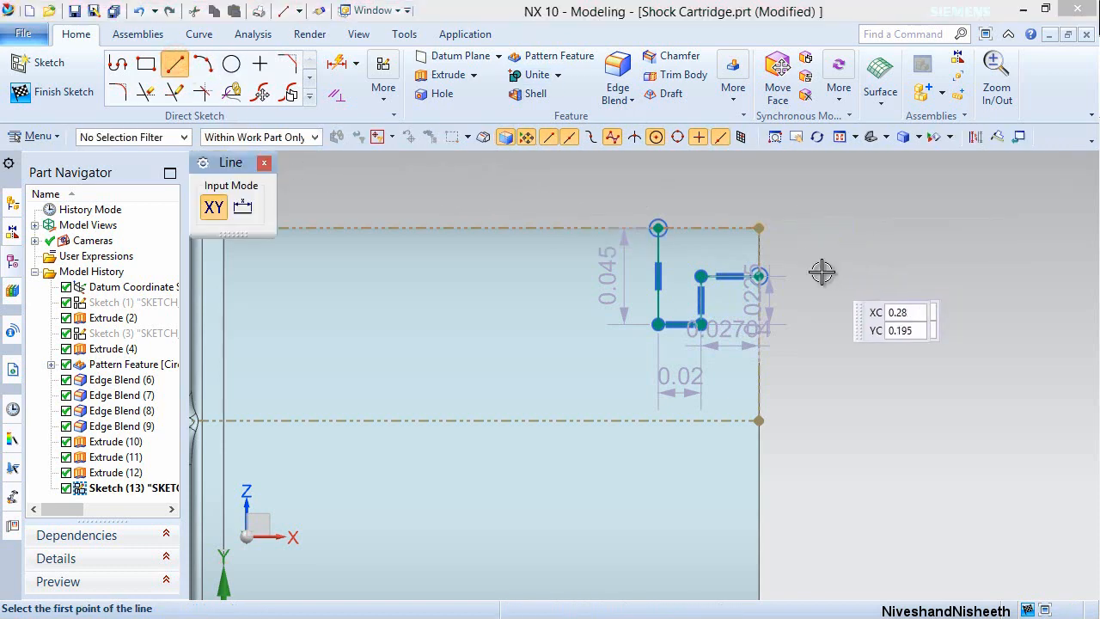
left_click(760, 275)
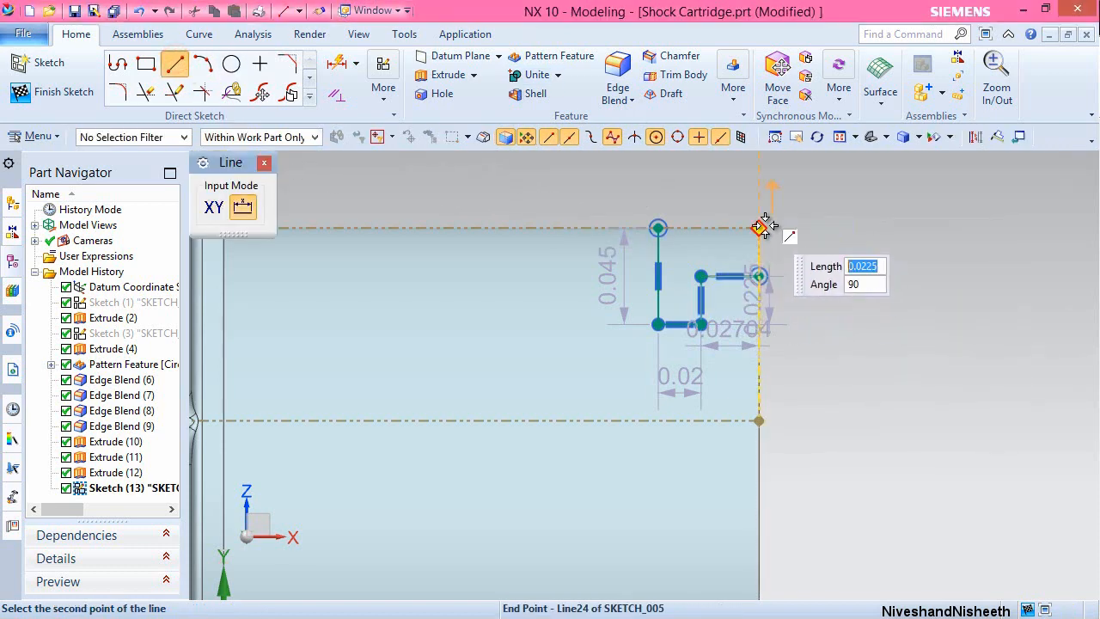
left_click(764, 226)
left_click(762, 224)
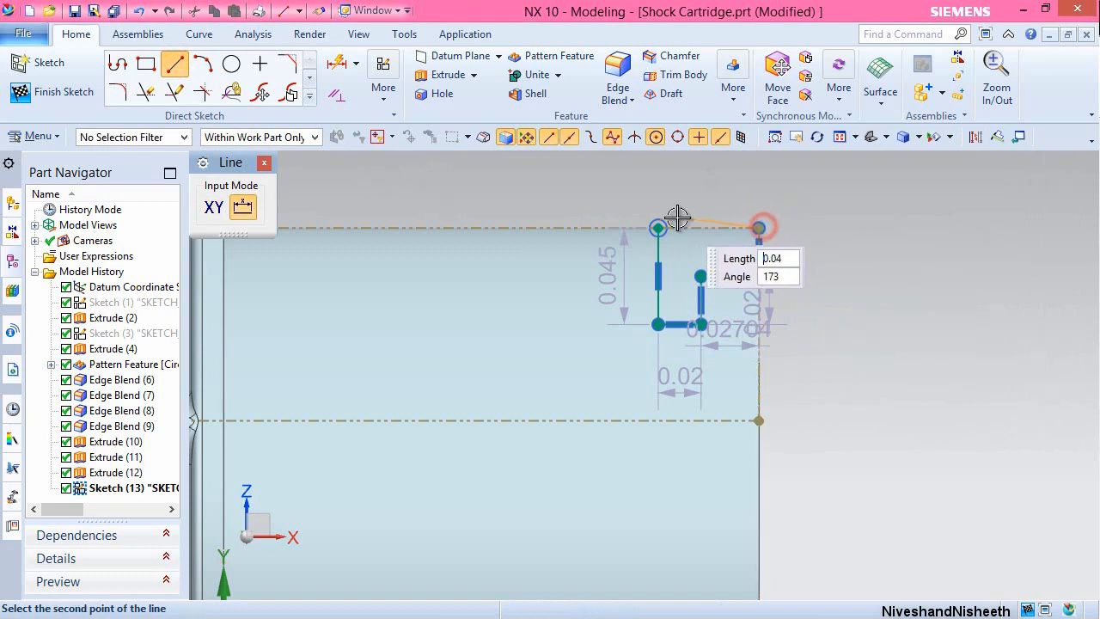
left_click(658, 227)
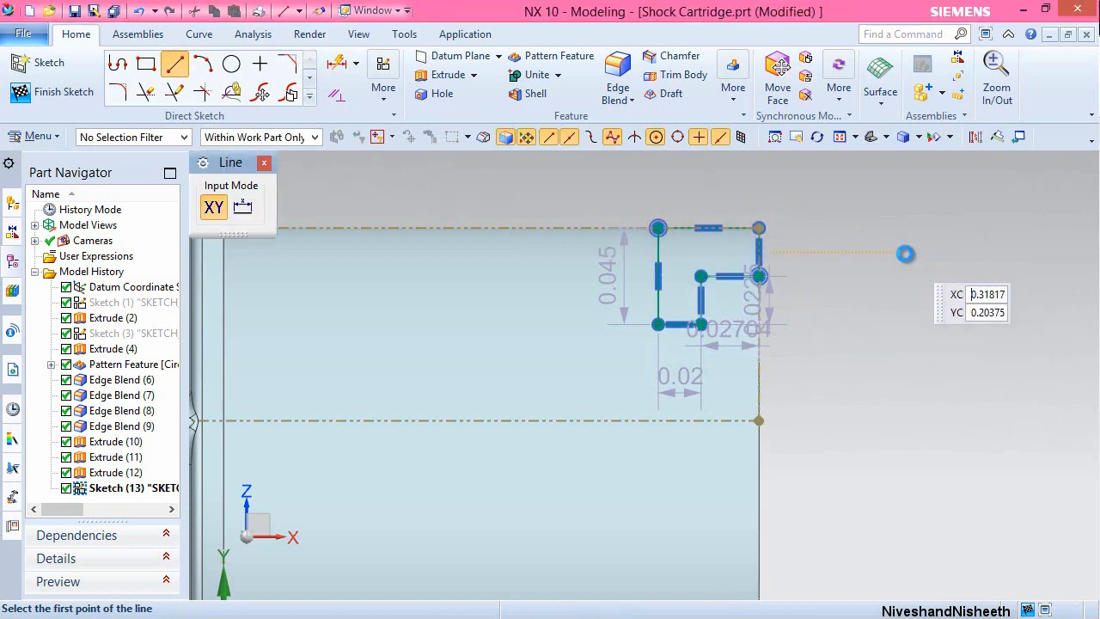
key("Escape")
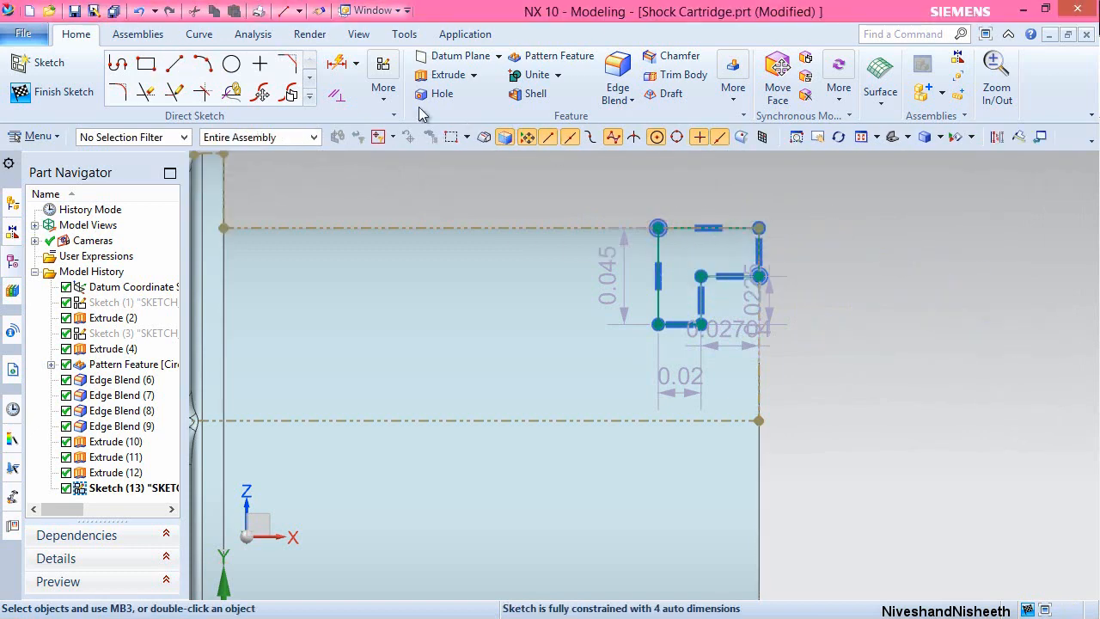
Dimension the stepped profile's upper horizontal line and set its length to 0.05 in.
left_click(336, 64)
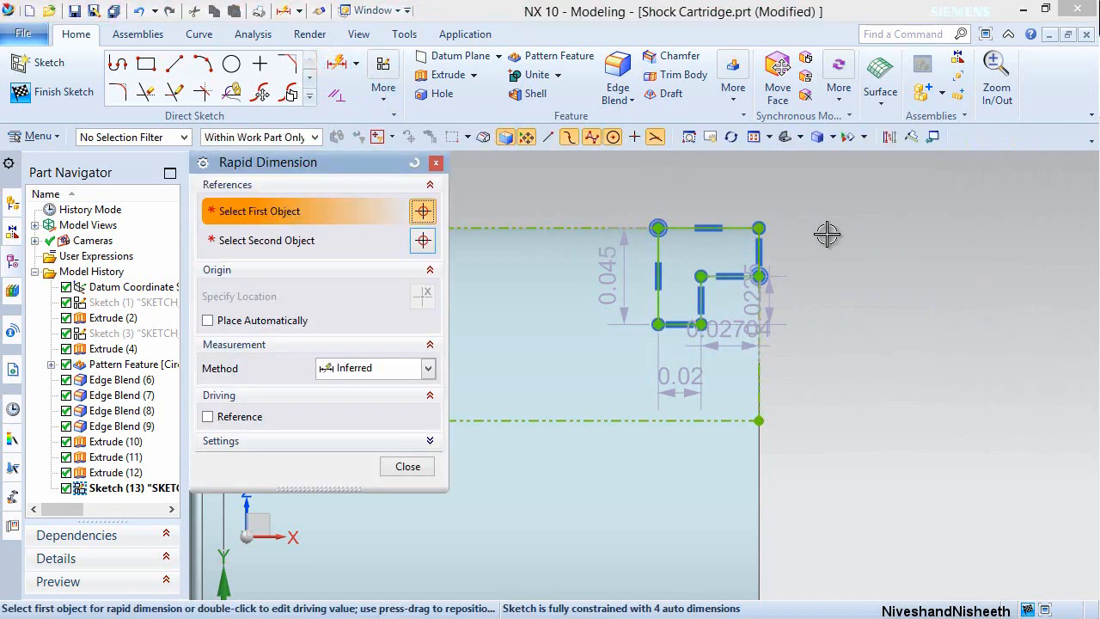
left_click(732, 229)
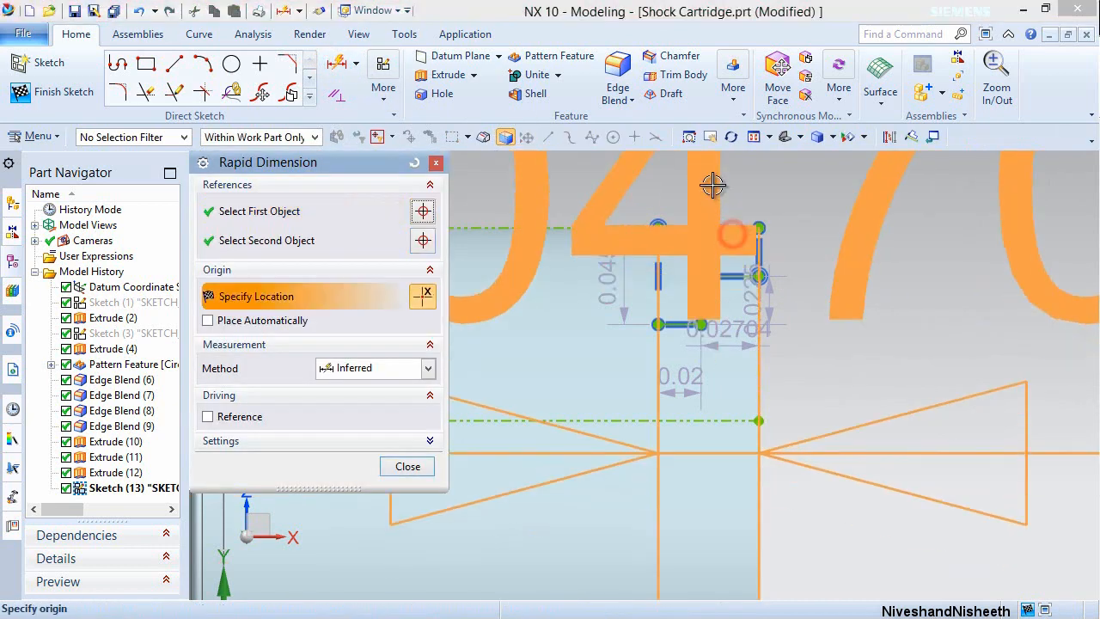
left_click(713, 184)
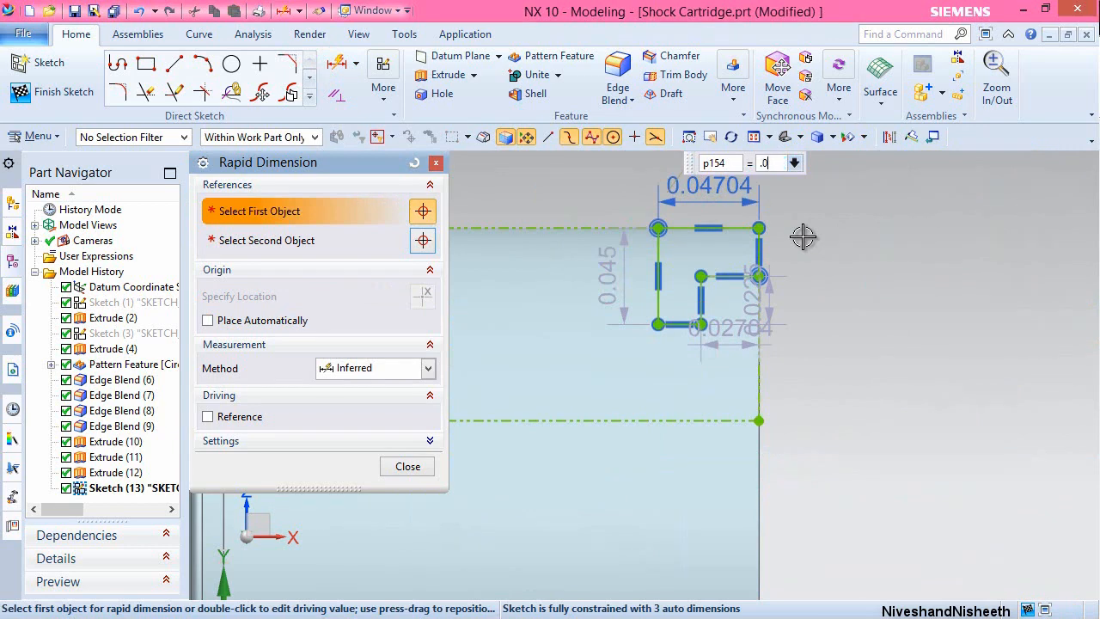
key("Return")
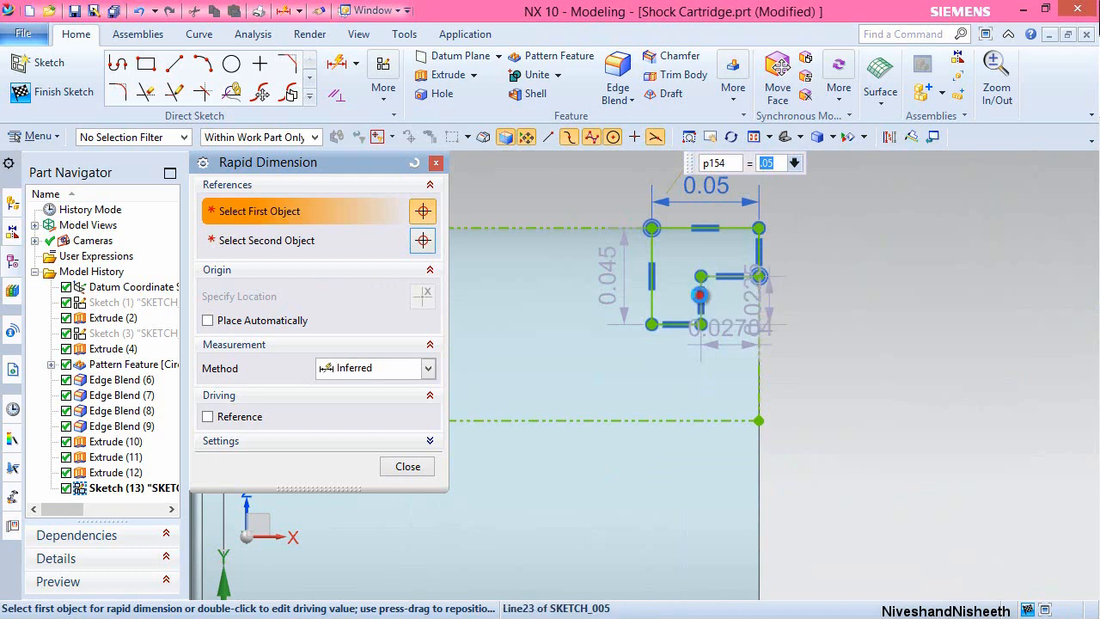
Dimension the height of the profile's inner vertical step line and set it to 0.025 in.
left_click(701, 295)
left_click(836, 311)
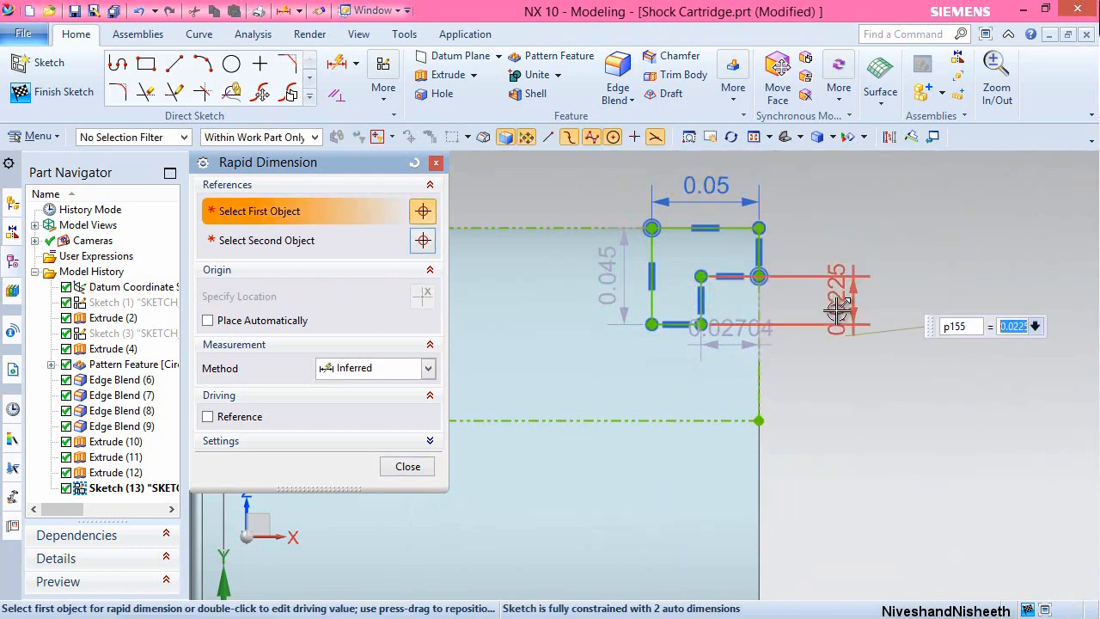
type(".")
key("Return")
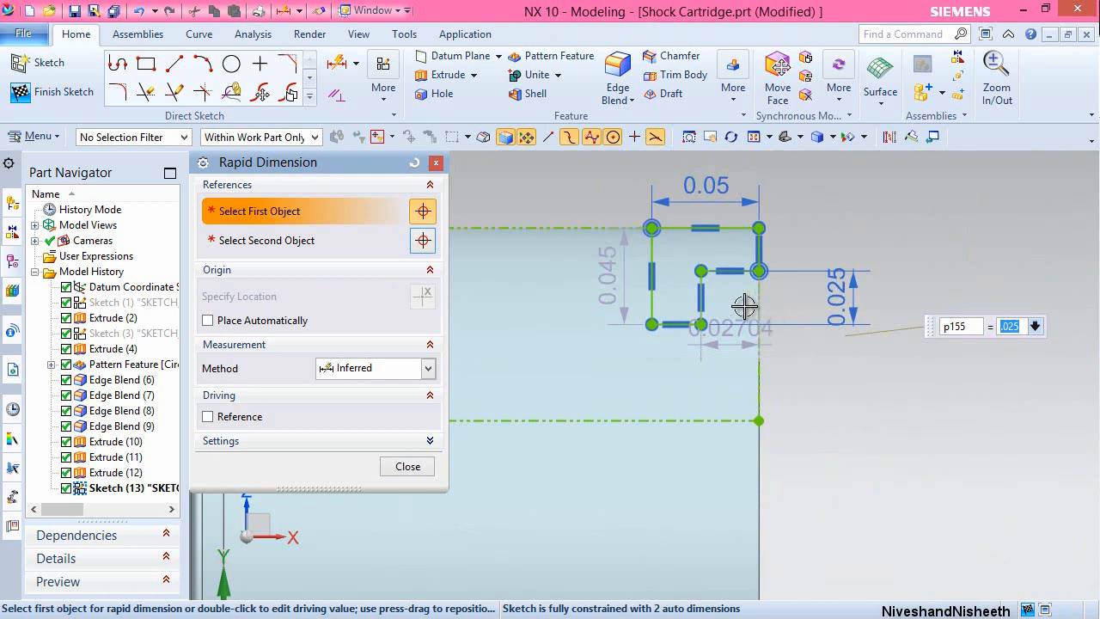
Dimension the horizontal distance from the inner vertical step line to the cylinder's open end and set it to 0.025 in.
left_click(702, 294)
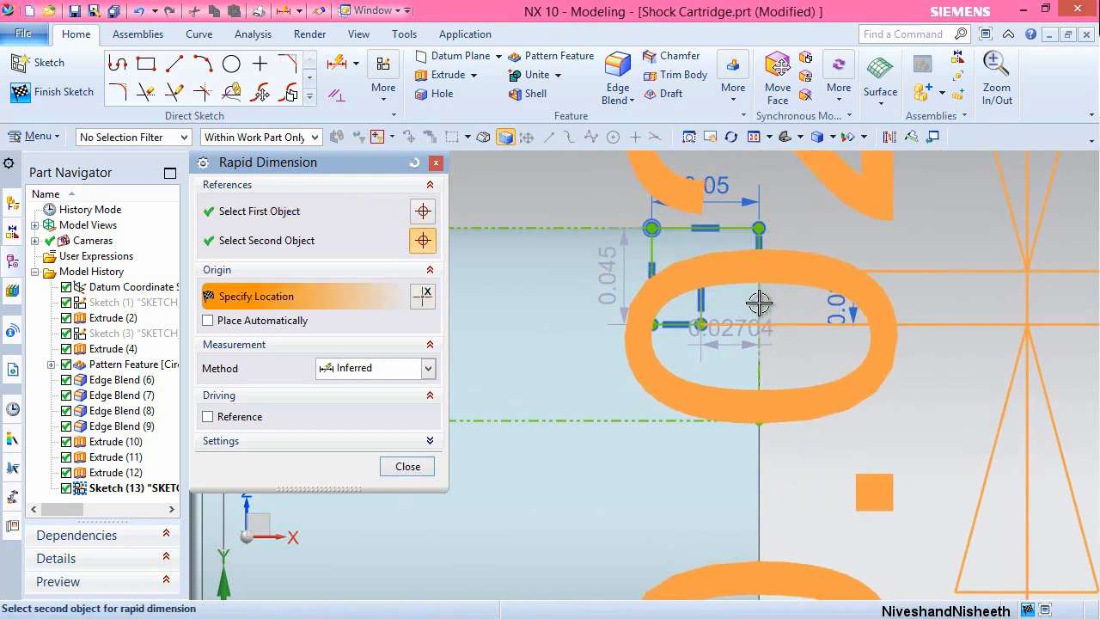
left_click(728, 367)
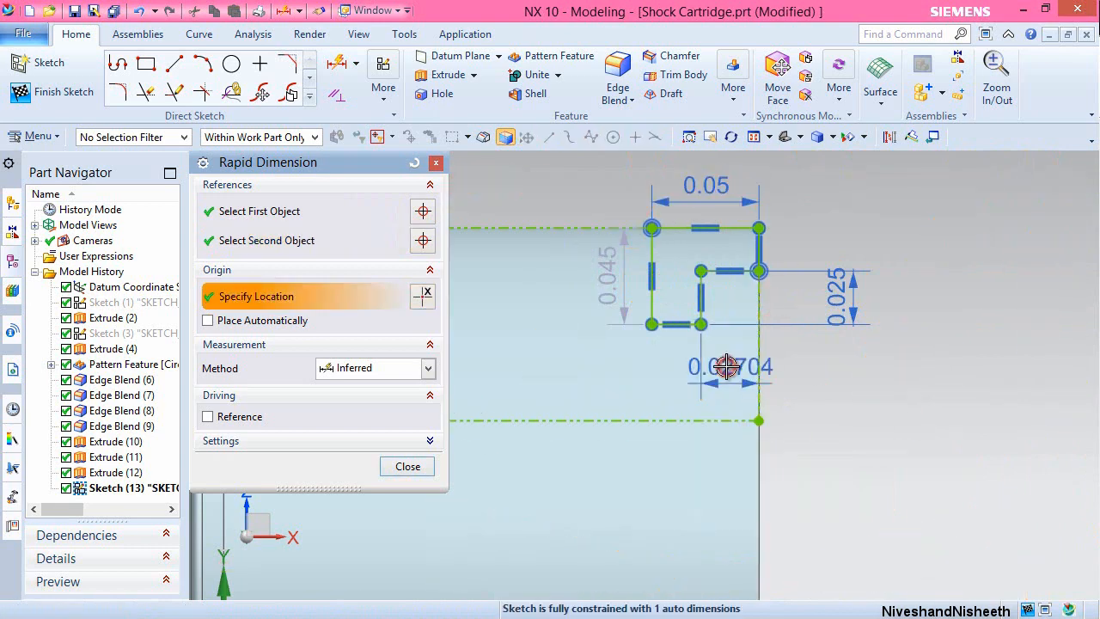
type(".025")
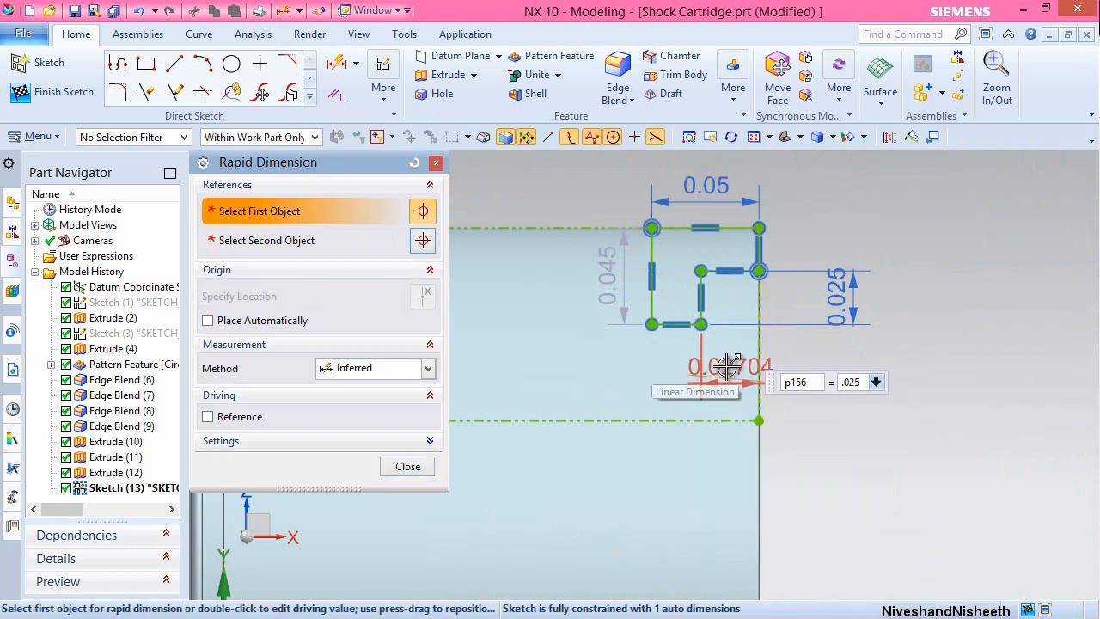
key("Return")
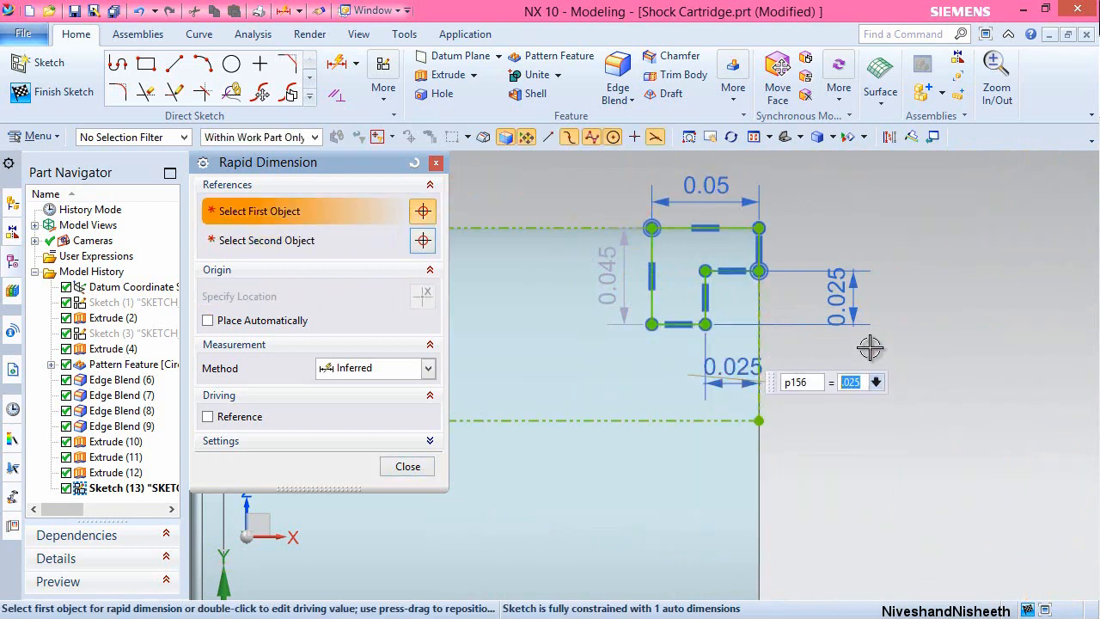
left_click(407, 472)
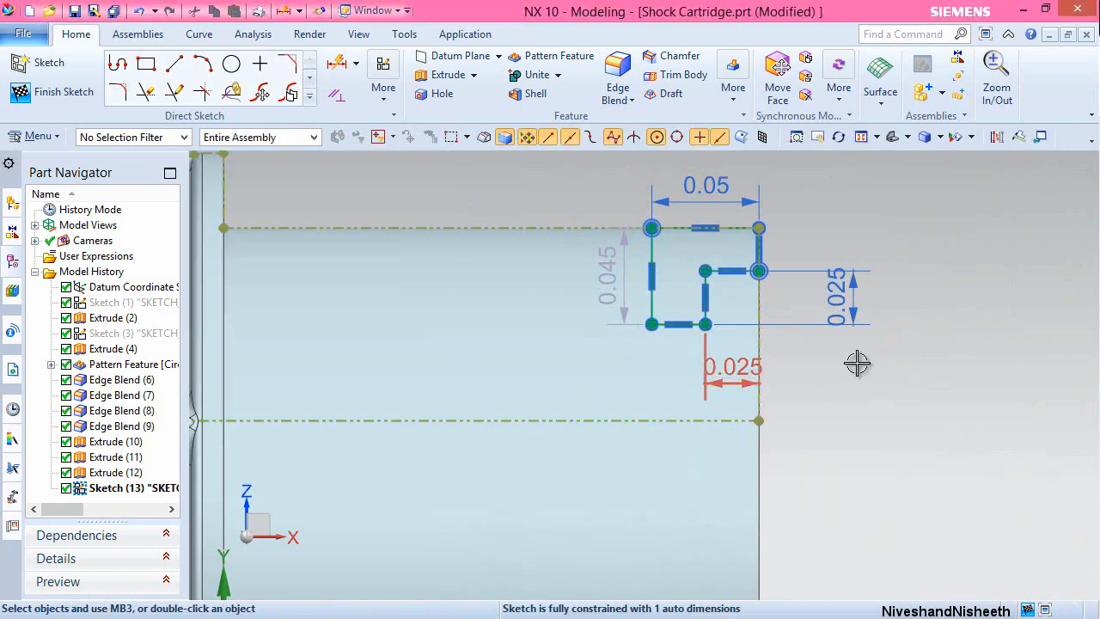
Dimension the inner horizontal step line 0.1875 in from the sketch's X axis and finish the sketch.
left_click(339, 62)
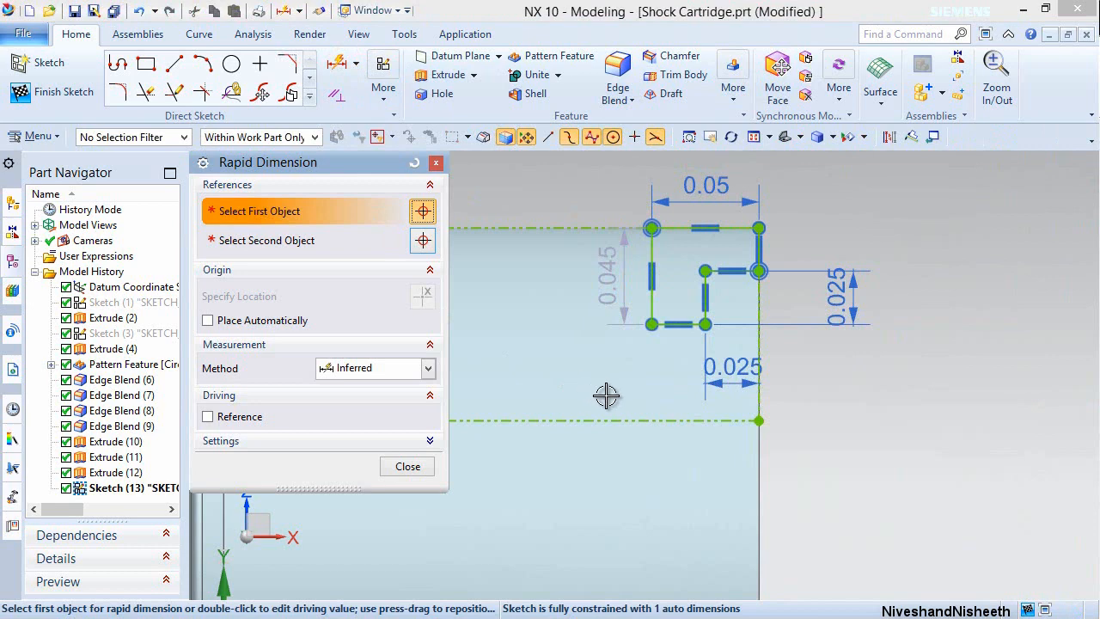
left_click(758, 271)
scroll(766, 291, "down", 2)
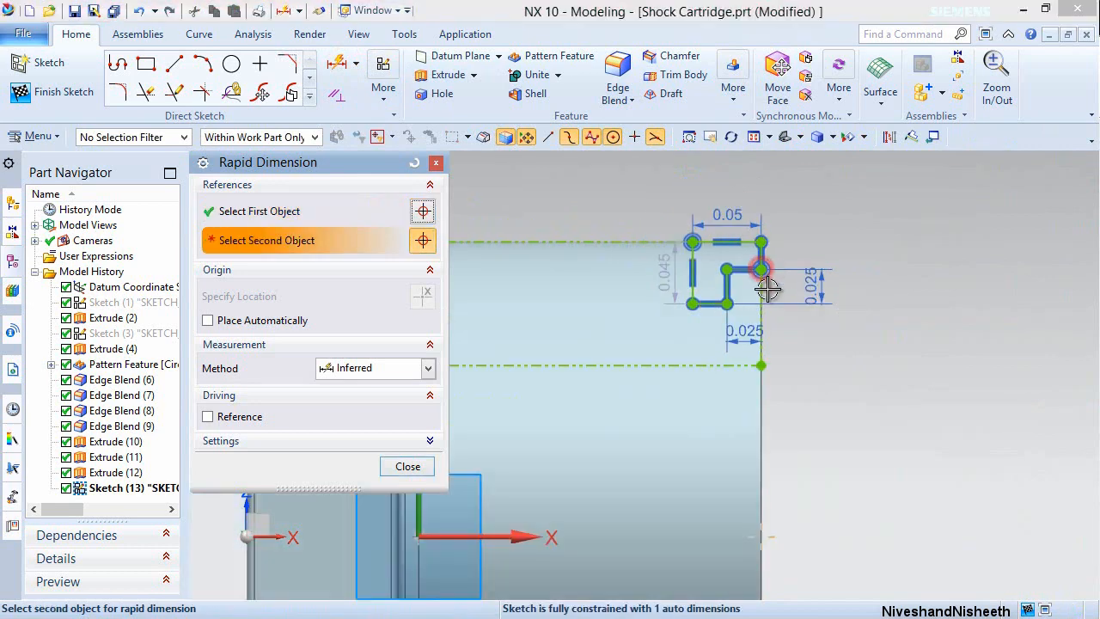
left_click(487, 541)
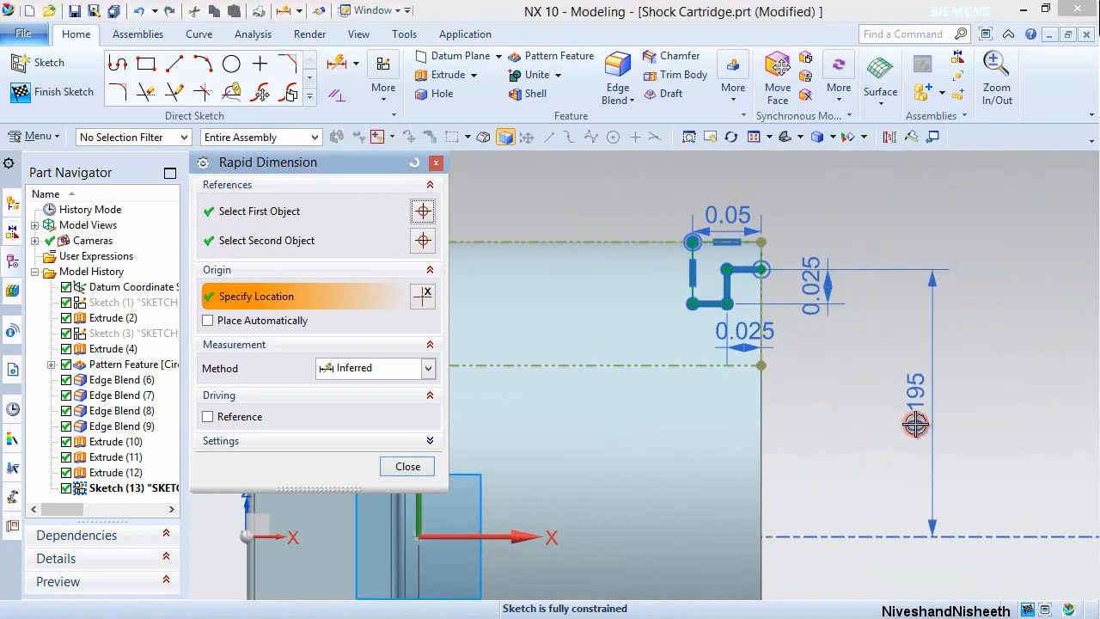
left_click(916, 423)
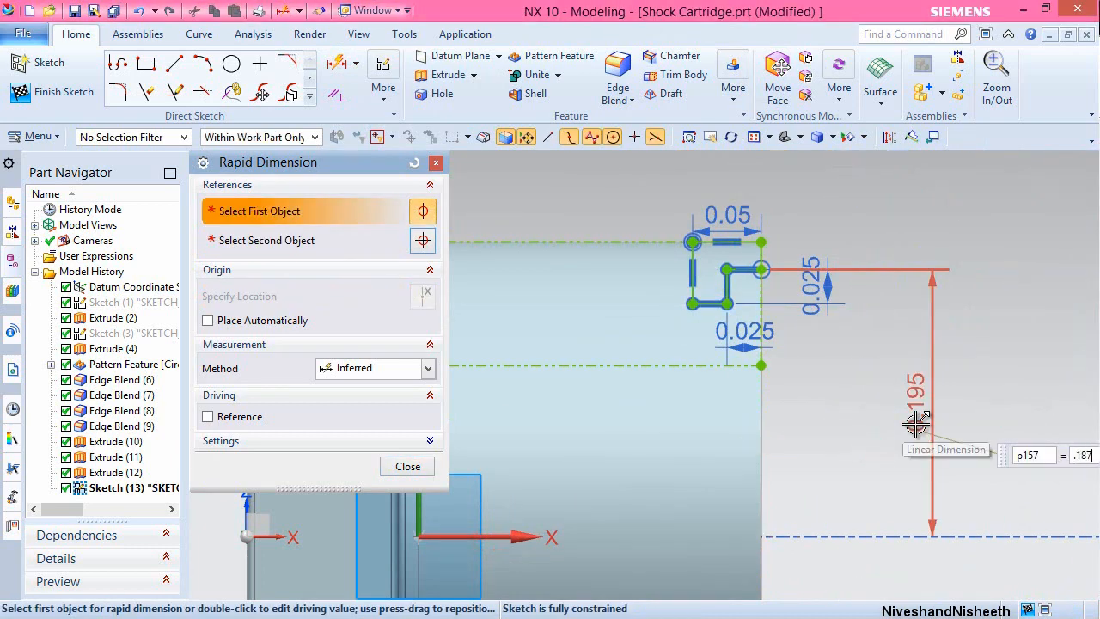
type(".1875")
key("Return")
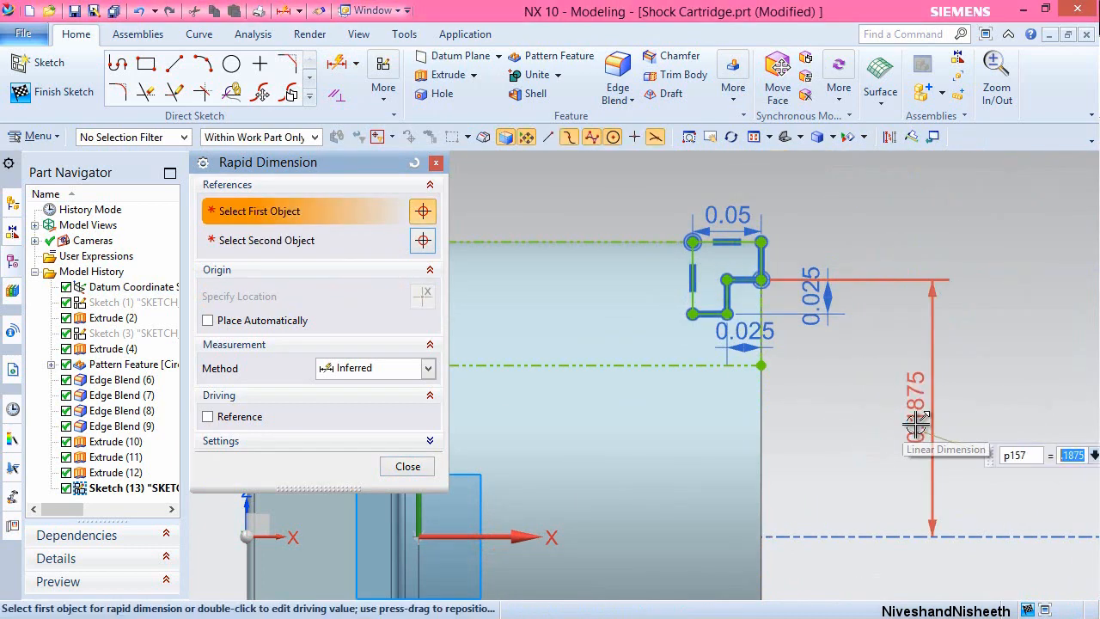
left_click(388, 464)
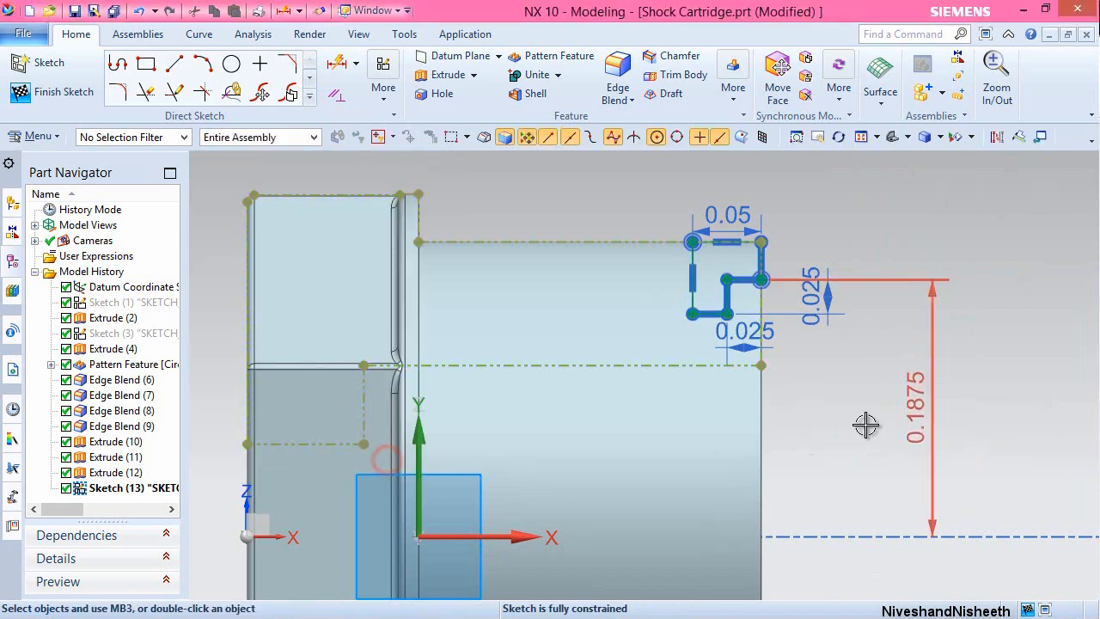
right_click(887, 228)
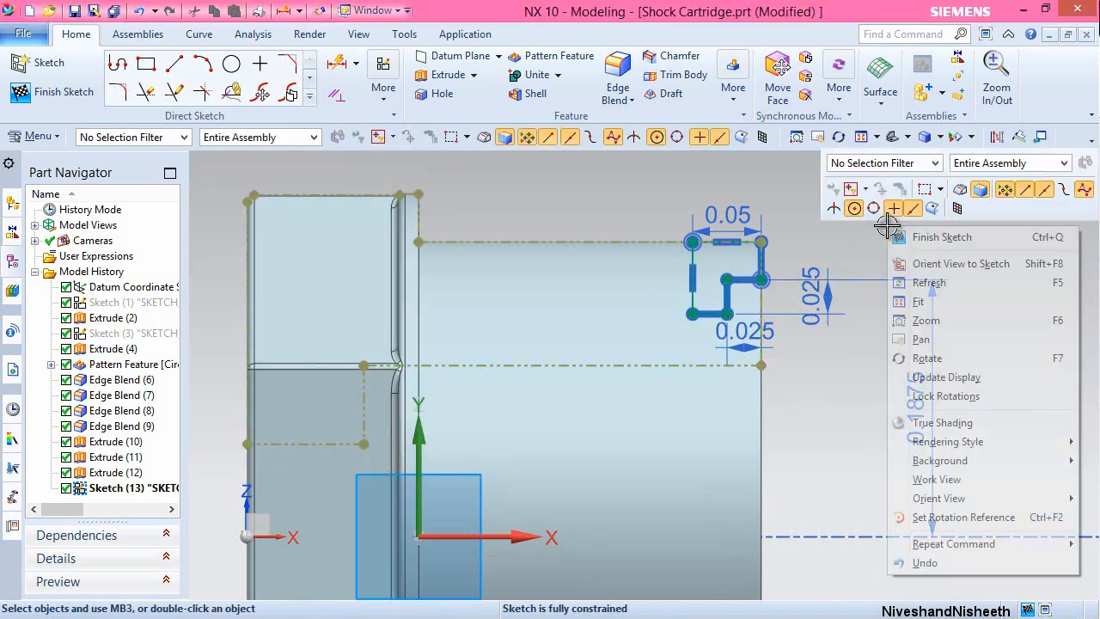
left_click(942, 237)
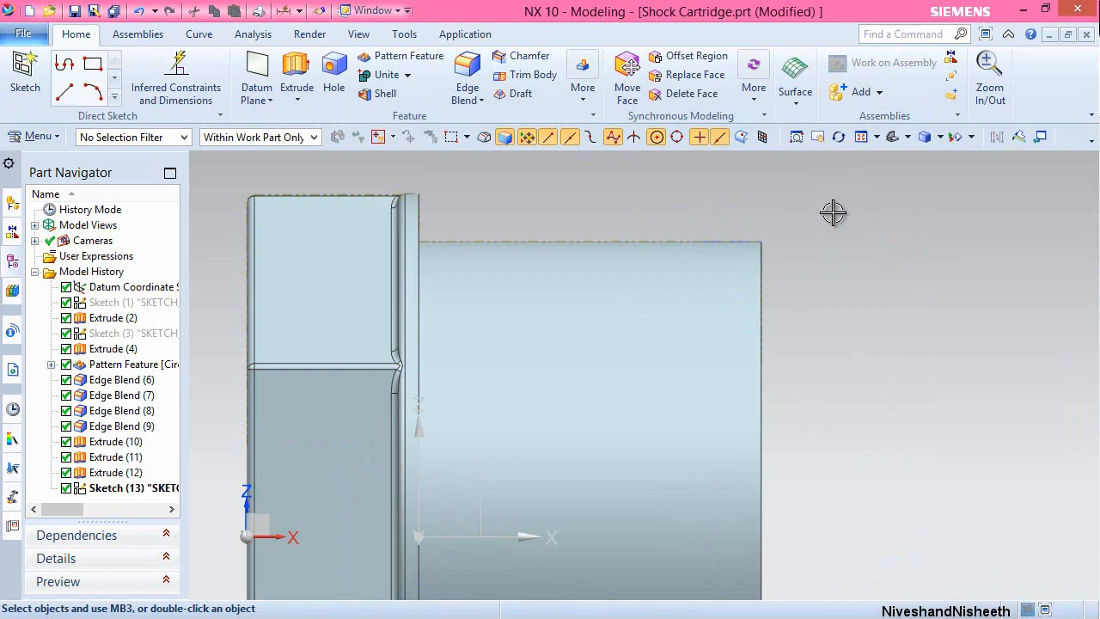
Revolve the stepped profile region 360 degrees about the datum X axis, subtracting it from the cylinder's open end.
left_click(297, 100)
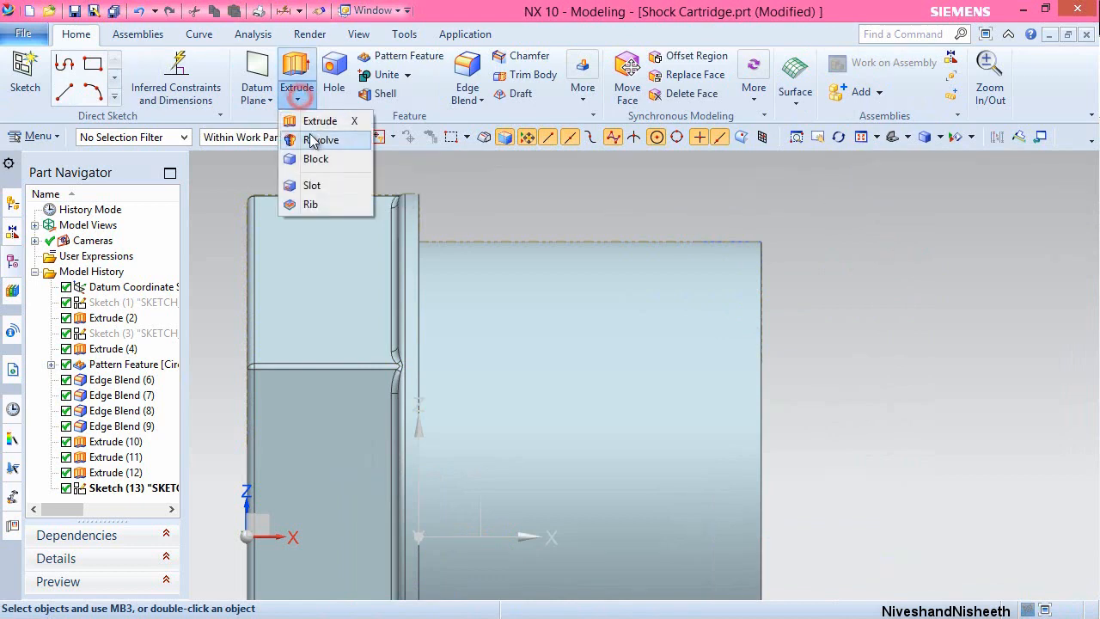
left_click(320, 140)
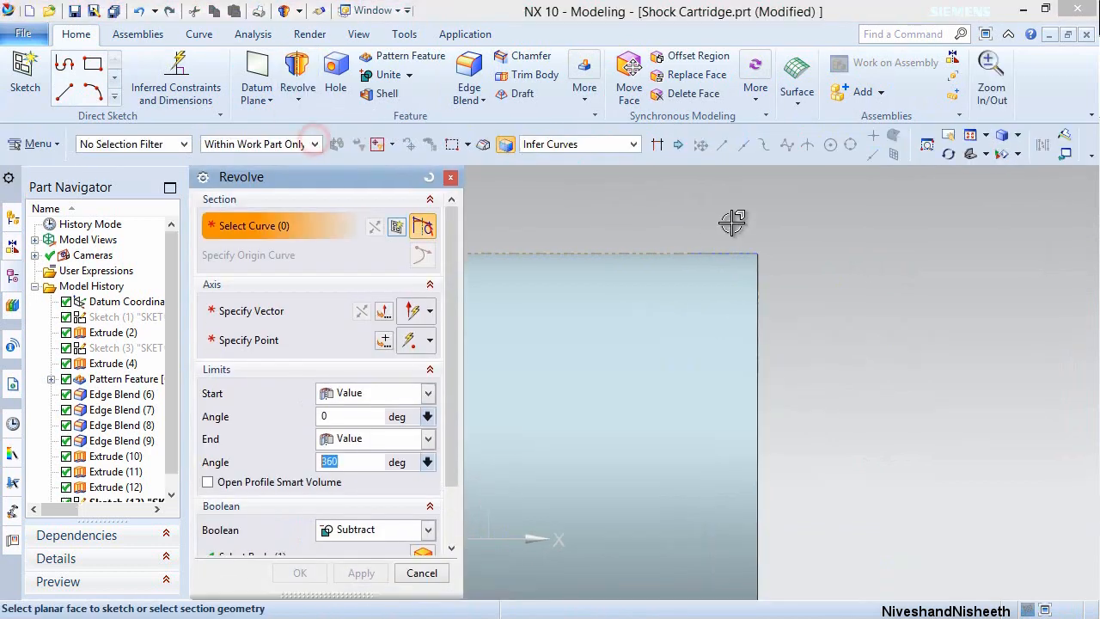
left_click(633, 144)
left_click(584, 250)
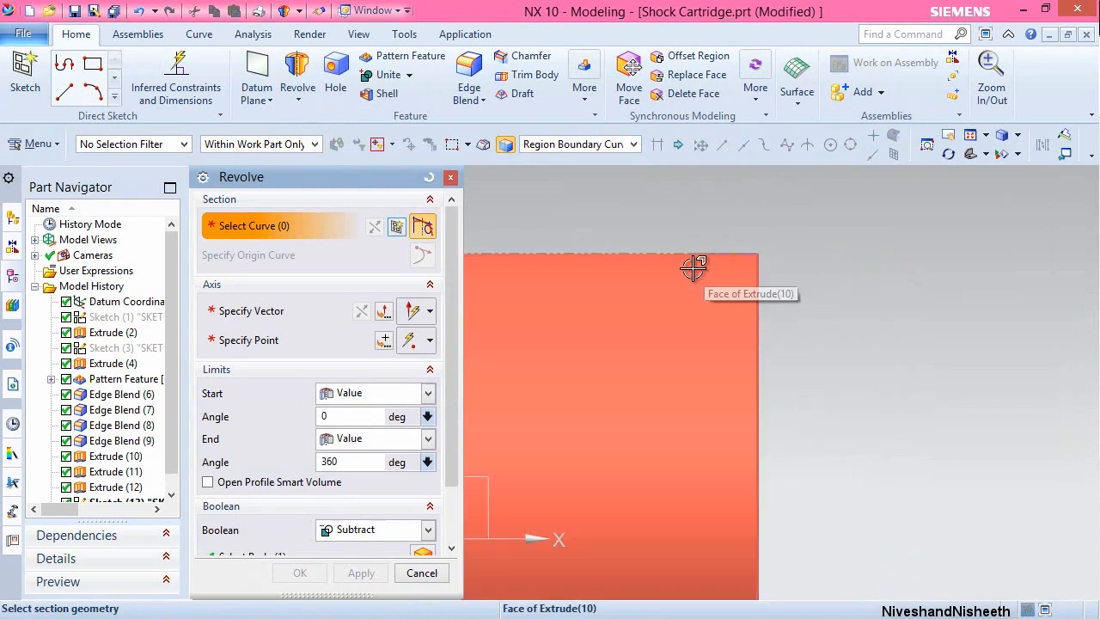
middle_click_drag(693, 266, 785, 248)
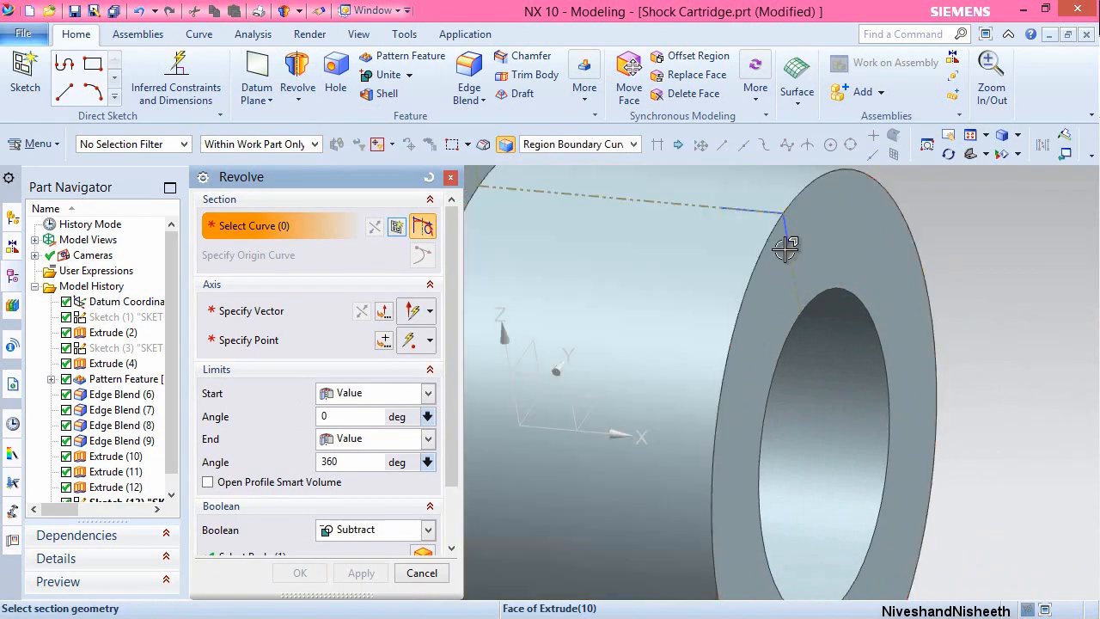
left_click(790, 230)
scroll(737, 305, "down", 2)
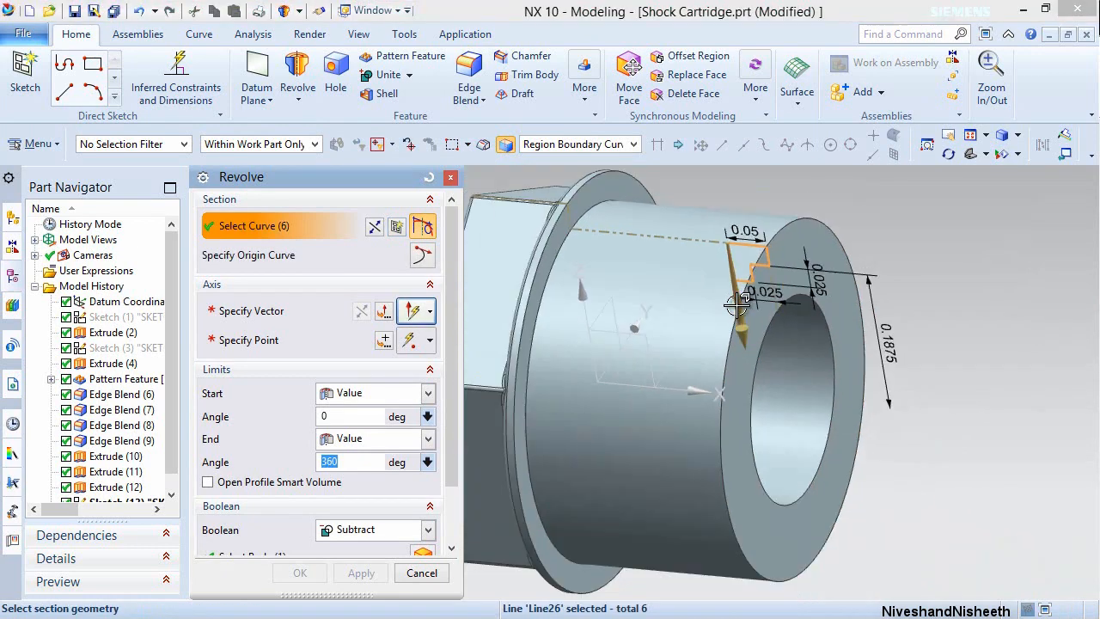
scroll(737, 305, "down", 2)
left_click(283, 312)
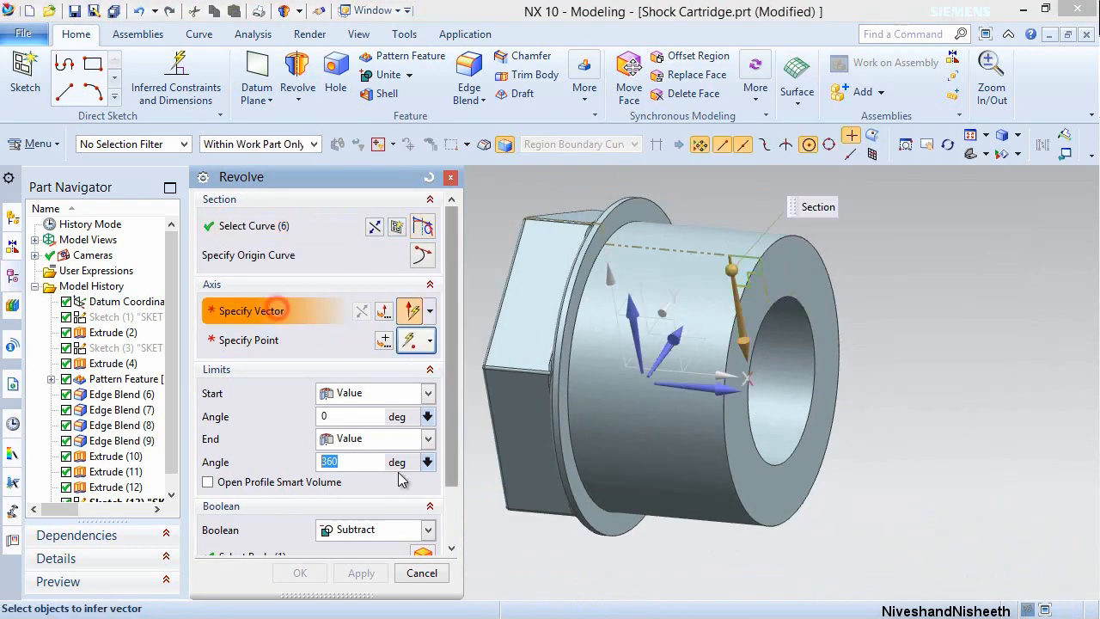
left_click(686, 373)
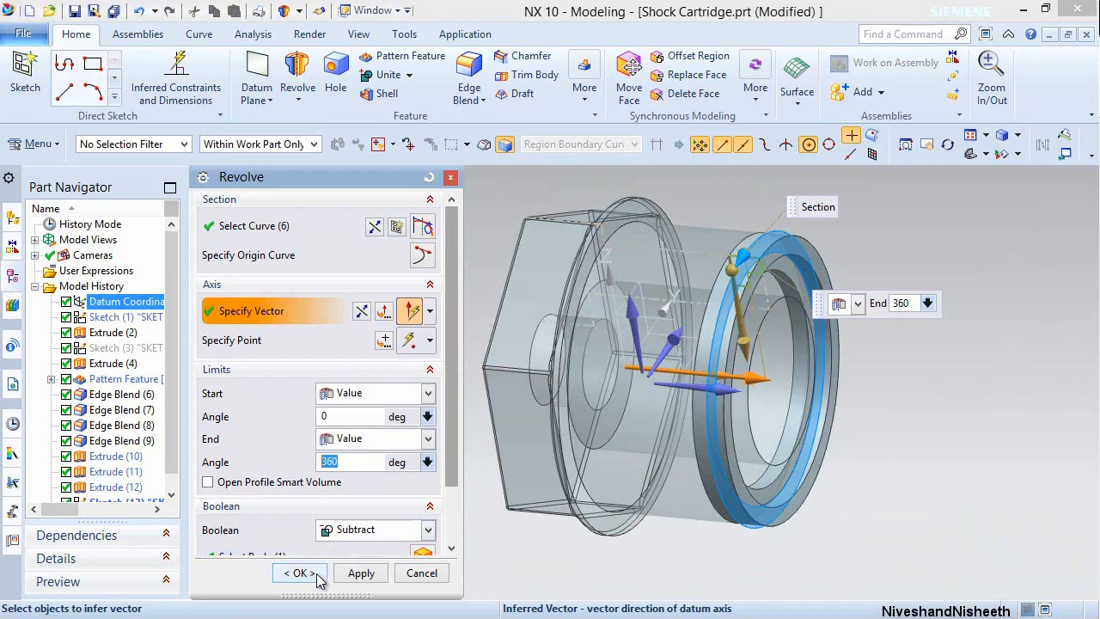
left_click(316, 577)
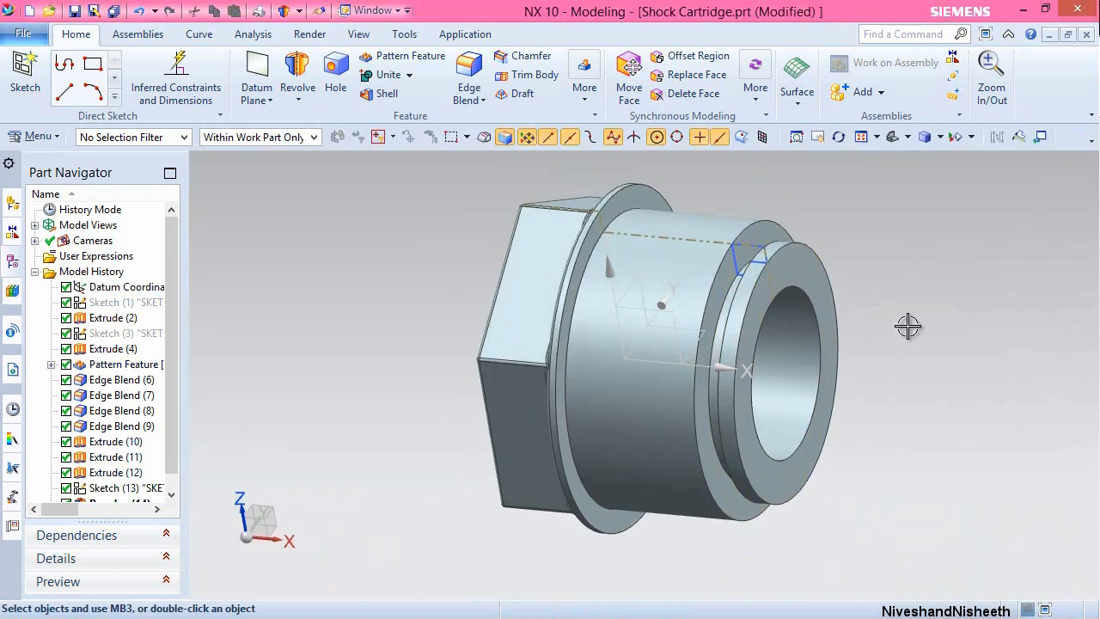
Hide the stepped profile sketch in the isometric view and save the part.
key("End")
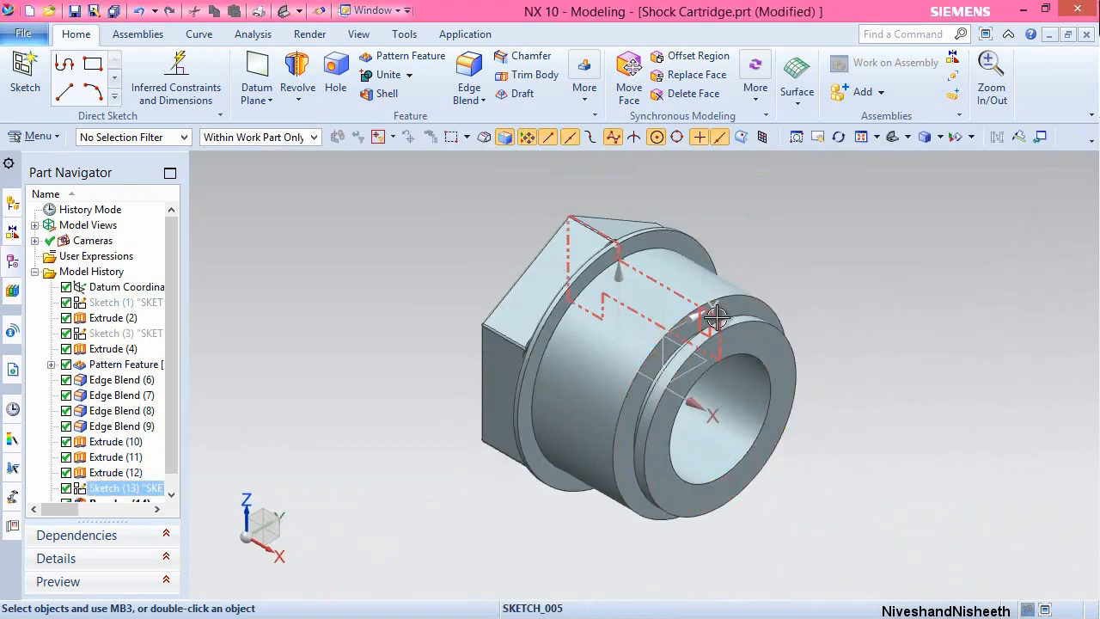
left_click(716, 318)
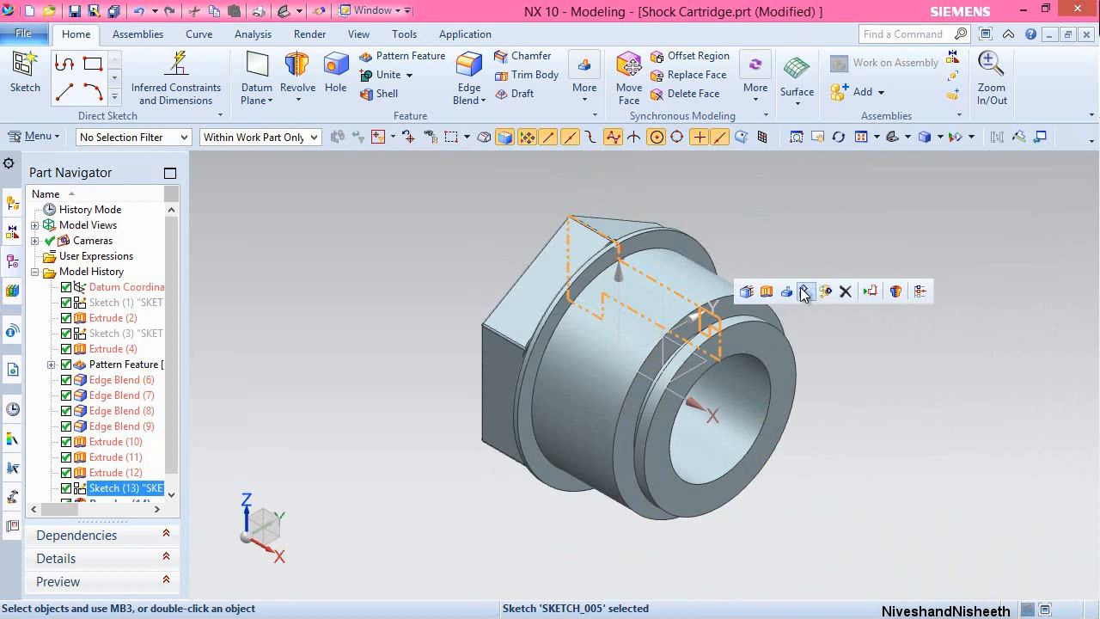
left_click(804, 292)
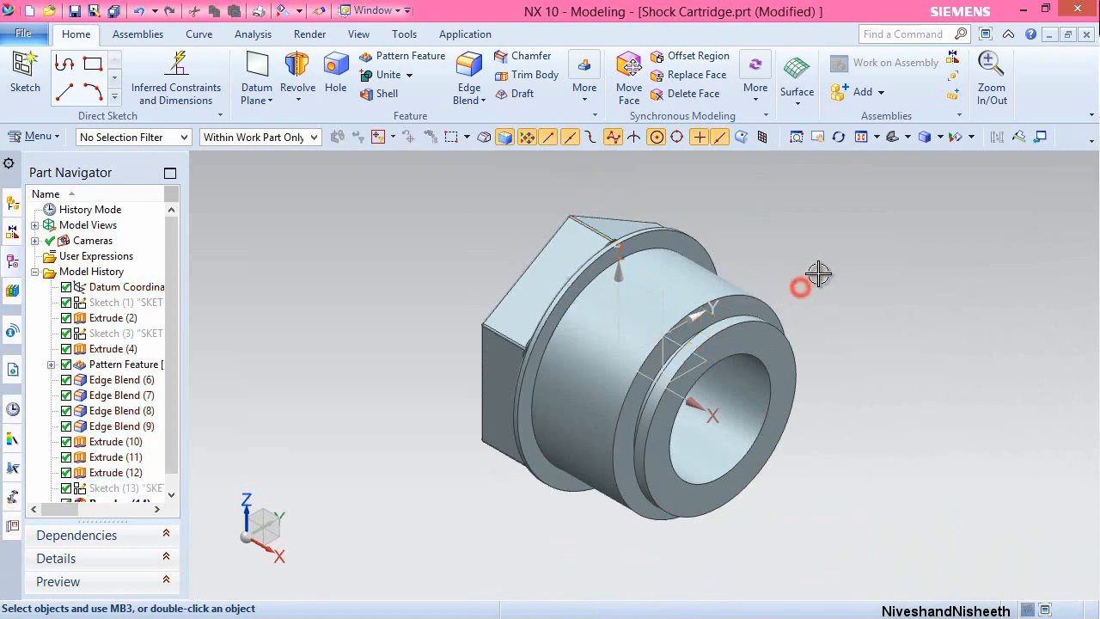
left_click(75, 11)
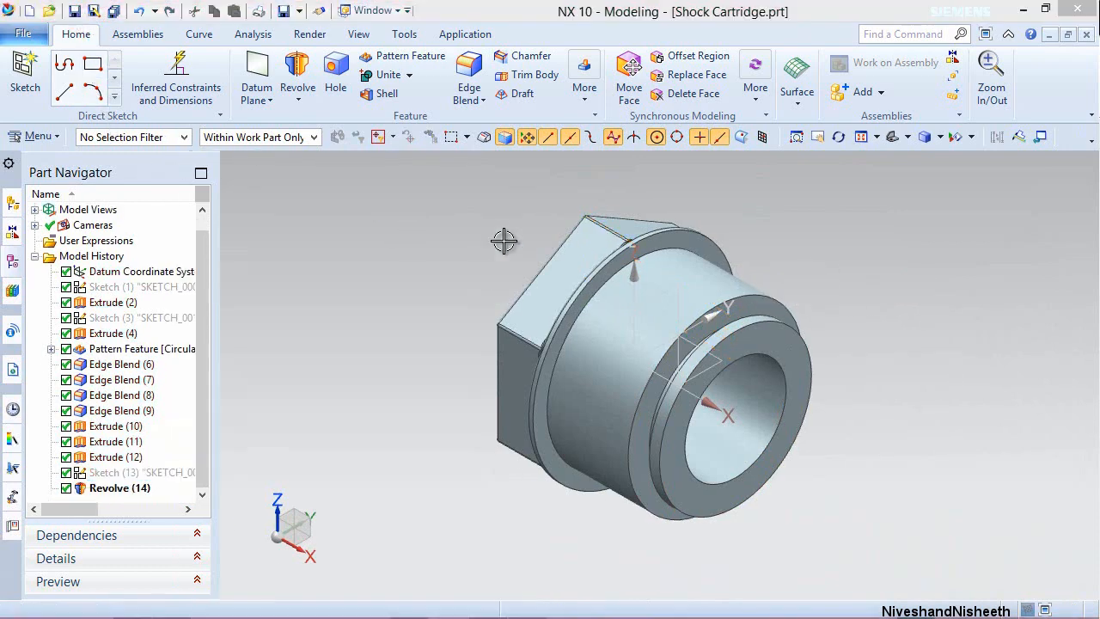
left_click(504, 241)
Apply a 0.005 in edge blend to the body's shoulder rim and the reduced end's outer rim, and save the part.
left_click(468, 64)
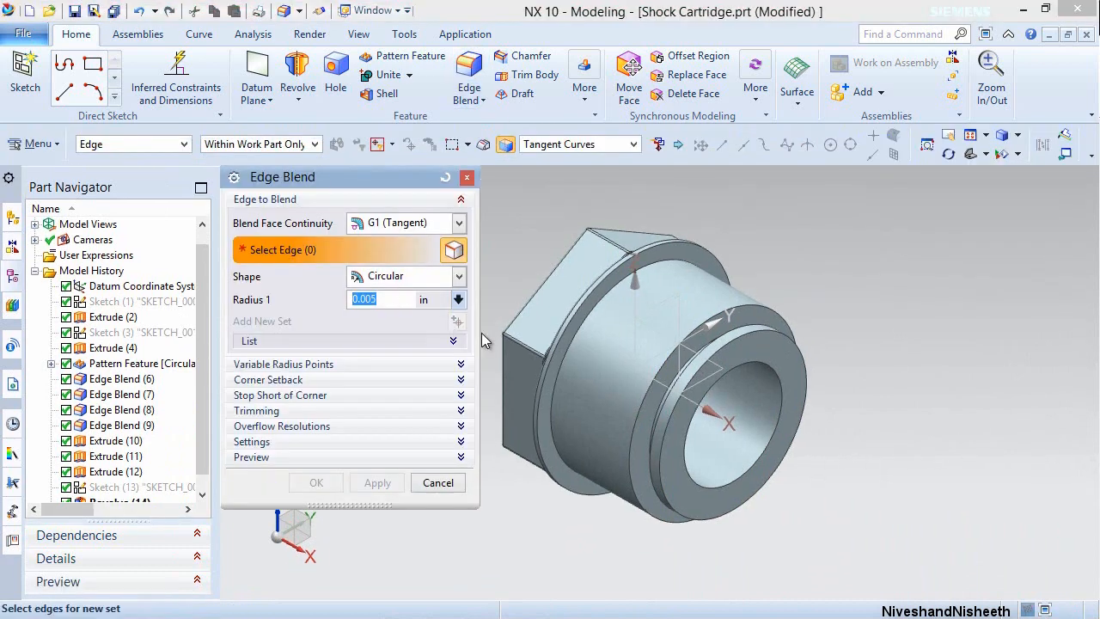
left_click(678, 379)
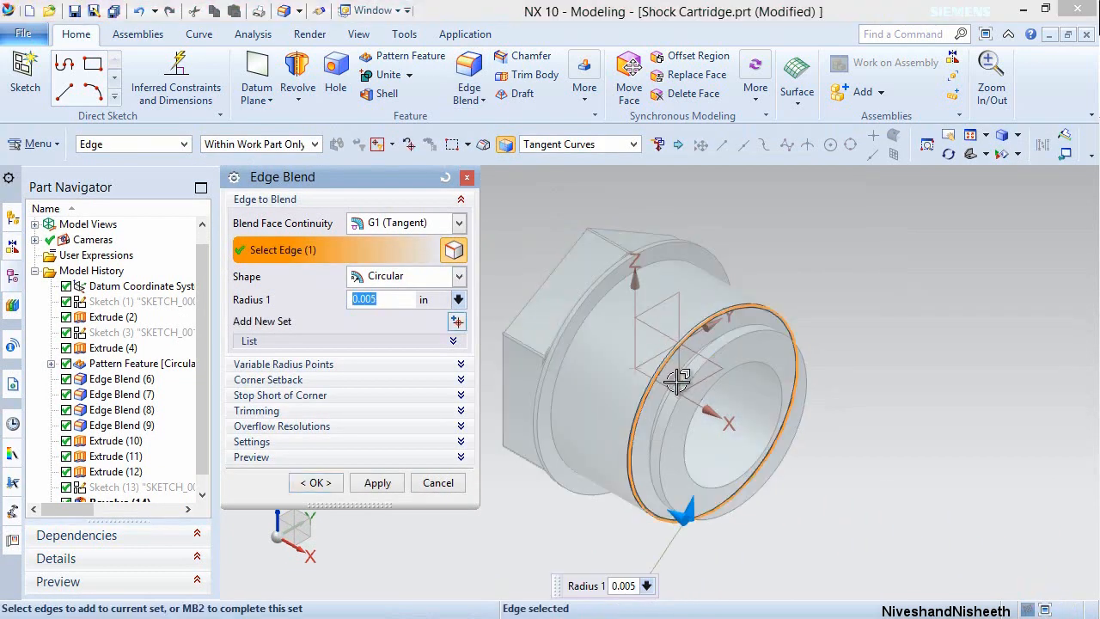
scroll(678, 379, "up", 3)
left_click(697, 381)
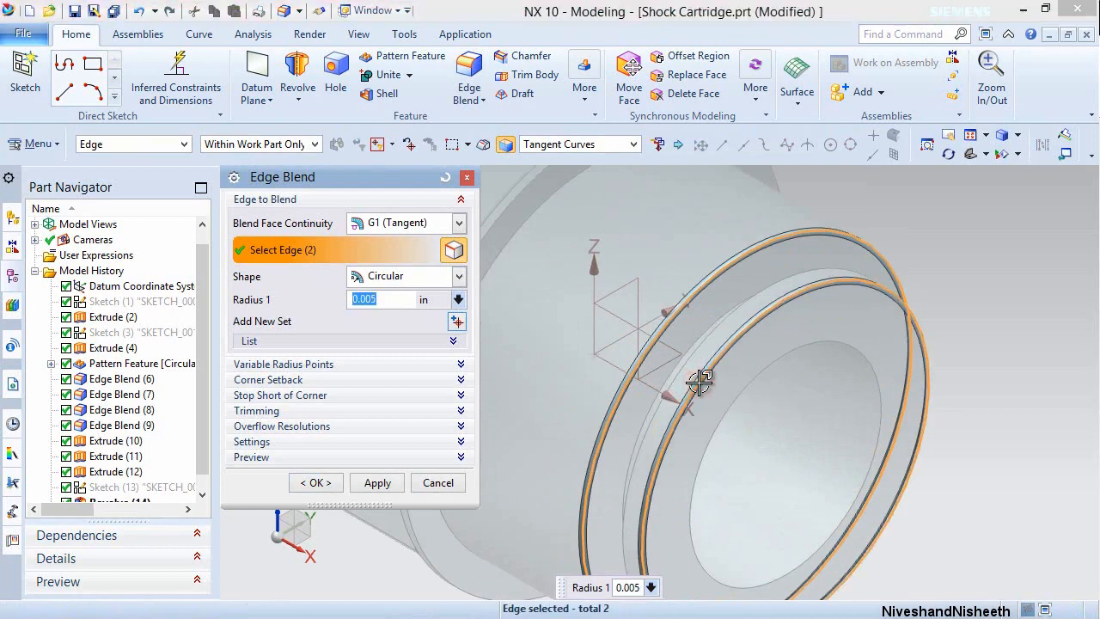
left_click(326, 484)
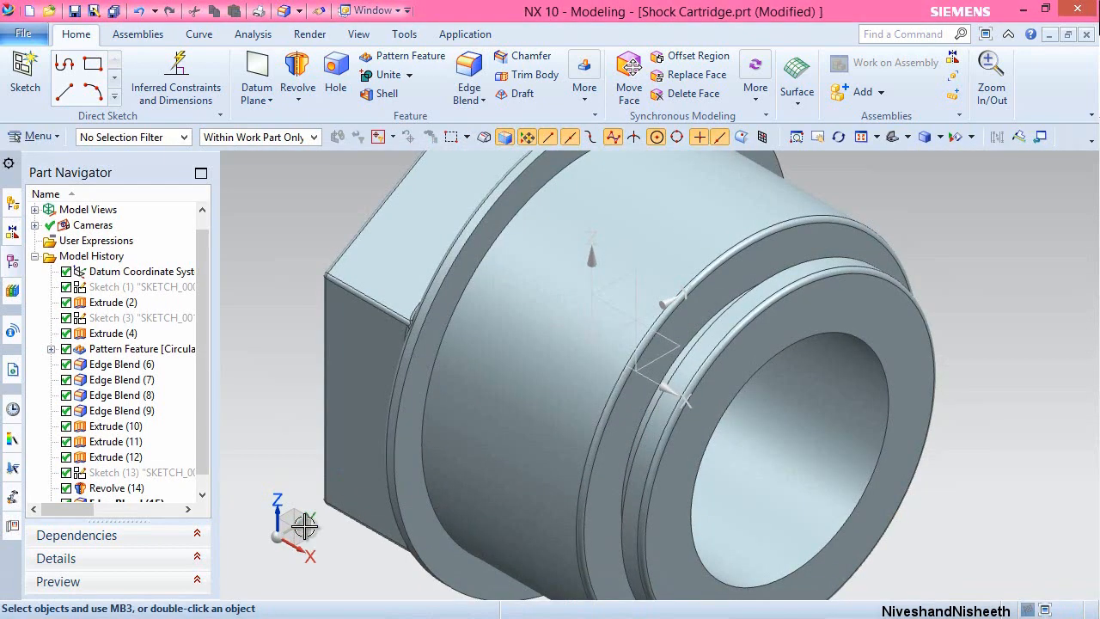
left_click(861, 137)
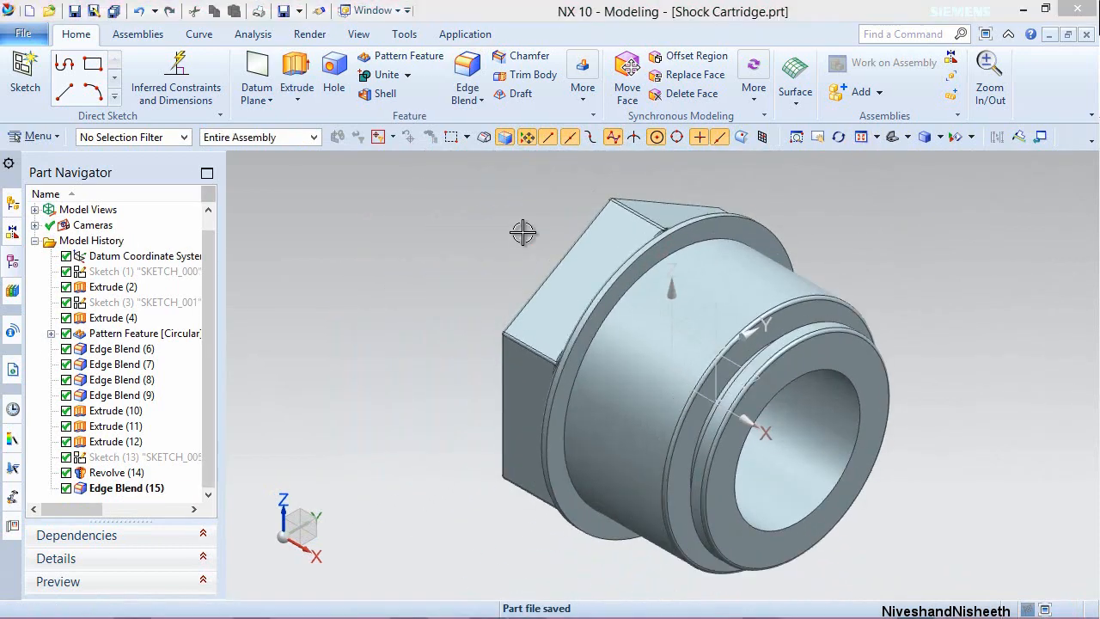
left_click(523, 232)
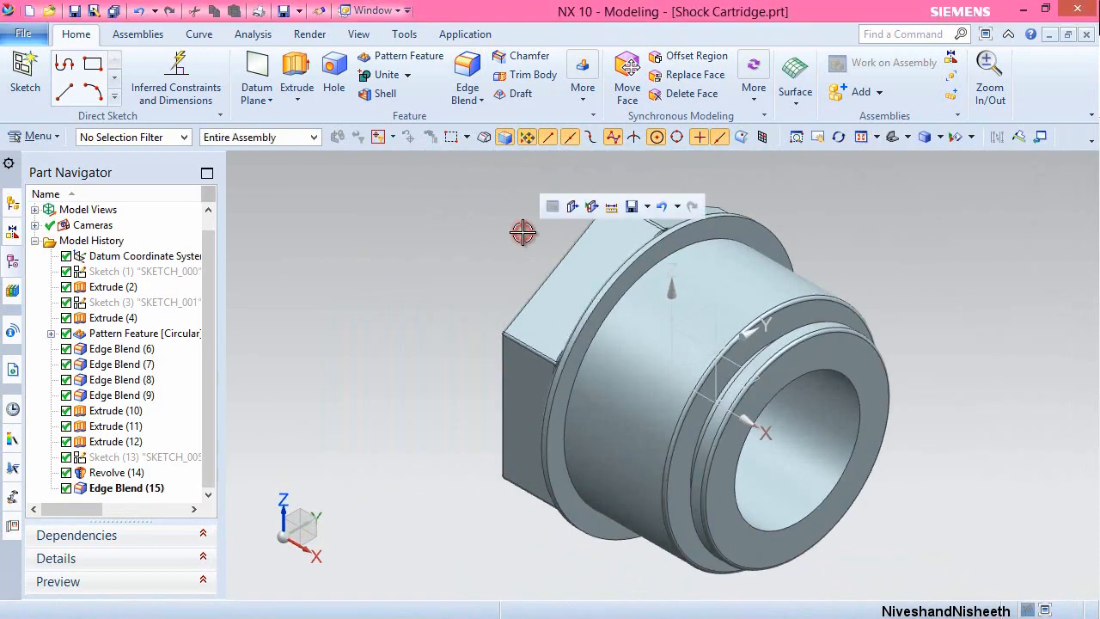
Create an inferred datum plane through the shoulder's outer blend edge, aligned with the annular shoulder face.
left_click(257, 69)
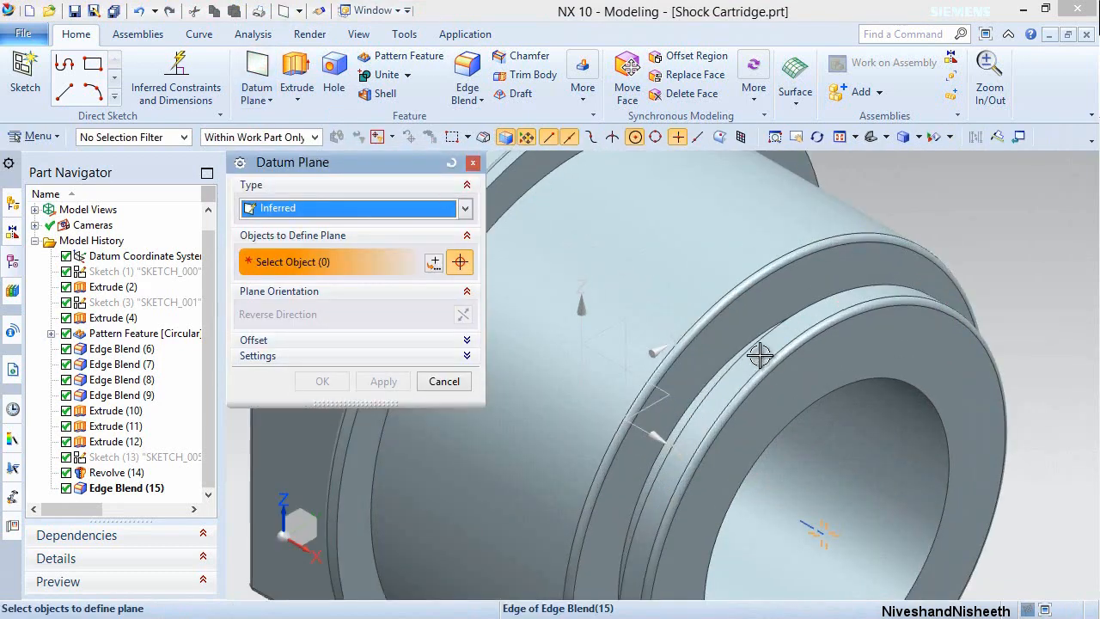
left_click(740, 283)
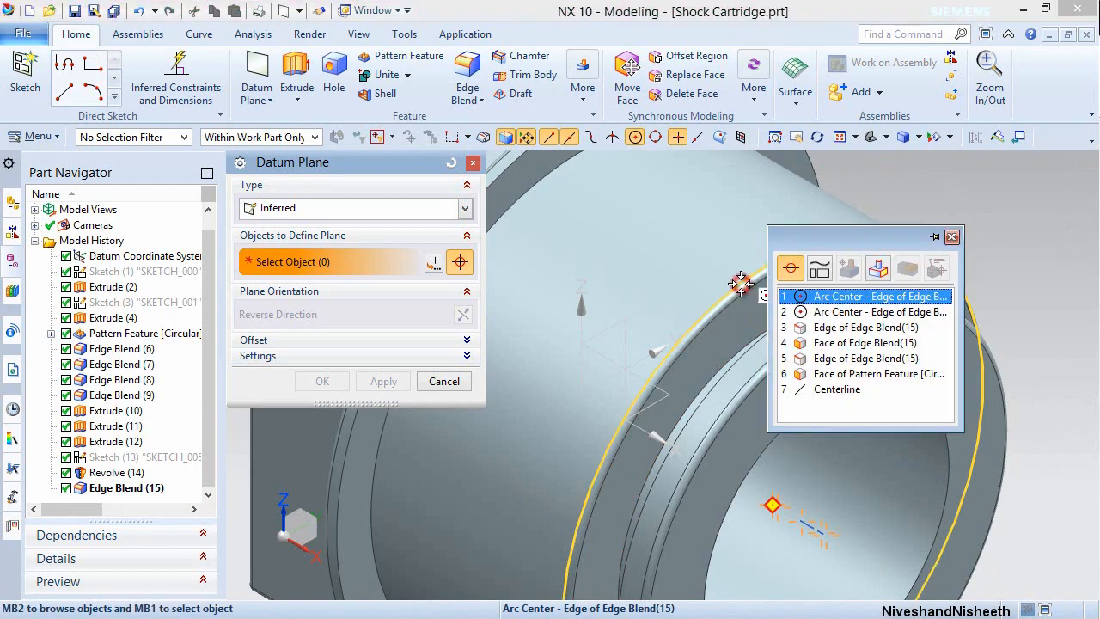
left_click(816, 328)
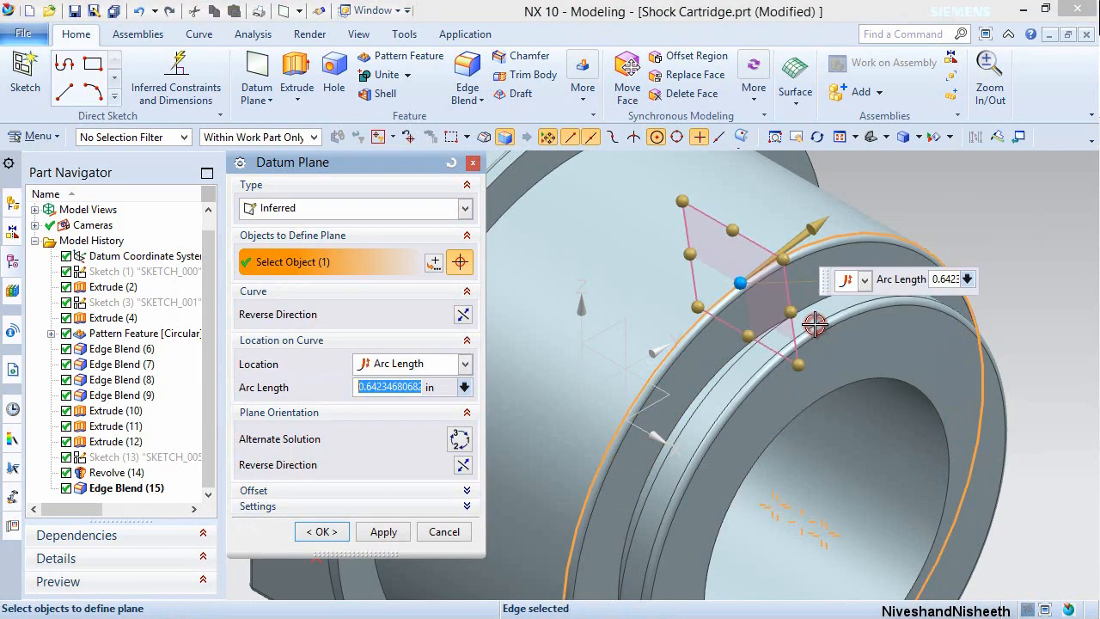
left_click(810, 275)
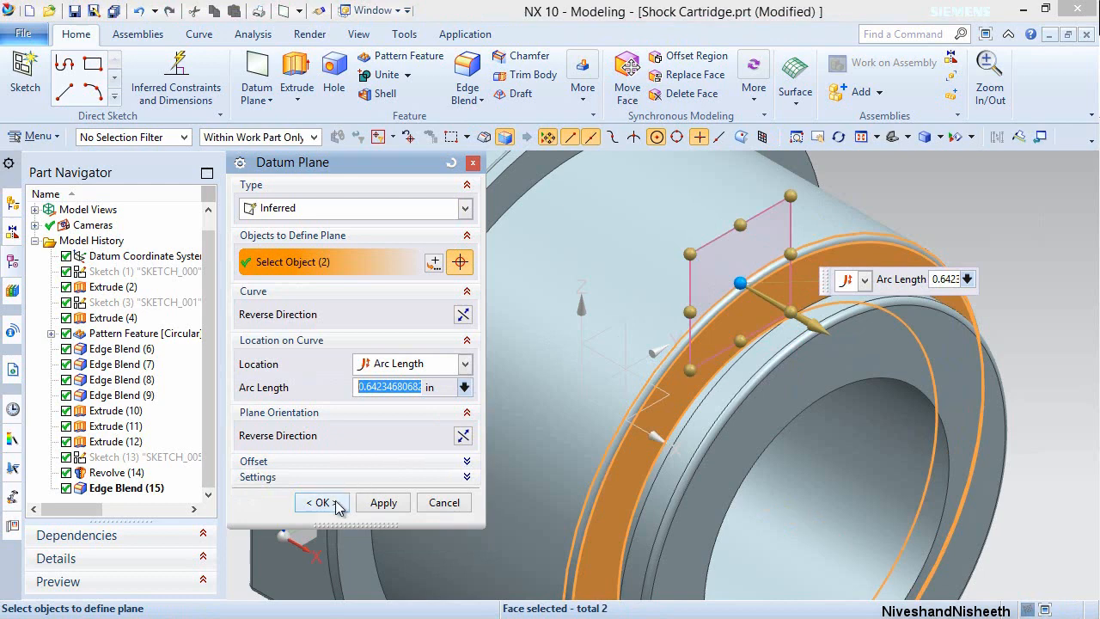
left_click(322, 503)
Start a symbolic thread on the cylindrical body with the new datum plane as start face, using Extend Through Start.
scroll(425, 319, "up", 3)
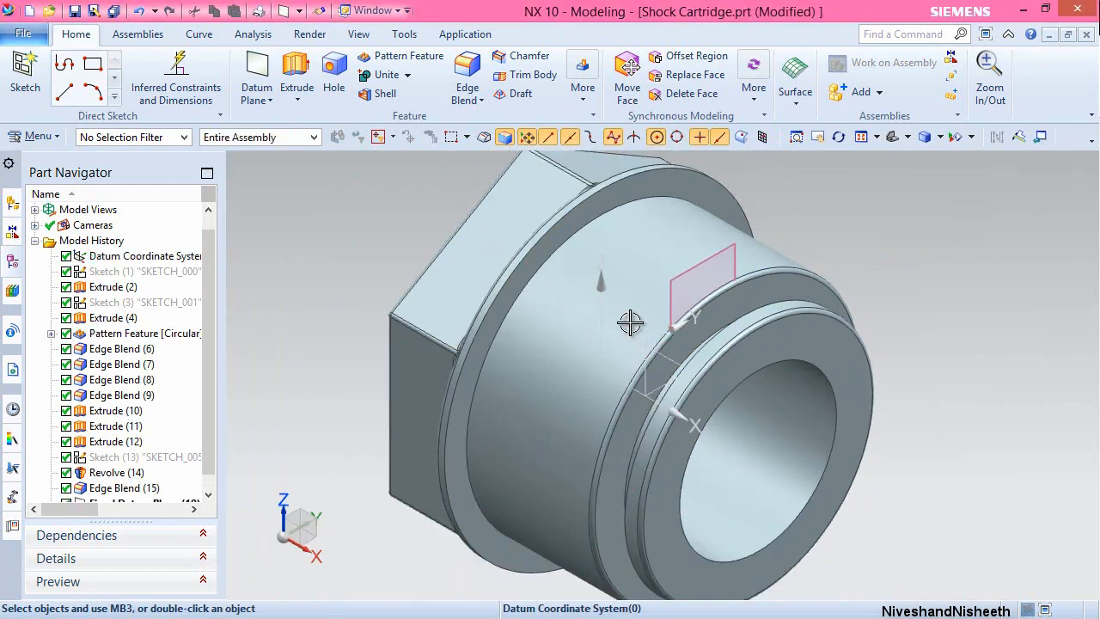
left_click(37, 136)
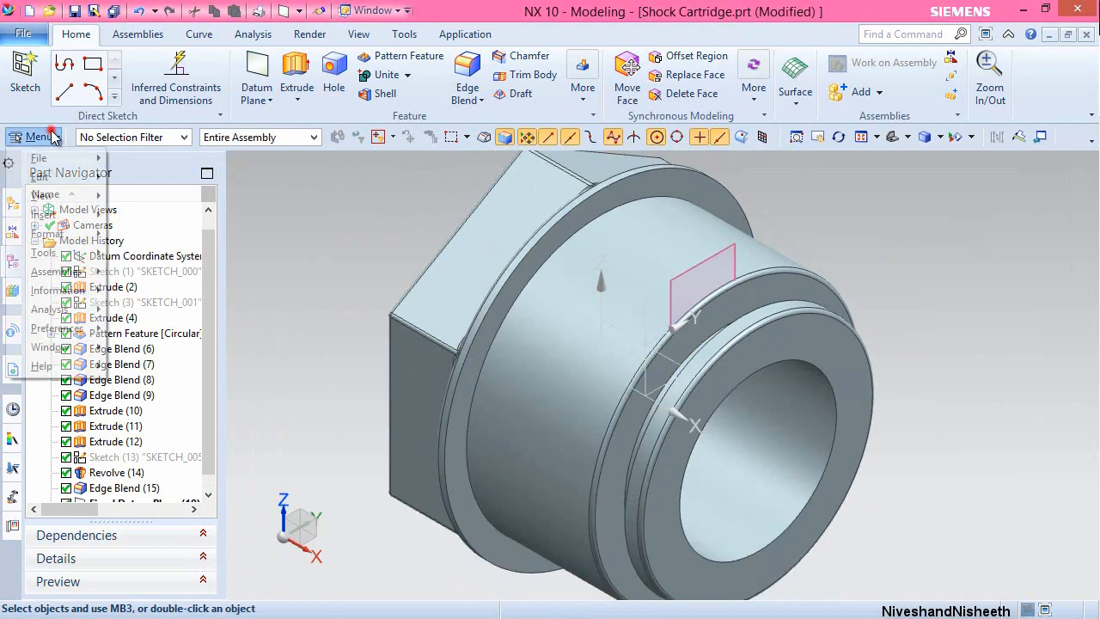
mouse_move(74, 214)
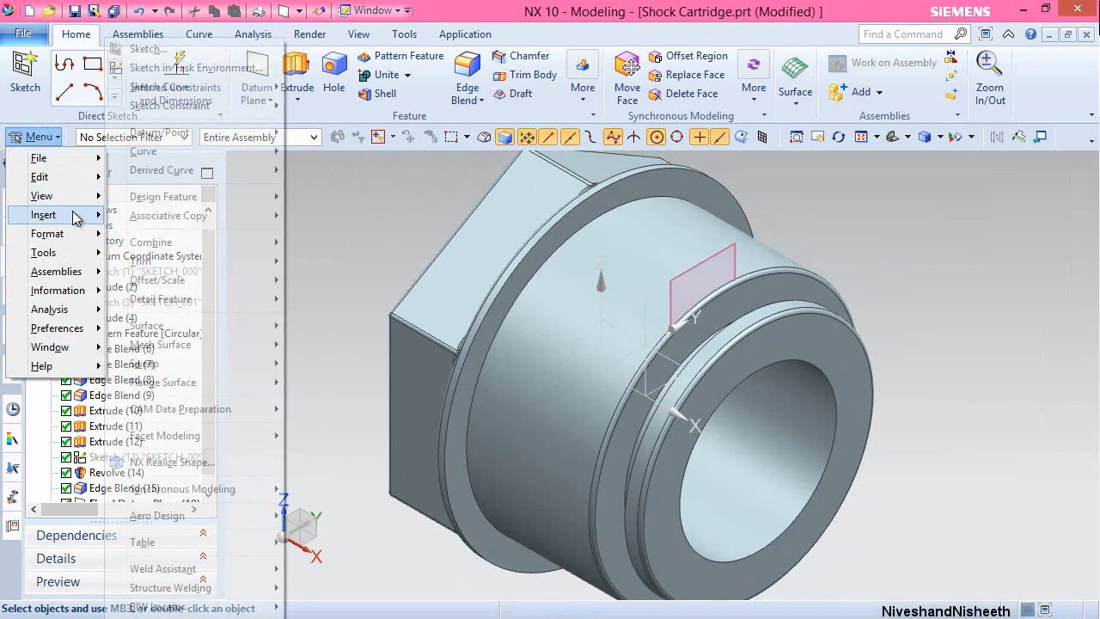
mouse_move(228, 196)
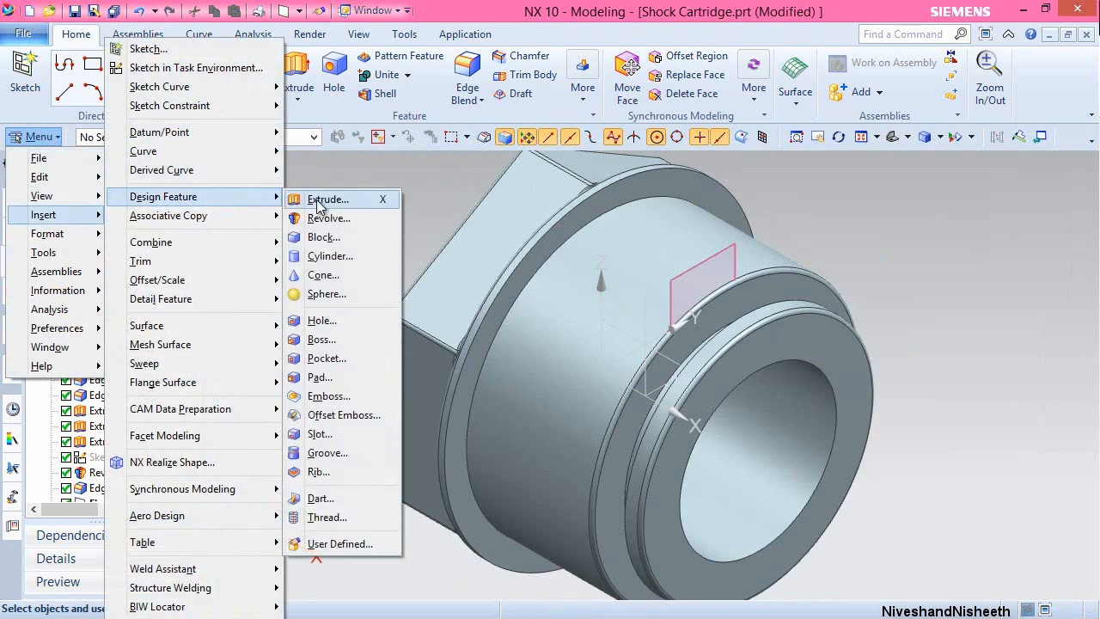
left_click(341, 519)
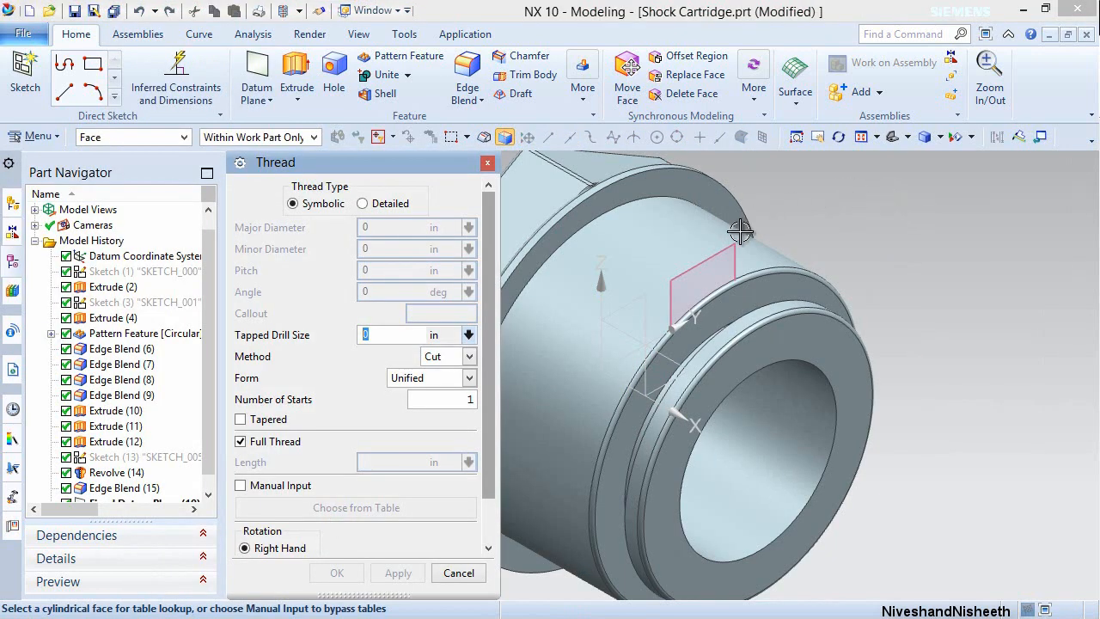
left_click(704, 229)
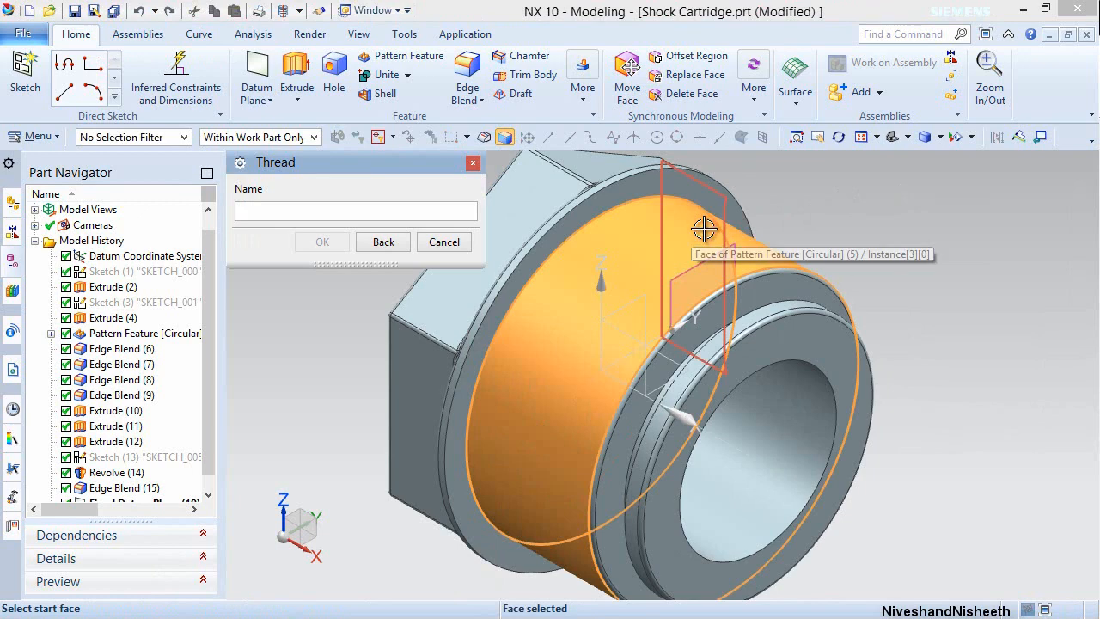
left_click(719, 254)
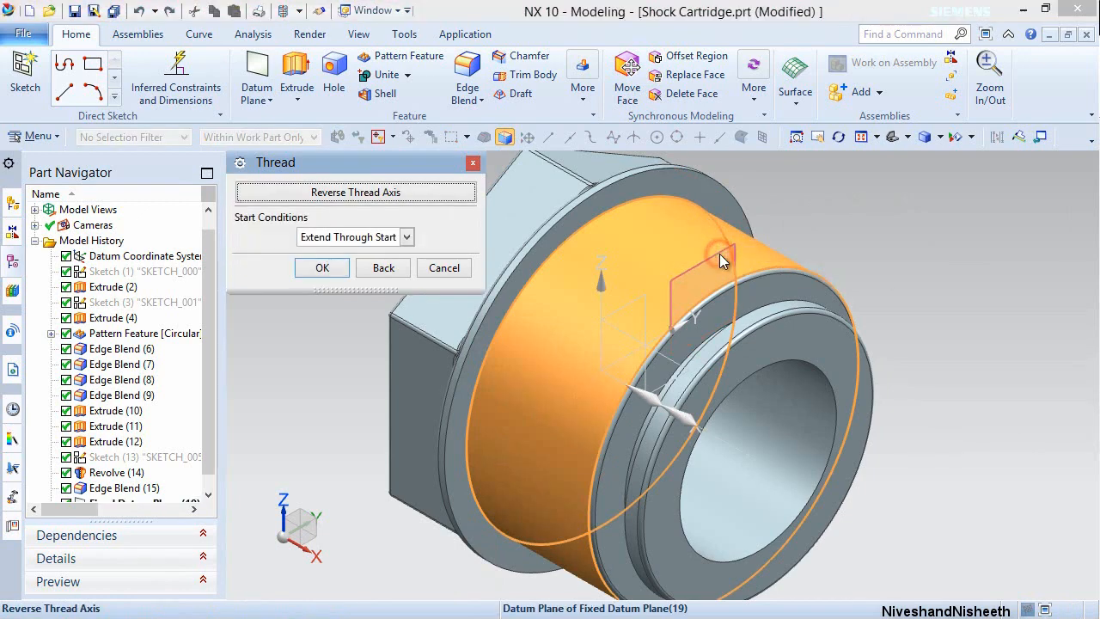
left_click(322, 268)
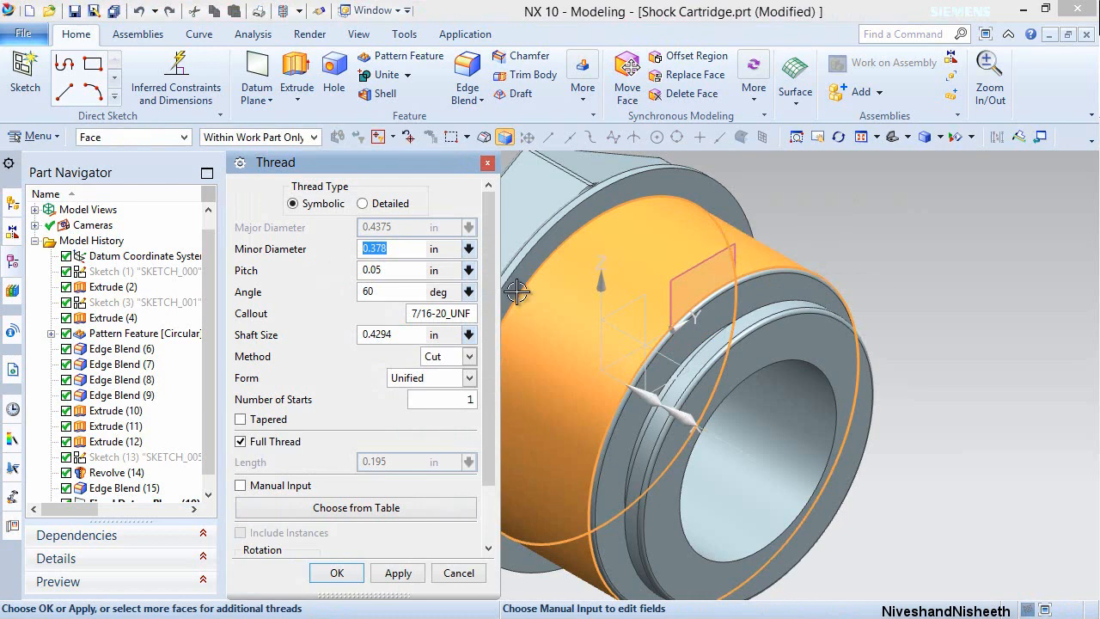
Choose the 7/16-28_UNEF specification from the thread table for the body's thread.
left_click(371, 506)
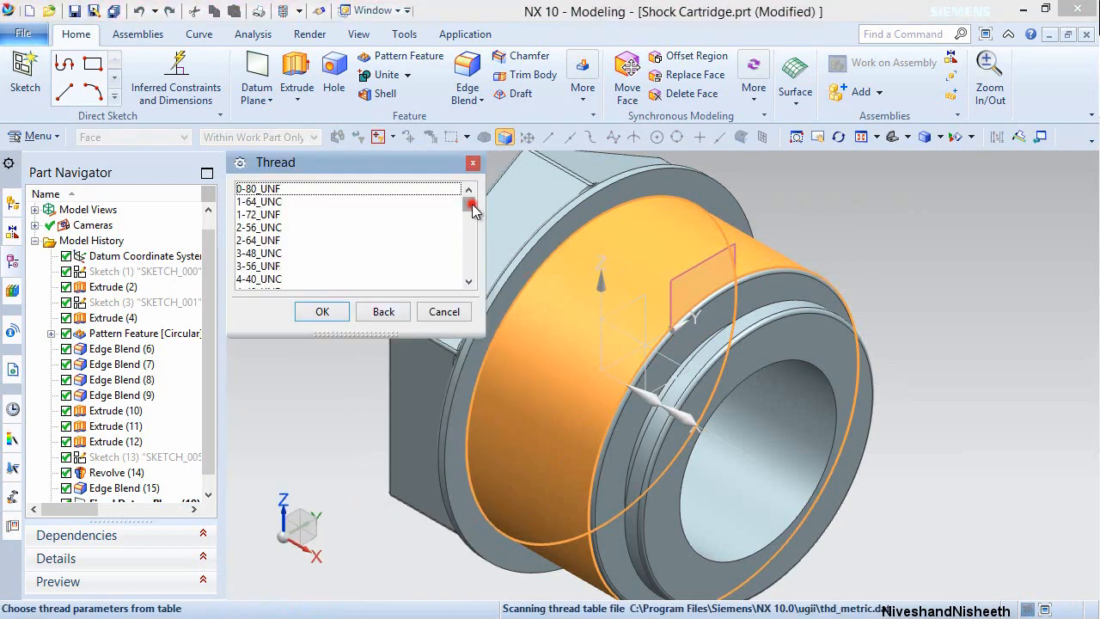
left_click_drag(472, 204, 470, 233)
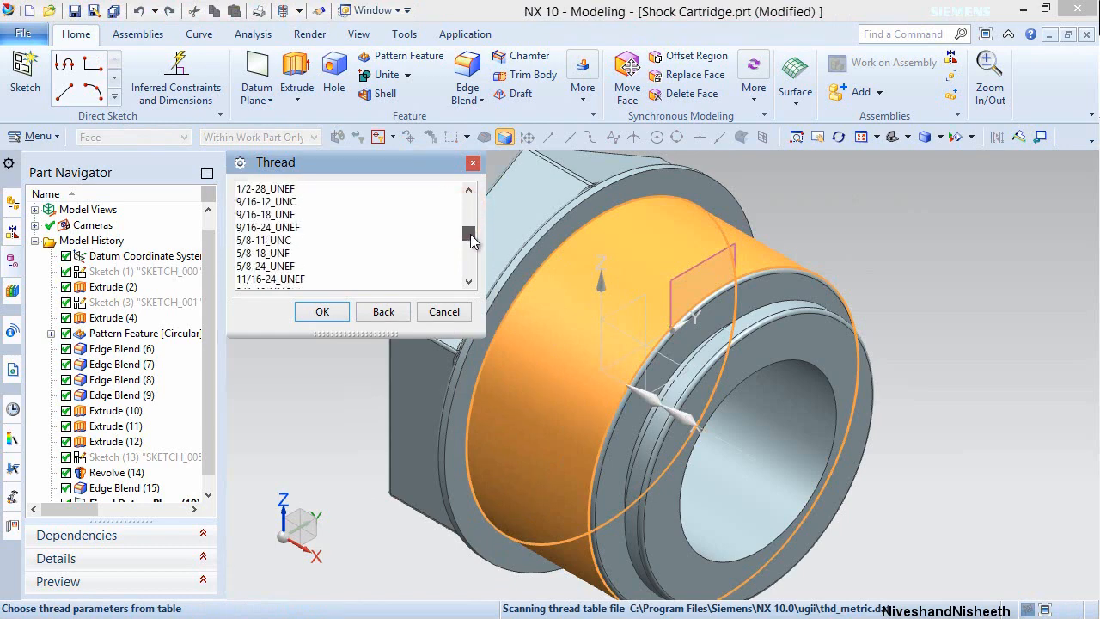
left_click(469, 190)
left_click(470, 190)
left_click(469, 190)
left_click(469, 190)
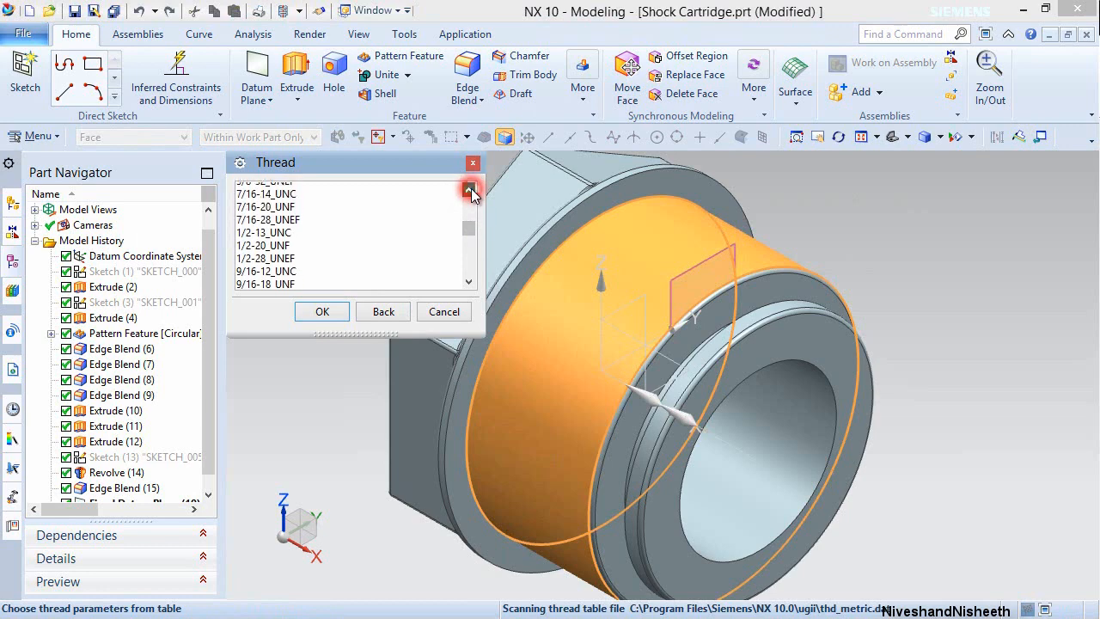
left_click(469, 190)
left_click(274, 228)
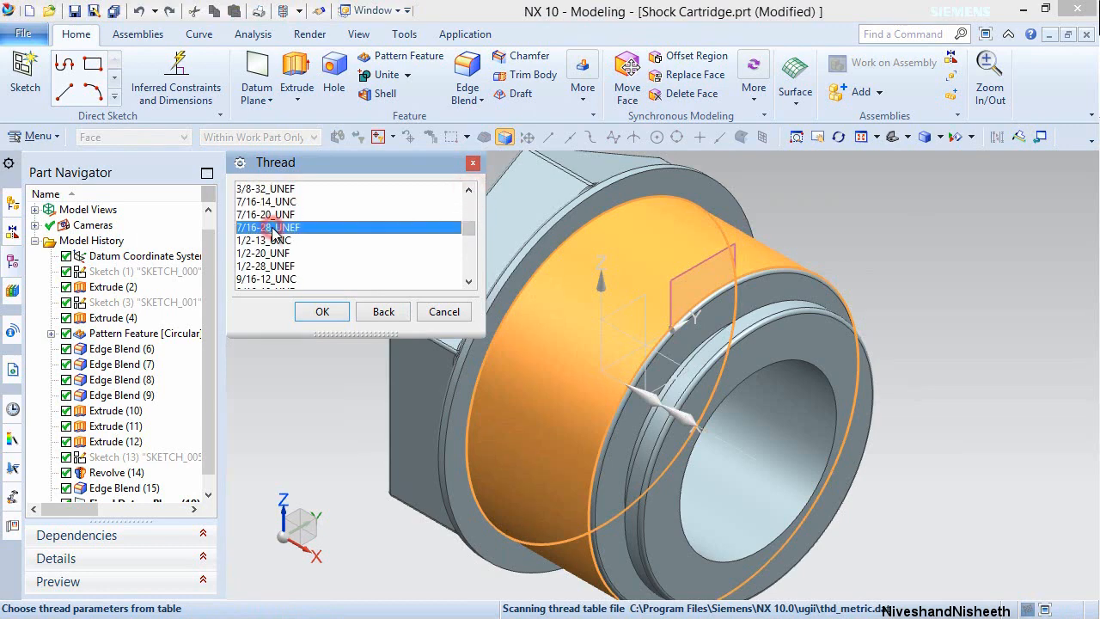
left_click(321, 312)
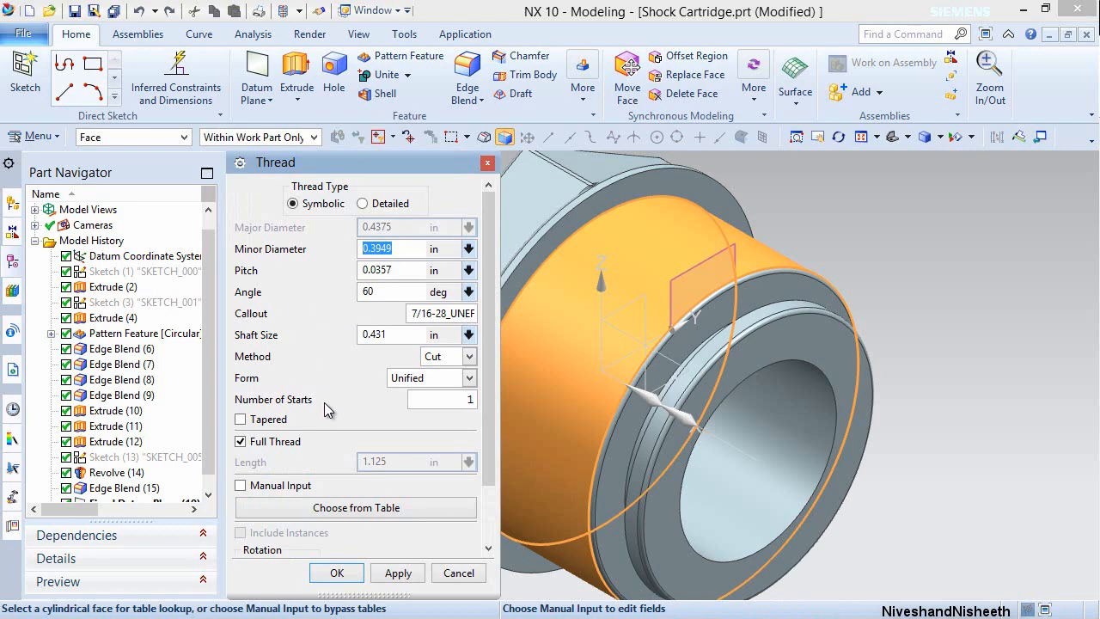
Apply the 7/16-28_UNEF symbolic thread to the cylindrical body, highlight it on the fitted model, and save the part.
left_click(340, 572)
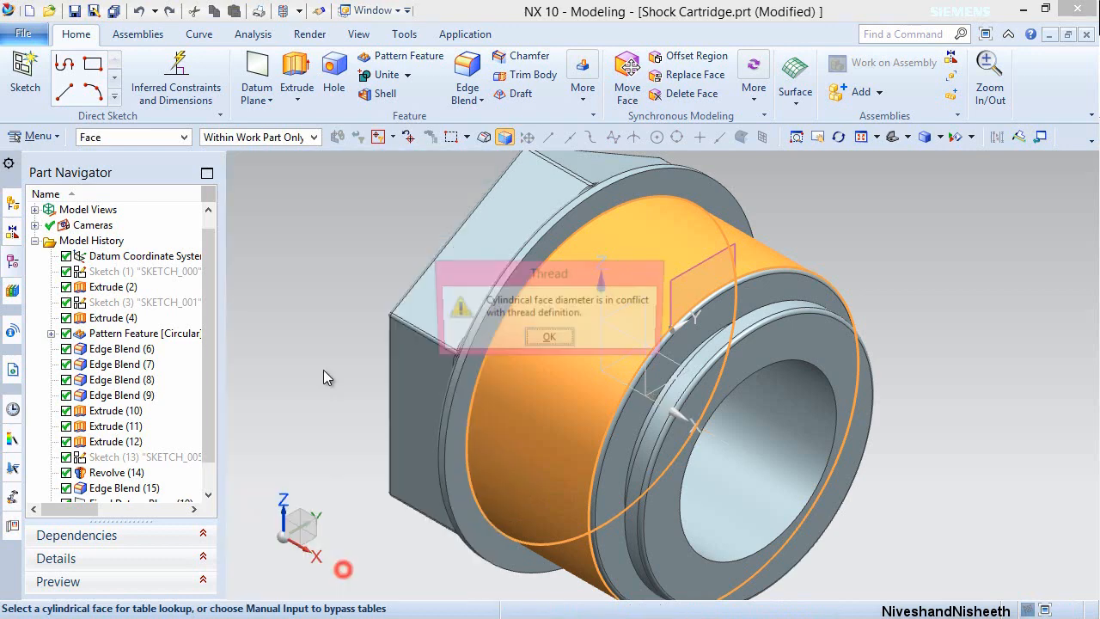
left_click(545, 339)
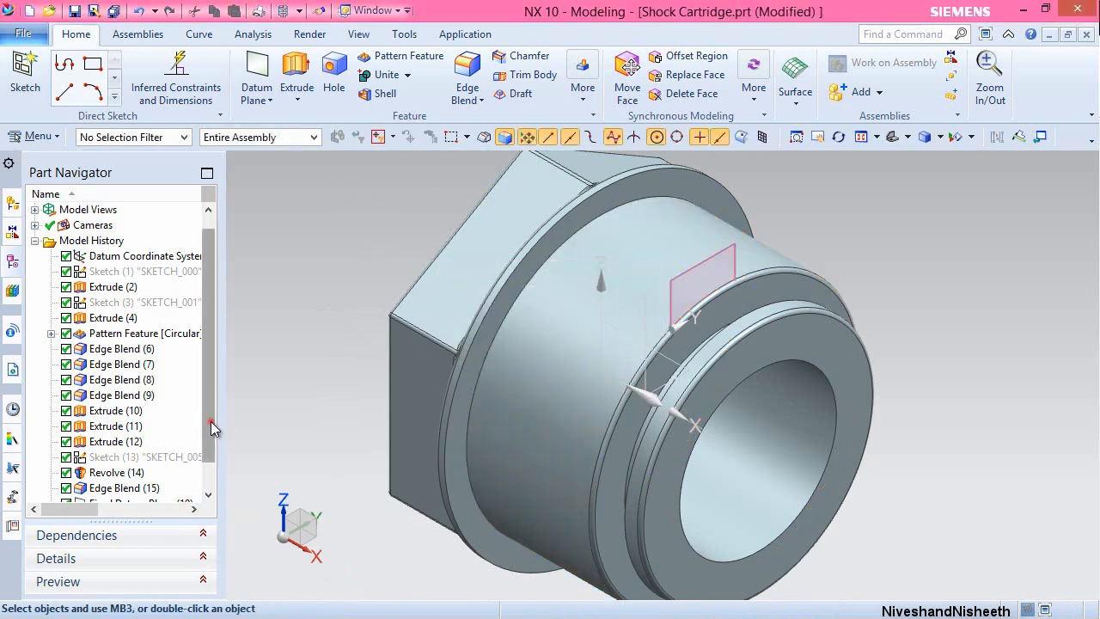
scroll(211, 421, "down", 1)
left_click(150, 487)
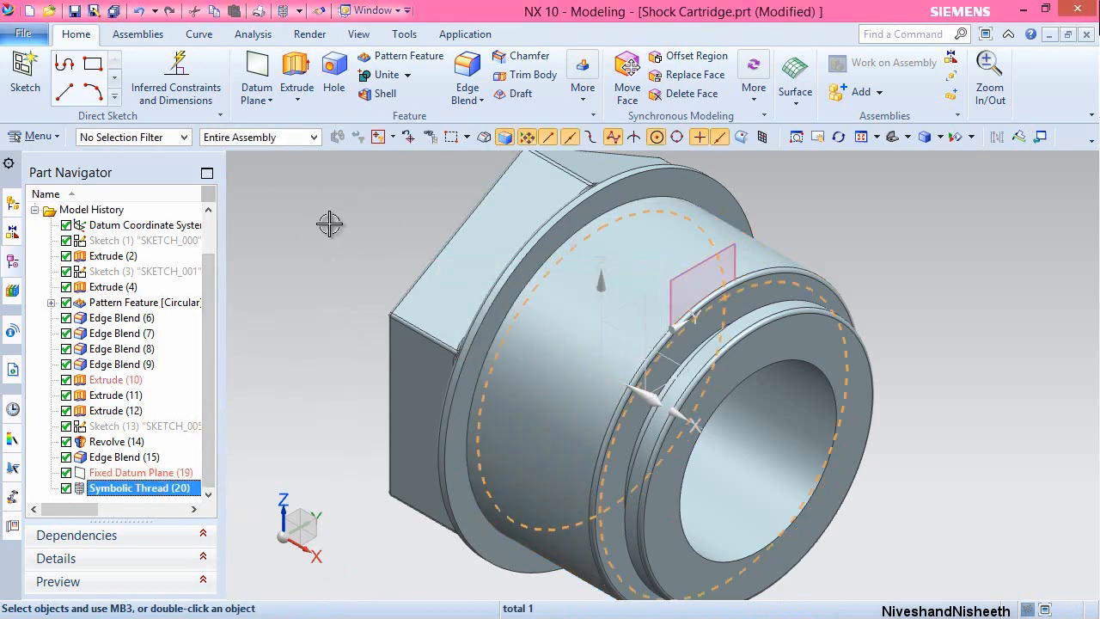
left_click(860, 136)
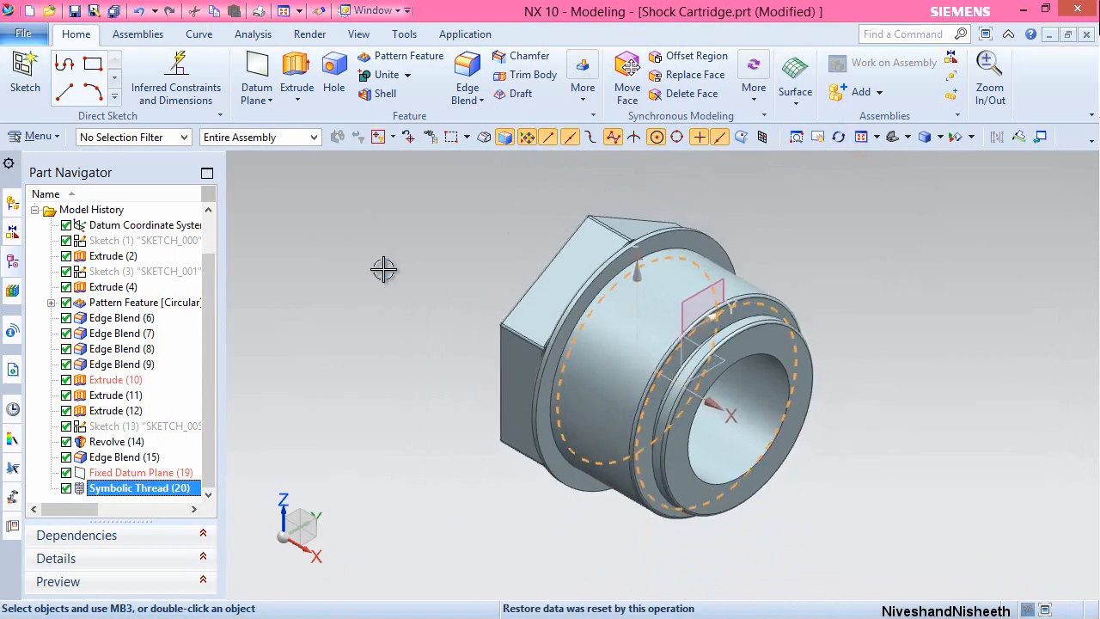
left_click(379, 269)
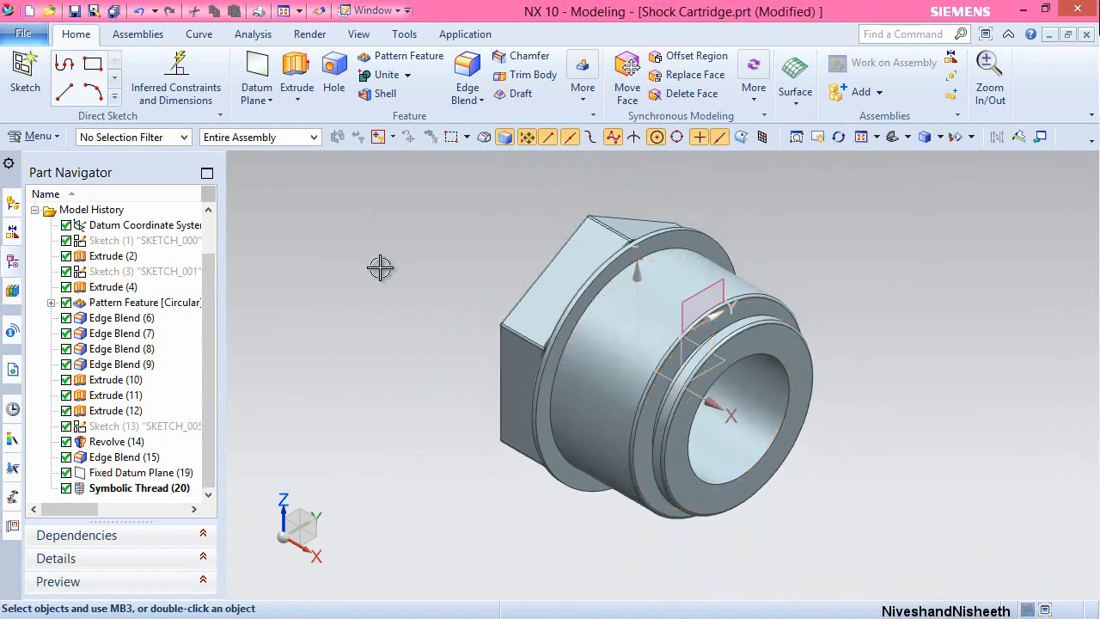
left_click(76, 10)
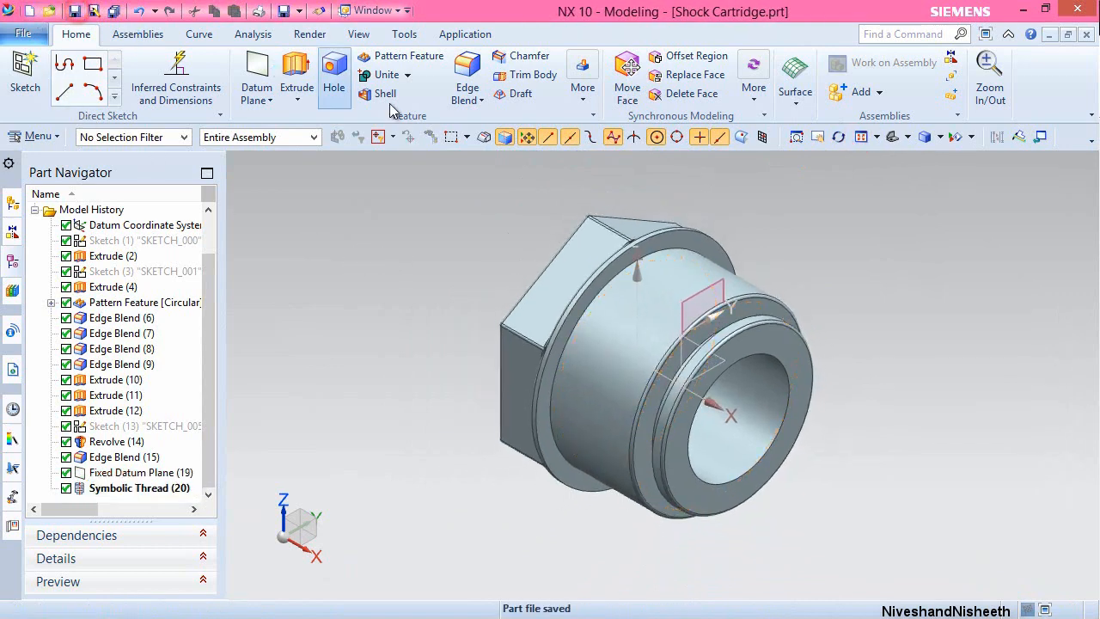
Hide the fixed datum plane at the body's shoulder and save the part.
left_click(722, 282)
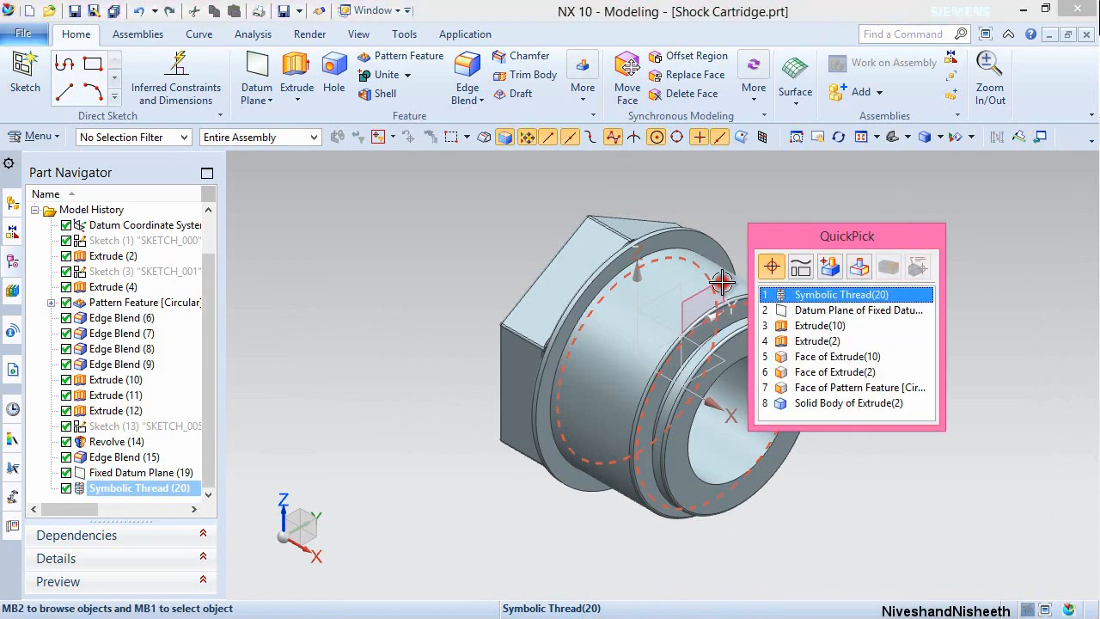
left_click(788, 308)
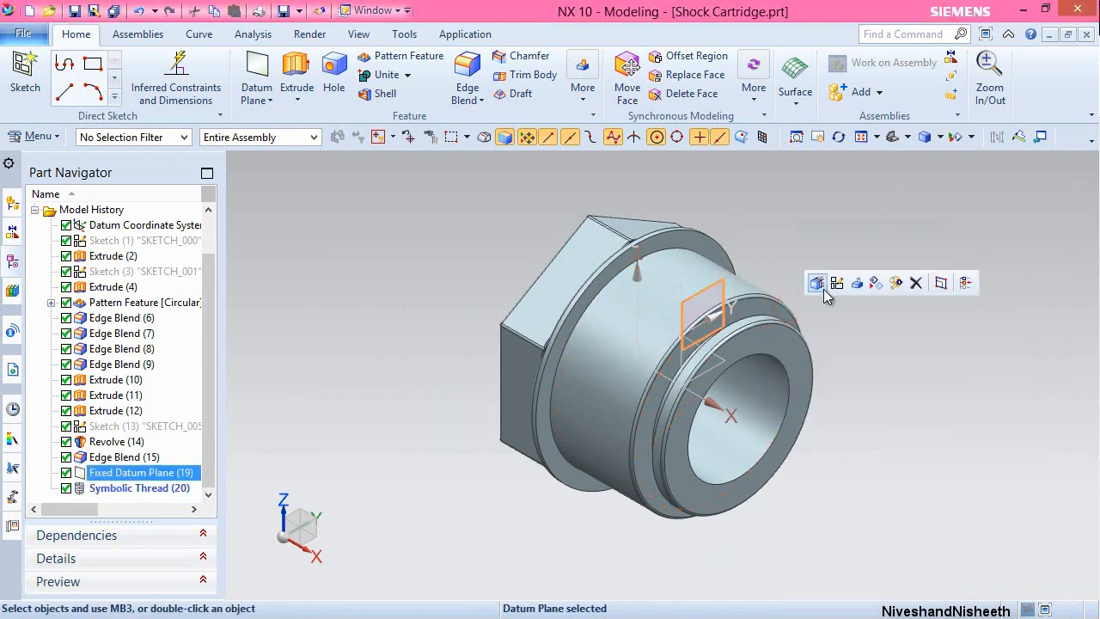
left_click(875, 284)
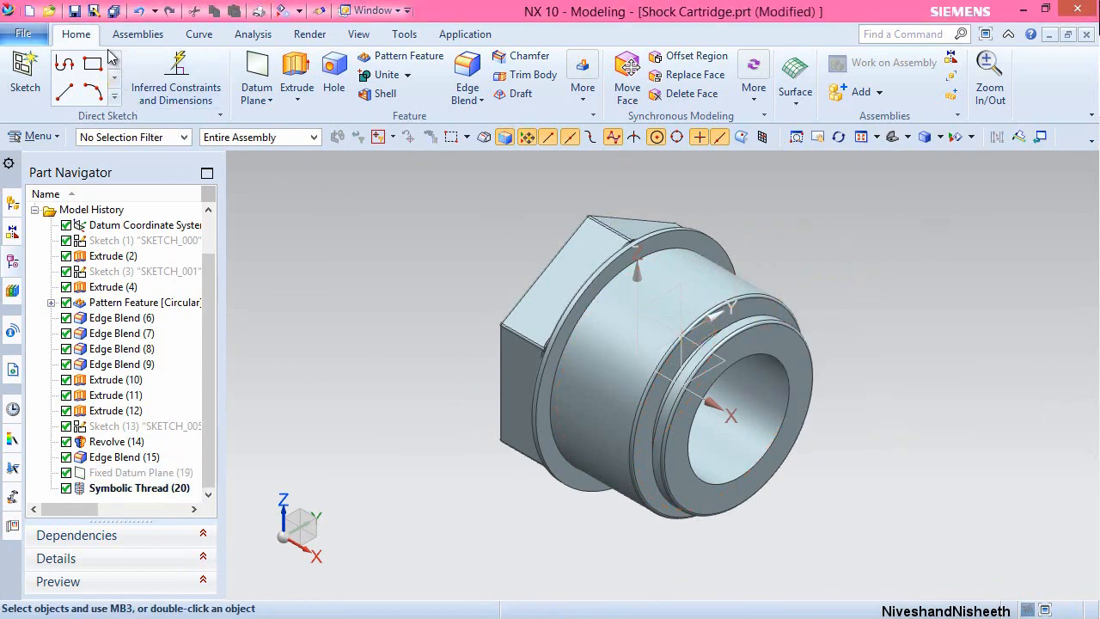
left_click(75, 12)
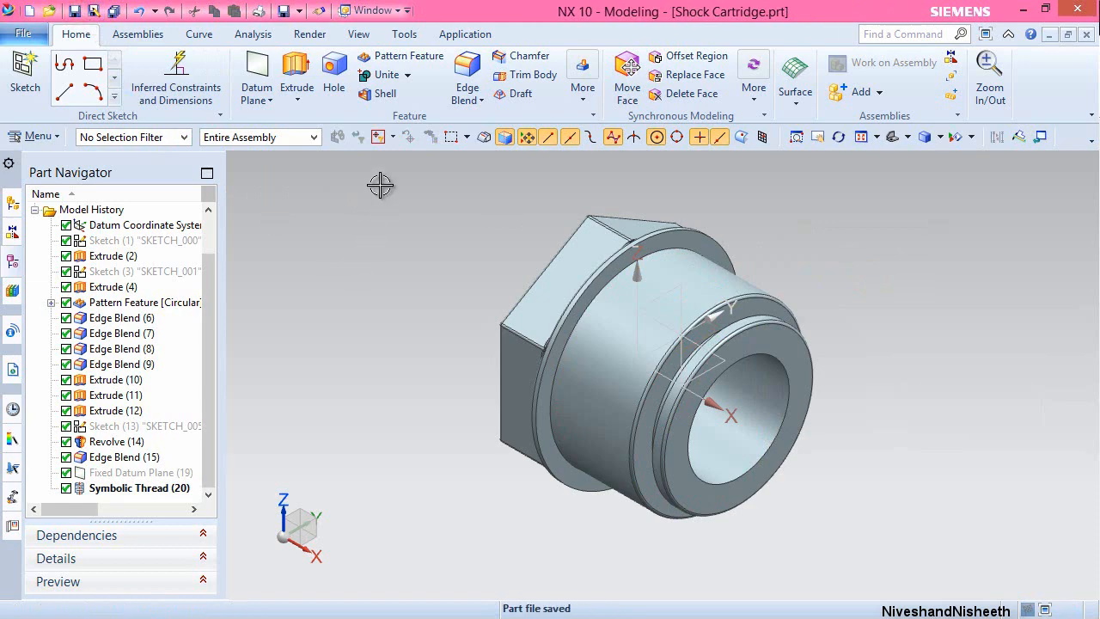
Hide all datum coordinate systems in the Shock Cartridge part.
left_click(361, 36)
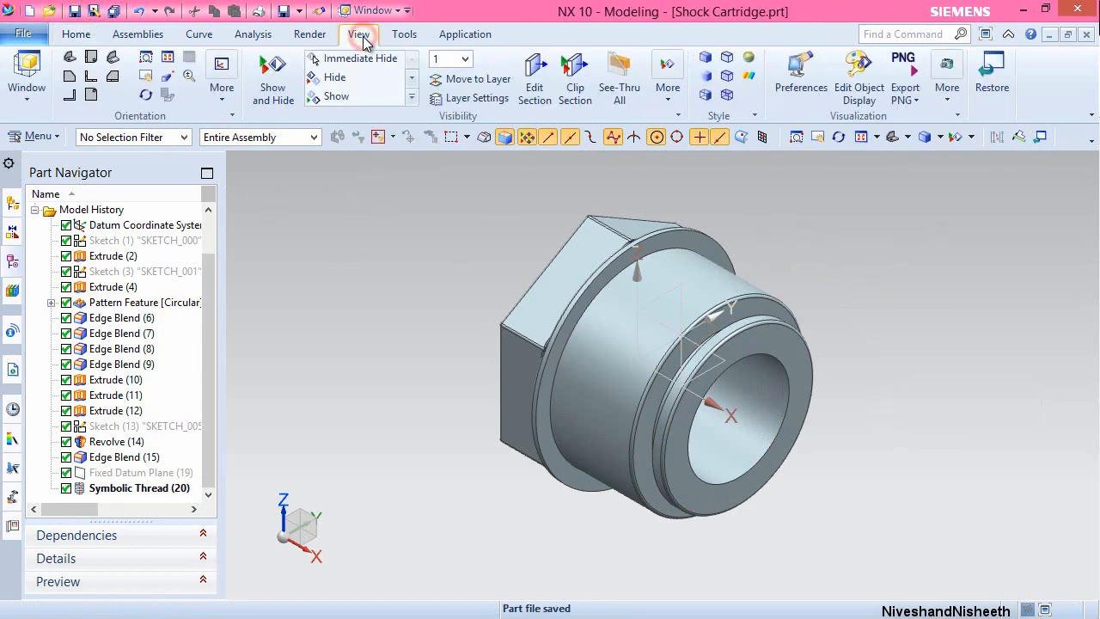
left_click(273, 88)
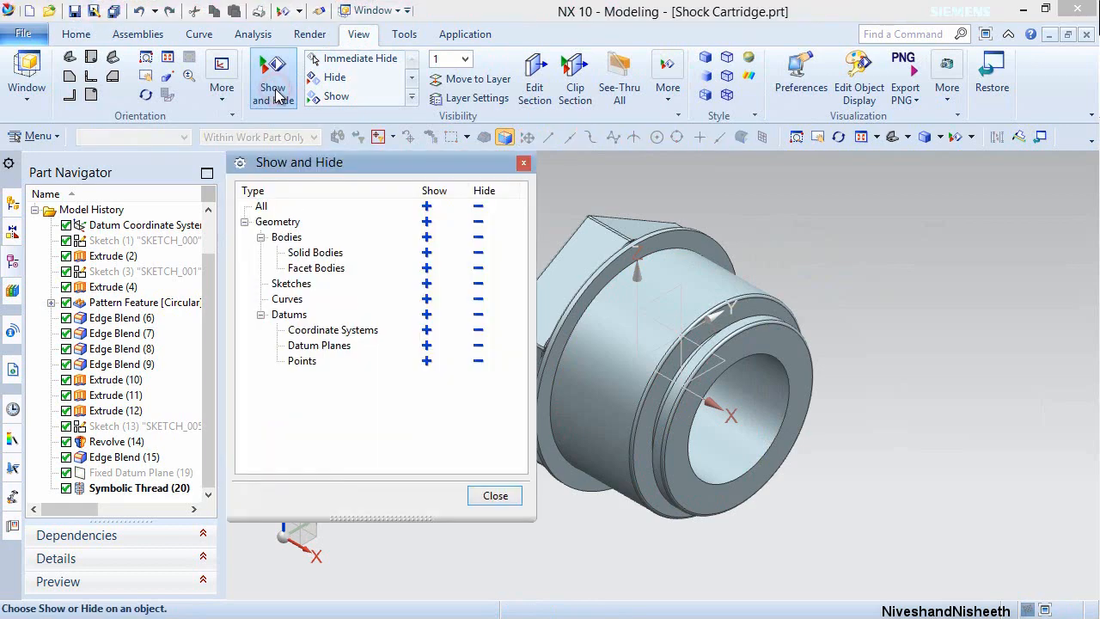
left_click(478, 330)
left_click(496, 495)
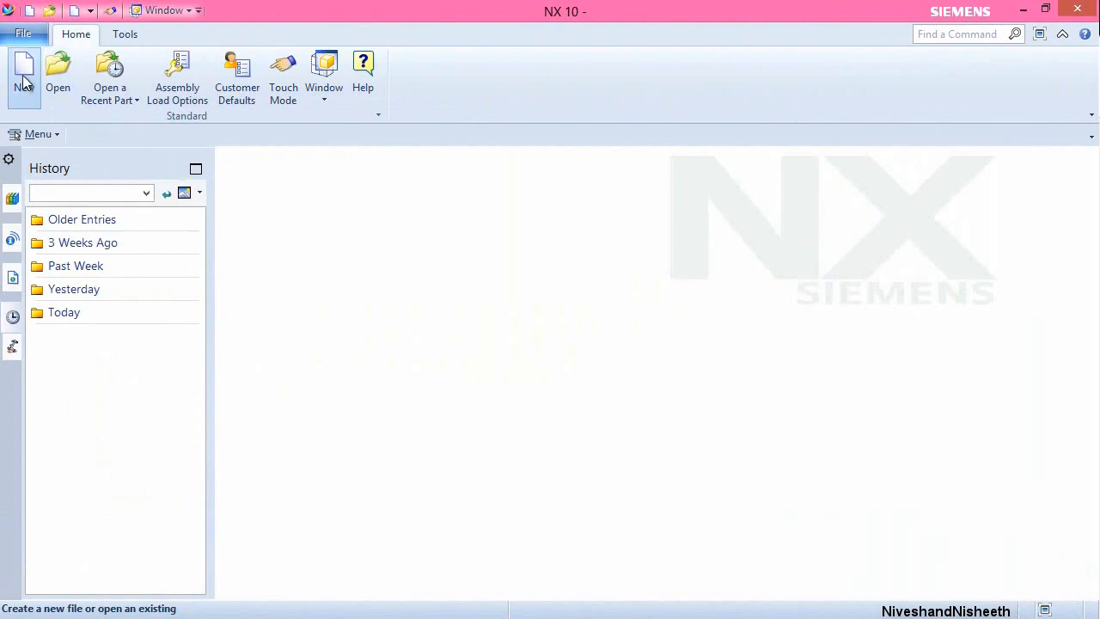
Create a new inch Model part named Piston.prt and start a sketch on the XZ plane.
left_click(24, 75)
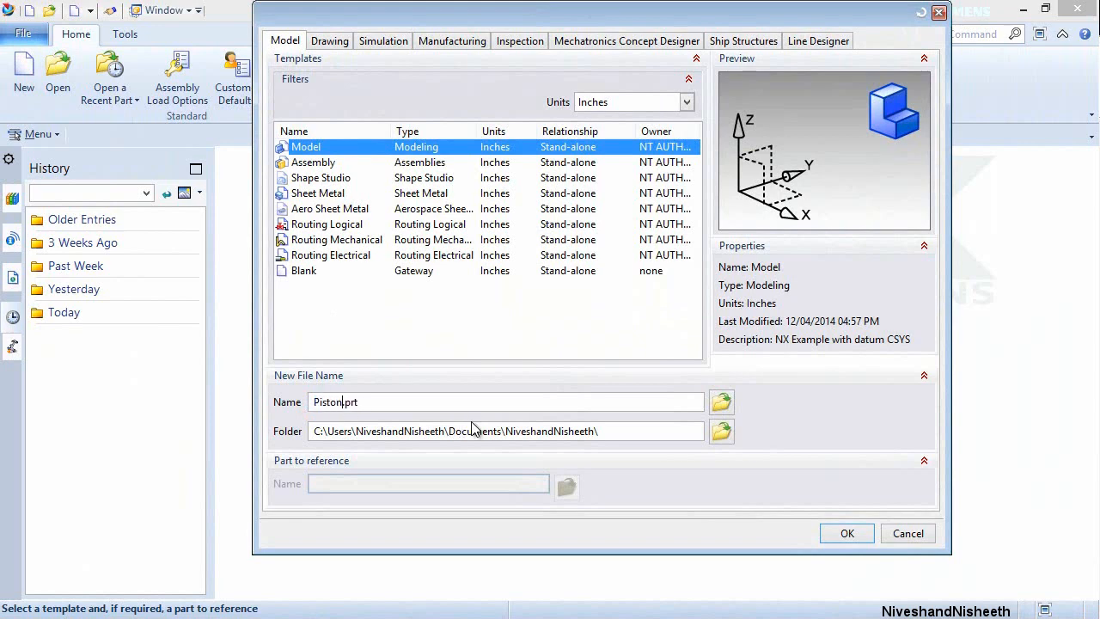
left_click(849, 534)
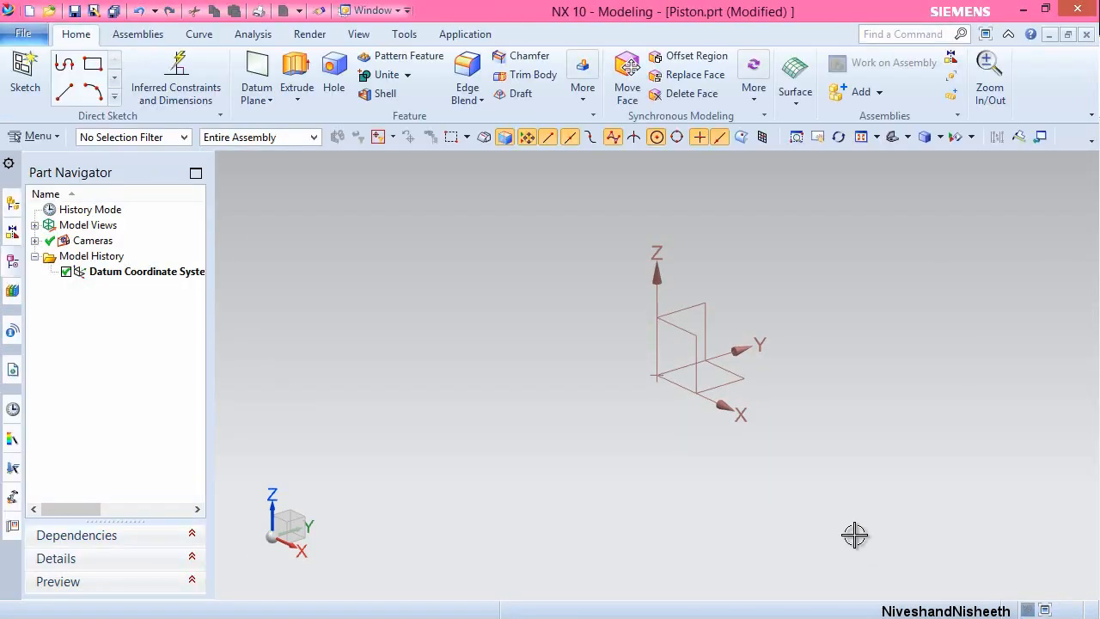
left_click(26, 77)
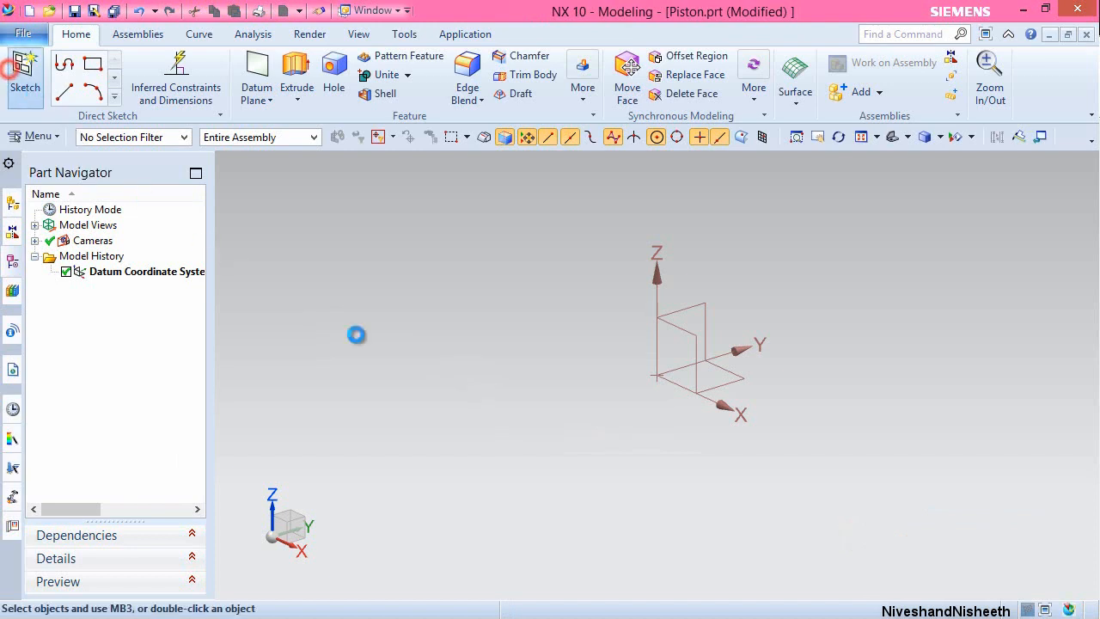
left_click(684, 327)
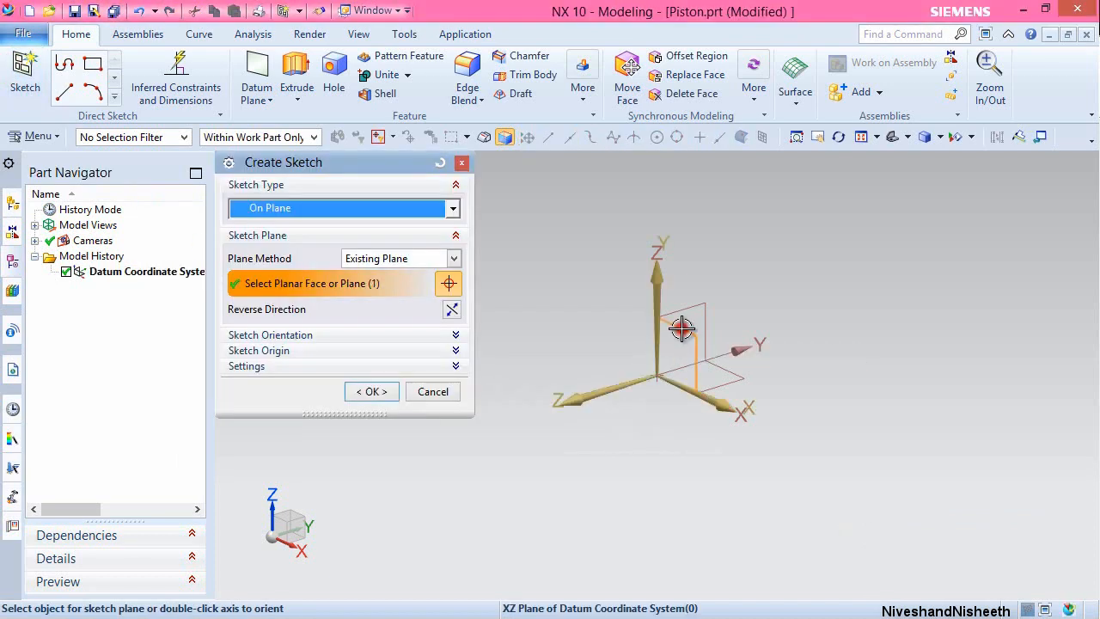
left_click(375, 392)
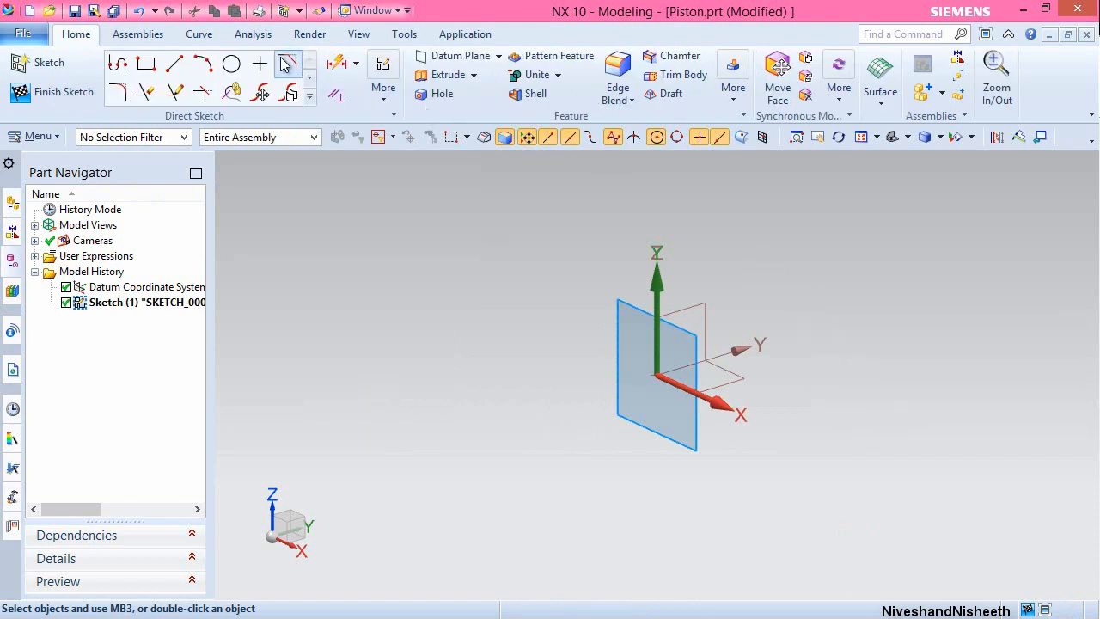
Sketch two concentric circles centred on the origin, about 5.85 in and 3.33 in in diameter.
left_click(229, 68)
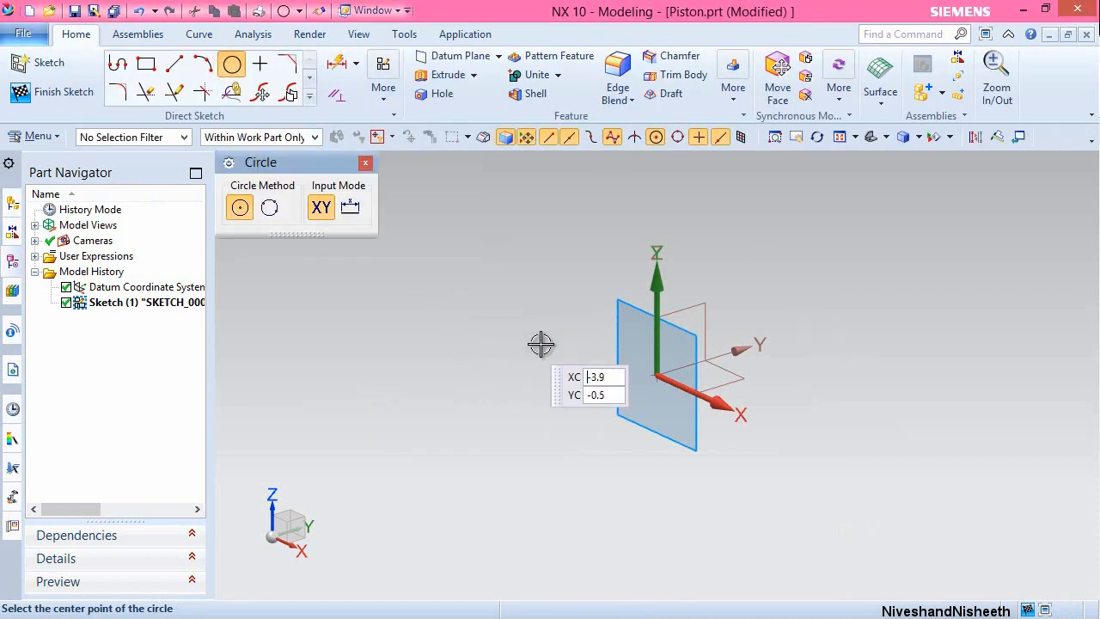
left_click(655, 377)
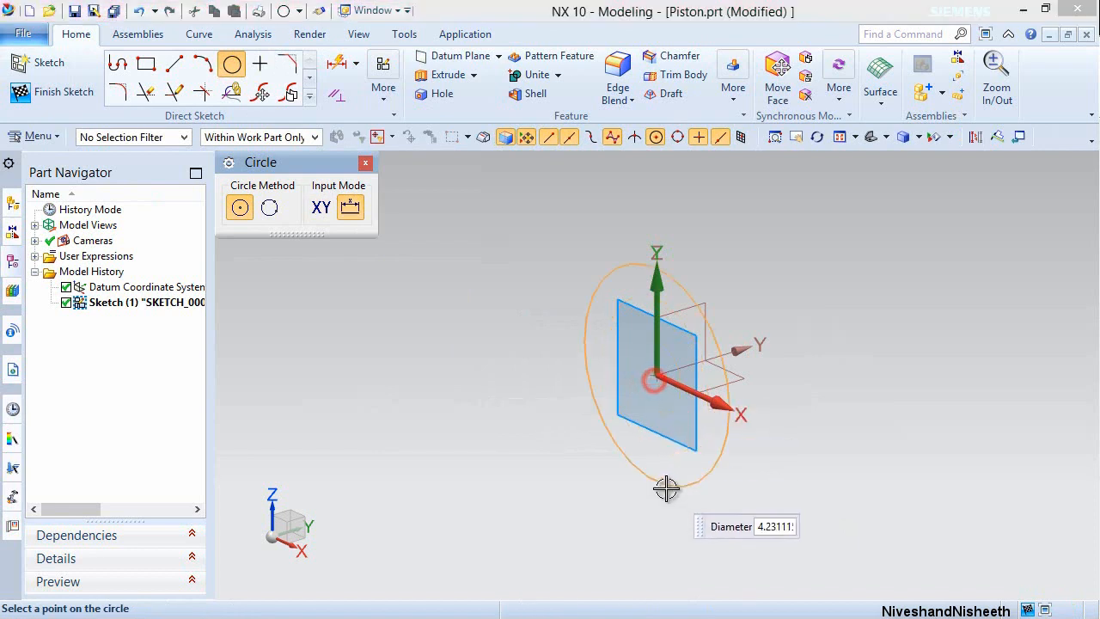
left_click(681, 531)
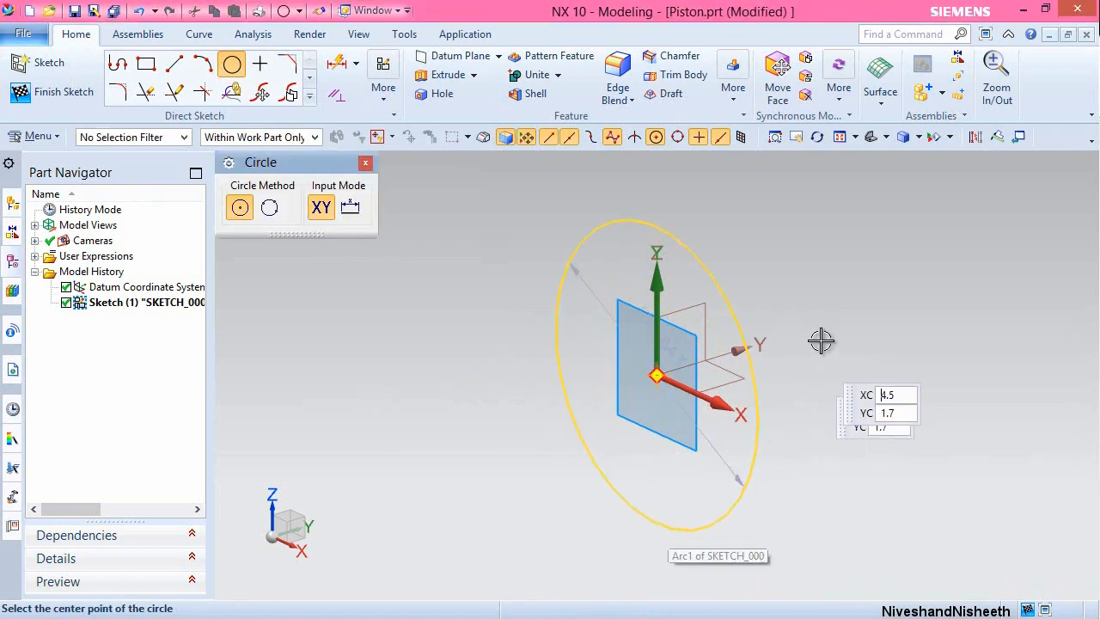
left_click(886, 138)
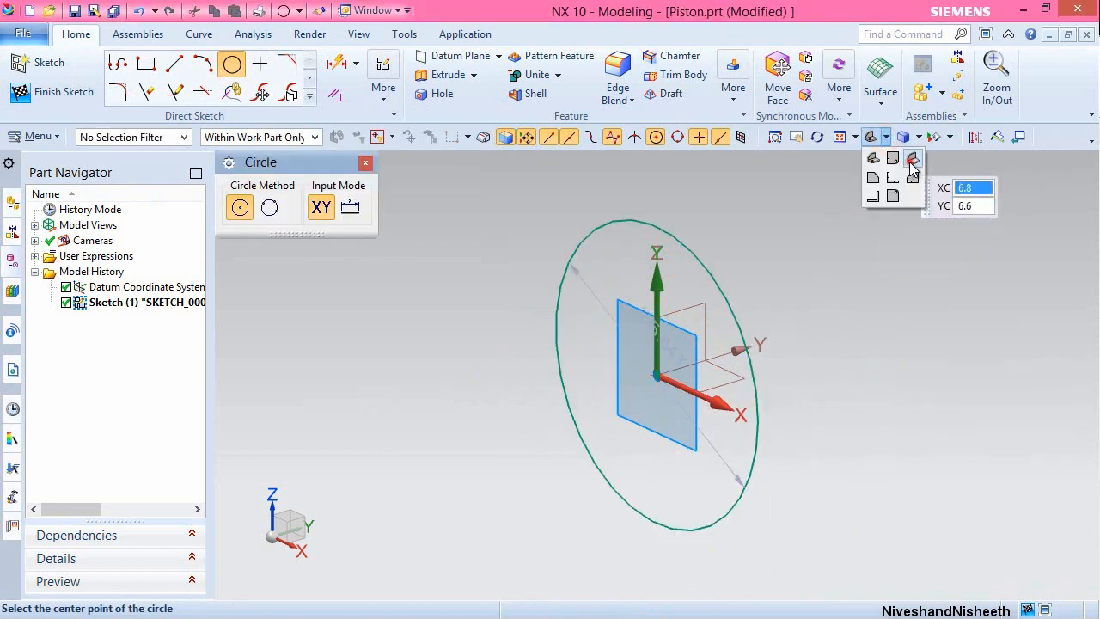
left_click(908, 162)
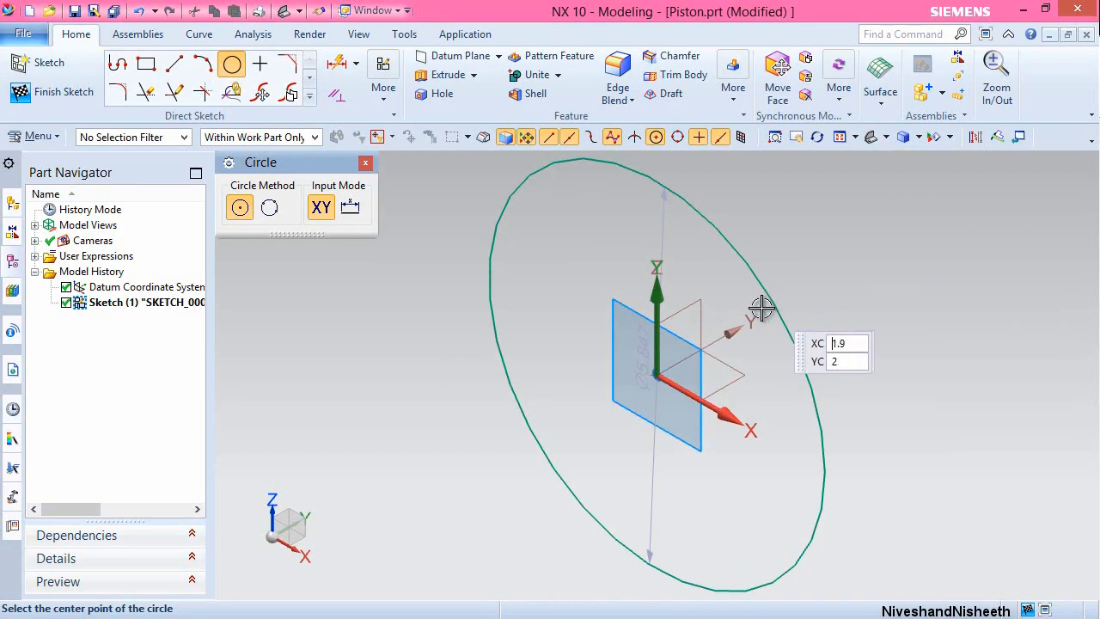
left_click(658, 377)
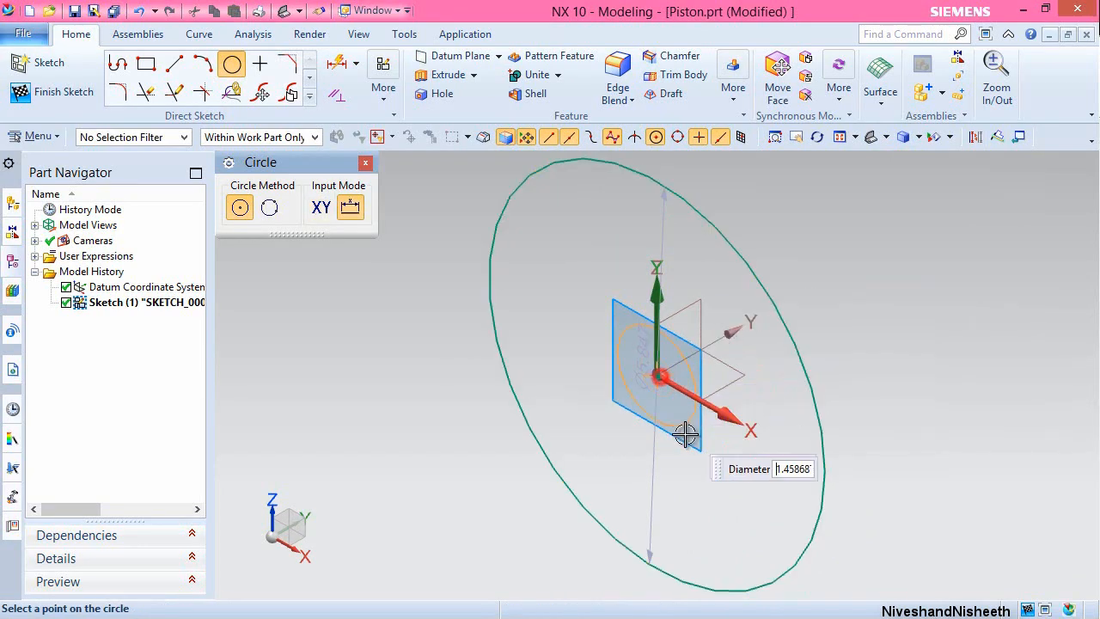
left_click(723, 492)
key("Escape")
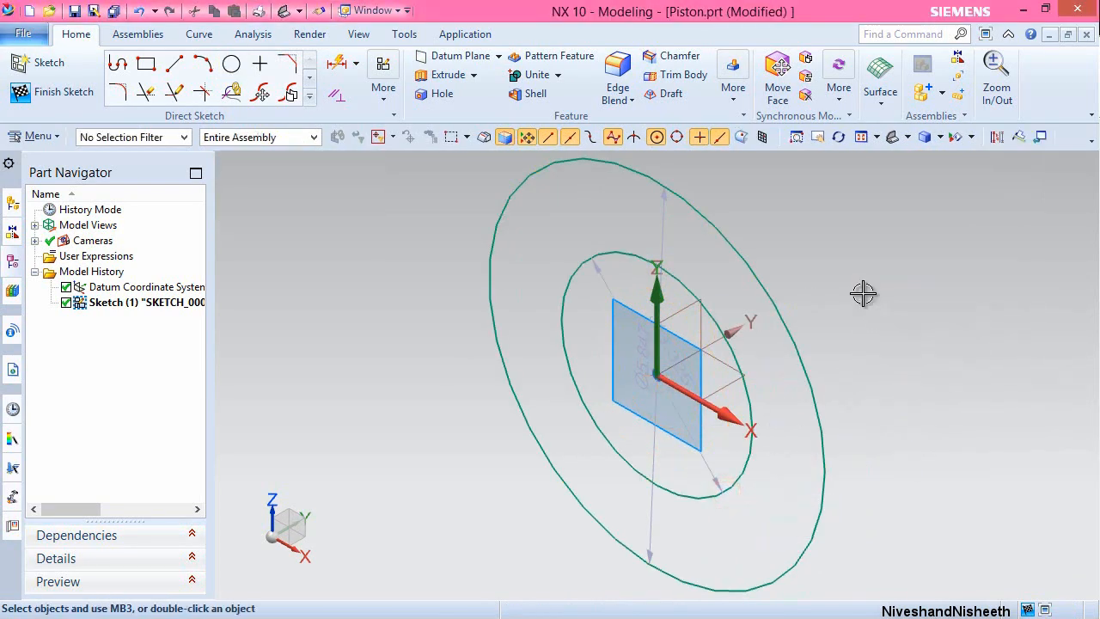
Set the larger circle's diameter to 0.43 in.
double_click(665, 212)
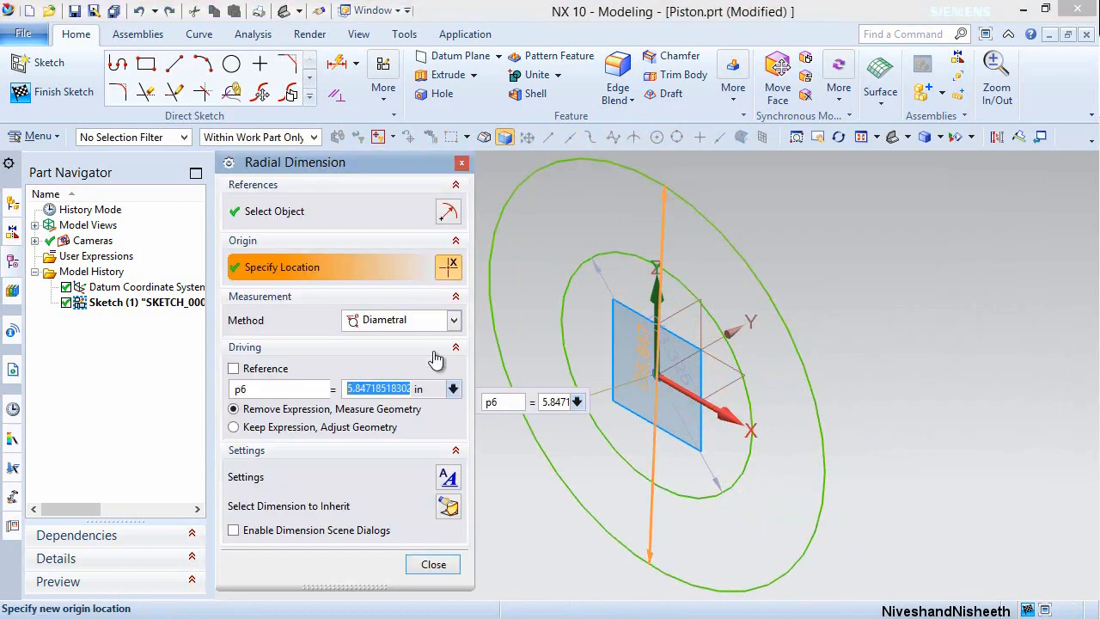
type(".43")
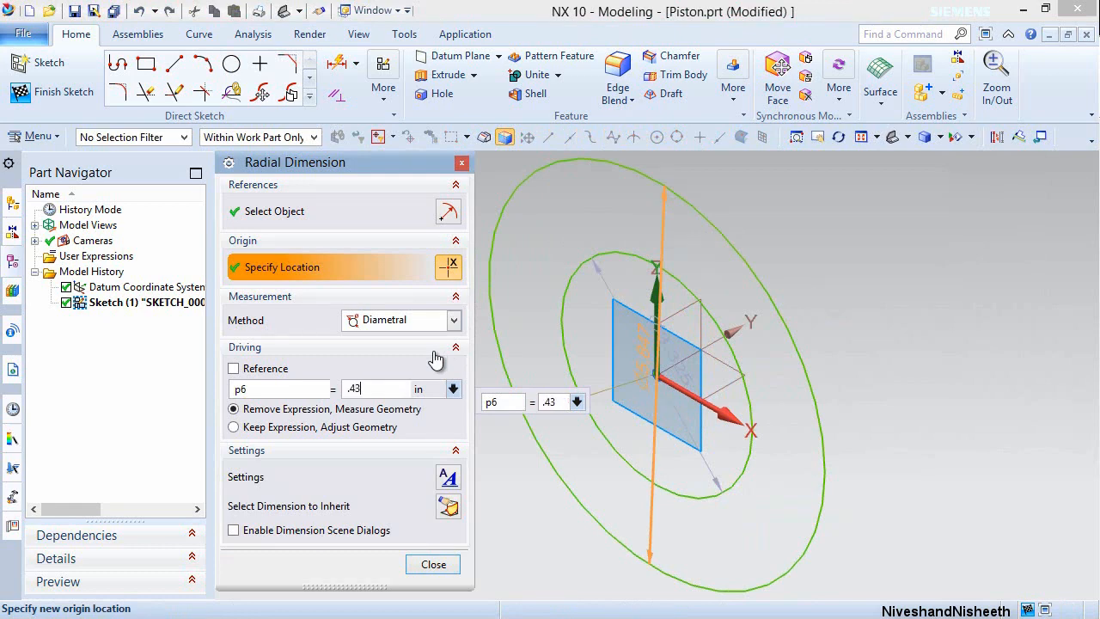
key("Return")
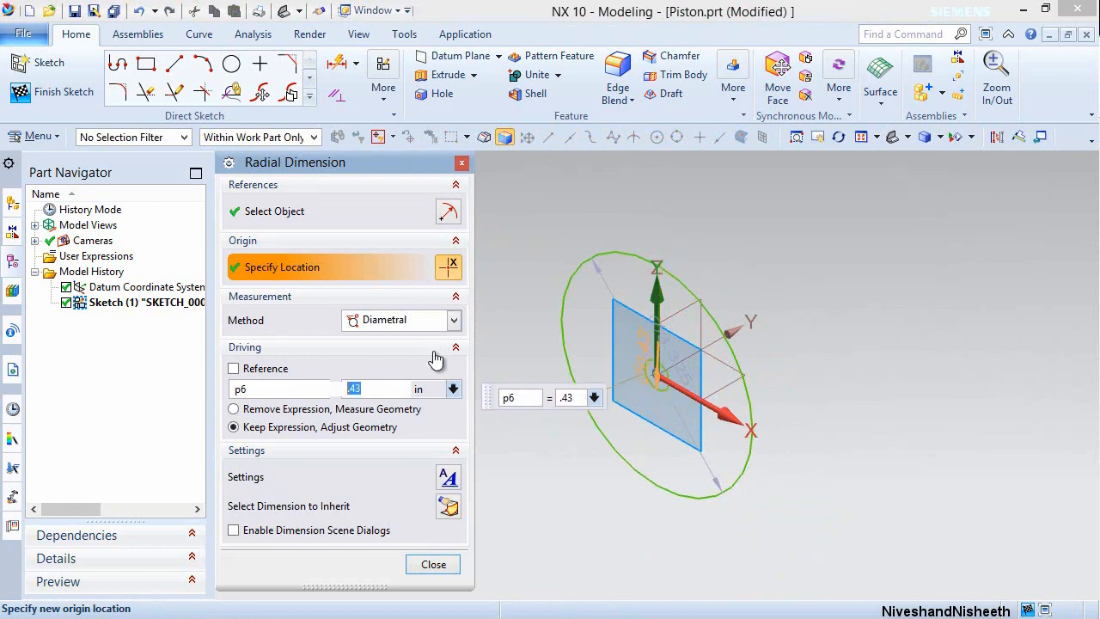
left_click(432, 563)
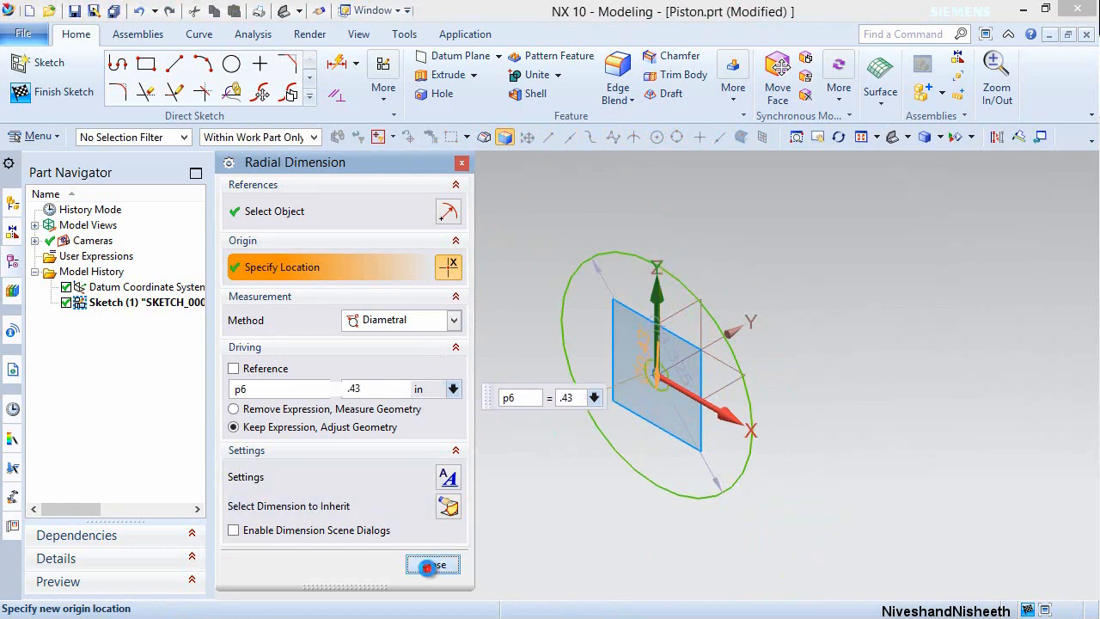
Set the undimensioned second circle's diameter to 0.125 in and move its dimension away from the 0.43 in dimension.
scroll(638, 397, "down", 2)
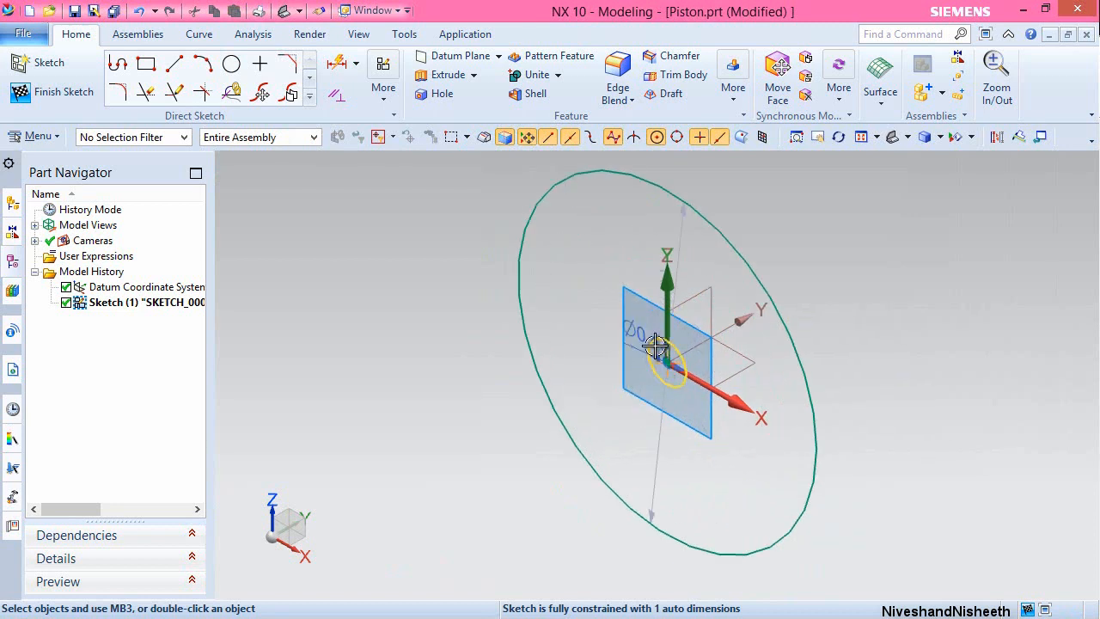
double_click(656, 316)
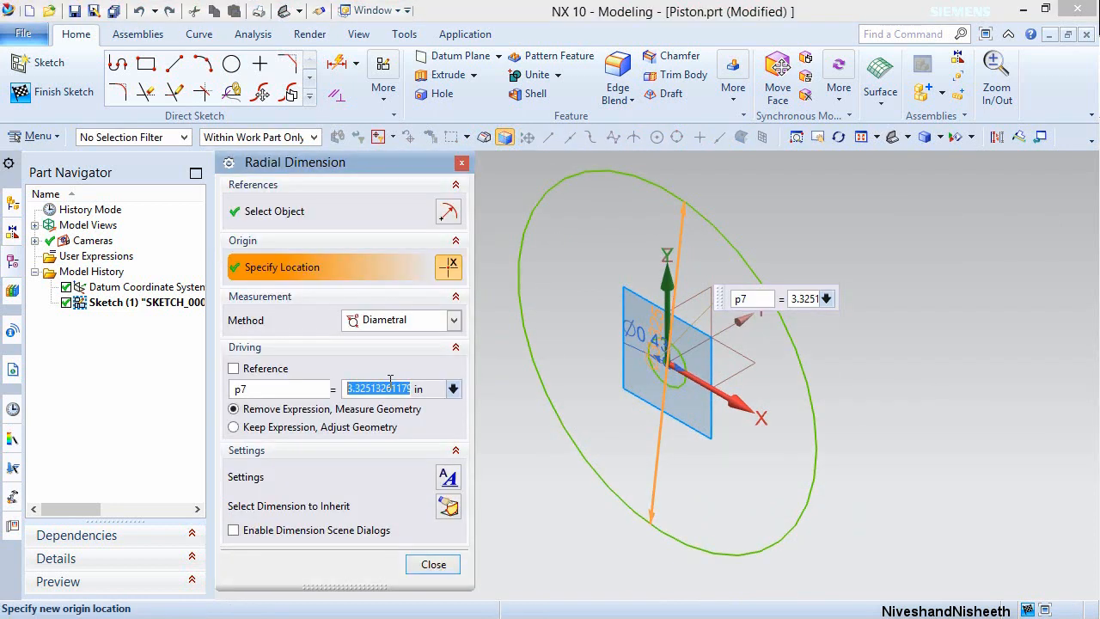
type(".125")
key("Return")
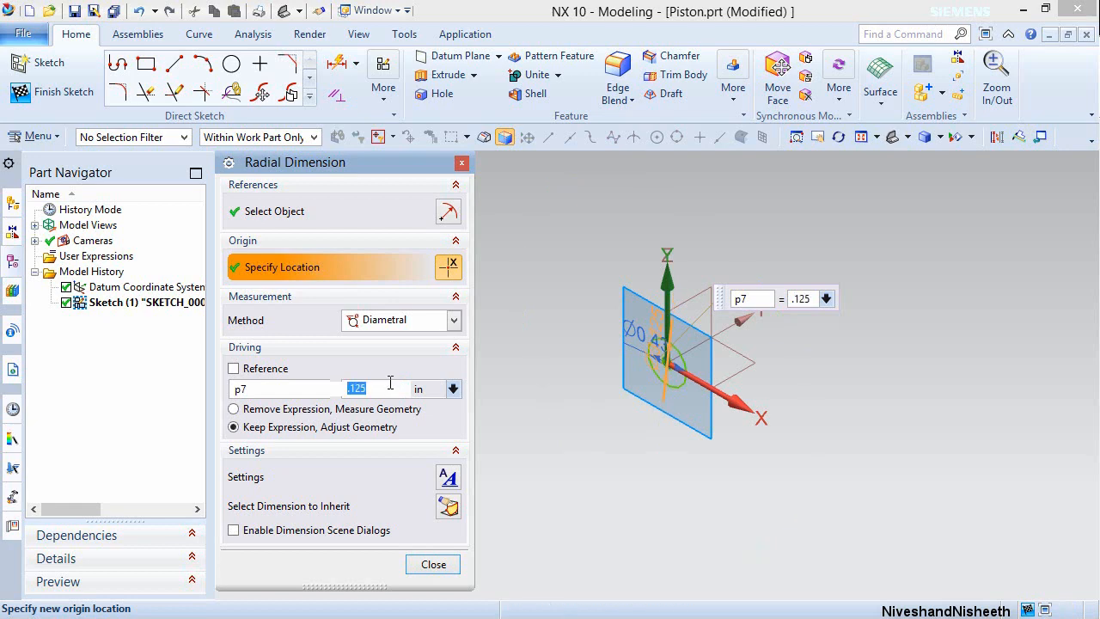
left_click(434, 570)
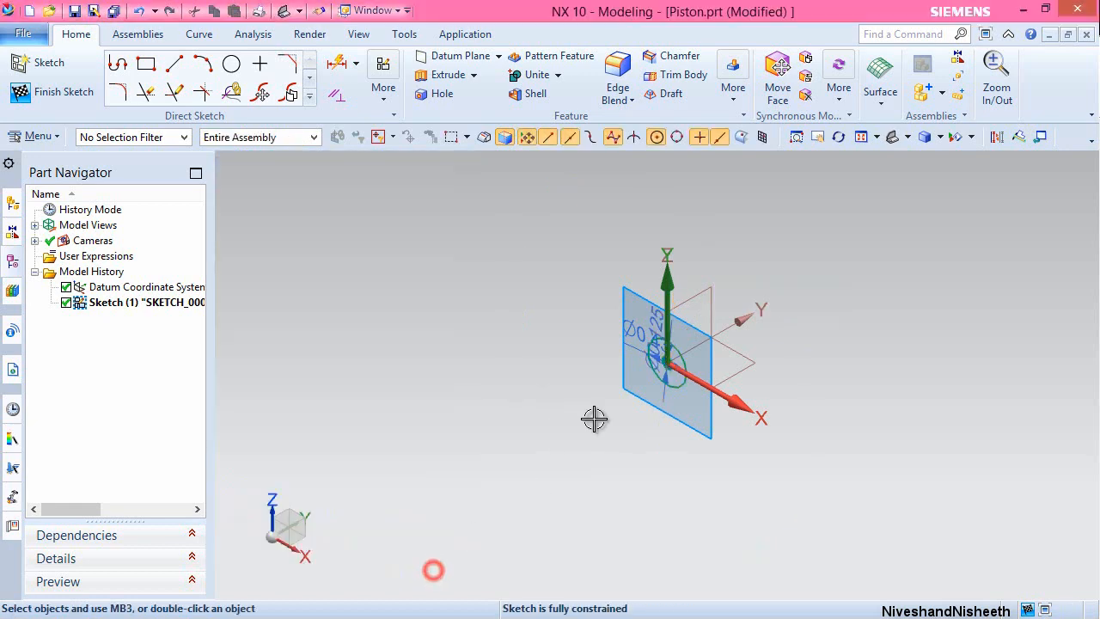
left_click(869, 137)
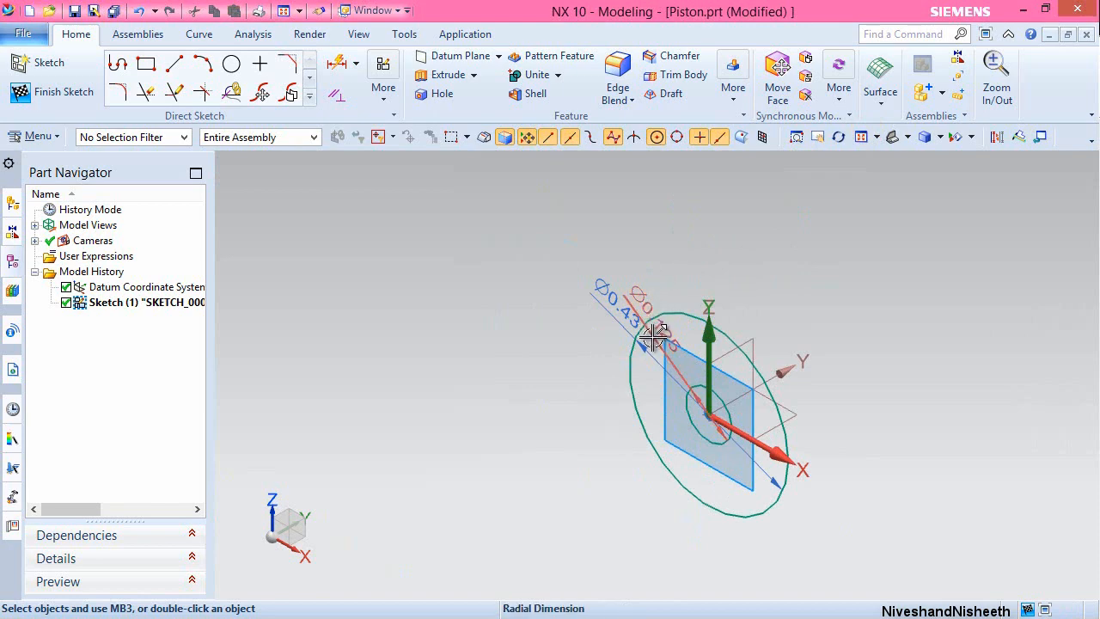
left_click_drag(666, 343, 739, 375)
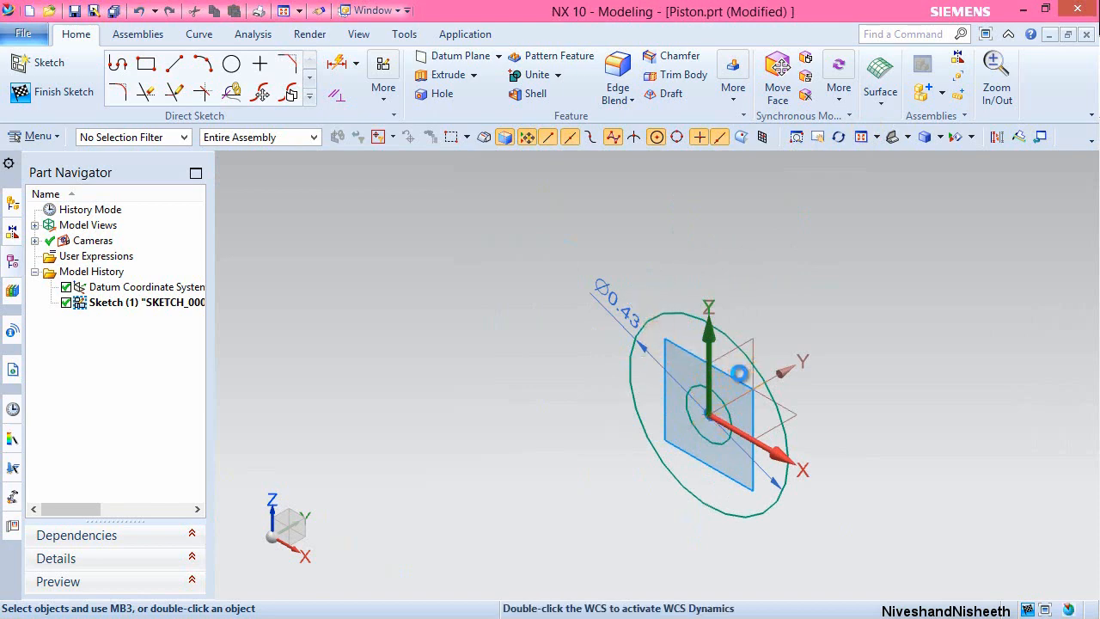
Finish the sketch and extrude the ring-shaped region between the two circles 3/32 in.
right_click(853, 256)
left_click(881, 268)
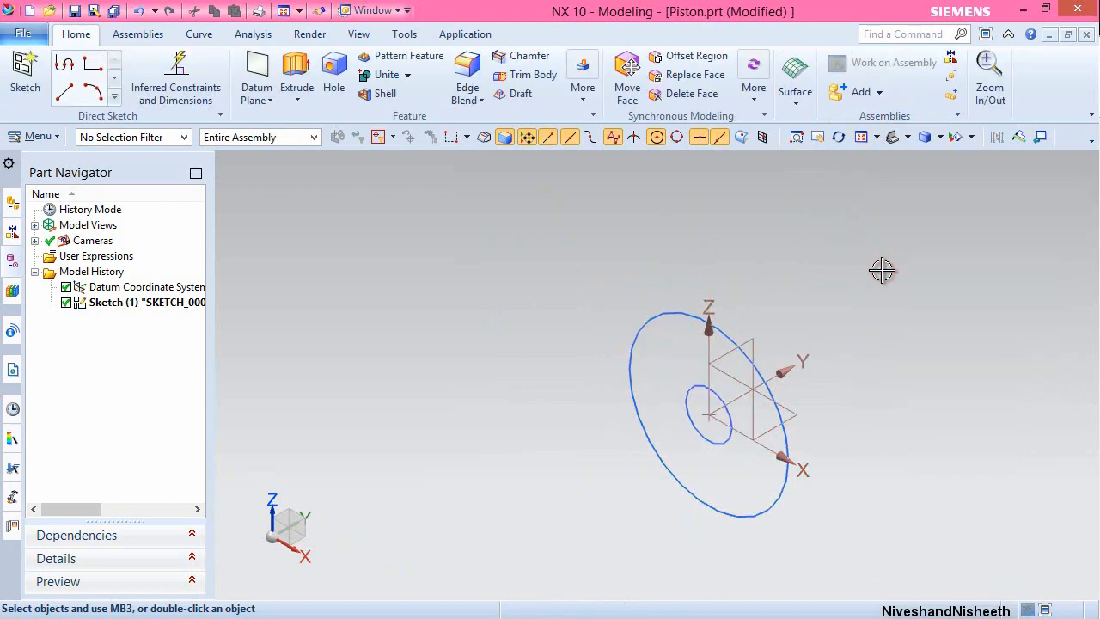
left_click(862, 136)
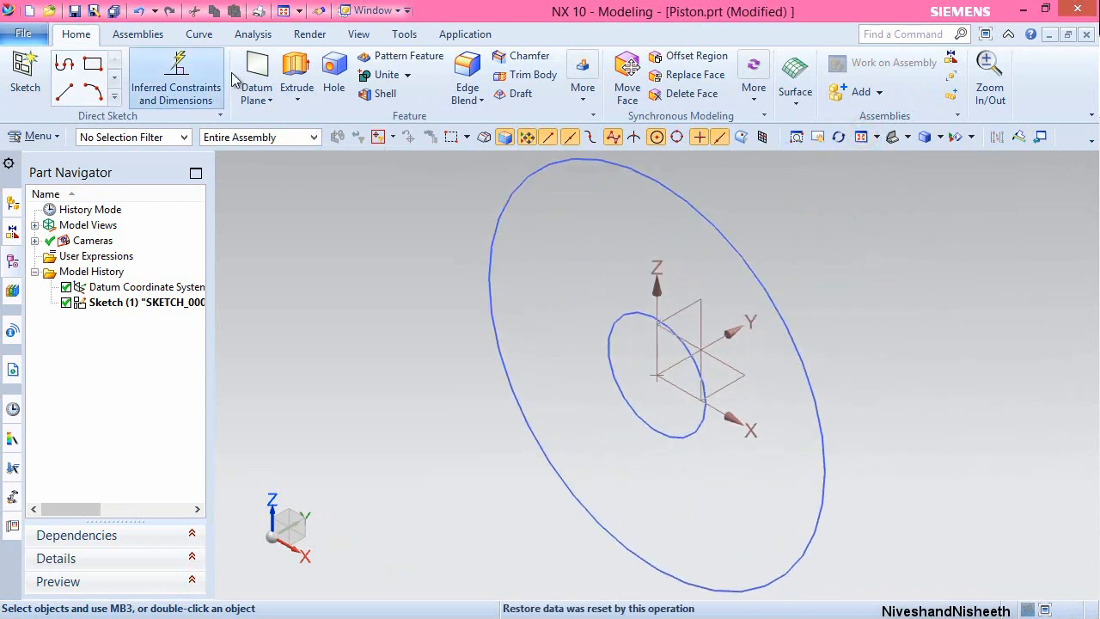
left_click(297, 75)
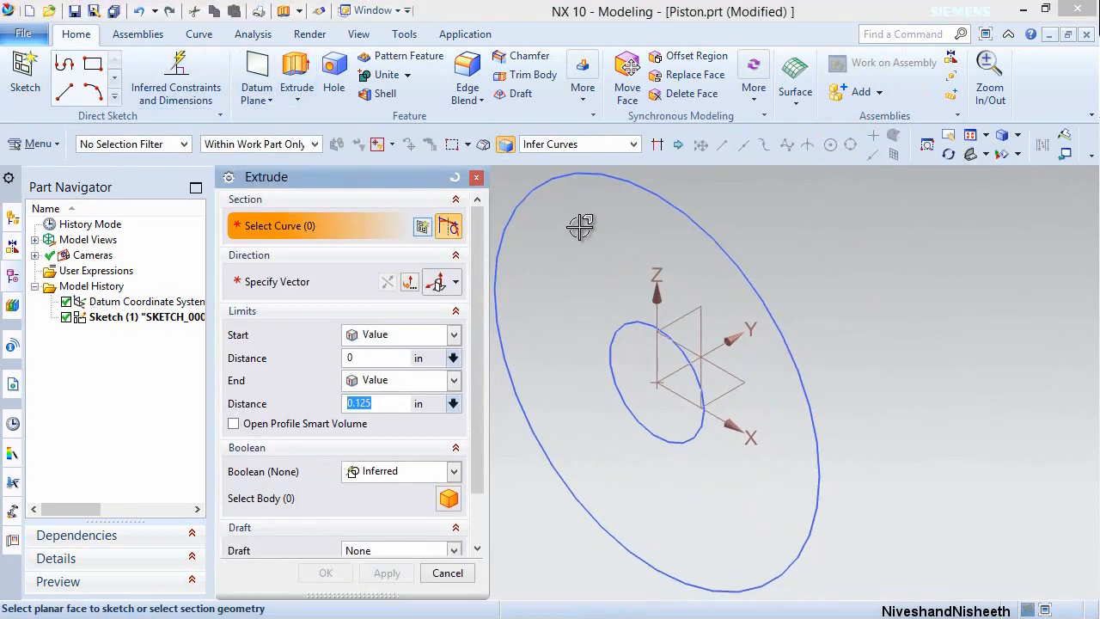
left_click(633, 143)
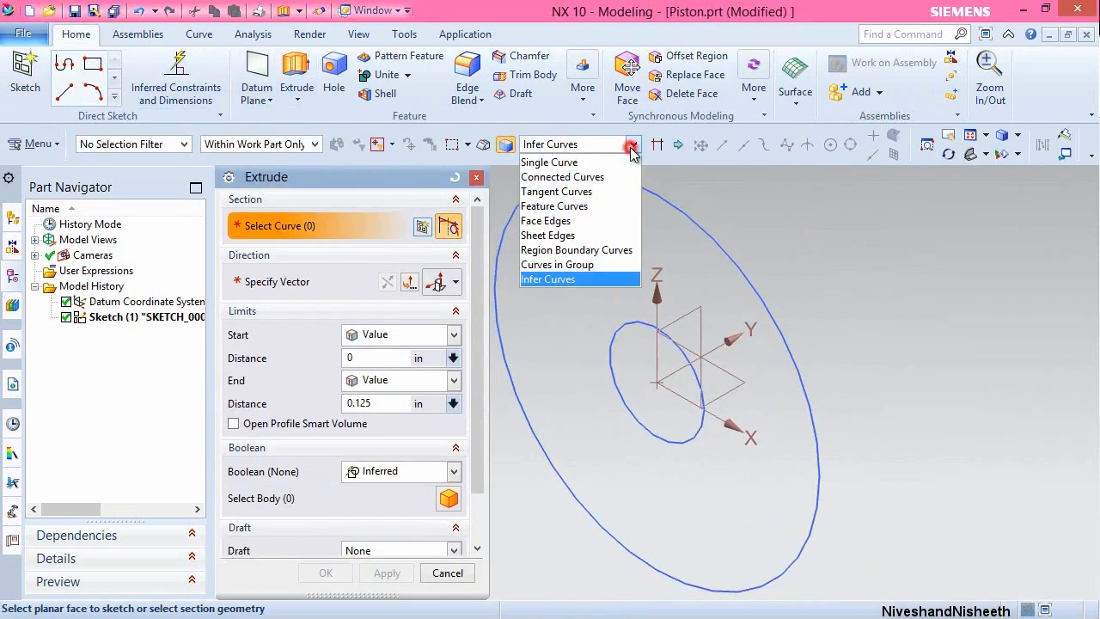
left_click(588, 250)
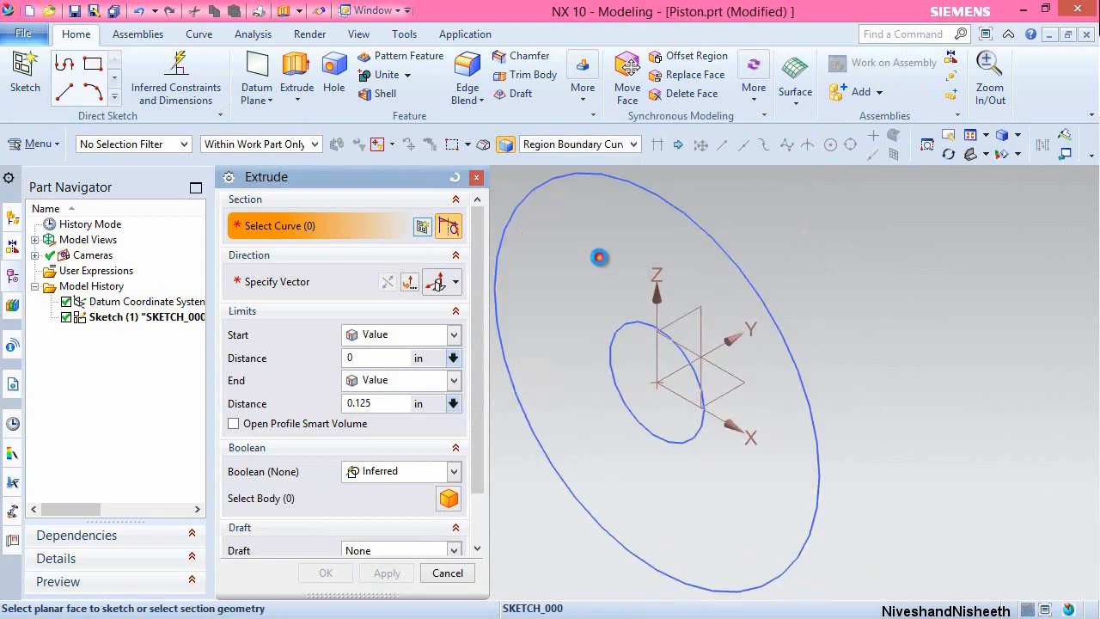
left_click(597, 253)
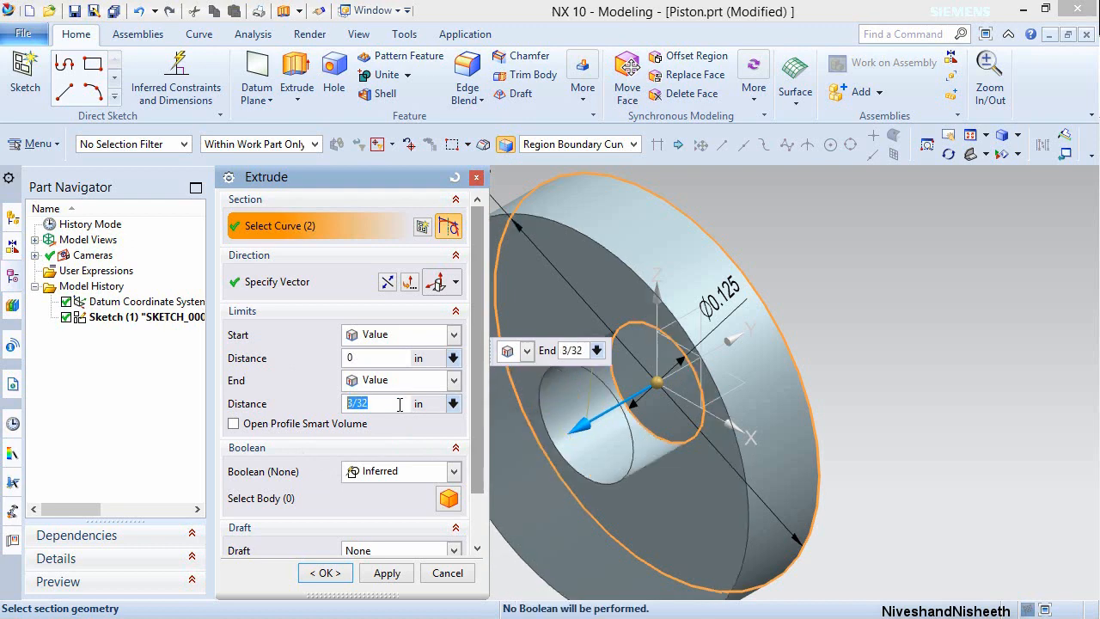
left_click(338, 578)
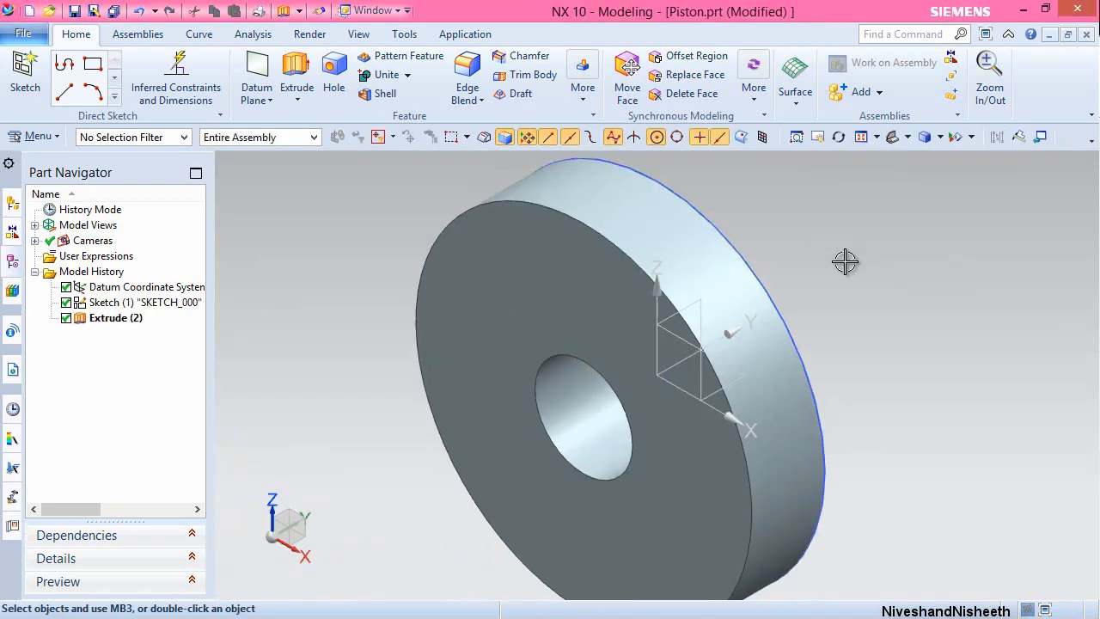
Hide the sketch of the two circles and save the part.
left_click(861, 140)
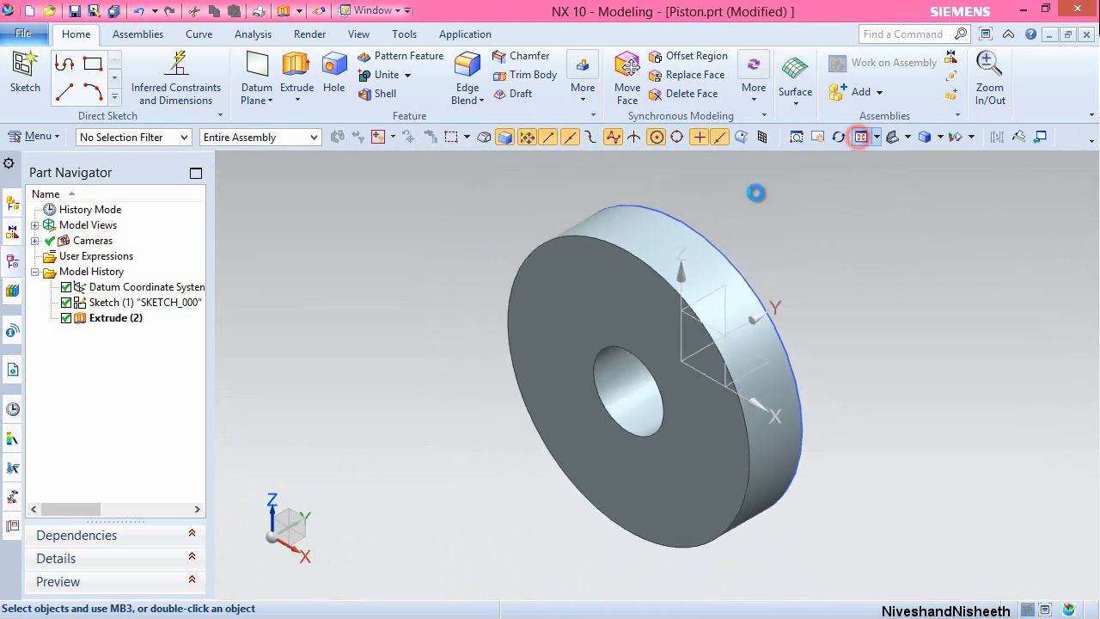
left_click(683, 220)
left_click(770, 195)
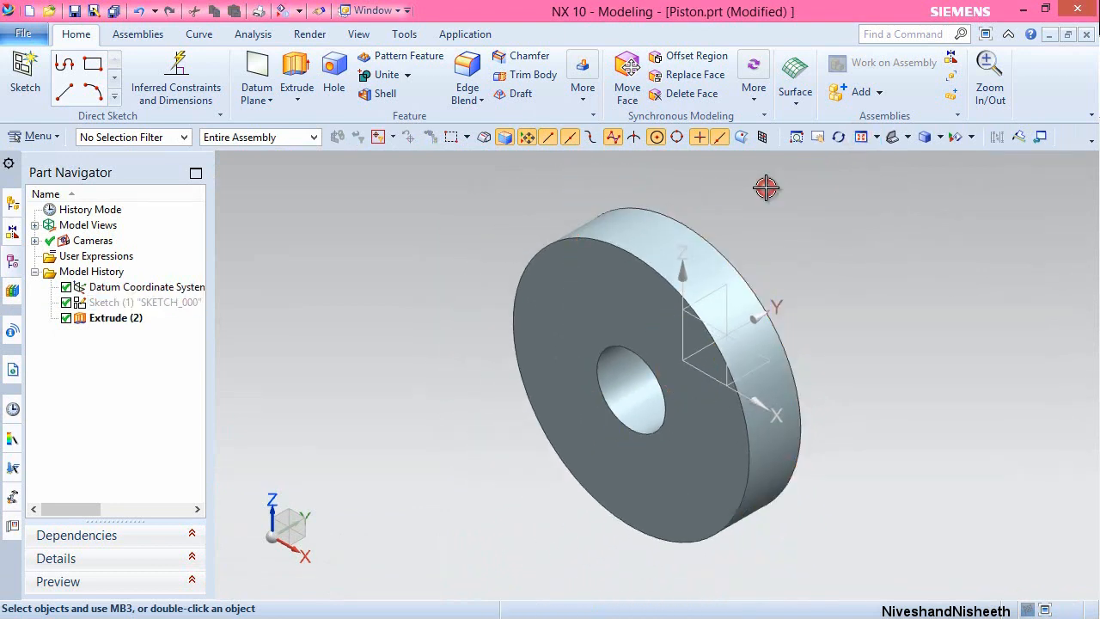
left_click(73, 11)
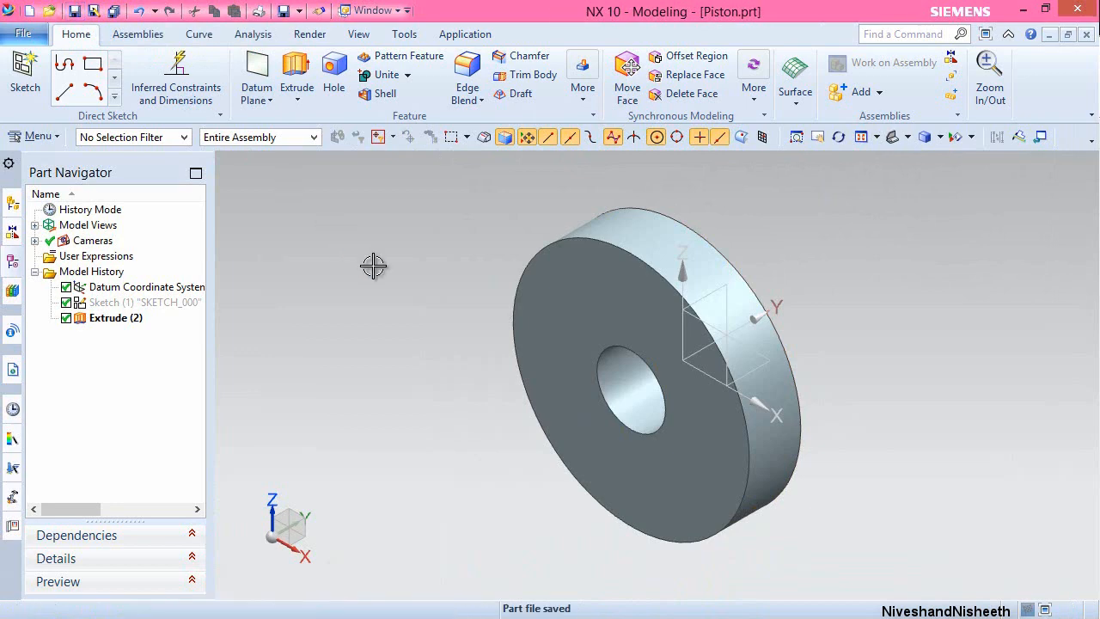
Apply a circular edge blend of 0.025 in radius to both outer circular edges of the disc.
left_click(467, 76)
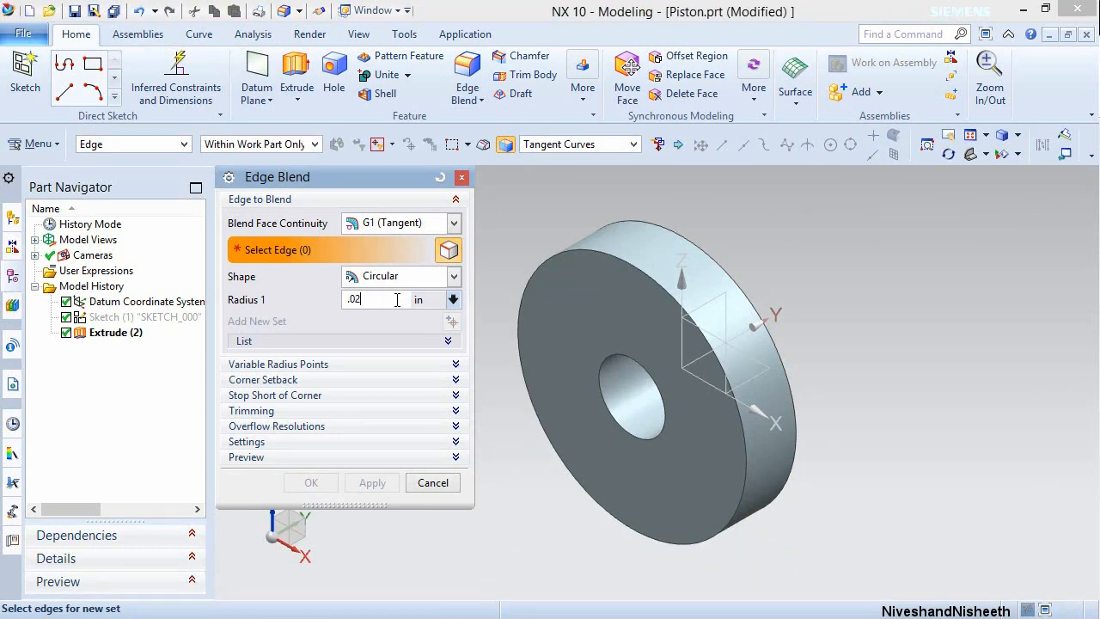
left_click(548, 255)
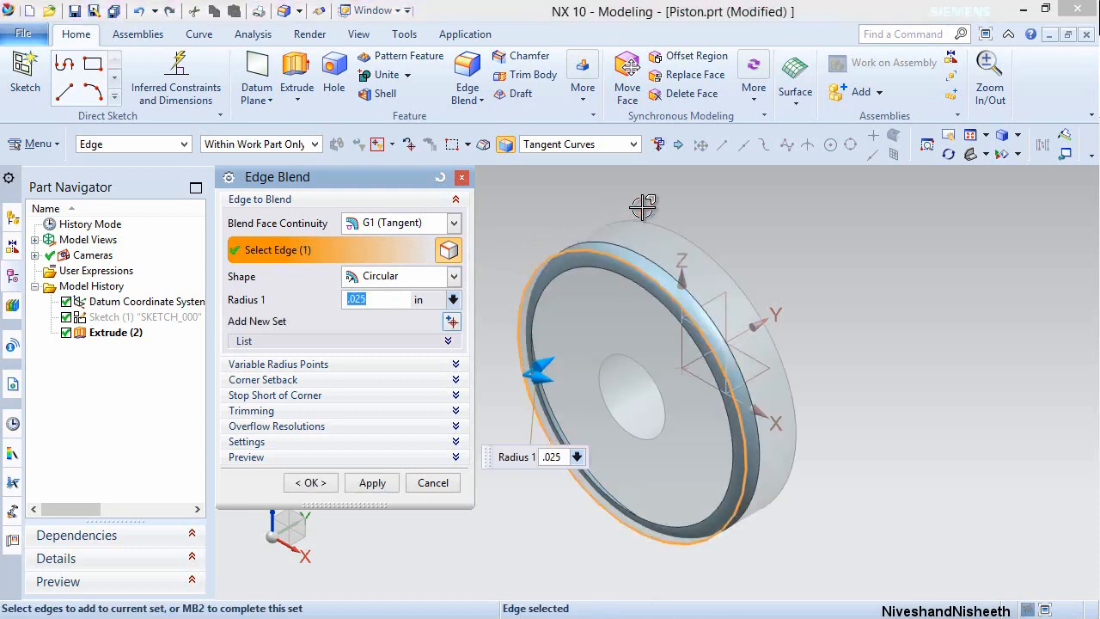
left_click(574, 266)
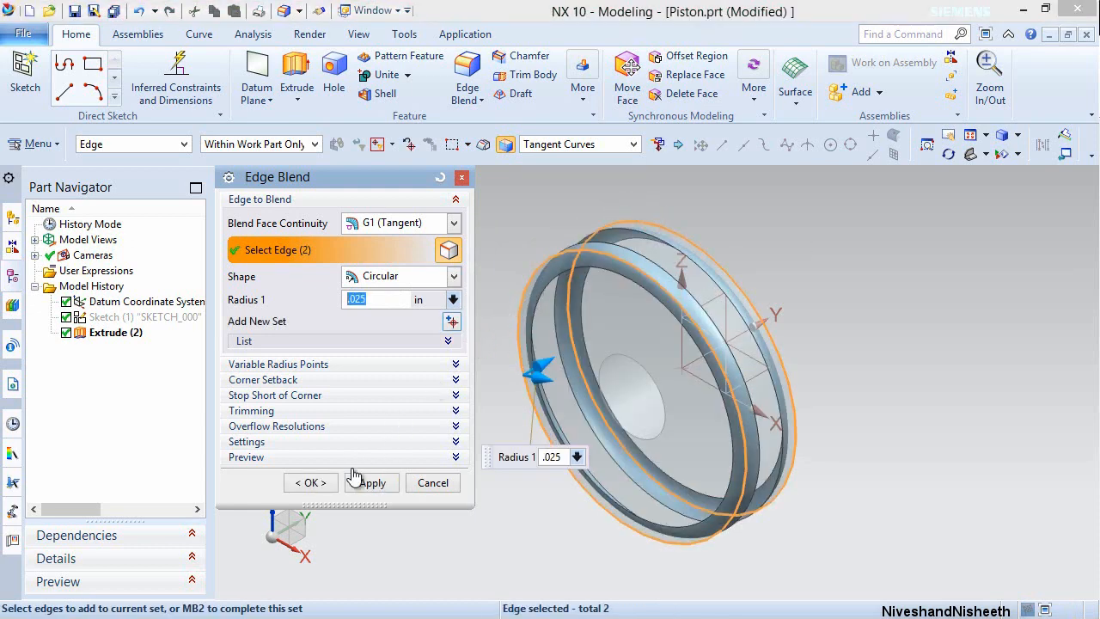
left_click(311, 483)
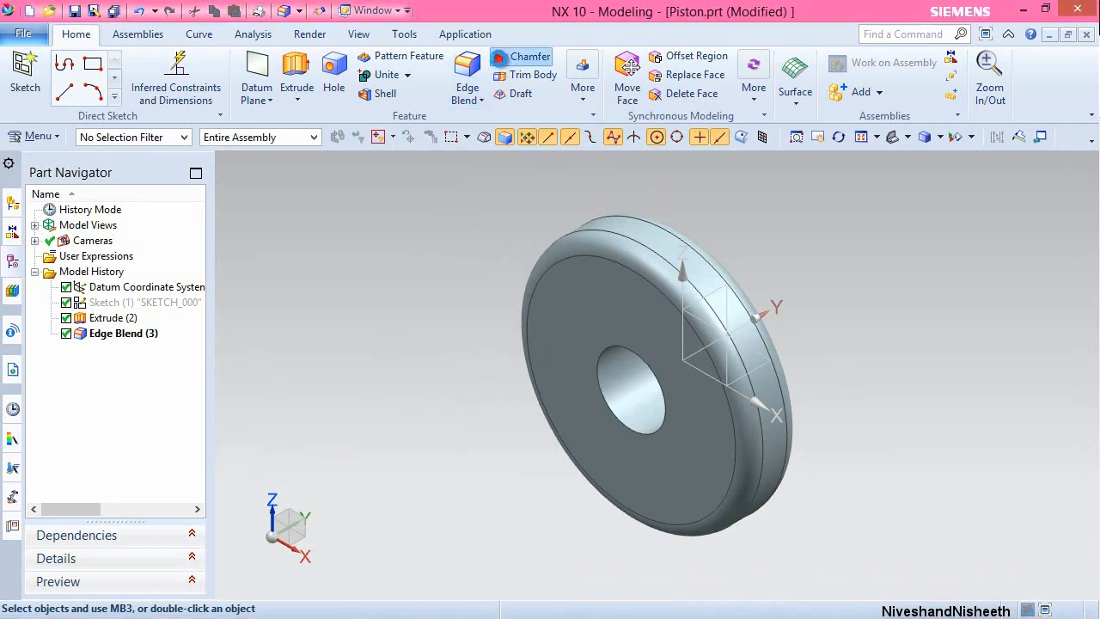
Chamfer both edges of the central hole symmetrically with a distance of 0.005 in.
left_click(508, 56)
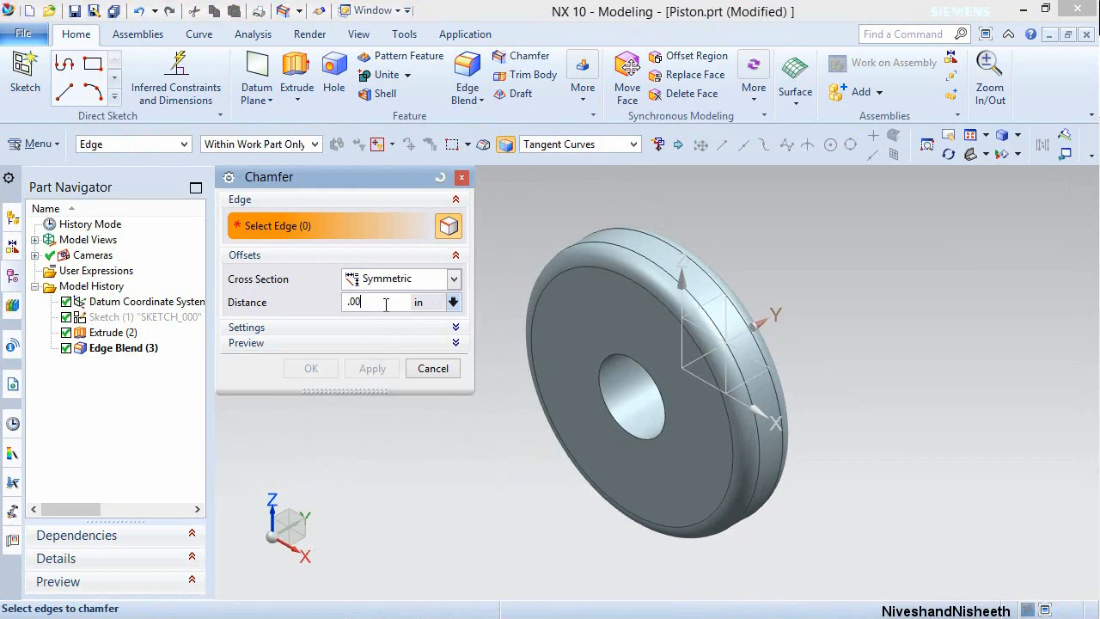
left_click(633, 352)
middle_click_drag(785, 320, 695, 332)
left_click(690, 334)
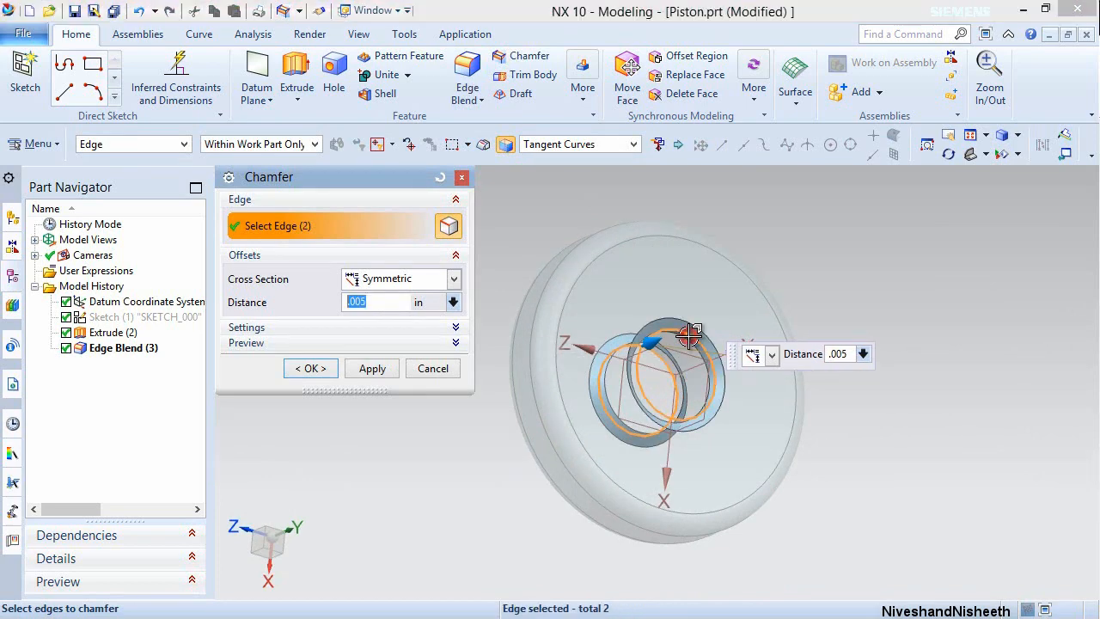
left_click(318, 370)
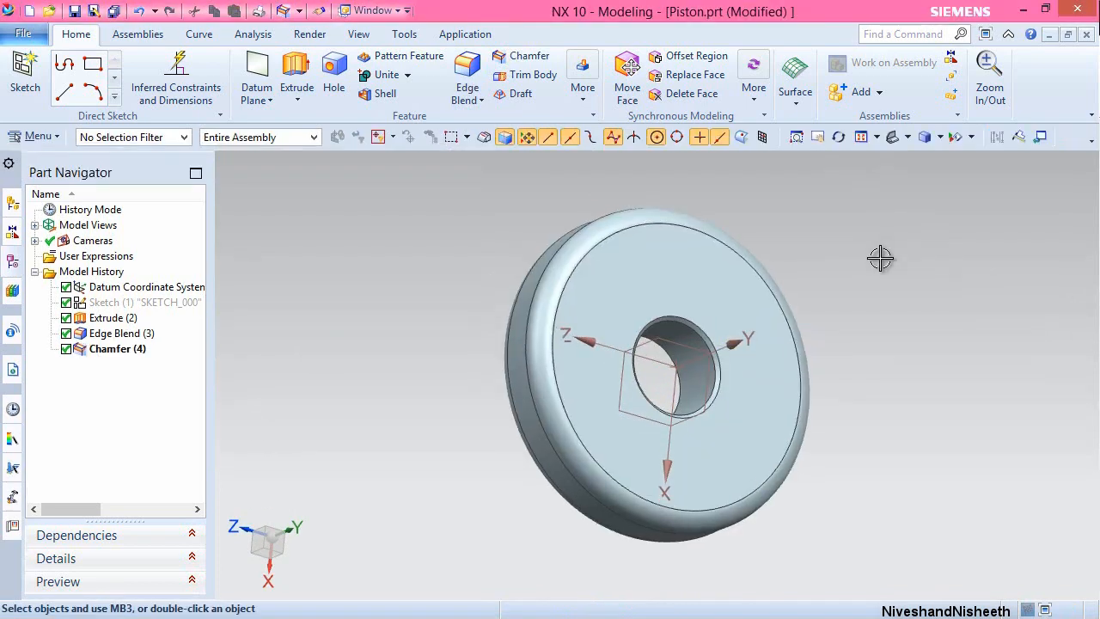
Start a new sketch on the disc's flat front face and orient the view to the sketch.
key("End")
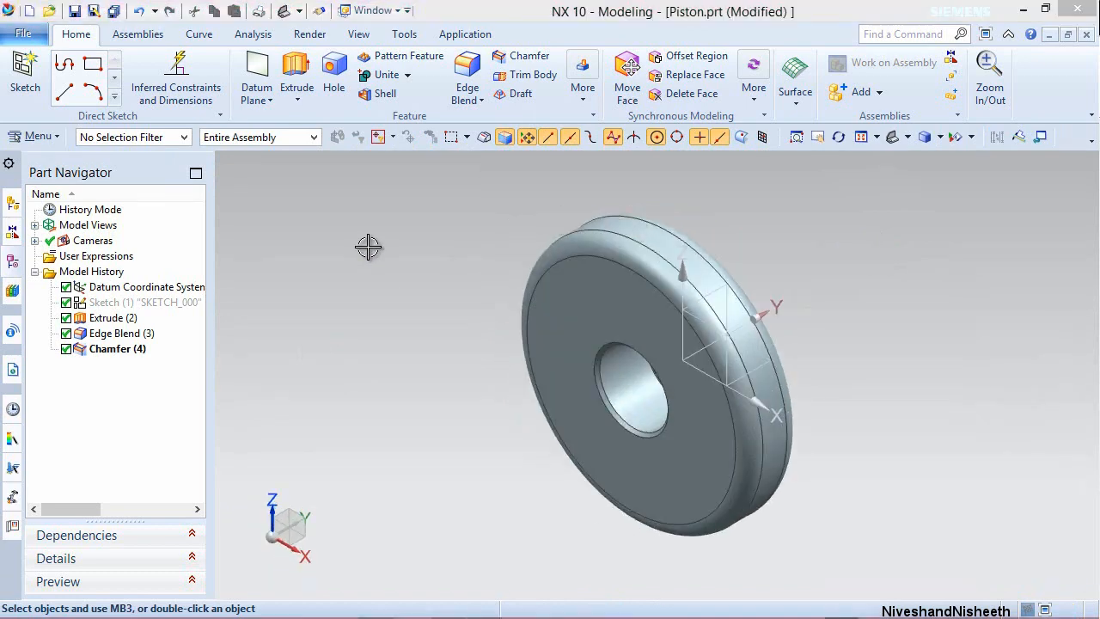
left_click(25, 72)
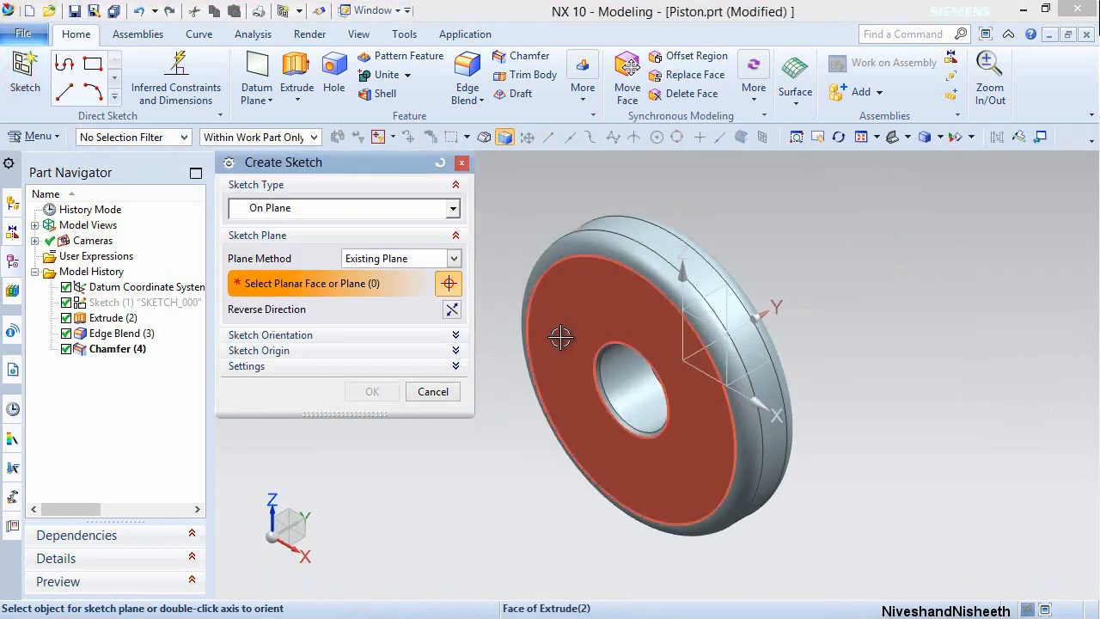
left_click(561, 338)
left_click(378, 391)
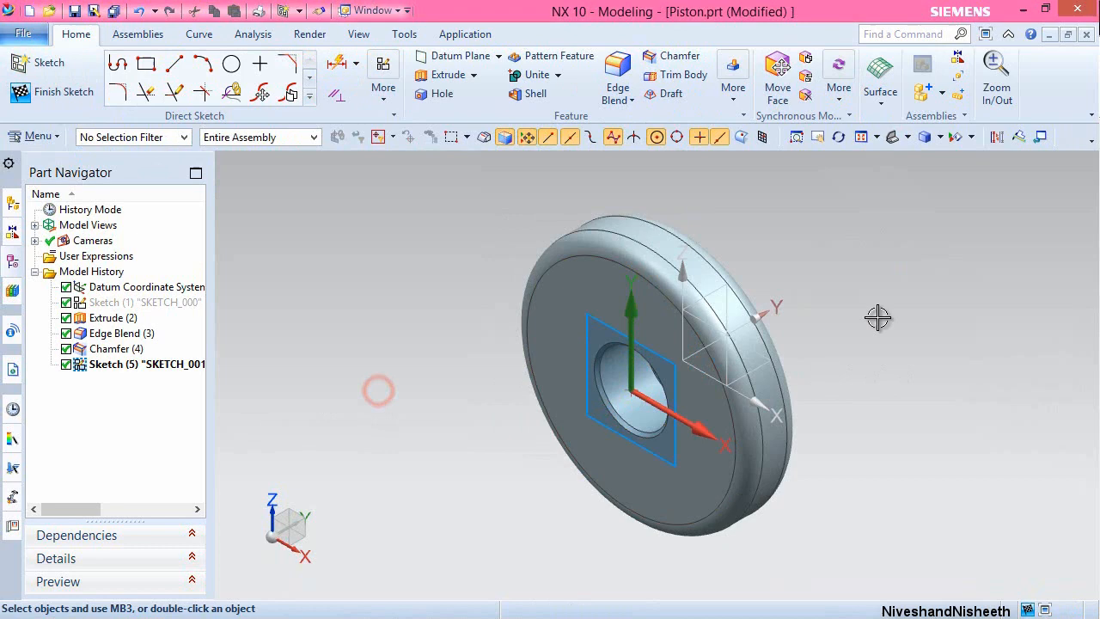
right_click(832, 256)
left_click(870, 299)
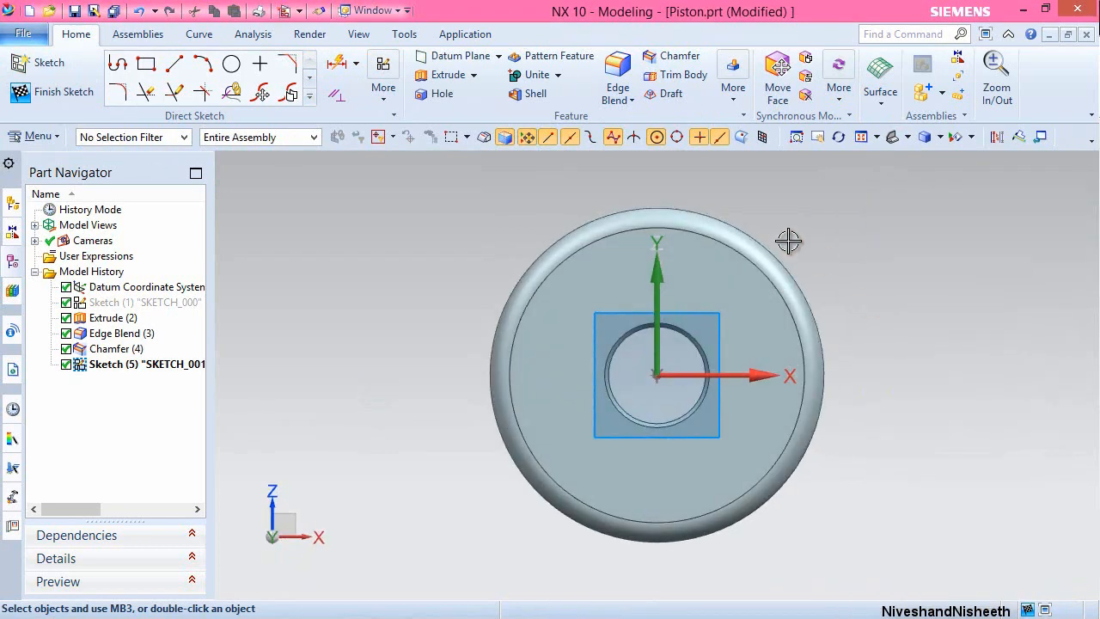
Sketch a circle 0.043 in in diameter beside the central hole, about 0.11 in from the origin along positive X.
left_click(232, 64)
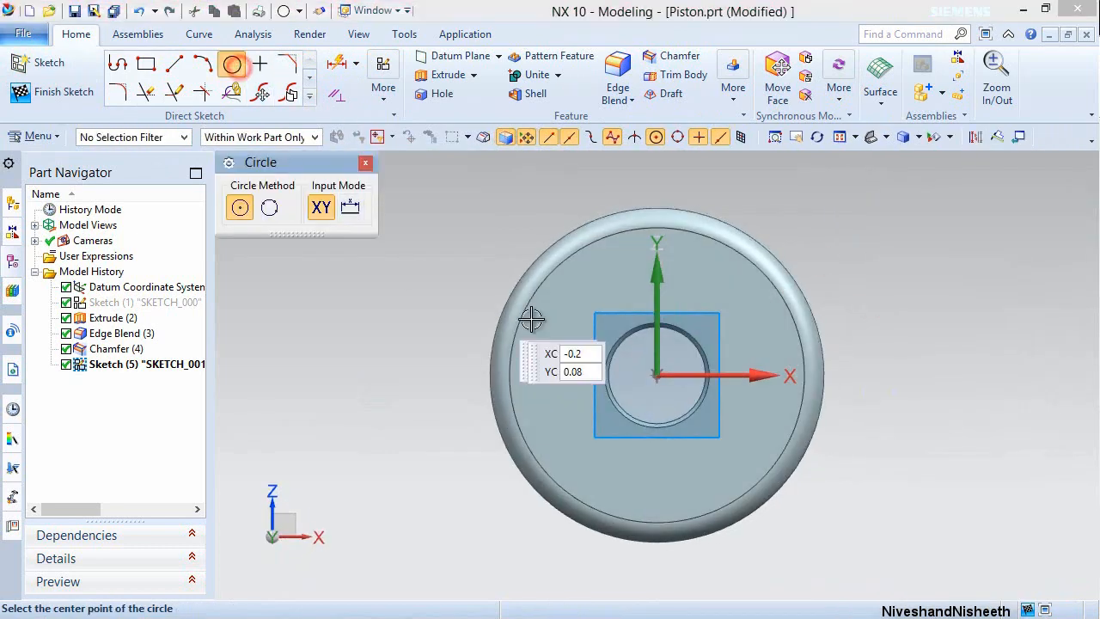
left_click(741, 374)
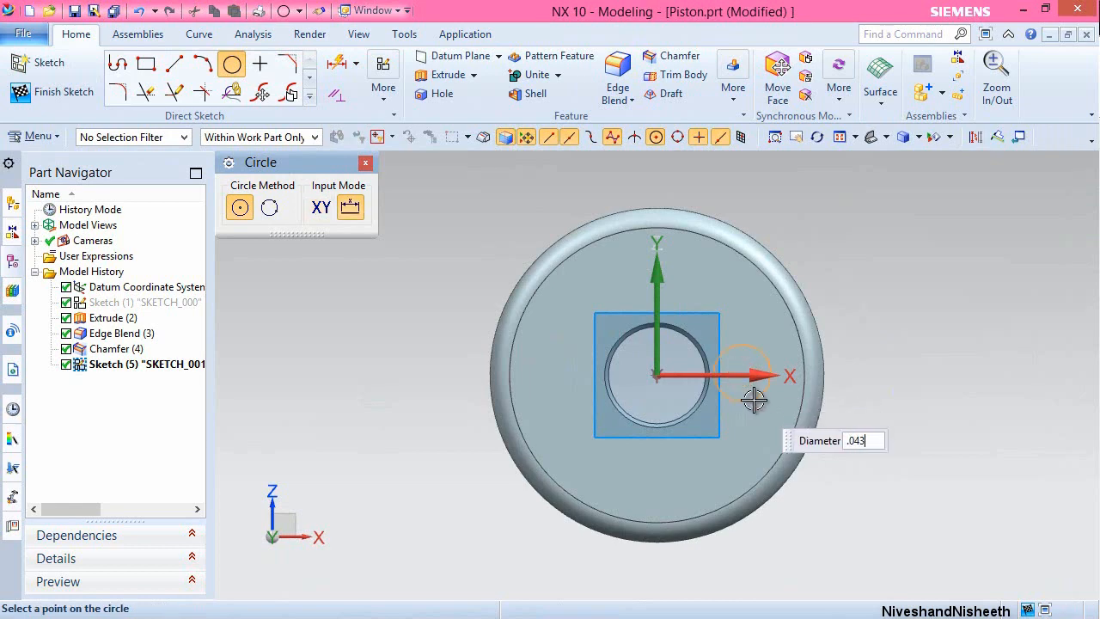
left_click(754, 400)
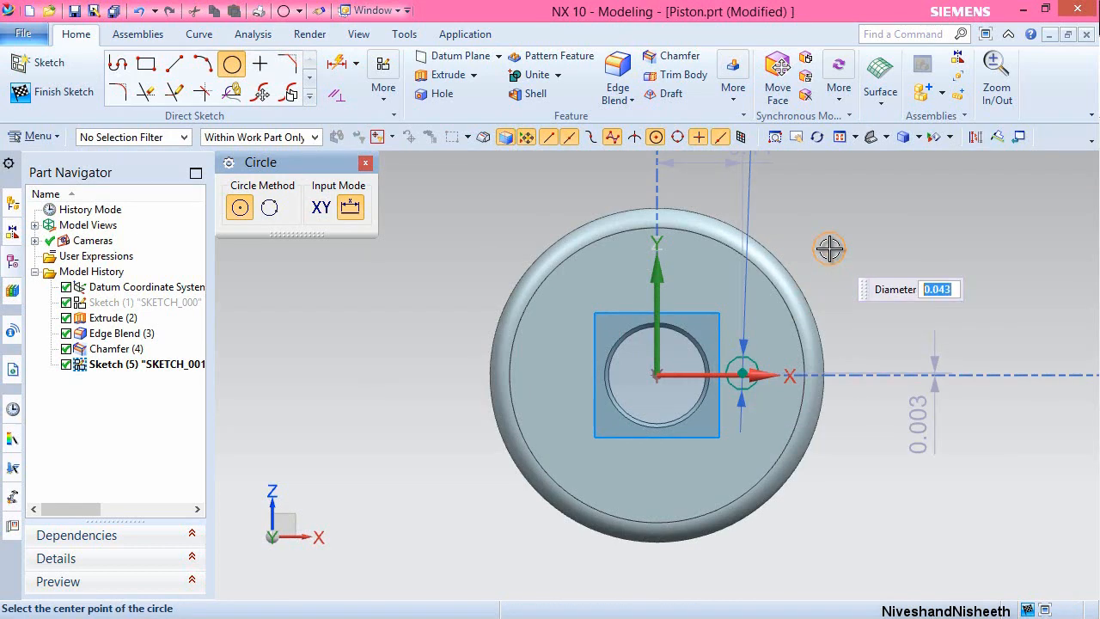
key("Escape")
Constrain the small circle's centre point to lie on the sketch's horizontal axis.
scroll(776, 352, "up", 3)
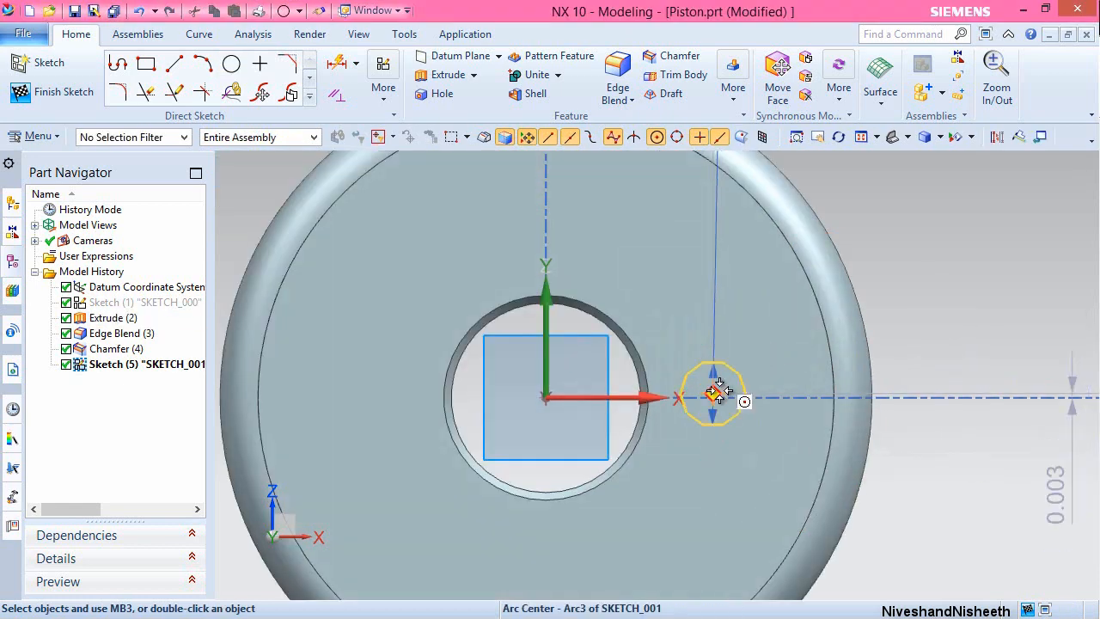
left_click(713, 393)
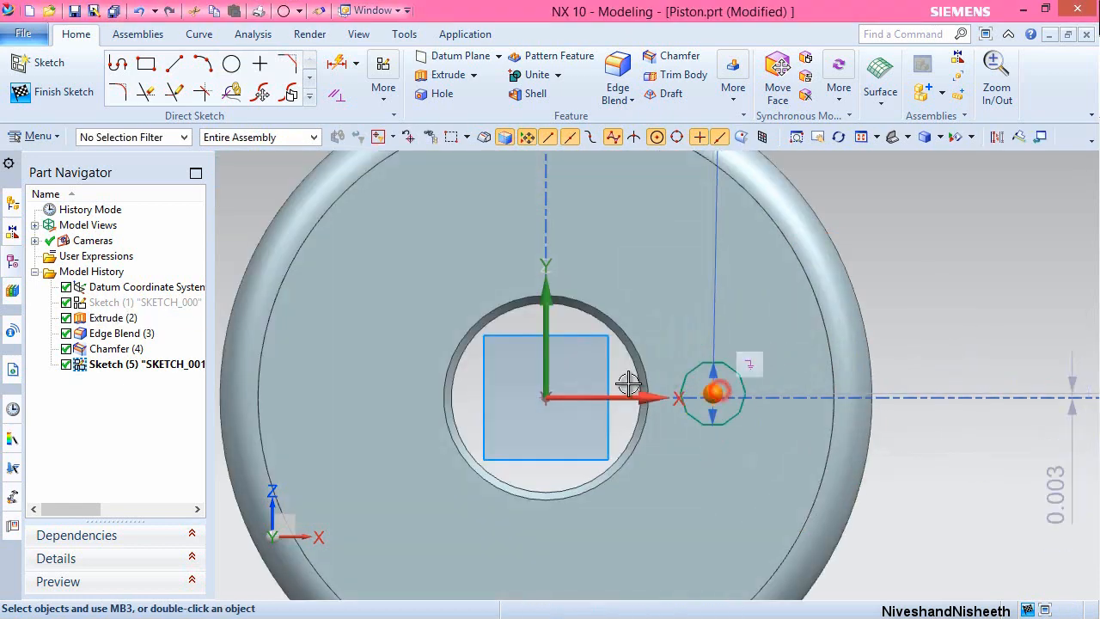
left_click(588, 404)
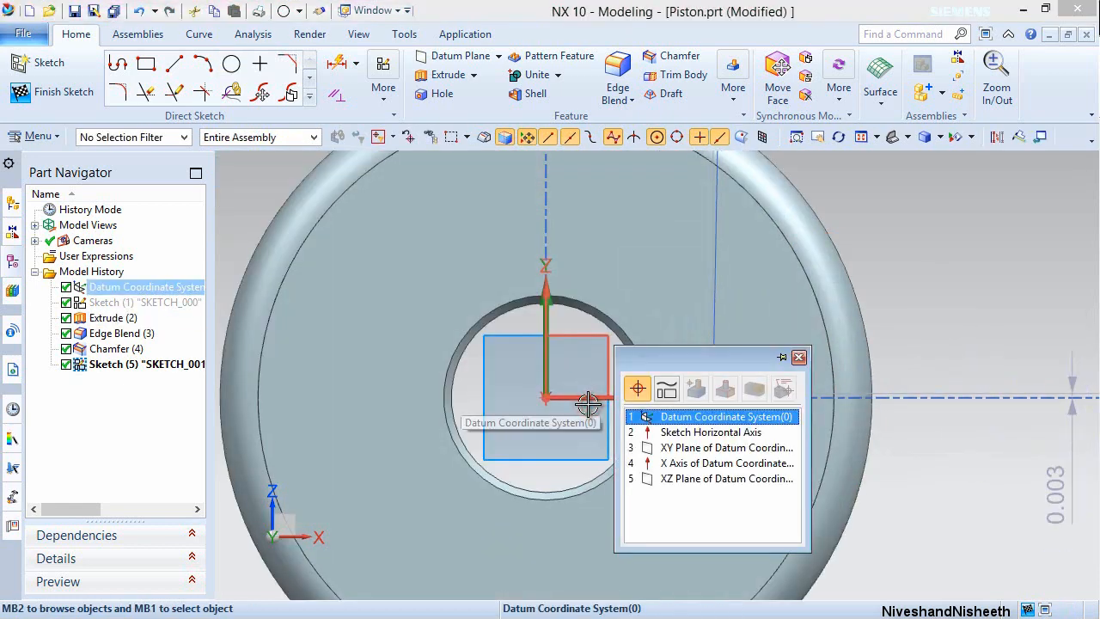
left_click(669, 431)
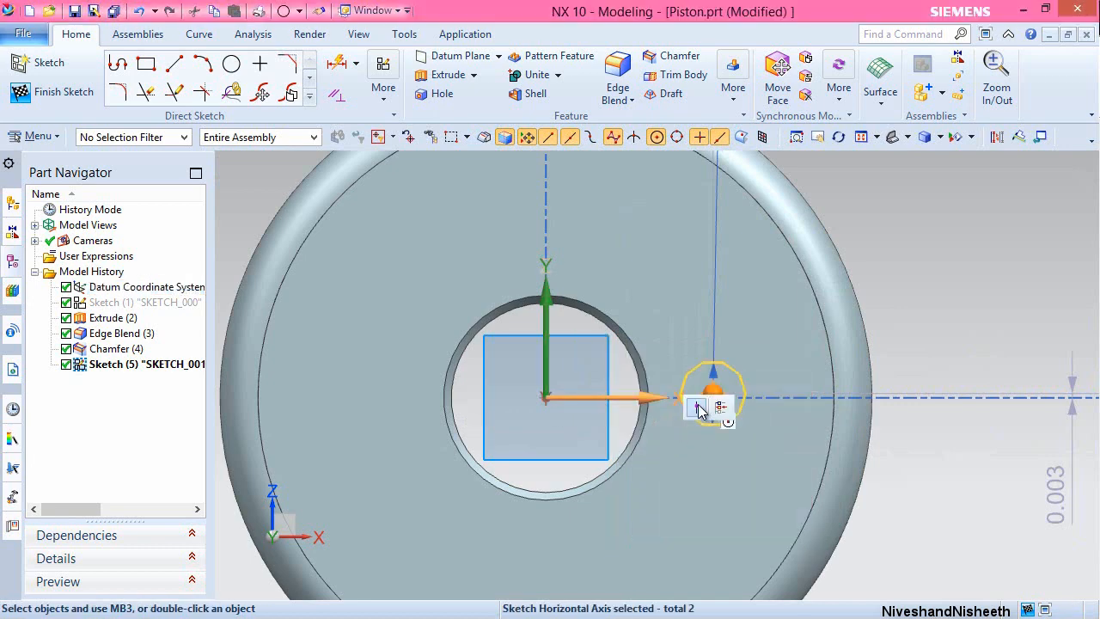
left_click(699, 410)
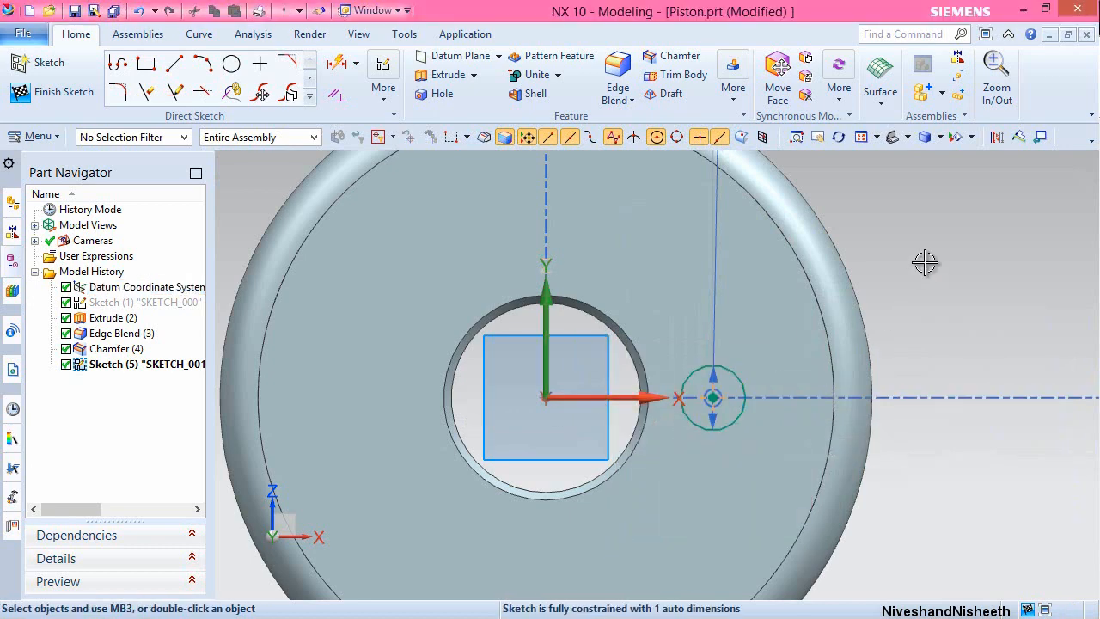
Set the small circle's horizontal distance from the vertical axis to 0.15 in and finish the sketch.
scroll(804, 378, "down", 3)
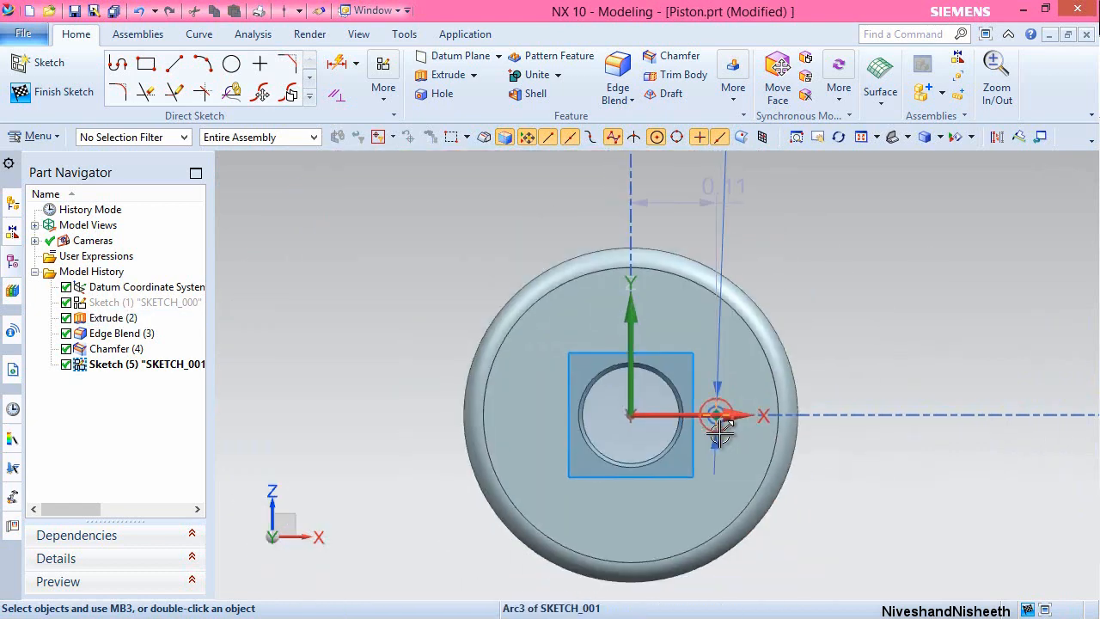
double_click(713, 238)
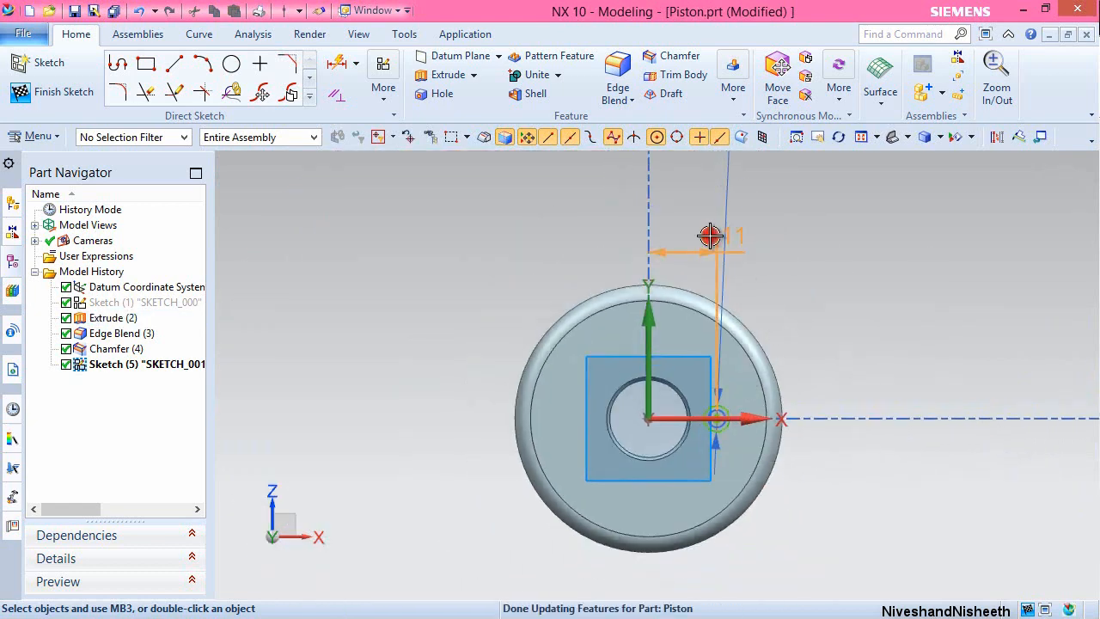
type(".")
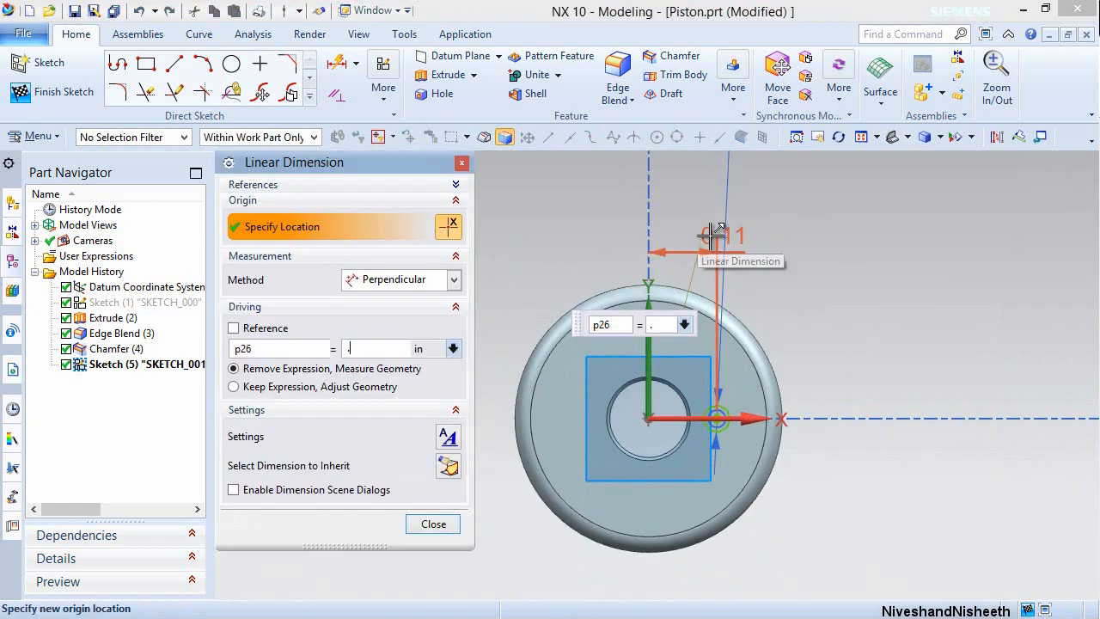
type("15")
key("Return")
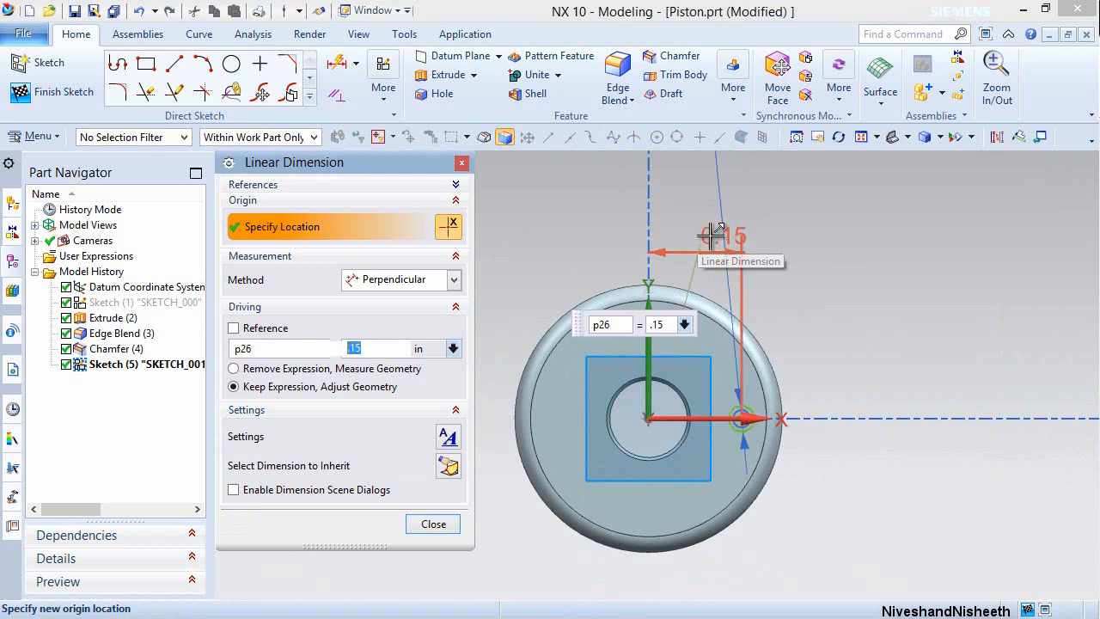
left_click(433, 526)
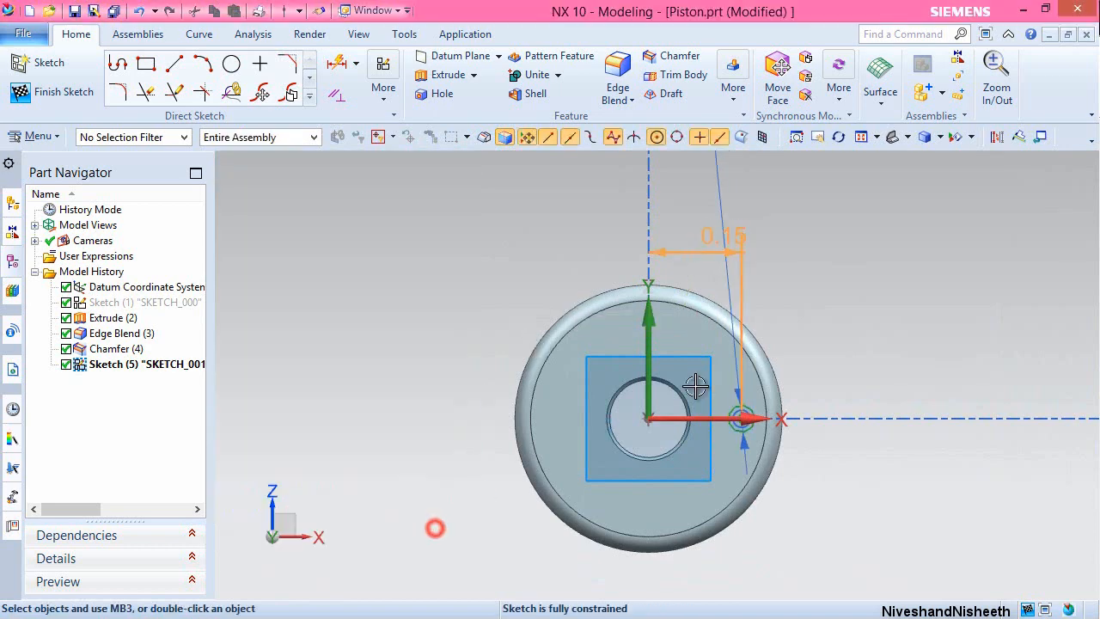
right_click(881, 273)
left_click(894, 279)
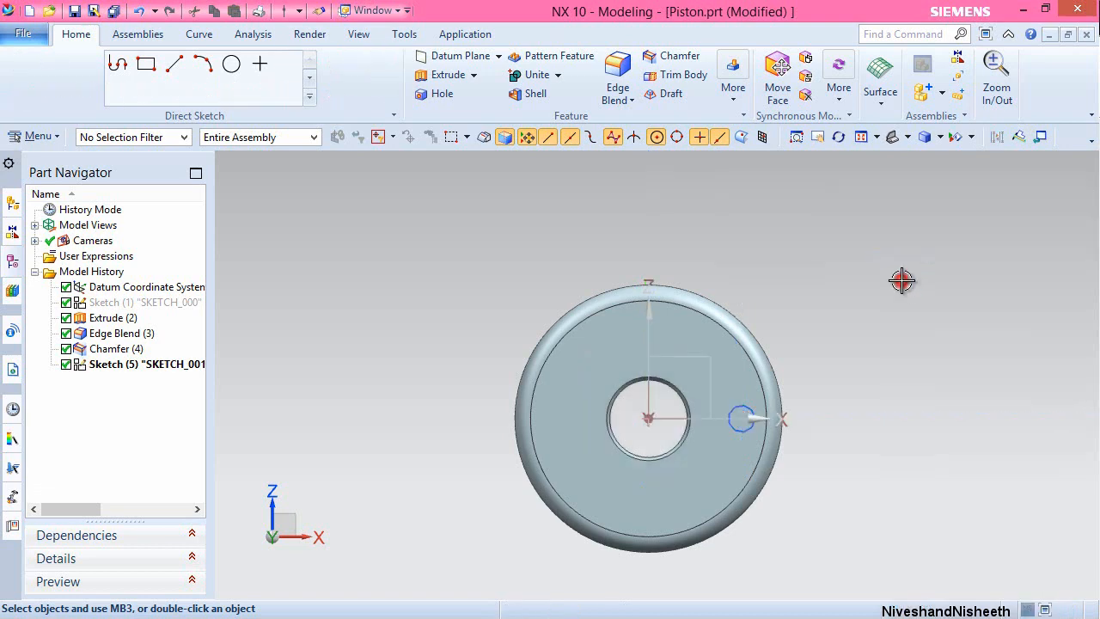
Extrude the small circle through all in the reversed direction, subtracting it from the disc, and hide its sketch.
left_click(907, 138)
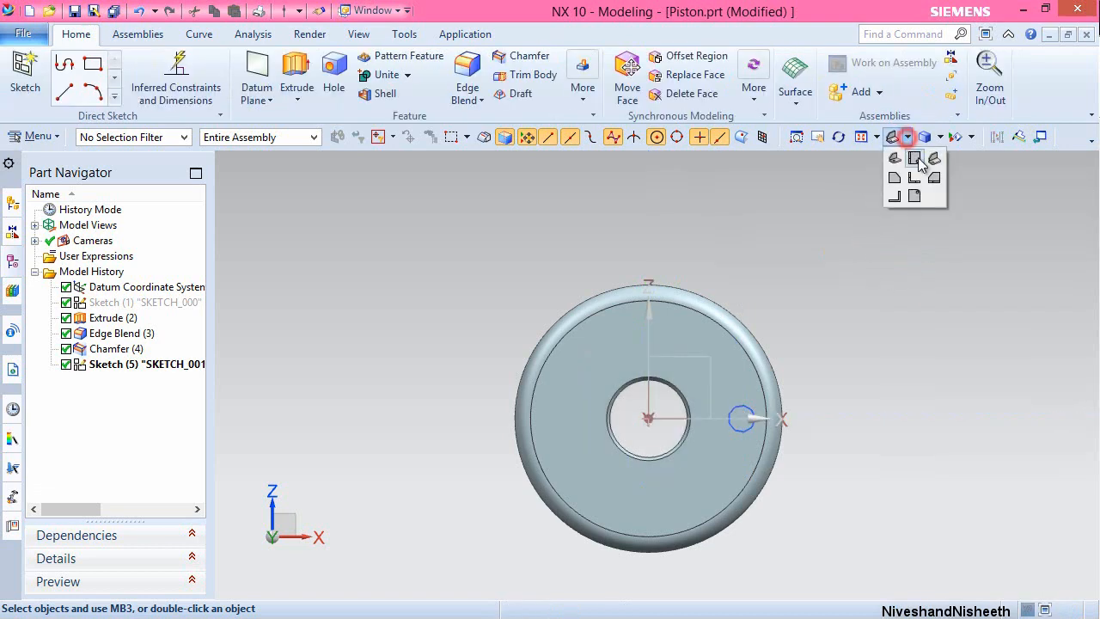
left_click(935, 165)
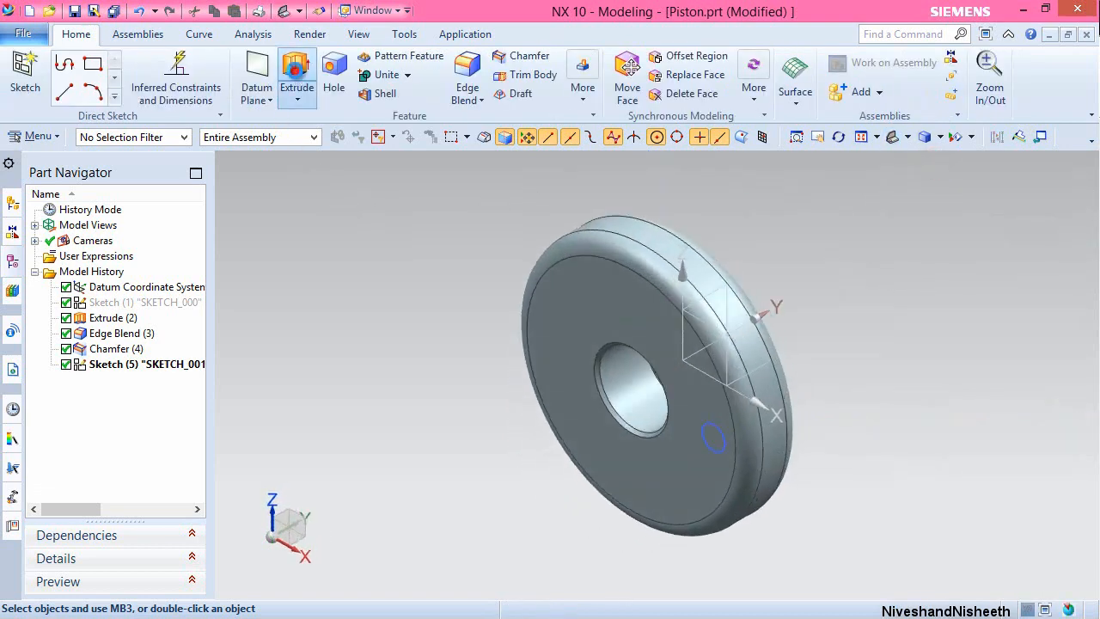
left_click(296, 76)
left_click(710, 440)
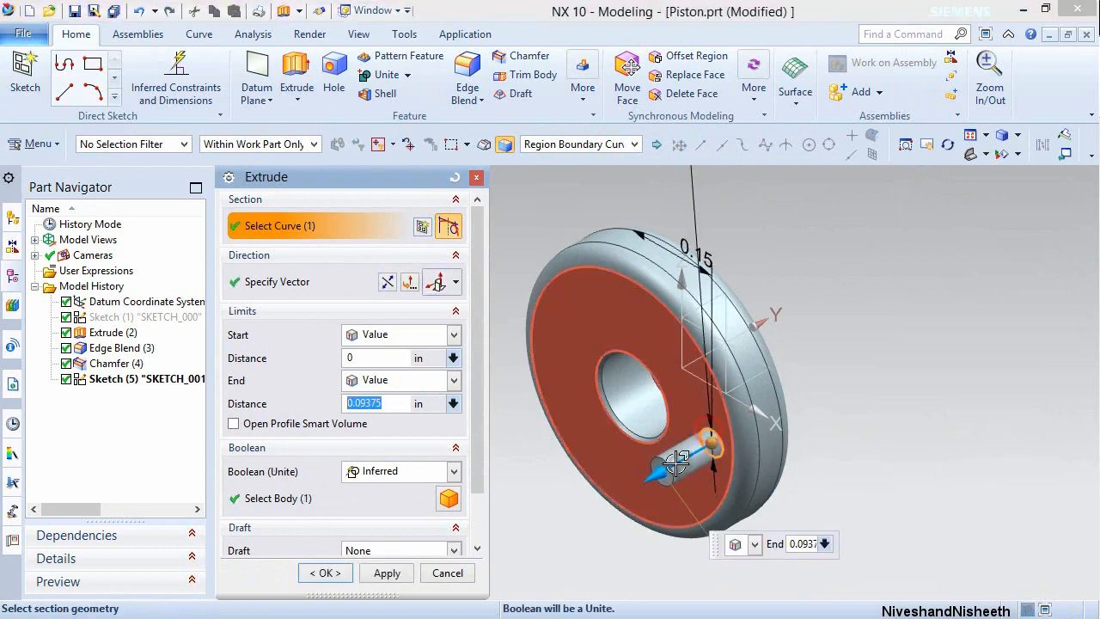
left_click(388, 283)
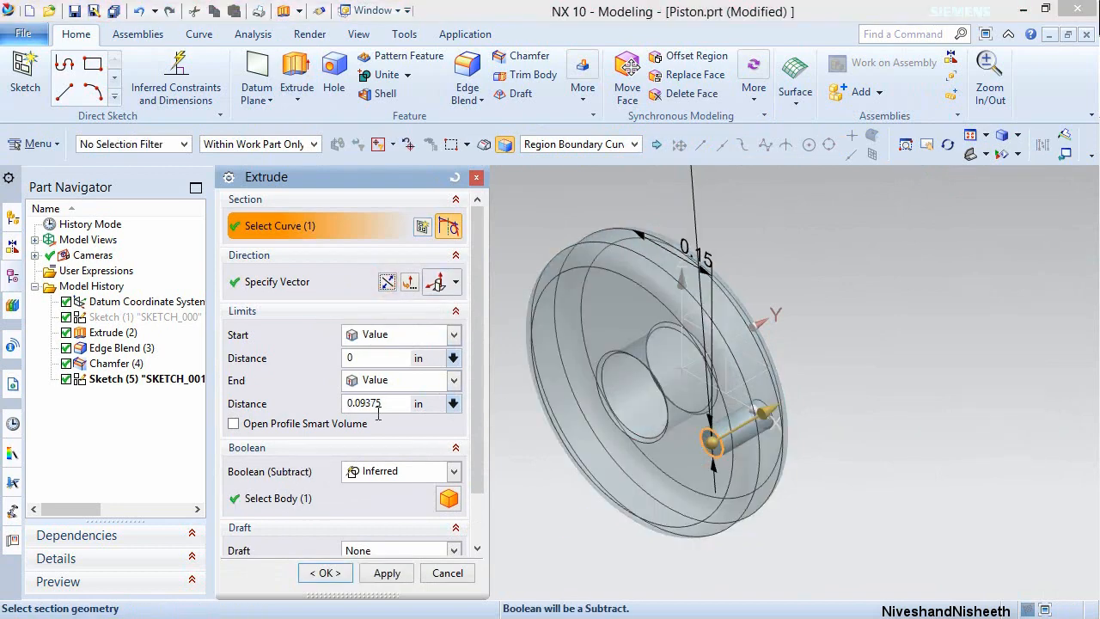
left_click(404, 472)
left_click(391, 526)
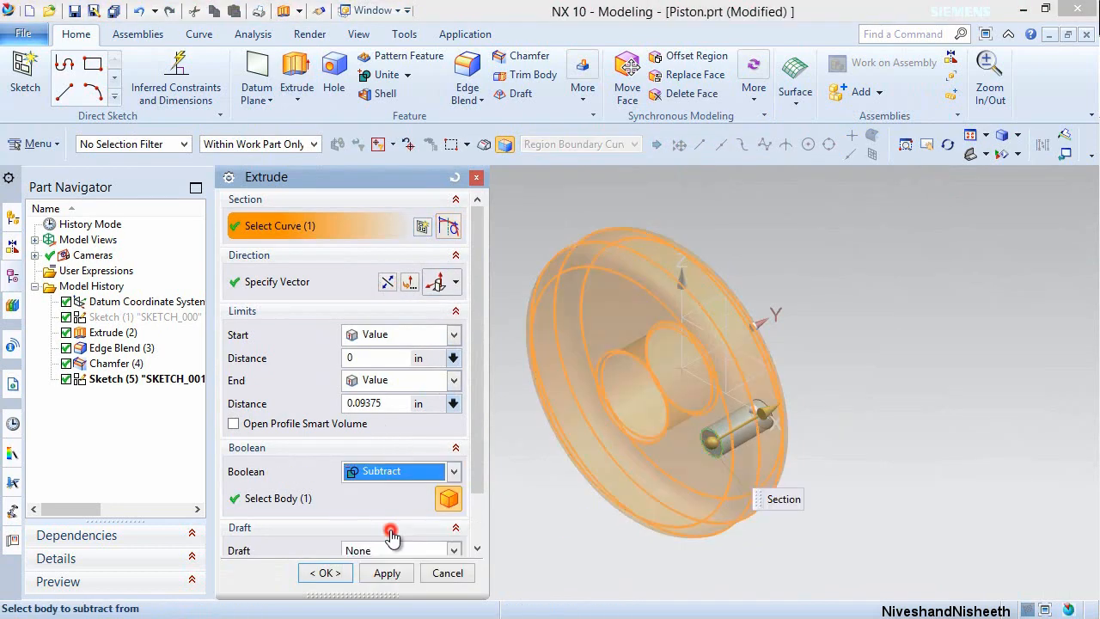
left_click(453, 380)
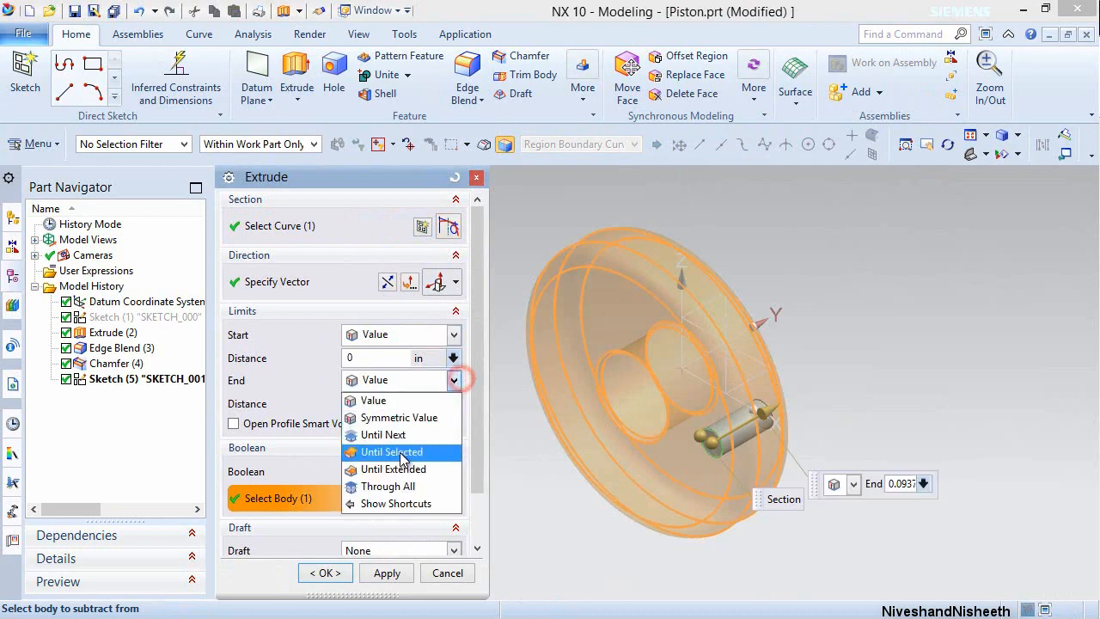
left_click(400, 486)
left_click(336, 575)
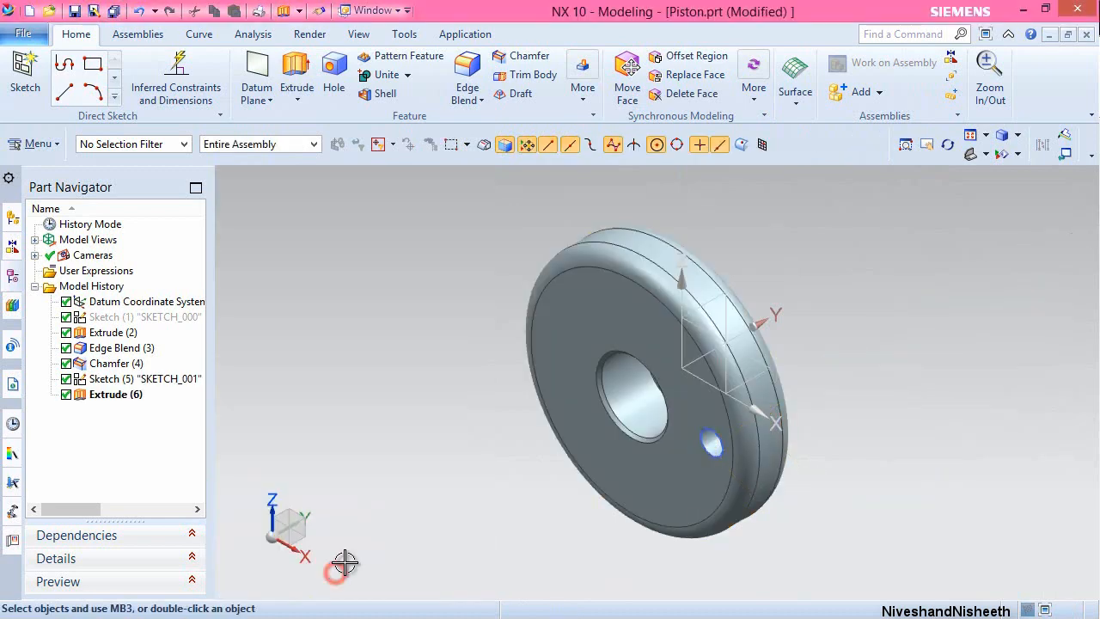
left_click(705, 427)
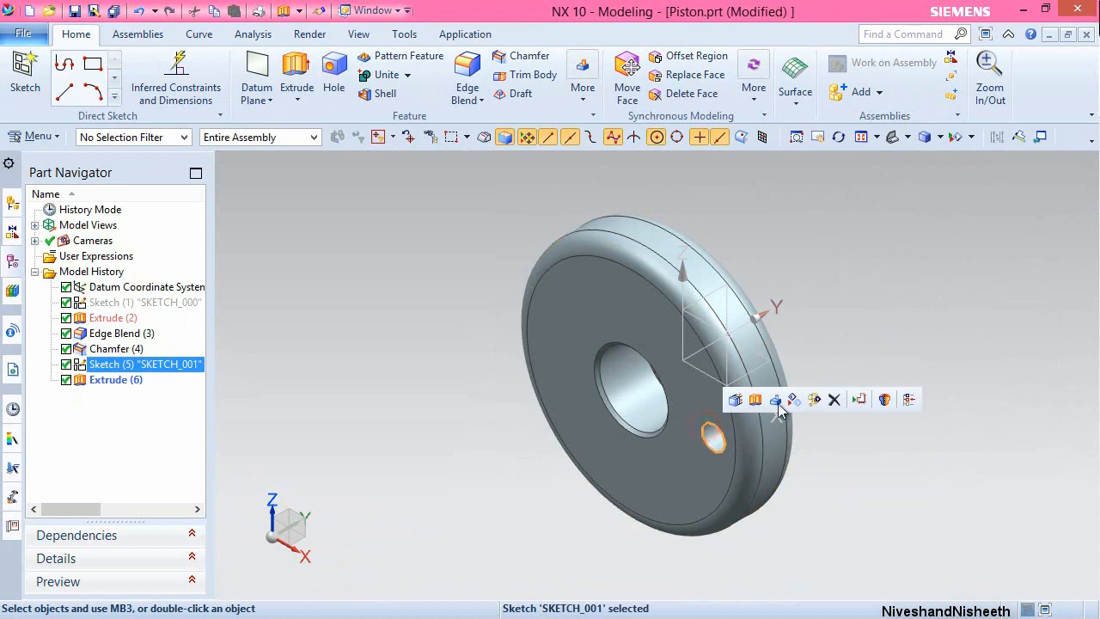
left_click(787, 397)
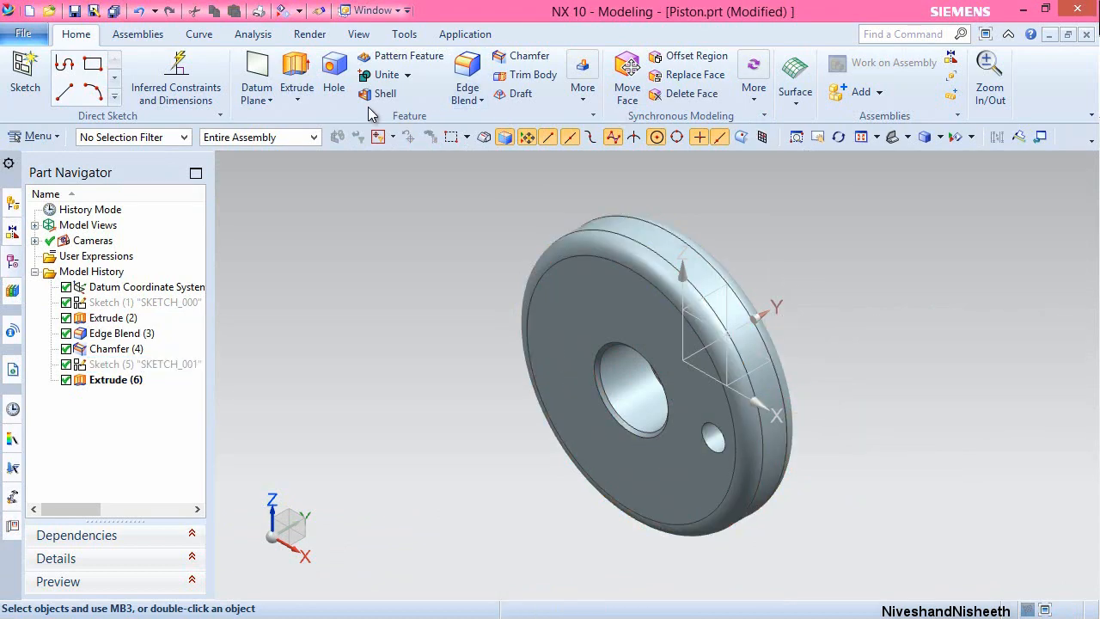
Pattern the small hole circularly about the datum Y axis with a count of 3 over a 360° span.
left_click(402, 59)
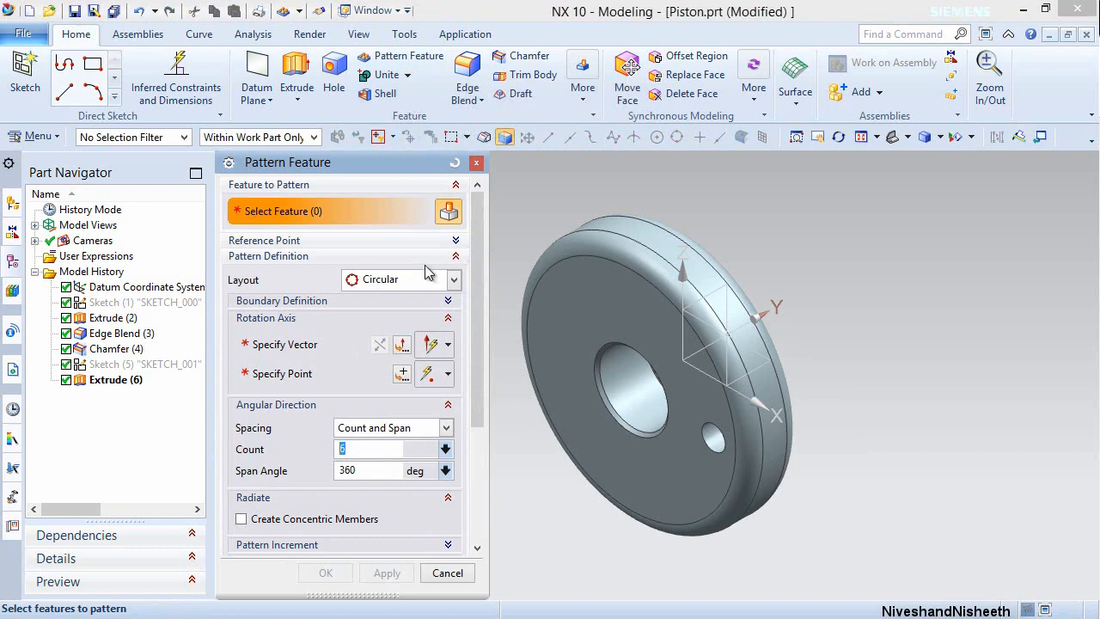
left_click(714, 434)
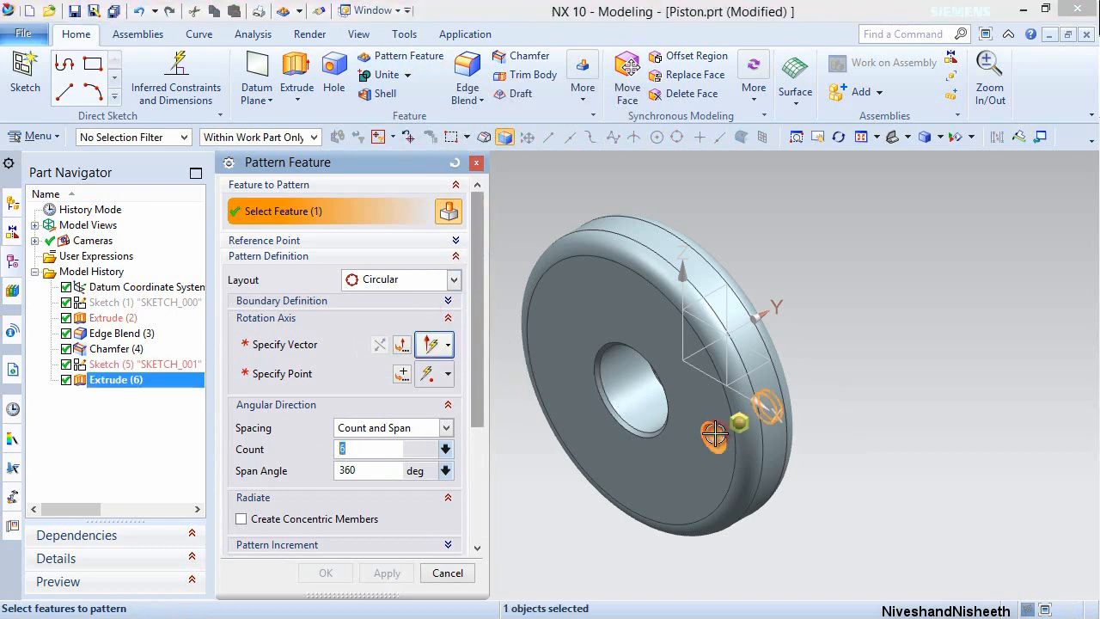
left_click(332, 344)
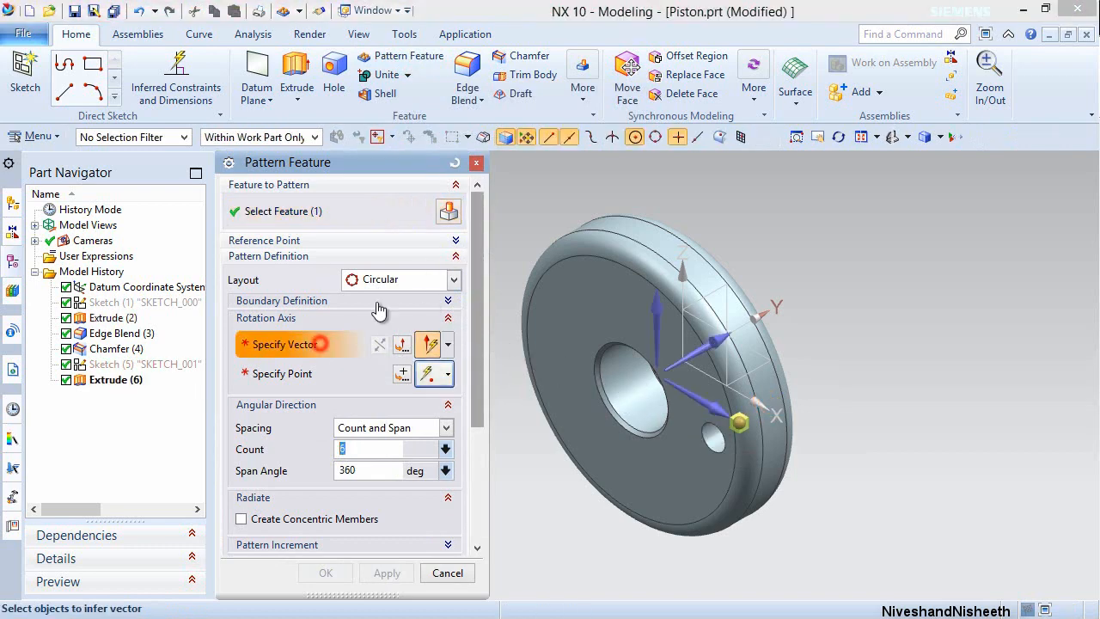
left_click(733, 307)
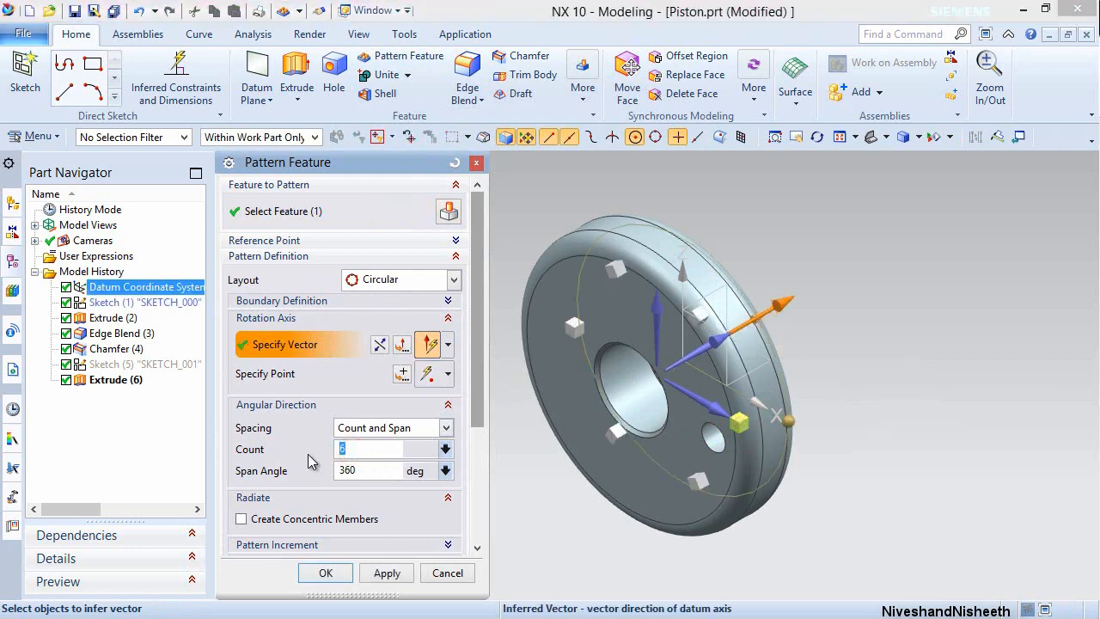
type("3")
key("Return")
left_click(447, 428)
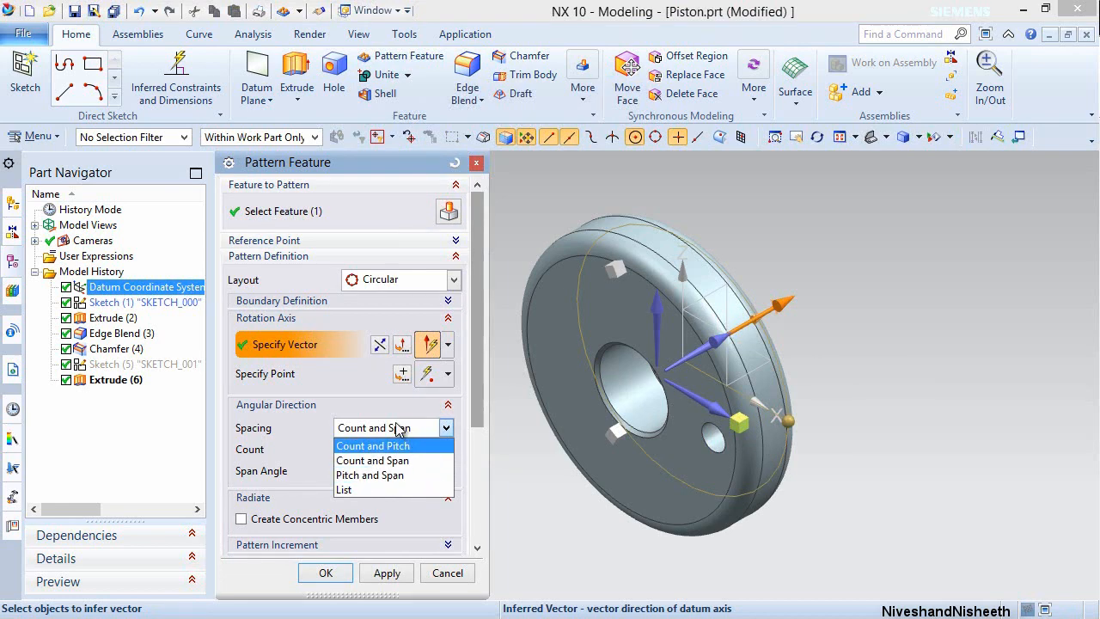
left_click(375, 460)
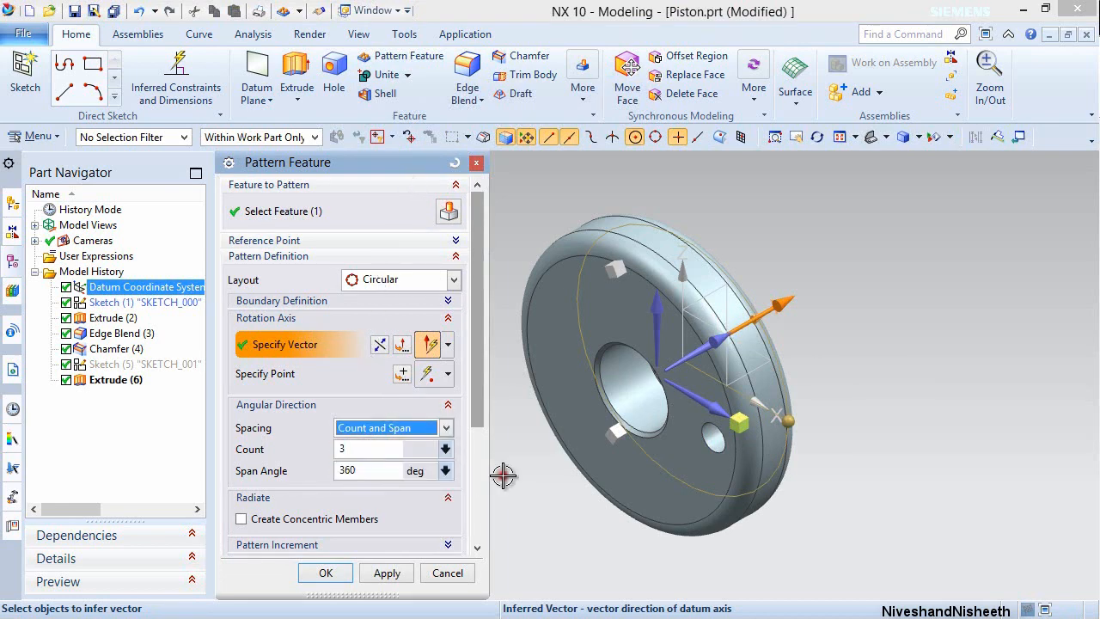
left_click(341, 565)
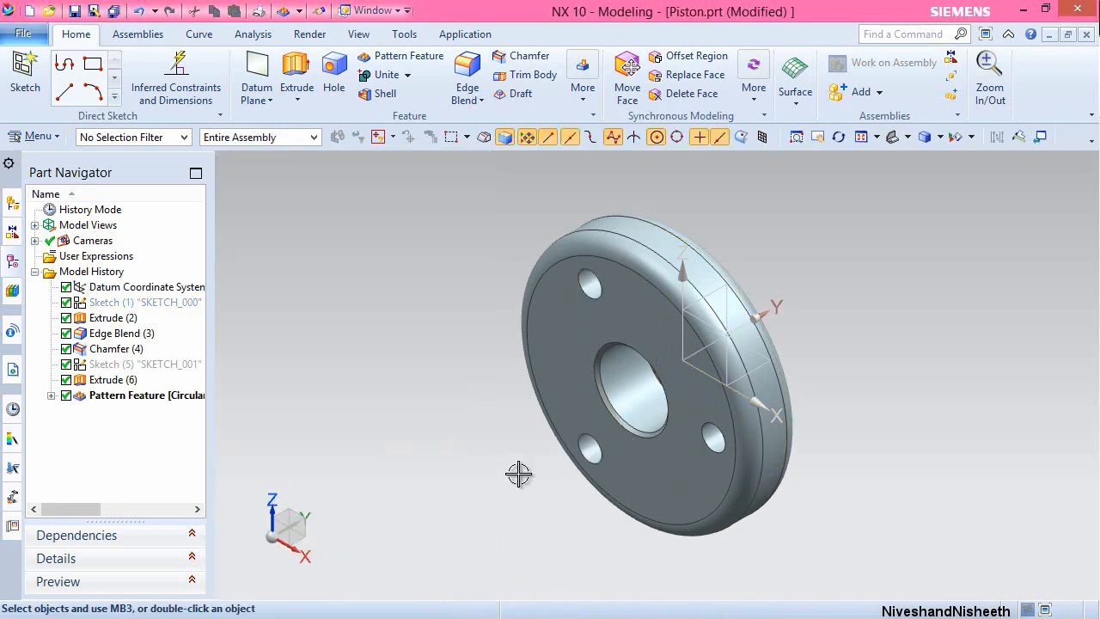
Save the Piston part and hide all coordinate systems.
key("ctrl+s")
left_click(536, 496)
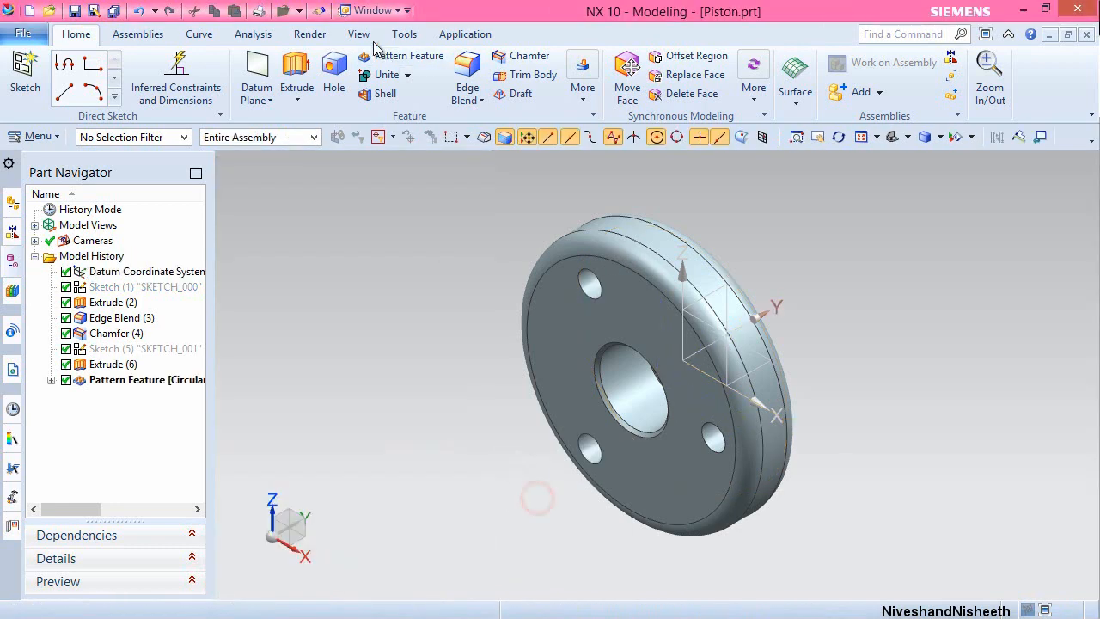
left_click(359, 34)
left_click(272, 74)
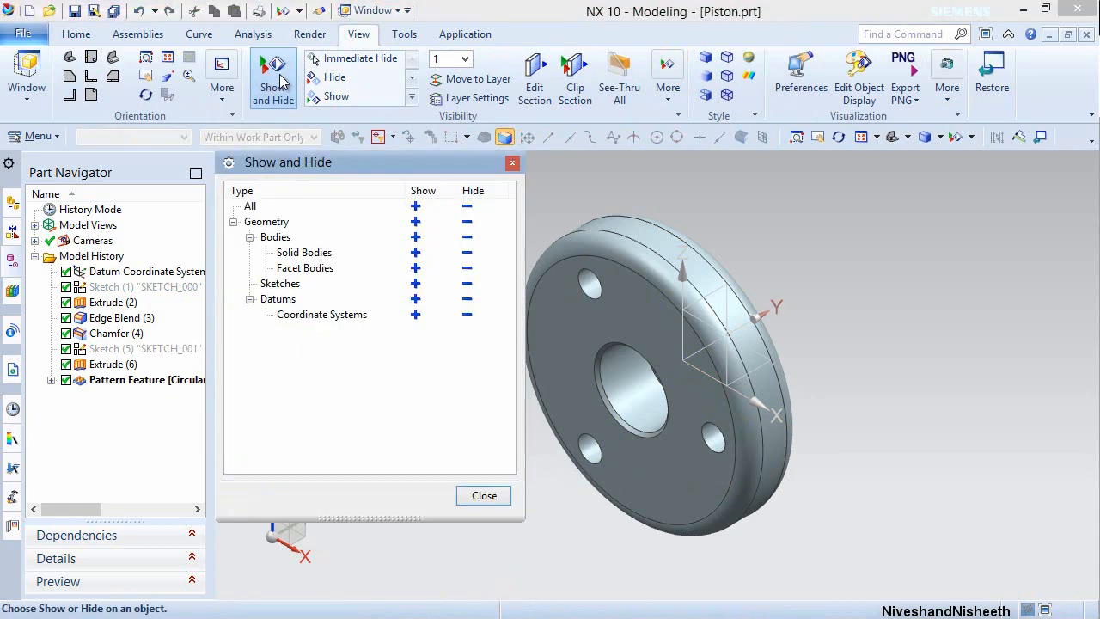
left_click(466, 315)
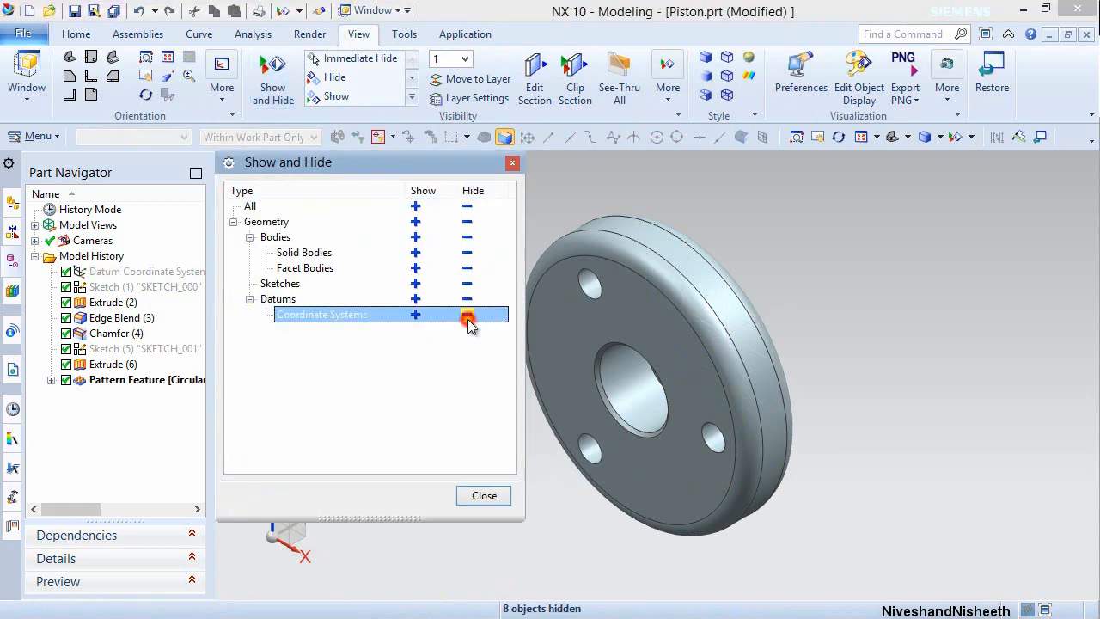
left_click(485, 496)
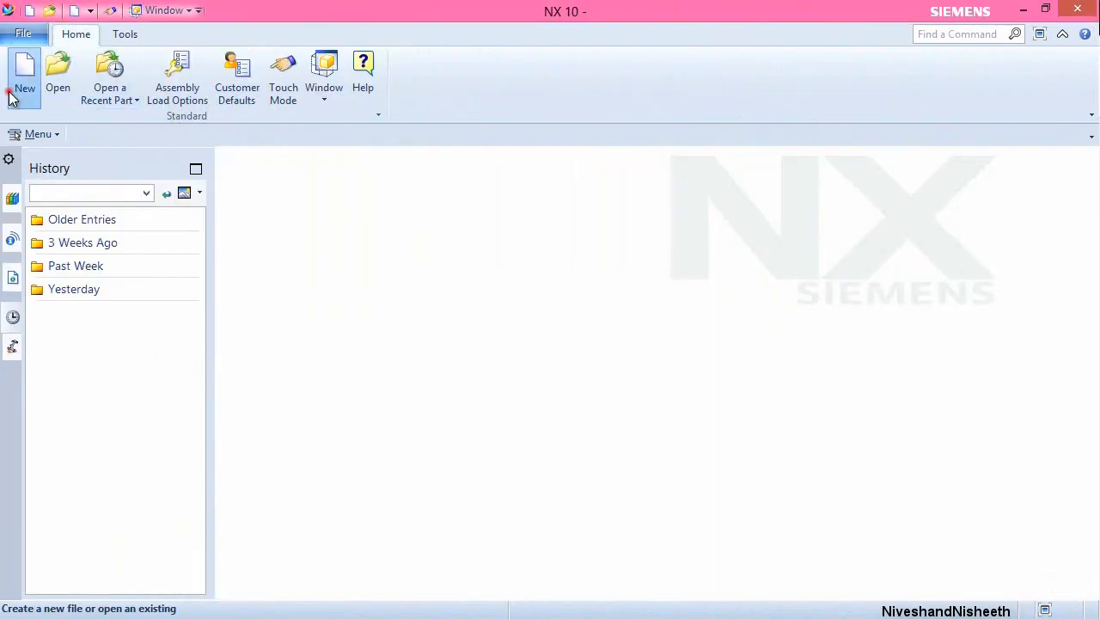
Create a new part from the Model template in inches, named E-Clip.prt.
left_click(19, 90)
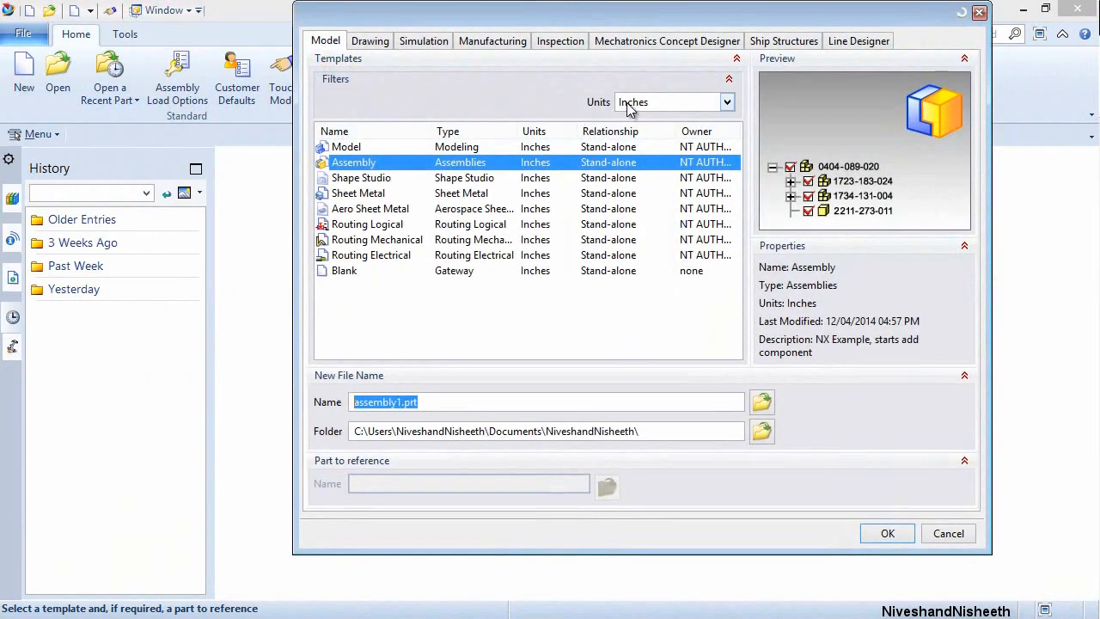
left_click(348, 148)
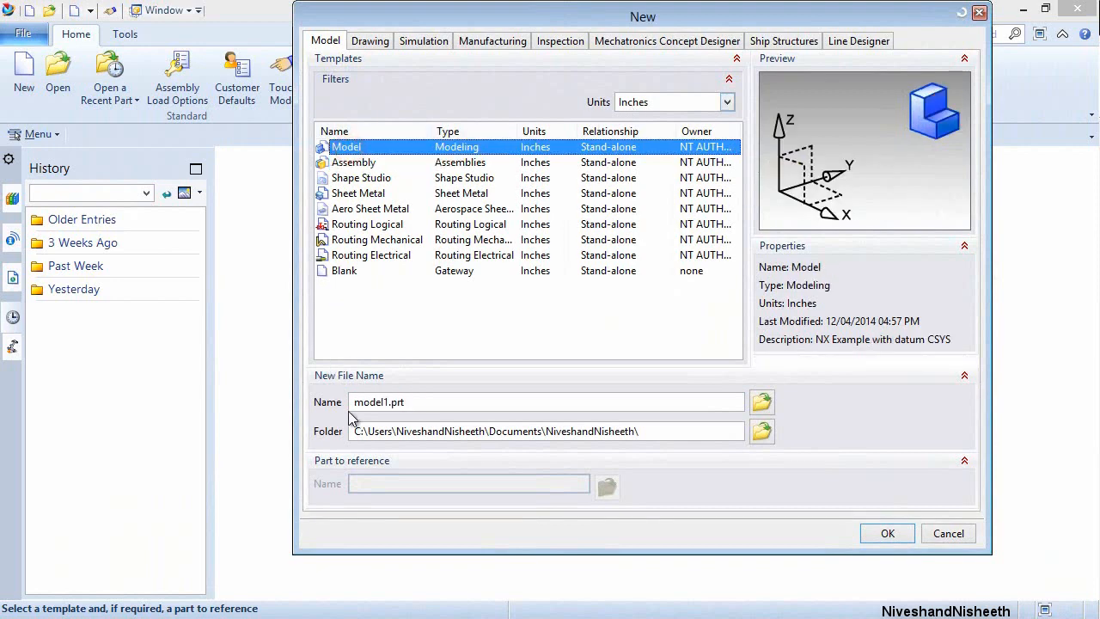
left_click_drag(354, 406, 378, 402)
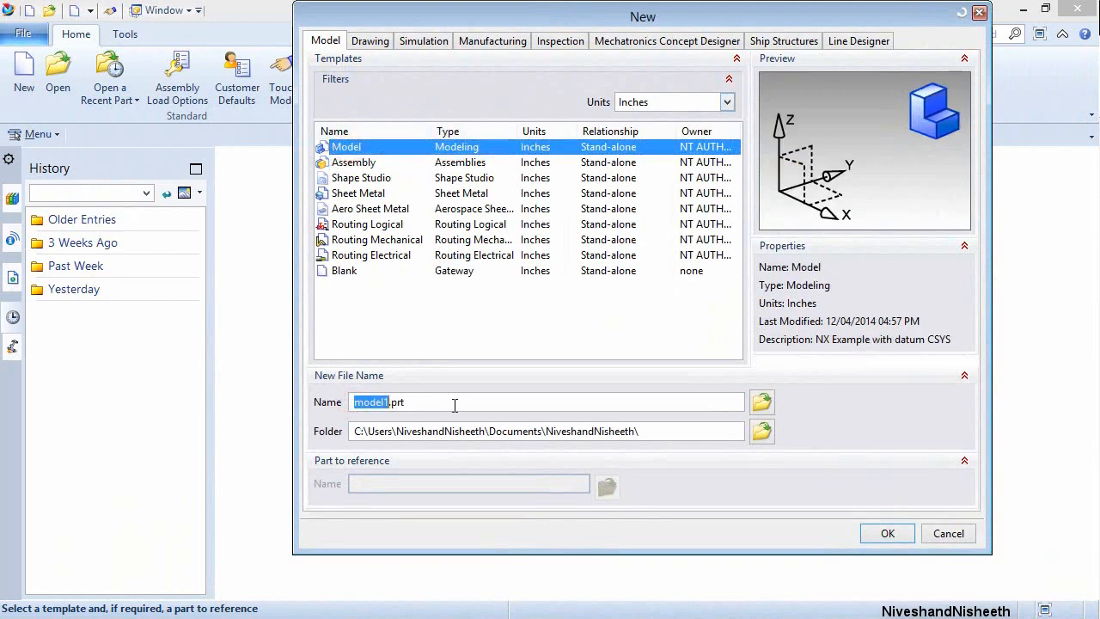
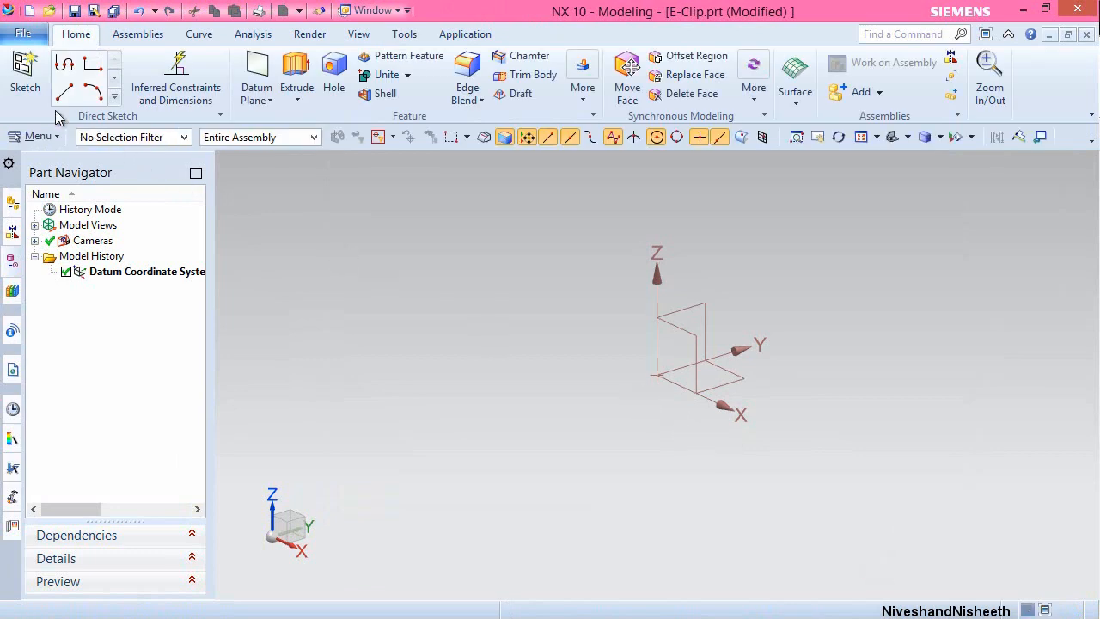
Start a sketch on the XZ plane of the datum coordinate system and orient the view to the sketch.
left_click(25, 76)
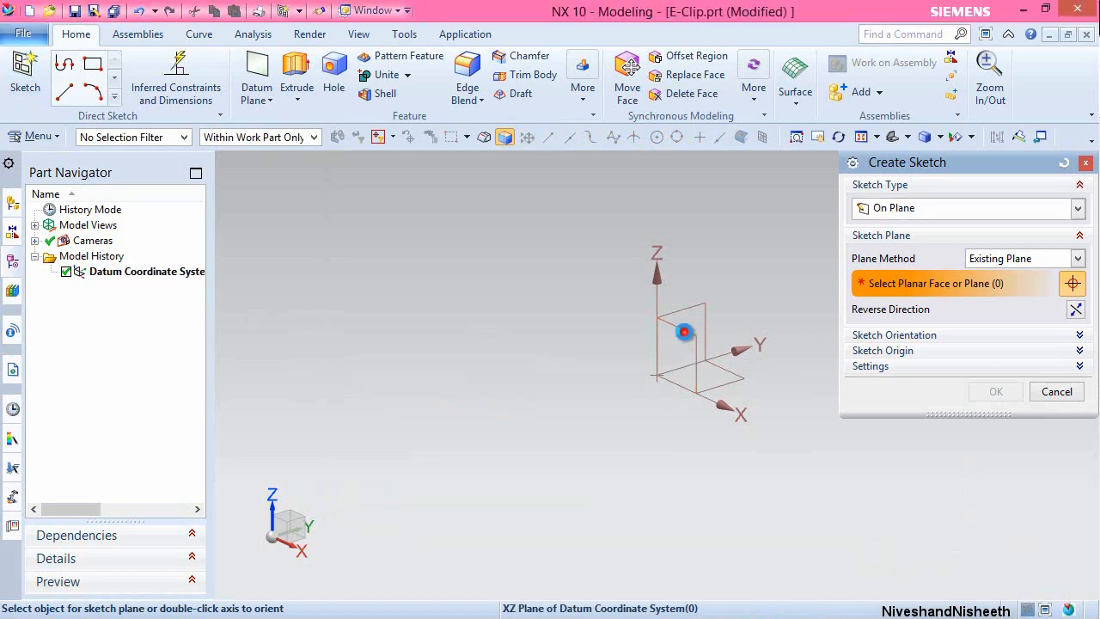
left_click(684, 332)
left_click(995, 391)
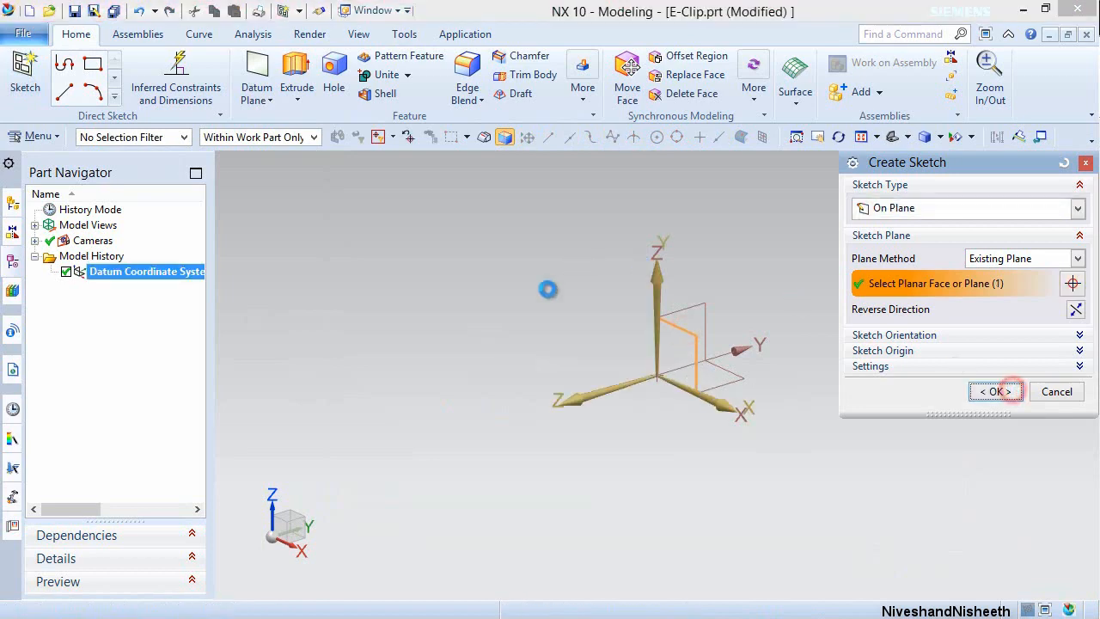
right_click(546, 290)
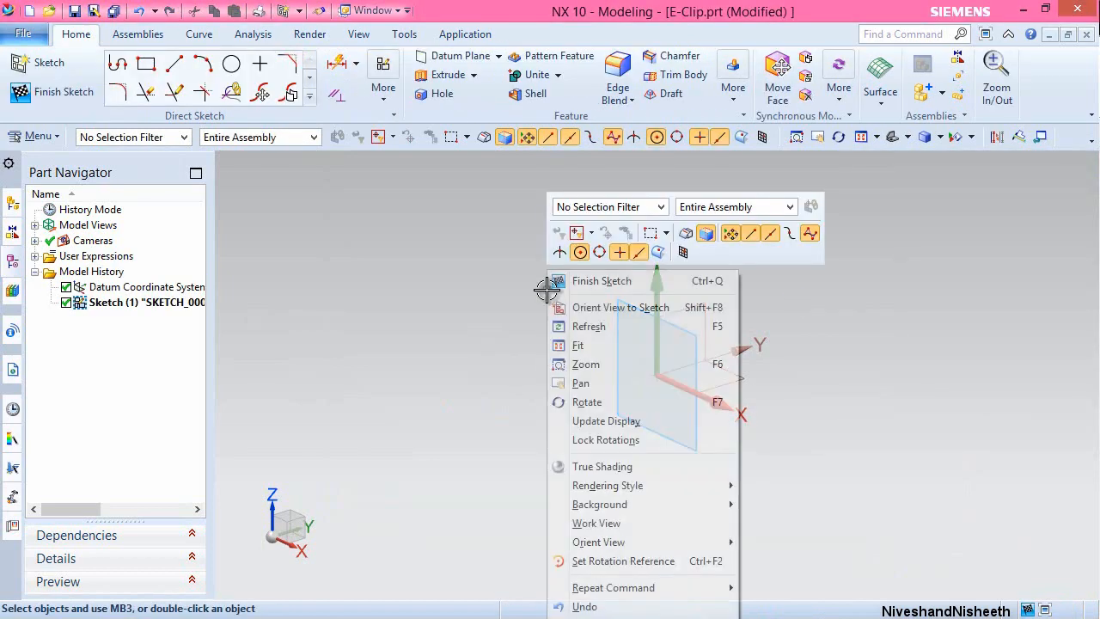
left_click(606, 308)
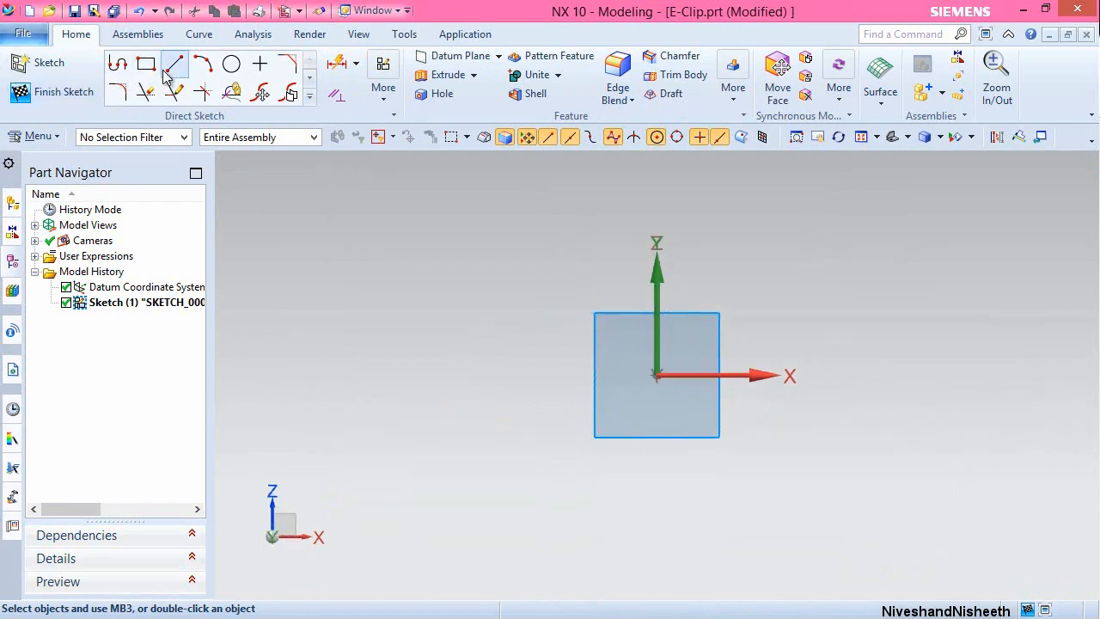
Sketch a circle about 4.52 in in diameter centred on the sketch origin.
left_click(233, 69)
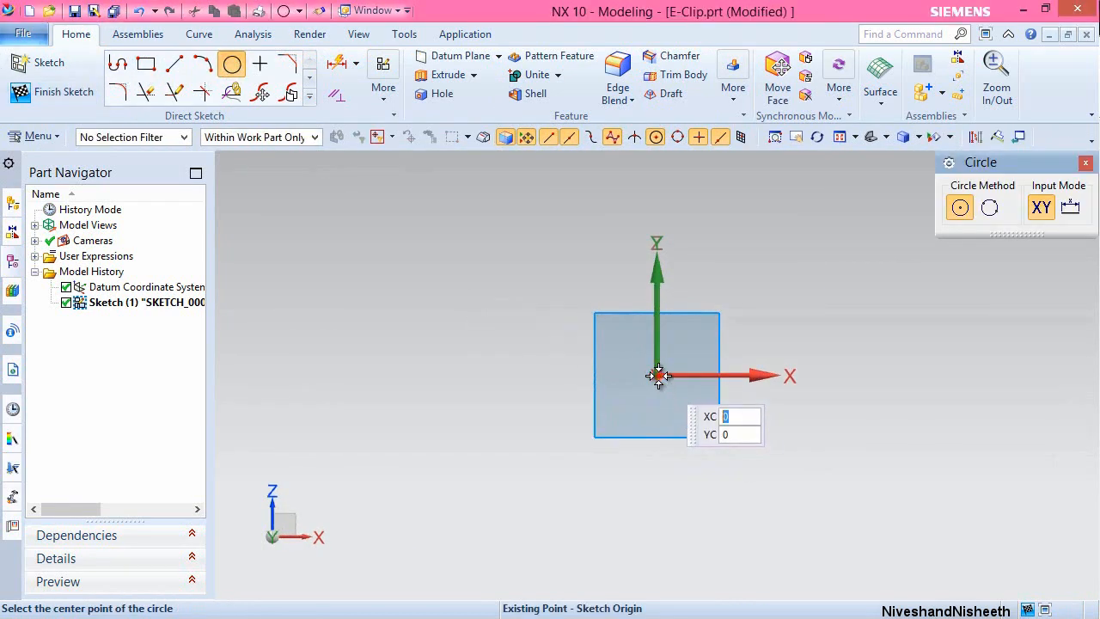
left_click(656, 375)
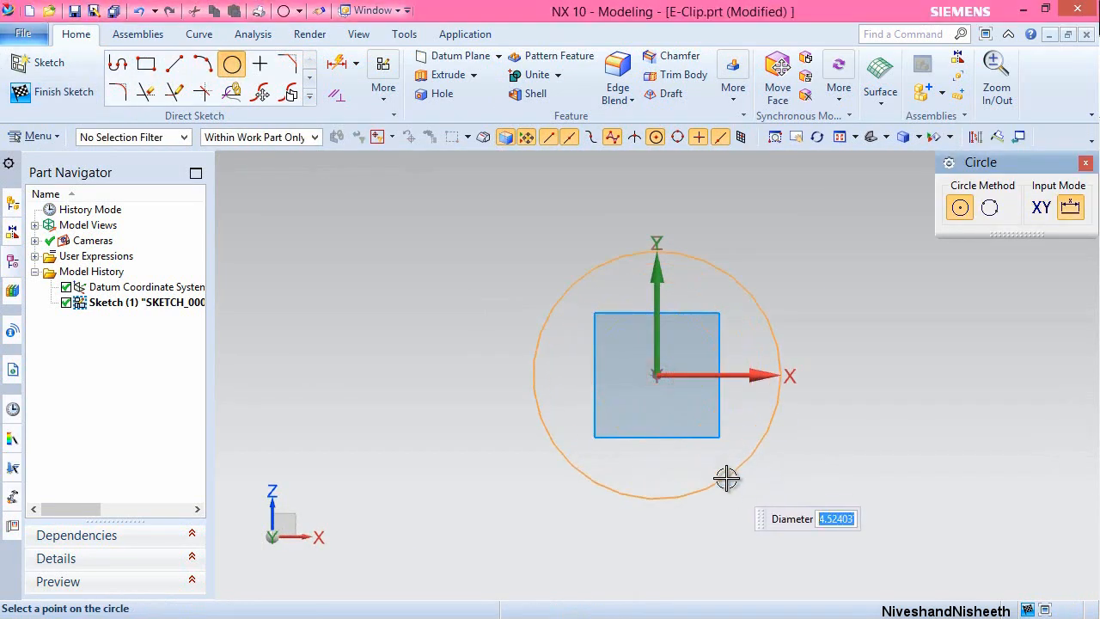
left_click(726, 479)
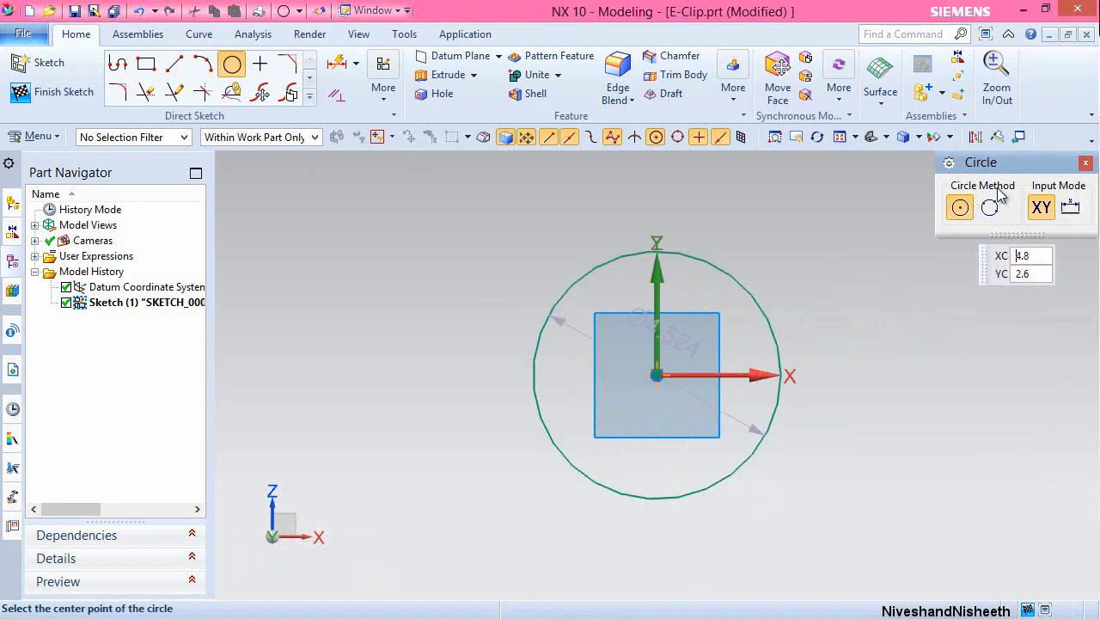
left_click(1085, 164)
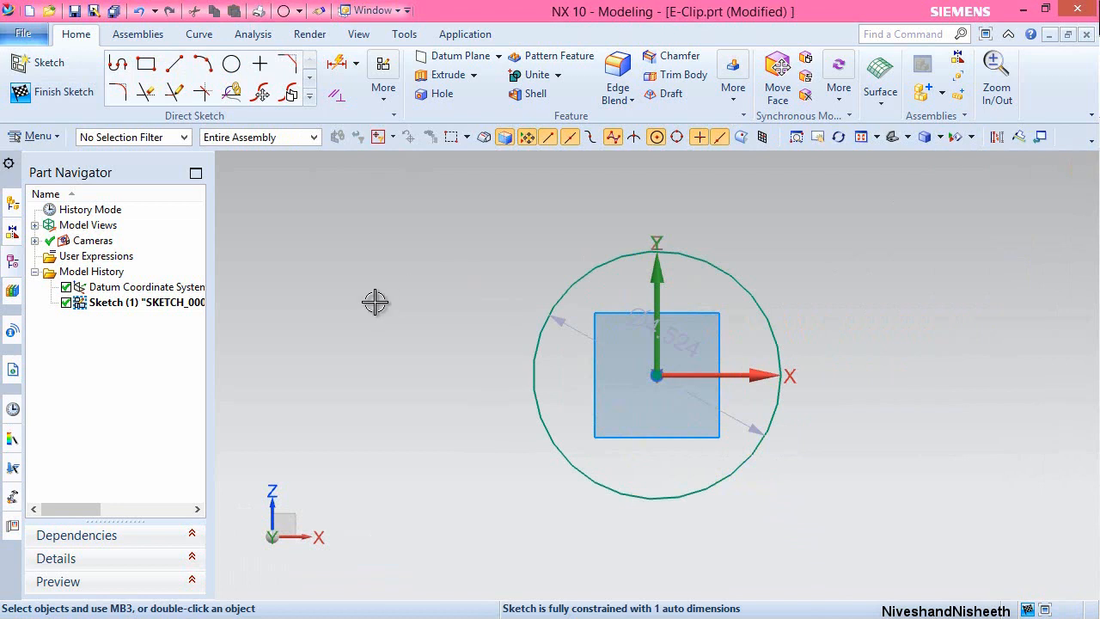
Set the circle's diameter to 0.25 in.
double_click(643, 327)
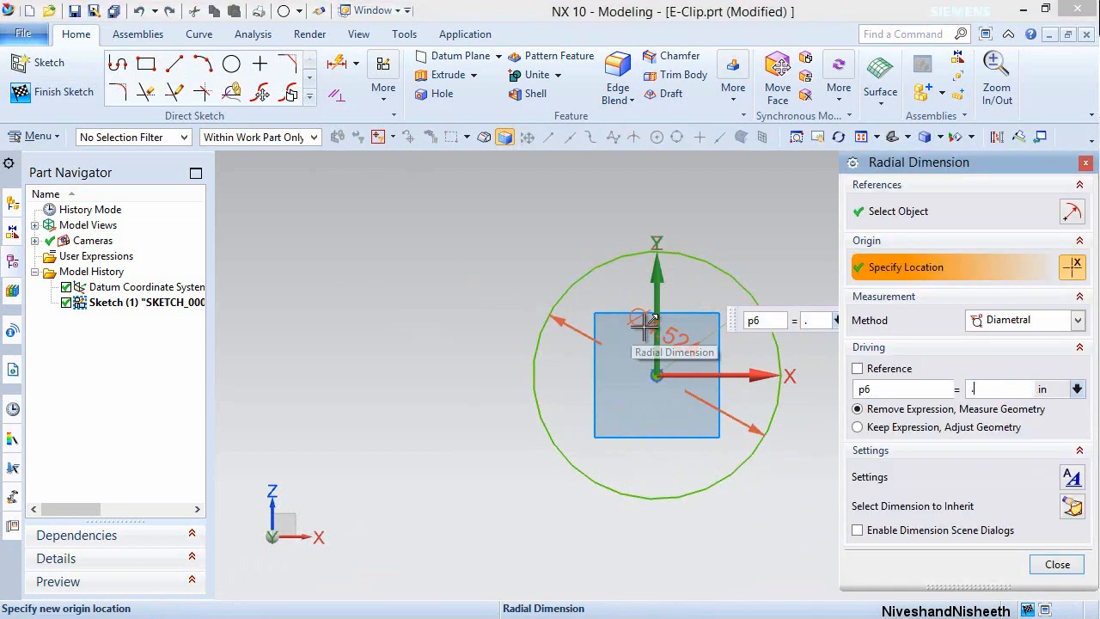
key("Return")
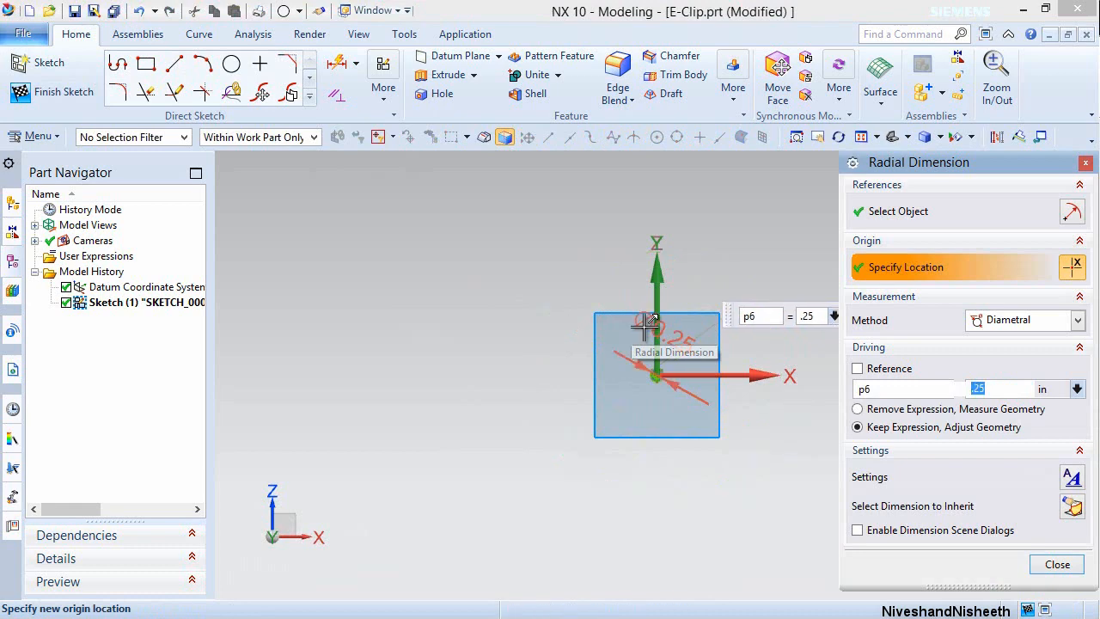
left_click(1058, 565)
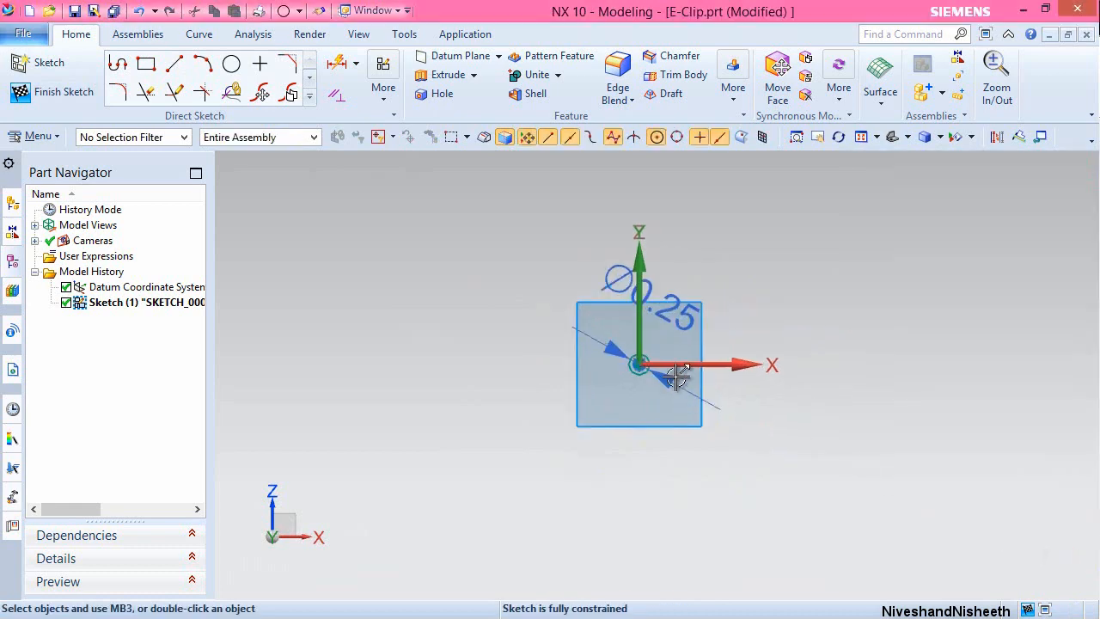
Add a concentric circle of 0.09375 in diameter centred on the sketch origin and finish the sketch.
left_click(231, 65)
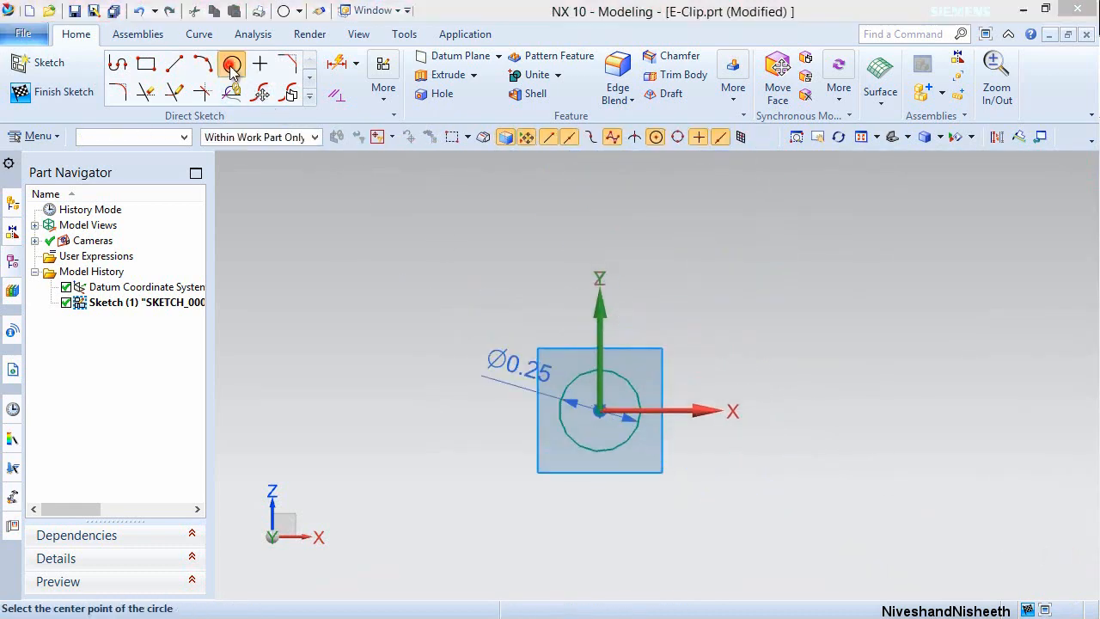
mouse_move(975, 163)
left_mouse_down()
mouse_move(571, 185)
mouse_move(261, 163)
left_mouse_up()
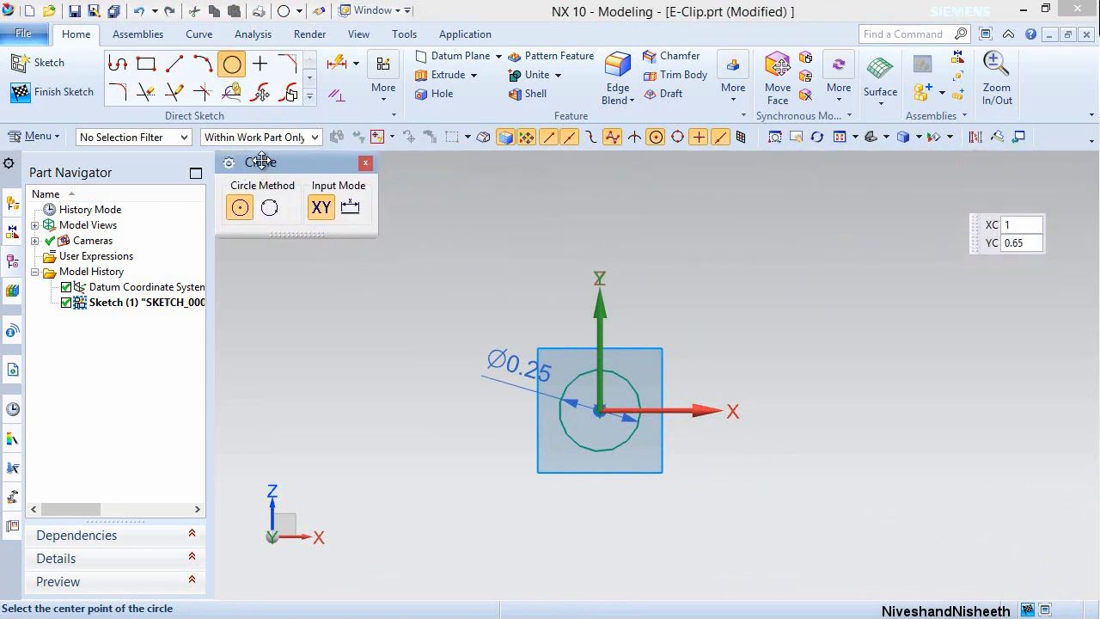
left_click(597, 421)
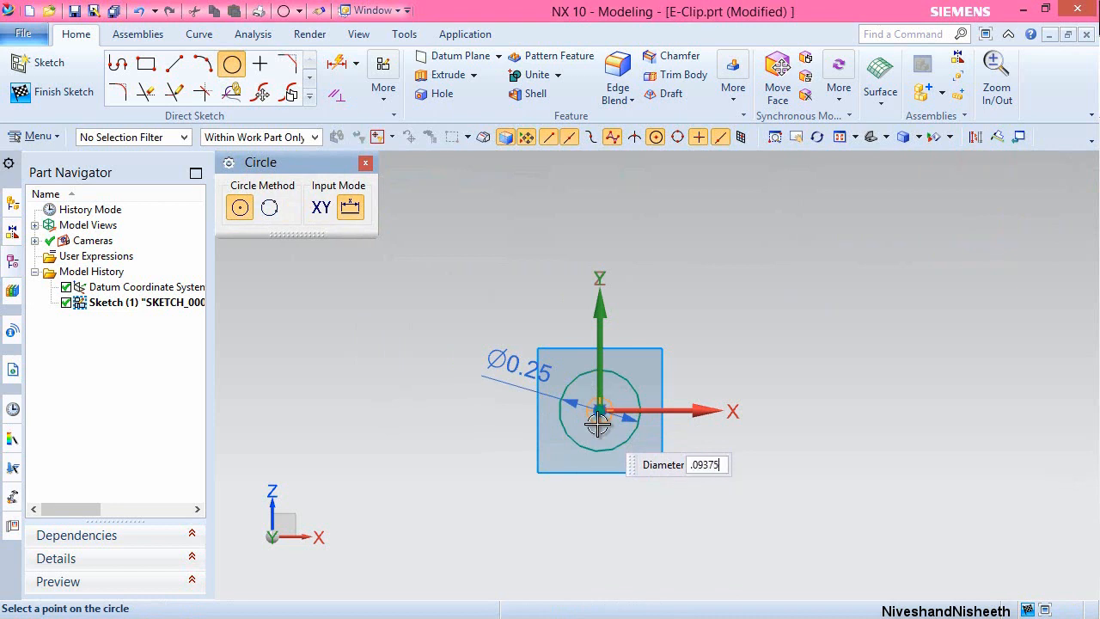
key("Return")
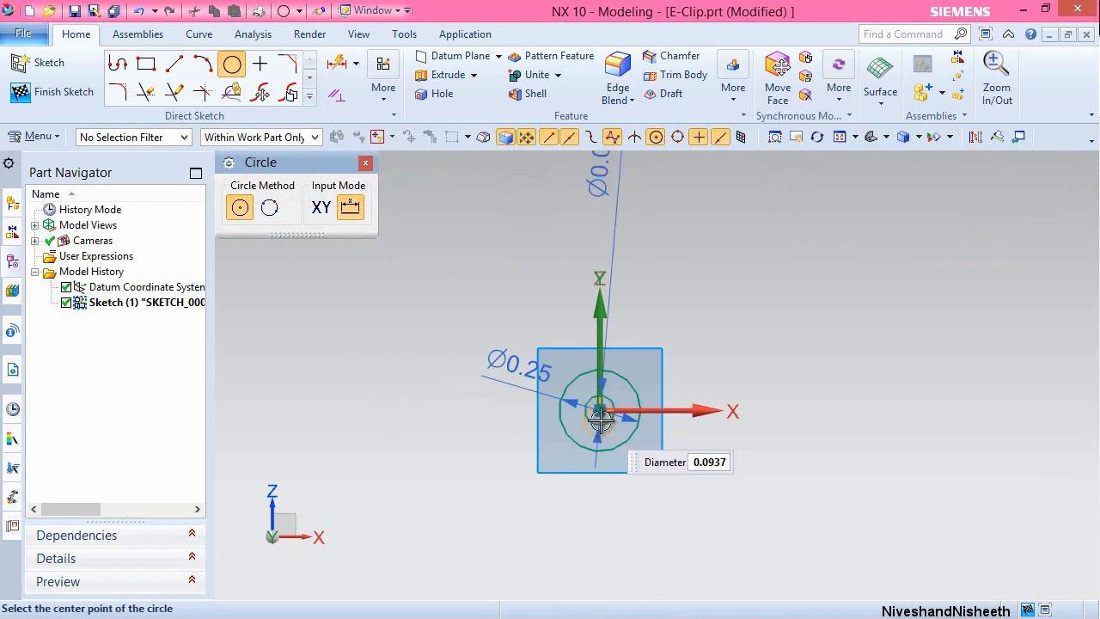
right_click(767, 250)
left_click(808, 217)
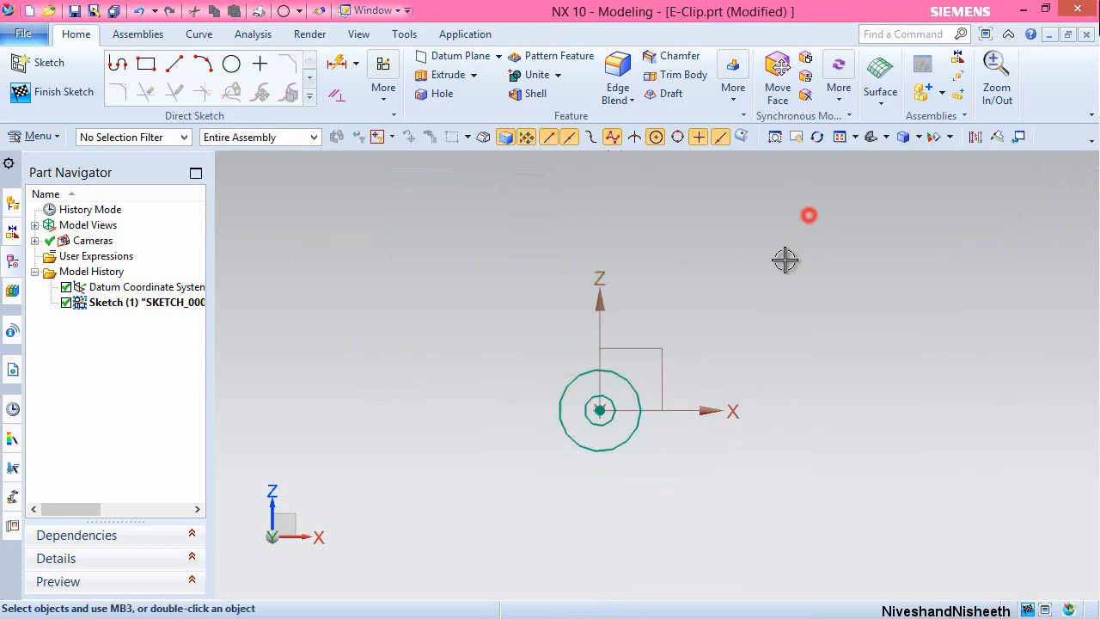
Extrude the ring region between the two circles with a symmetric distance of 0.015/2 in, using region boundary curve selection in an isometric view.
right_click(778, 311)
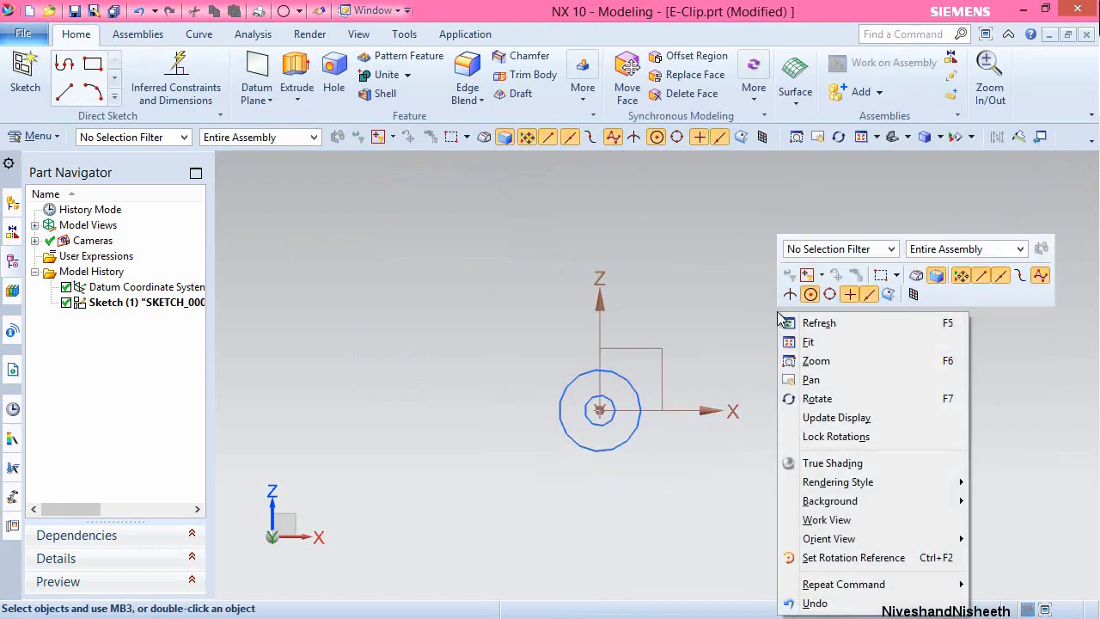
left_click(761, 309)
left_click(907, 136)
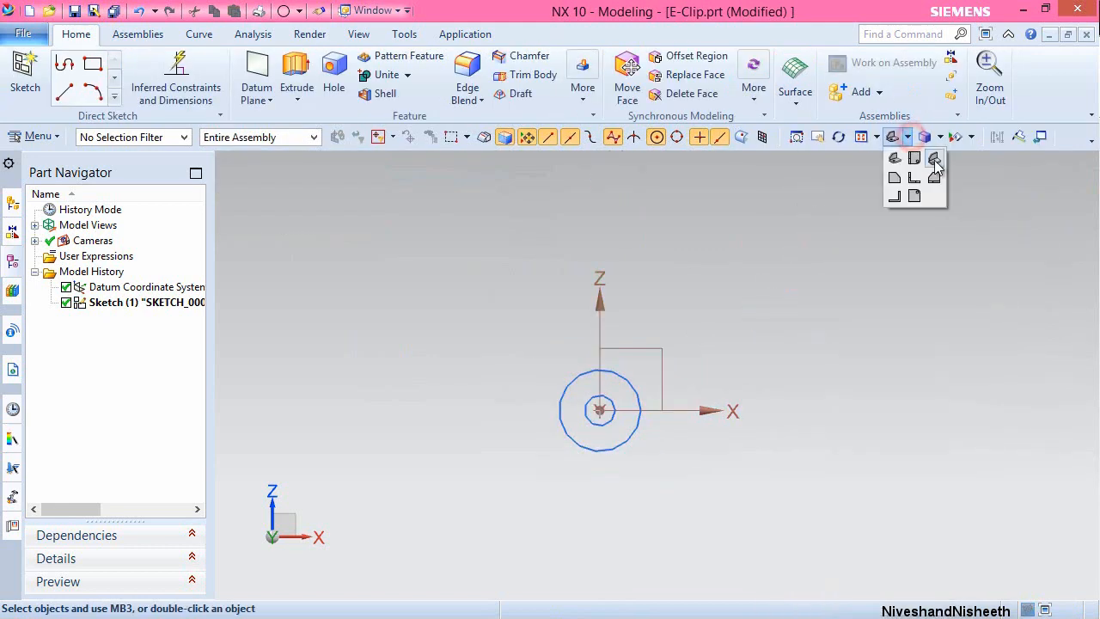
left_click(934, 161)
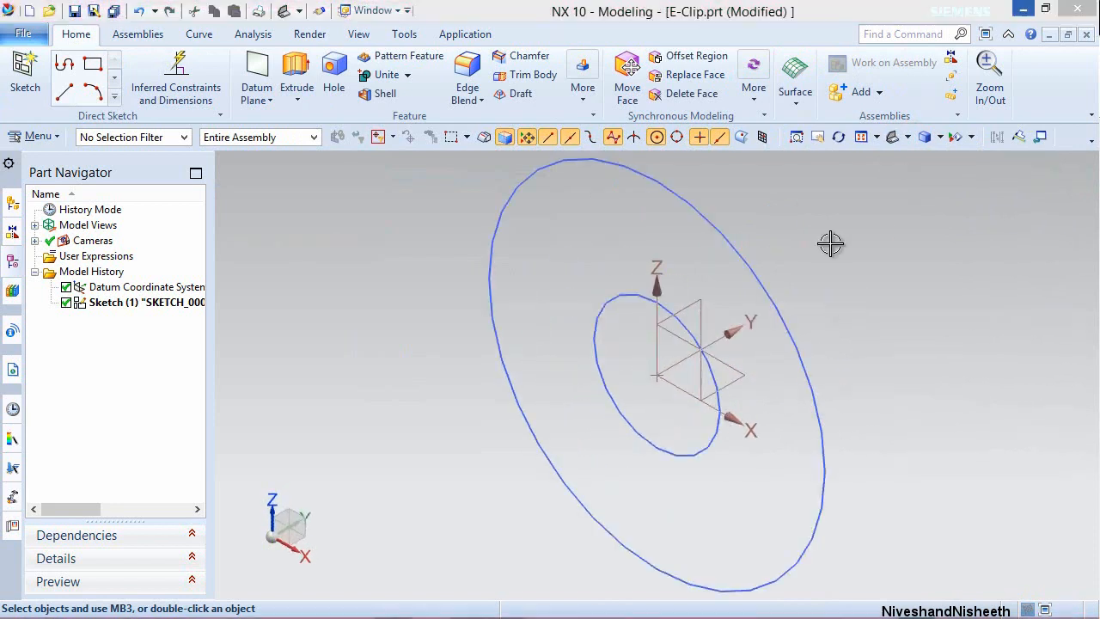
left_click(297, 76)
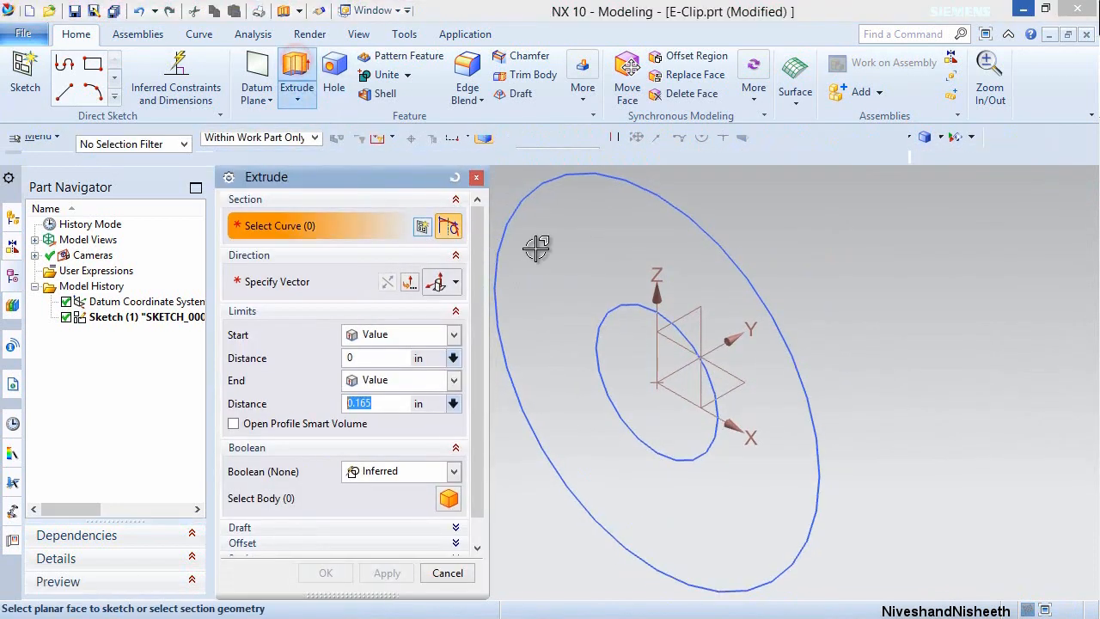
left_click(633, 143)
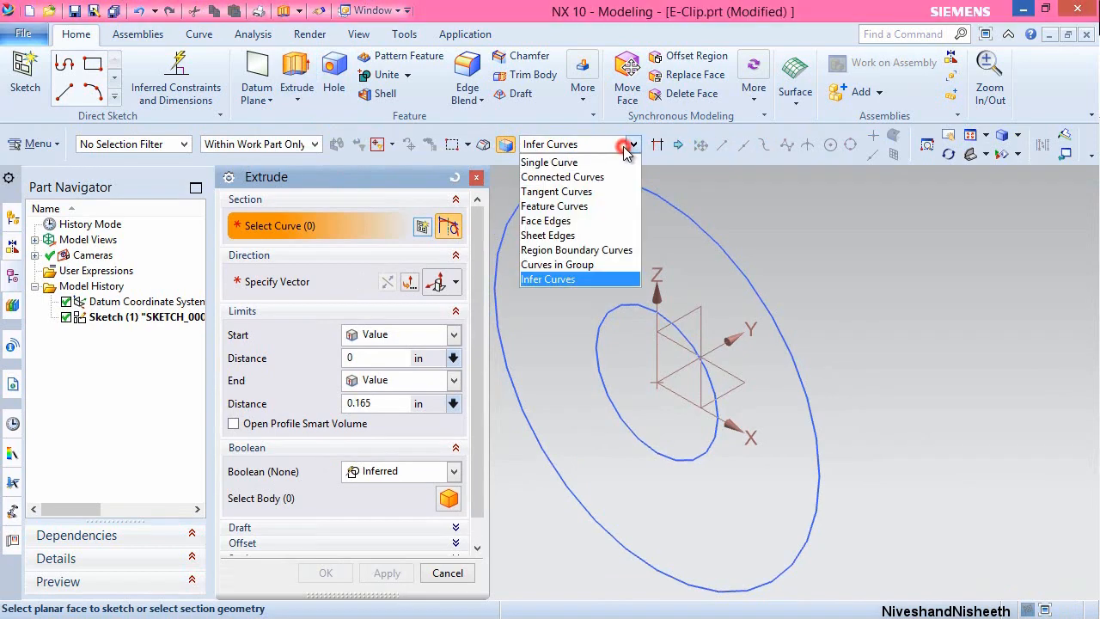
left_click(579, 249)
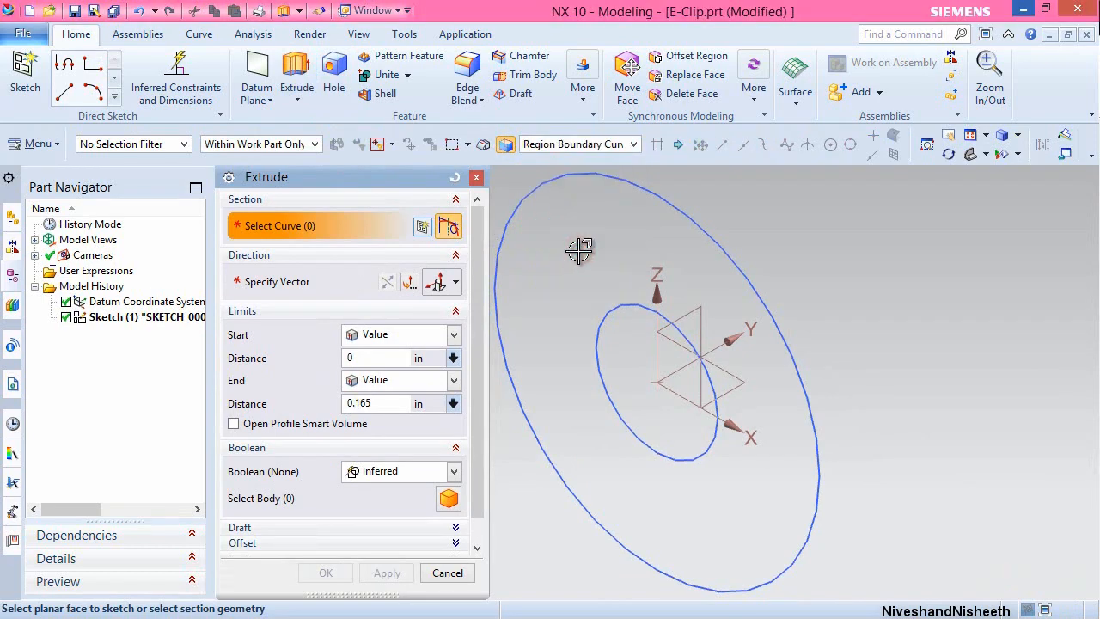
left_click(654, 211)
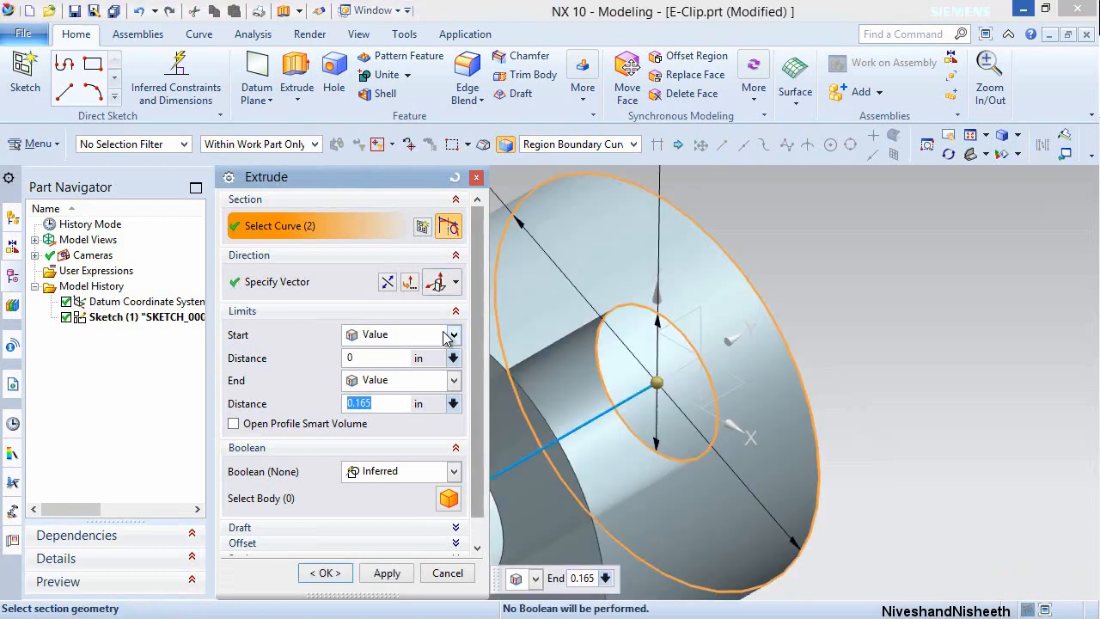
left_click(453, 384)
left_click(416, 417)
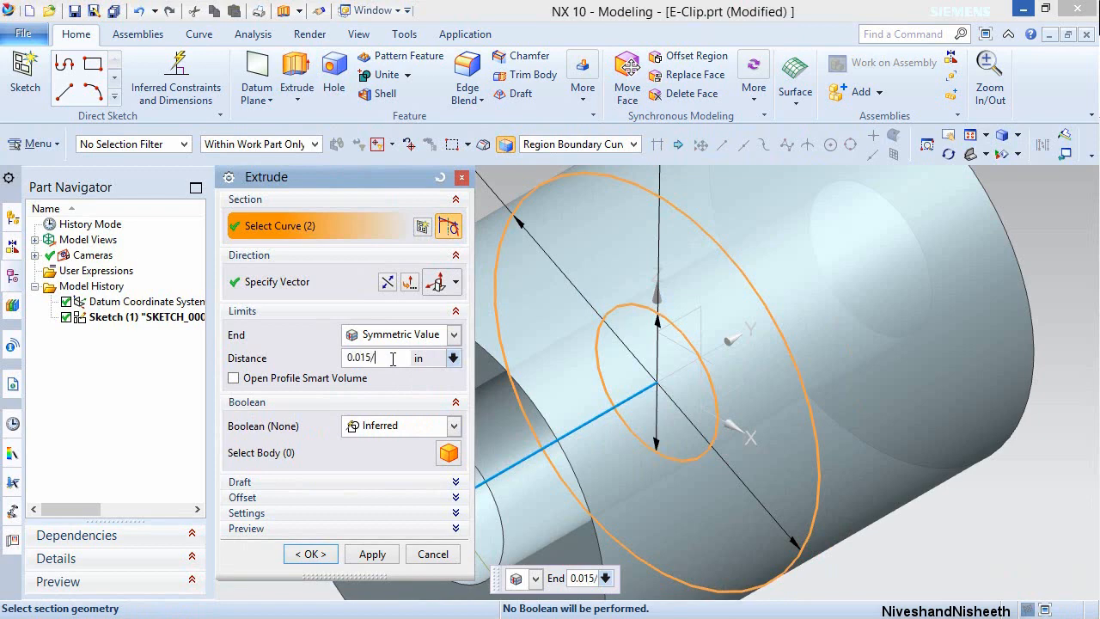
key("Return")
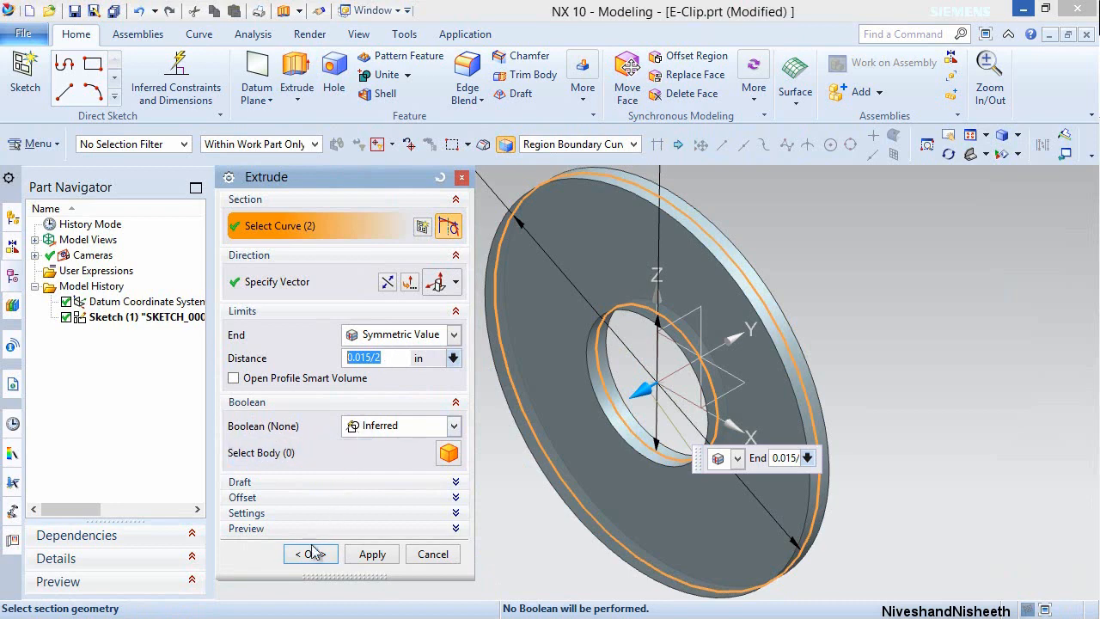
left_click(309, 554)
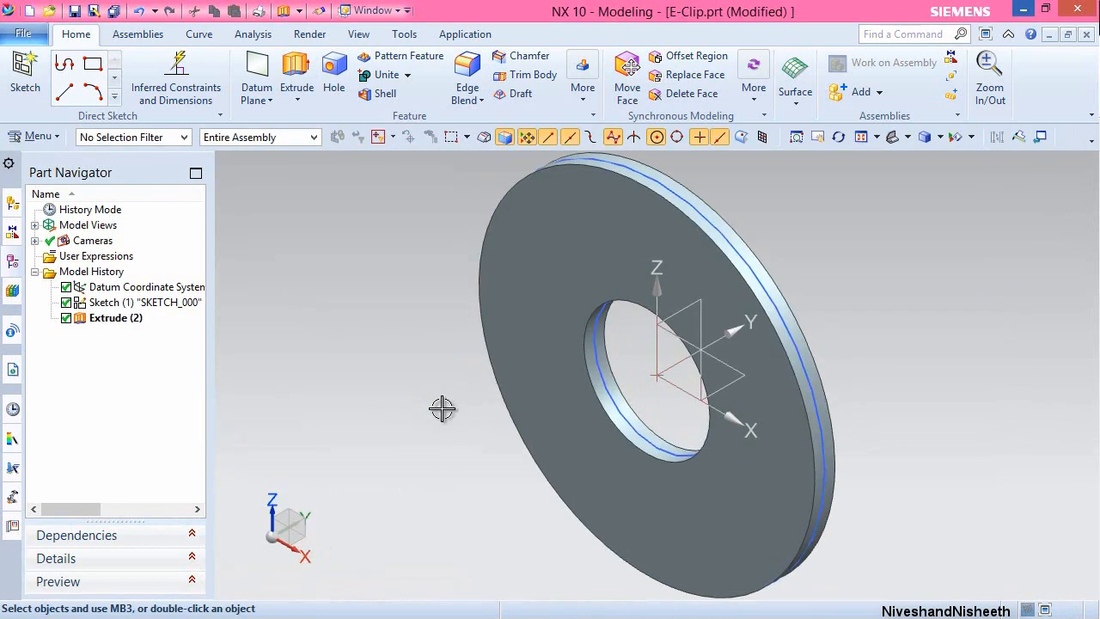
Hide the two-circle sketch and save the E-Clip part.
left_click(687, 197)
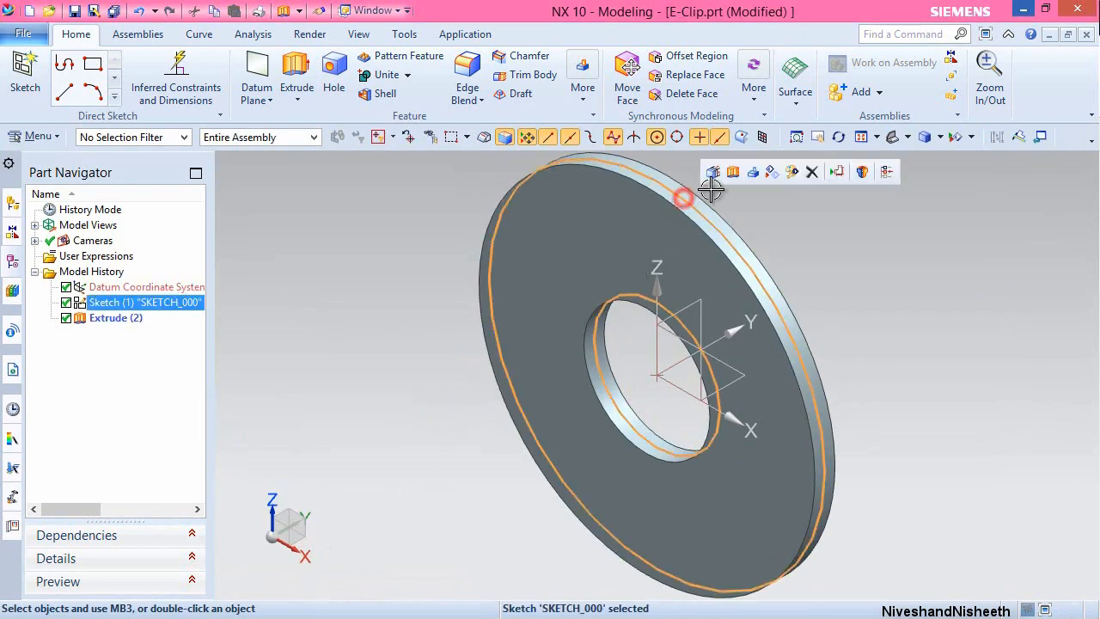
left_click(771, 168)
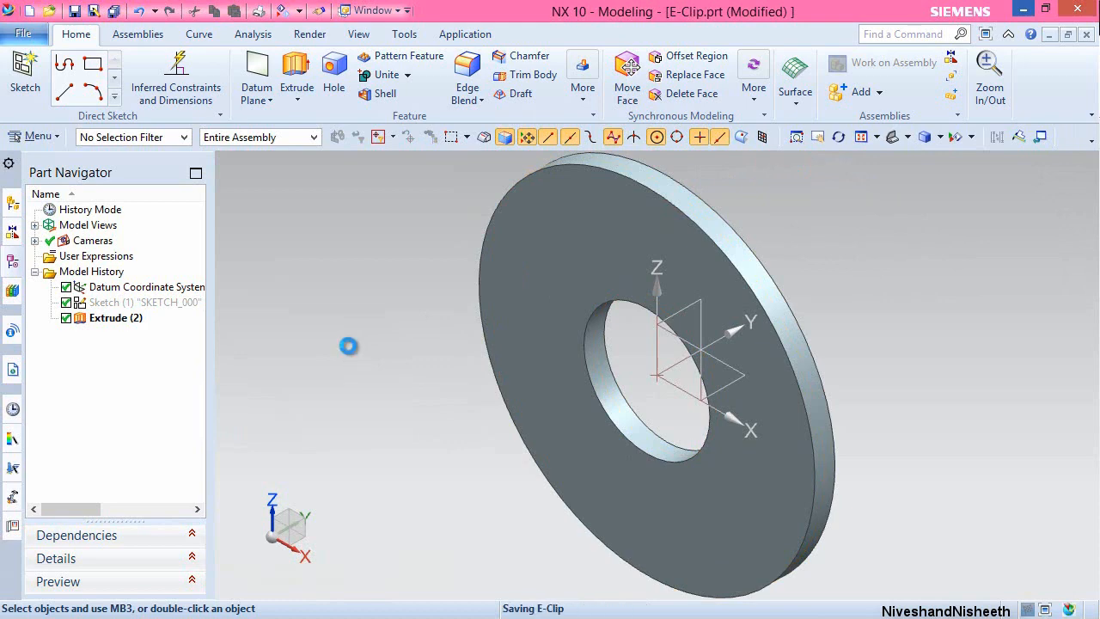
left_click(373, 312)
Start a sketch on the front face of the ring and orient the view to the sketch.
left_click(24, 93)
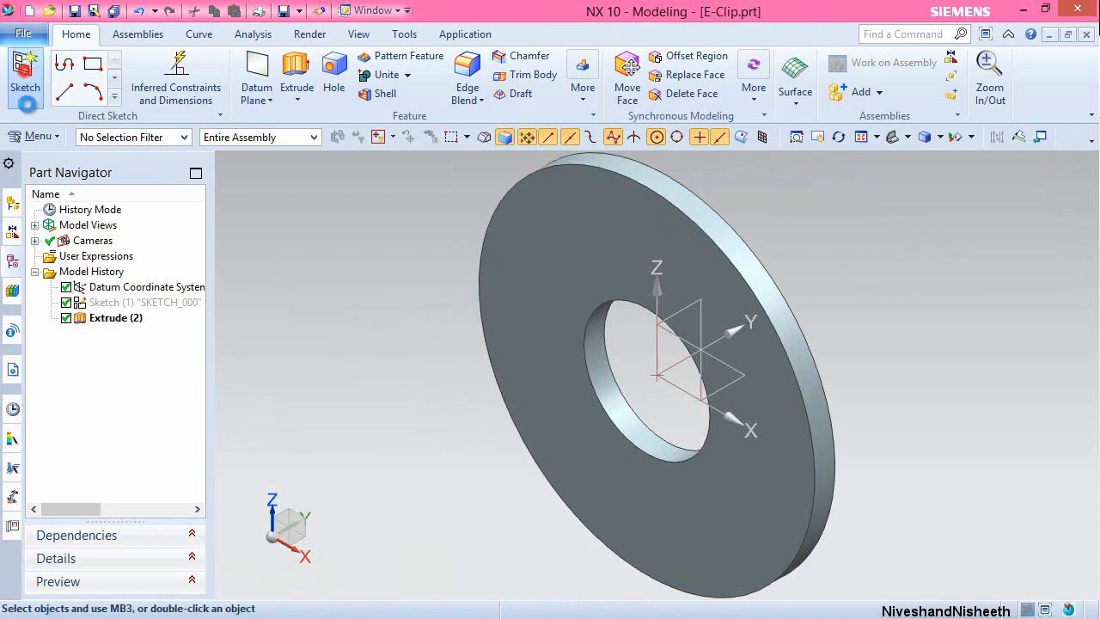
left_click(589, 220)
right_click(810, 244)
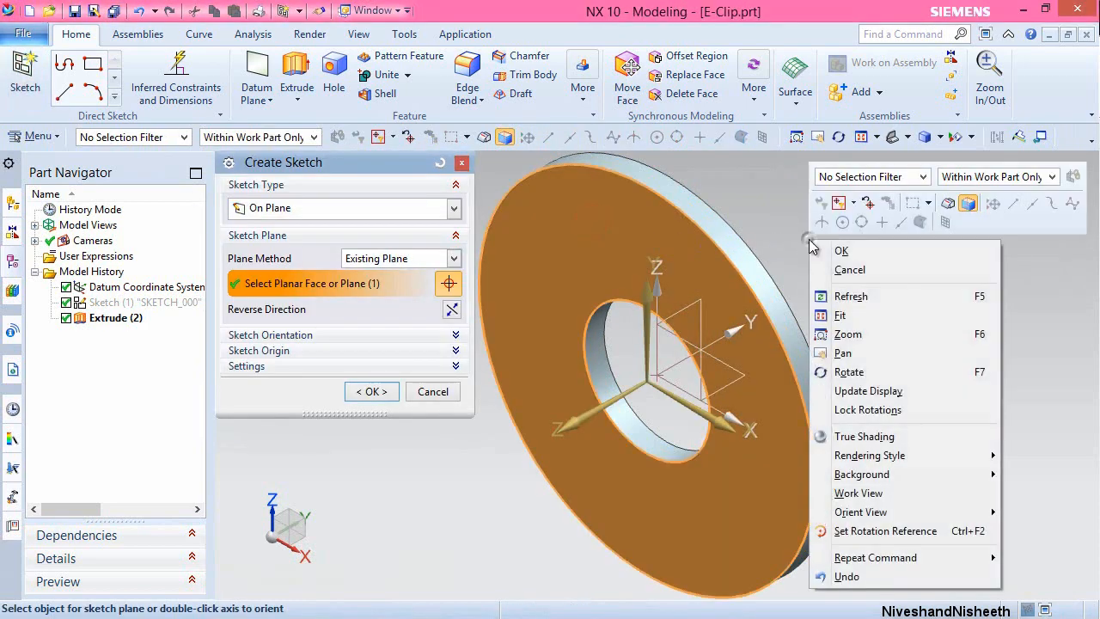
left_click(839, 251)
right_click(835, 246)
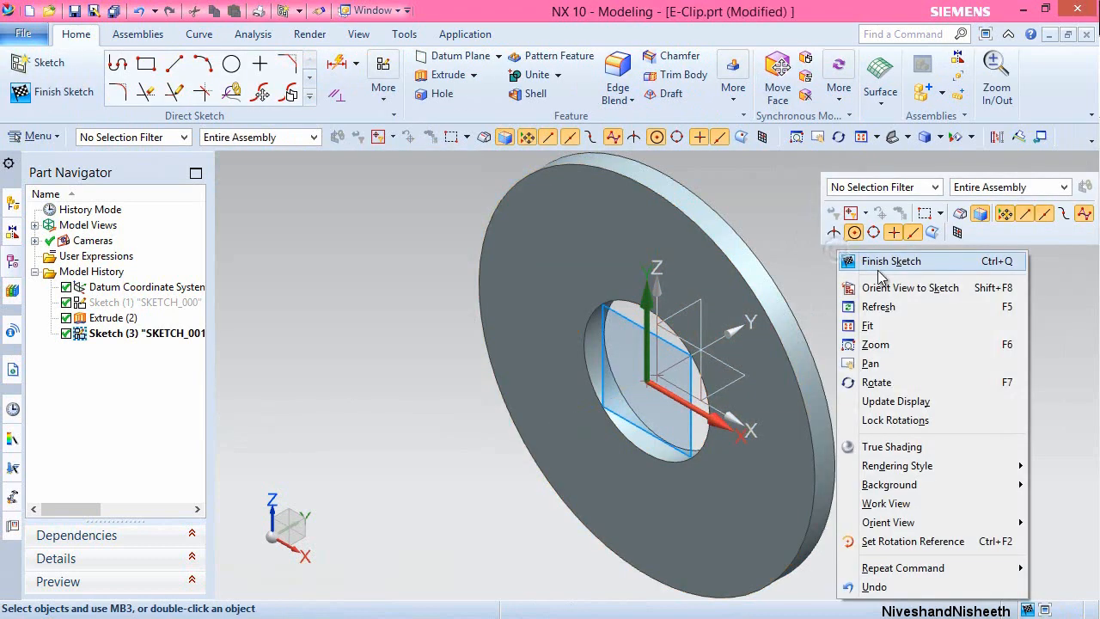
left_click(885, 287)
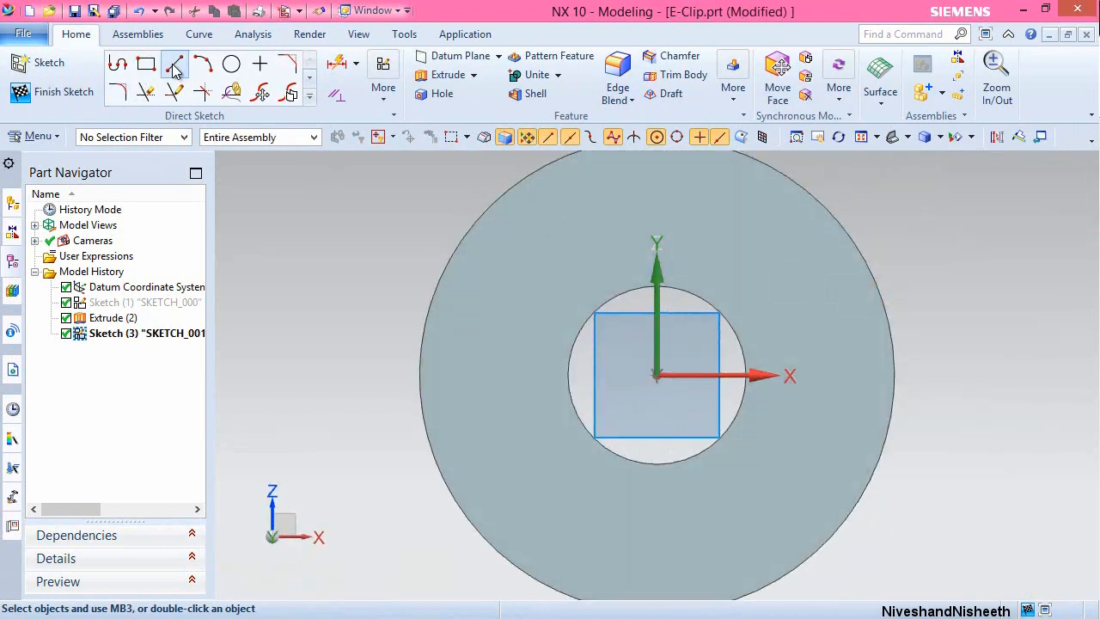
Sketch a horizontal line about 0.045 in long inside the ring's hole, just above the sketch origin.
left_click(174, 65)
left_click(612, 336)
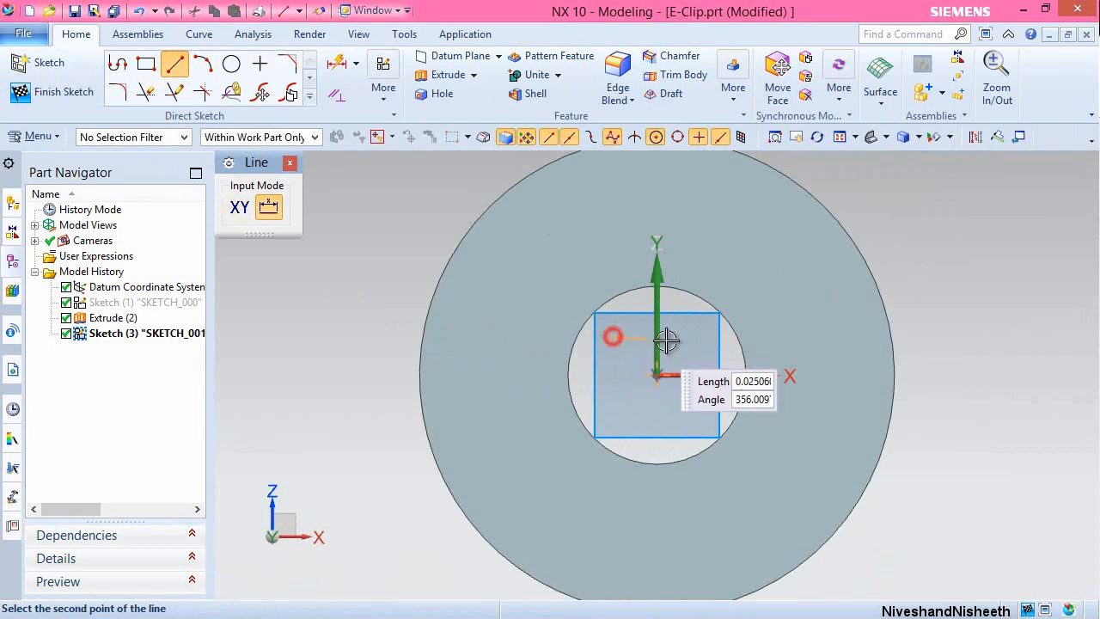
left_click(694, 337)
key("Escape")
Set the horizontal line's length to 0.05 in.
scroll(695, 340, "up", 2)
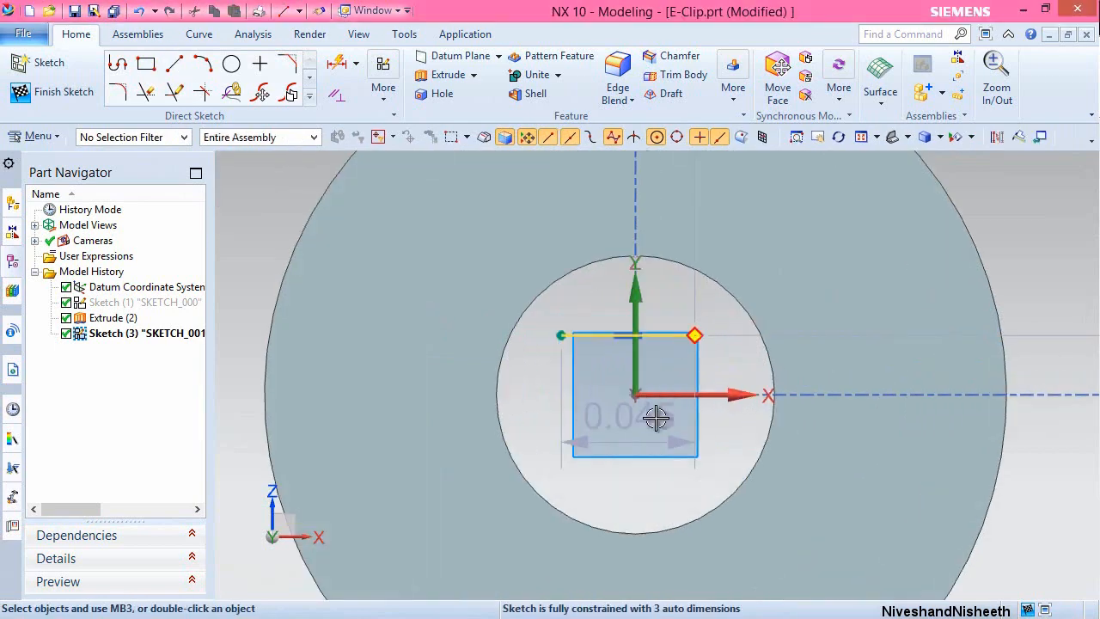
double_click(656, 418)
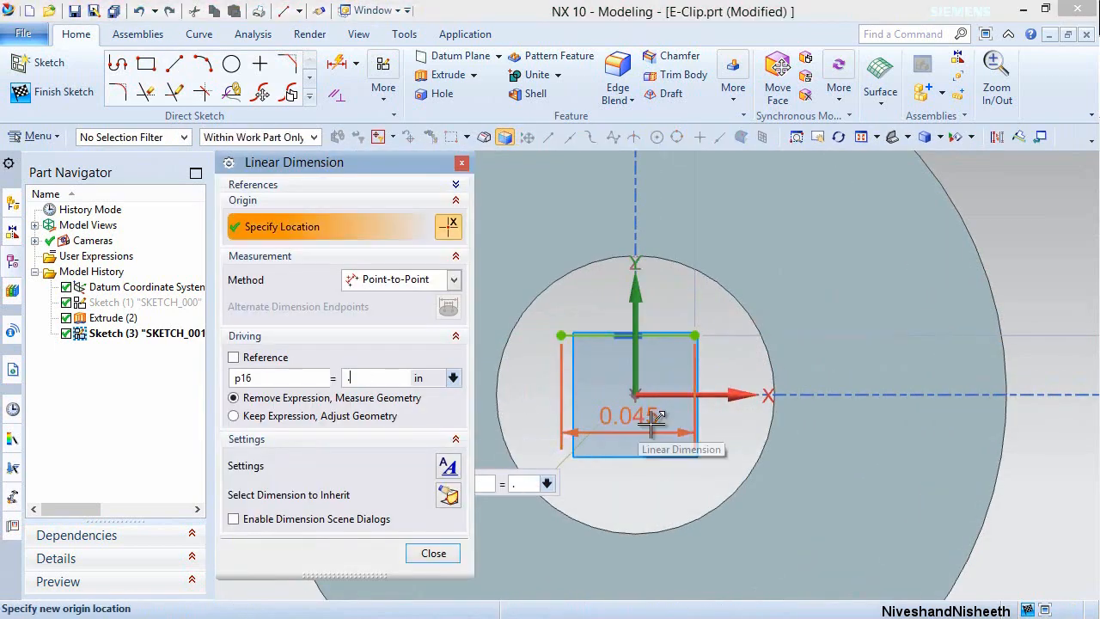
type(".05")
key("Return")
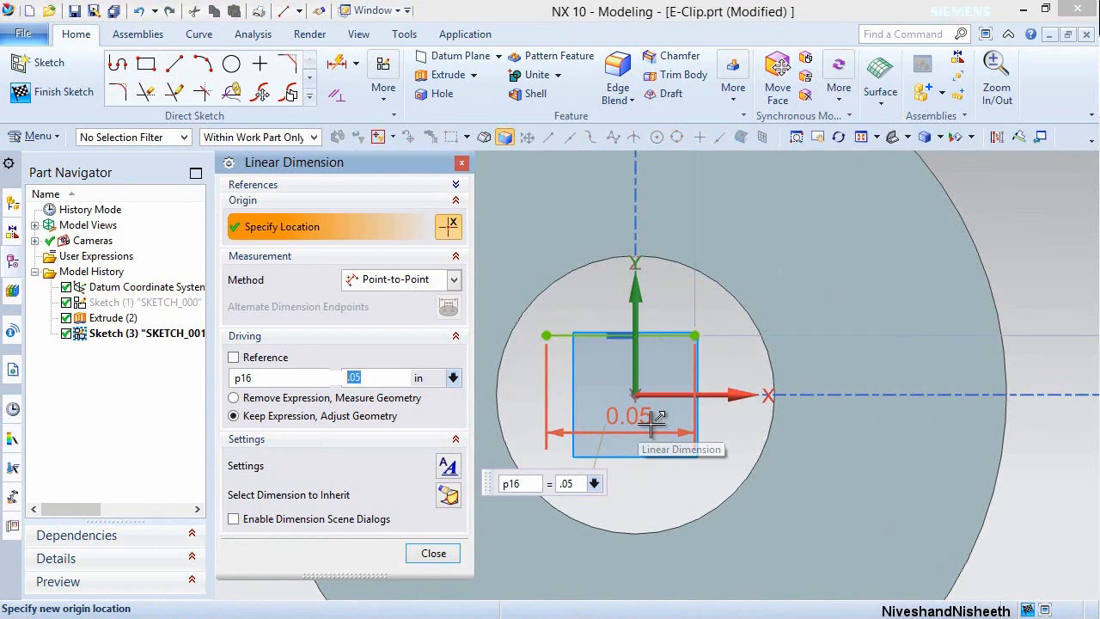
left_click(449, 559)
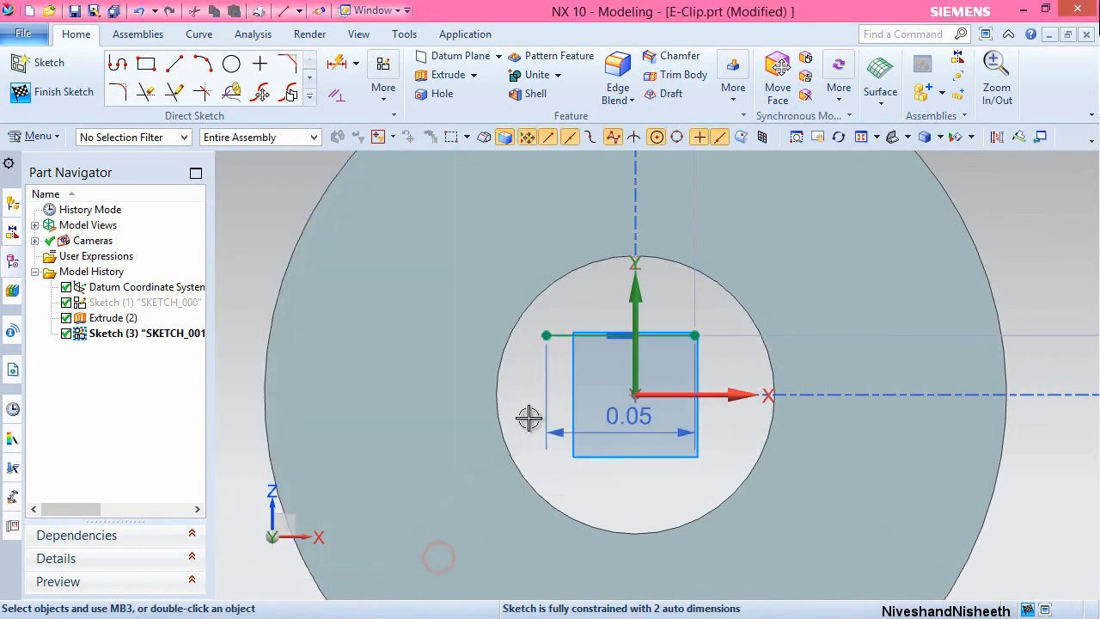
Constrain the sketch origin to the midpoint of the horizontal line so the line is centred on the vertical axis.
left_click(586, 339)
left_click(633, 397)
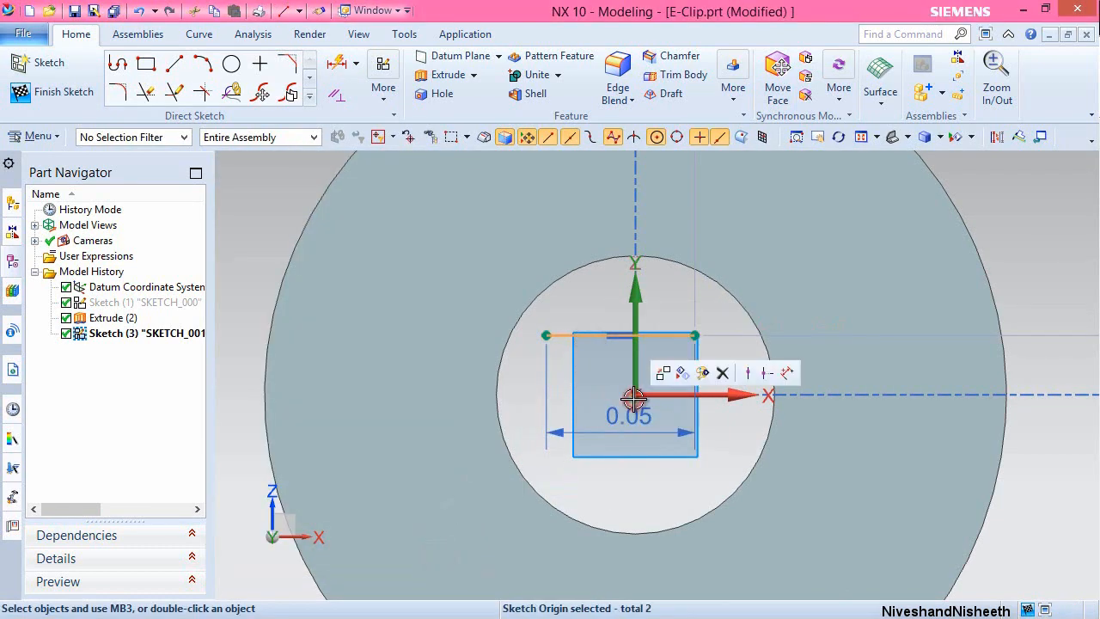
left_click(759, 381)
left_click(768, 371)
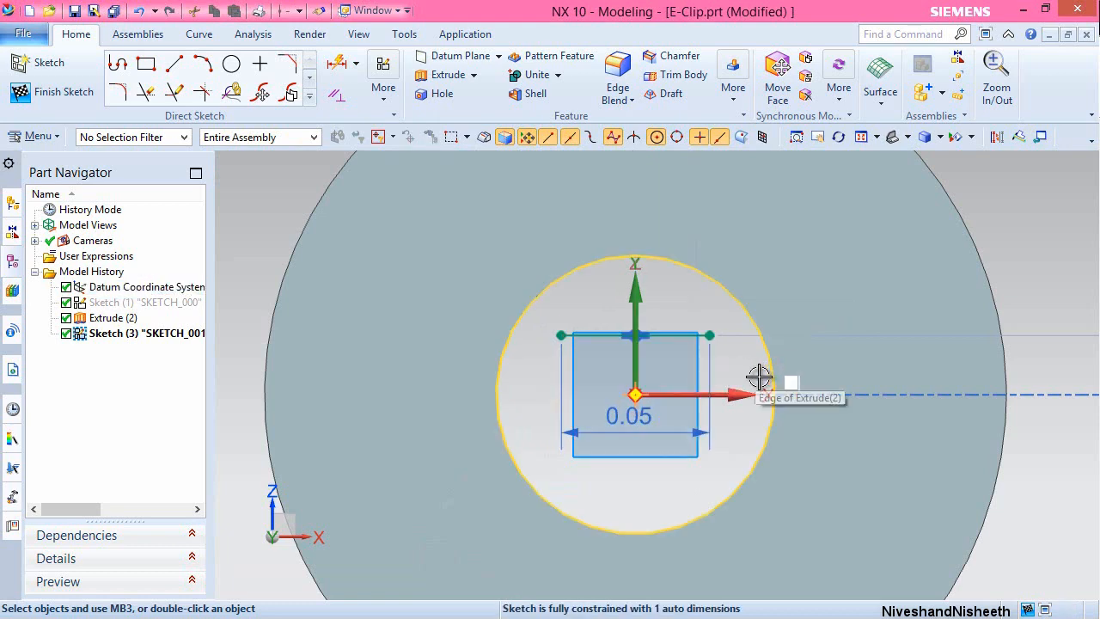
Sketch two outward-slanting lines about 0.105 in long from the horizontal line's ends up past the ring's outer edge.
scroll(548, 472, "down", 2)
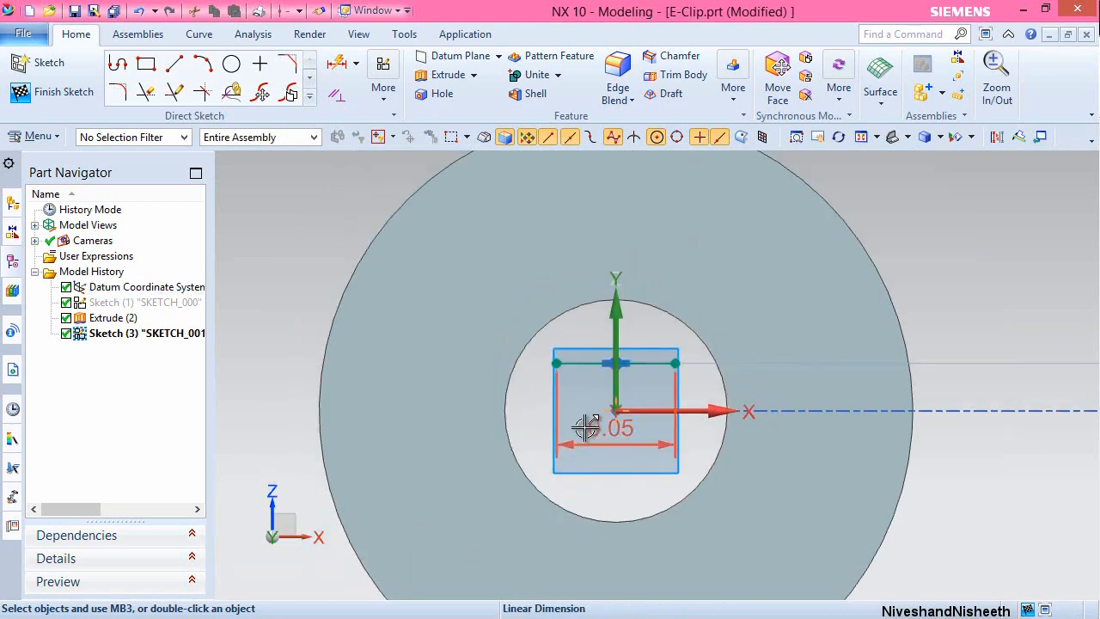
scroll(657, 197, "up", 1)
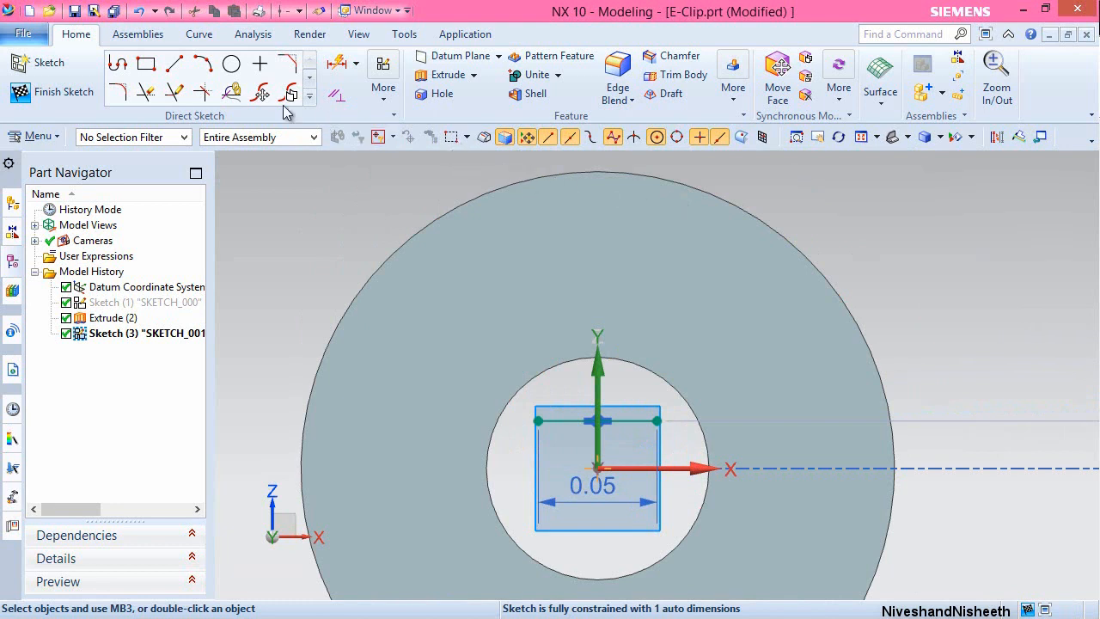
left_click(174, 68)
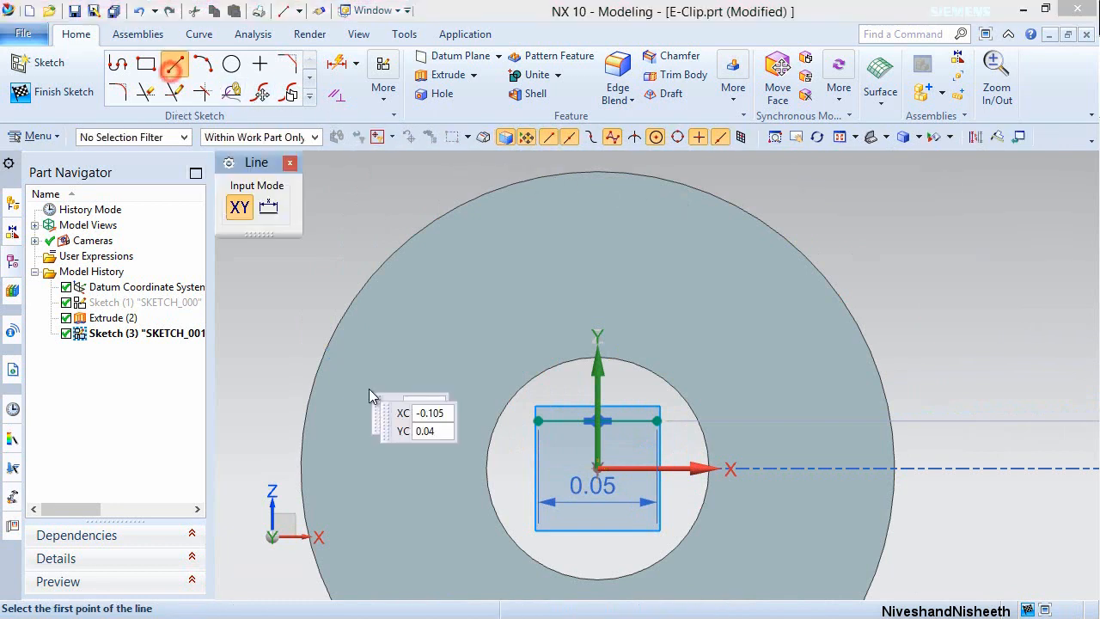
left_click(542, 420)
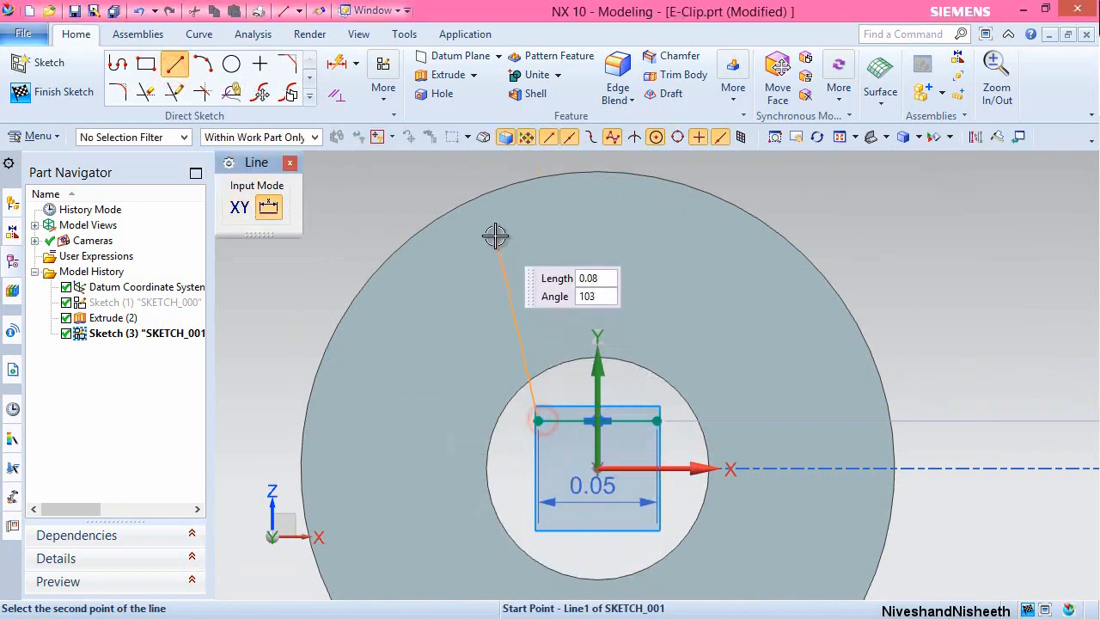
left_click(467, 178)
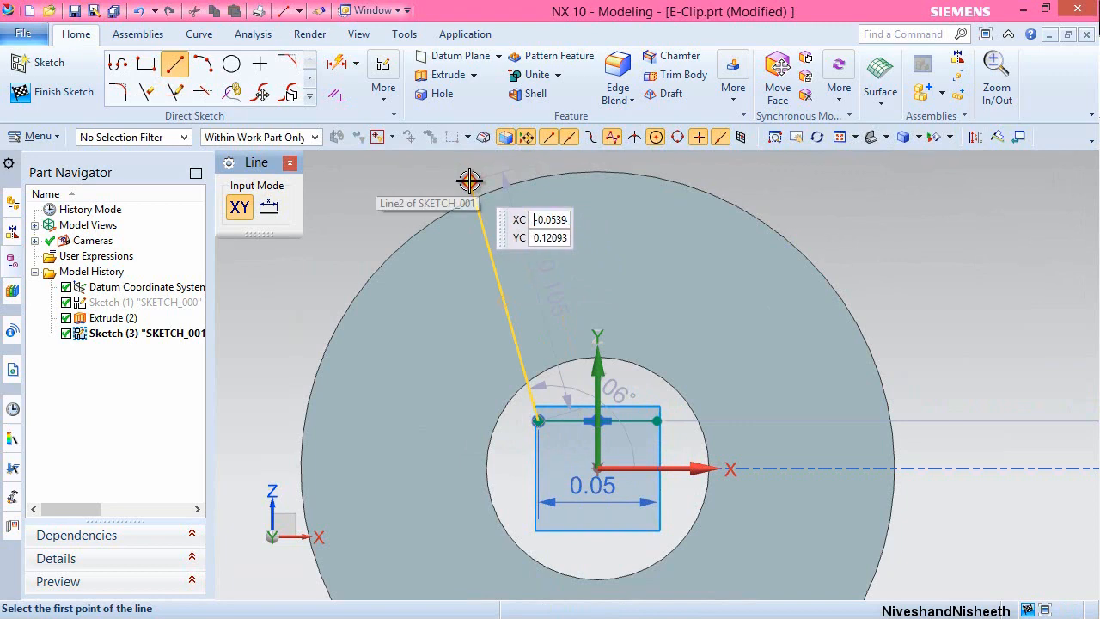
left_click(658, 421)
left_click(754, 192)
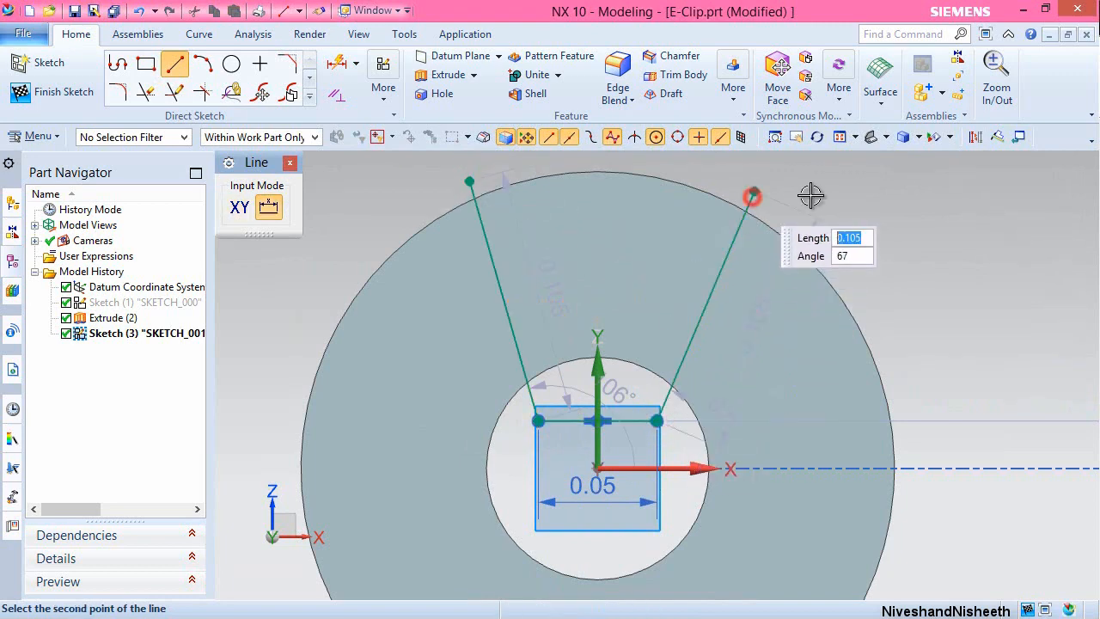
key("Escape")
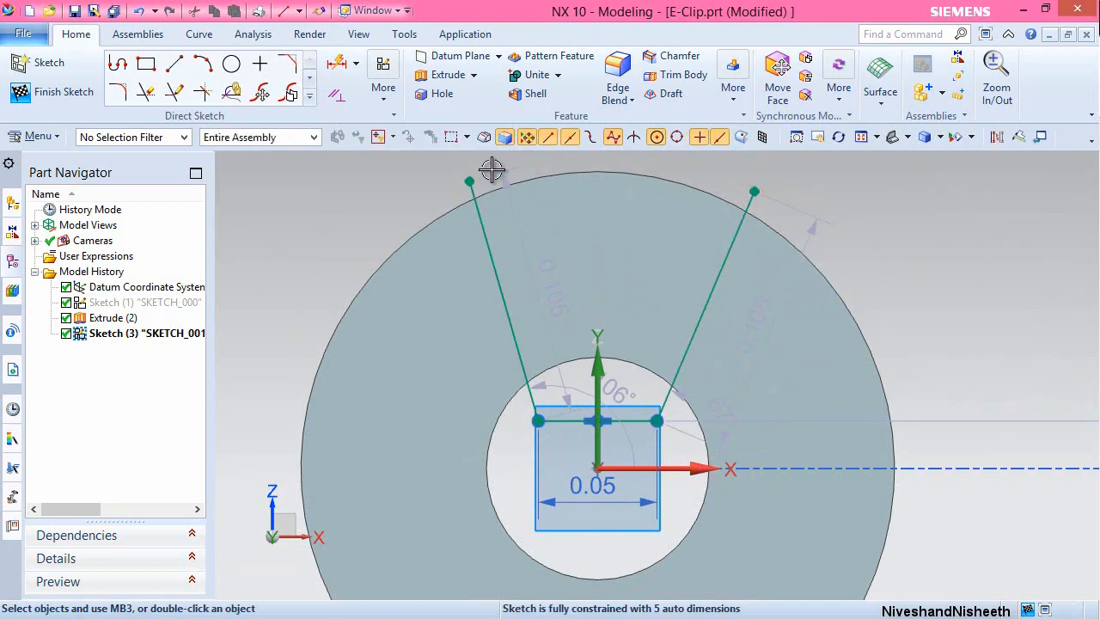
Dimension the angle between the two slanted lines and set it to 25°.
left_click(337, 64)
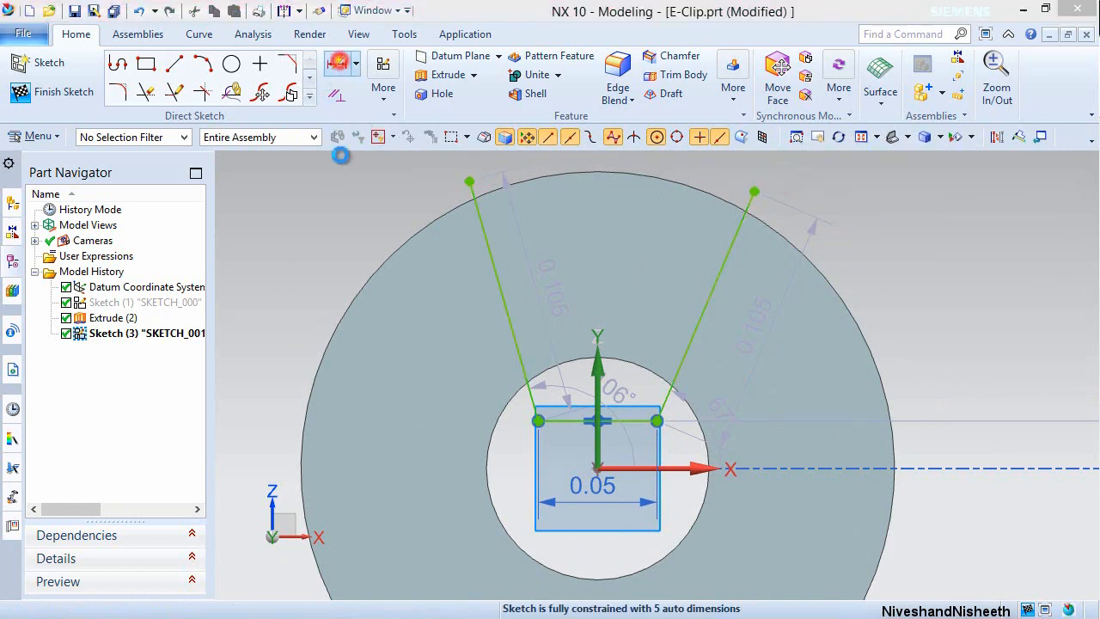
left_click(501, 290)
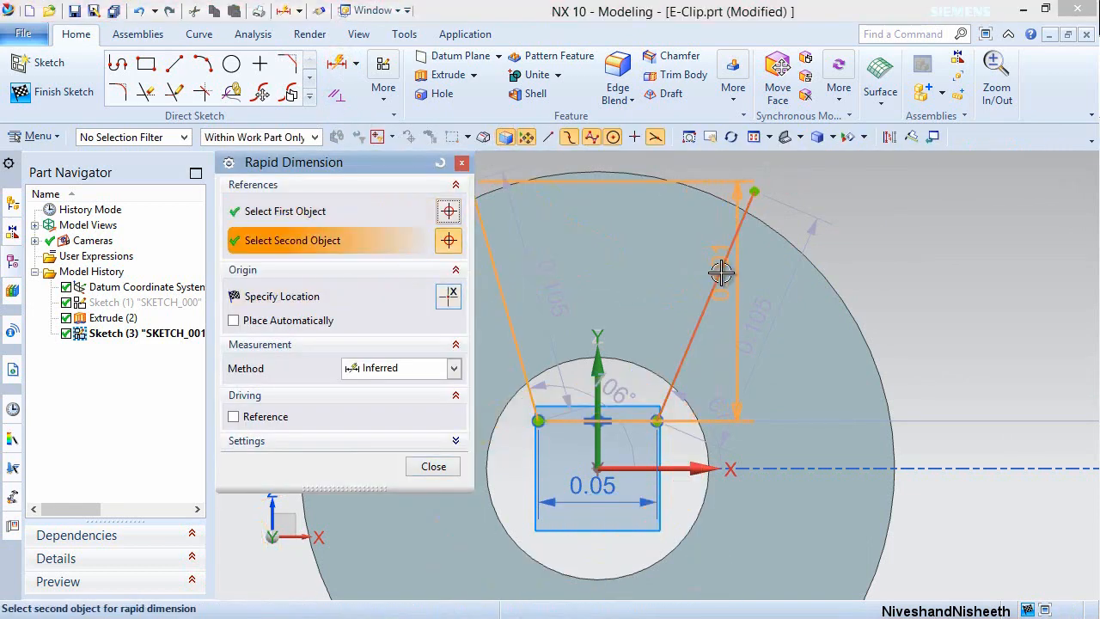
left_click(719, 272)
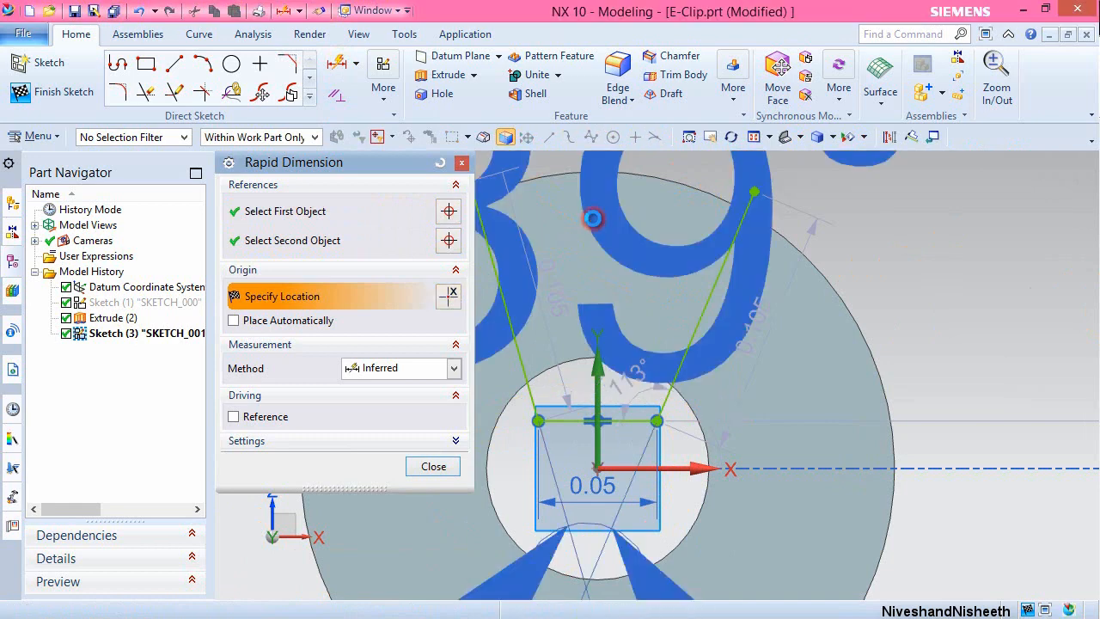
left_click(594, 219)
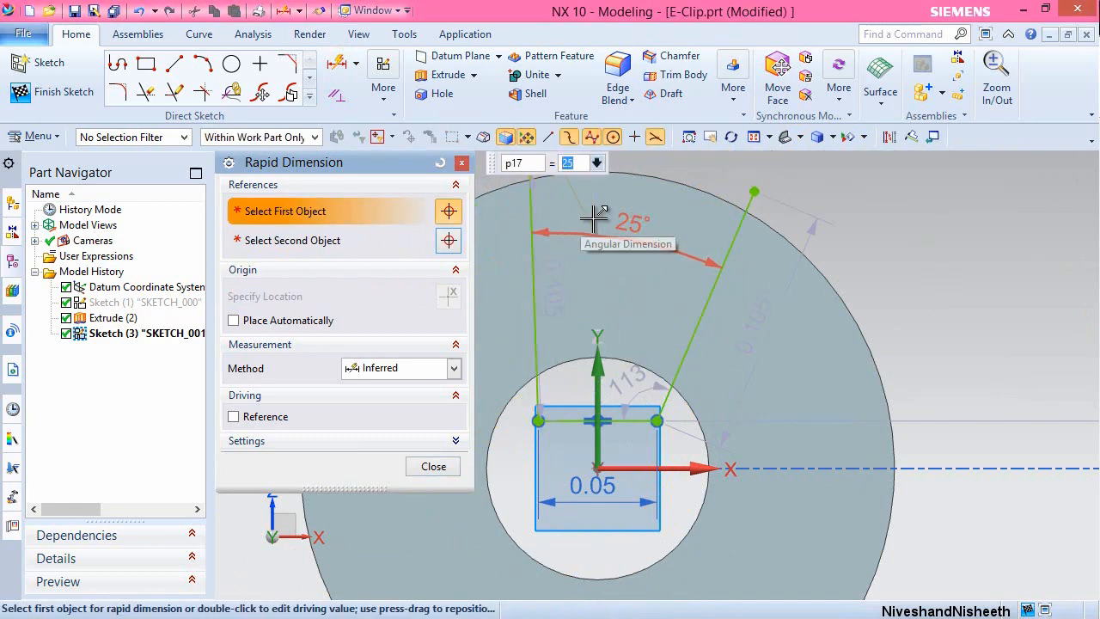
left_click(426, 466)
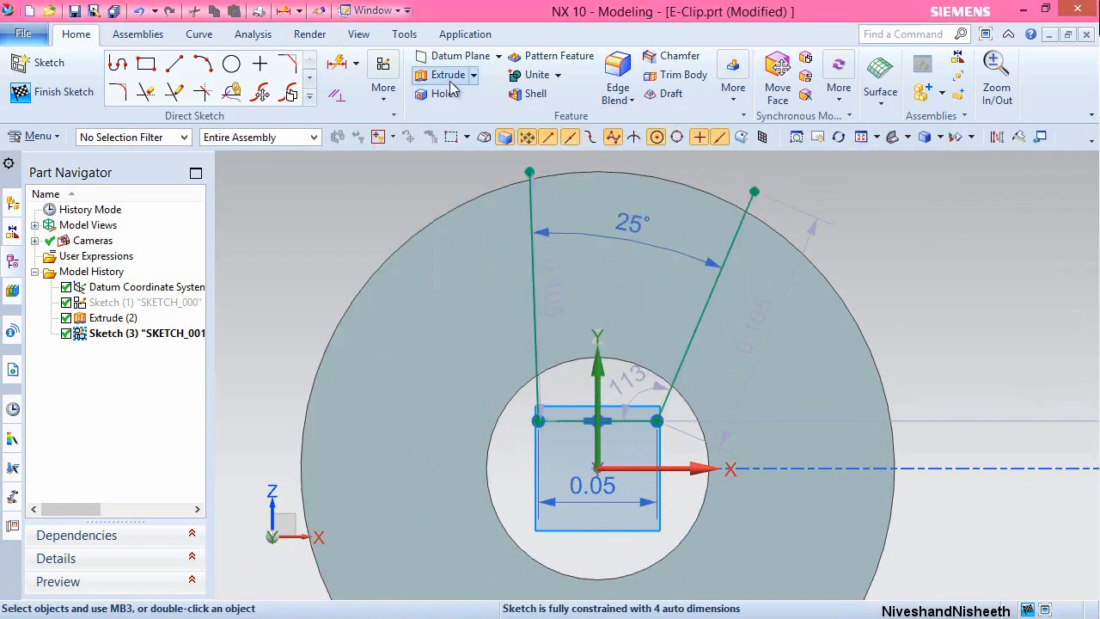
Make the two slanted lines symmetric about the sketch's vertical axis.
left_click(383, 93)
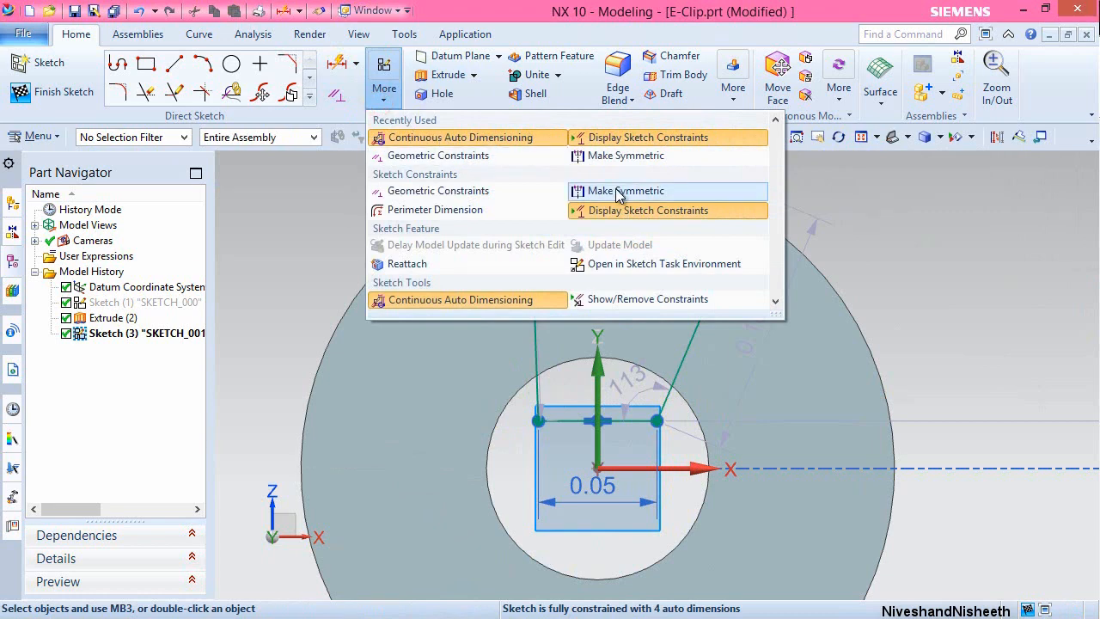
left_click(620, 191)
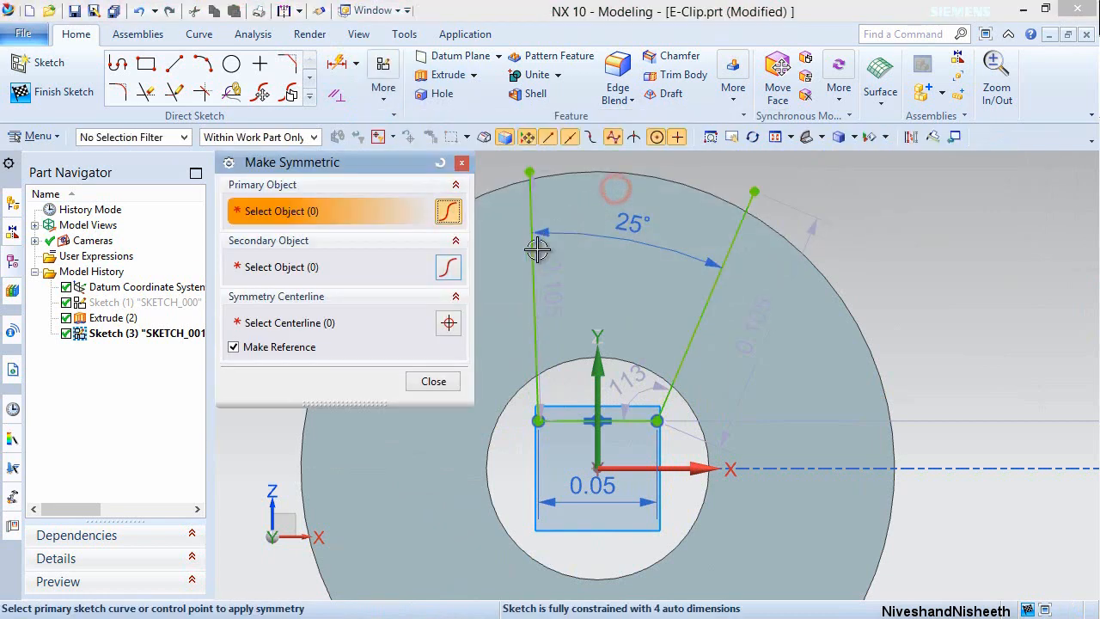
left_click(533, 259)
left_click(710, 300)
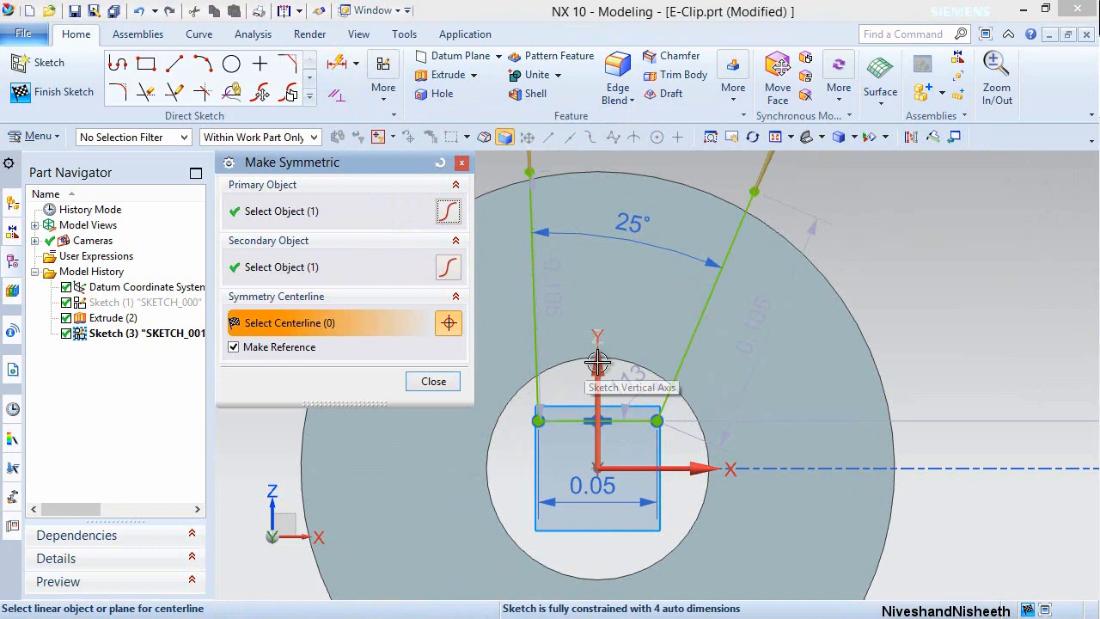
left_click(597, 362)
left_click(430, 381)
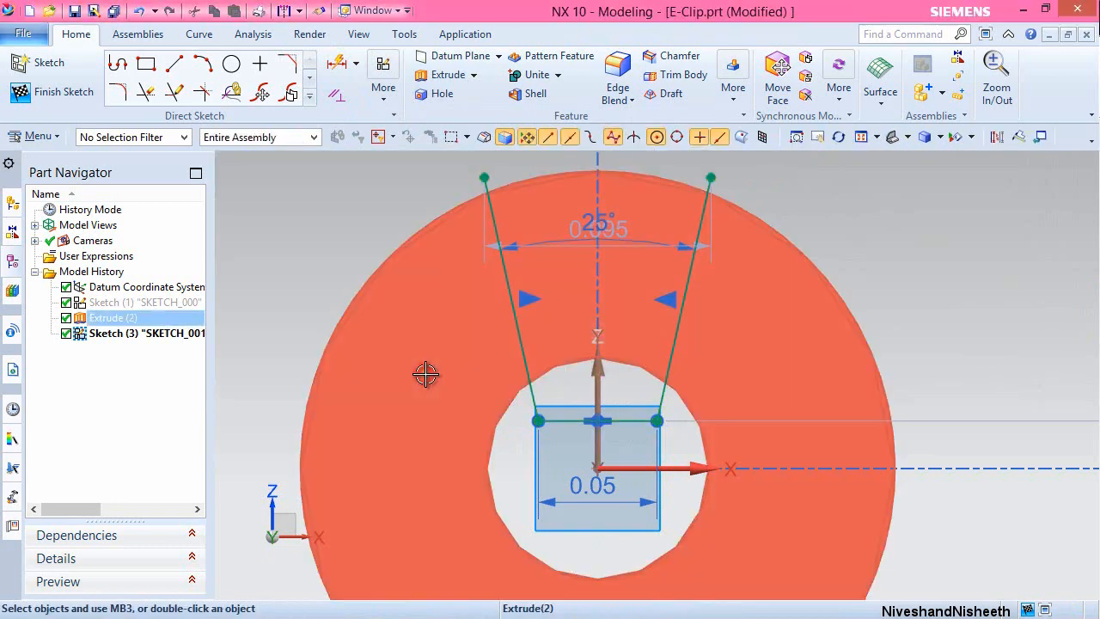
Close the profile with a horizontal line between the slanted lines' outer ends, and move that line above the ring's outer edge.
left_click(174, 64)
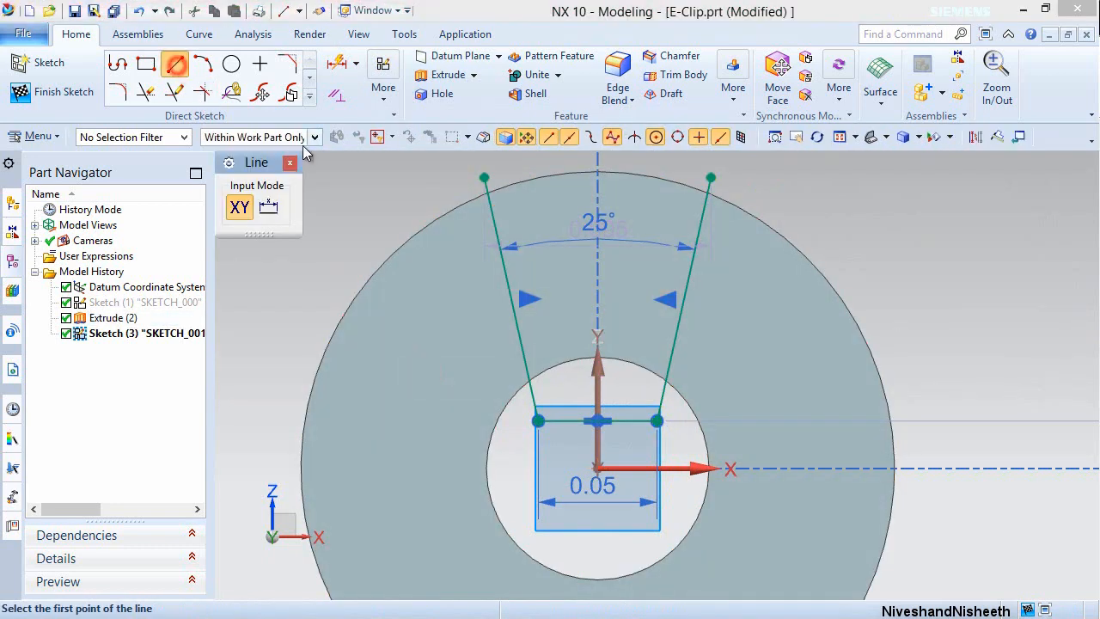
left_click(484, 178)
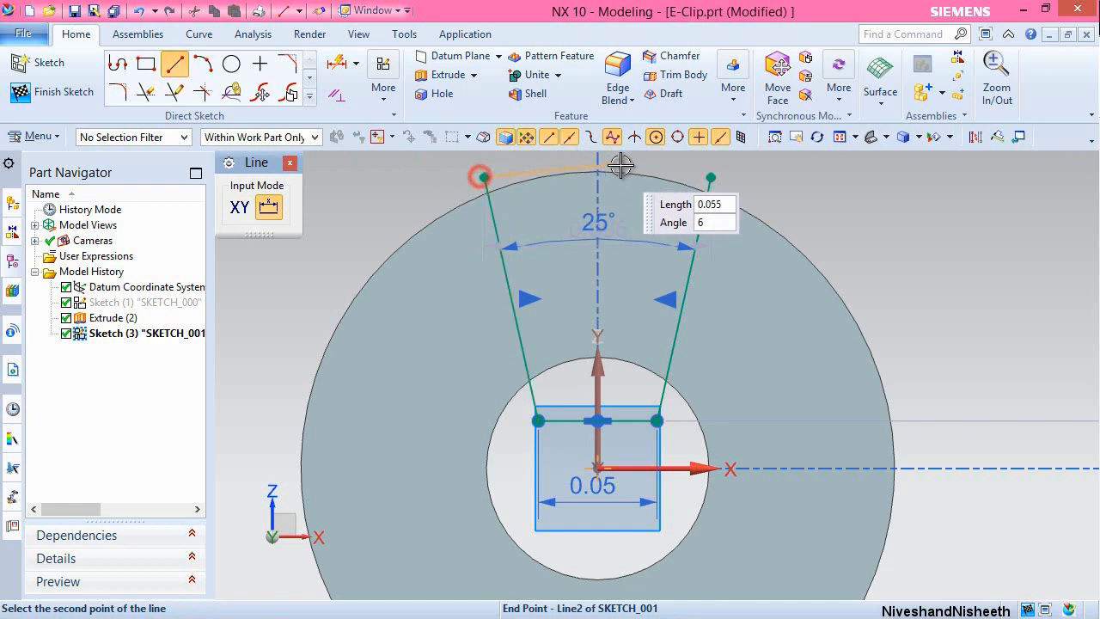
left_click(711, 178)
key("Escape")
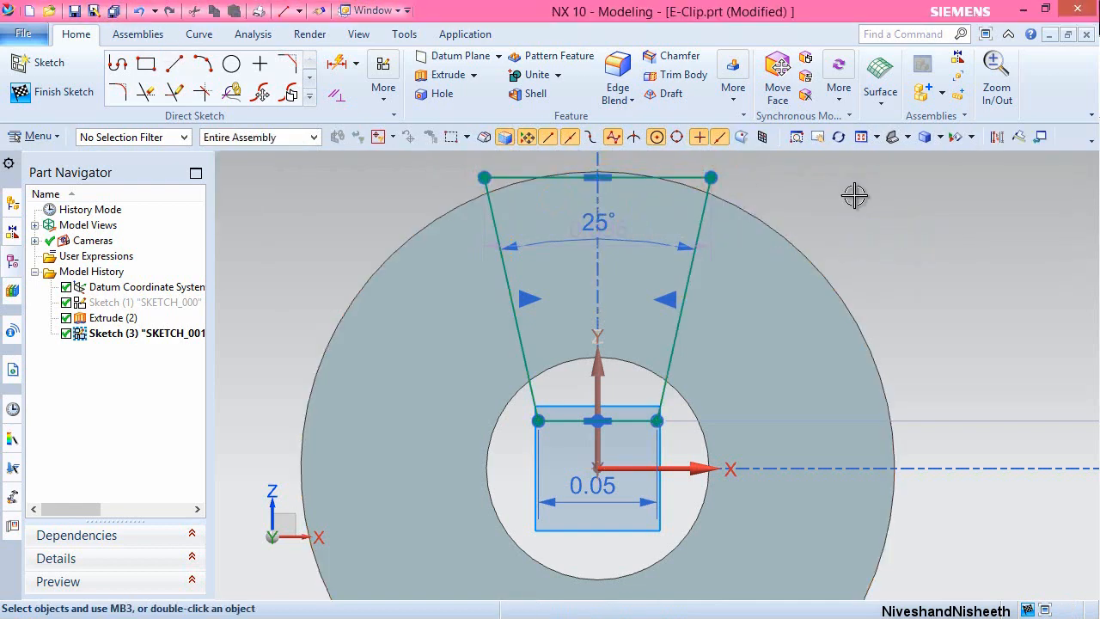
scroll(582, 318, "down", 2)
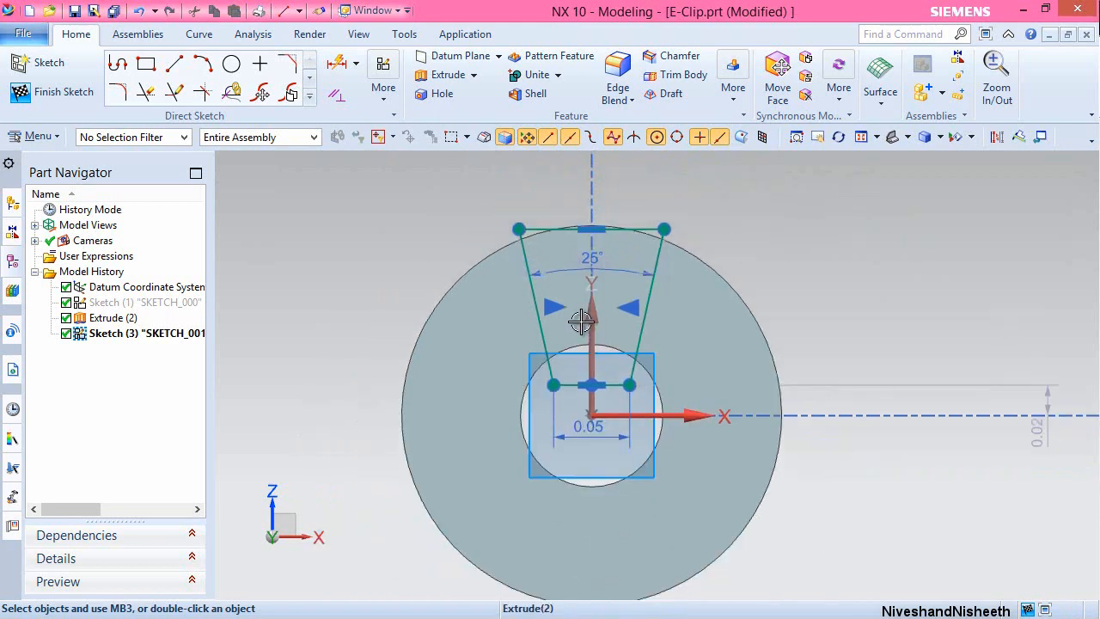
scroll(597, 164, "up", 2)
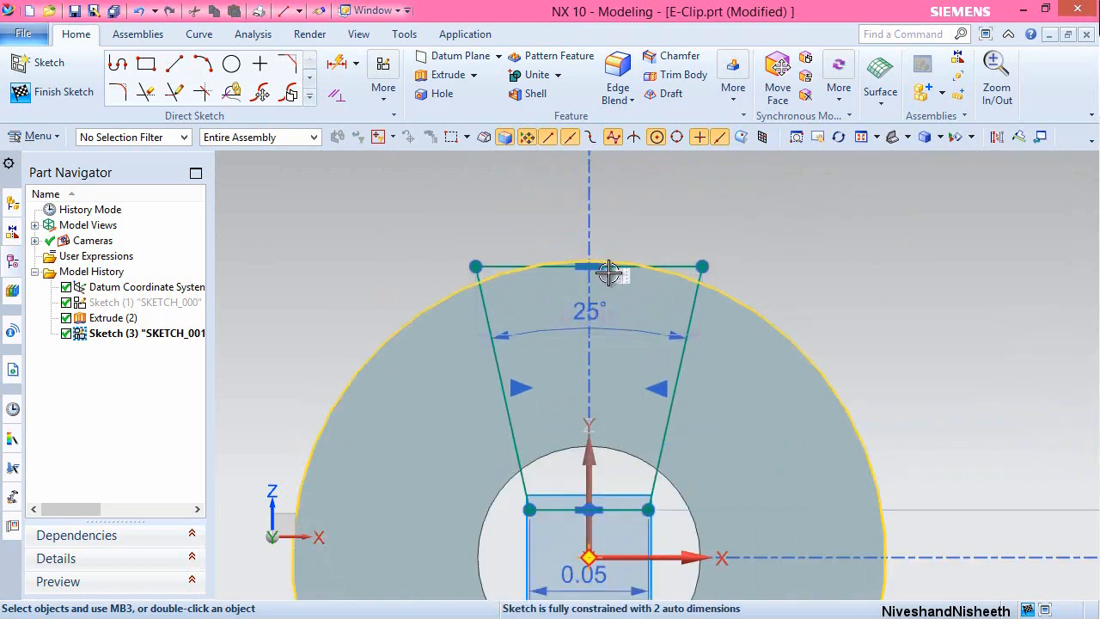
left_click_drag(704, 264, 701, 223)
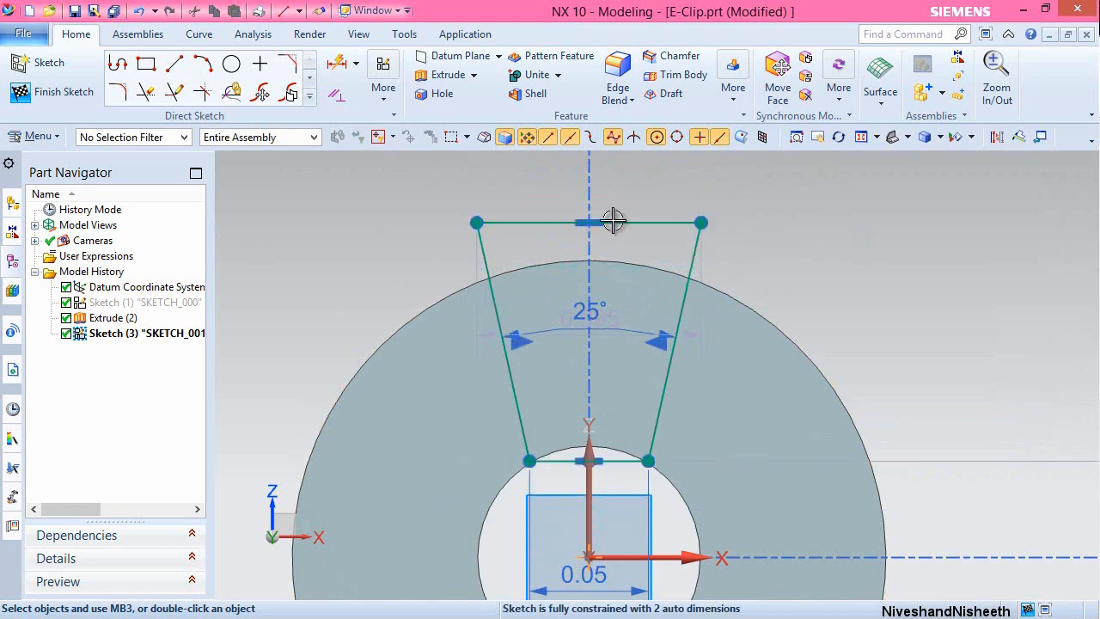
Project the ring's outer circular edge into the sketch.
left_click(309, 95)
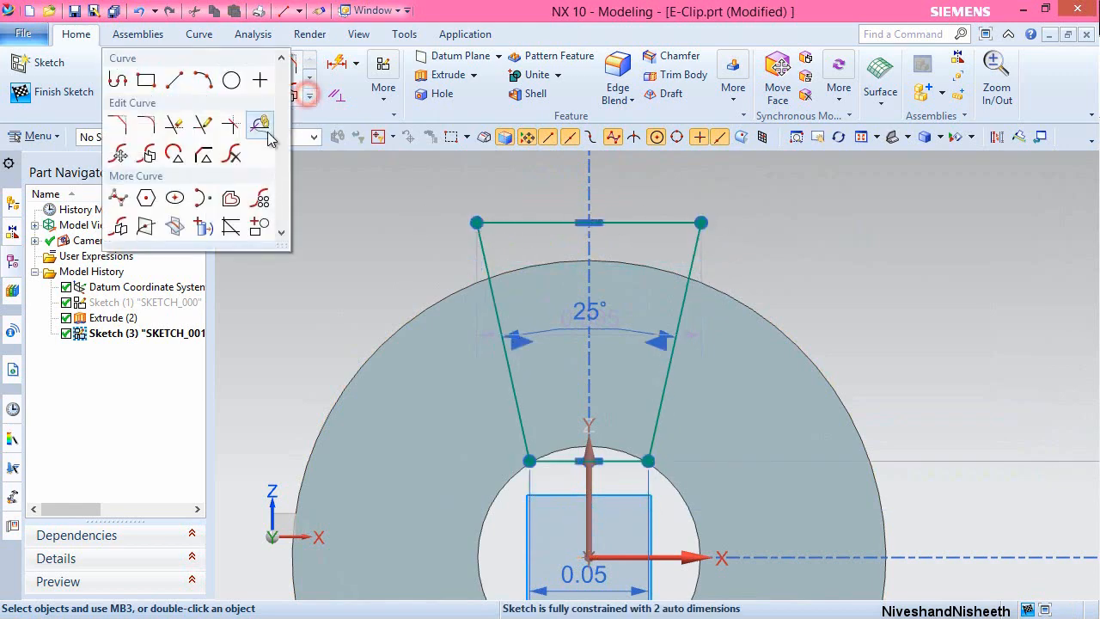
left_click(204, 225)
left_click(402, 340)
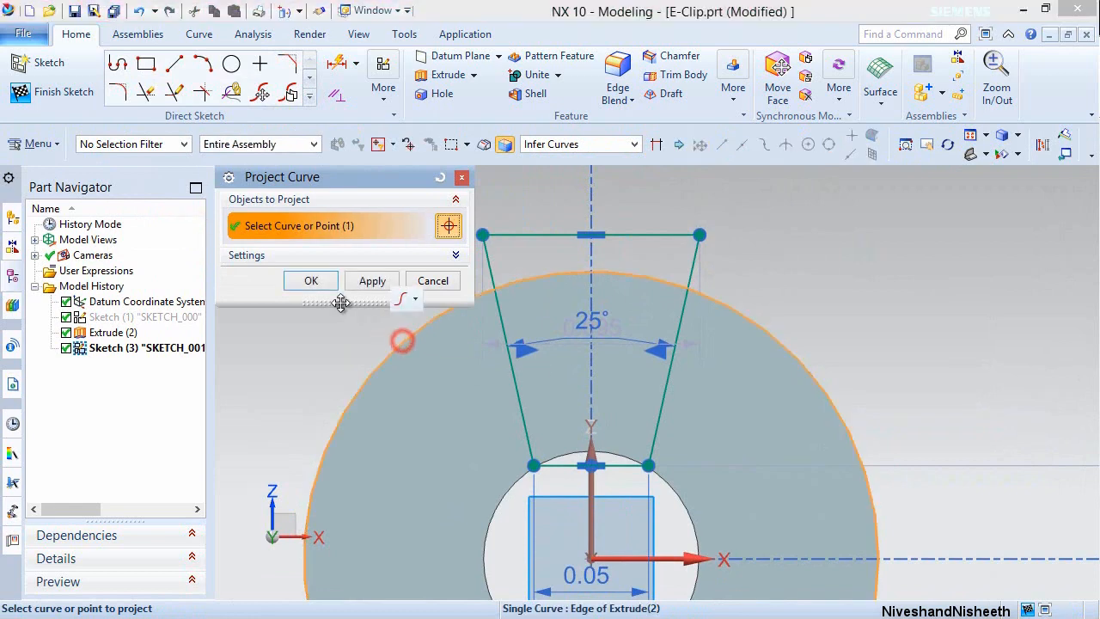
left_click(311, 280)
Constrain the profile's upper horizontal line tangent to the projected outer circle.
left_click(514, 226)
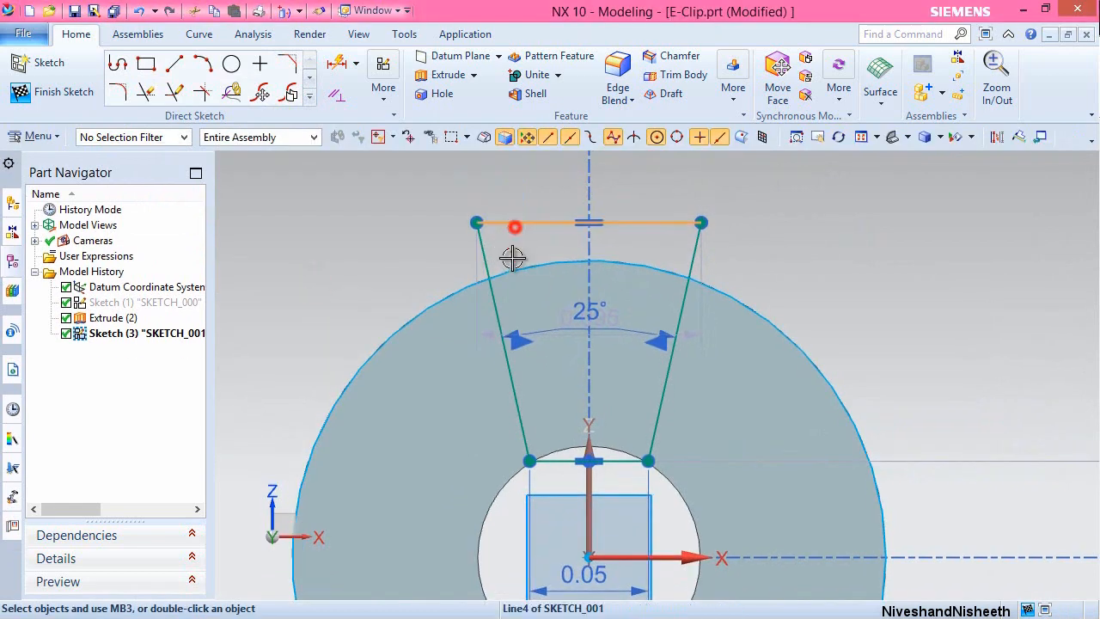
left_click(513, 269)
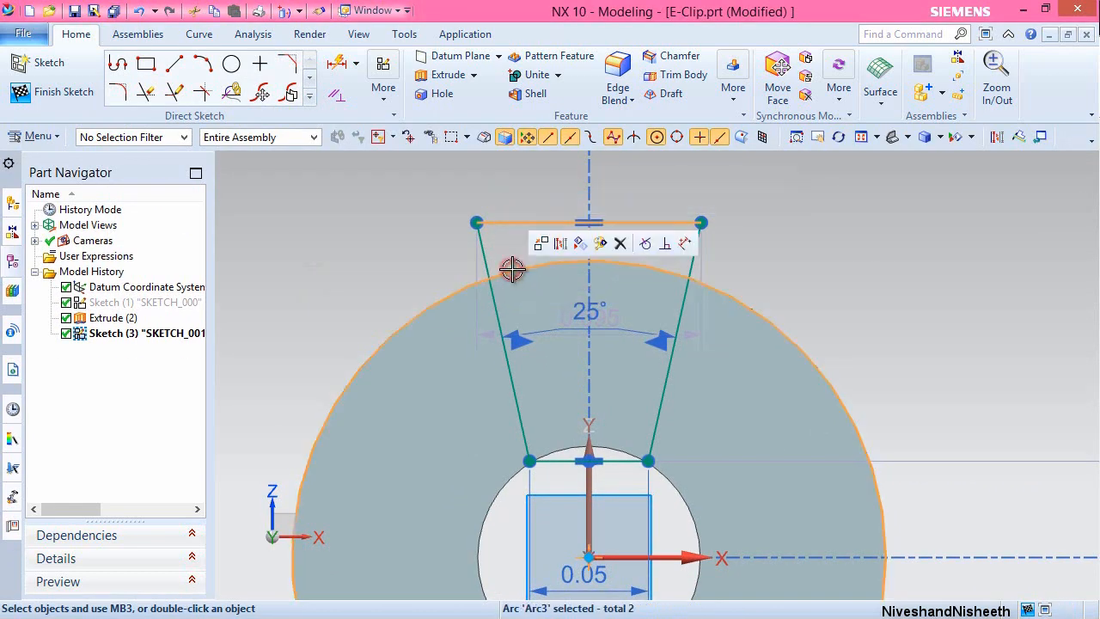
left_click(645, 244)
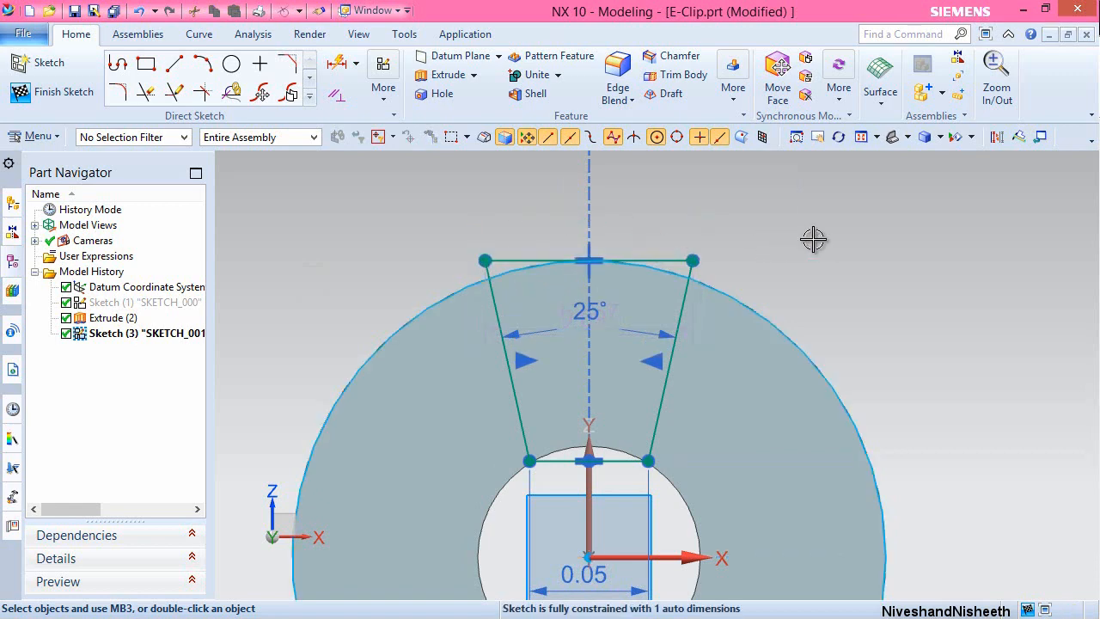
Dimension the profile's upper horizontal line to 0.1 in and finish the sketch.
left_click(336, 94)
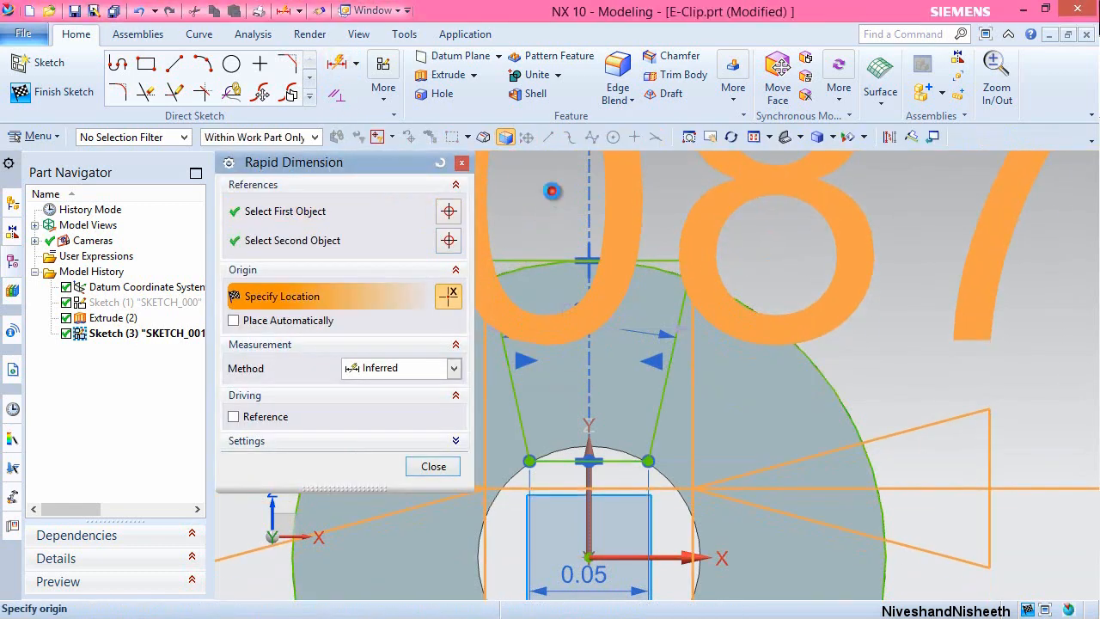
left_click(574, 190)
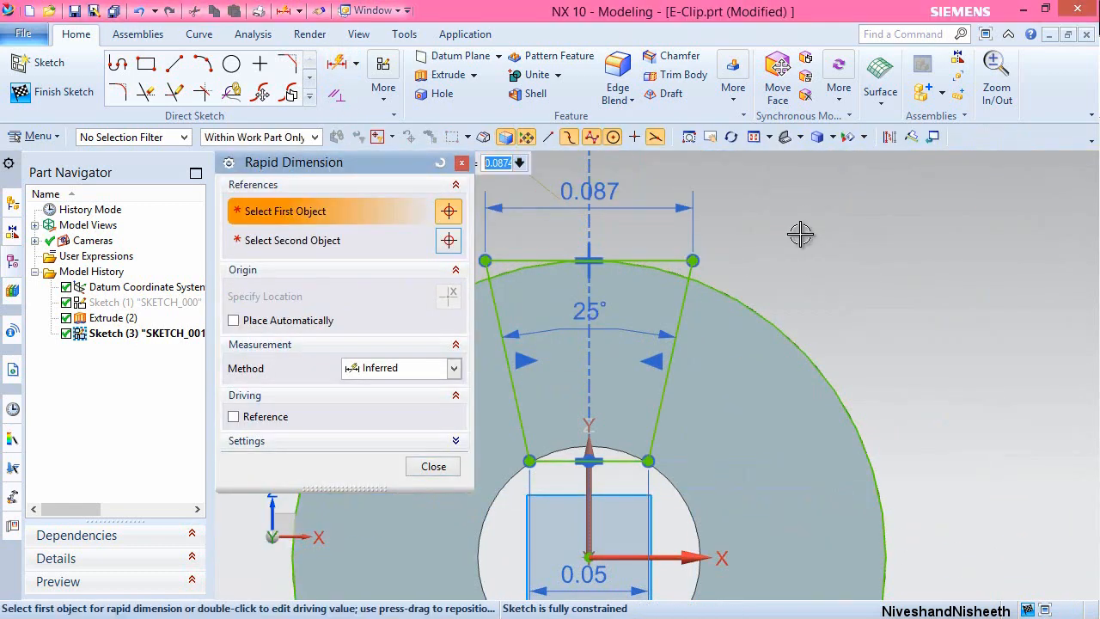
key("Return")
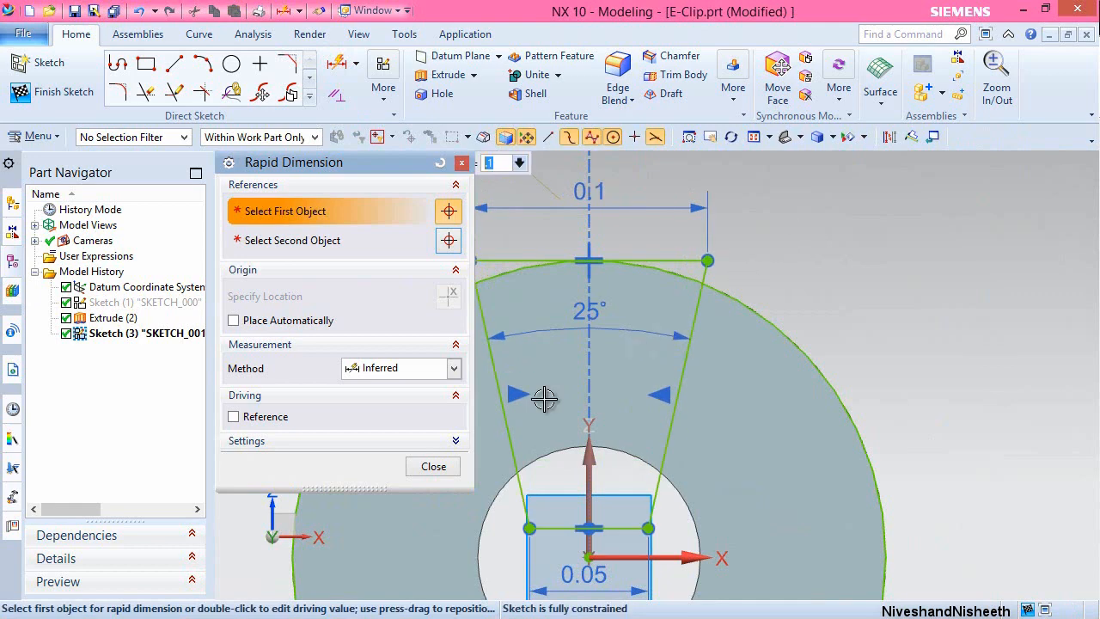
left_click(433, 467)
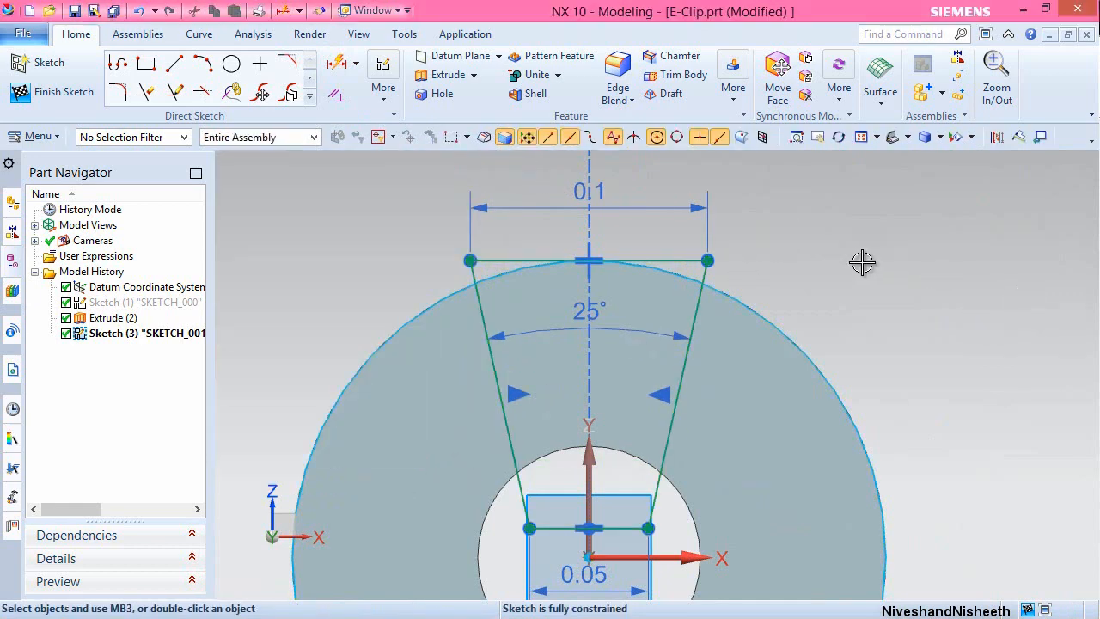
right_click(819, 246)
left_click(846, 254)
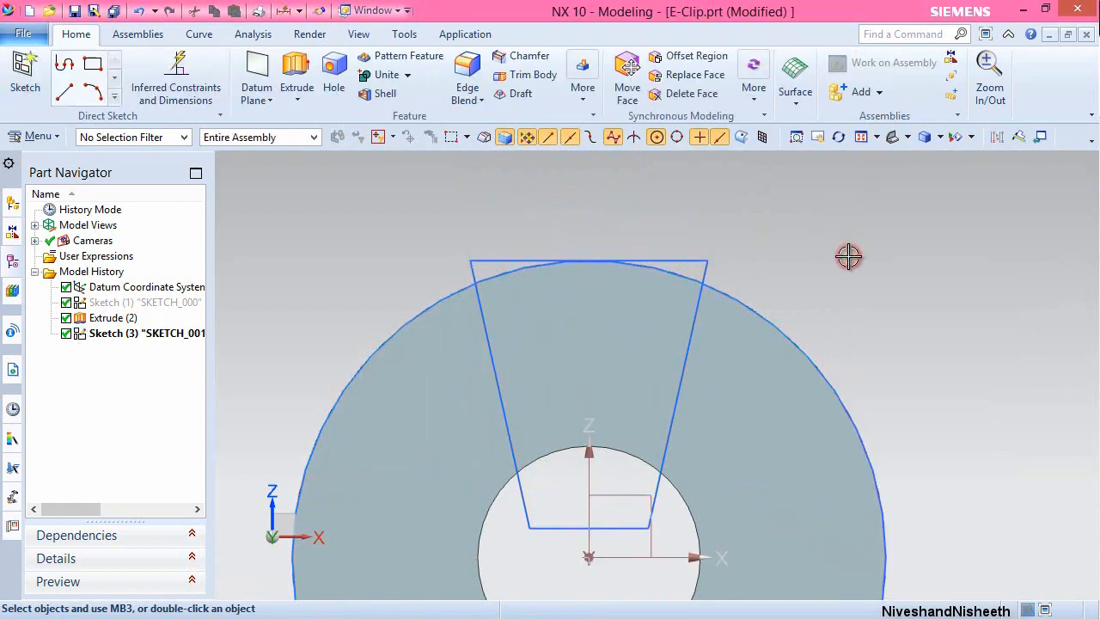
Set up a Subtract extrusion of the tapered region in SKETCH_001 bounded by the outer circle, with its direction reversed into the ring.
left_click(909, 139)
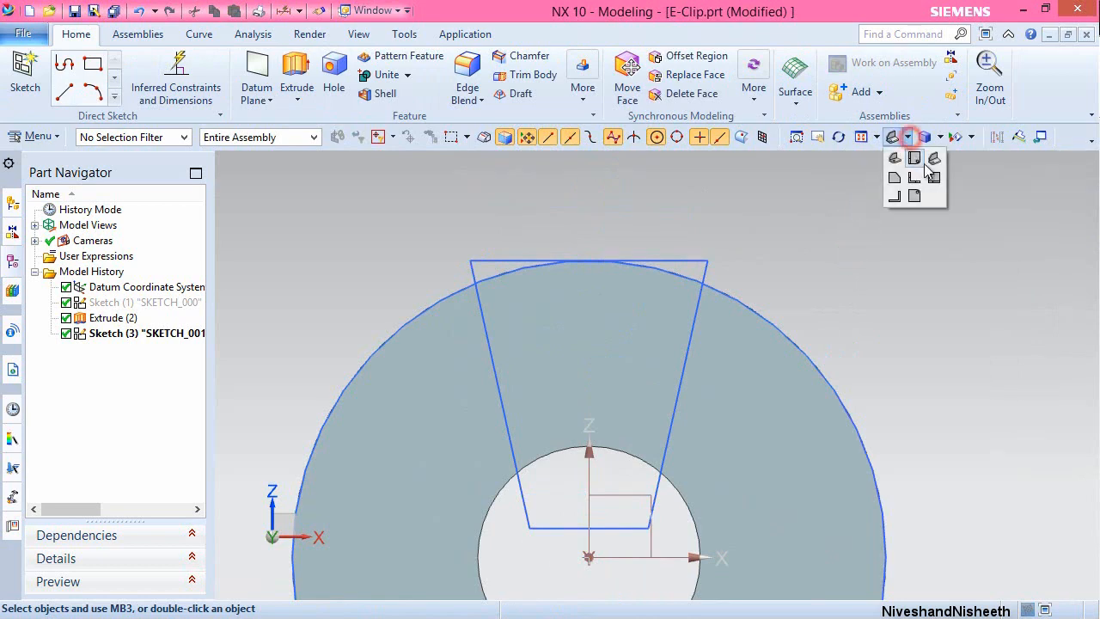
left_click(915, 161)
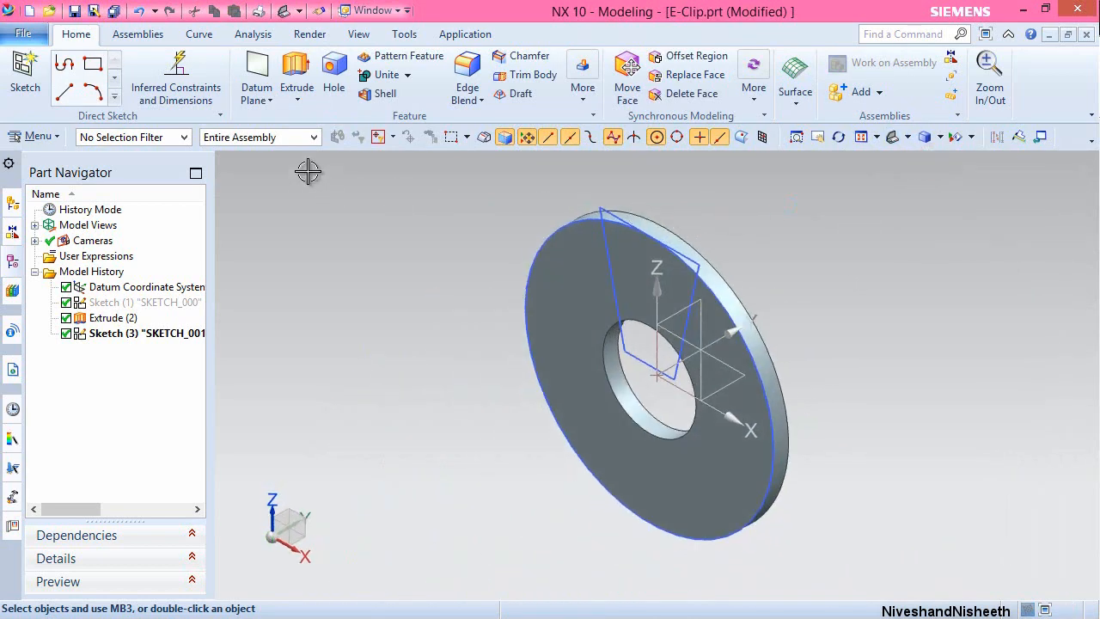
left_click(296, 78)
scroll(626, 320, "up", 1)
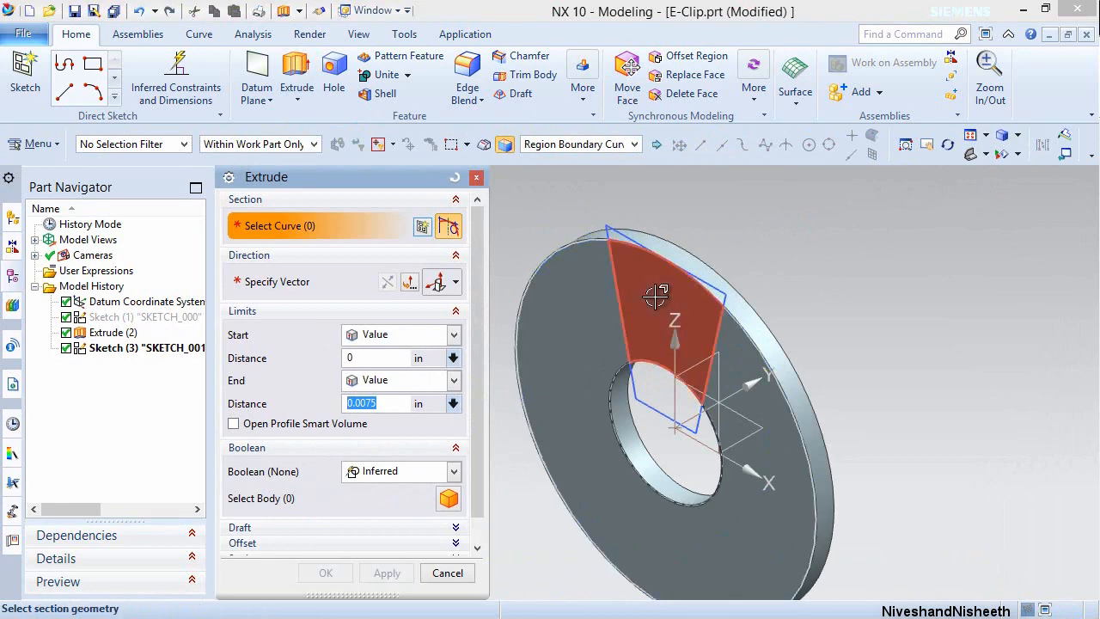
left_click(656, 298)
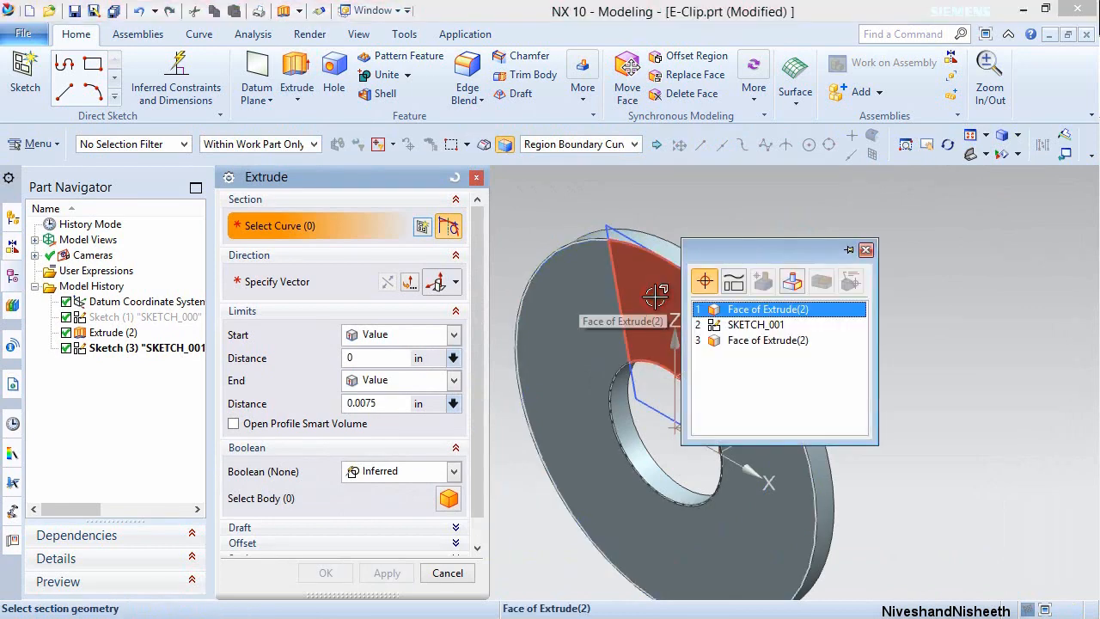
left_click(724, 327)
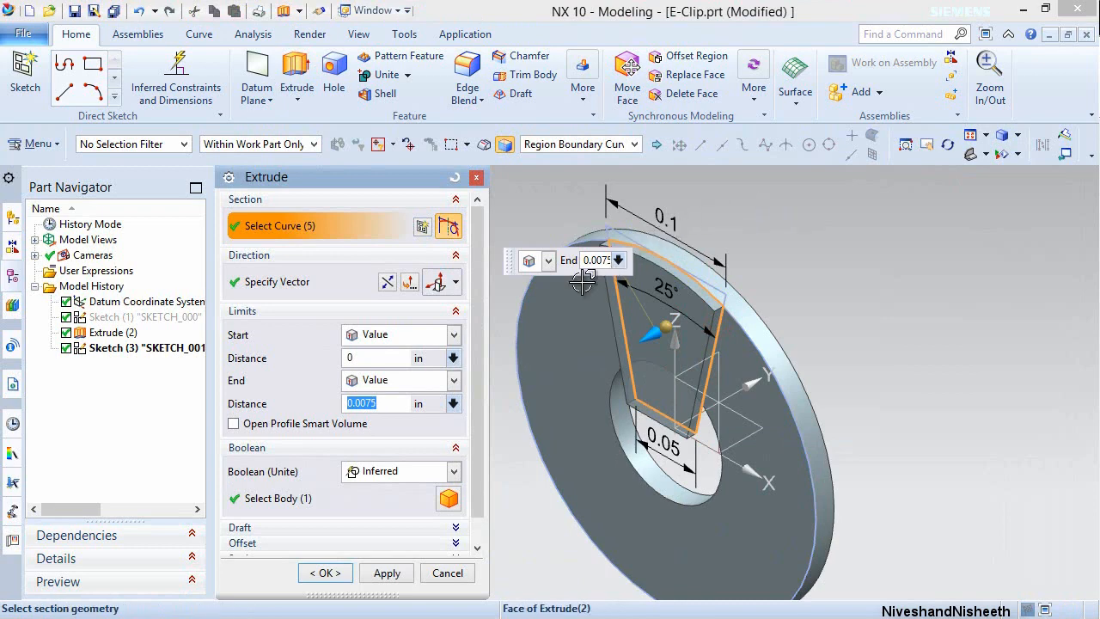
left_click(388, 284)
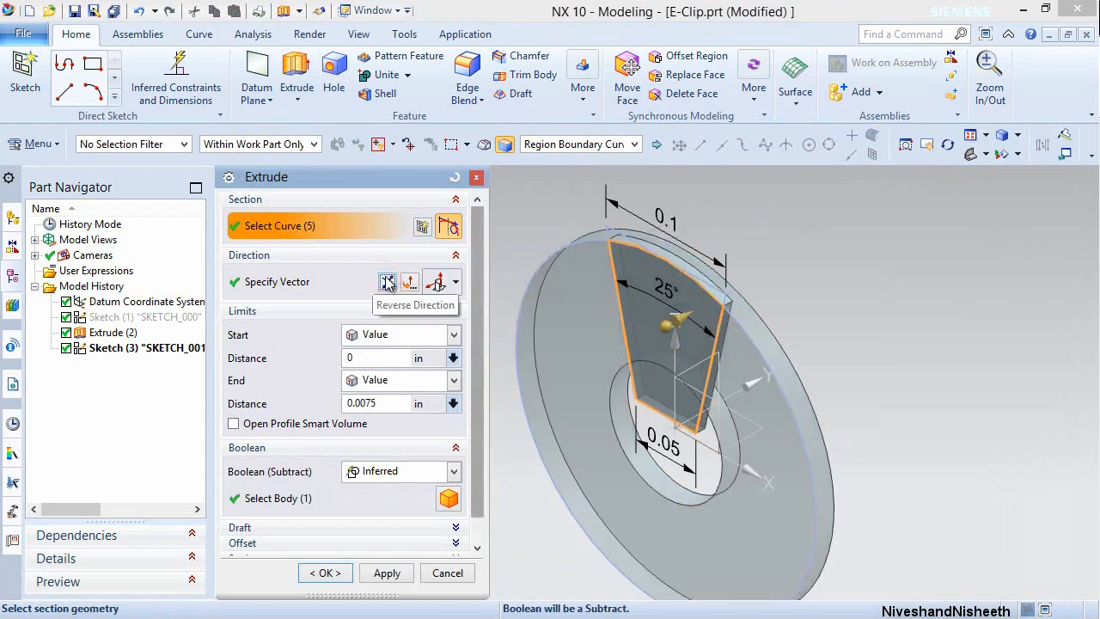
left_click(397, 472)
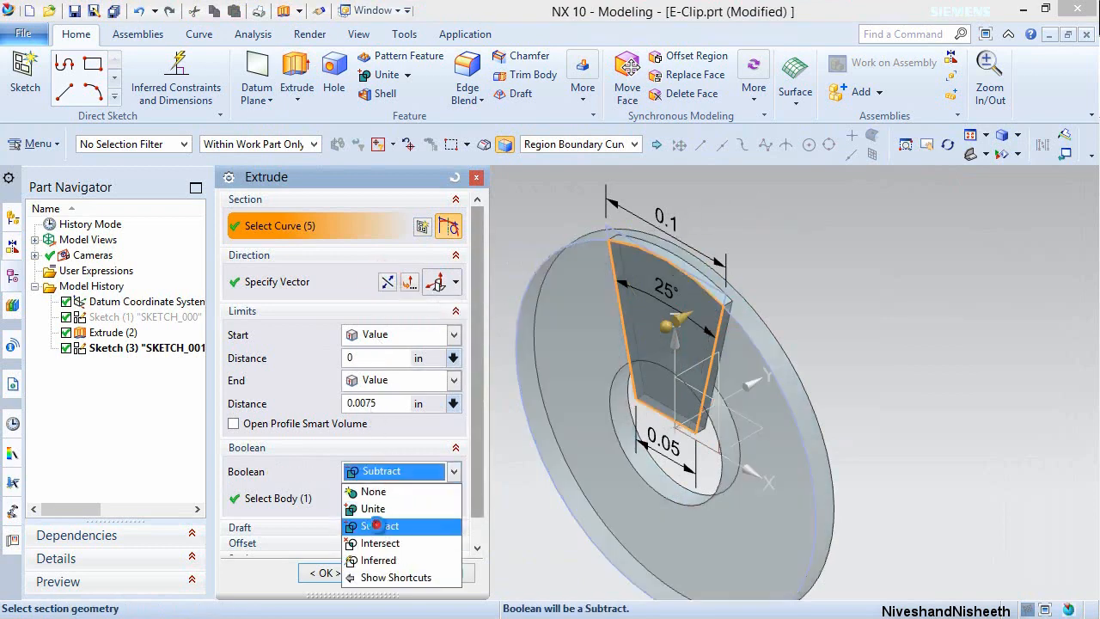
left_click(379, 525)
Set the extrusion's start and end limits to Through All, reverse its direction, and cut the tapered slot through the ring.
left_click(454, 334)
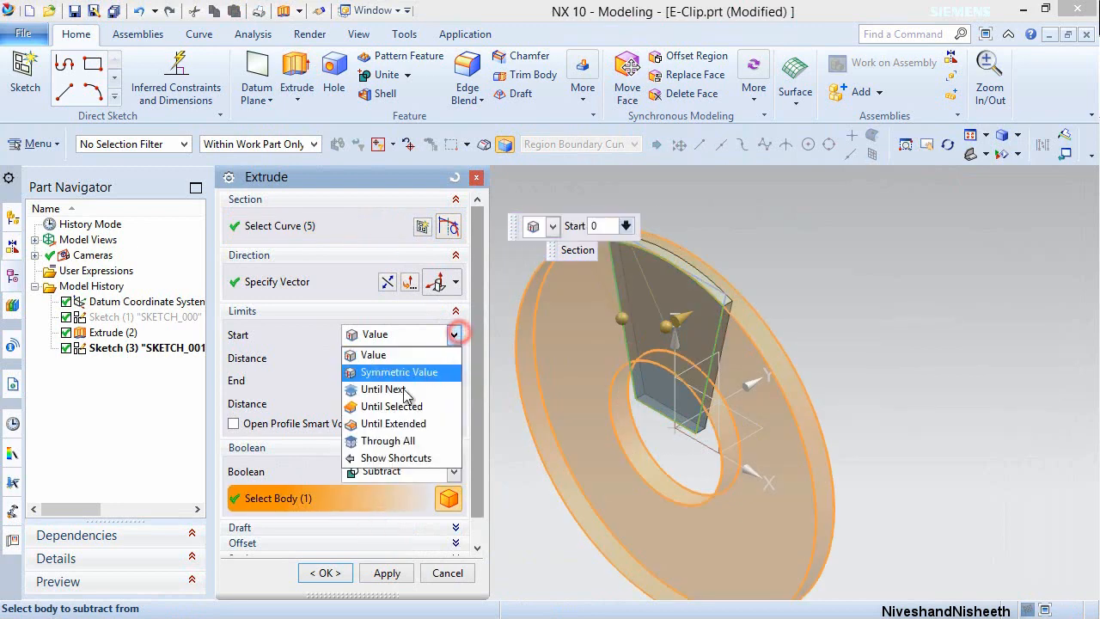
left_click(392, 428)
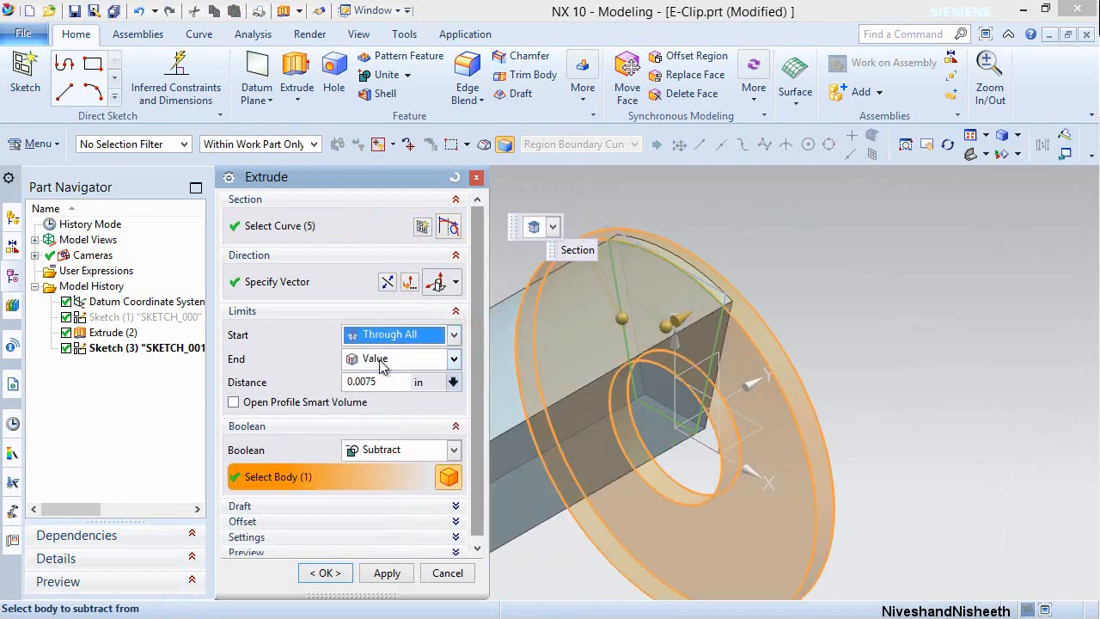
left_click(388, 285)
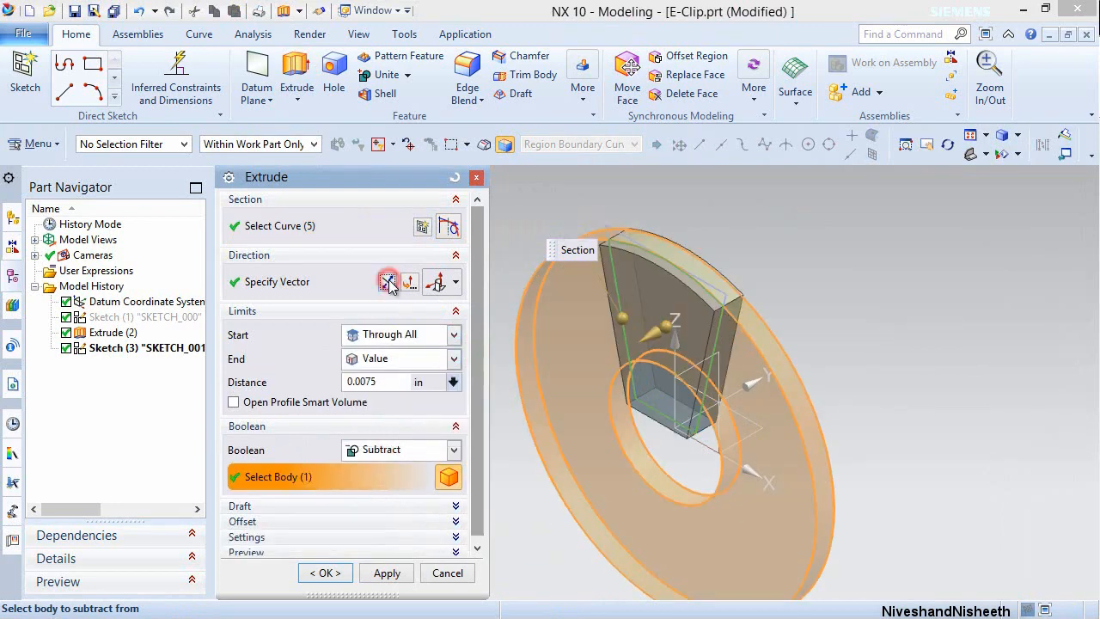
left_click(453, 359)
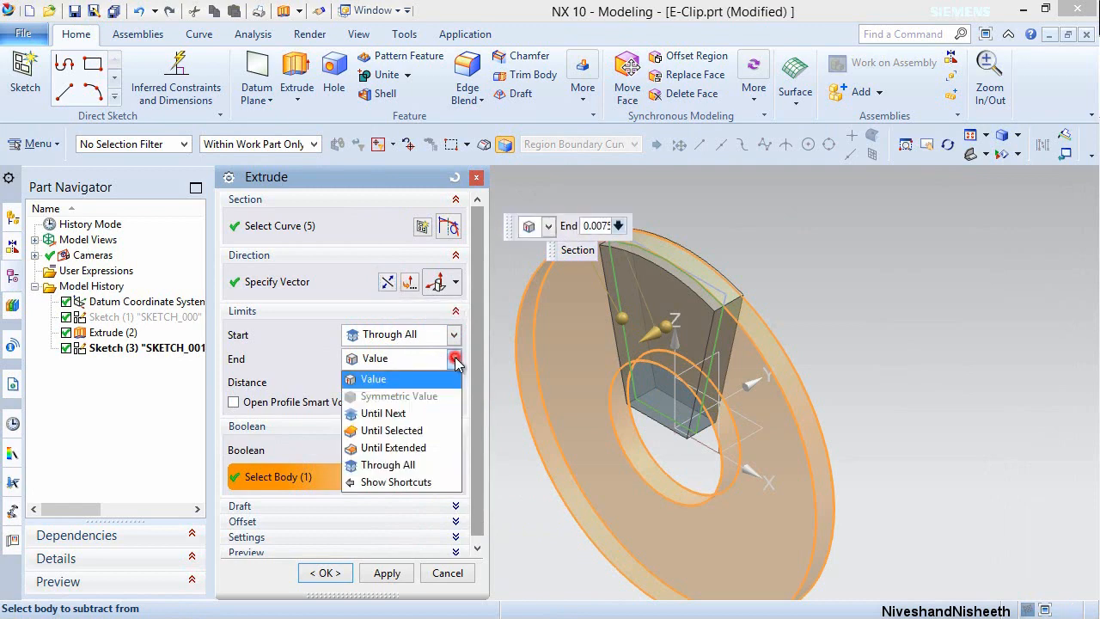
left_click(404, 464)
left_click(323, 557)
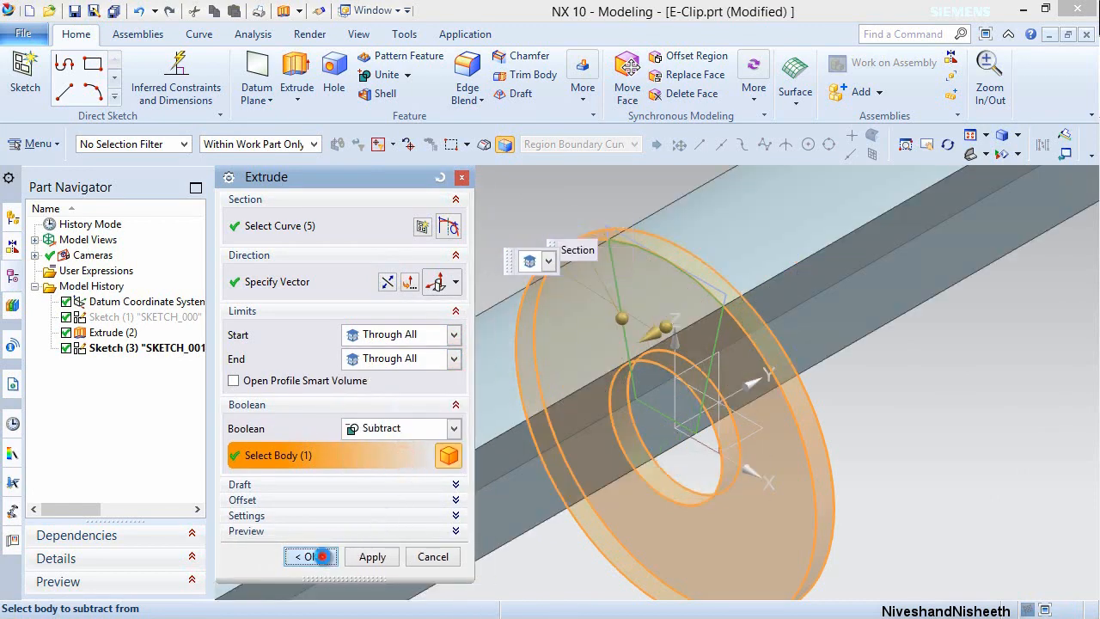
Hide the sketch used for the tapered slot cut in the clip.
left_click(687, 258)
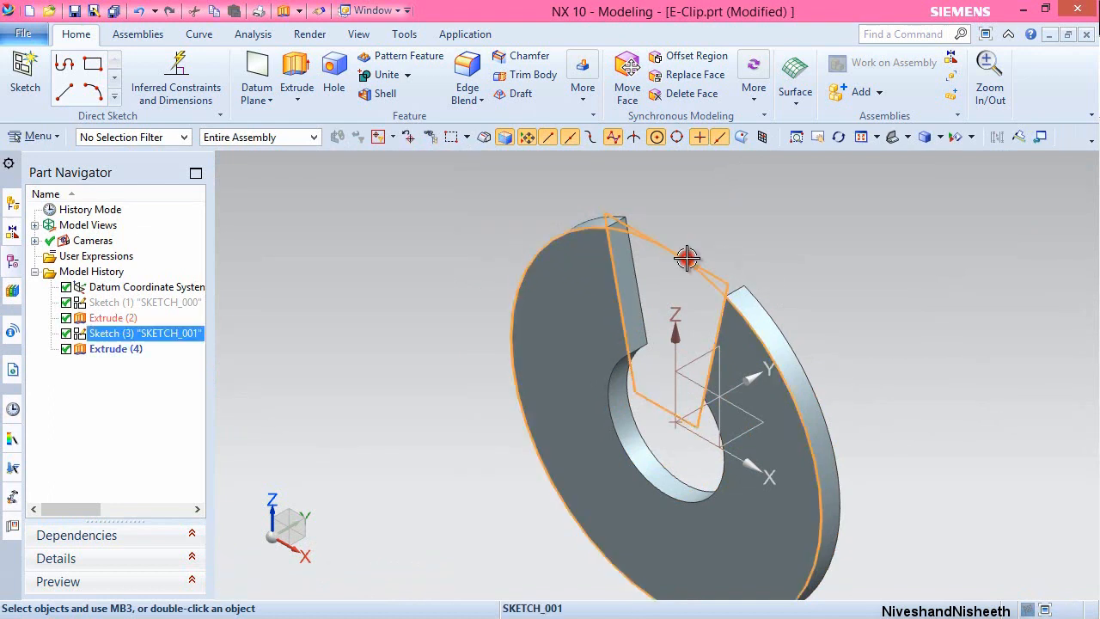
left_click(775, 233)
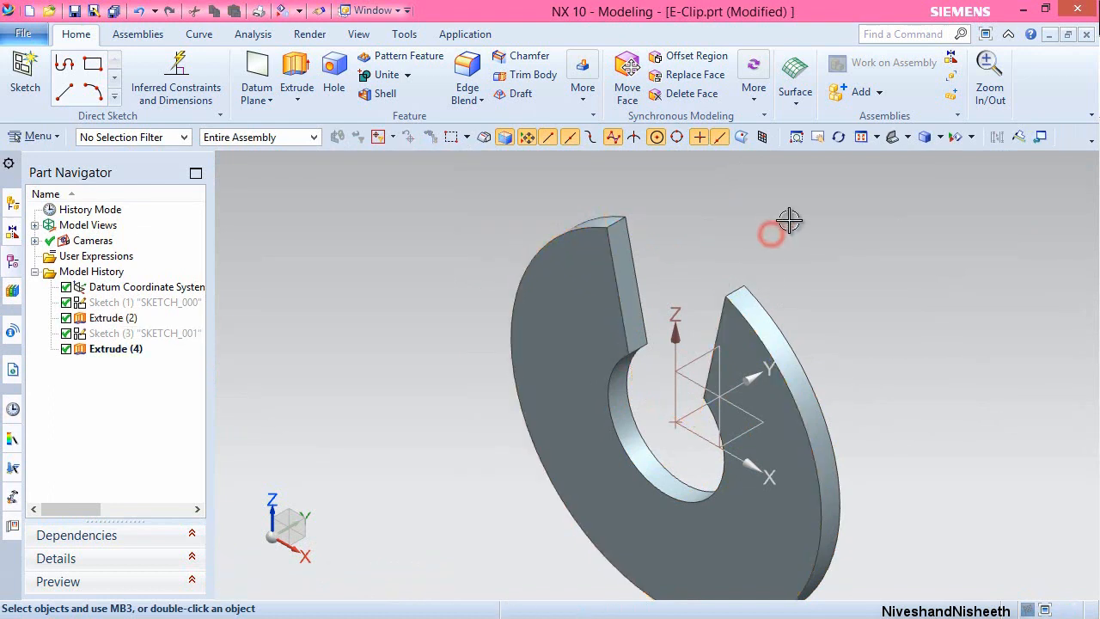
left_click(862, 139)
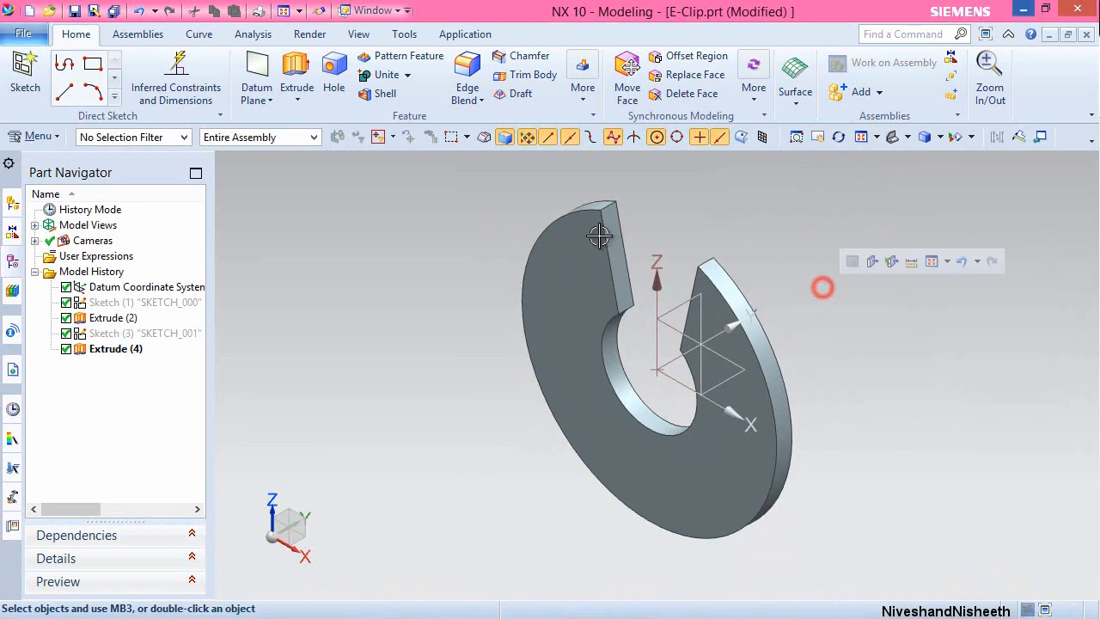
Create a sketch on the clip's large flat front face and orient the view to it.
left_click(25, 74)
left_click(588, 411)
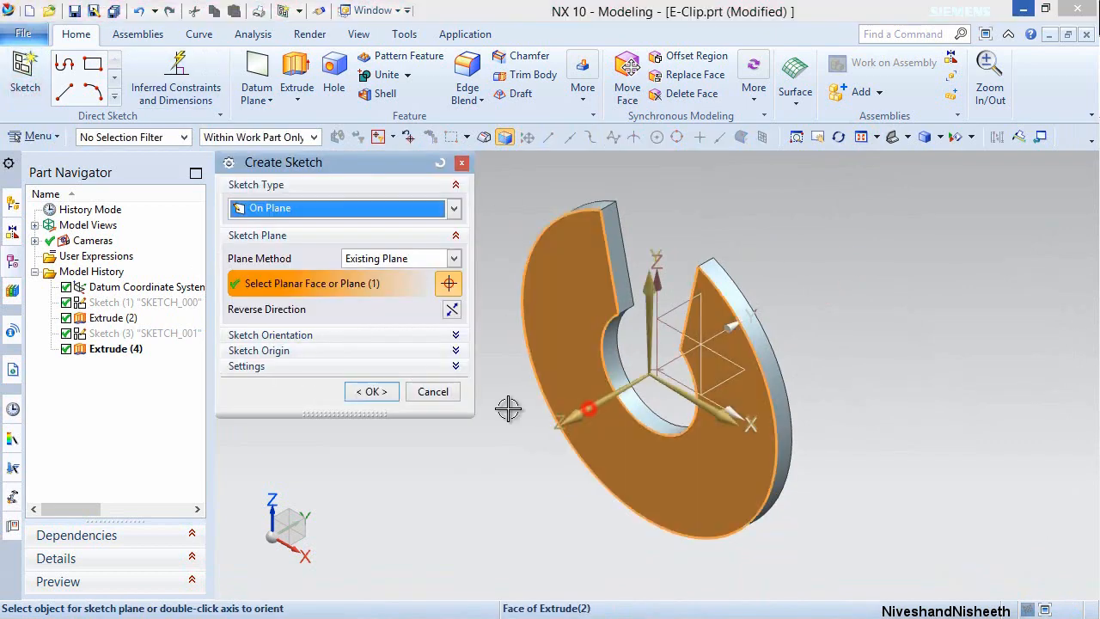
left_click(372, 391)
right_click(837, 272)
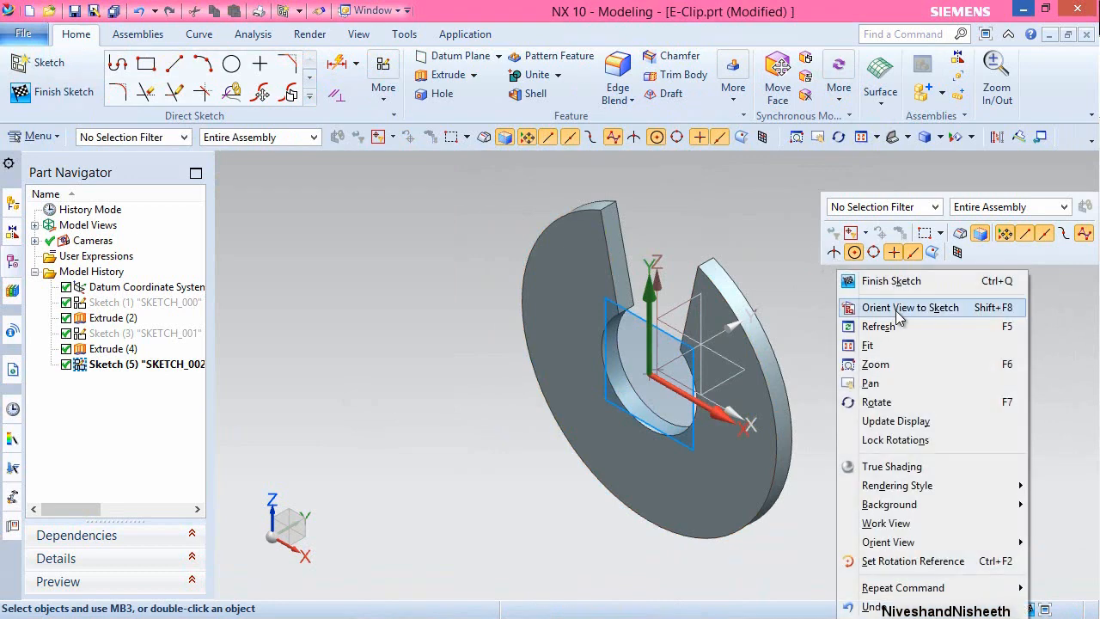
left_click(895, 309)
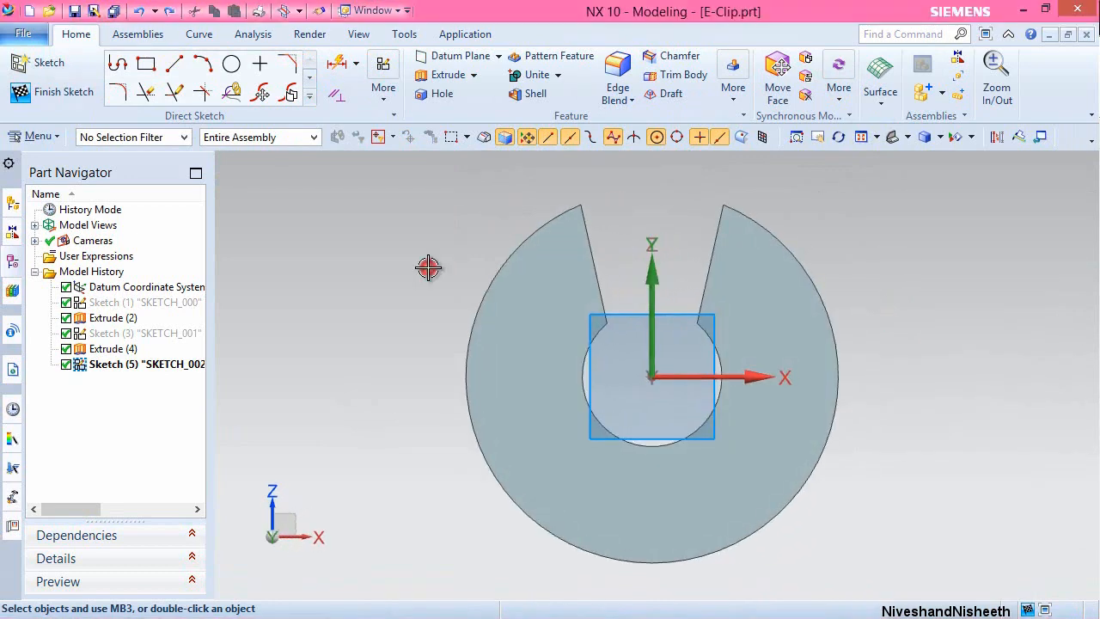
Project the clip's outer circular edge into the sketch.
left_click(308, 95)
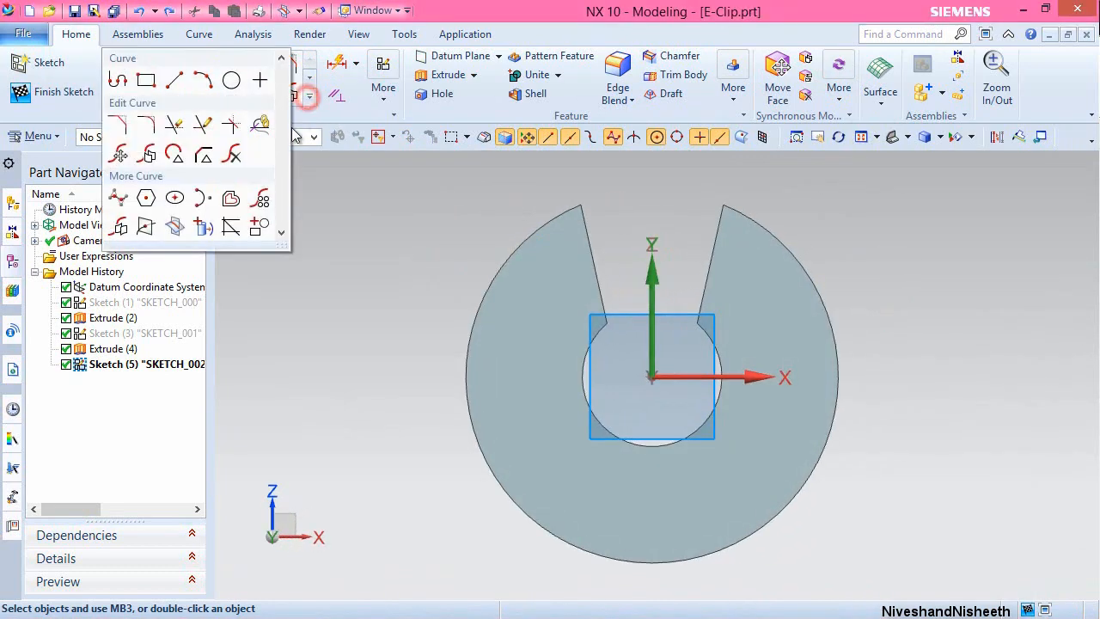
left_click(198, 201)
left_click(506, 273)
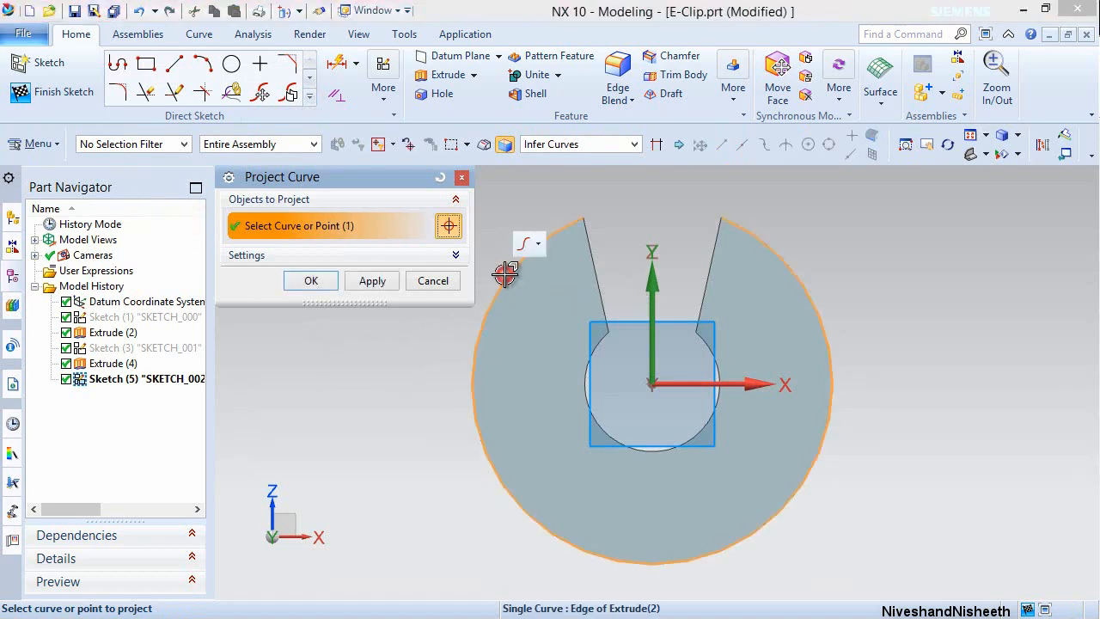
left_click(310, 282)
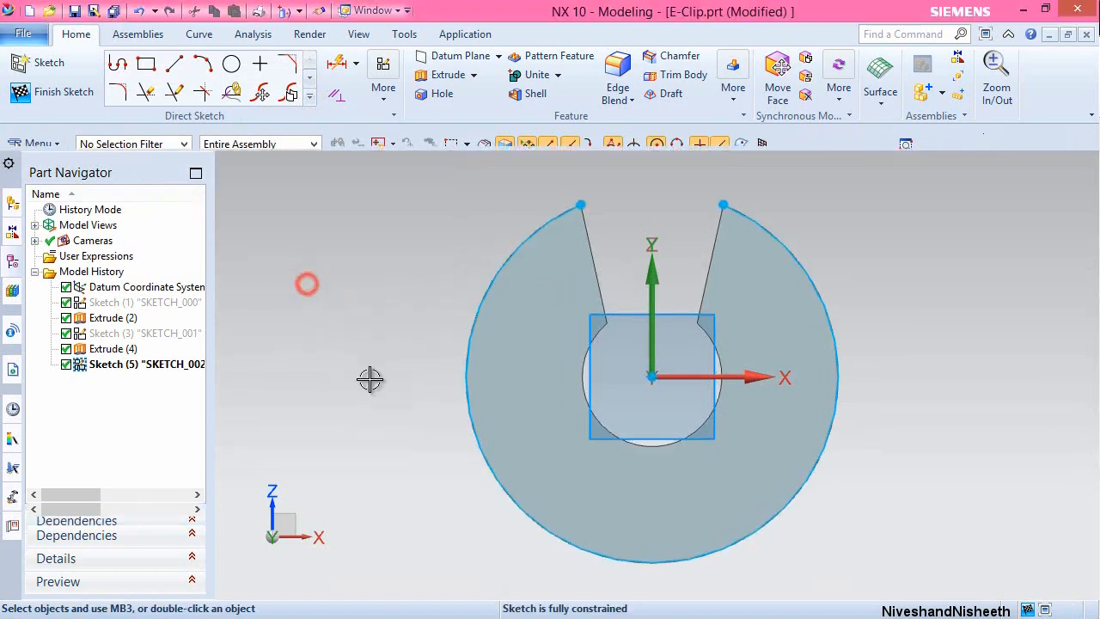
Offset the projected outer arc inward by 0.03 in with one copy.
left_click(309, 98)
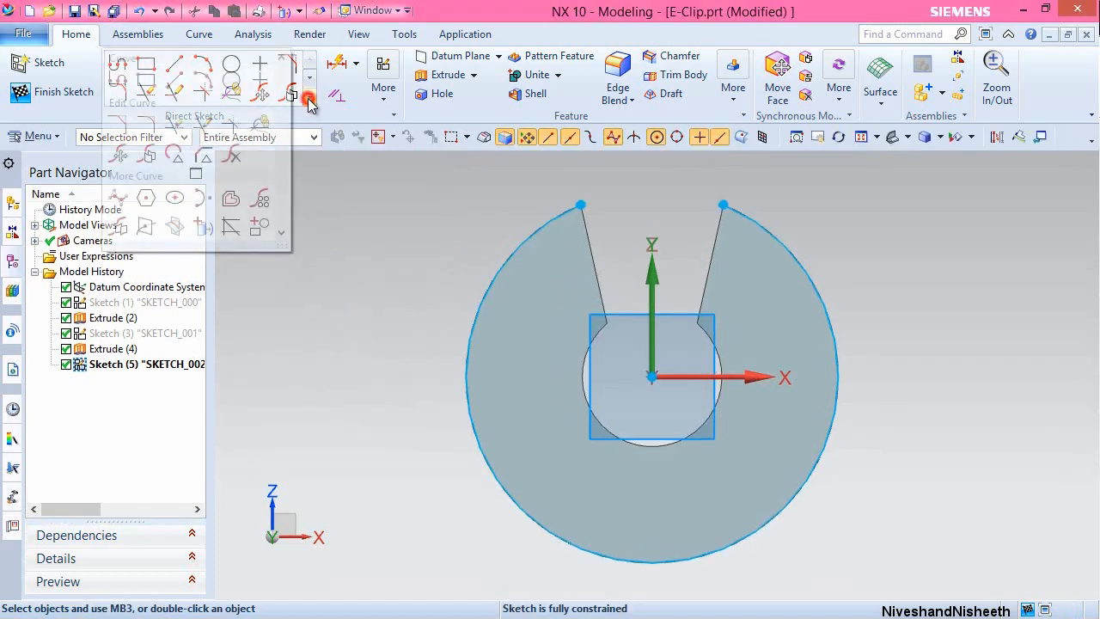
left_click(232, 199)
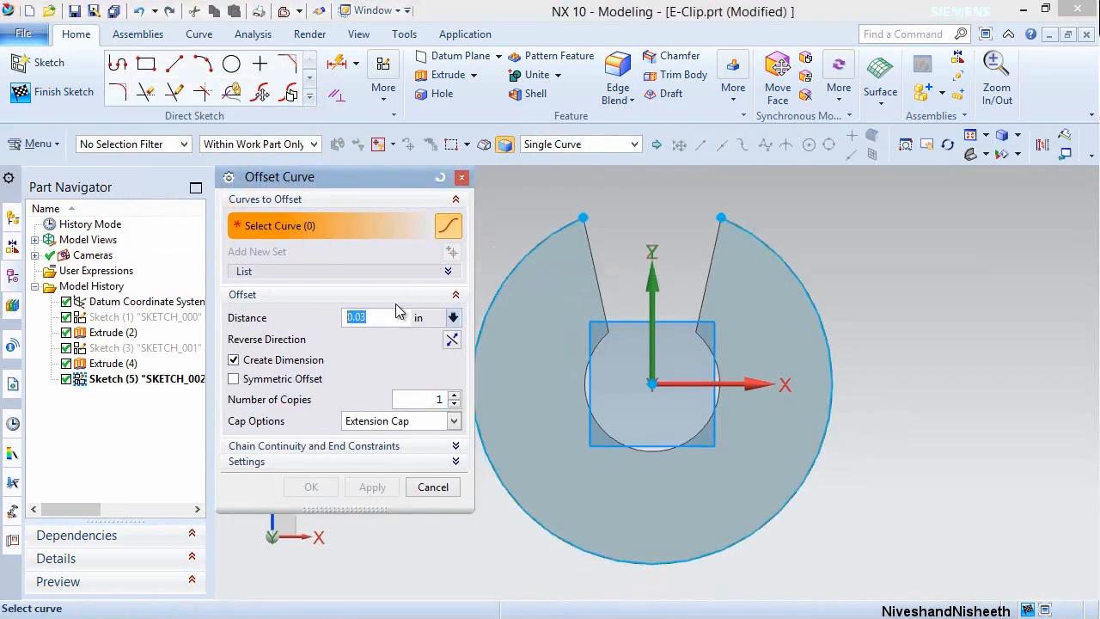
left_click(493, 291)
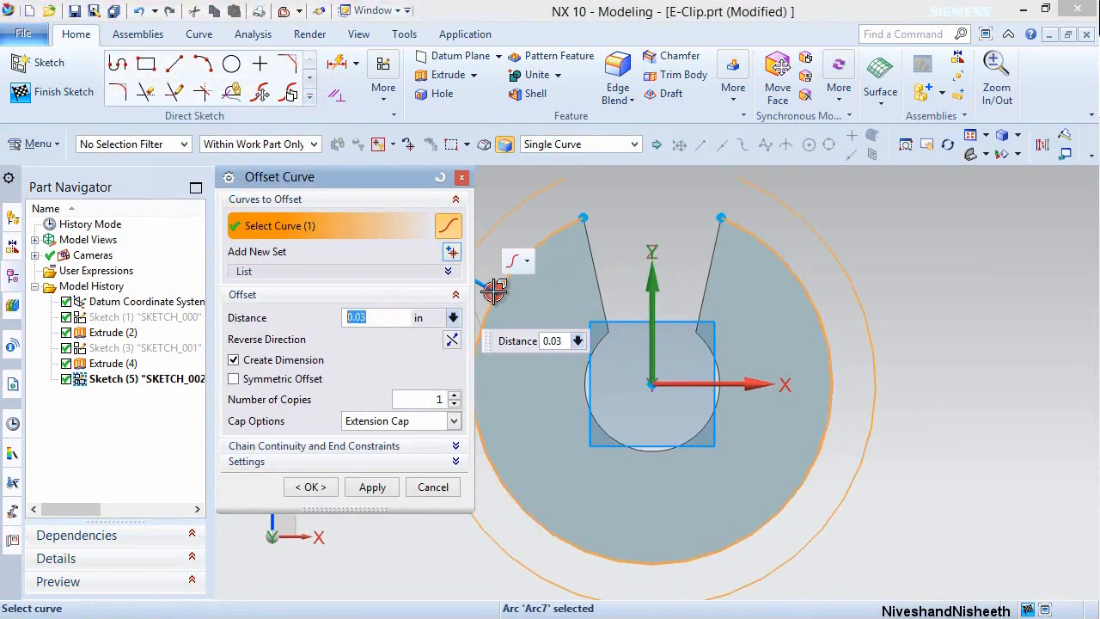
left_click(451, 340)
left_click(311, 487)
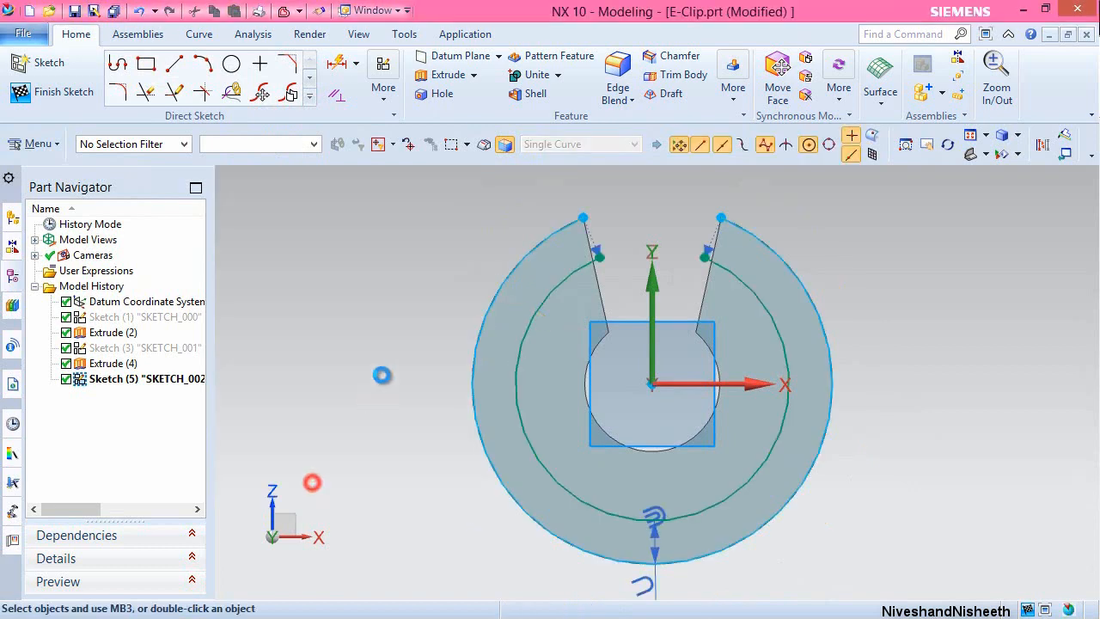
Sketch two inclined lines, each about 0.05 in long, crossing the inner hole's edge on either side of the slot.
left_click(174, 64)
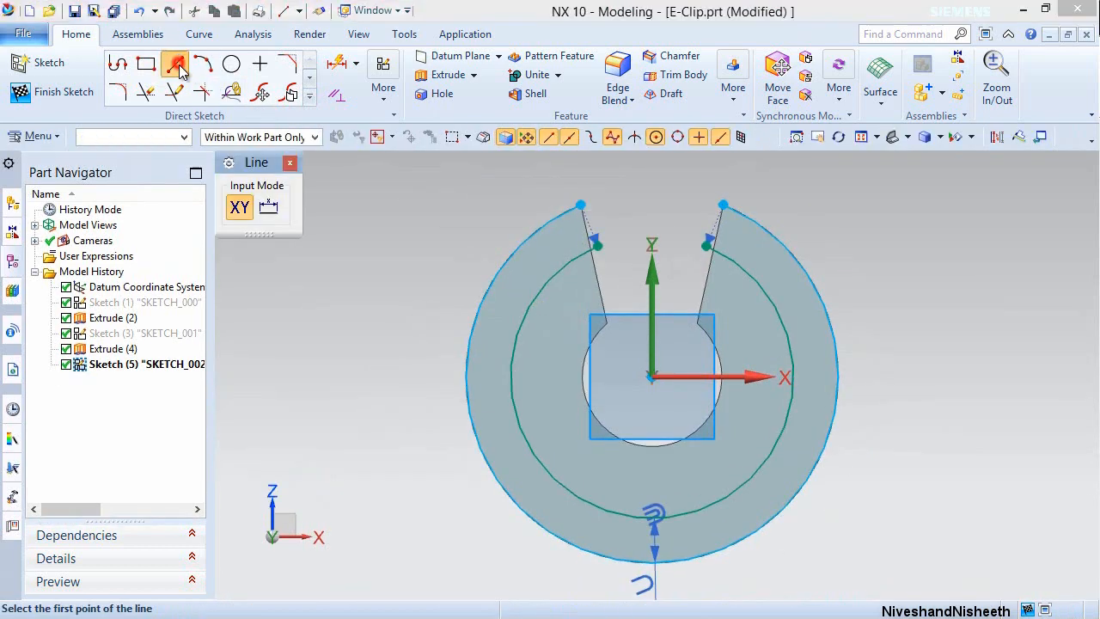
left_click(564, 293)
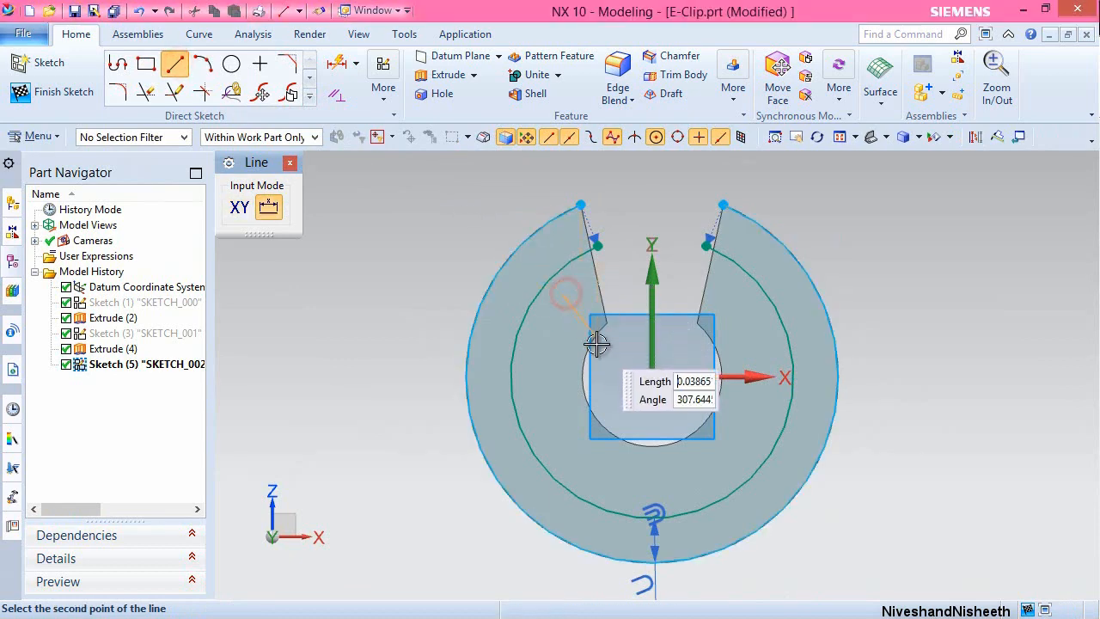
left_click(611, 360)
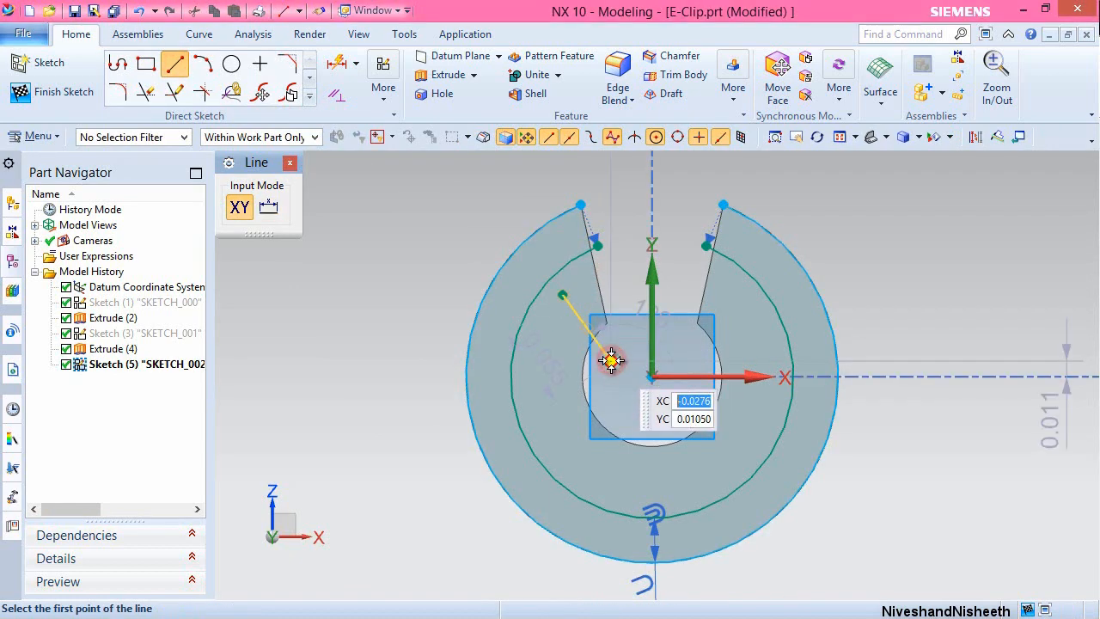
left_click(748, 306)
left_click(695, 360)
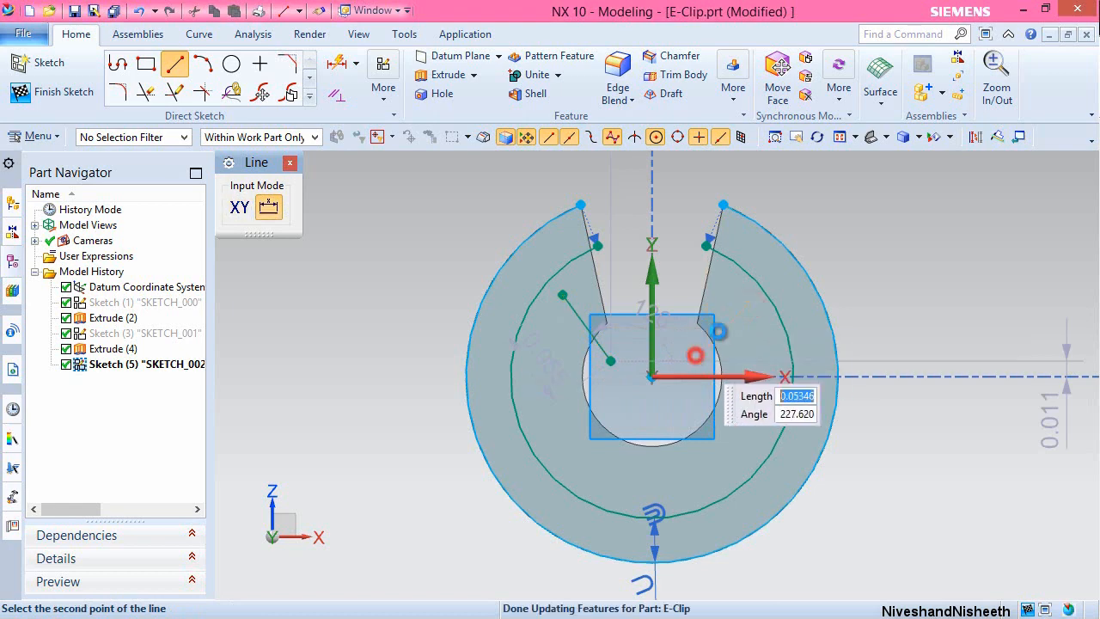
key("Escape")
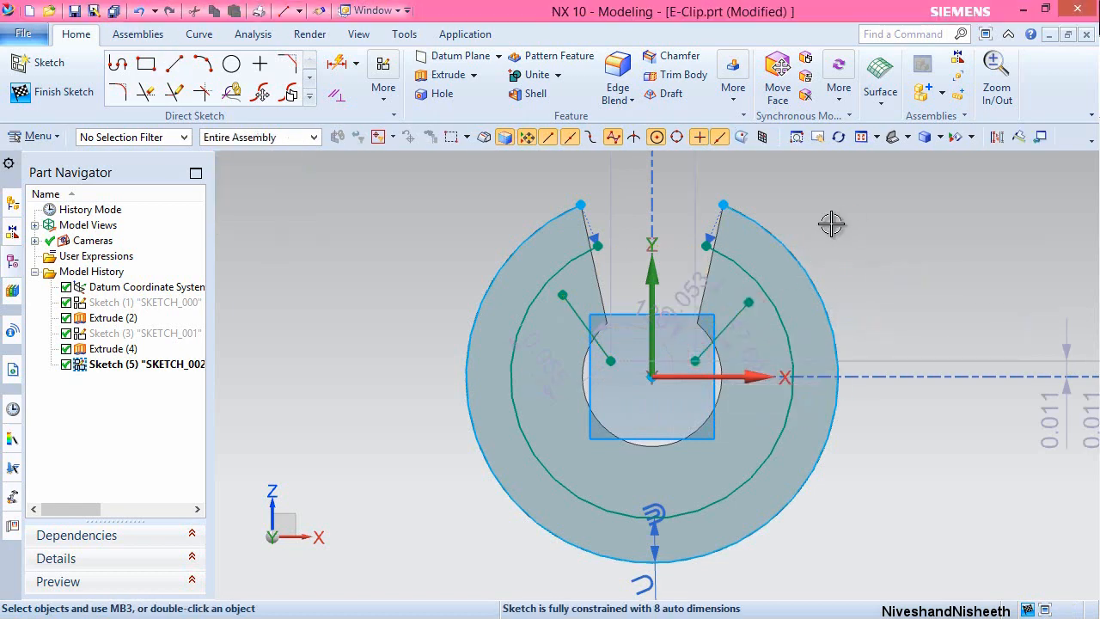
Make the two inclined lines symmetric about the vertical axis.
left_click(383, 86)
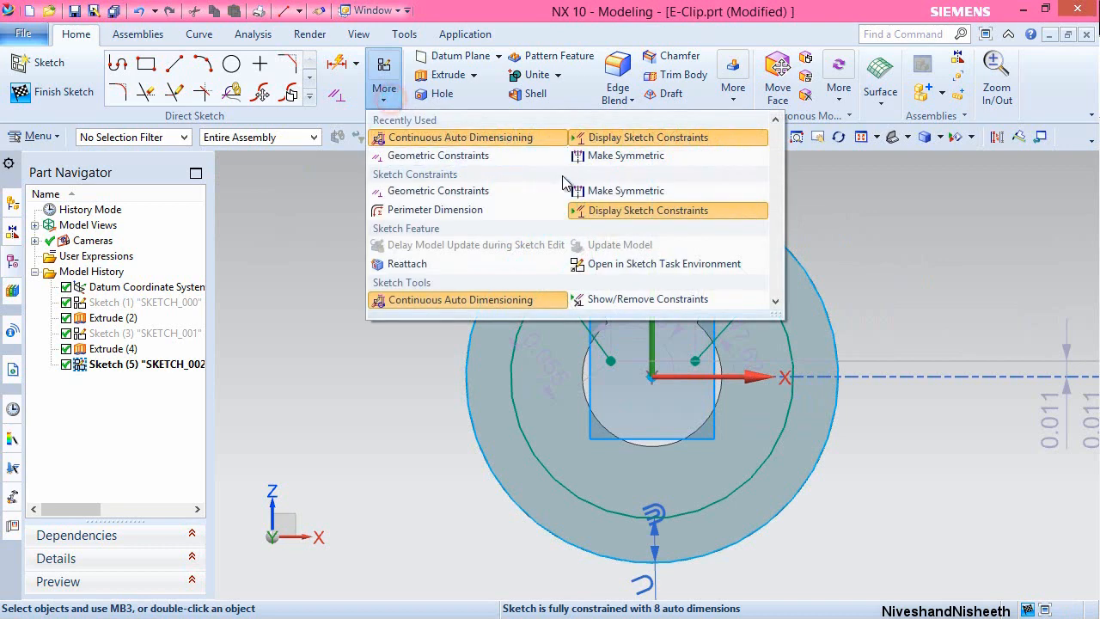
left_click(596, 193)
left_click(574, 310)
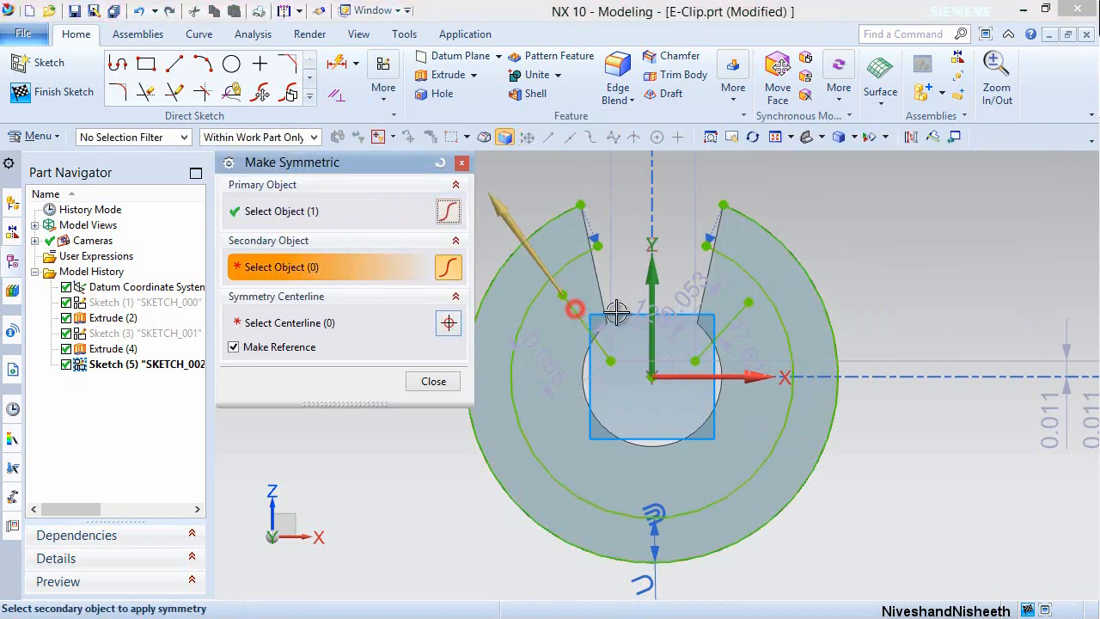
left_click(735, 318)
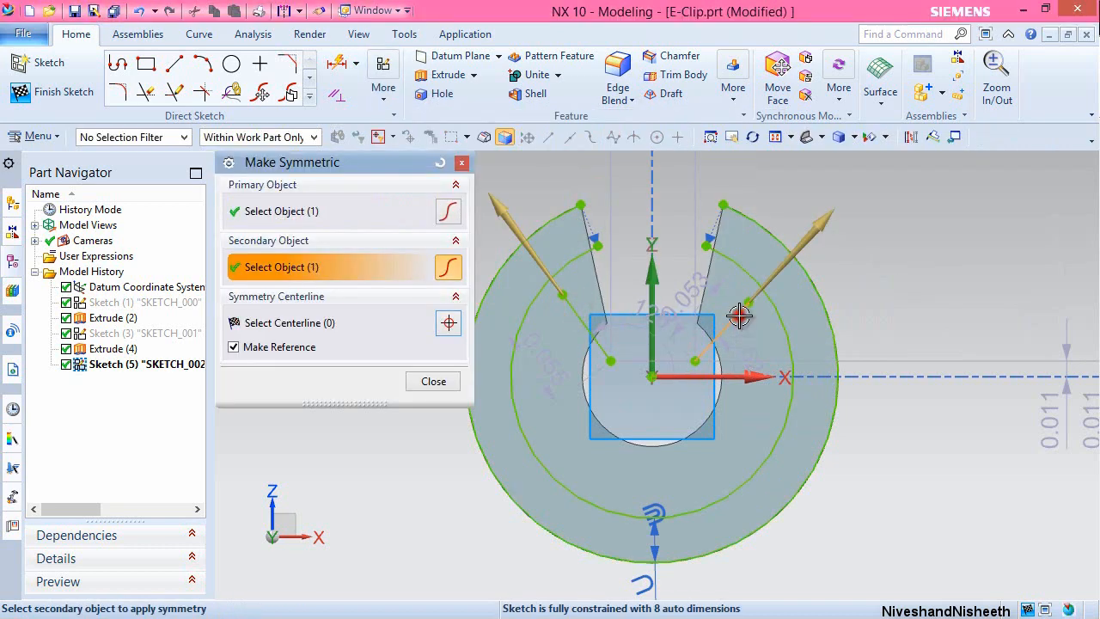
left_click(653, 266)
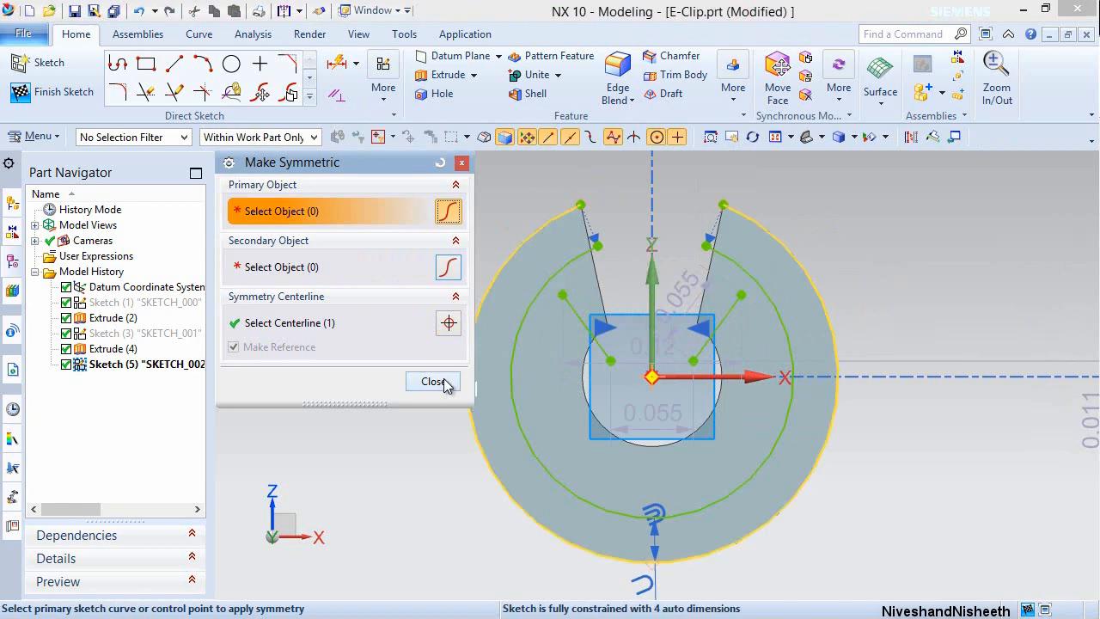
left_click(439, 381)
Extend the outer ends of the symmetric inclined lines to the offset arc with Quick Extend.
scroll(611, 286, "up", 2)
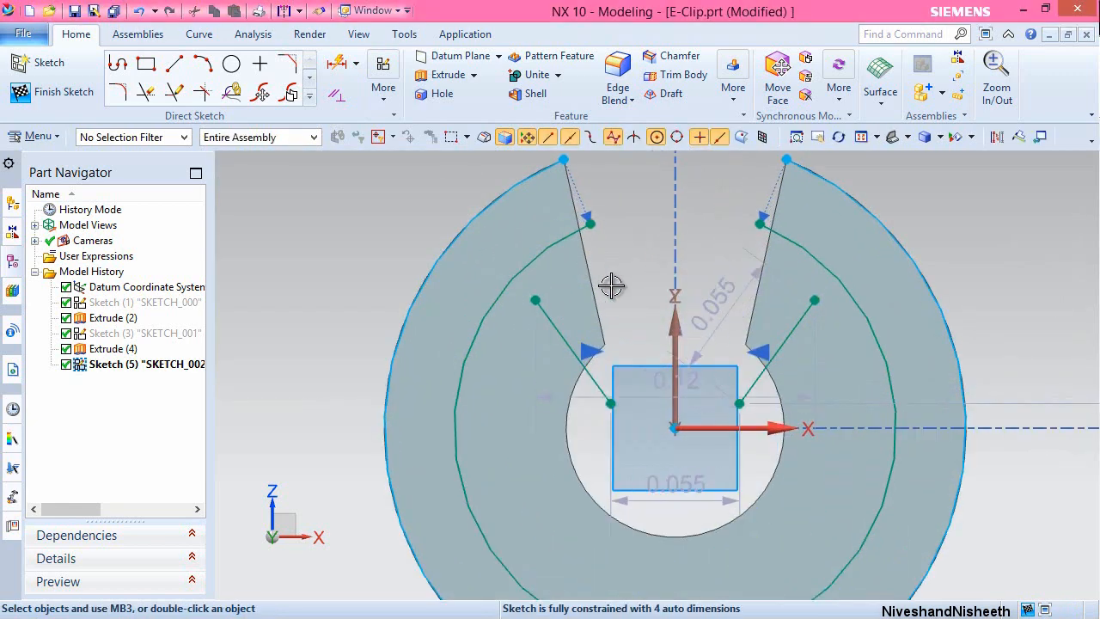
left_click(174, 92)
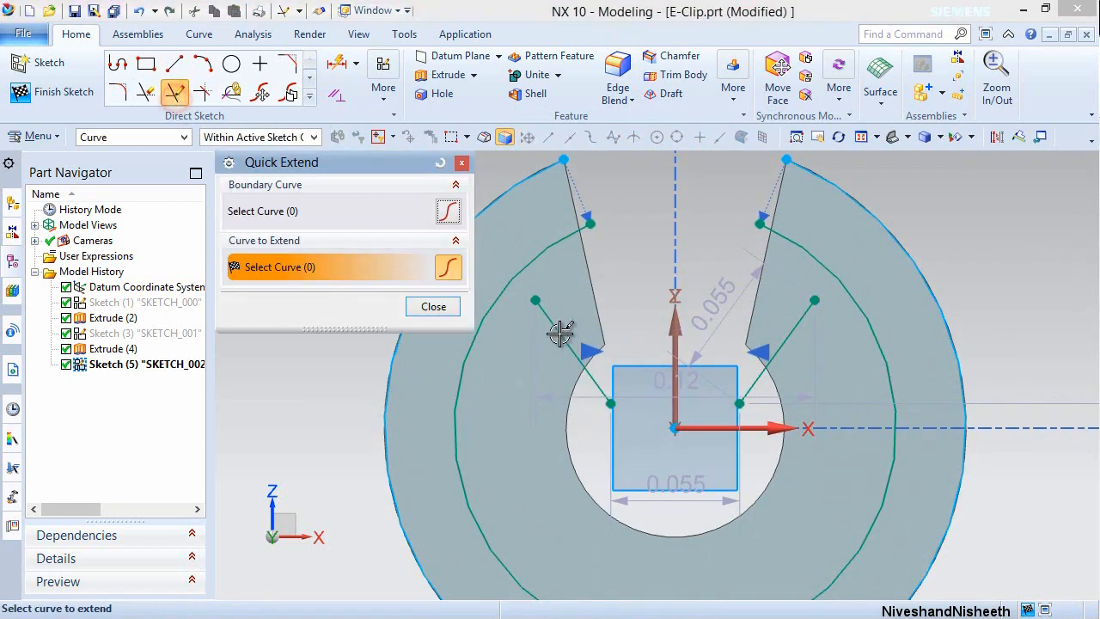
left_click(559, 323)
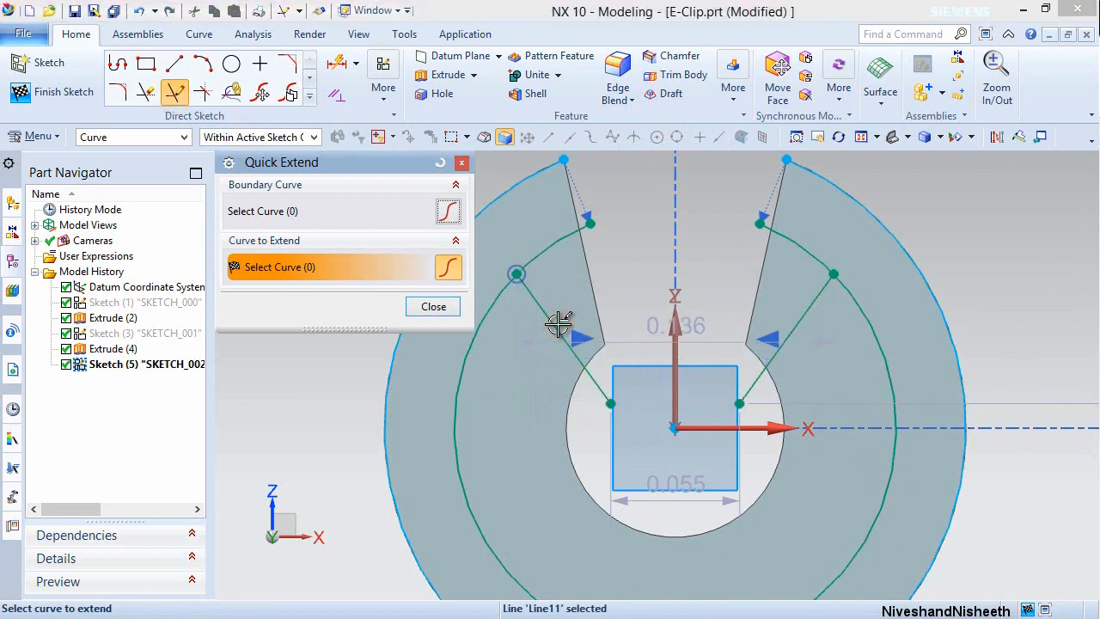
left_click(429, 307)
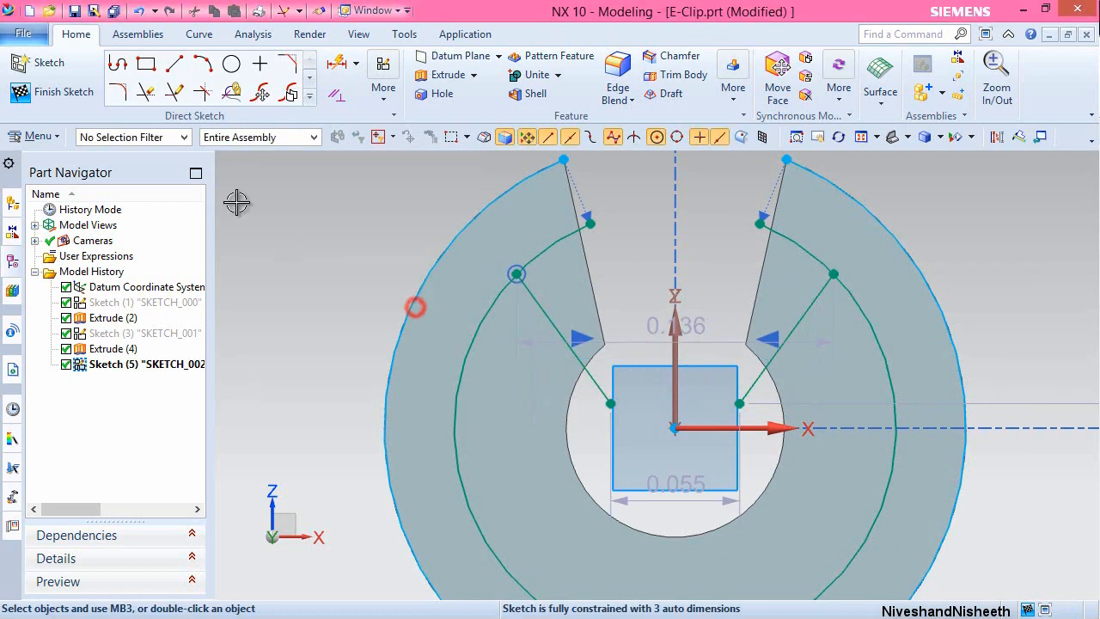
Trim both ends of the offset arc beyond the inclined lines beside the slot.
left_click(146, 92)
scroll(606, 225, "up", 2)
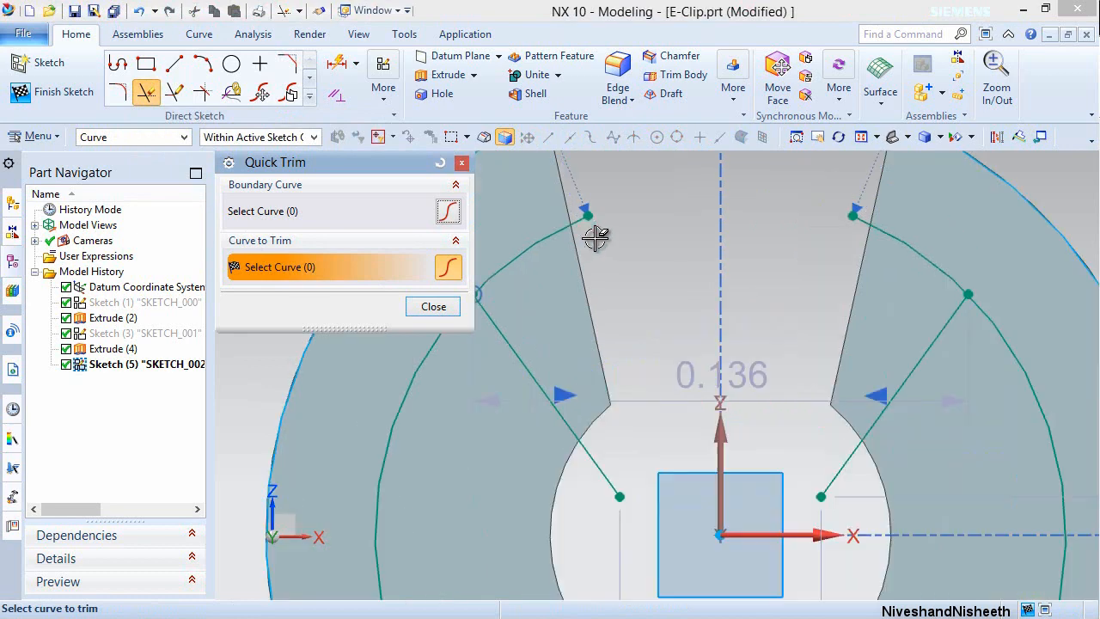
left_click(551, 240)
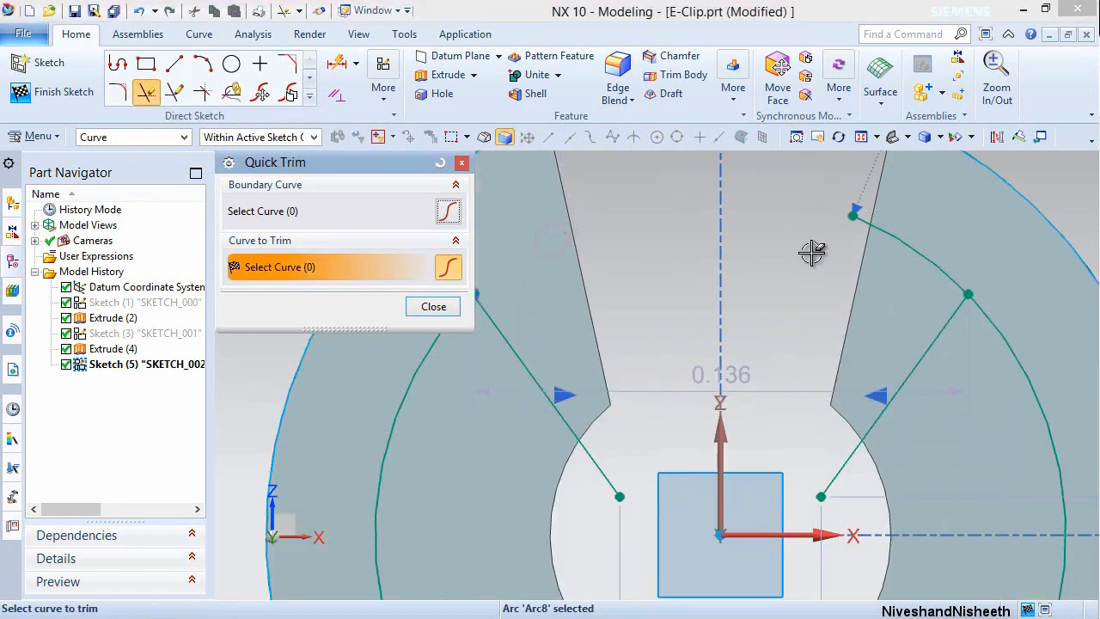
left_click(894, 228)
scroll(720, 283, "down", 2)
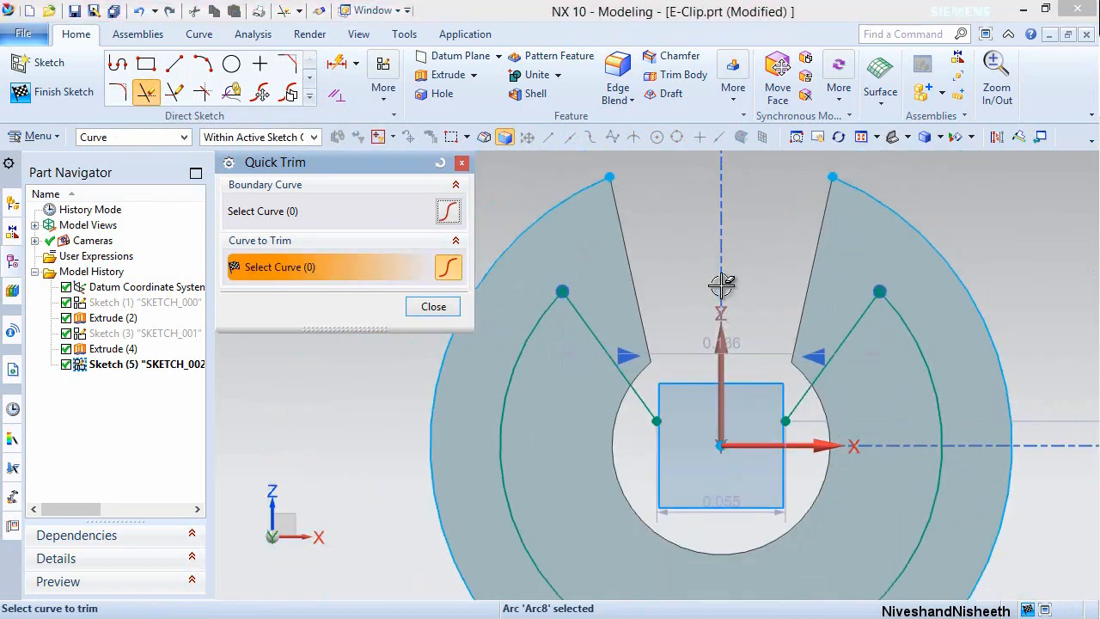
left_click(436, 306)
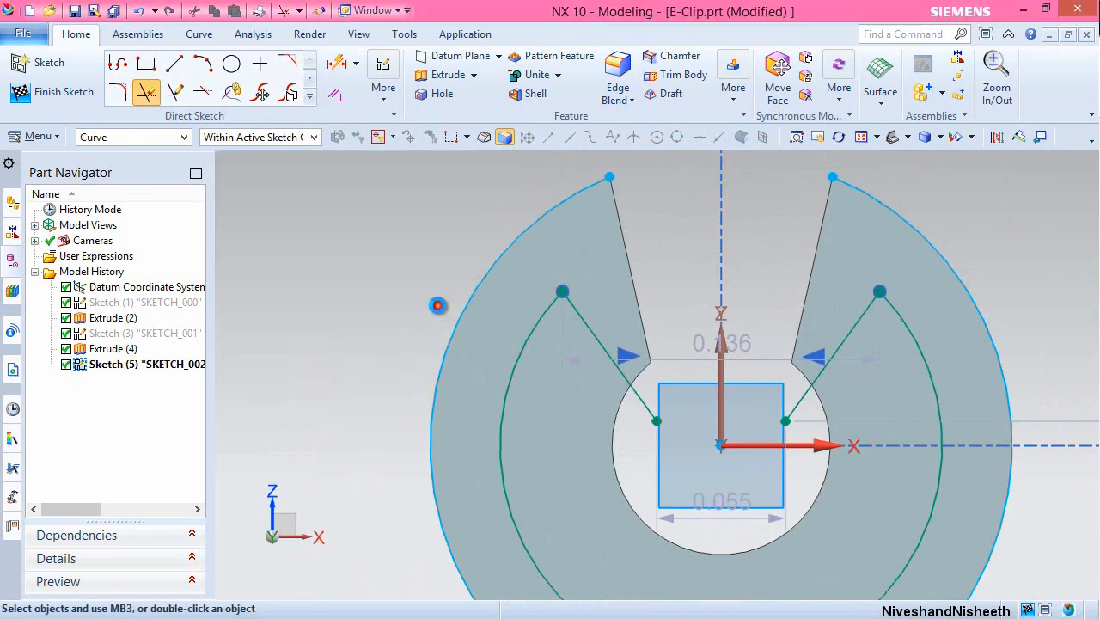
Project the clip's inner circular hole edge into the sketch.
left_click(310, 97)
left_click(206, 225)
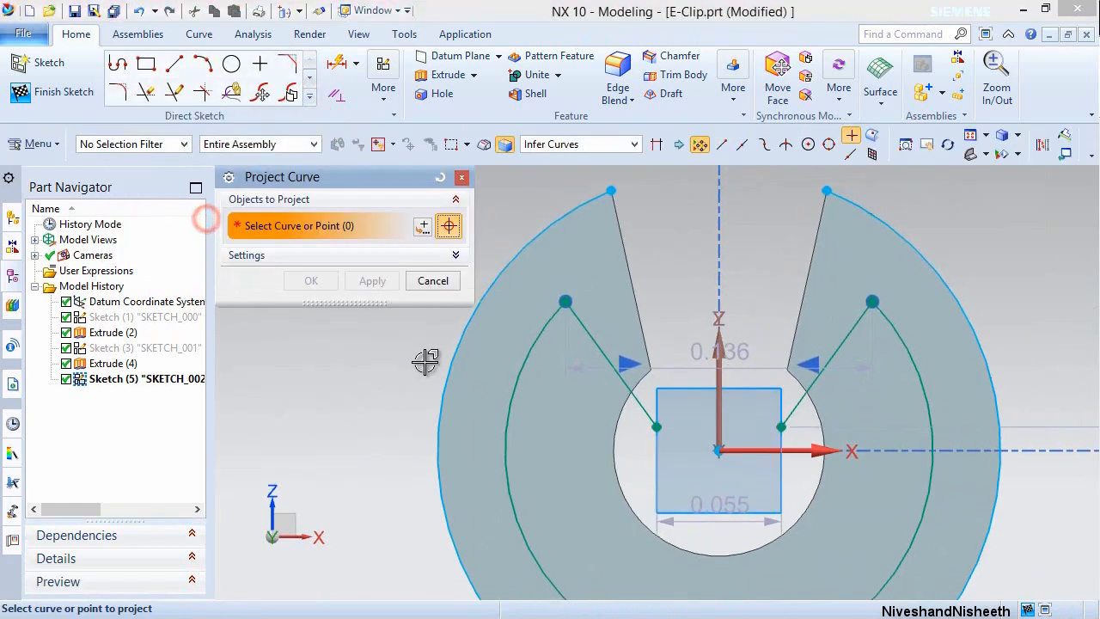
left_click(615, 413)
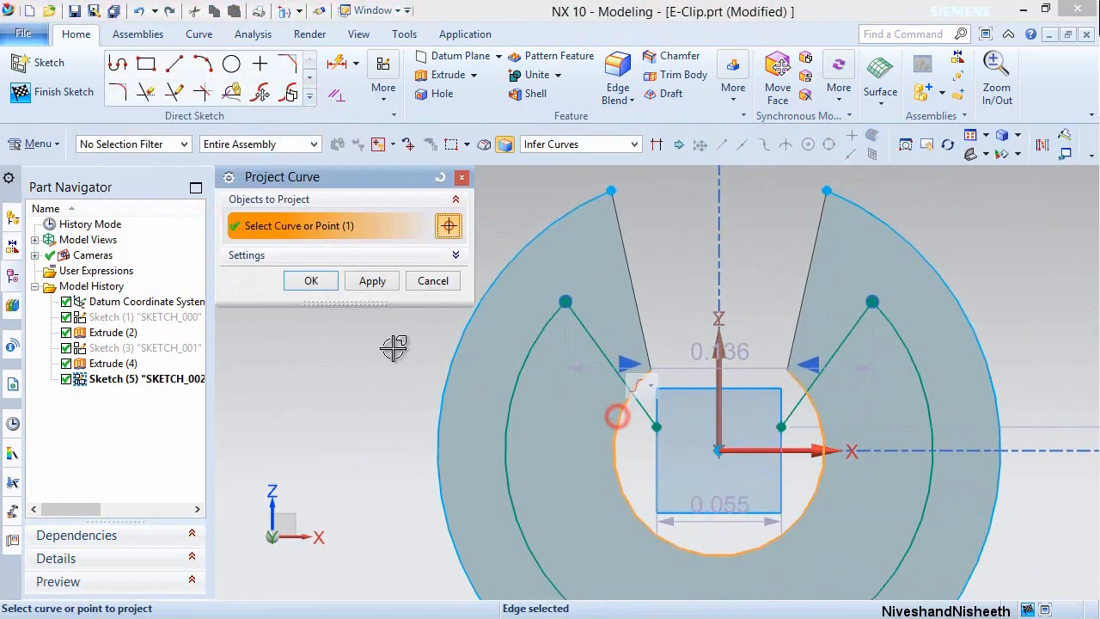
left_click(313, 280)
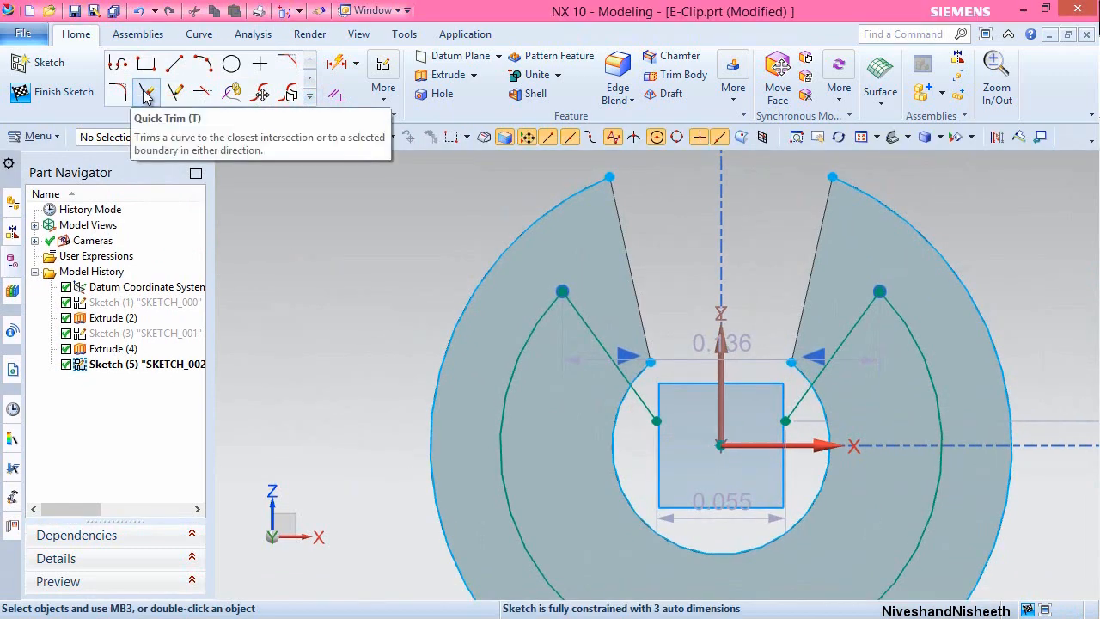
Trim the parts of the inclined lines that reach inside the projected inner arc.
left_click(146, 93)
left_click(647, 400)
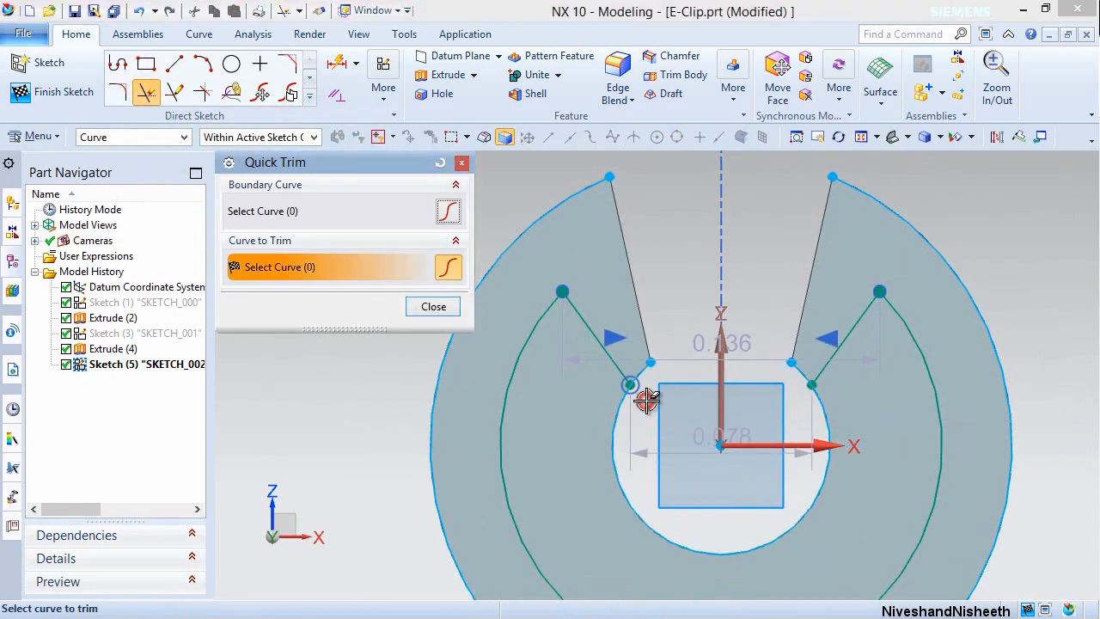
key("Escape")
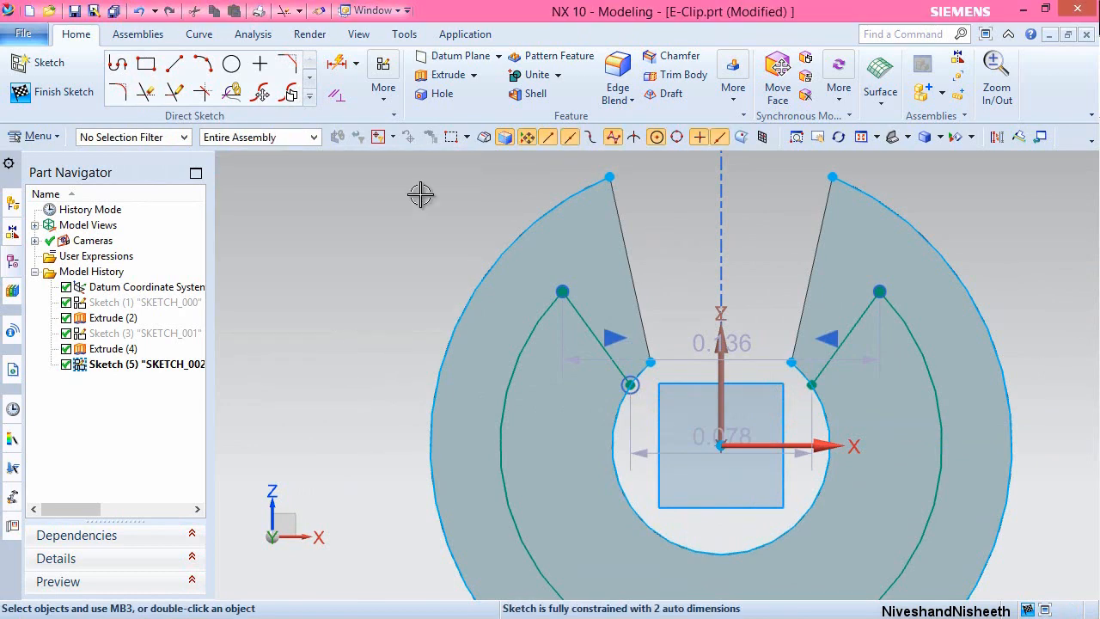
Dimension the horizontal distance between the inclined lines' inner endpoints beside the slot and set it to .0832 in.
left_click(335, 58)
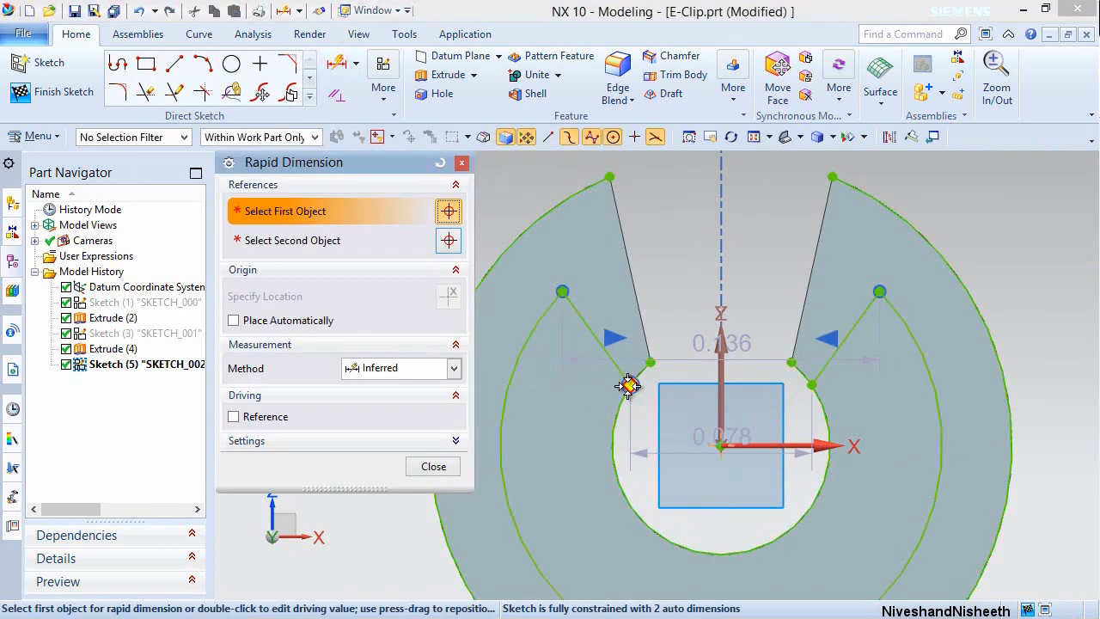
left_click(629, 386)
left_click(812, 386)
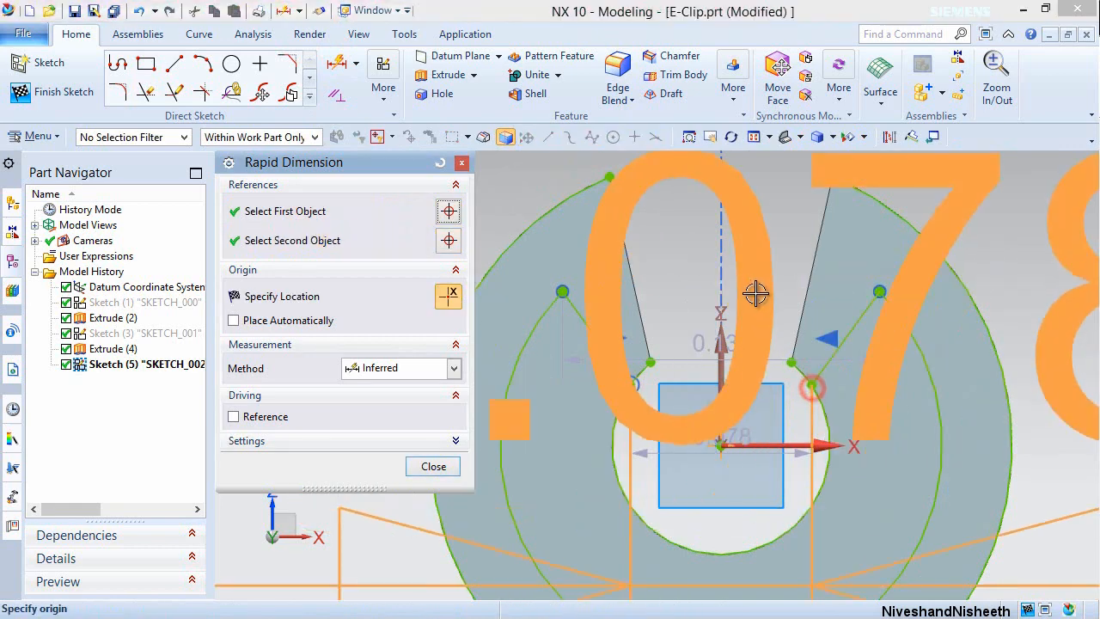
left_click(753, 284)
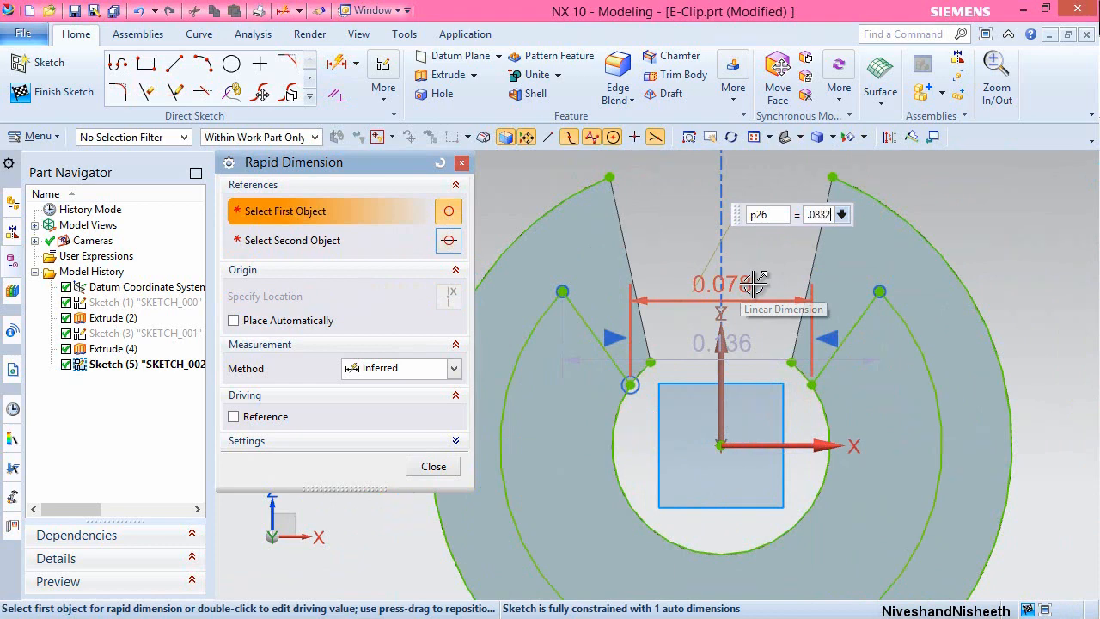
type(".0832")
key("Return")
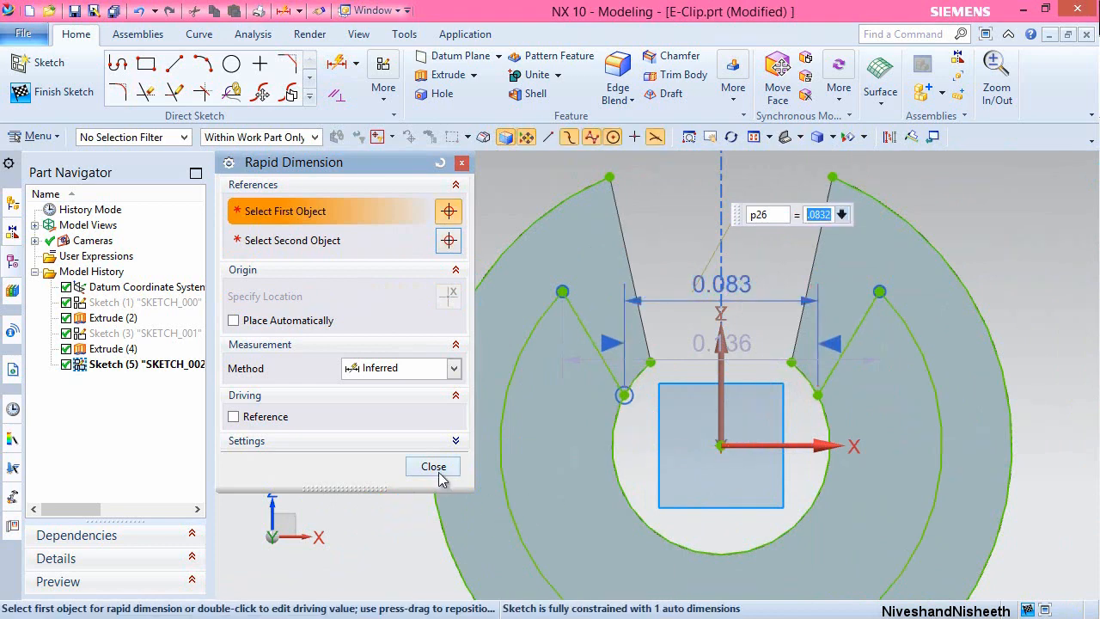
left_click(434, 467)
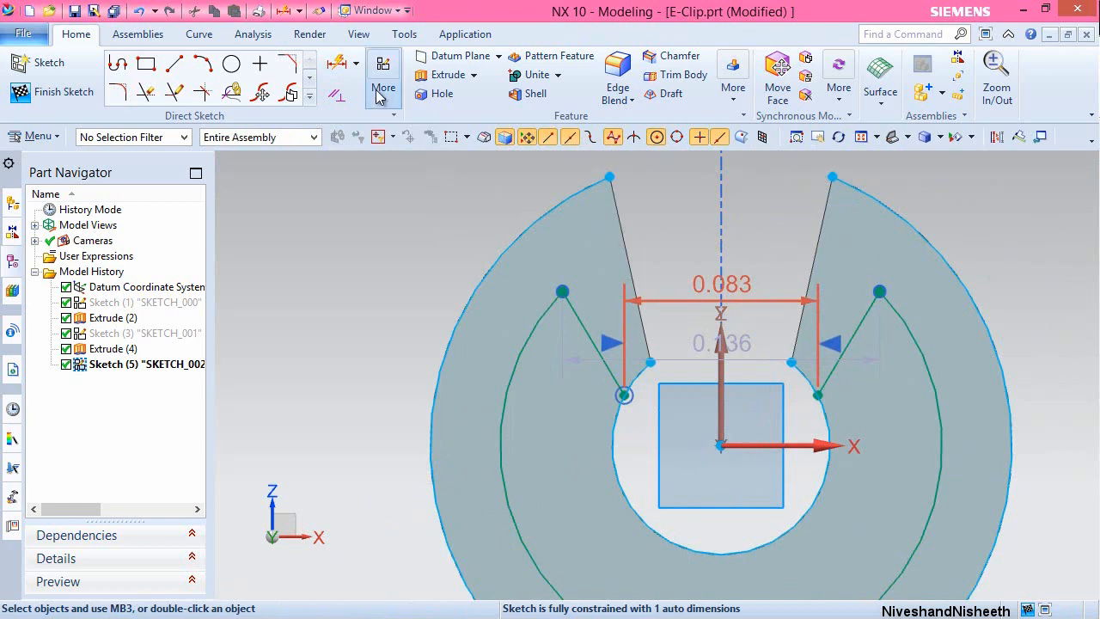
Dimension the angle between the left inclined line and the adjacent slot edge at 50°.
left_click(336, 64)
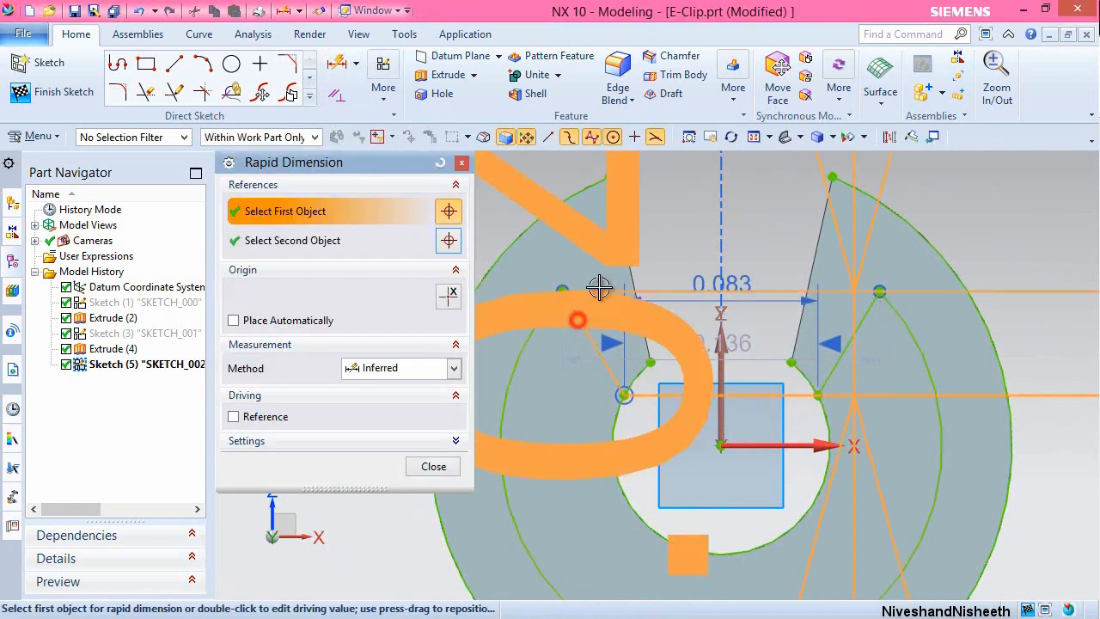
left_click(634, 257)
left_click(586, 228)
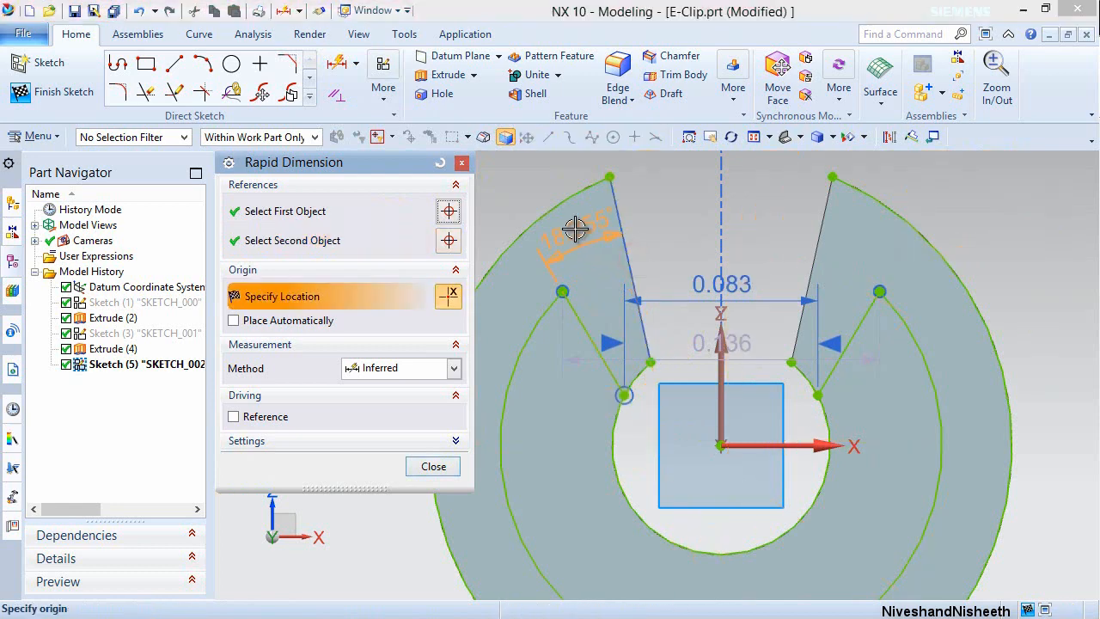
left_click(578, 226)
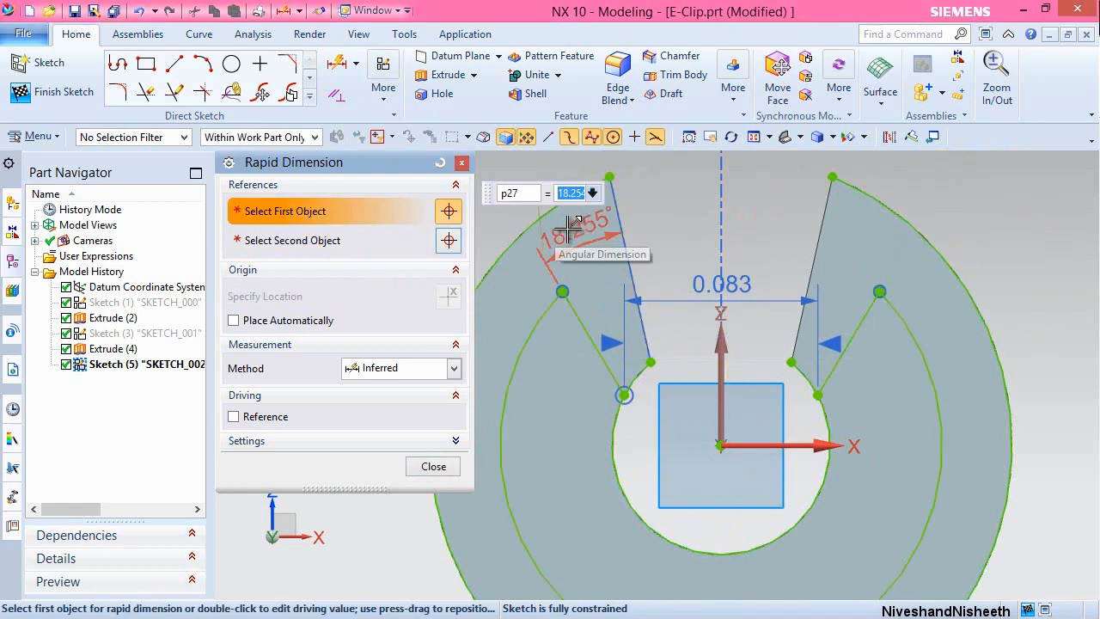
type("50")
key("Return")
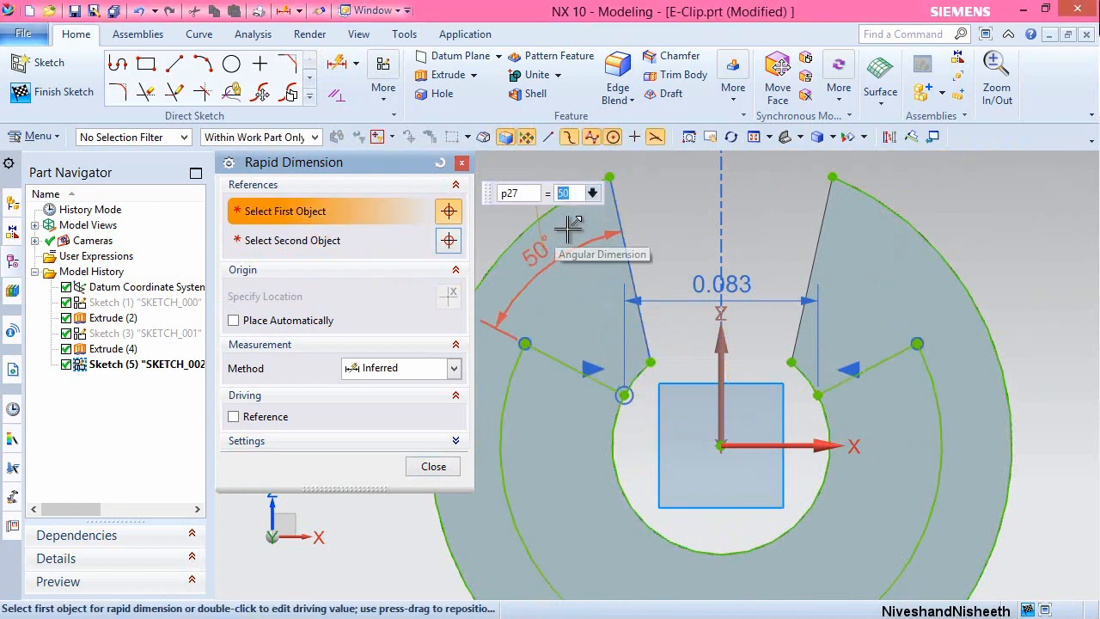
left_click(430, 465)
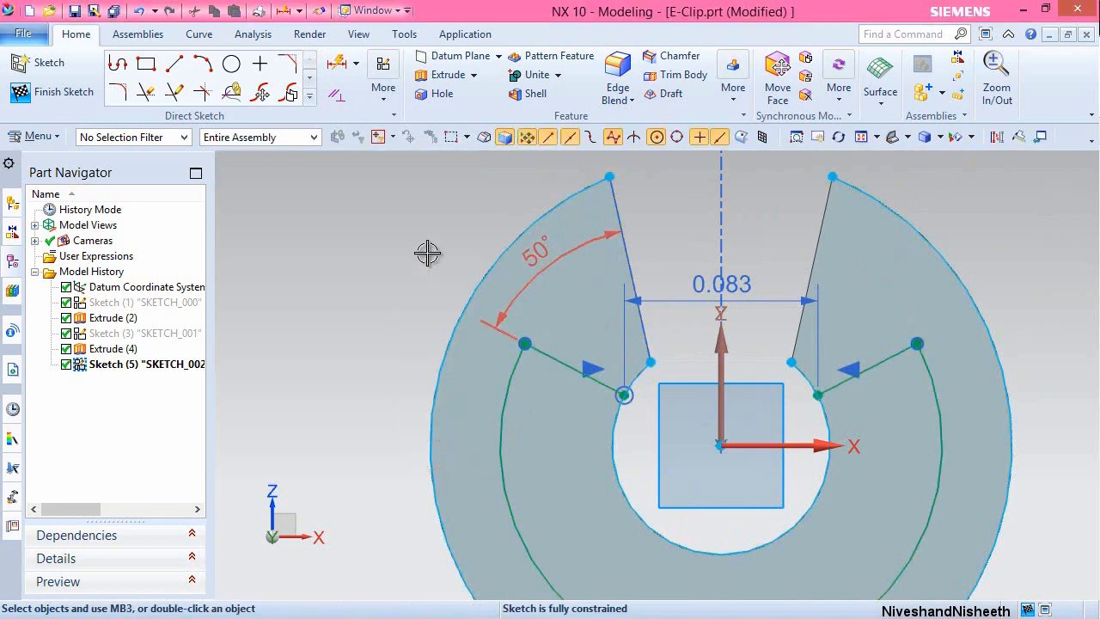
left_click(431, 241)
Sketch two separate inclined lines, each about 0.03 in long, below the hole, spreading outward toward the offset arc.
scroll(444, 163, "down", 2)
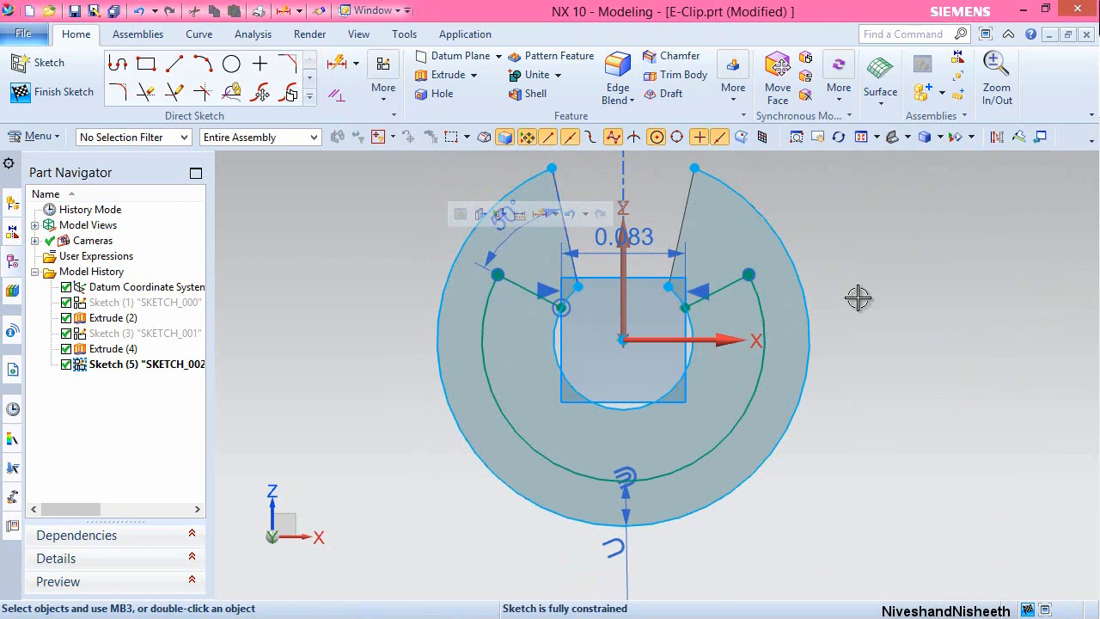
left_click(175, 64)
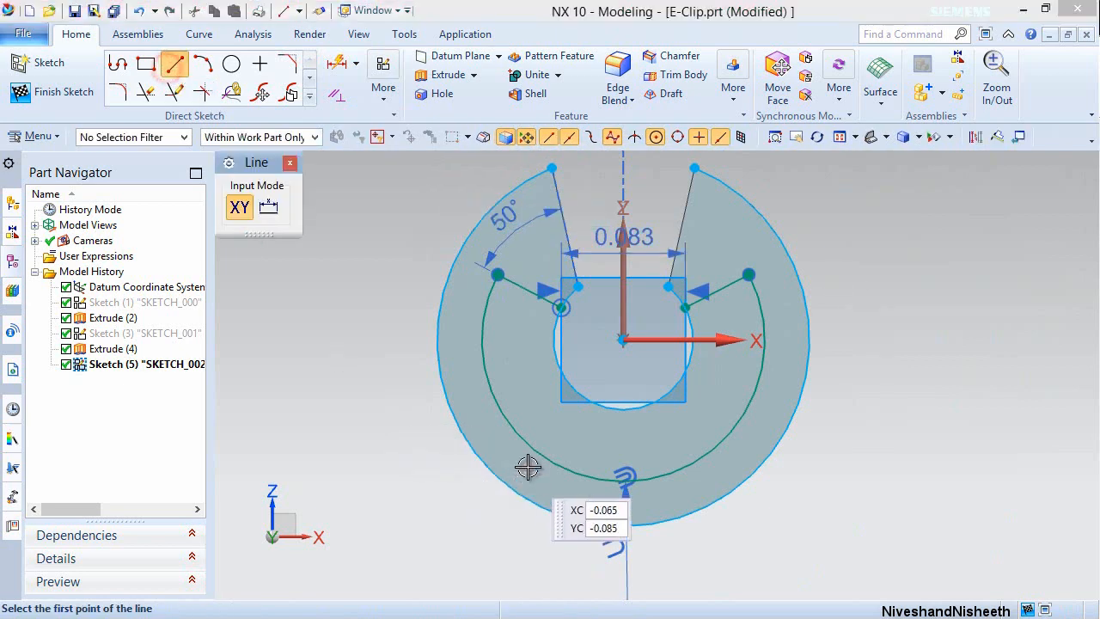
scroll(527, 467, "up", 2)
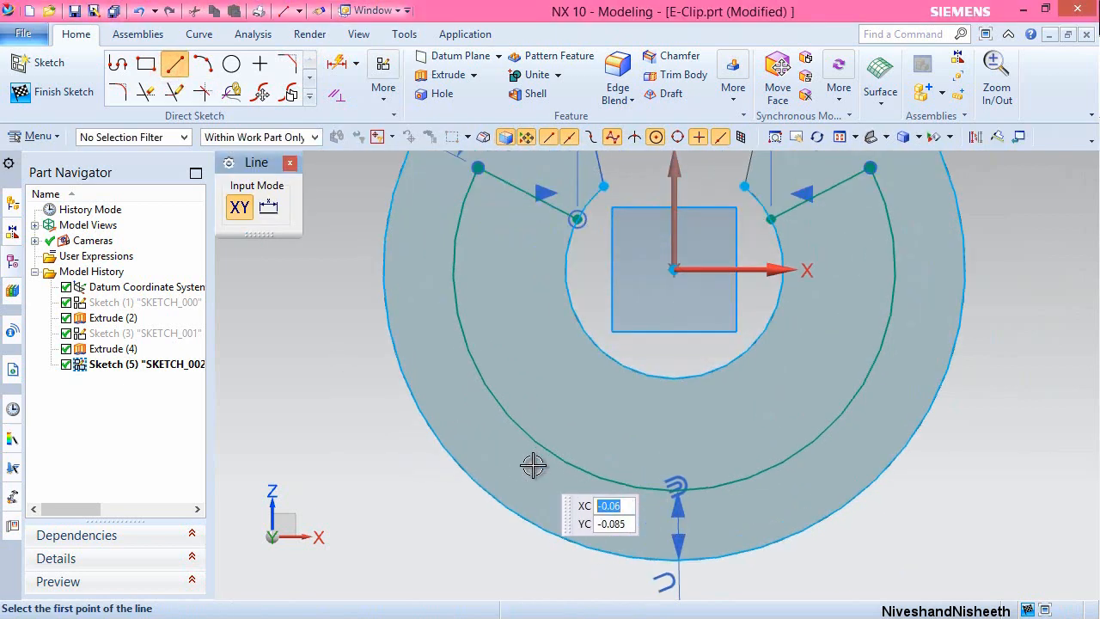
left_click(615, 383)
left_click(581, 444)
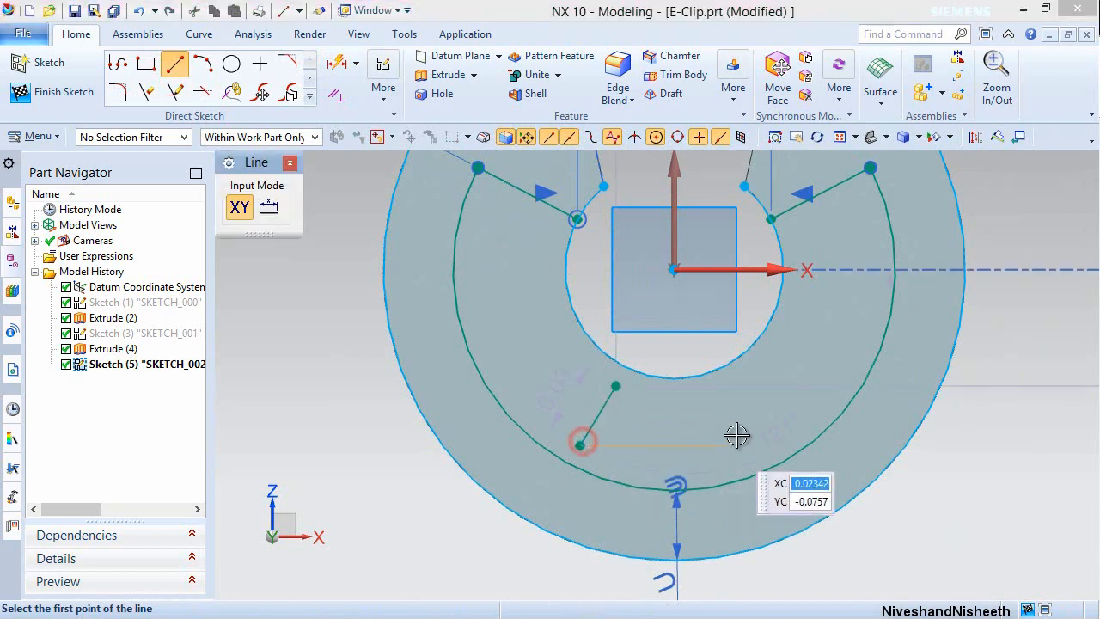
left_click(740, 392)
left_click(768, 446)
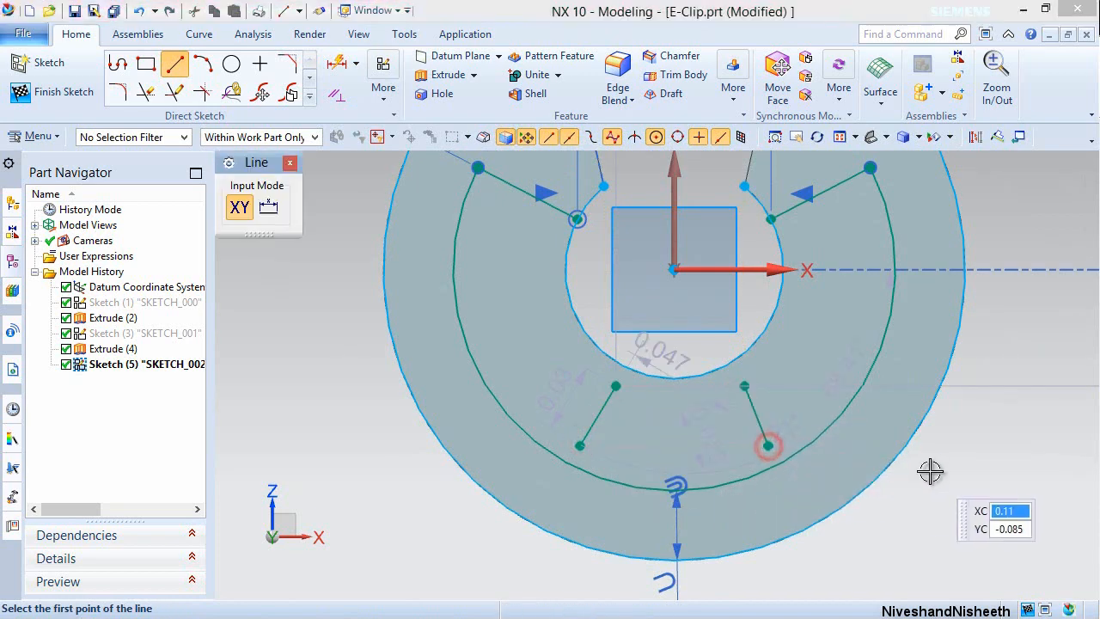
key("Escape")
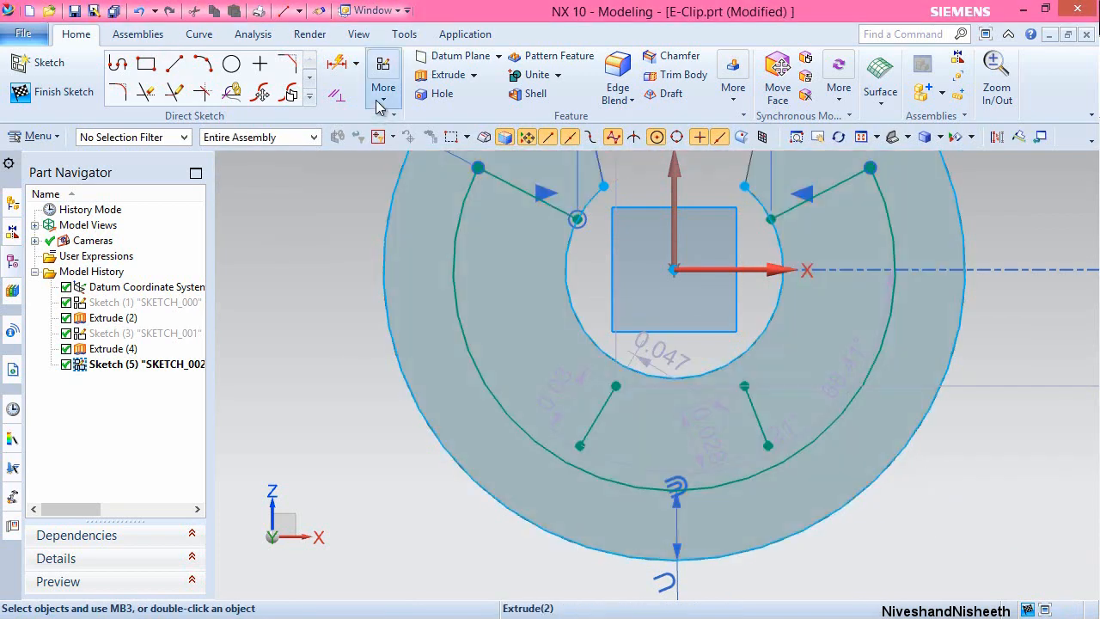
Make the two lower inclined lines symmetric about the vertical sketch axis.
left_click(382, 91)
left_click(610, 191)
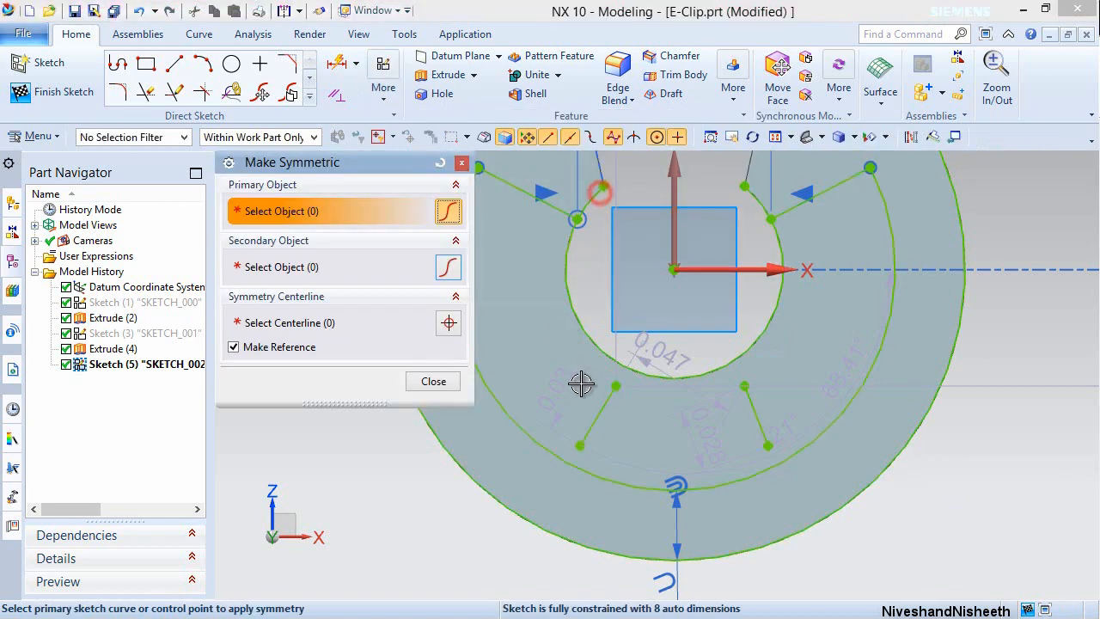
left_click(601, 406)
left_click(757, 416)
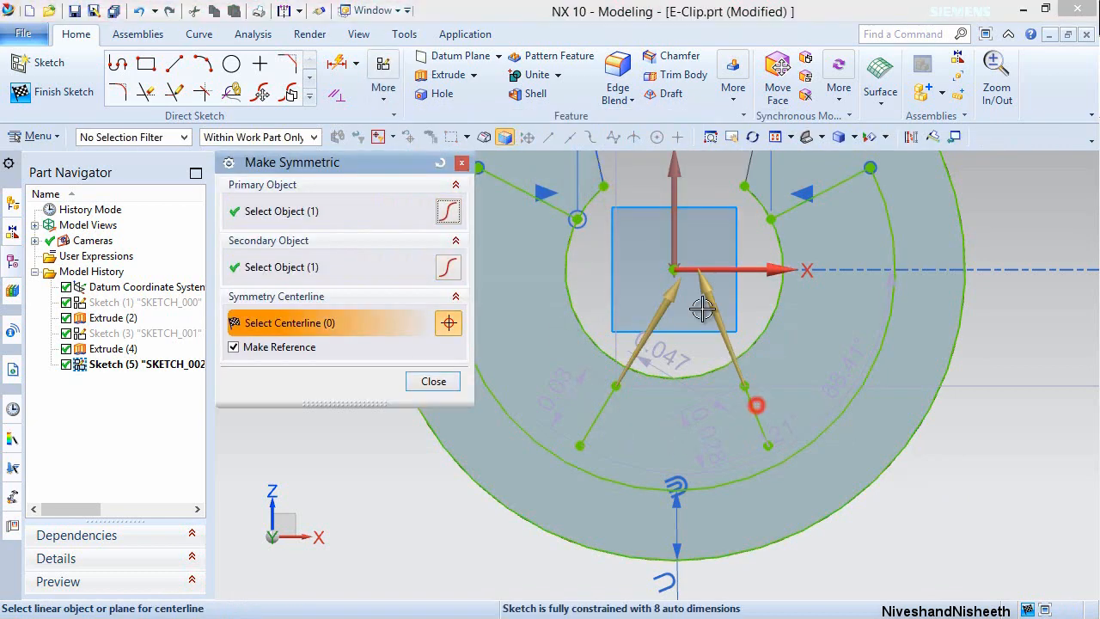
left_click(677, 213)
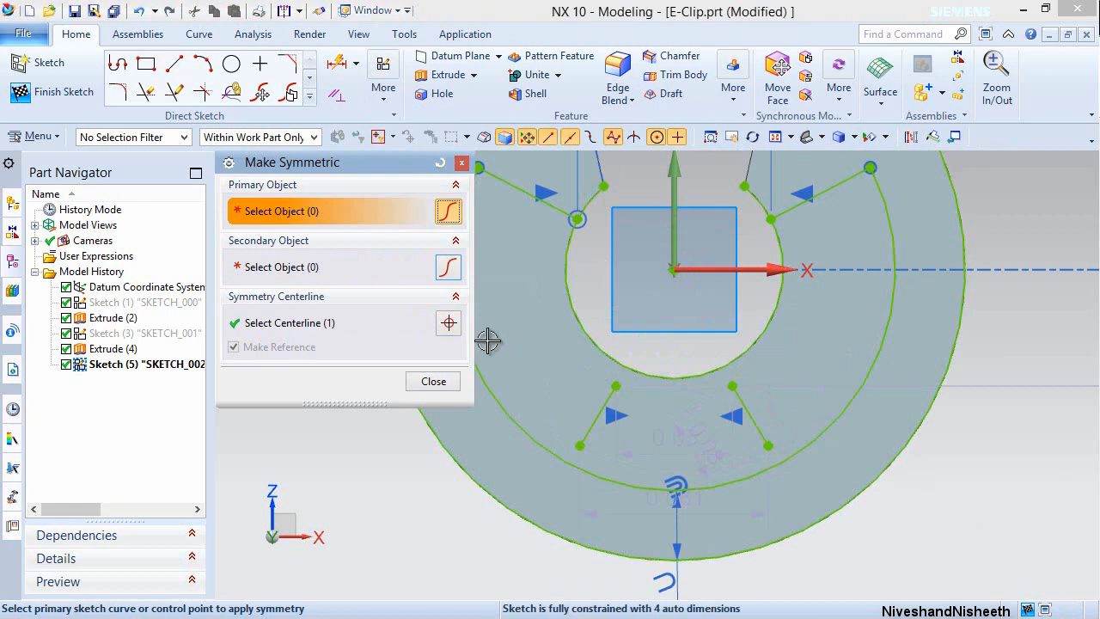
left_click(445, 385)
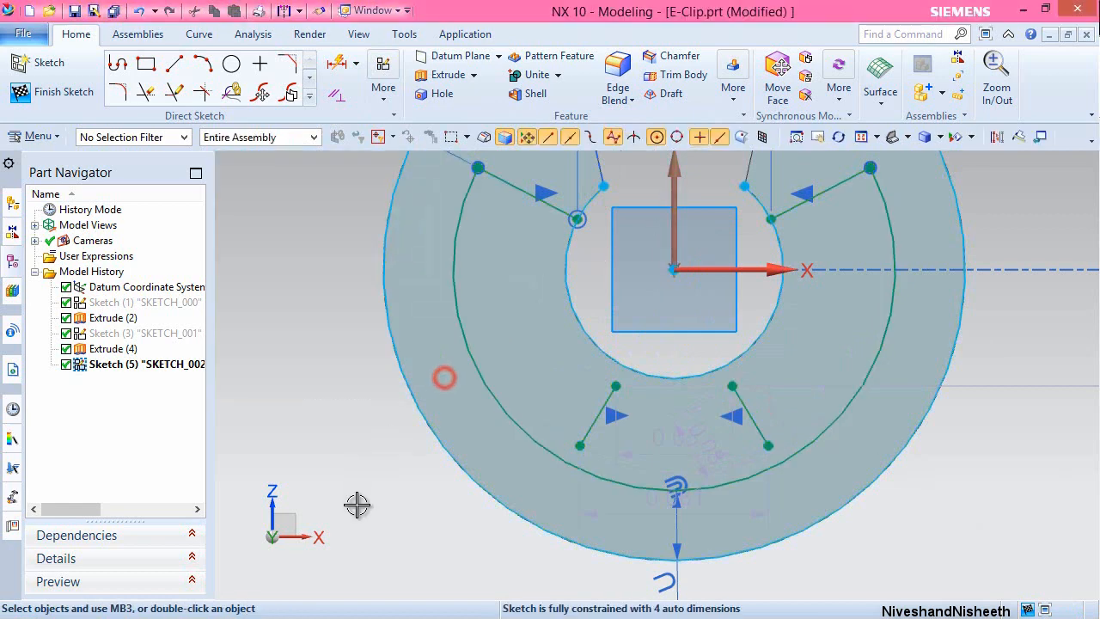
Dimension the angle between the two lower inclined lines at 50°, placing it below the clip.
left_click(336, 63)
left_click(599, 417)
left_click(752, 421)
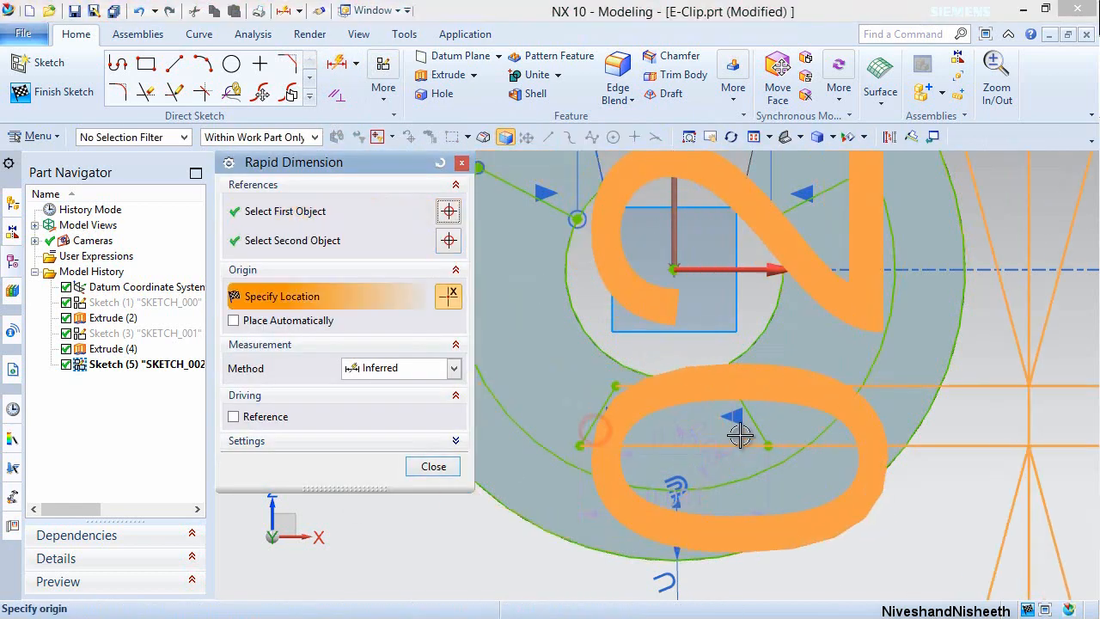
scroll(752, 421, "down", 2)
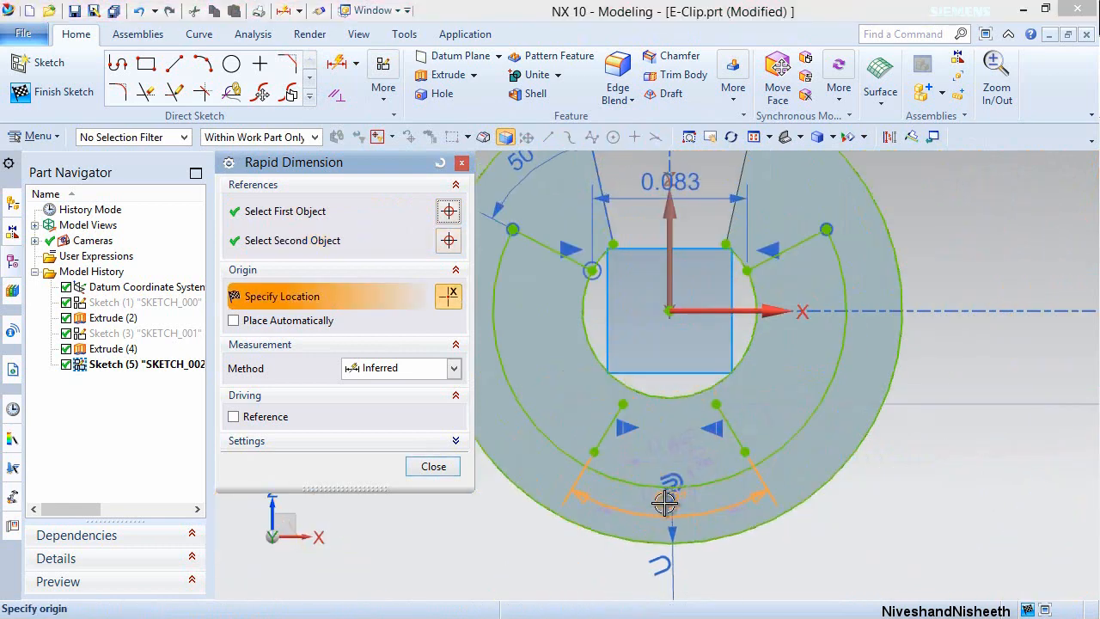
left_click(640, 562)
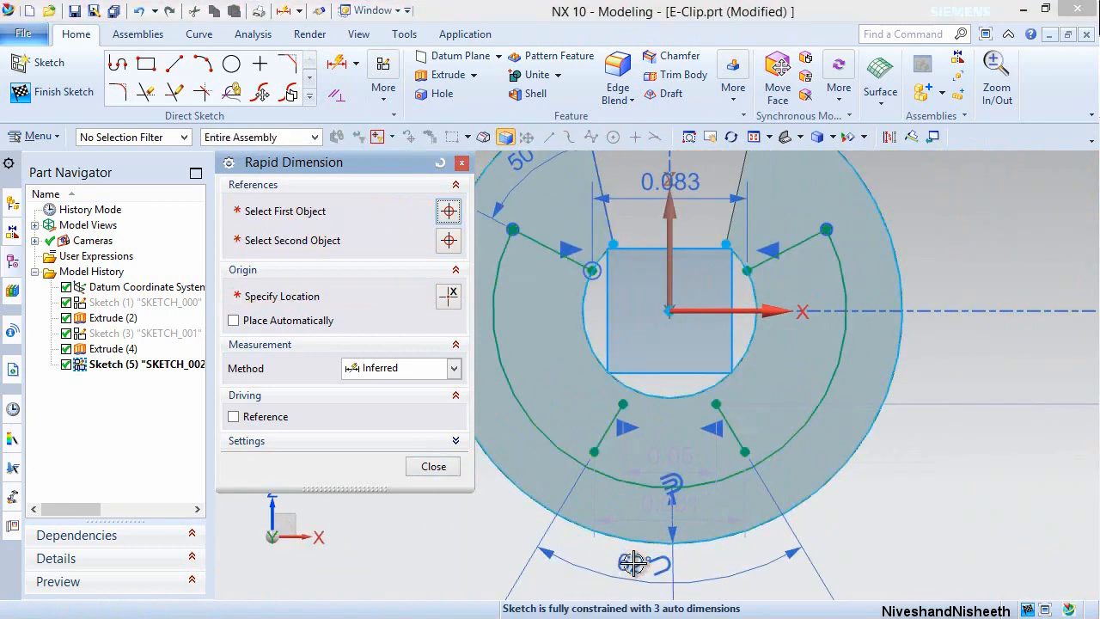
type("50")
key("Return")
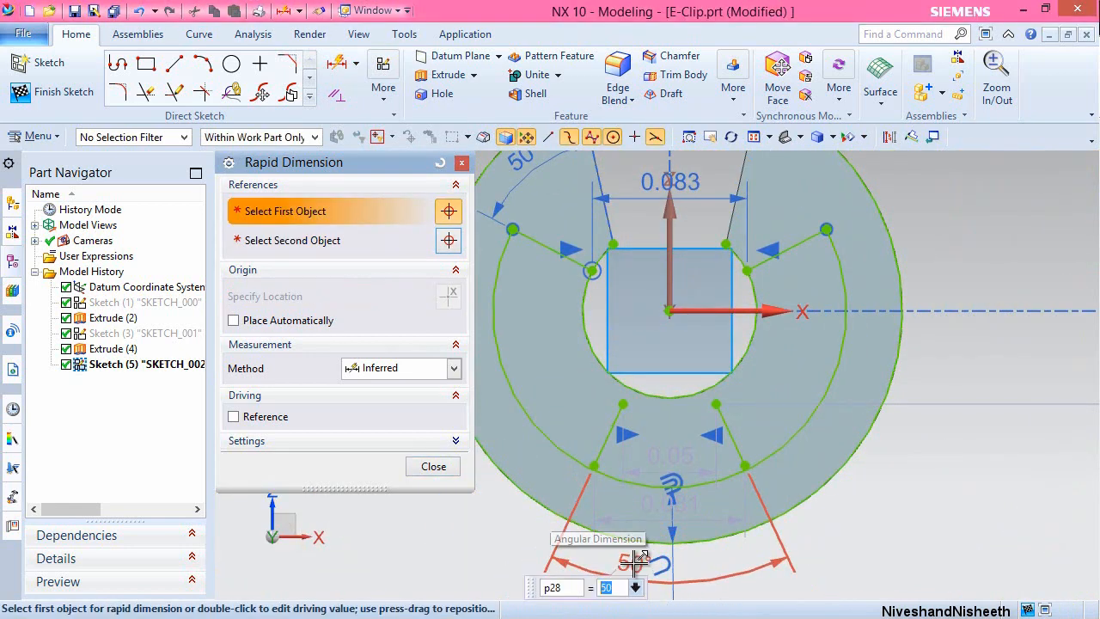
left_click(433, 466)
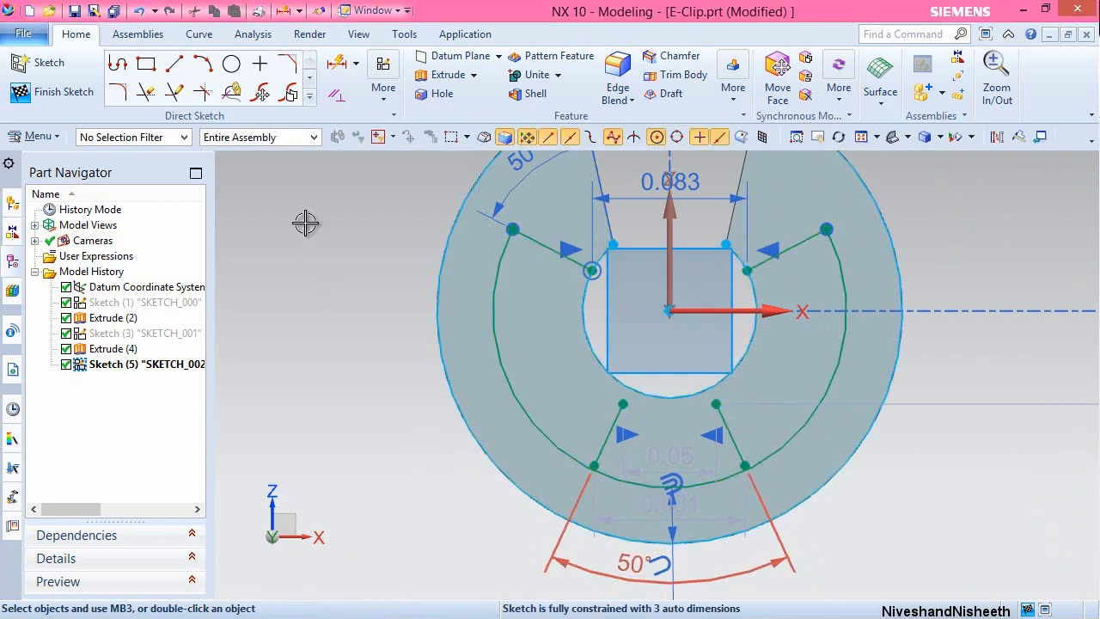
Extend the lower symmetric lines to the inner hole edge and to the offset arc with Quick Extend.
left_click(174, 91)
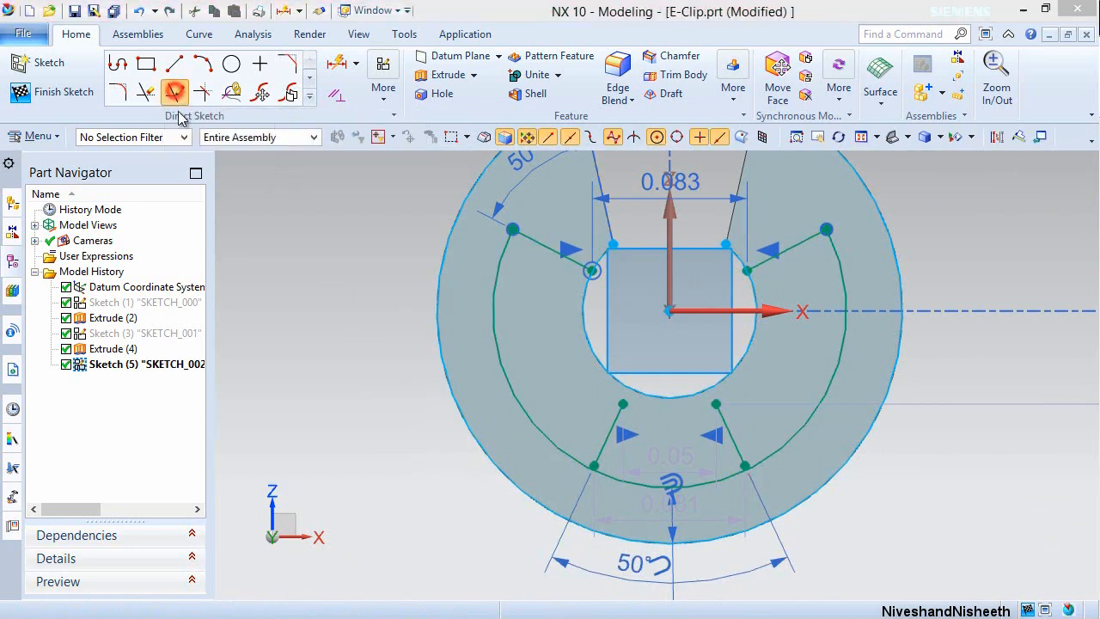
scroll(710, 472, "up", 2)
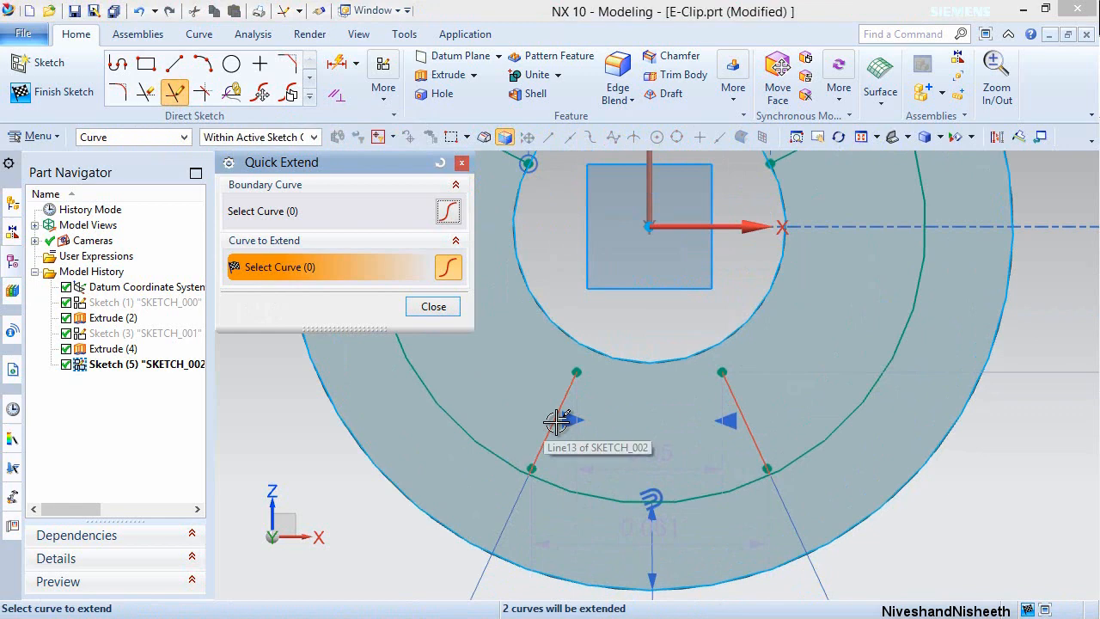
left_click(575, 379)
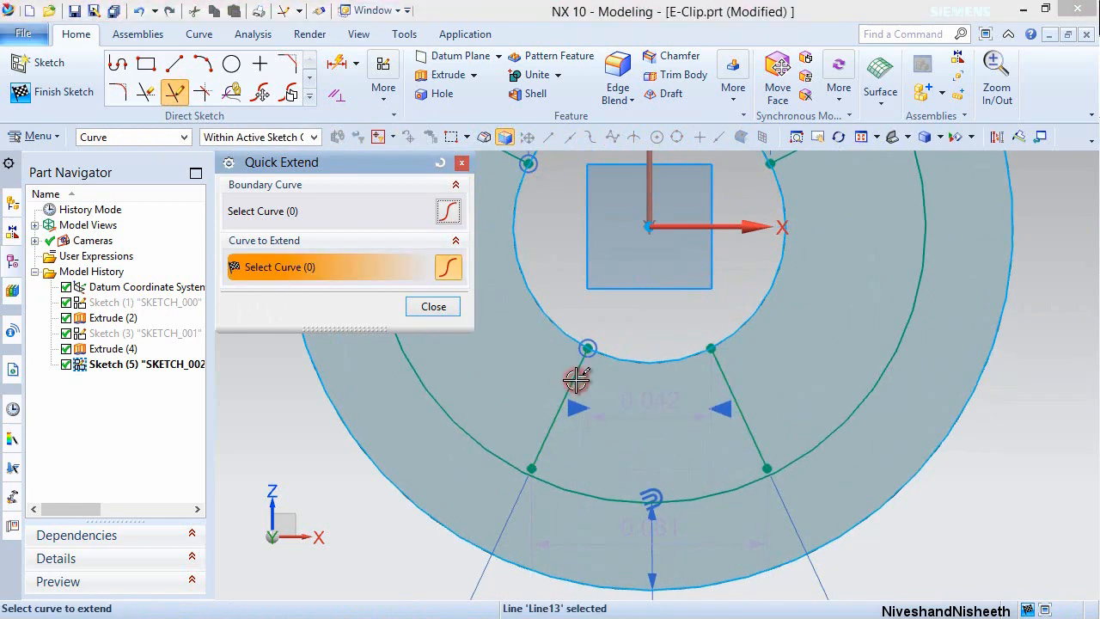
left_click(536, 452)
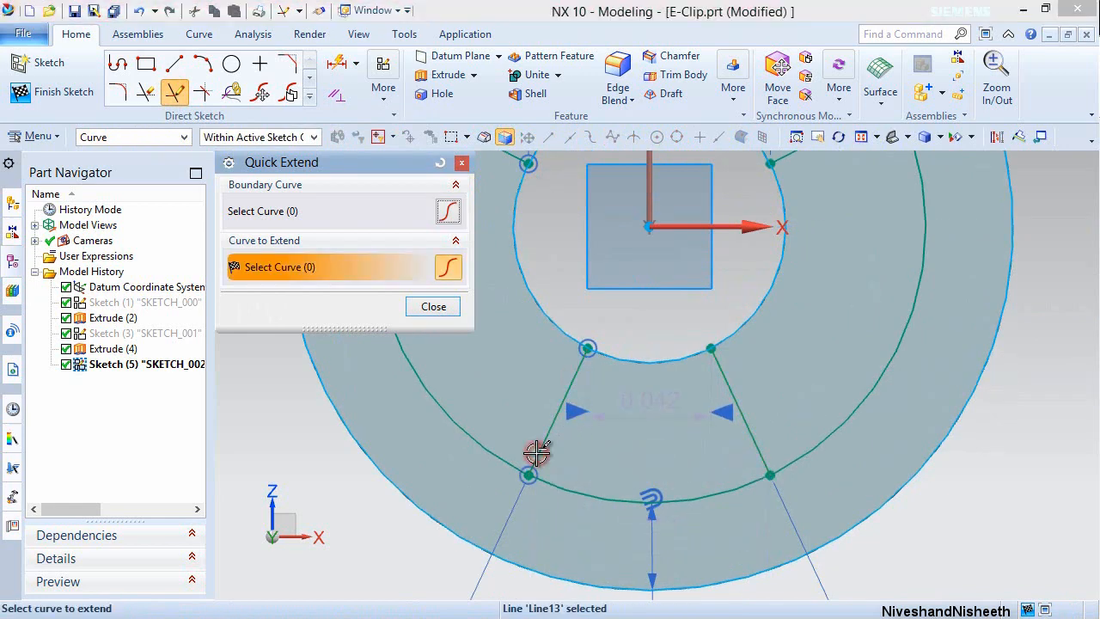
left_click(437, 308)
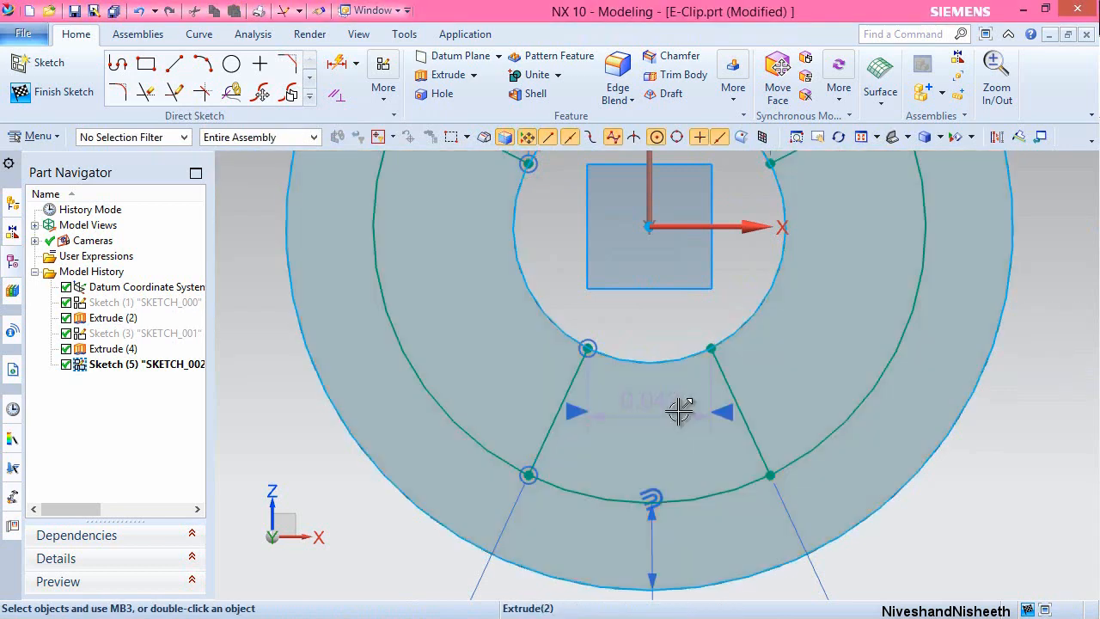
Set the distance between the lower lines' inner endpoints on the hole edge to .0396 in.
double_click(662, 397)
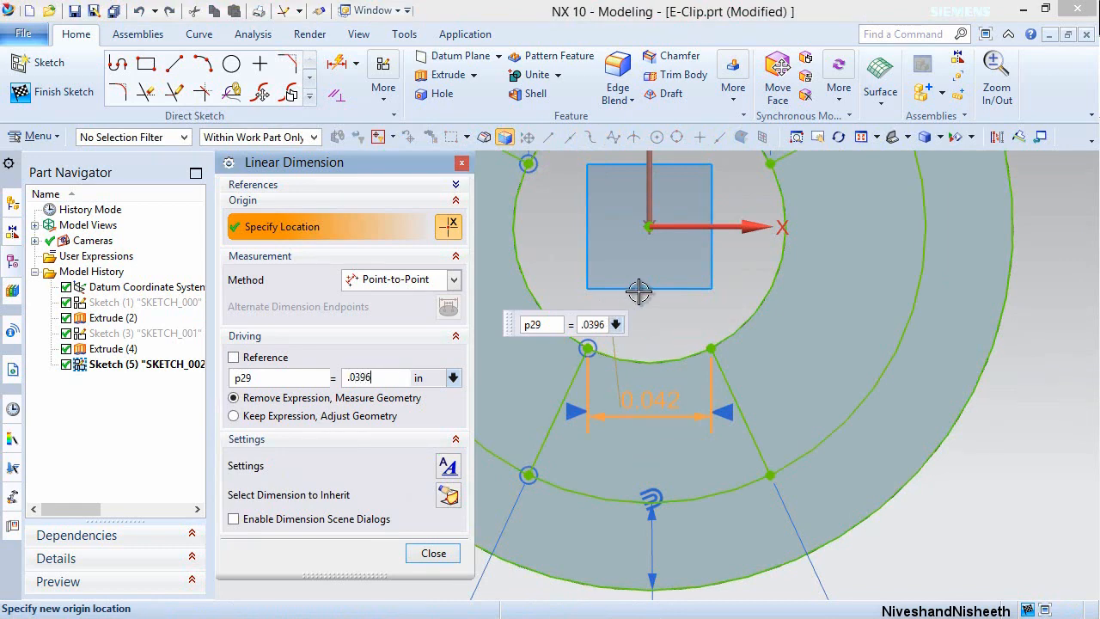
key("Return")
left_click(434, 554)
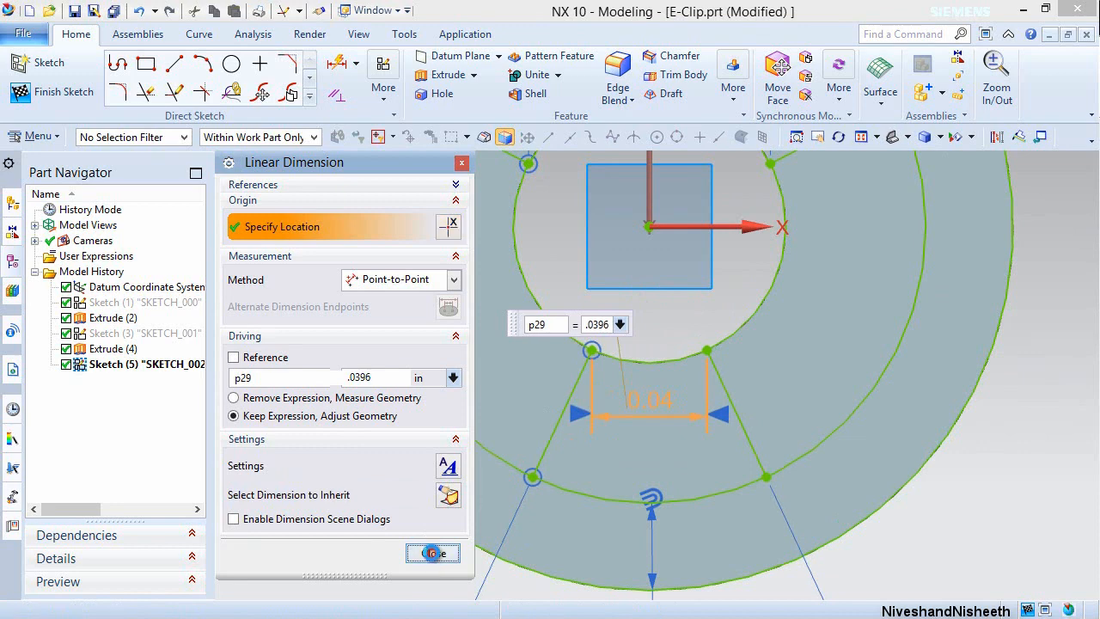
scroll(562, 518, "down", 3)
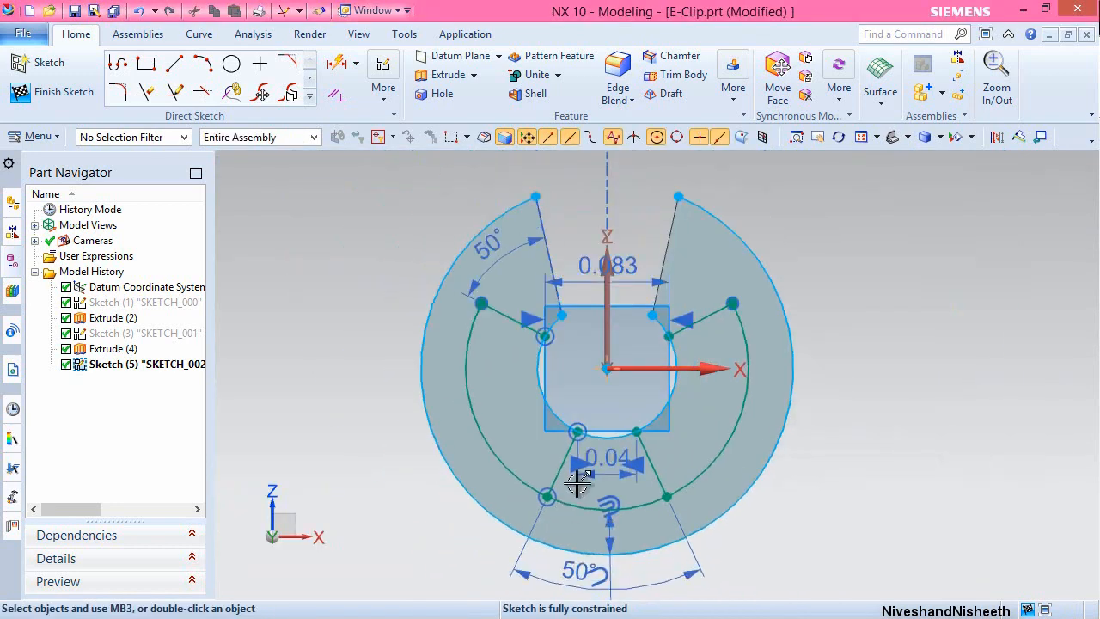
scroll(582, 400, "up", 1)
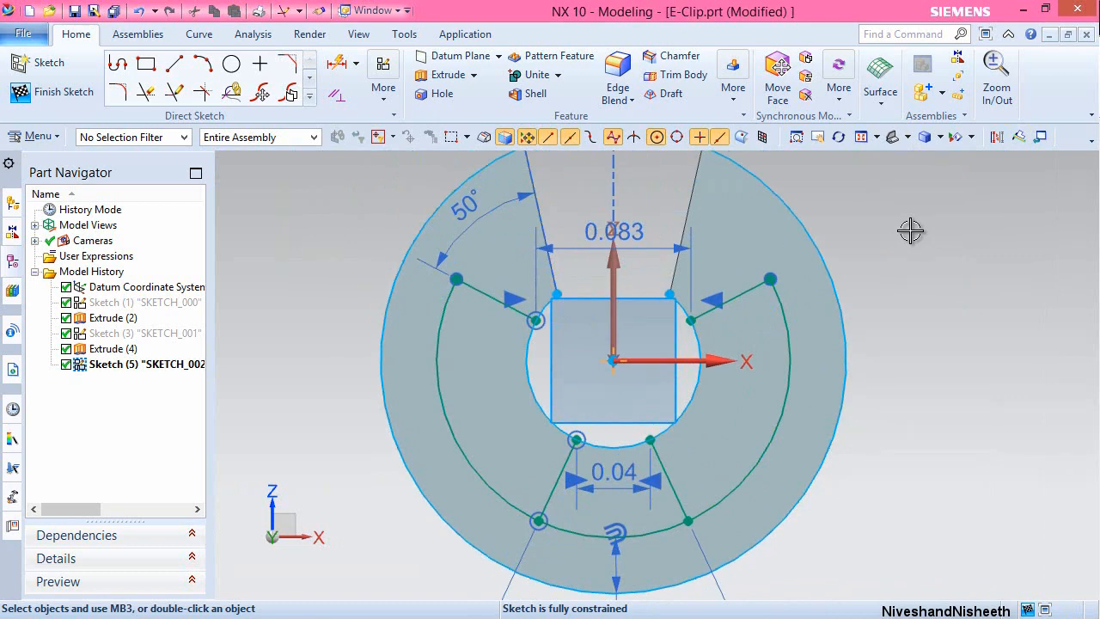
key("ctrl+s")
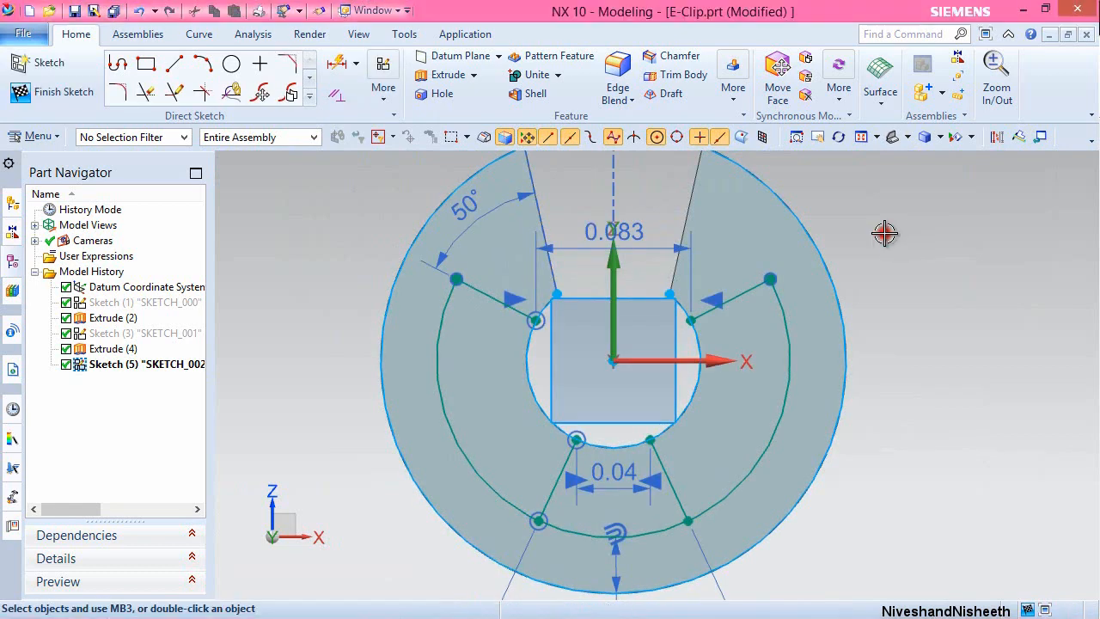
Finish the sketch and extrude-subtract its two side regions between the hole edge and offset arc, direction reversed, Through All.
right_click(894, 238)
left_click(908, 241)
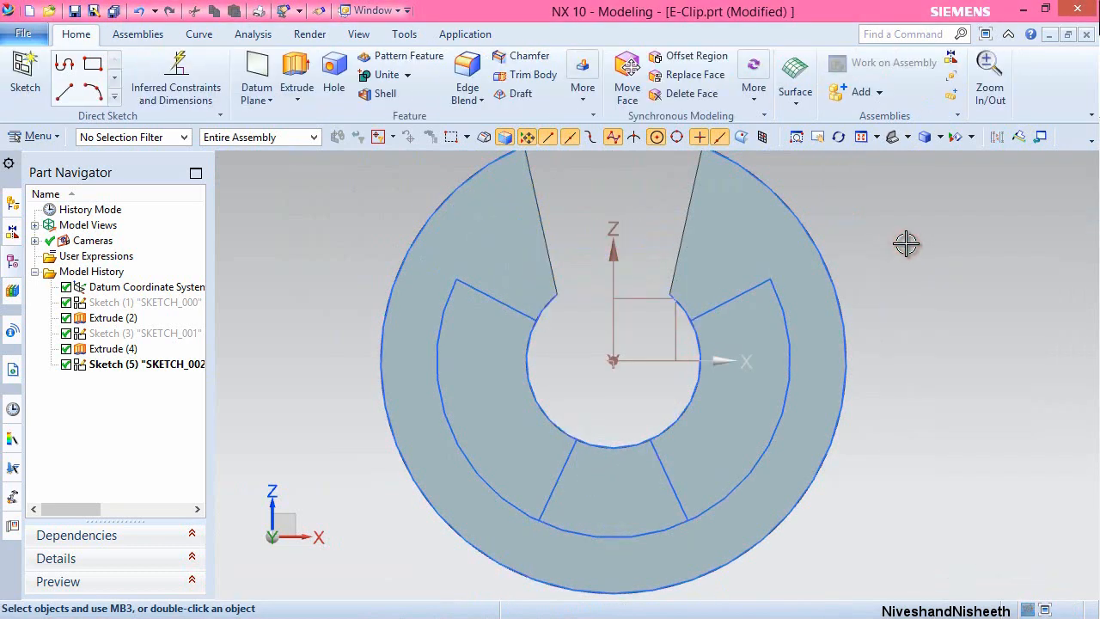
left_click(296, 77)
scroll(973, 348, "down", 2)
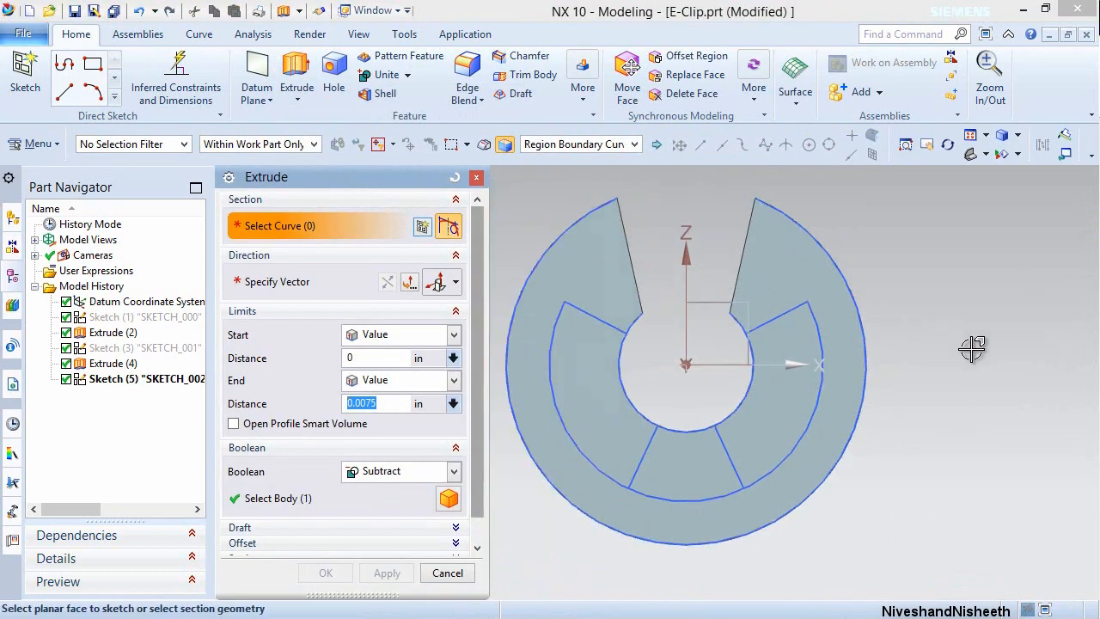
left_click(987, 154)
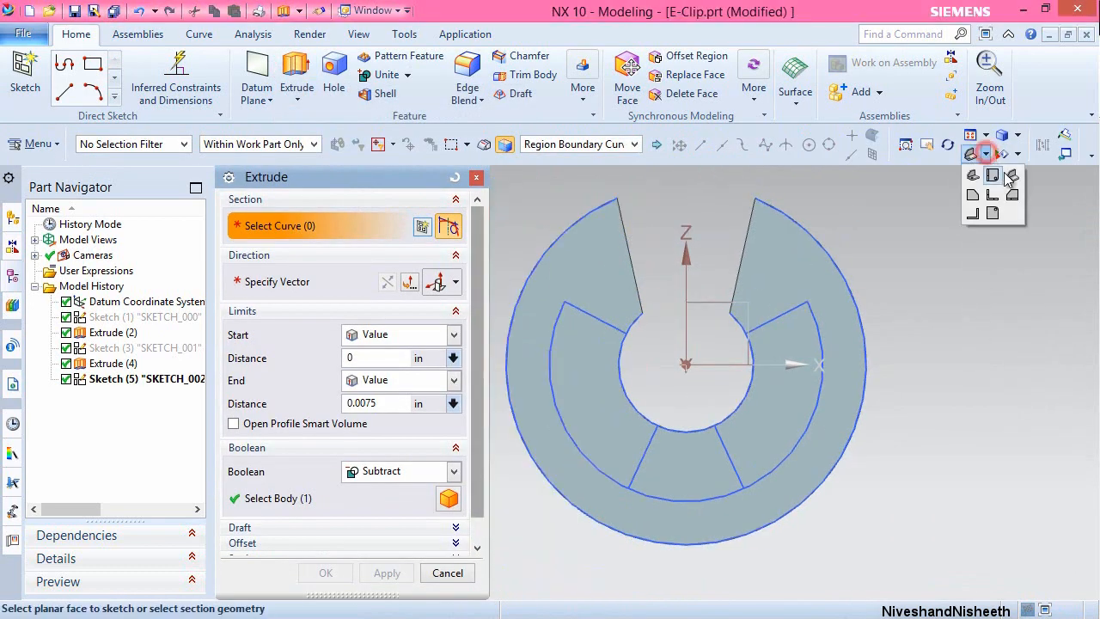
left_click(980, 165)
left_click(591, 352)
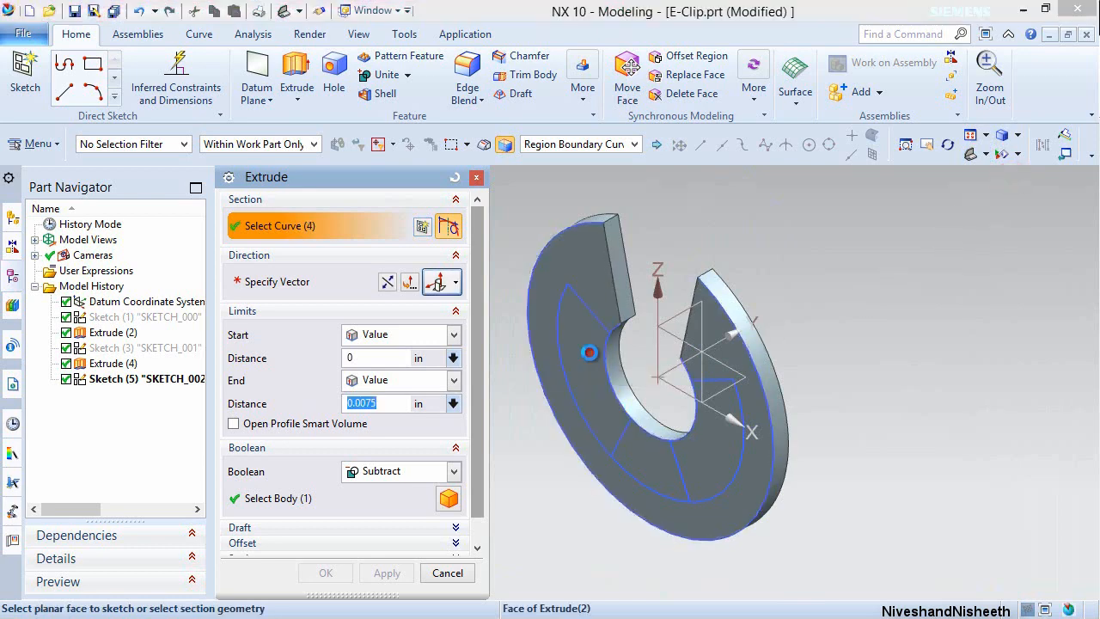
left_click(717, 455)
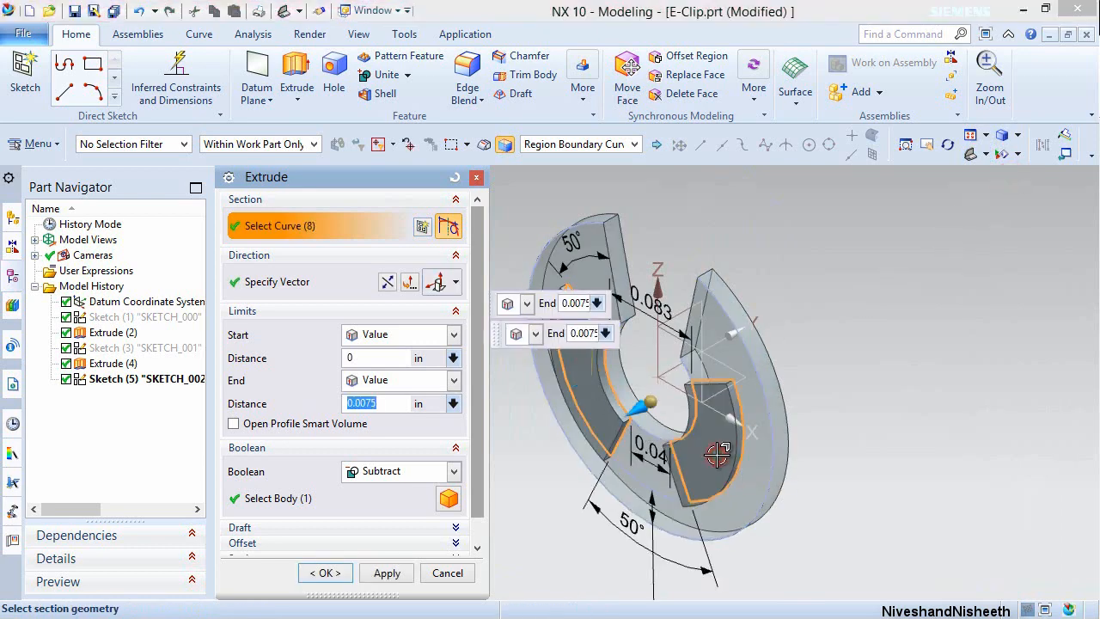
left_click(388, 282)
left_click(455, 382)
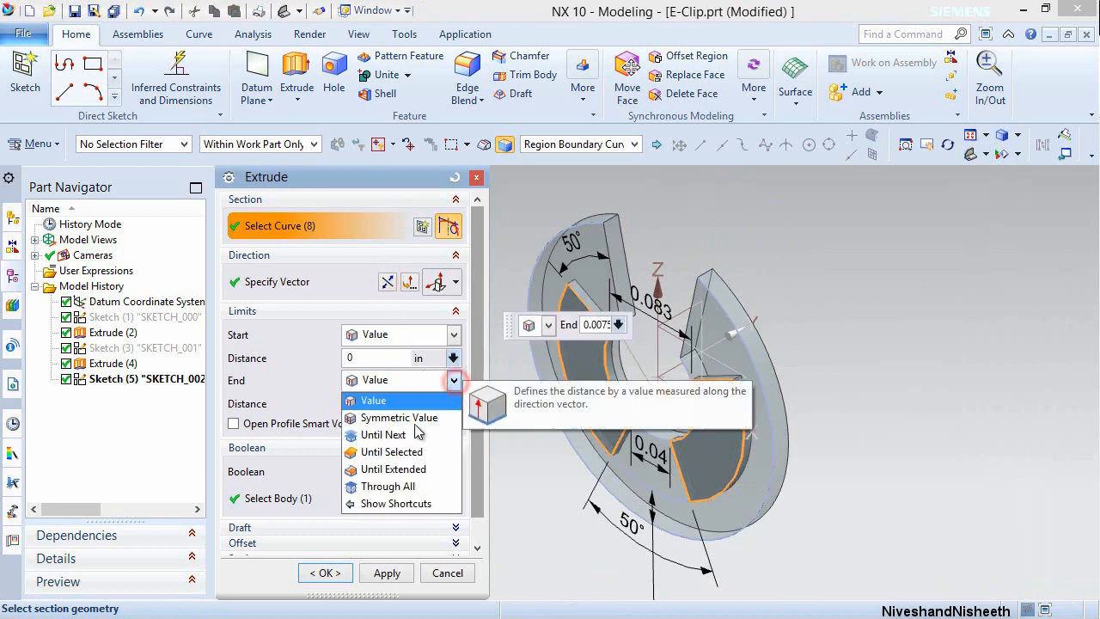
left_click(402, 484)
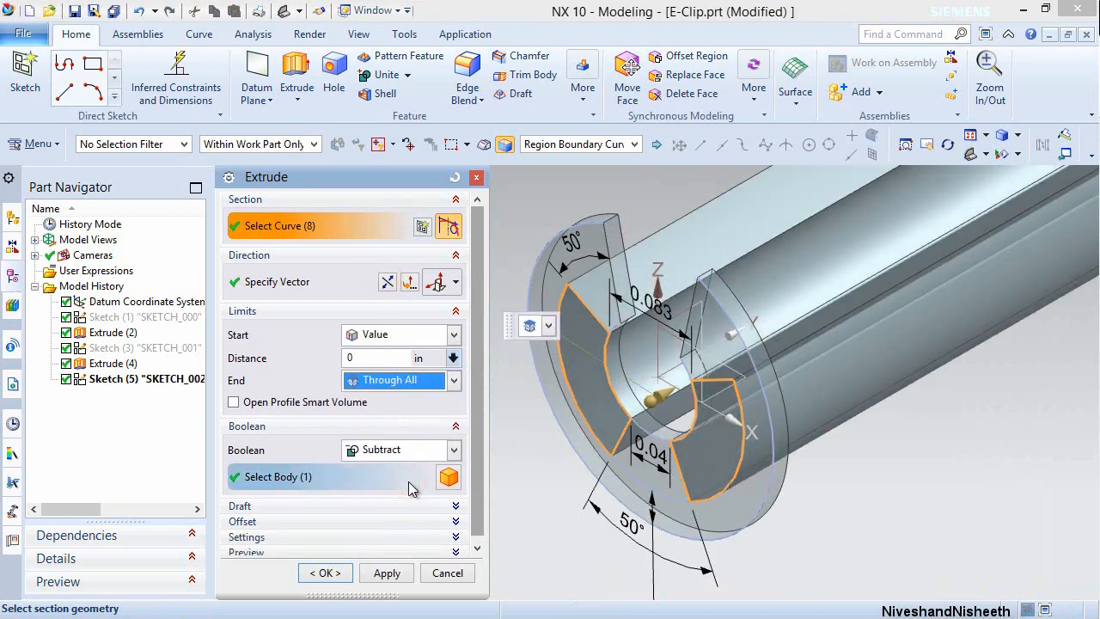
left_click(341, 572)
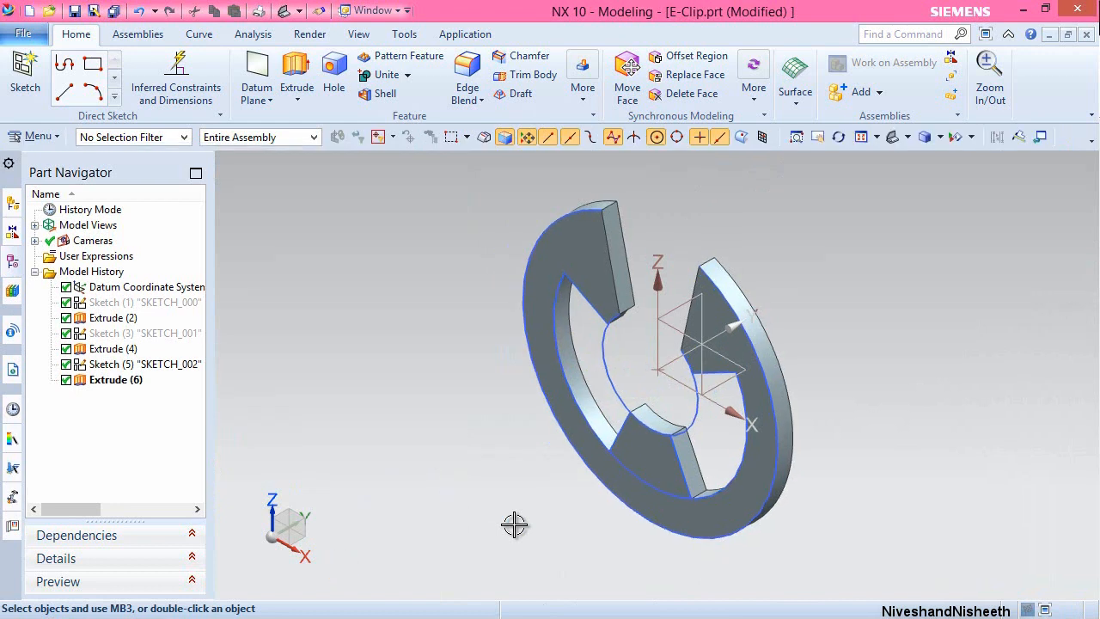
Hide the clip's profile sketch and save the part.
left_click(605, 338)
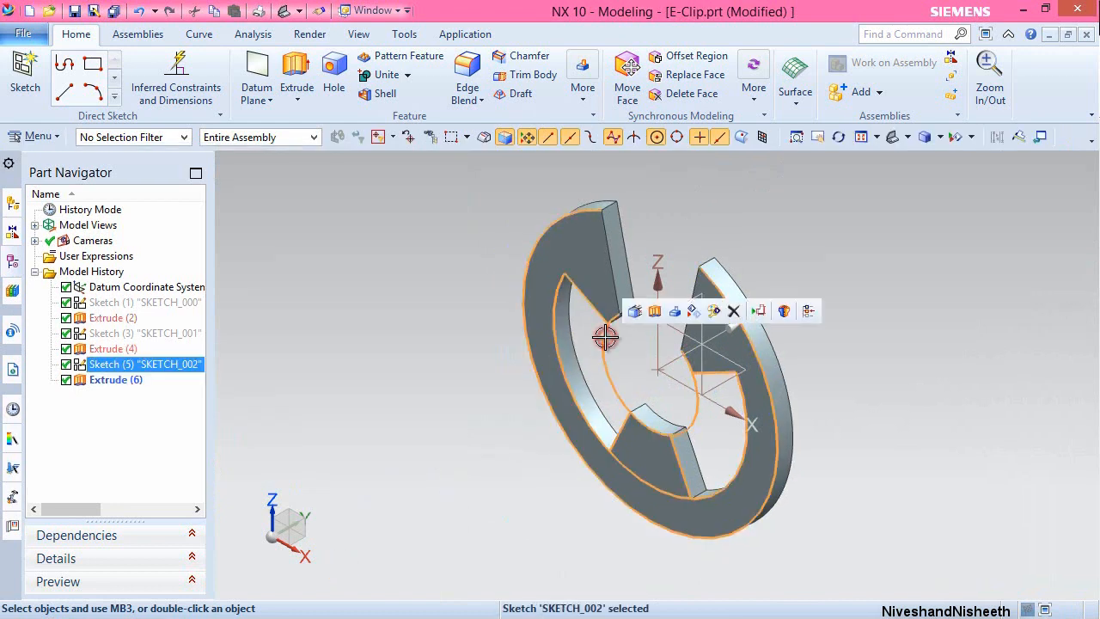
left_click(693, 312)
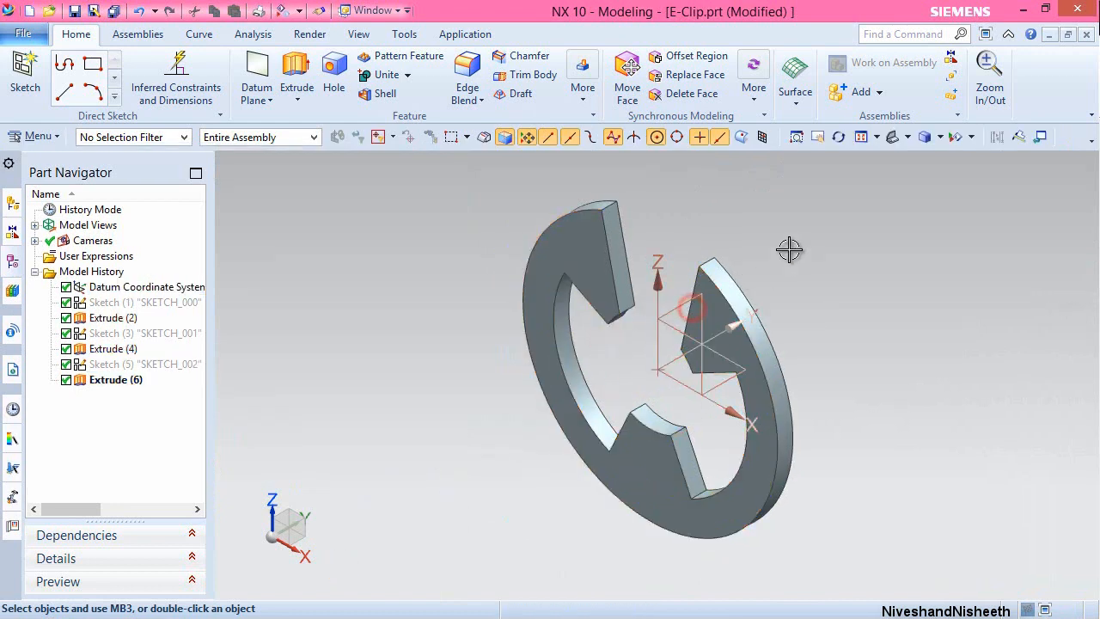
left_click(861, 138)
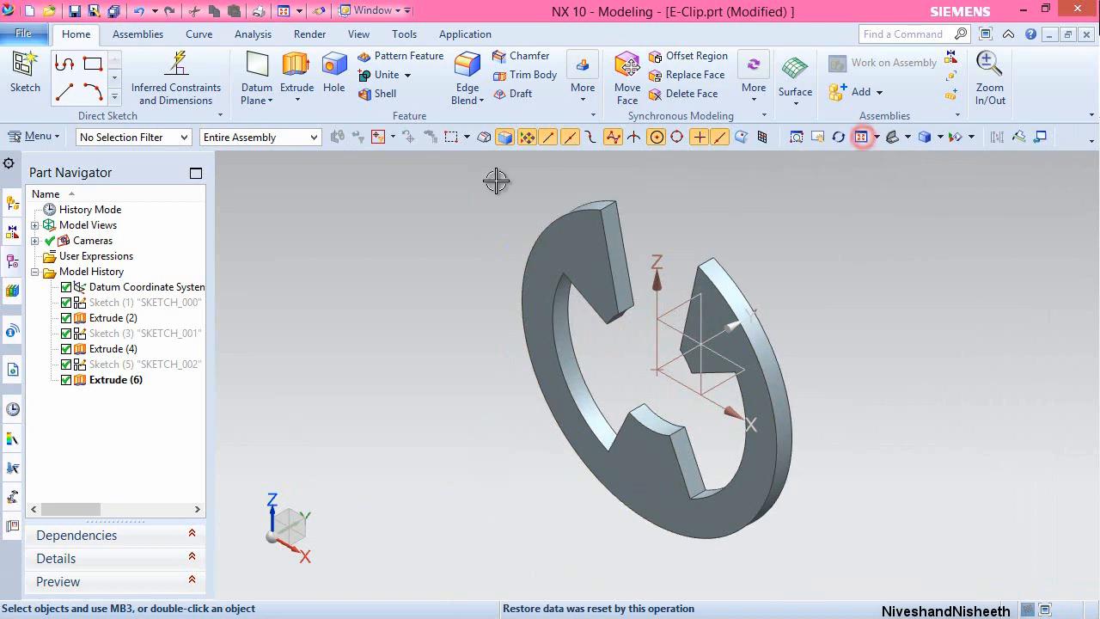
left_click(115, 12)
left_click(386, 274)
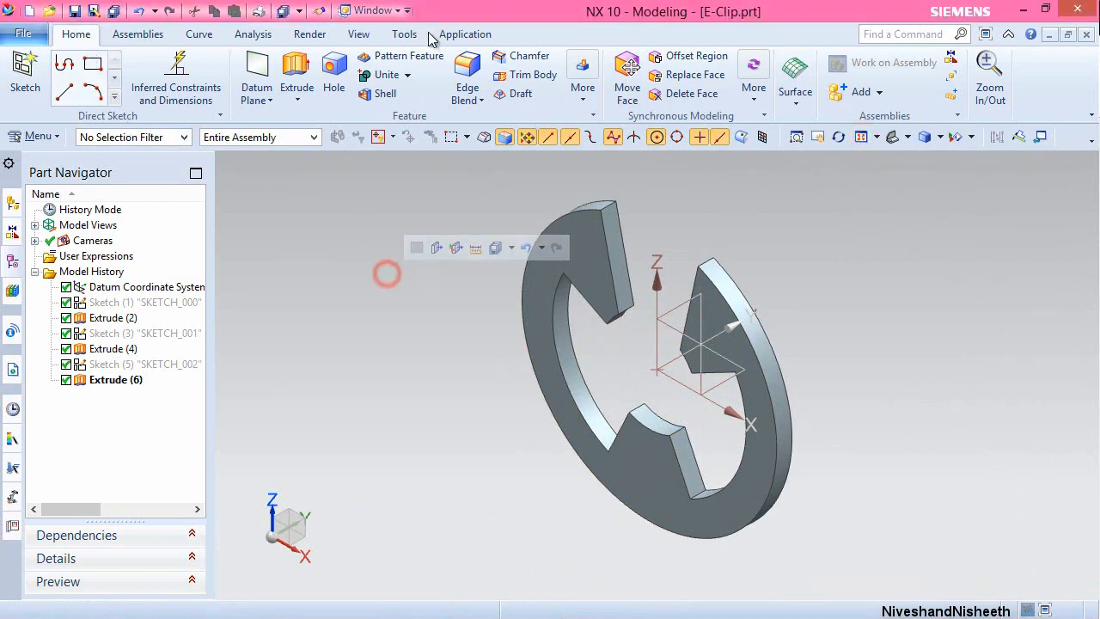
Start an Edge Blend with a 0.015 in radius on the outer tip edges of both upper arms.
left_click(468, 82)
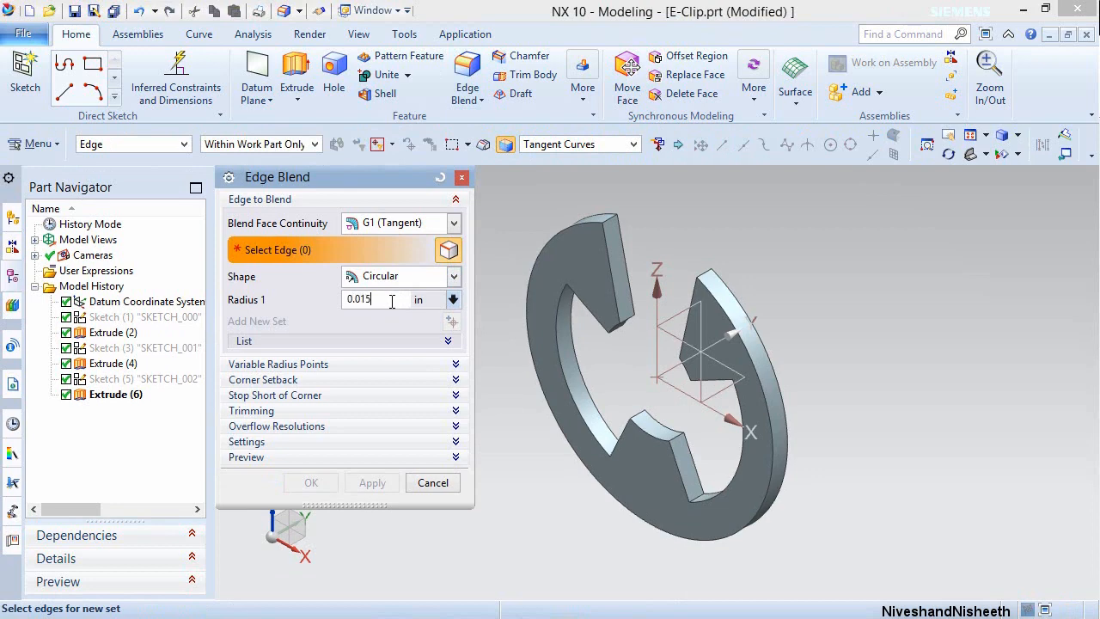
scroll(602, 201, "up", 3)
left_click(609, 219)
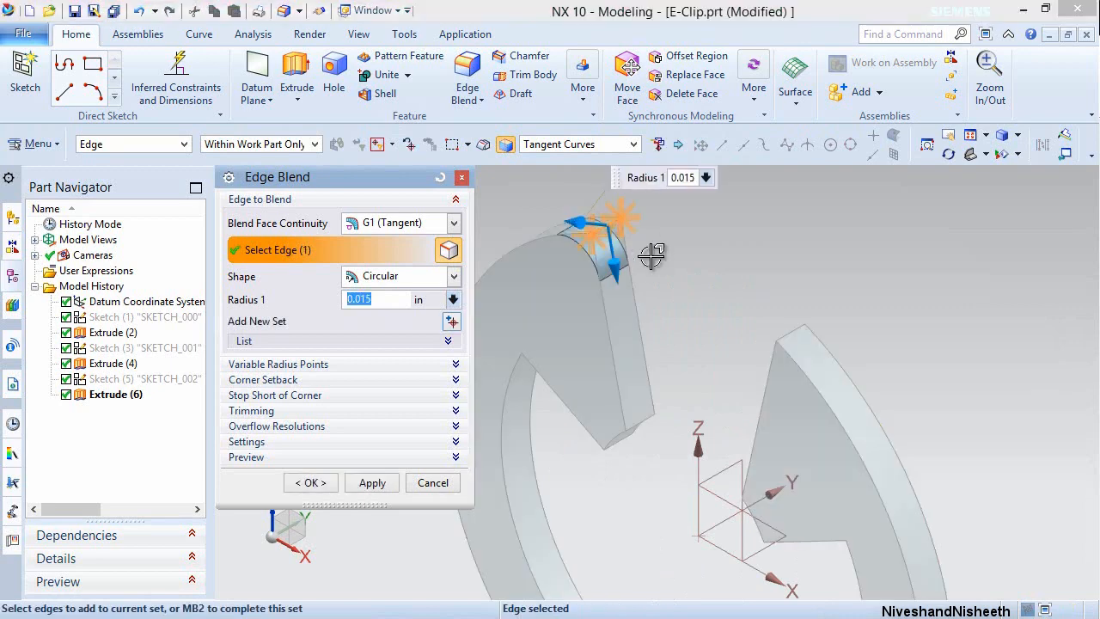
left_click(798, 332)
scroll(750, 205, "down", 3)
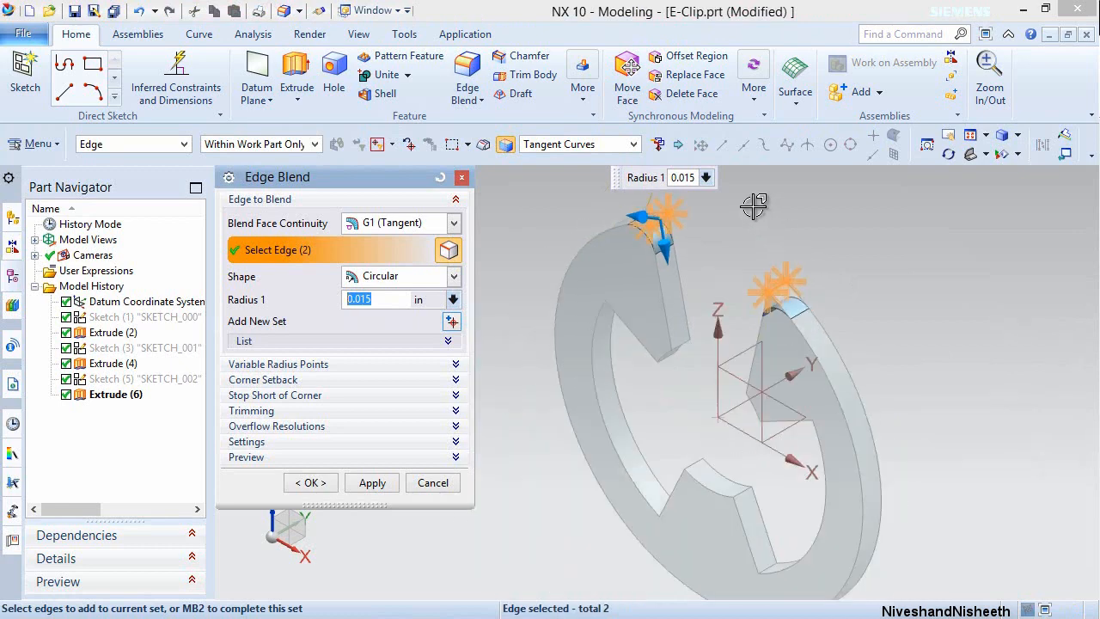
Add the lower middle prong's two tip edges and two root edges to the 0.015 in blend.
scroll(750, 202, "up", 3)
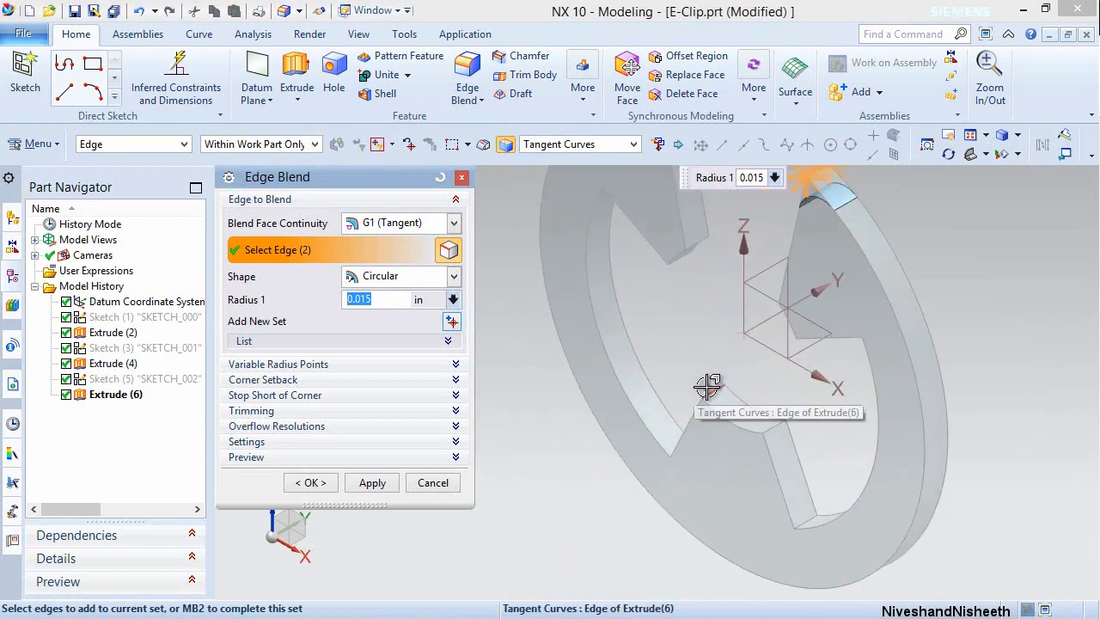
left_click(756, 425)
left_click(772, 429)
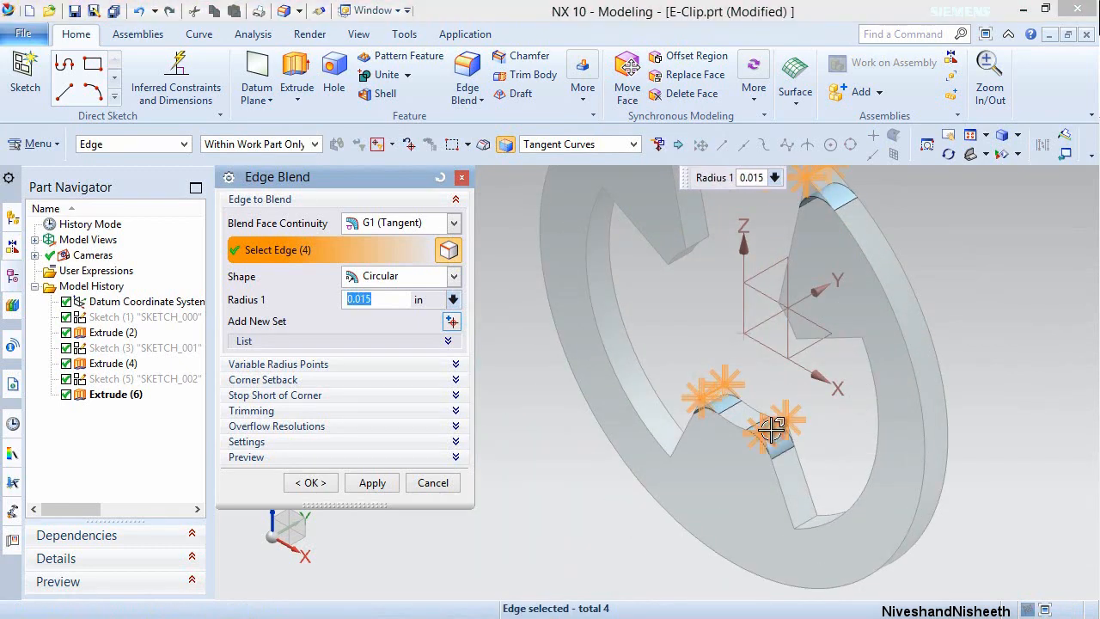
left_click(805, 516)
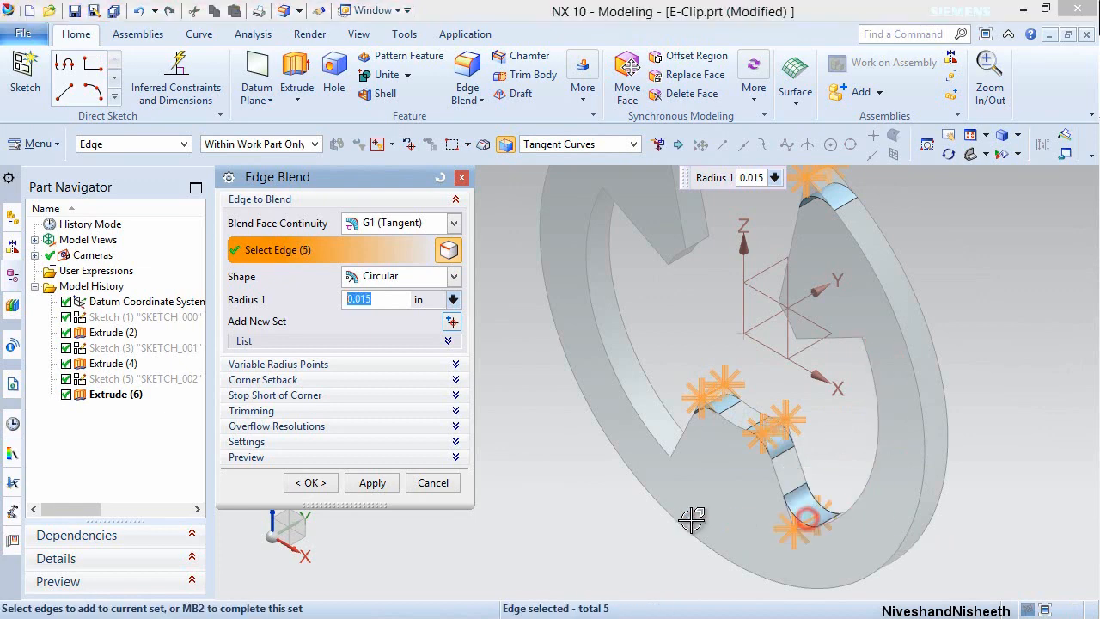
middle_click_drag(665, 493, 692, 515)
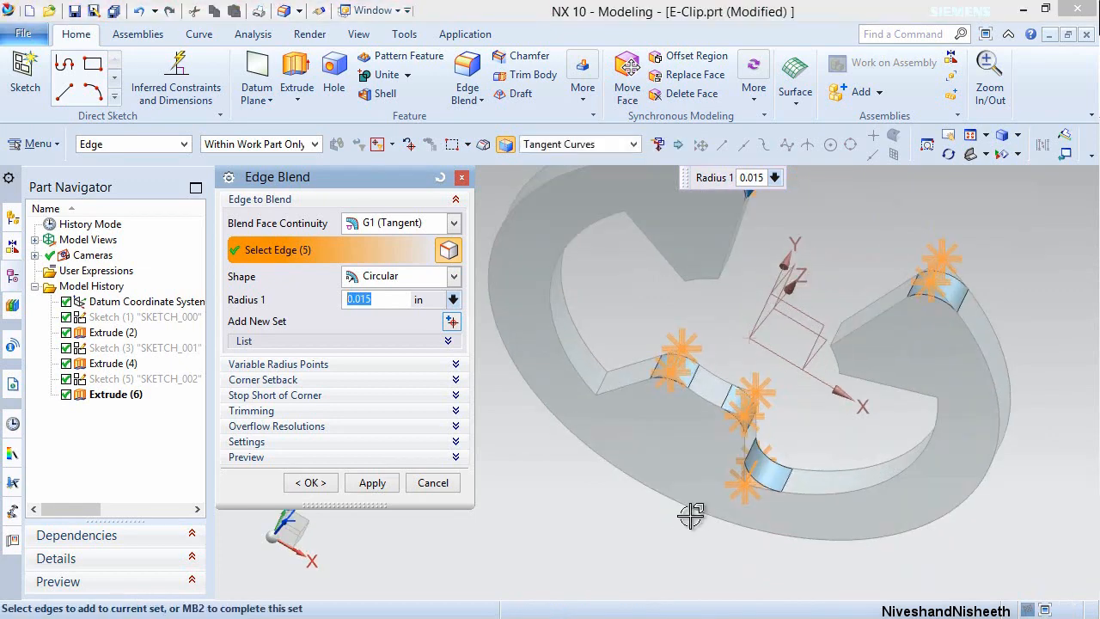
left_click(602, 379)
Add the inner root edges where both upper arms meet the offset arc and apply the 0.015 in blend.
middle_click_drag(602, 379, 626, 380)
scroll(627, 381, "up", 5)
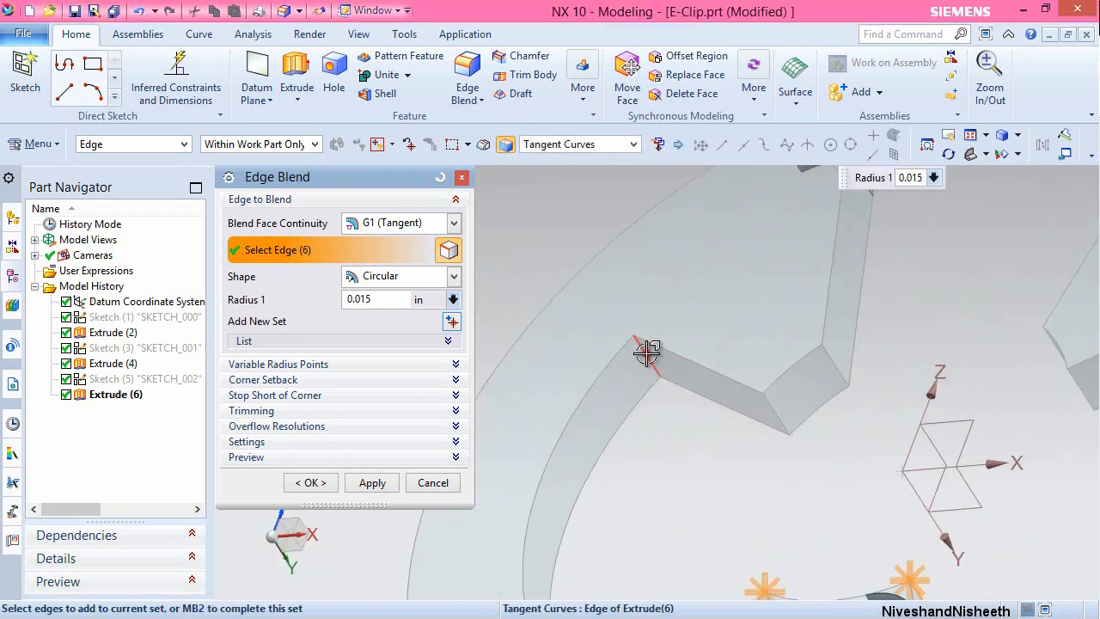
left_click(647, 353)
scroll(646, 353, "down", 5)
middle_click_drag(814, 394, 825, 382)
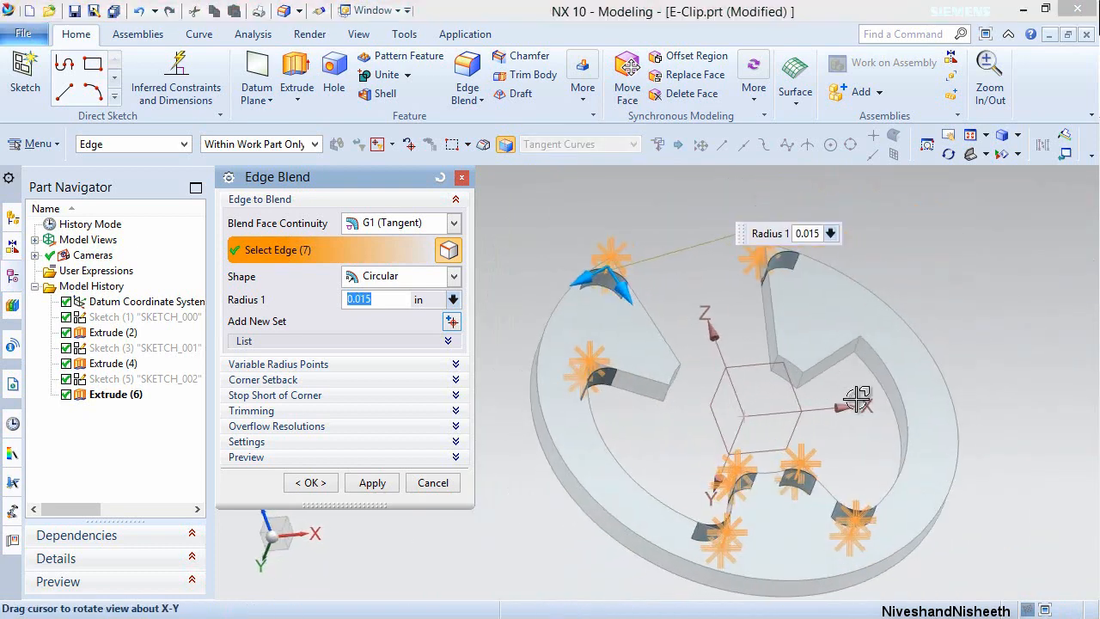
scroll(859, 364, "up", 5)
left_click(859, 319)
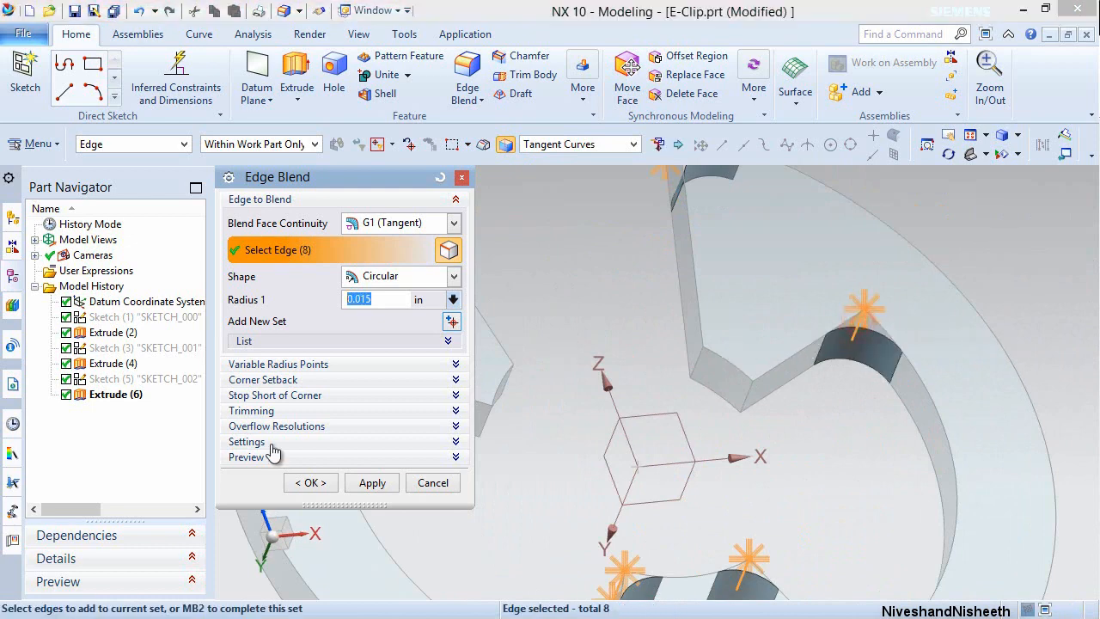
left_click(315, 488)
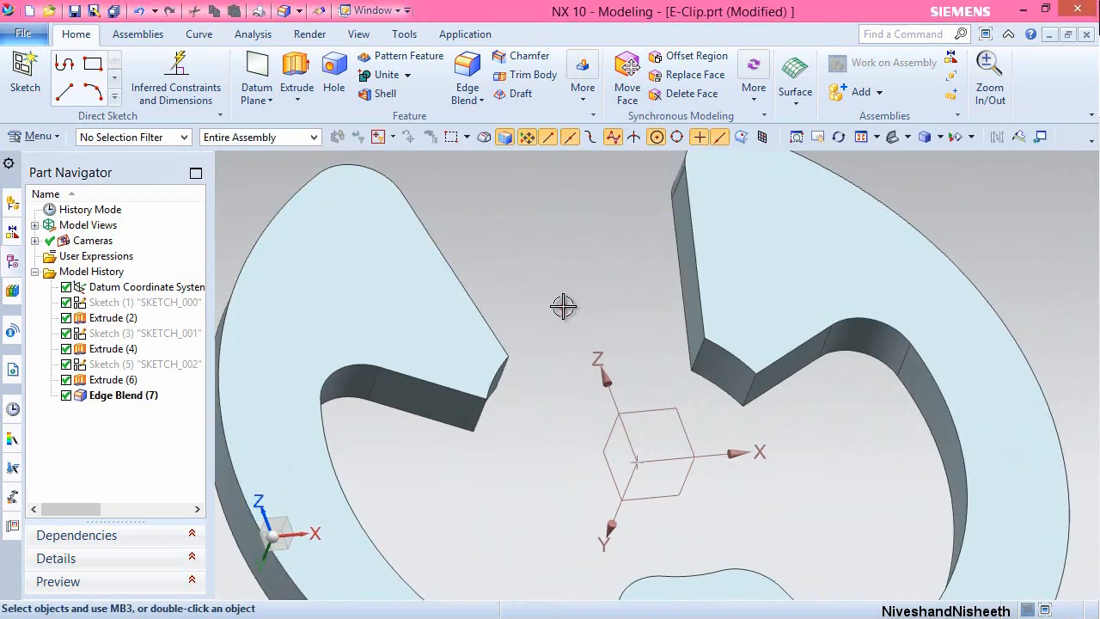
Start another Edge Blend with a .005 in radius on the left arm's two inner tip edges.
left_click(563, 307)
key("F8")
key("Home")
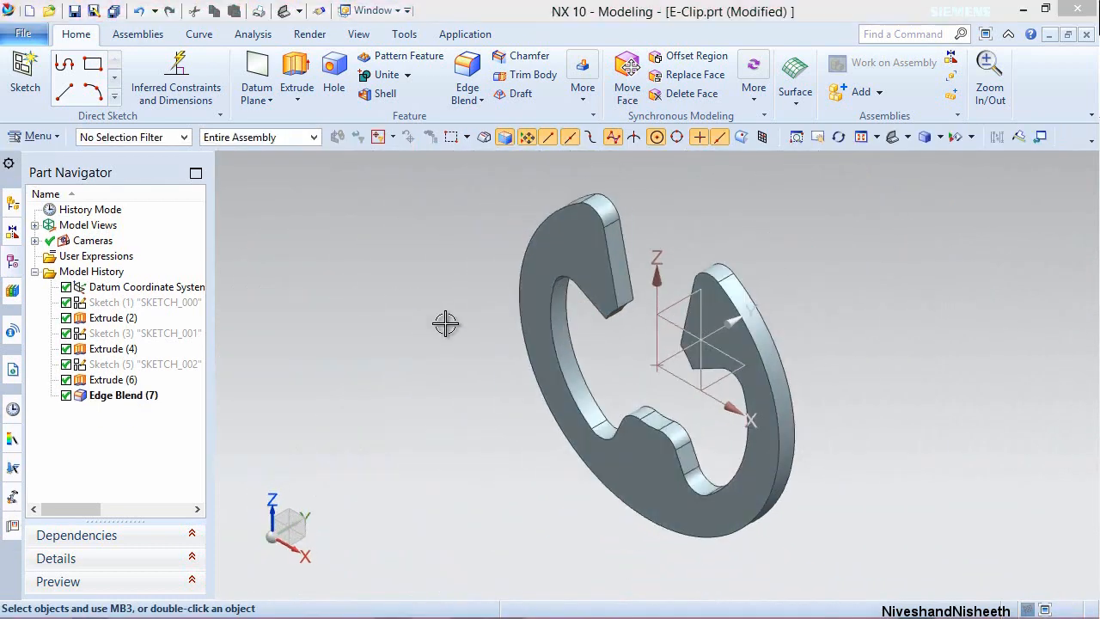
left_click(468, 67)
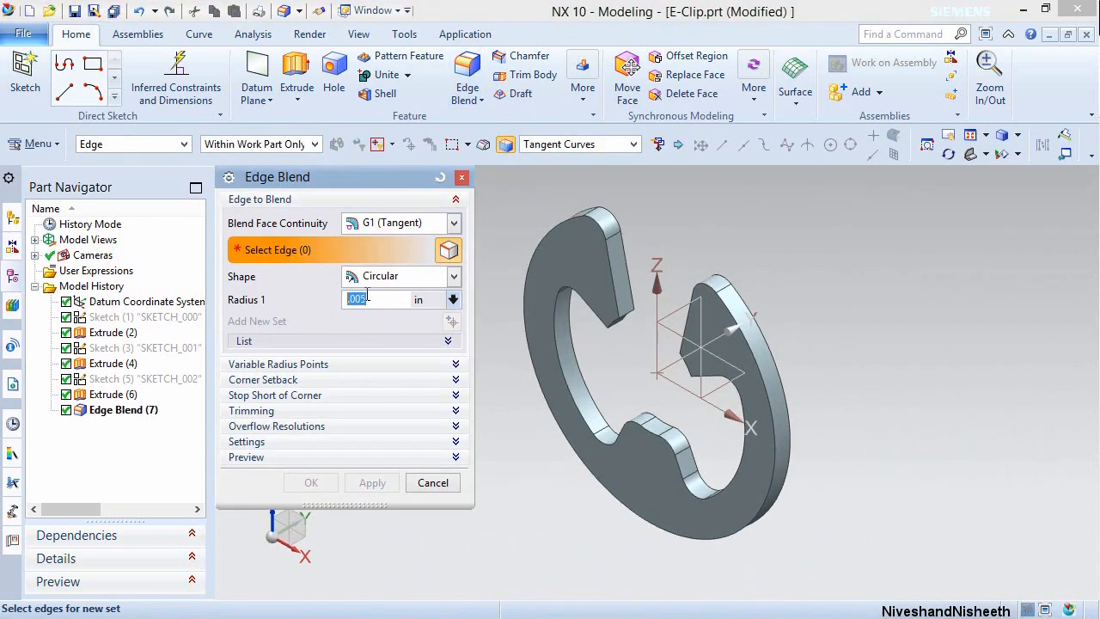
scroll(590, 294, "up", 5)
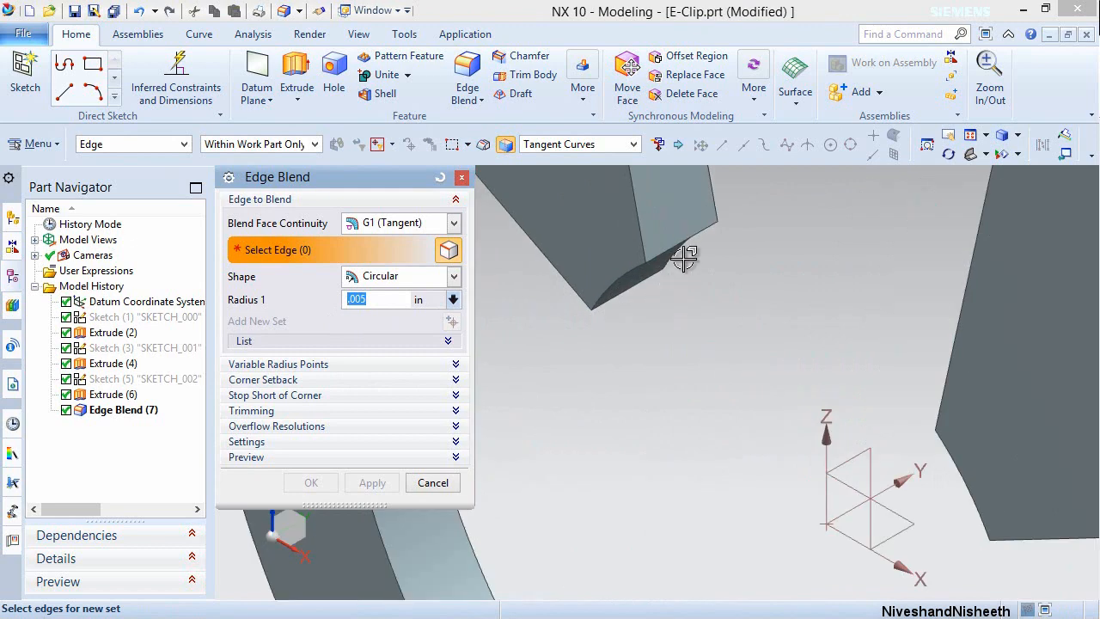
left_click(676, 293)
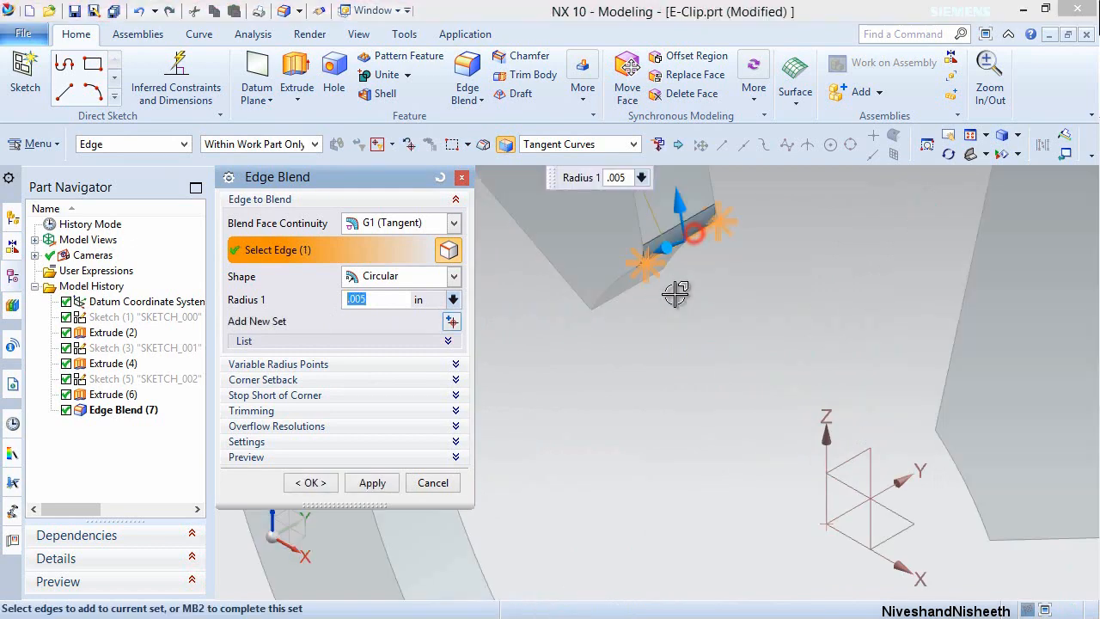
left_click(615, 296)
Add the right arm's two inner tip edges and apply the .005 in blend.
middle_click_drag(650, 373, 754, 391)
scroll(753, 391, "down", 1)
scroll(960, 398, "up", 2)
left_click(961, 386)
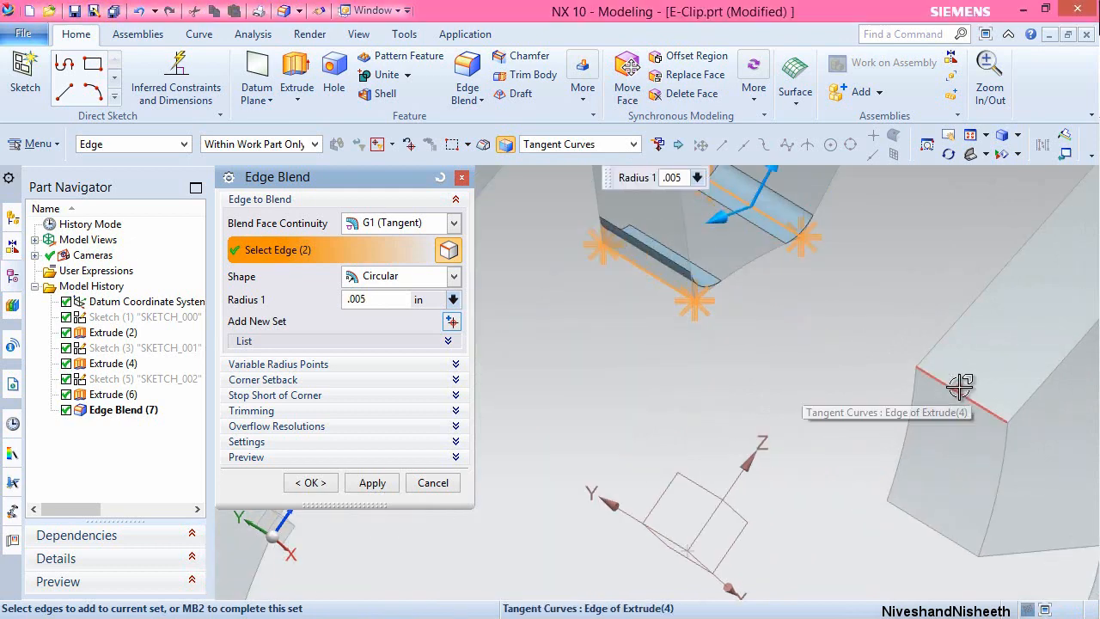
left_click(960, 387)
left_click(910, 511)
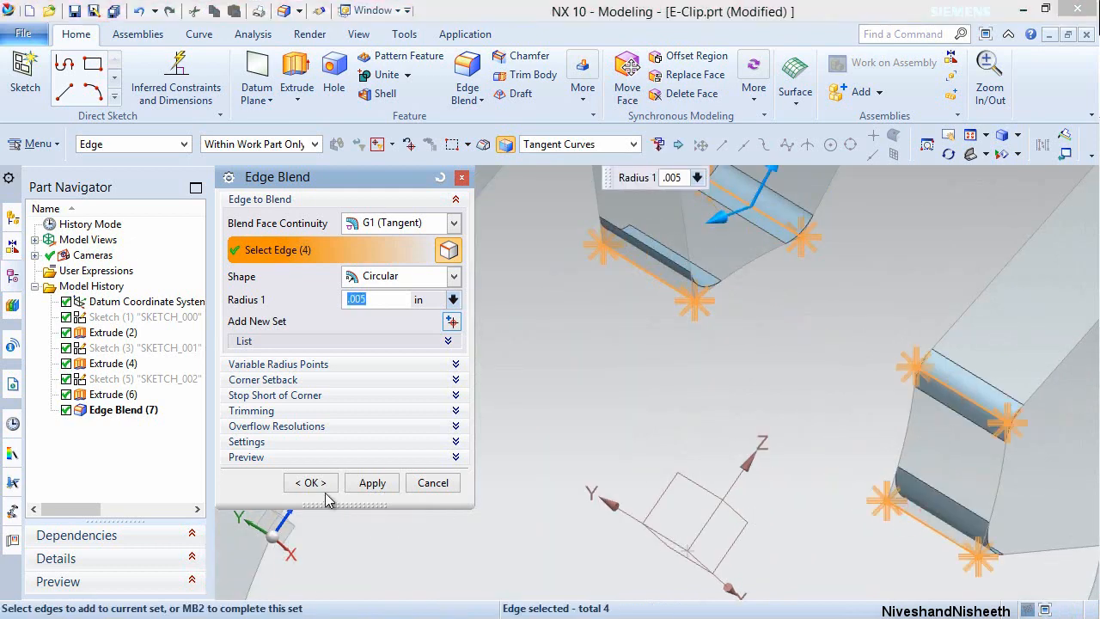
left_click(316, 483)
Save the part and hide all coordinate systems.
left_click(634, 429)
key("End")
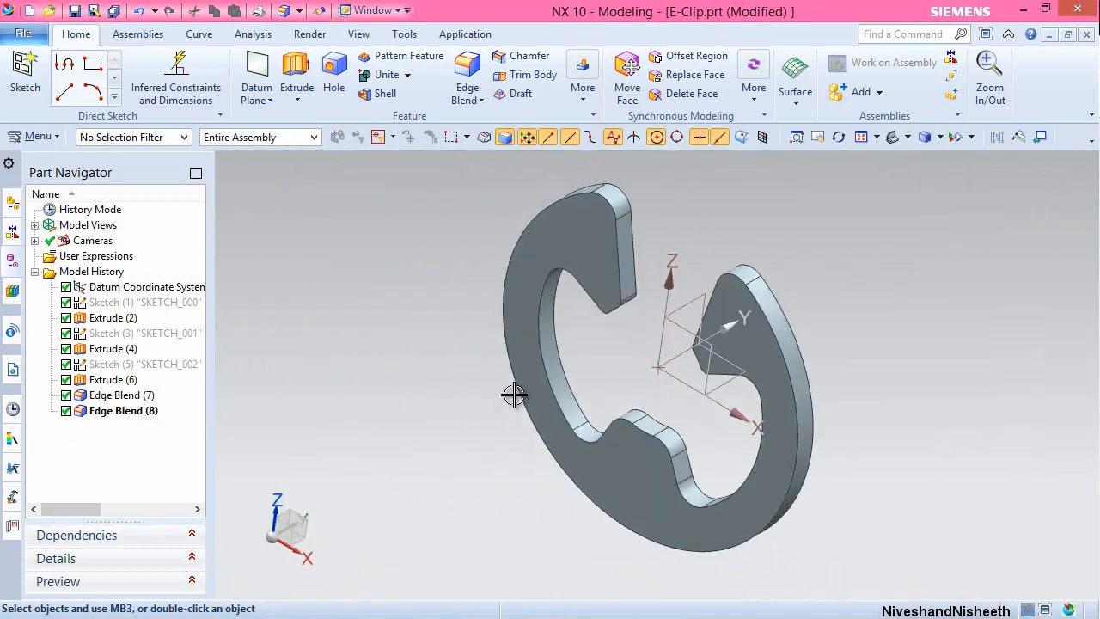
key("ctrl+s")
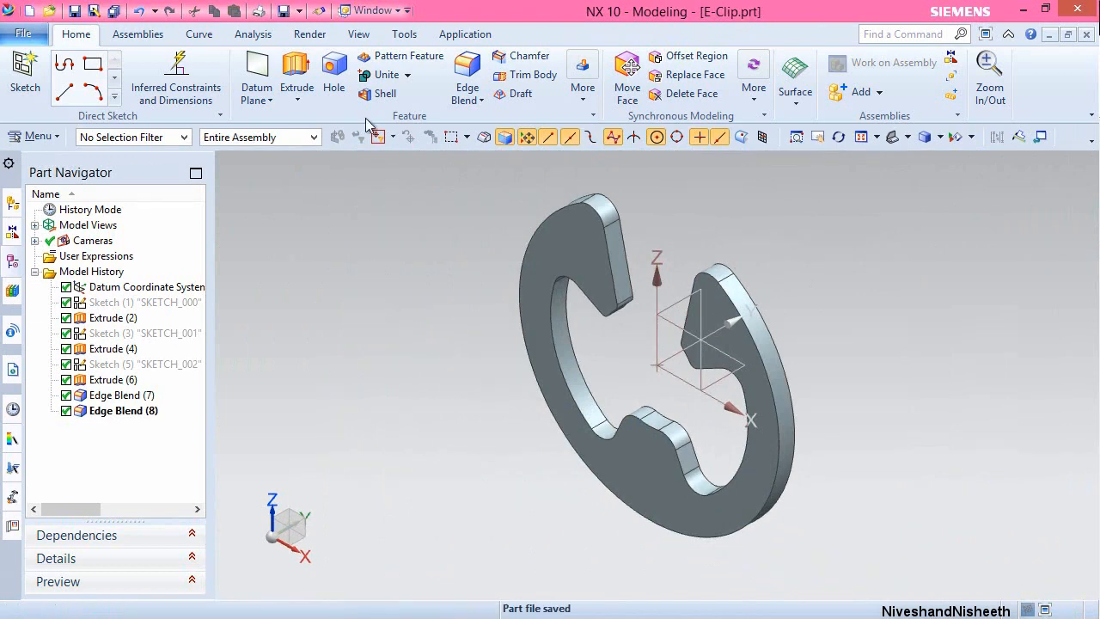
left_click(358, 34)
left_click(268, 81)
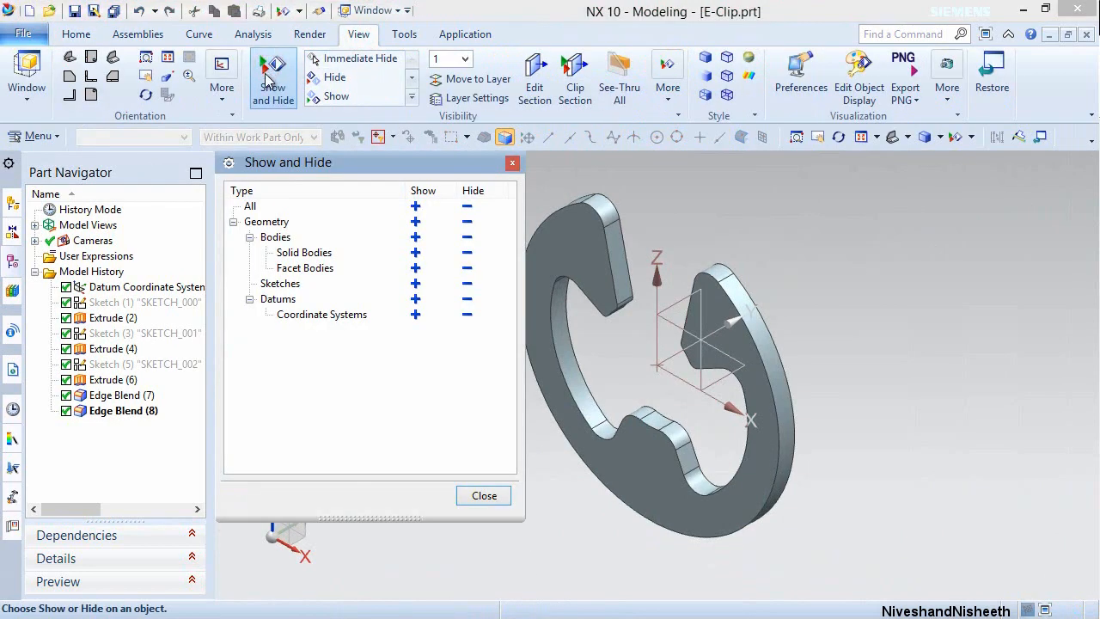
left_click(467, 314)
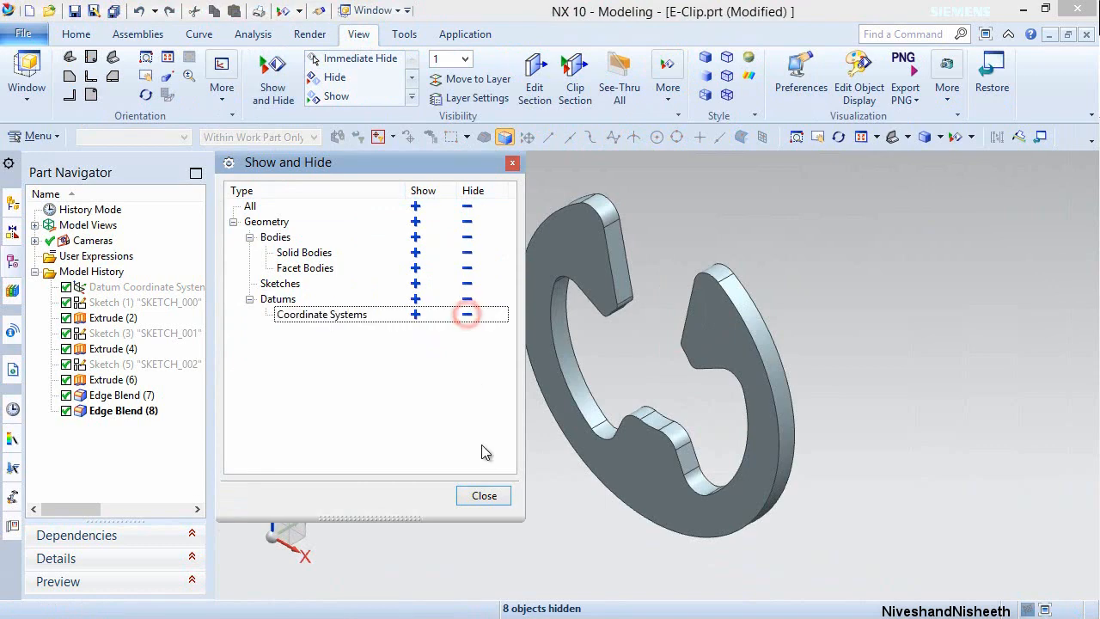
left_click(484, 496)
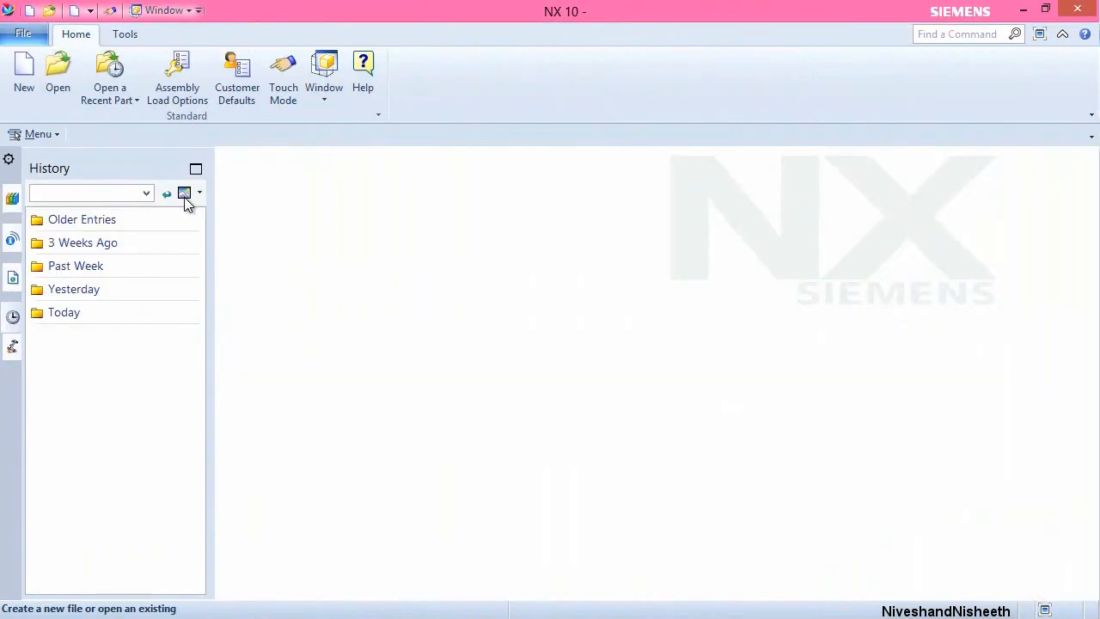
Create a new part from the inch Model template with the file name Ball End.
left_click(23, 68)
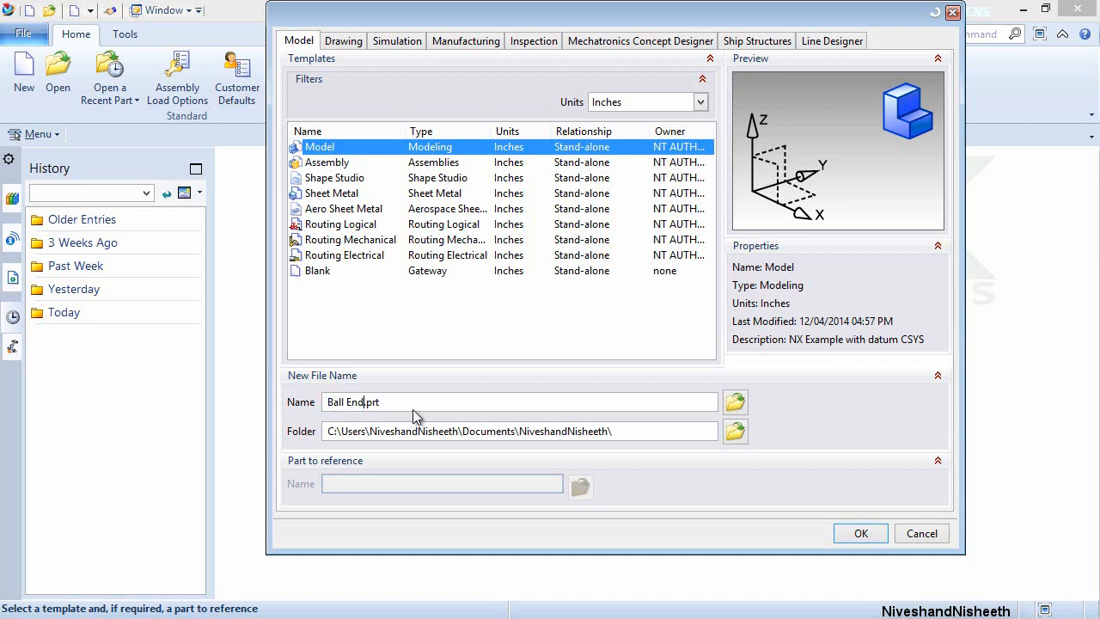
left_click(867, 535)
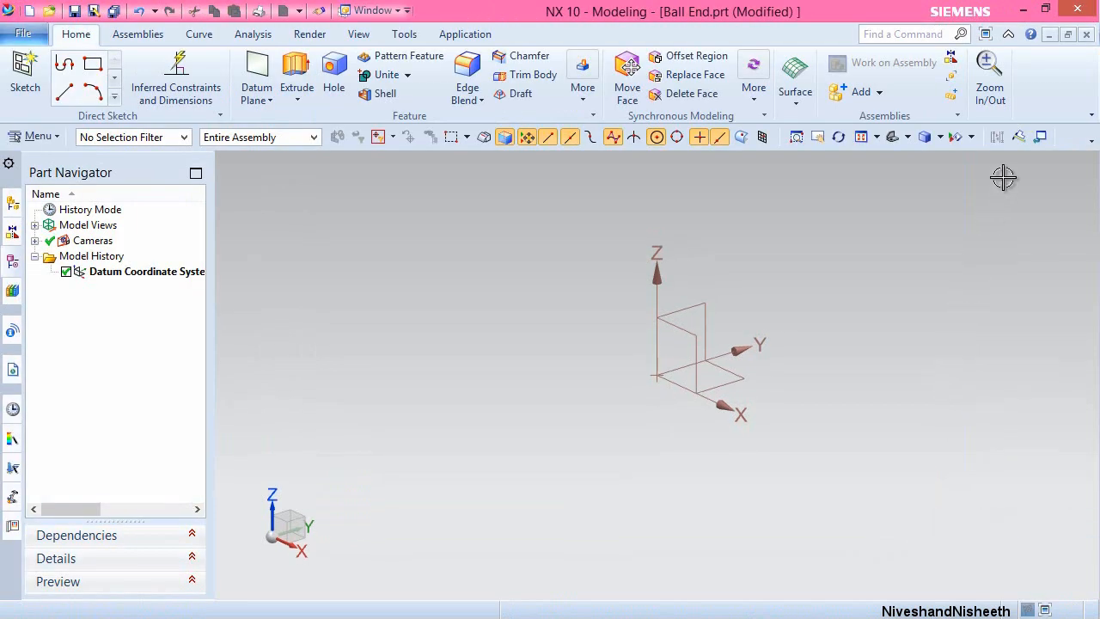
left_click(1019, 140)
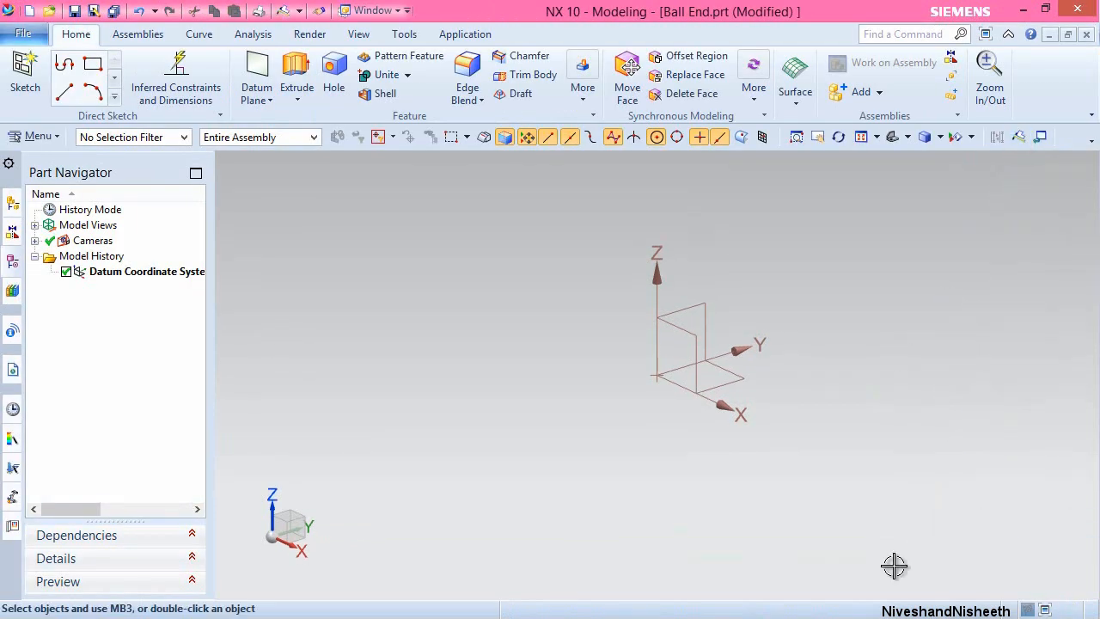
Create a sketch on the XZ plane of the datum coordinate system.
left_click(26, 73)
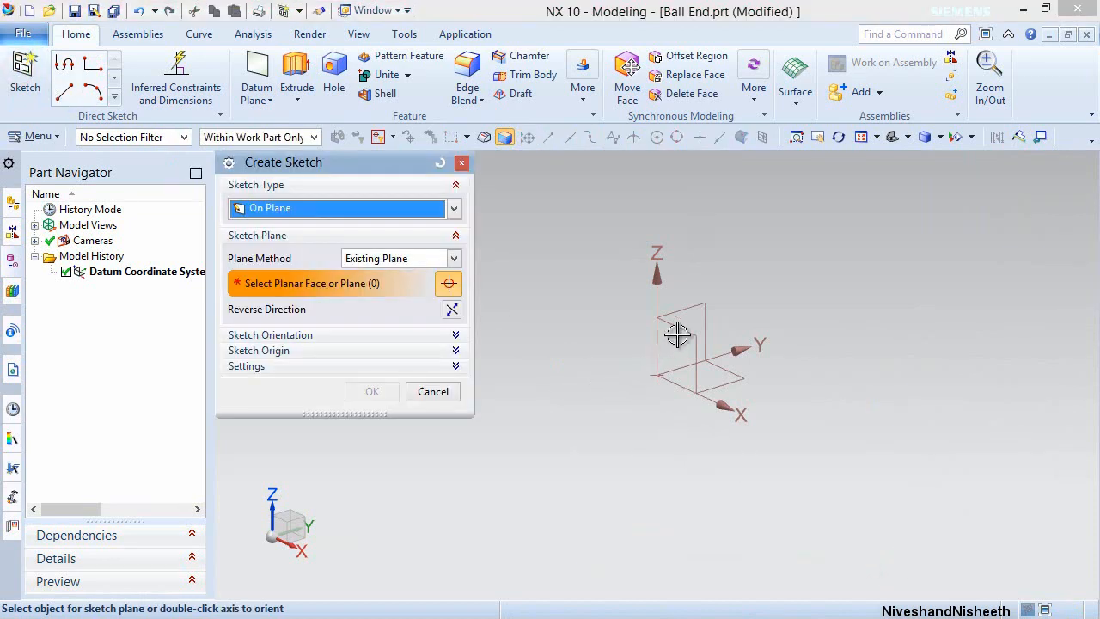
left_click(677, 334)
left_click(385, 392)
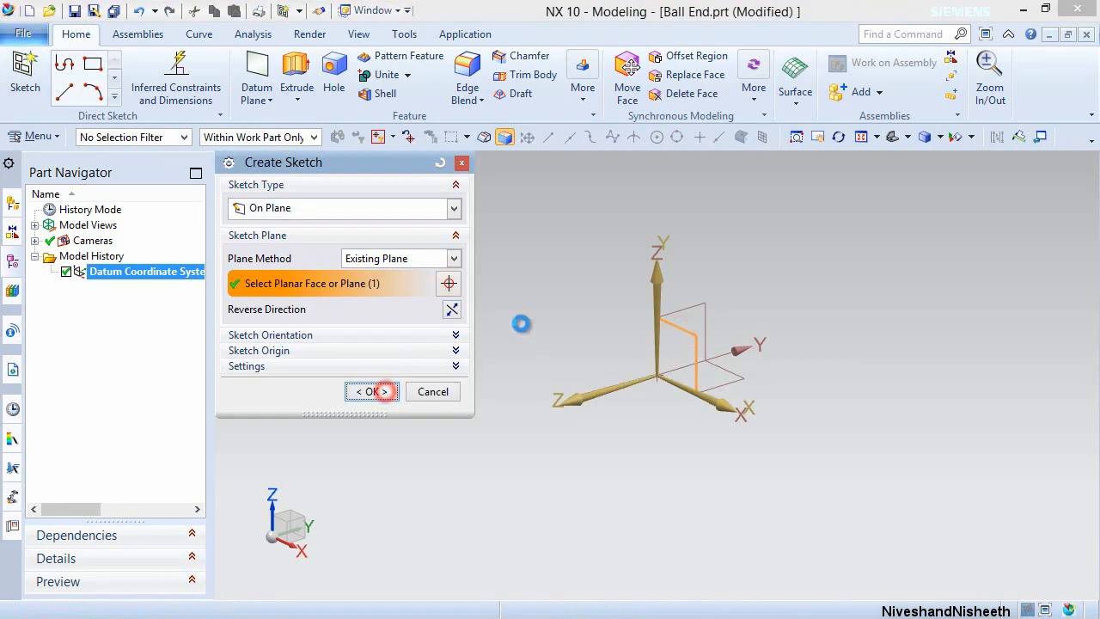
Draw a circle about 4.44 in in diameter, centred on the sketch origin.
right_click(527, 279)
left_click(580, 312)
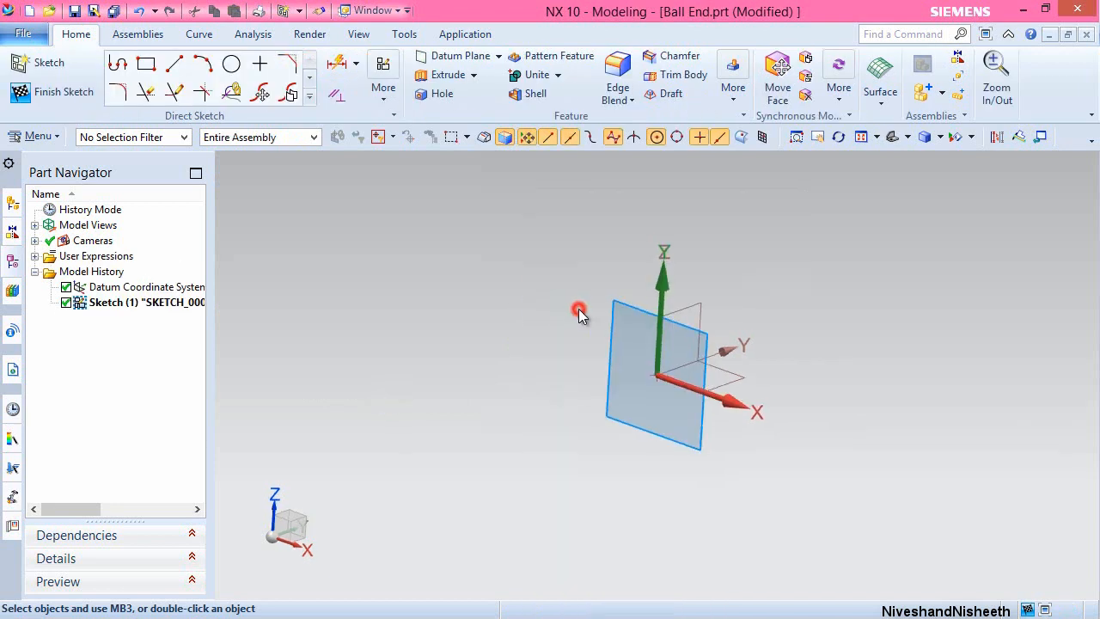
left_click(555, 285)
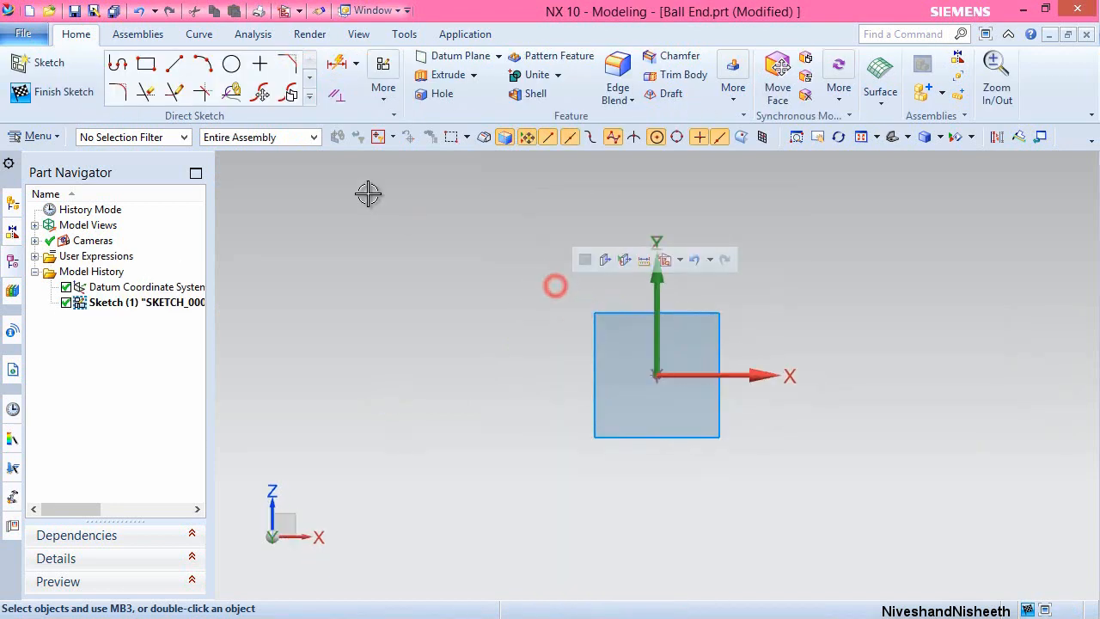
left_click(231, 64)
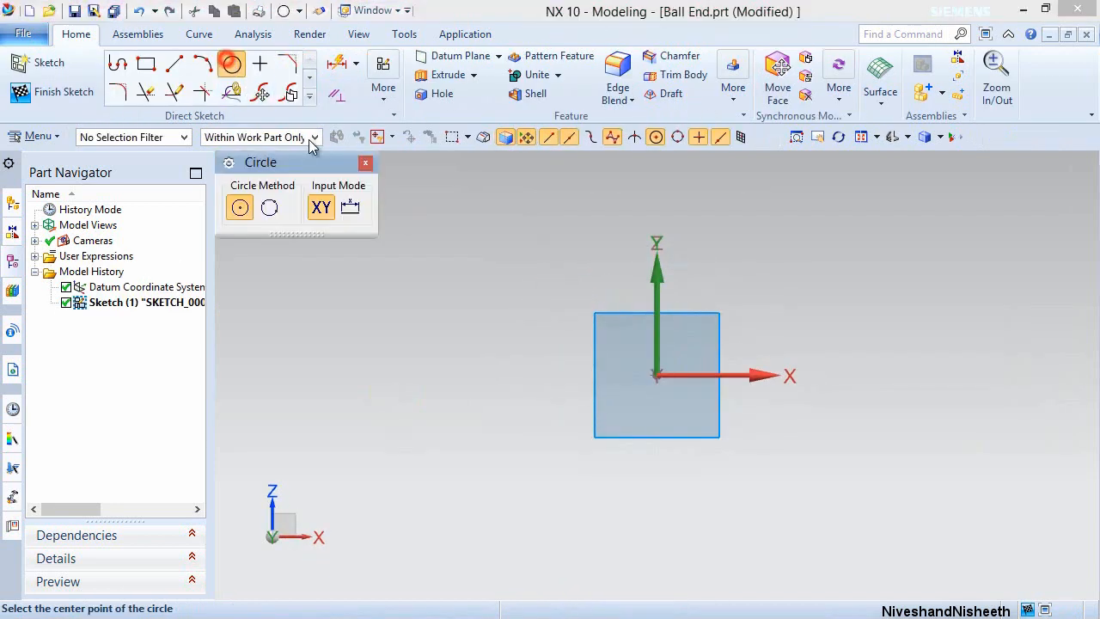
left_click(656, 376)
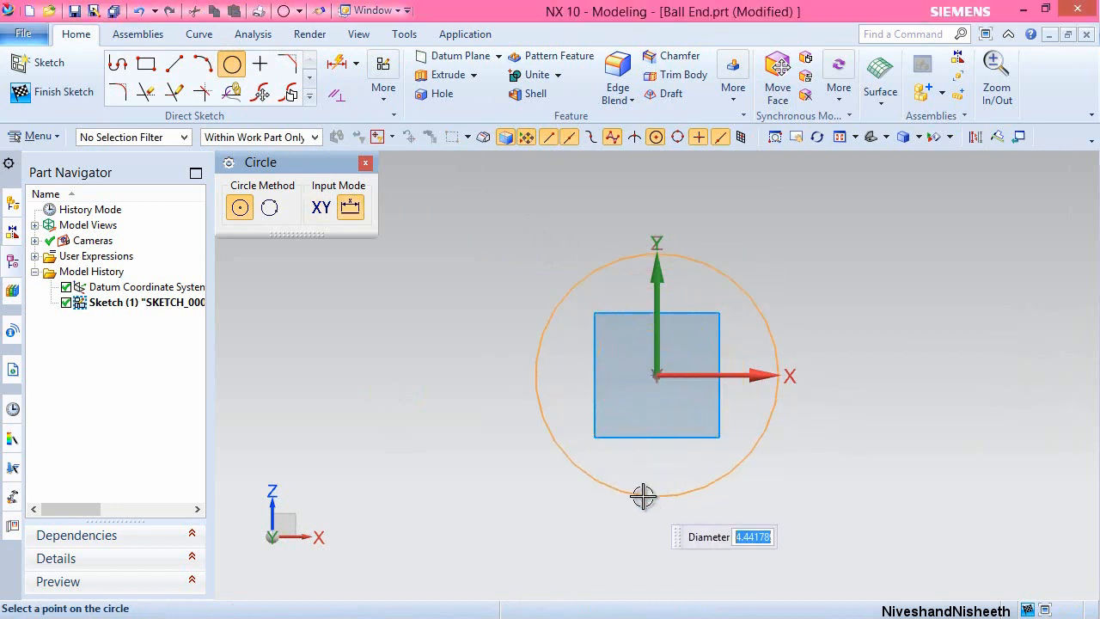
left_click(643, 497)
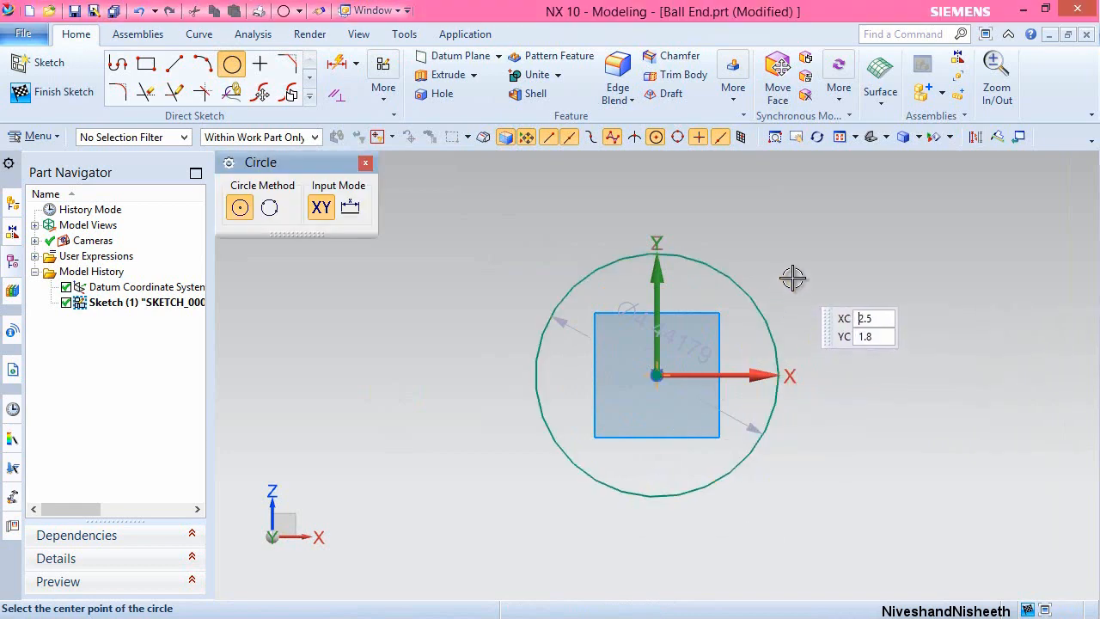
key("Escape")
Set the circle's diameter to .4 in and finish the sketch.
left_click(693, 343)
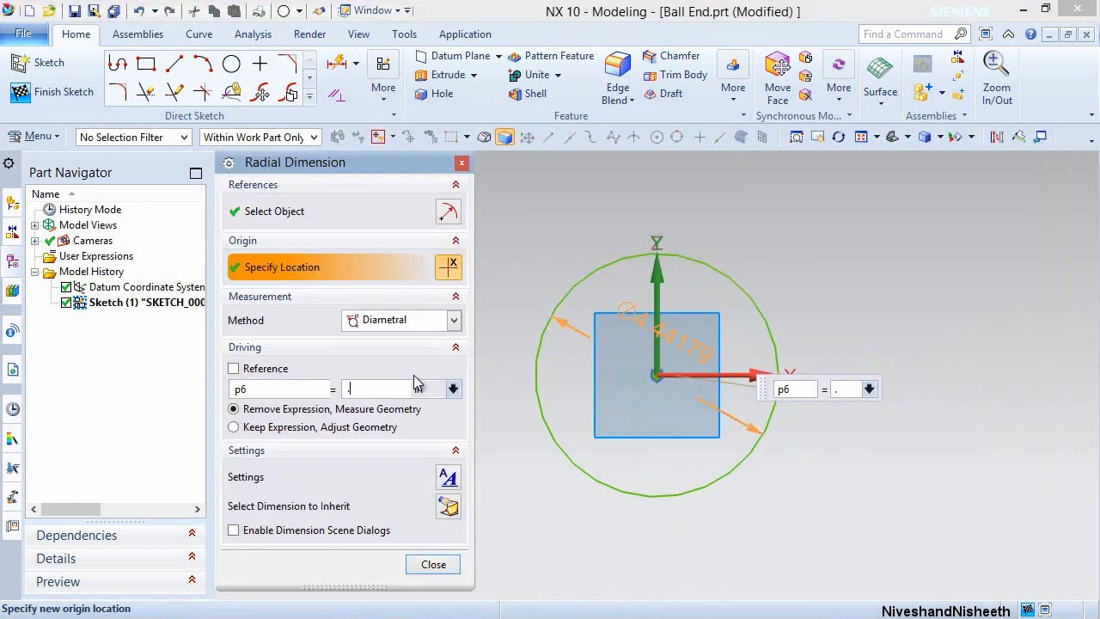
key("Return")
right_click(574, 243)
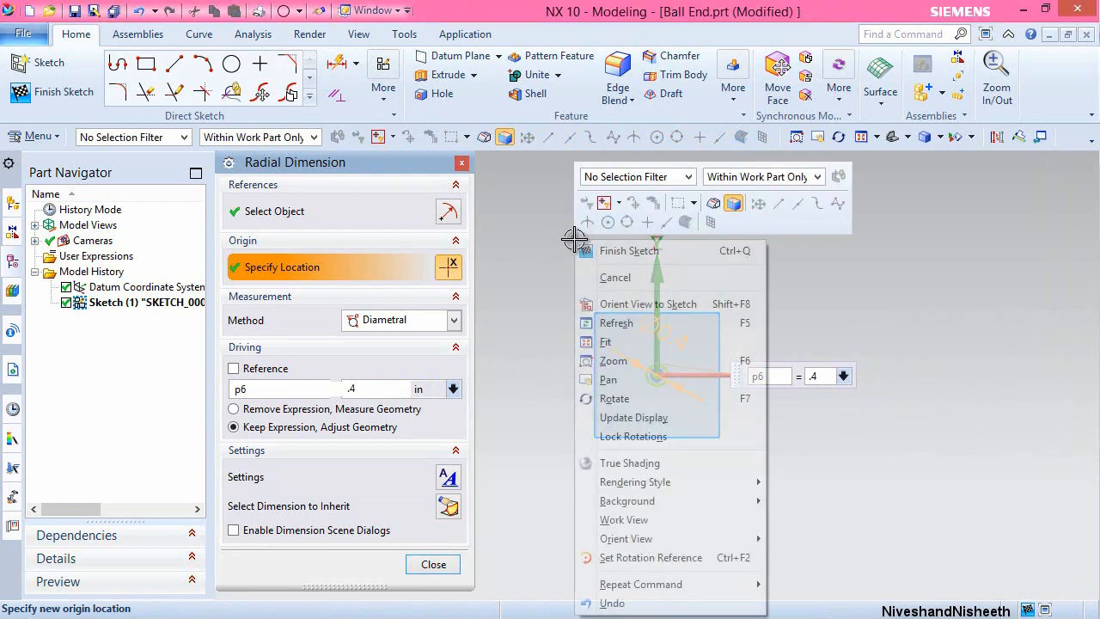
left_click(601, 249)
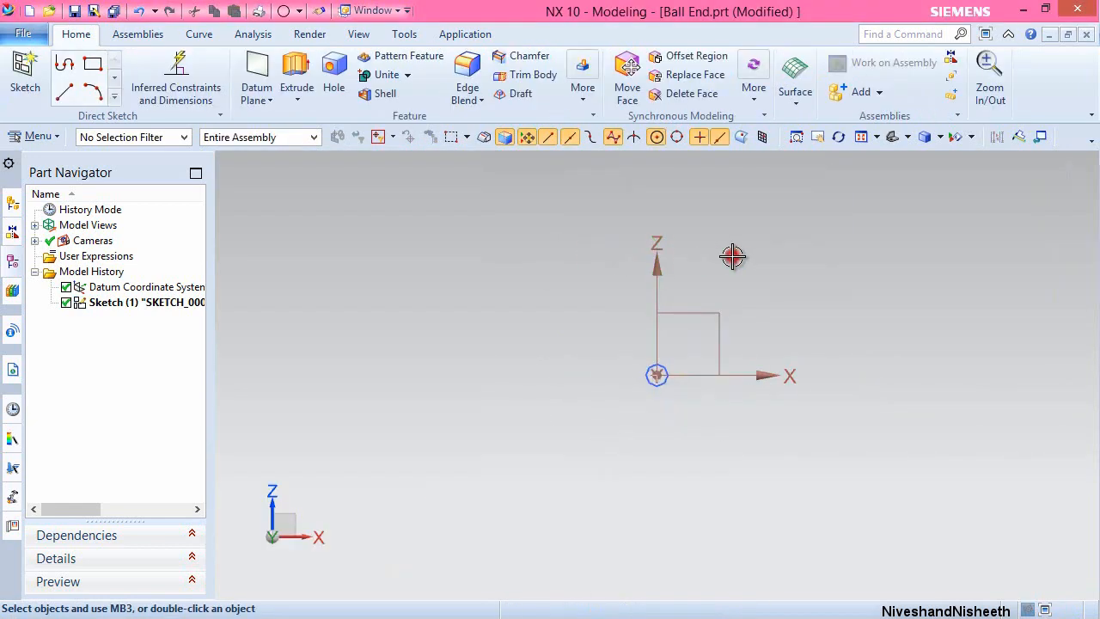
Extrude the circle with a Symmetric Value limit of 0.115/2 in and no Boolean.
left_click(297, 73)
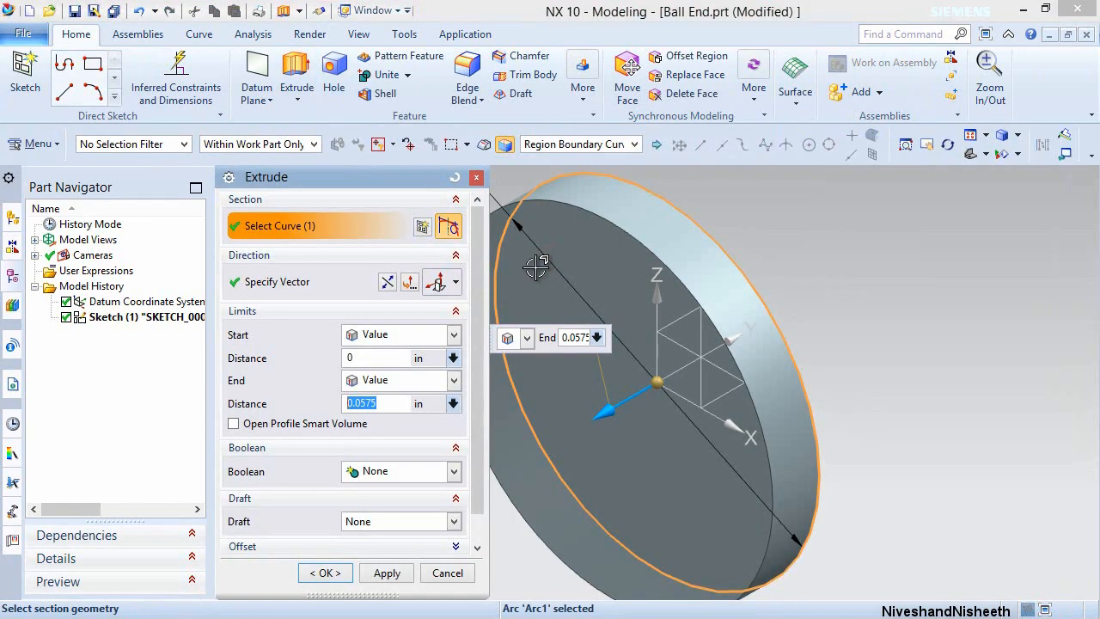
left_click(454, 334)
left_click(401, 373)
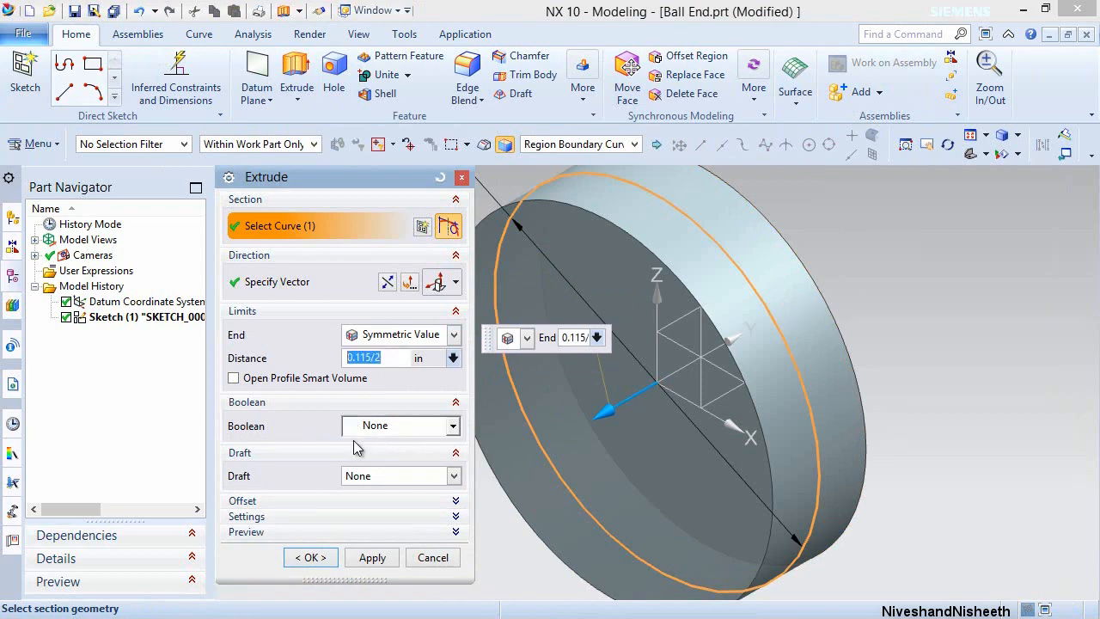
left_click(330, 559)
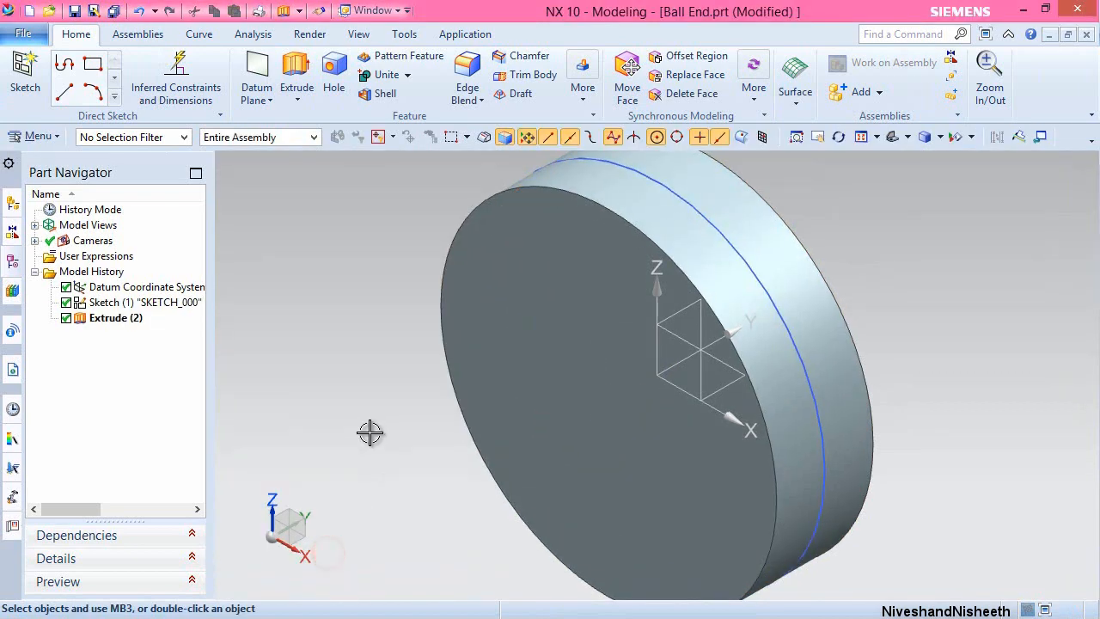
Hide the circle sketch and save the part.
left_click(658, 183)
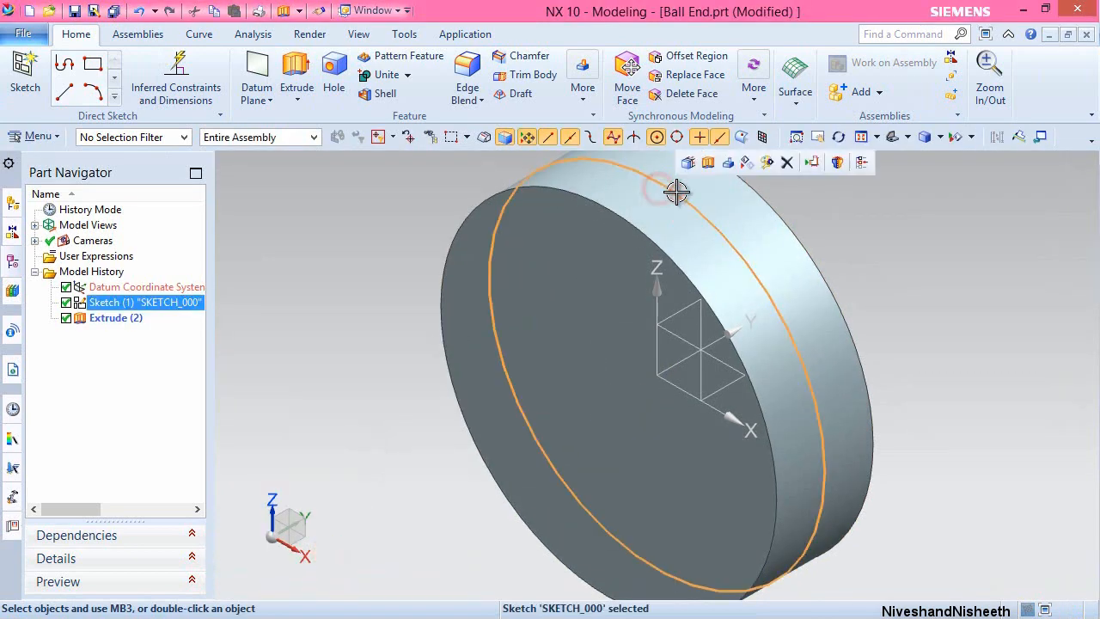
key("Escape")
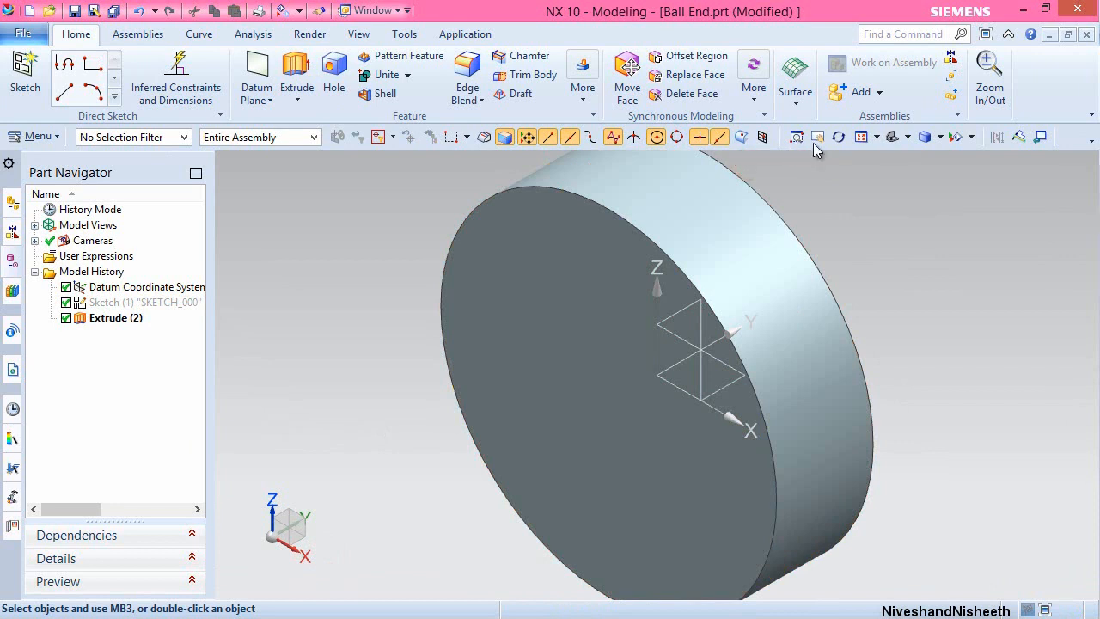
left_click(864, 137)
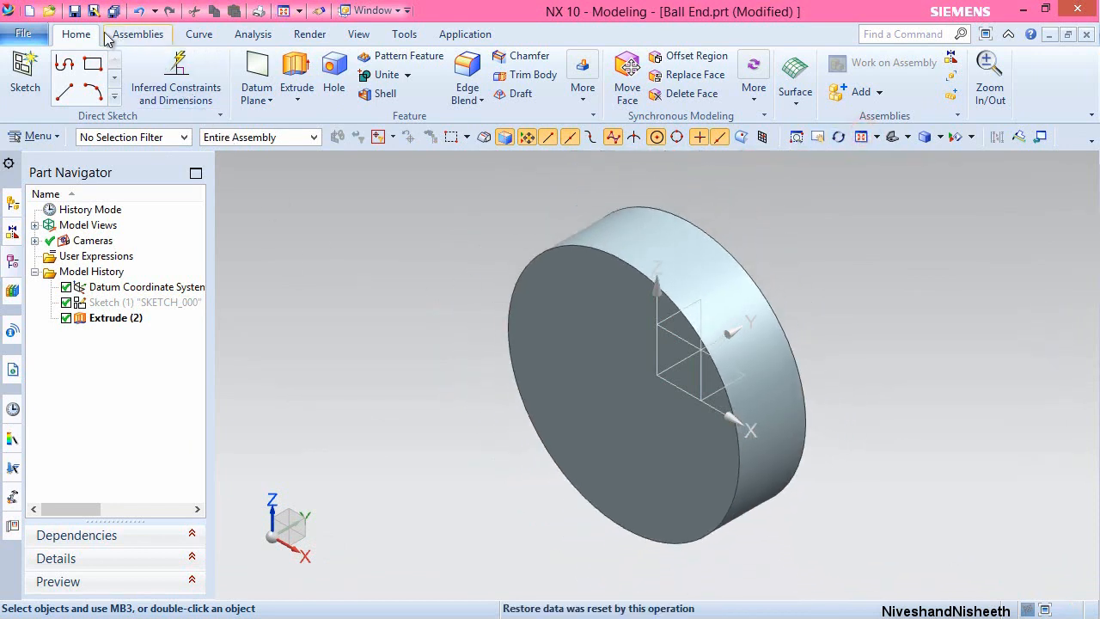
left_click(74, 11)
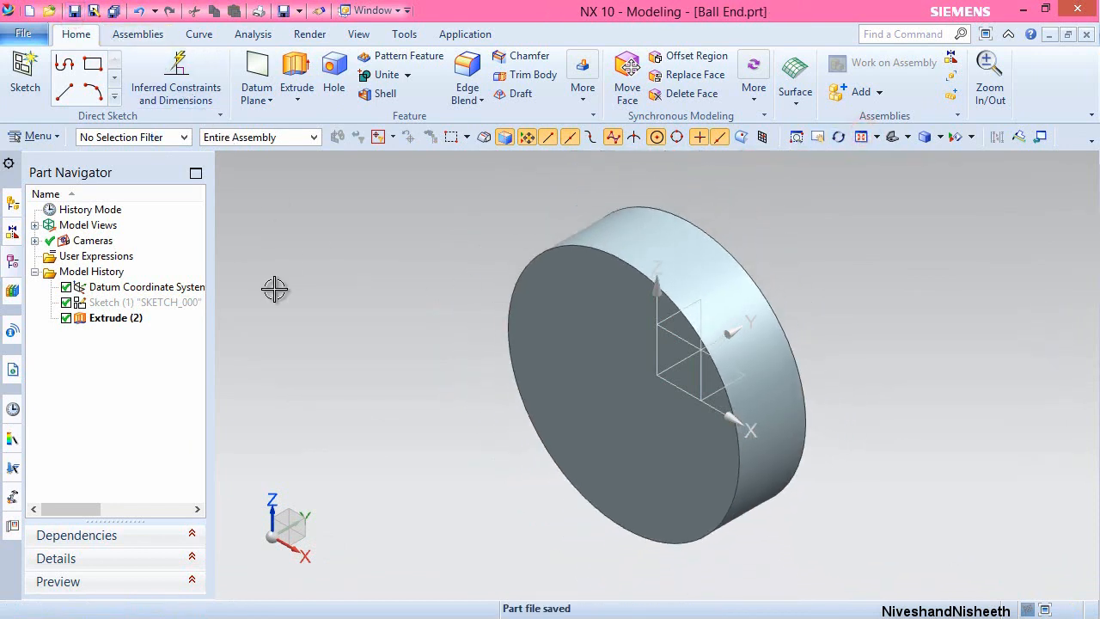
Create a second sketch on the XZ plane through the middle of the disc.
left_click(25, 73)
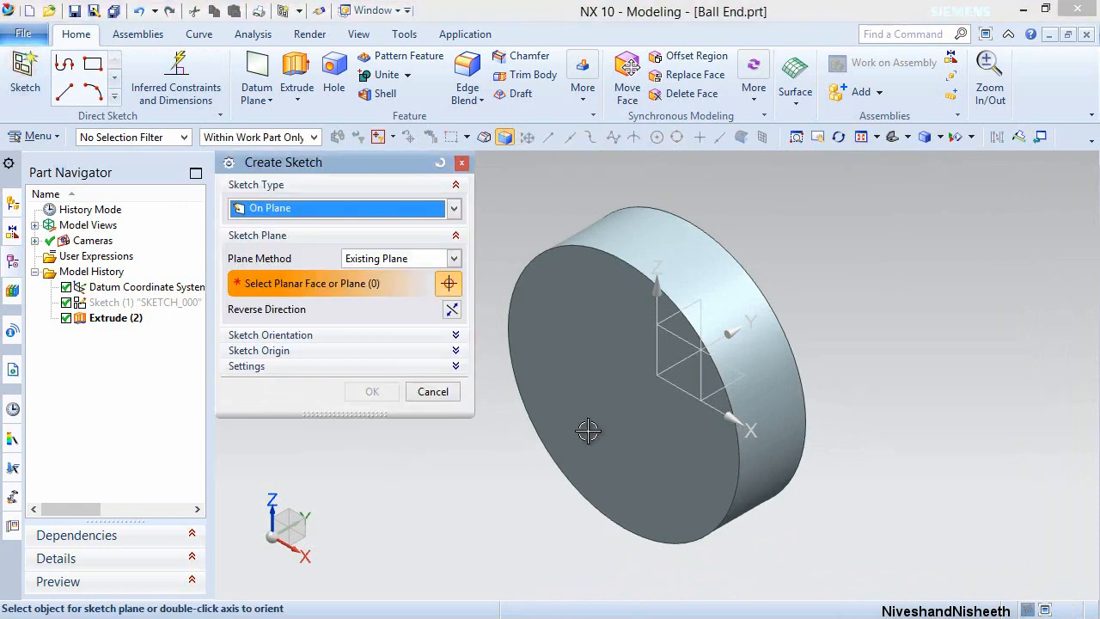
left_click(611, 357)
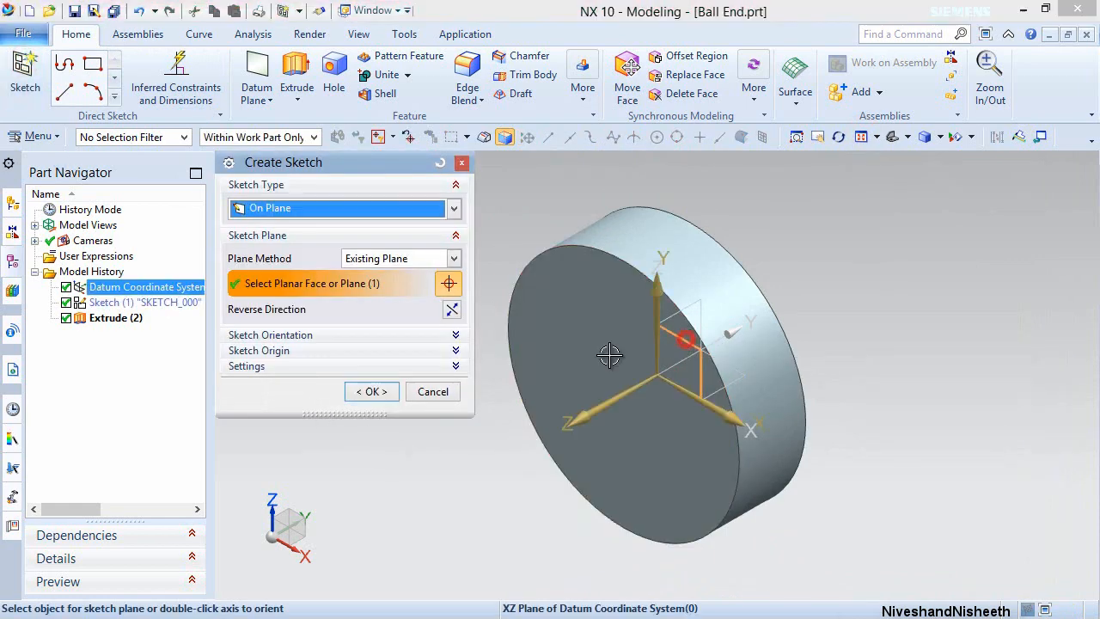
left_click(372, 392)
Create an Intersection Curve between the disc's body faces and the sketch plane.
left_click(308, 101)
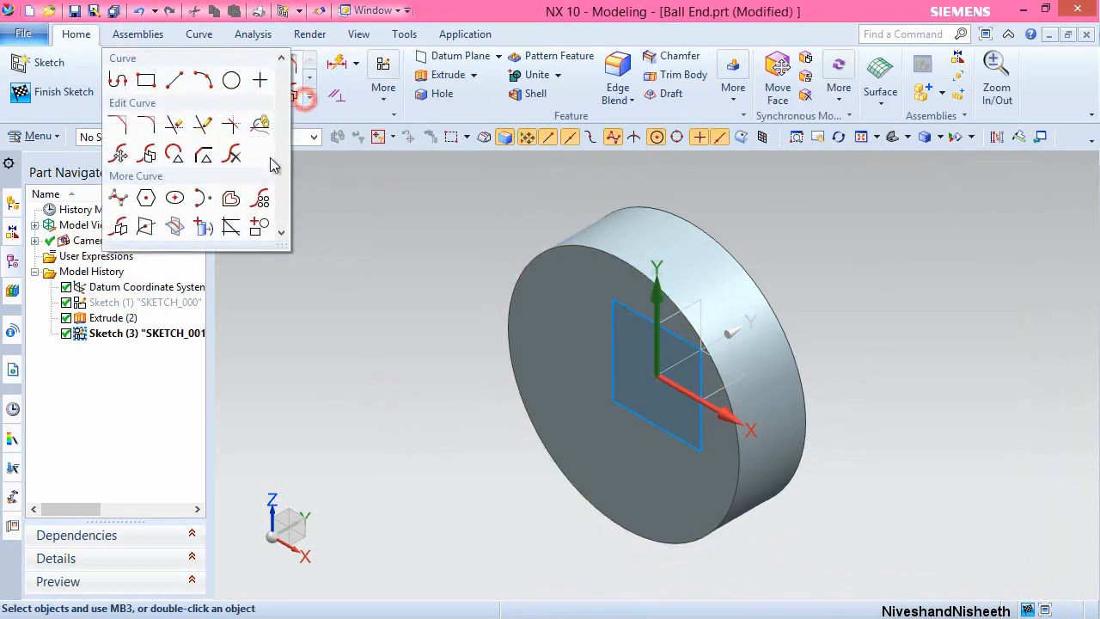
left_click(174, 225)
left_click(633, 269)
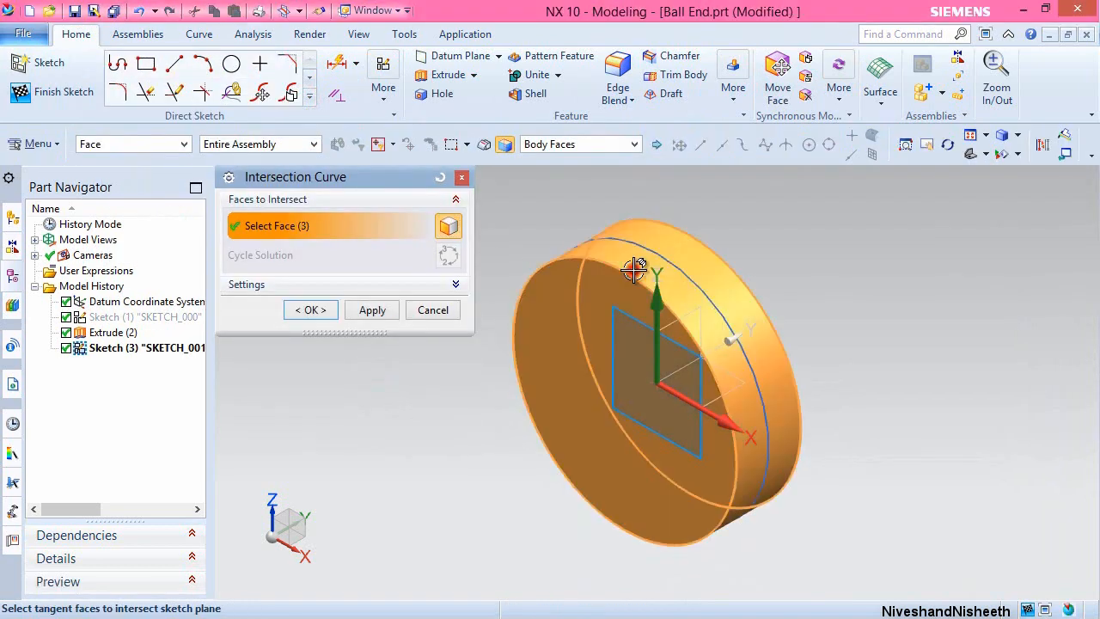
left_click(314, 310)
Draw a line about 0.231 in long, ending on the disc's outer circle just below the positive X axis.
right_click(457, 260)
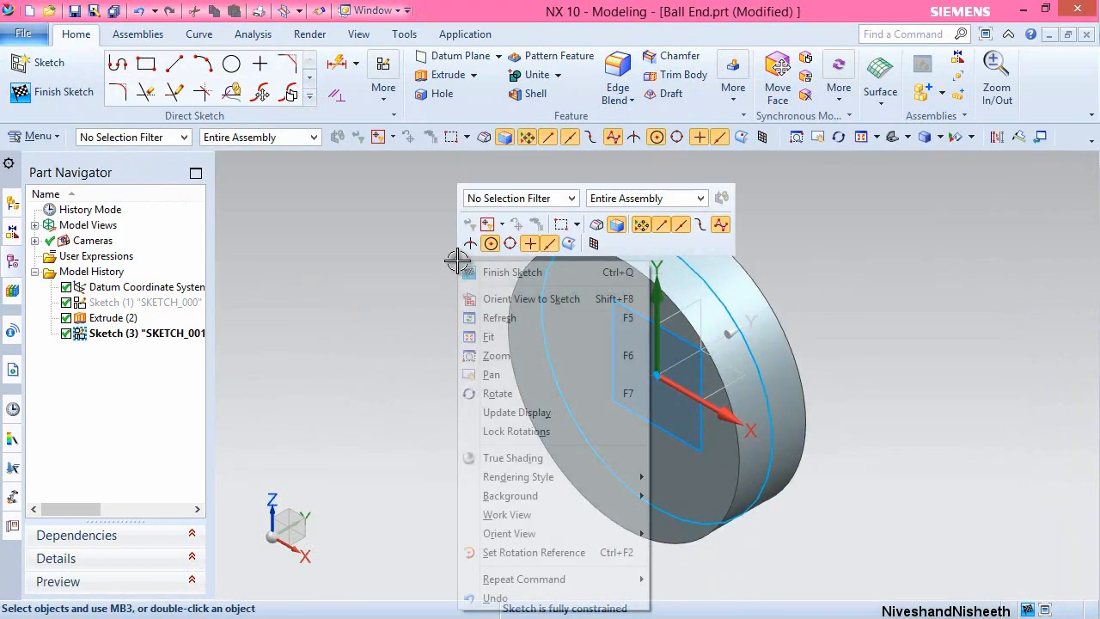
left_click(469, 298)
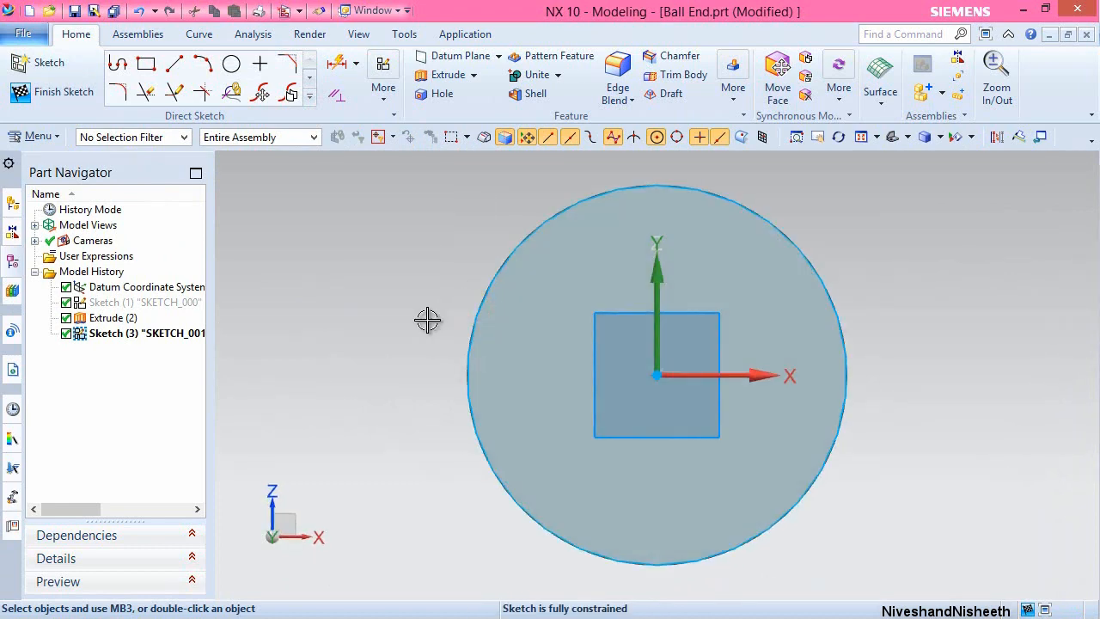
key("l")
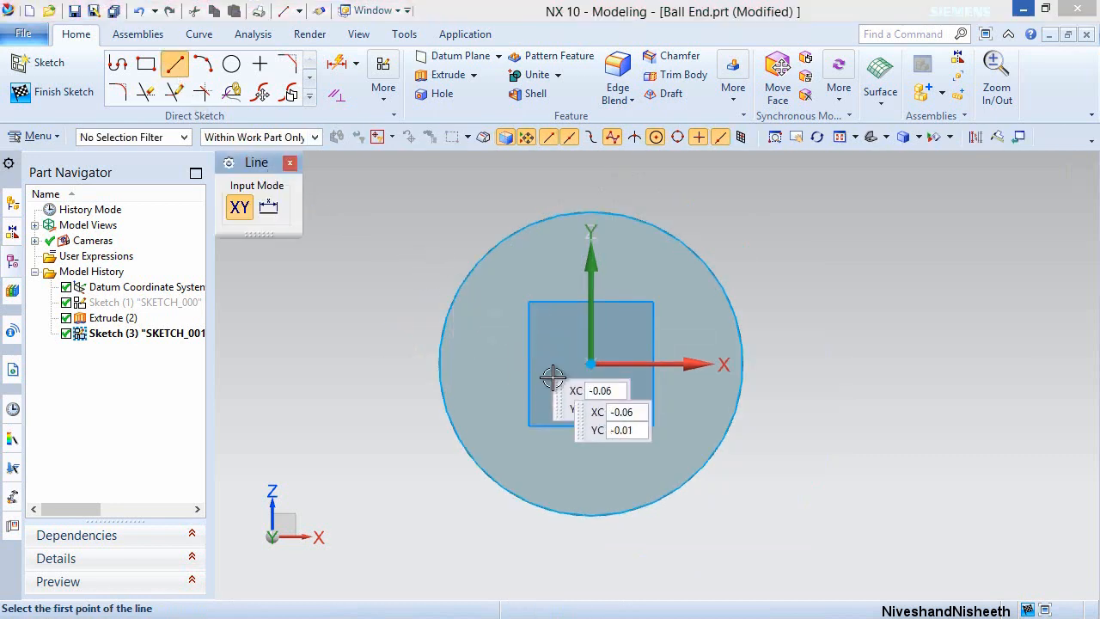
left_click(920, 377)
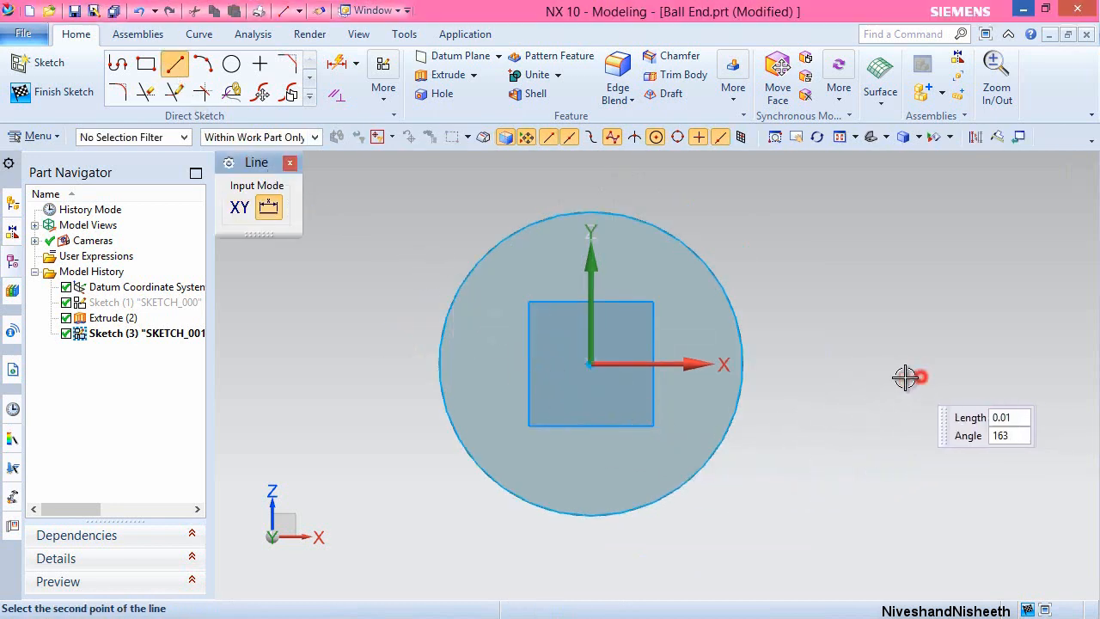
left_click(742, 381)
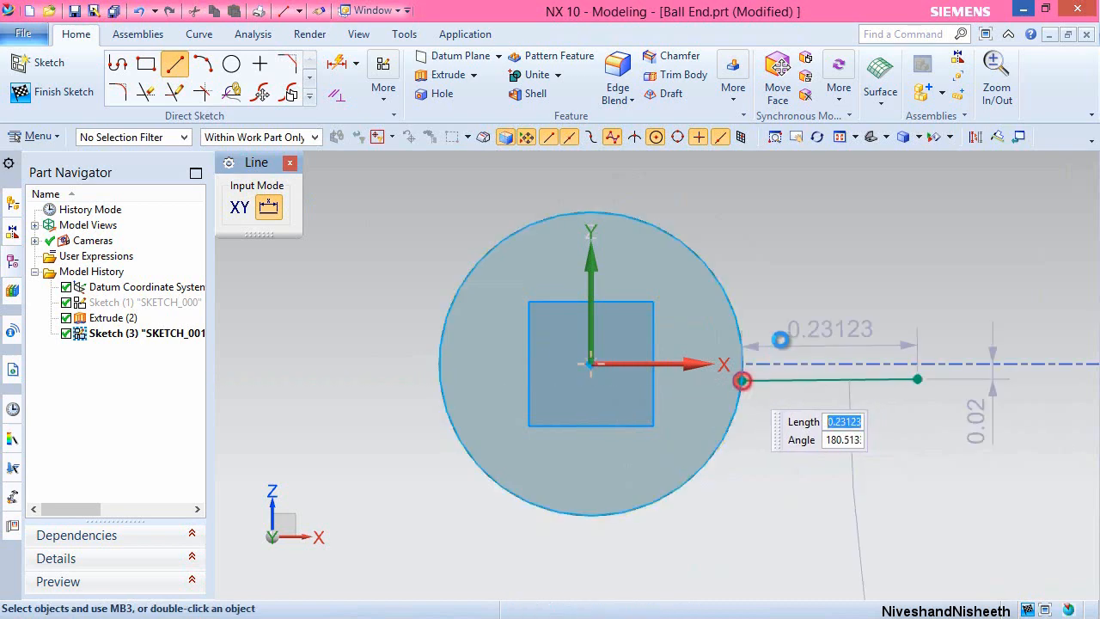
key("Escape")
Constrain the line to be horizontal and collinear with the datum X axis.
left_click(808, 382)
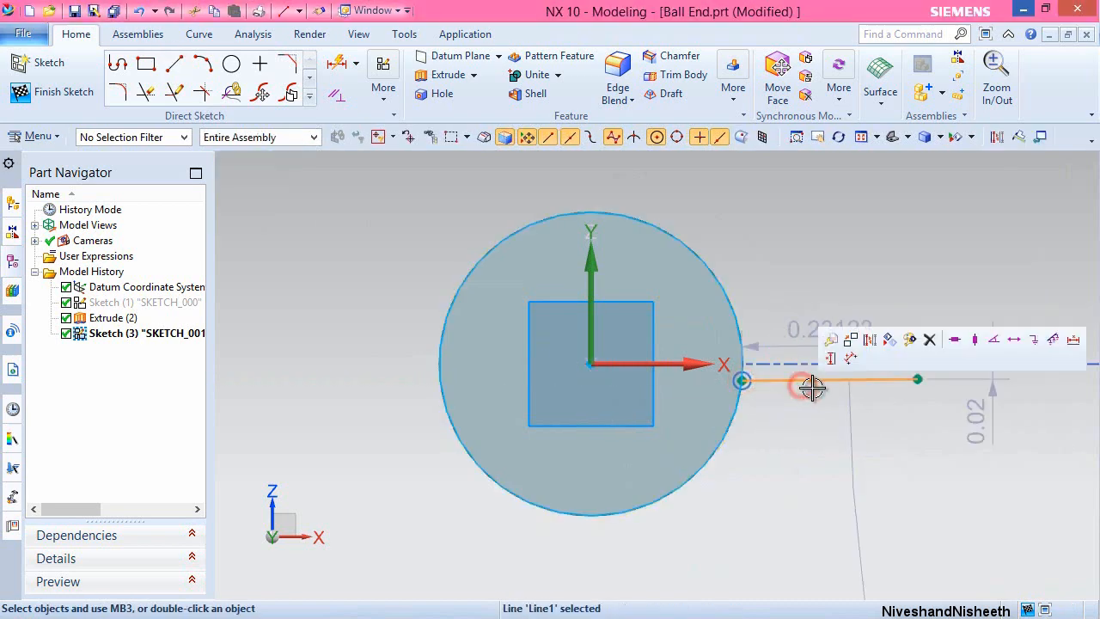
left_click(954, 340)
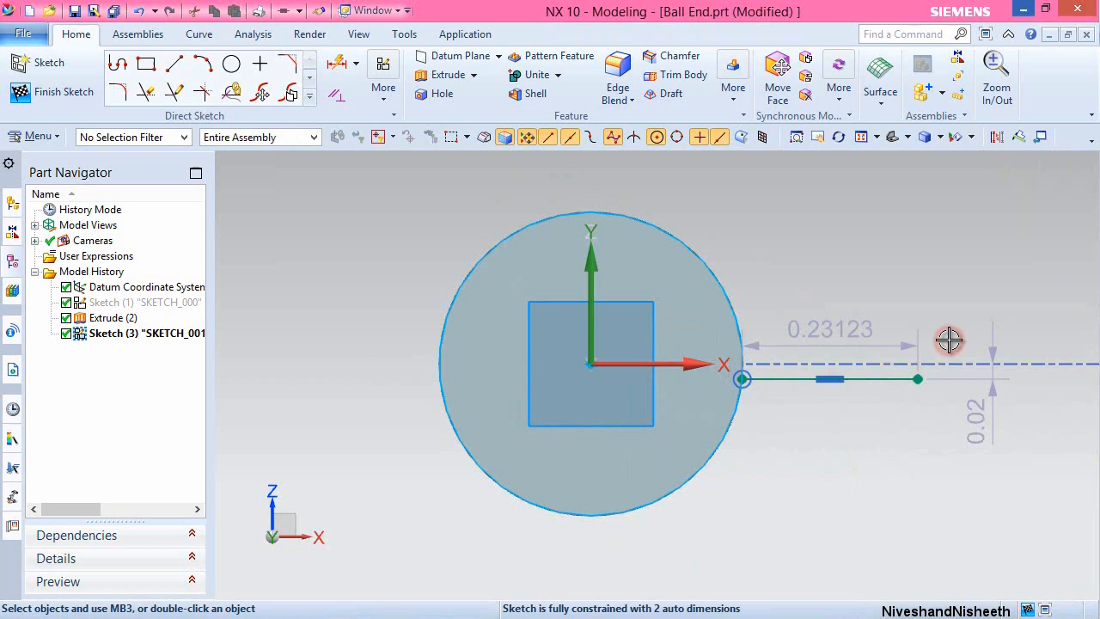
left_click(797, 380)
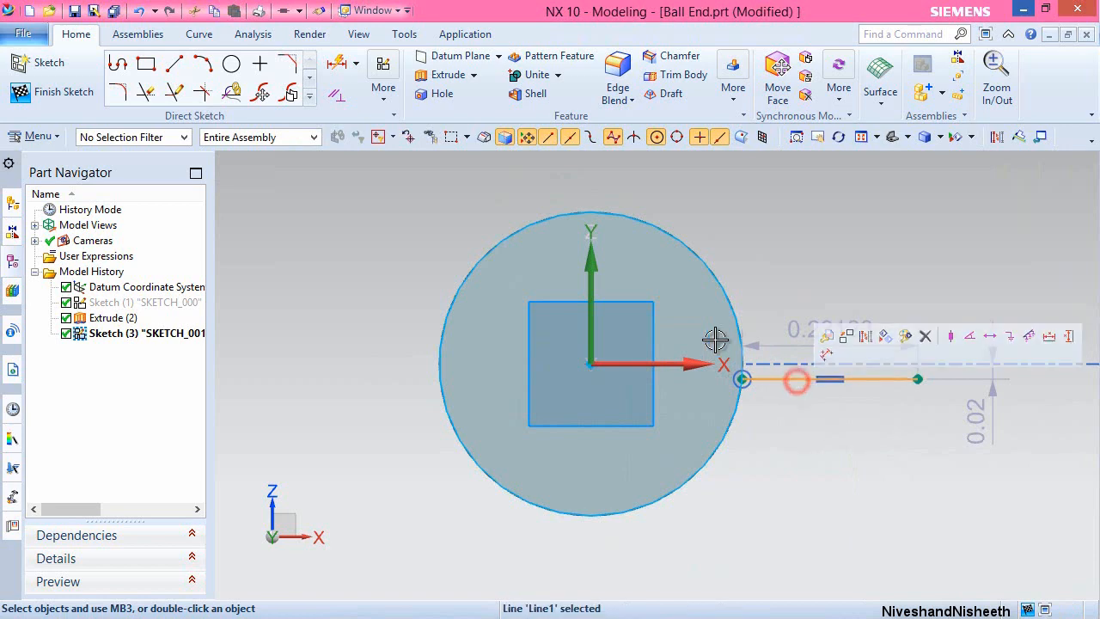
left_click(670, 361)
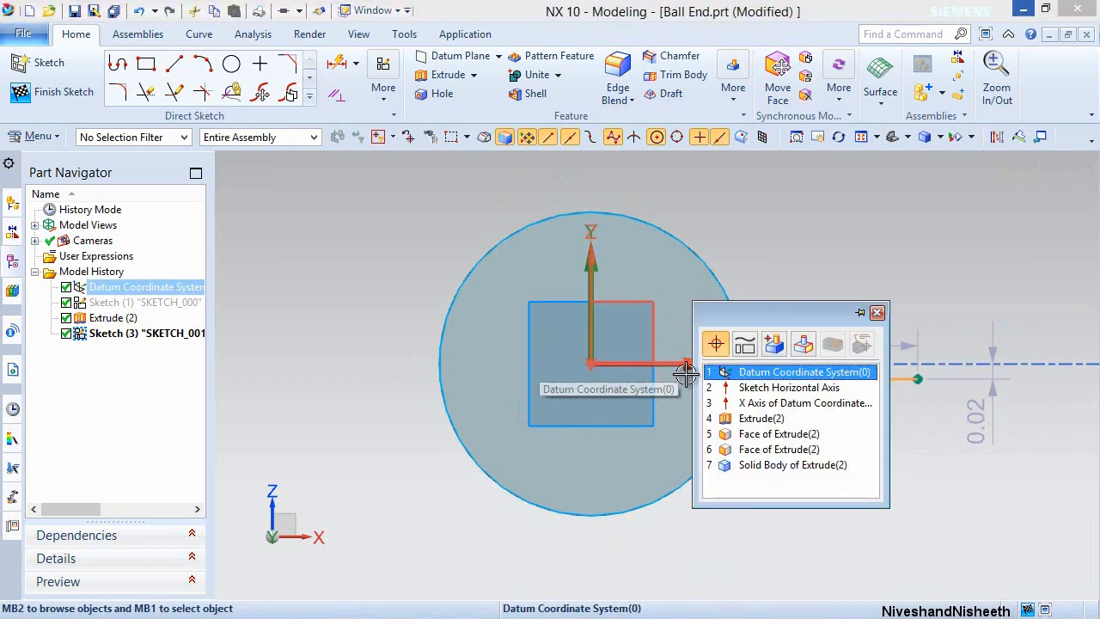
left_click(756, 403)
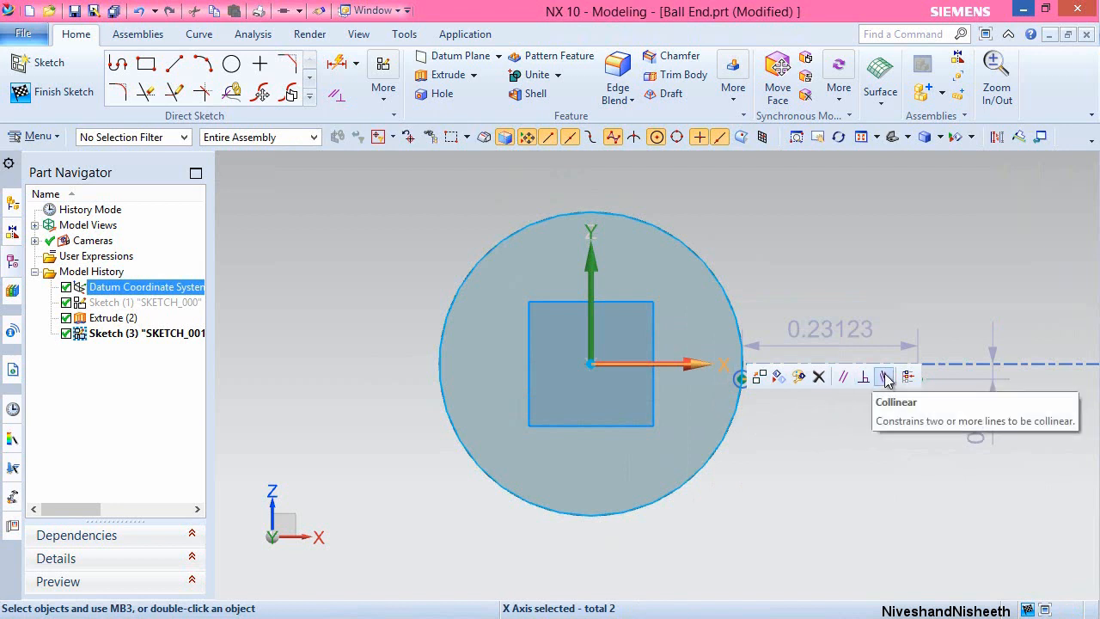
left_click(884, 378)
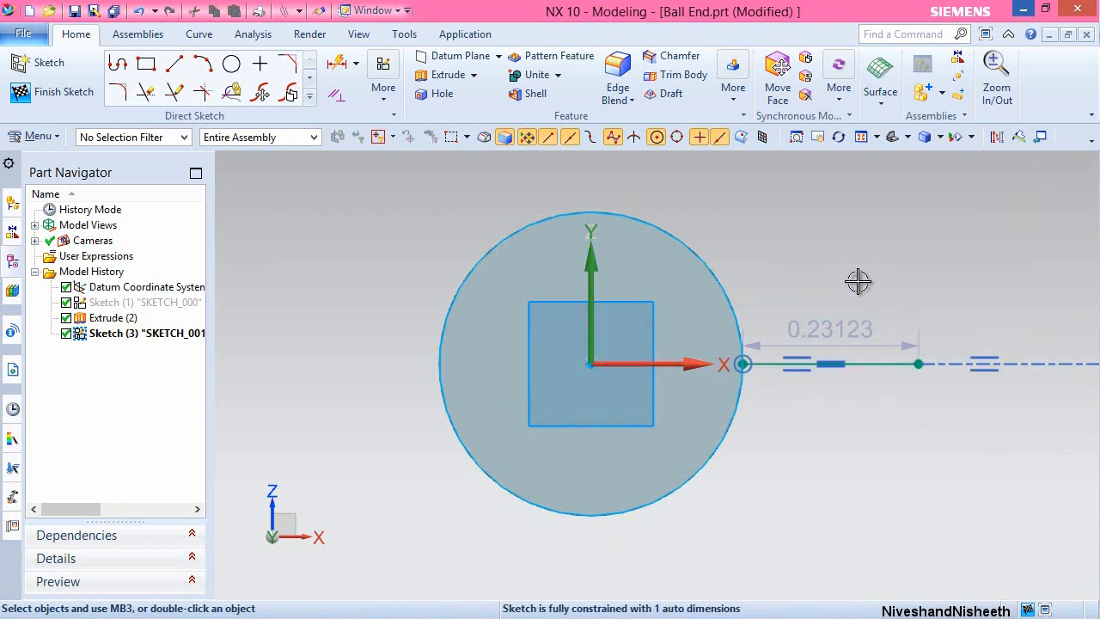
Draw a vertical line about 0.12 in up from the axis line's outer end, then a 0.15 in horizontal line back toward the disc.
left_click(173, 63)
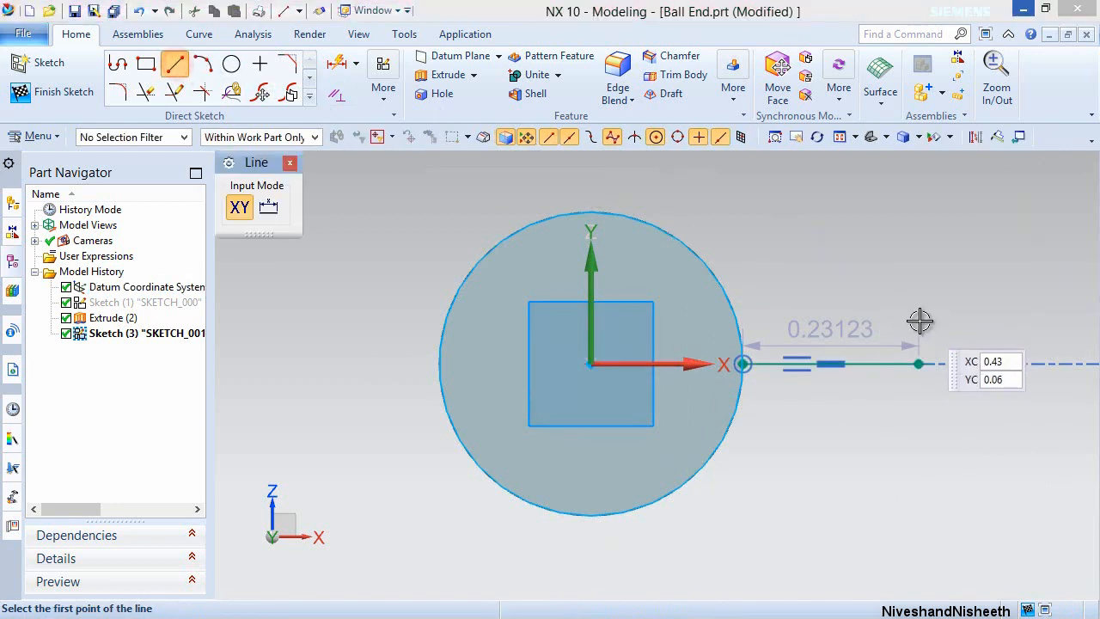
left_click(918, 361)
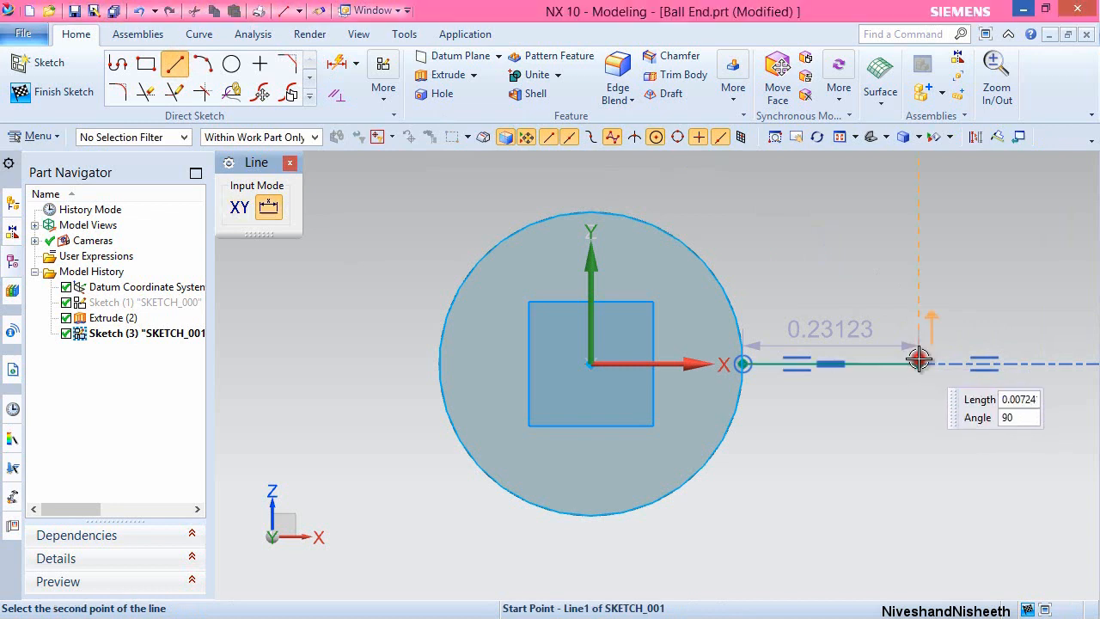
left_click(914, 275)
left_click(917, 274)
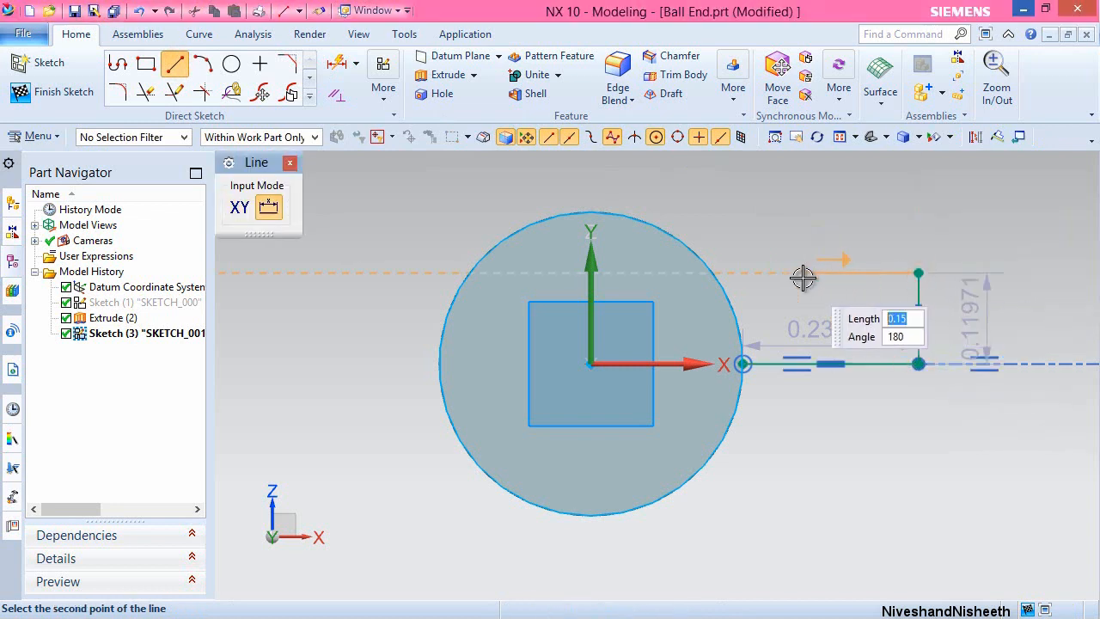
left_click(803, 275)
key("Escape")
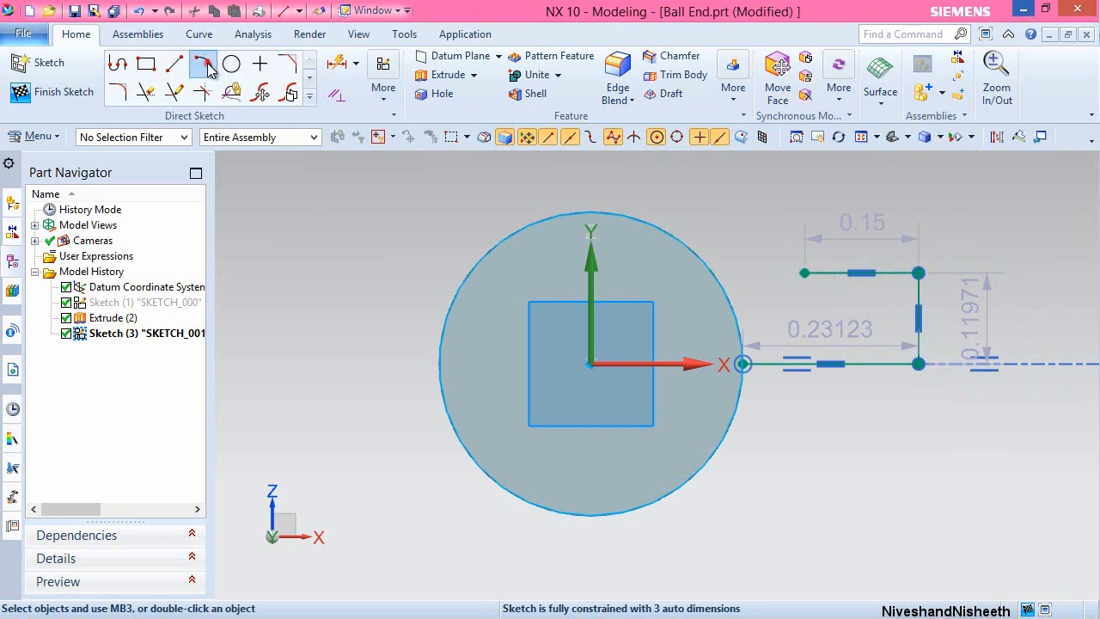
Draw an arc of about 0.42 in radius from the upper line's free end to the axis line's endpoint on the disc's circle.
left_click(203, 64)
left_click(804, 273)
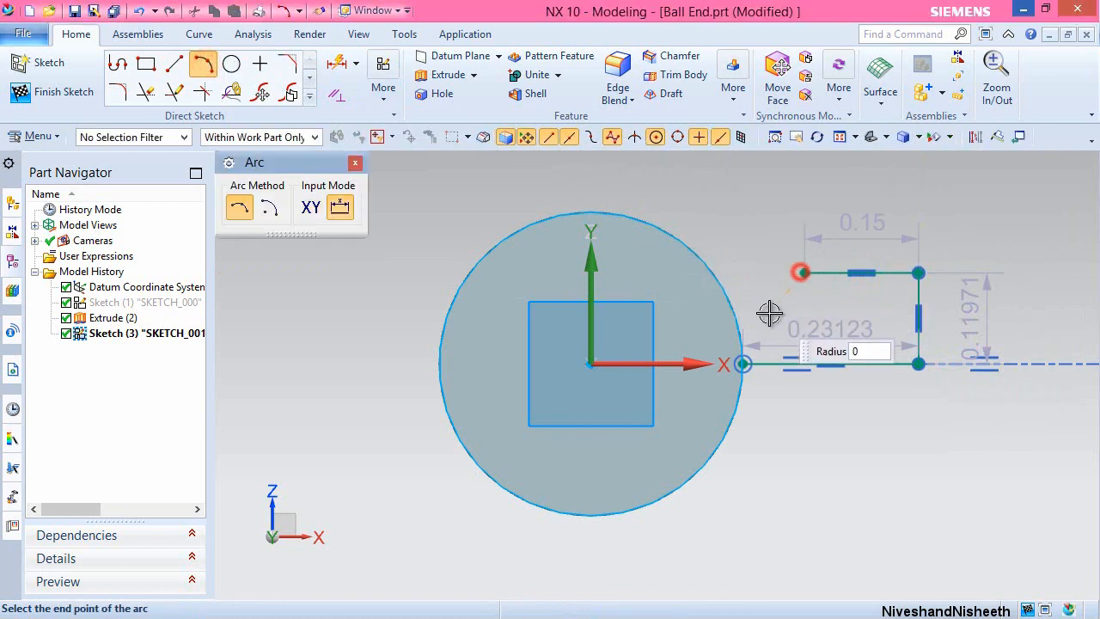
left_click(743, 364)
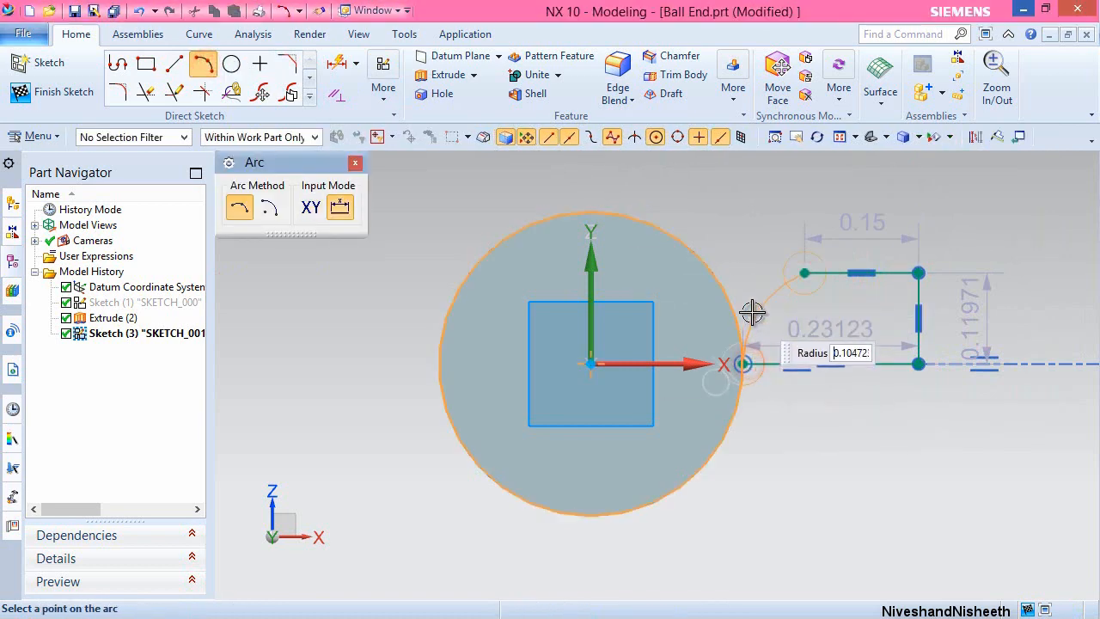
left_click(775, 311)
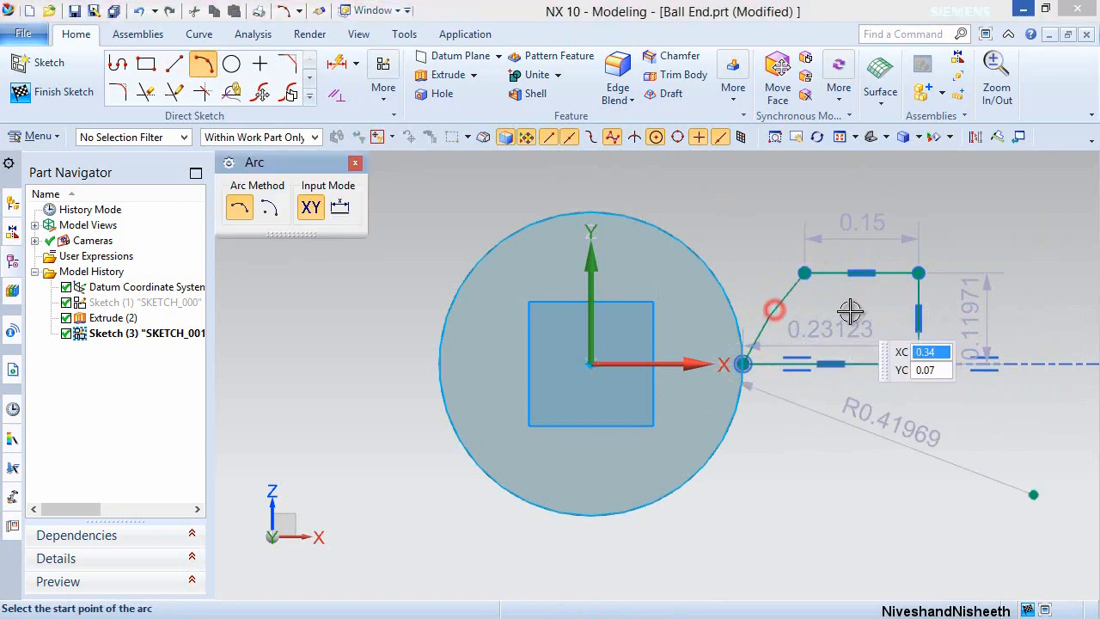
key("Escape")
Make the arc tangent to the upper horizontal line and move the vertical line outward beyond the arc's upper end.
left_click(792, 292)
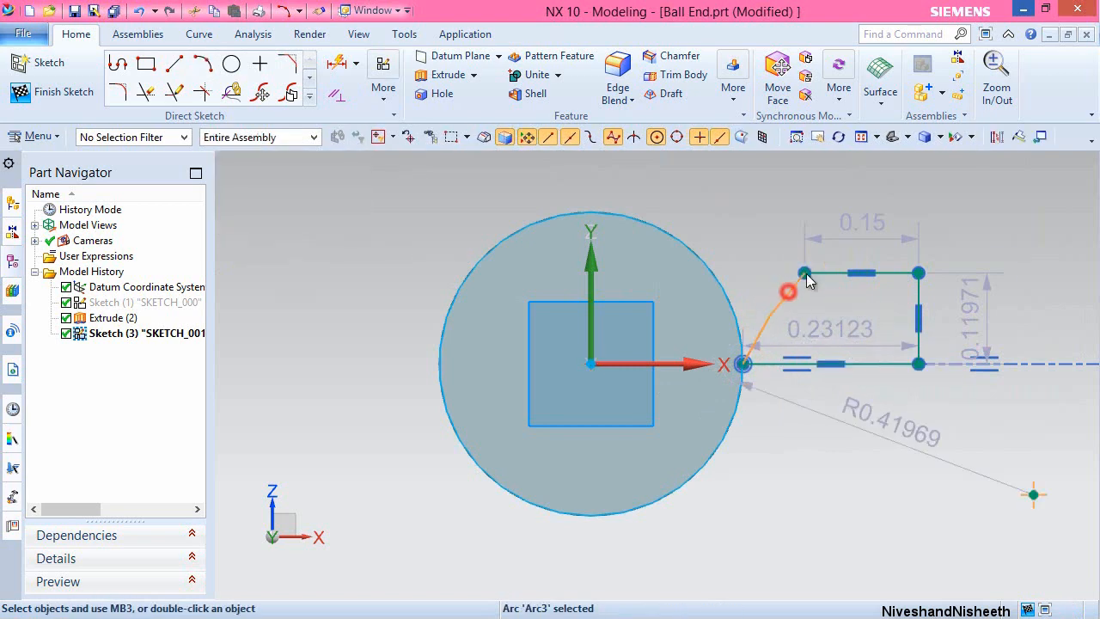
scroll(808, 250, "down", 2)
scroll(739, 262, "up", 3)
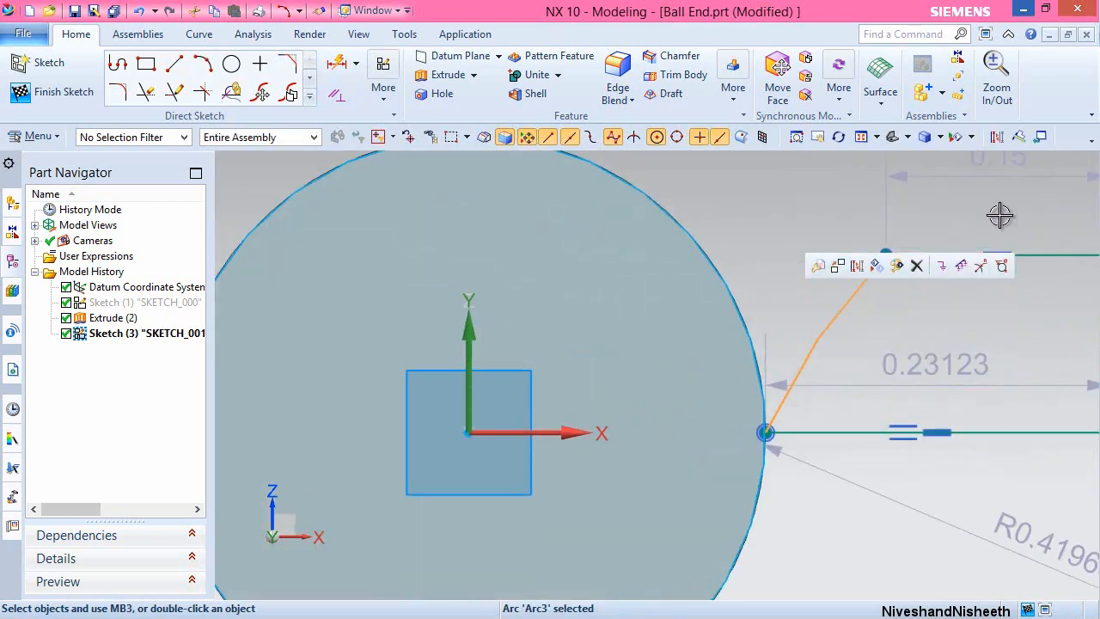
scroll(999, 214, "up", 1)
left_click(1038, 249)
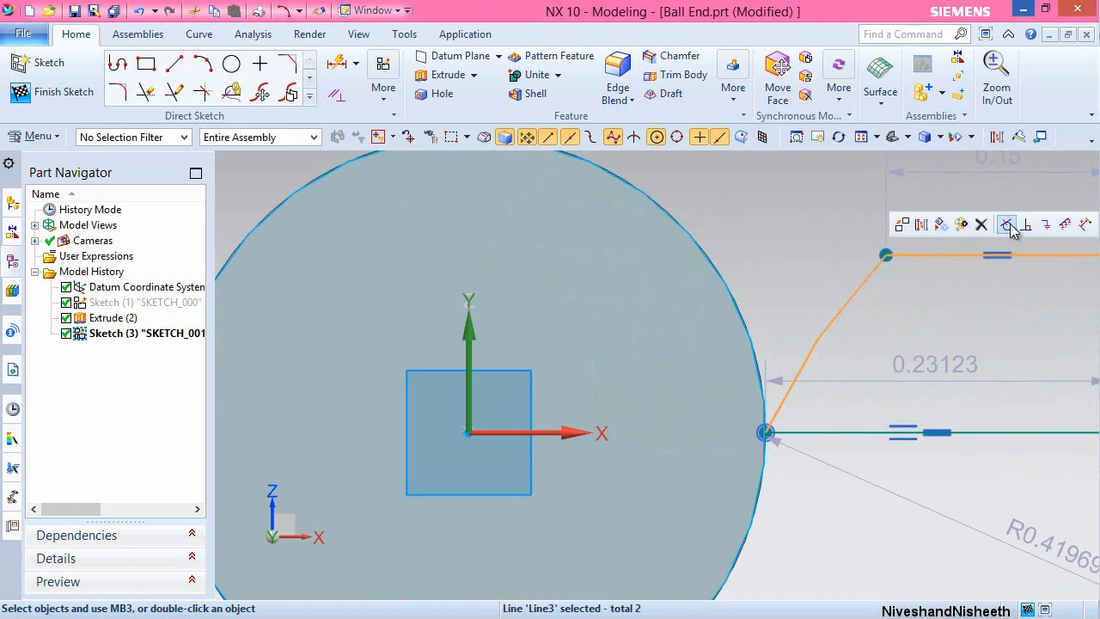
left_click(1008, 225)
scroll(626, 333, "down", 4)
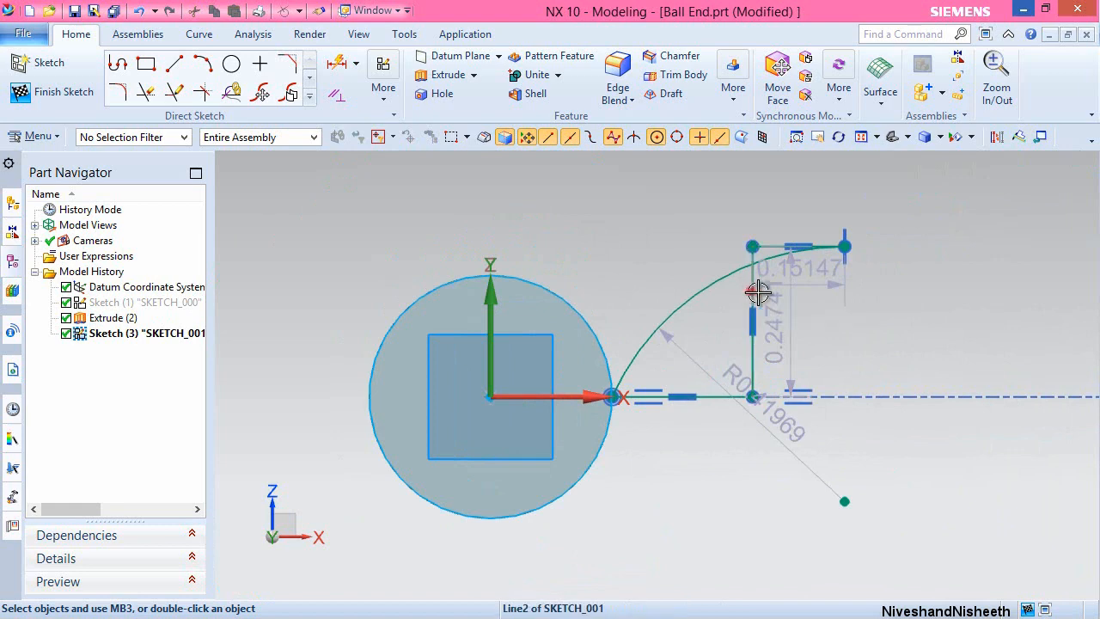
left_click_drag(920, 315, 921, 316)
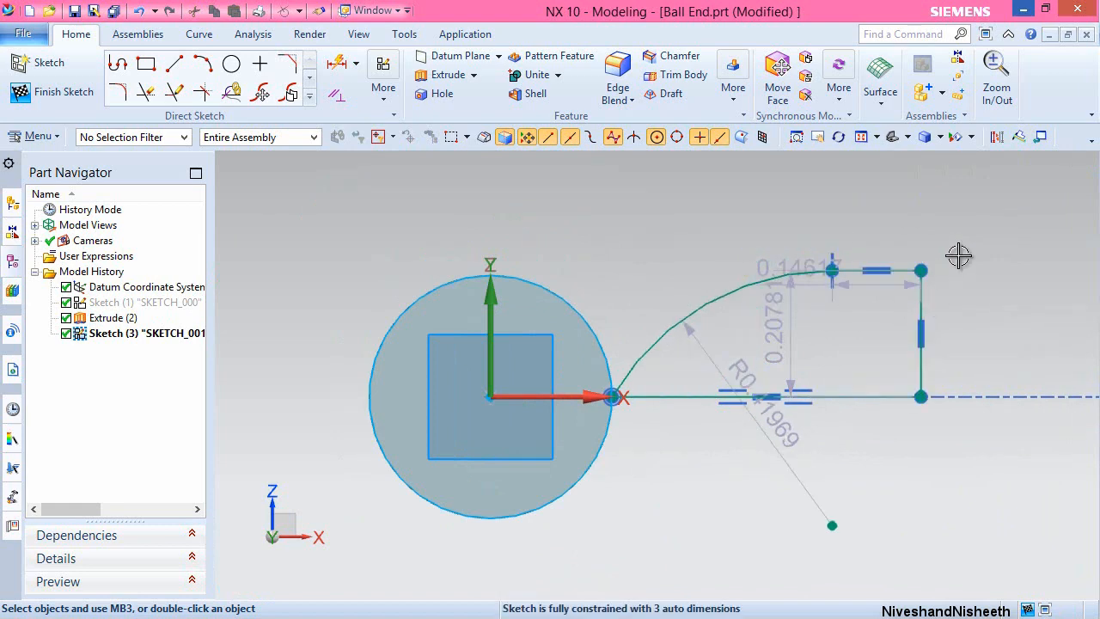
Constrain the arc's center point to lie on the line along the X axis.
left_click(832, 525)
left_click(685, 398)
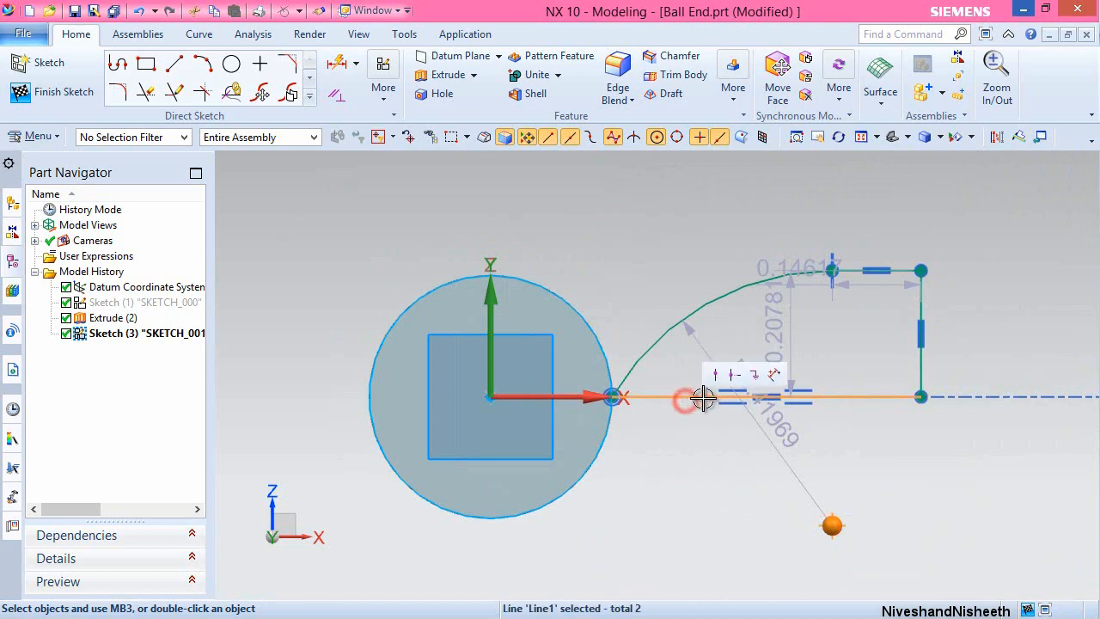
left_click(716, 376)
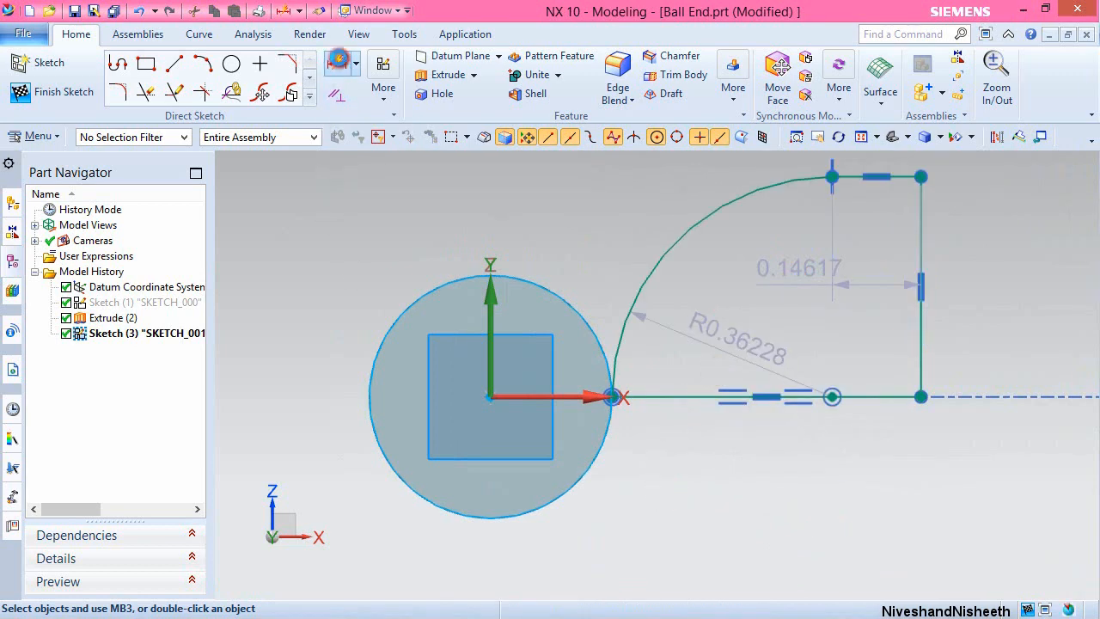
Dimension the profile's vertical end line and set its height to .1125 in.
left_click(336, 62)
left_click(920, 225)
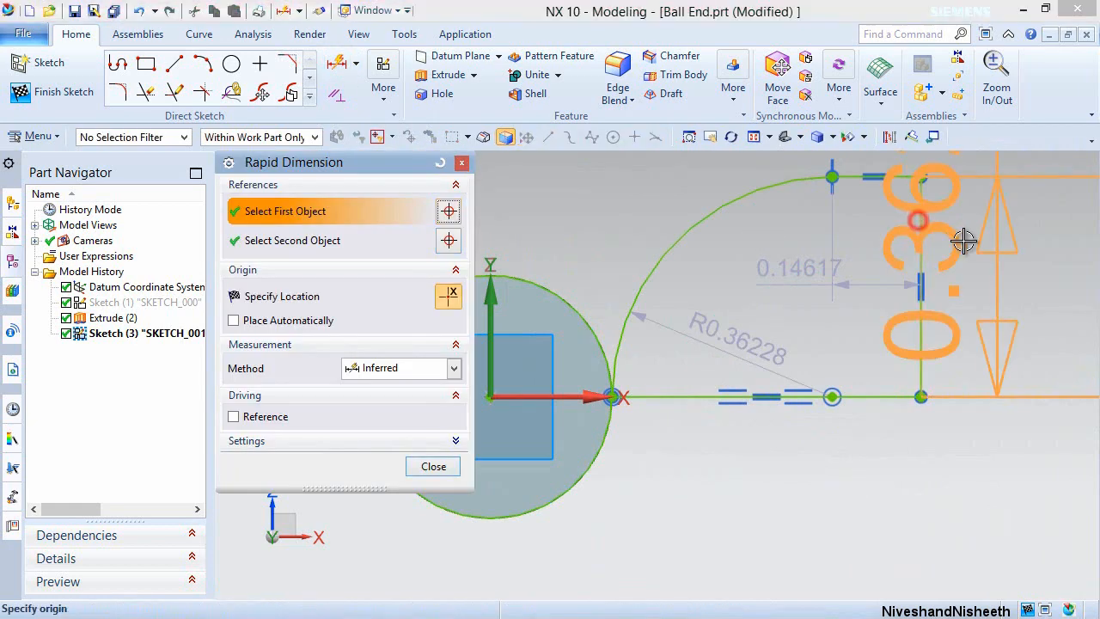
left_click(987, 248)
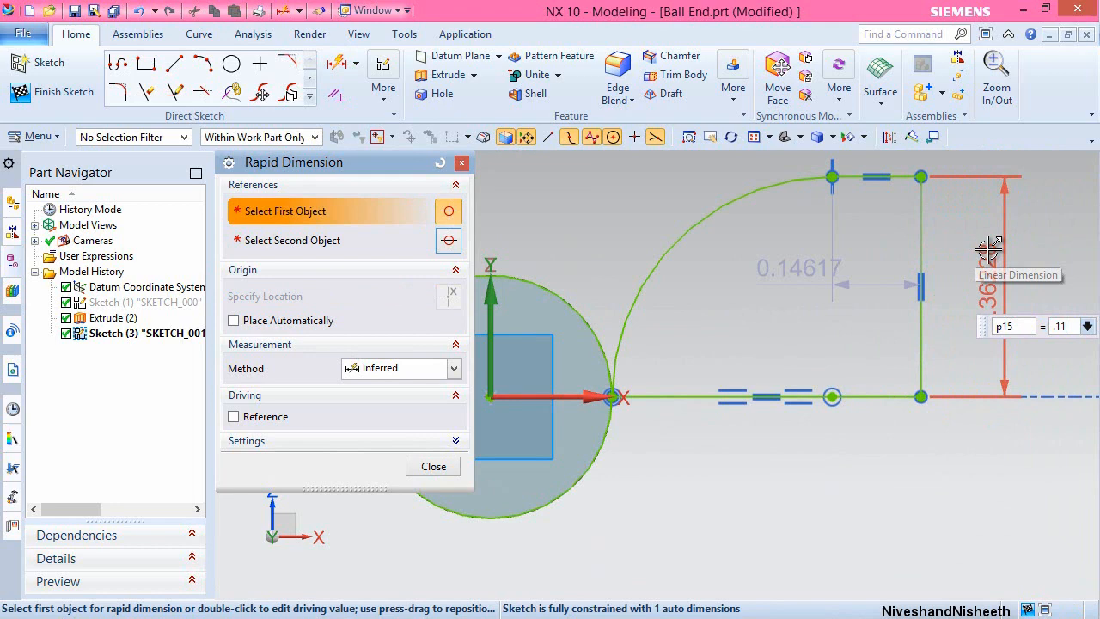
key("Return")
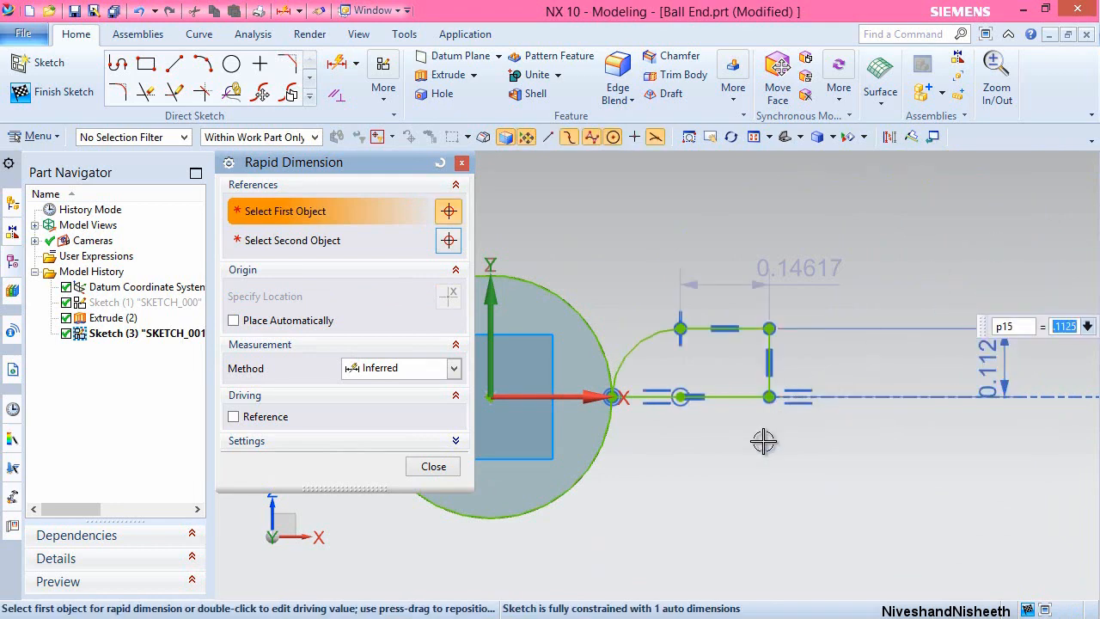
Dimension the distance from the arc's center to the axis line's outer endpoint as .225 in.
left_click(681, 399)
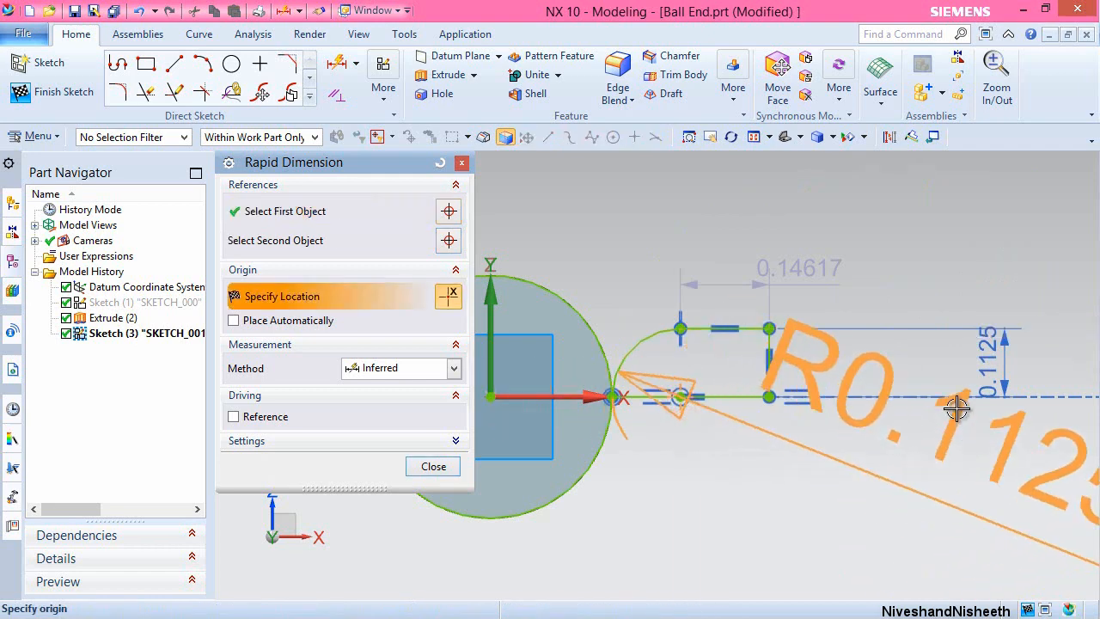
left_click(771, 397)
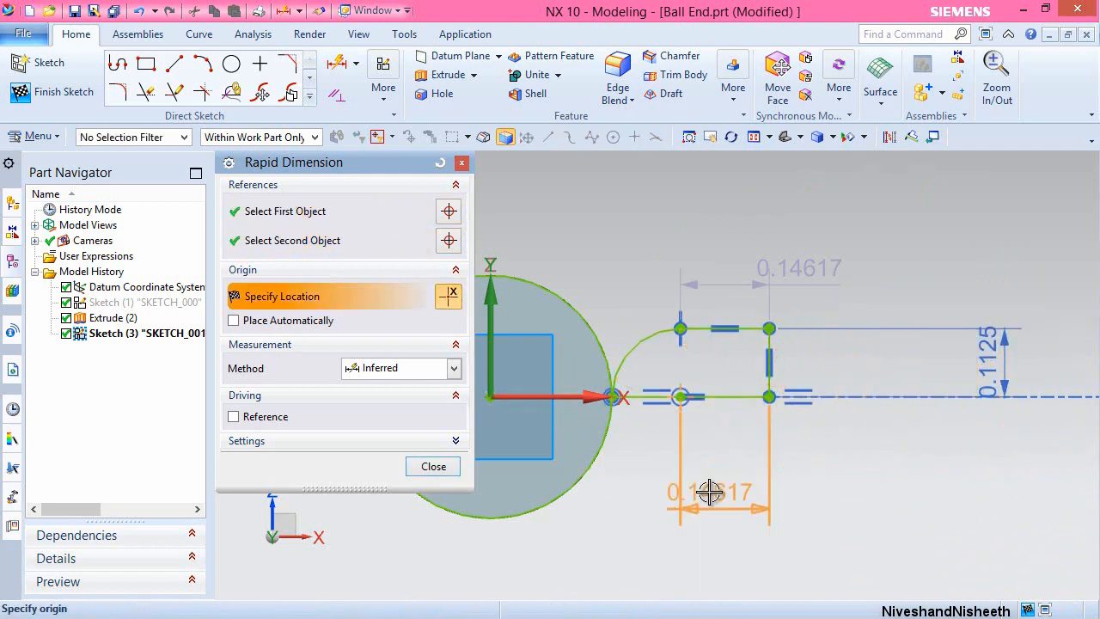
left_click(708, 491)
type(".22")
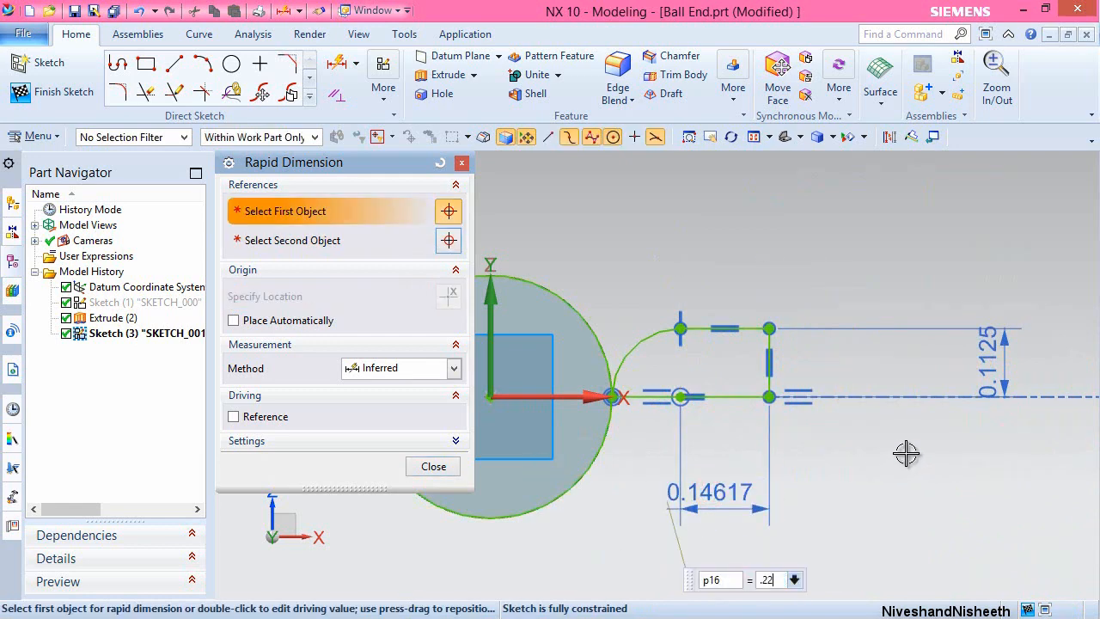
type("5")
key("Return")
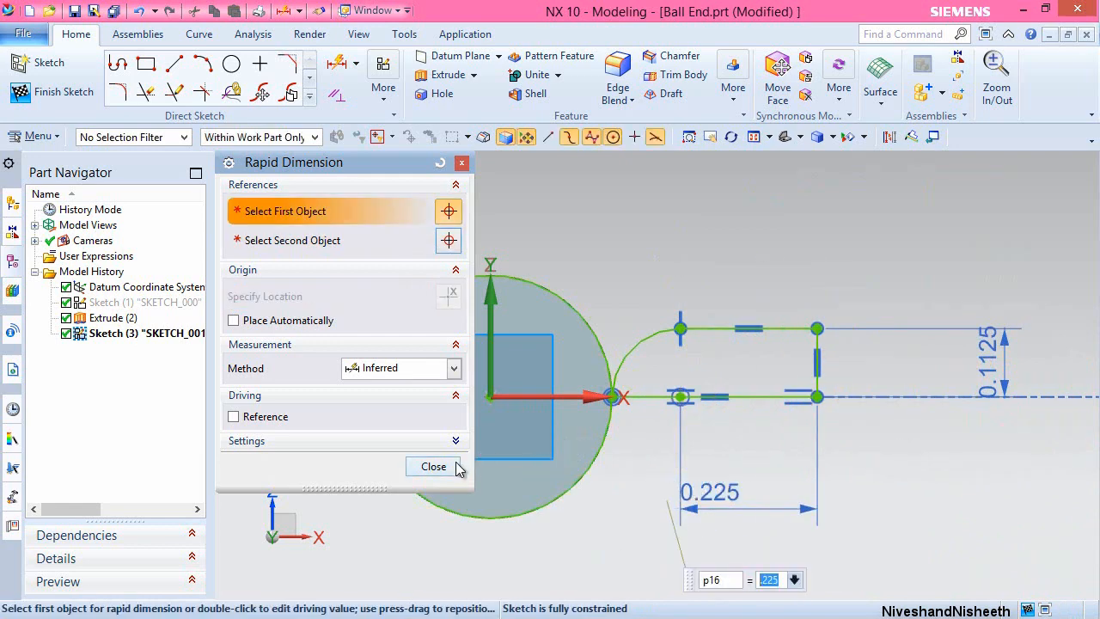
left_click(434, 466)
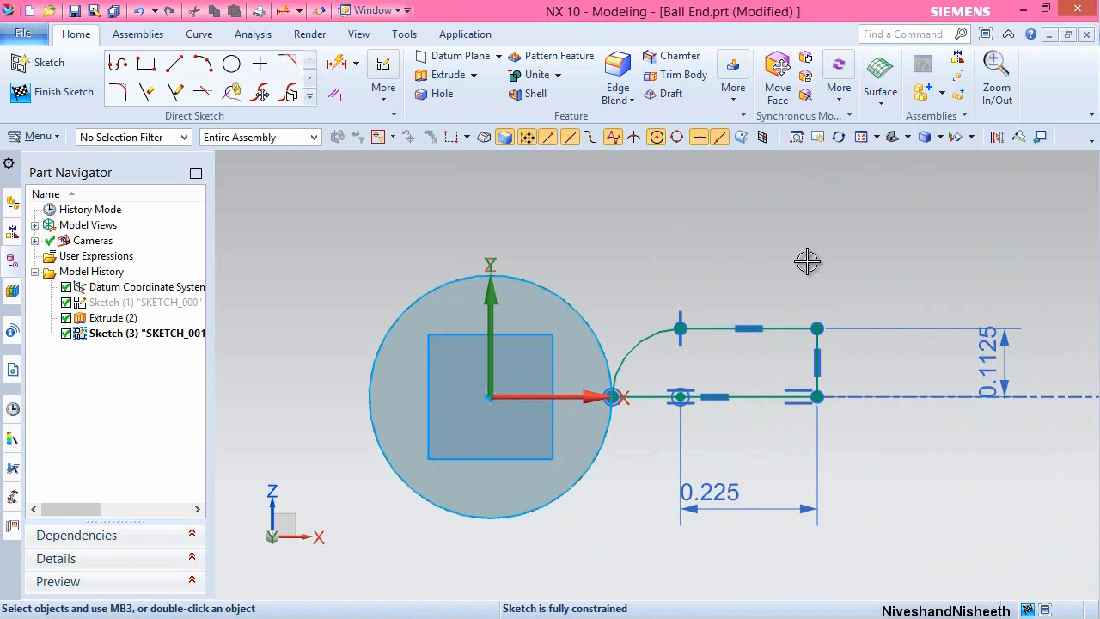
Finish the sketch and revolve the closed profile 360° about its line on the X axis, with Boolean None.
right_click(807, 261)
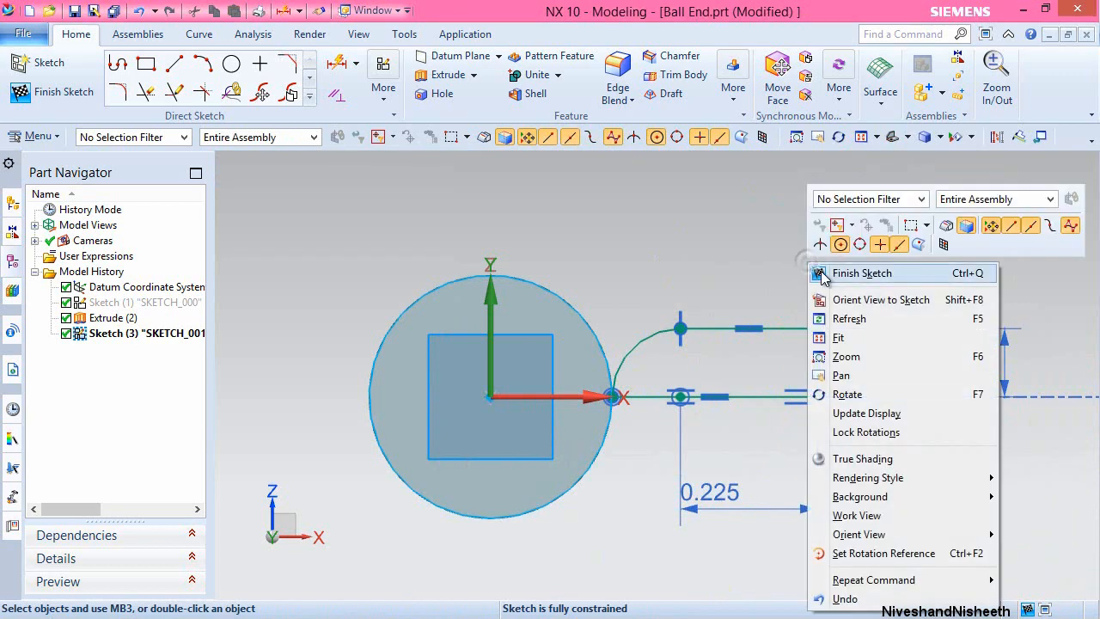
left_click(822, 271)
left_click(297, 100)
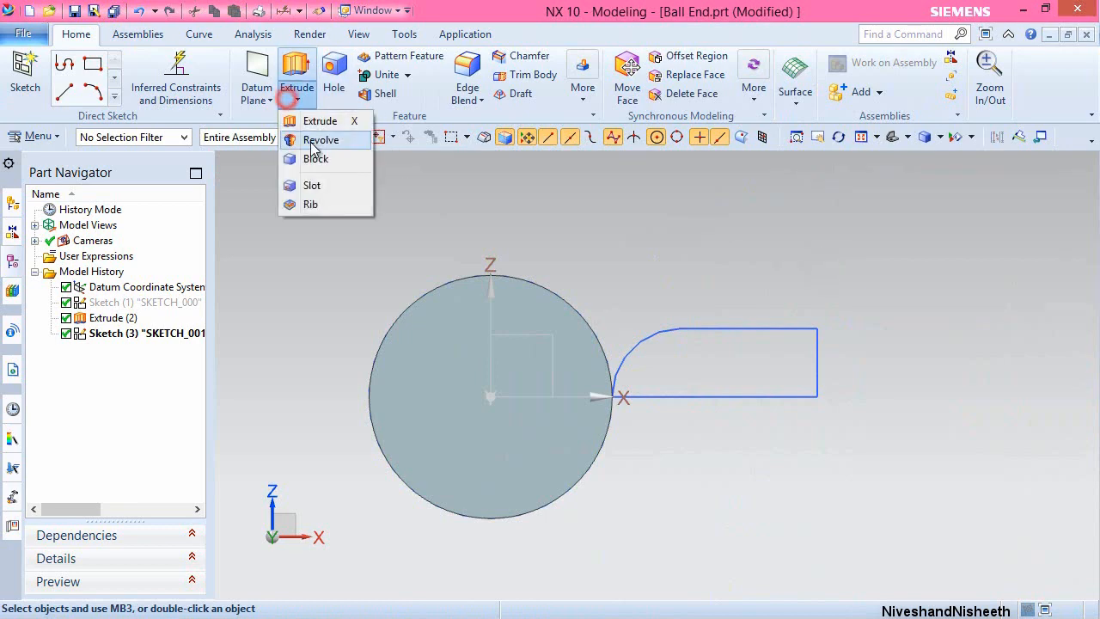
left_click(312, 142)
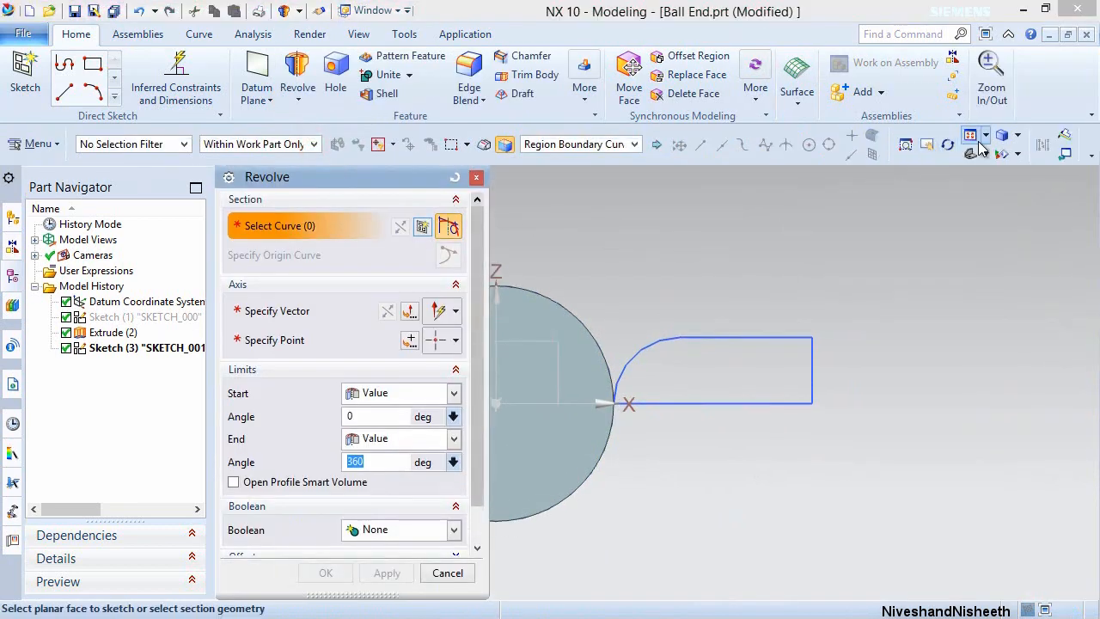
left_click(980, 155)
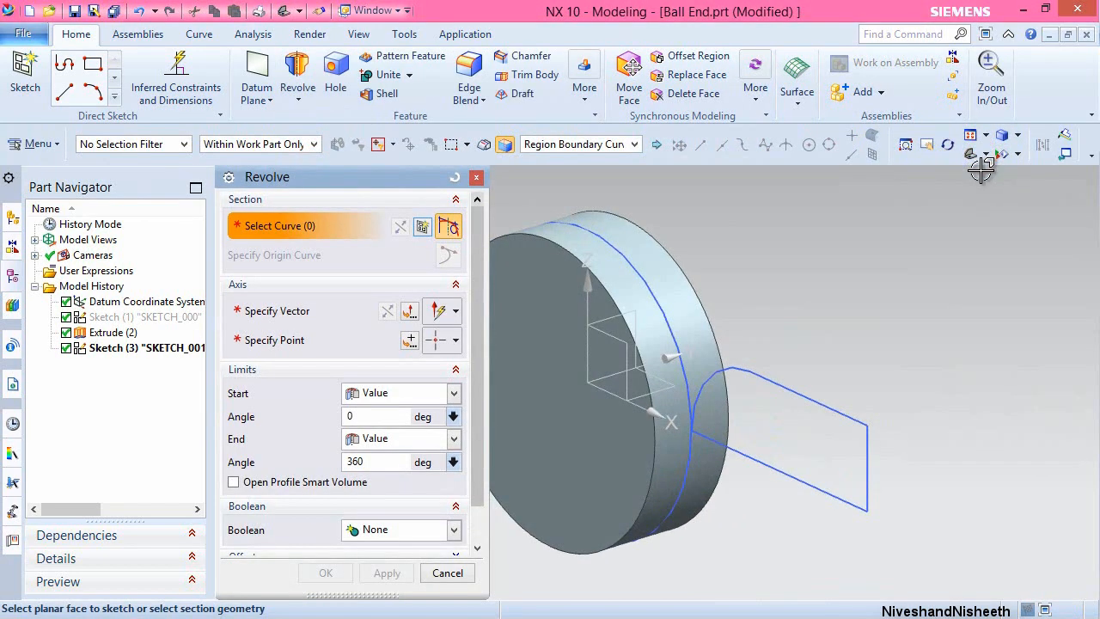
left_click(986, 156)
left_click(972, 180)
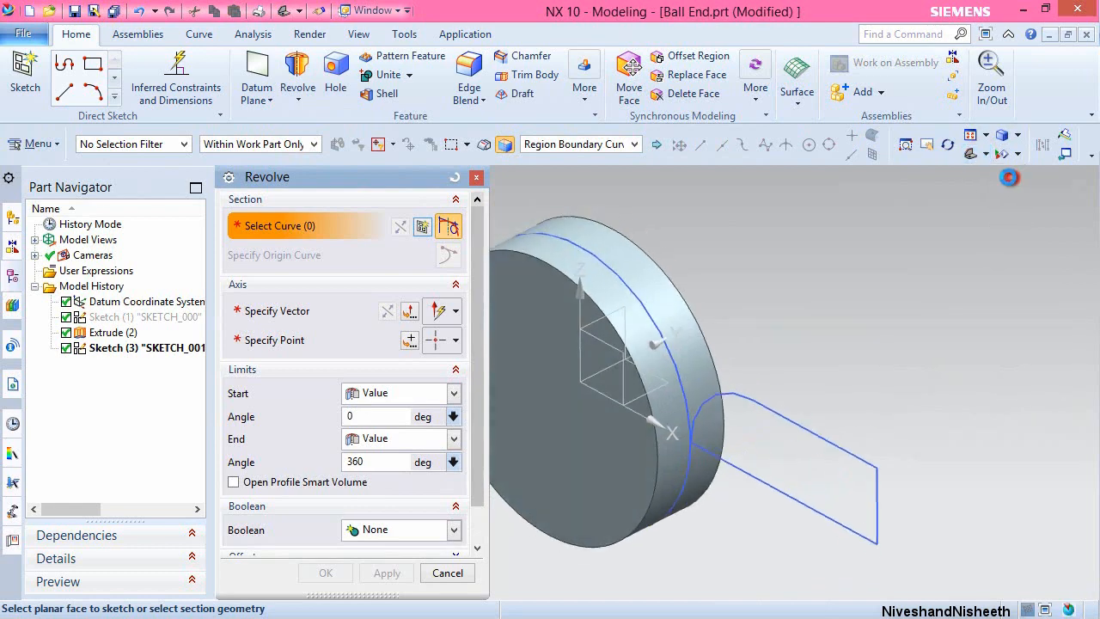
left_click(759, 448)
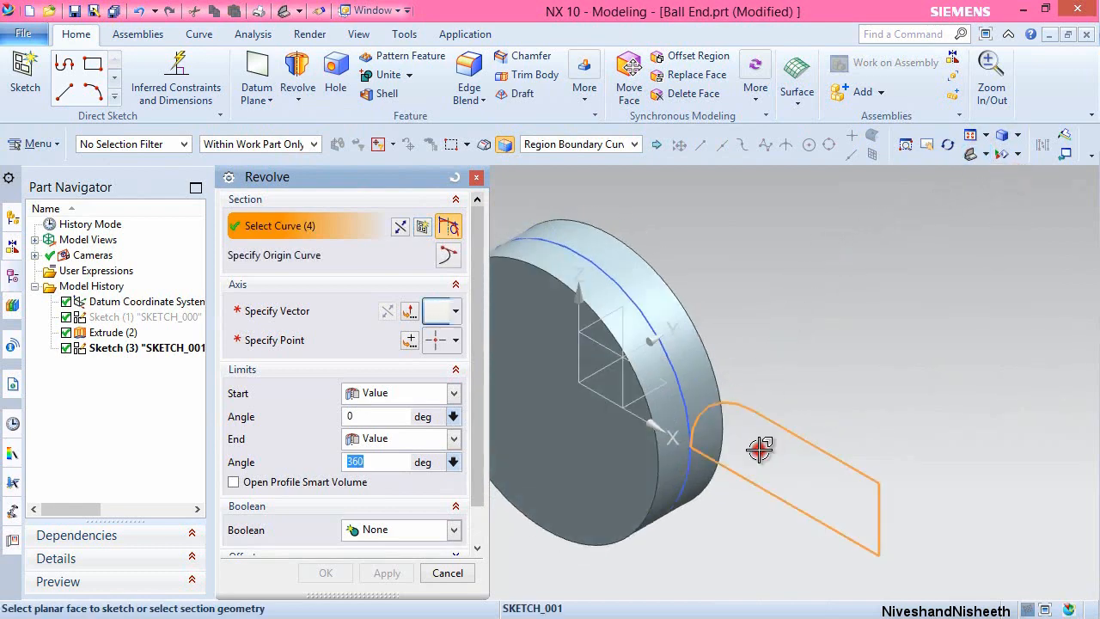
left_click(309, 311)
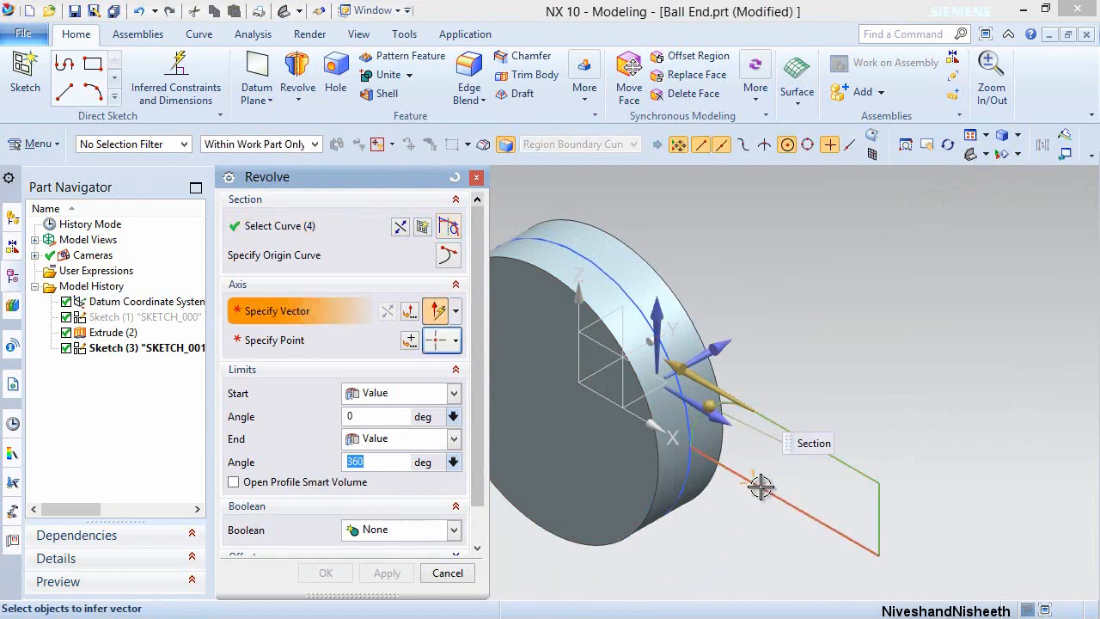
left_click(761, 485)
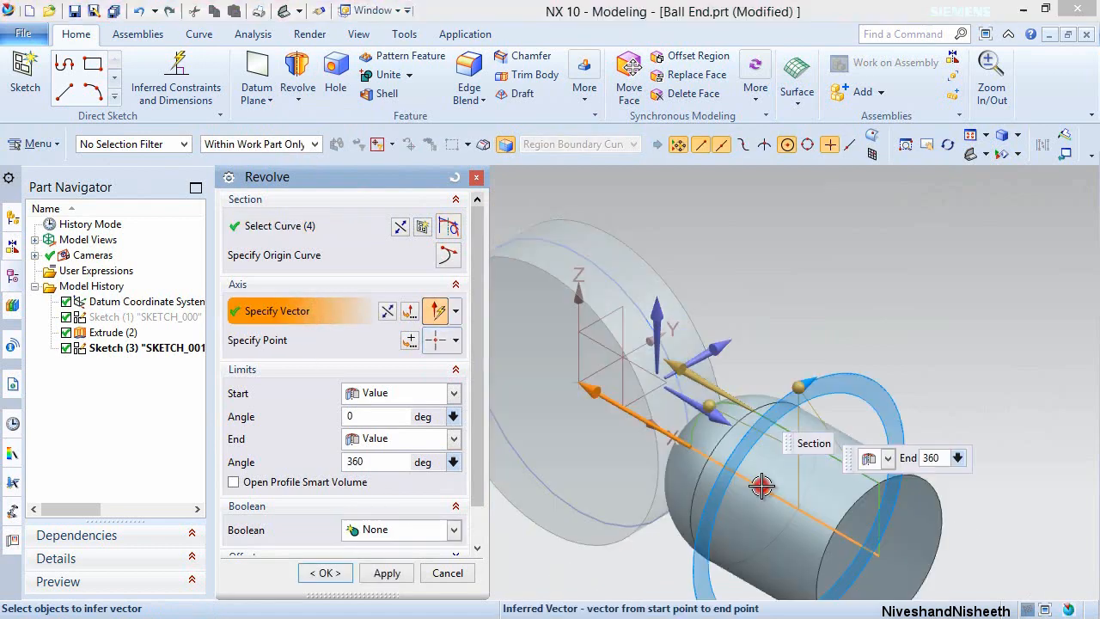
left_click(326, 573)
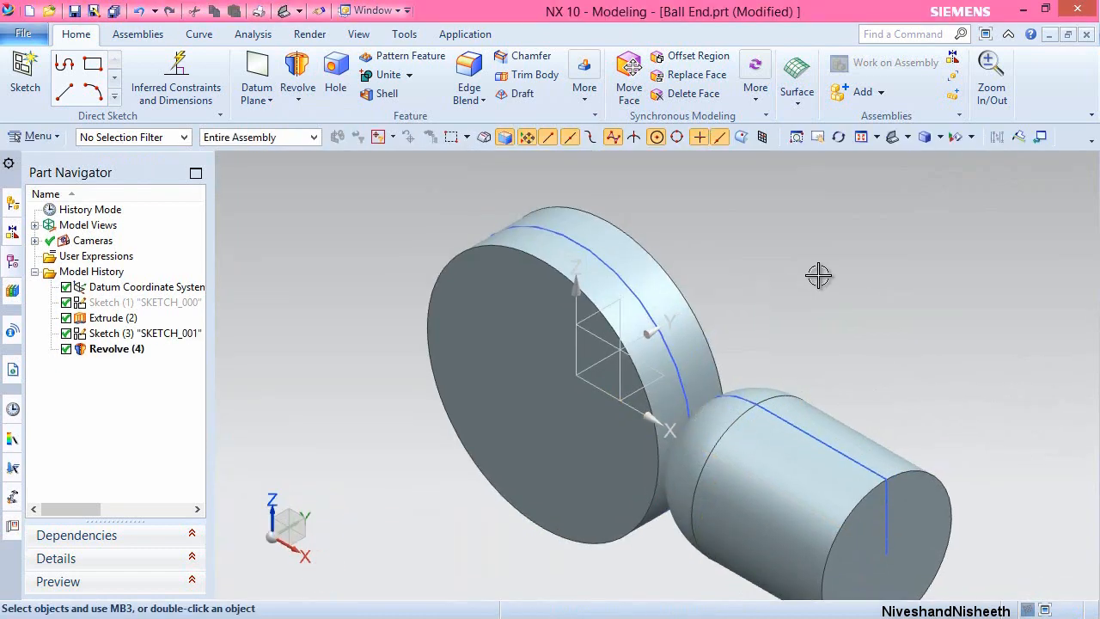
Hide the revolved profile's sketch and create a new sketch on the XZ plane of the datum coordinate system.
left_click(586, 249)
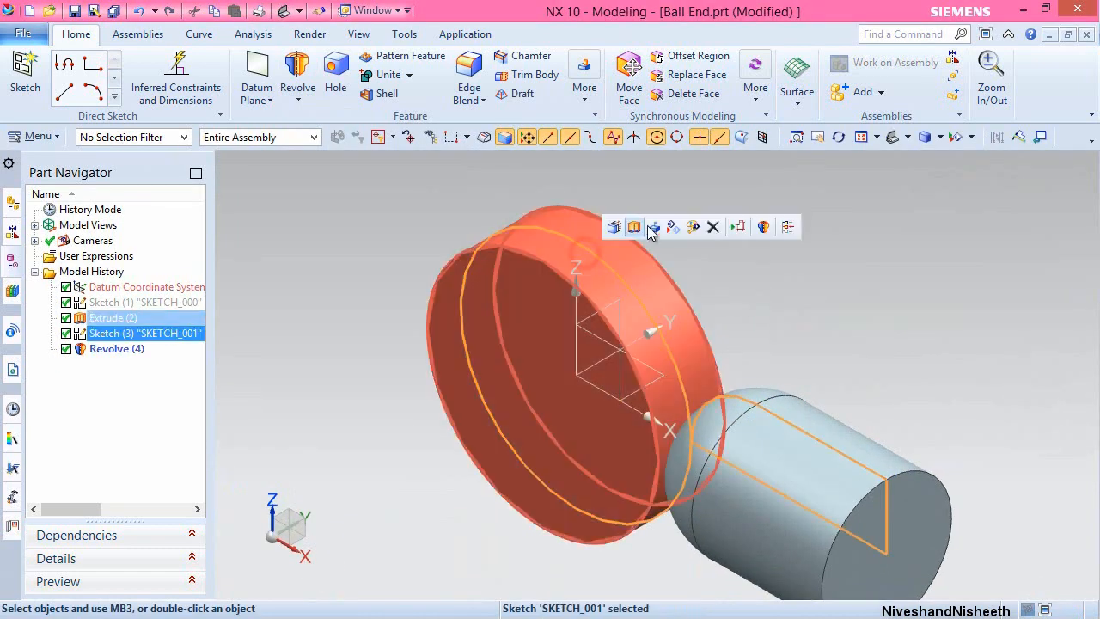
left_click(675, 229)
left_click(25, 68)
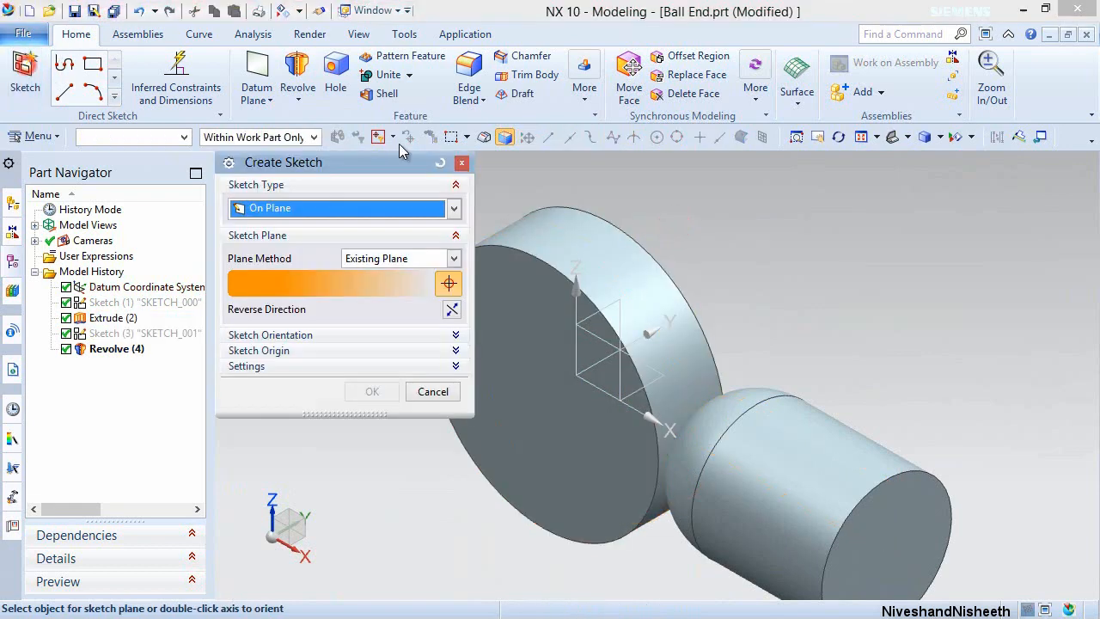
left_click(600, 333)
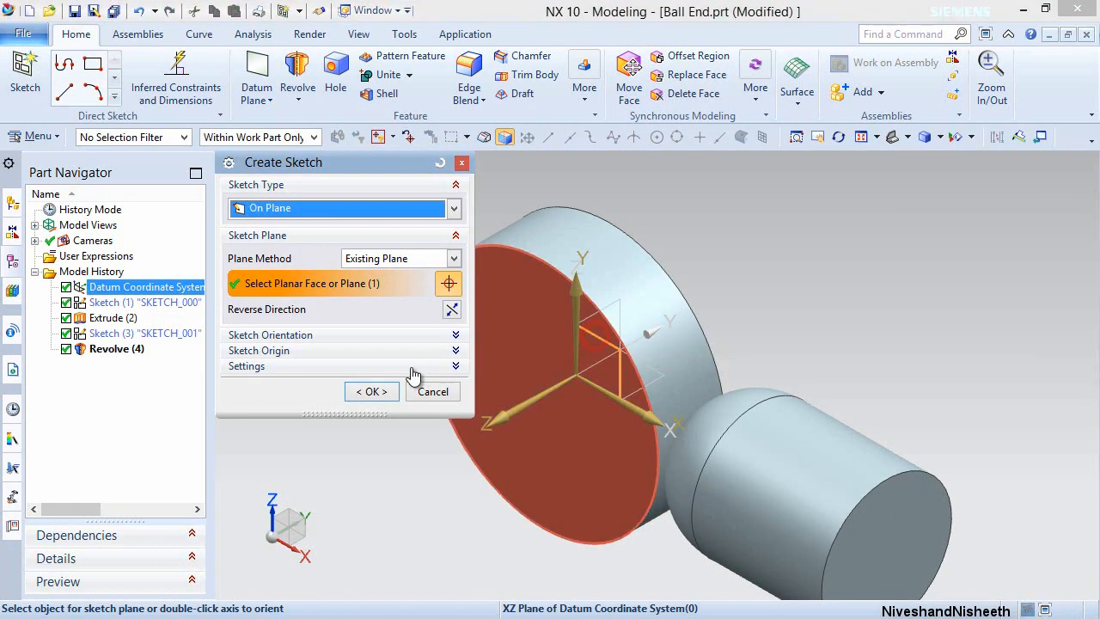
left_click(385, 391)
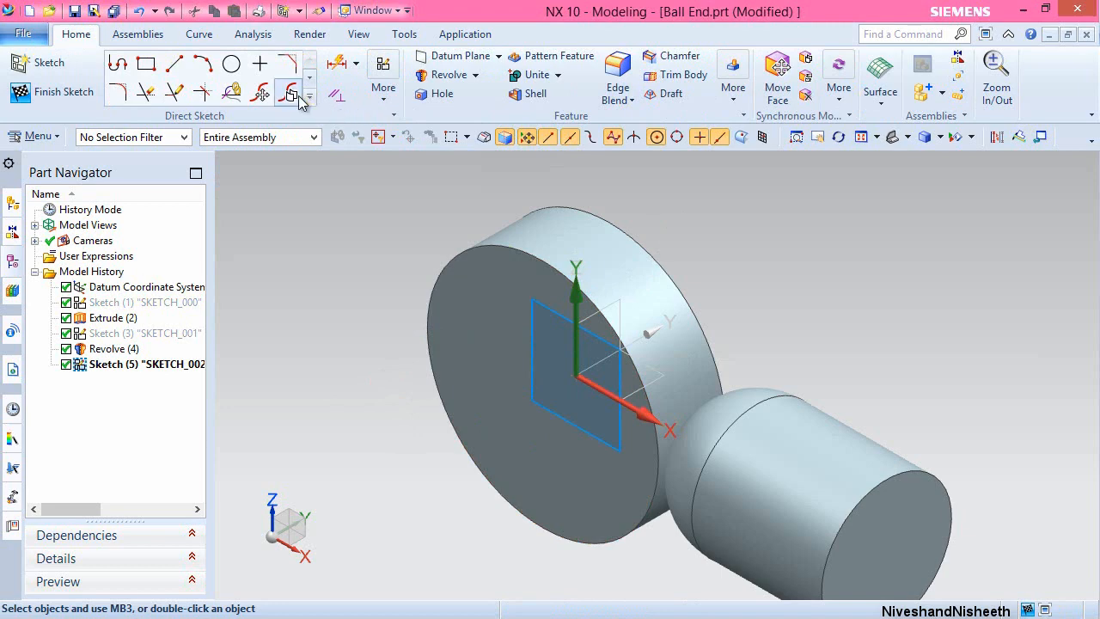
Create intersection curves in the sketch from the disc's cylindrical face and the shank's outer faces.
left_click(312, 100)
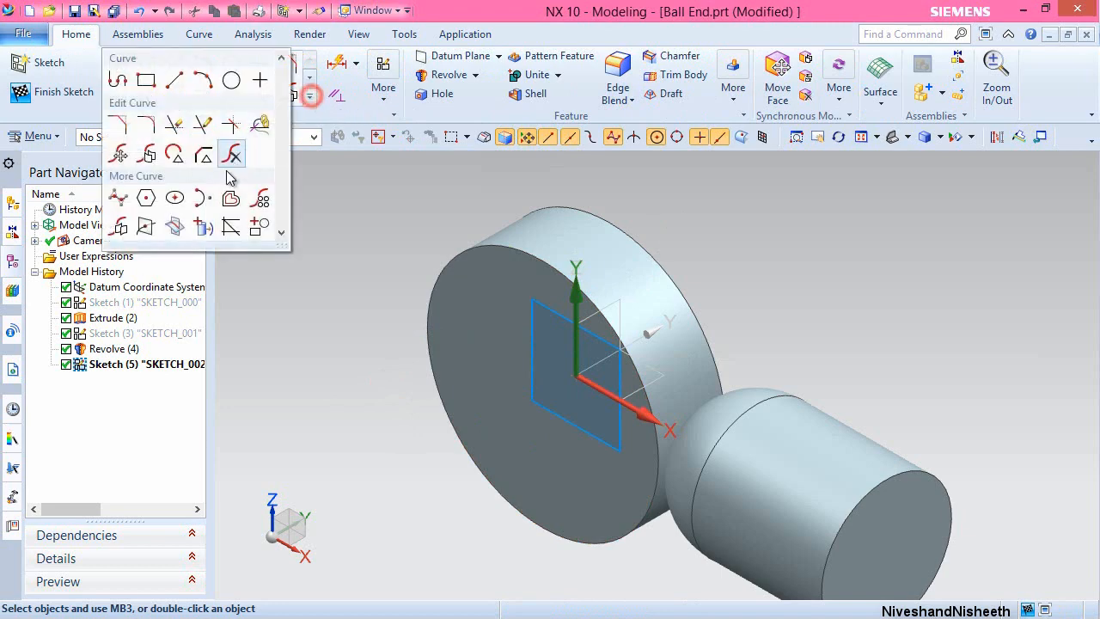
left_click(173, 227)
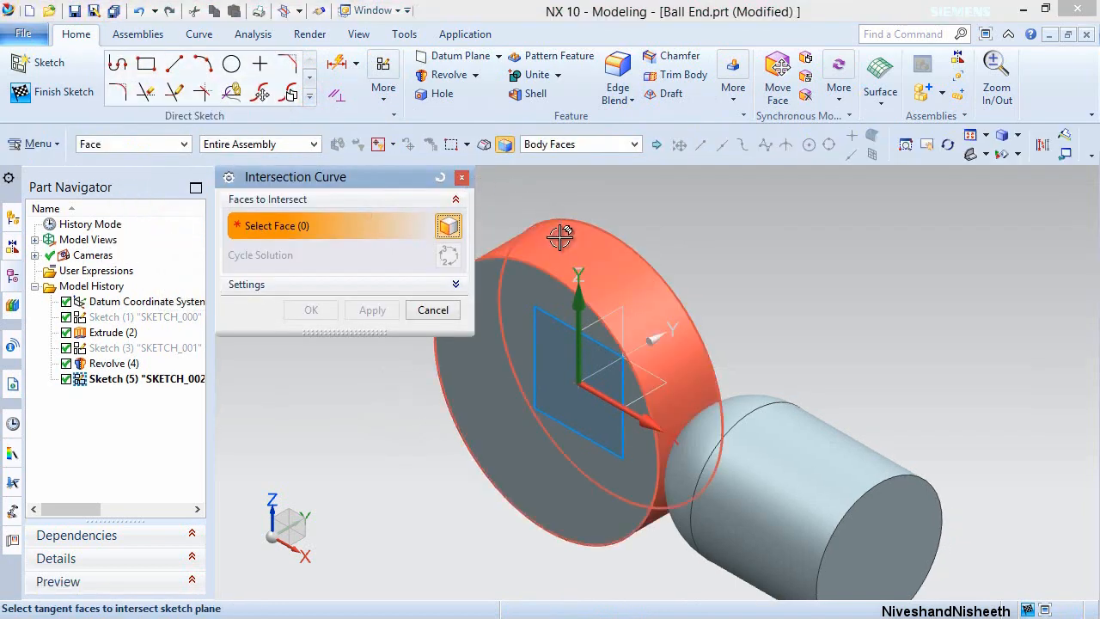
left_click(560, 237)
left_click(370, 310)
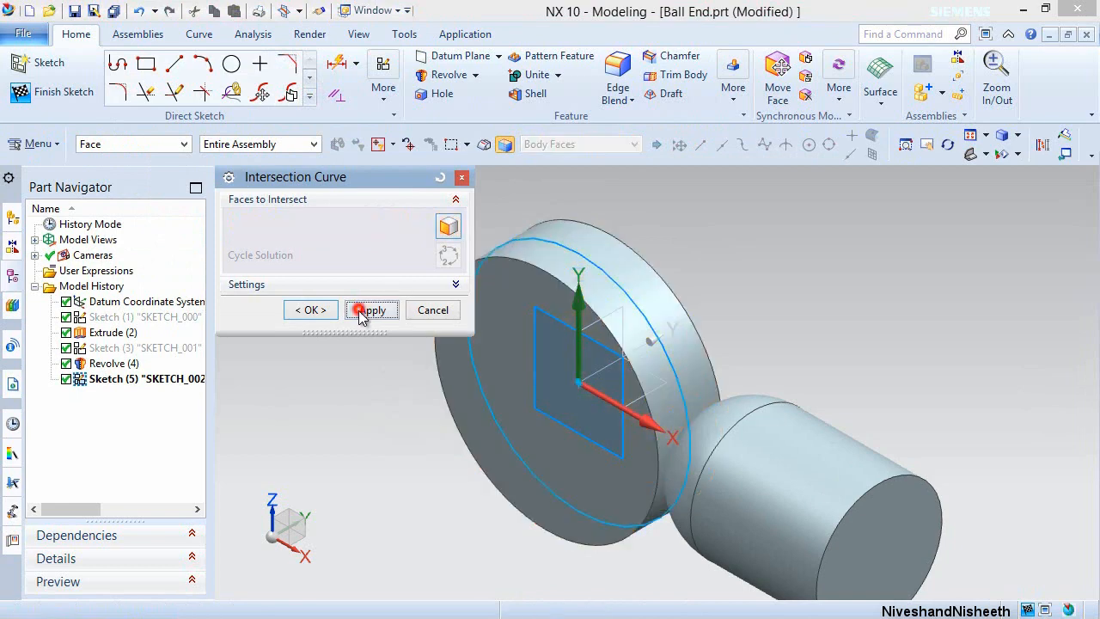
left_click(788, 471)
left_click(311, 309)
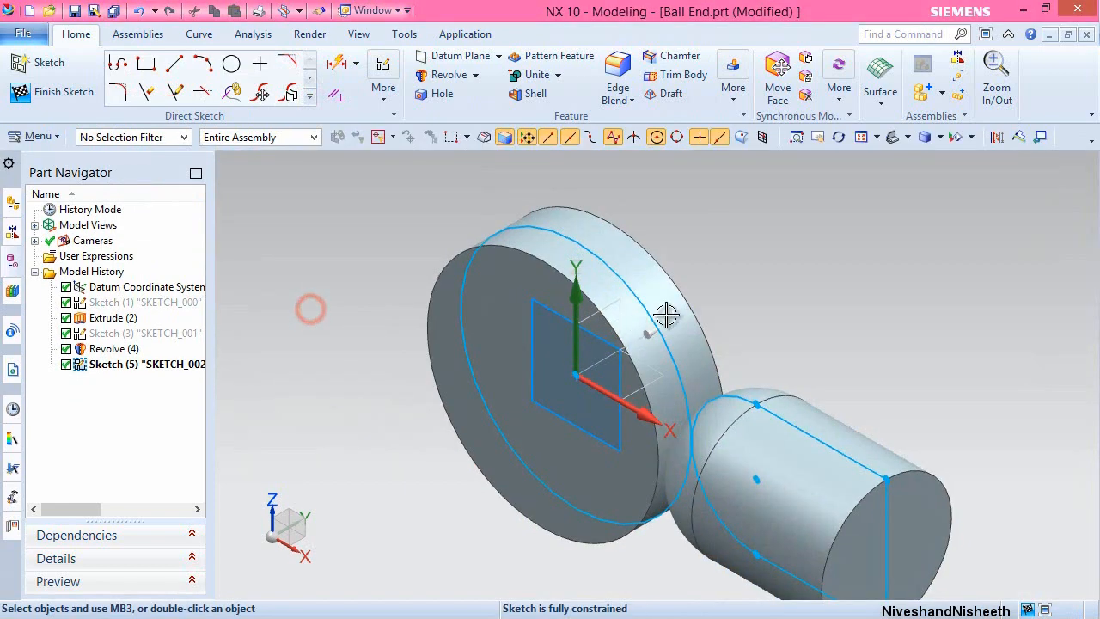
Orient the view to the sketch and convert the shank's four intersection curves to reference.
right_click(731, 249)
left_click(753, 285)
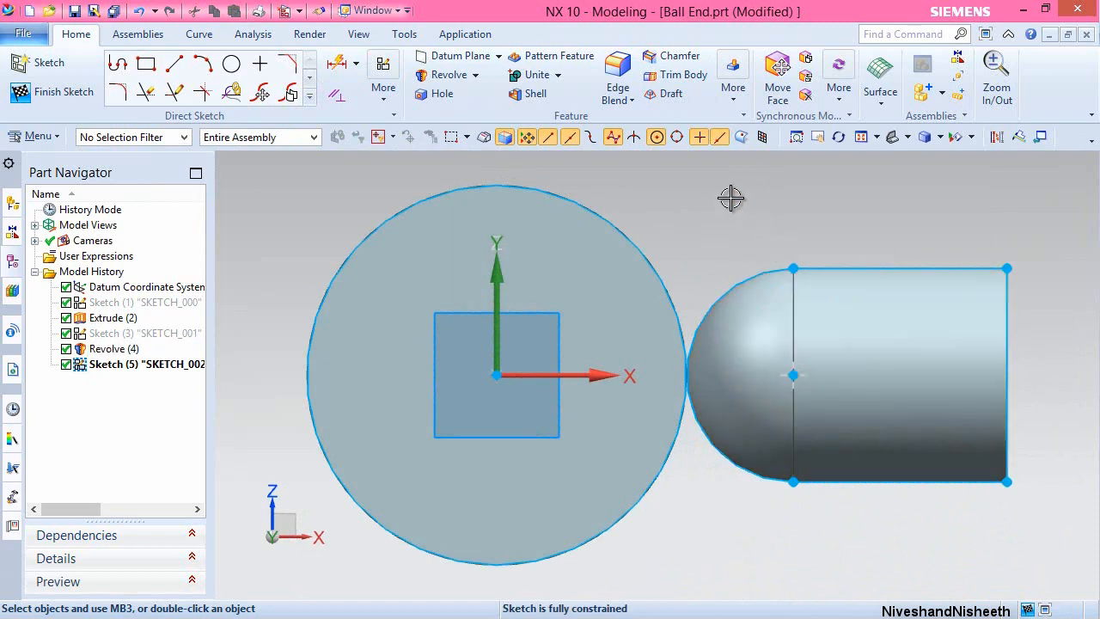
left_click(997, 138)
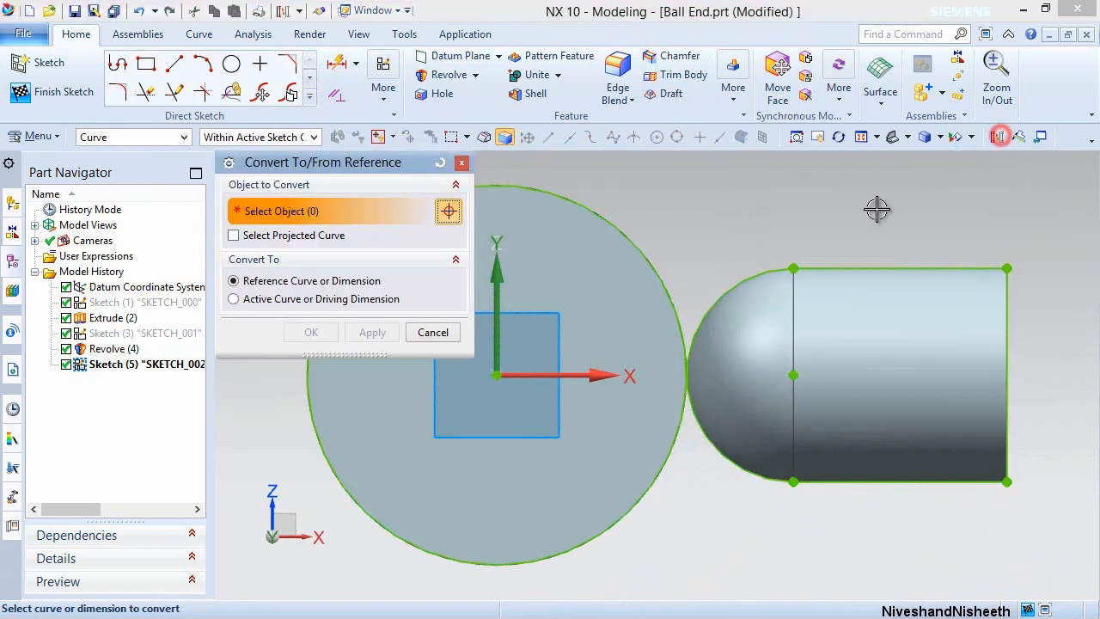
left_click_drag(655, 209, 1028, 547)
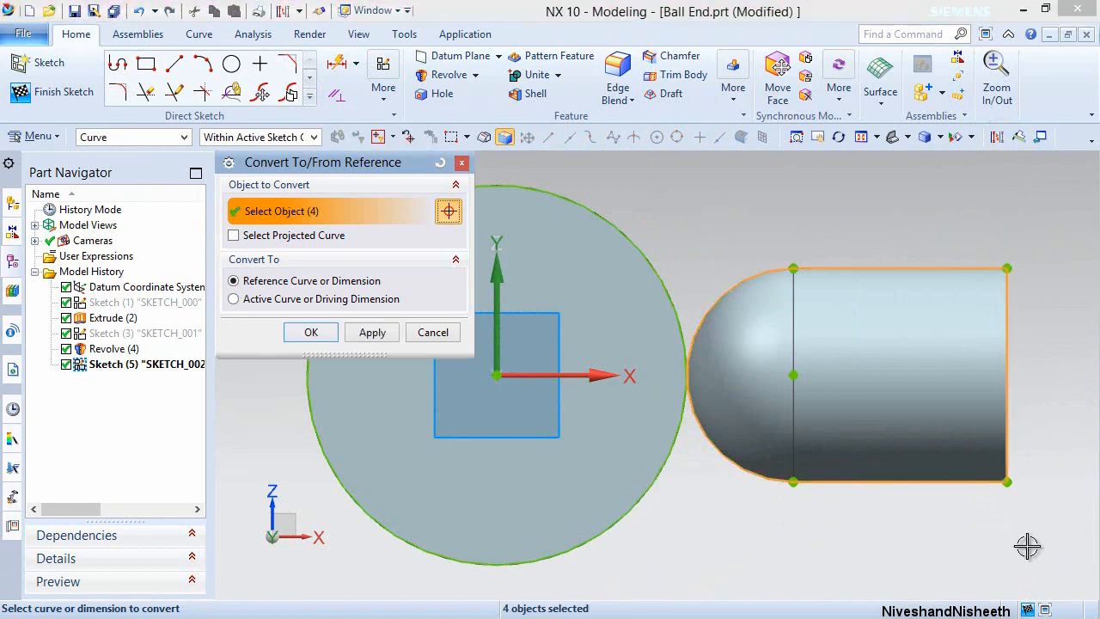
left_click(311, 335)
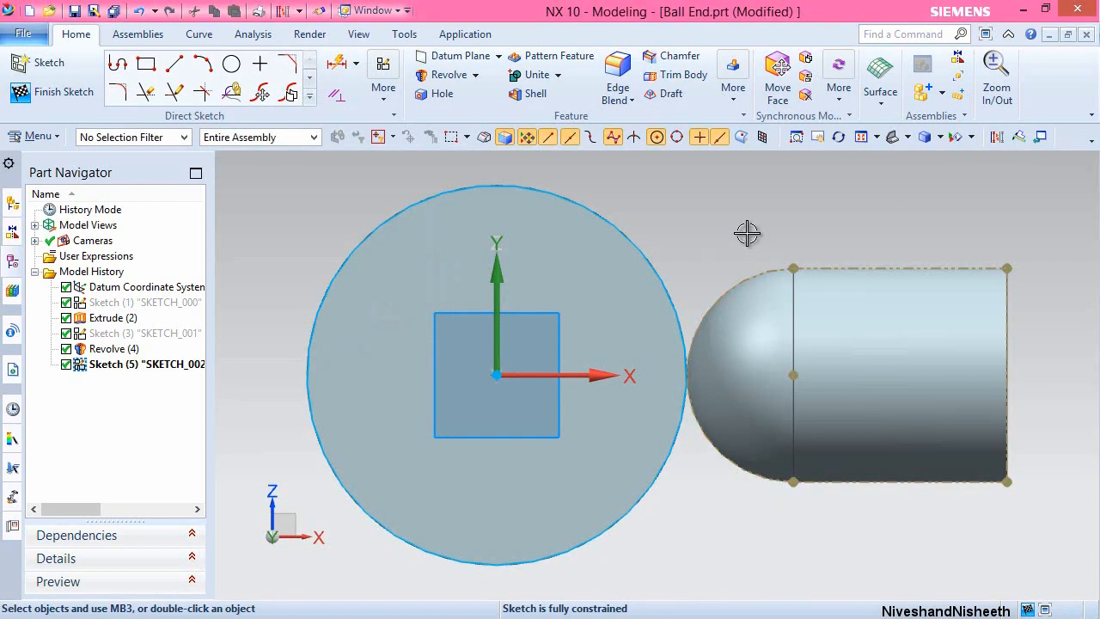
Sketch a vertical line about 0.23 in long across the shank and a sloped line about 0.24 in long from its upper end to the disc's circle.
left_click(173, 64)
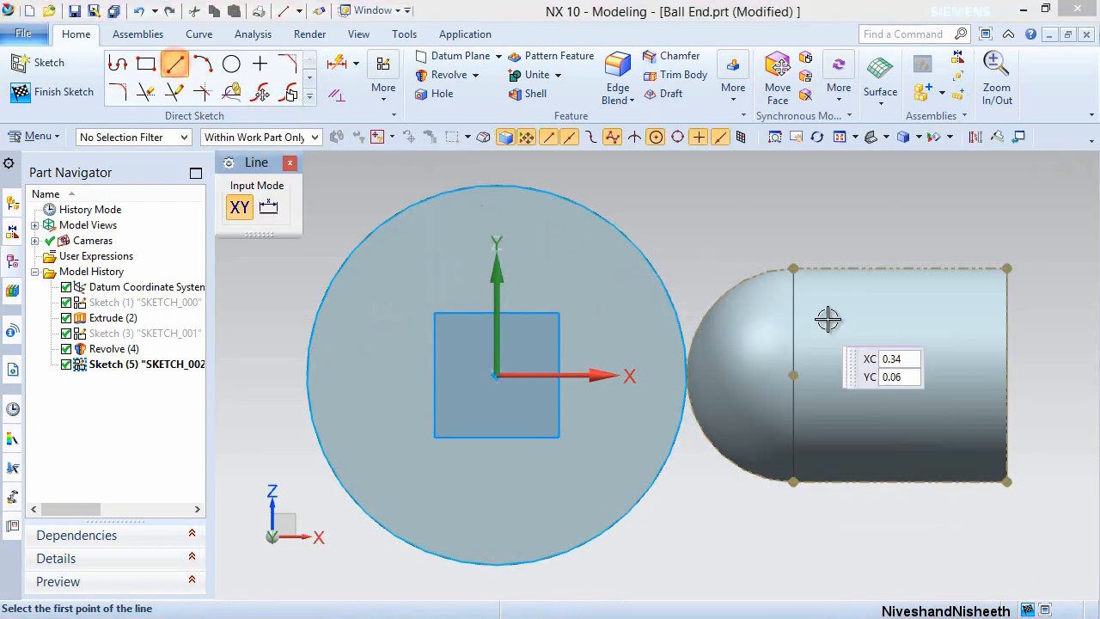
left_click(876, 308)
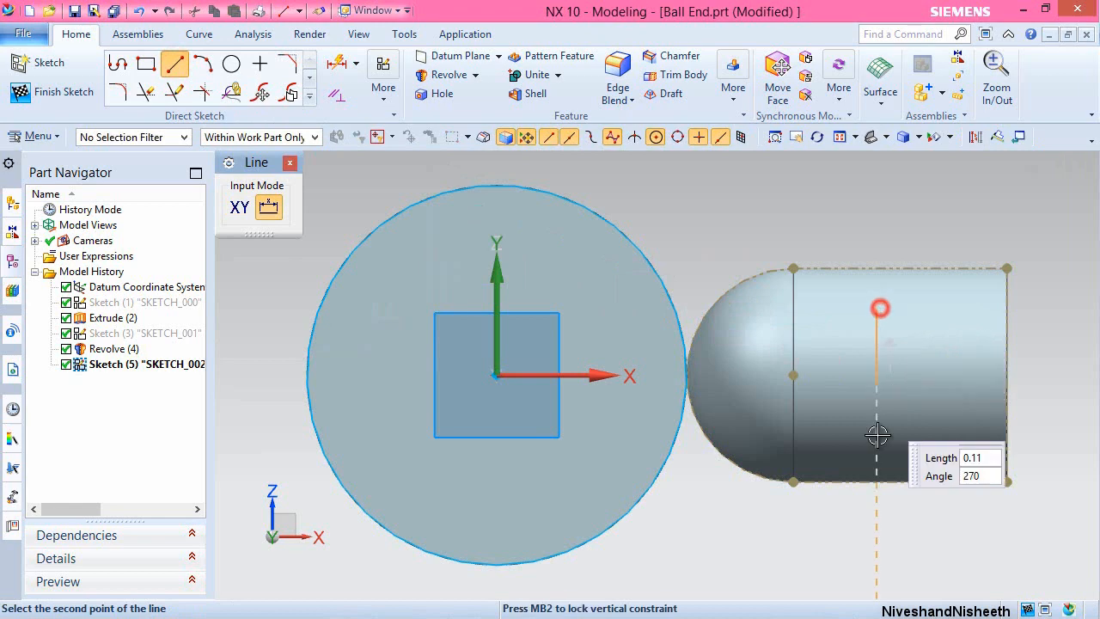
left_click(876, 527)
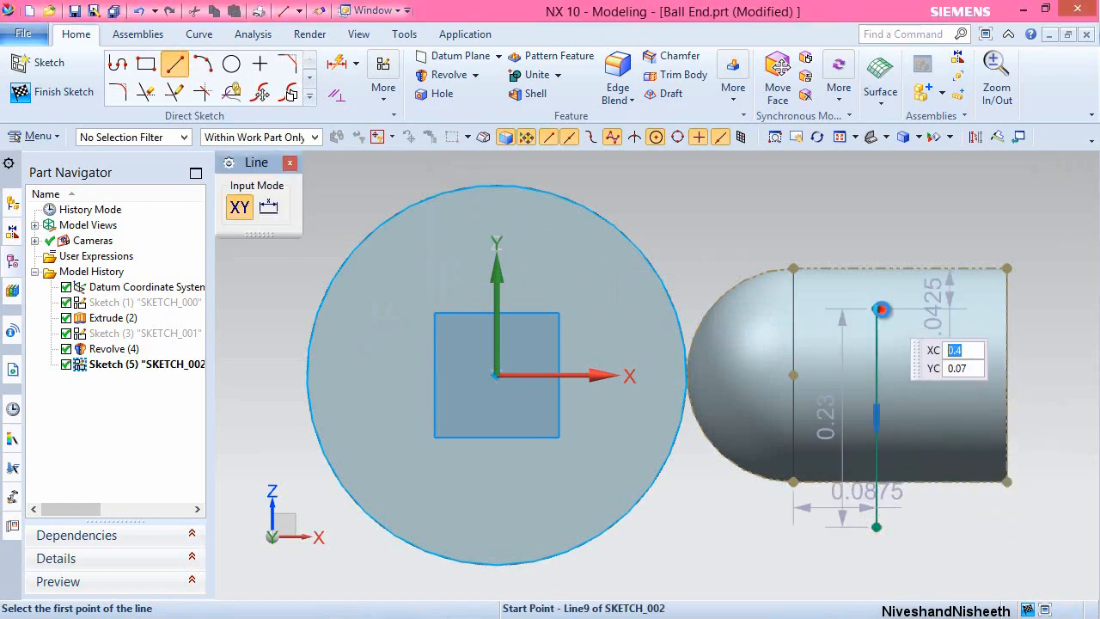
left_click(876, 309)
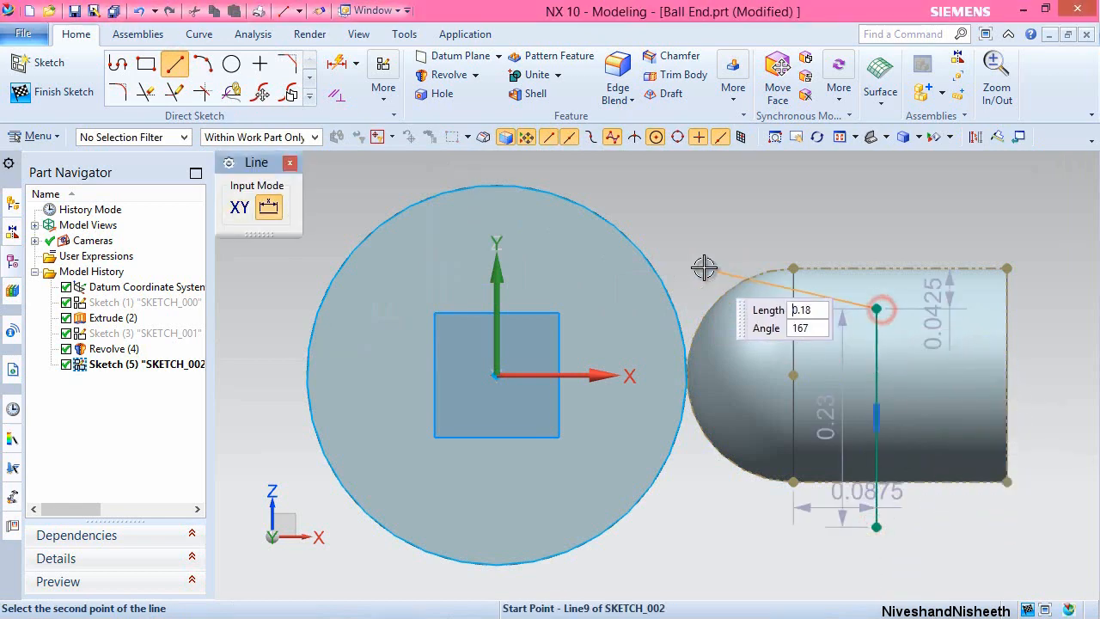
left_click(653, 265)
key("Escape")
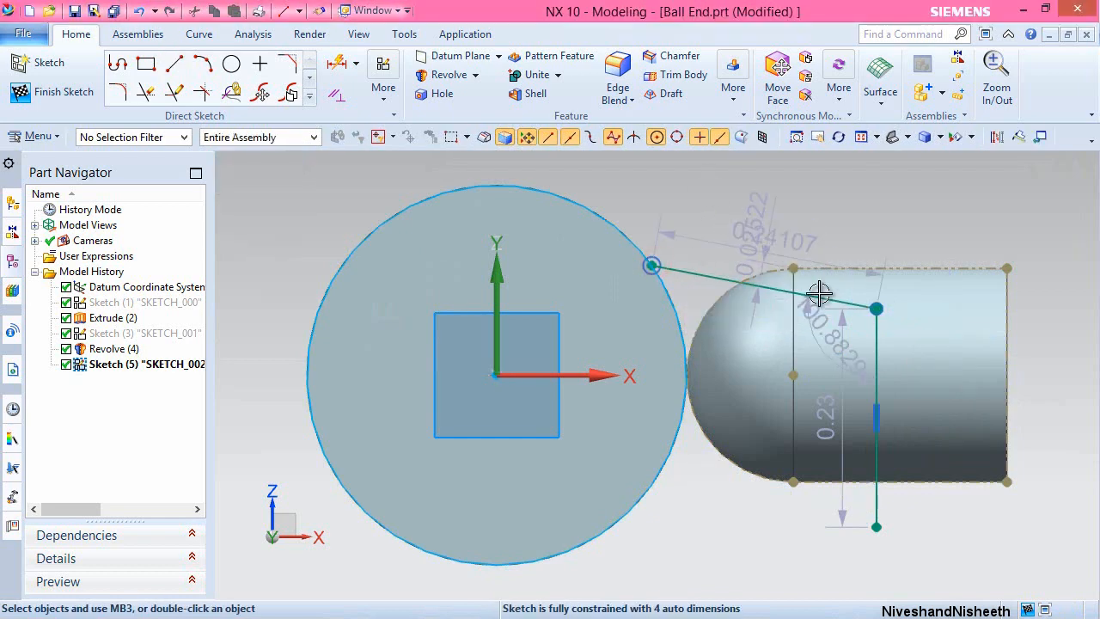
Add a midpoint constraint between the vertical line and the sketch origin to center the line on the X axis.
left_click(875, 339)
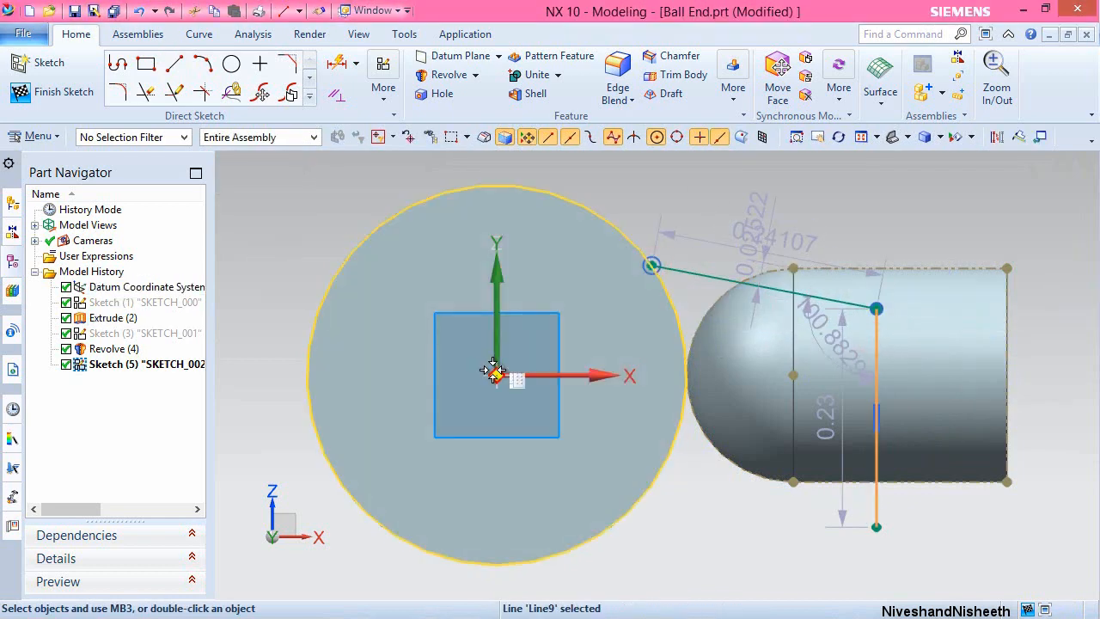
left_click(494, 371)
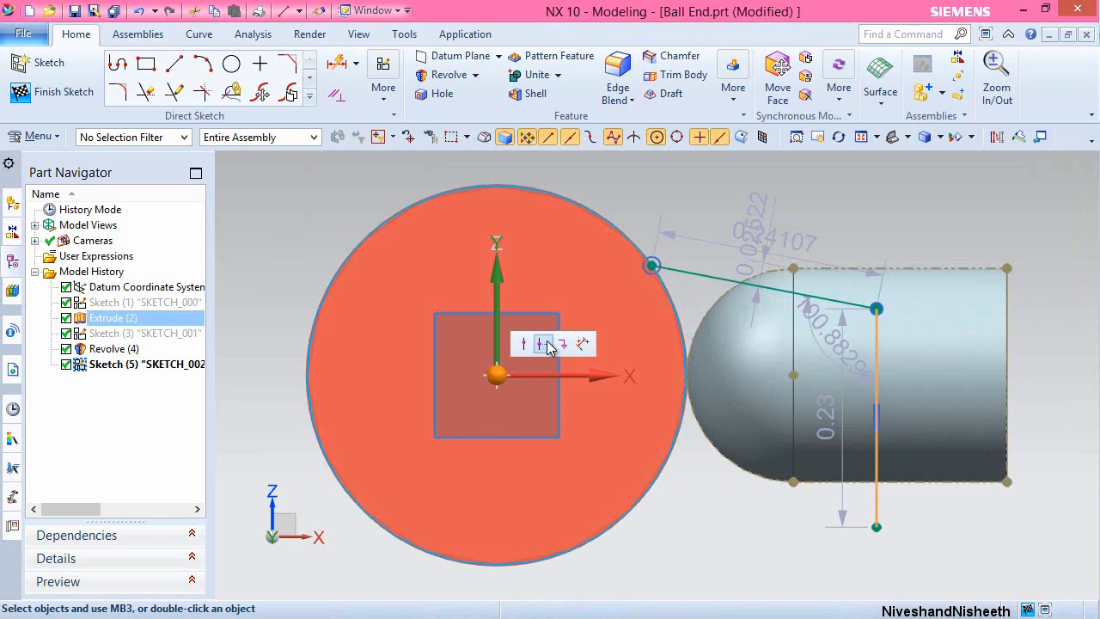
left_click(547, 345)
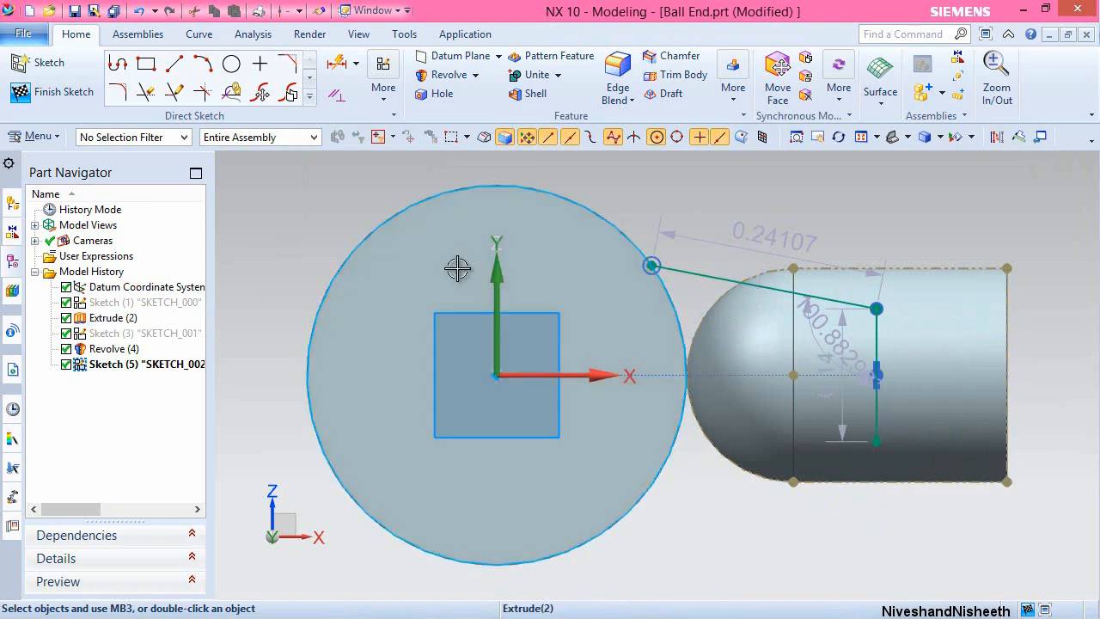
Dimension the vertical line across the shank and set its length to .1375 in.
left_click(336, 64)
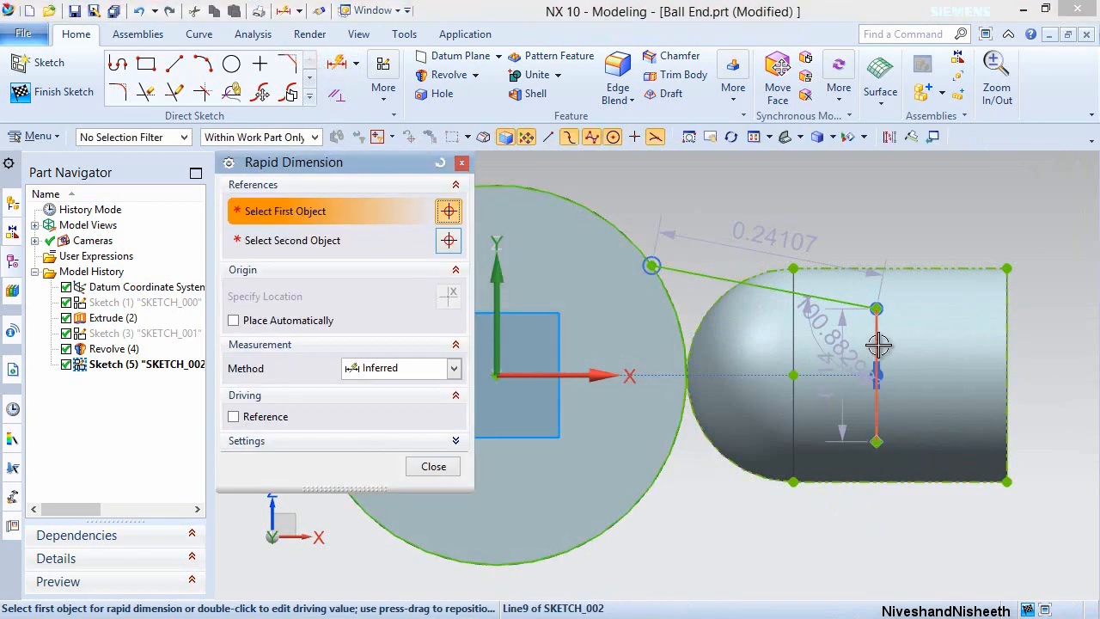
left_click(929, 348)
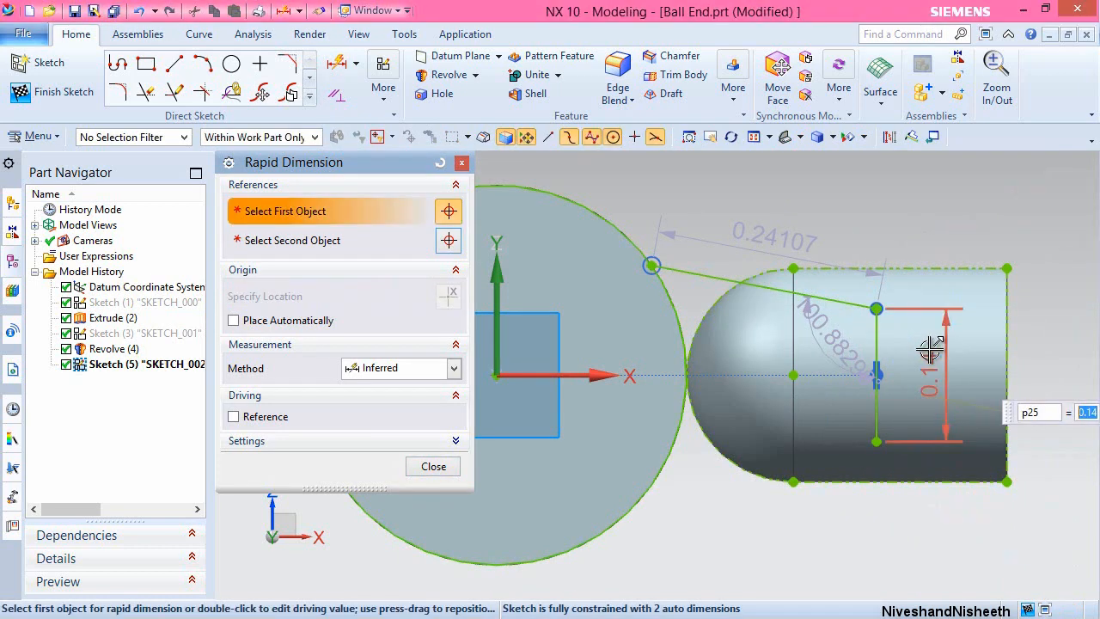
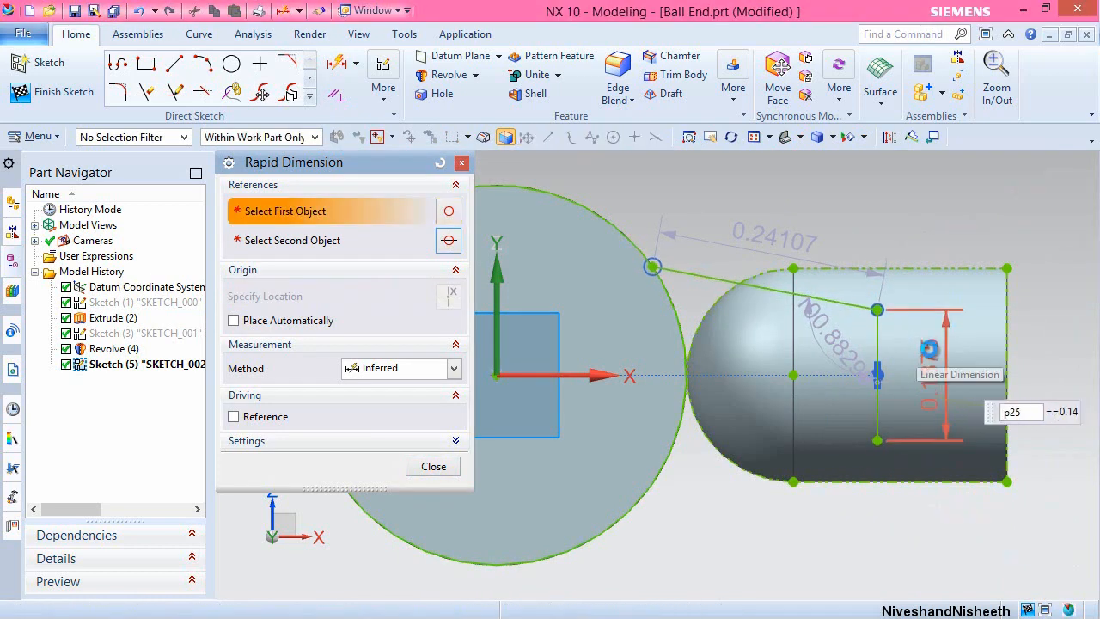
left_click(434, 468)
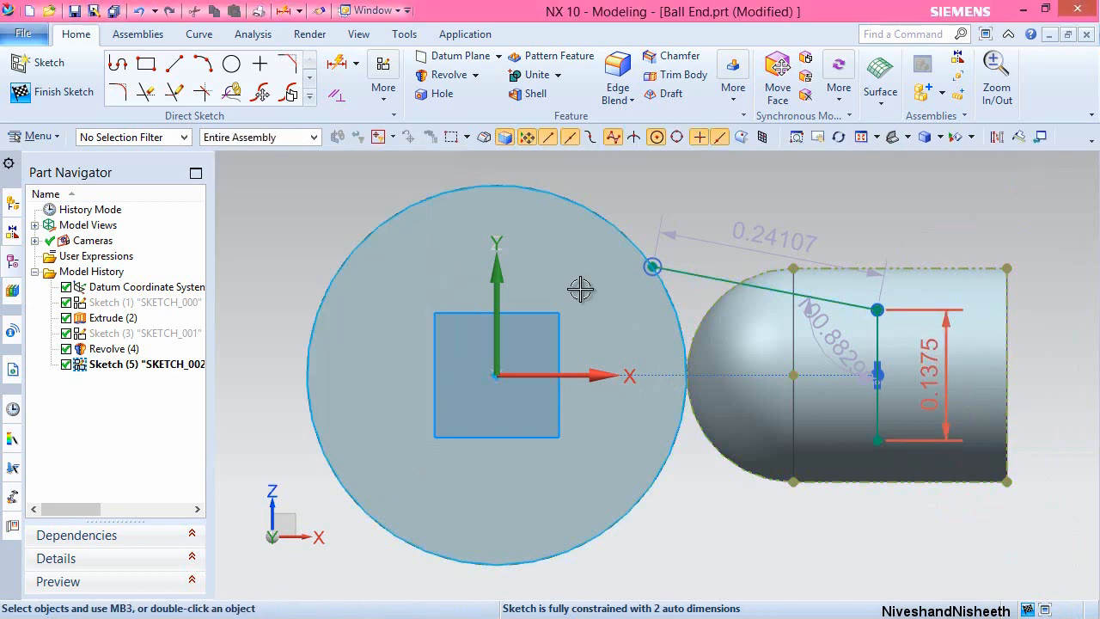
Dimension the horizontal distance from the Y axis to the vertical line as .3961 in.
left_click(338, 66)
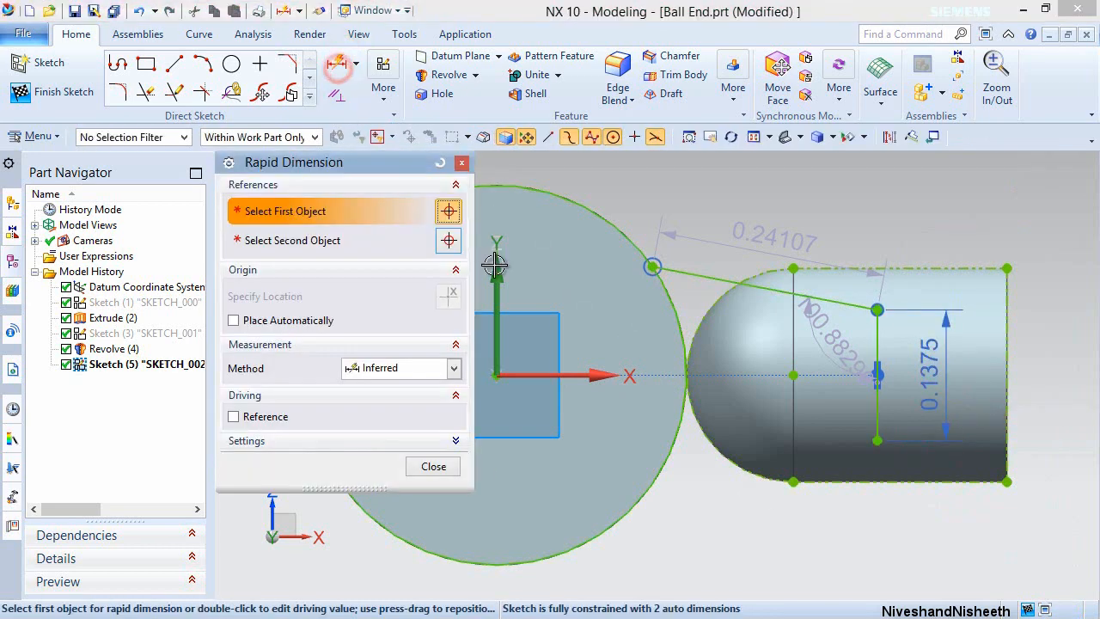
left_click(498, 275)
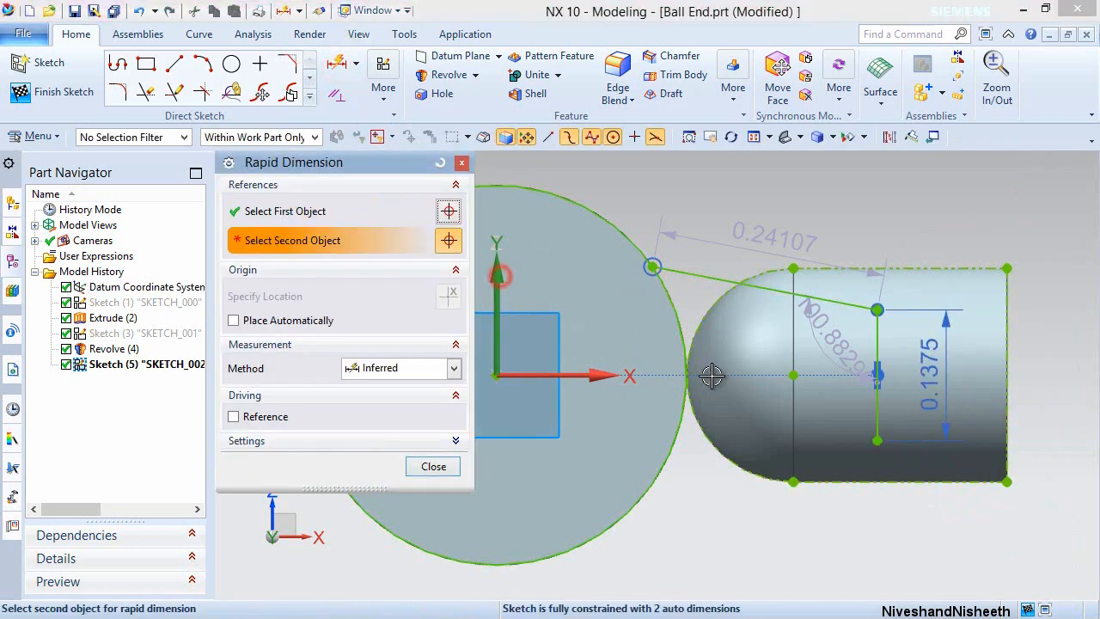
left_click(876, 361)
left_click(750, 187)
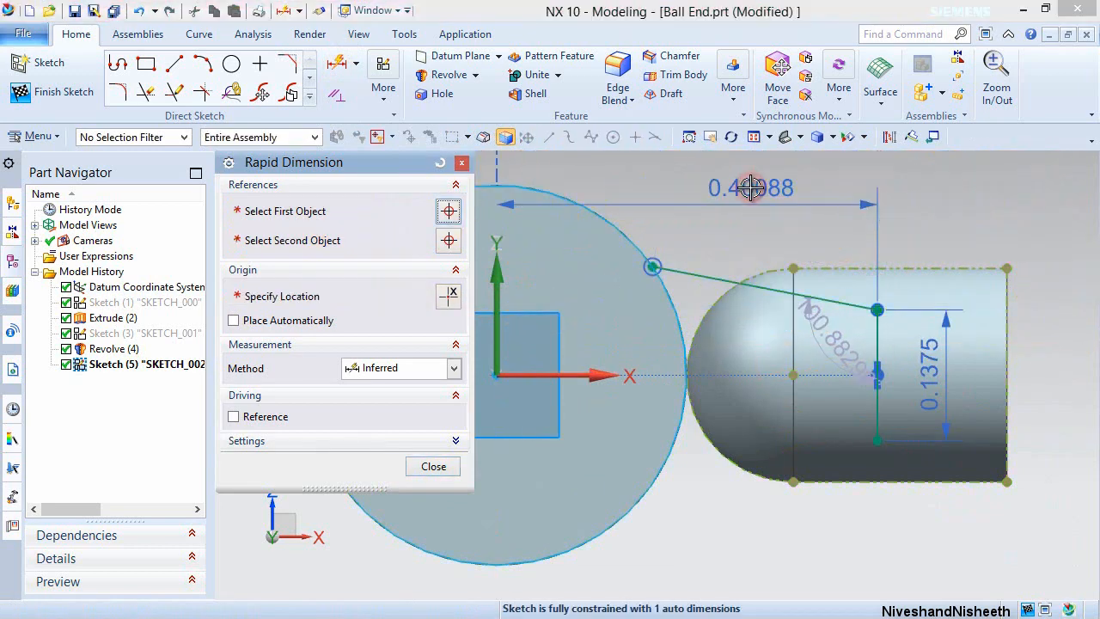
type(".3961")
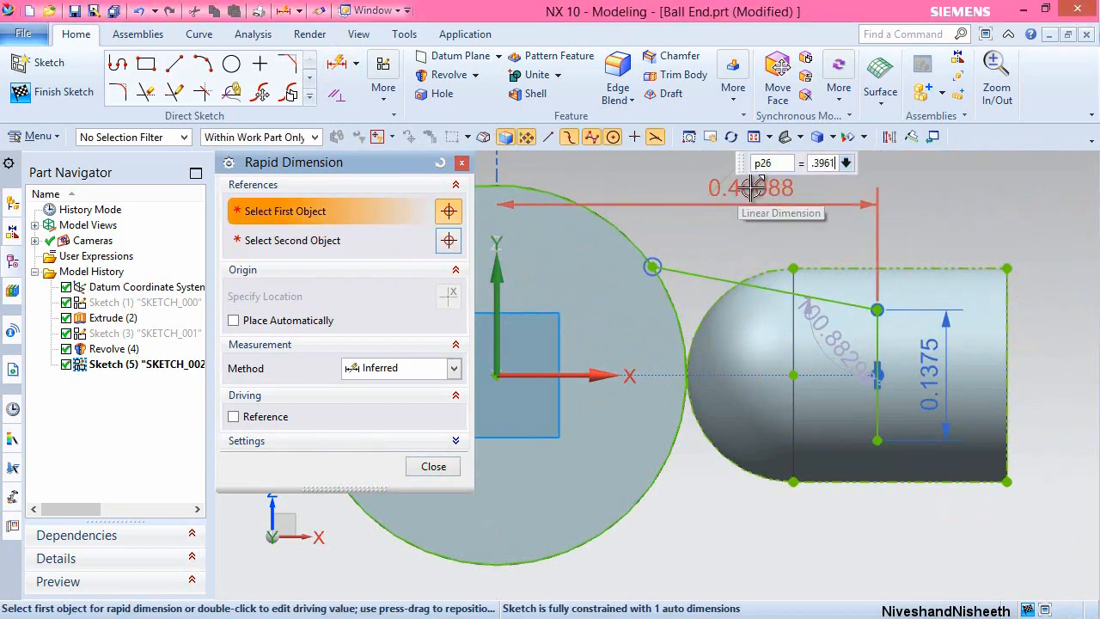
key("Return")
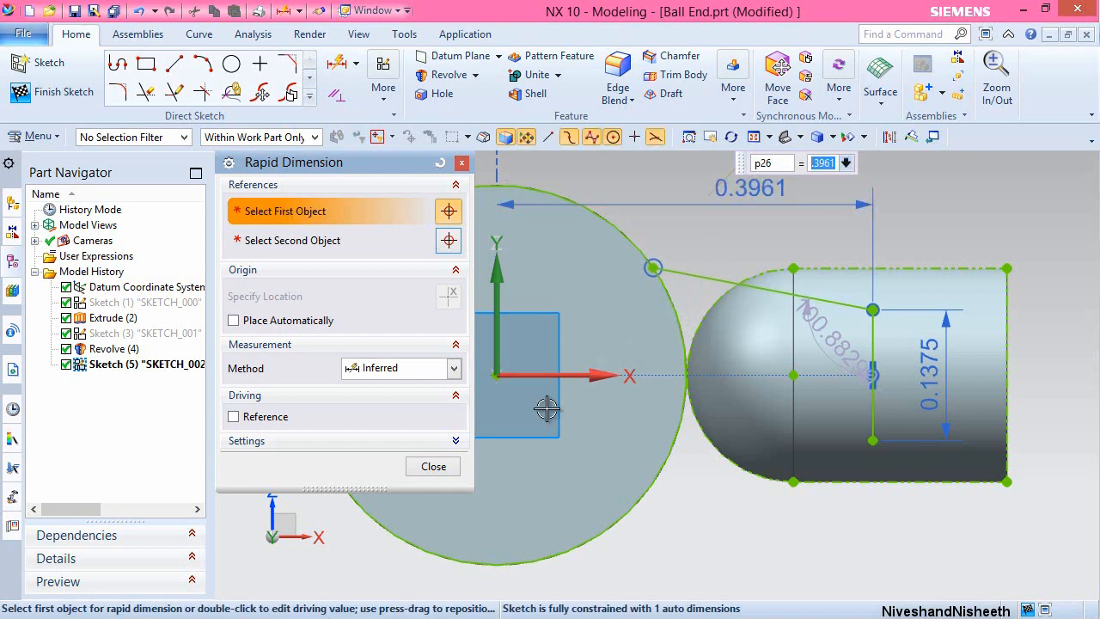
left_click(433, 467)
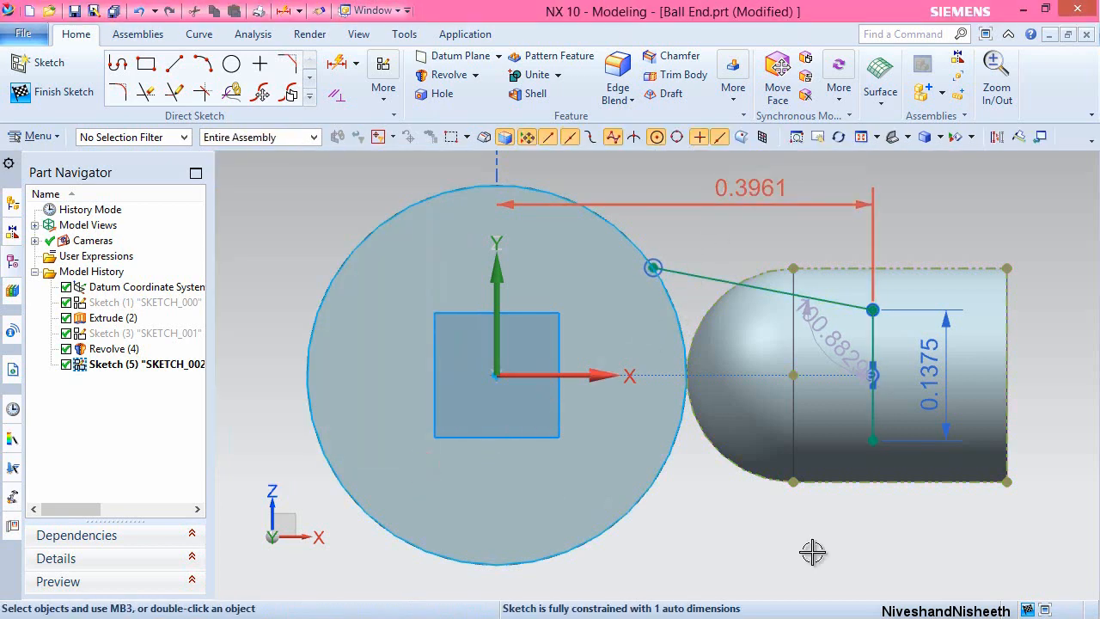
Mirror the sloped line about the X axis.
left_click(309, 96)
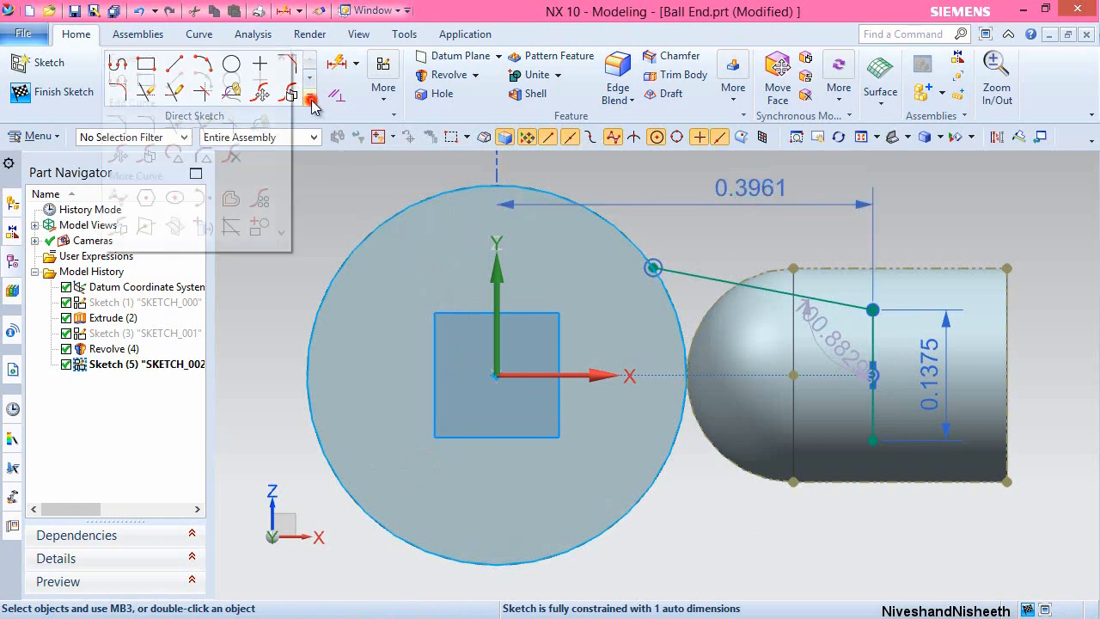
left_click(145, 226)
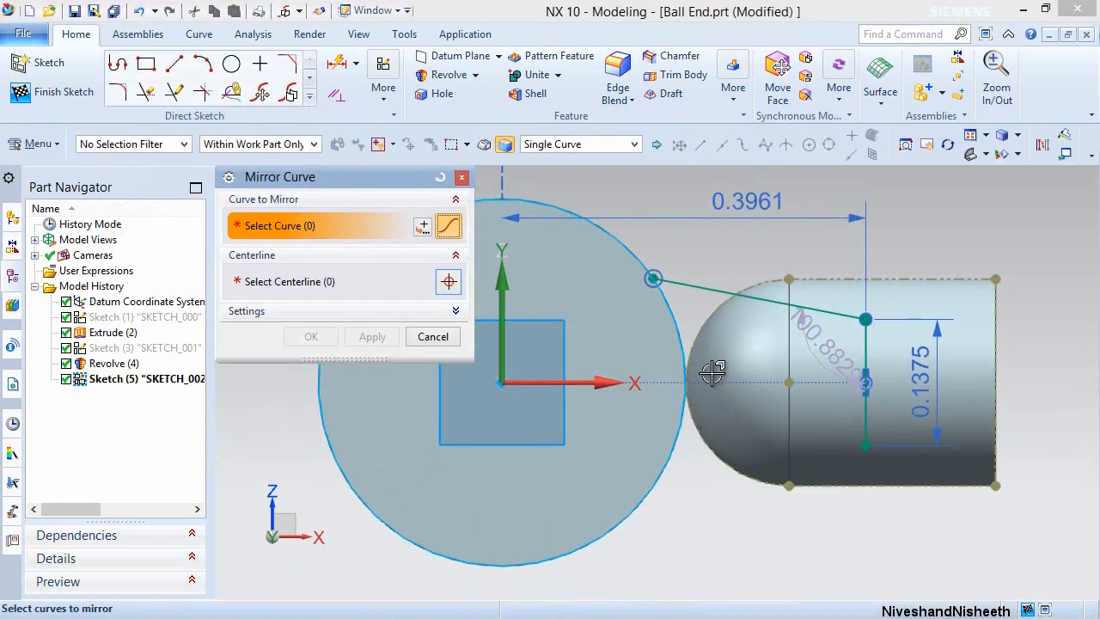
left_click(700, 288)
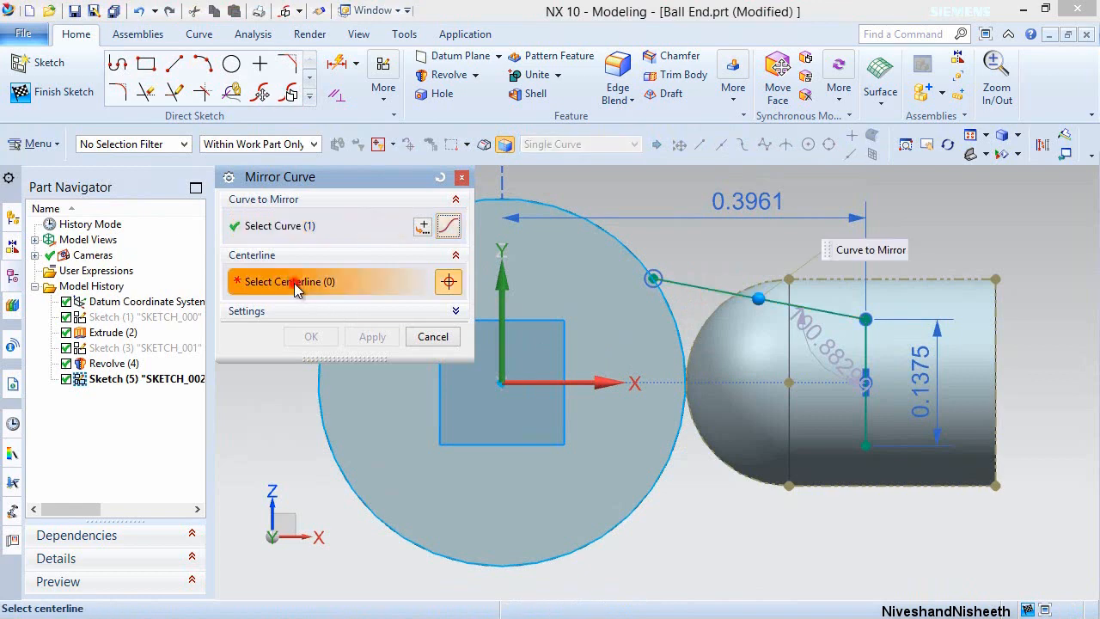
left_click(557, 384)
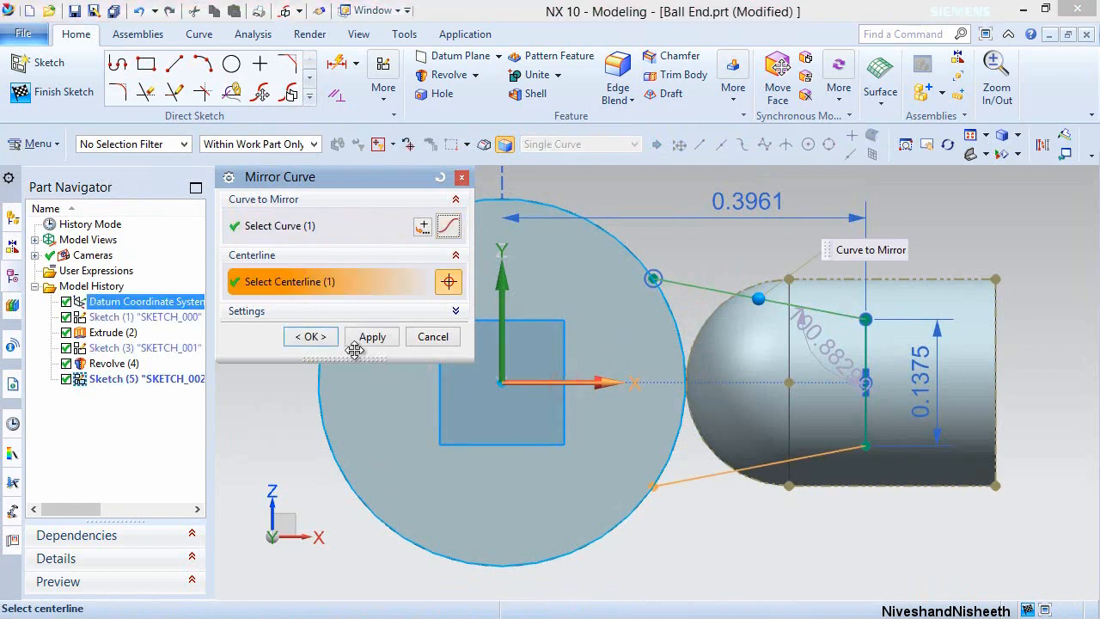
left_click(311, 336)
Dimension the vertical distance between the two sloped lines' endpoints on the disc's circle as .3154 in.
left_click(337, 65)
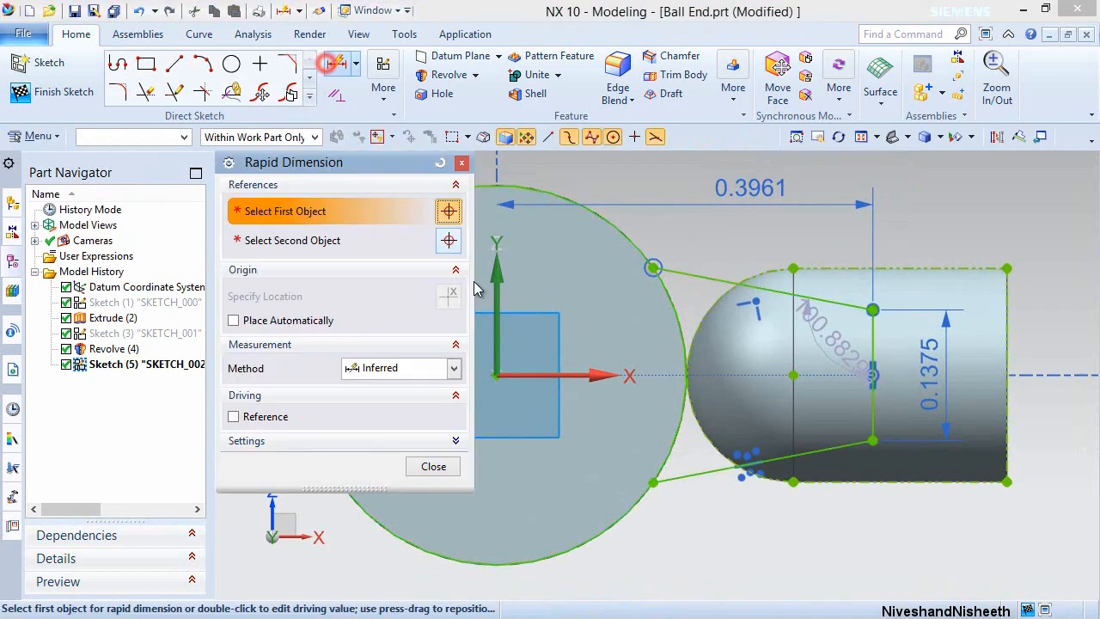
left_click(654, 269)
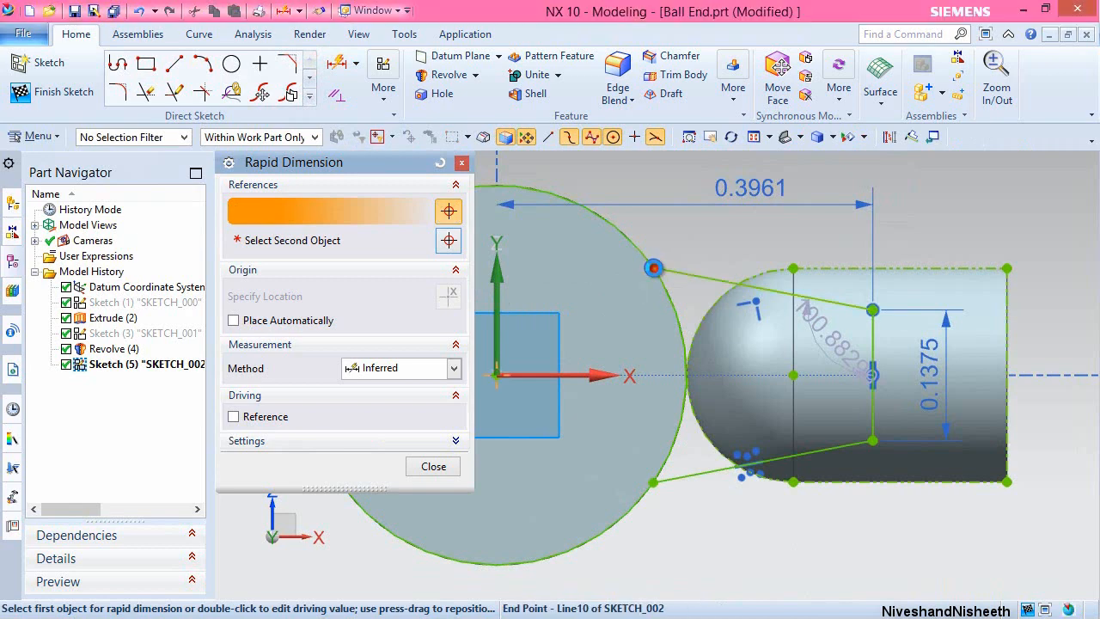
left_click(655, 478)
scroll(641, 357, "down", 2)
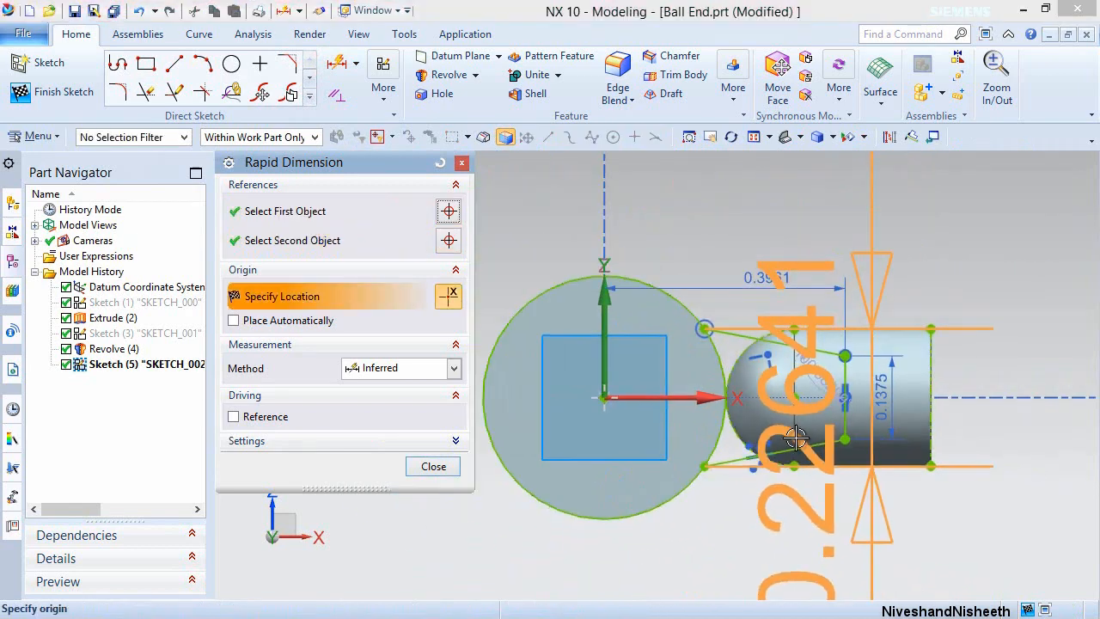
left_click(542, 350)
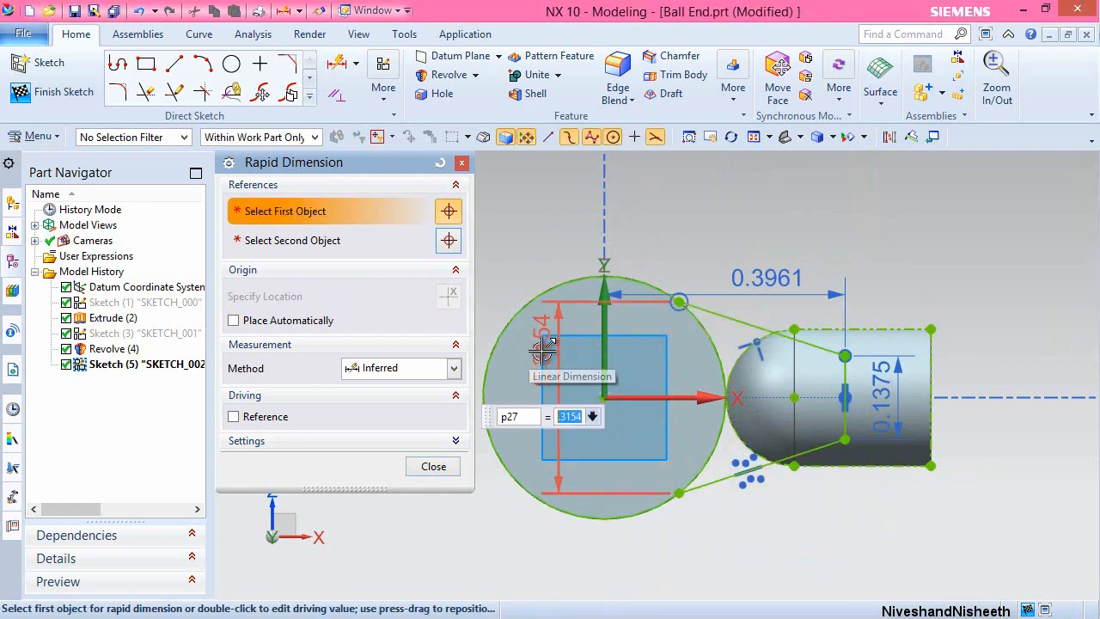
key("Return")
left_click(432, 467)
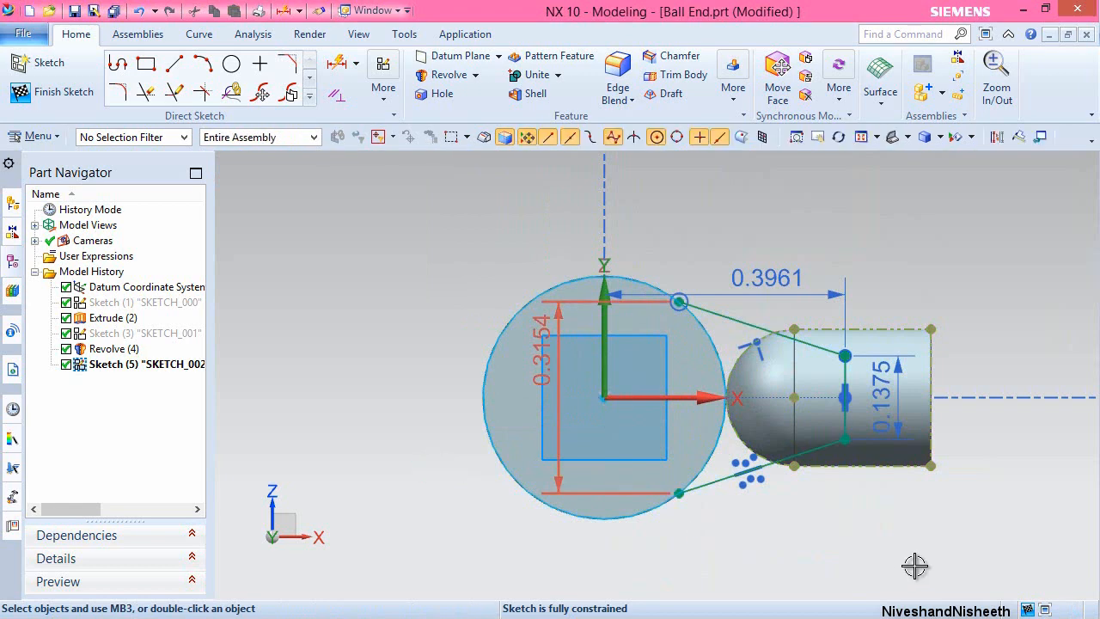
Finish the tapered connecting profile sketch.
scroll(864, 412, "down", 2)
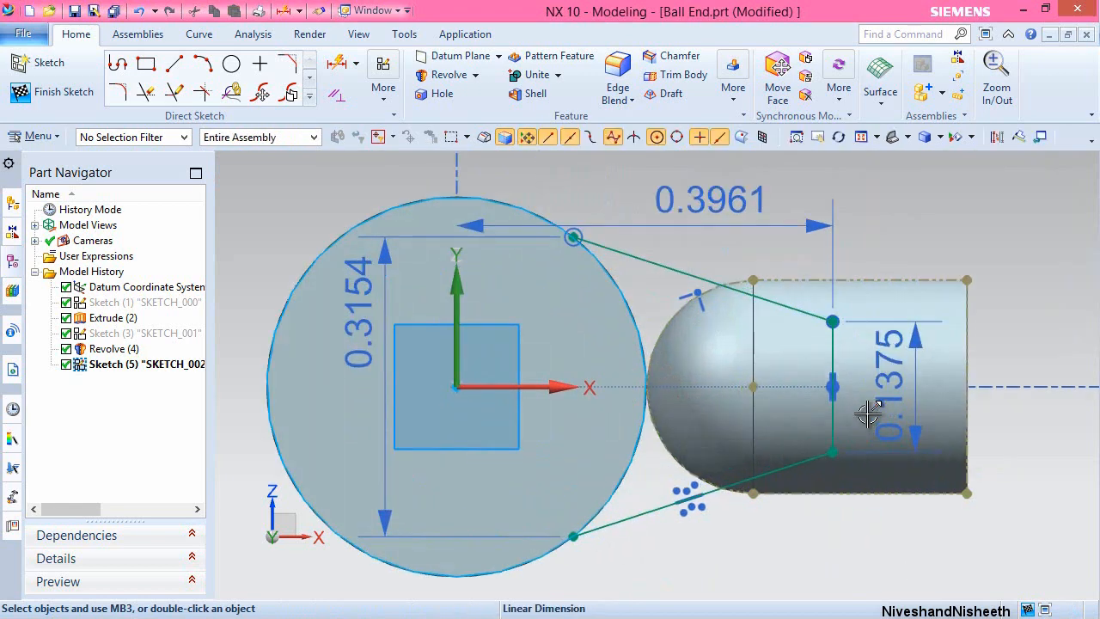
right_click(928, 217)
left_click(954, 229)
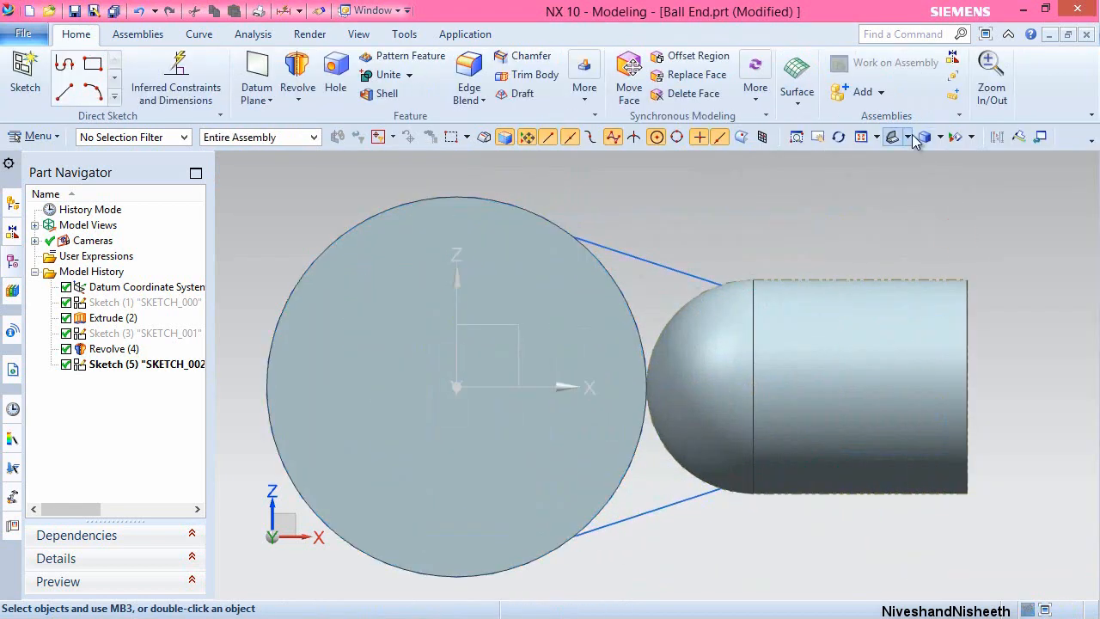
Extrude the tapered region between the disc's circle and the vertical line by a symmetric value of .115/2 in, without a Boolean.
left_click(939, 137)
left_click(941, 158)
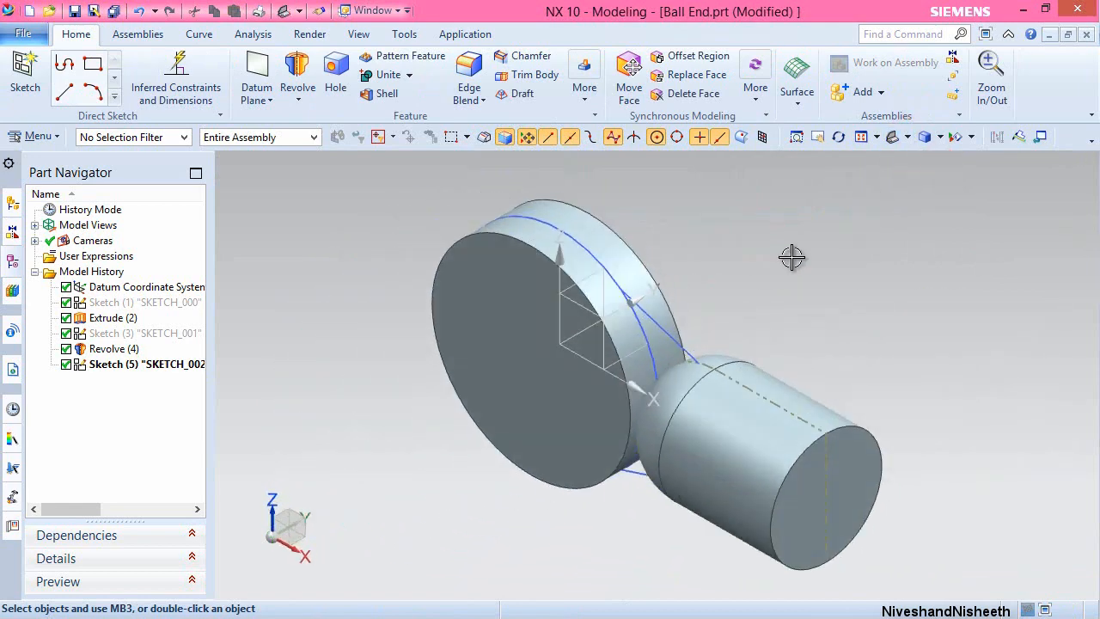
left_click(308, 102)
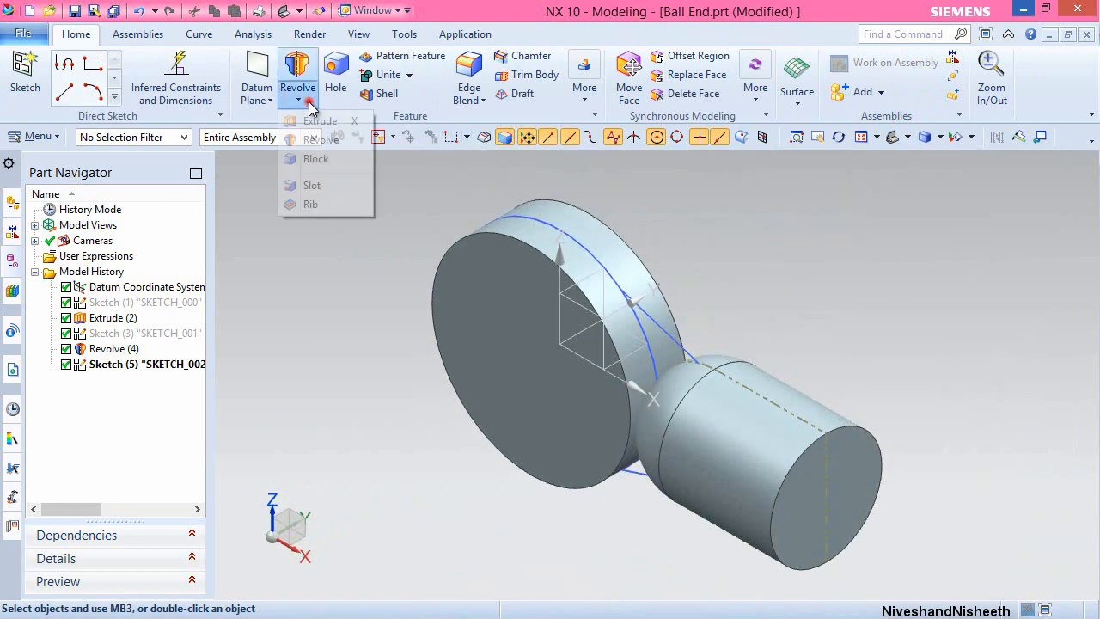
left_click(318, 120)
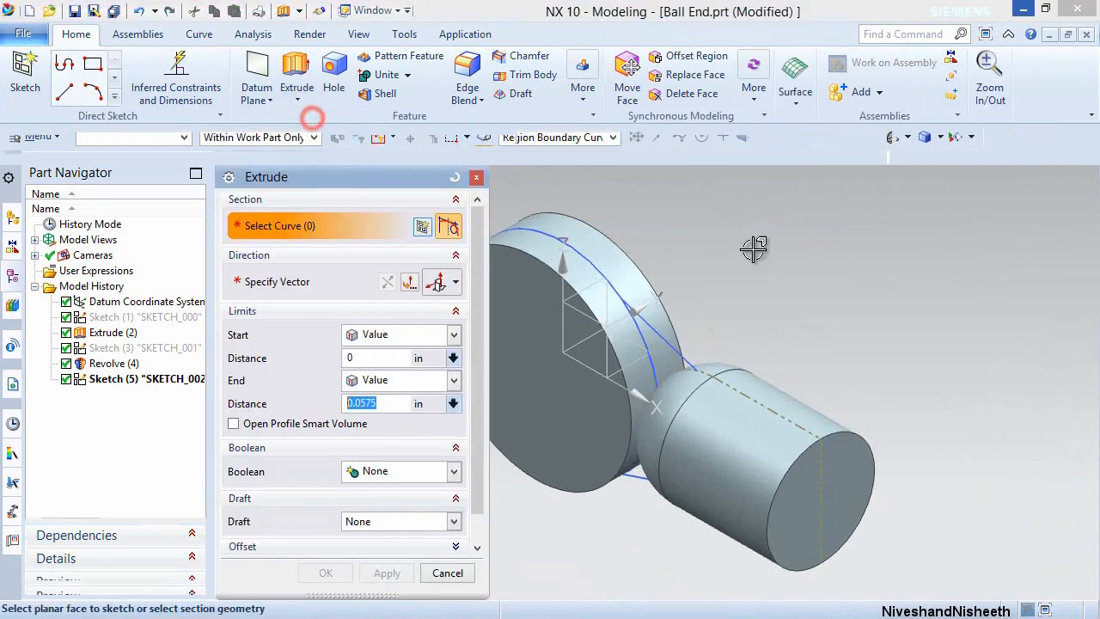
left_click(658, 334)
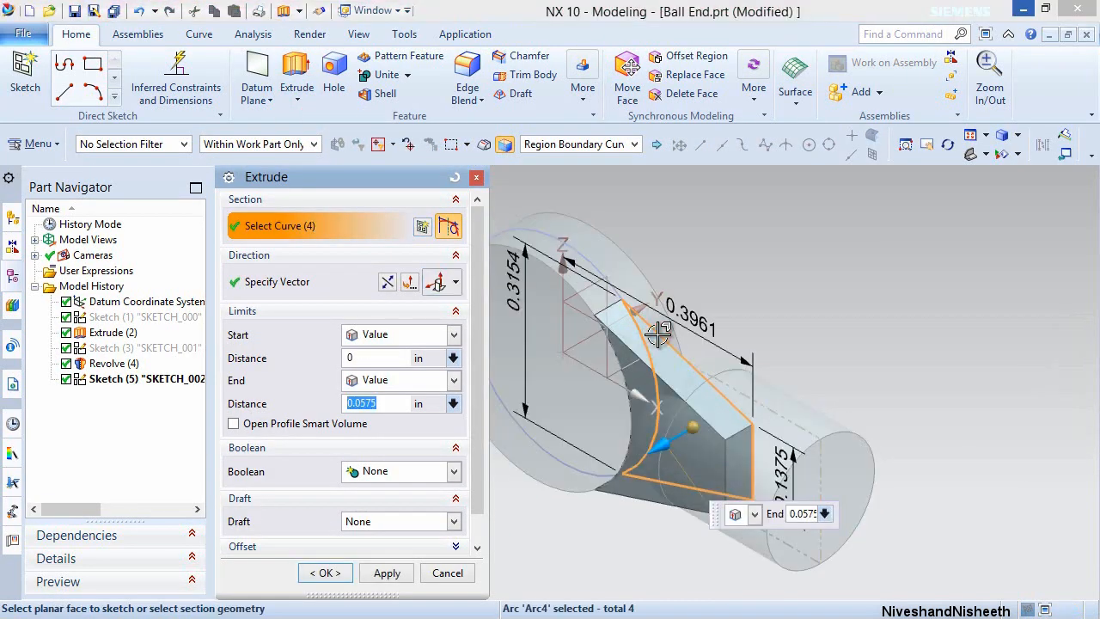
left_click(453, 334)
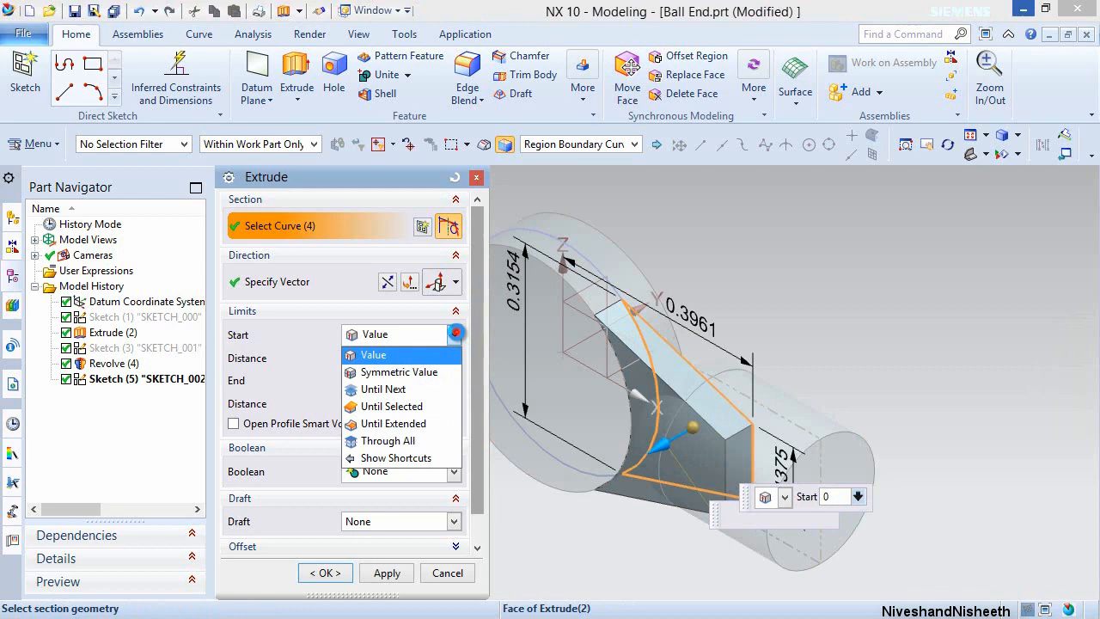
left_click(432, 371)
type(".115/2")
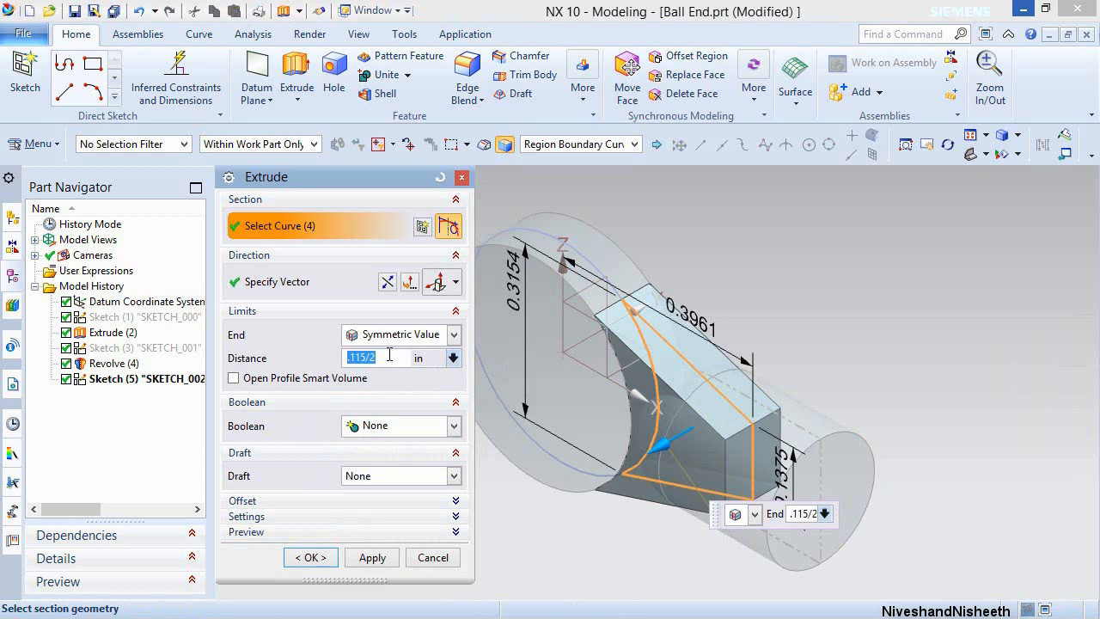
left_click(389, 355)
left_click(311, 557)
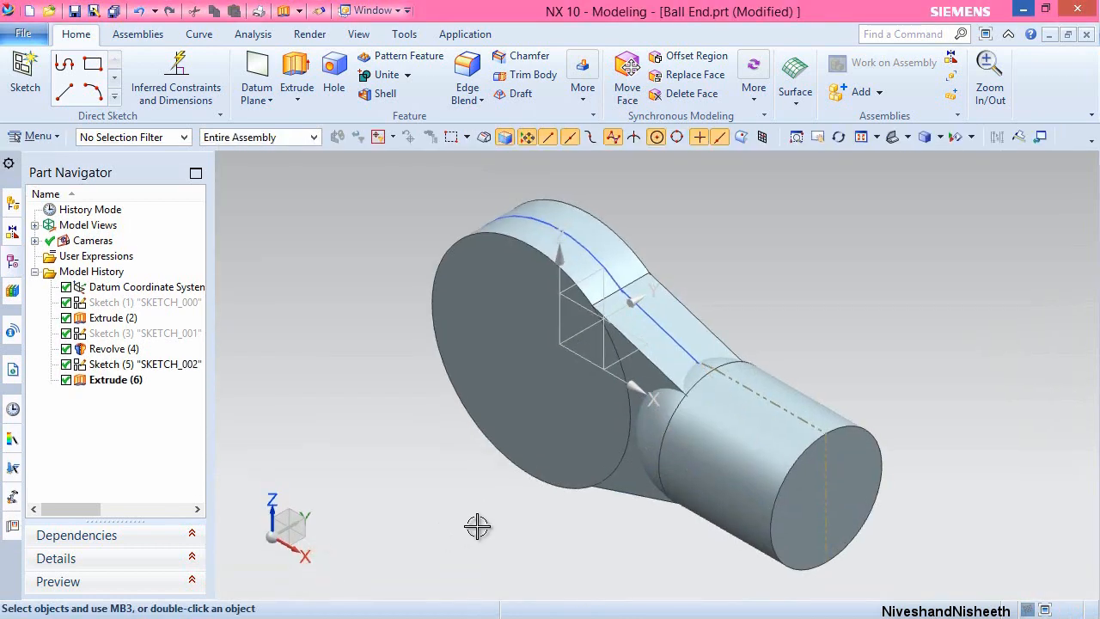
Unite the tapered extrusion with the shank and the disc, and hide the tapered profile sketch.
left_click(384, 78)
left_click(691, 320)
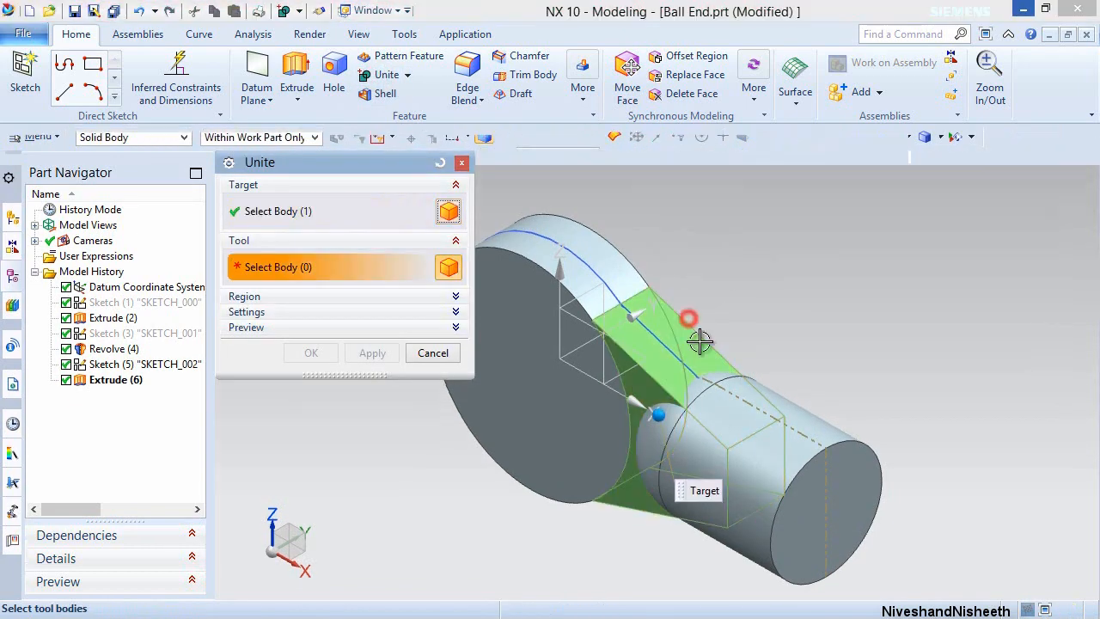
left_click(774, 397)
left_click(377, 367)
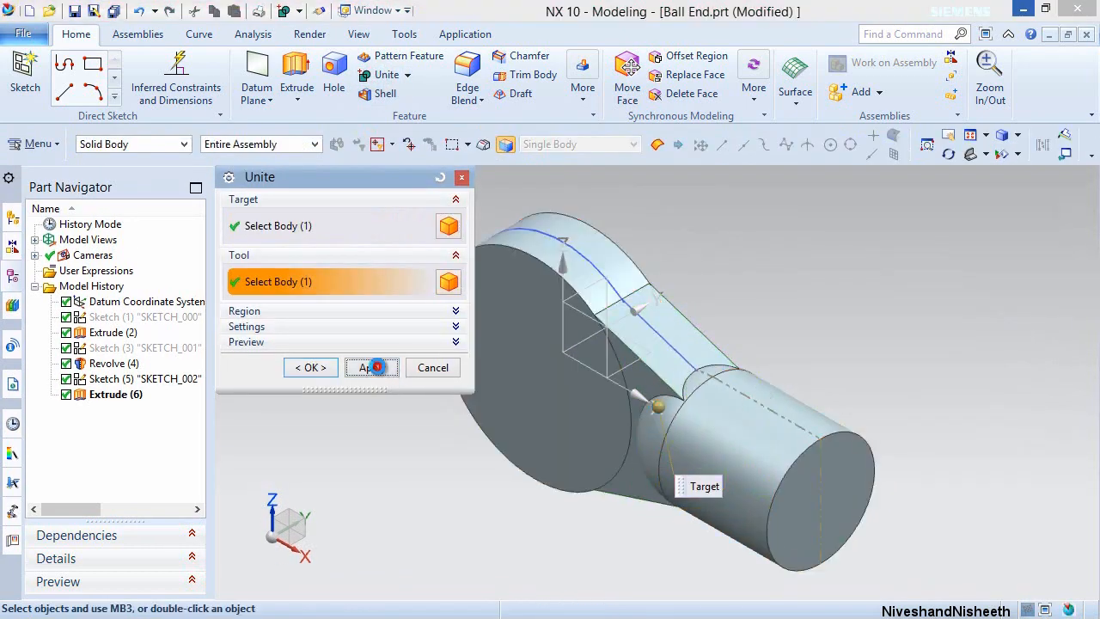
left_click(625, 269)
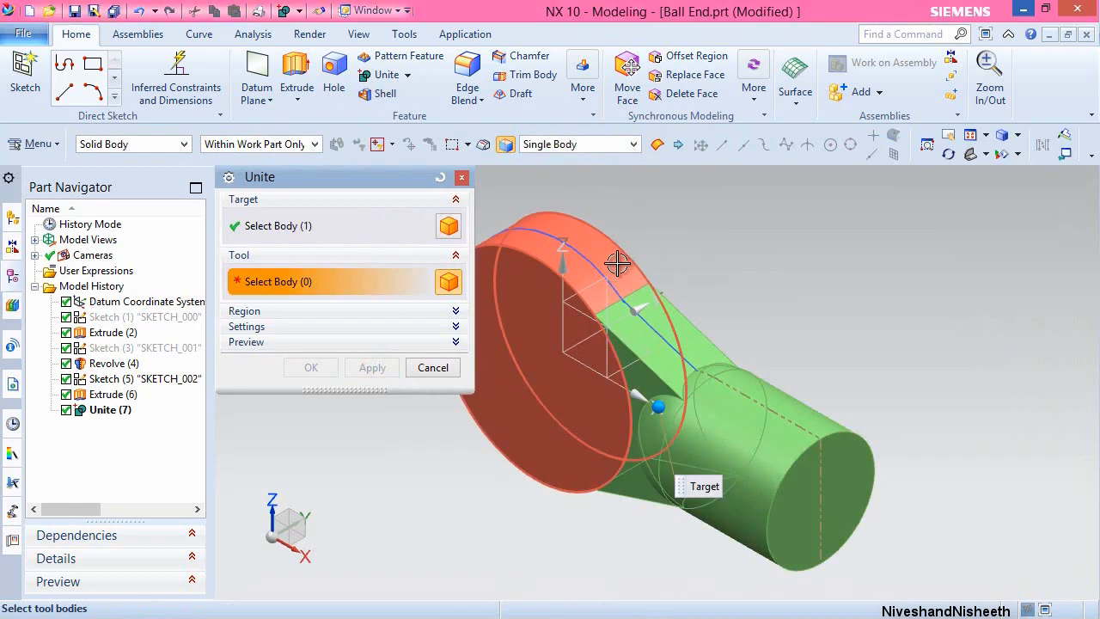
left_click(617, 265)
left_click(306, 367)
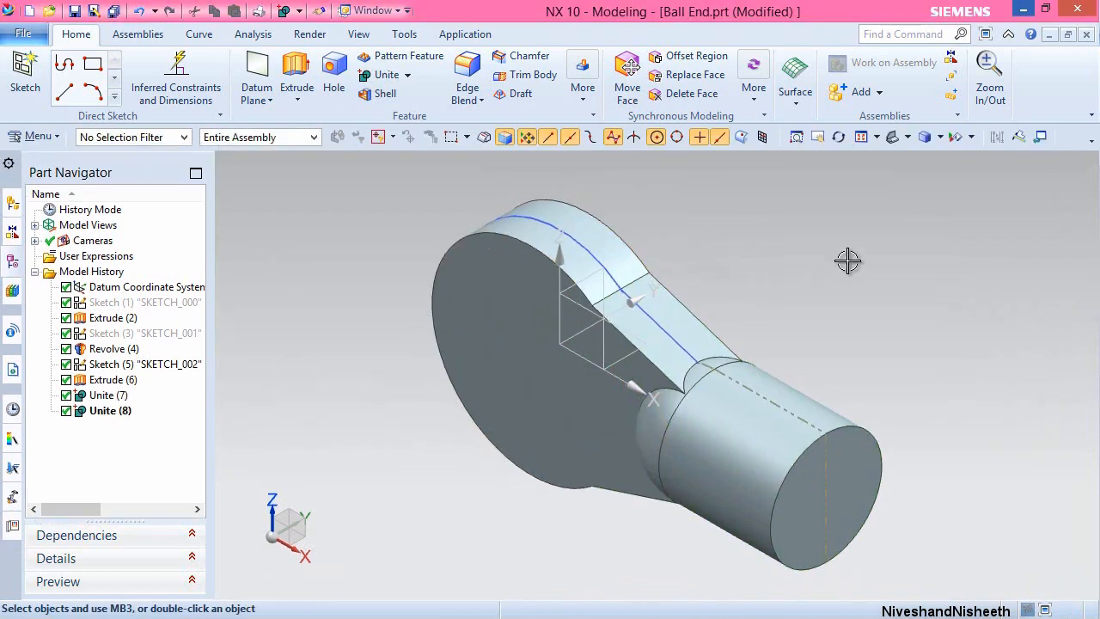
left_click(567, 228)
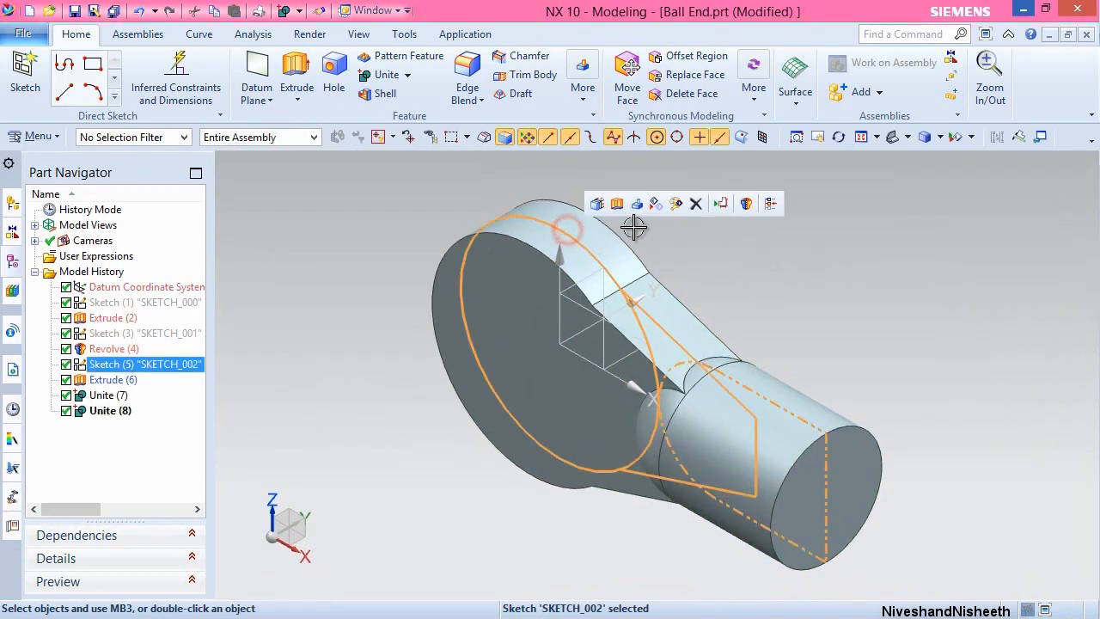
left_click(658, 204)
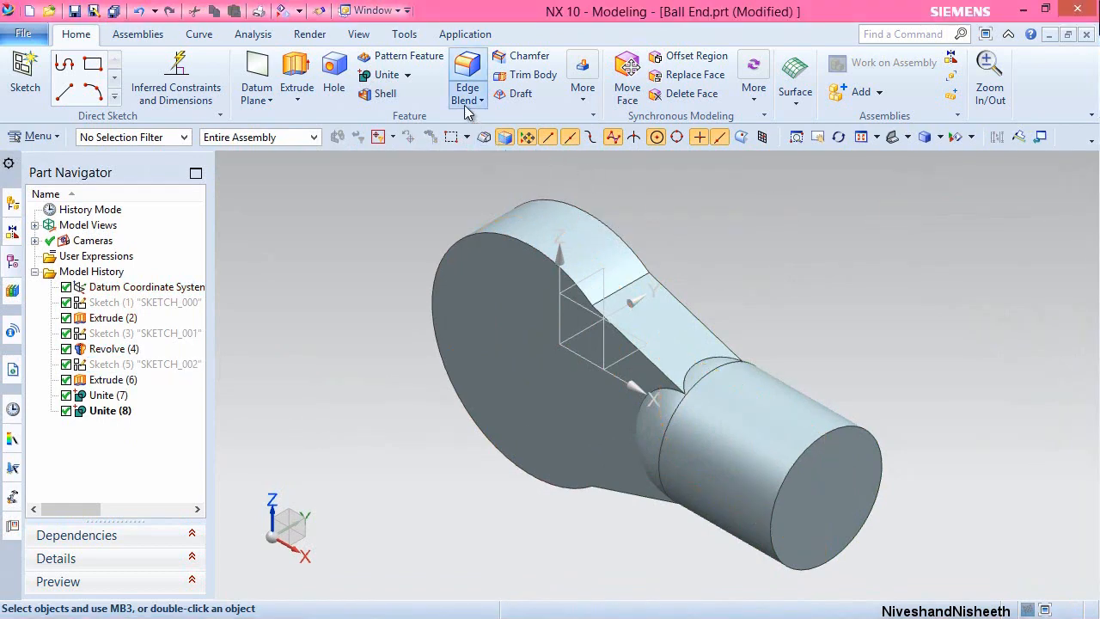
Blend the four long edges of the tapered connector with a 0.05 in circular radius and save the part.
left_click(467, 76)
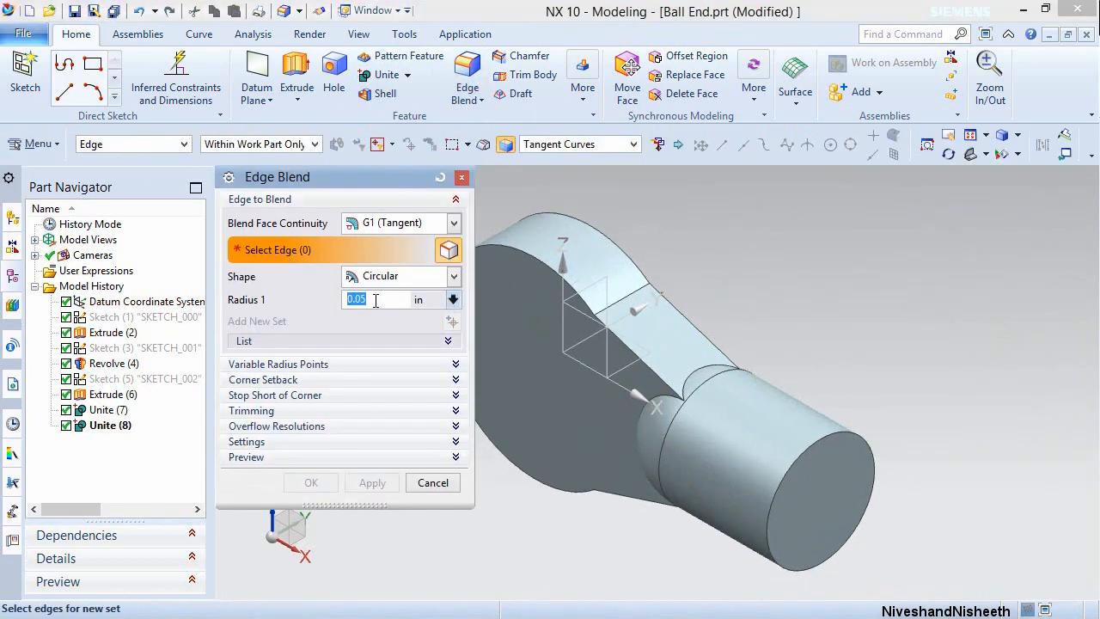
left_click(620, 342)
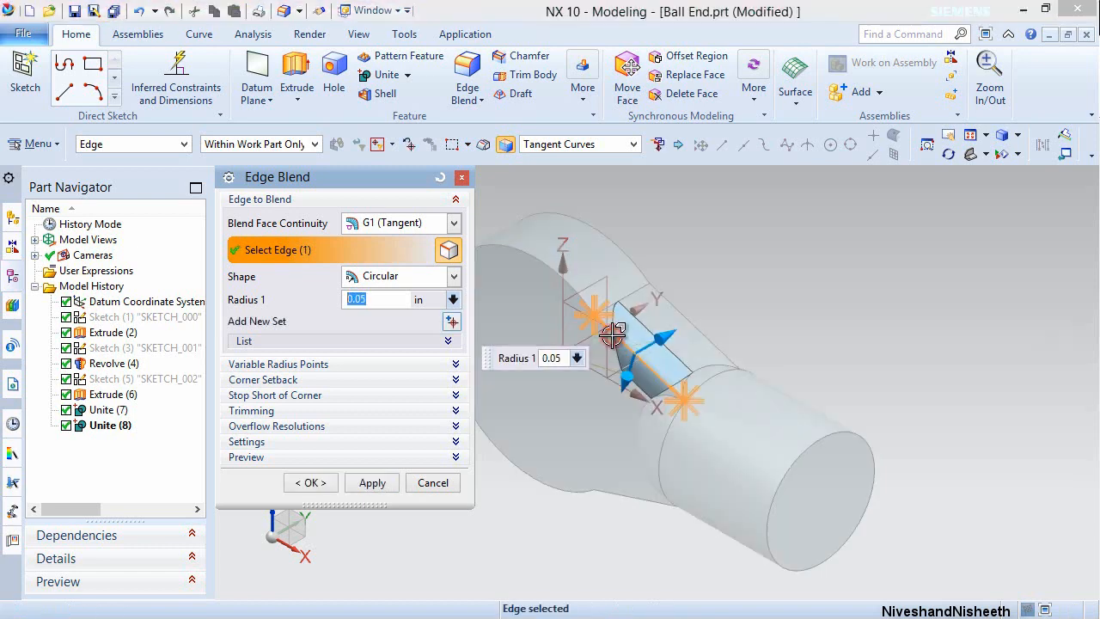
left_click(655, 307)
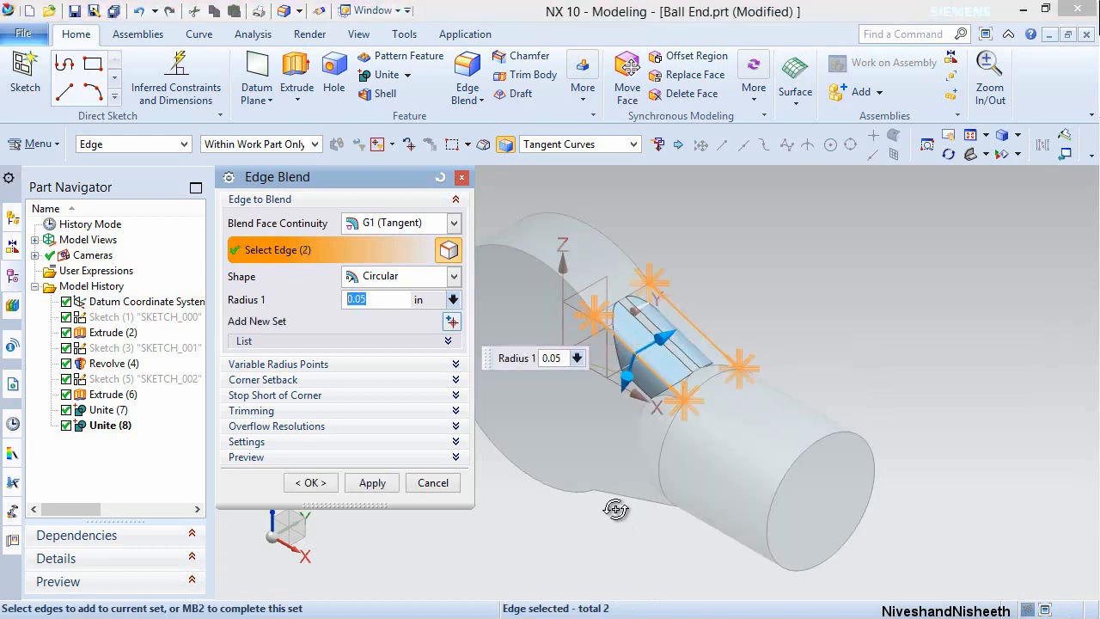
middle_click_drag(615, 509, 679, 474)
left_click(687, 474)
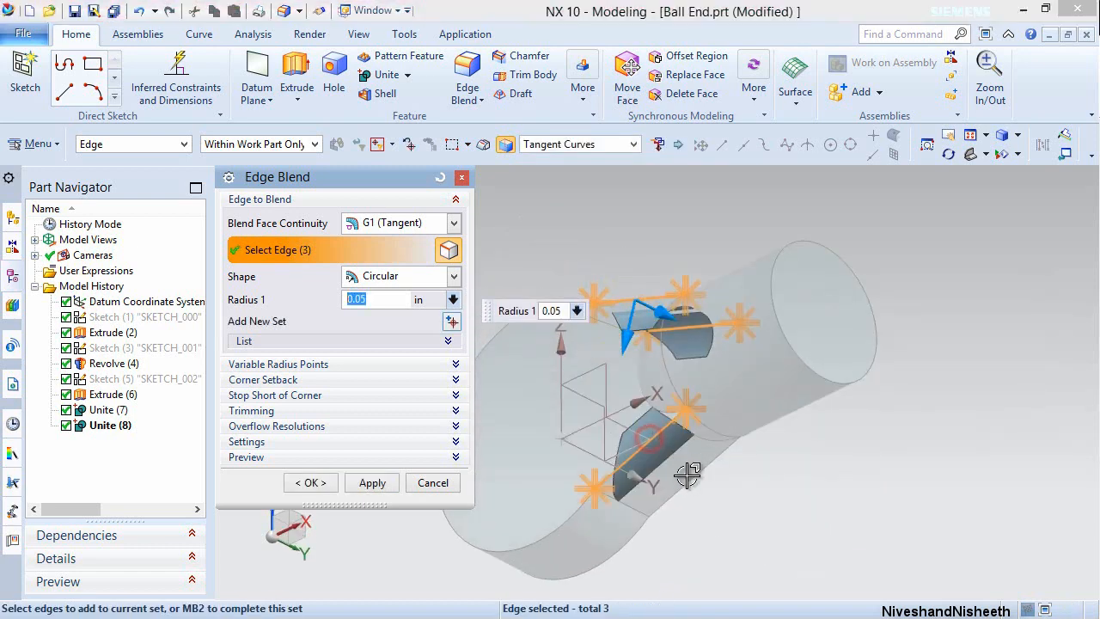
left_click(692, 478)
left_click(301, 481)
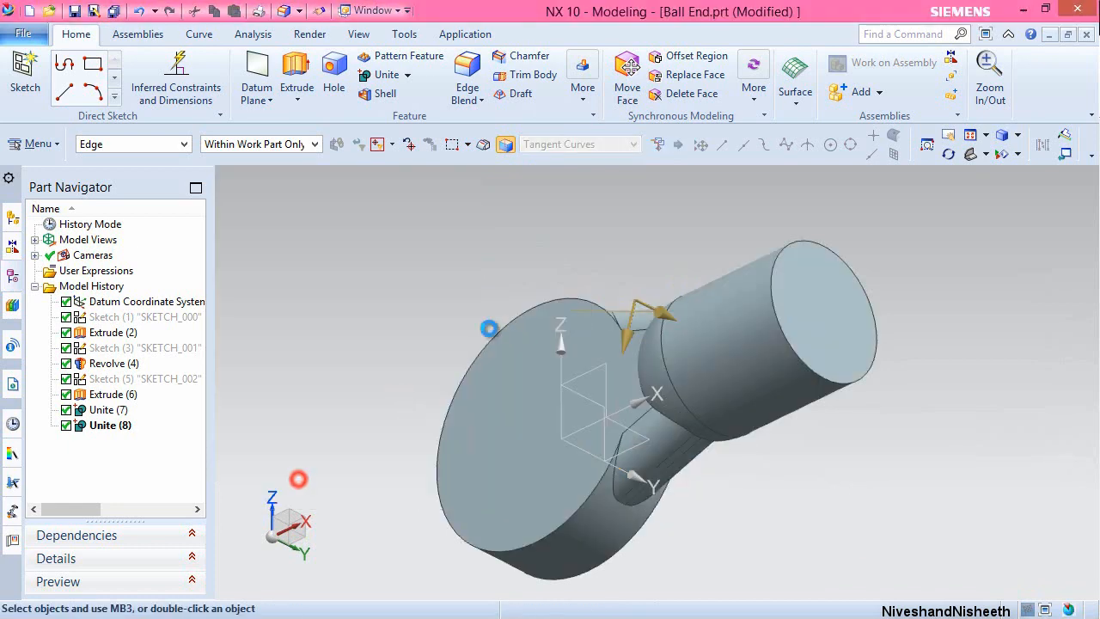
middle_click_drag(579, 253, 355, 277)
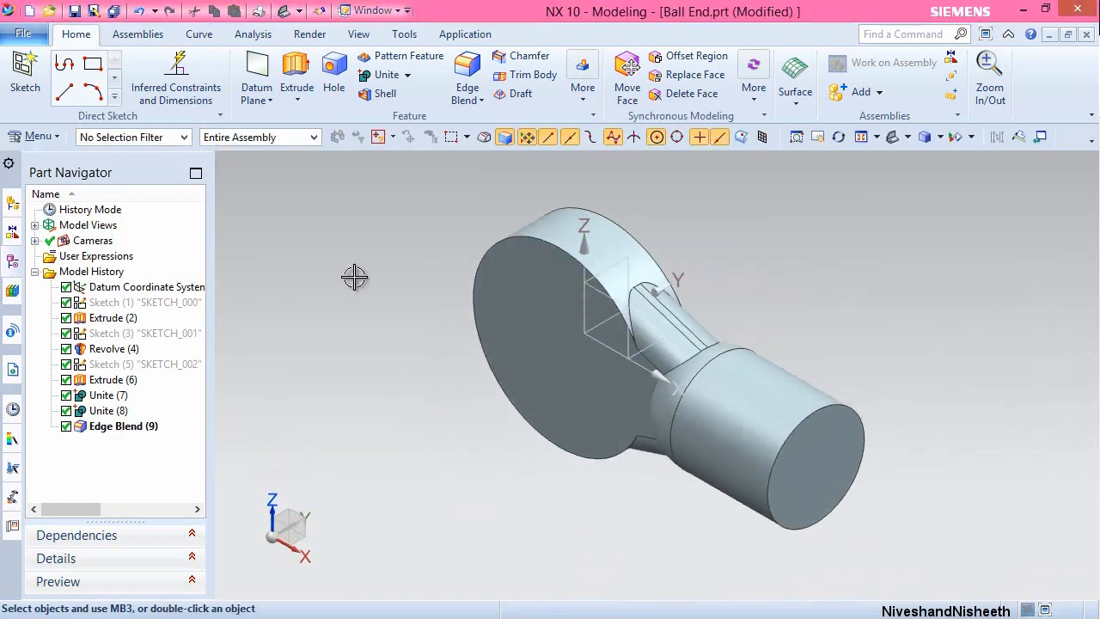
left_click(75, 11)
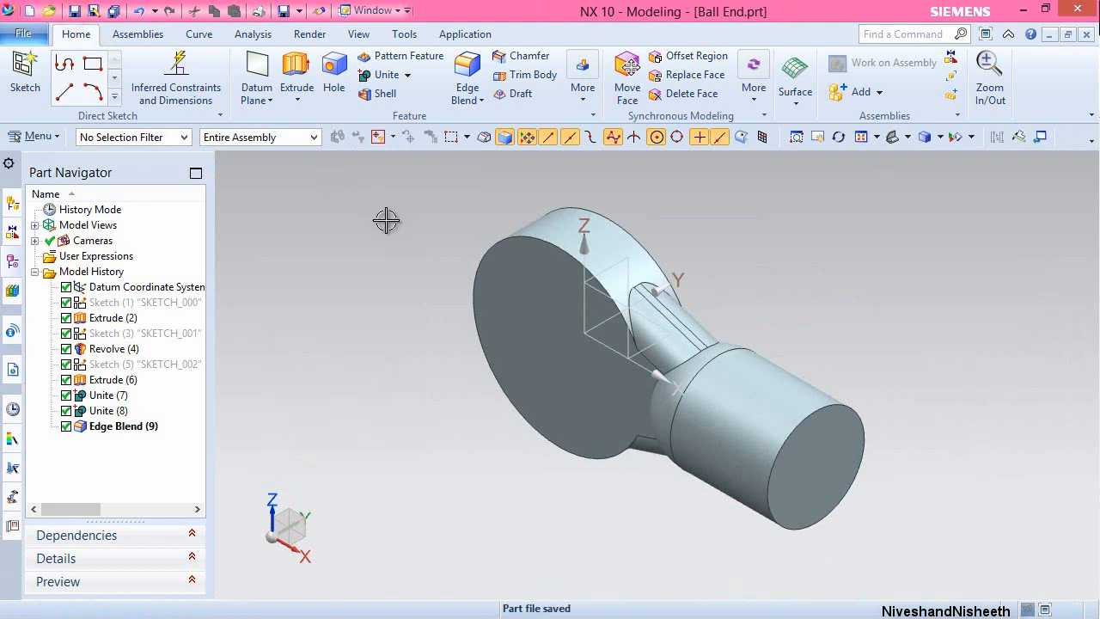
Divide the disc's cylindrical rim face with the XZ datum plane, projecting normal to the face.
left_click(428, 252)
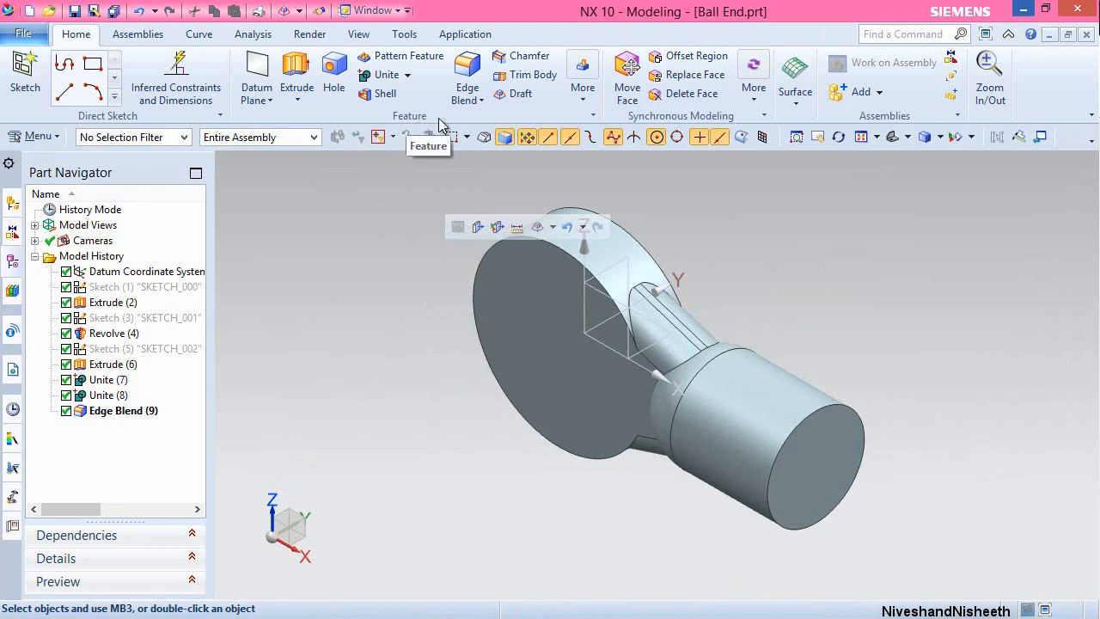
left_click(584, 96)
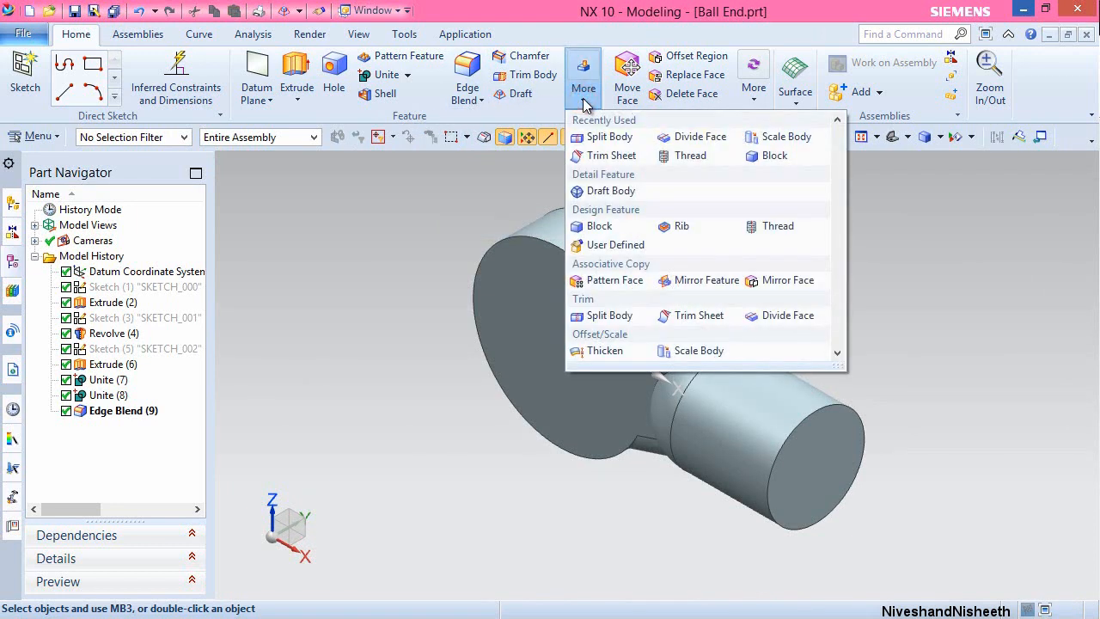
left_click(696, 137)
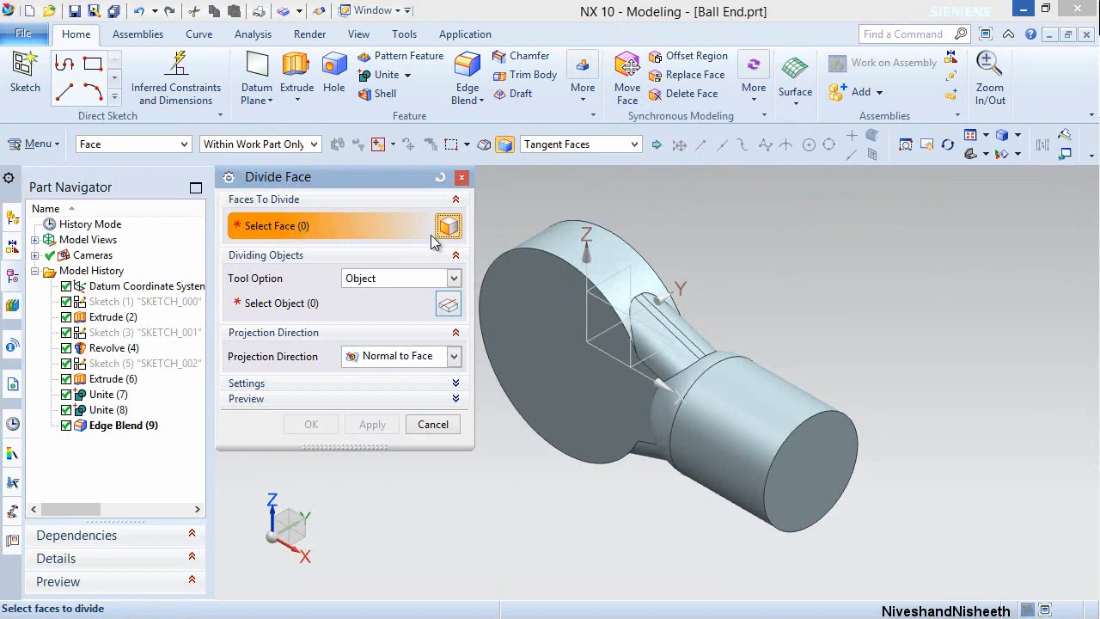
left_click(560, 244)
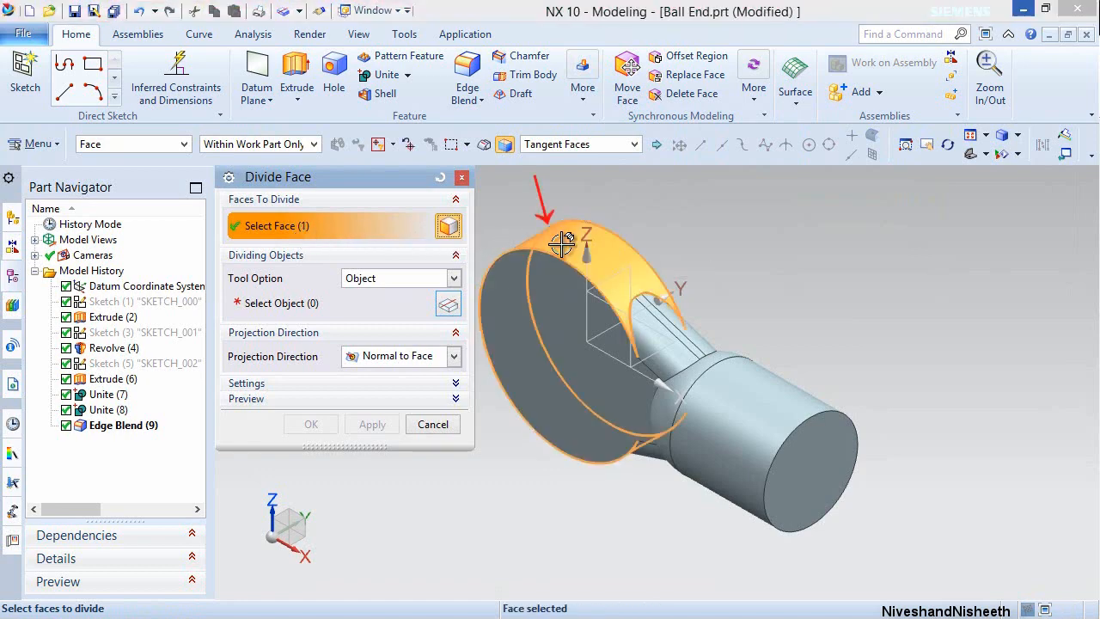
left_click(256, 308)
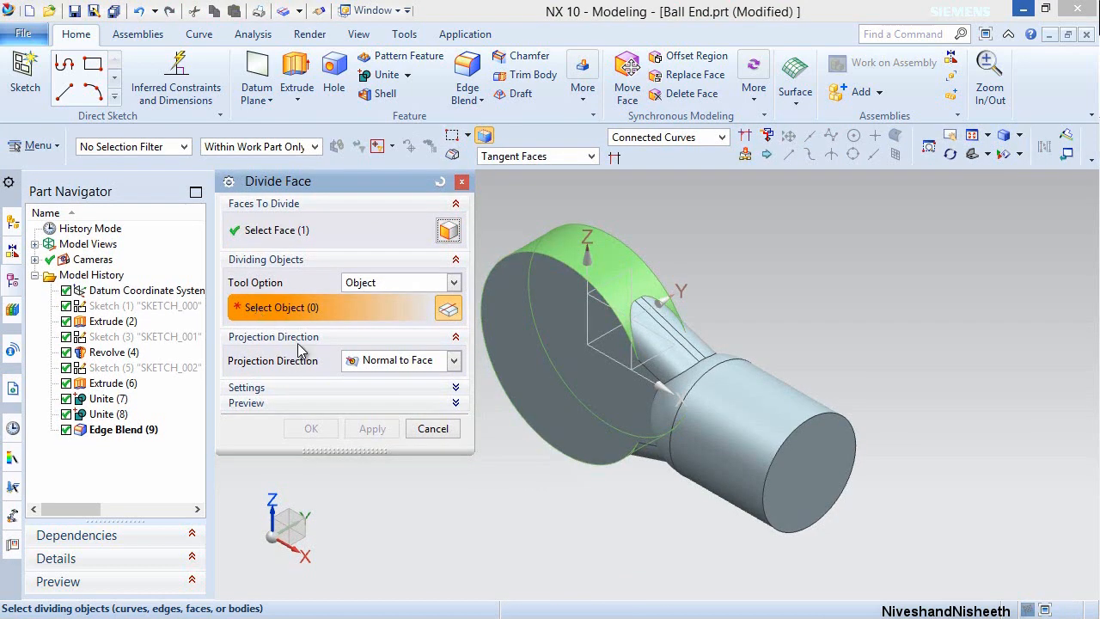
left_click(614, 309)
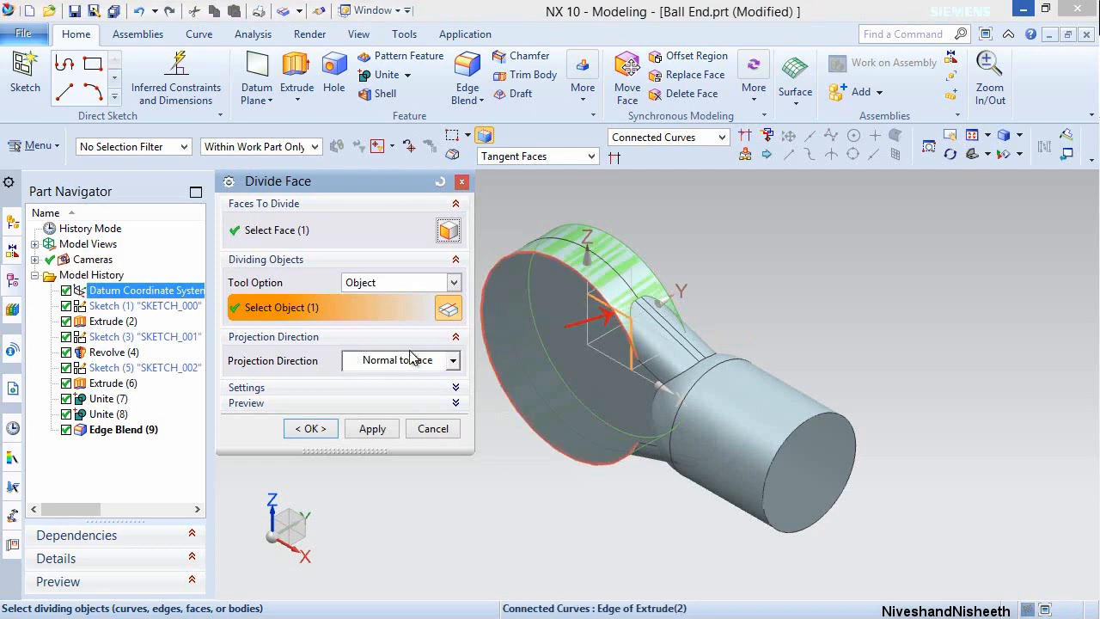
left_click(311, 430)
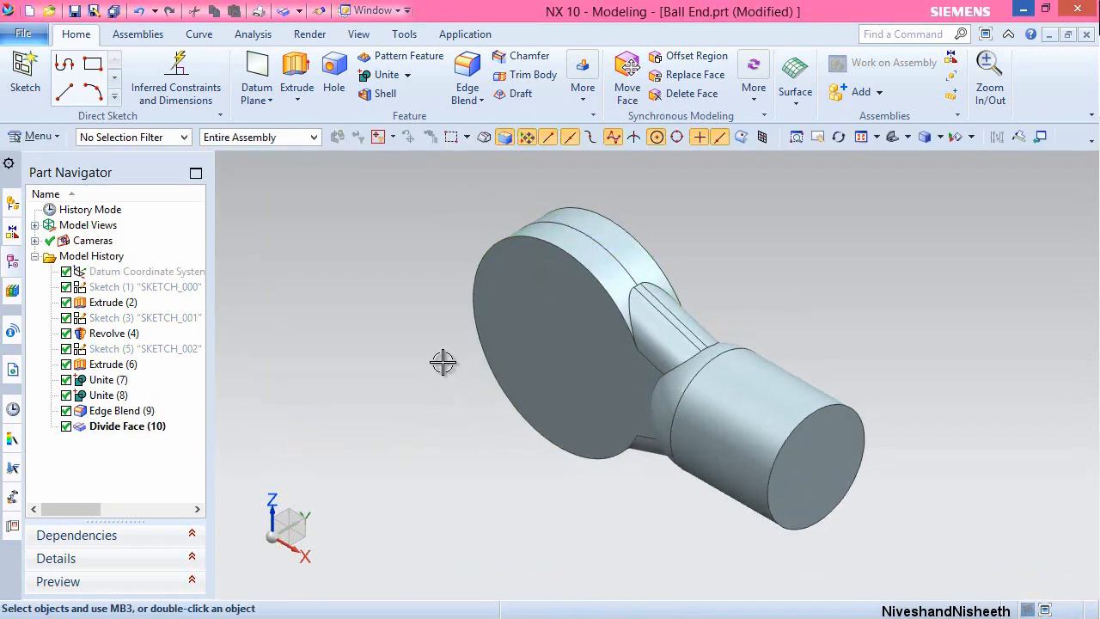
Set up a Parting Face draft from the disc's front face direction, with a point on the rim's dividing edge as the stationary parting reference.
middle_click_drag(444, 361, 573, 342)
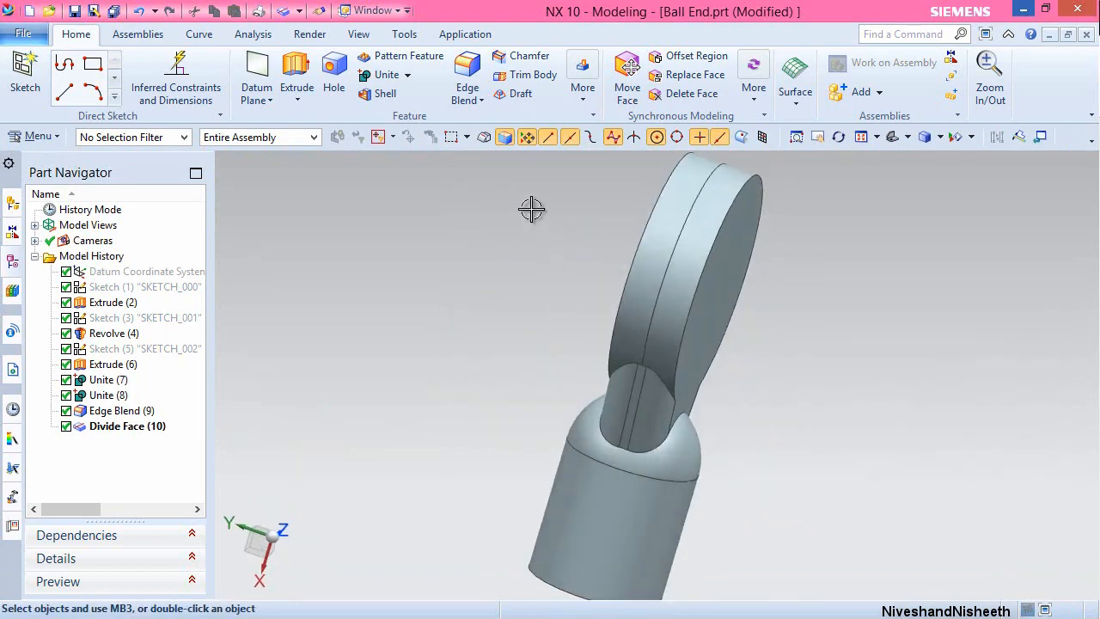
left_click(908, 138)
left_click(896, 157)
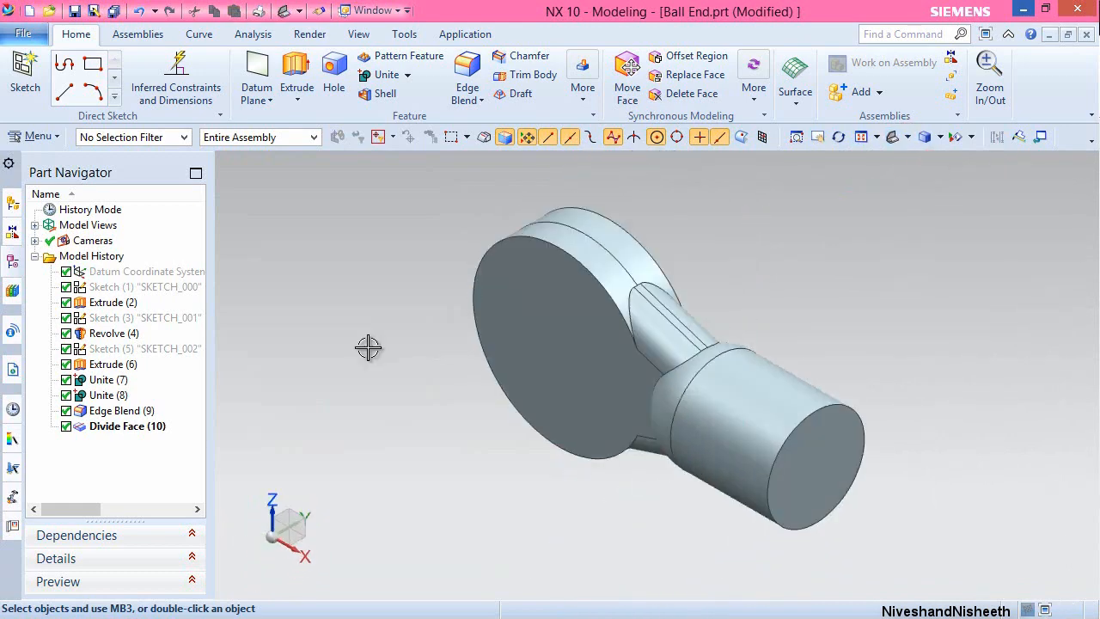
left_click(413, 320)
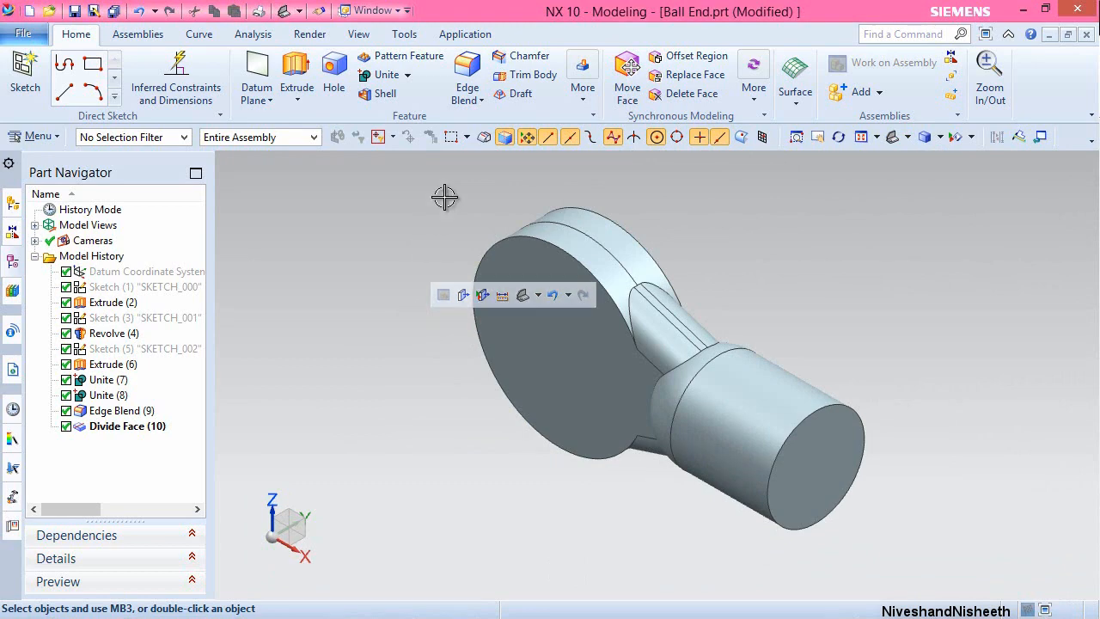
left_click(520, 95)
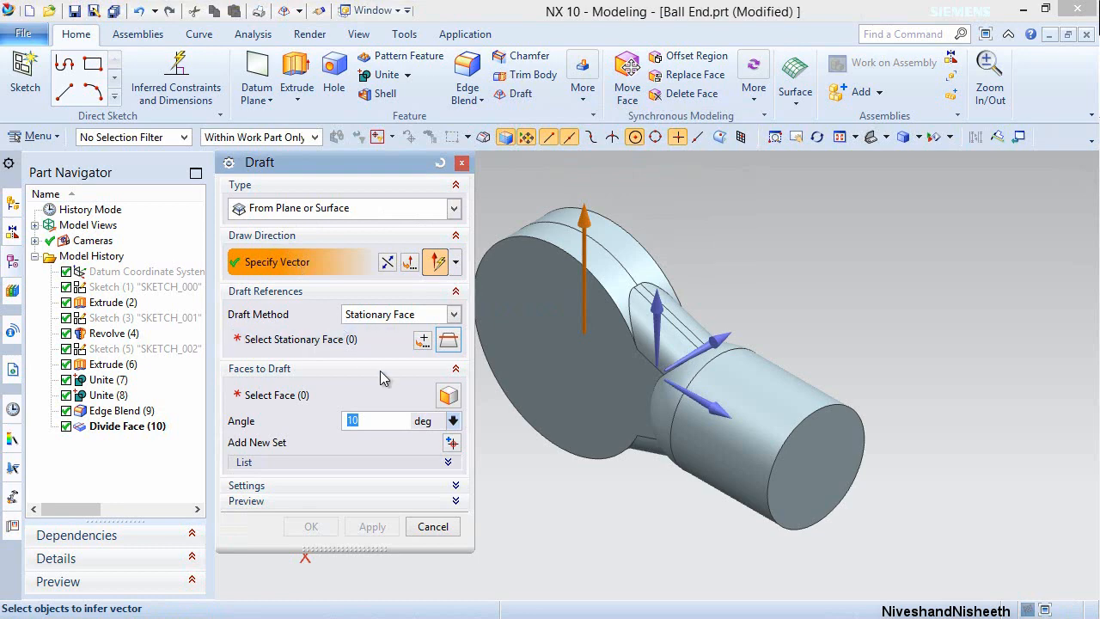
left_click(566, 360)
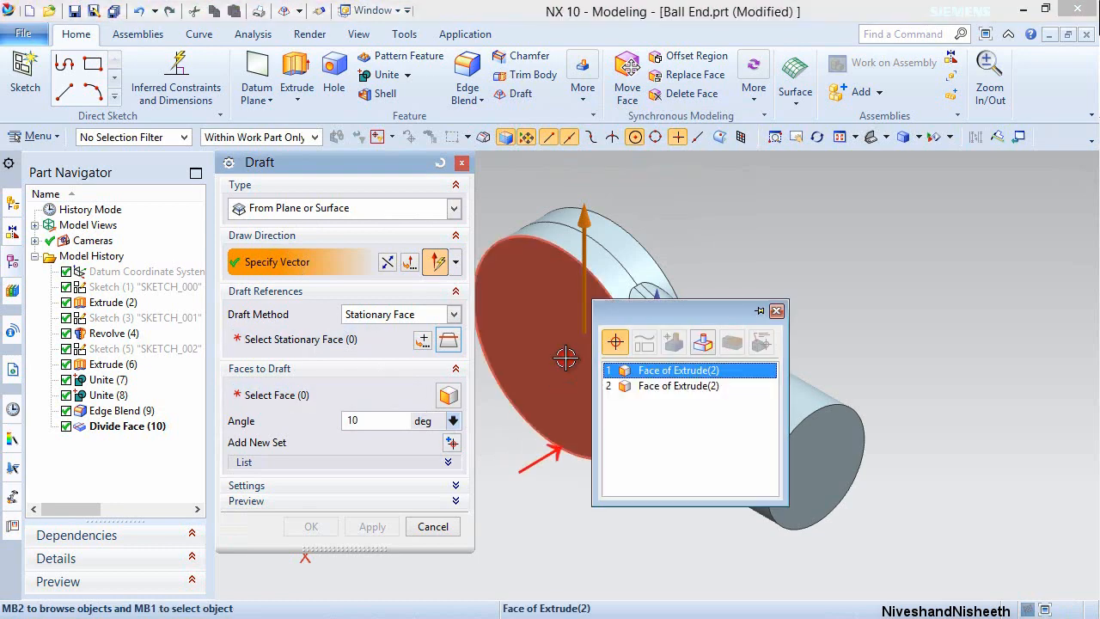
left_click(638, 372)
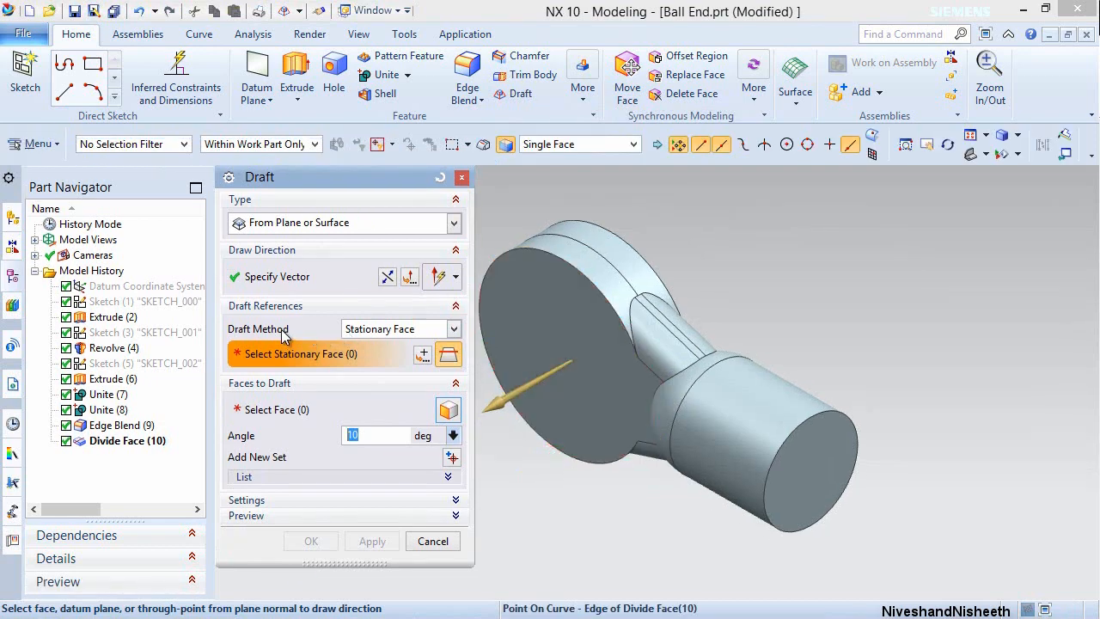
left_click(454, 329)
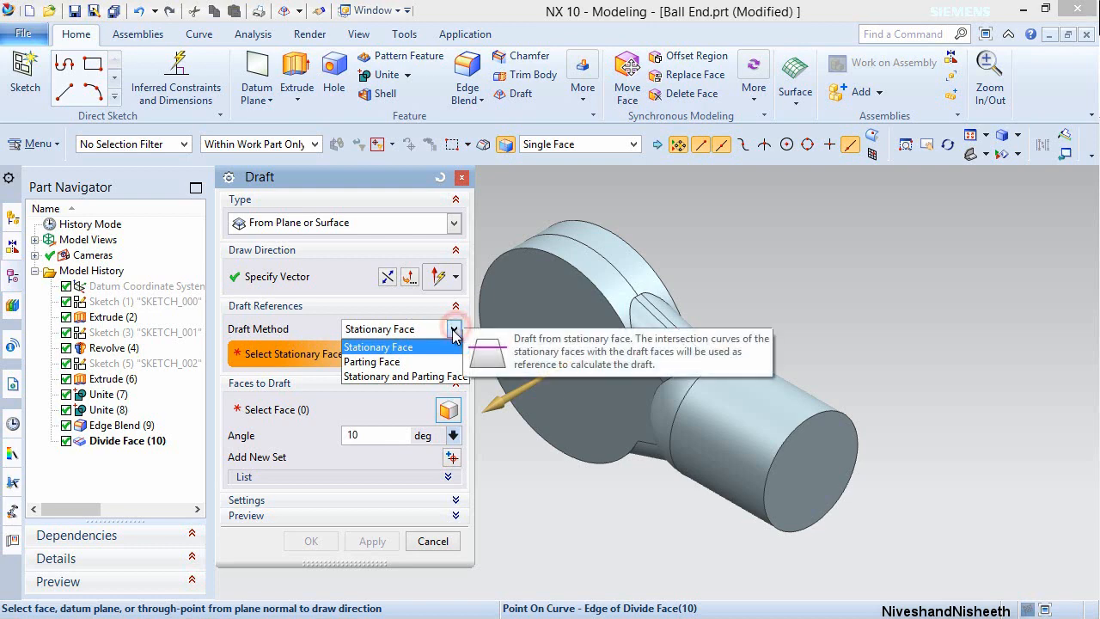
left_click(390, 364)
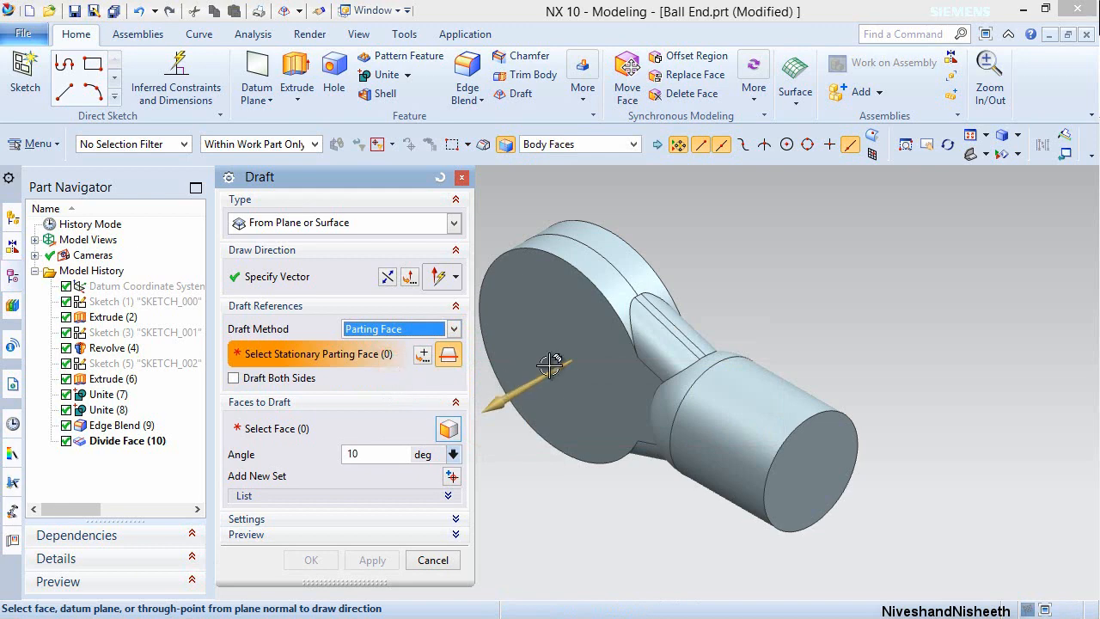
left_click(587, 247)
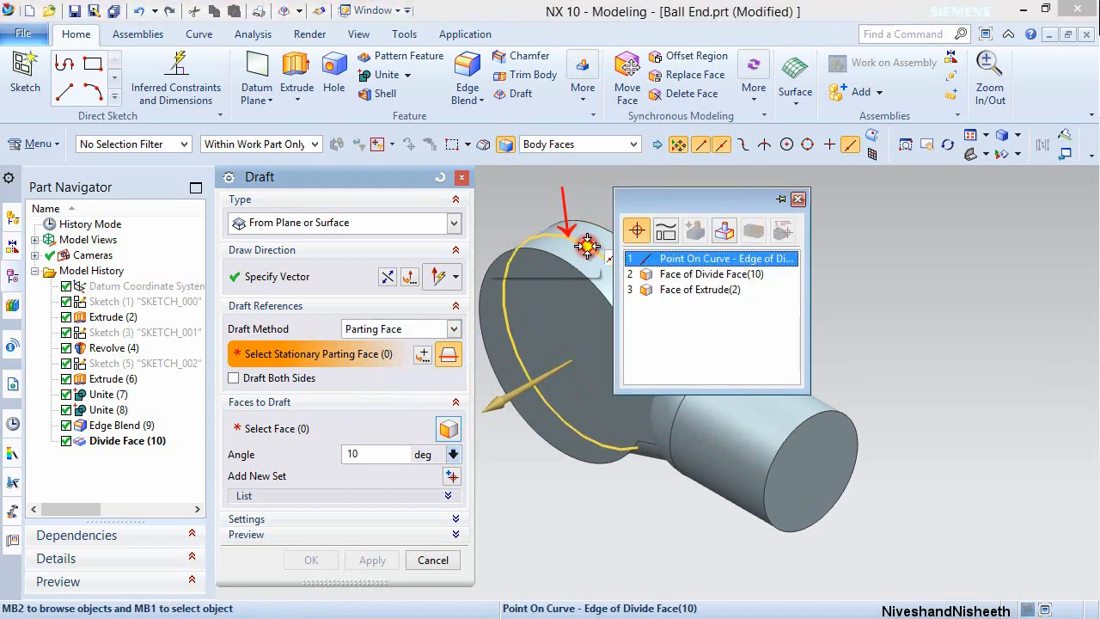
left_click(675, 260)
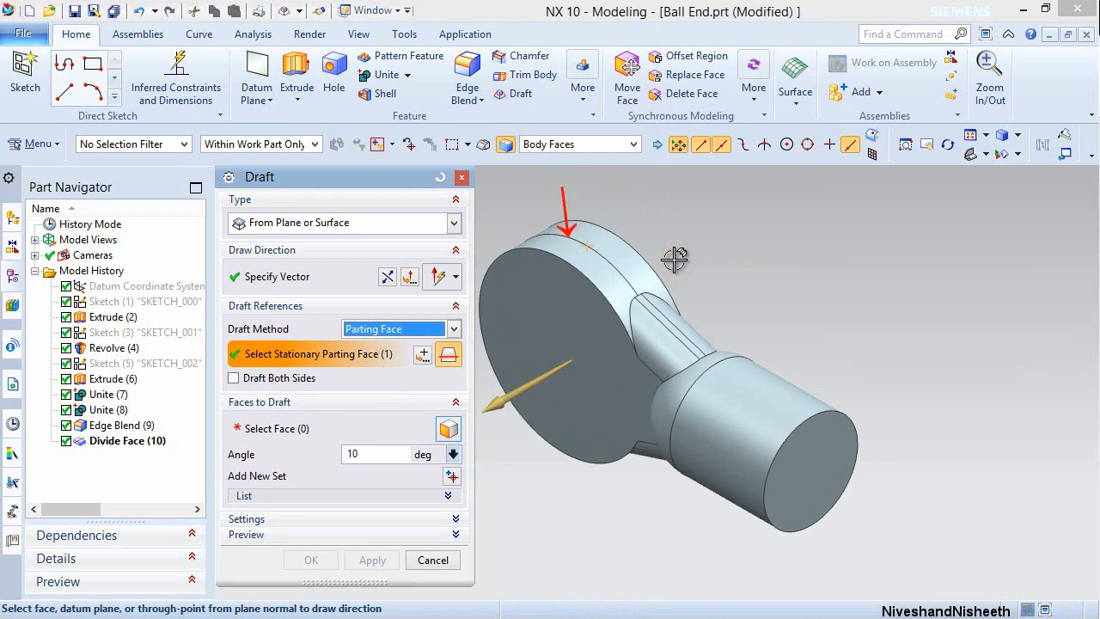
Draft the front half of the disc's divided rim by 5 degrees, using tangent face selection.
left_click(283, 432)
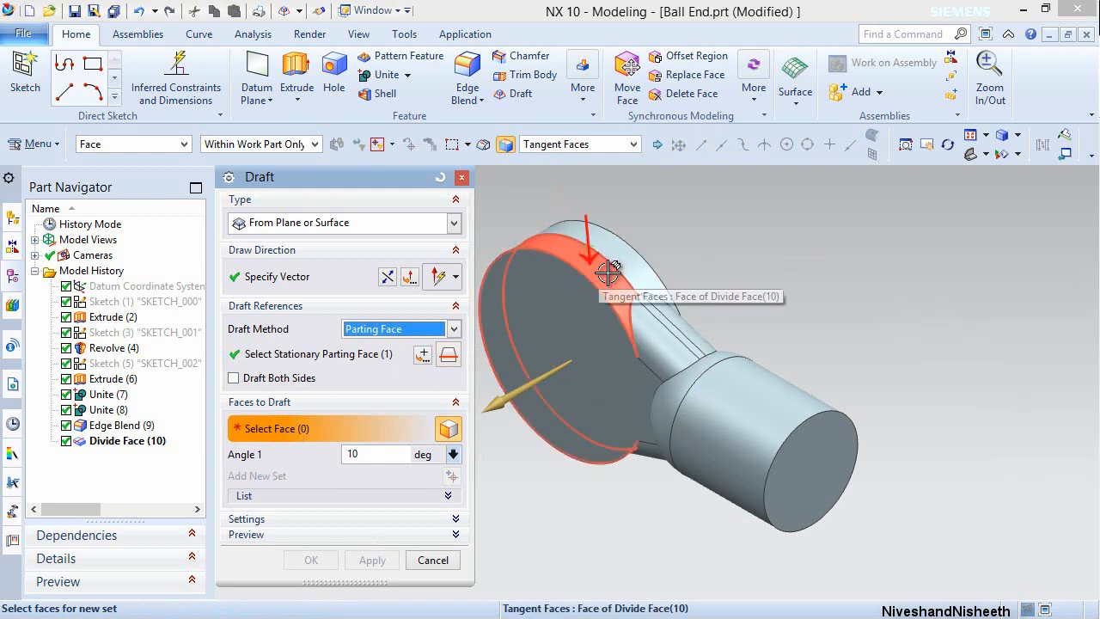
left_click(607, 272)
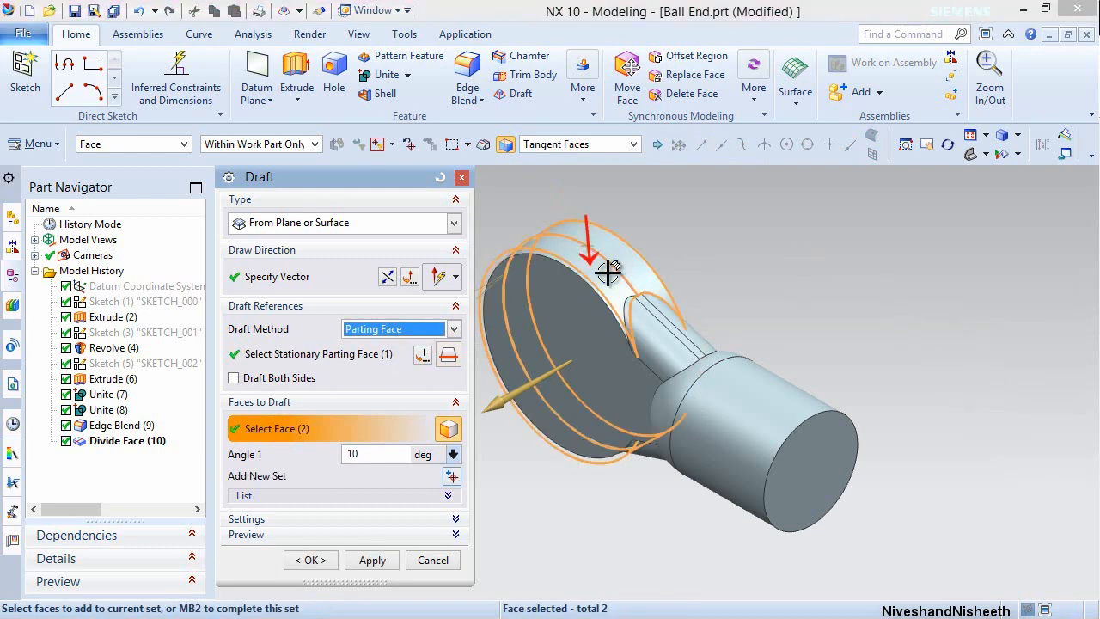
double_click(367, 456)
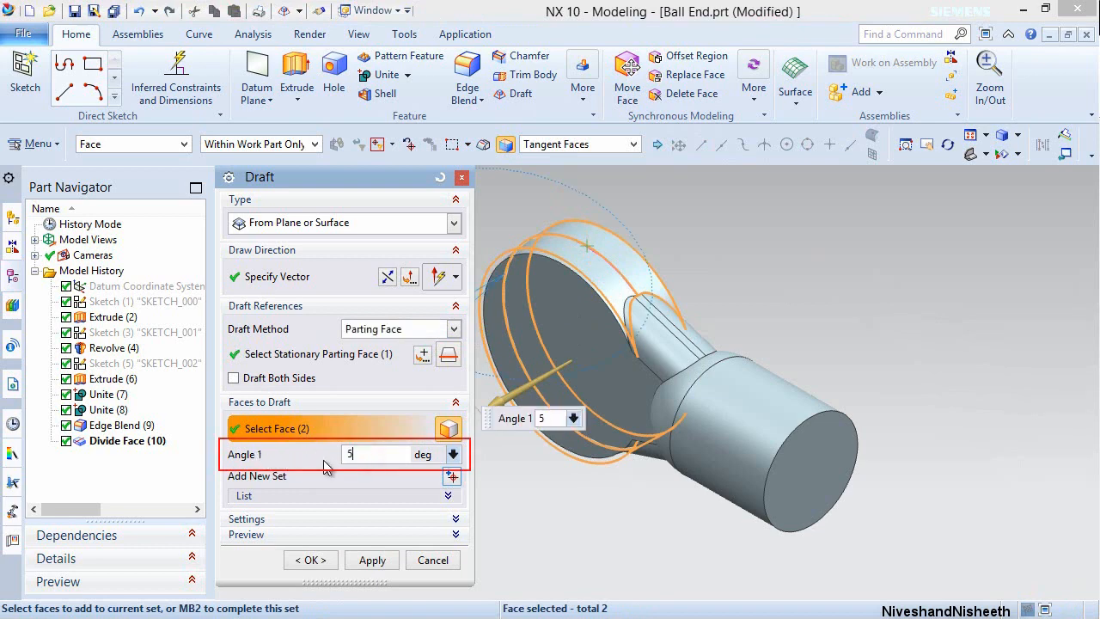
key("Return")
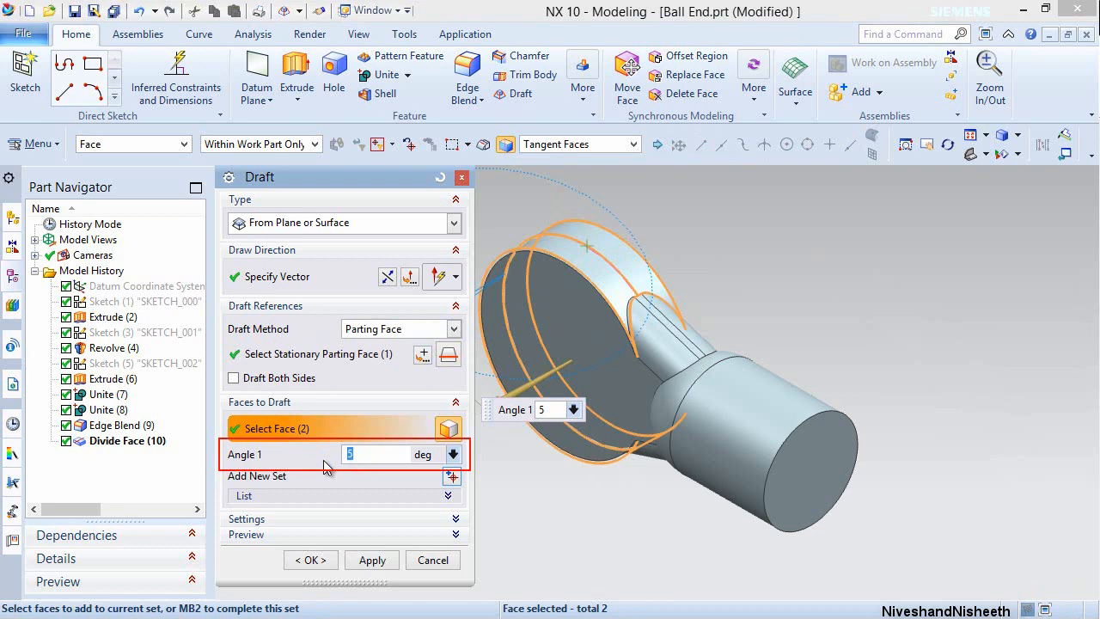
mouse_move(914, 275)
middle_mouse_down()
mouse_move(909, 304)
mouse_move(934, 346)
mouse_move(963, 318)
mouse_move(925, 333)
mouse_move(934, 352)
middle_mouse_up()
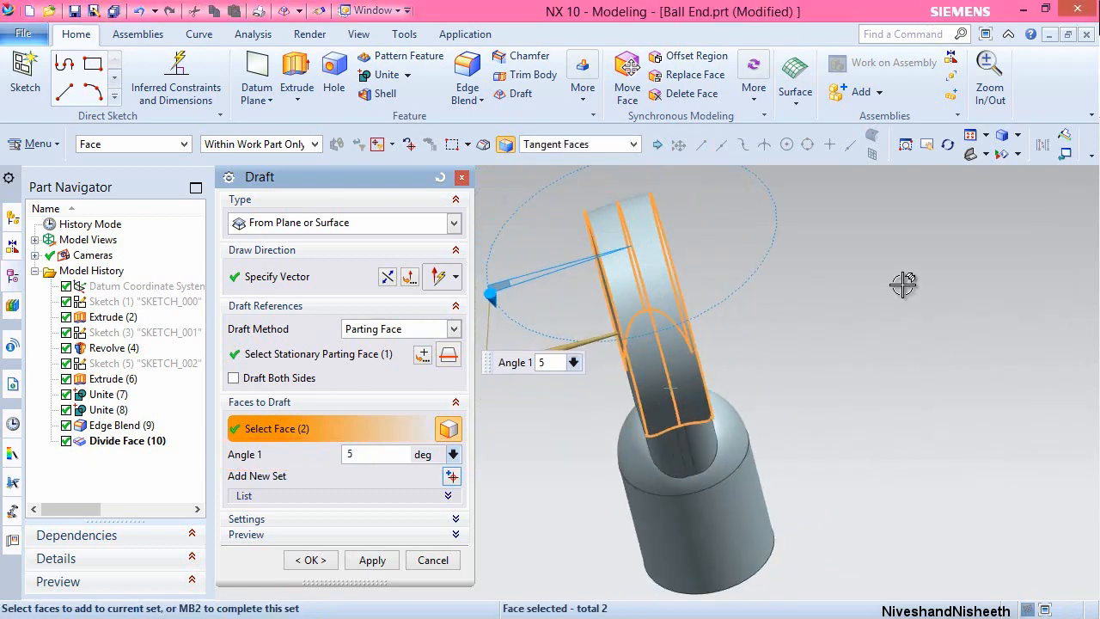
right_click_drag(904, 287, 879, 293)
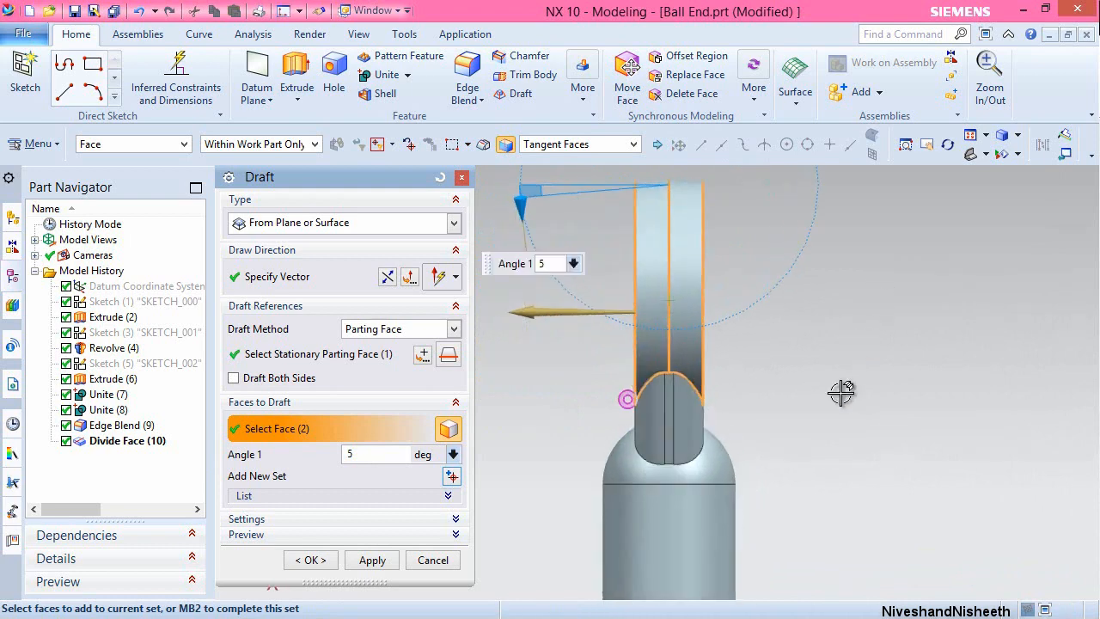
scroll(840, 393, "down", 1)
scroll(705, 201, "up", 4)
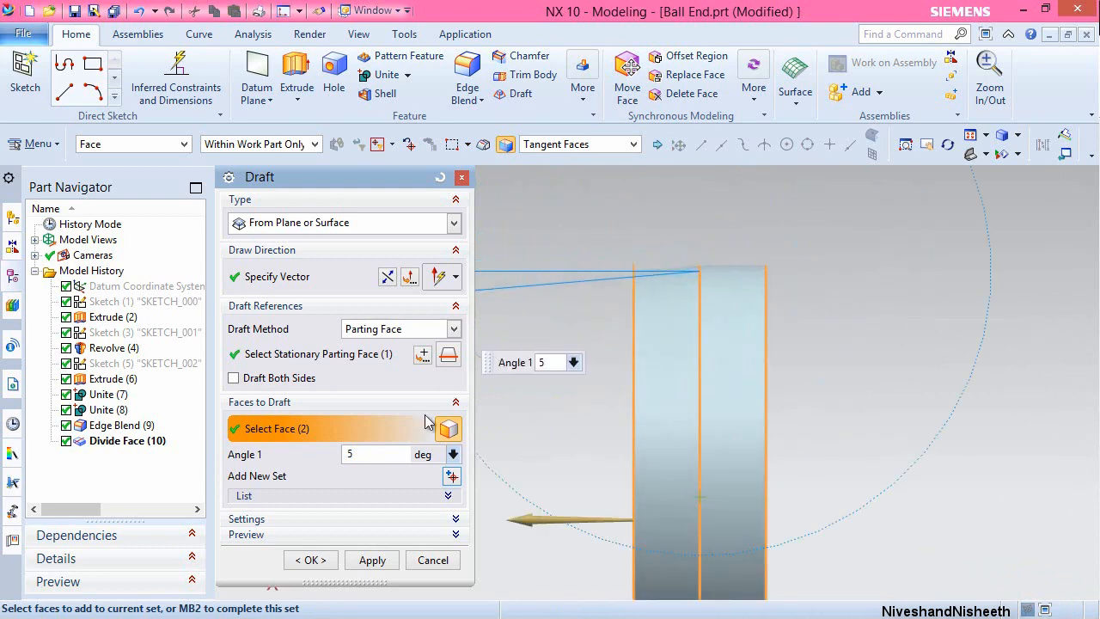
left_click(373, 560)
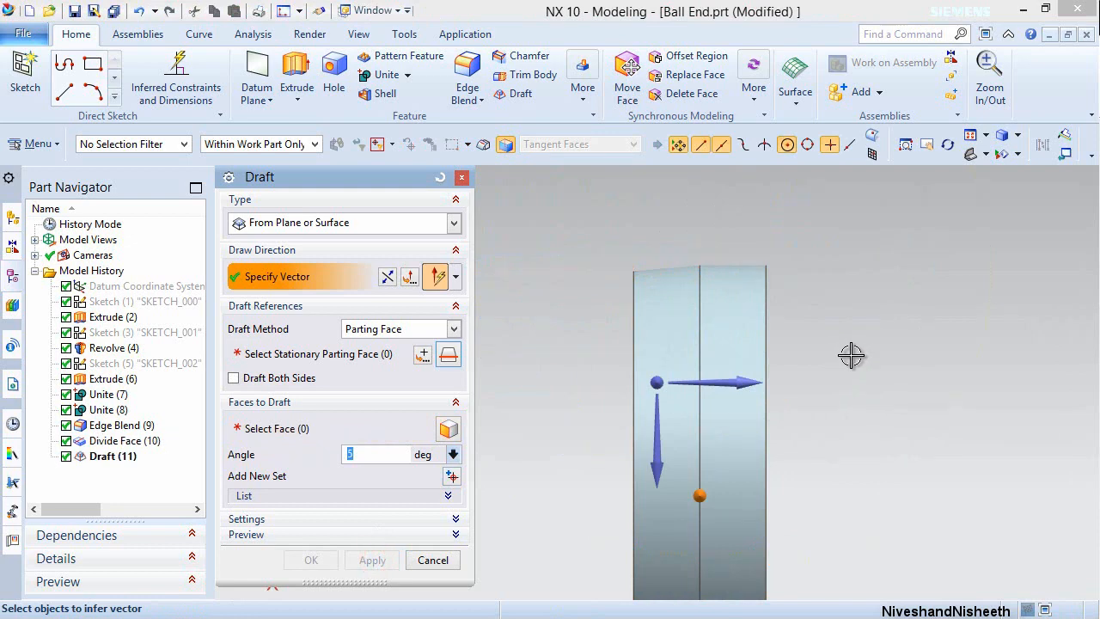
Draft the other half of the disc's rim by 5 degrees in the opposite direction from the same dividing edge.
middle_click_drag(889, 410, 858, 415)
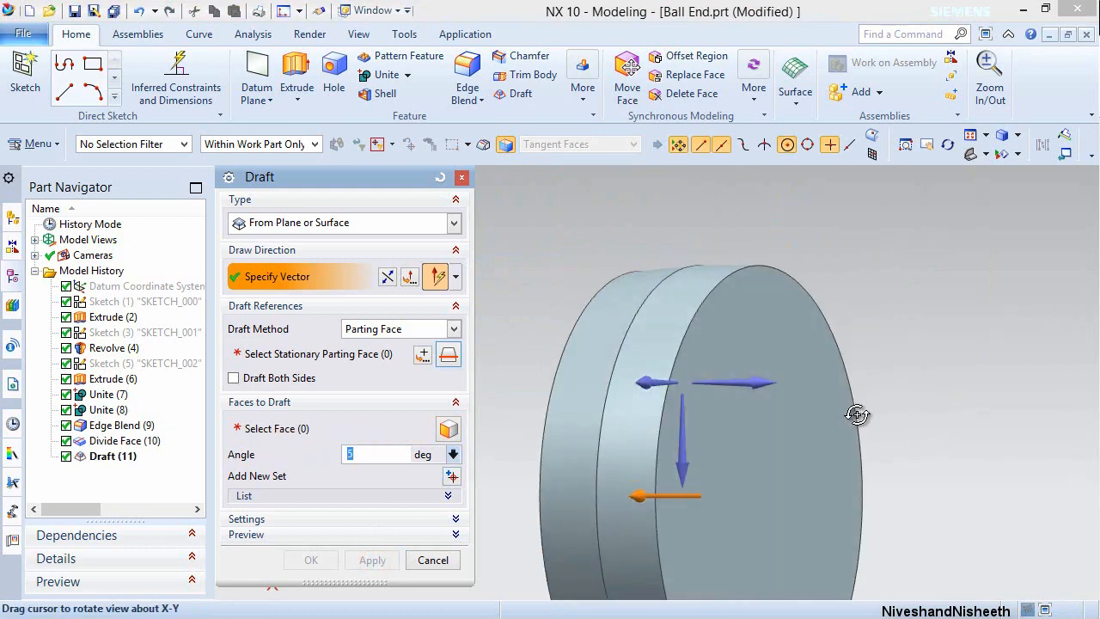
left_click(801, 432)
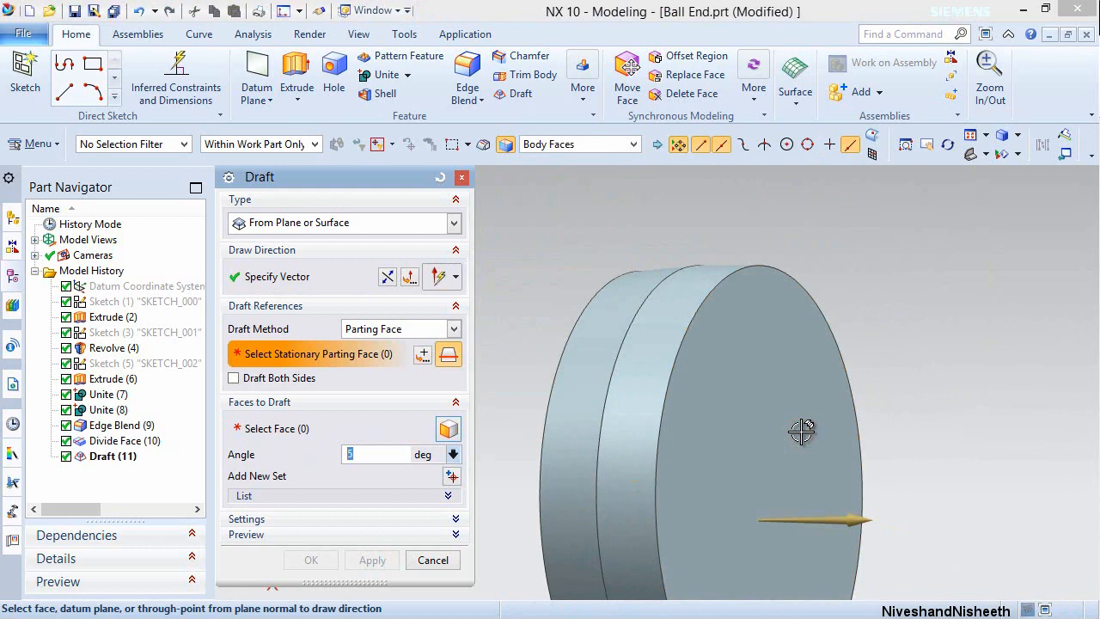
left_click(653, 293)
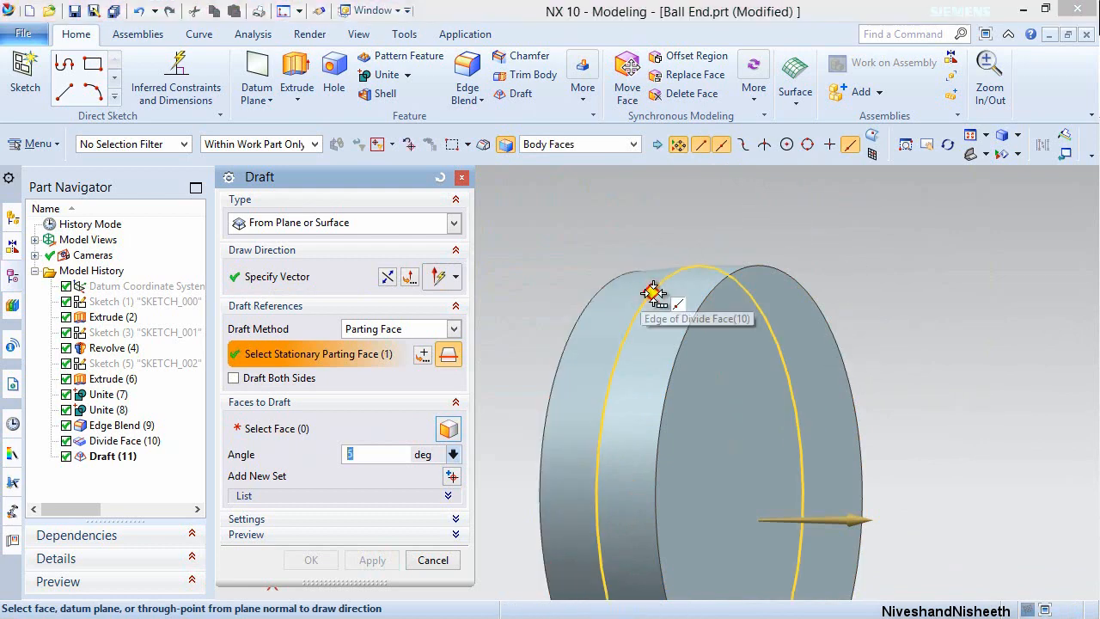
left_click(331, 429)
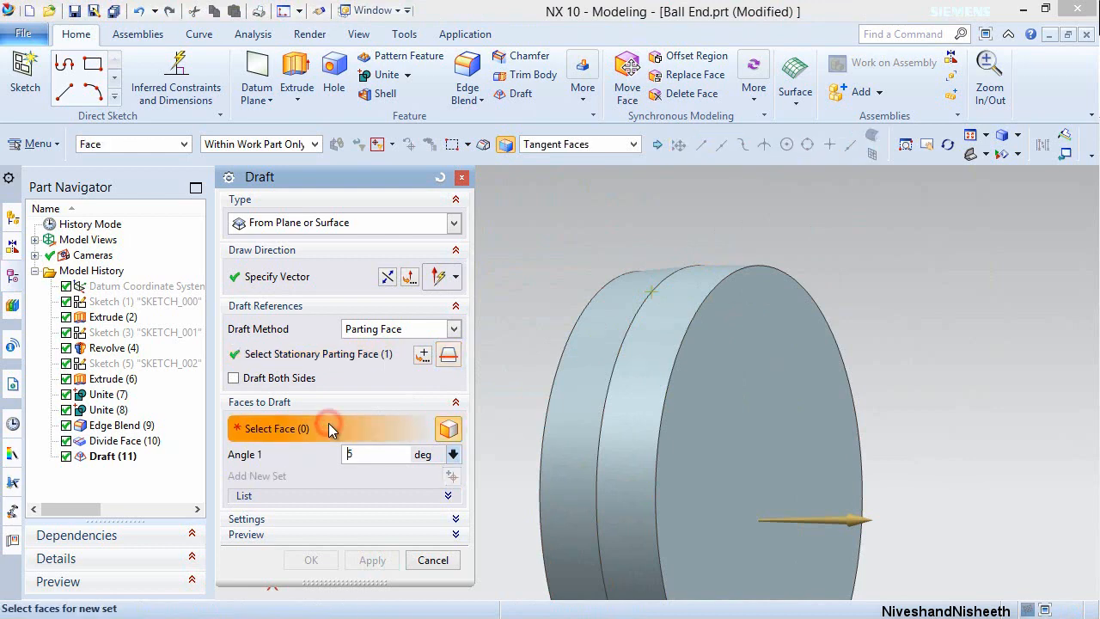
left_click(656, 323)
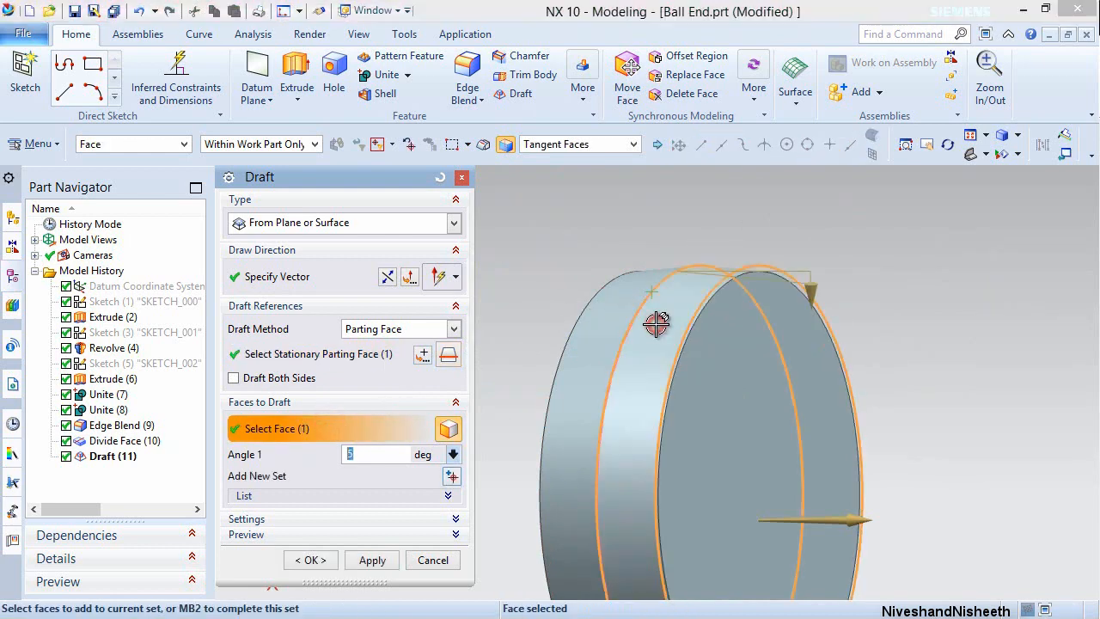
middle_click_drag(659, 277, 738, 234)
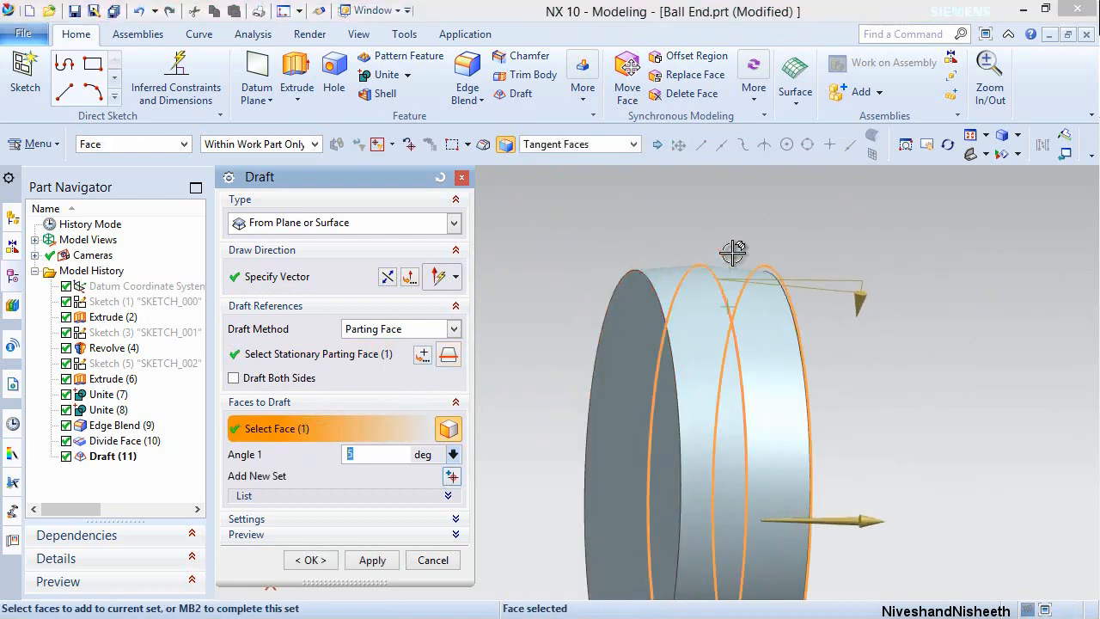
right_click_drag(737, 234, 714, 239)
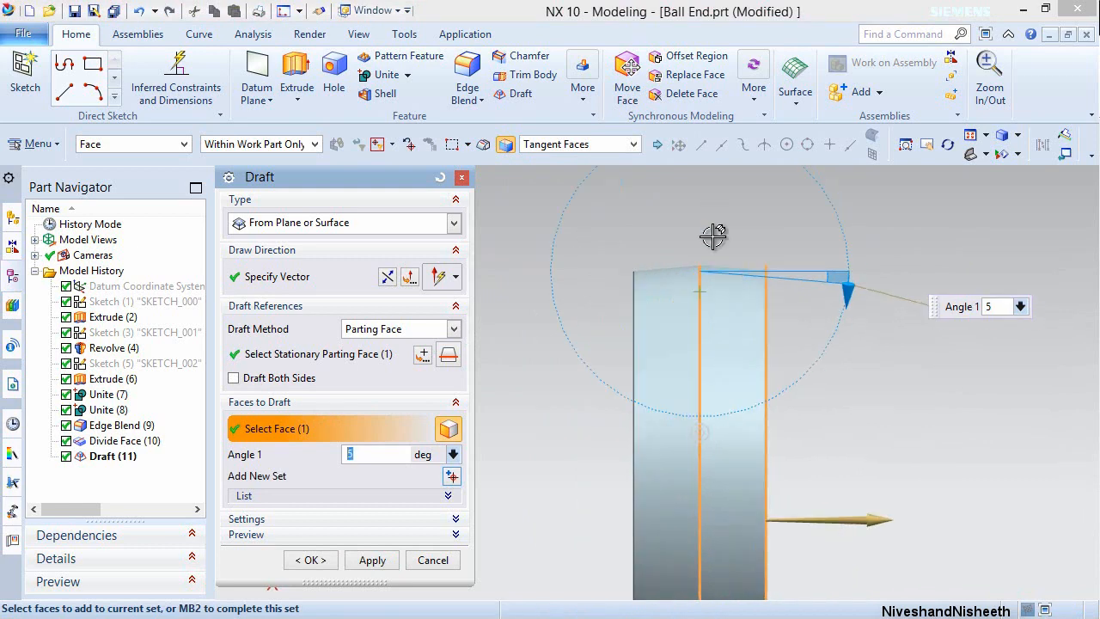
scroll(713, 239, "up", 1)
scroll(714, 239, "up", 1)
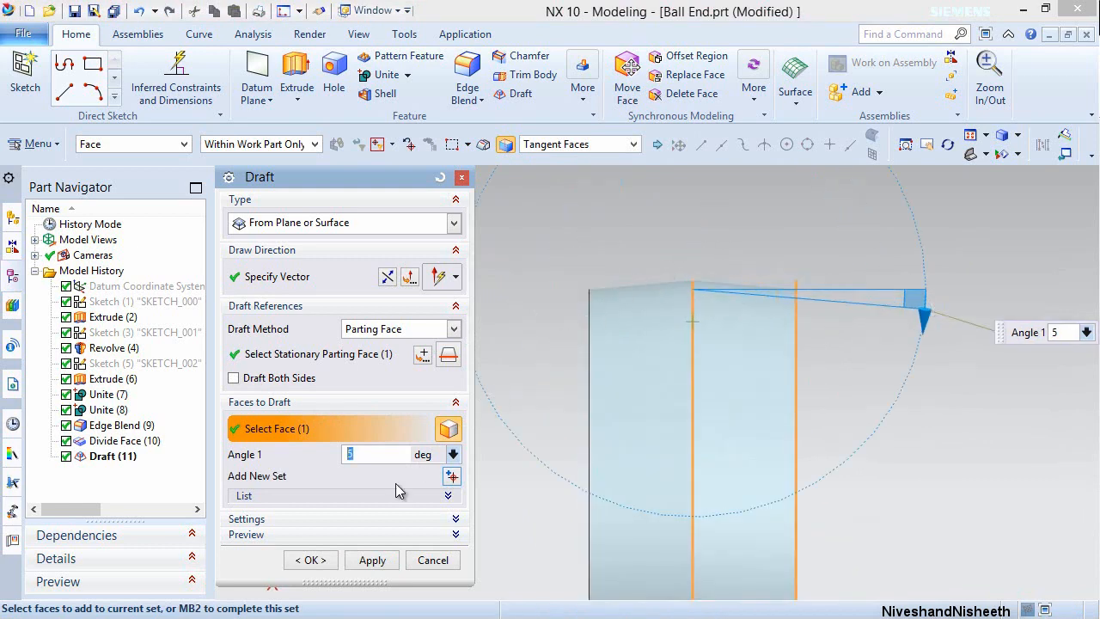
left_click(311, 561)
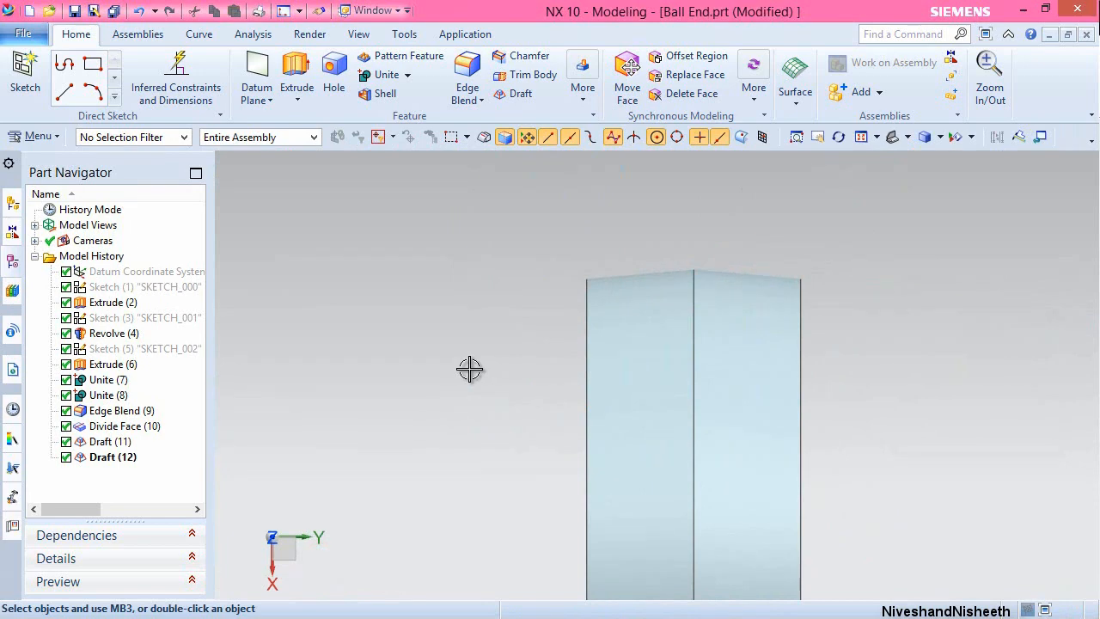
Save the part with both rim halves drafted.
middle_click_drag(632, 353, 651, 381)
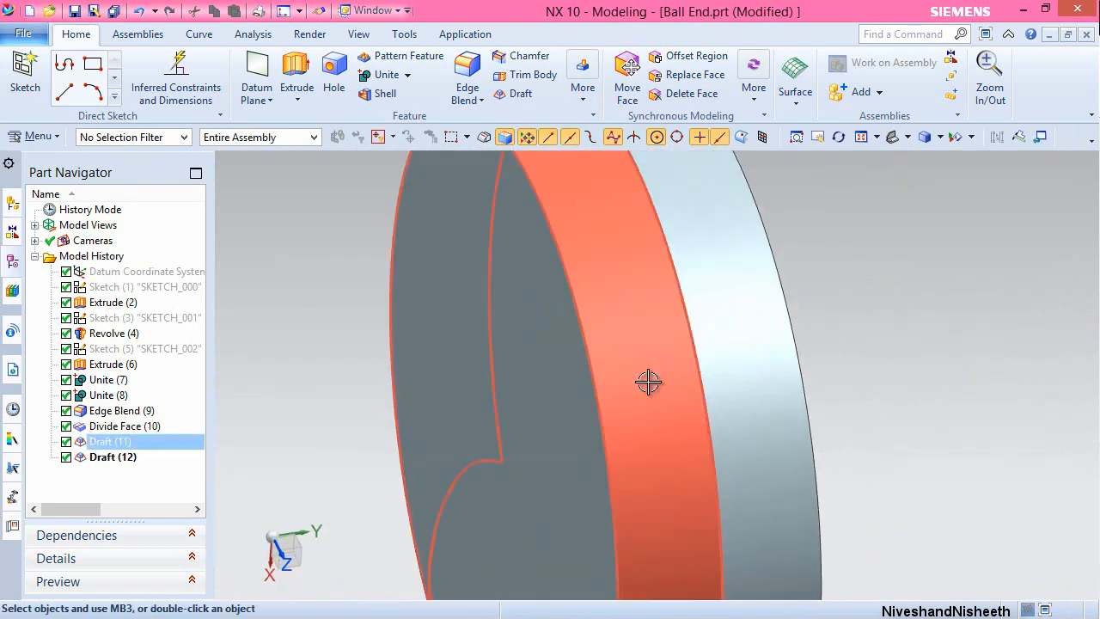
key("End")
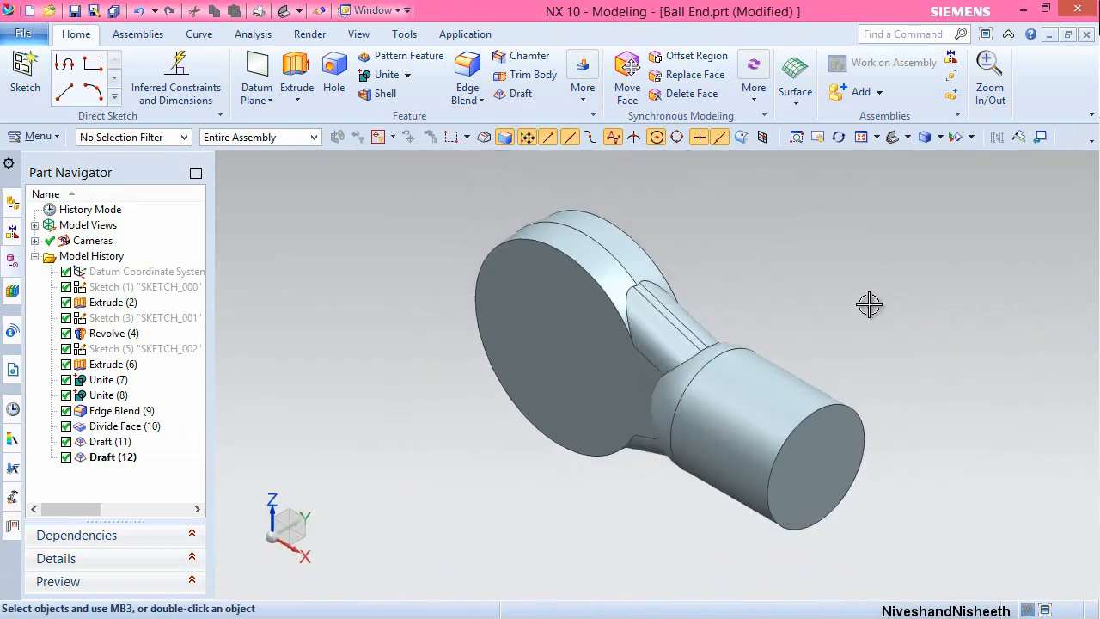
left_click(74, 10)
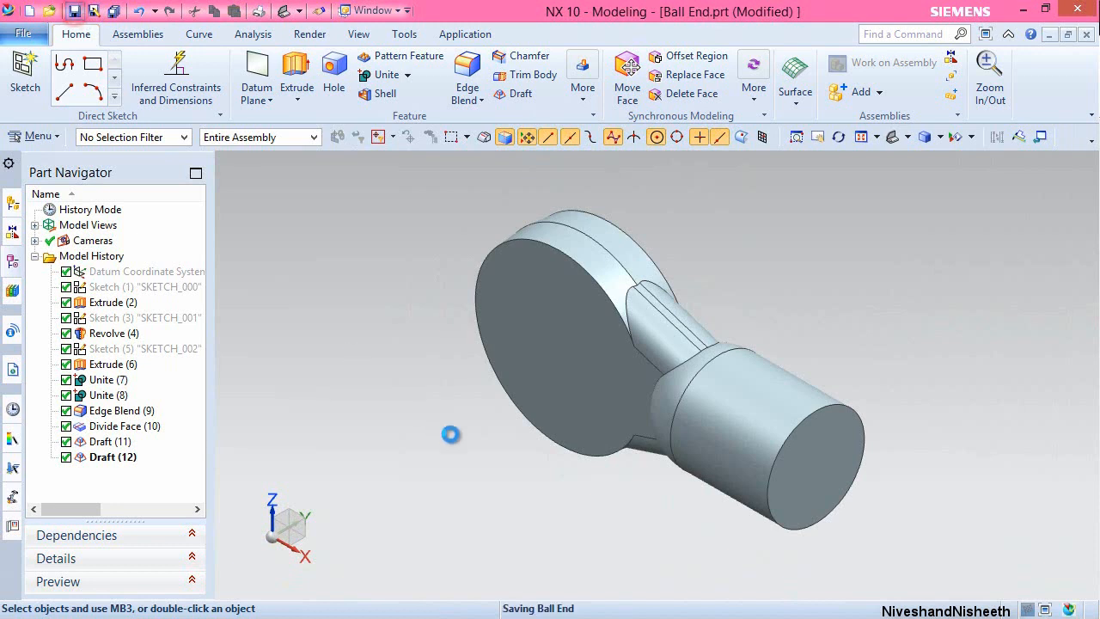
left_click(393, 246)
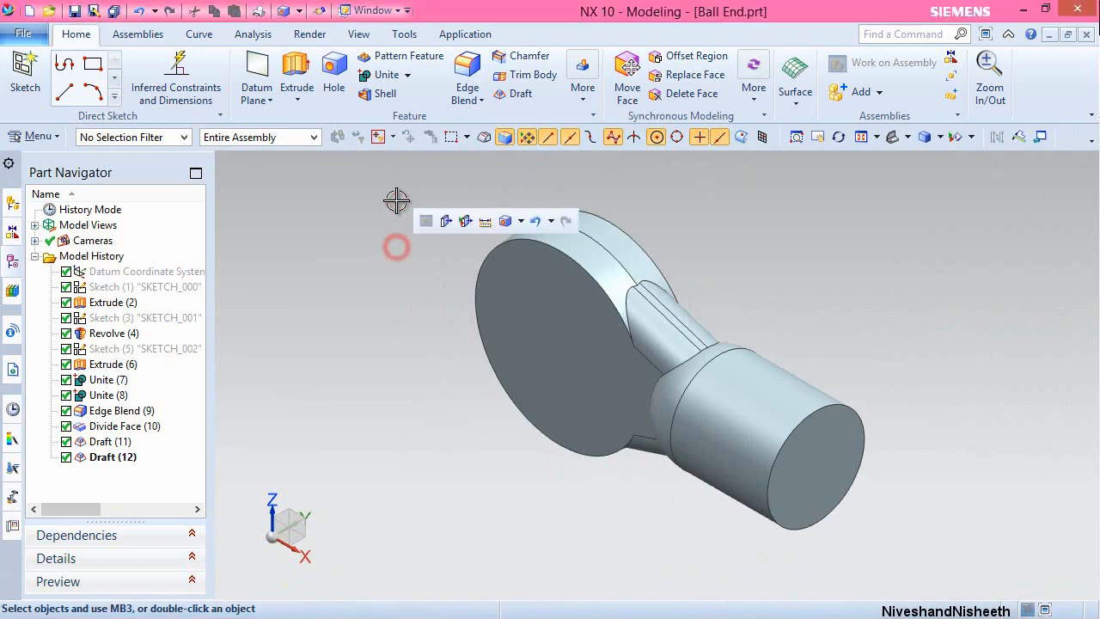
Start a threaded hole at the centre of the shank's circular end face.
left_click(336, 71)
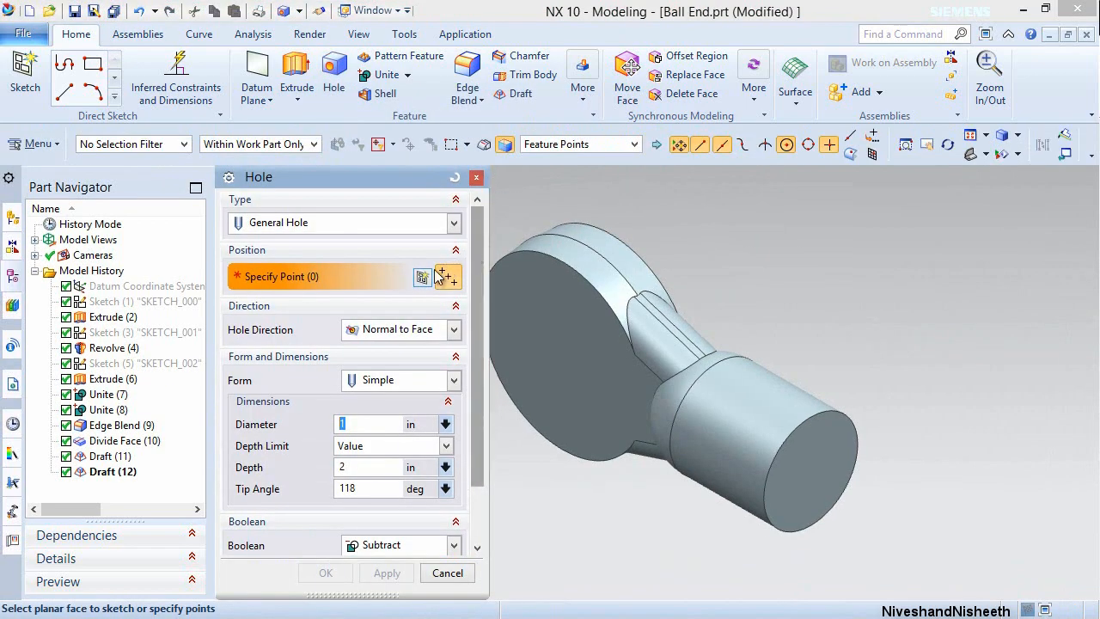
left_click(343, 221)
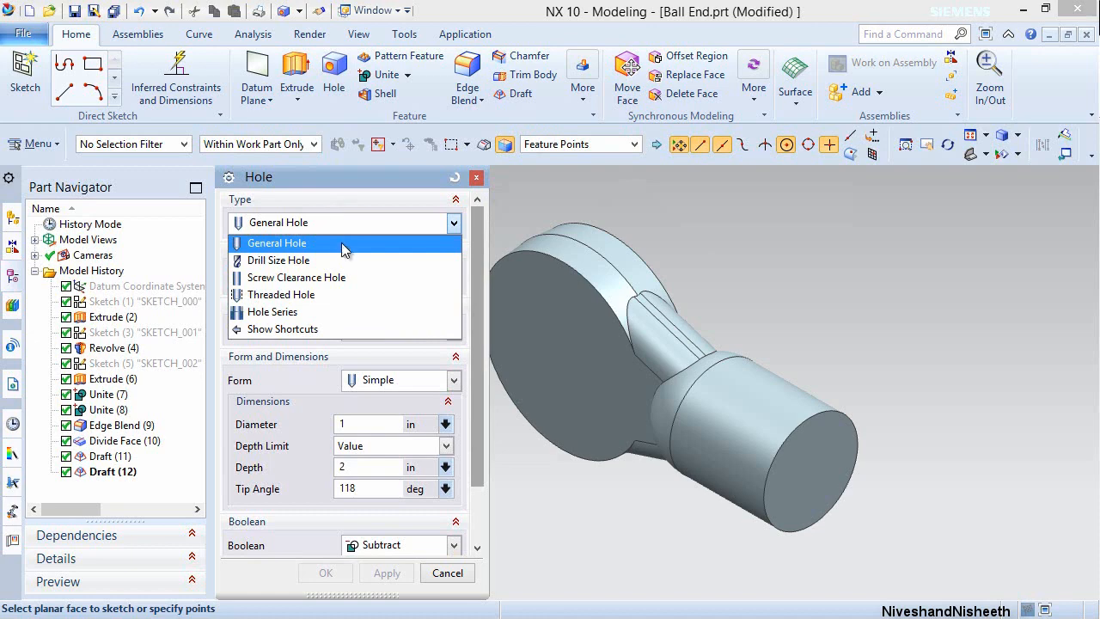
left_click(320, 294)
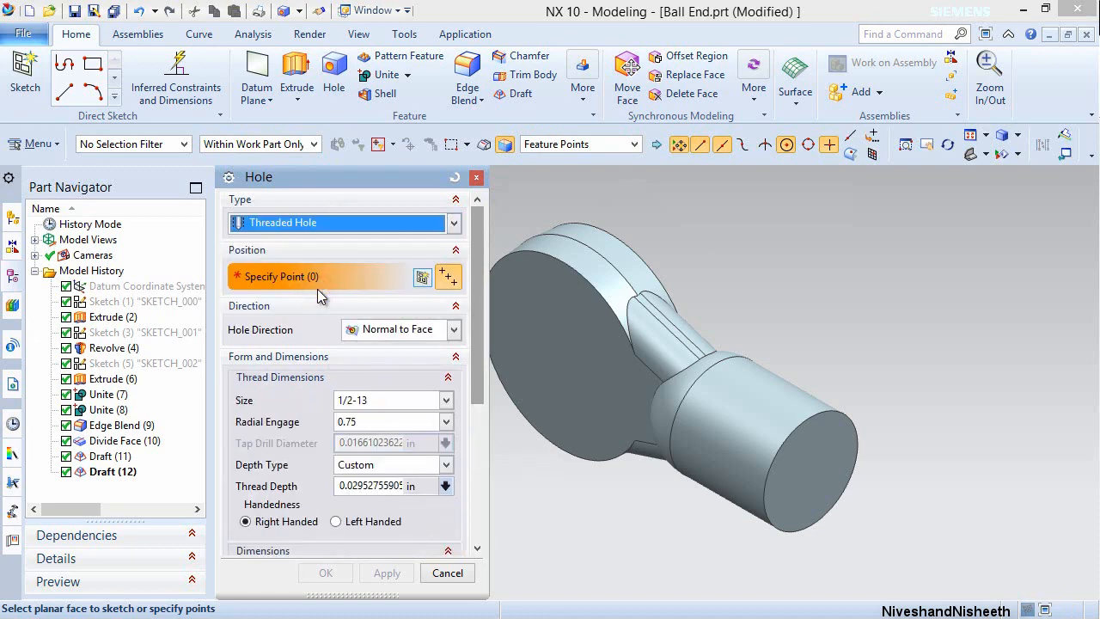
left_click(813, 471)
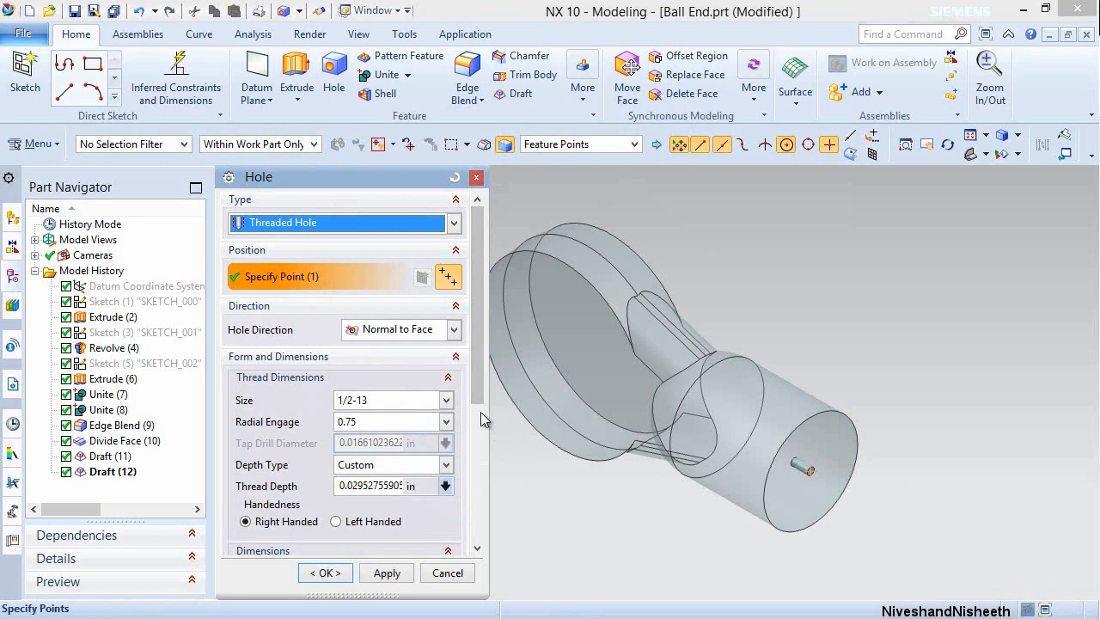
Review the hole's thread standard in its settings and set the thread size to #4-40.
left_click_drag(472, 382, 505, 534)
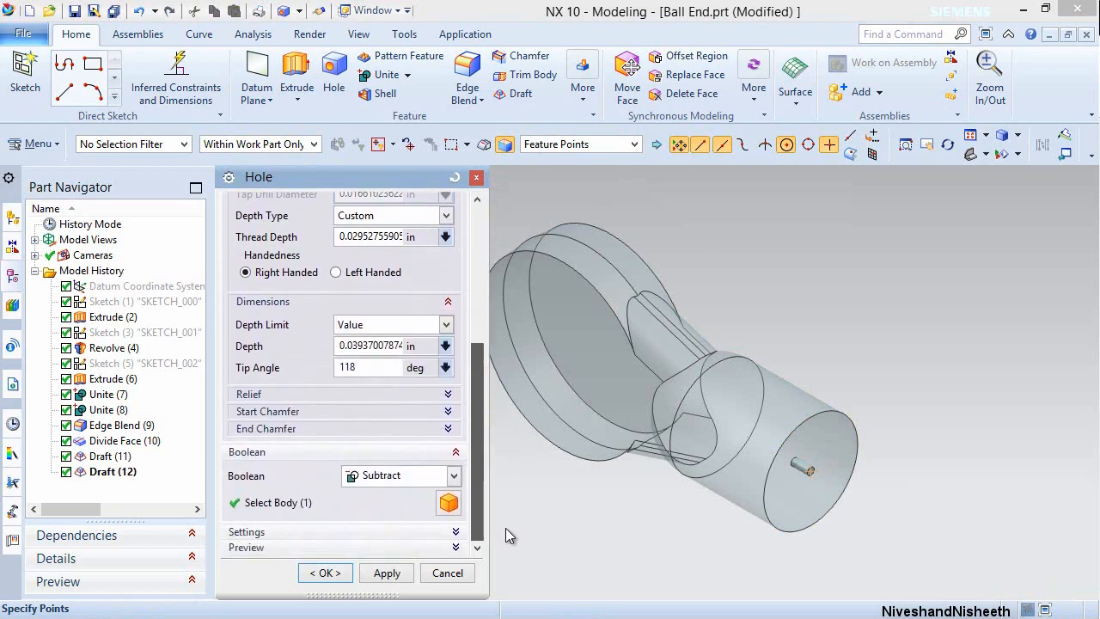
left_click(457, 533)
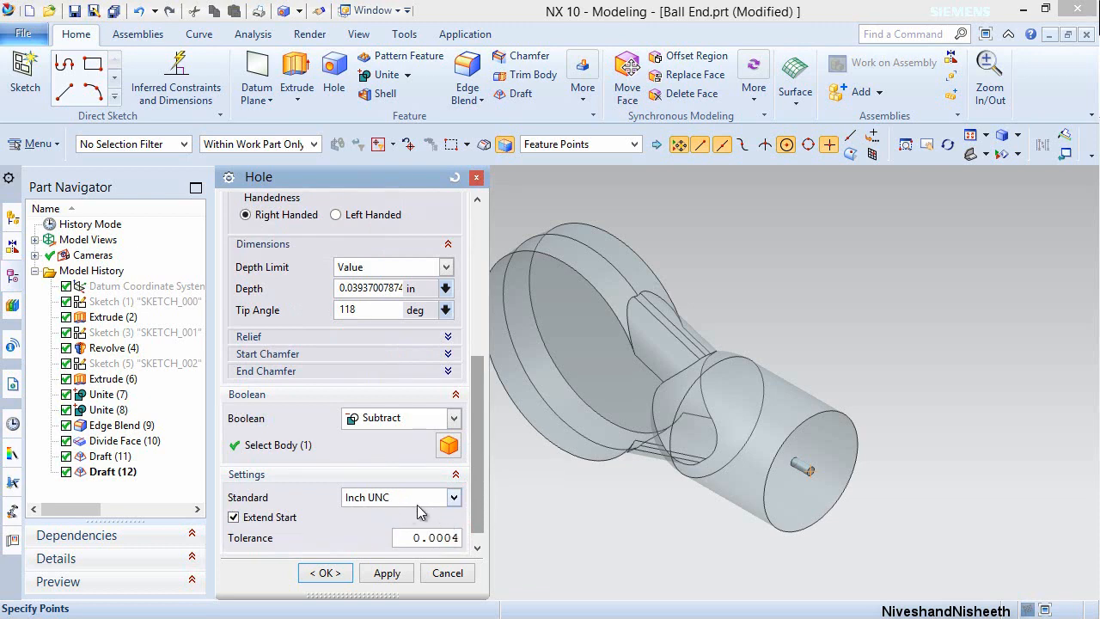
left_click_drag(477, 480, 453, 360)
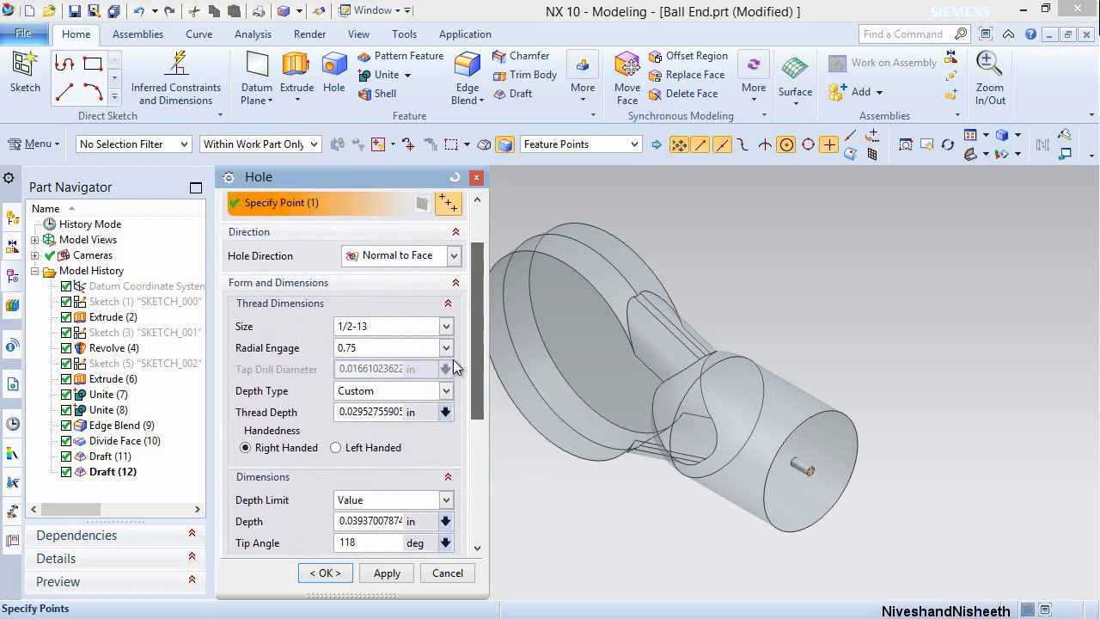
left_click(447, 327)
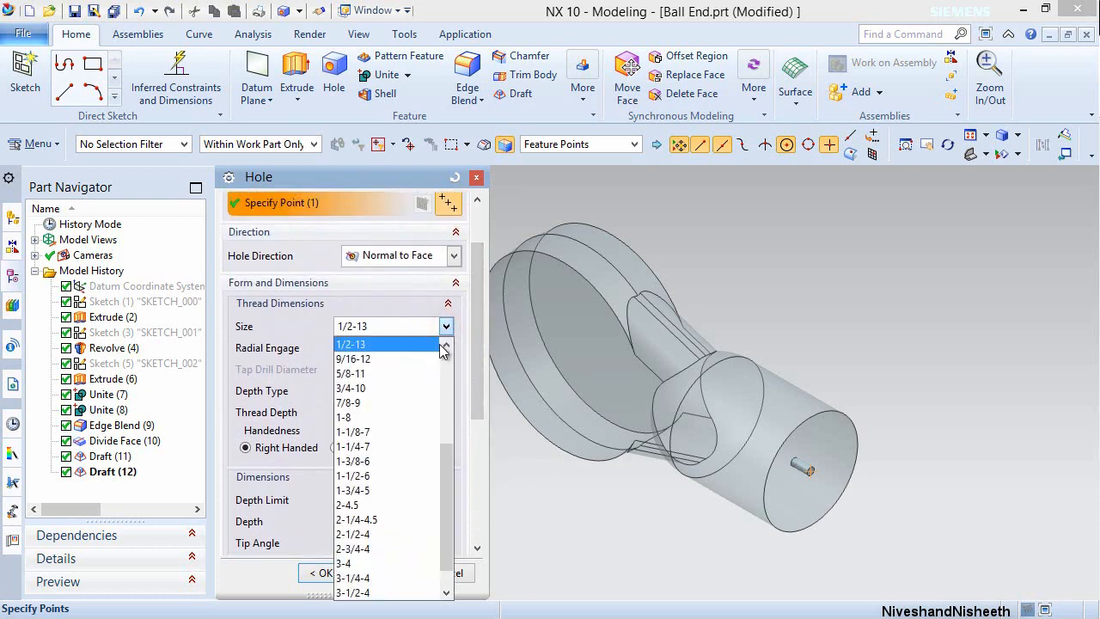
left_click_drag(446, 452, 437, 362)
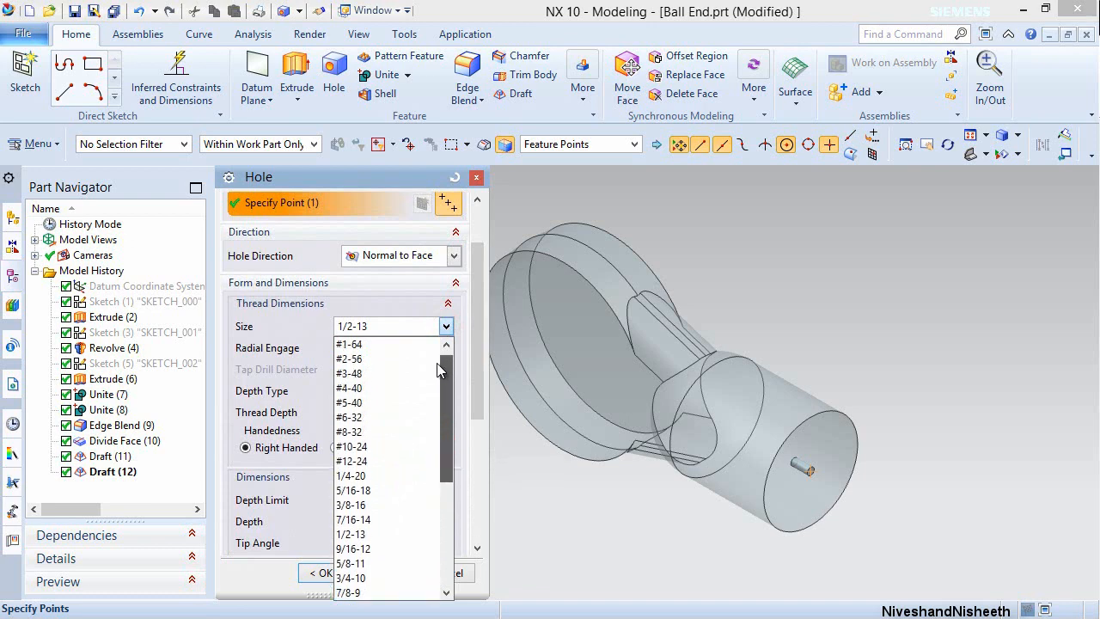
left_click(365, 387)
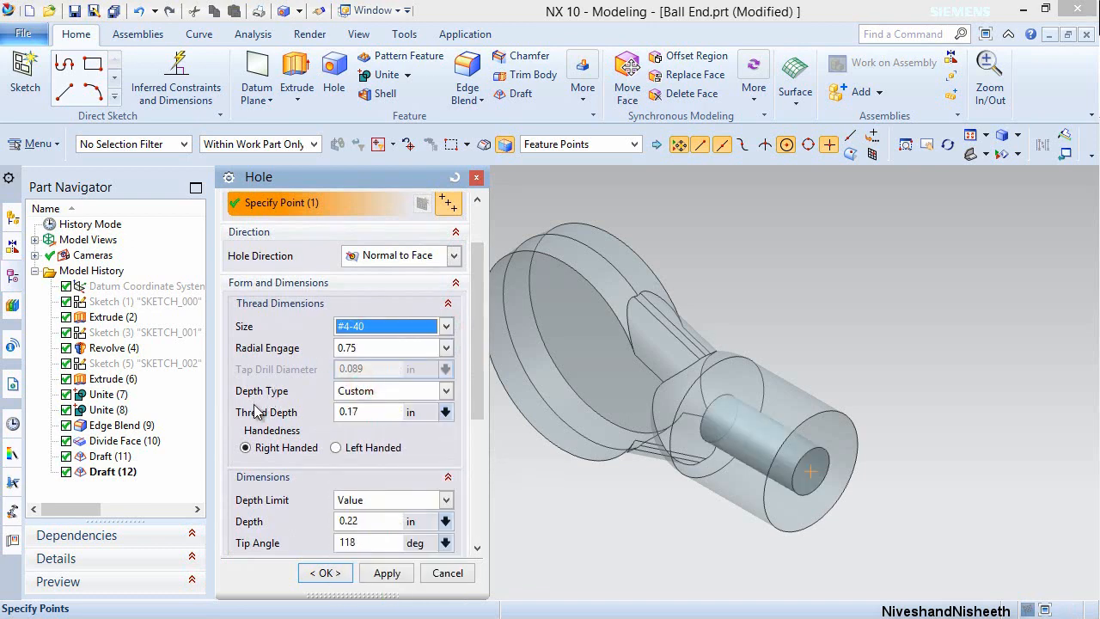
Set the thread depth type to Full and the hole depth to .225 in.
left_click(447, 391)
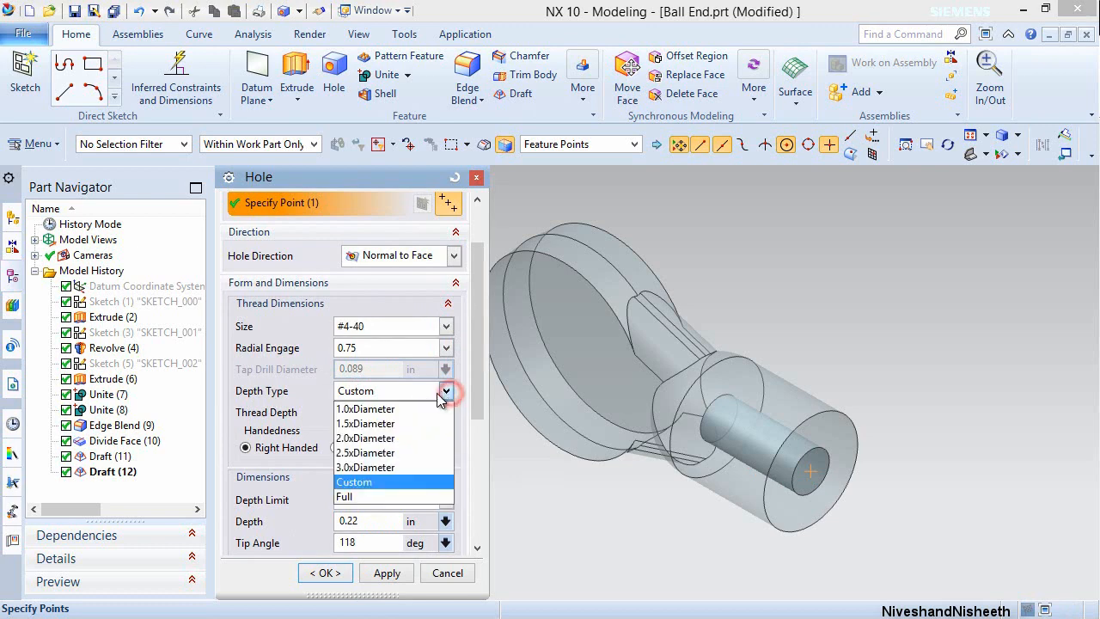
left_click(372, 498)
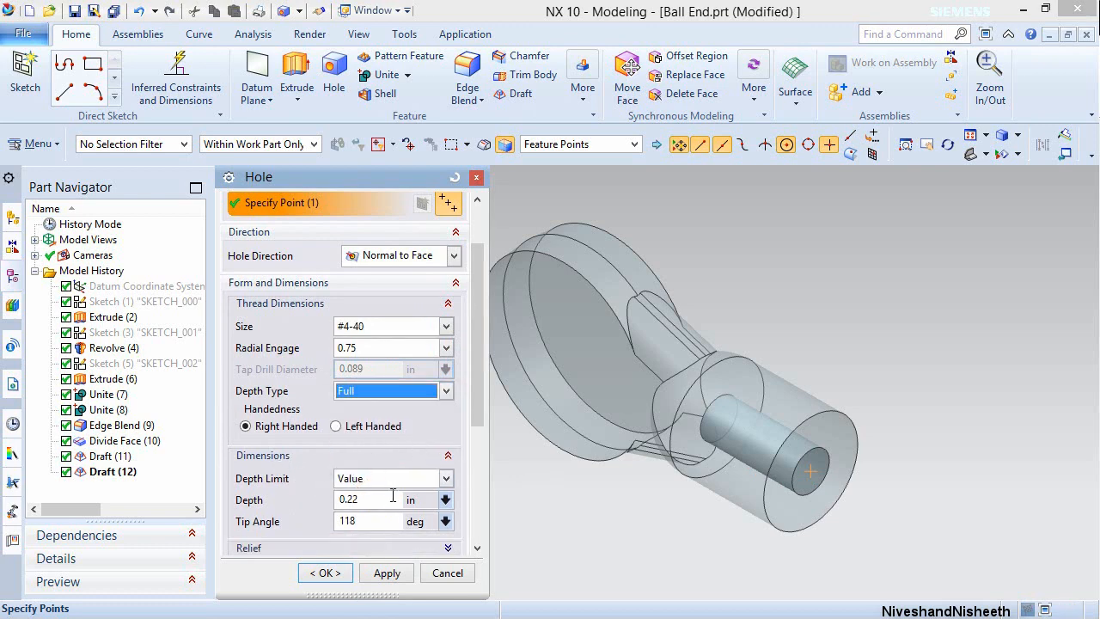
left_click_drag(392, 498, 335, 499)
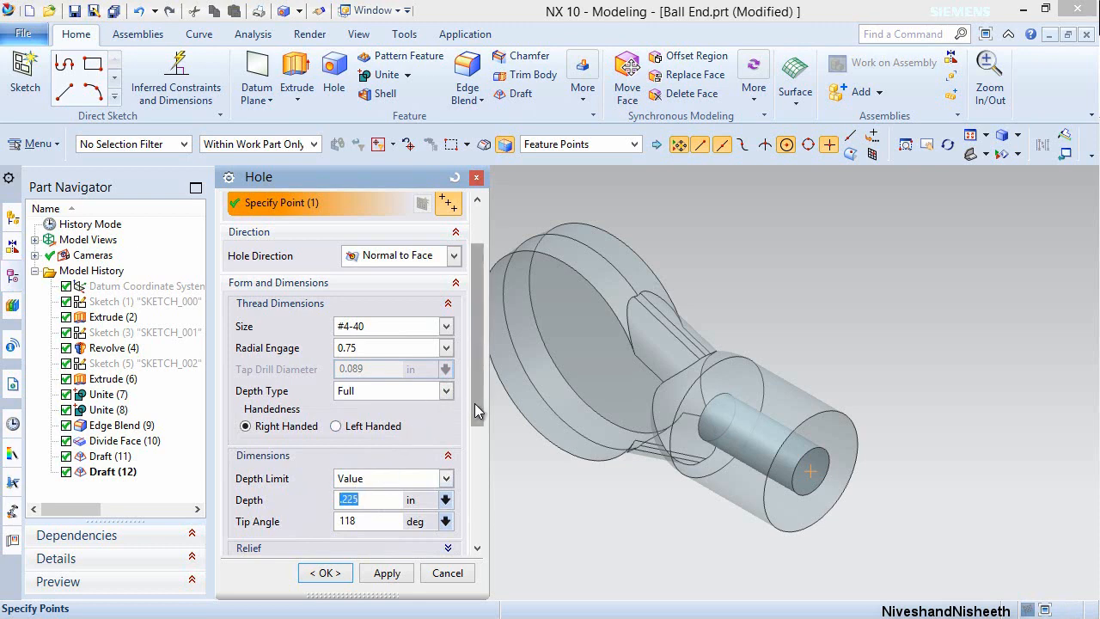
Disable both the start chamfer and the end chamfer of the threaded hole.
scroll(474, 403, "down", 1)
left_click_drag(474, 428, 475, 485)
left_click(447, 410)
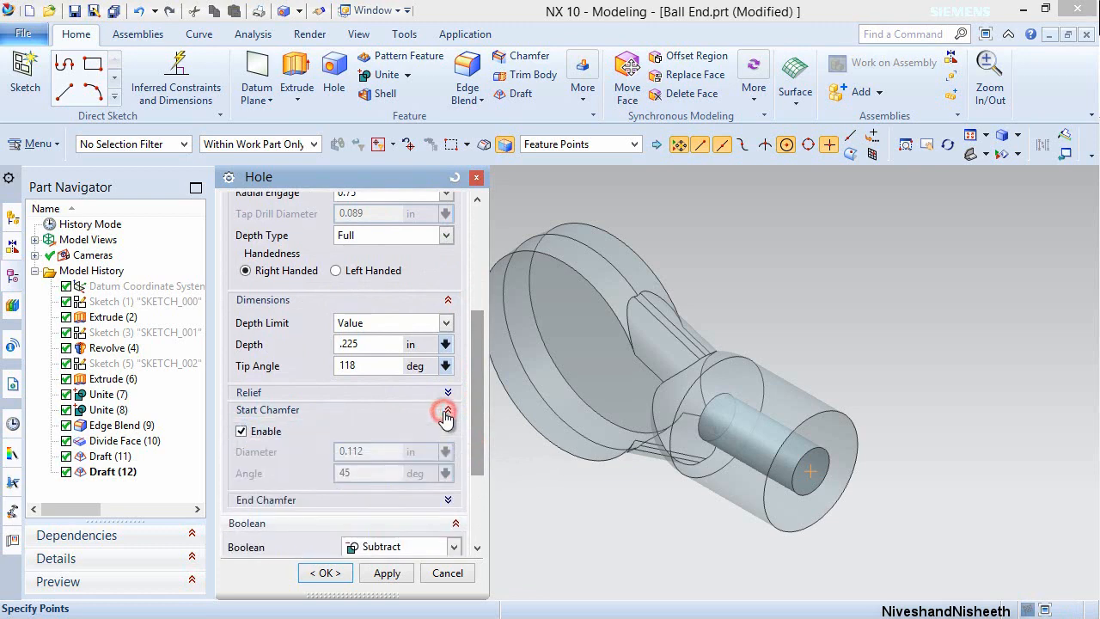
left_click(241, 431)
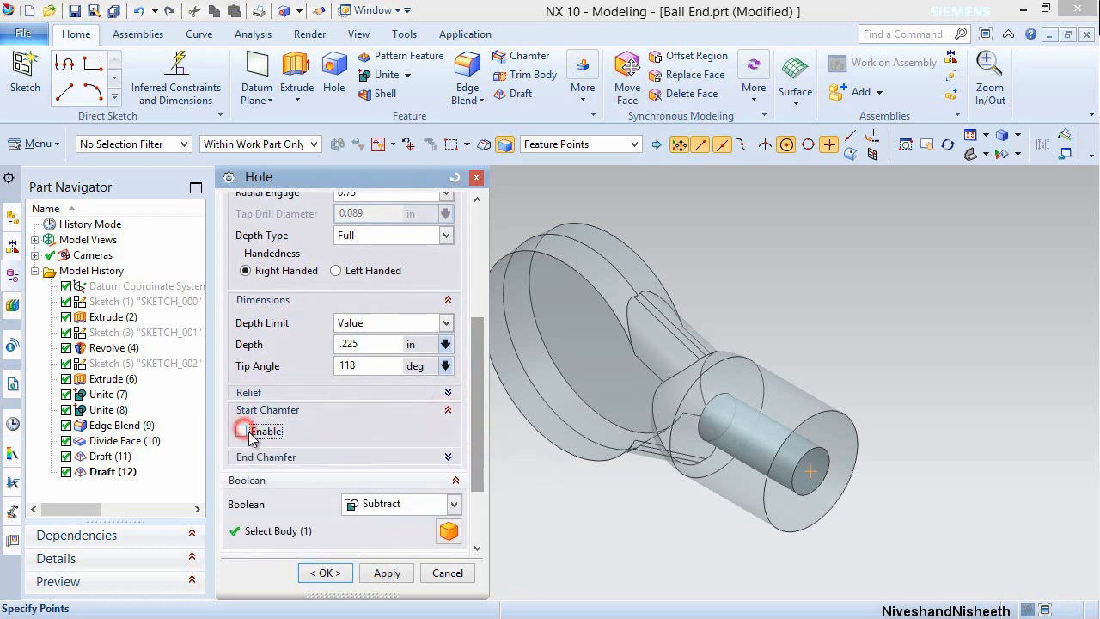
left_click(411, 459)
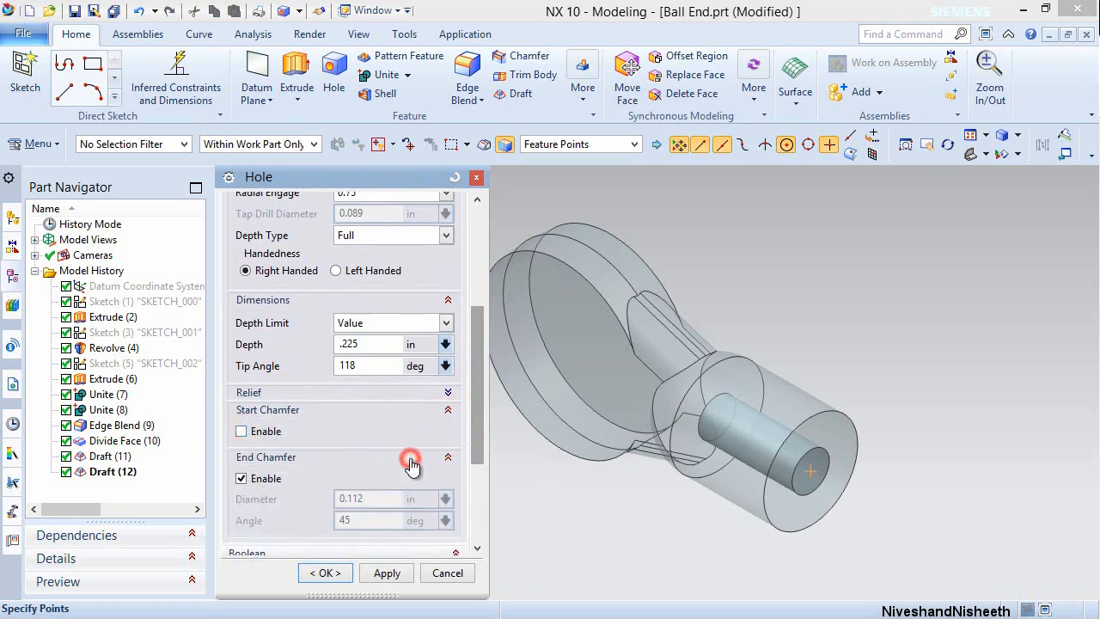
left_click(242, 480)
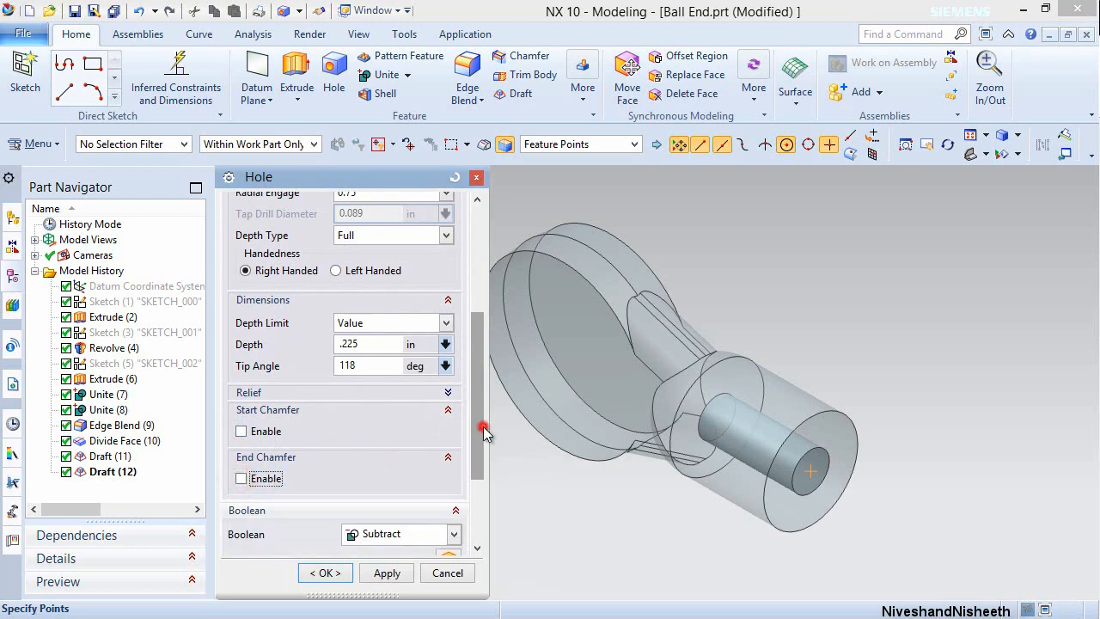
Create the threaded hole in the shank and save the part.
left_click_drag(483, 426, 502, 497)
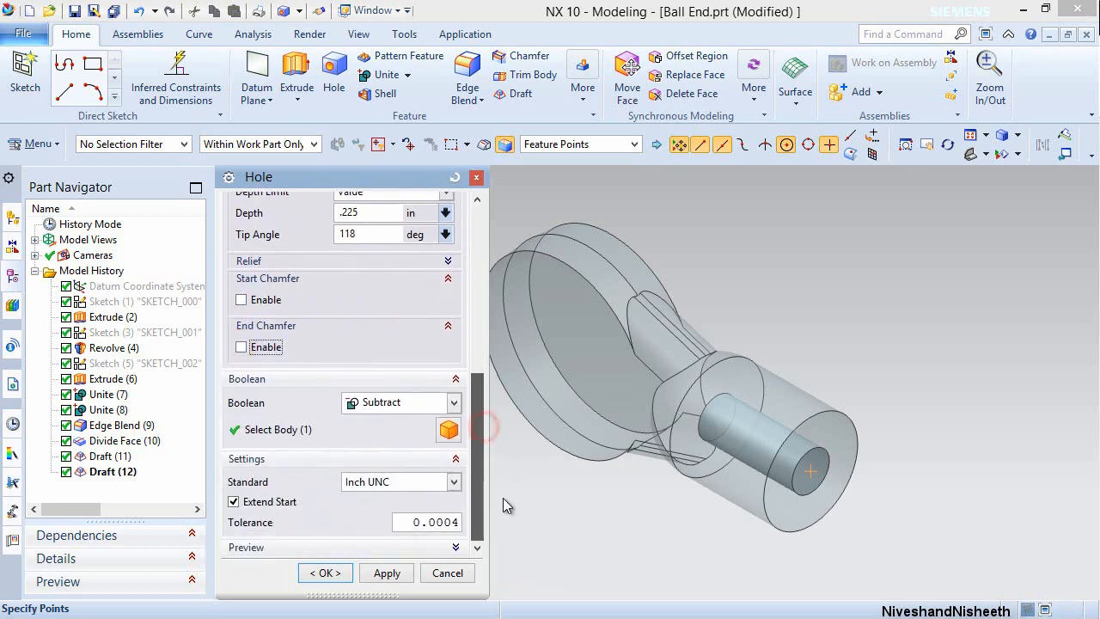
left_click(325, 573)
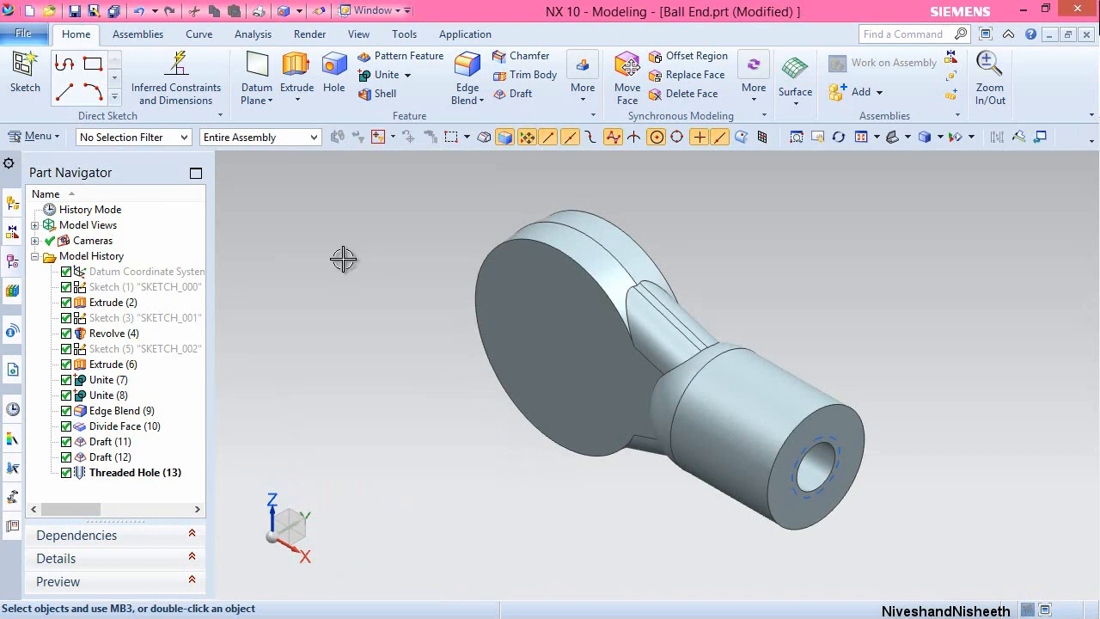
left_click(79, 14)
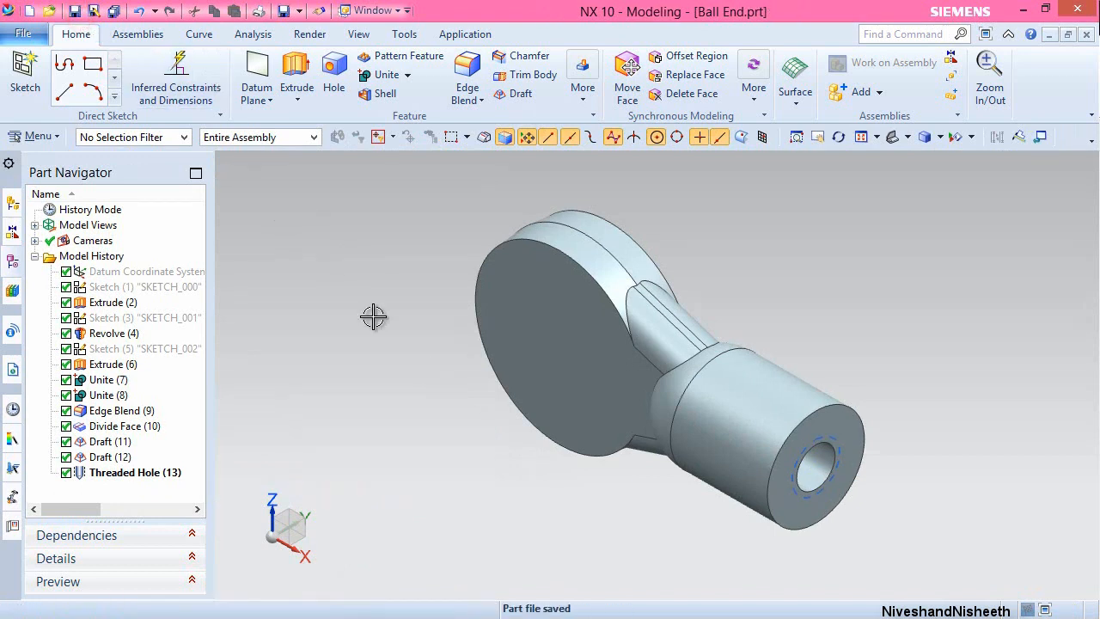
right_click(404, 281)
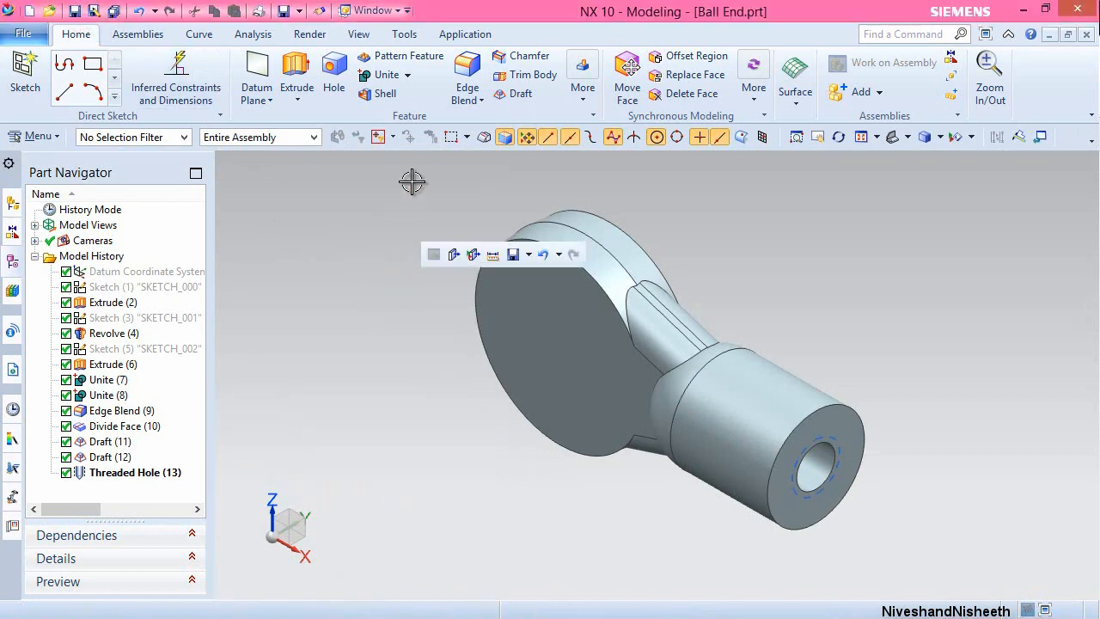
Blend the outer edge of the shank's end face with a .015 in radius.
left_click(467, 76)
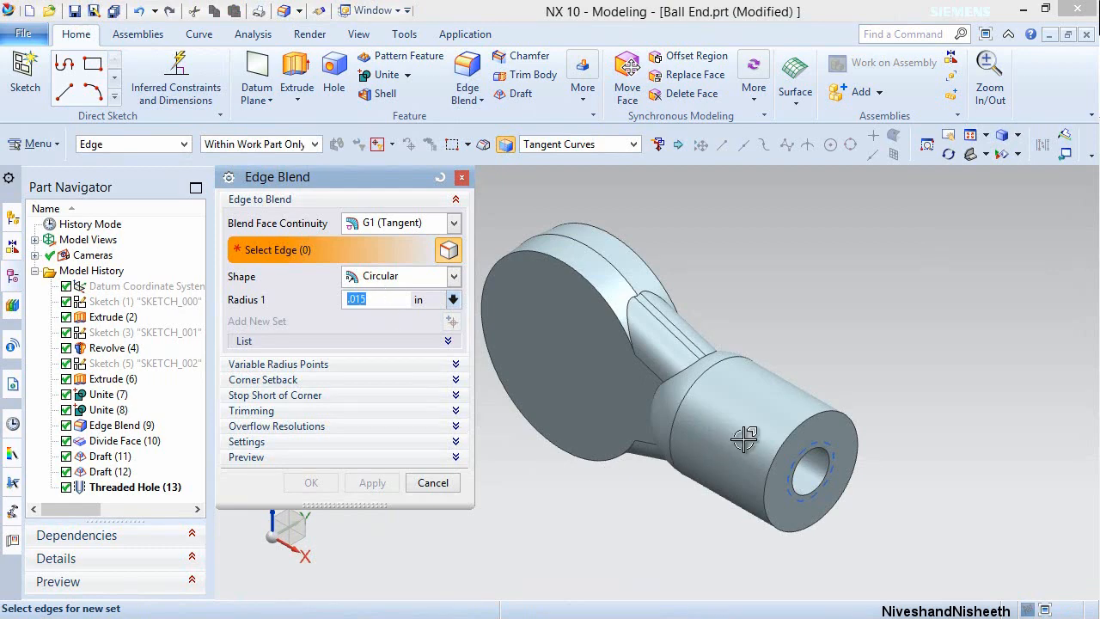
left_click(786, 433)
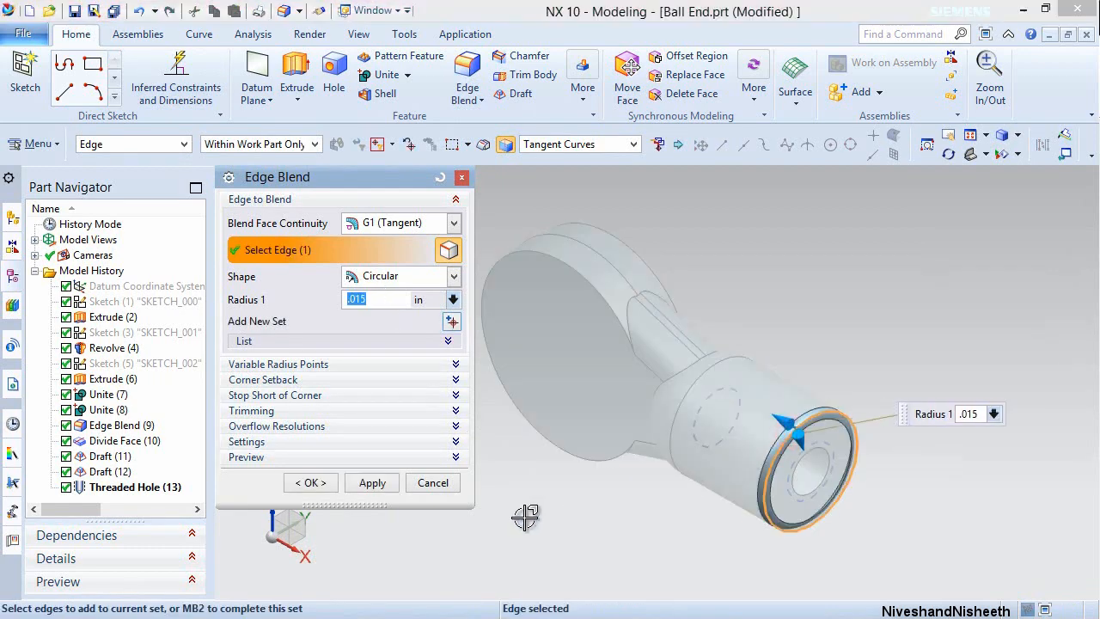
left_click(376, 483)
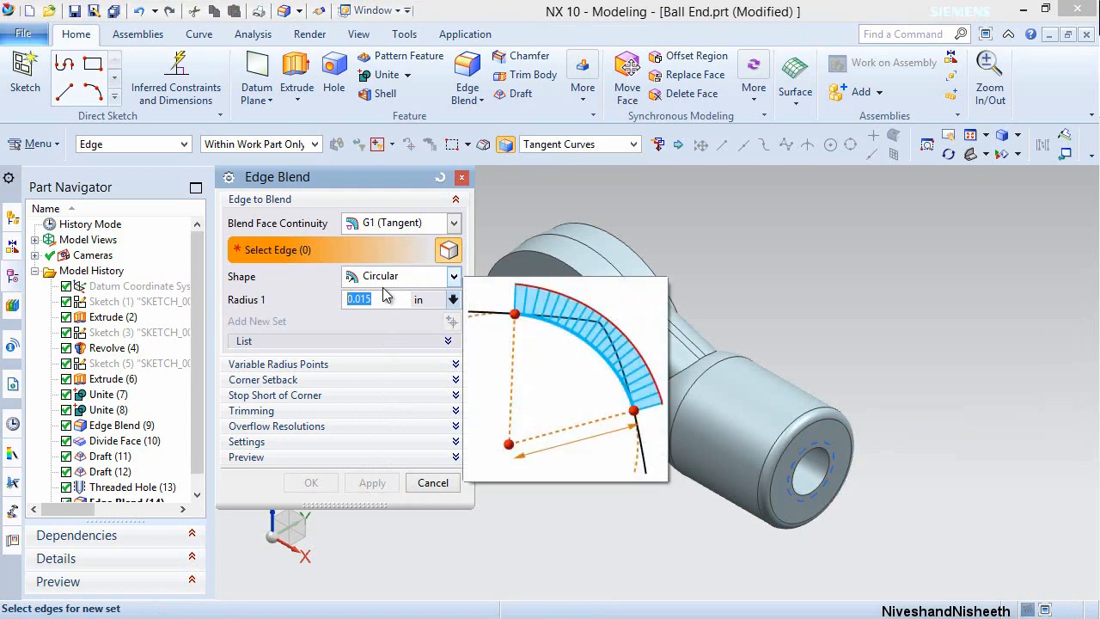
Blend the disc's front and back outer edges and the edge joining connector and shank with a .005 in radius.
type(".00")
left_click(516, 254)
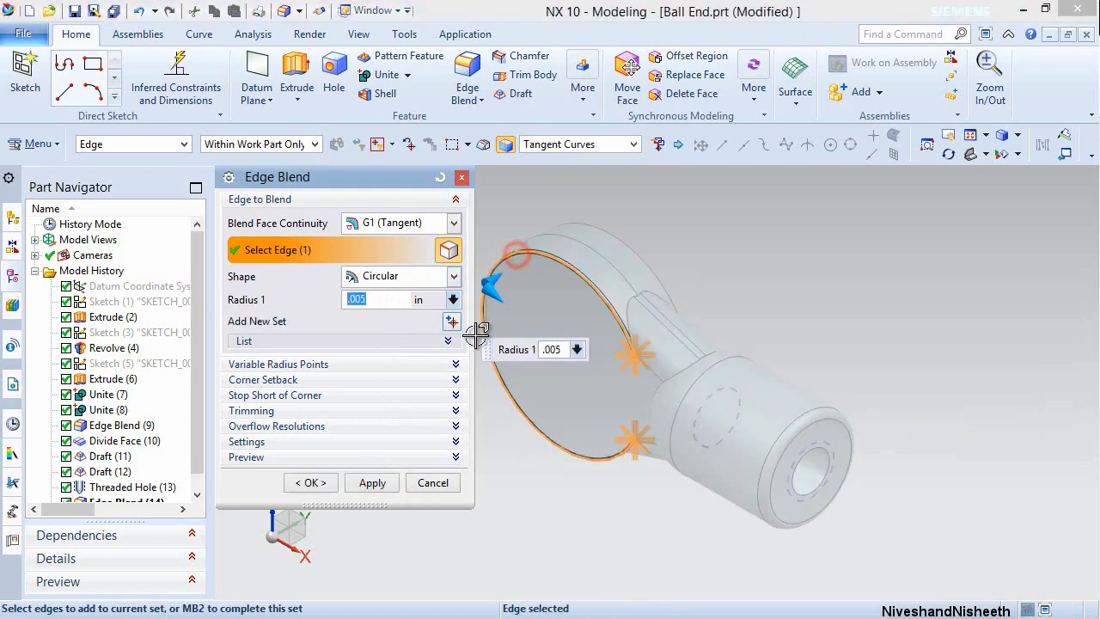
left_click(592, 223)
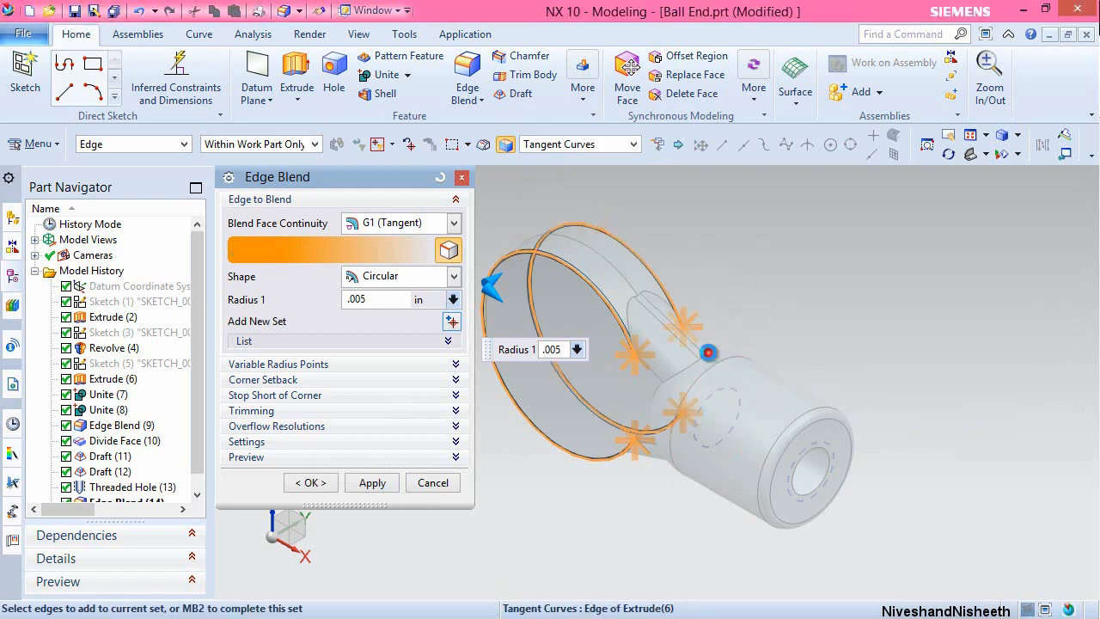
left_click(710, 351)
left_click(317, 484)
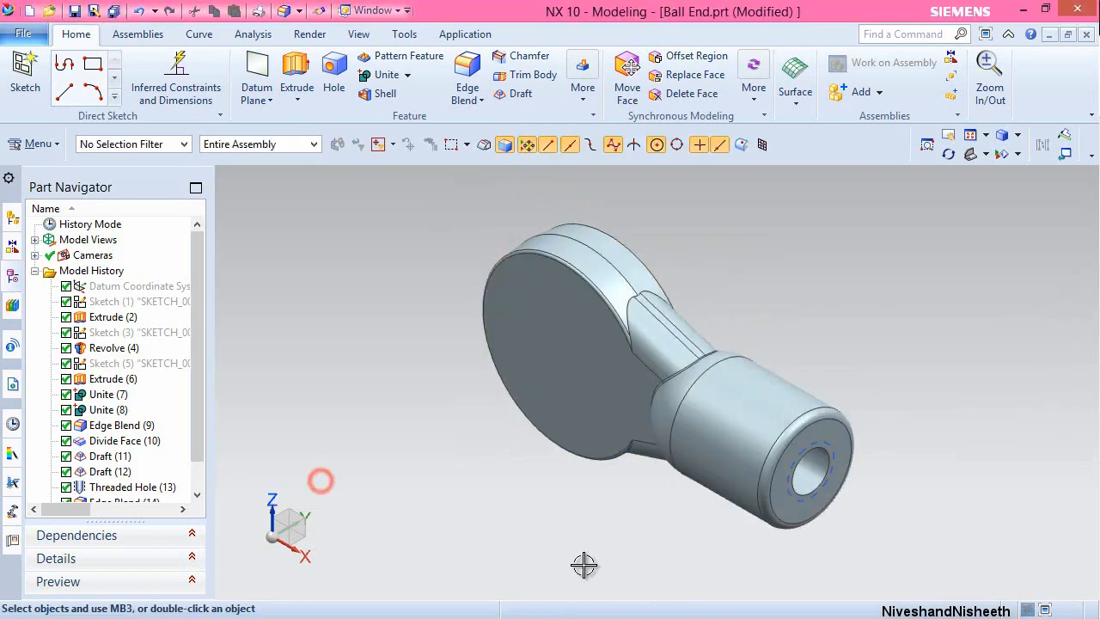
Return the model to an isometric view and save the part with its new edge blends.
middle_click_drag(572, 525, 732, 537)
key("End")
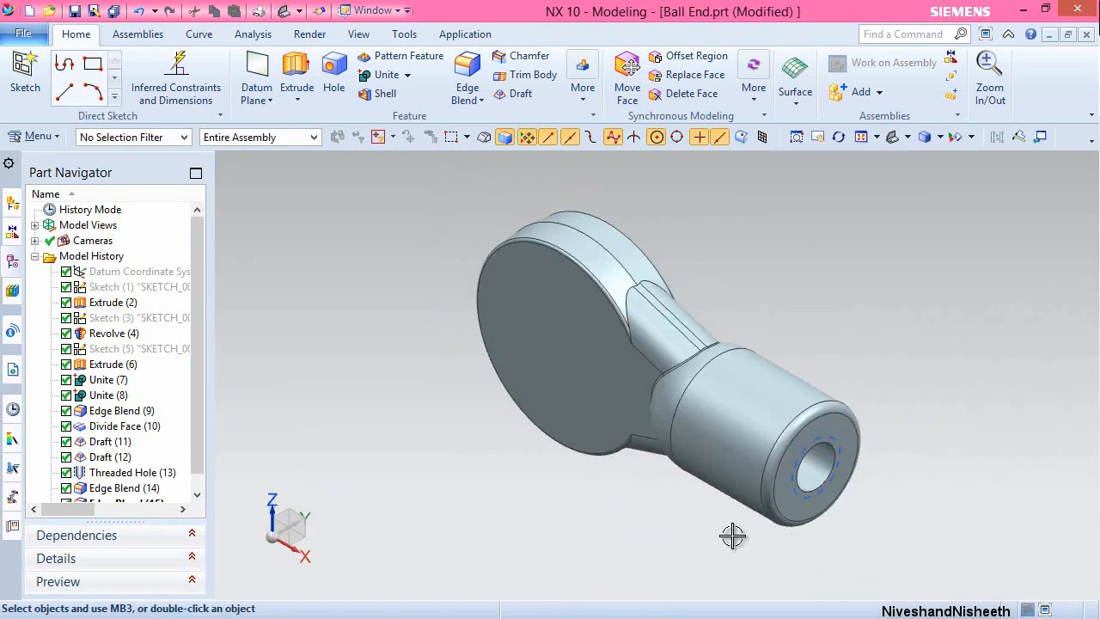
left_click(742, 539)
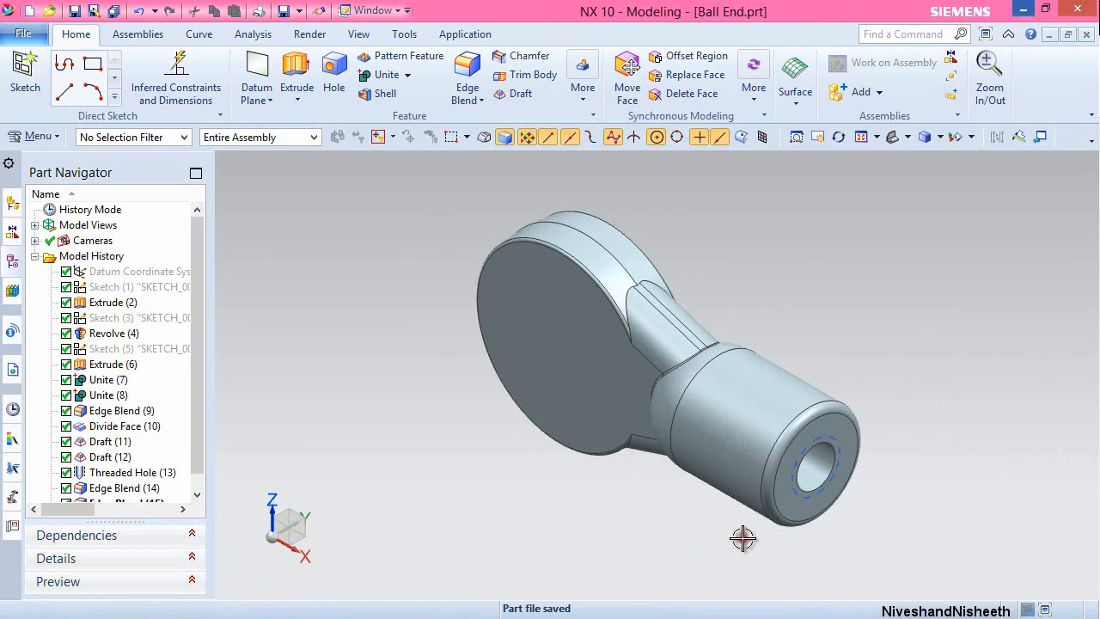
Blend the dividing edge around the disc's rim with a 0.005 in radius.
left_click(468, 67)
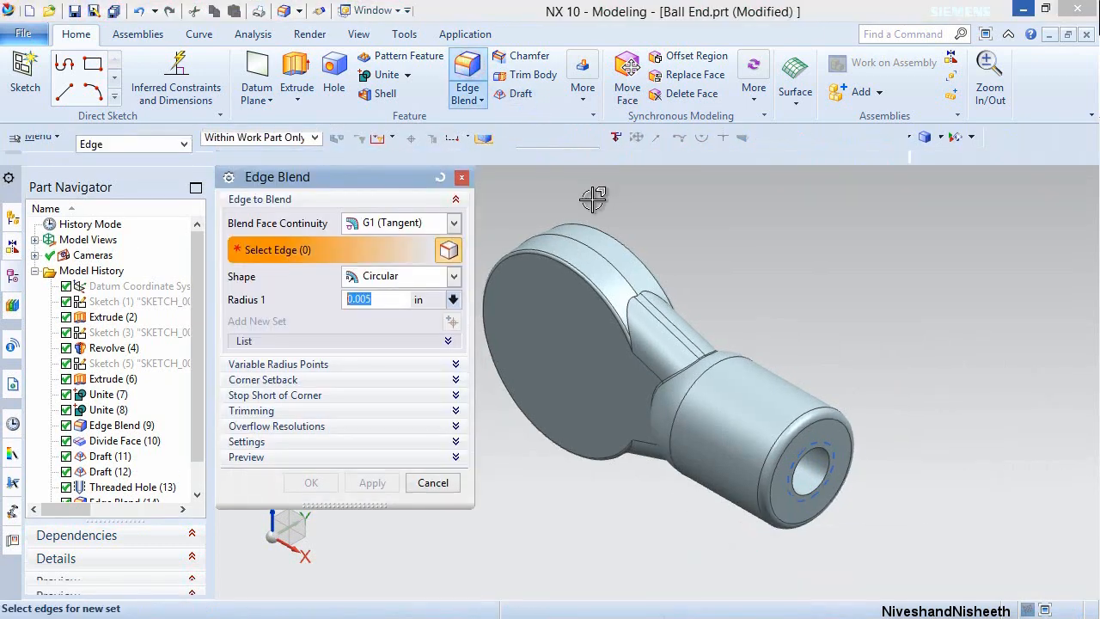
left_click(565, 234)
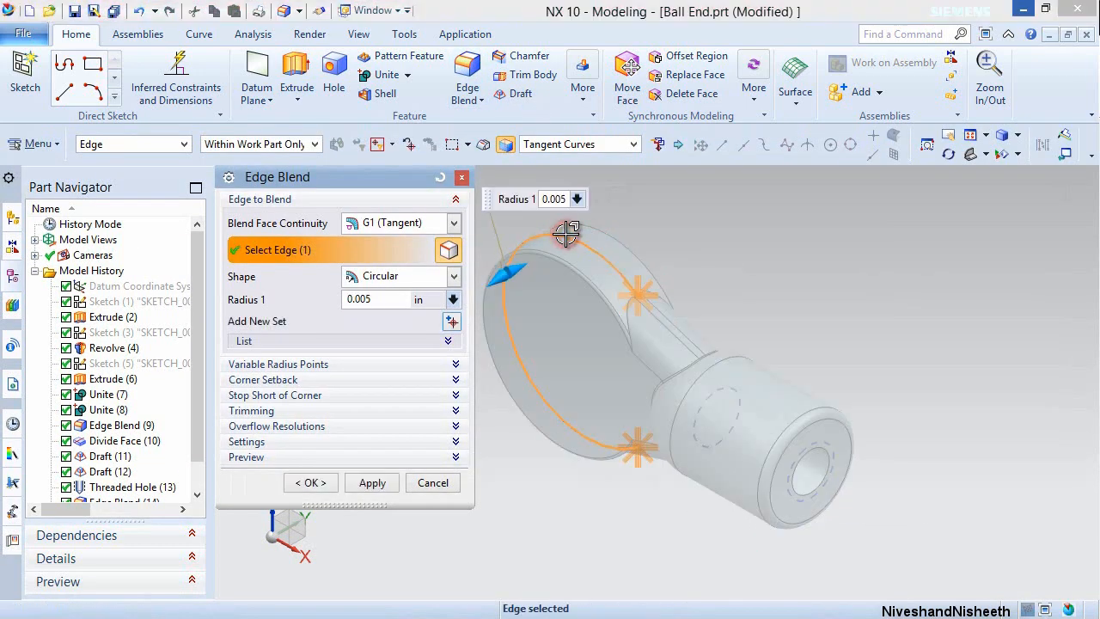
left_click(373, 484)
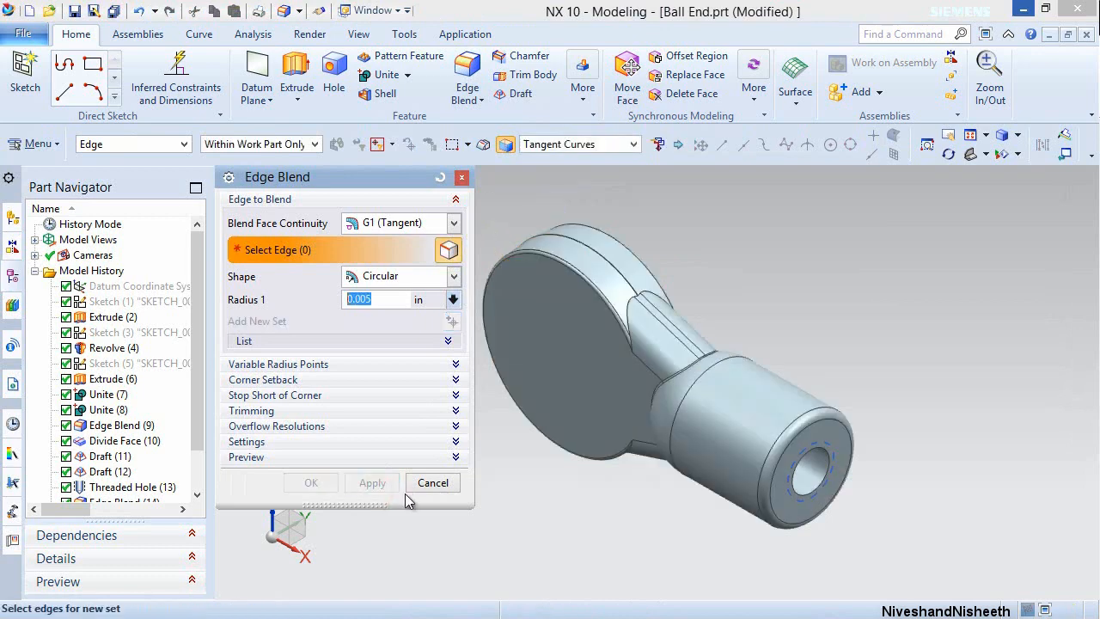
Blend the tangent edge chain where the connector meets the disc's rim with a 0.005 in radius.
scroll(692, 287, "up", 5)
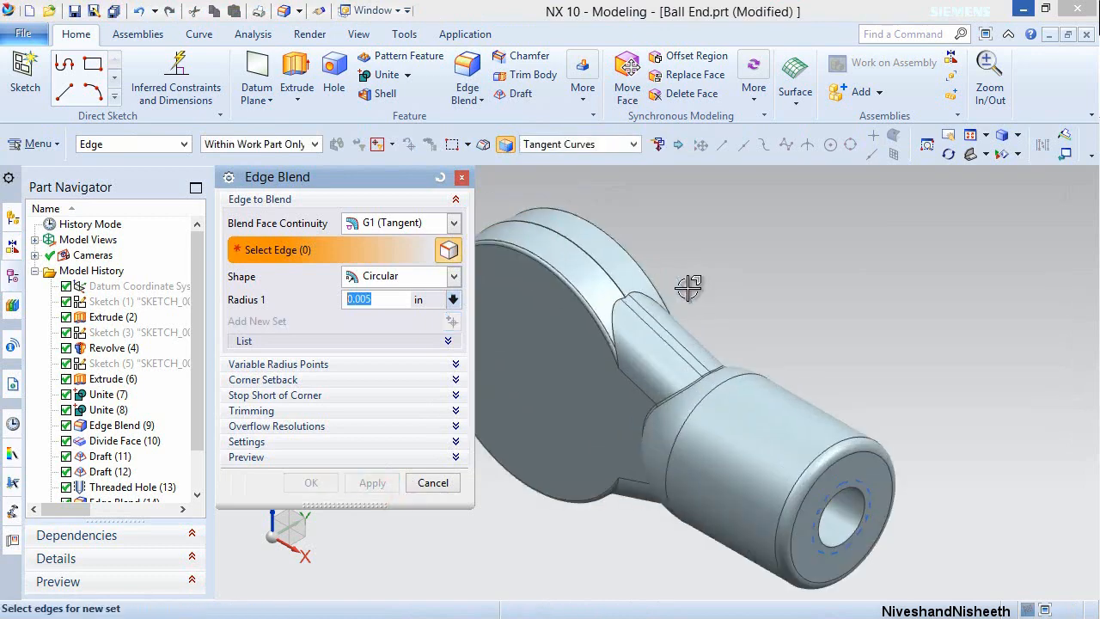
left_click(576, 332)
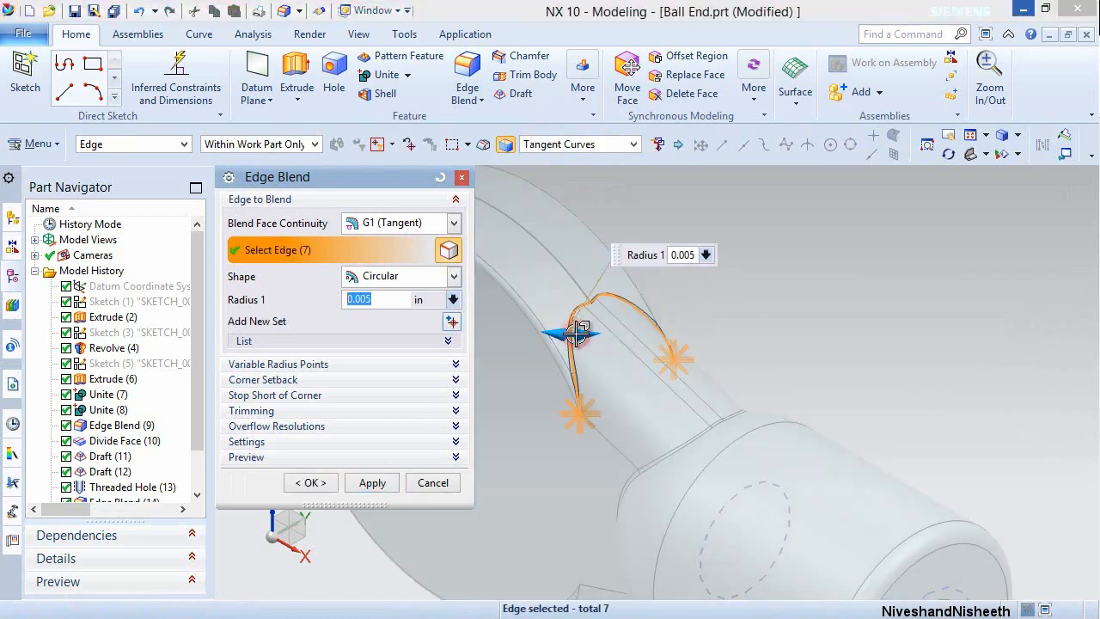
left_click(365, 485)
scroll(721, 357, "down", 3)
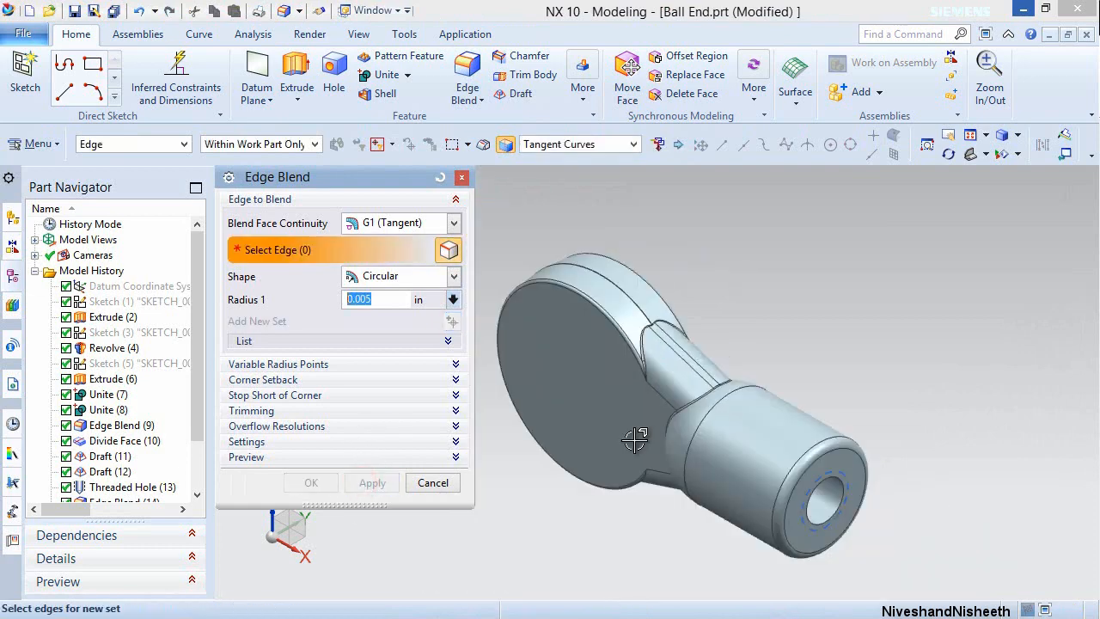
Blend the connector-to-disc-rim edge chain on the part's opposite side with a 0.005 in radius and return the model to an isometric view.
middle_click_drag(585, 495, 578, 454)
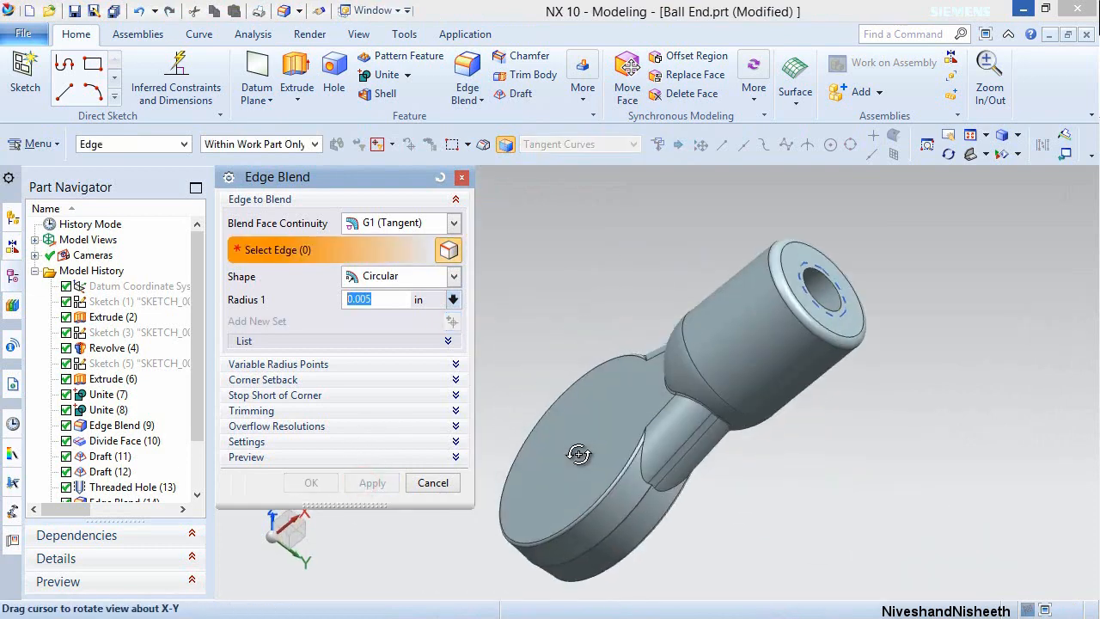
left_click(638, 475)
left_click(311, 483)
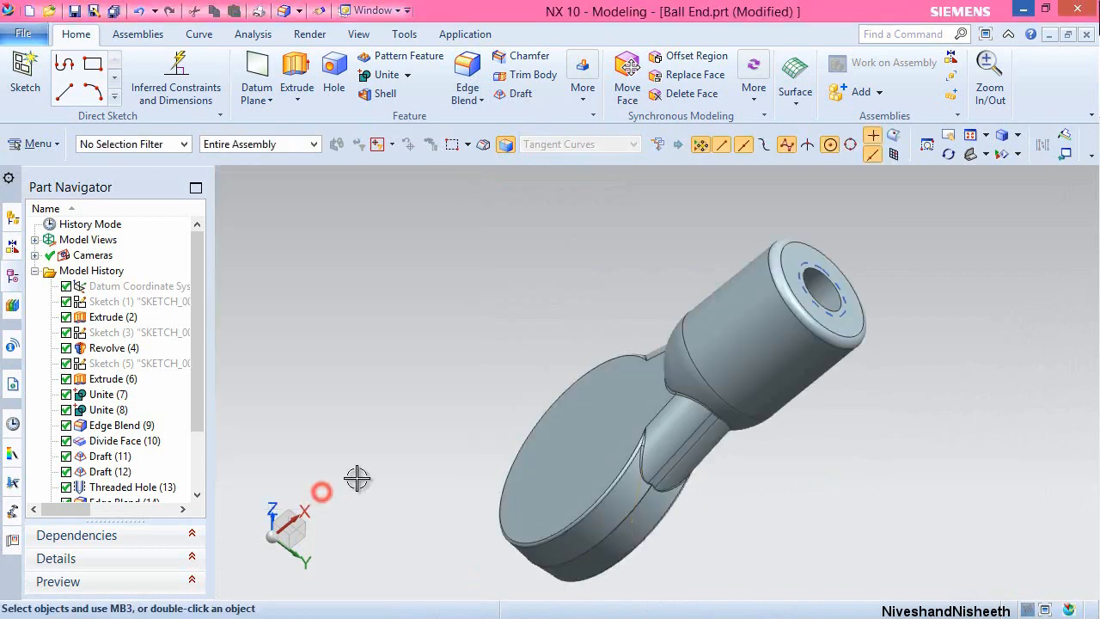
middle_click_drag(562, 272, 322, 250)
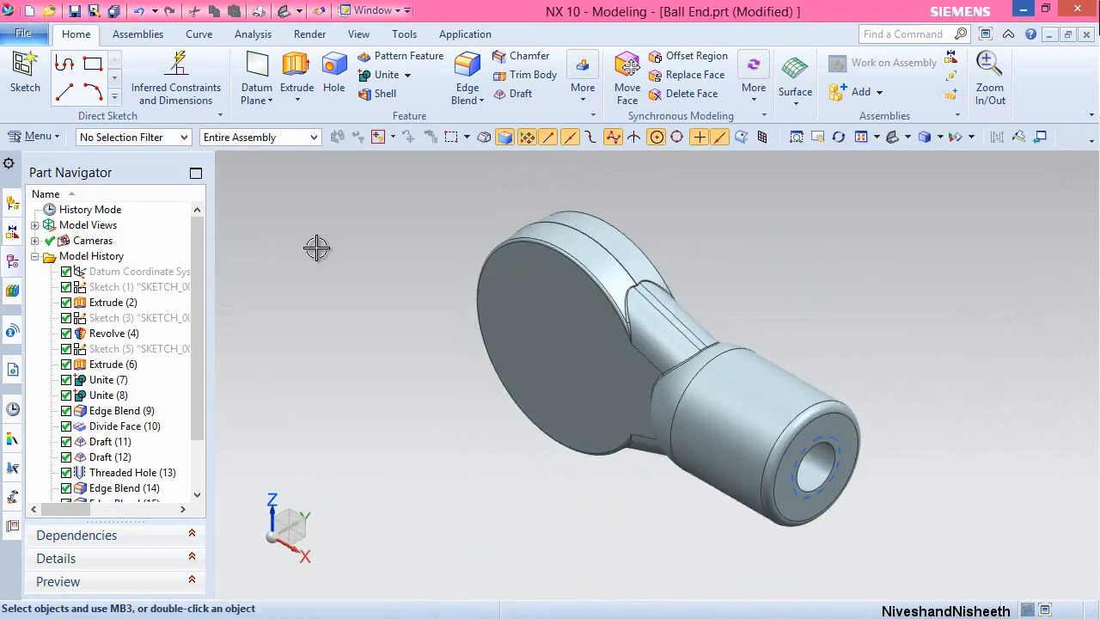
left_click(405, 263)
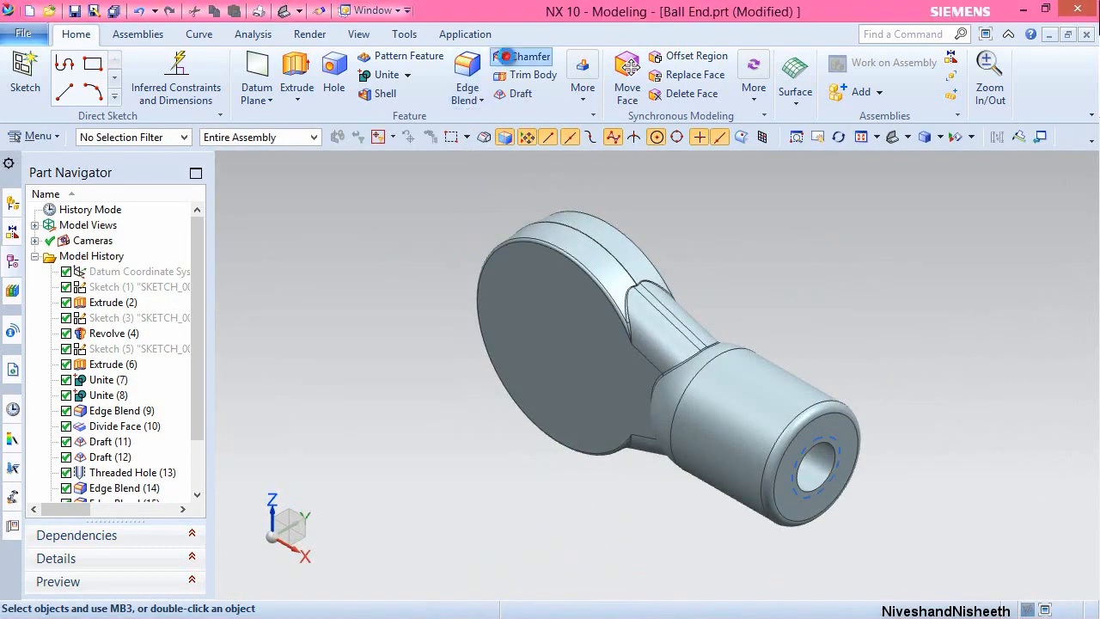
Chamfer the threaded hole's entry edge at the shank end with a symmetric 0.015 in distance.
left_click(526, 55)
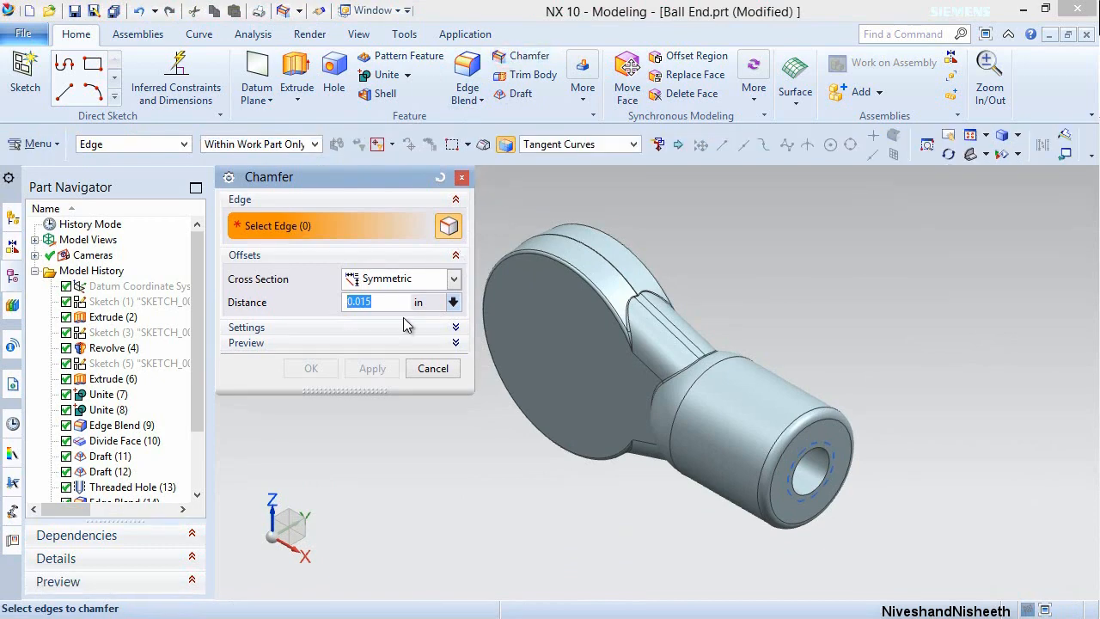
left_click(806, 463)
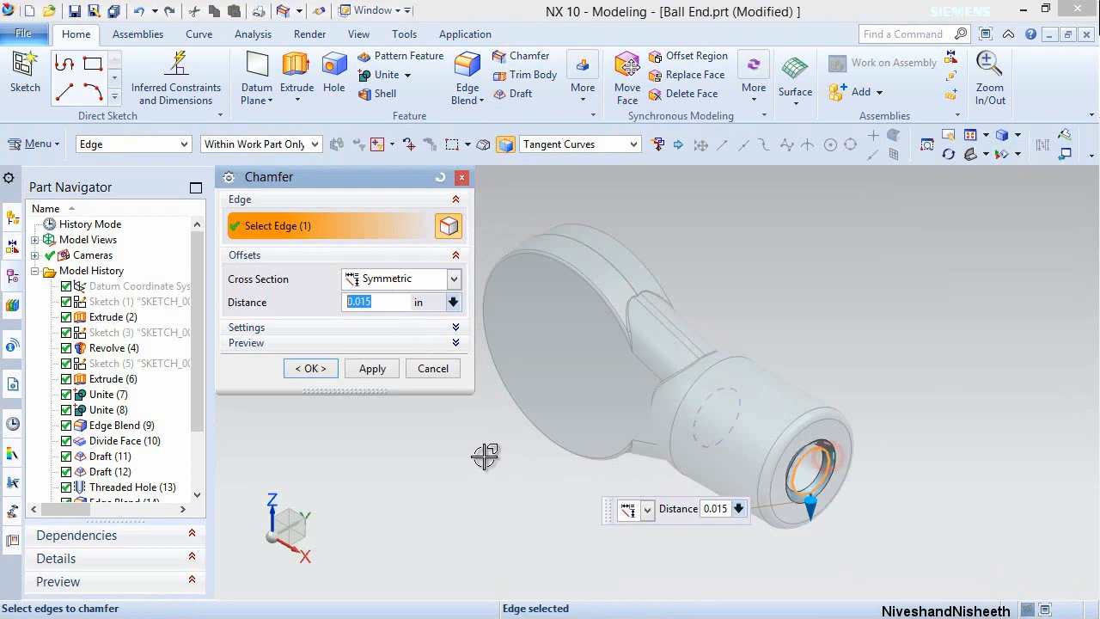
left_click(308, 368)
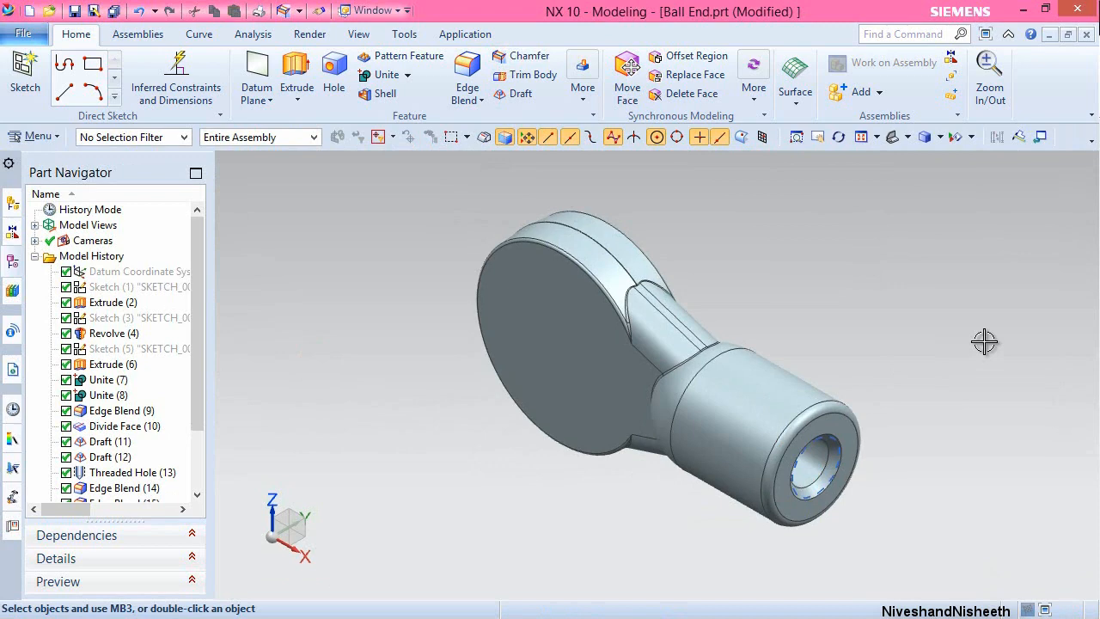
left_click(864, 261)
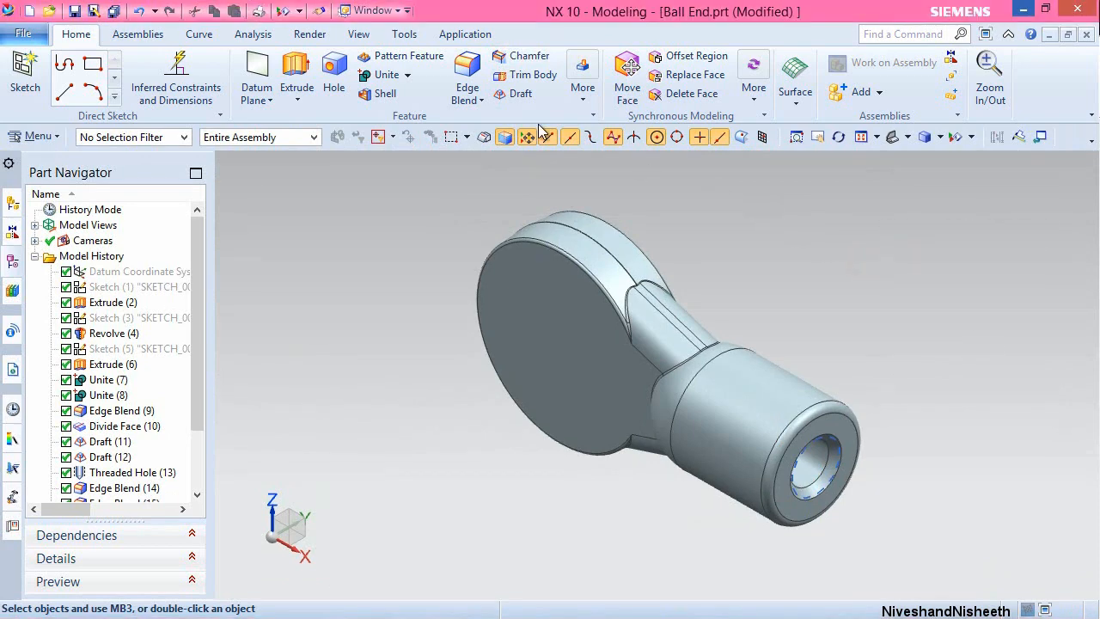
Show the hidden datum coordinate system in the model.
left_click(359, 35)
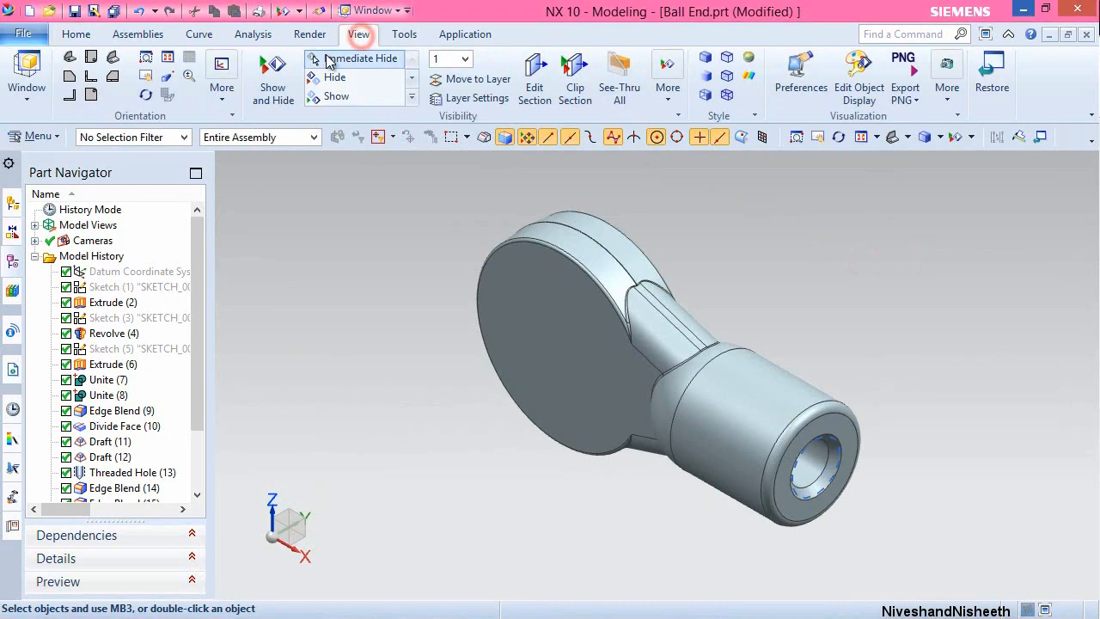
left_click(273, 90)
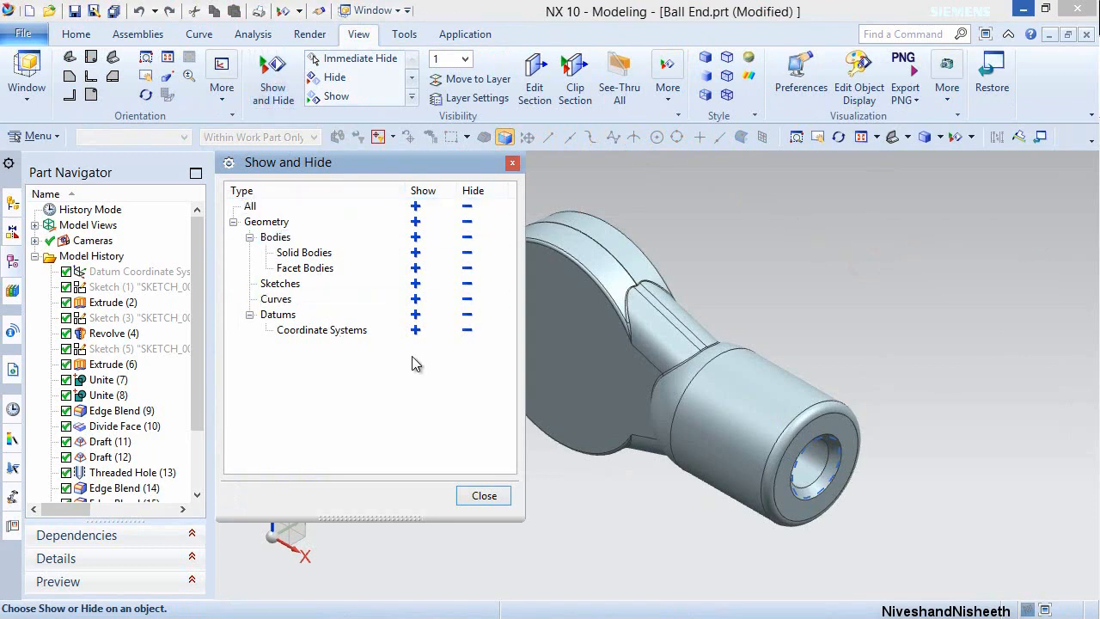
left_click(416, 330)
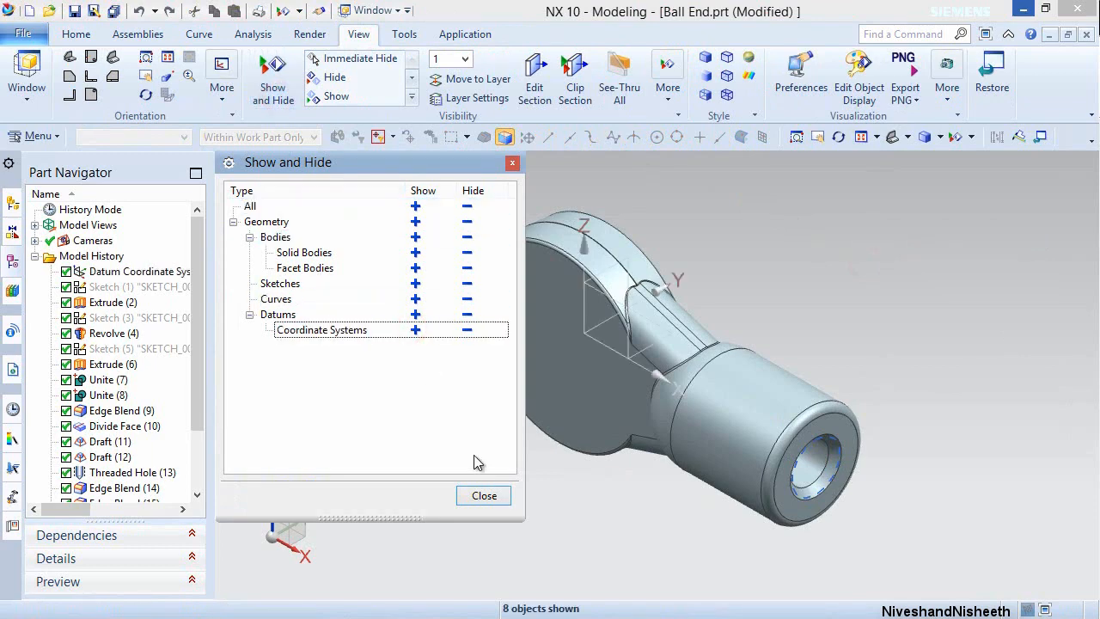
left_click(485, 497)
left_click(76, 35)
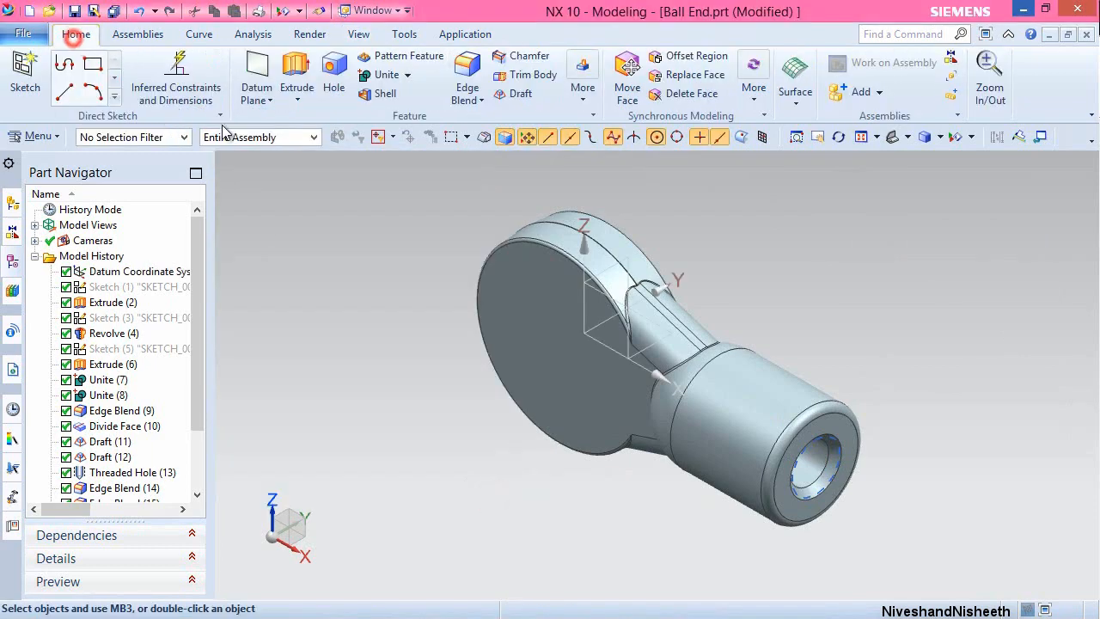
Create a sketch on the datum coordinate system's XZ plane and orient the view to the sketch.
right_click(842, 301)
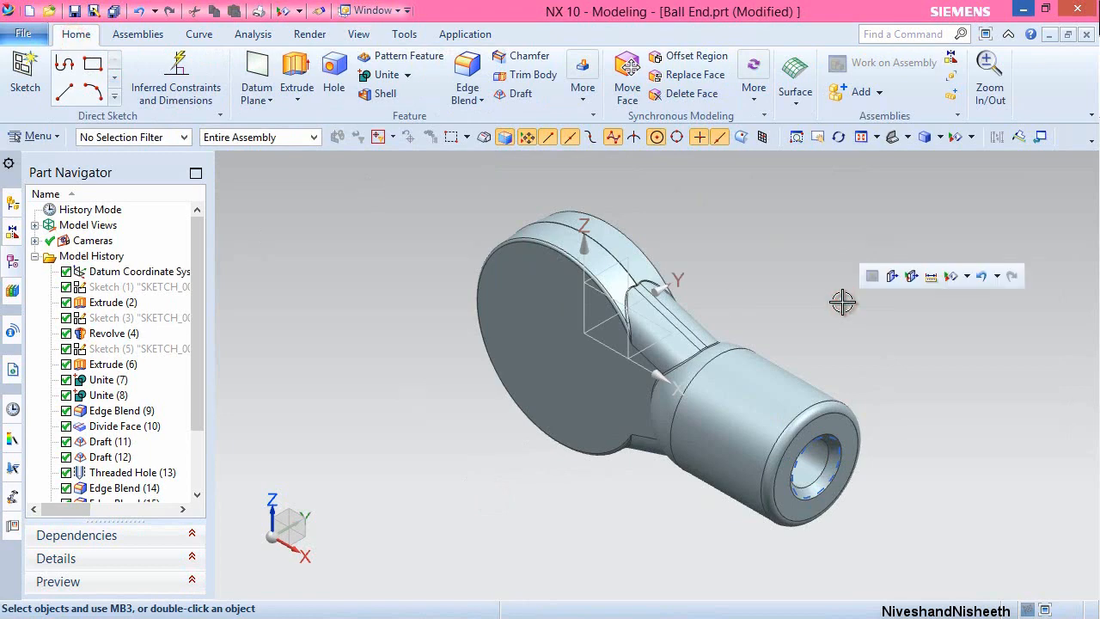
left_click(25, 76)
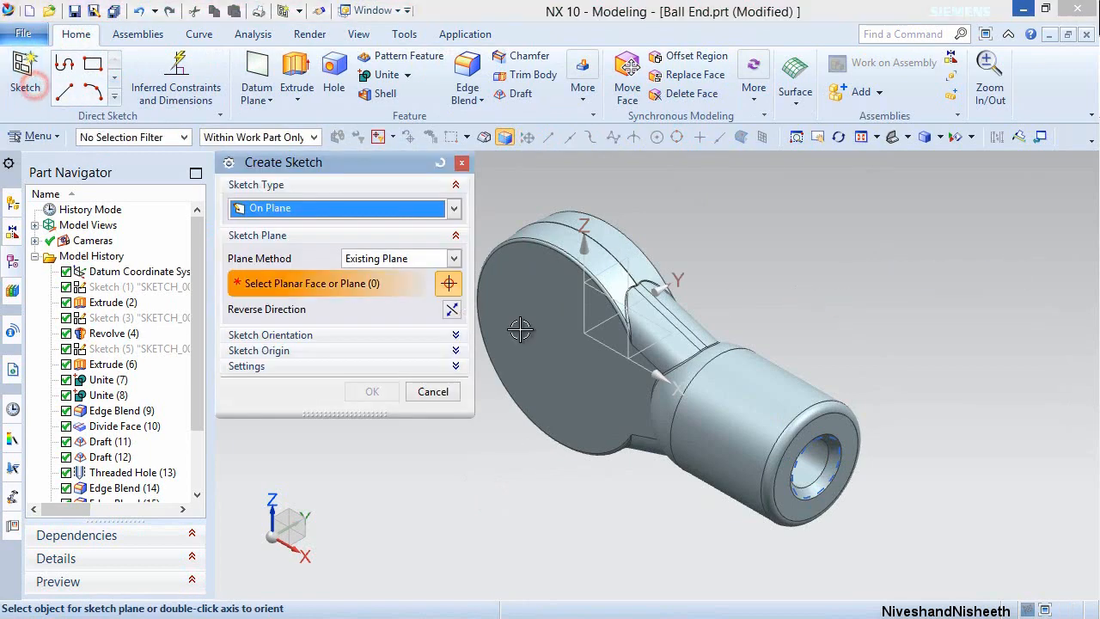
left_click(586, 297)
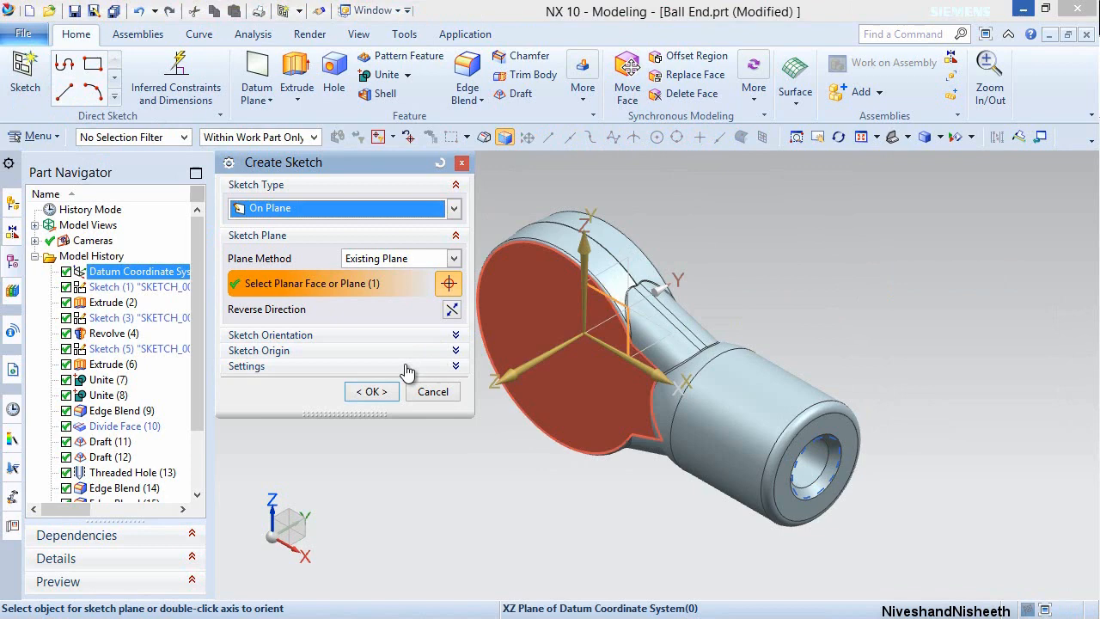
left_click(372, 392)
right_click(891, 280)
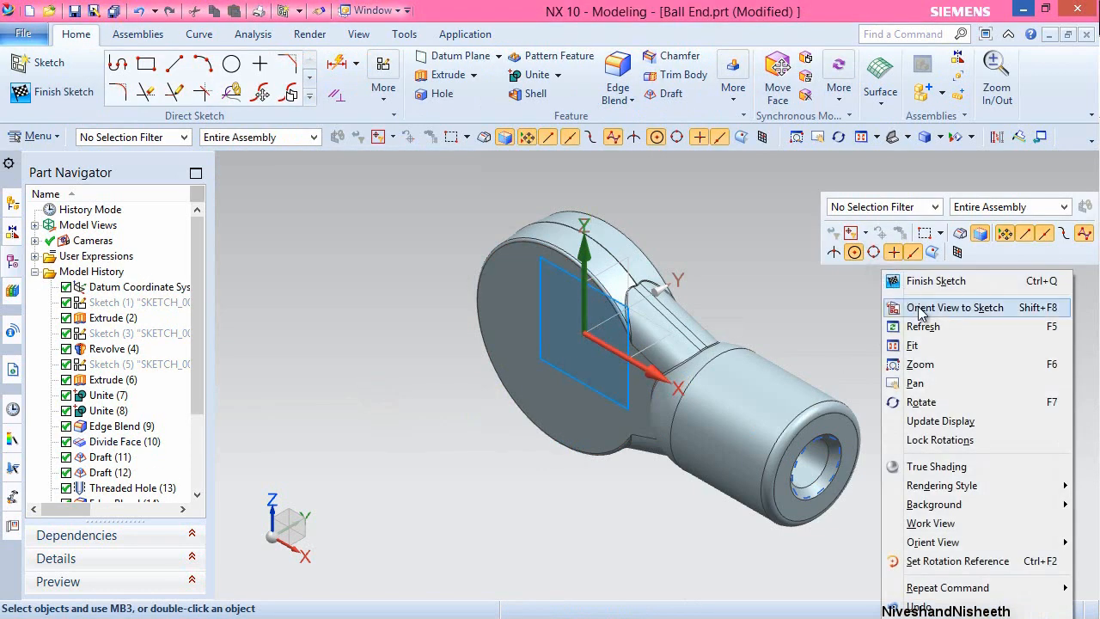
left_click(913, 307)
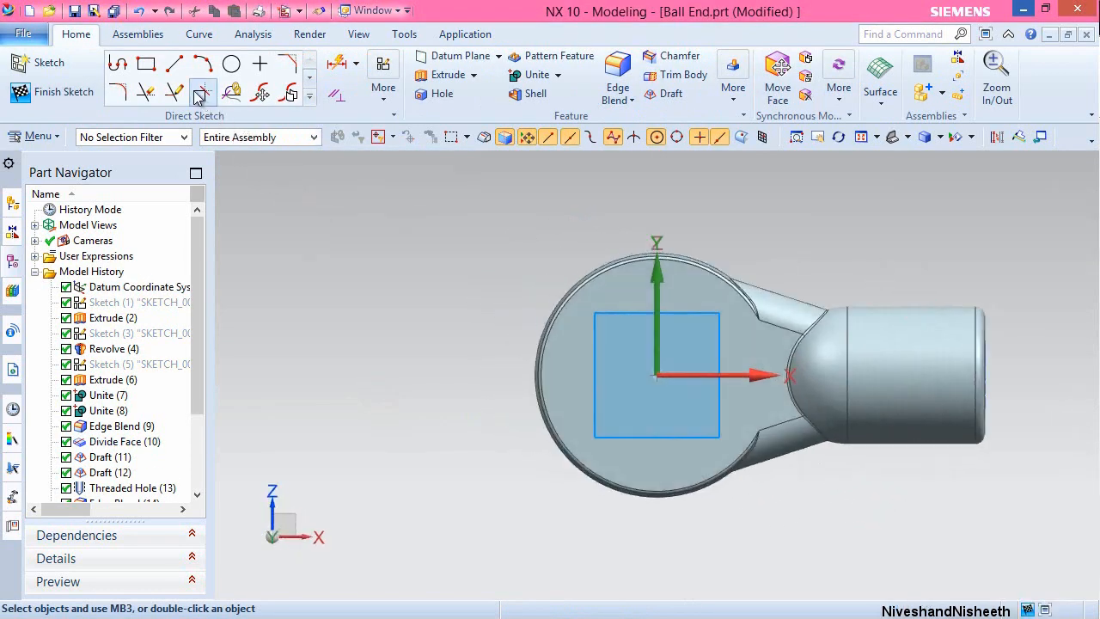
Sketch a horizontal line about 0.24 in long through the sketch origin on the disc.
left_click(174, 63)
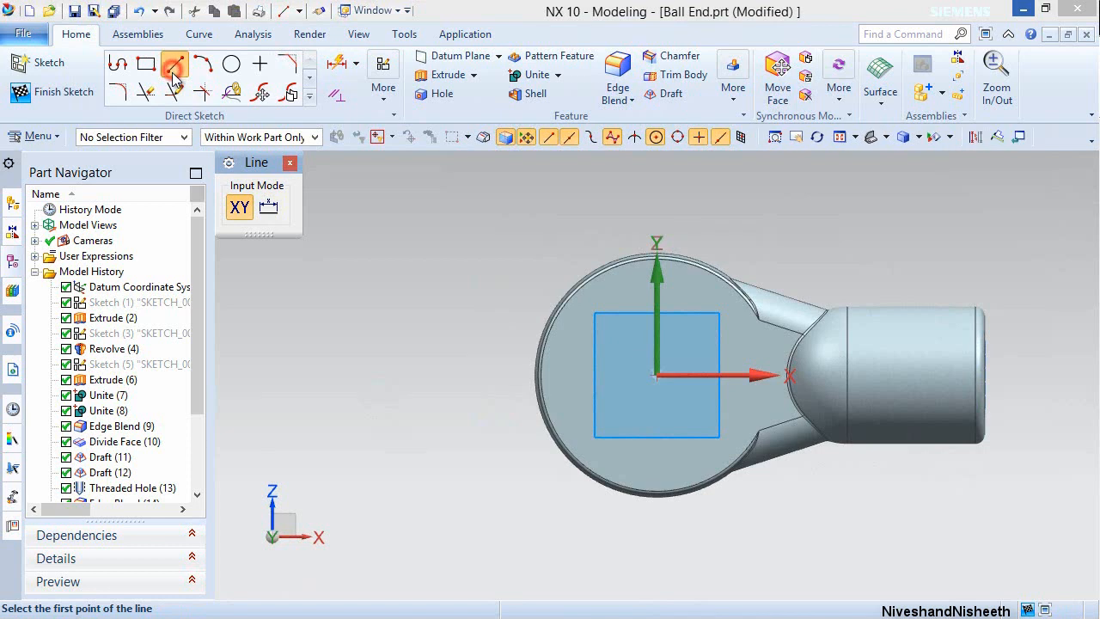
left_click(579, 375)
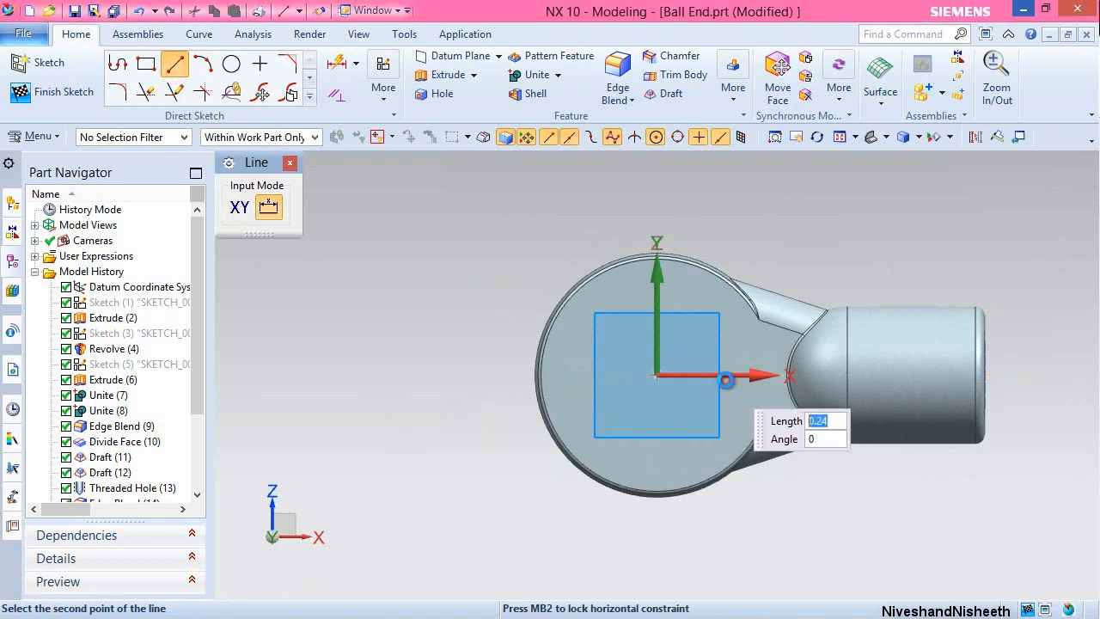
left_click(727, 379)
key("Escape")
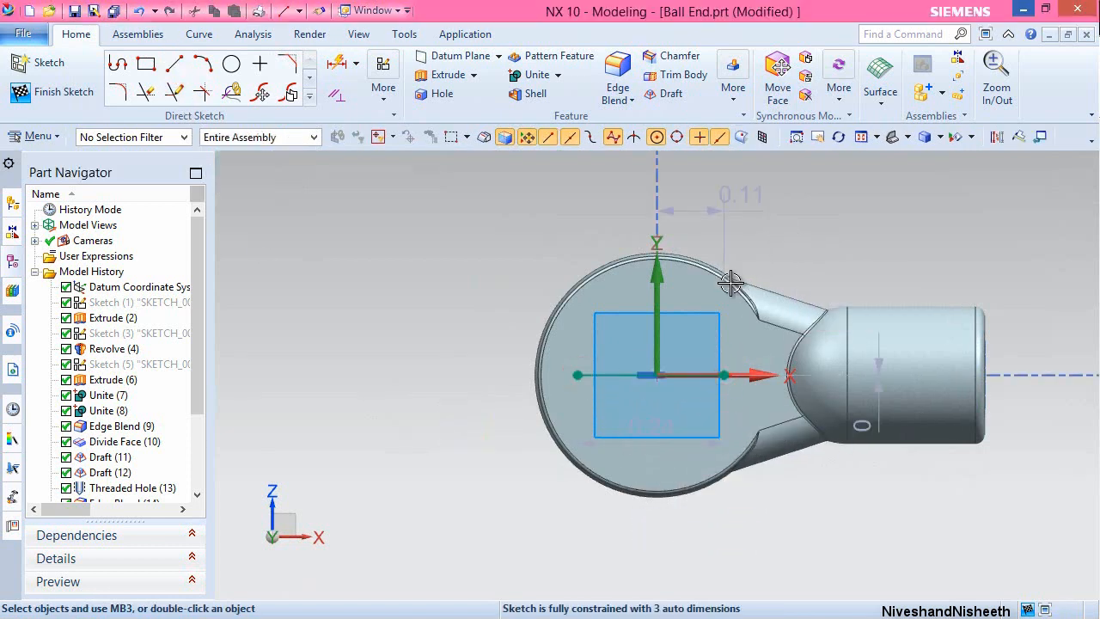
Constrain the sketched line collinear with the datum coordinate system's X axis.
left_click(602, 375)
scroll(756, 398, "up", 3)
scroll(585, 339, "up", 3)
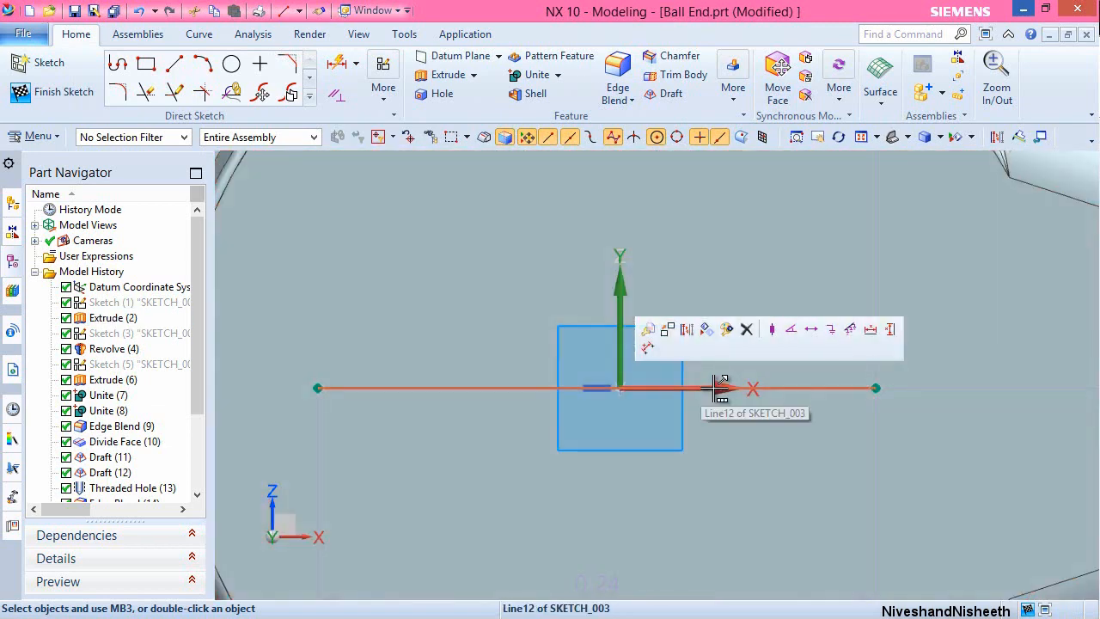
left_click(720, 387)
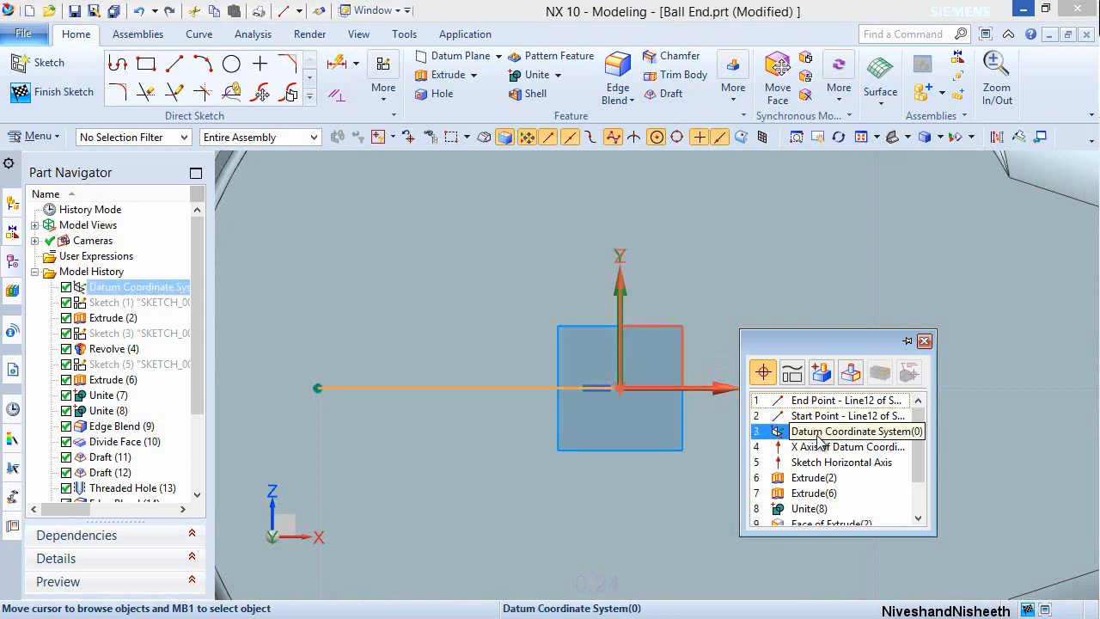
left_click(819, 446)
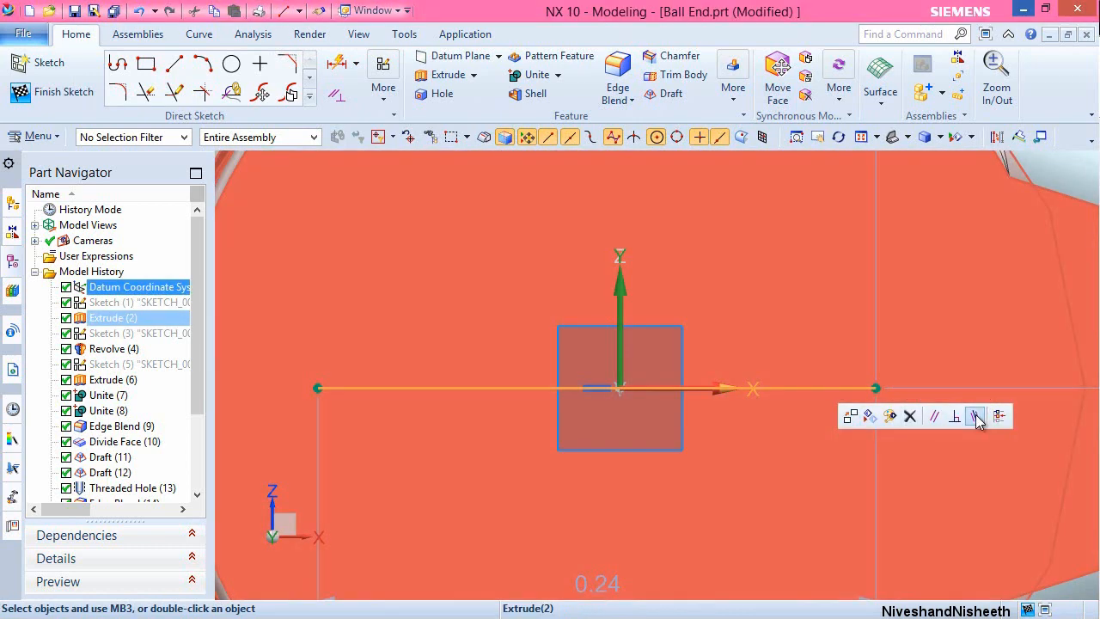
left_click(978, 418)
scroll(624, 302, "down", 4)
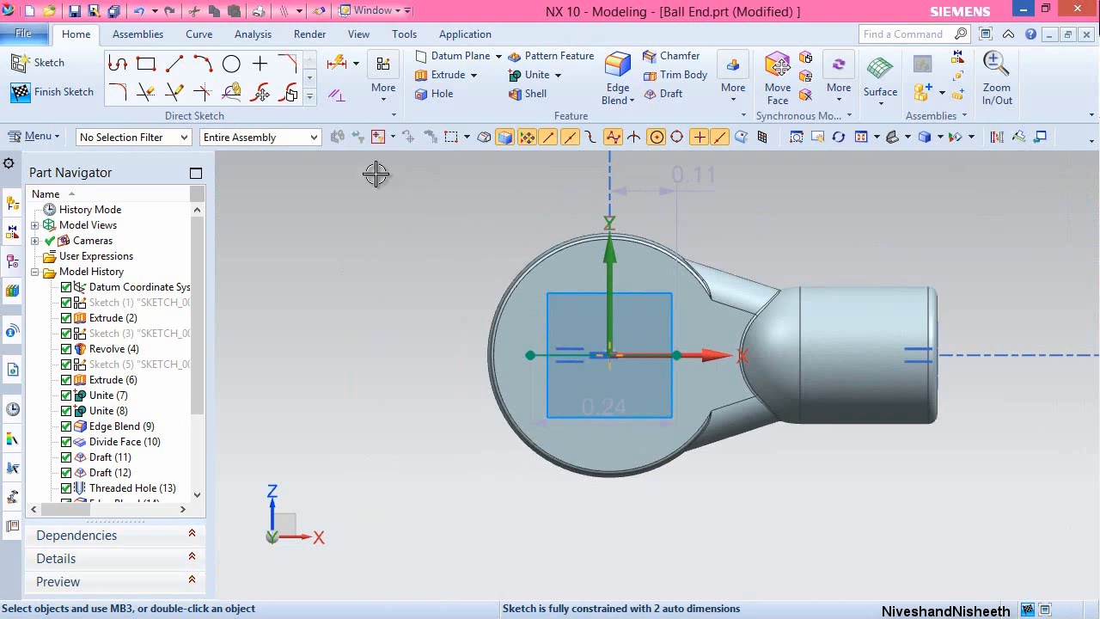
Draw a three-point arc between the line's two endpoints, bulging below the line.
left_click(202, 64)
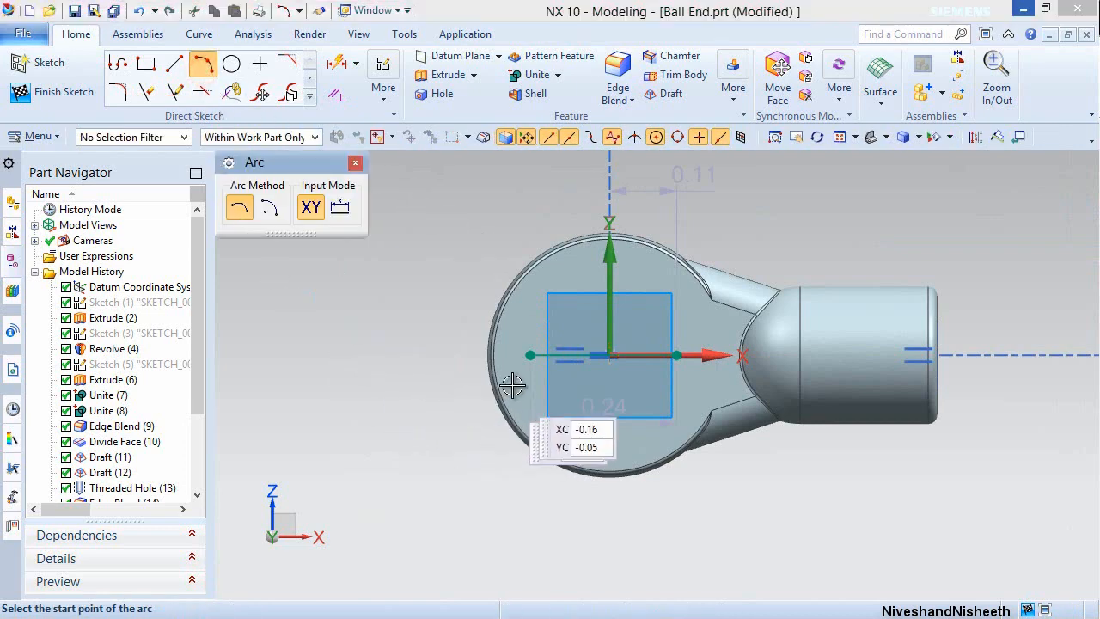
left_click(528, 356)
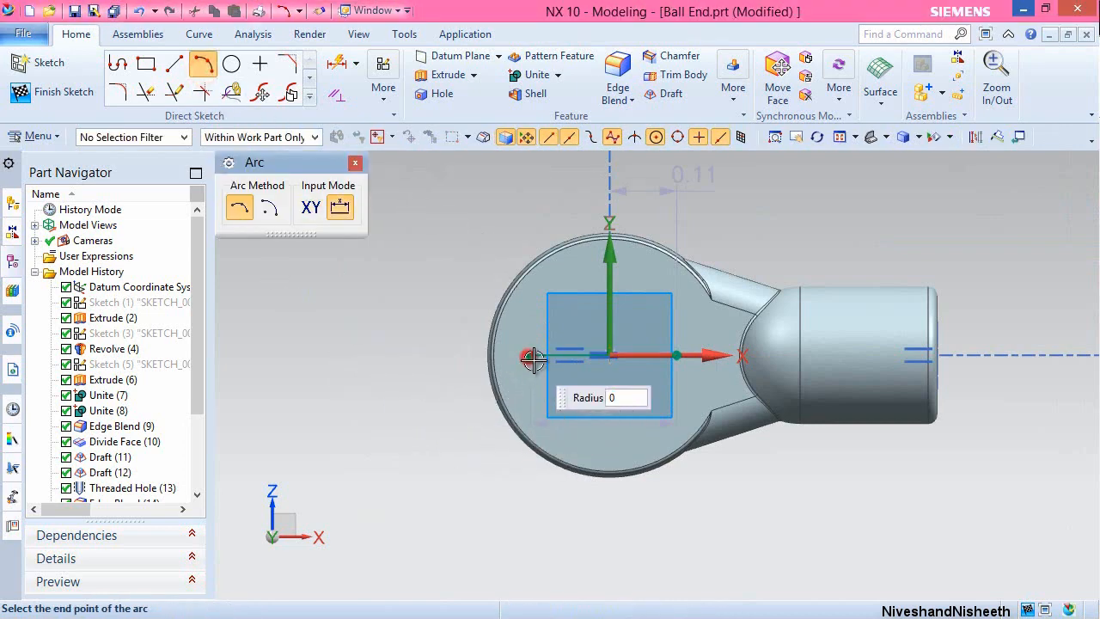
left_click(679, 354)
left_click(644, 394)
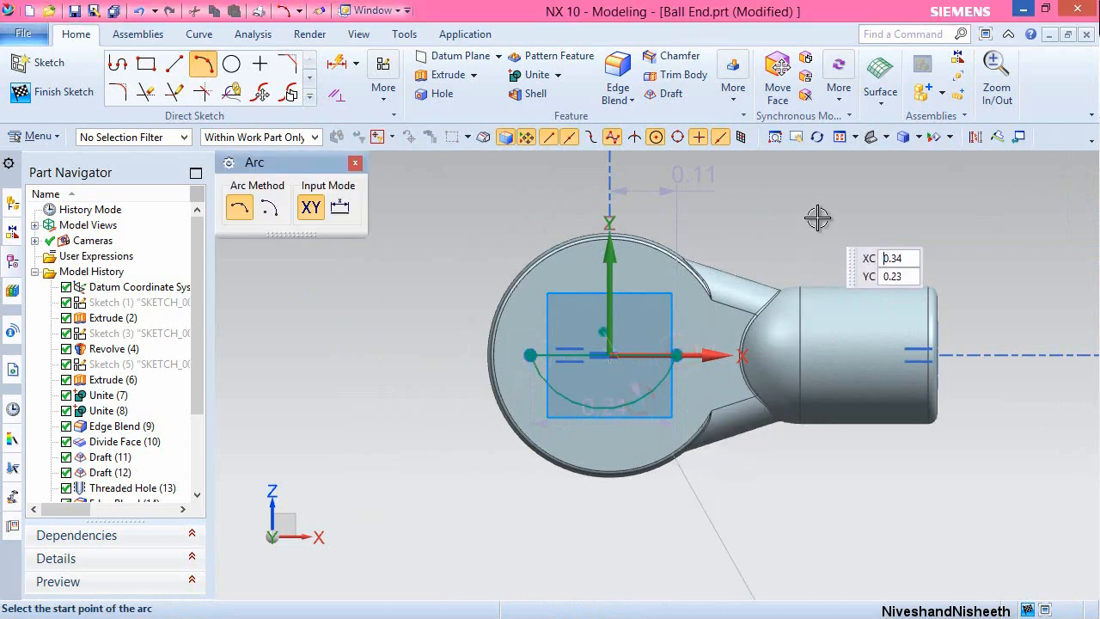
key("Escape")
Constrain the line's midpoint to the sketch origin.
scroll(589, 316, "up", 3)
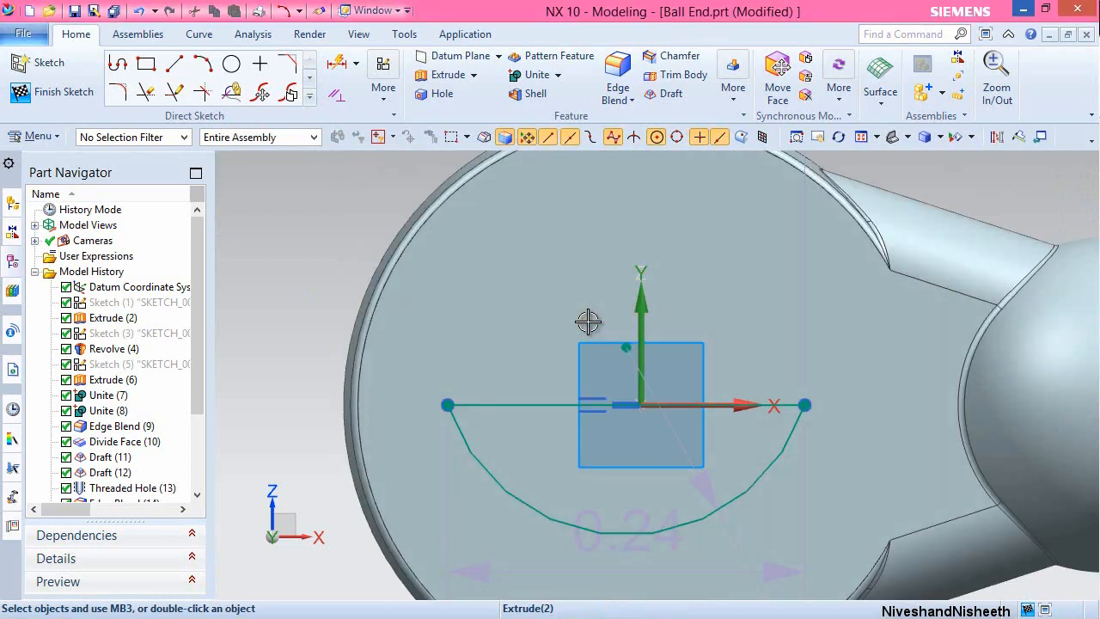
left_click(526, 404)
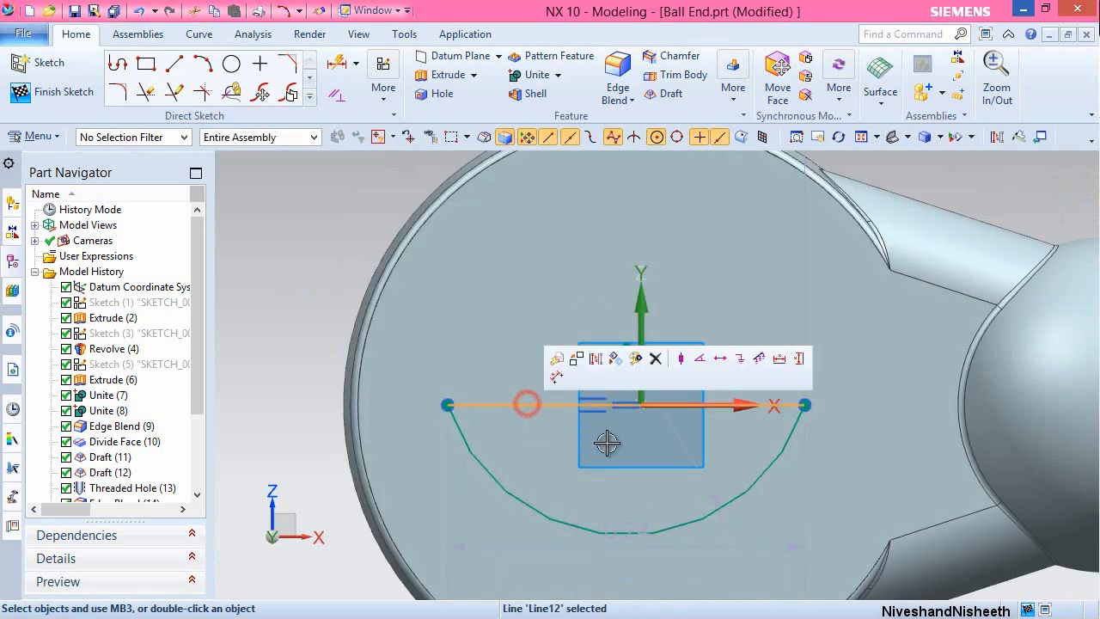
left_click(640, 404)
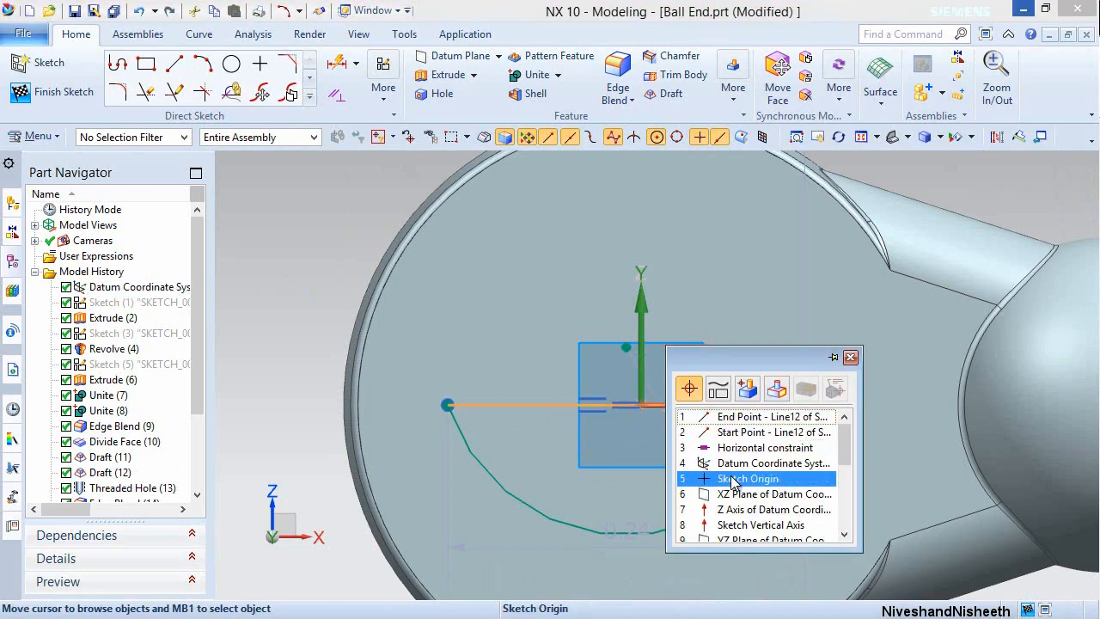
left_click(731, 479)
left_click(864, 450)
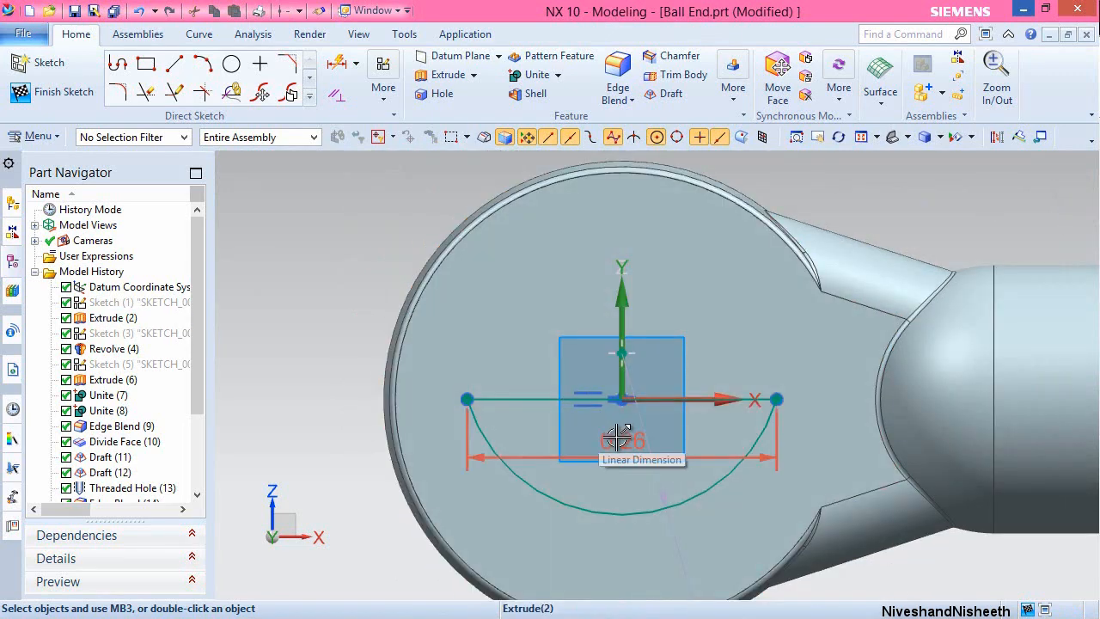
Set the arc's radius dimension to .125 in.
scroll(590, 283, "down", 2)
scroll(617, 261, "down", 2)
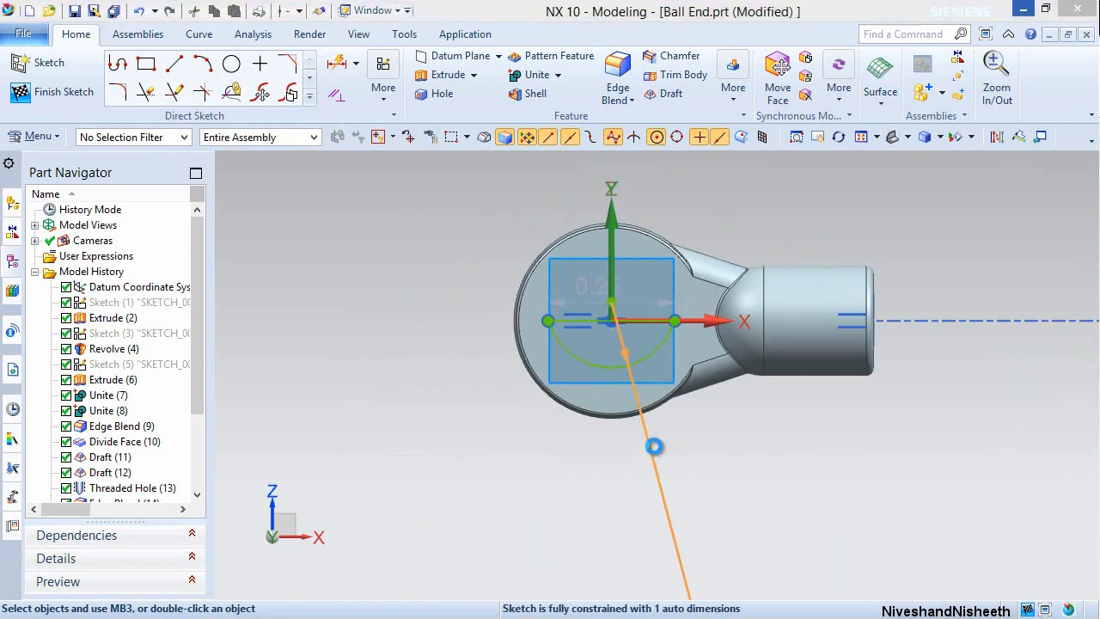
double_click(654, 446)
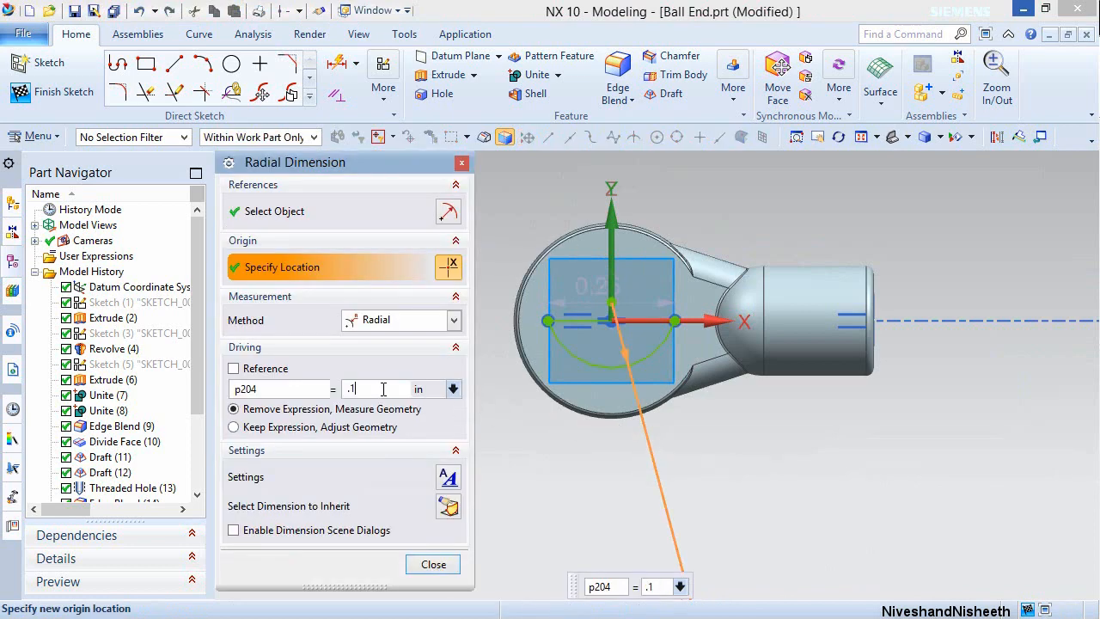
left_click(384, 389)
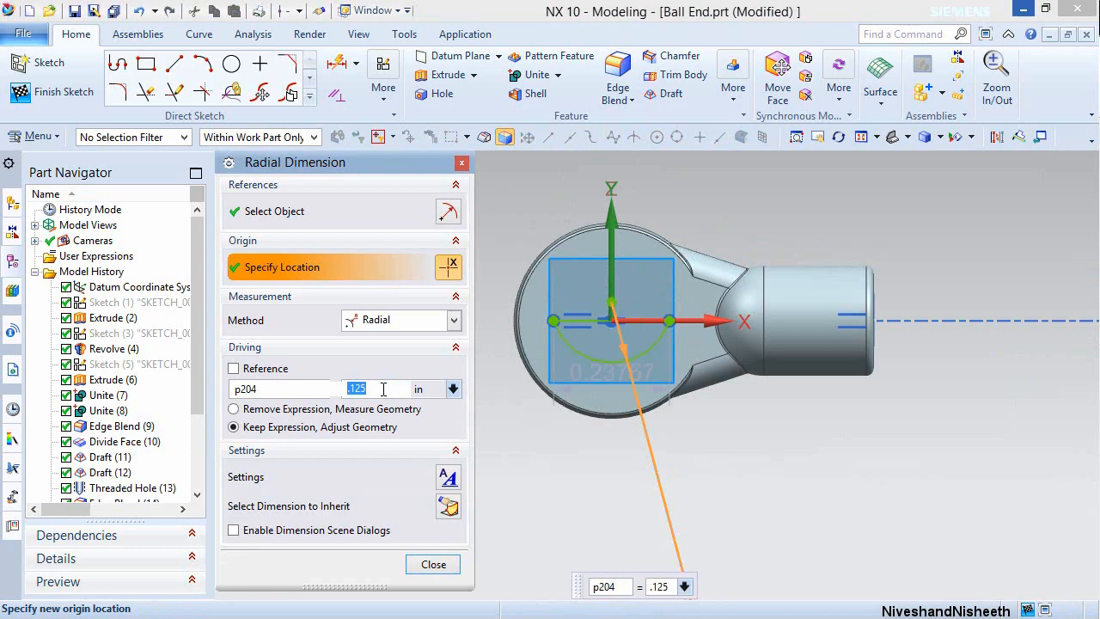
left_click(434, 566)
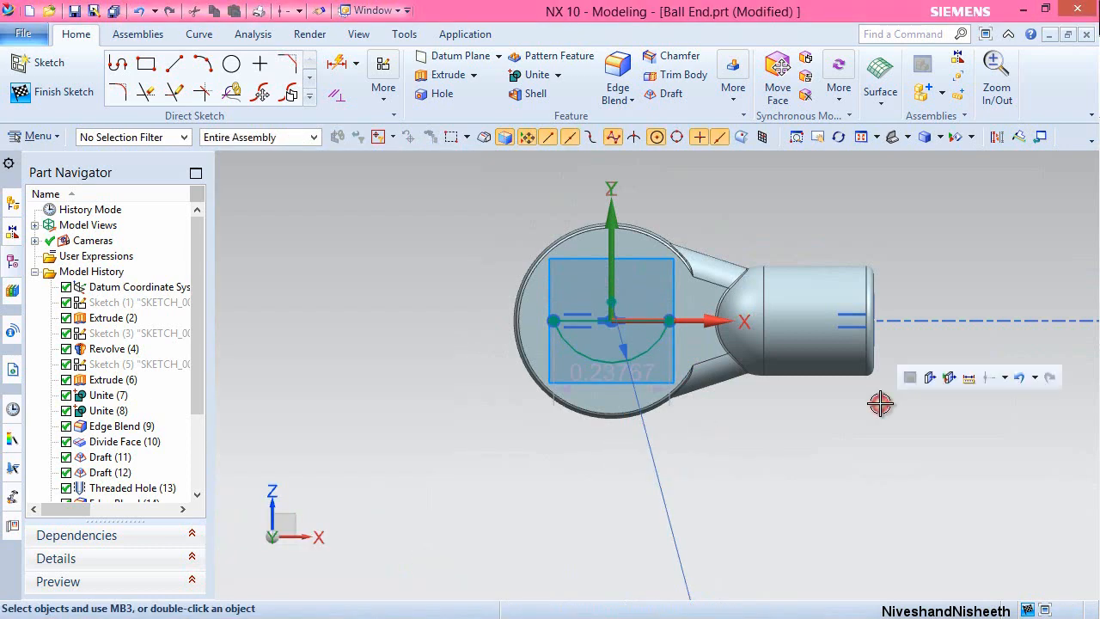
Dimension the horizontal line's length as .25 in, placing the dimension above the line.
left_click(338, 68)
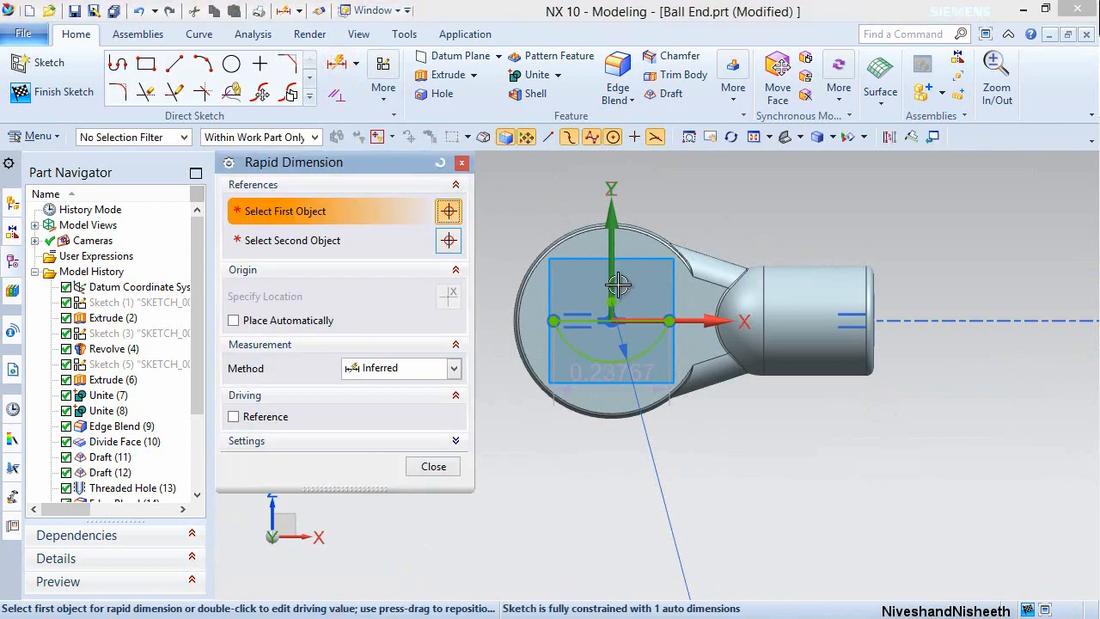
scroll(645, 344, "up", 2)
left_click(645, 342)
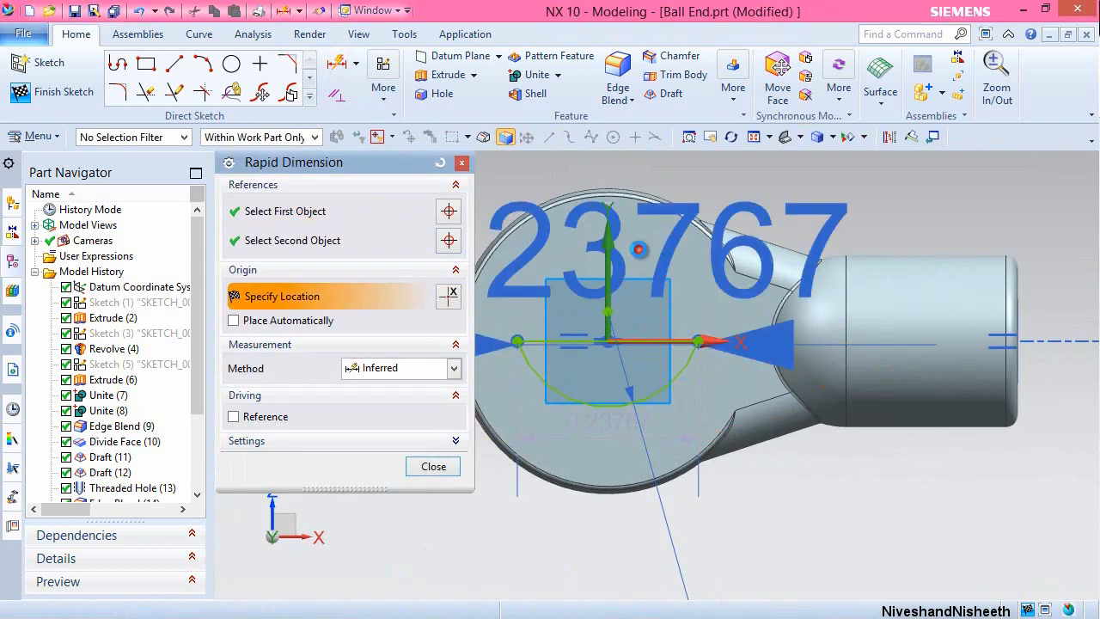
left_click(640, 248)
type(".25")
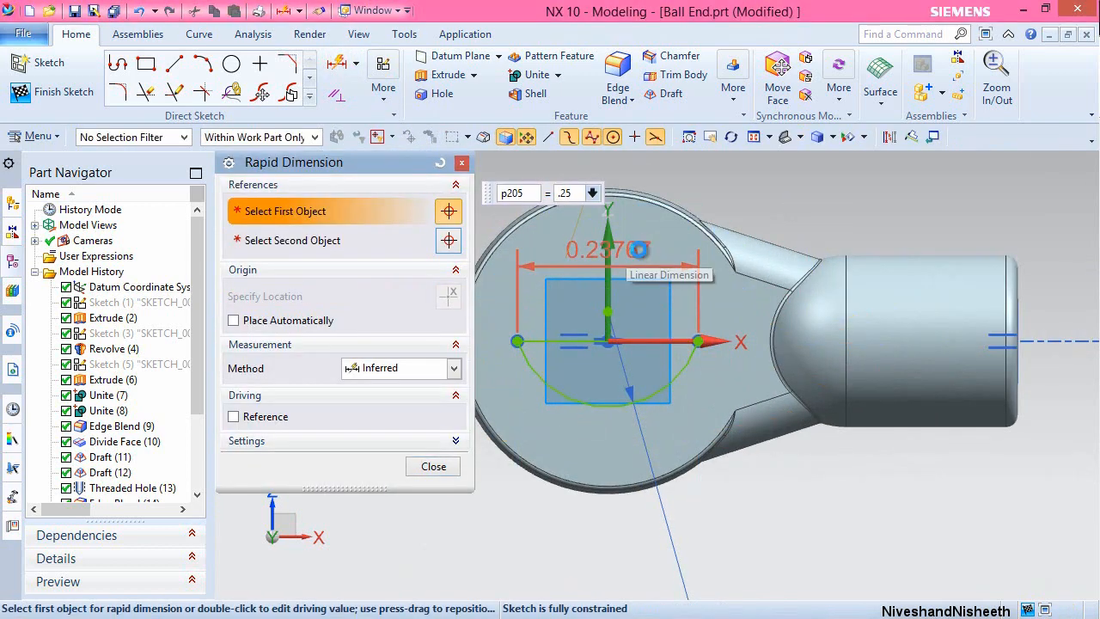
key("Return")
left_click(453, 465)
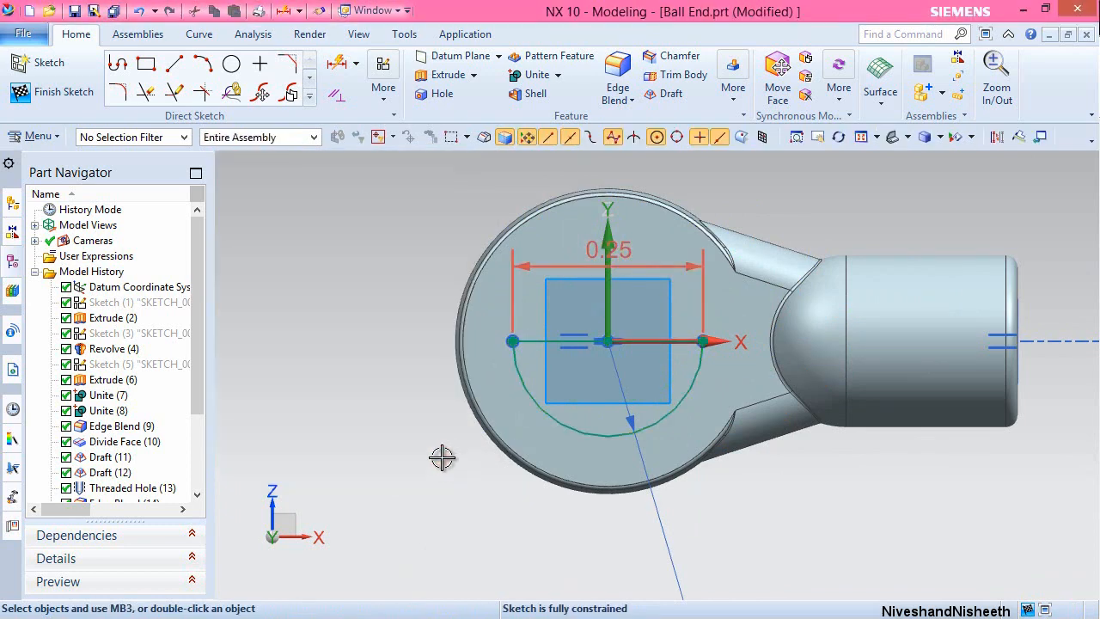
Finish the semicircle sketch and display the model as a static wireframe.
left_click(67, 91)
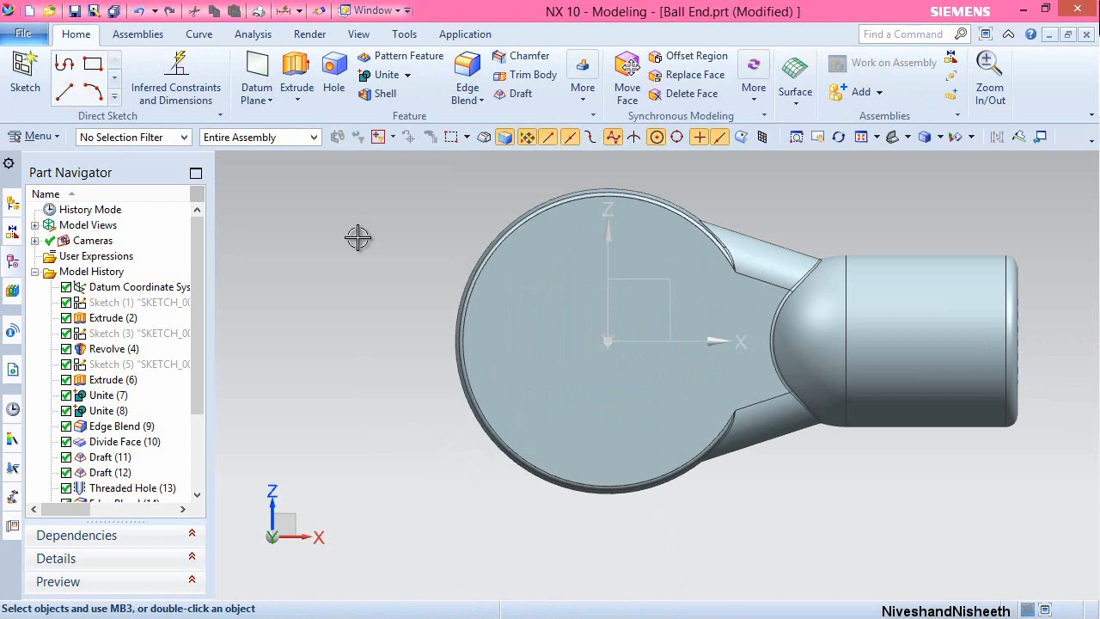
left_click(941, 137)
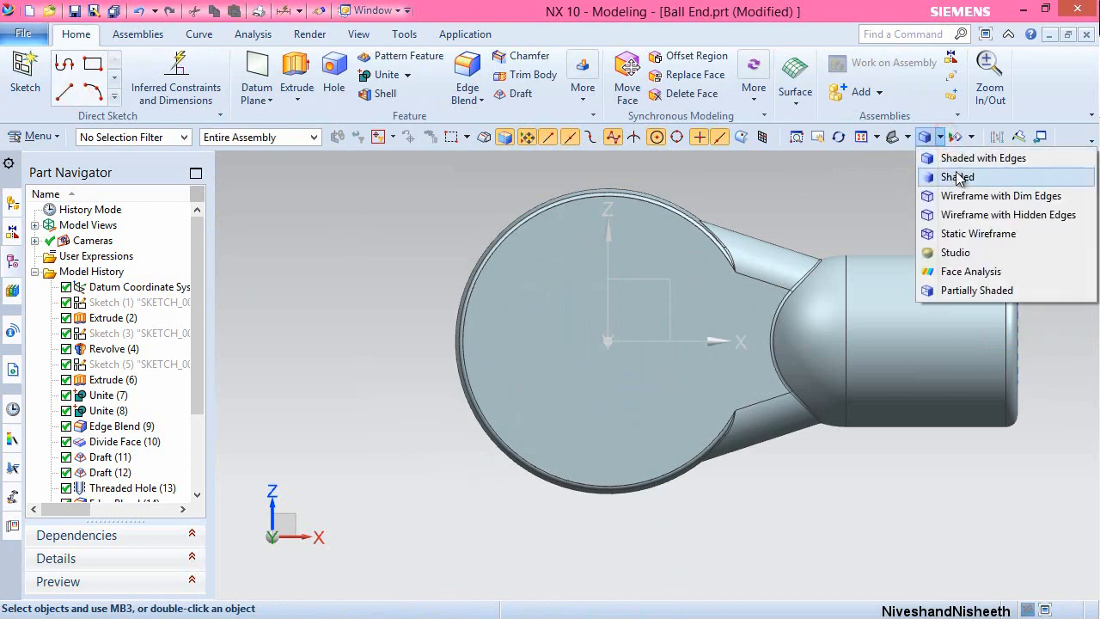
left_click(979, 236)
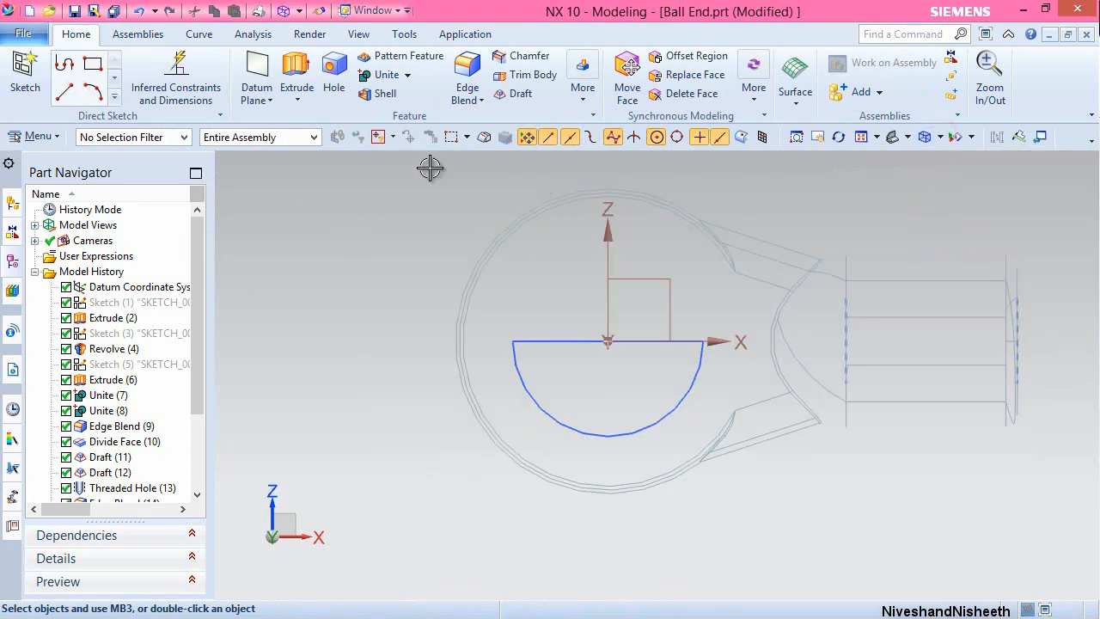
Revolve the semicircle profile 360 degrees about its straight edge and subtract it from the body.
left_click(306, 98)
left_click(320, 138)
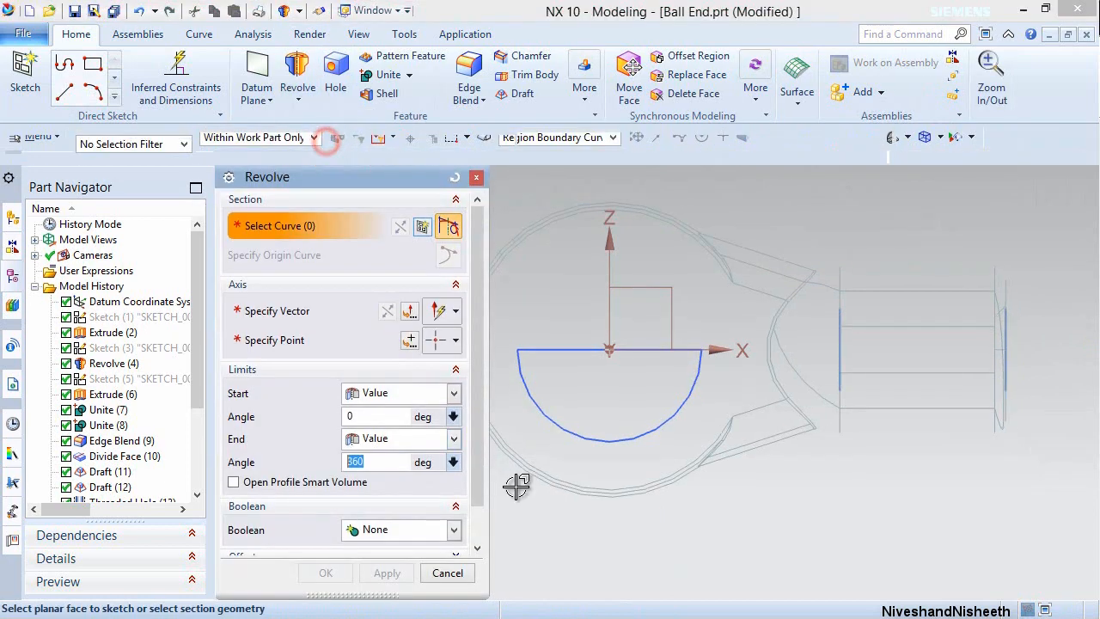
left_click(591, 394)
left_click(651, 415)
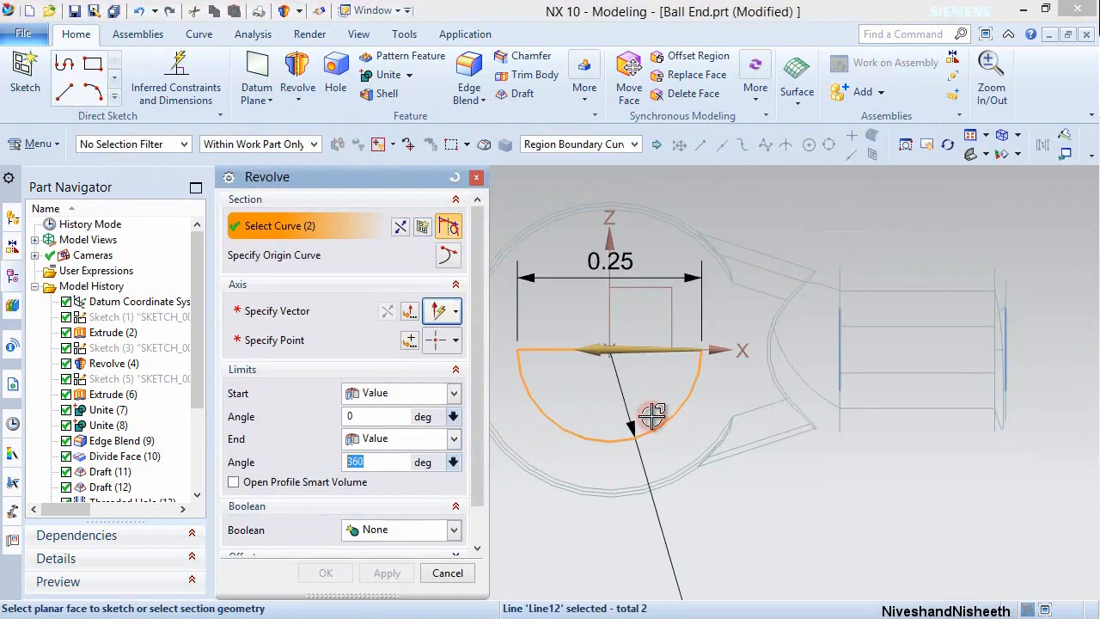
left_click(327, 311)
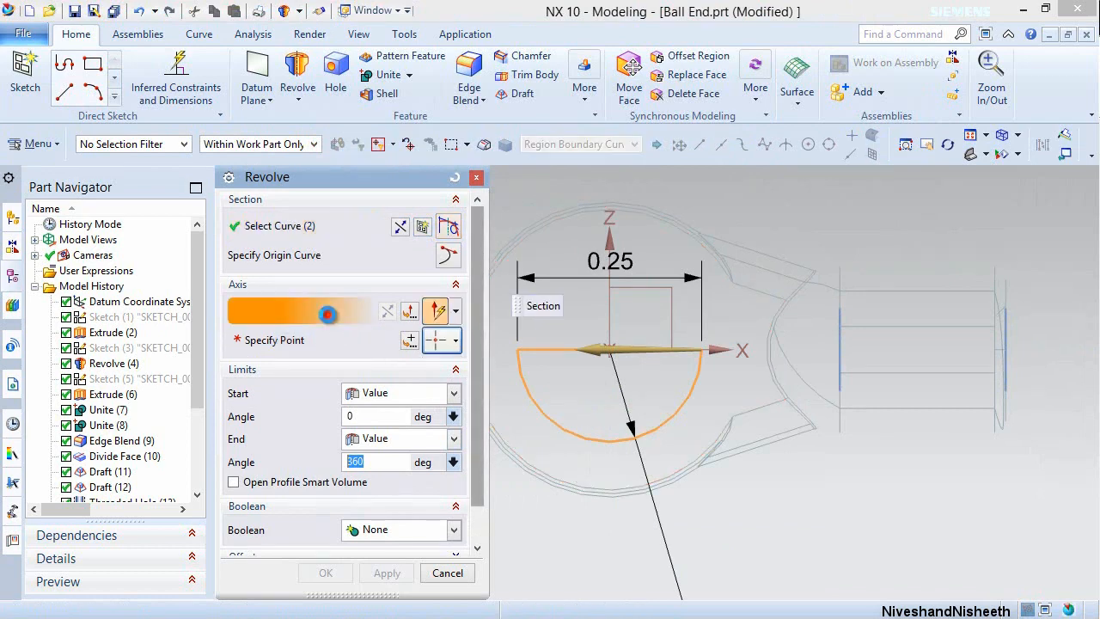
left_click(542, 352)
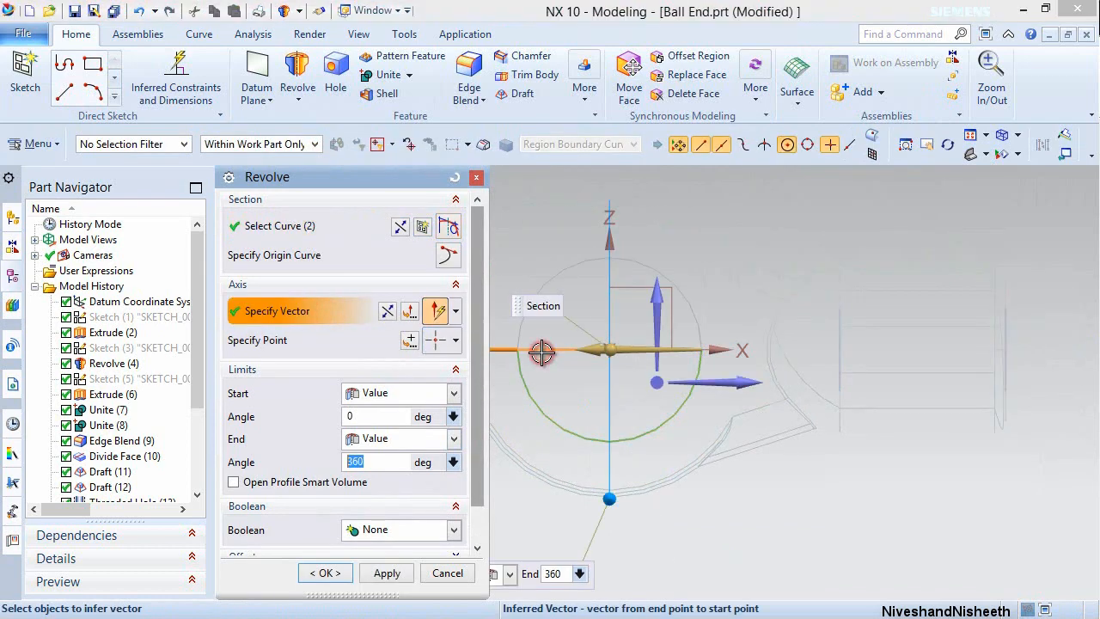
left_click(453, 530)
left_click(392, 480)
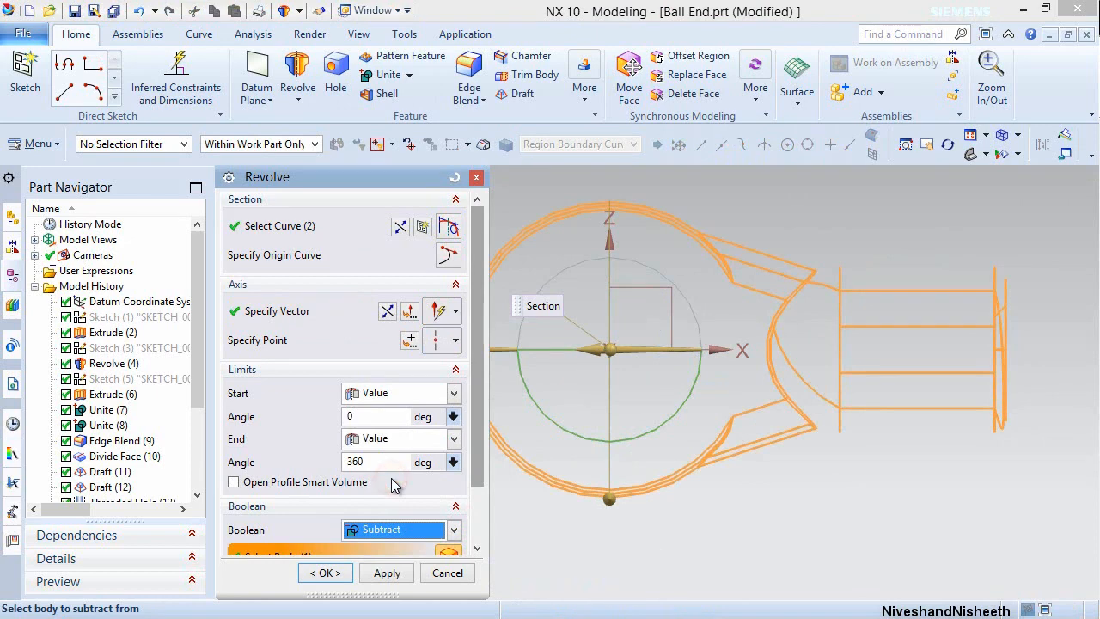
left_click(326, 573)
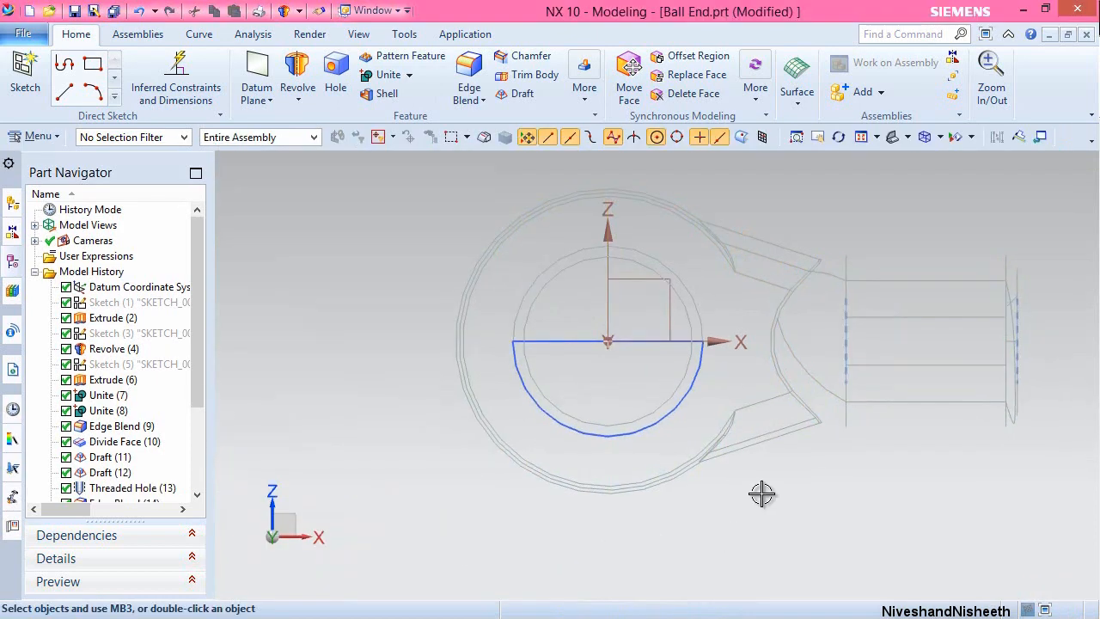
Set the display back to Shaded with Edges and hide the semicircle sketch in the bore.
left_click(941, 138)
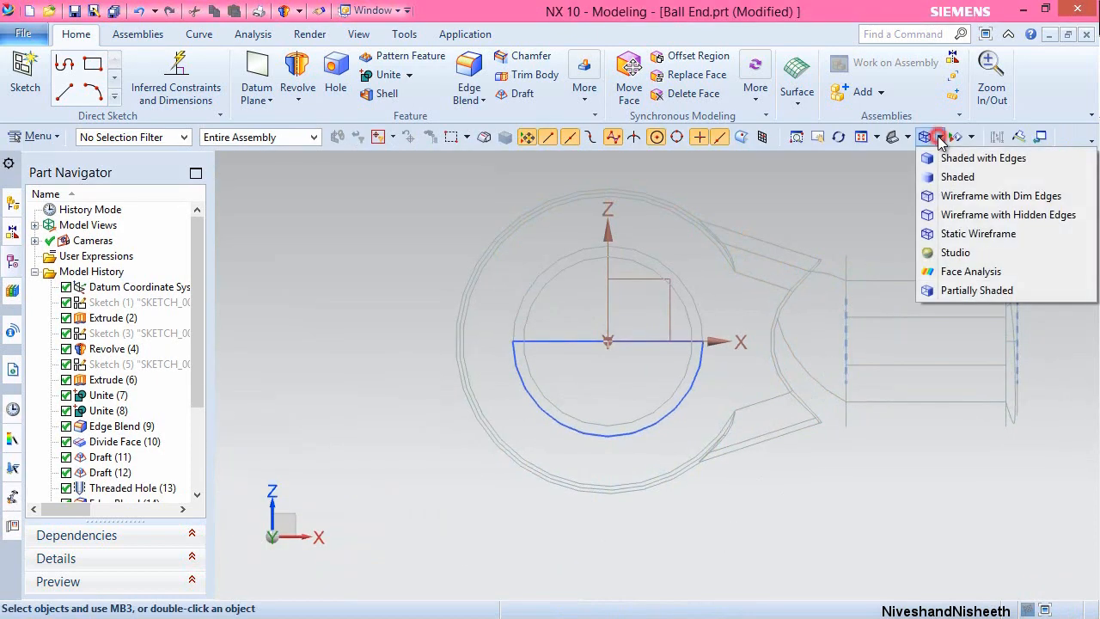
left_click(921, 153)
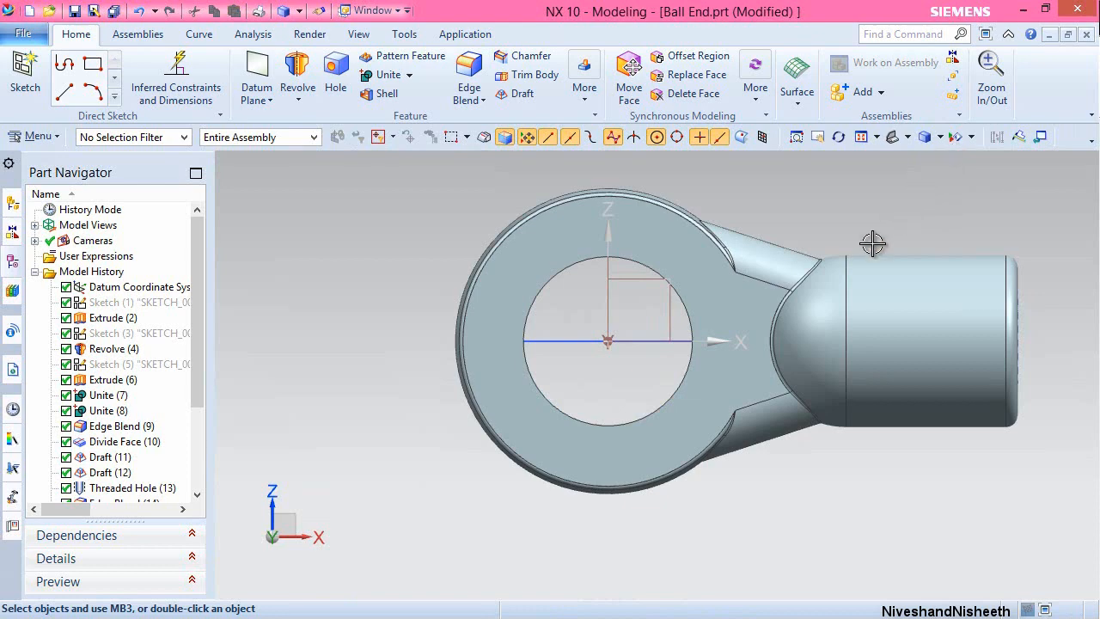
key("End")
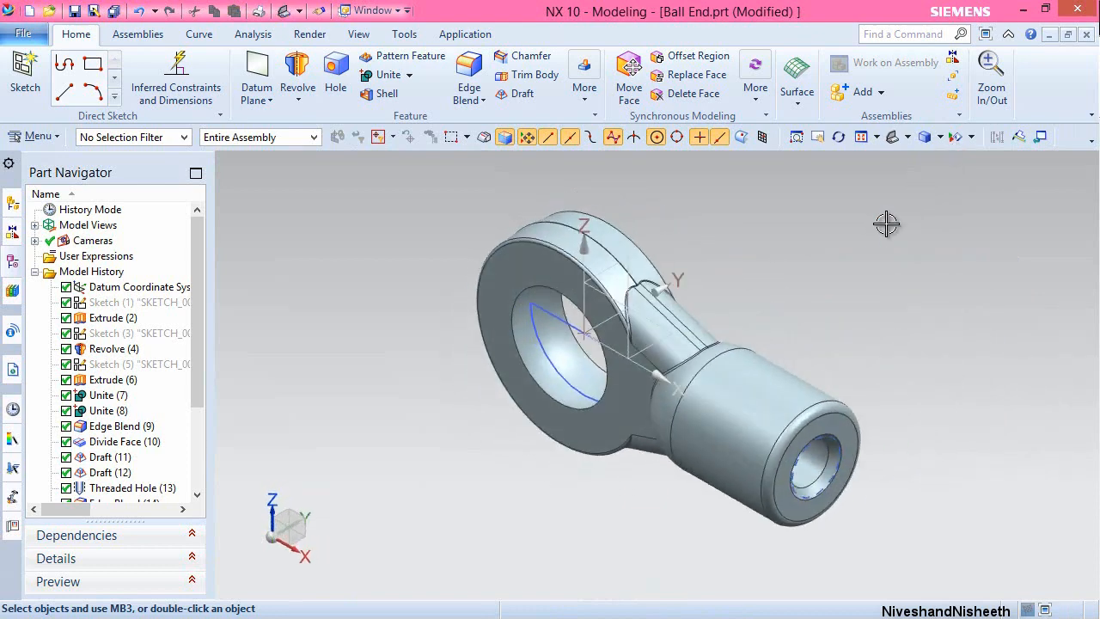
left_click(581, 308)
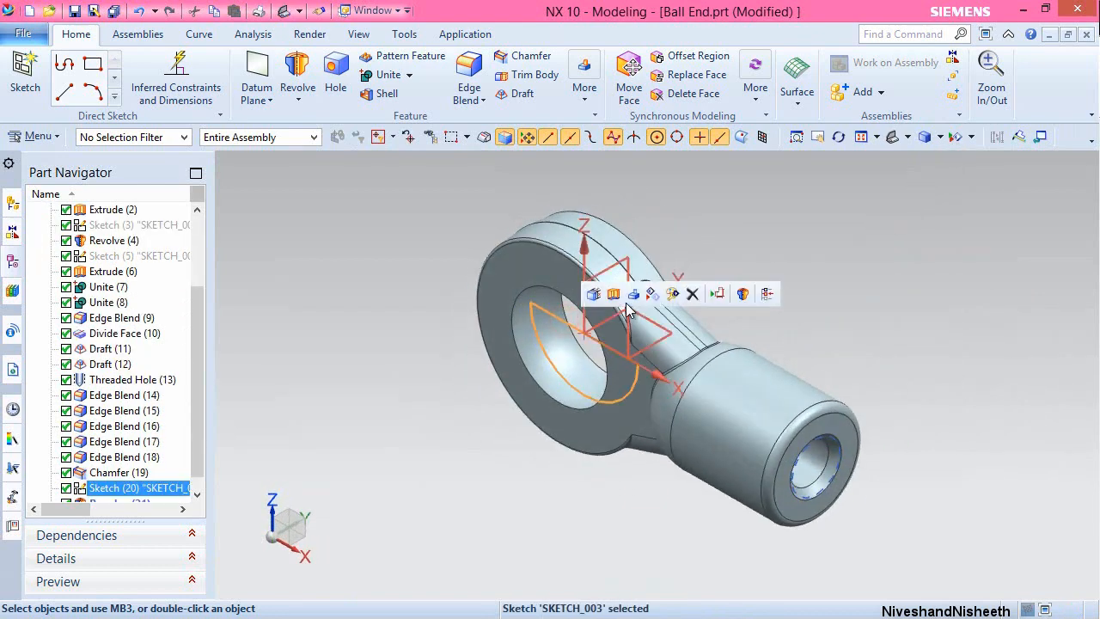
left_click(652, 295)
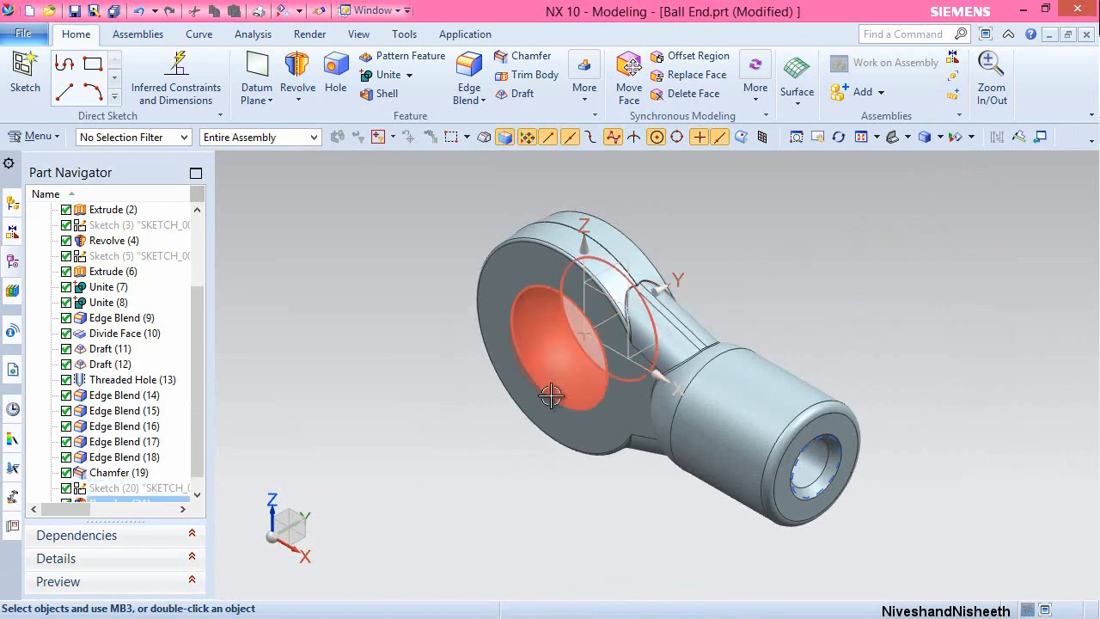
Chamfer the two circular edges of the spherical bore with a symmetric distance of 0.005 in.
mouse_move(555, 387)
middle_mouse_down()
mouse_move(455, 370)
mouse_move(588, 278)
middle_mouse_up()
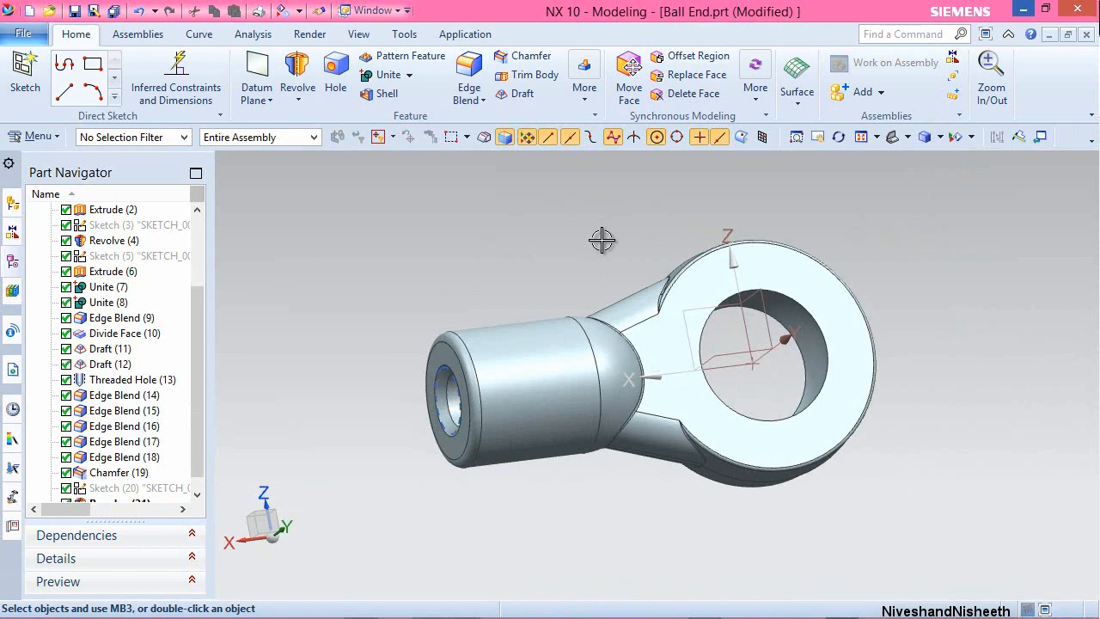
left_click(601, 240)
key("End")
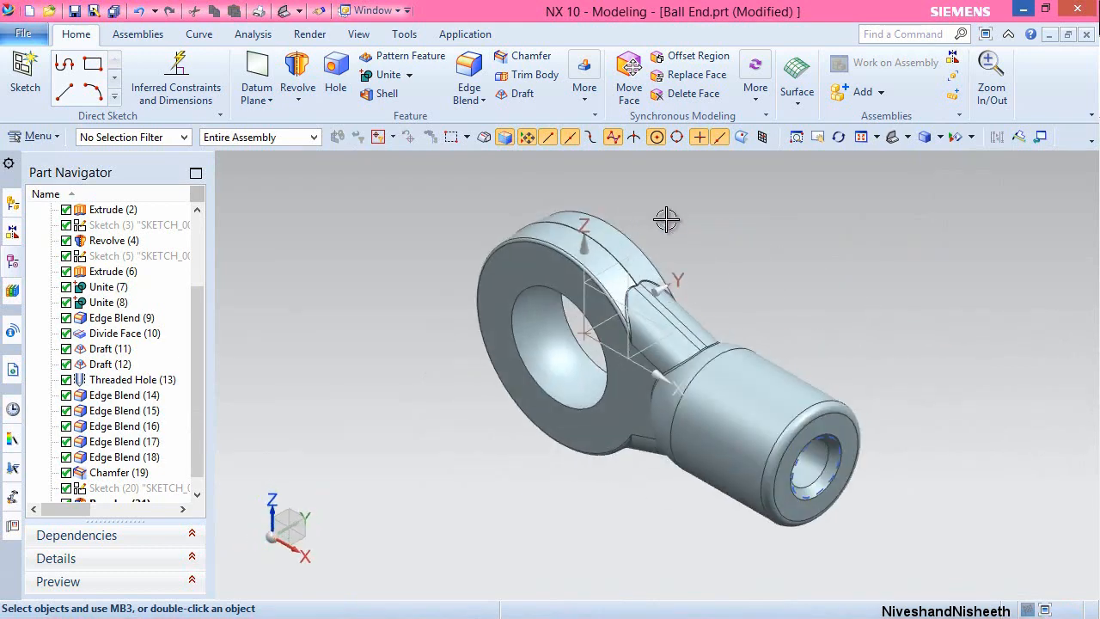
left_click(654, 206)
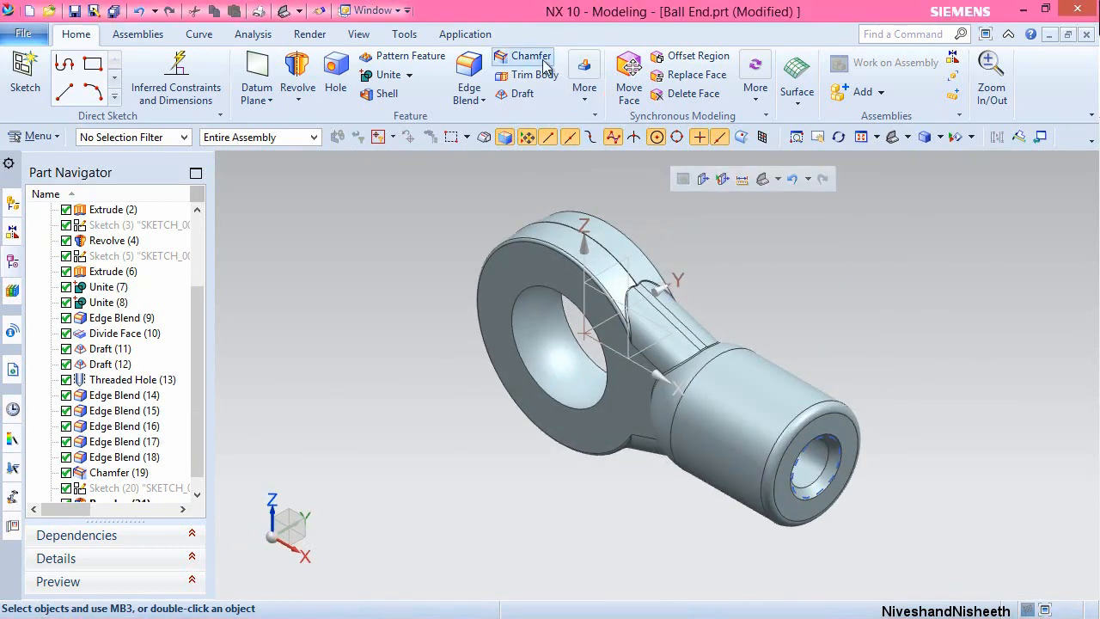
left_click(541, 65)
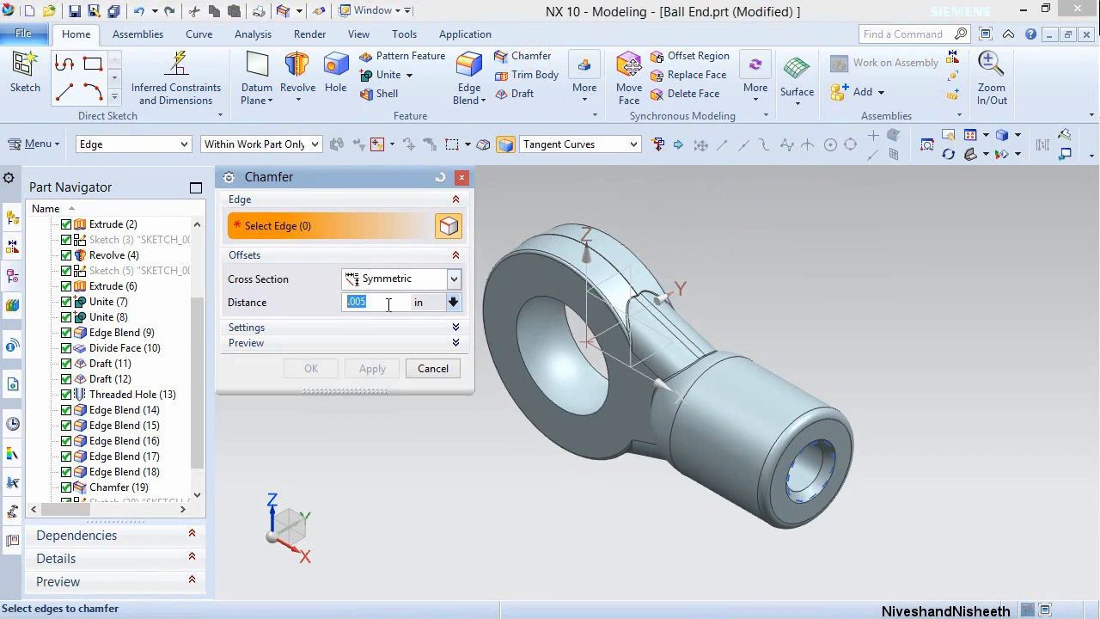
left_click(519, 369)
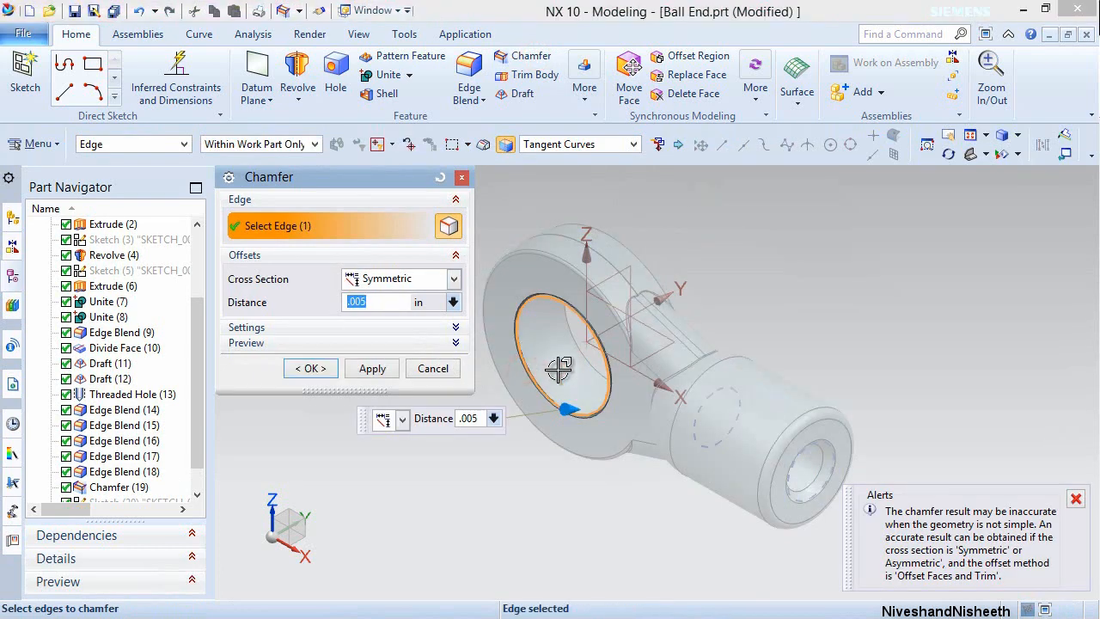
left_click(373, 370)
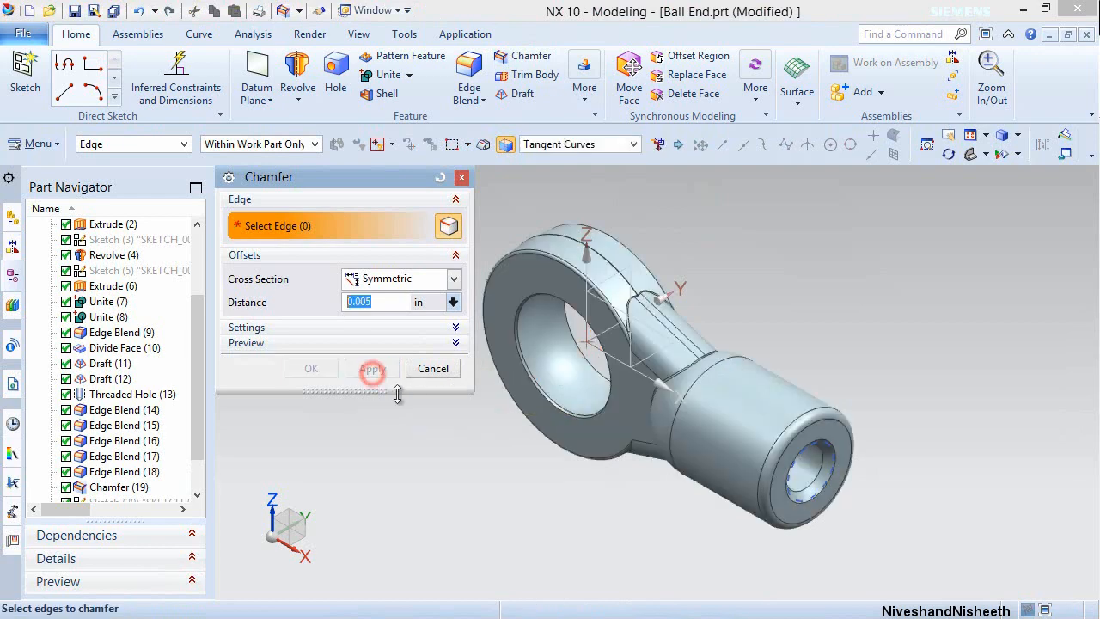
left_click(564, 324)
left_click(311, 368)
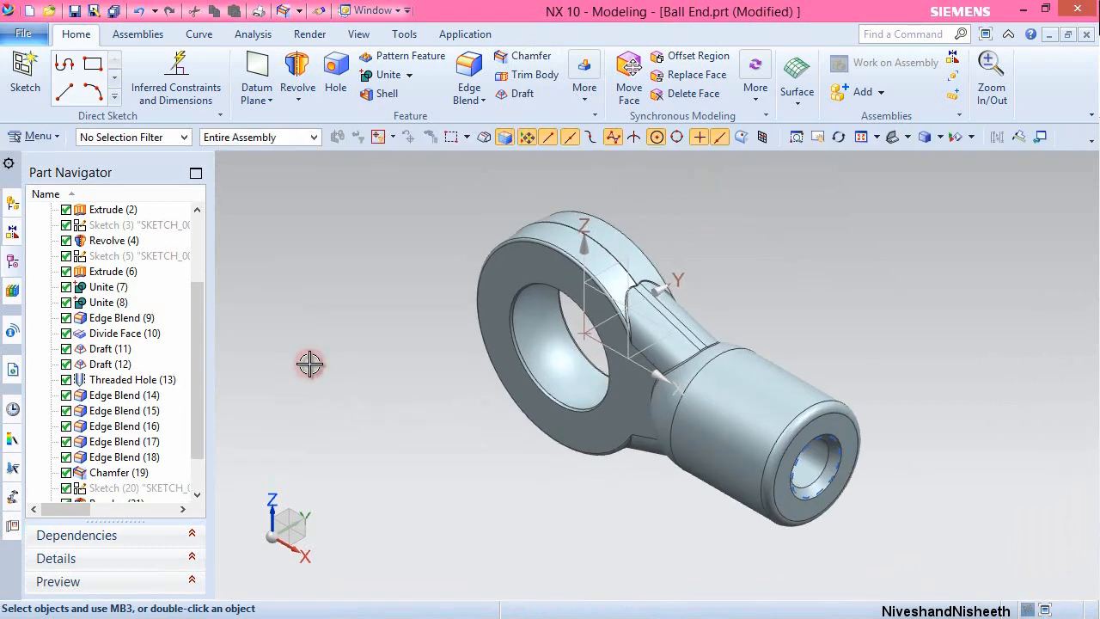
Save the Ball End part and hide its coordinate systems.
left_click(75, 14)
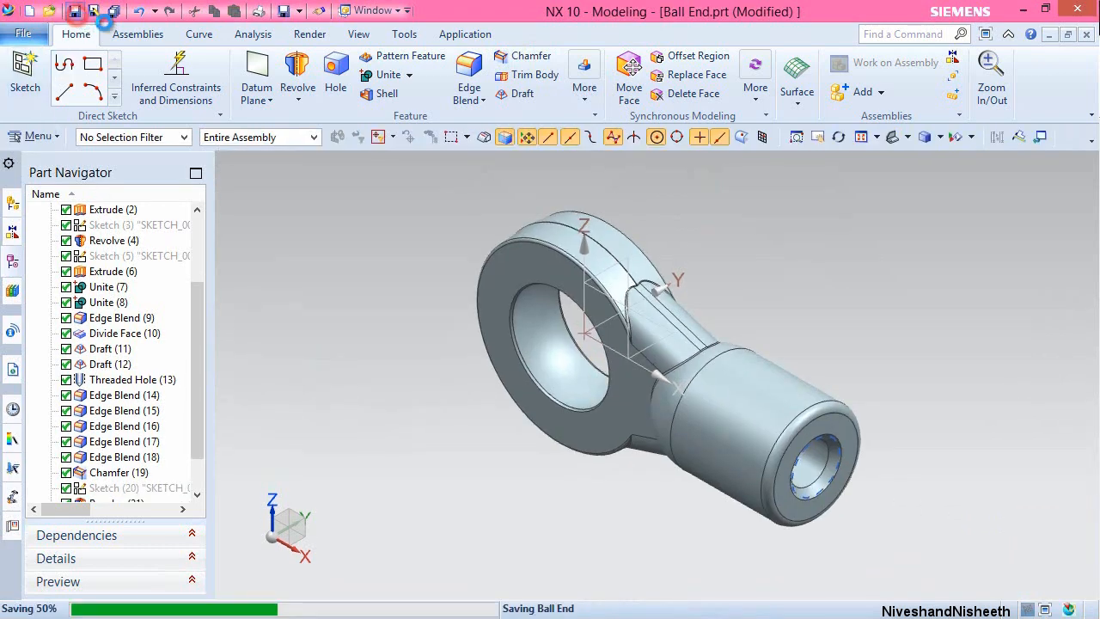
left_click(353, 36)
left_click(274, 86)
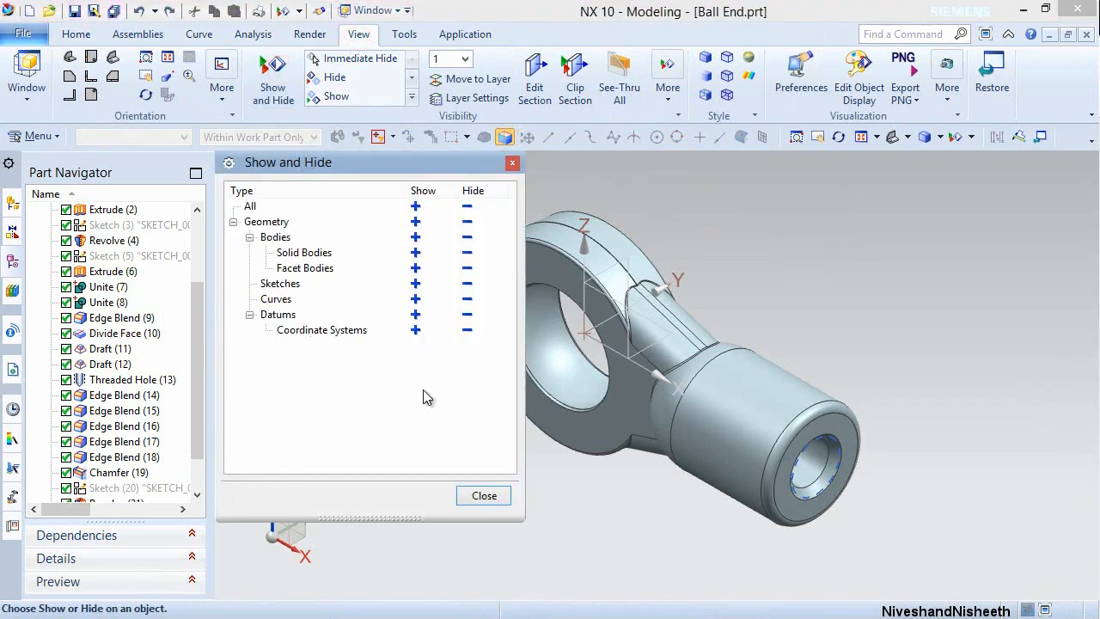
left_click(467, 330)
left_click(483, 496)
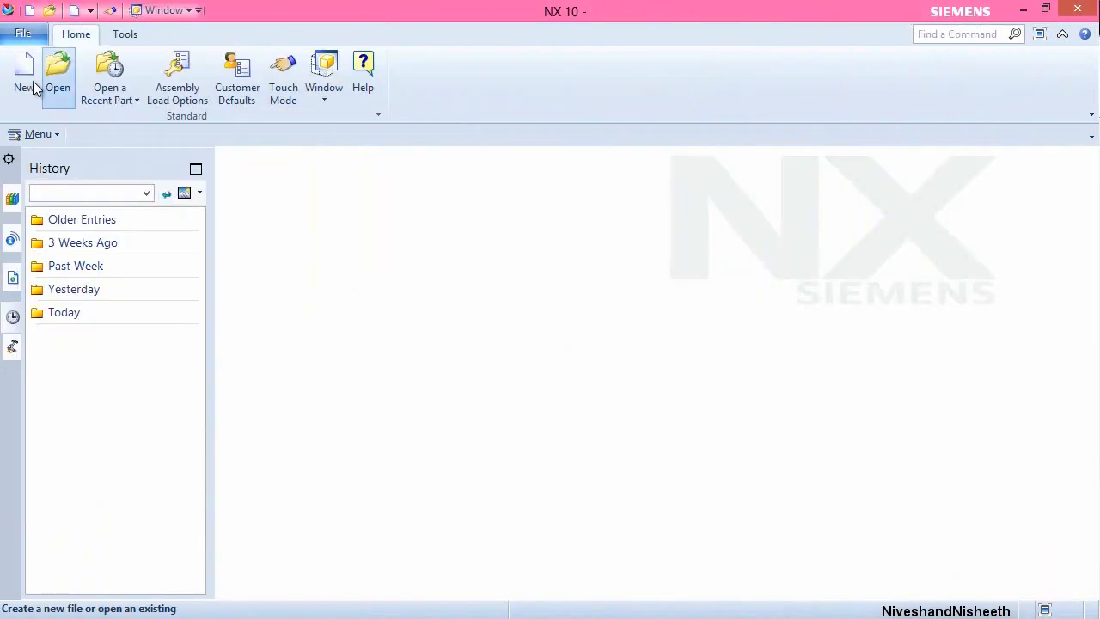
Create a new part named Spring Cup from the Model template in inches.
left_click(19, 68)
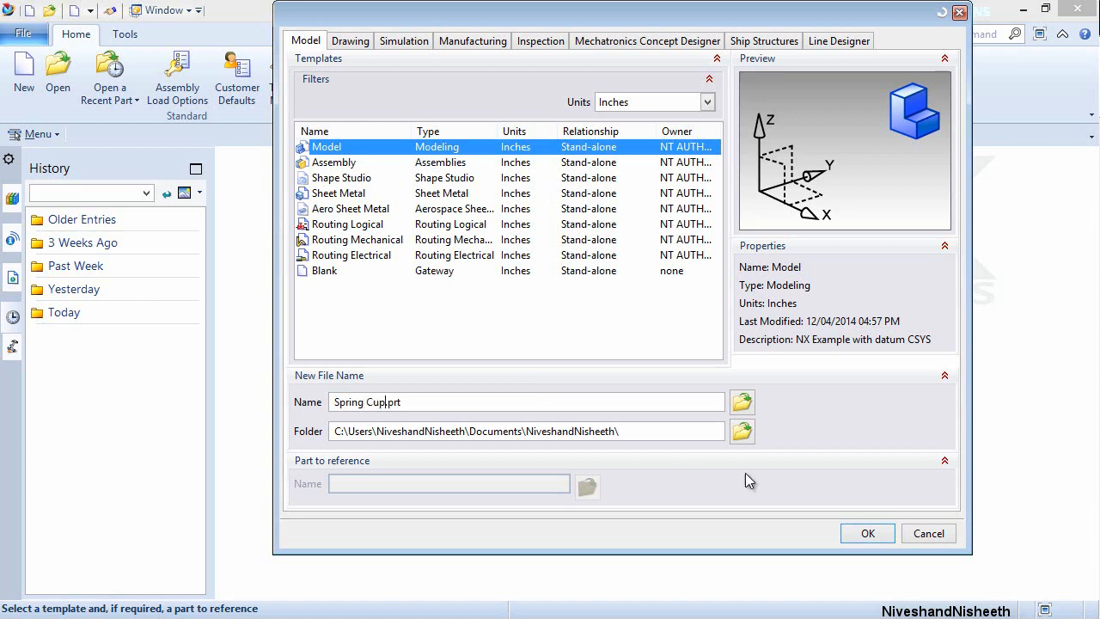
left_click(868, 534)
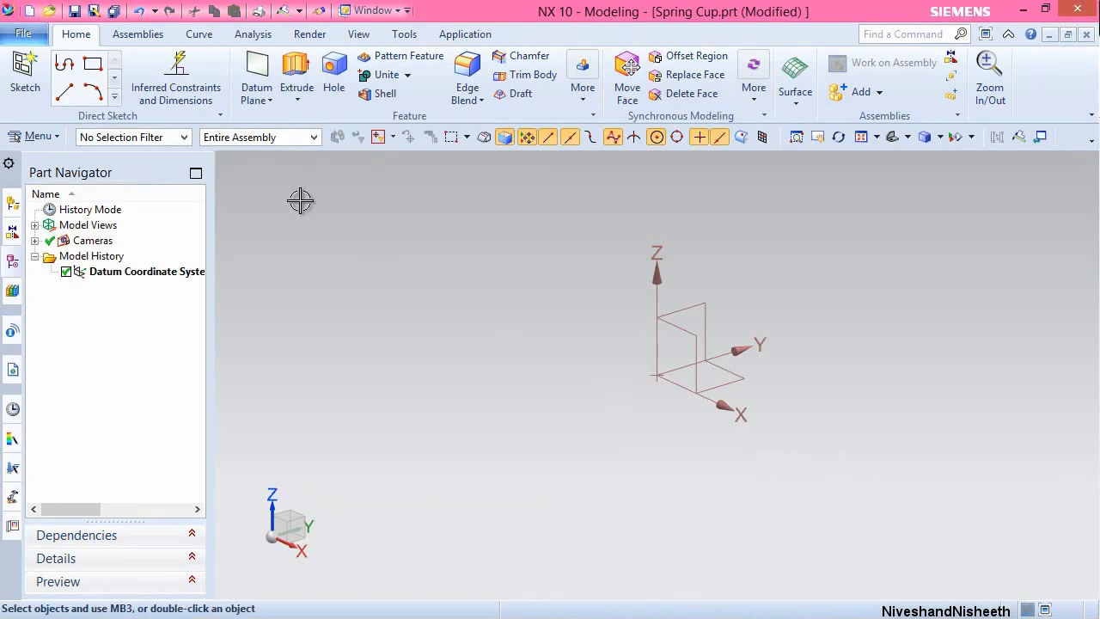
Start a sketch on the XZ datum plane and orient the view to the sketch.
left_click(39, 82)
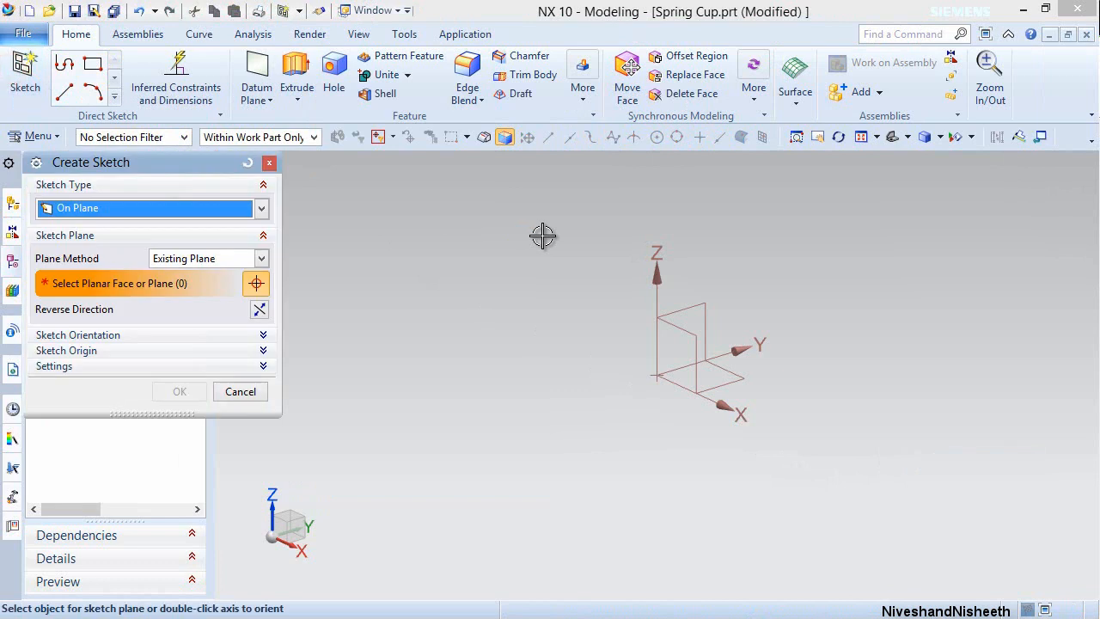
left_click(575, 209)
left_click_drag(197, 163, 379, 160)
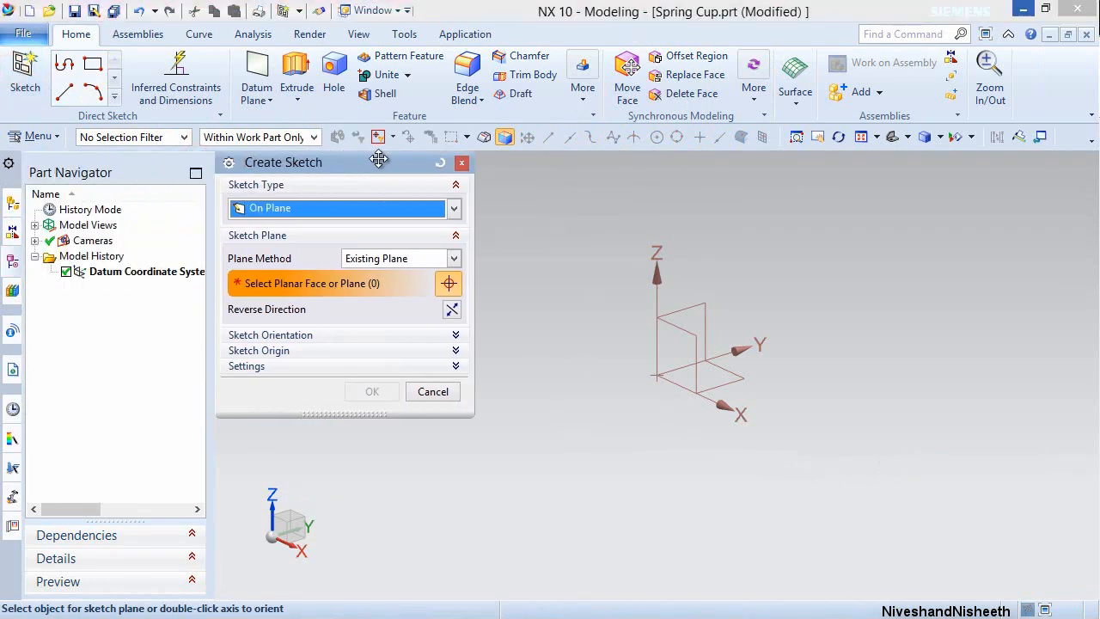
left_click(663, 334)
left_click(387, 393)
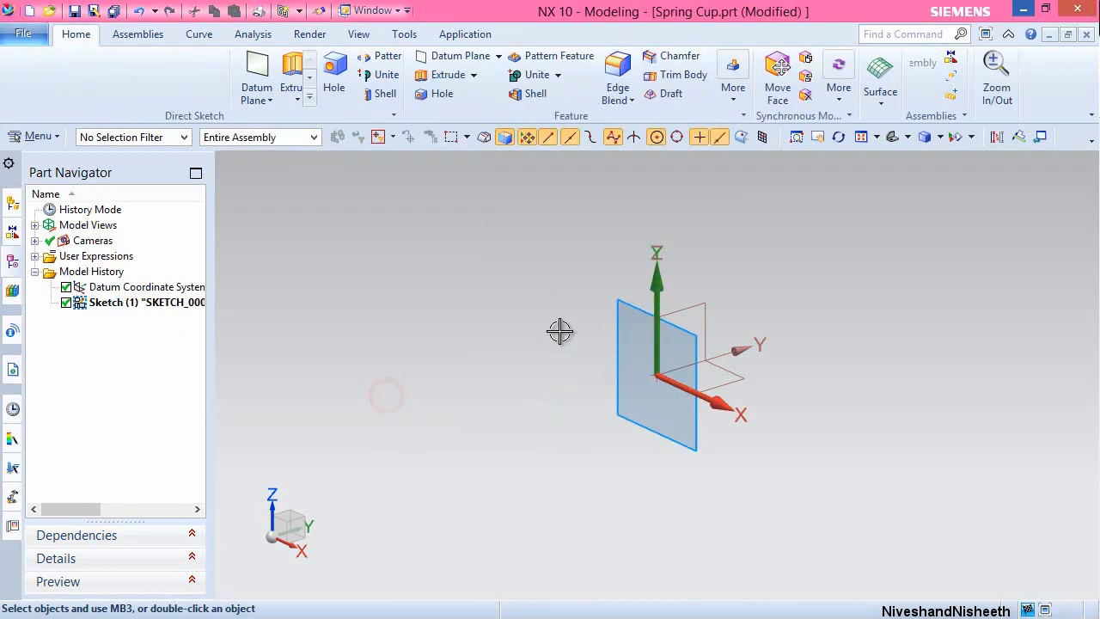
right_click(559, 330)
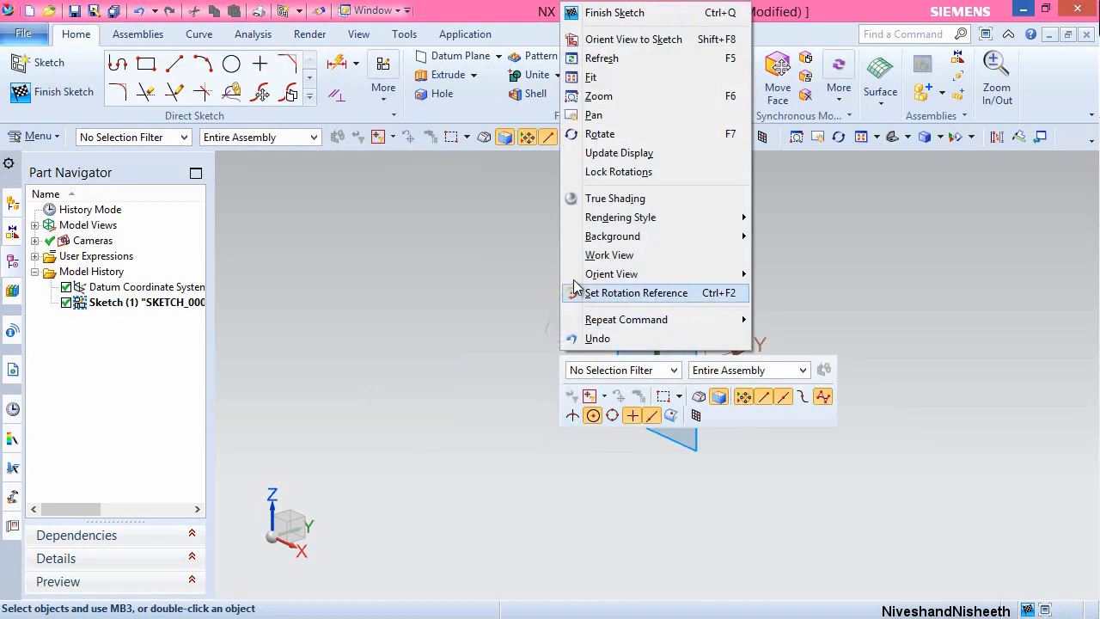
left_click(615, 39)
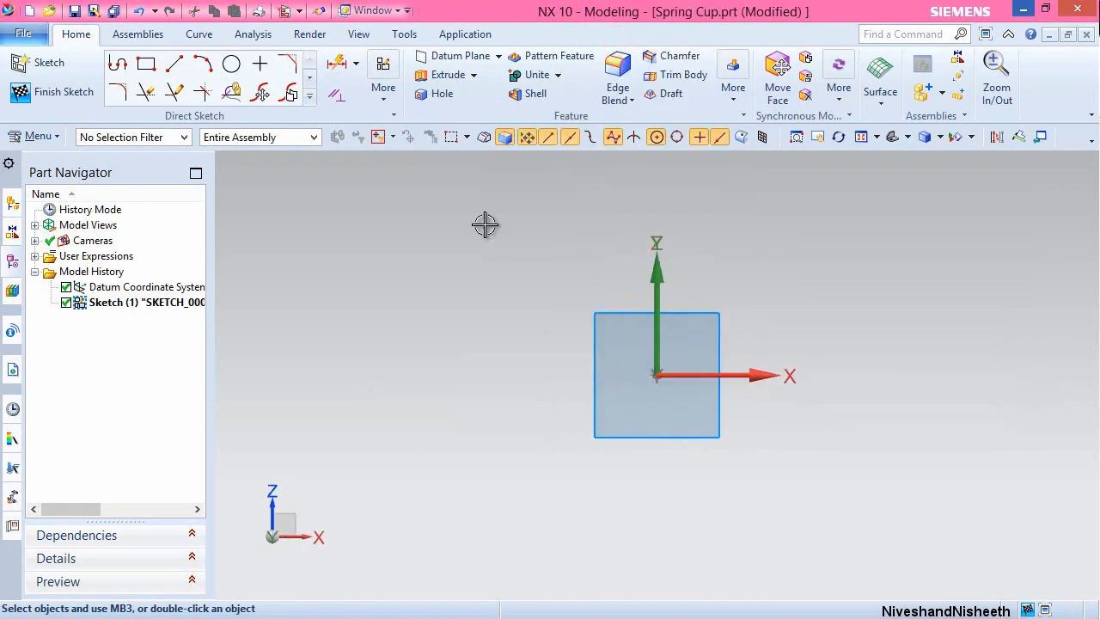
Sketch three connected lines: a vertical about 0.5 in, a horizontal about 0.3 in, and a lower vertical about 0.55 in long.
left_click(173, 64)
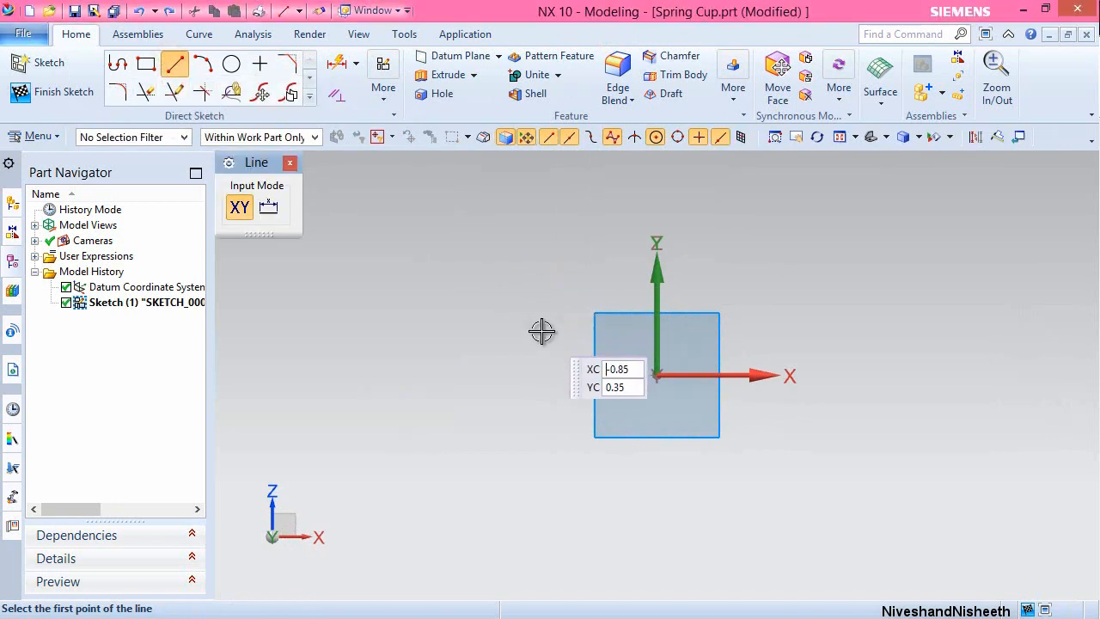
left_click(569, 326)
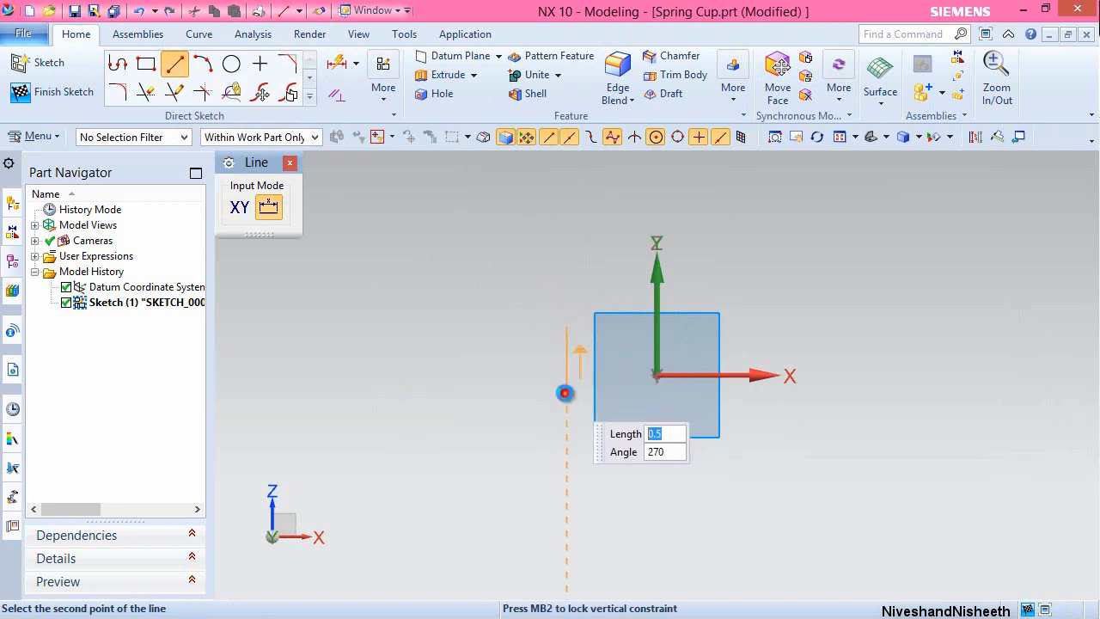
left_click(566, 394)
left_click(566, 394)
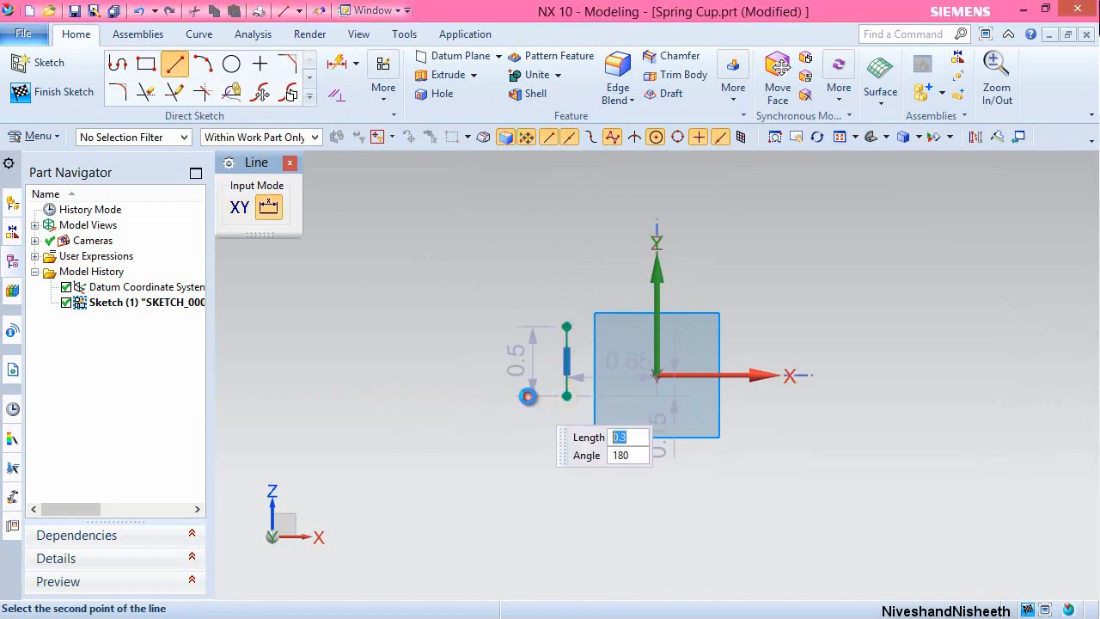
left_click(527, 396)
left_click(525, 397)
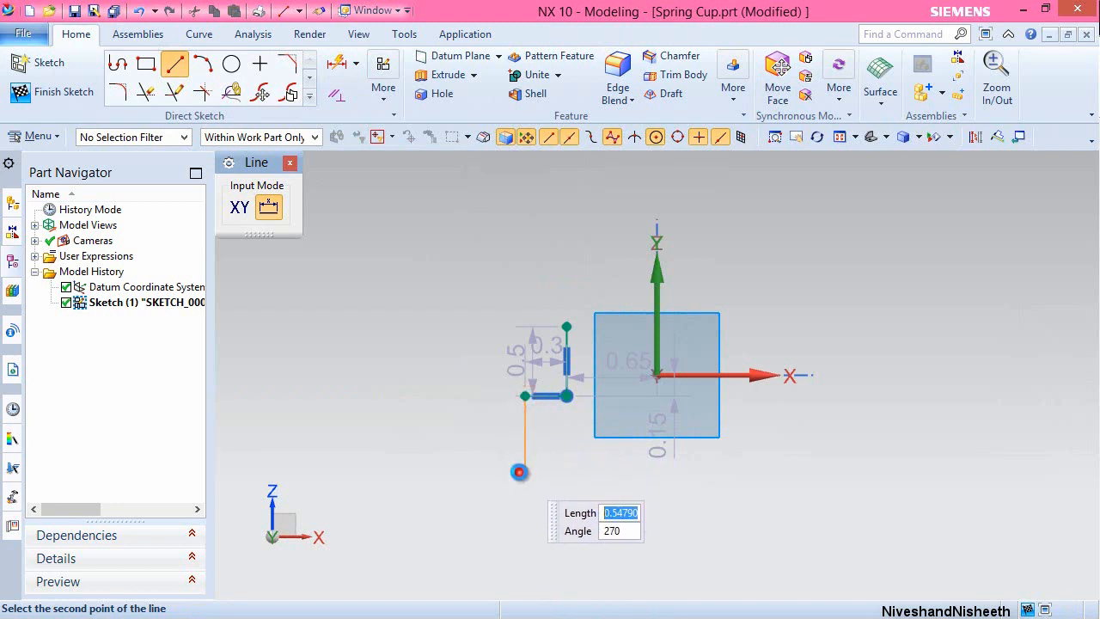
left_click(519, 472)
key("Escape")
Constrain the short horizontal line to be collinear with the X axis.
scroll(514, 426, "up", 2)
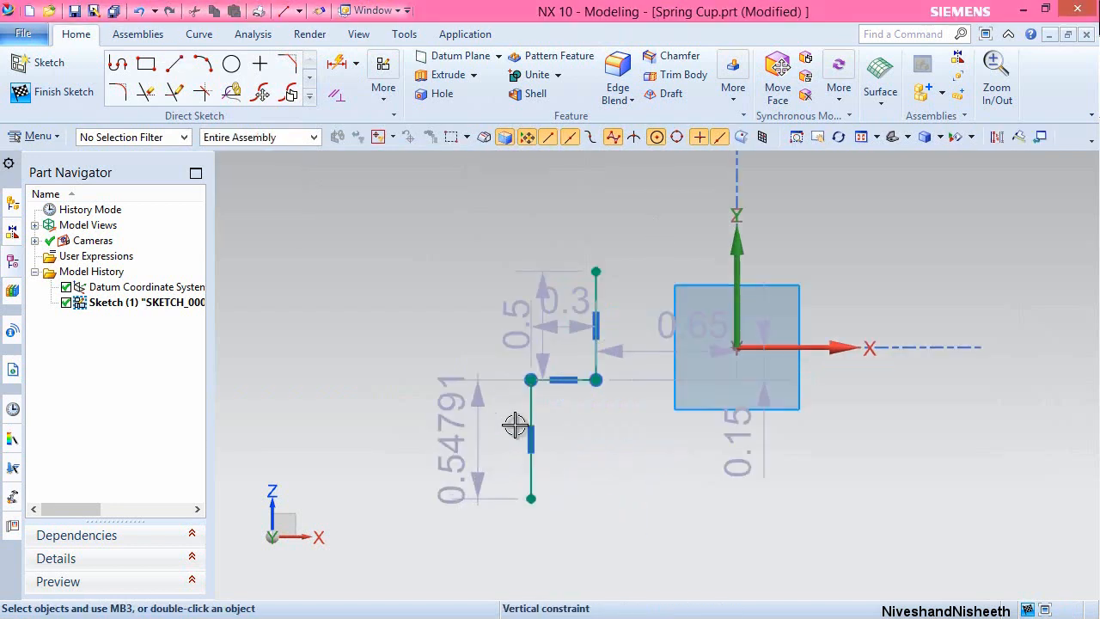
scroll(541, 425, "up", 3)
left_click(650, 325)
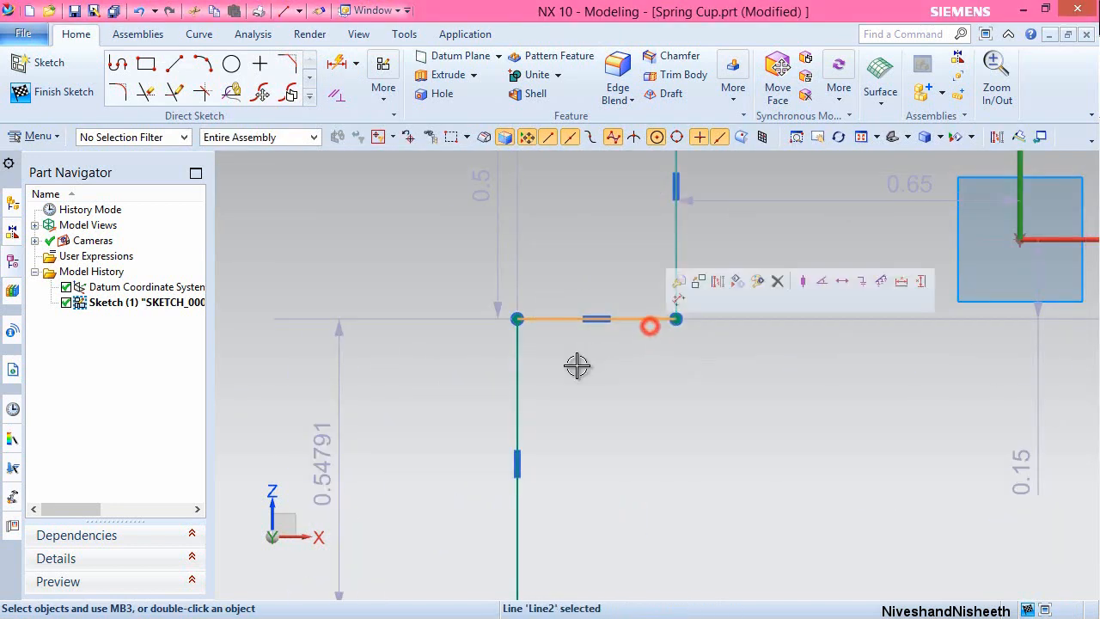
scroll(577, 366, "down", 3)
left_click(606, 432)
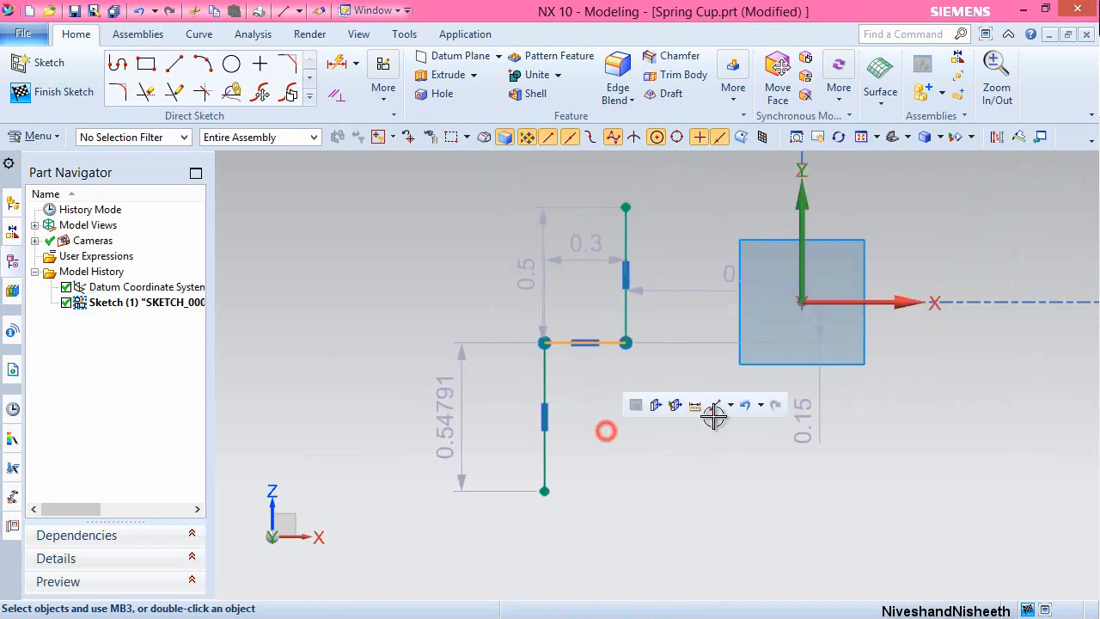
left_click(869, 303)
left_click(918, 262)
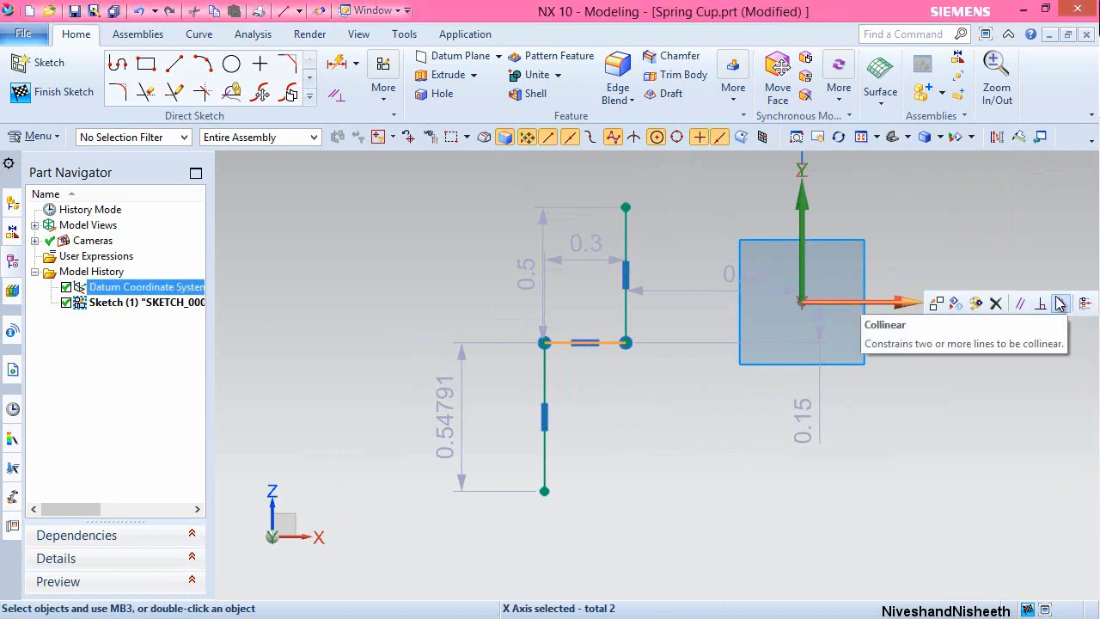
left_click(1060, 303)
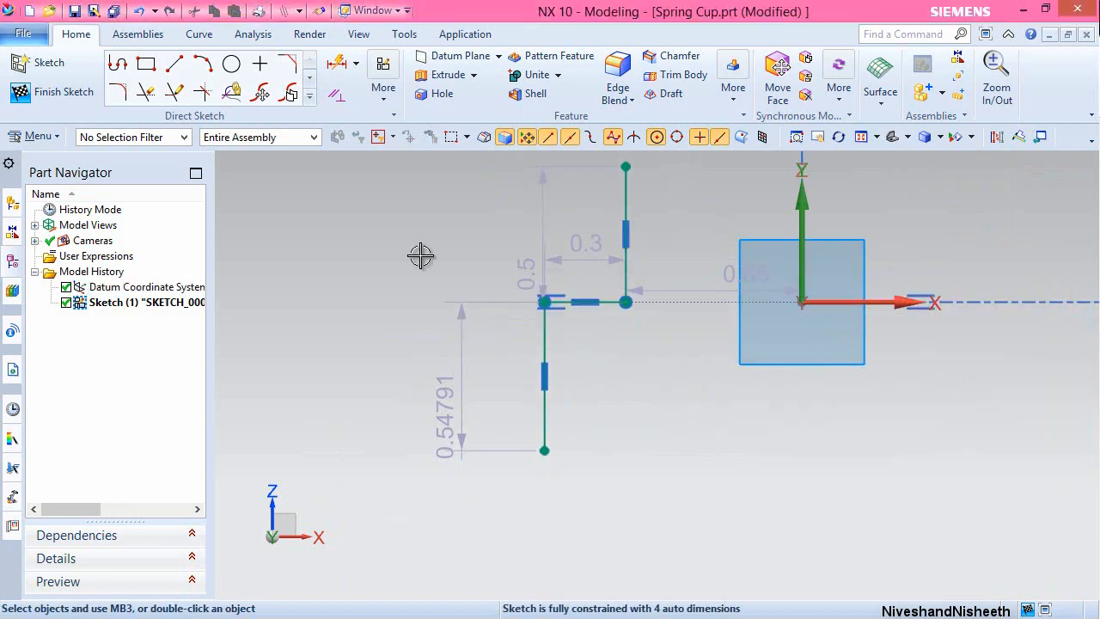
Dimension the distance from the lower vertical line to the vertical axis and set it to 0.118 in.
left_click(338, 65)
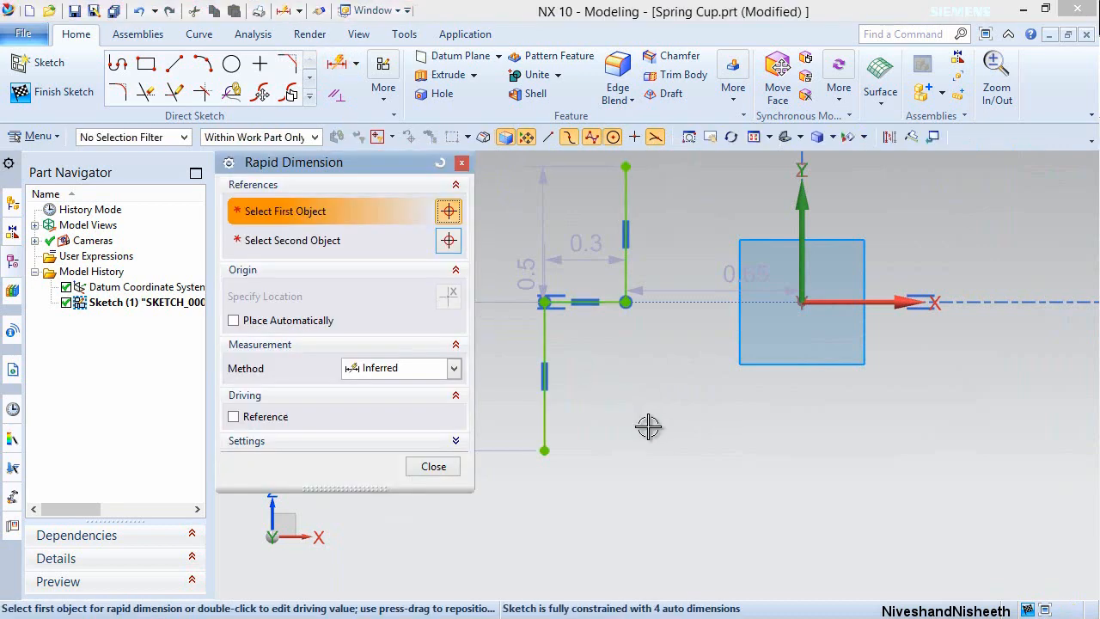
left_click(545, 412)
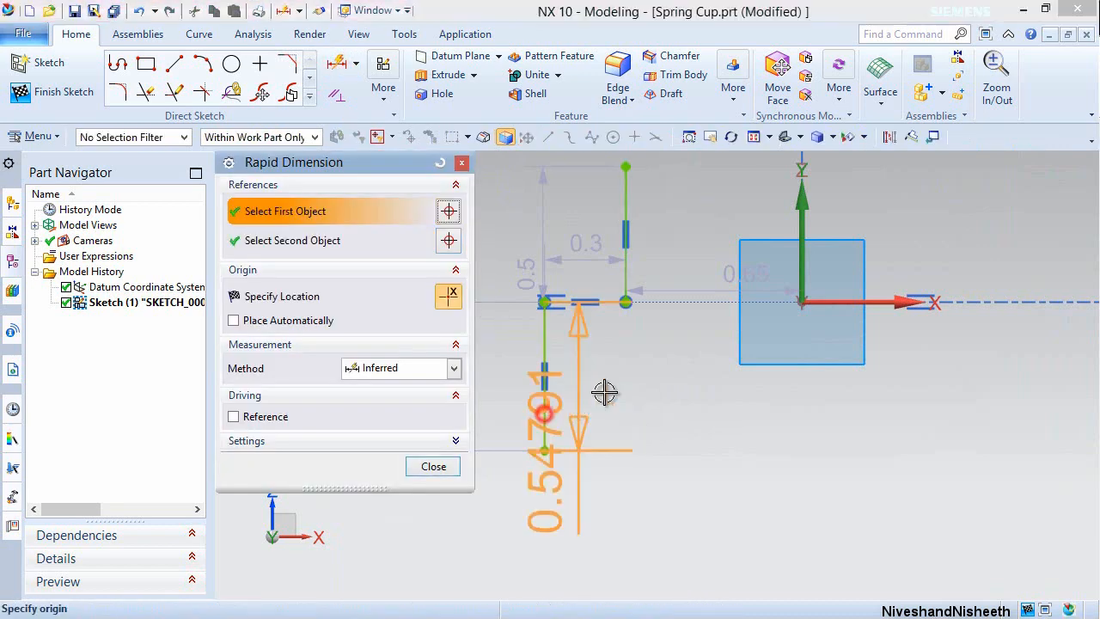
left_click(800, 225)
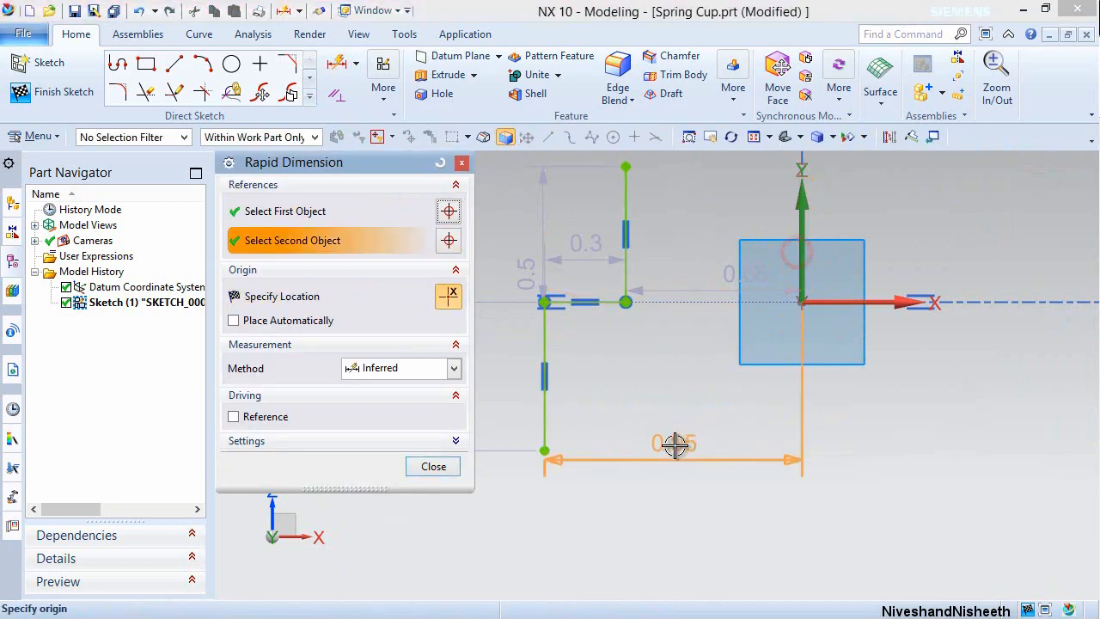
left_click(674, 456)
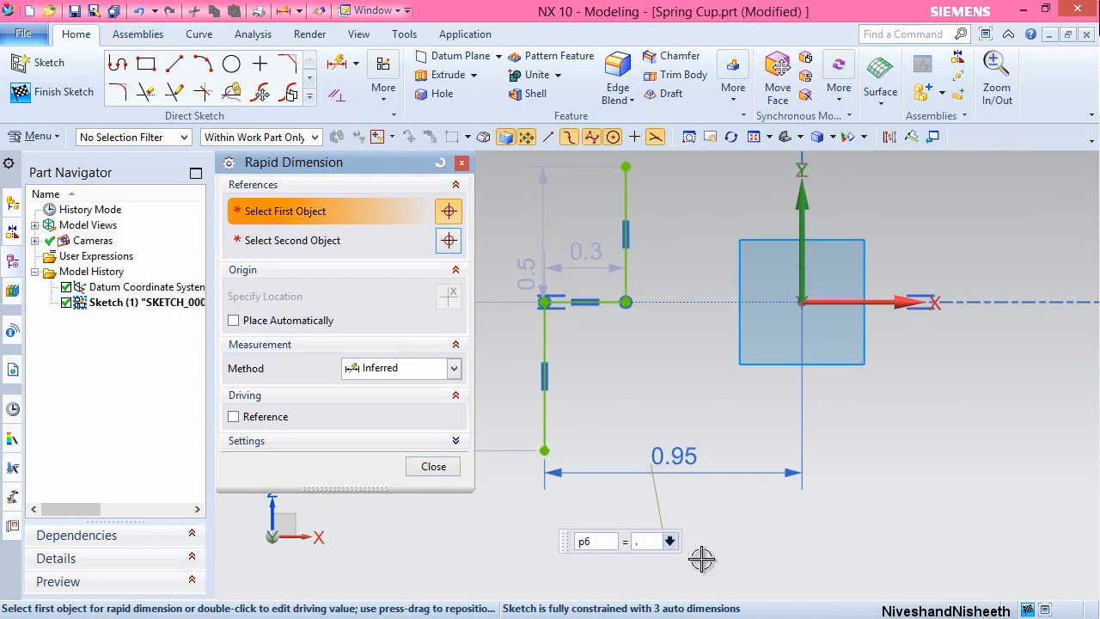
key("Return")
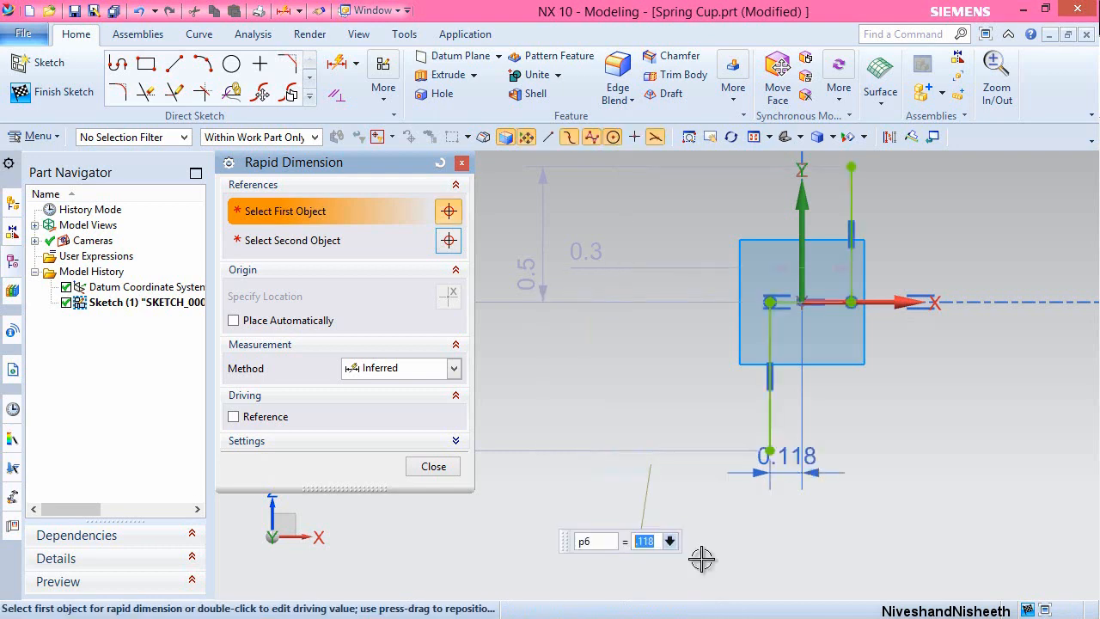
middle_click(705, 381)
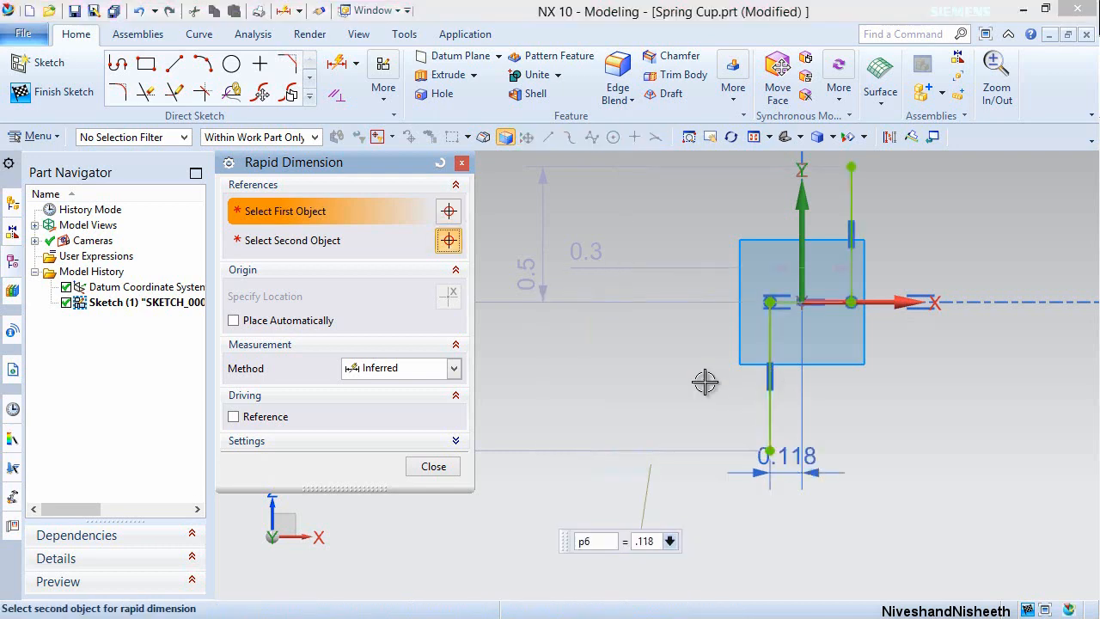
middle_click(704, 339)
left_click(462, 163)
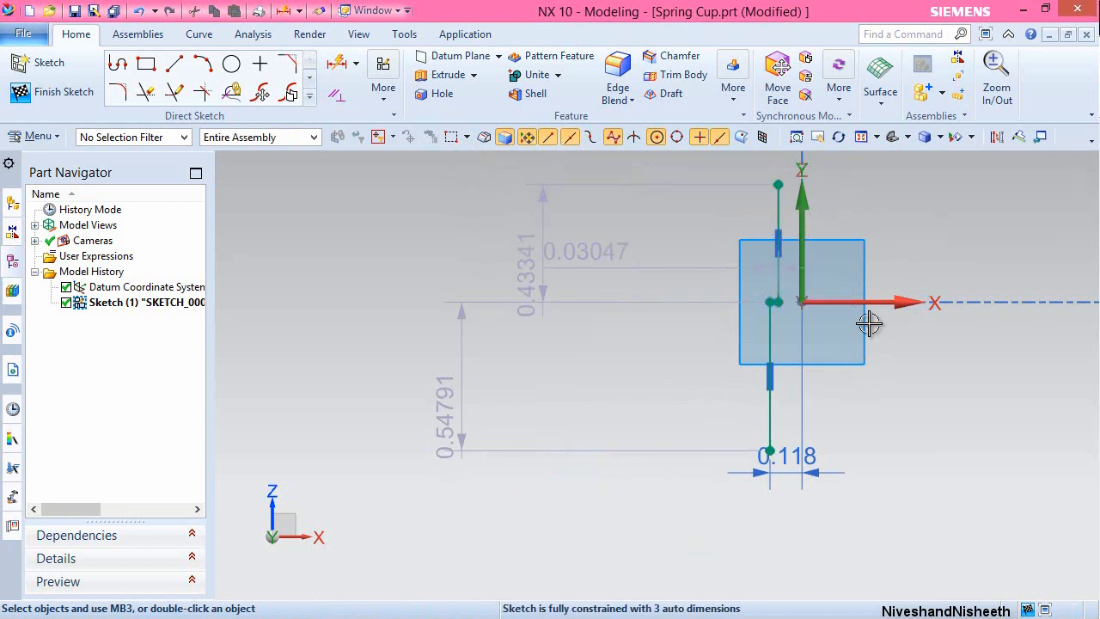
Dimension the distance from the upper vertical line to the vertical axis and set it to 0.065 in.
scroll(854, 201, "up", 2)
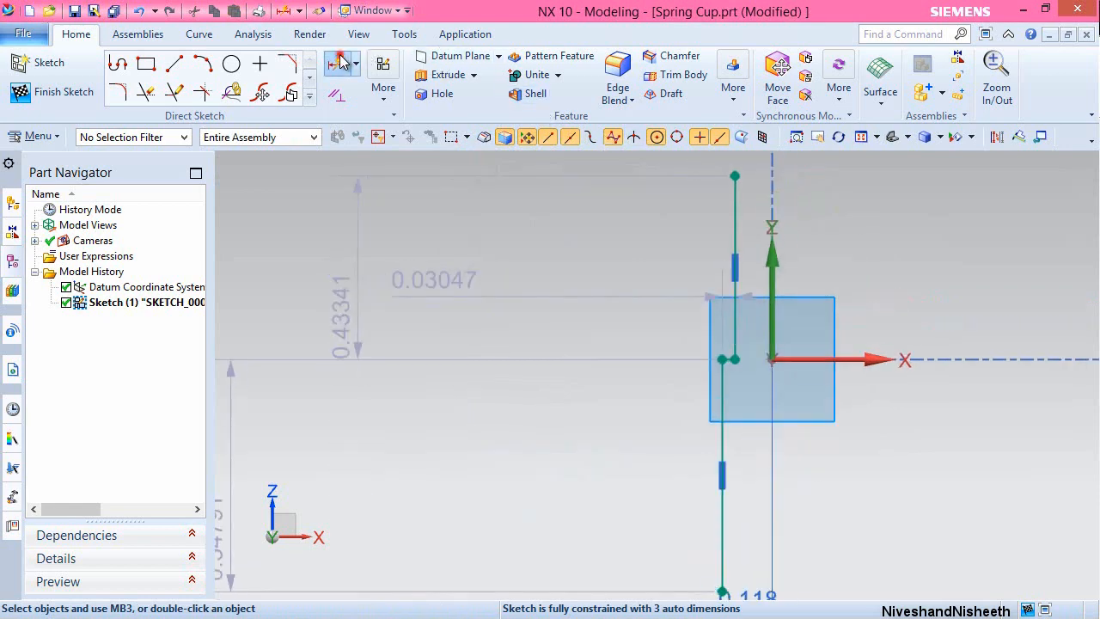
left_click(341, 62)
left_click(738, 225)
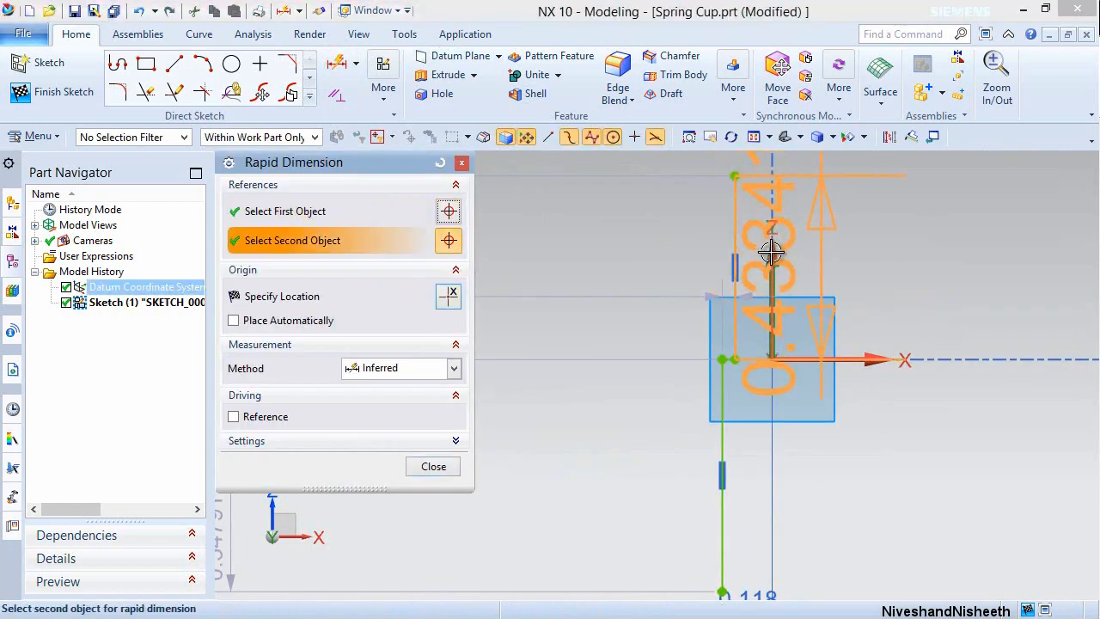
left_click(772, 258)
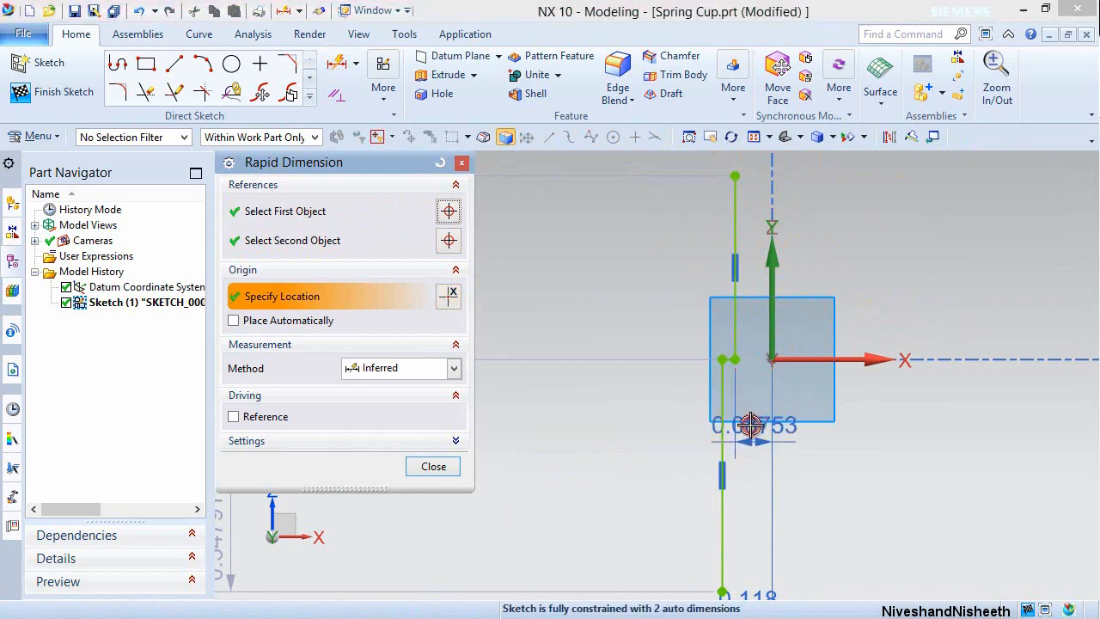
left_click(750, 424)
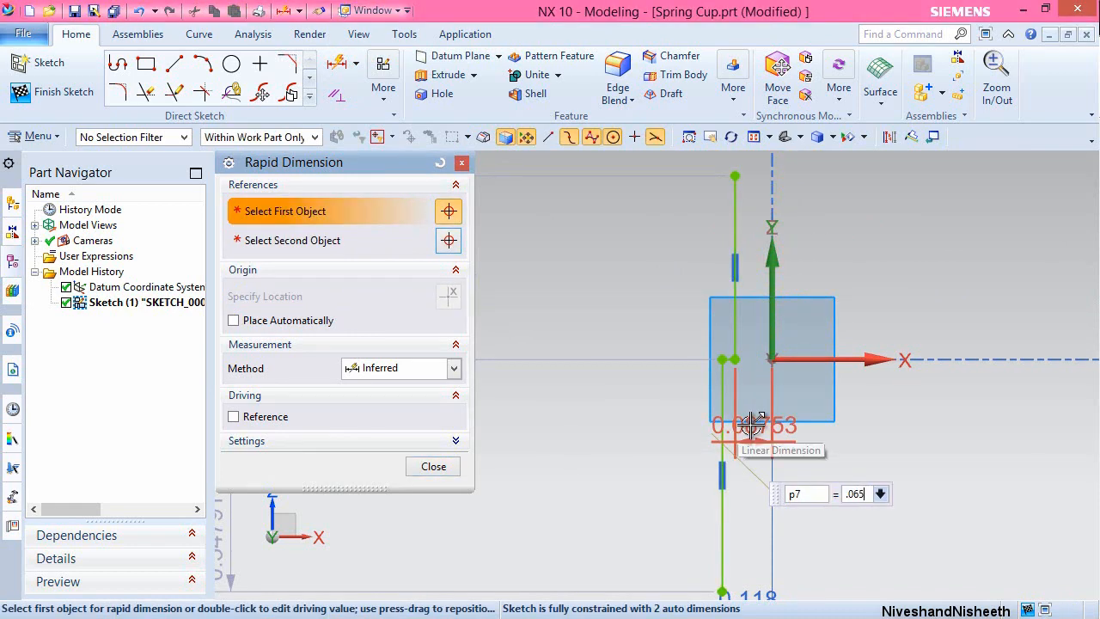
type(".065")
key("Return")
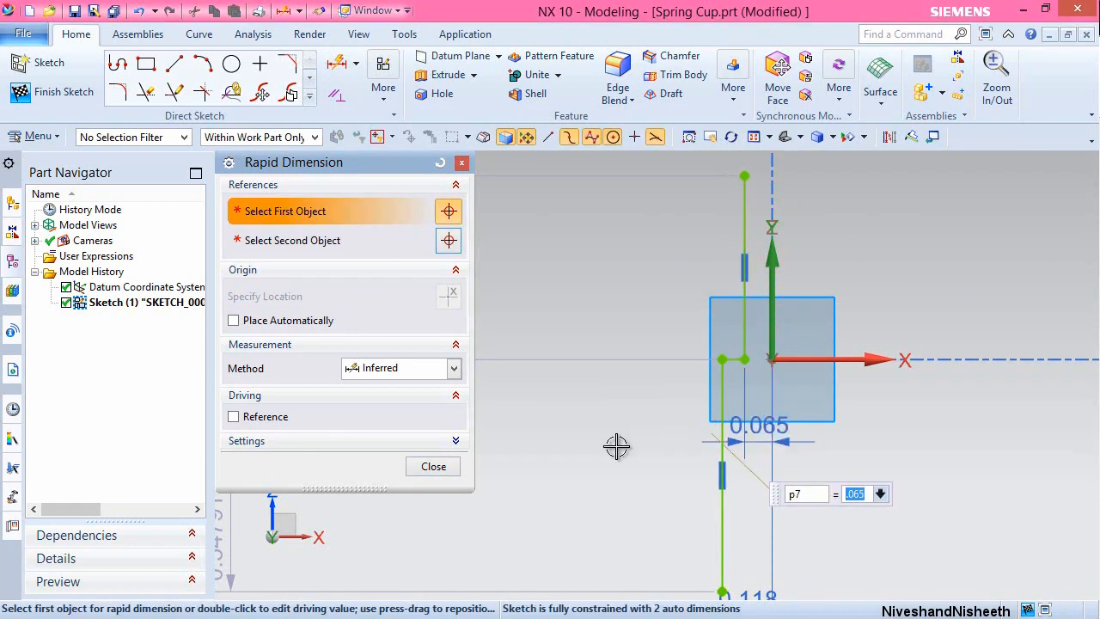
left_click(443, 469)
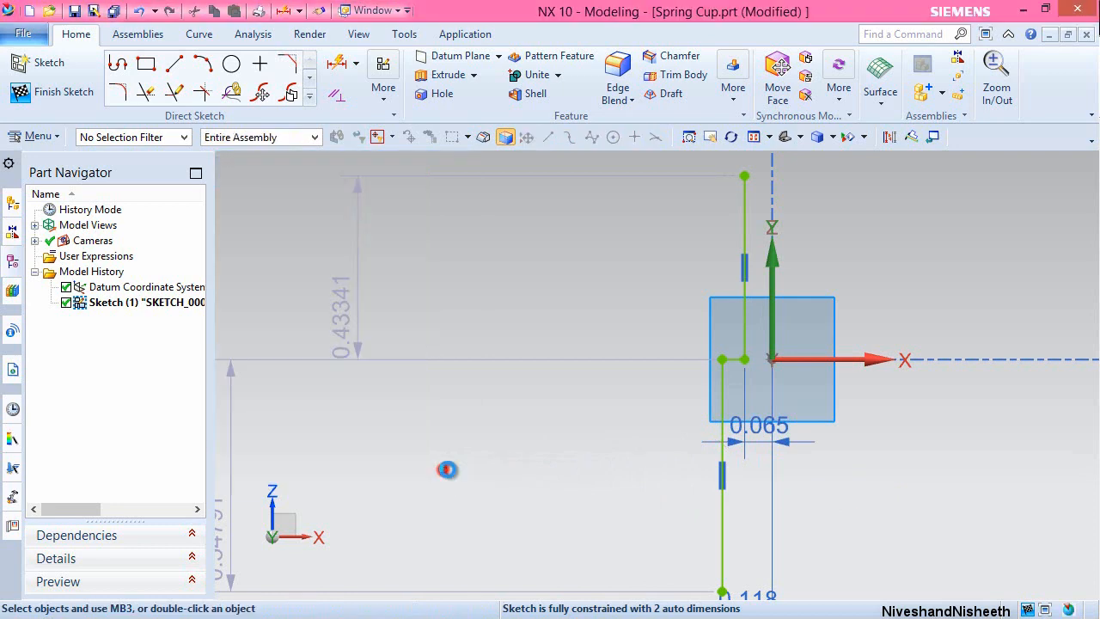
Set the upper vertical line's length to 0.05 in.
left_click(982, 476)
left_click(343, 280)
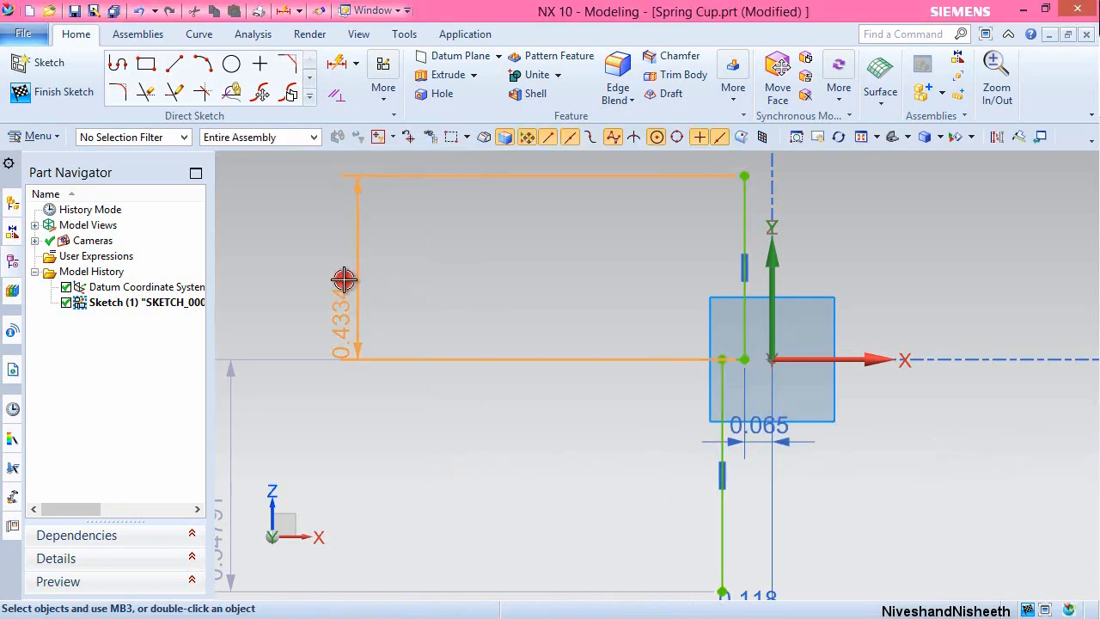
double_click(343, 280)
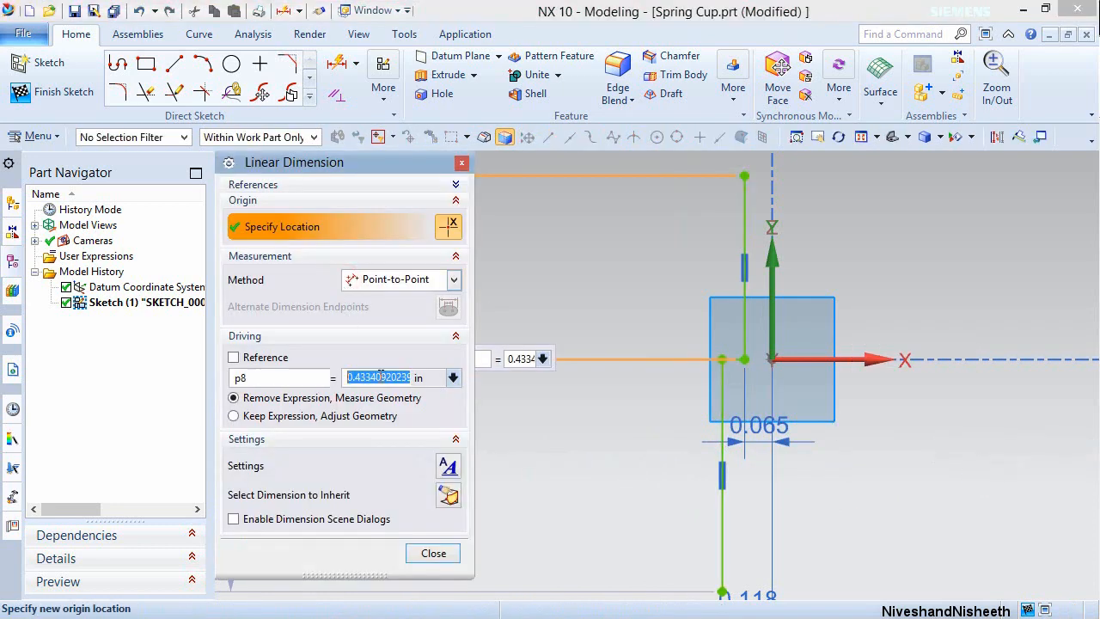
type(".05")
key("Return")
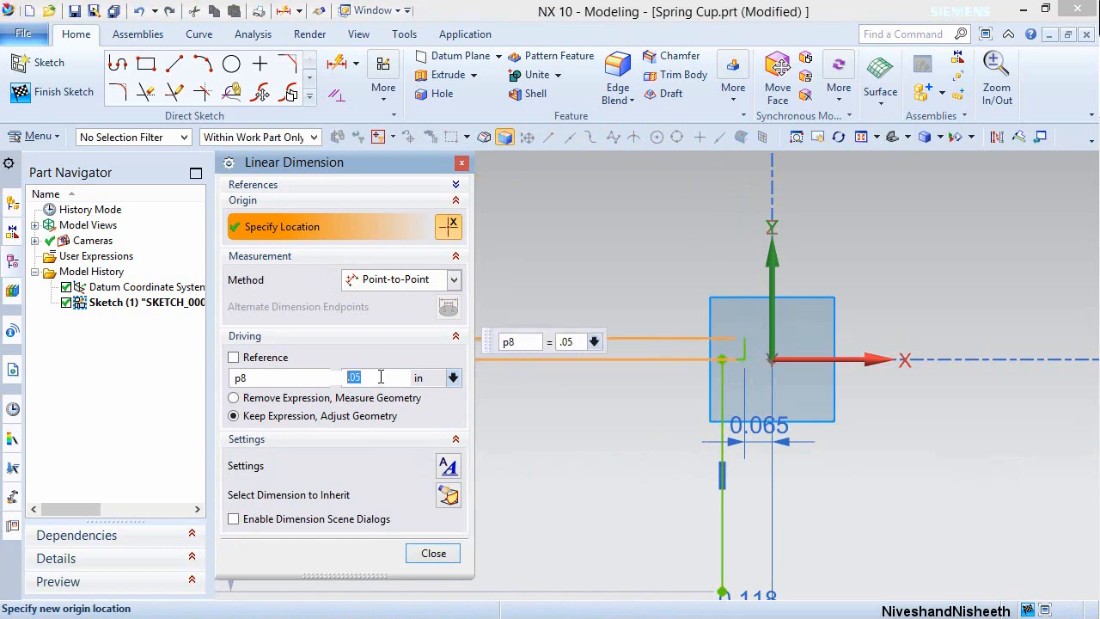
left_click(433, 552)
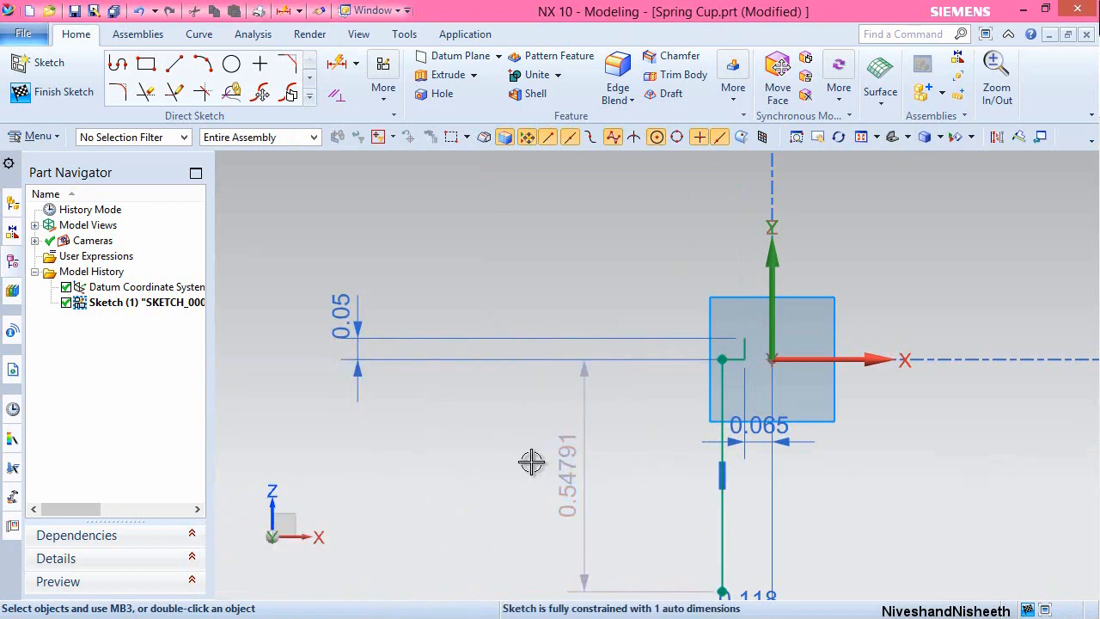
Set the lower vertical line's length to 0.1 in.
double_click(566, 453)
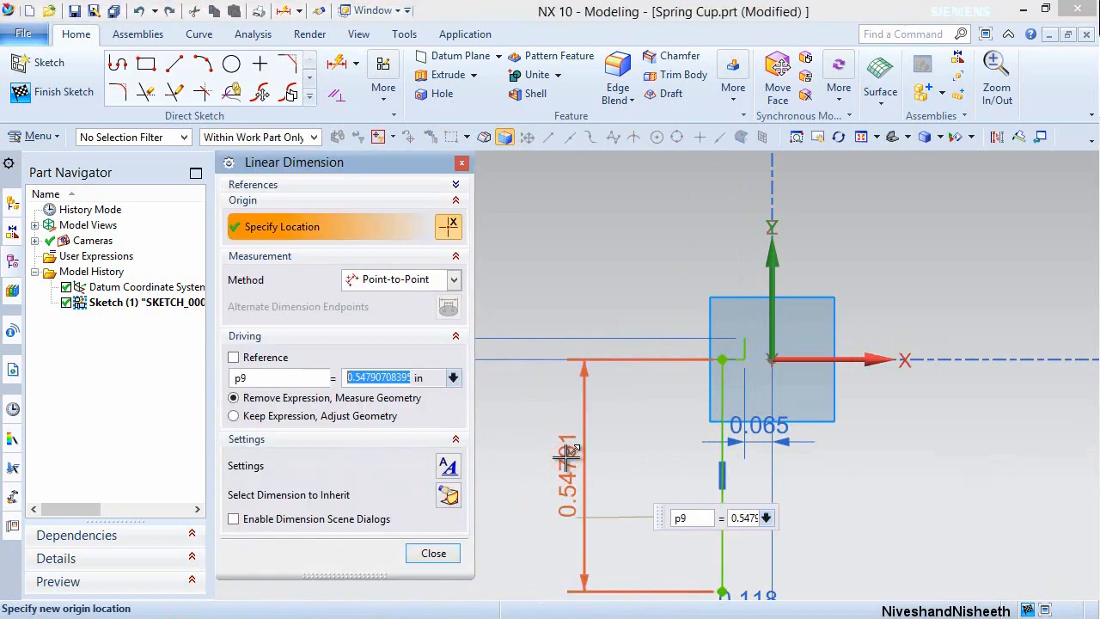
type(".1")
key("Return")
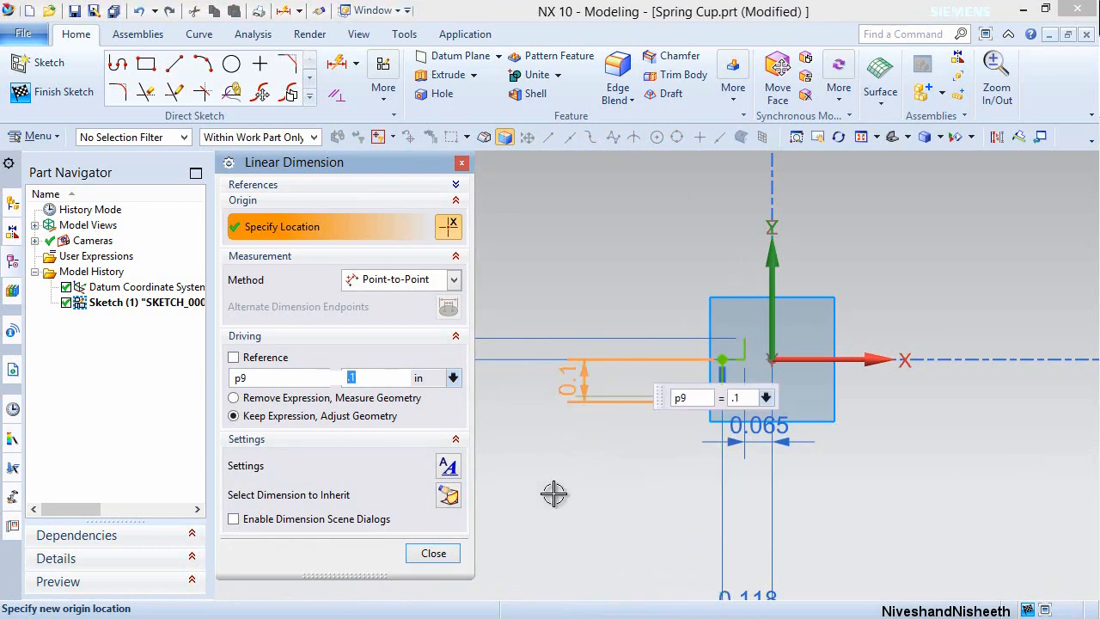
left_click(437, 552)
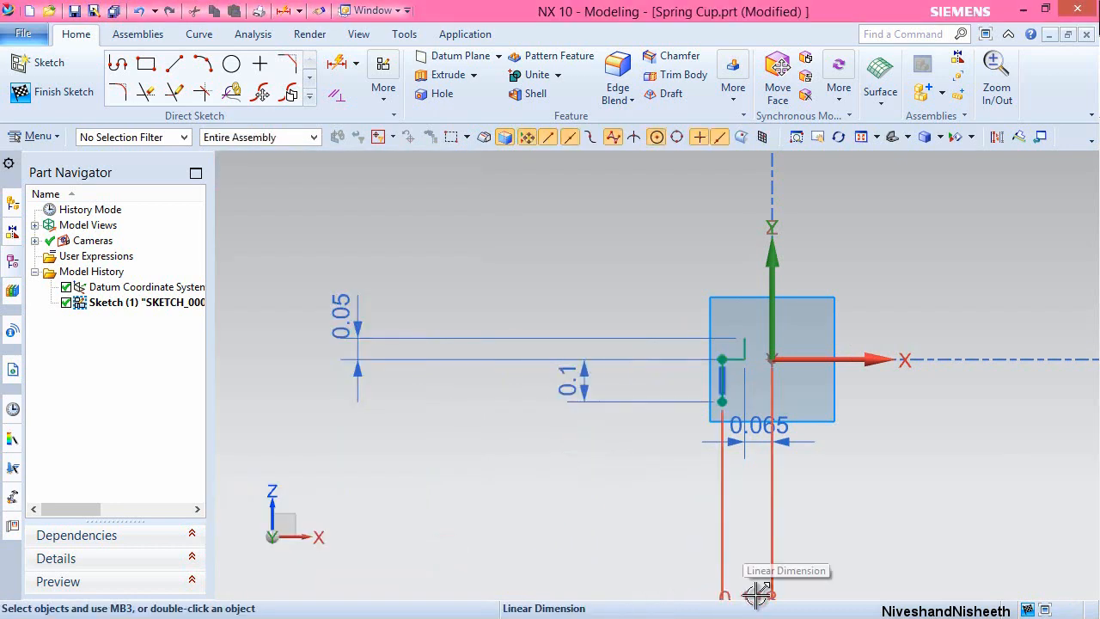
Reposition the 0.118, 0.065 and 0.05 dimensions closer to the profile for clear reading.
left_click_drag(774, 496, 773, 466)
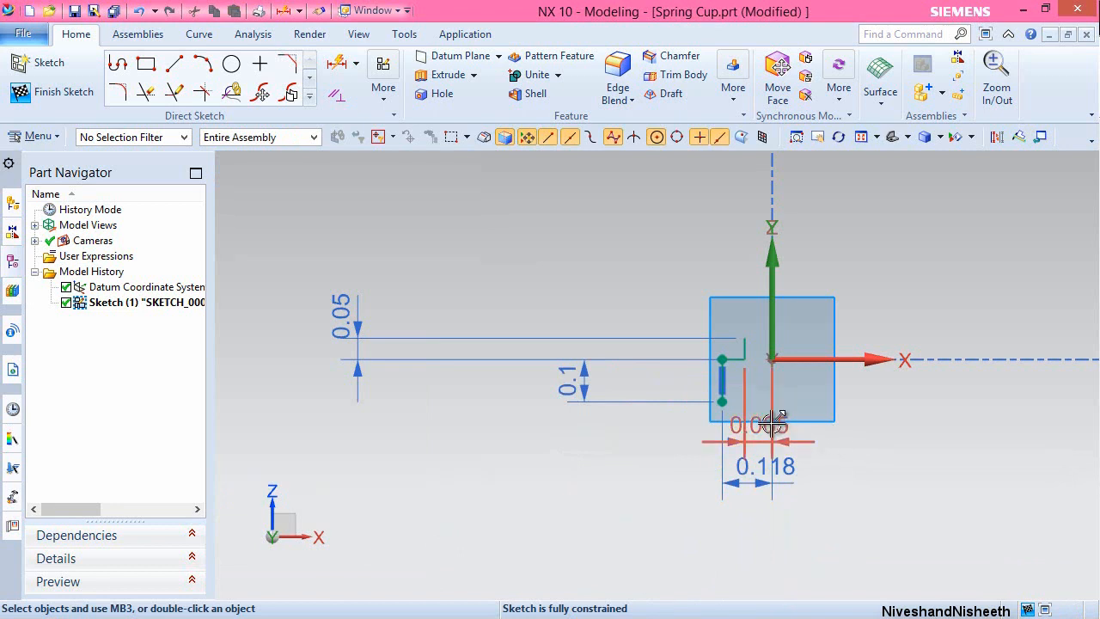
left_click_drag(772, 424, 746, 330)
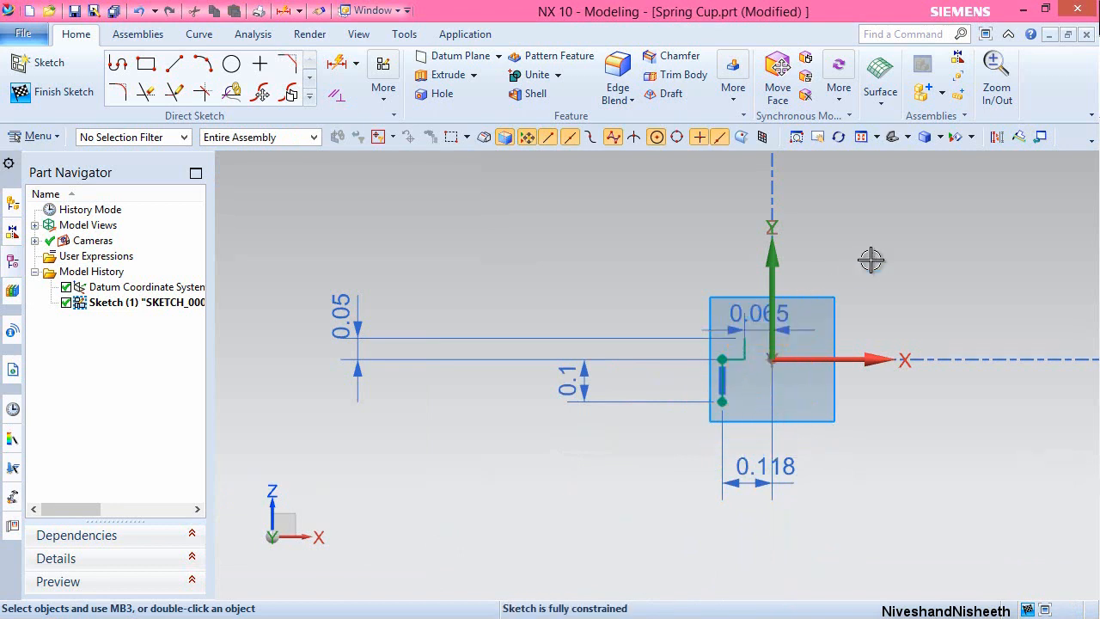
left_click_drag(346, 312, 510, 315)
scroll(823, 324, "up", 1)
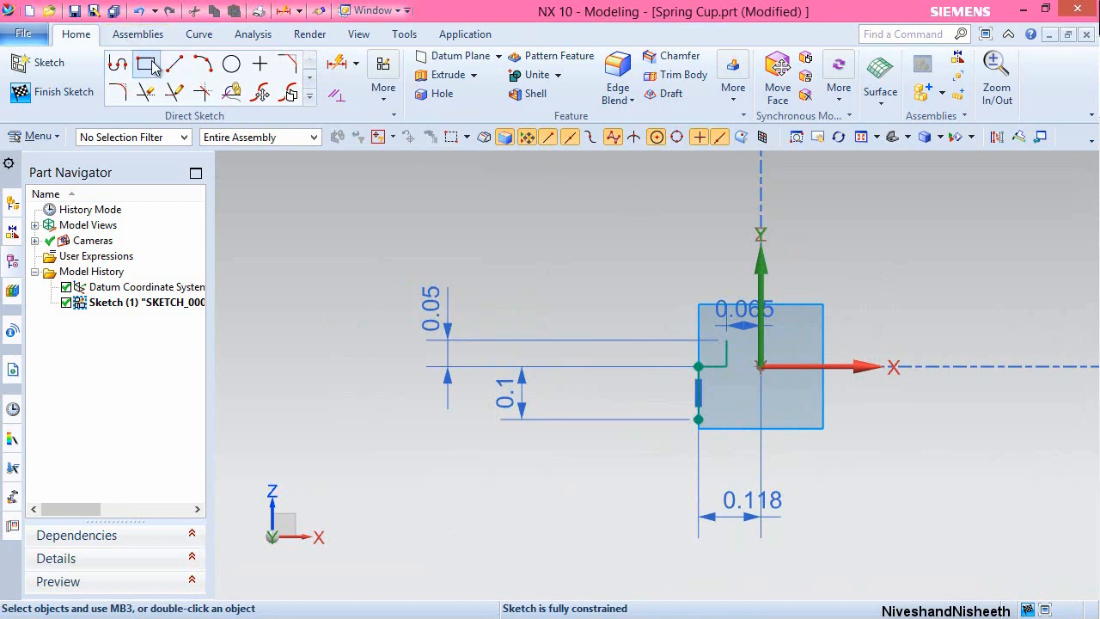
Extend the profile from the upper vertical line's top with lines about 0.37 in left, 0.13 in up and 0.1 in left.
left_click(174, 63)
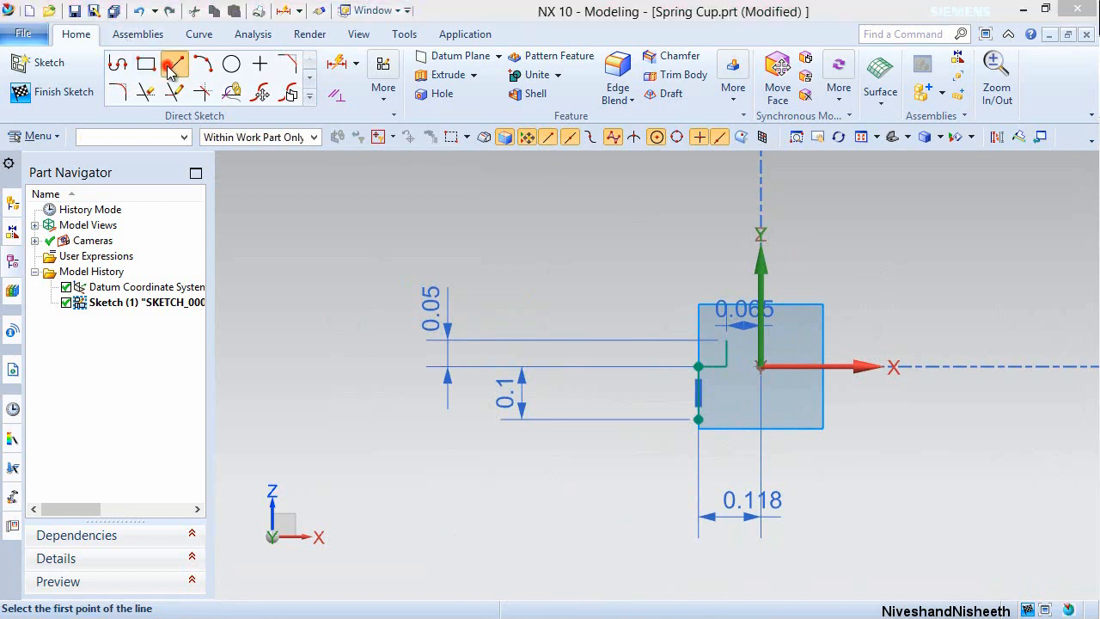
left_click(727, 339)
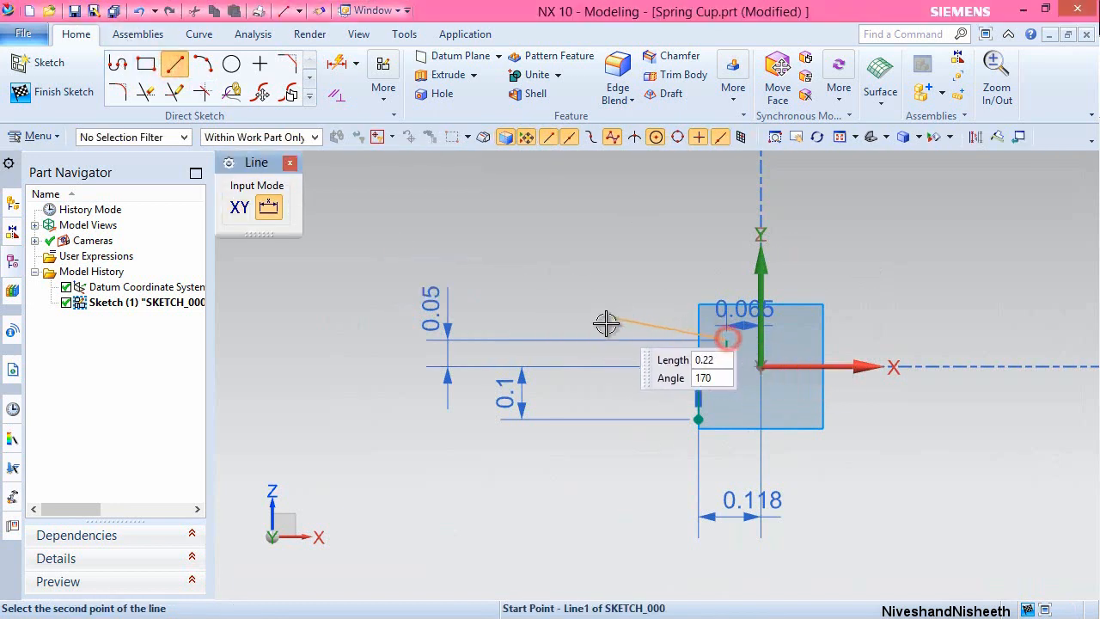
left_click(532, 338)
left_click(532, 340)
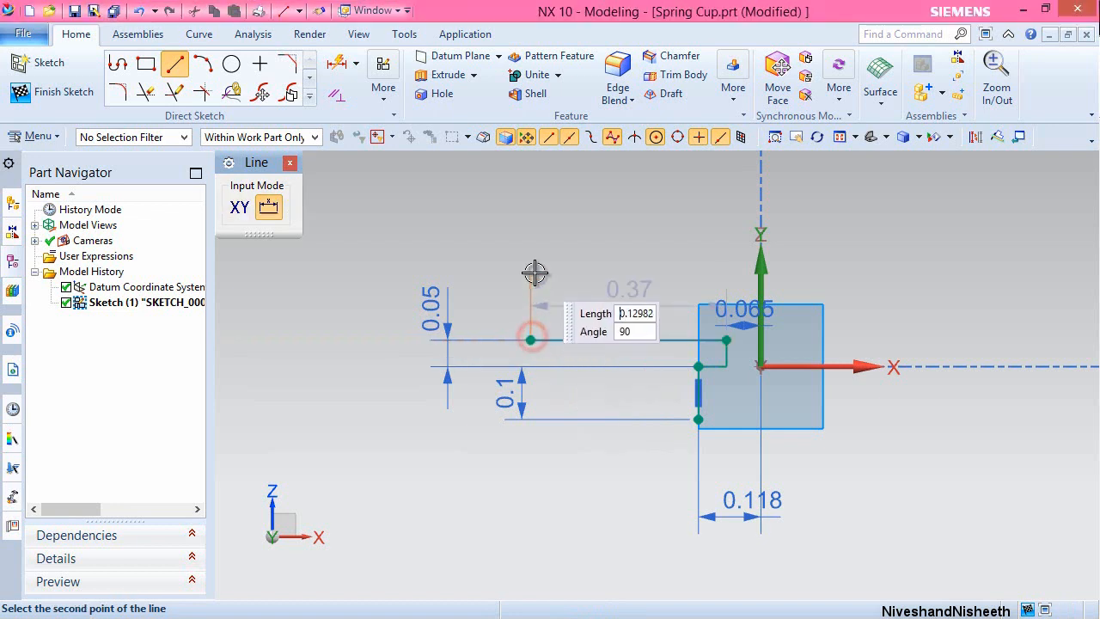
left_click(533, 271)
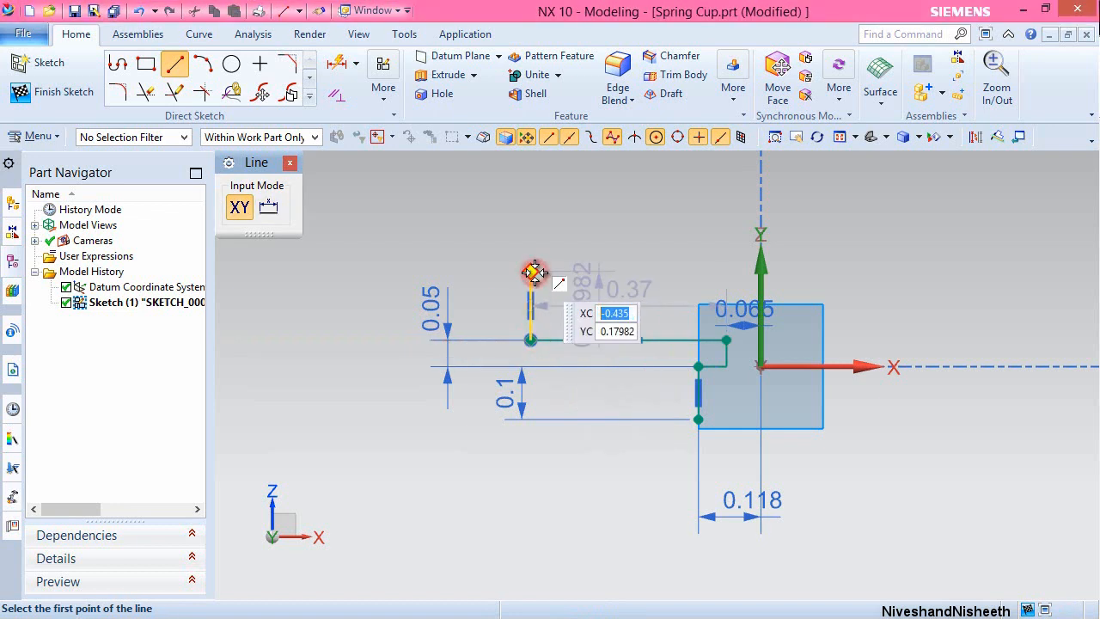
left_click(477, 264)
key("Escape")
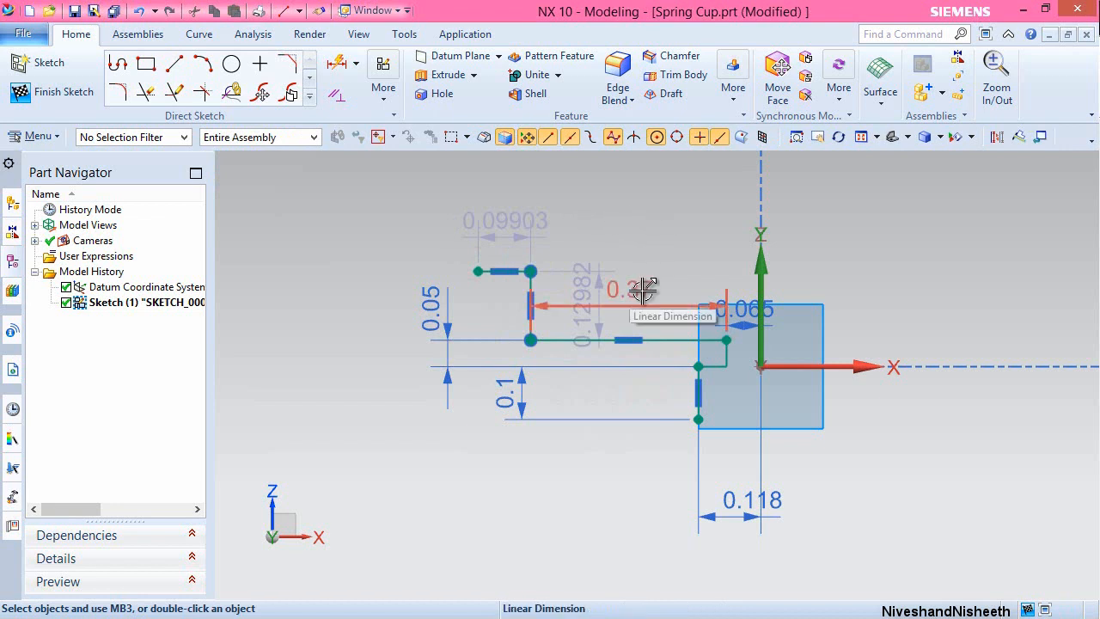
Dimension the distance from the new upper vertical line to the vertical axis and set it to 0.225 in.
left_click(339, 63)
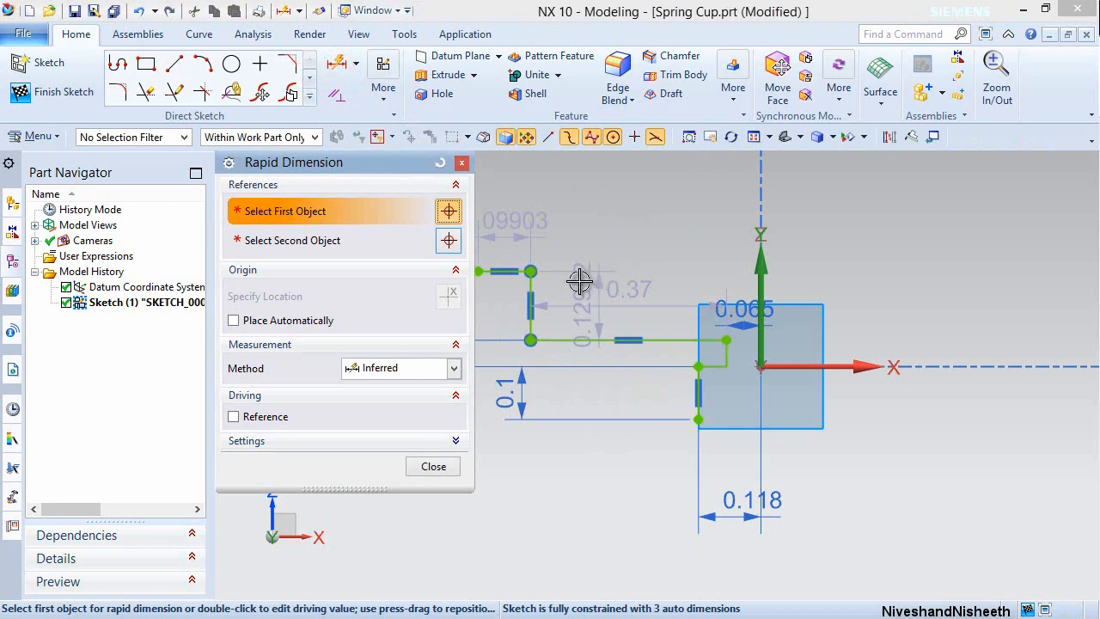
left_click(532, 297)
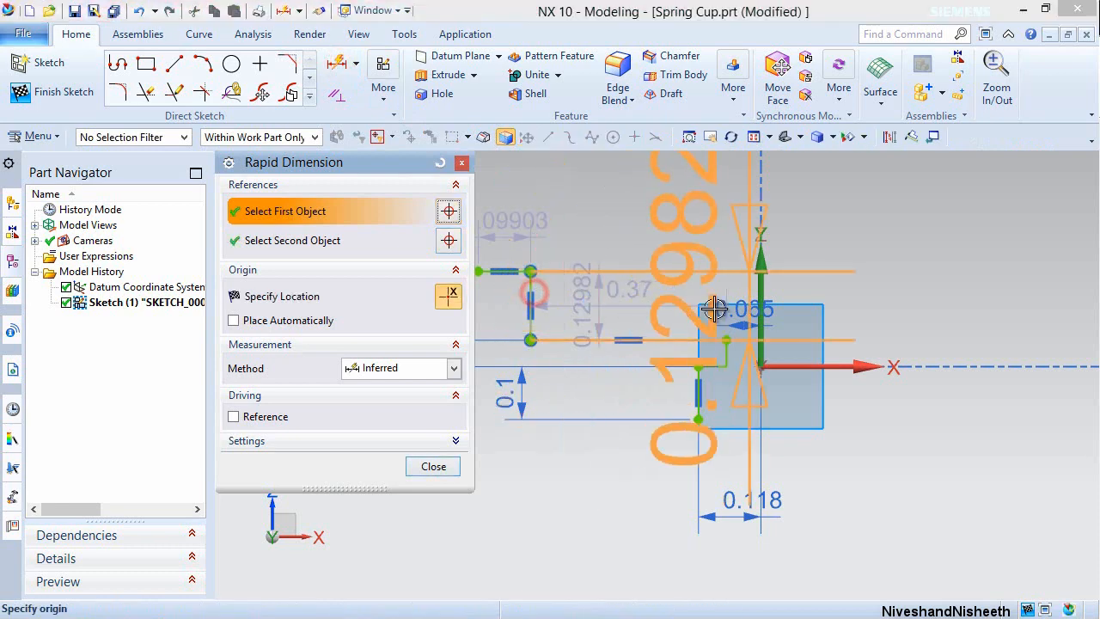
left_click(761, 288)
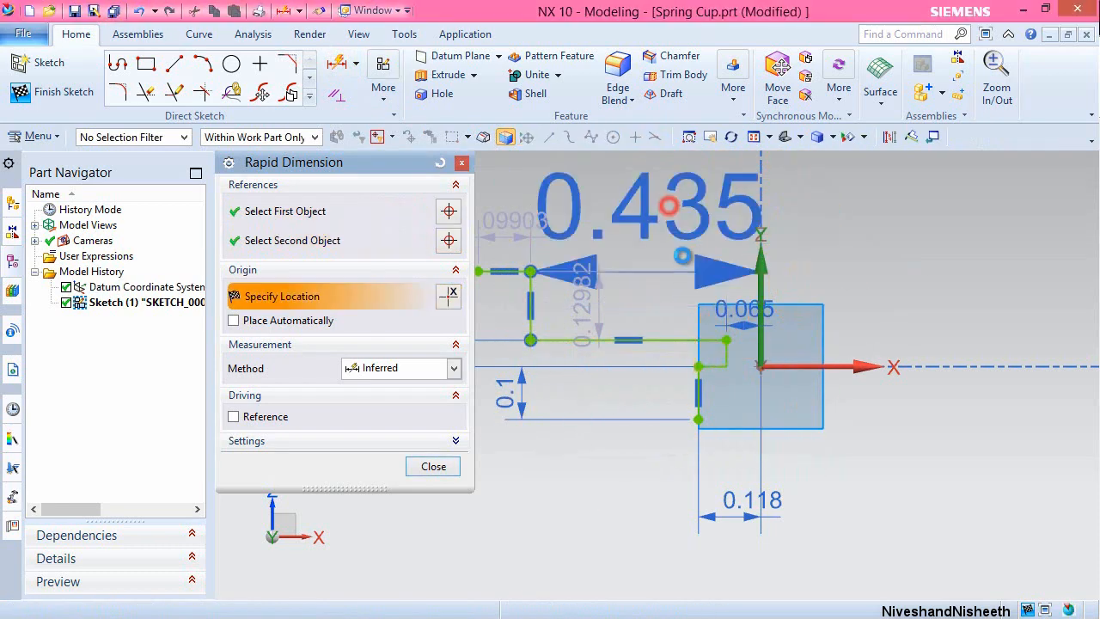
left_click(668, 206)
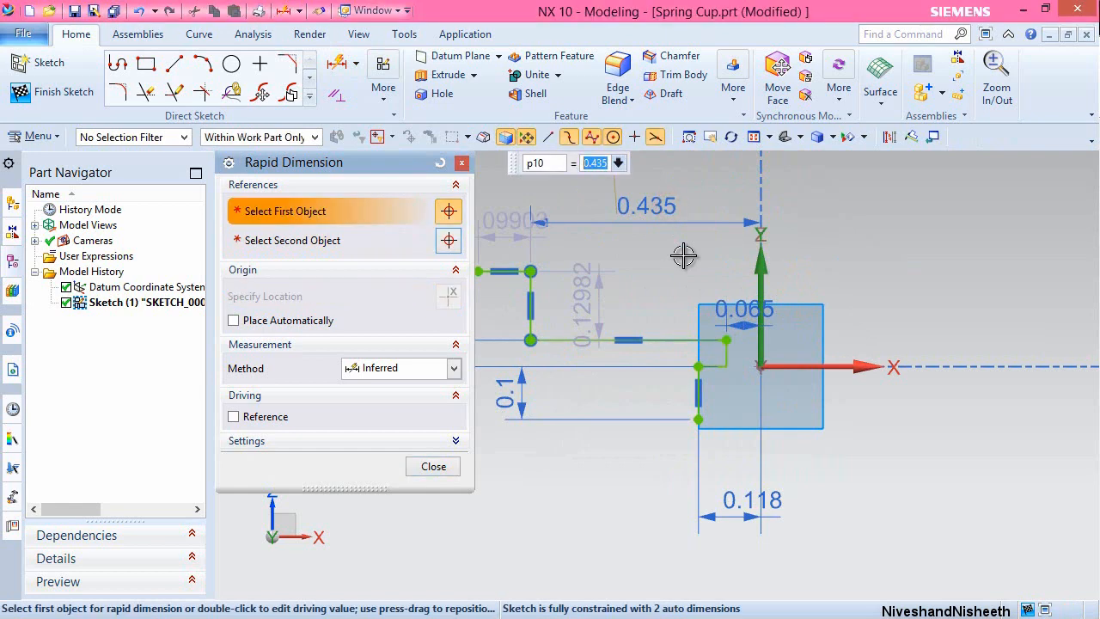
key("Return")
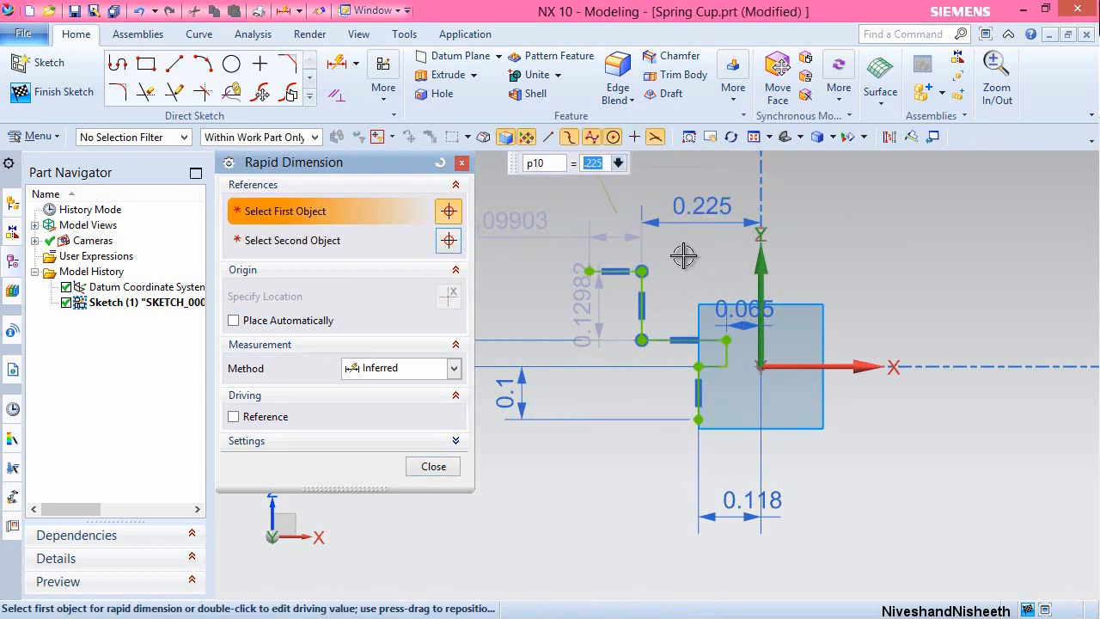
left_click(434, 467)
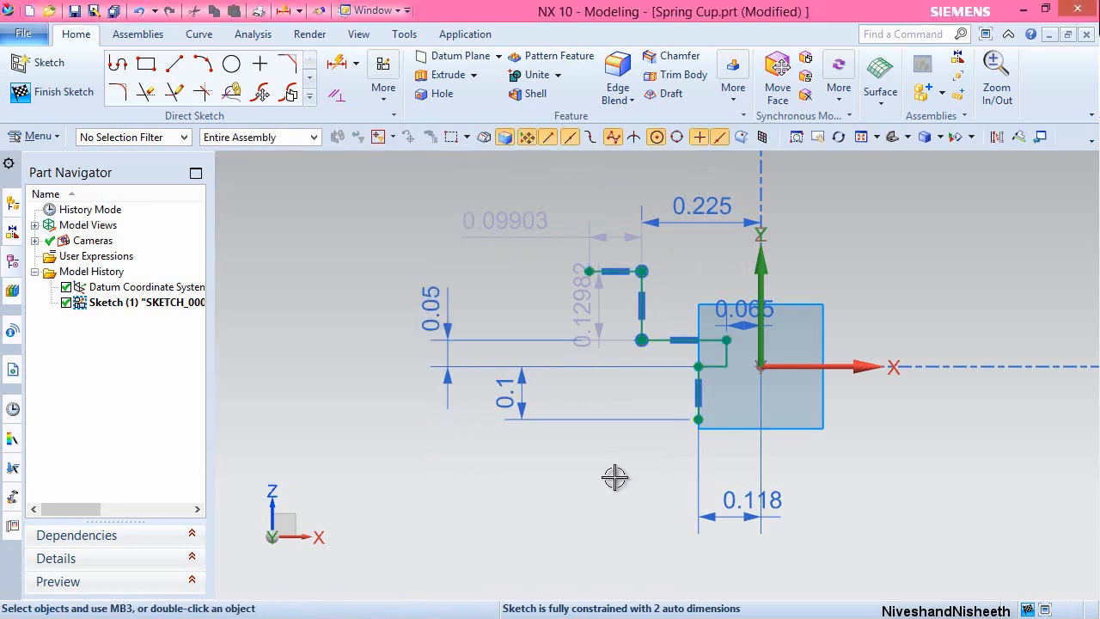
Set the length of the short topmost horizontal line to 0.05 in.
double_click(529, 220)
type(".")
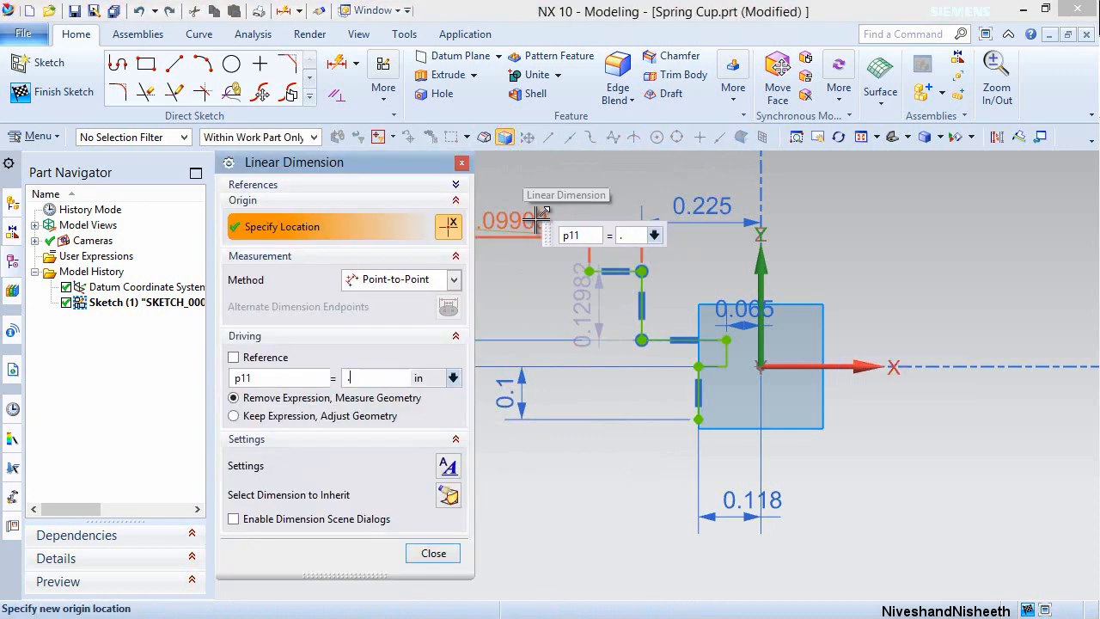
type("05")
key("Return")
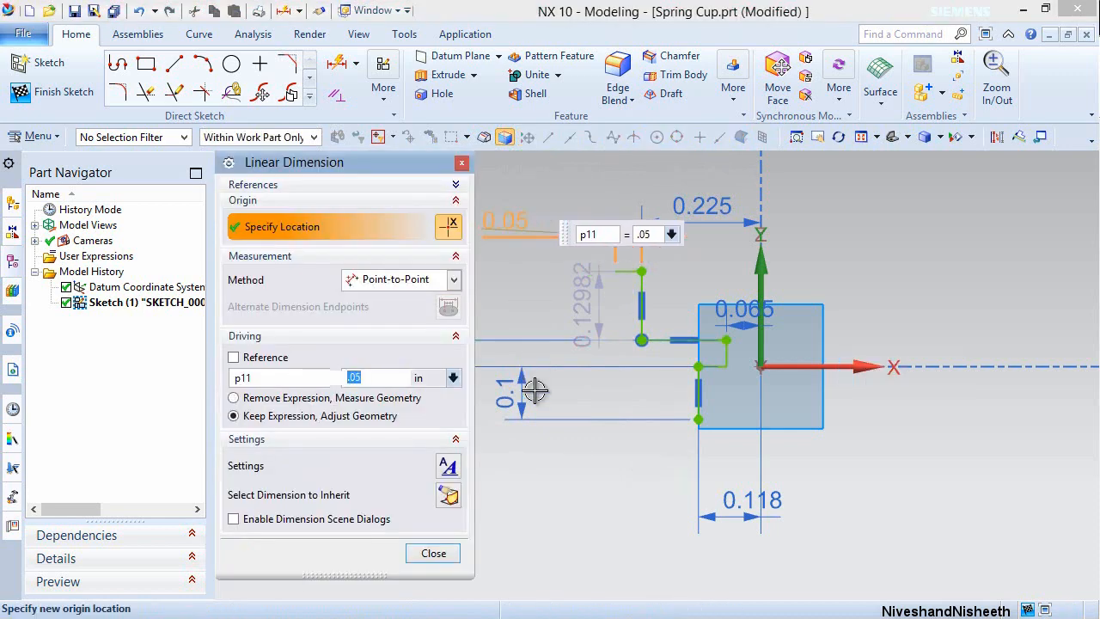
left_click(435, 553)
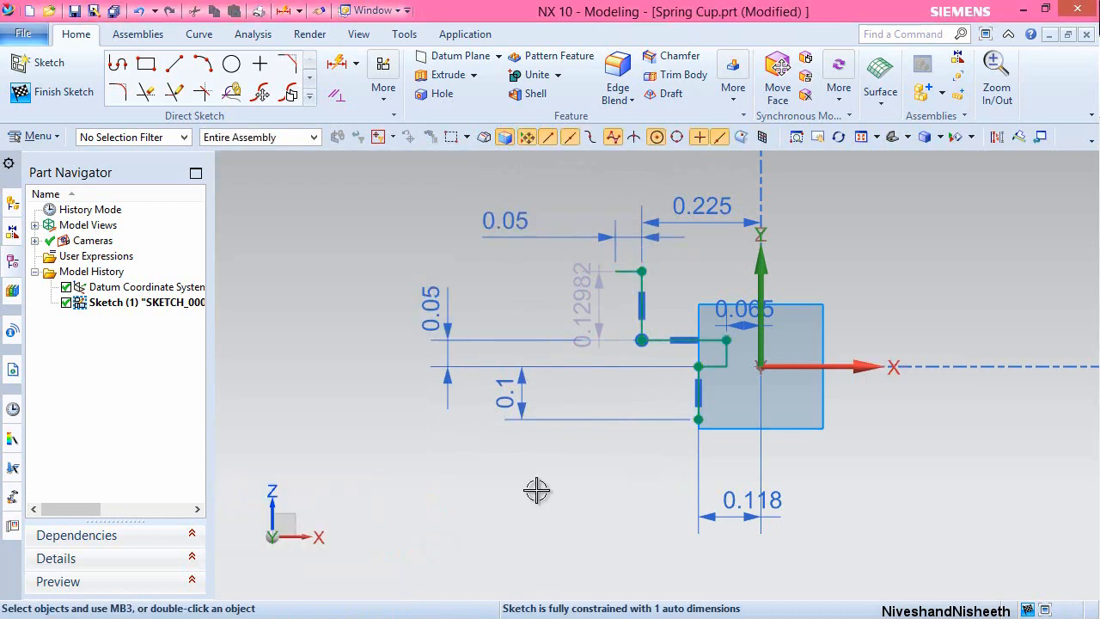
Continue the profile from the topmost line's free end with lines about 0.13 in down, 0.32 in left and 0.05 in down.
left_click(174, 64)
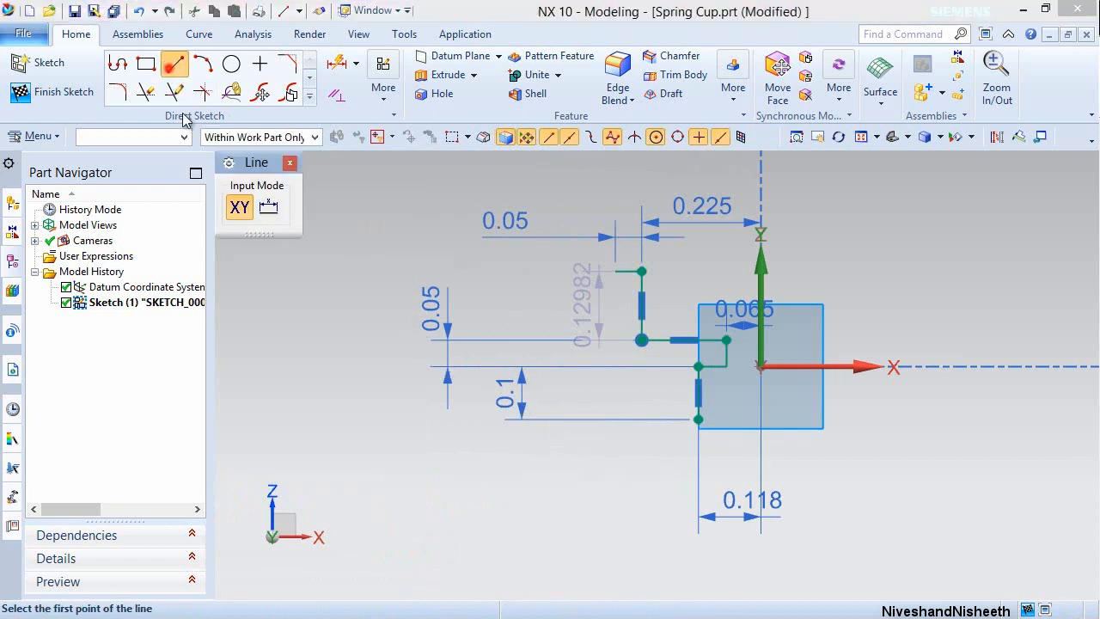
left_click(619, 273)
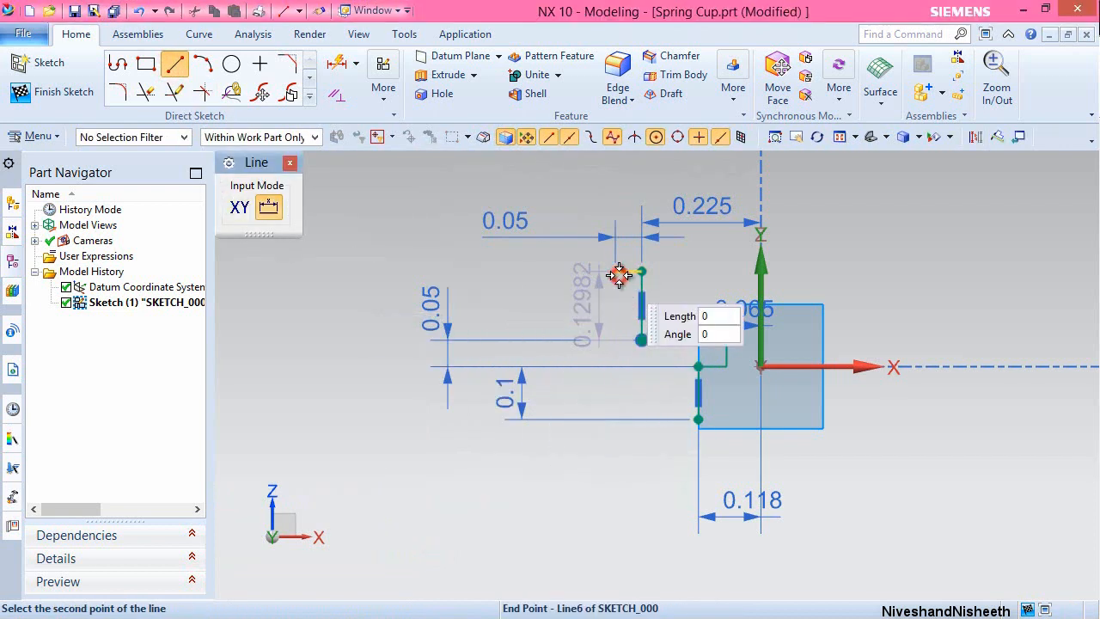
left_click(615, 341)
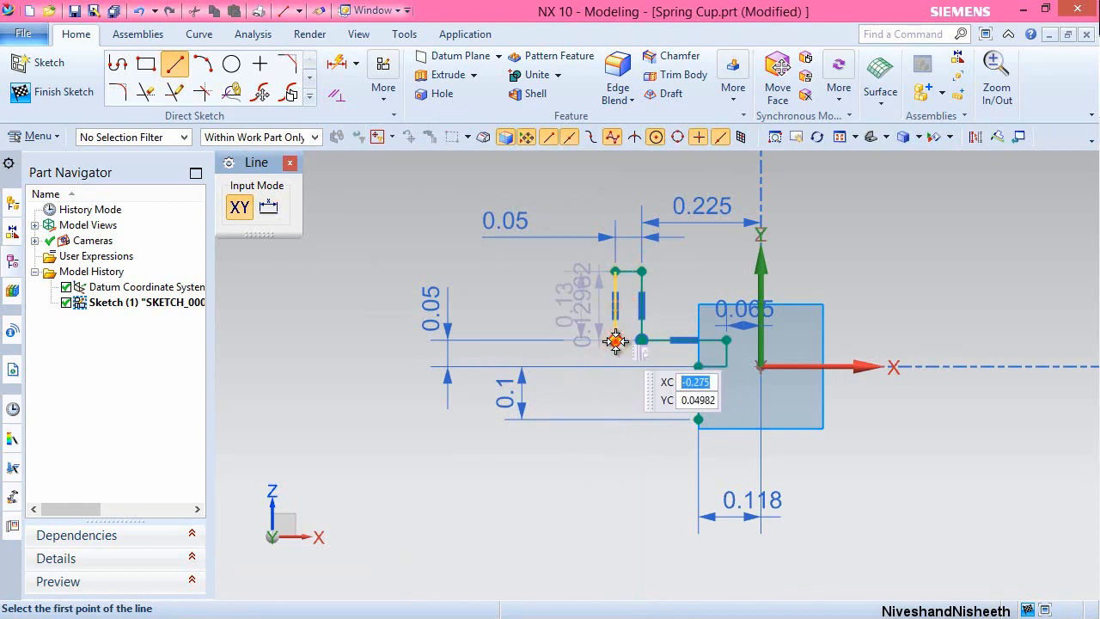
left_click(616, 340)
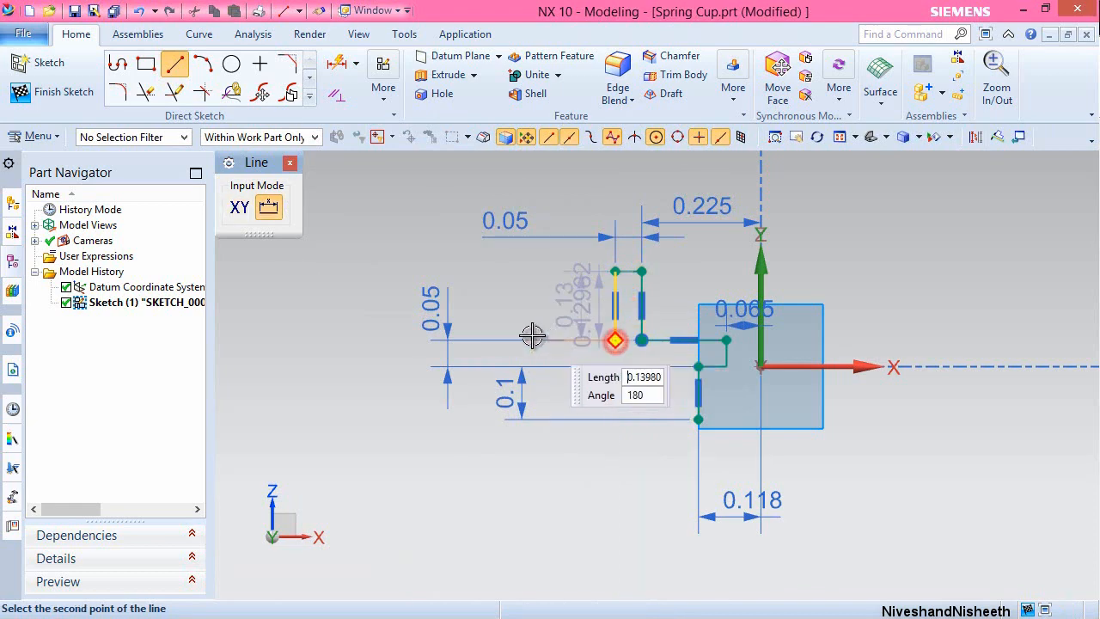
left_click(446, 341)
left_click(446, 340)
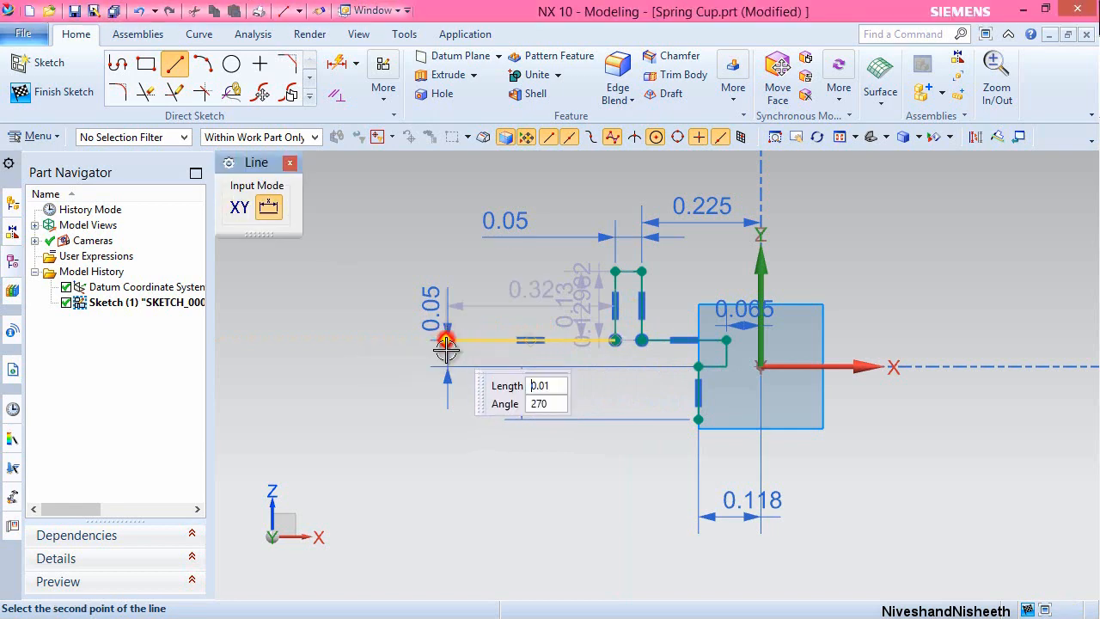
left_click(446, 366)
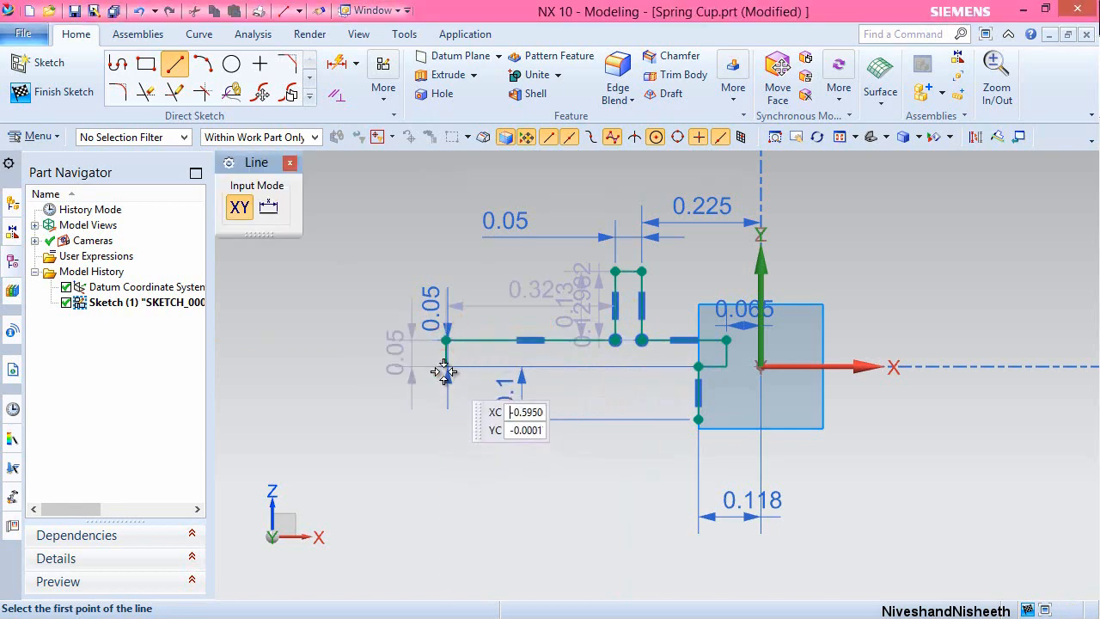
Close the profile with lines about 0.345 in right, 0.1 in down, and across to the lower end of the lower vertical line.
left_click(445, 369)
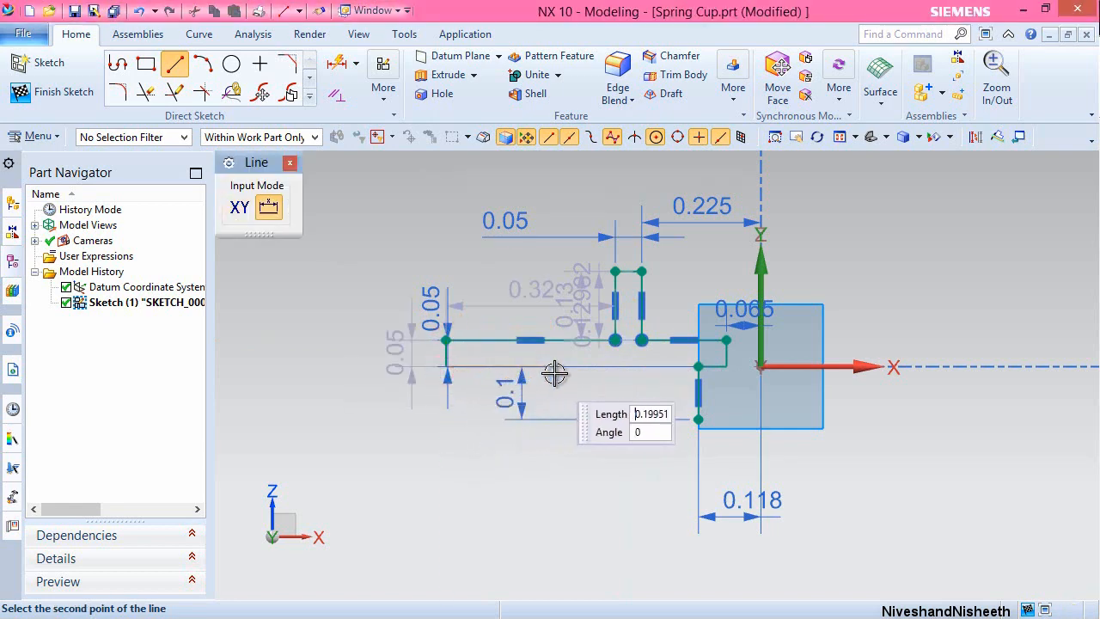
left_click(627, 370)
left_click(628, 368)
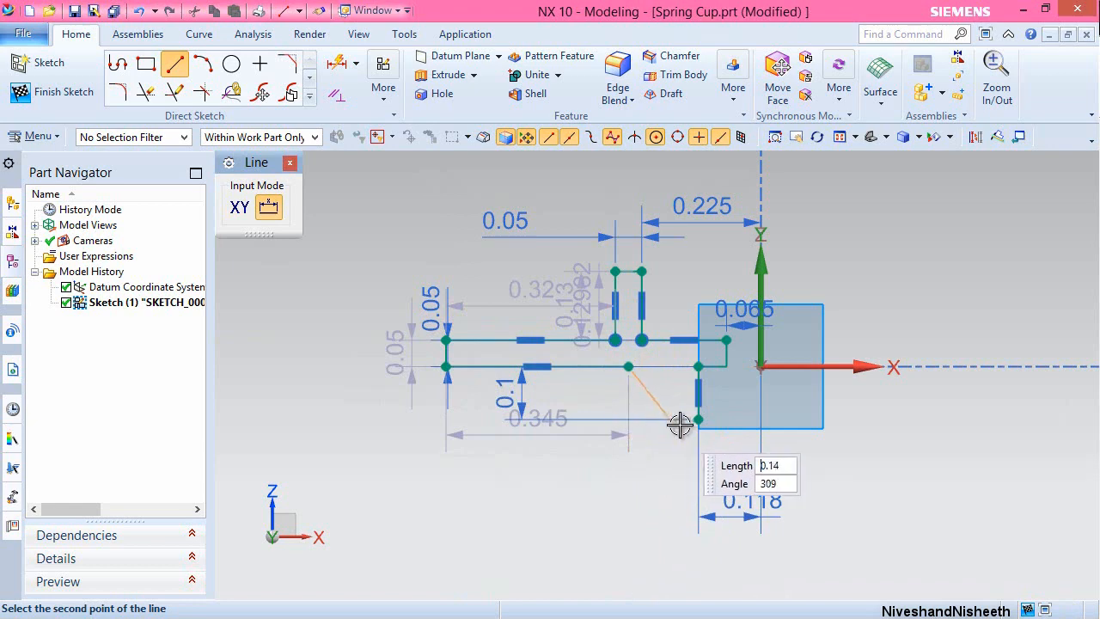
left_click(628, 419)
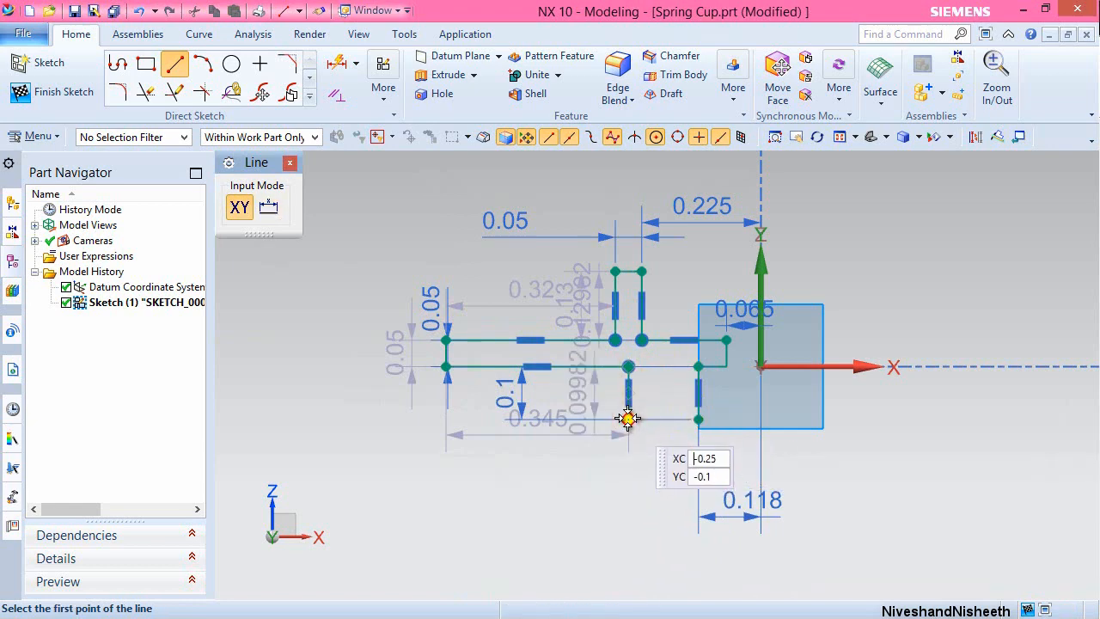
left_click(698, 418)
key("Escape")
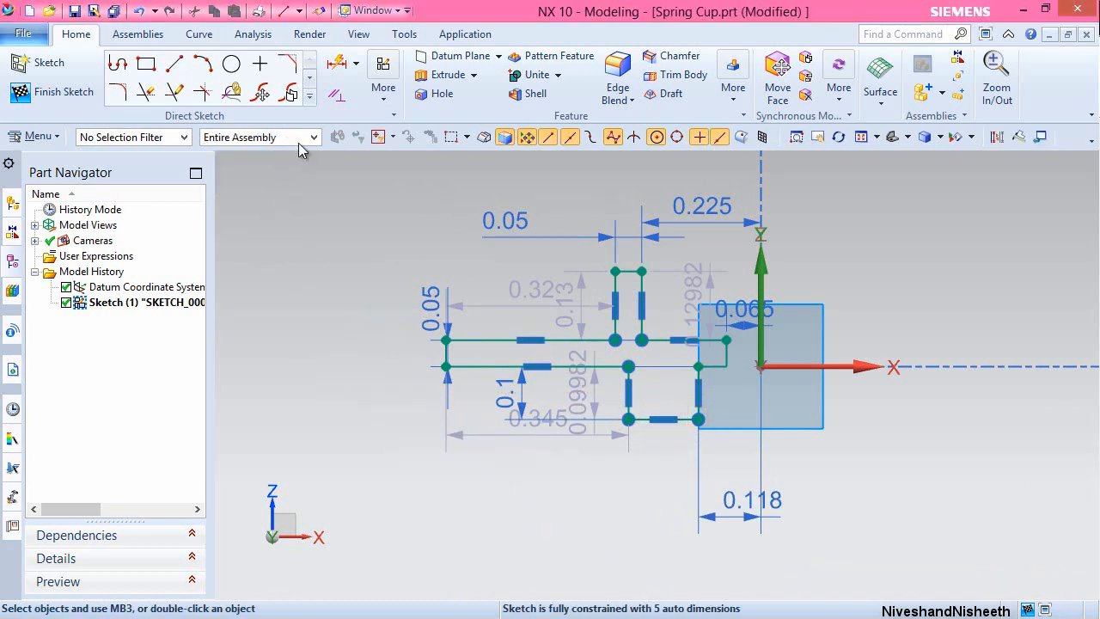
Dimension the distance from the profile's leftmost edge to the vertical axis and set it to 0.338 in.
left_click(335, 66)
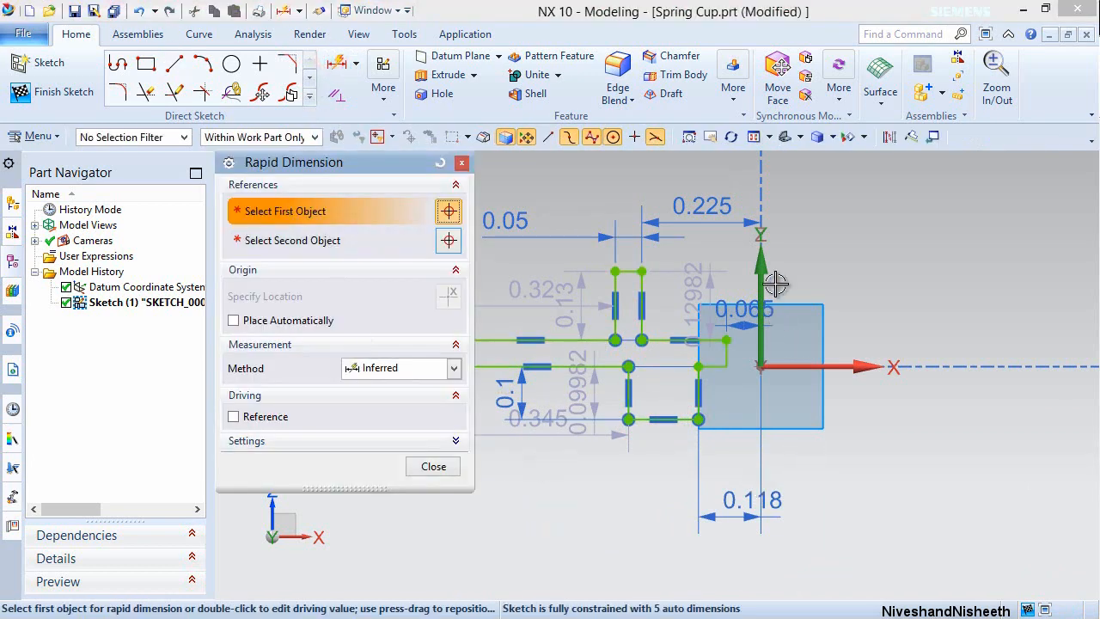
left_click(773, 285)
scroll(801, 364, "down", 3)
scroll(644, 337, "up", 1)
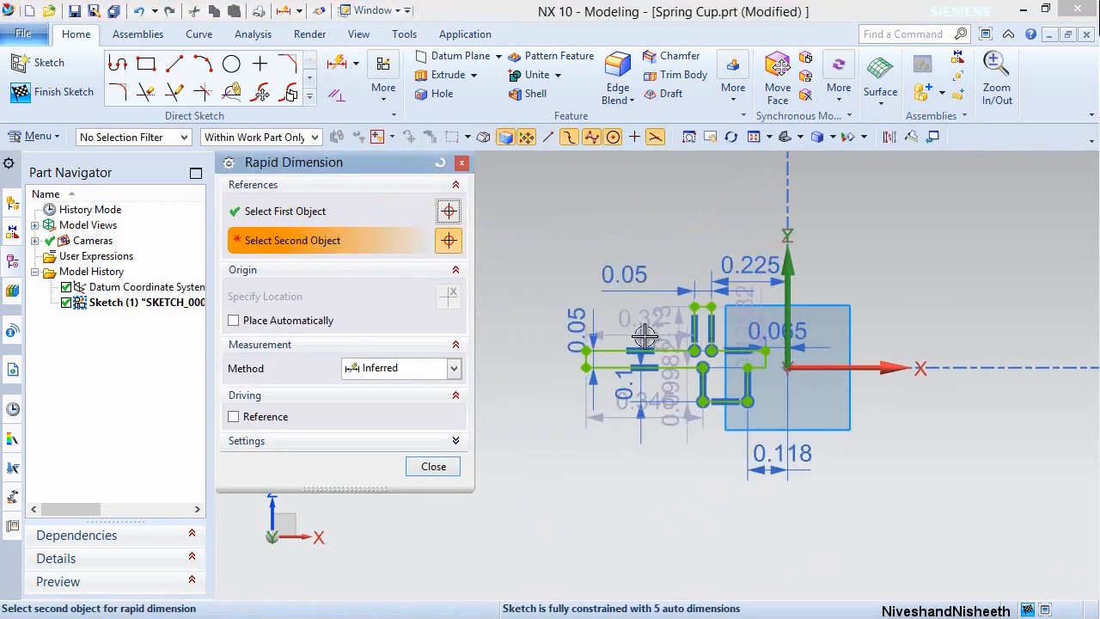
scroll(644, 337, "up", 2)
left_click(572, 357)
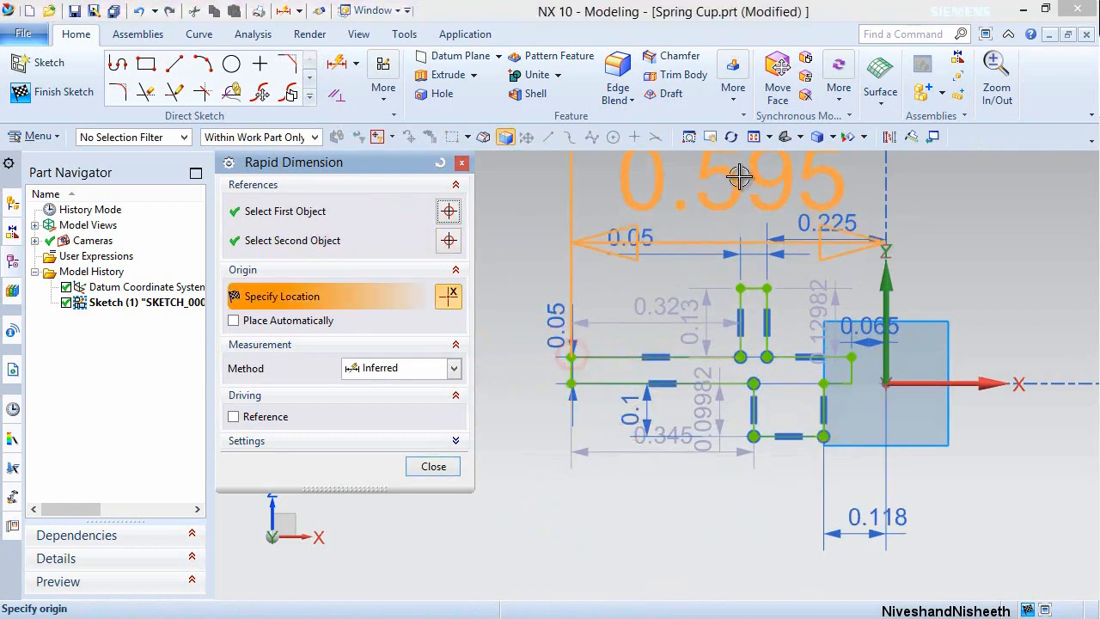
left_click(735, 177)
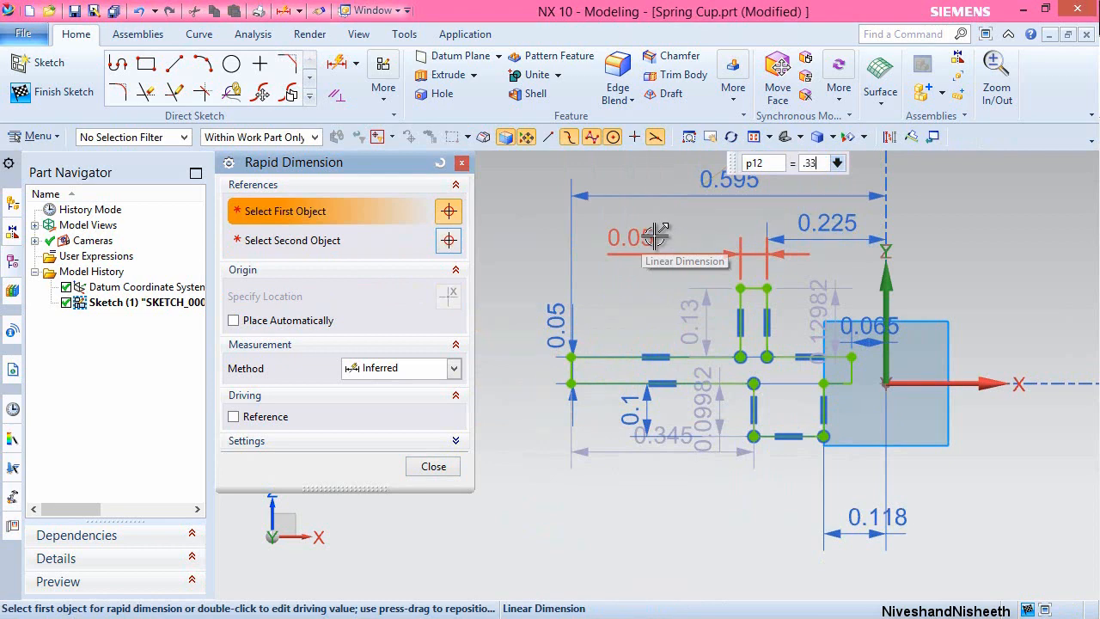
type(".338")
key("Return")
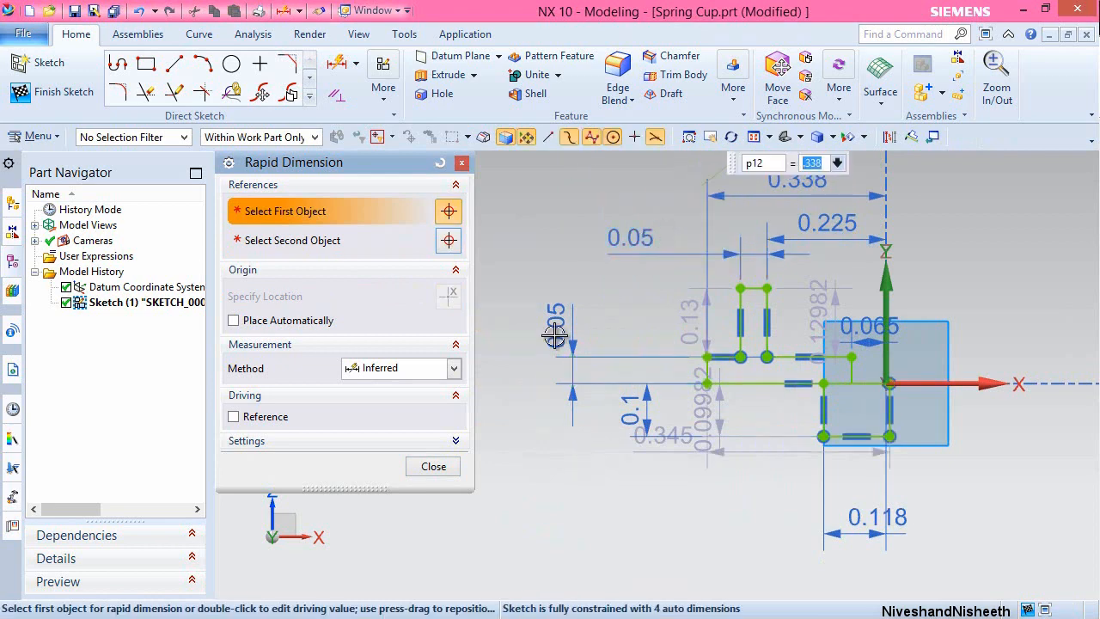
left_click(433, 466)
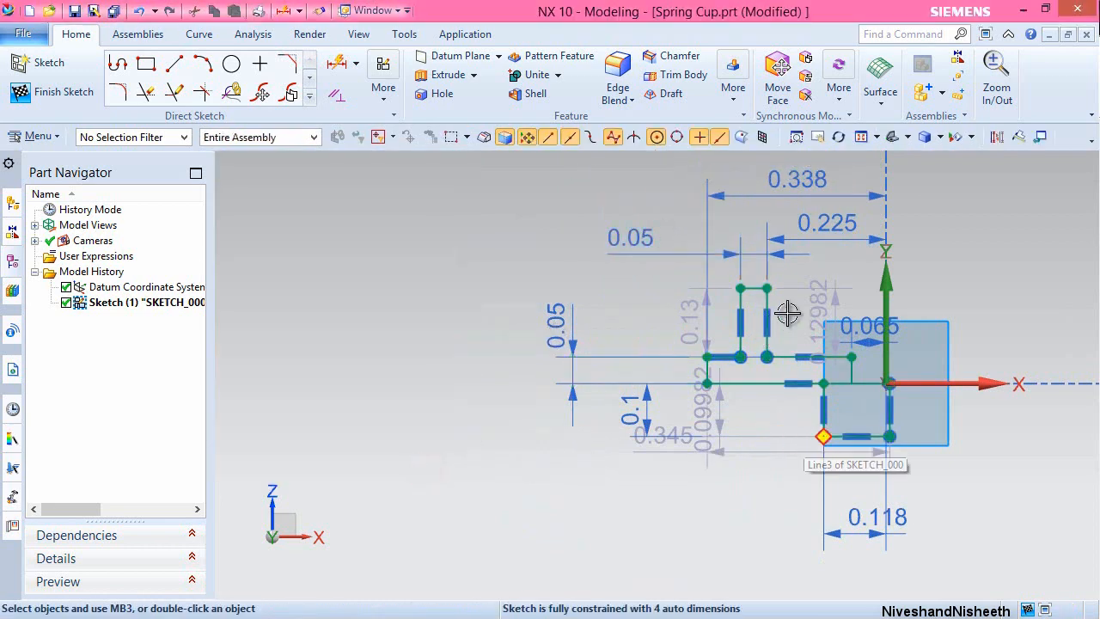
Constrain the left vertical line of the raised portion to equal length with the 0.05 in topmost horizontal line.
scroll(793, 309, "up", 2)
scroll(793, 310, "up", 2)
left_click(668, 292)
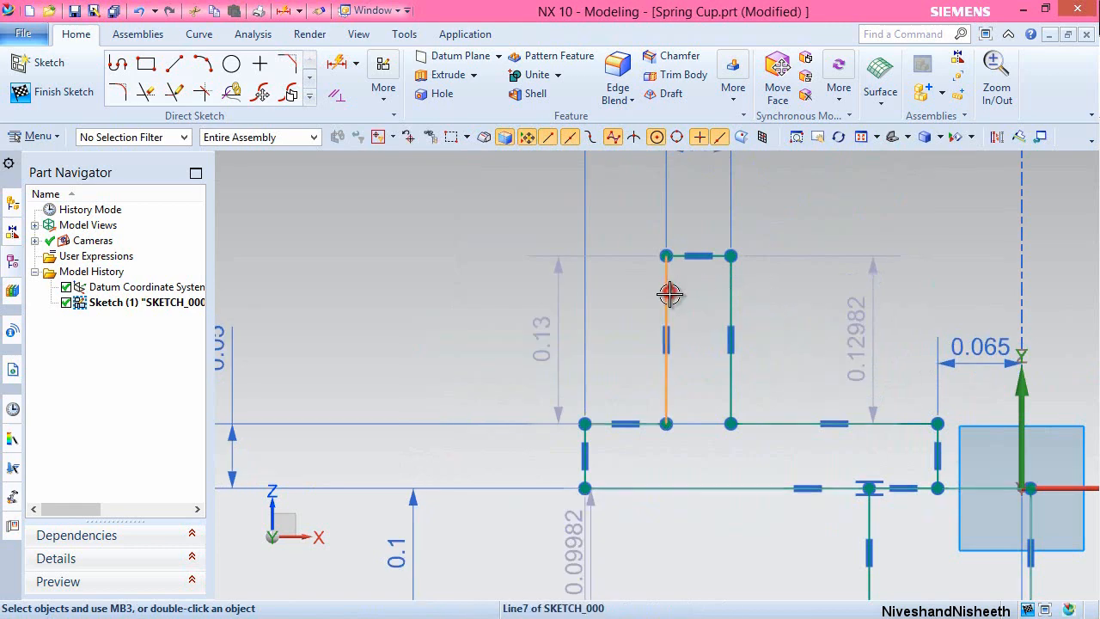
scroll(687, 292, "up", 3)
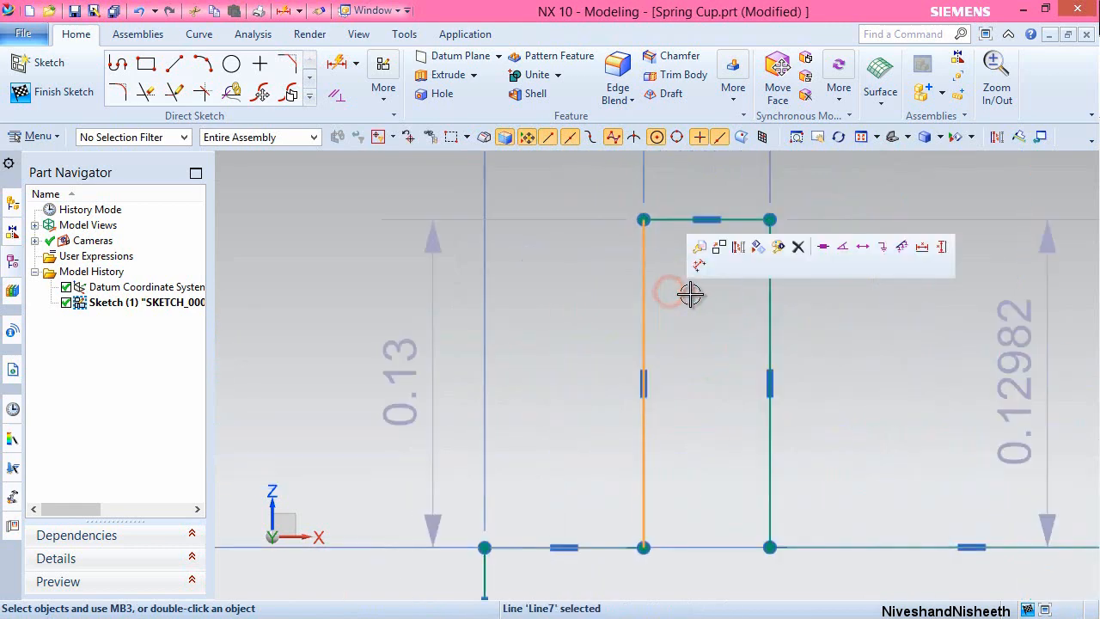
left_click(678, 219)
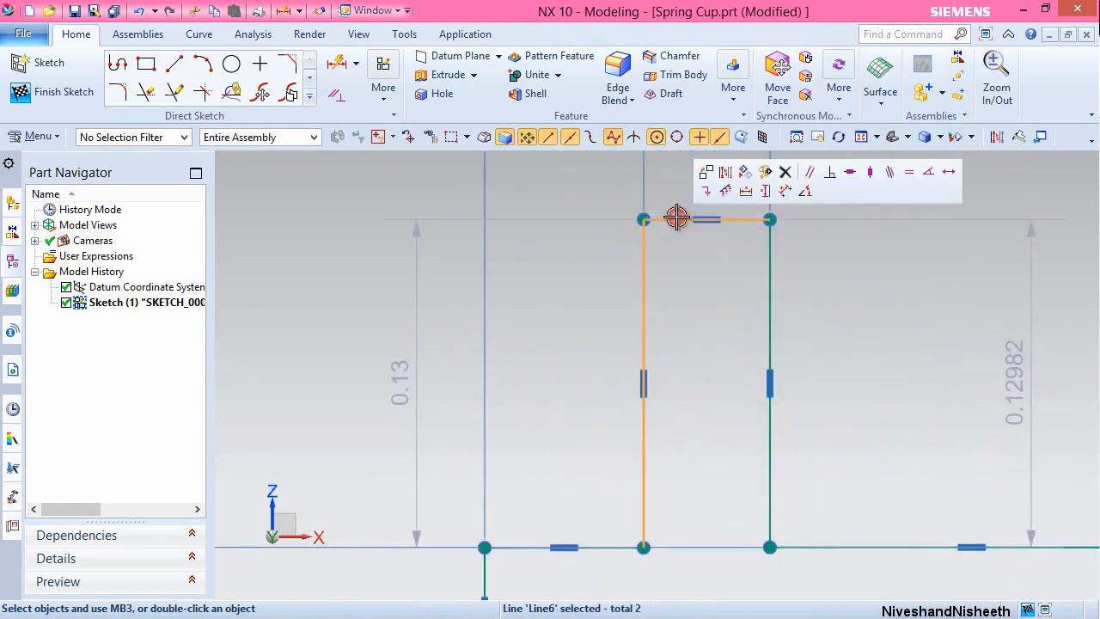
left_click(910, 173)
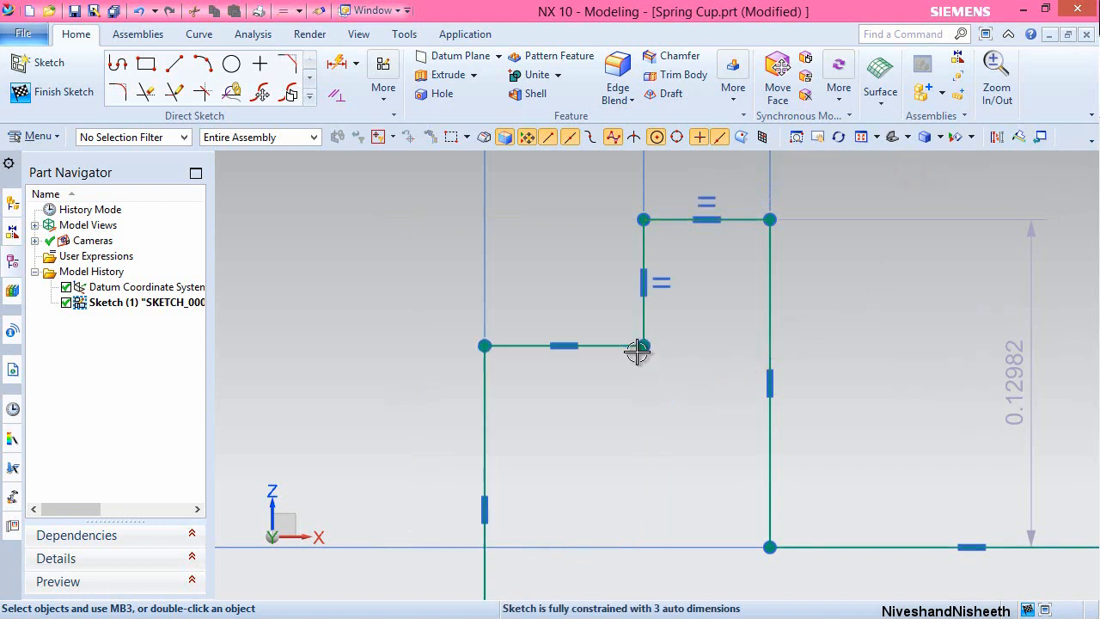
Make the horizontal line left of the raised portion collinear with the long horizontal line on its right.
left_click(597, 346)
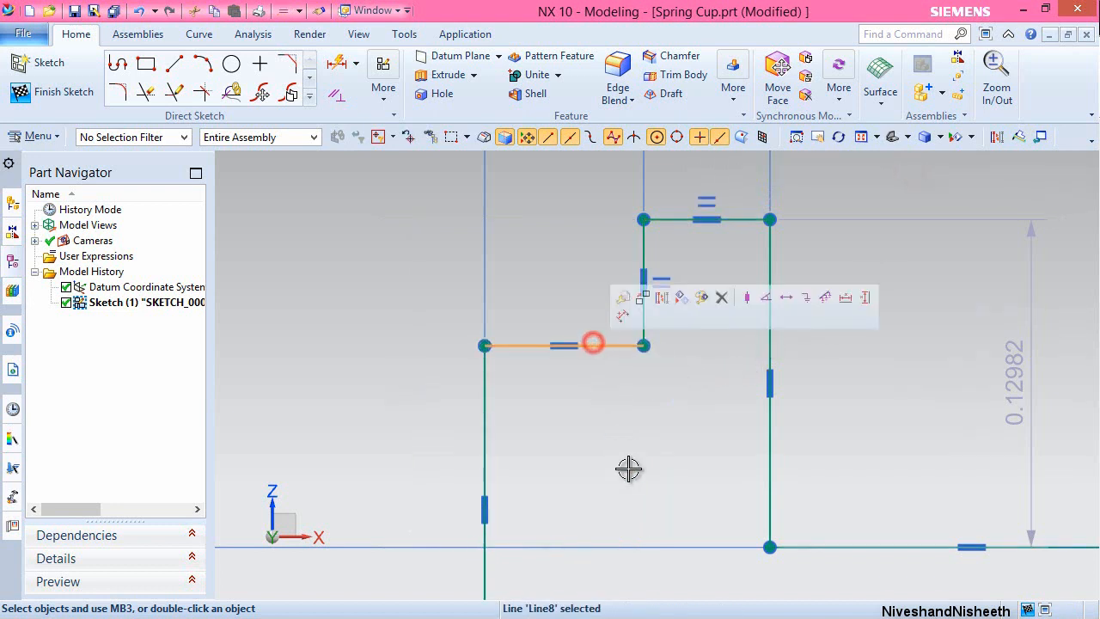
left_click(834, 546)
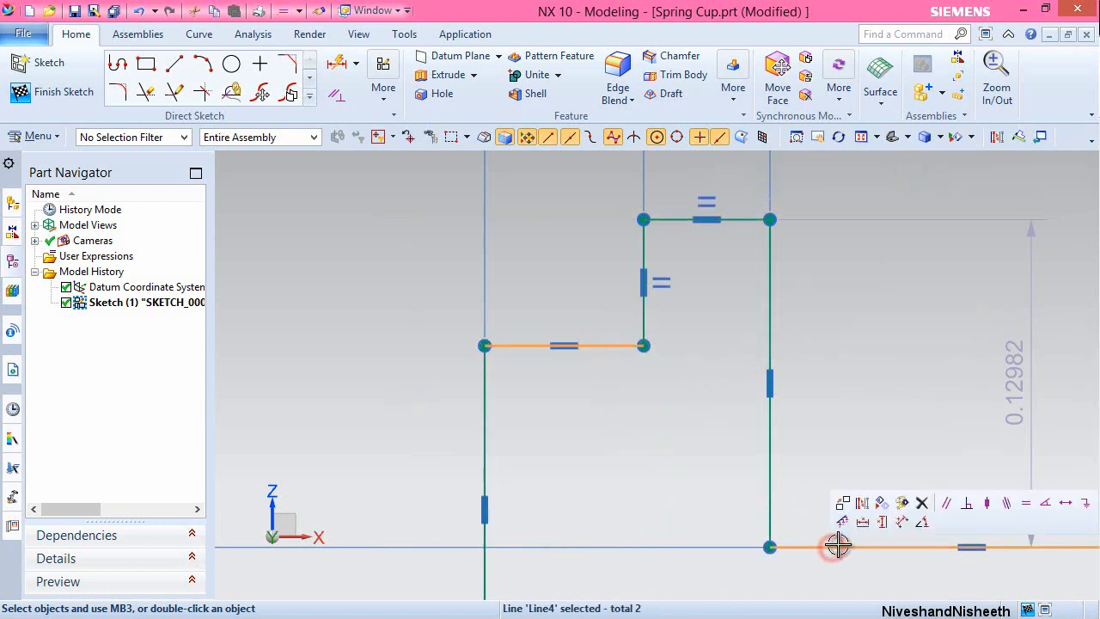
left_click(1007, 504)
scroll(622, 254, "down", 2)
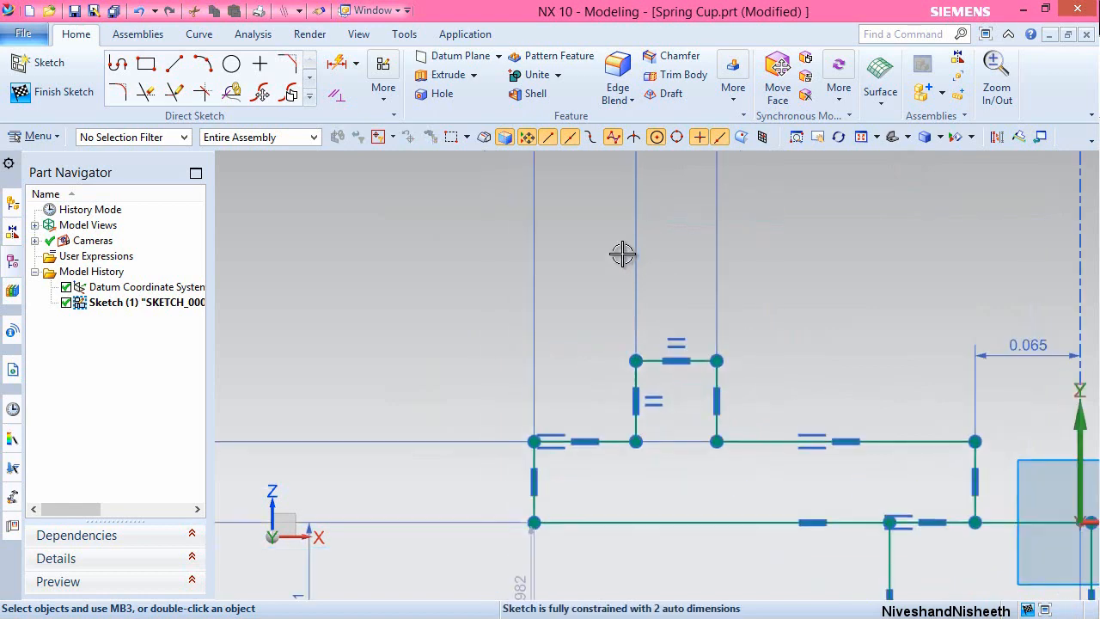
scroll(632, 344, "down", 5)
scroll(671, 485, "up", 2)
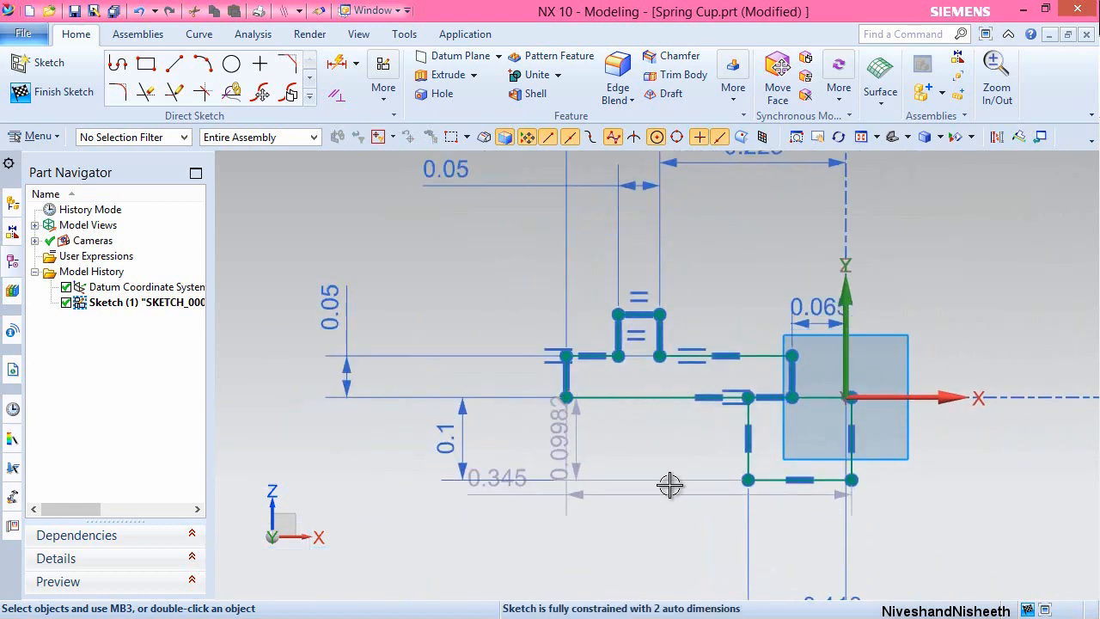
Move the rightmost lower vertical line to about 0.155 in from the left edge and the adjoining horizontal line to about 0.083 in above the leg's bottom.
key("ctrl+z")
left_click(593, 521)
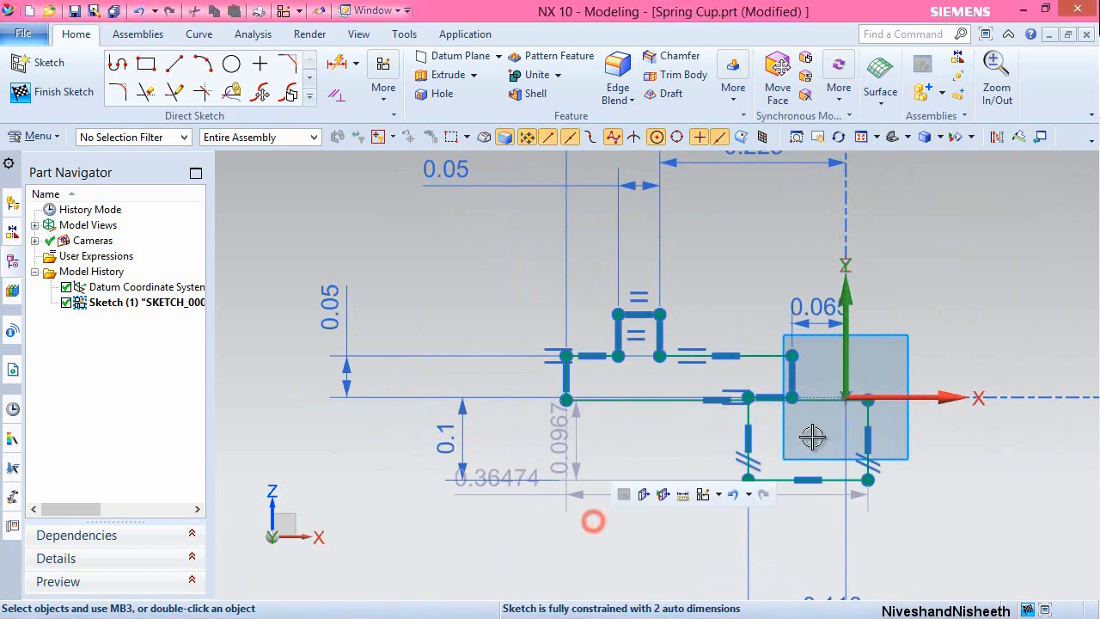
left_click(867, 415)
left_click_drag(860, 416, 803, 428)
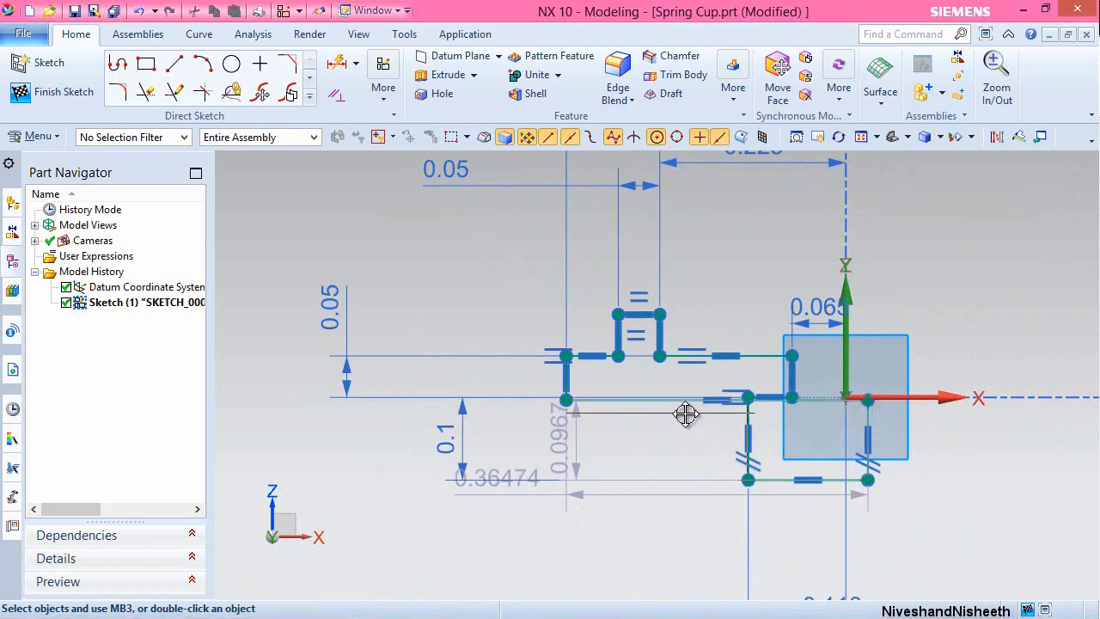
left_click_drag(685, 414, 679, 414)
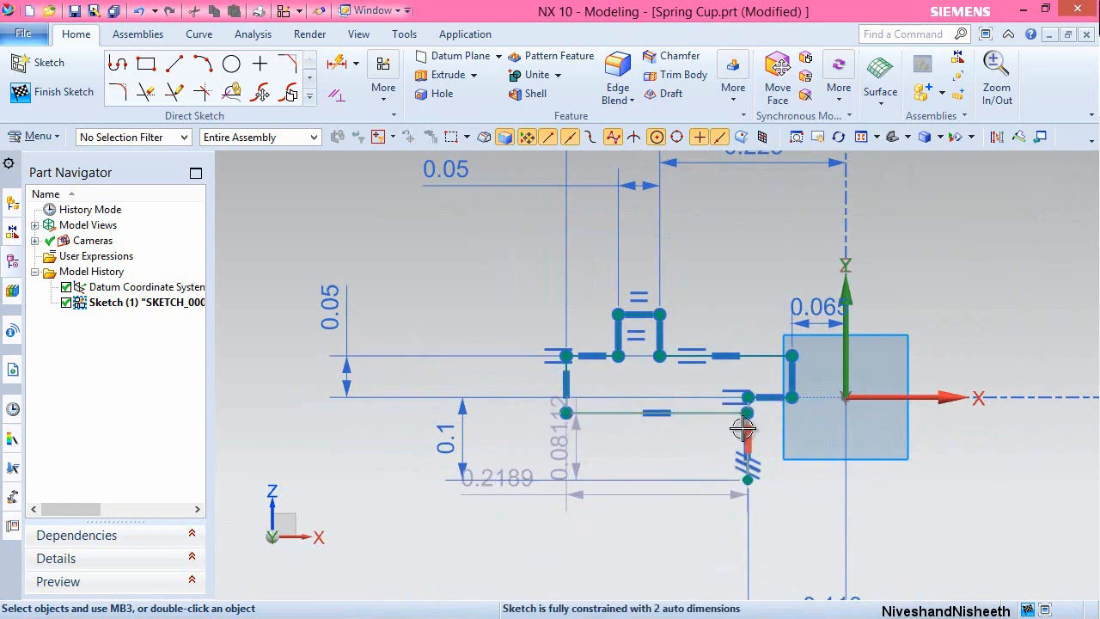
scroll(744, 423, "up", 3)
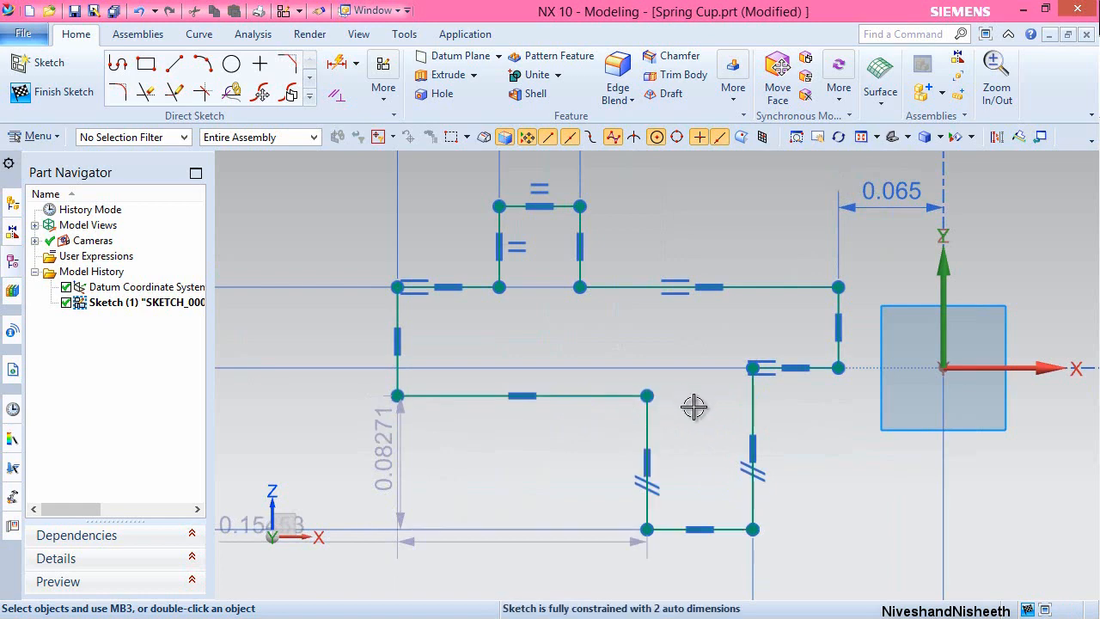
scroll(694, 429, "down", 3)
scroll(663, 531, "up", 3)
Constrain the bottom horizontal line of the lower leg to equal length with the raised portion's 0.05 in topmost line.
left_click(739, 408)
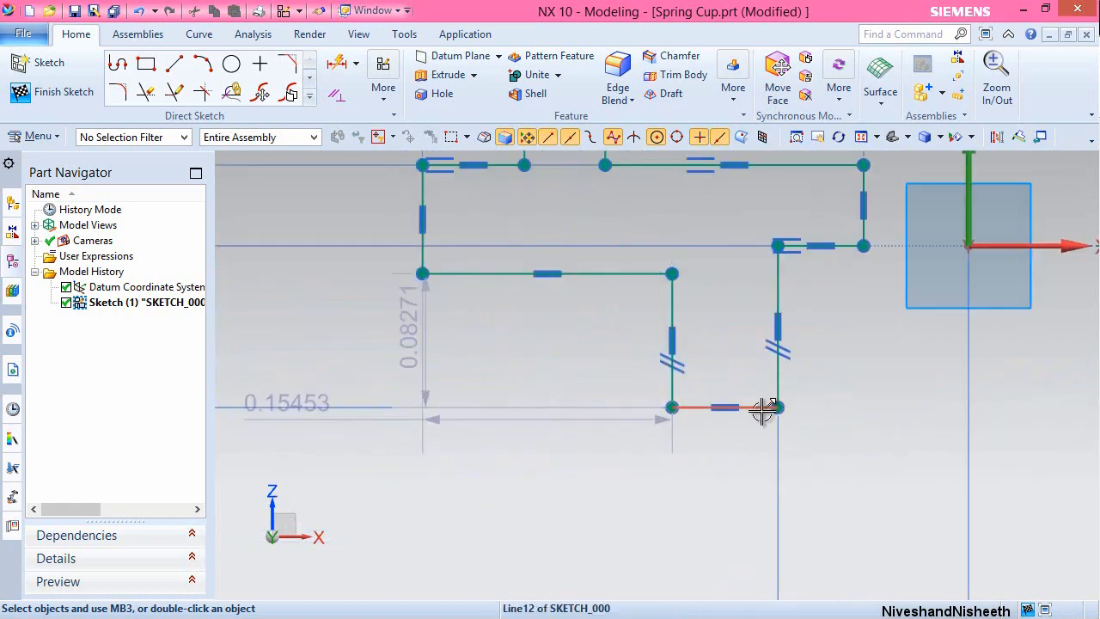
scroll(722, 484, "down", 3)
scroll(693, 349, "up", 1)
scroll(637, 200, "up", 4)
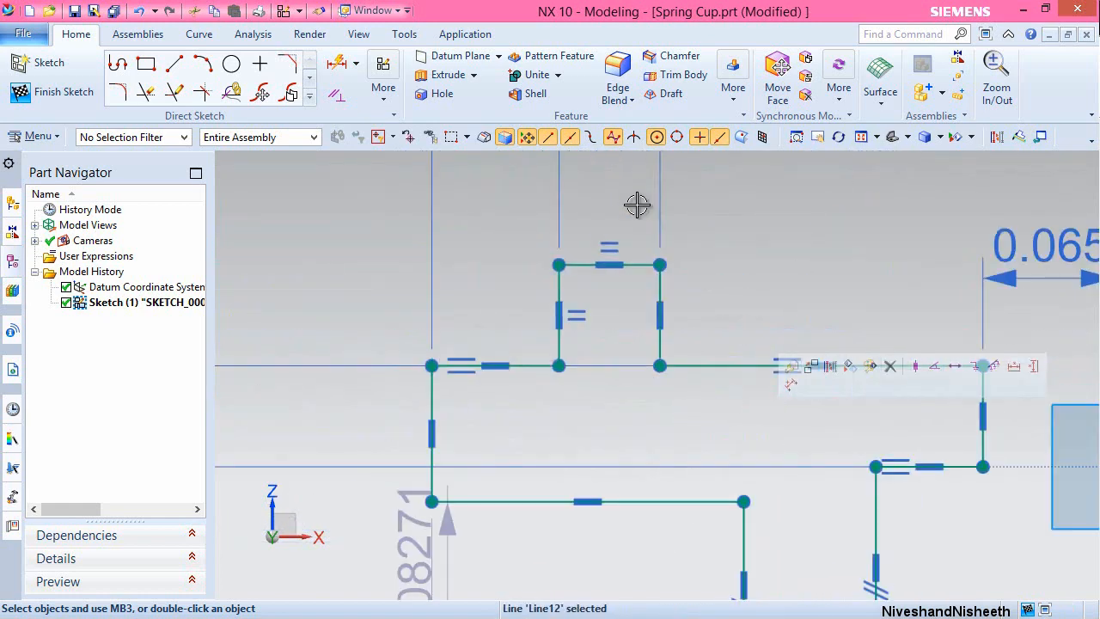
left_click(647, 300)
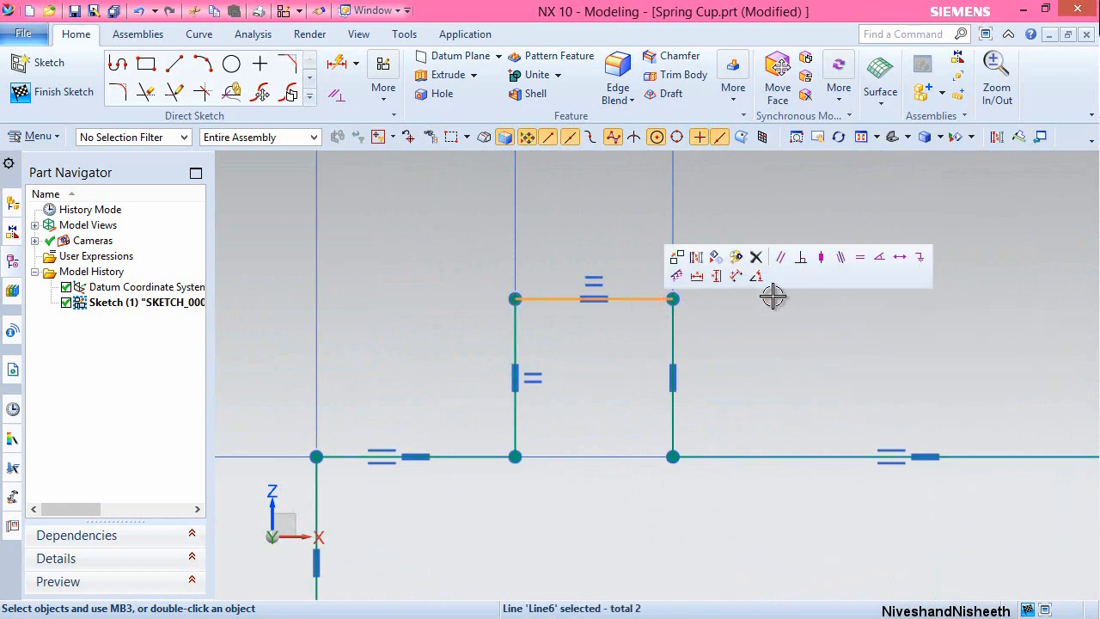
left_click(862, 258)
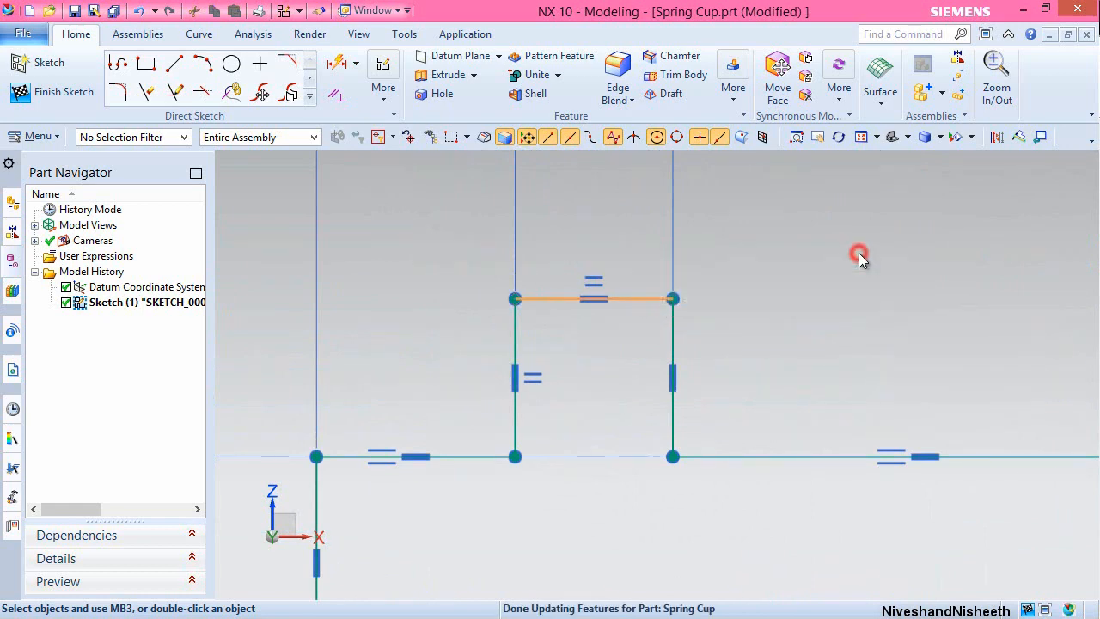
Make the horizontal line left of the lower leg collinear with the short horizontal line right of the leg.
scroll(555, 282, "down", 4)
scroll(622, 301, "down", 1)
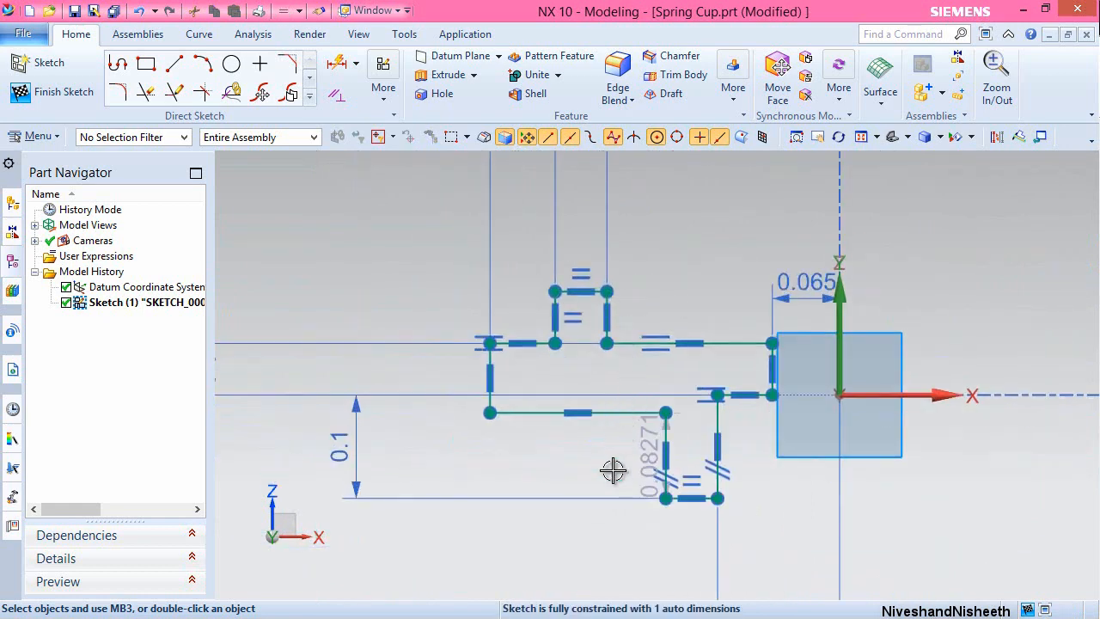
scroll(611, 467, "up", 1)
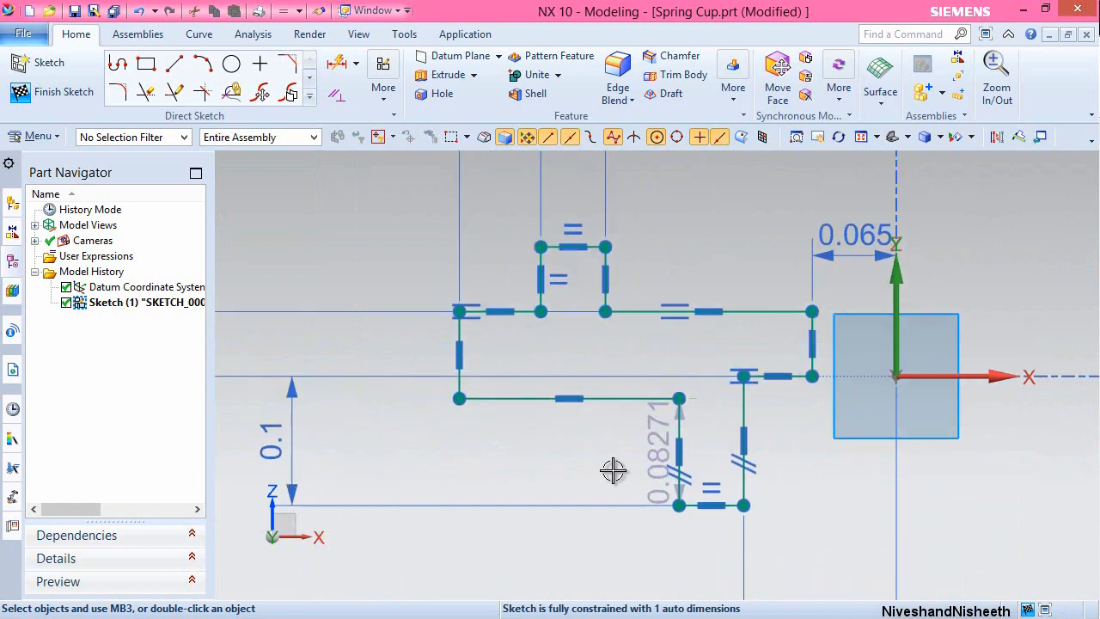
left_click(596, 398)
scroll(774, 339, "up", 2)
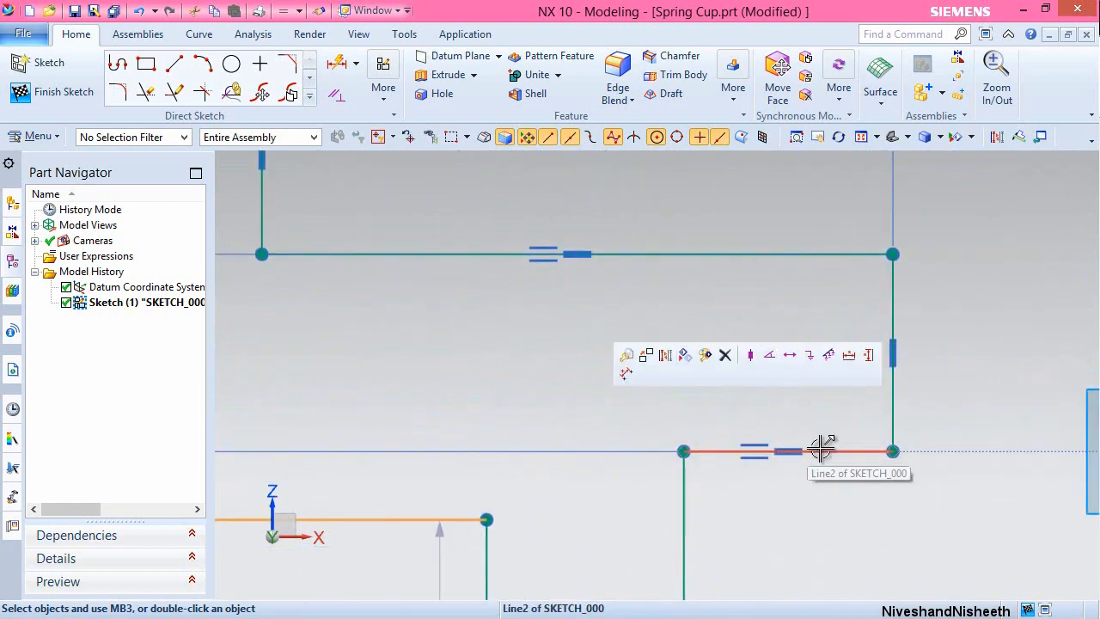
left_click(820, 449)
left_click(1009, 402)
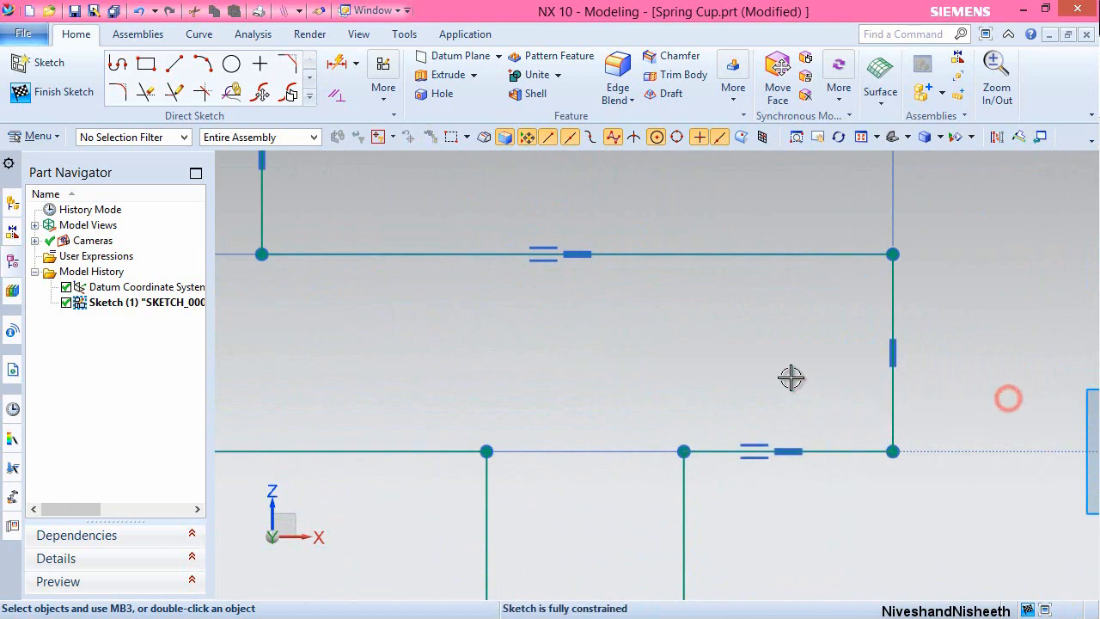
Finish the profile sketch and return to part modeling.
scroll(746, 370, "down", 5)
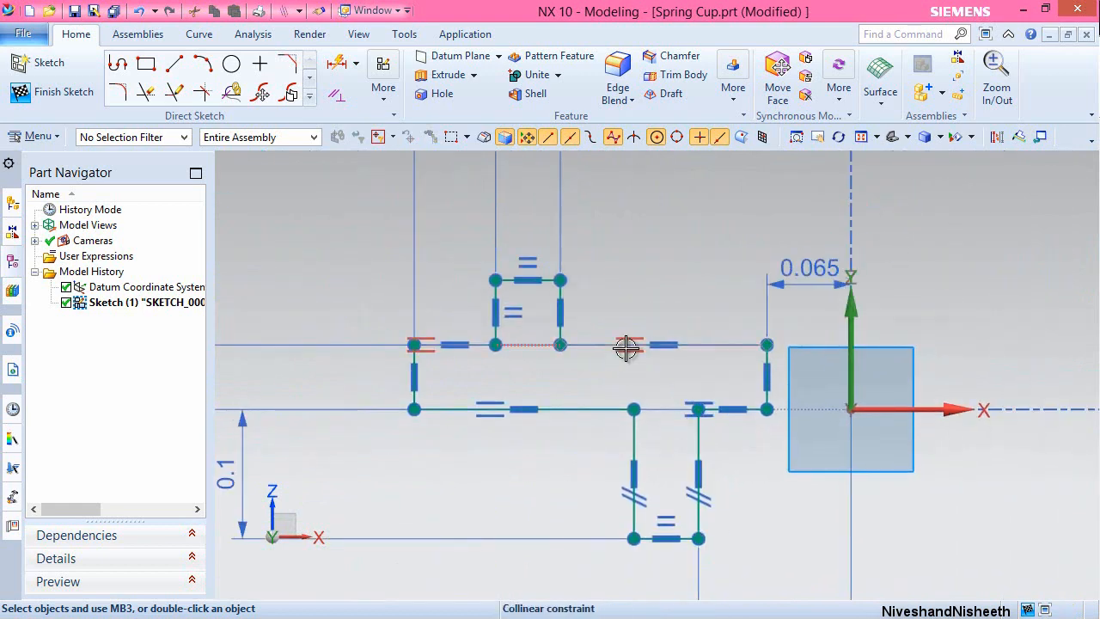
right_click(705, 184)
left_click(729, 198)
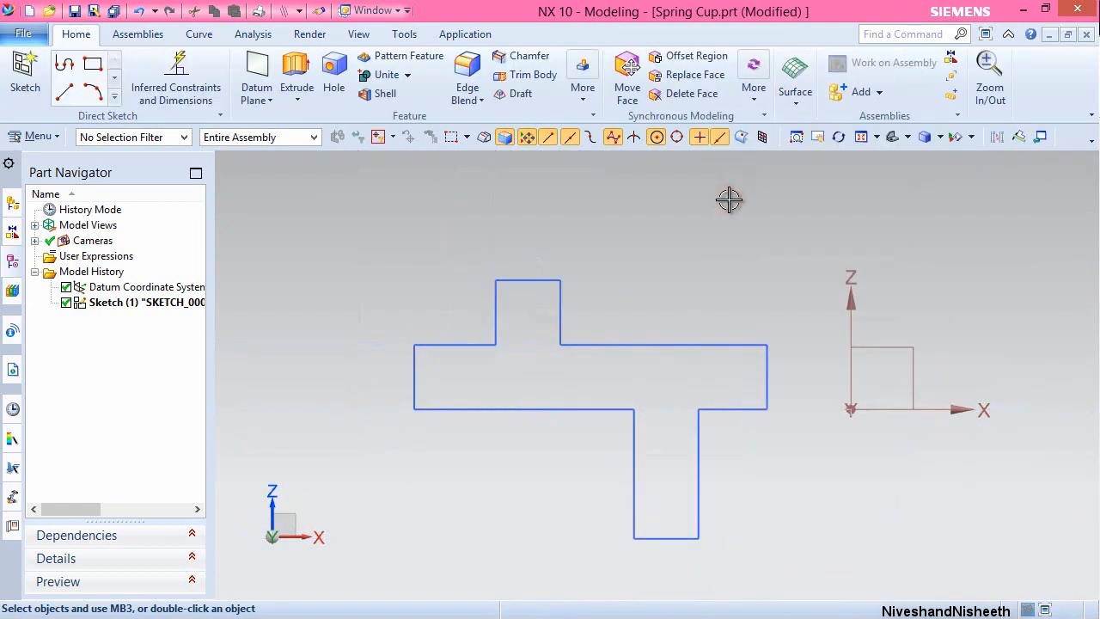
Revolve the closed stepped profile from 0 to 360 degrees about the datum Z axis with Boolean set to None.
left_click(296, 101)
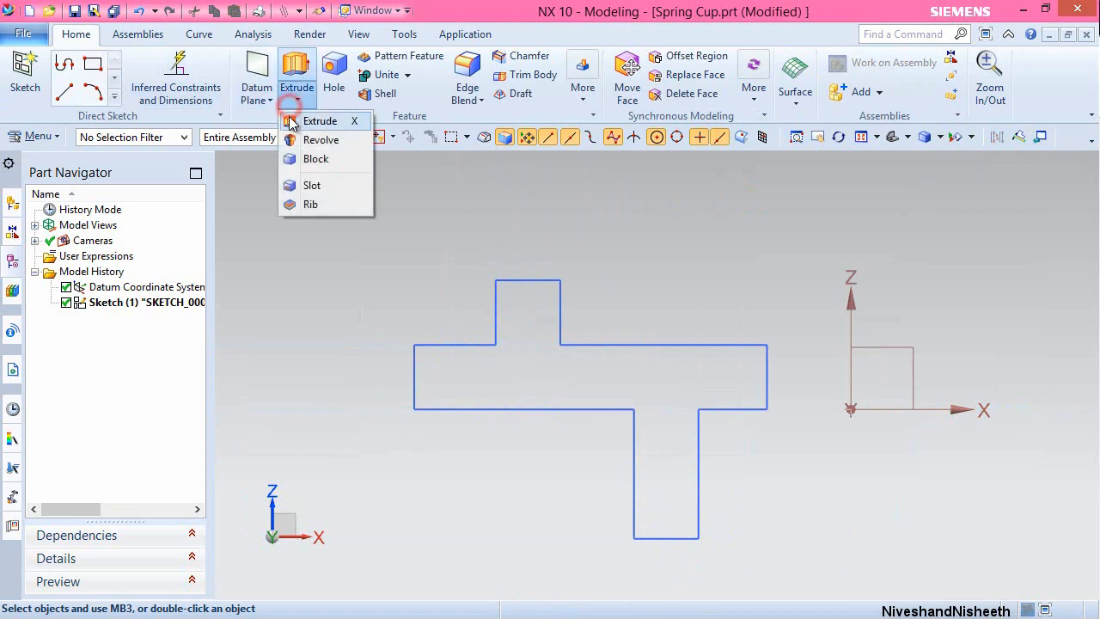
left_click(317, 140)
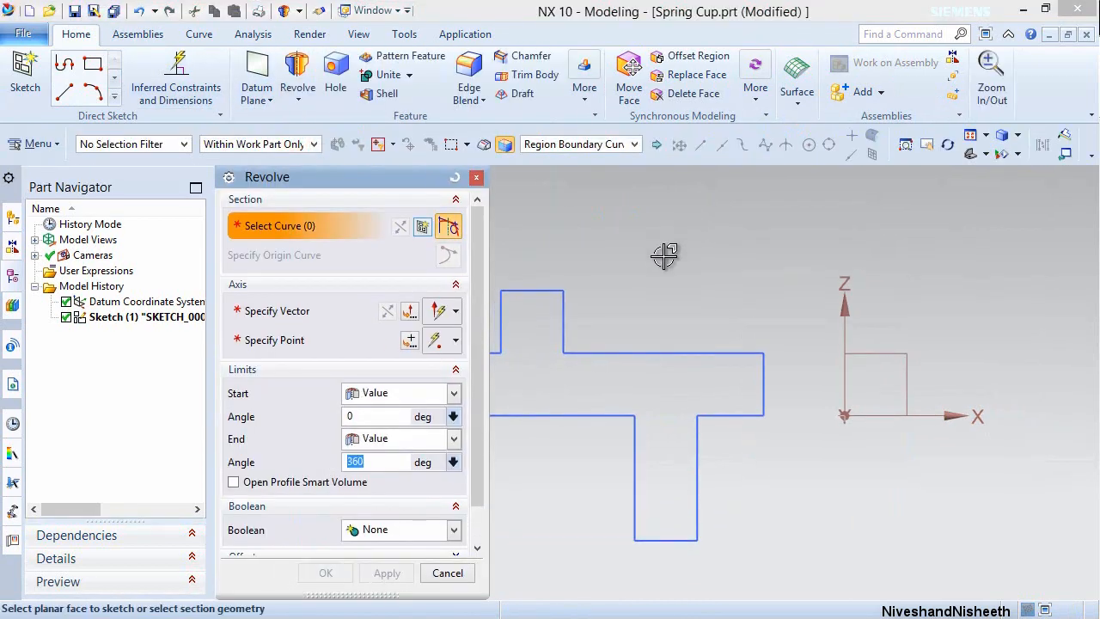
left_click(615, 372)
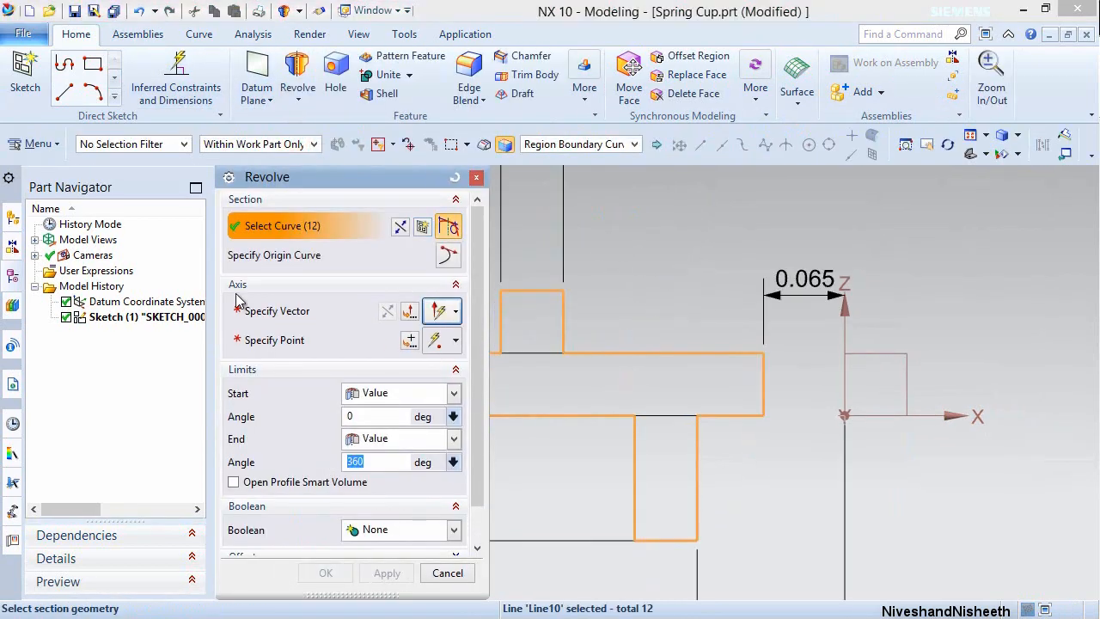
left_click(262, 313)
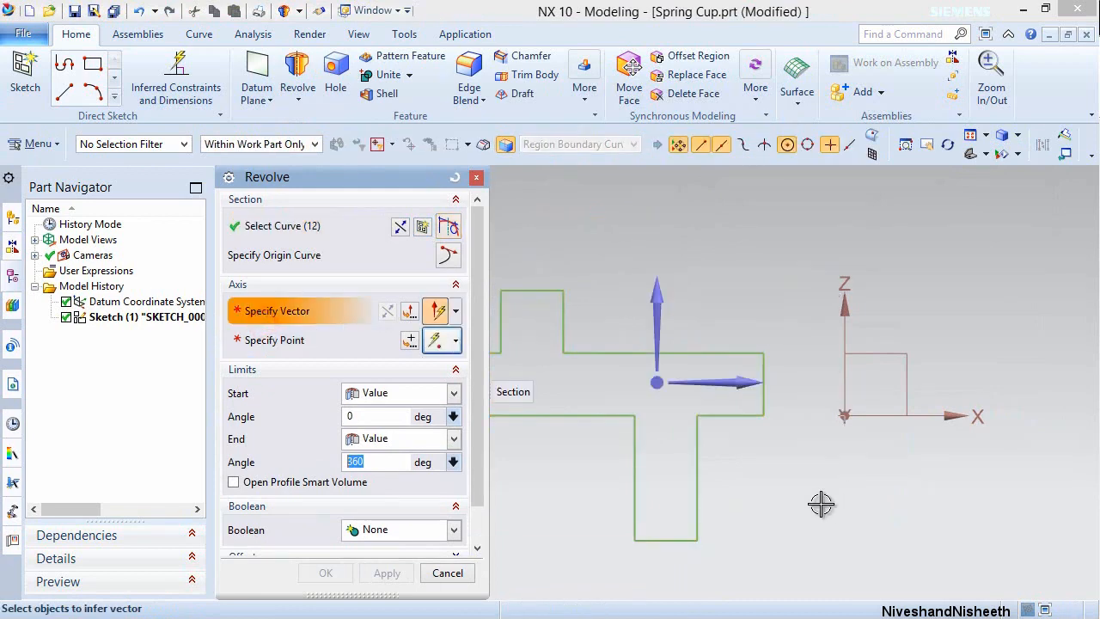
middle_click_drag(821, 504, 801, 515)
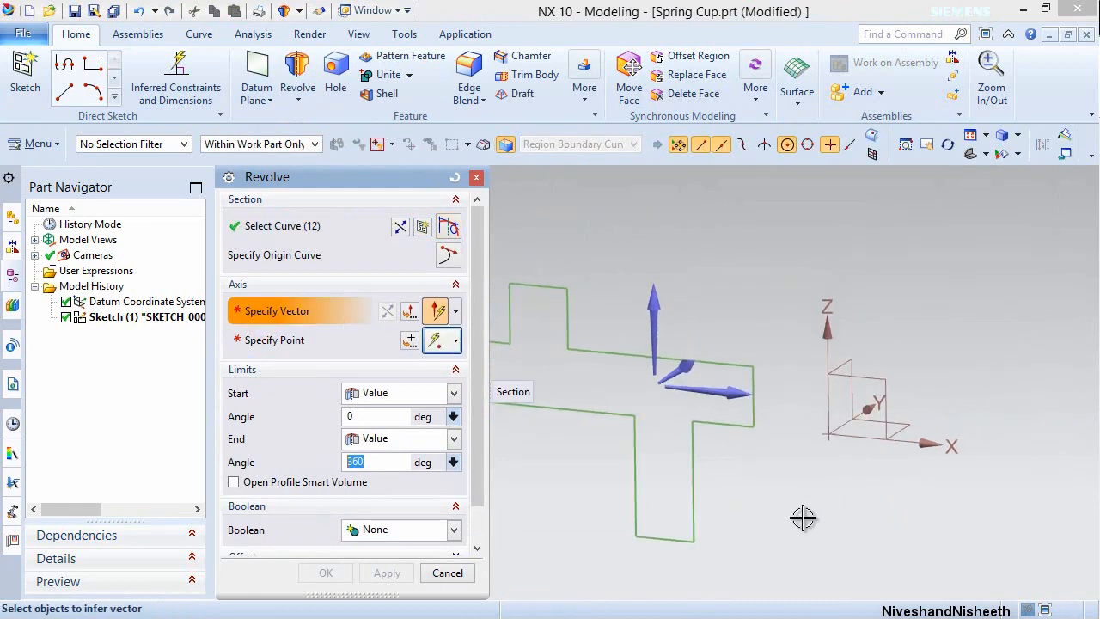
left_click(826, 344)
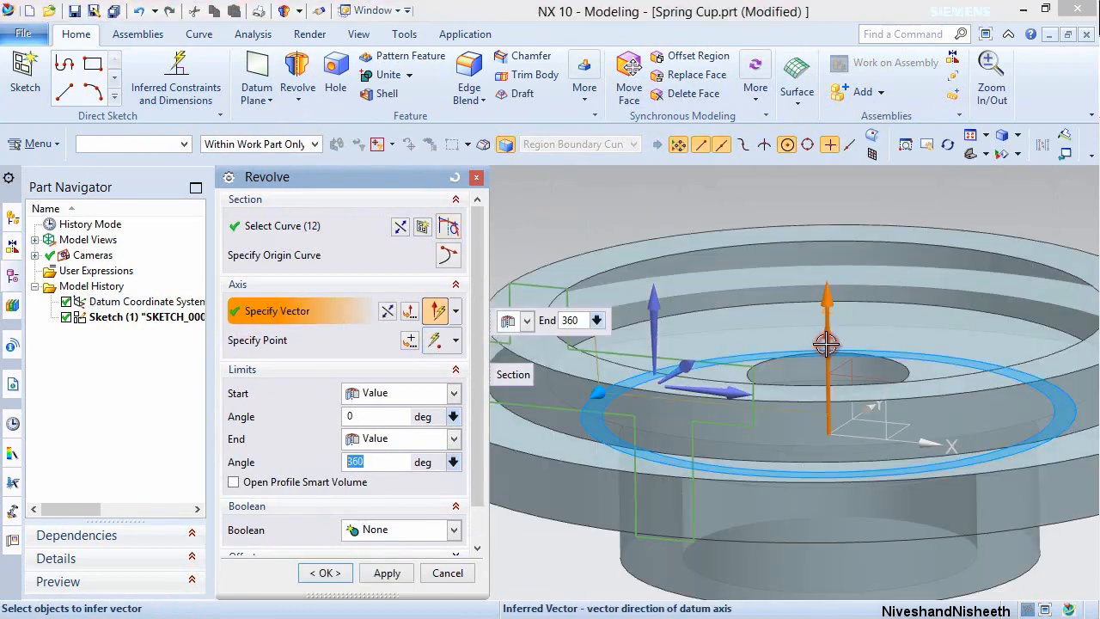
left_click(986, 155)
left_click(1015, 177)
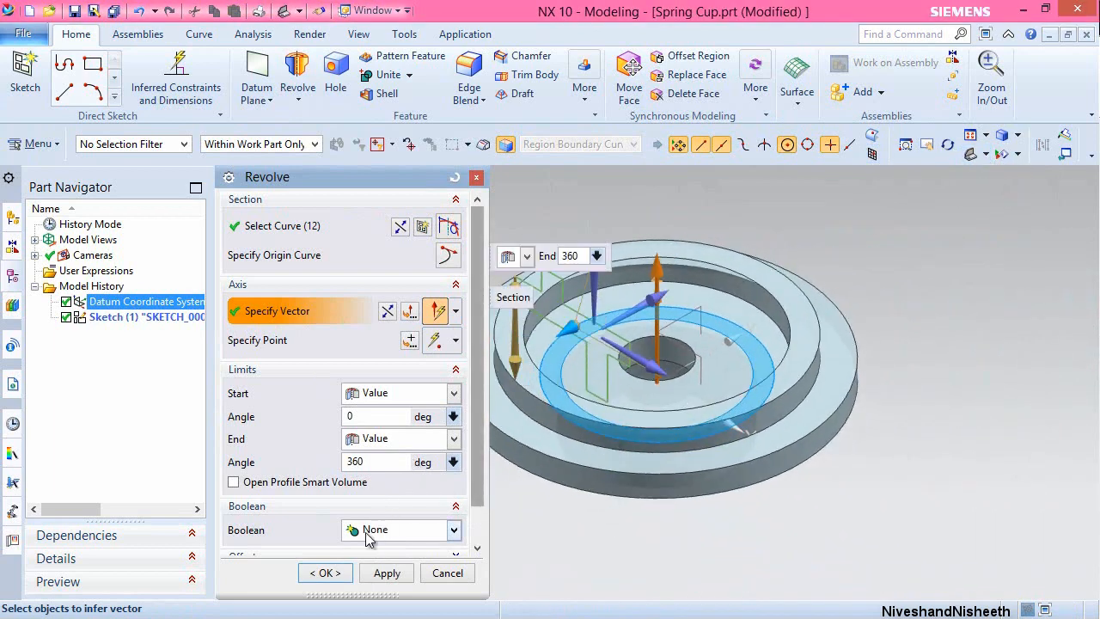
left_click(327, 573)
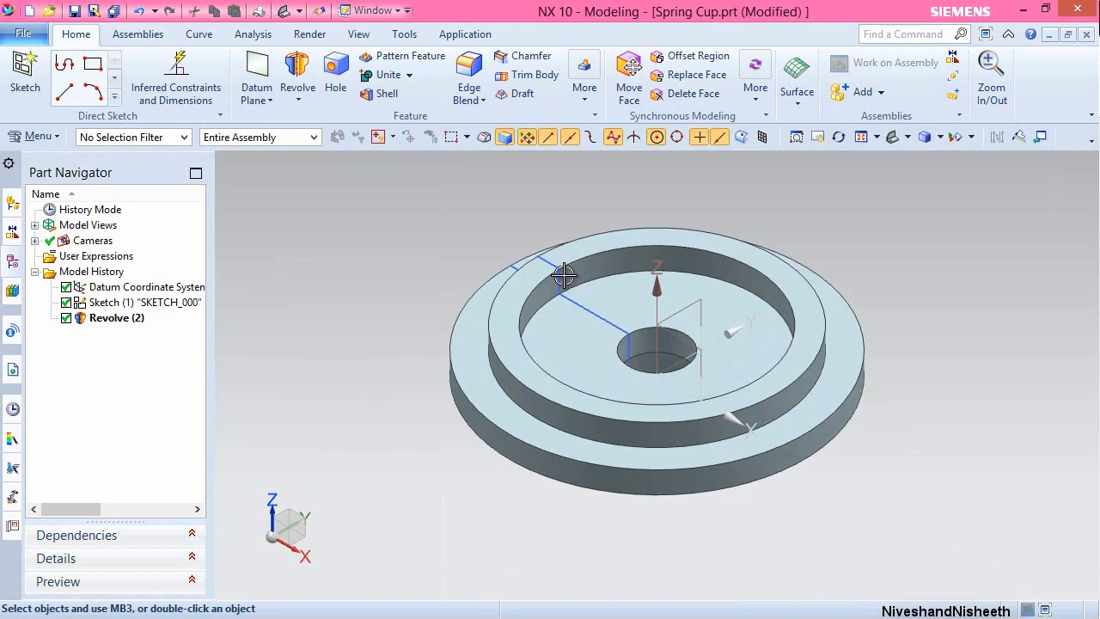
Hide the profile sketch and save the part.
left_click(572, 285)
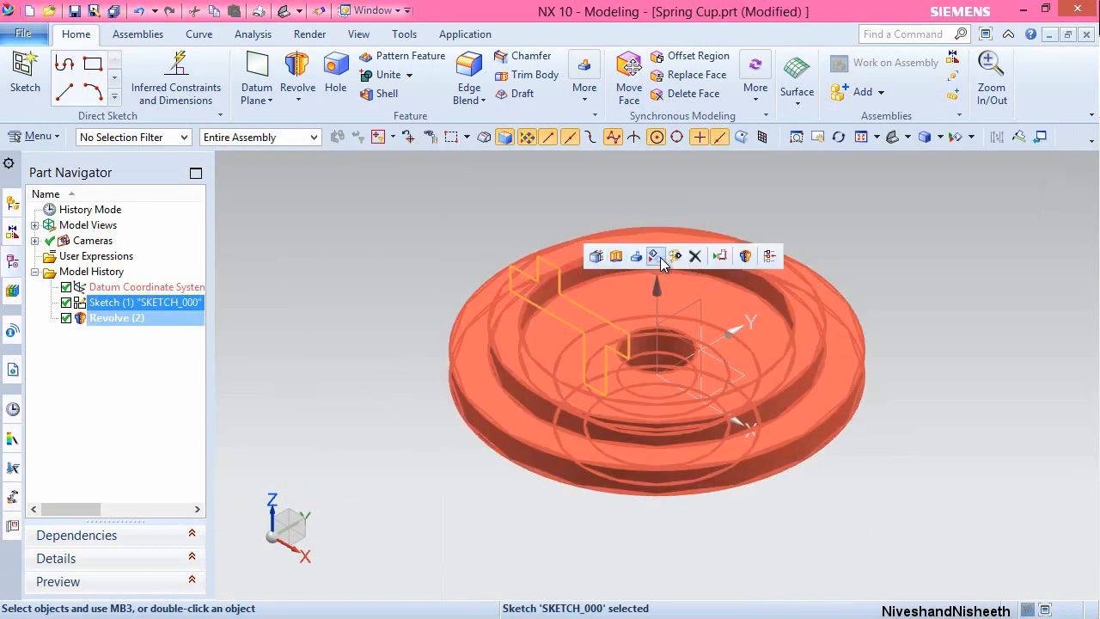
left_click(657, 258)
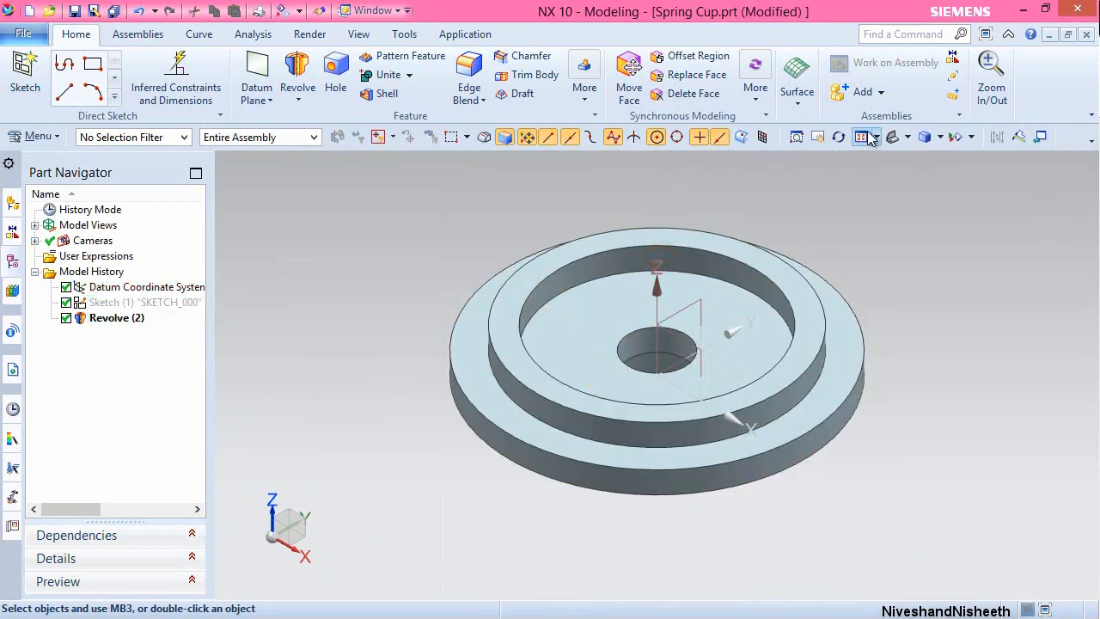
middle_click_drag(590, 381, 575, 281)
key("End")
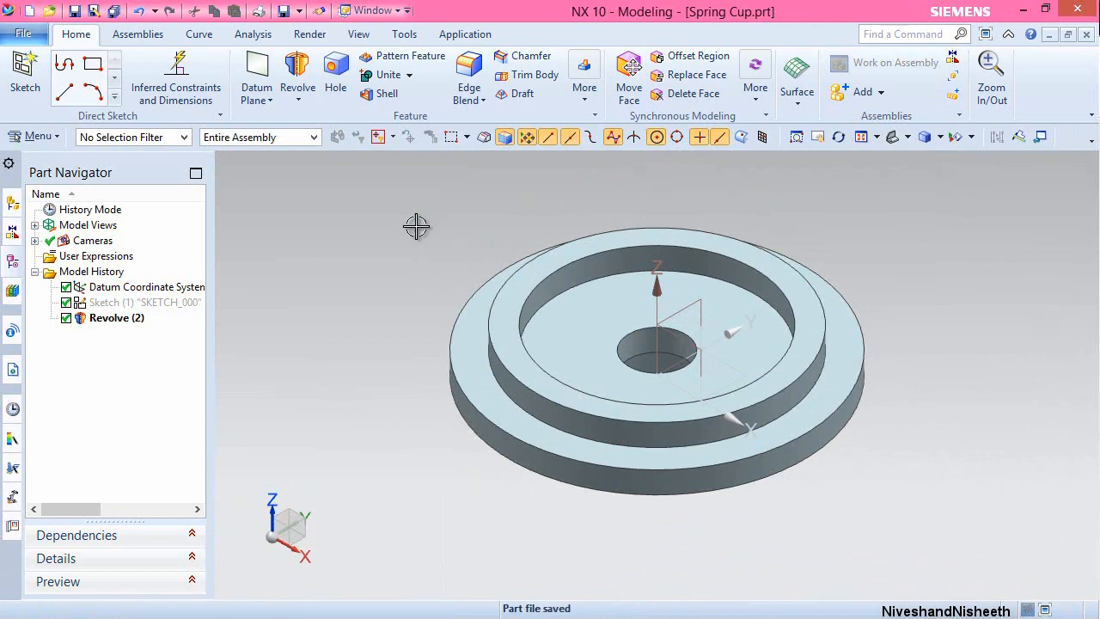
left_click(394, 268)
Blend the flange's outer rim, the boss's base edge and its outer top edge with a 0.015 in radius, and save the part.
middle_click_drag(697, 585, 674, 383)
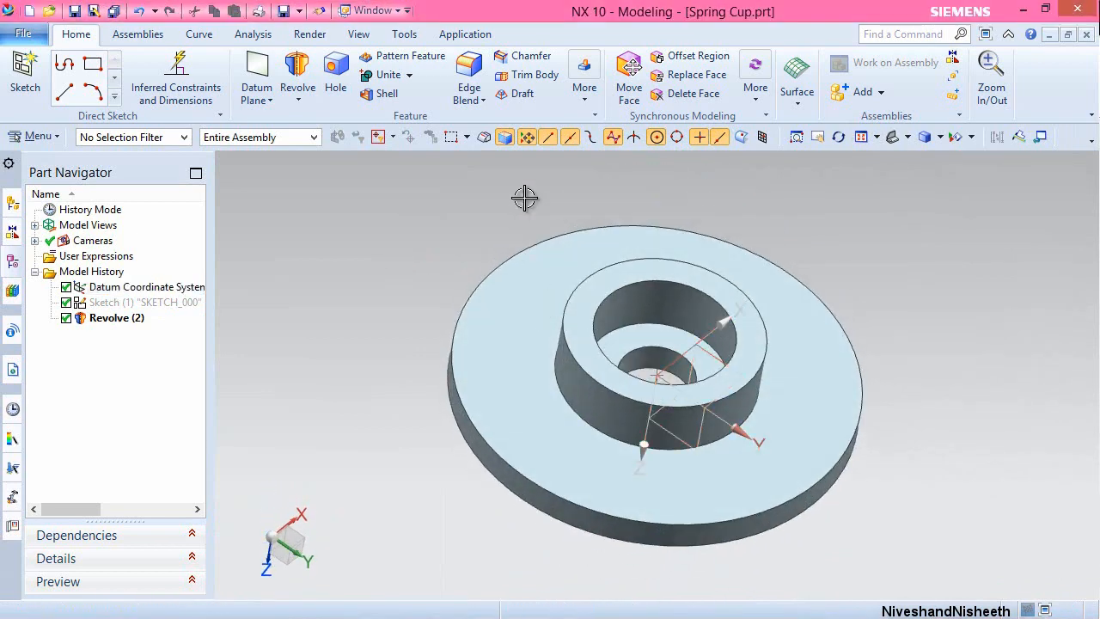
left_click(469, 82)
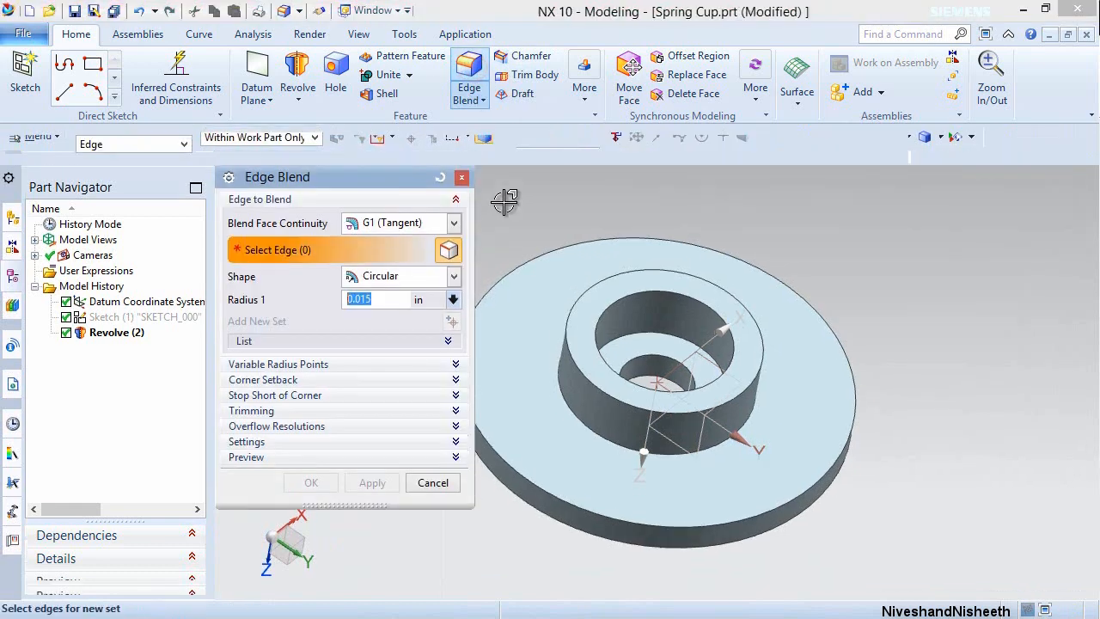
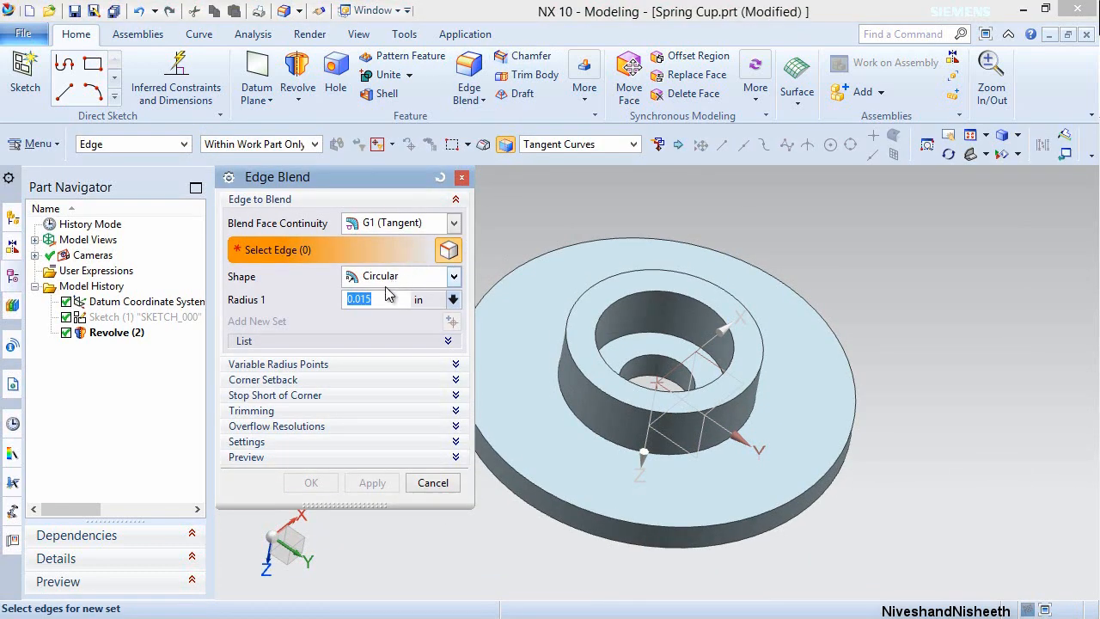
left_click(495, 464)
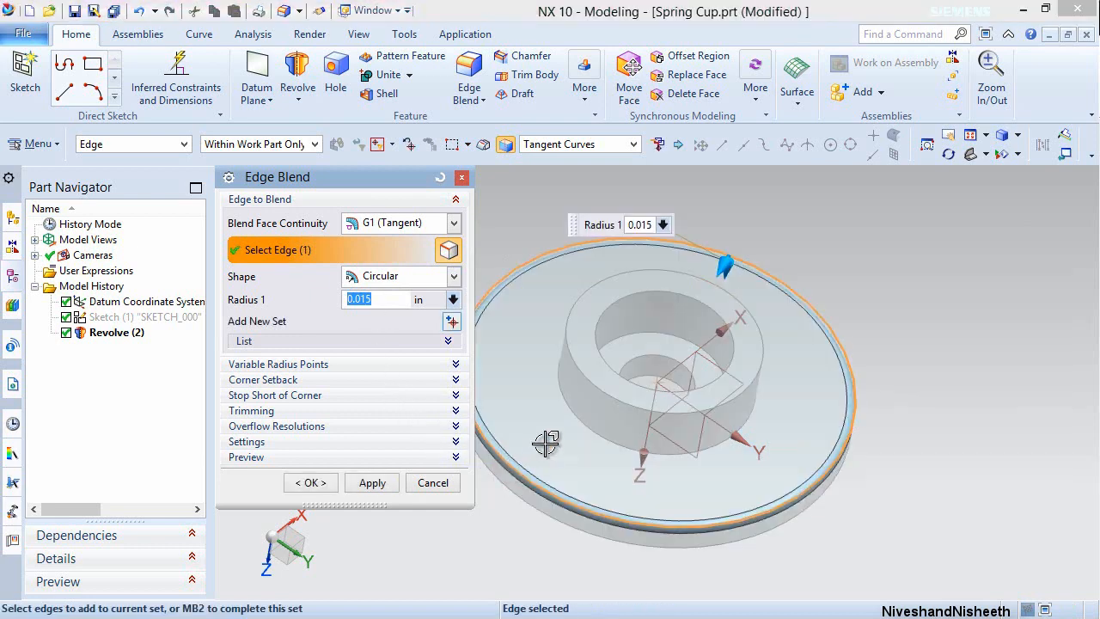
left_click(577, 425)
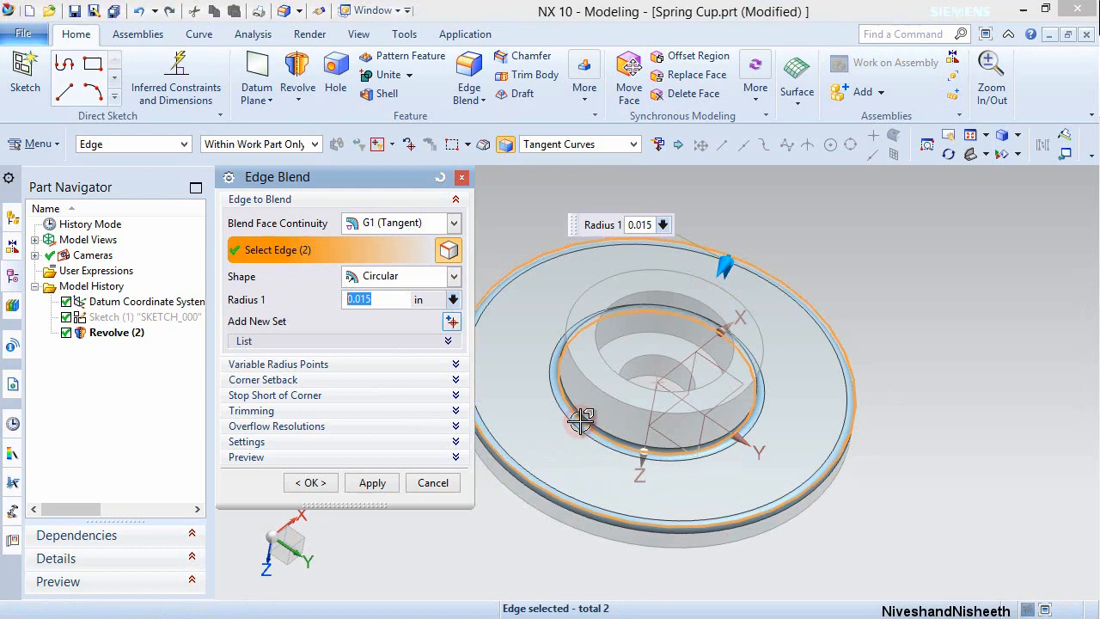
left_click(588, 377)
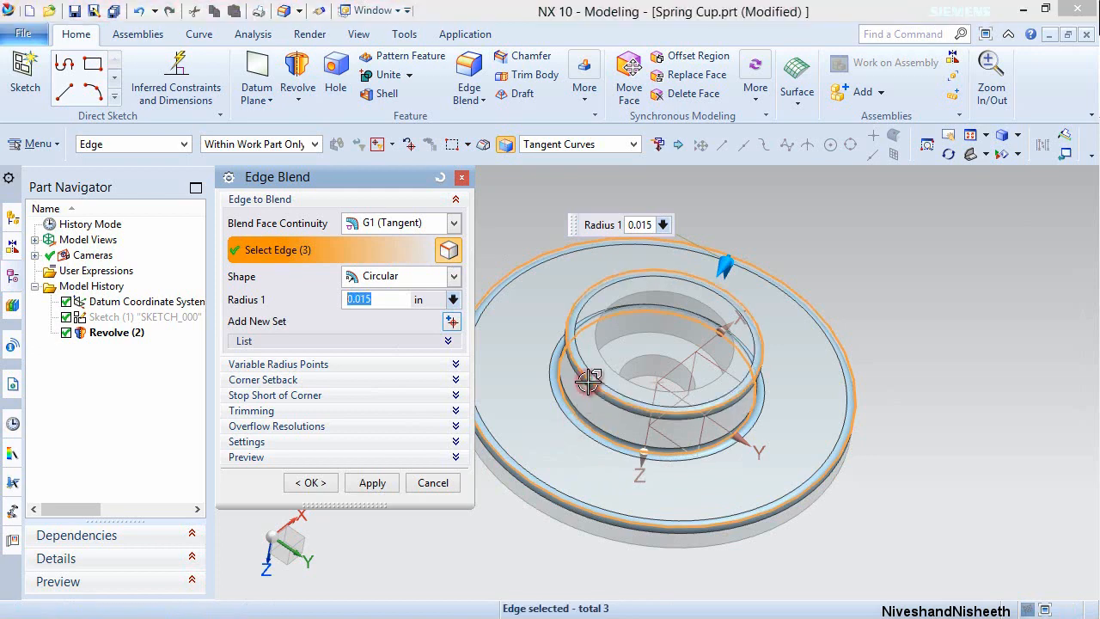
left_click(320, 483)
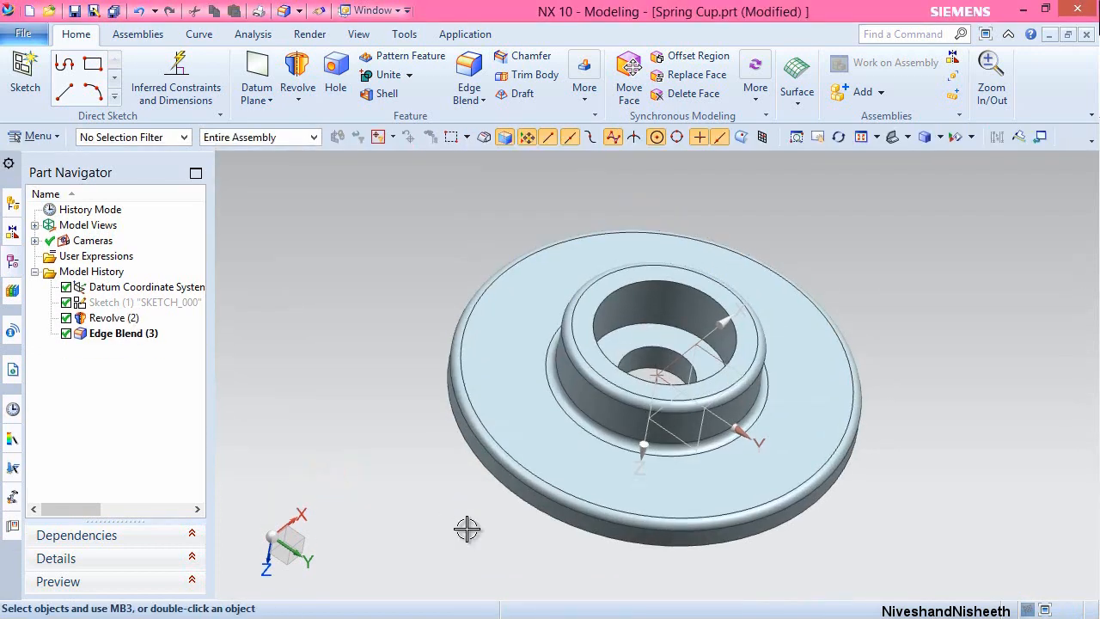
key("End")
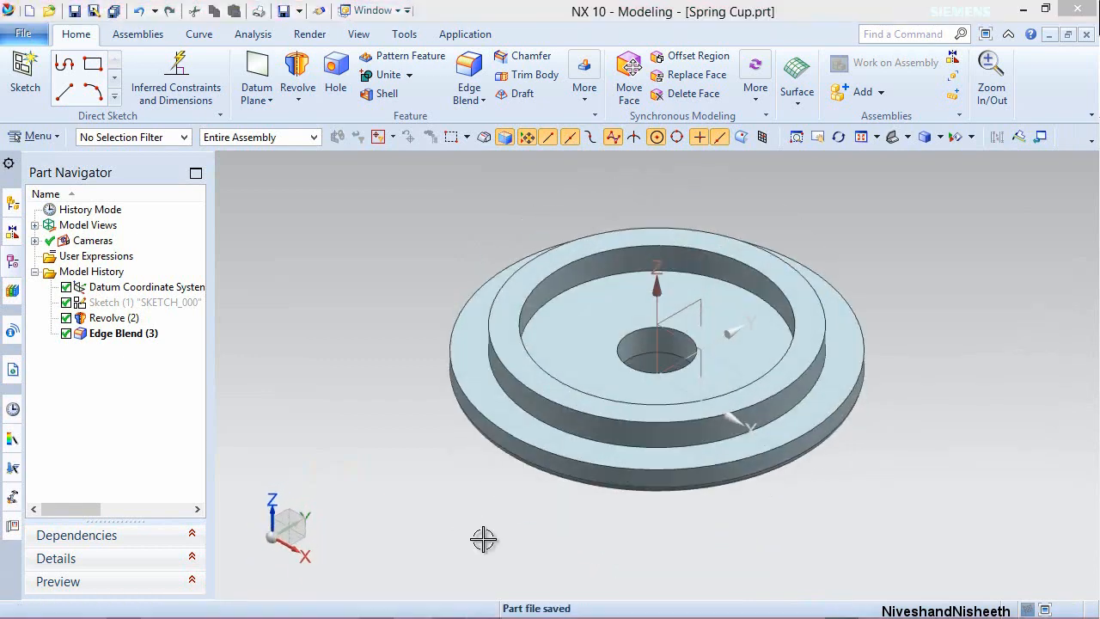
left_click(484, 539)
Create a sketch on the flange's upward-facing outer ring face and orient the view to the sketch plane.
left_click(19, 78)
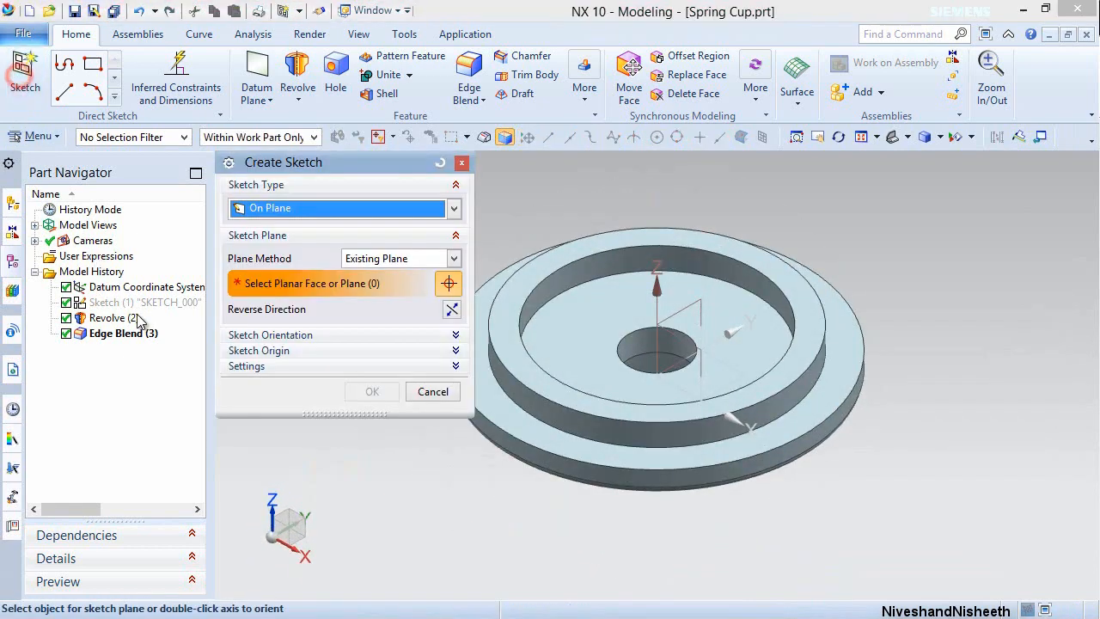
left_click(739, 449)
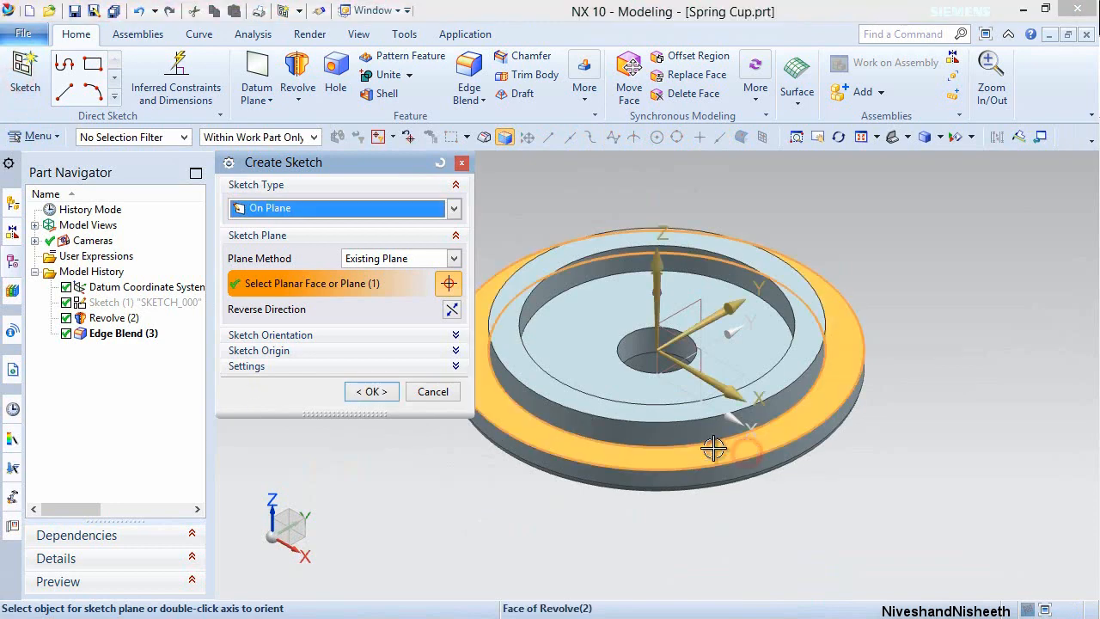
left_click(372, 391)
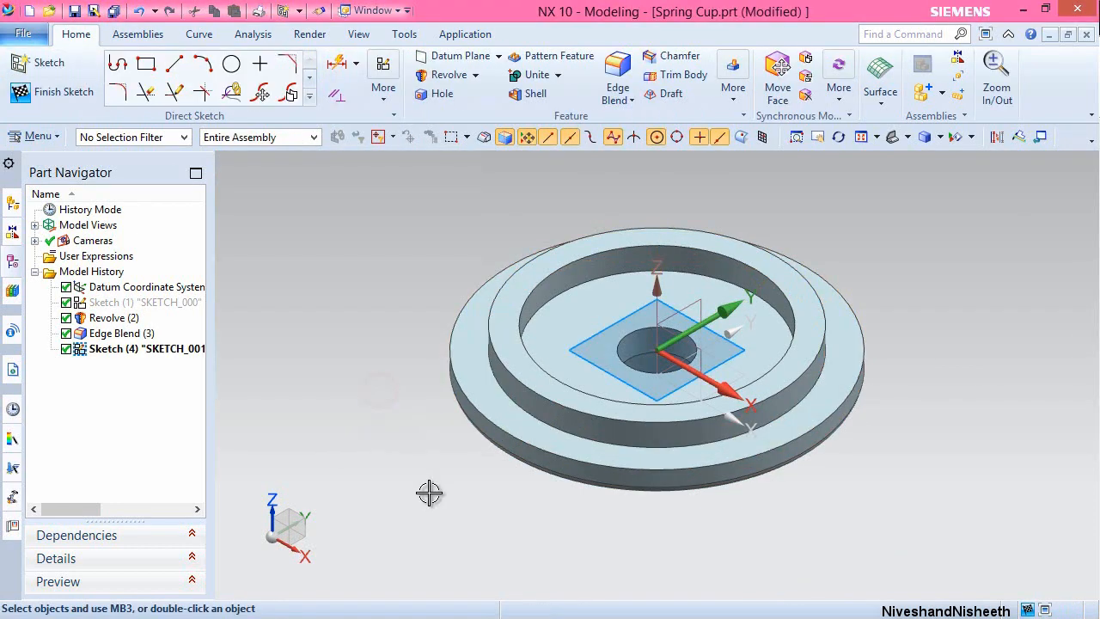
right_click(858, 240)
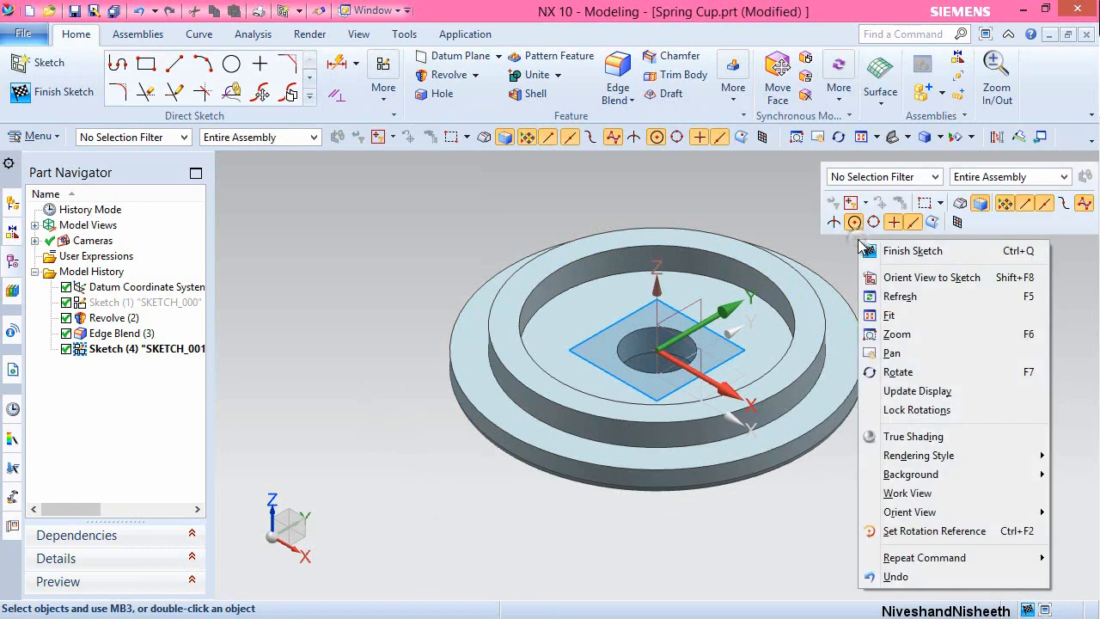
left_click(902, 277)
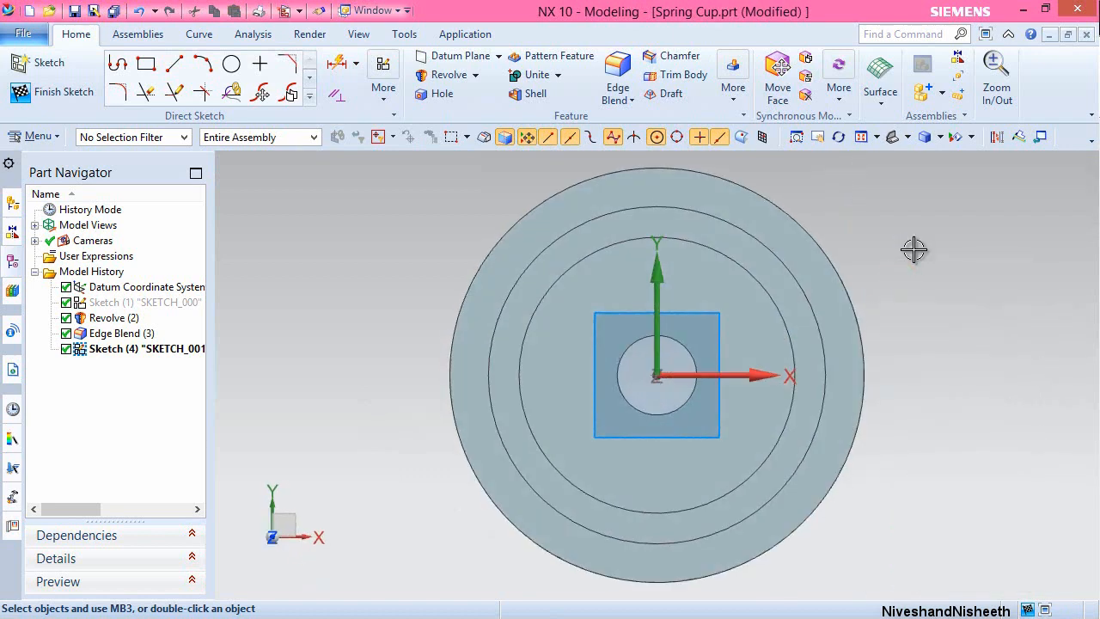
Project the flange's outermost circular edge into the sketch.
left_click(308, 97)
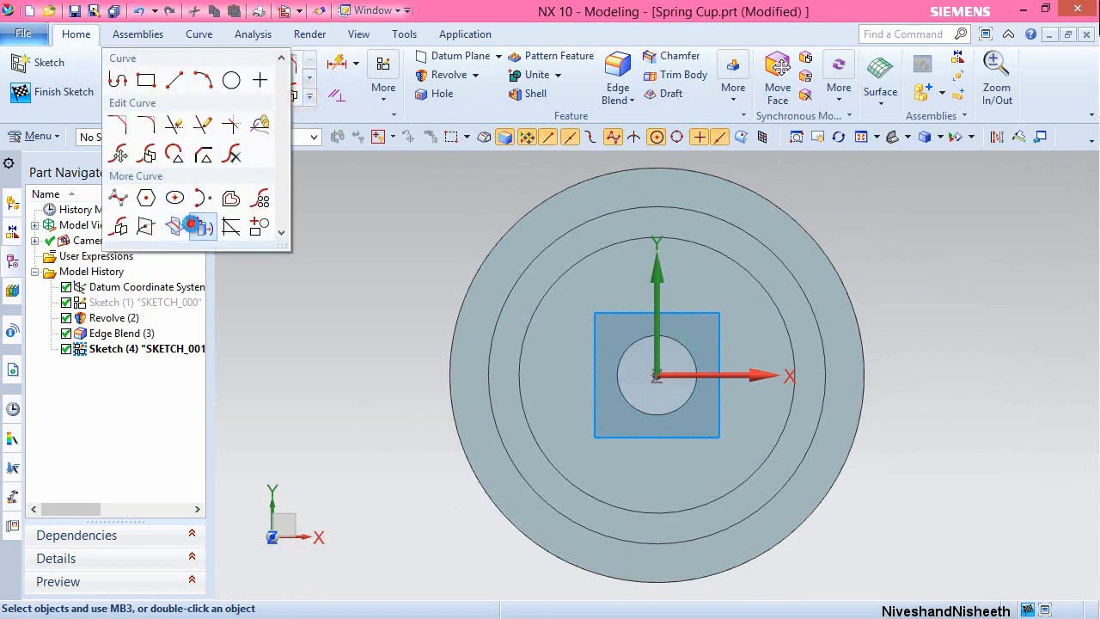
left_click(182, 222)
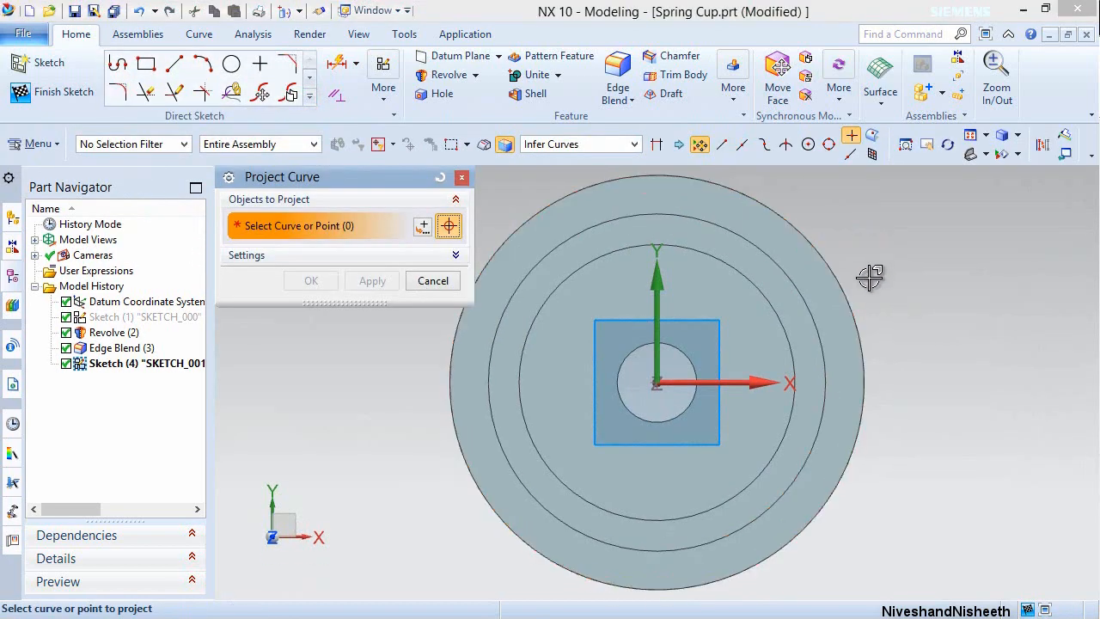
left_click(852, 297)
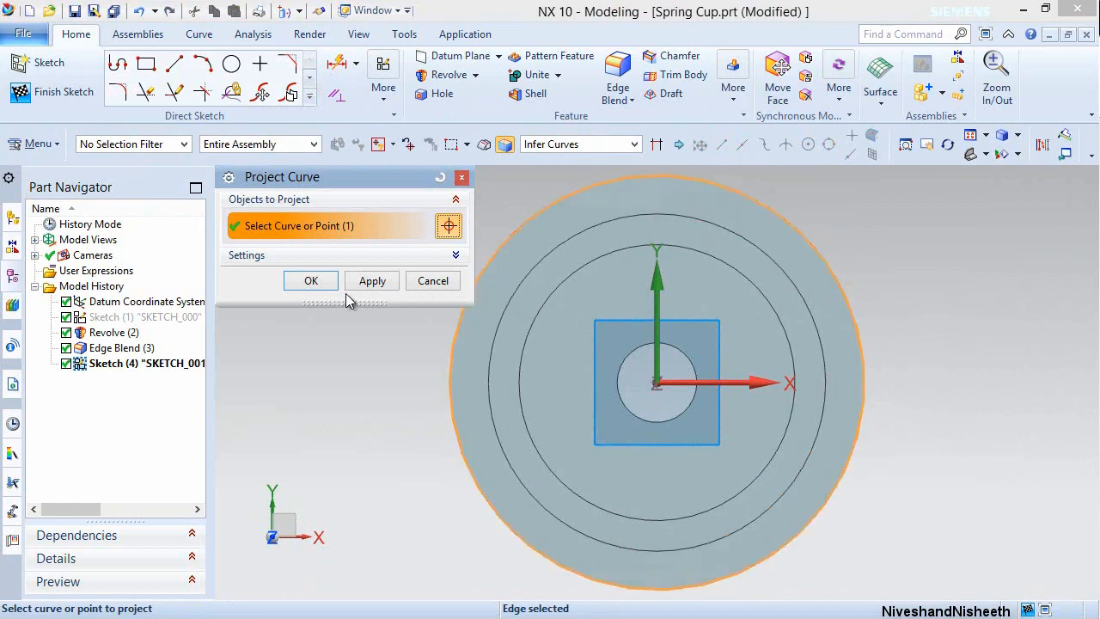
left_click(315, 281)
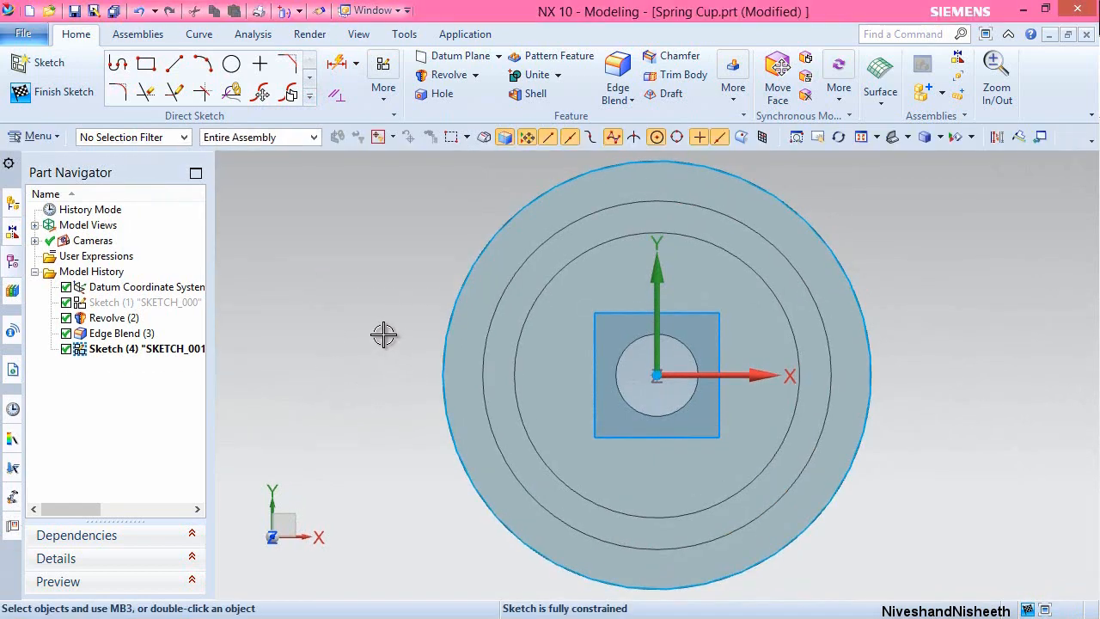
Sketch a vertical line about 0.23 in long crossing the sketch origin along the Y axis.
left_click(174, 66)
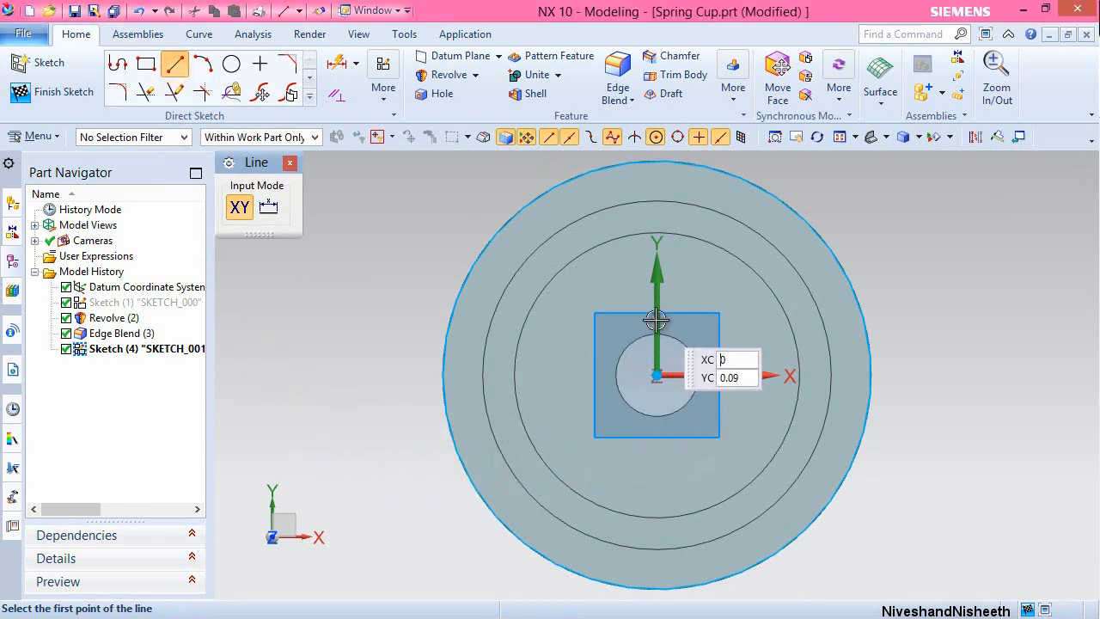
left_click(656, 375)
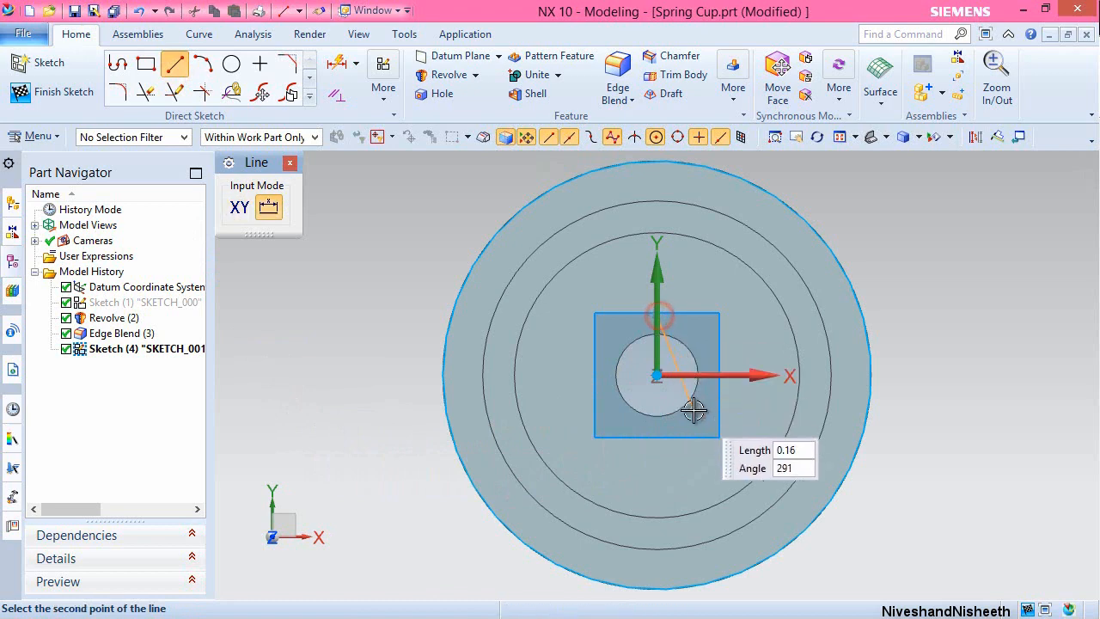
left_click(657, 462)
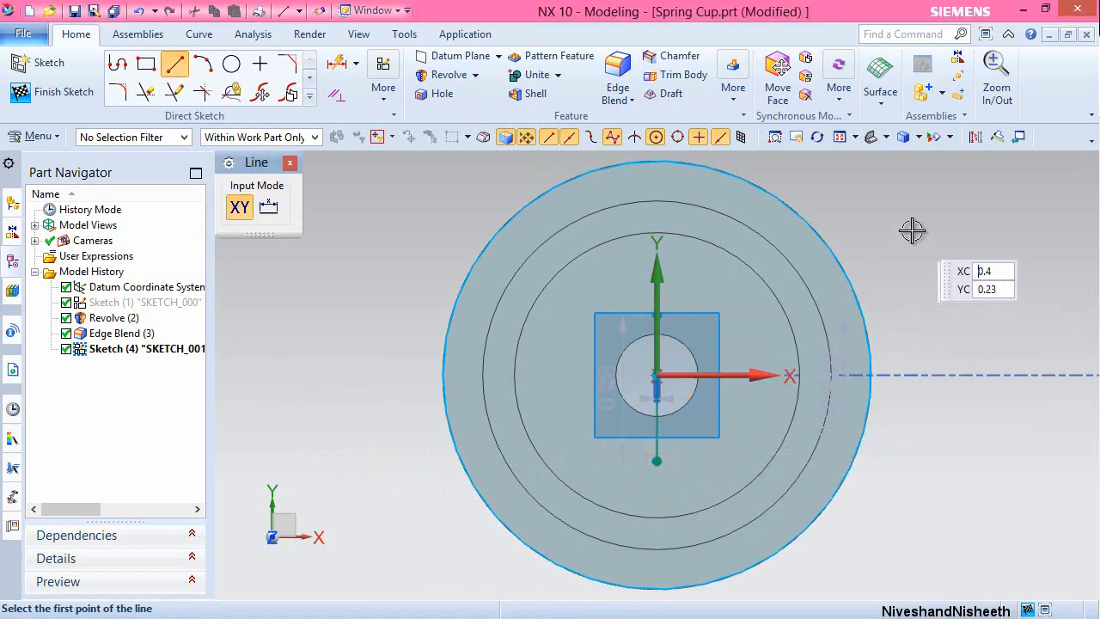
key("Escape")
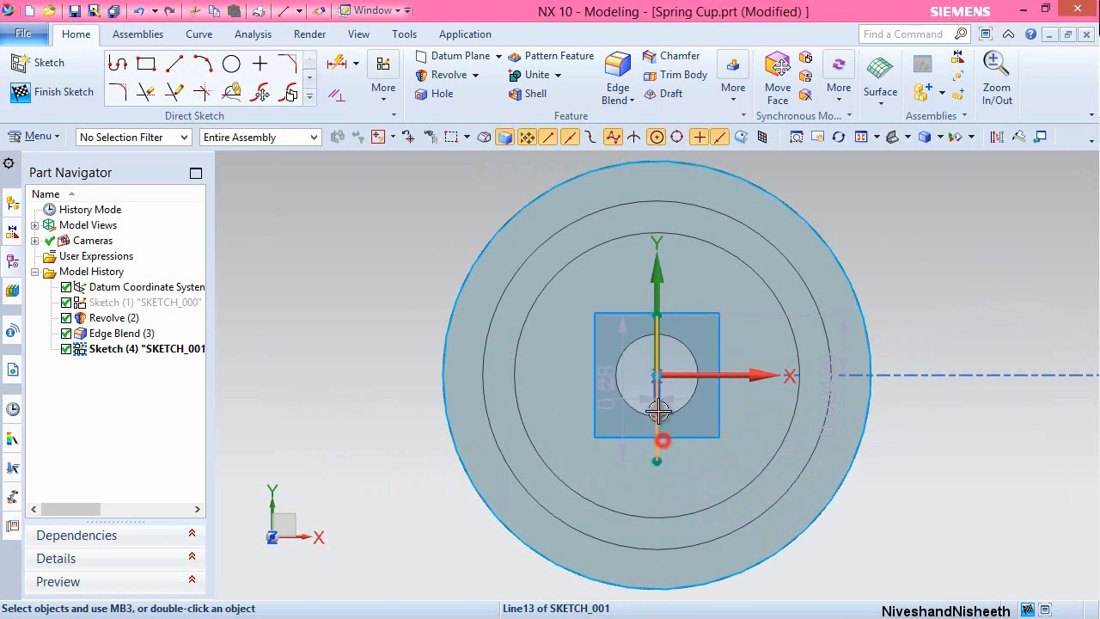
Constrain the short vertical line parallel to the datum coordinate system's Y axis.
left_click(658, 440)
left_click(655, 281)
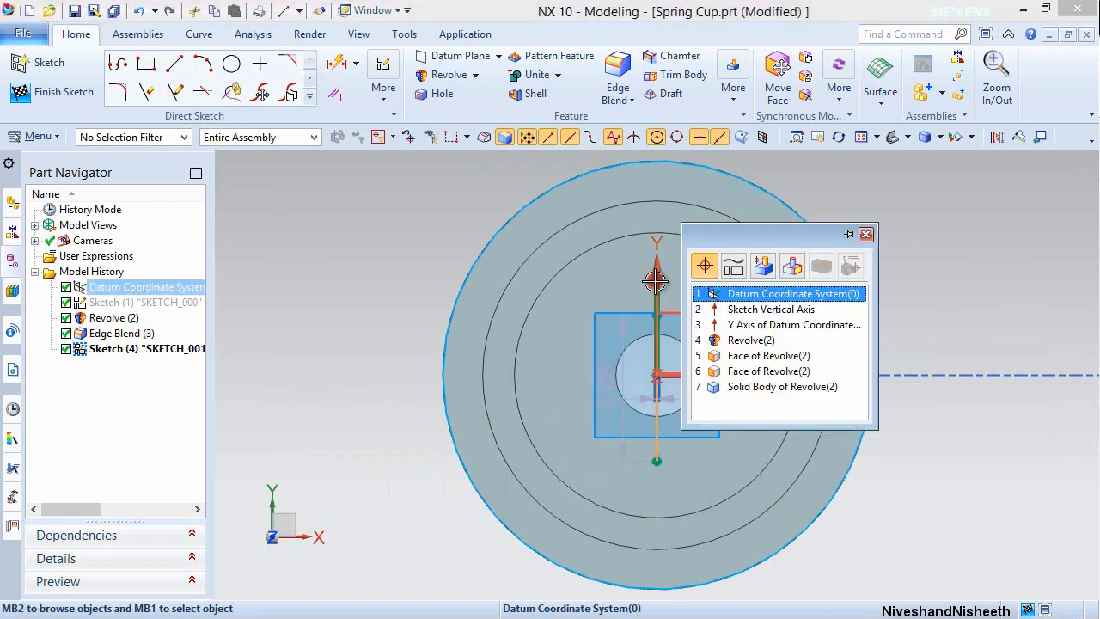
left_click(741, 321)
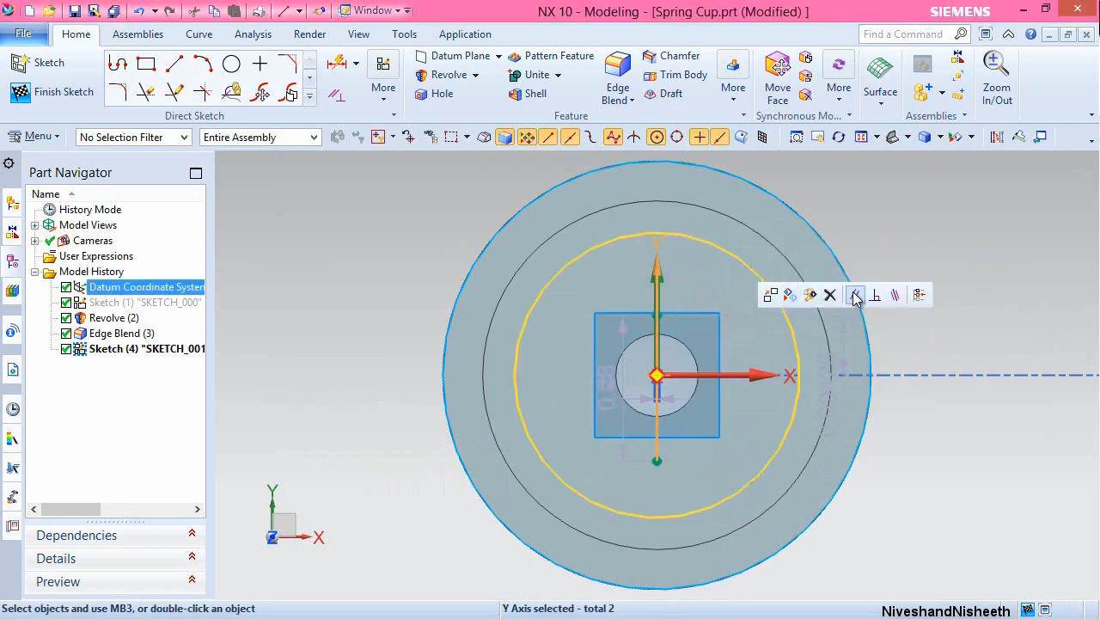
left_click(894, 296)
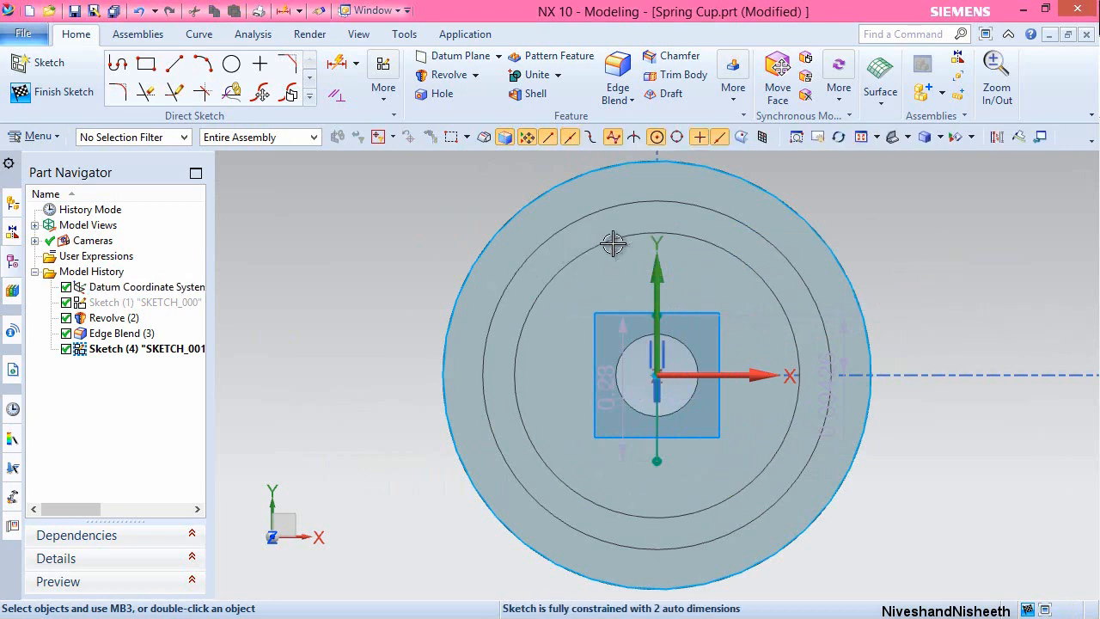
Apply a Midpoint constraint between the vertical line and the sketch origin.
left_click(657, 322)
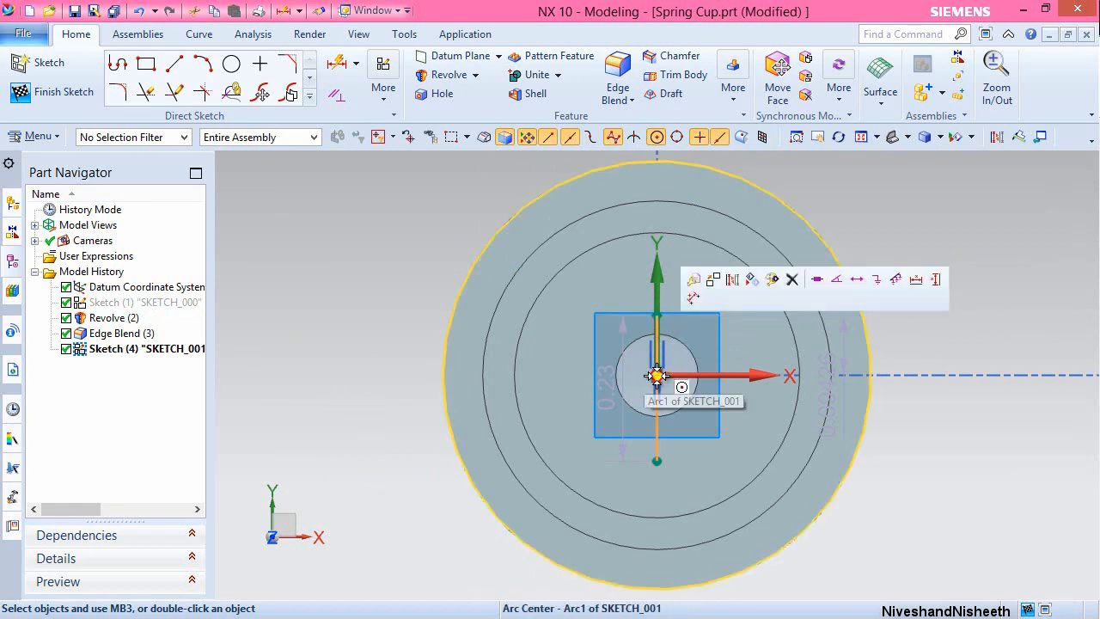
left_click(658, 376)
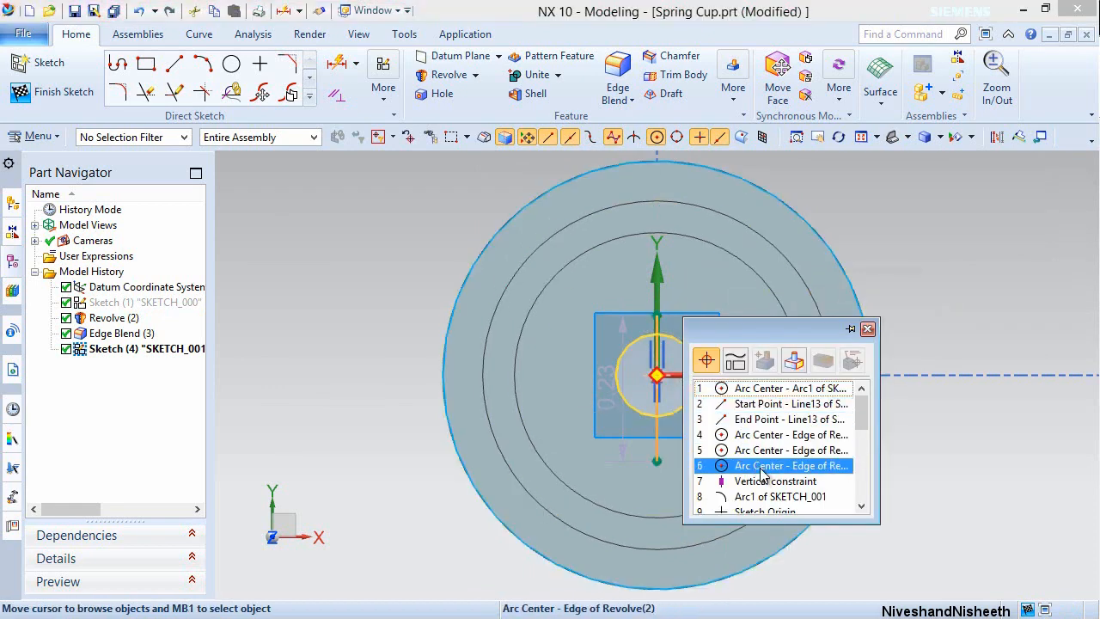
left_click(863, 510)
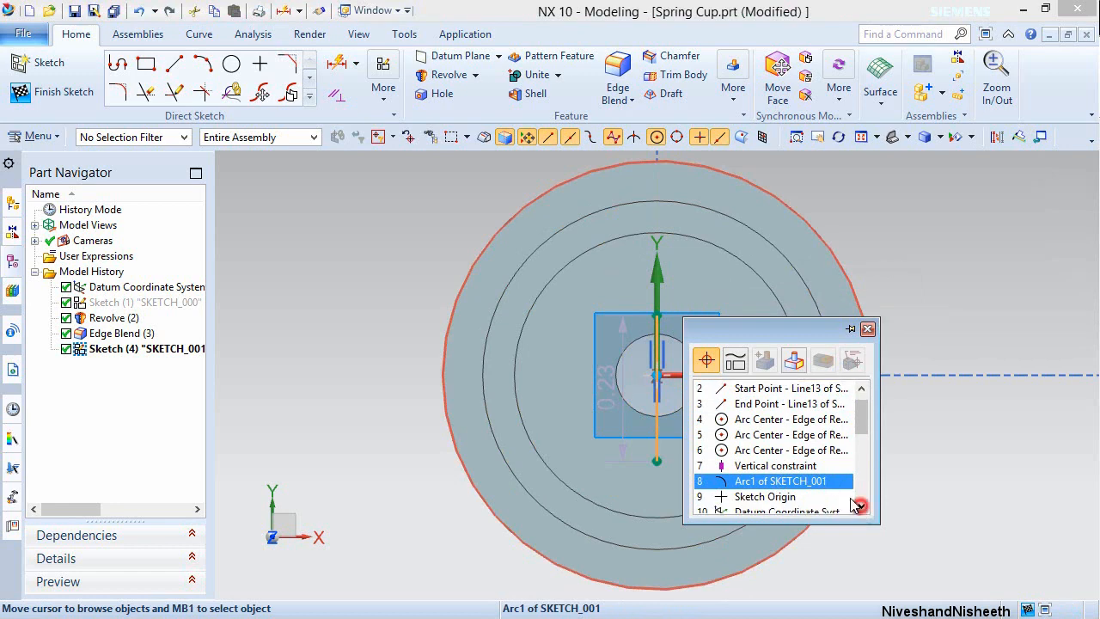
left_click(789, 497)
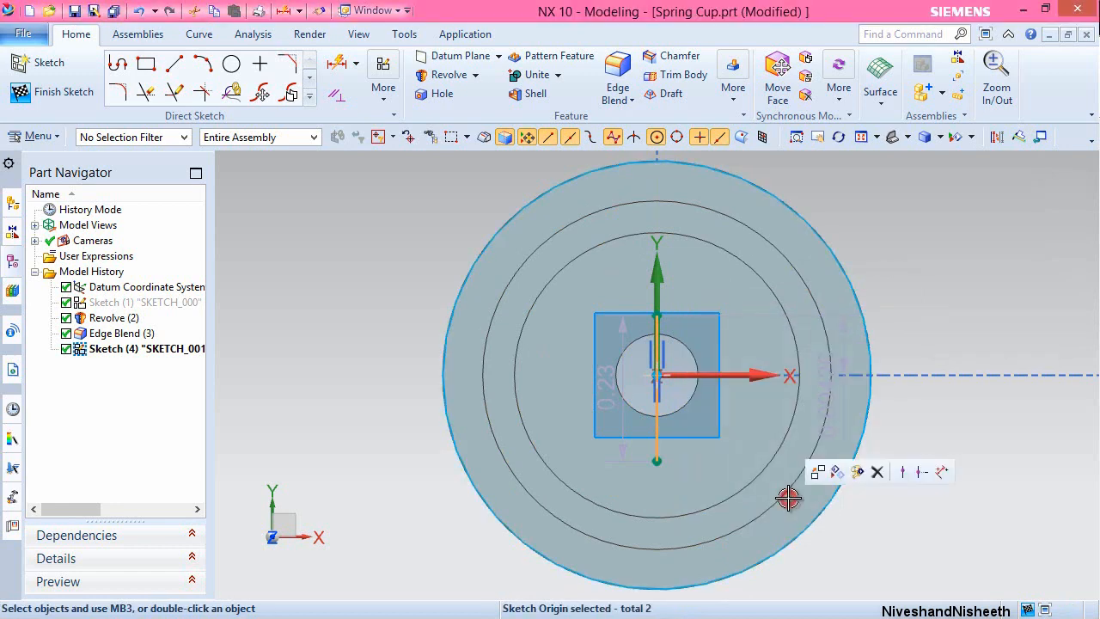
left_click(920, 474)
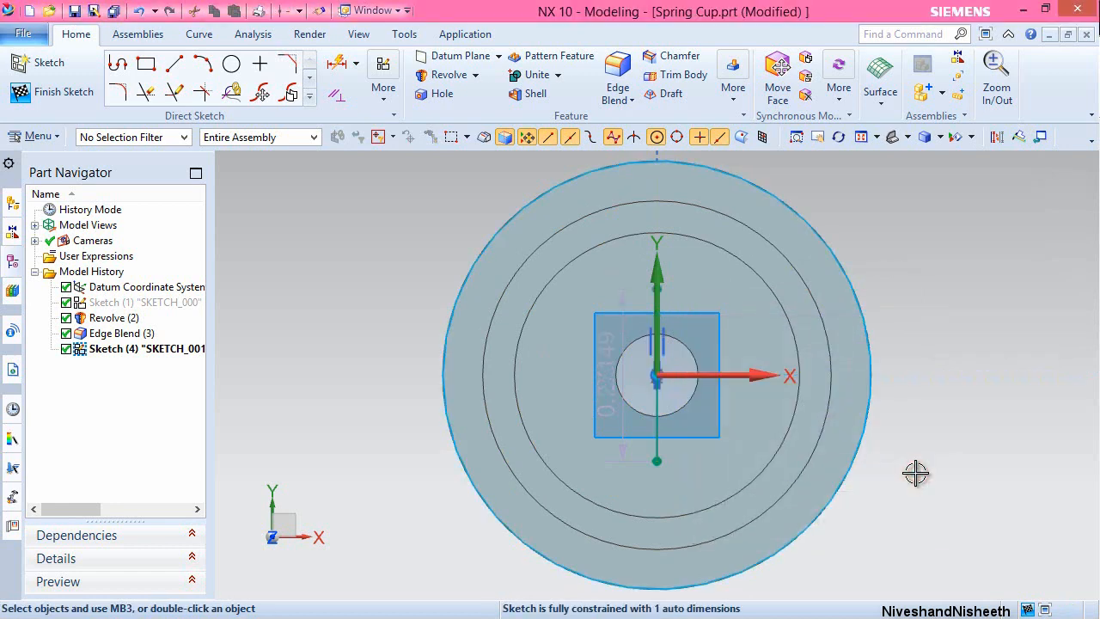
Set the vertical line's length to 0.063 in.
double_click(602, 361)
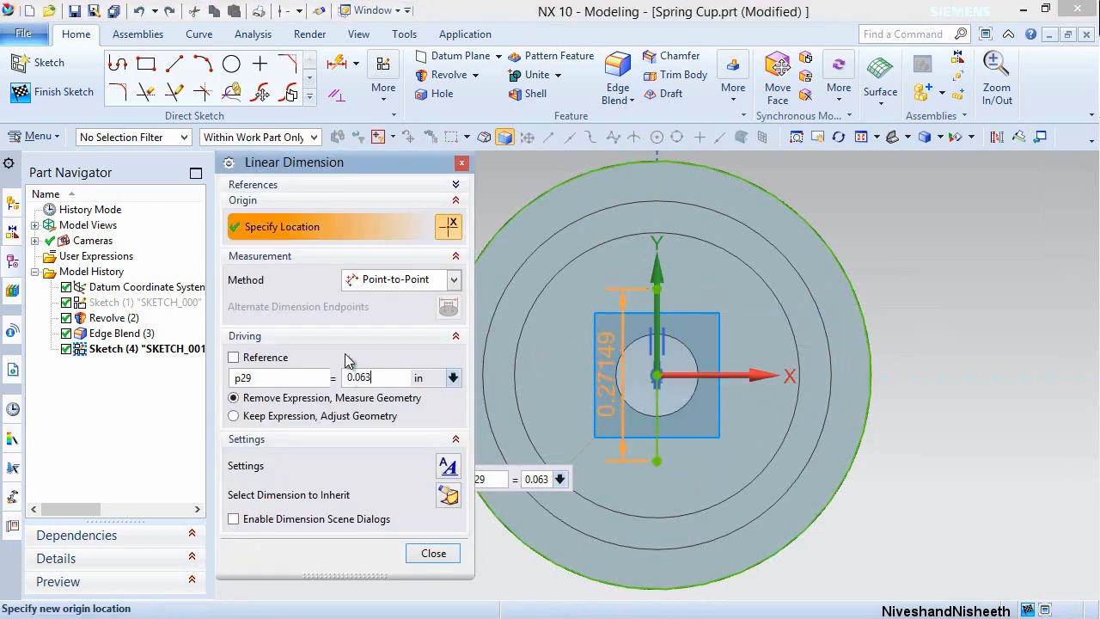
type("0.063")
key("Return")
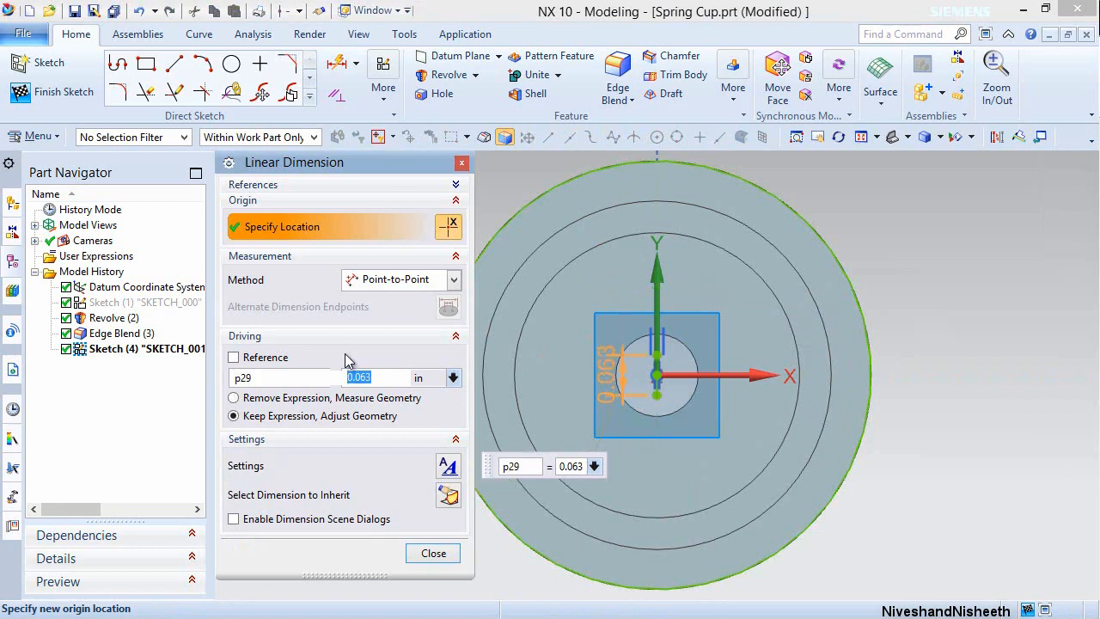
left_click(425, 552)
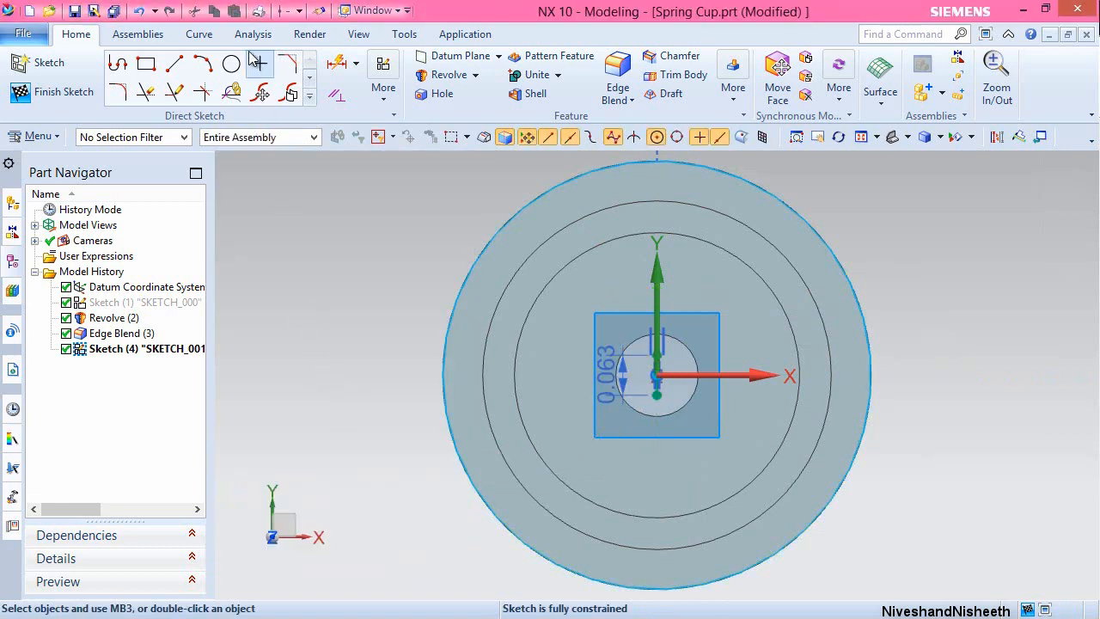
Sketch an upward-slanting line about 0.41 in long from the vertical line's upper endpoint past the flange's outer edge on the +X side.
left_click(175, 63)
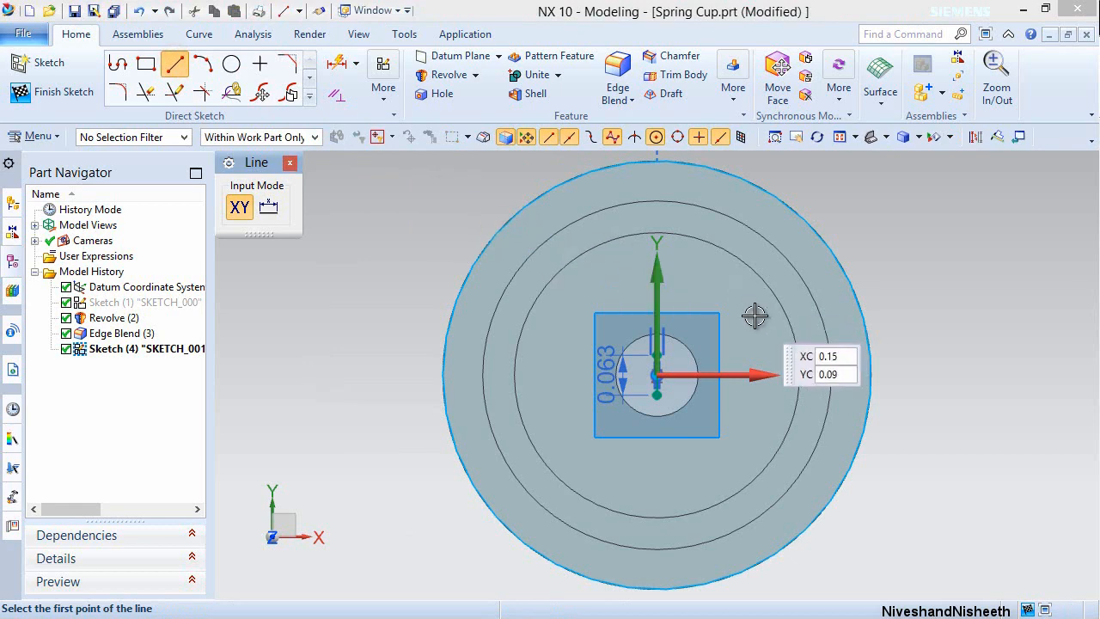
scroll(755, 316, "down", 2)
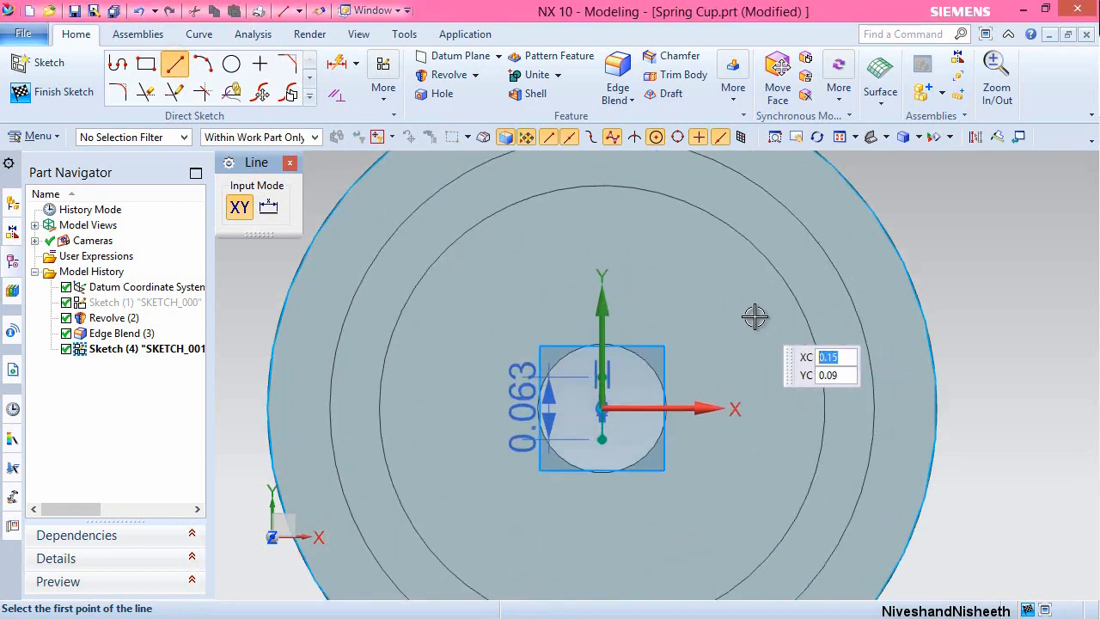
left_click(604, 379)
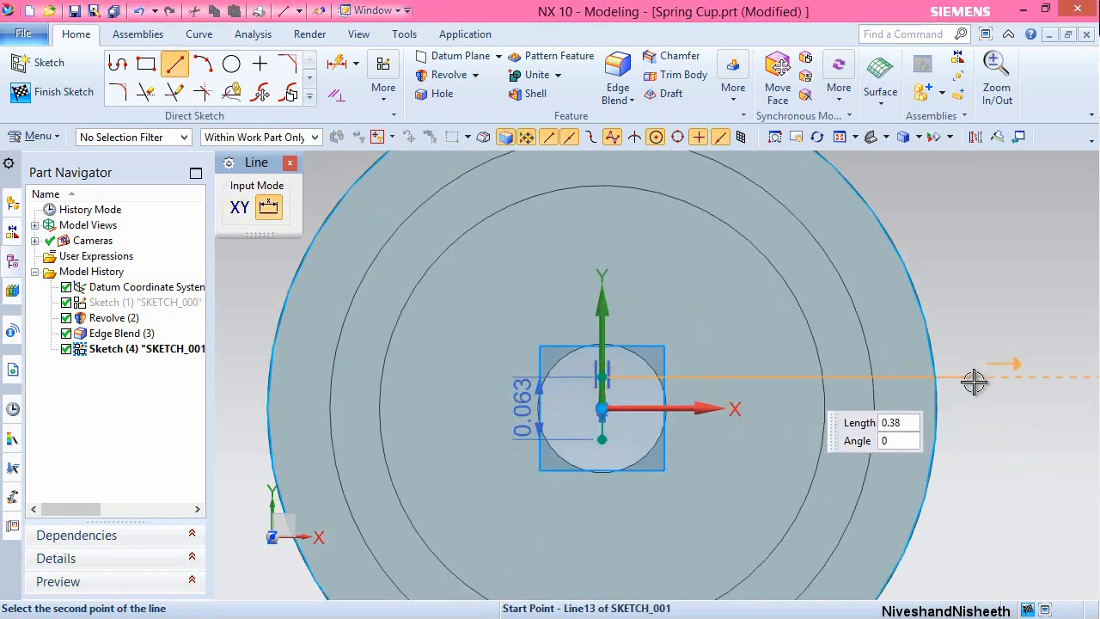
left_click(1011, 421)
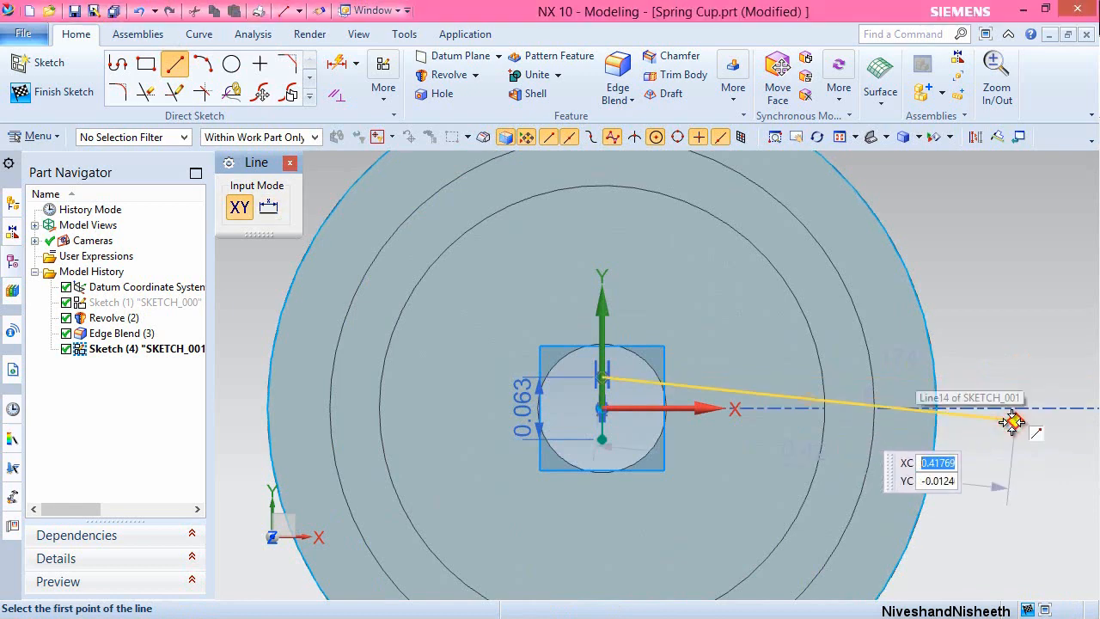
key("Escape")
left_click_drag(1004, 344, 1002, 332)
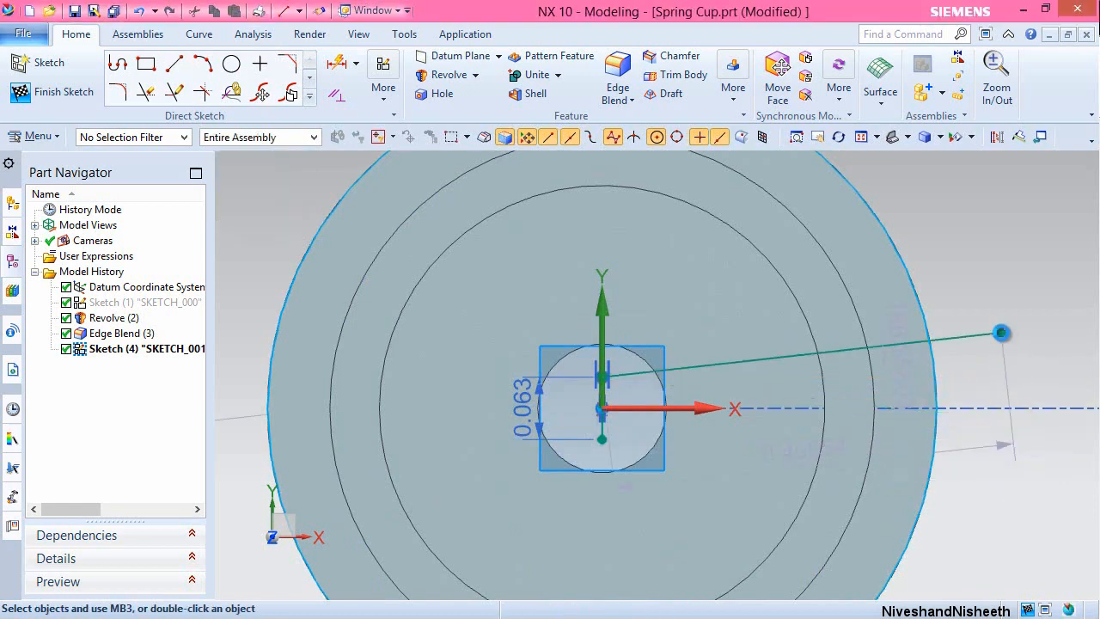
Sketch a downward-slanting line about 0.41 in long from the vertical line's lower endpoint past the flange's outer edge on the +X side.
left_click(175, 64)
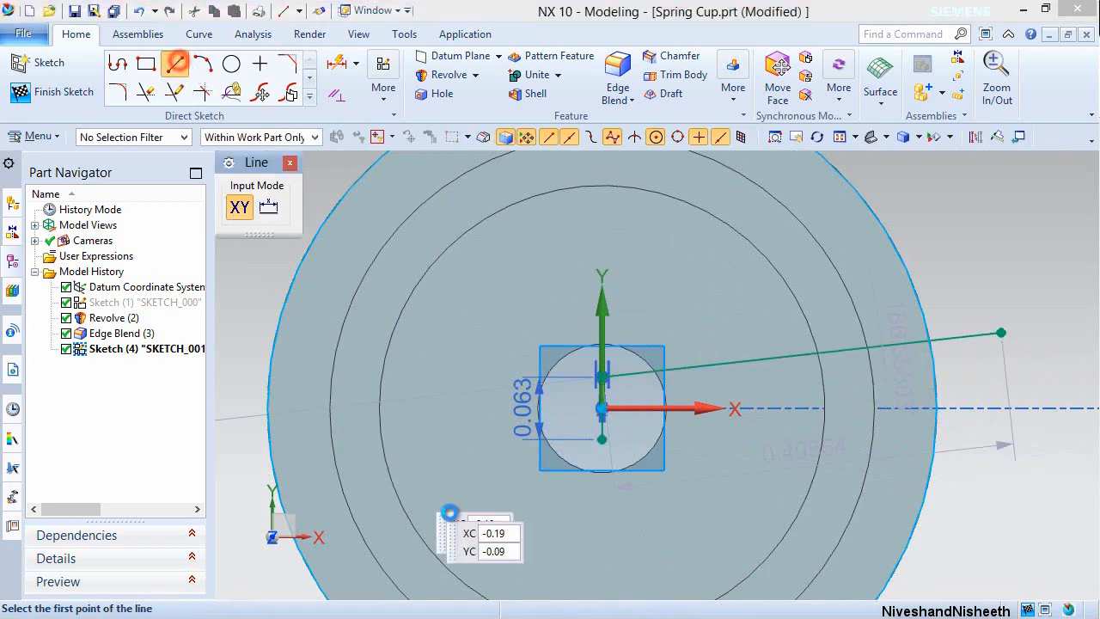
left_click(602, 441)
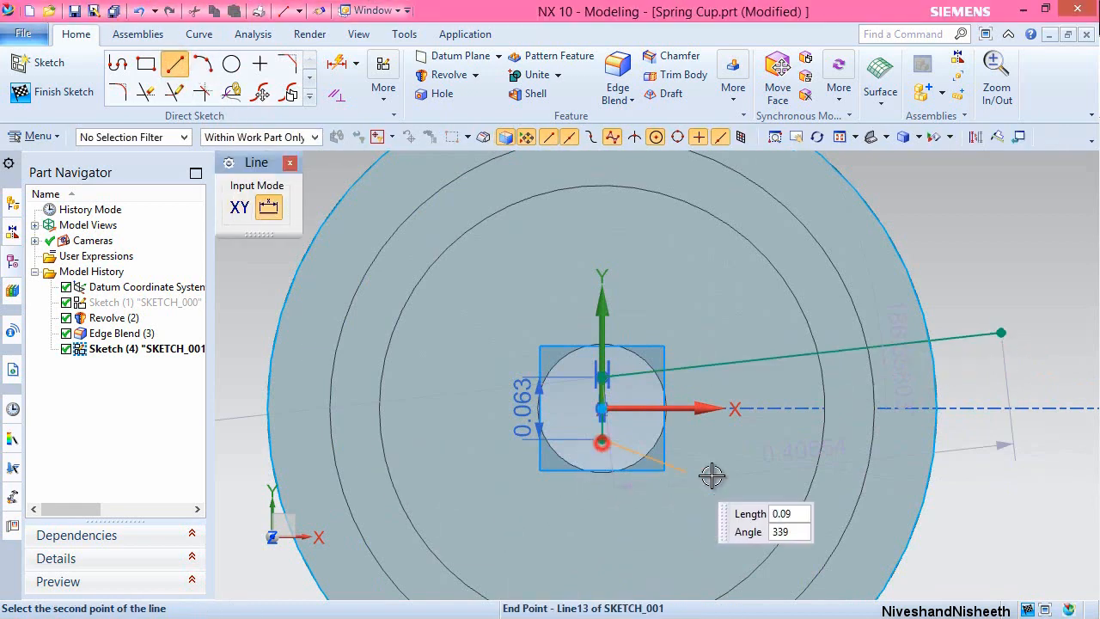
left_click(1001, 509)
key("Escape")
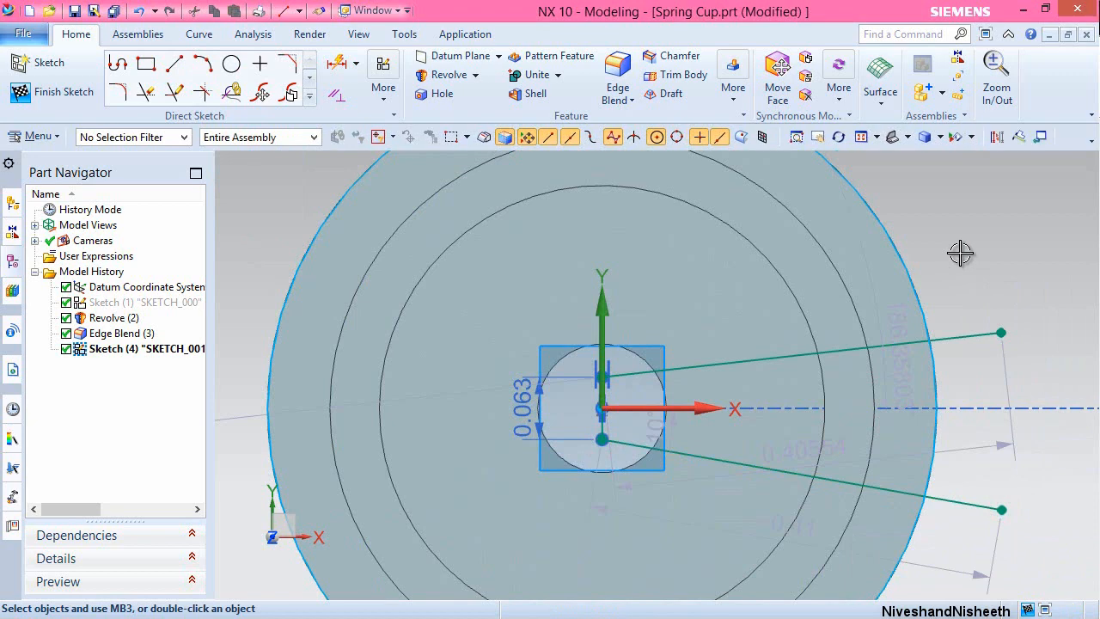
Make the two slanted lines symmetric about the sketch's X axis.
left_click(383, 90)
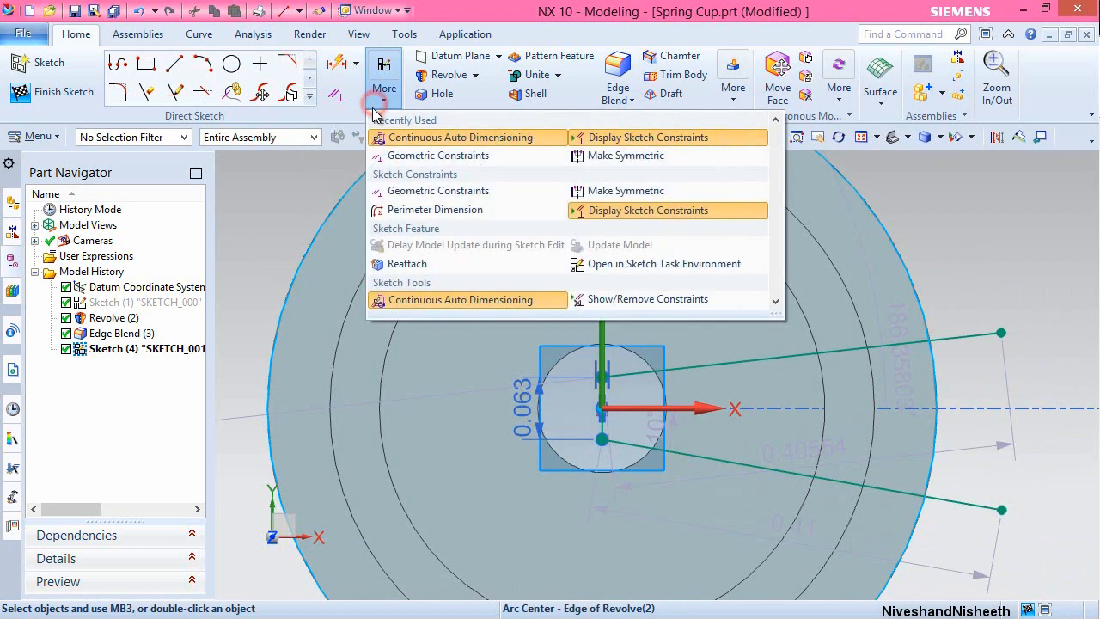
left_click(634, 190)
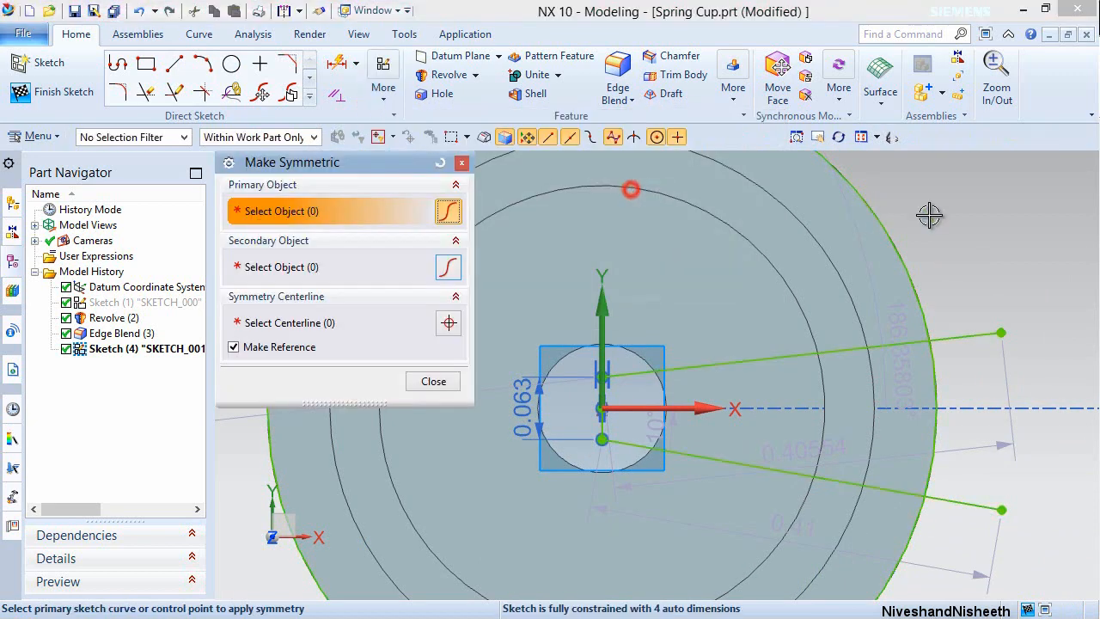
left_click(985, 331)
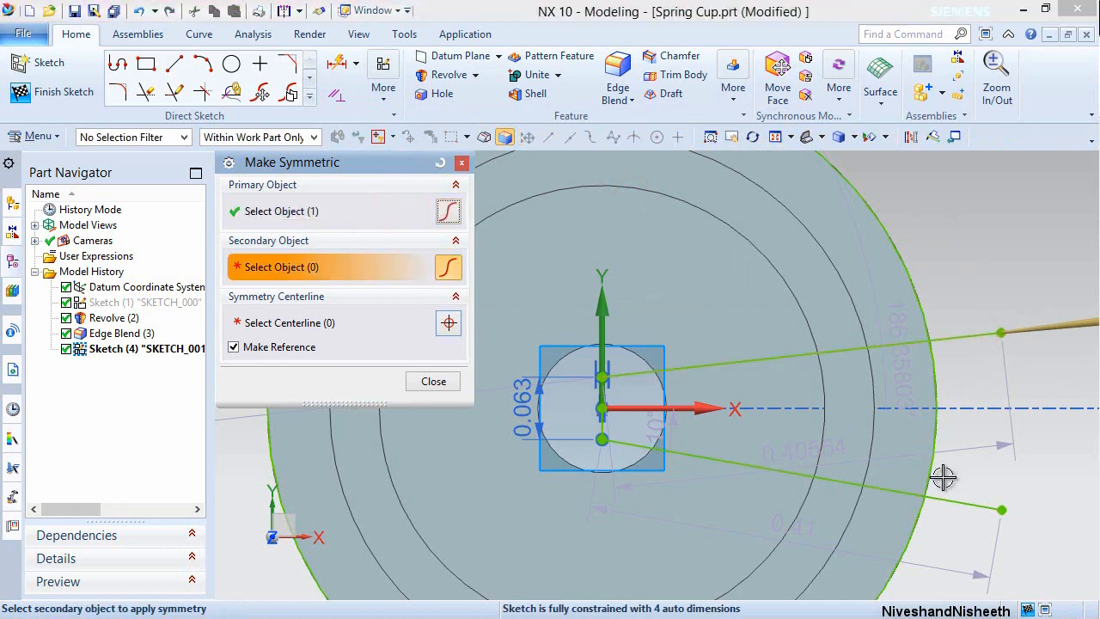
left_click(947, 507)
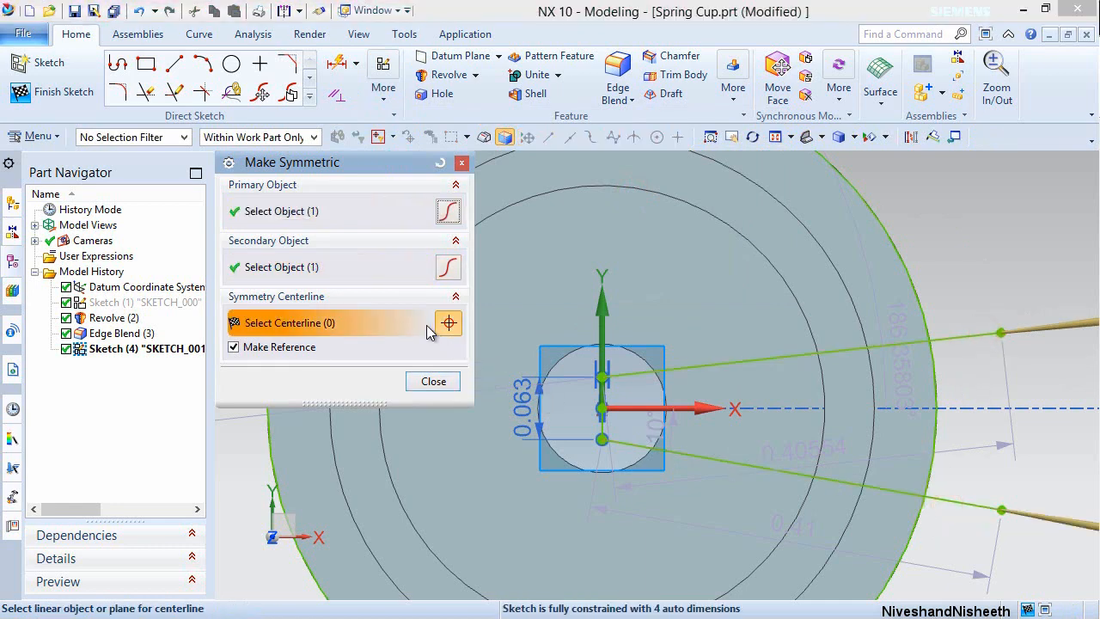
left_click(694, 408)
left_click(434, 382)
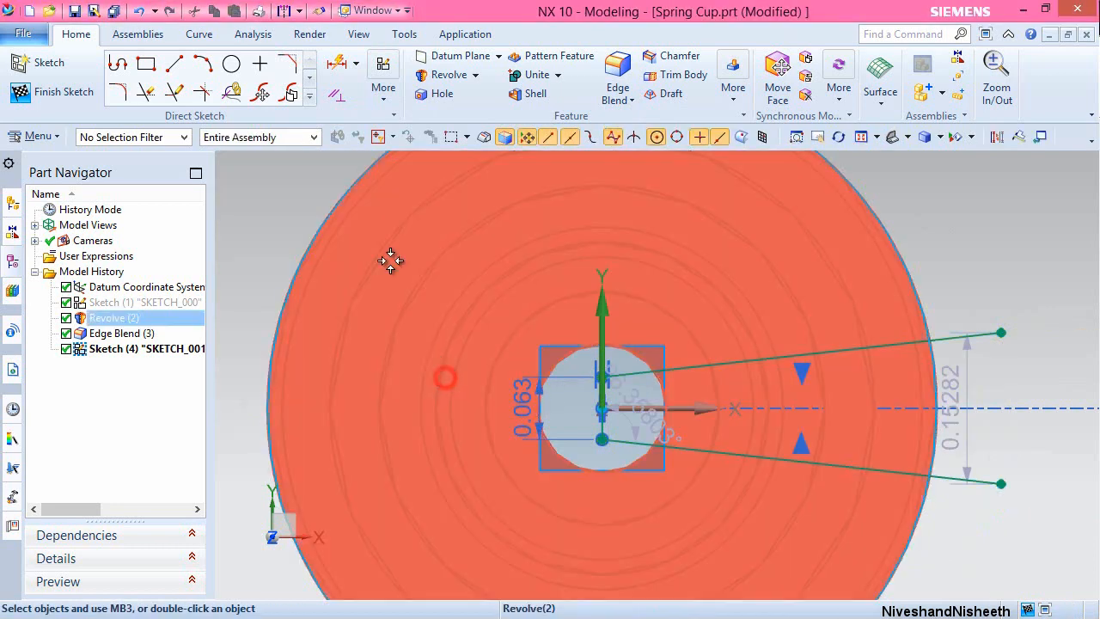
Dimension the angle between the two slanted lines as 10°.
left_click(337, 63)
left_click(755, 355)
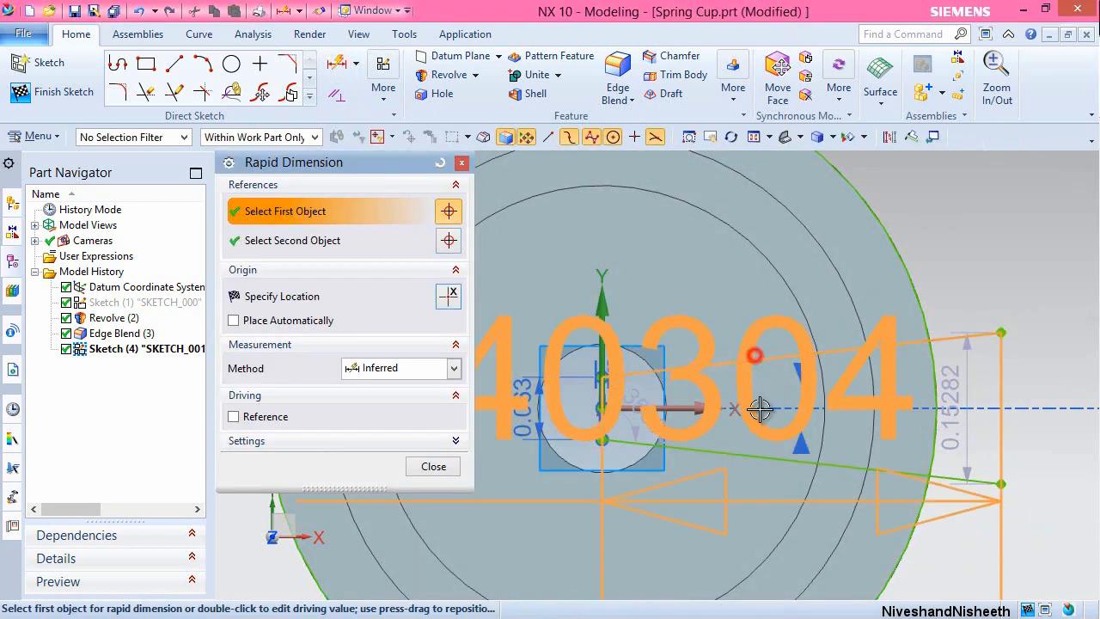
left_click(761, 455)
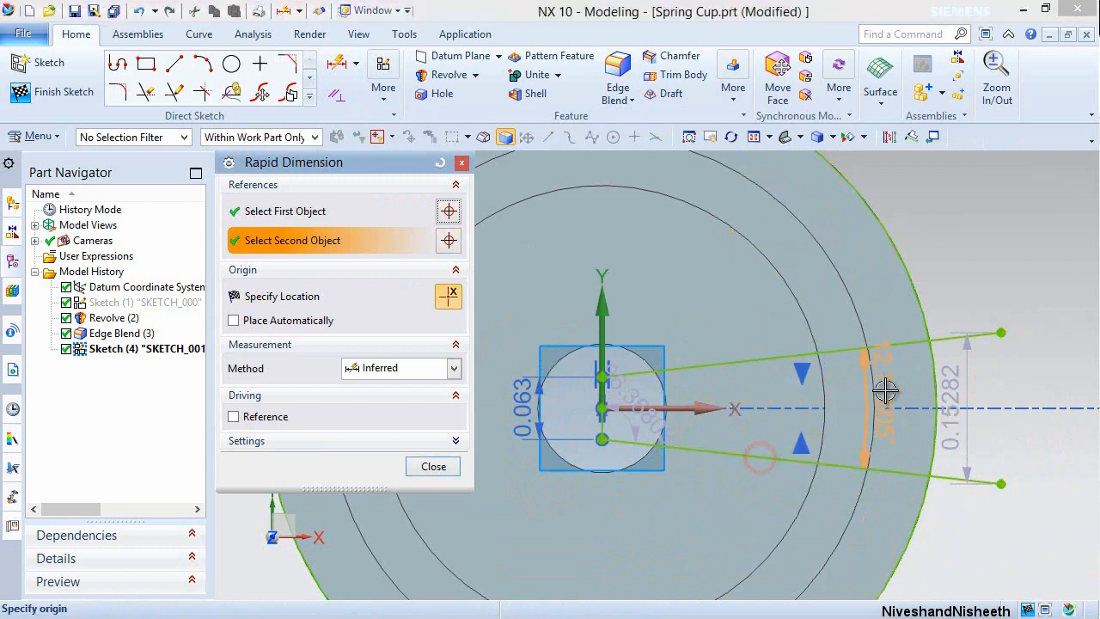
left_click(909, 389)
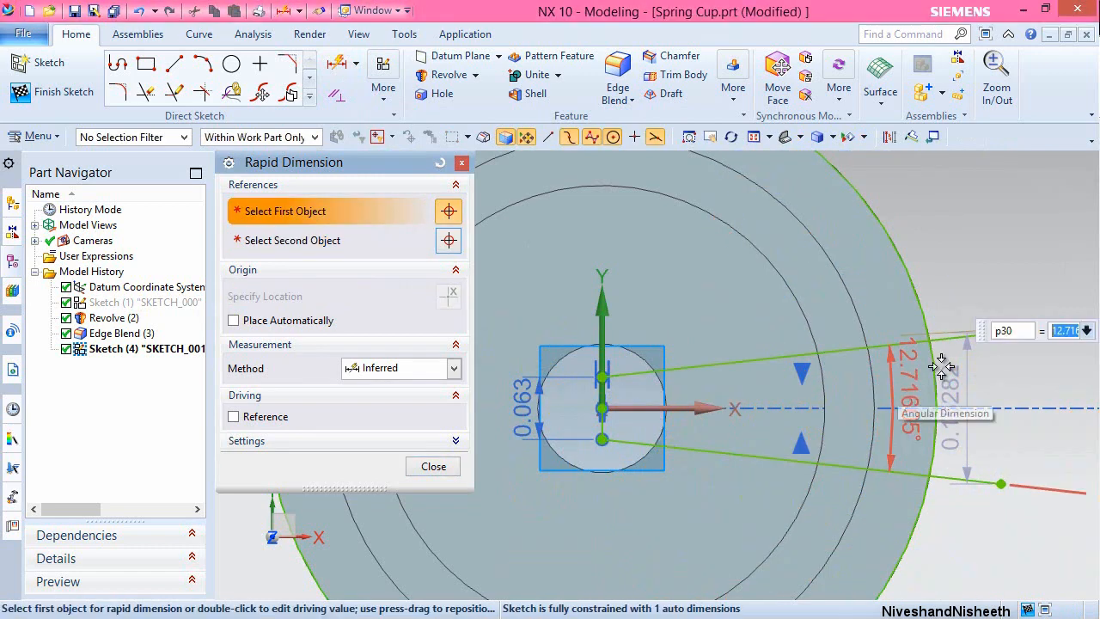
type("10")
key("Return")
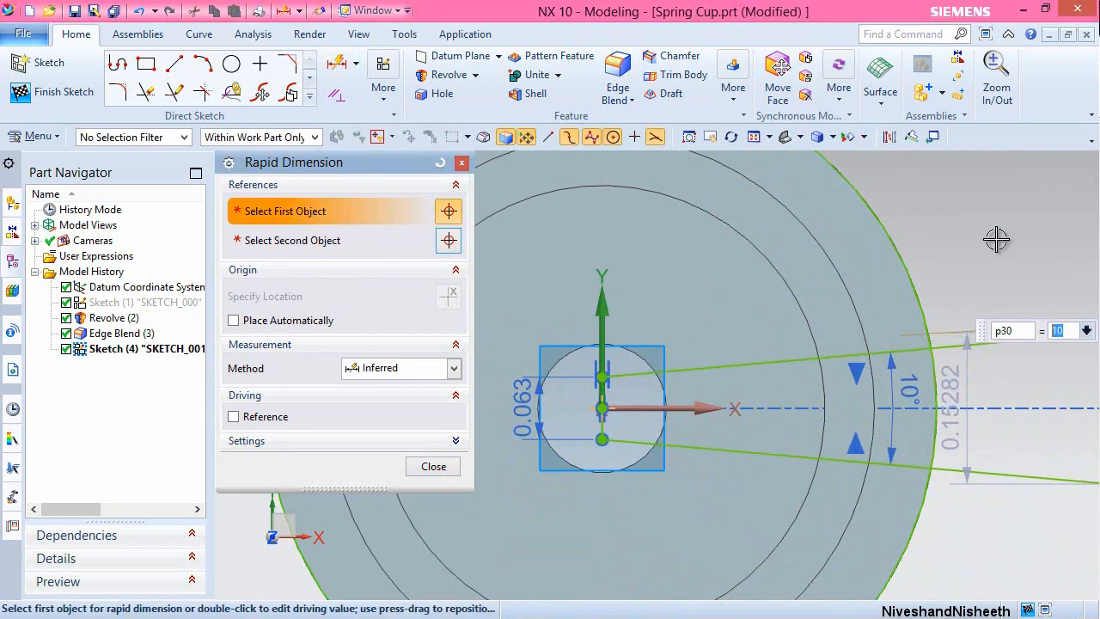
left_click(434, 466)
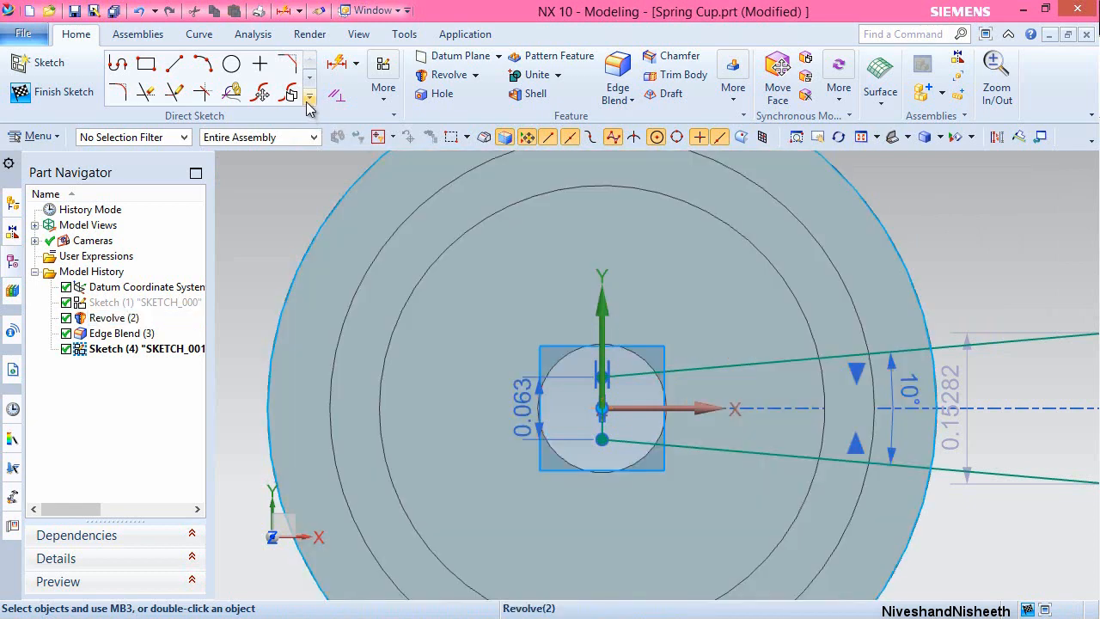
Quick Trim the slanted lines' portions beyond the flange's outer circle and finish the sketch.
left_click(308, 97)
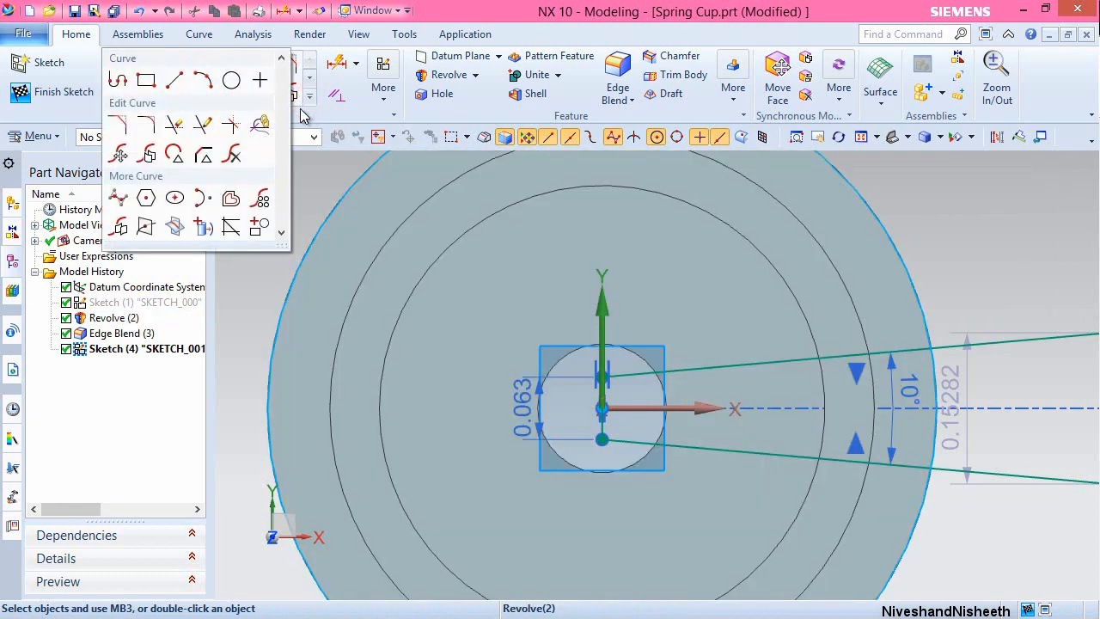
left_click(174, 125)
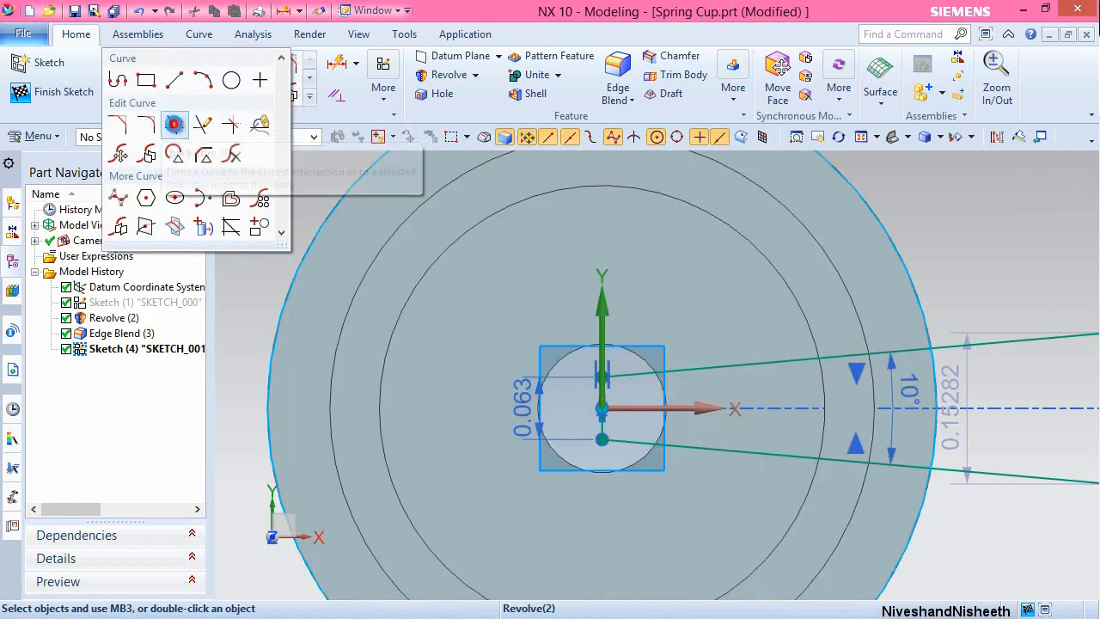
left_click(1010, 344)
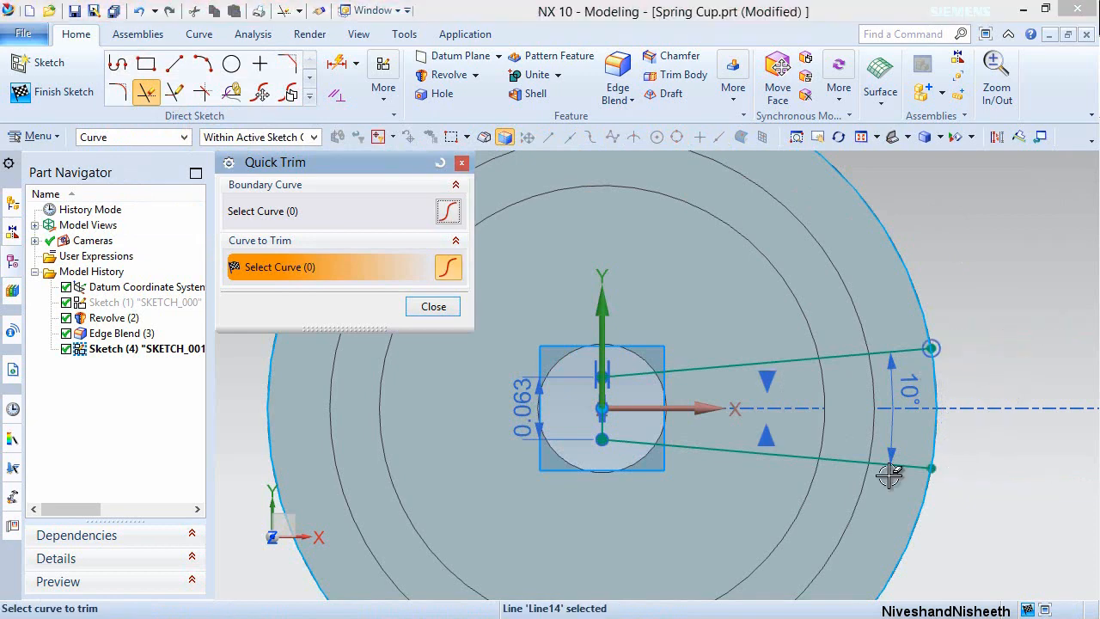
left_click(437, 305)
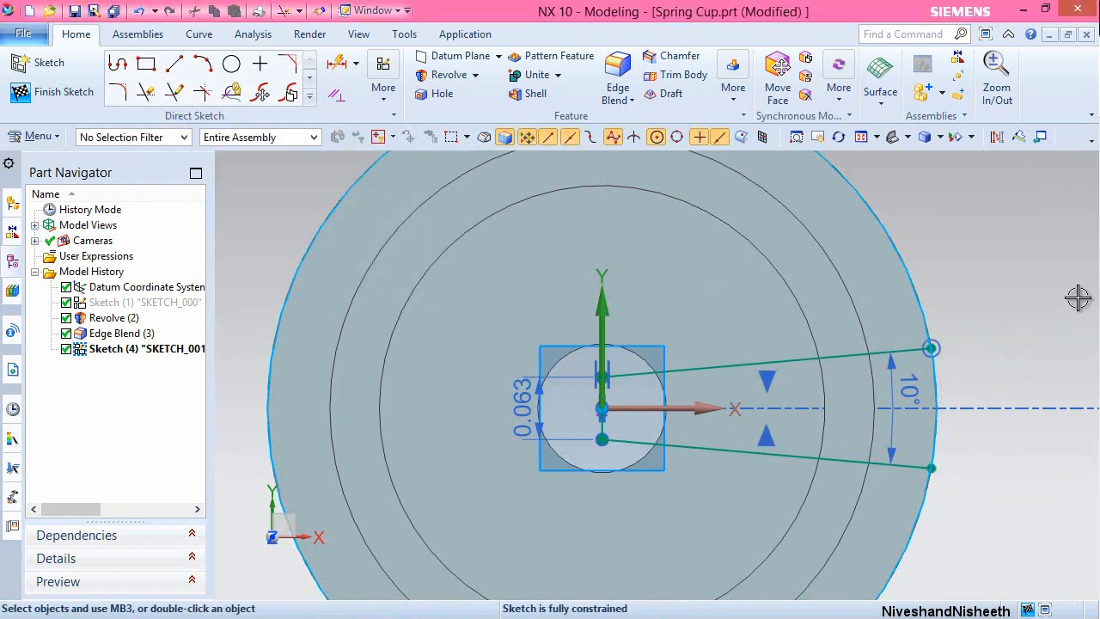
right_click(961, 240)
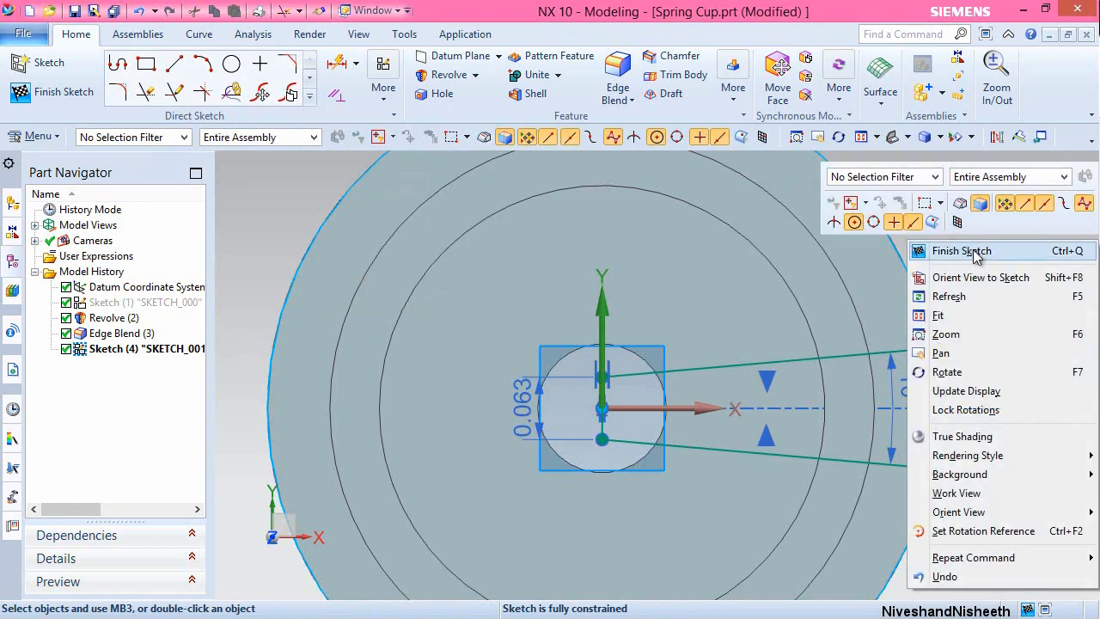
left_click(972, 249)
key("Home")
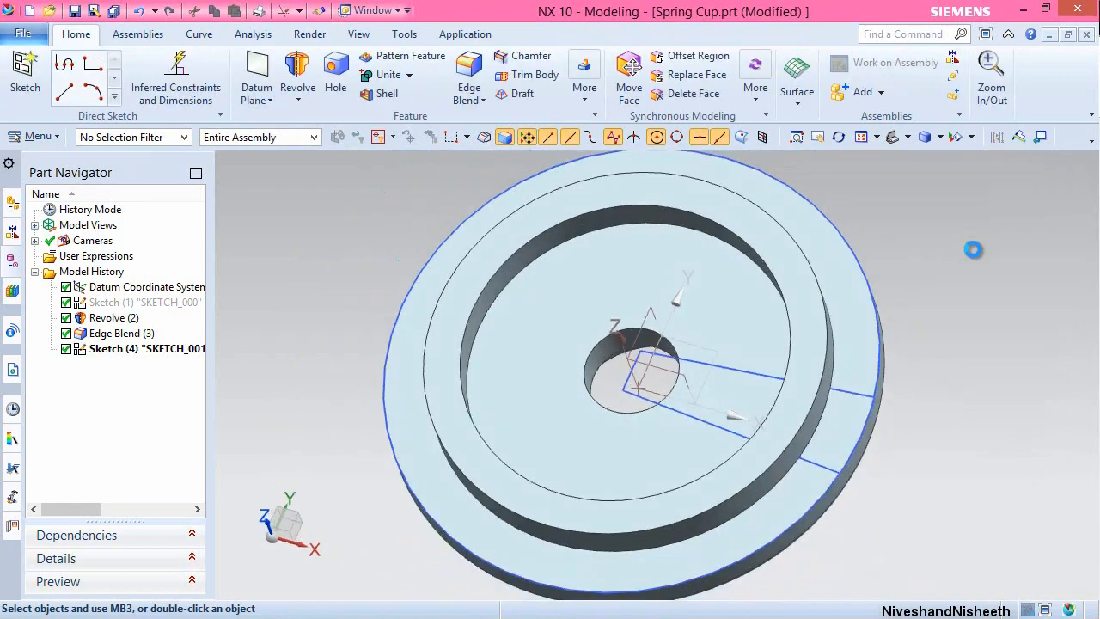
Extrude the tapered slot region with a Symmetric Value distance of 0.375 in and subtract it from the cup body.
left_click(302, 74)
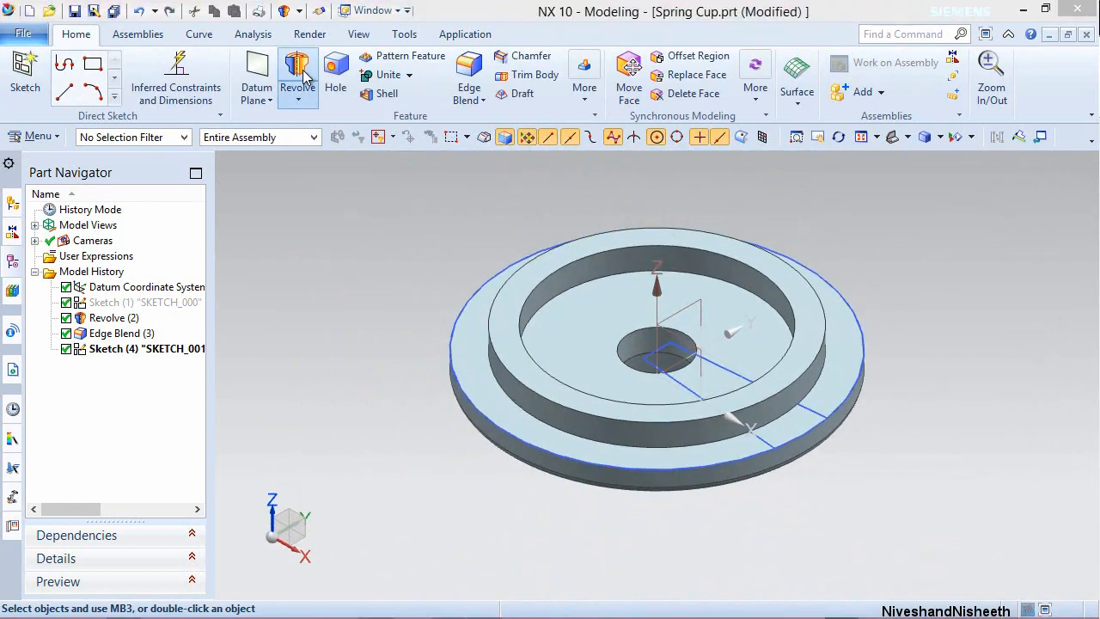
left_click(302, 98)
left_click(313, 116)
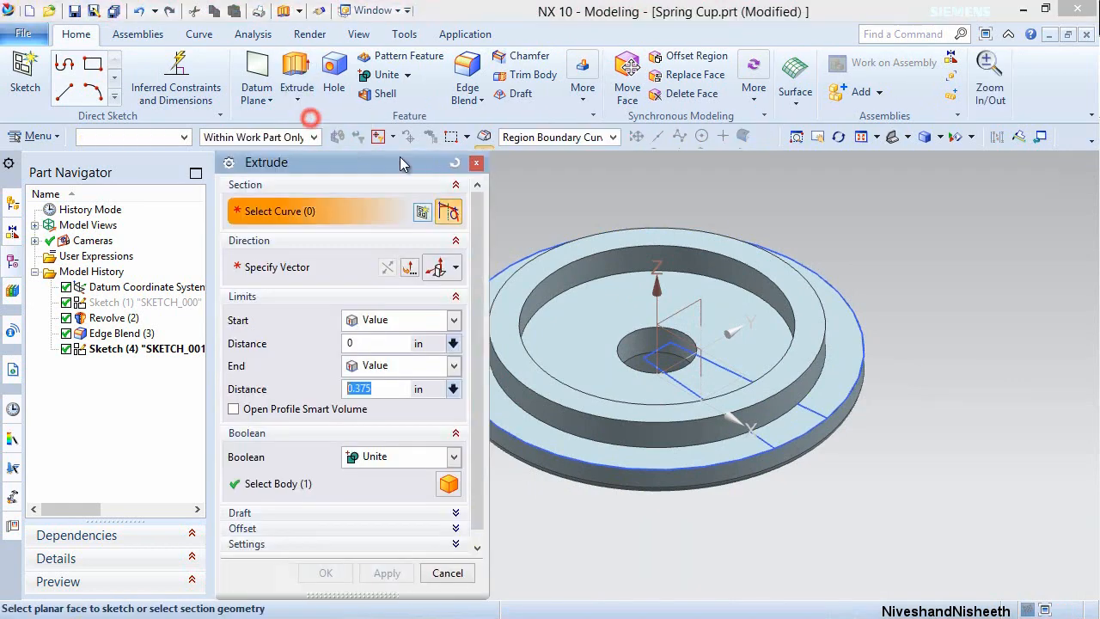
left_click(703, 371)
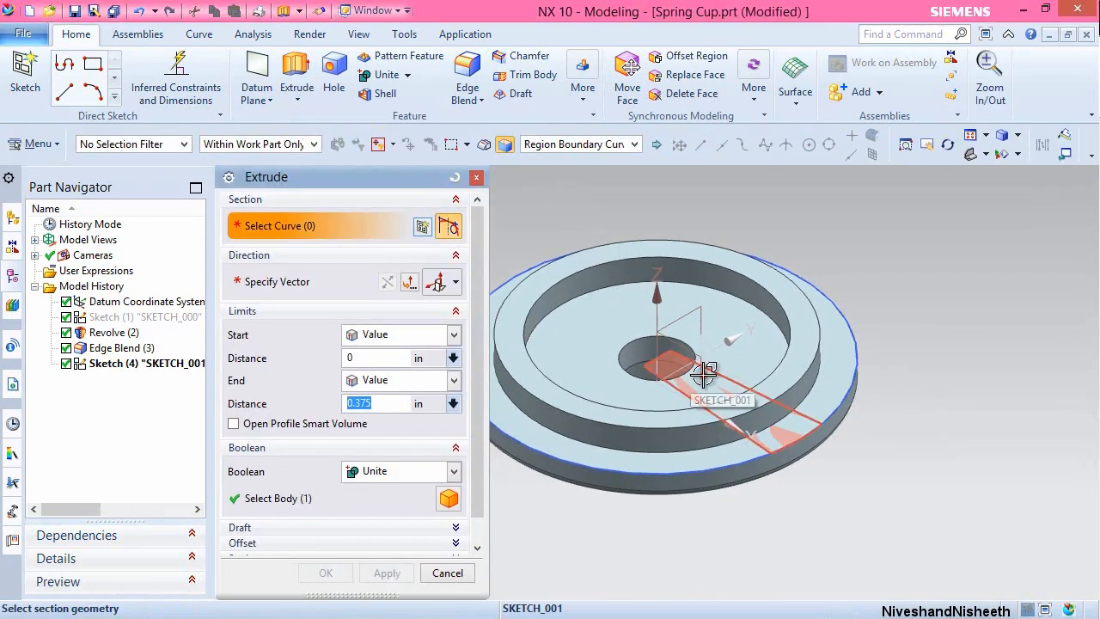
left_click(453, 334)
left_click(418, 371)
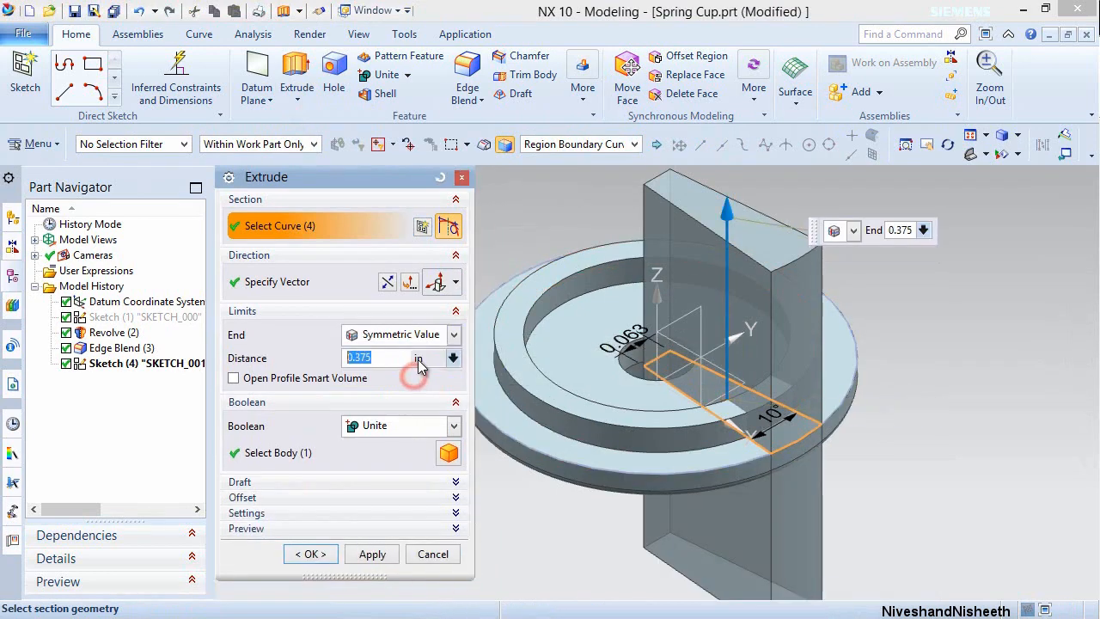
left_click(388, 428)
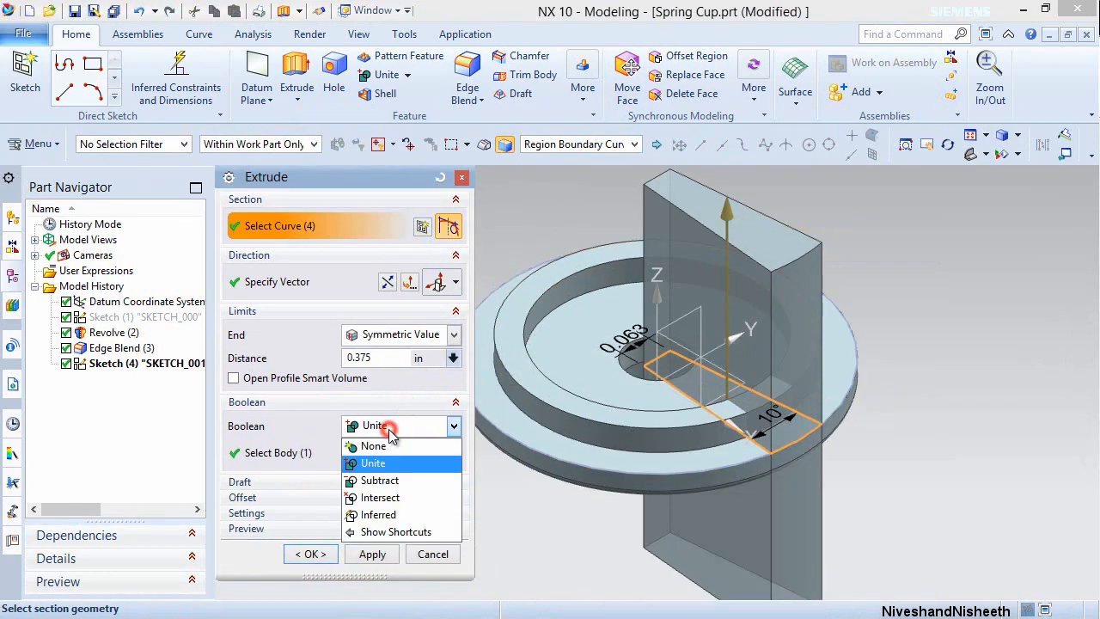
left_click(382, 480)
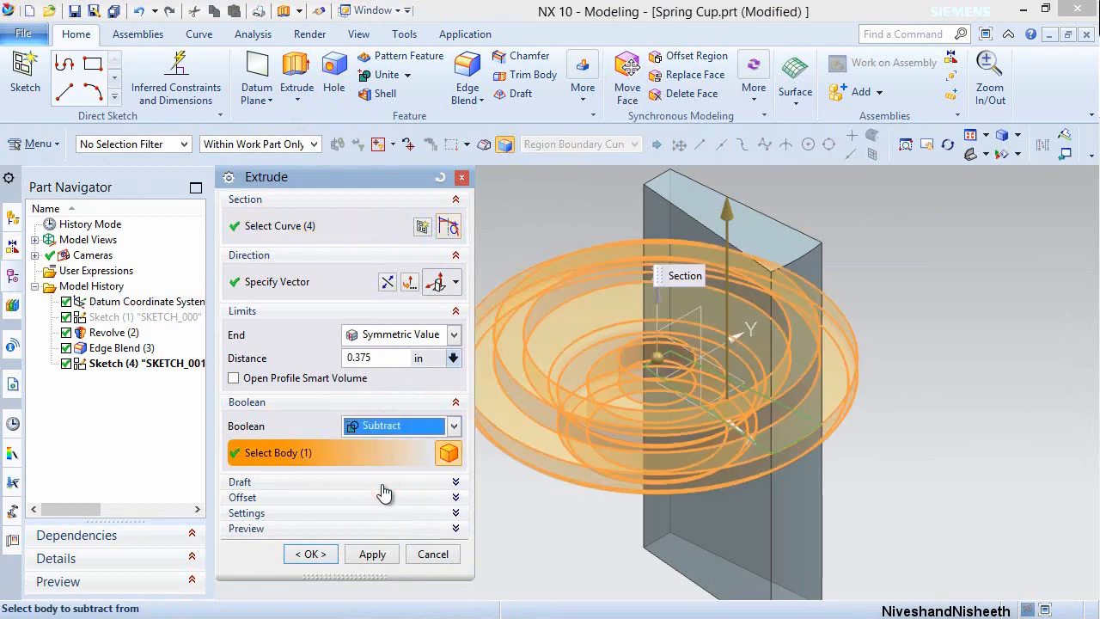
left_click(317, 554)
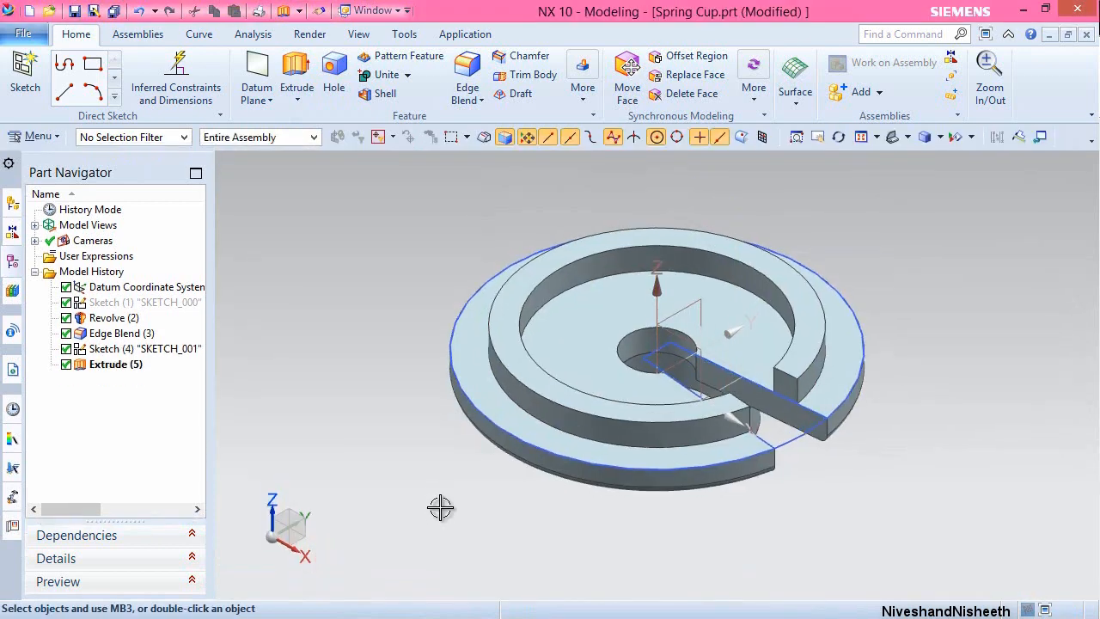
Hide the slot sketch SKETCH_001.
left_click(152, 350)
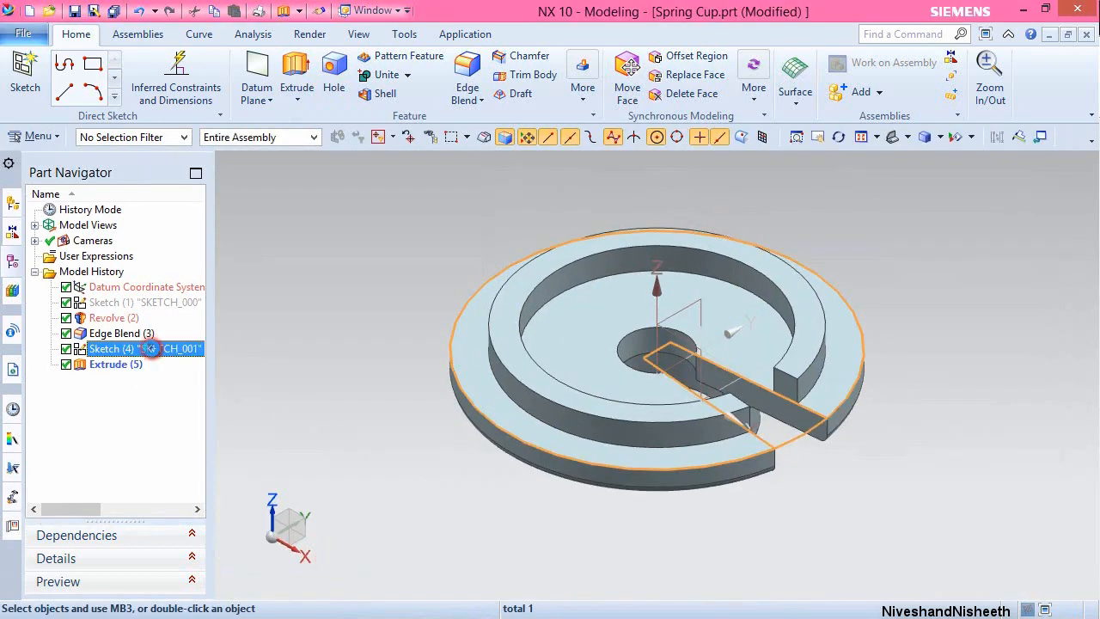
right_click(151, 349)
left_click(186, 13)
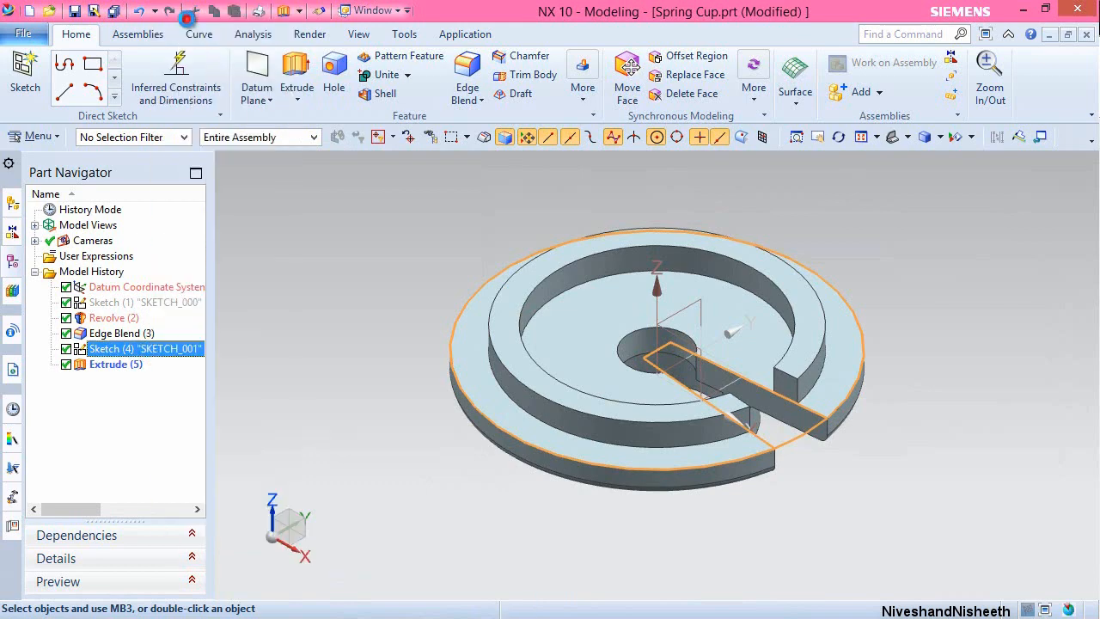
Inspect the slotted cup from below, restore an isometric view and save the part file.
mouse_move(726, 447)
middle_mouse_down()
mouse_move(700, 419)
mouse_move(392, 356)
middle_mouse_up()
key("End")
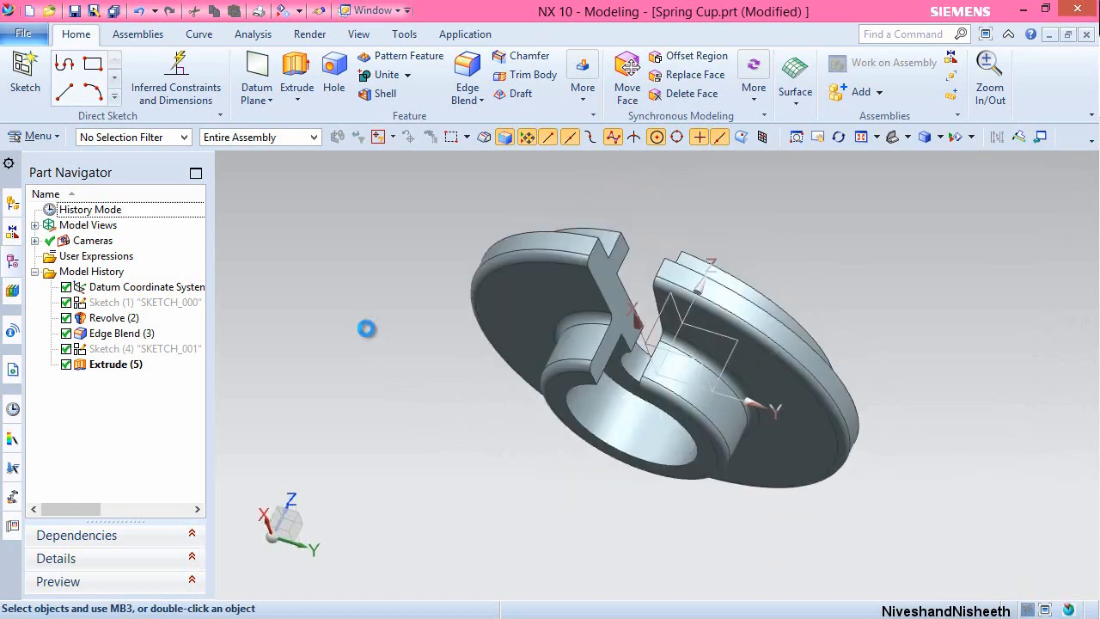
left_click(74, 11)
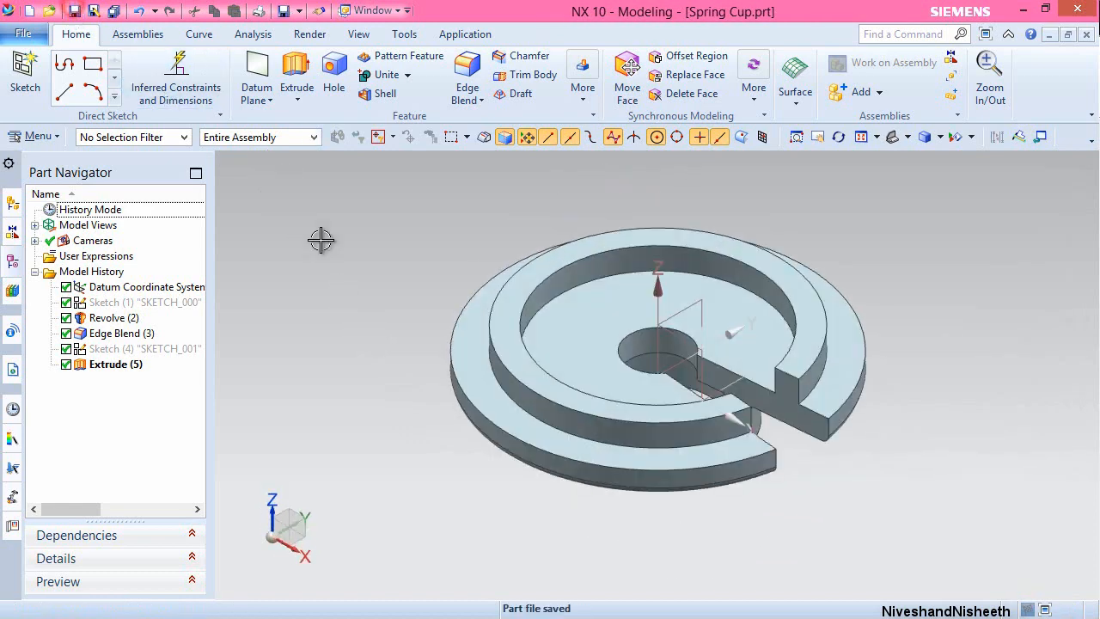
Edge Blend the seven circular edges of the flange, raised ring, recess floor and centre hole with a 0.005 in radius.
right_click(375, 339)
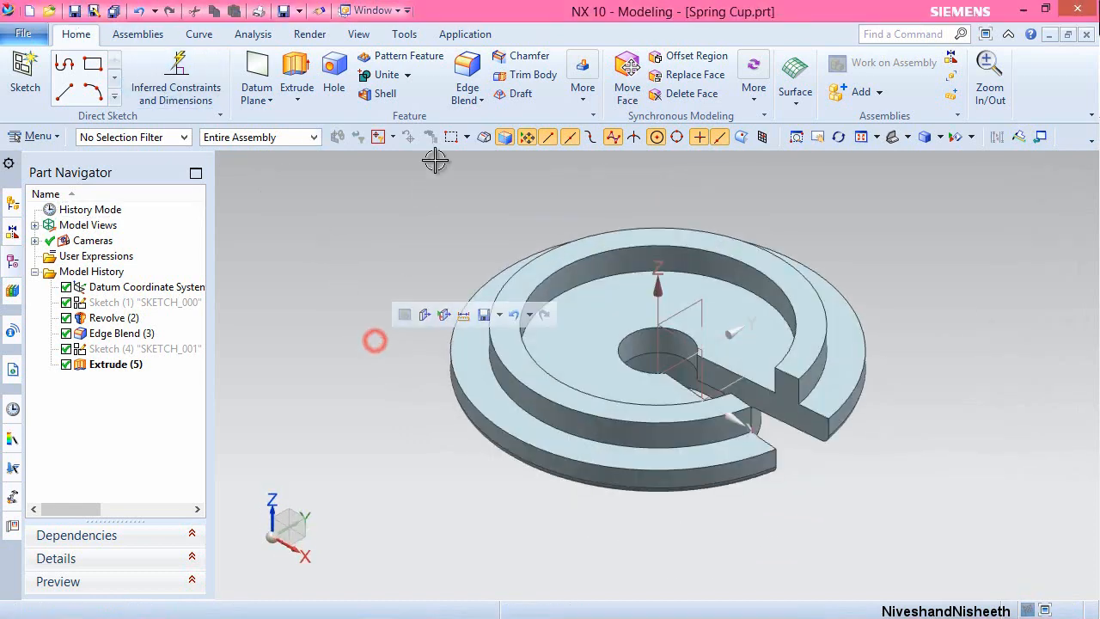
left_click(468, 78)
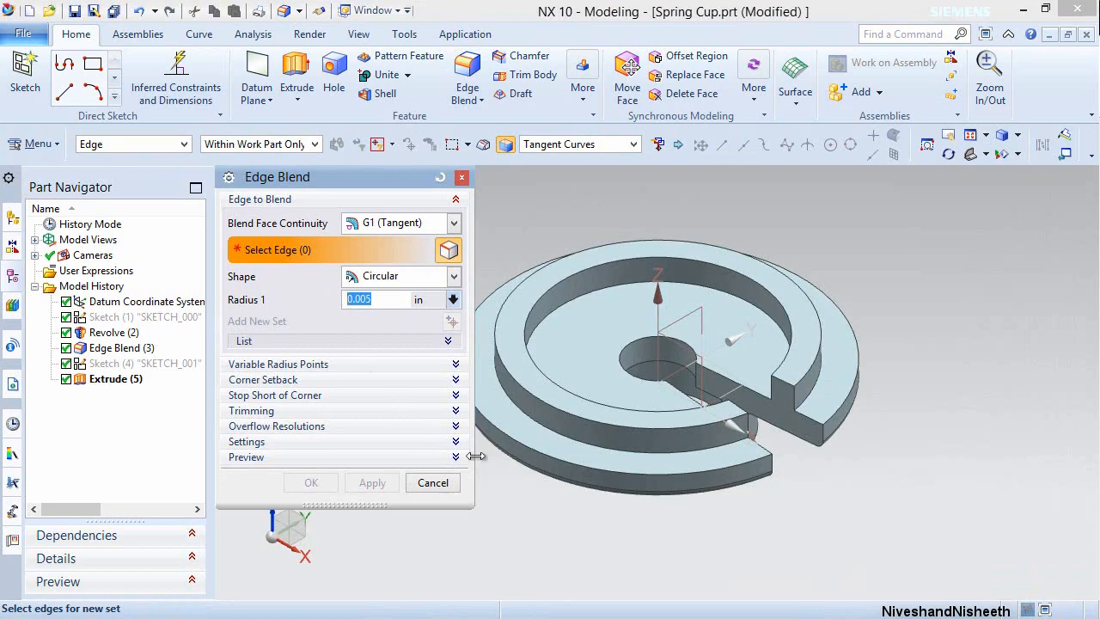
scroll(555, 458, "up", 3)
left_click(557, 459)
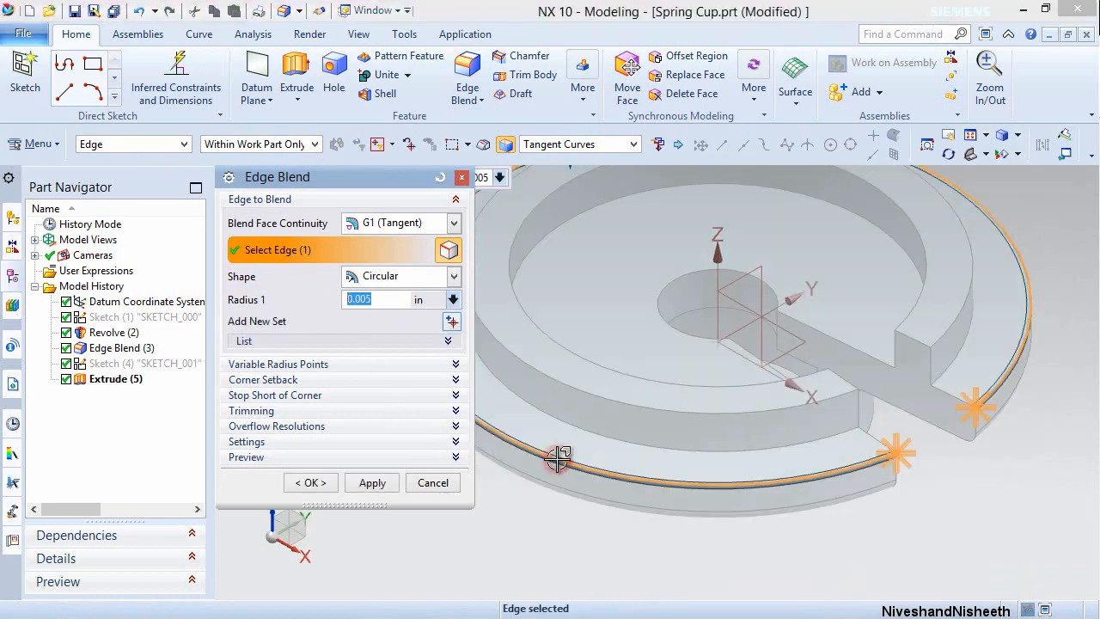
left_click(564, 420)
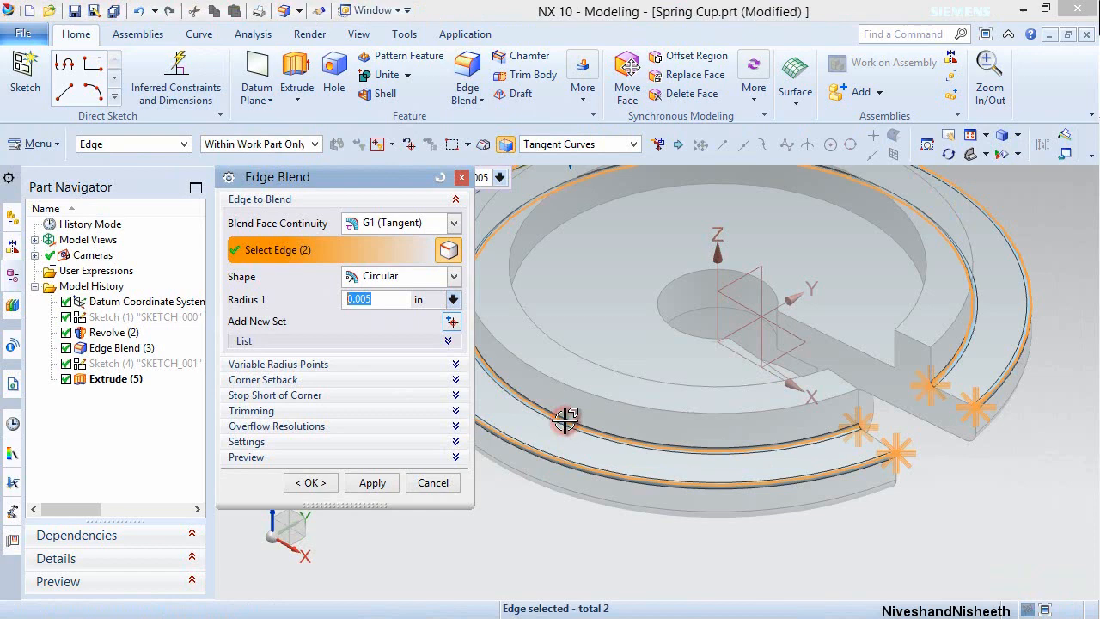
left_click(556, 376)
left_click(547, 333)
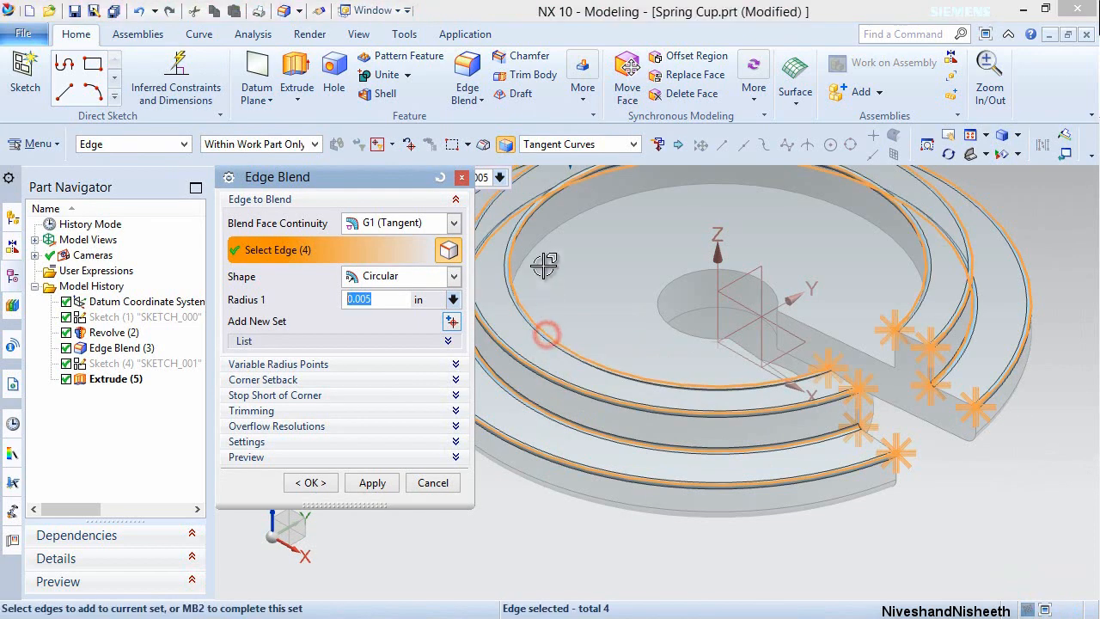
left_click(547, 251)
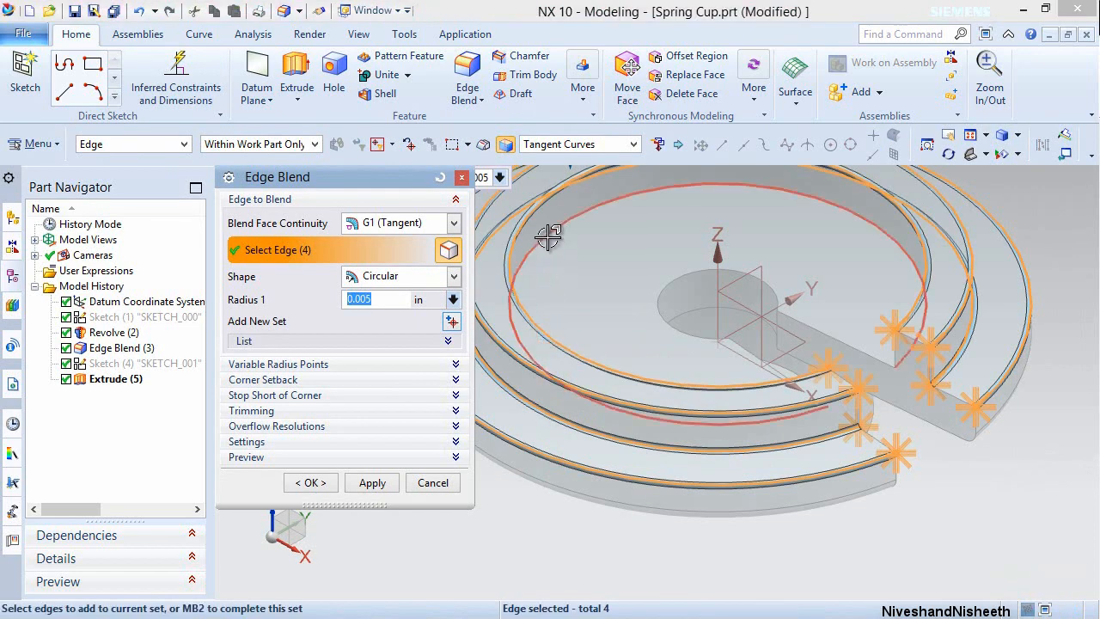
left_click(680, 284)
left_click(690, 308)
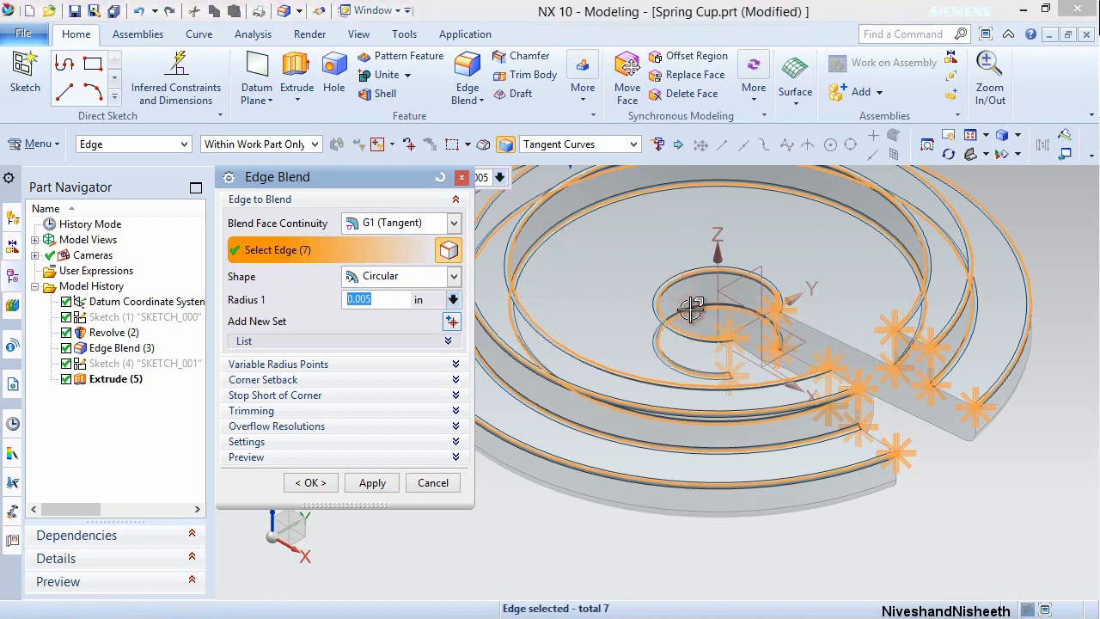
left_click(334, 483)
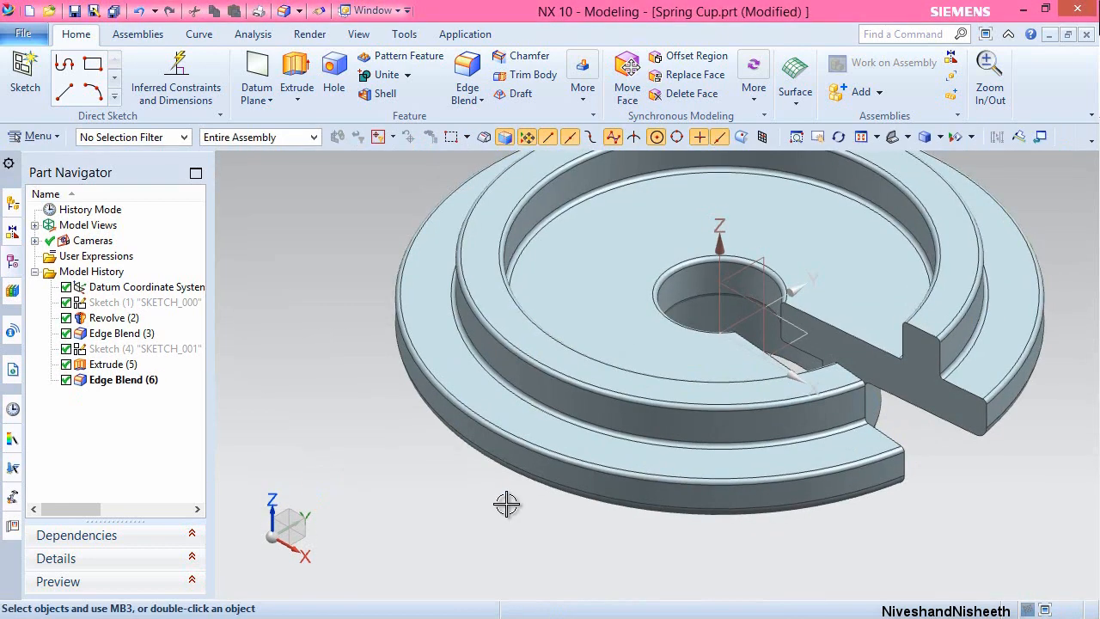
Edge Blend the circular edge at the floor of the underside hub's bore with a 0.005 in radius.
middle_click_drag(627, 563, 555, 421)
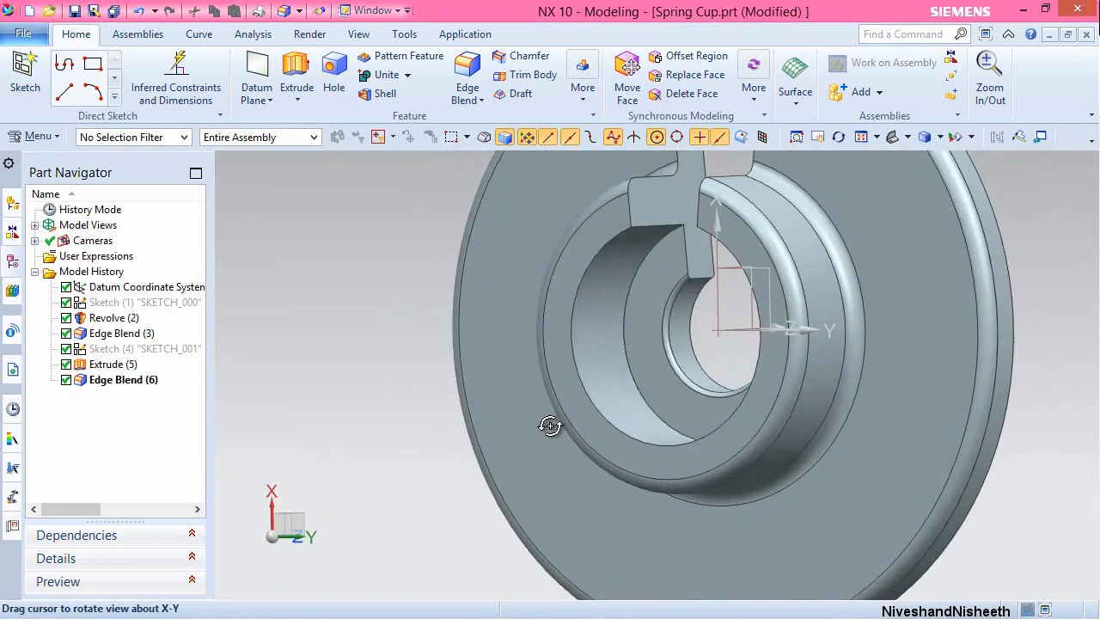
right_click(376, 252)
left_click(484, 230)
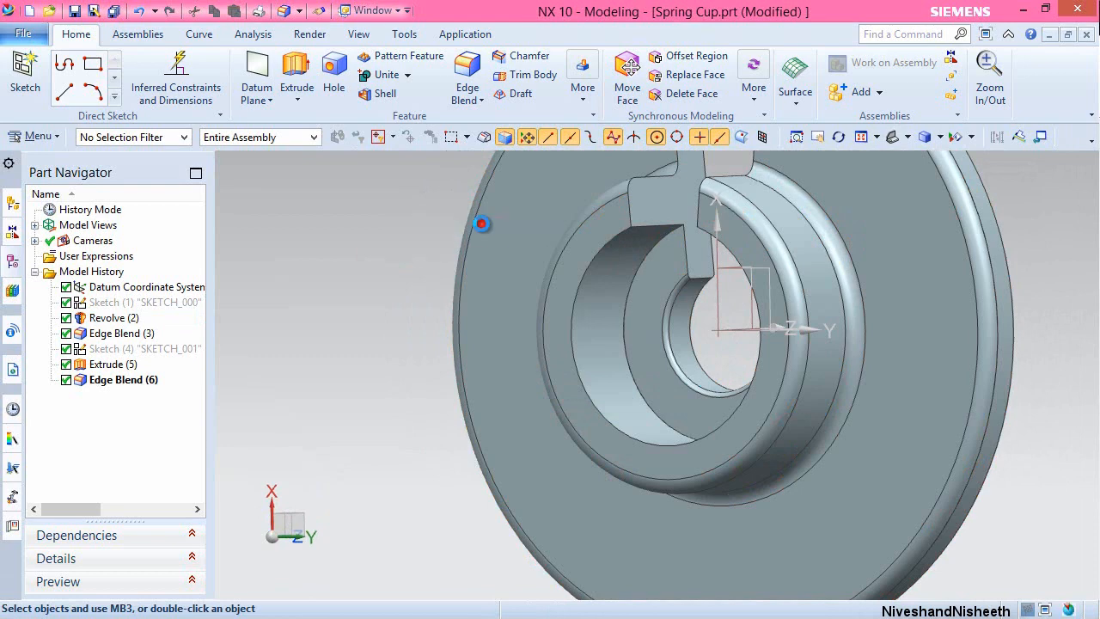
left_click(628, 302)
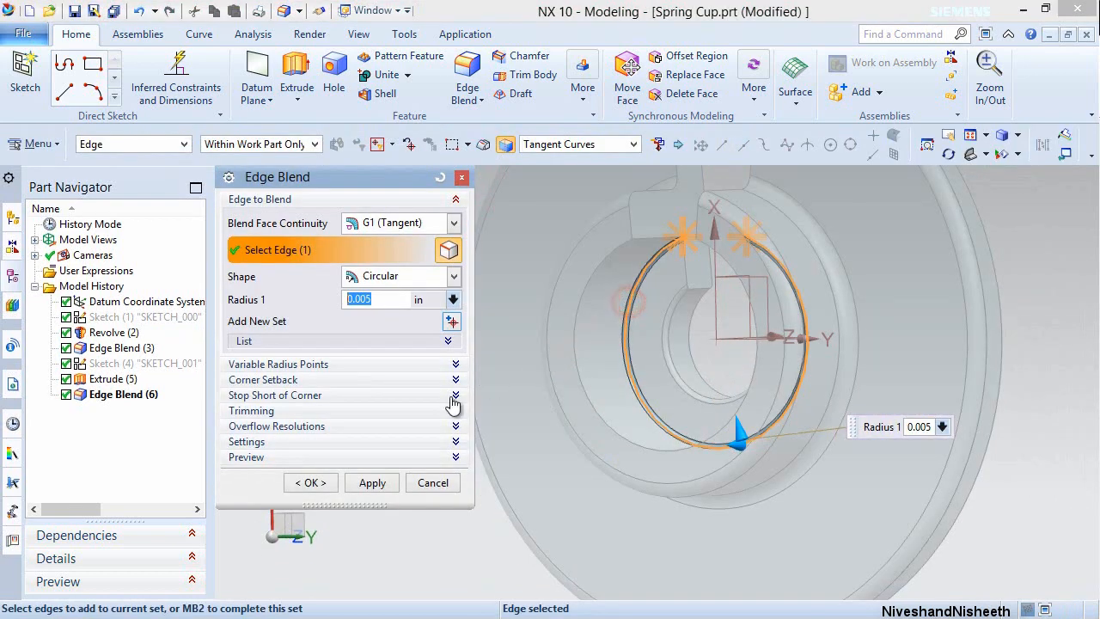
left_click(305, 482)
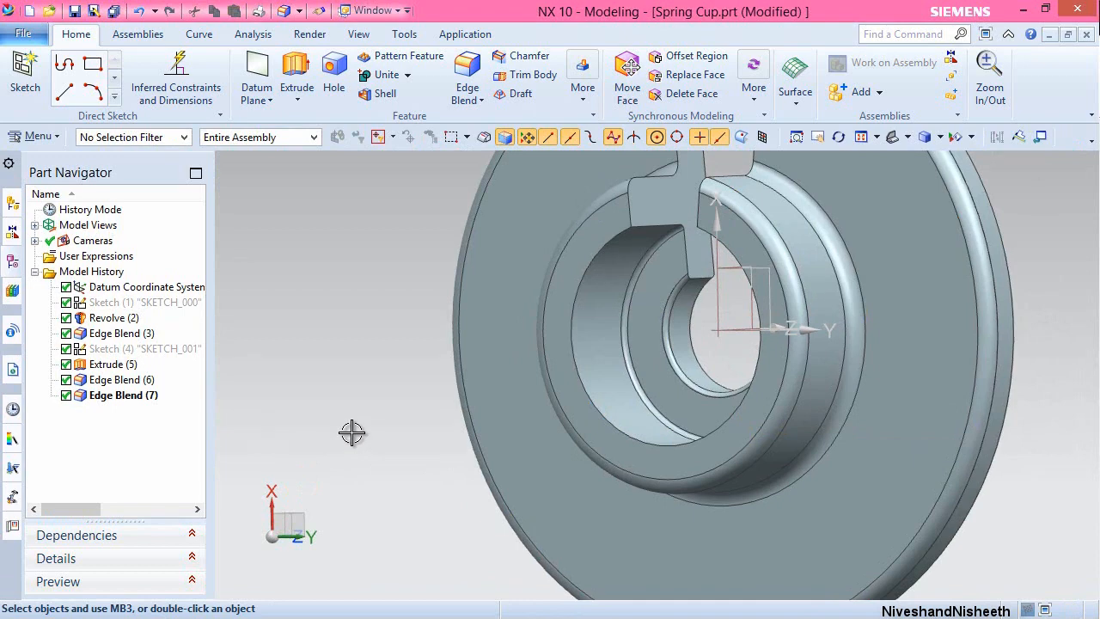
Edge Blend all the edges around both slot faces with a 0.005 in radius and save the part in isometric view.
left_click(351, 295)
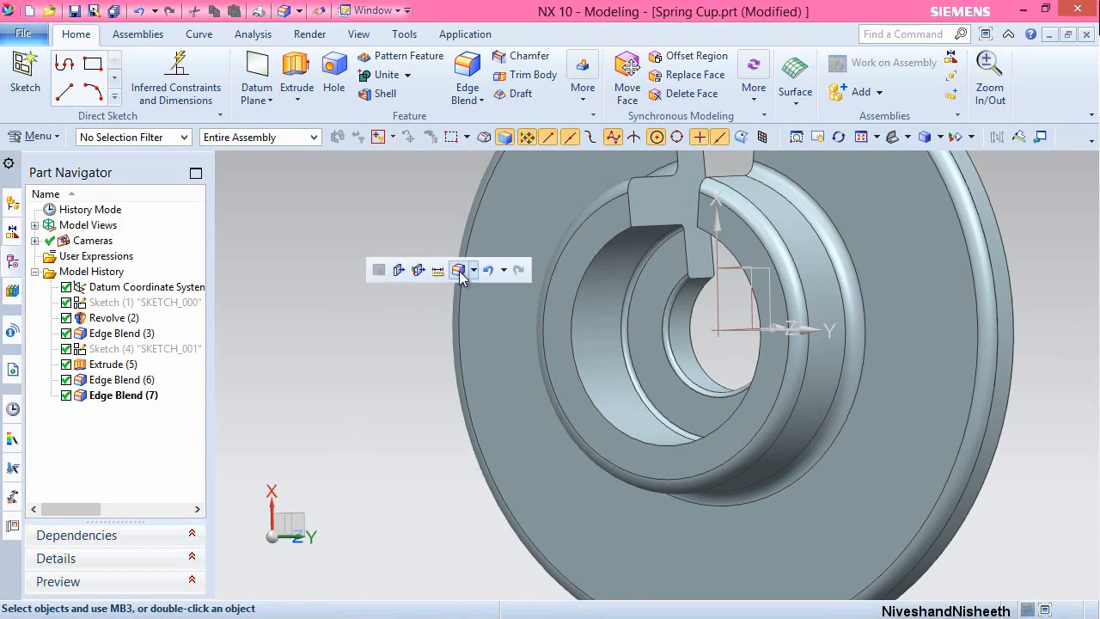
left_click(458, 270)
middle_click_drag(455, 275, 640, 190)
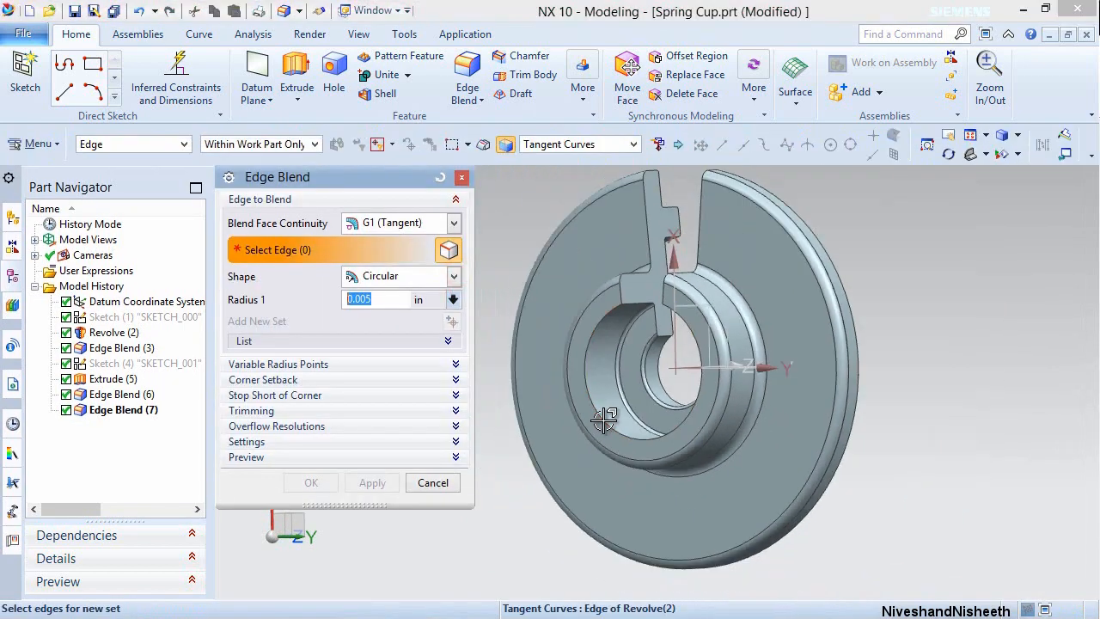
left_click(640, 191)
middle_click_drag(546, 326, 619, 339)
left_click(745, 309)
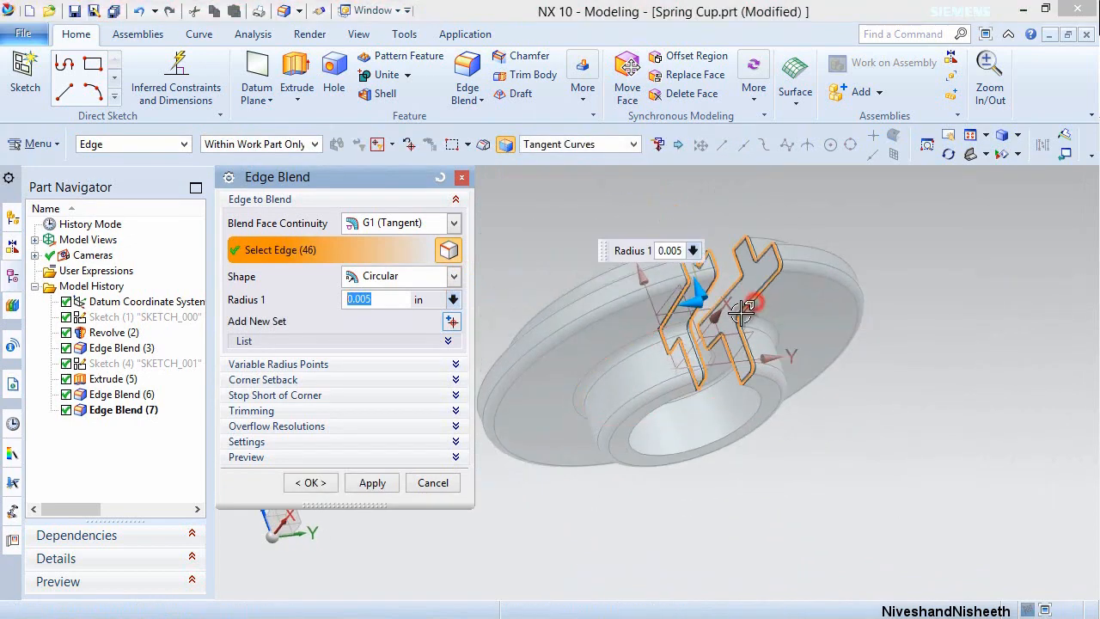
left_click(311, 483)
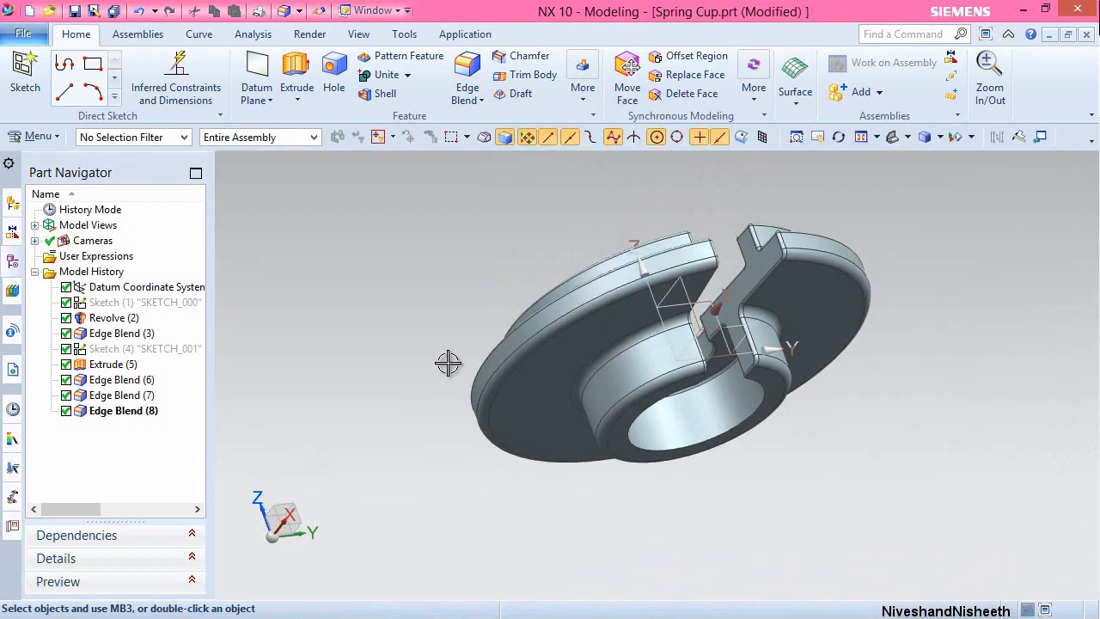
key("End")
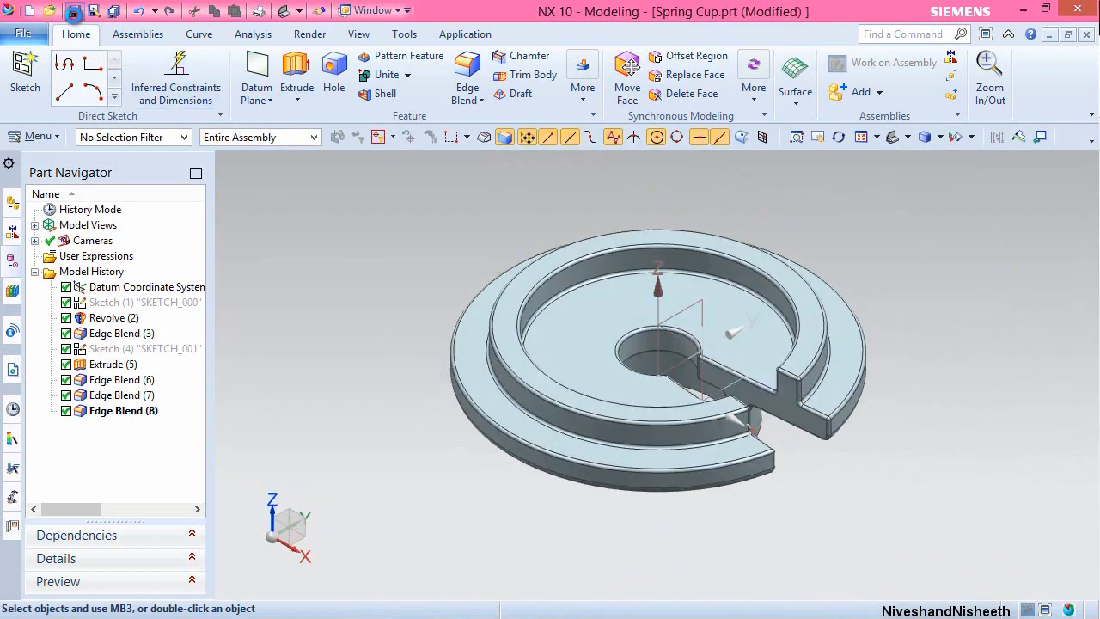
left_click(73, 11)
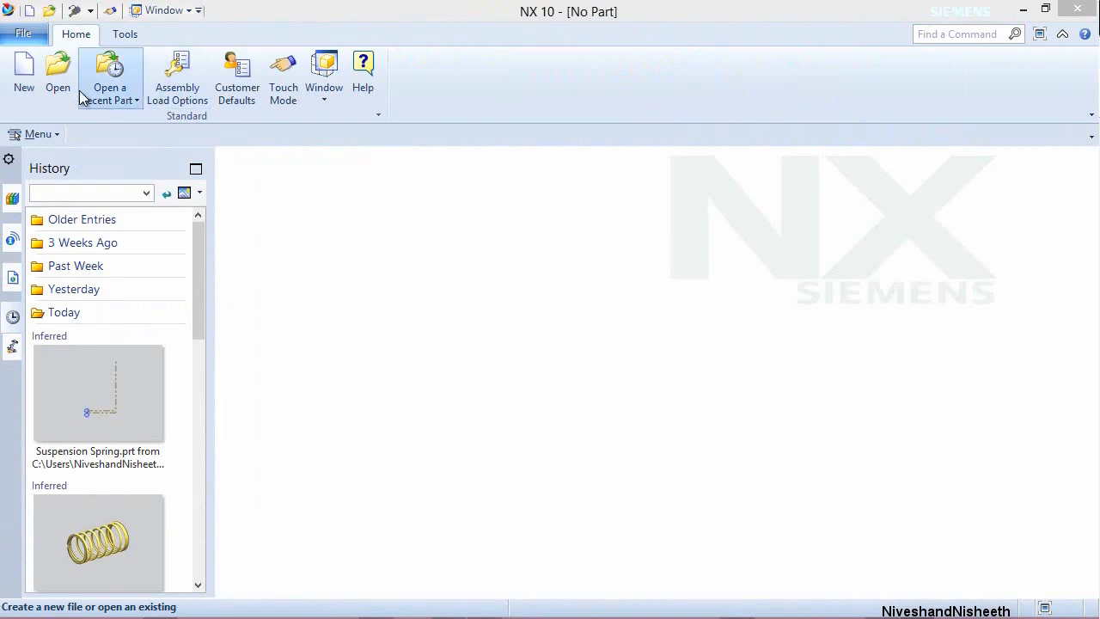
Create a new Model part in inches named 0.25 Ball.
left_click(26, 74)
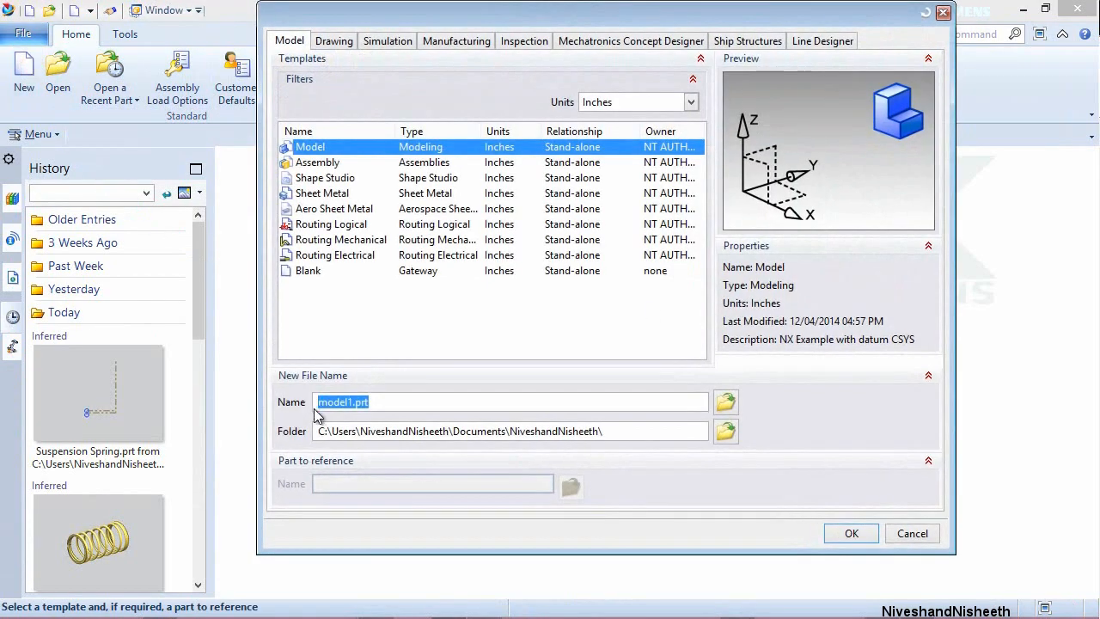
key("Delete")
key("Delete")
key("Delete")
key("Delete")
key("Delete")
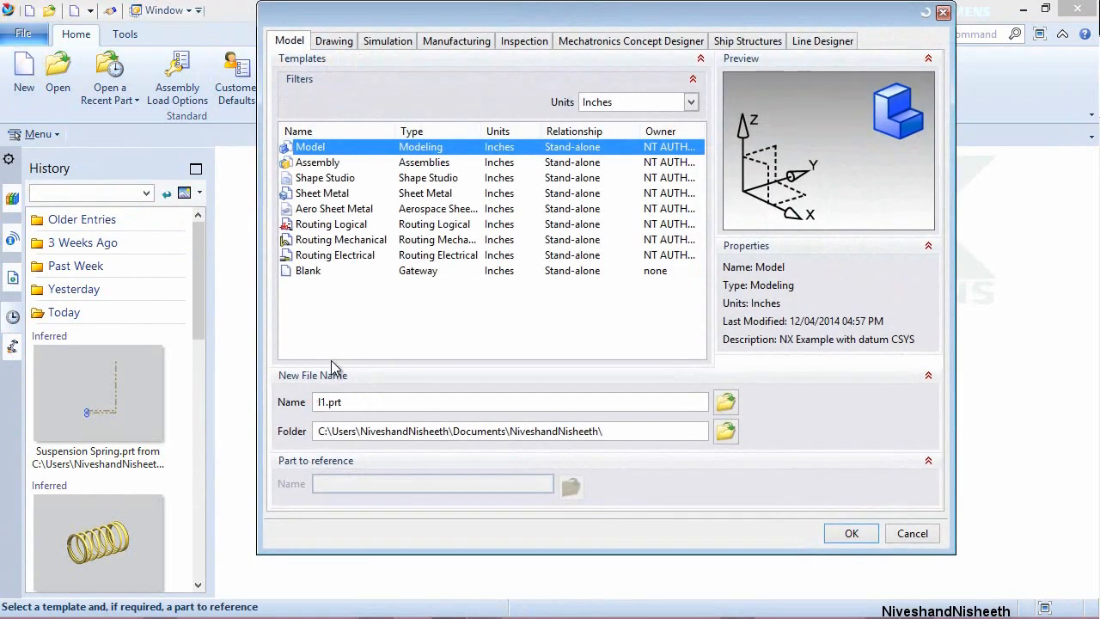
key("Delete")
type("0.25Ball")
left_click(850, 533)
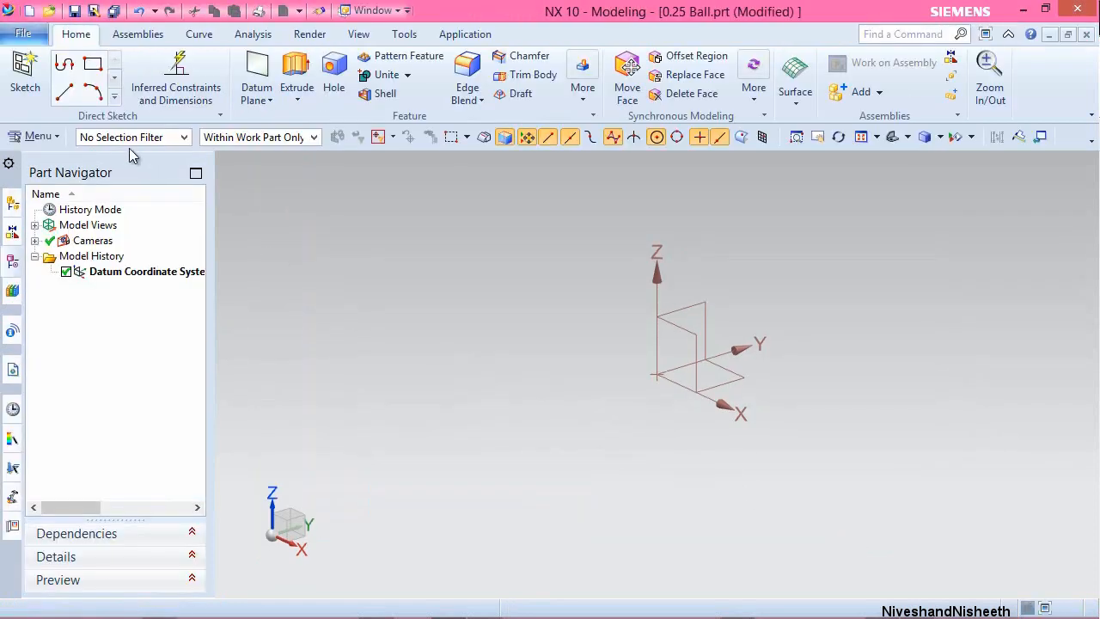
Create a sketch on the XZ plane of the datum coordinate system and orient the view to it.
left_click(25, 74)
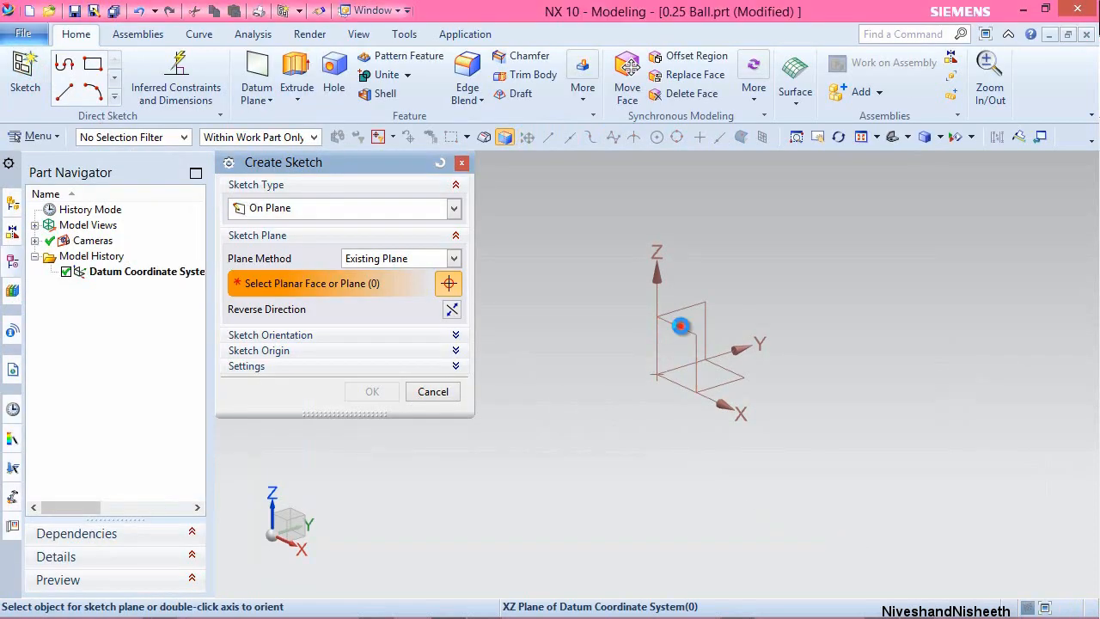
left_click(681, 325)
left_click(372, 391)
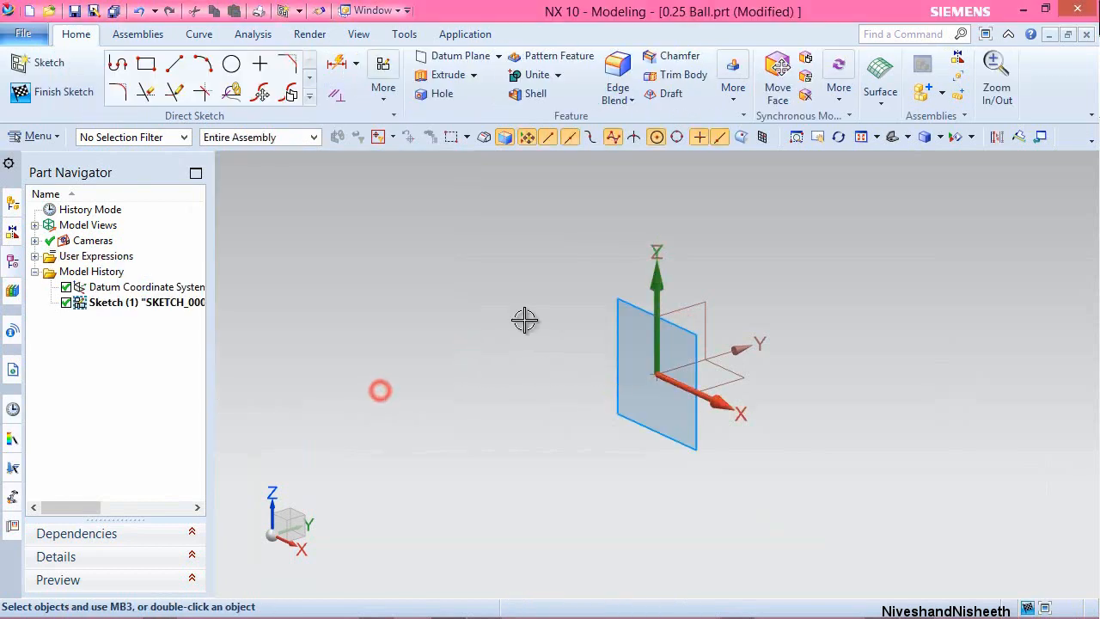
right_click(545, 274)
left_click(593, 305)
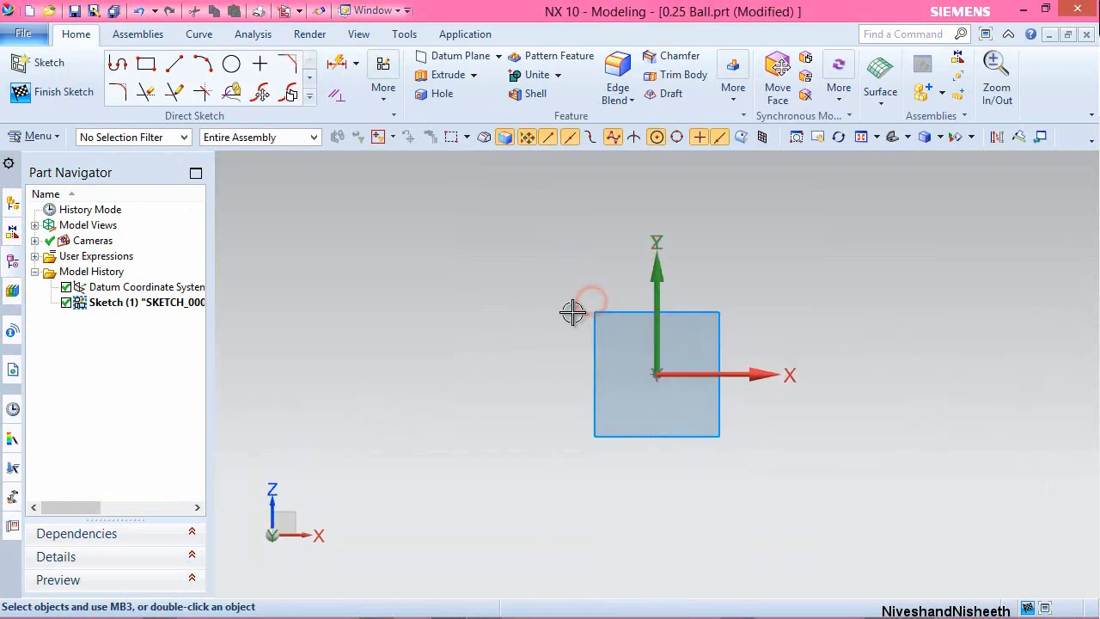
Sketch a circle of 0.25 in diameter centred on the origin.
left_click(231, 63)
left_click(657, 374)
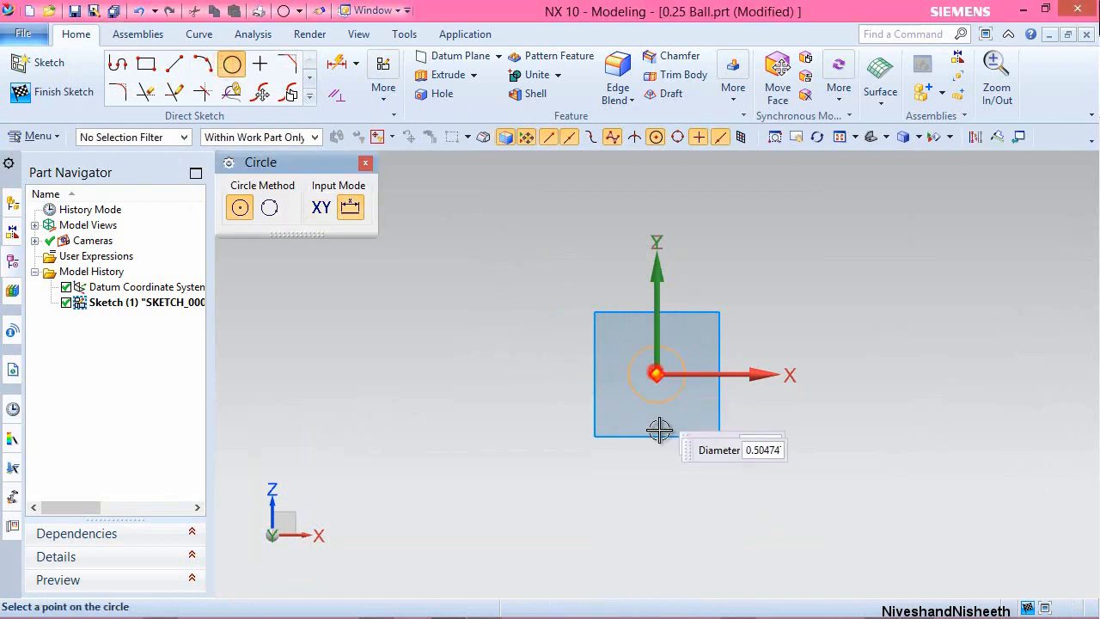
type(".25")
key("Return")
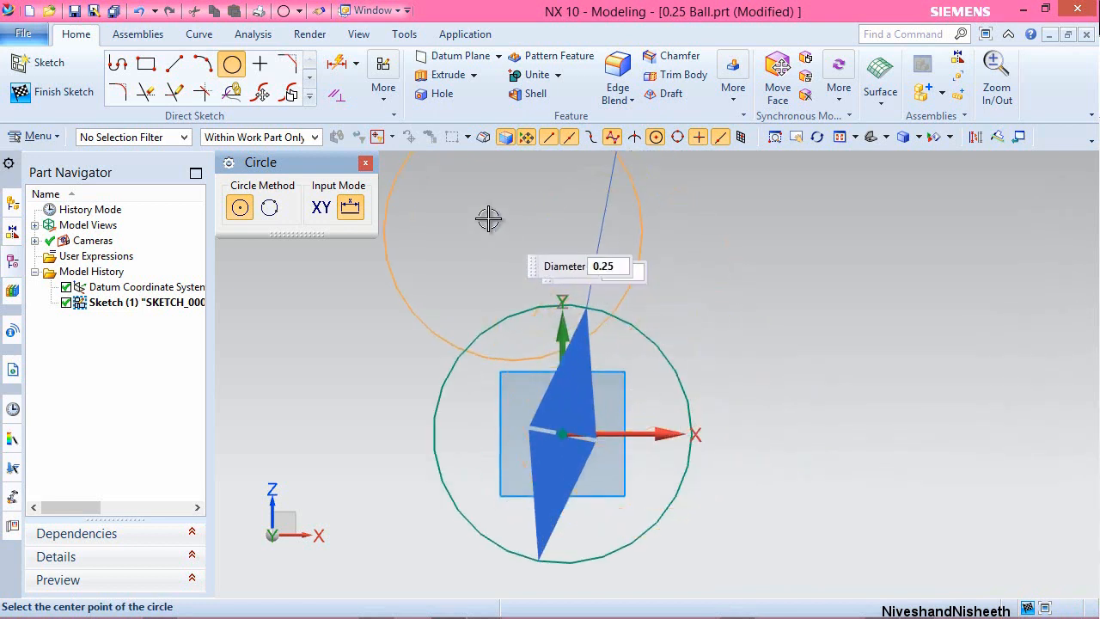
left_click(365, 162)
Sketch a second, concentric circle of 0.125 in diameter at the origin.
left_click(231, 64)
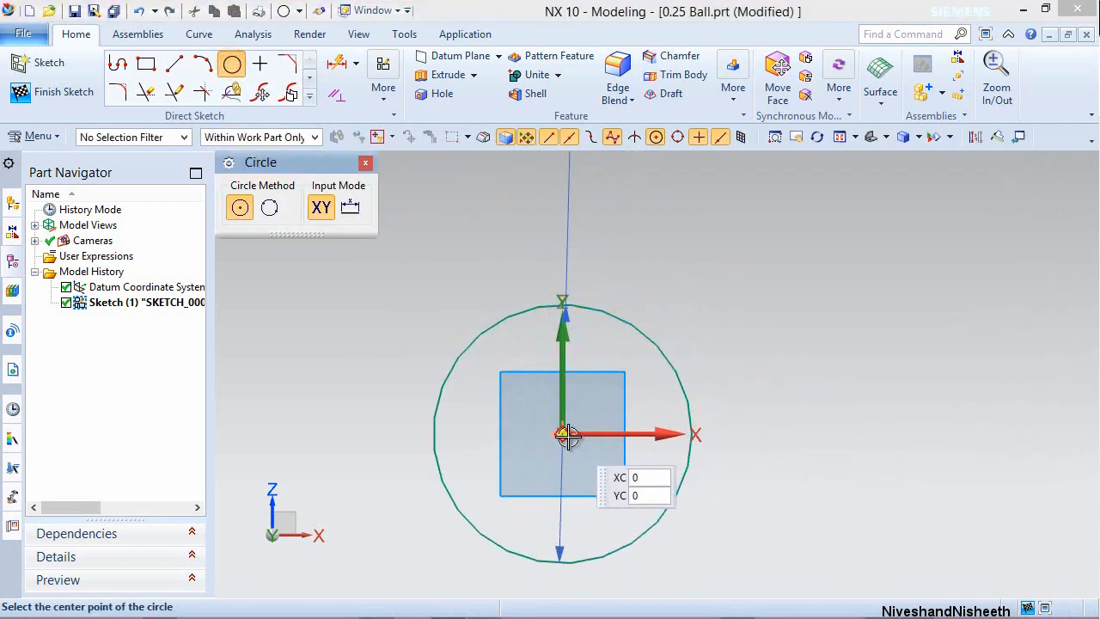
left_click(562, 434)
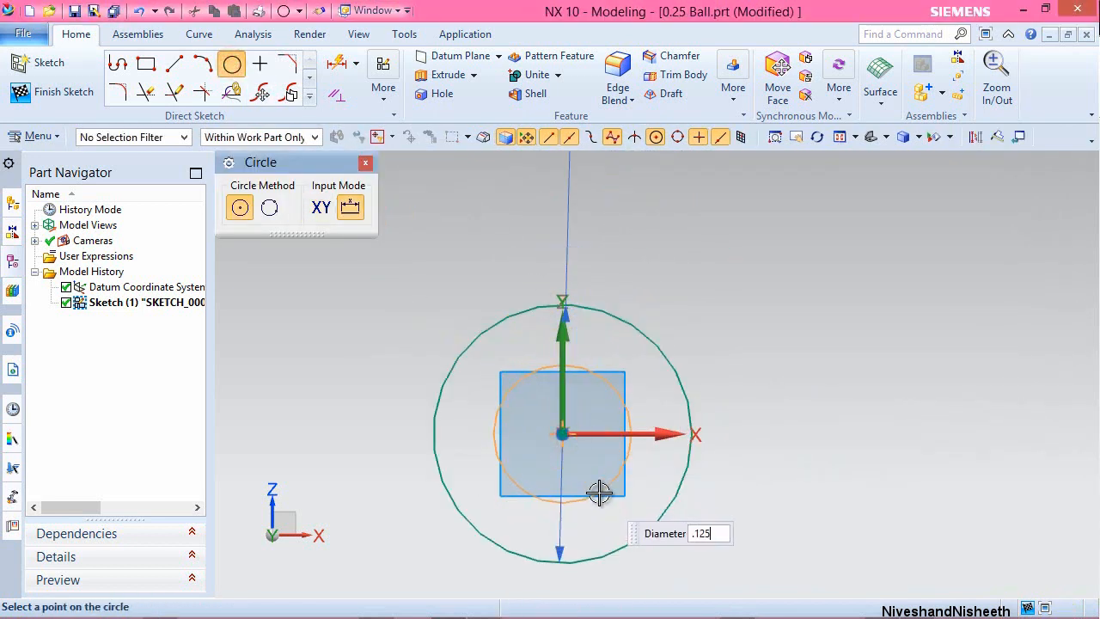
key("Return")
key("Escape")
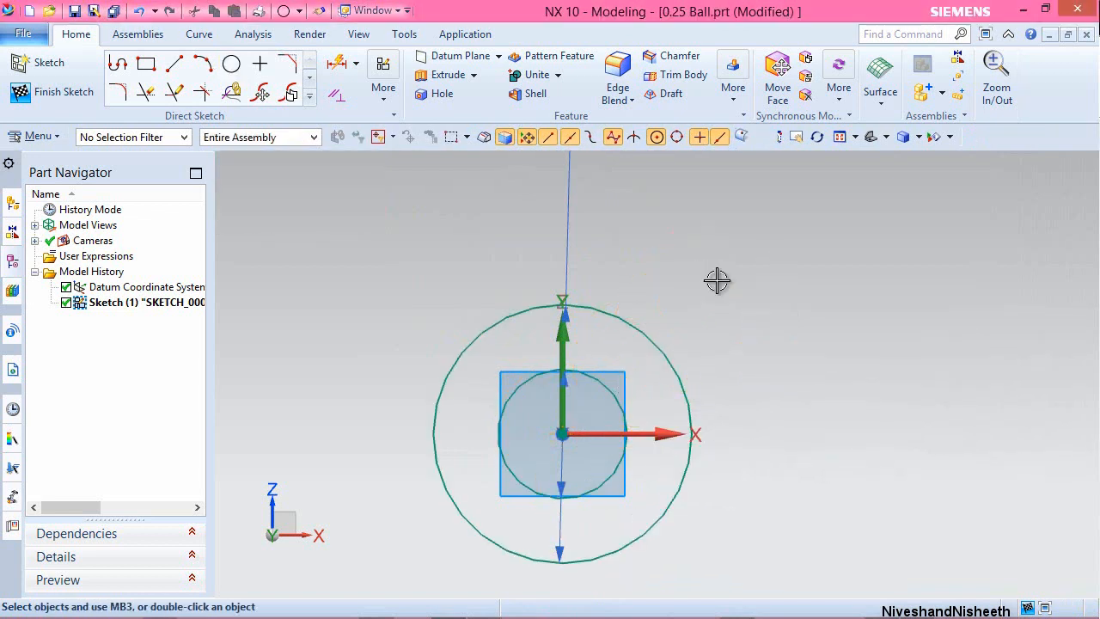
Reposition the 0.125 and 0.25 diameter dimensions clear of each other on opposite sides of the circles.
scroll(720, 442, "down", 5)
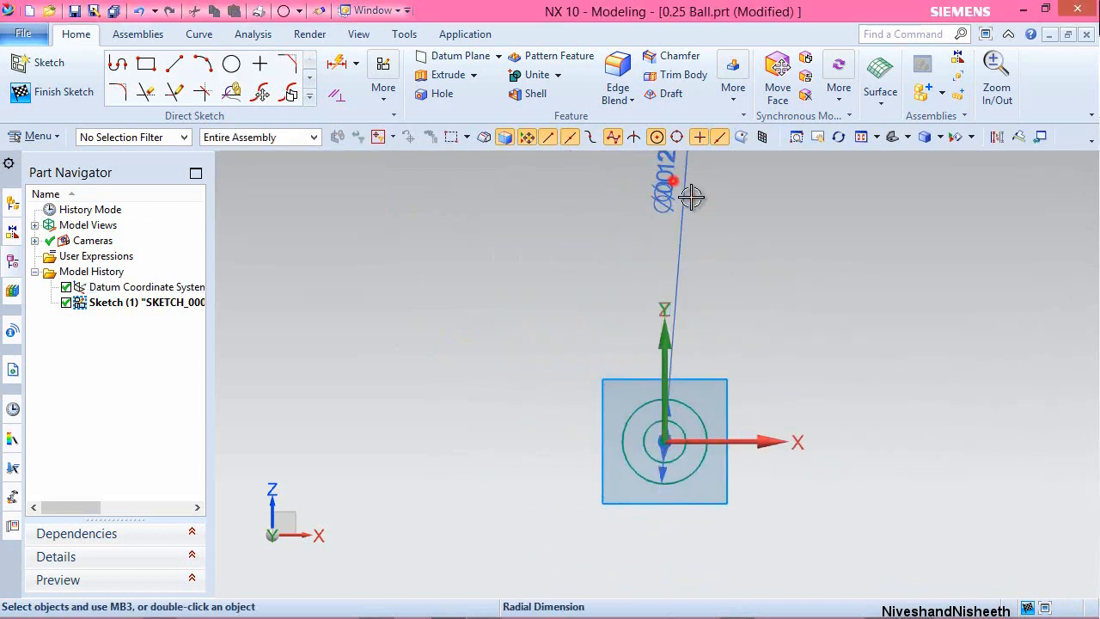
left_click_drag(691, 197, 768, 364)
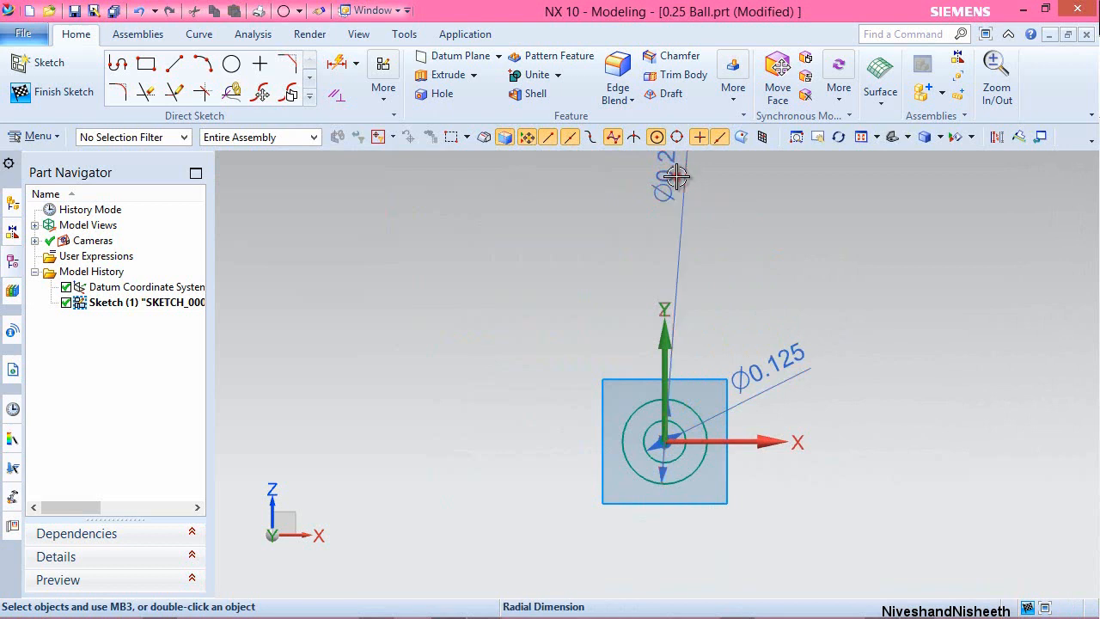
mouse_move(676, 176)
left_mouse_down()
mouse_move(538, 412)
mouse_move(567, 445)
left_mouse_up()
scroll(675, 449, "up", 5)
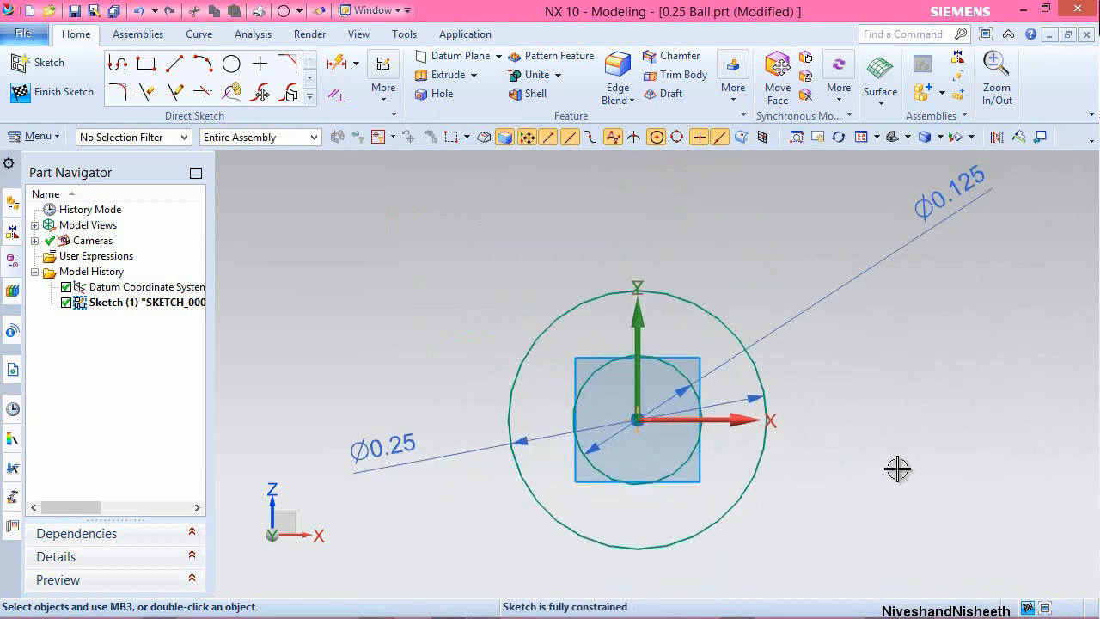
Sketch a vertical line about 0.35 in long crossing the outer circle, offset from the vertical axis on its negative X side.
left_click(174, 64)
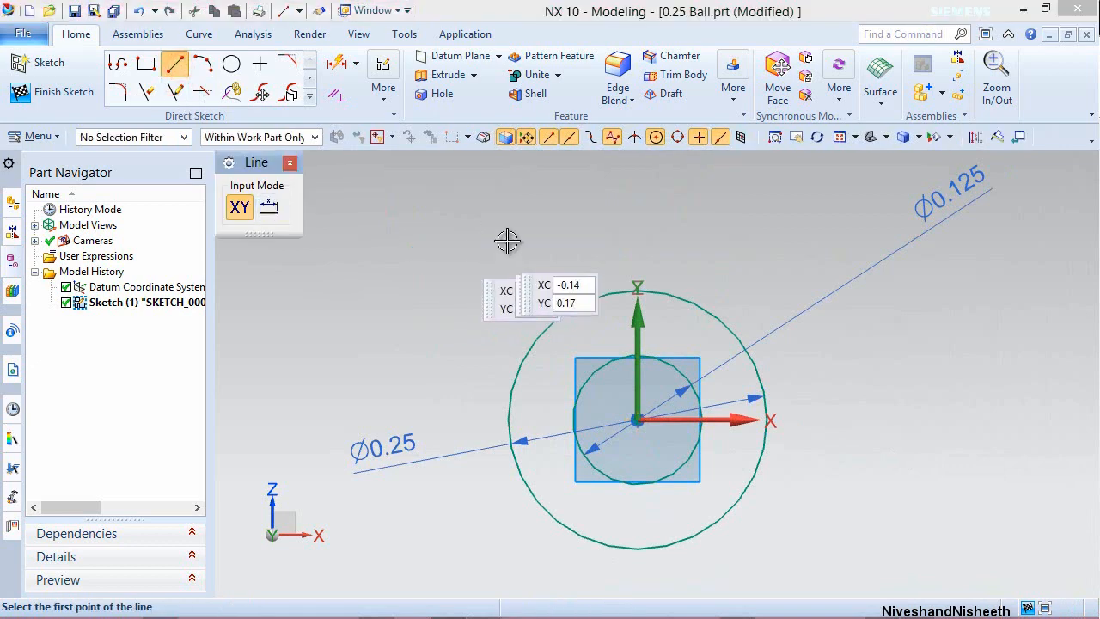
left_click(557, 226)
left_click(526, 592)
key("Escape")
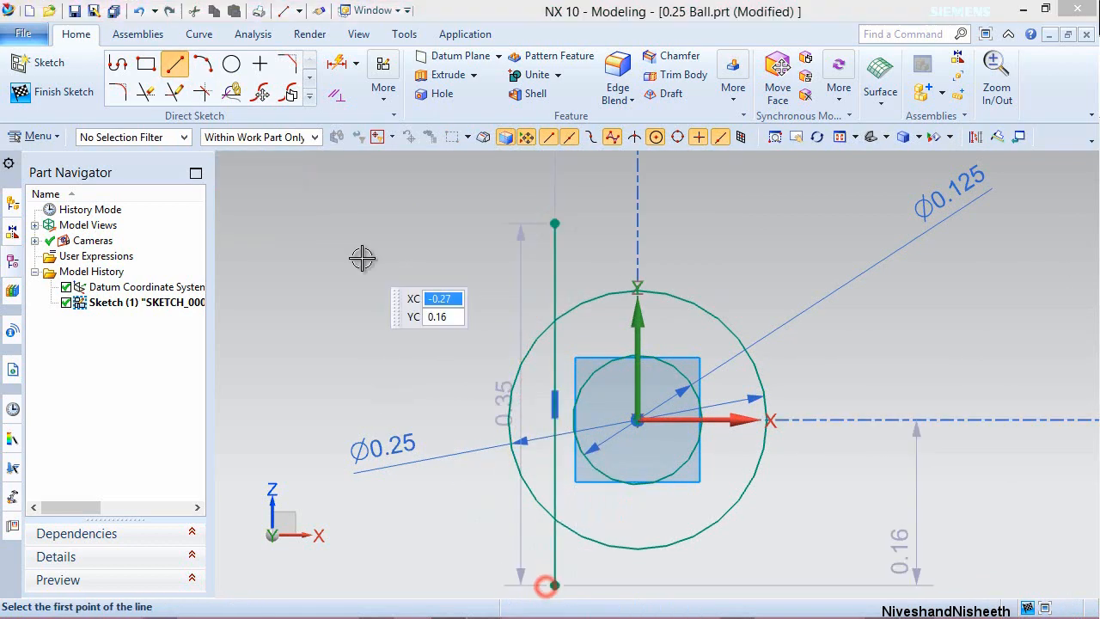
Constrain the line collinear with the sketch's vertical axis.
left_click(553, 273)
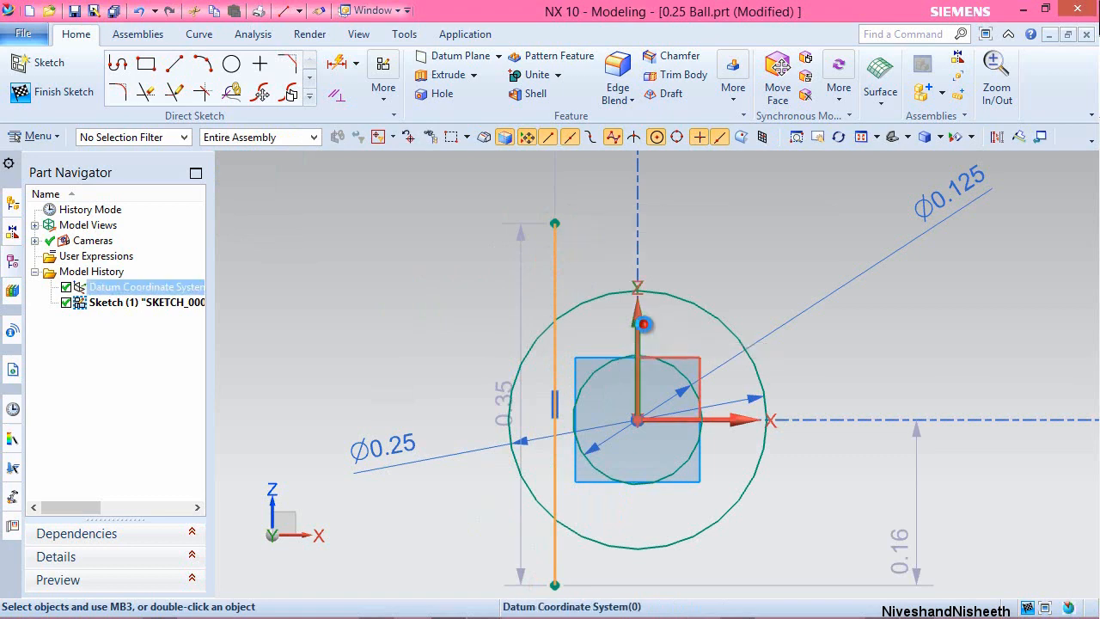
left_click(640, 322)
left_click(720, 371)
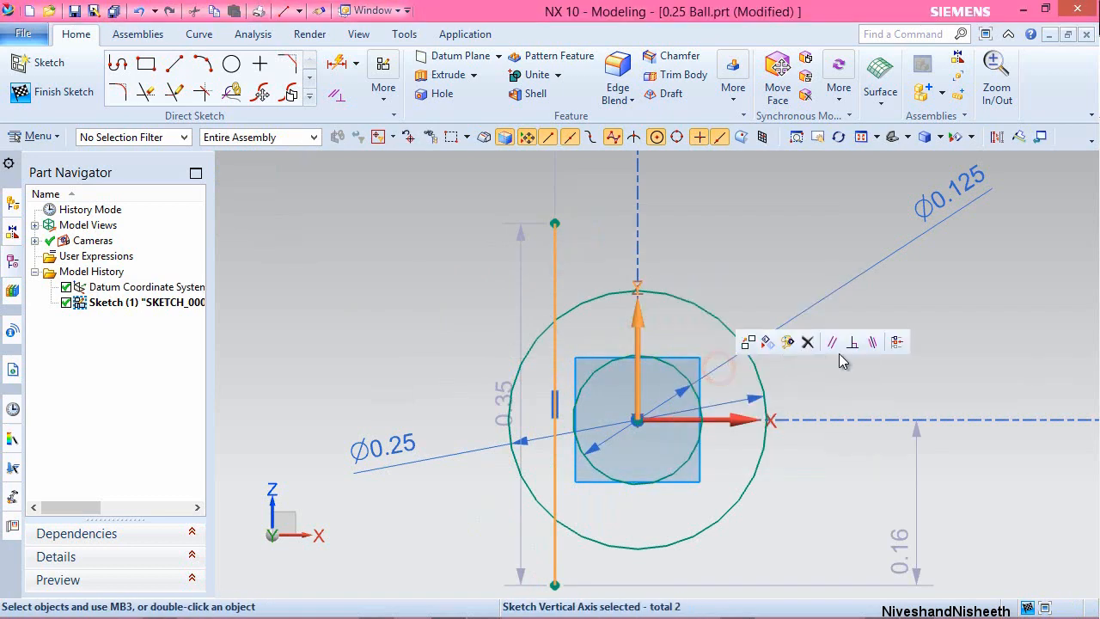
left_click(870, 343)
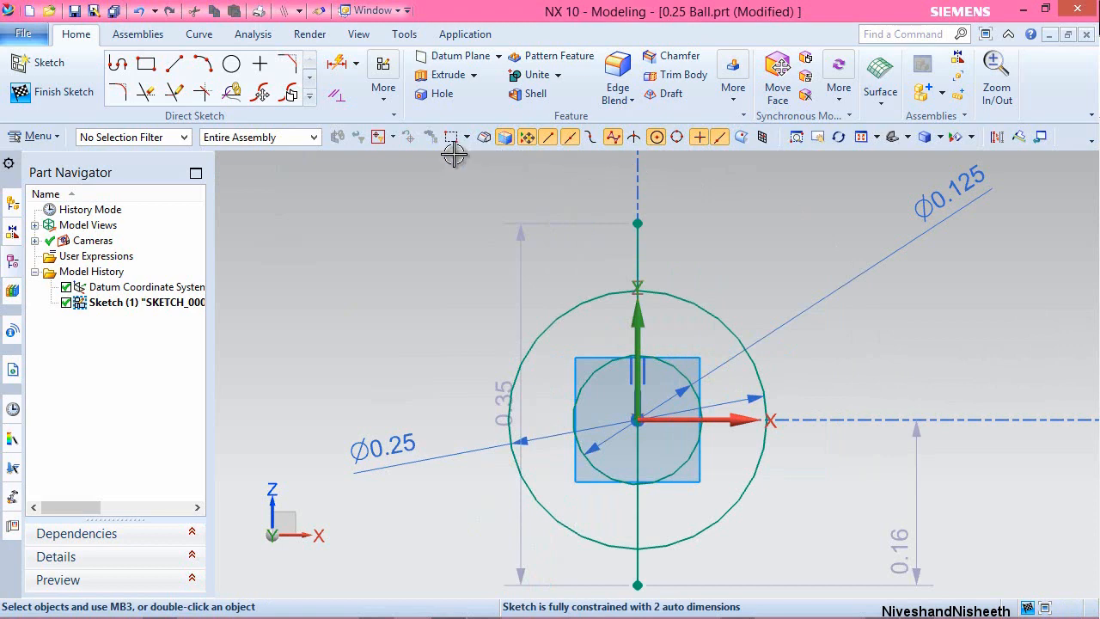
Trim the line ends outside the 0.25 circle and the circle's positive X half, and finish the sketch.
left_click(146, 92)
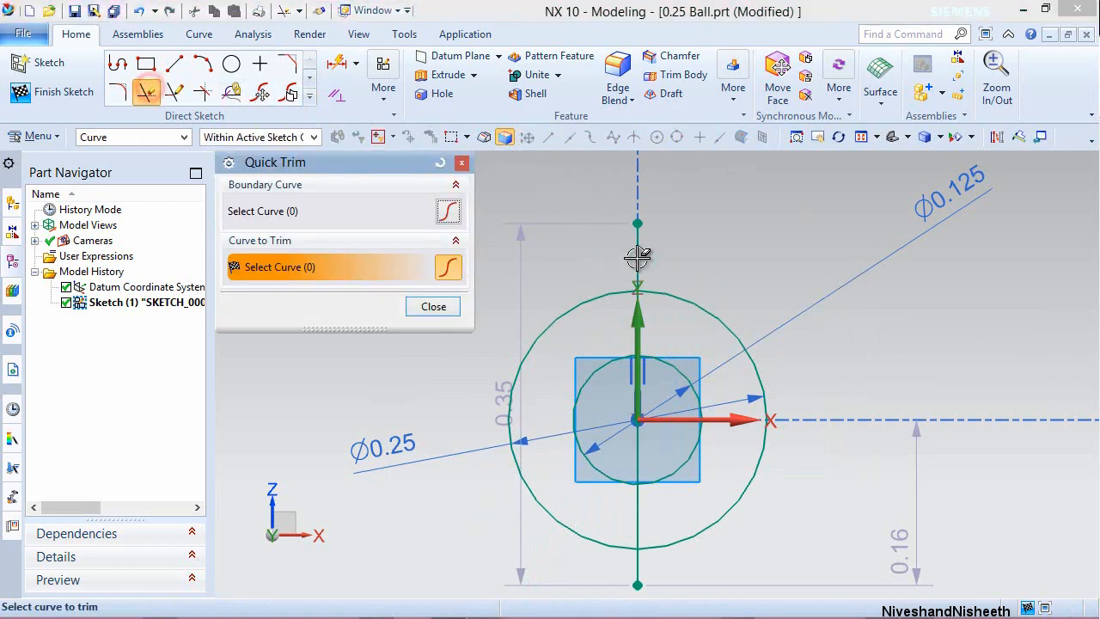
left_click(641, 247)
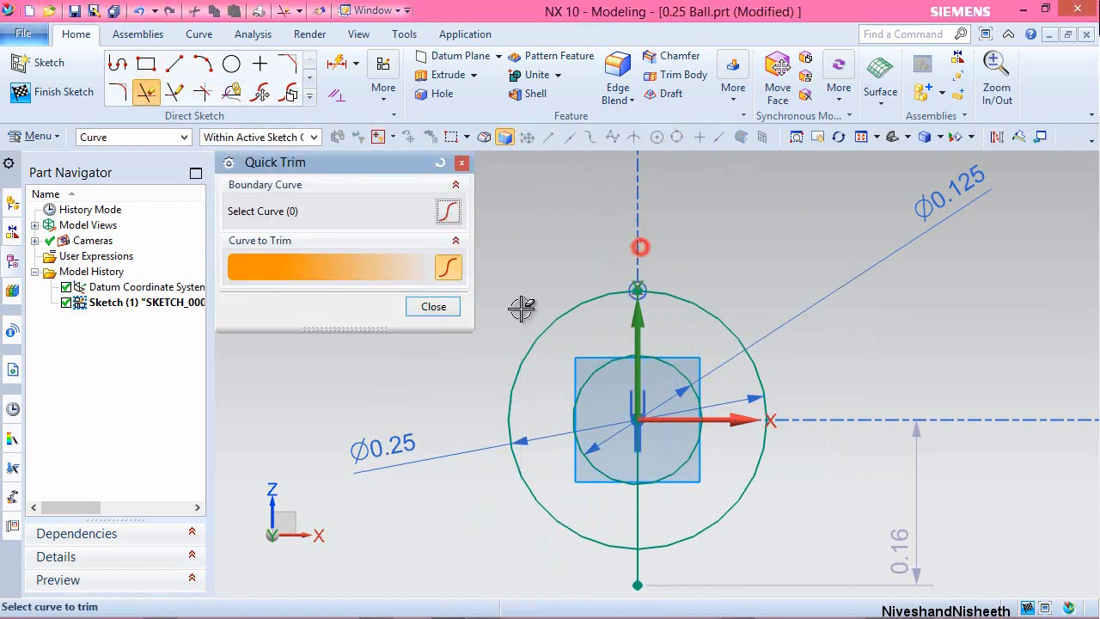
left_click(642, 577)
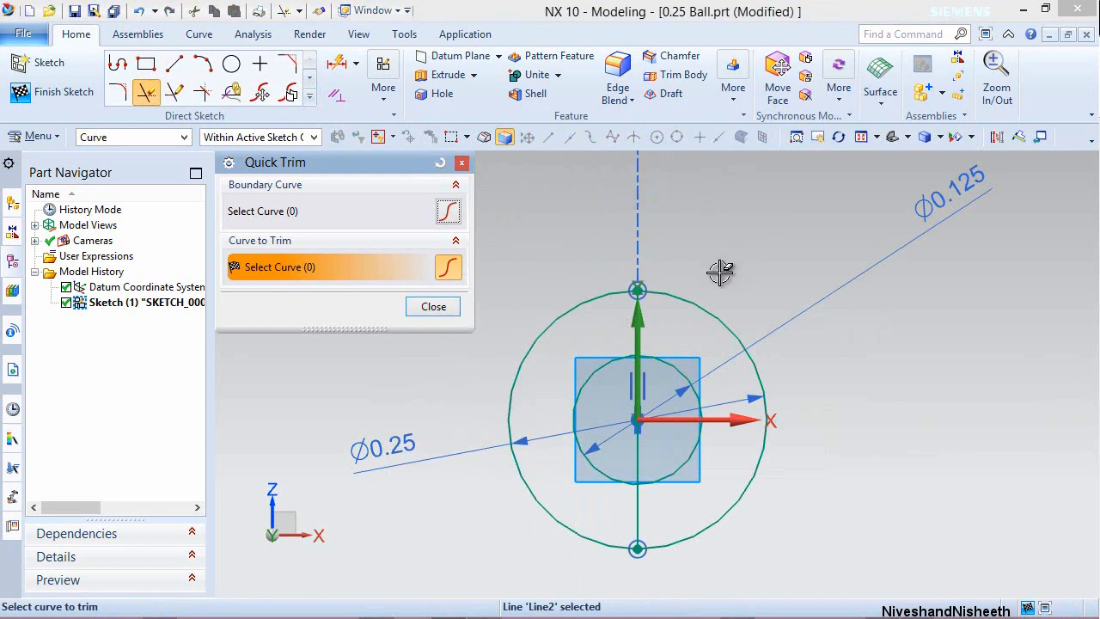
left_click(692, 303)
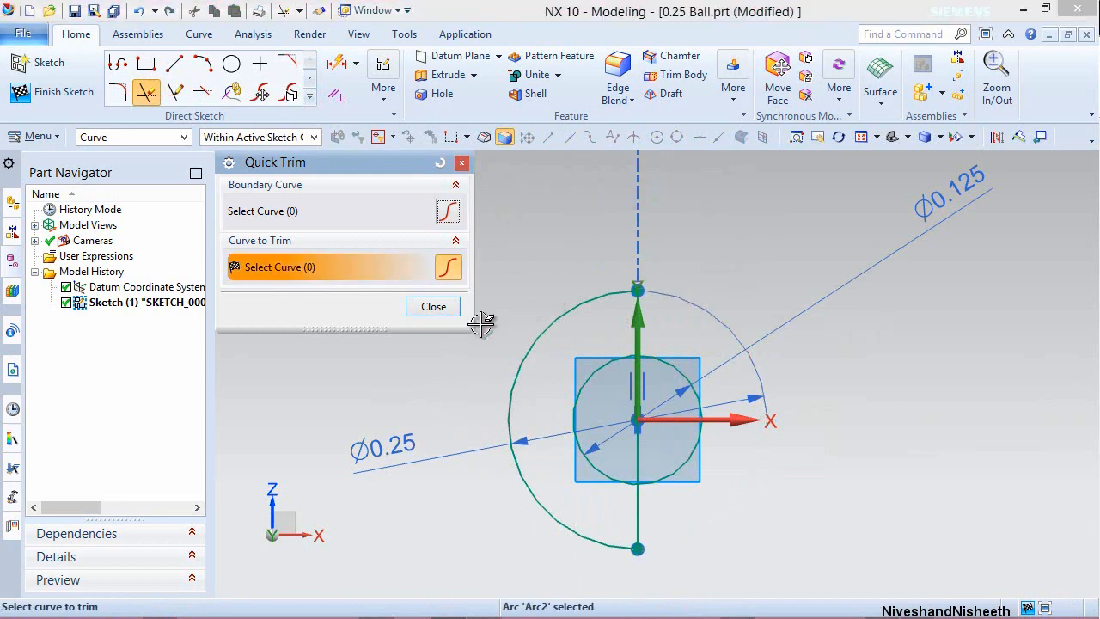
left_click(430, 311)
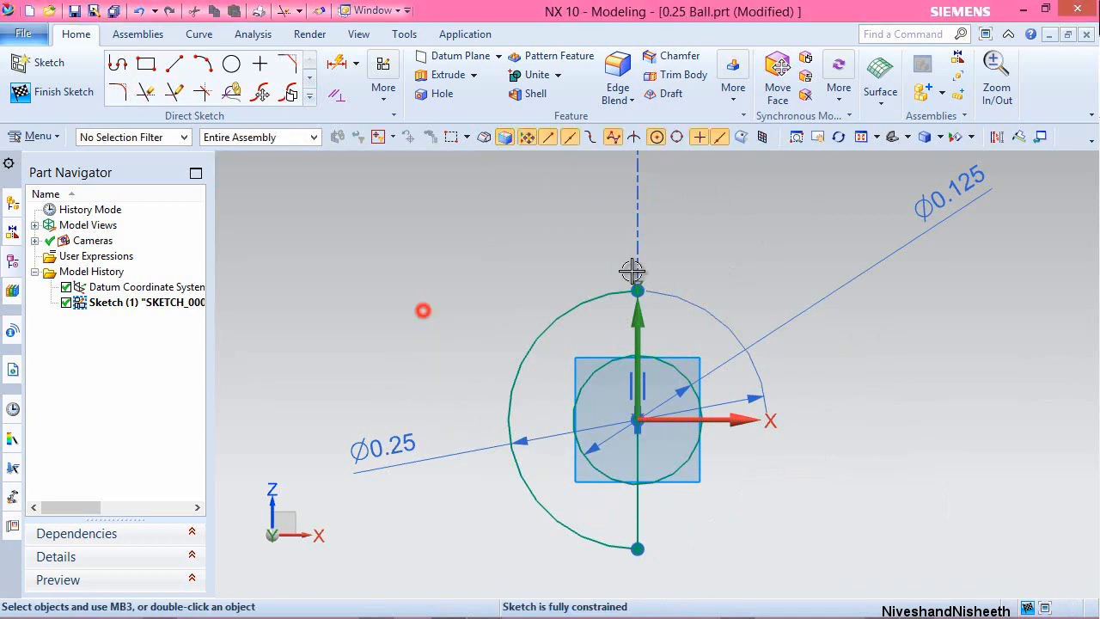
right_click(753, 252)
left_click(786, 262)
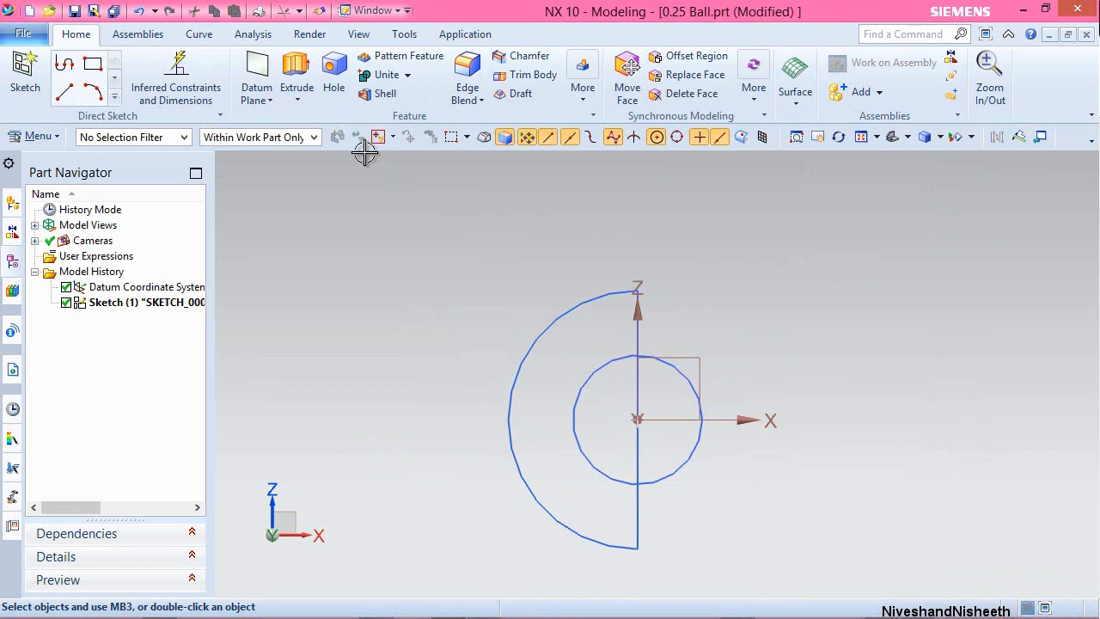
Revolve the half-ring region between the outer arc and the inner circle 360° about the vertical Z axis.
left_click(297, 100)
left_click(309, 139)
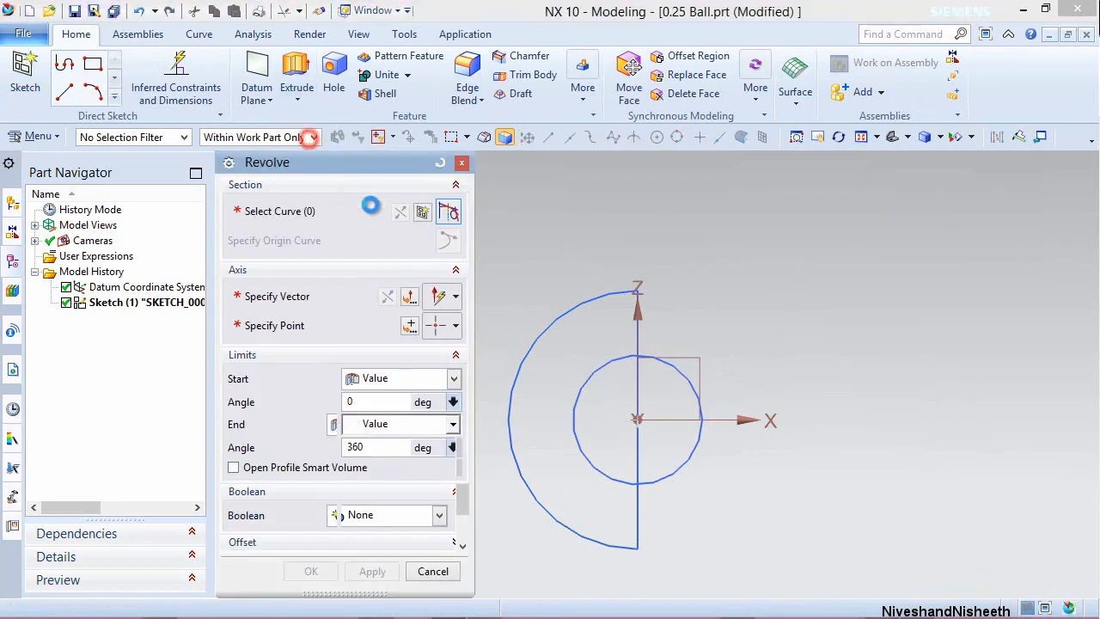
left_click(578, 342)
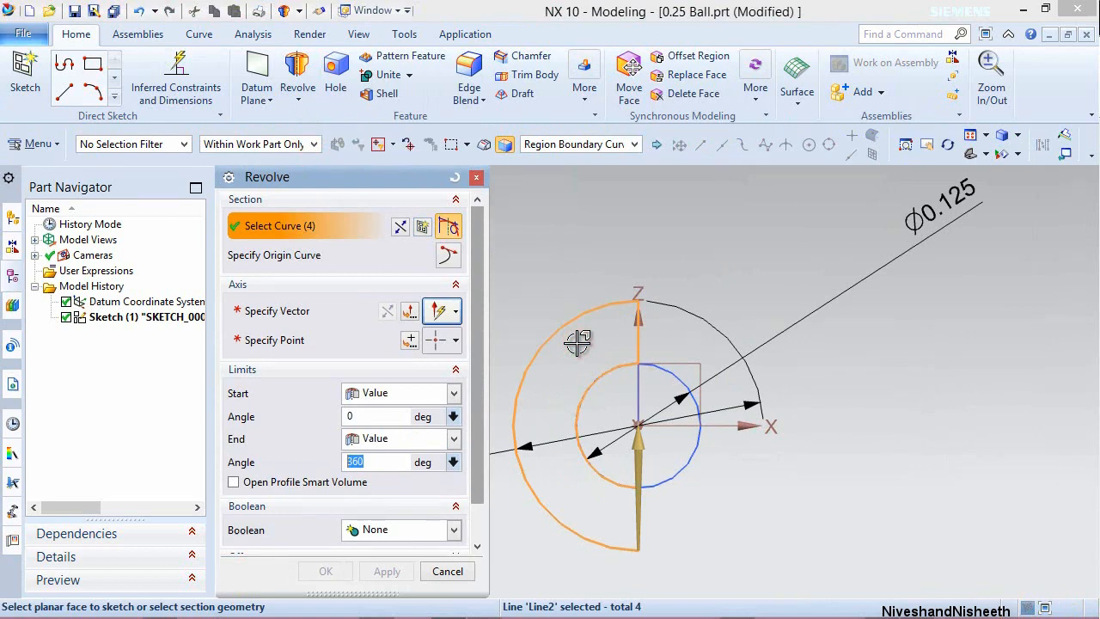
left_click(266, 311)
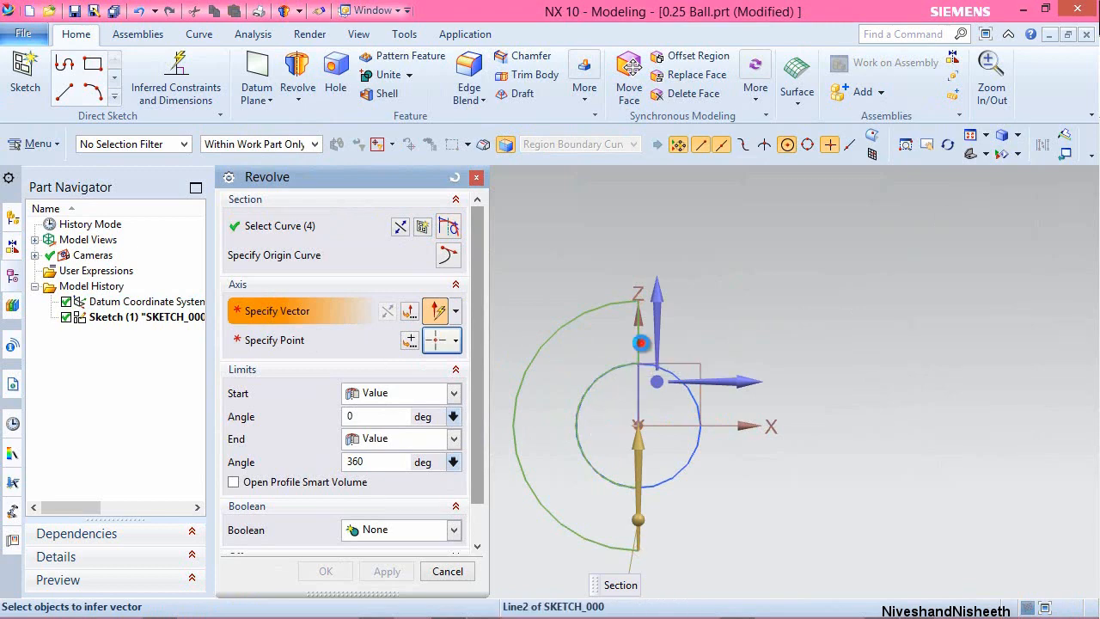
left_click(640, 342)
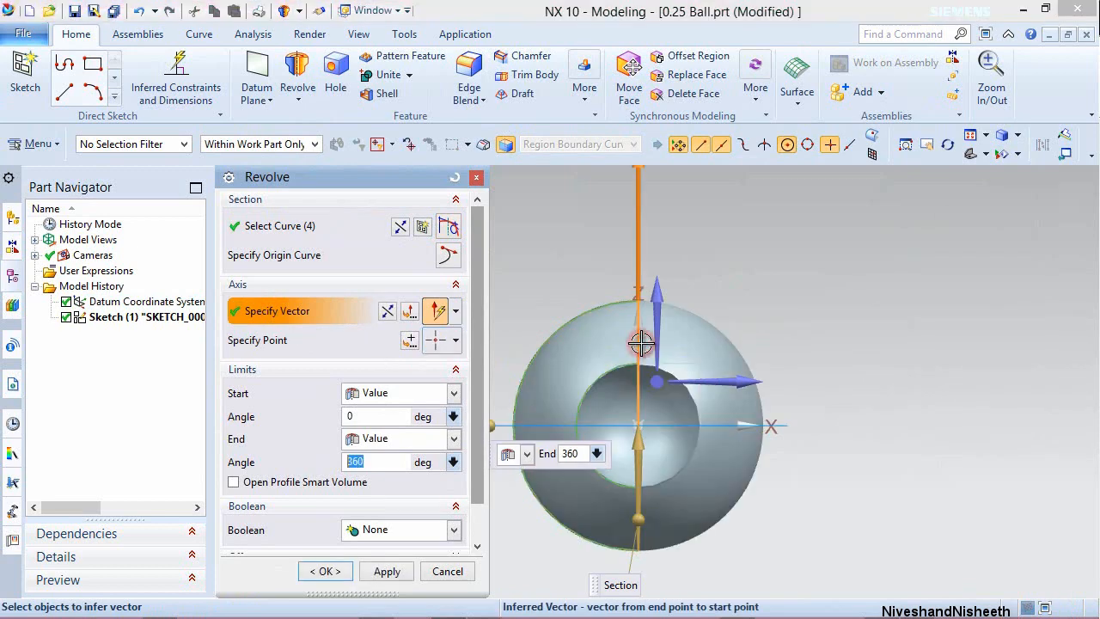
left_click(327, 572)
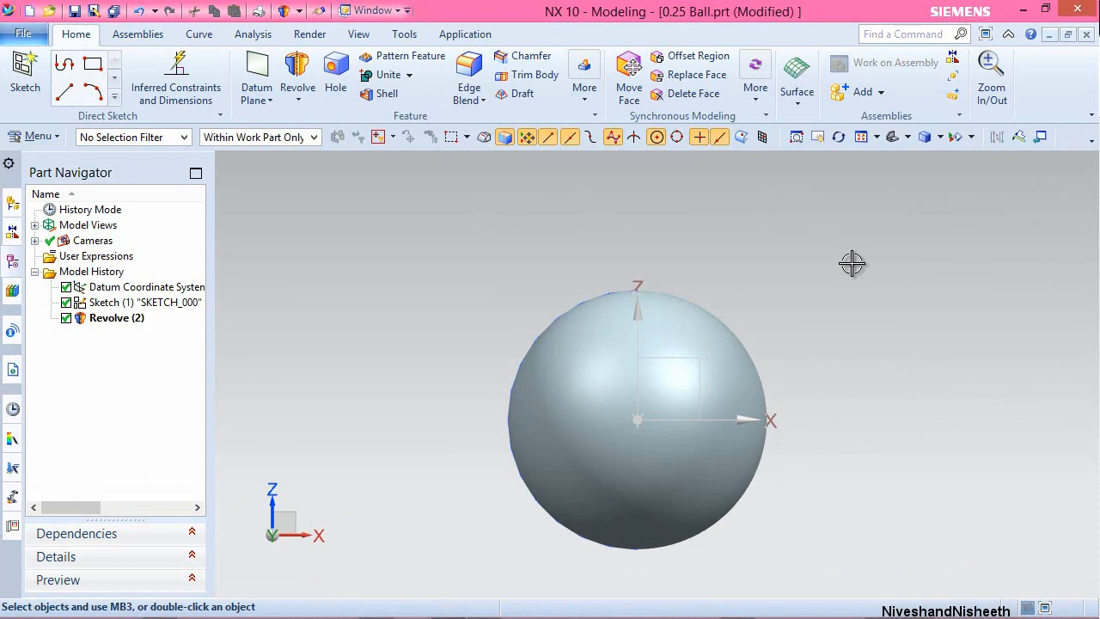
Start an Extrude in static wireframe display and select both halves of the 0.125 in circle as its section.
key("End")
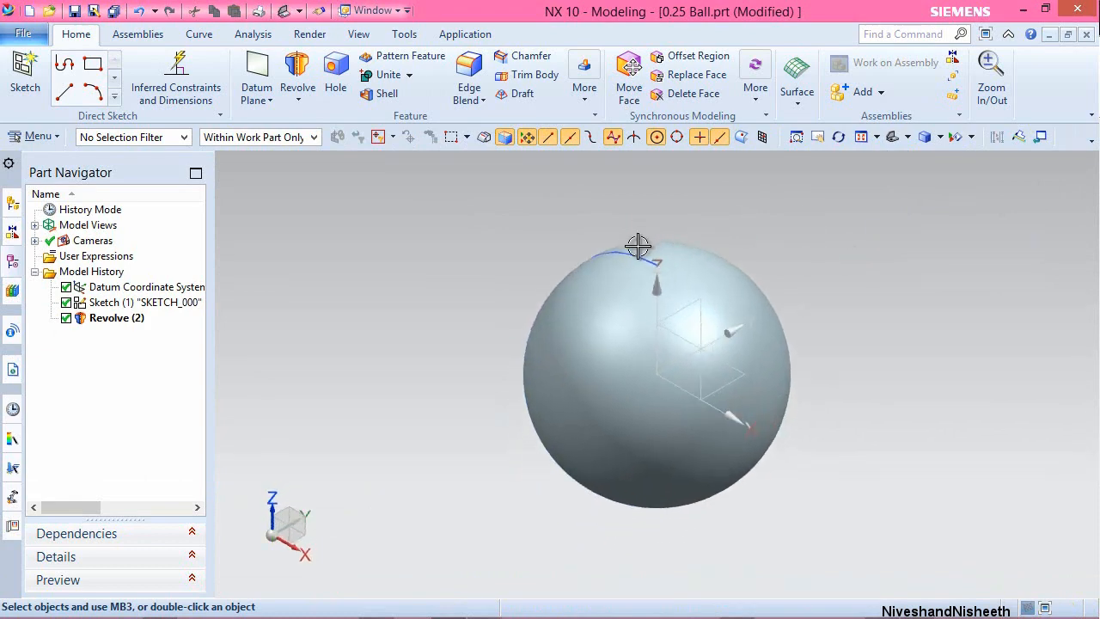
left_click(299, 100)
left_click(314, 118)
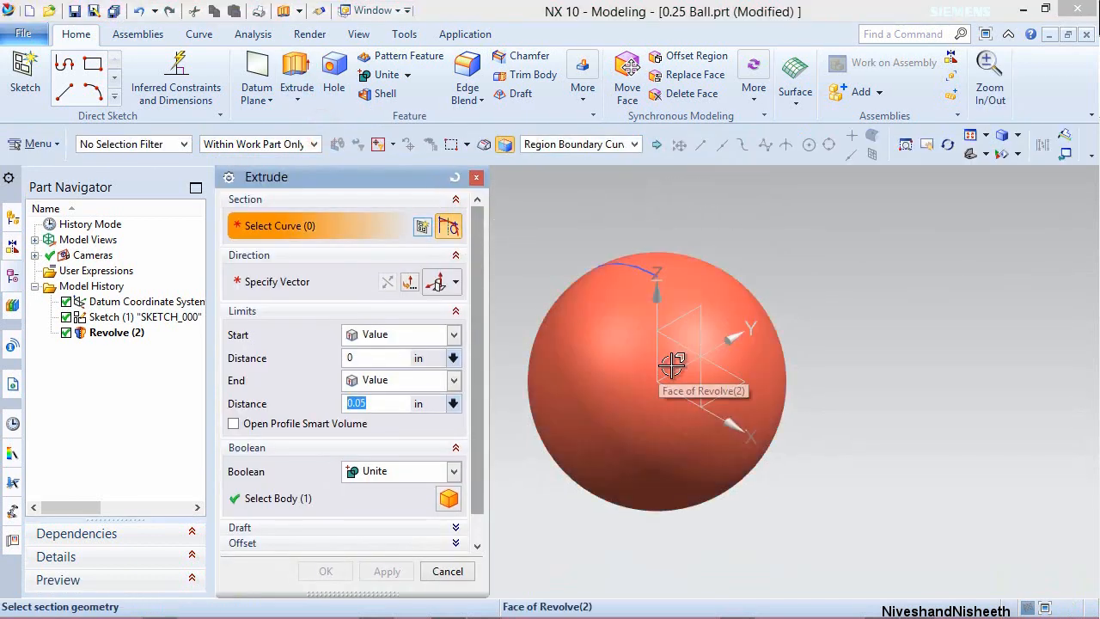
left_click(1018, 135)
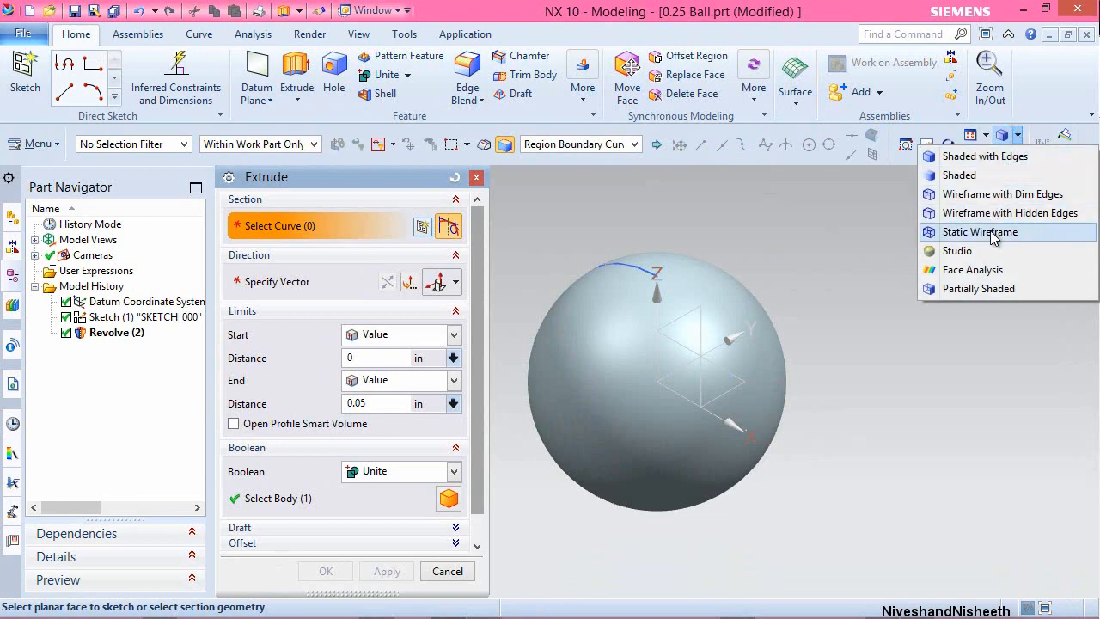
left_click(988, 231)
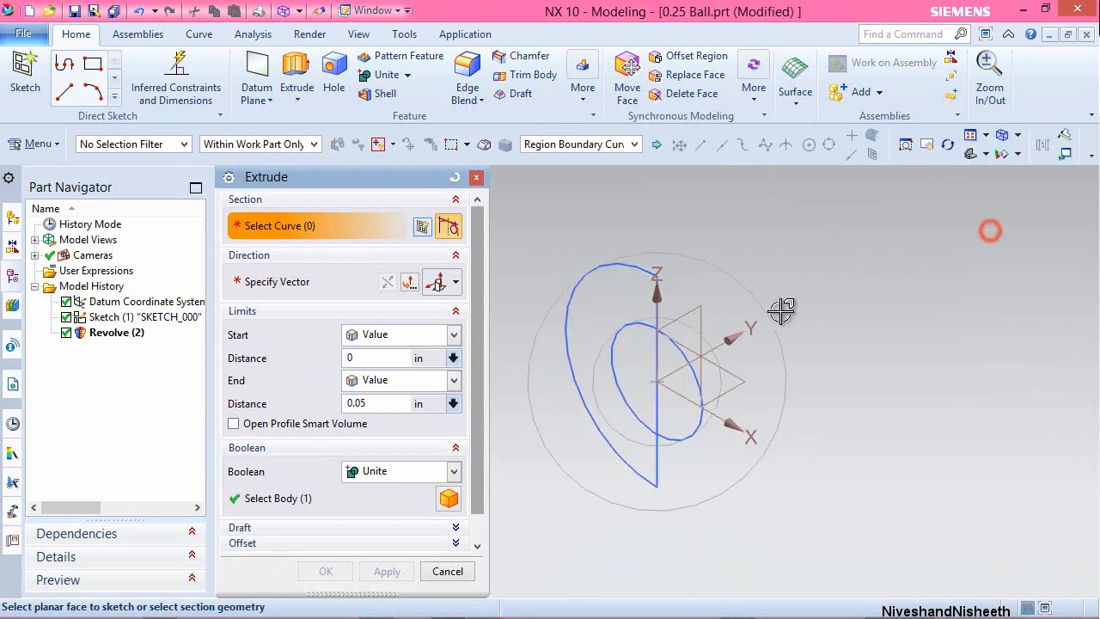
left_click(634, 327)
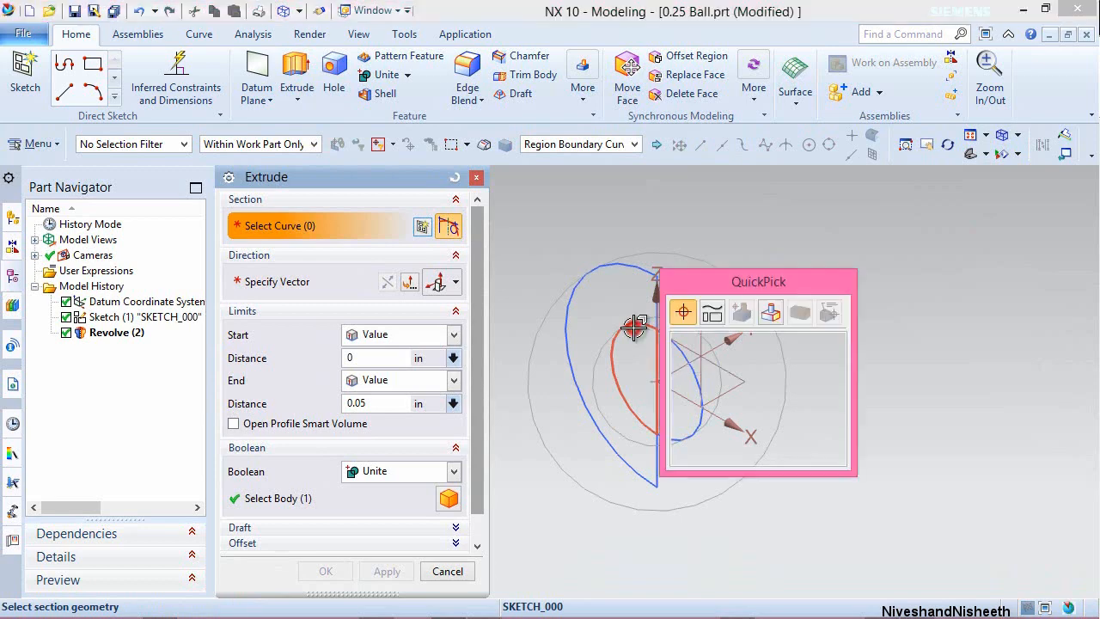
left_click(705, 338)
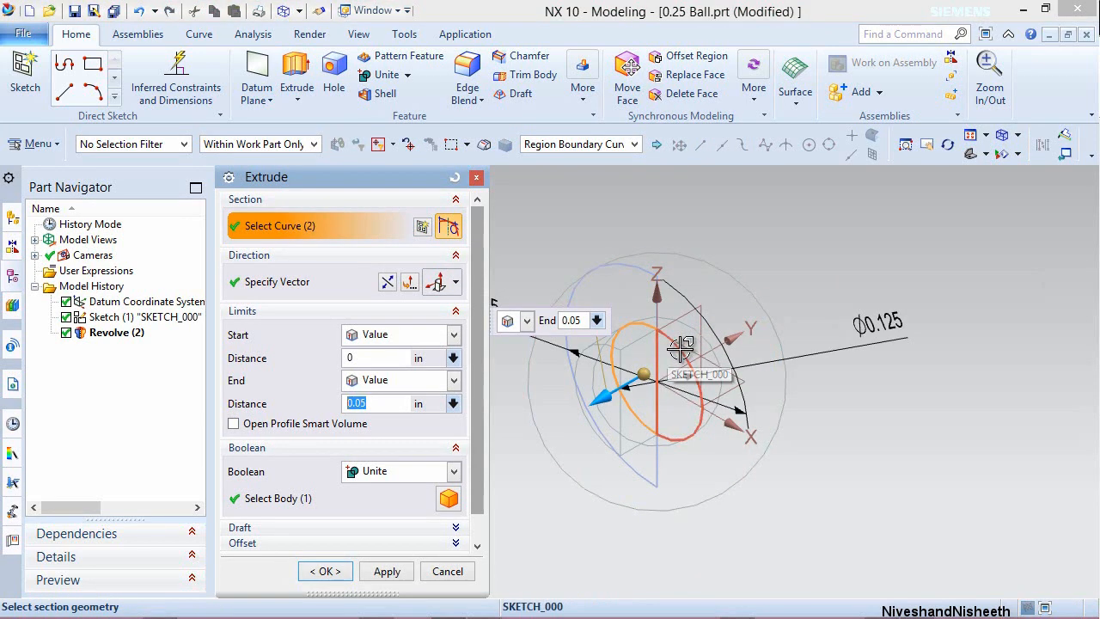
Subtract the extrusion from the ball with both start and end limits set to Through All.
left_click(408, 476)
left_click(378, 526)
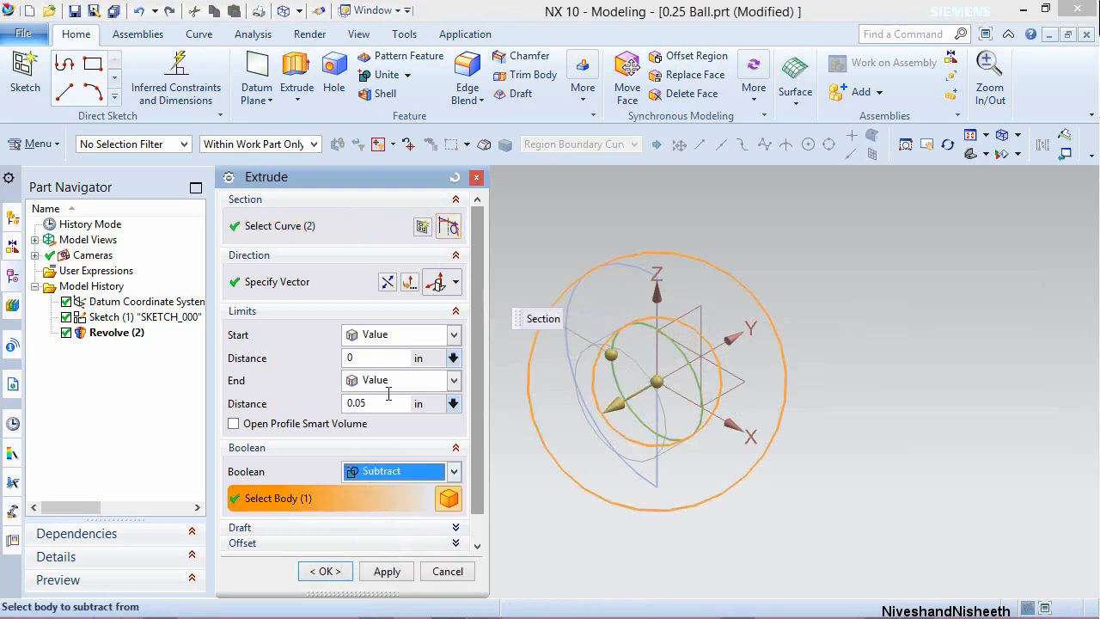
left_click(454, 336)
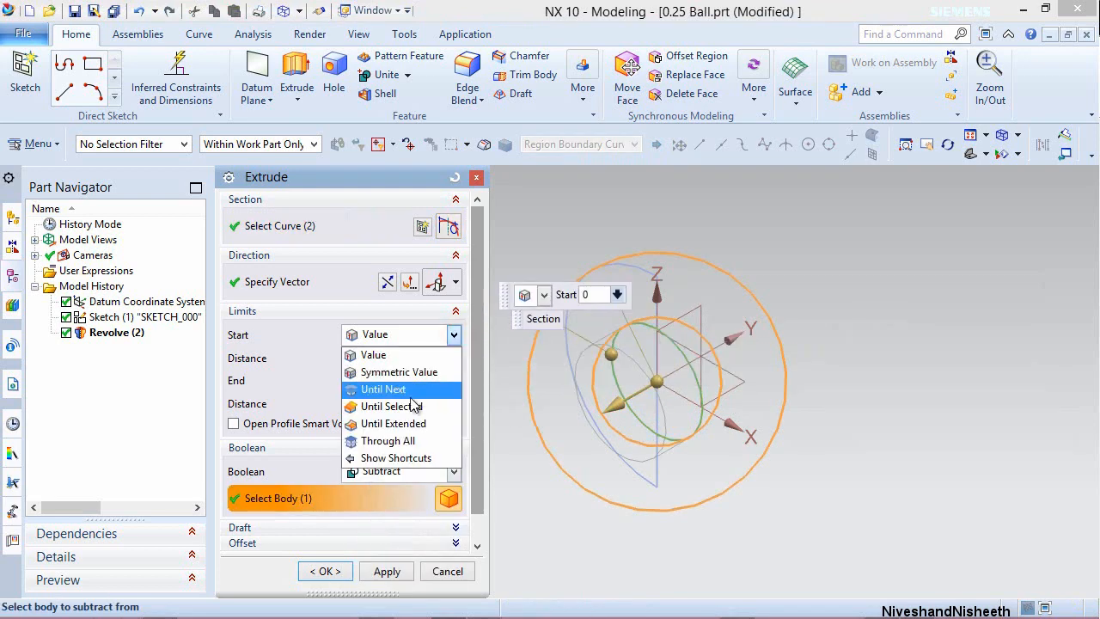
left_click(407, 442)
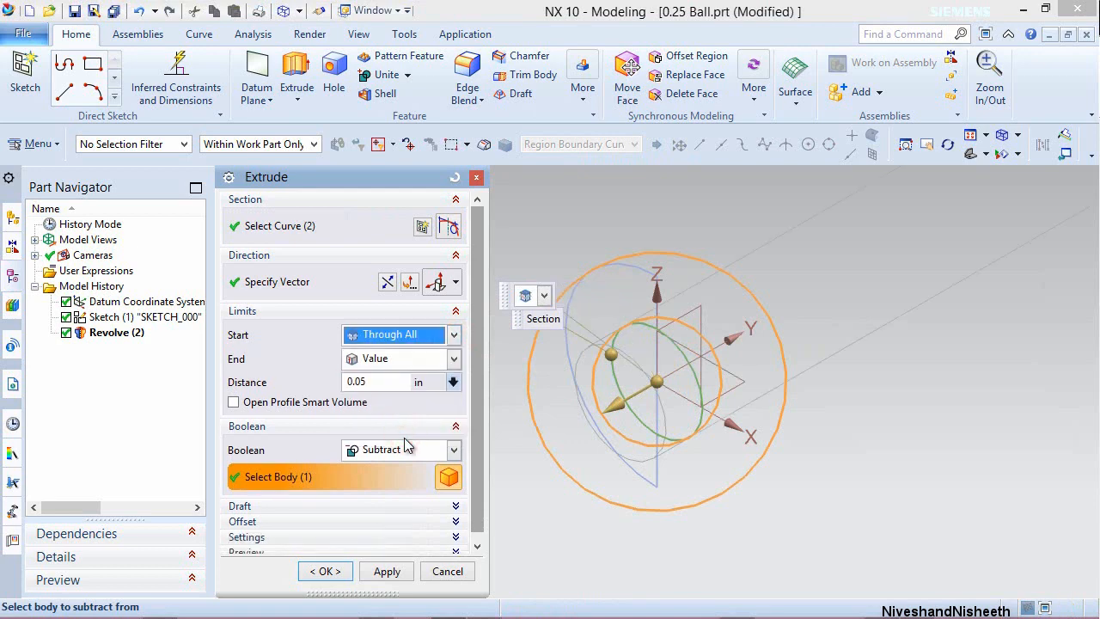
left_click(454, 359)
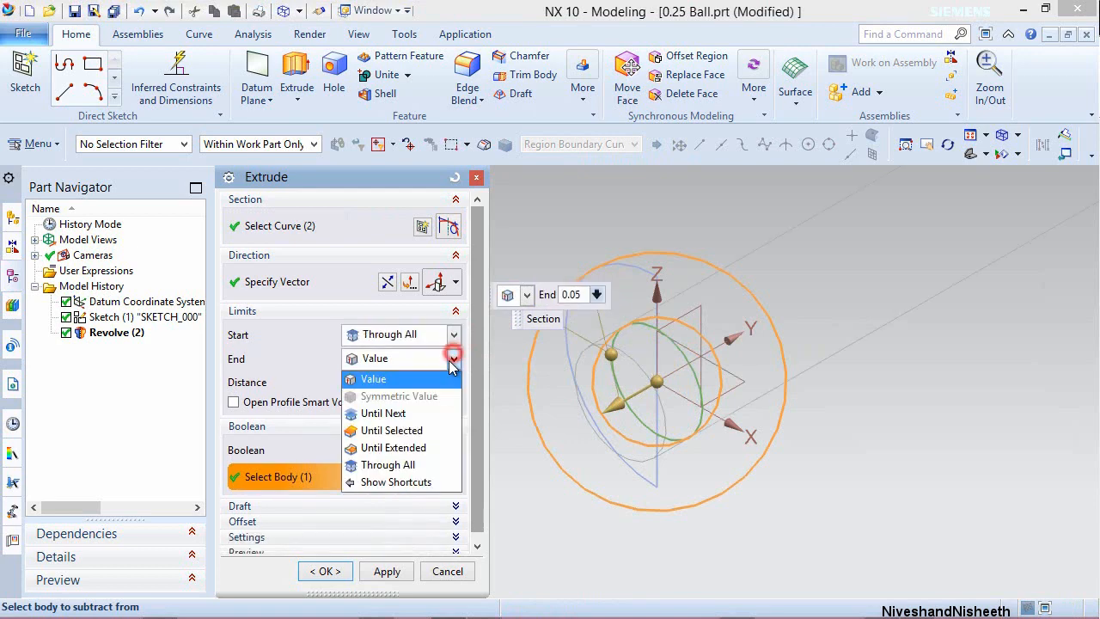
left_click(410, 463)
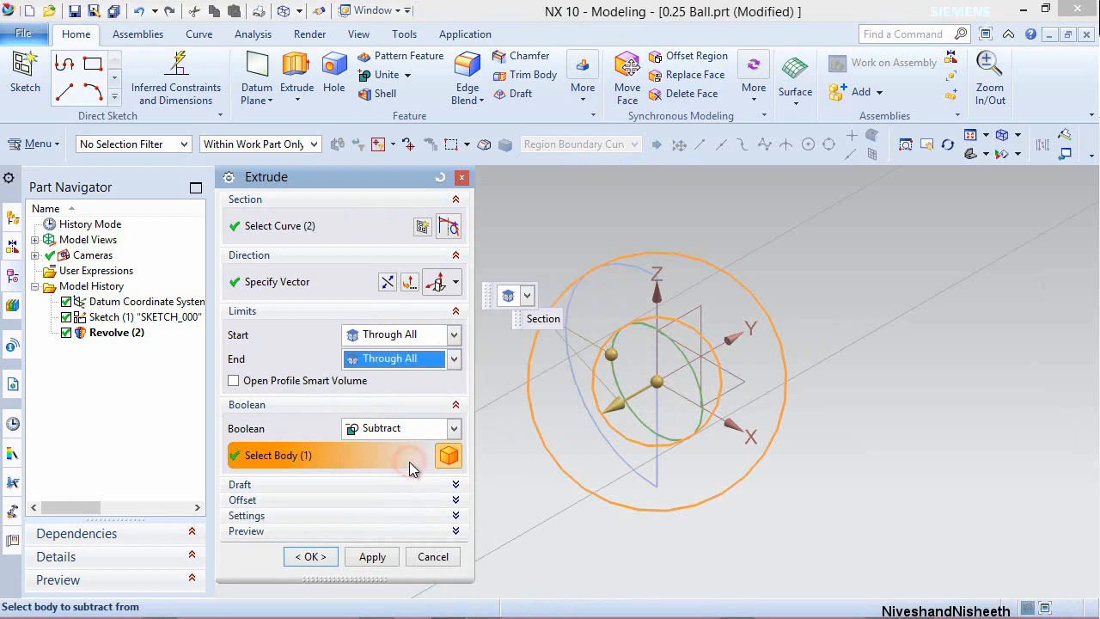
left_click(311, 557)
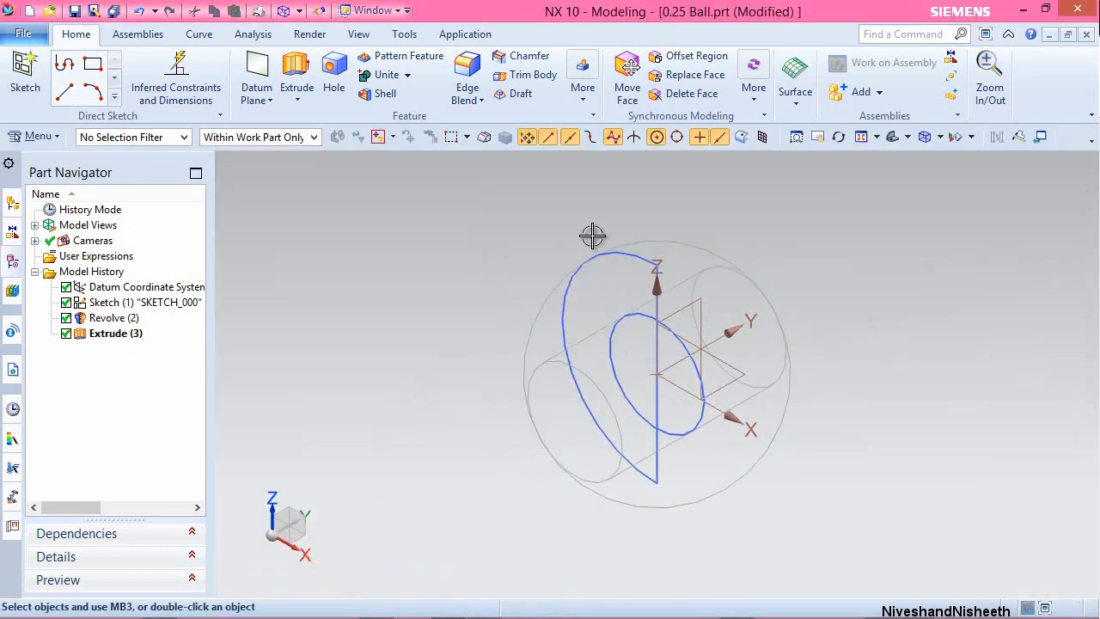
Return the display to shaded with edges and hide the sketch.
left_click(944, 136)
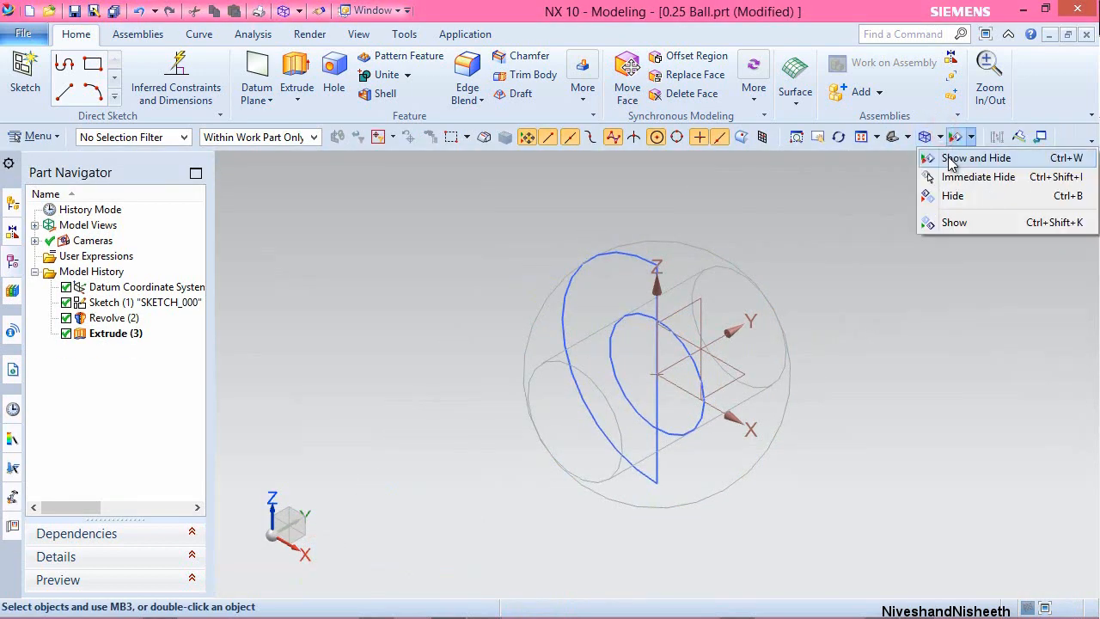
left_click(940, 136)
left_click(941, 174)
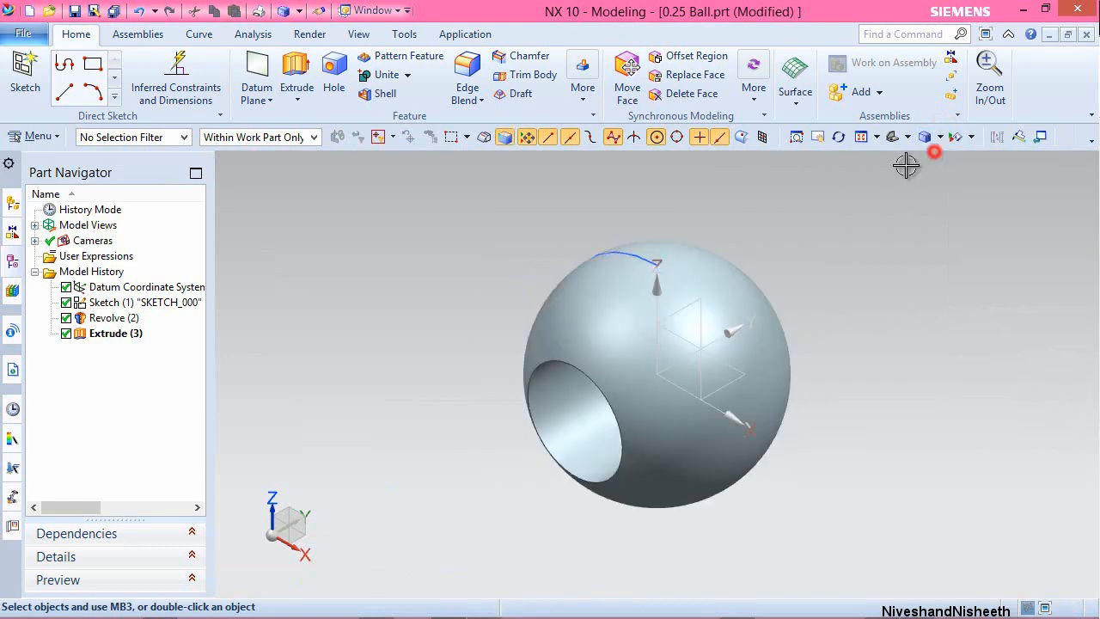
left_click(619, 257)
left_click(707, 230)
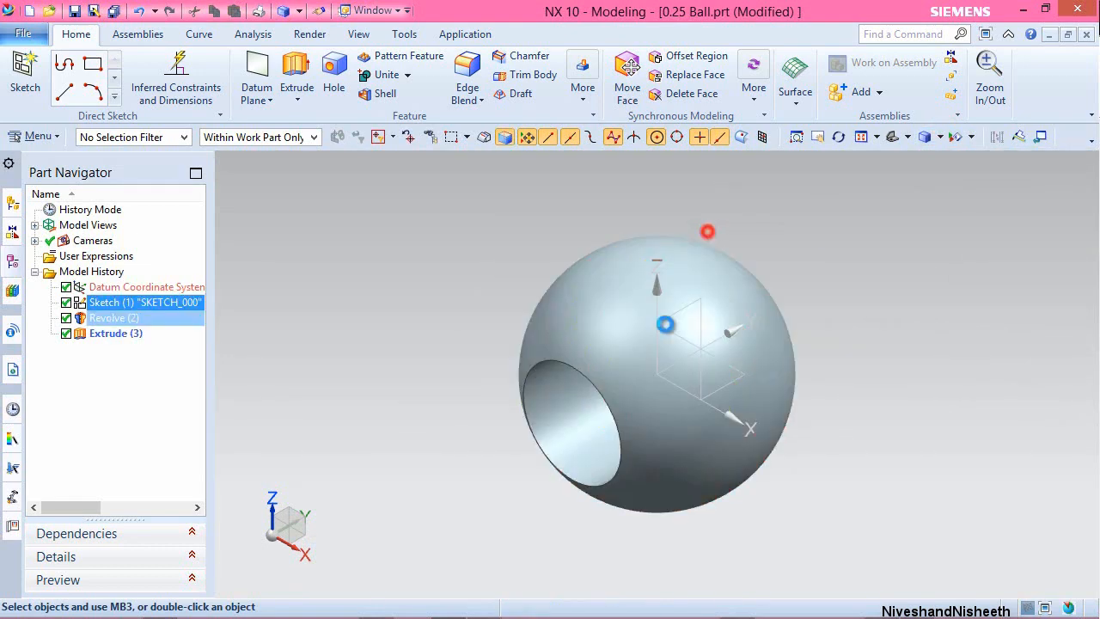
middle_click_drag(634, 437, 821, 429)
key("End")
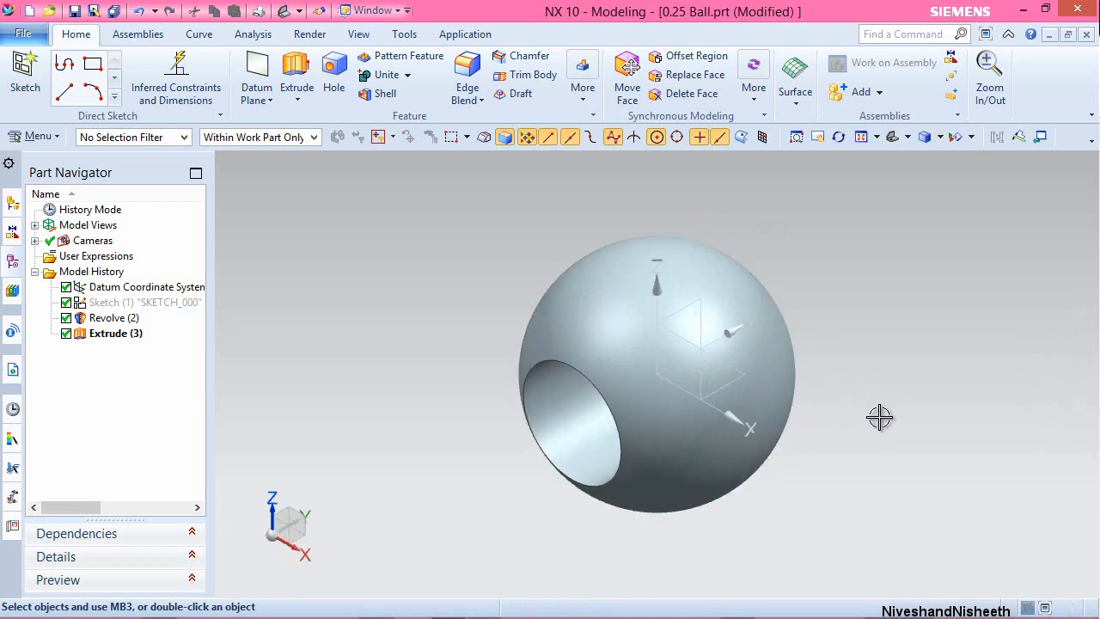
Hide all datum coordinate systems in the part.
left_click(360, 34)
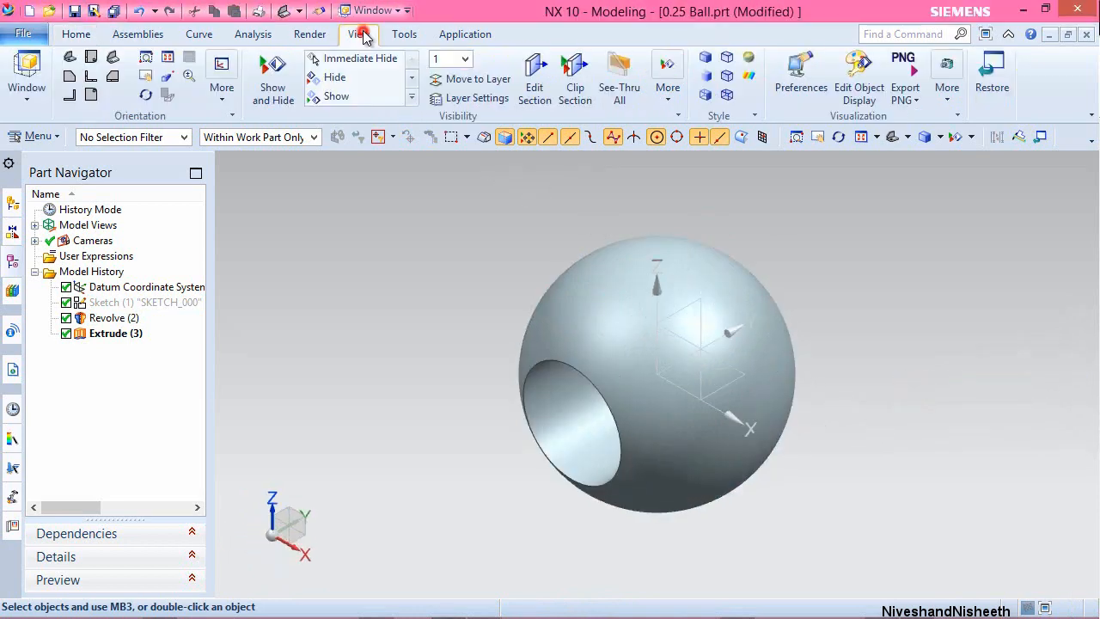
left_click(273, 86)
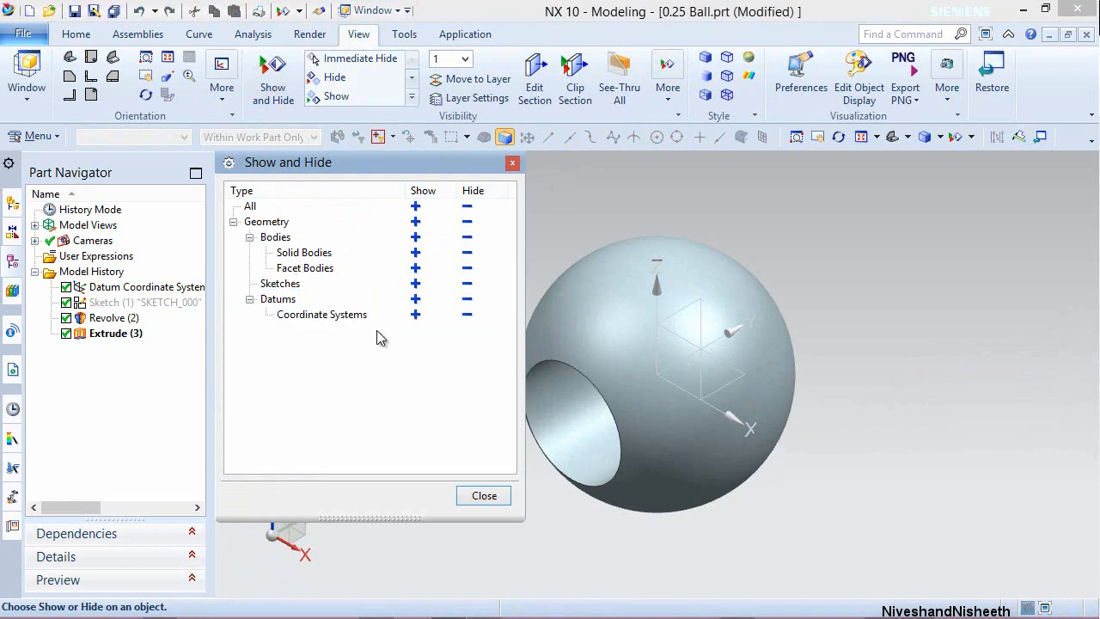
left_click(466, 315)
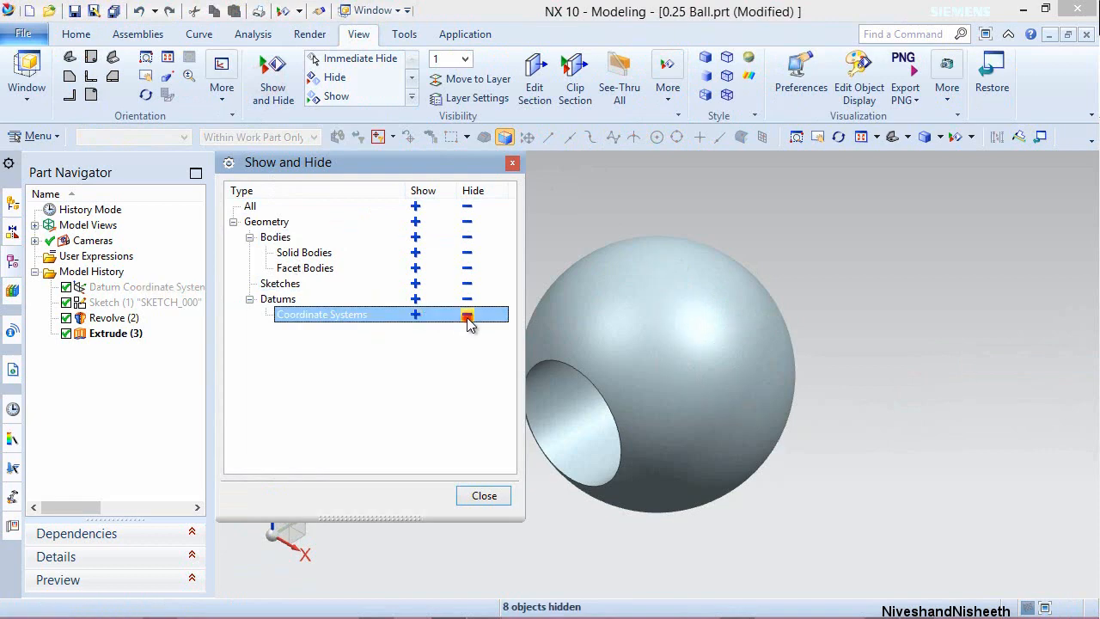
Finish hiding objects, save and close the 0.25 Ball part, and create a new part named Shock Shaft.
left_click(482, 497)
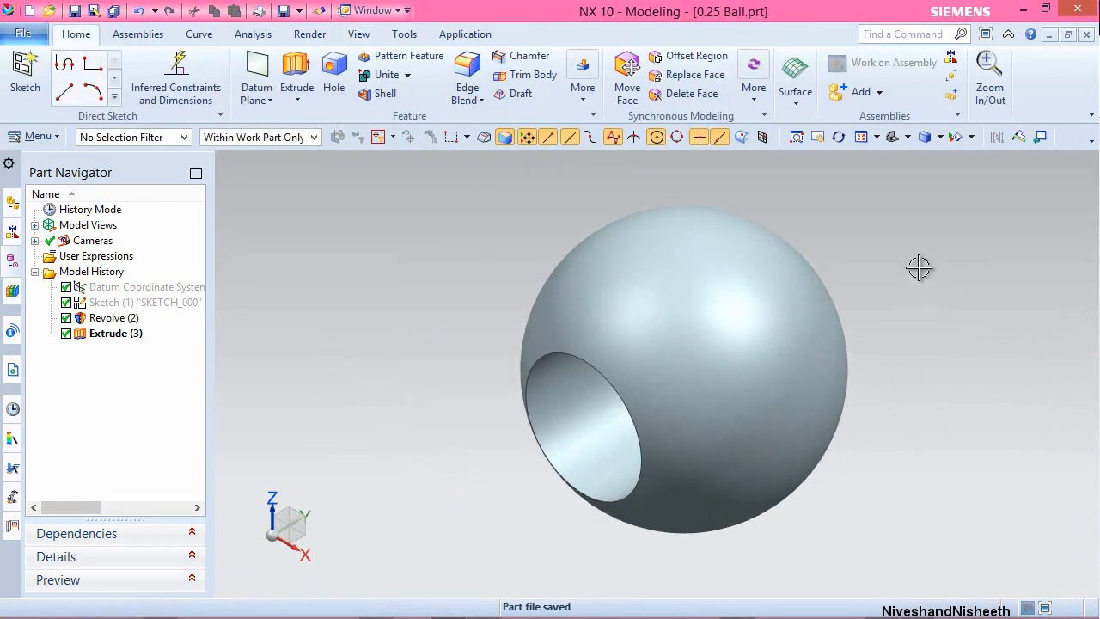
left_click(1085, 35)
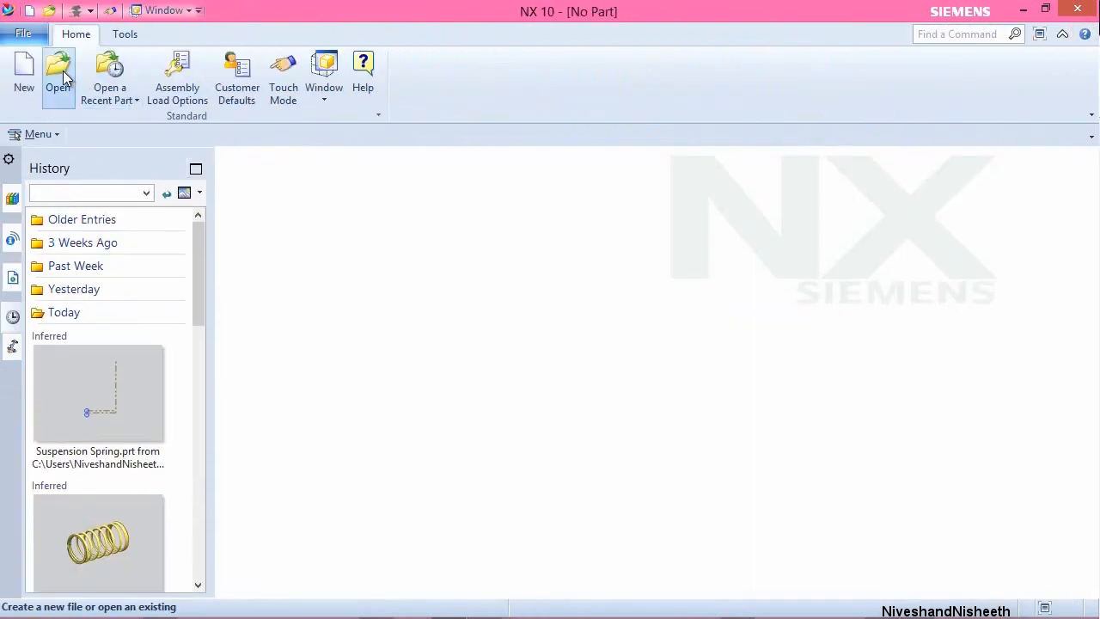
left_click(23, 70)
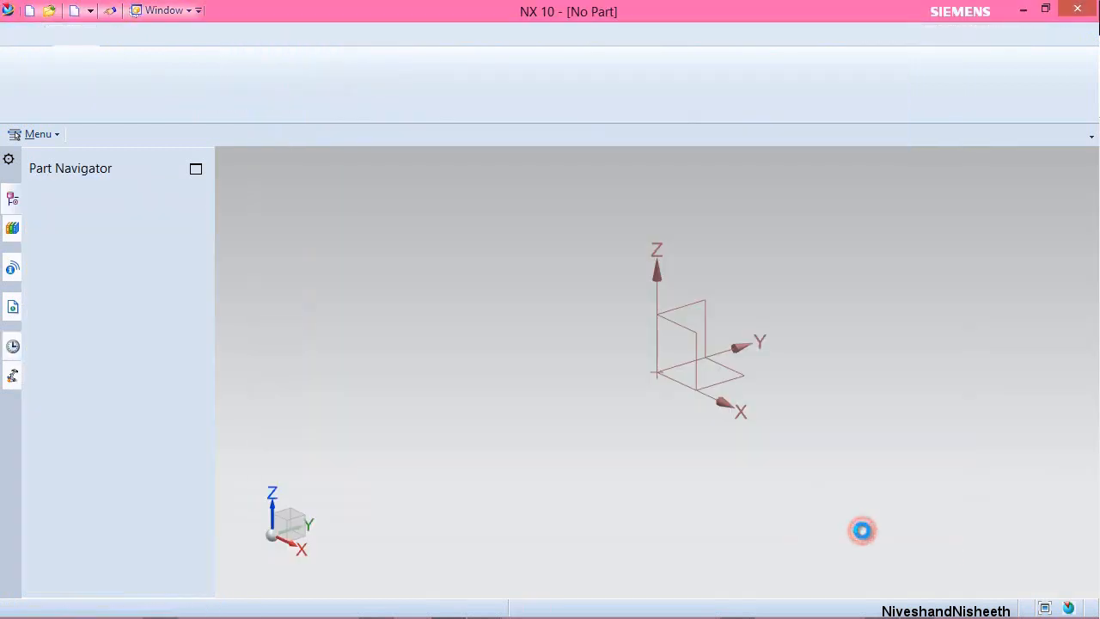
Sketch a 0.125 in diameter circle centred on the origin on the XZ datum plane and finish the sketch.
left_click(24, 91)
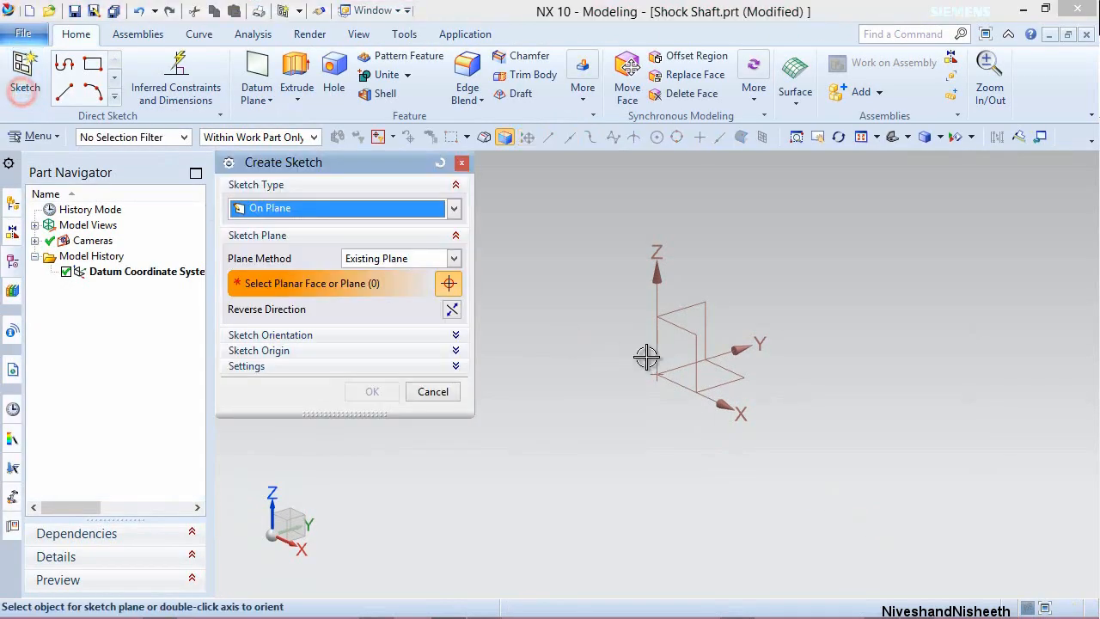
left_click(655, 353)
left_click(370, 391)
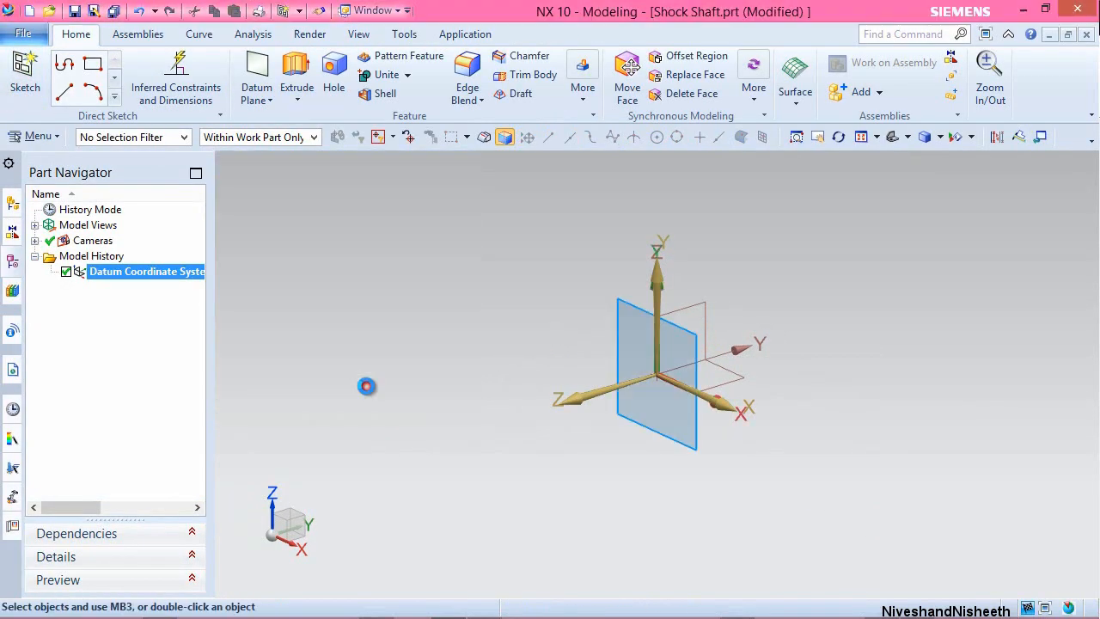
left_click(655, 374)
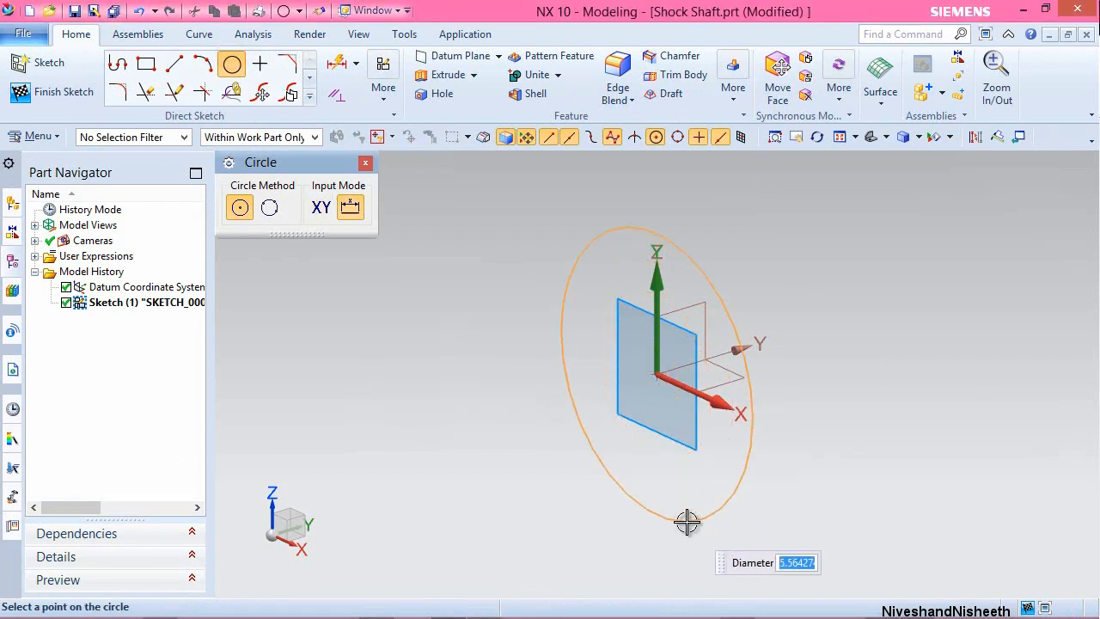
left_click(687, 521)
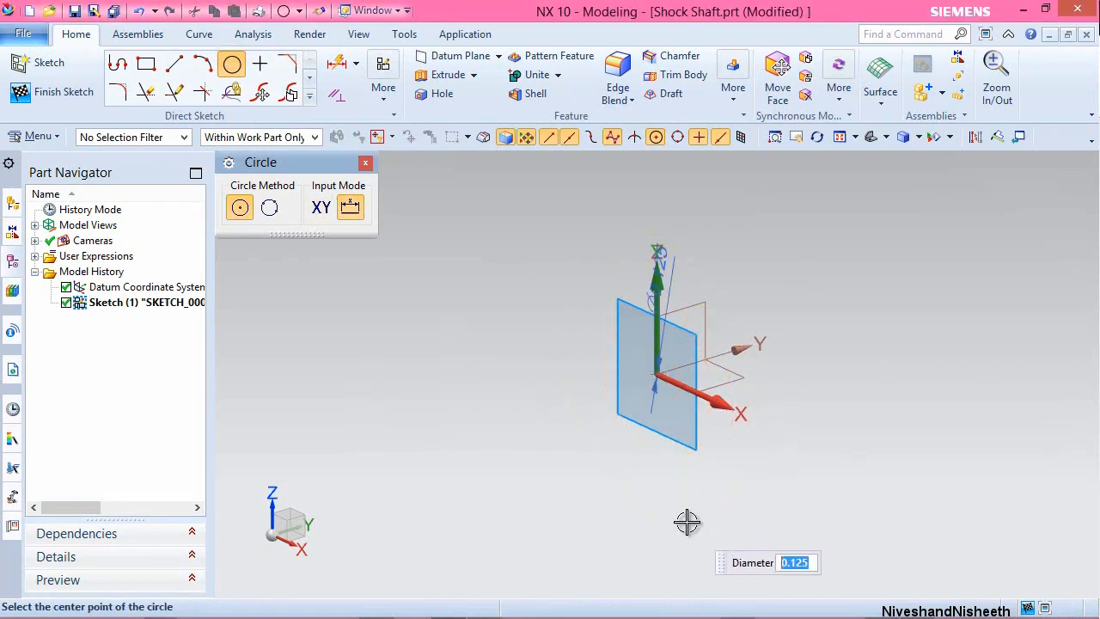
right_click(777, 208)
left_click(822, 217)
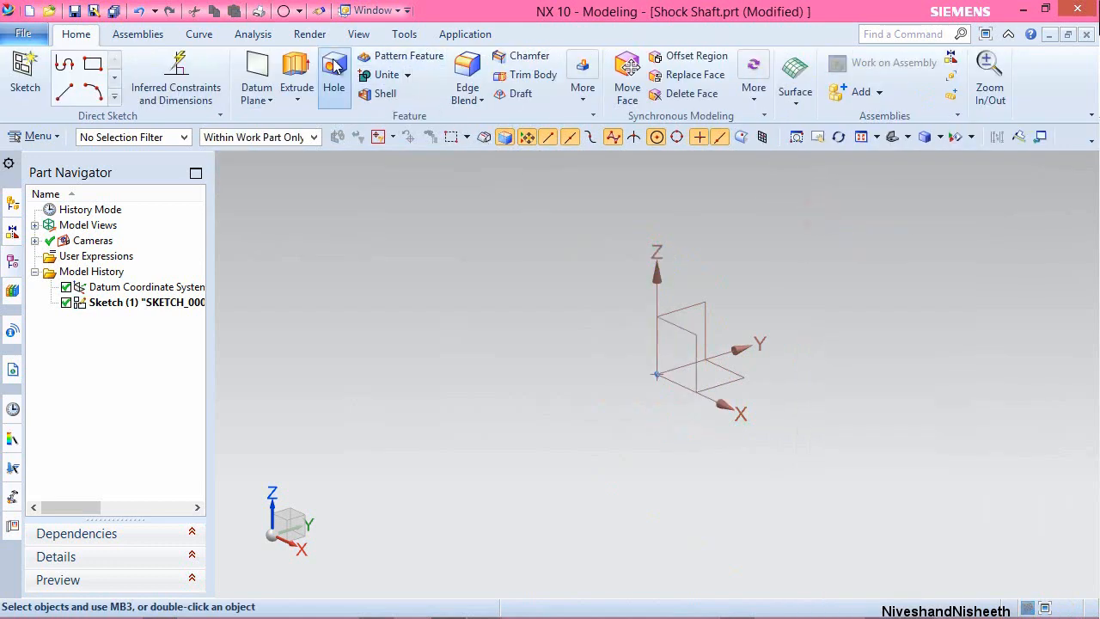
Extrude the circle as a new body with a Symmetric Value limit of 1.25/2 in.
left_click(295, 76)
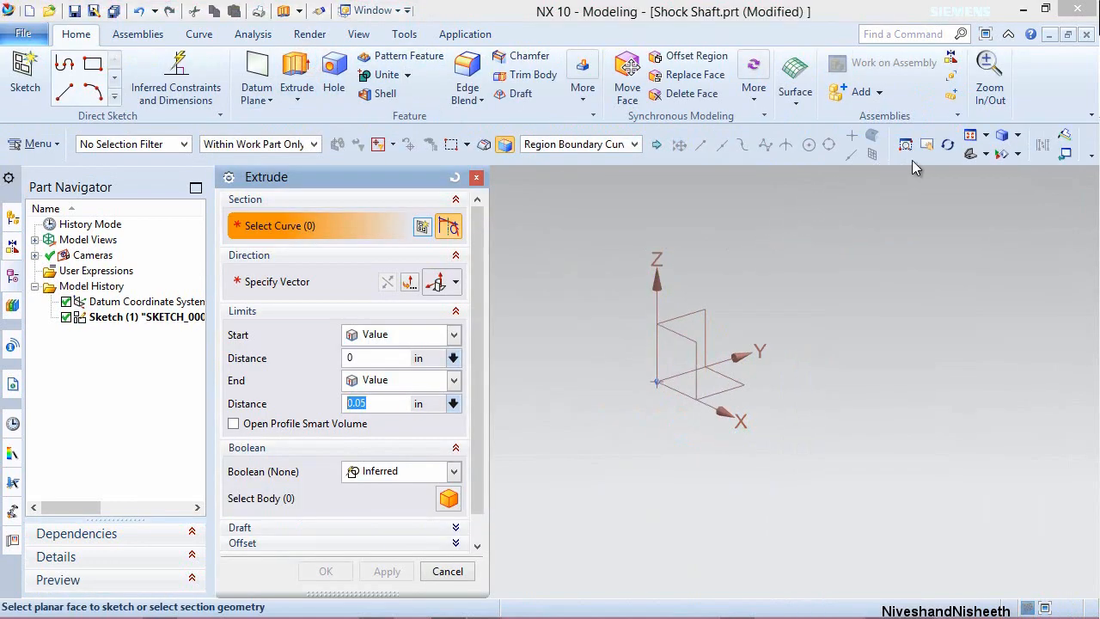
left_click(988, 156)
left_click(995, 177)
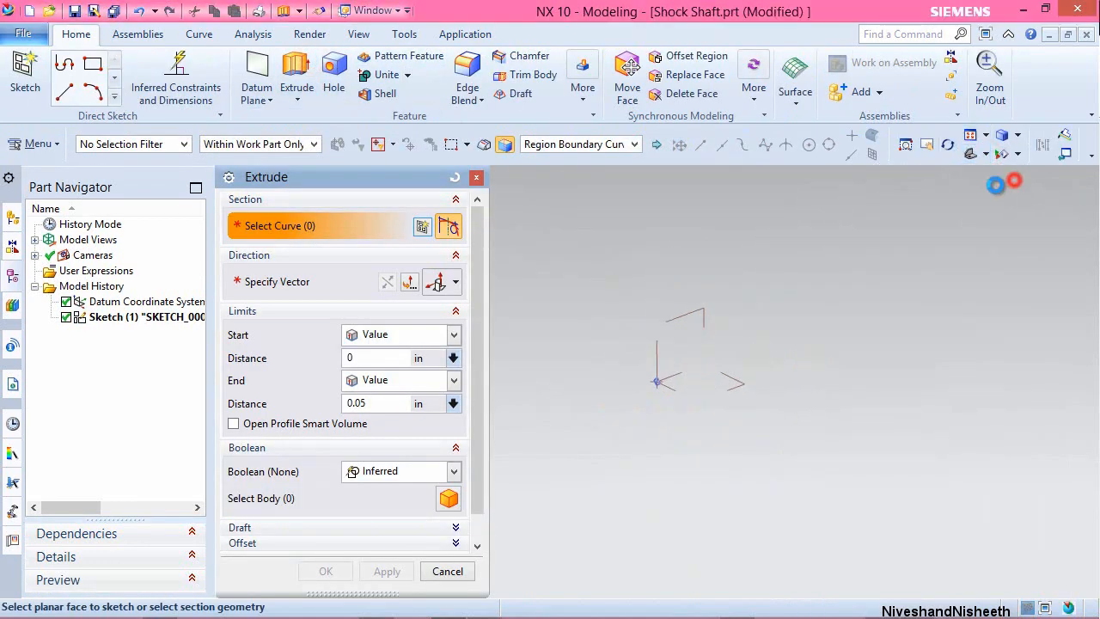
left_click(694, 228)
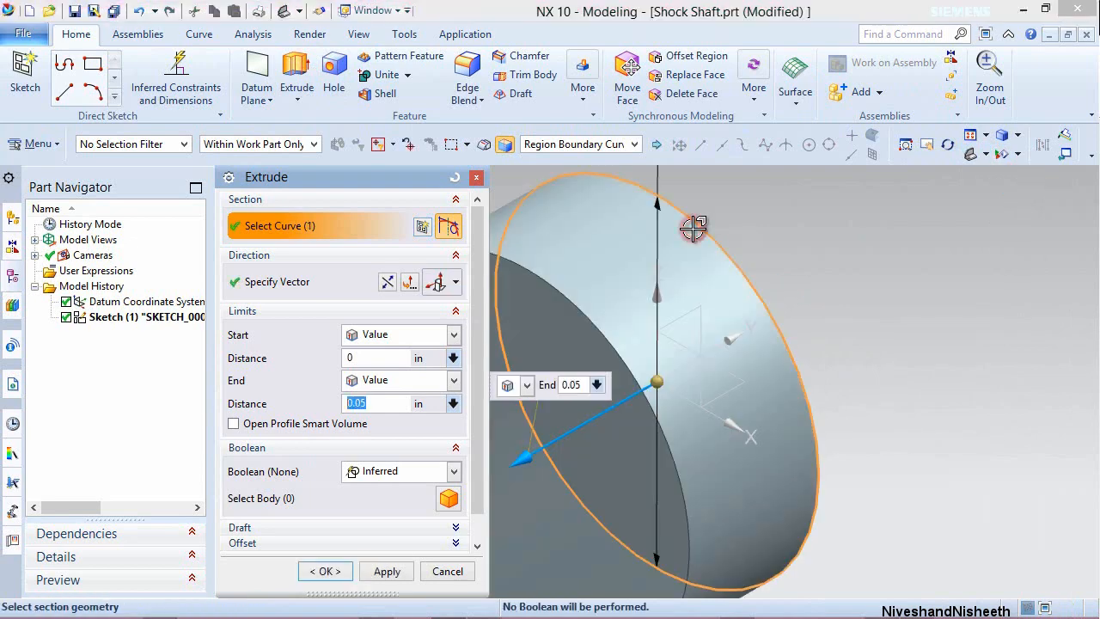
left_click(430, 335)
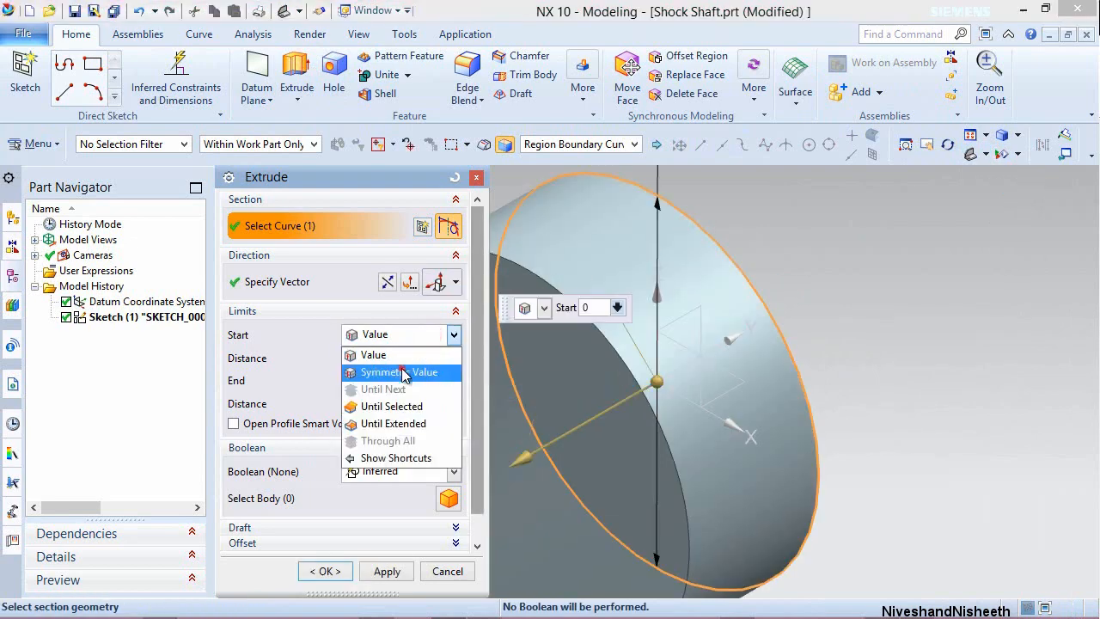
left_click(404, 371)
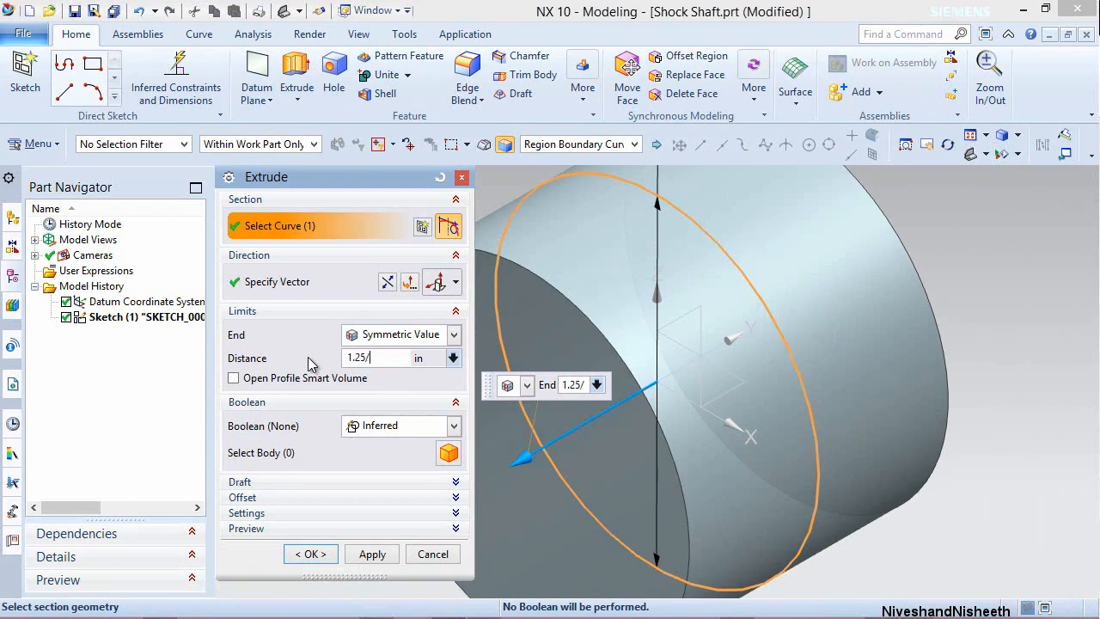
type("1.25/2")
key("Return")
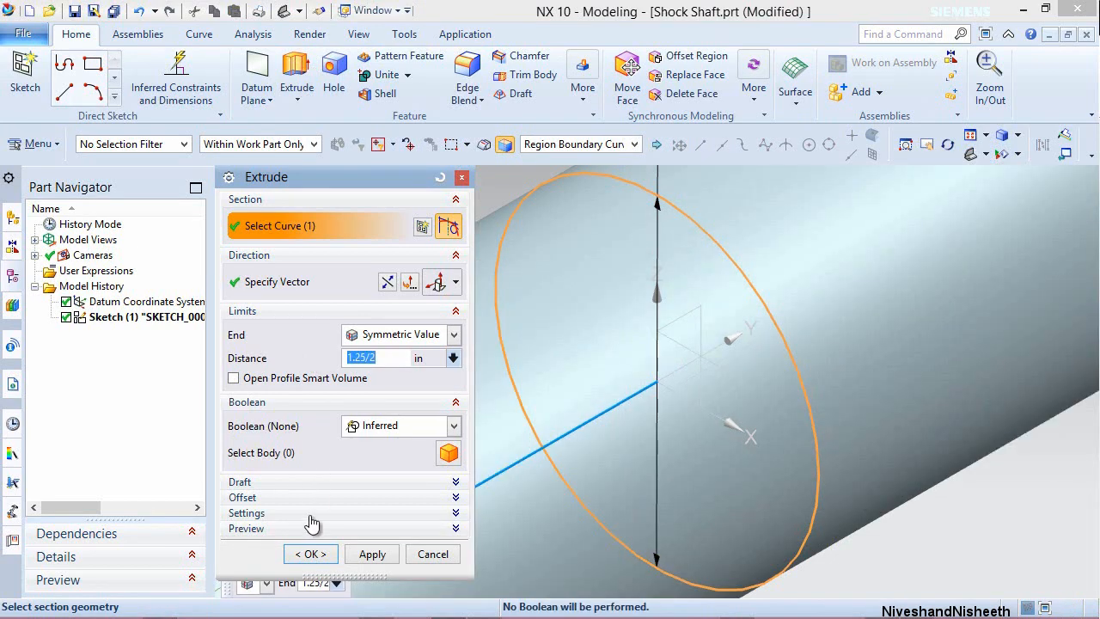
left_click(315, 554)
Hide the circle sketch, fit the shaft in the view and save the part.
left_click(677, 193)
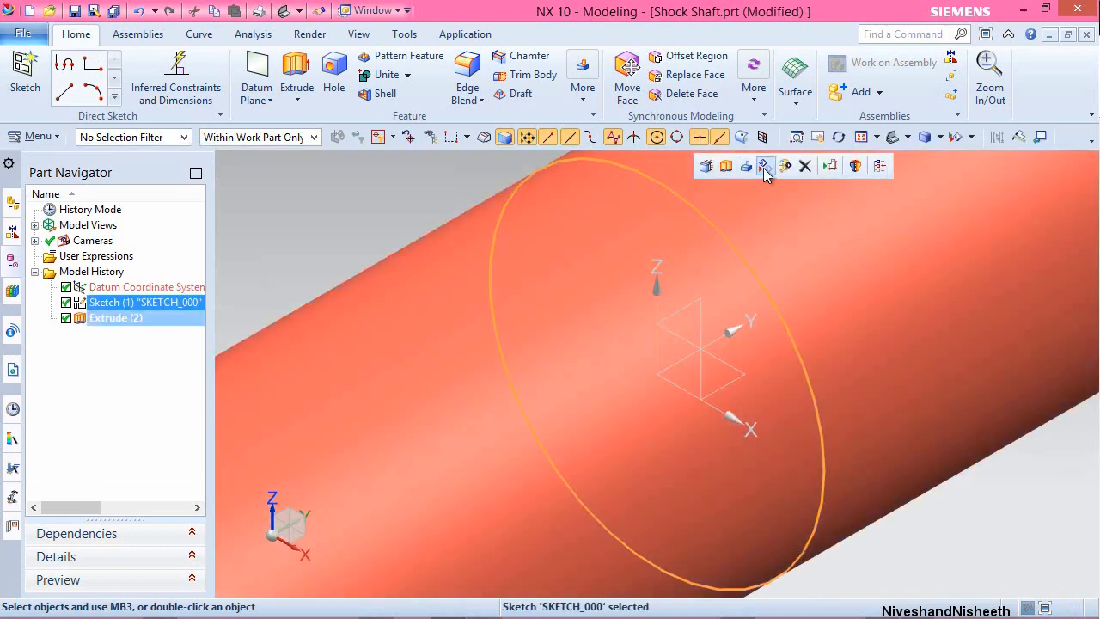
left_click(765, 166)
left_click(860, 137)
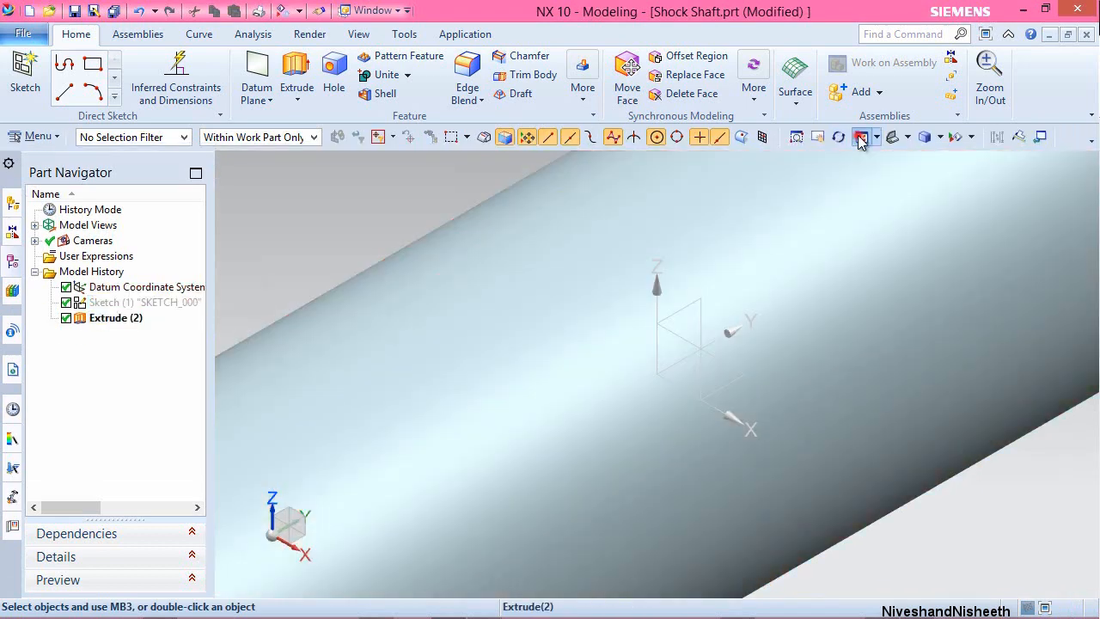
key("ctrl+s")
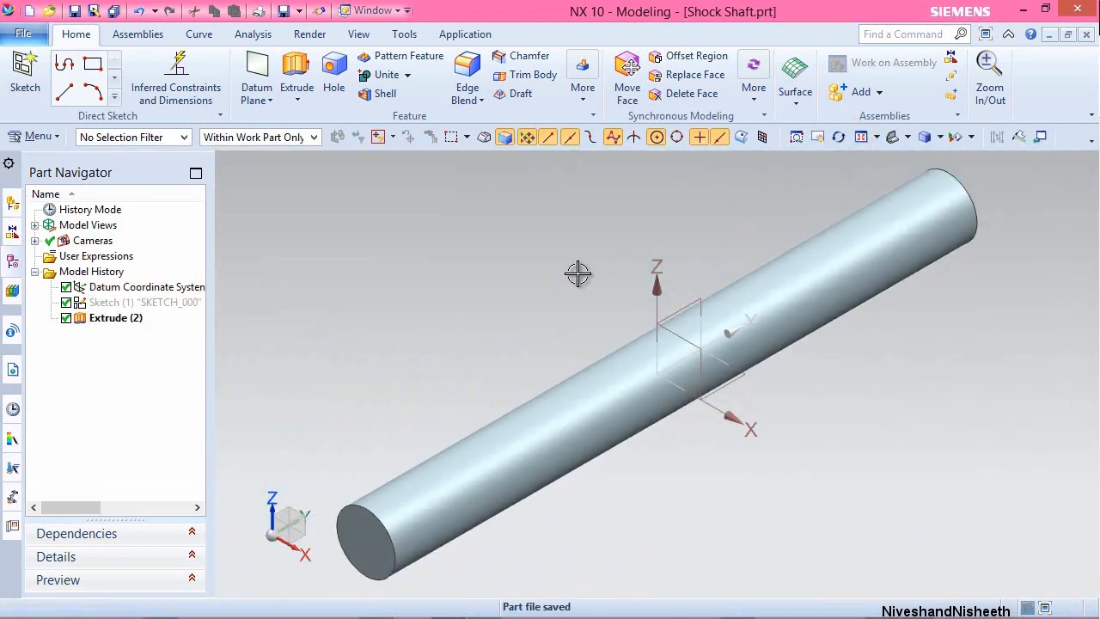
Start an Extrude and sketch a 0.112 in diameter circle centred on the shaft's front end face as its section.
left_click(693, 275)
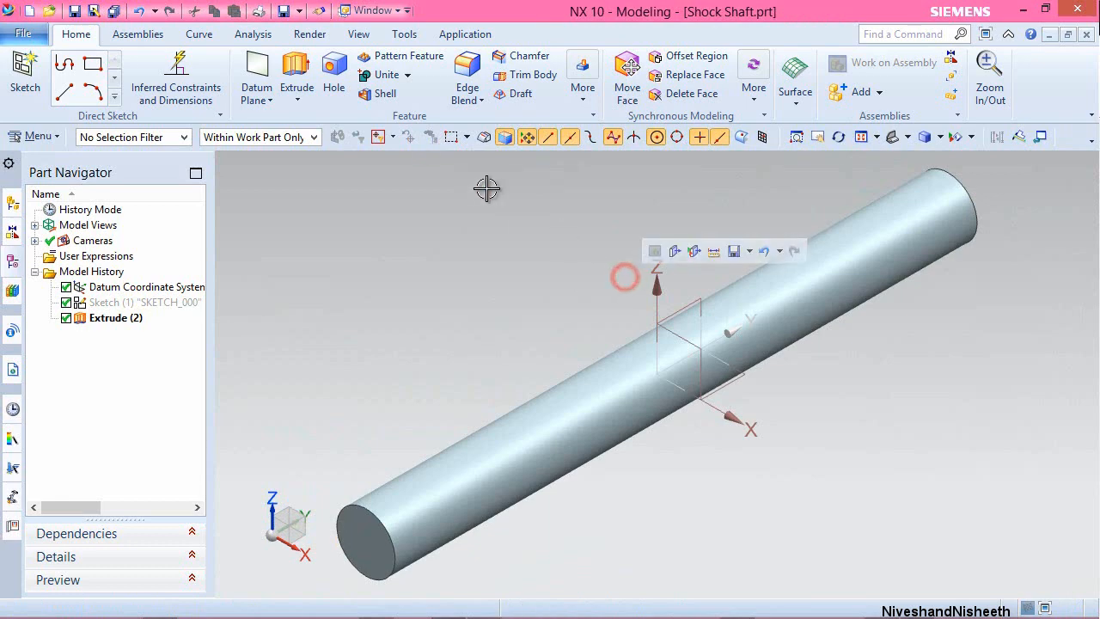
left_click(296, 69)
scroll(852, 287, "down", 5)
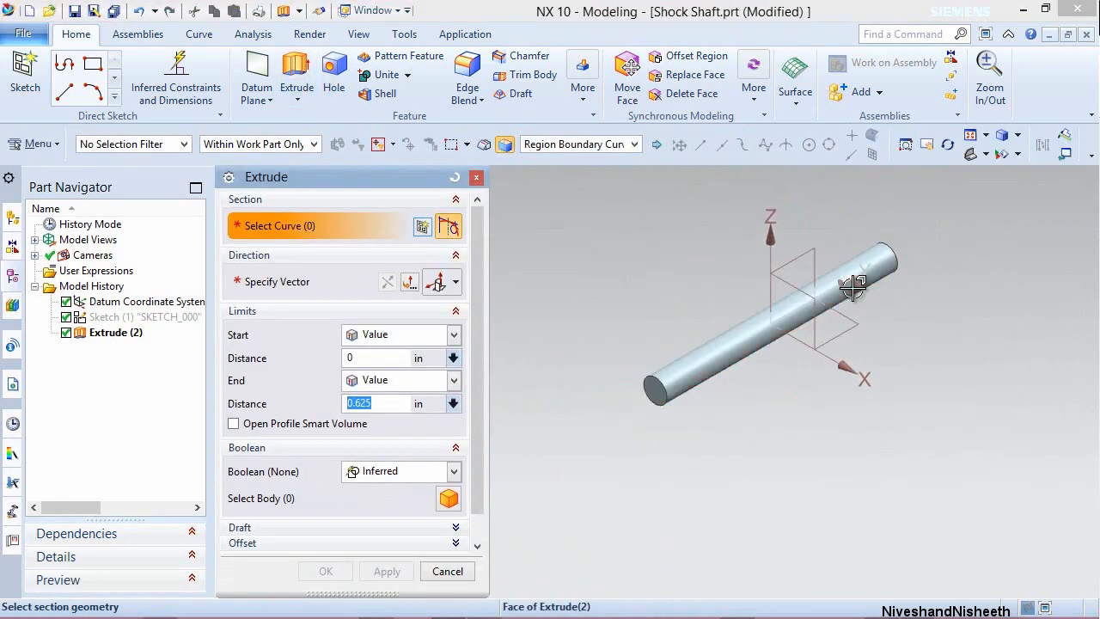
scroll(628, 394, "up", 6)
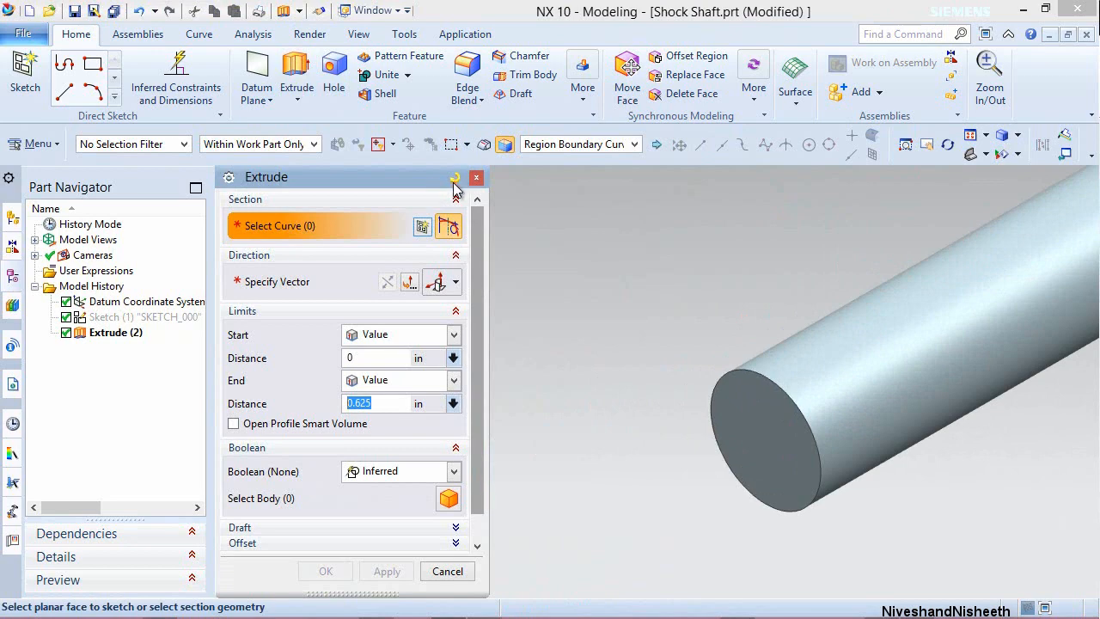
left_click(784, 425)
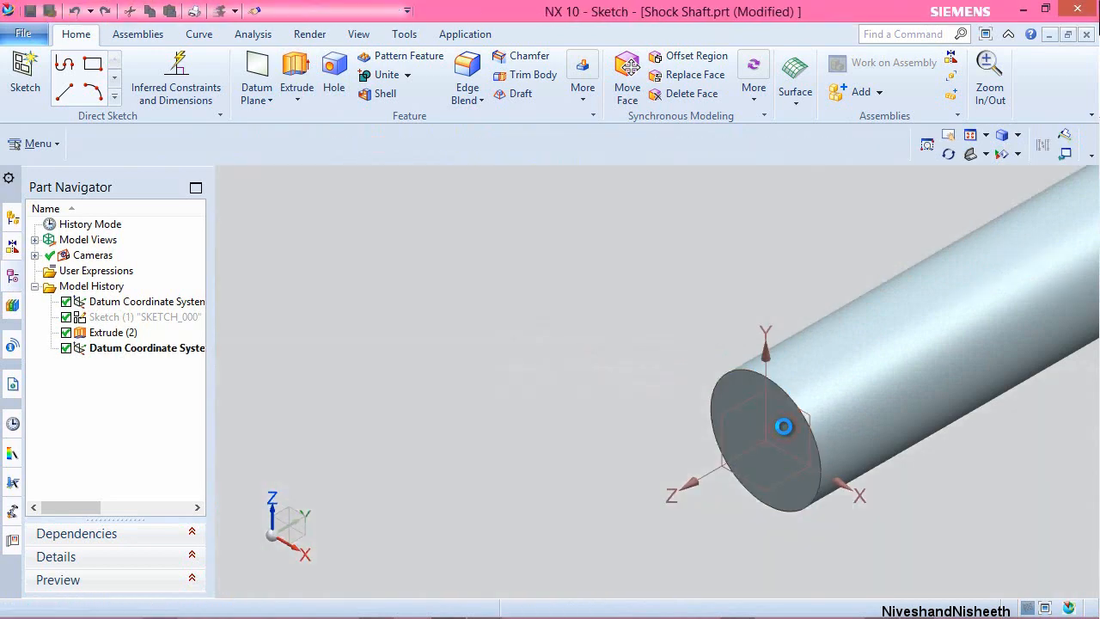
key("o")
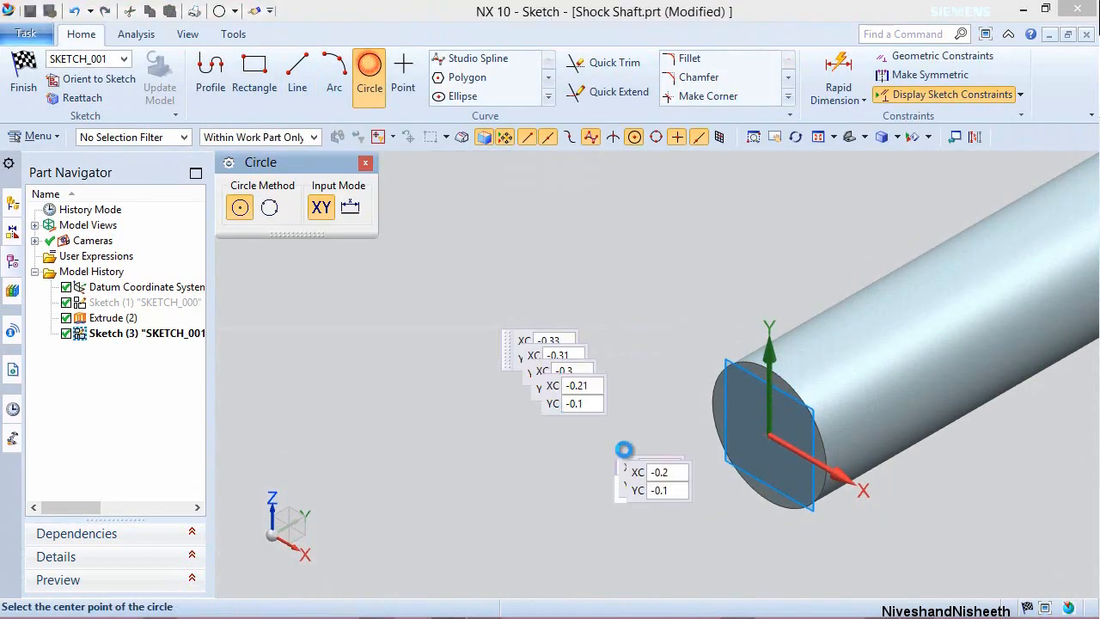
left_click(769, 436)
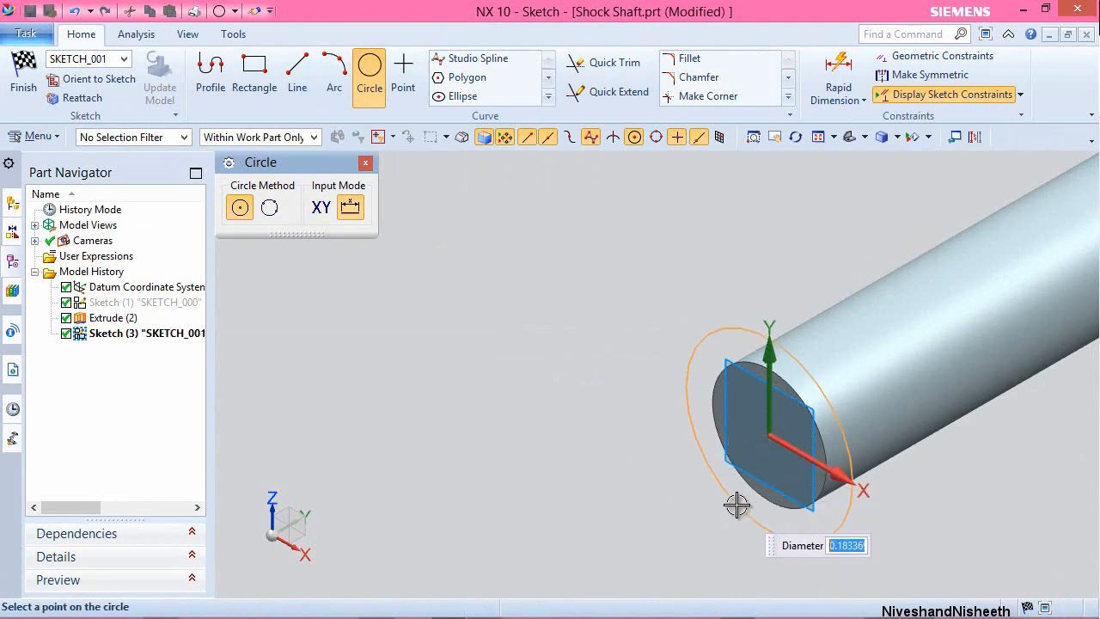
key("Return")
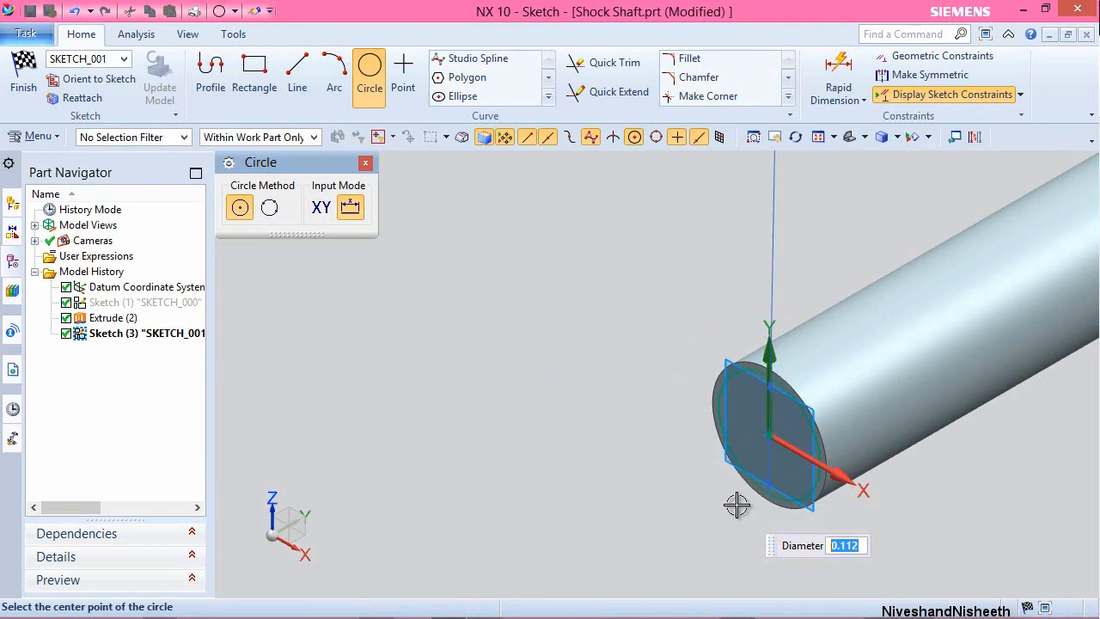
right_click(691, 304)
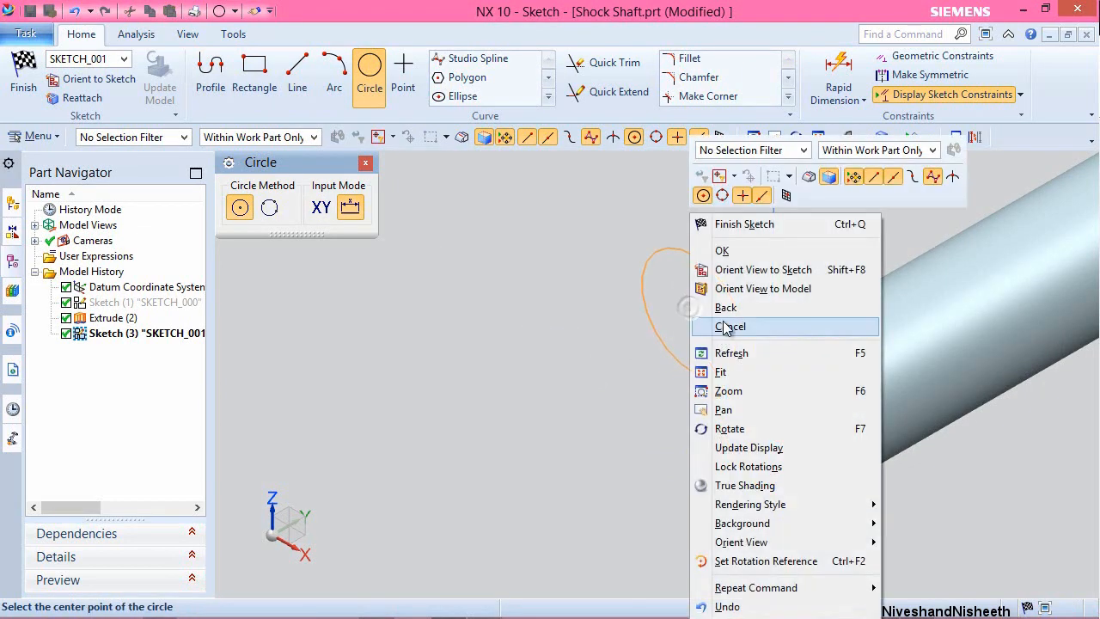
left_click(737, 226)
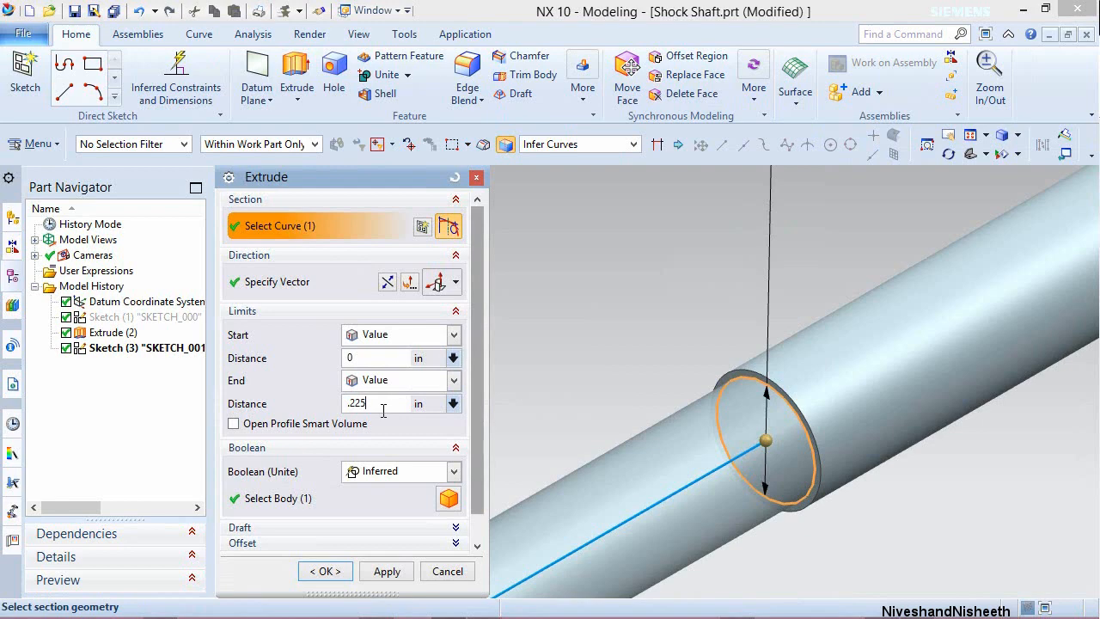
Extrude the 0.112 in circle outward by .225 in and unite it with the shaft.
left_click(383, 410)
type(".225")
key("Return")
left_click(391, 475)
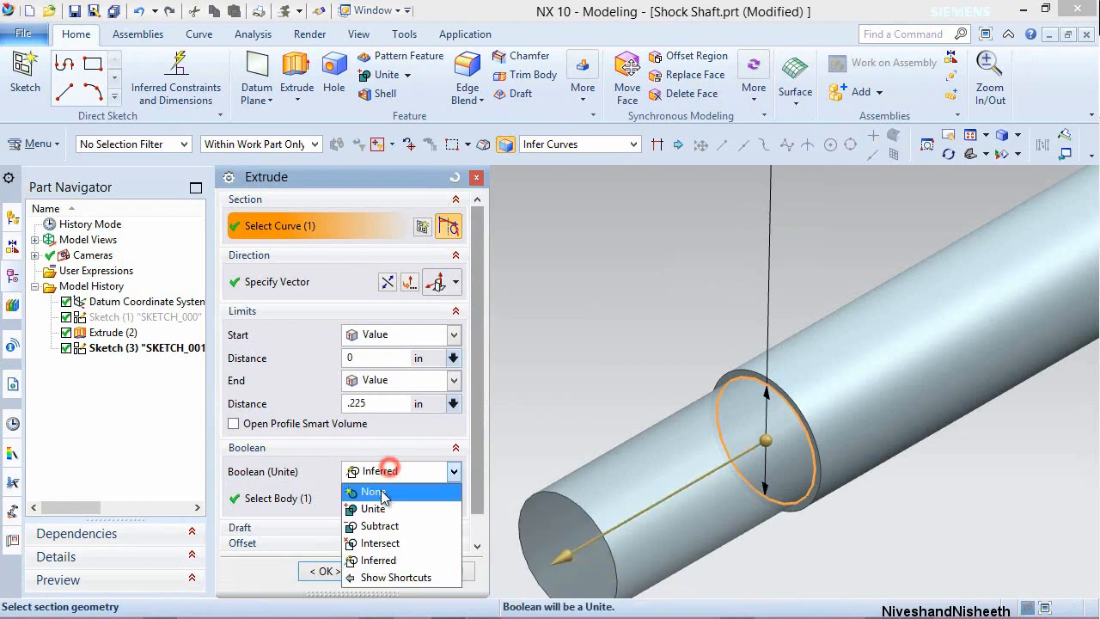
left_click(384, 508)
left_click(326, 571)
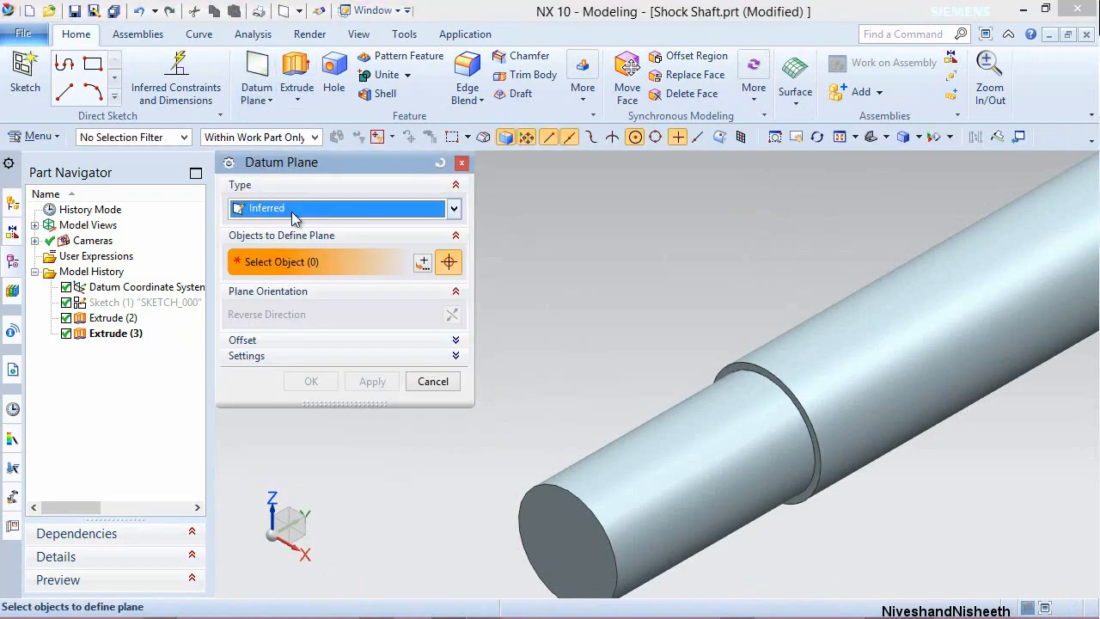
Create an At Distance datum plane offset .032 in into the shaft from the end face opposite the stepped end.
left_click(432, 212)
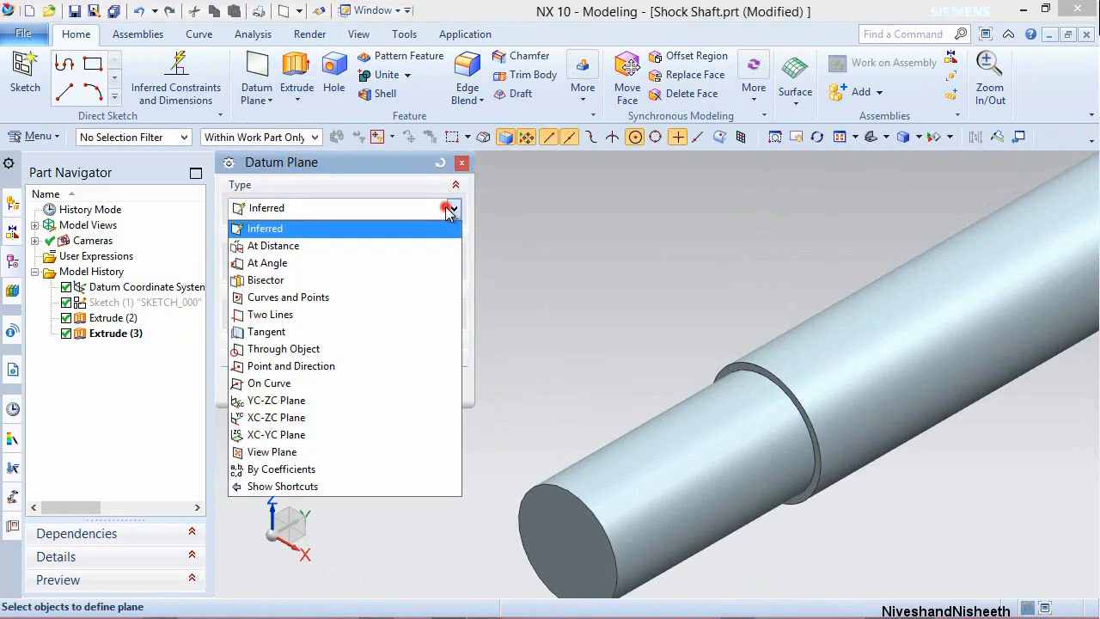
left_click(370, 247)
scroll(492, 376, "down", 5)
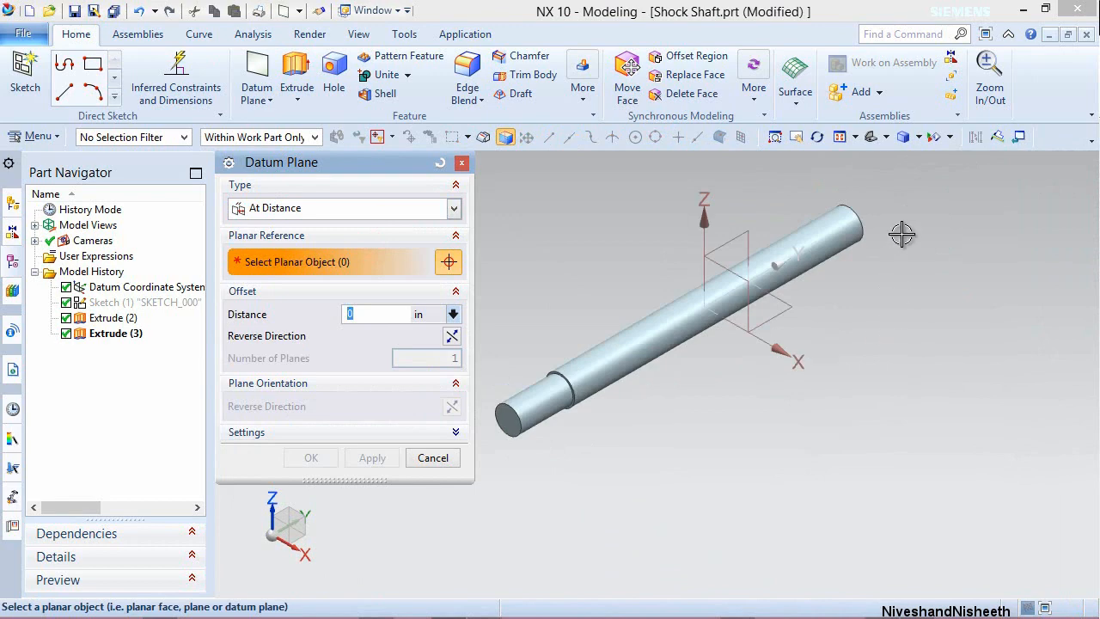
scroll(902, 233, "up", 3)
middle_click_drag(862, 234, 817, 367)
scroll(791, 294, "down", 3)
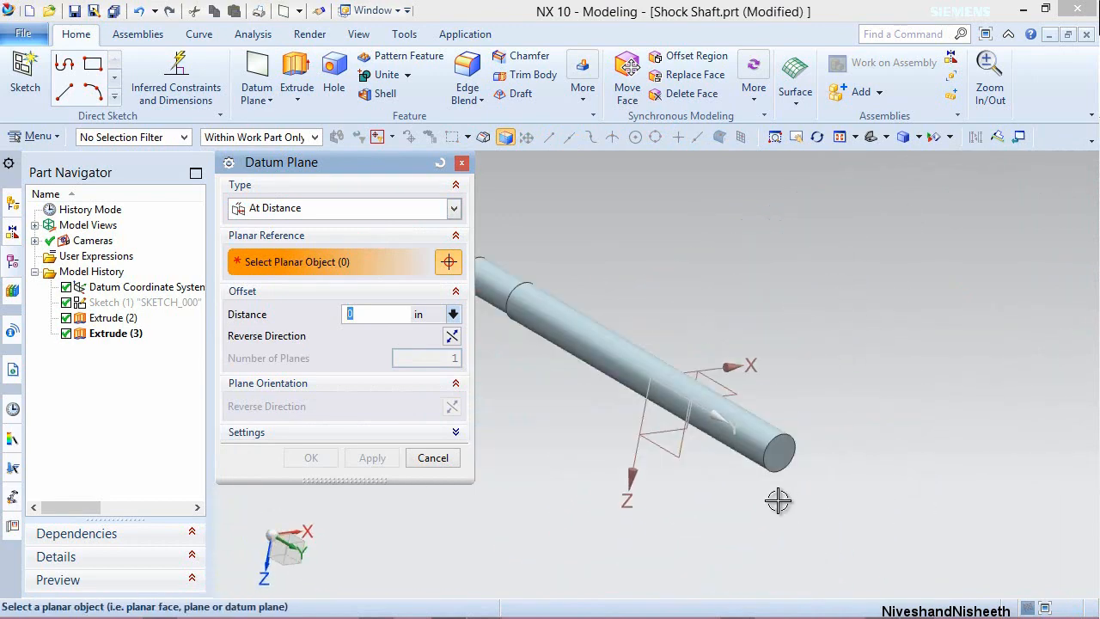
scroll(758, 462, "up", 4)
left_click(811, 441)
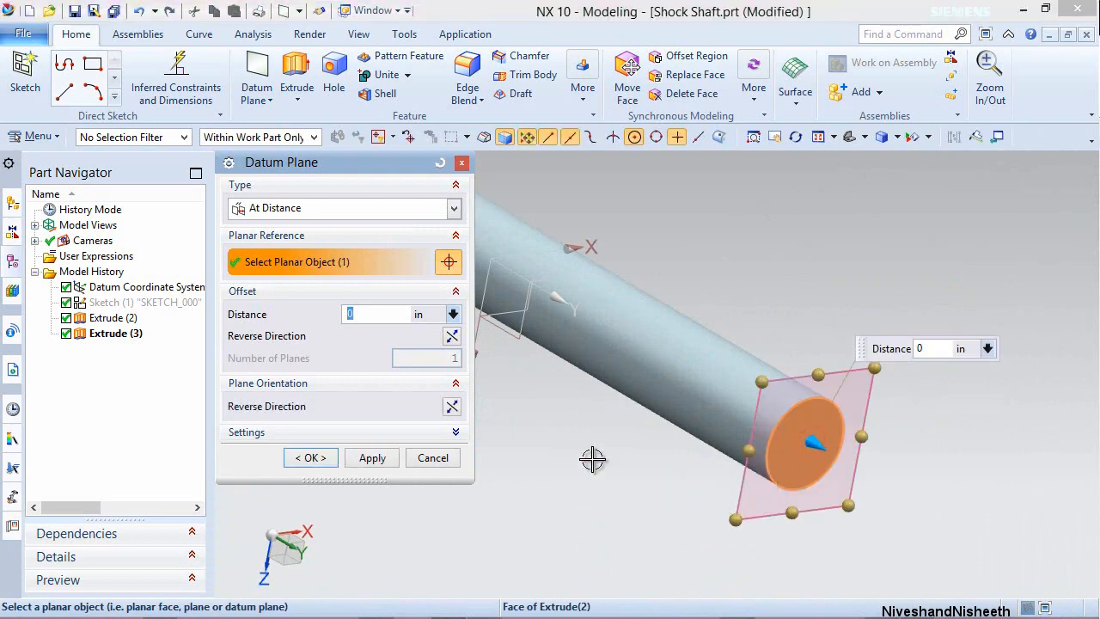
left_click(452, 336)
left_click(393, 311)
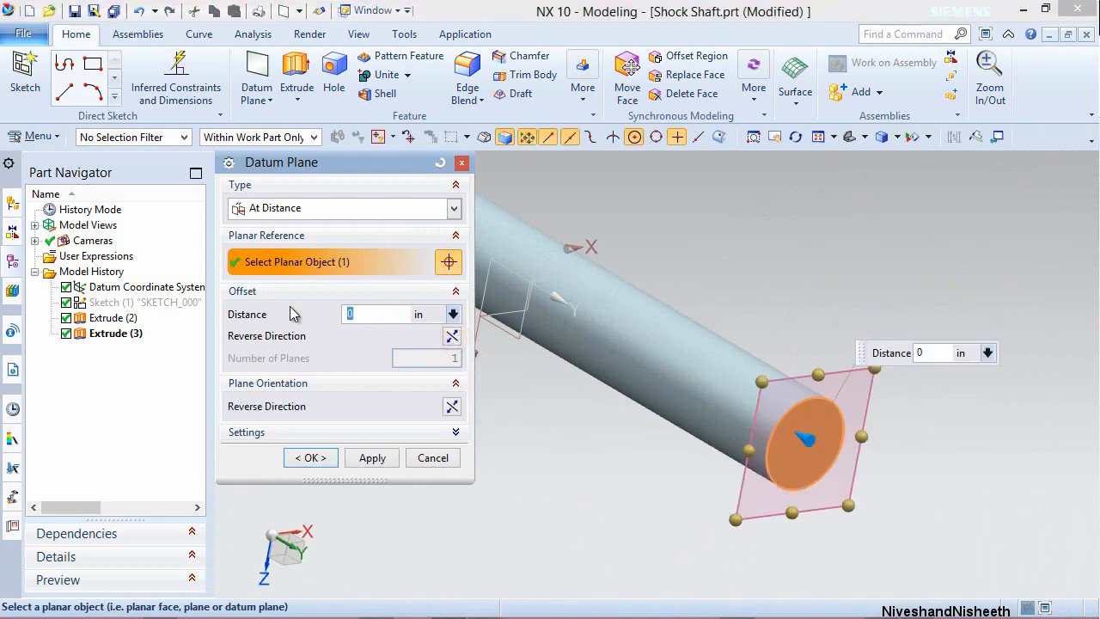
type(".032")
key("Return")
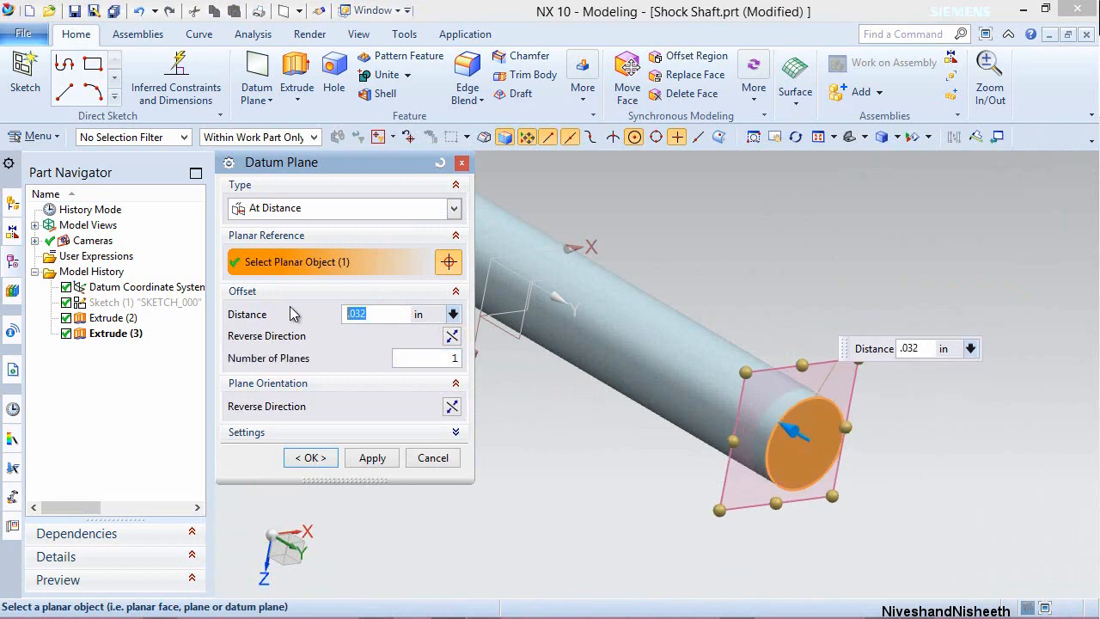
left_click(311, 457)
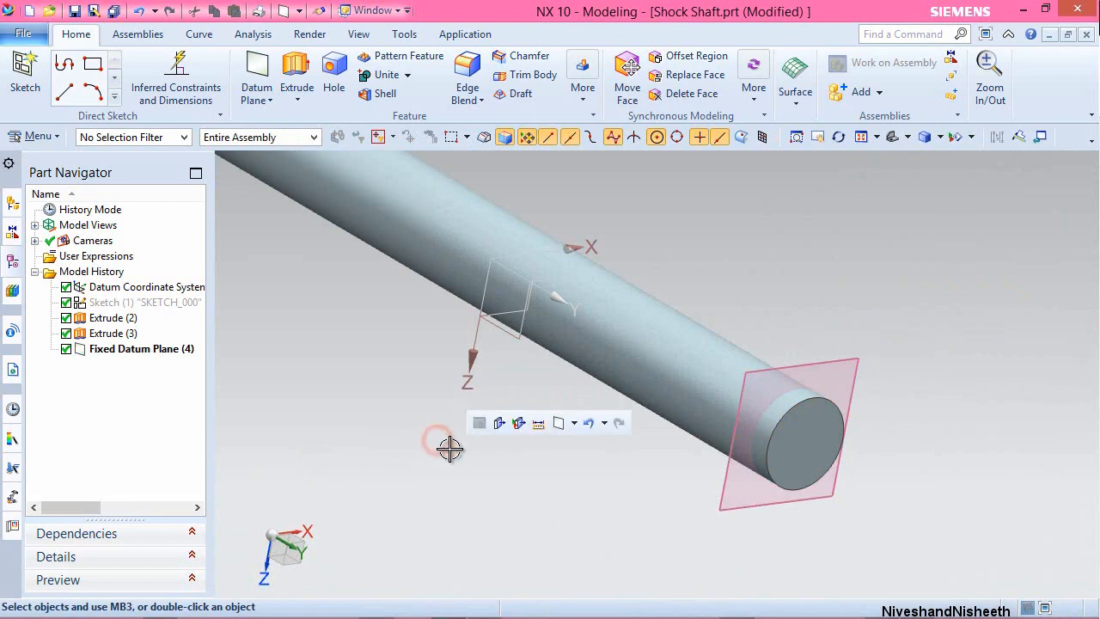
Start a sketch on the datum plane near the shaft's plain end.
left_click(25, 71)
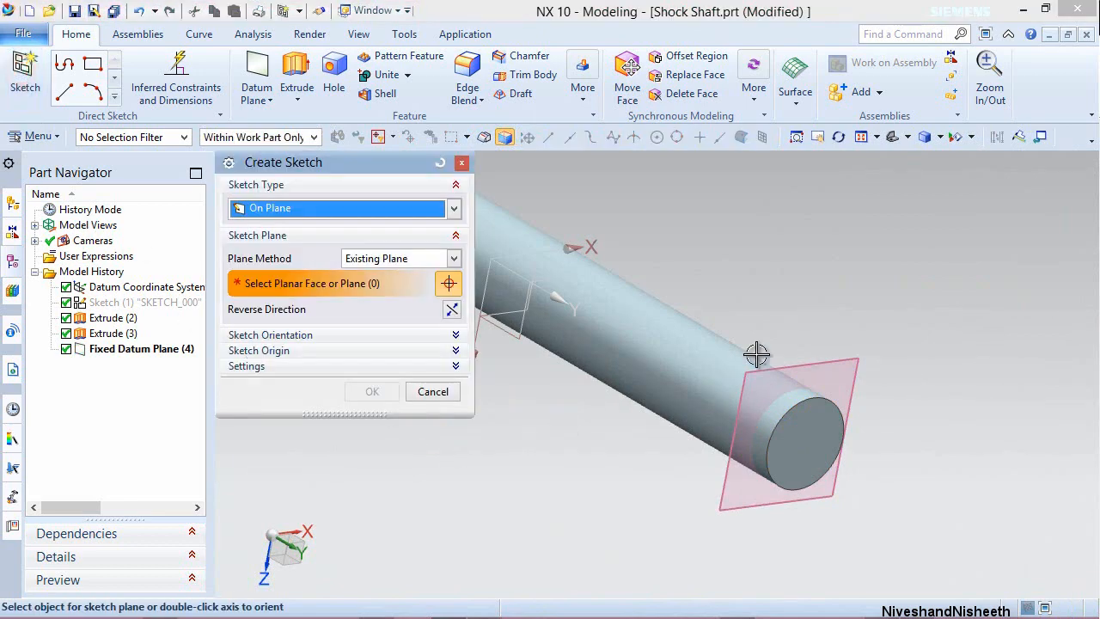
left_click(840, 356)
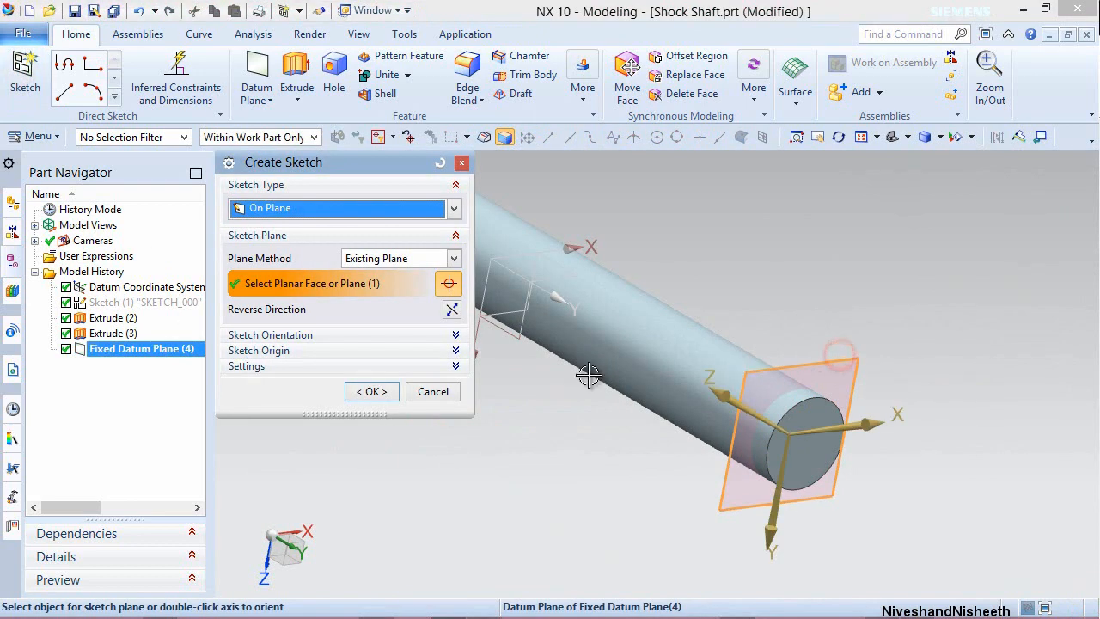
left_click(371, 391)
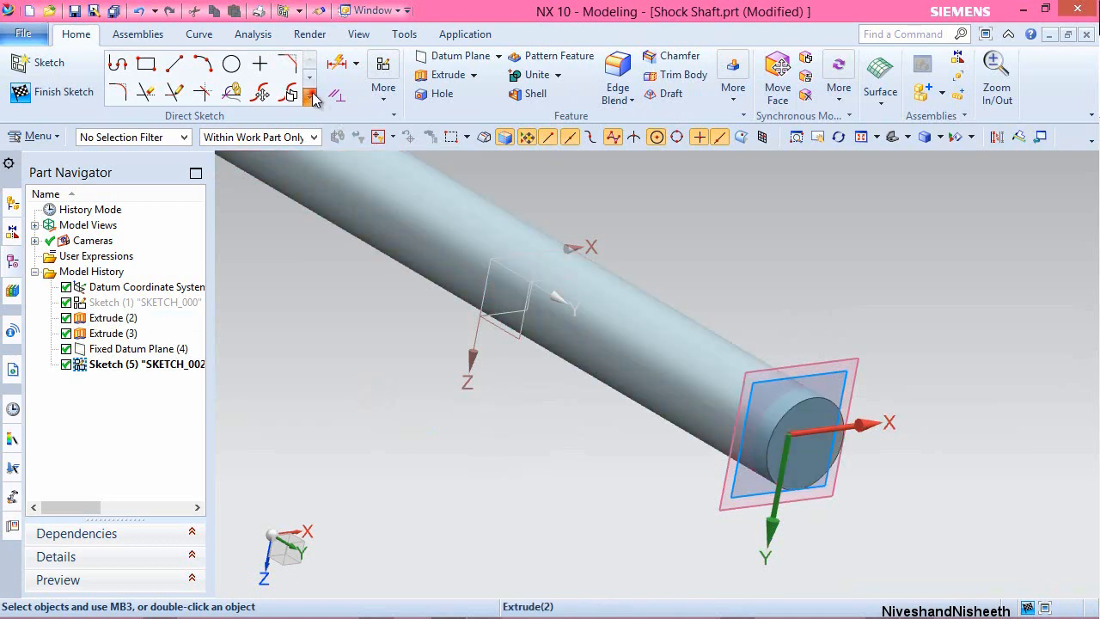
Project the circular edges of the shaft's plain end and stepped end into the sketch and finish it.
left_click(309, 96)
left_click(206, 237)
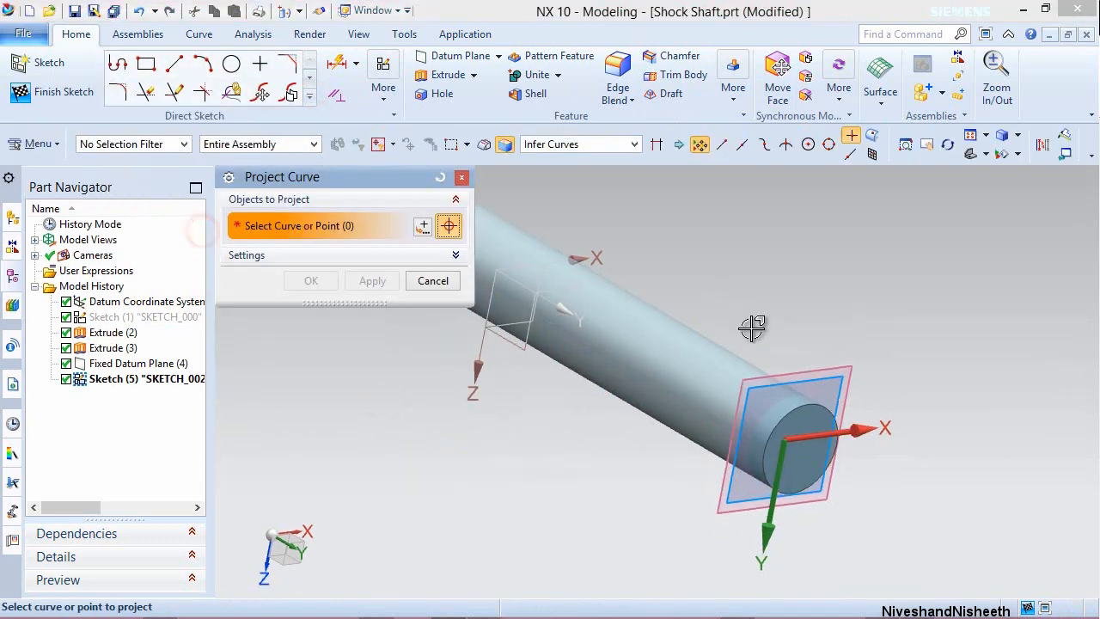
left_click(808, 402)
scroll(862, 484, "down", 5)
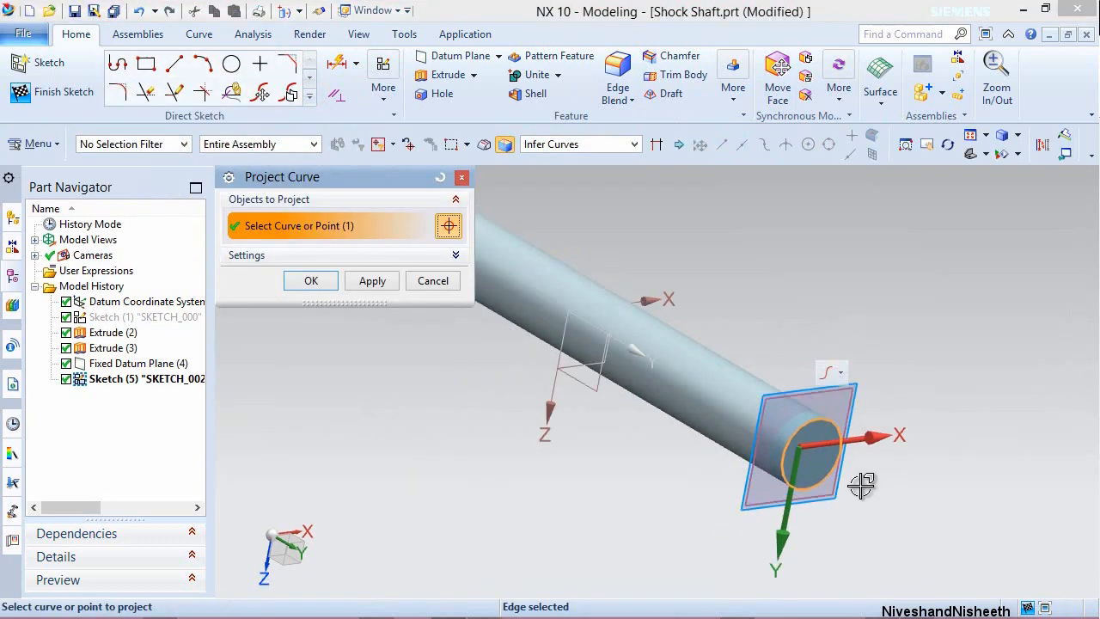
scroll(654, 318, "up", 3)
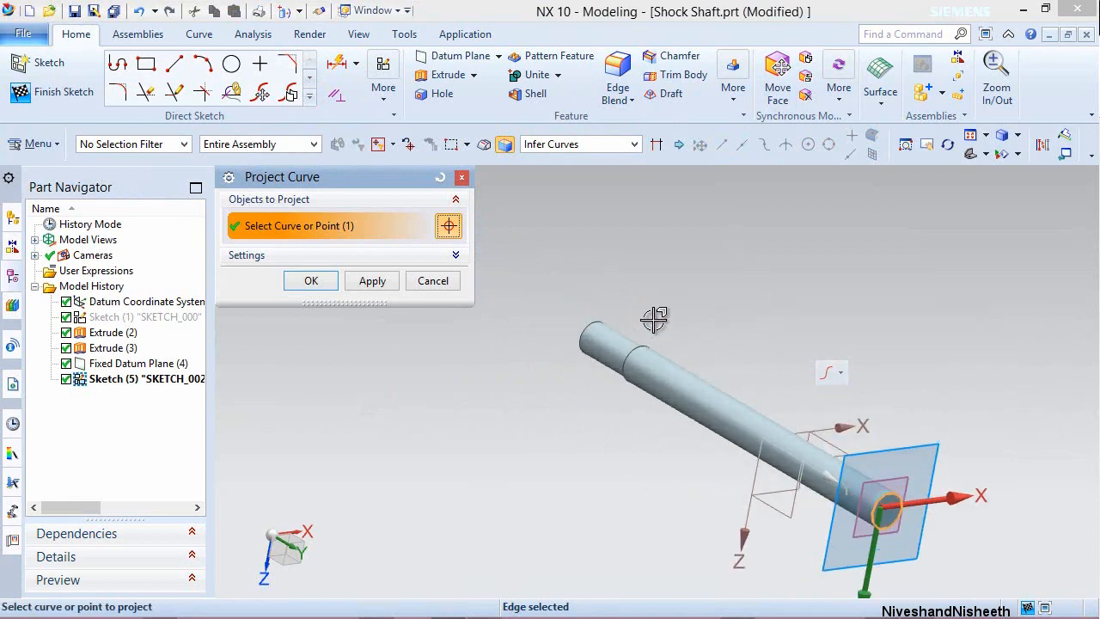
left_click(588, 319)
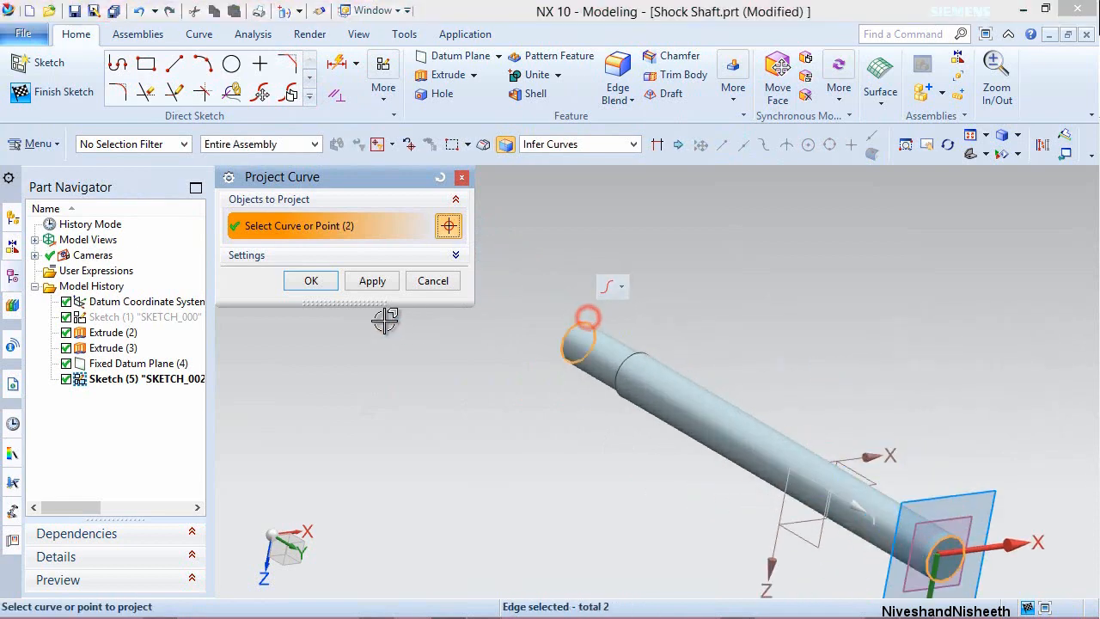
left_click(312, 282)
scroll(888, 496, "up", 3)
scroll(888, 496, "up", 3)
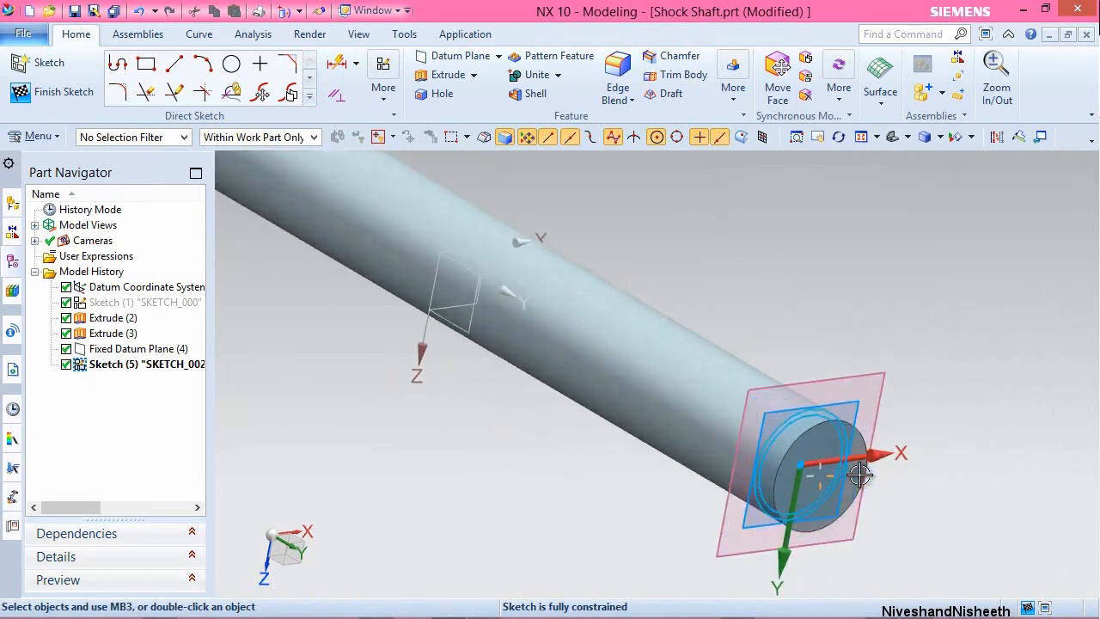
right_click(895, 264)
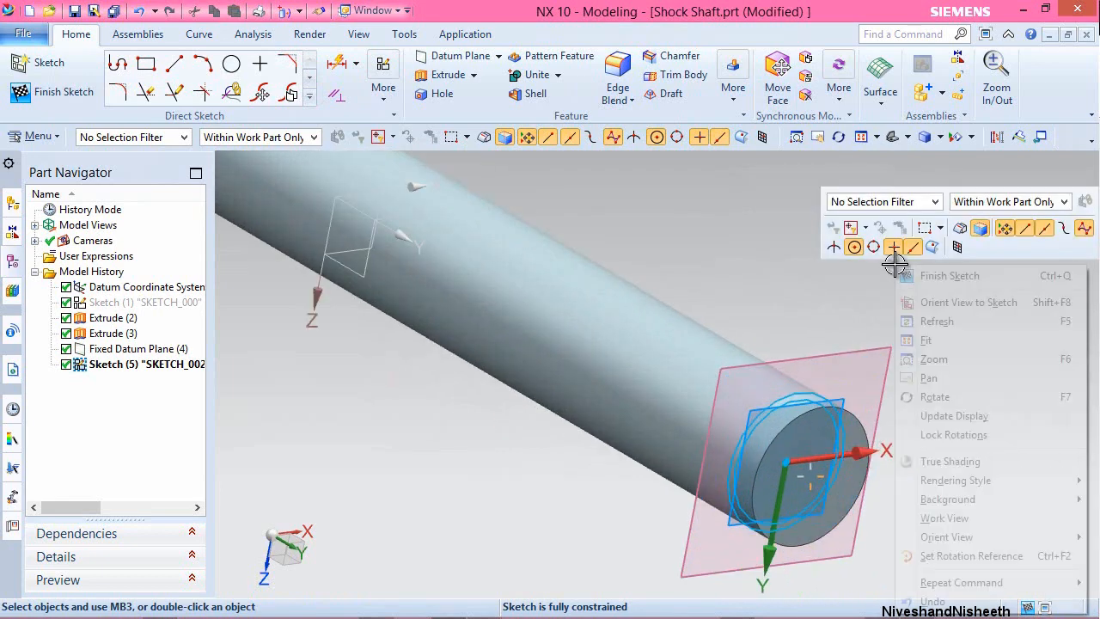
left_click(918, 276)
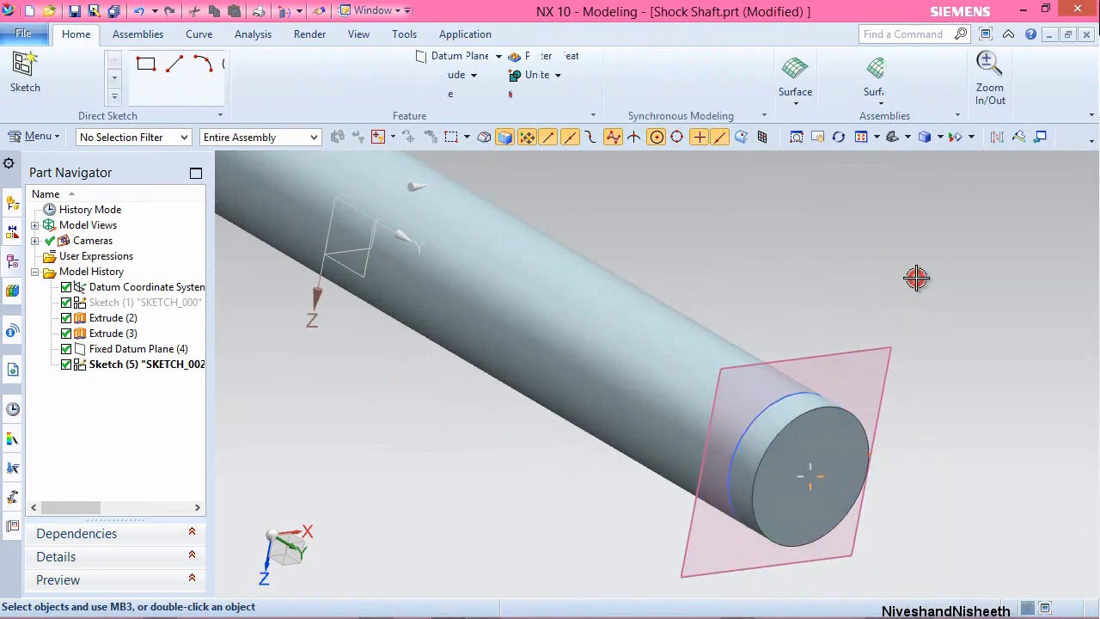
Hide the offset datum plane and switch the display to Static Wireframe.
left_click(880, 349)
left_click(964, 323)
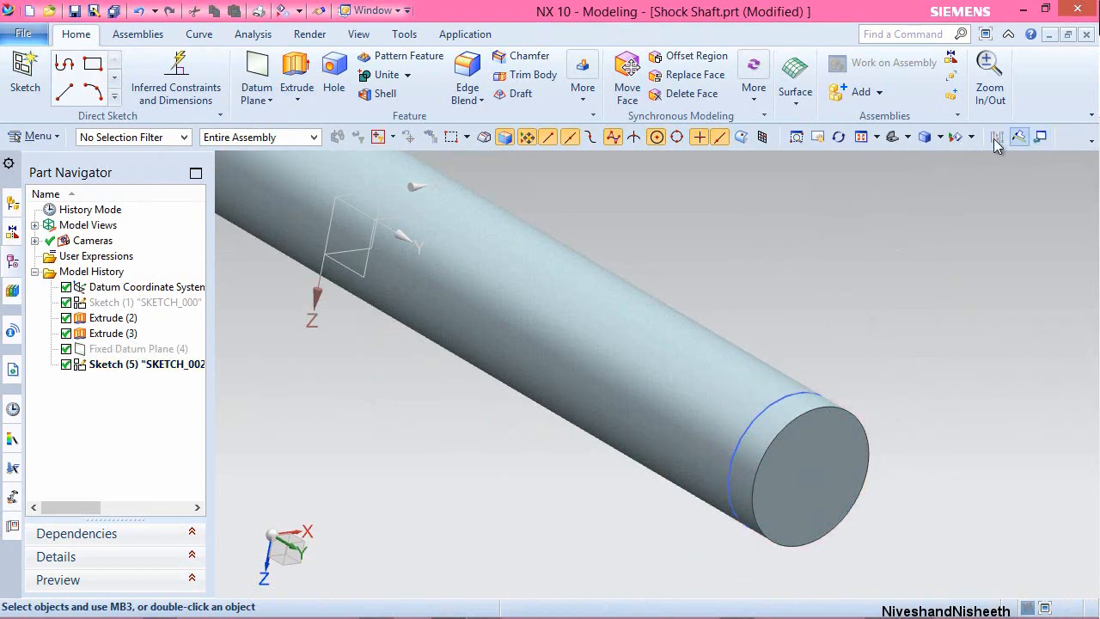
left_click(942, 140)
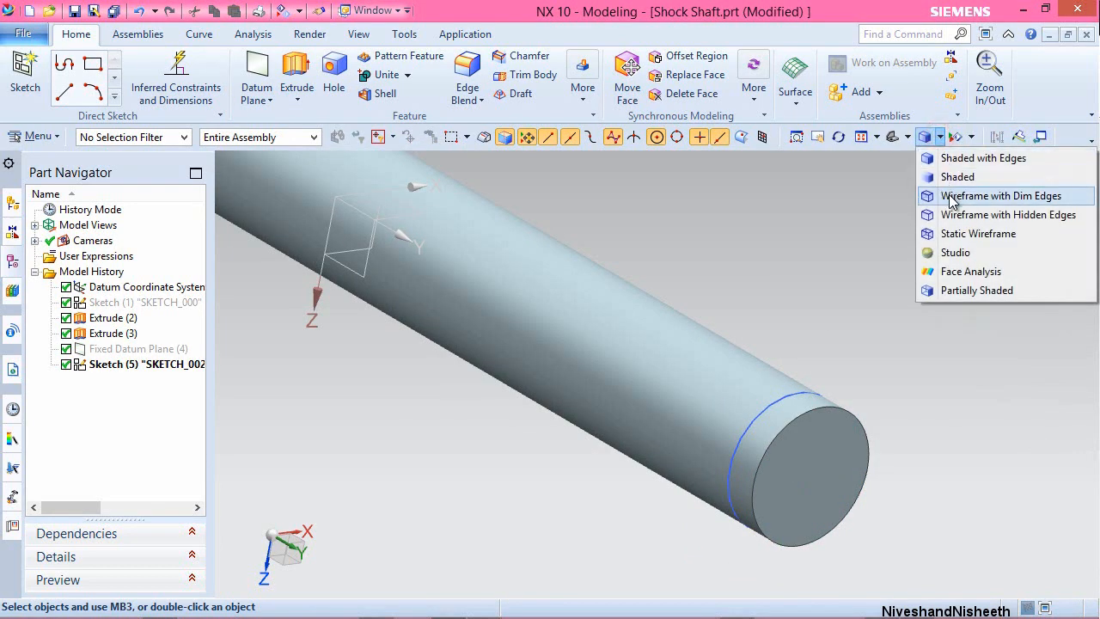
left_click(962, 234)
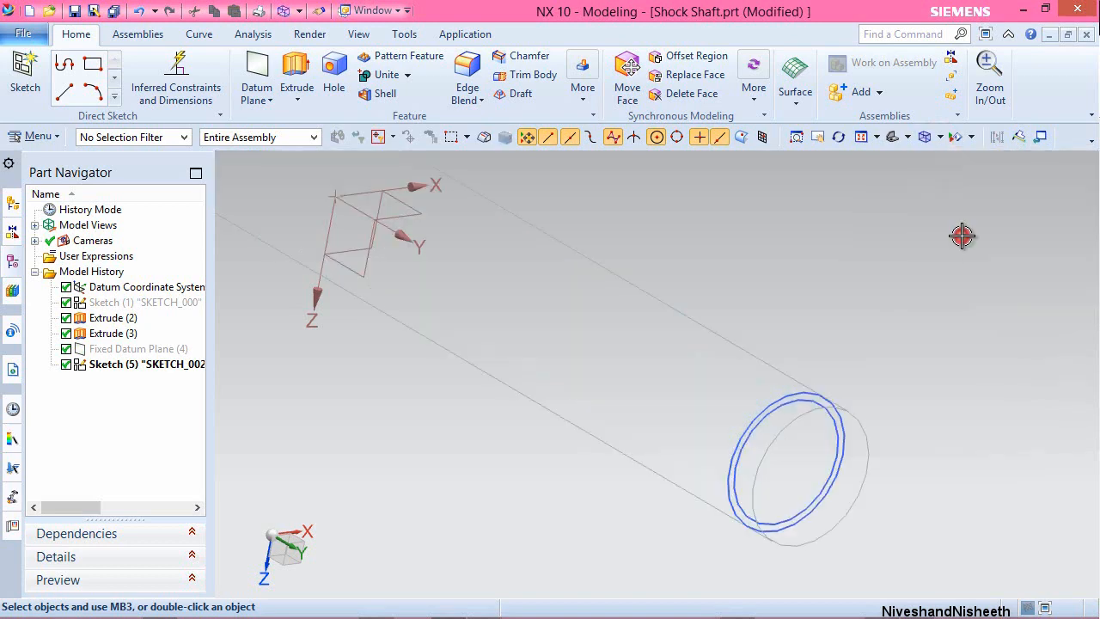
Extrude the ring between the two projected circles .015 in using Region Boundary Curves and subtract it from the shaft.
left_click(296, 73)
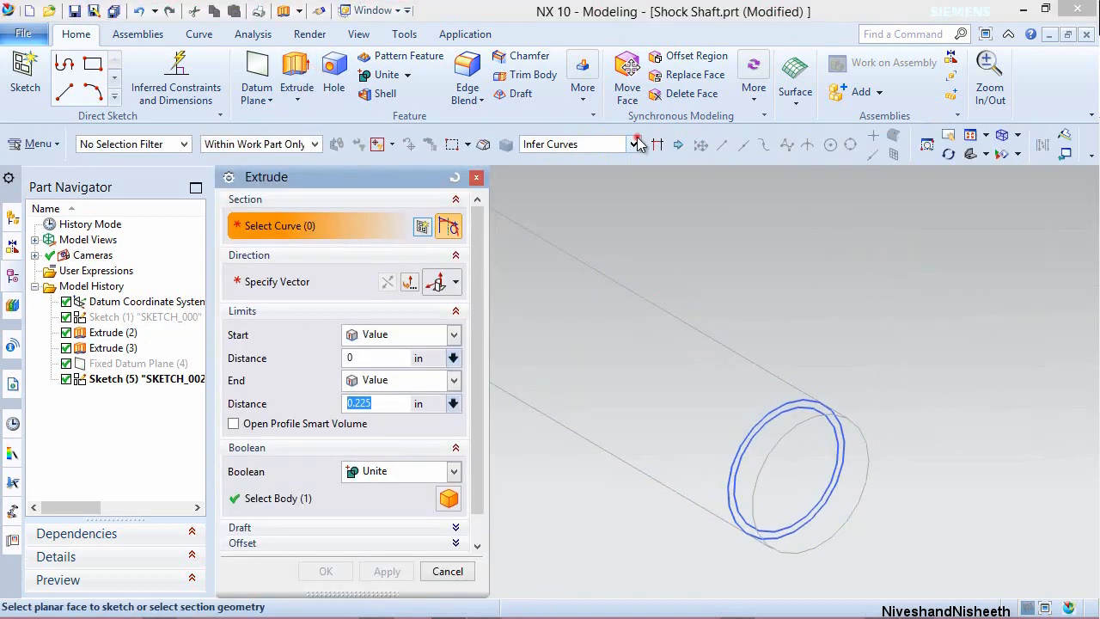
left_click(635, 144)
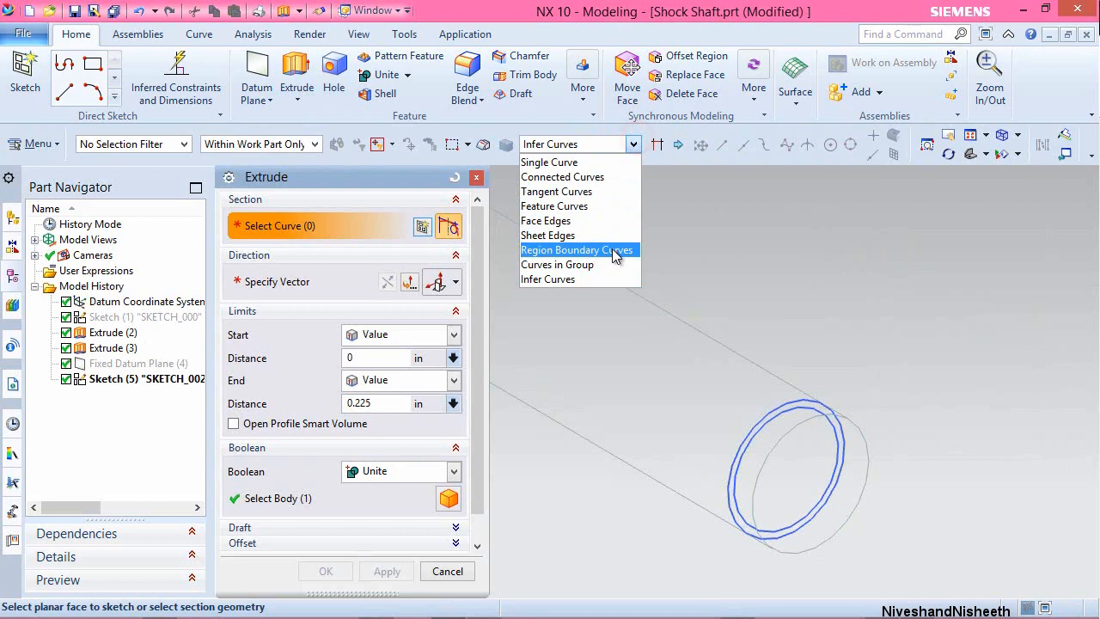
left_click(612, 248)
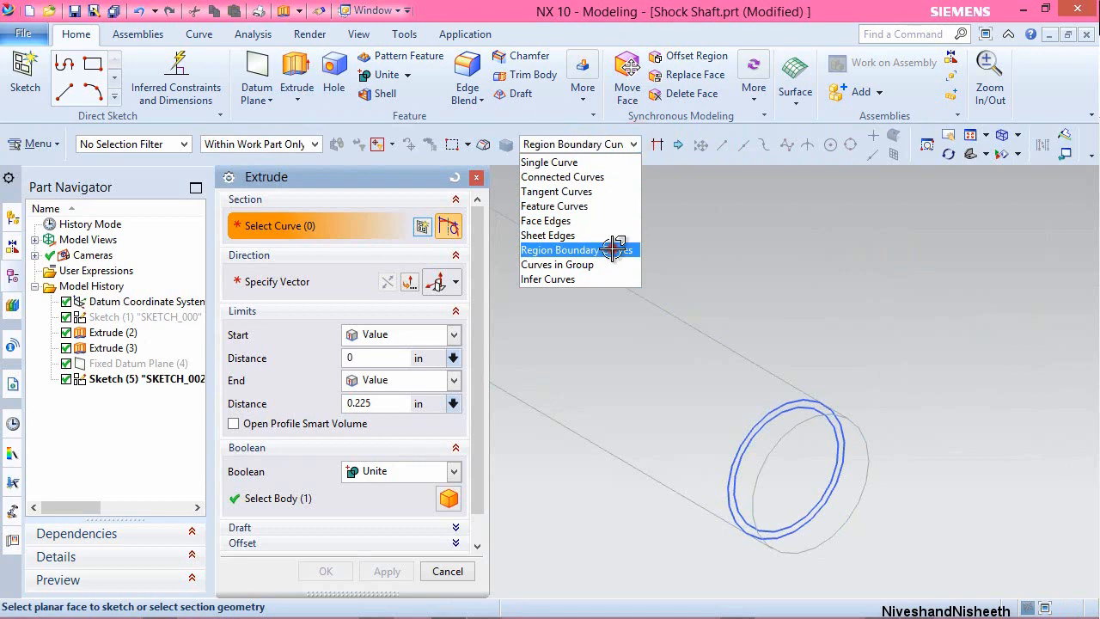
left_click(793, 405)
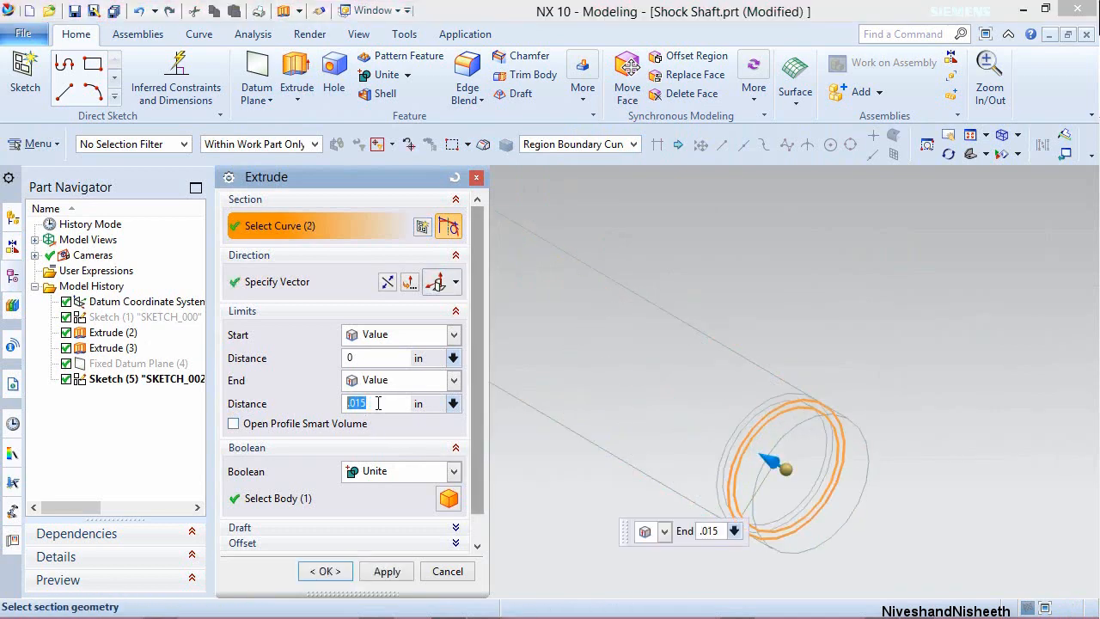
left_click(403, 480)
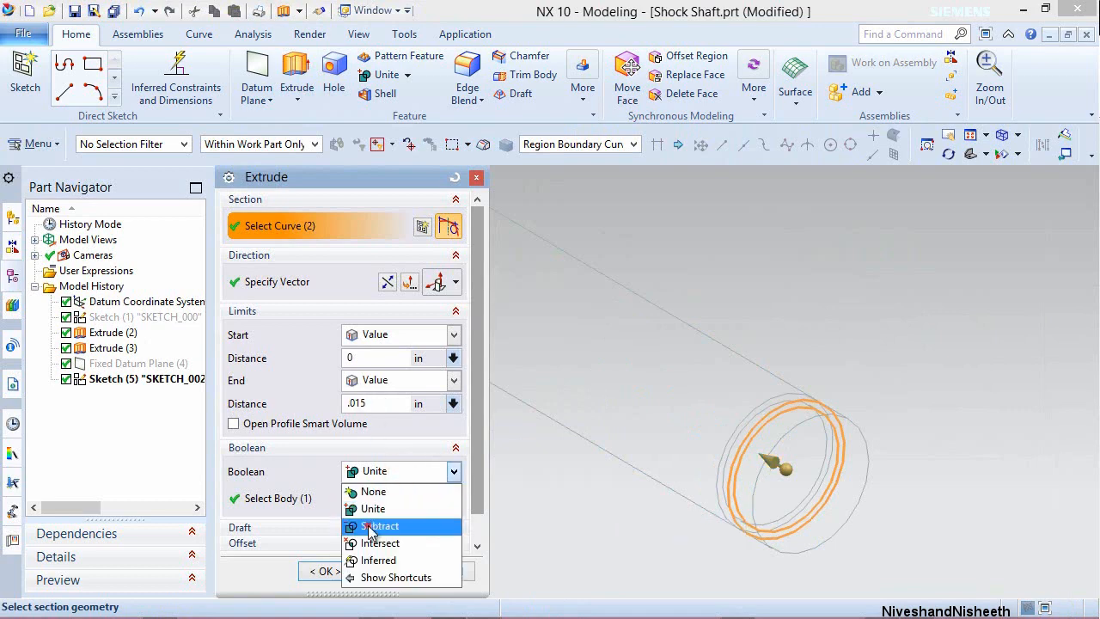
left_click(374, 525)
left_click(327, 572)
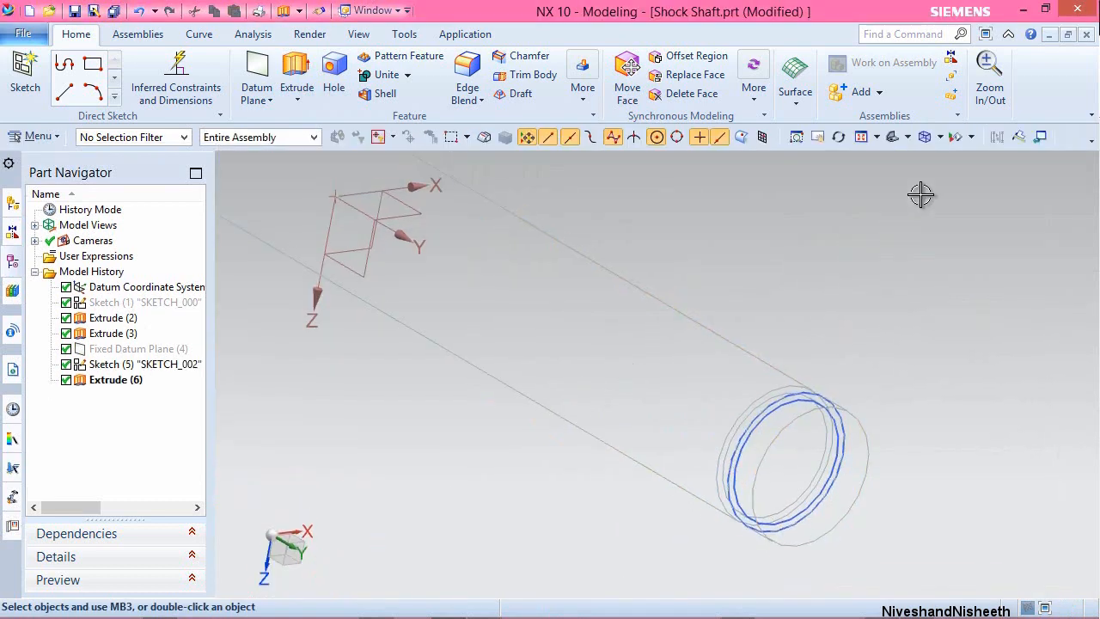
Return the display to Shaded with Edges and hide the groove sketch.
left_click(941, 137)
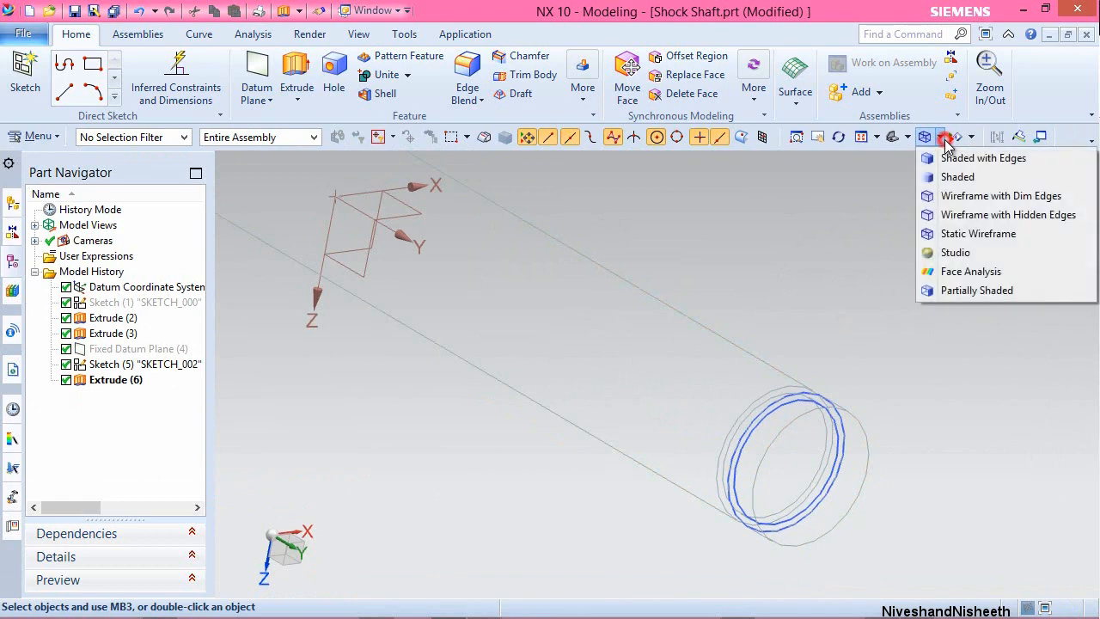
left_click(950, 154)
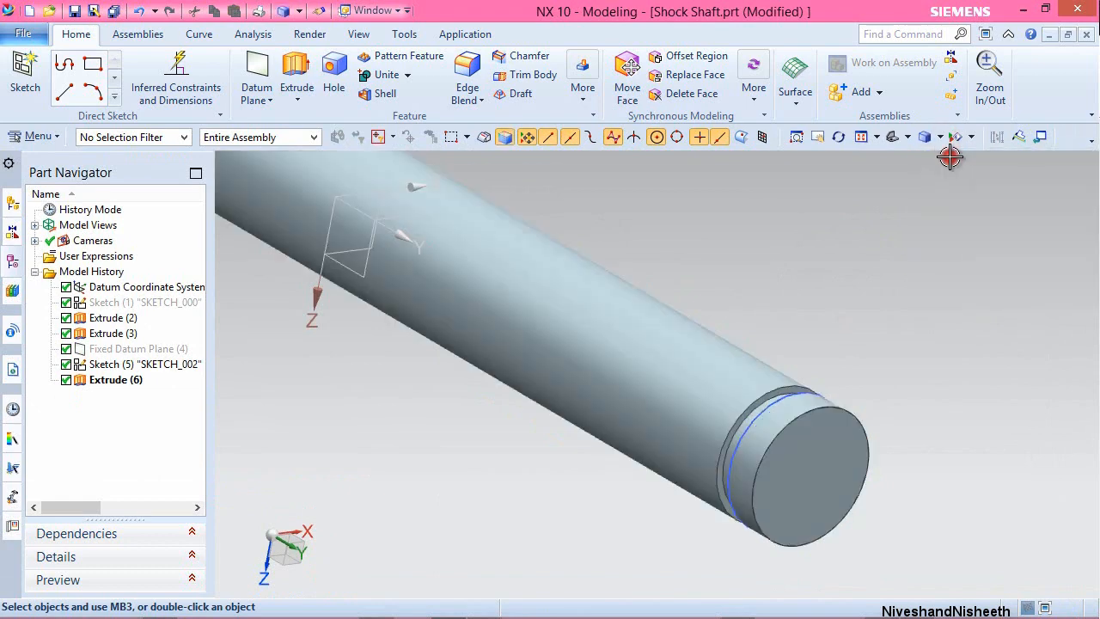
left_click(785, 397)
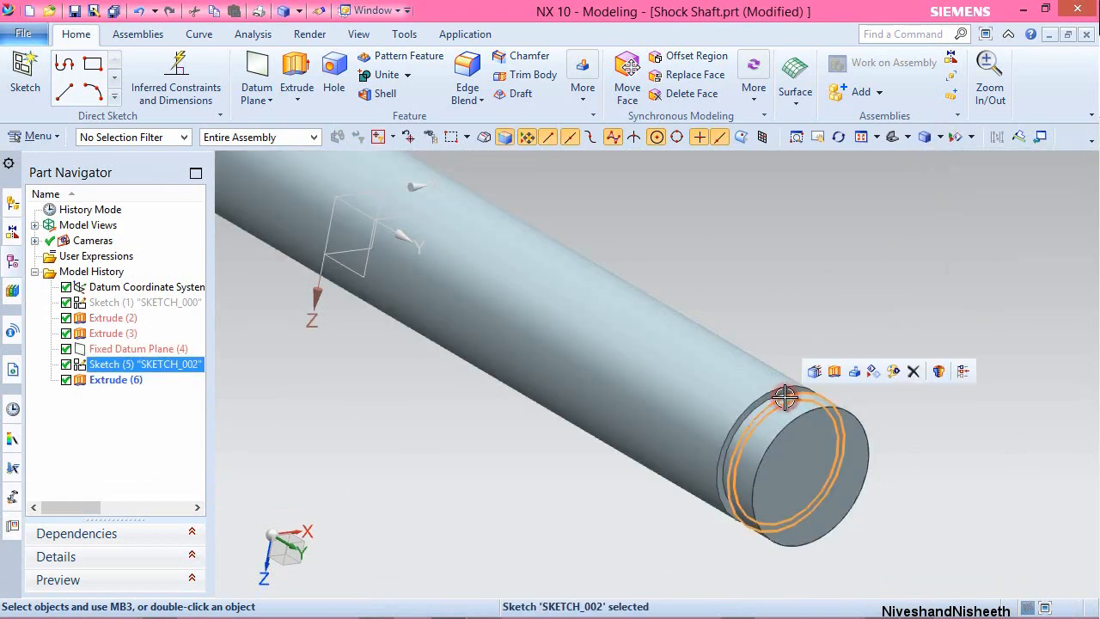
left_click(872, 371)
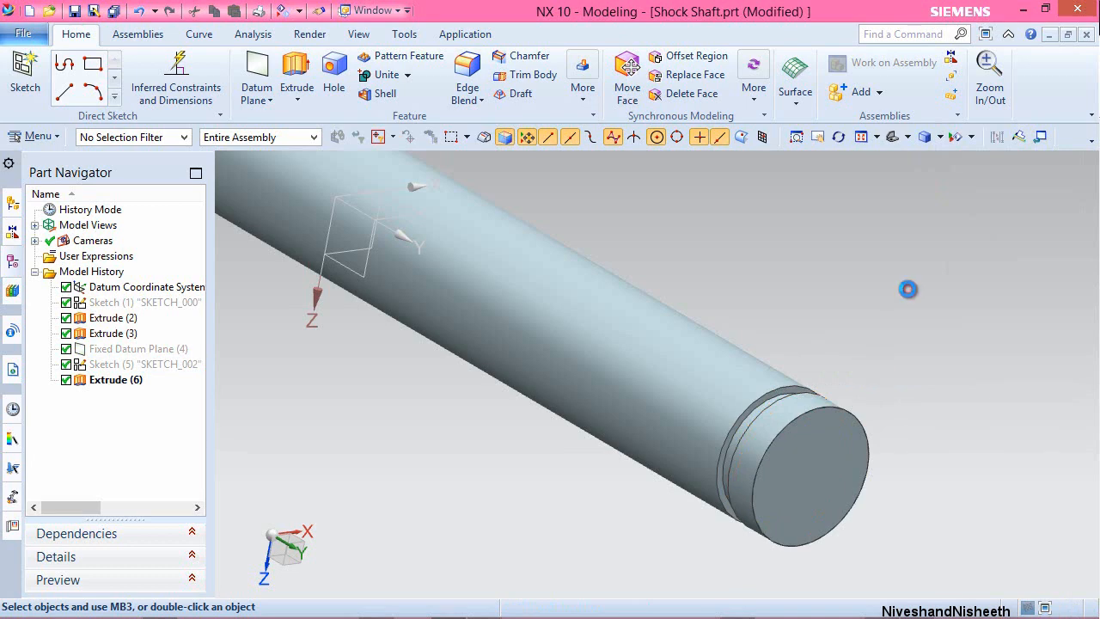
Orient the shaft to the trimetric view and save the part.
key("Home")
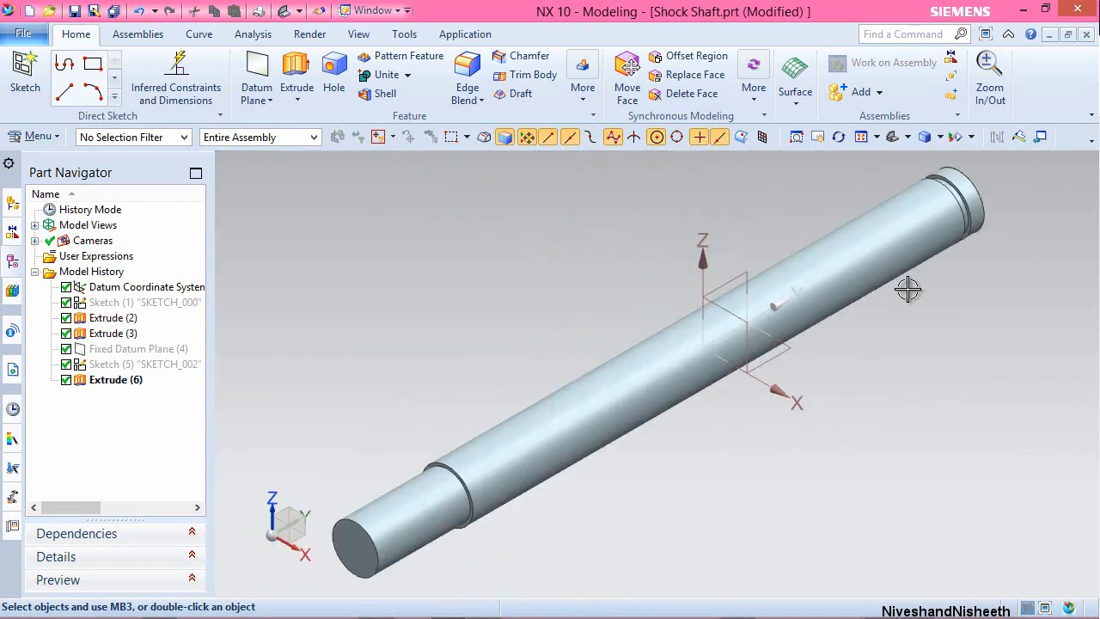
left_click(75, 12)
left_click(558, 297)
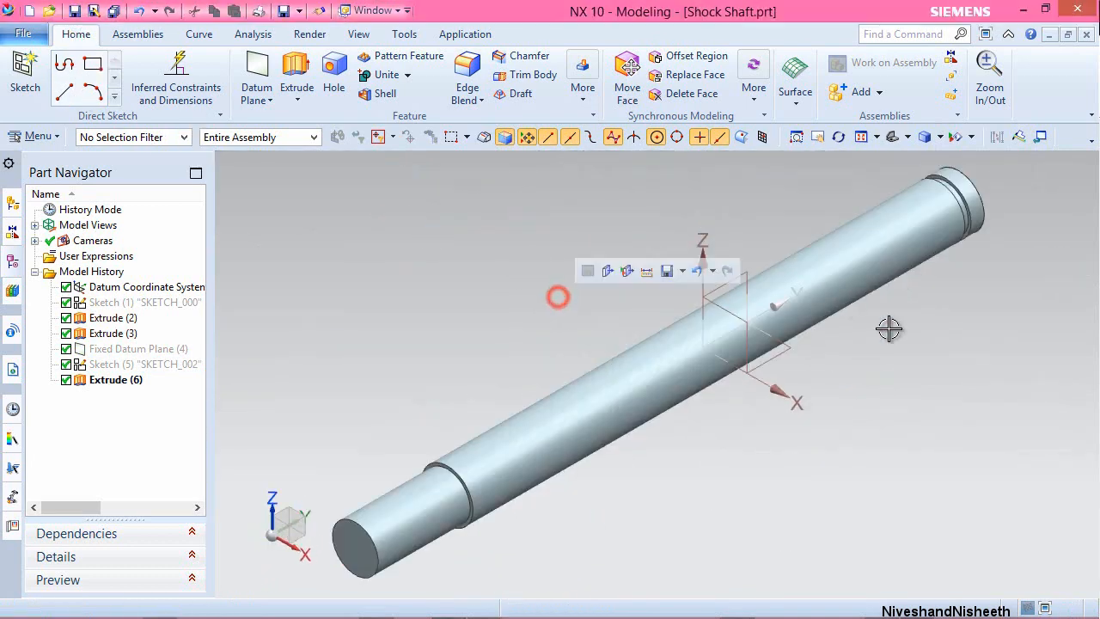
Create an At Distance datum plane offset 3/32 in from the groove's inner wall, reversed toward the middle of the shaft.
middle_click_drag(889, 330, 868, 435)
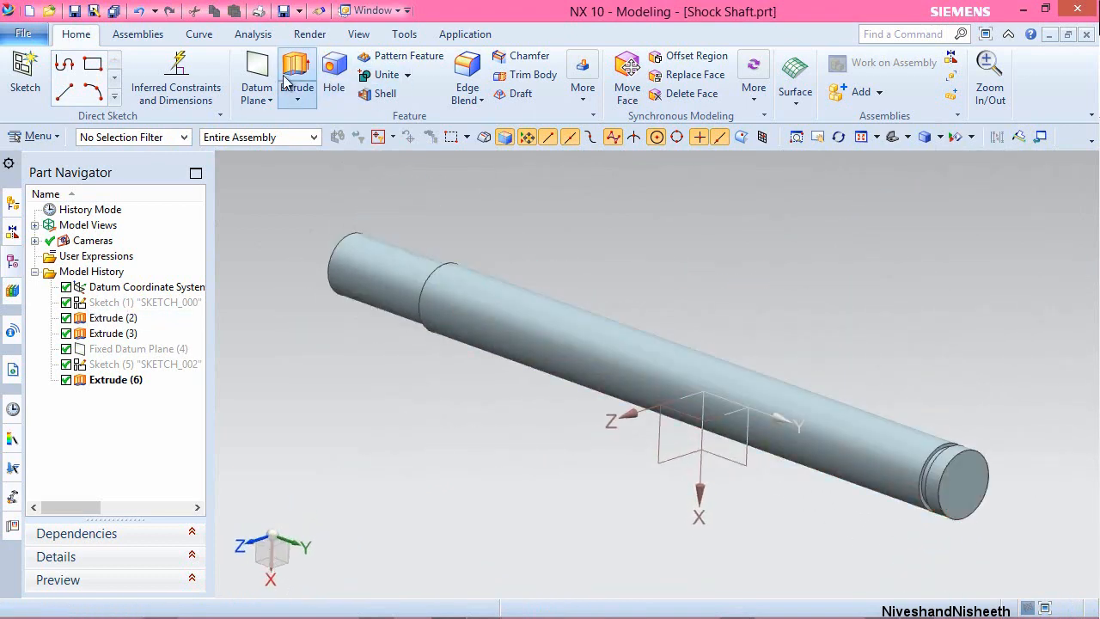
left_click(256, 69)
scroll(737, 323, "down", 2)
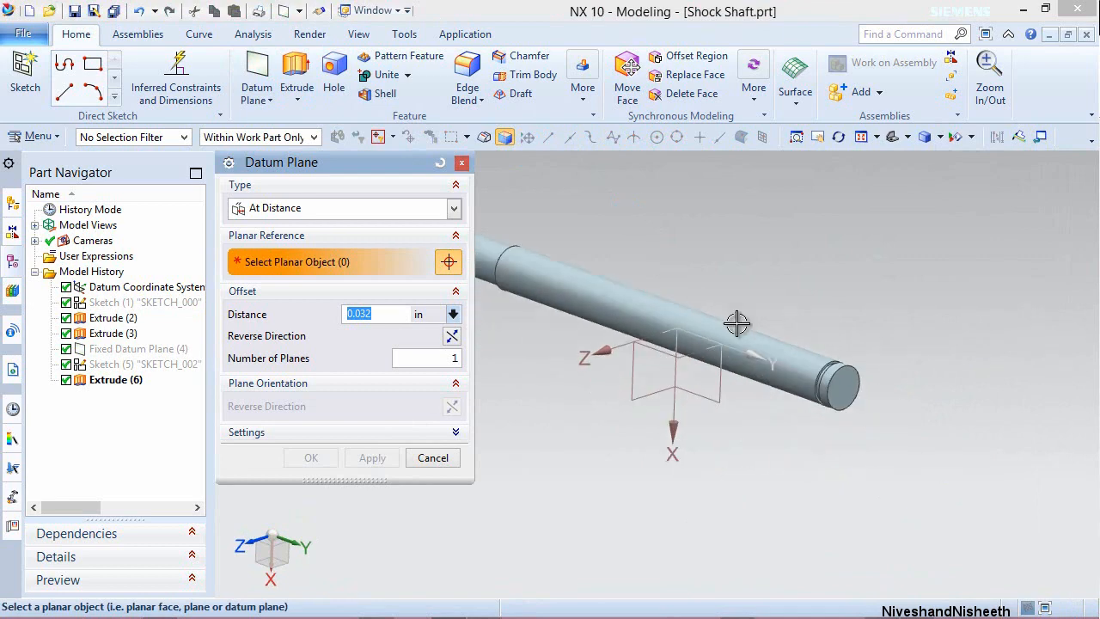
scroll(737, 323, "up", 5)
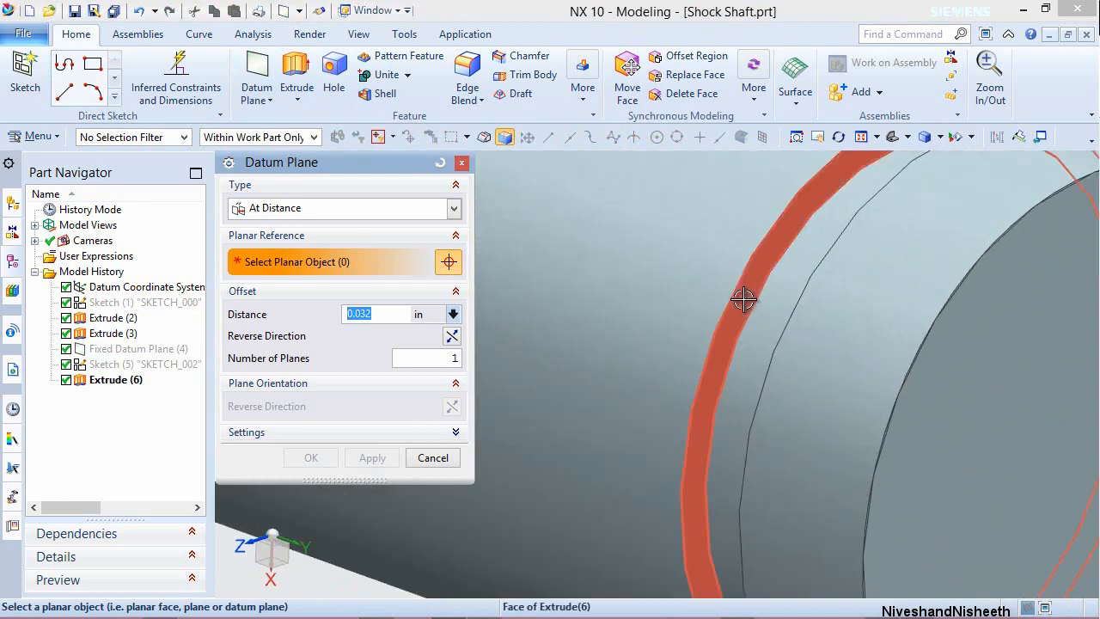
left_click(743, 299)
scroll(744, 300, "down", 3)
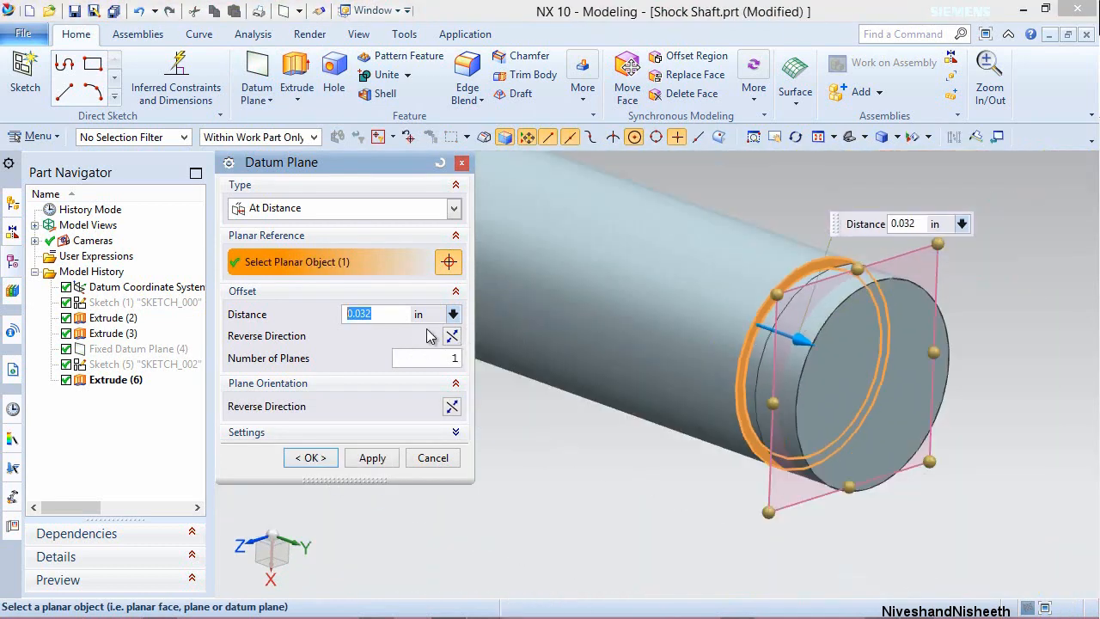
left_click(453, 336)
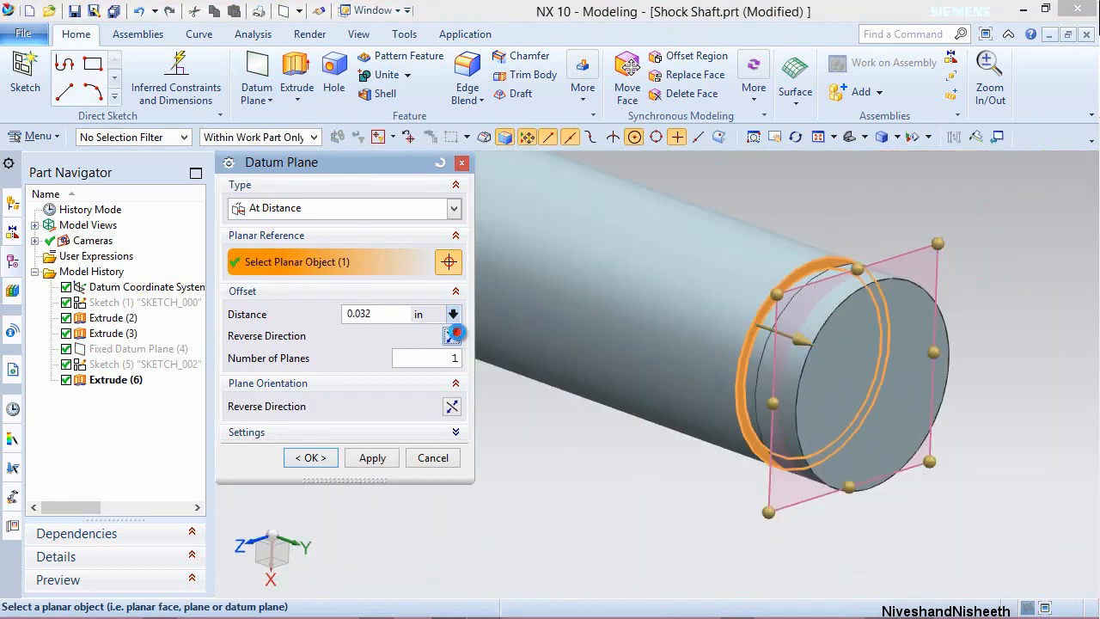
double_click(383, 315)
type("3/32")
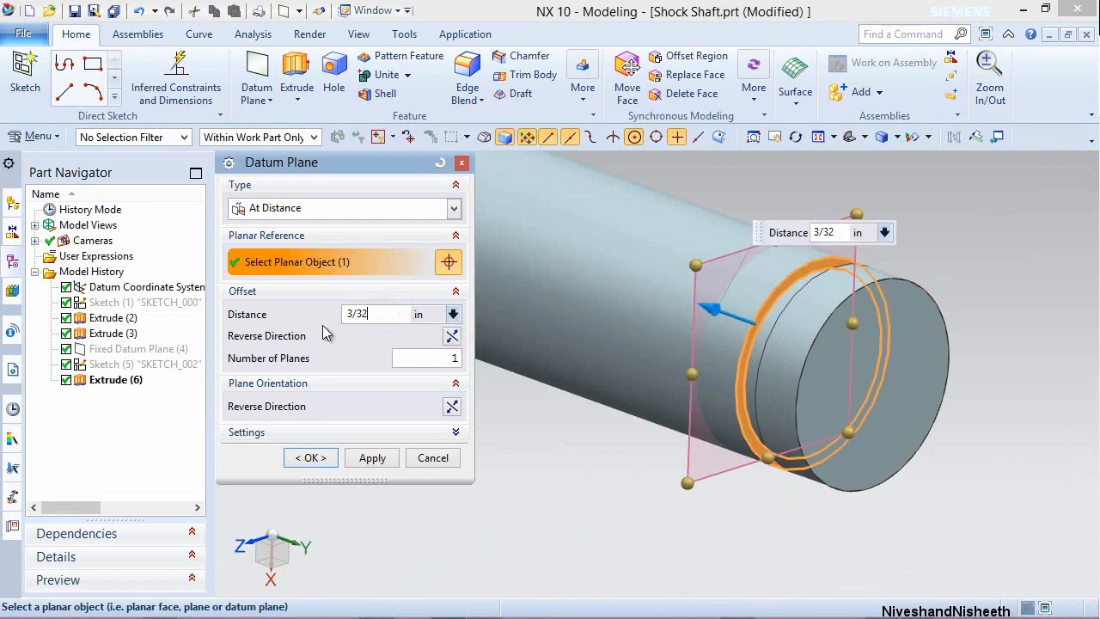
key("Return")
left_click(303, 459)
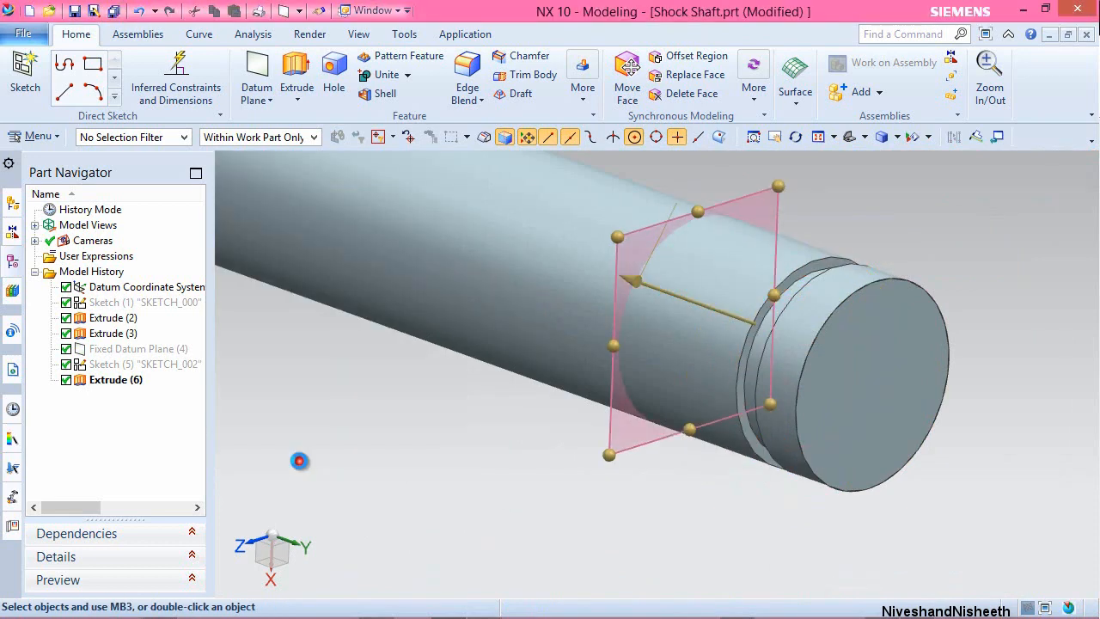
Start a sketch on the datum plane offset from the groove wall.
left_click(25, 76)
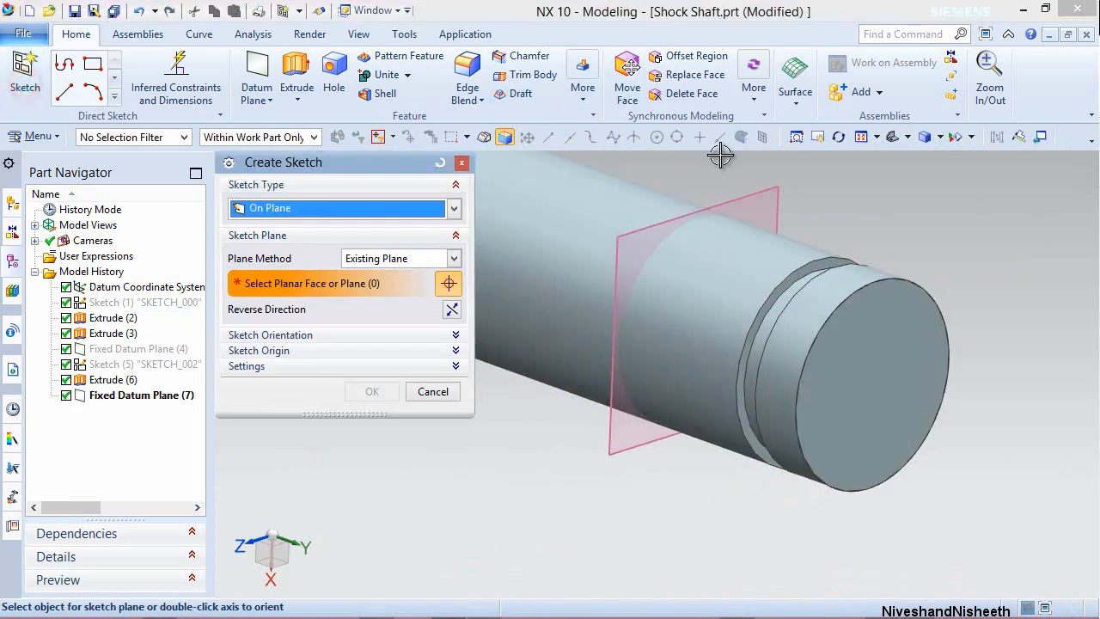
left_click(765, 203)
left_click(364, 392)
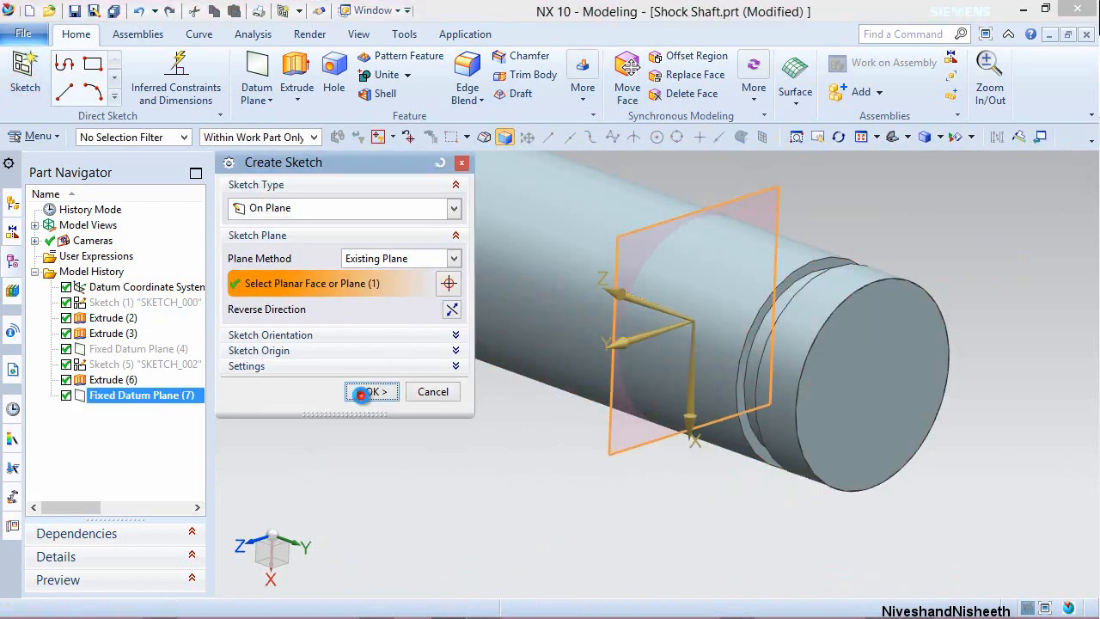
scroll(740, 559, "down", 1)
scroll(666, 411, "up", 2)
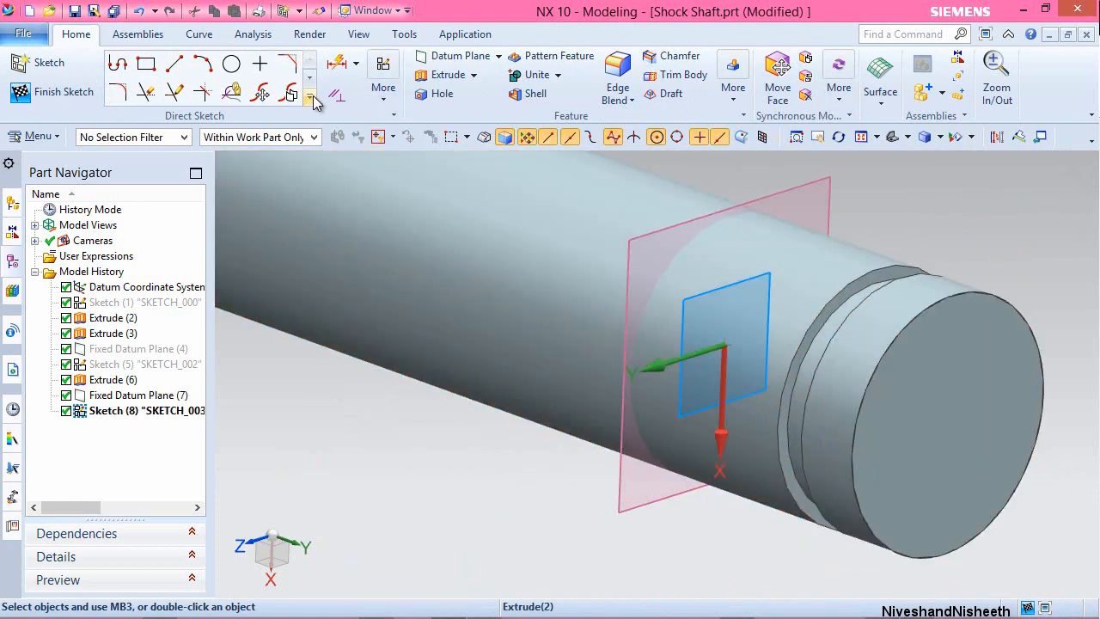
Project the outer and inner circular edges of the existing groove's wall onto the sketch plane and finish the sketch.
left_click(310, 95)
left_click(198, 225)
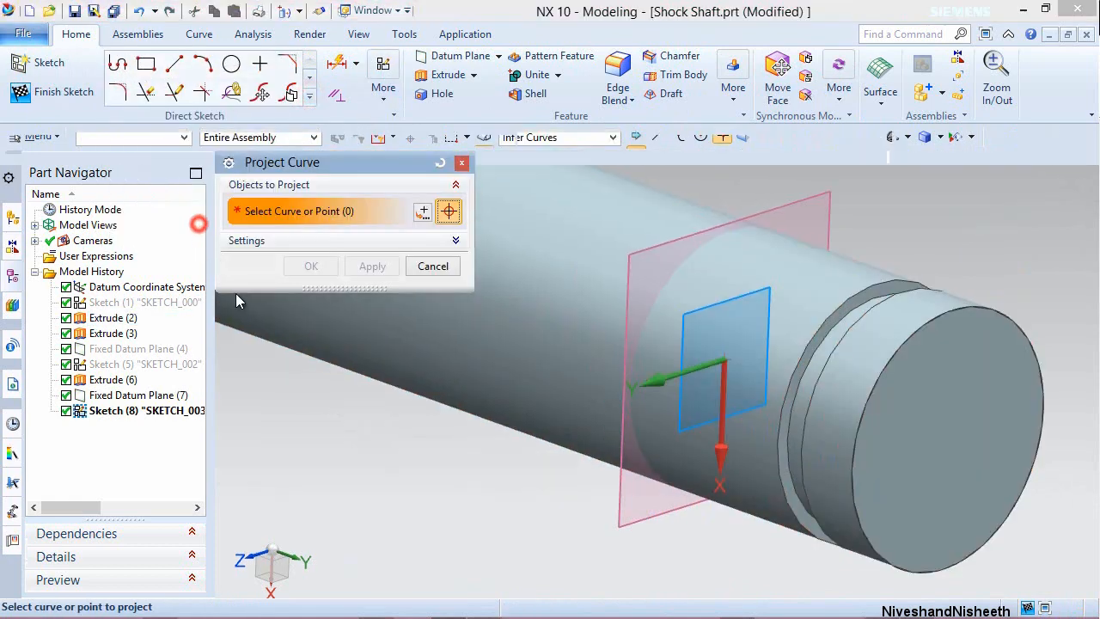
left_click(850, 299)
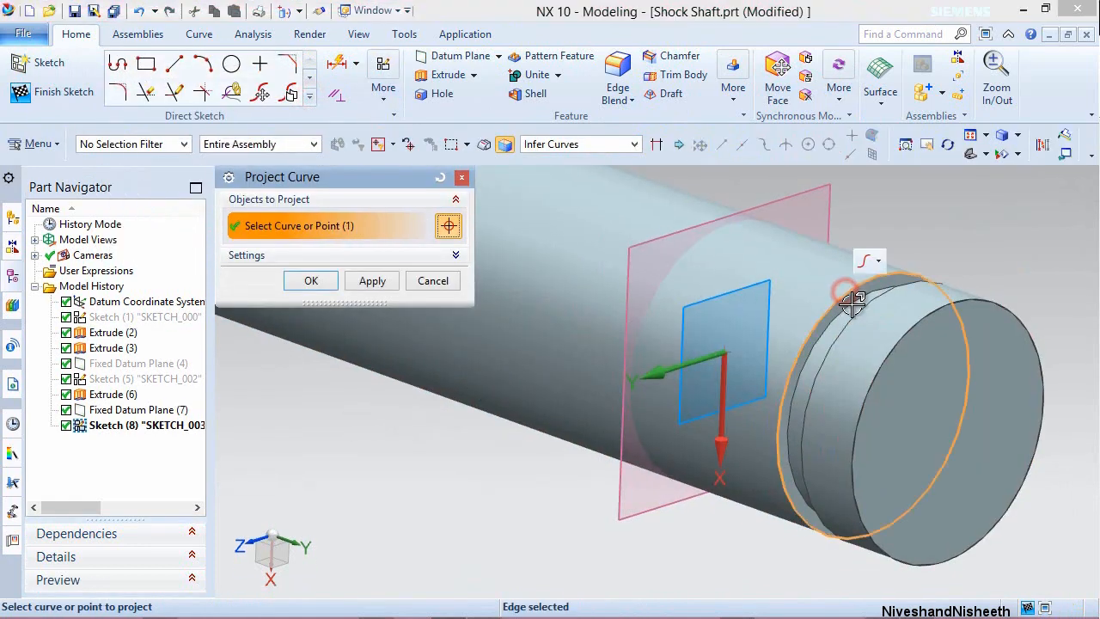
scroll(853, 305, "down", 4)
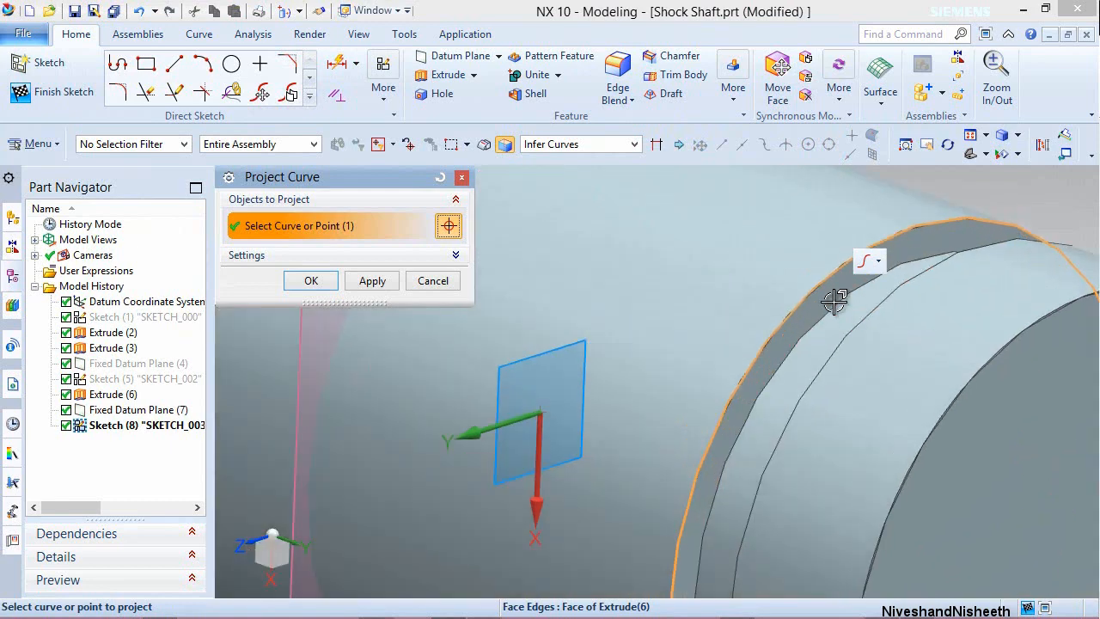
left_click(834, 301)
left_click(311, 281)
scroll(742, 404, "up", 3)
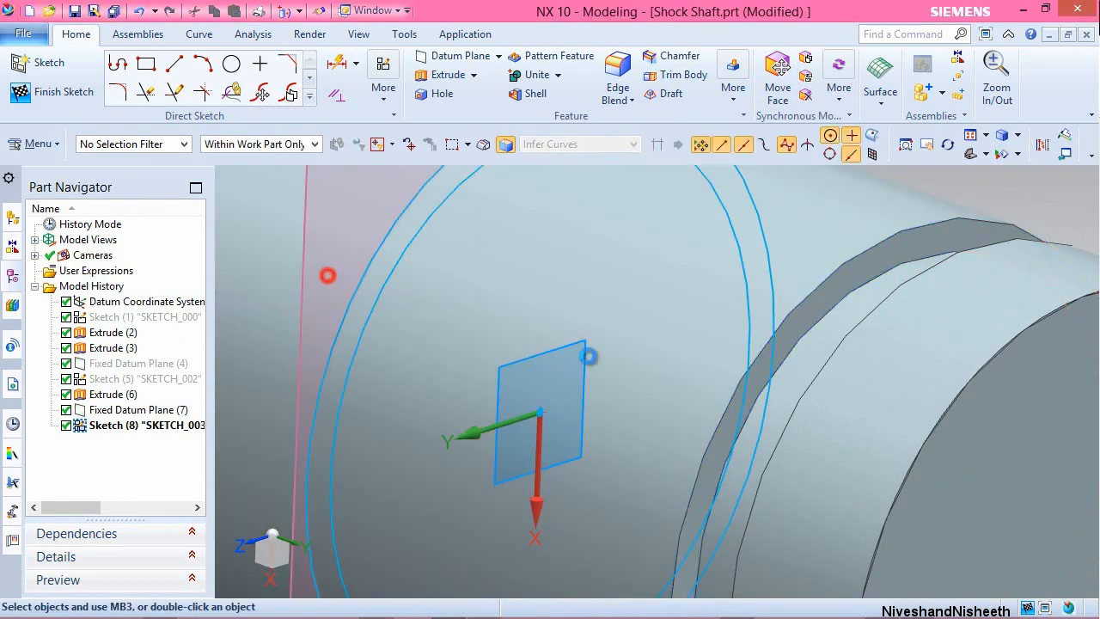
scroll(722, 332, "up", 2)
right_click(838, 250)
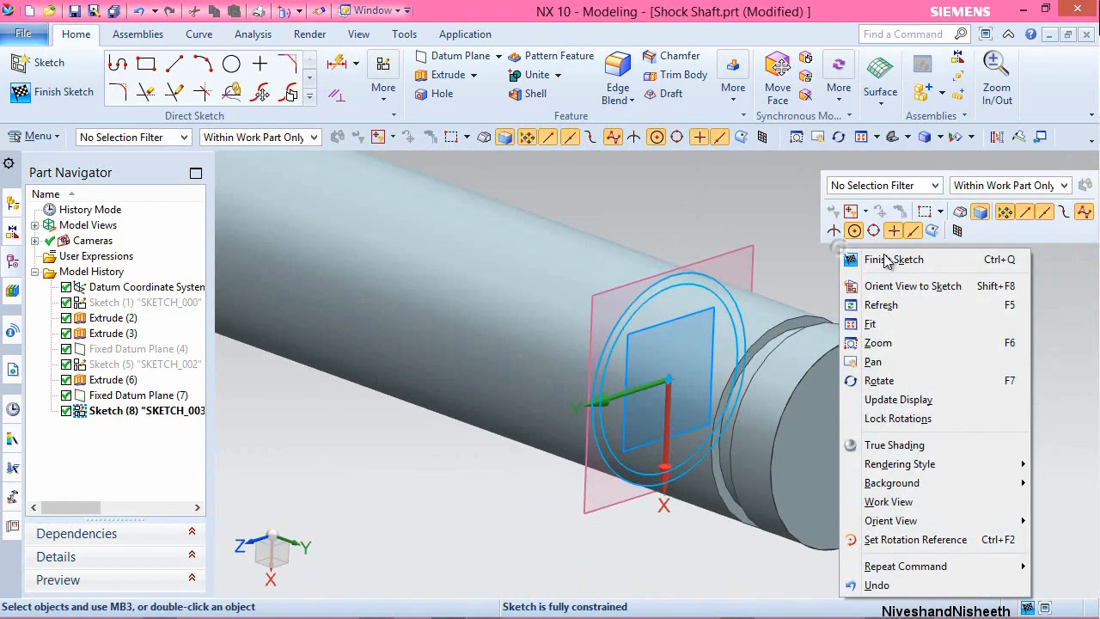
left_click(885, 254)
Hide the datum plane that carries the new groove sketch.
left_click(812, 227)
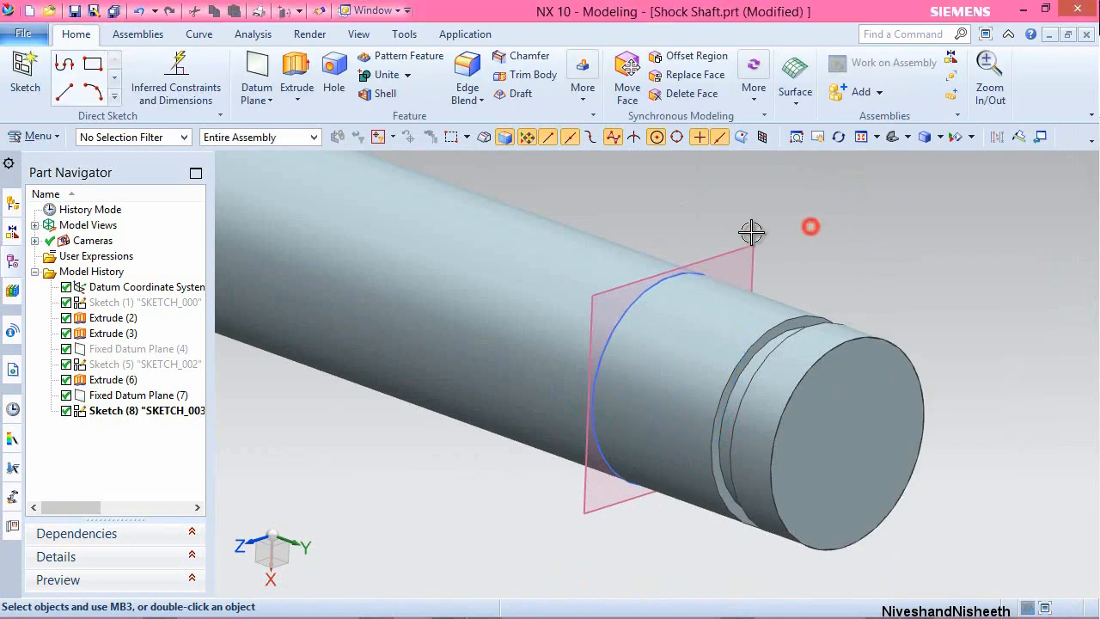
left_click(721, 253)
right_click(720, 251)
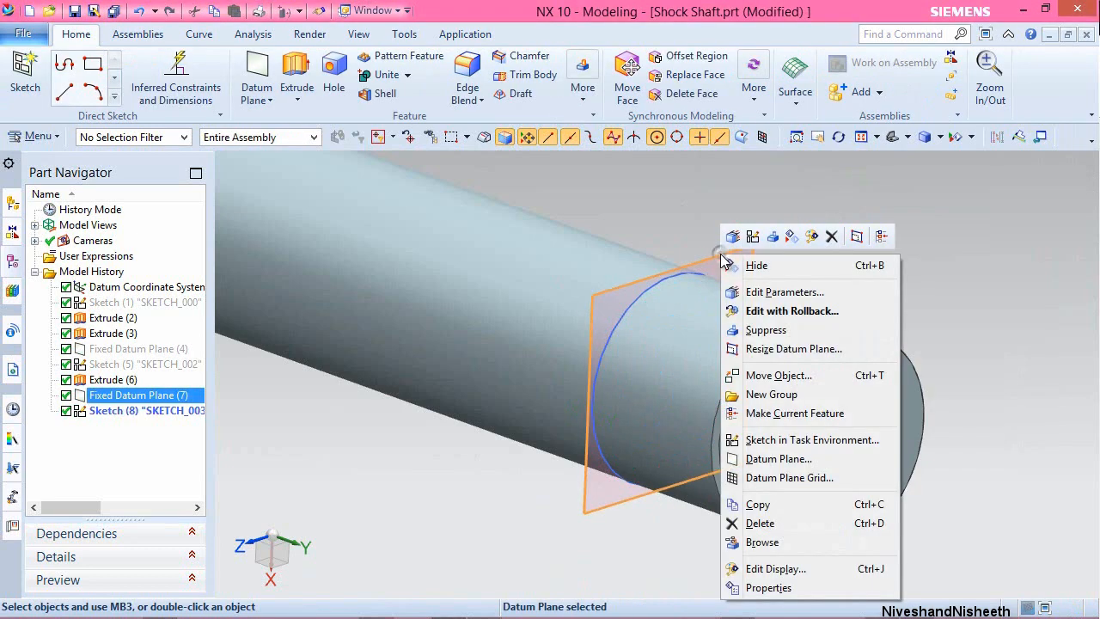
left_click(764, 263)
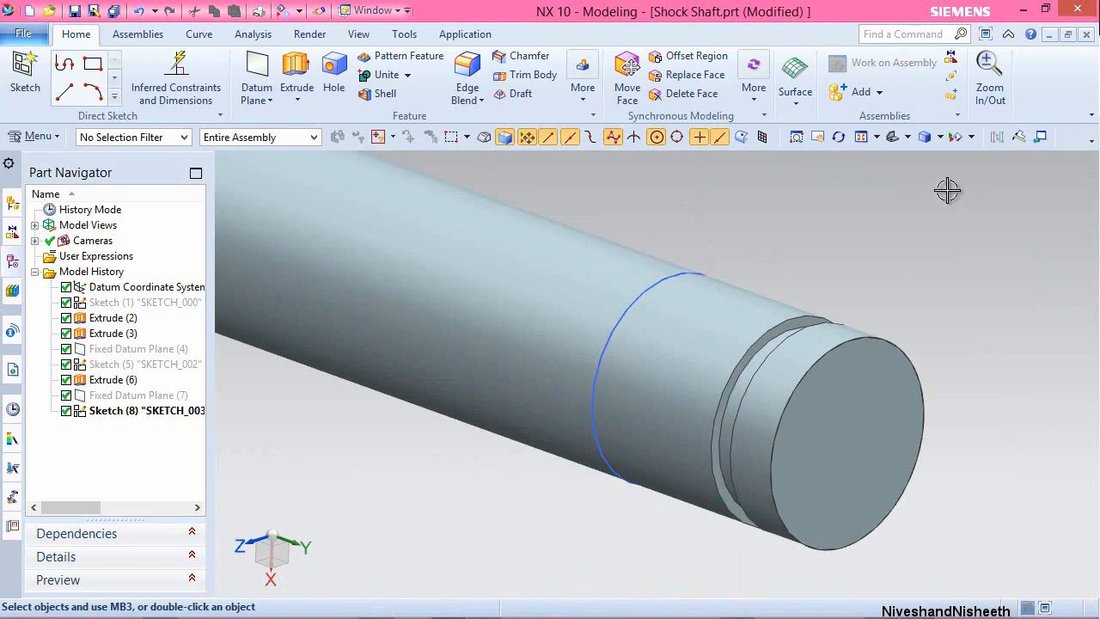
Switch the display to Static Wireframe and extrude the ring between the projected circles from 0 to 0.015 in, subtracting it from the shaft.
left_click(942, 138)
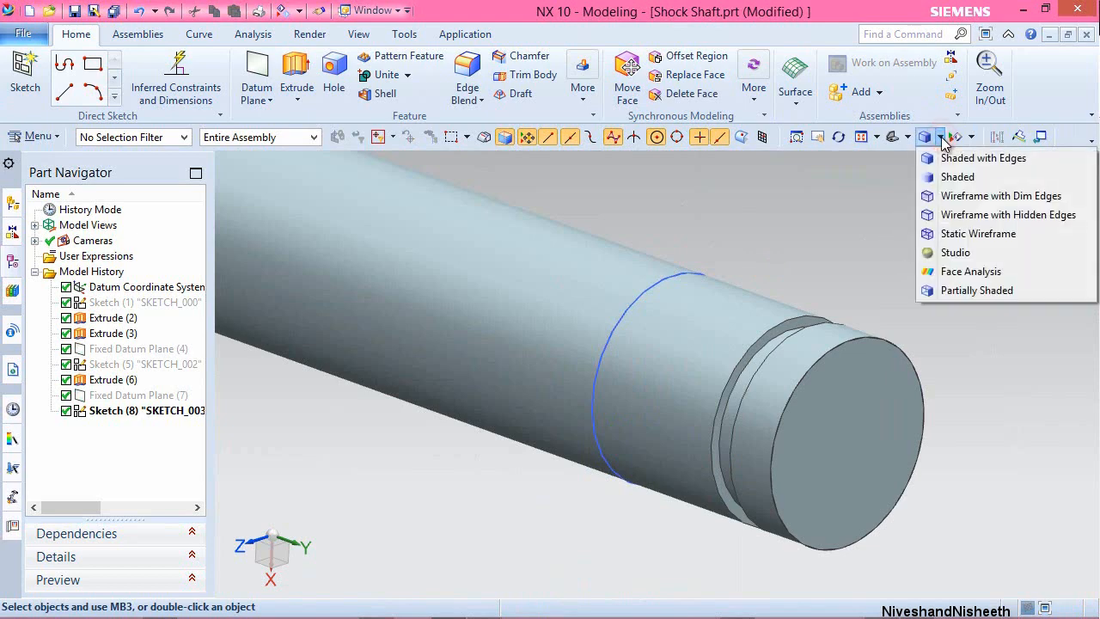
left_click(971, 233)
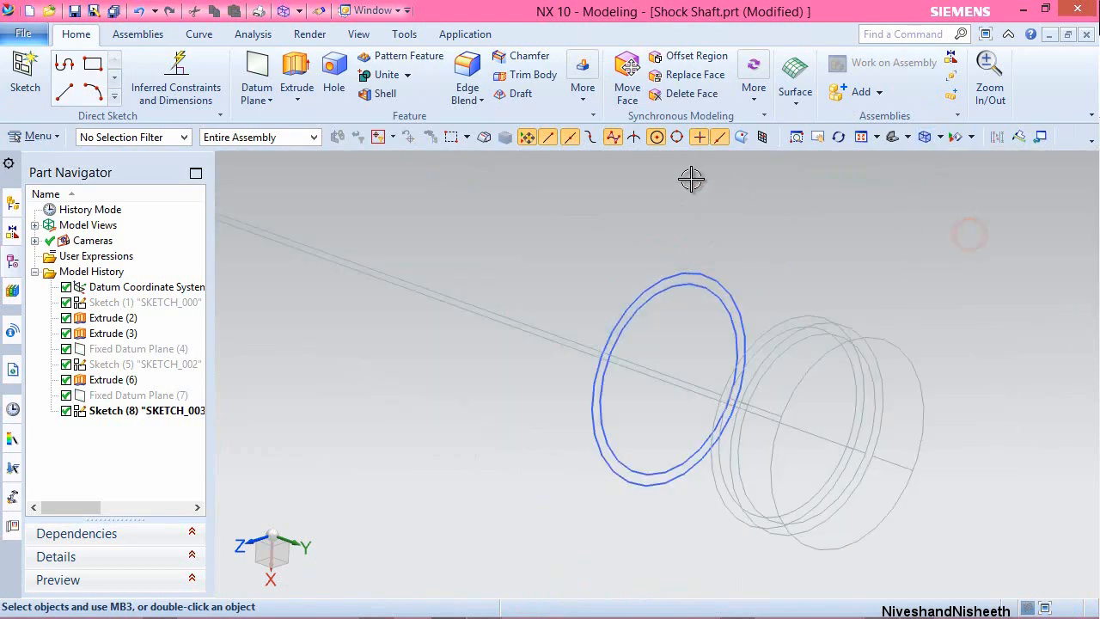
left_click(296, 77)
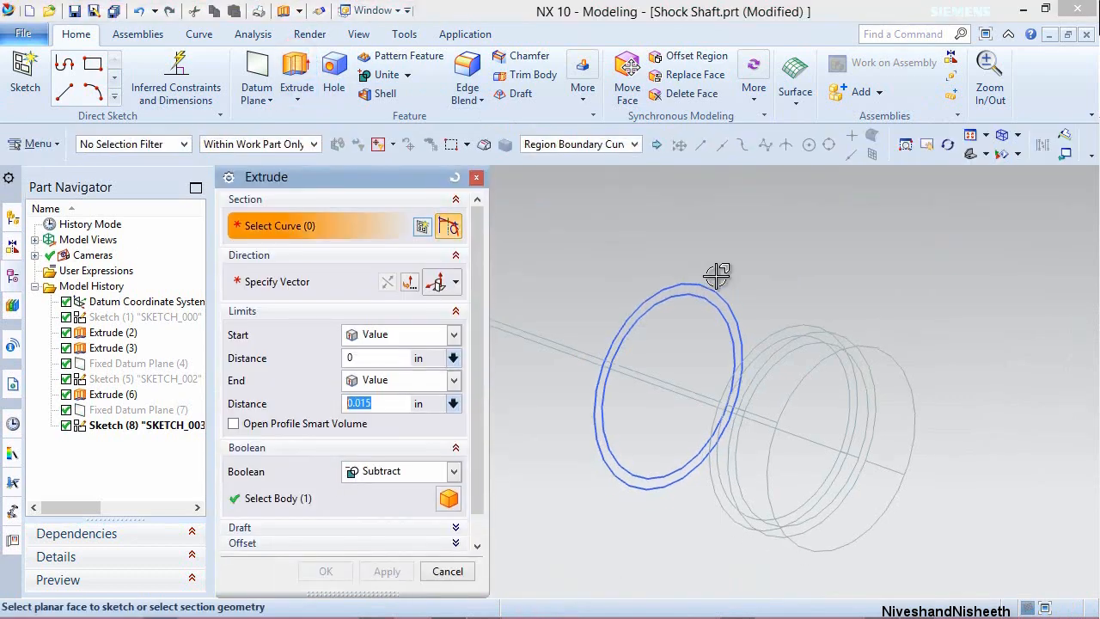
left_click(714, 287)
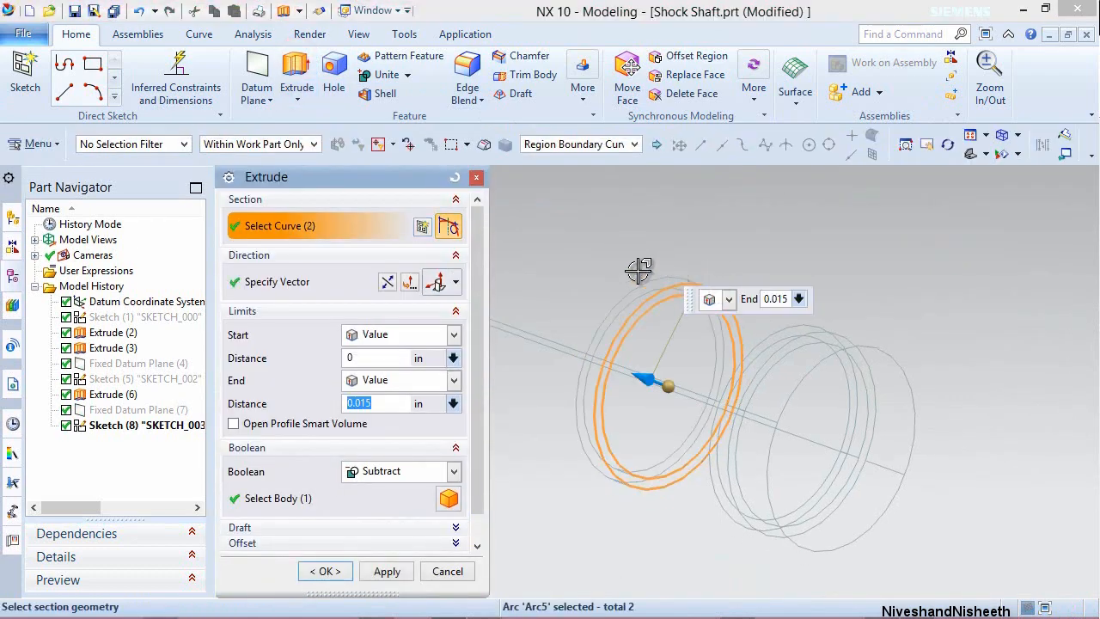
left_click(325, 571)
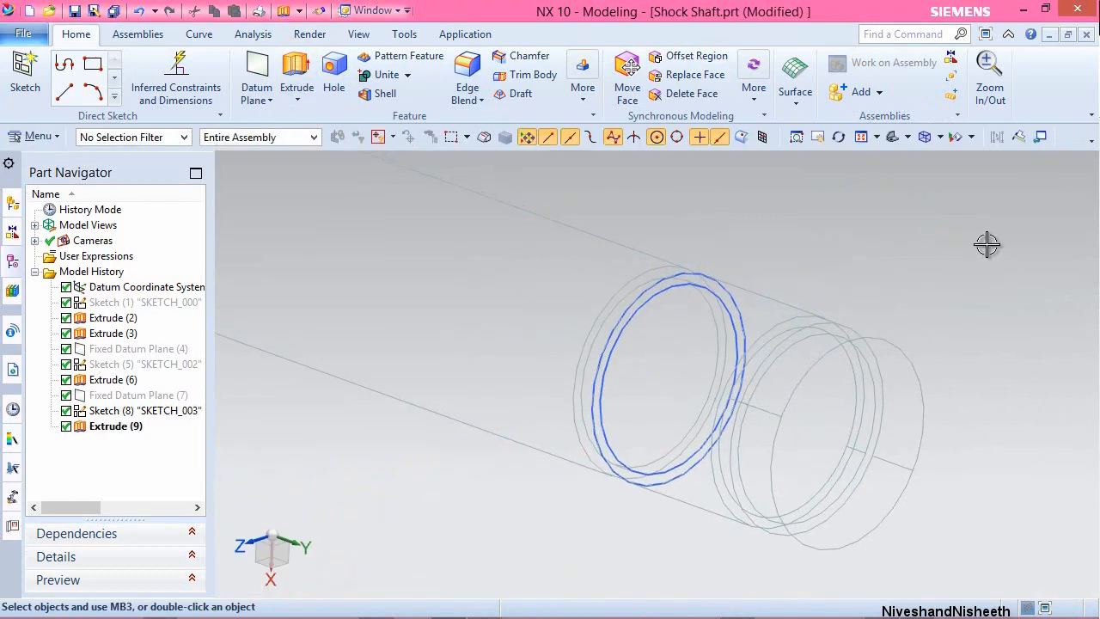
Display the shaft shaded with edges and orient it to the trimetric view.
left_click(941, 137)
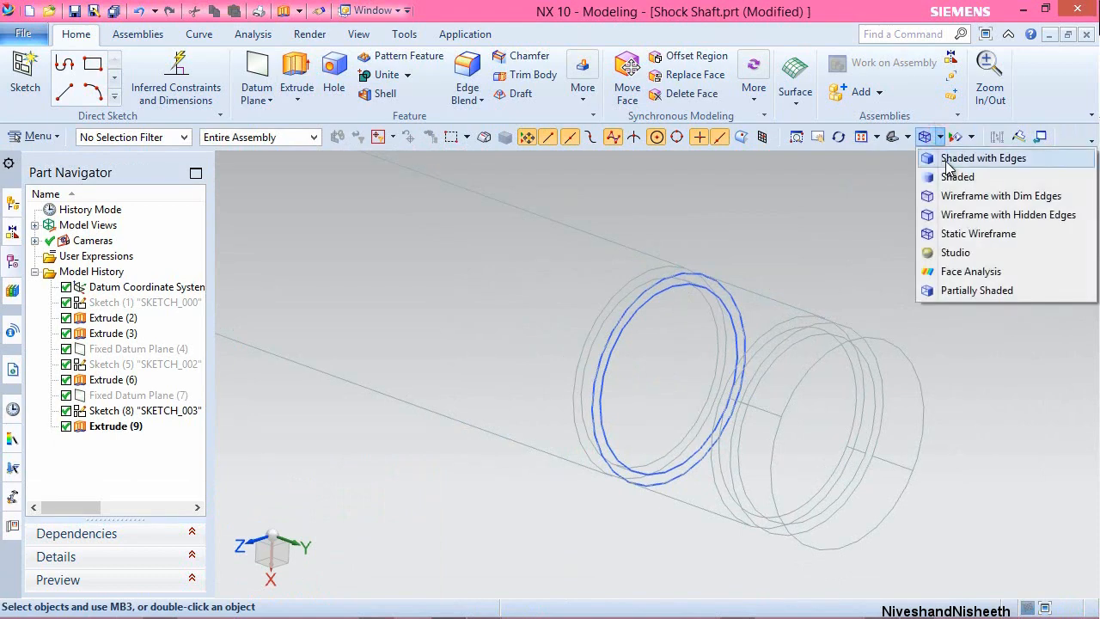
left_click(949, 159)
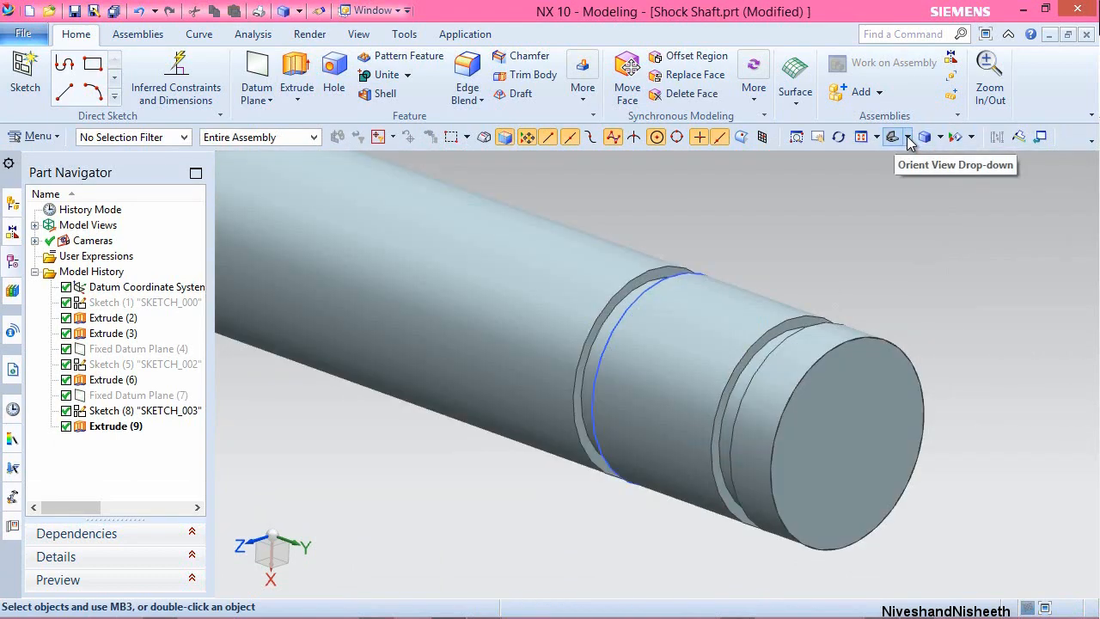
left_click(909, 139)
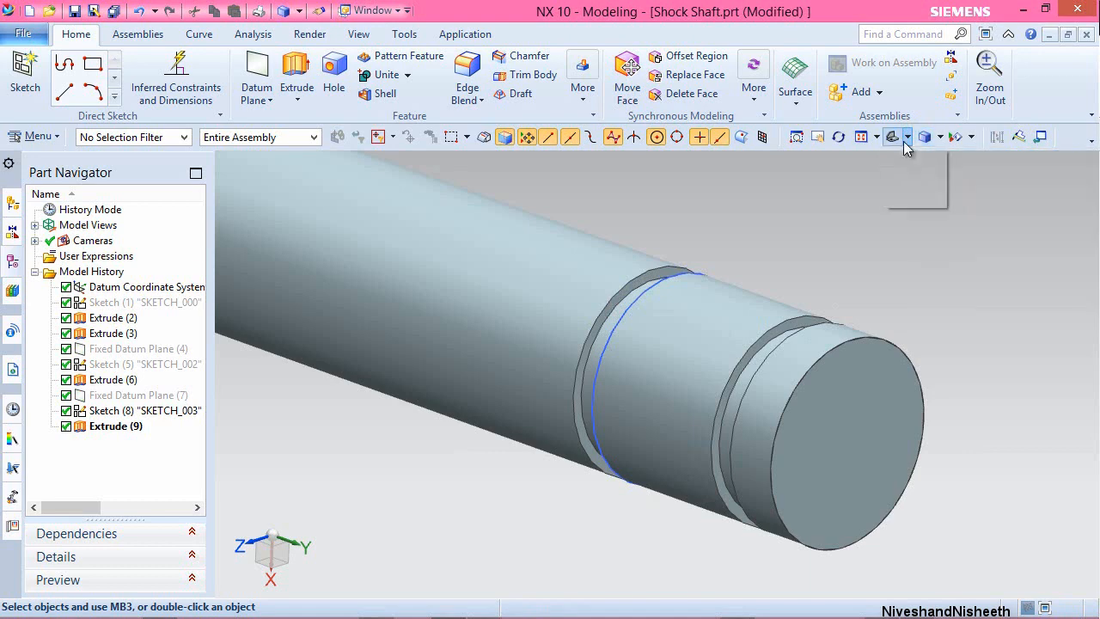
left_click(933, 160)
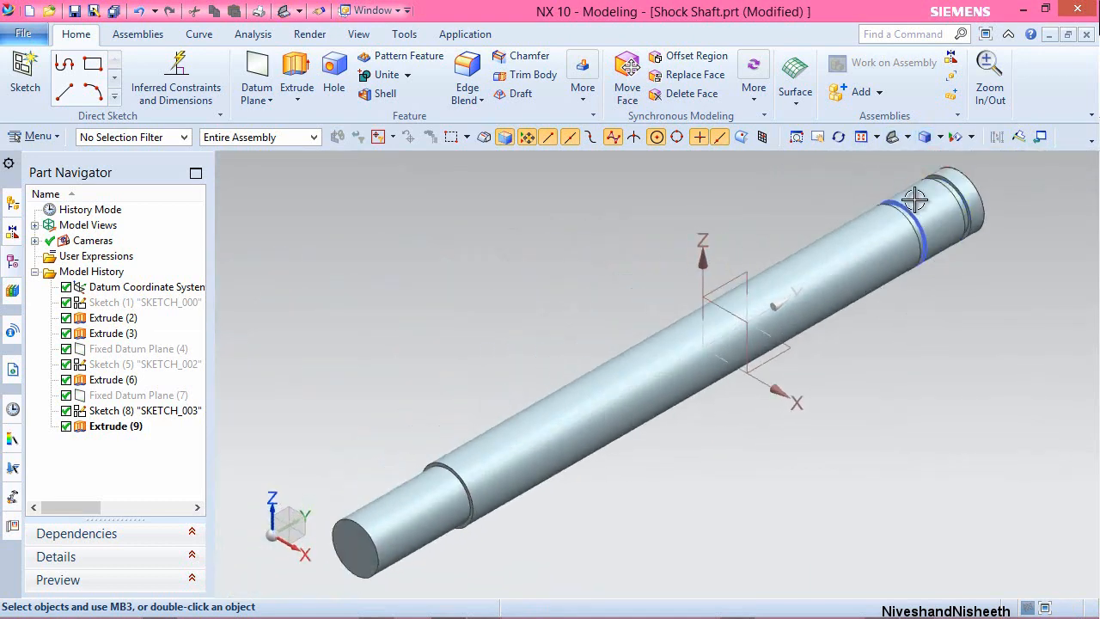
Hide the sketch of the groove farther from the shaft end and save the part.
left_click(917, 192)
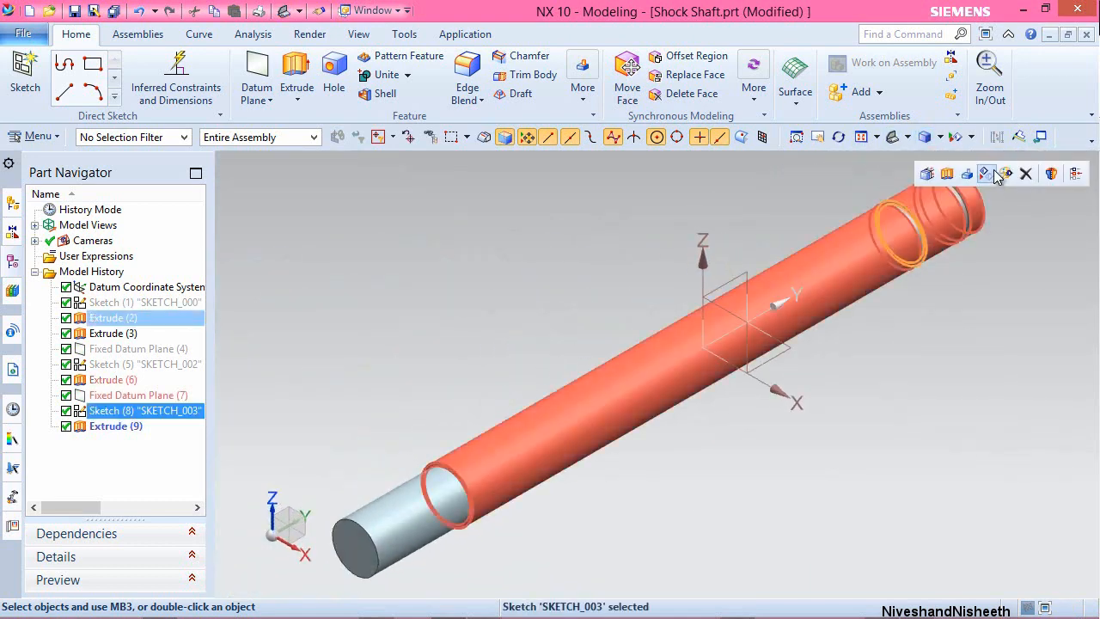
left_click(995, 172)
key("ctrl+s")
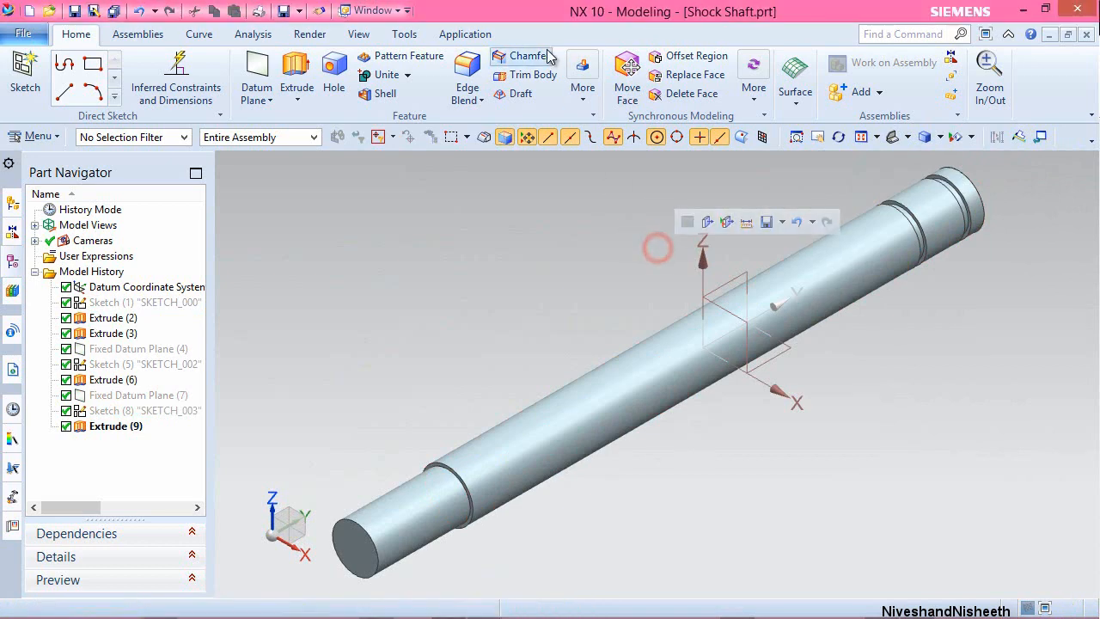
Chamfer the outer edges at both ends of the shaft with a symmetric distance of 0.015 in, and save the part.
left_click(521, 56)
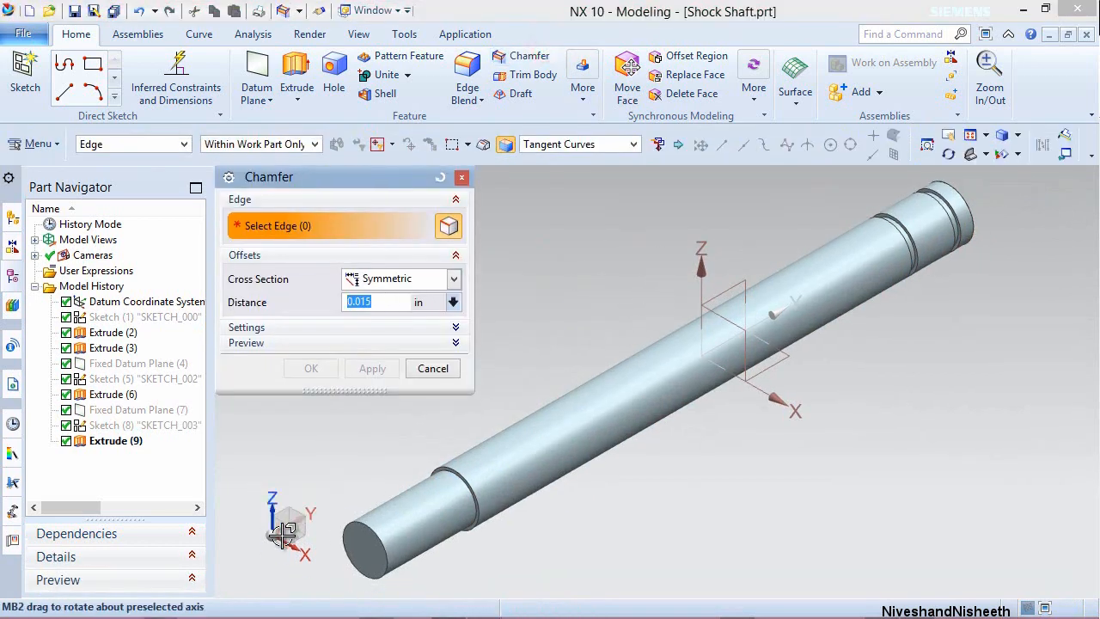
left_click(356, 526)
scroll(877, 234, "up", 5)
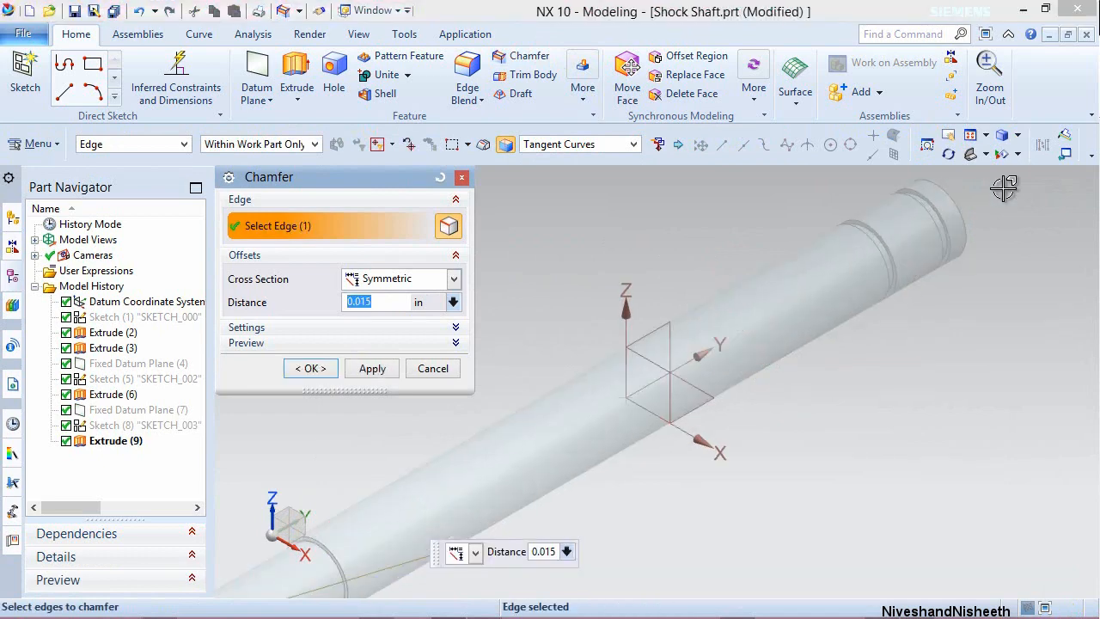
middle_click_drag(969, 229, 936, 278)
left_click(934, 274)
left_click(298, 370)
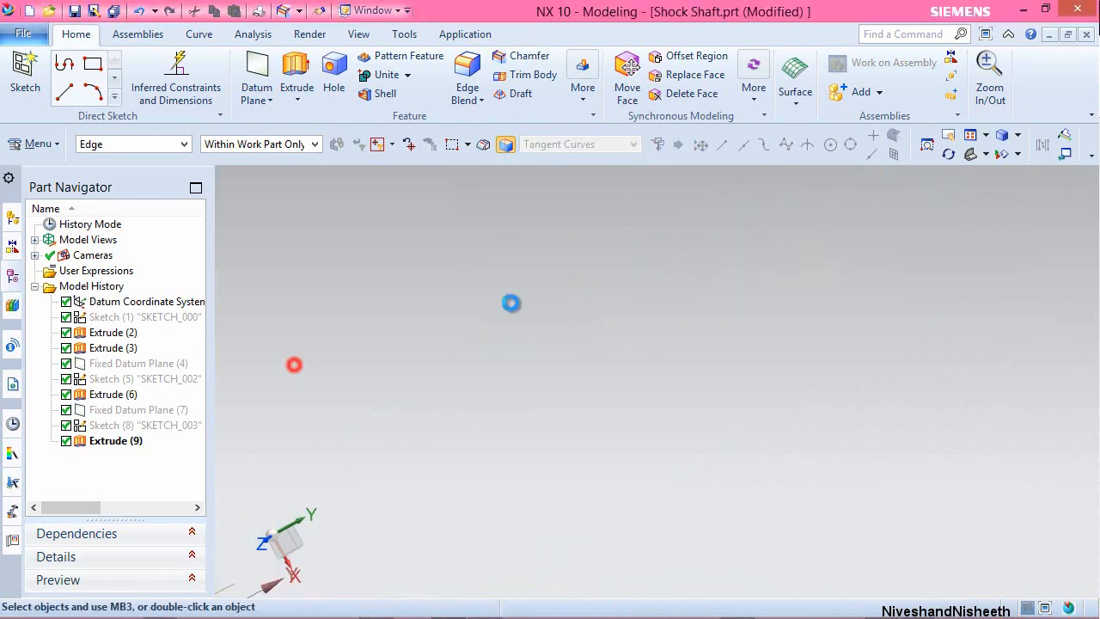
scroll(851, 292, "down", 6)
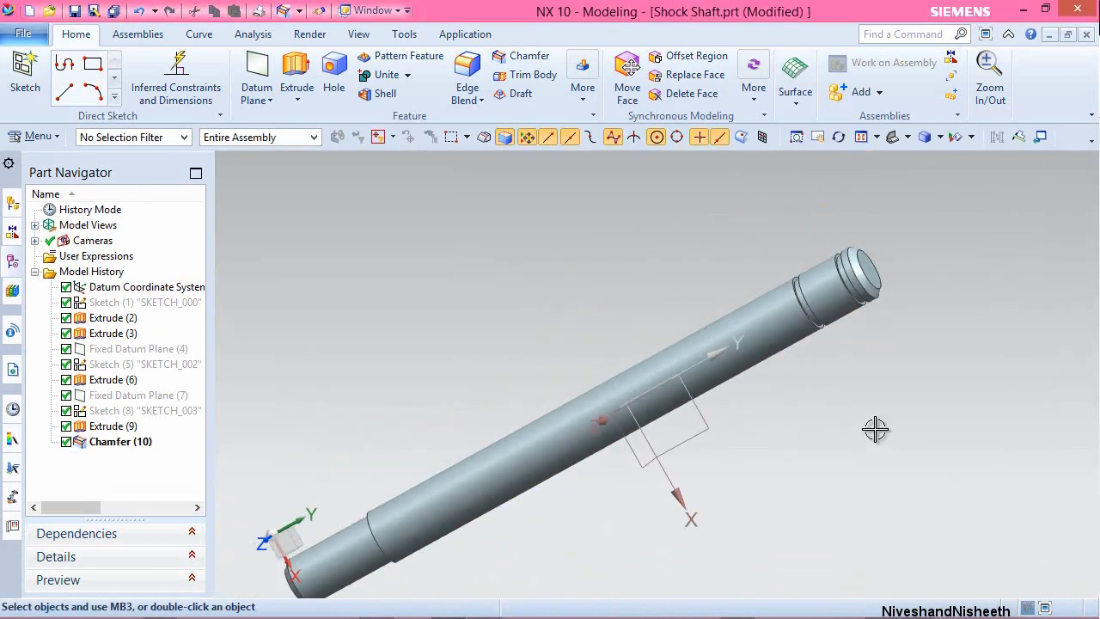
key("Home")
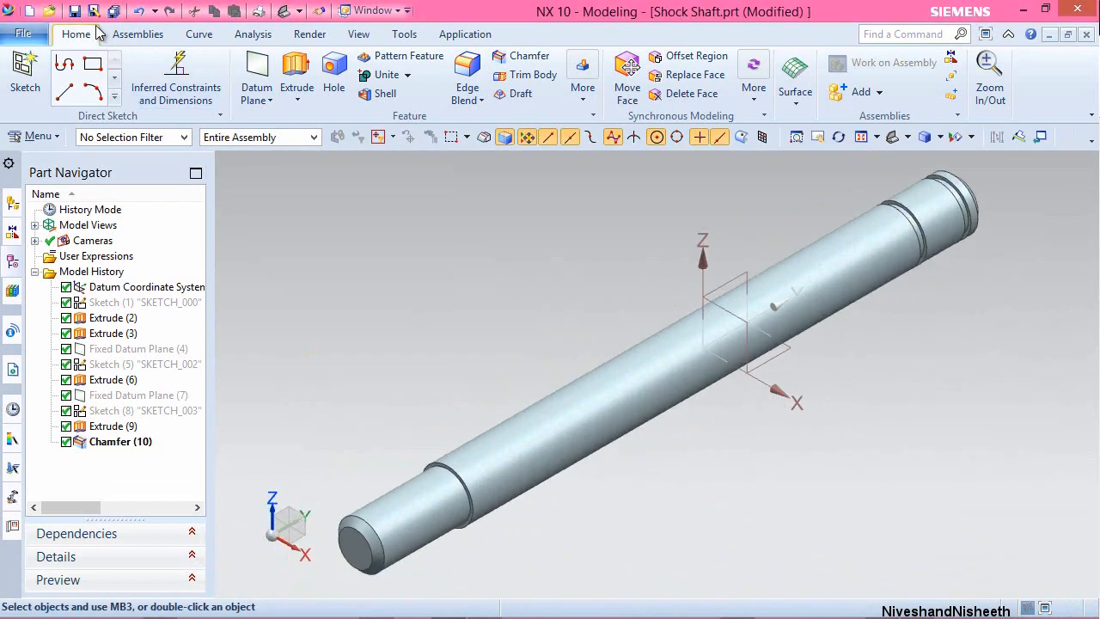
left_click(75, 10)
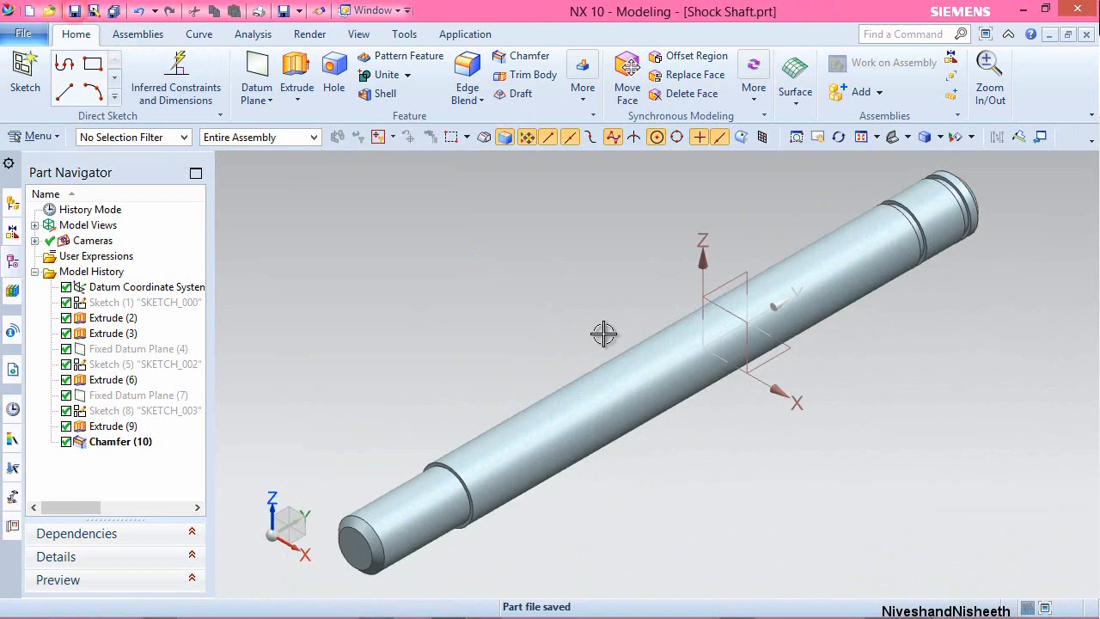
left_click(579, 256)
Create an inferred datum plane from the outer chamfer edge and the end face at the stepped-down end of the shaft.
left_click(261, 77)
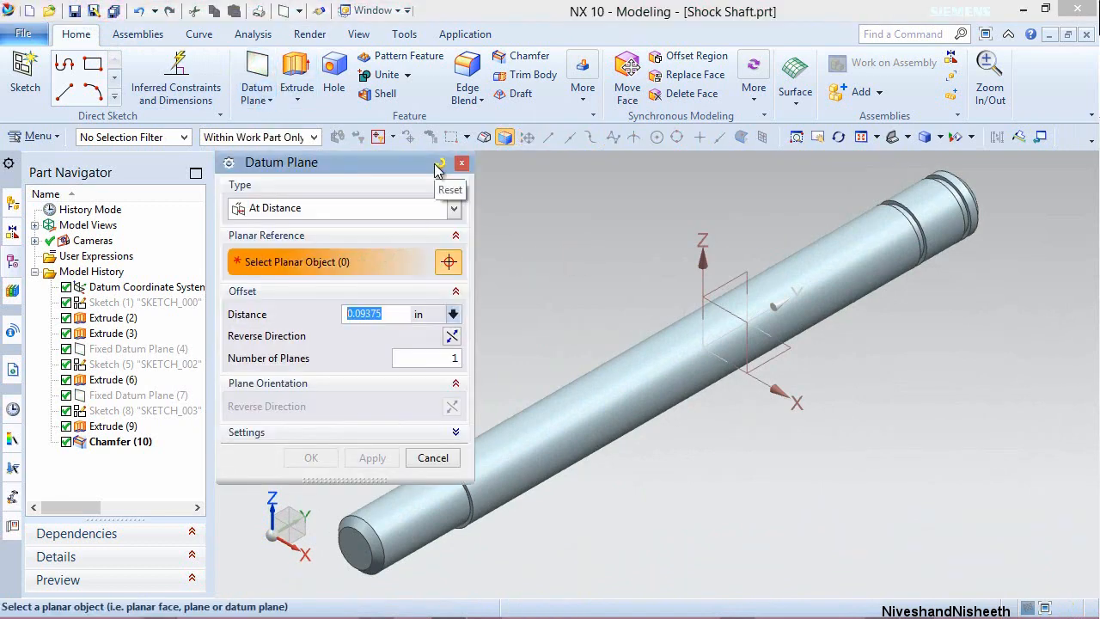
left_click(439, 164)
scroll(917, 371, "down", 2)
scroll(576, 404, "up", 4)
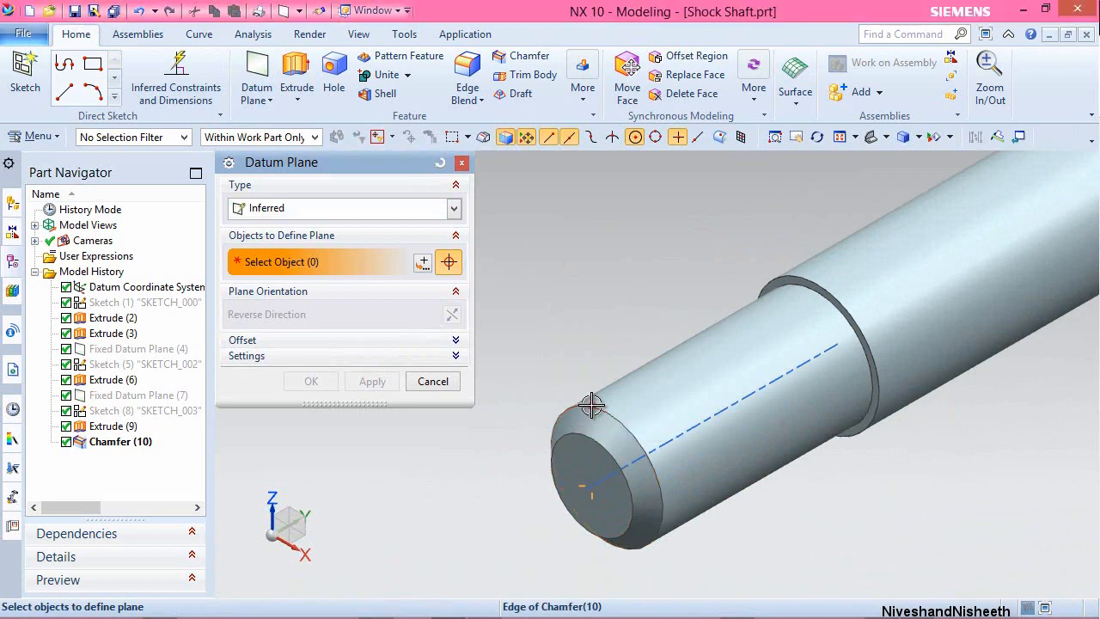
left_click(591, 405)
left_click(588, 453)
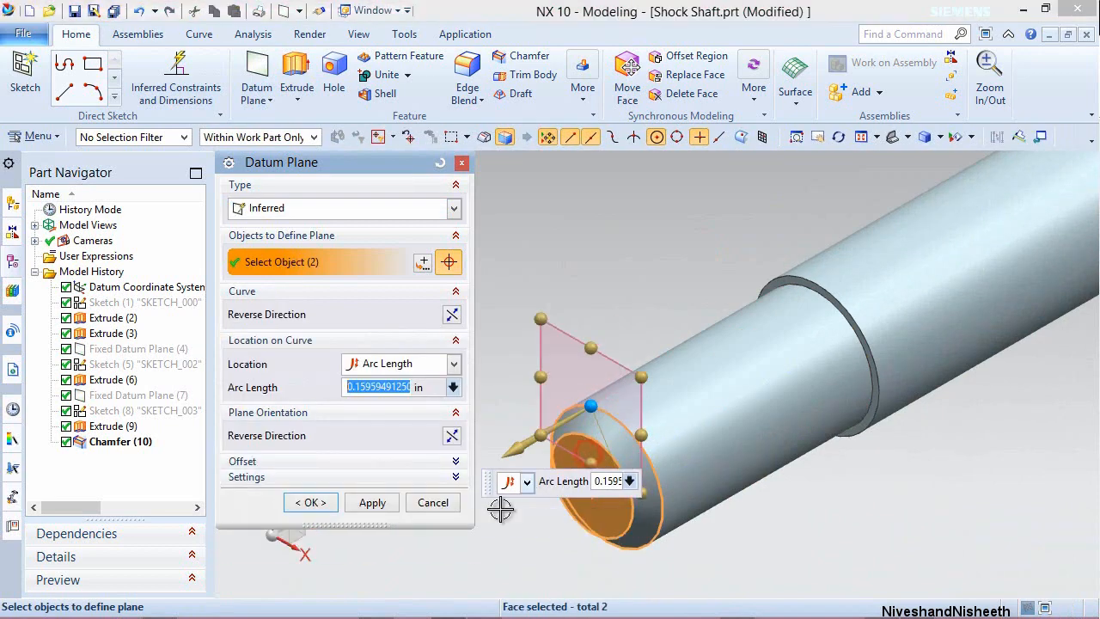
left_click(310, 503)
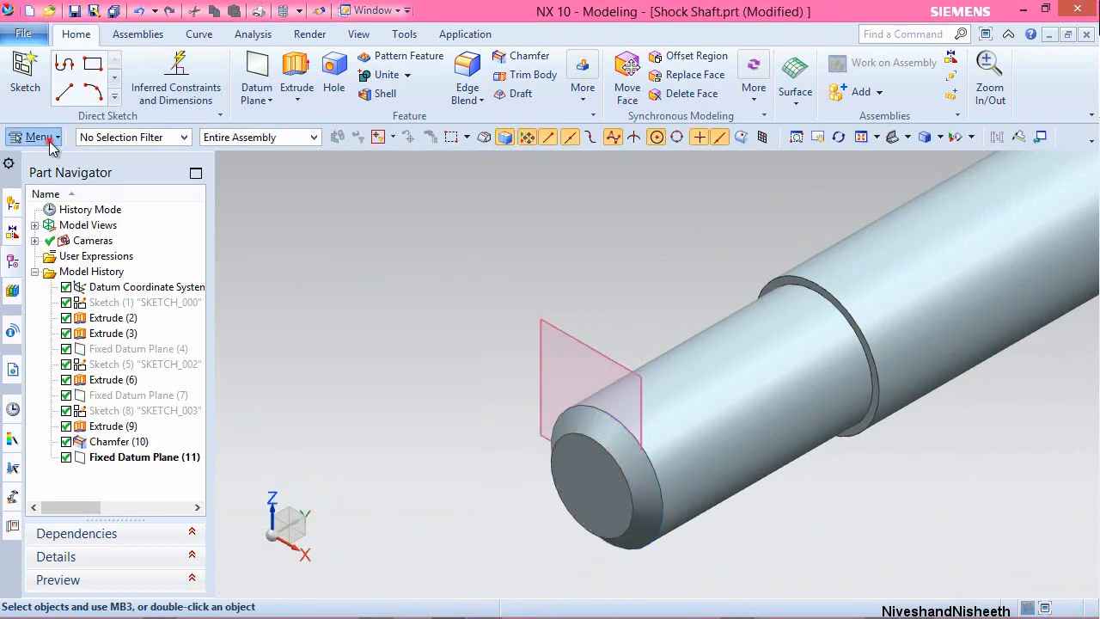
Set up a symbolic thread on the reduced-diameter cylinder, starting at the new datum plane with the Extend Through Start condition.
left_click(39, 136)
mouse_move(64, 217)
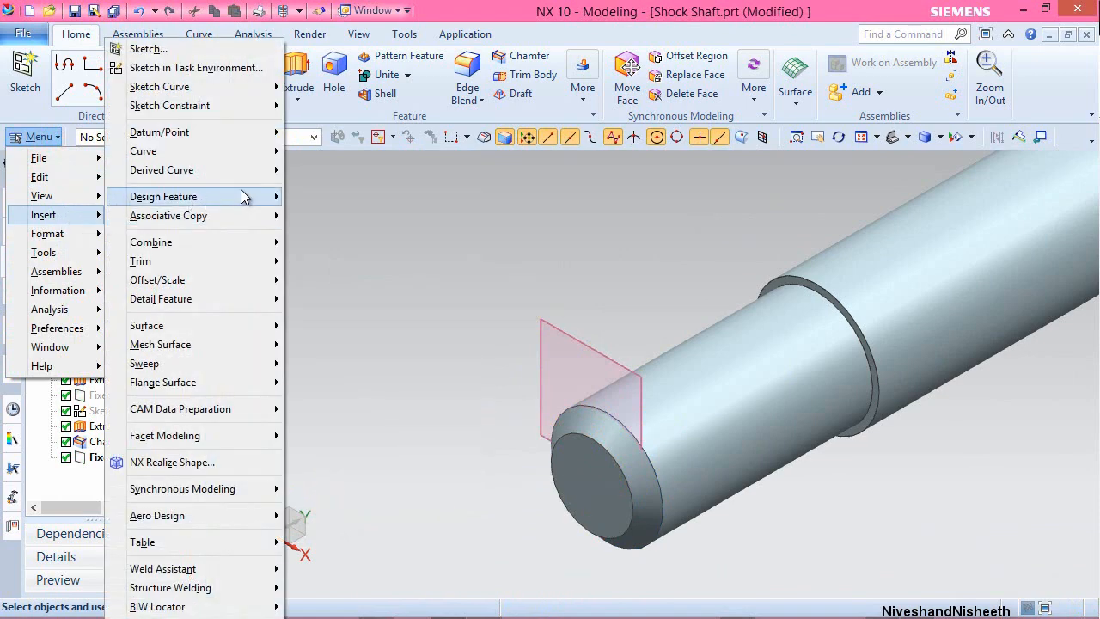
mouse_move(244, 196)
left_click(364, 516)
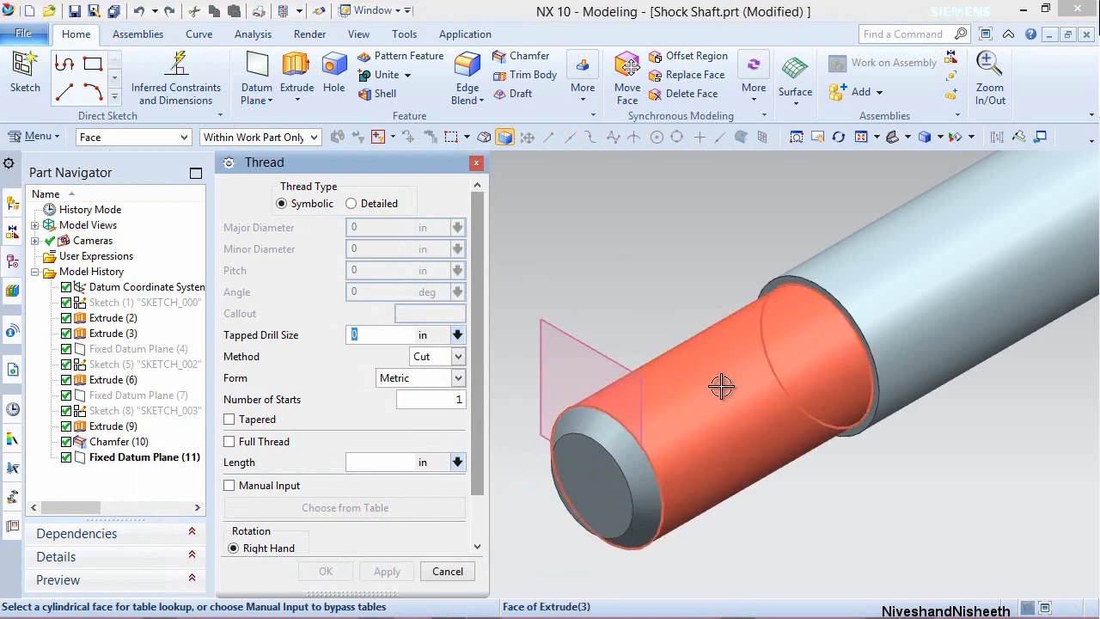
left_click(703, 354)
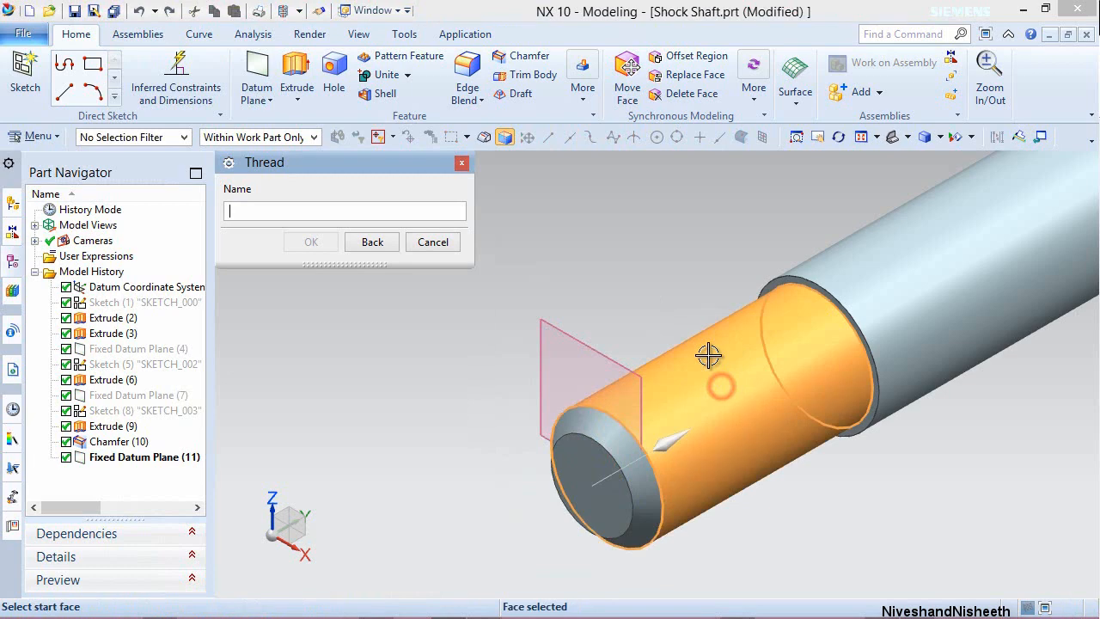
left_click(577, 343)
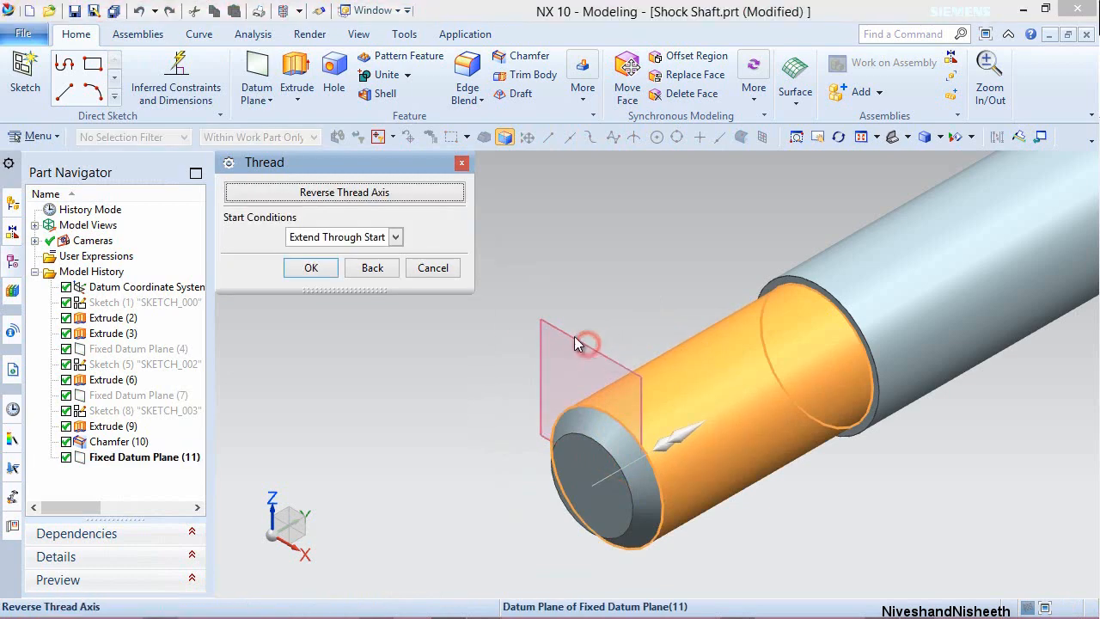
left_click(329, 268)
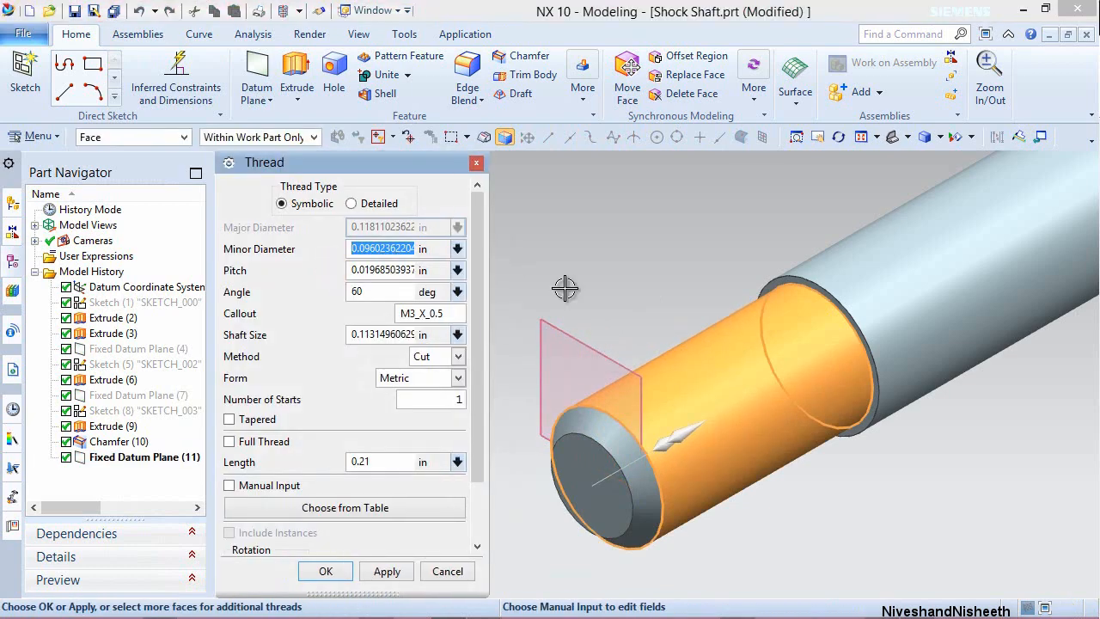
Set the thread form to Unified with the 4-40_UNC size from the table, and create the thread.
left_click(456, 379)
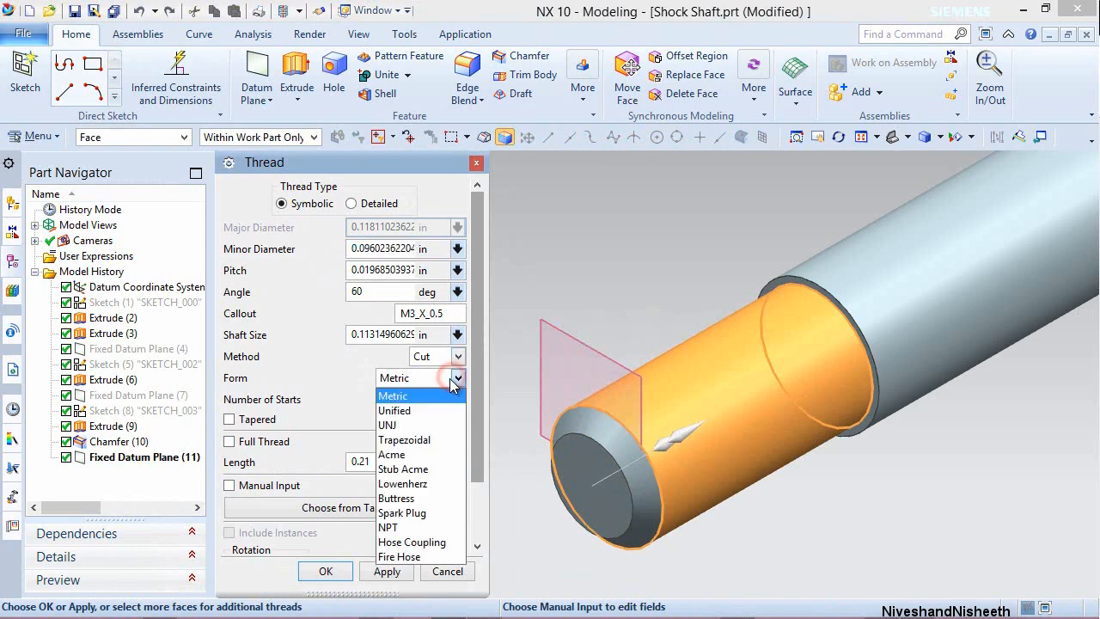
left_click(430, 411)
left_click(366, 513)
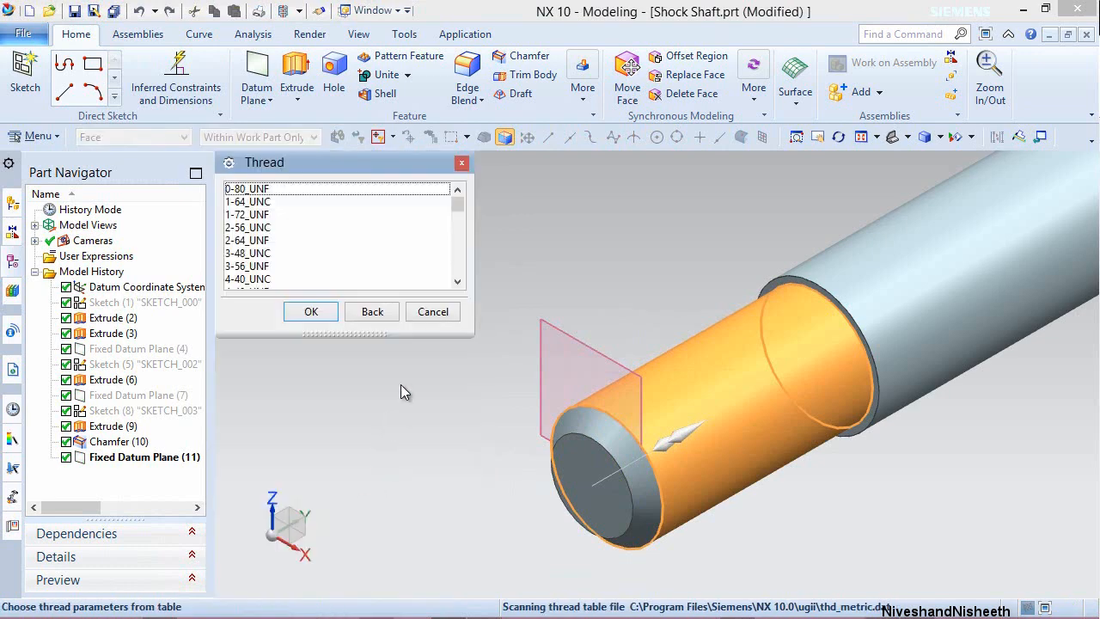
left_click(239, 280)
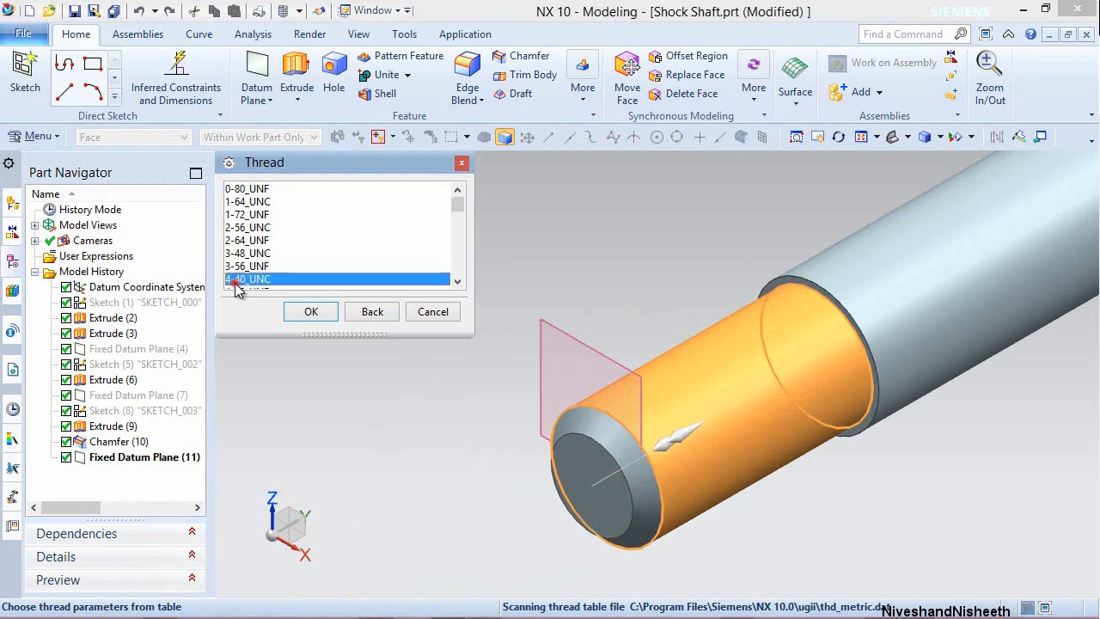
left_click(300, 311)
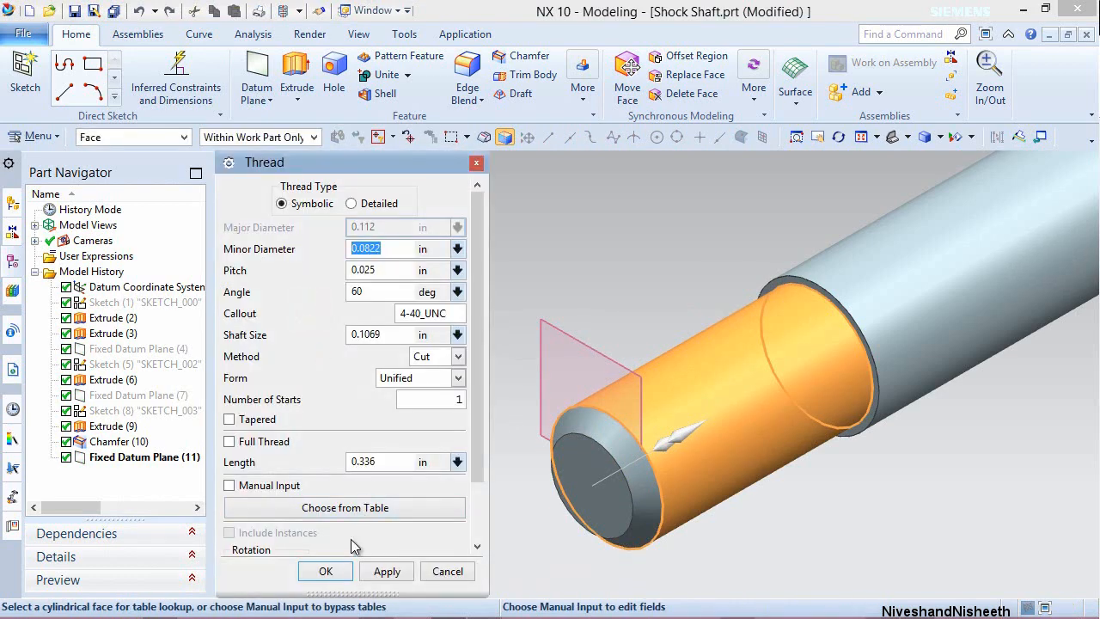
left_click(347, 573)
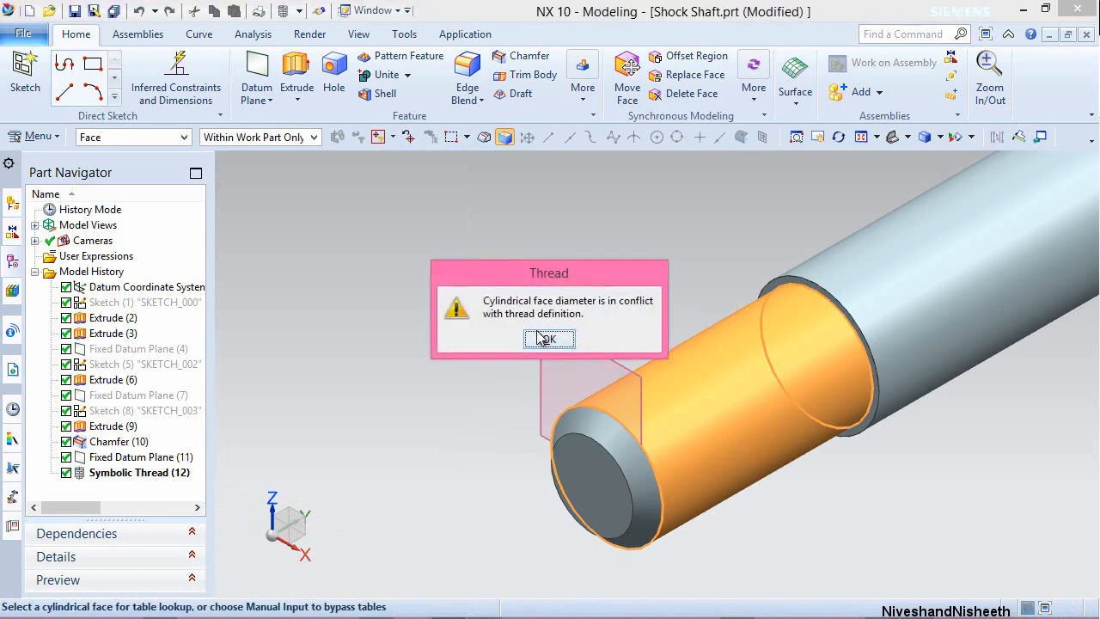
left_click(546, 339)
Hide the datum plane at the threaded end and refresh the display.
right_click(539, 323)
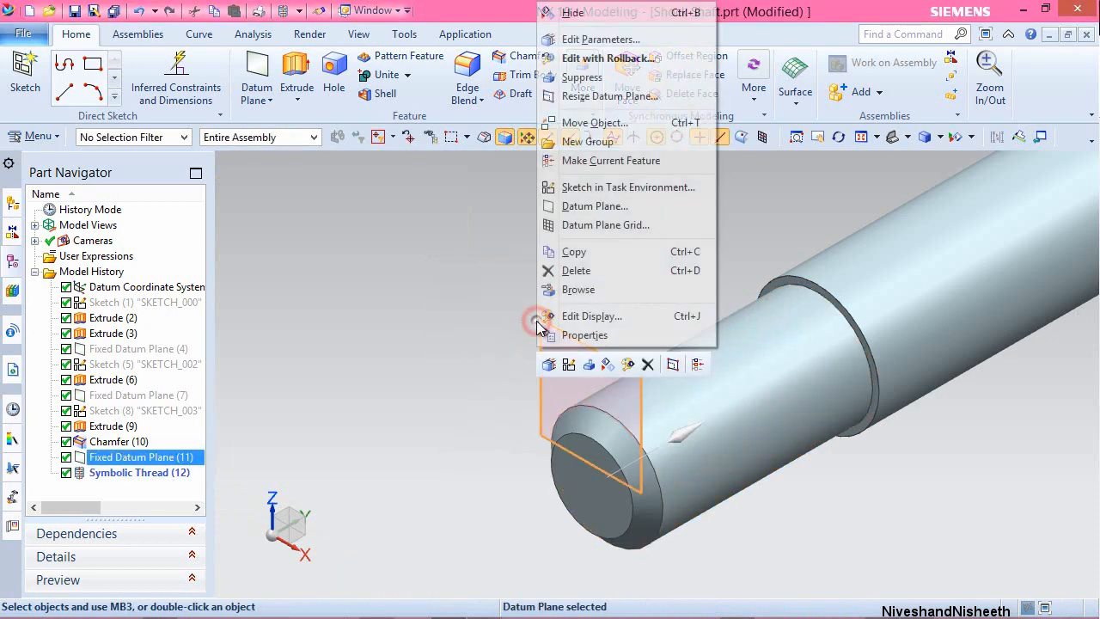
left_click(569, 13)
right_click(461, 261)
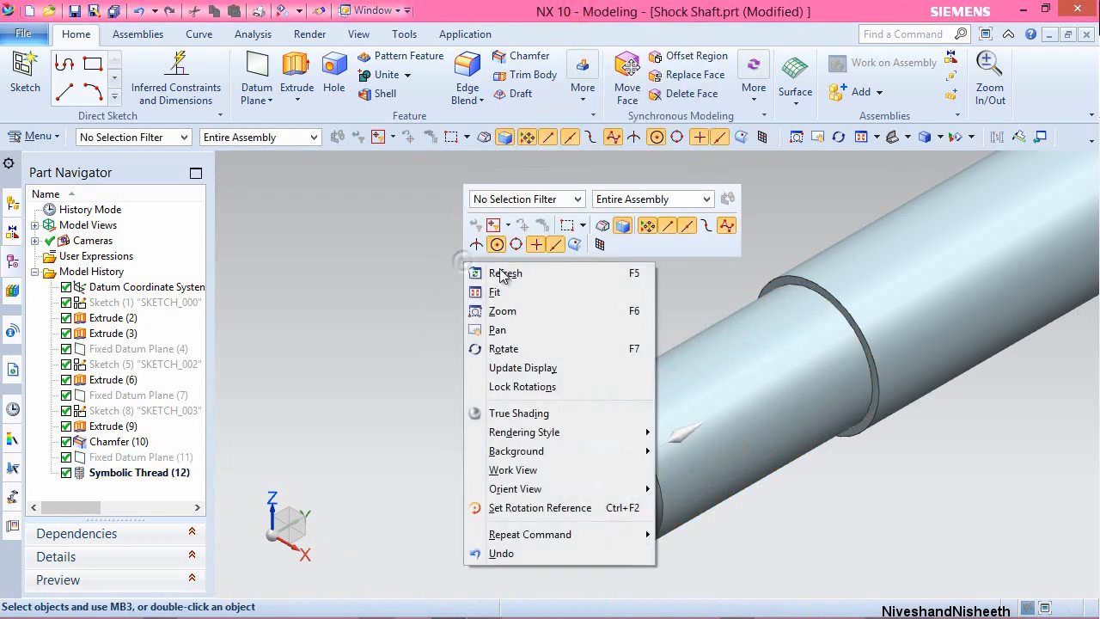
left_click(502, 273)
Highlight the symbolic thread with the whole shaft in view, and save the part.
left_click(163, 473)
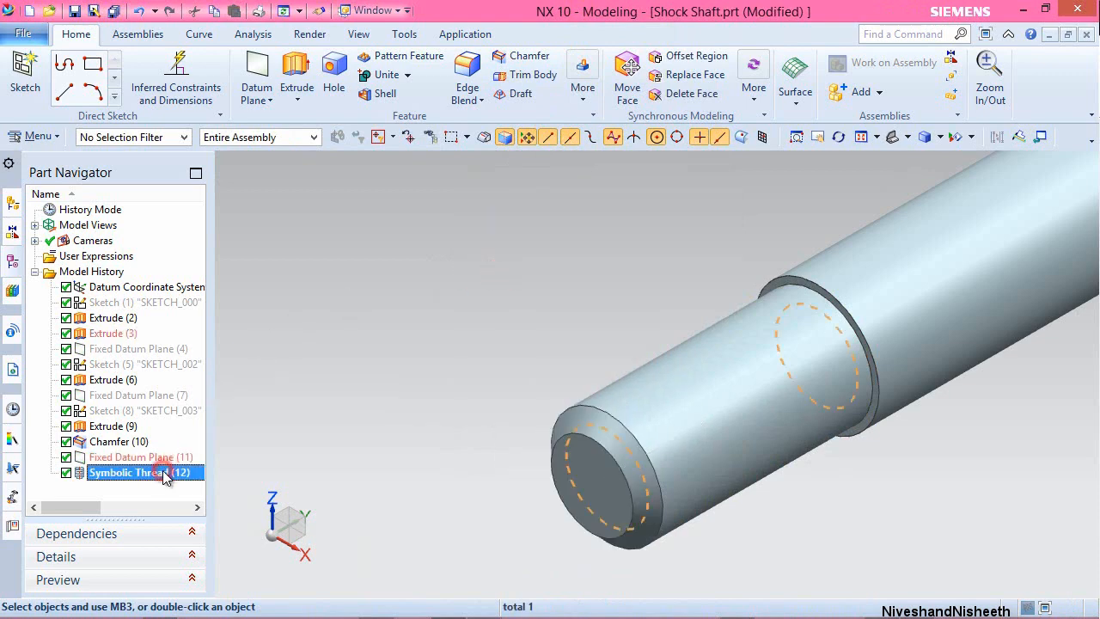
left_click(866, 140)
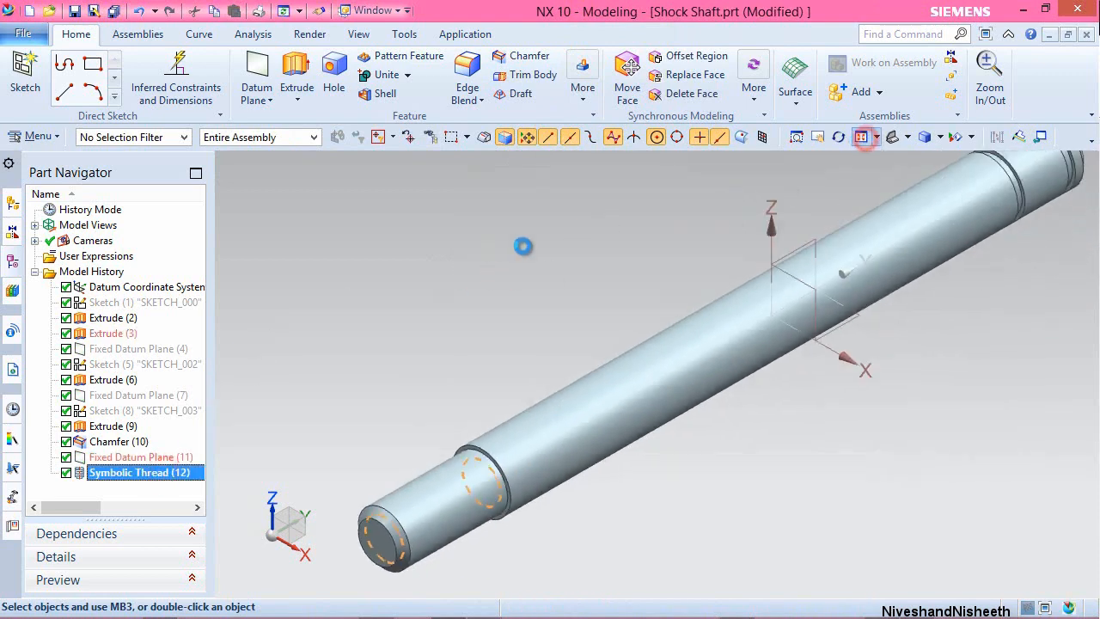
left_click(450, 263)
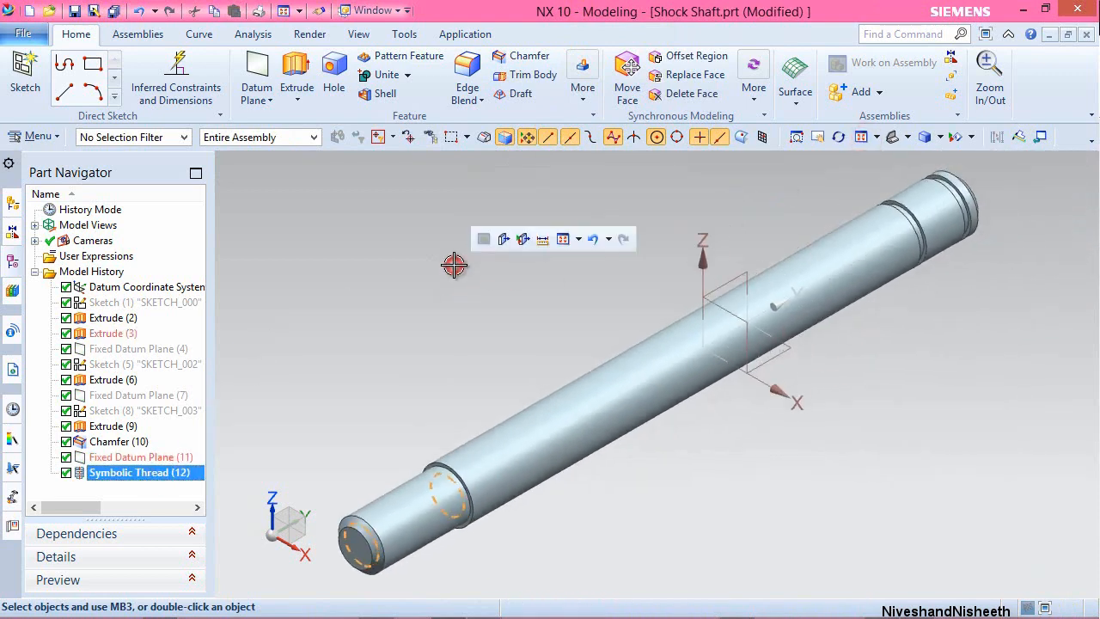
left_click(75, 12)
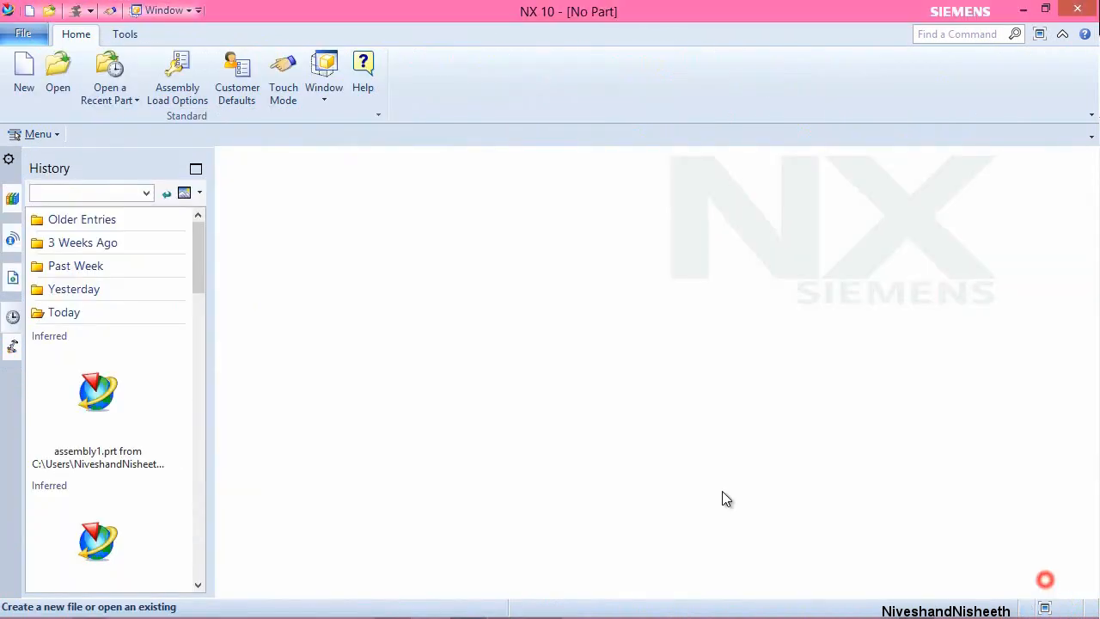
Create a new inch model part named O-Ring.prt from the Model template.
left_click(23, 70)
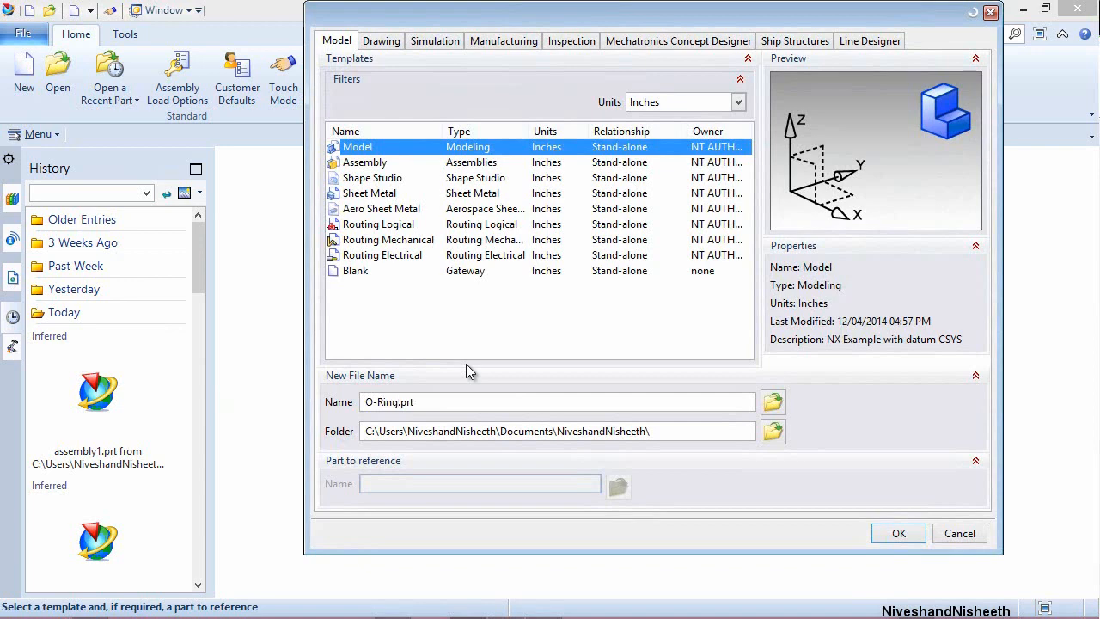
left_click(894, 534)
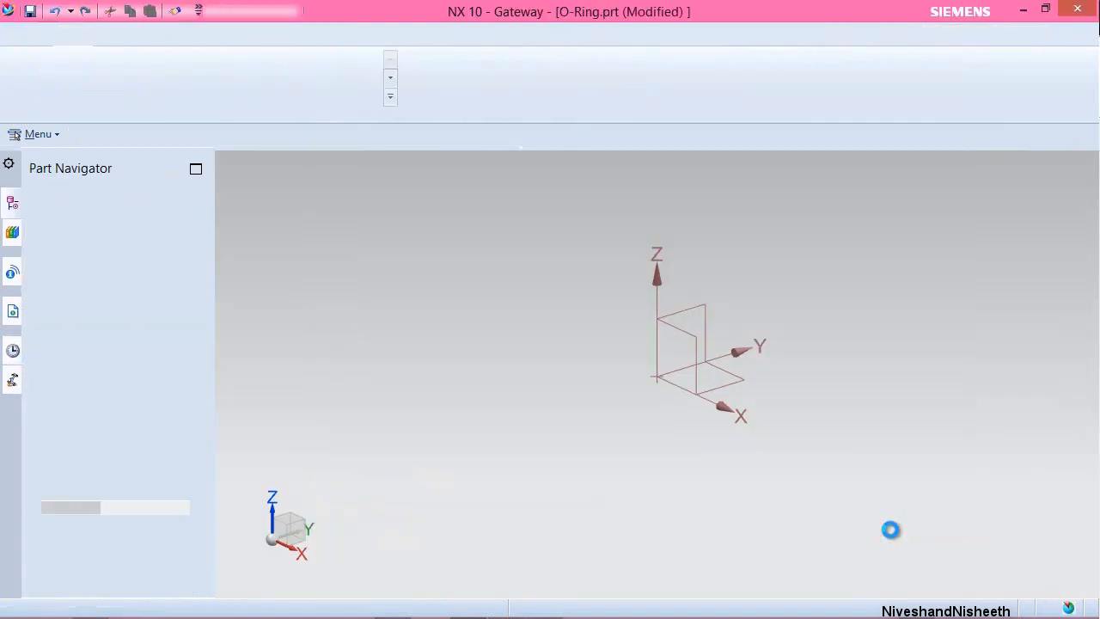
Create a sketch on the XZ datum plane and orient the view square to it.
left_click(27, 77)
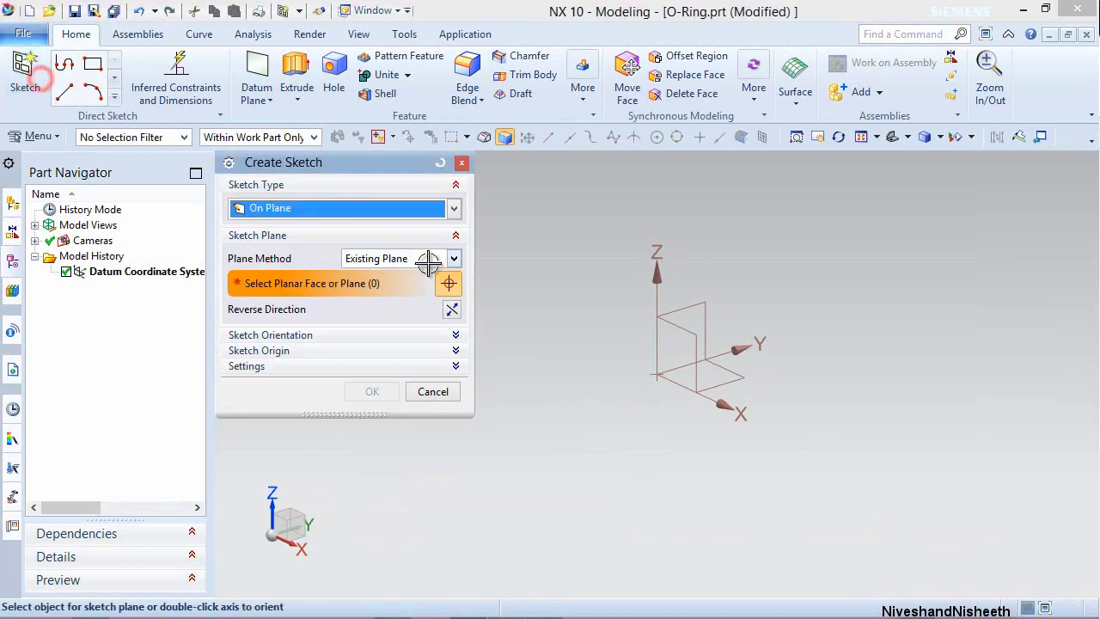
left_click(662, 335)
left_click(374, 391)
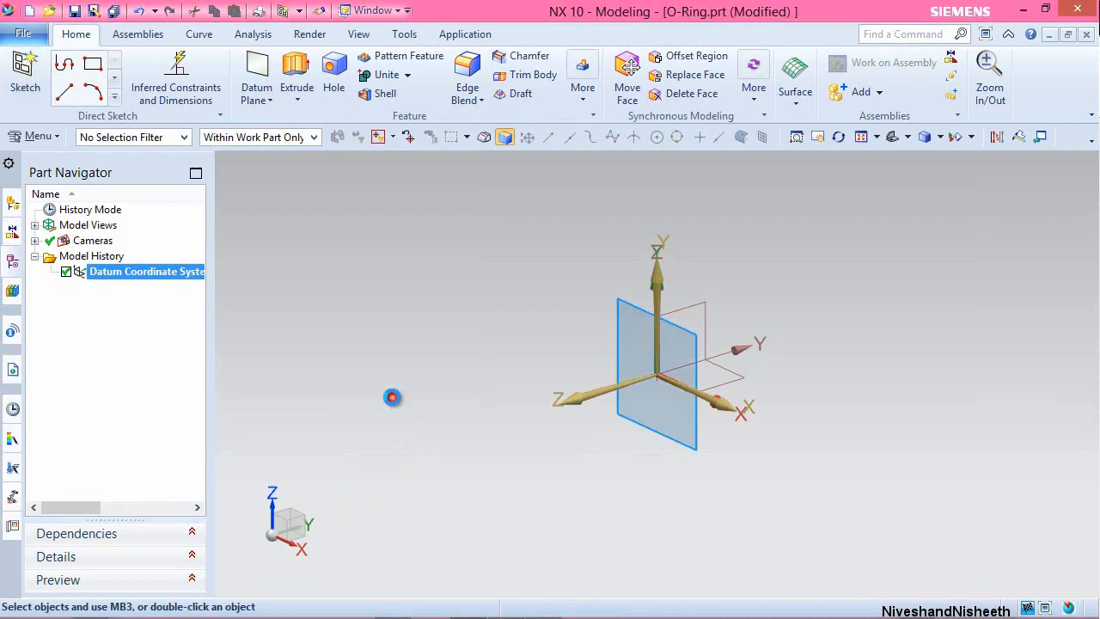
right_click(876, 250)
left_click(928, 289)
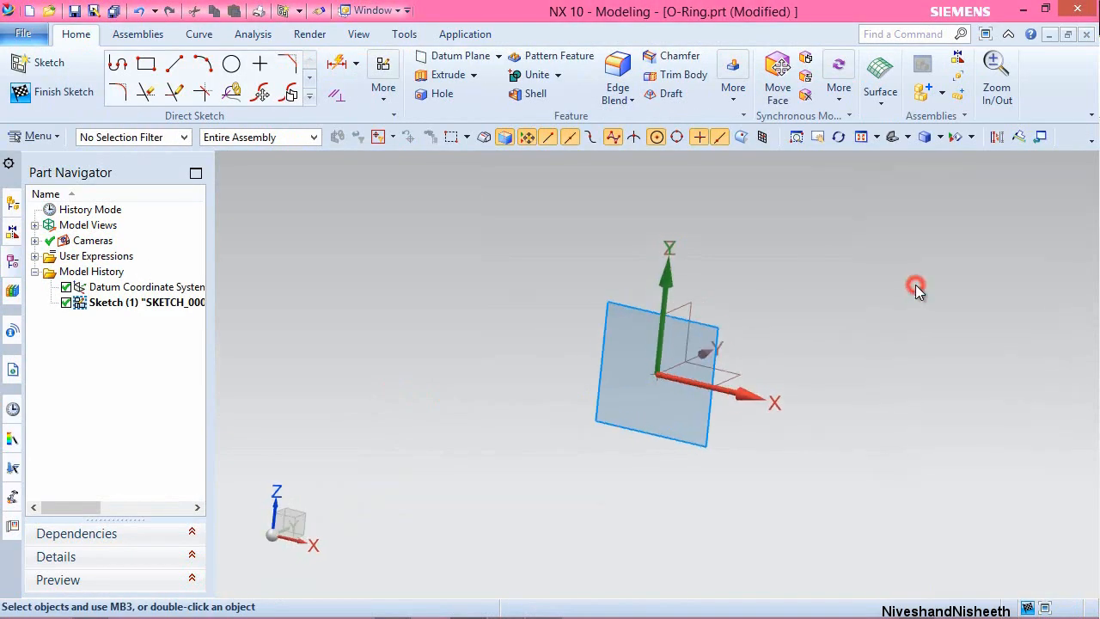
Sketch a circle about 1 in in diameter near the X axis, centred about 1.35 in from the origin.
left_click(231, 63)
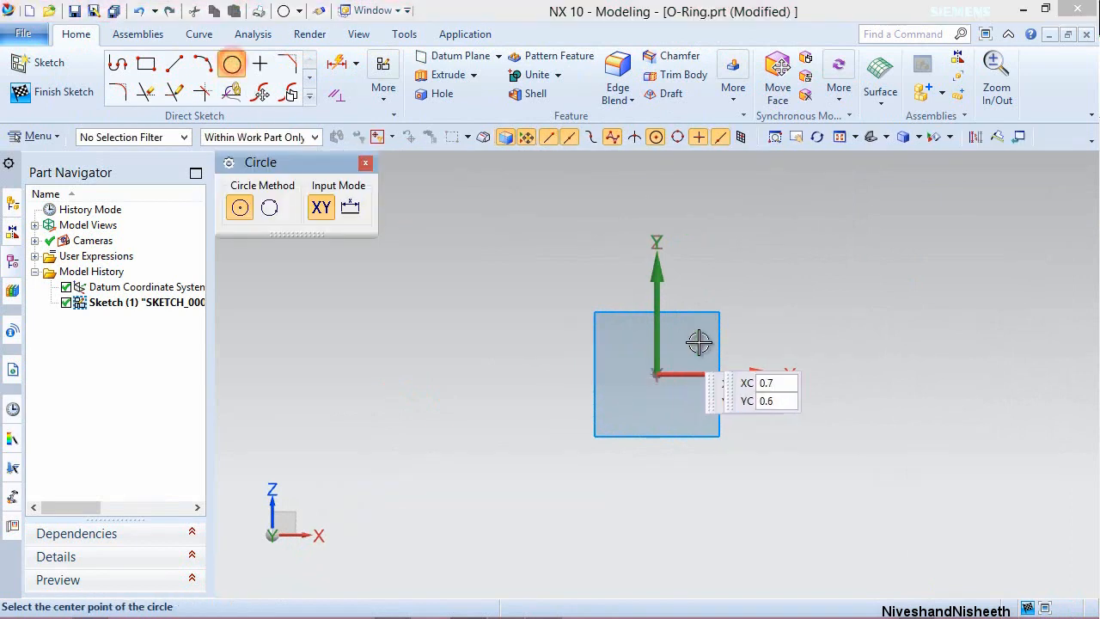
left_click(733, 376)
left_click(742, 401)
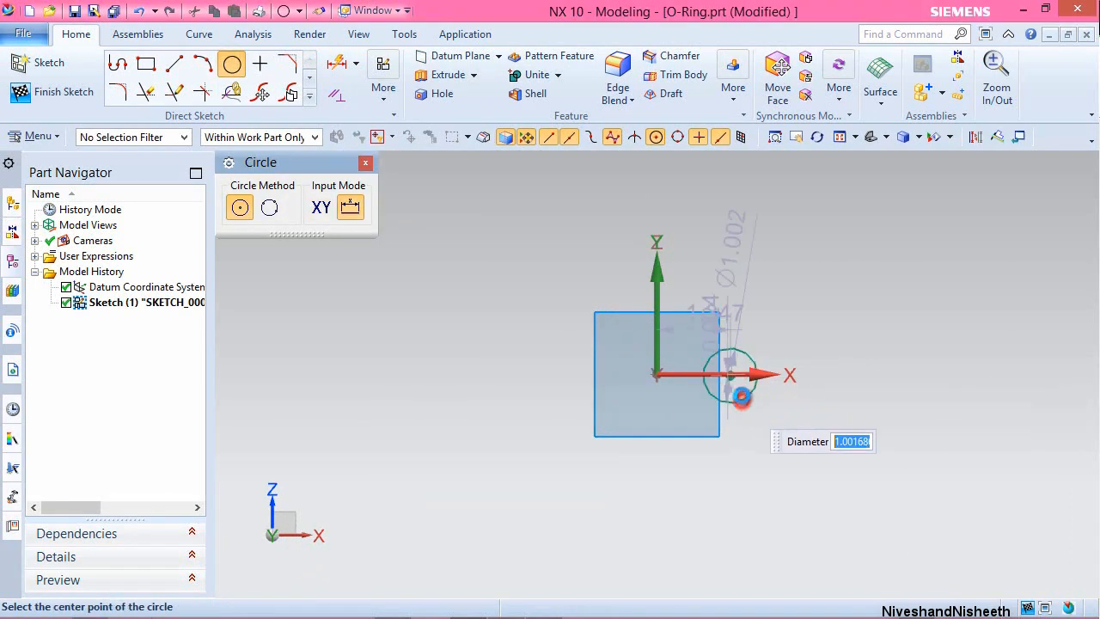
scroll(743, 375, "up", 5)
key("Escape")
scroll(702, 376, "down", 2)
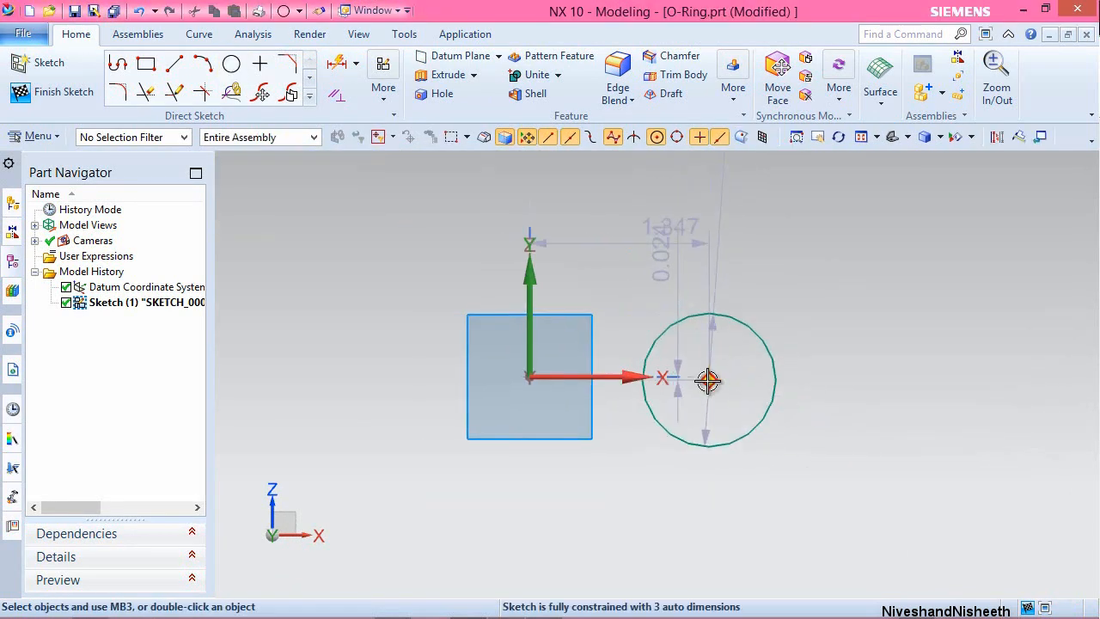
Constrain the circle's centre to lie on the sketch's horizontal axis.
left_click(575, 376)
left_click(650, 404)
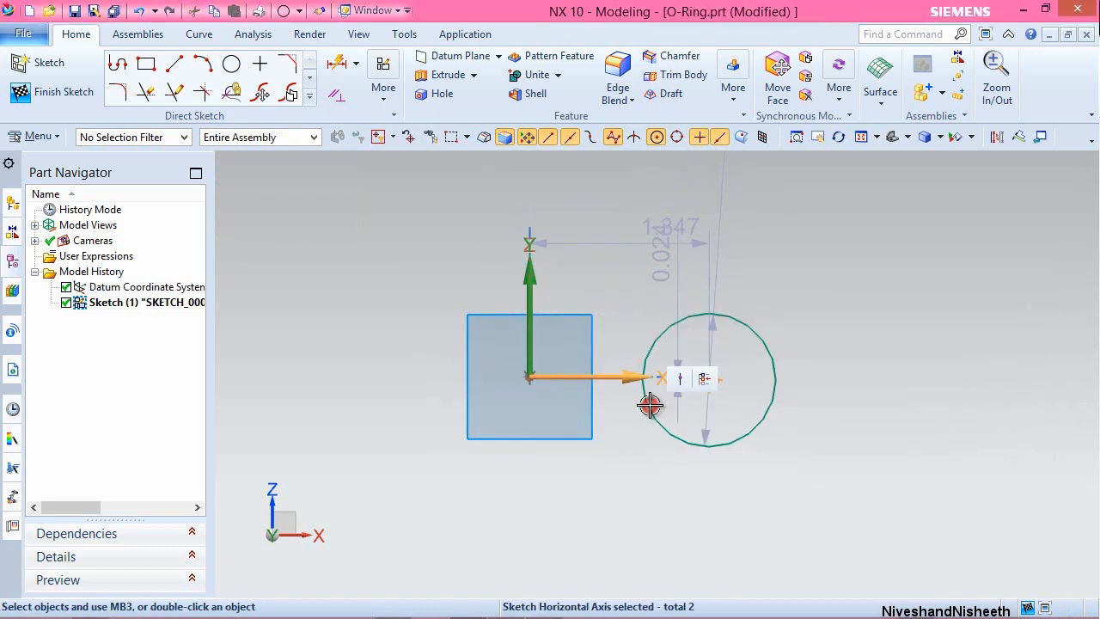
left_click(680, 378)
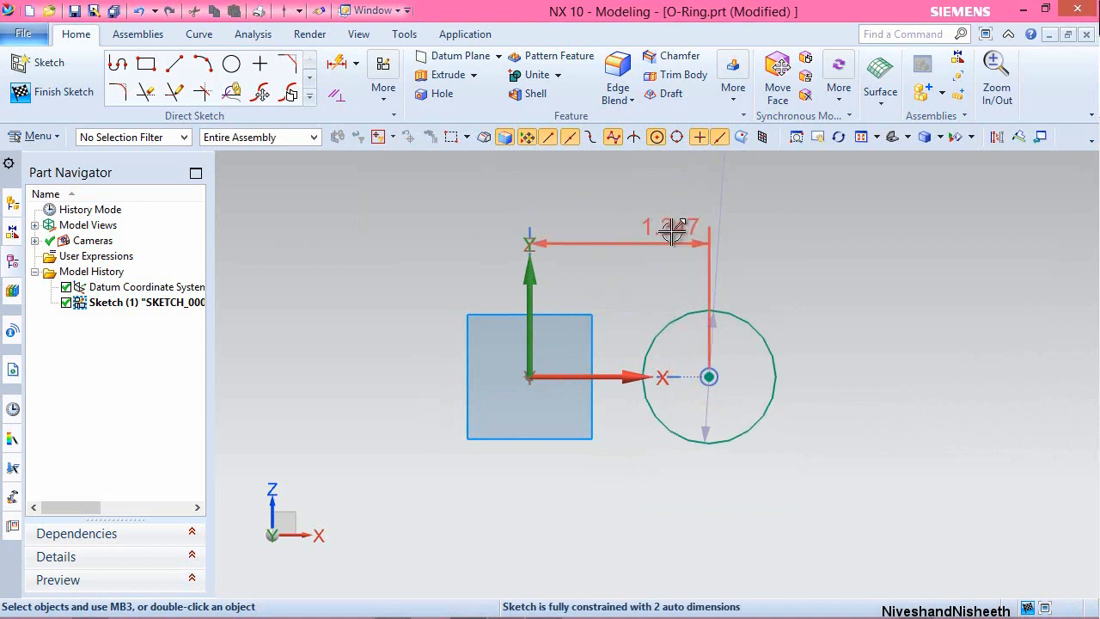
Set the horizontal distance from the vertical axis to the circle's centre to 0.094 in.
double_click(671, 231)
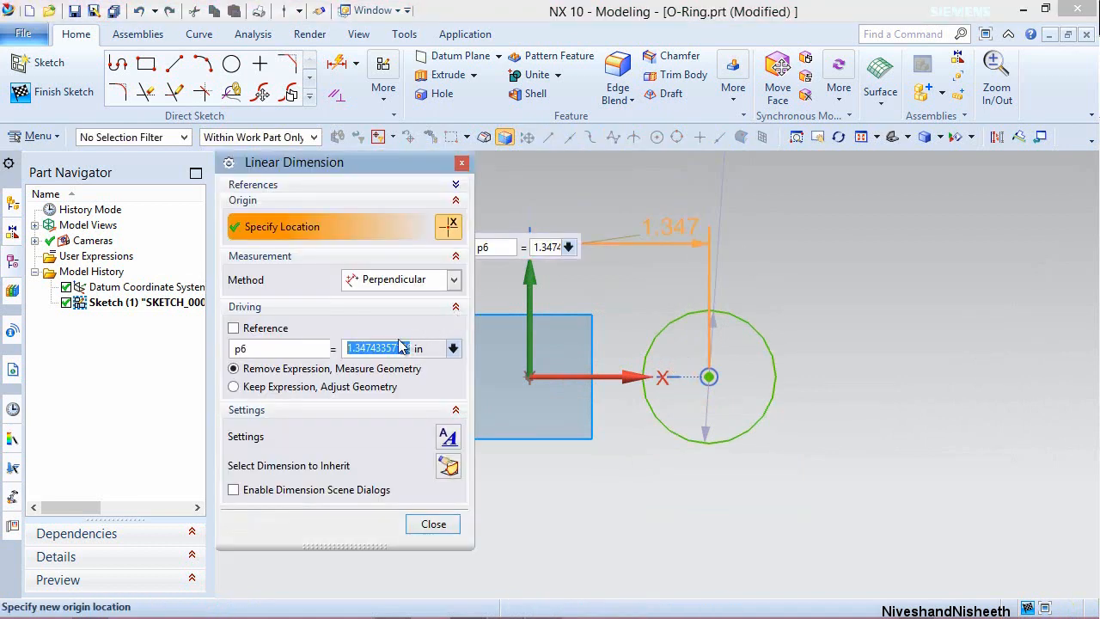
type(".094")
key("Return")
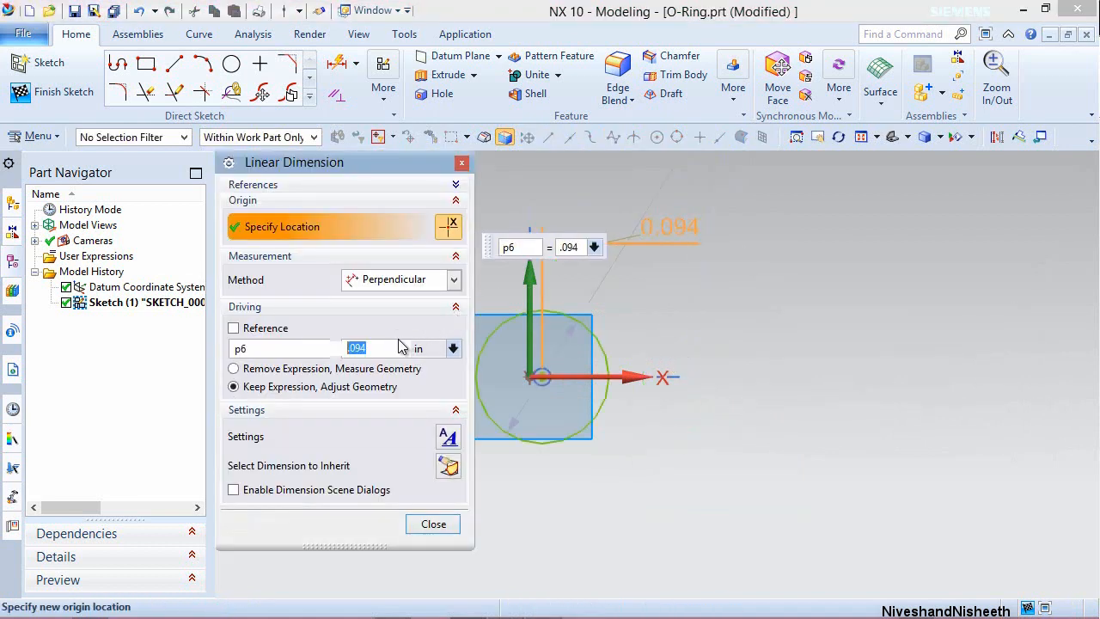
left_click(427, 525)
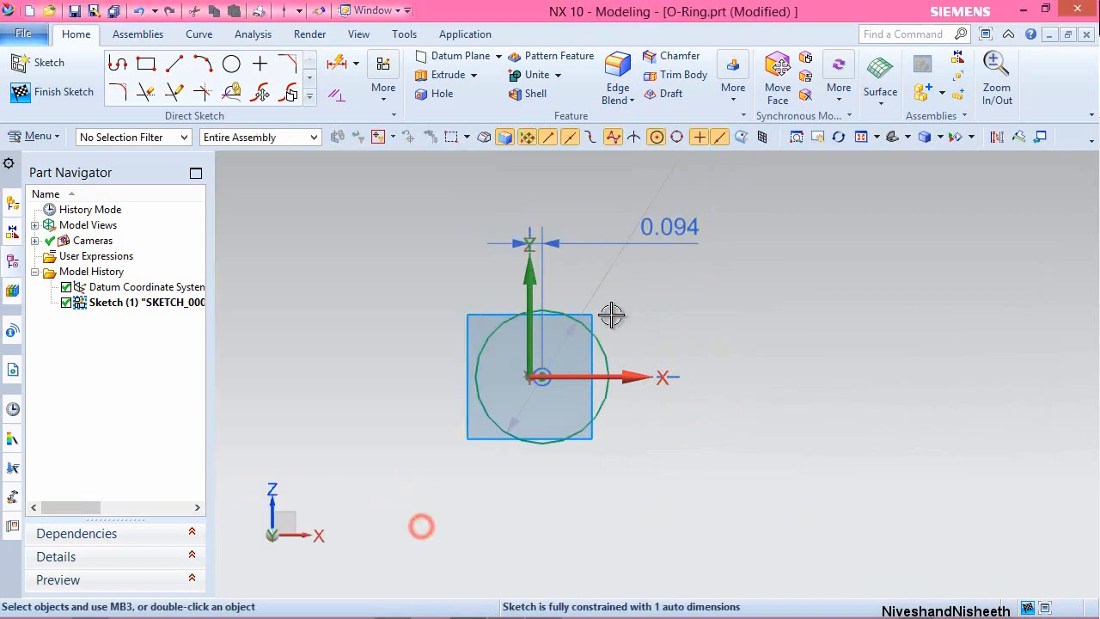
Set the circle's diameter to 0.063 in and finish the sketch.
double_click(658, 182)
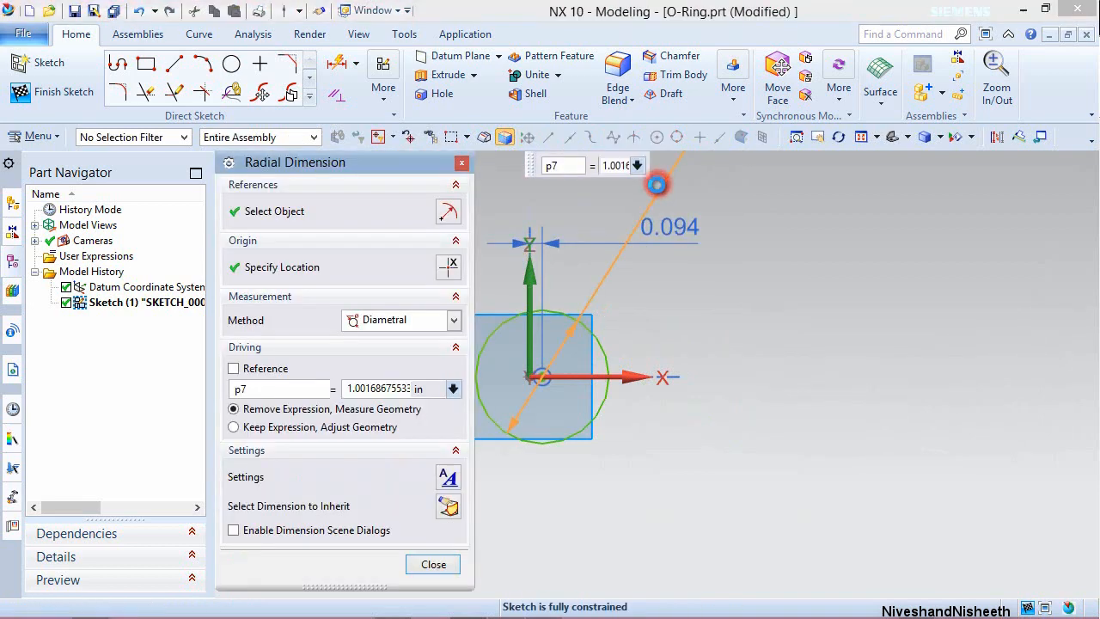
type(".063")
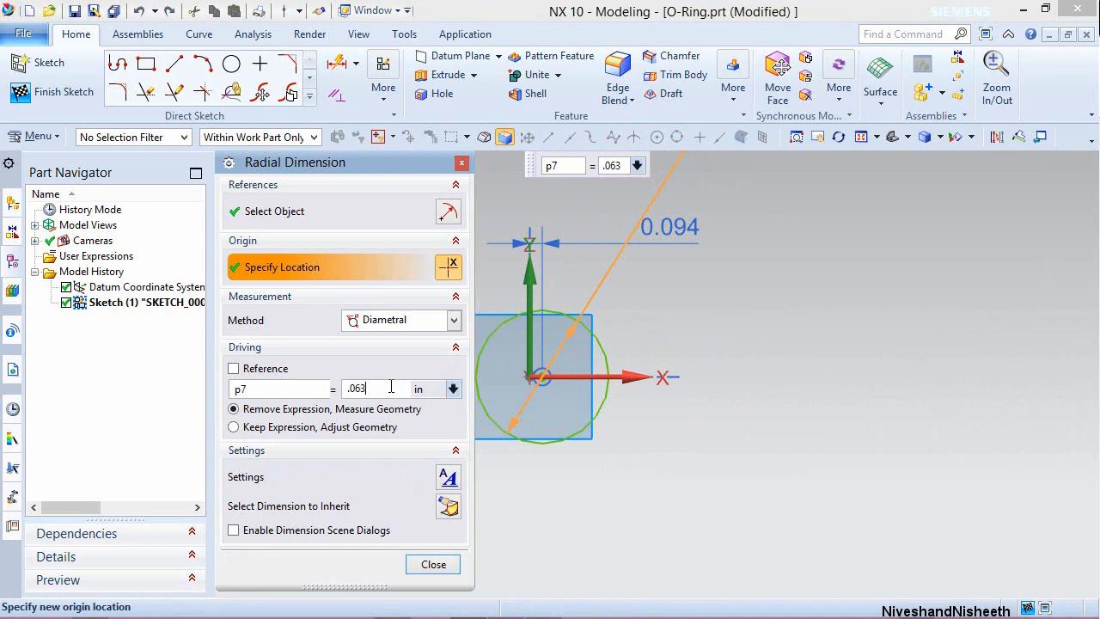
key("Return")
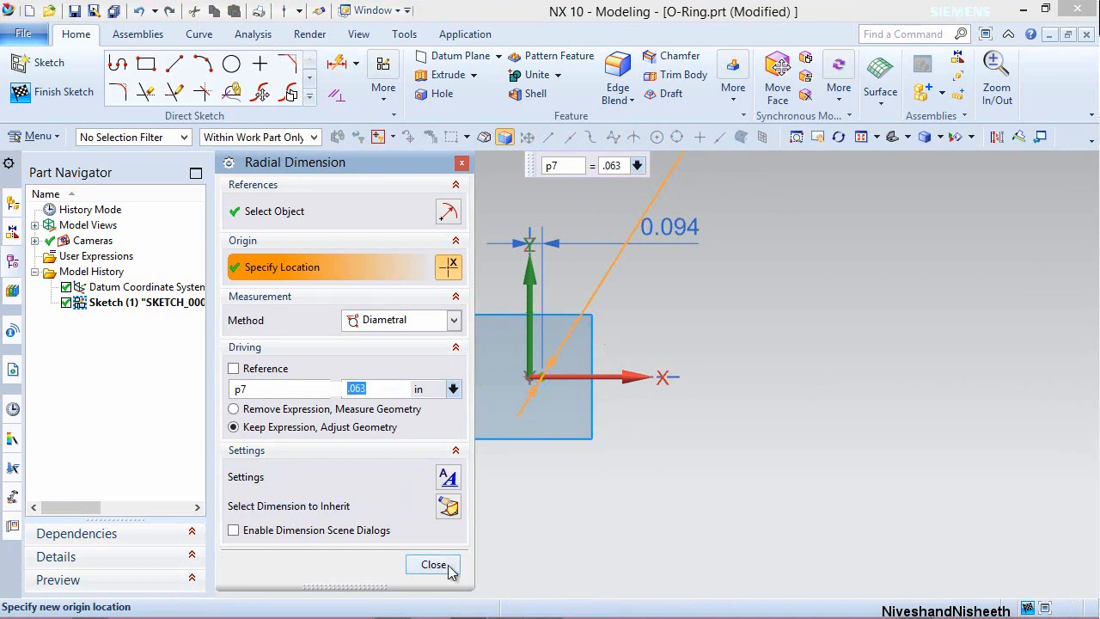
left_click(446, 569)
scroll(534, 361, "up", 5)
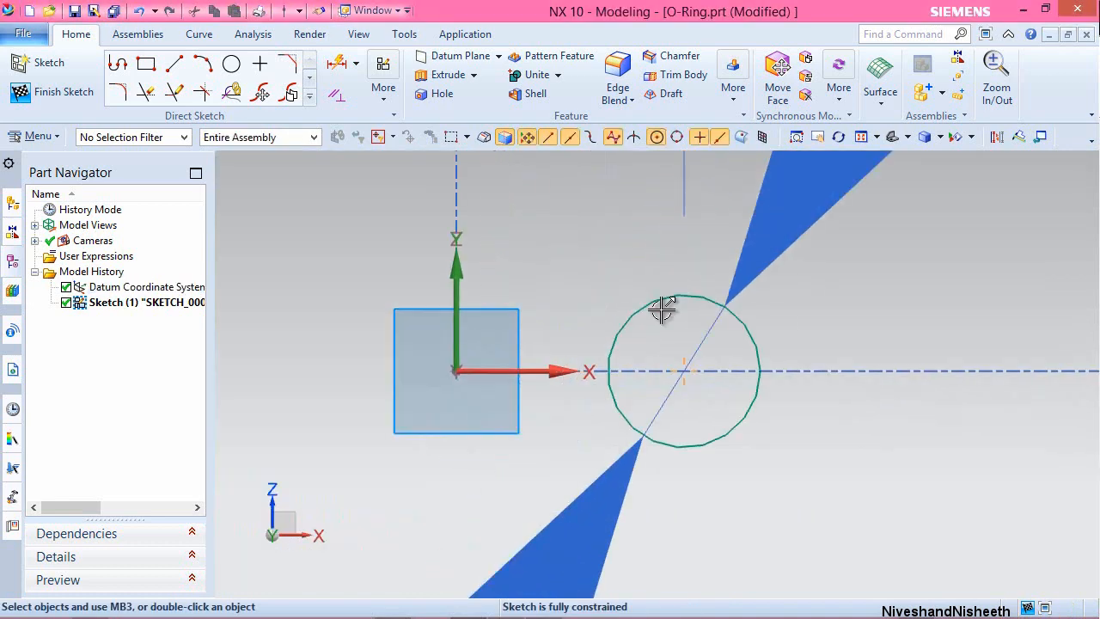
right_click(353, 193)
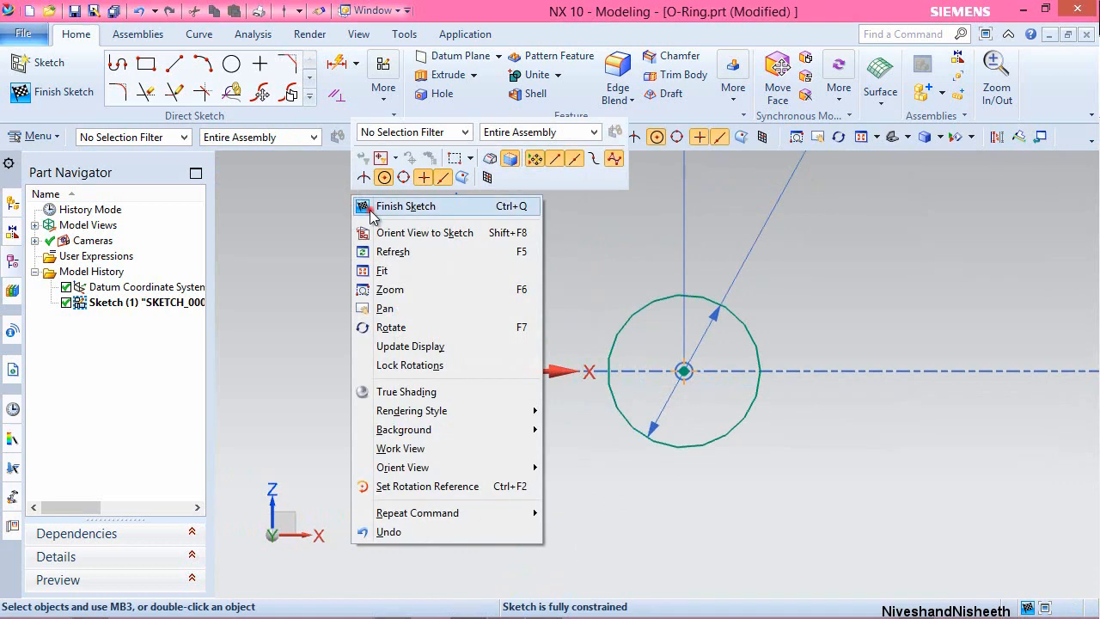
left_click(370, 208)
Revolve the circle 360 degrees about the datum Z axis to form the ring body.
left_click(297, 100)
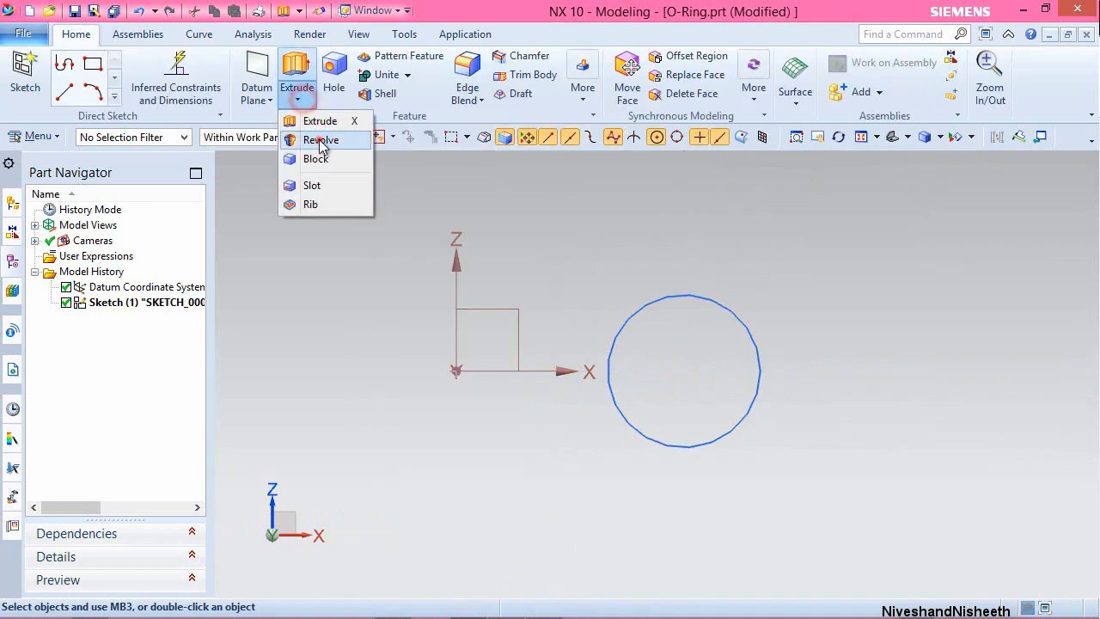
left_click(314, 140)
left_click(650, 322)
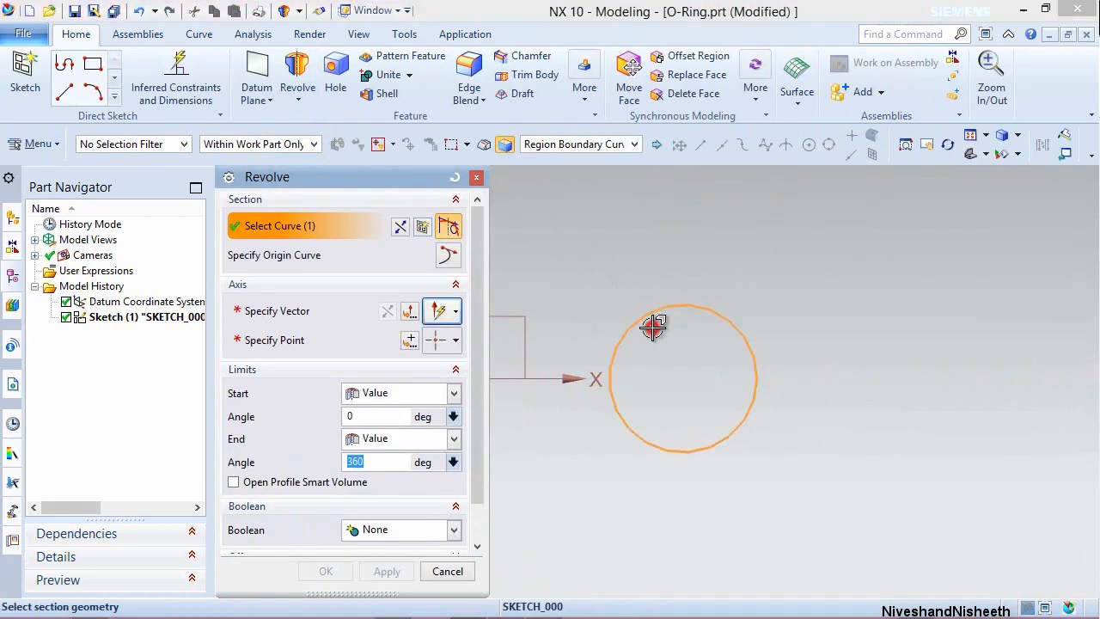
scroll(830, 369, "down", 2)
middle_click(650, 250)
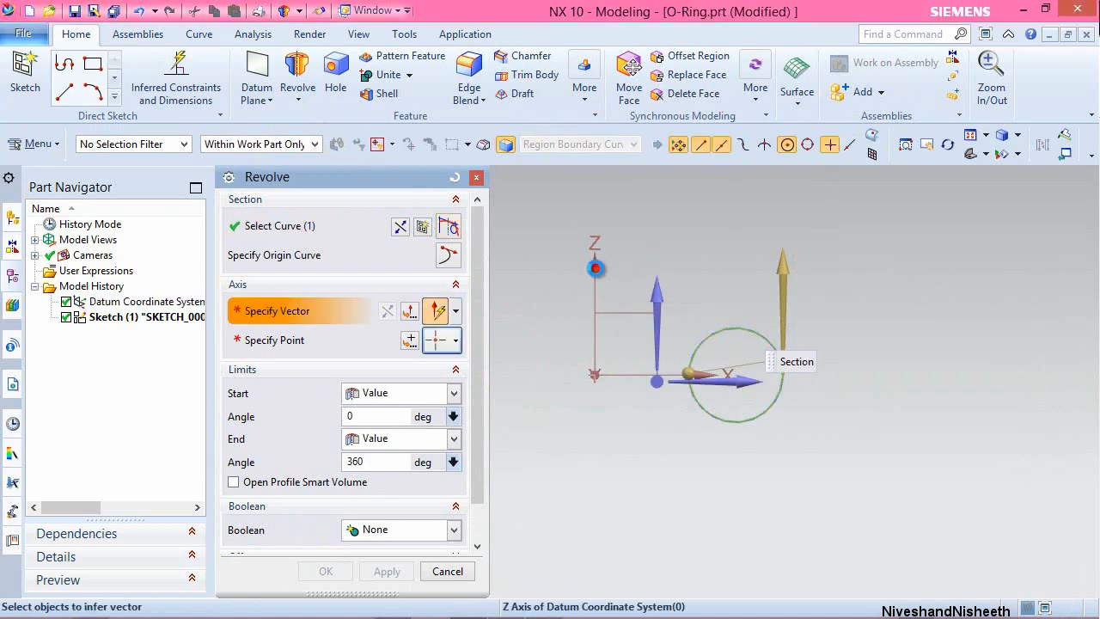
left_click(594, 256)
left_click(325, 571)
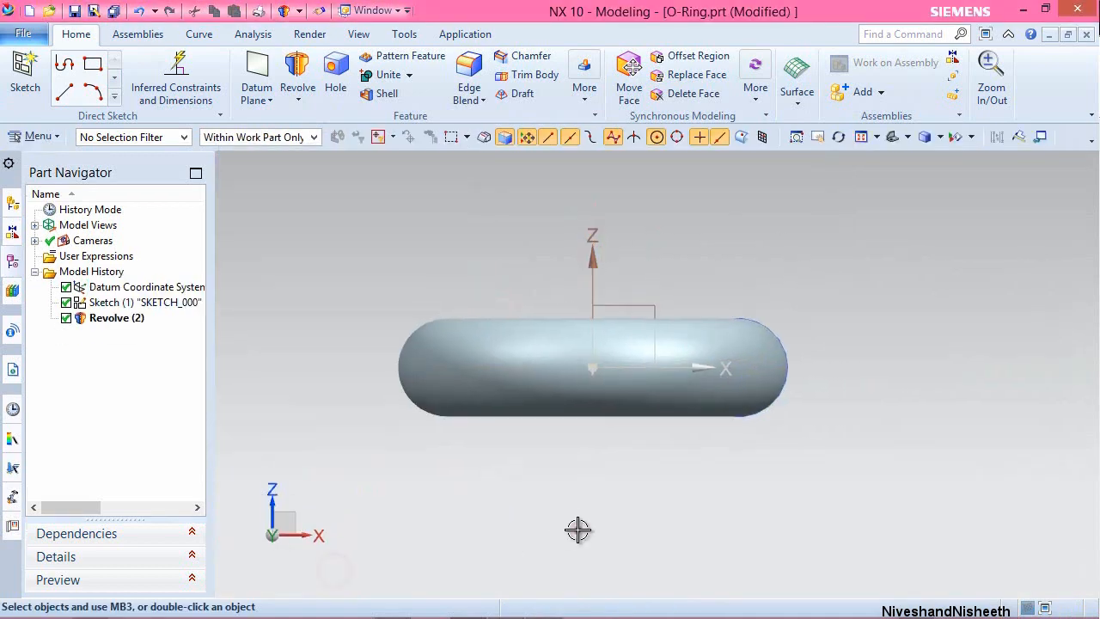
Hide the circle sketch with the ring in trimetric view, and save the part.
key("Home")
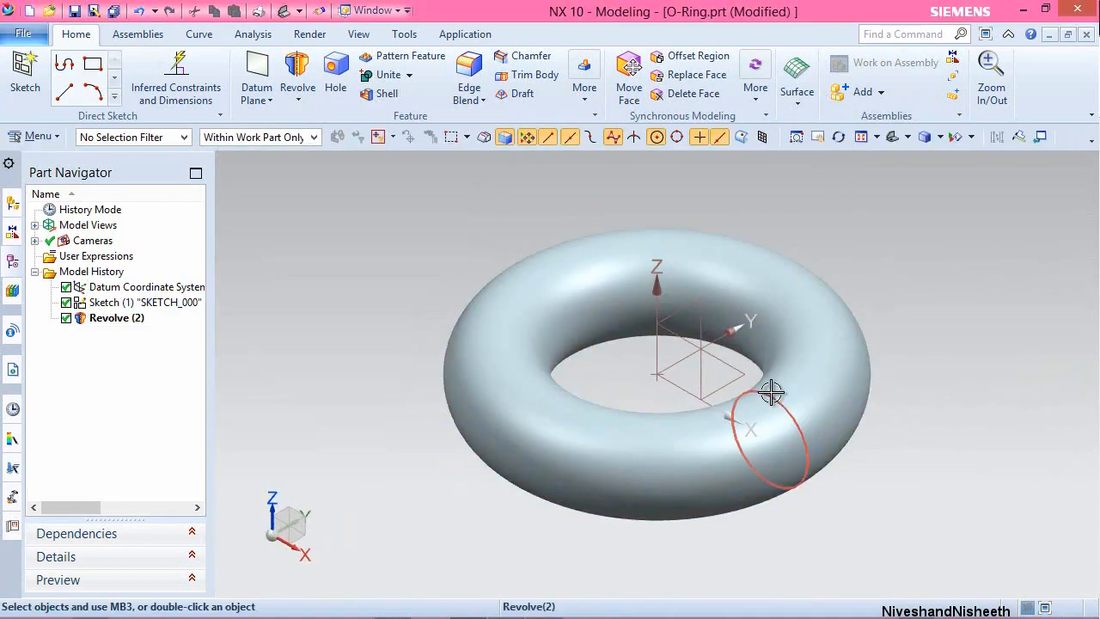
left_click(763, 391)
left_click(858, 368)
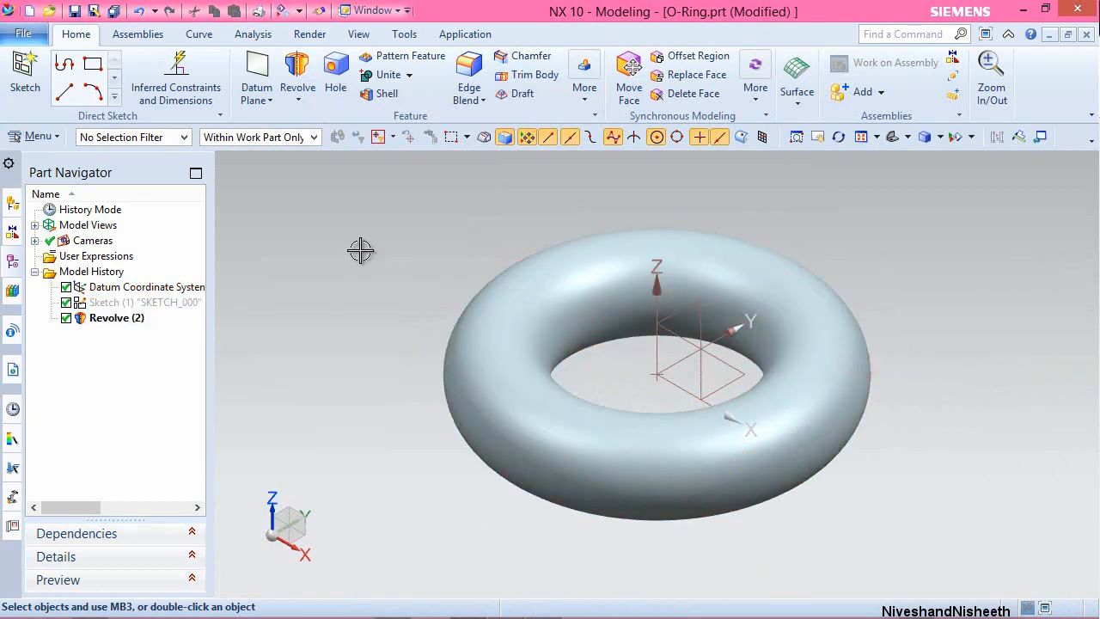
key("ctrl+s")
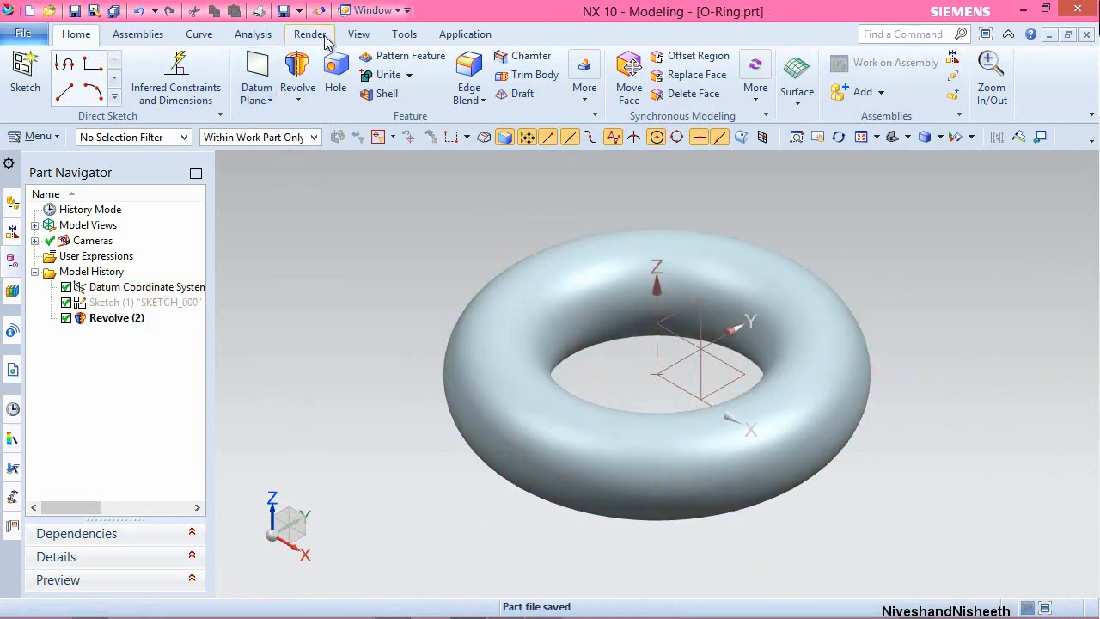
Hide all datum coordinate systems in the O-ring part.
left_click(358, 34)
left_click(276, 97)
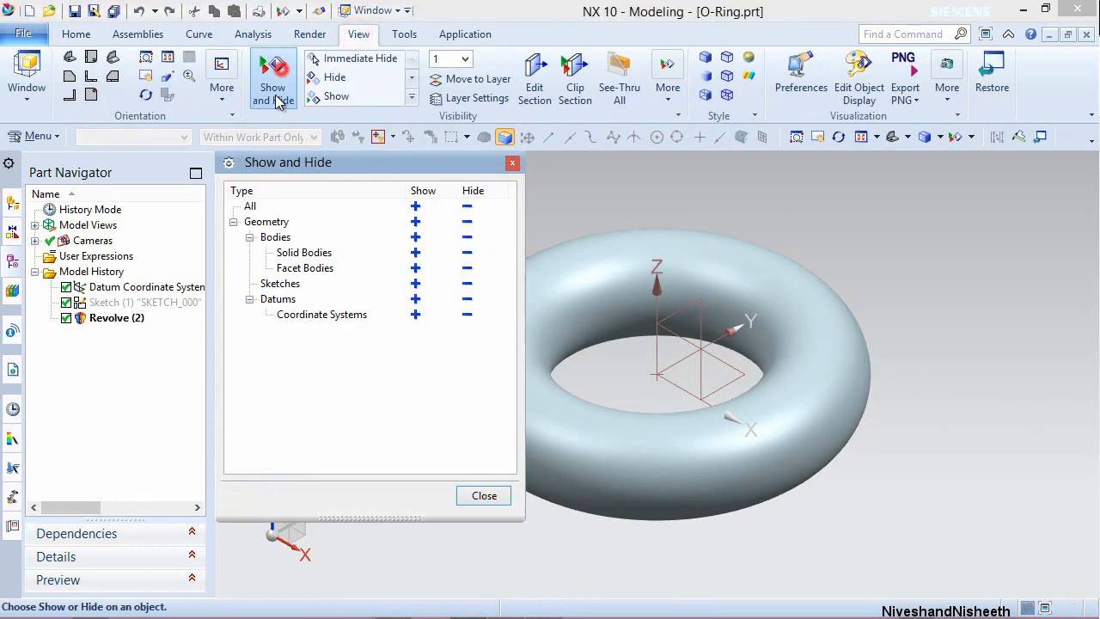
left_click(467, 315)
left_click(484, 496)
left_click(986, 34)
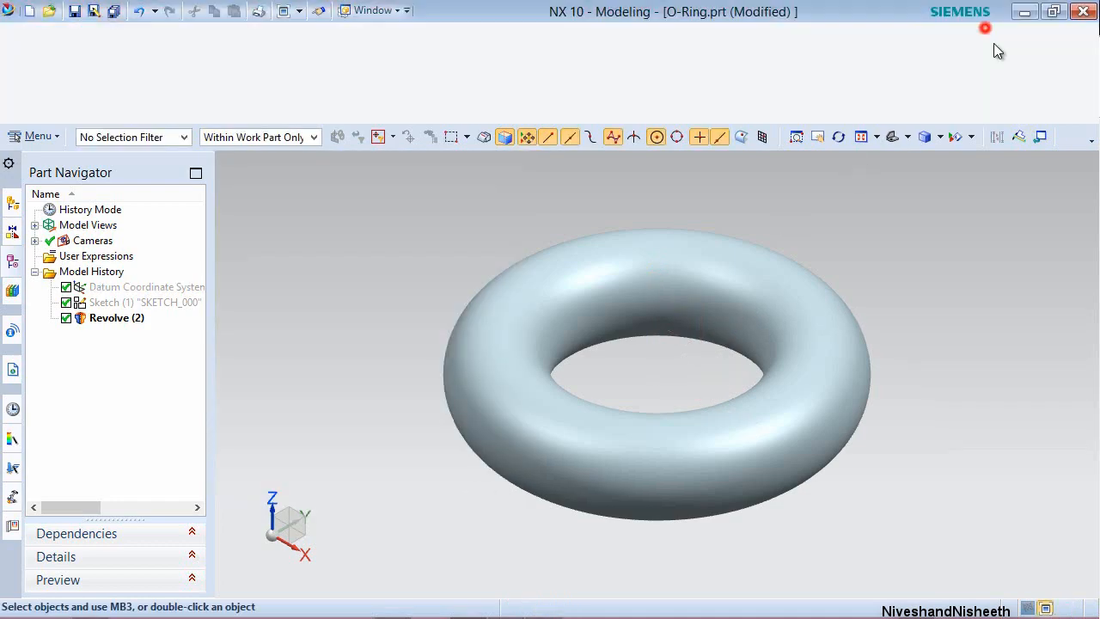
left_click(872, 4)
left_click(988, 73)
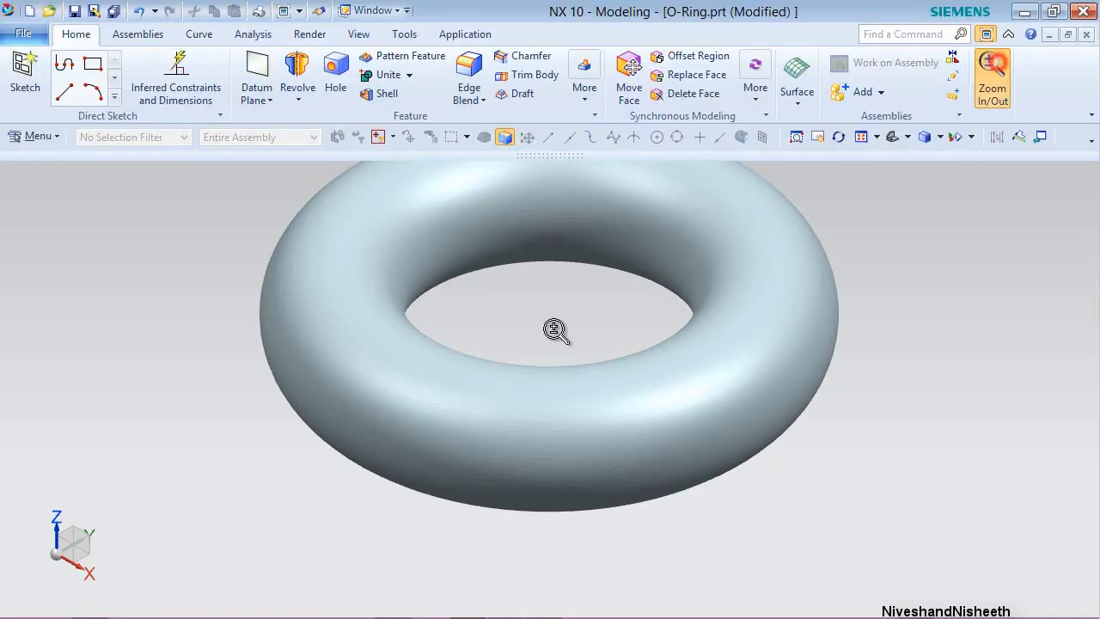
left_click(985, 35)
Save the O-ring part and close it.
left_click(74, 11)
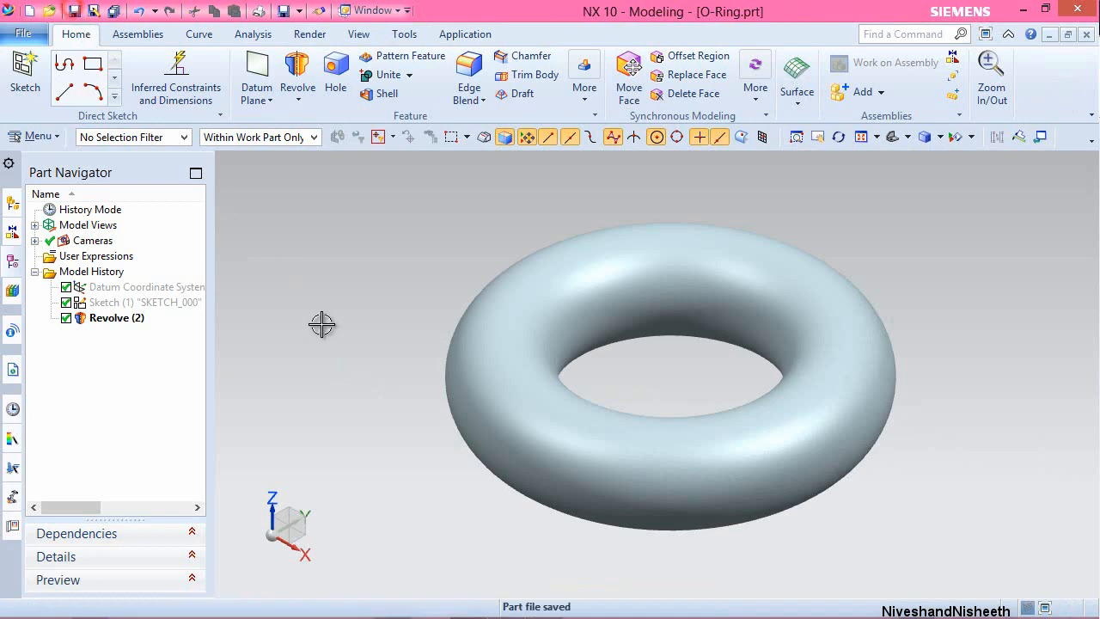
left_click(1085, 34)
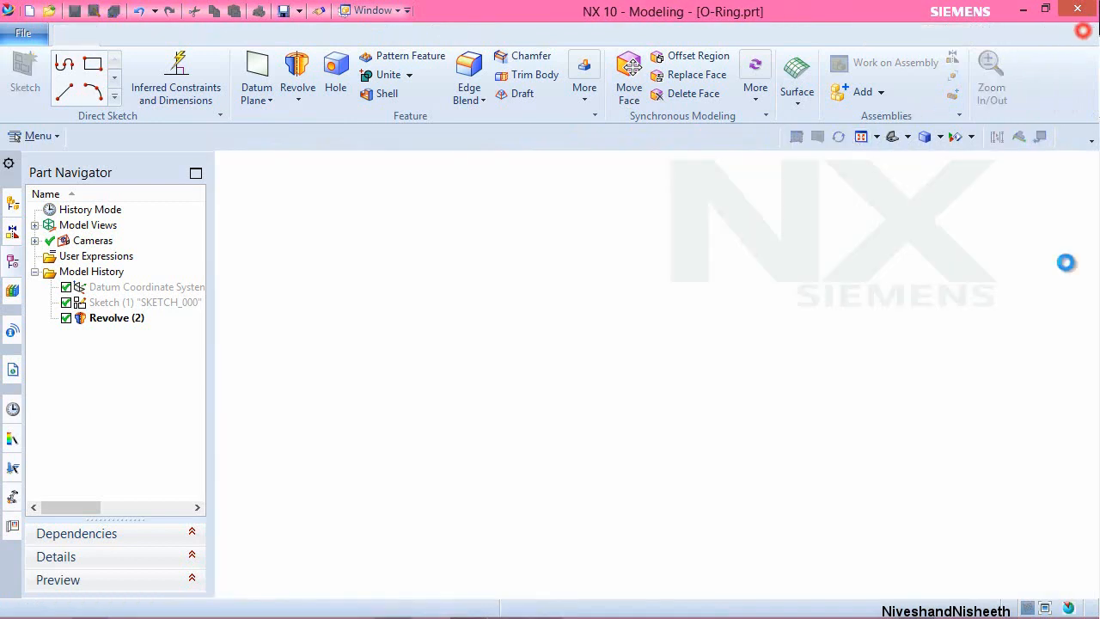
left_click(1052, 576)
Create a new inch model part named Shock Cartridge Cover.prt from the Model template.
left_click(24, 66)
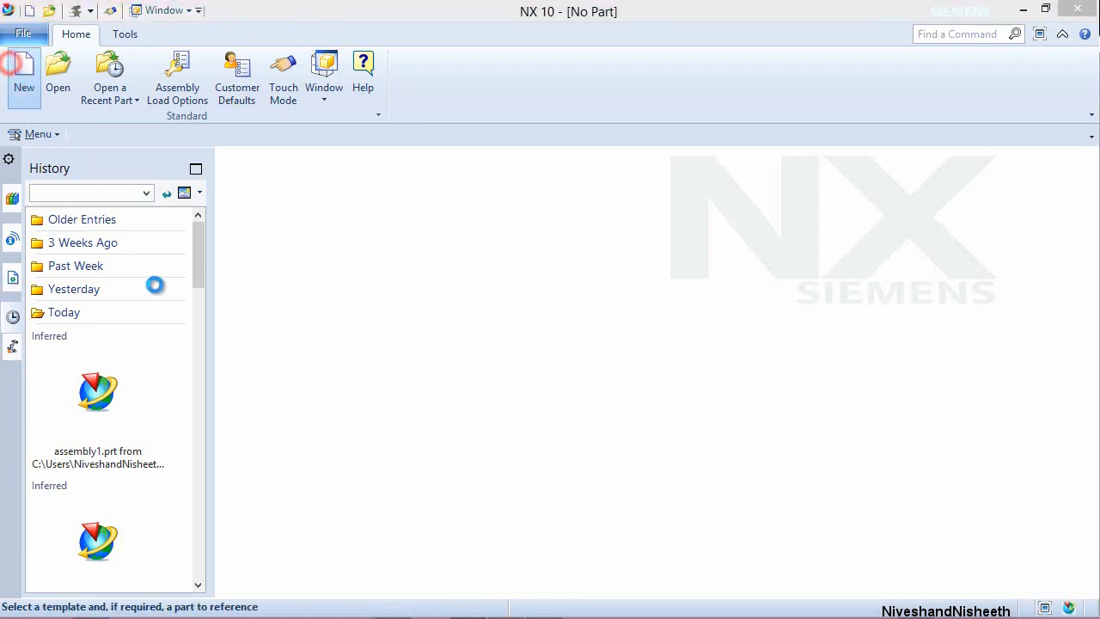
left_click(368, 407)
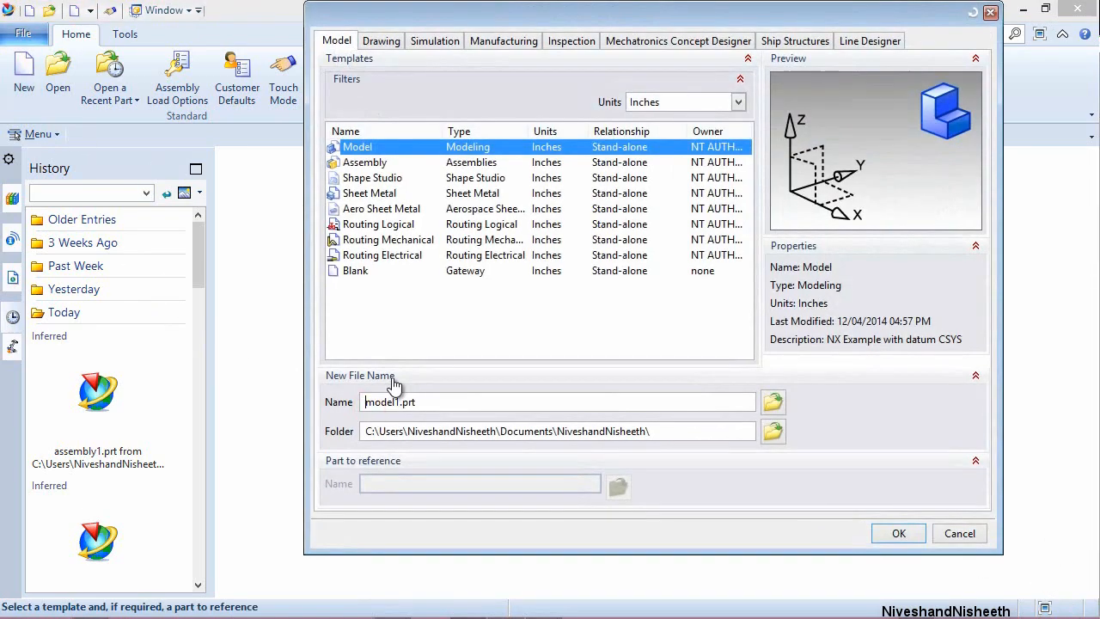
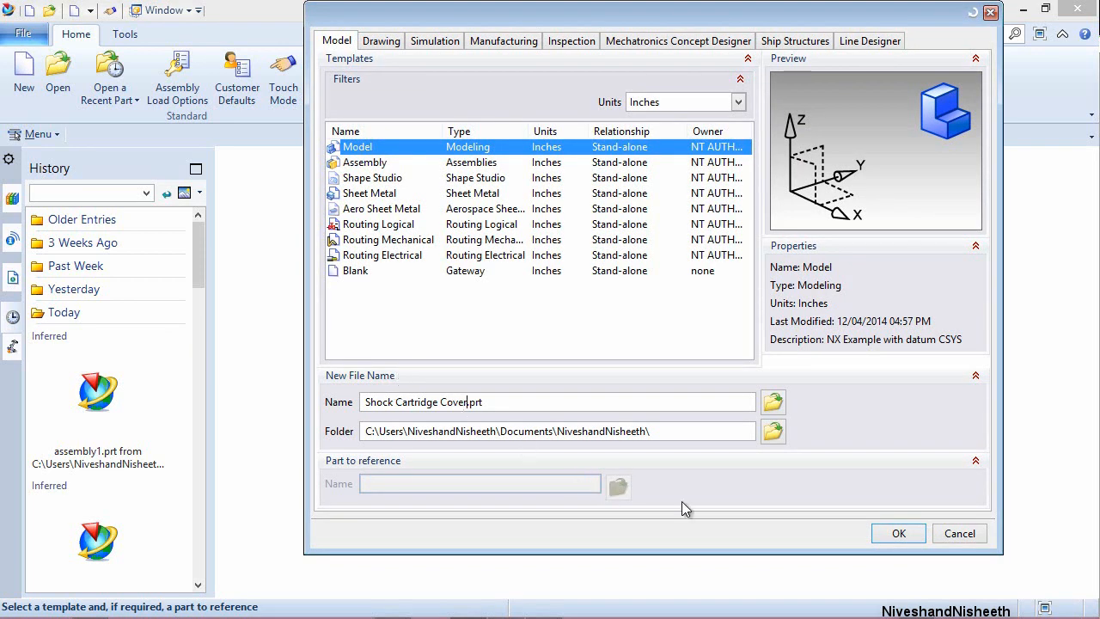
left_click(898, 534)
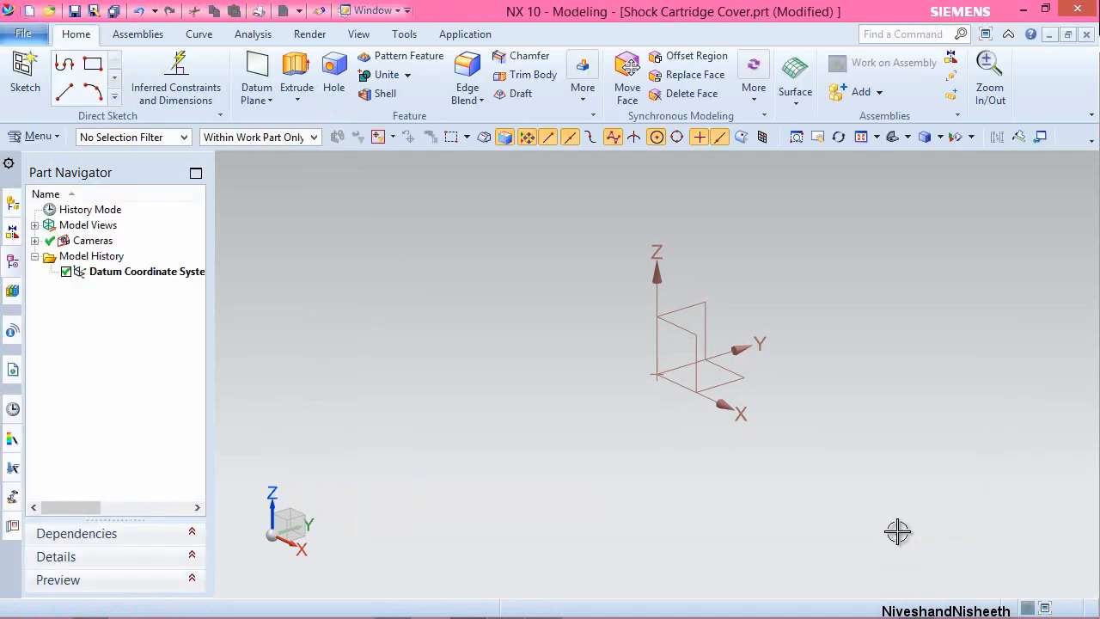
Create a sketch on the XZ datum plane of the cartridge cover part.
left_click(25, 73)
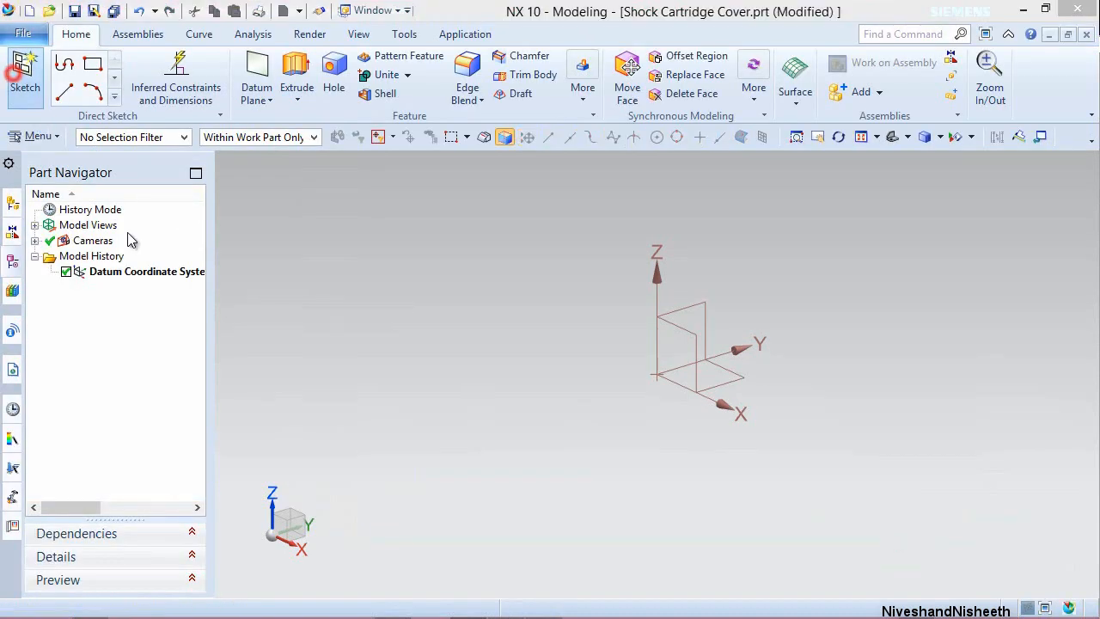
left_click(641, 365)
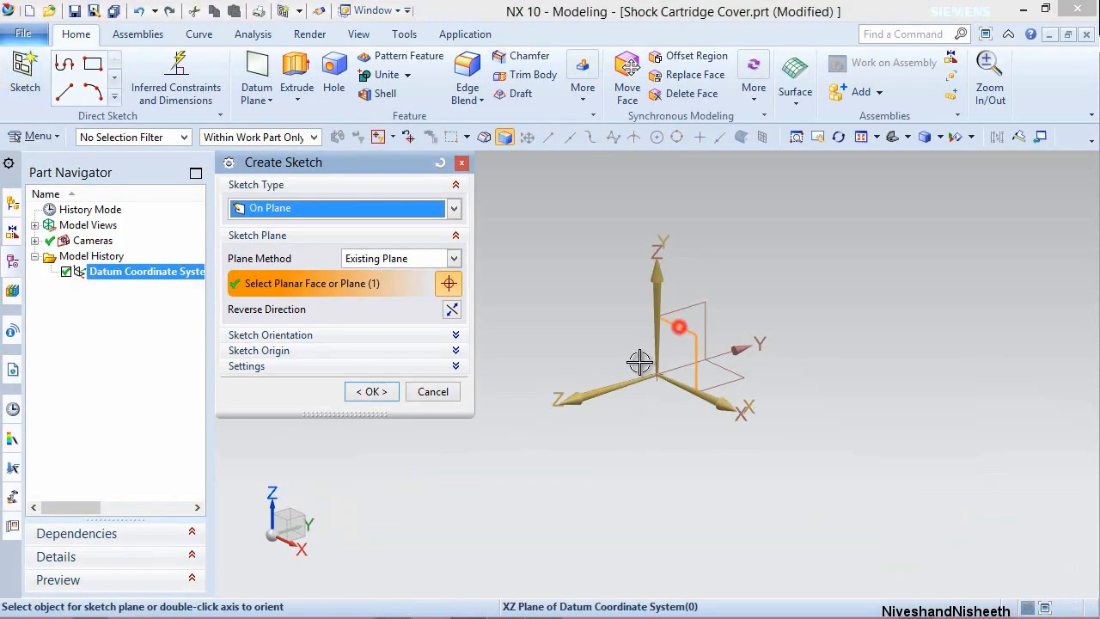
left_click(378, 391)
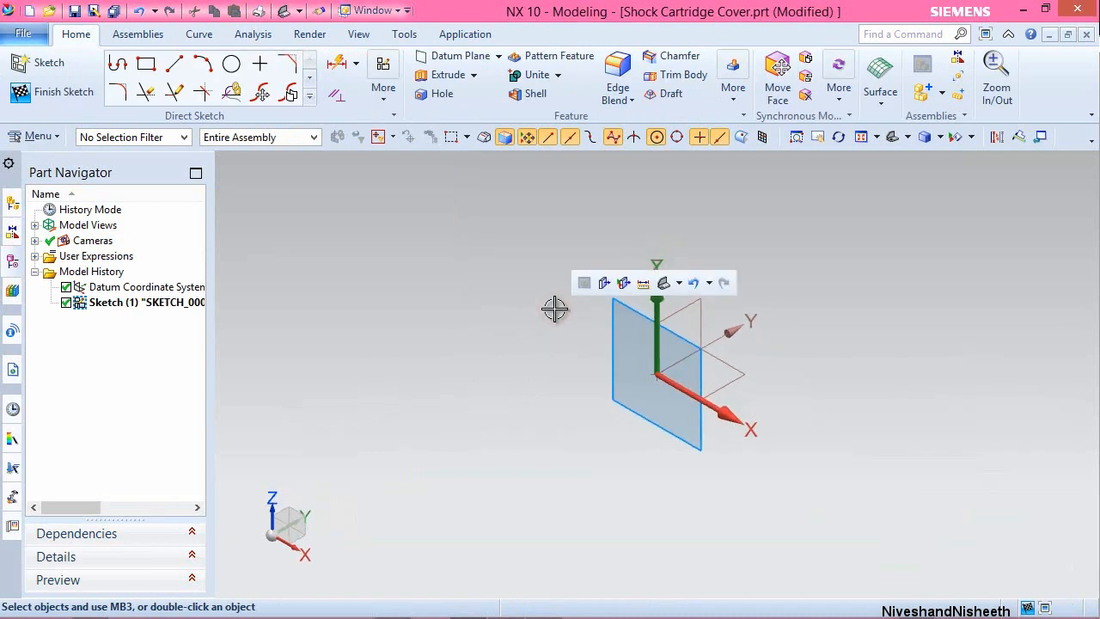
Orient the view to the sketch and draw a horizontal line about 1.85 in from the origin, with a vertical line about 1.1 in up from its end.
right_click(531, 312)
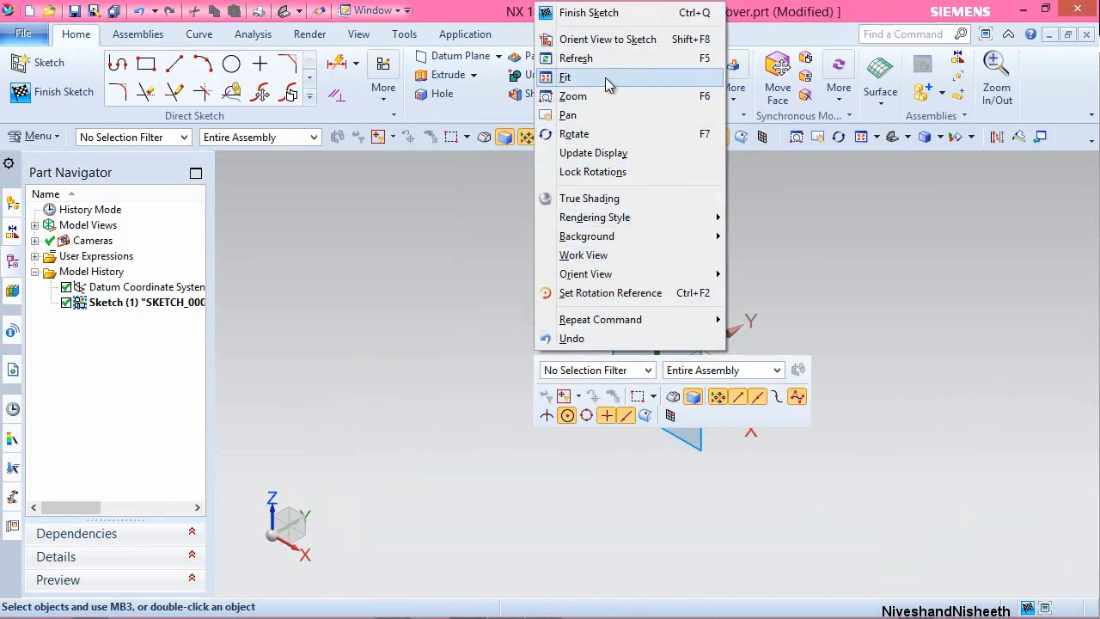
left_click(608, 39)
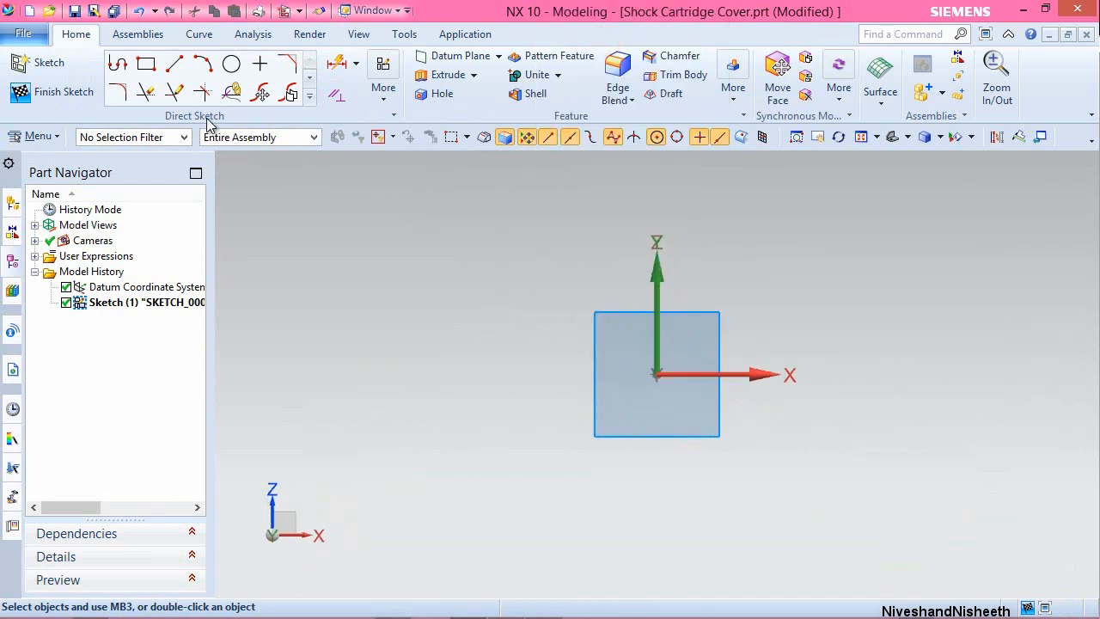
left_click(176, 66)
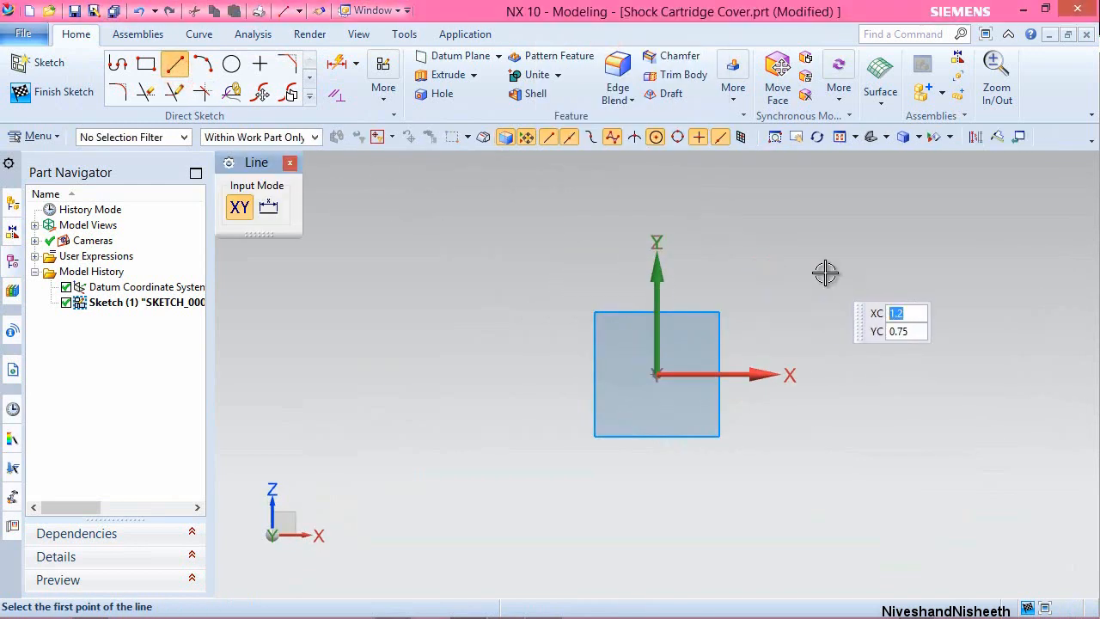
left_click(658, 374)
left_click(916, 374)
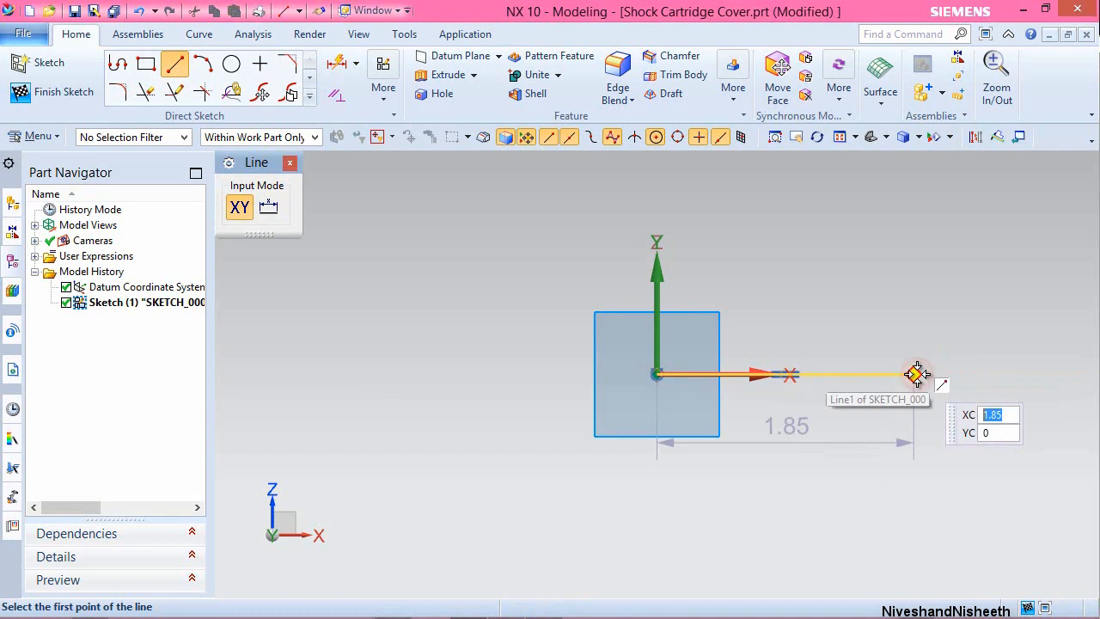
left_click(915, 374)
left_click(913, 222)
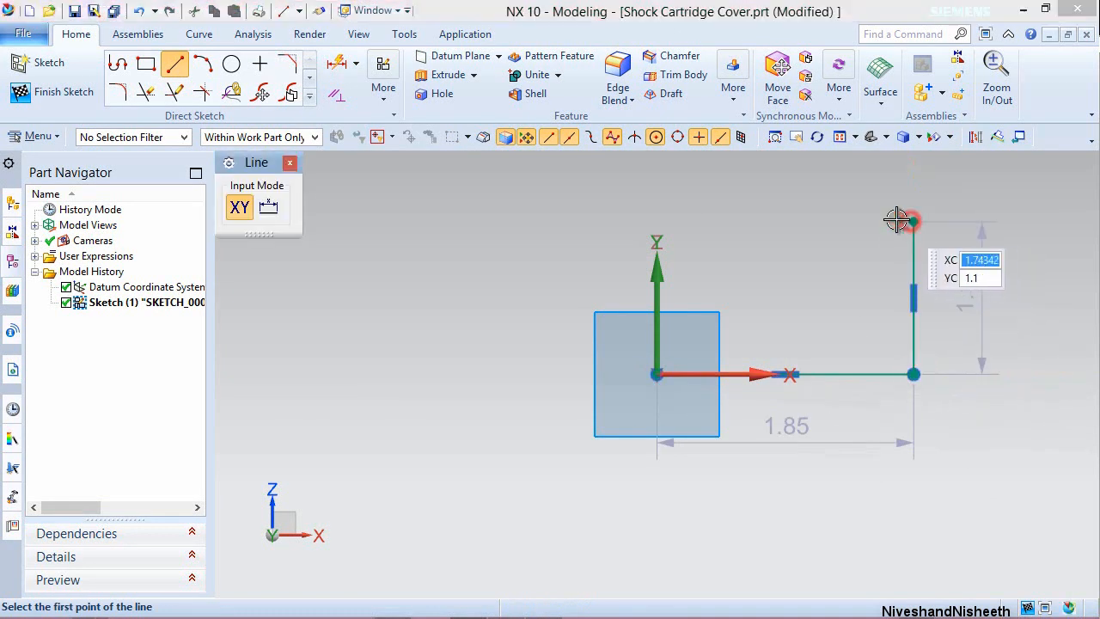
key("Escape")
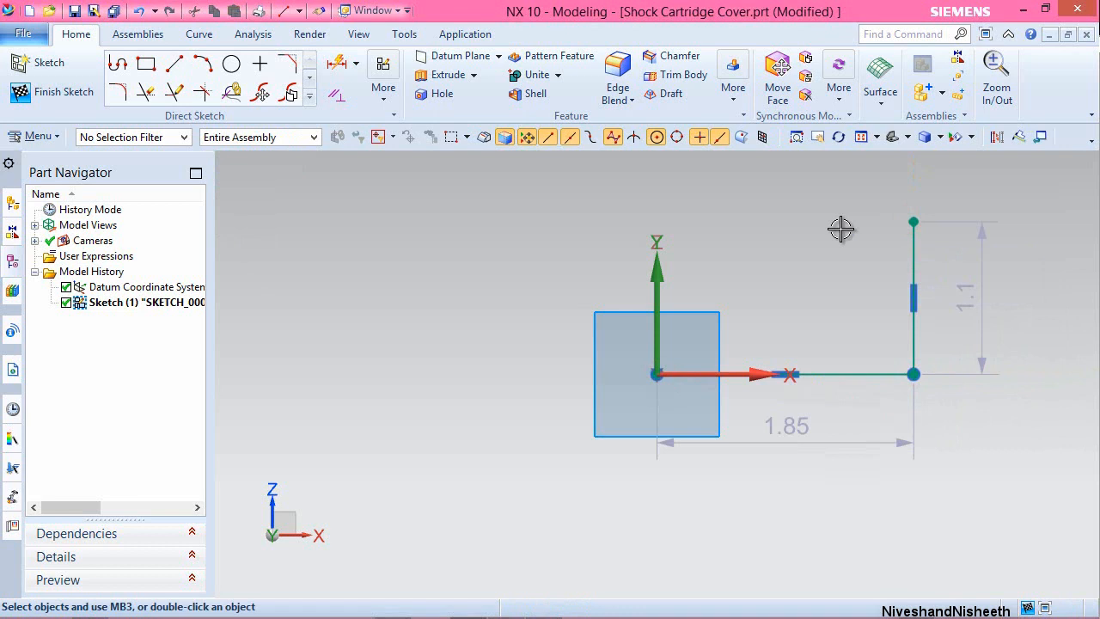
Set the horizontal line's length to 0.205 in and the vertical line's length to 0.07 in.
double_click(794, 436)
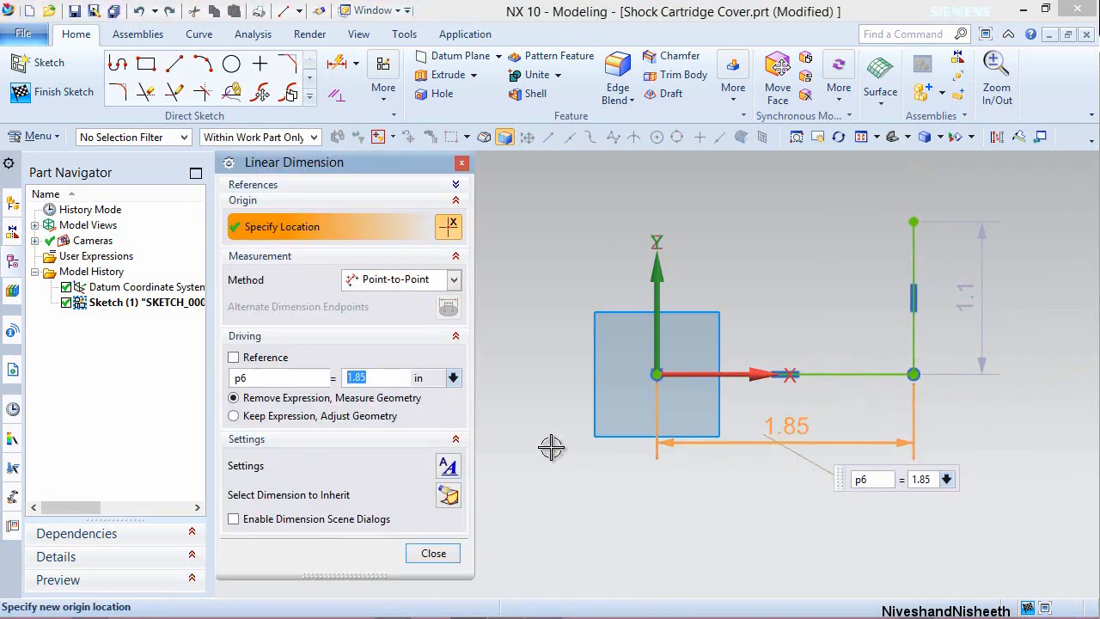
key("Return")
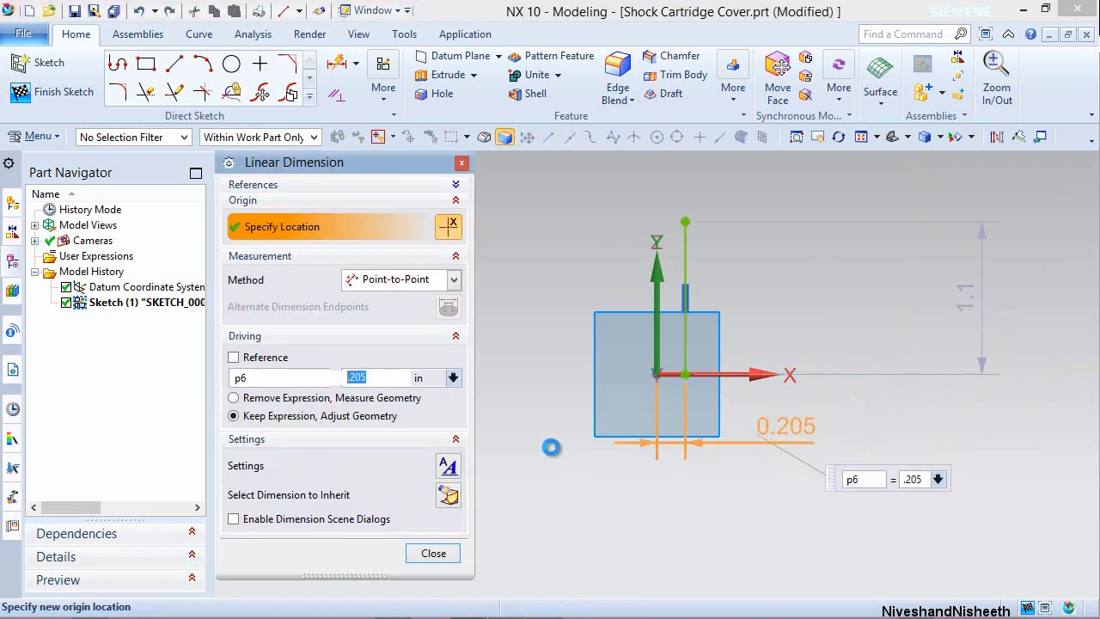
left_click(415, 559)
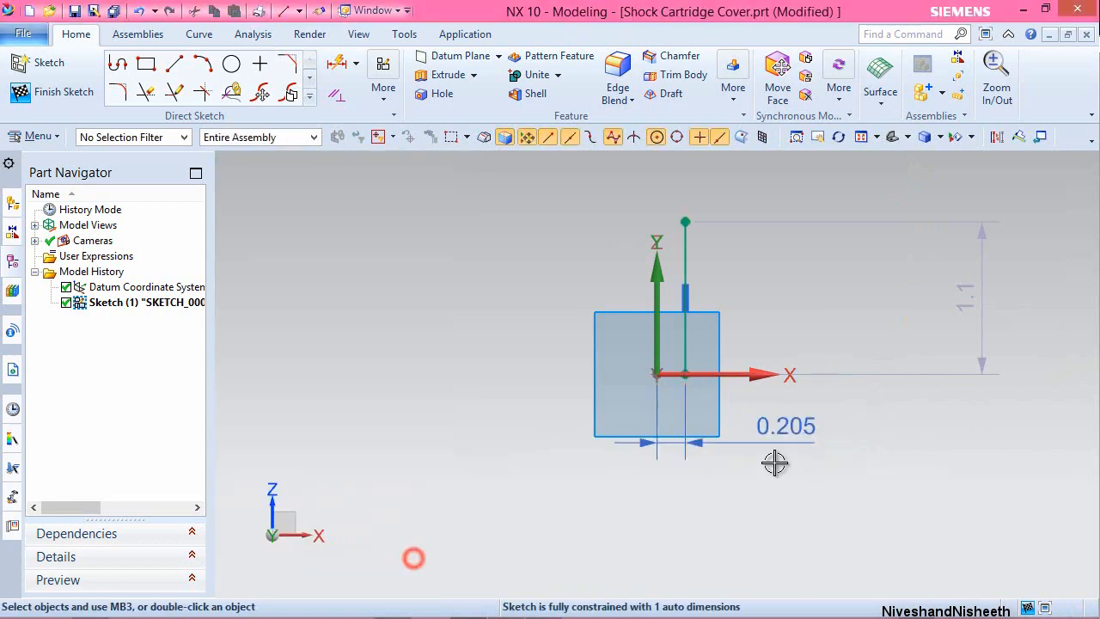
double_click(962, 306)
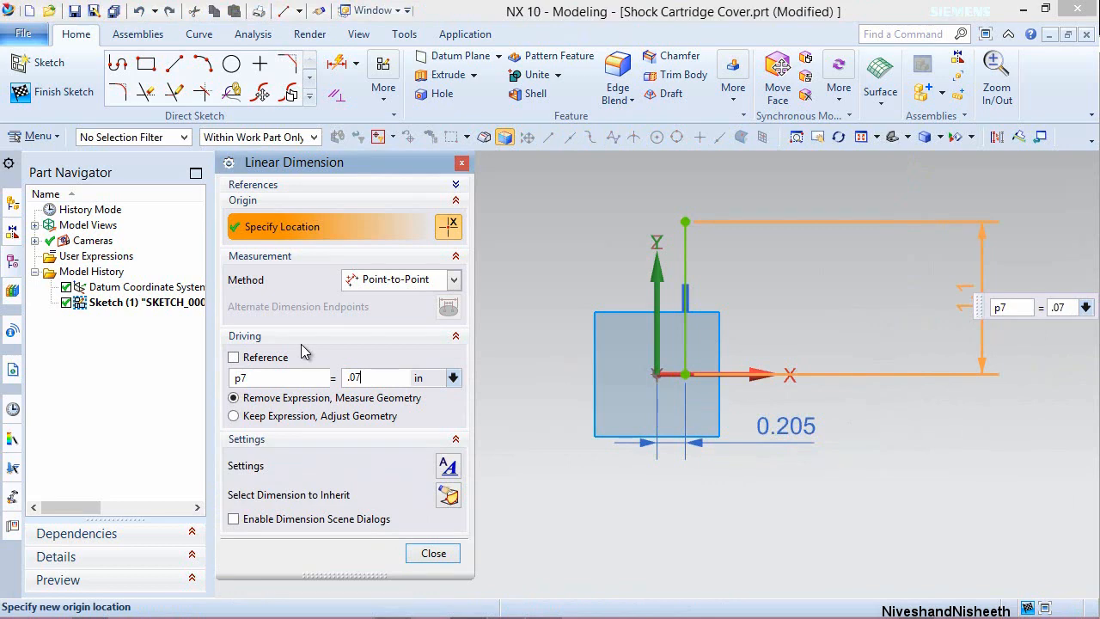
key("Return")
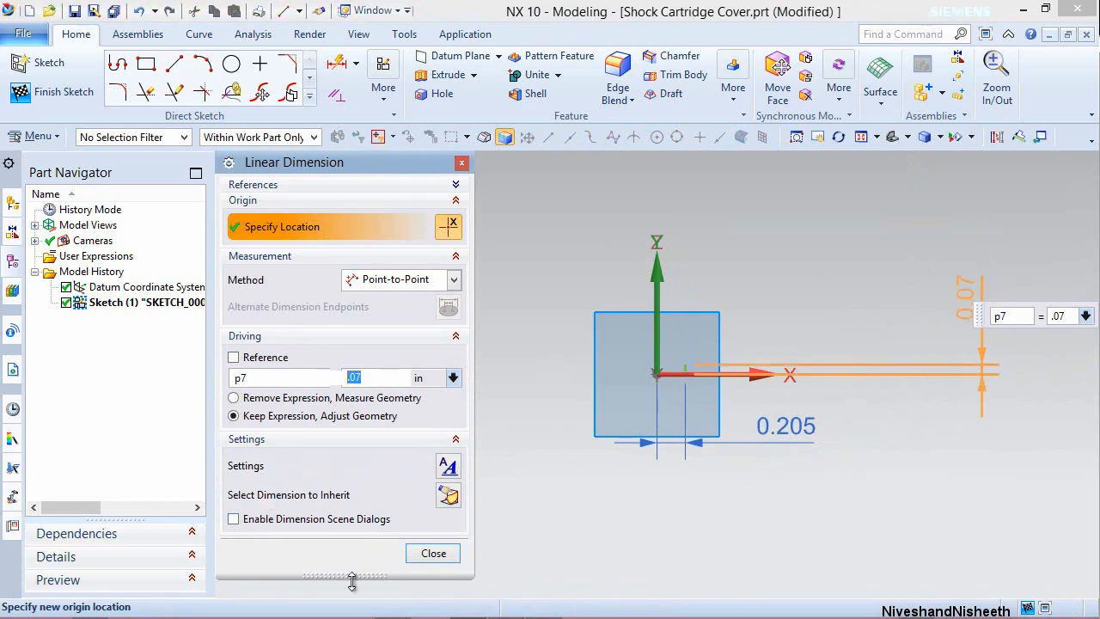
left_click(431, 559)
Reposition the horizontal and vertical line dimensions close to the sketch geometry and fit the sketch in view.
left_click_drag(773, 427, 689, 395)
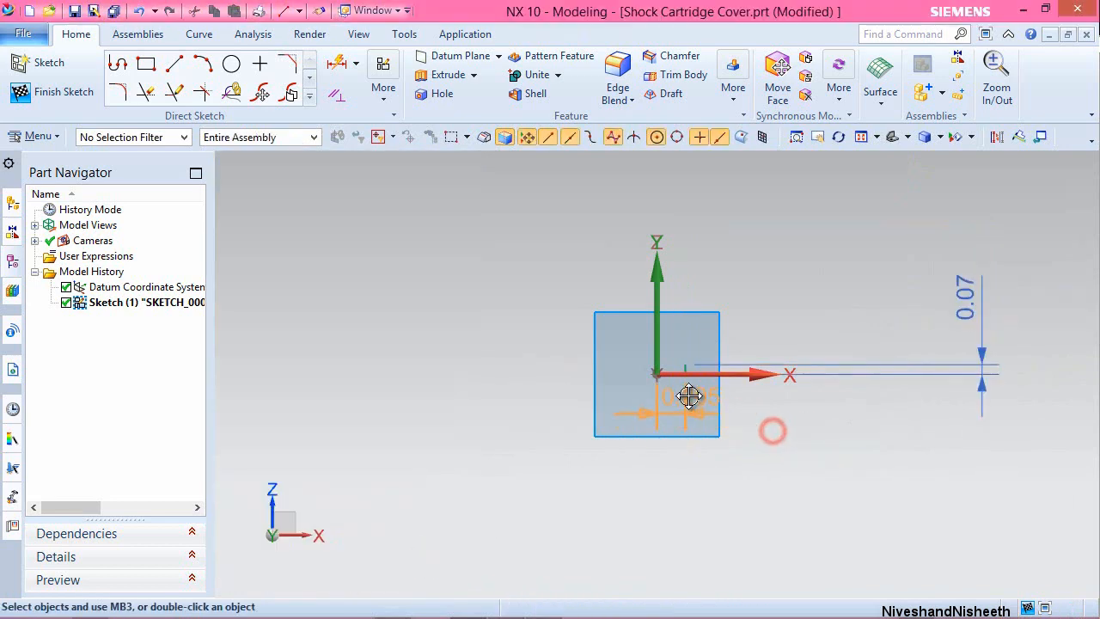
mouse_move(972, 307)
left_mouse_down()
mouse_move(716, 365)
mouse_move(700, 356)
left_mouse_up()
left_click(771, 231)
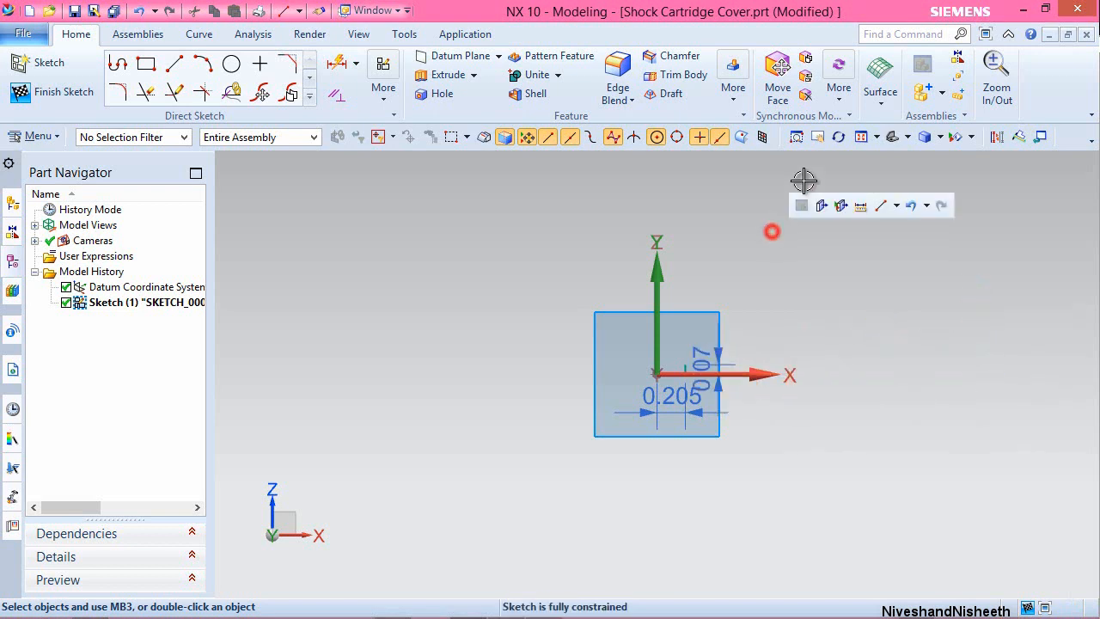
left_click(860, 137)
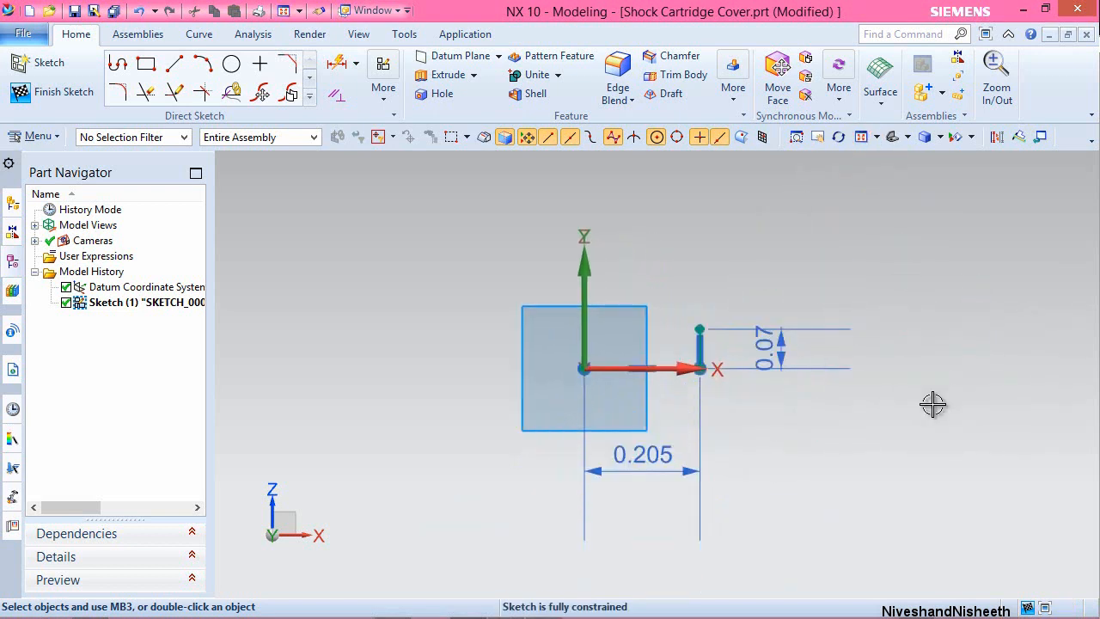
scroll(690, 361, "up", 2)
left_click_drag(629, 505, 637, 385)
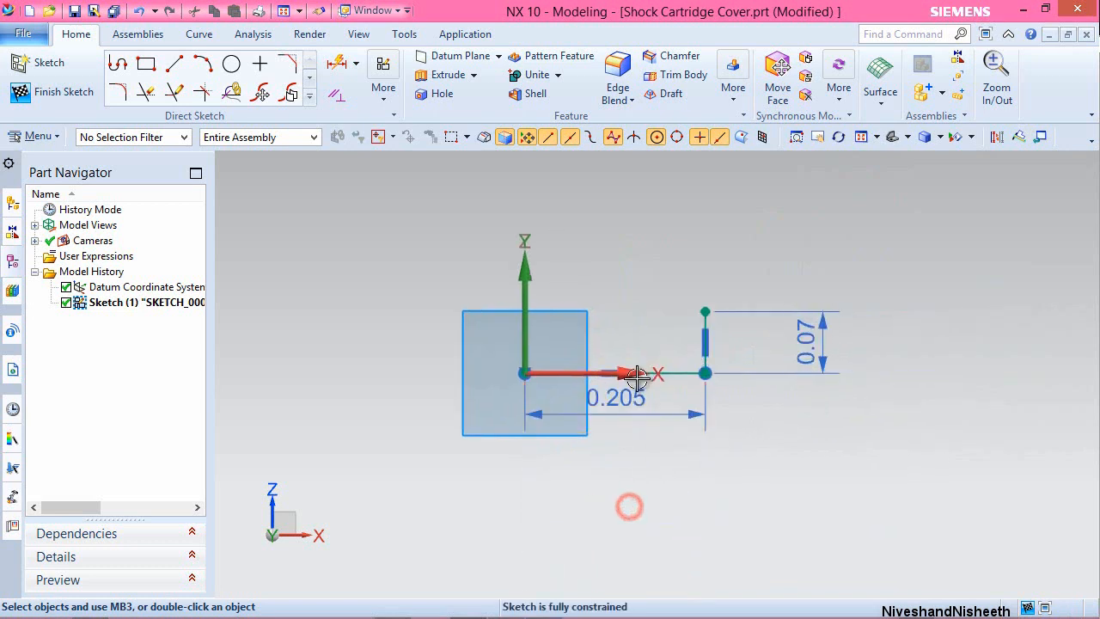
scroll(669, 338, "up", 2)
mouse_move(903, 331)
left_mouse_down()
mouse_move(793, 319)
mouse_move(766, 338)
left_mouse_up()
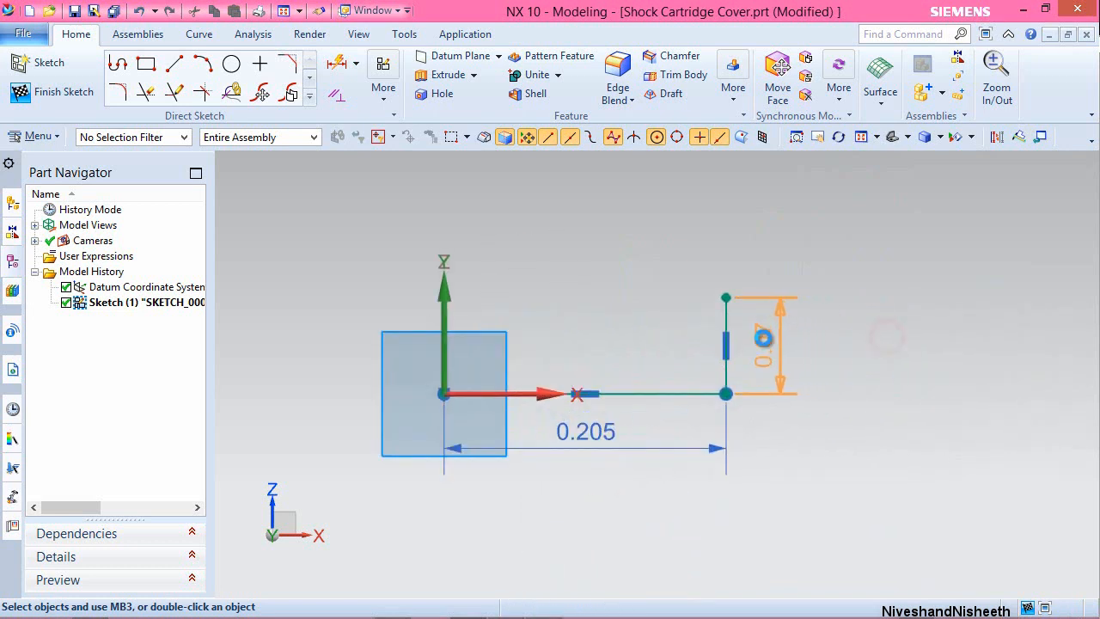
scroll(565, 346, "up", 1)
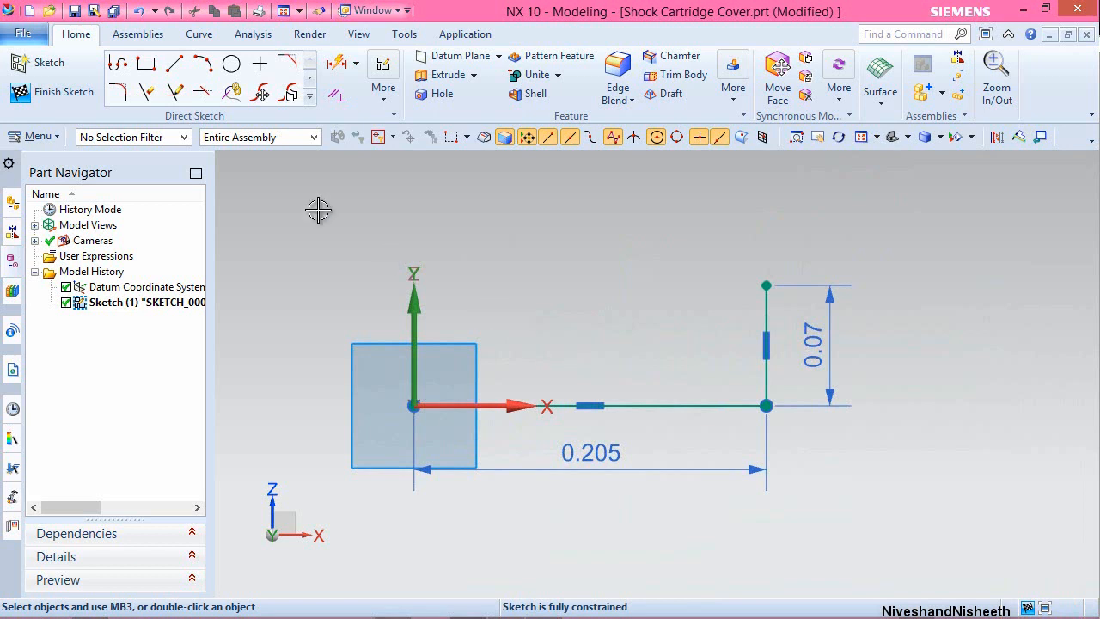
Draw a 0.025 in horizontal line inward from the vertical line's upper end and a line about 0.02 in long slanting down at about 249°.
left_click(174, 64)
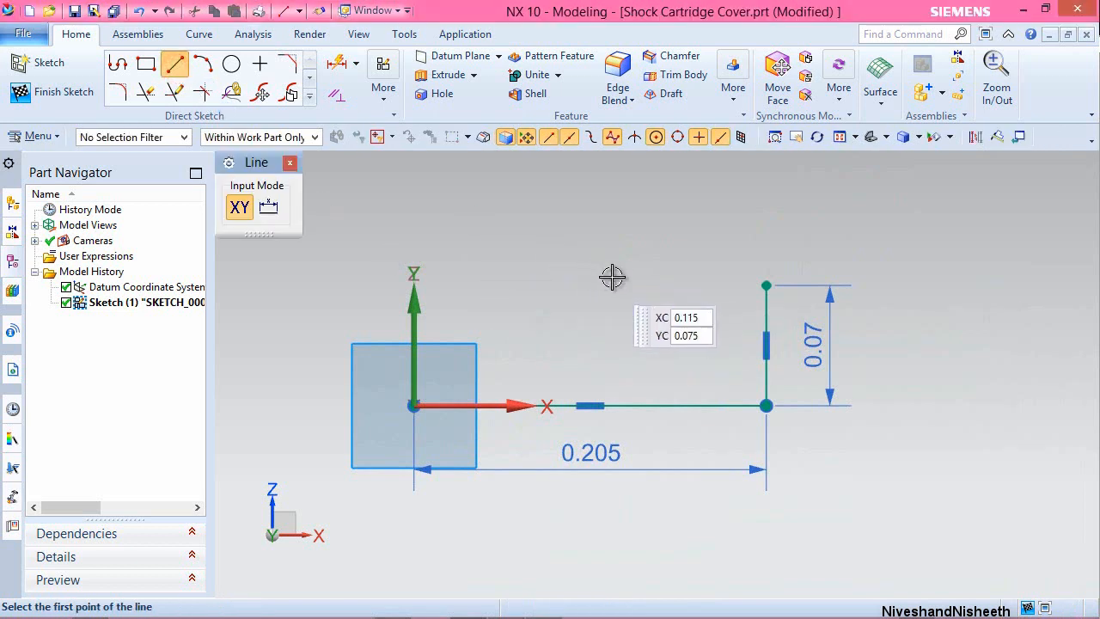
left_click(765, 286)
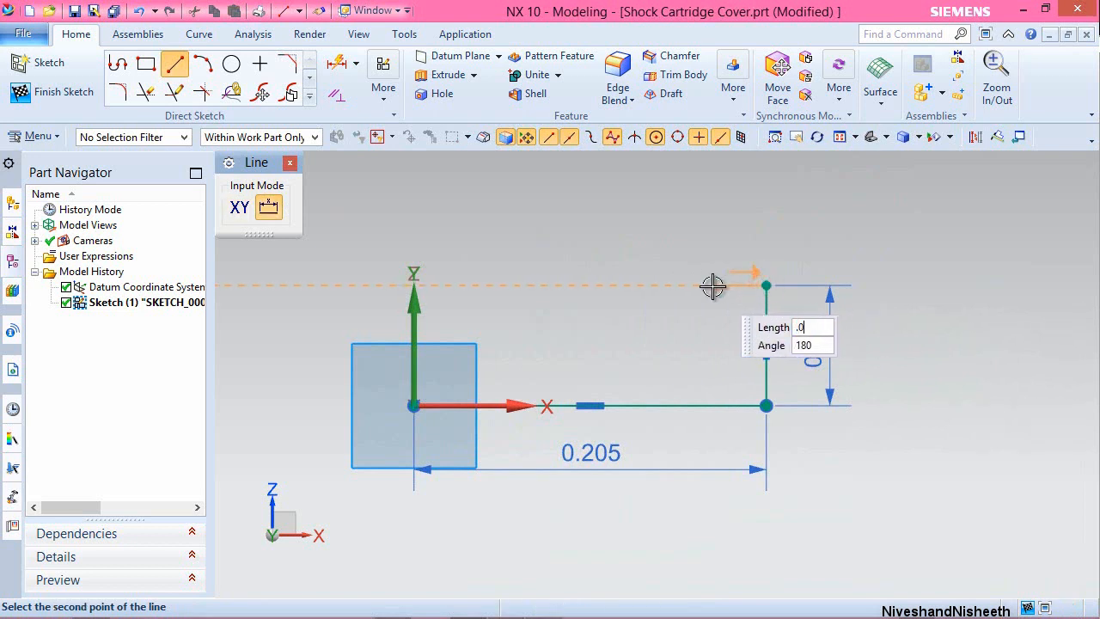
left_click(713, 285)
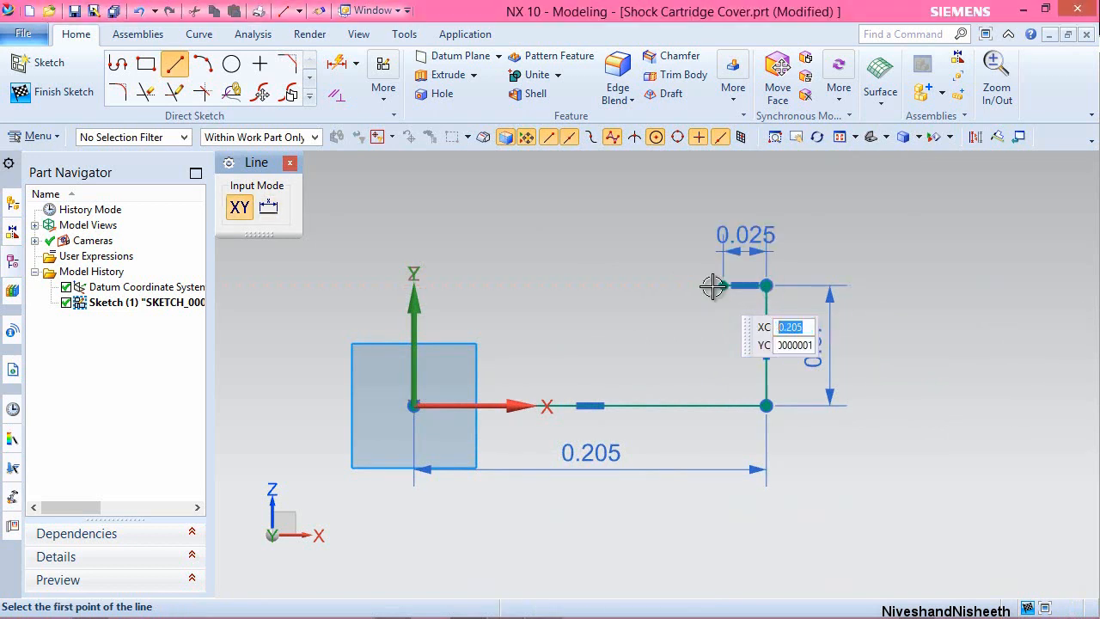
left_click(723, 286)
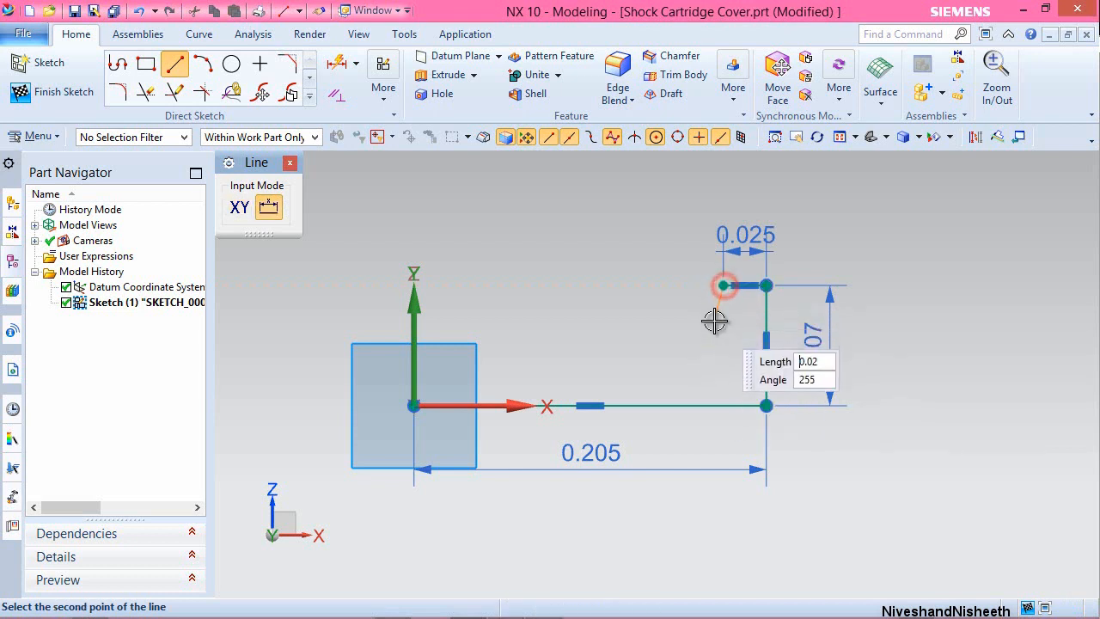
left_click(719, 328)
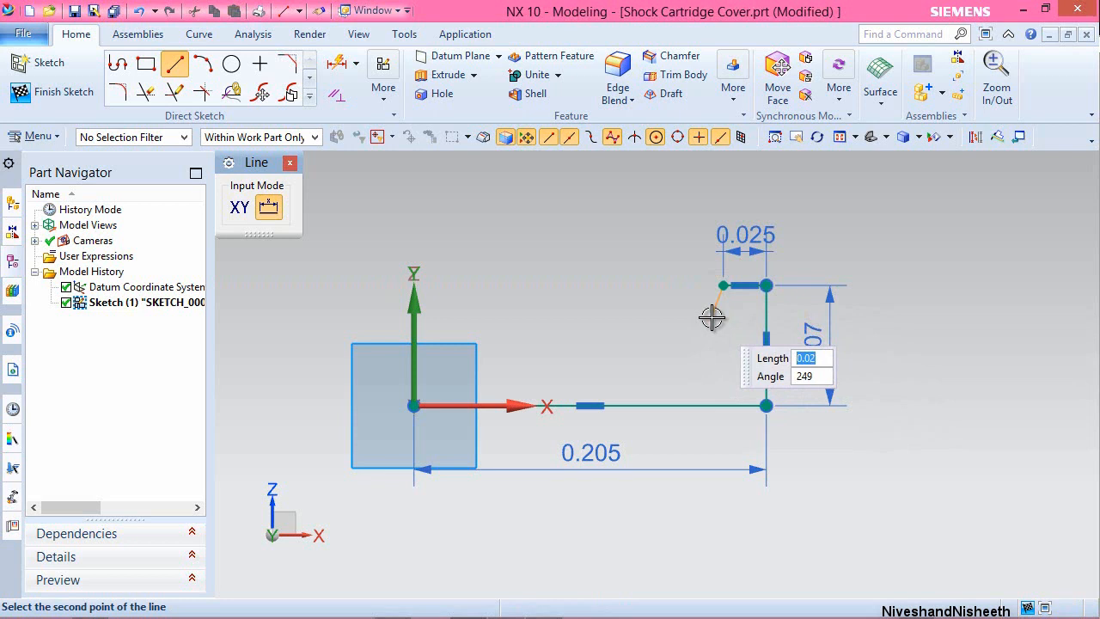
left_click(712, 318)
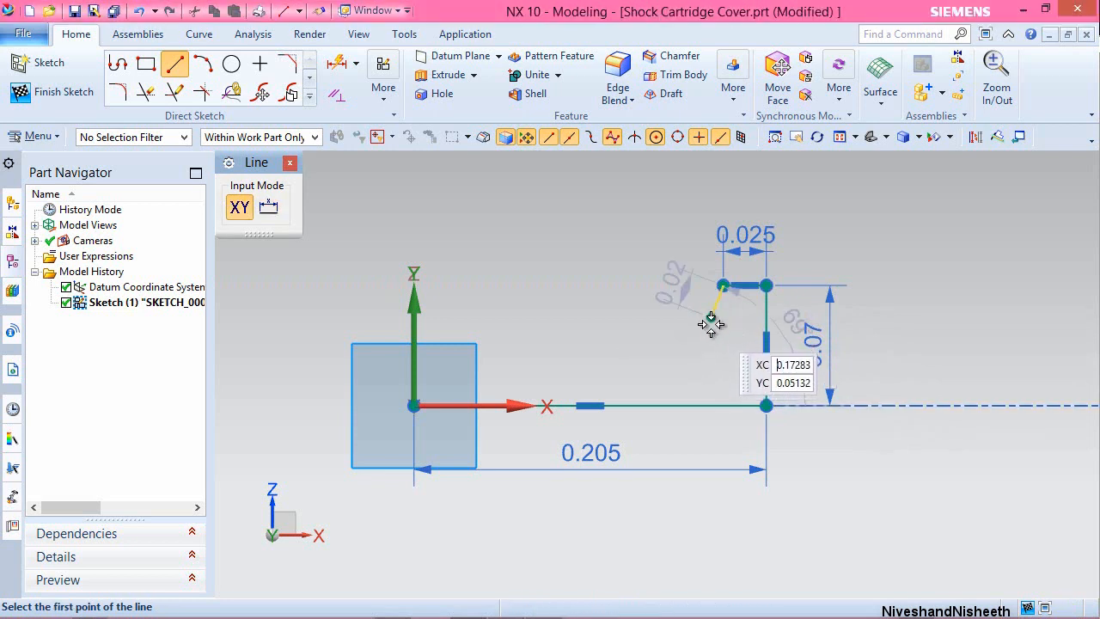
Continue the profile from the slanted line's lower end with a horizontal line about 0.015 in toward the outer wall and a vertical line about 0.02 in down.
left_click(711, 321)
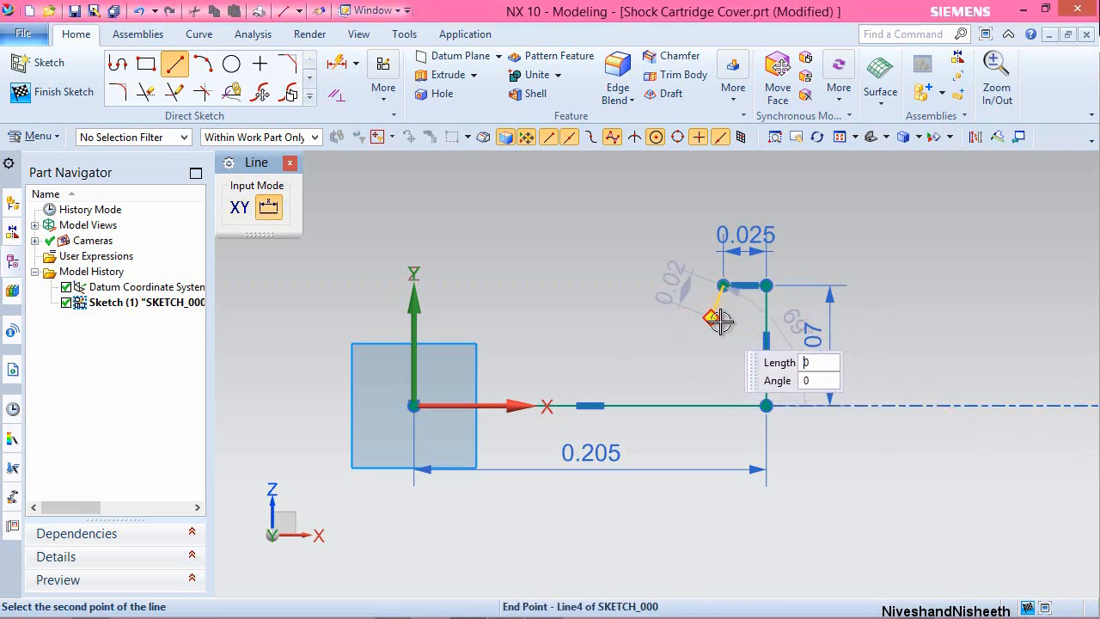
scroll(730, 320, "up", 2)
scroll(730, 319, "up", 2)
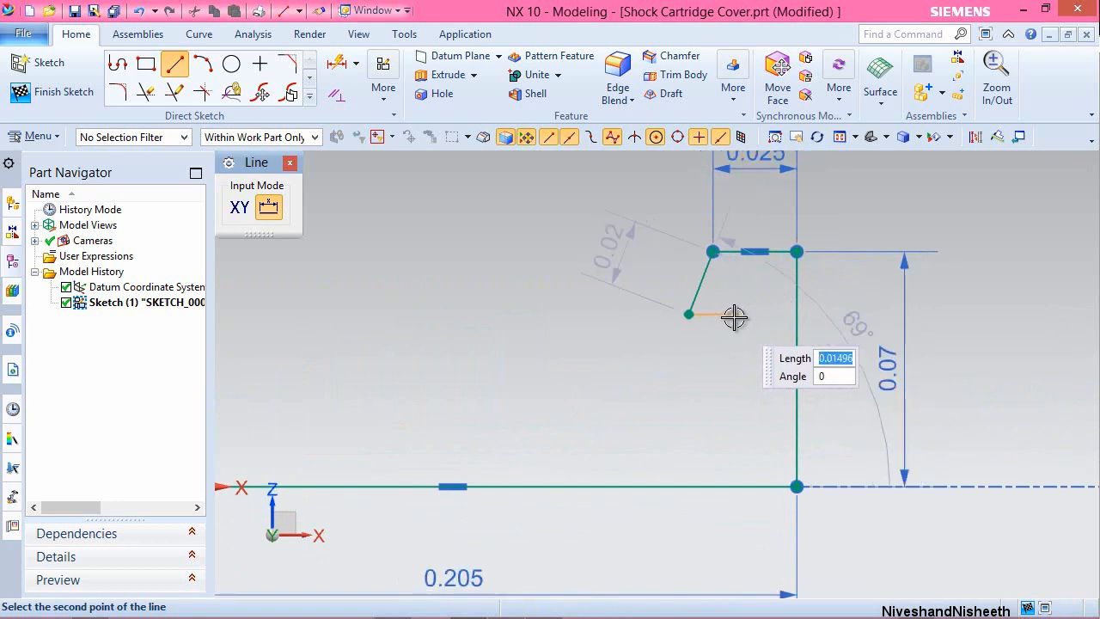
left_click(737, 315)
left_click(740, 315)
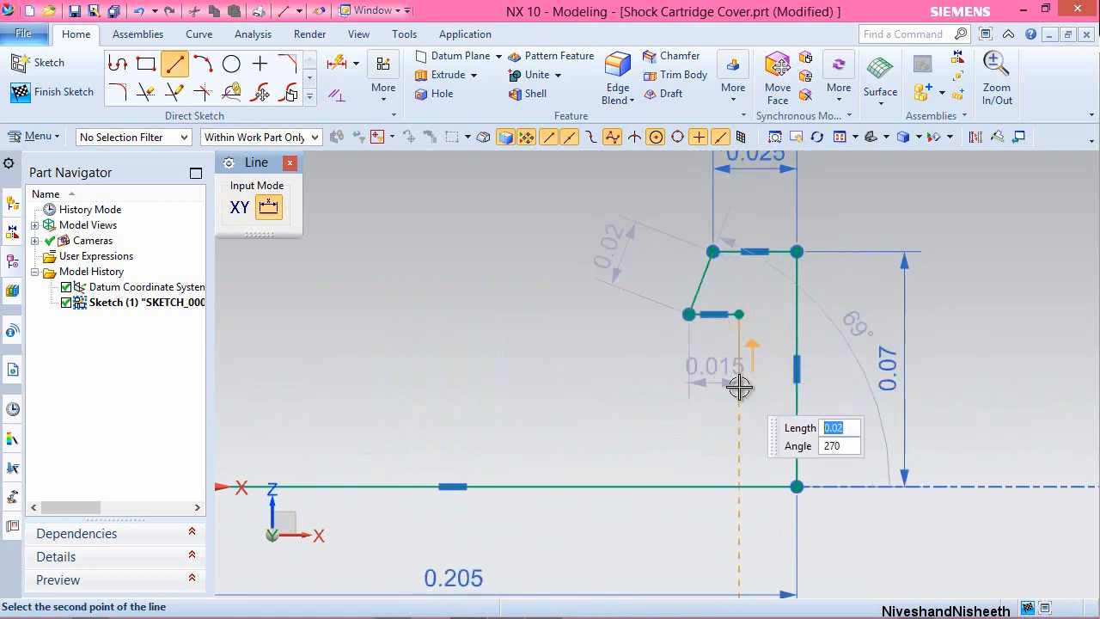
left_click(739, 387)
key("Escape")
scroll(741, 361, "down", 4)
scroll(679, 356, "up", 3)
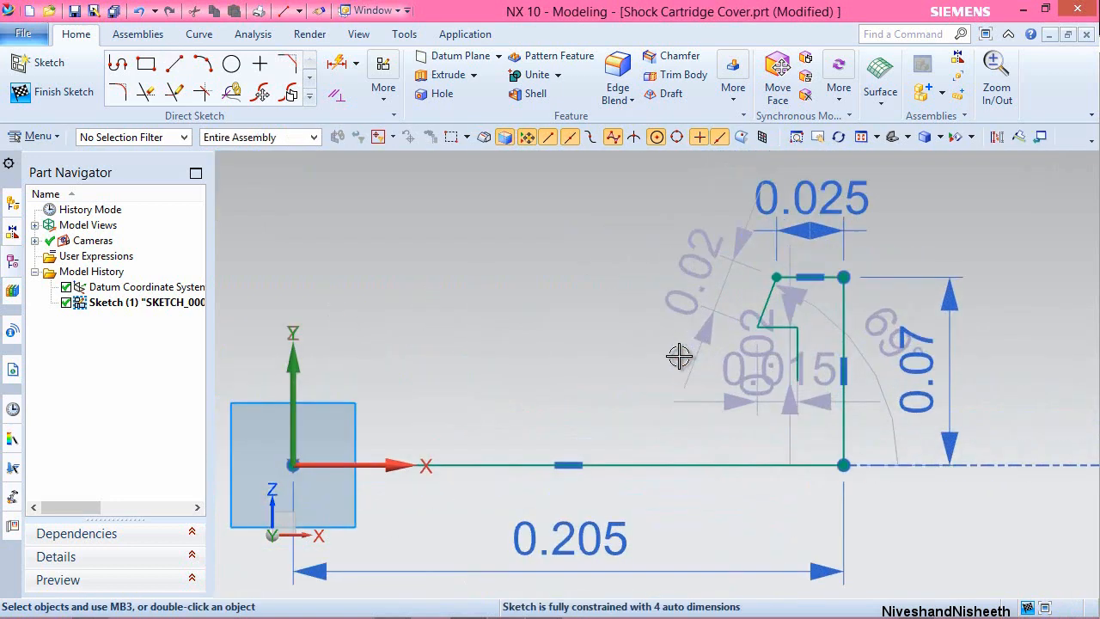
Dimension the short inner vertical line's distance from the datum Z axis as 0.188 in.
left_click(336, 63)
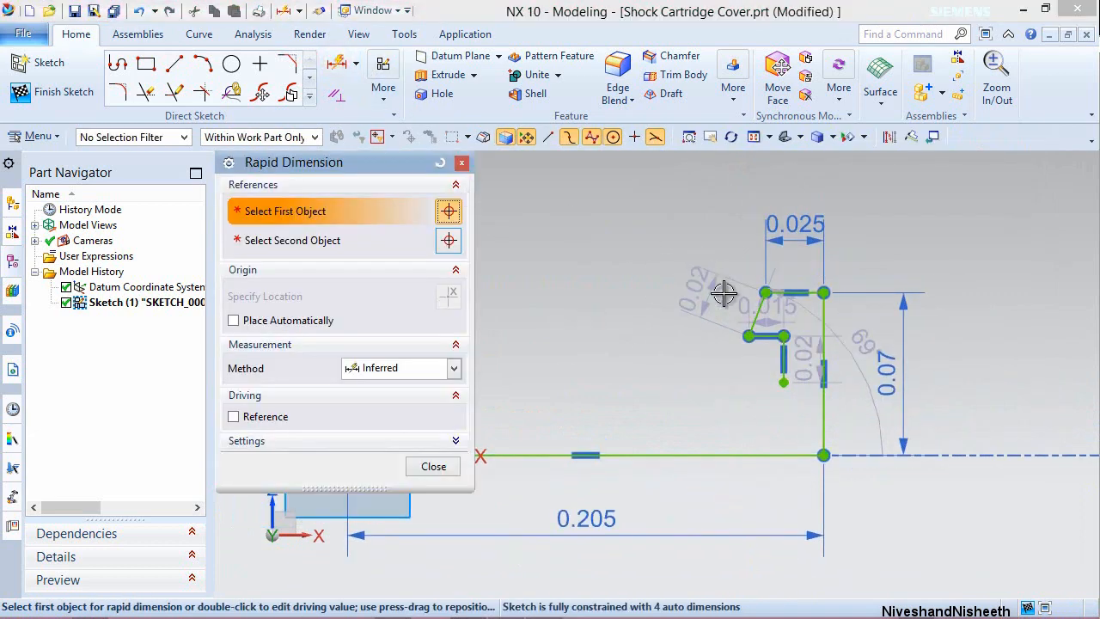
scroll(730, 327, "up", 5)
left_click(944, 396)
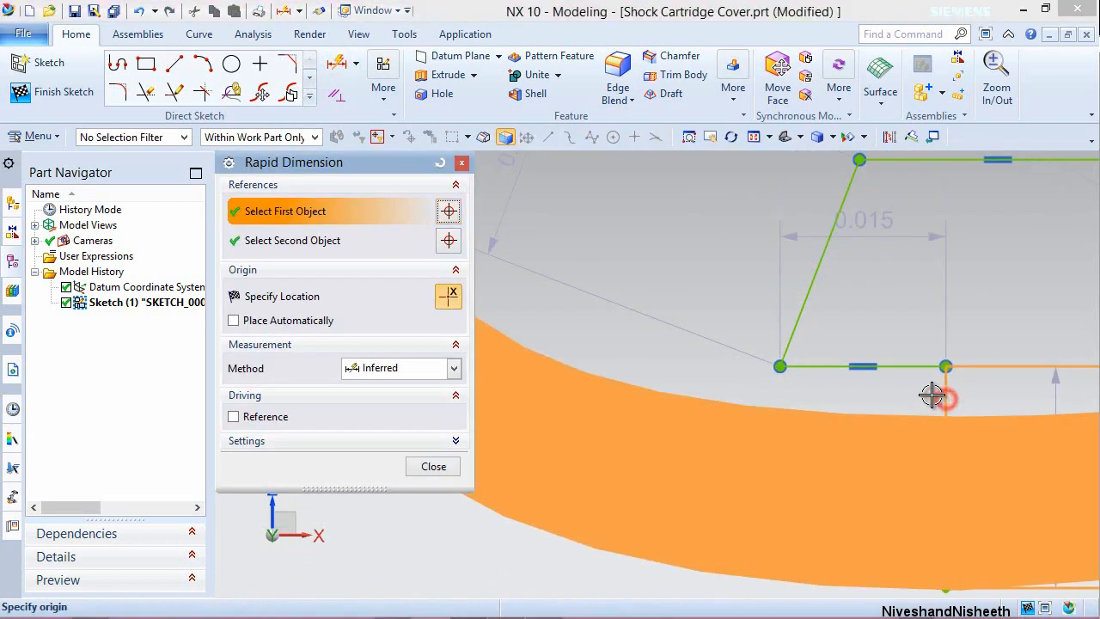
scroll(932, 395, "down", 10)
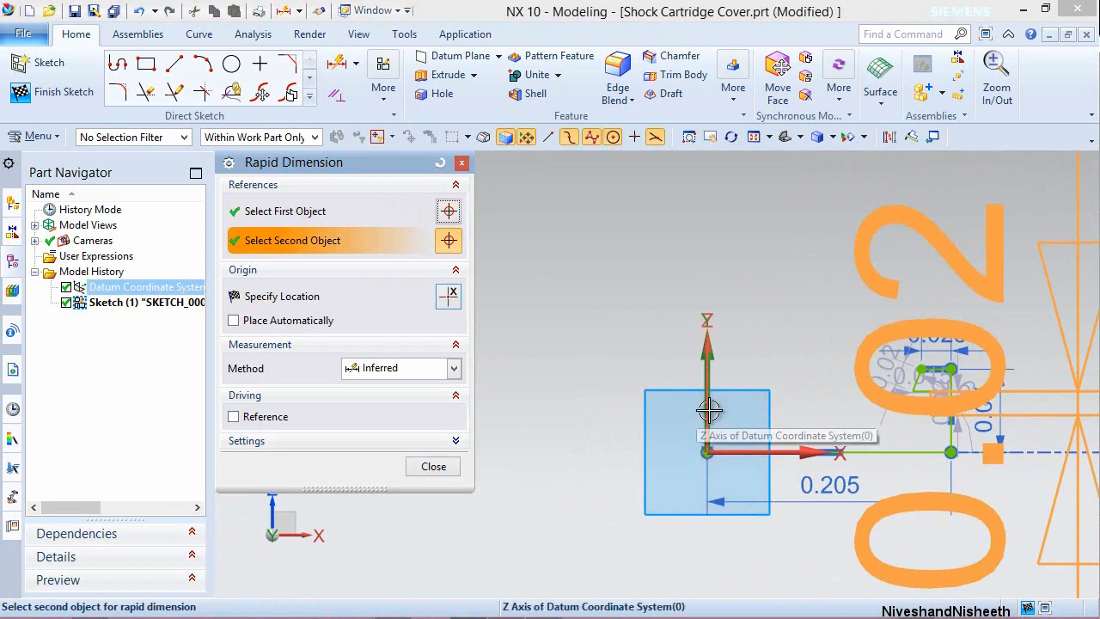
mouse_move(709, 413)
left_click(813, 422)
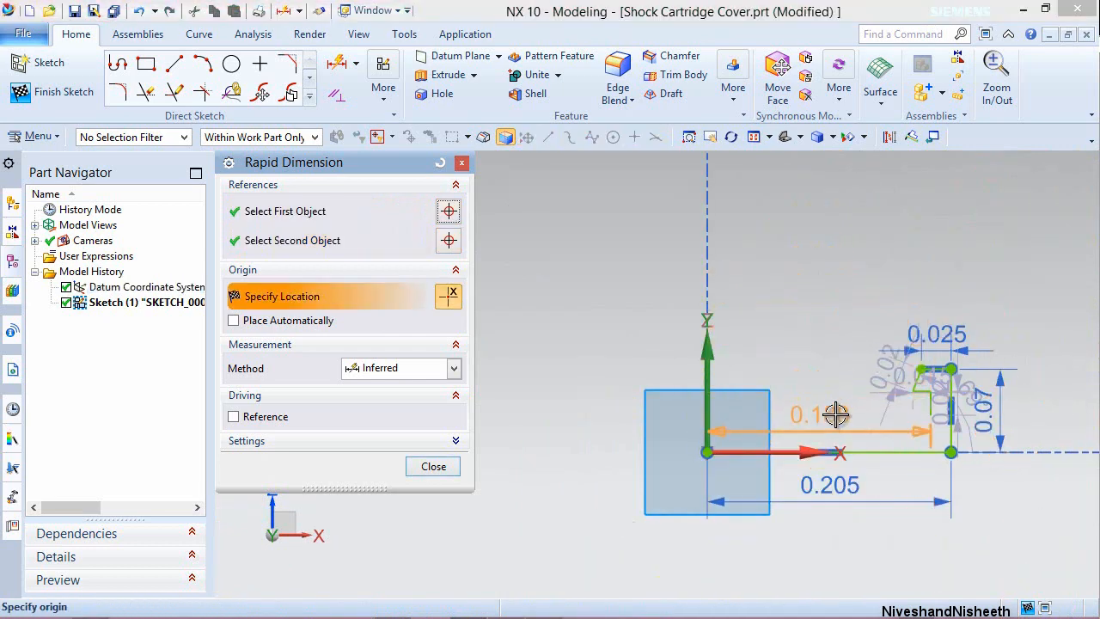
left_click(835, 414)
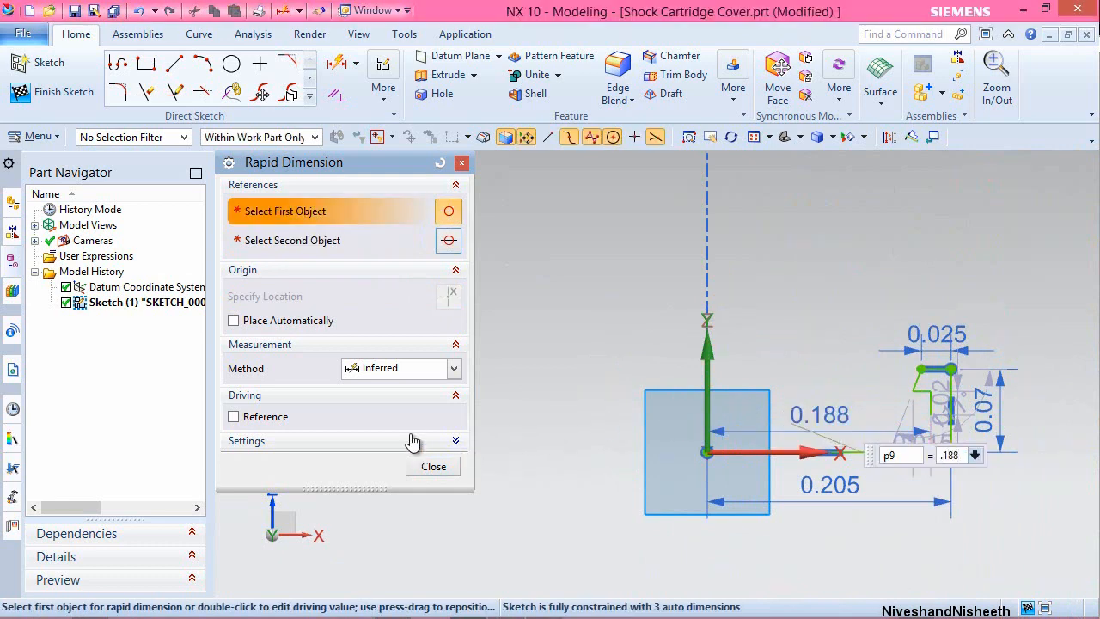
type(".188")
key("Return")
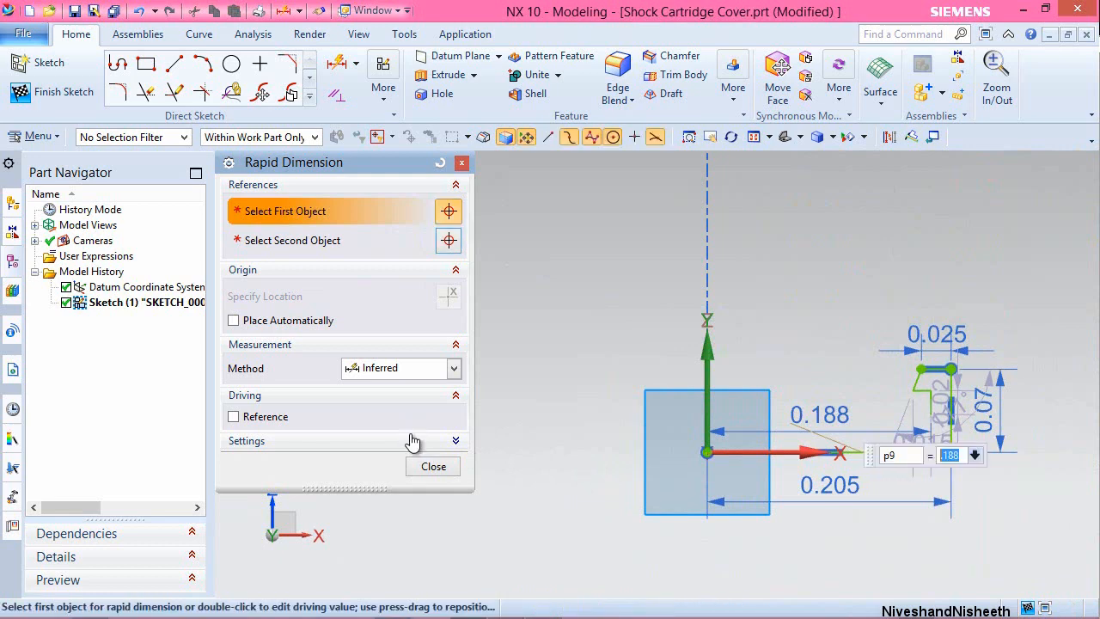
left_click(433, 466)
Dimension the distance from the datum Z axis to the slanted line's lower end as 0.178 in.
scroll(942, 414, "up", 4)
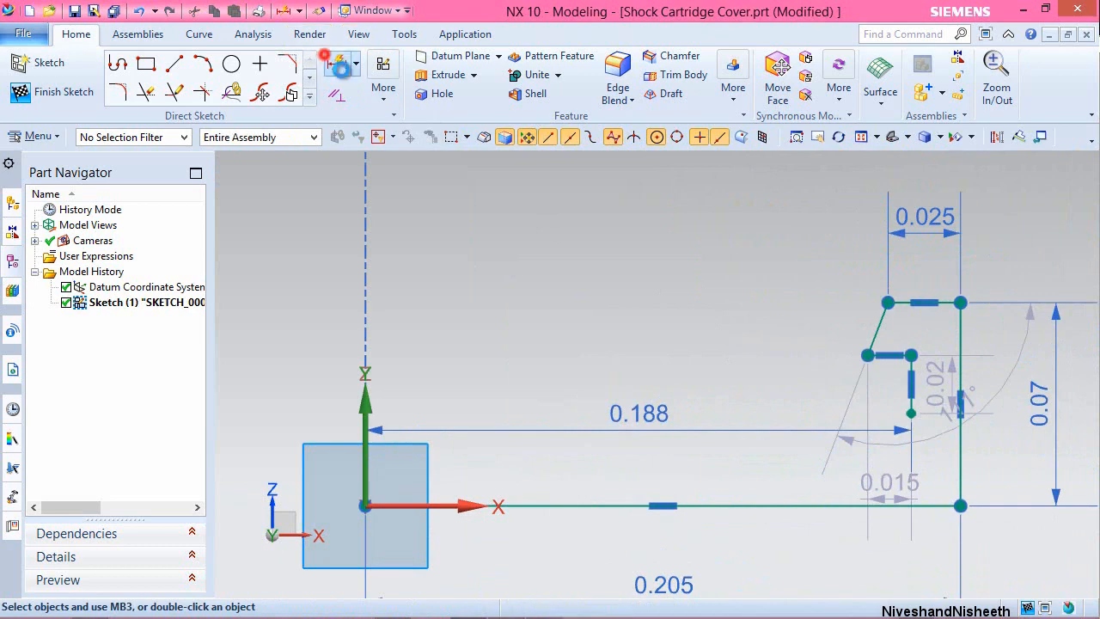
left_click(335, 61)
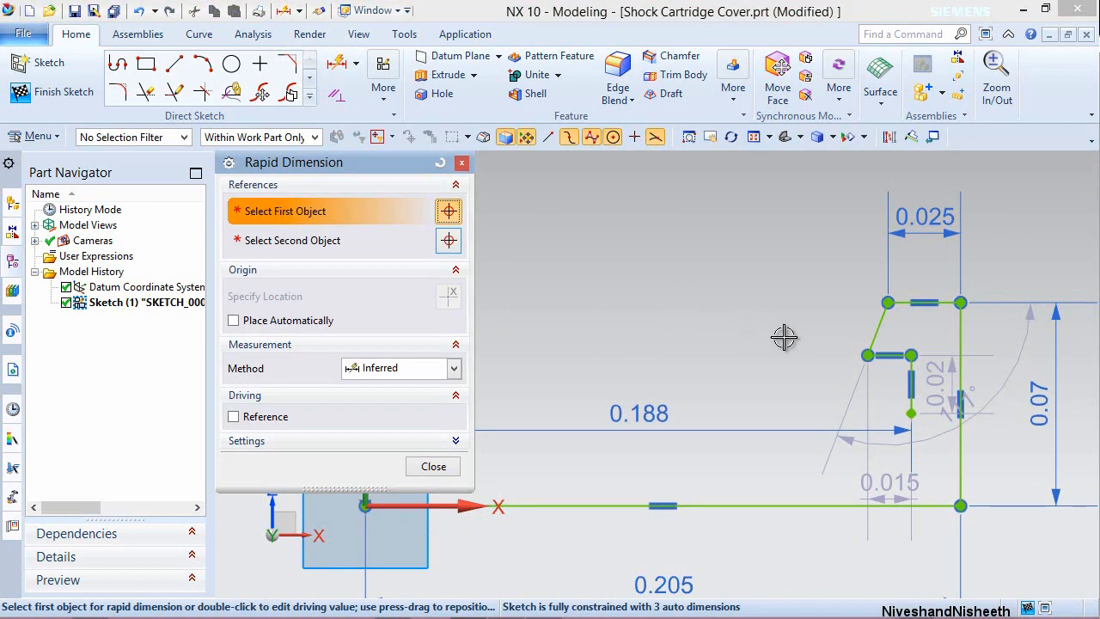
left_click(864, 354)
scroll(872, 365, "down", 3)
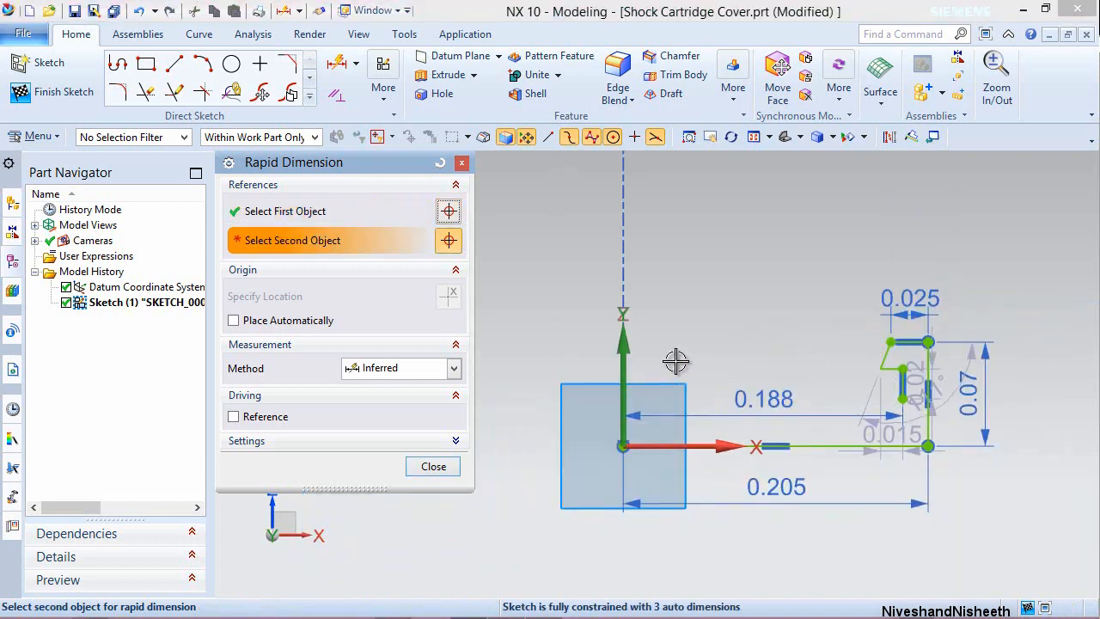
left_click(625, 362)
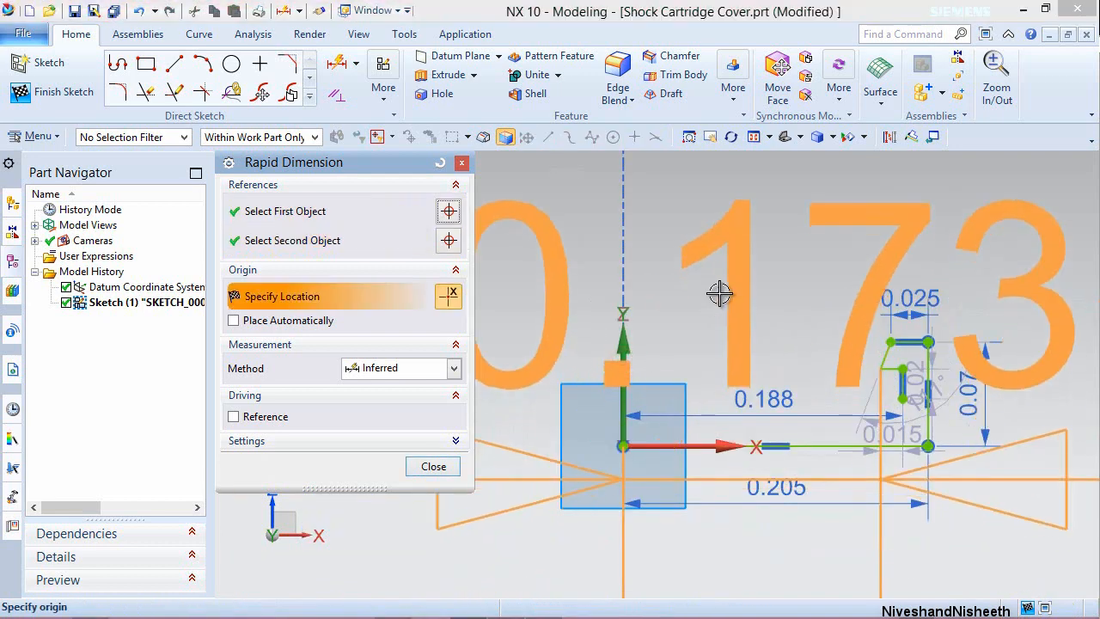
left_click(721, 294)
type(".1")
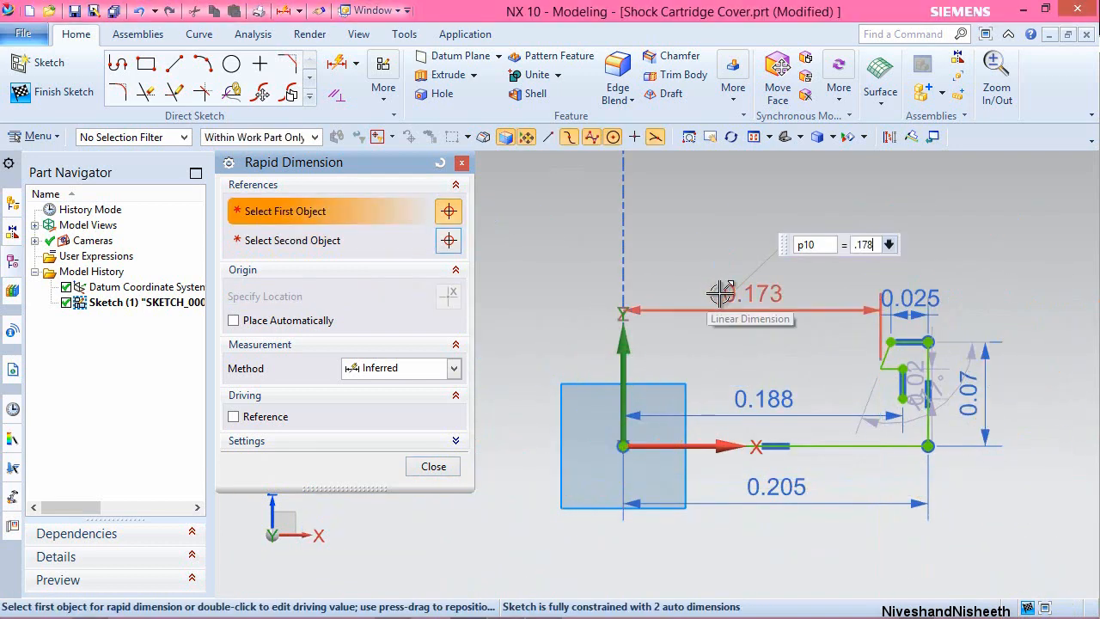
type("78")
key("Return")
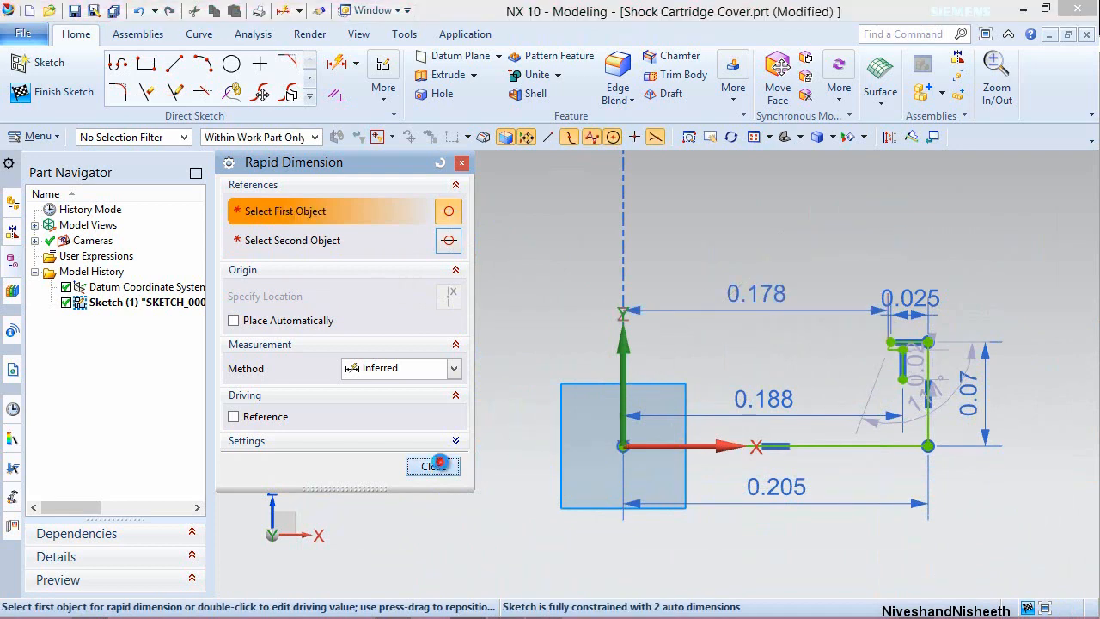
left_click(438, 465)
Continue the profile from the short vertical line's lower end with a horizontal line about 0.145 in inward and a vertical line down to the base line.
scroll(879, 354, "up", 3)
scroll(878, 355, "up", 2)
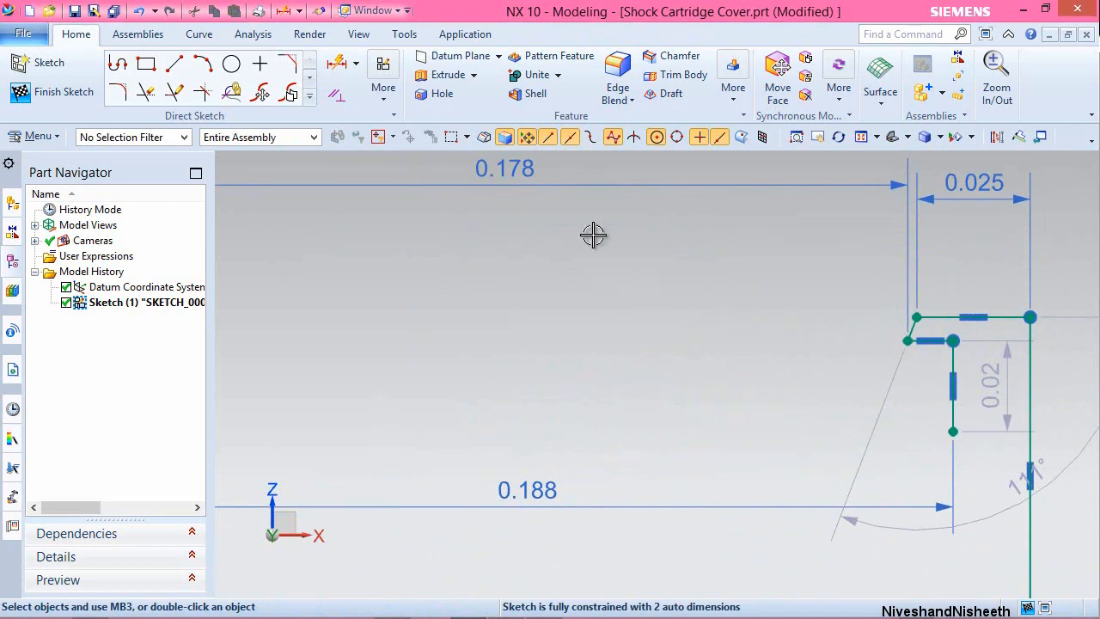
left_click(174, 63)
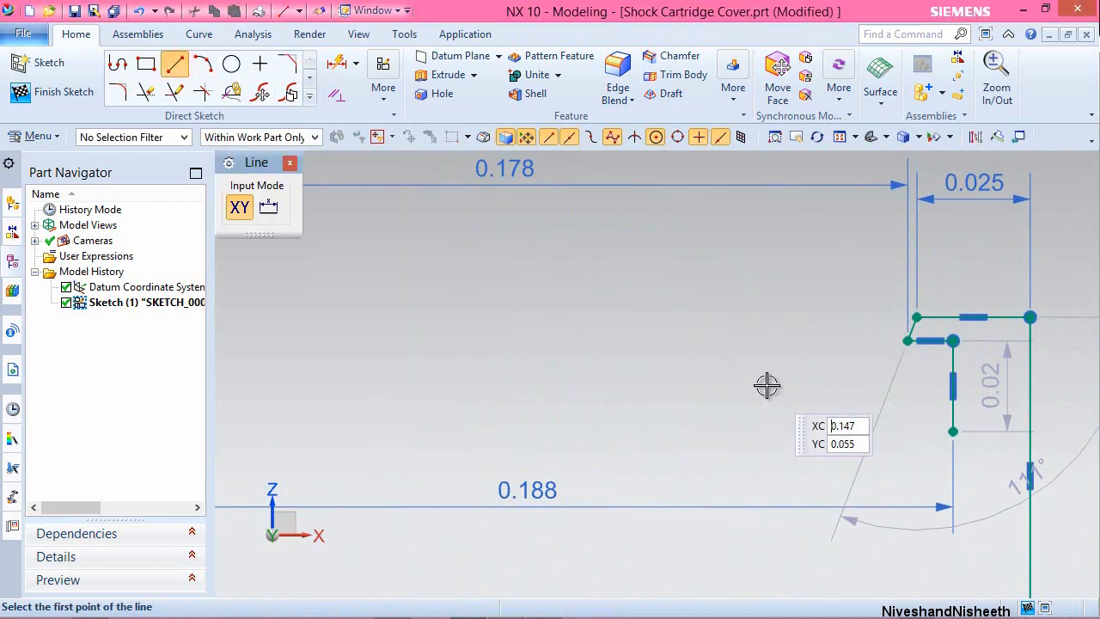
left_click(952, 431)
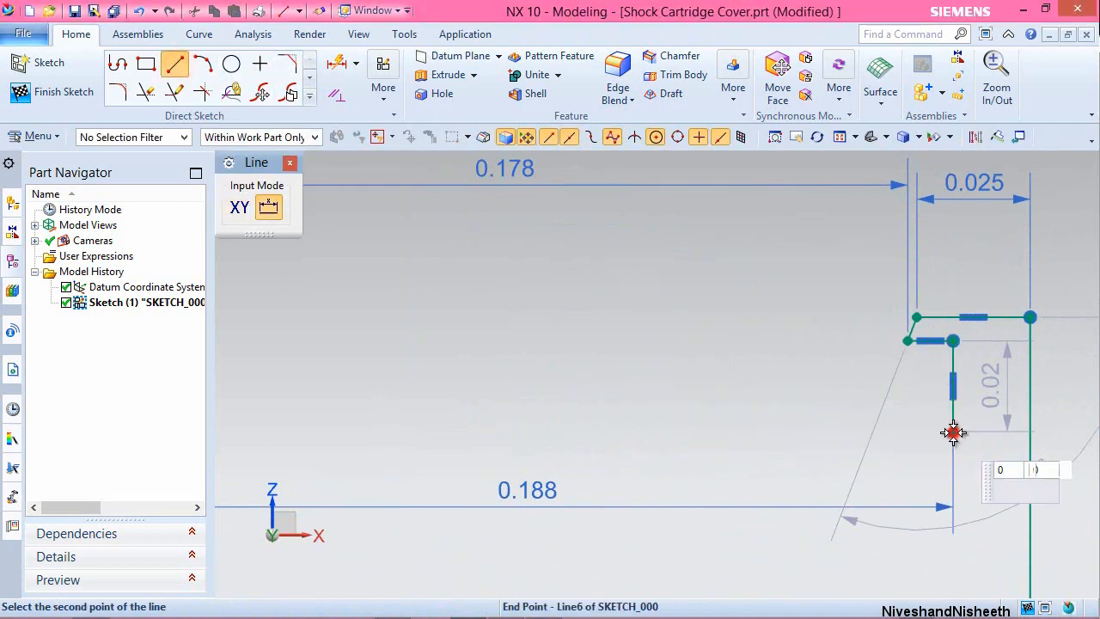
scroll(951, 433, "down", 2)
scroll(952, 432, "down", 1)
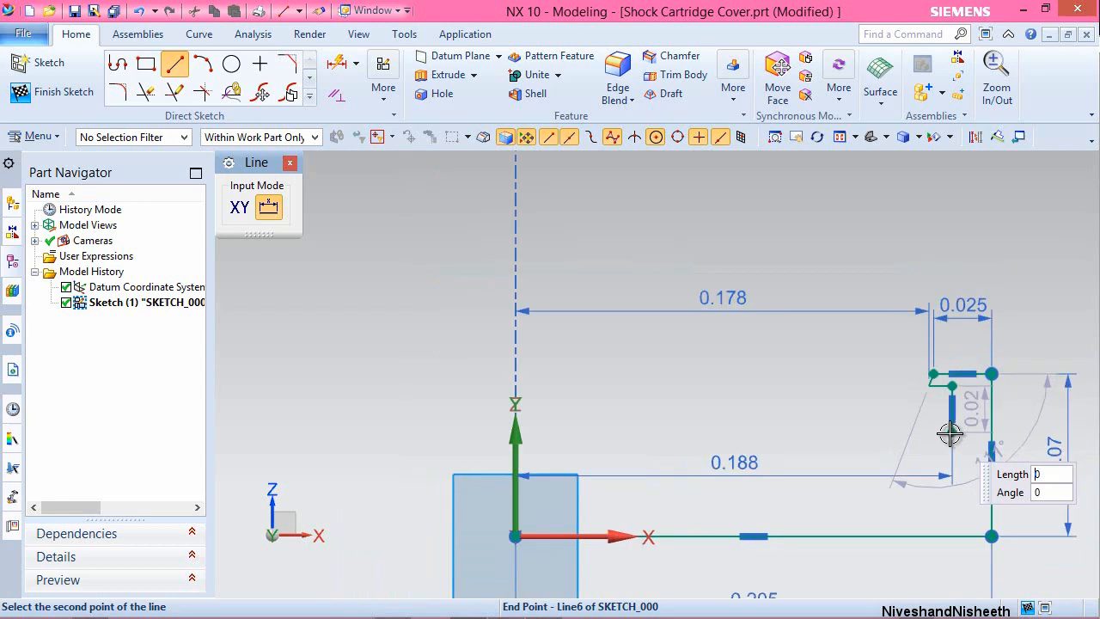
left_click(612, 431)
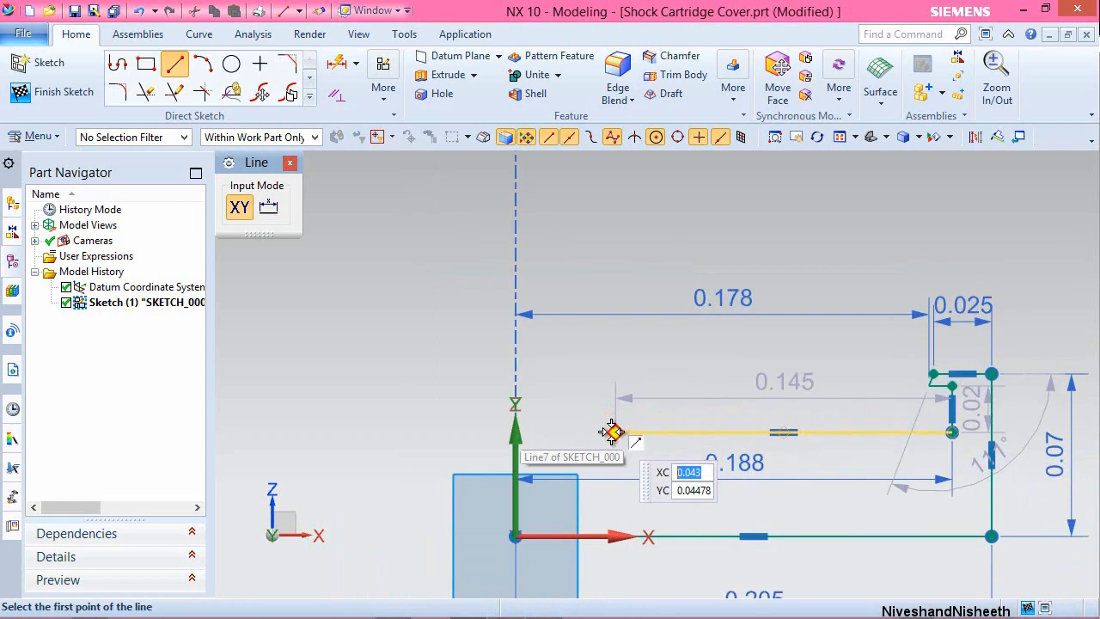
mouse_move(612, 431)
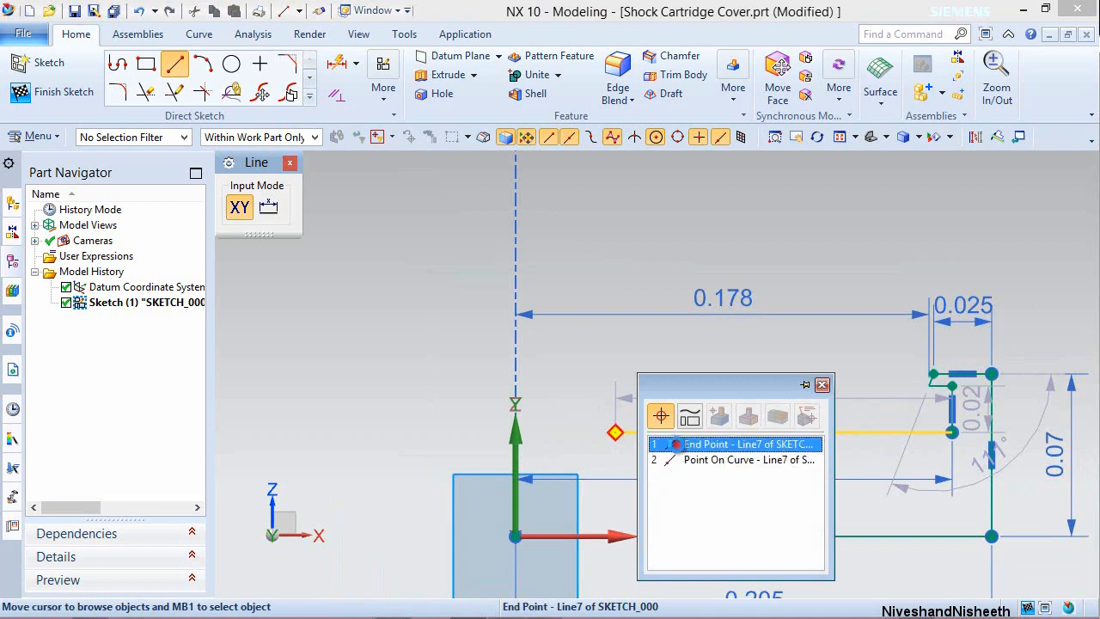
left_click(676, 444)
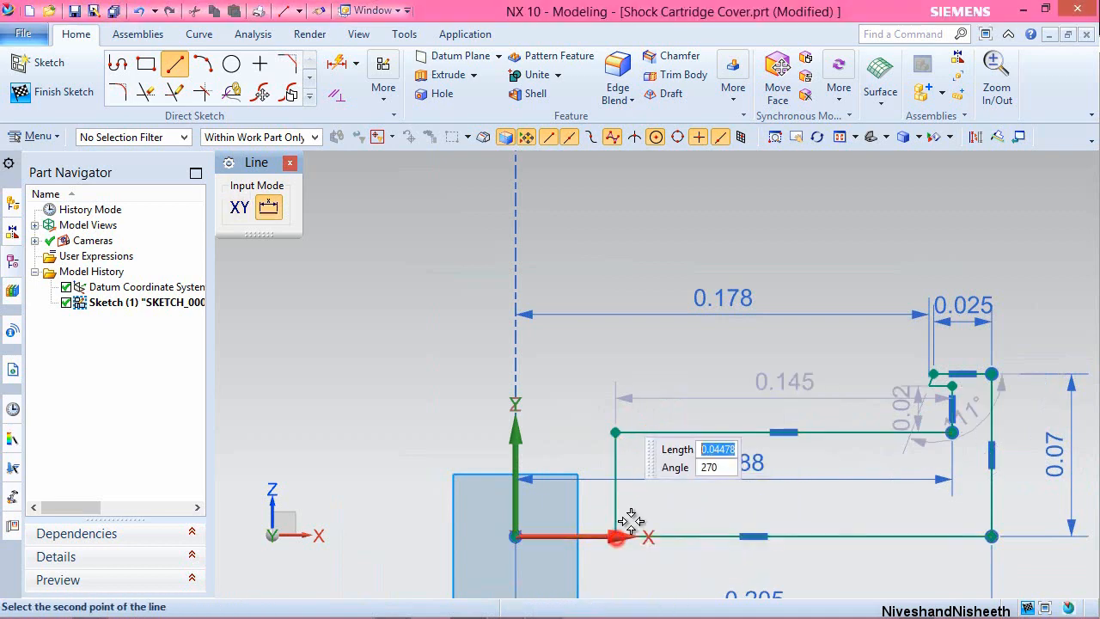
left_click(615, 535)
key("Escape")
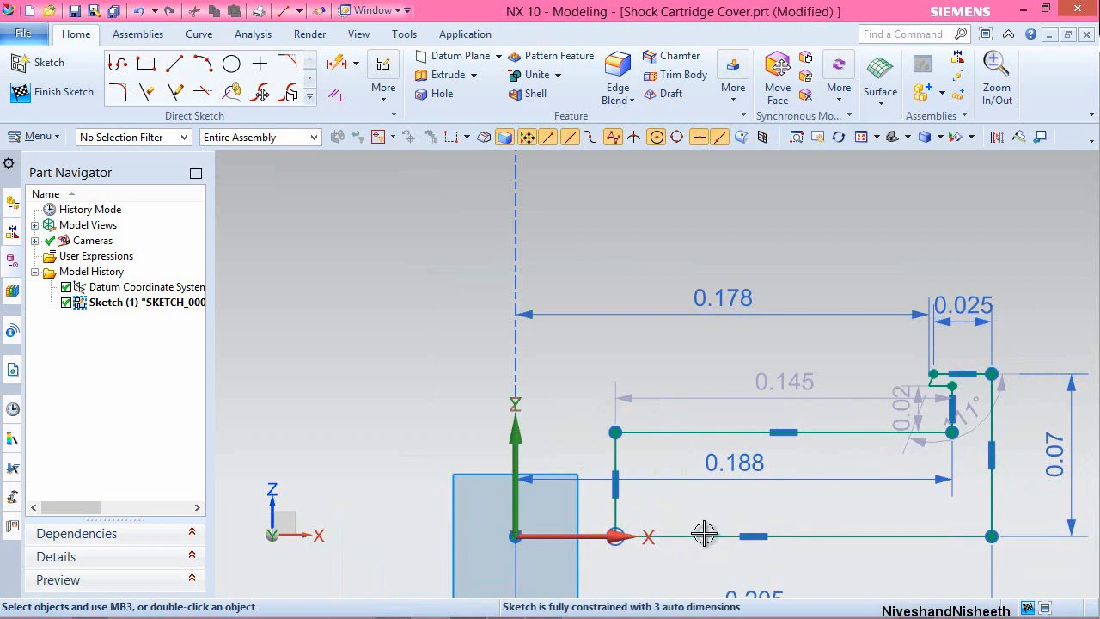
Convert the base line to reference and draw a solid line over it from the inner vertical line's lower end to the outer wall's lower corner.
left_click(704, 534)
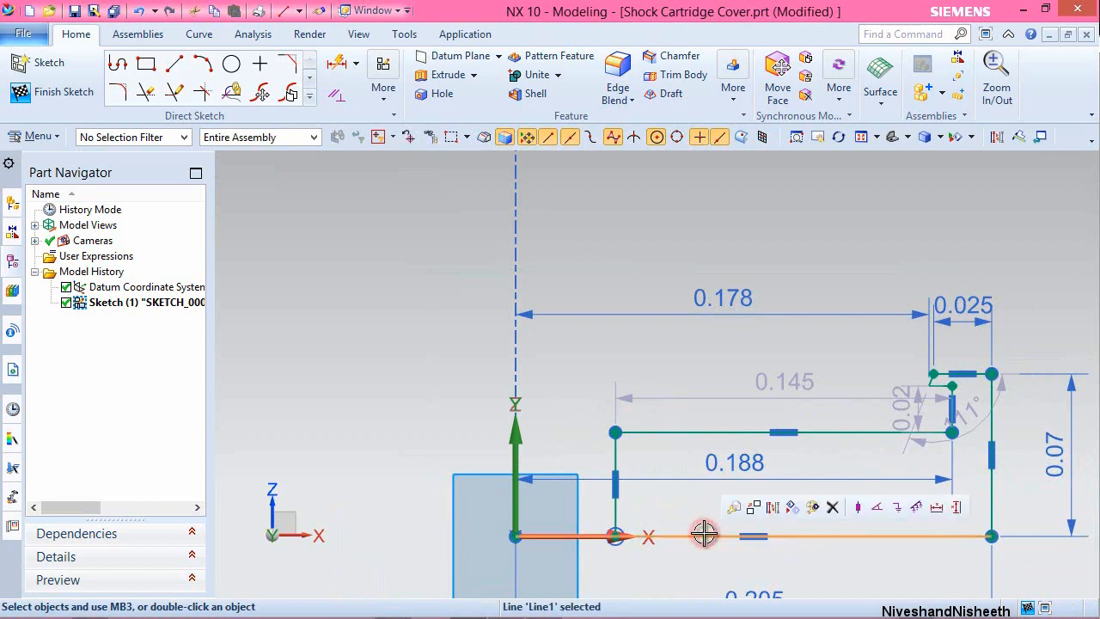
left_click(773, 508)
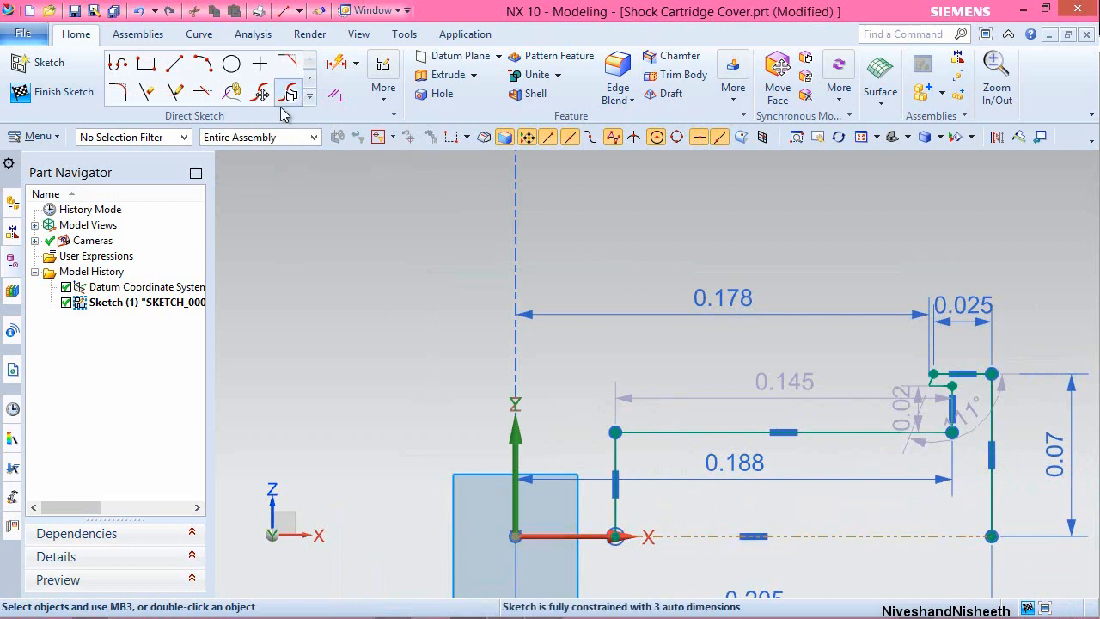
left_click(173, 63)
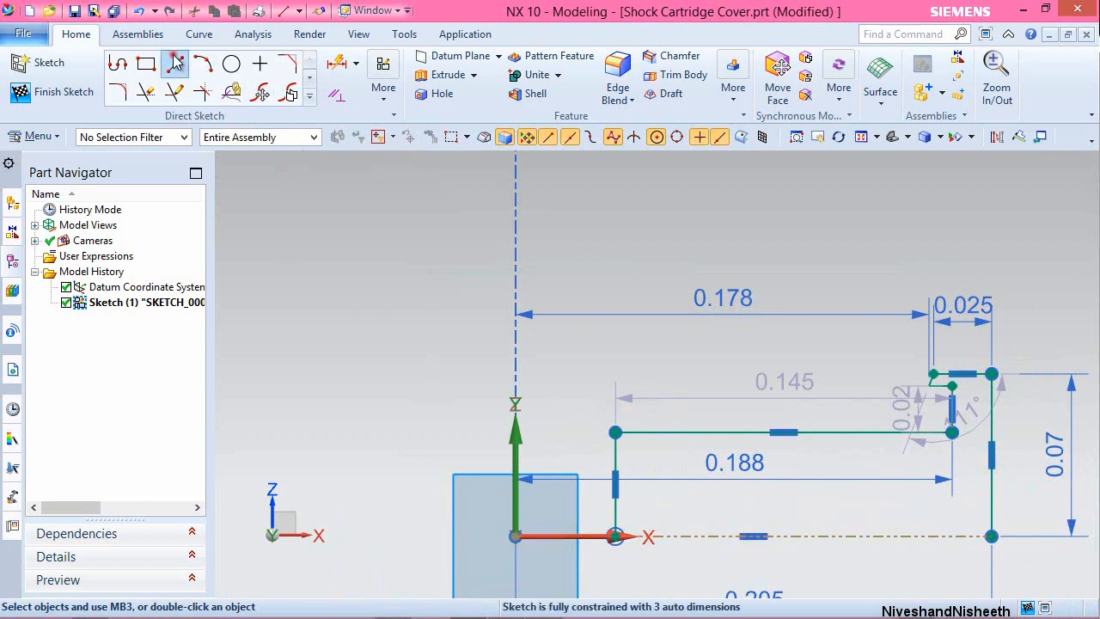
left_click(615, 536)
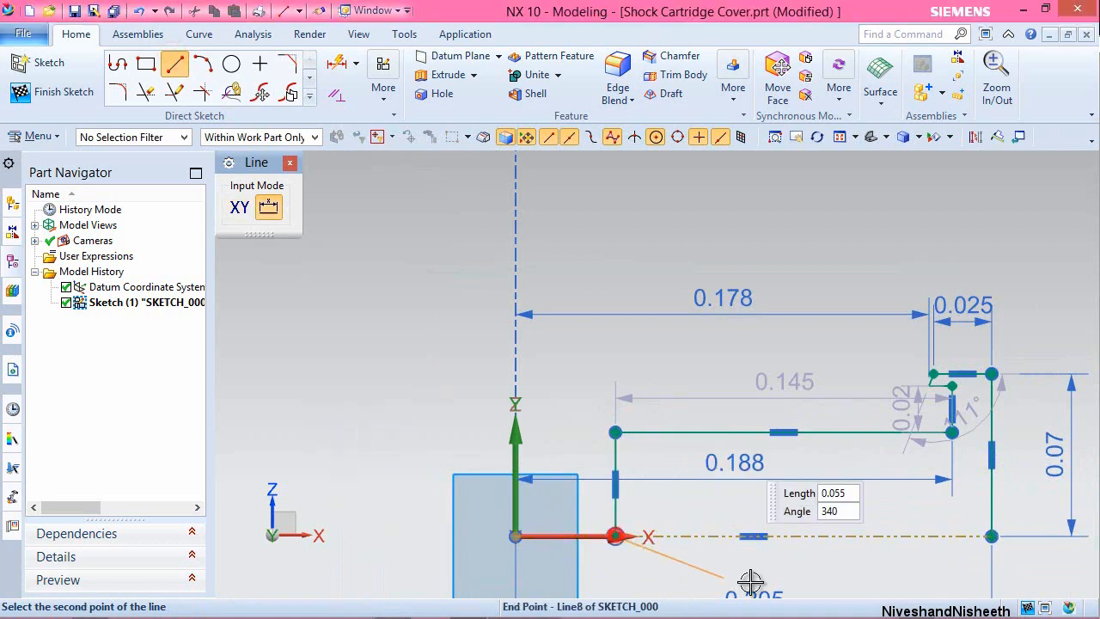
left_click(991, 536)
key("Escape")
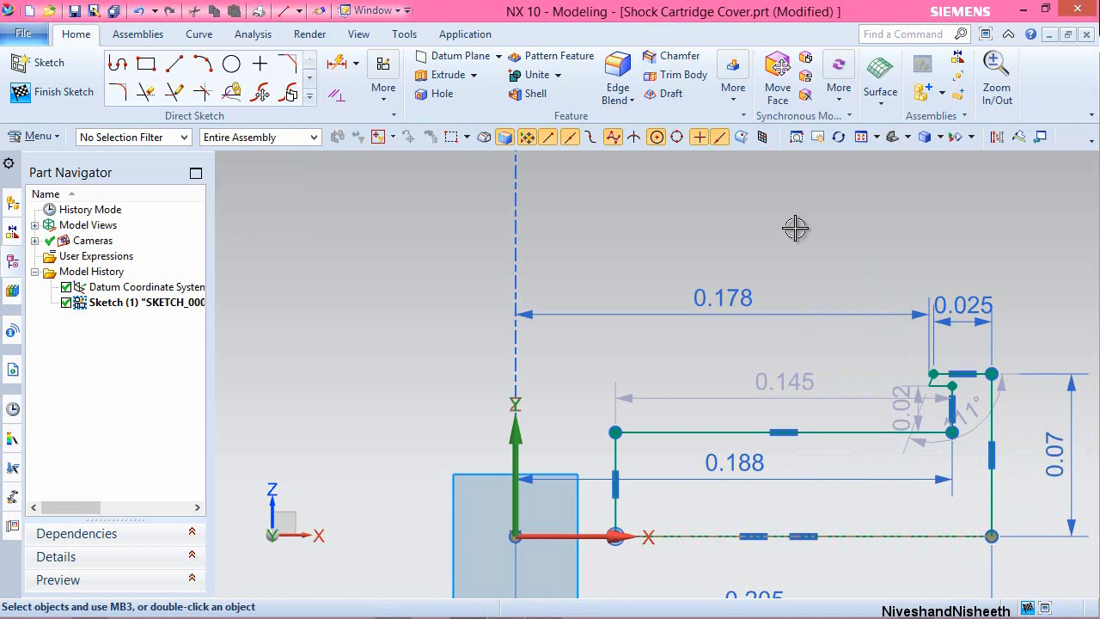
Dimension the innermost vertical line's distance from the datum Z axis as 0.065 in.
left_click(337, 64)
left_click(622, 457)
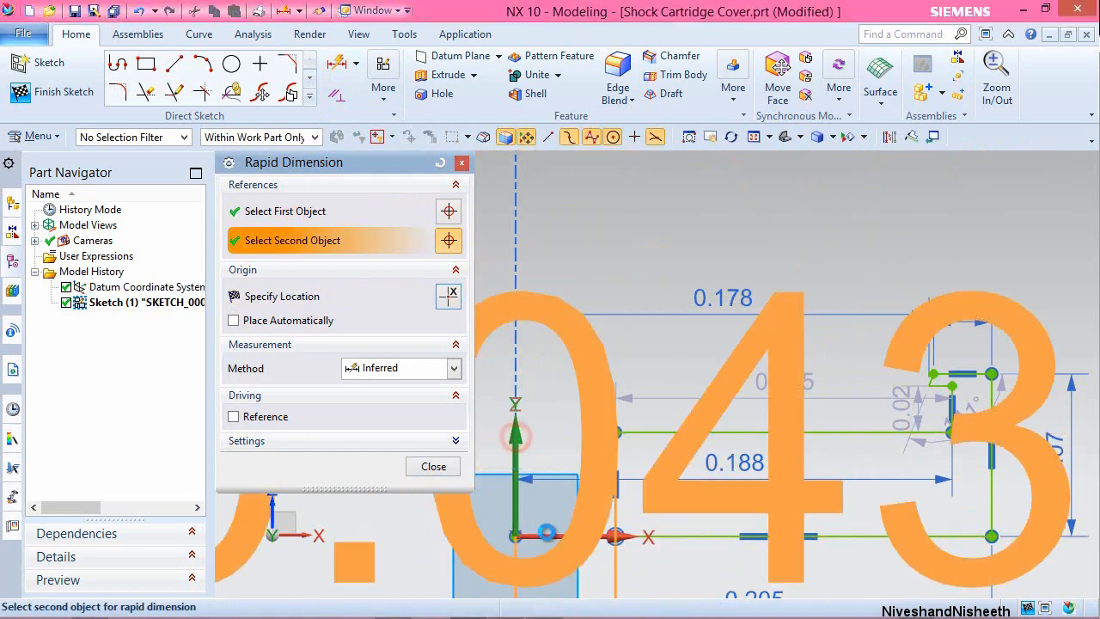
left_click(515, 437)
left_click(570, 536)
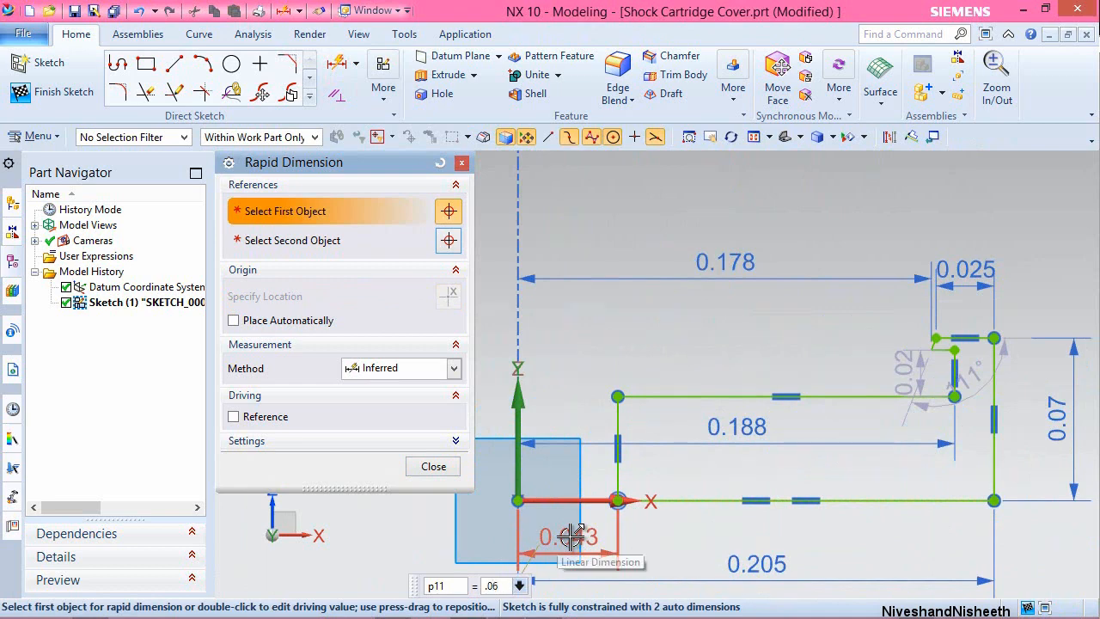
key("Return")
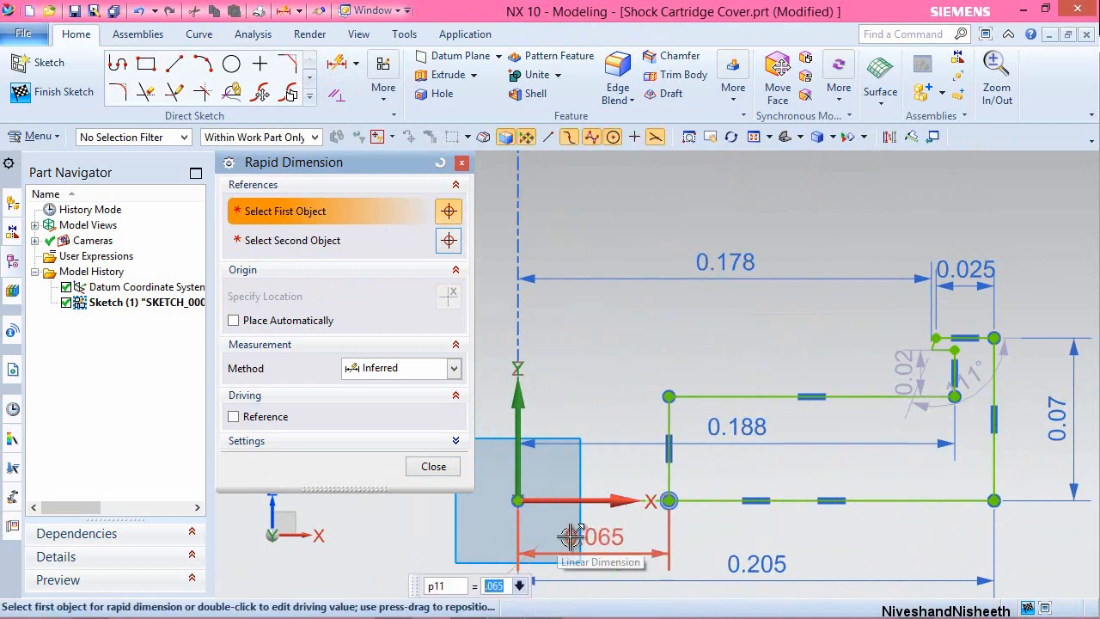
left_click(433, 466)
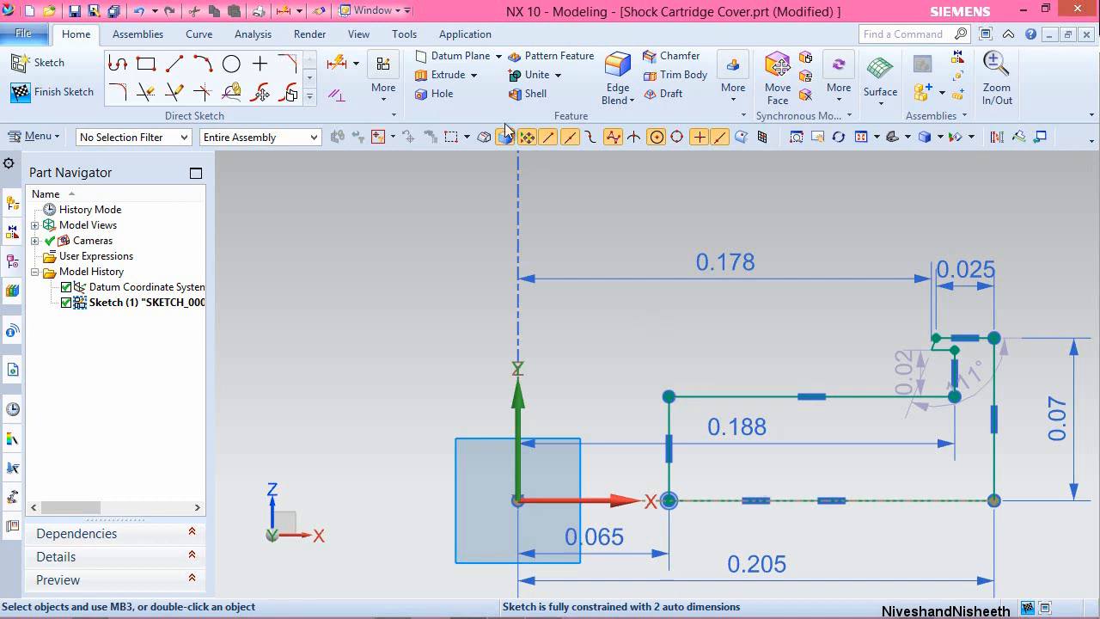
Dimension the innermost vertical line's length as 0.02 in.
left_click(338, 66)
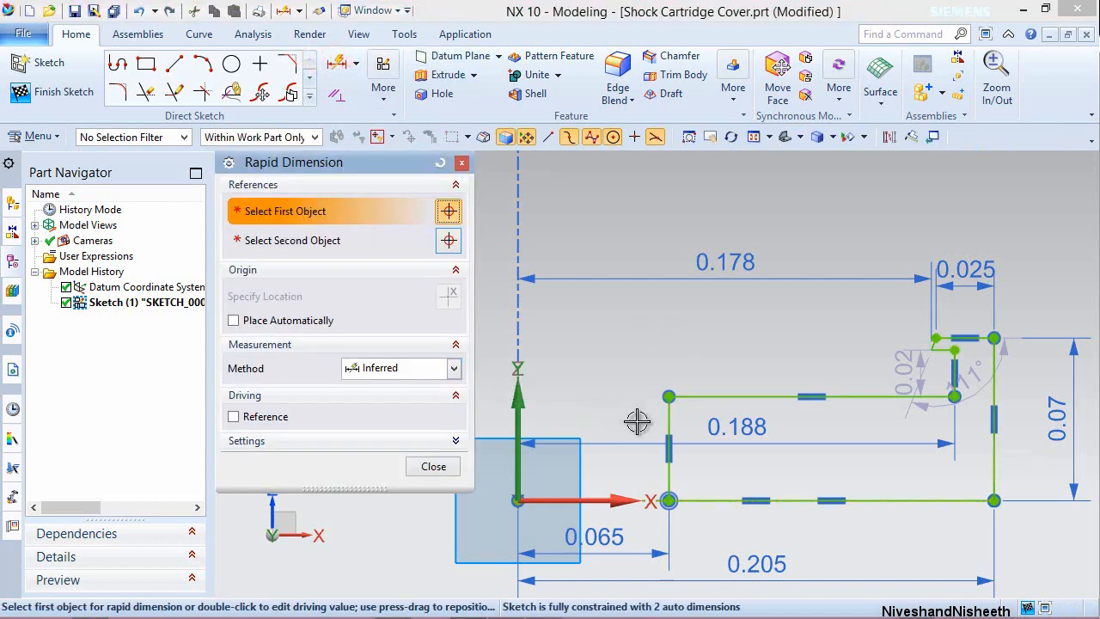
left_click(667, 428)
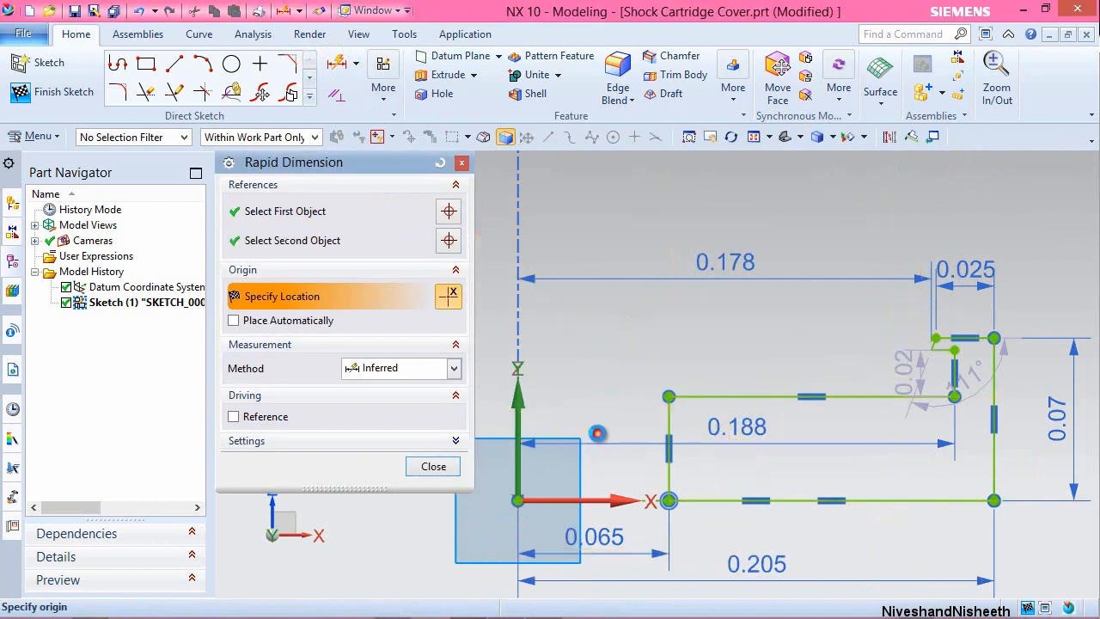
left_click(599, 434)
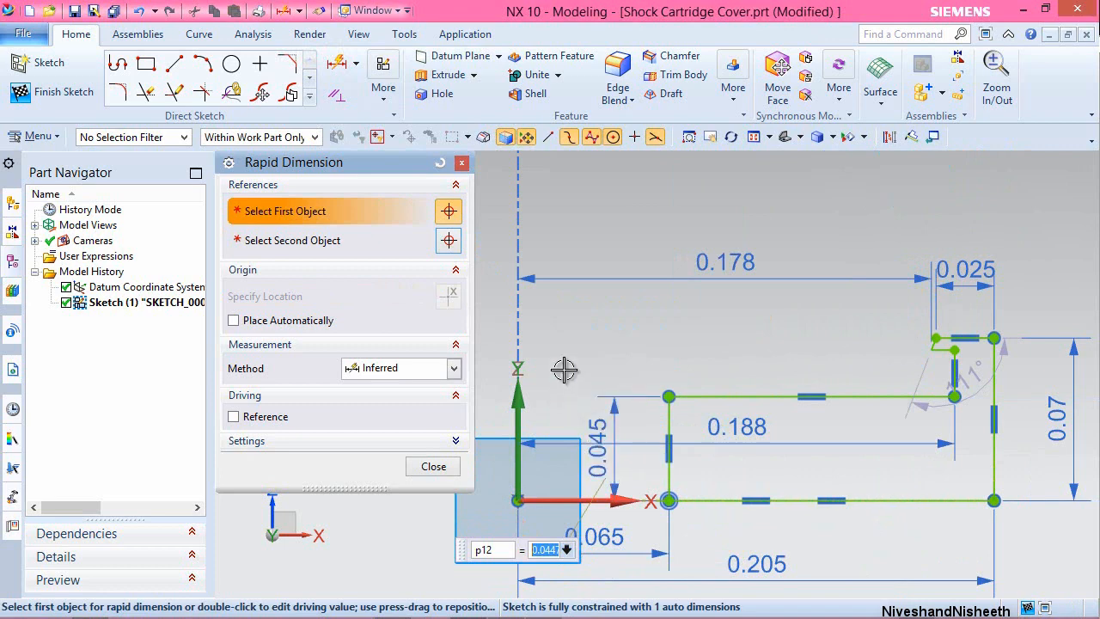
type(".02")
key("Return")
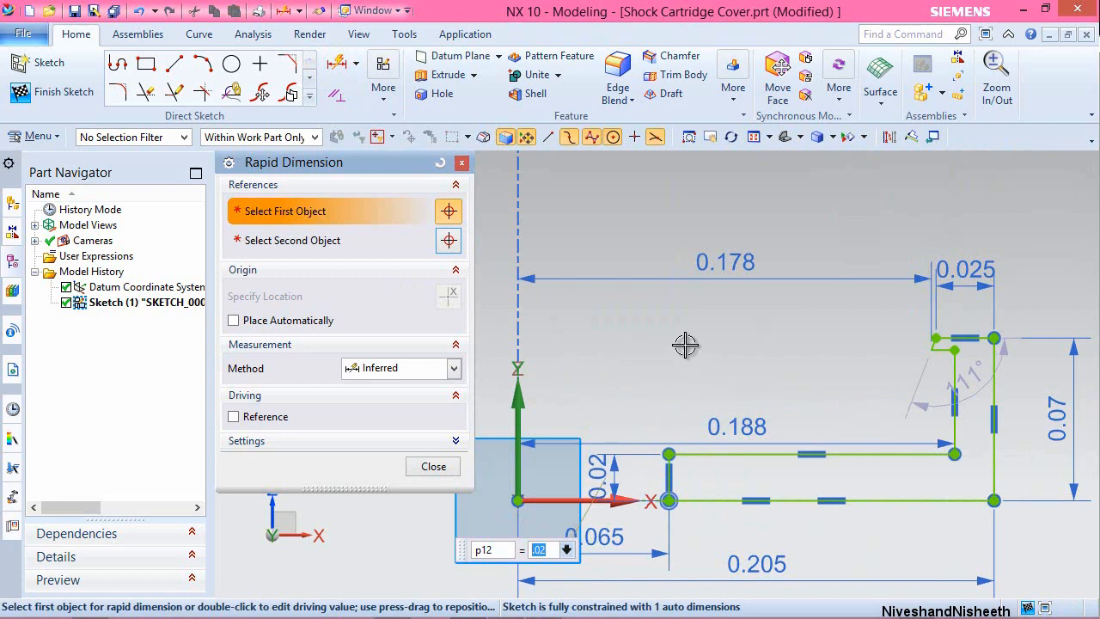
Dimension the vertical distance between the profile's top line and the short horizontal line below it as 0.025 in.
scroll(967, 337, "up", 6)
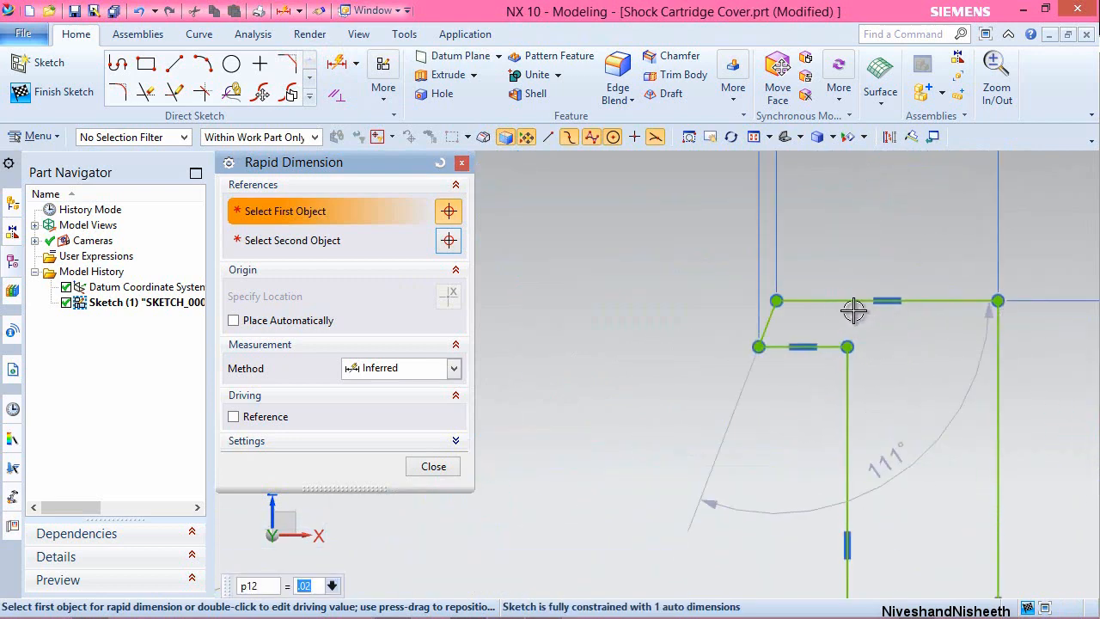
left_click(843, 302)
scroll(837, 314, "up", 3)
left_click(822, 377)
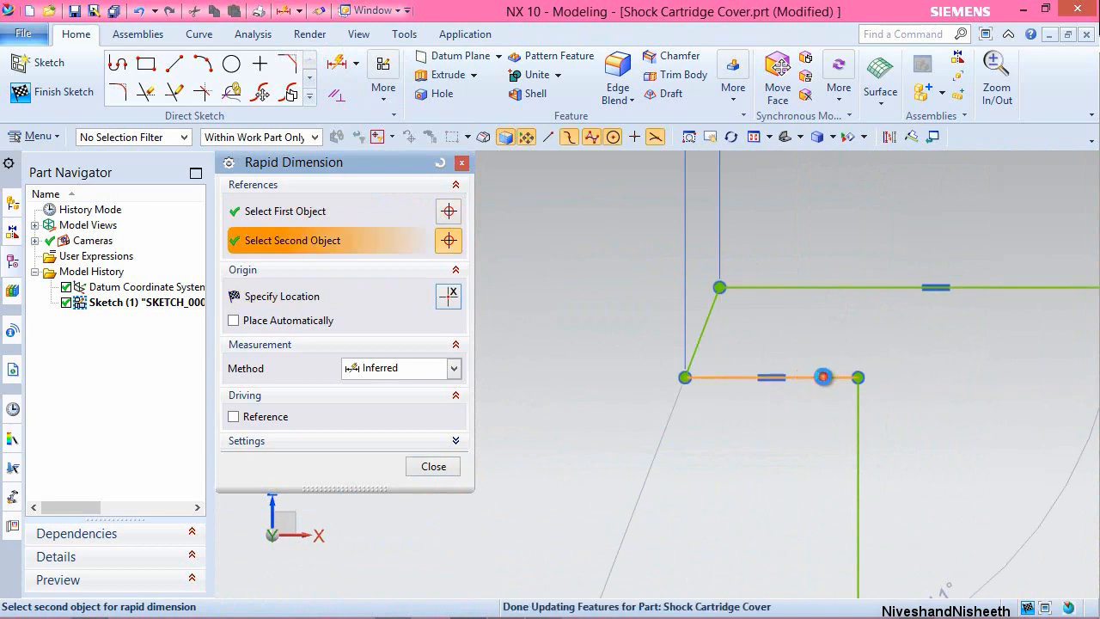
left_click(935, 350)
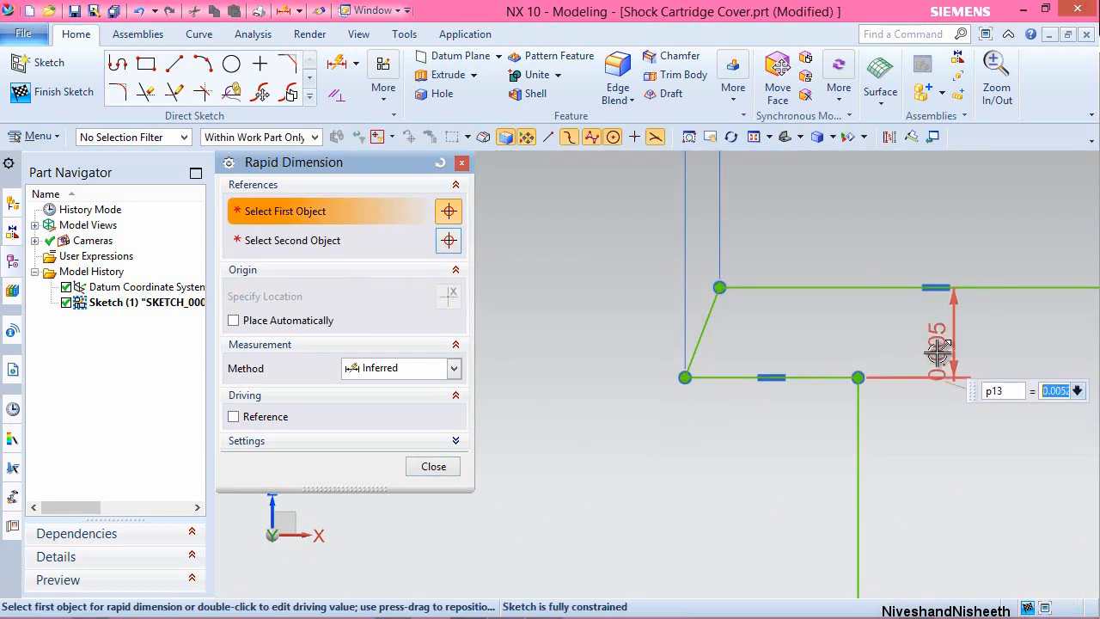
type(".025")
key("Return")
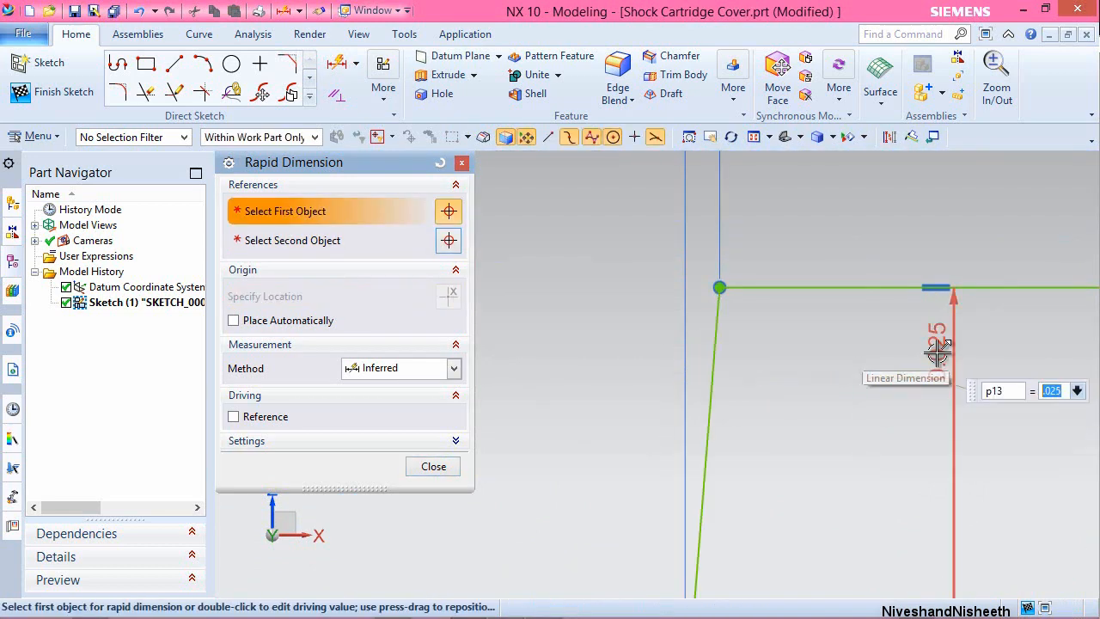
left_click(424, 473)
Finish the profile sketch and save the part file.
scroll(796, 319, "down", 5)
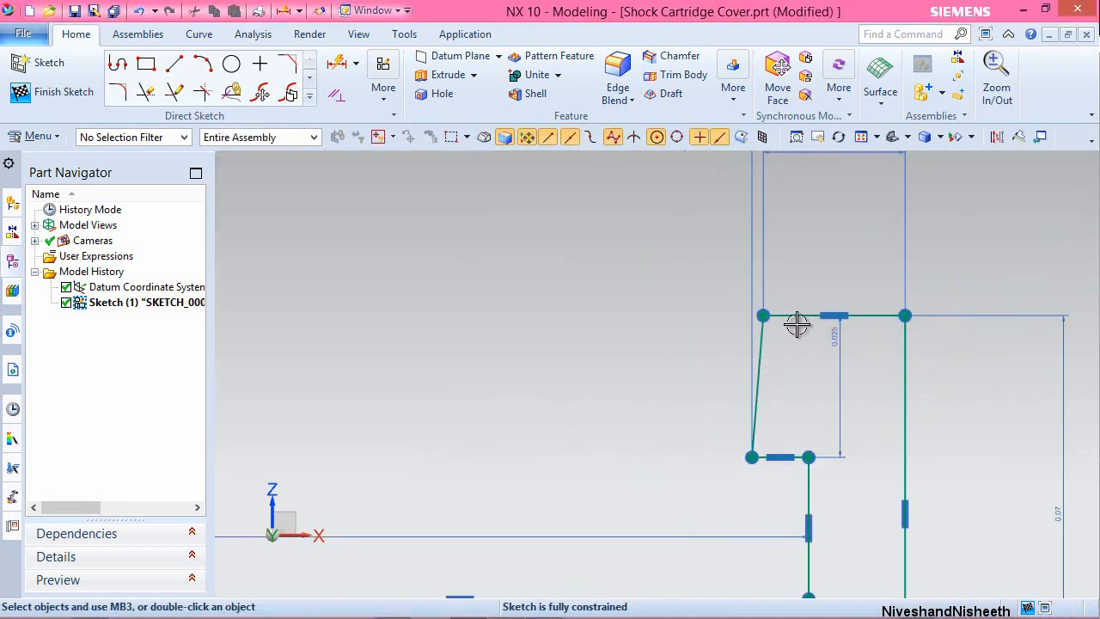
right_click(761, 376)
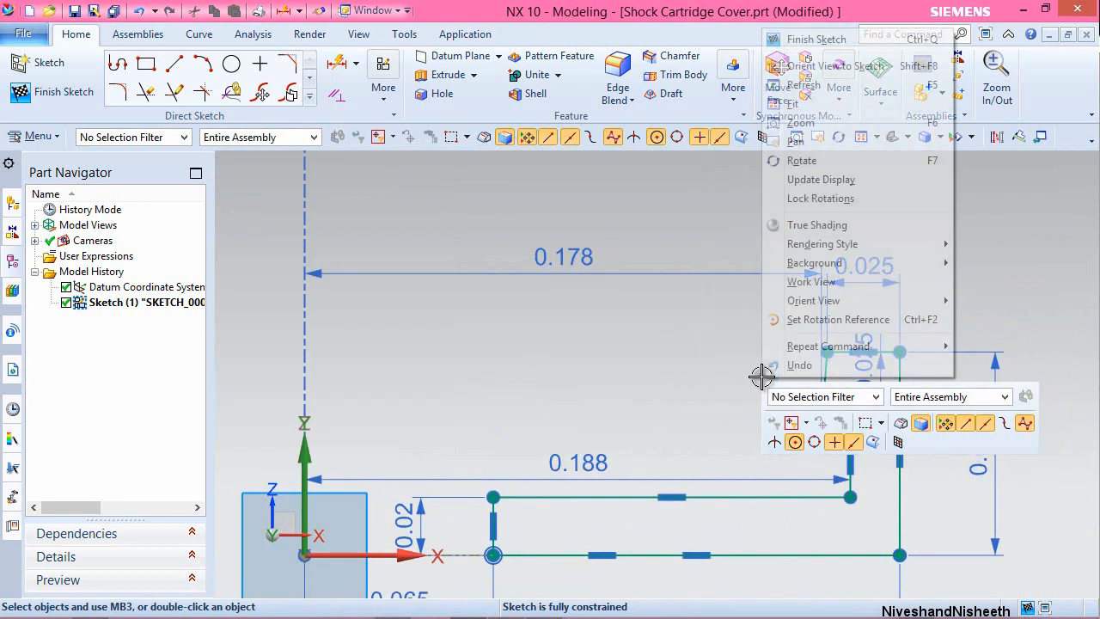
left_click(815, 38)
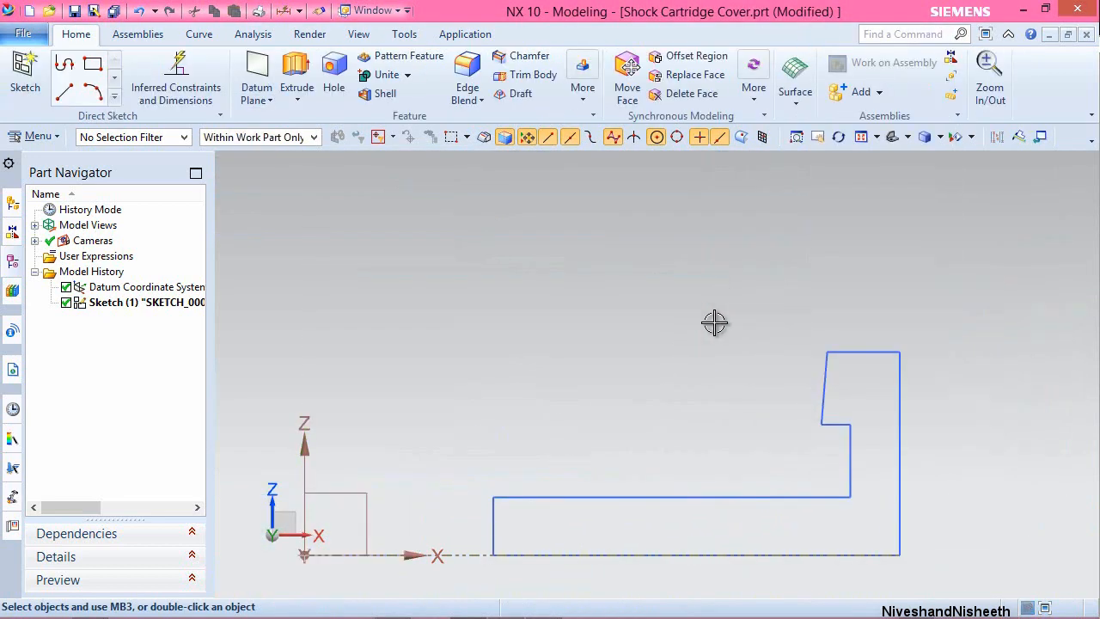
left_click(82, 15)
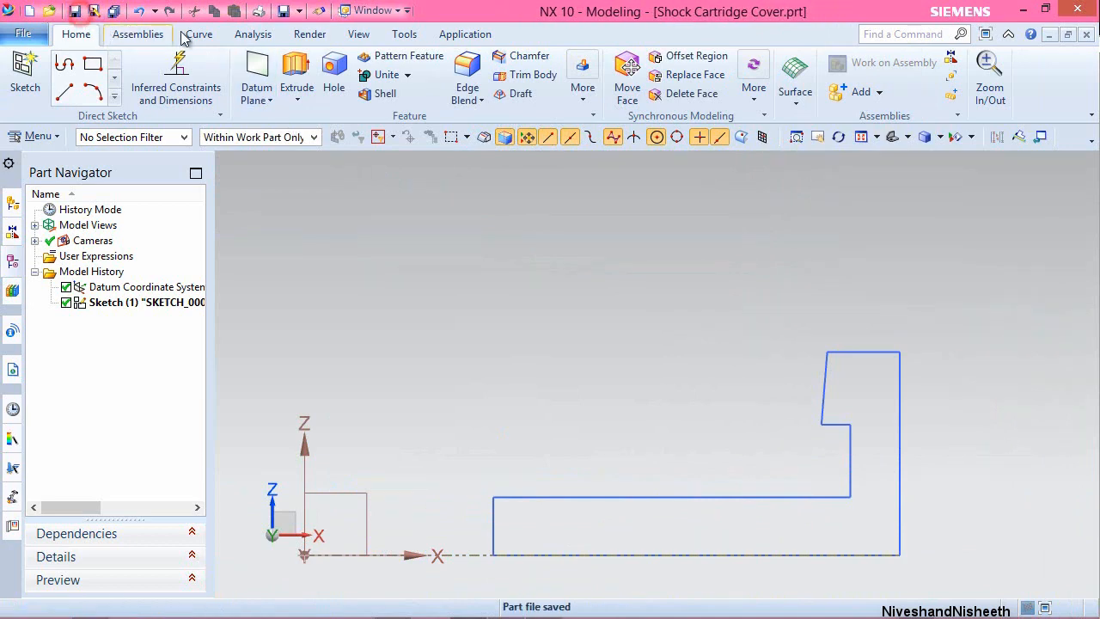
Revolve the closed profile sketch 360 degrees about the datum Z axis as a new body.
left_click(298, 100)
left_click(321, 139)
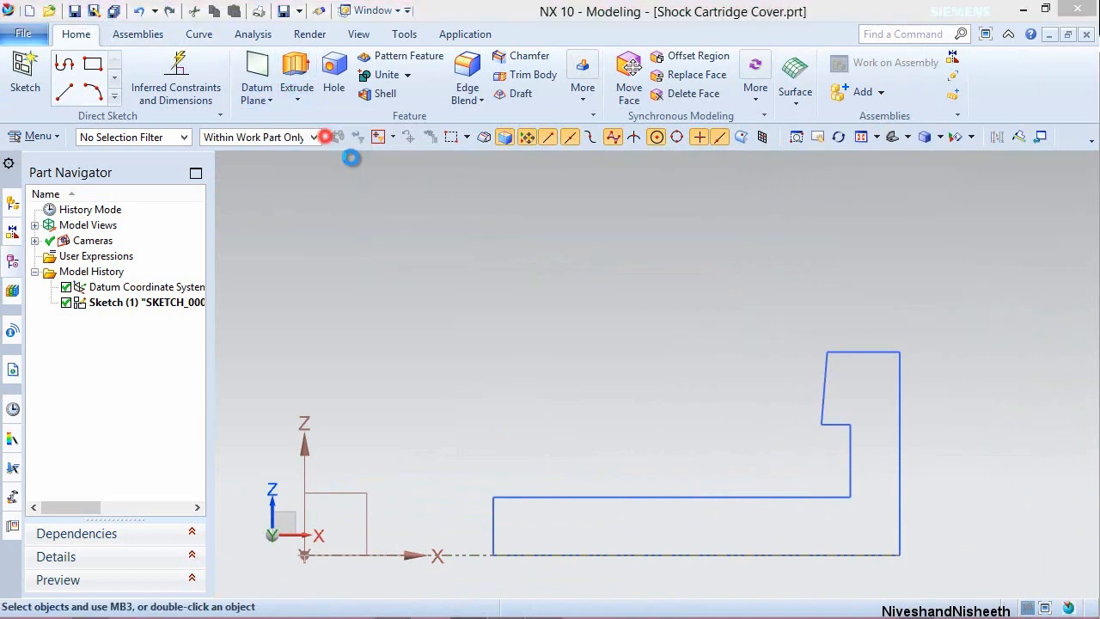
left_click(853, 394)
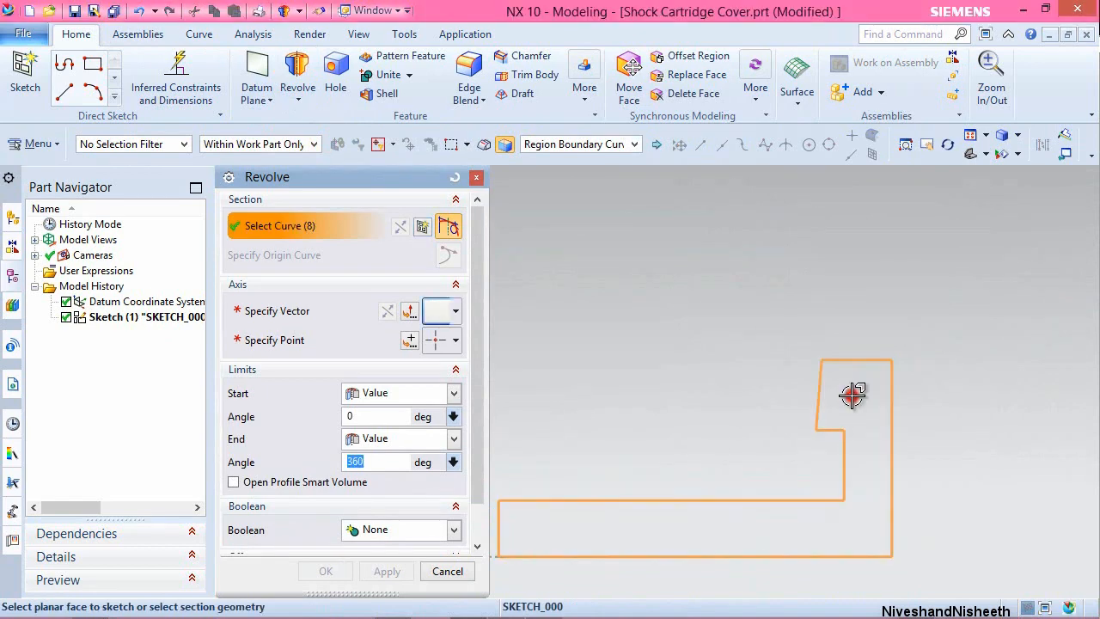
scroll(969, 331, "up", 3)
scroll(958, 340, "down", 3)
scroll(943, 341, "down", 3)
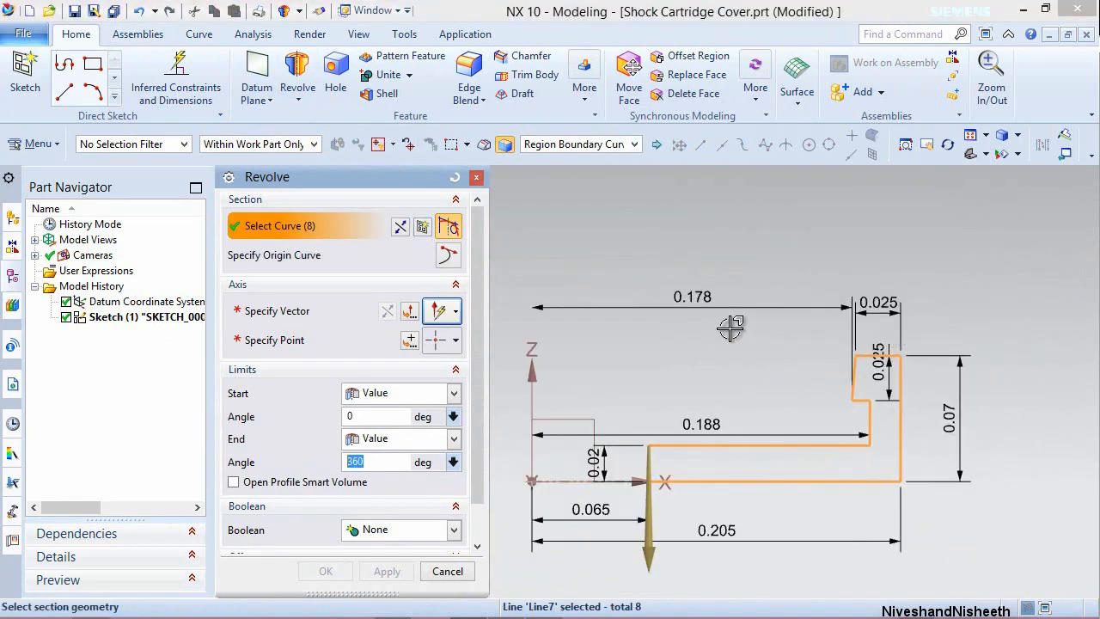
left_click(284, 313)
left_click(530, 386)
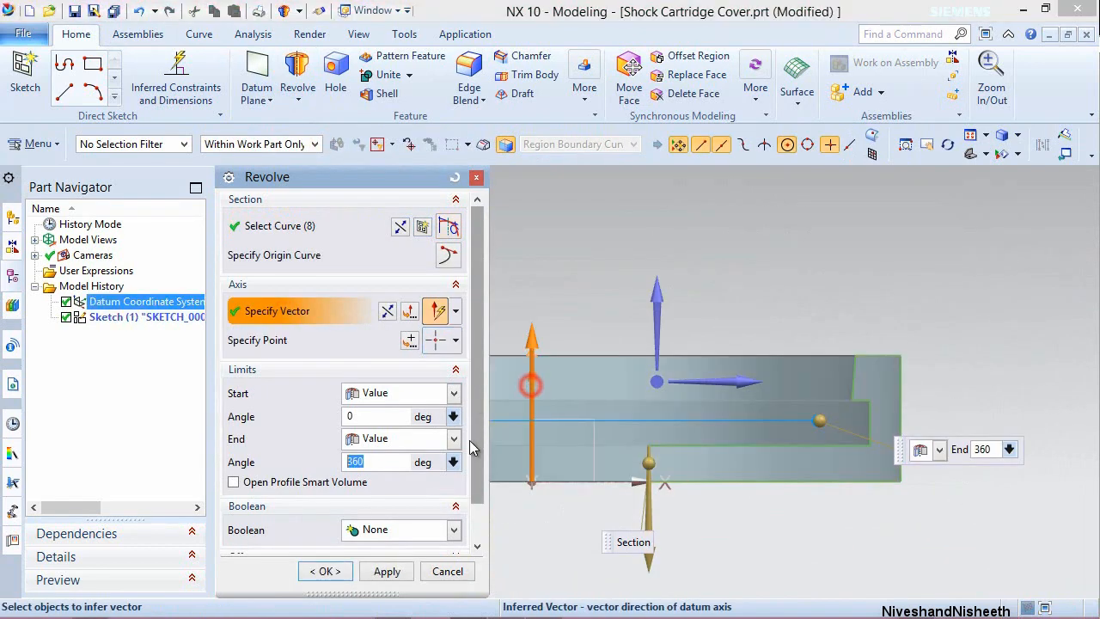
left_click(331, 571)
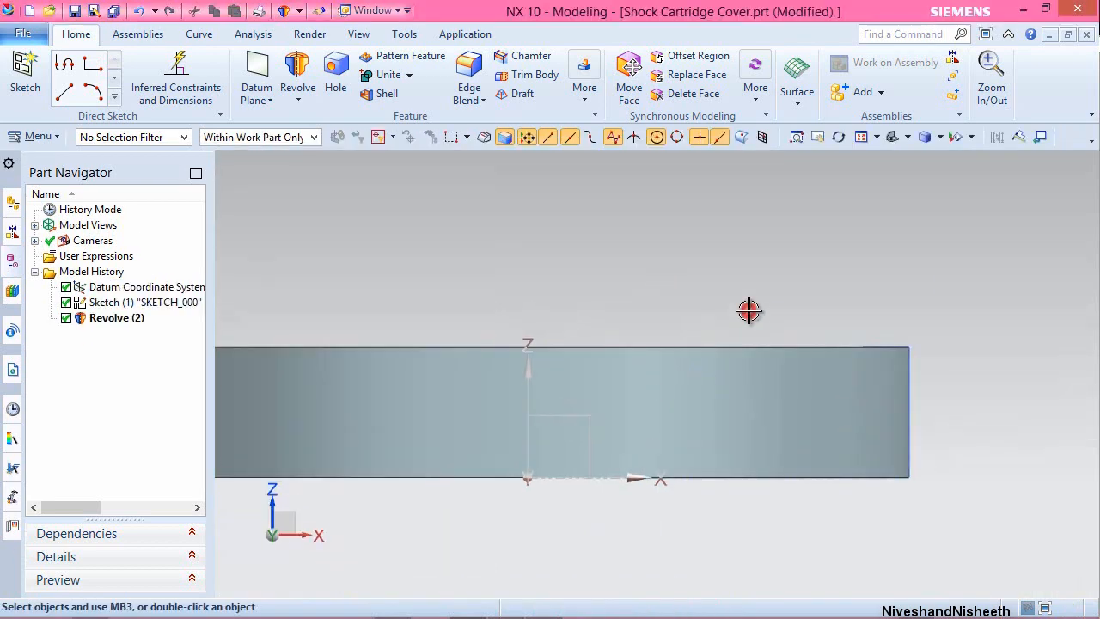
Hide the profile sketch and save the part file.
key("End")
left_click(146, 302)
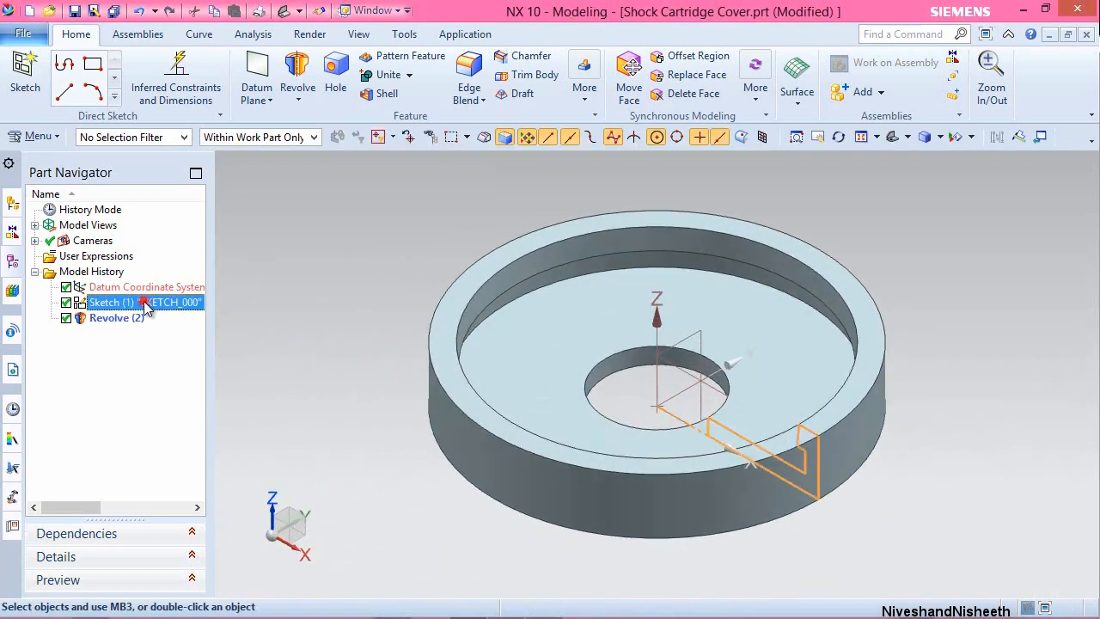
right_click(146, 302)
left_click(145, 87)
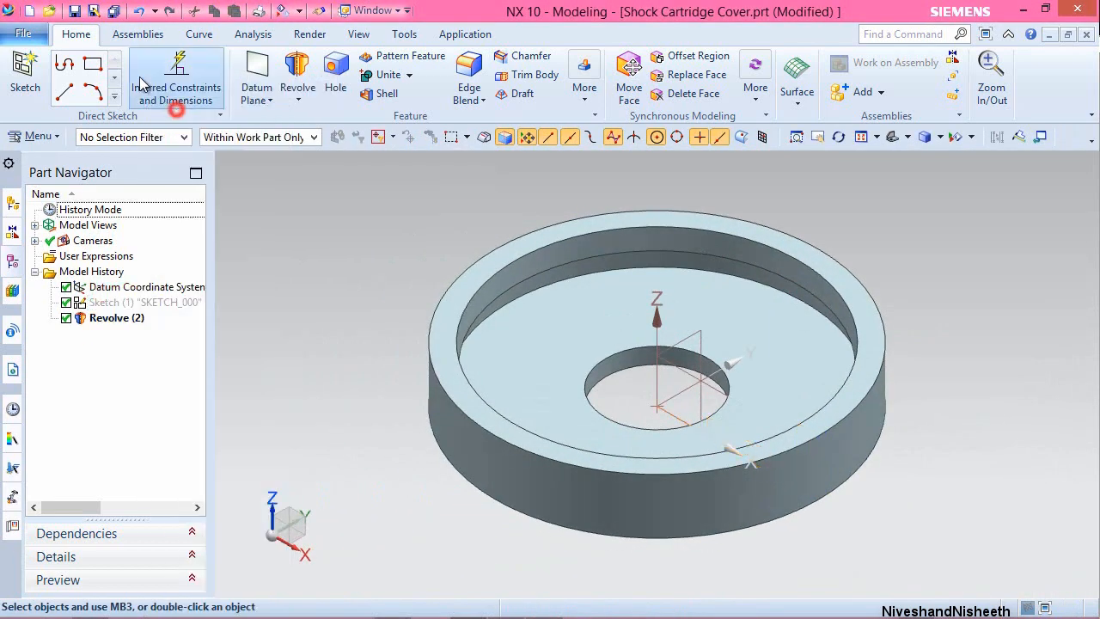
left_click(75, 10)
Blend the cover's outer bottom edge with a 0.015 in radius.
middle_click_drag(589, 420, 535, 281)
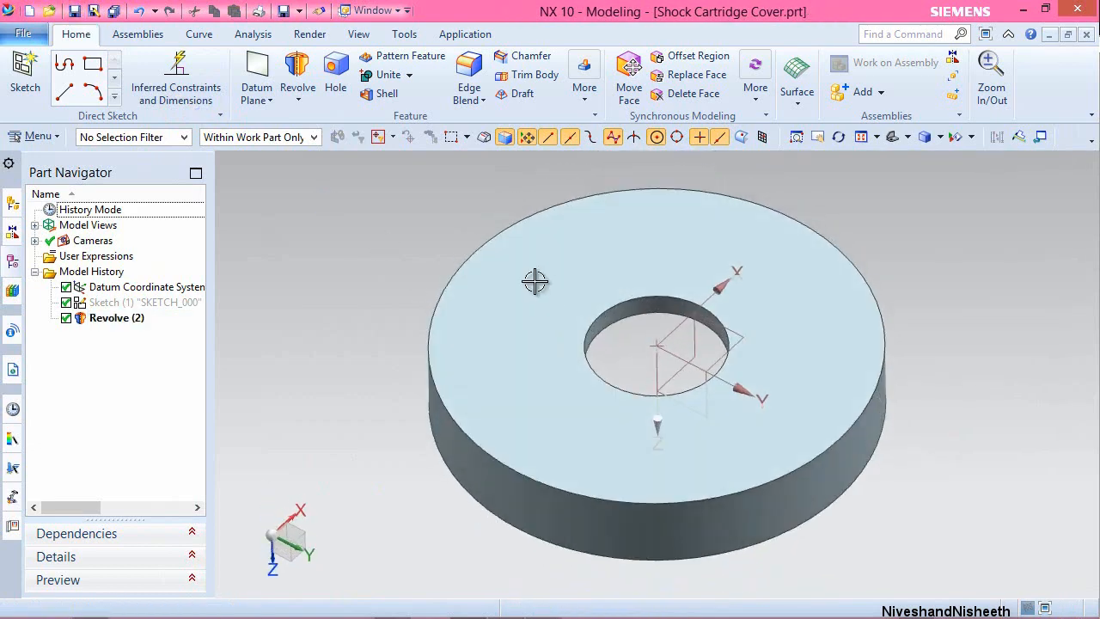
key("End")
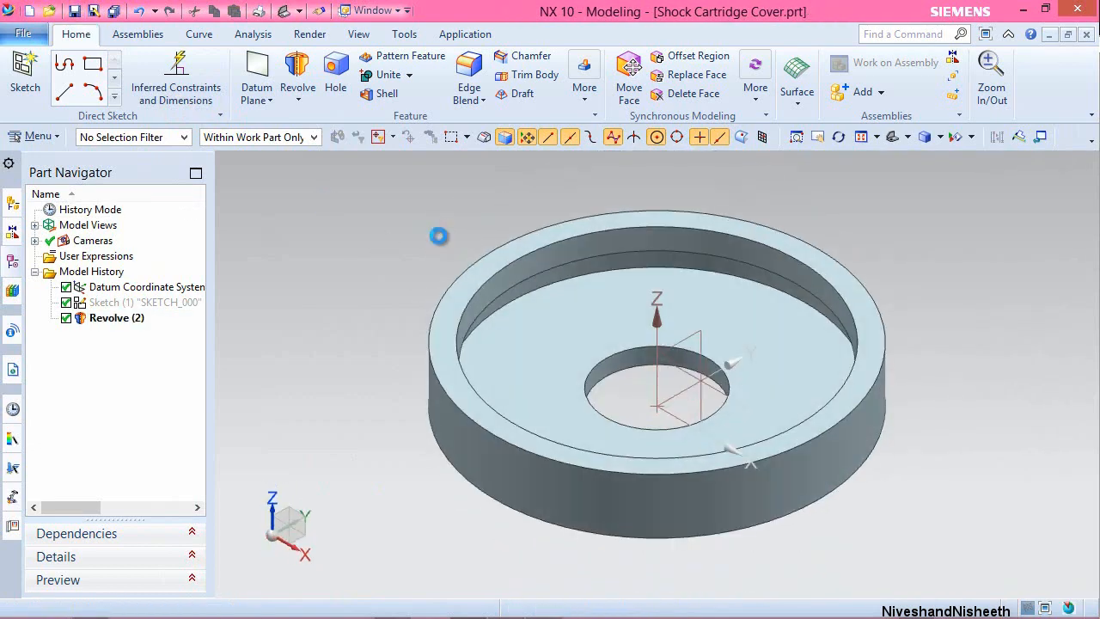
left_click(468, 84)
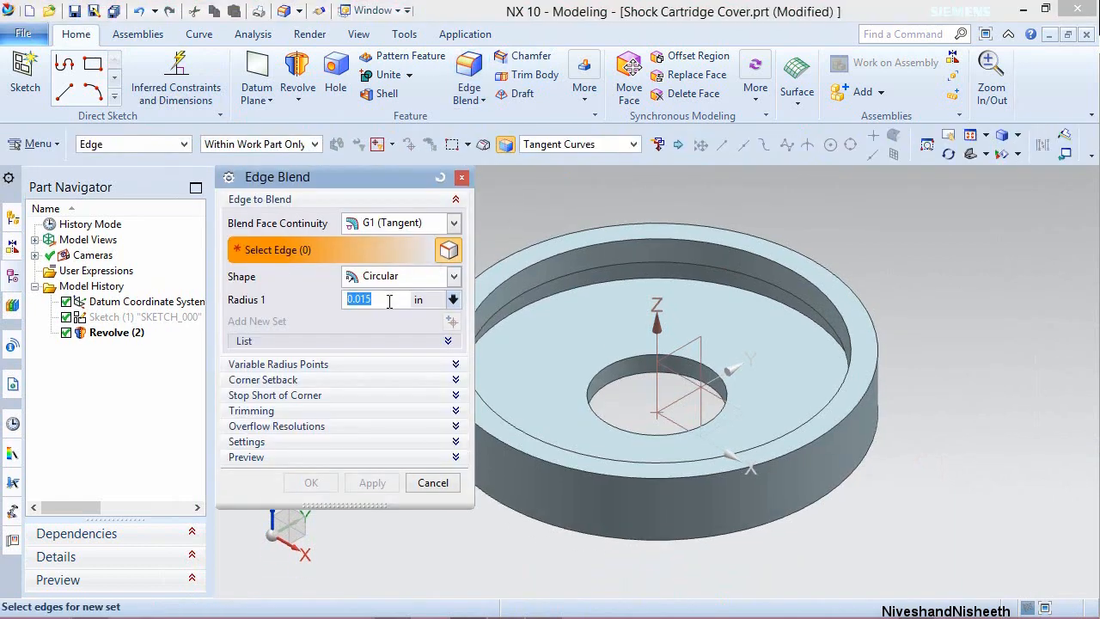
left_click(570, 535)
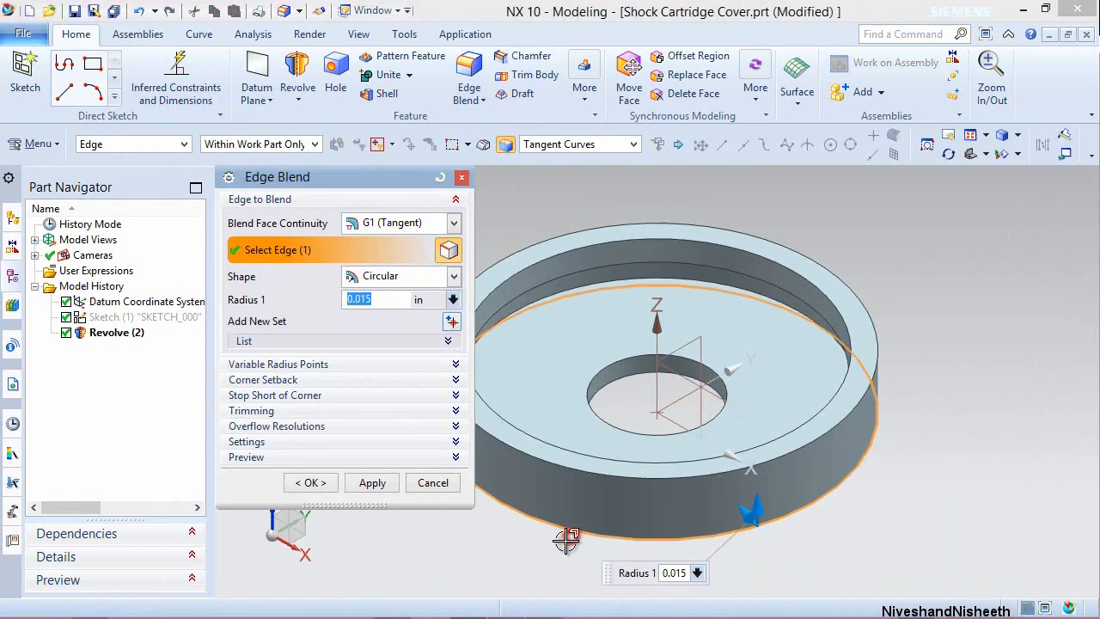
left_click(365, 483)
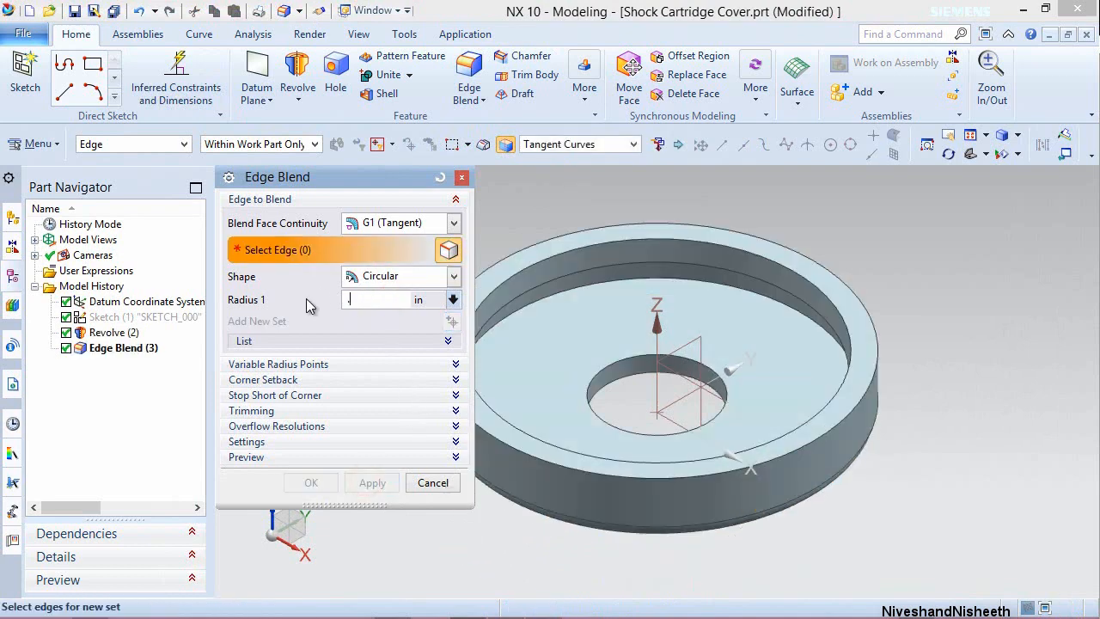
Blend the rim's outer and inner top edges and the recess floor's outer edge with a 0.005 in radius.
left_click(515, 225)
left_click(533, 260)
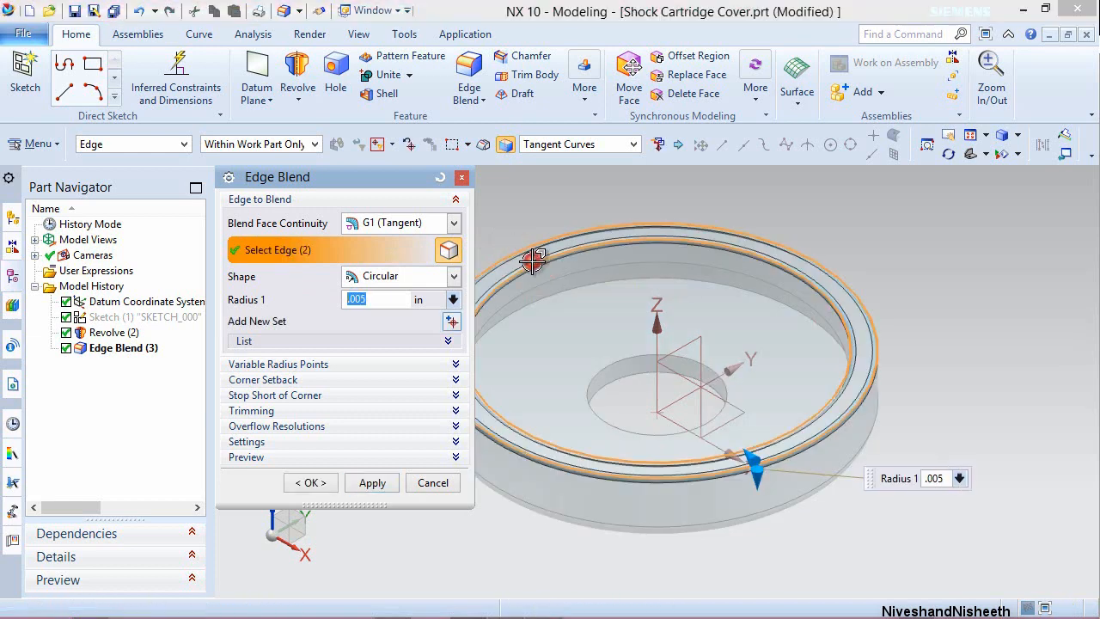
left_click(542, 306)
left_click(306, 483)
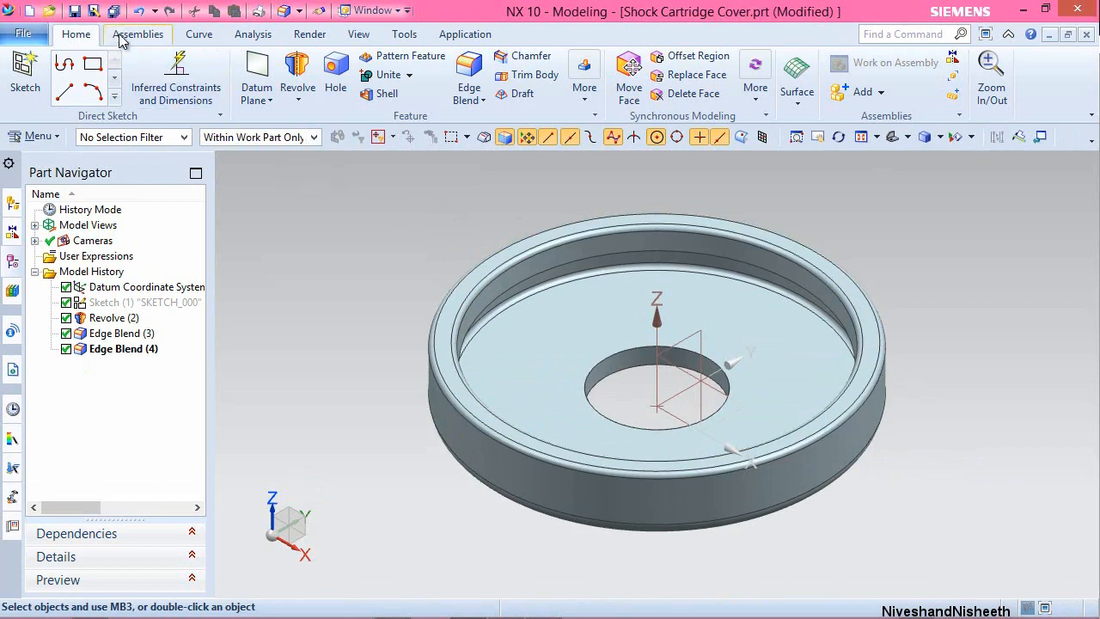
Hide the datum coordinate system and save the part file.
middle_click_drag(504, 533, 545, 356)
key("End")
left_click(316, 277)
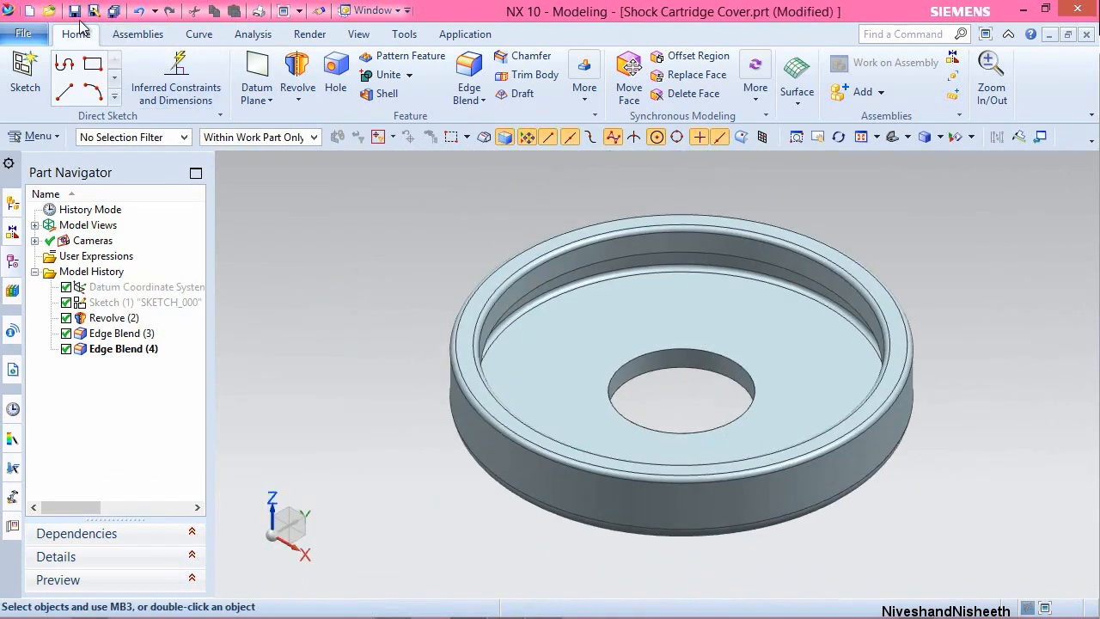
left_click(75, 11)
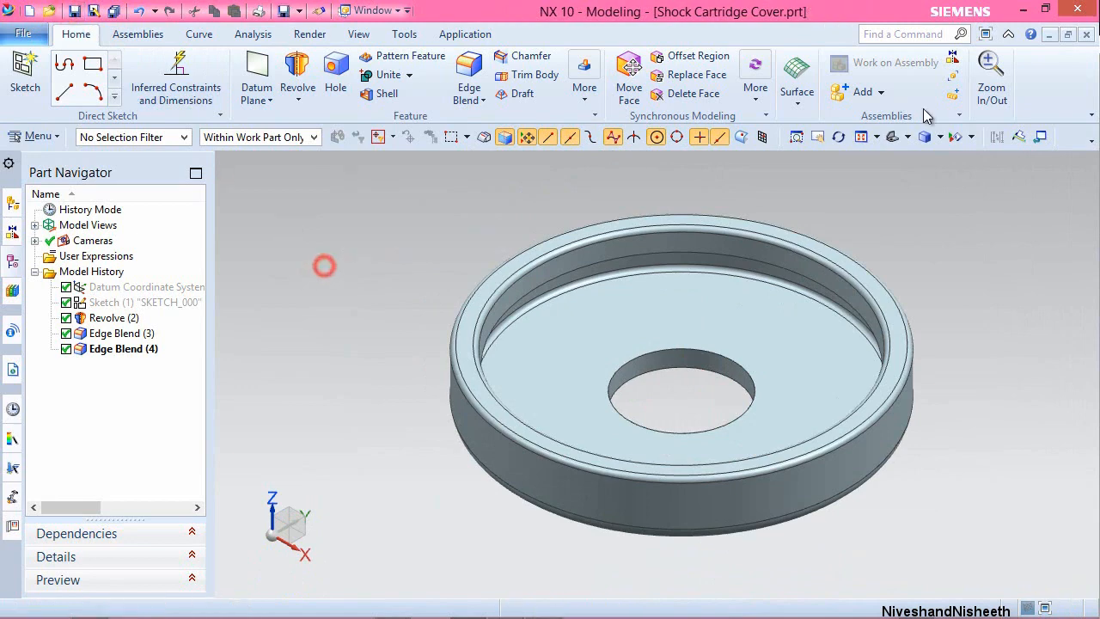
Close the part and create a new Model part in inches named Shock Cartridge Spacer.
left_click(1087, 35)
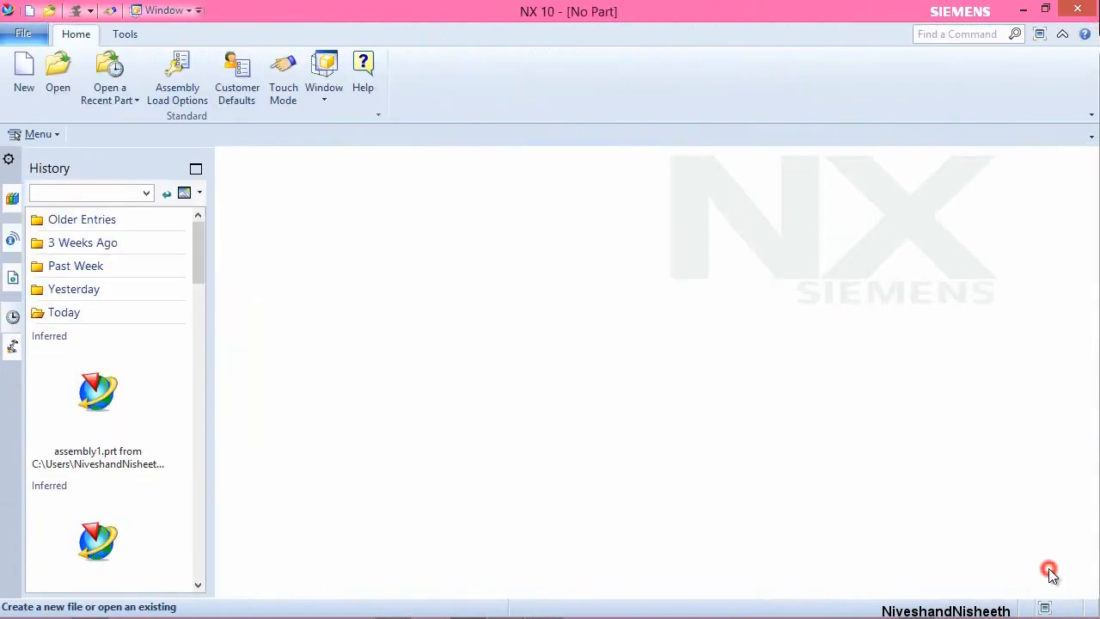
left_click(18, 74)
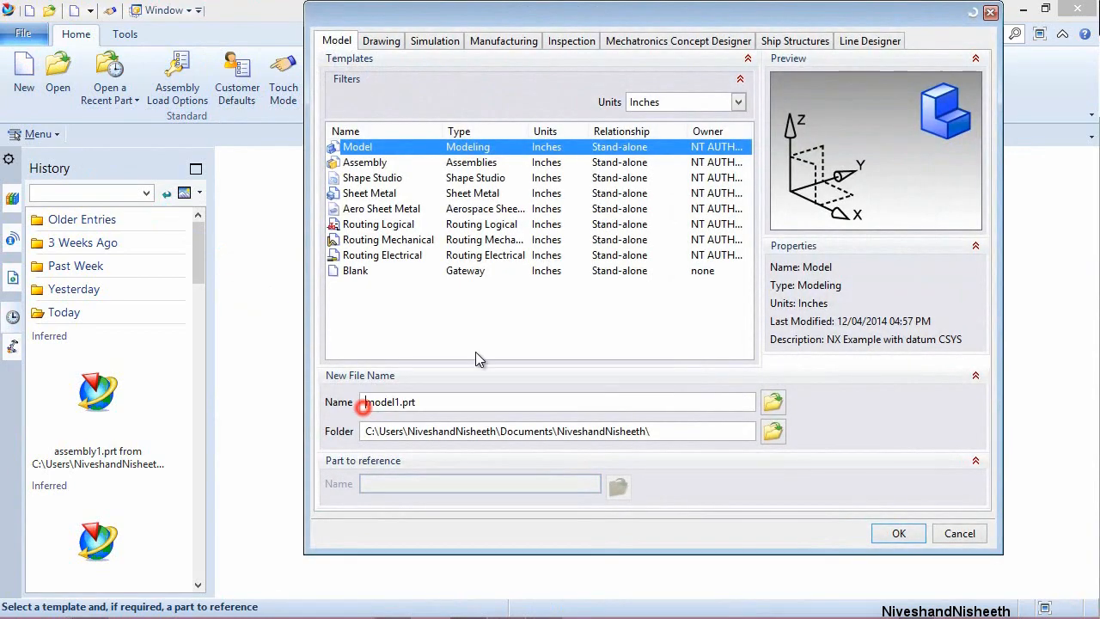
key("Delete")
key("Delete")
key("Delete")
key("Delete")
key("Delete")
key("Delete")
type("Shock Cartrid")
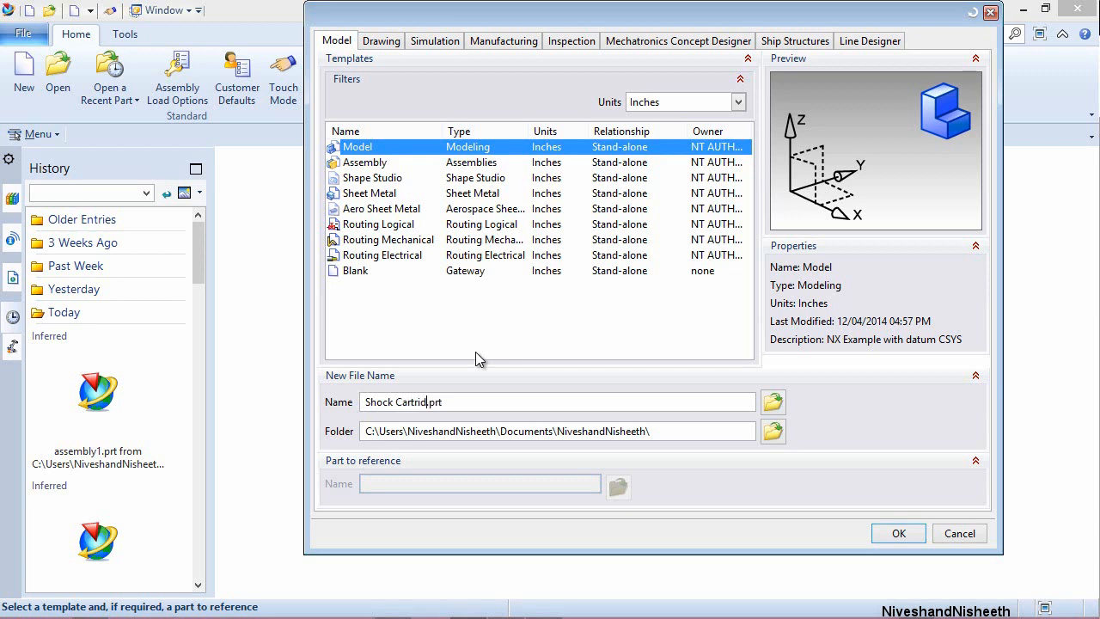
type("ge Spacer")
left_click(886, 539)
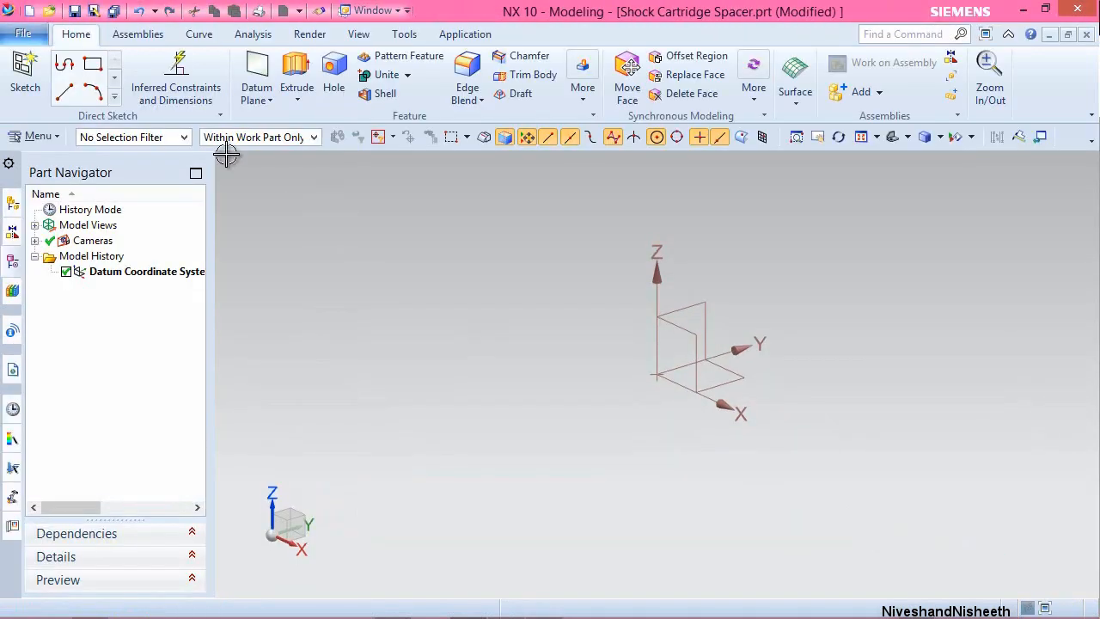
Start an Extrude section sketch on the XZ plane and draw a 0.25 in diameter circle centred on the origin.
left_click(295, 77)
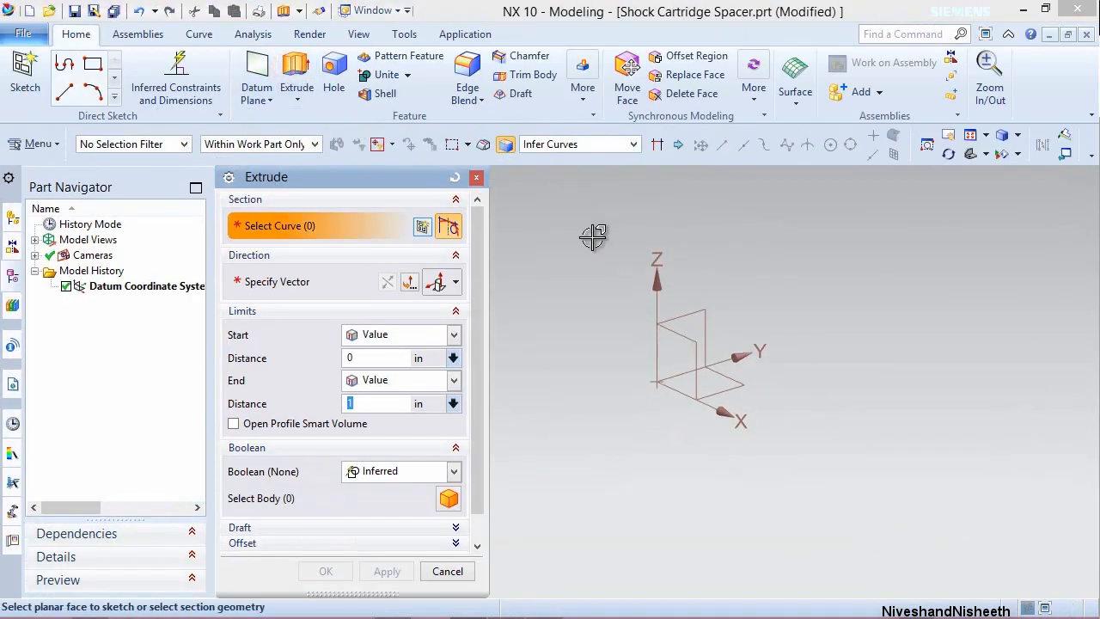
left_click(666, 331)
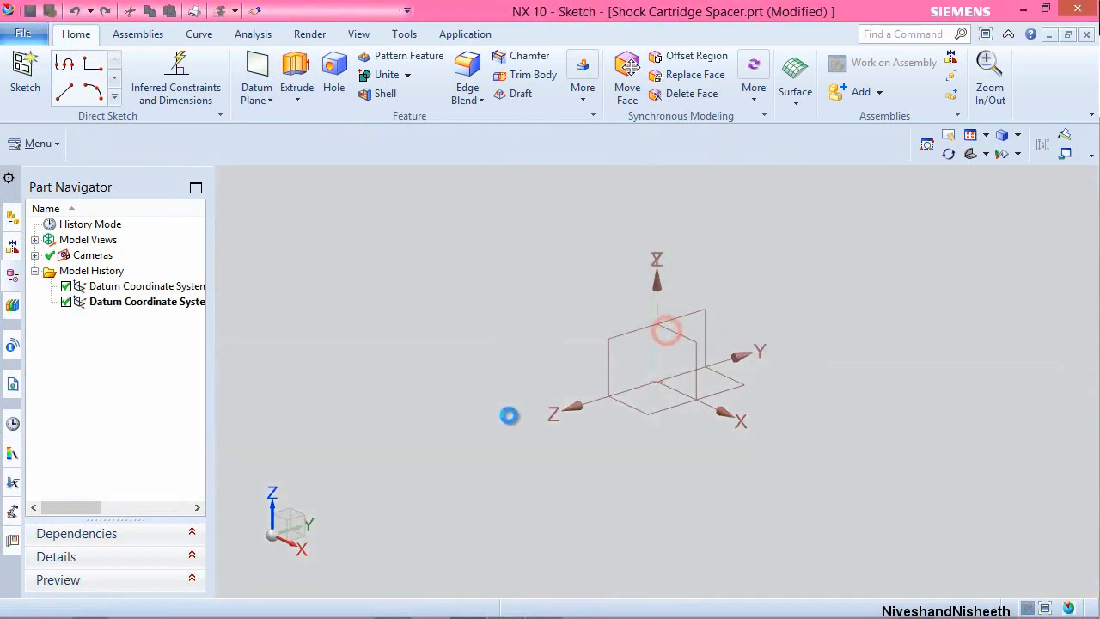
left_click(370, 74)
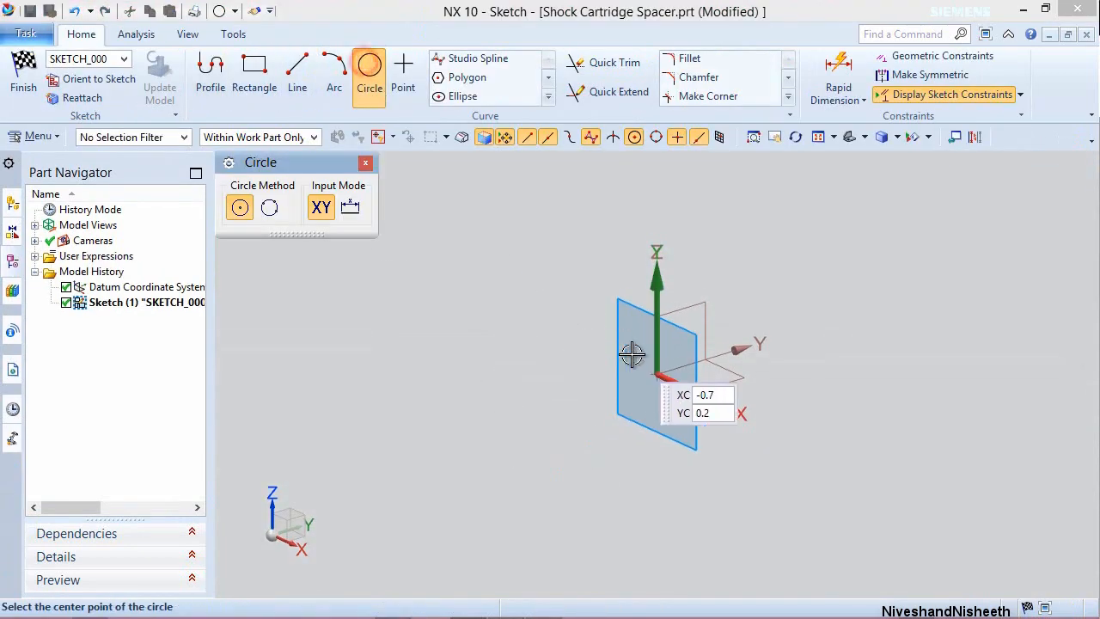
left_click(657, 374)
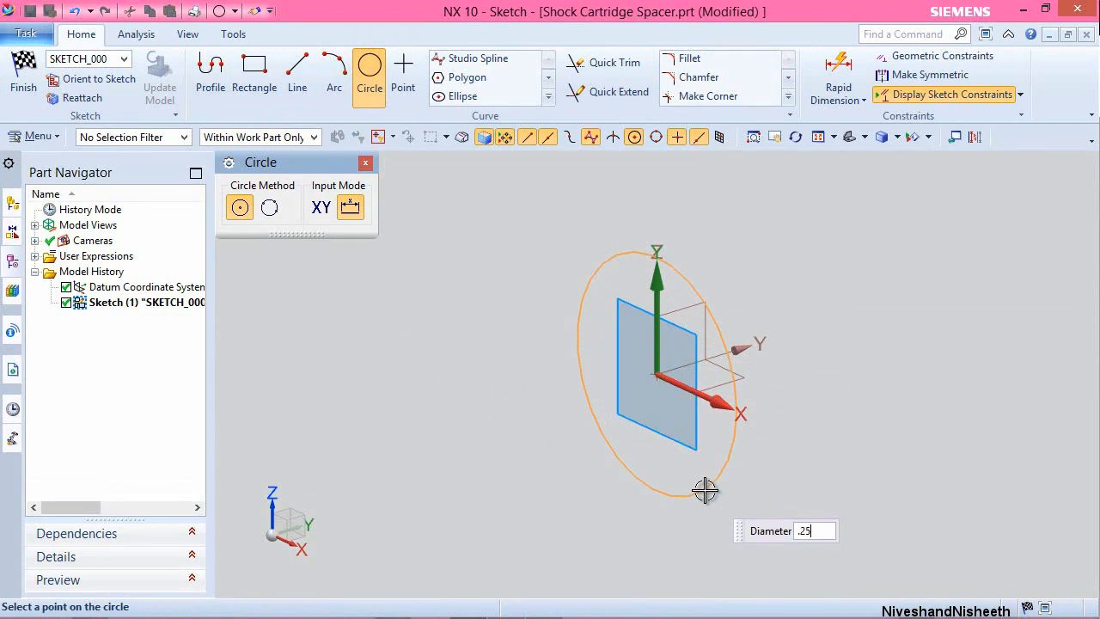
left_click(704, 490)
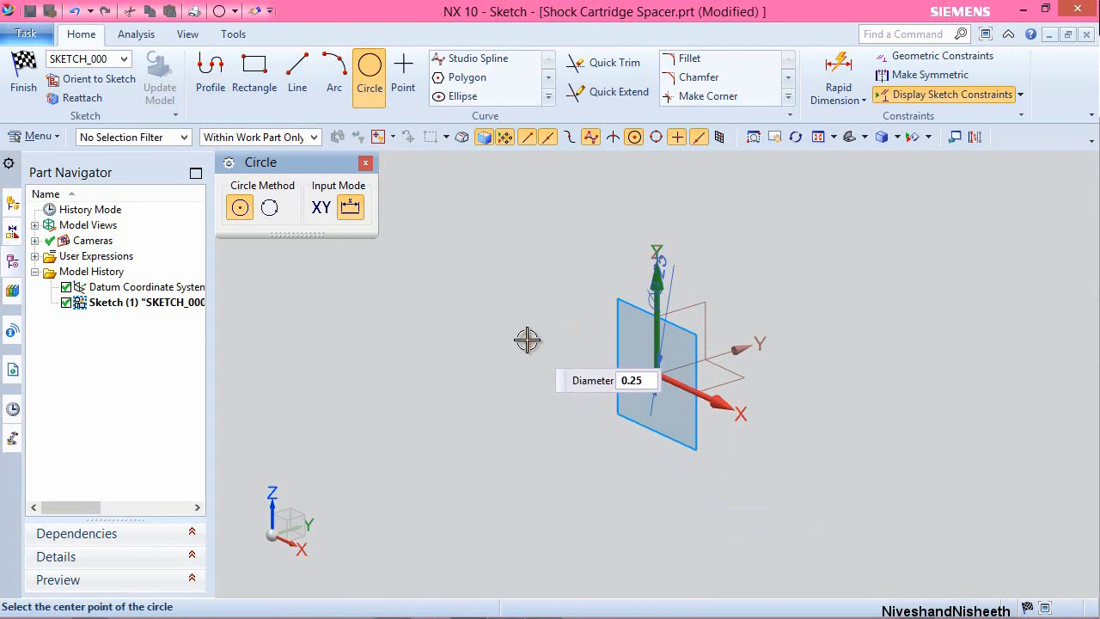
key("Escape")
Draw a concentric circle of 0.135 in diameter at the origin inside the first circle.
scroll(685, 375, "up", 8)
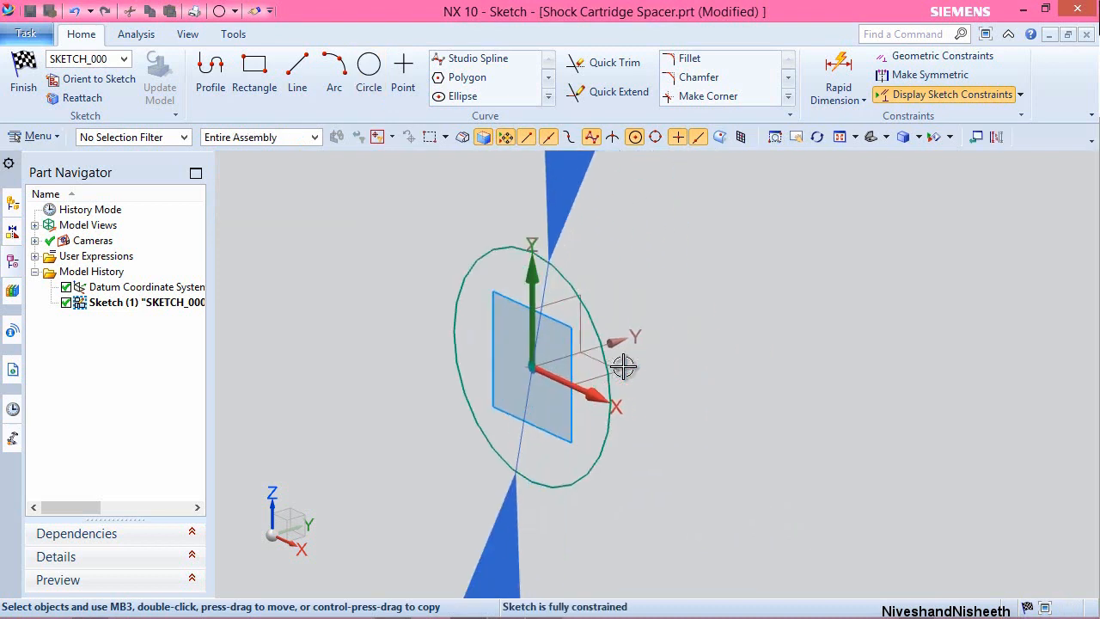
left_click(737, 249)
left_click(827, 222)
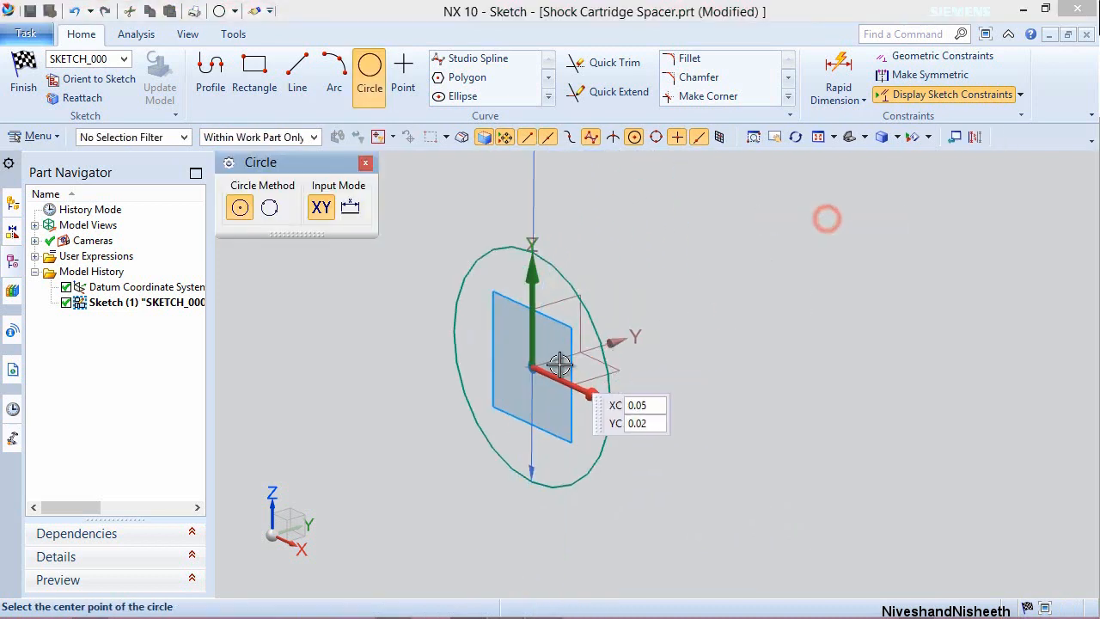
left_click(532, 366)
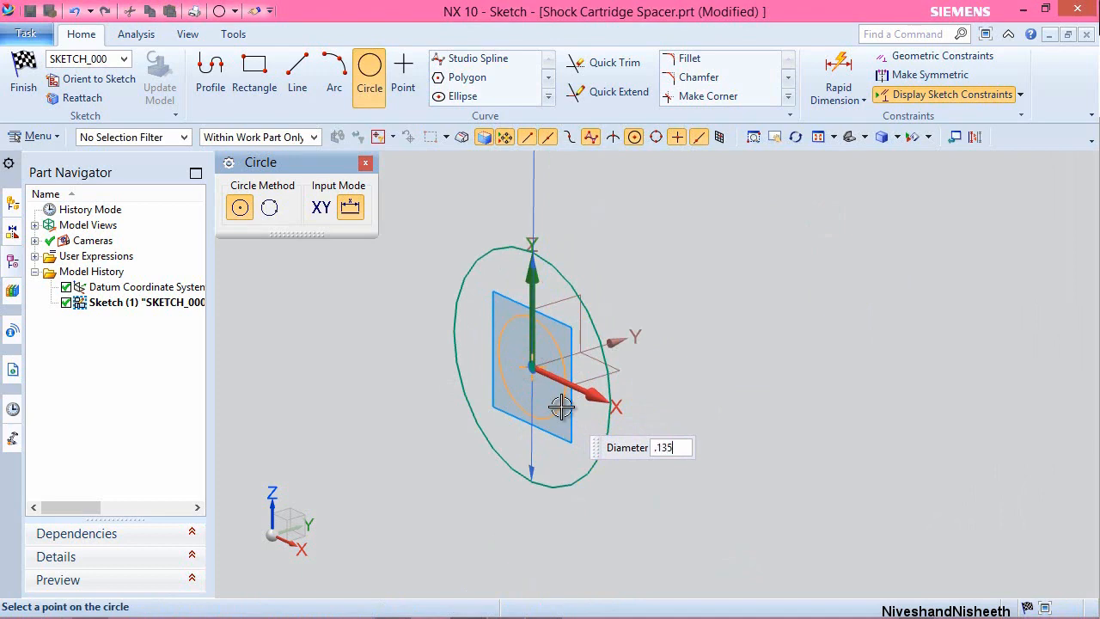
key("Return")
key("Escape")
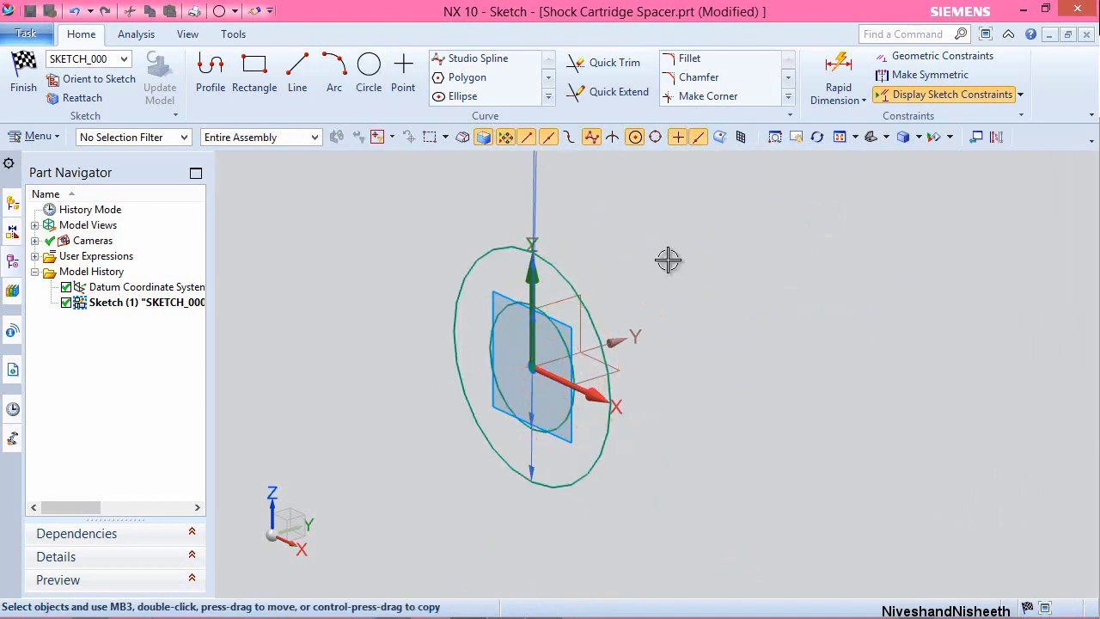
Finish the sketch and extrude the ring between the two circles from 0 to 0.165 in.
right_click(665, 258)
left_click(699, 267)
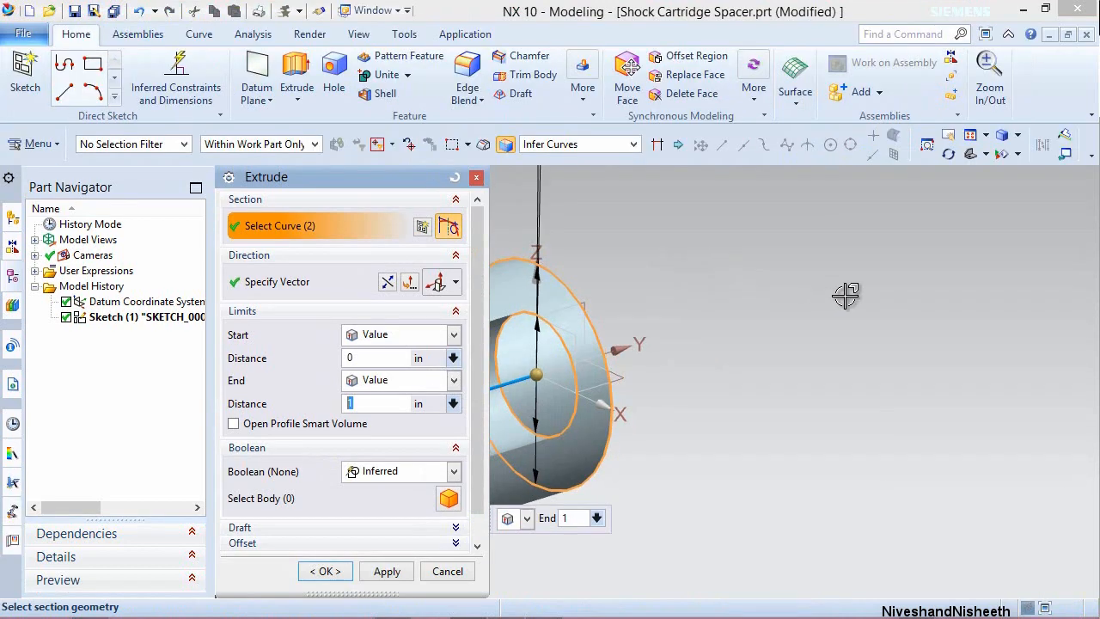
left_click(987, 155)
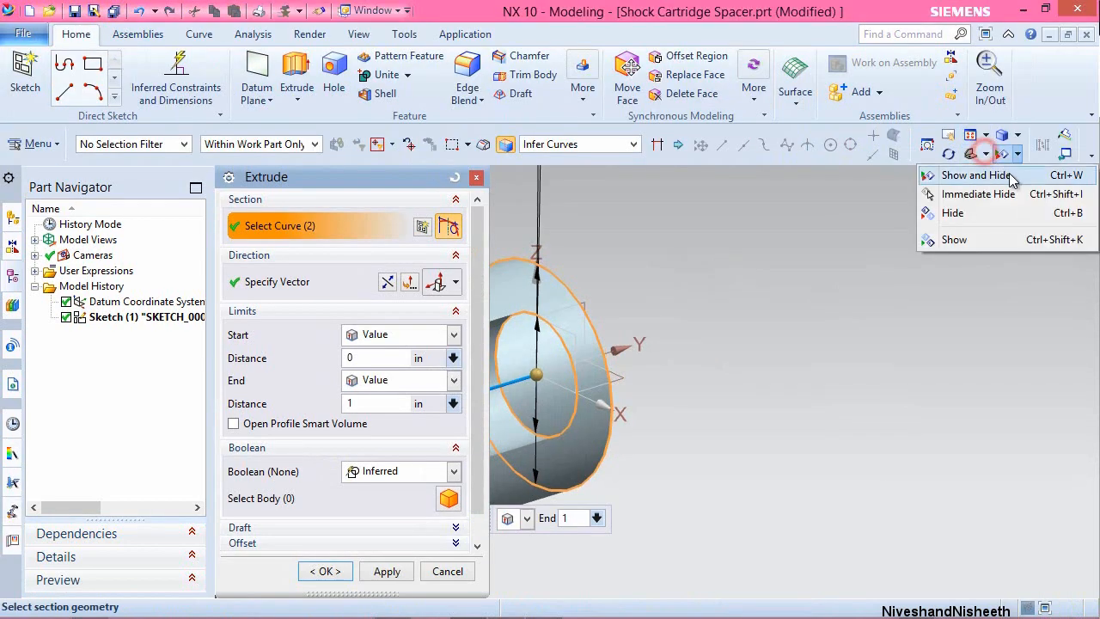
left_click(1014, 175)
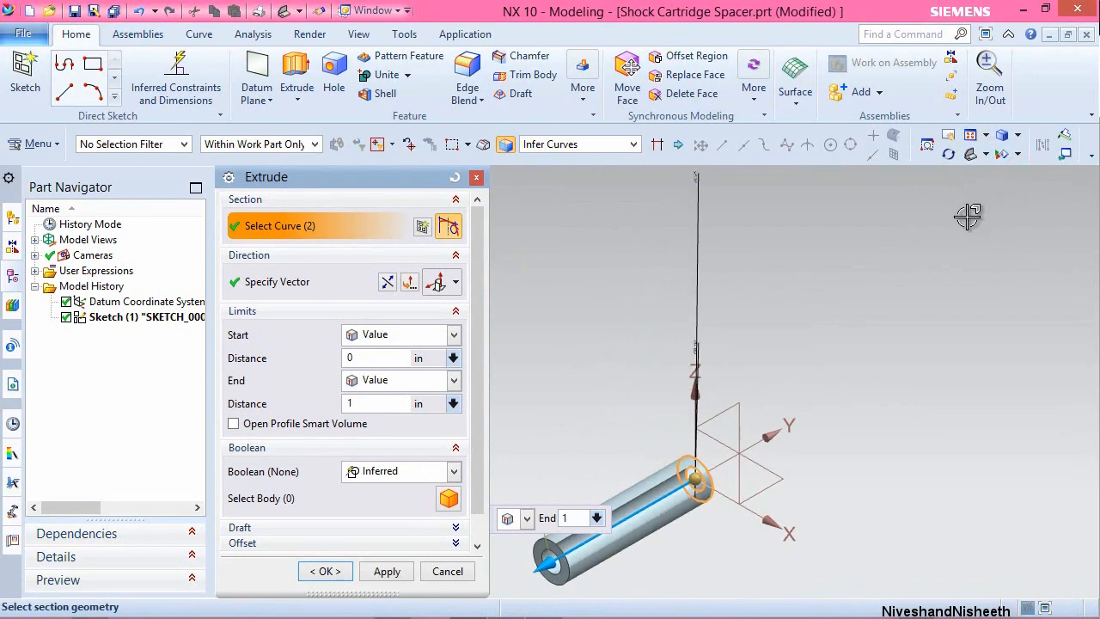
left_click(392, 409)
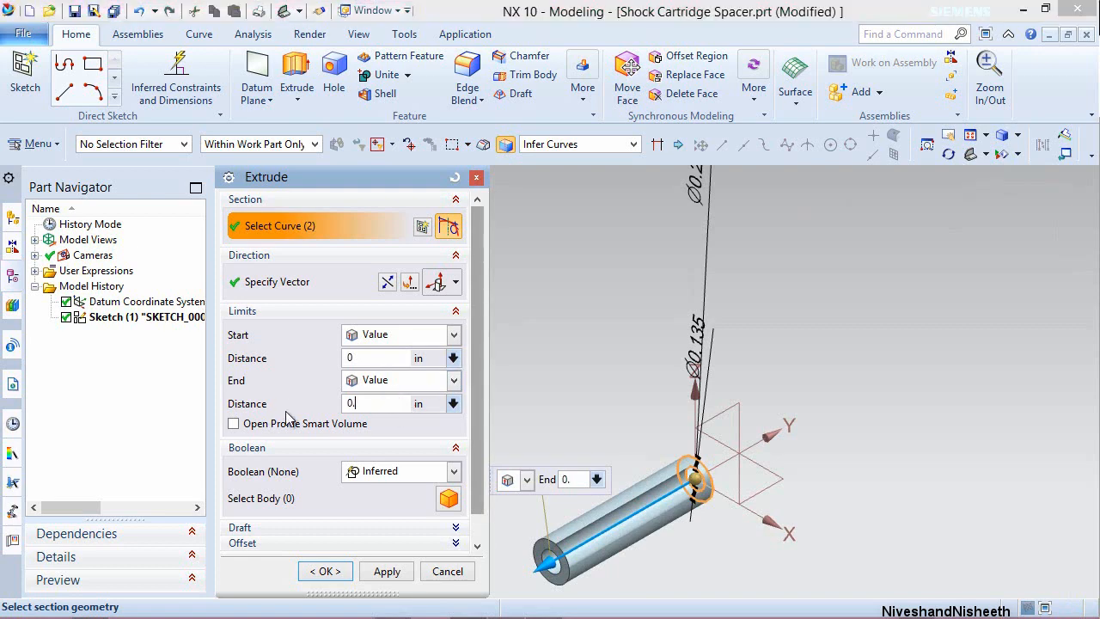
type("0.165")
key("Return")
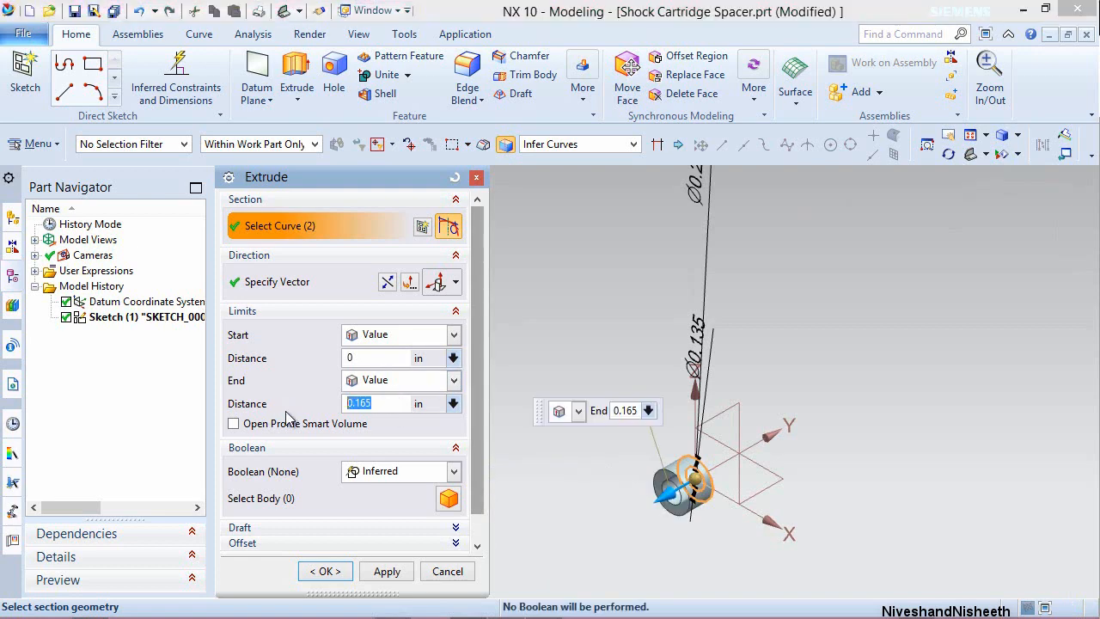
left_click(323, 572)
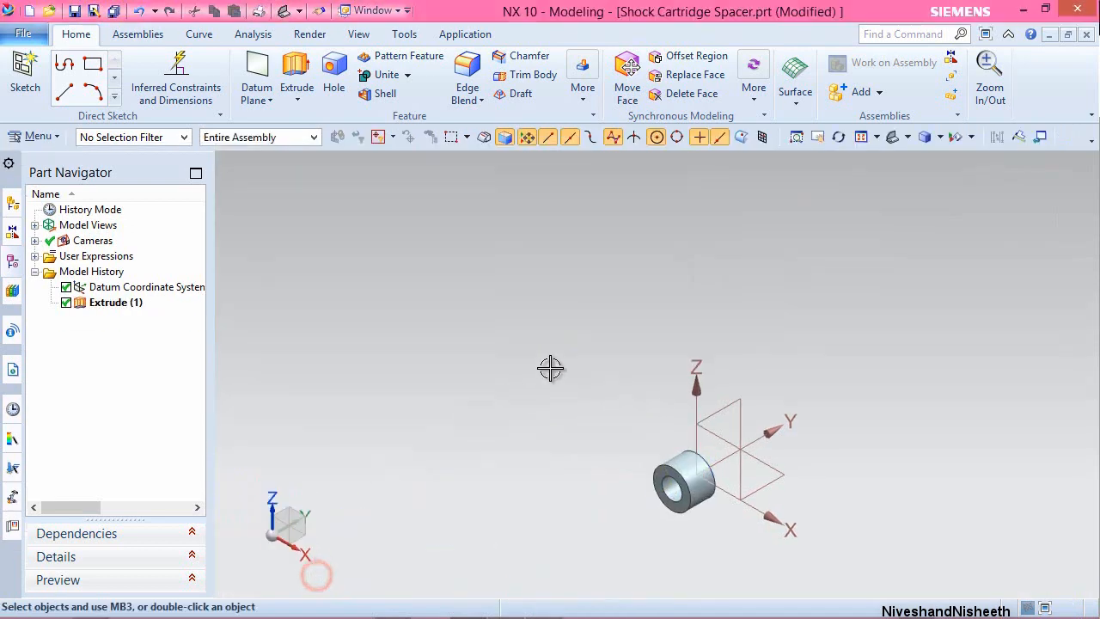
Save the Shock Cartridge Spacer part with the extruded ring fitted in the view.
left_click(863, 137)
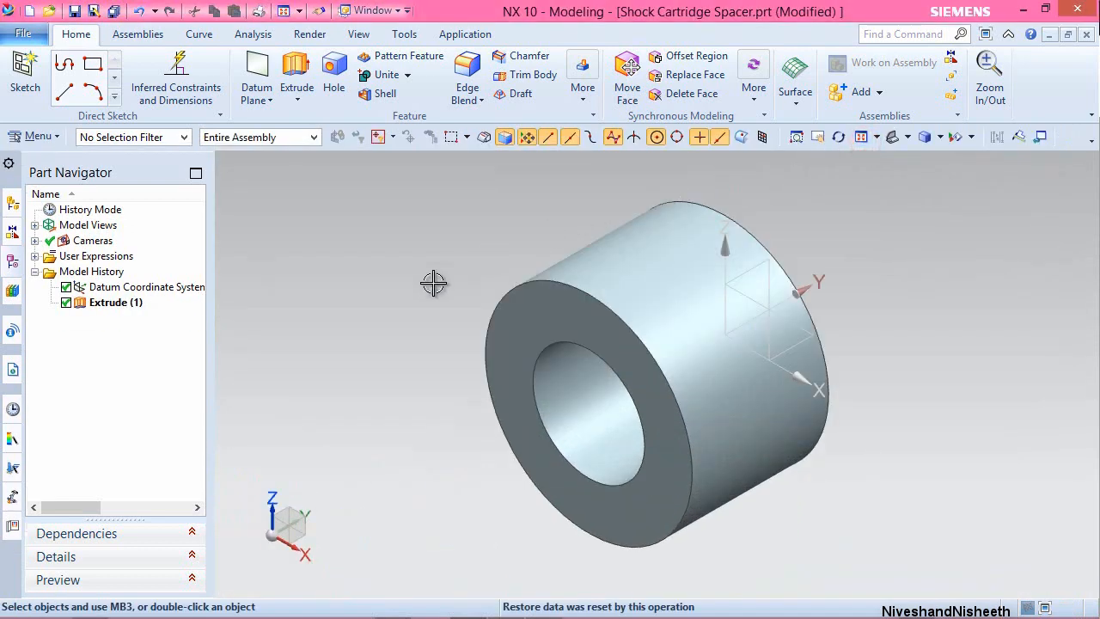
key("ctrl+s")
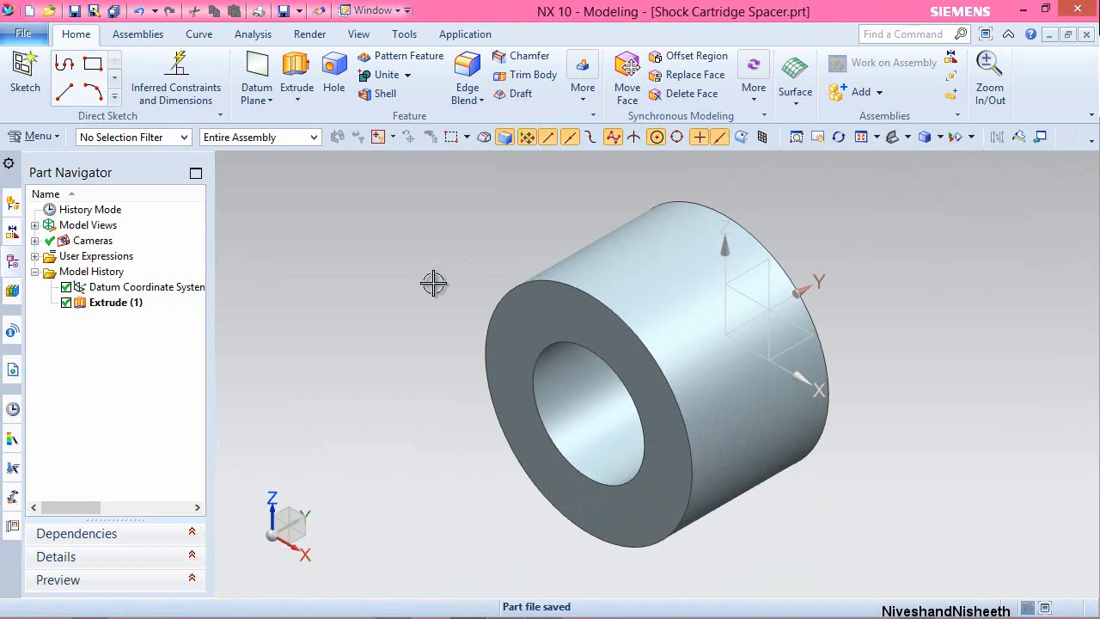
left_click(490, 245)
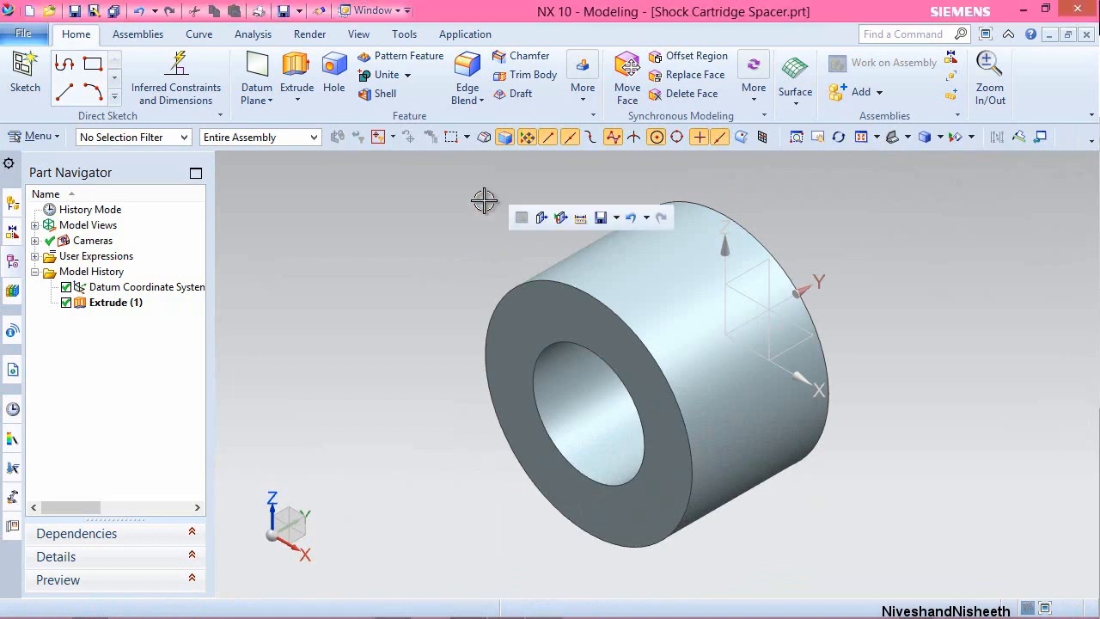
Blend the spacer's four circular edges, outer and inner at both ends, with a 0.005 in radius.
left_click(468, 68)
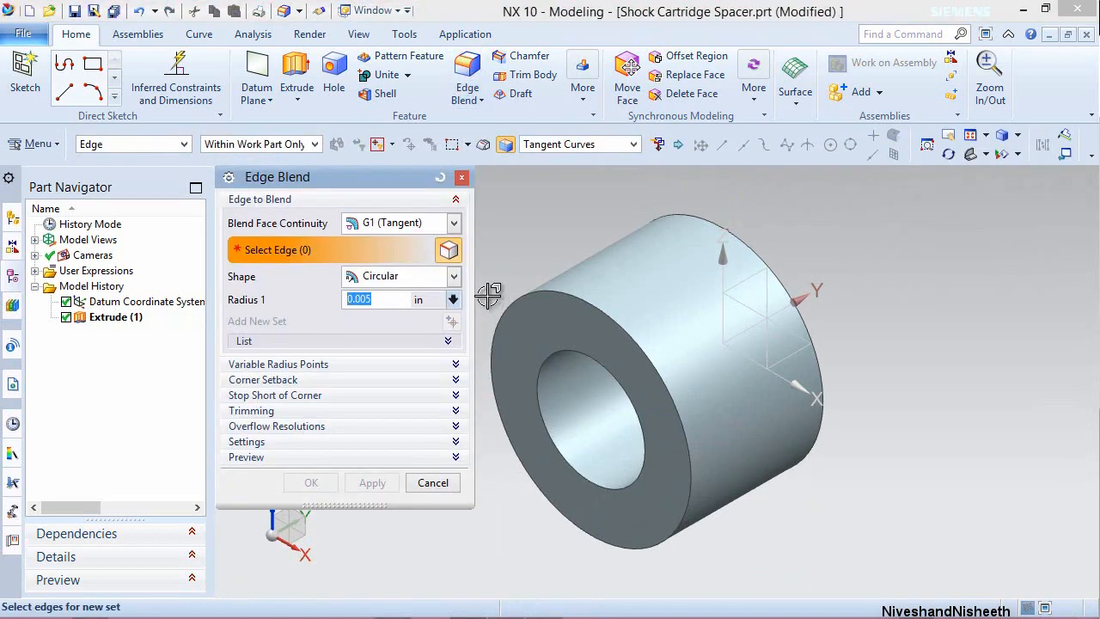
left_click(557, 293)
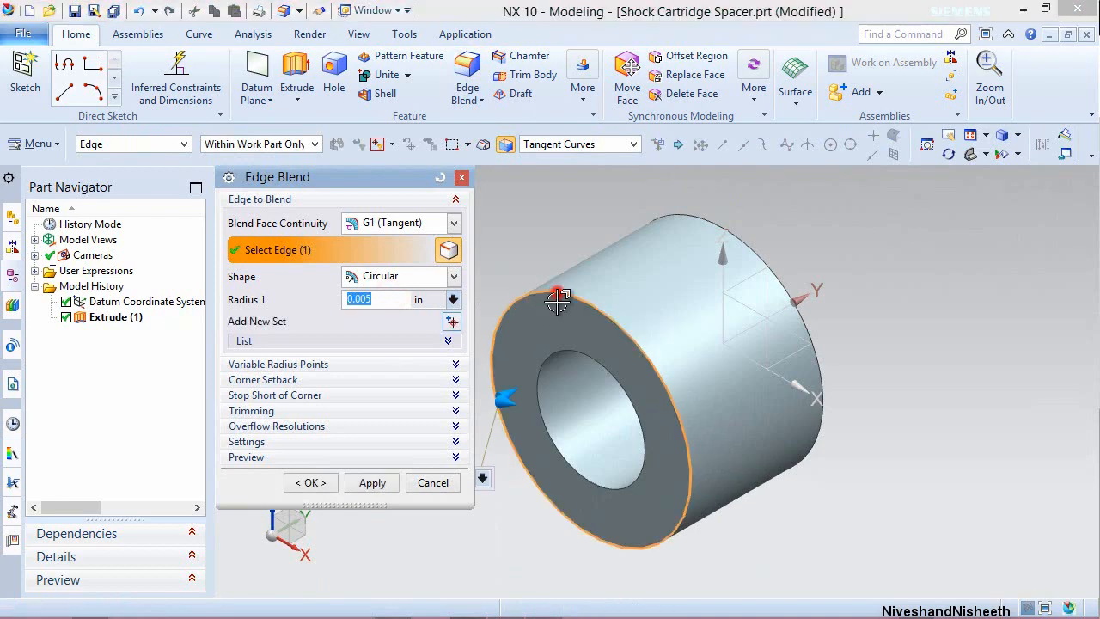
left_click(566, 352)
left_click(741, 239)
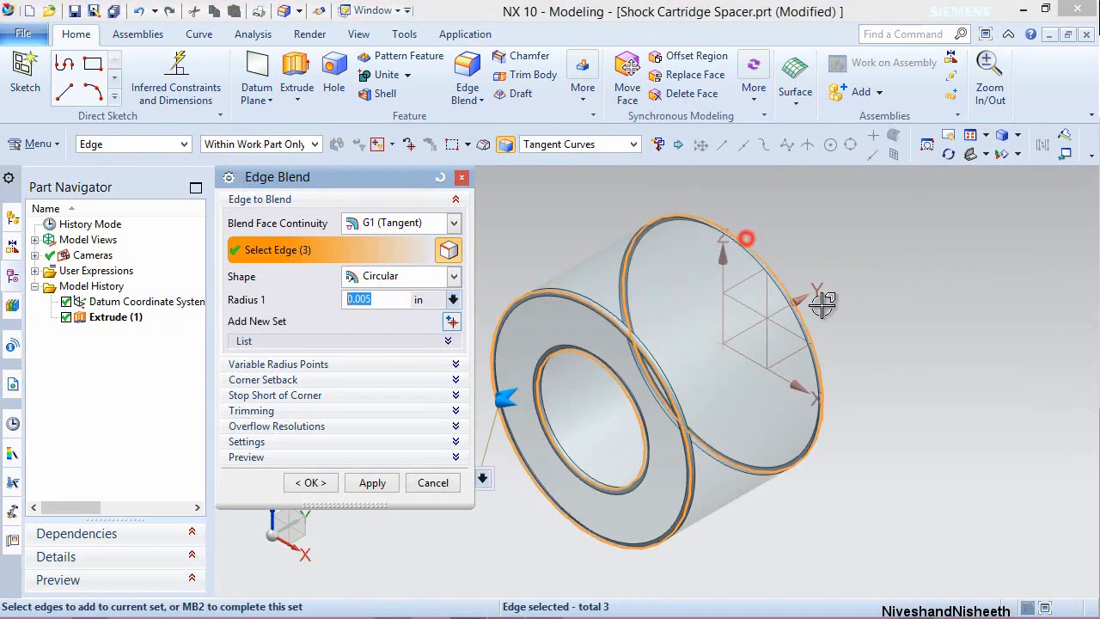
middle_click_drag(875, 383, 799, 387)
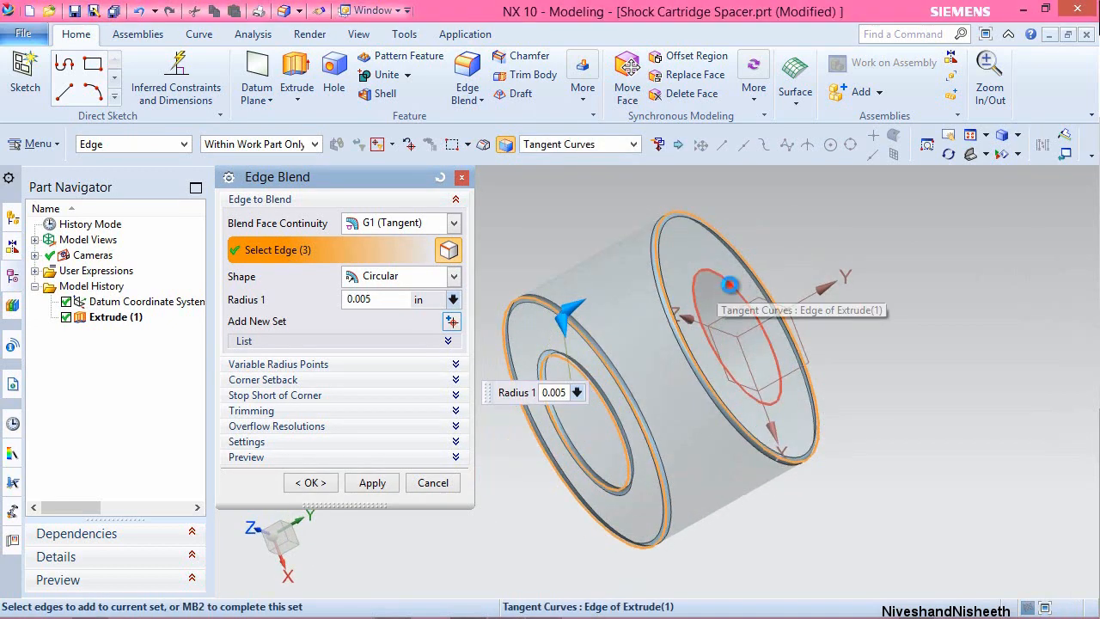
left_click(729, 284)
left_click(310, 482)
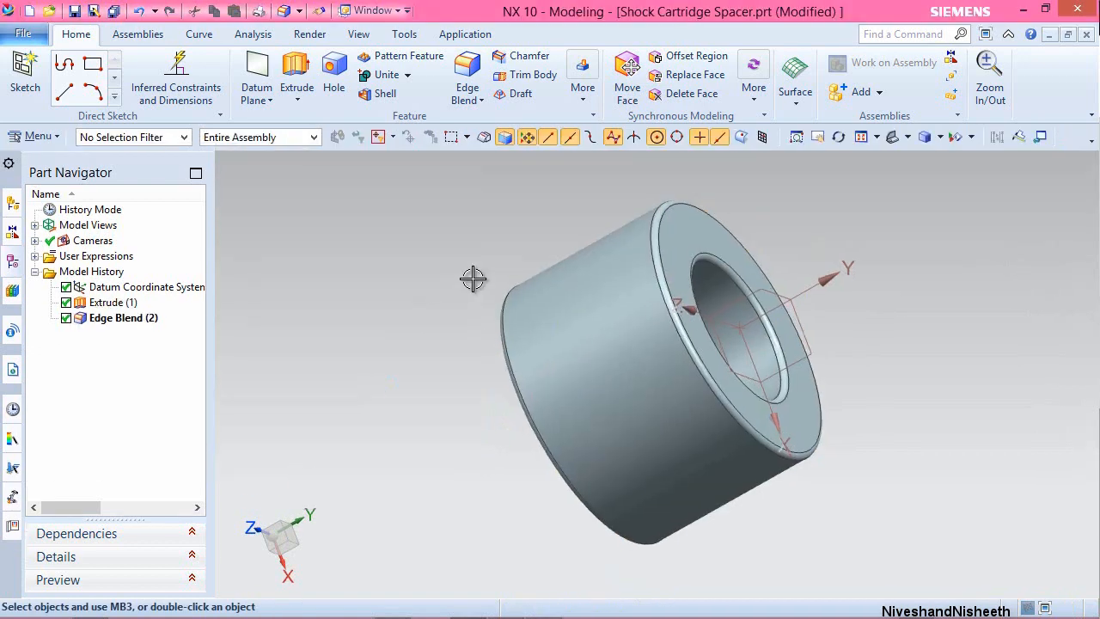
key("End")
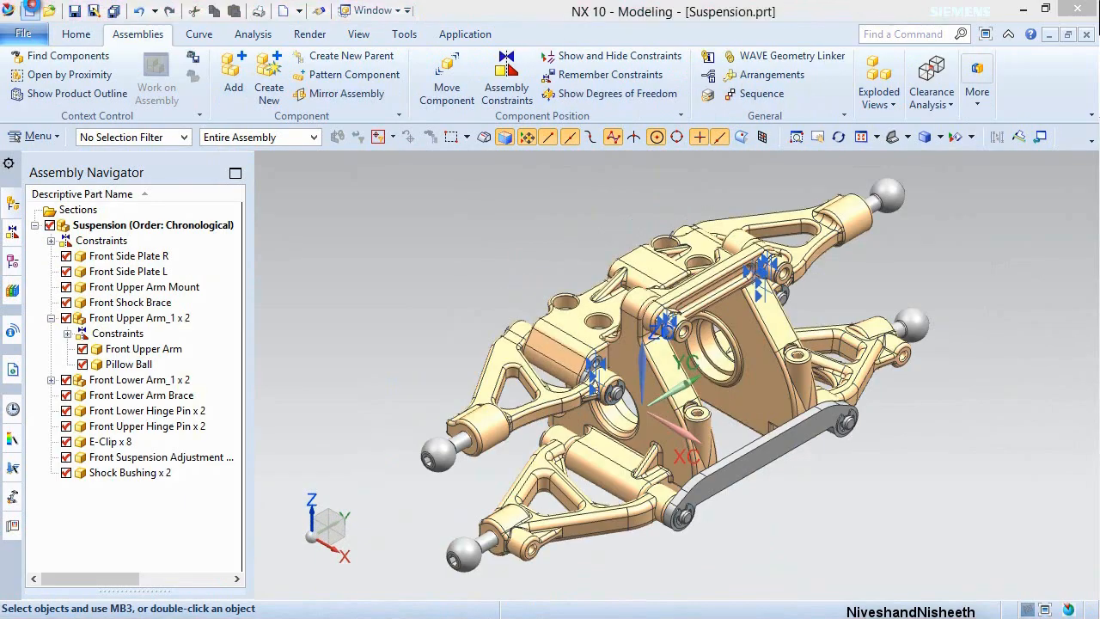
Create a new Assembly file in inches named Ball End_1.
key("ctrl+n")
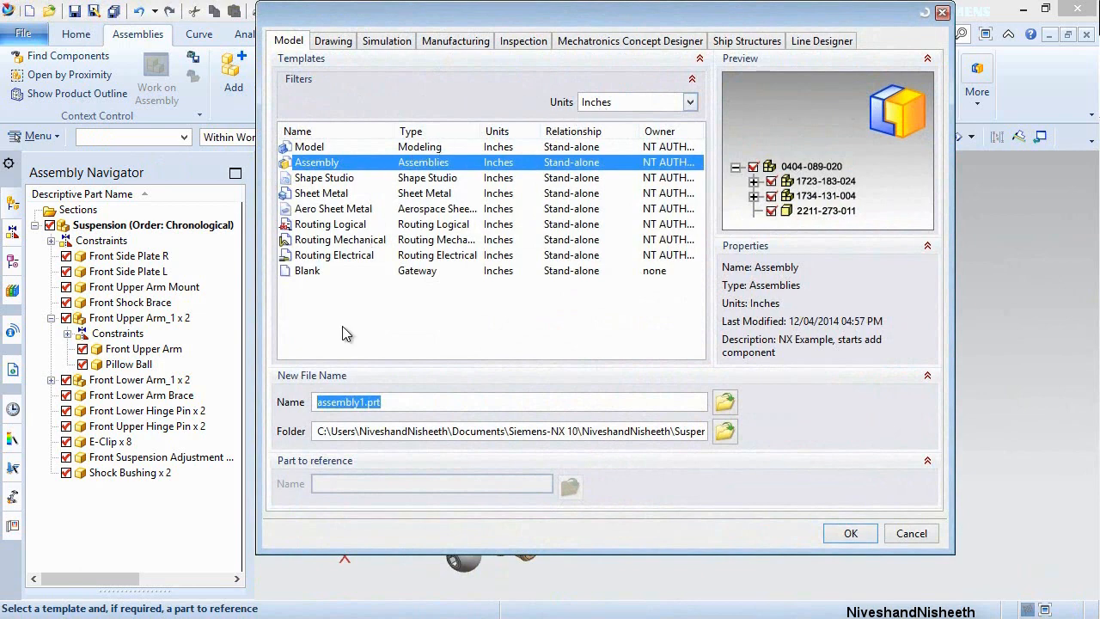
left_click_drag(316, 403, 361, 410)
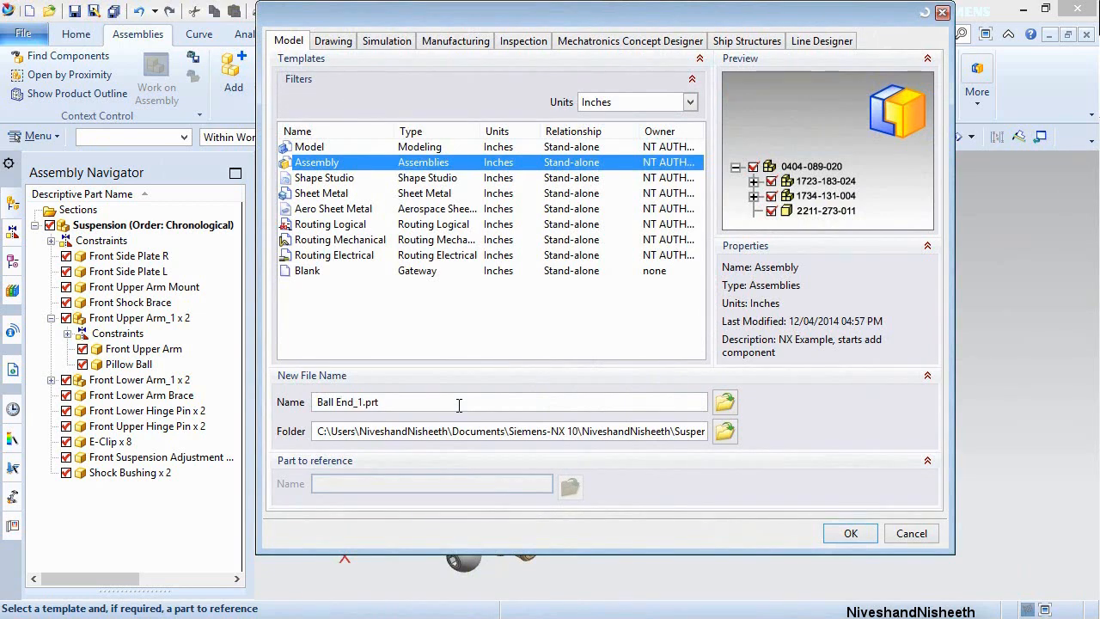
left_click(863, 538)
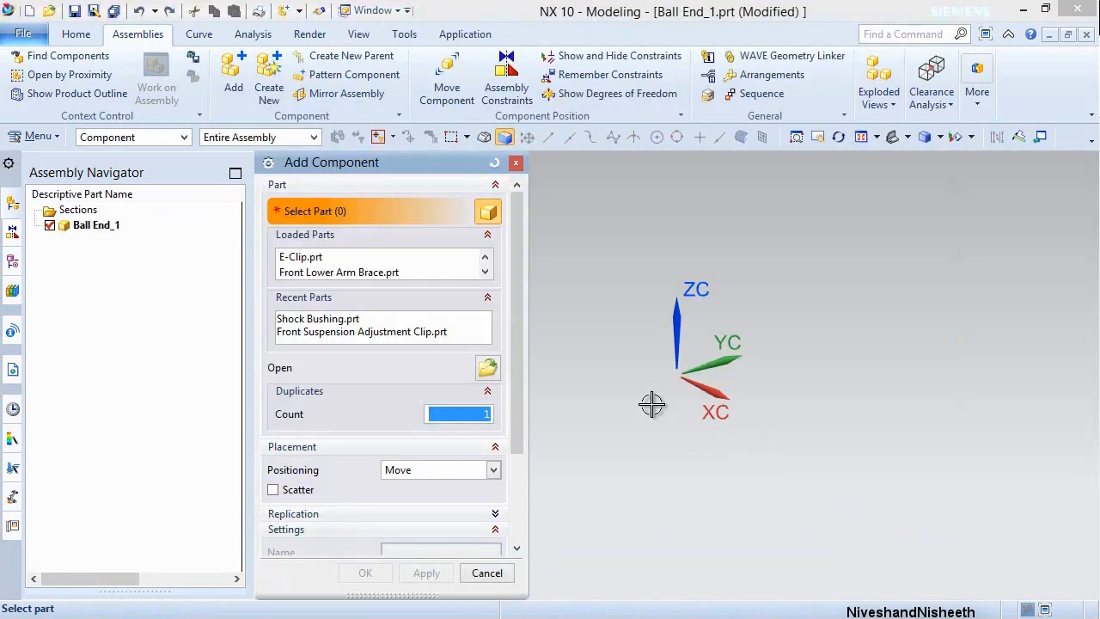
Add the Ball End part from the Suspension folder as a component positioned at Absolute Origin.
left_click(489, 368)
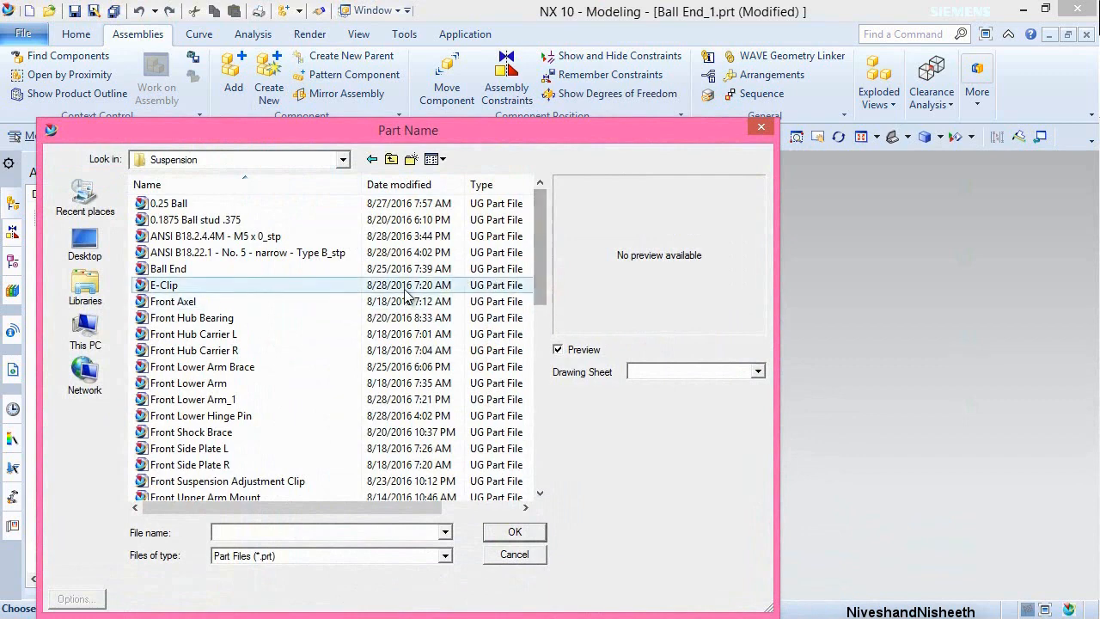
left_click(230, 269)
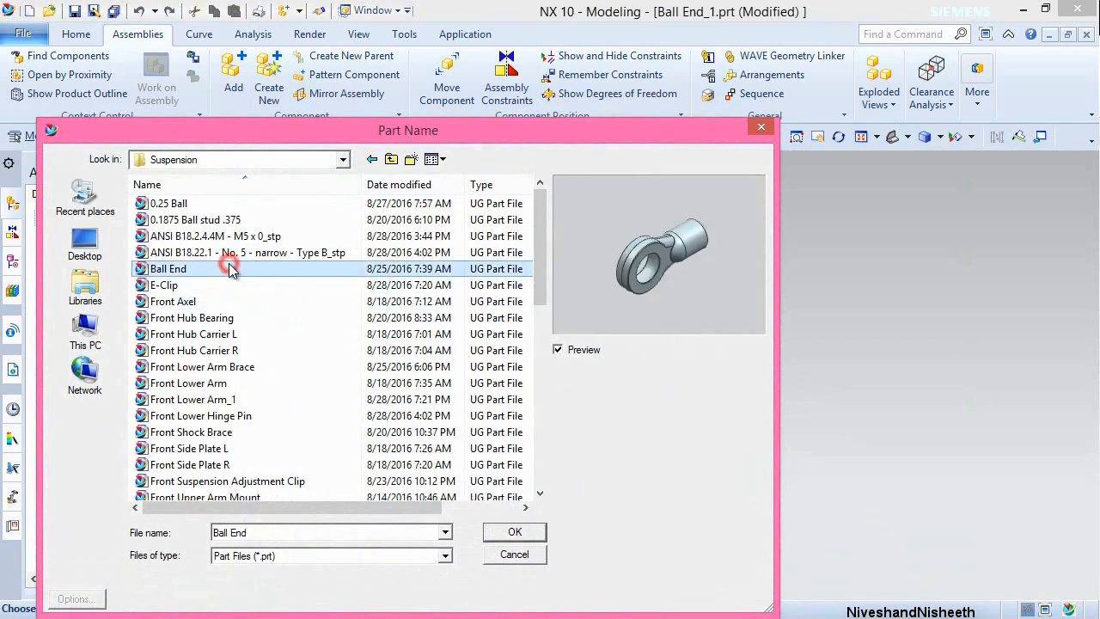
left_click(538, 535)
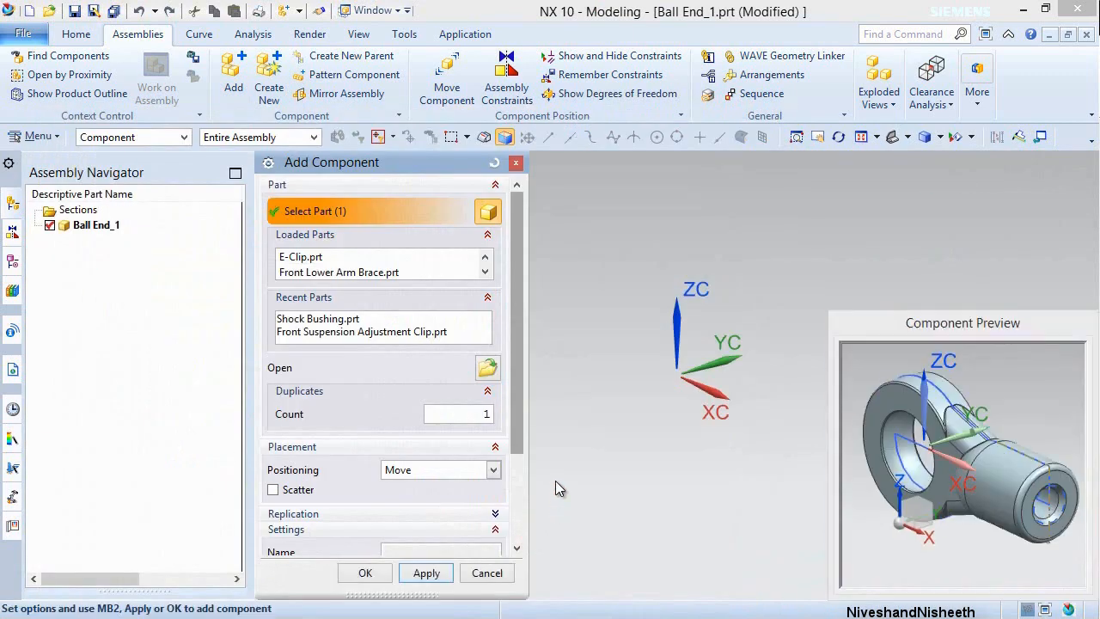
left_click(493, 470)
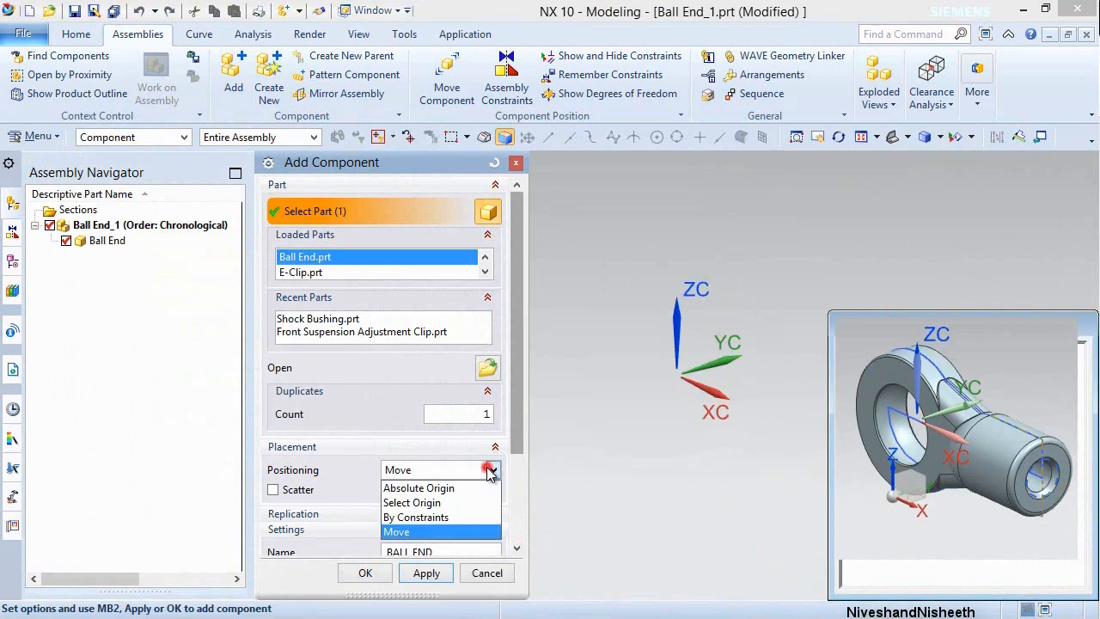
left_click(453, 489)
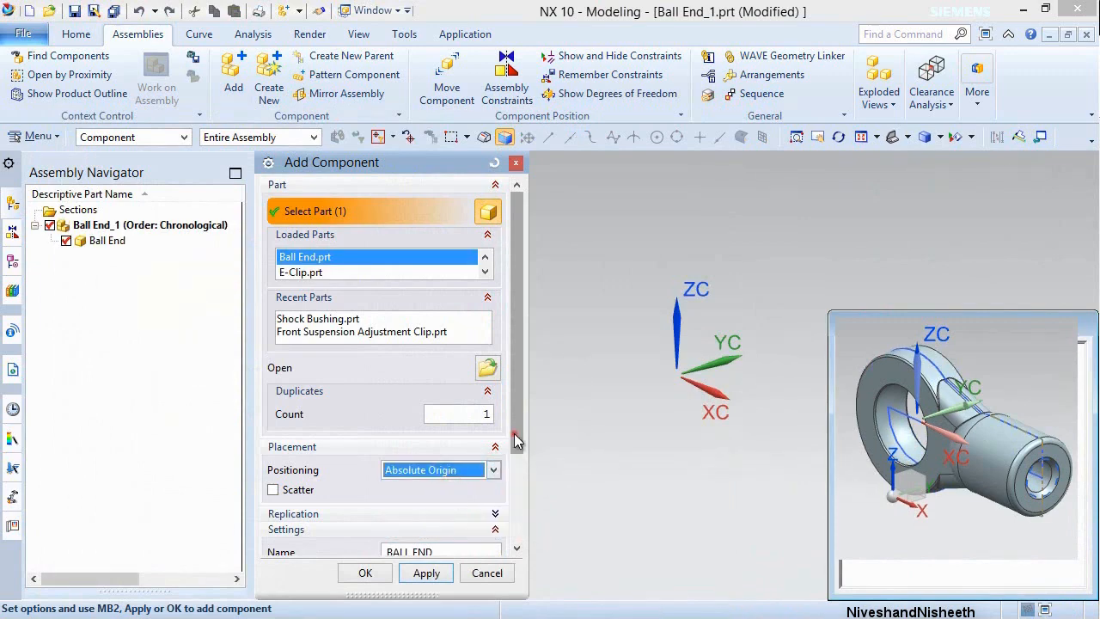
scroll(516, 440, "down", 3)
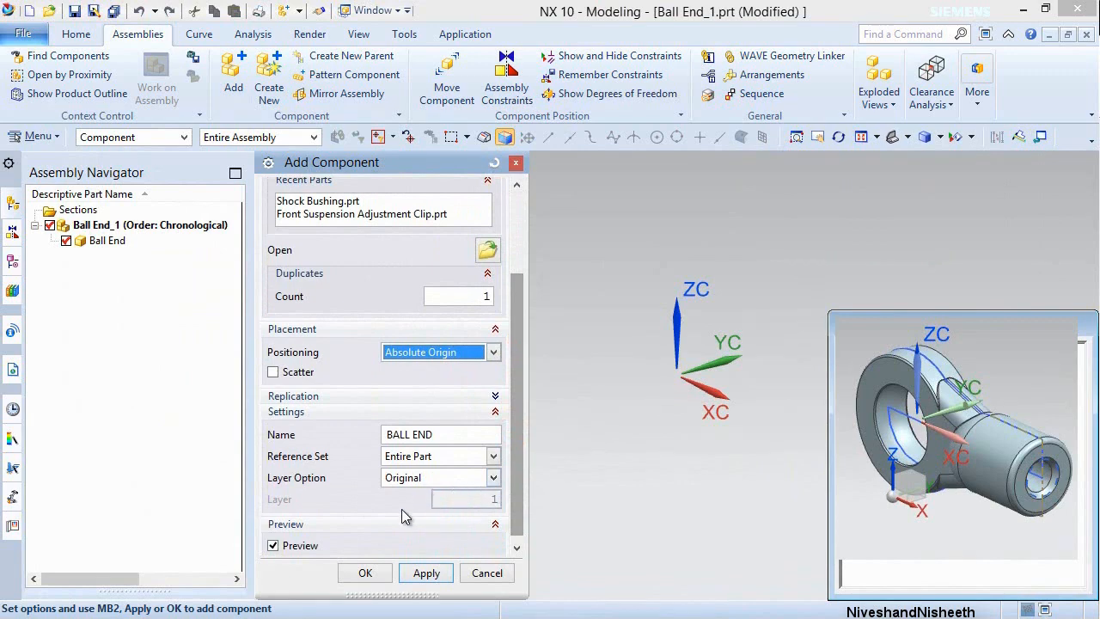
left_click(364, 572)
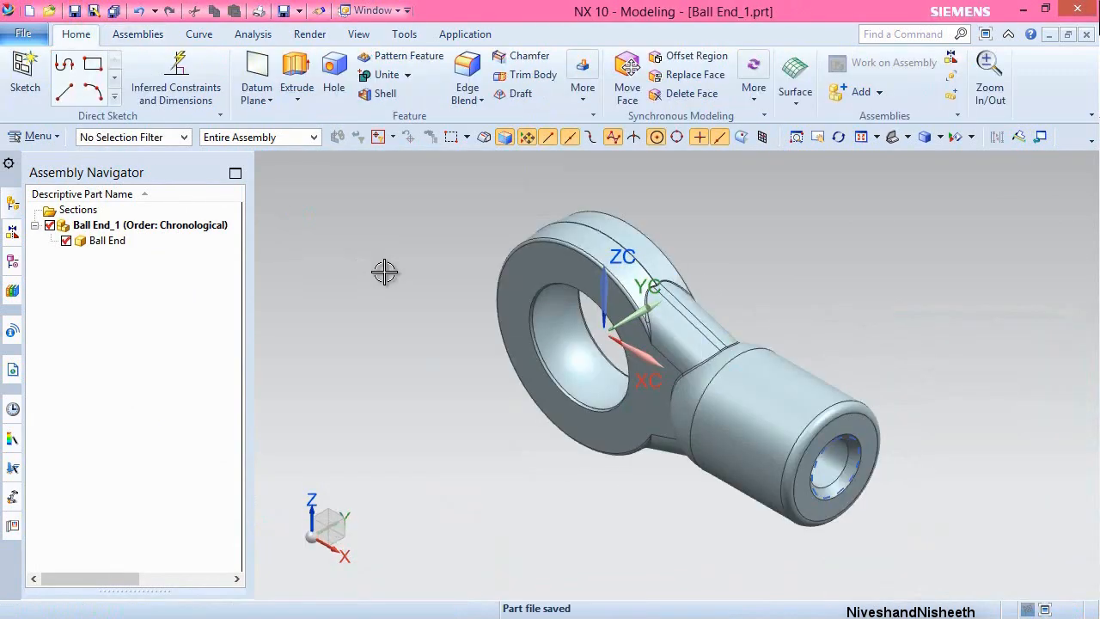
Apply a Fix assembly constraint to the Ball End component.
left_click(137, 34)
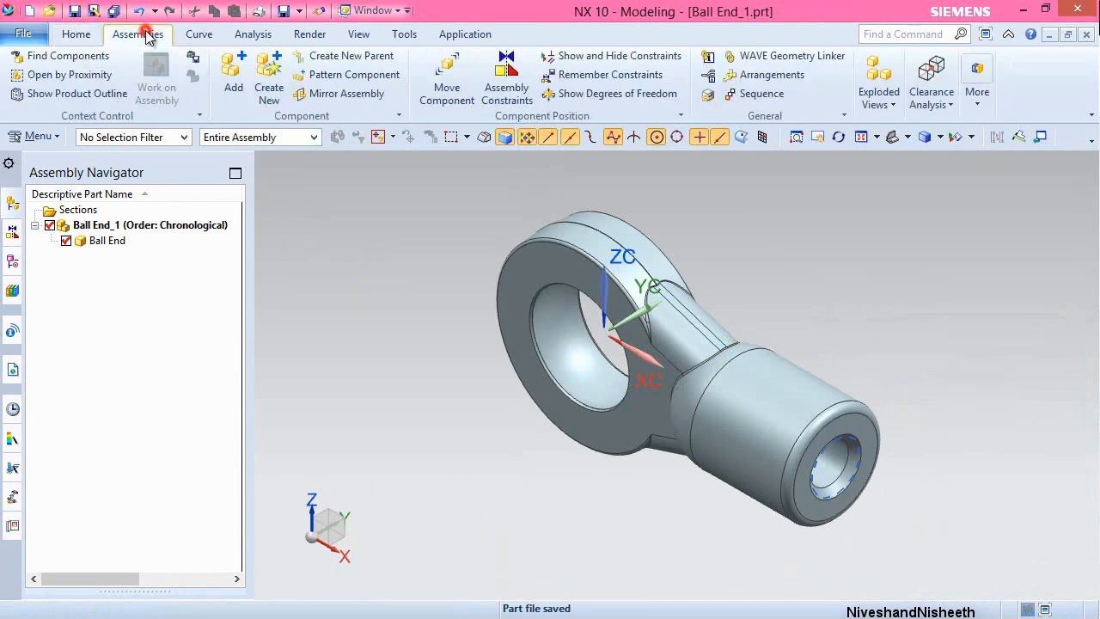
left_click(506, 86)
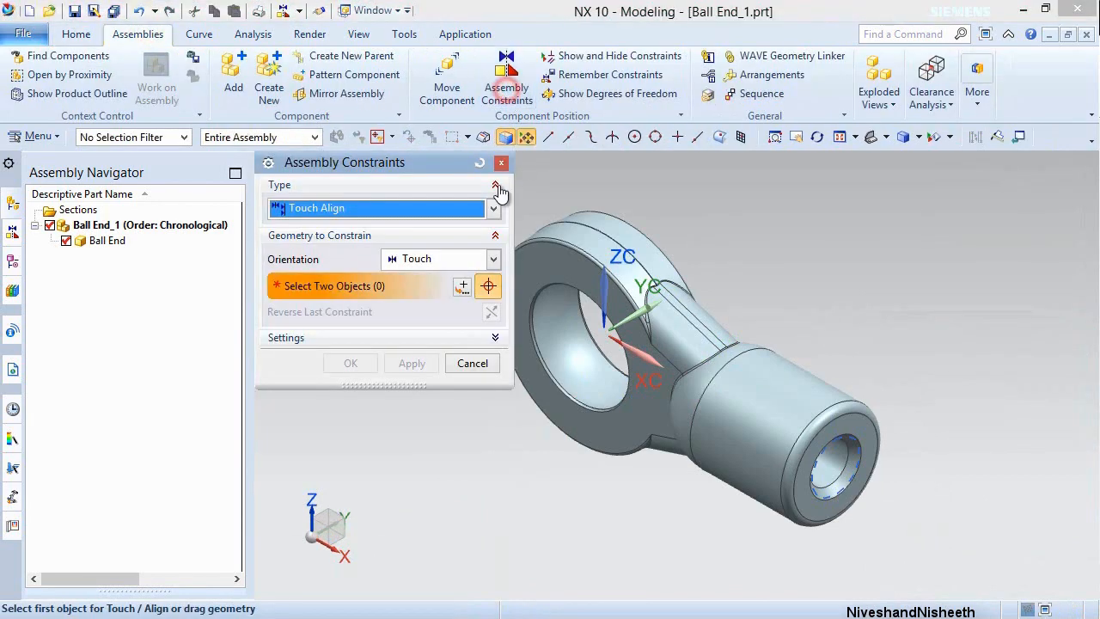
left_click(496, 208)
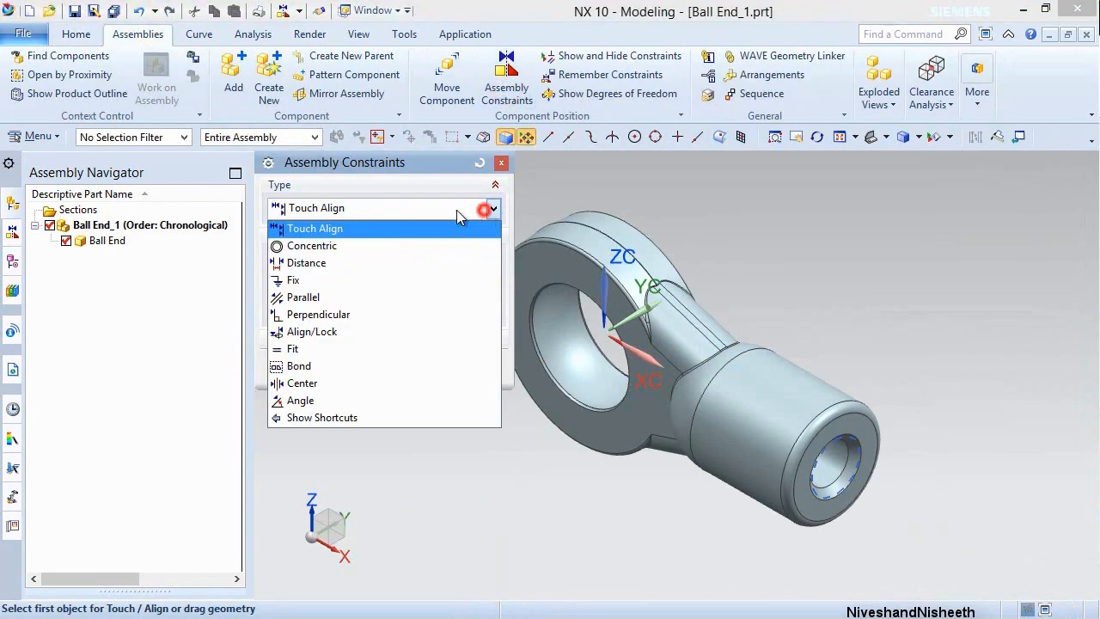
left_click(300, 282)
left_click(779, 410)
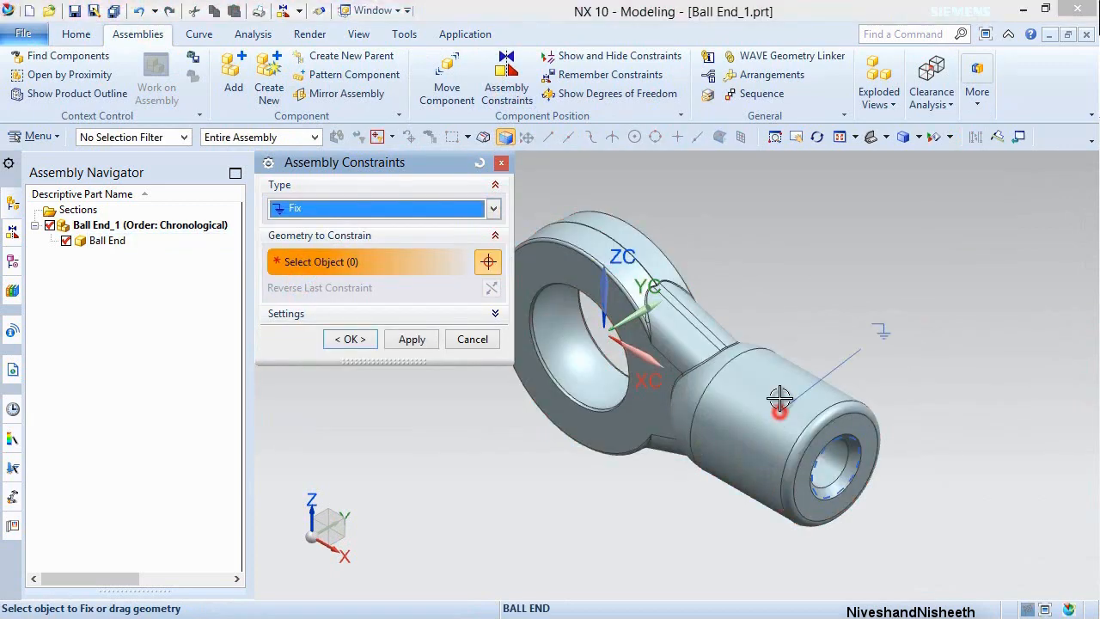
middle_click(789, 288)
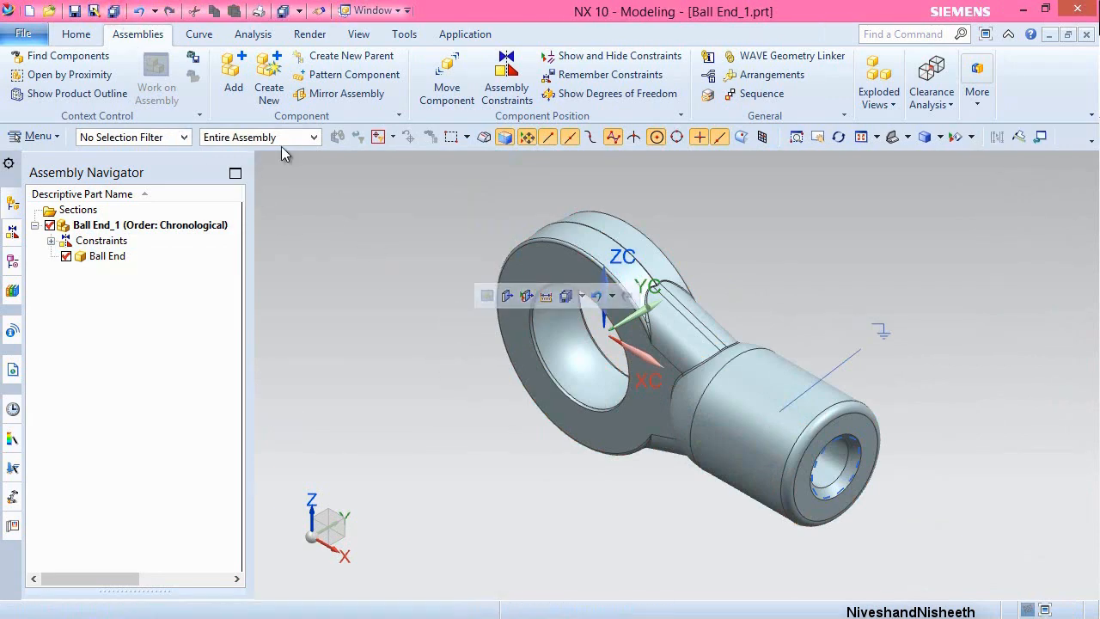
Add the 0.25 Ball part as a component with Move positioning, placing it at X 0, Y 0, Z 0 in the Ball End's socket.
left_click(222, 83)
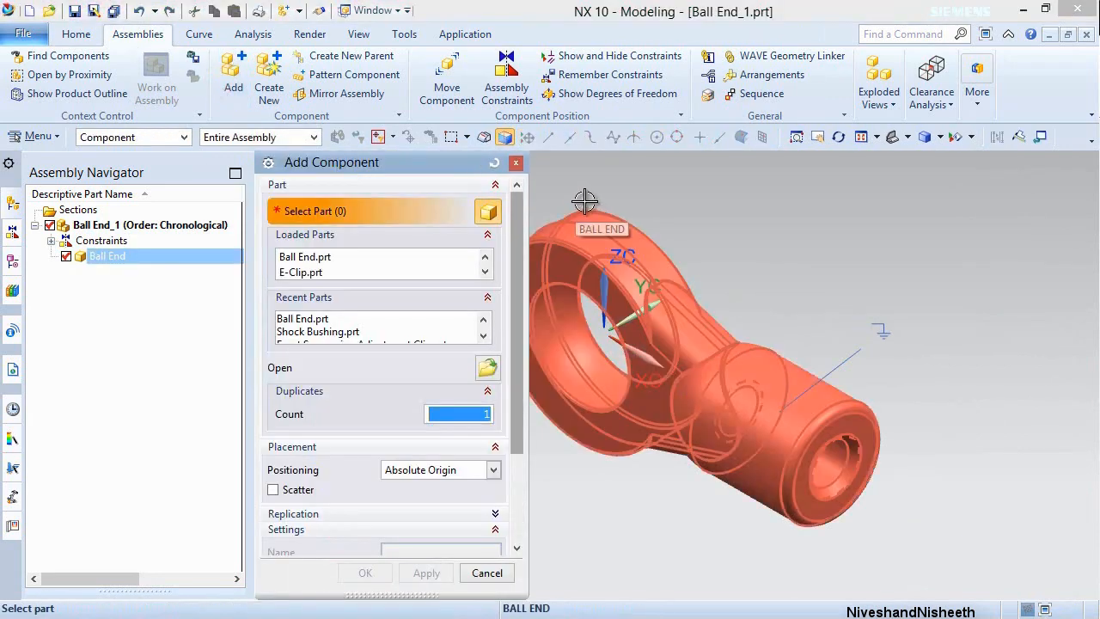
left_click(488, 368)
left_click(488, 368)
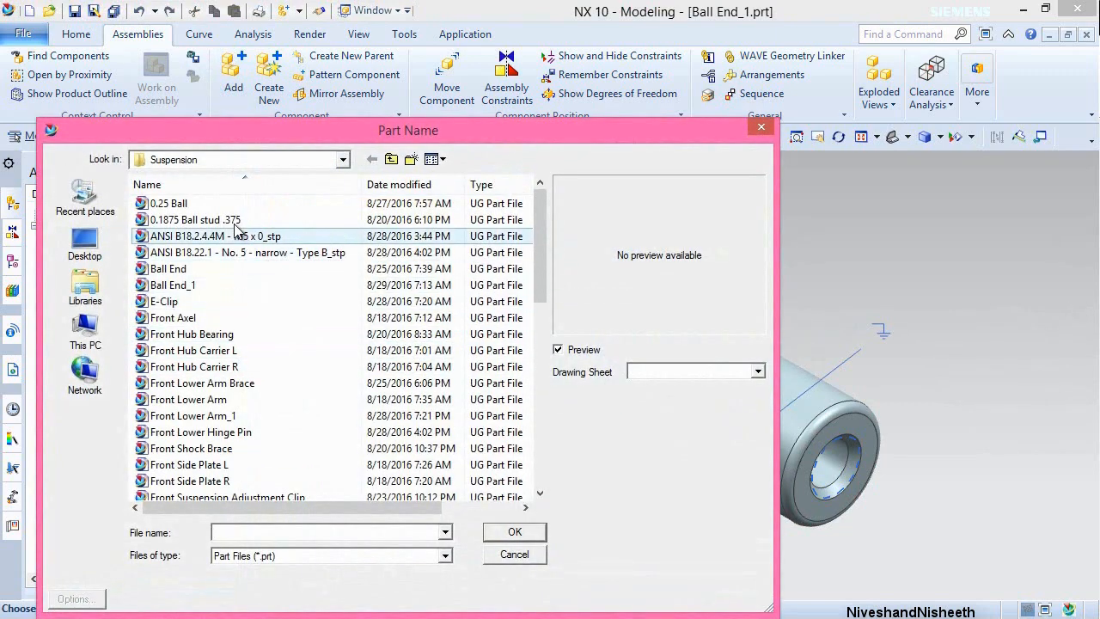
left_click(198, 203)
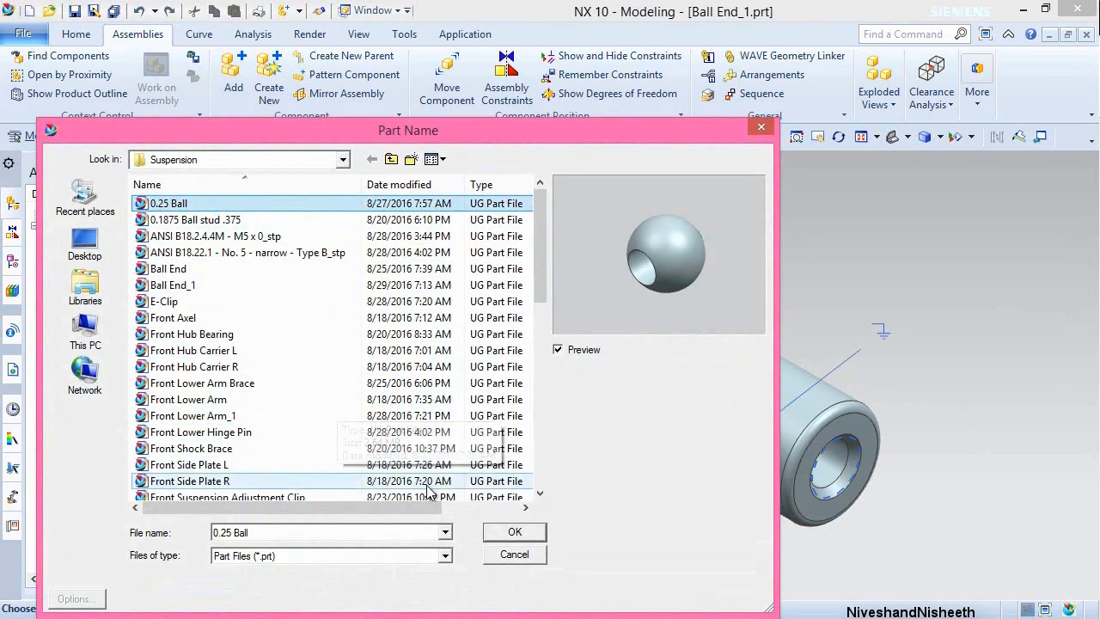
left_click(508, 530)
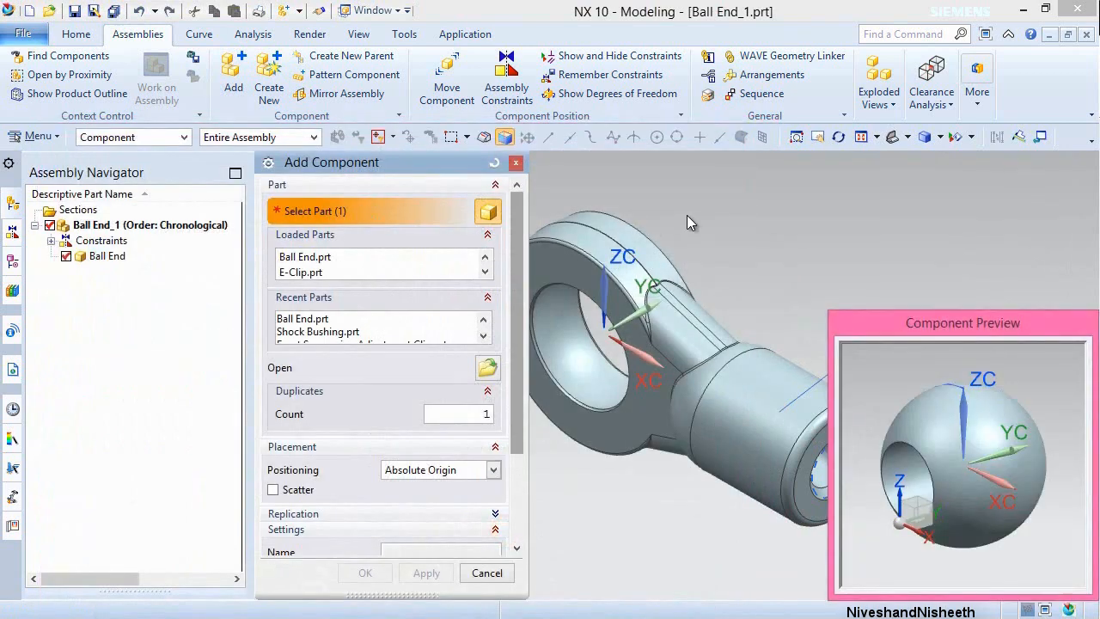
left_click(486, 469)
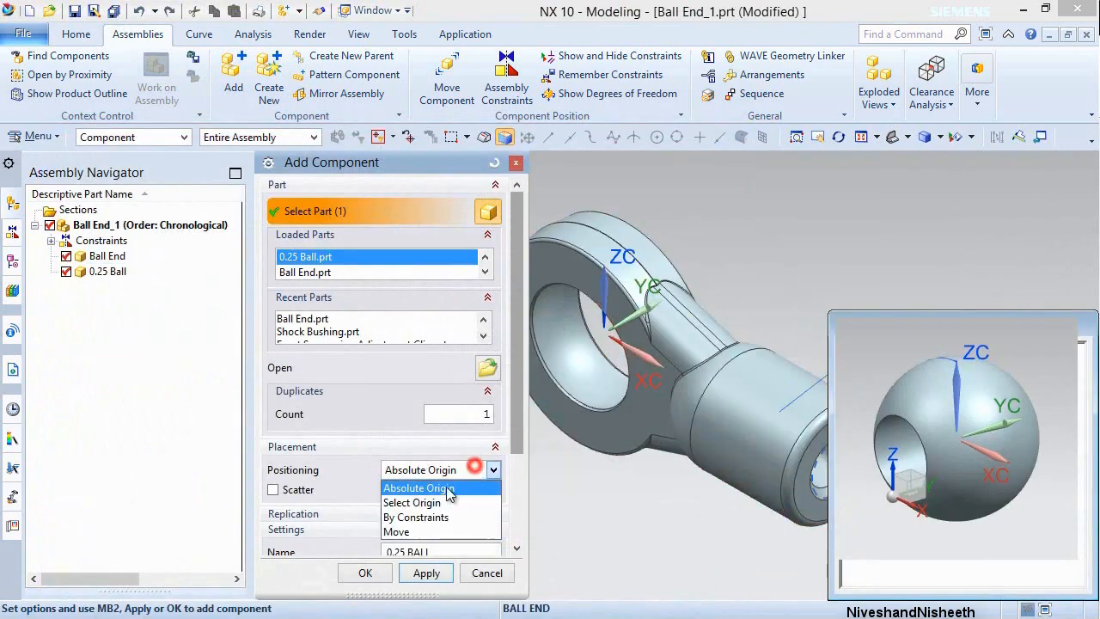
left_click(430, 532)
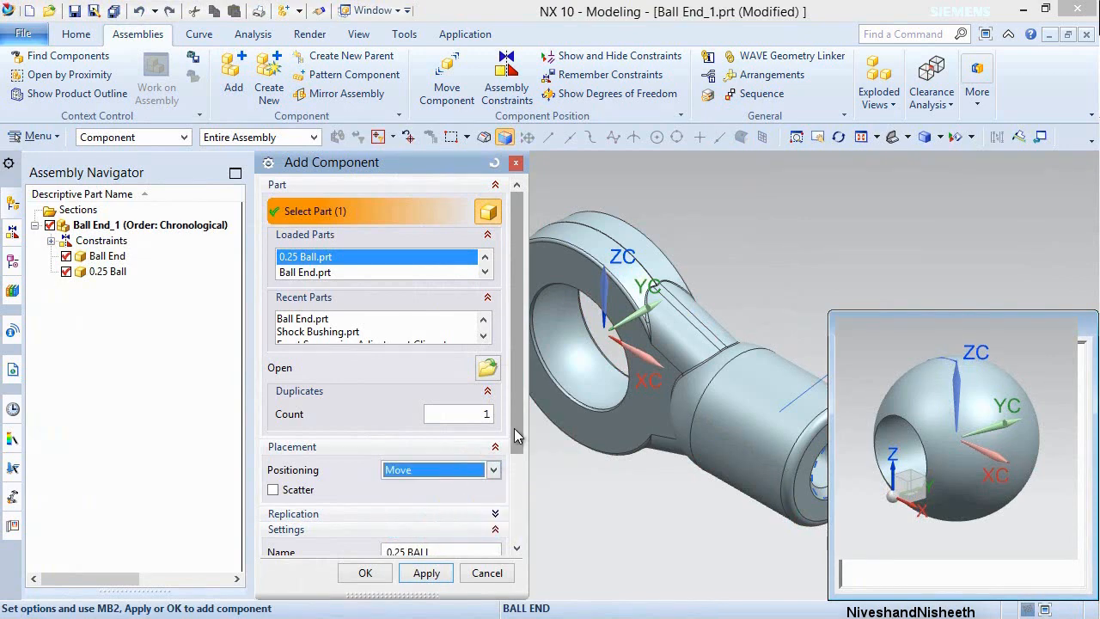
scroll(516, 436, "down", 3)
left_click(378, 570)
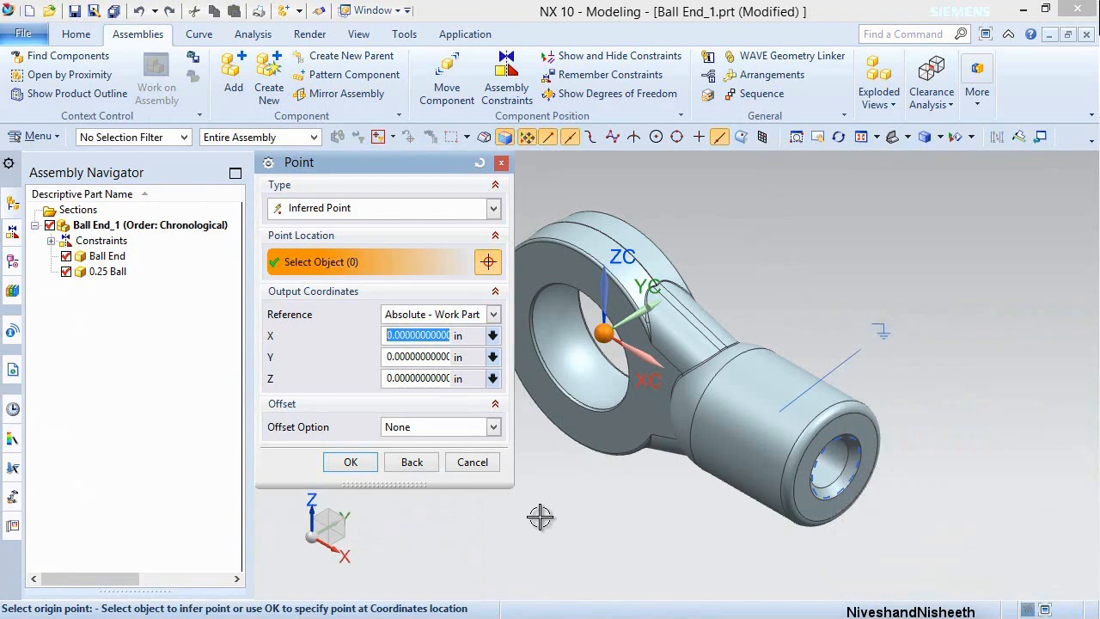
left_click(371, 468)
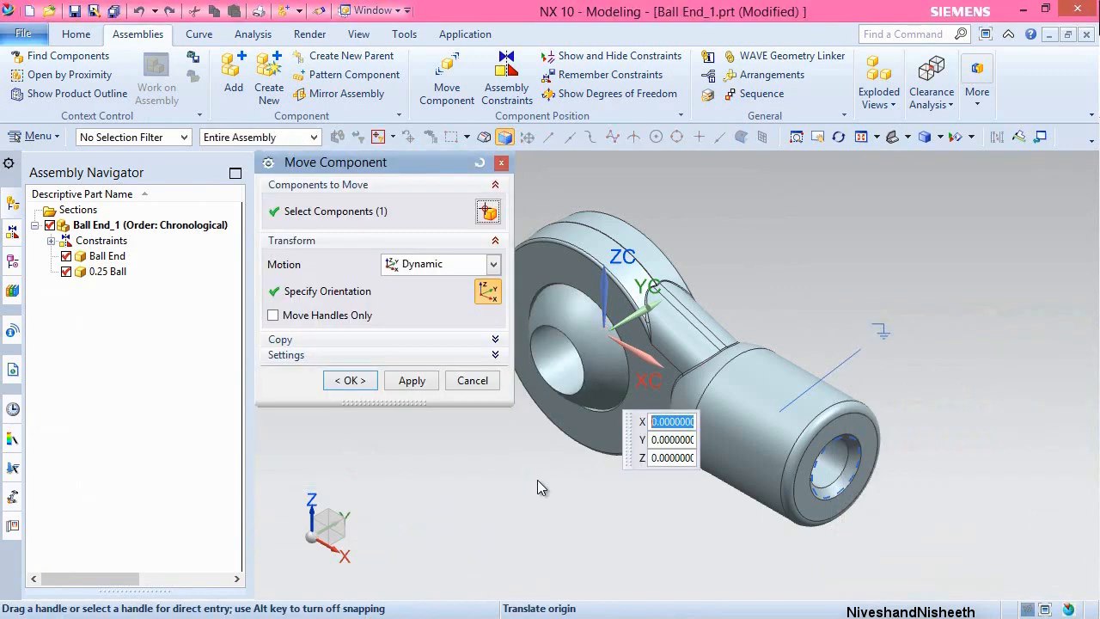
left_click(350, 381)
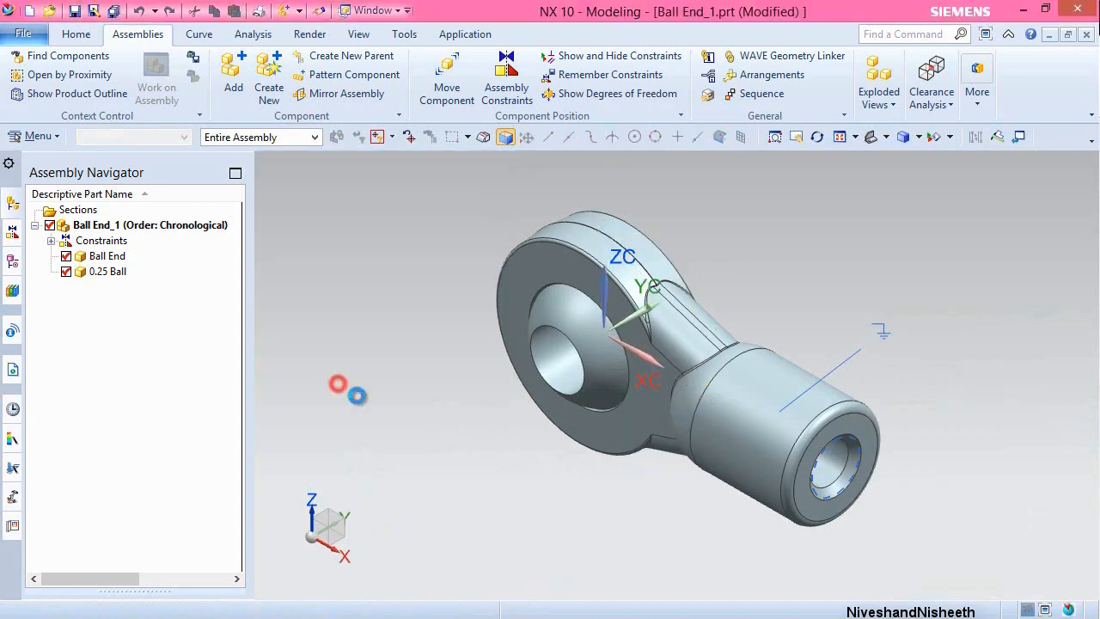
Make the 0.25 Ball component the work part and change its display color to gray.
double_click(573, 318)
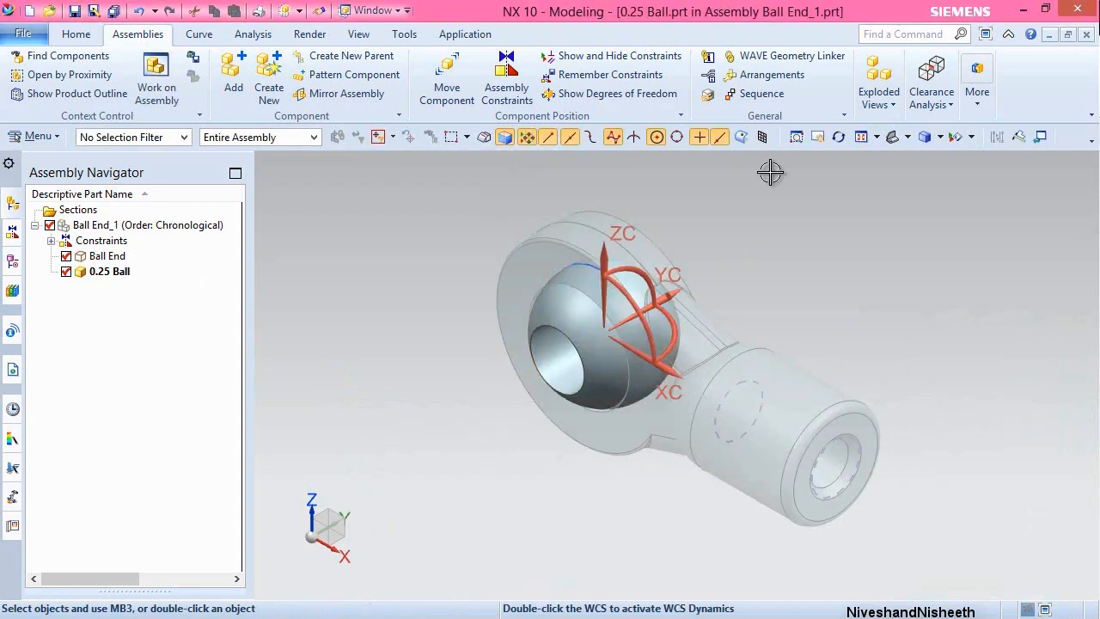
left_click(357, 35)
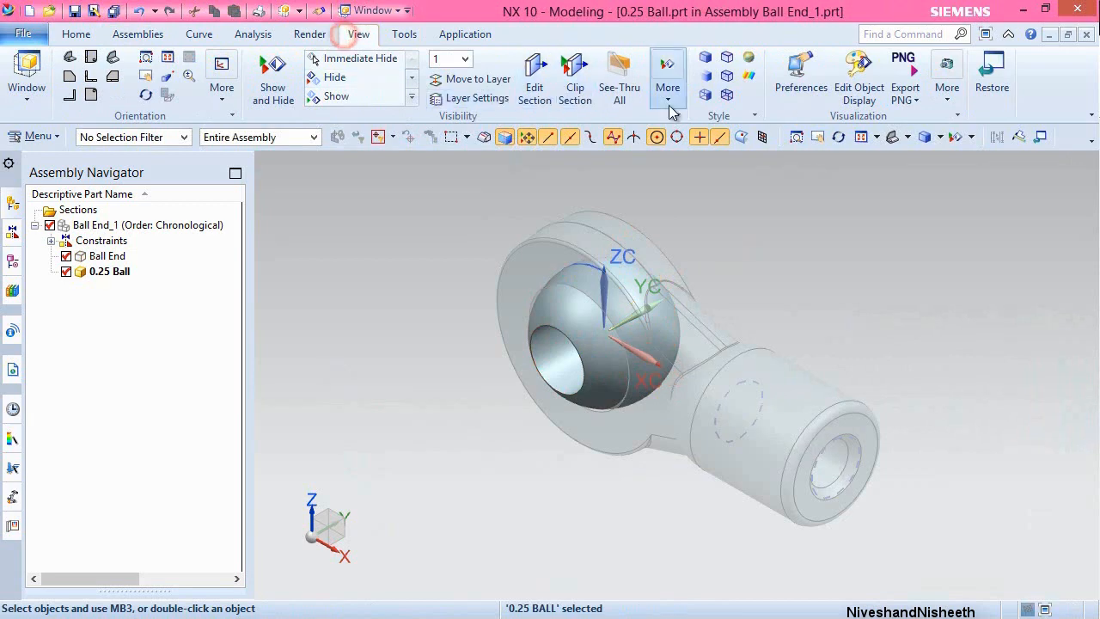
left_click(846, 82)
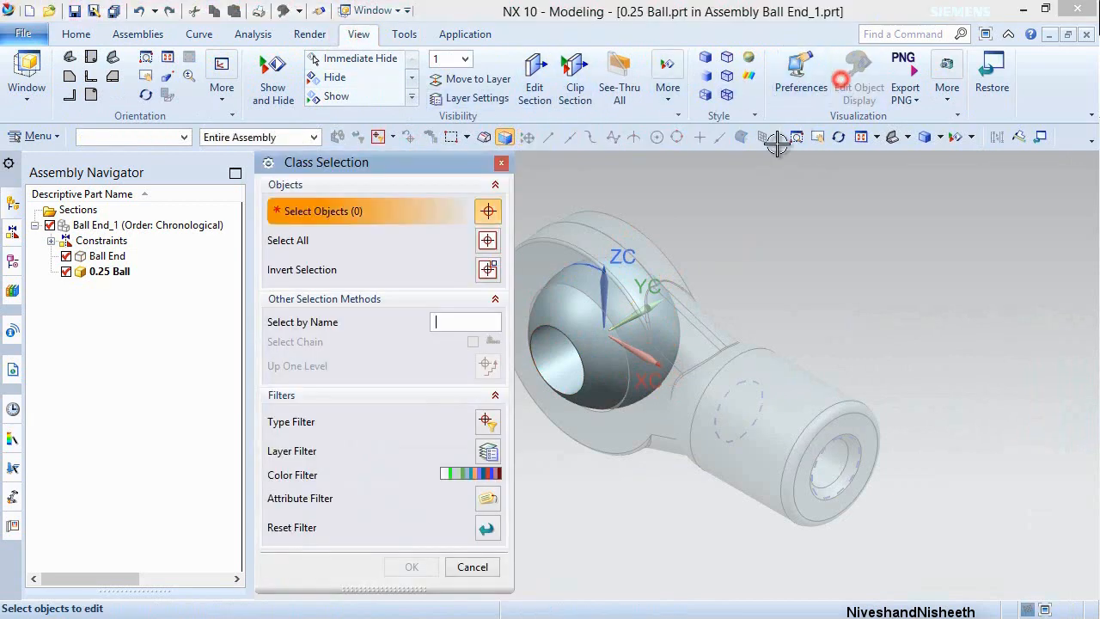
left_click(602, 331)
middle_click(451, 284)
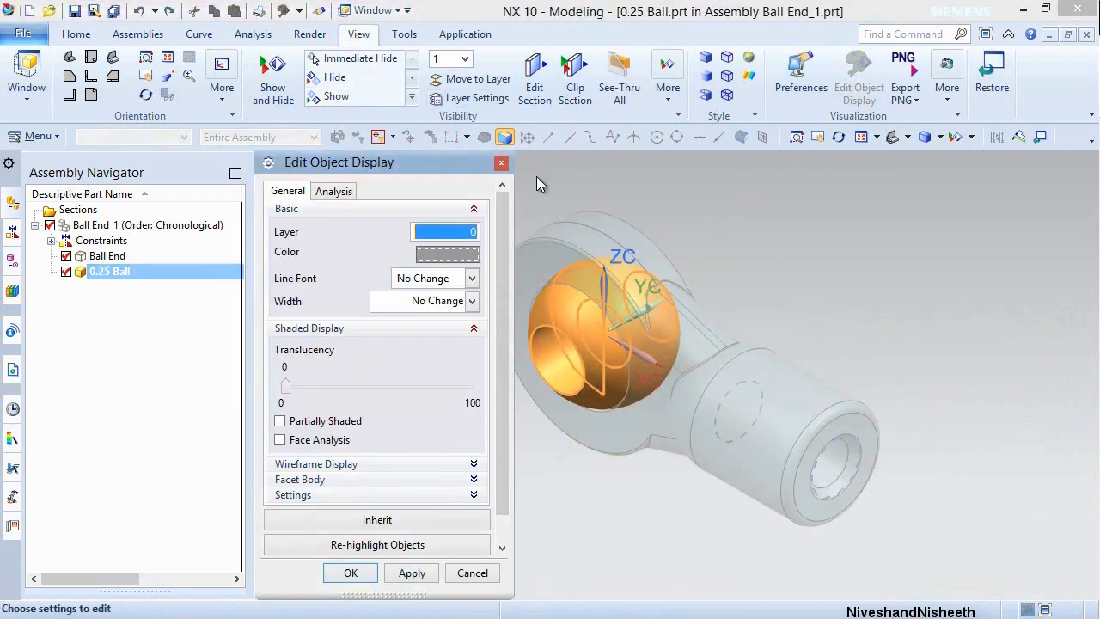
left_click(444, 257)
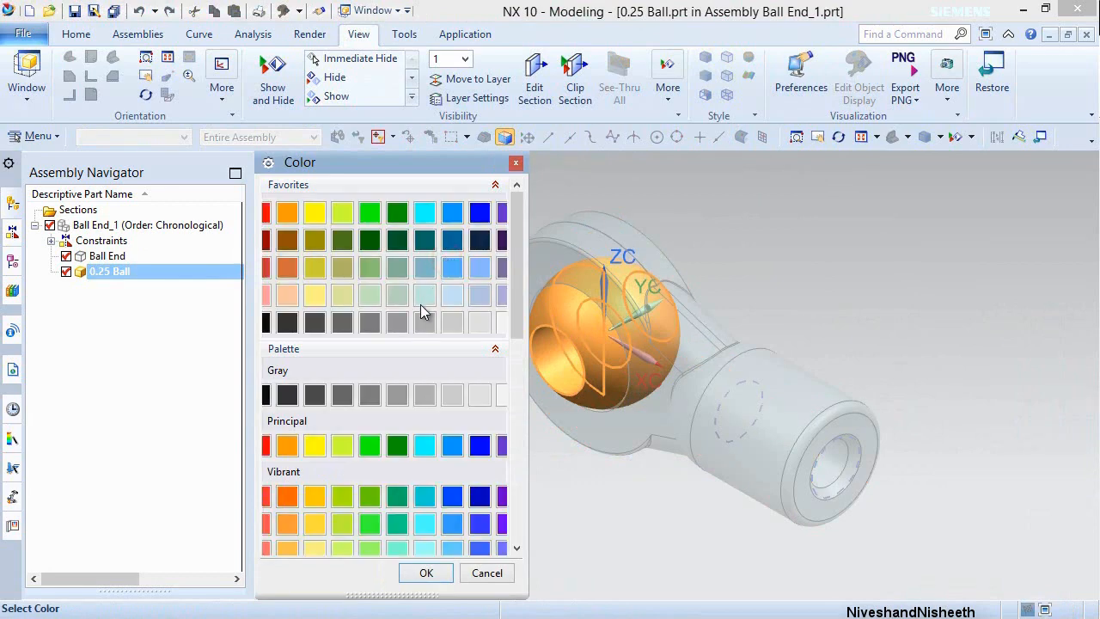
left_click(425, 322)
left_click(428, 573)
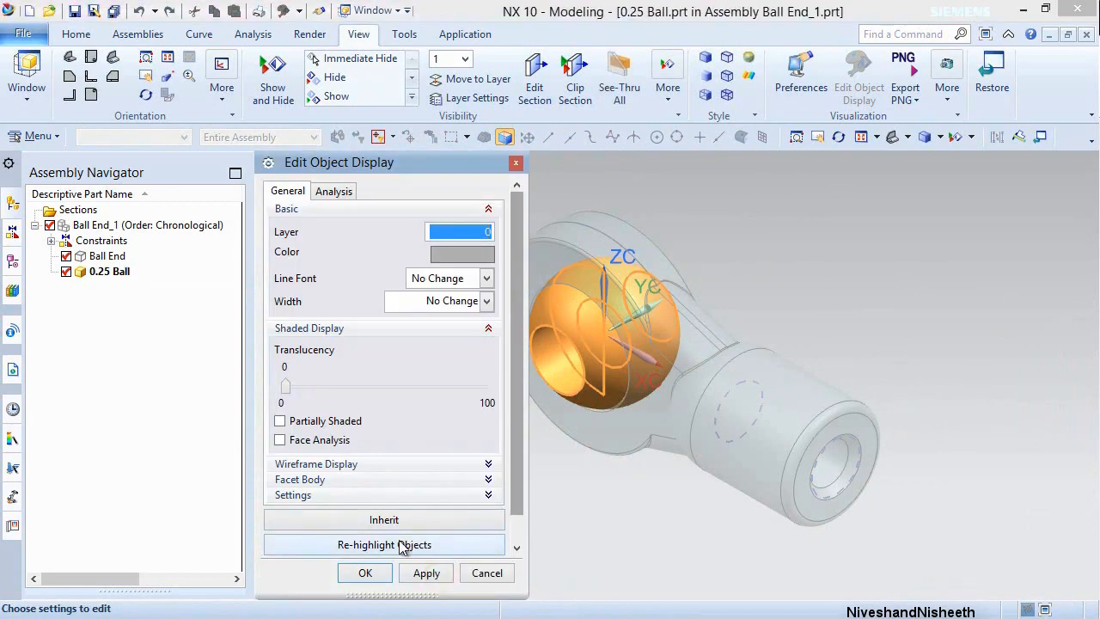
left_click(367, 573)
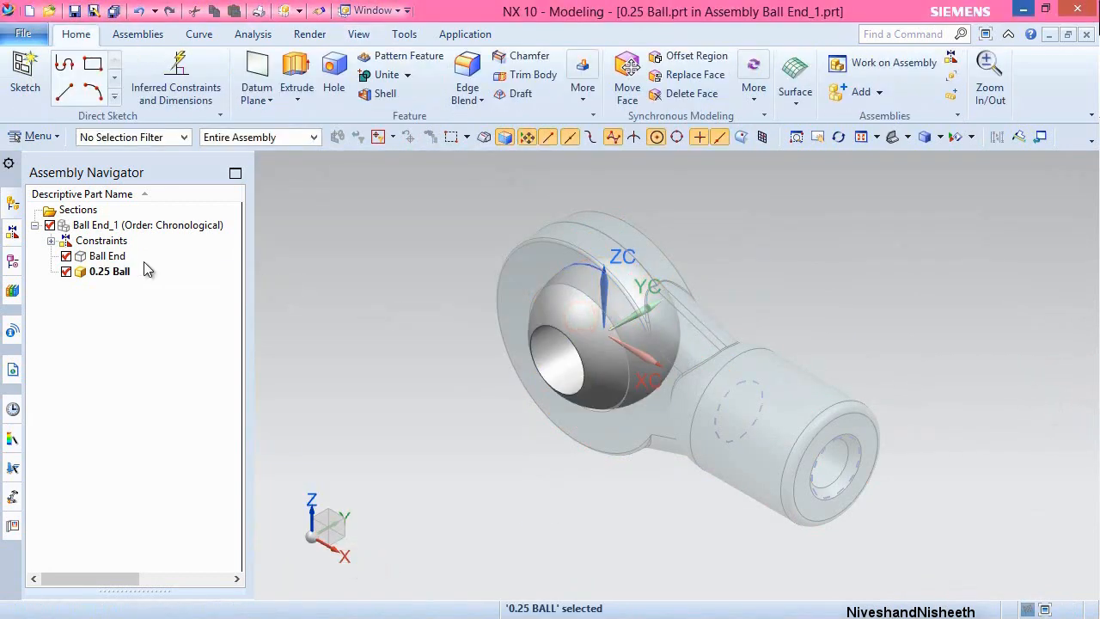
Show the 0.25 Ball's datum coordinate system, then make the Ball End_1 assembly the work part again.
left_click(12, 259)
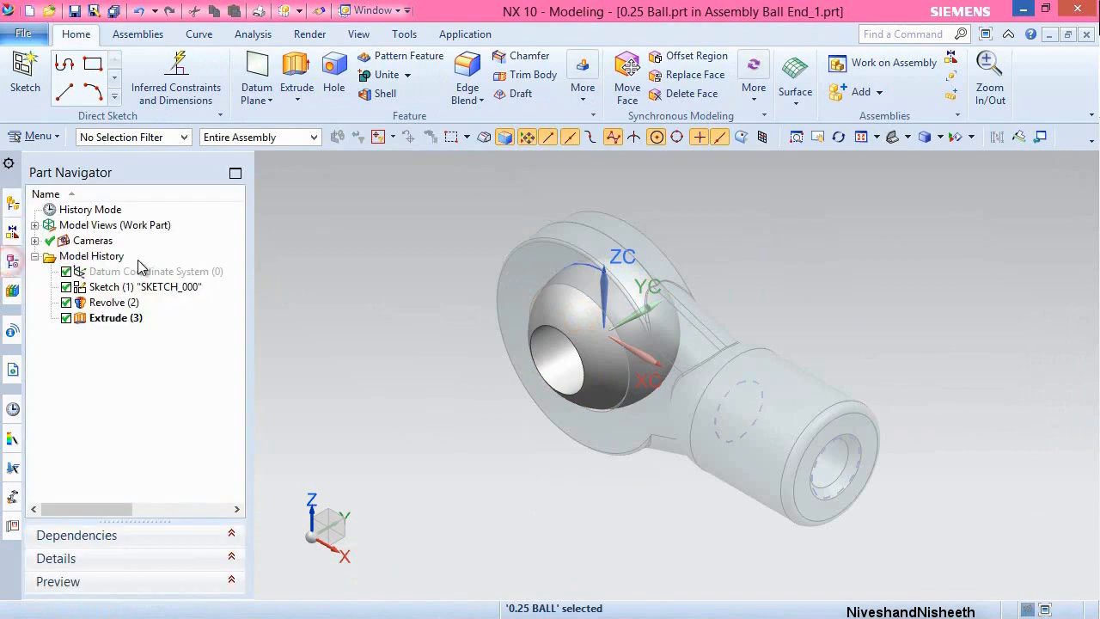
left_click(144, 274)
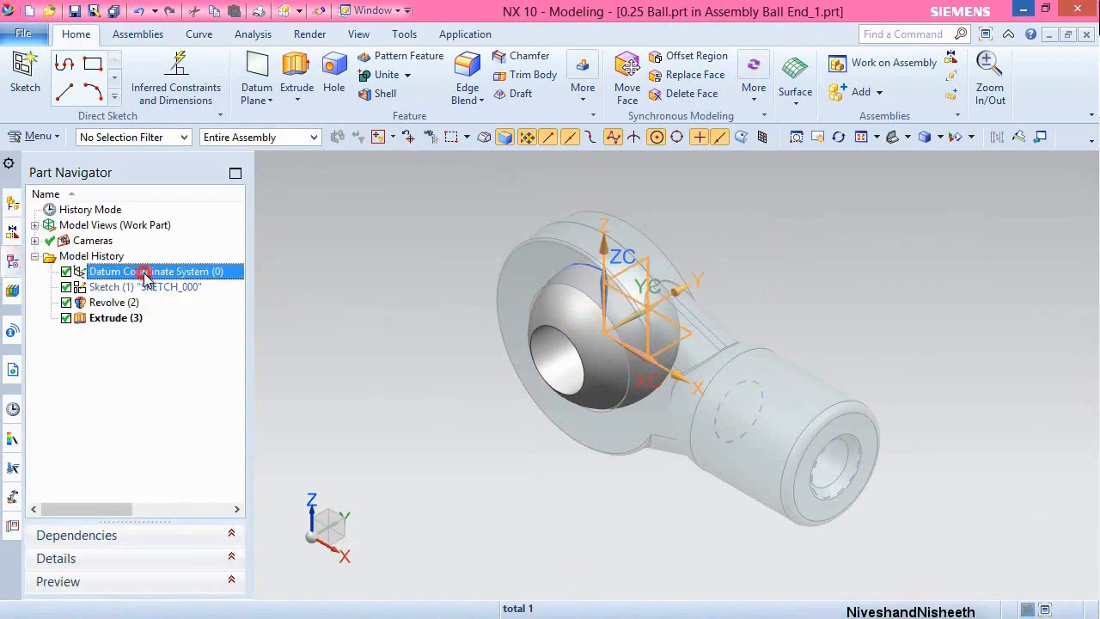
right_click(144, 273)
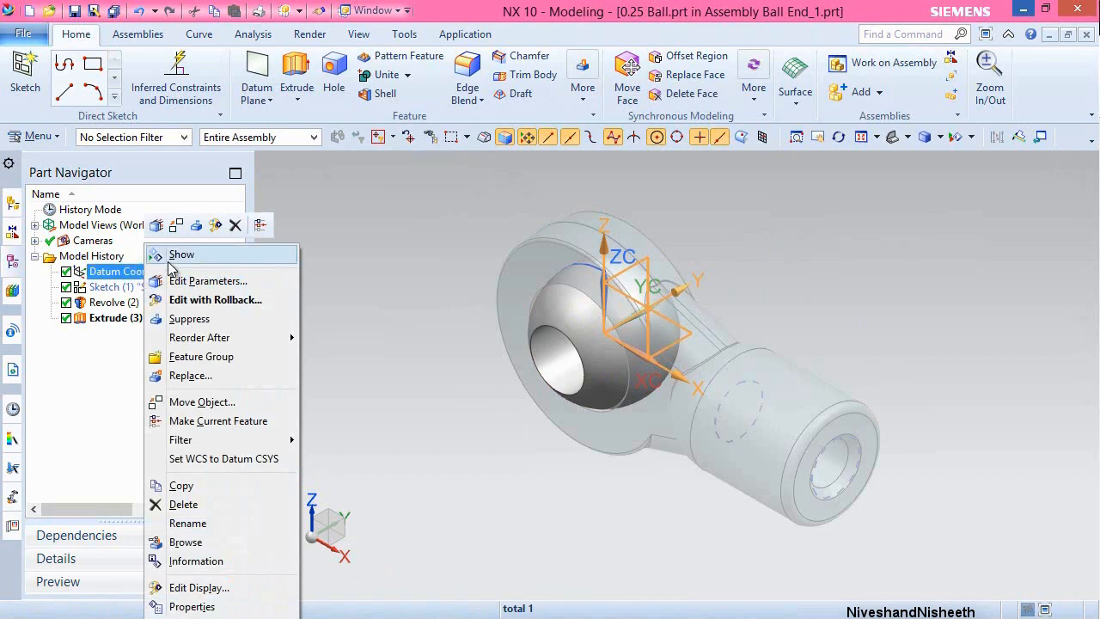
left_click(159, 256)
left_click(741, 226)
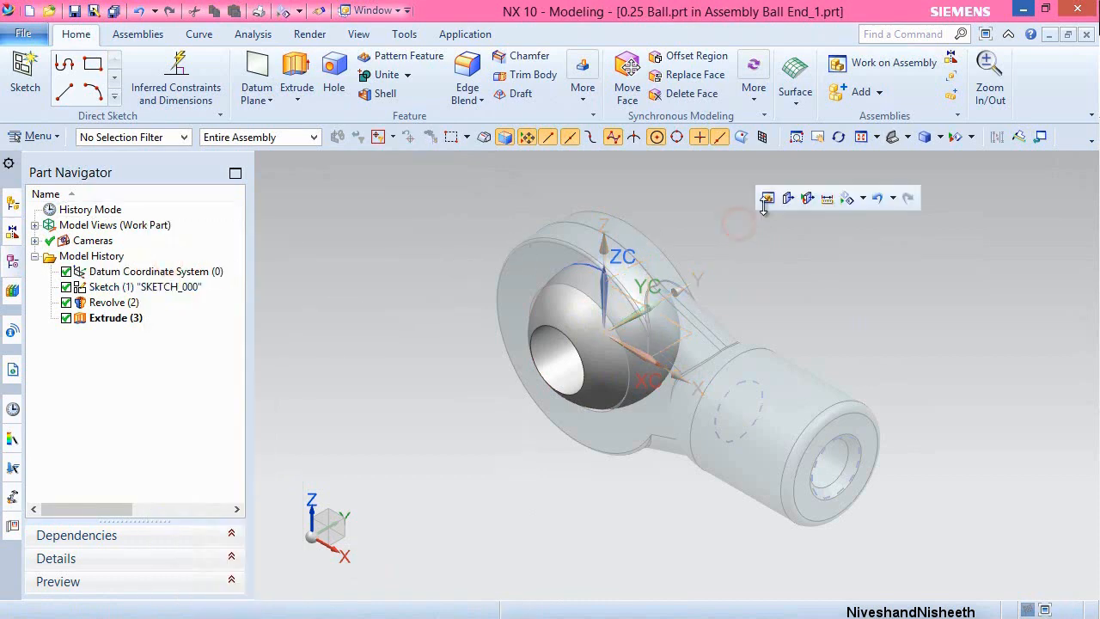
left_click(769, 199)
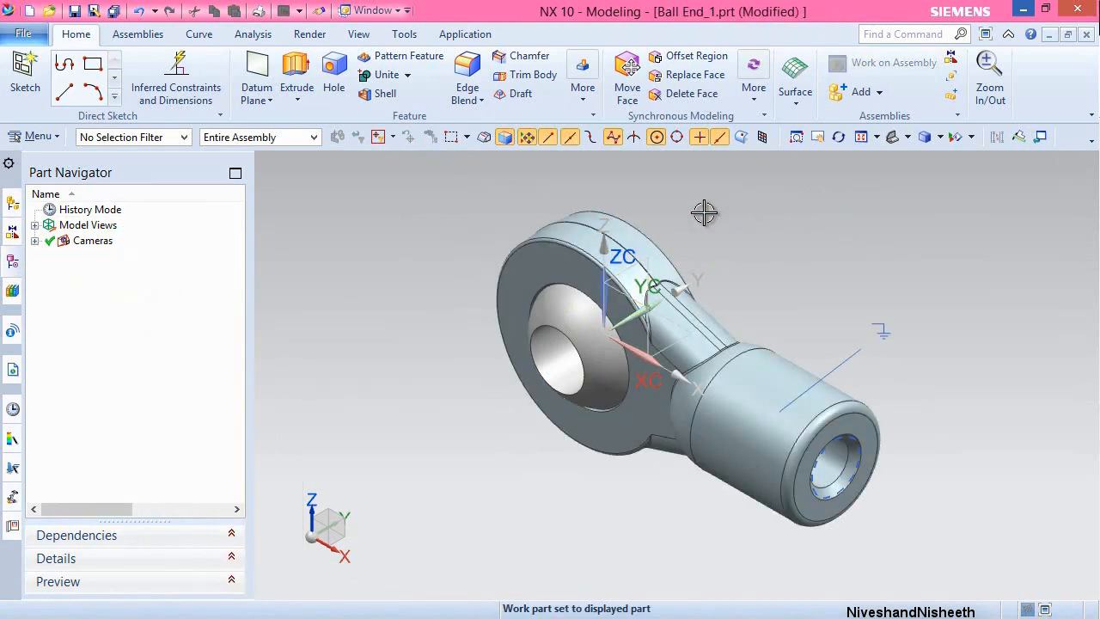
Move the 0.25 Ball component 0.37 in along YC, out of the Ball End's socket.
left_click(499, 210)
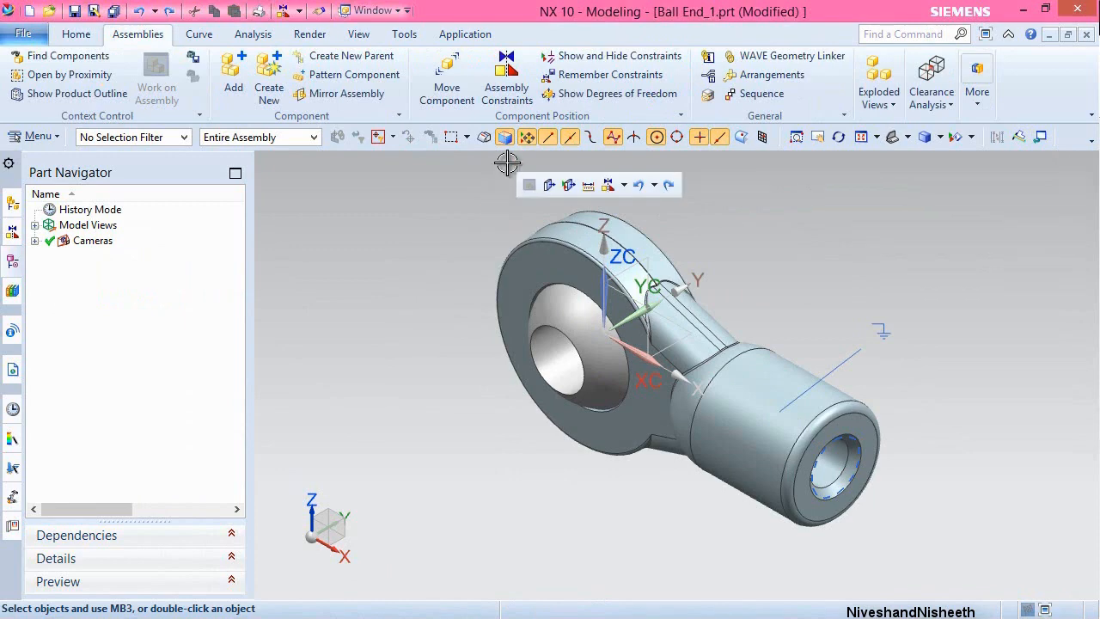
left_click(447, 75)
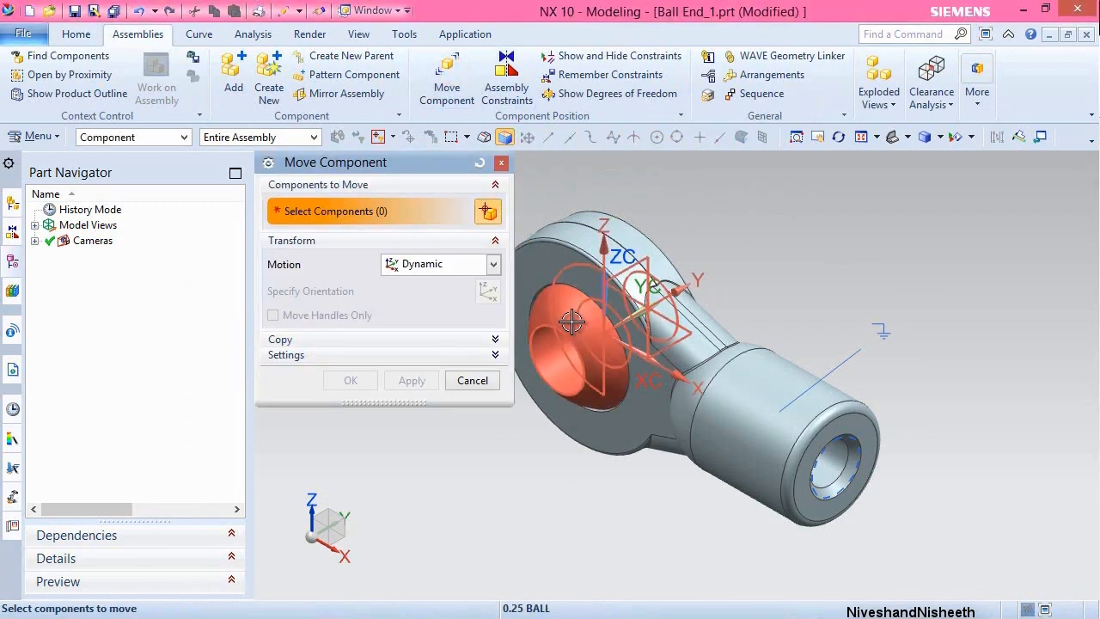
left_click(567, 312)
middle_click(712, 255)
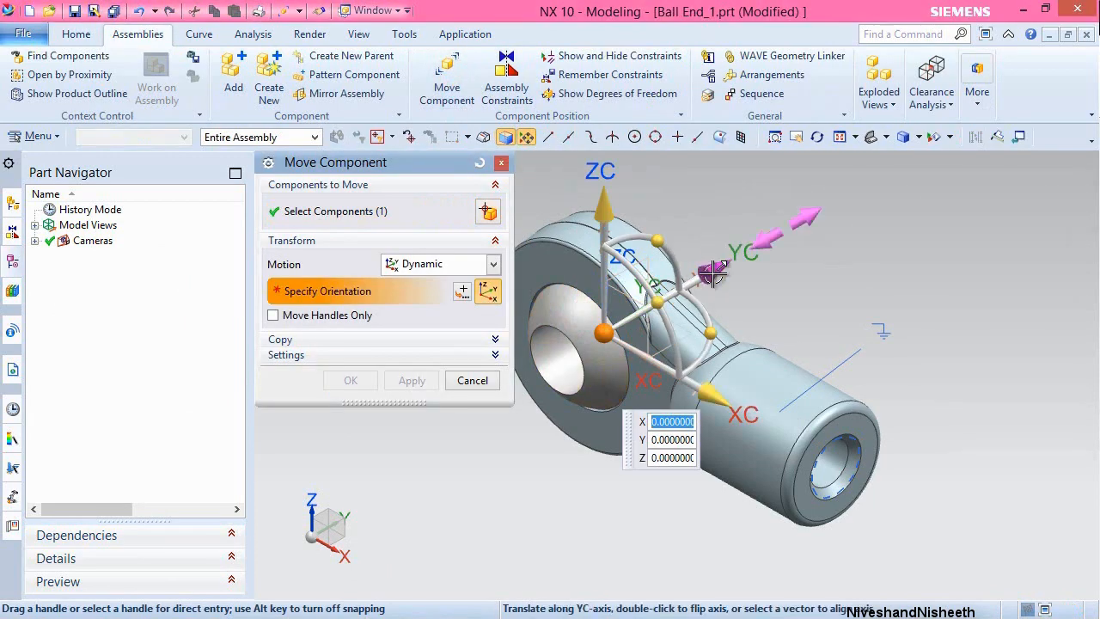
left_click_drag(712, 254, 834, 238)
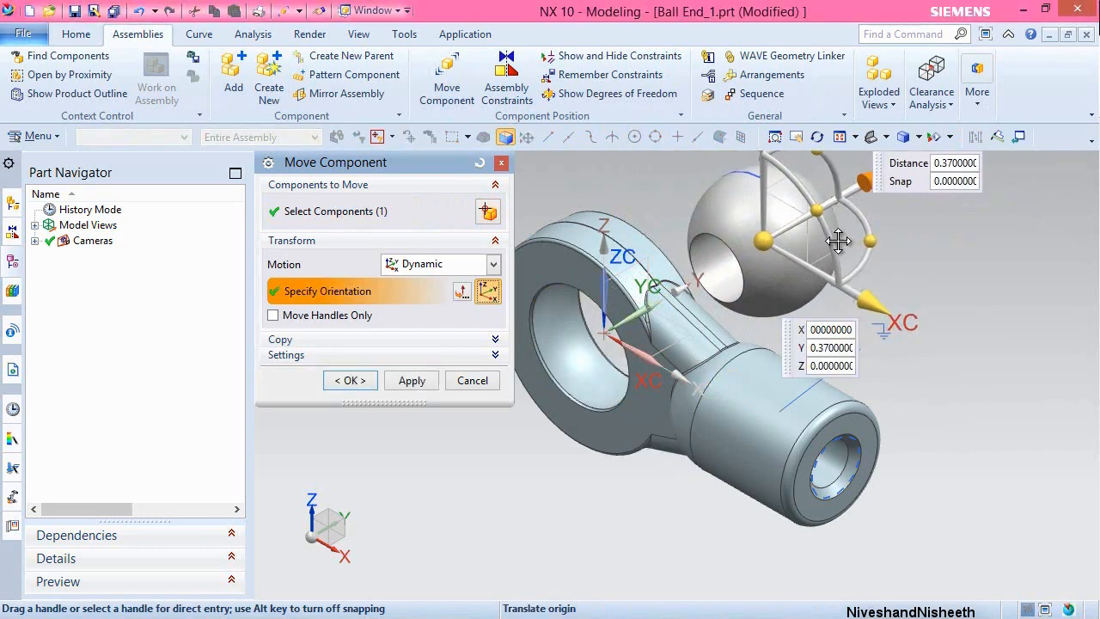
left_click(348, 381)
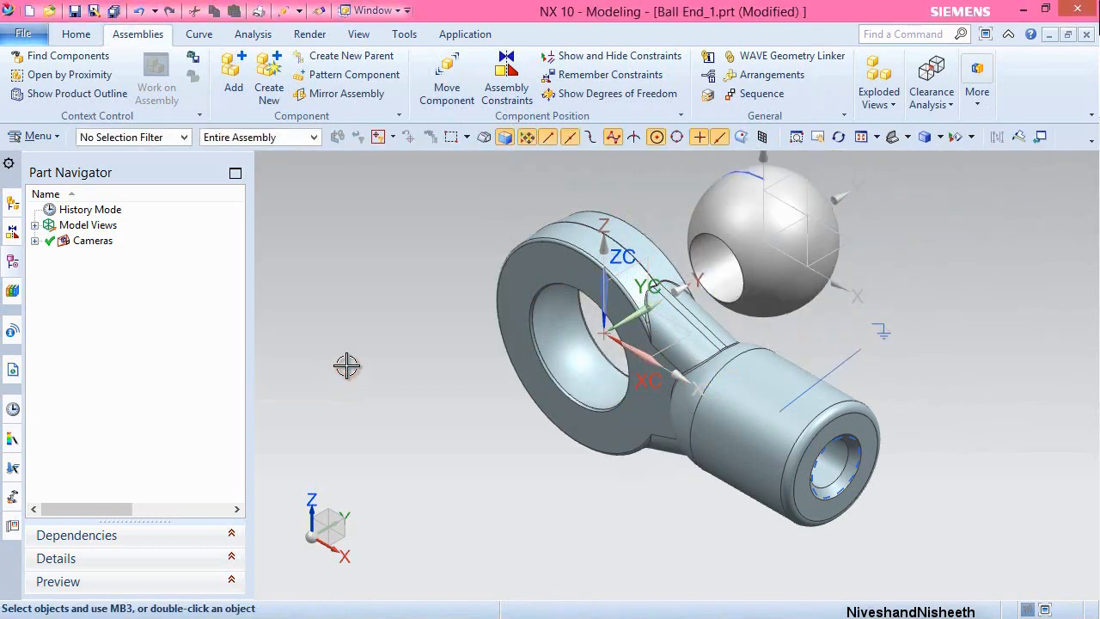
Apply a Touch Align constraint with Infer Center/Axis orientation between the ball's bore and the Ball End's eye.
left_click(499, 81)
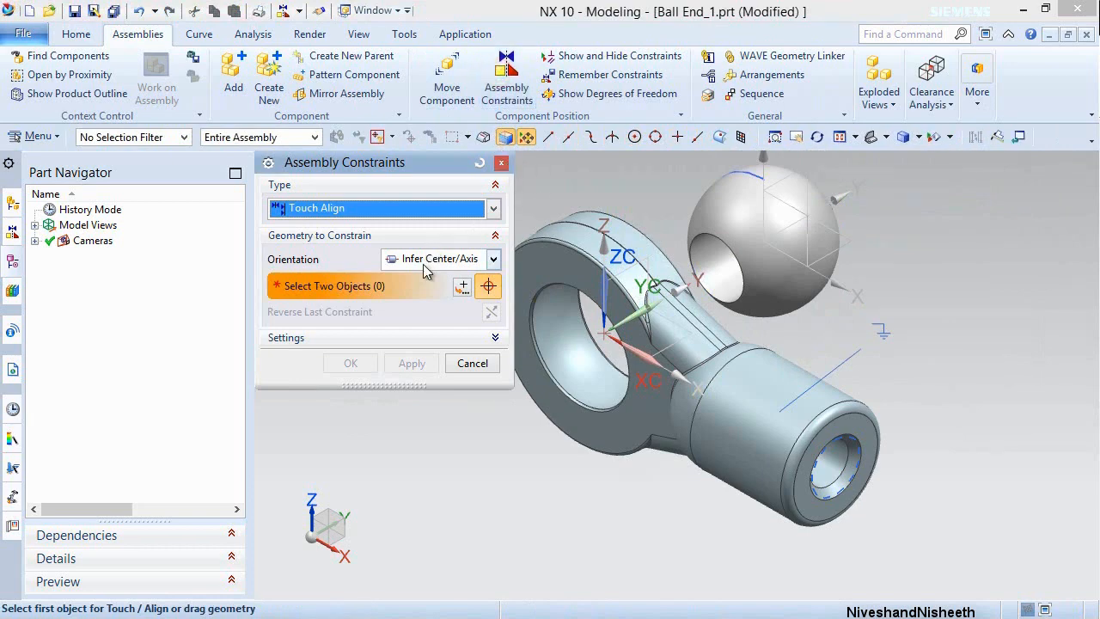
left_click(712, 257)
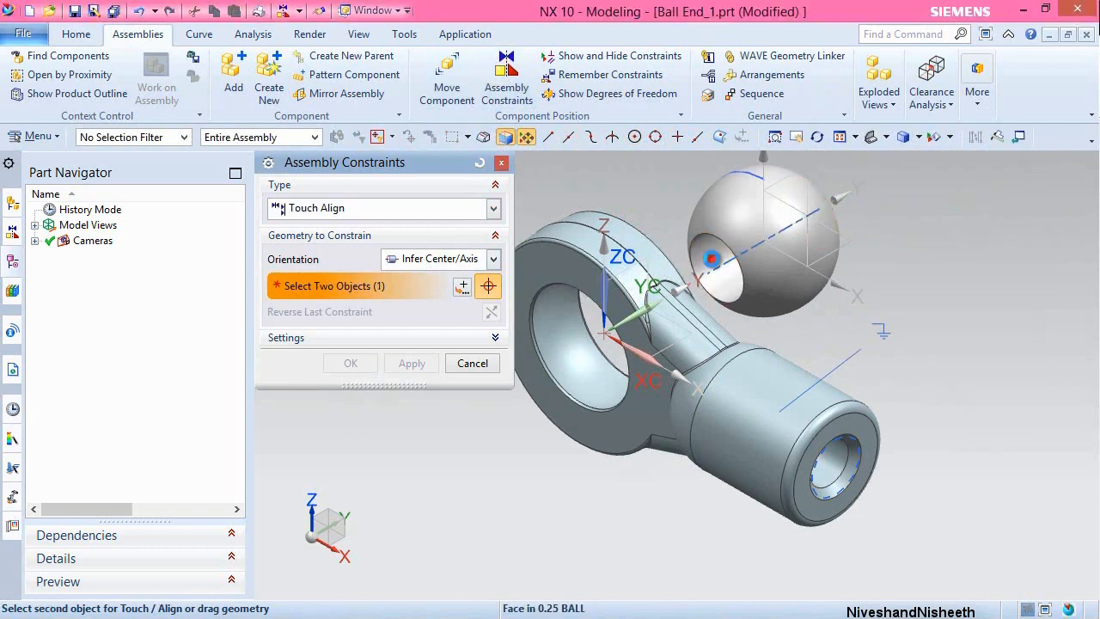
left_click(585, 241)
left_click(405, 361)
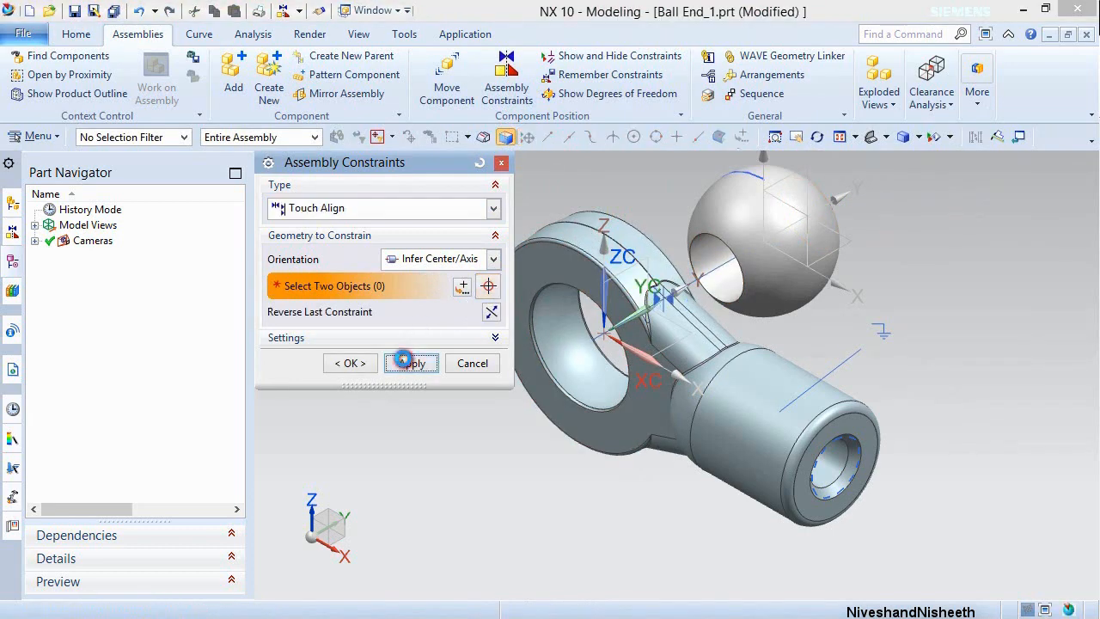
Apply a Touch Align constraint with Align orientation between the XZ planes of the Ball End and the 0.25 Ball.
left_click(493, 262)
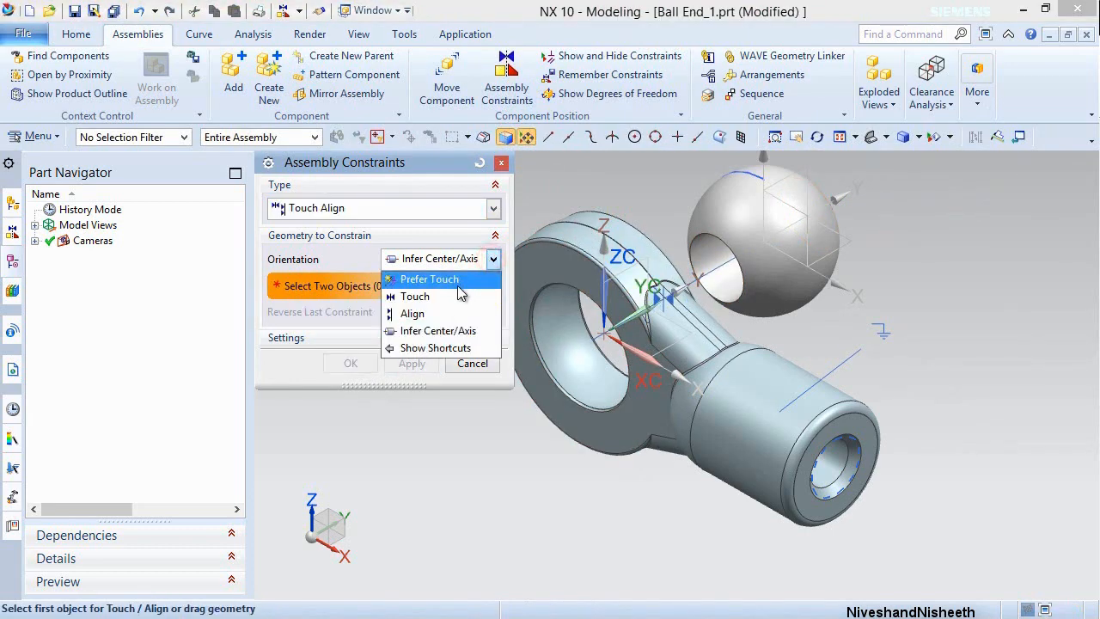
left_click(434, 315)
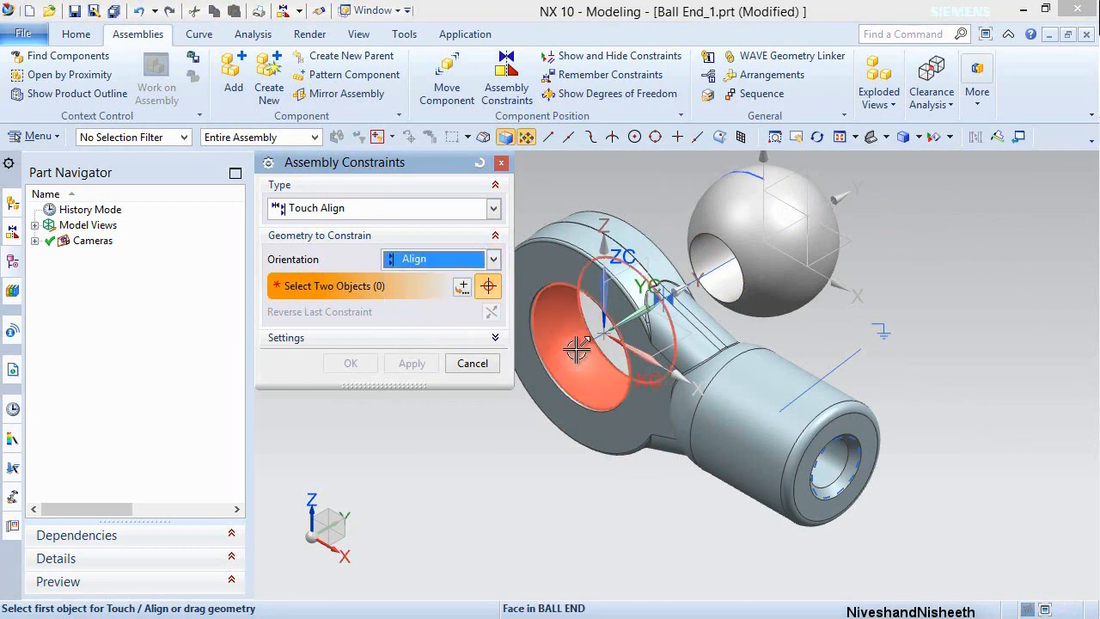
middle_click_drag(576, 354, 606, 363)
middle_click_drag(618, 369, 629, 374)
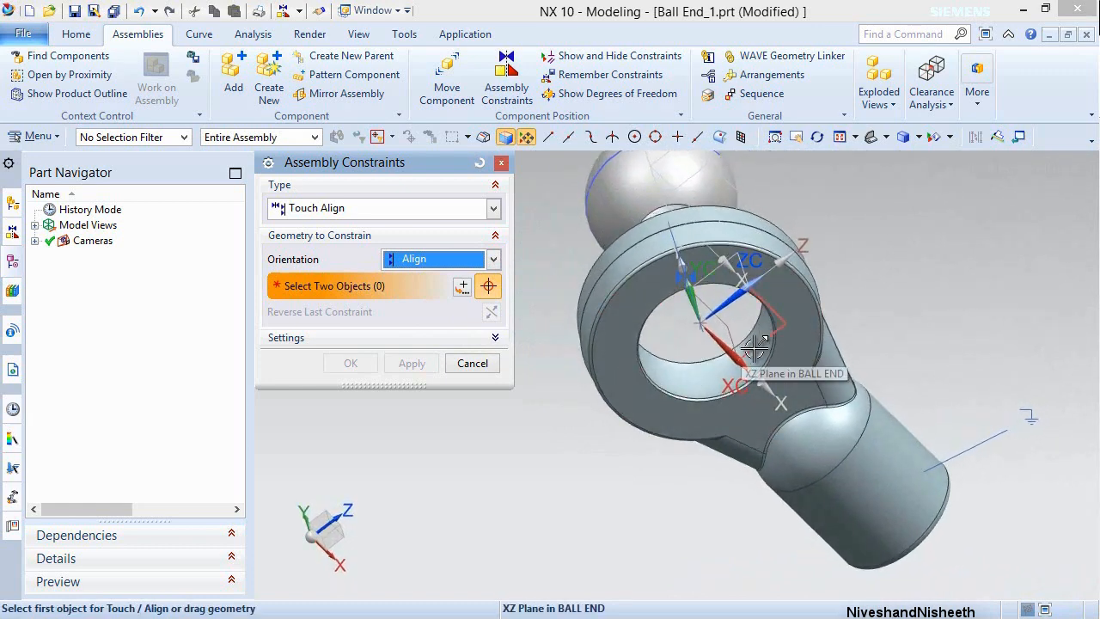
left_click(743, 361)
middle_click_drag(690, 406, 682, 335)
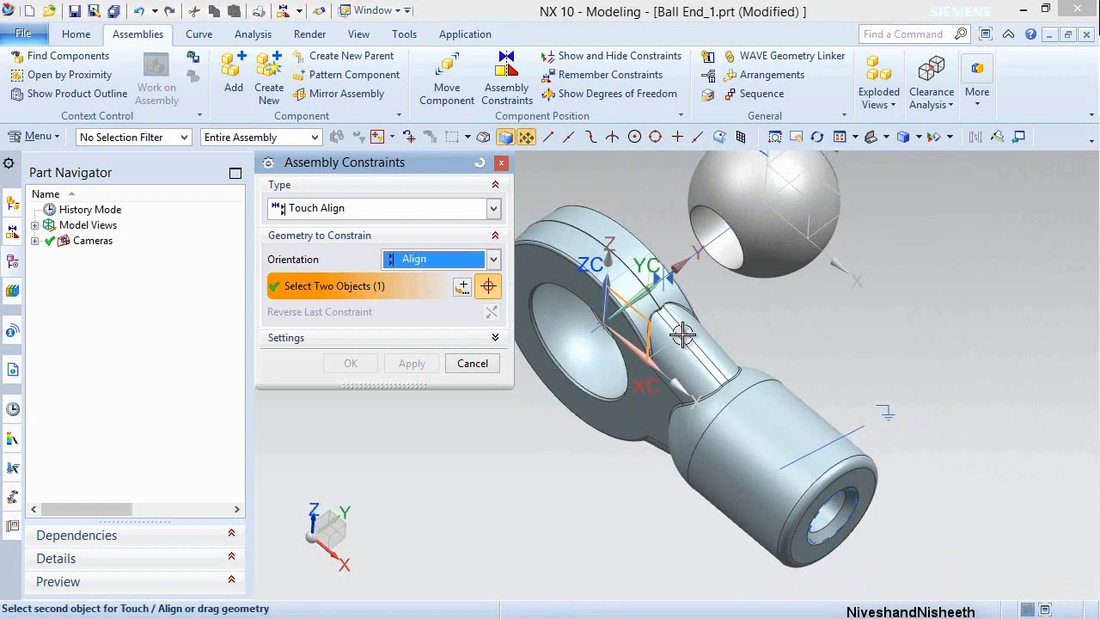
left_click(778, 172)
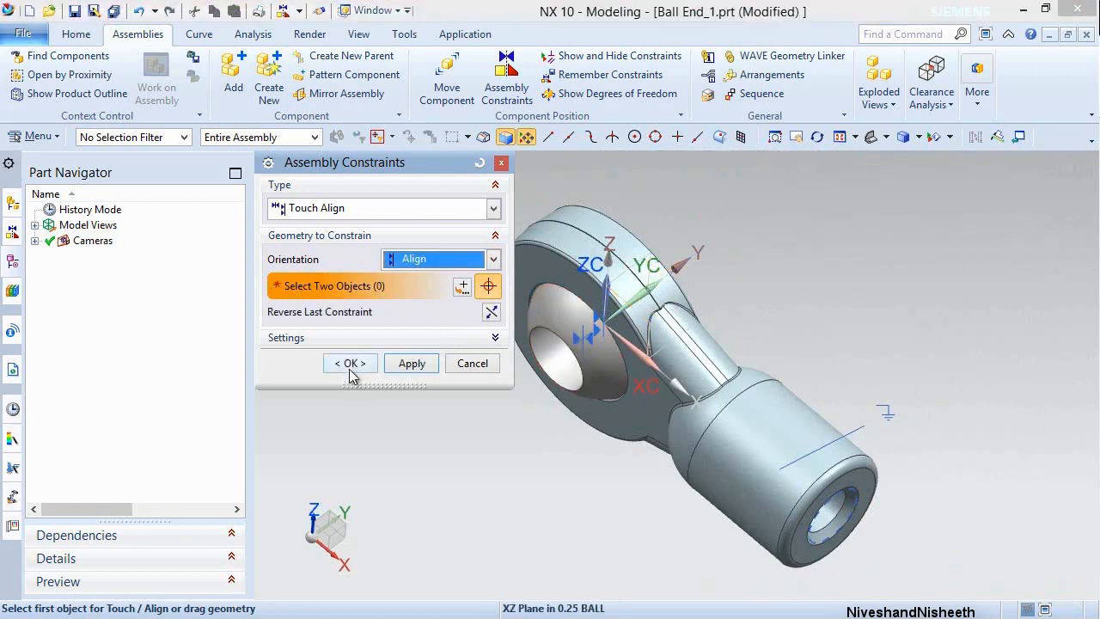
left_click(350, 363)
key("End")
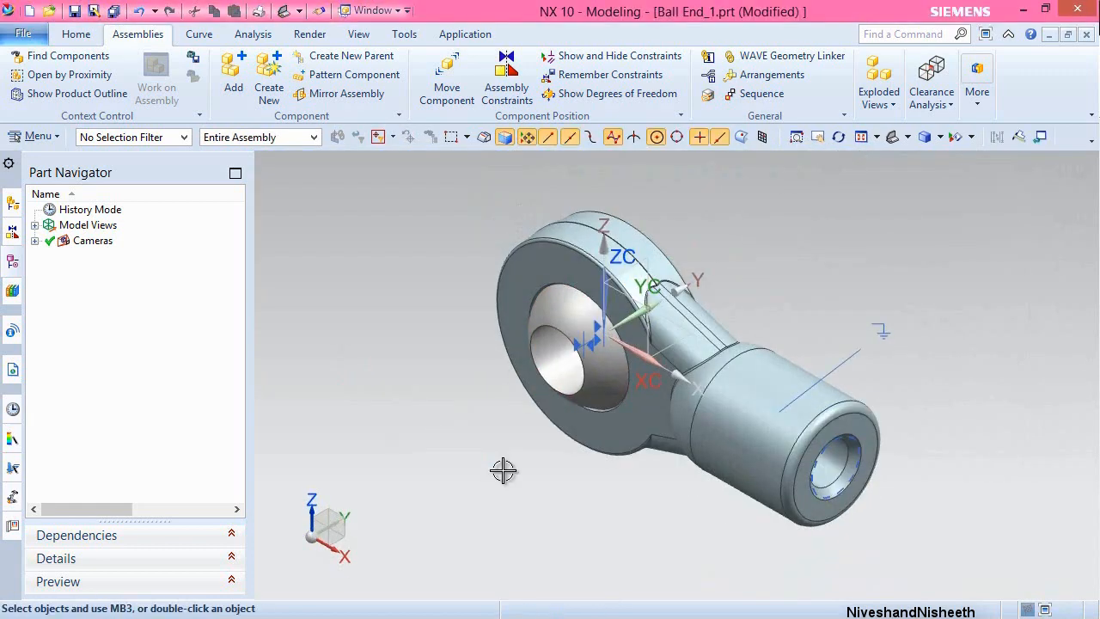
Save the Ball End_1 assembly and hide its datum coordinate systems and constraint symbols.
left_click(75, 12)
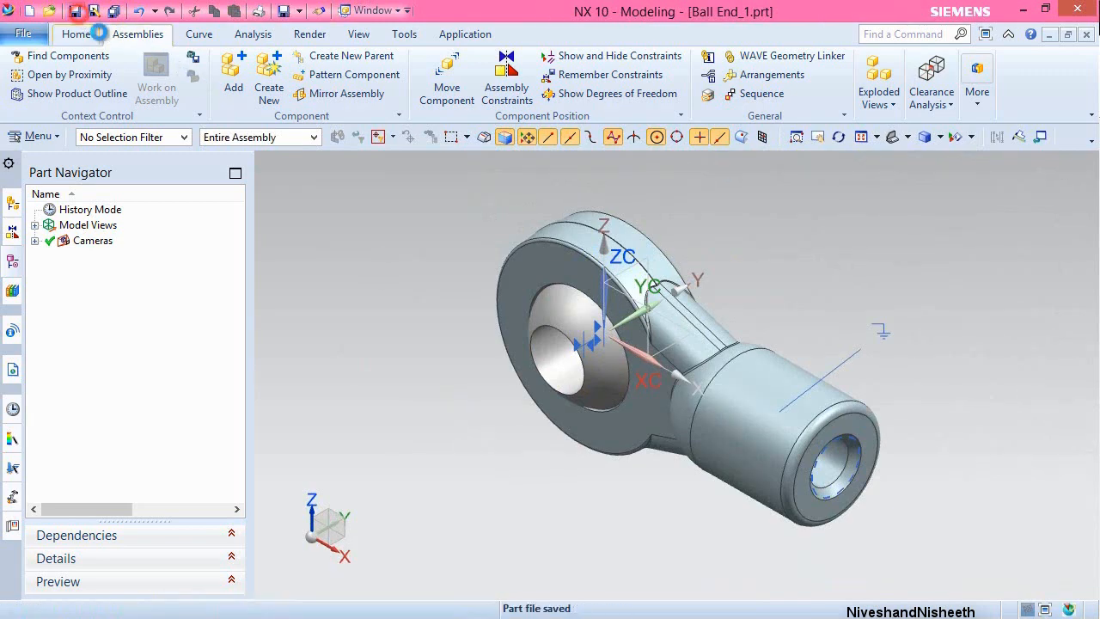
left_click(75, 12)
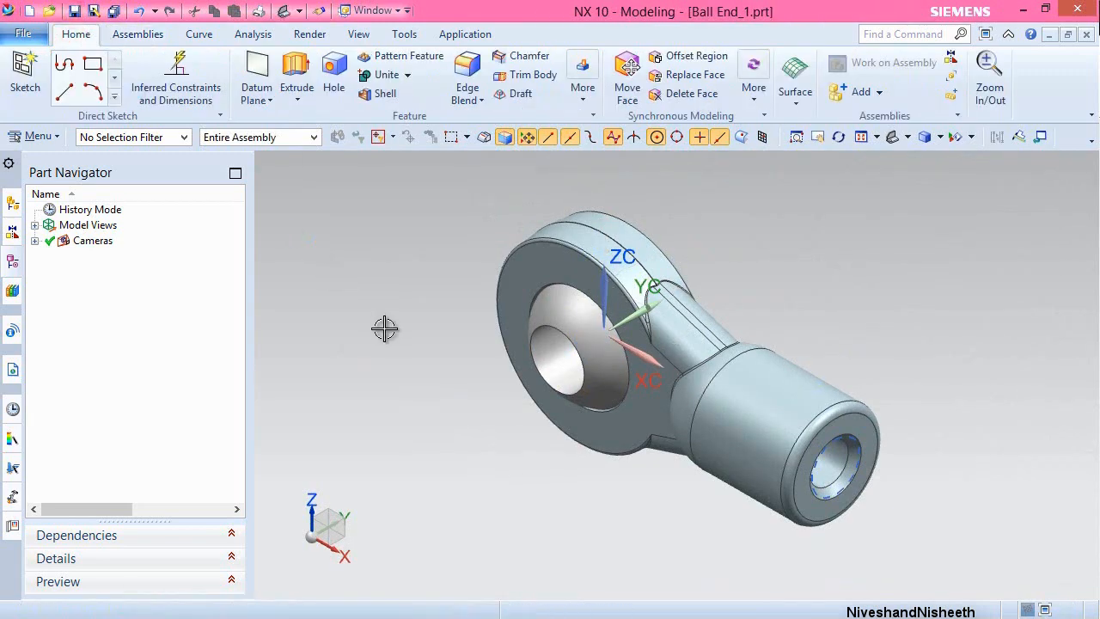
left_click(428, 278)
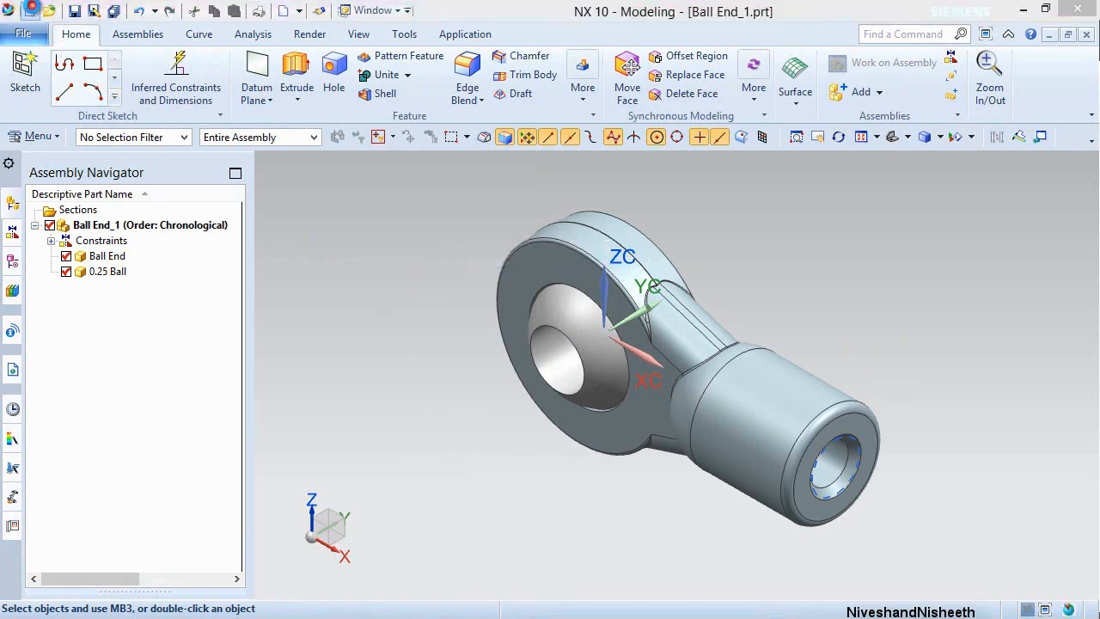
Create a new Assembly file in inches named Shock Strut in the Suspension folder.
left_click(35, 11)
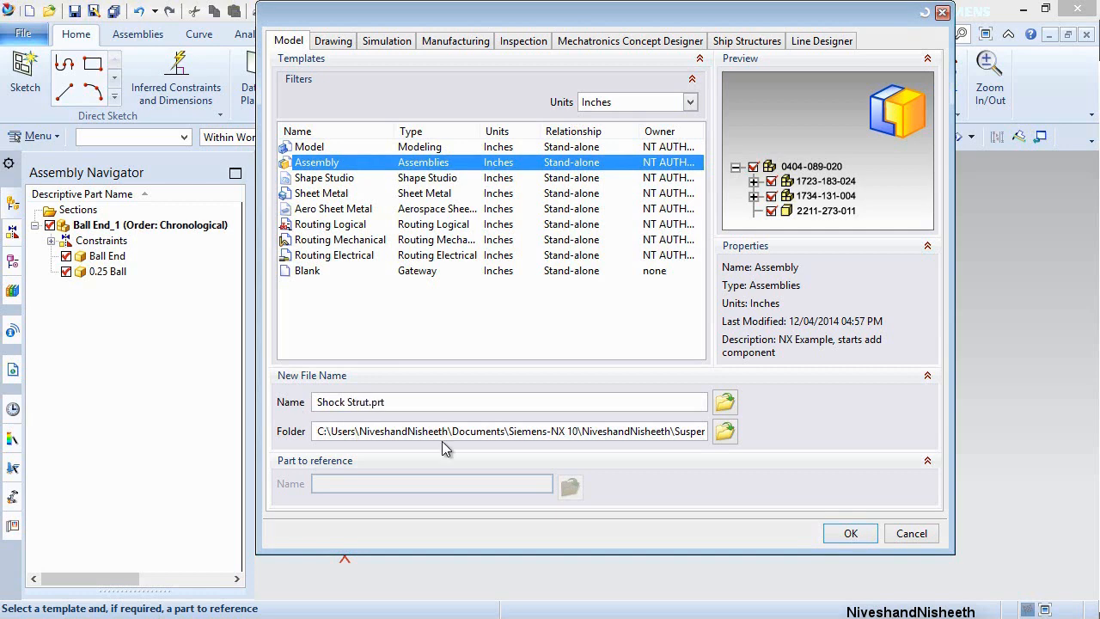
left_click(849, 534)
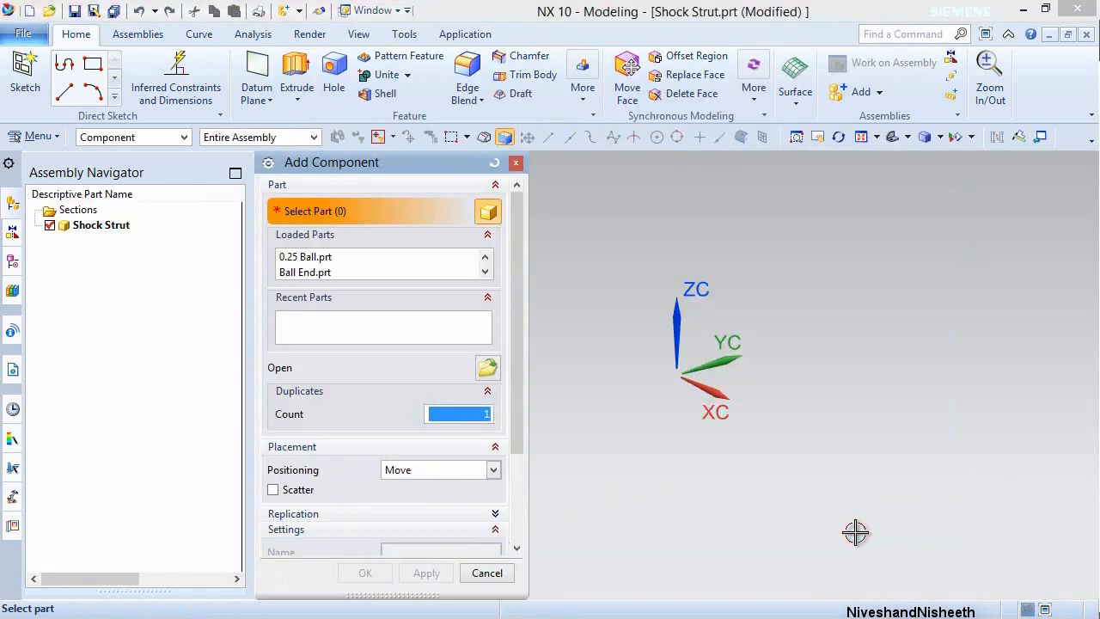
Add the Shock Shaft from the Suspension folder at Absolute Origin with the Entire Part reference set and save the assembly.
scroll(516, 447, "down", 5)
left_click(494, 453)
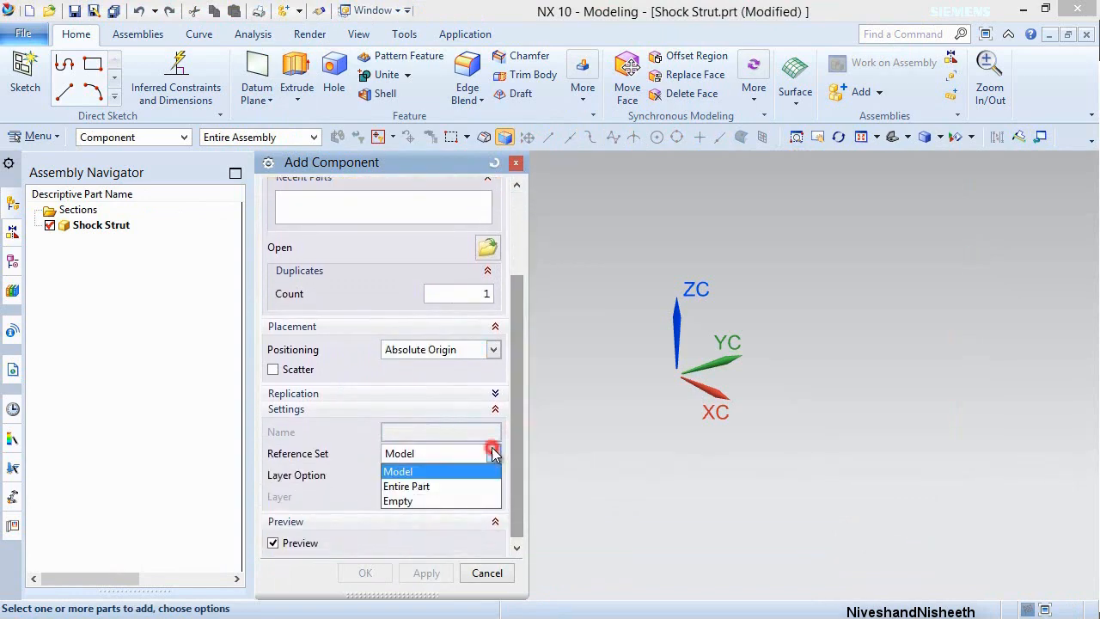
left_click(461, 484)
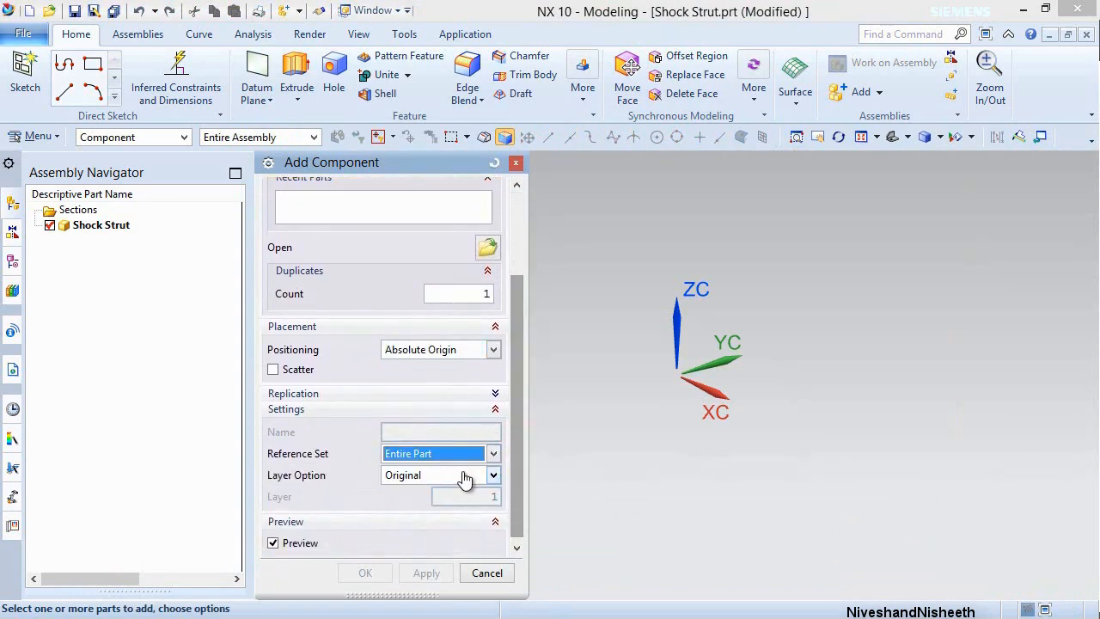
left_click(486, 249)
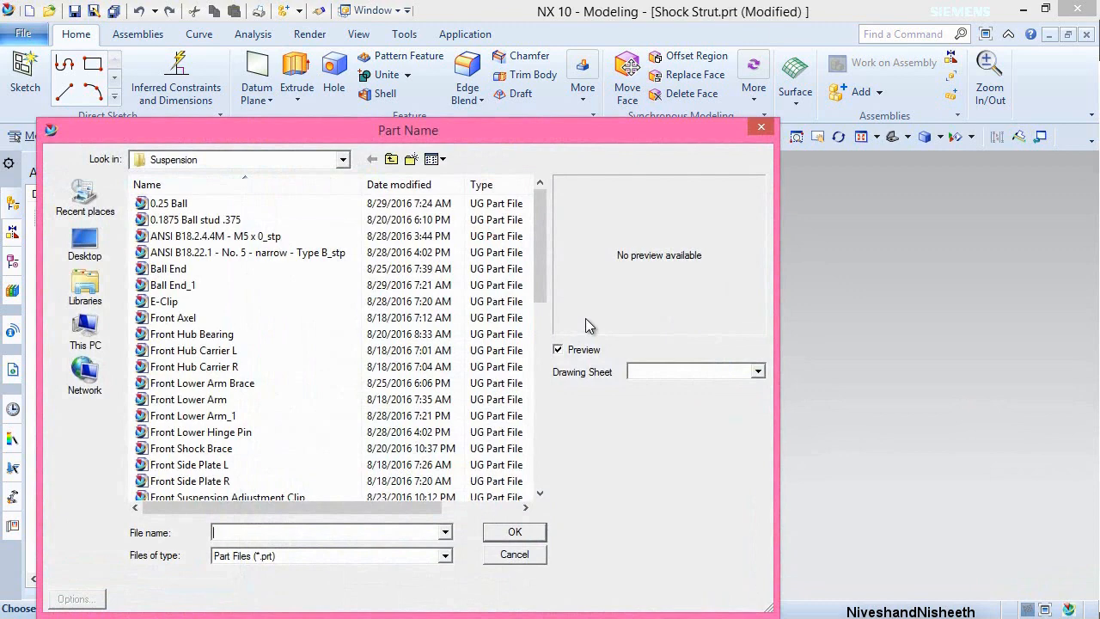
left_click_drag(540, 258, 543, 417)
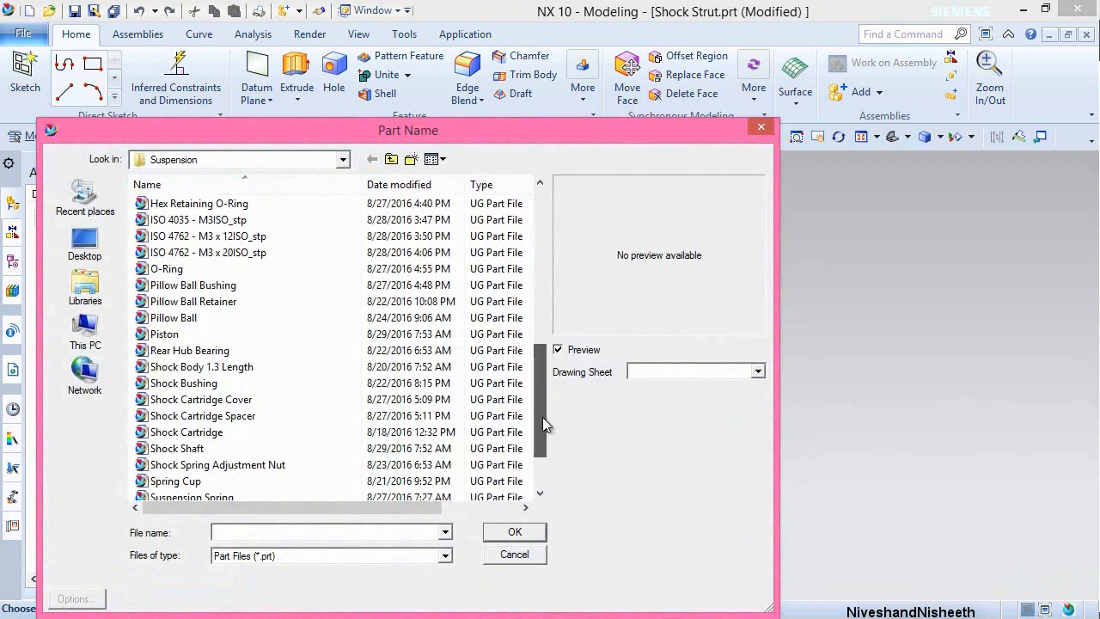
left_click(191, 449)
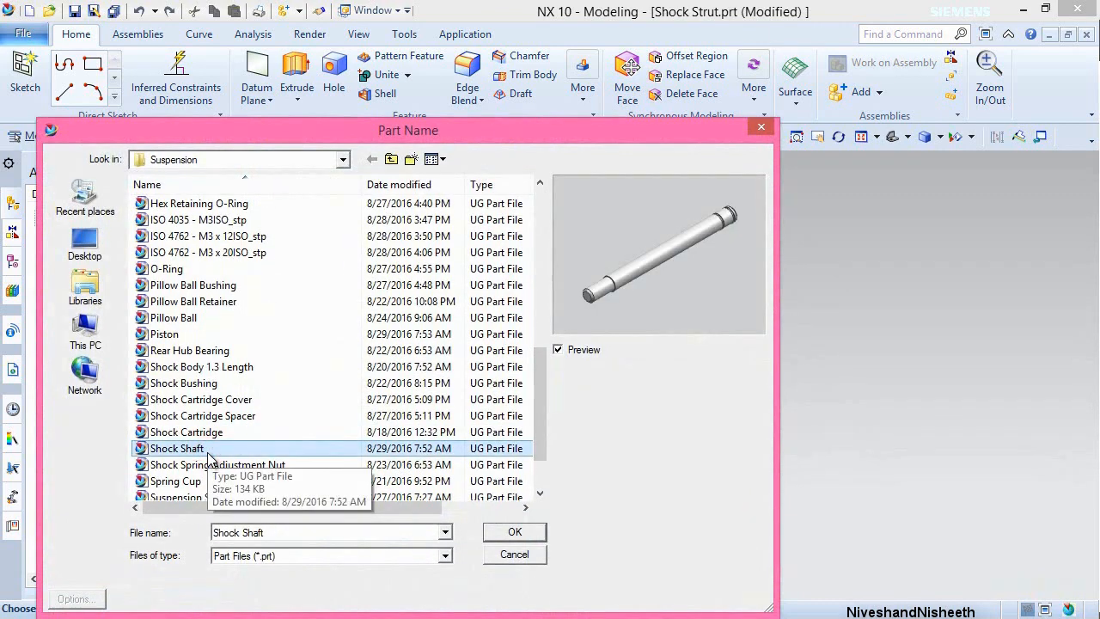
left_click(509, 530)
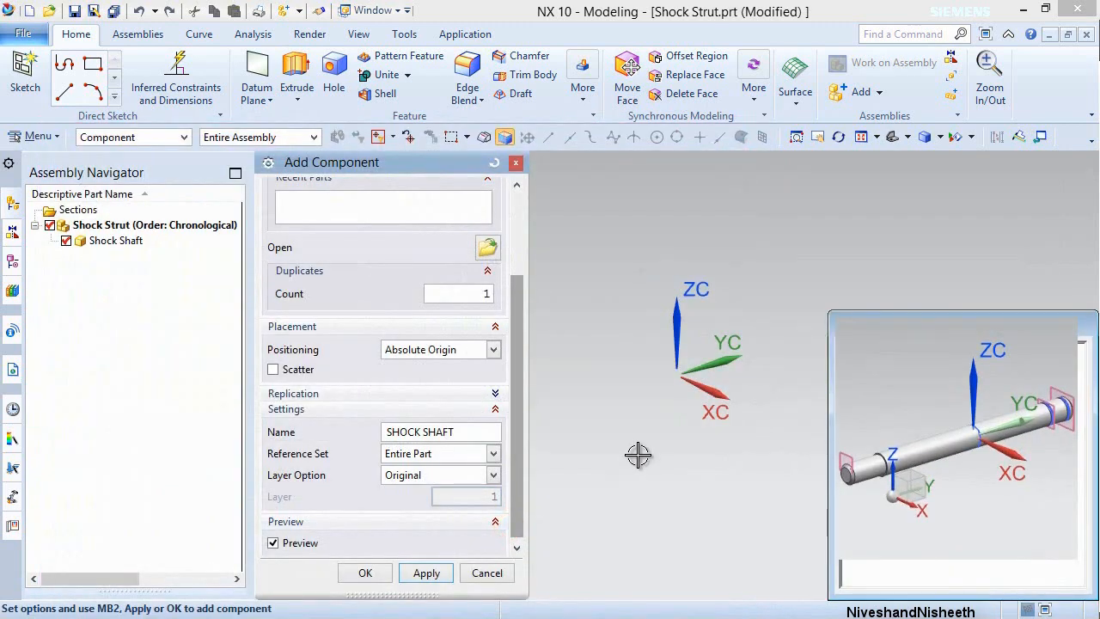
left_click(367, 574)
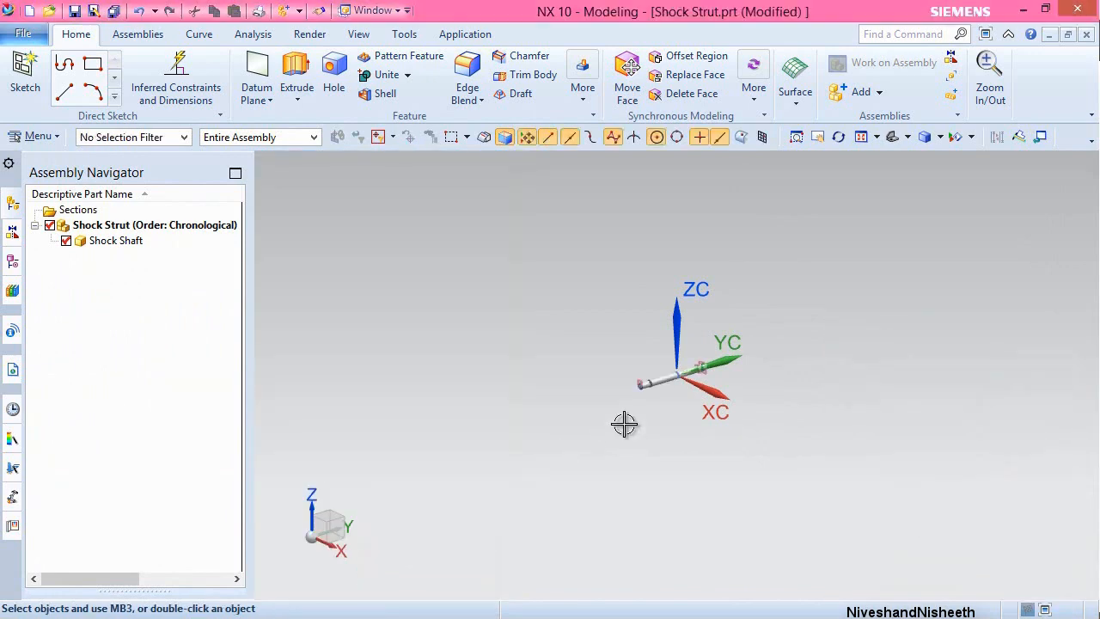
key("ctrl+f")
key("ctrl+s")
Apply a Fix constraint to the Shock Shaft and save the assembly.
left_click(138, 34)
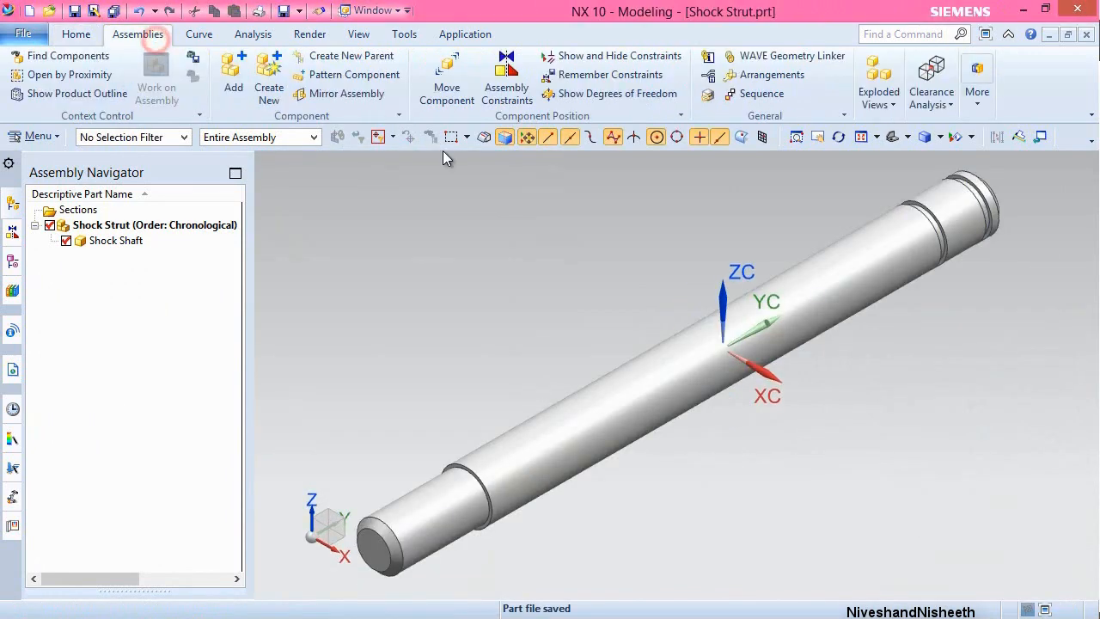
left_click(506, 81)
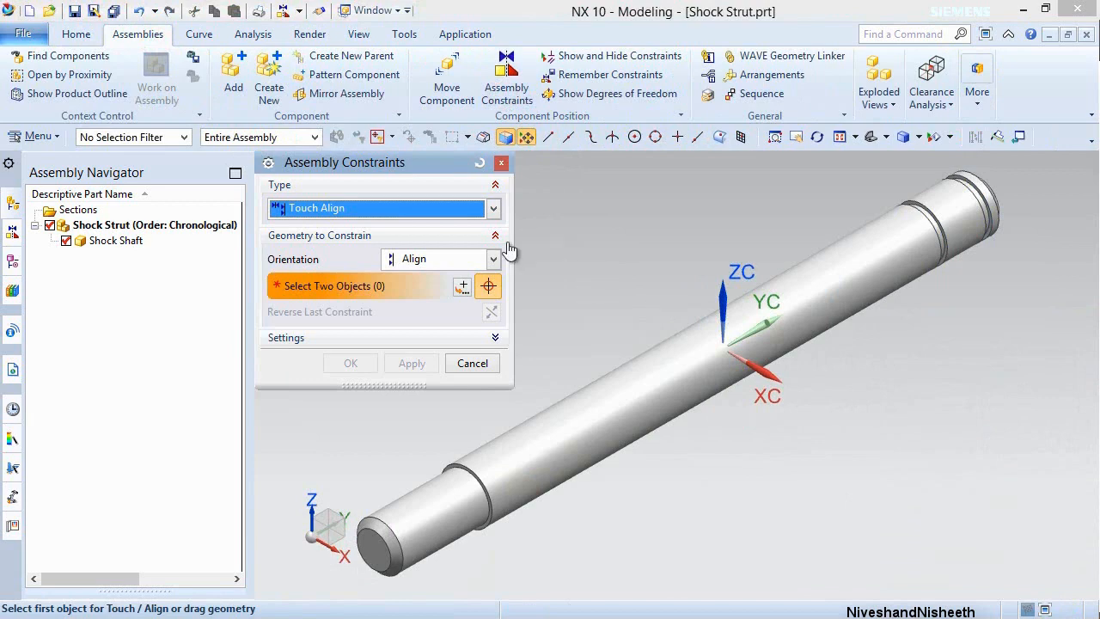
left_click(494, 208)
left_click(332, 282)
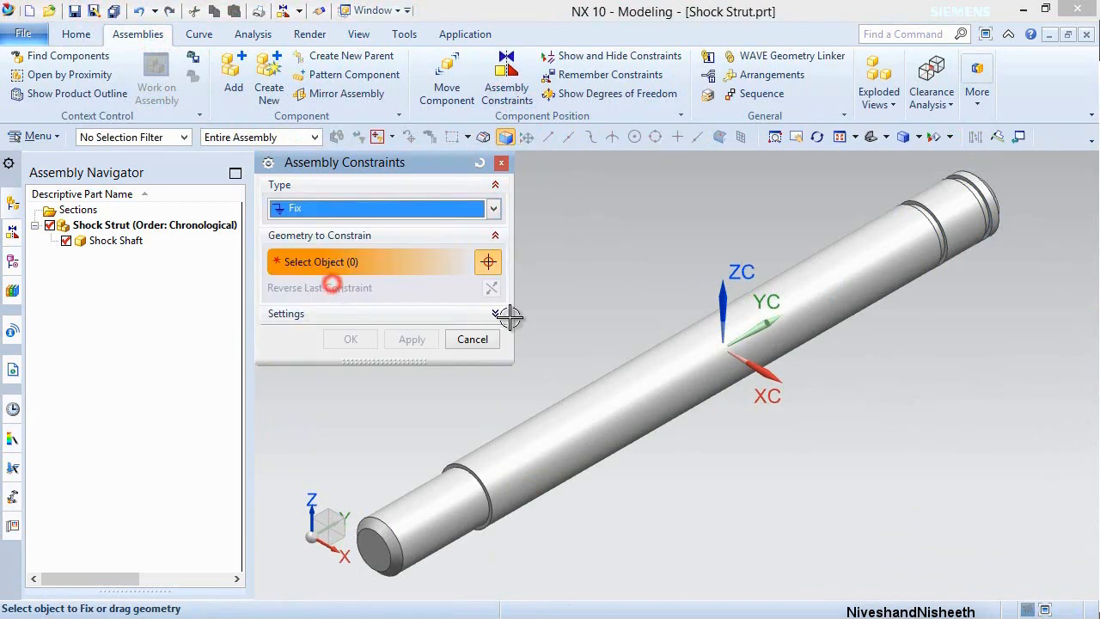
left_click(658, 362)
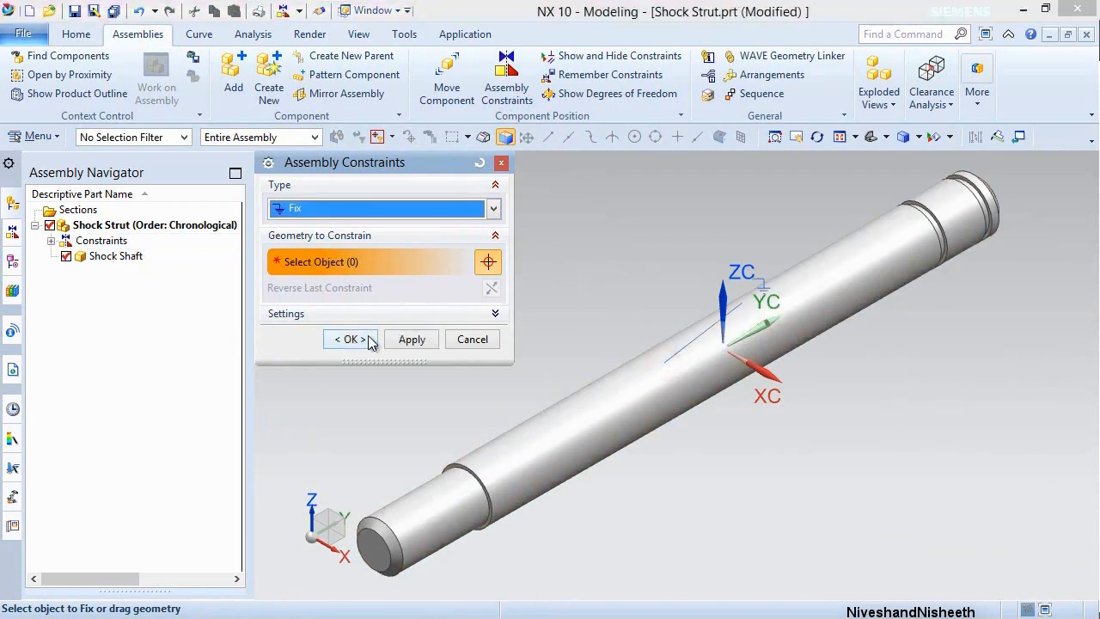
left_click(351, 340)
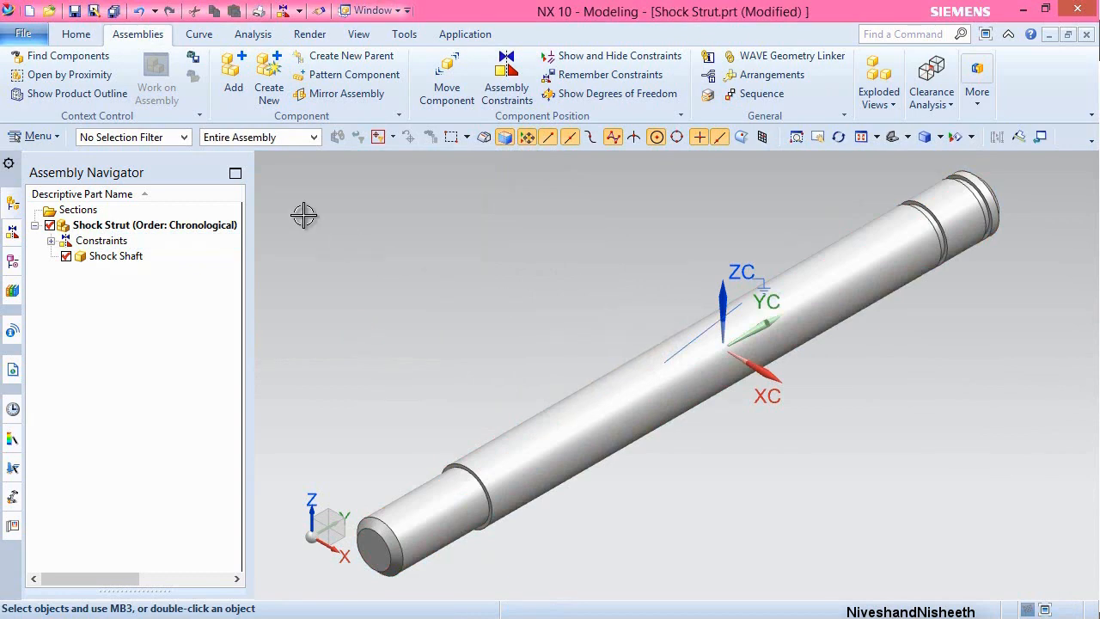
left_click(74, 11)
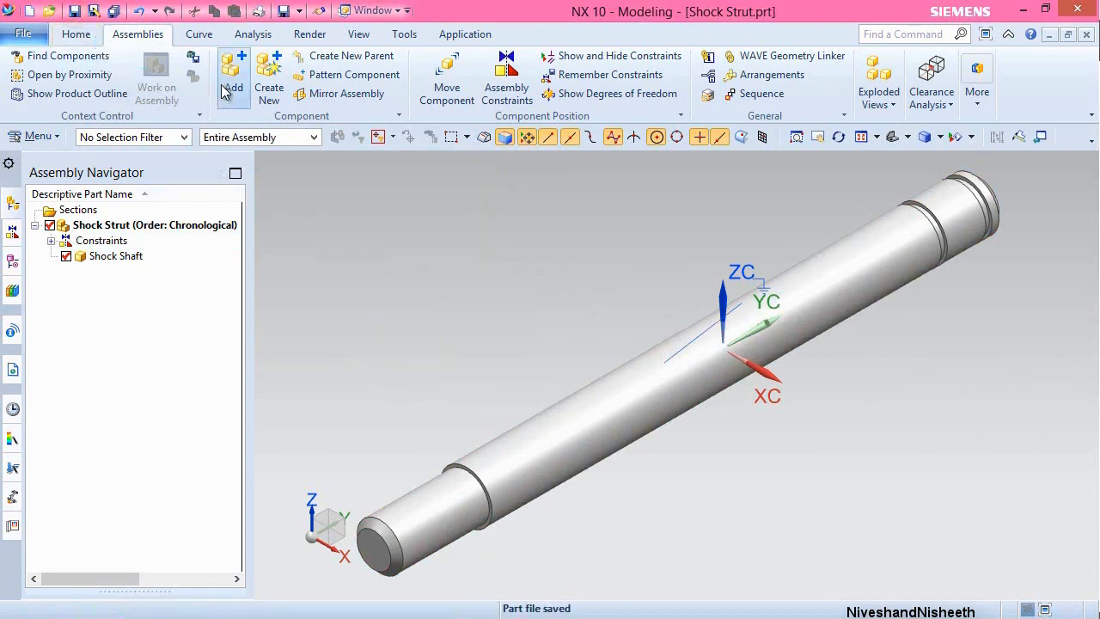
Add the Piston from the Suspension folder with Move positioning, placing it at point 0, 0, 0, and save the assembly.
left_click(227, 89)
left_click(487, 366)
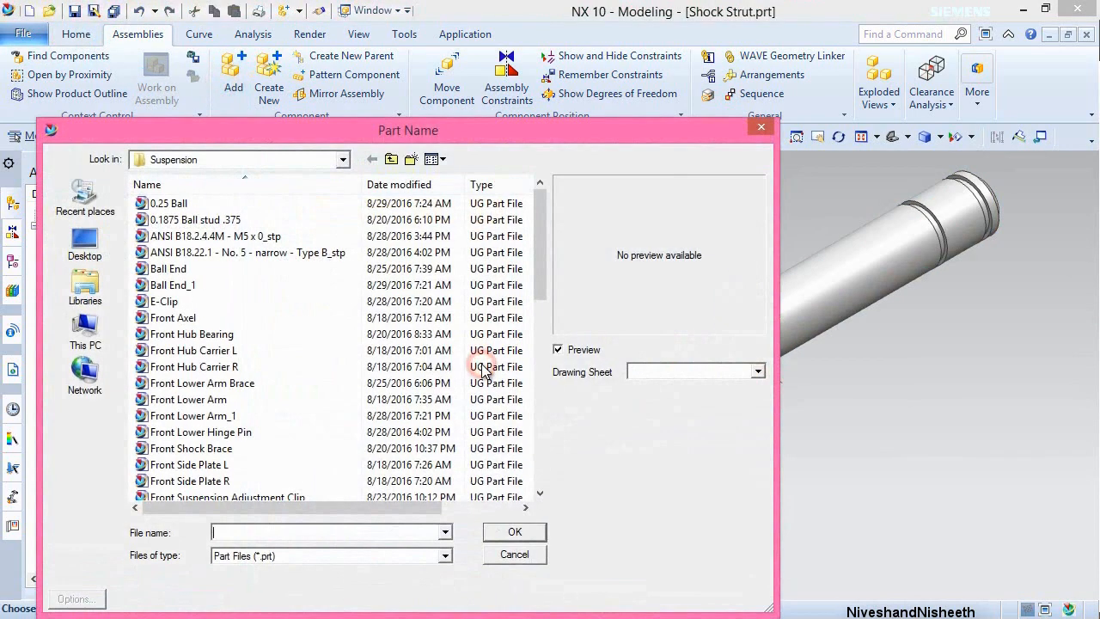
scroll(246, 343, "down", 5)
double_click(246, 364)
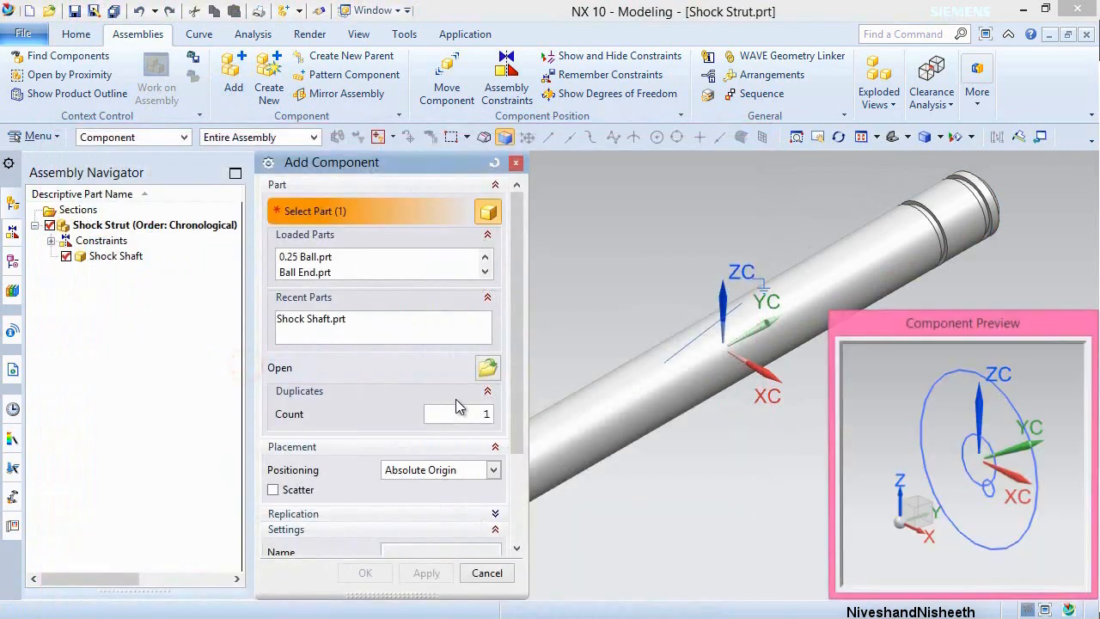
left_click(444, 470)
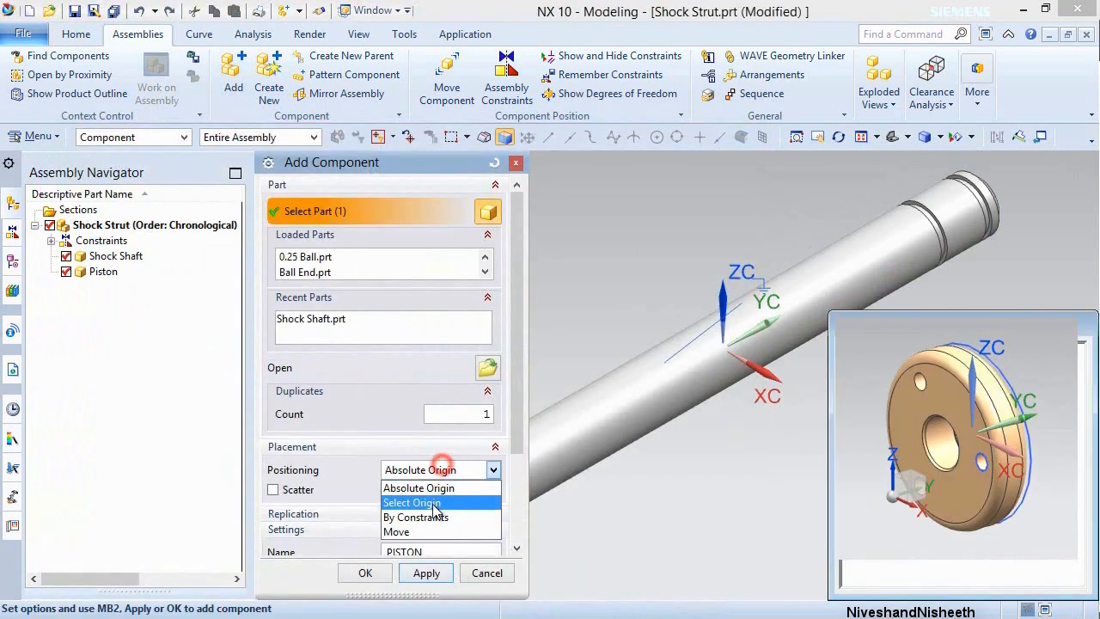
left_click(435, 531)
scroll(497, 491, "down", 3)
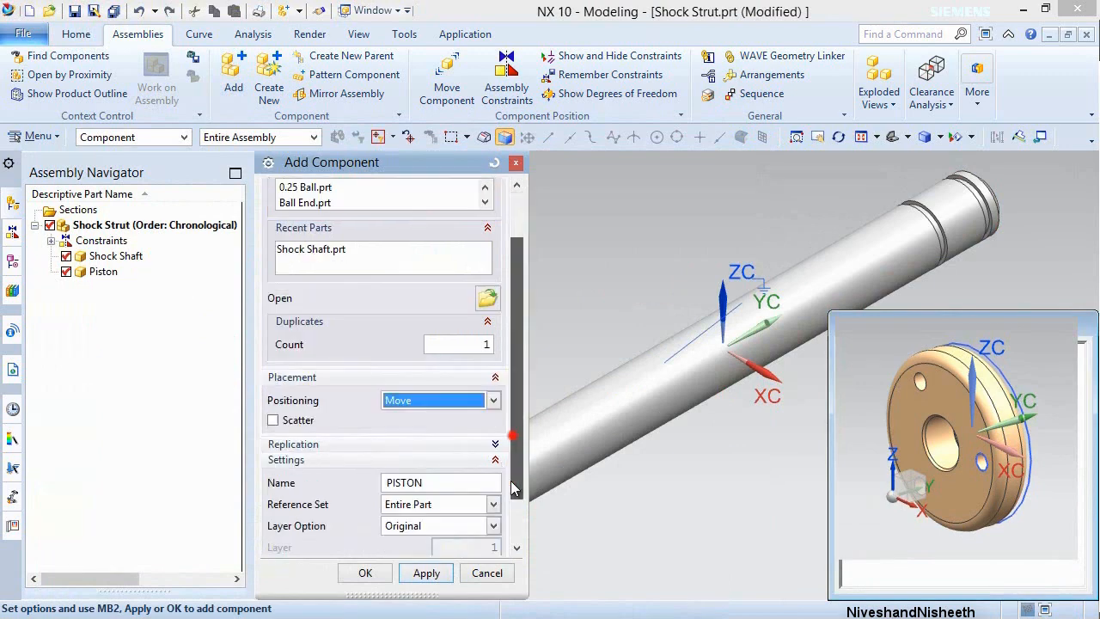
left_click(365, 571)
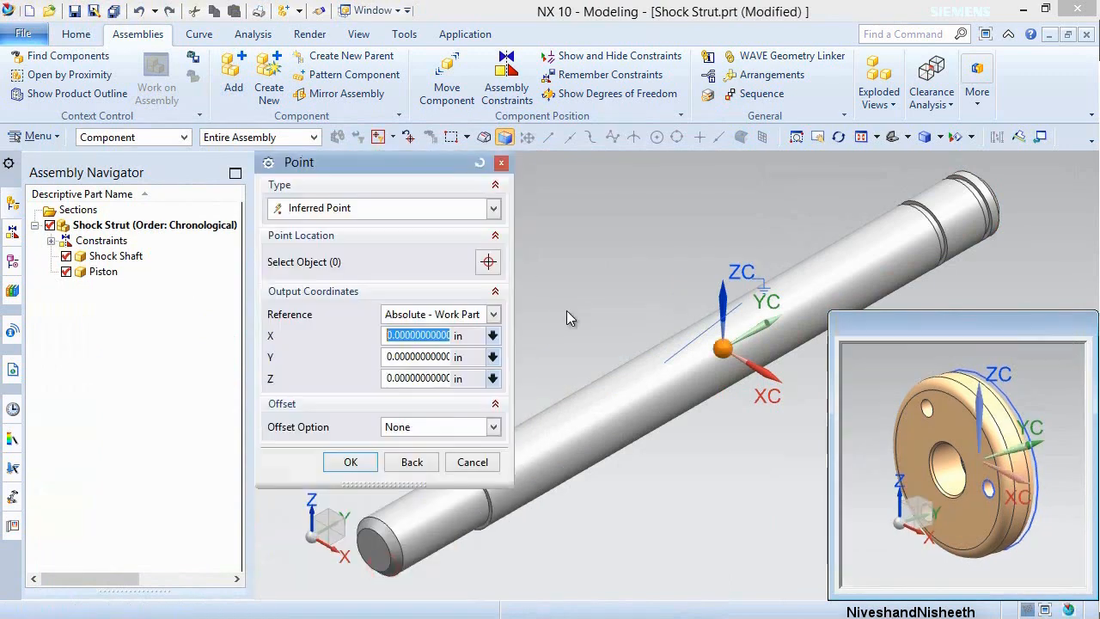
left_click(352, 465)
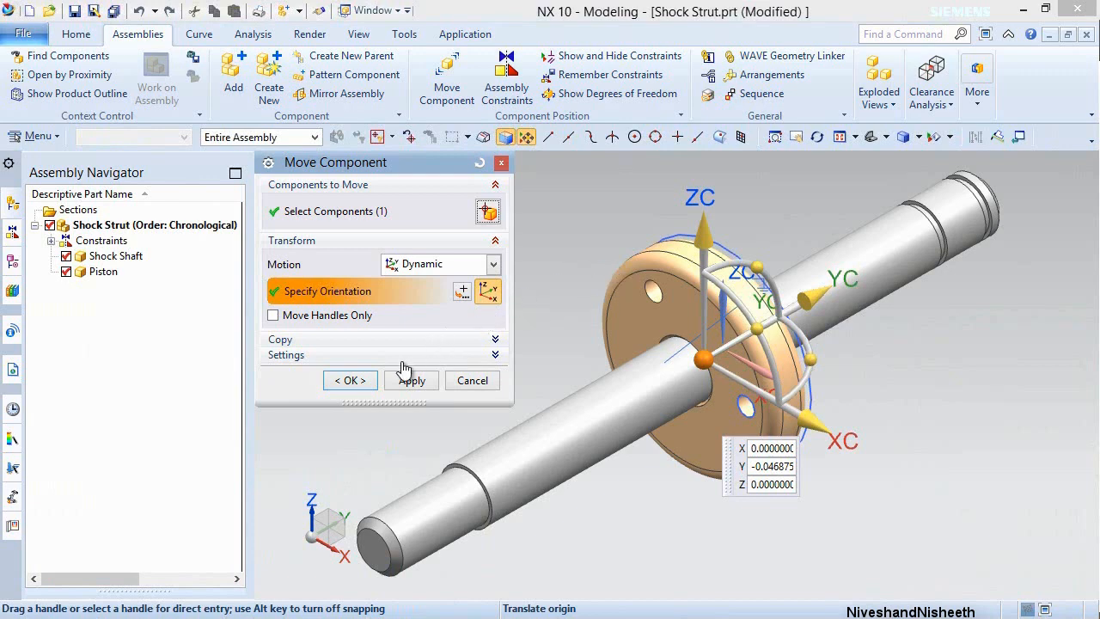
left_click(406, 386)
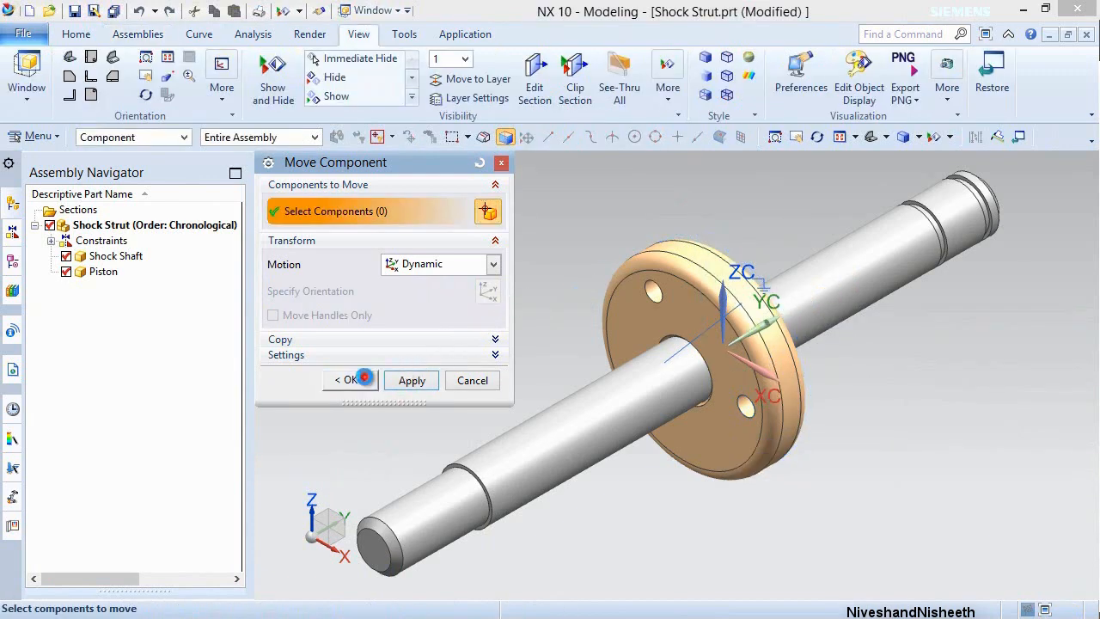
left_click(364, 378)
left_click(75, 10)
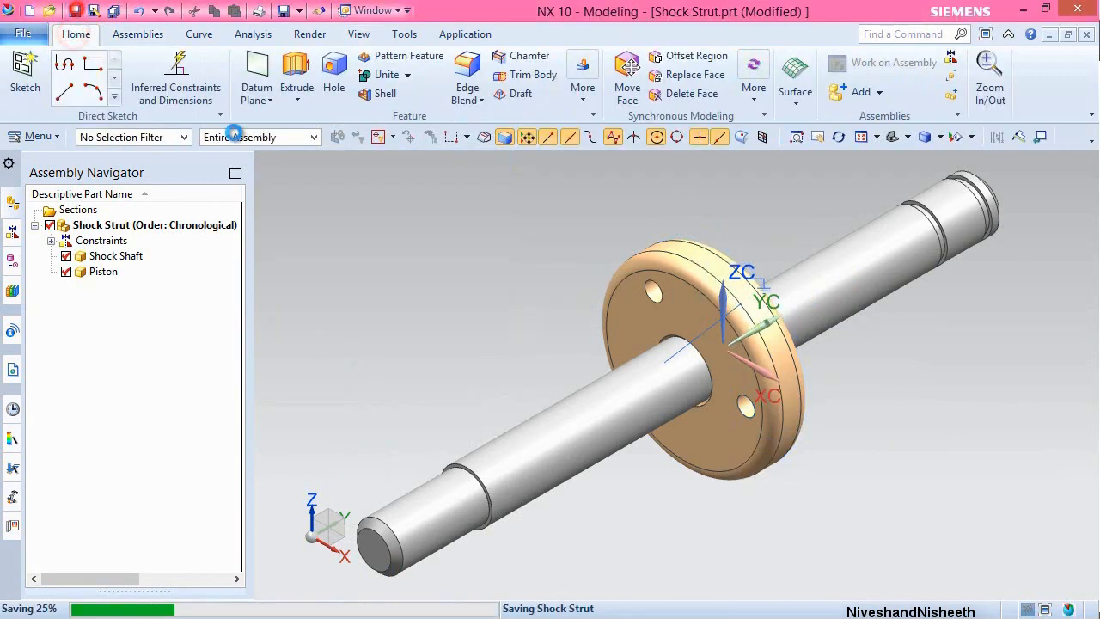
left_click(472, 273)
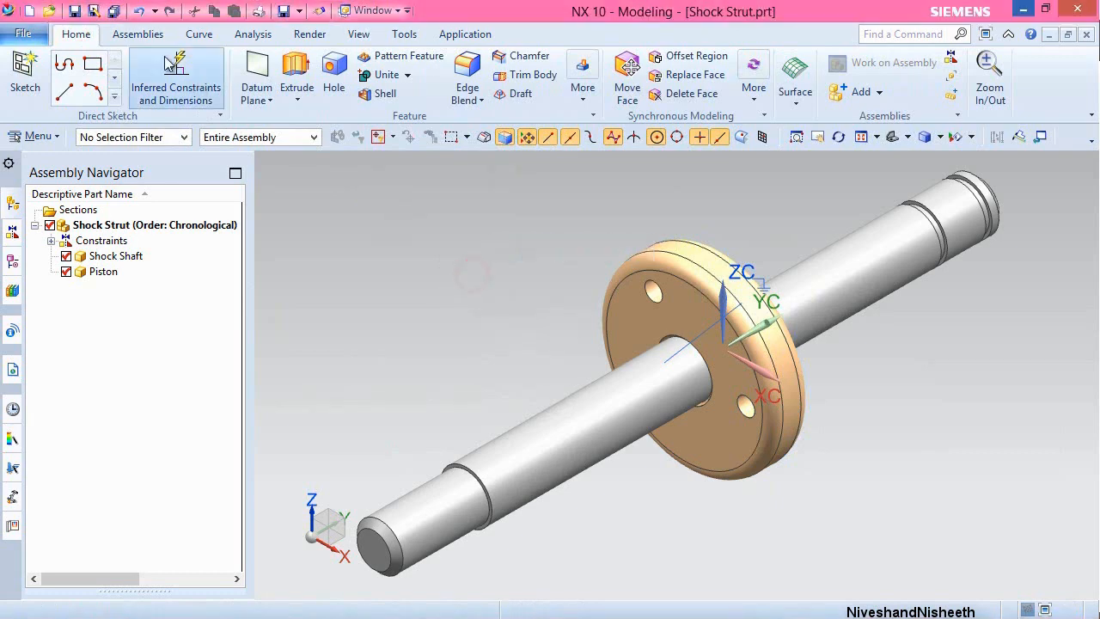
Apply a Touch Align constraint with Infer Center/Axis orientation between the Piston's outer cylindrical face and the Shock Shaft's main cylinder.
left_click(138, 35)
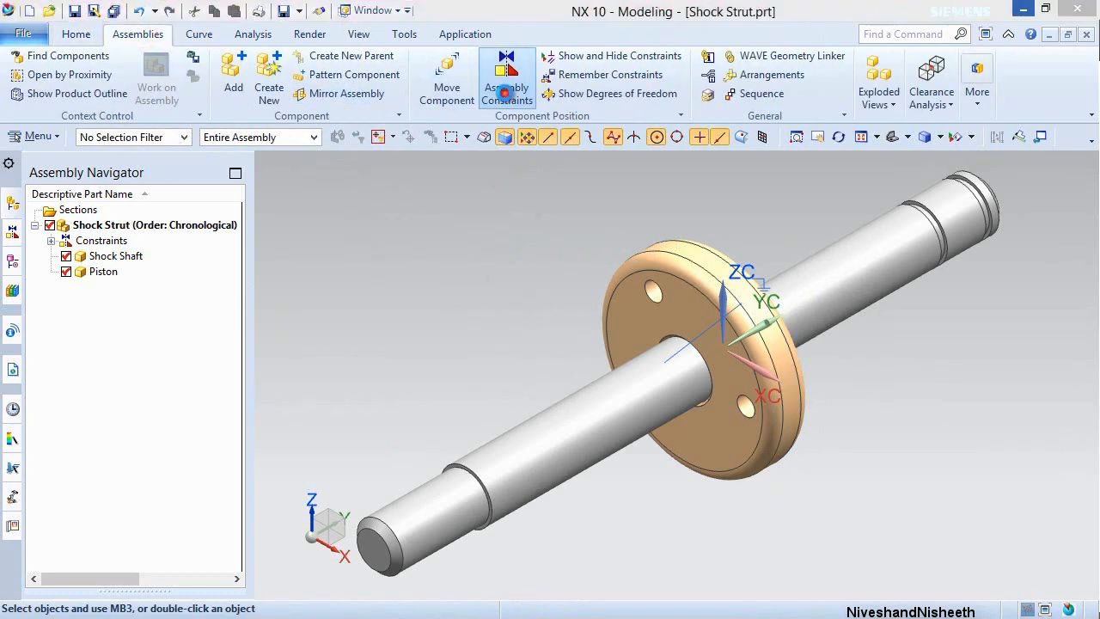
left_click(507, 85)
left_click(496, 211)
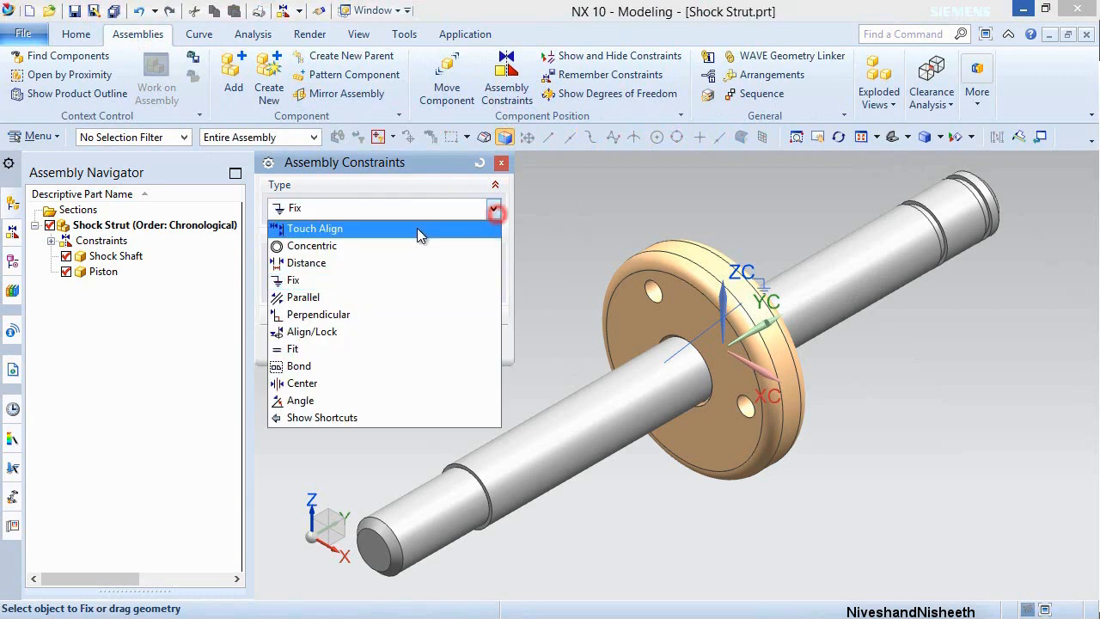
left_click(417, 227)
left_click(468, 260)
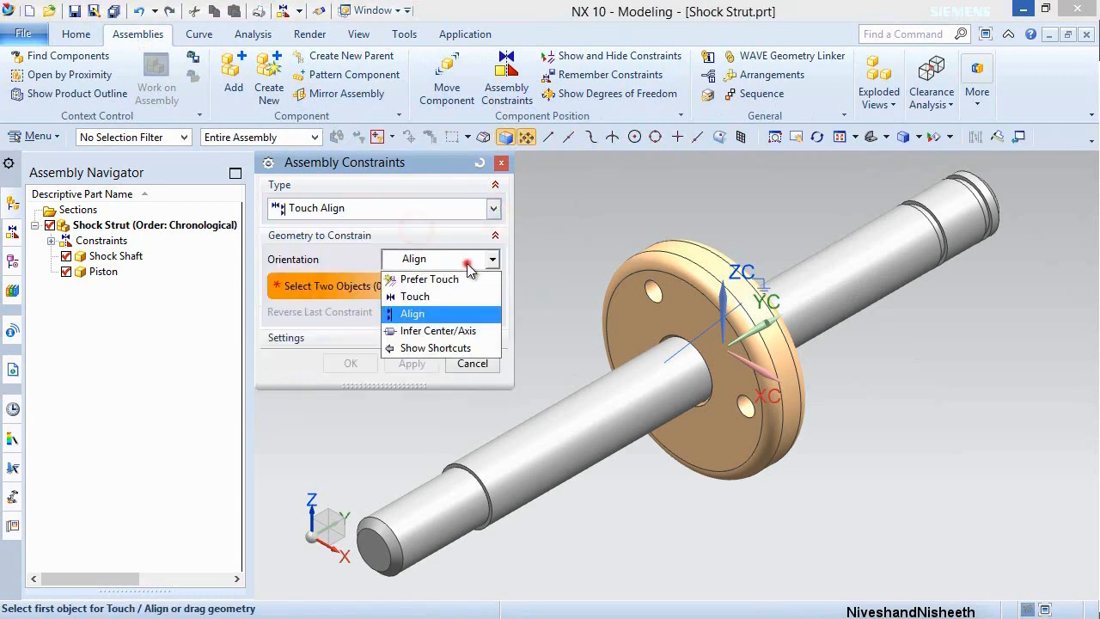
left_click(448, 331)
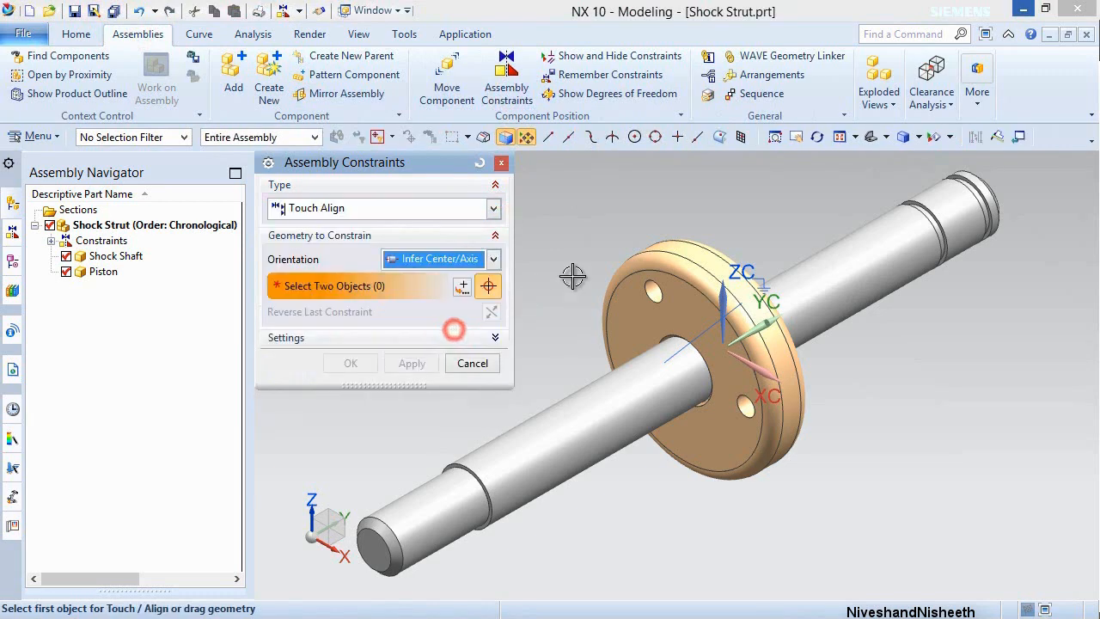
left_click(711, 260)
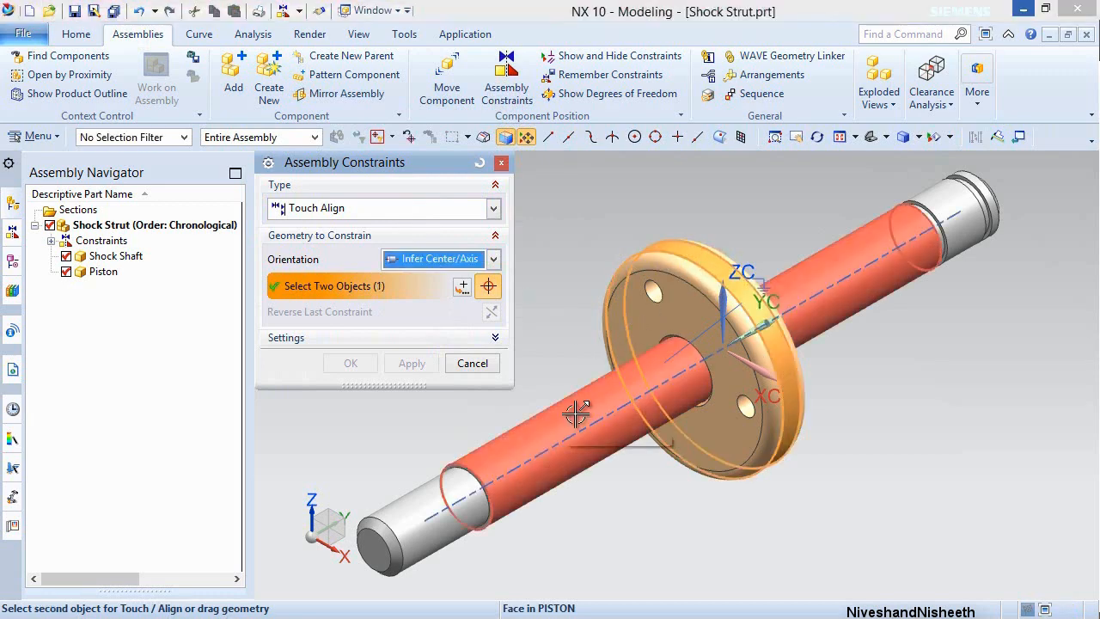
left_click(576, 413)
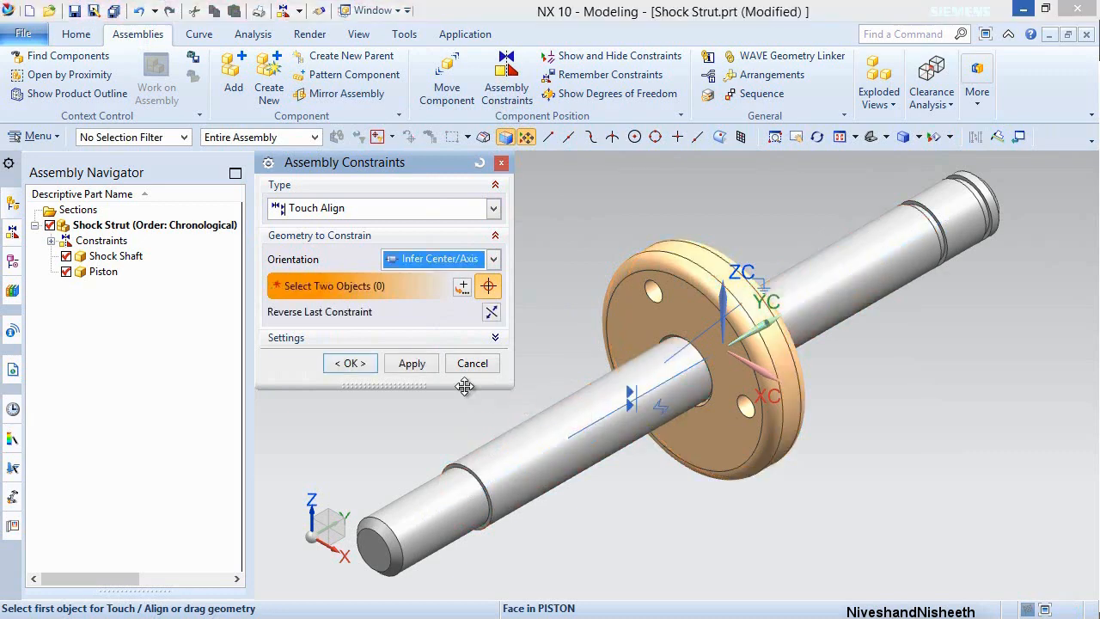
left_click(410, 364)
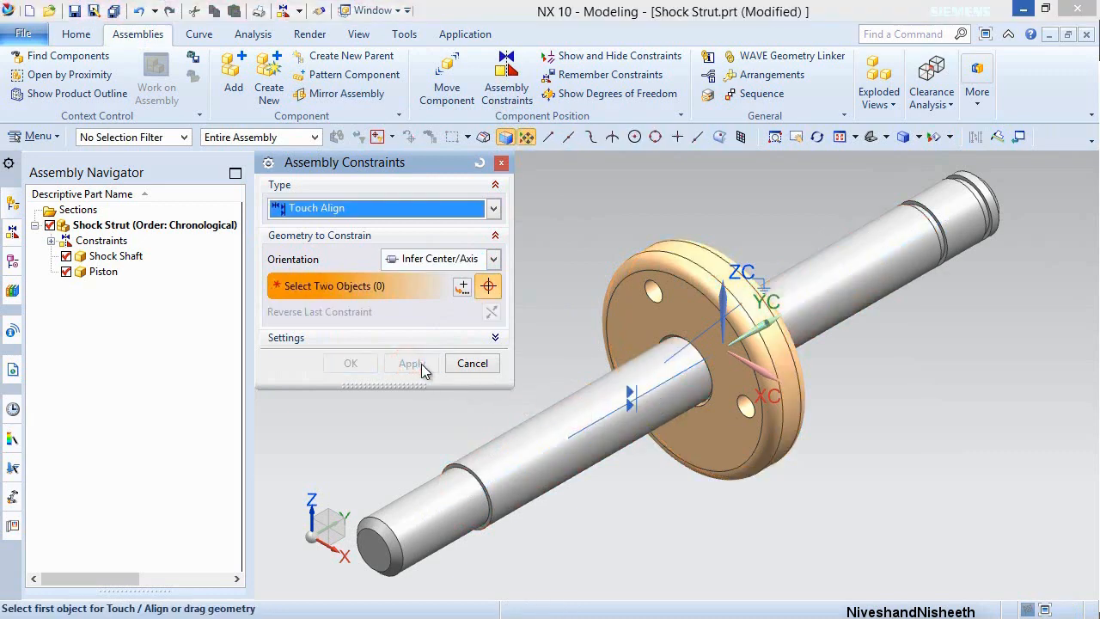
left_click(481, 367)
Move the Piston along the YC axis to the grooved end of the Shock Shaft using Dynamic motion.
left_click(448, 87)
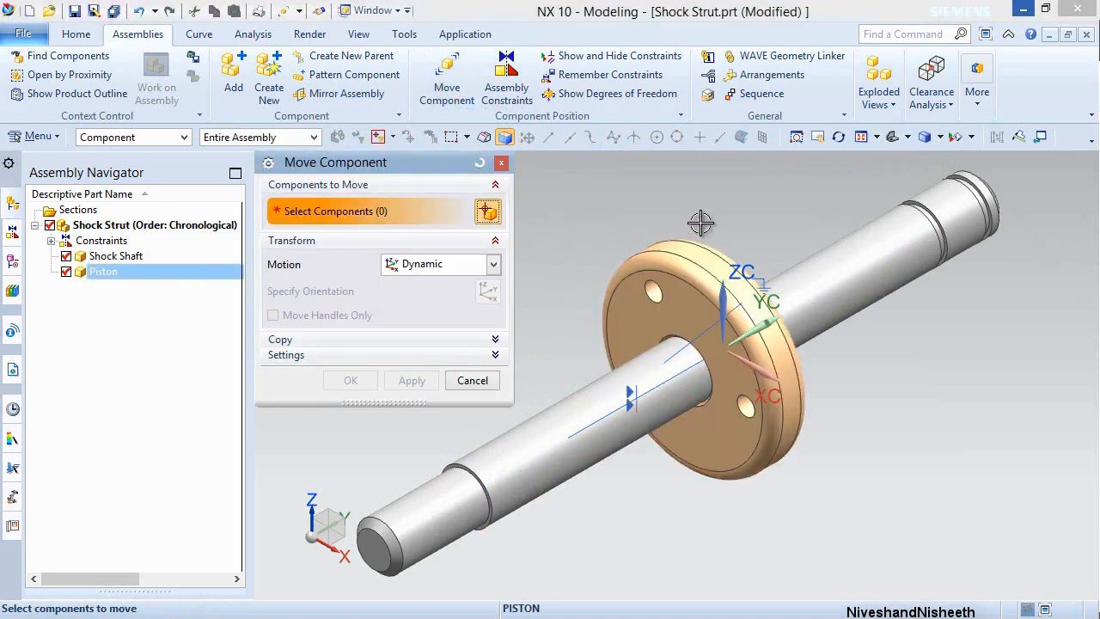
left_click(704, 251)
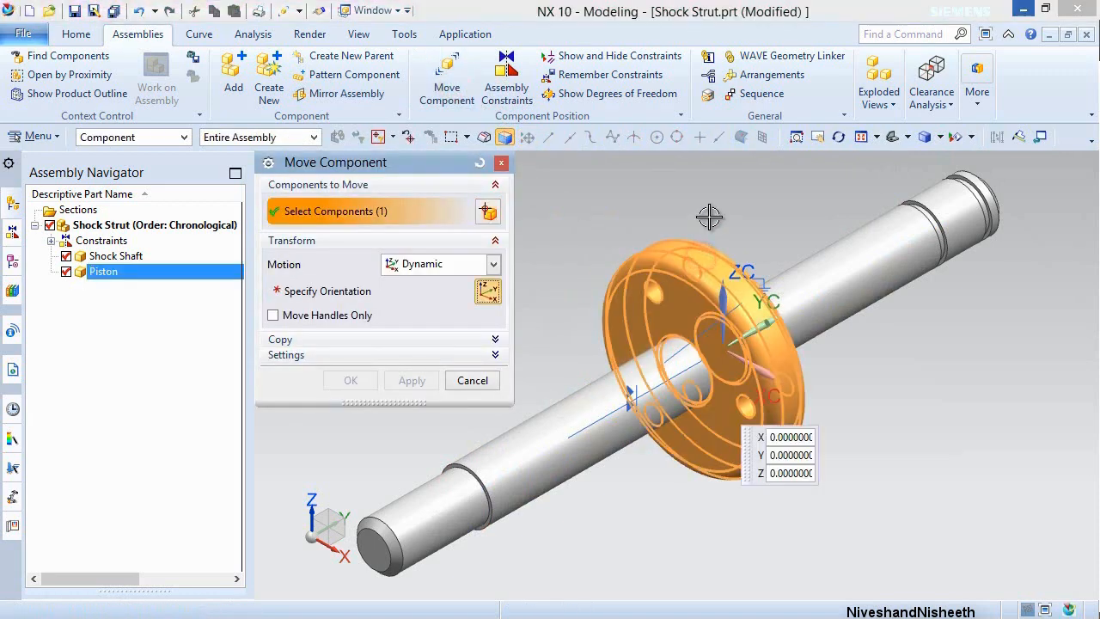
middle_click(709, 218)
left_click(845, 275)
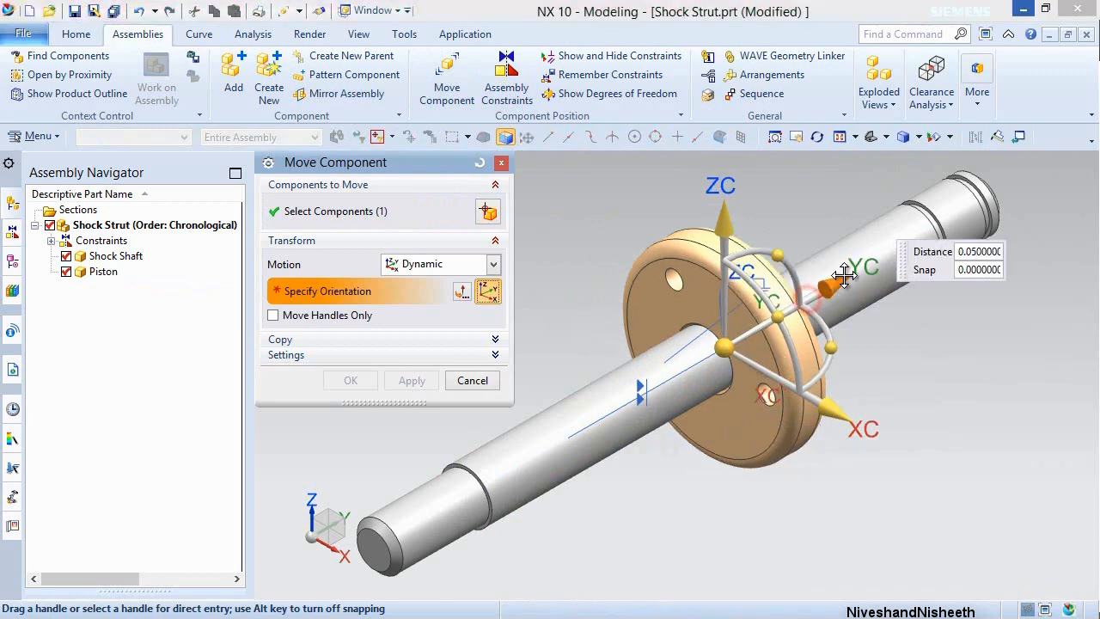
left_click_drag(845, 275, 1074, 180)
left_click(361, 380)
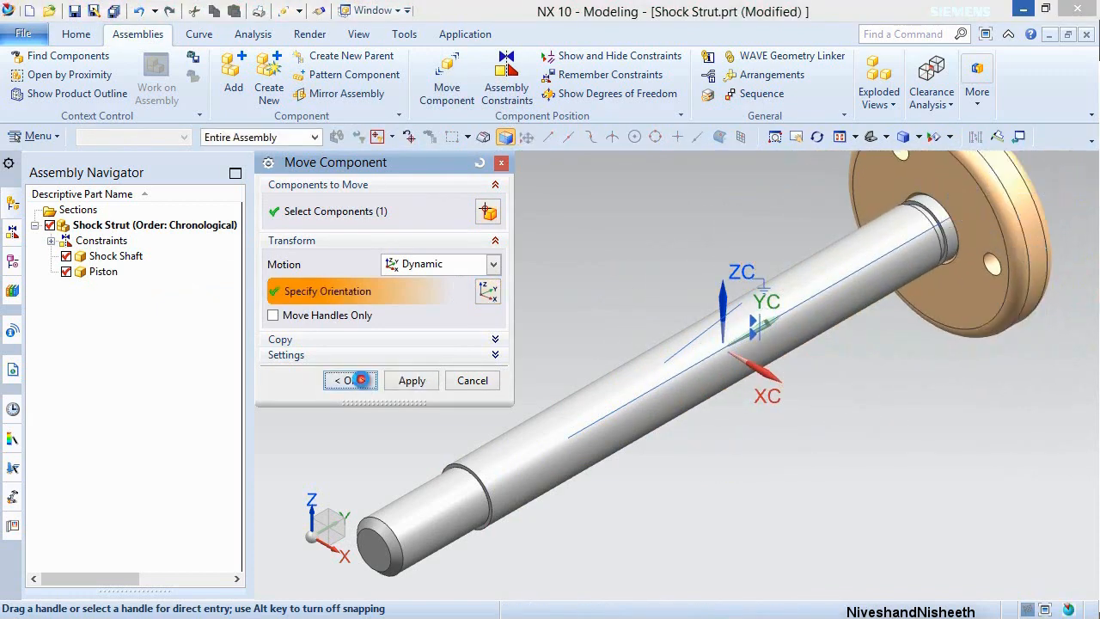
Add two copies of the E-Clip from the Suspension folder with Move positioning, accepting overlaid duplicates.
left_click(234, 86)
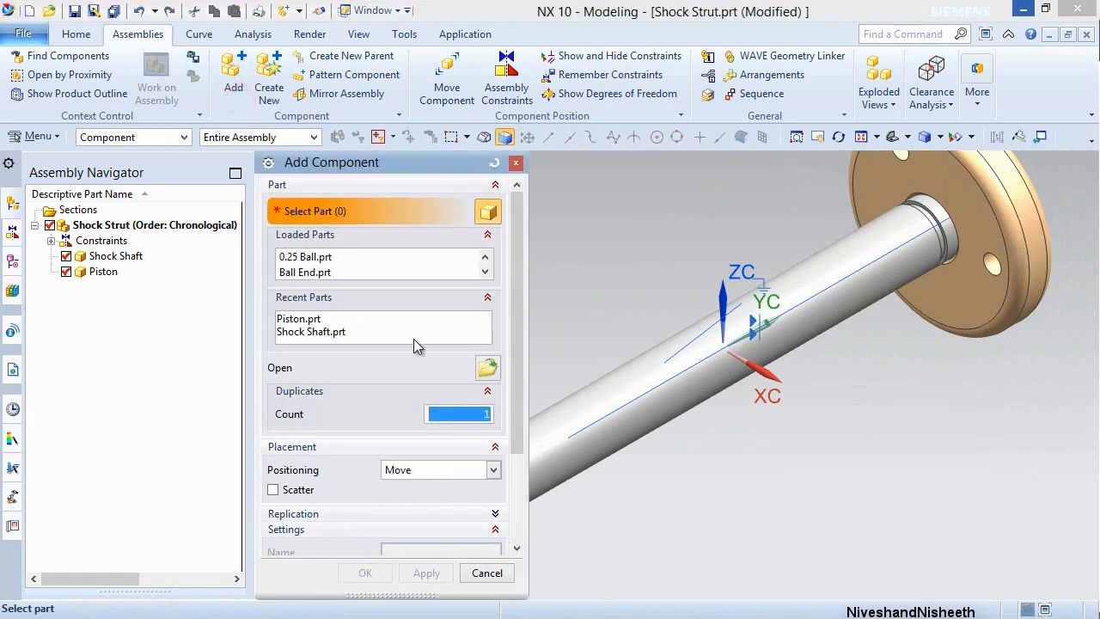
left_click(488, 367)
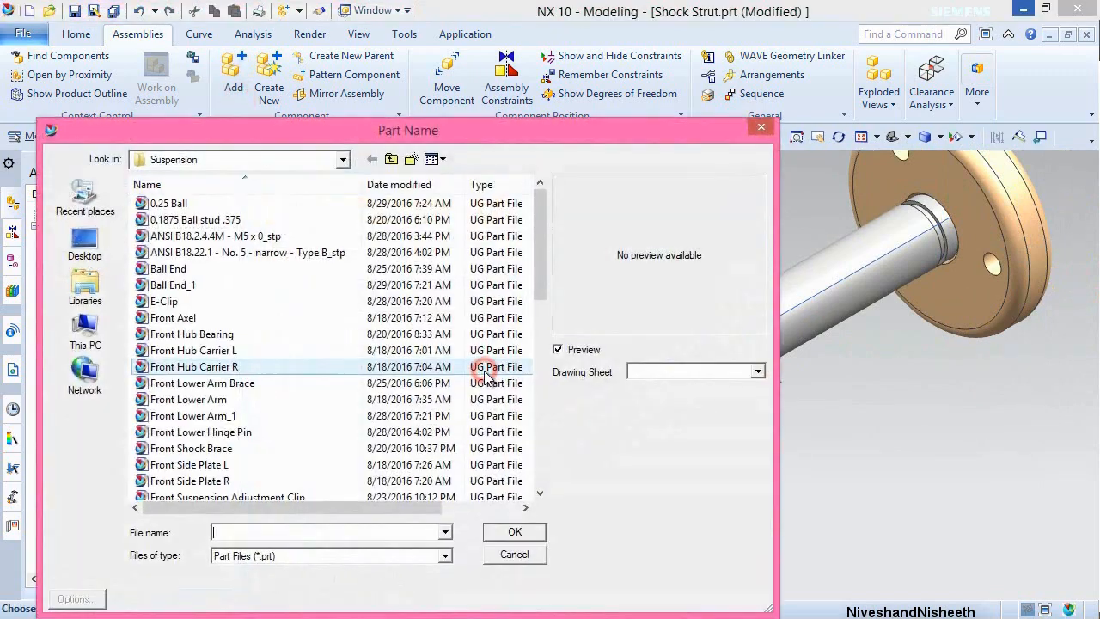
left_click(250, 301)
left_click(513, 530)
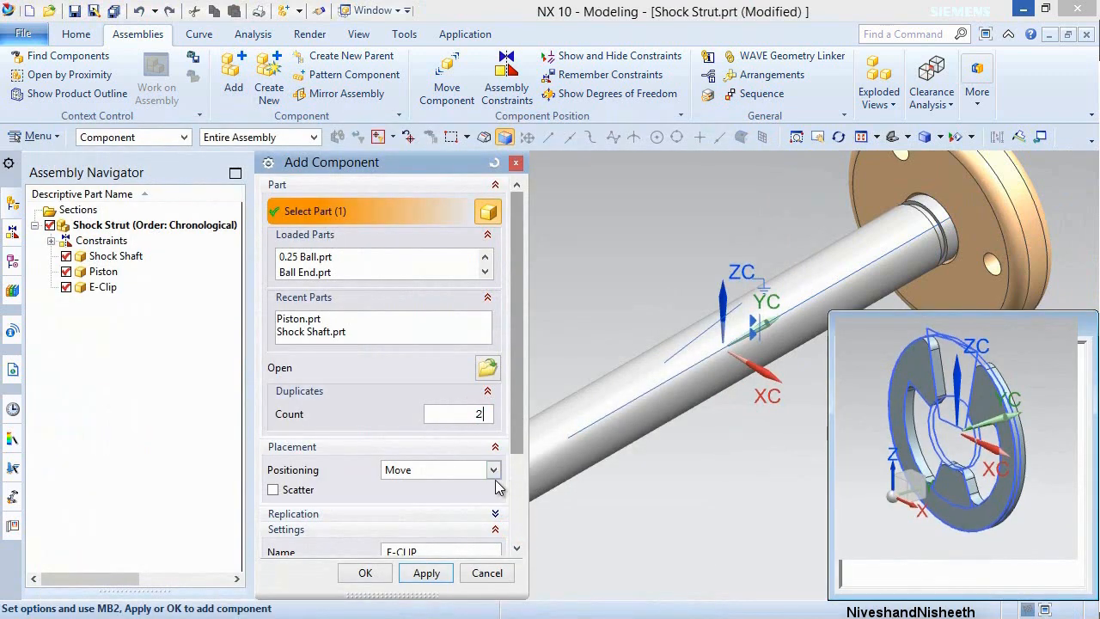
scroll(503, 462, "down", 3)
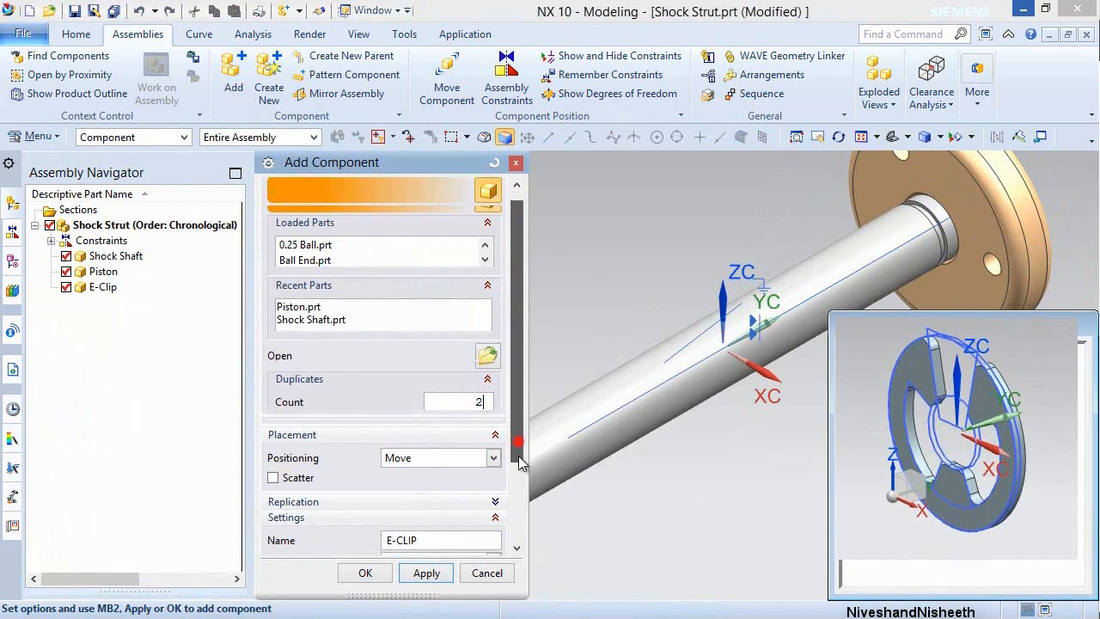
left_click(387, 569)
left_click(447, 358)
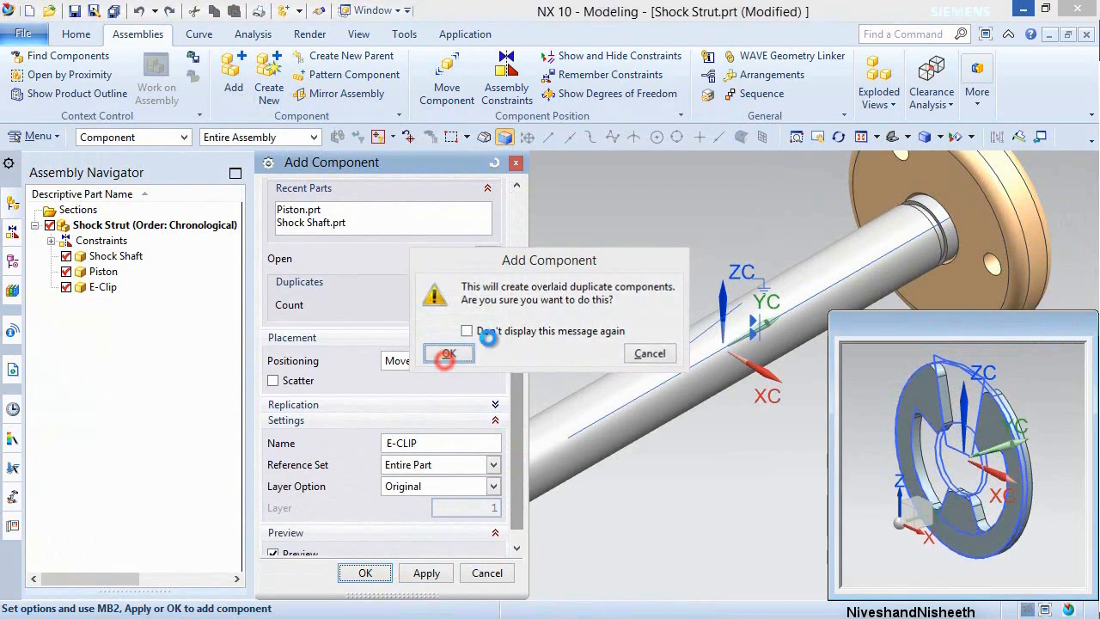
left_click(351, 462)
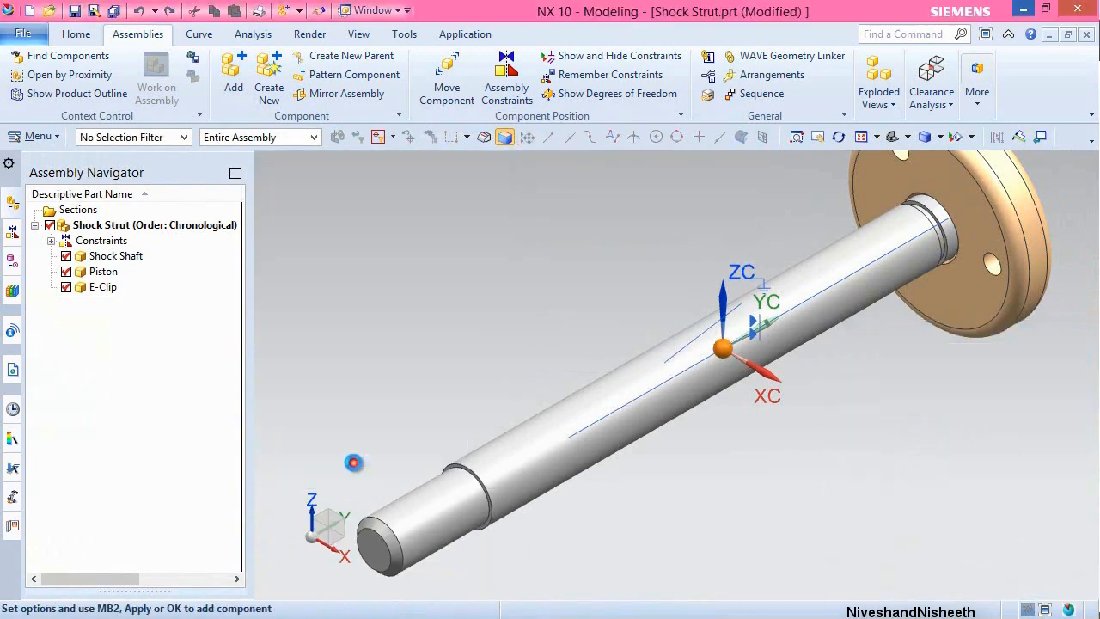
left_click(351, 381)
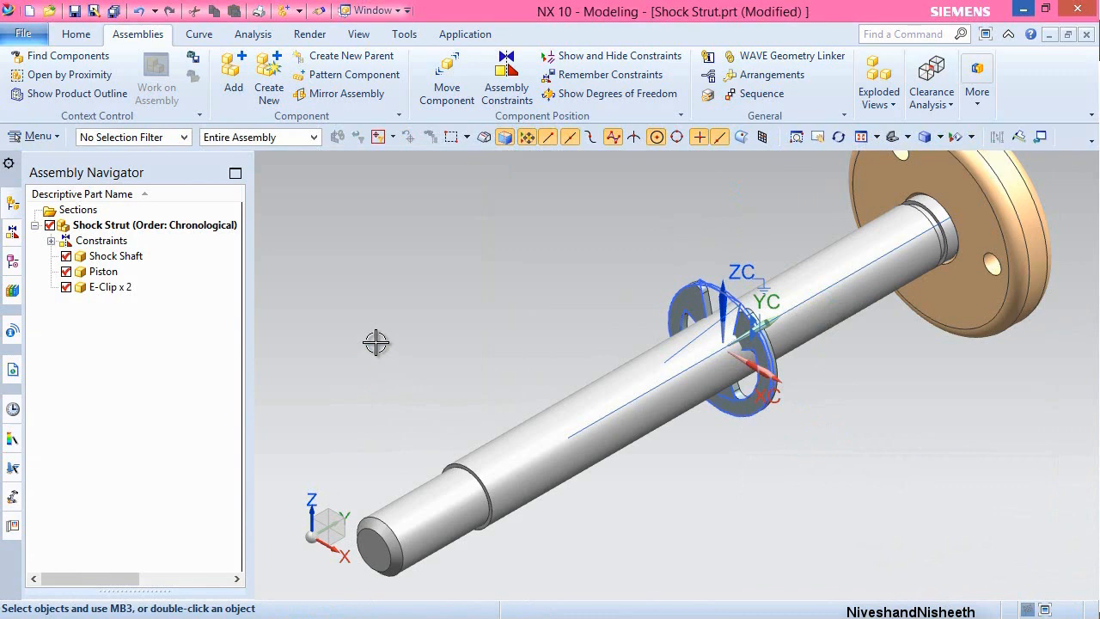
Move one E-Clip clear of the Shock Shaft using Dynamic motion, to about X 0.406, Y 0.058, Z -0.008.
left_click(439, 108)
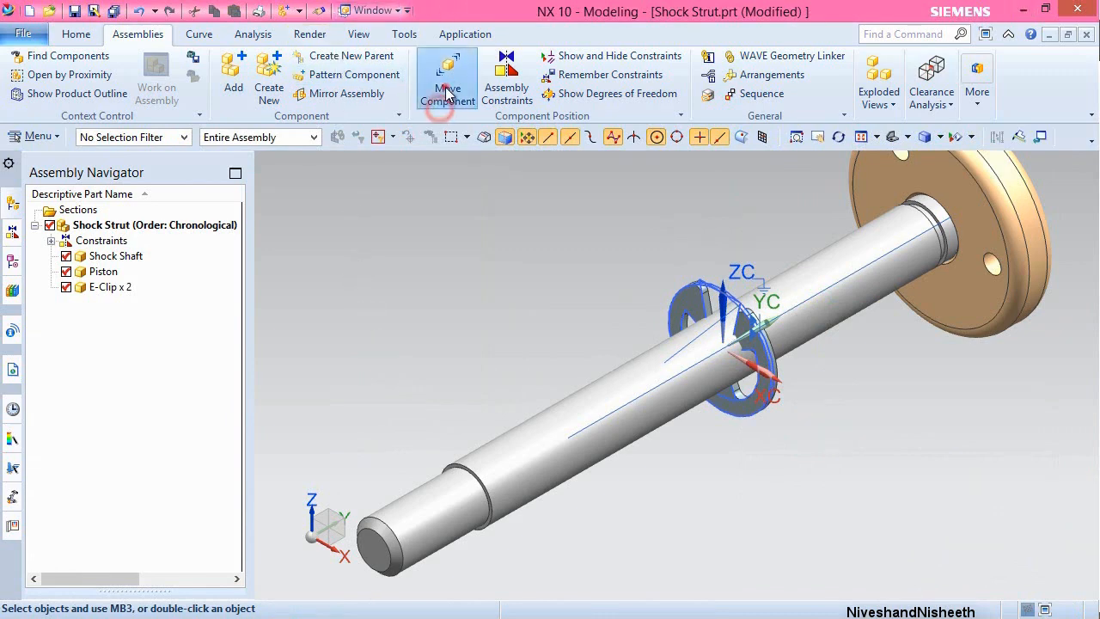
left_click(692, 290)
middle_click(623, 207)
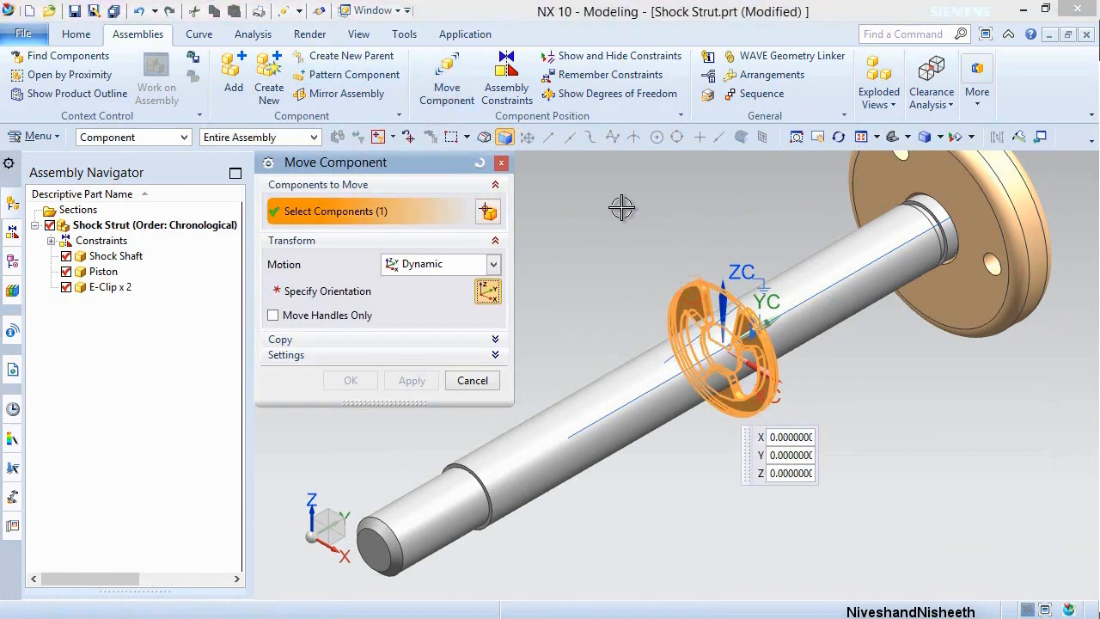
left_click_drag(728, 352, 913, 437)
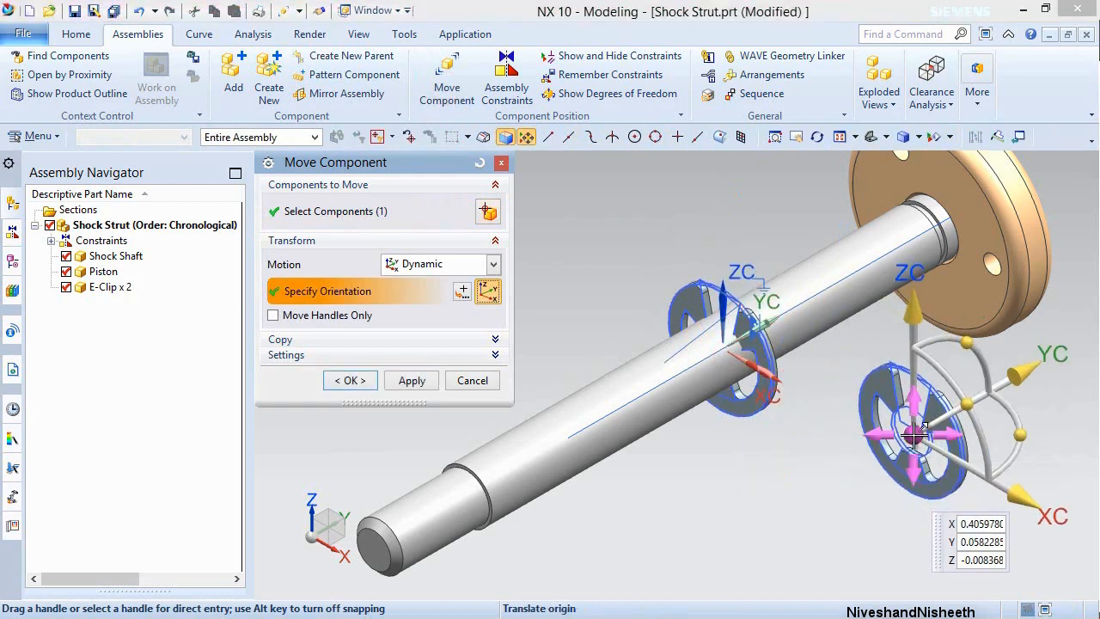
left_click(350, 381)
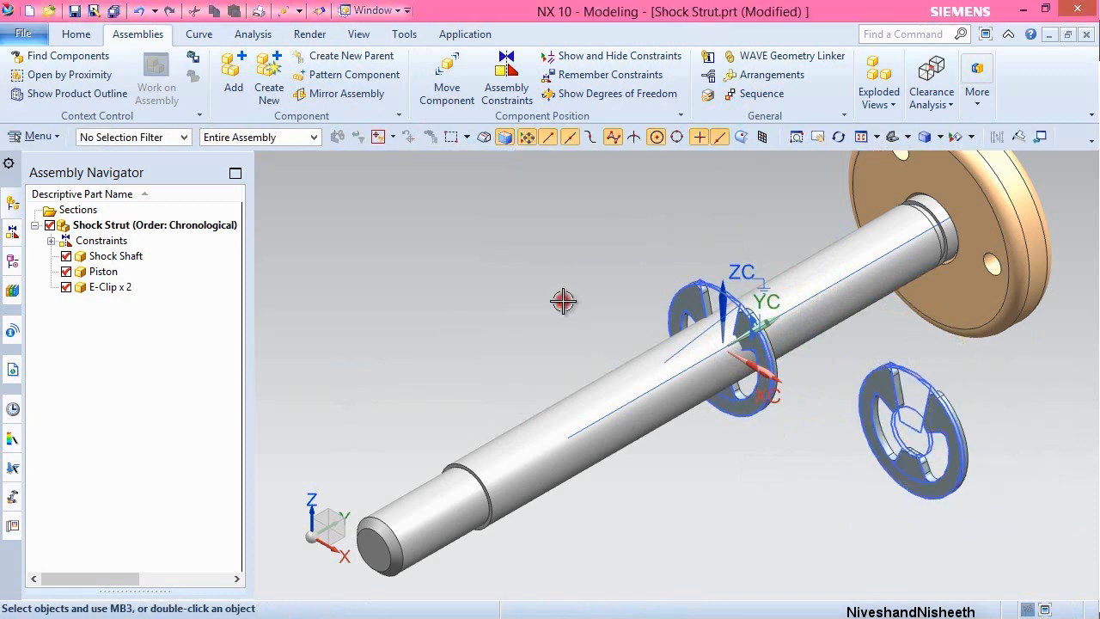
Apply a Touch Align constraint with Infer Center/Axis orientation between the outer rim of the E-Clip at the origin and the Shock Shaft's main cylinder.
left_click(507, 95)
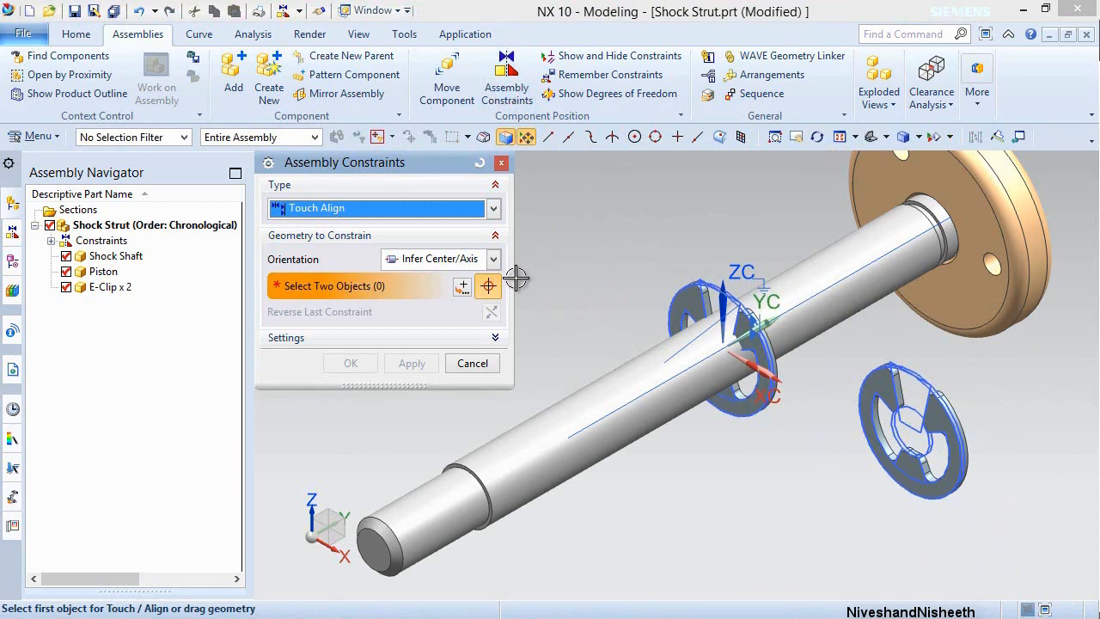
scroll(790, 320, "up", 5)
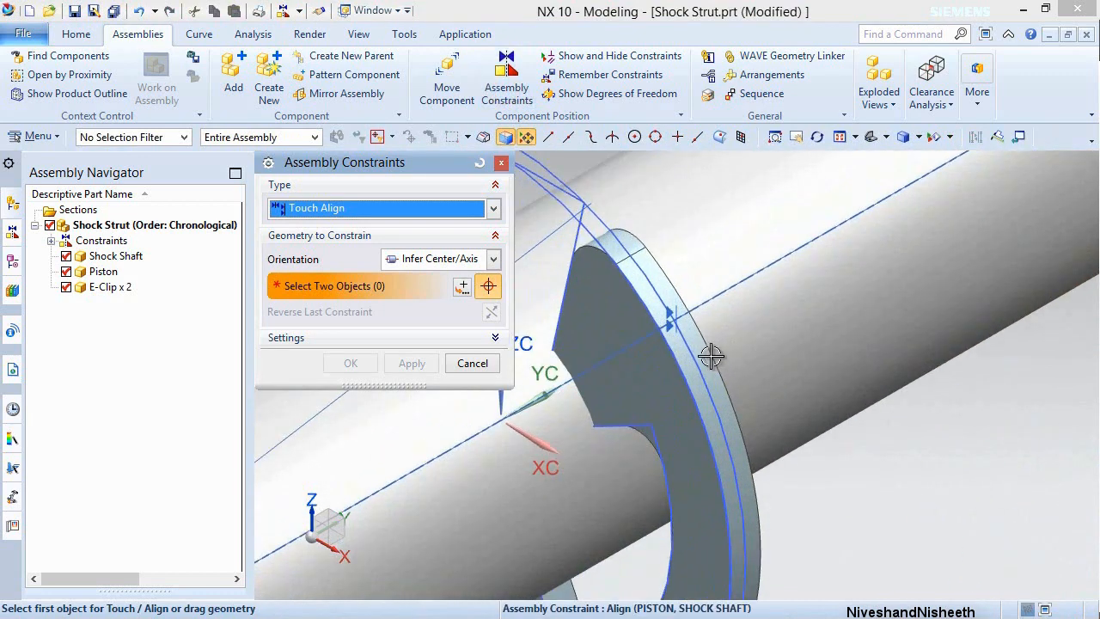
left_click(701, 353)
scroll(658, 380, "down", 5)
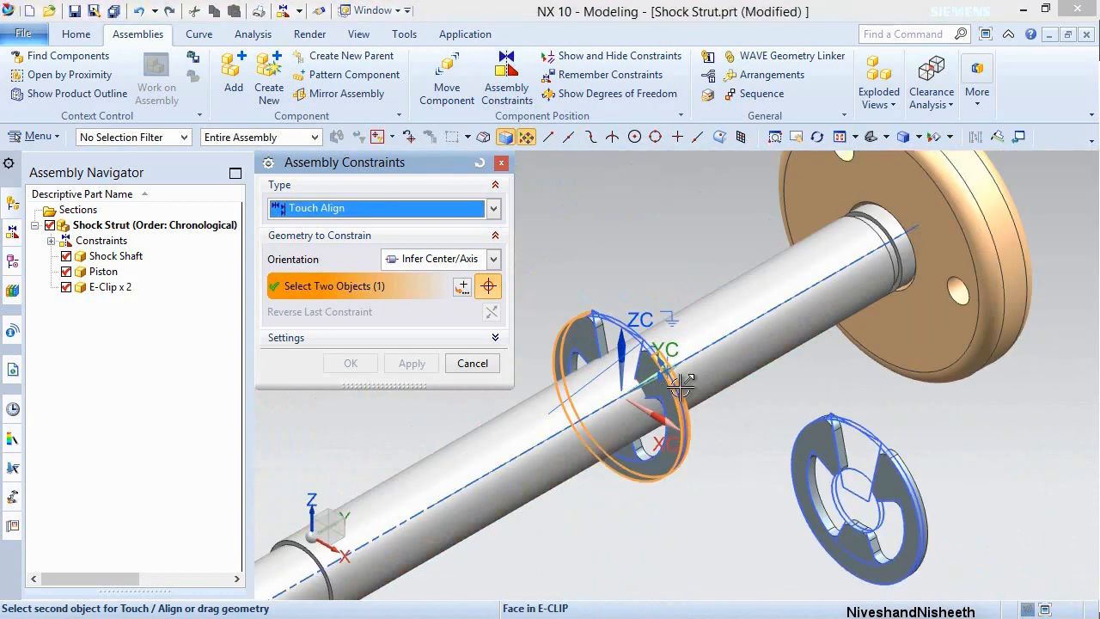
left_click(744, 311)
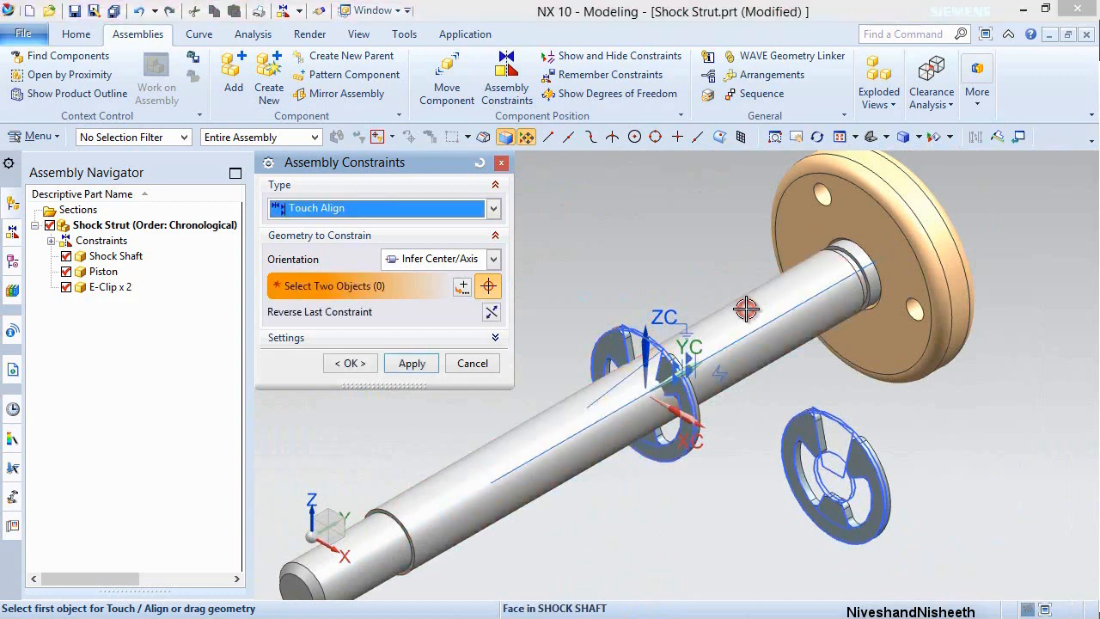
left_click(415, 364)
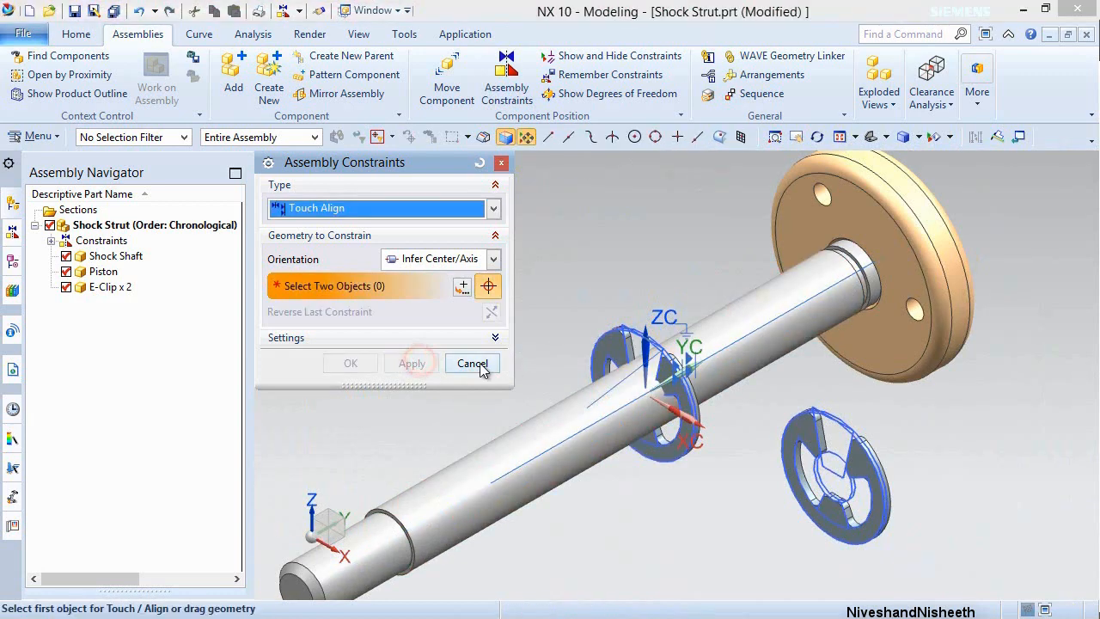
Align the offset E-Clip with the Shock Shaft's main cylinder using a Touch Align constraint with Infer Center/Axis orientation.
left_click(772, 298)
scroll(899, 438, "up", 8)
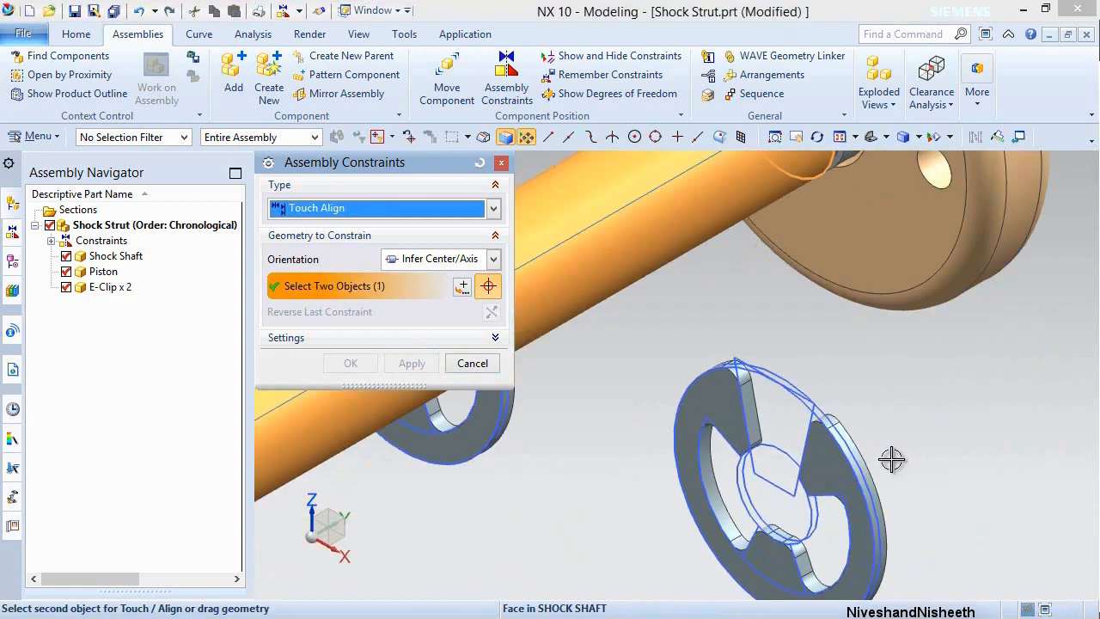
left_click(761, 409)
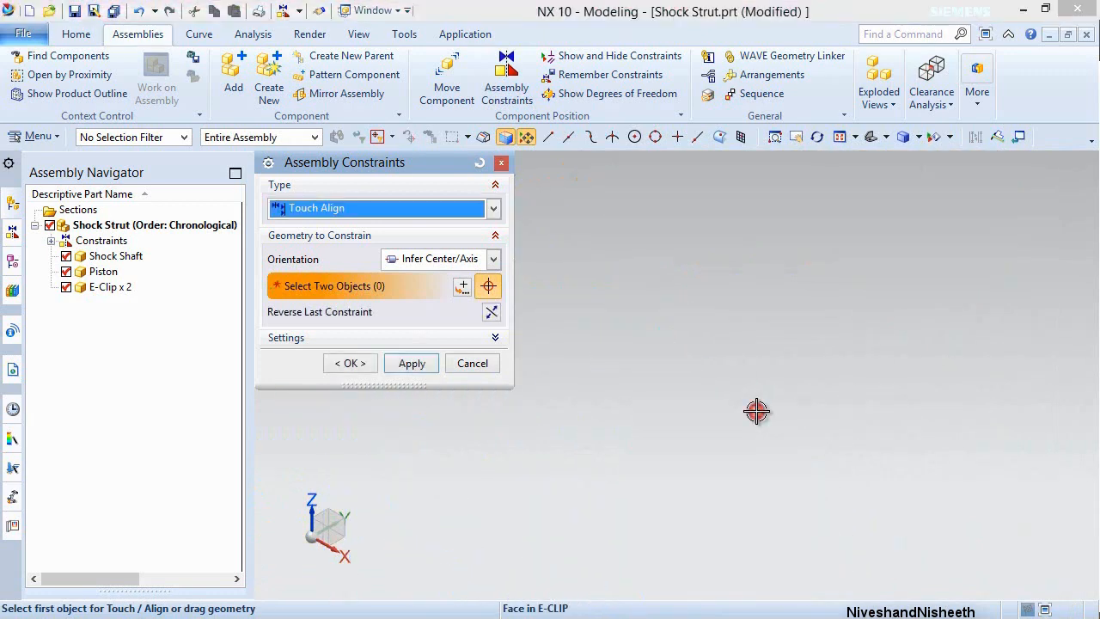
left_click(414, 364)
scroll(671, 356, "down", 8)
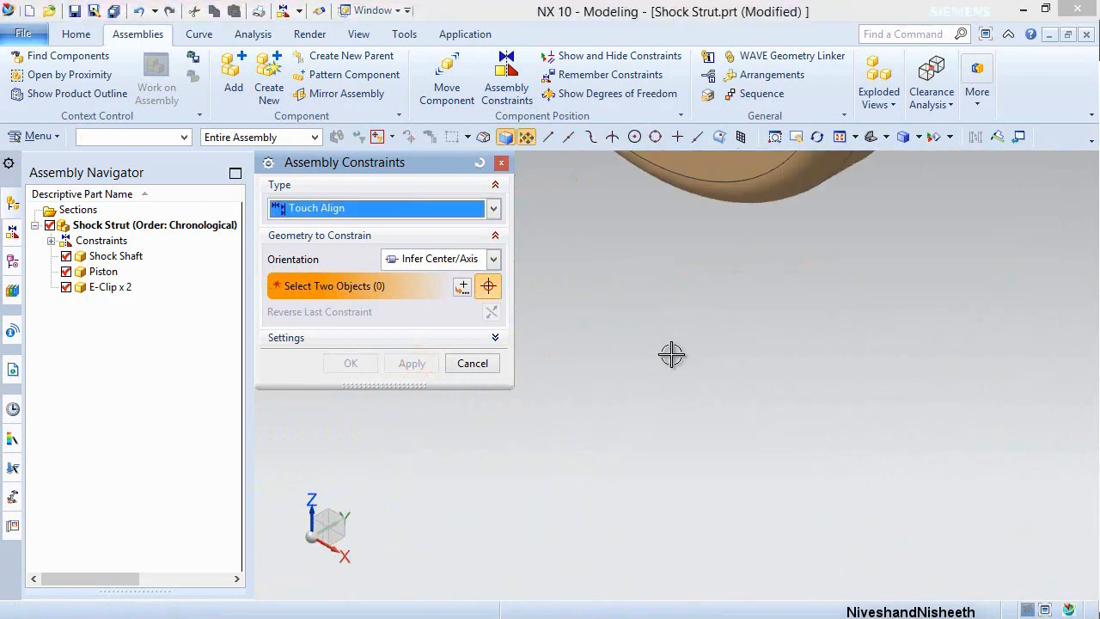
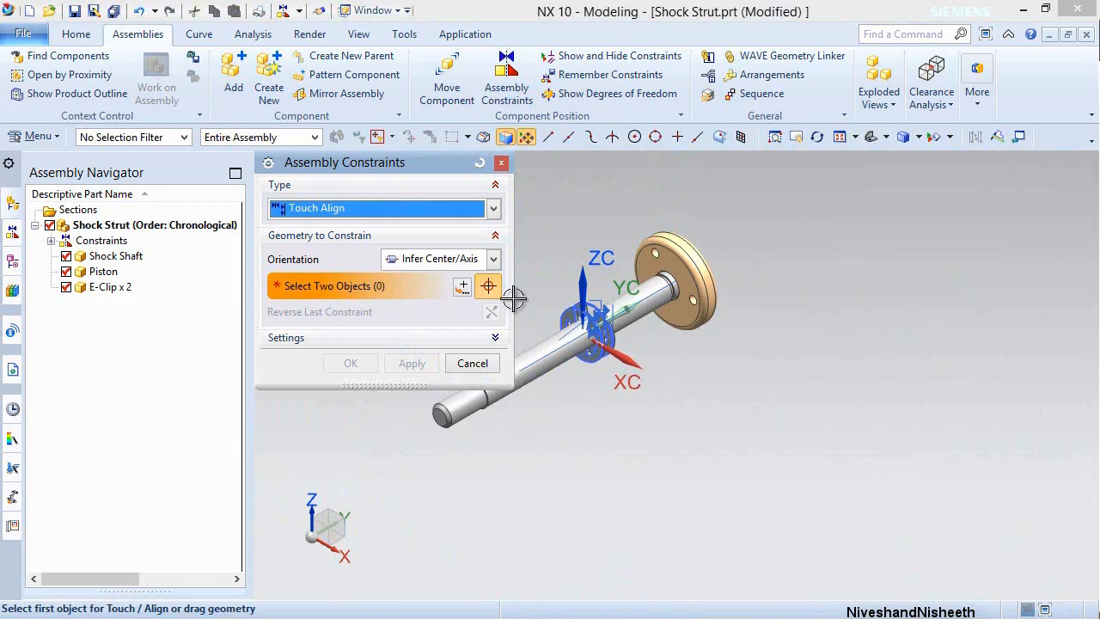
Apply a Touch Align constraint with Touch orientation between one E-Clip's flat face and the Piston's outer end face.
left_click(495, 260)
left_click(441, 296)
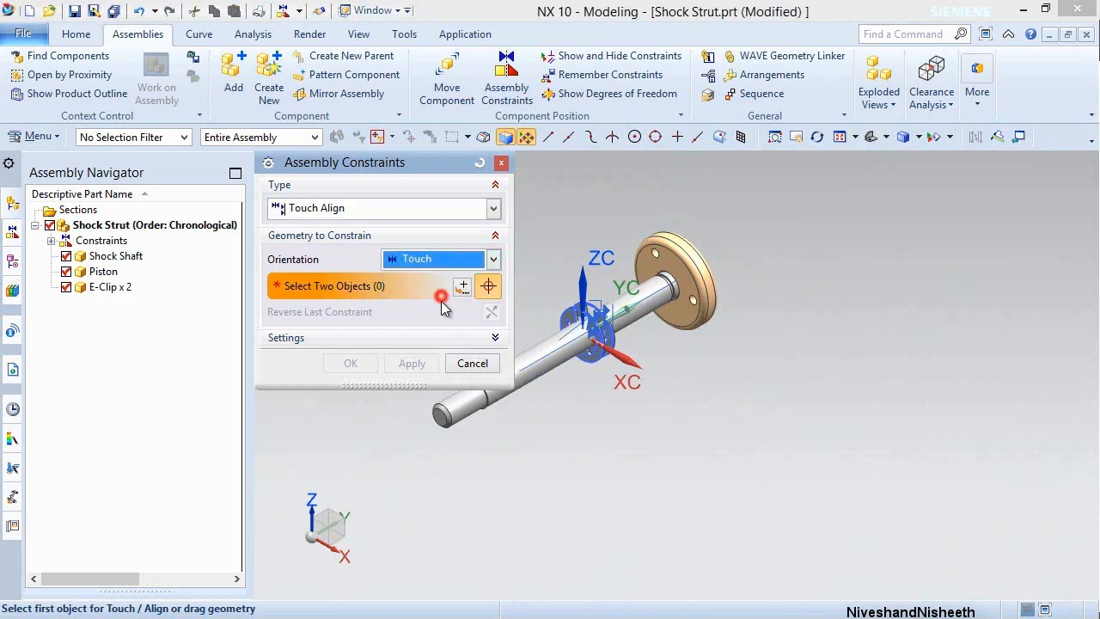
scroll(616, 332, "up", 6)
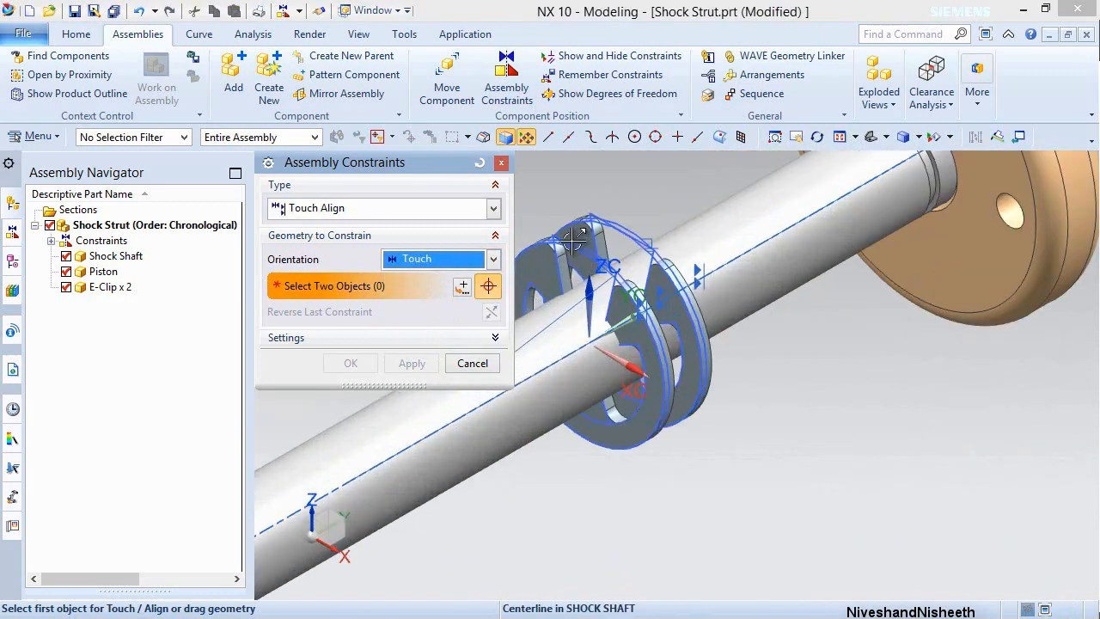
left_click(584, 238)
scroll(601, 284, "down", 6)
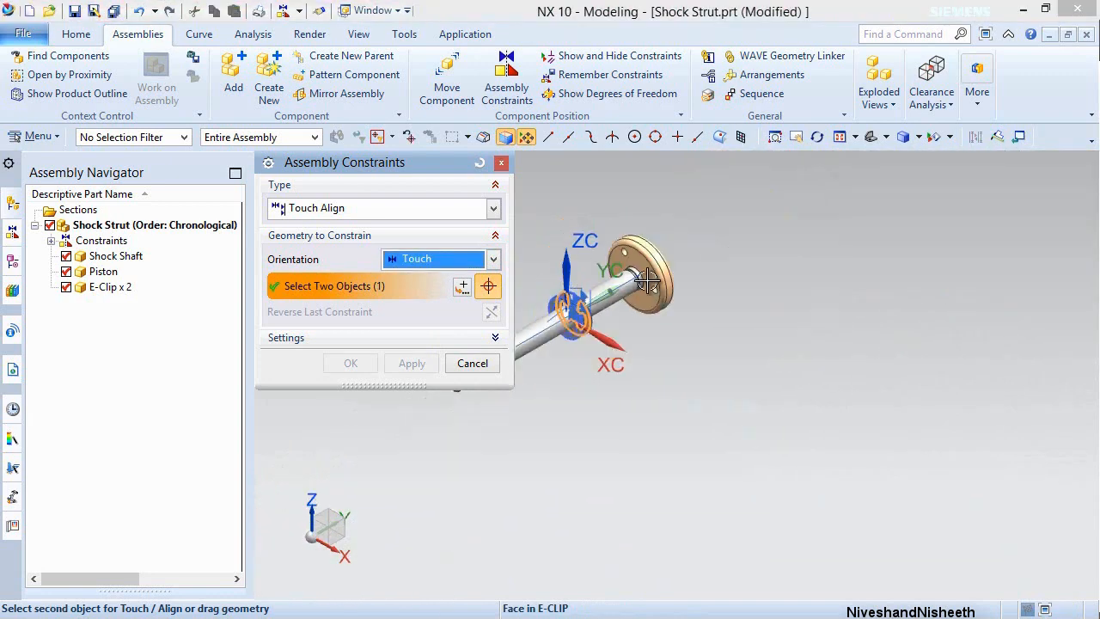
middle_click_drag(617, 314, 612, 321)
scroll(644, 279, "up", 6)
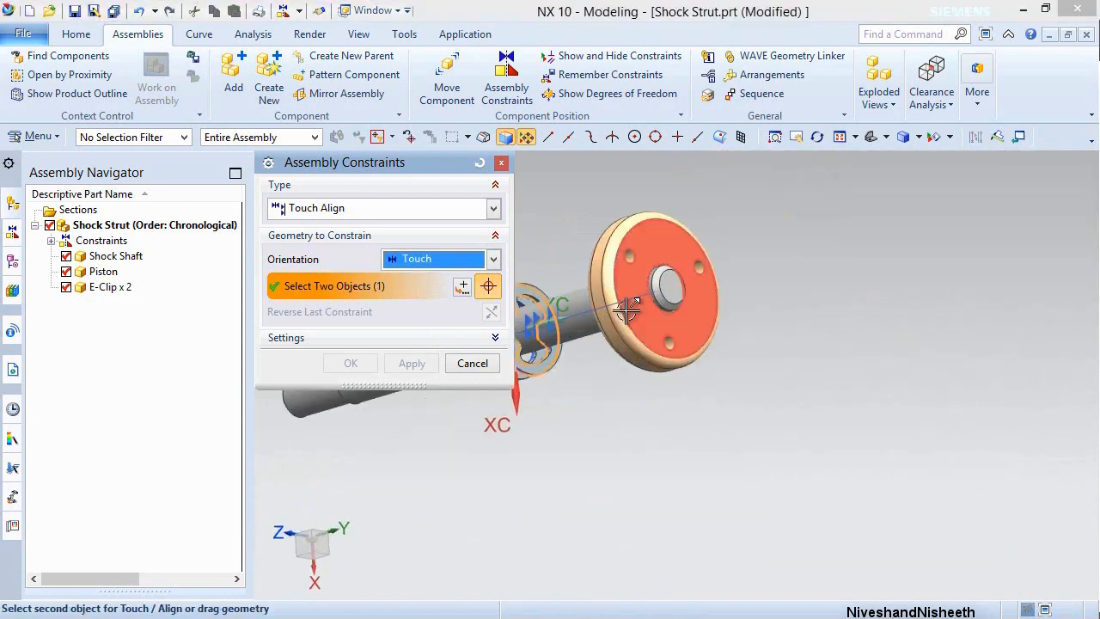
left_click(672, 211)
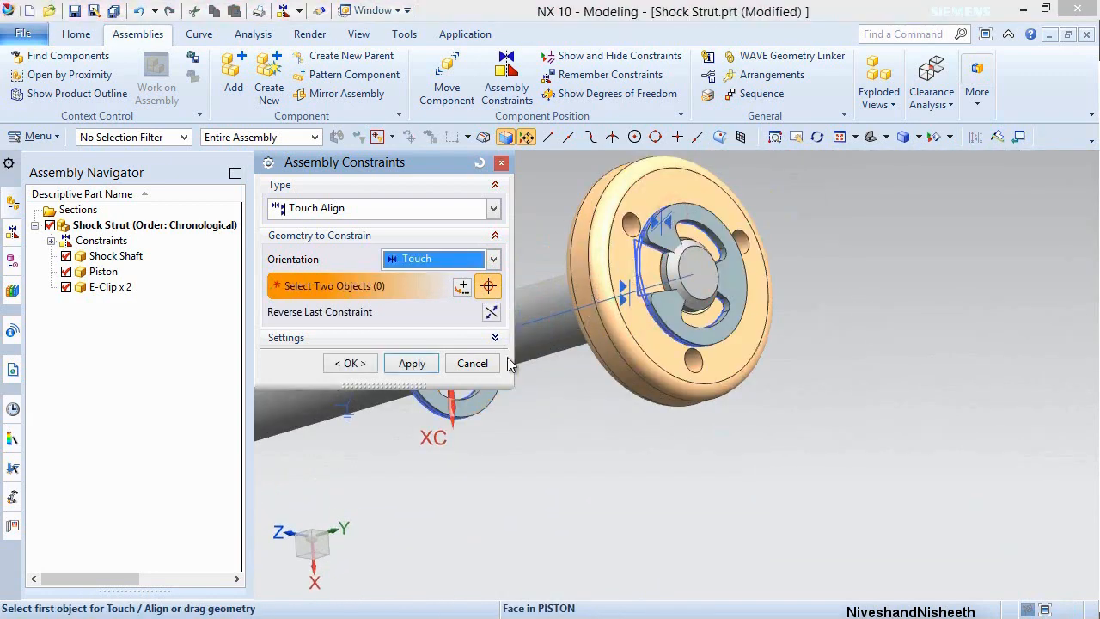
left_click(414, 363)
scroll(675, 442, "down", 3)
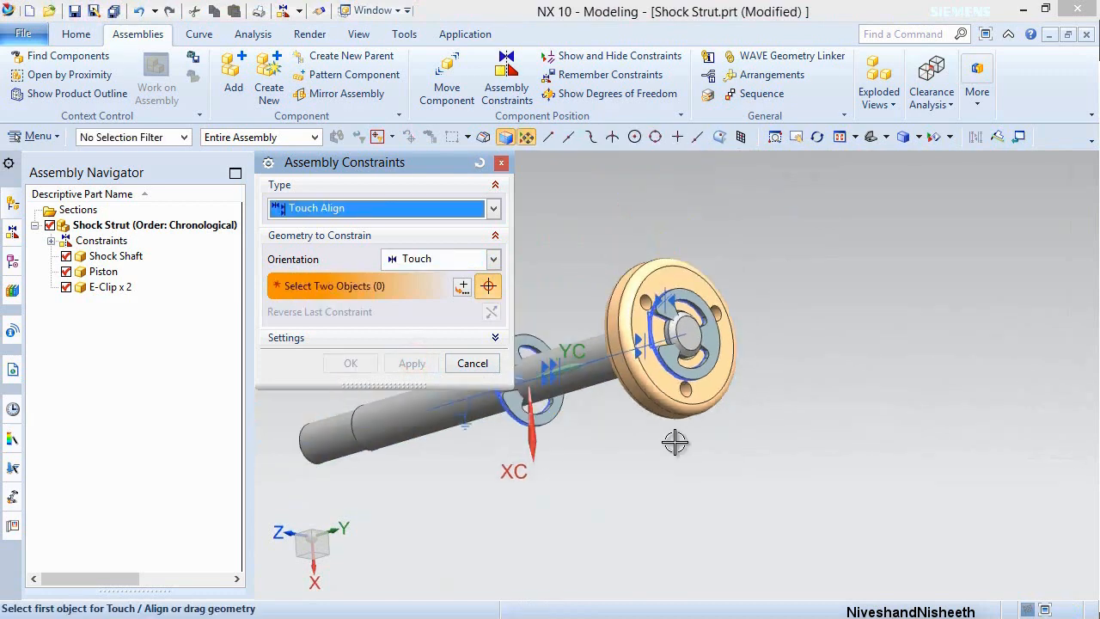
Apply a Touch constraint between the remaining E-Clip's flat face nearest the Piston and the Piston's shaft-side face.
scroll(563, 432, "up", 5)
left_click(570, 412)
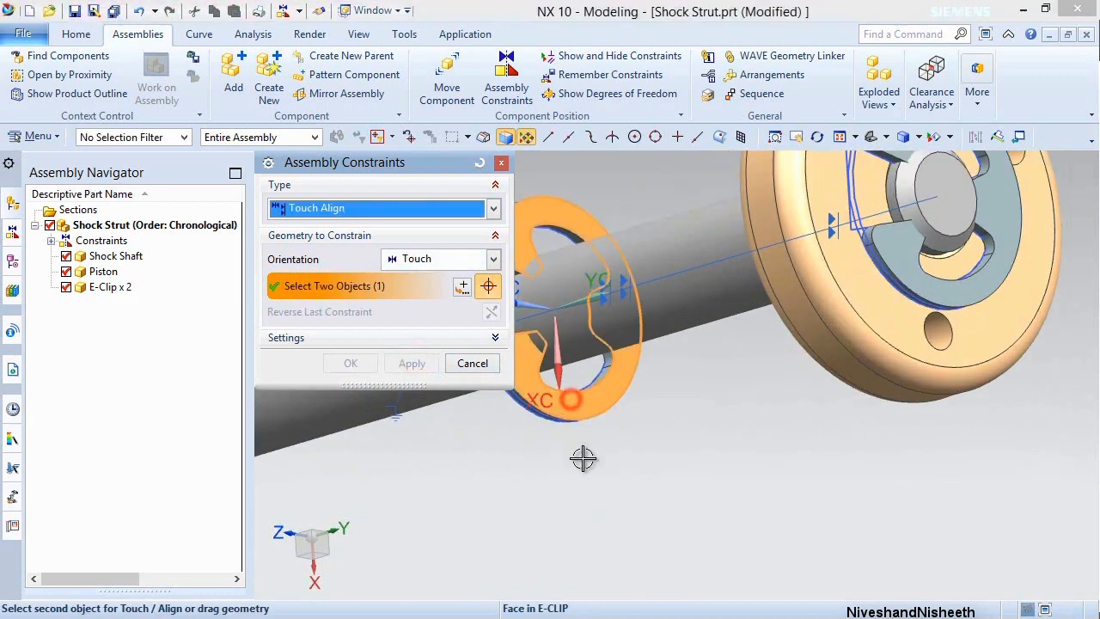
middle_click_drag(584, 459, 637, 387)
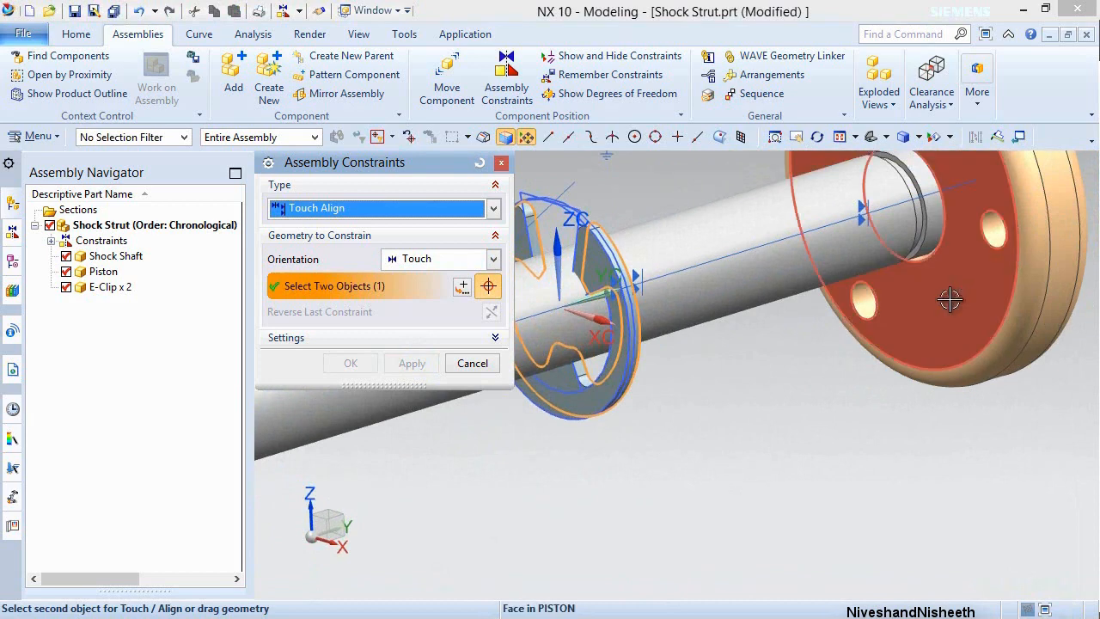
left_click(945, 305)
left_click(351, 363)
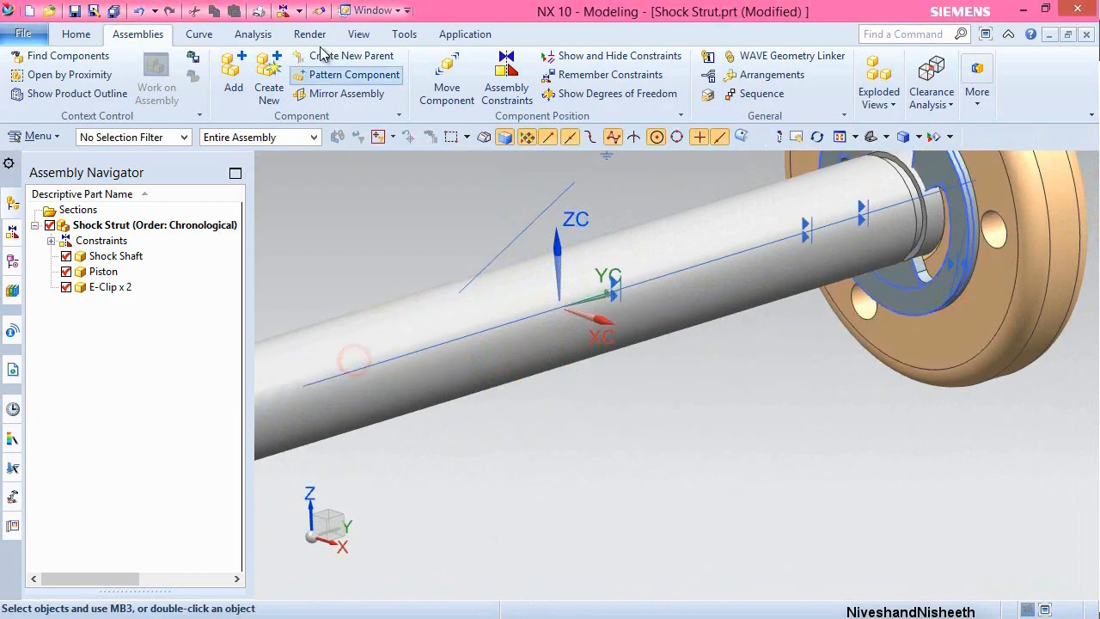
Hide all sketches and assembly constraints, and save the assembly.
left_click(359, 34)
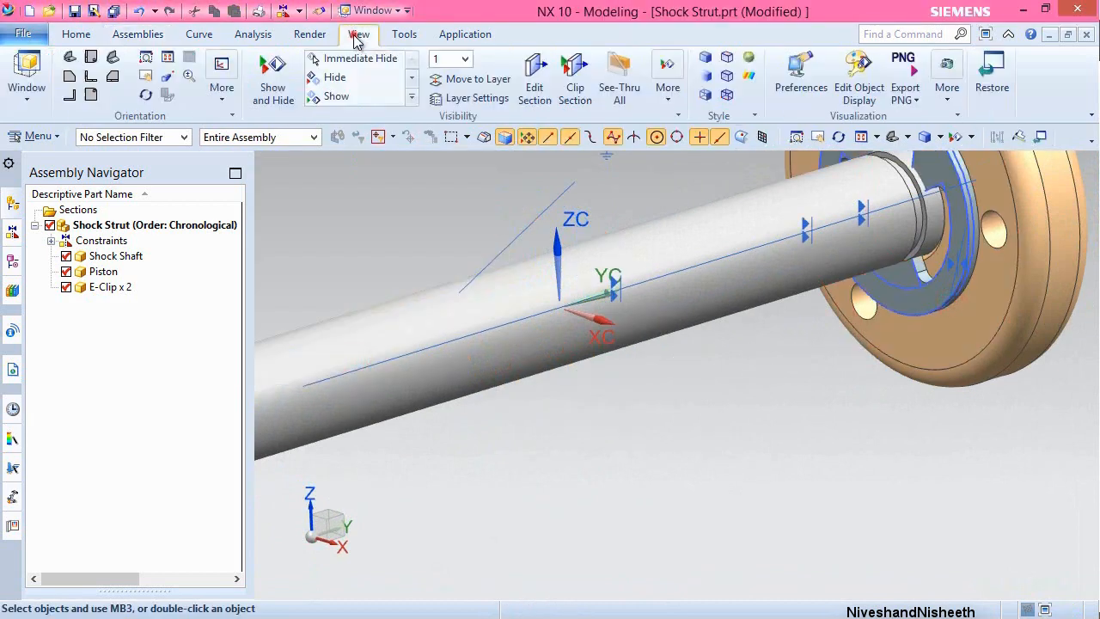
left_click(274, 87)
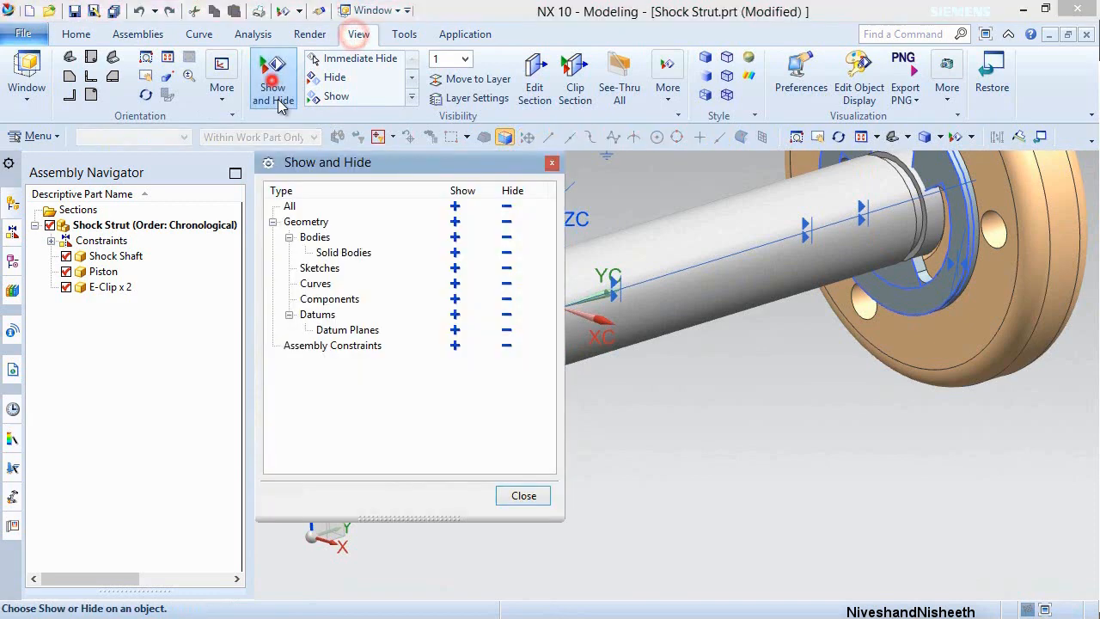
left_click(506, 270)
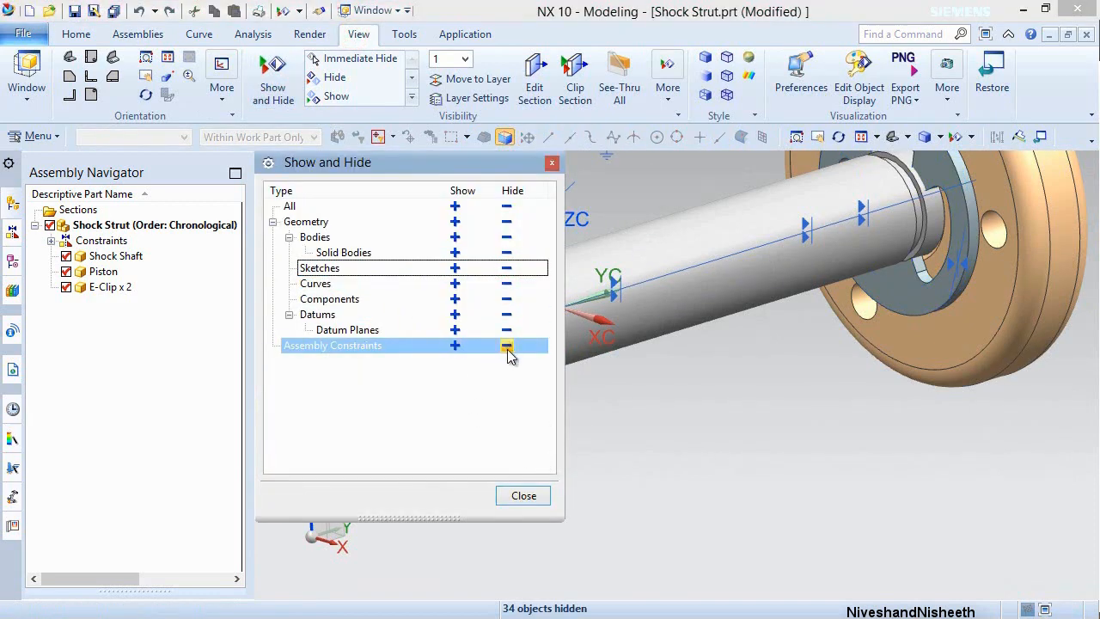
left_click(507, 347)
left_click(524, 496)
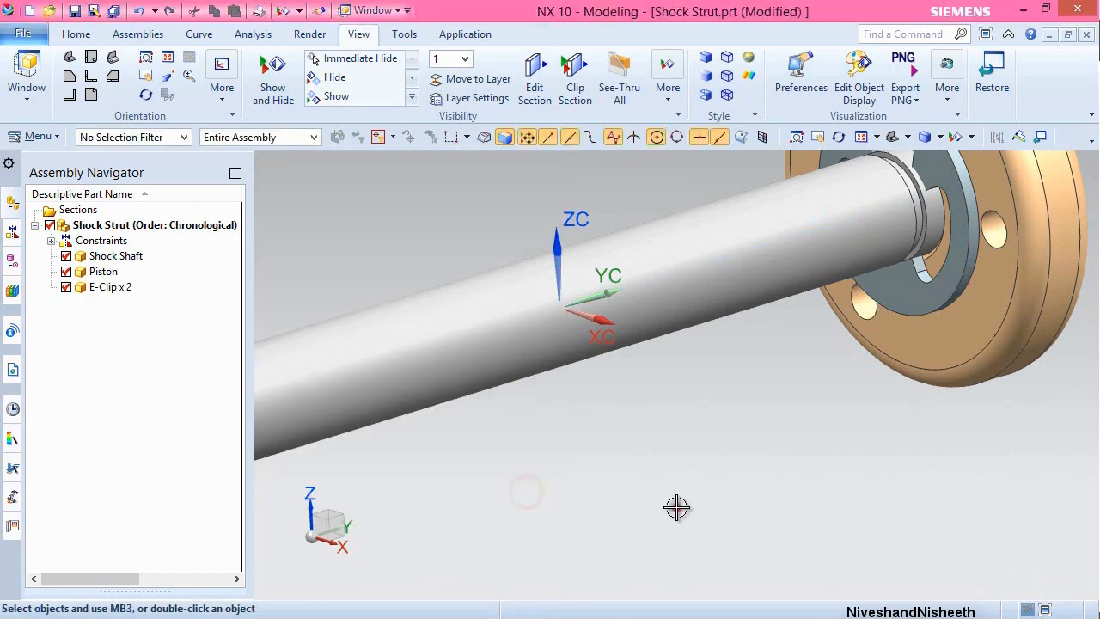
left_click(678, 507)
key("End")
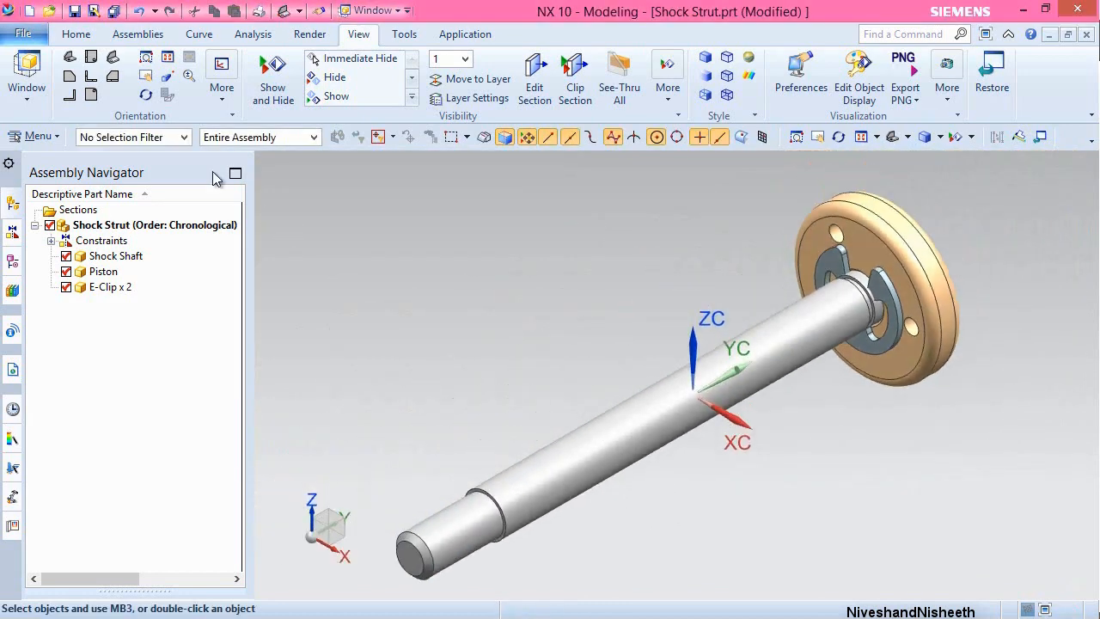
left_click(74, 12)
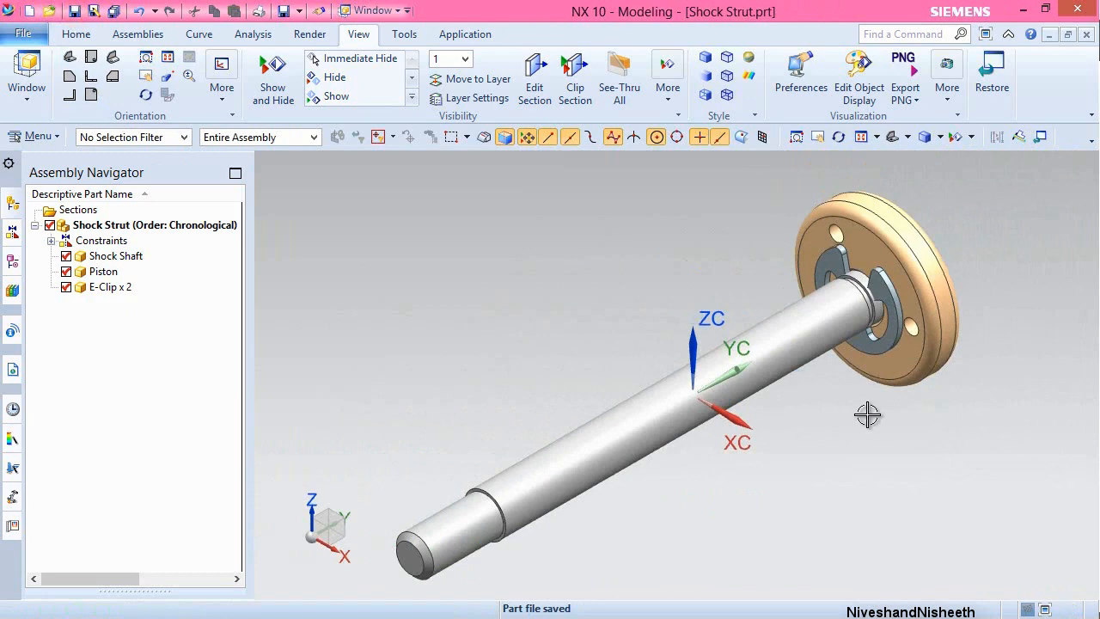
Move the Piston with Dynamic motion along the negative YC axis to expose the groove at the Shock Shaft's end.
middle_click_drag(866, 412, 782, 435)
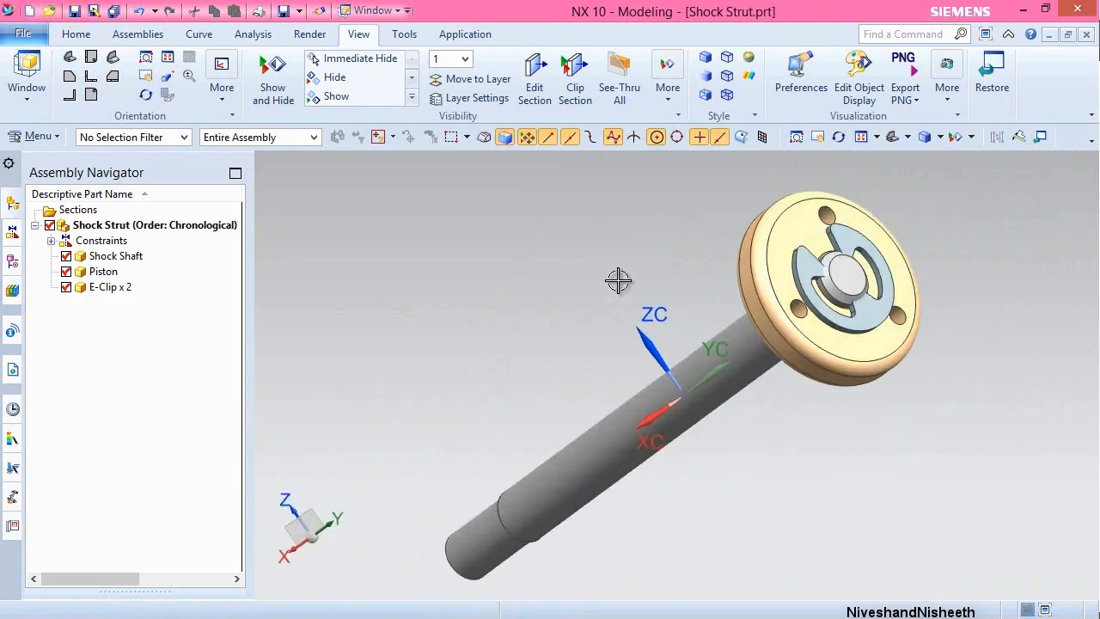
key("End")
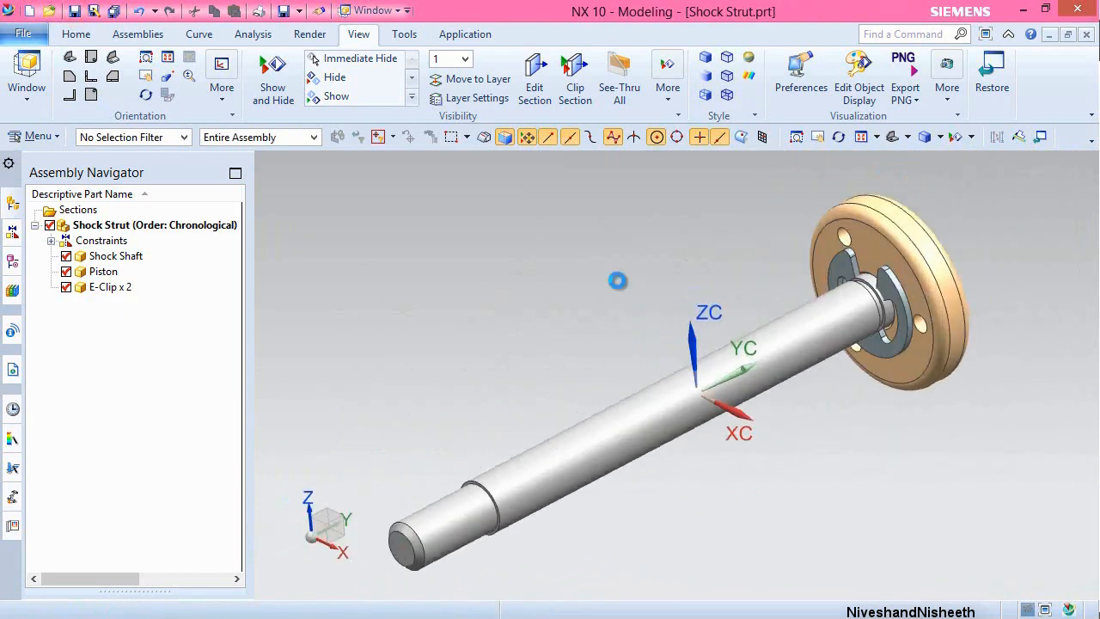
left_click(311, 512)
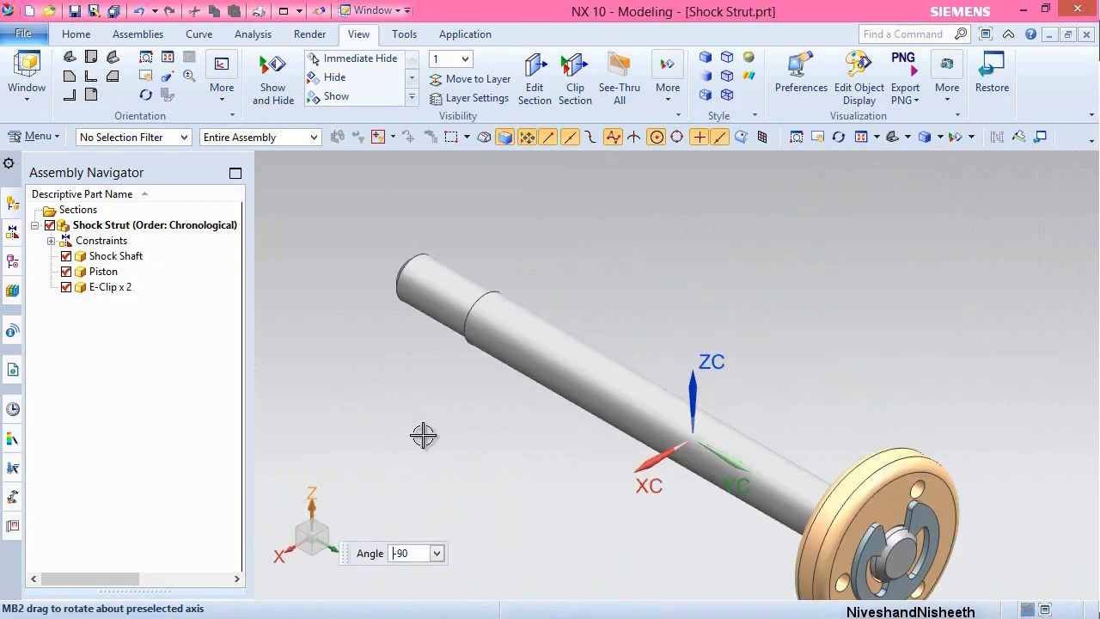
key("Escape")
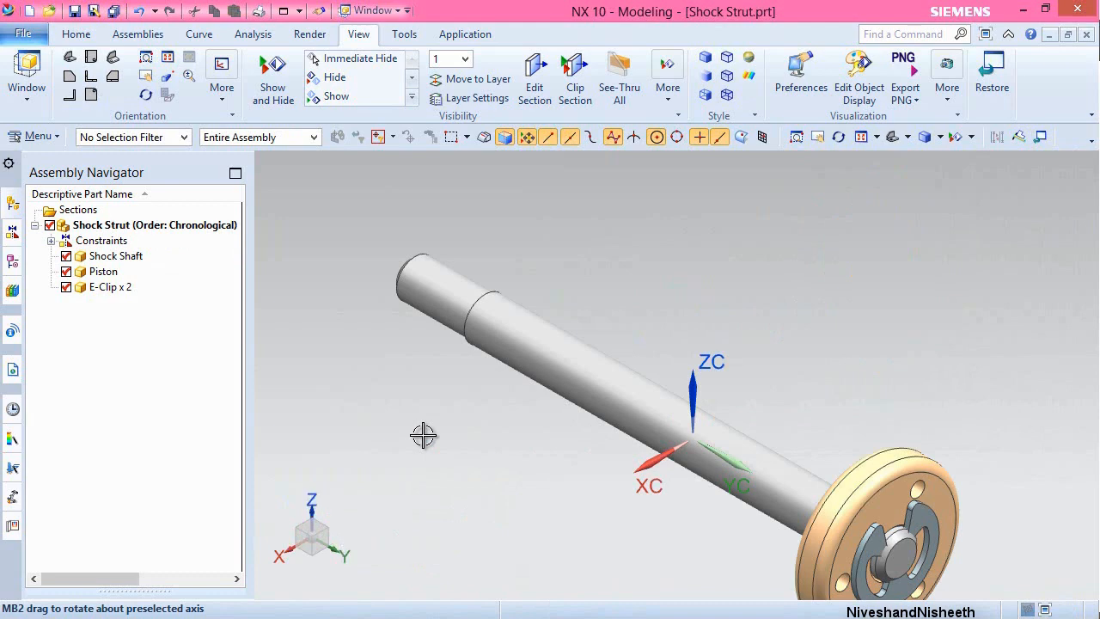
left_click(135, 35)
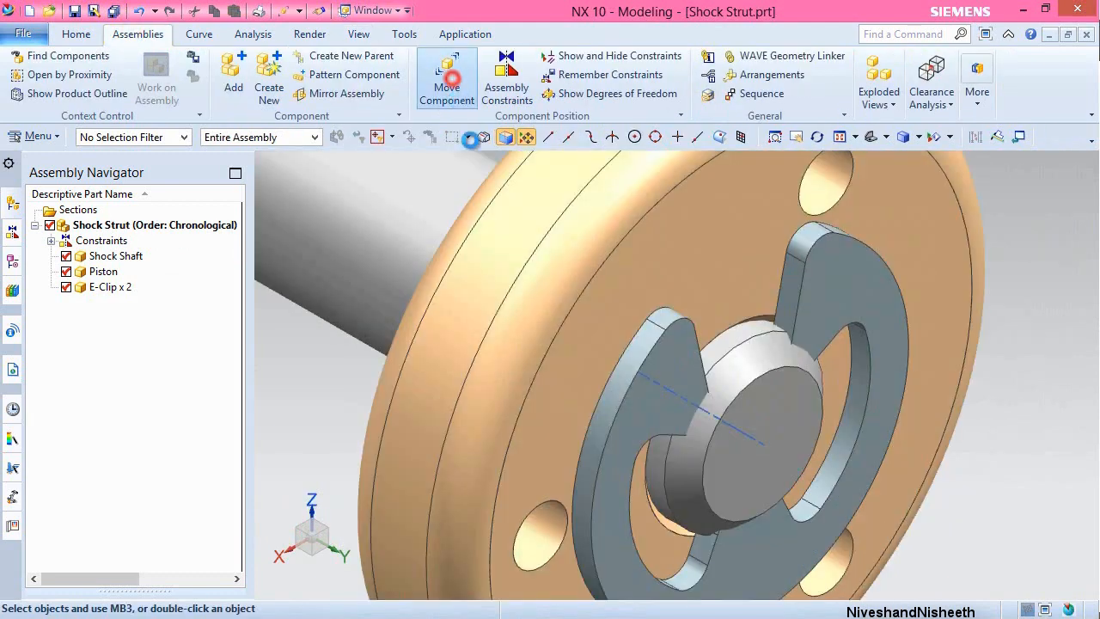
left_click(447, 82)
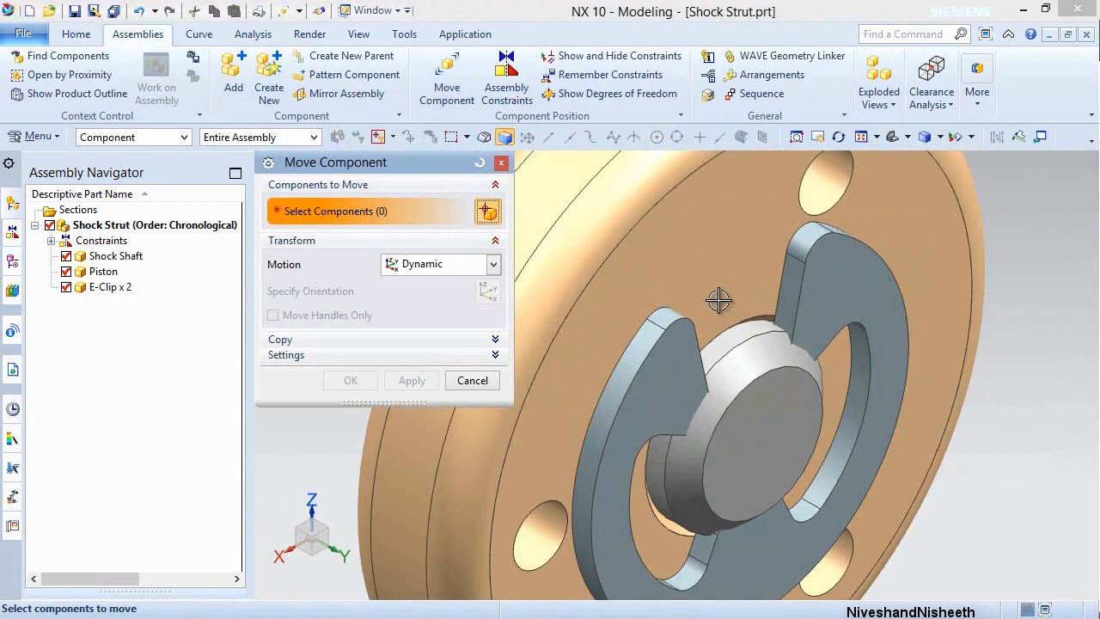
left_click(689, 250)
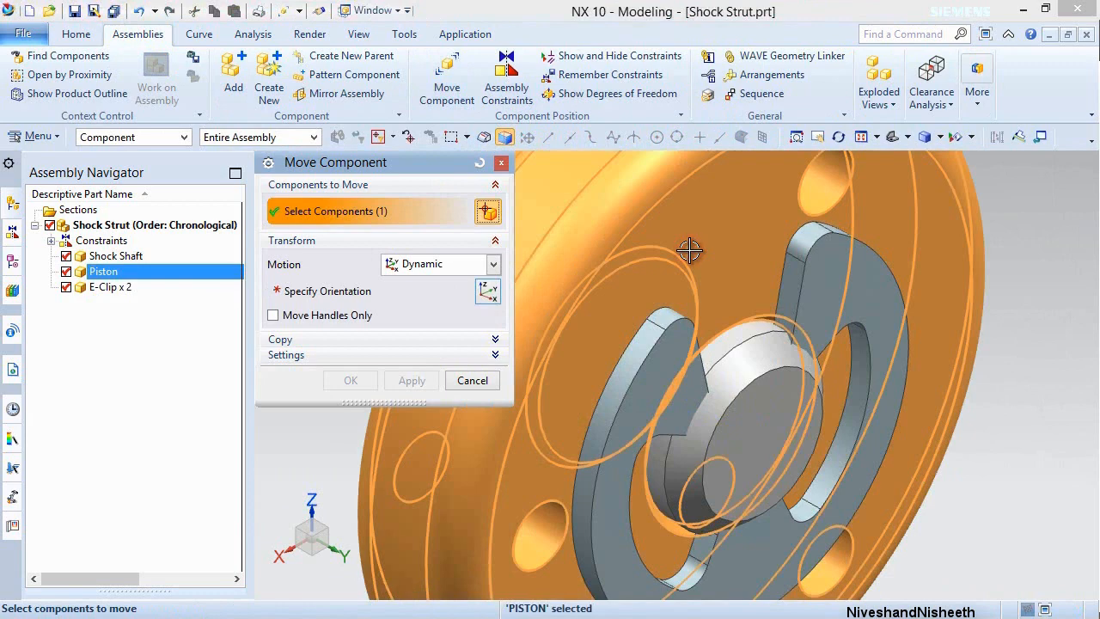
middle_click(690, 250)
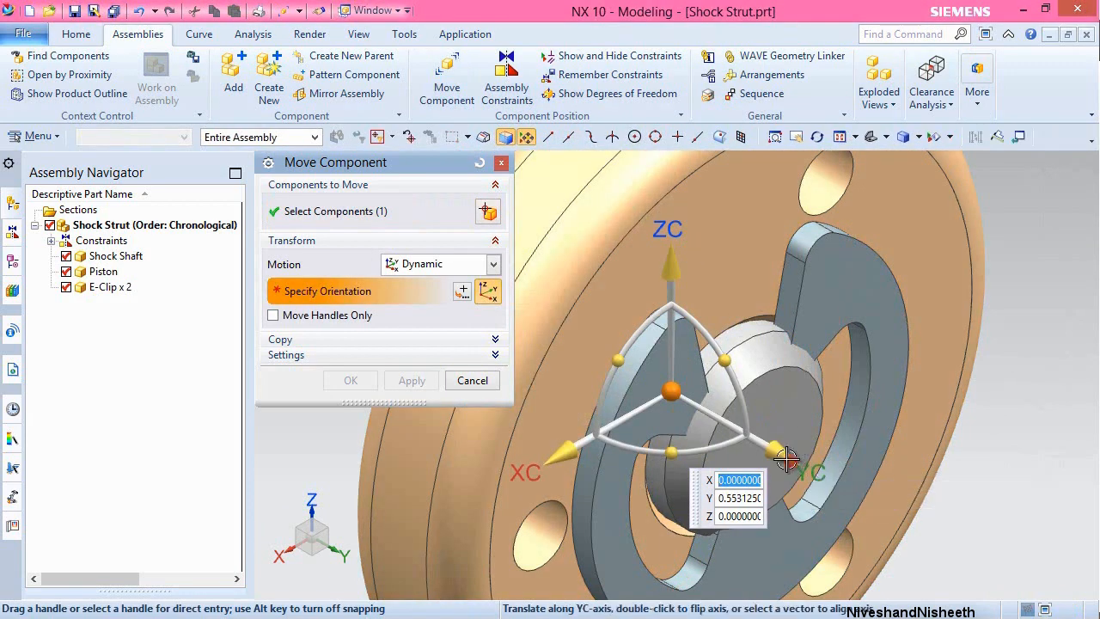
left_click_drag(805, 464, 718, 403)
left_click(413, 380)
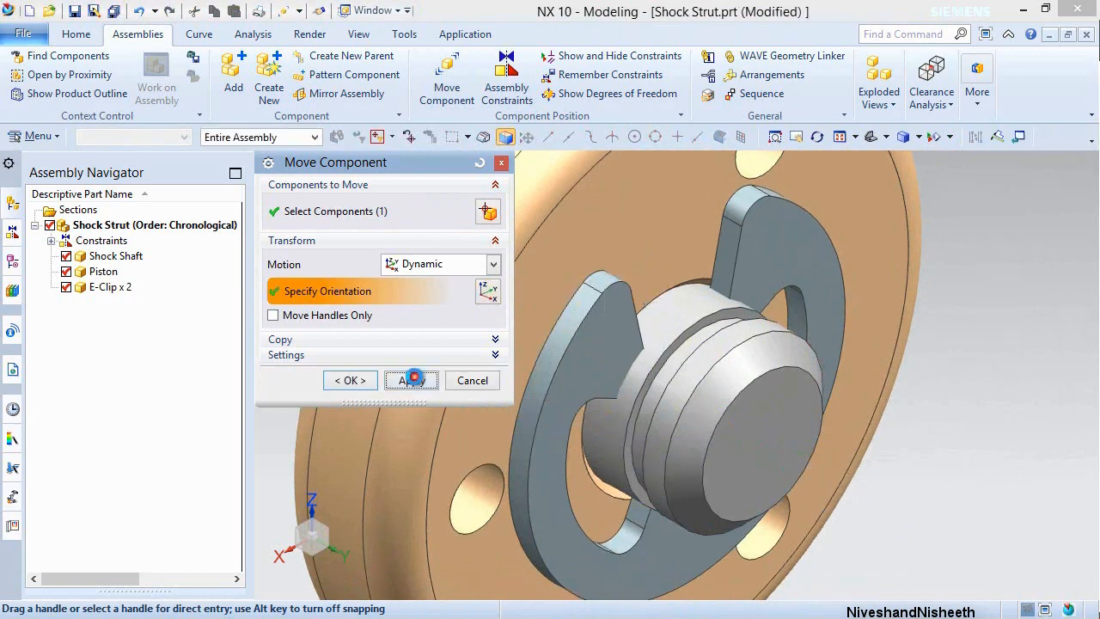
left_click(467, 383)
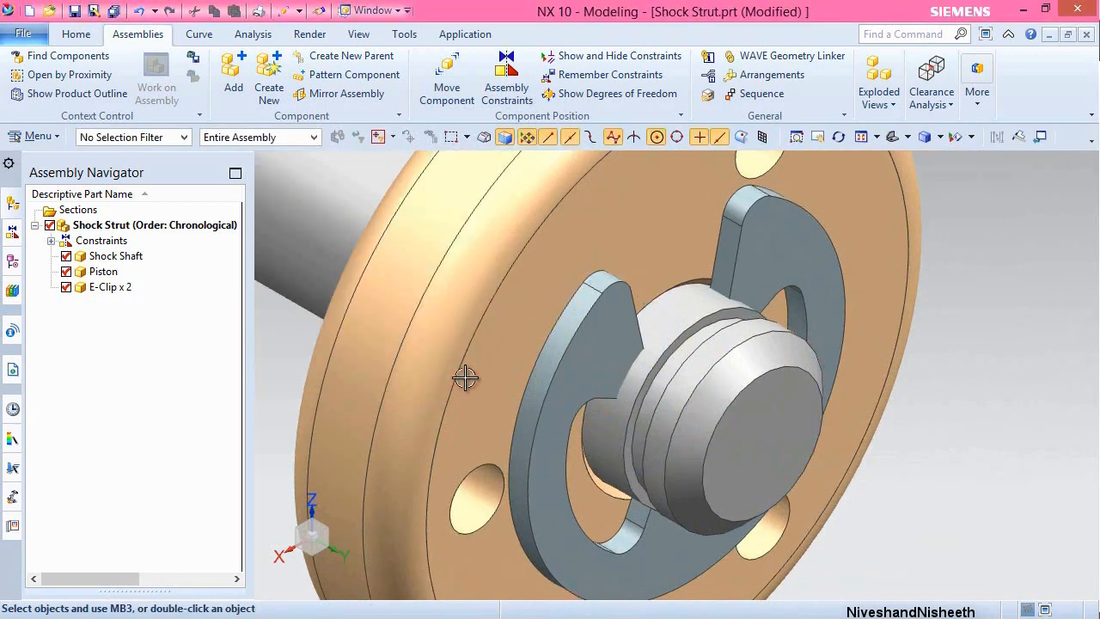
Apply a Touch Align constraint with Align orientation between the Piston's outer end face and the Shock Shaft's groove side face, and save the assembly.
left_click(473, 220)
left_click(487, 101)
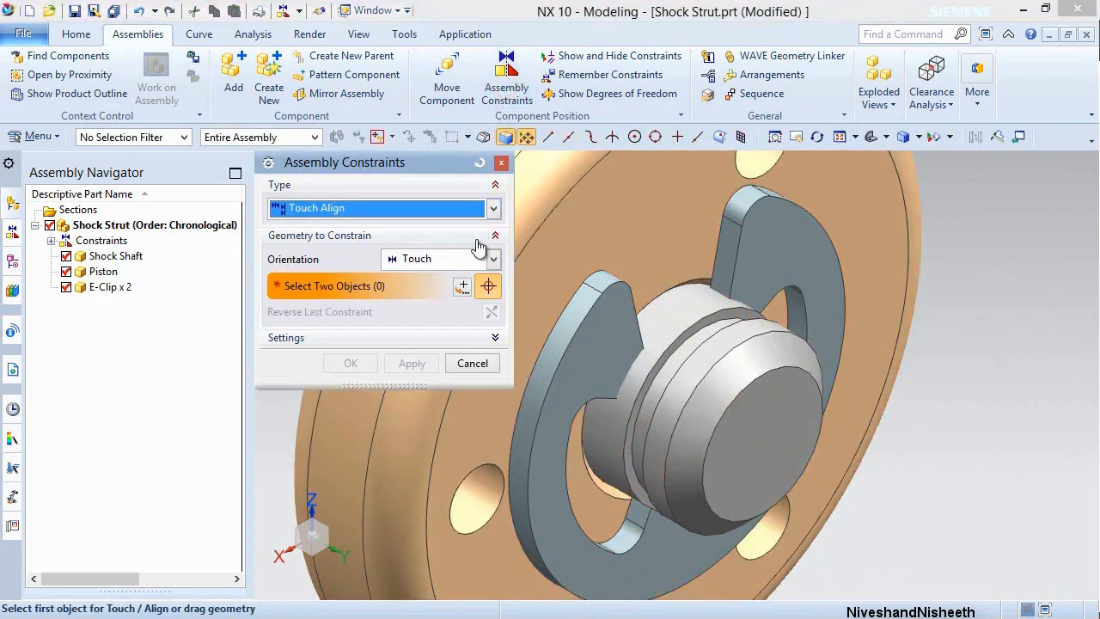
left_click(477, 259)
left_click(414, 312)
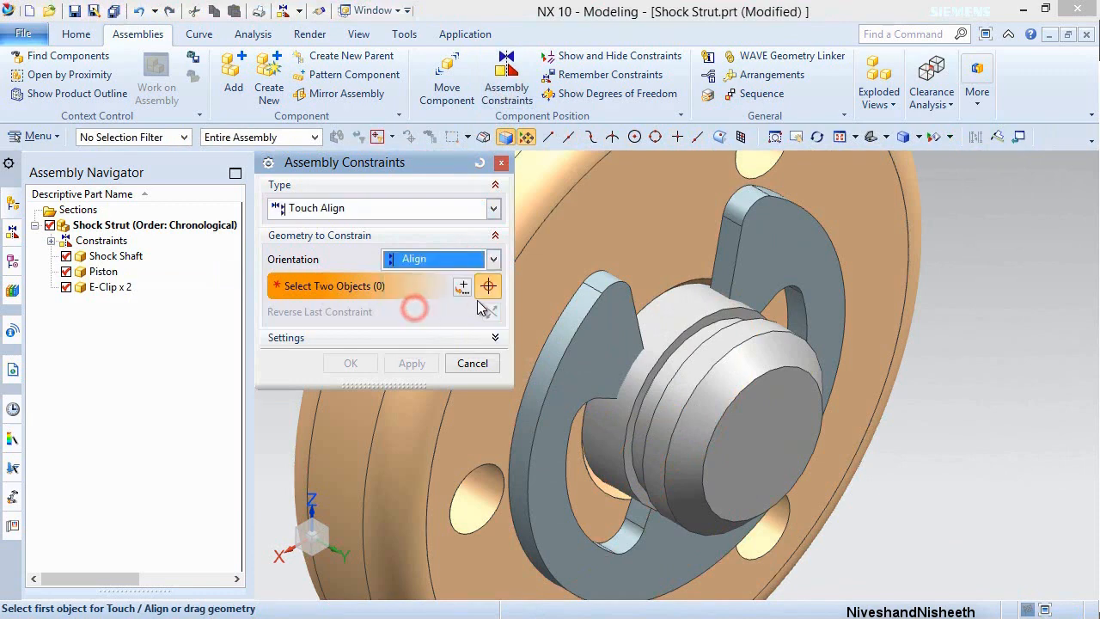
left_click(635, 240)
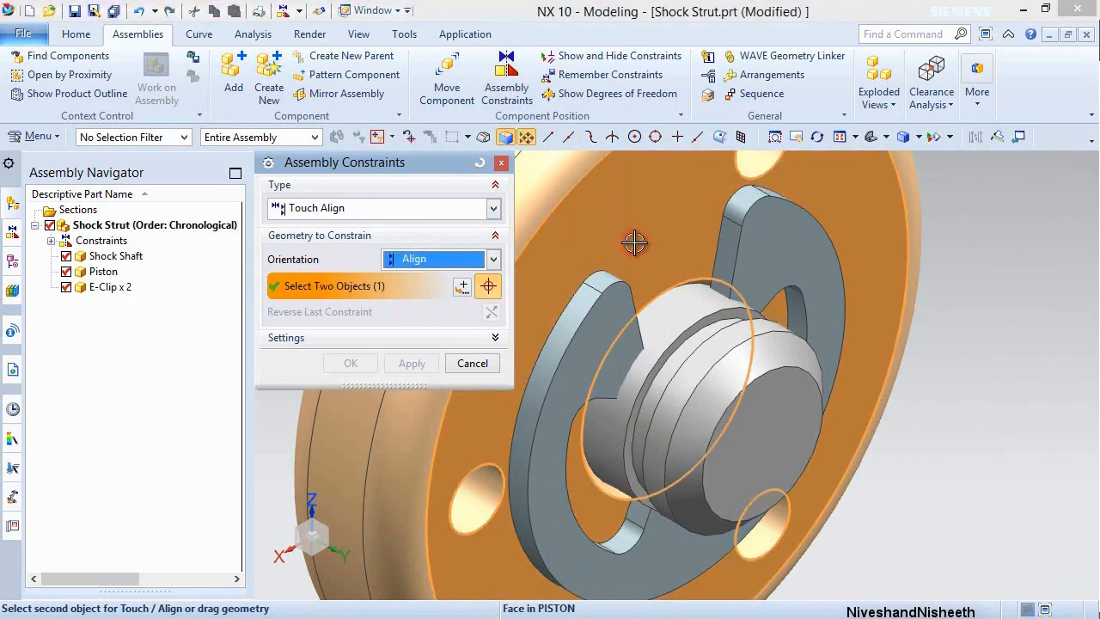
scroll(696, 307, "up", 3)
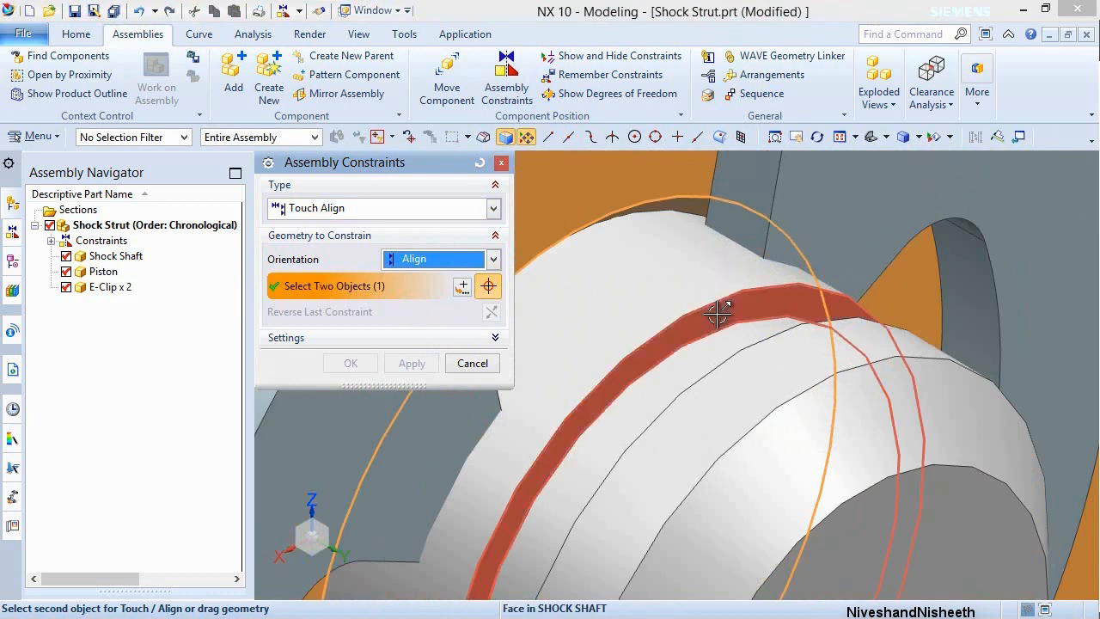
left_click(719, 312)
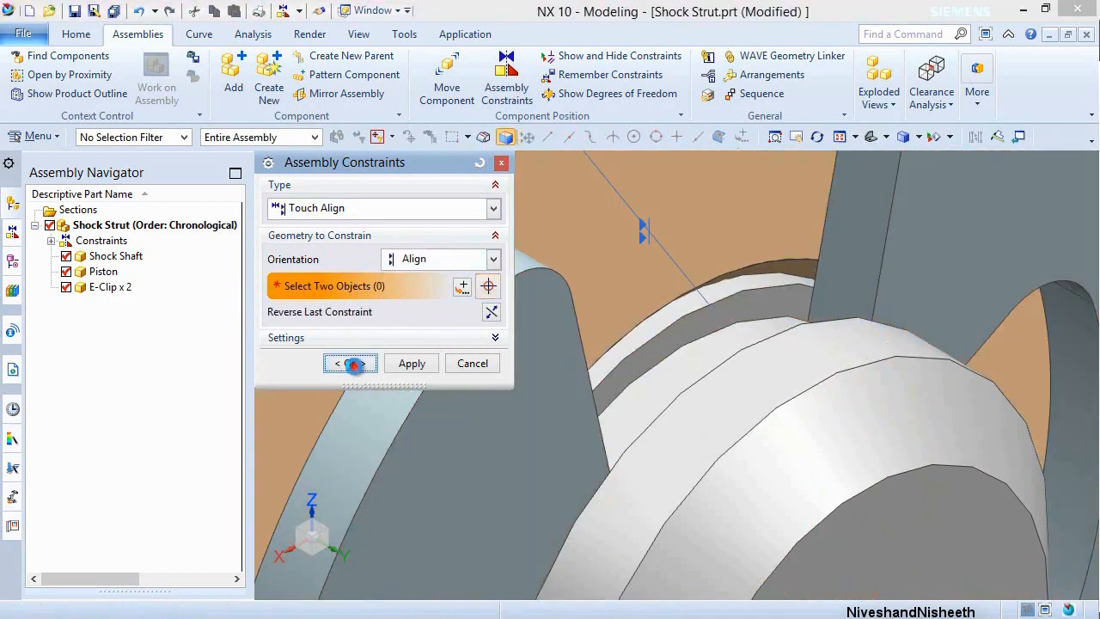
left_click(351, 363)
left_click(824, 138)
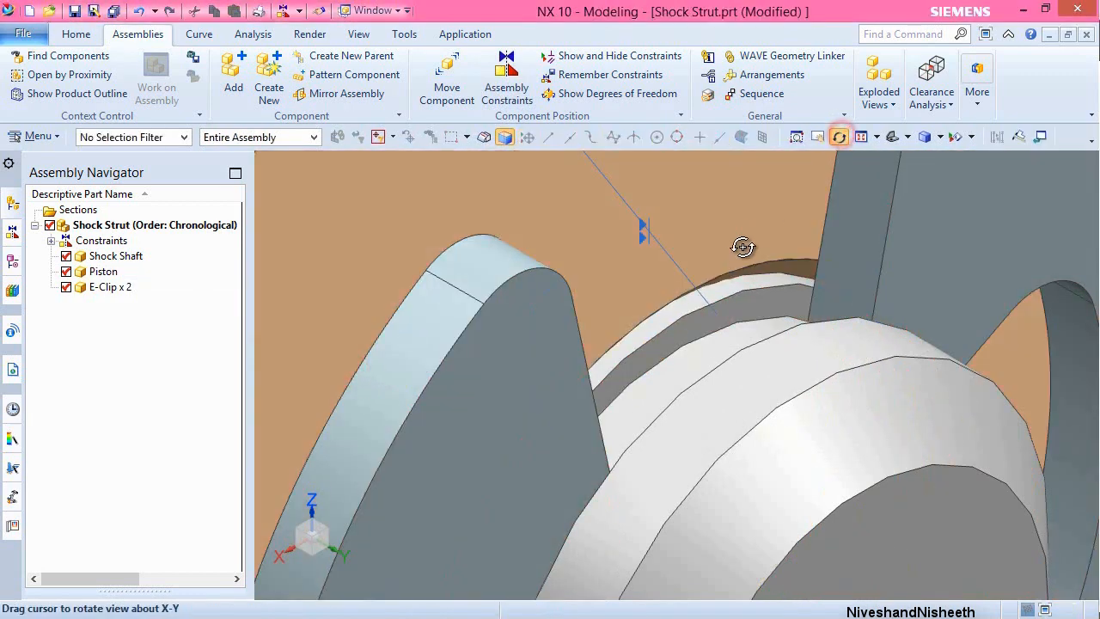
left_click(841, 141)
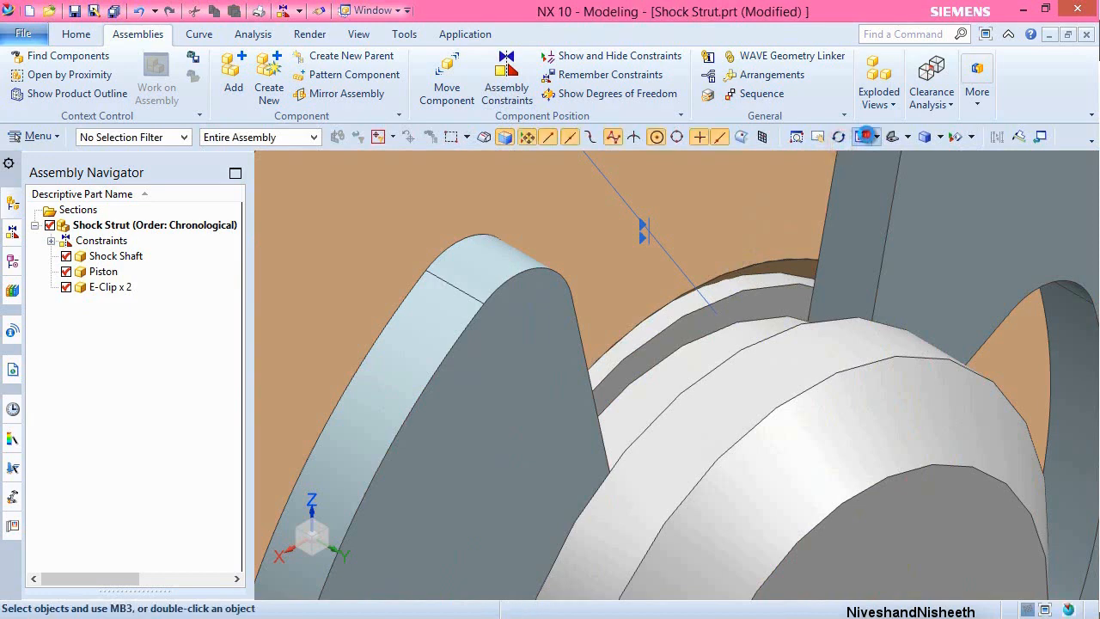
left_click(867, 135)
left_click(528, 365)
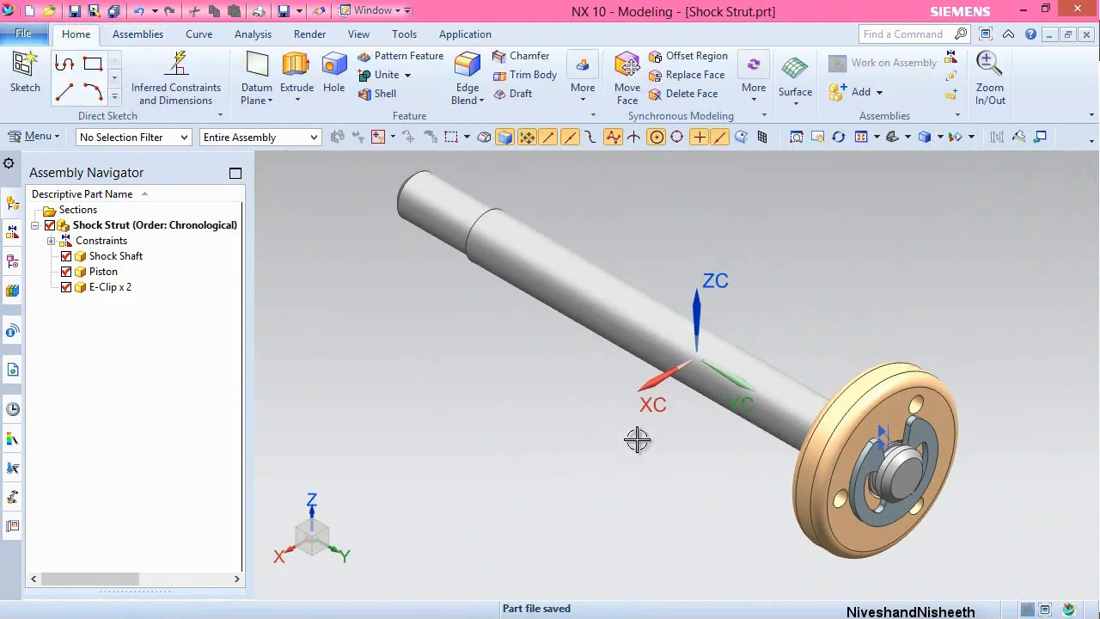
Add the Ball End_1 part from the Suspension folder with Move positioning, placing it at the absolute origin.
left_click(640, 438)
middle_click_drag(695, 500, 595, 405)
left_click(140, 34)
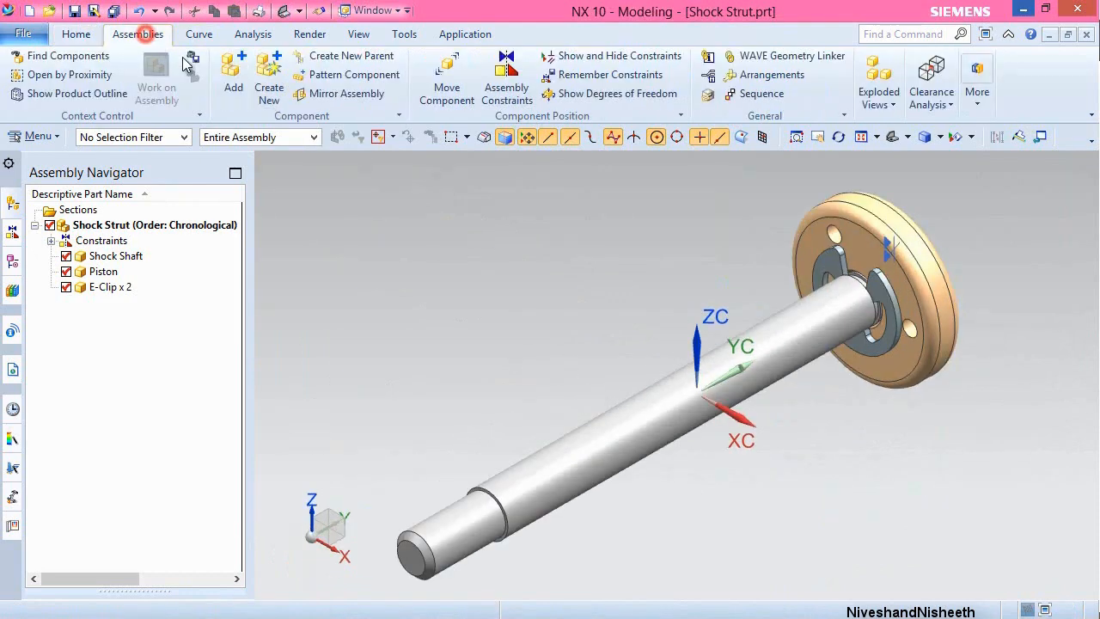
left_click(243, 80)
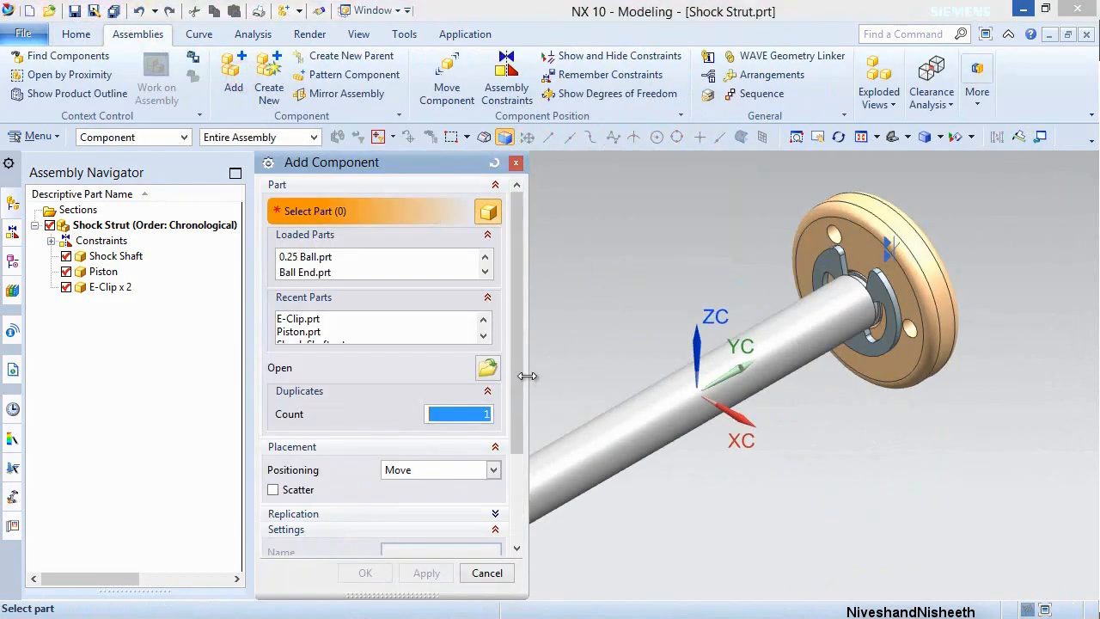
left_click(487, 367)
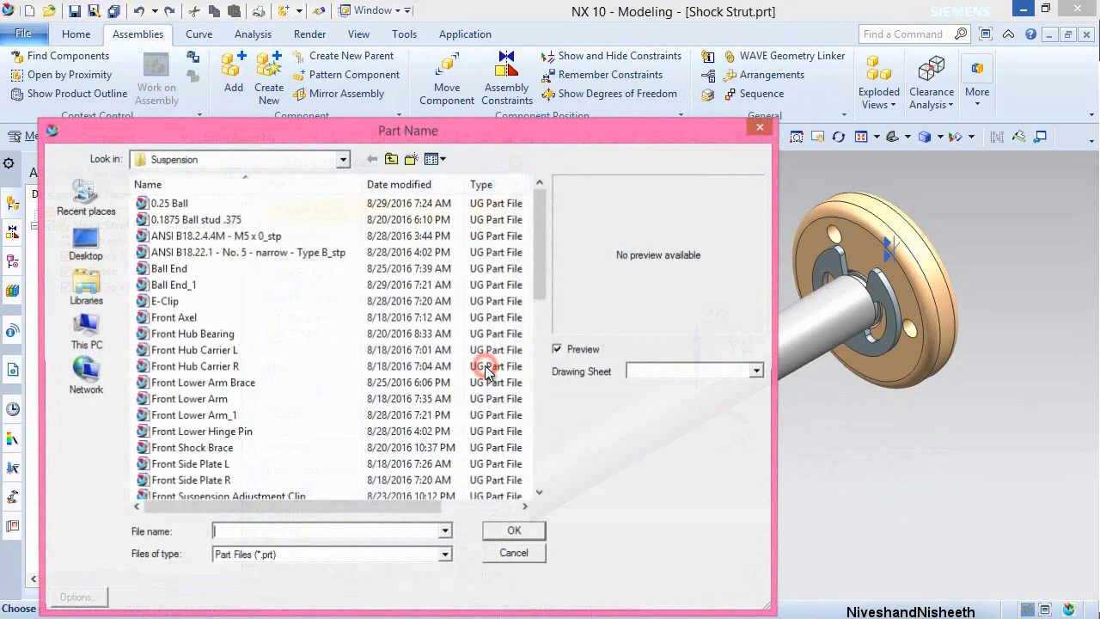
left_click(214, 288)
left_click(514, 533)
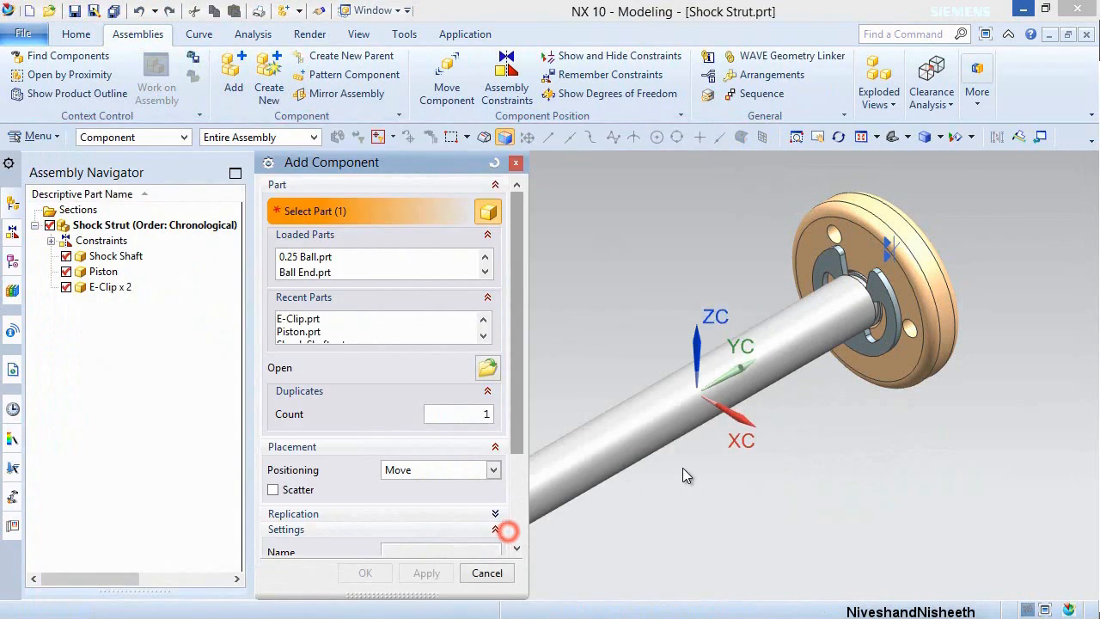
left_click(752, 464)
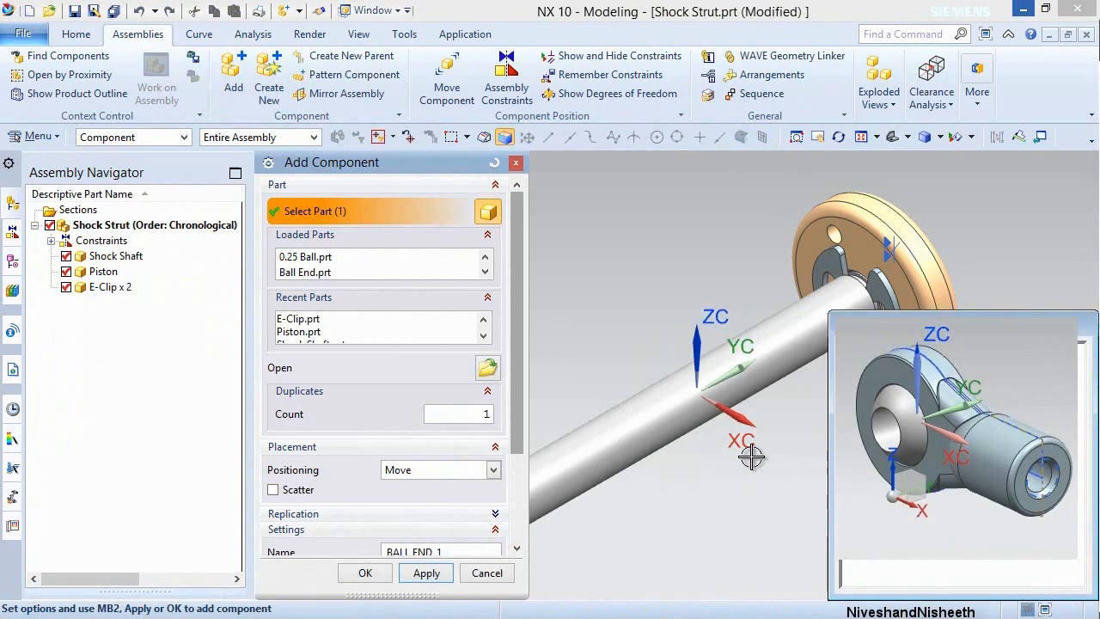
left_click(515, 440)
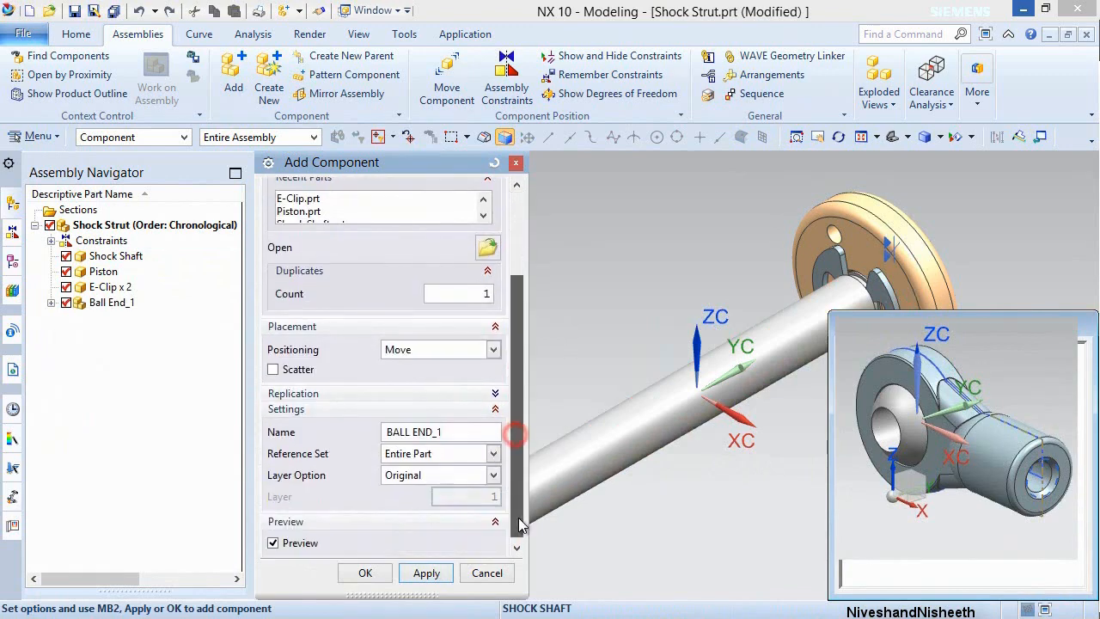
left_click(379, 576)
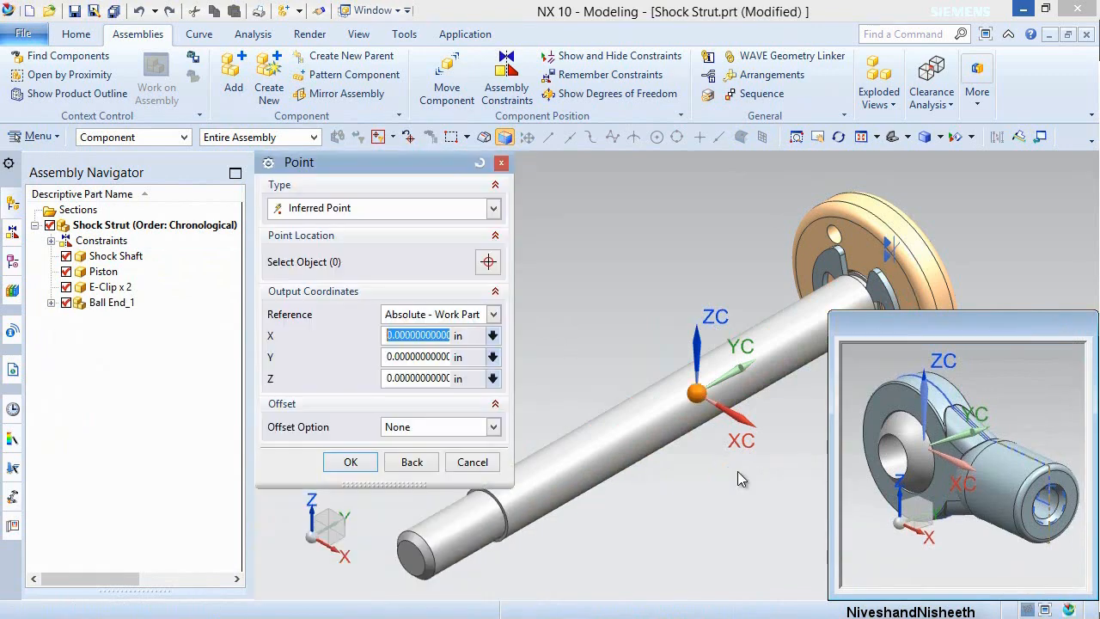
left_click(361, 466)
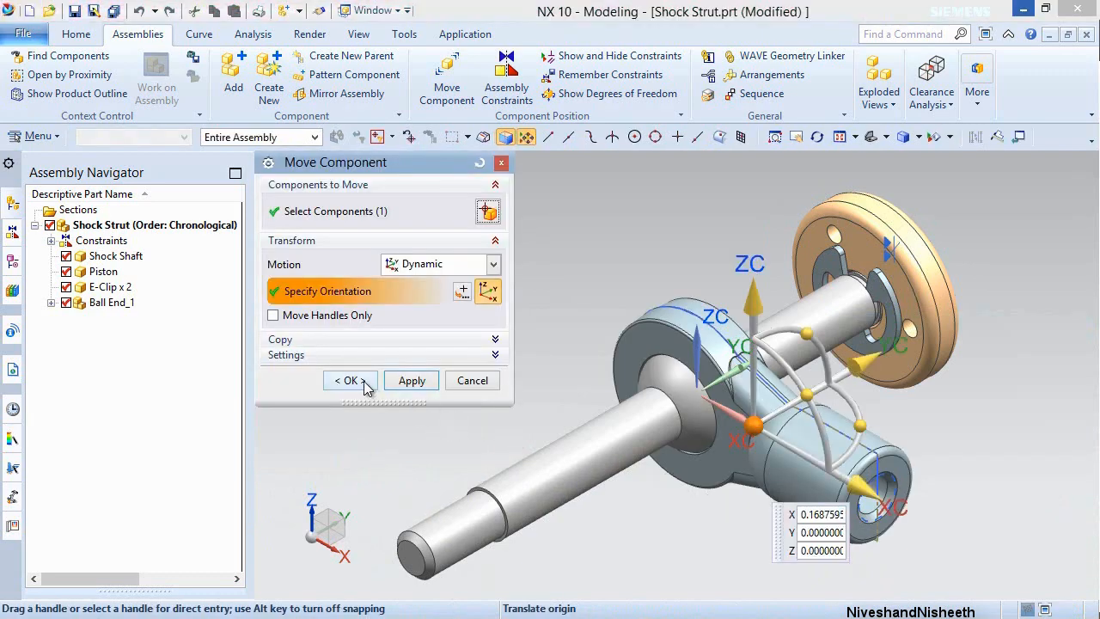
left_click(365, 389)
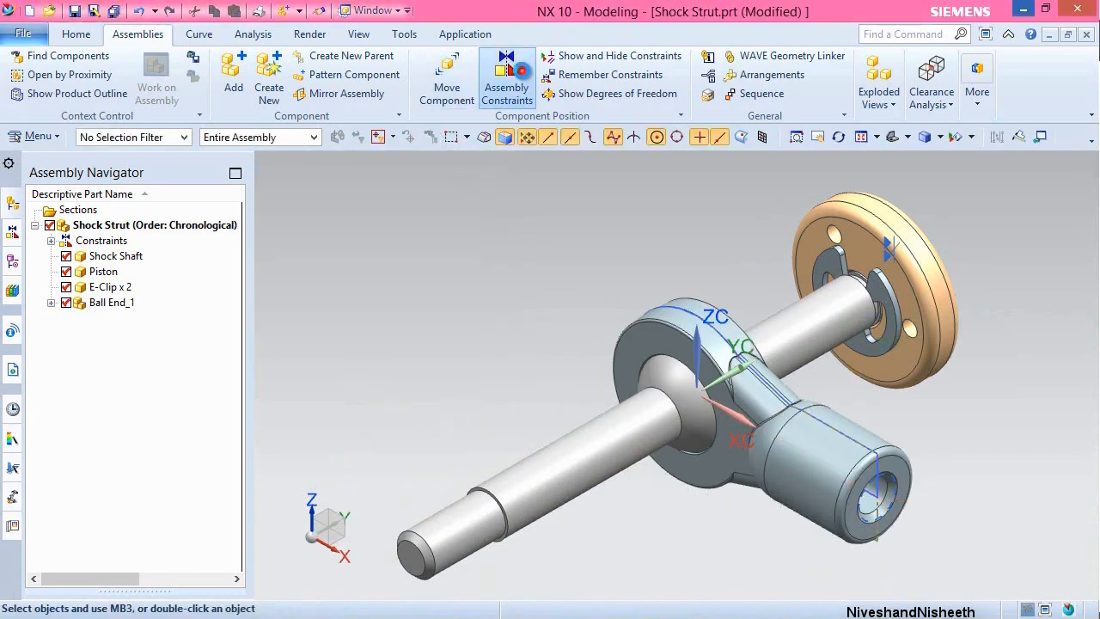
Apply a Touch Align constraint with Touch orientation between Ball End_1's bored end face and the Shock Shaft's shoulder face.
left_click(520, 72)
left_click(493, 259)
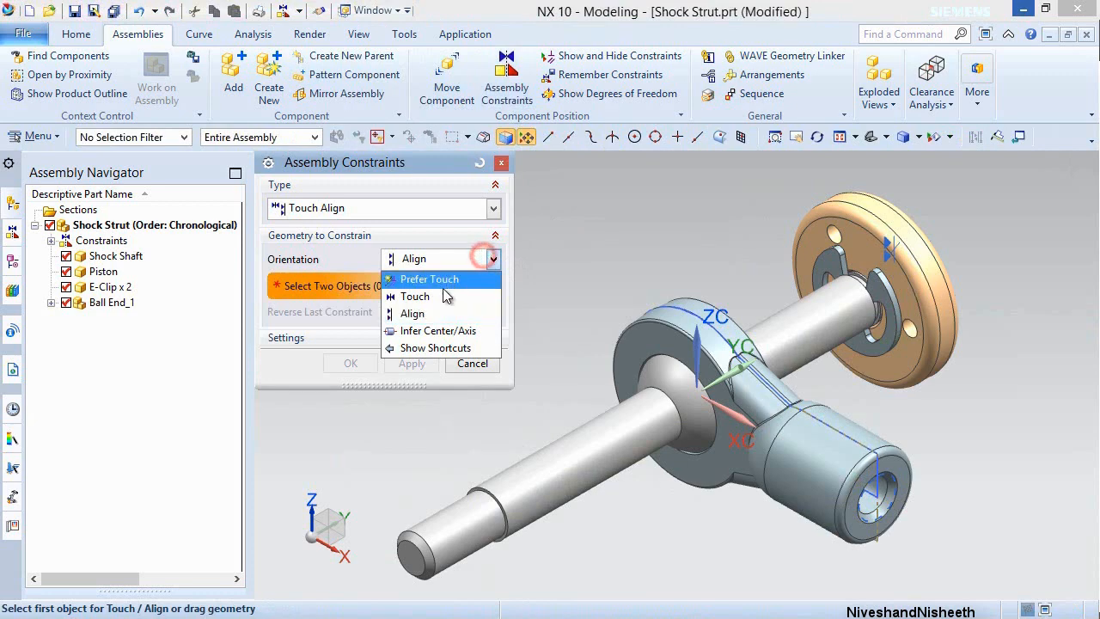
left_click(446, 296)
scroll(759, 481, "up", 5)
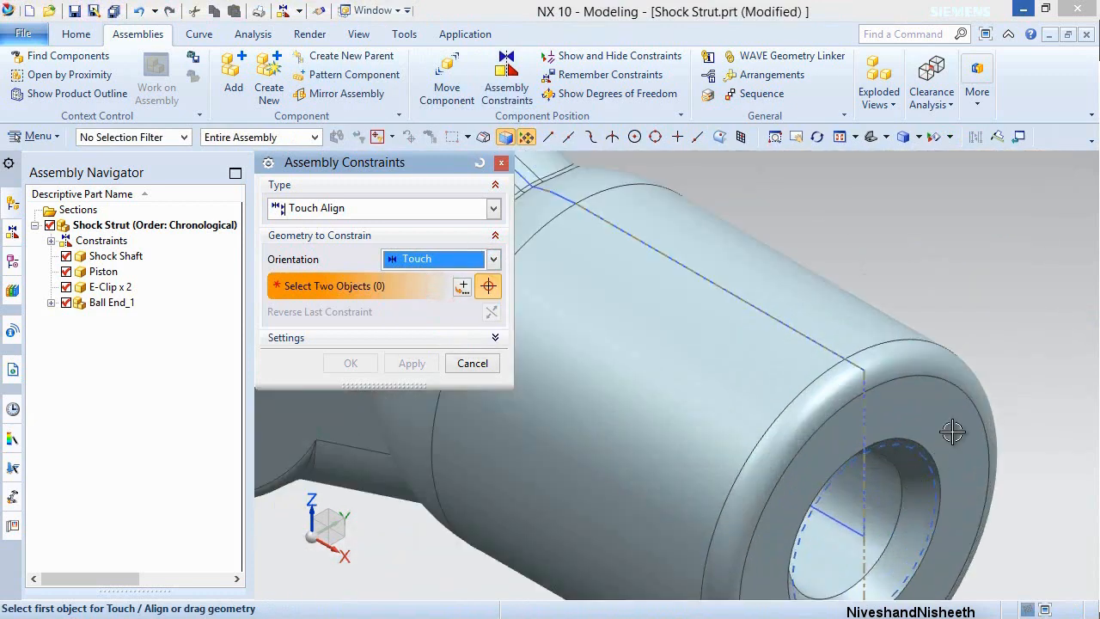
left_click(952, 433)
scroll(936, 369, "down", 5)
scroll(559, 489, "down", 3)
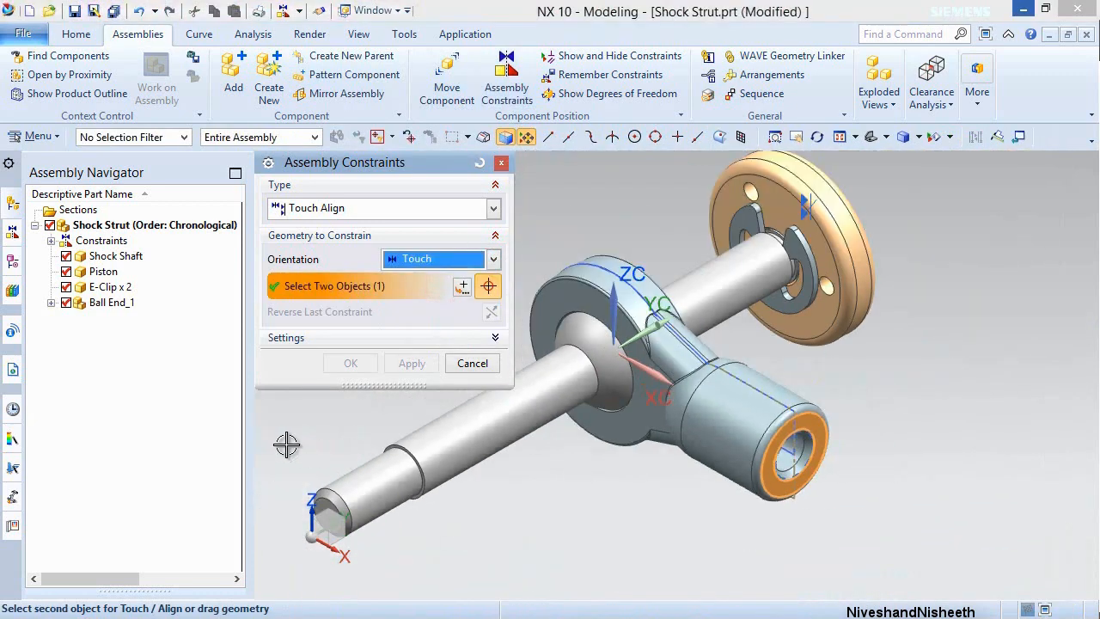
scroll(384, 444, "up", 6)
left_click(661, 389)
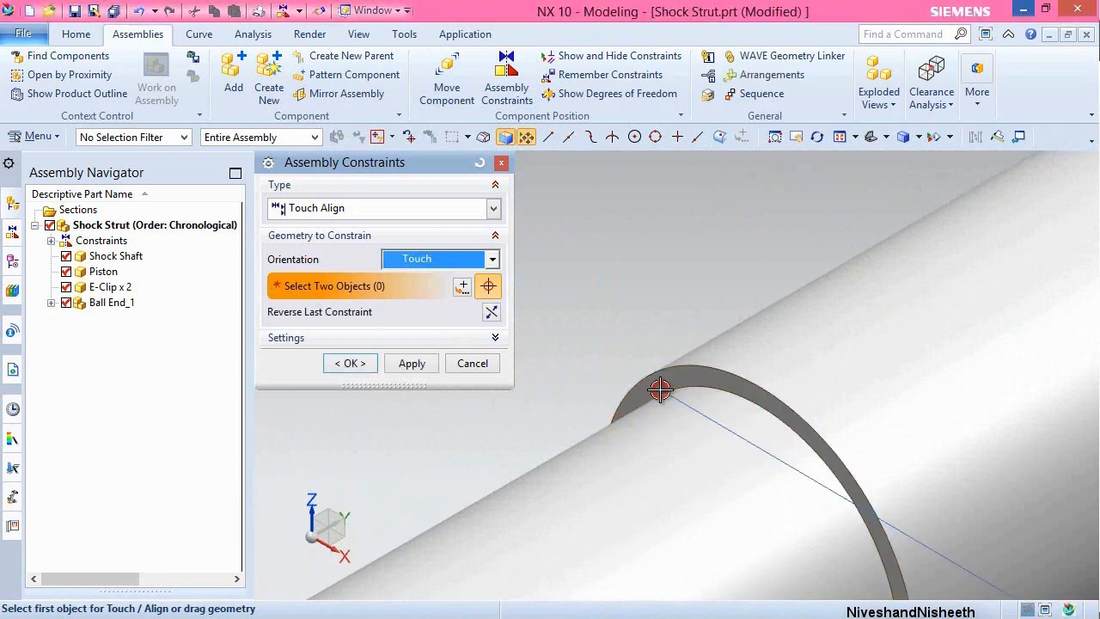
scroll(638, 368, "down", 5)
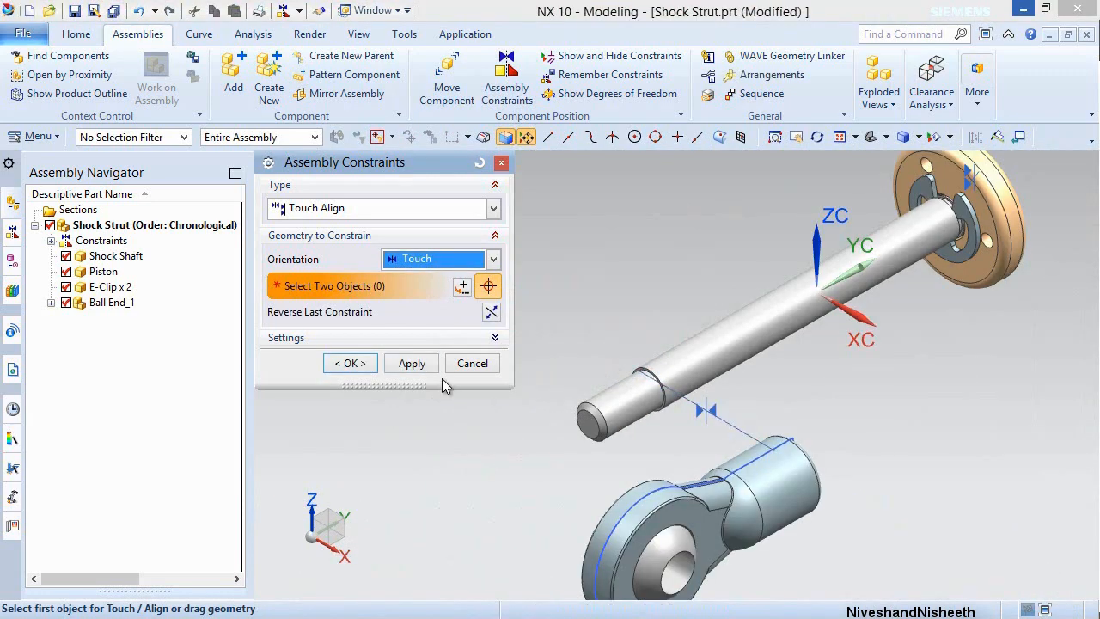
left_click(412, 363)
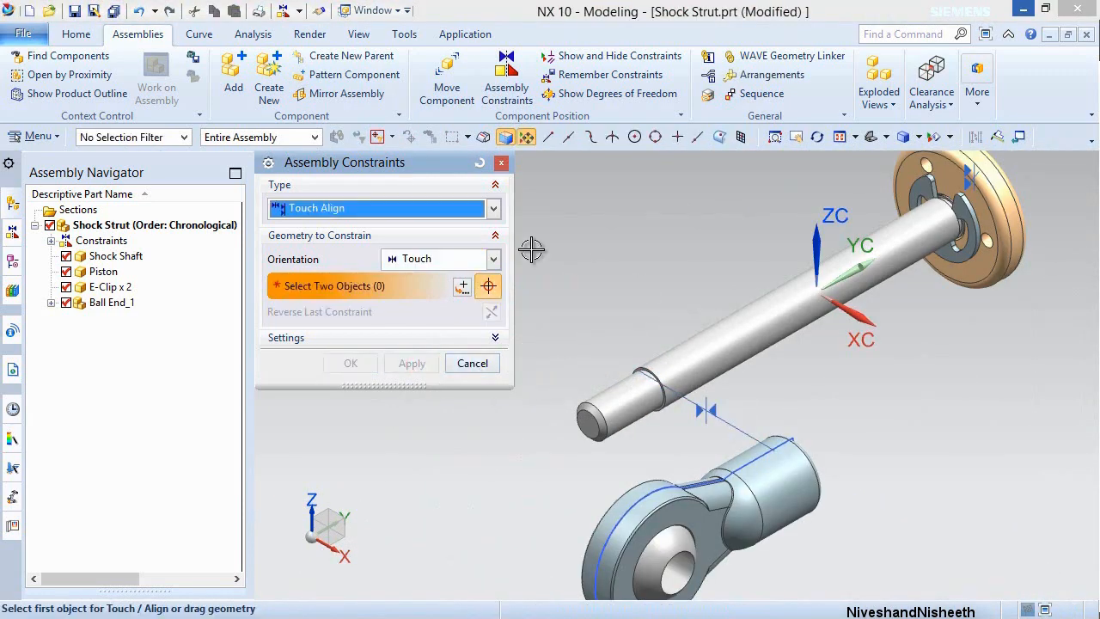
Align the Shock Shaft's main cylinder with Ball End_1's cylindrical body using a Touch Align constraint with Infer Center/Axis orientation.
left_click(493, 258)
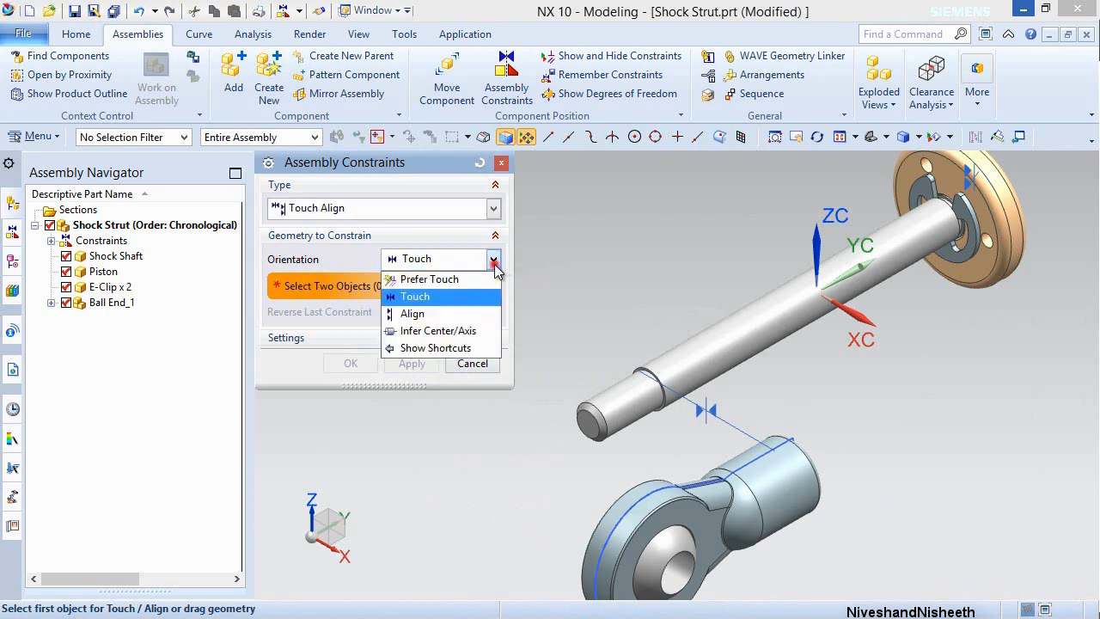
left_click(441, 333)
left_click(720, 348)
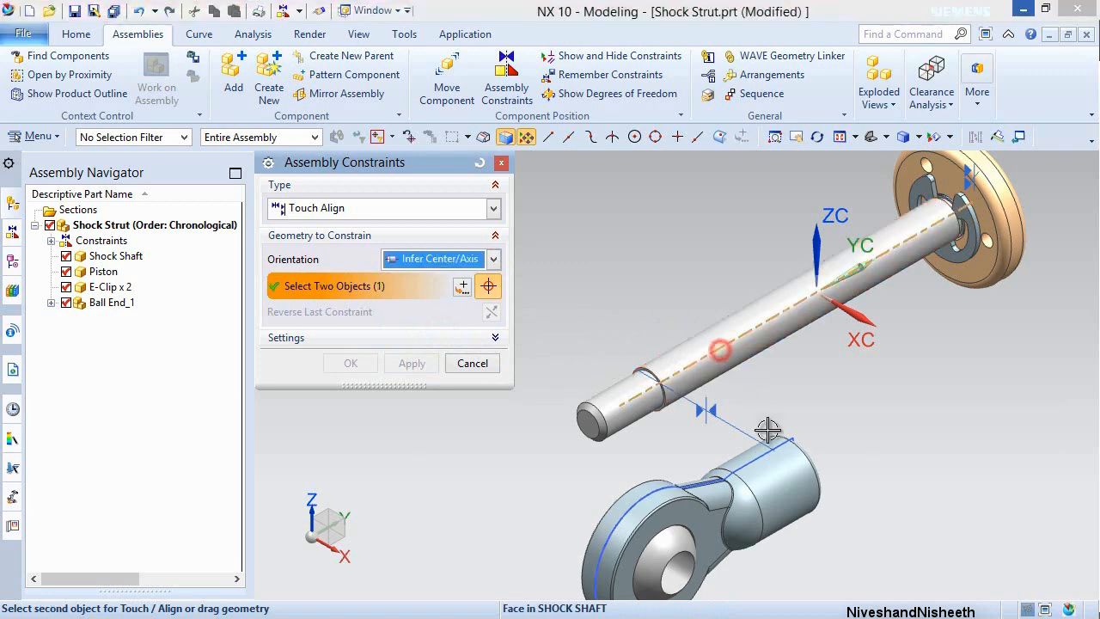
left_click(789, 483)
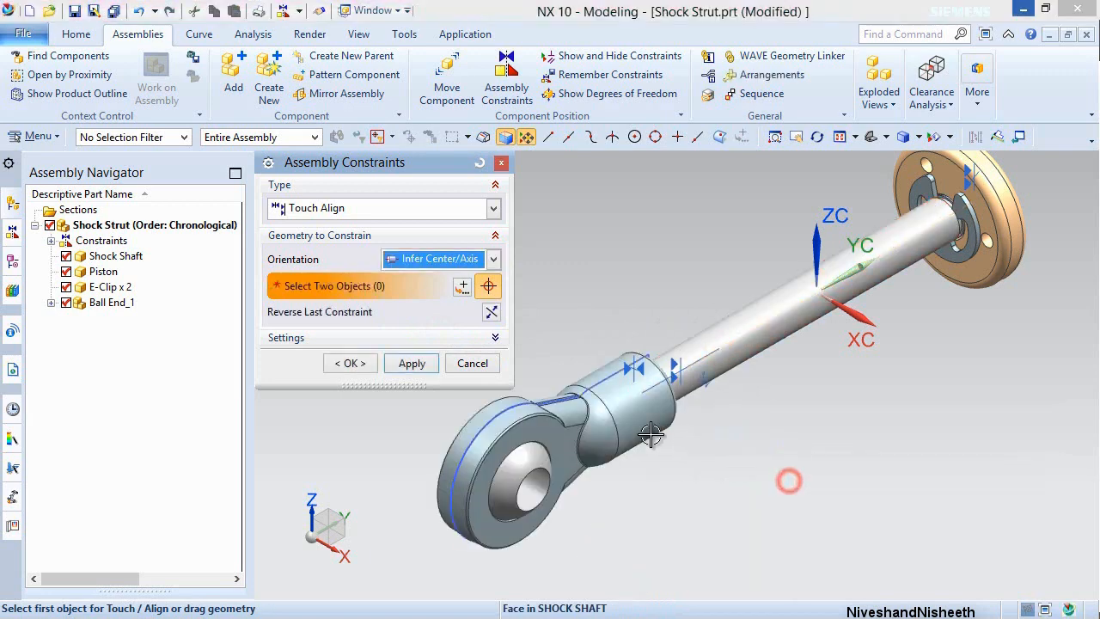
left_click(350, 363)
Start adding another component from the Suspension folder and select the Shock Shaft part file.
left_click(152, 33)
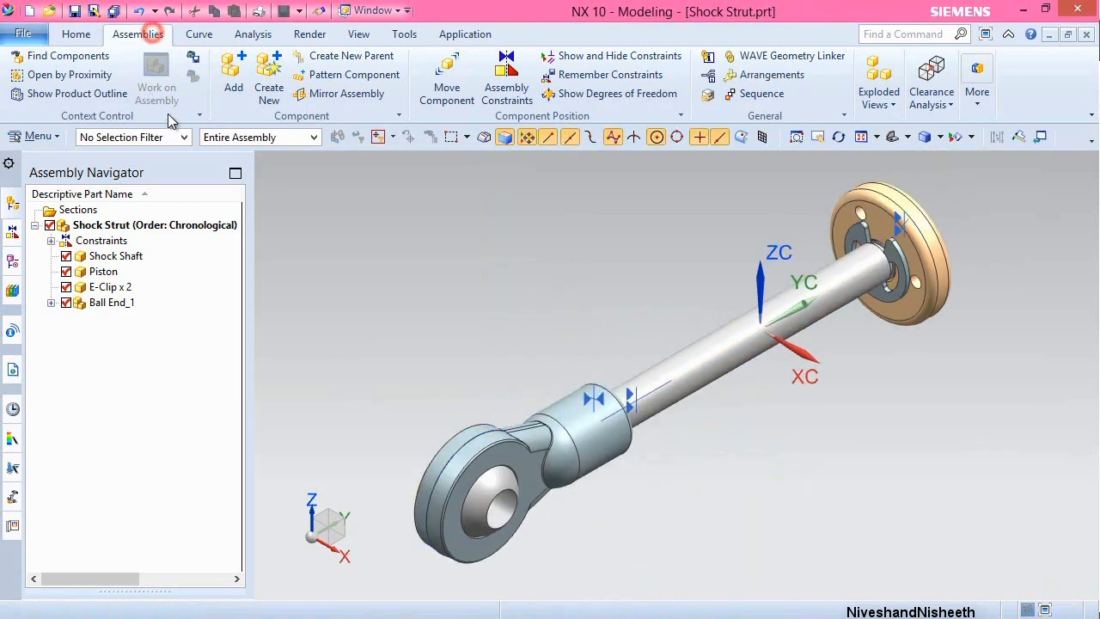
left_click(233, 79)
left_click(494, 370)
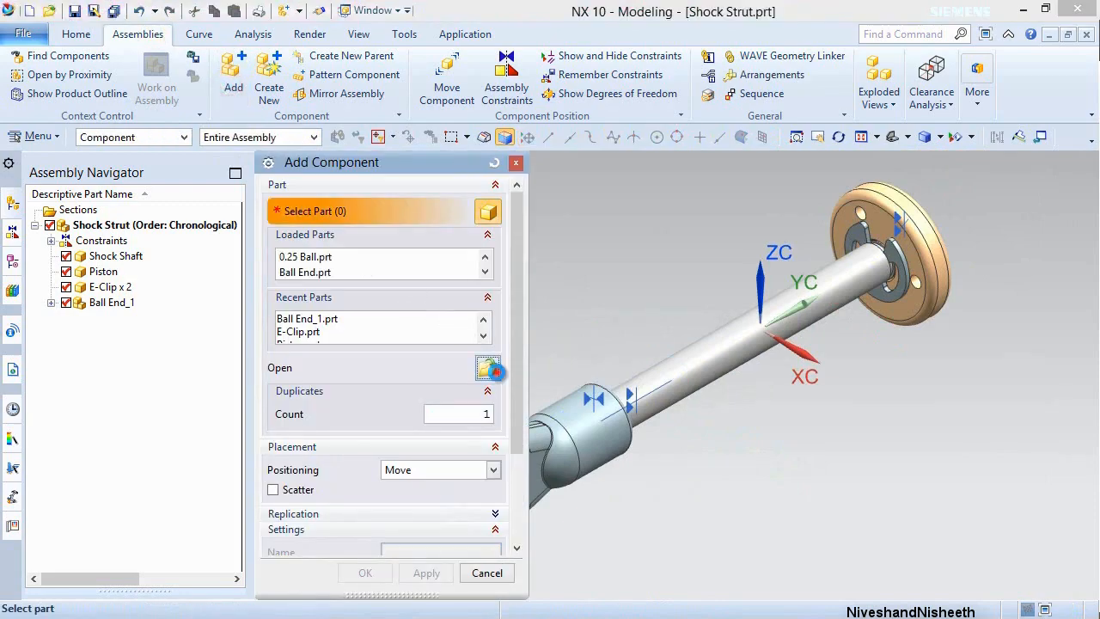
scroll(248, 334, "down", 10)
left_click(239, 368)
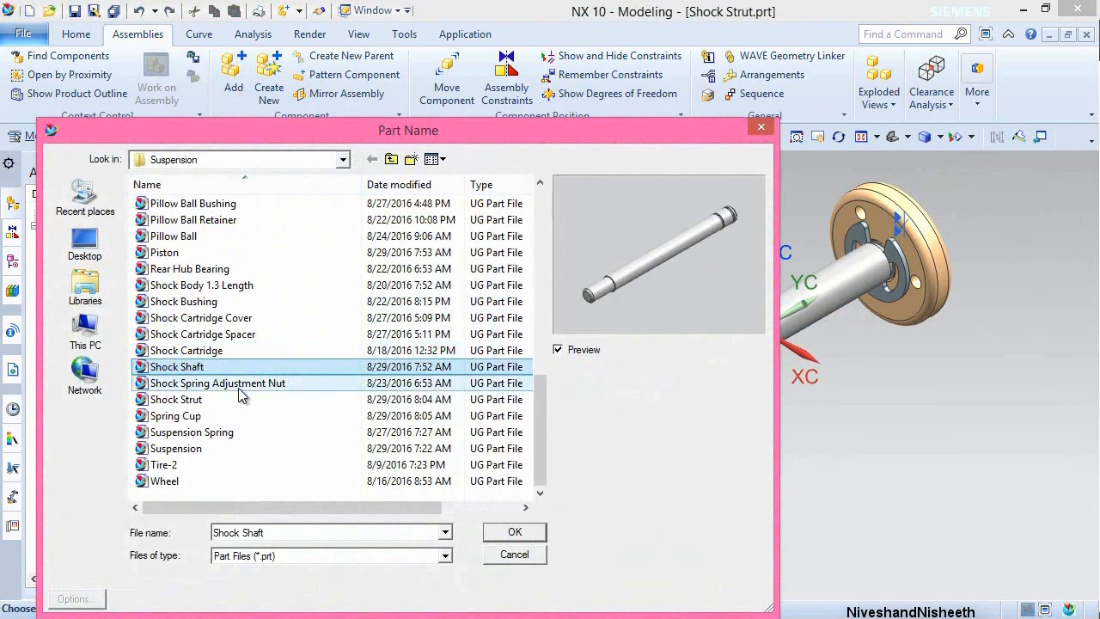
Add the Spring Cup part to the Shock Strut assembly with Move positioning and the Entire Part reference set.
left_click(188, 416)
left_click(526, 531)
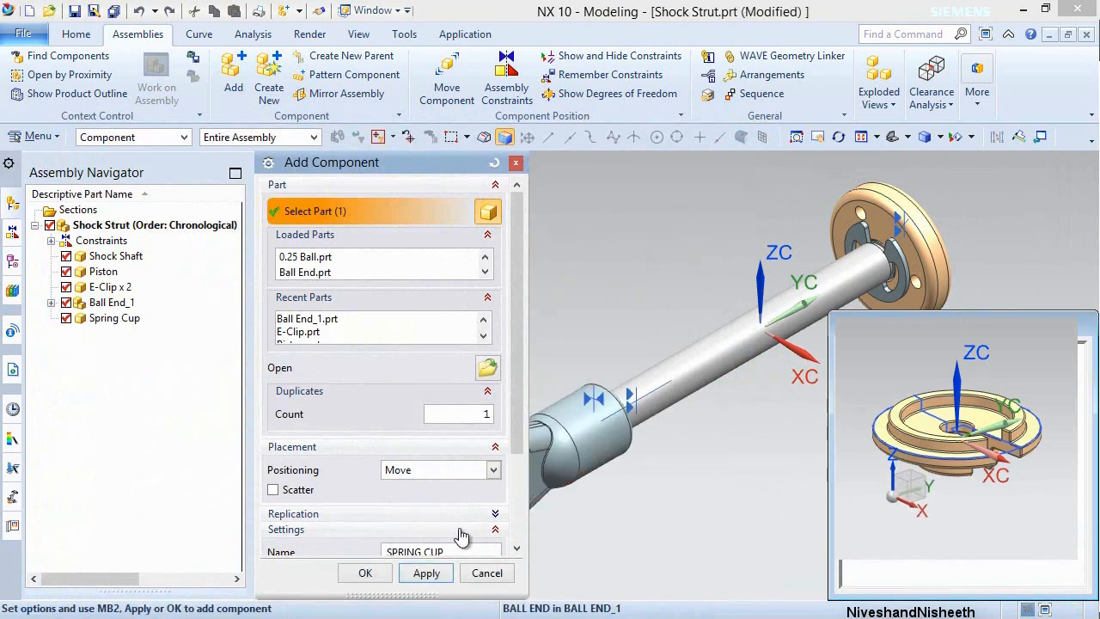
left_click_drag(520, 452, 520, 526)
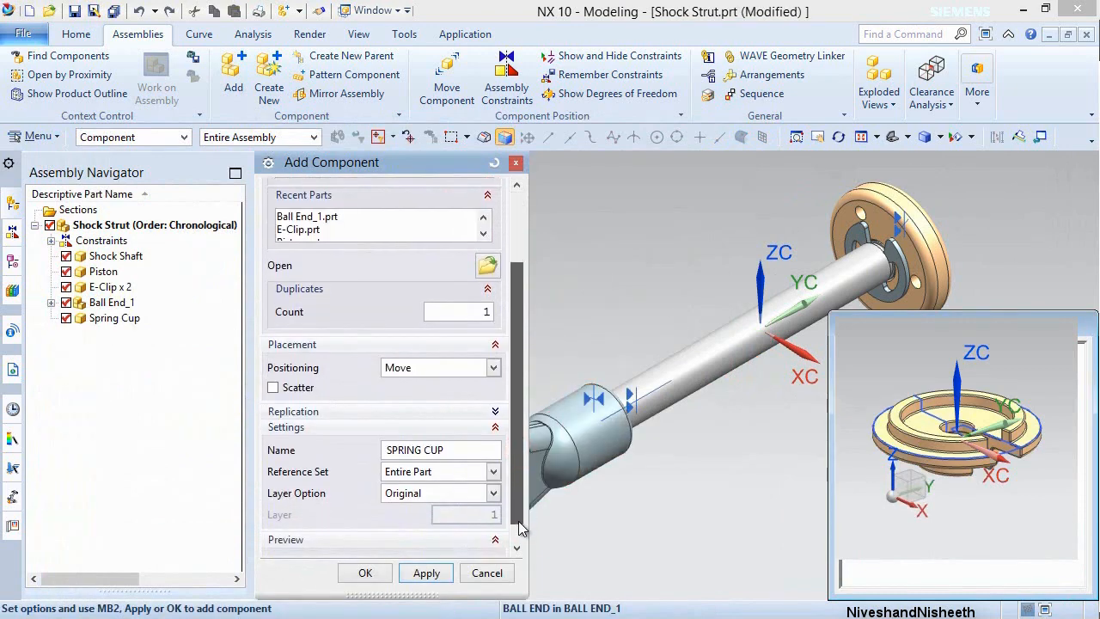
left_click(362, 573)
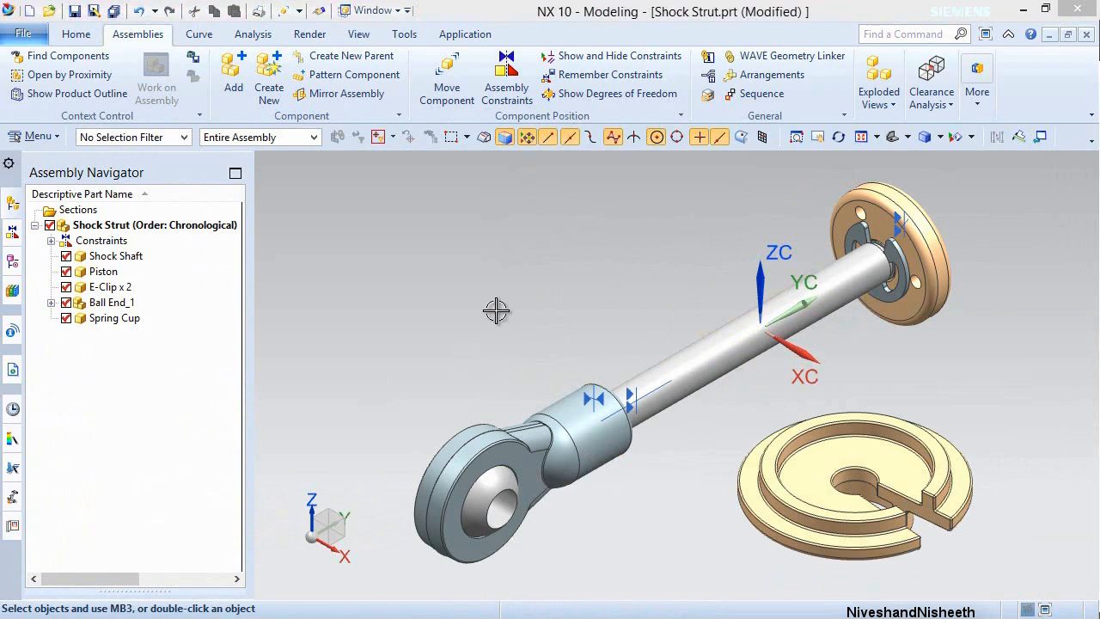
Apply a Touch constraint between the ring face inside the spring cup's recess and the ball end's flat end face.
left_click(507, 80)
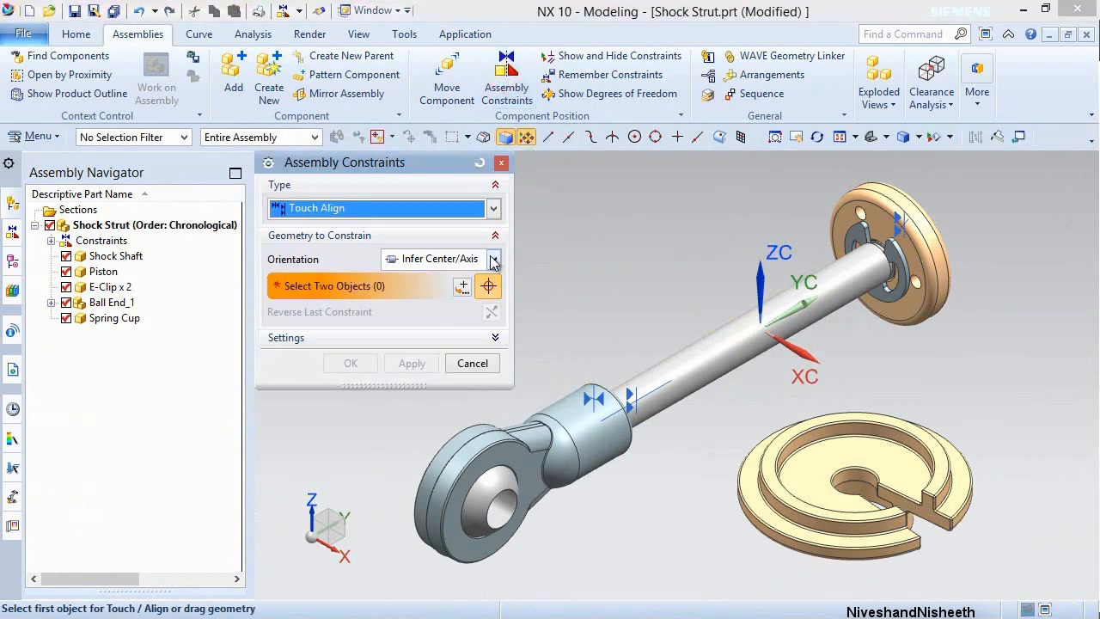
left_click(494, 261)
left_click(430, 294)
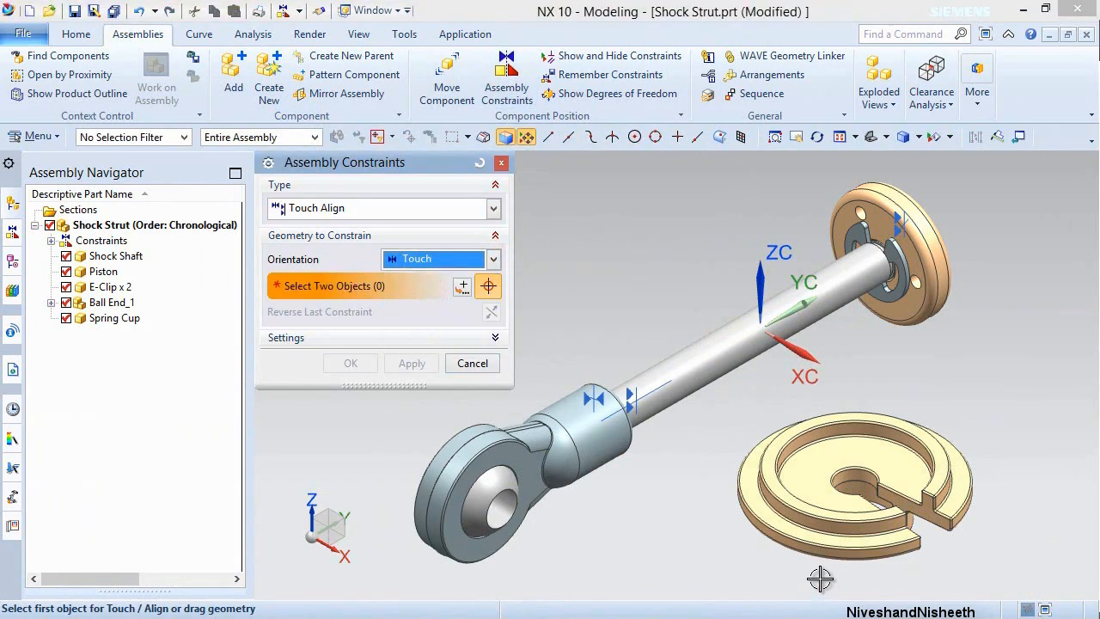
middle_click_drag(820, 580, 812, 436)
scroll(839, 405, "up", 3)
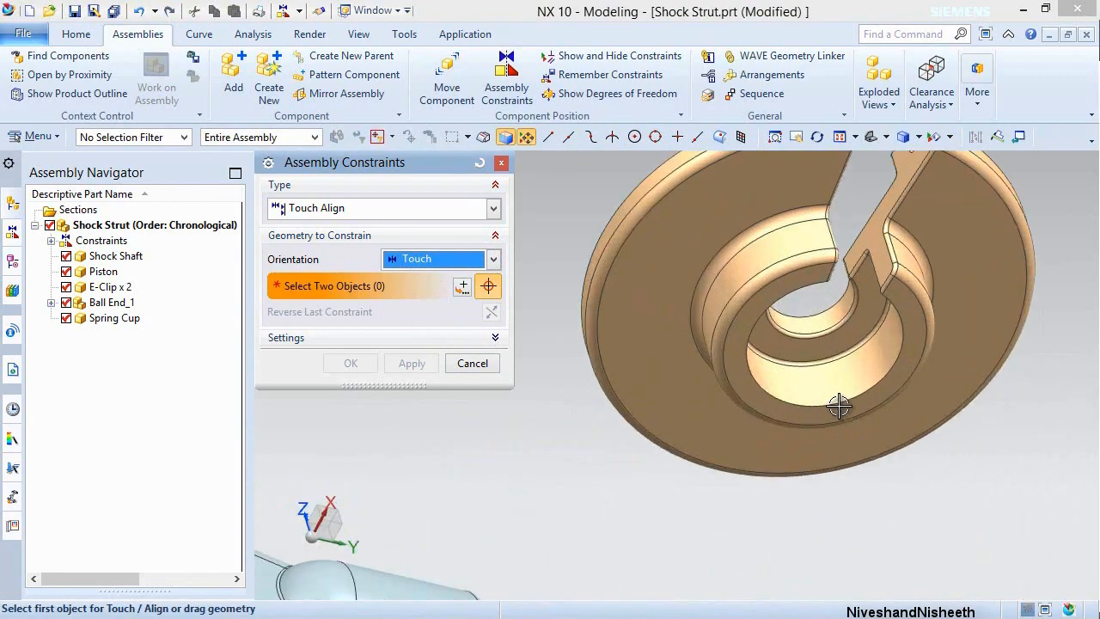
scroll(839, 405, "up", 1)
left_click(838, 313)
scroll(835, 314, "down", 2)
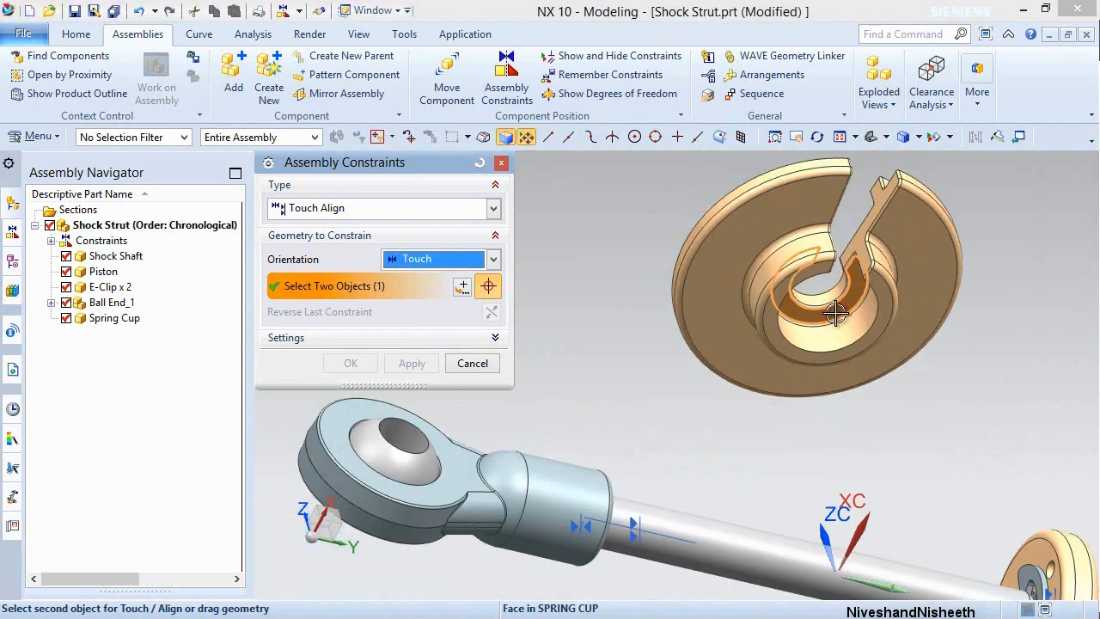
scroll(776, 408, "down", 2)
middle_click_drag(745, 425, 777, 398)
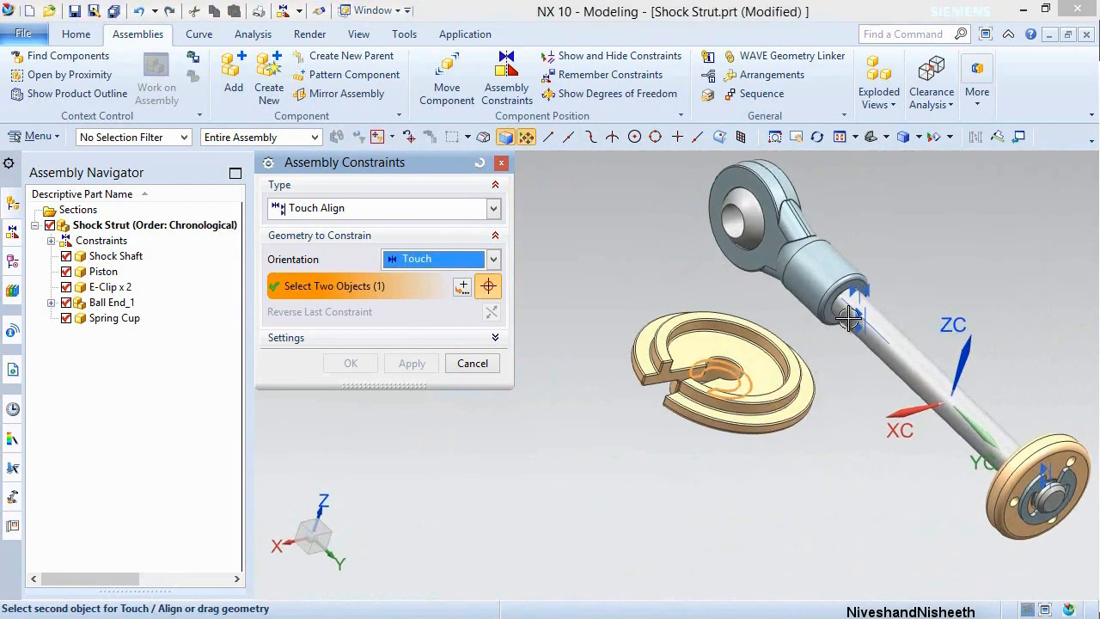
scroll(849, 317, "up", 4)
left_click(745, 314)
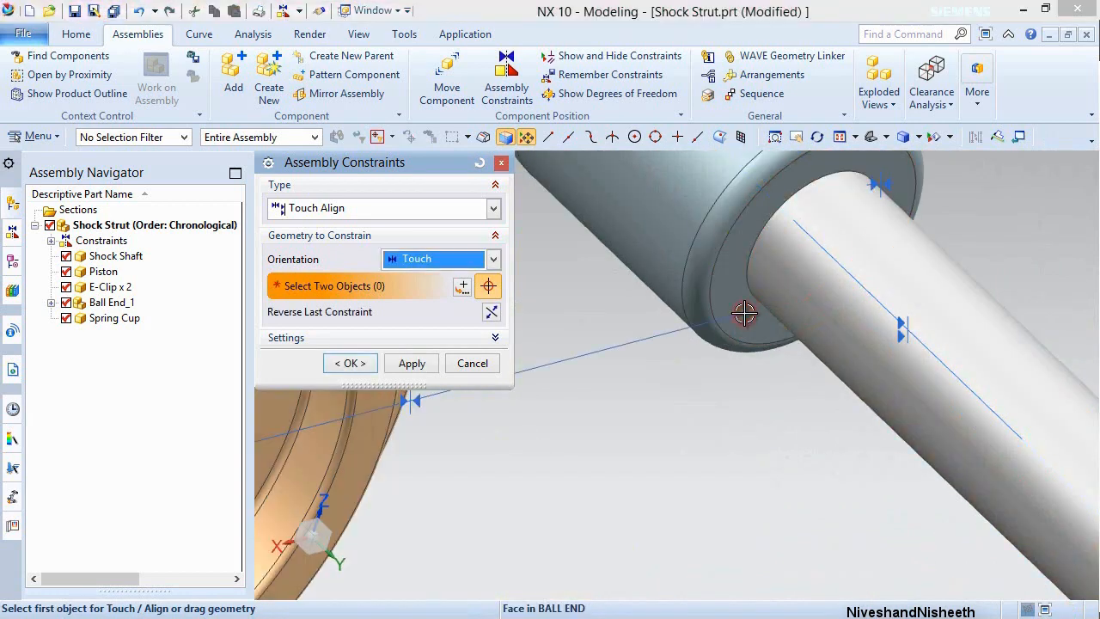
left_click(411, 363)
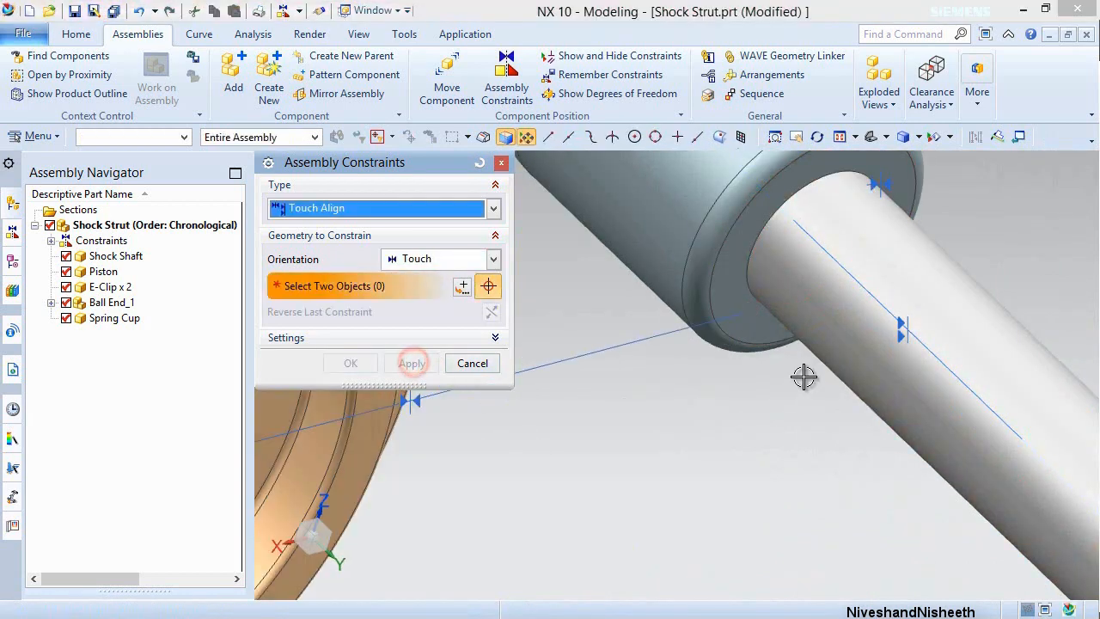
Add a Touch constraint between the shock shaft's cylindrical surface and the spring cup's centre bore, and save the assembly.
left_click(862, 344)
scroll(862, 344, "down", 3)
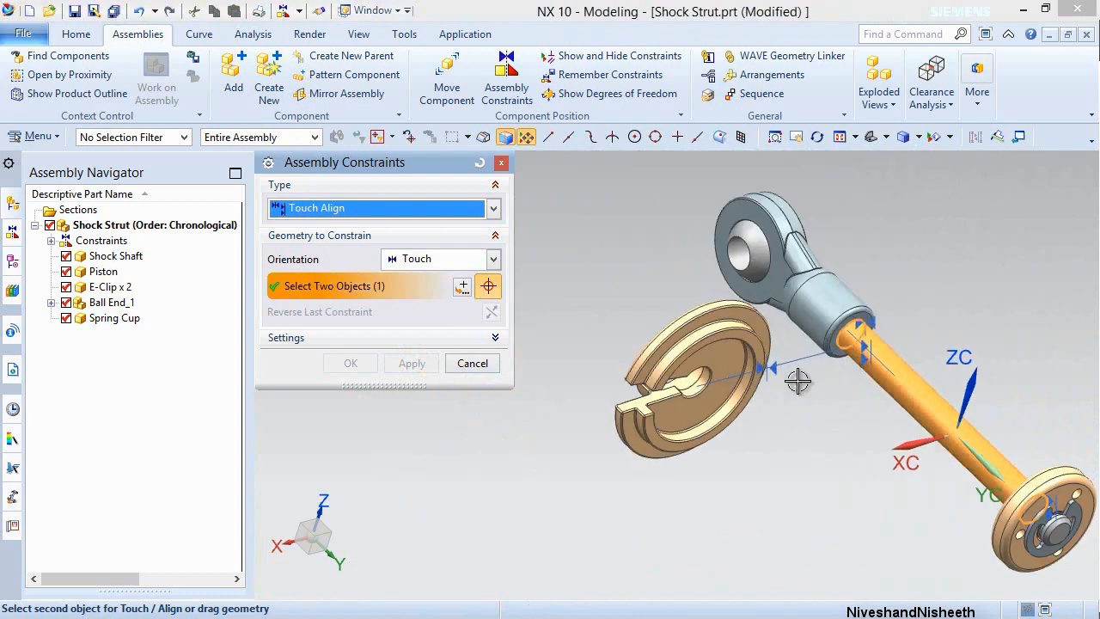
scroll(709, 413, "up", 4)
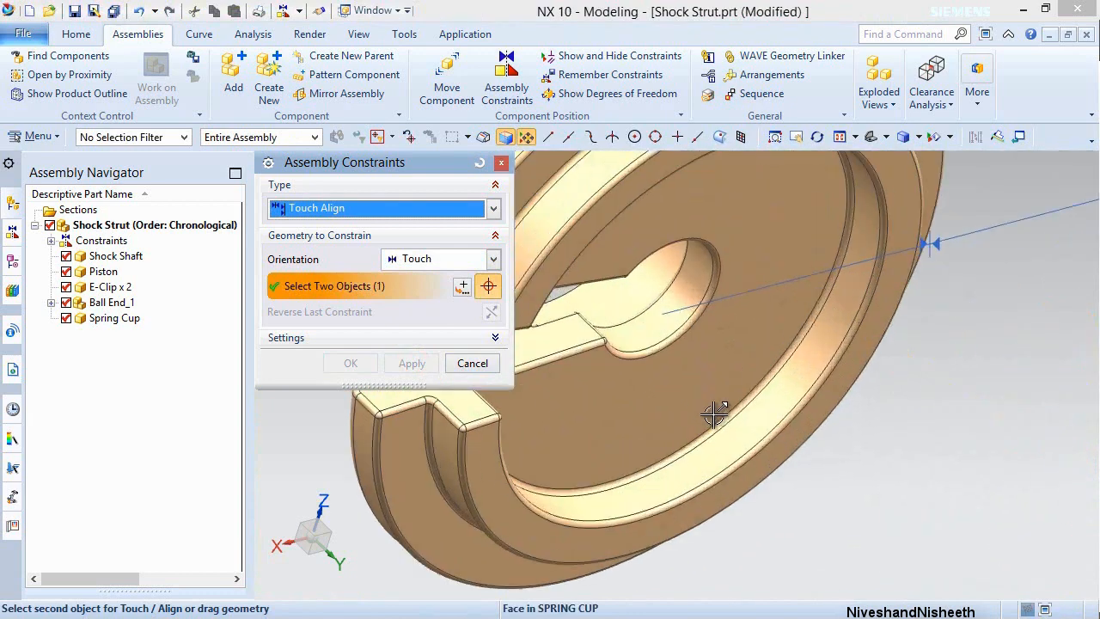
left_click(685, 293)
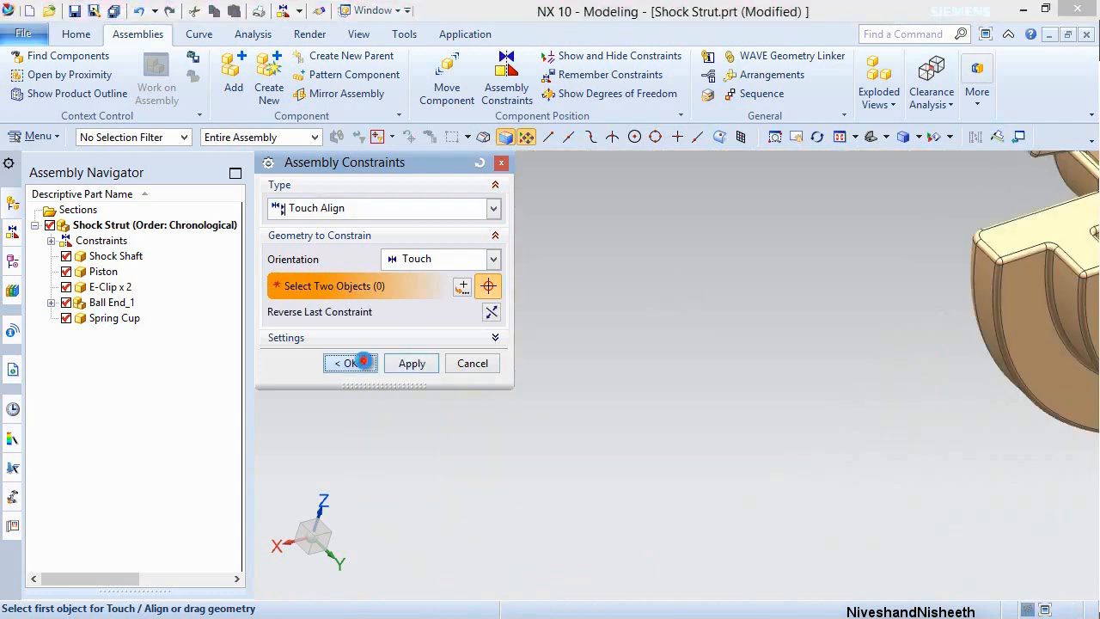
left_click(359, 361)
key("End")
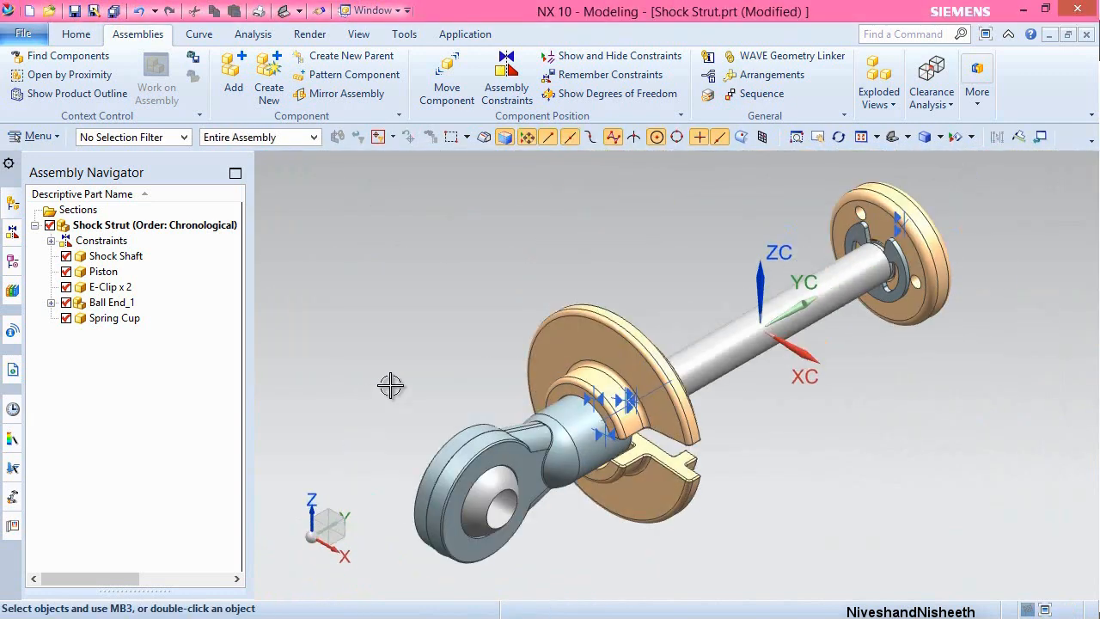
left_click(75, 12)
Rotate the spring cup about the shaft axis by about -85 degrees using dynamic motion.
left_click(447, 82)
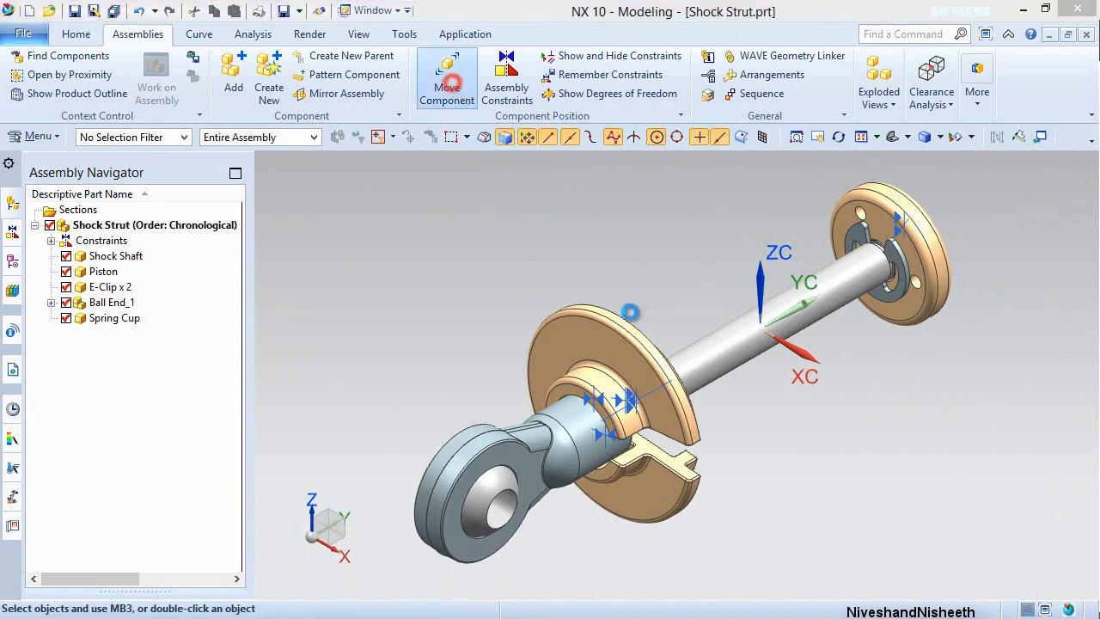
left_click(636, 367)
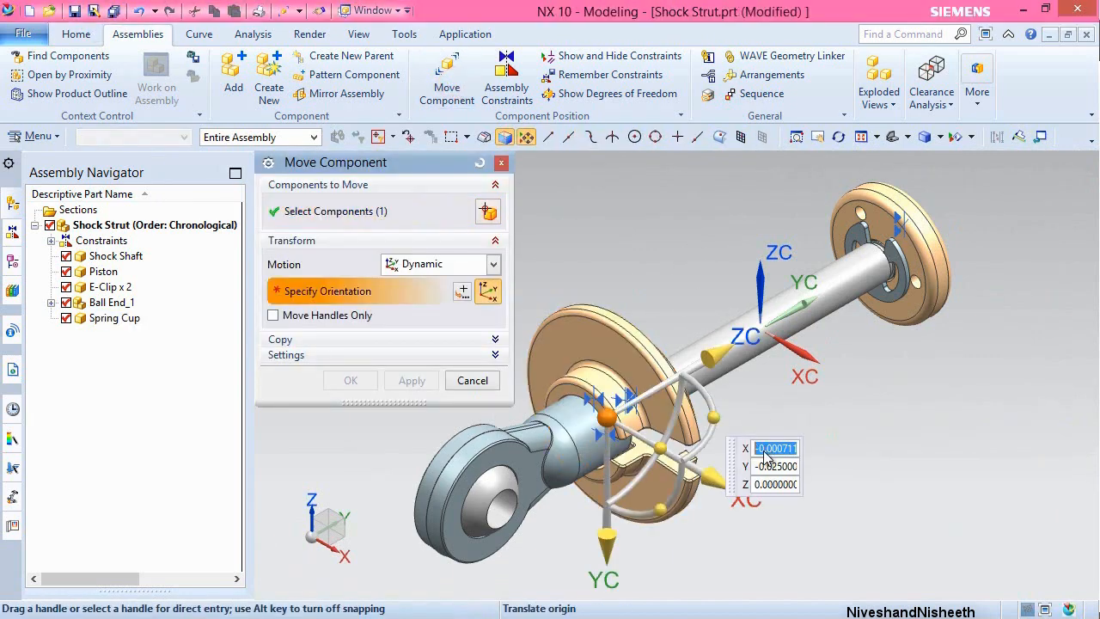
left_click_drag(700, 484, 645, 400)
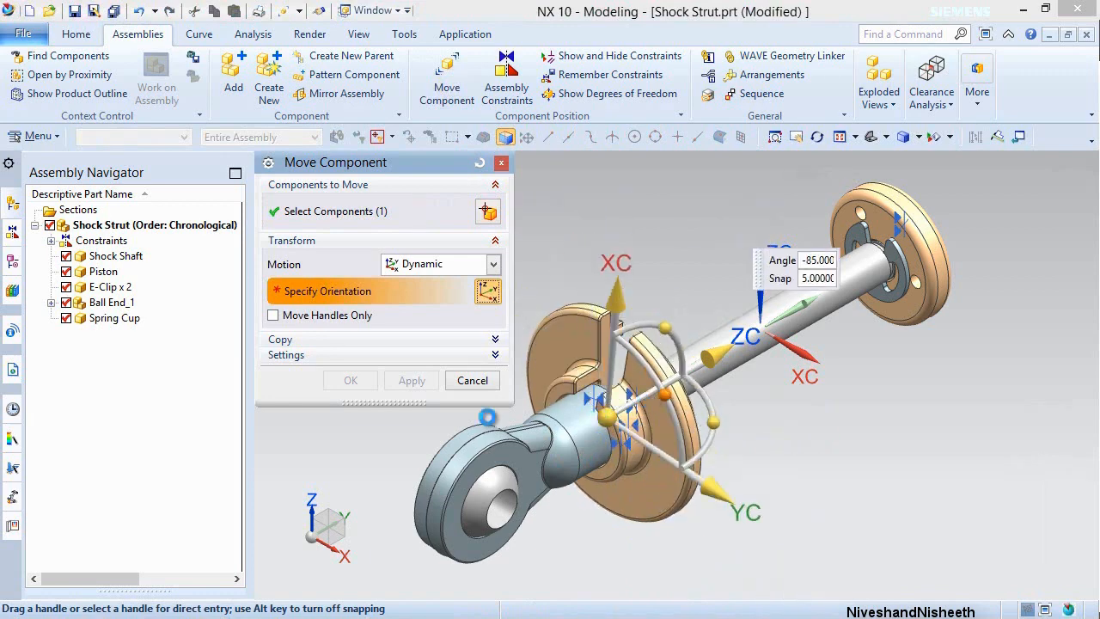
left_click(351, 380)
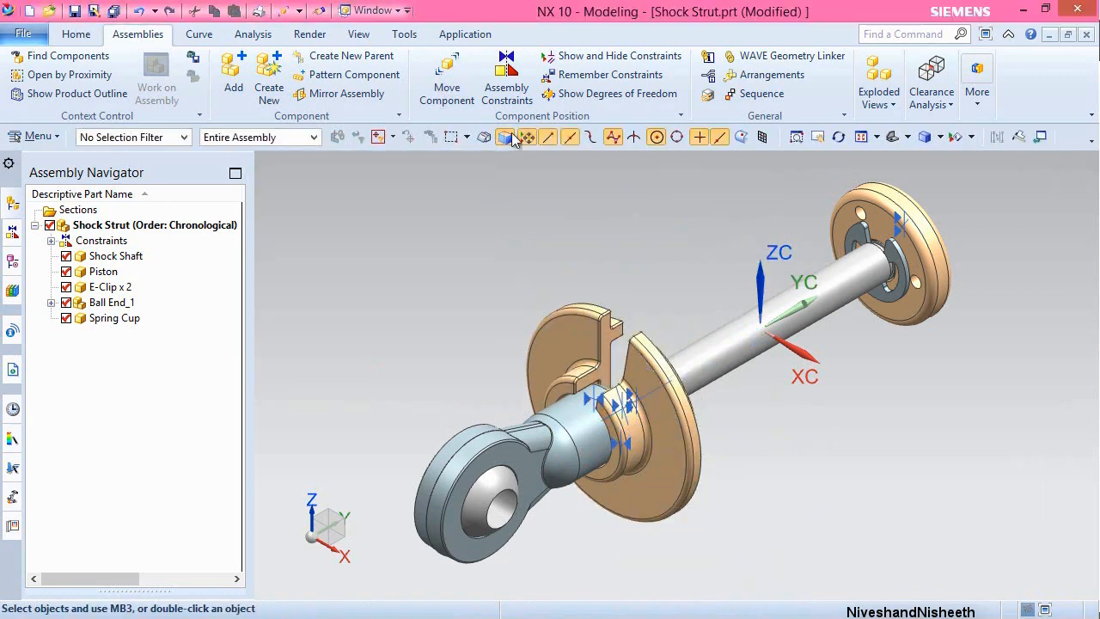
Hide all assembly constraint symbols in the Shock Strut assembly.
left_click(359, 34)
left_click(273, 81)
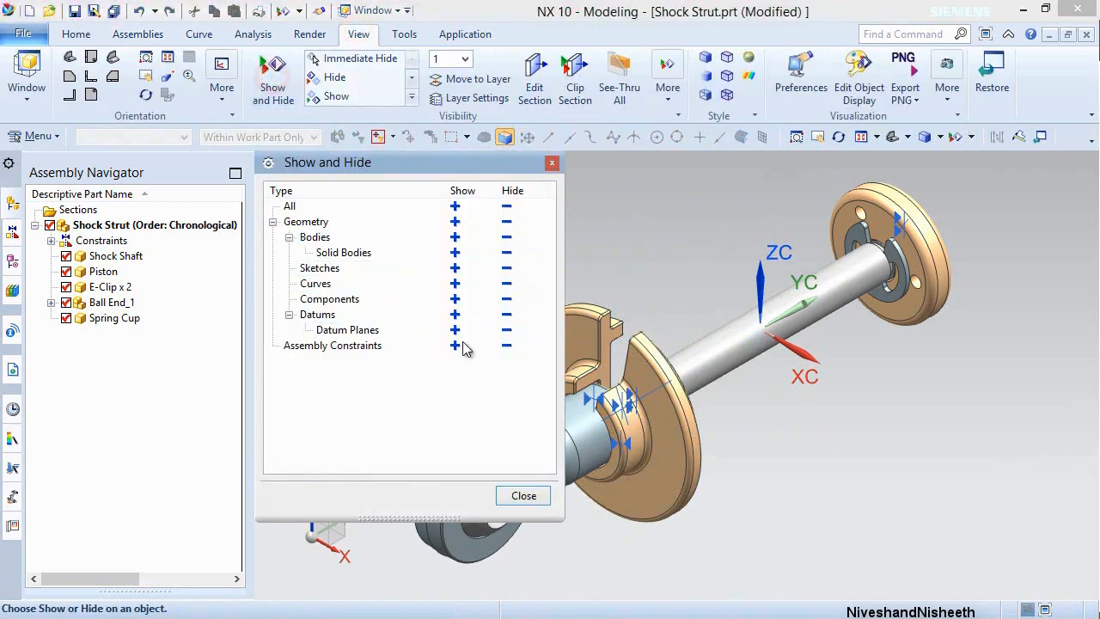
left_click(506, 345)
left_click(523, 498)
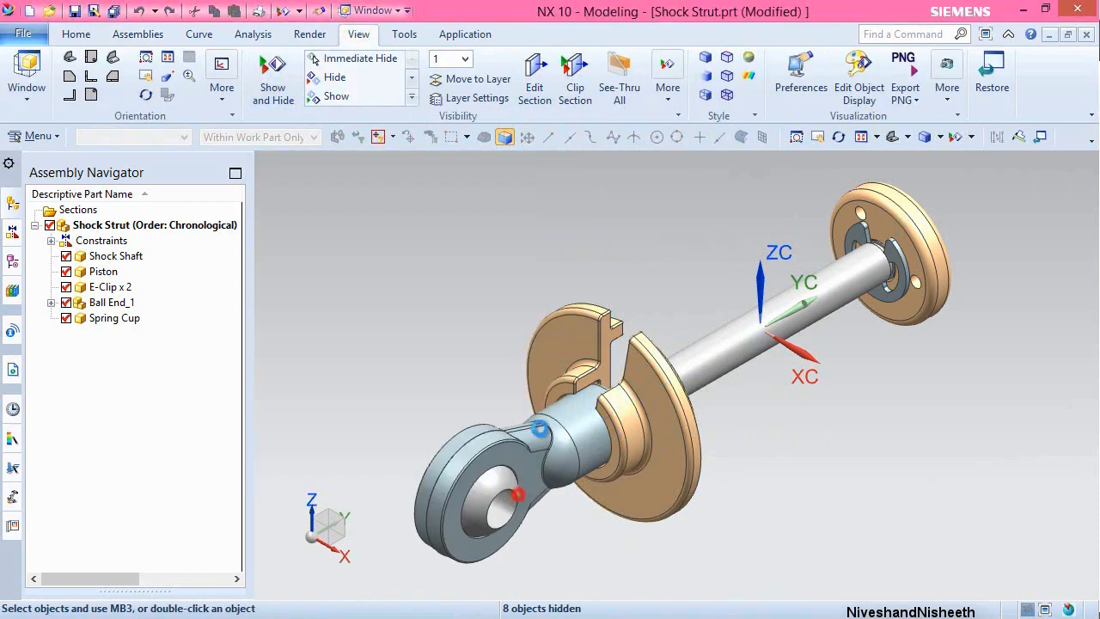
left_click(860, 137)
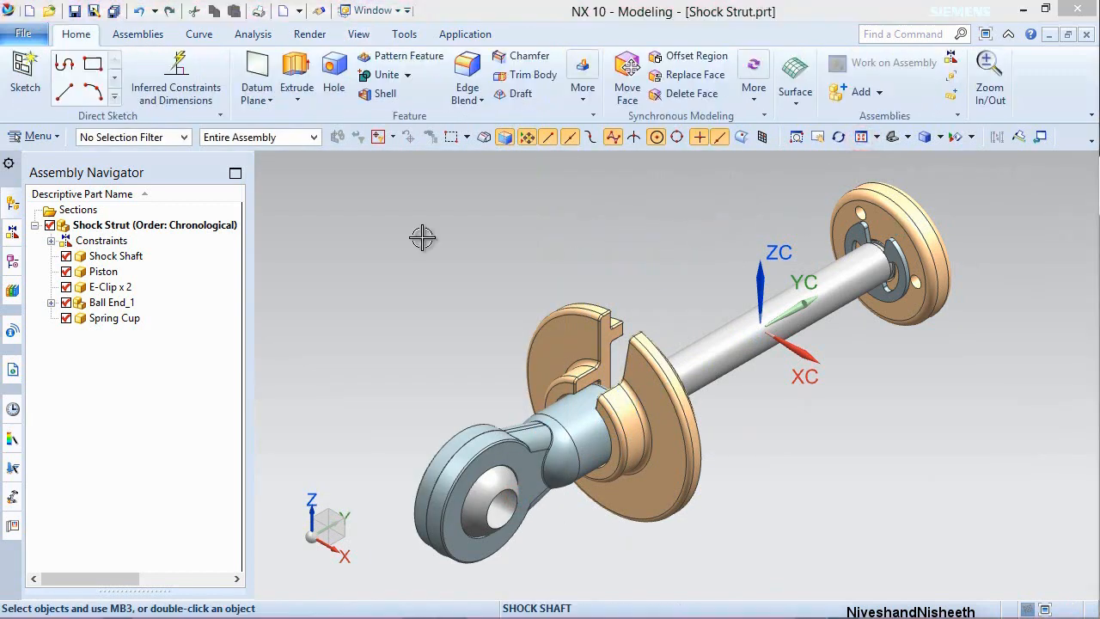
Create a new assembly file in inches named Shock Cartridge_1.prt.
left_click(30, 12)
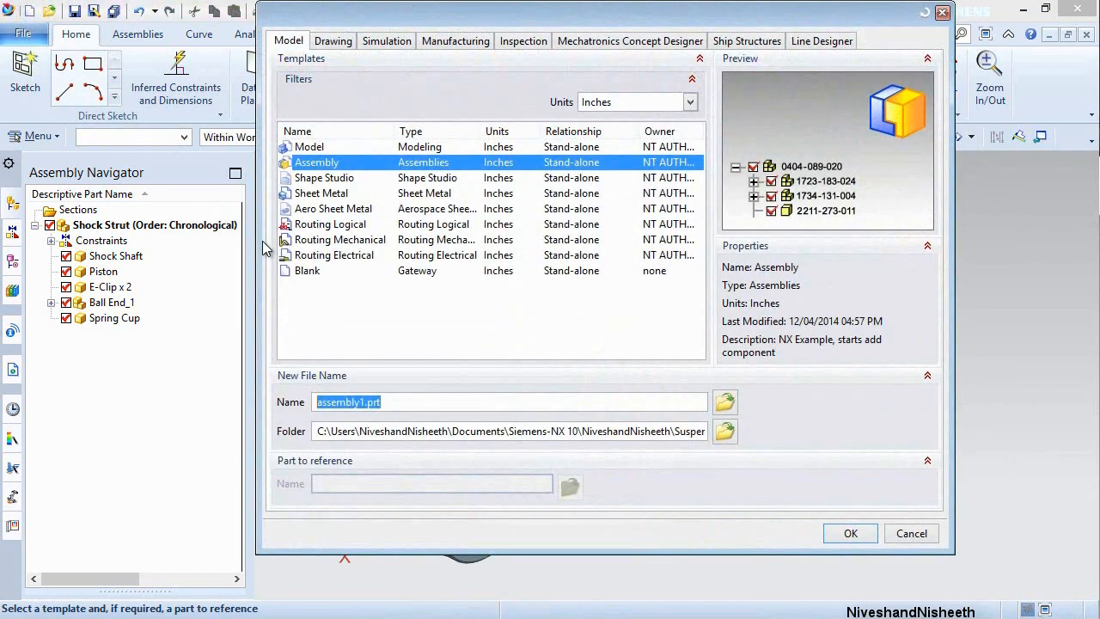
left_click(316, 402)
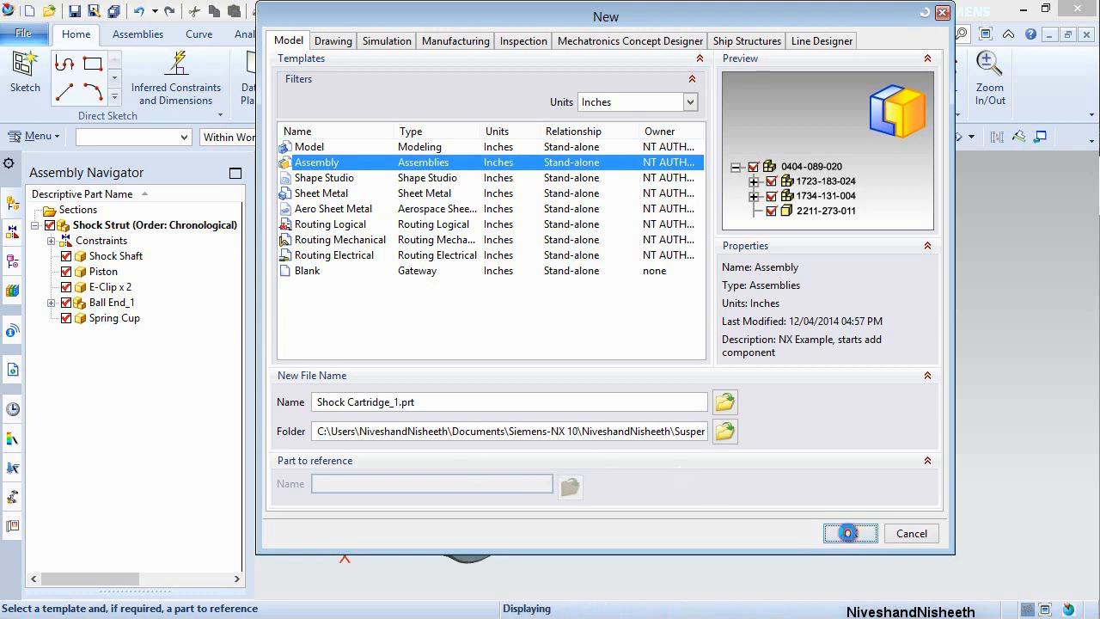
left_click(848, 533)
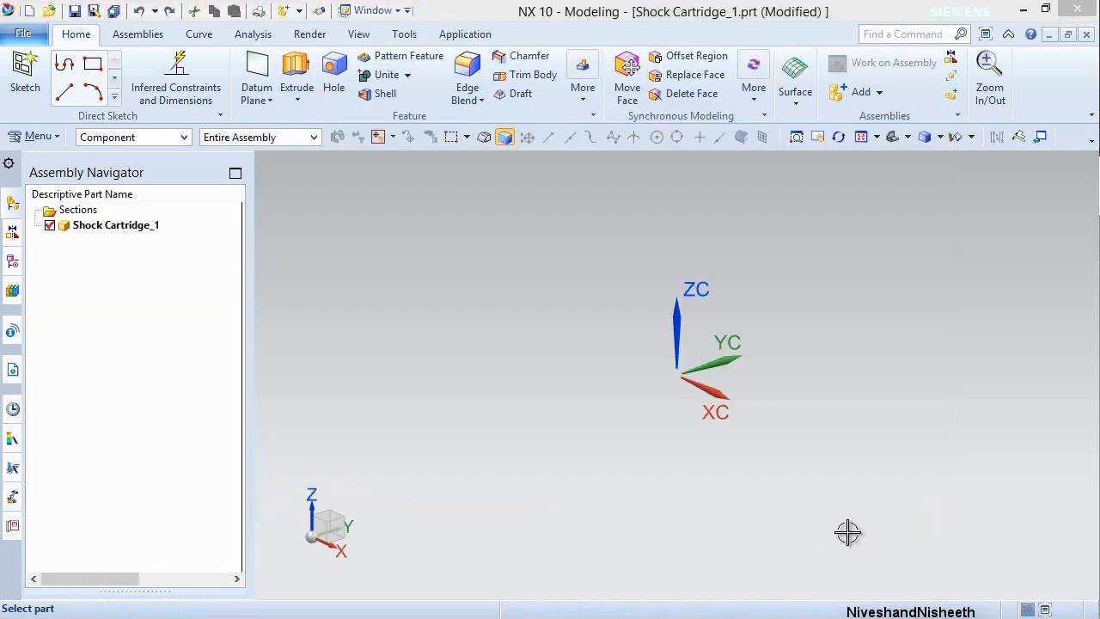
Start adding a component and choose the Shock Cartridge part file from the Suspension folder.
left_click(142, 35)
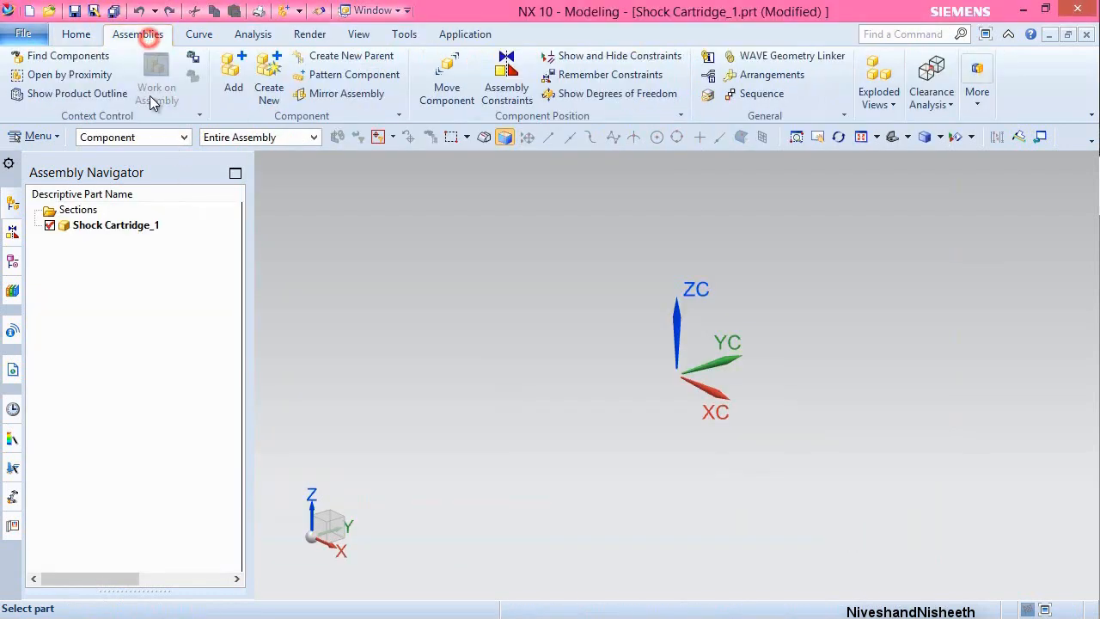
left_click(234, 80)
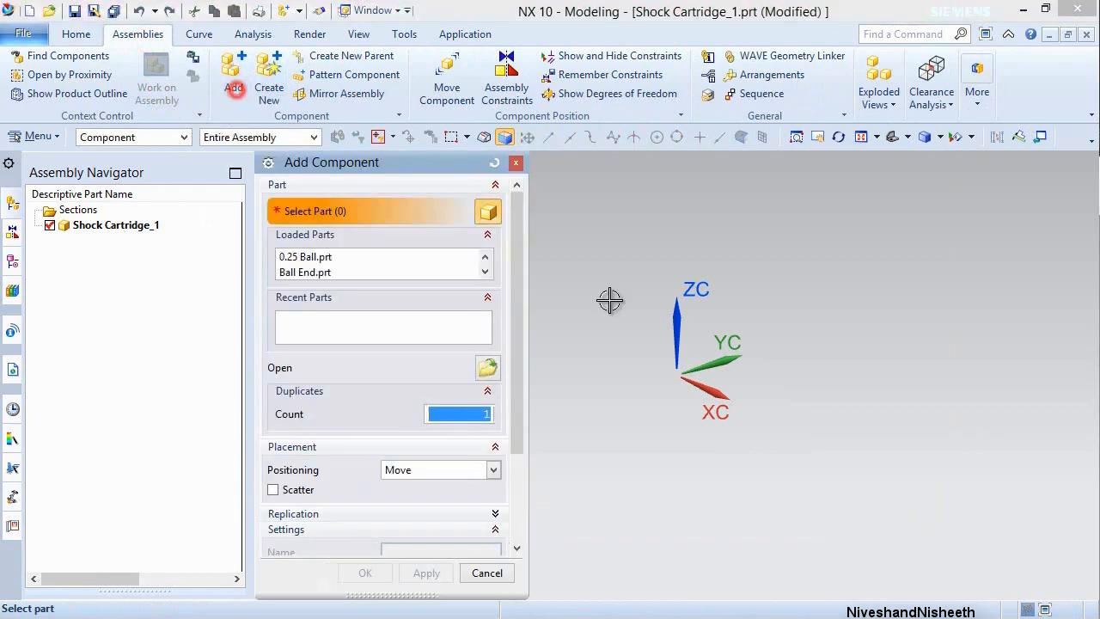
left_click(84, 36)
left_click(488, 368)
left_click_drag(539, 262, 541, 421)
left_click(187, 416)
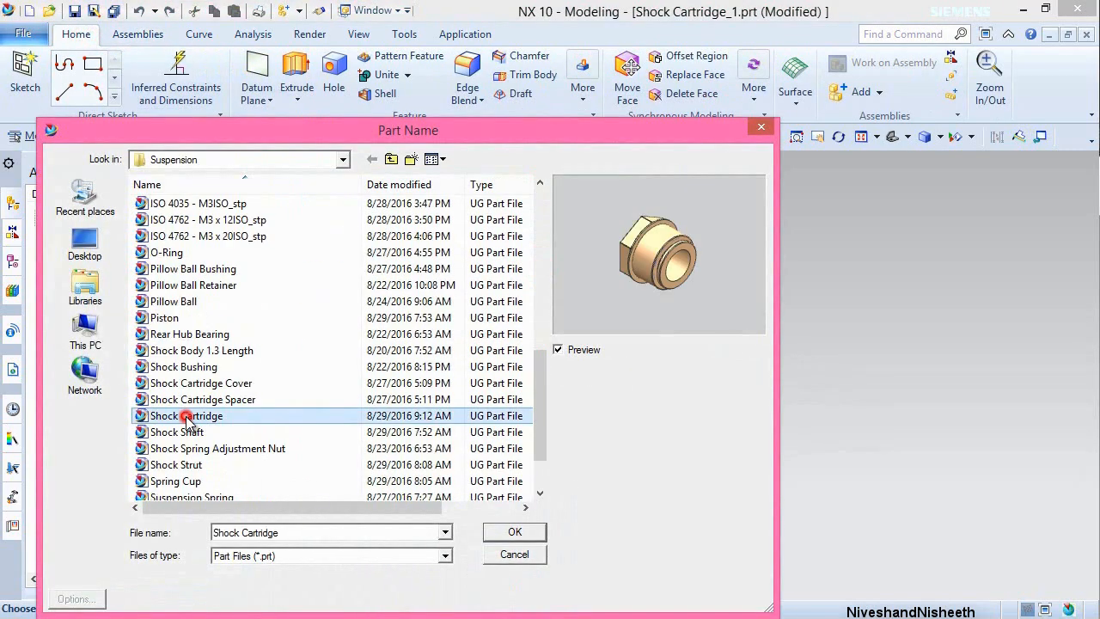
left_click(498, 535)
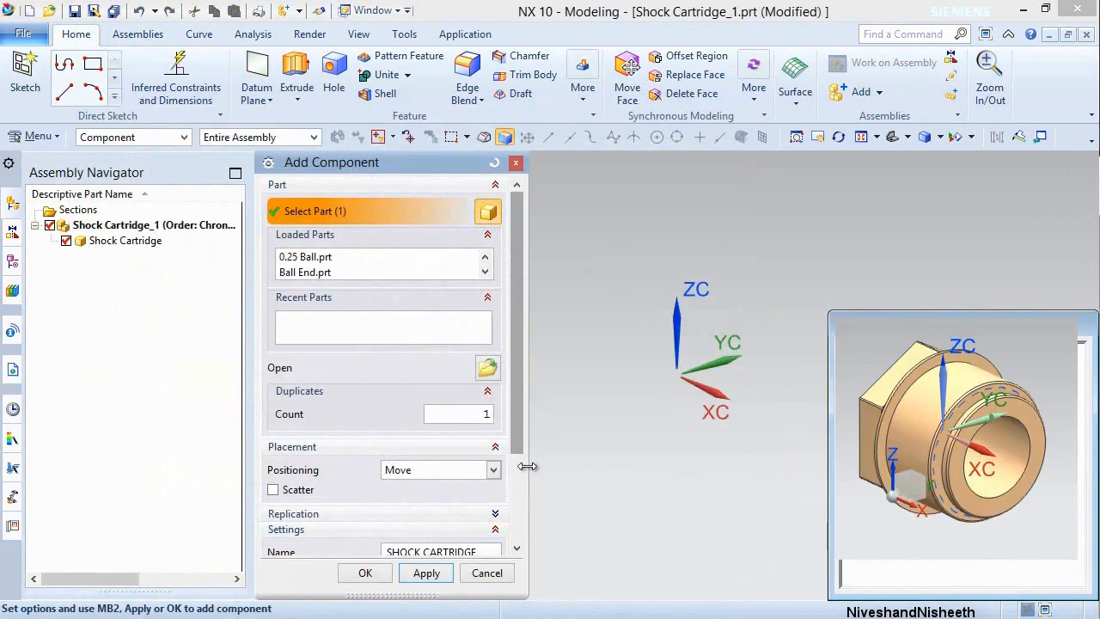
Place the Shock Cartridge at the Absolute Origin using the Entire Part reference set.
left_click(493, 470)
left_click(442, 486)
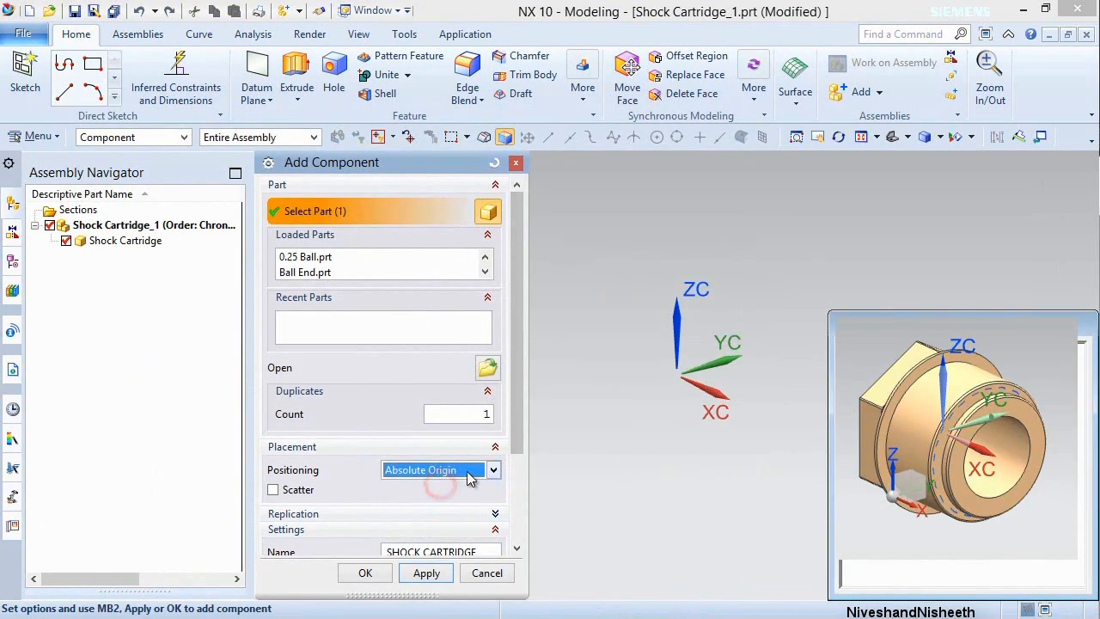
left_click_drag(511, 432, 507, 514)
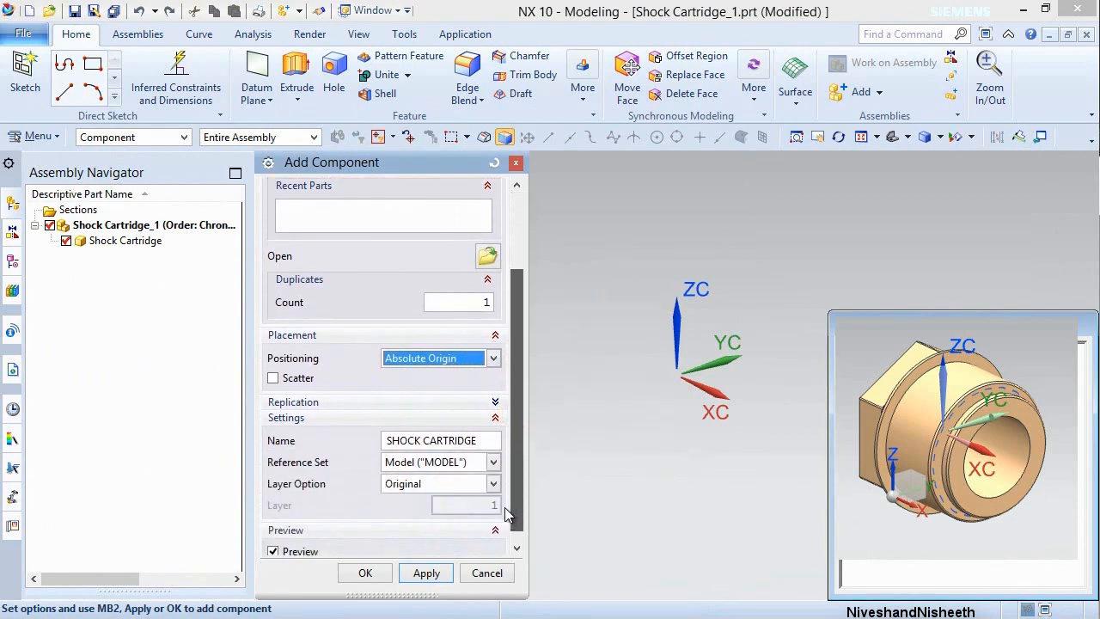
left_click(485, 463)
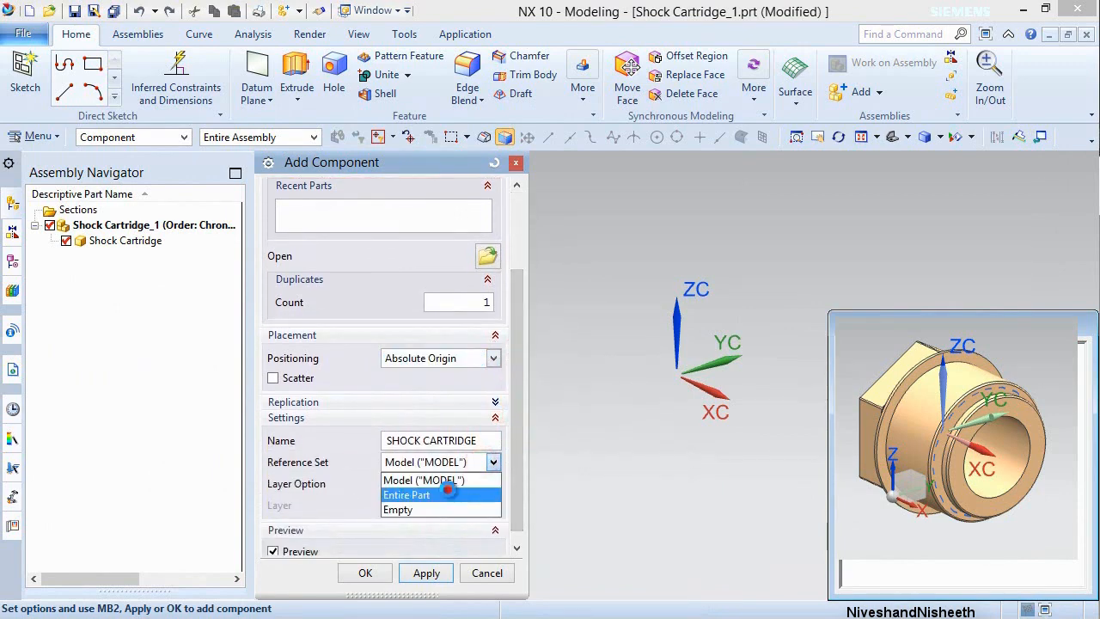
left_click(447, 495)
left_click(364, 573)
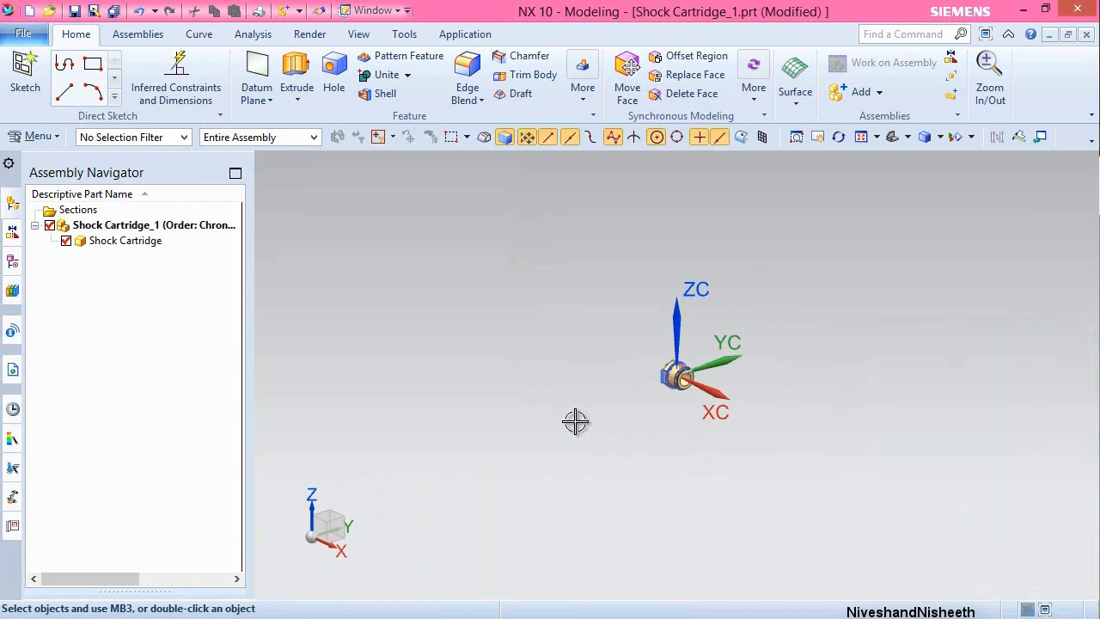
Hide all sketches and datum planes in the Shock Cartridge_1 assembly and save the file.
left_click(907, 137)
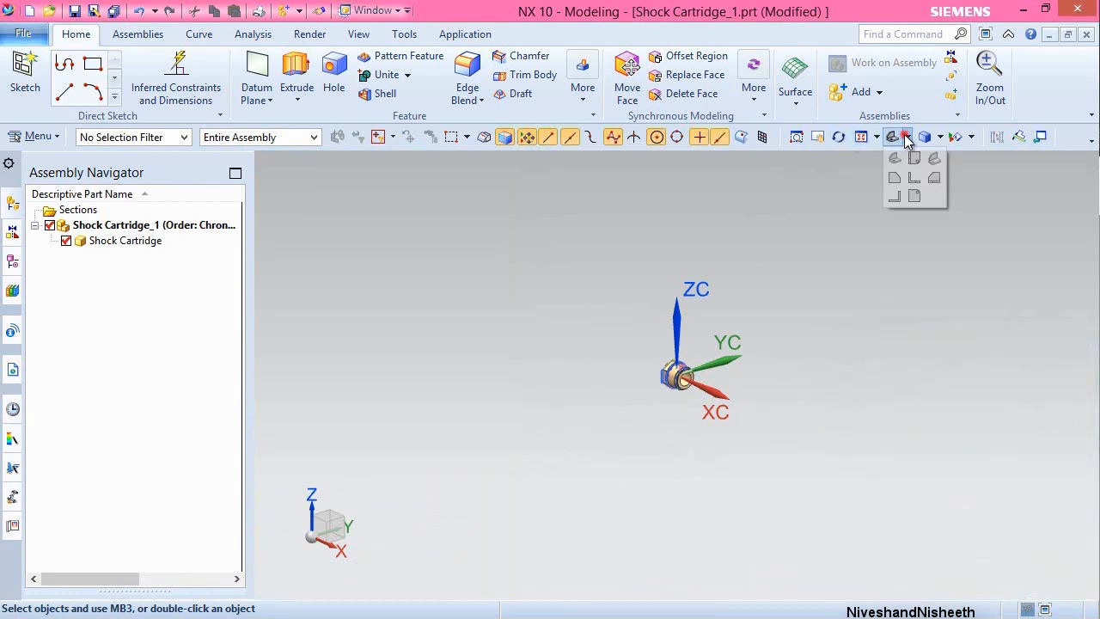
left_click(916, 162)
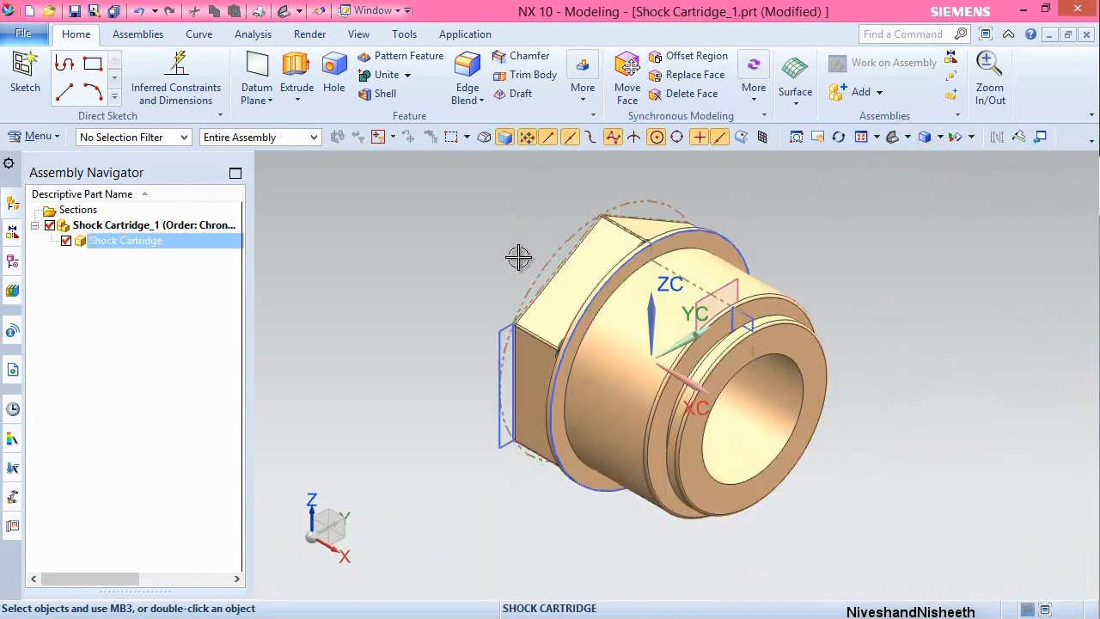
left_click(359, 34)
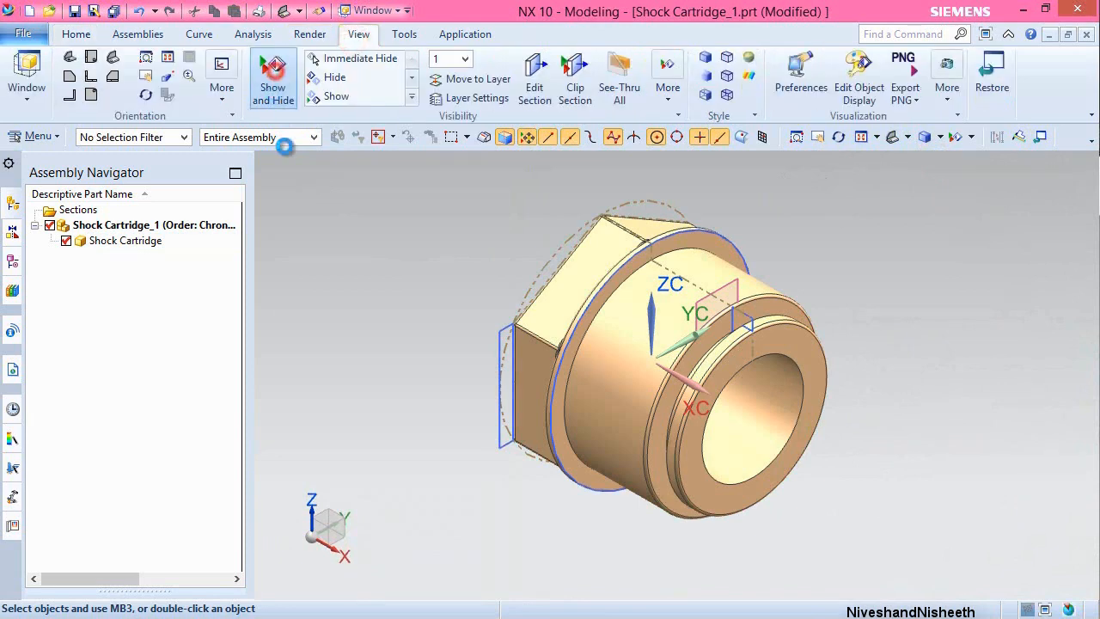
left_click(273, 79)
left_click(507, 268)
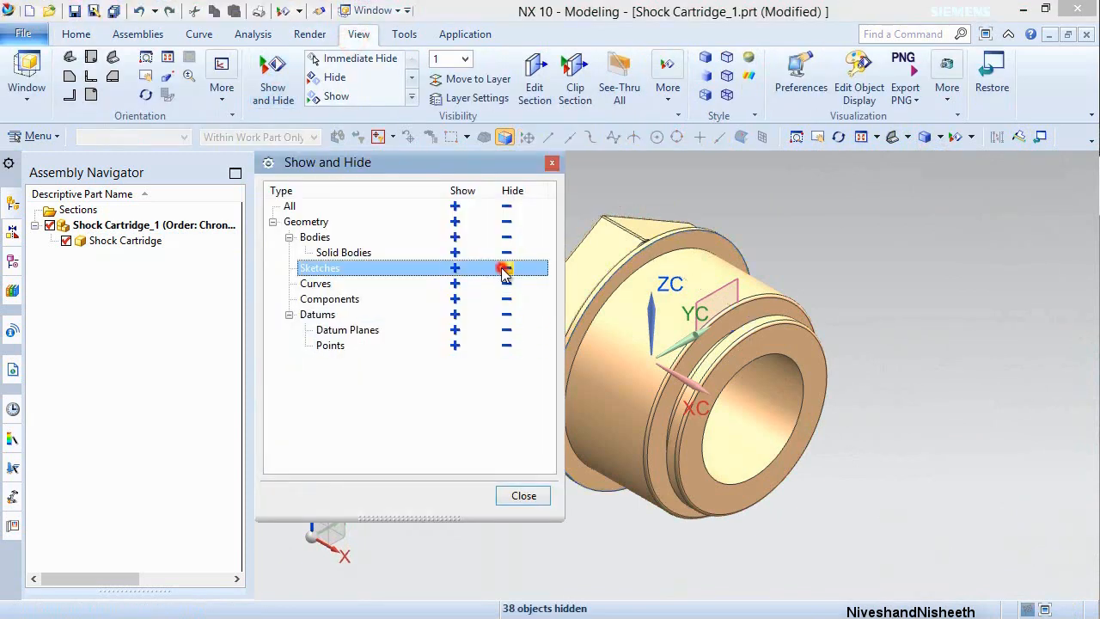
left_click(499, 331)
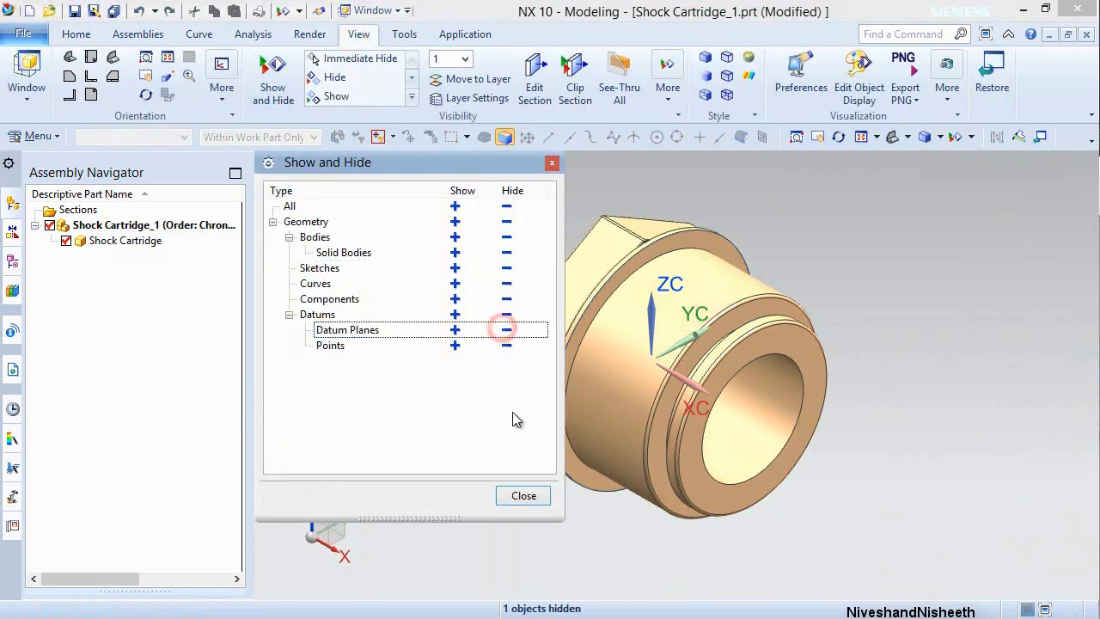
left_click(524, 496)
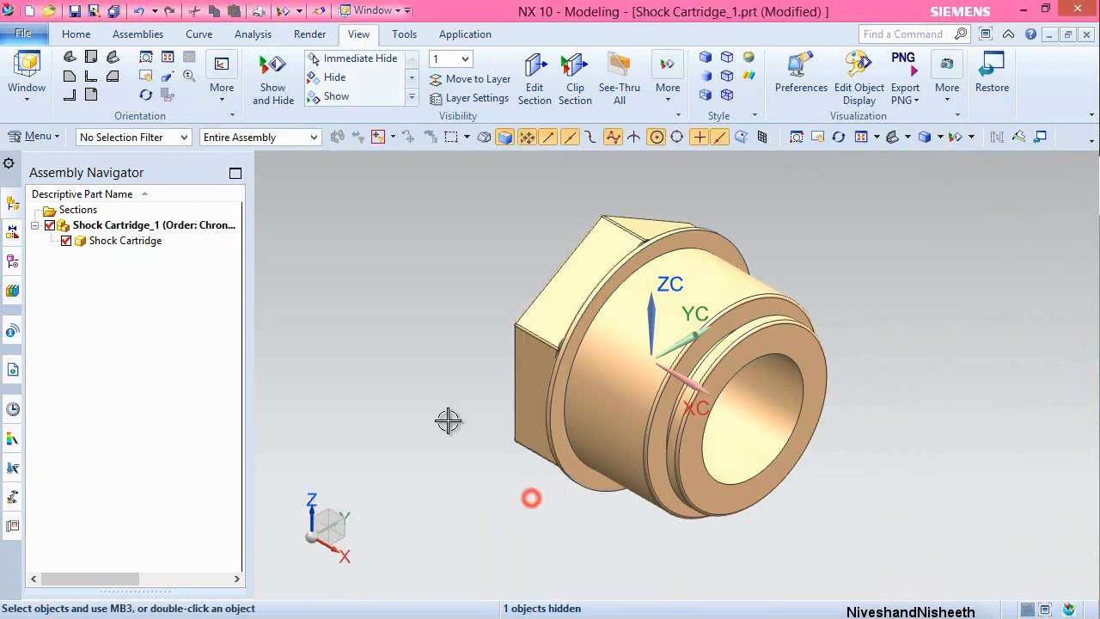
left_click(78, 35)
left_click(74, 11)
Apply a Fix constraint to the Shock Cartridge component and save the assembly.
left_click(138, 34)
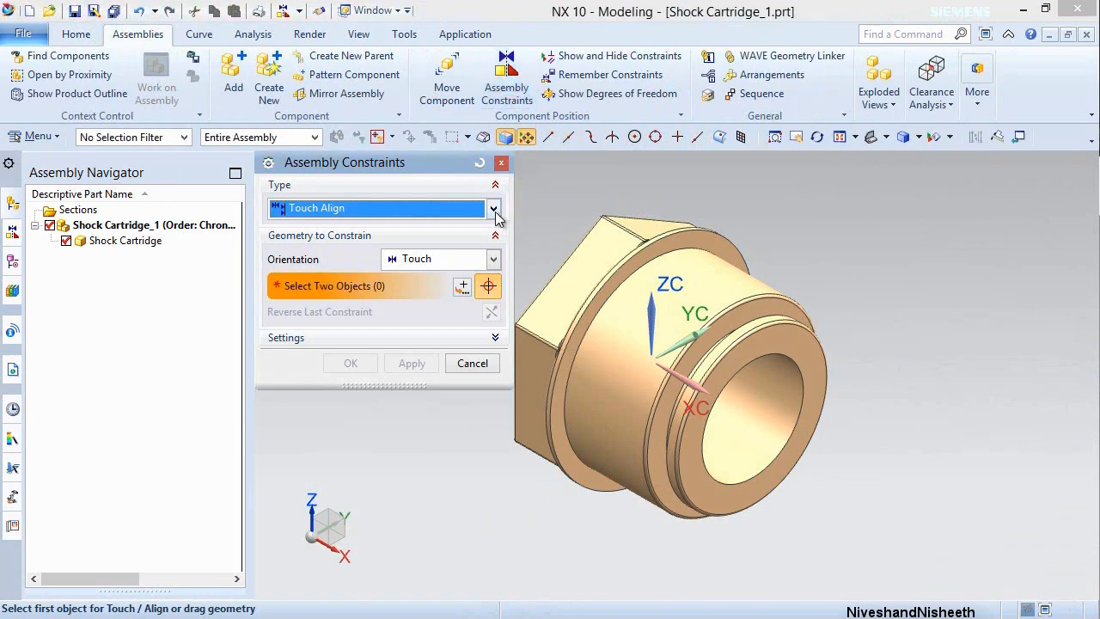
left_click(493, 208)
left_click(318, 278)
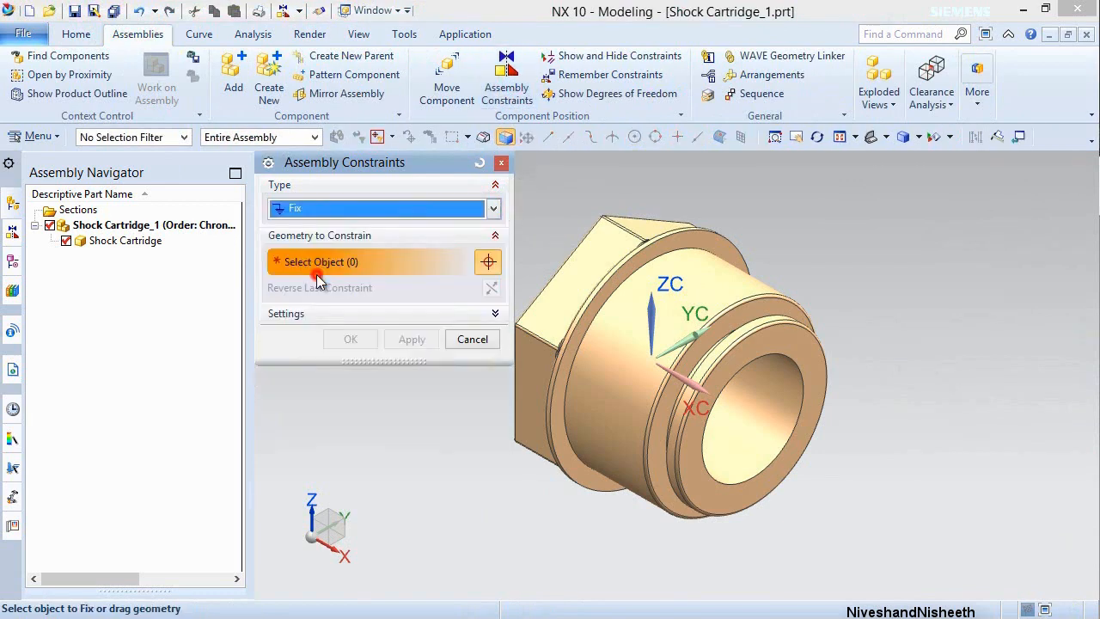
left_click(590, 300)
left_click(350, 338)
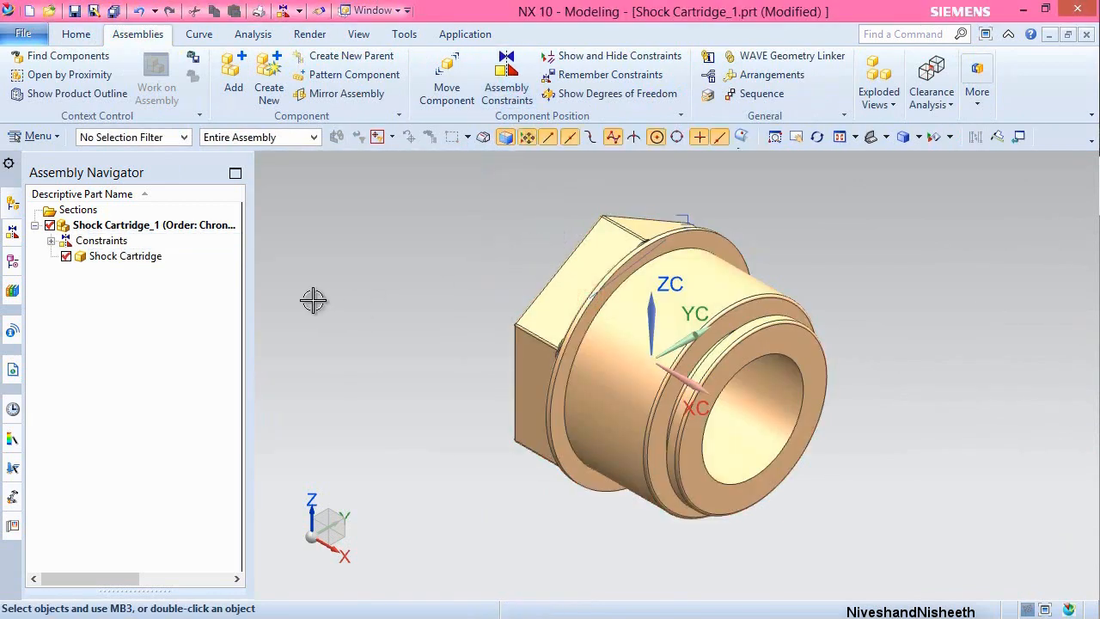
left_click(75, 34)
left_click(74, 12)
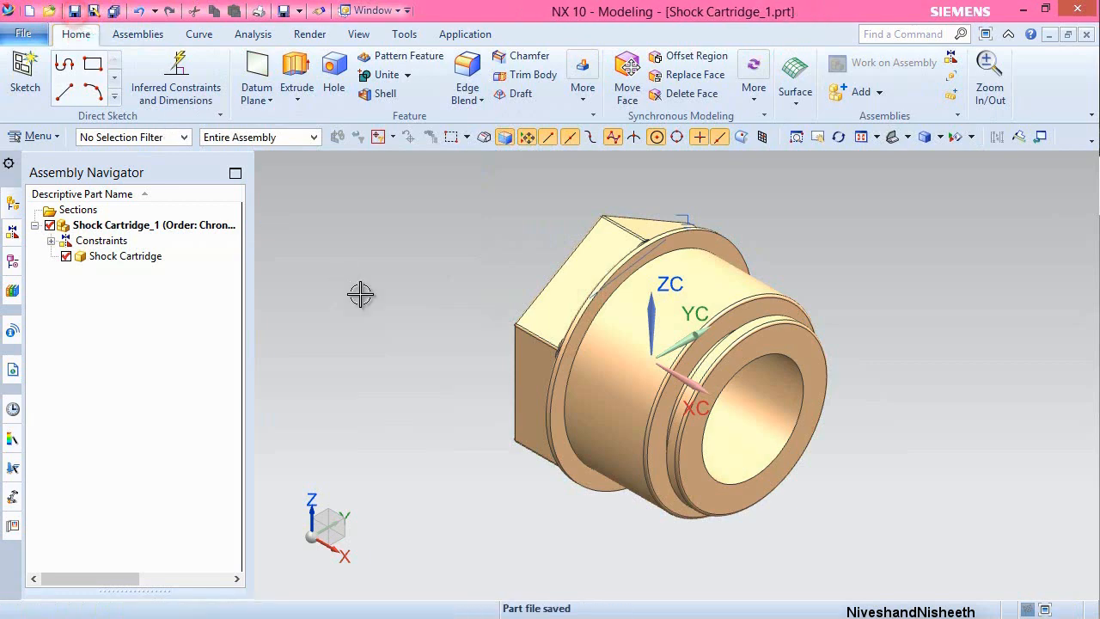
left_click(401, 226)
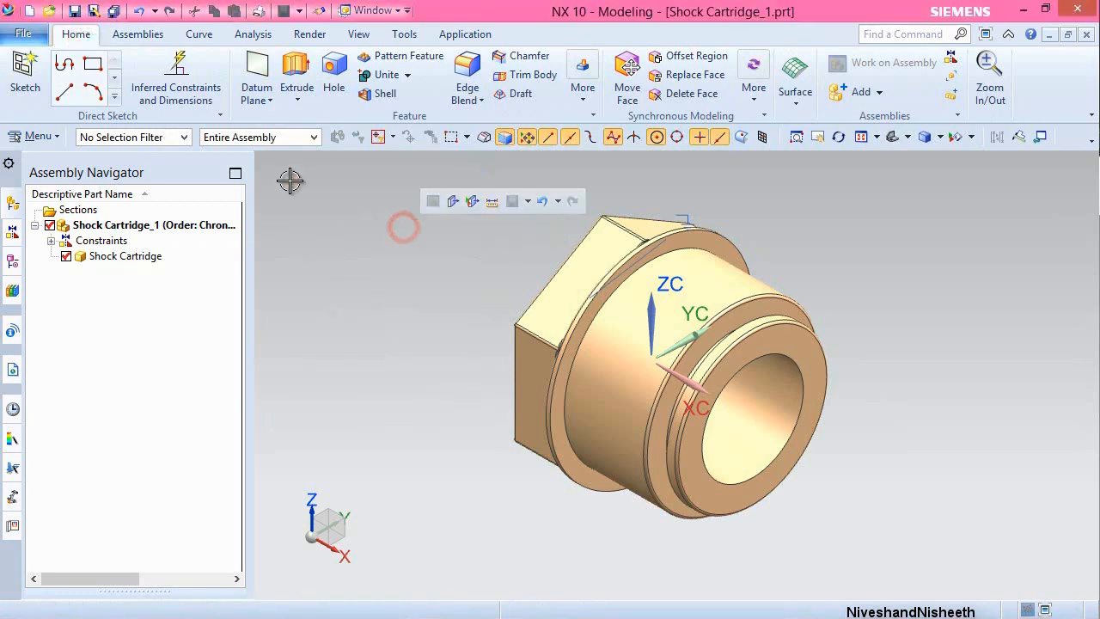
Start adding a component and choose the O-Ring part file from the Suspension folder.
left_click(151, 34)
left_click(234, 77)
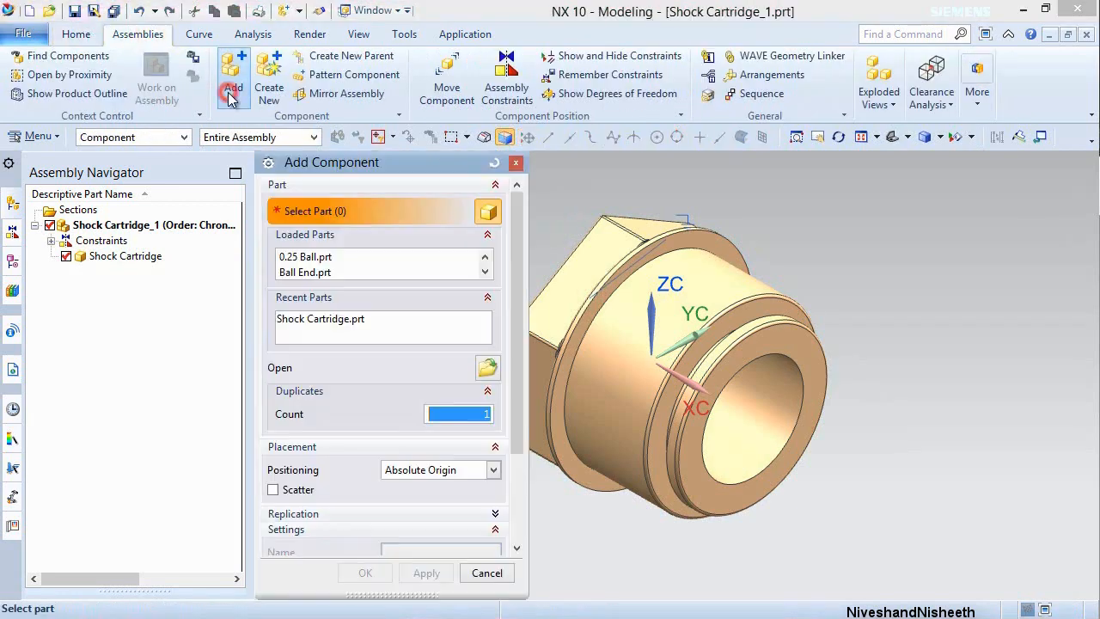
left_click(489, 368)
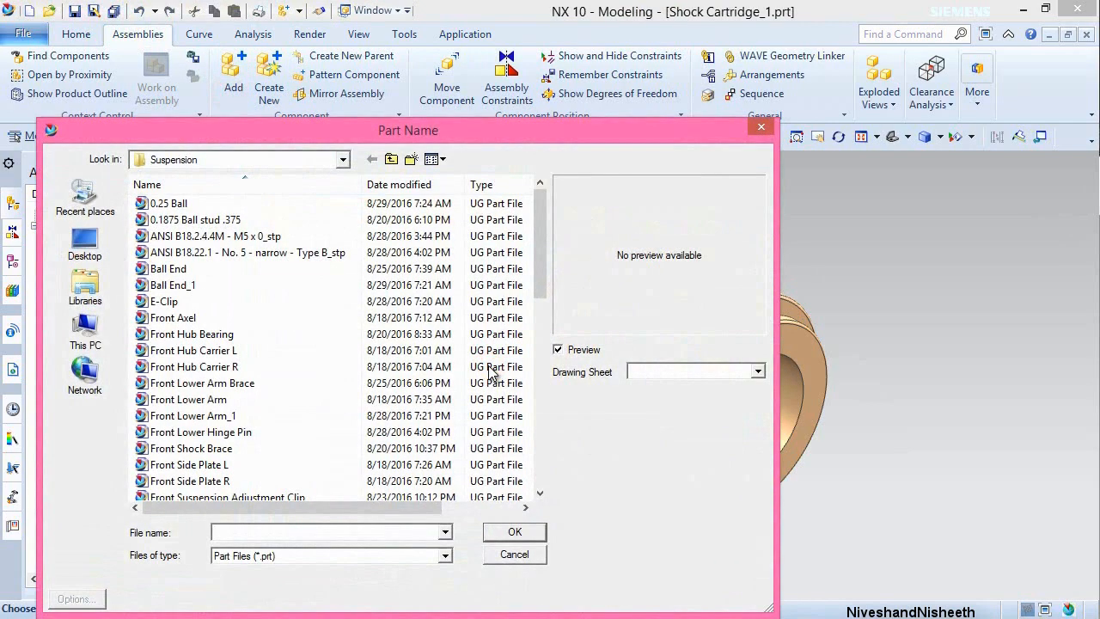
scroll(423, 366, "down", 10)
double_click(229, 301)
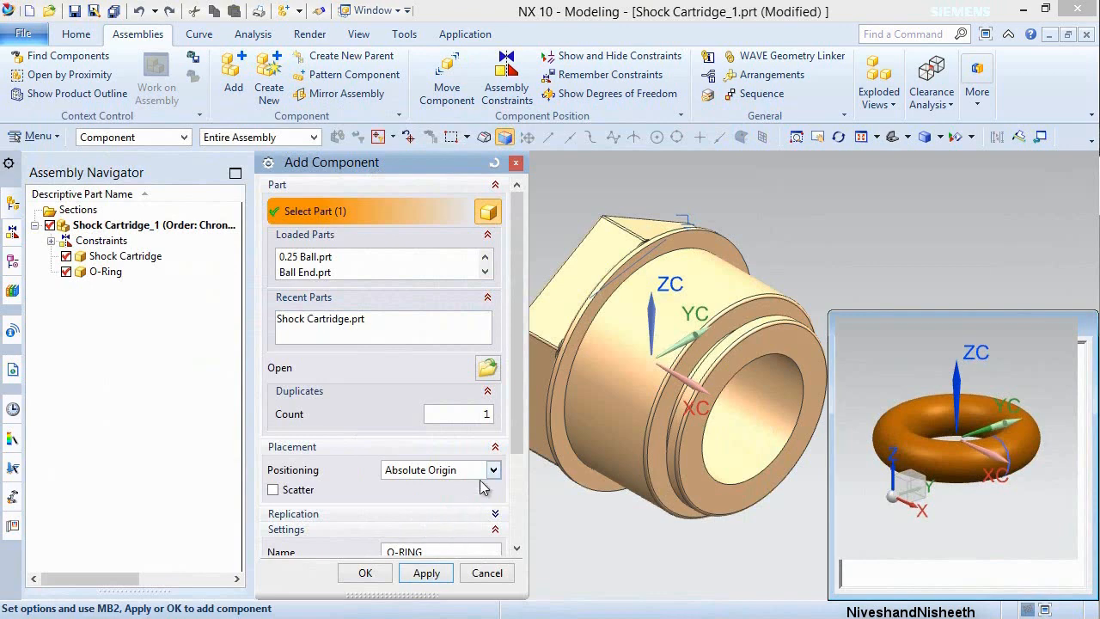
Place the O-Ring with Move positioning and the Entire Part reference set, using the origin point 0, 0, 0.
left_click(484, 470)
left_click(425, 518)
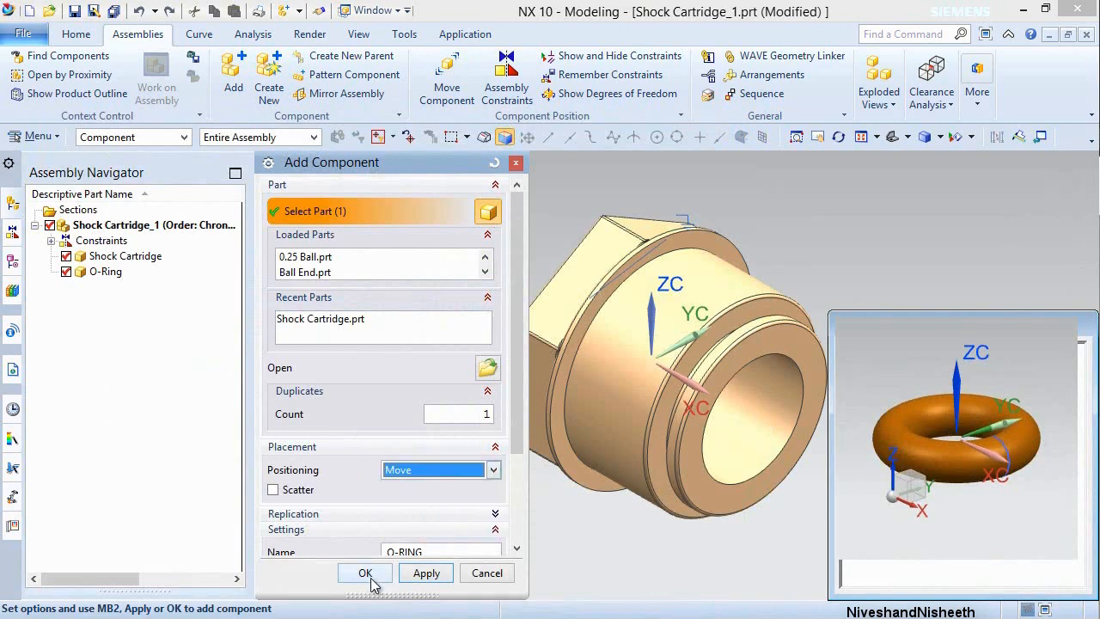
scroll(513, 454, "down", 3)
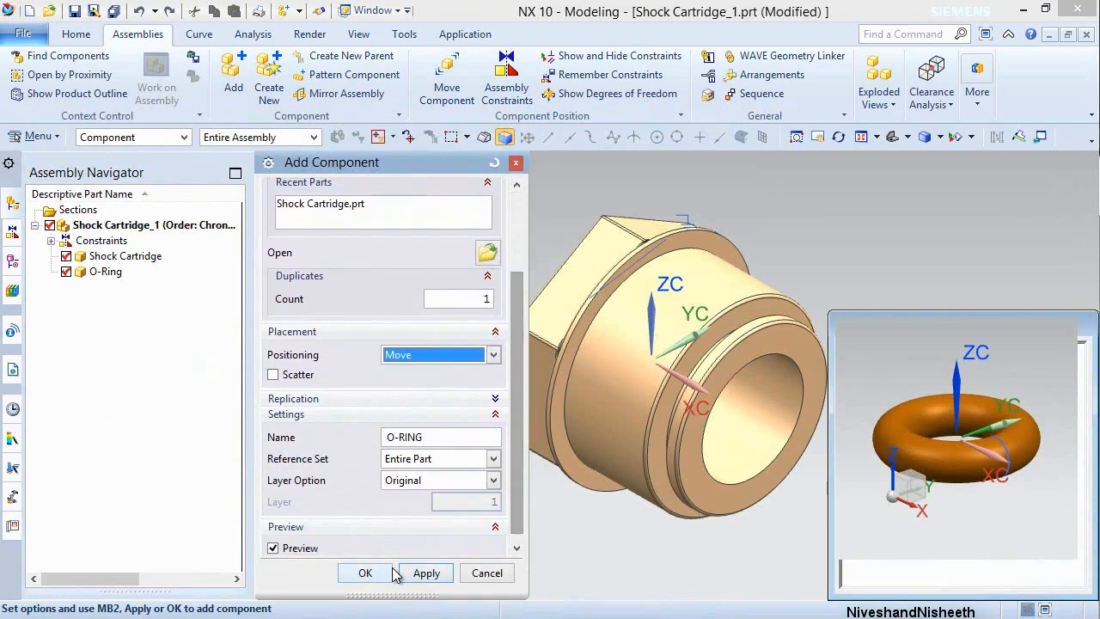
left_click(365, 572)
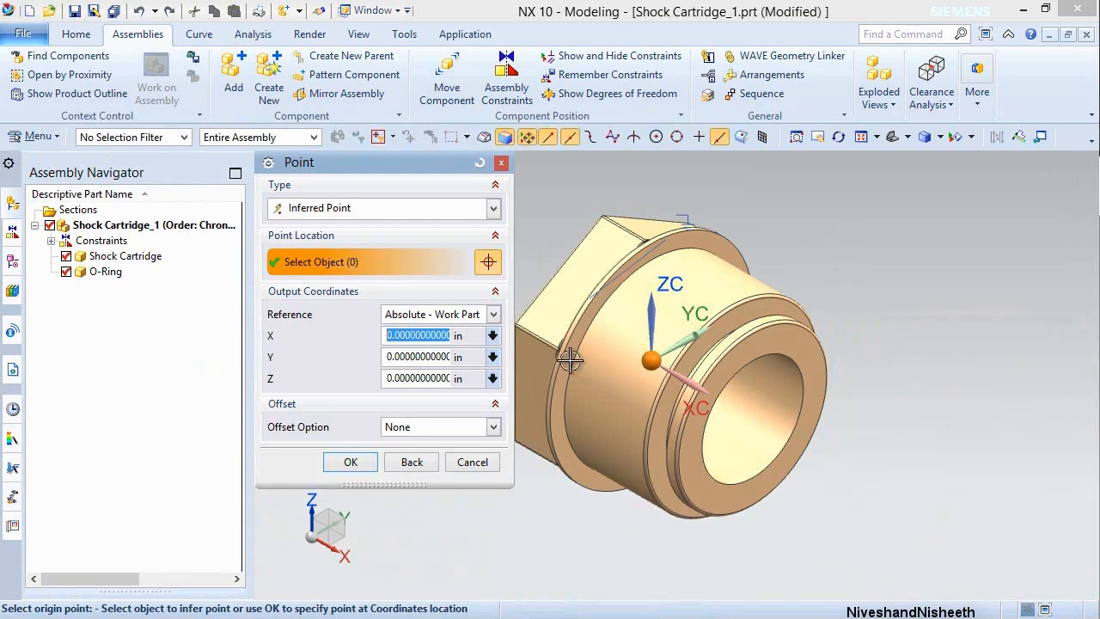
left_click(350, 462)
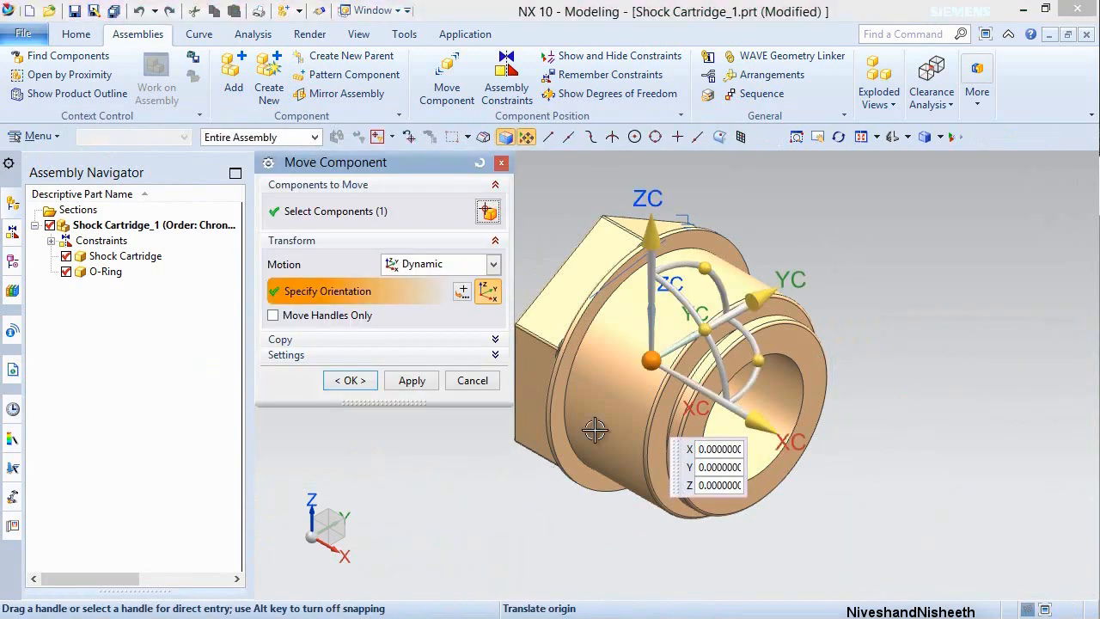
Move the O-Ring beside the cartridge to about X 0.417, Y 0.330 in, rotate it 90° about YC, and hide its sketch.
left_click_drag(652, 359, 954, 381)
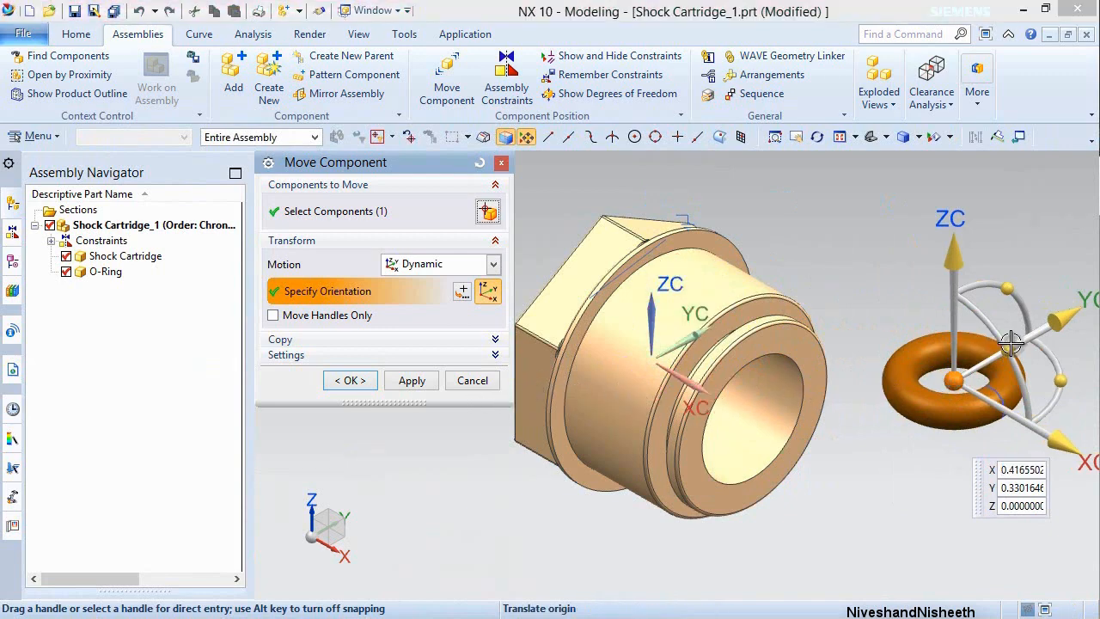
left_click_drag(1014, 344, 1017, 474)
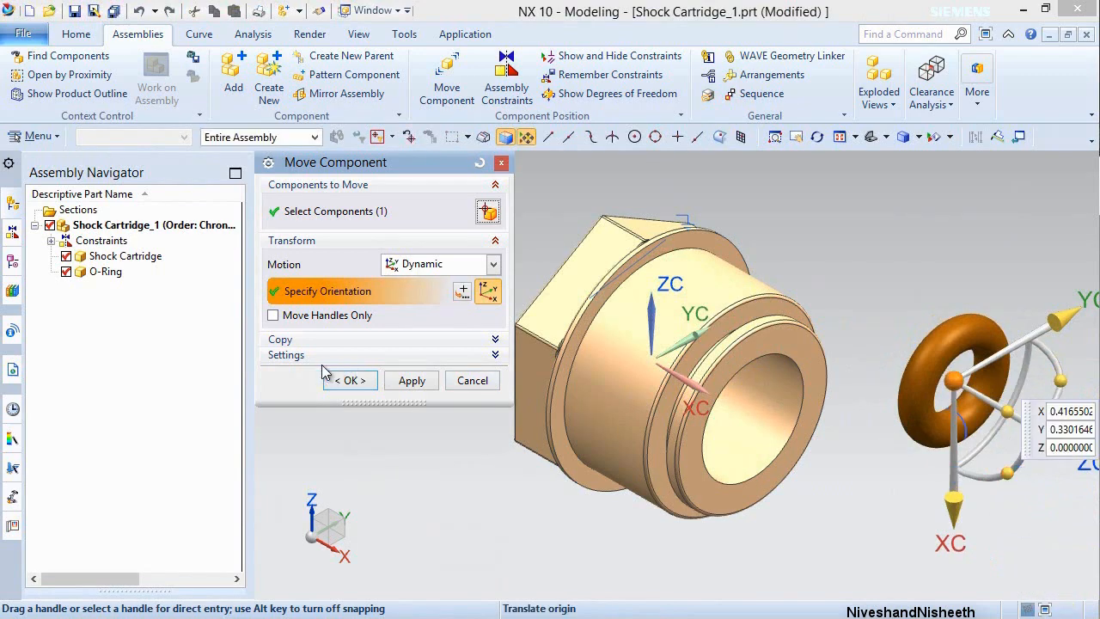
left_click(350, 379)
left_click(508, 489)
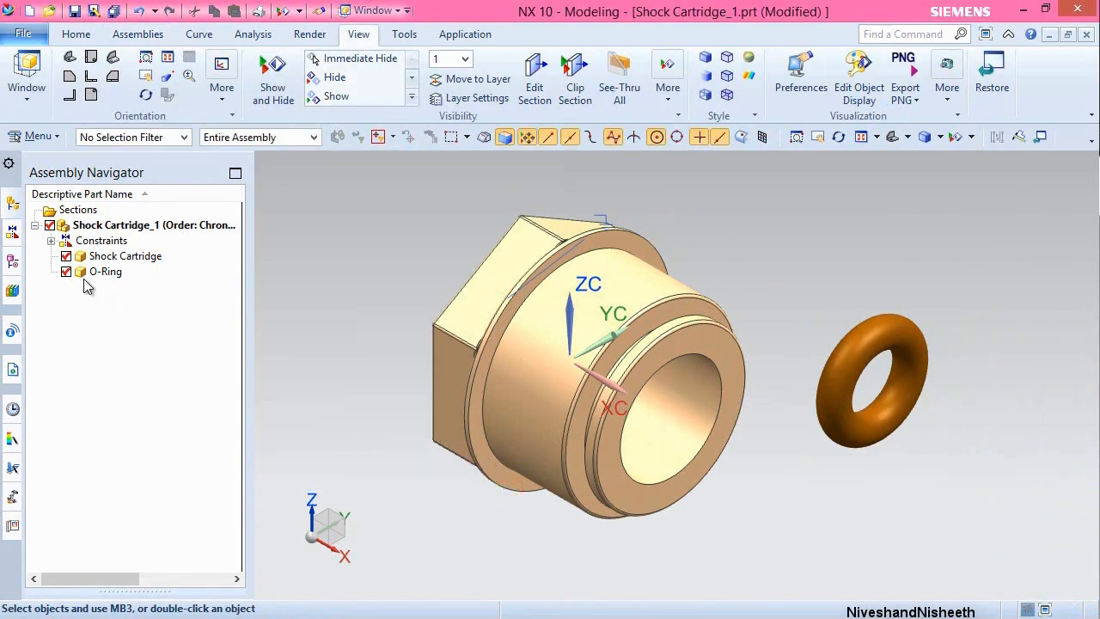
Make the O-Ring the work part, show its Datum Coordinate System, and return the work part to the Shock Cartridge_1 assembly.
double_click(83, 273)
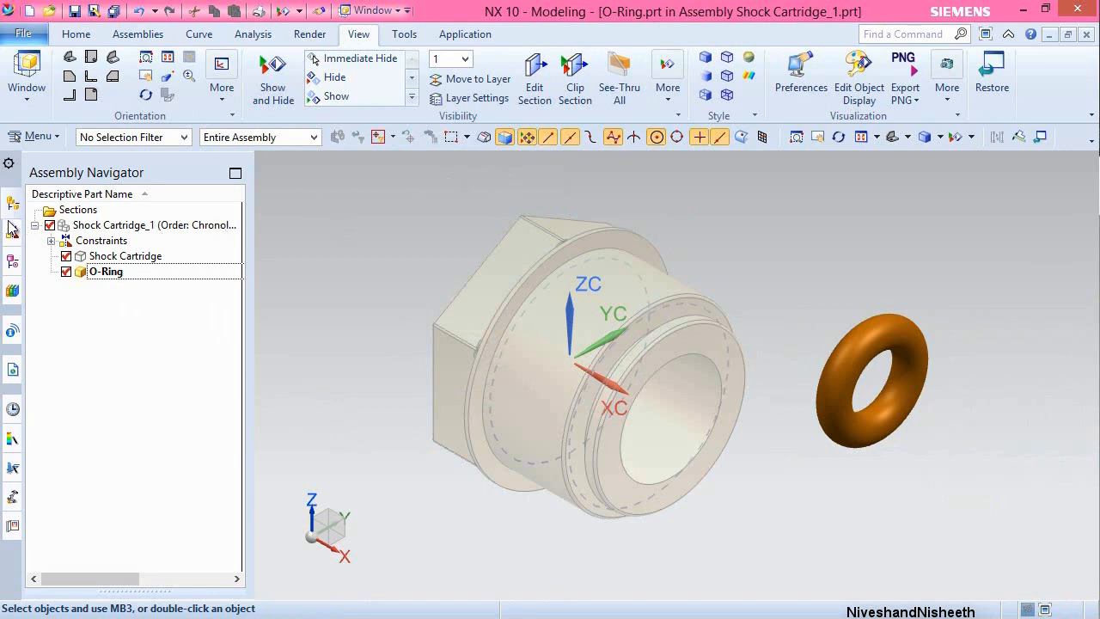
left_click(13, 261)
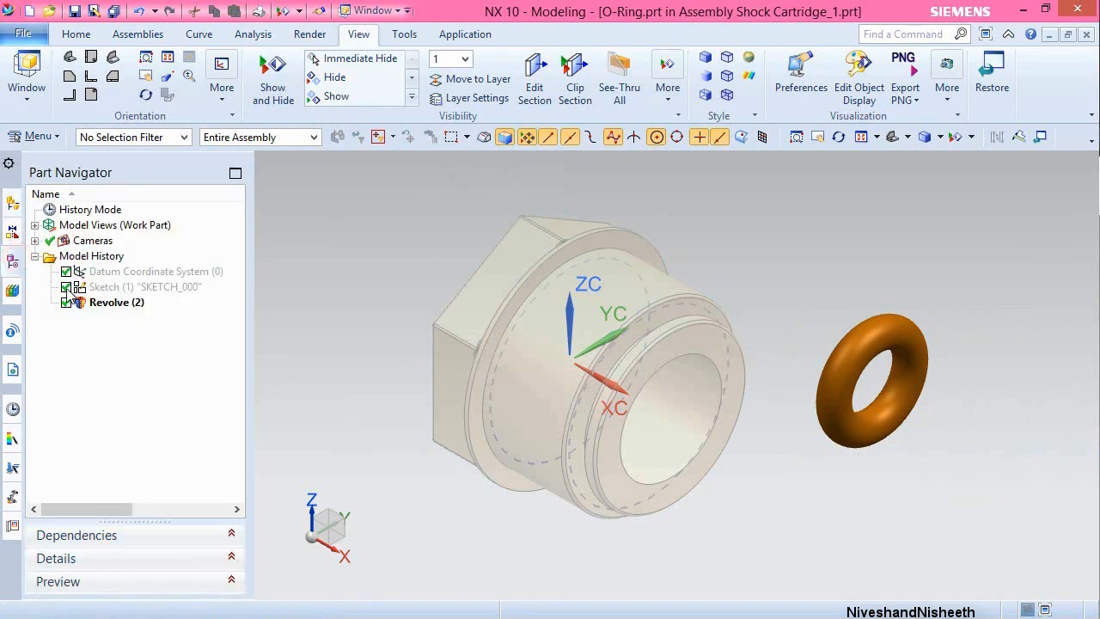
left_click(169, 273)
right_click(169, 274)
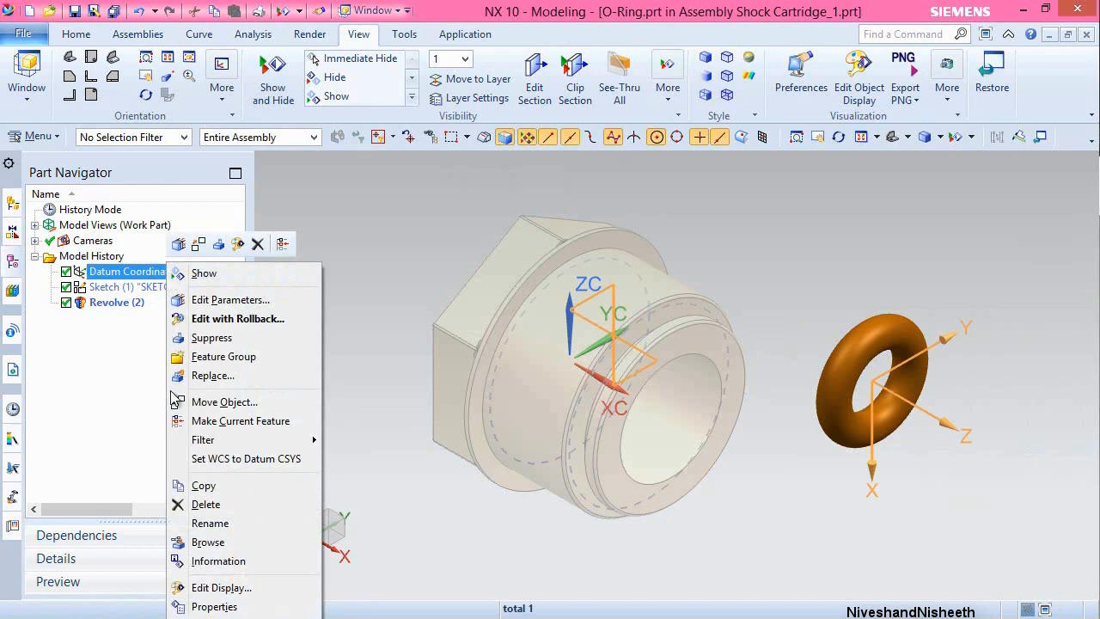
left_click(222, 273)
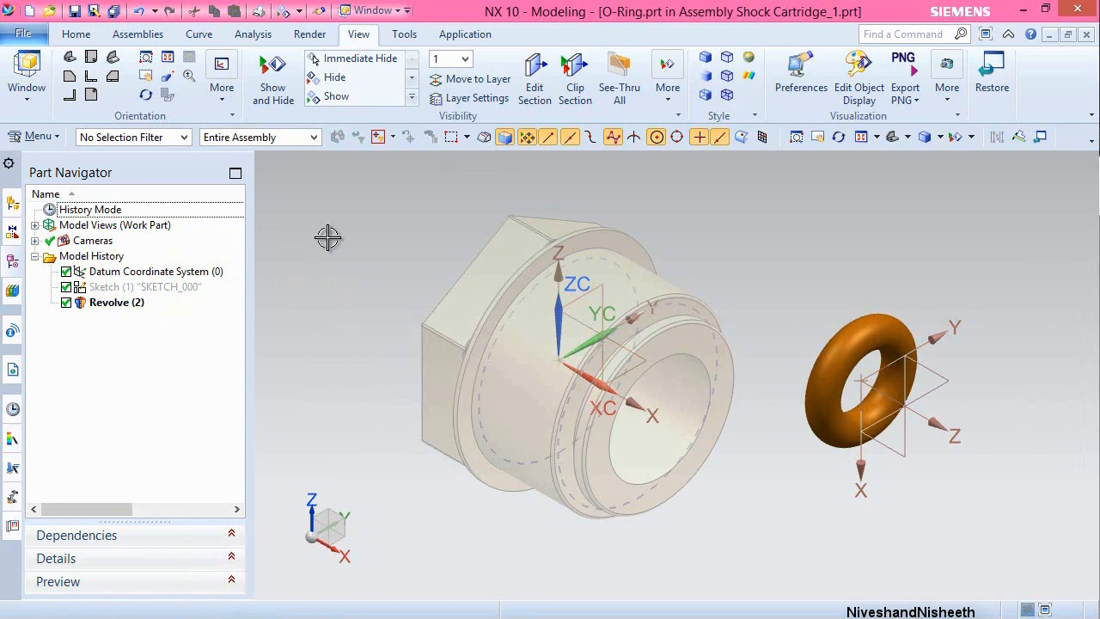
left_click(492, 189)
left_click(522, 165)
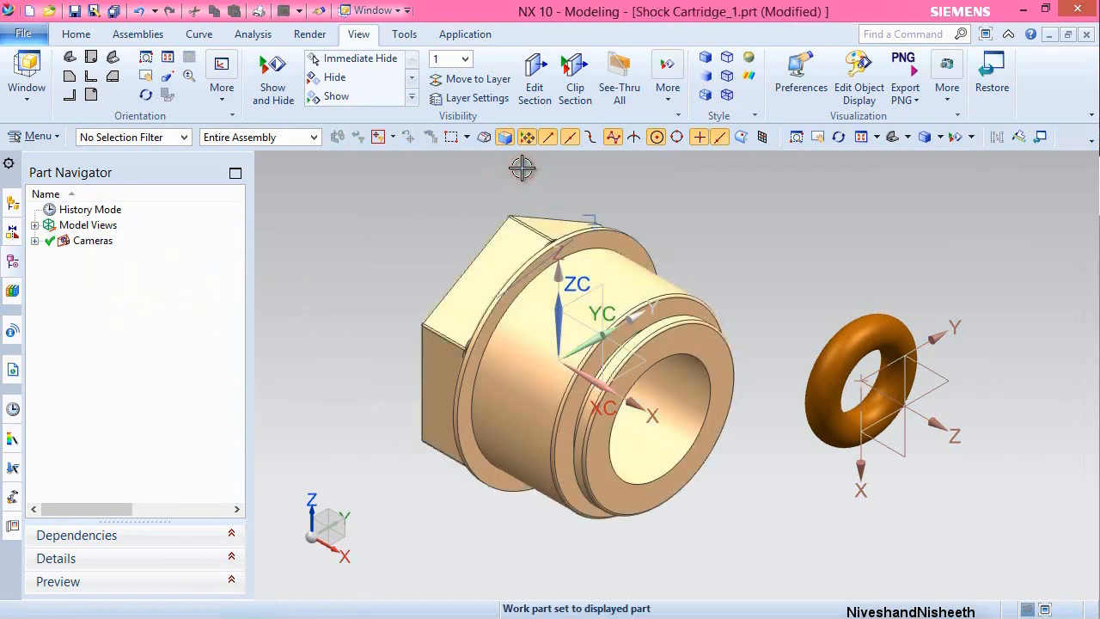
Align the O-Ring's Z axis with the Shock Cartridge's bore using a Touch Align constraint with Infer Center/Axis orientation.
left_click(137, 35)
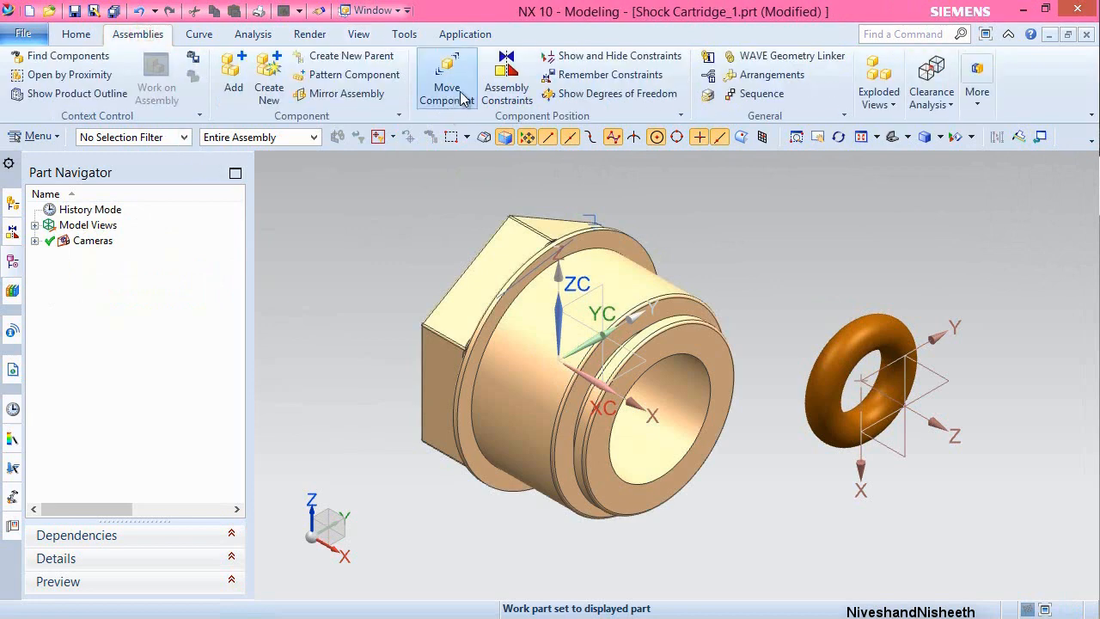
left_click(507, 81)
left_click(494, 209)
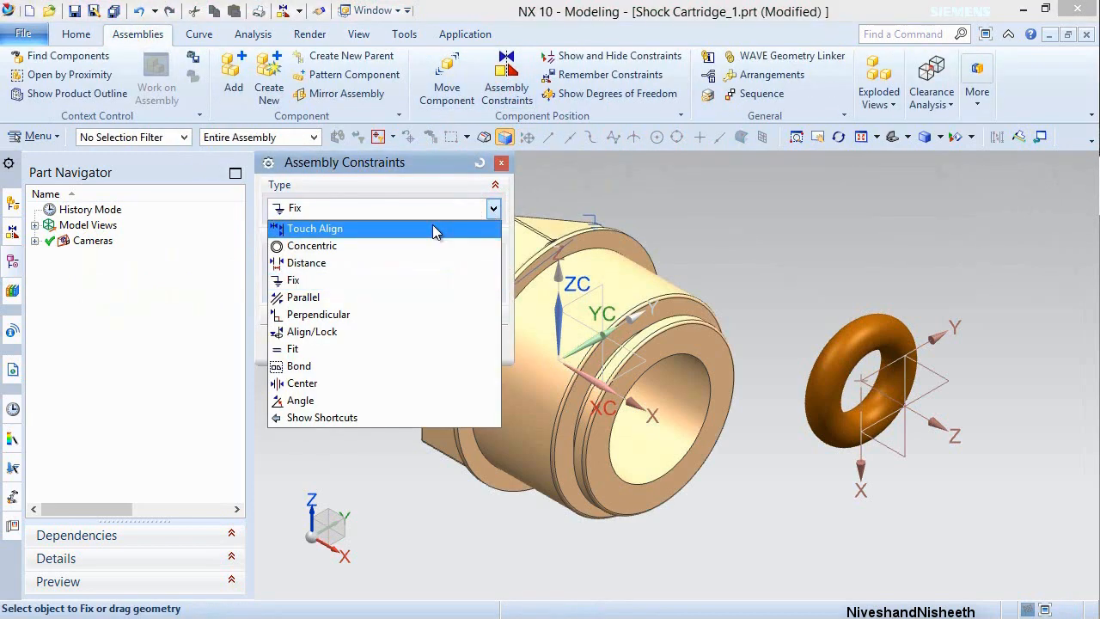
left_click(346, 228)
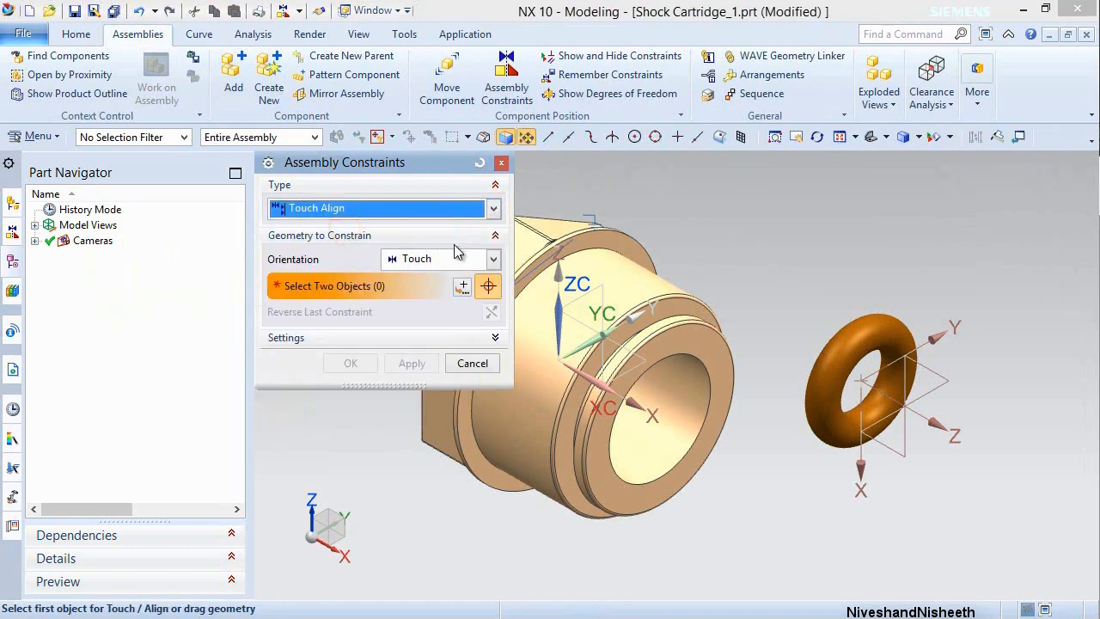
left_click(490, 259)
left_click(434, 331)
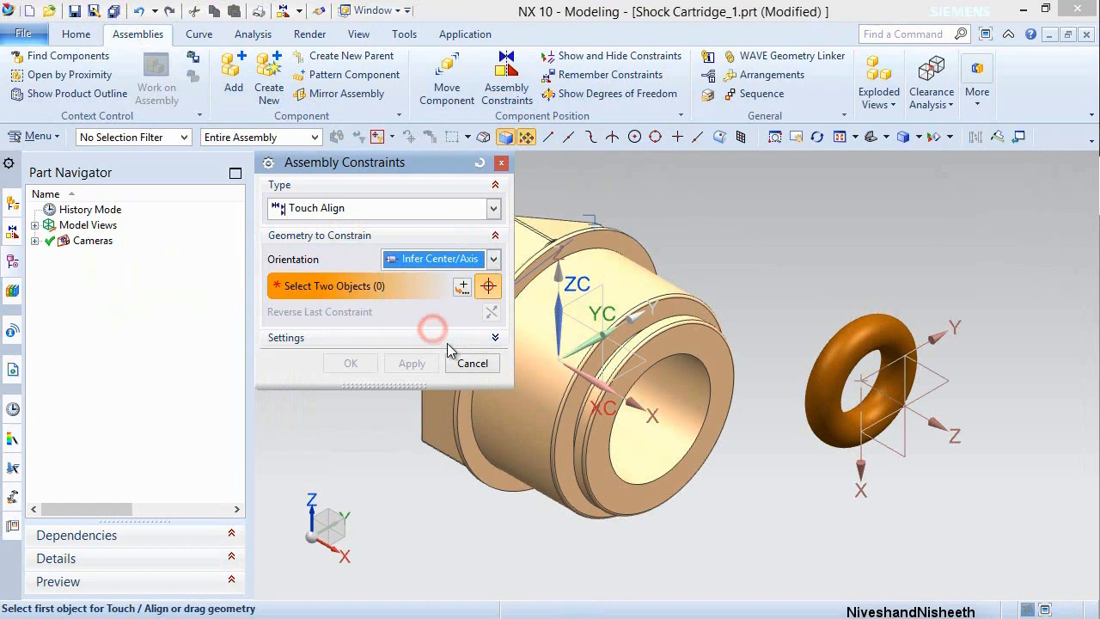
left_click(702, 407)
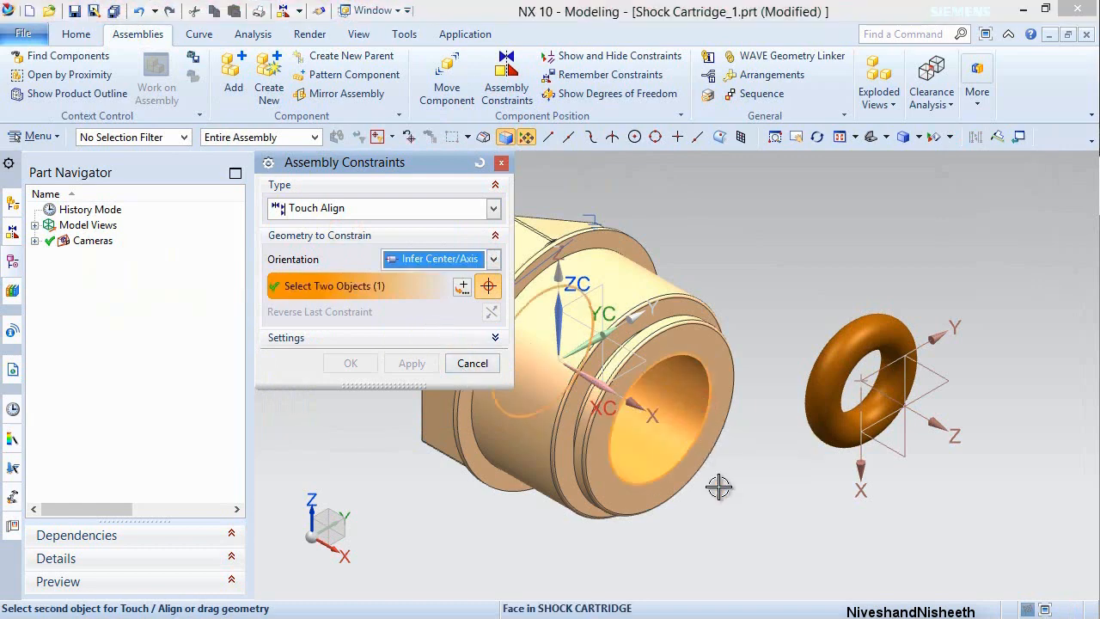
left_click(922, 418)
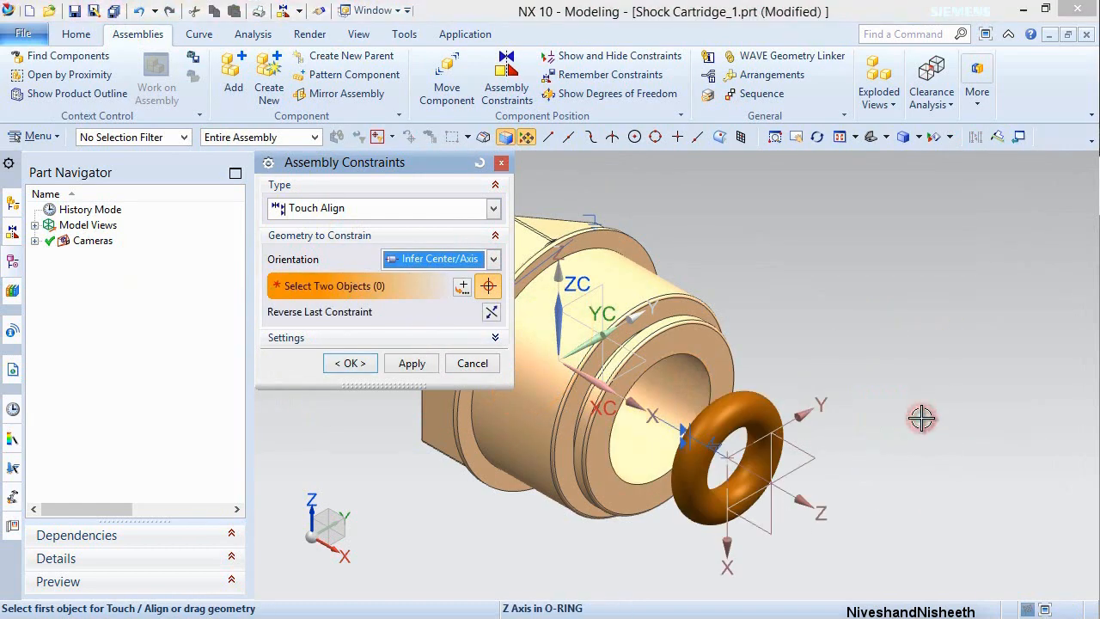
left_click(346, 363)
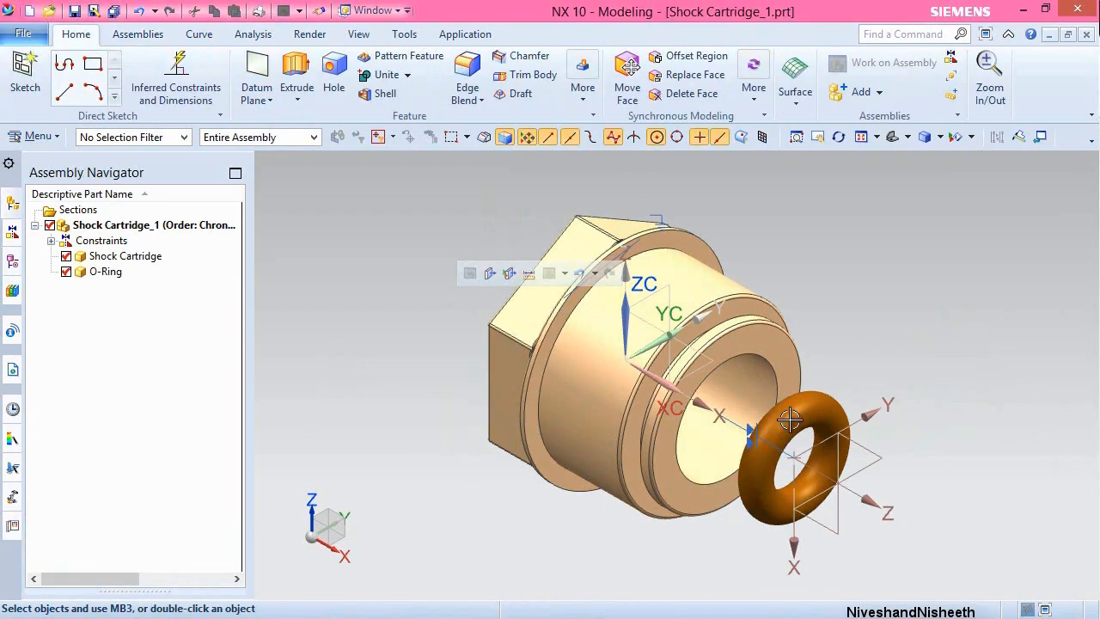
Open the O-Ring component as the displayed part.
left_click(792, 416)
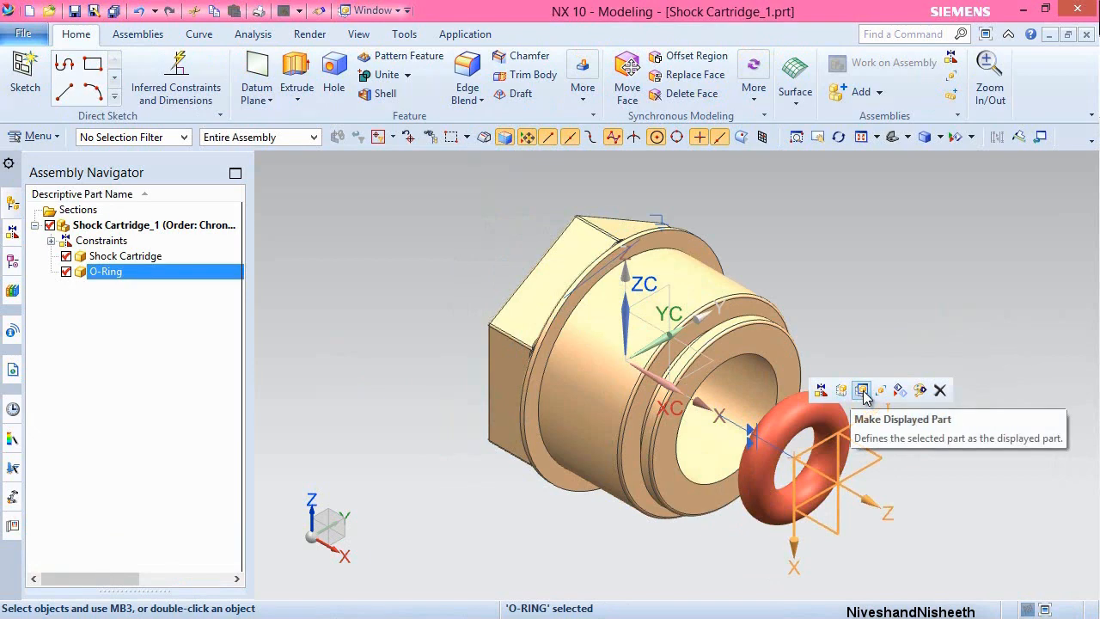
left_click(862, 391)
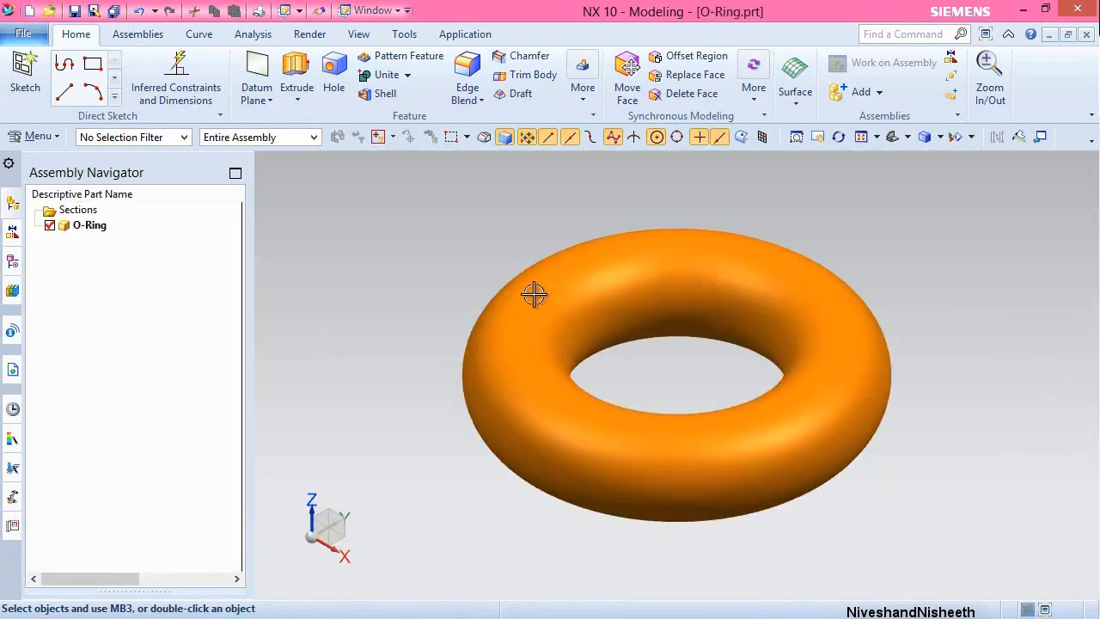
Show the Datum Coordinate System in the O-Ring part.
left_click(12, 262)
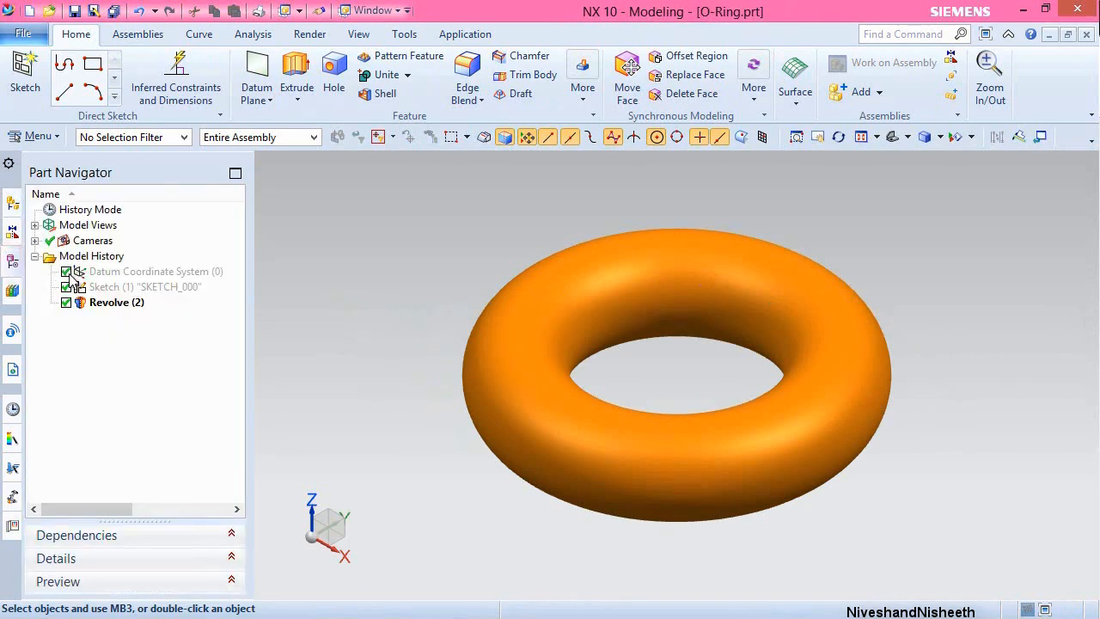
left_click(107, 272)
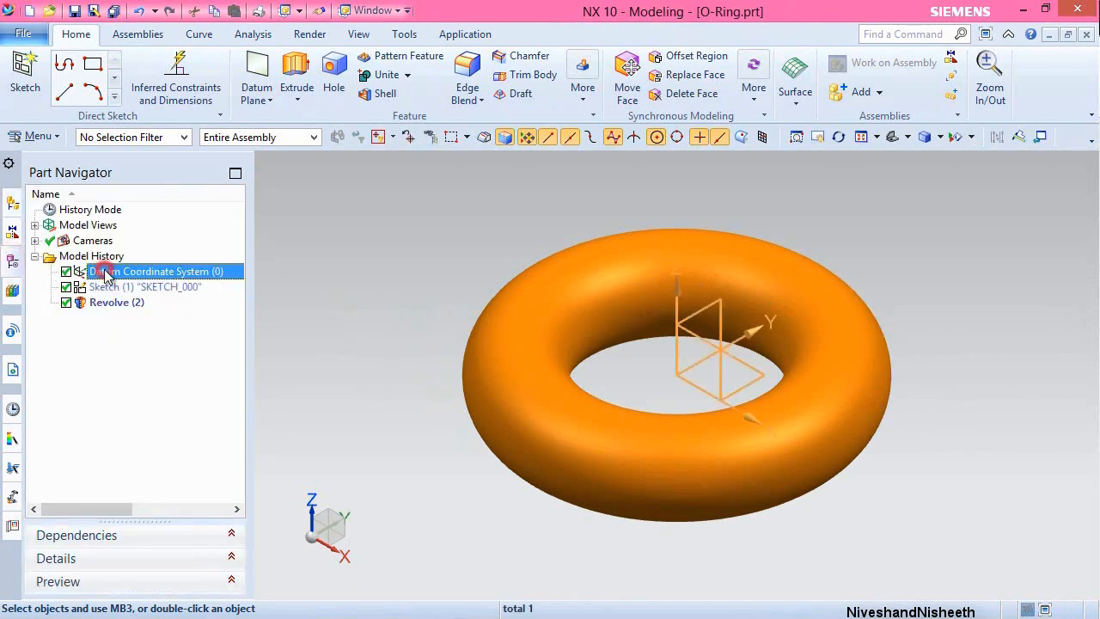
right_click(106, 272)
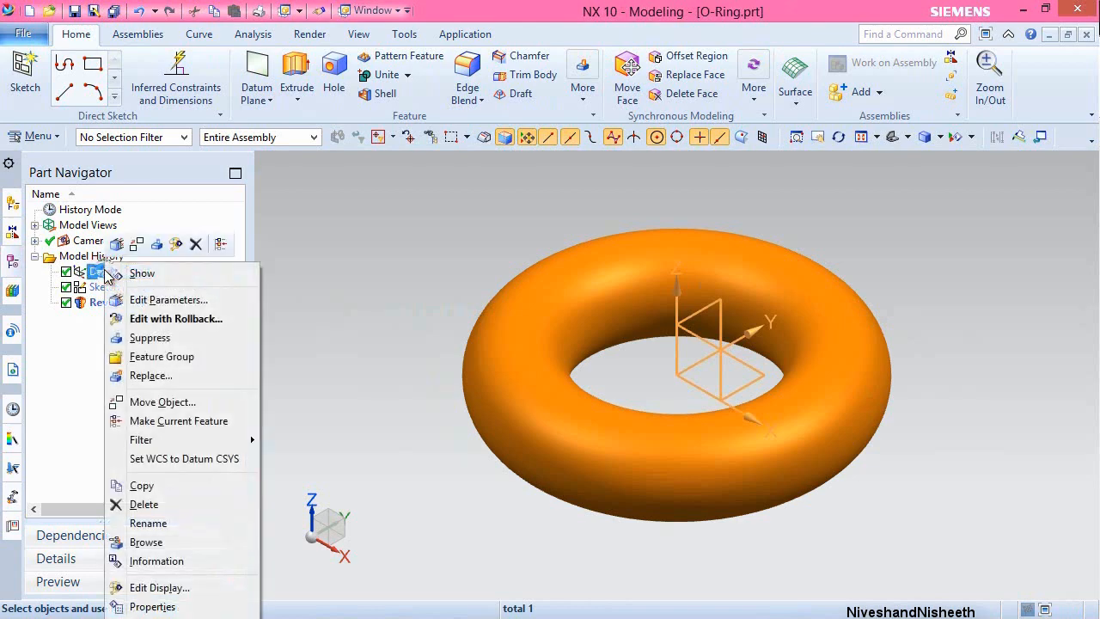
left_click(126, 275)
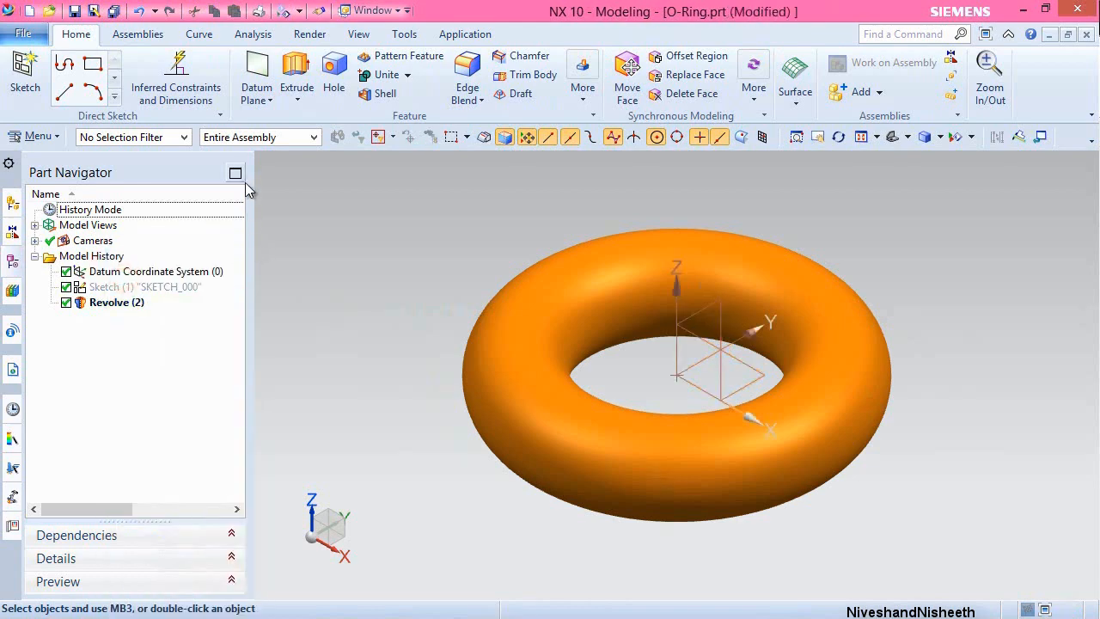
Create an At Distance datum plane offset 0.063/2 in from the XY plane of the O-Ring's Datum Coordinate System.
left_click(257, 70)
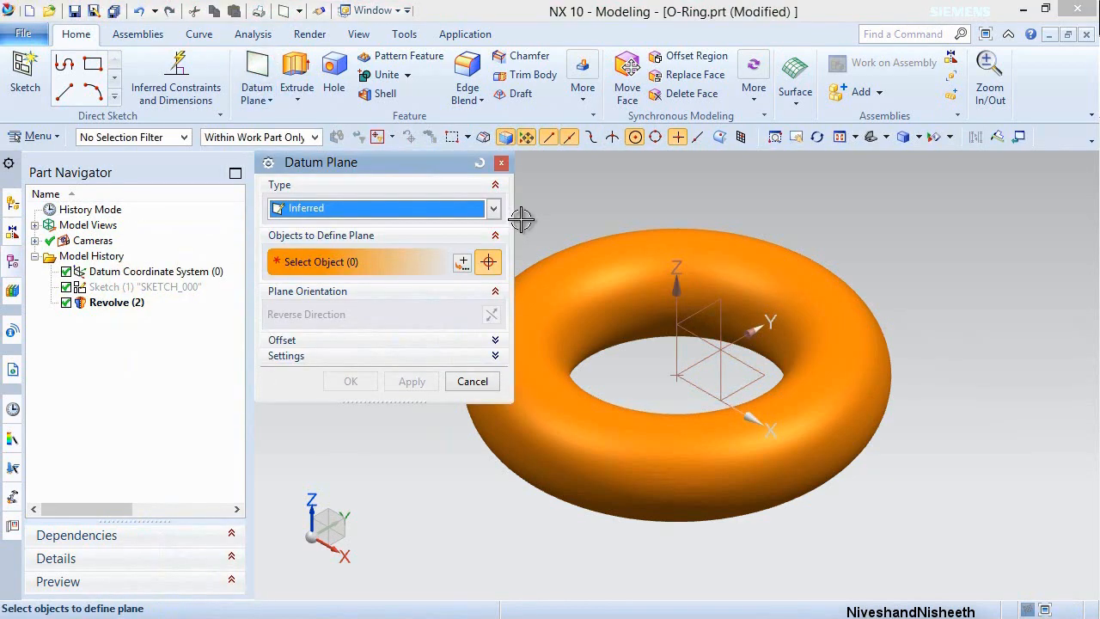
left_click(494, 210)
left_click(408, 246)
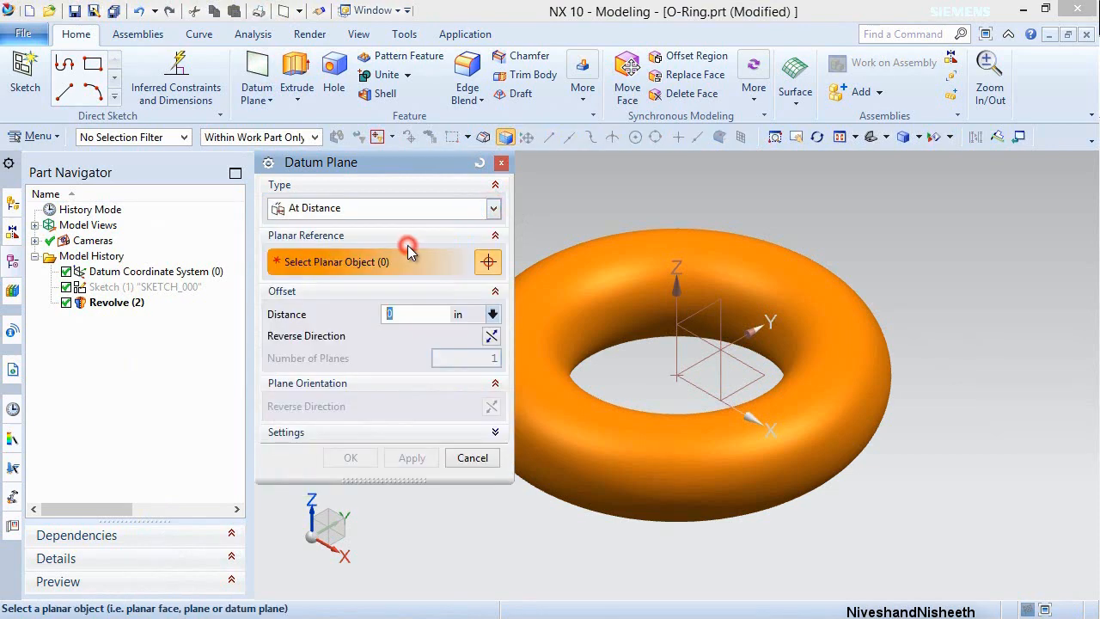
left_click(755, 373)
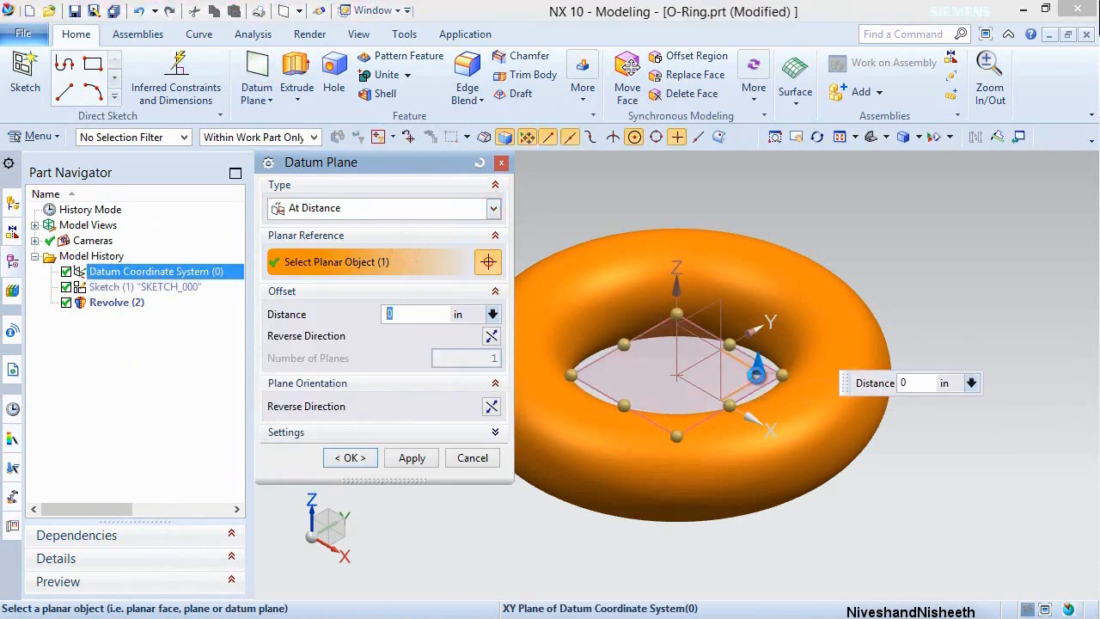
middle_click_drag(762, 462, 741, 429)
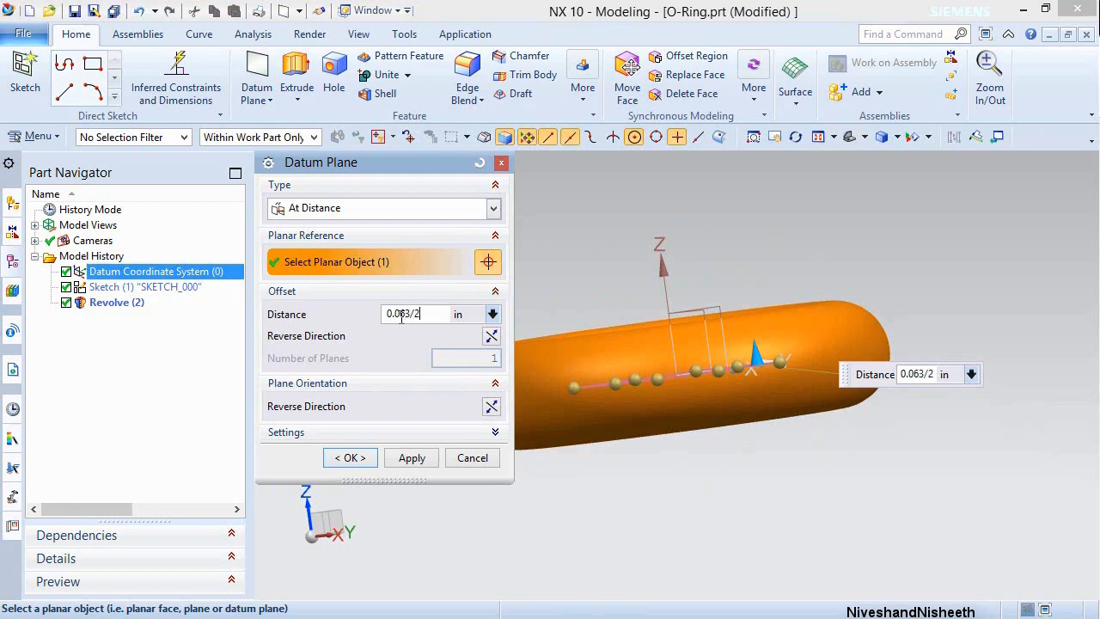
key("Return")
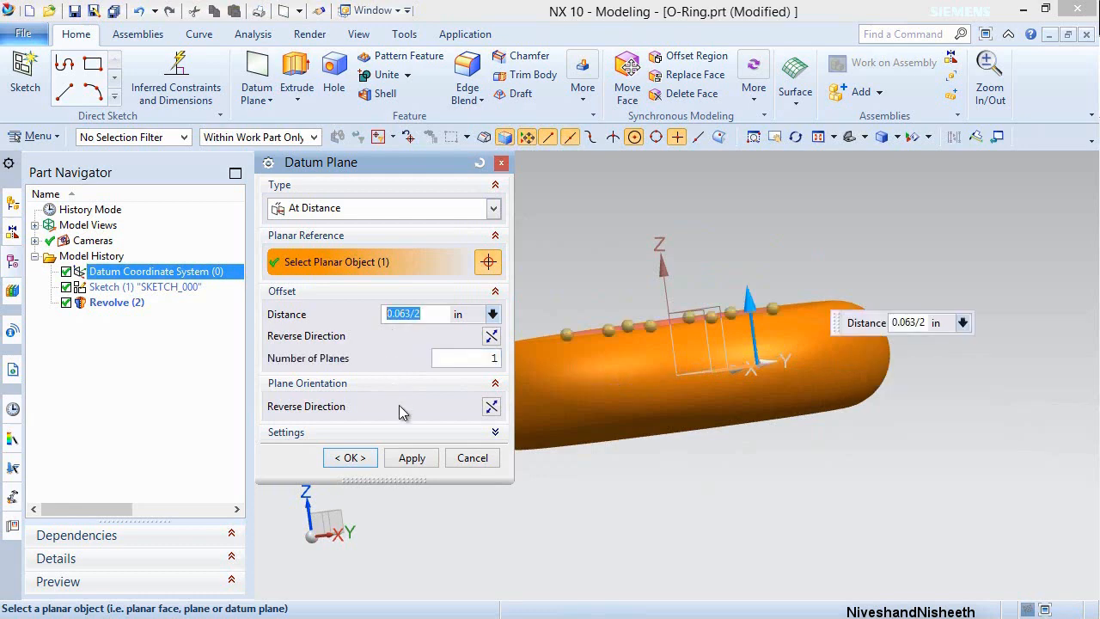
left_click(365, 464)
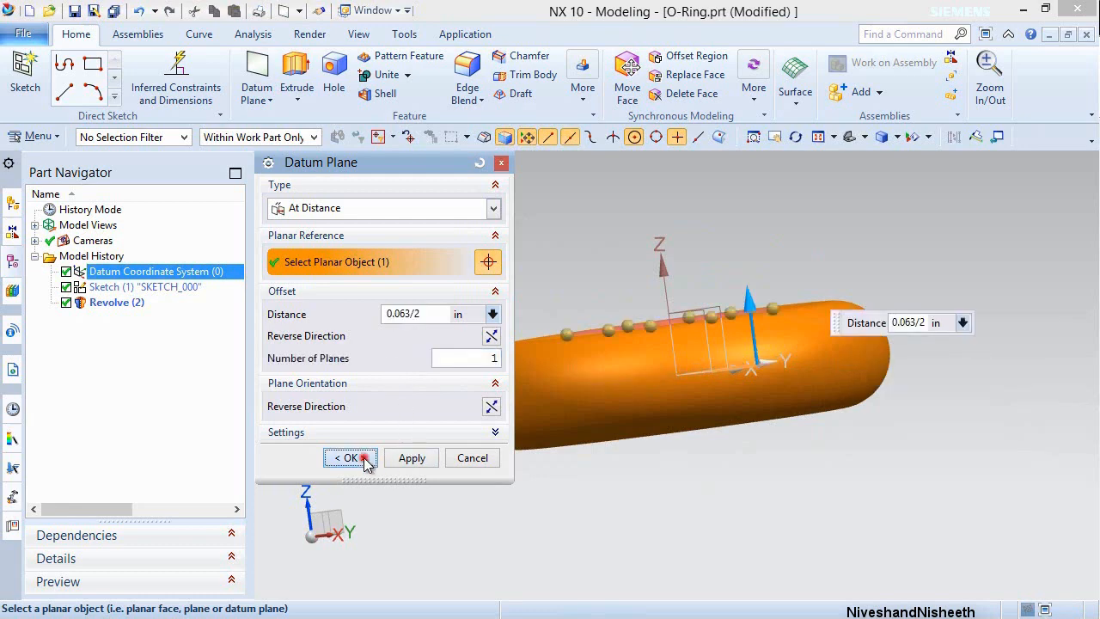
Mirror the offset datum plane about the XY plane of the Datum Coordinate System using Mirror Feature.
middle_click_drag(467, 272, 484, 287)
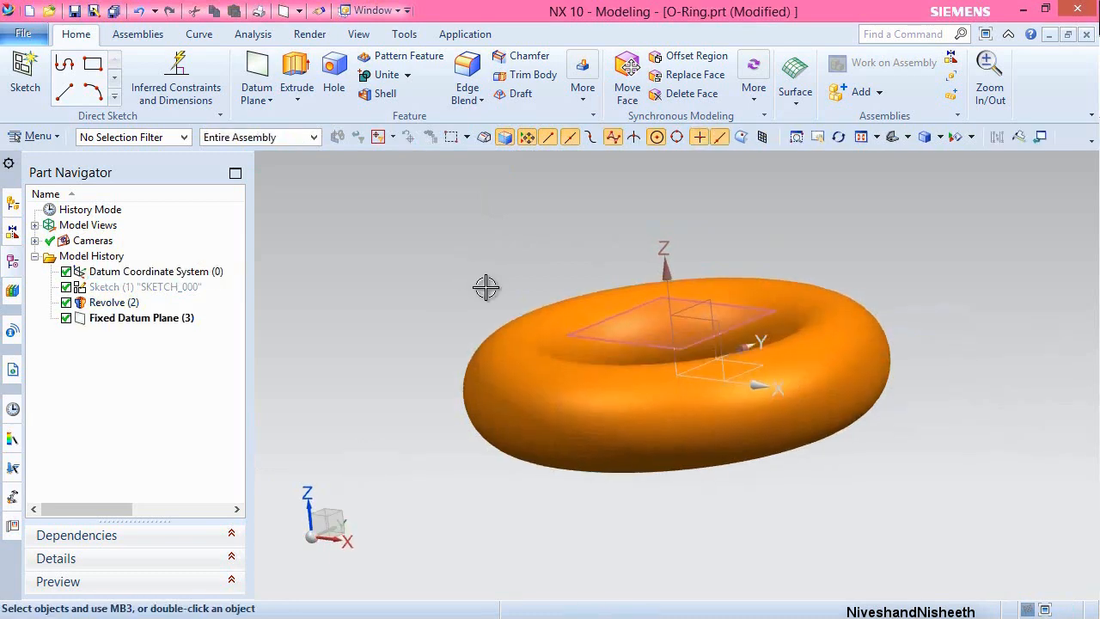
left_click(583, 85)
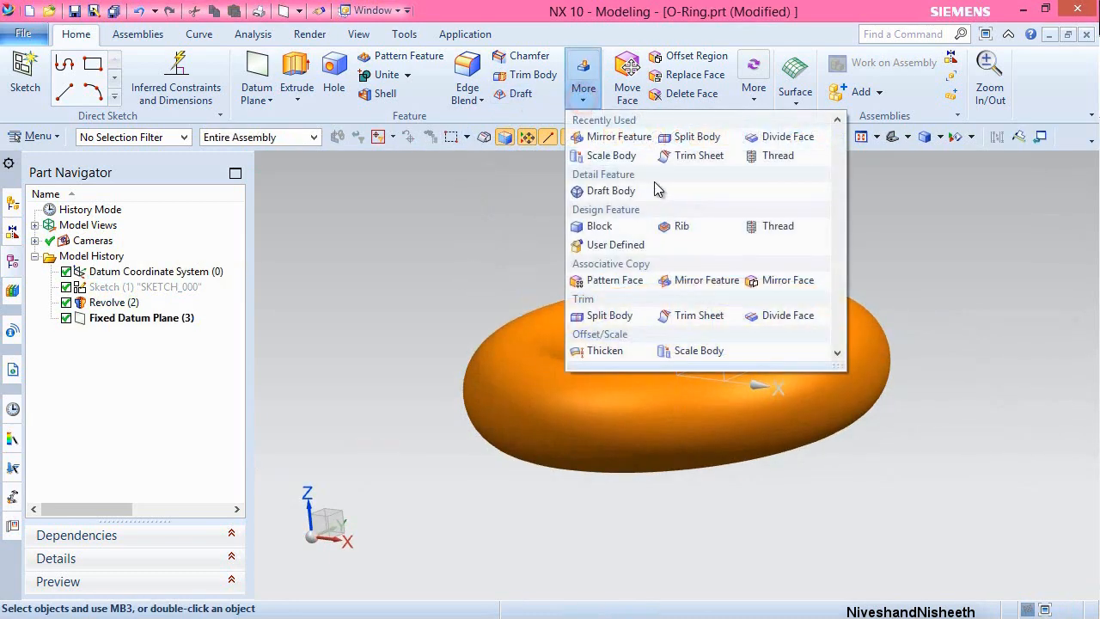
left_click(695, 137)
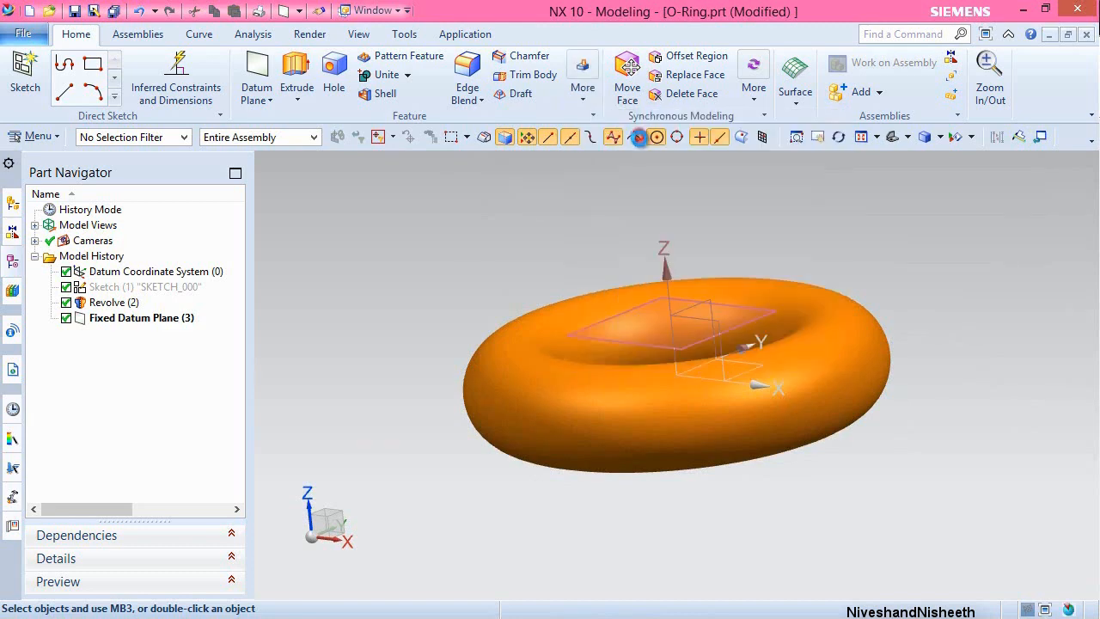
left_click(739, 298)
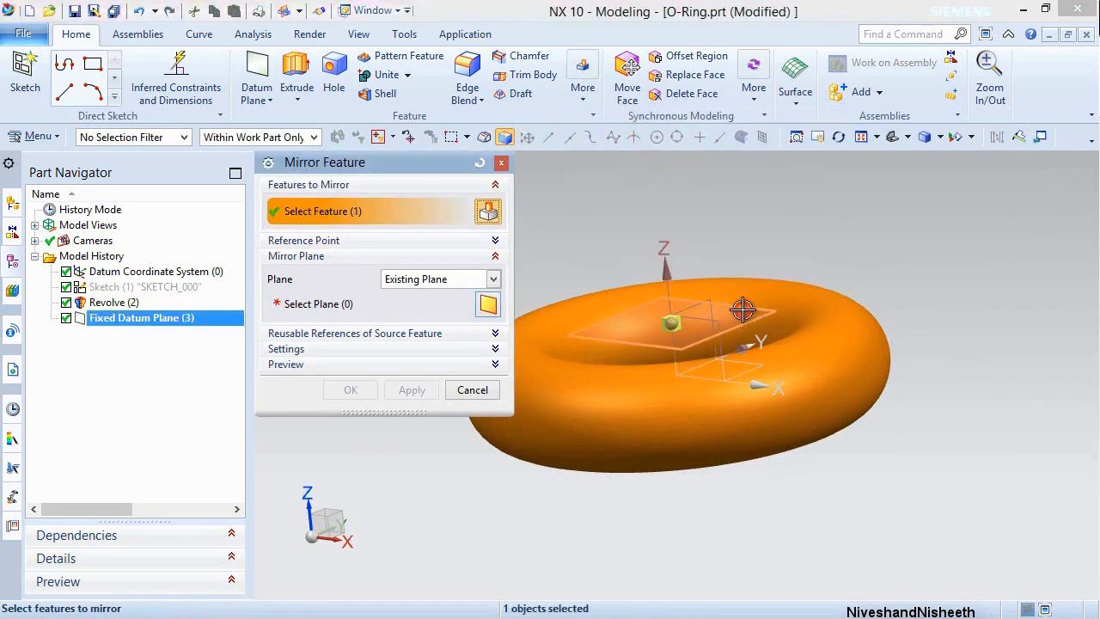
left_click(379, 299)
left_click(756, 367)
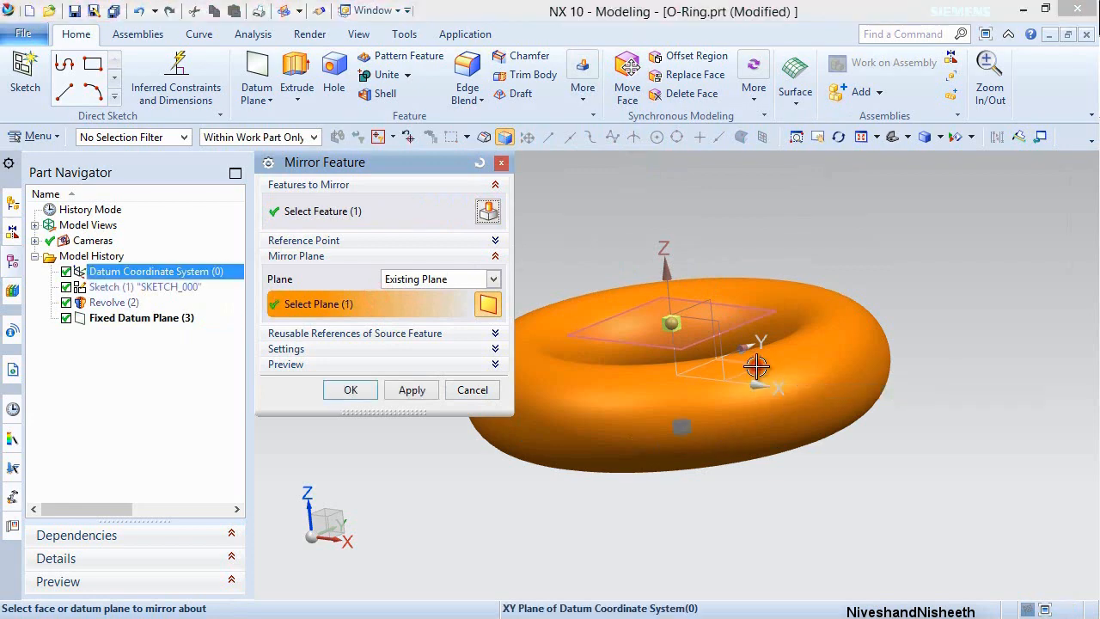
left_click(375, 391)
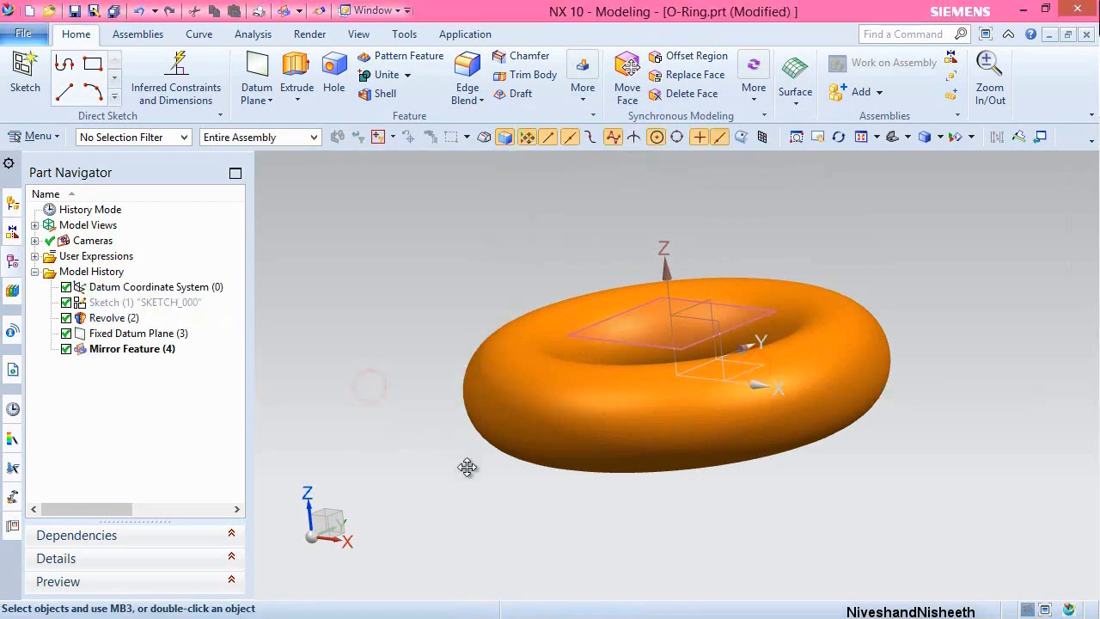
Resize the upper offset datum plane on all four sides so it extends beyond the O-Ring's outline.
middle_click_drag(496, 493, 511, 459)
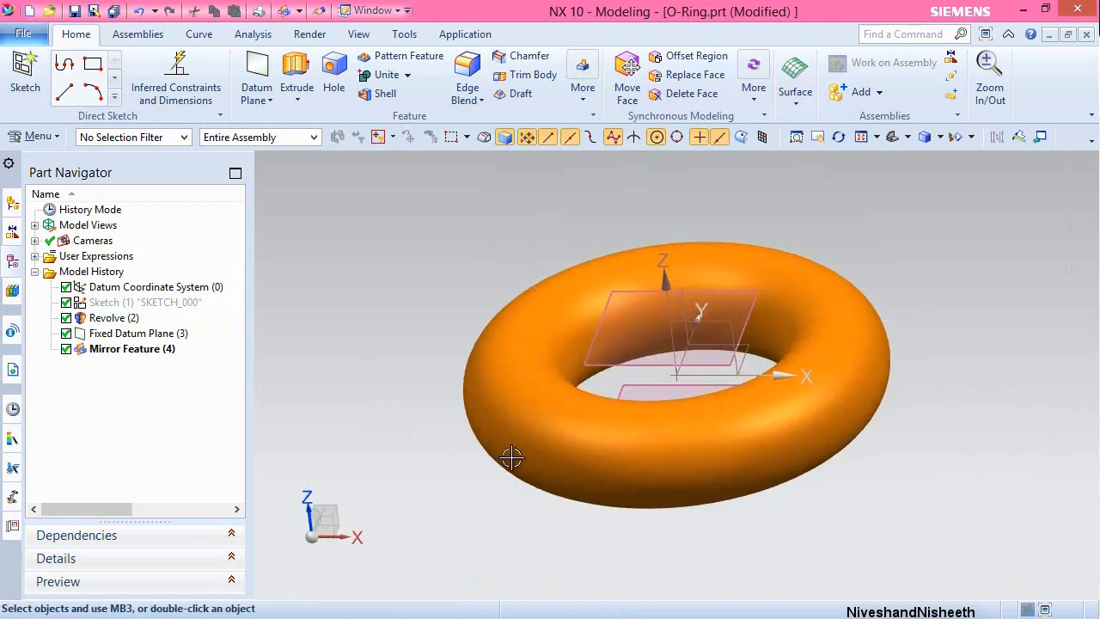
left_click(585, 357)
right_click(586, 358)
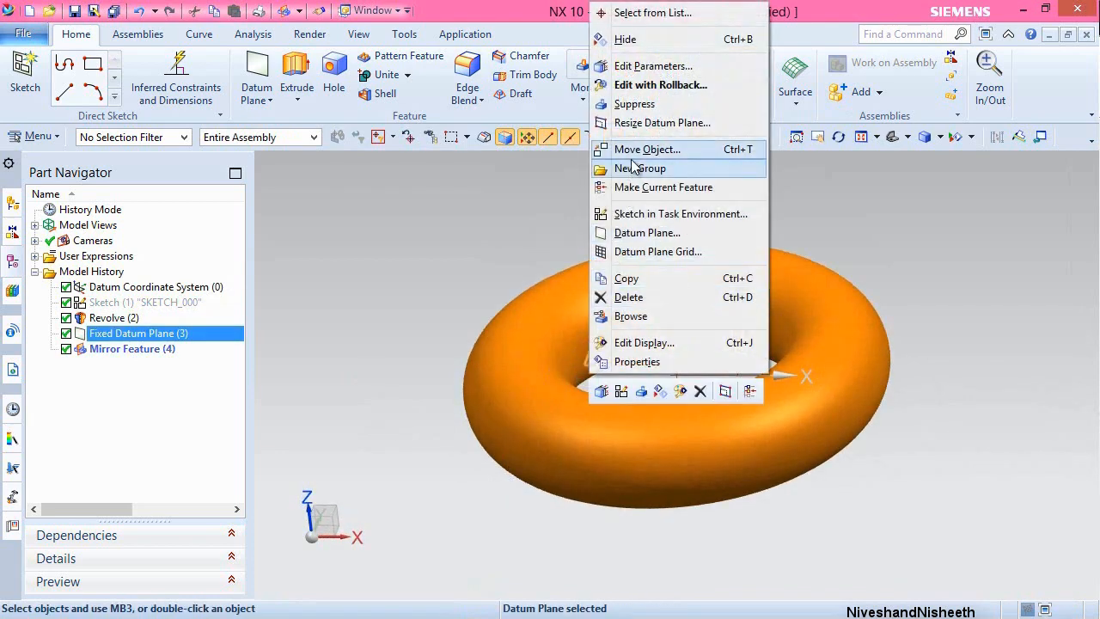
left_click(640, 123)
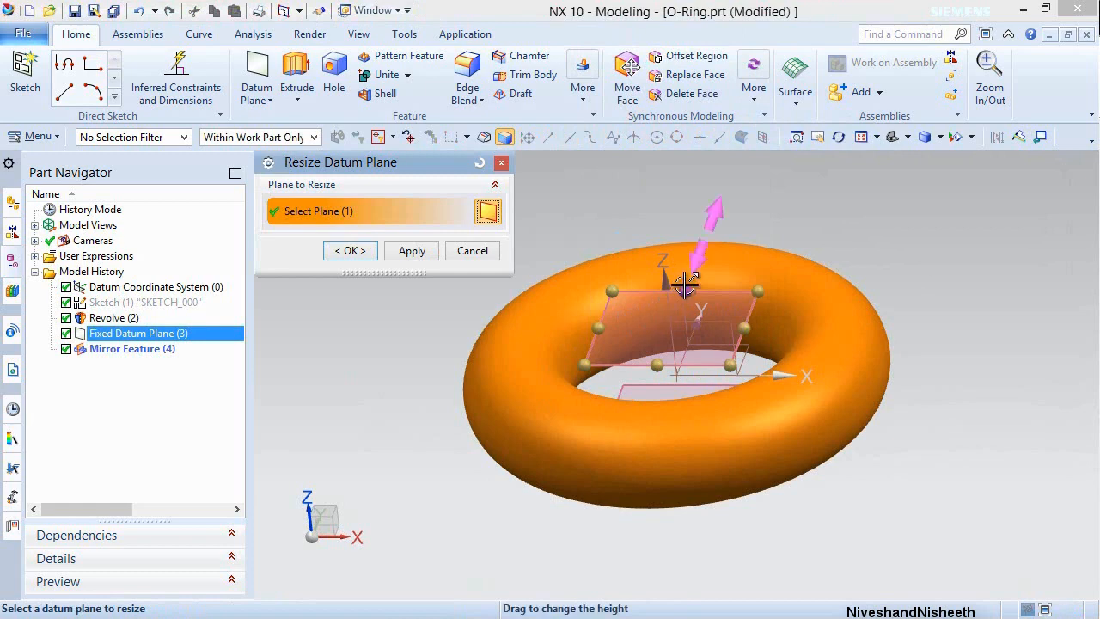
left_click_drag(685, 284, 697, 229)
left_click_drag(757, 289, 927, 316)
left_click_drag(596, 295, 469, 293)
left_click_drag(656, 374, 637, 498)
left_click(412, 250)
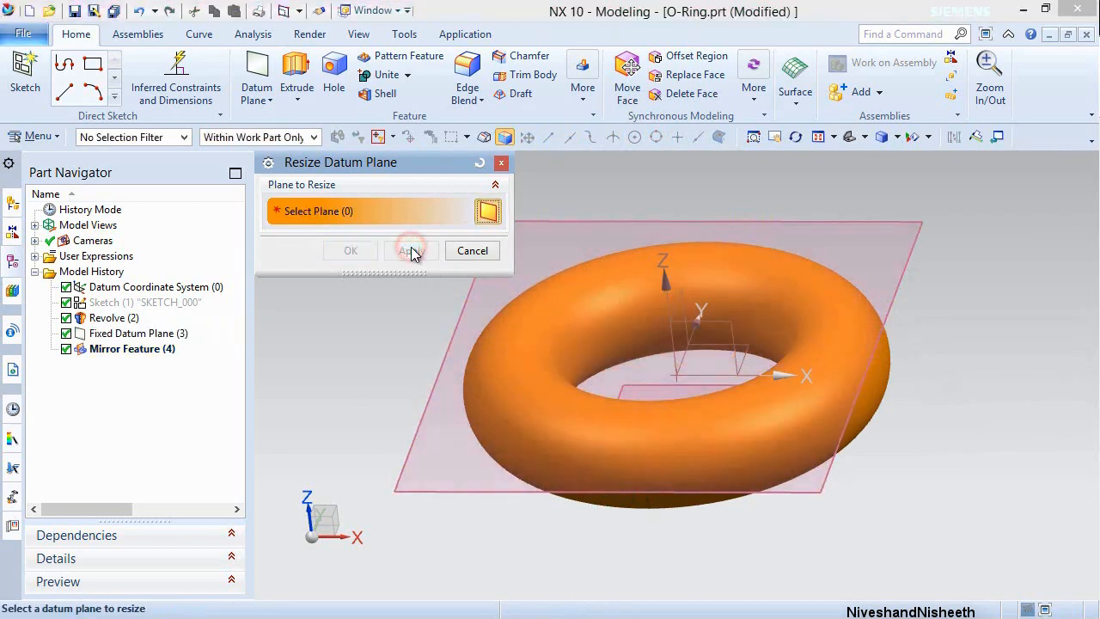
Resize the mirrored datum plane below the O-Ring on all four sides so it extends past the ring.
left_click(634, 384)
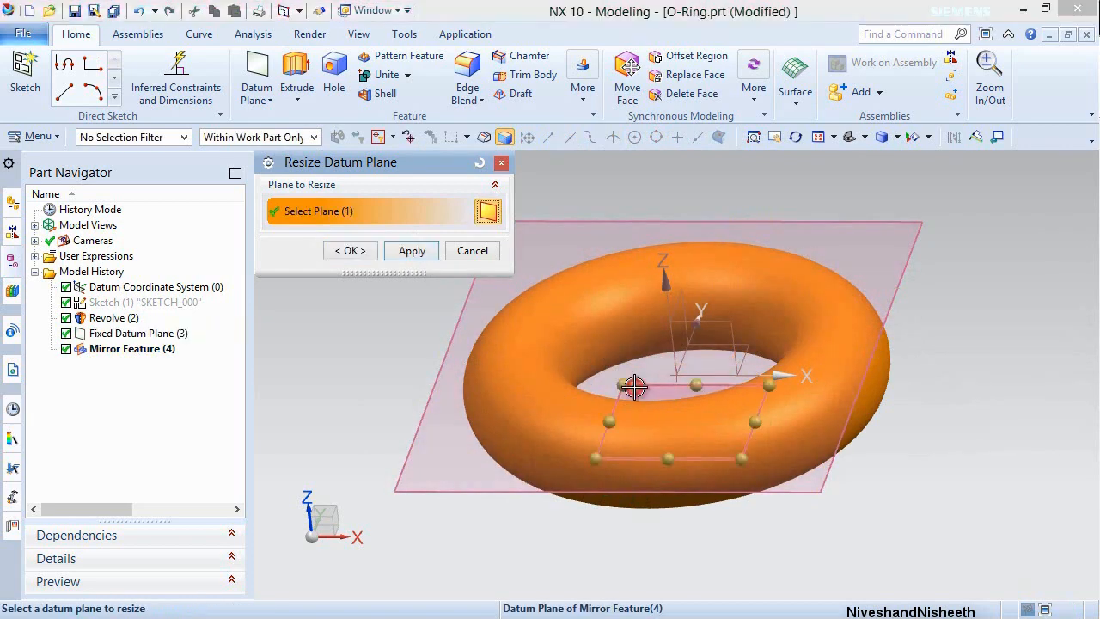
left_click_drag(672, 461, 635, 516)
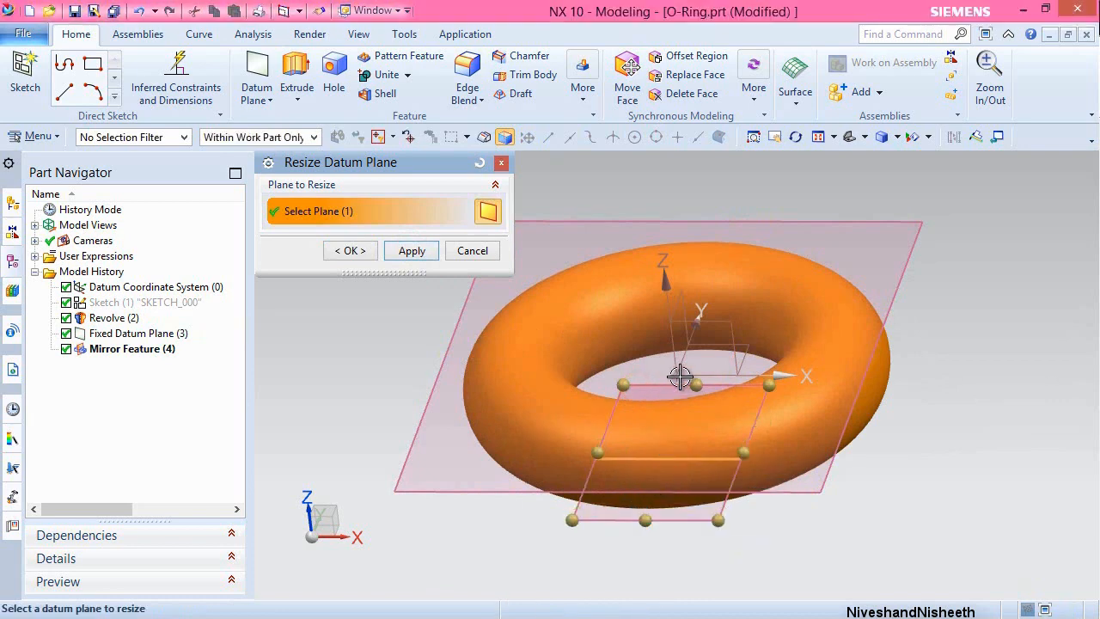
left_click_drag(679, 377, 726, 245)
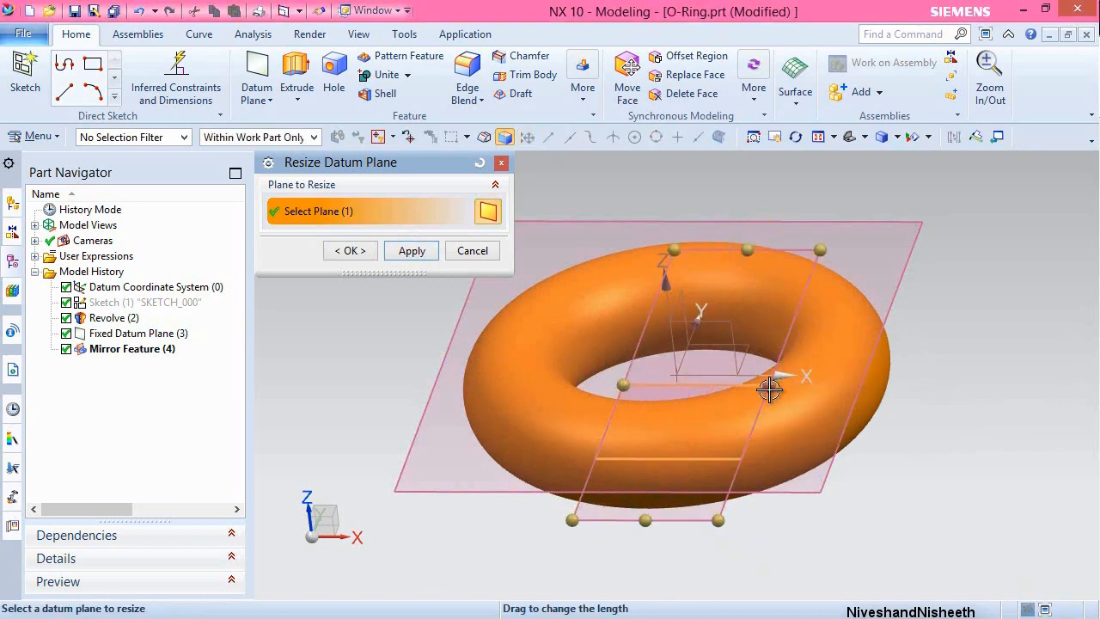
left_click_drag(768, 382, 891, 386)
left_click_drag(565, 376, 462, 368)
left_click(354, 251)
middle_click_drag(351, 400, 329, 318)
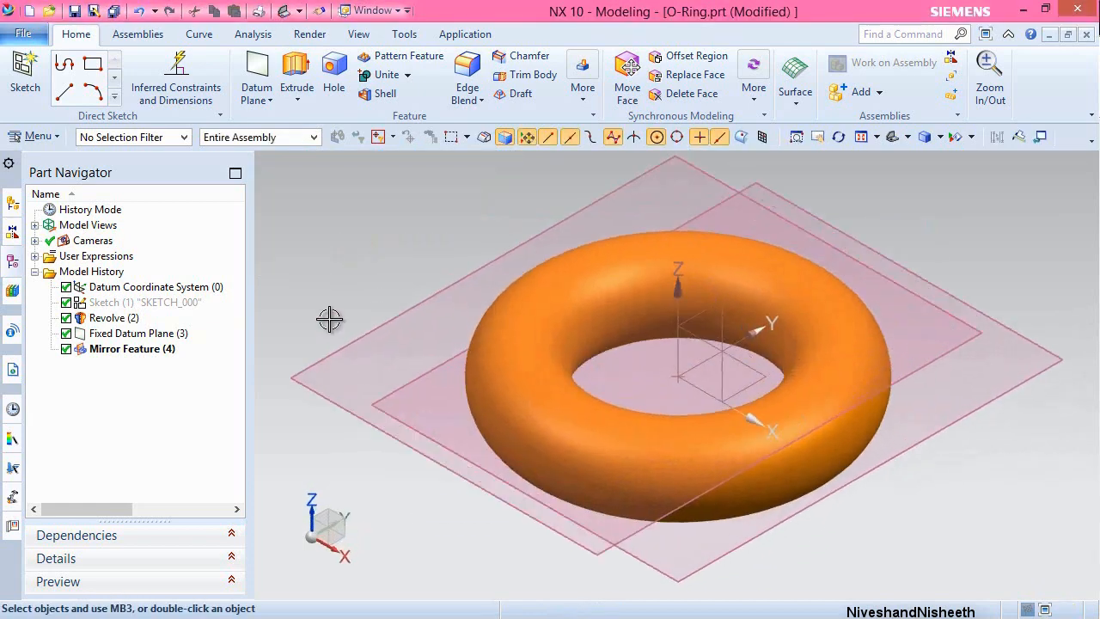
Save and close the O-Ring part, and return to the Shock Cartridge_1 assembly.
left_click(75, 11)
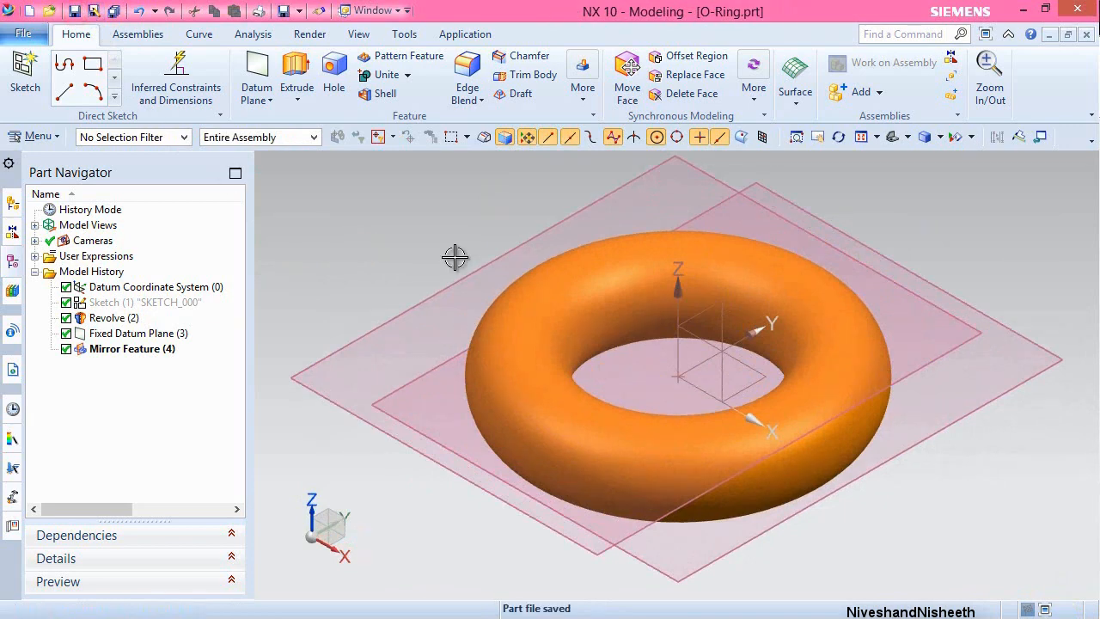
left_click(1088, 32)
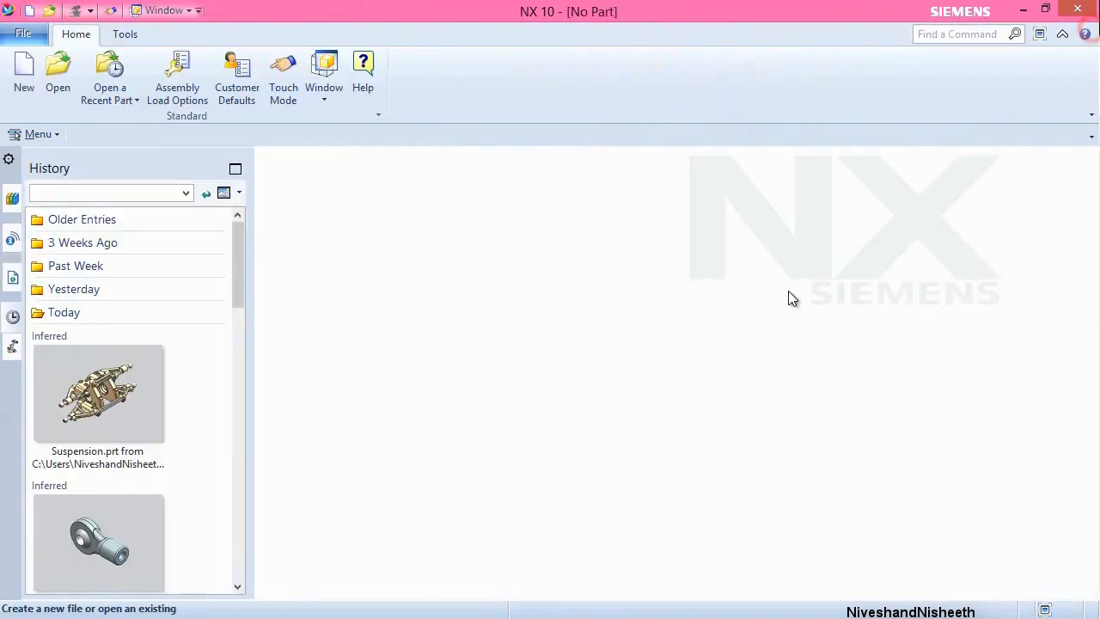
left_click(167, 11)
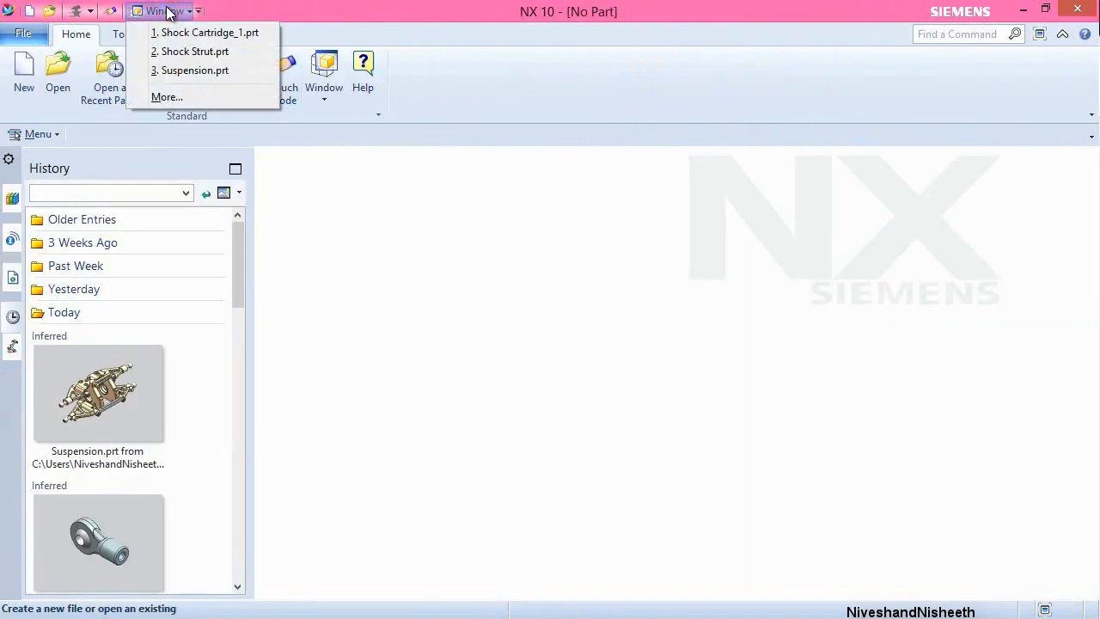
left_click(186, 34)
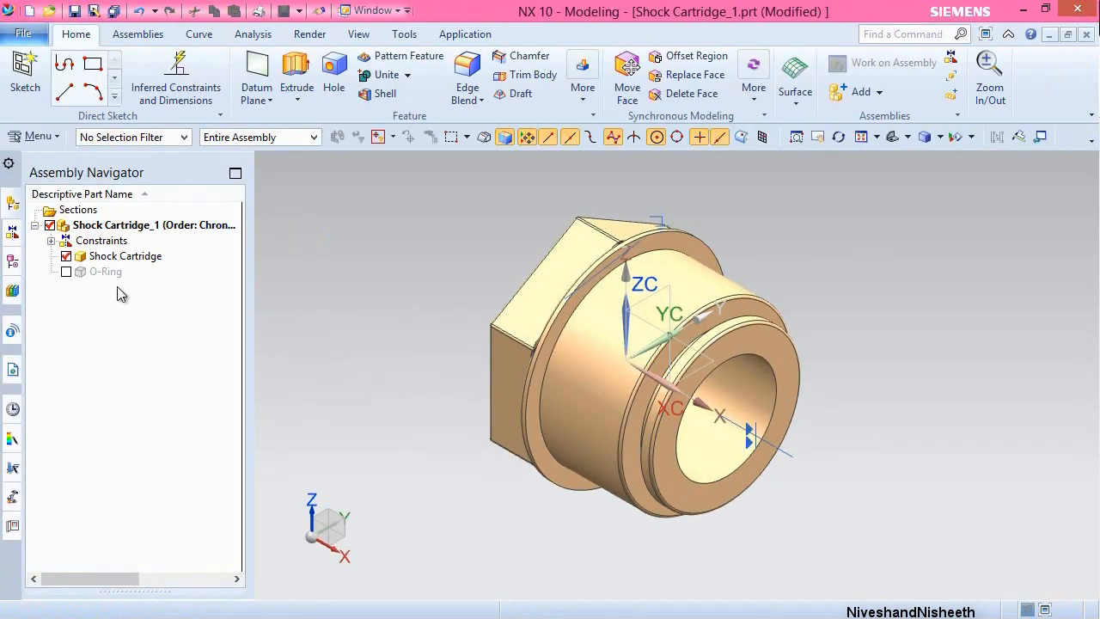
Show the hidden O-Ring component in the assembly and save Shock Cartridge_1.
left_click(67, 272)
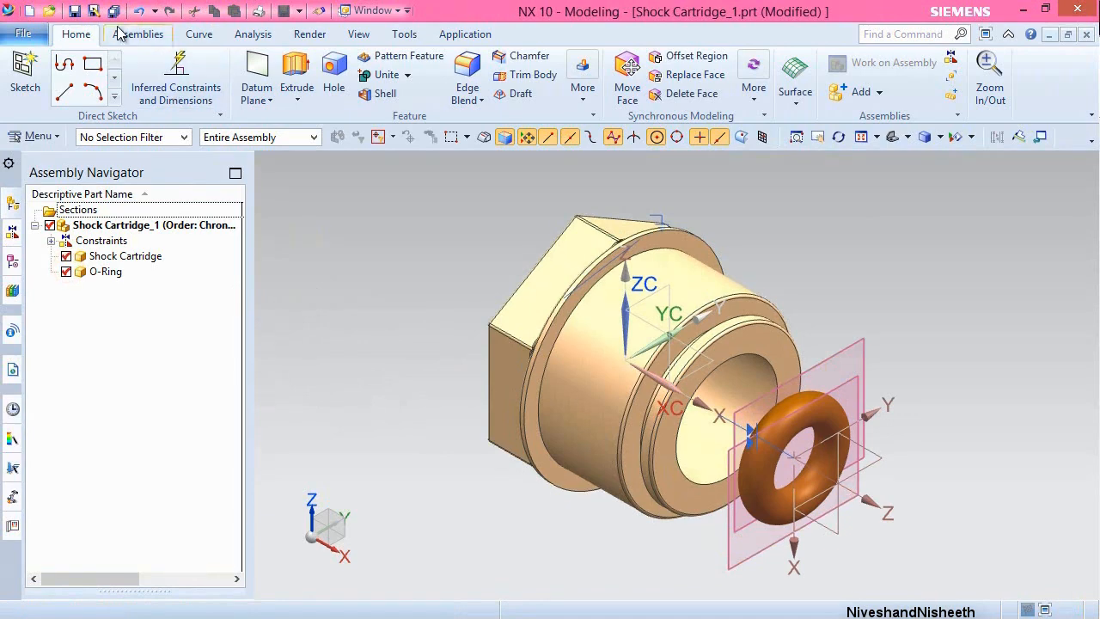
left_click(74, 11)
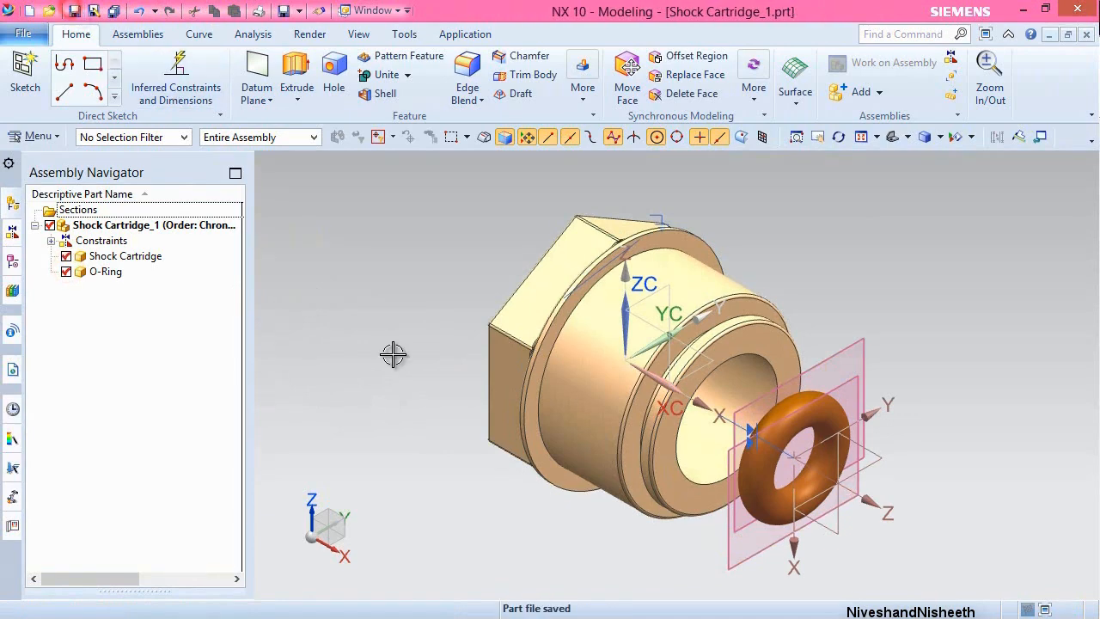
left_click(450, 269)
Add a Touch constraint between the O-Ring's datum plane nearest the cartridge and the inner end face of the Shock Cartridge's bore.
left_click(149, 37)
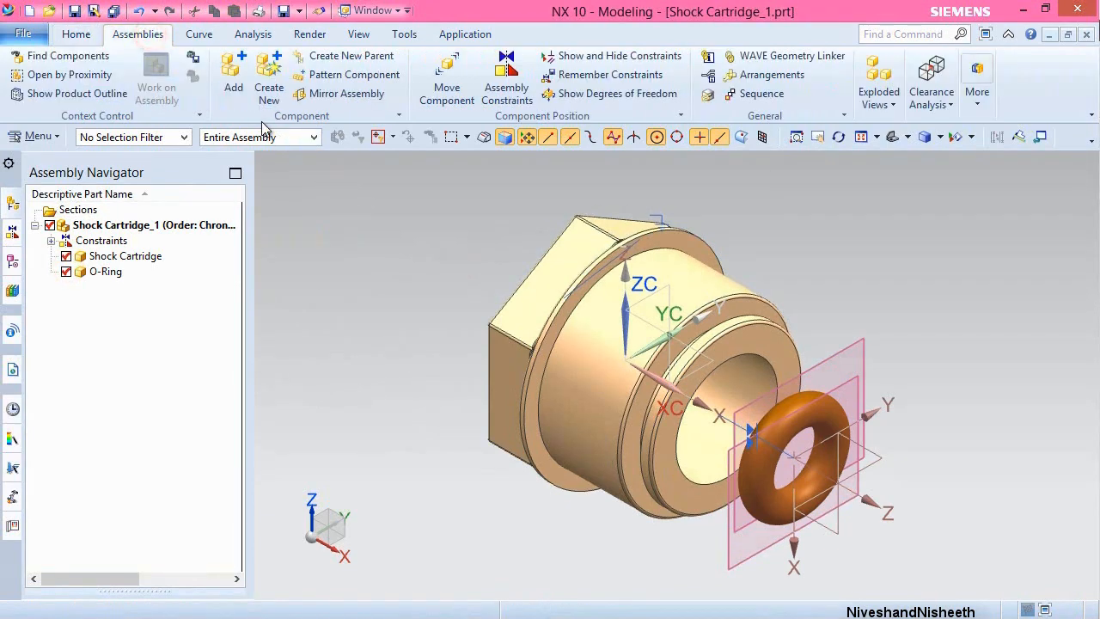
left_click(493, 79)
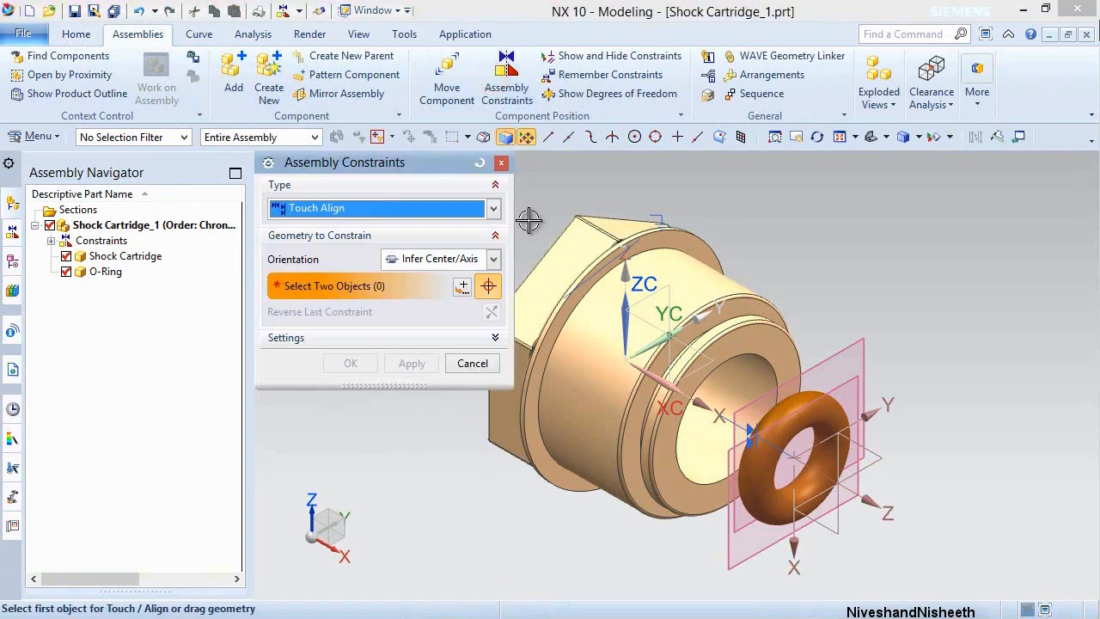
left_click(494, 259)
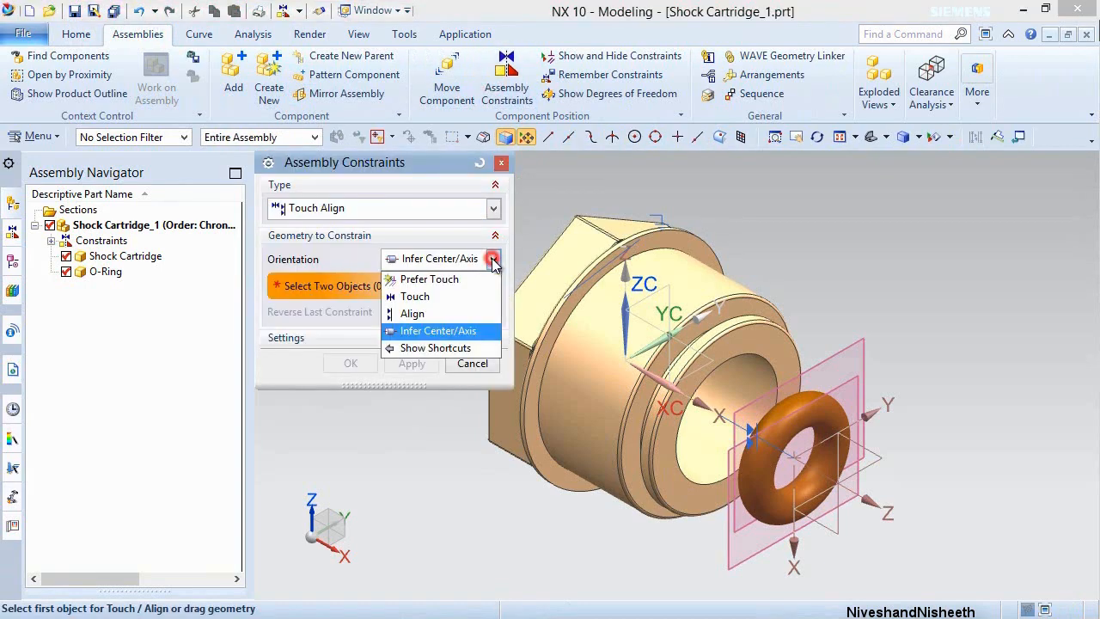
left_click(429, 297)
middle_click_drag(658, 568, 678, 548)
scroll(718, 532, "down", 3)
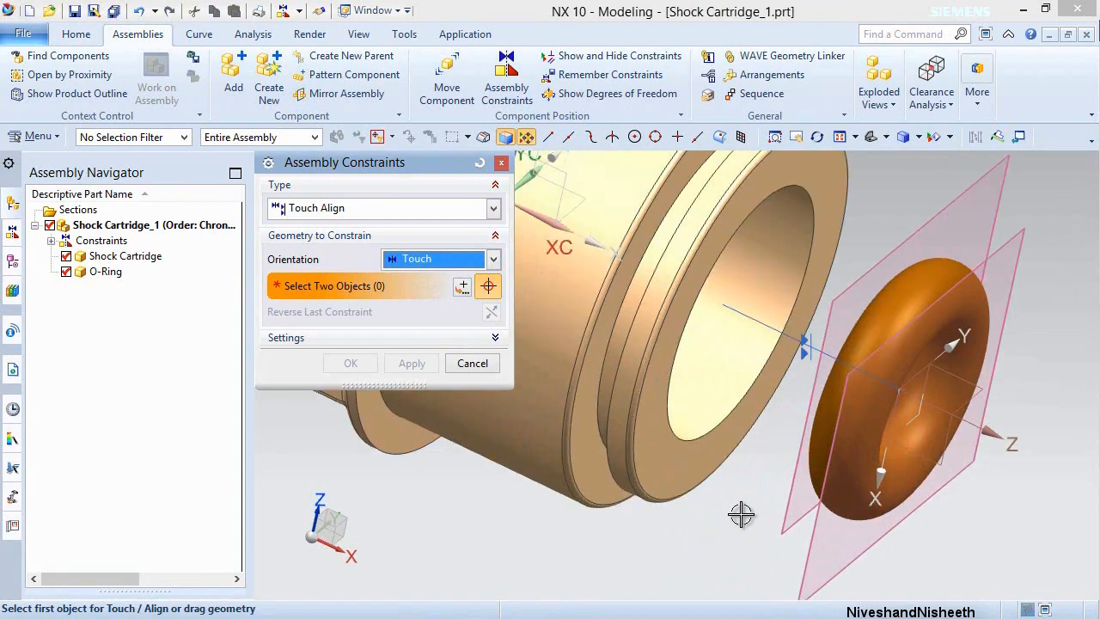
left_click(788, 497)
scroll(750, 514, "up", 3)
middle_click_drag(736, 513, 701, 499)
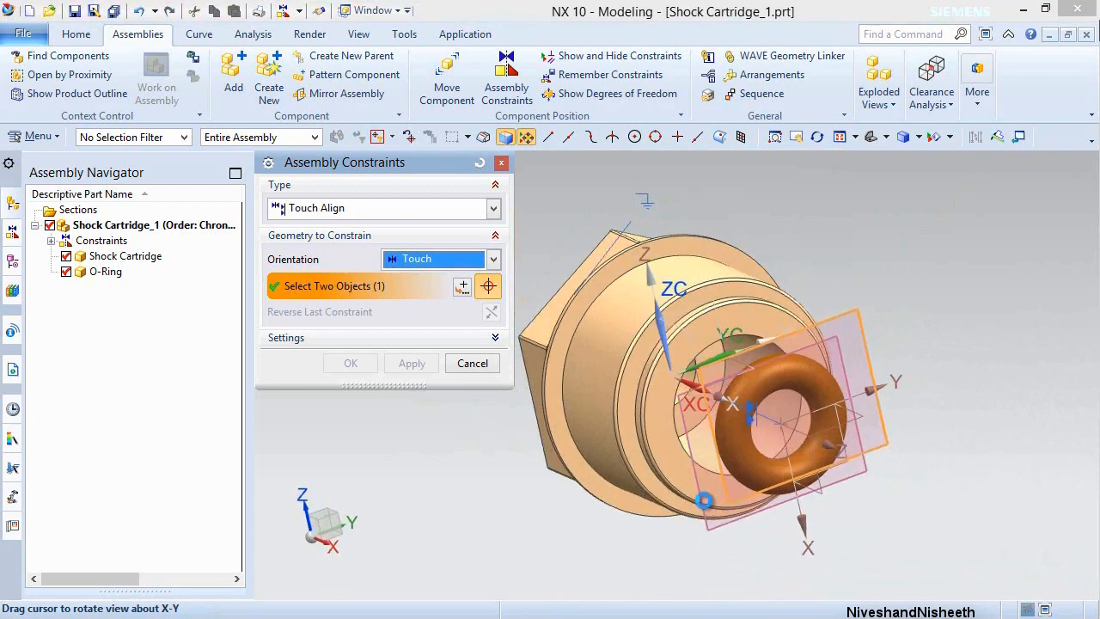
scroll(706, 378, "down", 5)
left_click(707, 262)
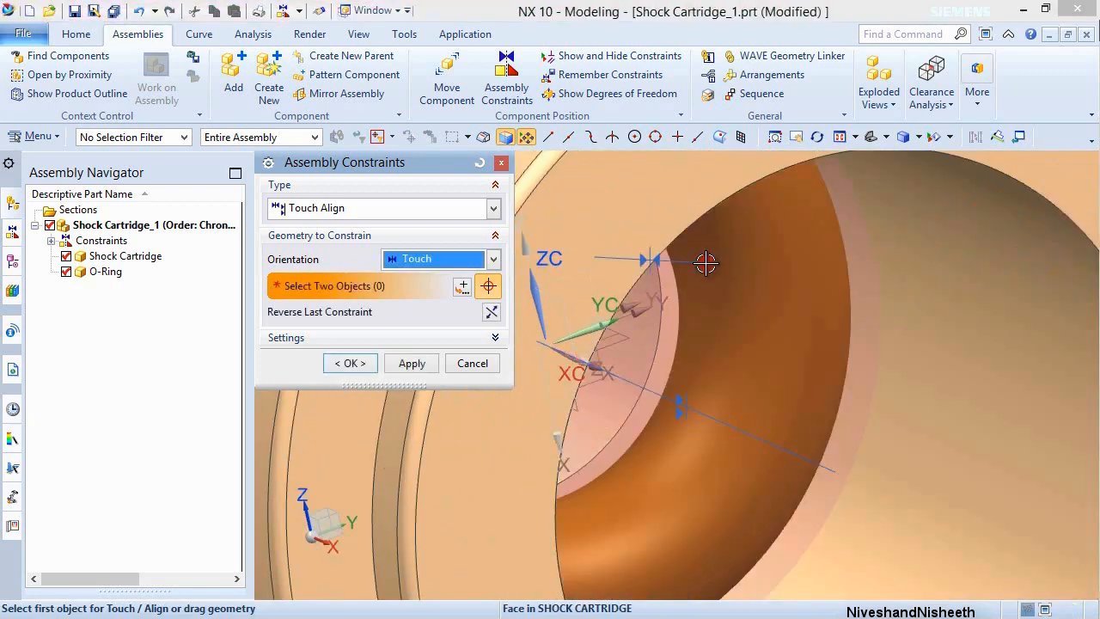
left_click(348, 362)
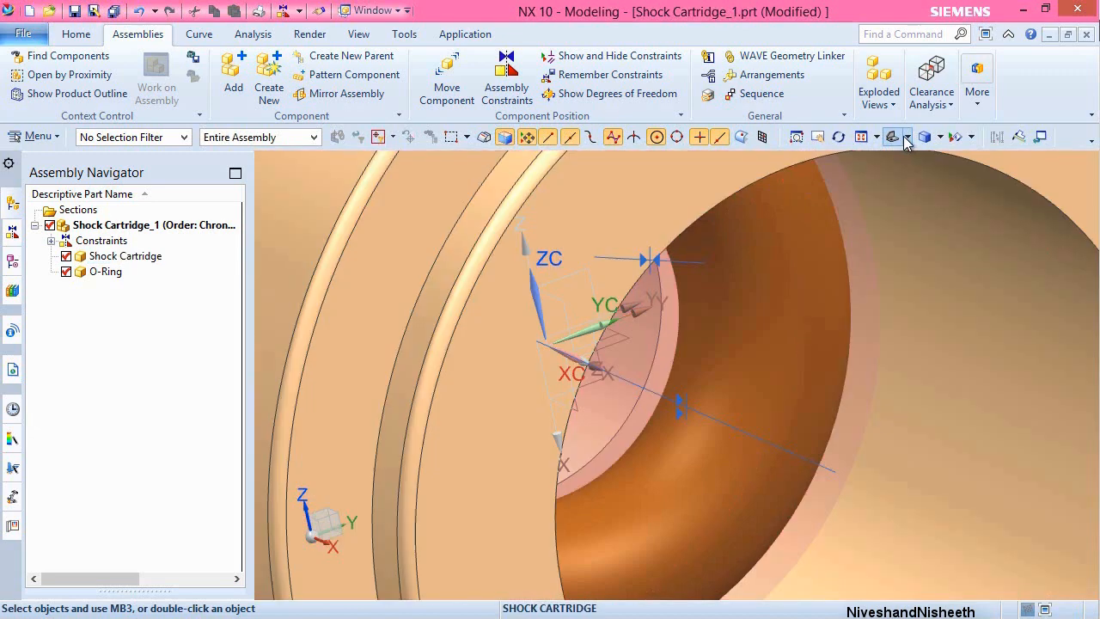
Restore the isometric view orientation and save the Shock Cartridge_1 assembly.
left_click(909, 137)
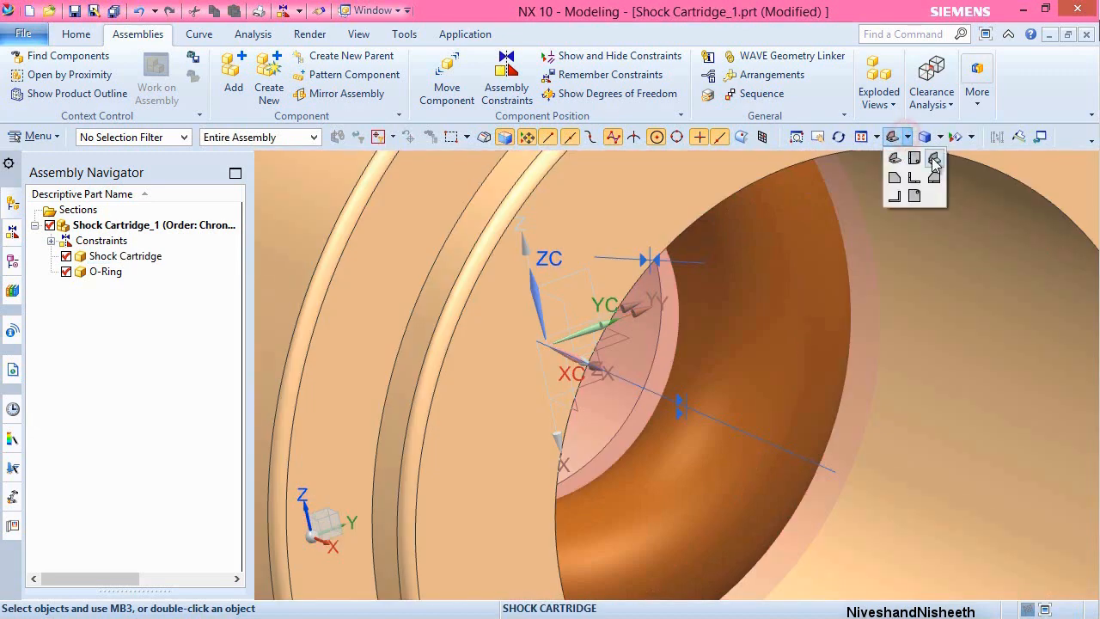
left_click(932, 157)
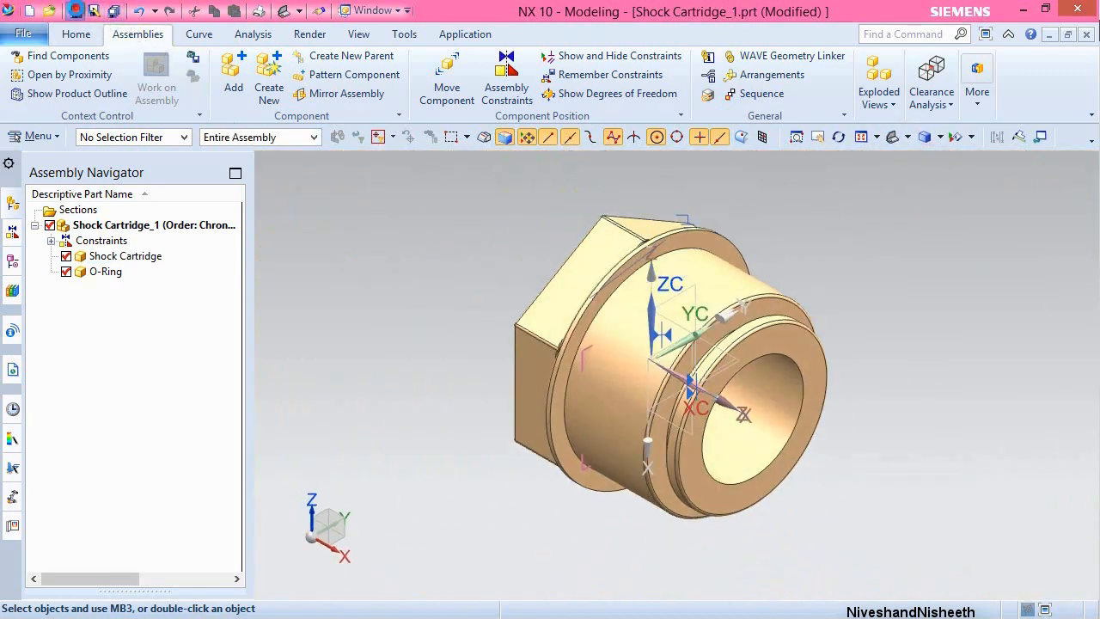
key("ctrl+s")
Add one Shock Cartridge Spacer part from the Suspension folder with Move positioning, placed at the absolute origin.
left_click(230, 94)
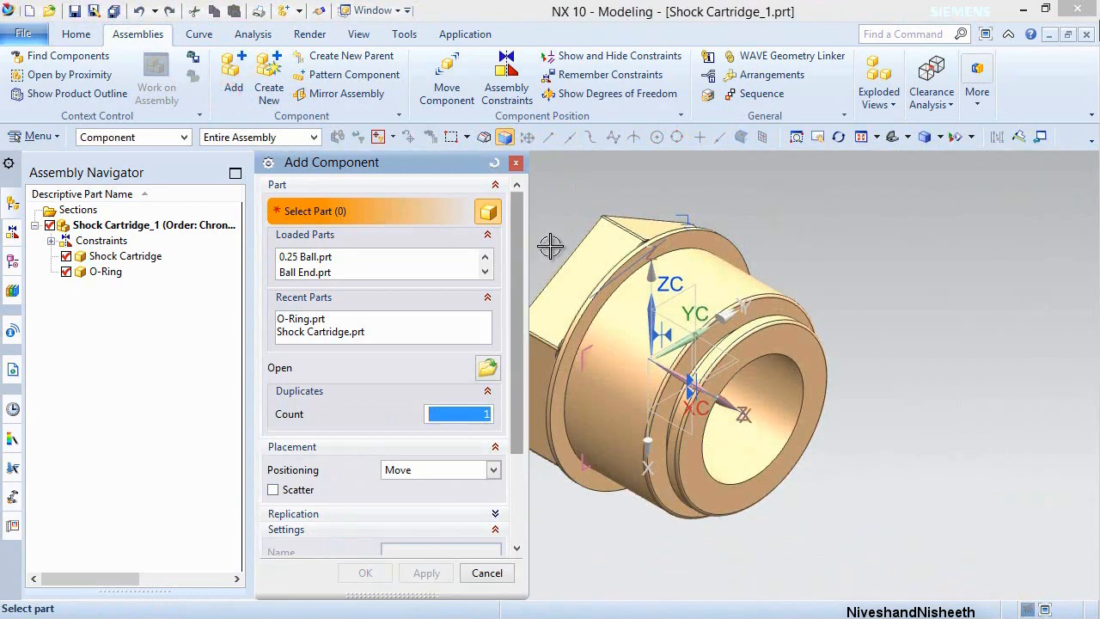
left_click(487, 368)
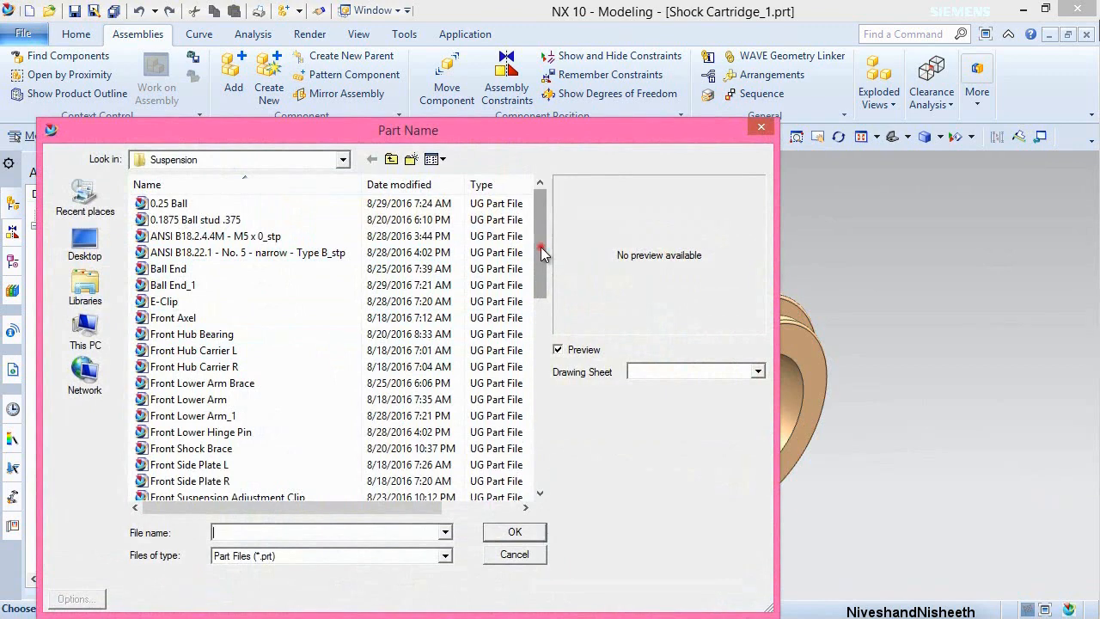
left_click_drag(541, 251, 558, 387)
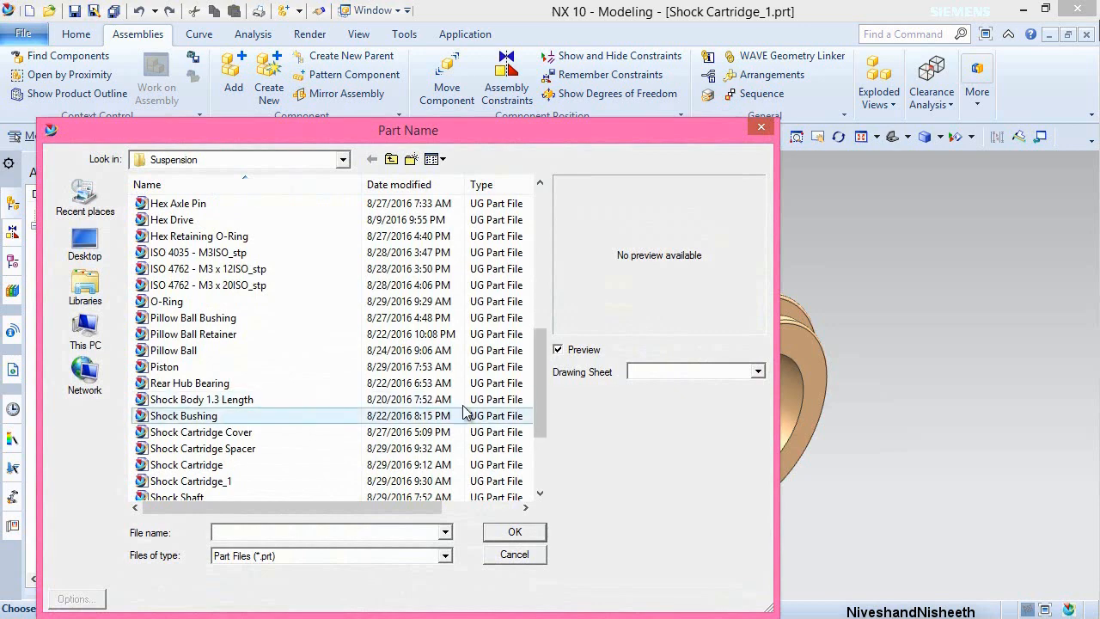
left_click(231, 454)
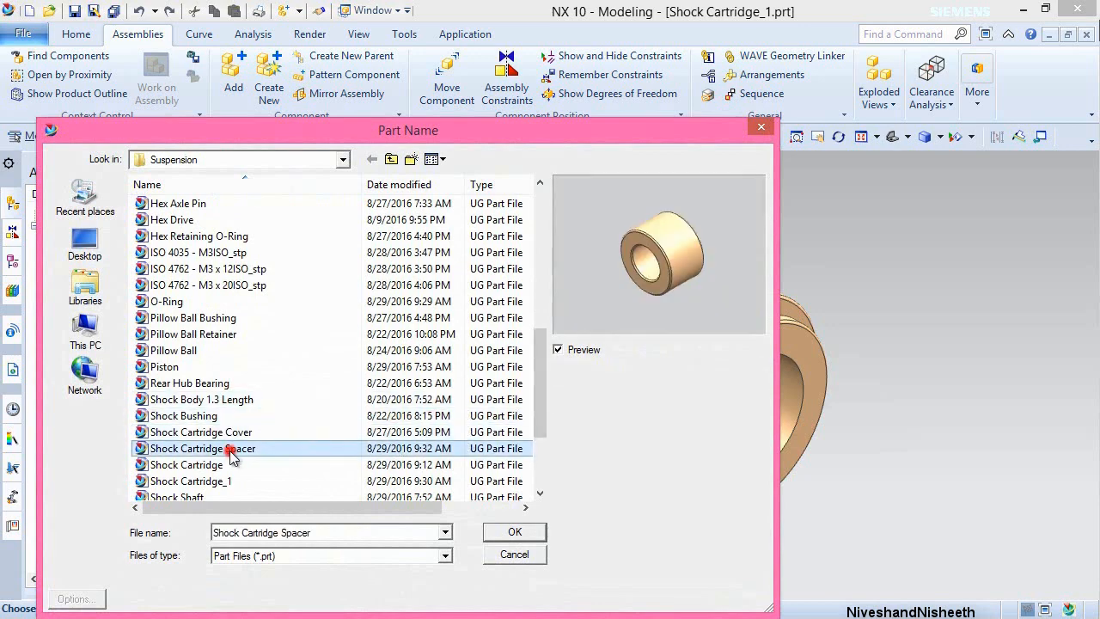
left_click(495, 537)
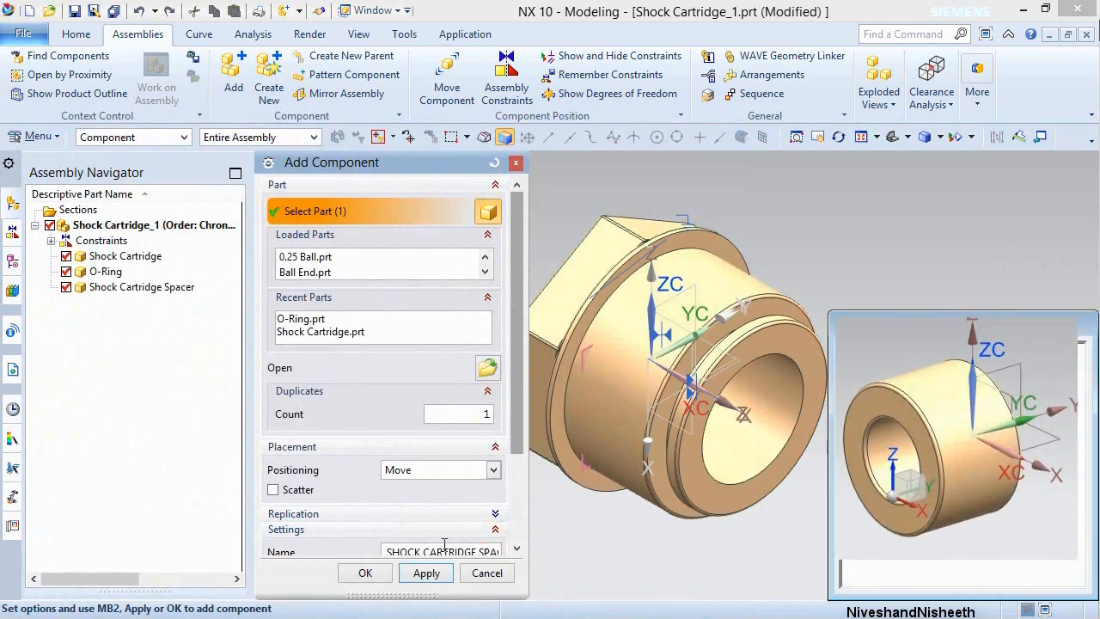
left_click(386, 580)
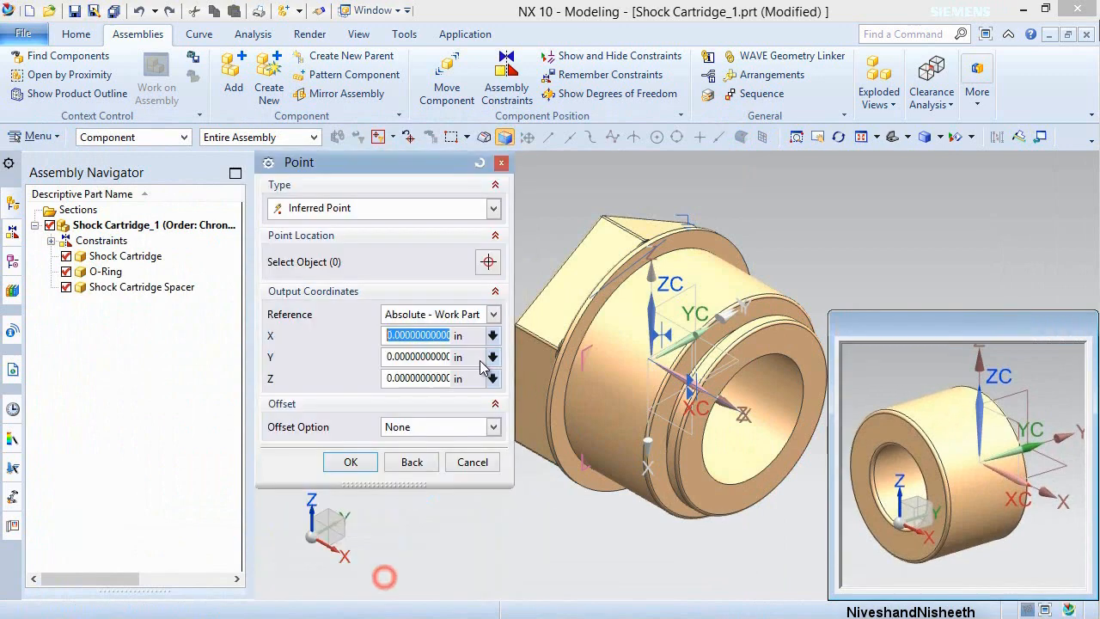
left_click(361, 464)
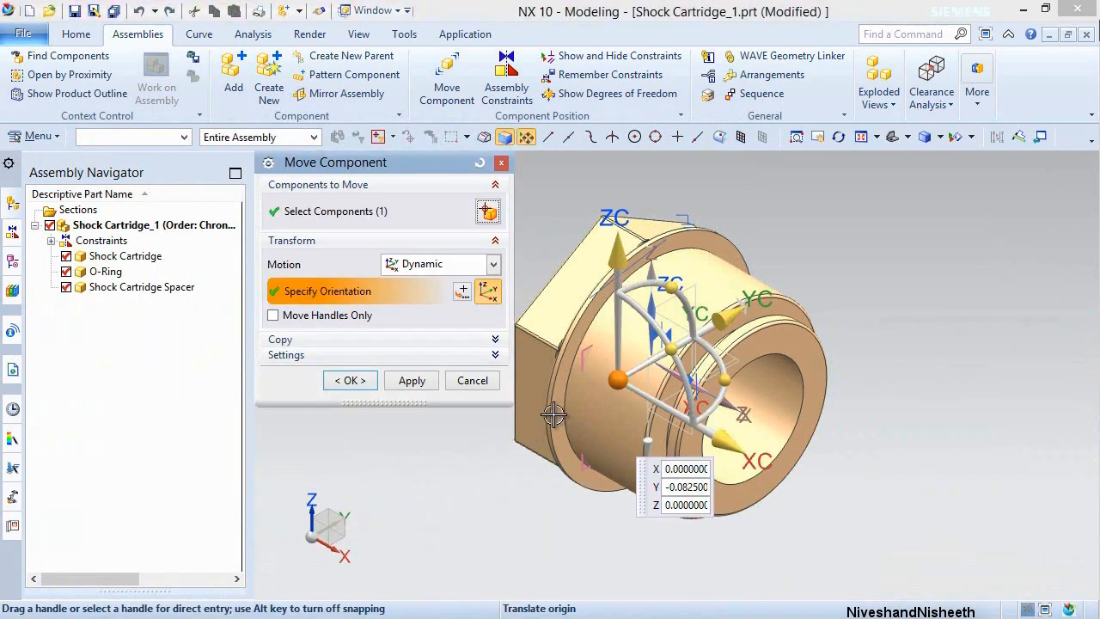
Move the spacer clear of the cartridge to about X 0.43, Y 0.29 in and rotate it about -80 degrees around ZC.
left_click_drag(610, 380, 944, 394)
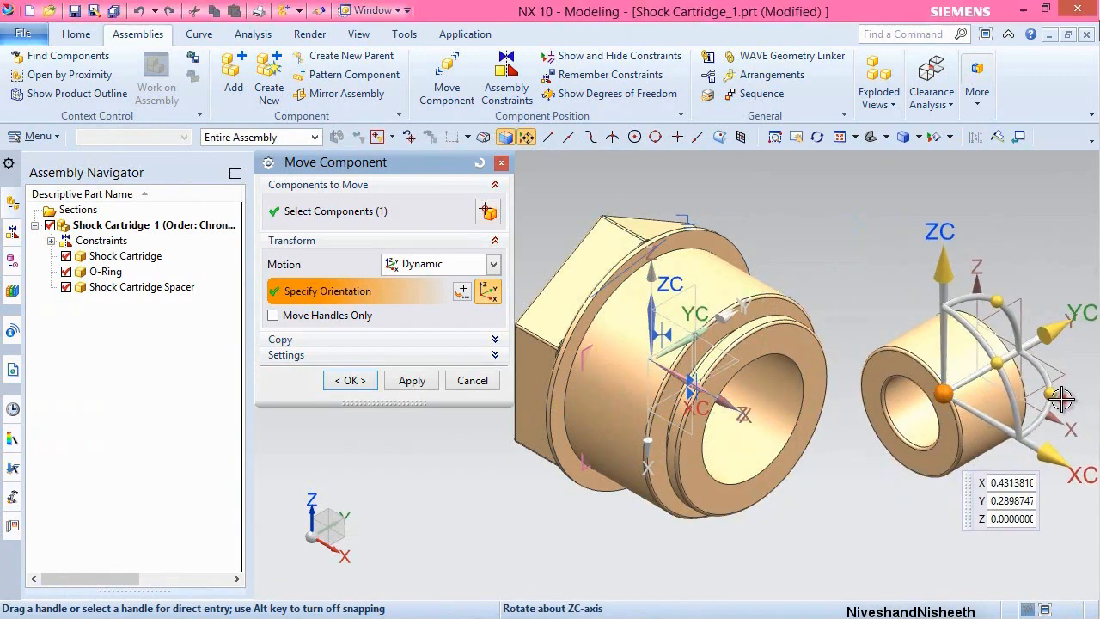
left_click_drag(1052, 396, 949, 449)
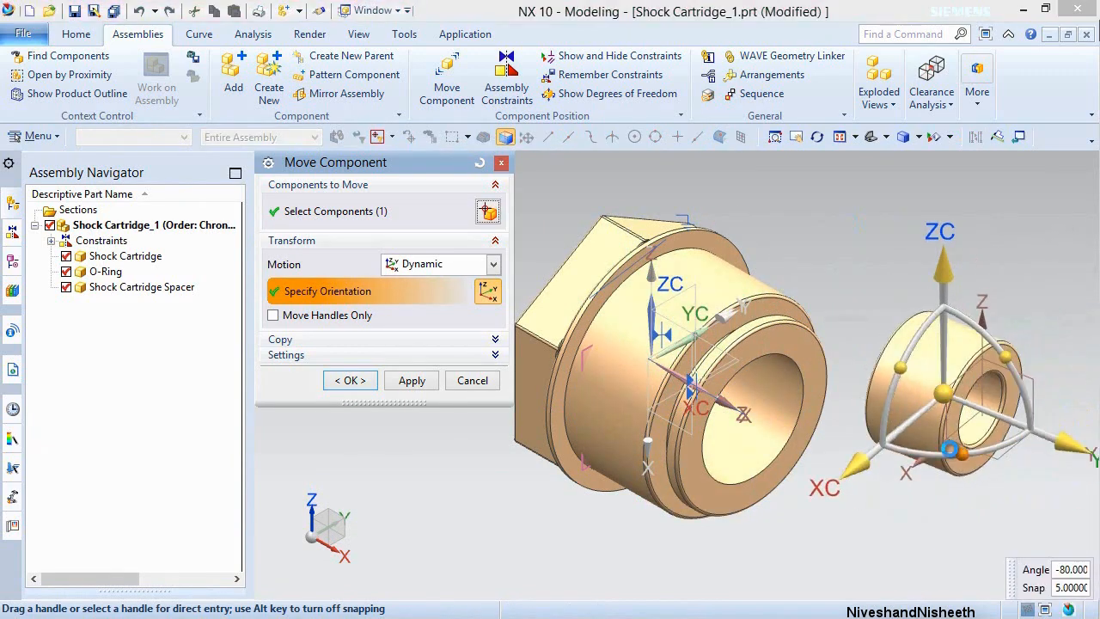
left_click(352, 380)
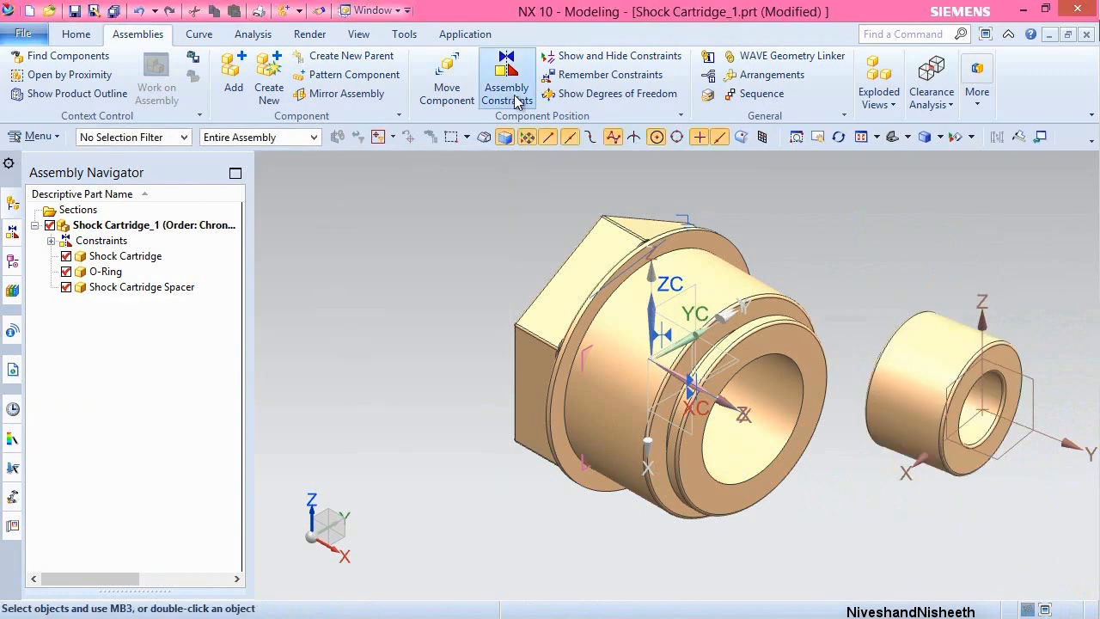
Align the spacer concentrically with the Shock Cartridge's bore using a Touch Align constraint with Infer Center/Axis orientation.
left_click(516, 95)
left_click(477, 259)
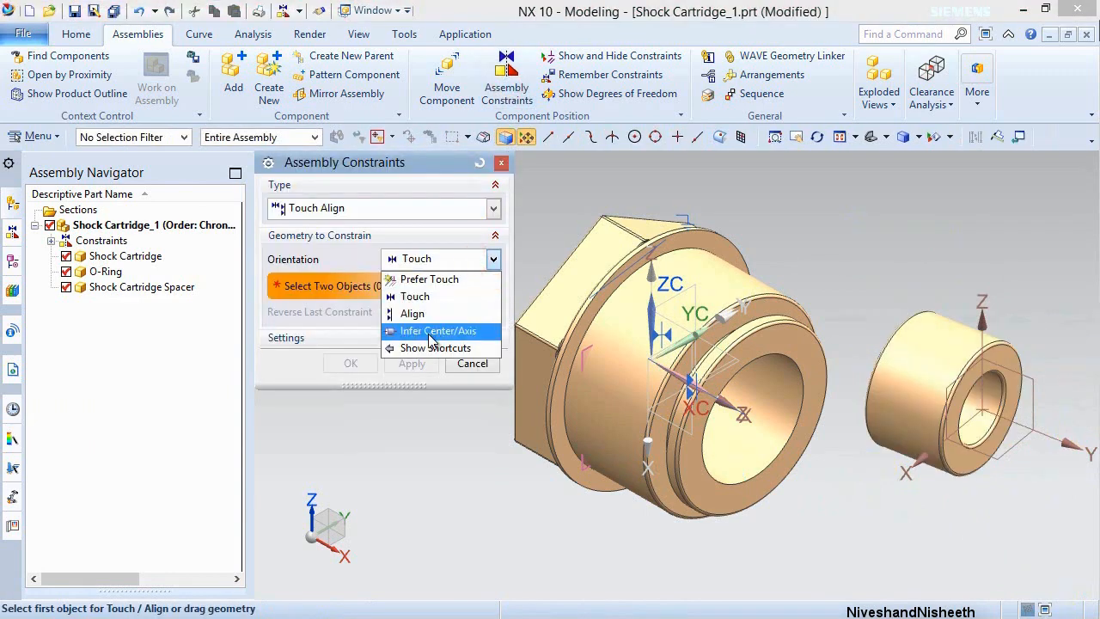
left_click(430, 332)
left_click(722, 409)
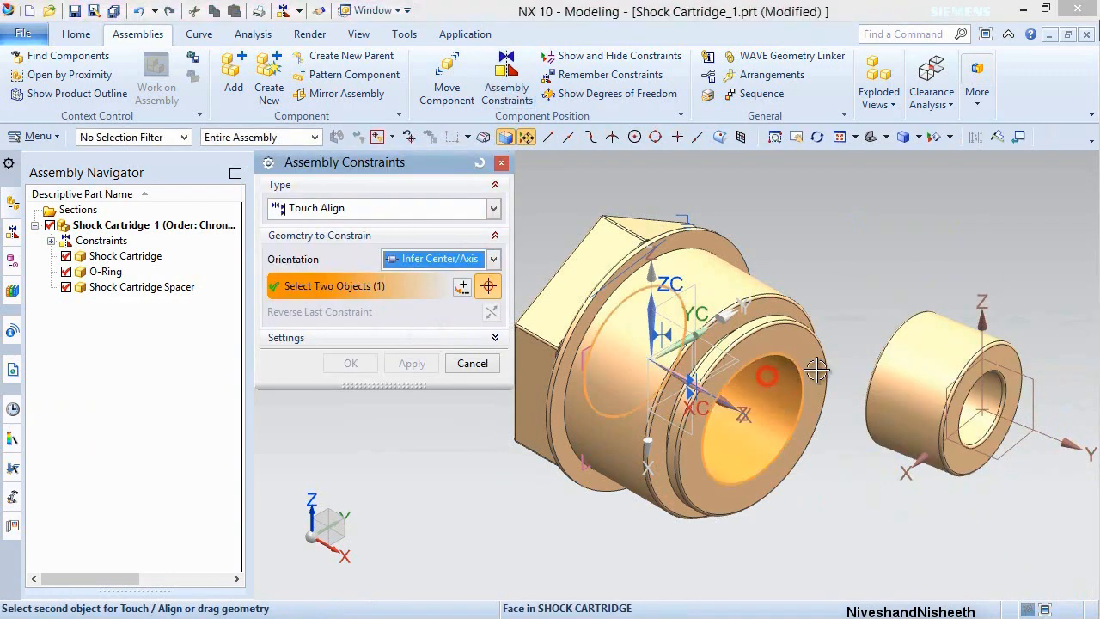
left_click(923, 354)
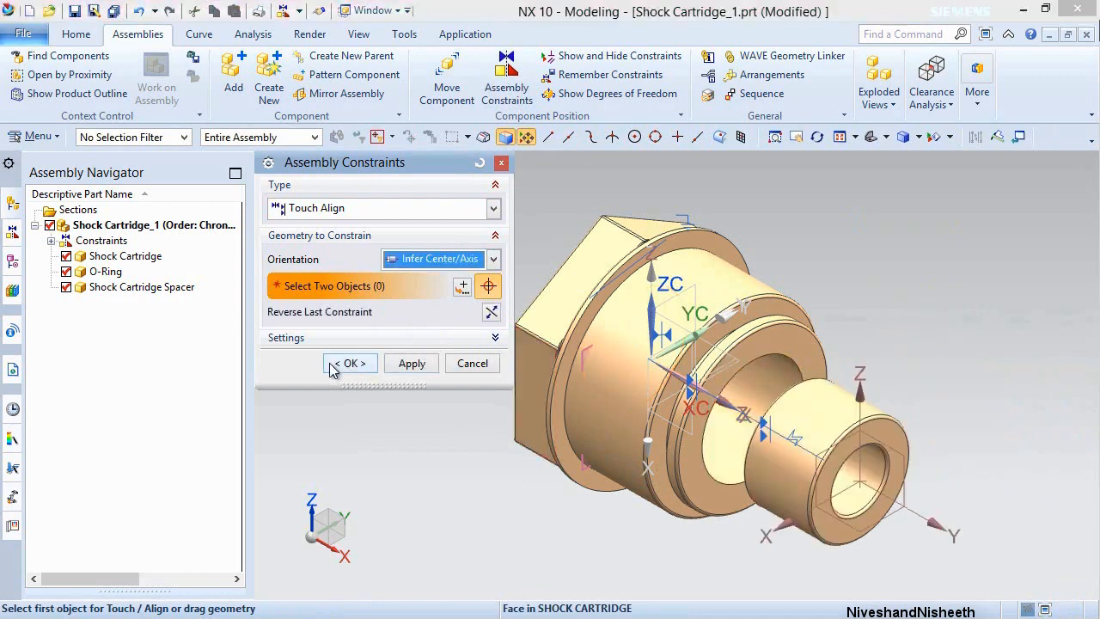
left_click(392, 363)
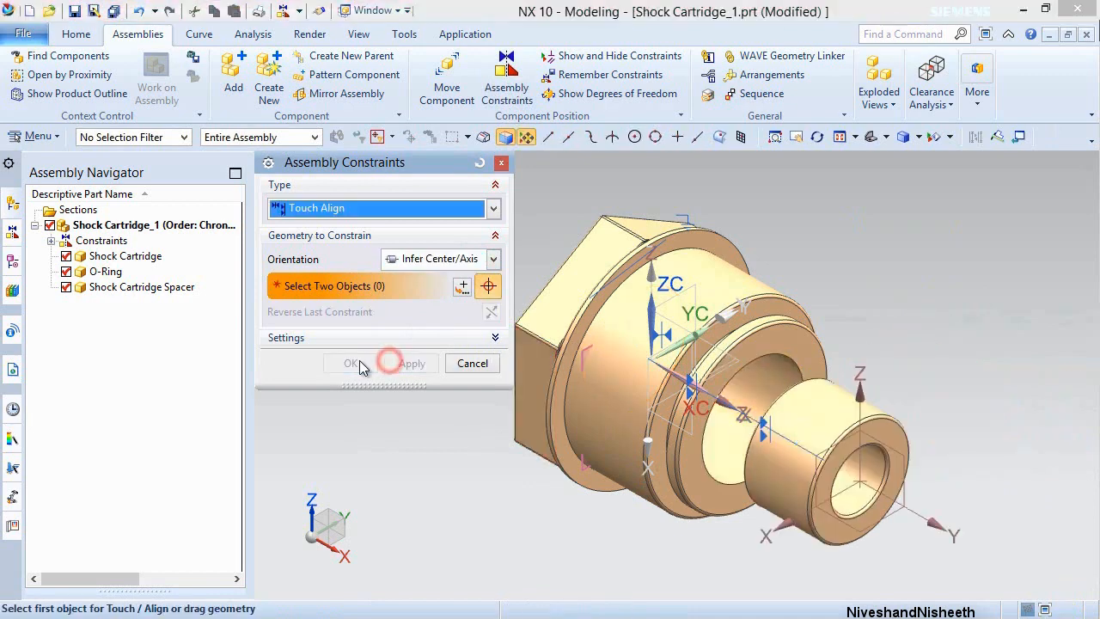
left_click(460, 369)
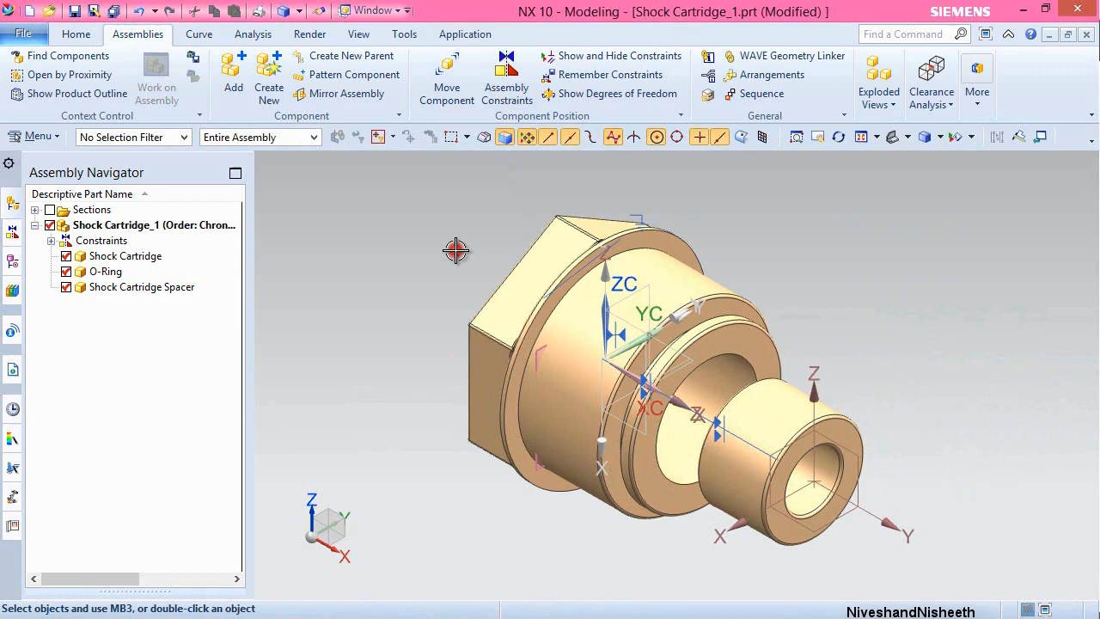
left_click(457, 251)
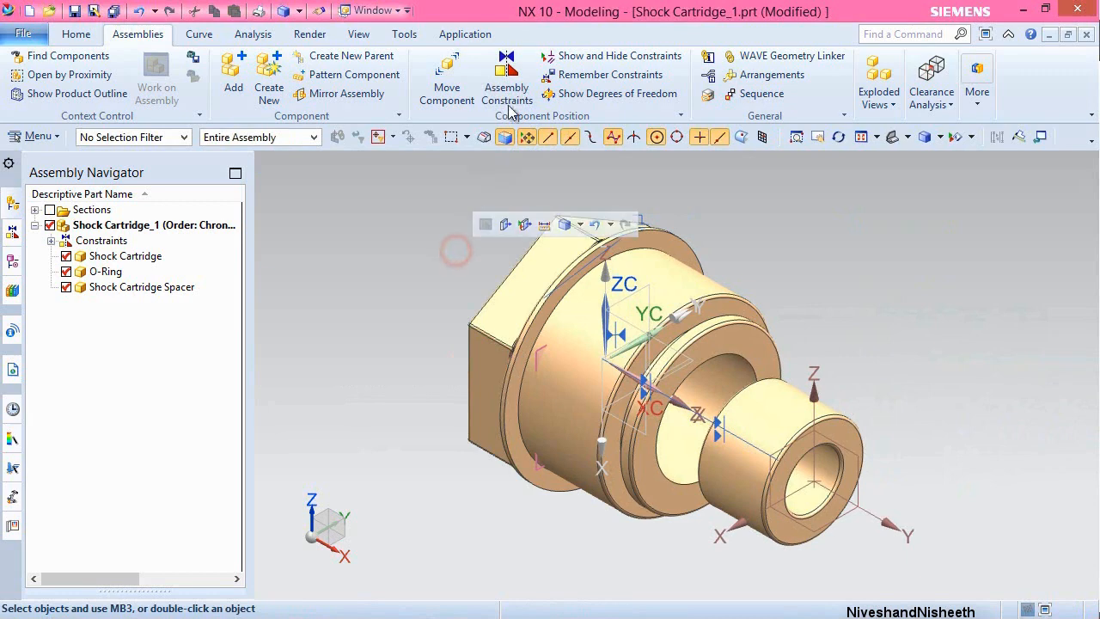
Start a Touch constraint and, in Static Wireframe display, select the O-Ring's datum plane facing the bore opening as the first object.
left_click(509, 102)
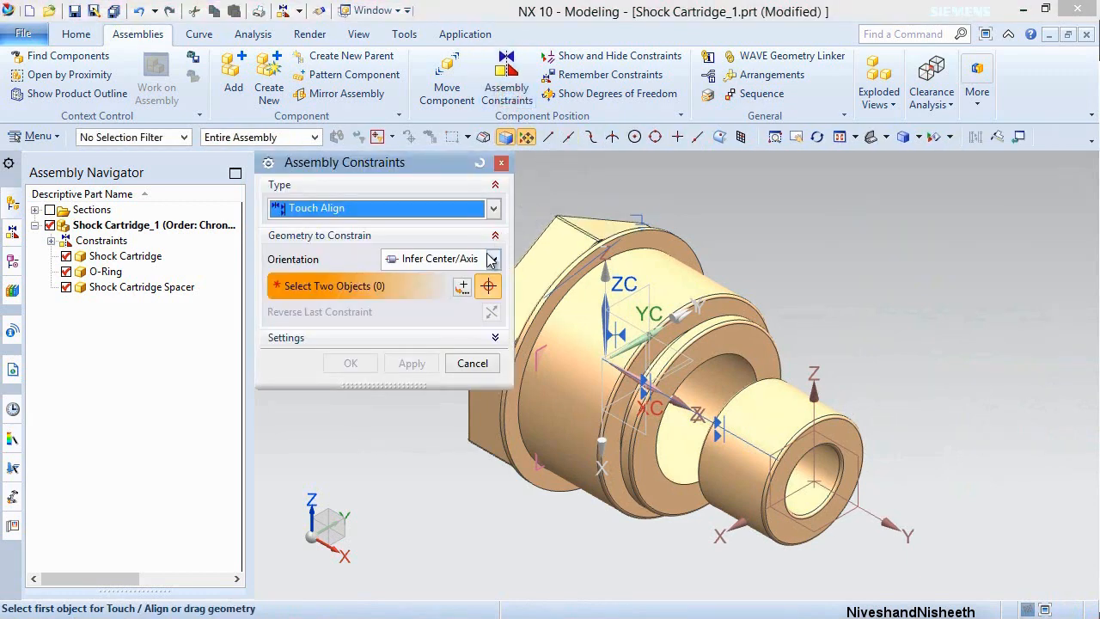
left_click(492, 258)
left_click(439, 293)
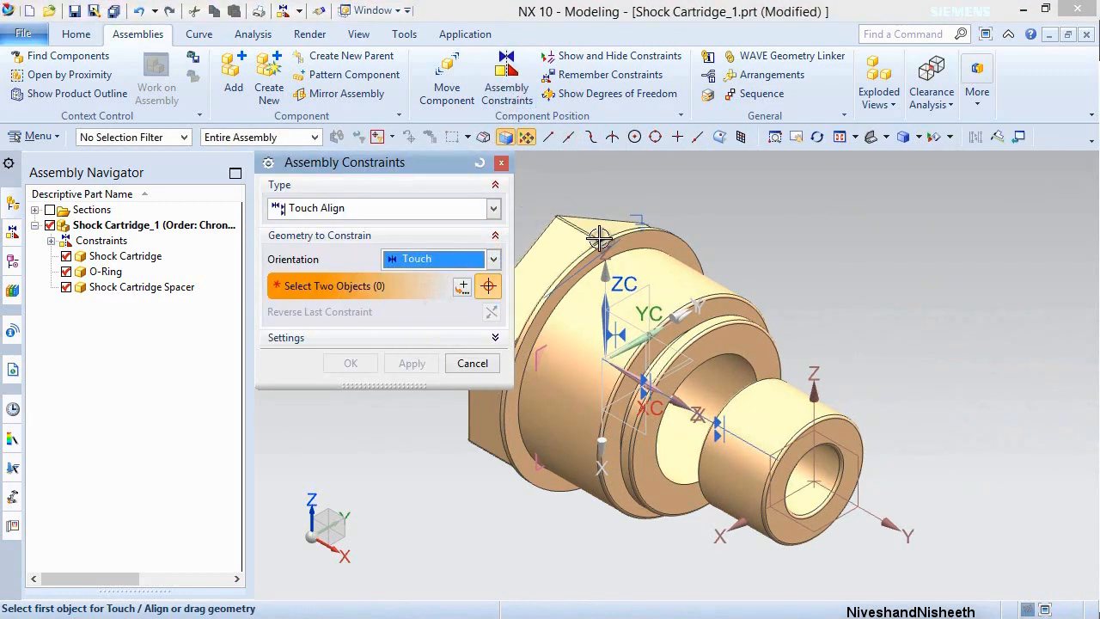
left_click(920, 138)
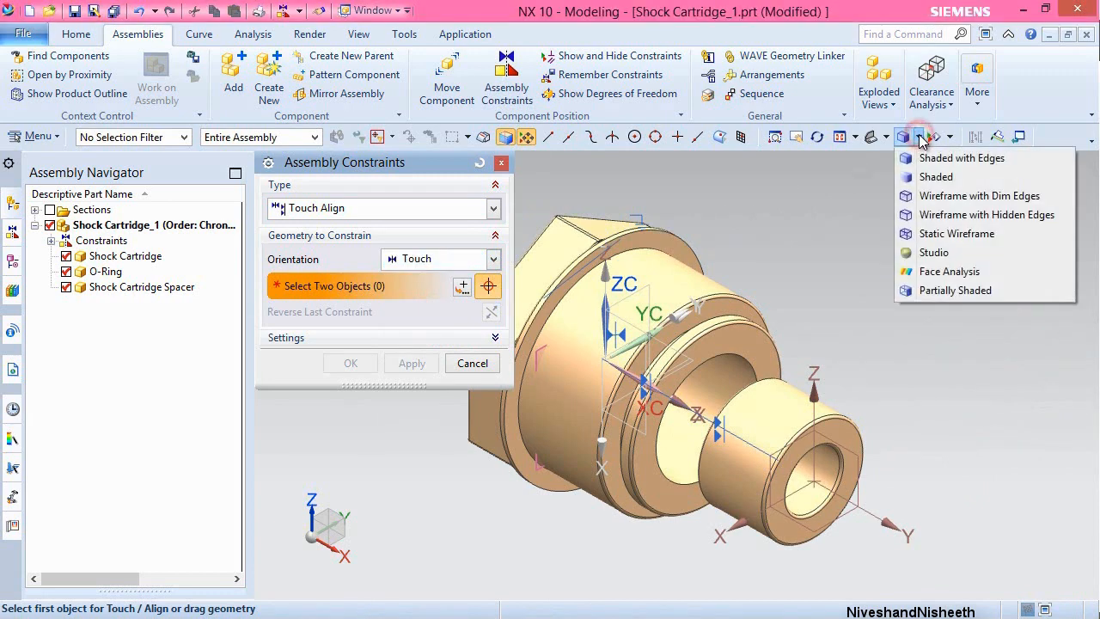
left_click(923, 237)
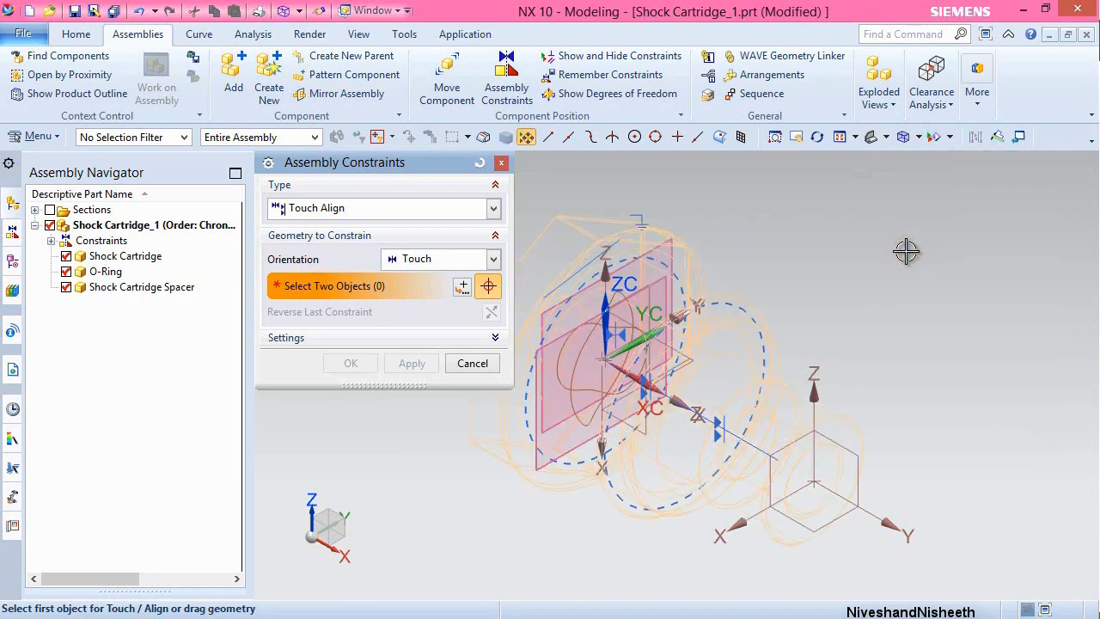
scroll(533, 369, "up", 5)
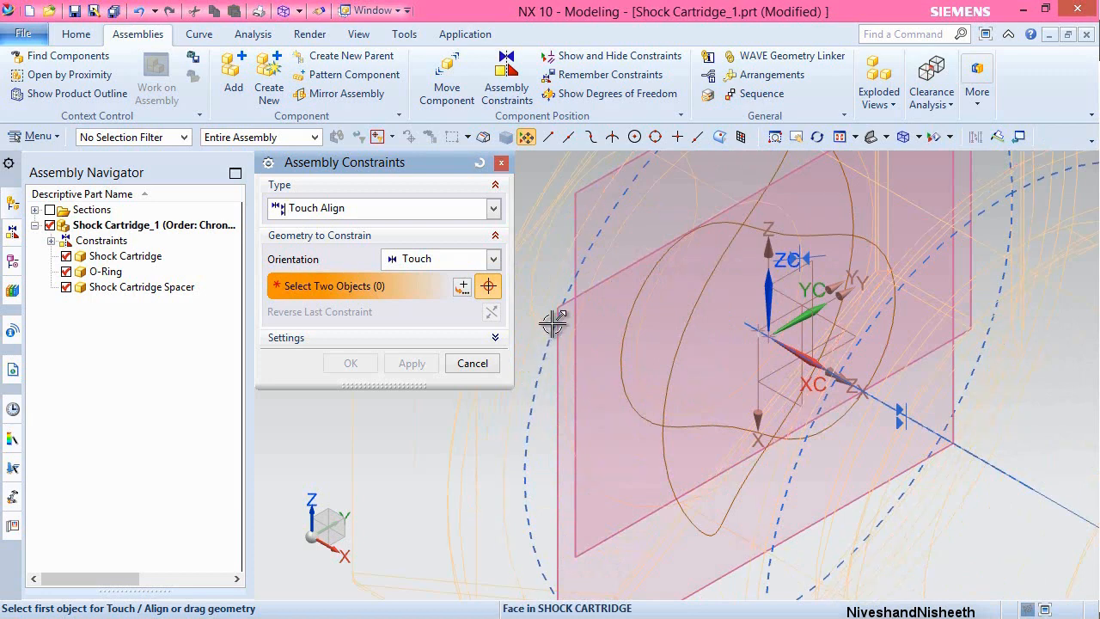
left_click(599, 289)
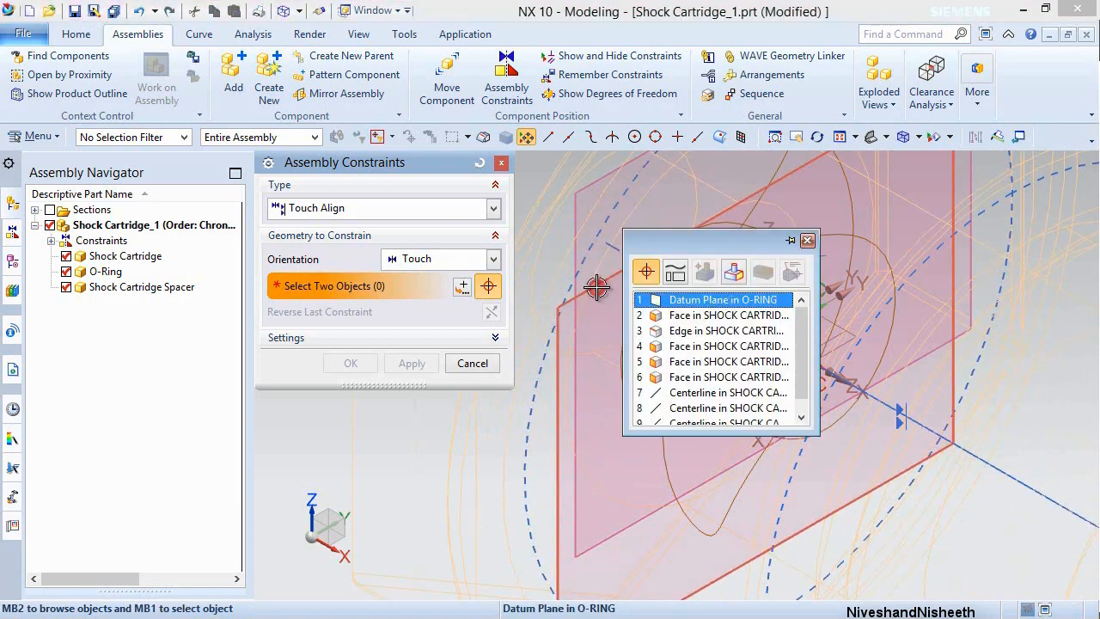
left_click(720, 297)
scroll(613, 302, "down", 2)
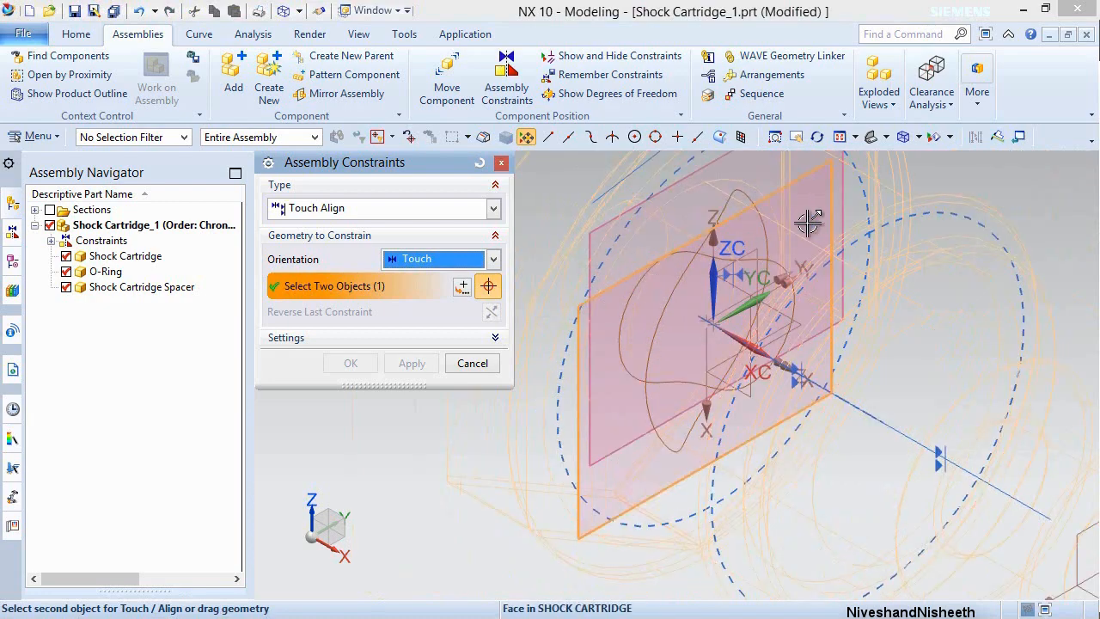
Restore Shaded with Edges display and complete the Touch constraint by selecting the spacer's annular end face that faces the cartridge.
left_click(918, 138)
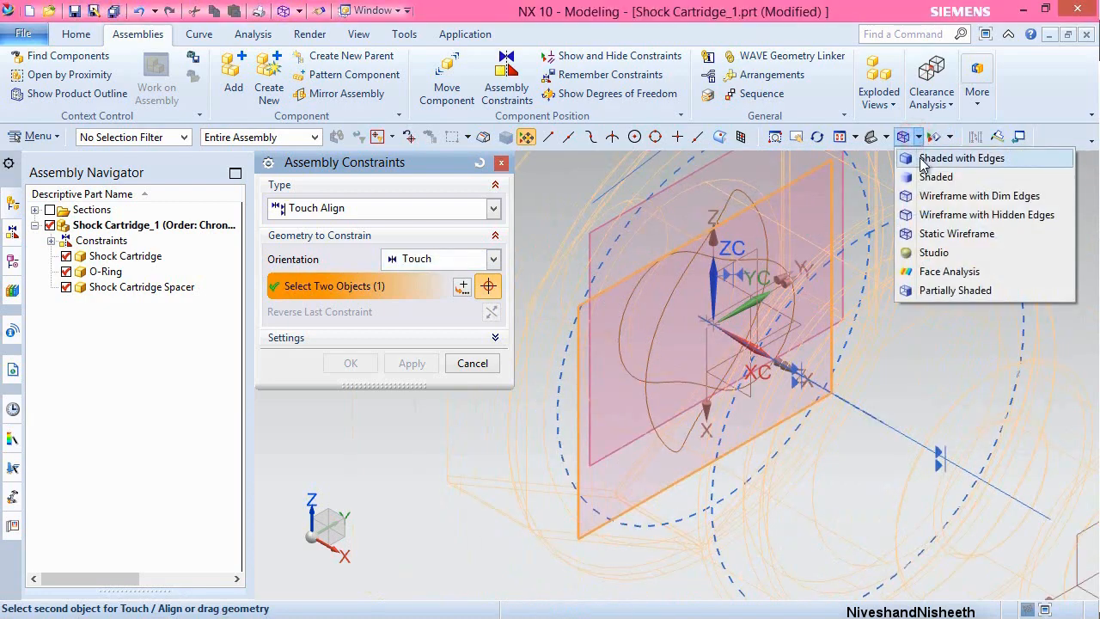
left_click(923, 160)
middle_click_drag(825, 378, 799, 359)
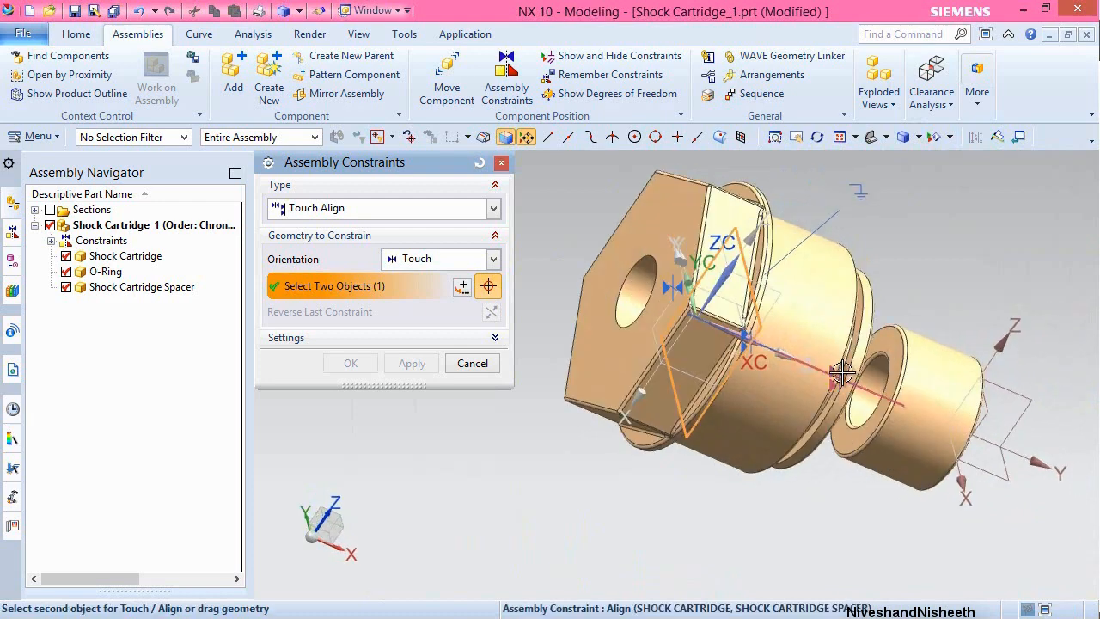
left_click(896, 342)
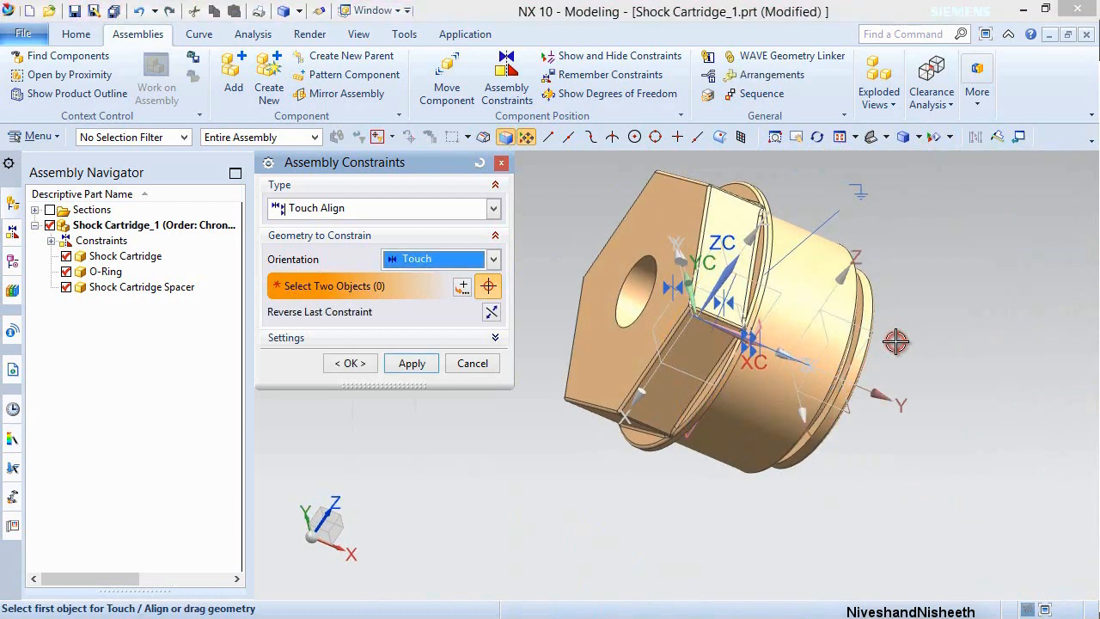
left_click(352, 364)
Create a one-plane section view through the assembly with Absolute orientation and zero offset.
middle_click_drag(501, 284, 436, 254)
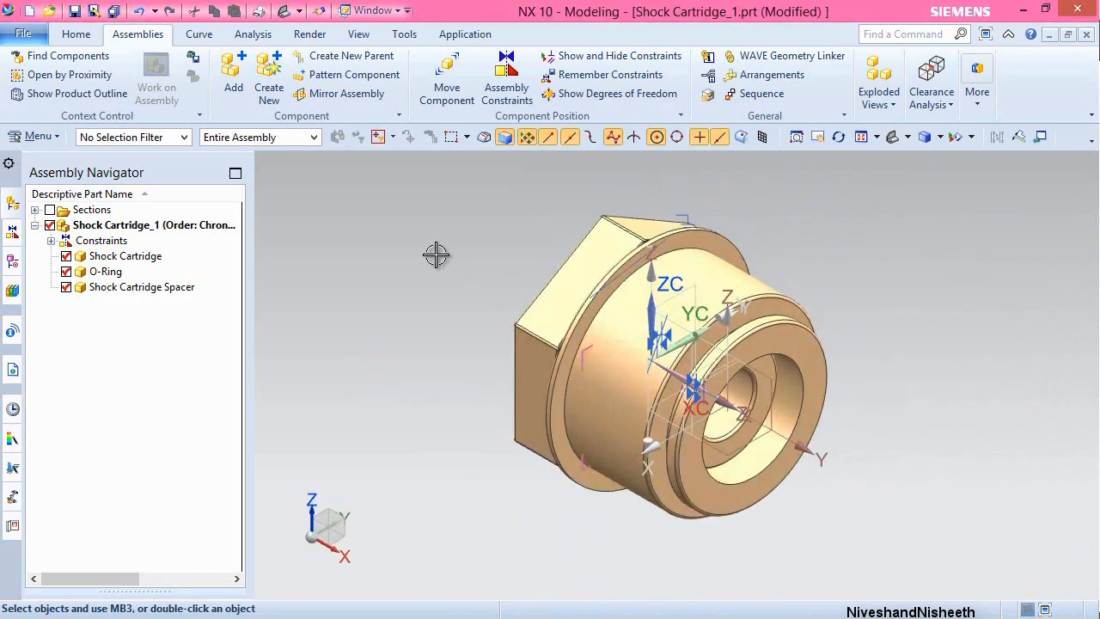
left_click(435, 254)
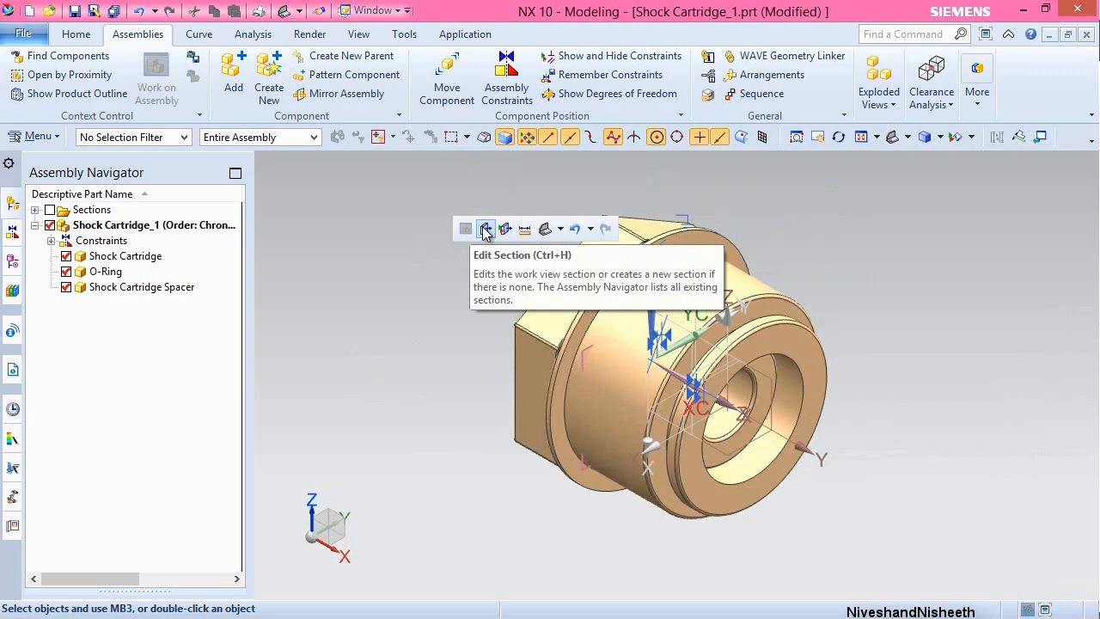
left_click(486, 229)
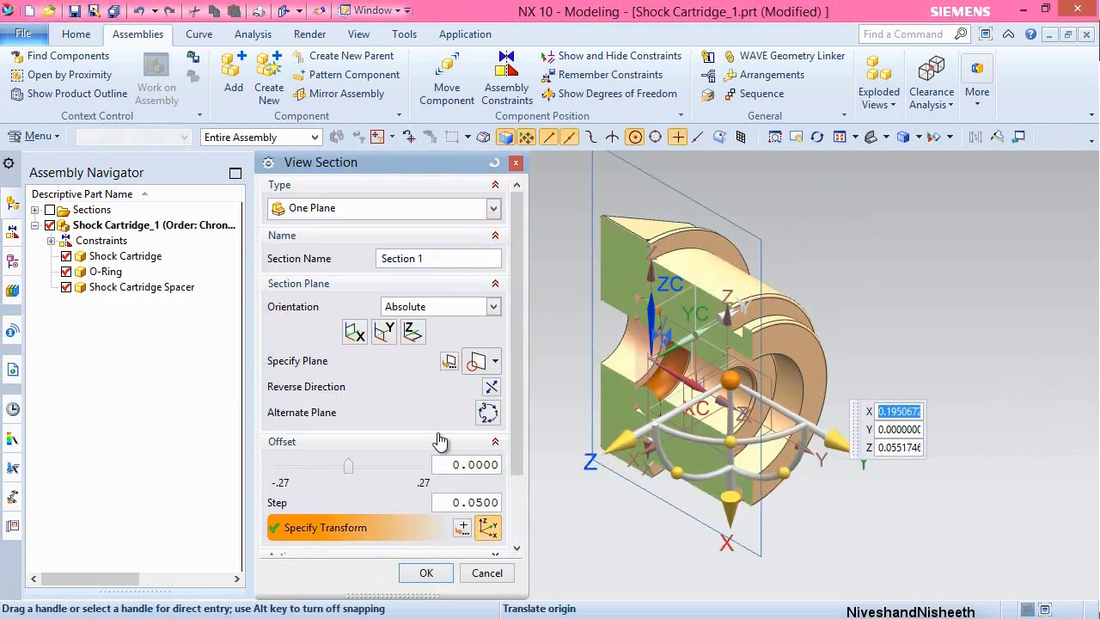
left_click(426, 571)
Examine how the O-Ring and spacer fit in the cartridge bore in the sectioned front view, then restore the isometric view without section clipping.
middle_click_drag(879, 285, 922, 249)
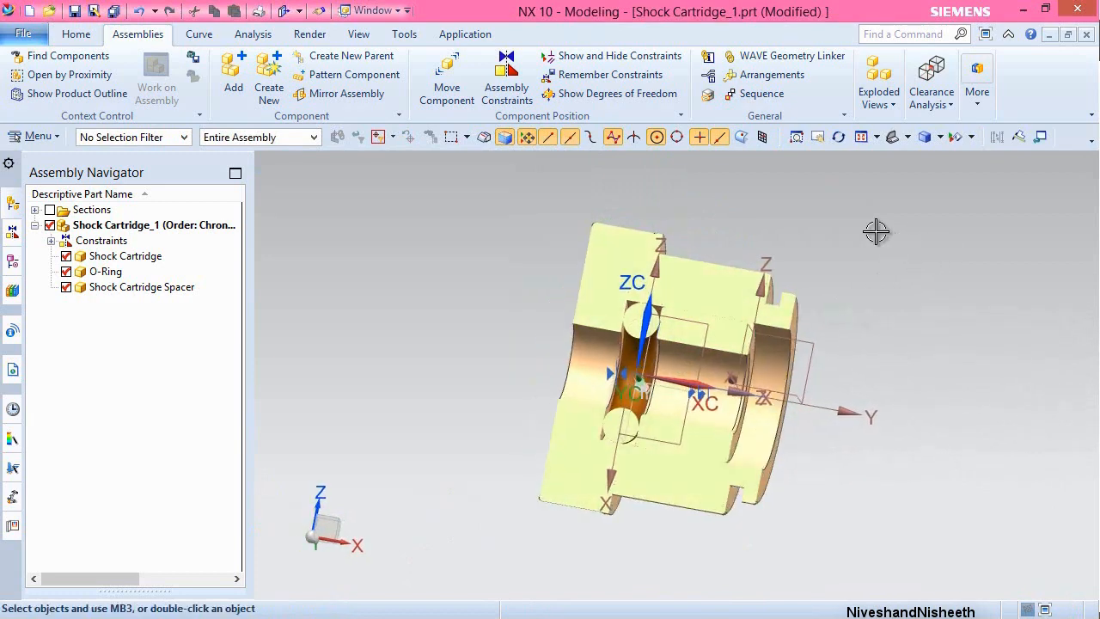
right_click(876, 230)
left_click(850, 229)
scroll(644, 342, "up", 6)
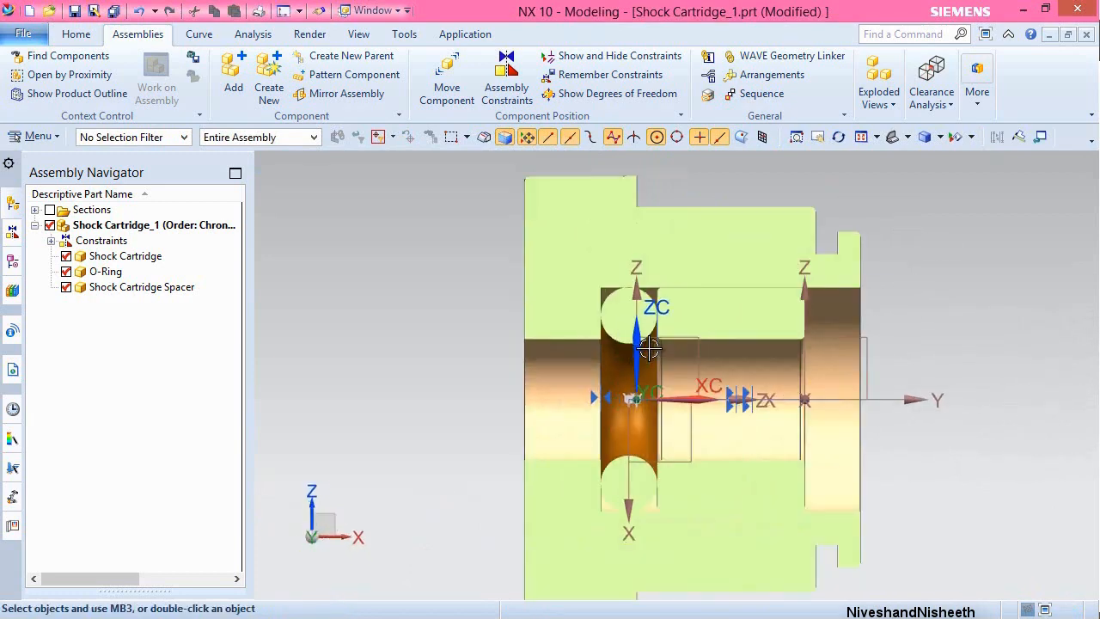
scroll(633, 283, "down", 5)
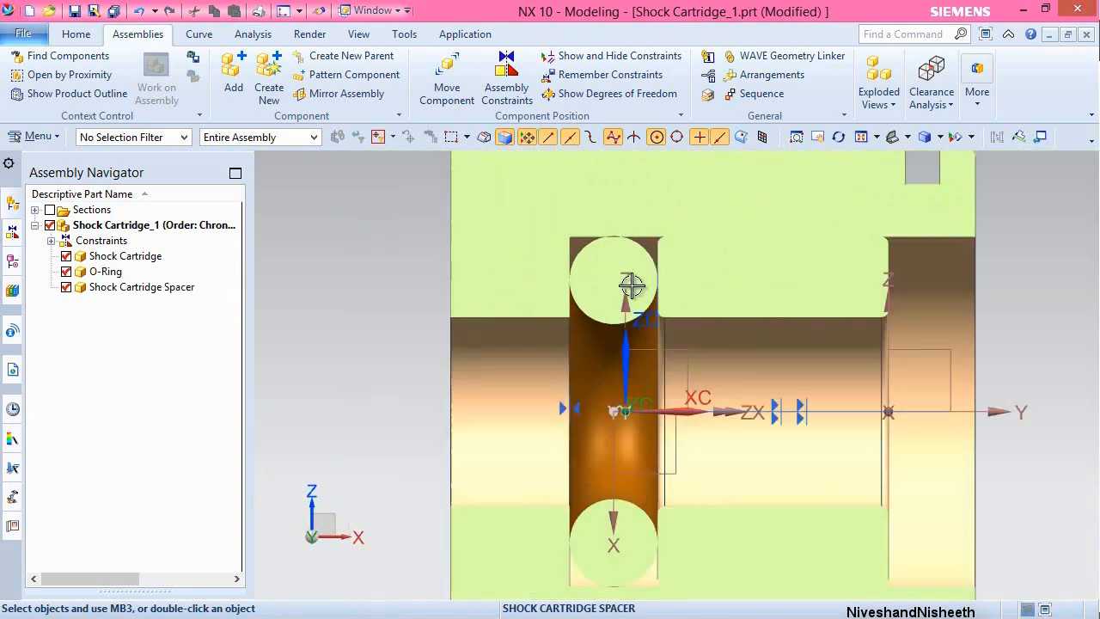
key("End")
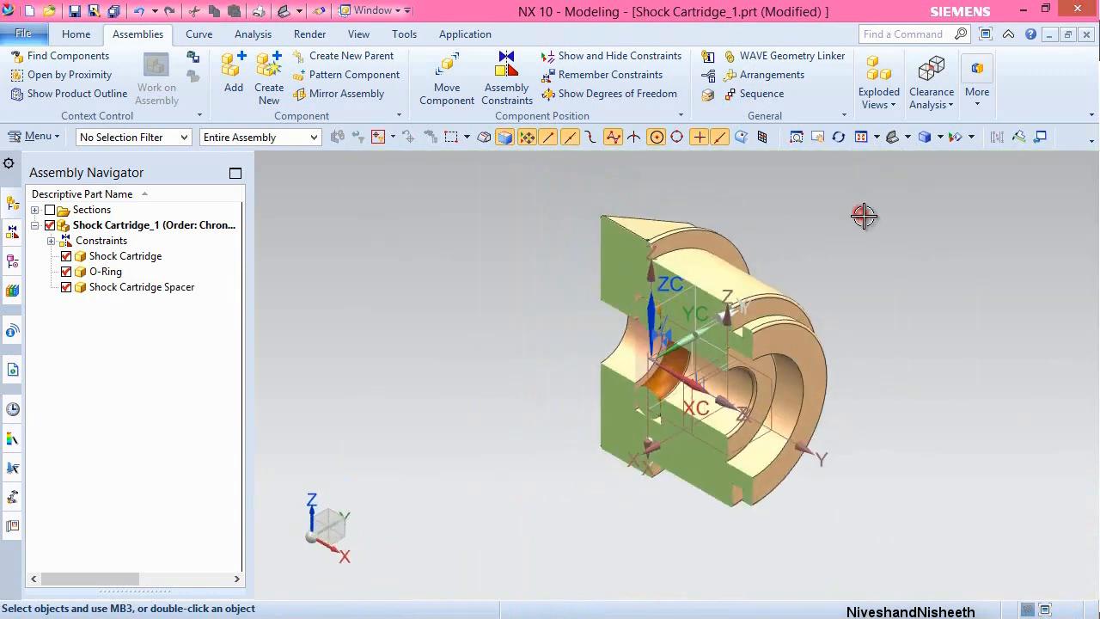
left_click(861, 213)
left_click(928, 186)
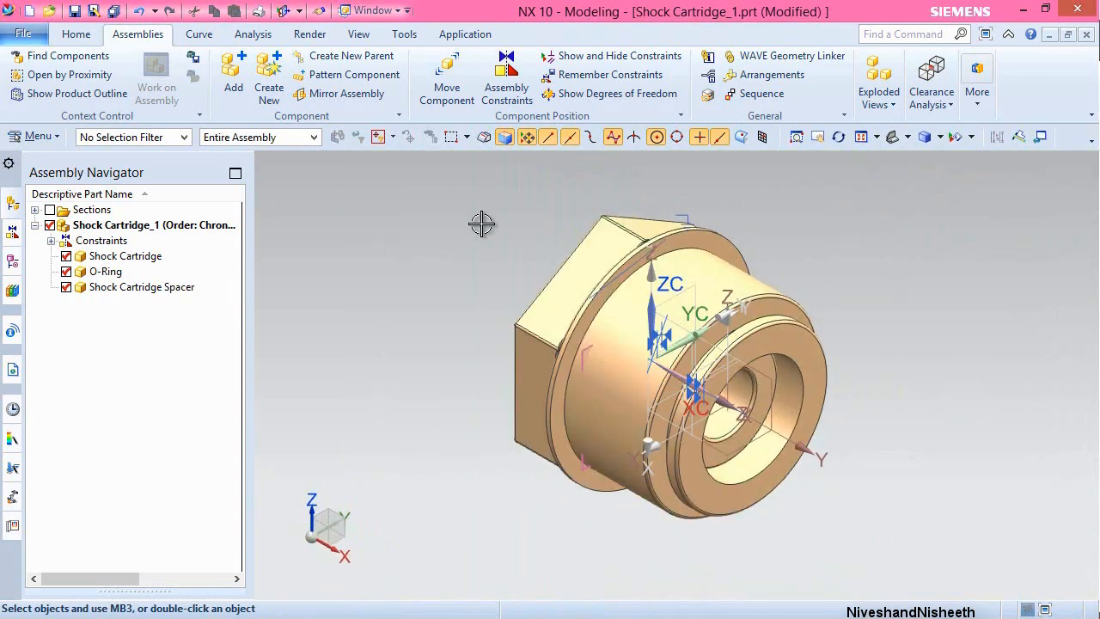
Hide all assembly constraints, coordinate systems and datum planes, and save the assembly.
key("ctrl+s")
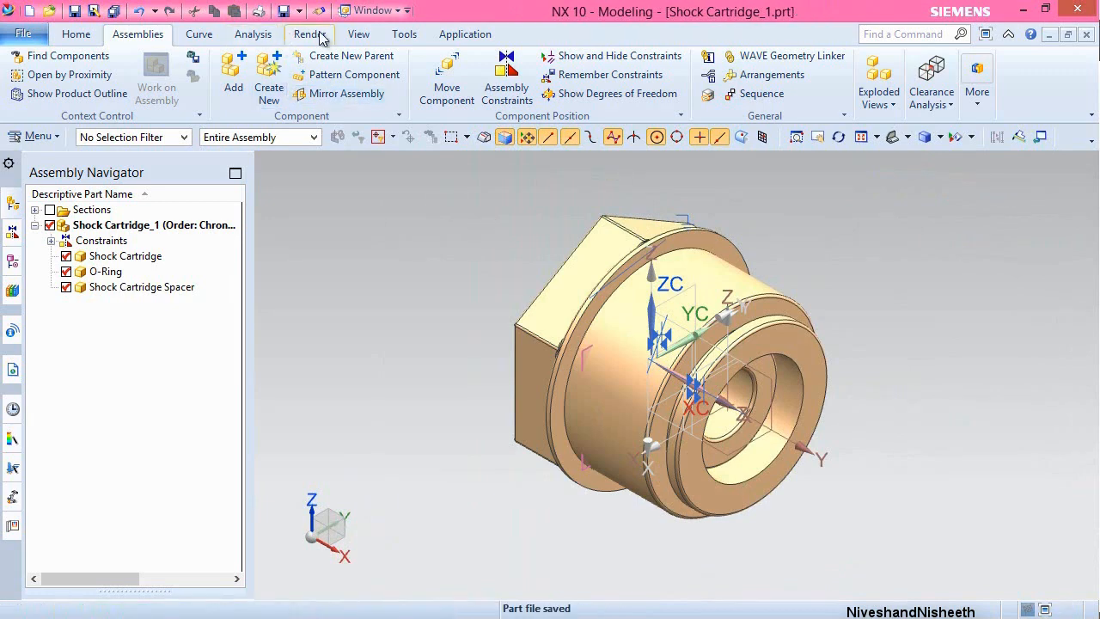
left_click(360, 34)
left_click(273, 76)
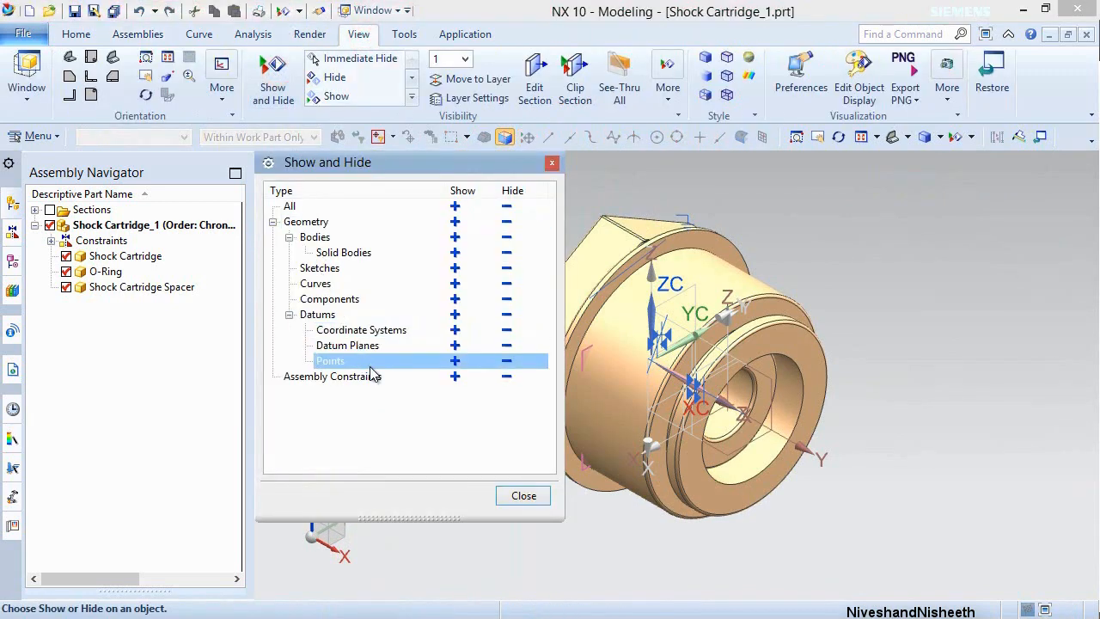
left_click(505, 377)
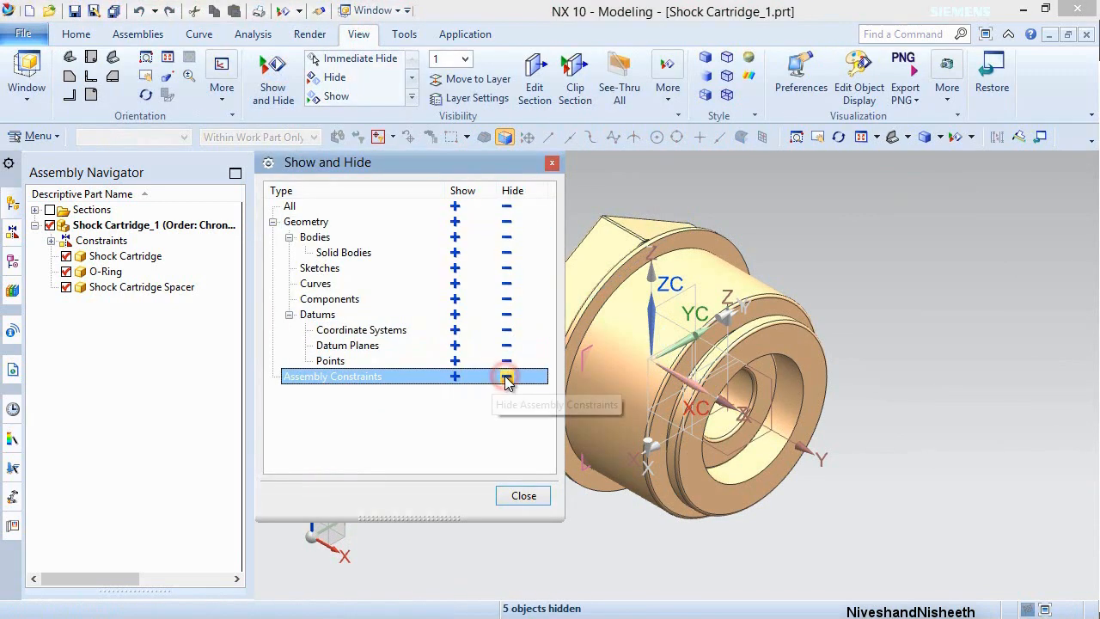
left_click(508, 332)
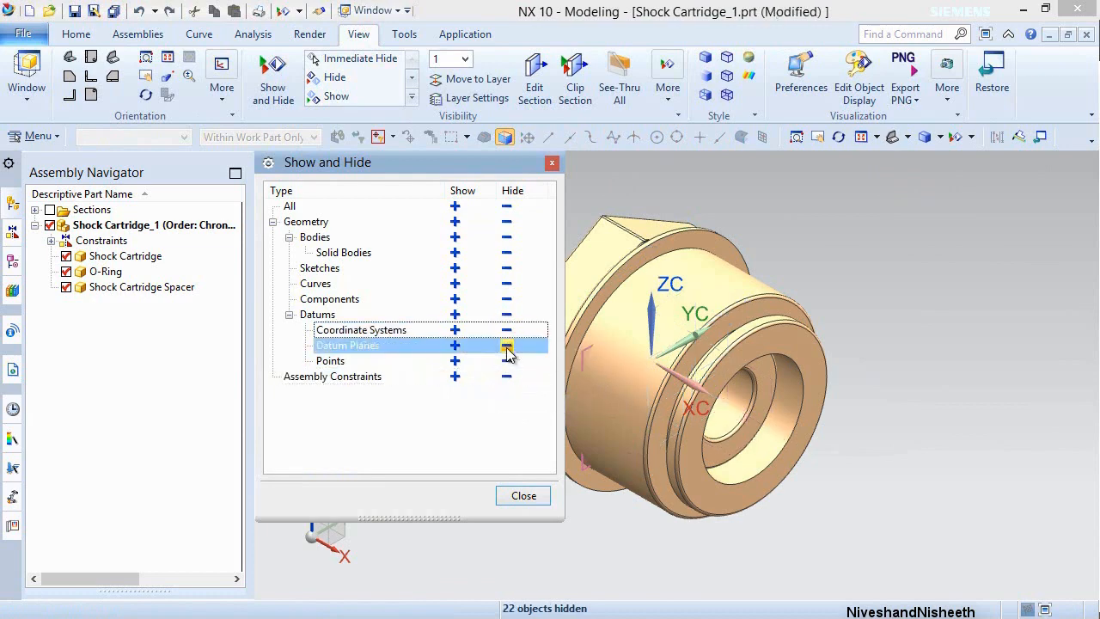
left_click(507, 348)
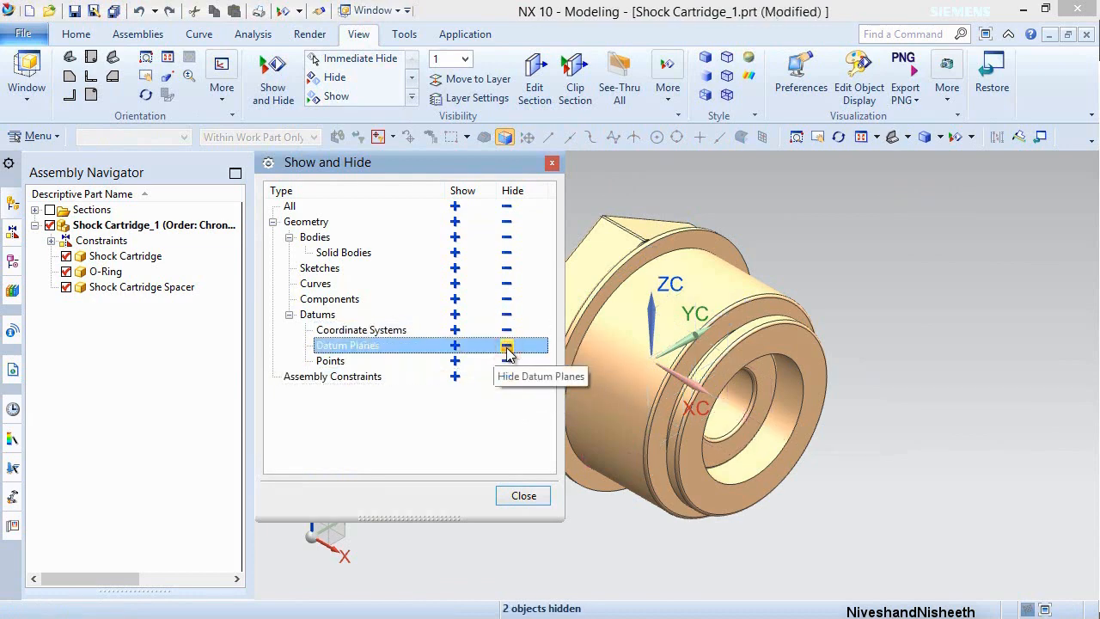
left_click(541, 495)
left_click(86, 34)
left_click(75, 11)
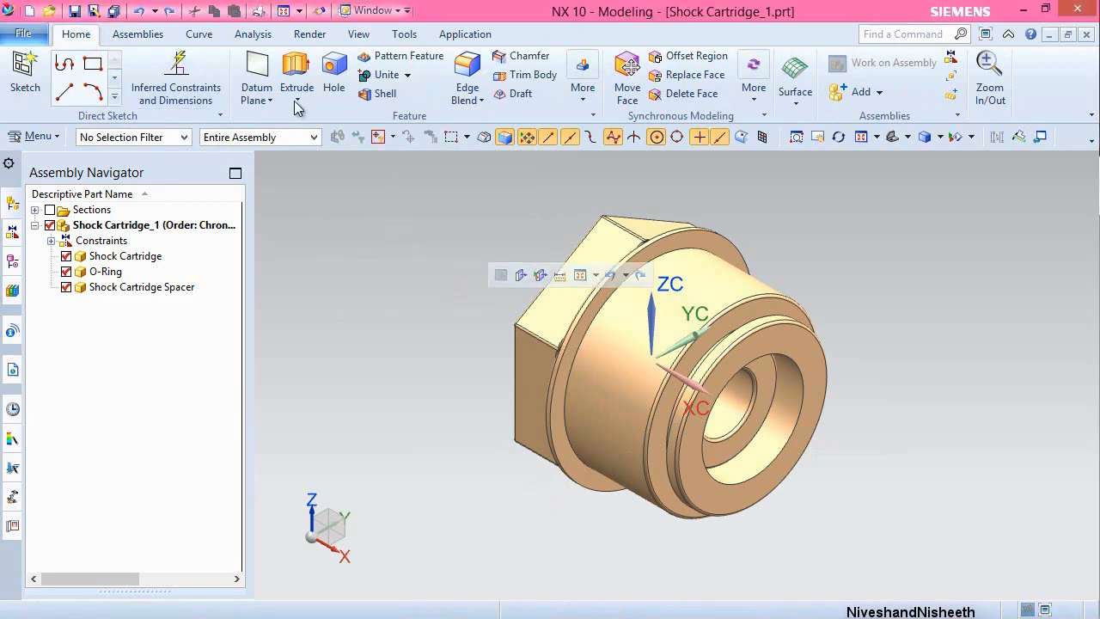
Choose the Shock Cartridge Cover and O-Ring parts together from the Suspension folder as components to add.
left_click(166, 34)
left_click(233, 76)
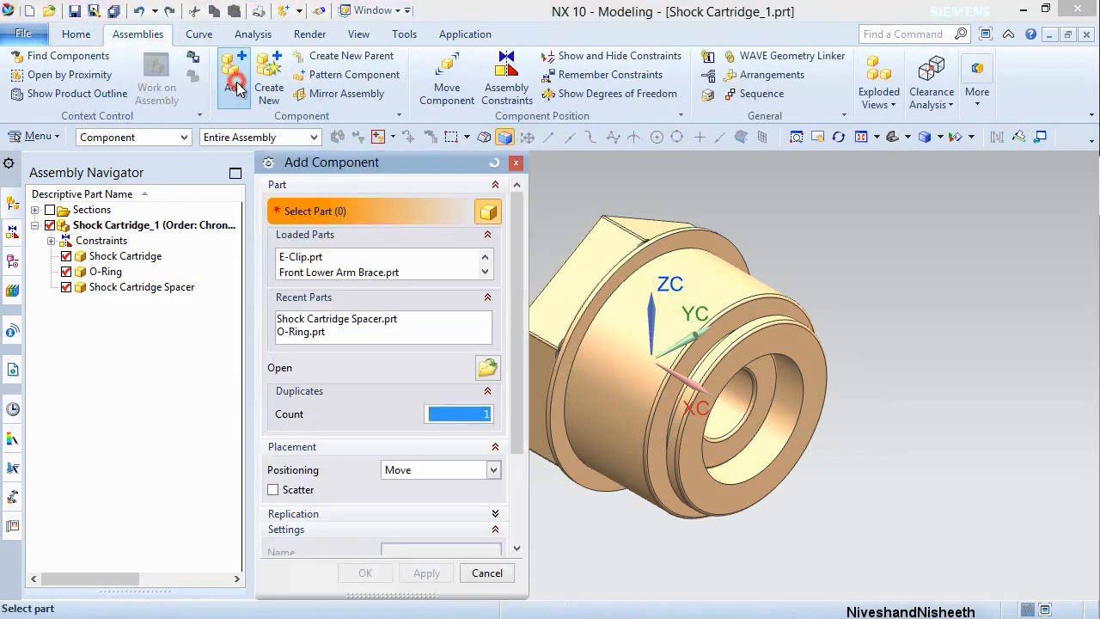
left_click(488, 370)
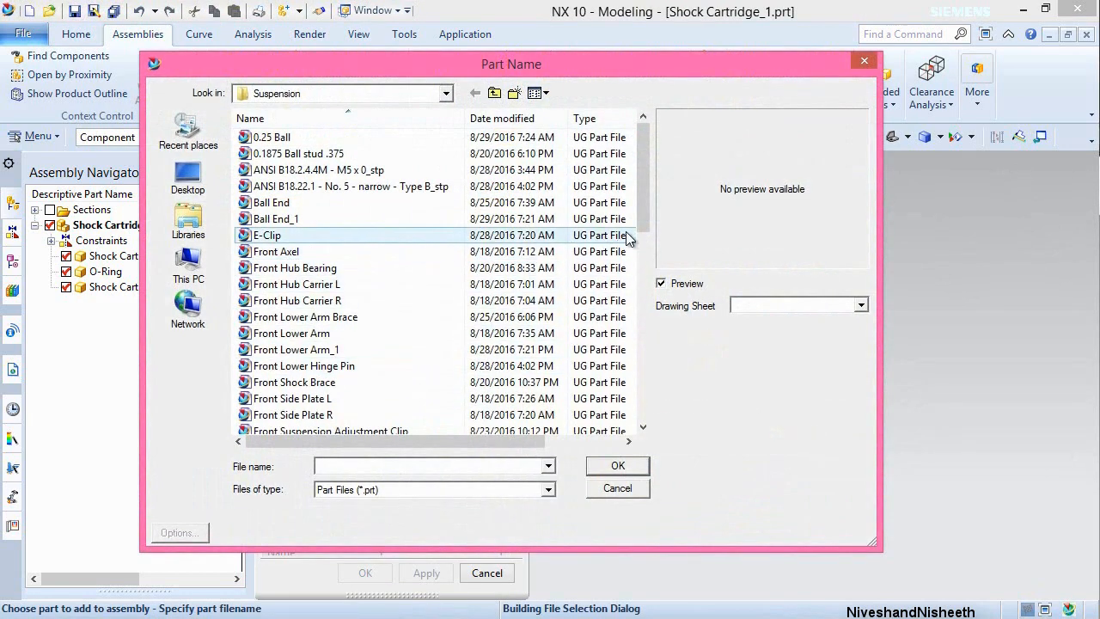
left_click_drag(637, 201, 639, 399)
left_click(367, 354)
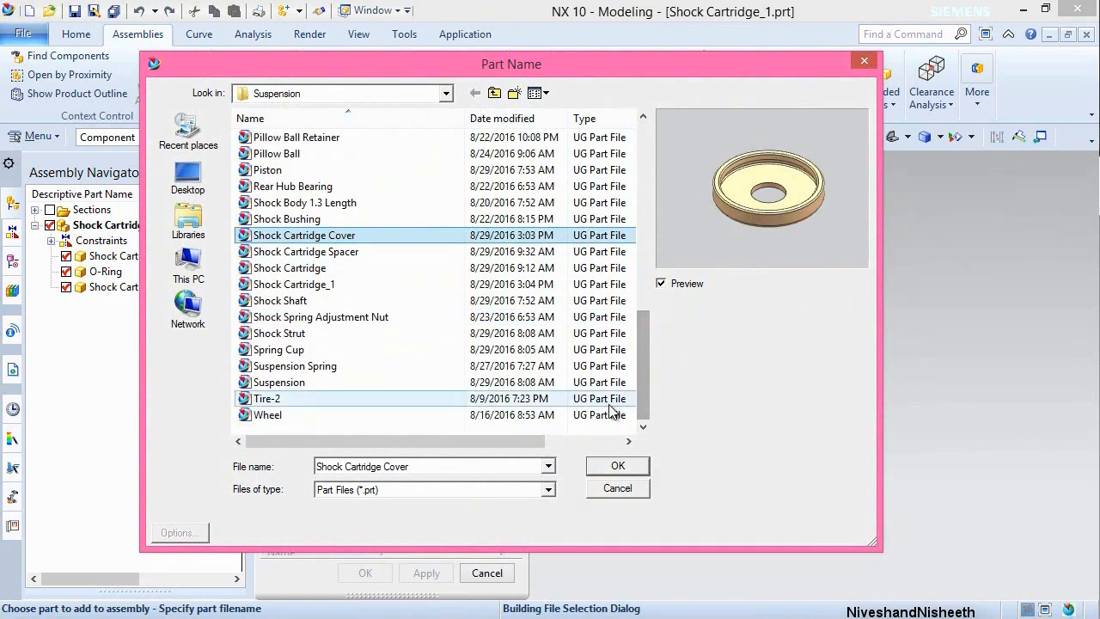
left_click_drag(645, 354, 647, 320)
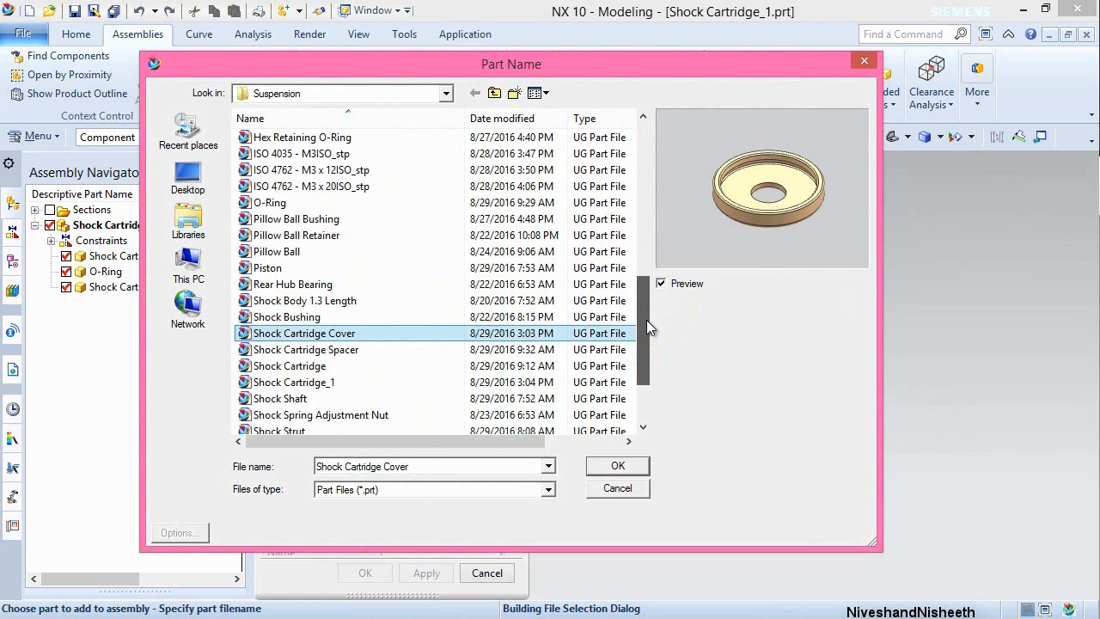
left_click(267, 206, "ctrl")
left_click(601, 470)
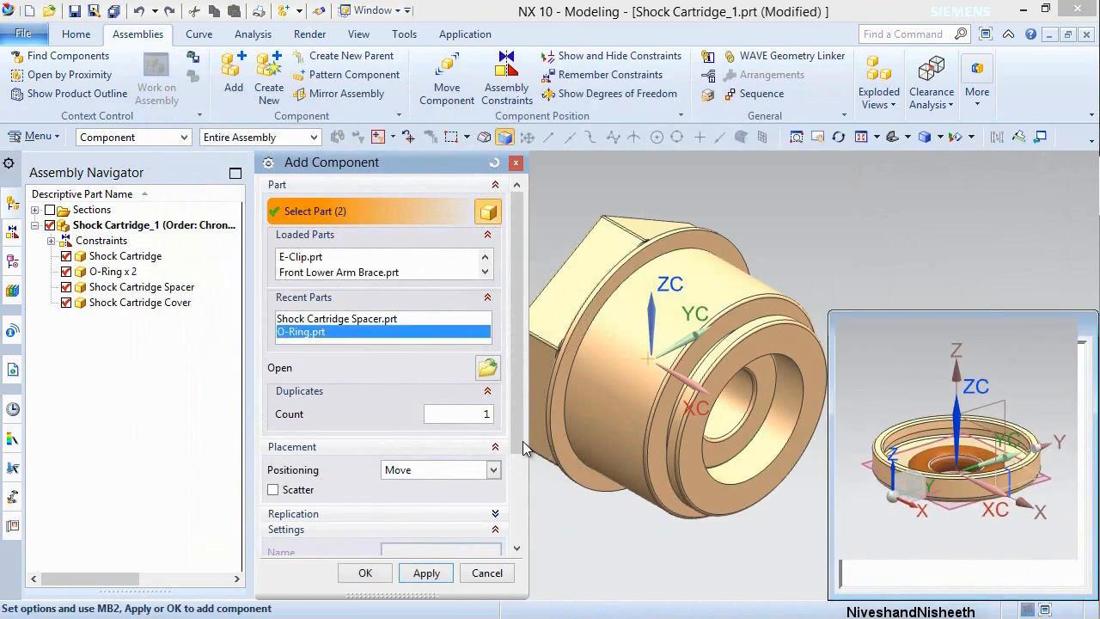
Place both parts at the absolute origin with Move positioning, then move them clear of the cartridge to about X 0.40, Y 0.31 in.
left_click_drag(515, 428, 511, 492)
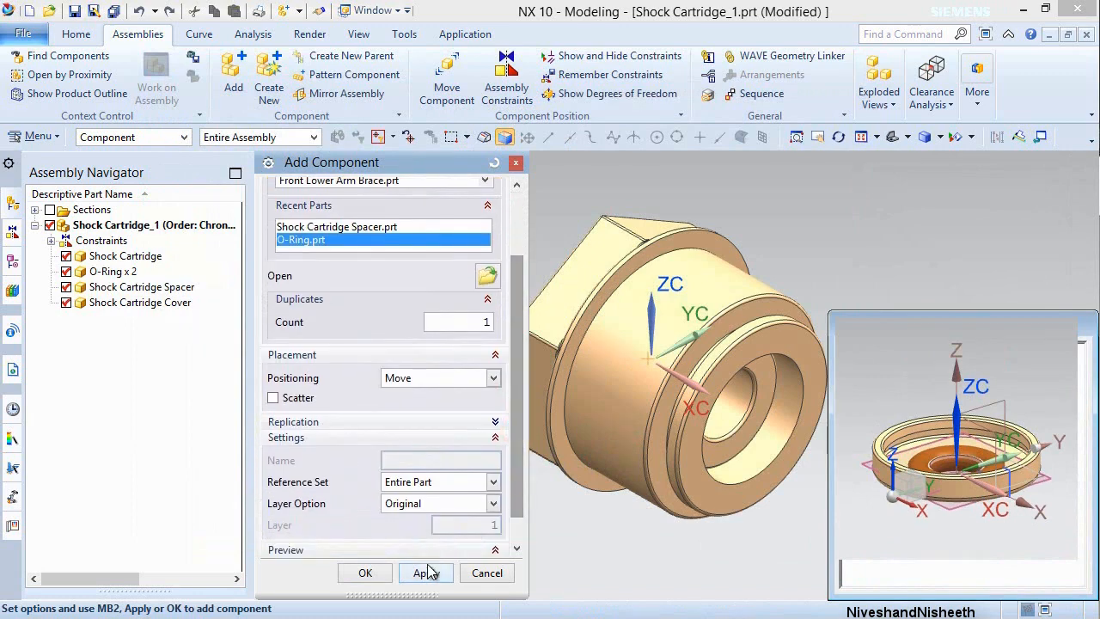
left_click(365, 573)
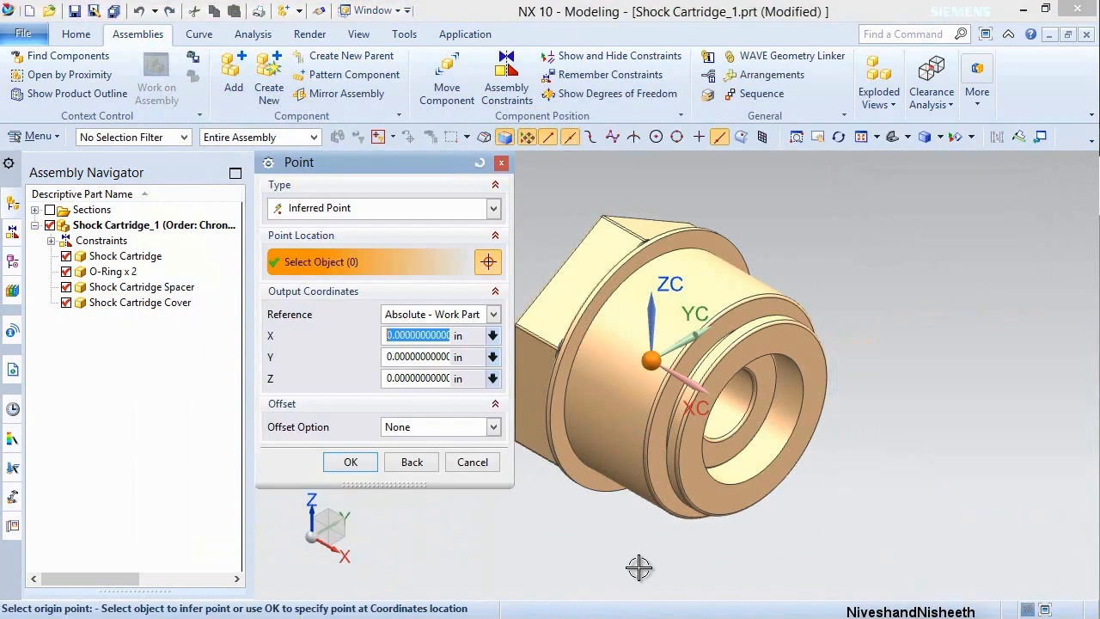
middle_click(639, 570)
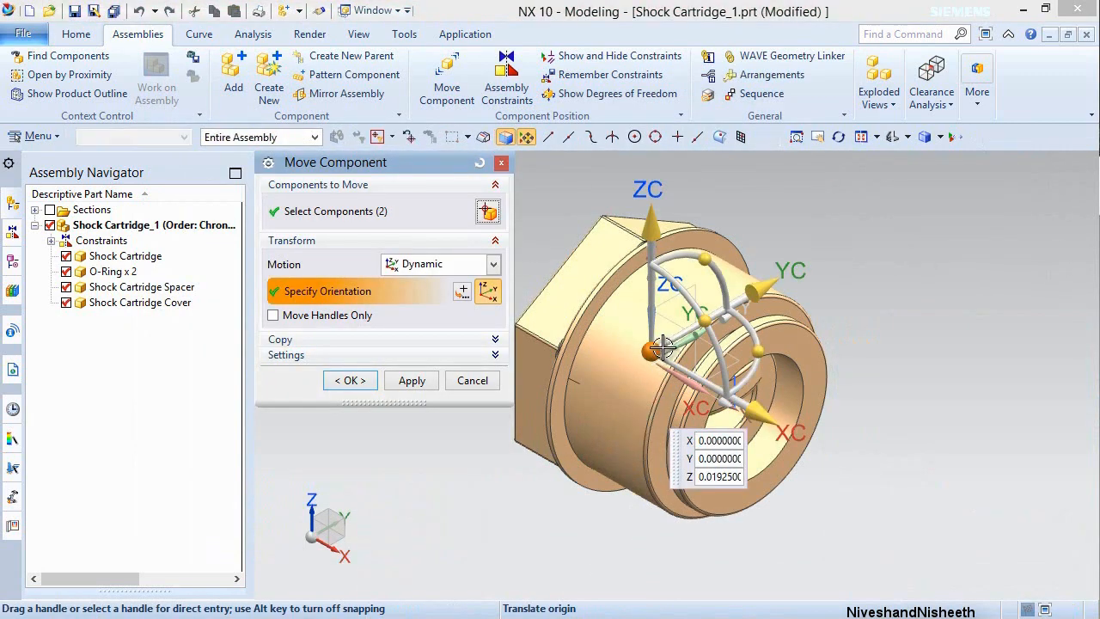
left_click_drag(651, 350, 939, 372)
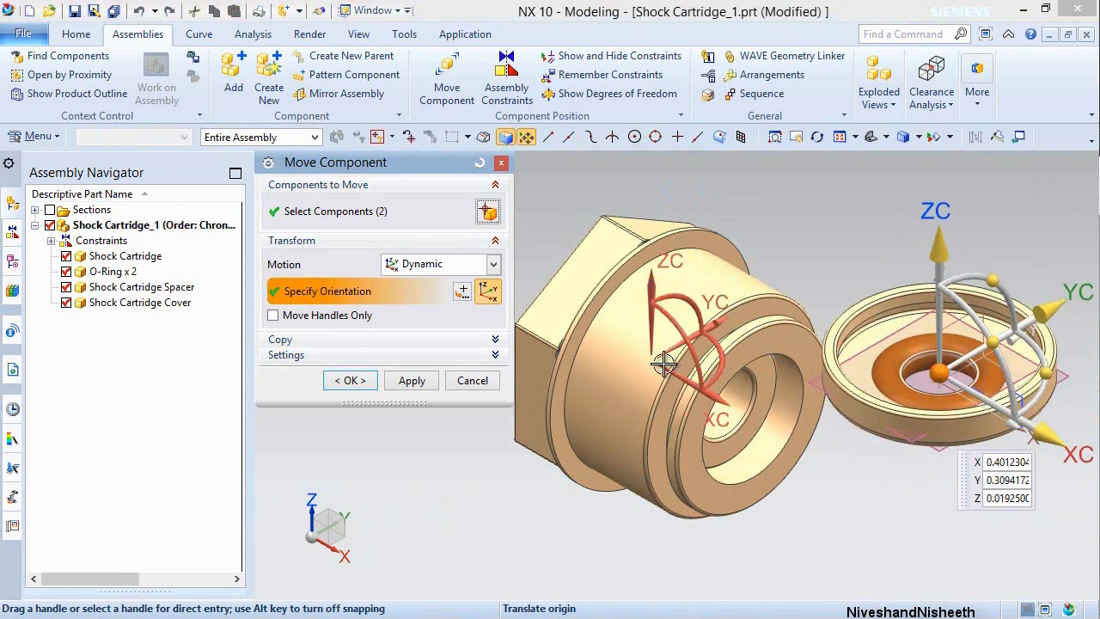
left_click(367, 382)
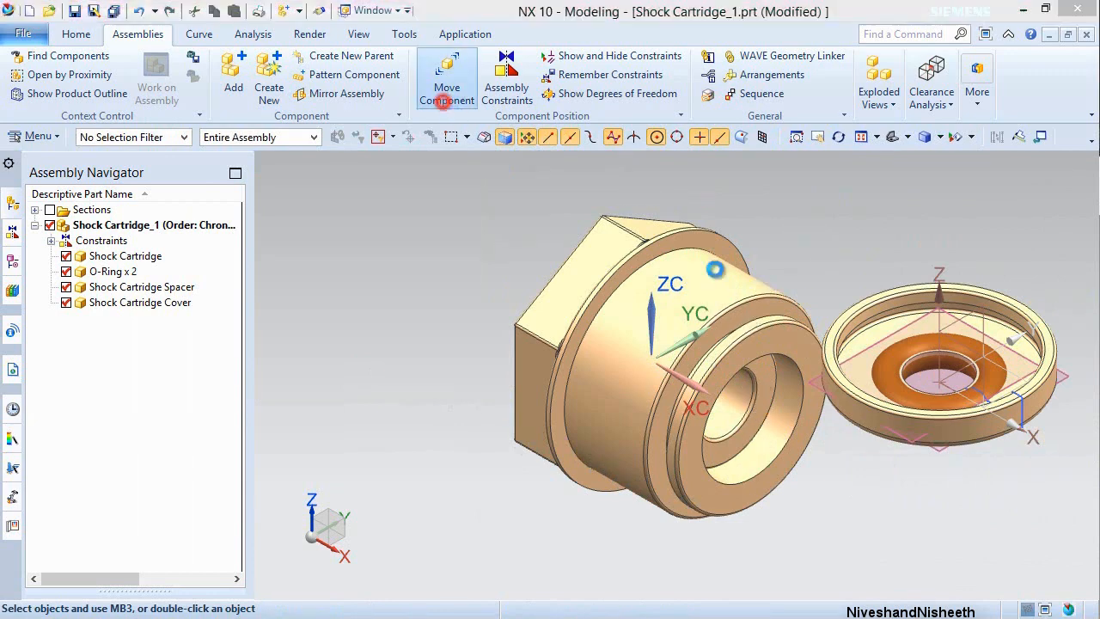
Move the Shock Cartridge Cover away from the new O-Ring to a free spot in front of and below it.
left_click(446, 86)
left_click(872, 318)
middle_click(872, 318)
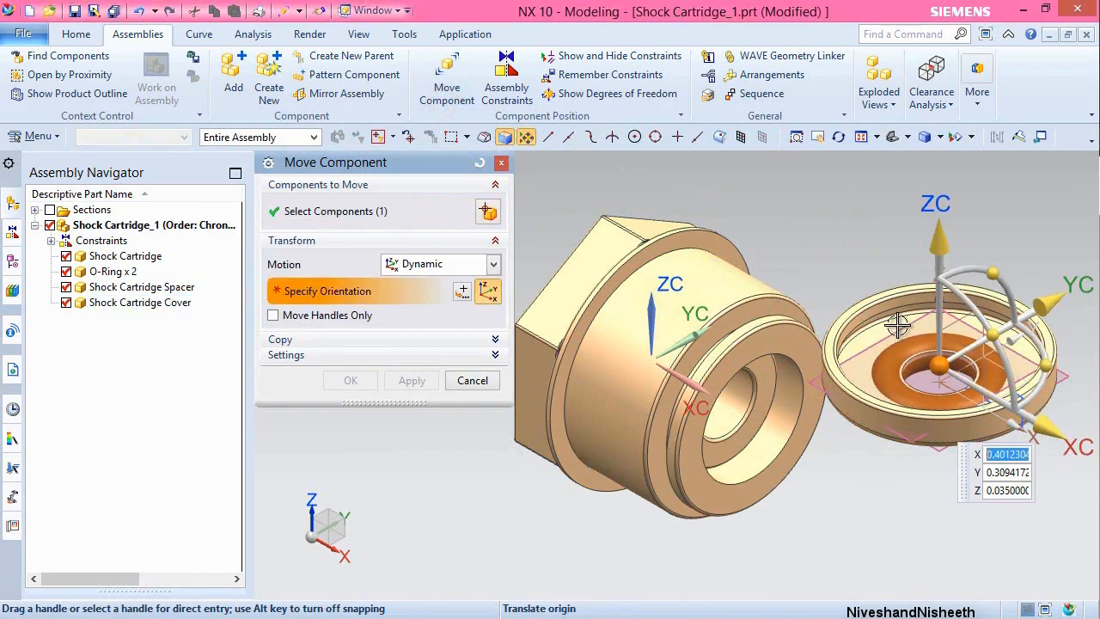
left_click_drag(940, 374, 887, 537)
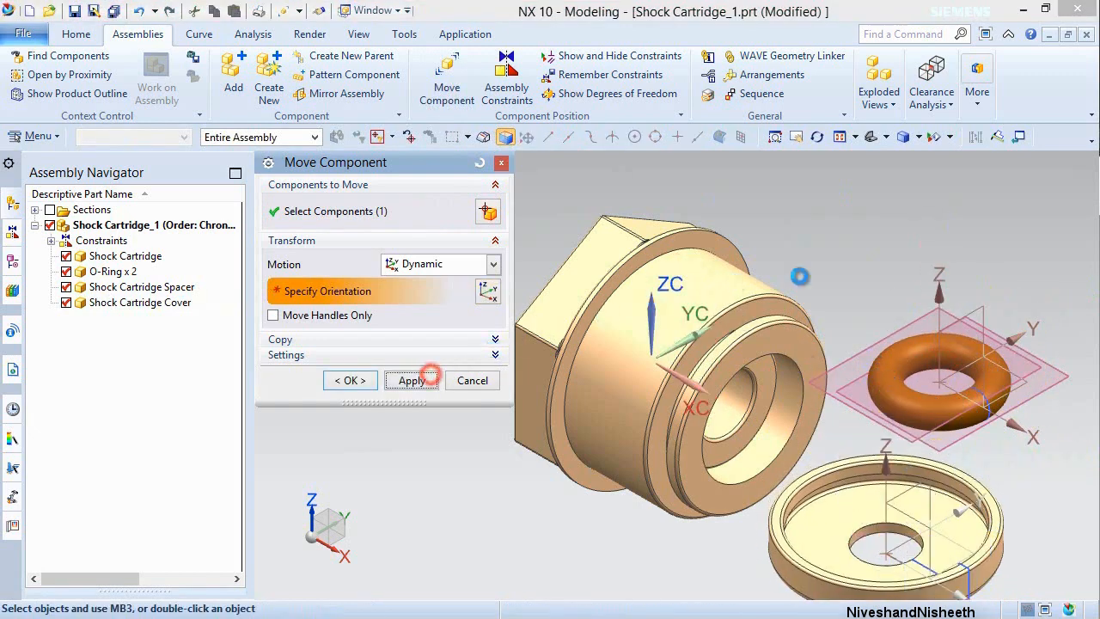
left_click(427, 380)
Rotate the new O-Ring around YC until it stands upright with its hole facing along the cartridge axis.
left_click(896, 352)
middle_click(877, 255)
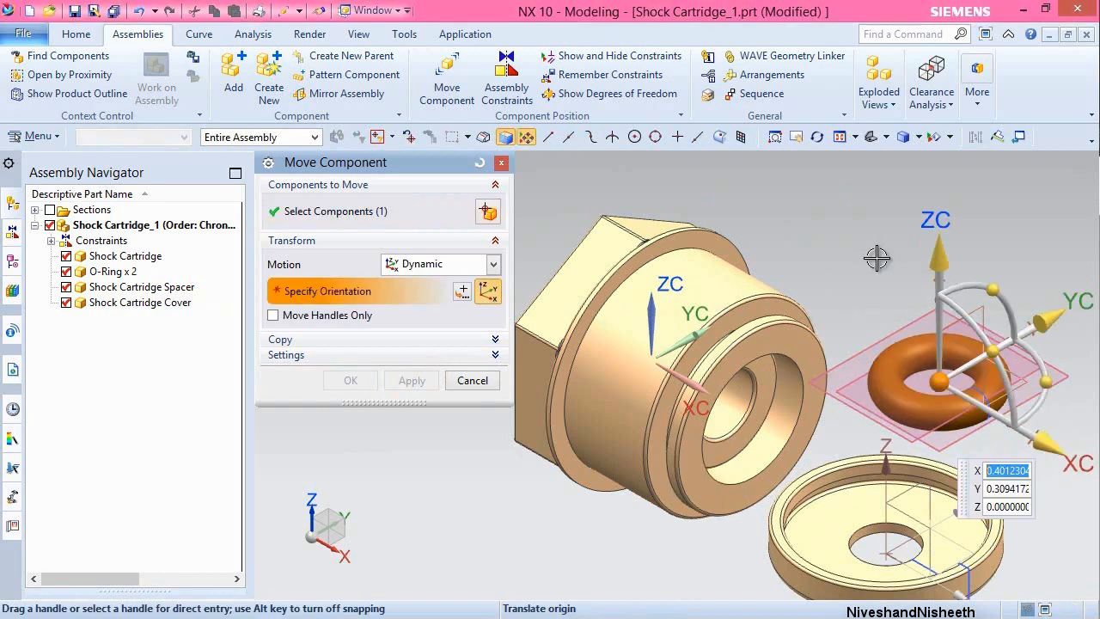
left_click_drag(991, 349, 972, 437)
left_click(347, 384)
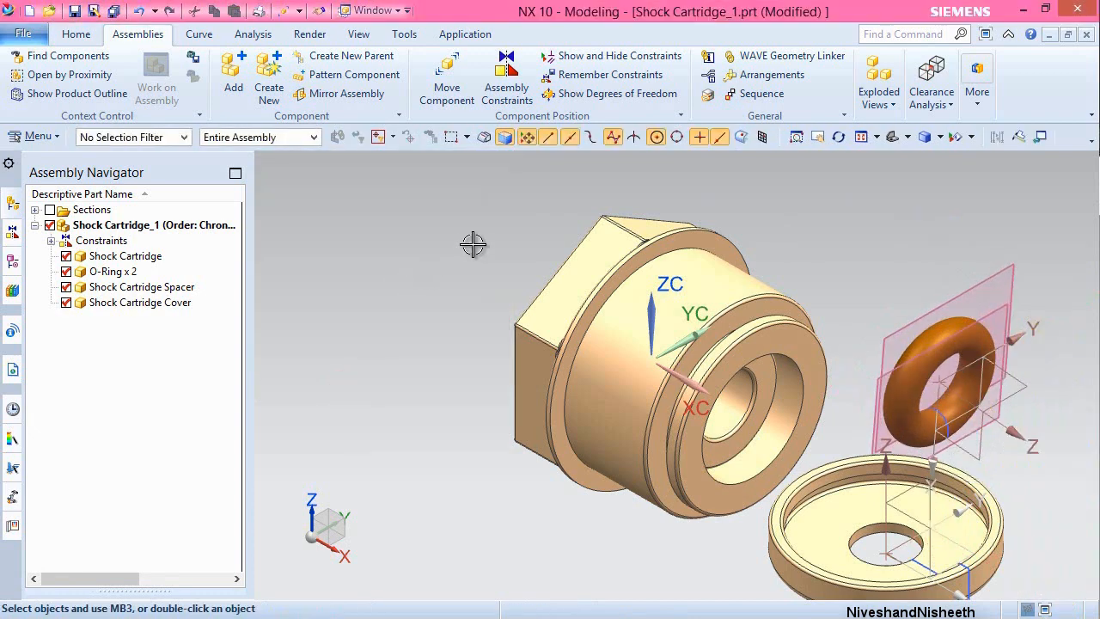
Align the new O-Ring's axis with the Shock Cartridge's bore using a Touch Align constraint with Infer Center/Axis orientation.
left_click(862, 138)
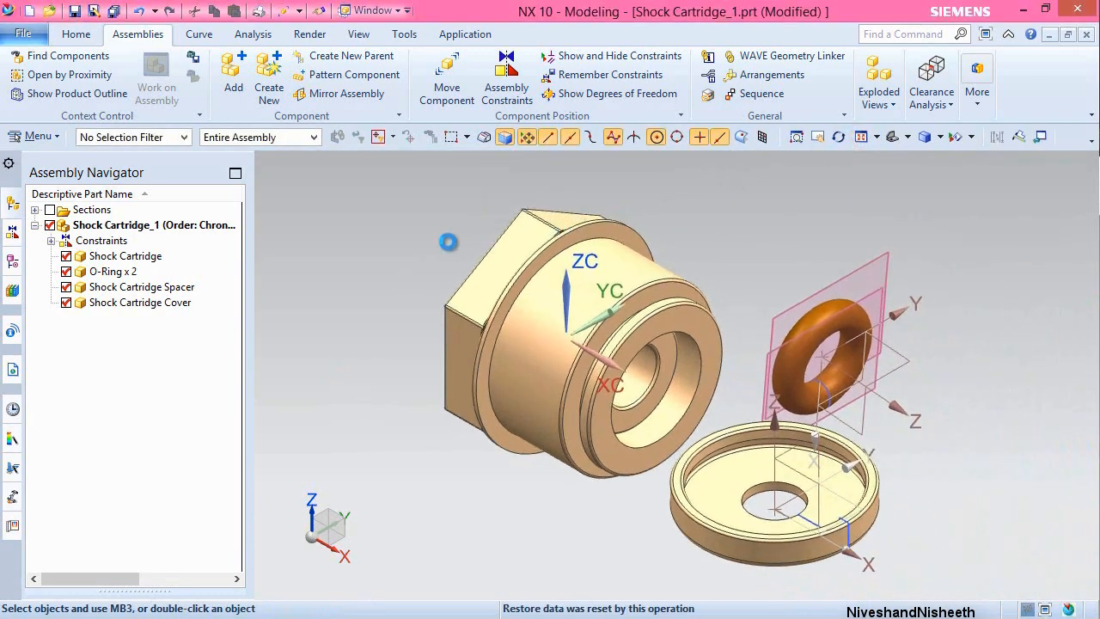
left_click(500, 79)
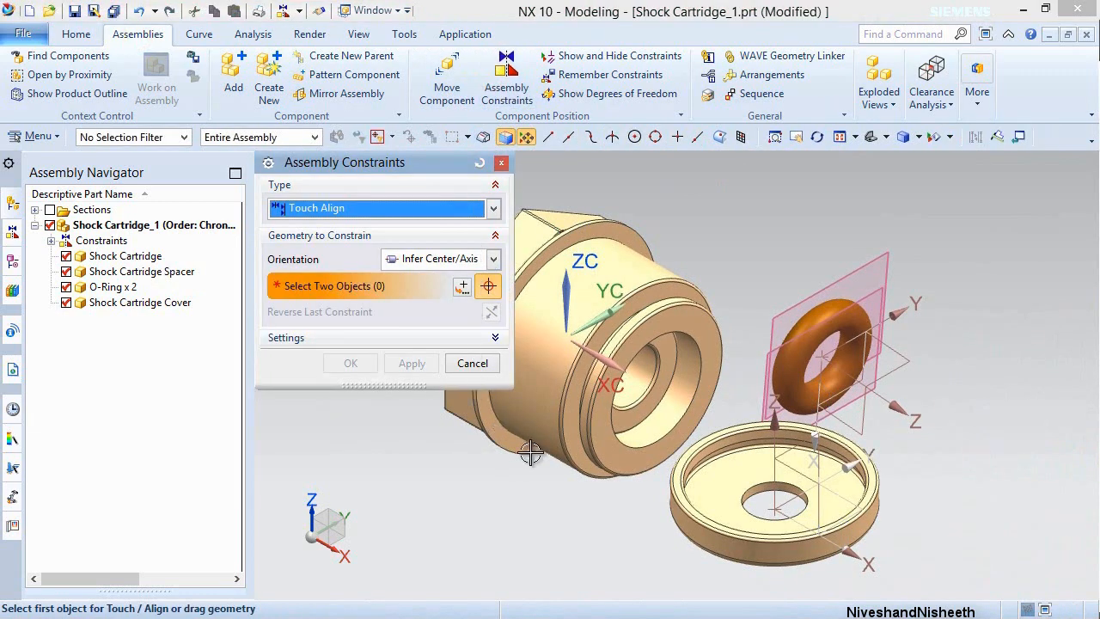
left_click(684, 400)
left_click(887, 406)
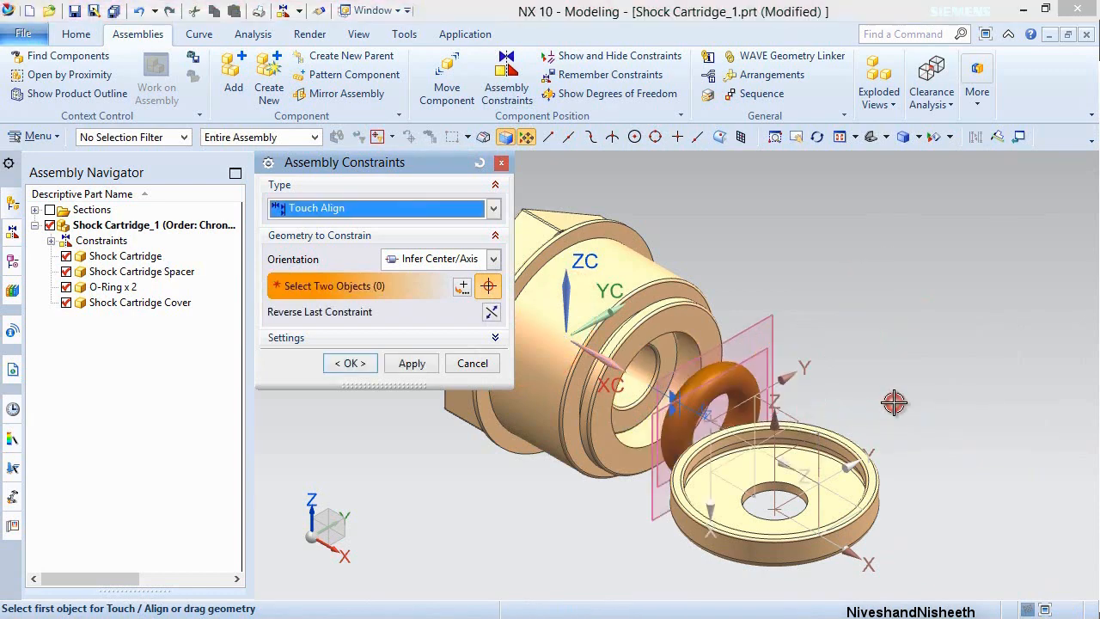
left_click(411, 363)
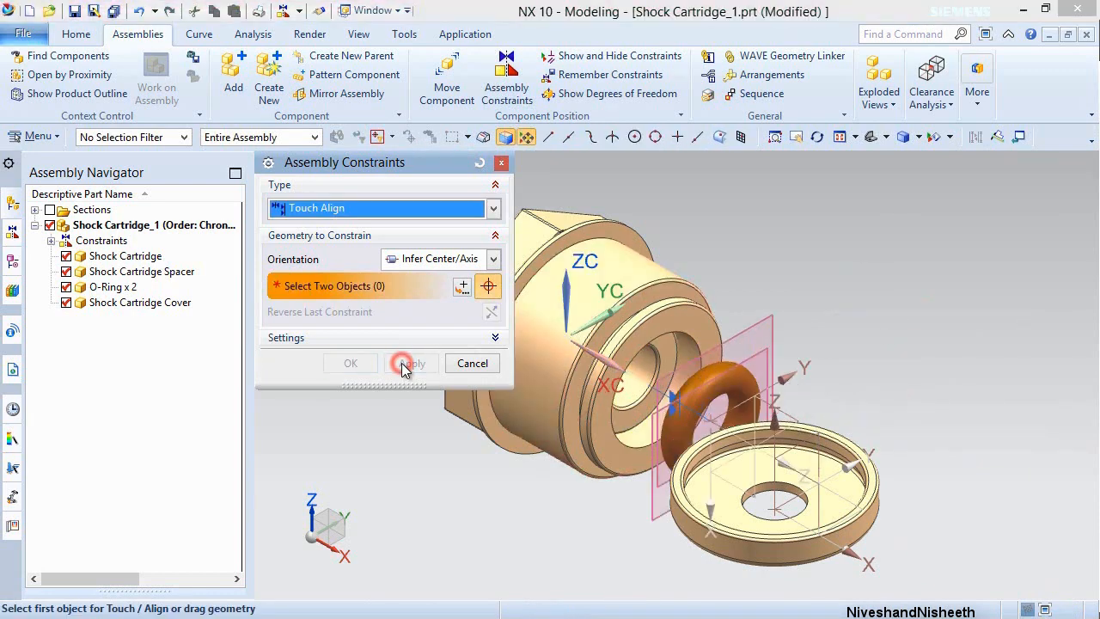
Seat the new O-Ring inside the Shock Cartridge's open end with a Touch Align constraint on the O-Ring's datum plane.
left_click(736, 333)
left_click(668, 350)
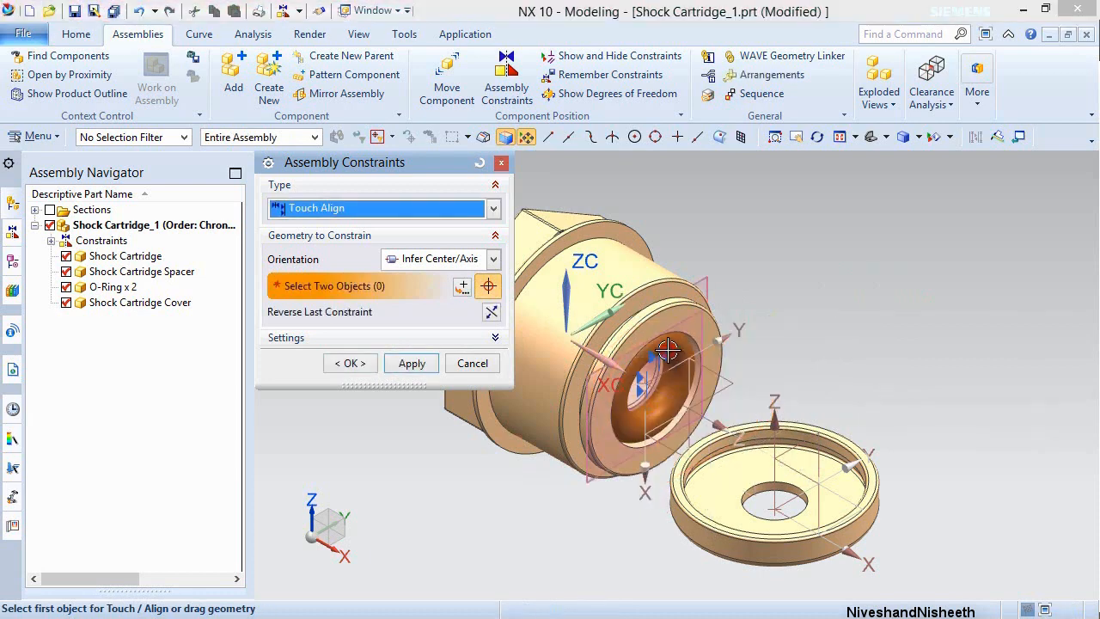
left_click(407, 364)
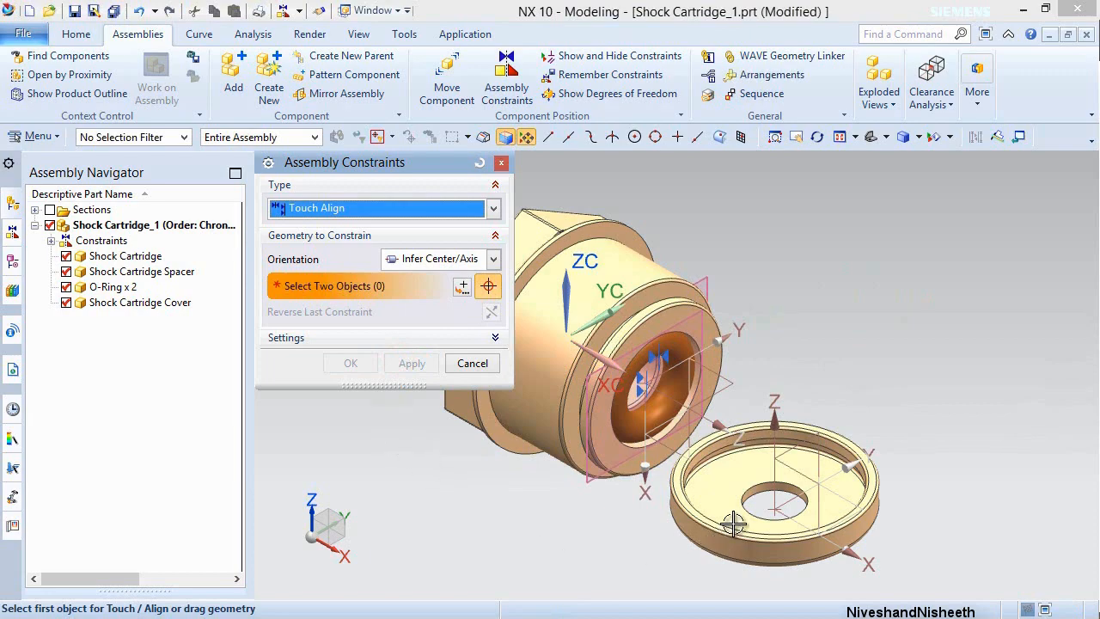
Align the Shock Cartridge Cover's centre hole with the axis of the cartridge's outer cylinder using Touch Align with Infer Center/Axis orientation.
scroll(733, 523, "up", 5)
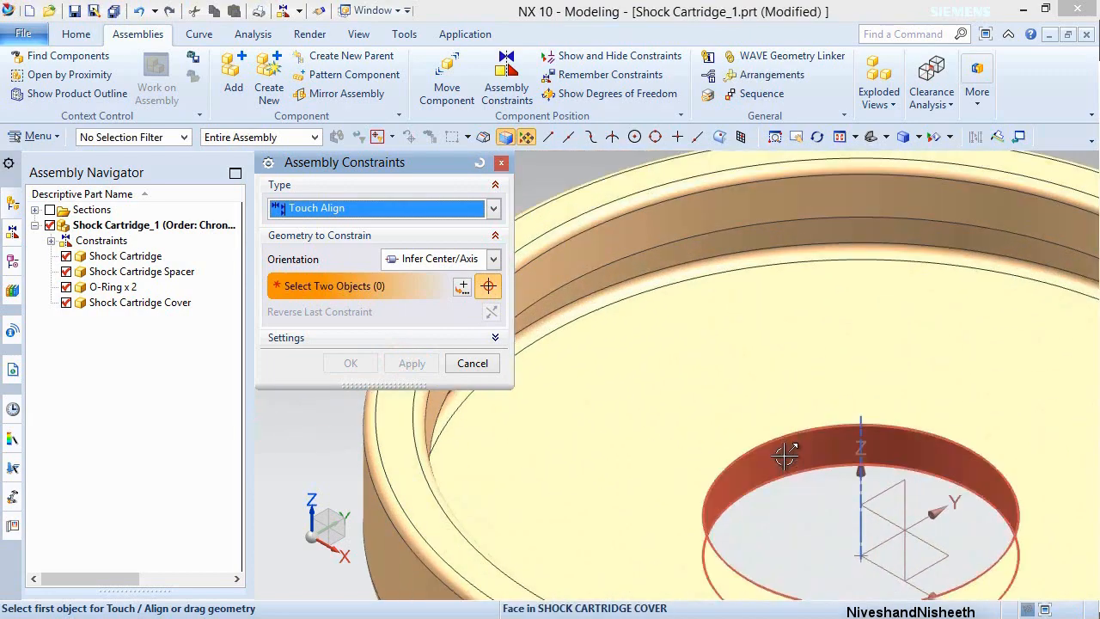
left_click(785, 455)
scroll(786, 451, "down", 5)
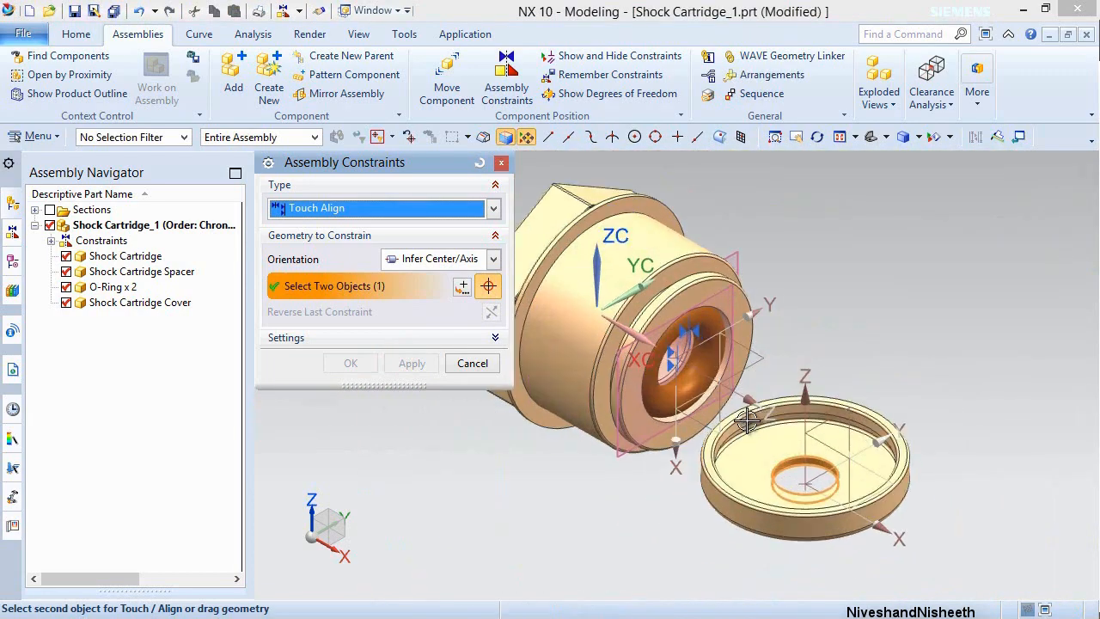
left_click(561, 334)
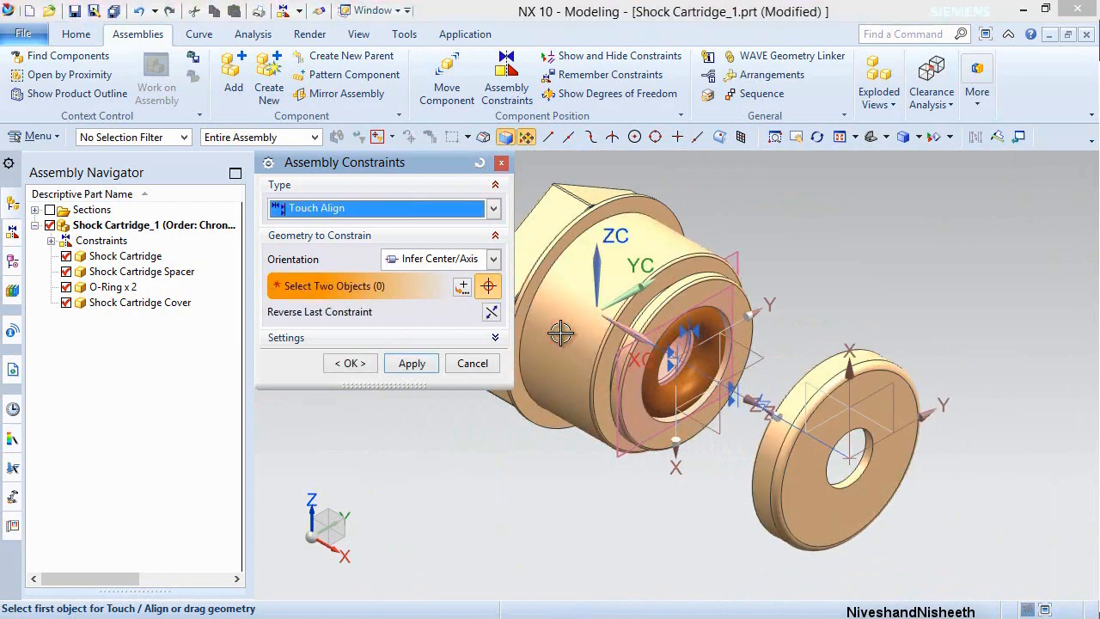
left_click(411, 364)
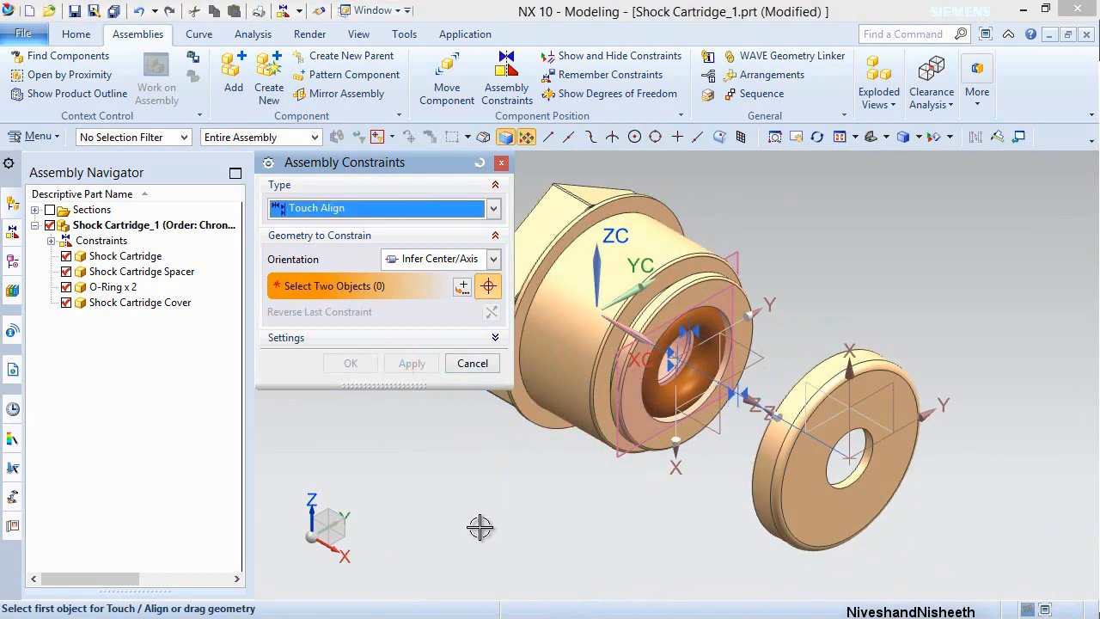
Mate the Shock Cartridge Cover's inner flat face to the cartridge's end face using Touch Align with Touch orientation.
scroll(720, 404, "up", 3)
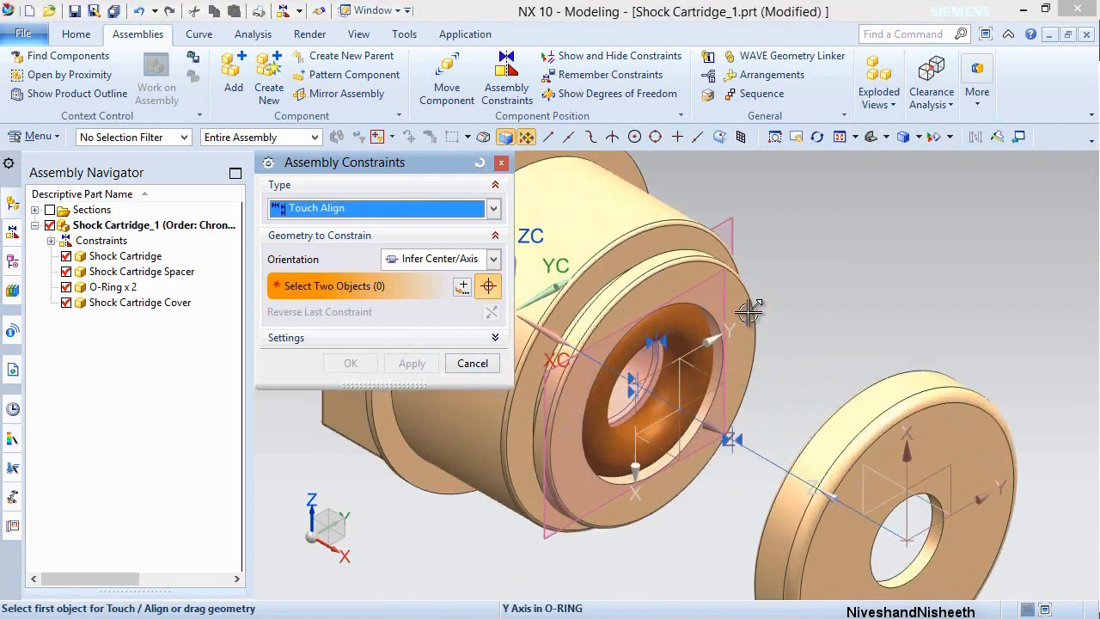
left_click(492, 258)
left_click(434, 296)
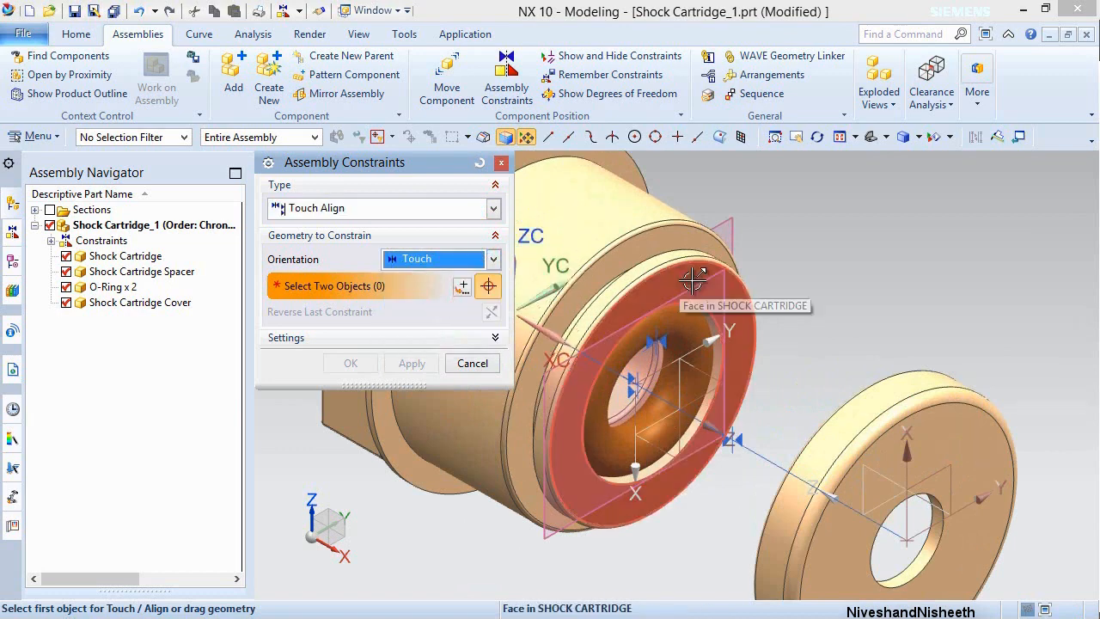
left_click(692, 281)
scroll(751, 298, "down", 3)
middle_click_drag(750, 395, 848, 380)
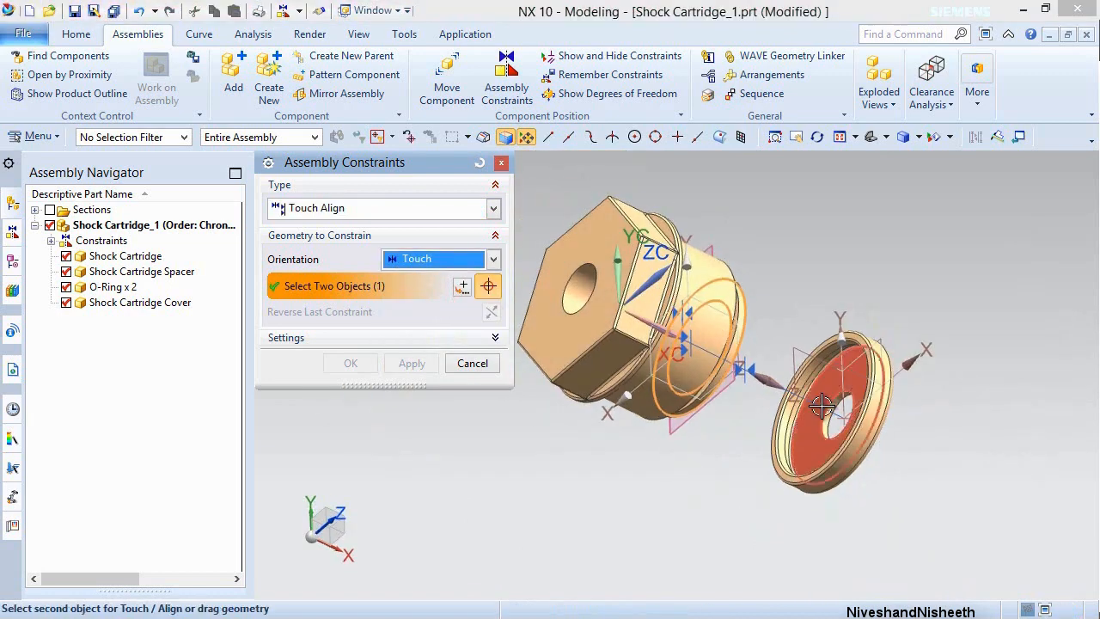
left_click(850, 384)
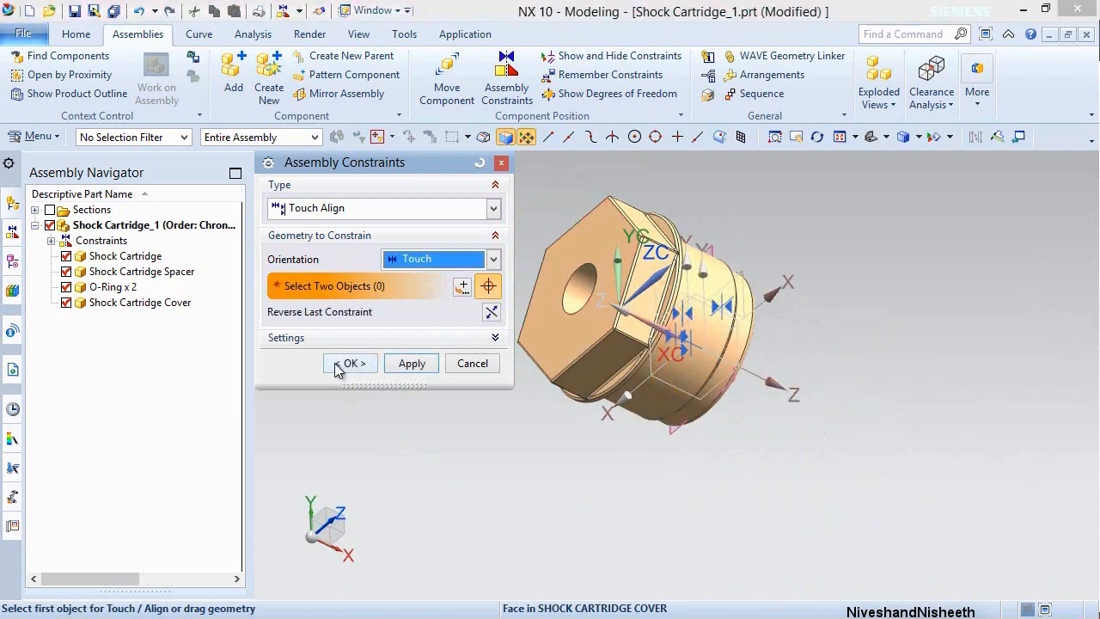
left_click(339, 364)
Show the finished Shock Cartridge_1 assembly in isometric view and save it.
key("End")
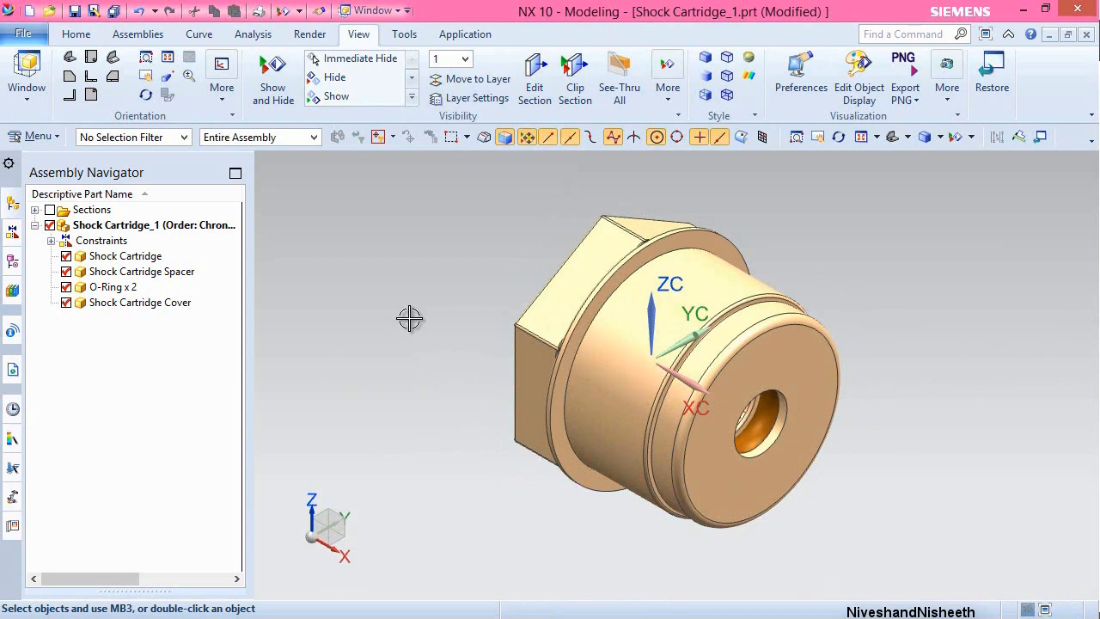
key("ctrl+s")
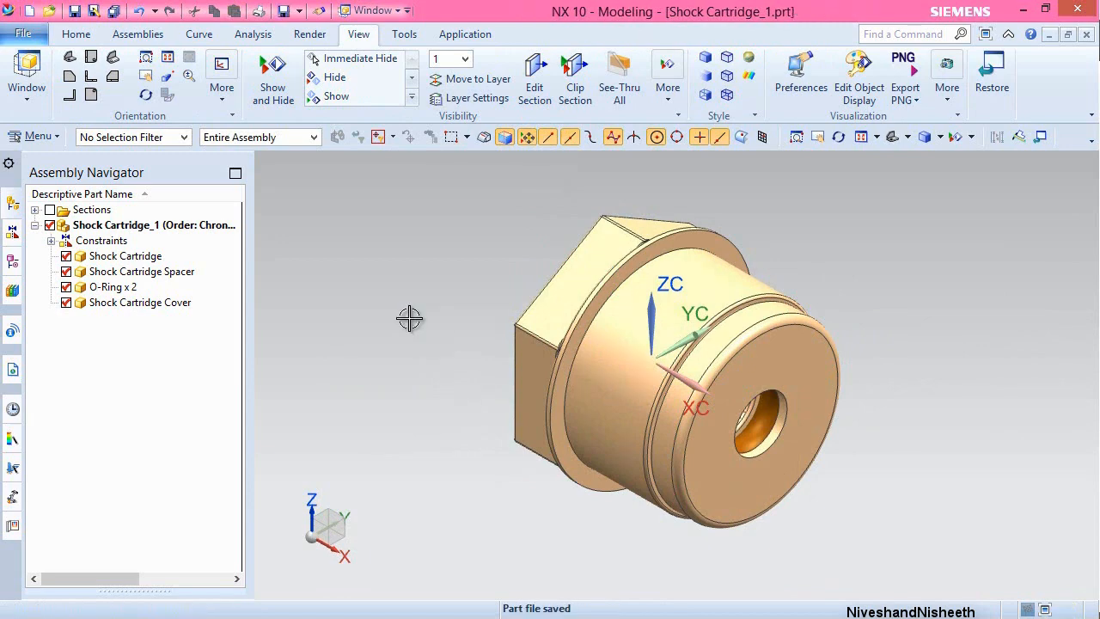
left_click(407, 273)
Create a new assembly file in inches from the Assembly template, named Shock Body.
left_click(30, 11)
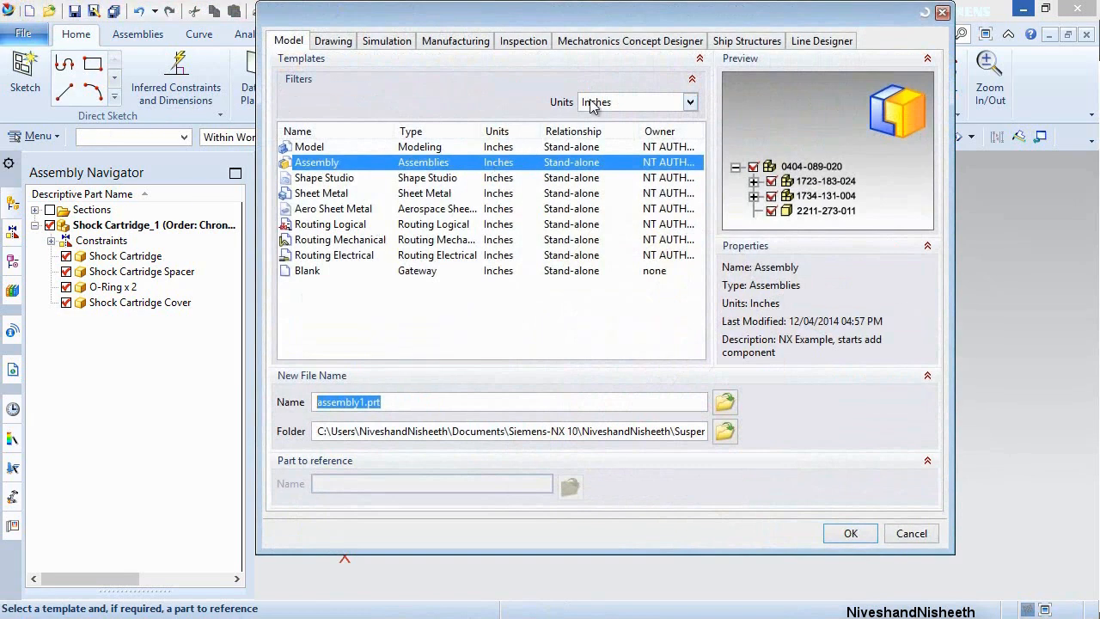
left_click(319, 405)
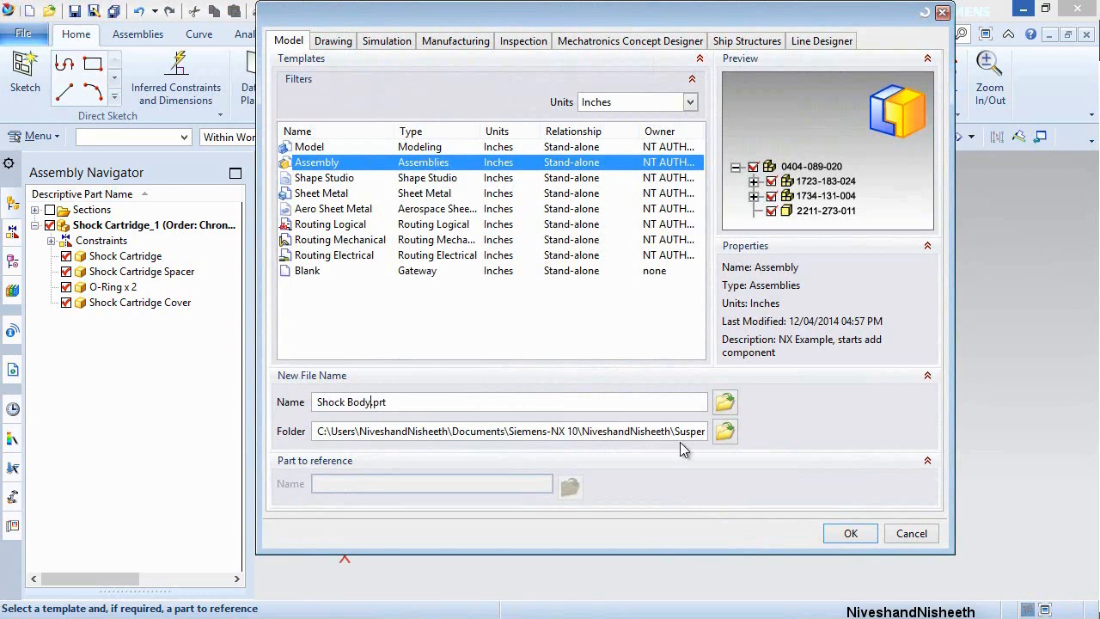
left_click(846, 533)
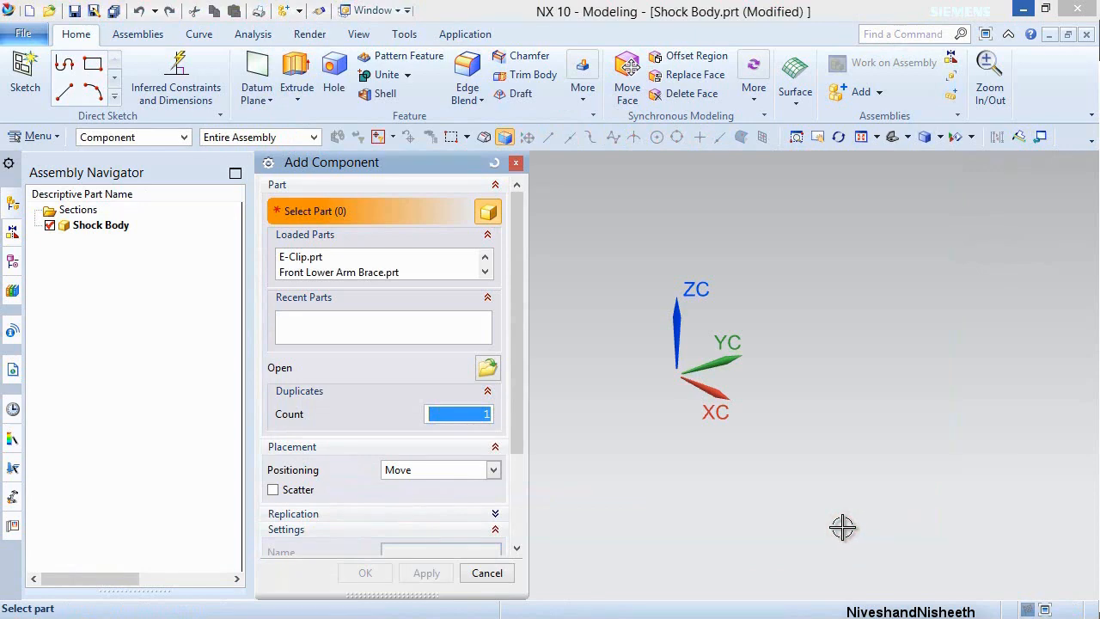
Load the Shock Body 1.3 Length part from the Suspension folder as the first component.
left_click(488, 368)
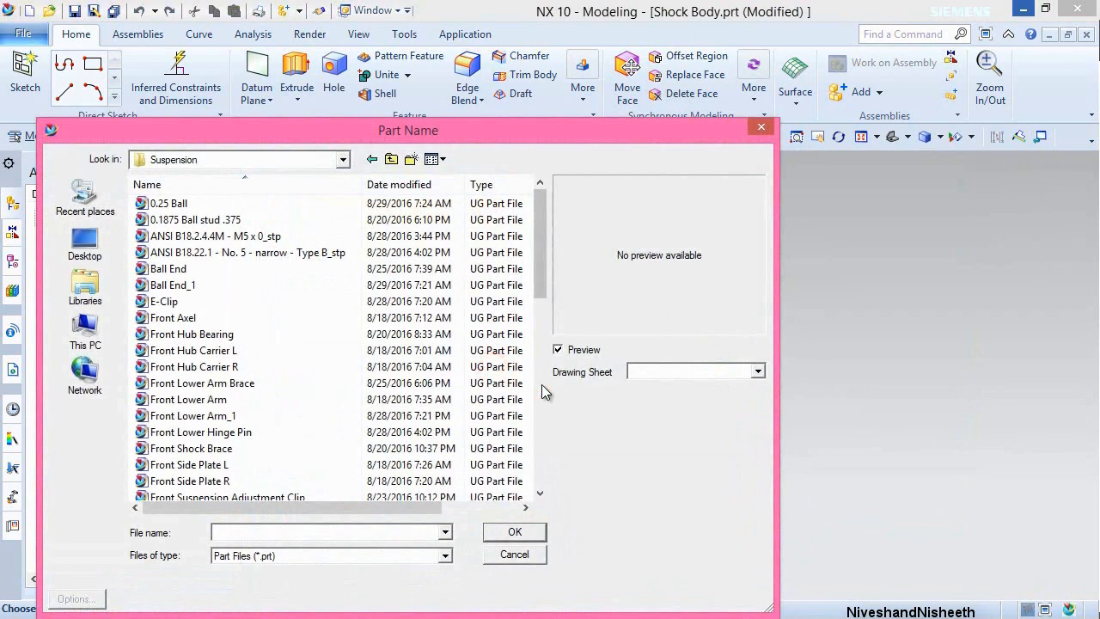
scroll(543, 391, "down", 7)
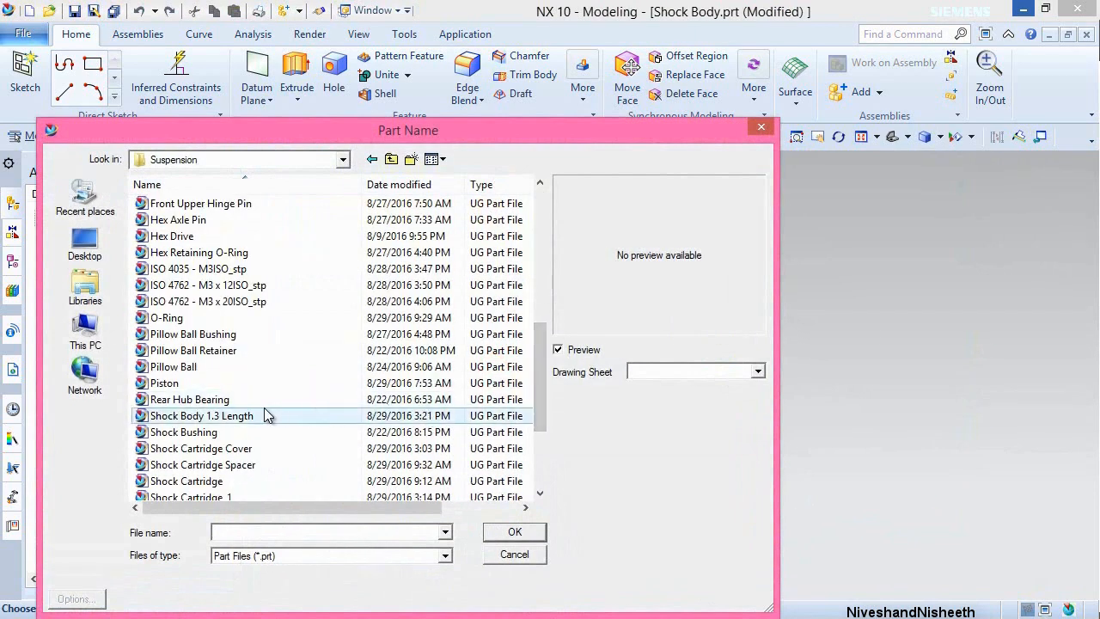
left_click(221, 416)
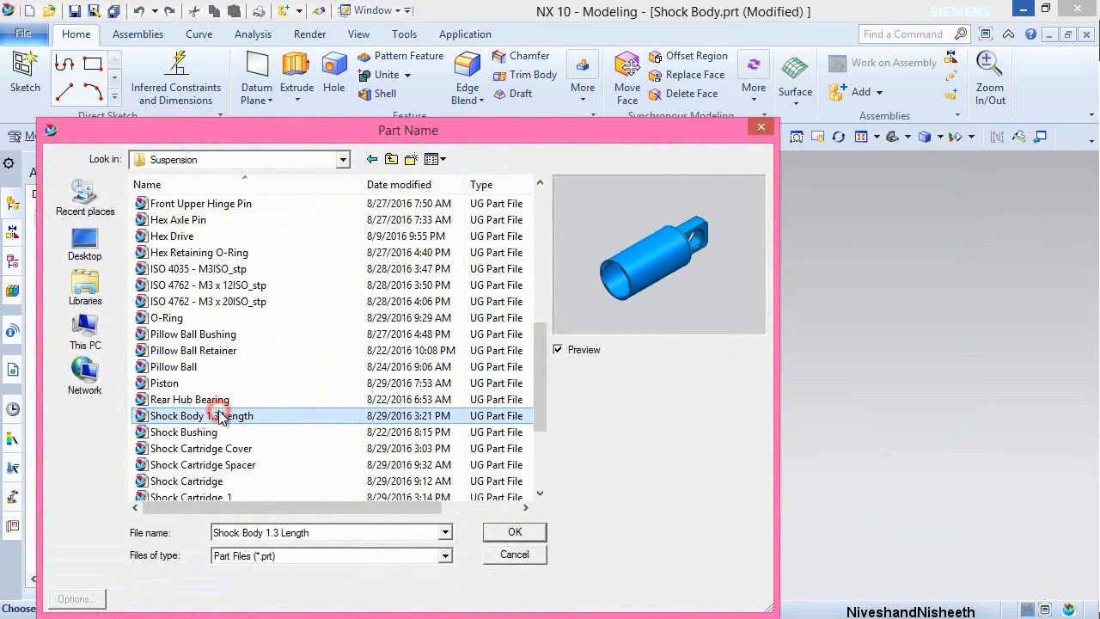
left_click(533, 536)
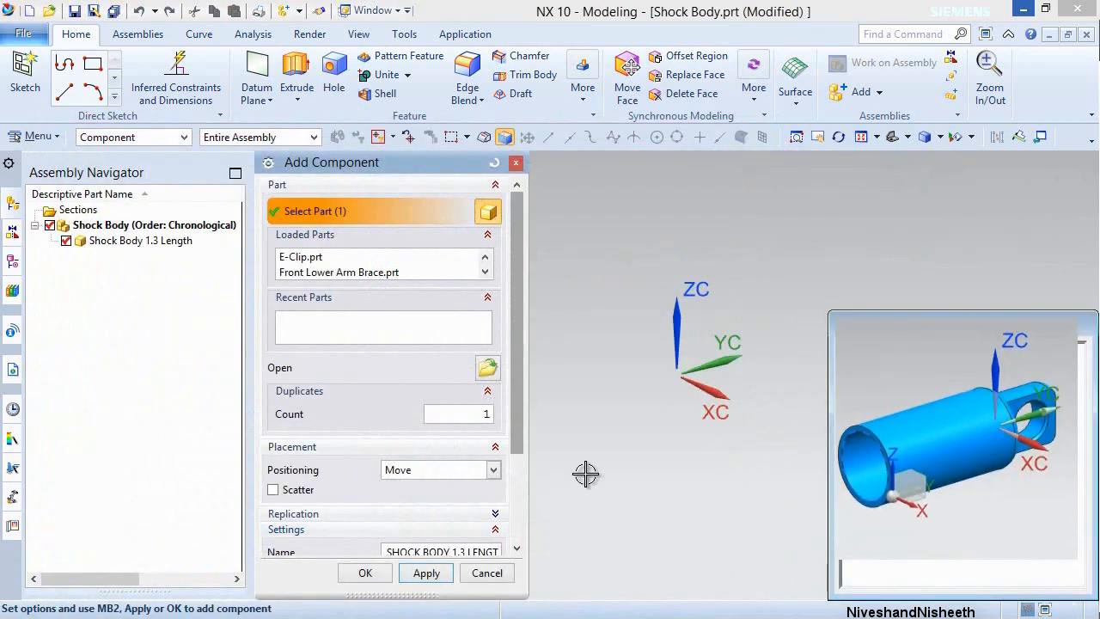
Place Shock Body 1.3 Length at the Absolute Origin with the Entire Part reference set, fit it in view and save the assembly.
left_click(494, 469)
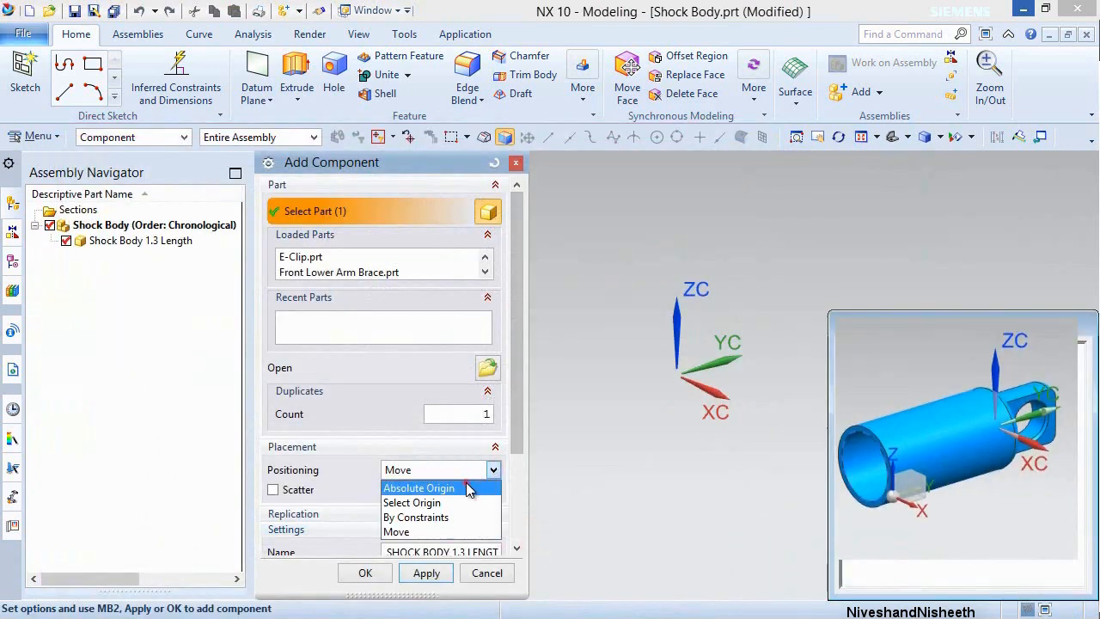
left_click(456, 485)
left_click_drag(517, 425, 518, 509)
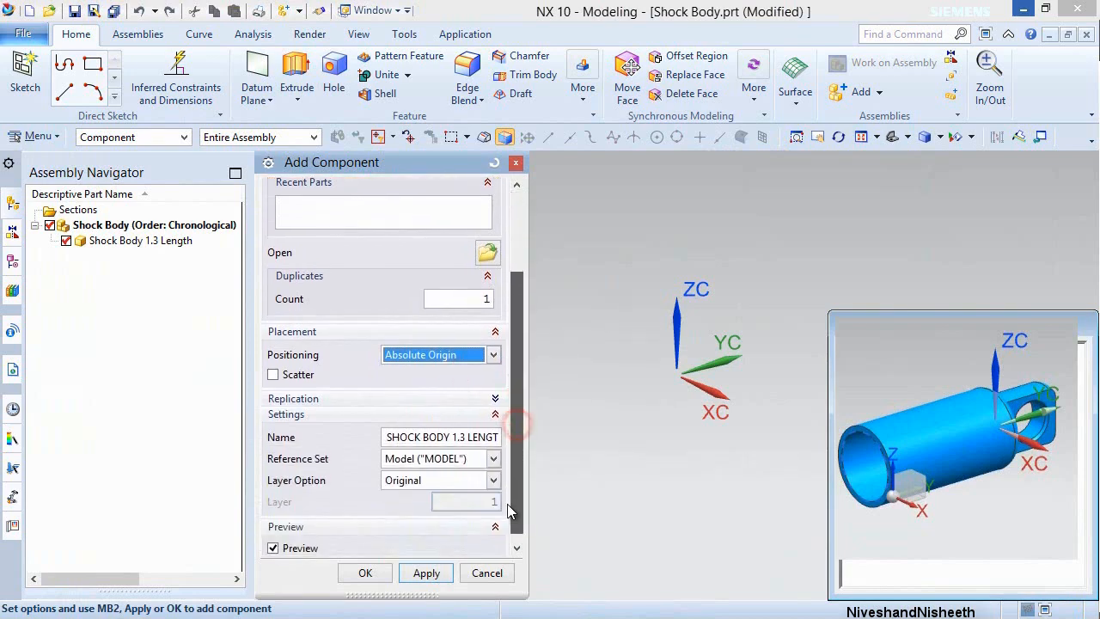
left_click(494, 459)
left_click(461, 492)
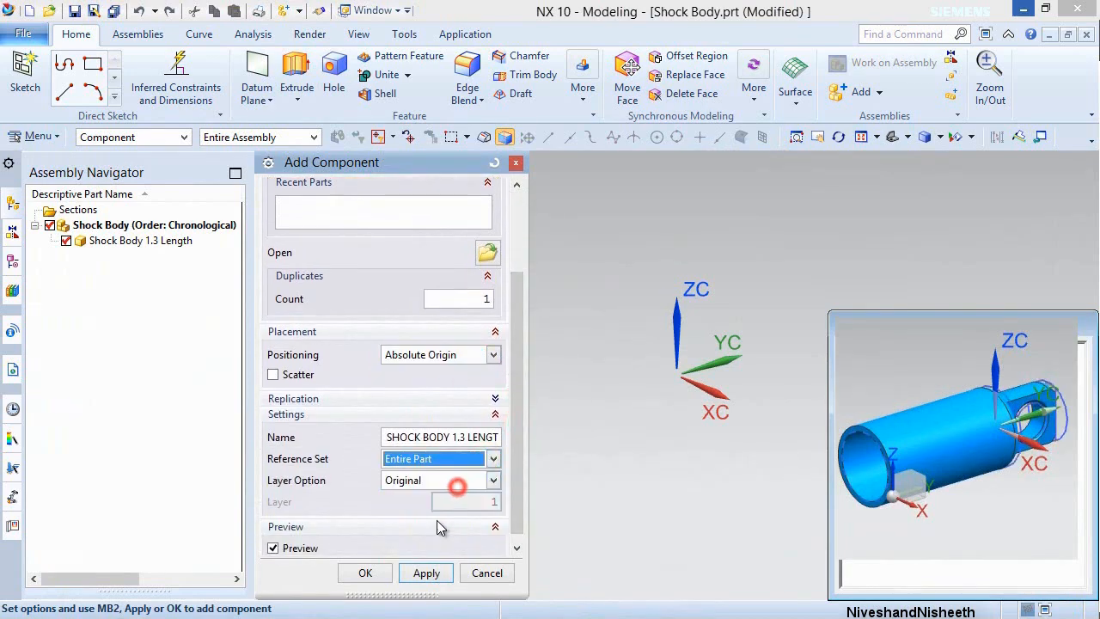
left_click(366, 573)
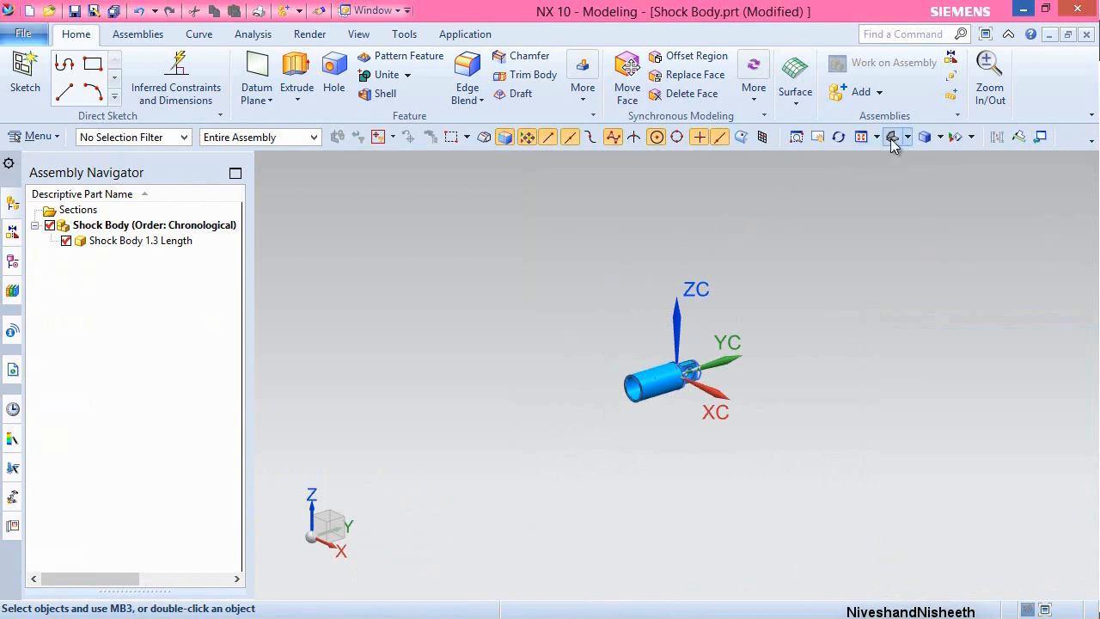
key("ctrl+f")
key("ctrl+s")
Ground the Shock Body 1.3 Length component with a Fix assembly constraint.
left_click(148, 32)
left_click(507, 82)
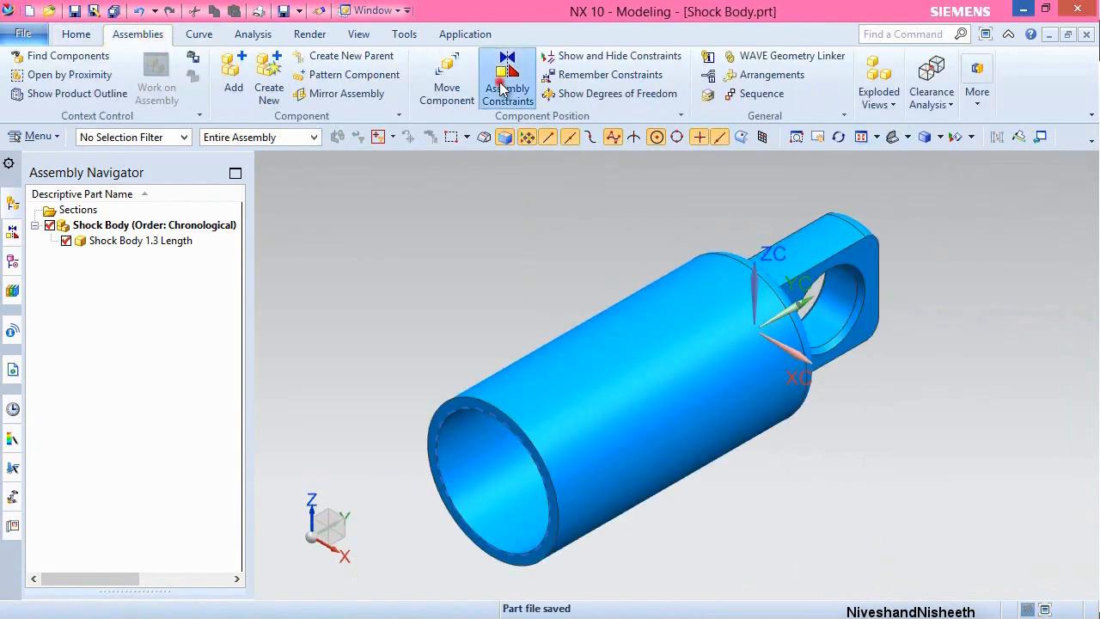
left_click(477, 212)
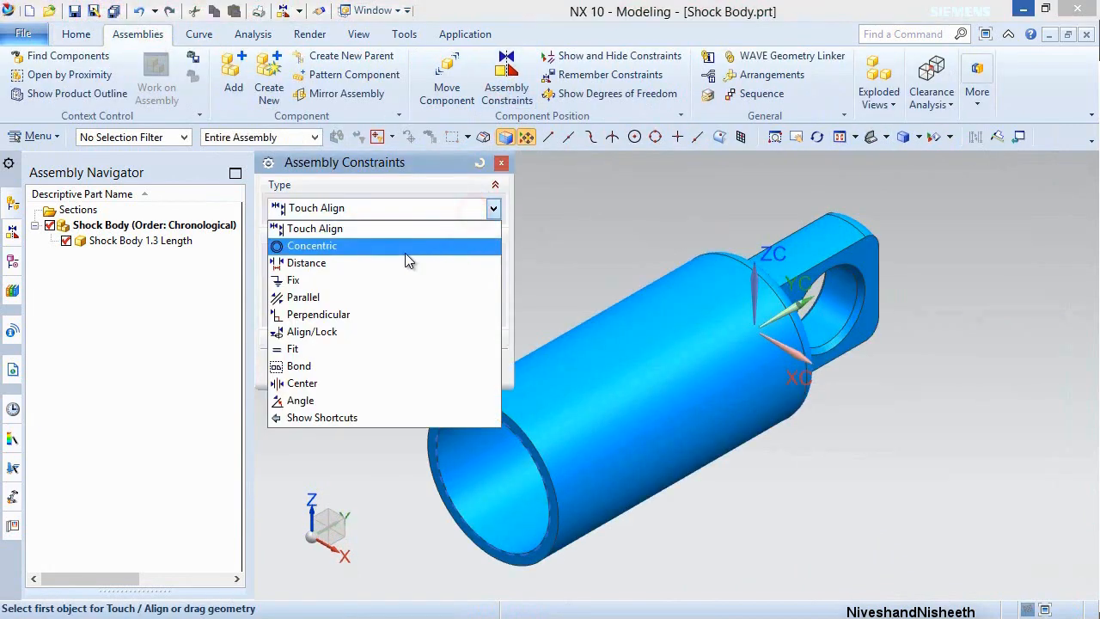
left_click(359, 280)
left_click(673, 349)
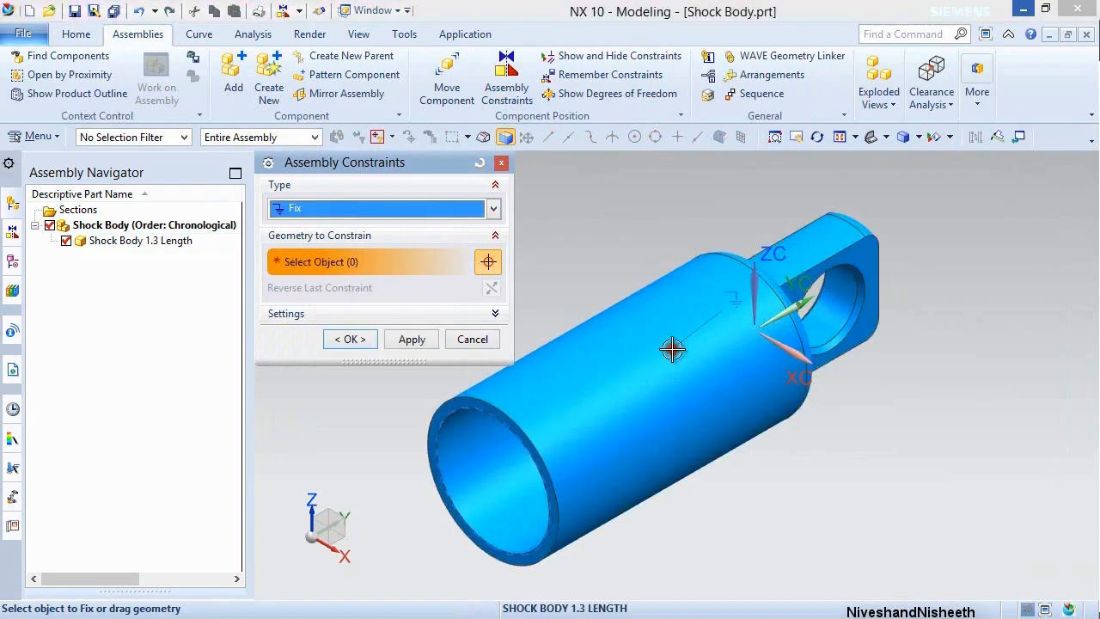
middle_click(614, 246)
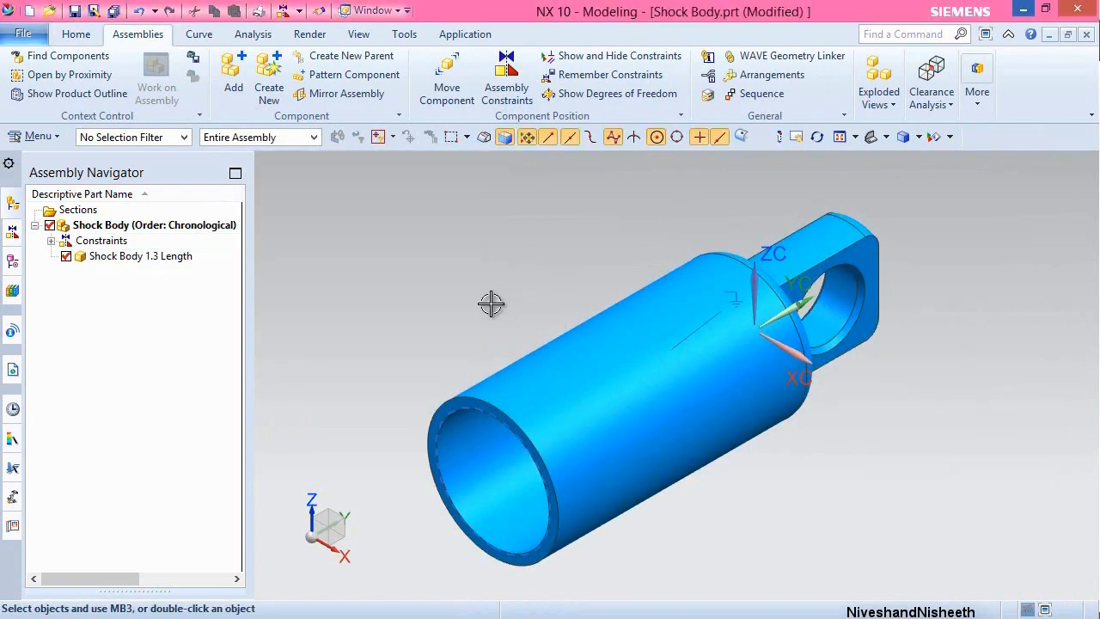
Load the Shock Cartridge_1 assembly from the Suspension folder as the next component to add.
left_click(237, 86)
left_click(489, 214)
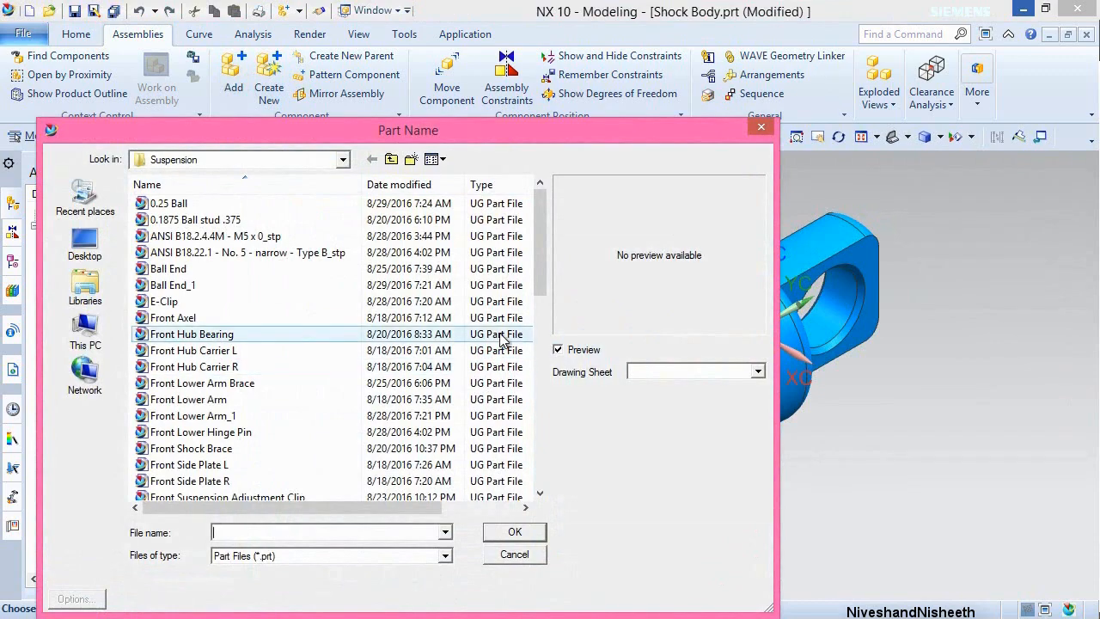
scroll(502, 339, "down", 9)
left_click(203, 483)
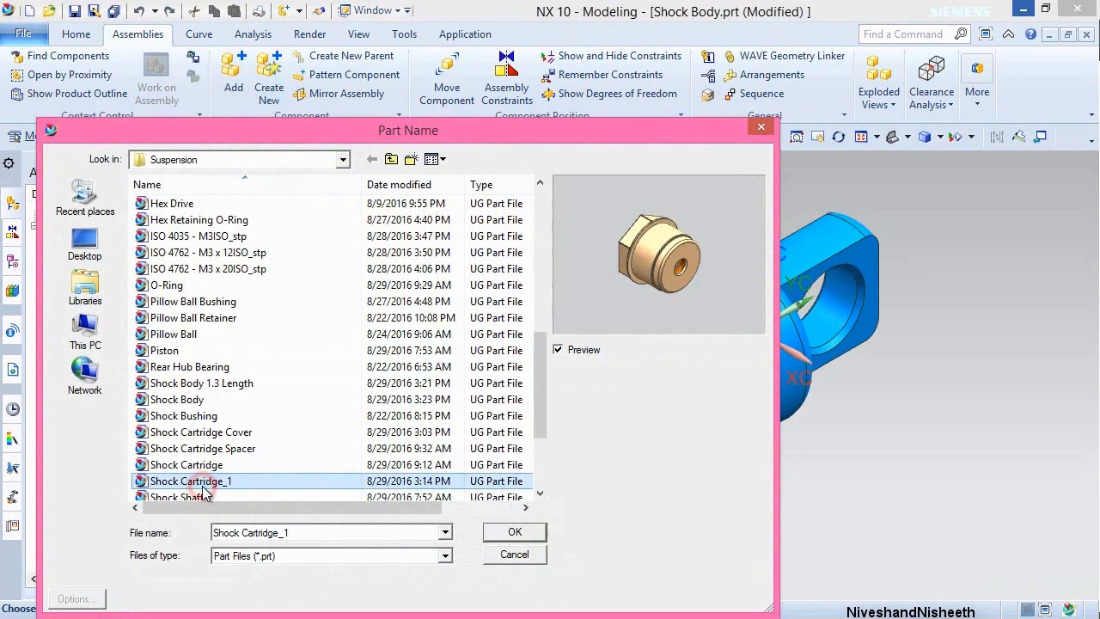
left_click(514, 531)
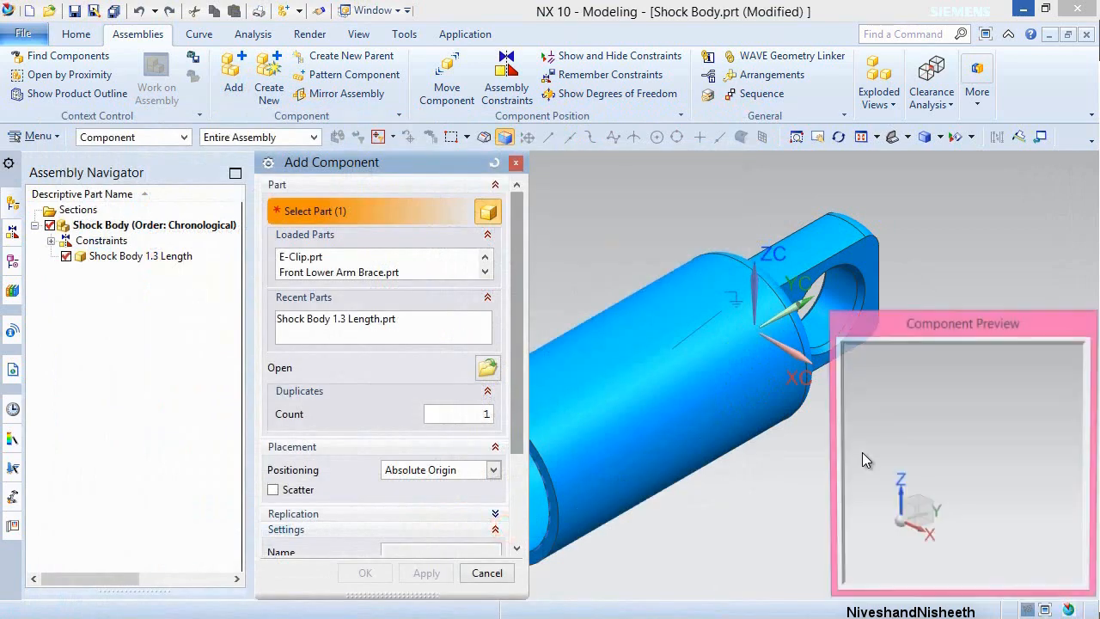
Place Shock Cartridge_1 with Move positioning at the absolute work-part point 0, 0, 0.
left_click(493, 470)
left_click(421, 527)
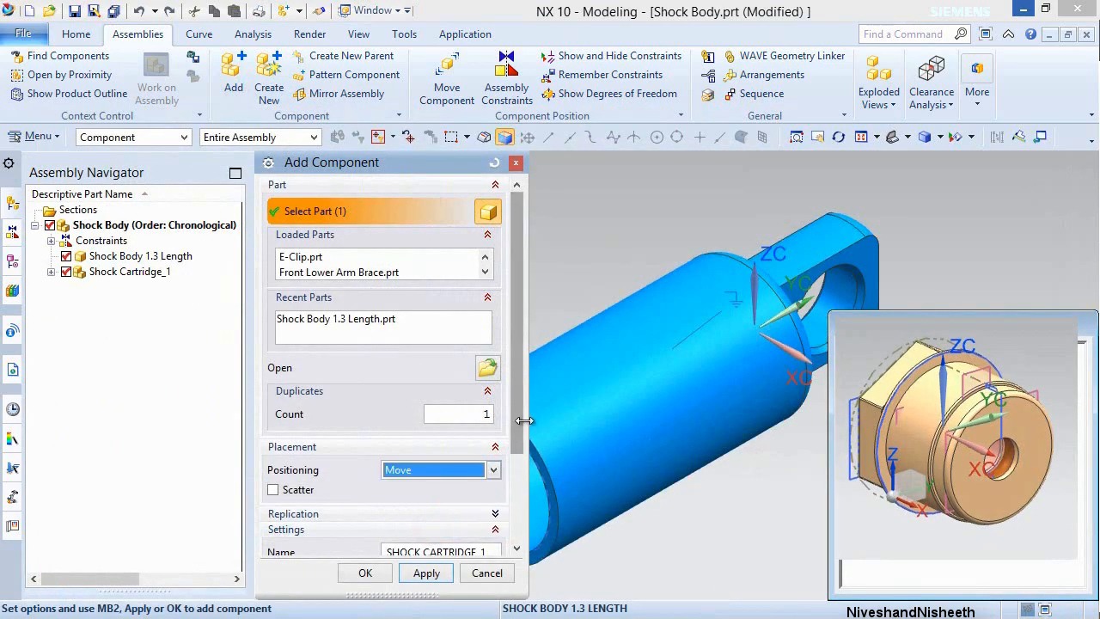
scroll(524, 420, "down", 3)
left_click(365, 573)
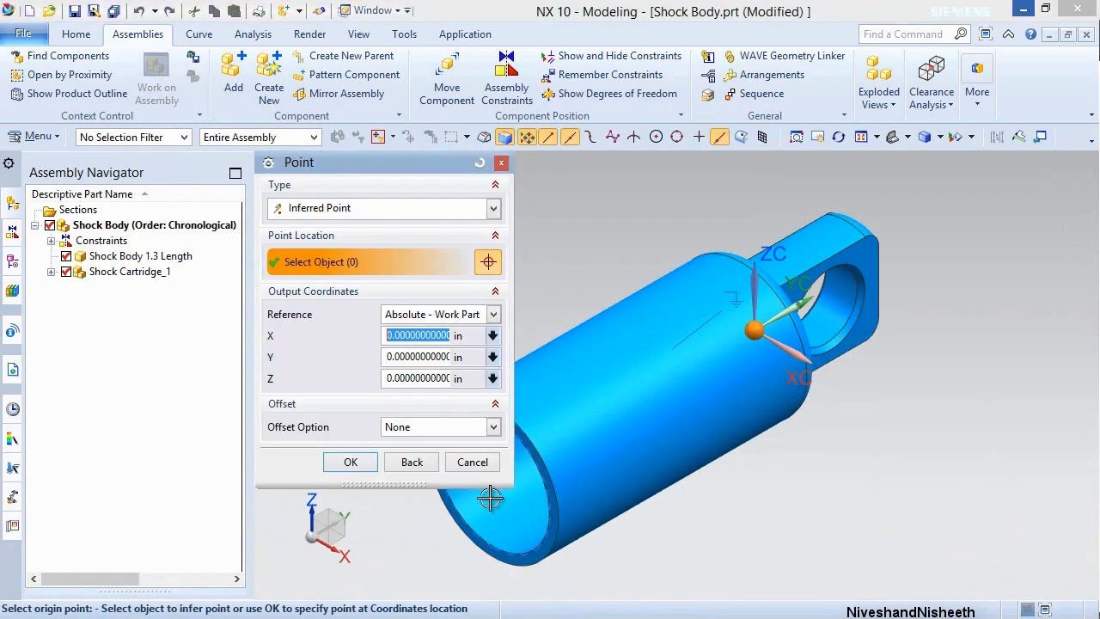
left_click(354, 463)
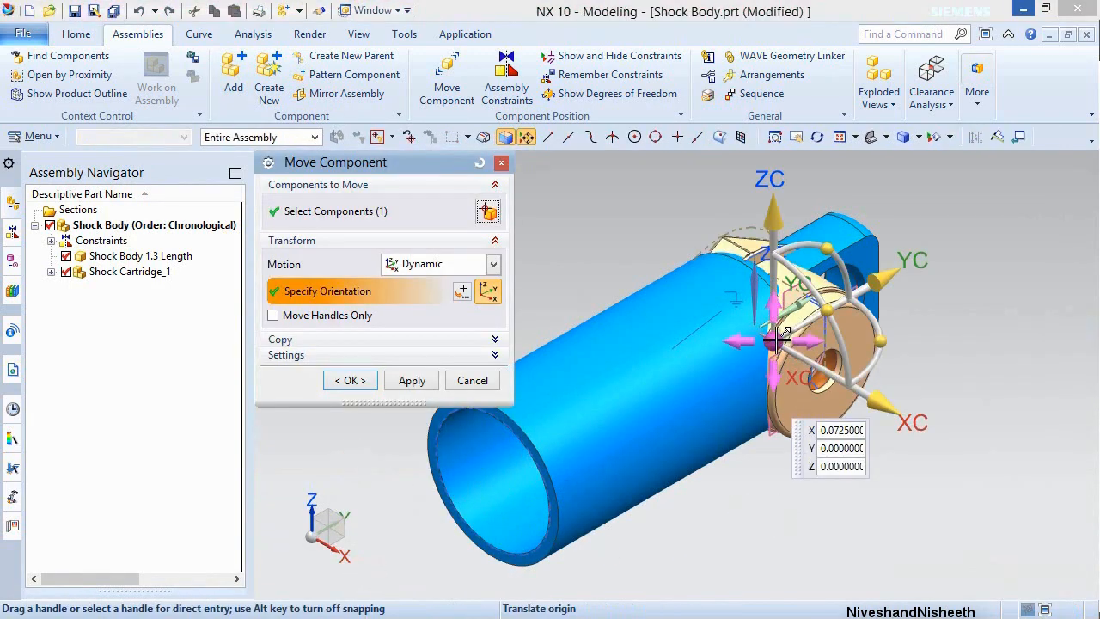
Move Shock Cartridge_1 clear of the body to about X 0.686, Y 0.067 and rotate it about 90° around ZC.
left_click_drag(791, 338, 952, 423)
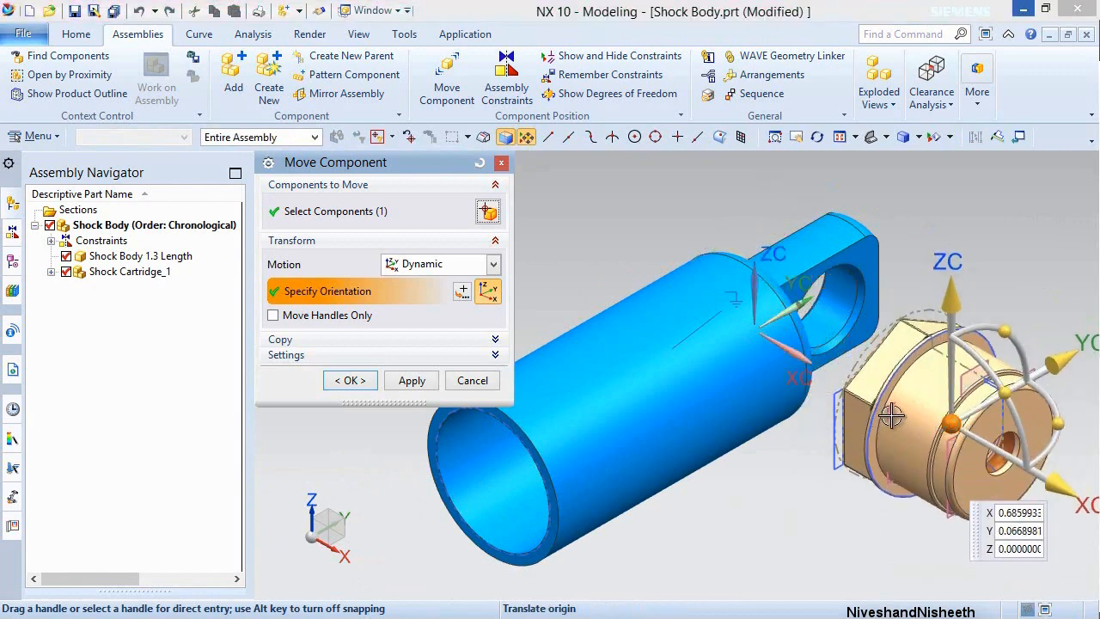
left_click_drag(1057, 421, 945, 324)
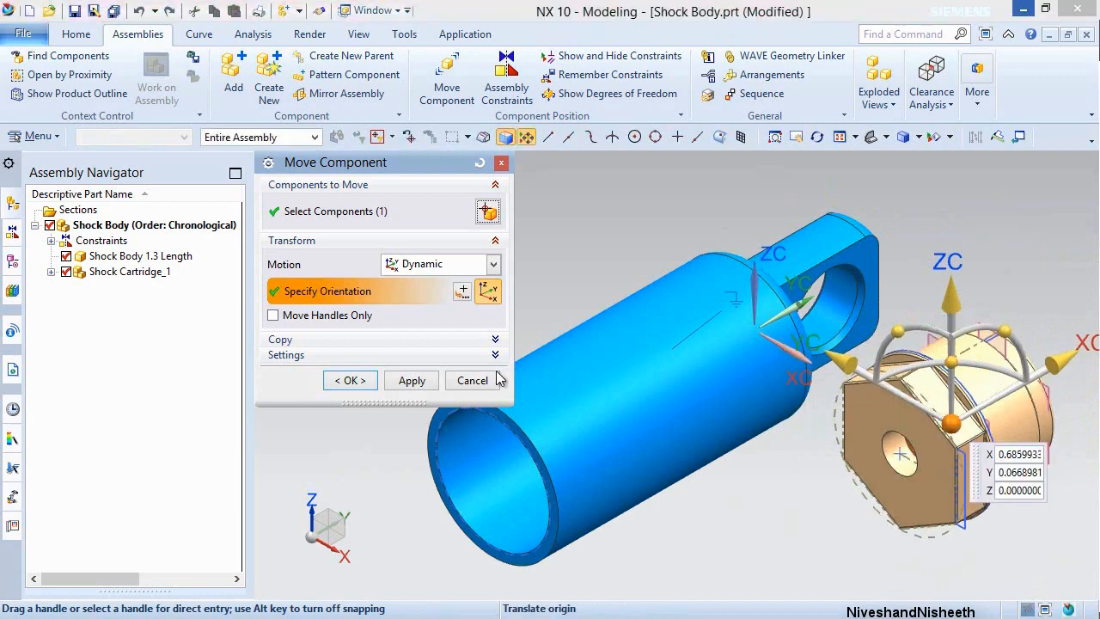
left_click(354, 380)
Hide all sketches and datum planes in the assembly and save the part file.
left_click(354, 34)
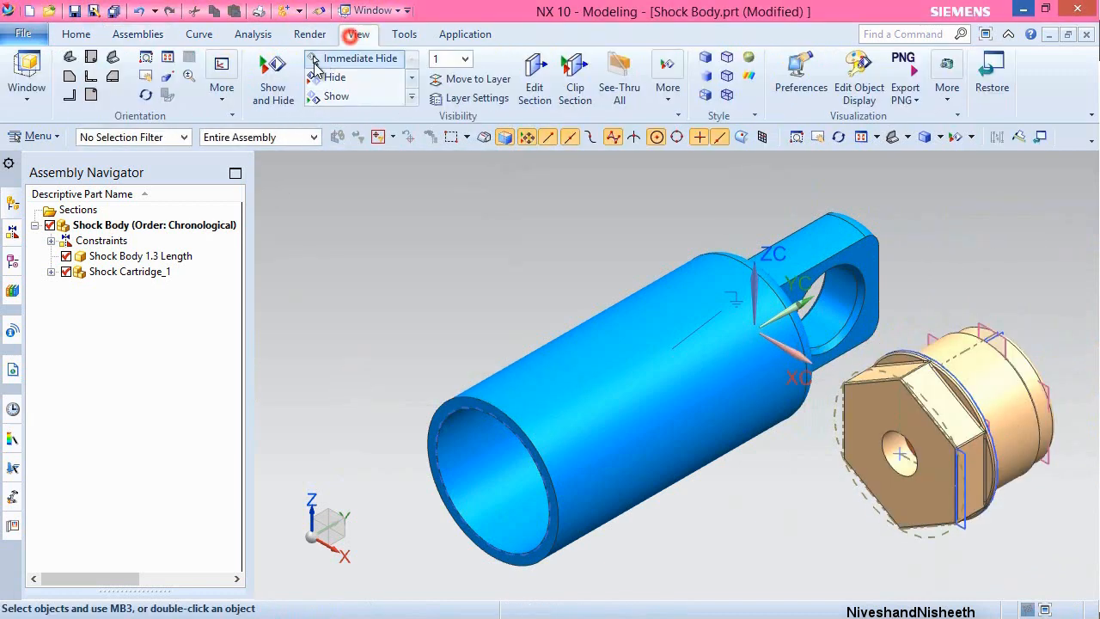
left_click(272, 78)
left_click(506, 269)
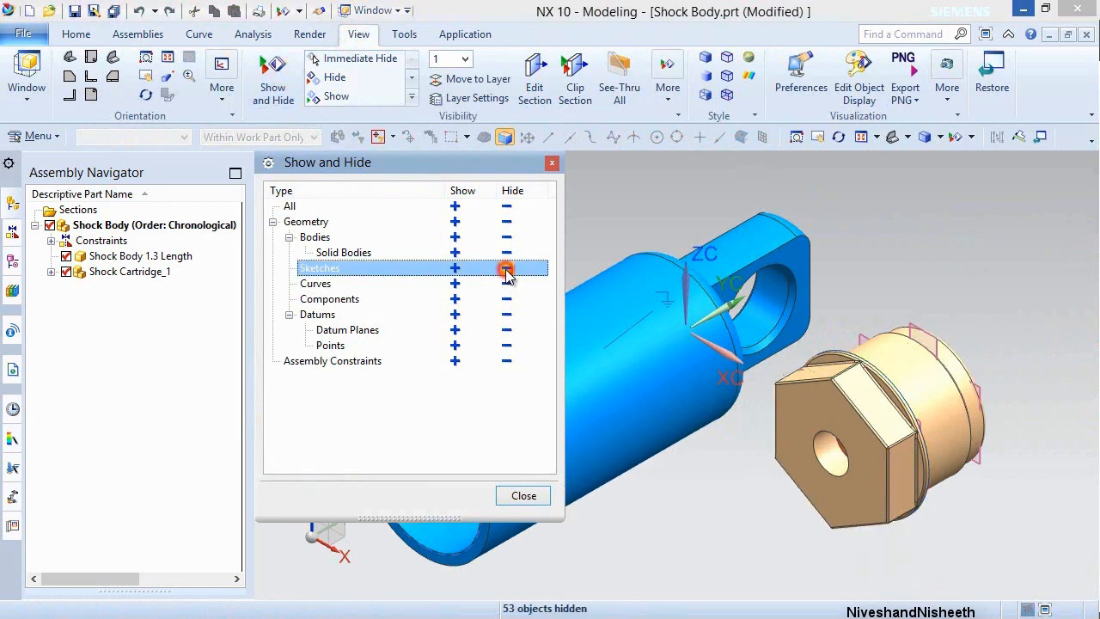
left_click(506, 330)
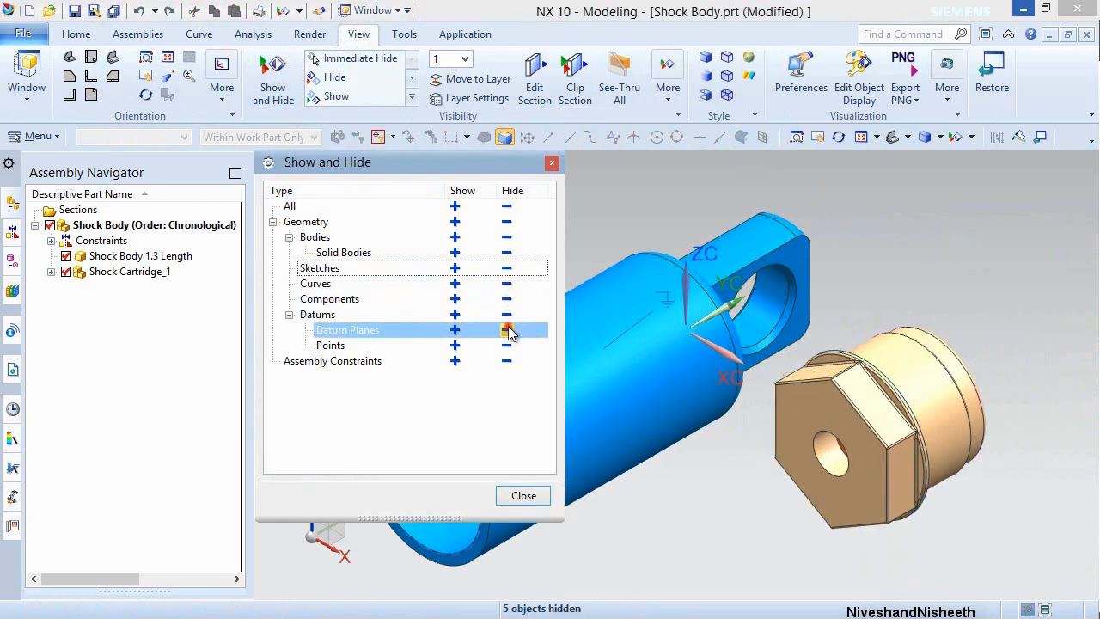
left_click(522, 494)
left_click(108, 39)
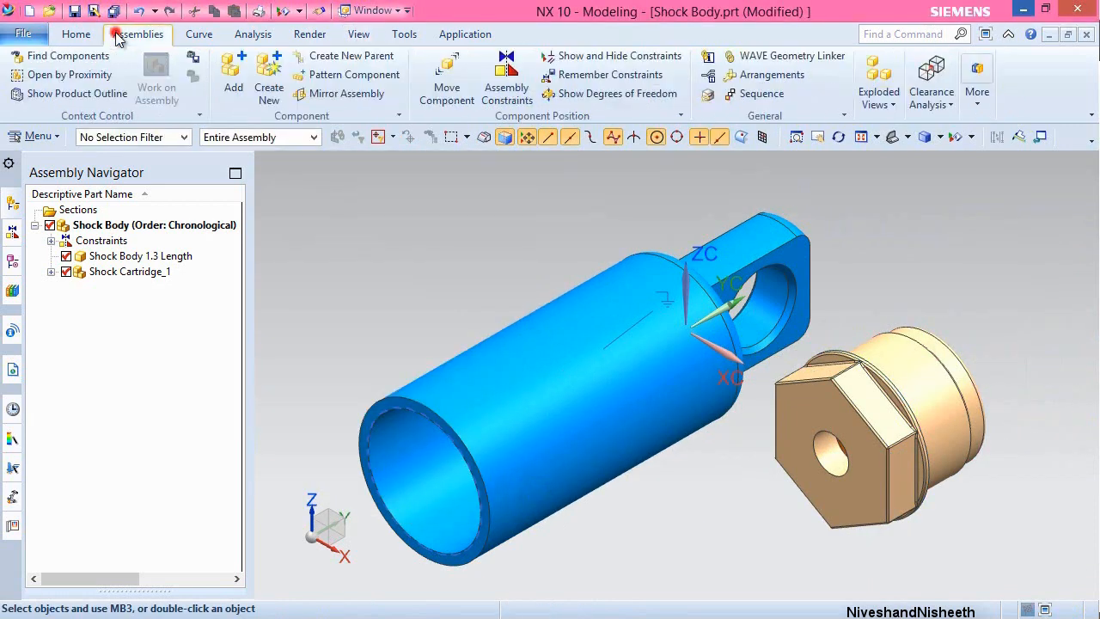
left_click(75, 11)
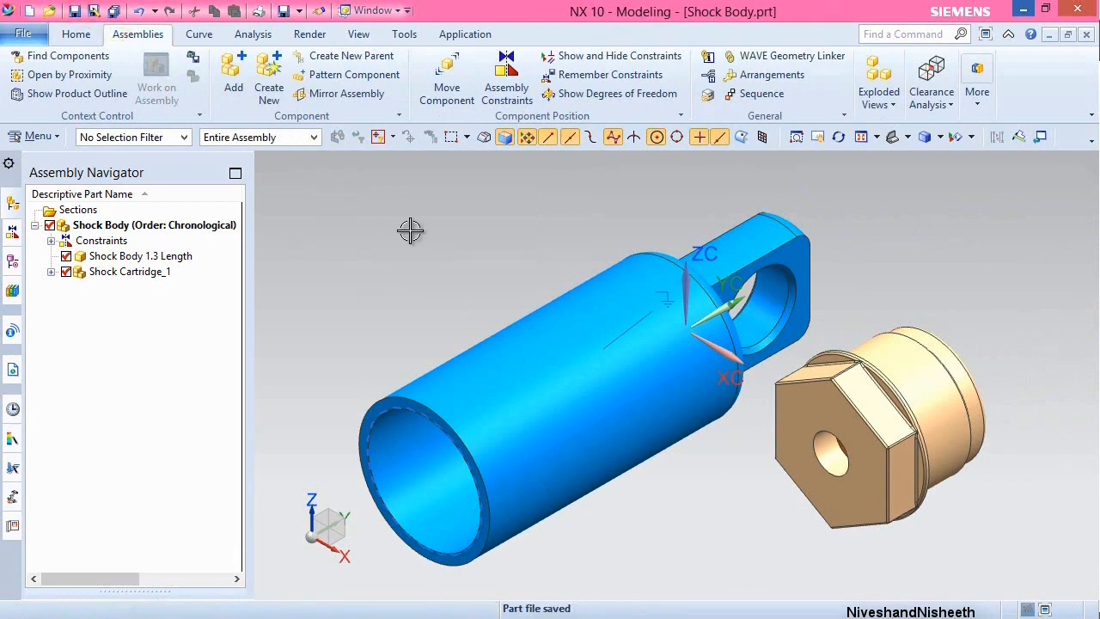
Align the cartridge cover's cylindrical face with the shock body's outer cylinder using a Touch Align constraint with Infer Center/Axis.
left_click(506, 79)
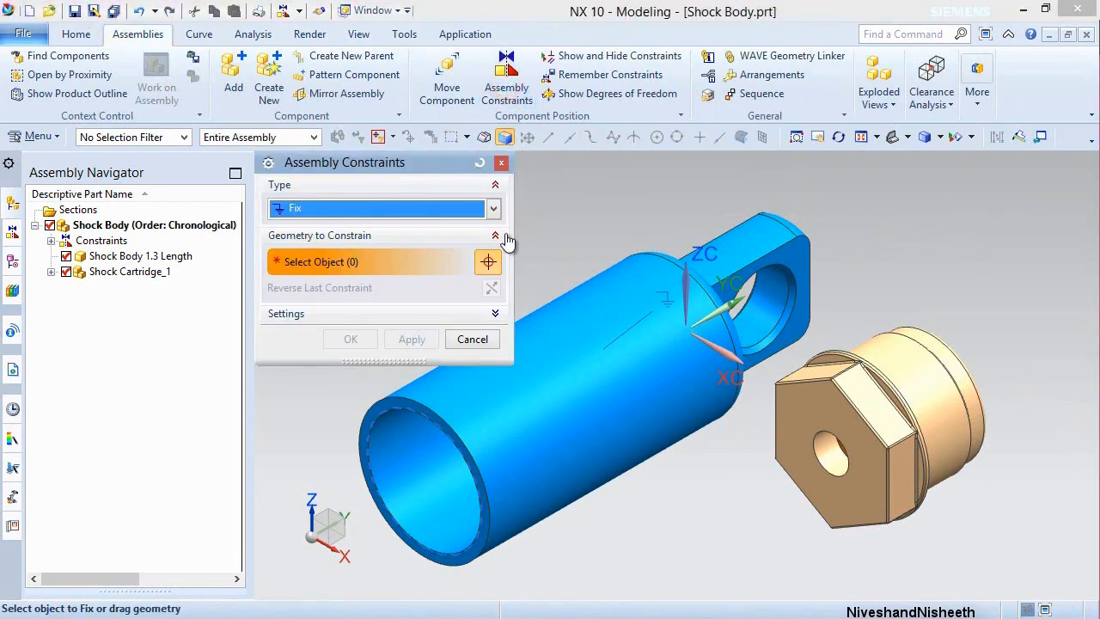
left_click(494, 208)
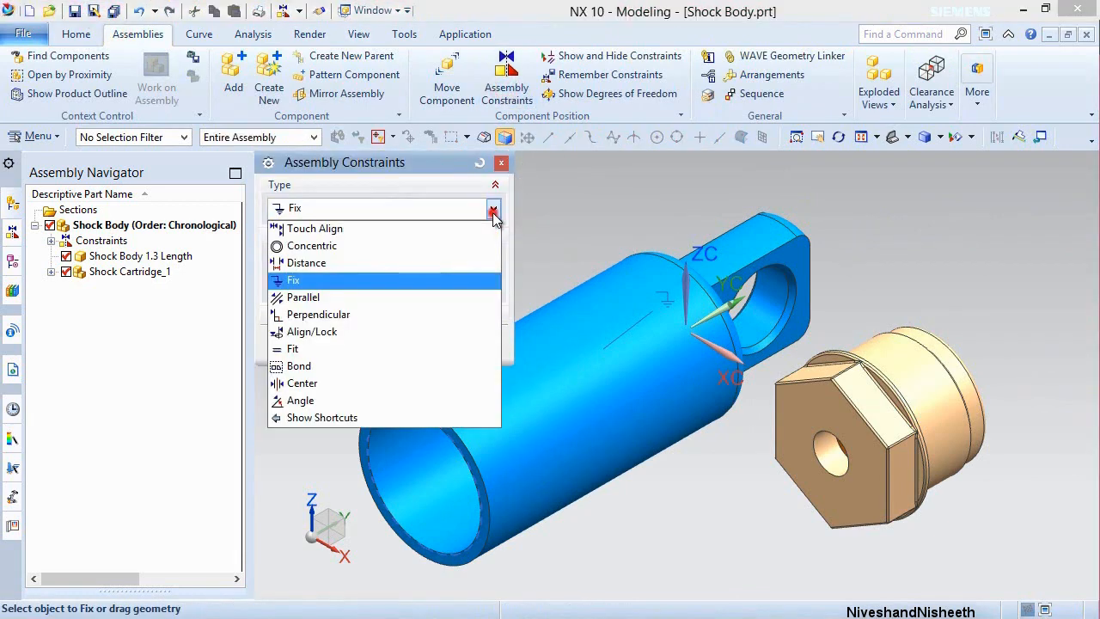
left_click(380, 228)
left_click(423, 257)
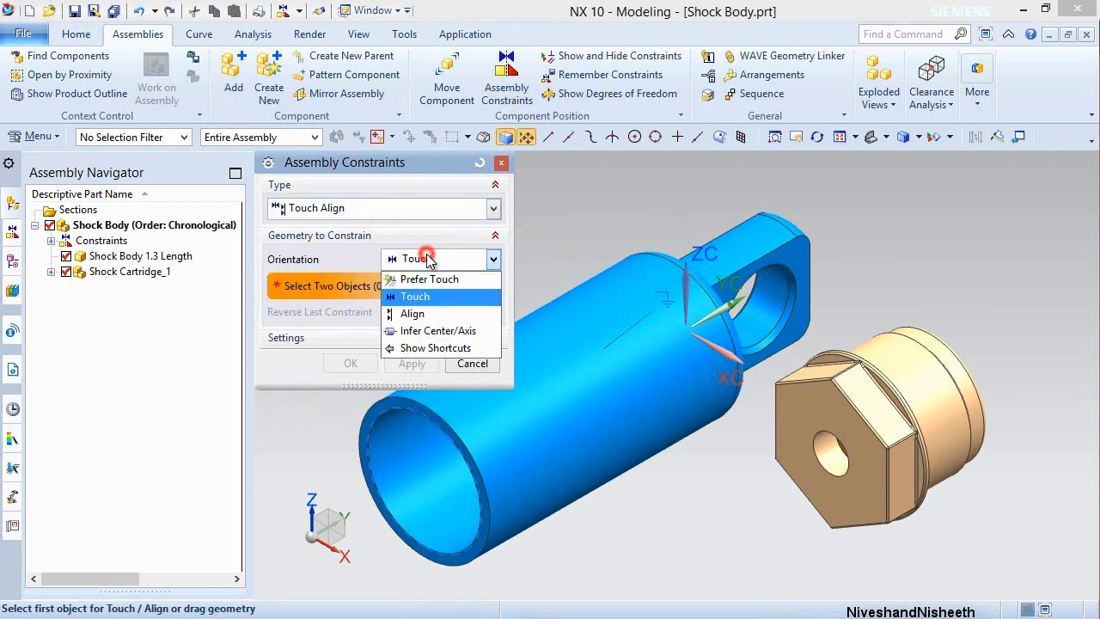
left_click(419, 332)
left_click(514, 435)
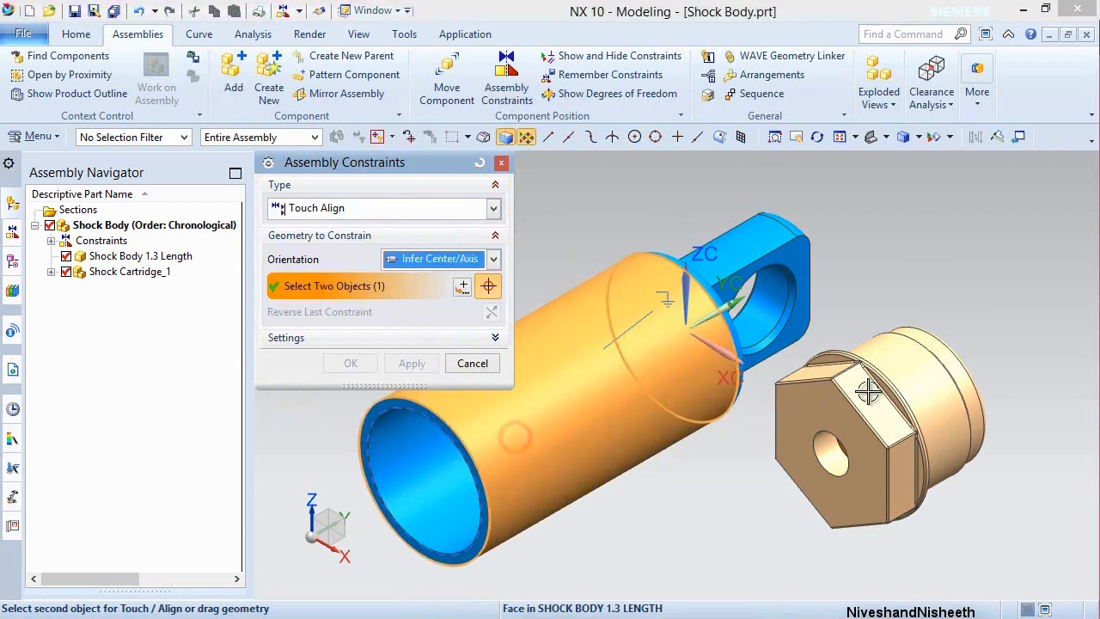
scroll(894, 378, "up", 5)
left_click(957, 337)
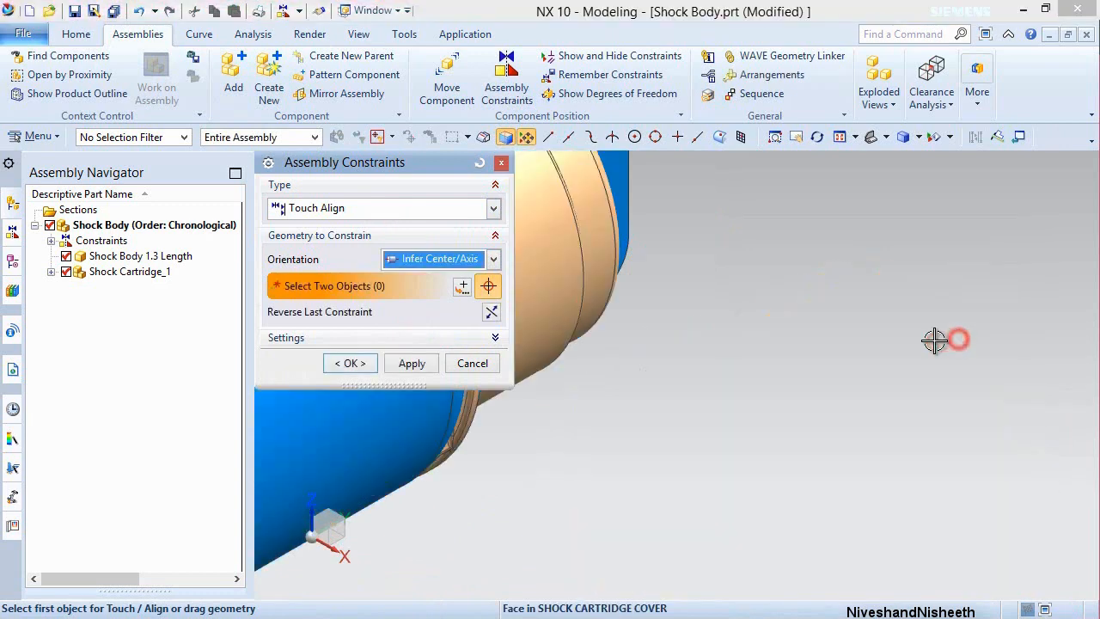
left_click(350, 362)
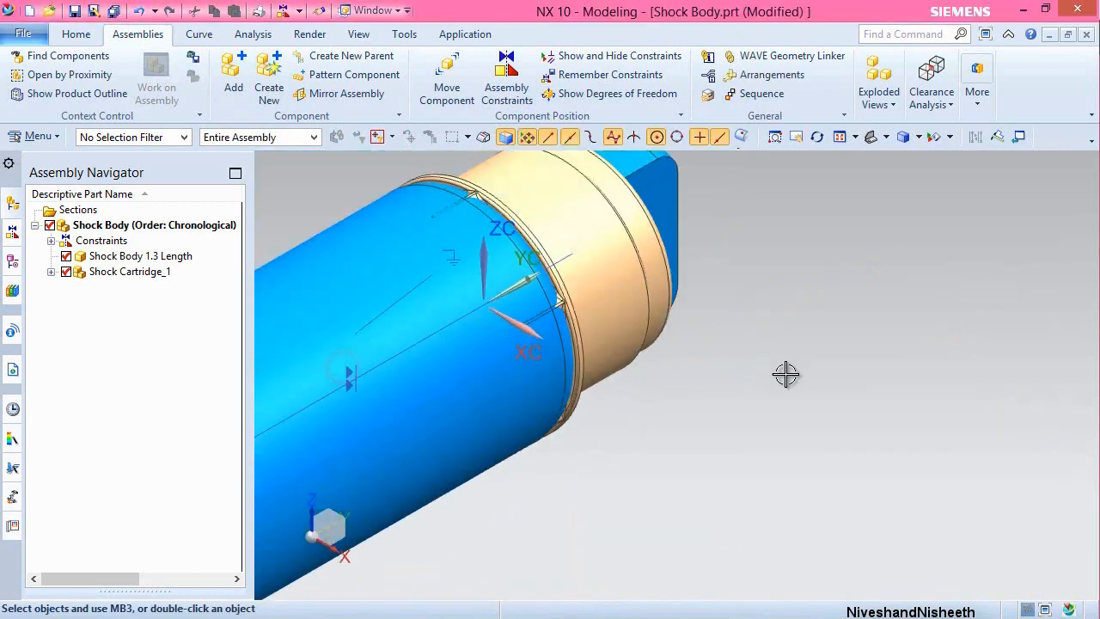
Move Shock Cartridge_1 along the shared axis until it sits outside the open end of the shock body.
scroll(786, 374, "down", 5)
scroll(573, 334, "up", 3)
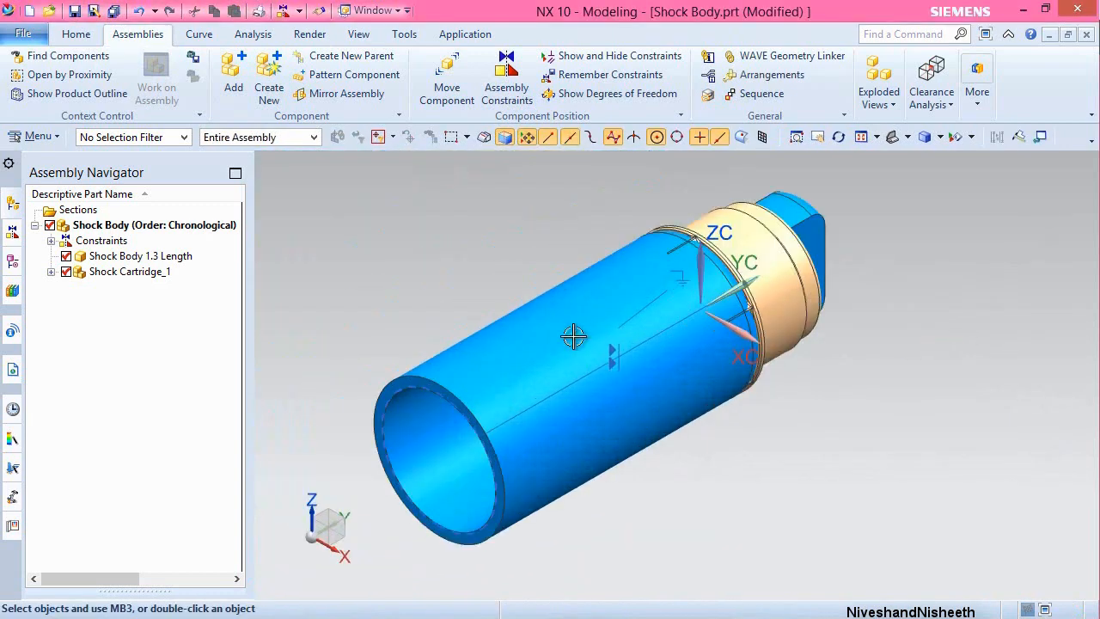
left_click(449, 86)
left_click(800, 275)
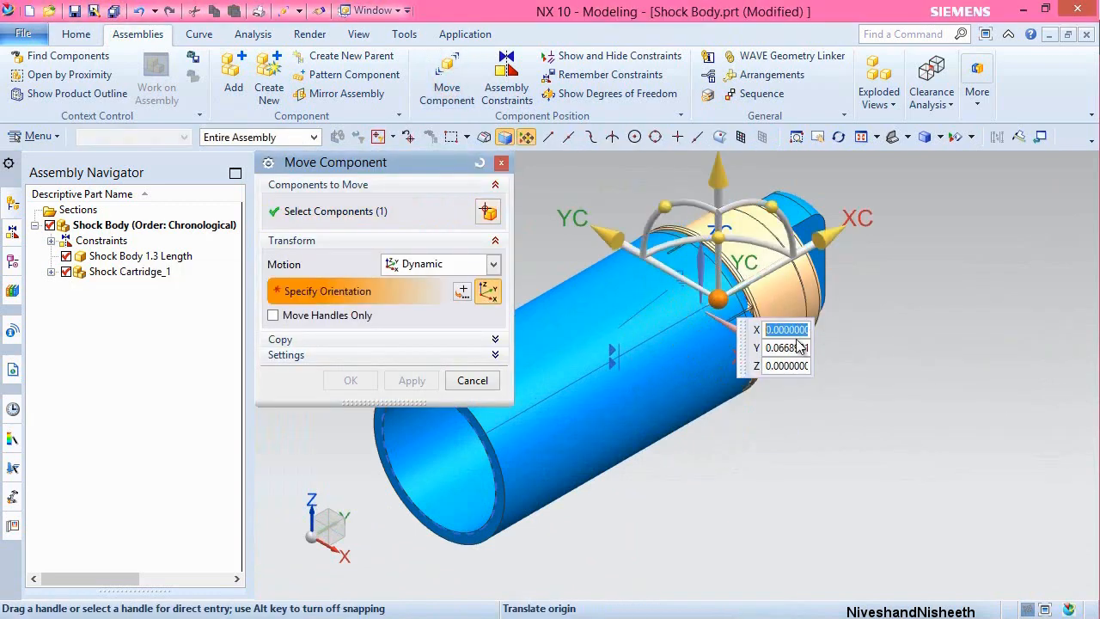
left_click_drag(825, 237, 353, 402)
left_click(350, 380)
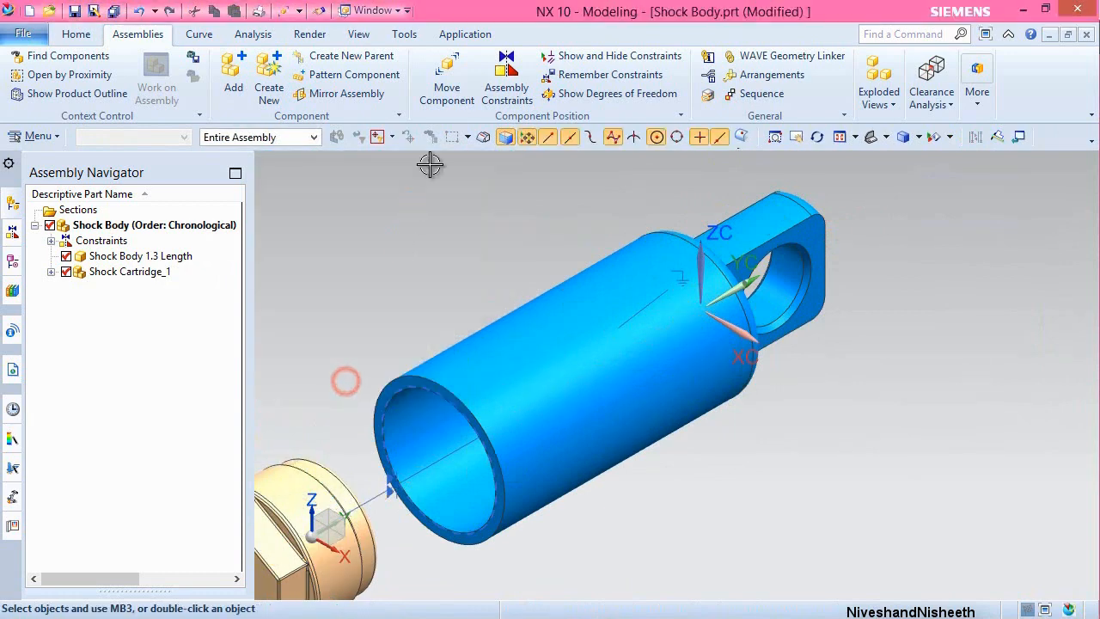
Apply a Touch constraint between the shock body's open-end annular face and the inner flange face of the Shock Cartridge.
left_click(506, 86)
scroll(958, 387, "down", 3)
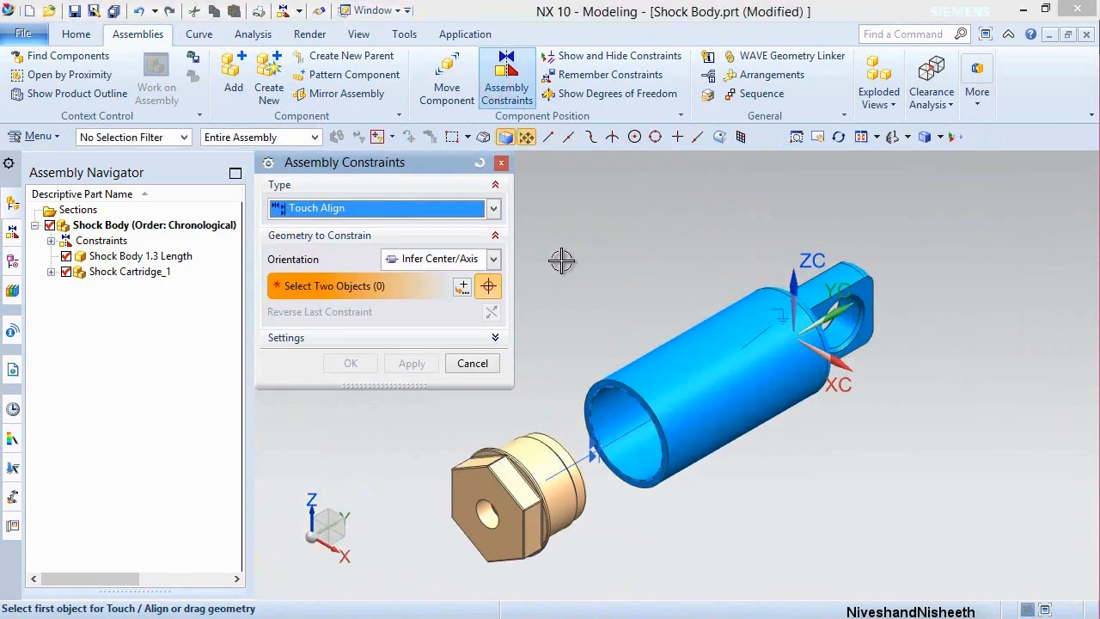
left_click(493, 259)
left_click(446, 296)
scroll(614, 365, "up", 5)
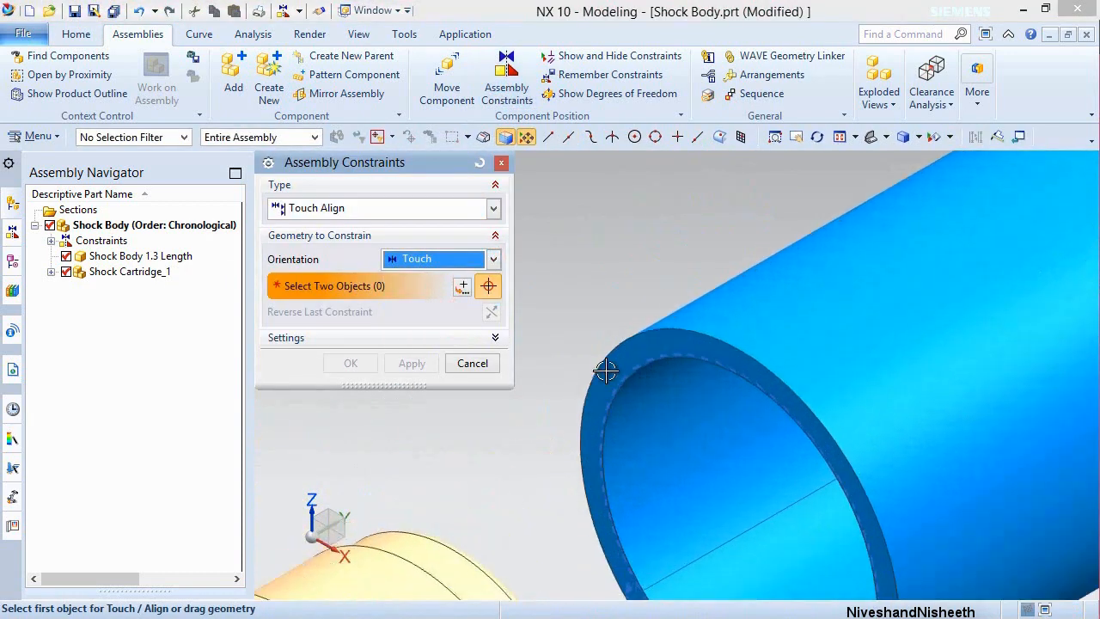
left_click(612, 367)
scroll(749, 324, "down", 2)
middle_click_drag(749, 324, 688, 451)
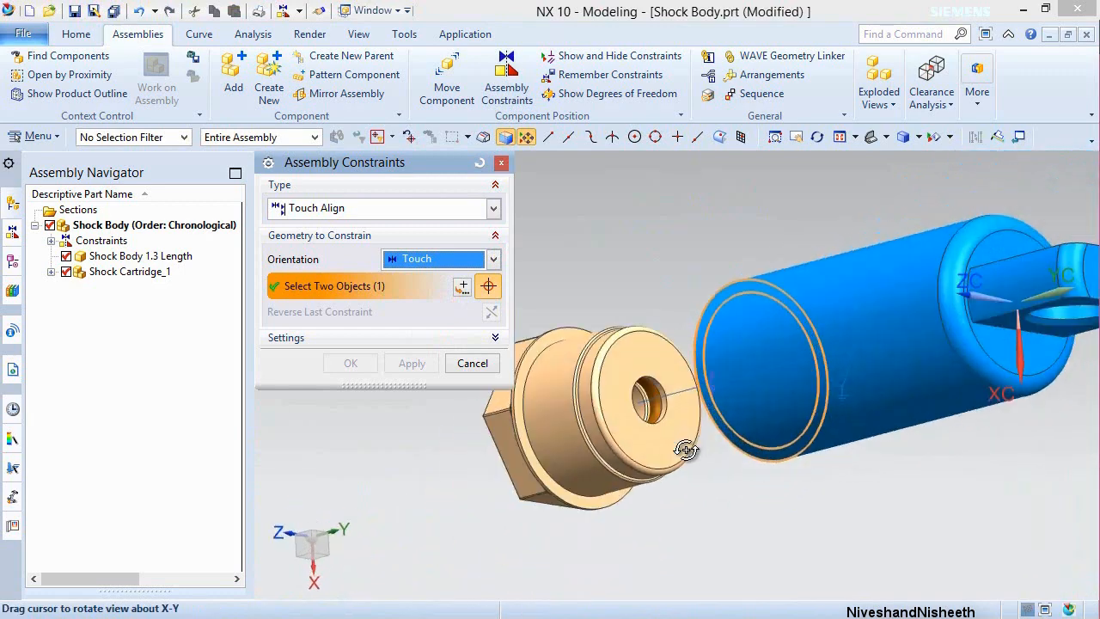
scroll(555, 335, "up", 3)
left_click(555, 336)
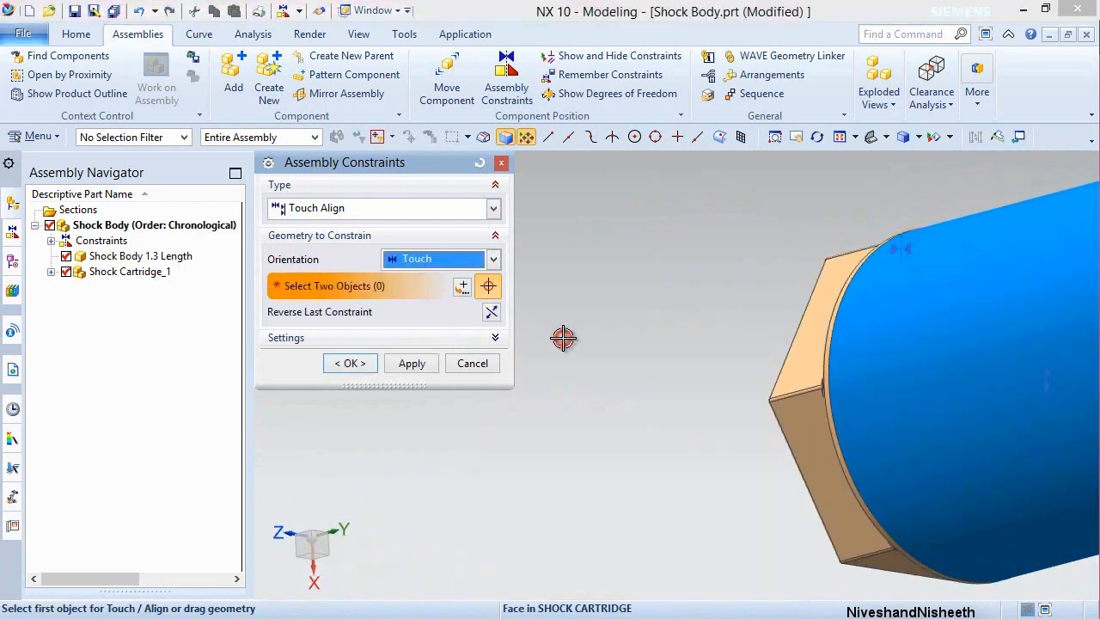
left_click(393, 365)
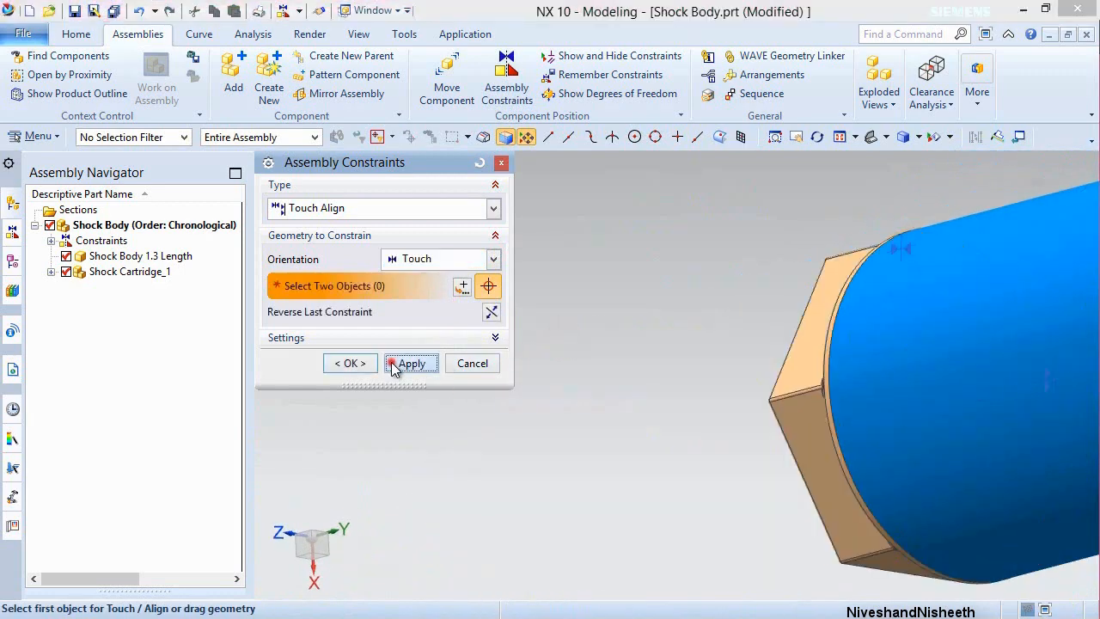
Constrain a side face of the cartridge's hexagonal head to the flat lug face of the body at a 3D Angle of 180° and save.
left_click(887, 141)
left_click(891, 157)
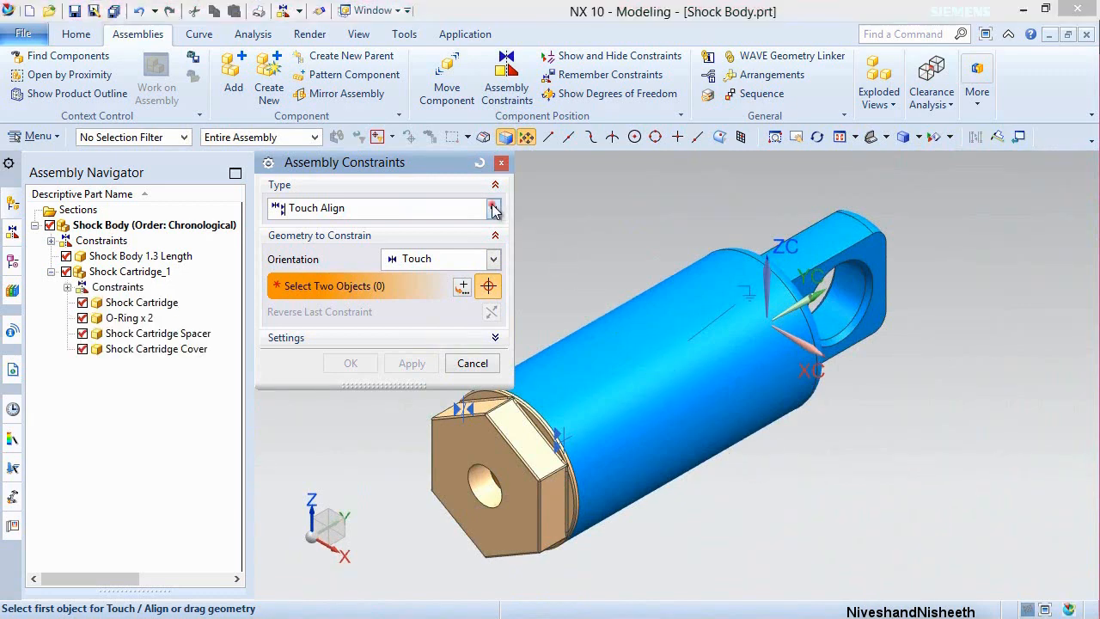
left_click(434, 208)
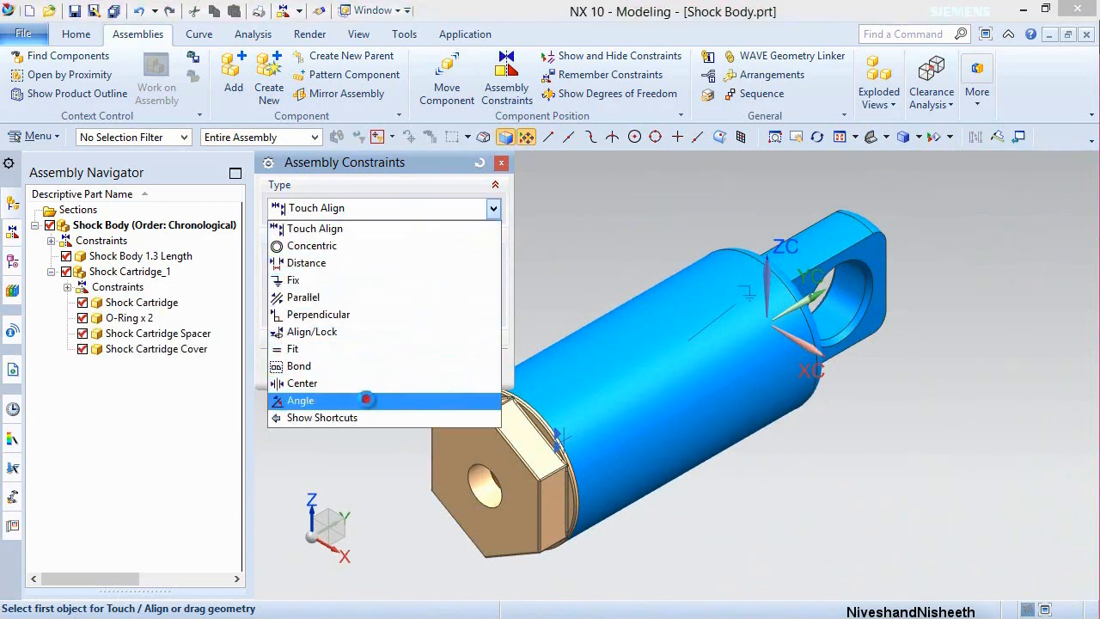
left_click(366, 400)
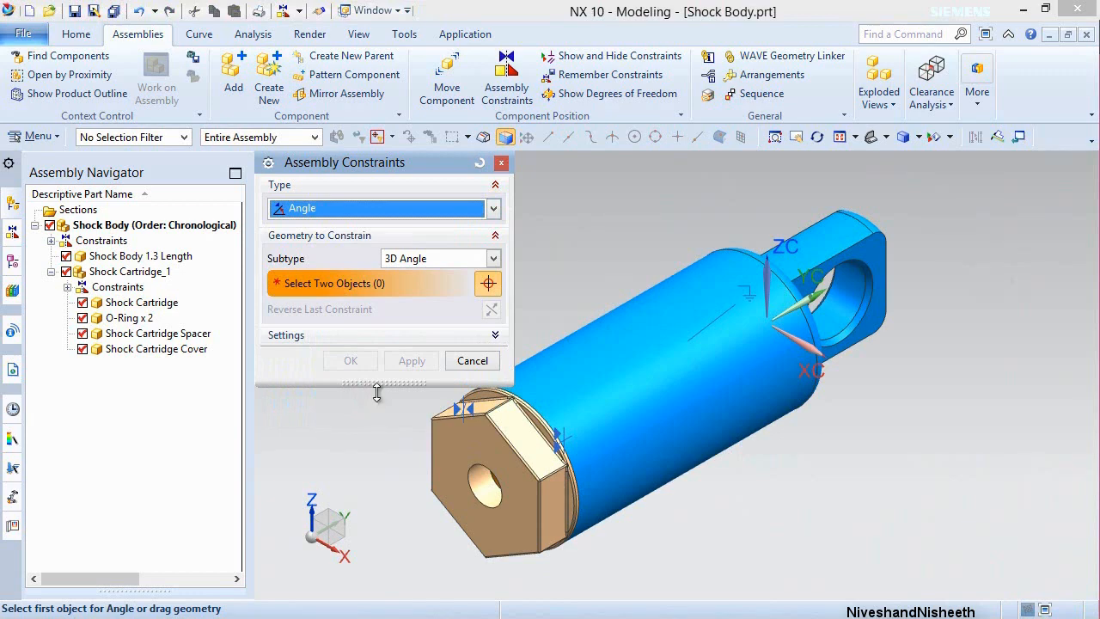
left_click(494, 259)
left_click(495, 259)
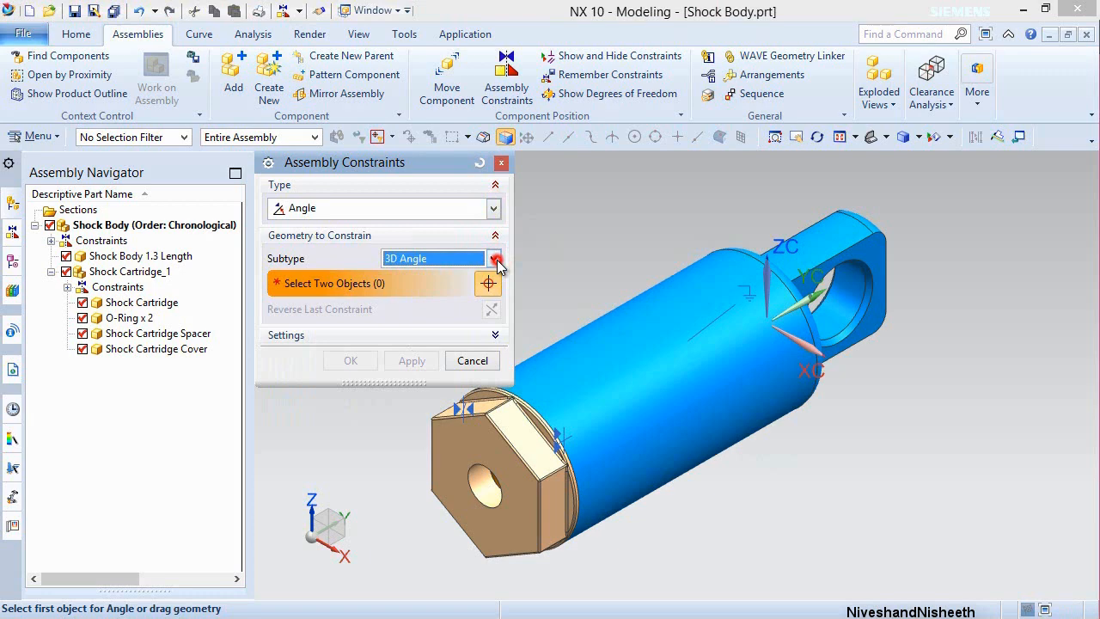
left_click(883, 255)
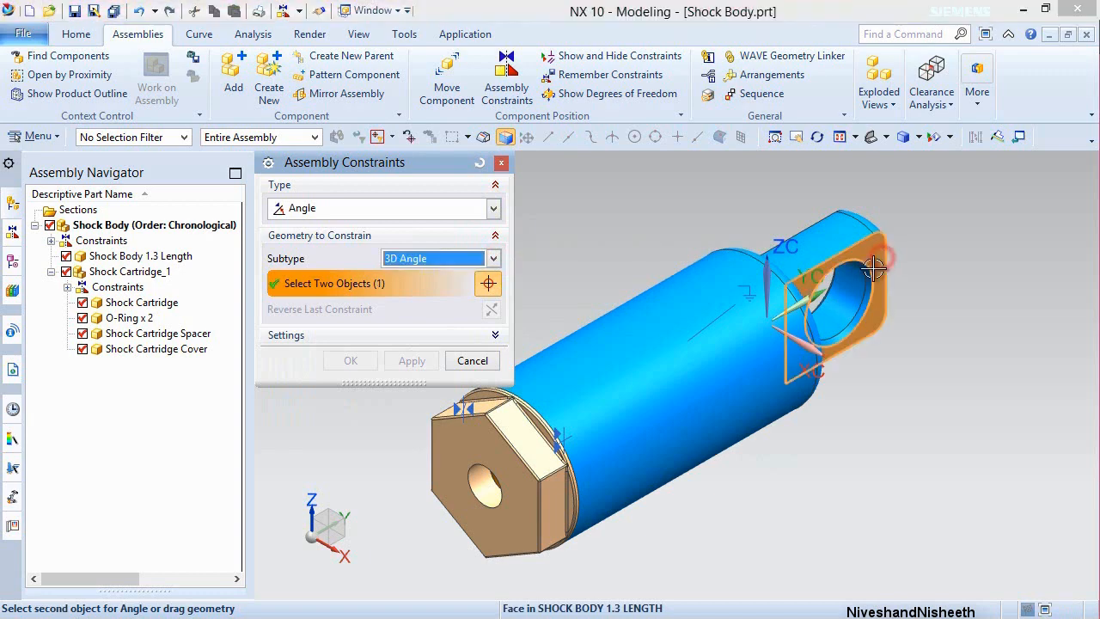
left_click(551, 501)
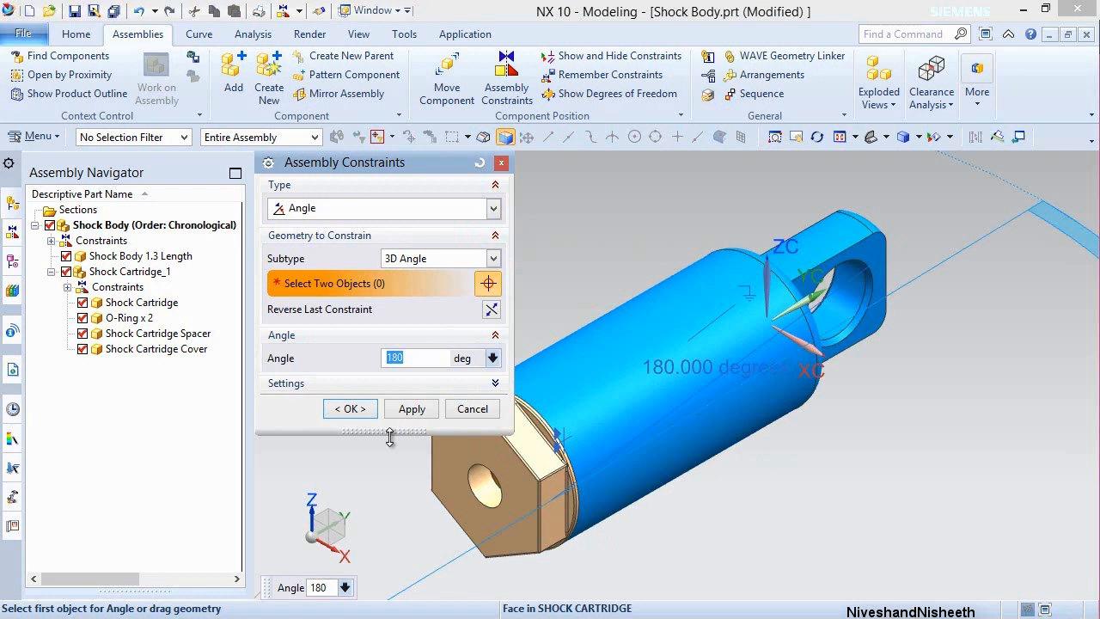
left_click(351, 411)
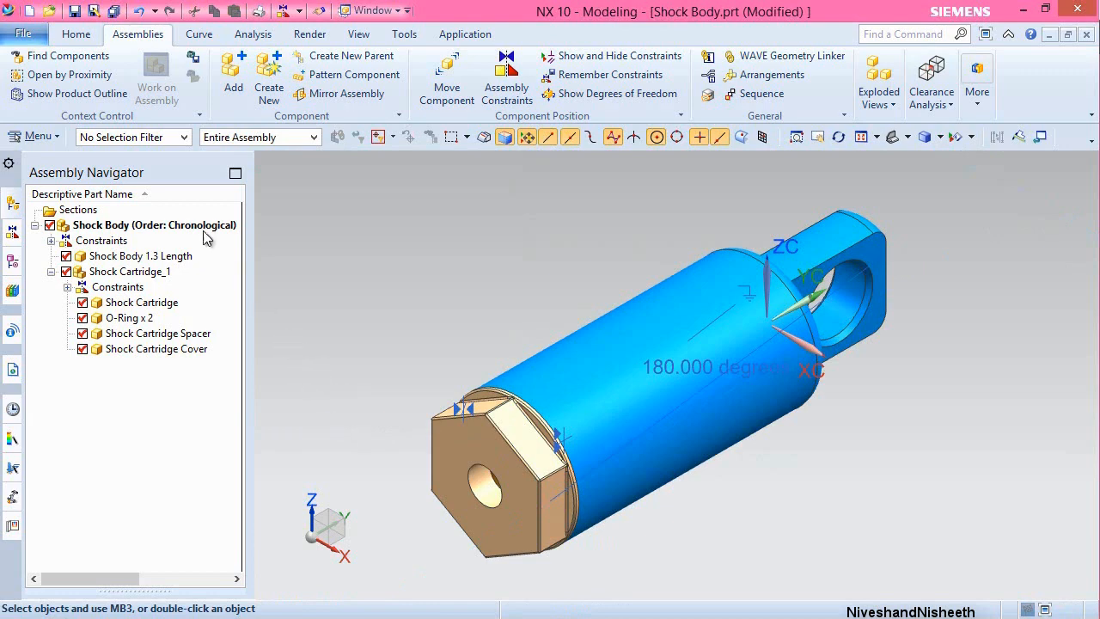
left_click(75, 11)
Hide all assembly constraint symbols in the Shock Body assembly.
left_click(75, 34)
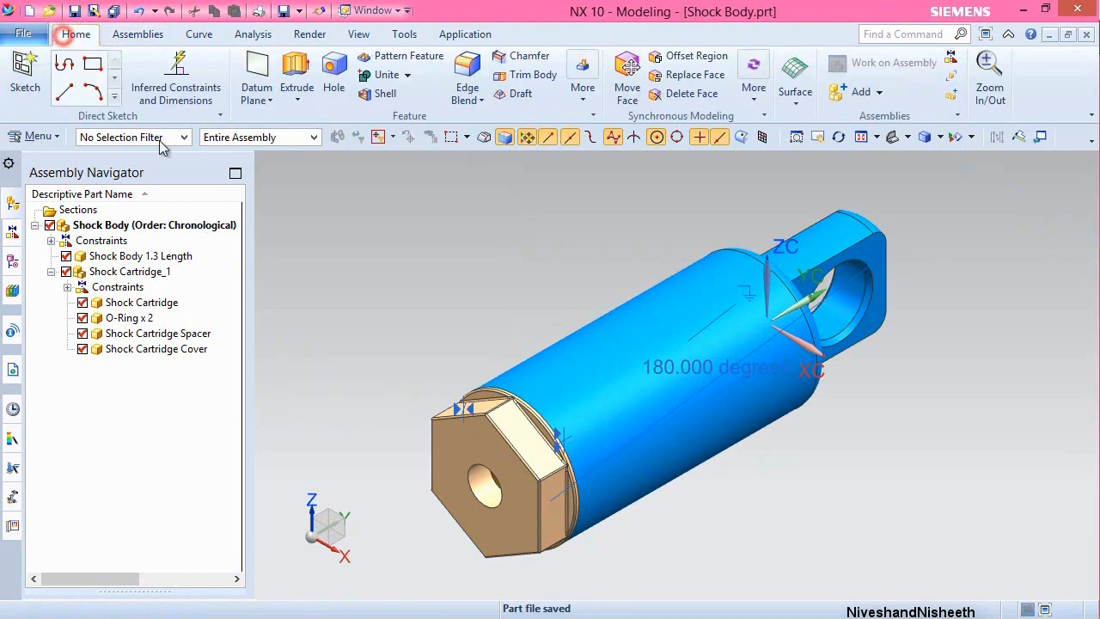
left_click(358, 35)
left_click(272, 82)
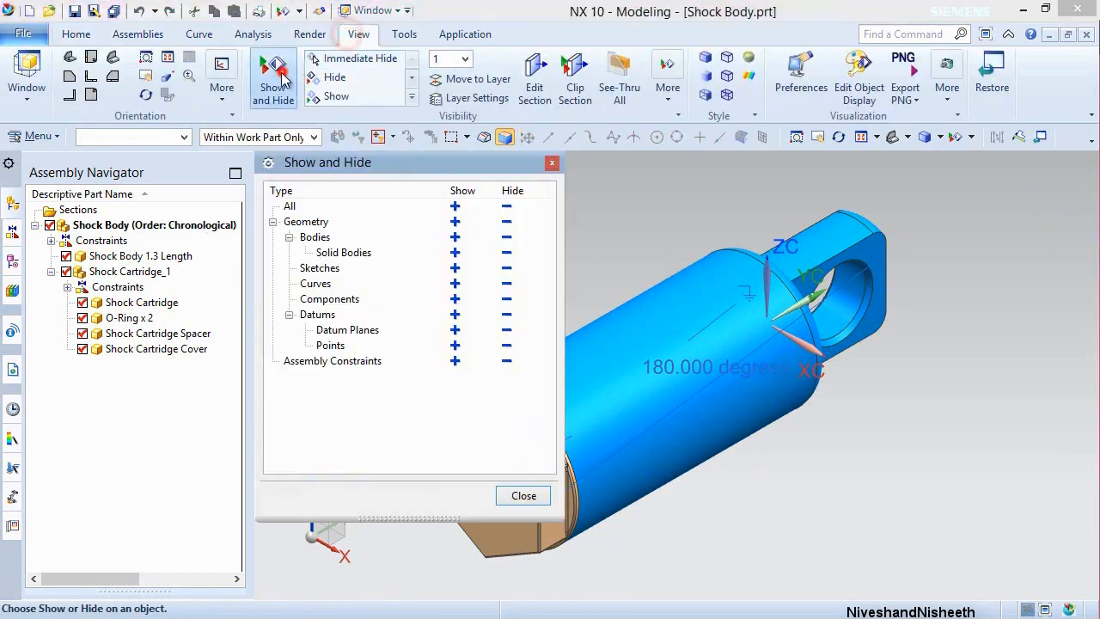
left_click(505, 361)
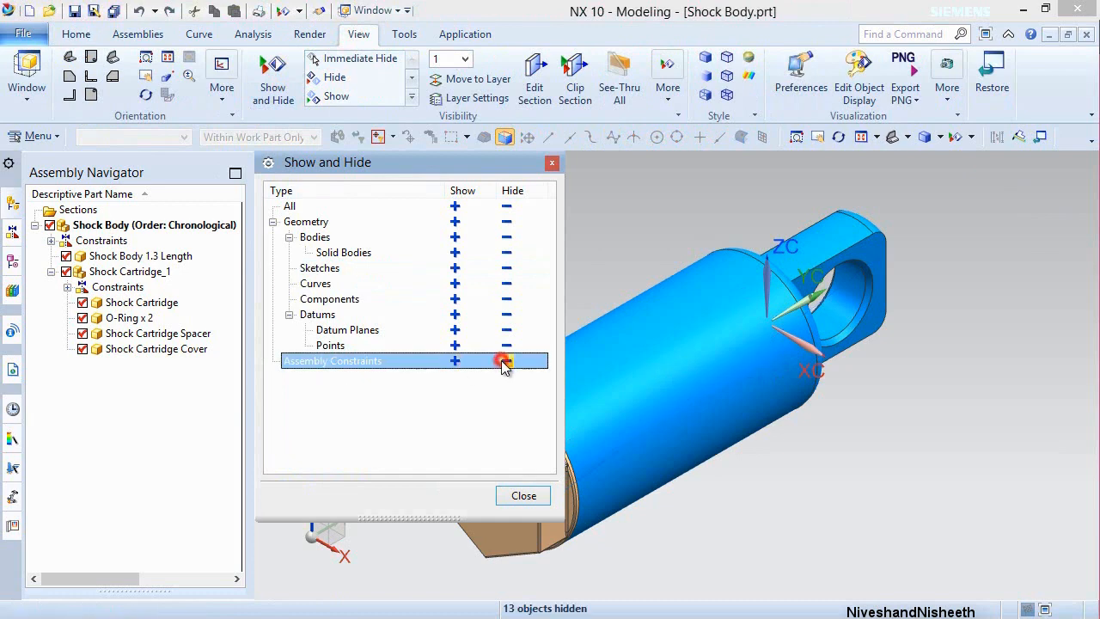
left_click(523, 496)
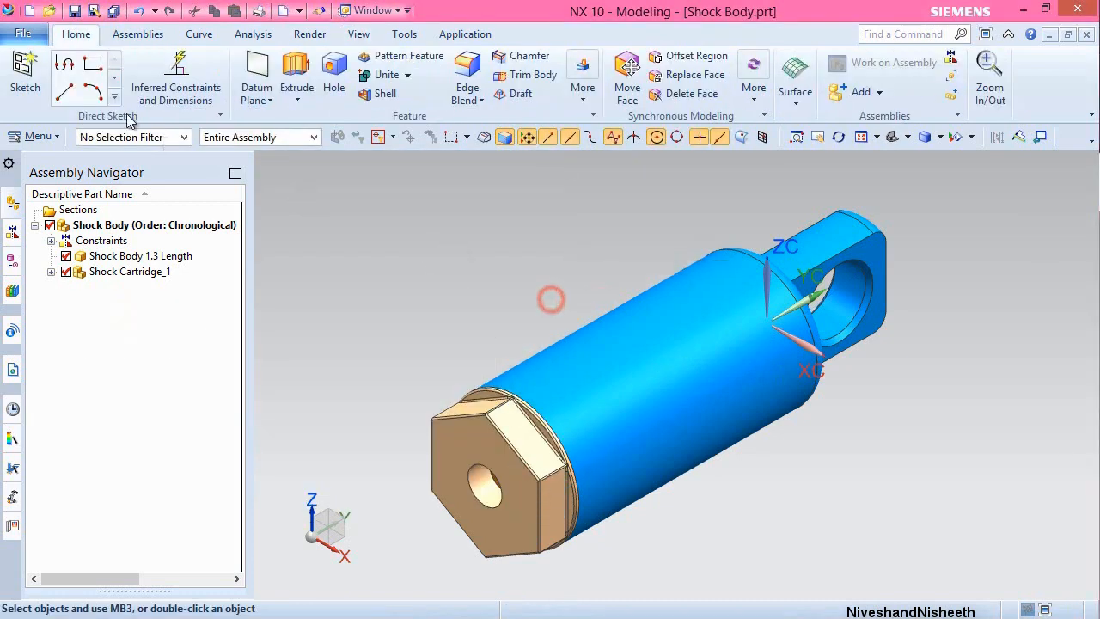
Create a new Assembly-template file in inches named Shock Absorber.prt and open the Suspension folder to choose its first component.
left_click(28, 12)
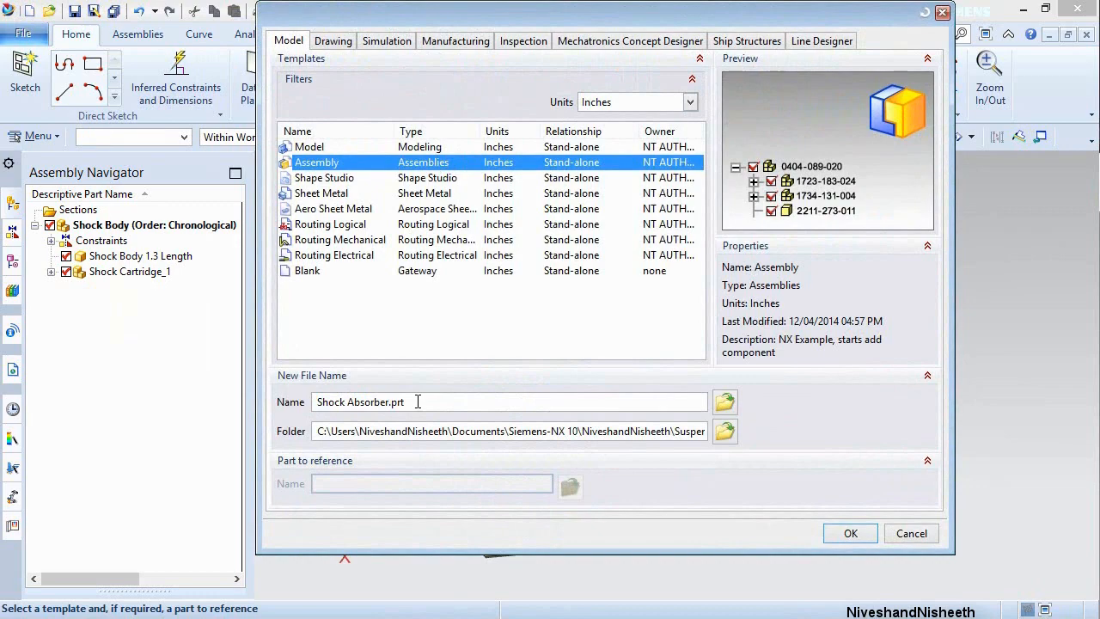
left_click(848, 533)
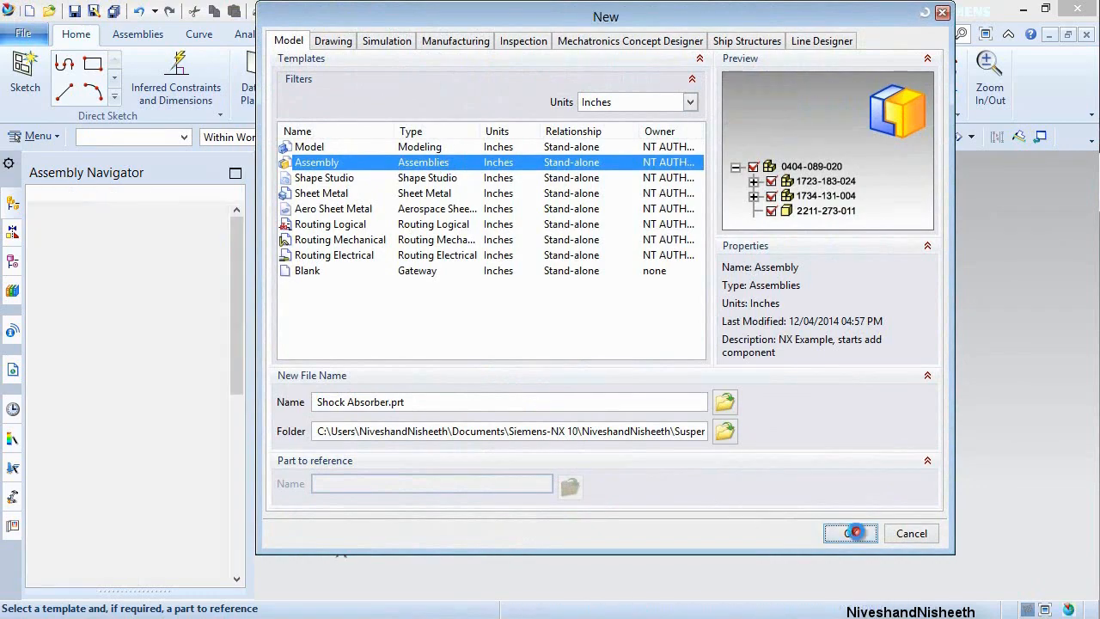
left_click(487, 367)
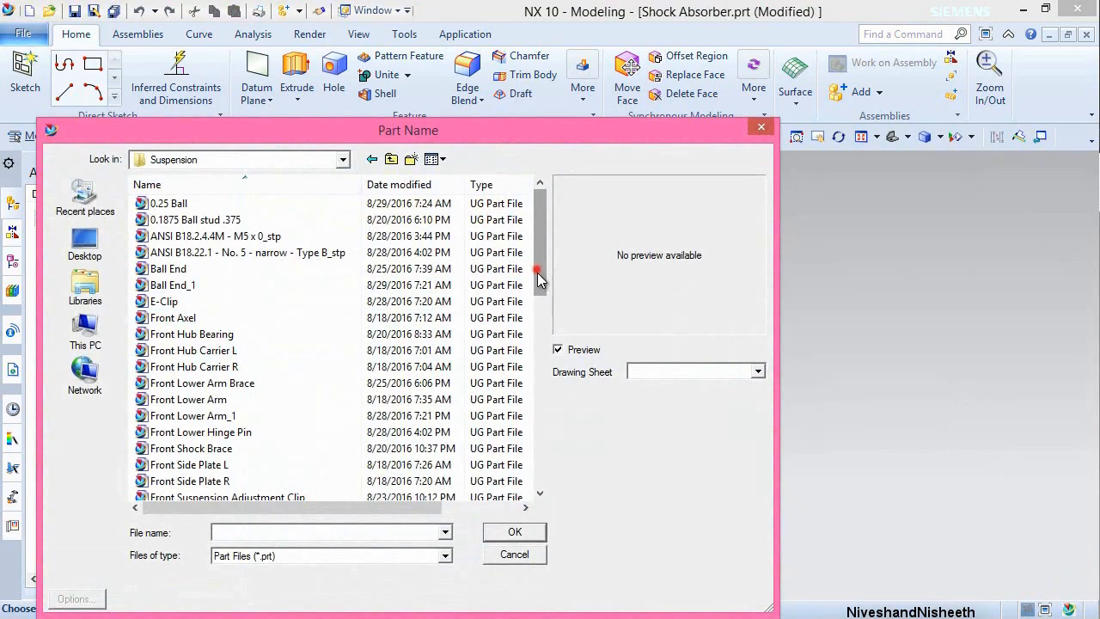
Add the Shock Spring Adjustment Nut from the Suspension folder at the Absolute Origin with the Entire Part reference set.
left_click_drag(541, 208, 540, 368)
left_click(281, 464)
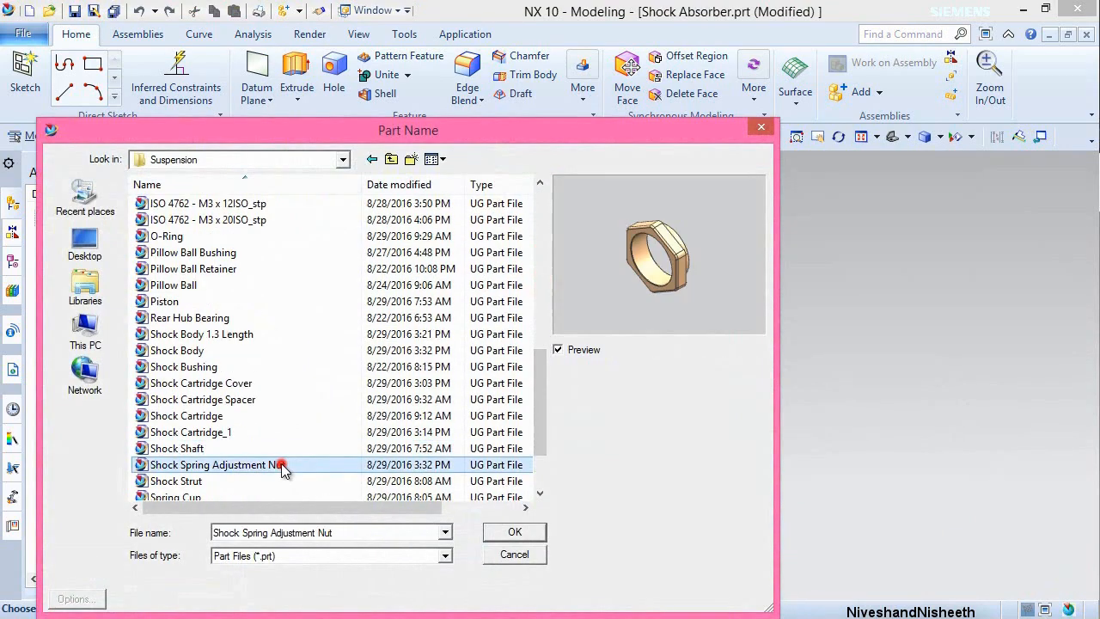
left_click(509, 534)
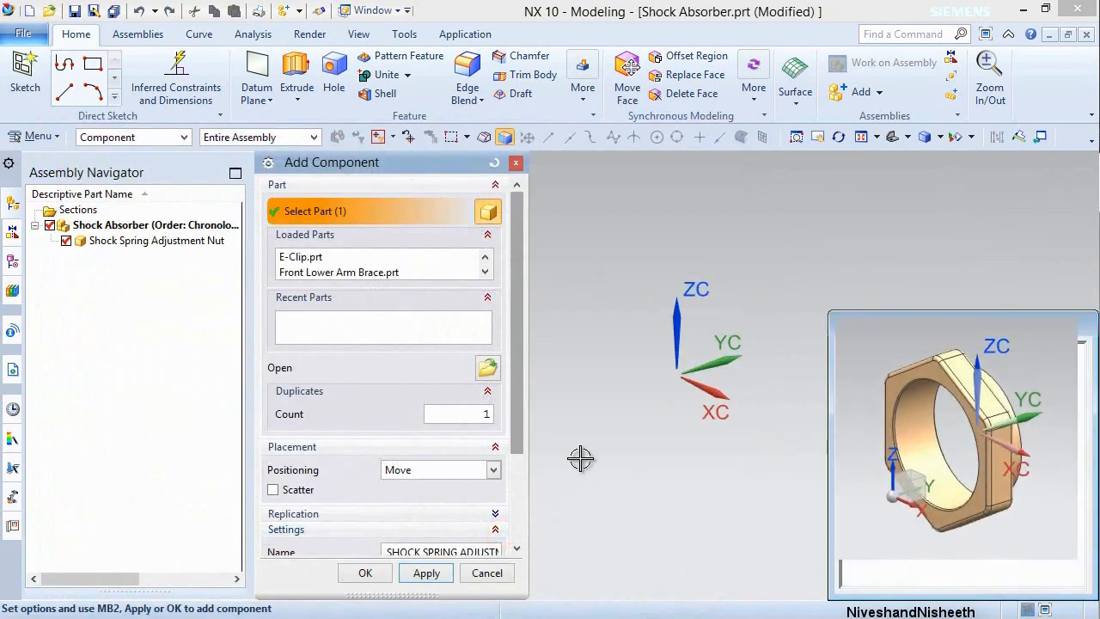
left_click(494, 469)
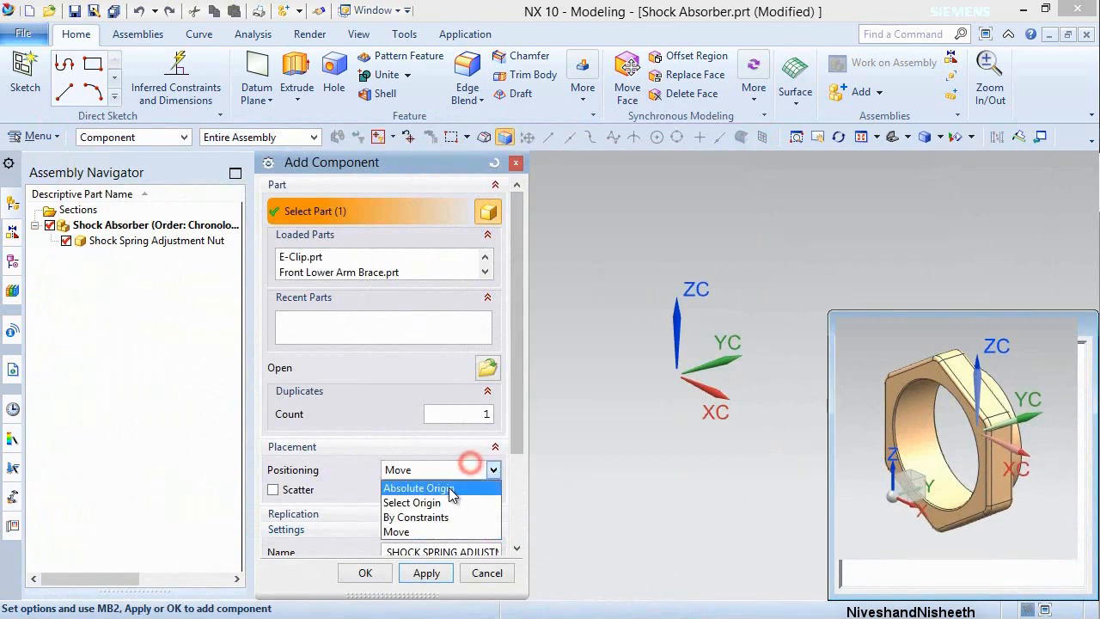
left_click(448, 486)
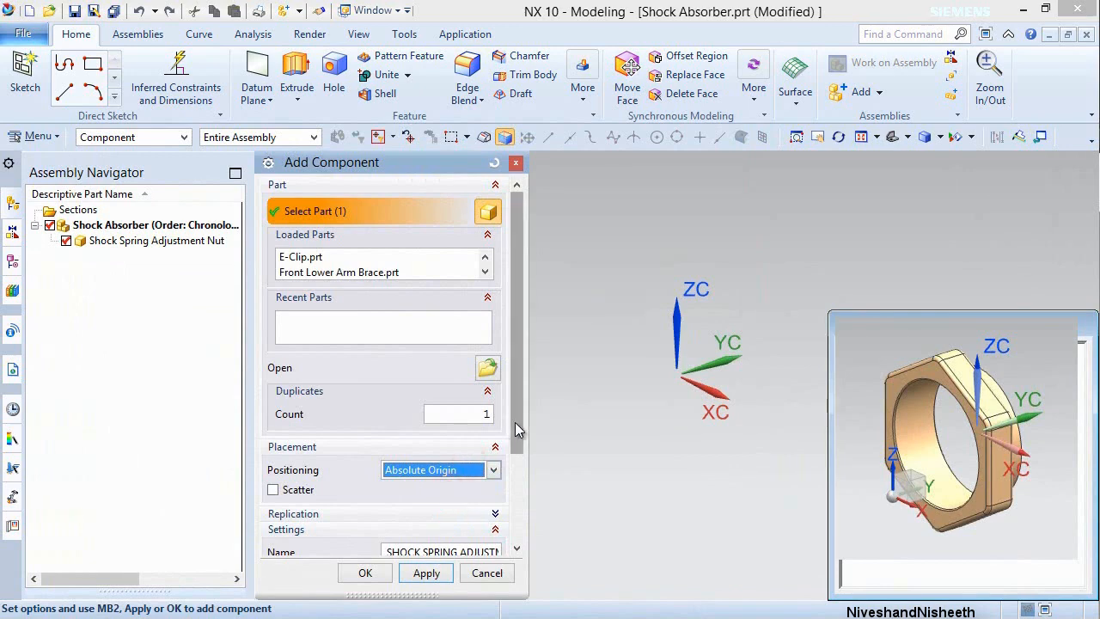
scroll(455, 481, "down", 3)
left_click(489, 452)
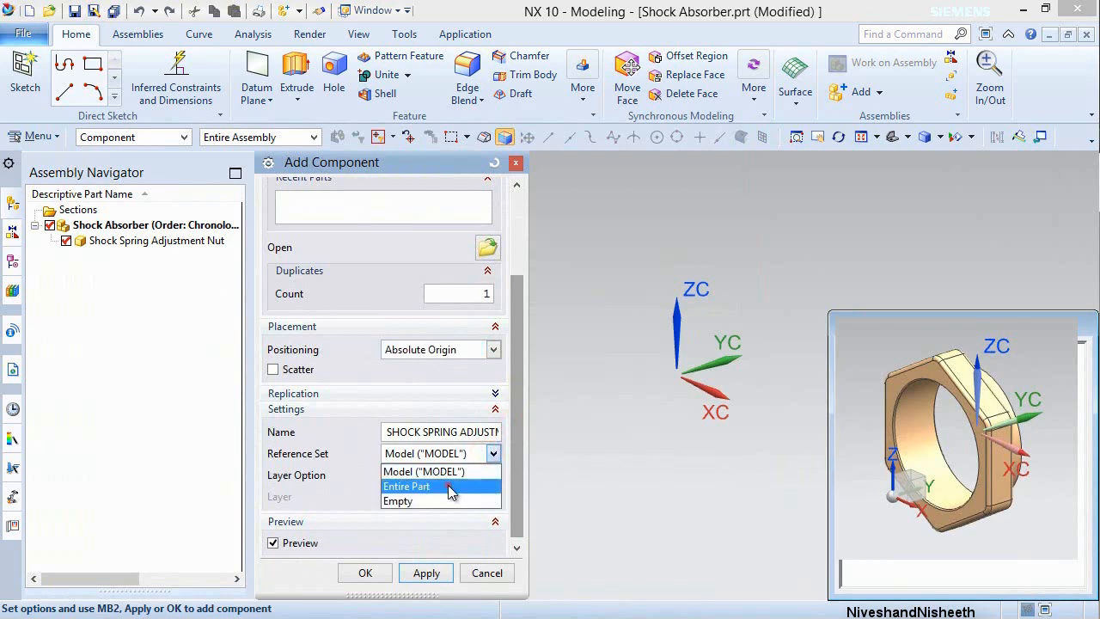
left_click(440, 487)
left_click(367, 572)
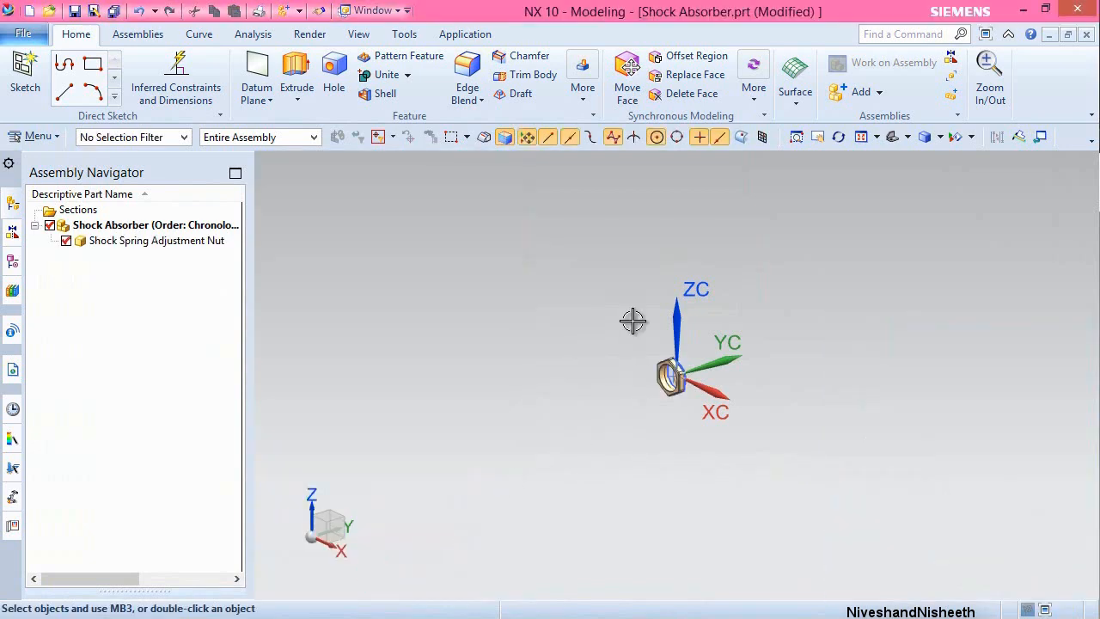
Apply a Fix constraint to the Shock Spring Adjustment Nut and save the assembly.
left_click(908, 134)
left_click(935, 159)
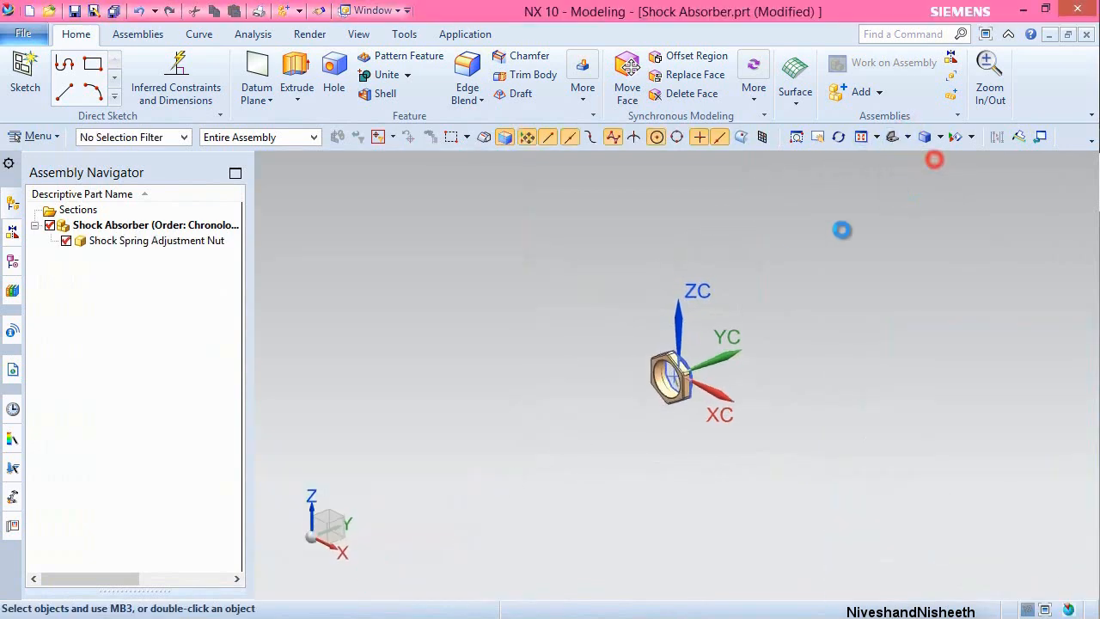
left_click(137, 34)
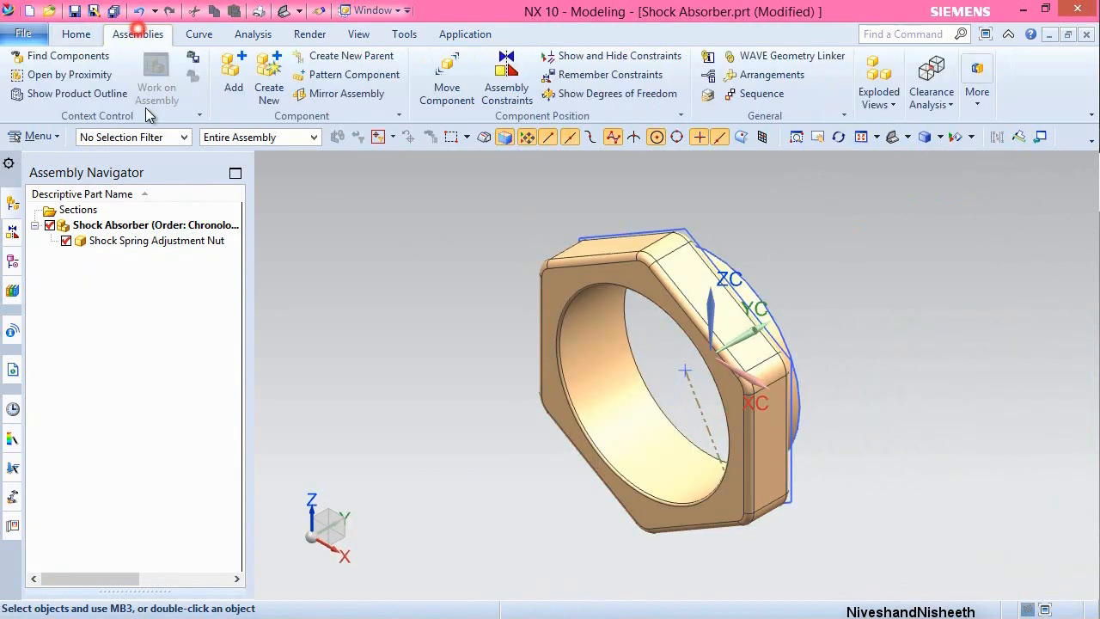
left_click(508, 78)
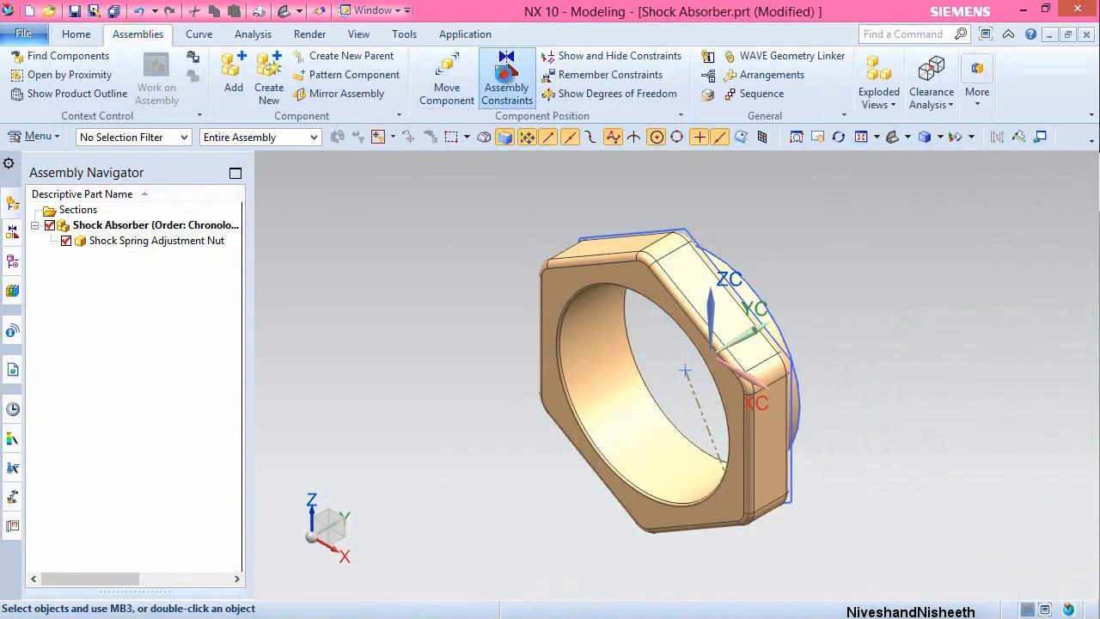
left_click(492, 208)
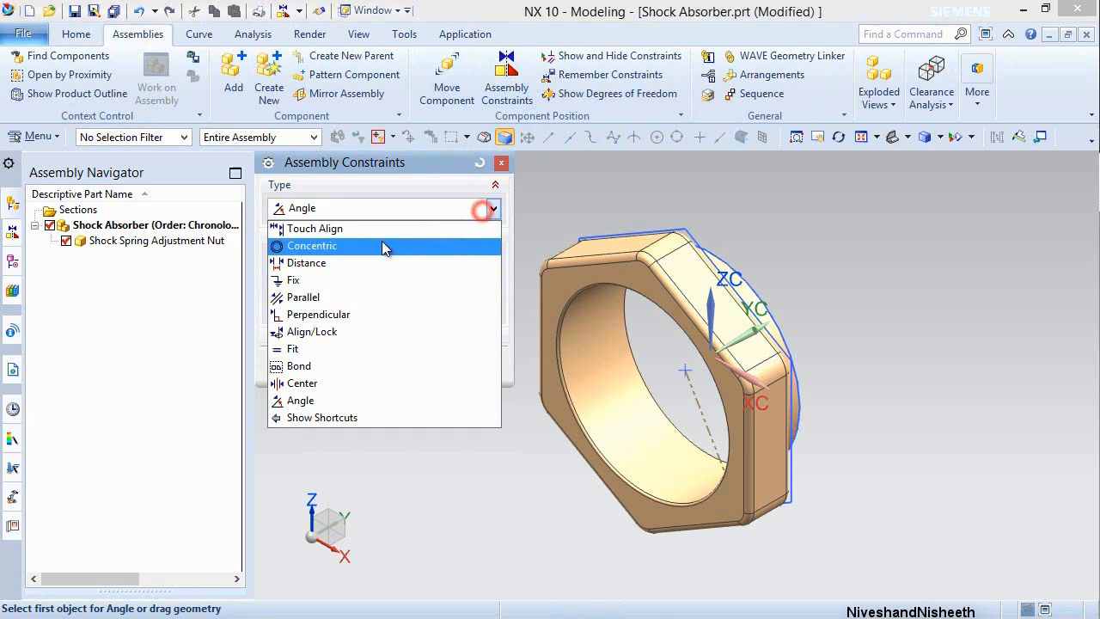
left_click(325, 284)
left_click(611, 284)
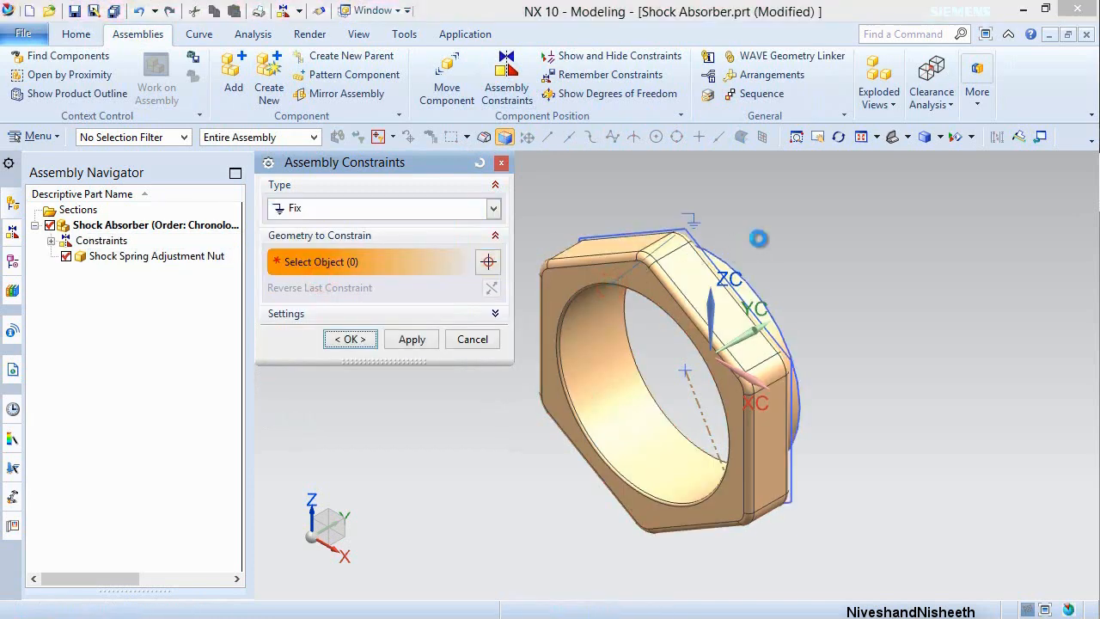
middle_click(496, 295)
key("ctrl+s")
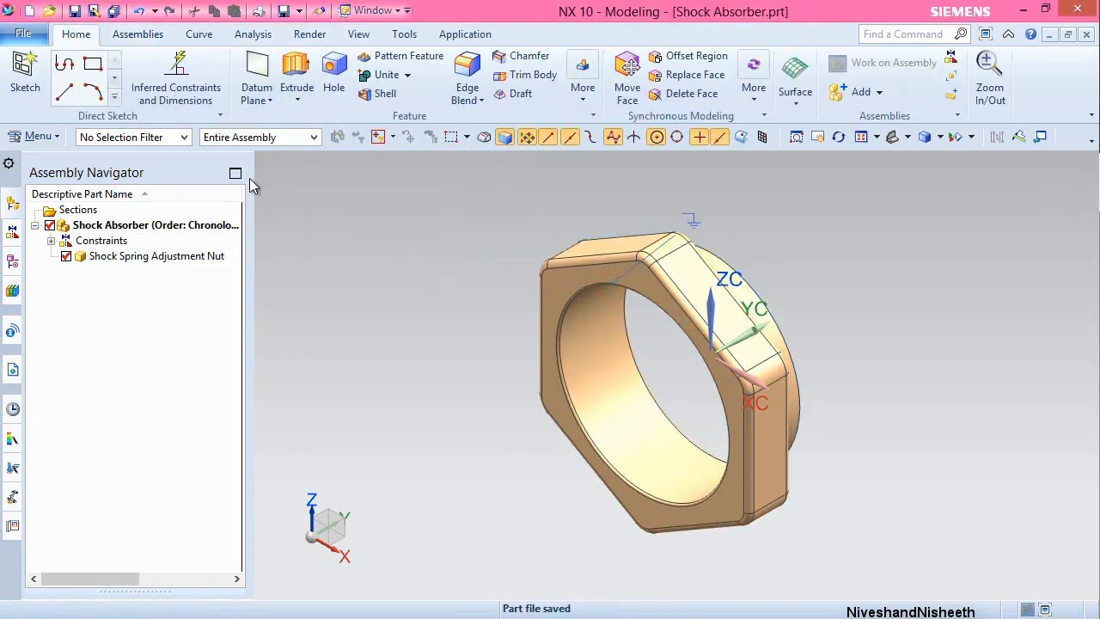
Load Suspension Spring from the Suspension folder as the next component to add.
left_click(138, 34)
left_click(233, 87)
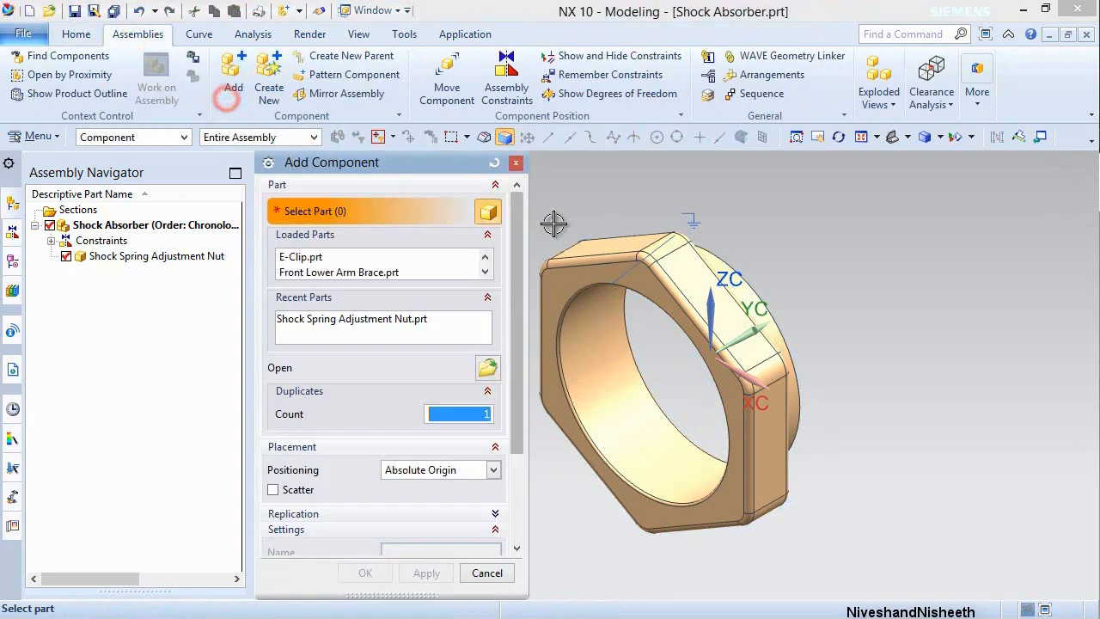
left_click_drag(525, 266, 518, 315)
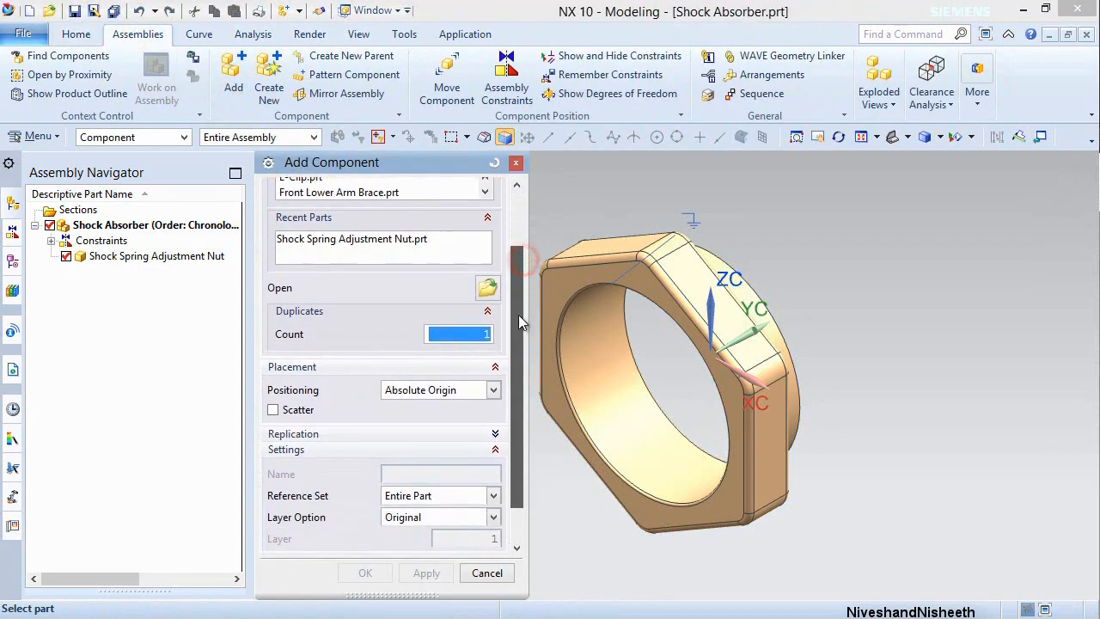
left_click(487, 288)
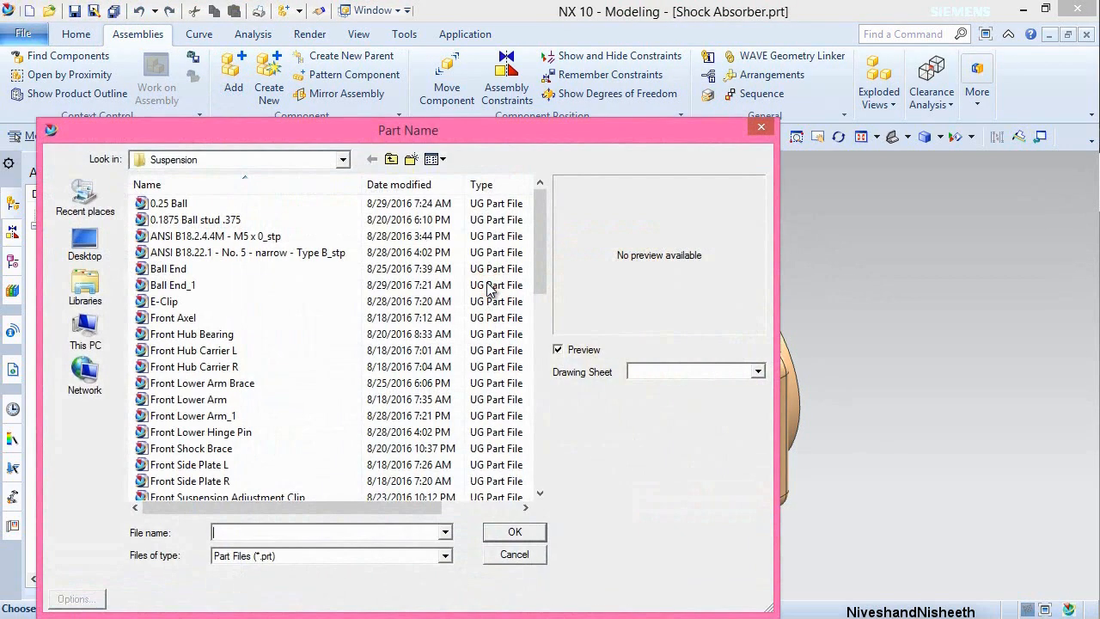
scroll(481, 327, "down", 10)
left_click(220, 435)
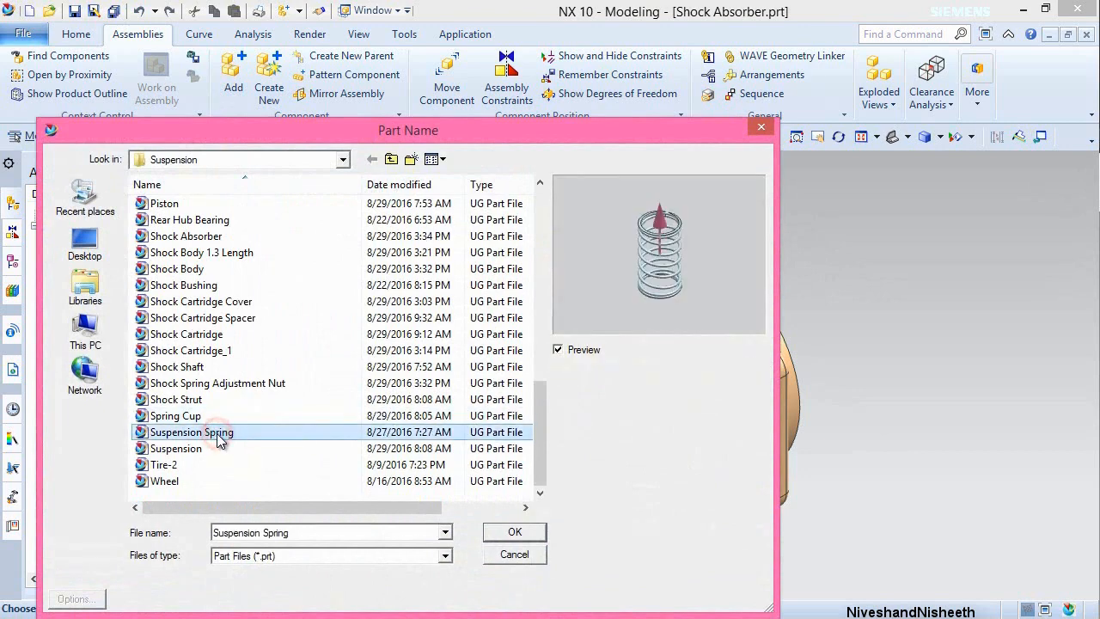
left_click(512, 533)
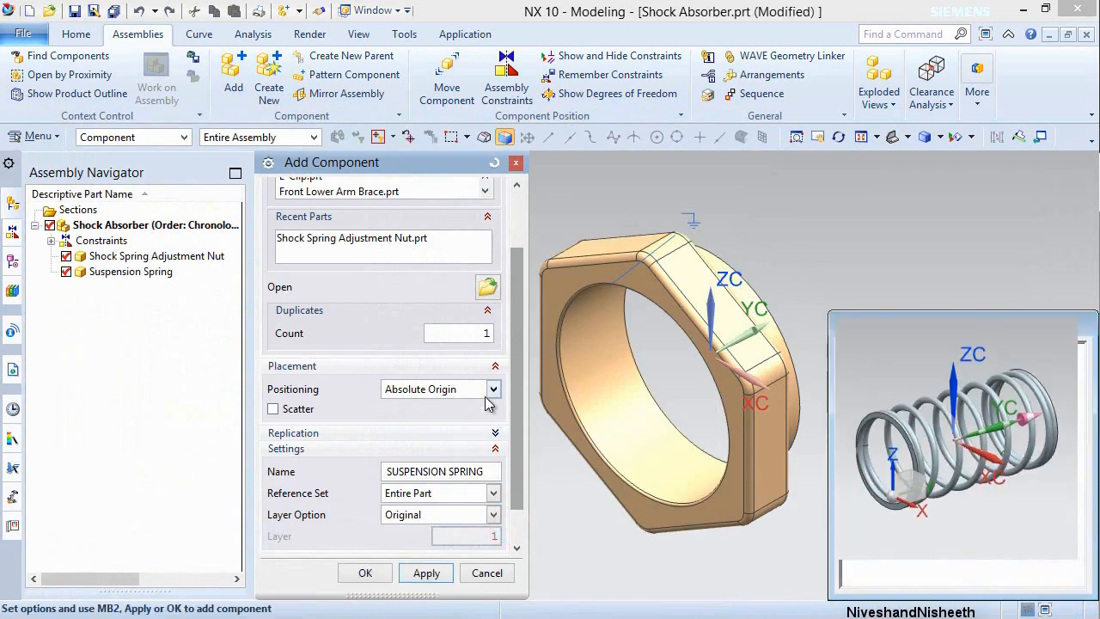
Place the Suspension Spring with Move positioning, clear of the nut at about X 0.93, Y 0.50 in.
left_click(490, 388)
left_click(429, 454)
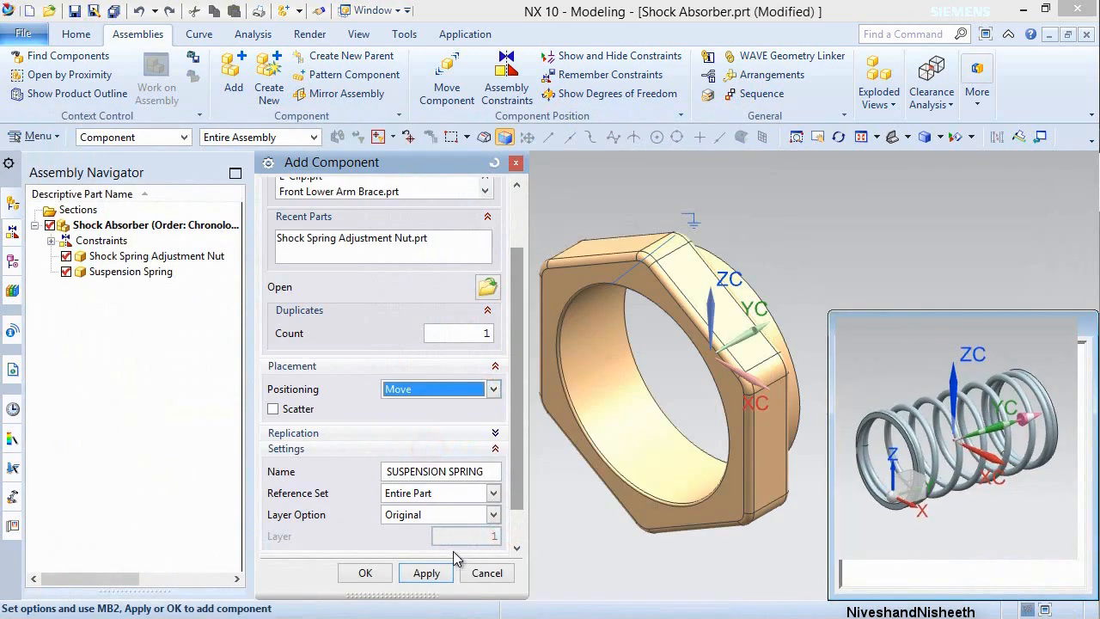
left_click(368, 573)
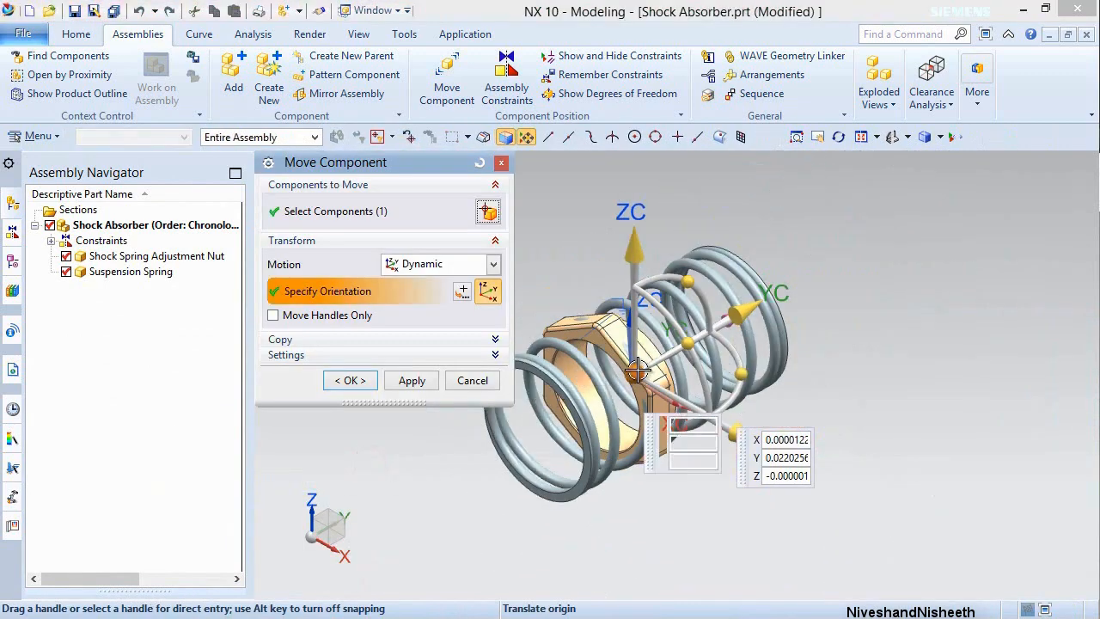
left_click_drag(637, 369, 878, 419)
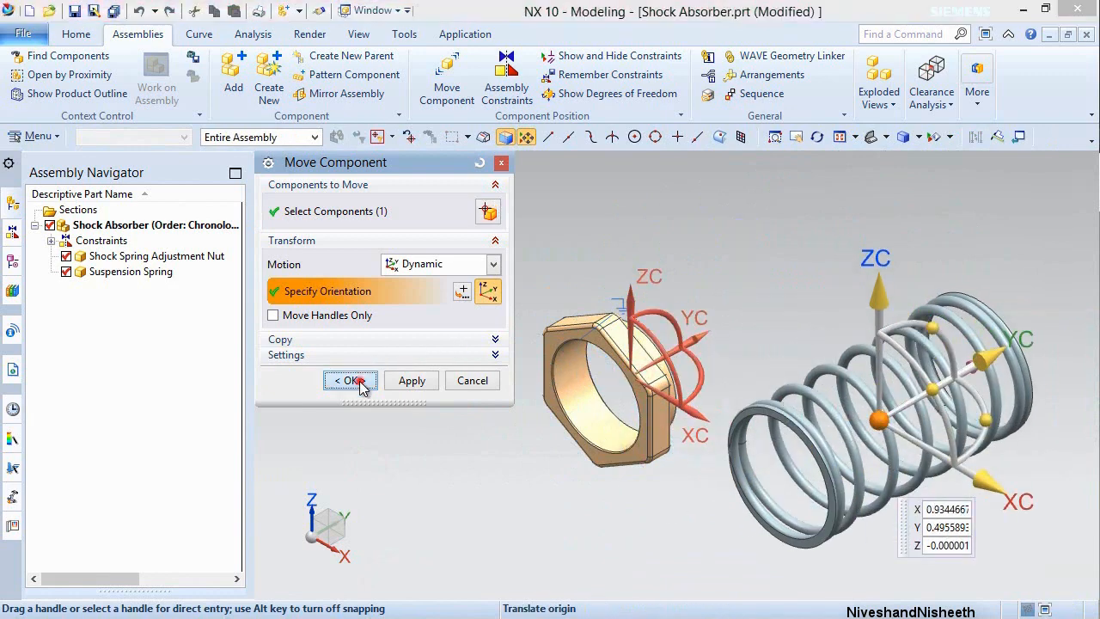
left_click(353, 380)
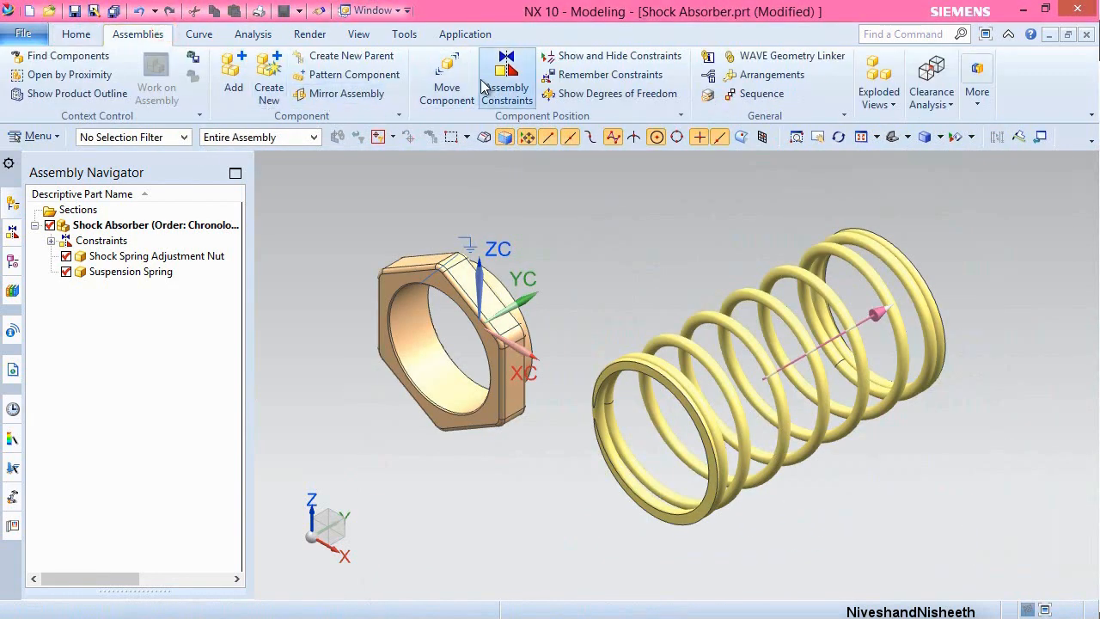
Align the spring's datum axis with the adjustment nut's inner cylindrical face using a Touch Align constraint with Infer Center/Axis orientation.
left_click(484, 86)
left_click(494, 208)
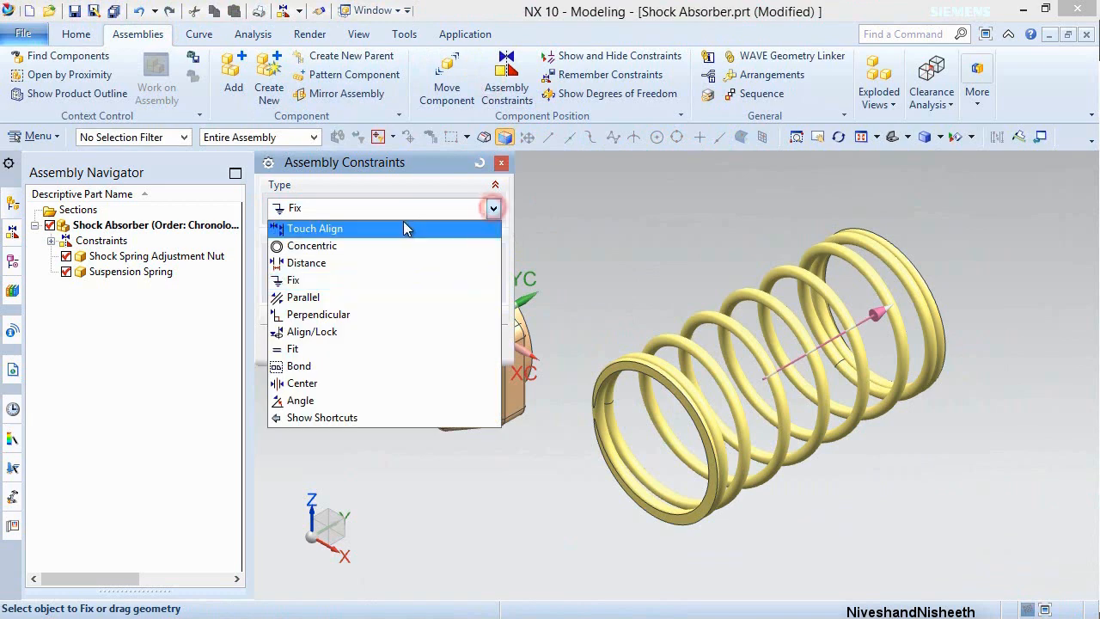
left_click(403, 223)
left_click(448, 257)
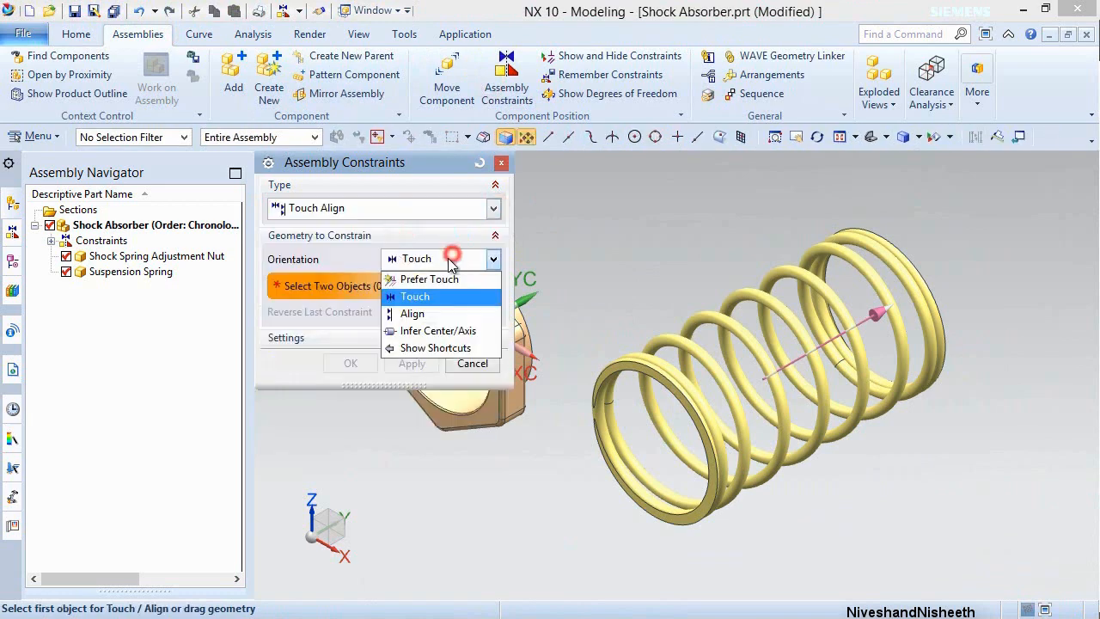
left_click(433, 330)
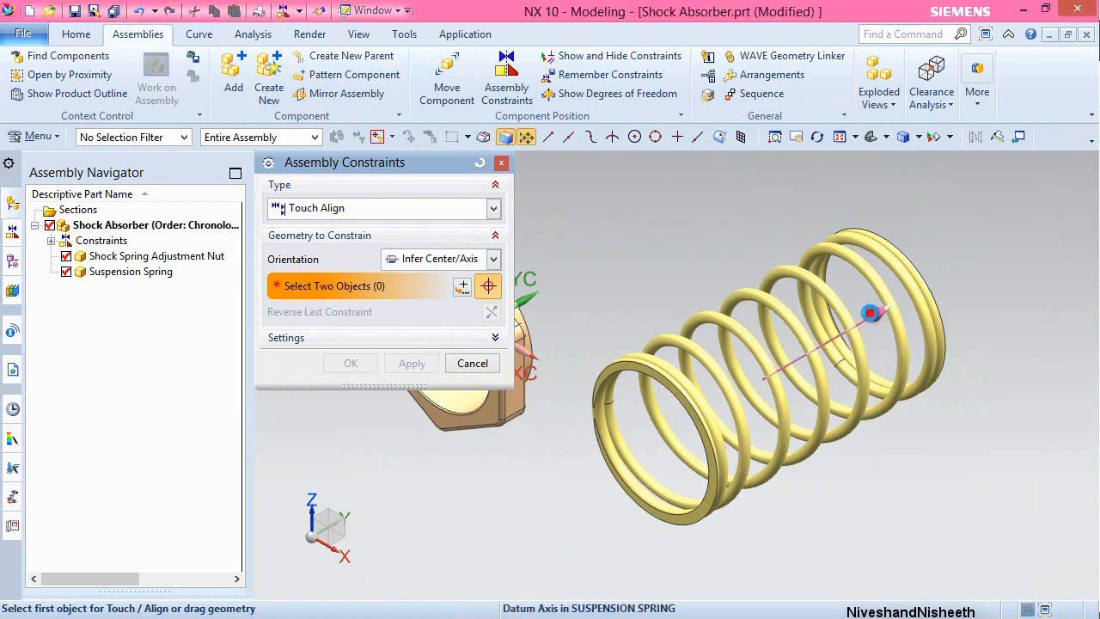
left_click(870, 313)
scroll(873, 353, "down", 2)
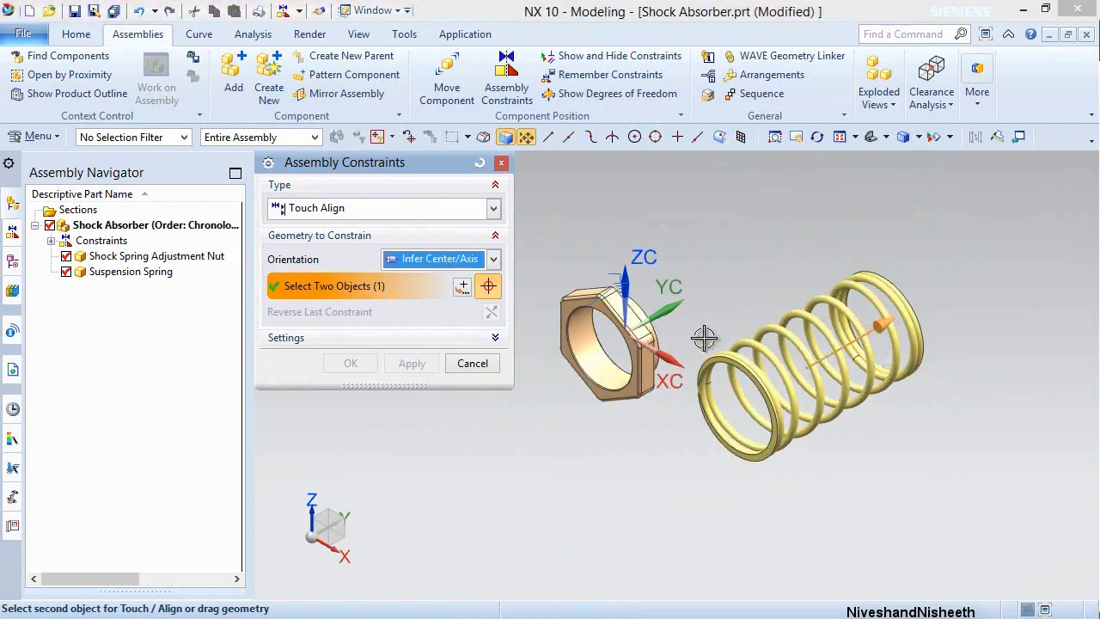
scroll(591, 338, "up", 1)
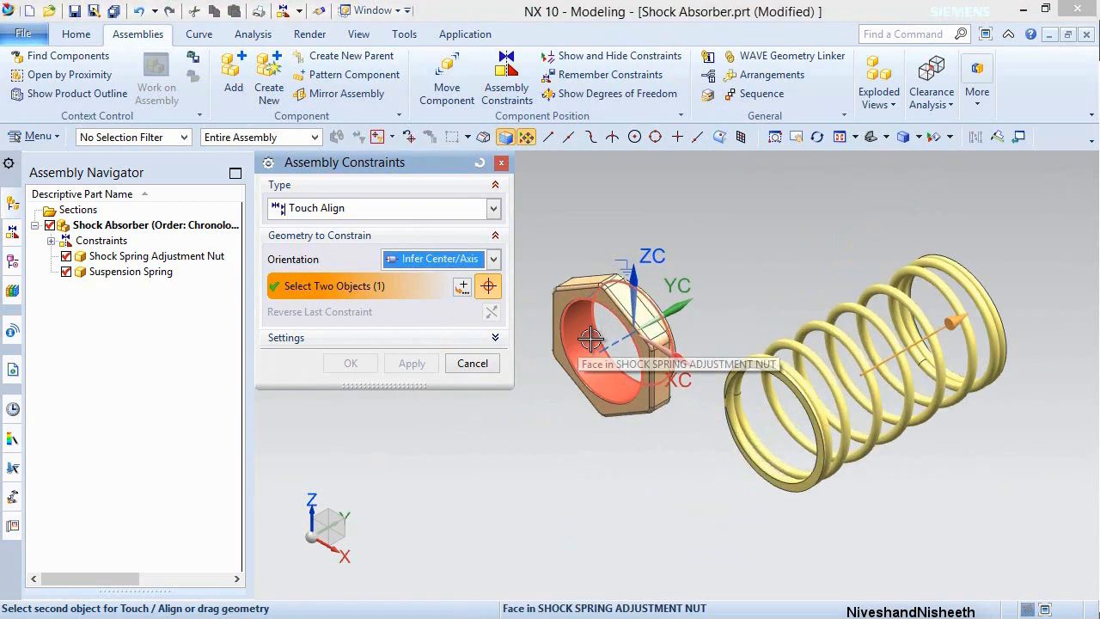
left_click(592, 338)
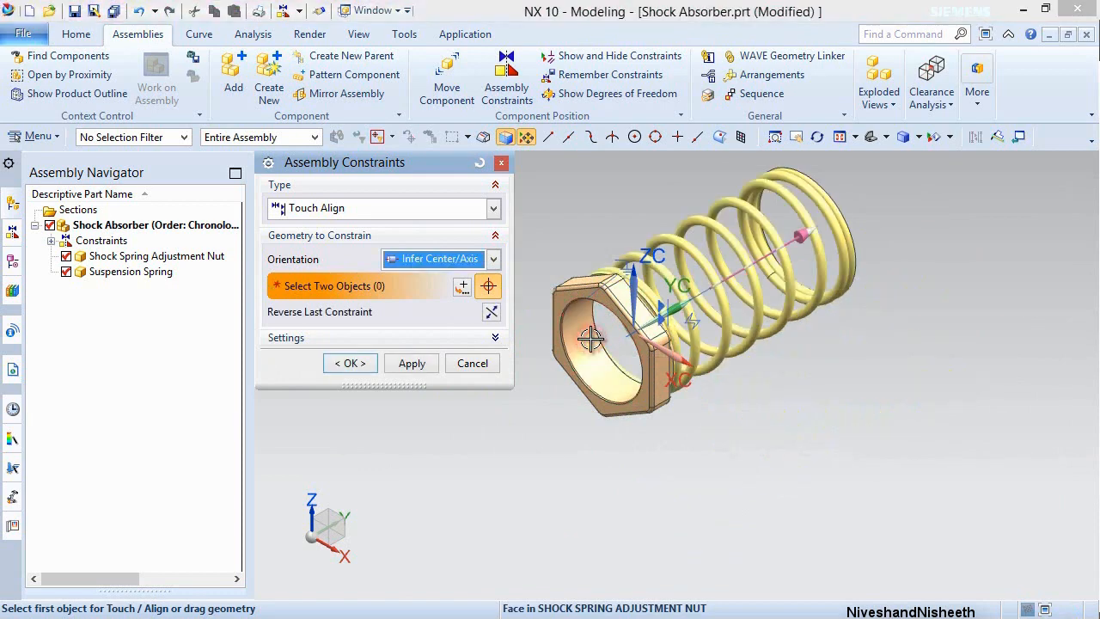
left_click(353, 363)
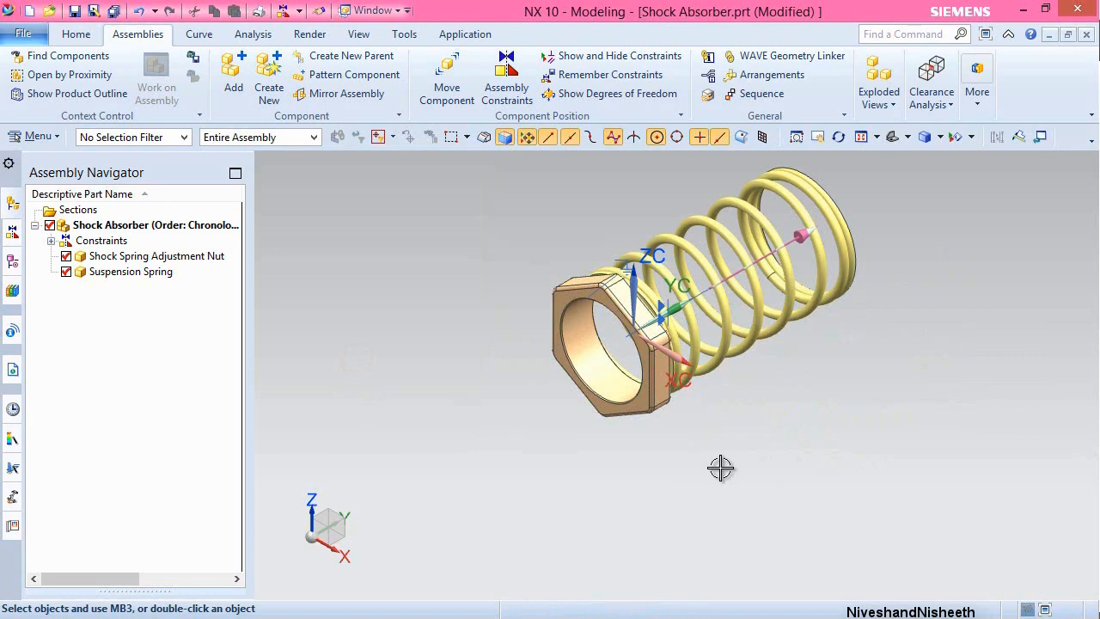
Move the Suspension Spring along the shared axis away from the nut to about Y 1.20 in.
left_click(443, 85)
left_click(717, 282)
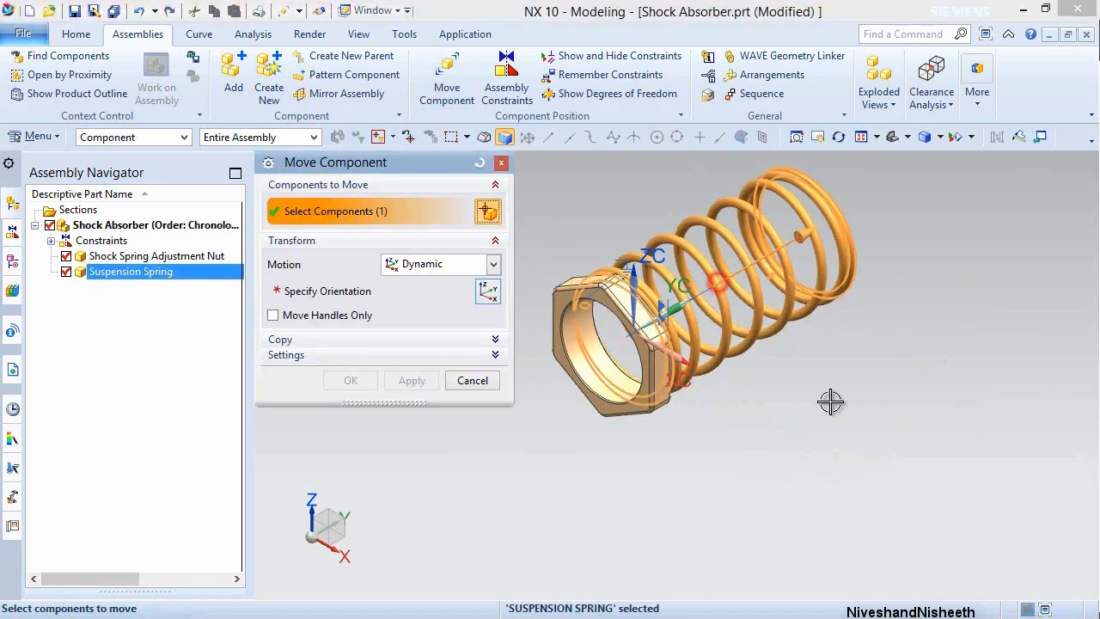
middle_click(830, 401)
left_click_drag(842, 231, 944, 187)
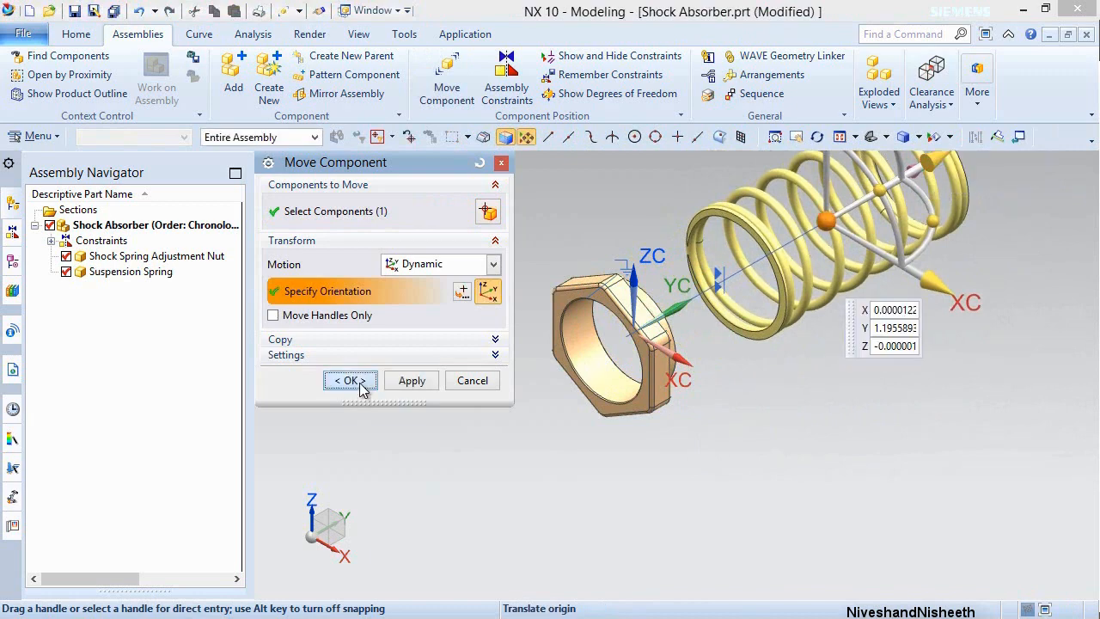
left_click(353, 381)
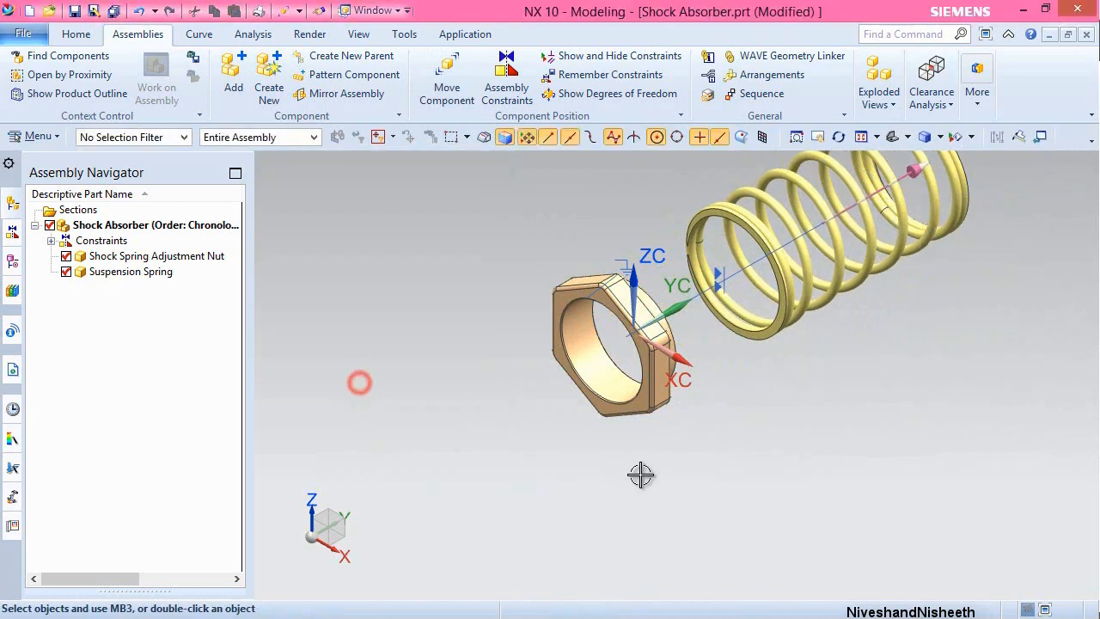
Load Shock Body from the Suspension folder as the next component to add.
left_click(860, 138)
left_click(232, 86)
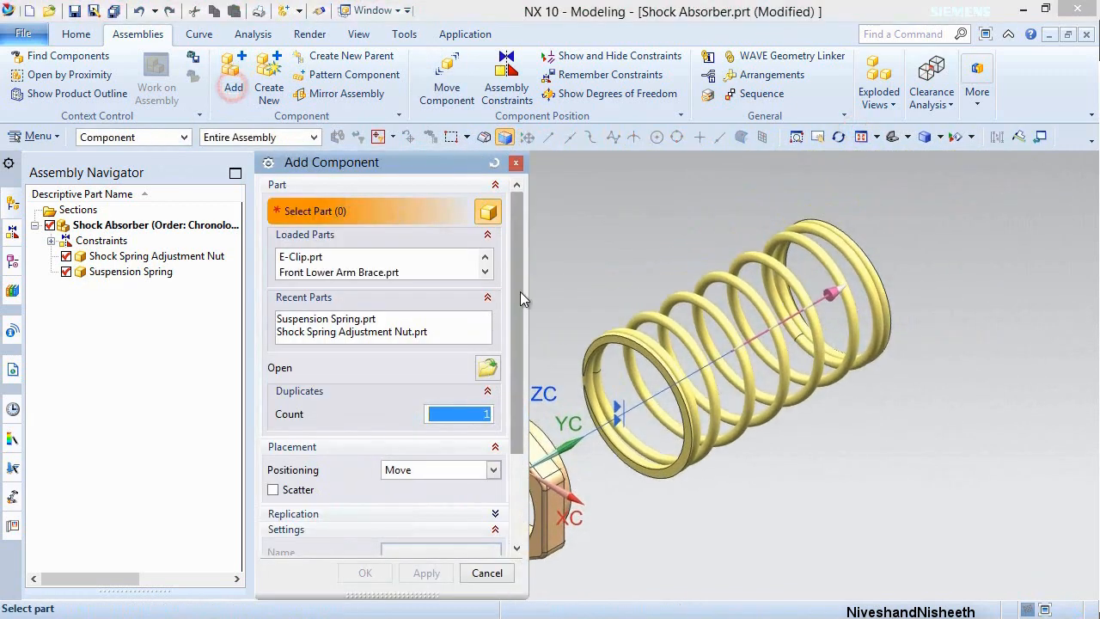
left_click(487, 370)
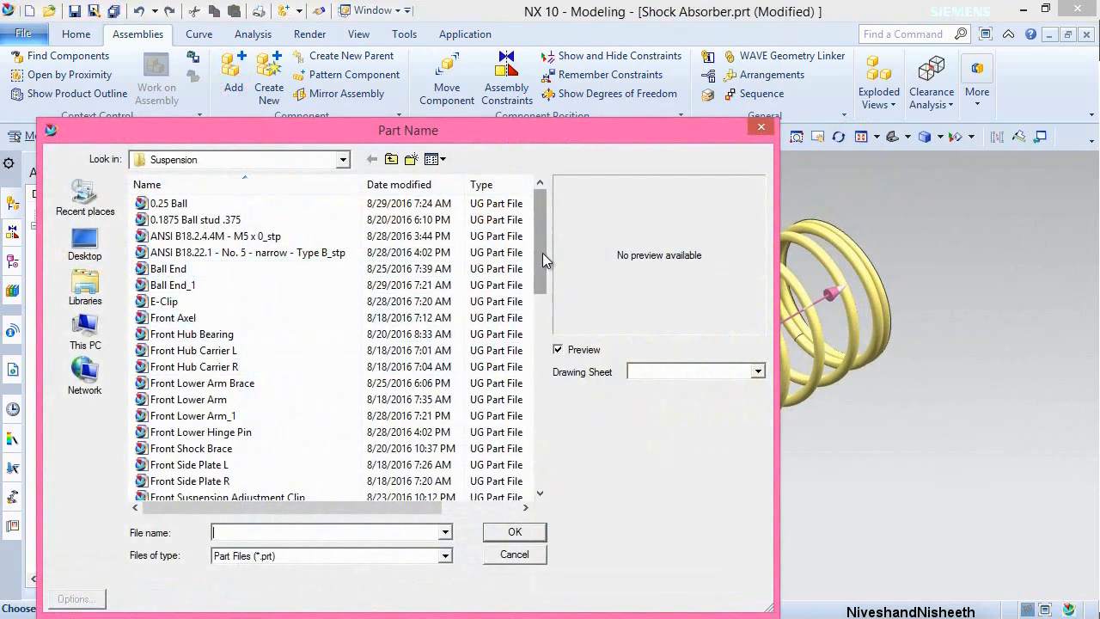
left_click_drag(533, 257, 533, 385)
left_click(217, 448)
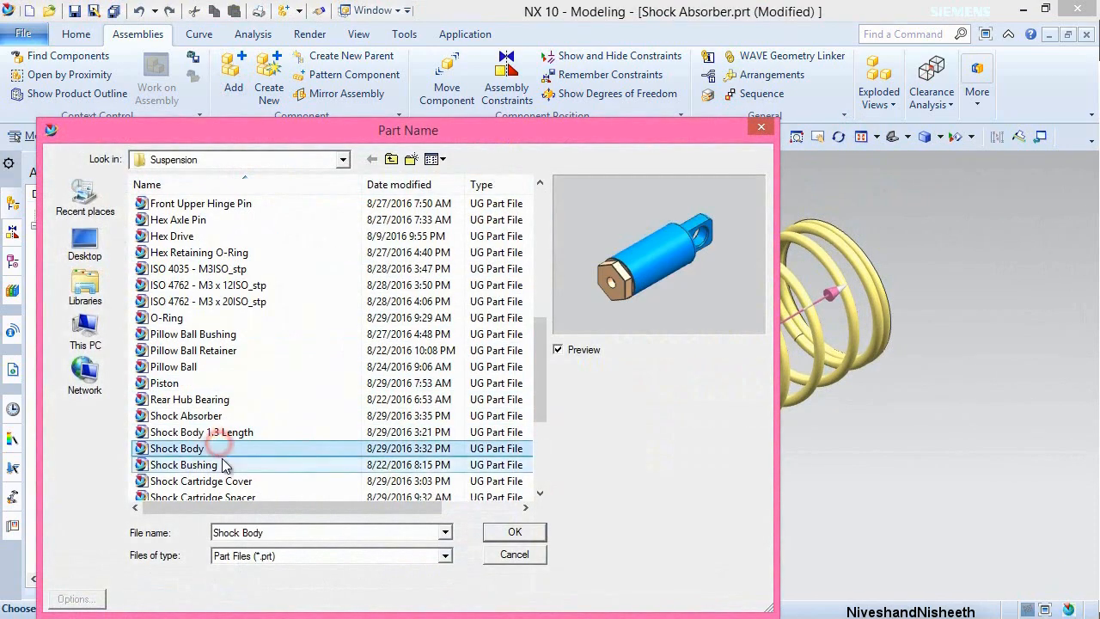
left_click(507, 533)
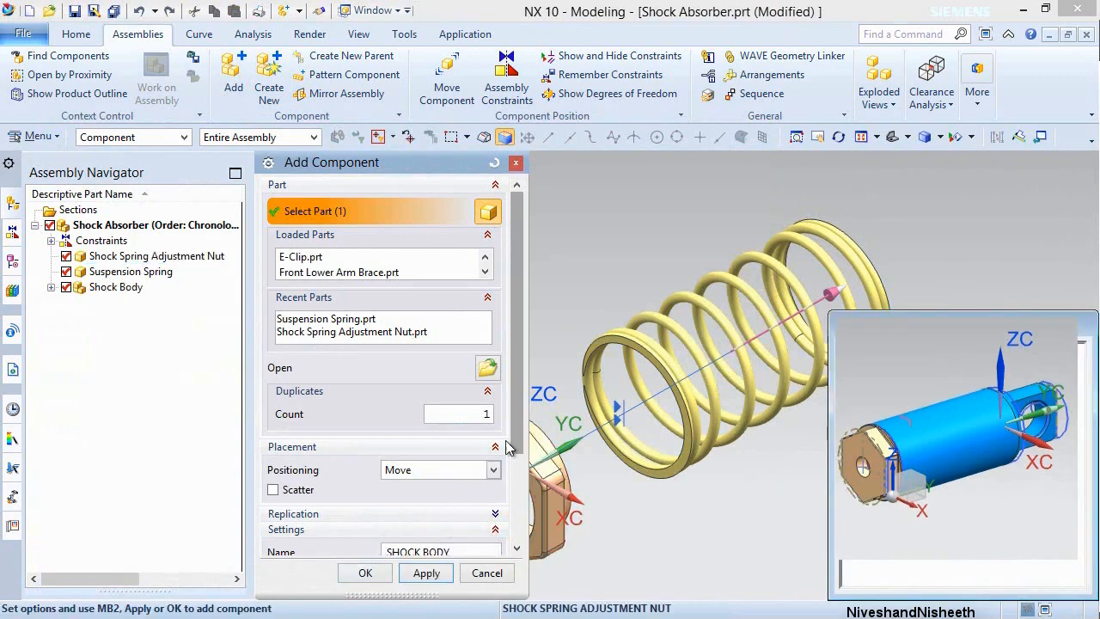
Place the Shock Body with Move positioning at about X 1.05, Y 1.37 in and rotate it about -170° around its Z axis.
scroll(507, 447, "down", 3)
left_click(365, 573)
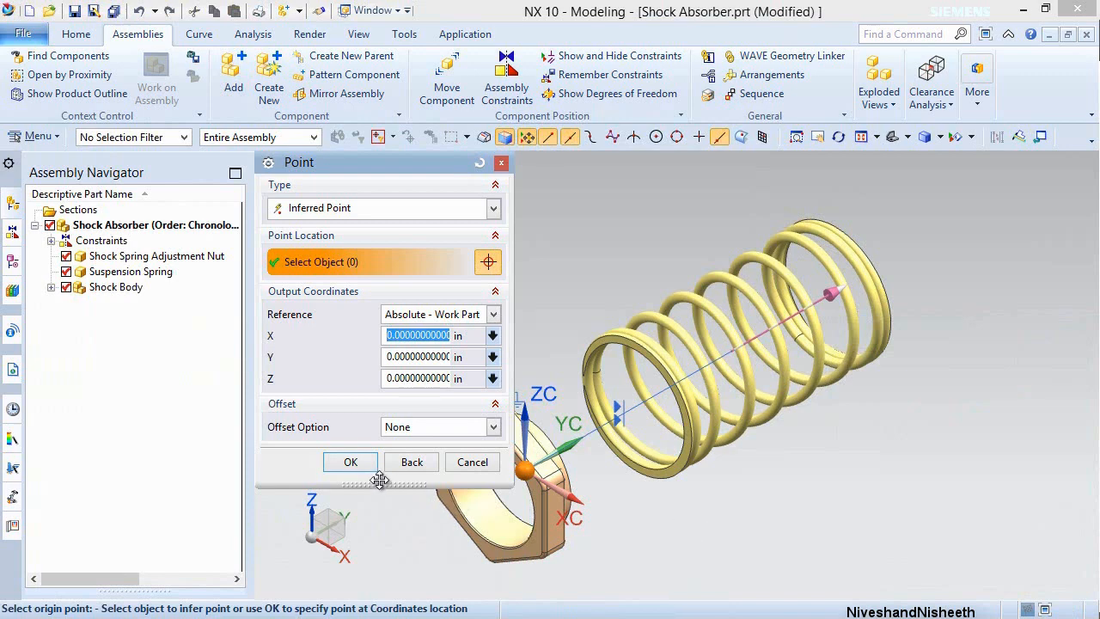
left_click(352, 464)
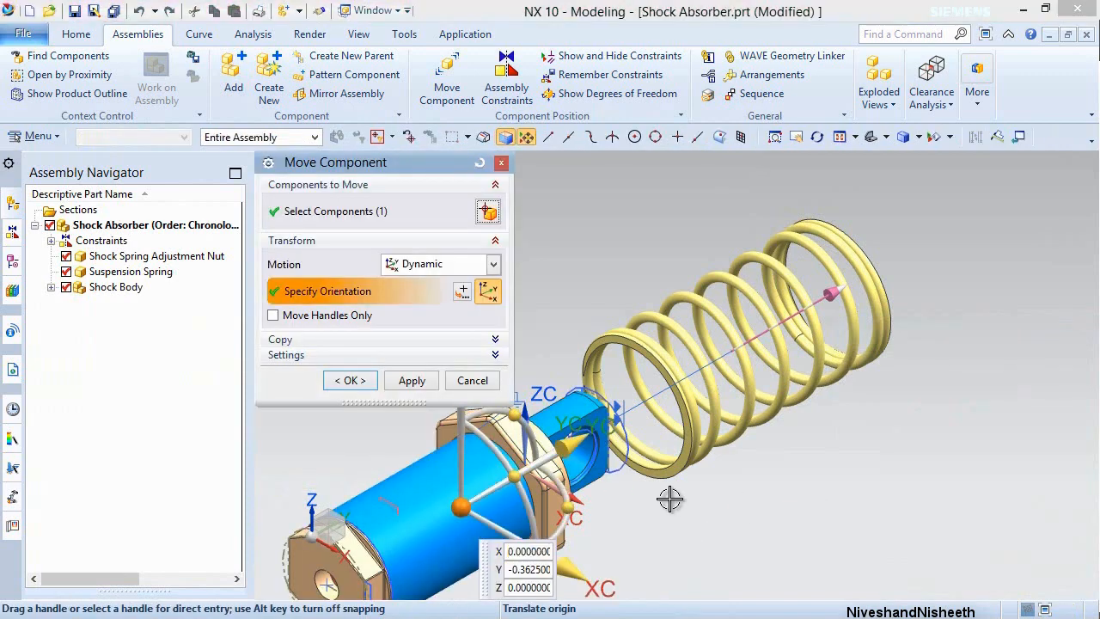
left_click_drag(474, 511, 950, 439)
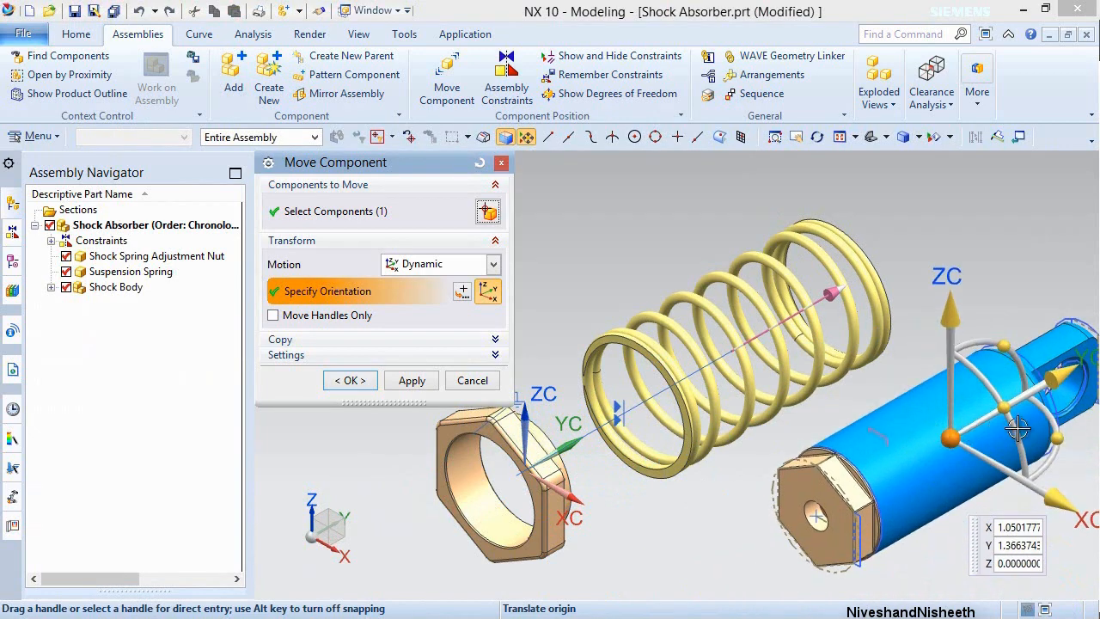
left_click_drag(1018, 430, 694, 481)
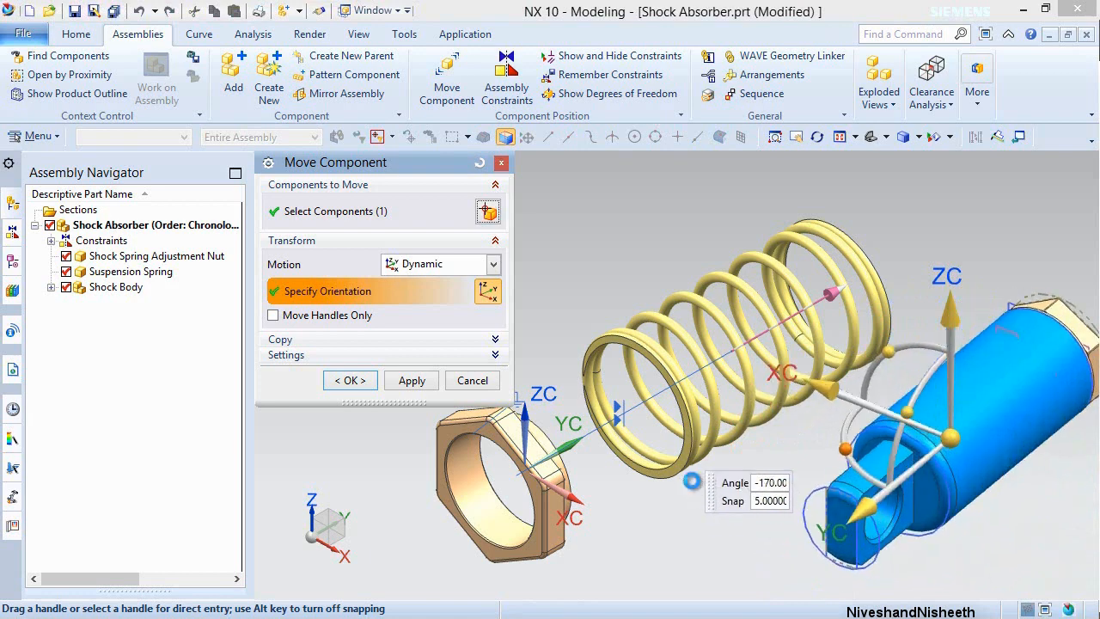
left_click(363, 379)
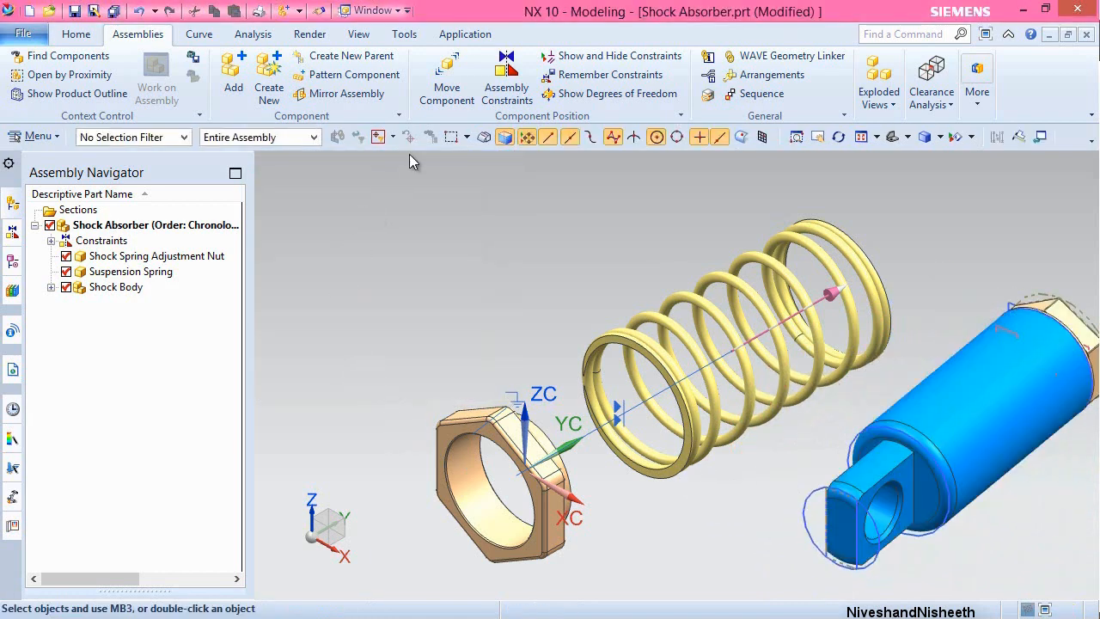
Align the Shock Body's cylindrical axis with the adjustment nut's inner face using a Touch Align constraint with Infer Center/Axis orientation.
left_click(498, 70)
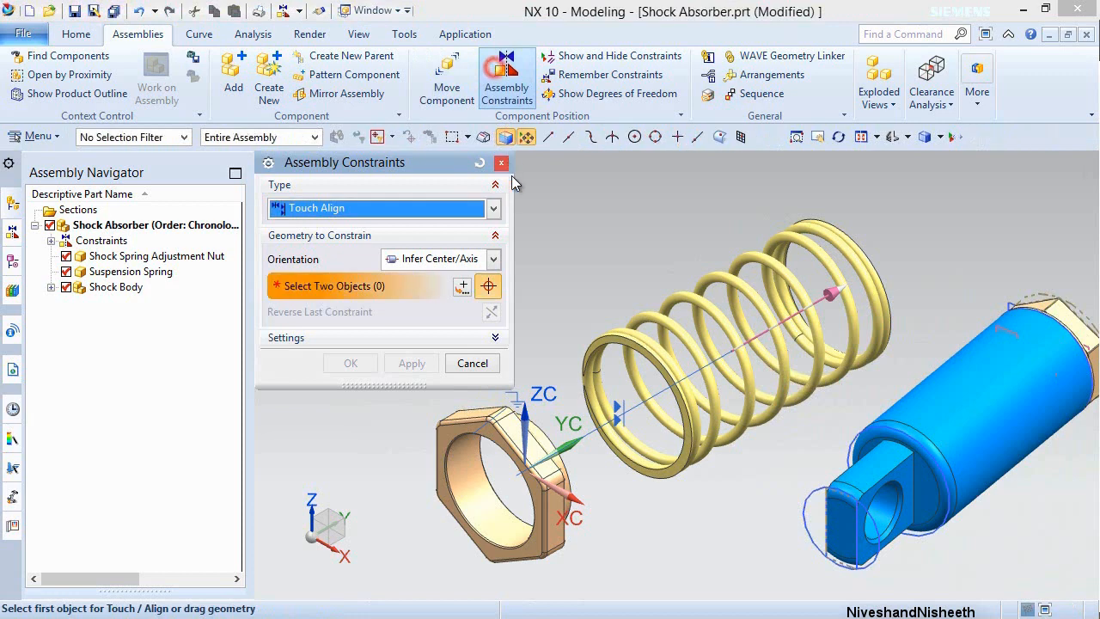
left_click(980, 408)
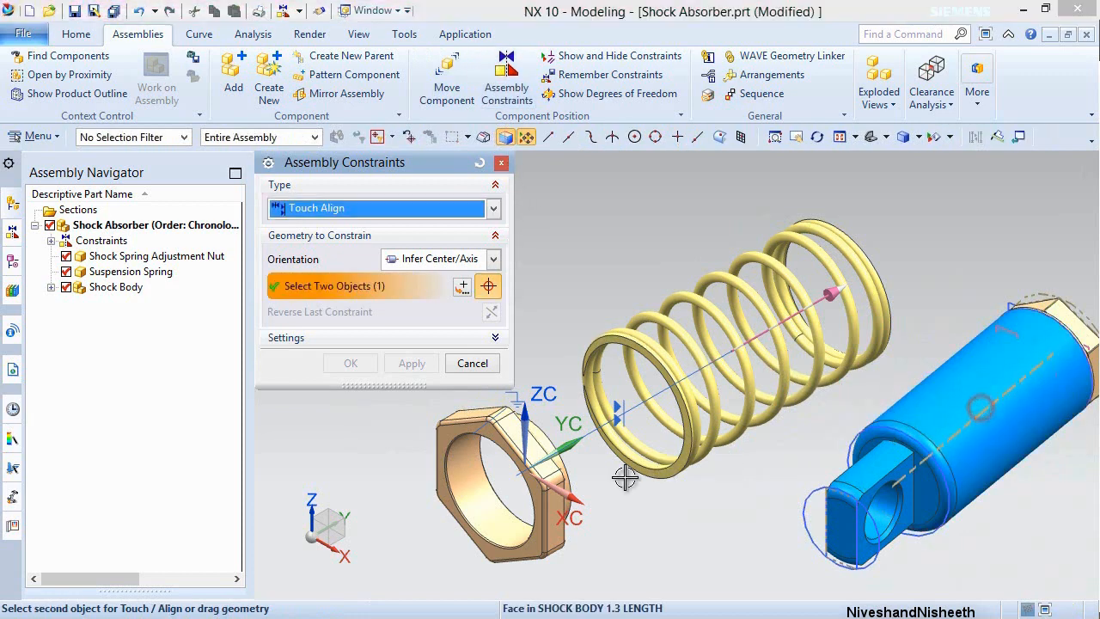
left_click(460, 478)
left_click(351, 363)
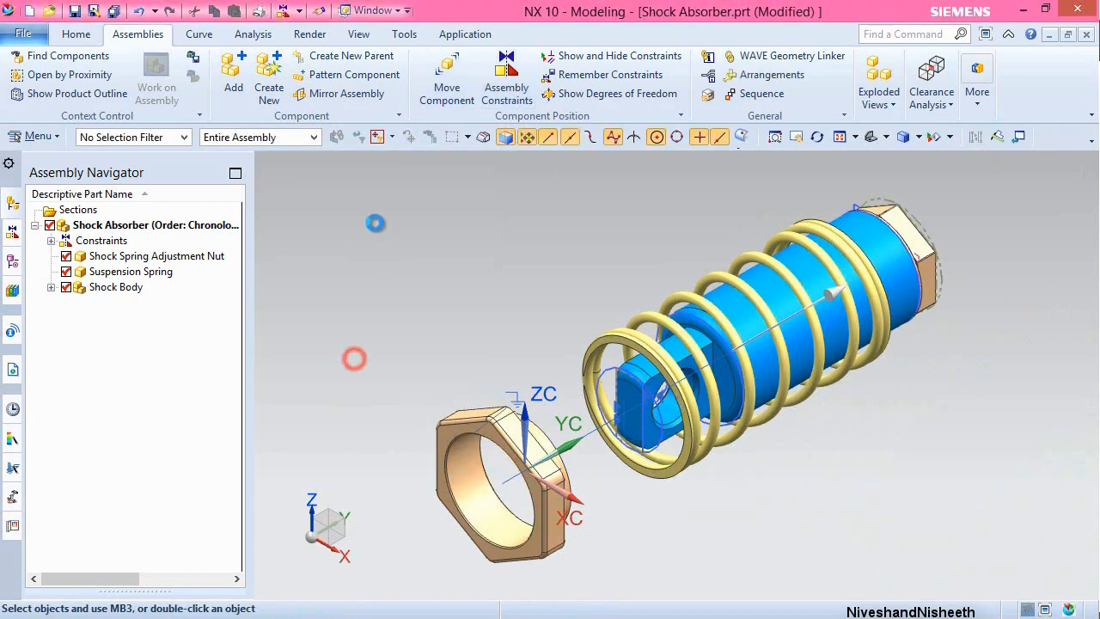
Move the Shock Body about 1.7 in along its Y axis so it passes through the adjustment nut, and save the assembly.
left_click(440, 68)
left_click(881, 243)
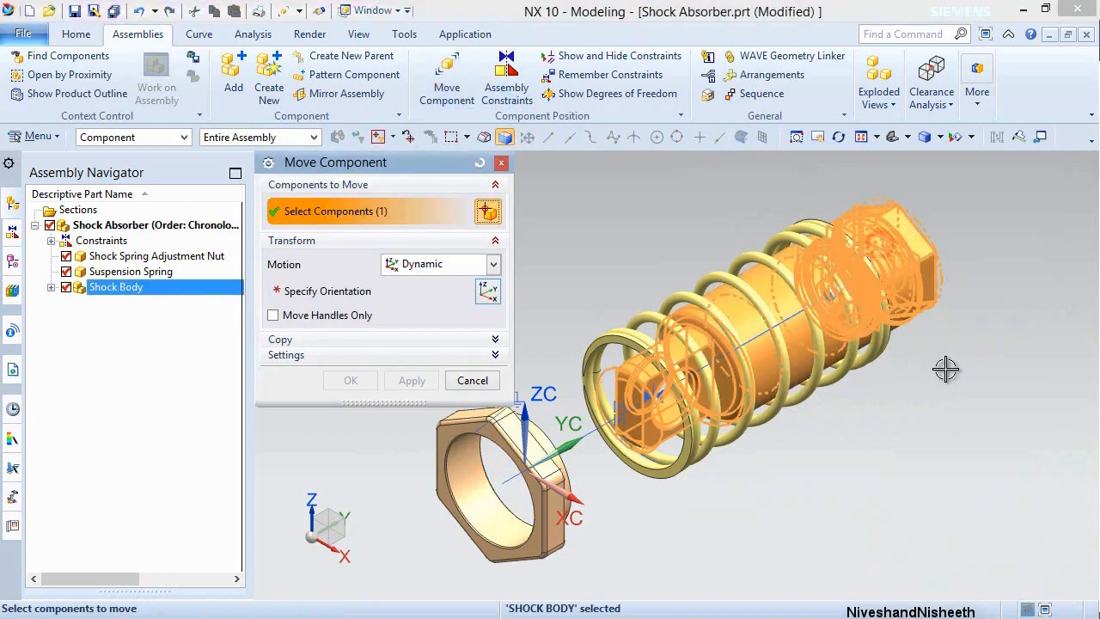
middle_click(945, 368)
scroll(946, 369, "down", 3)
left_click_drag(740, 420, 608, 509)
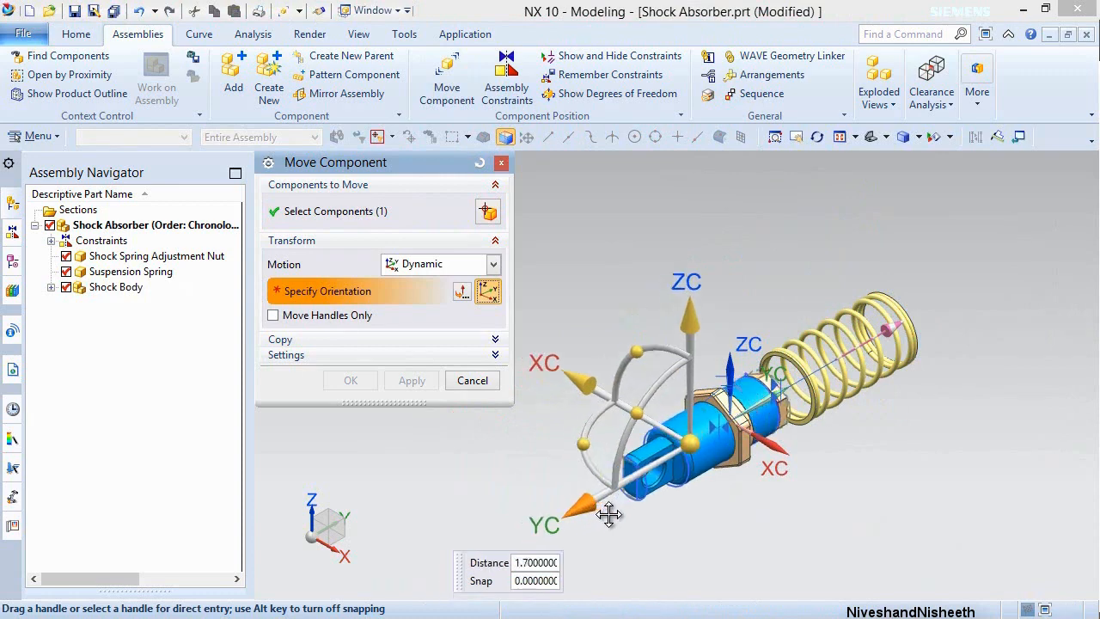
left_click(351, 380)
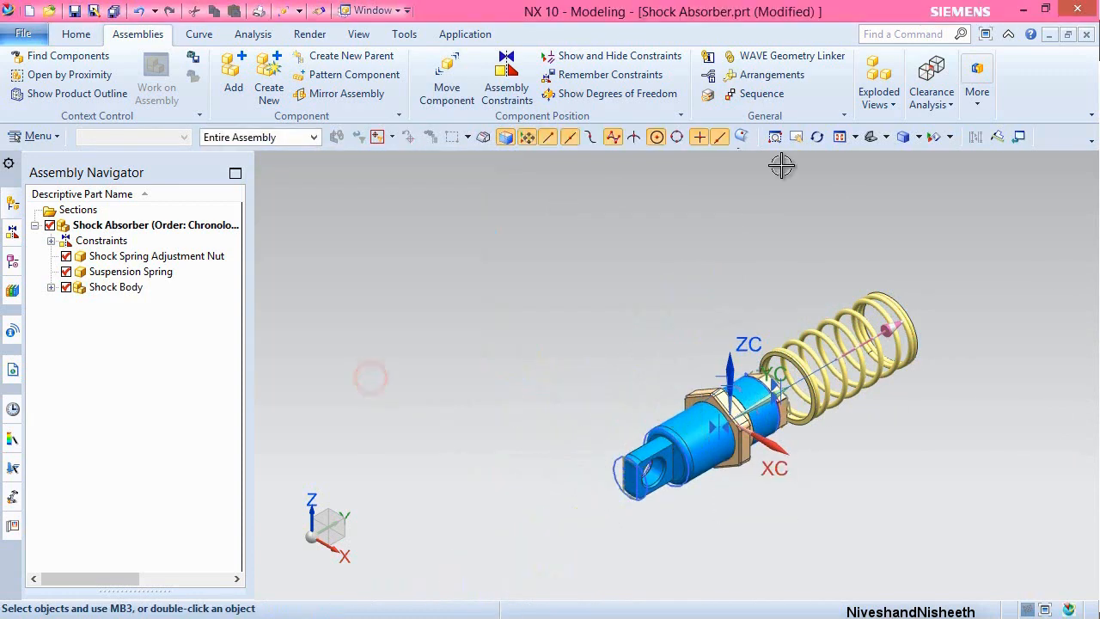
left_click(839, 136)
left_click(865, 136)
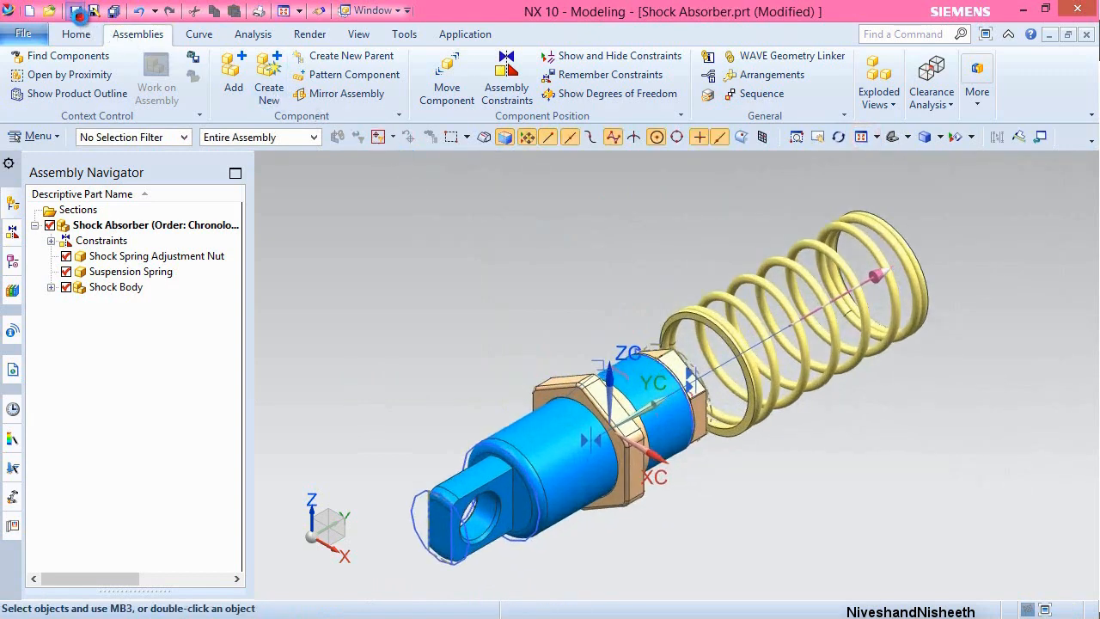
left_click(76, 12)
Hide all sketches, datum axes and datum planes in the assembly, and save the part.
left_click(359, 34)
left_click(273, 77)
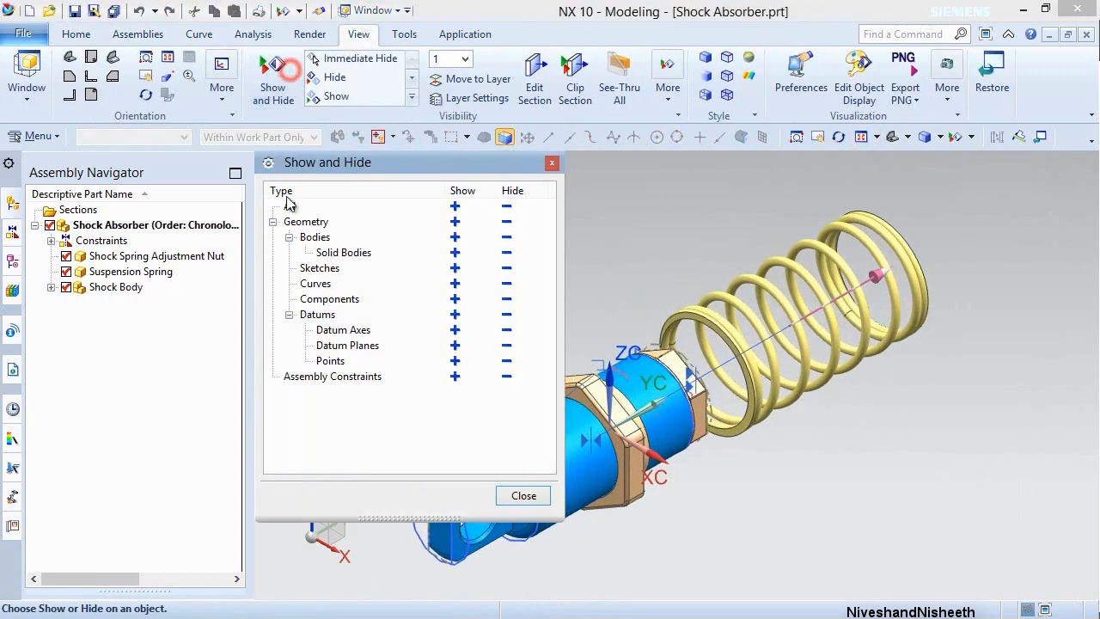
left_click(506, 269)
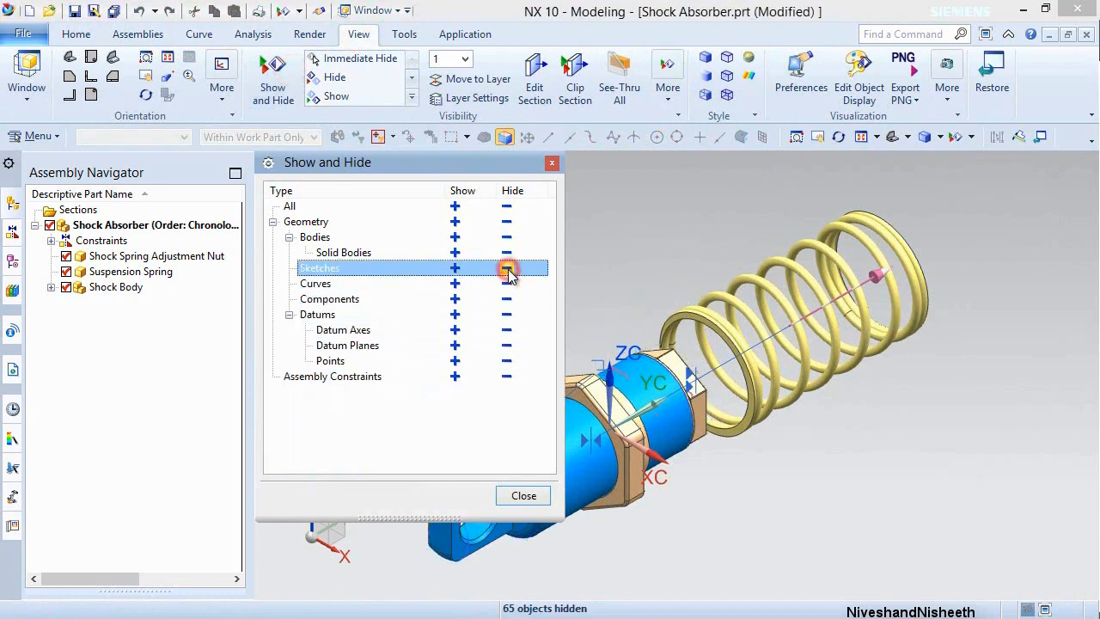
left_click(507, 331)
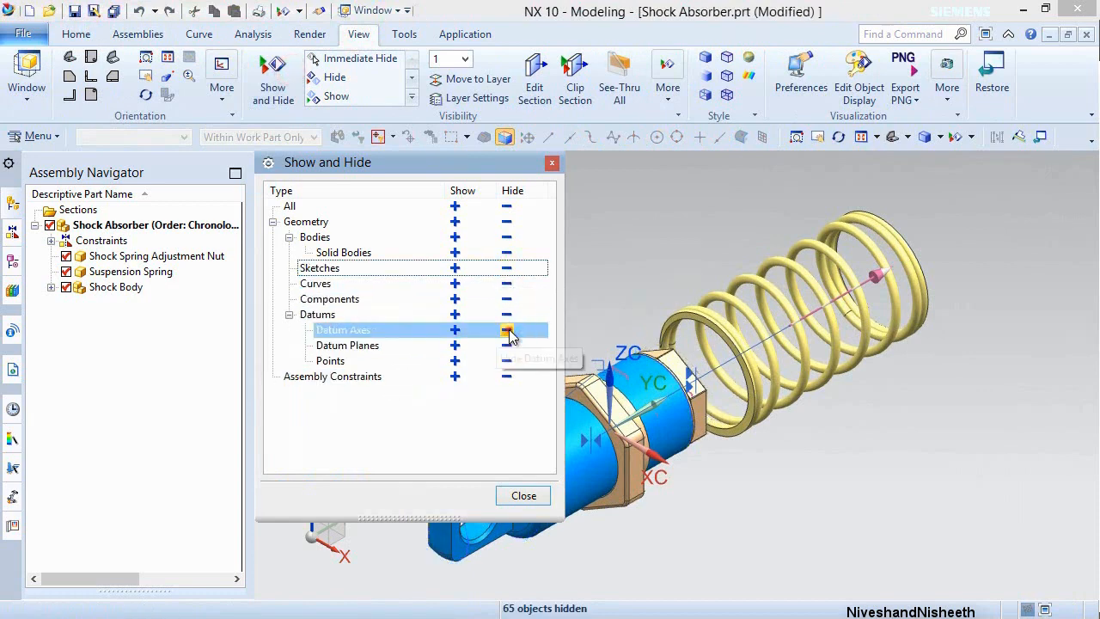
left_click(507, 331)
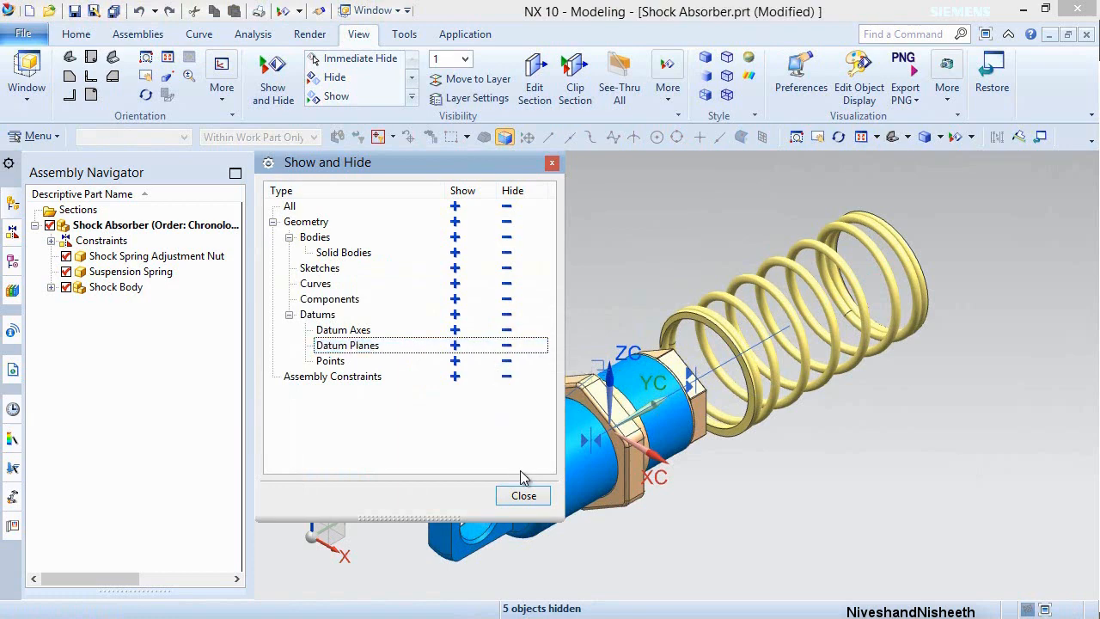
left_click(523, 497)
key("ctrl+s")
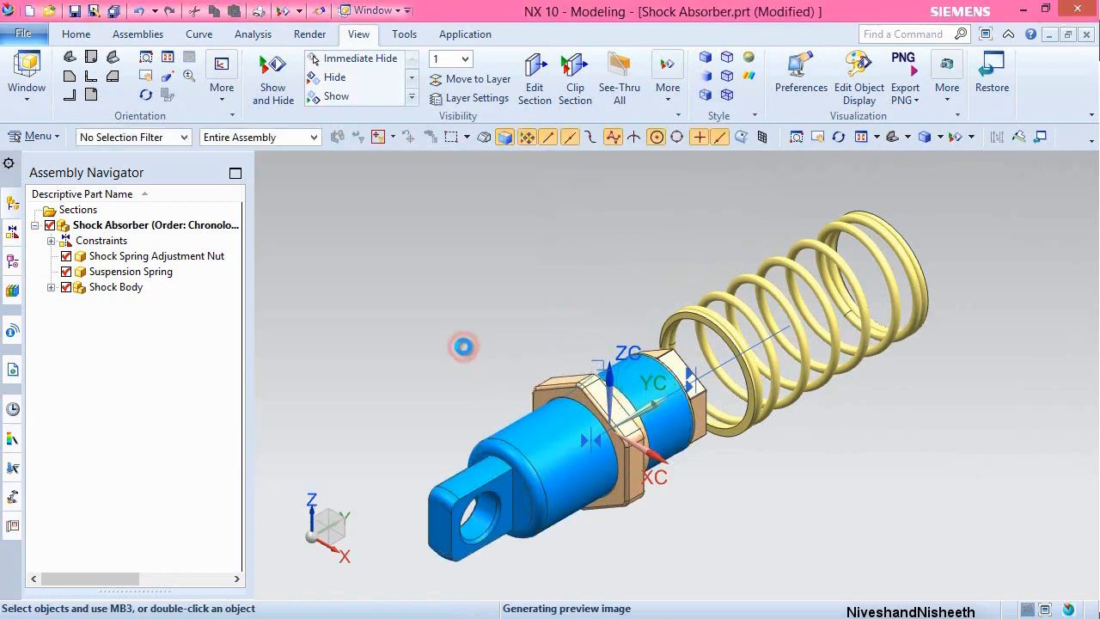
right_click(527, 314)
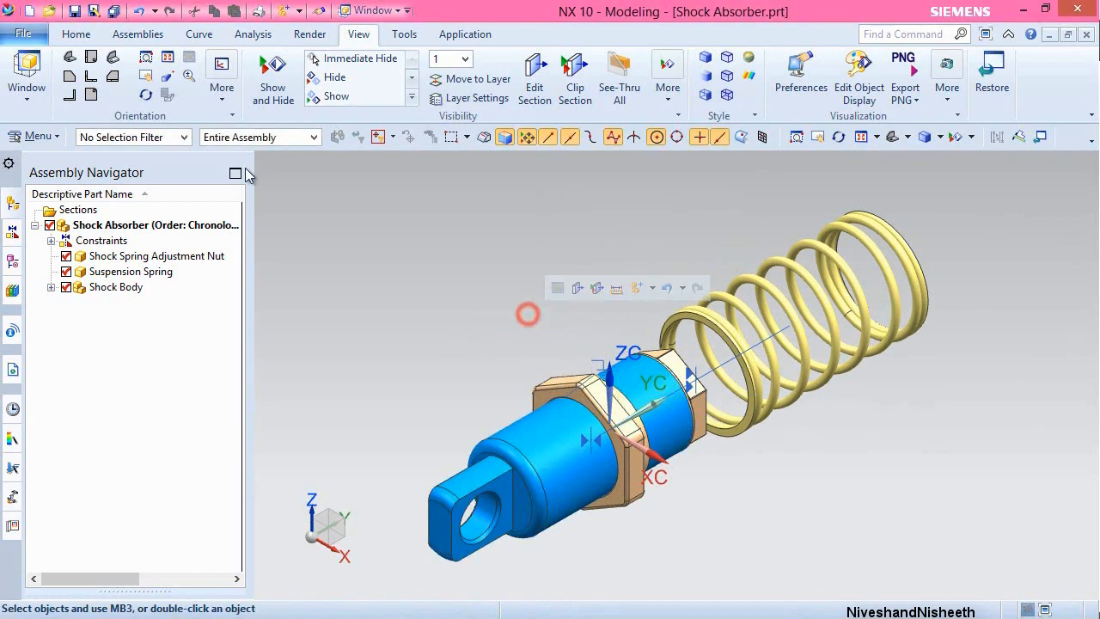
Create a Distance constraint from the adjustment nut's outer flat face to the Shock Body's flat end face beside the eyelet.
left_click(138, 34)
left_click(507, 82)
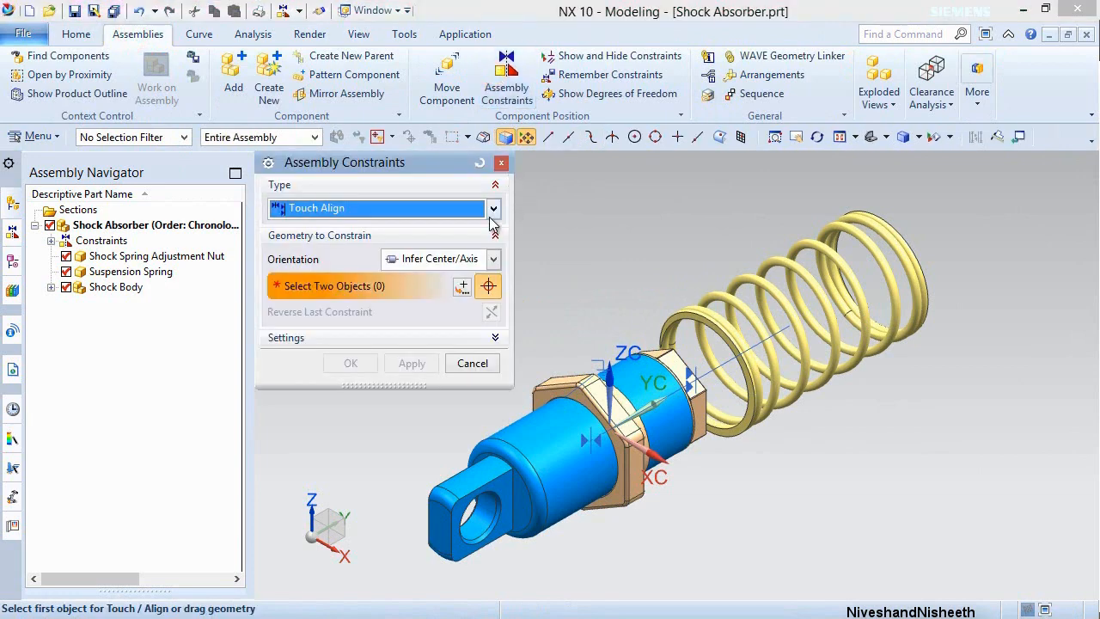
left_click(493, 208)
left_click(334, 263)
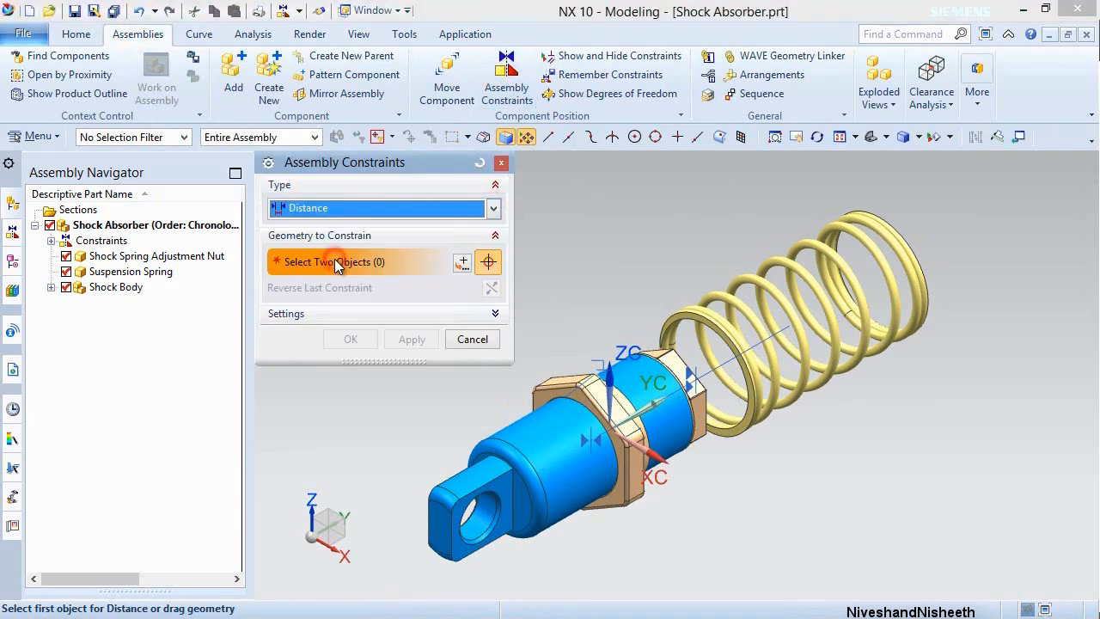
scroll(512, 421, "up", 2)
scroll(516, 413, "down", 2)
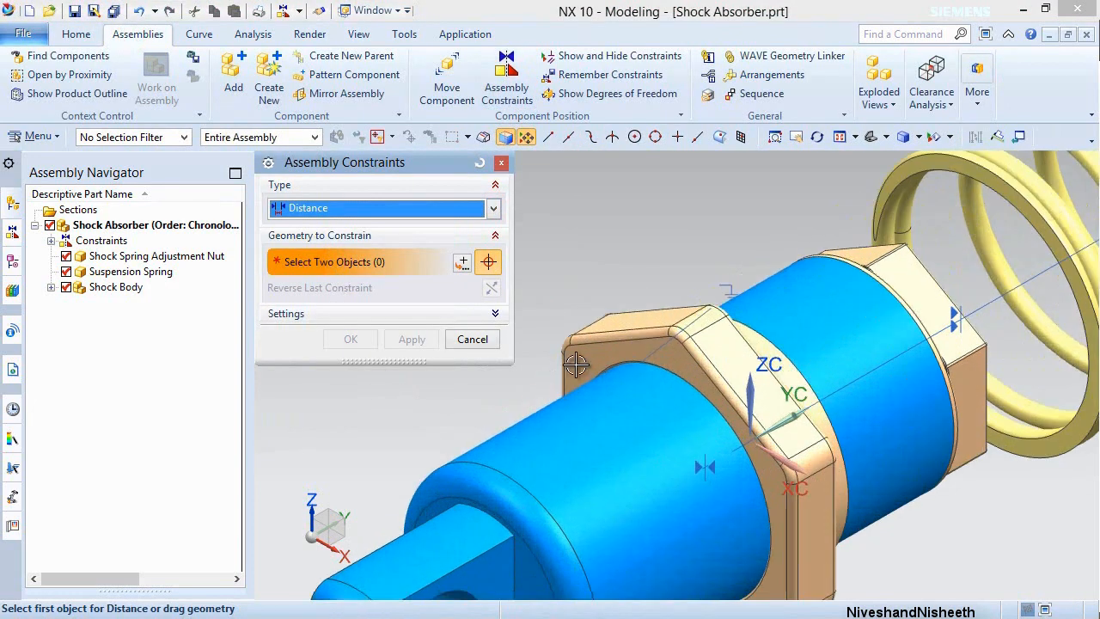
left_click(572, 366)
scroll(507, 443, "down", 3)
scroll(567, 421, "up", 2)
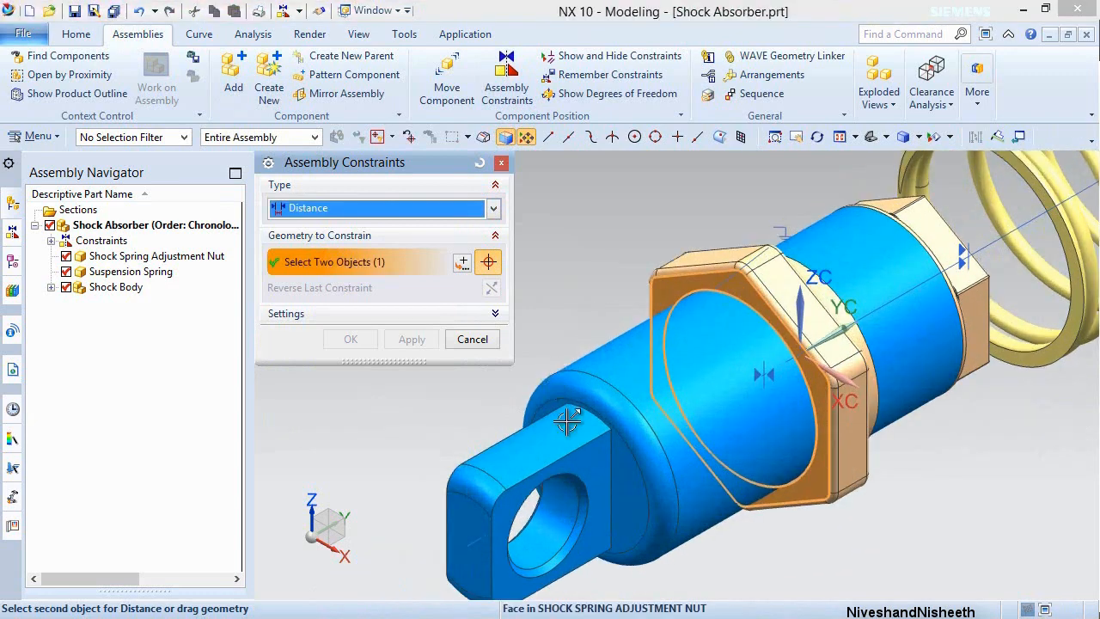
left_click(630, 479)
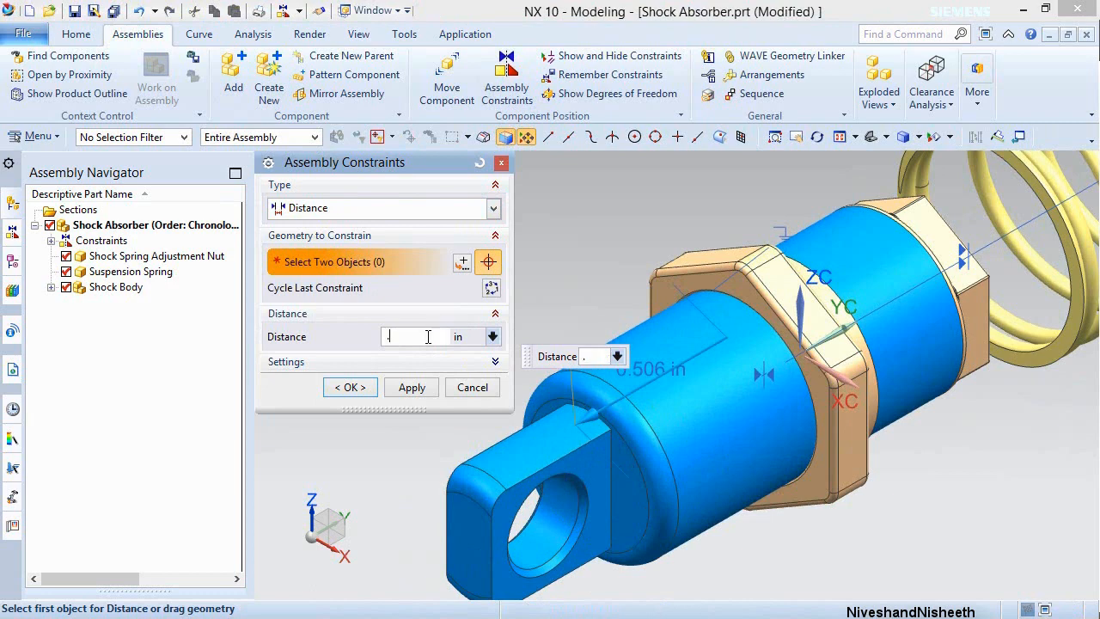
Set the distance between the nut and the Shock Body's end face to .4003 in, and save the assembly.
type(".4003")
key("Return")
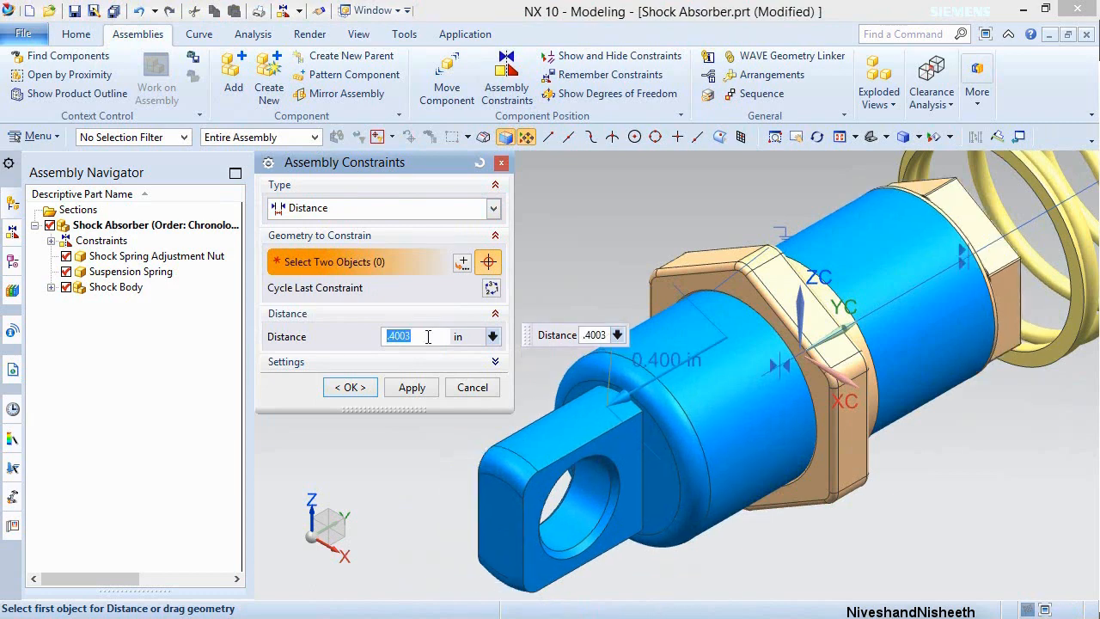
left_click(362, 391)
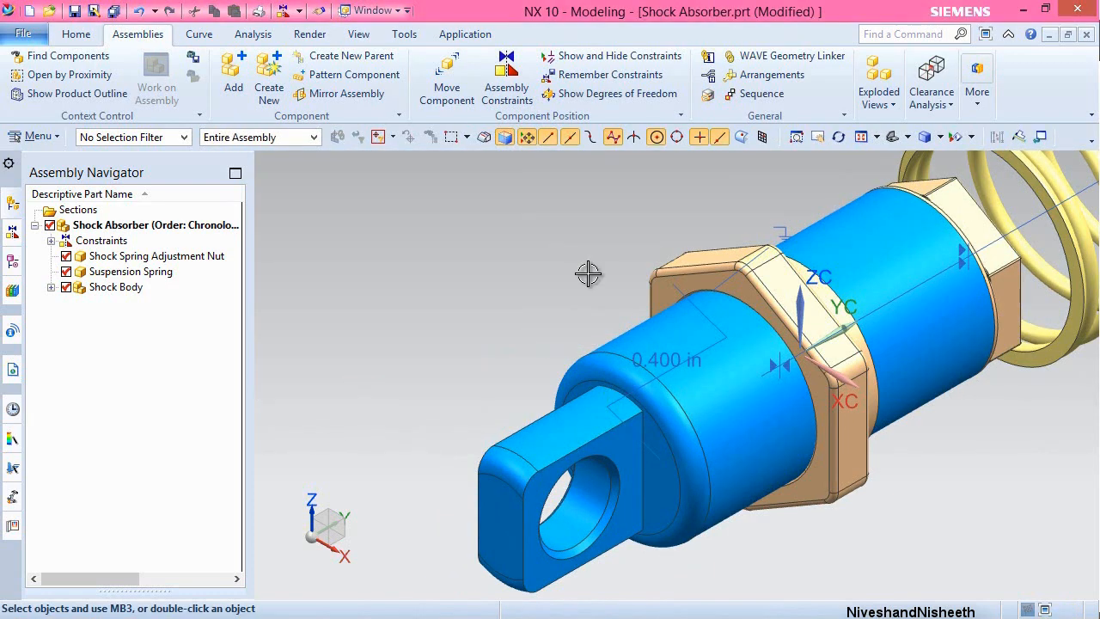
left_click(864, 137)
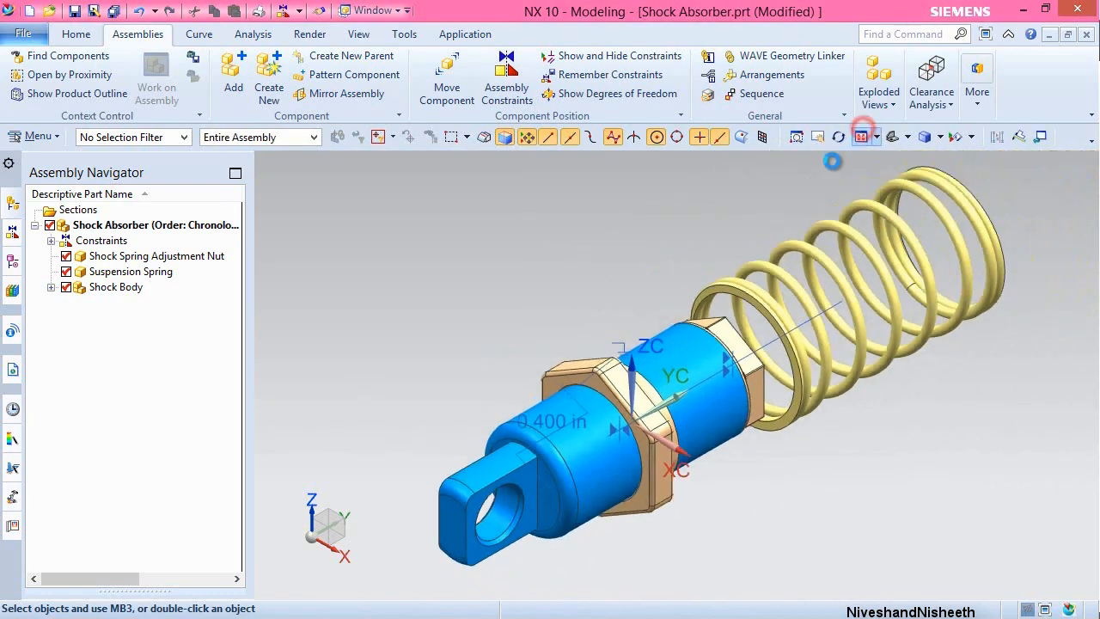
left_click(75, 11)
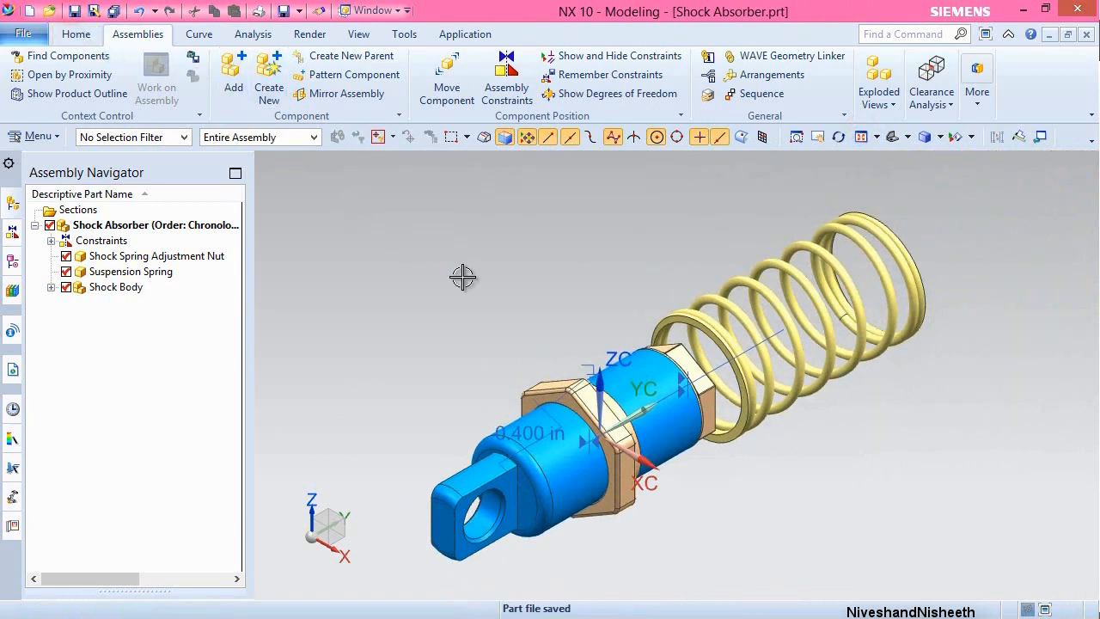
Create a 180° 3D Angle constraint between the Shock Body eyelet's flat side face and the adjustment nut's side flat, and save the assembly.
left_click(506, 78)
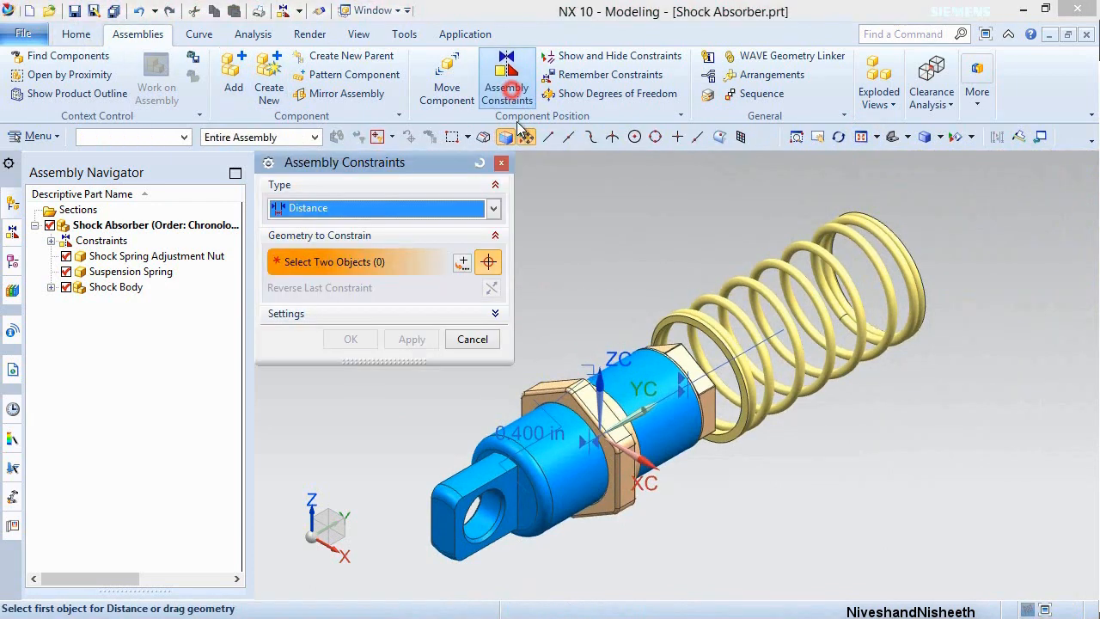
left_click(492, 209)
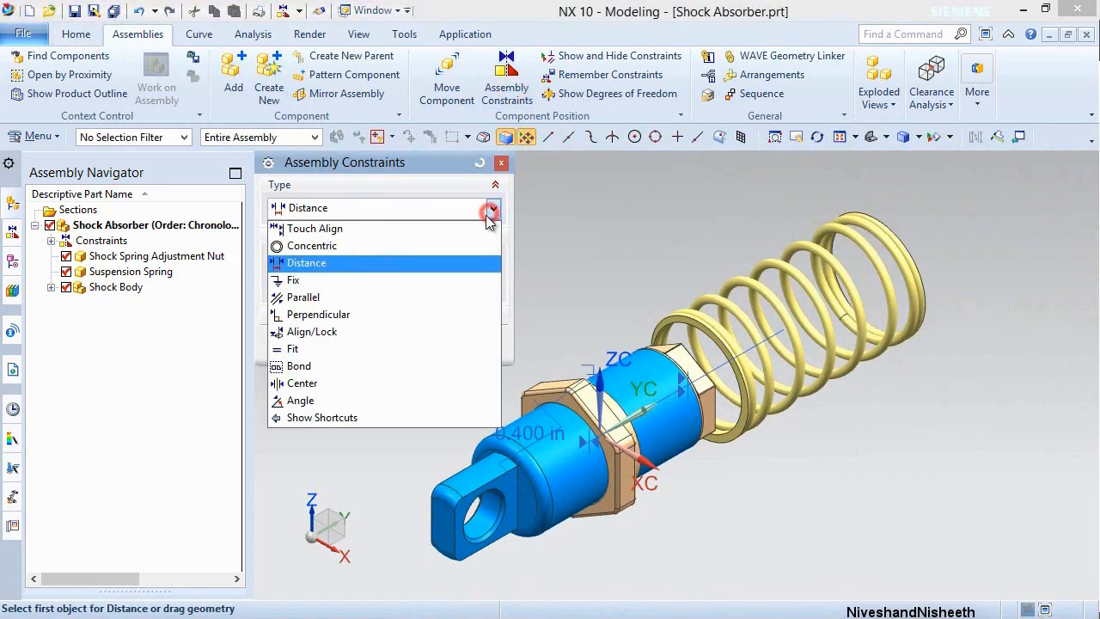
left_click(316, 400)
scroll(451, 515, "up", 3)
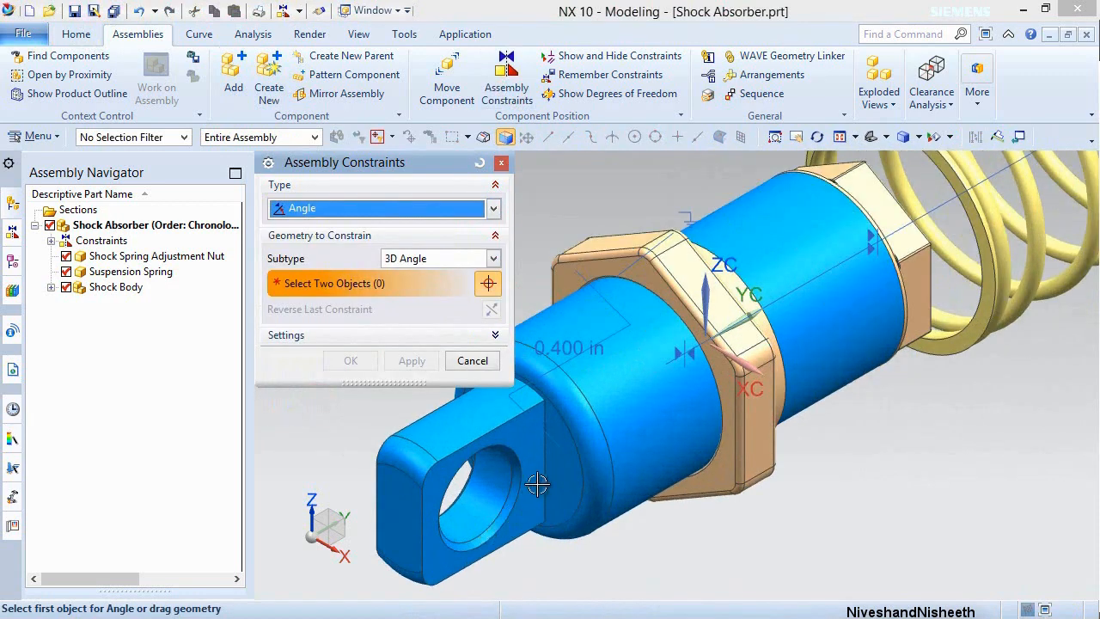
left_click(528, 443)
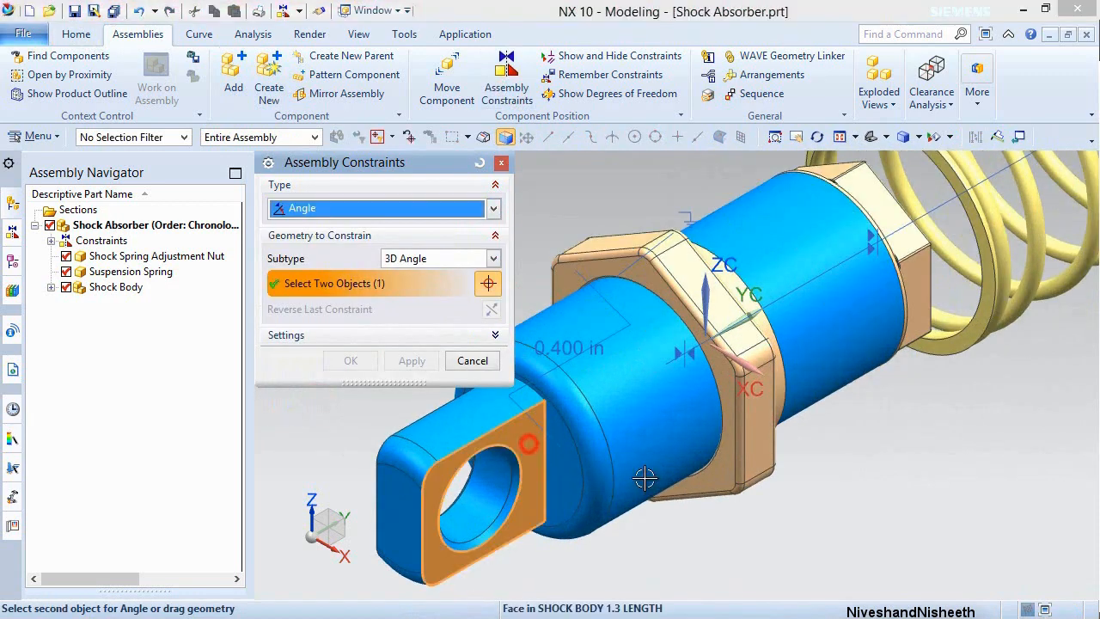
left_click(754, 436)
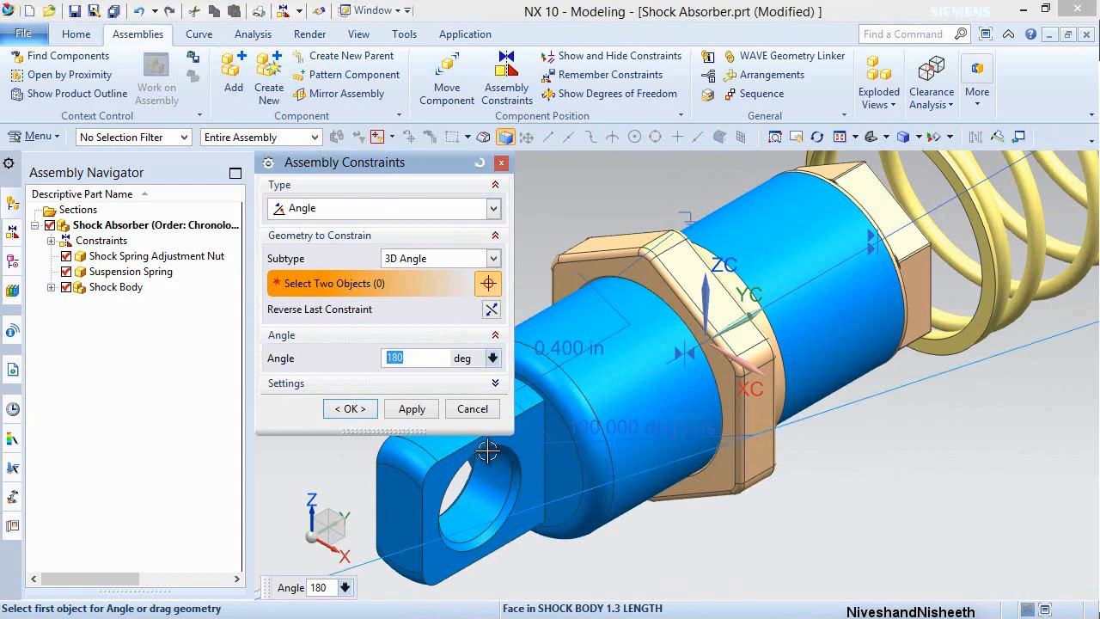
left_click(350, 410)
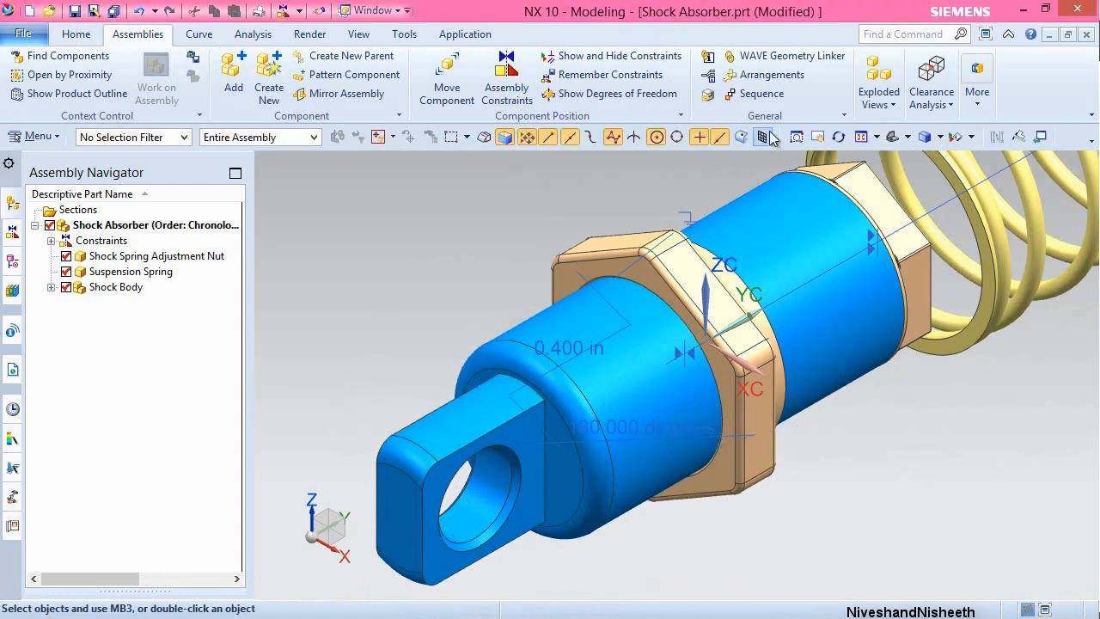
left_click(859, 138)
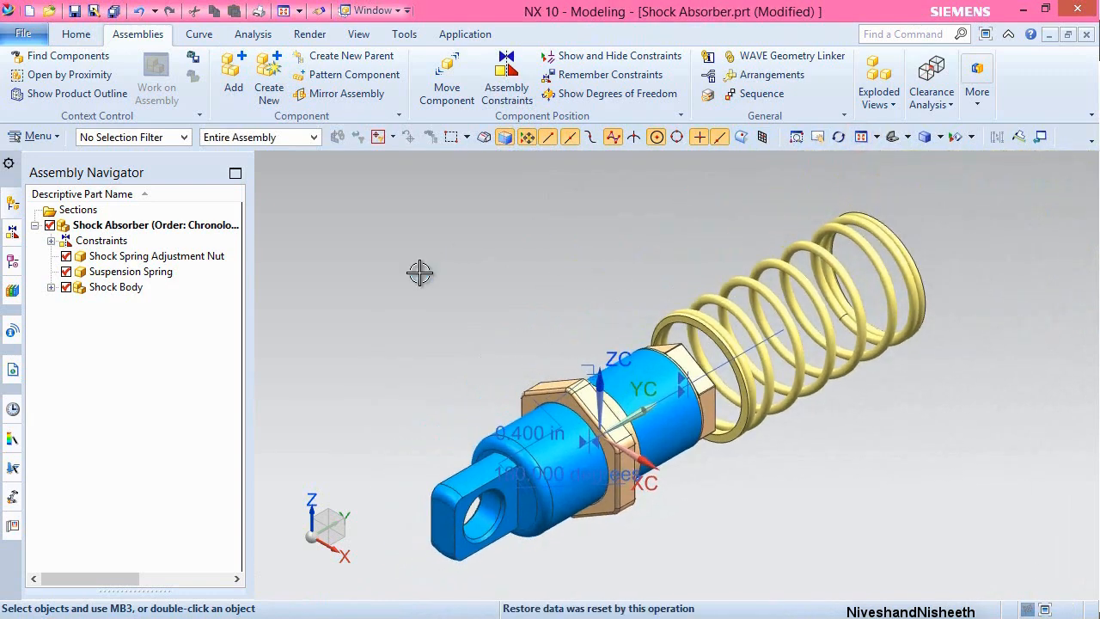
key("ctrl+s")
right_click(516, 282)
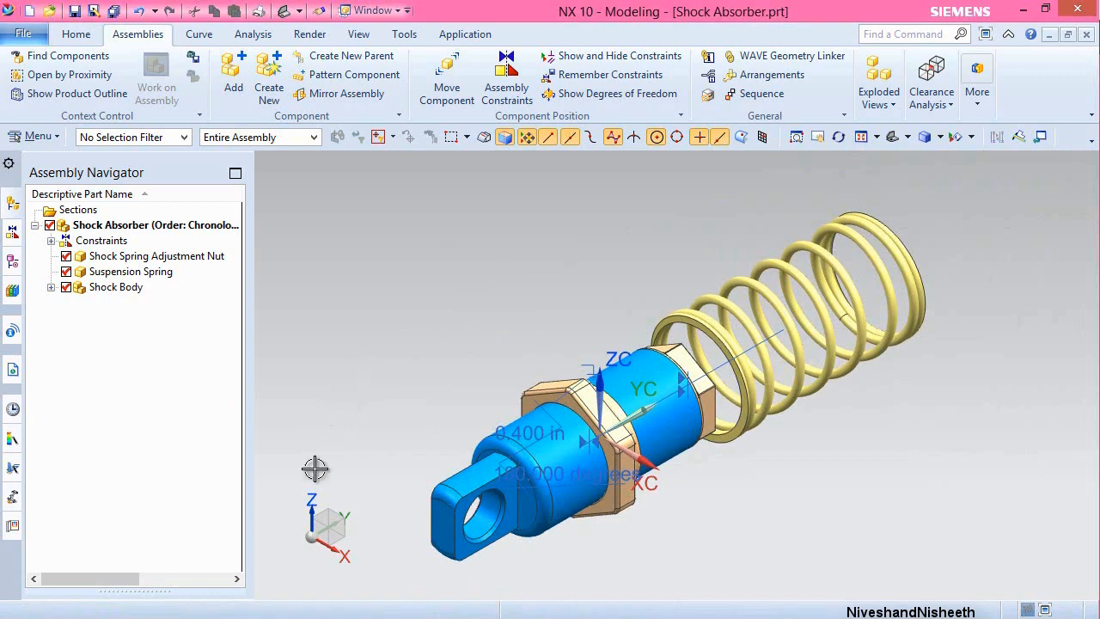
Add the Shock Strut part from the Suspension folder with Move positioning and the Entire Part reference set, placed at the absolute origin.
left_click(315, 514)
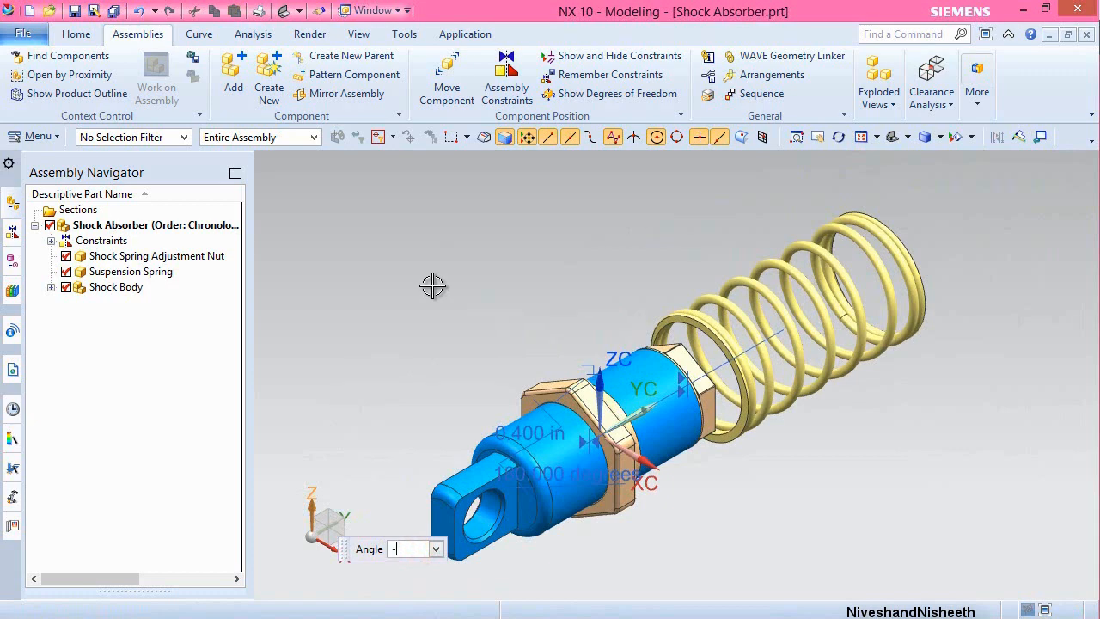
key("Return")
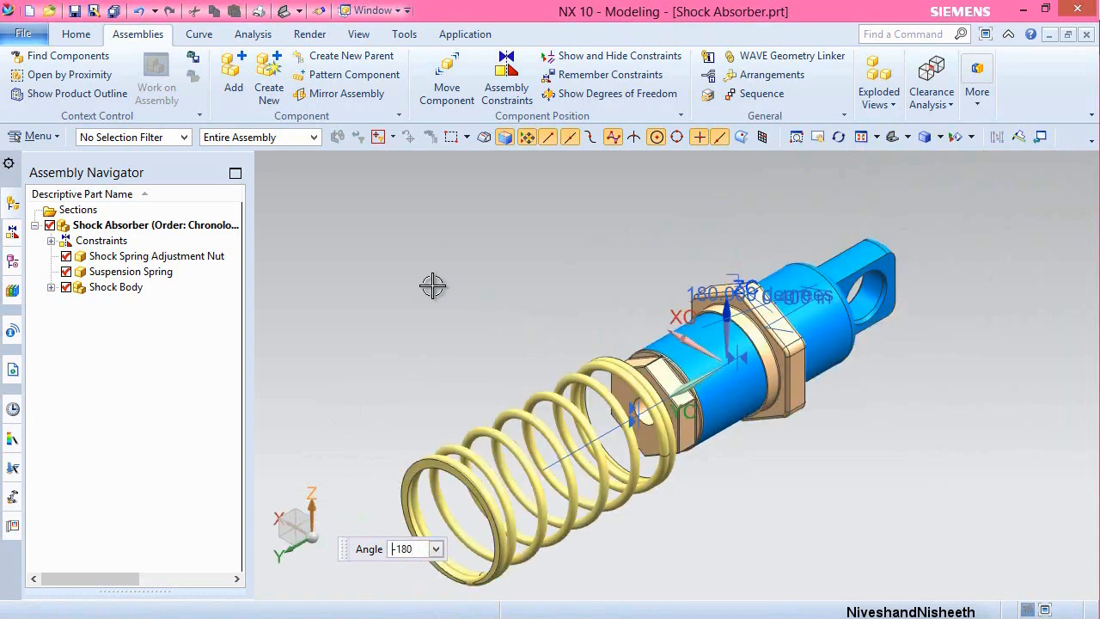
left_click(234, 76)
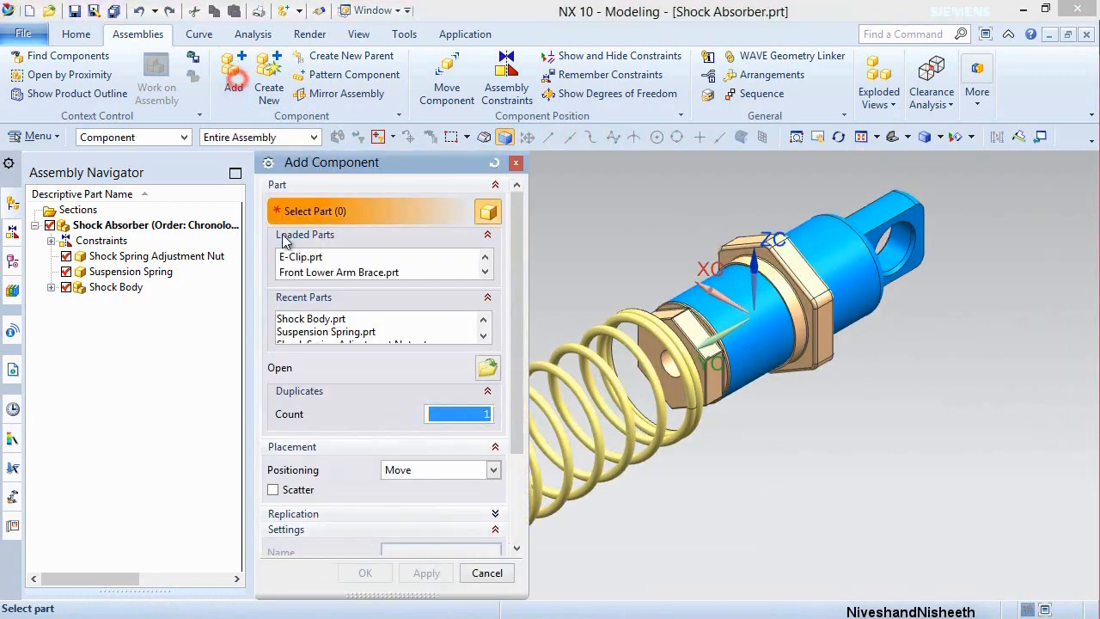
left_click(487, 367)
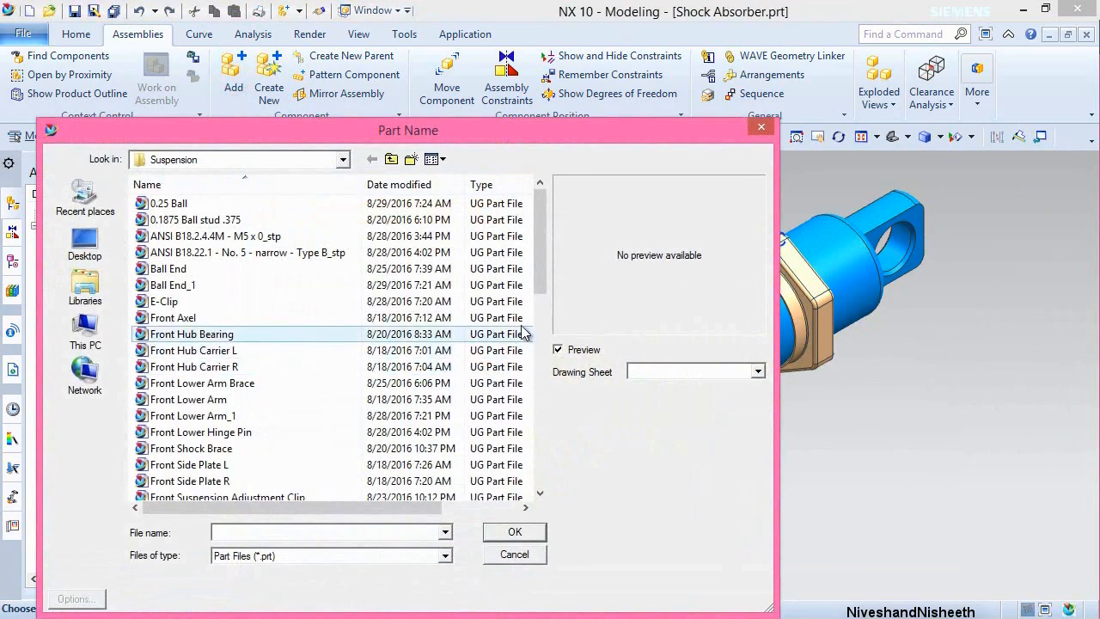
left_click_drag(543, 261, 543, 456)
left_click(176, 399)
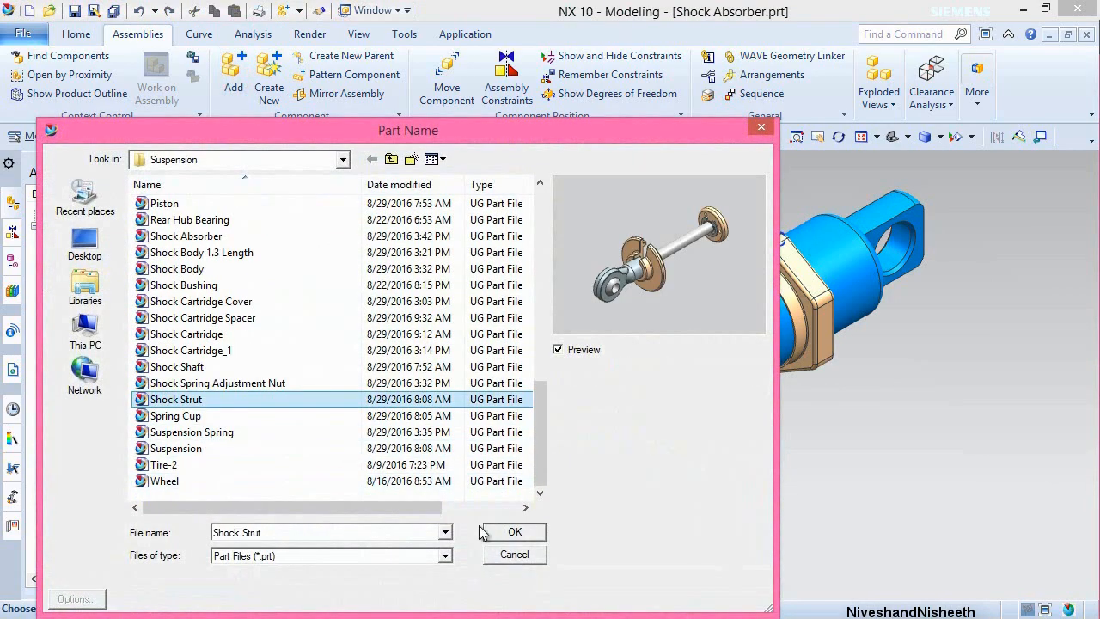
left_click(514, 533)
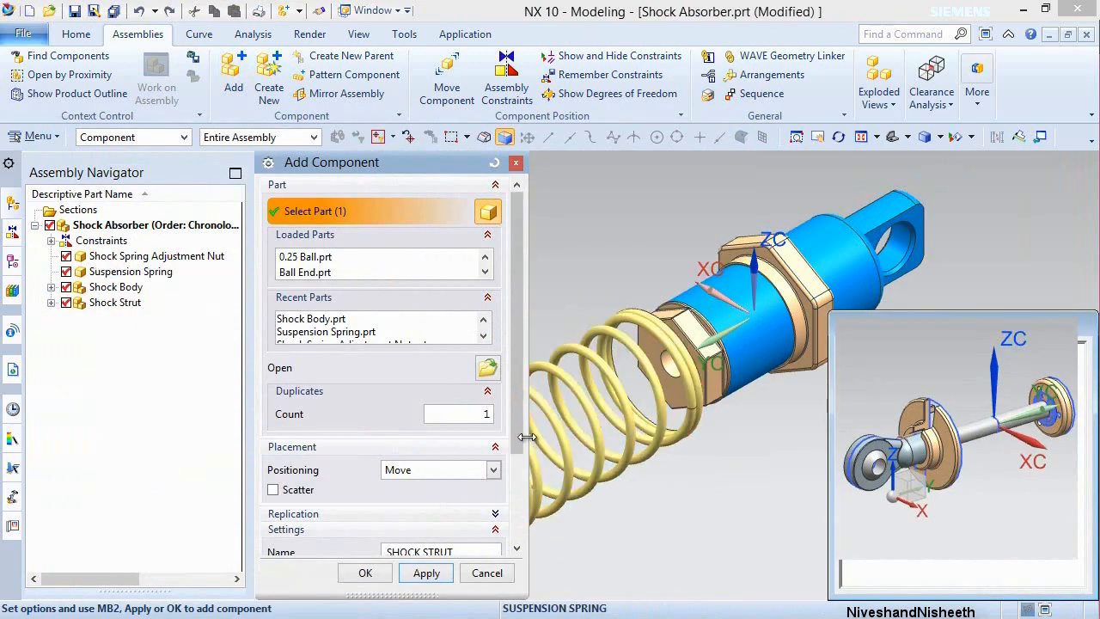
left_click_drag(517, 439, 516, 521)
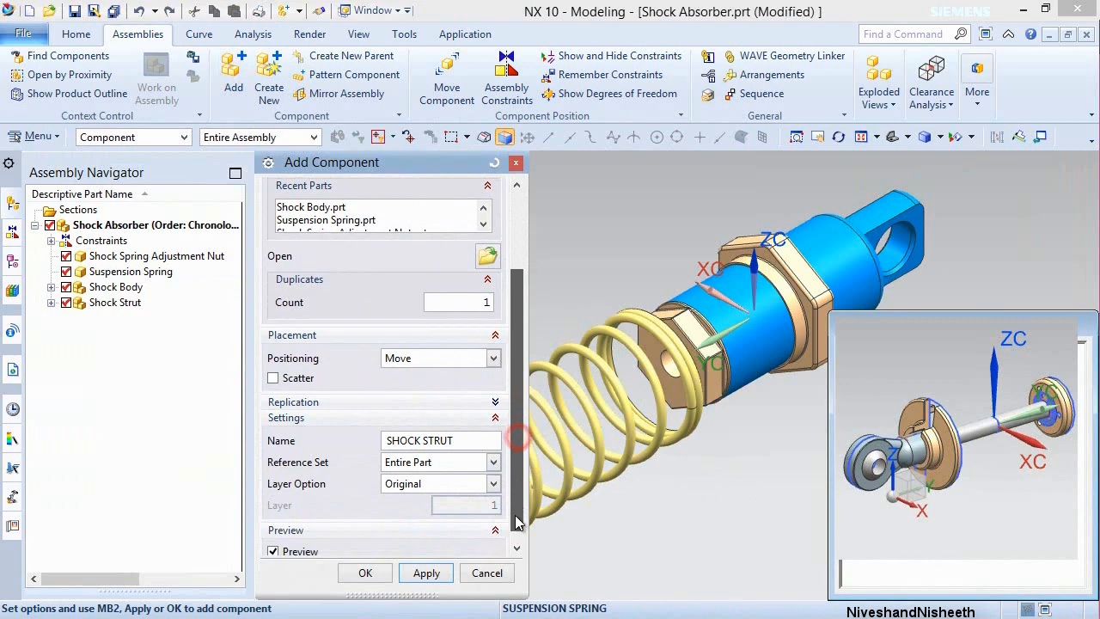
left_click(370, 572)
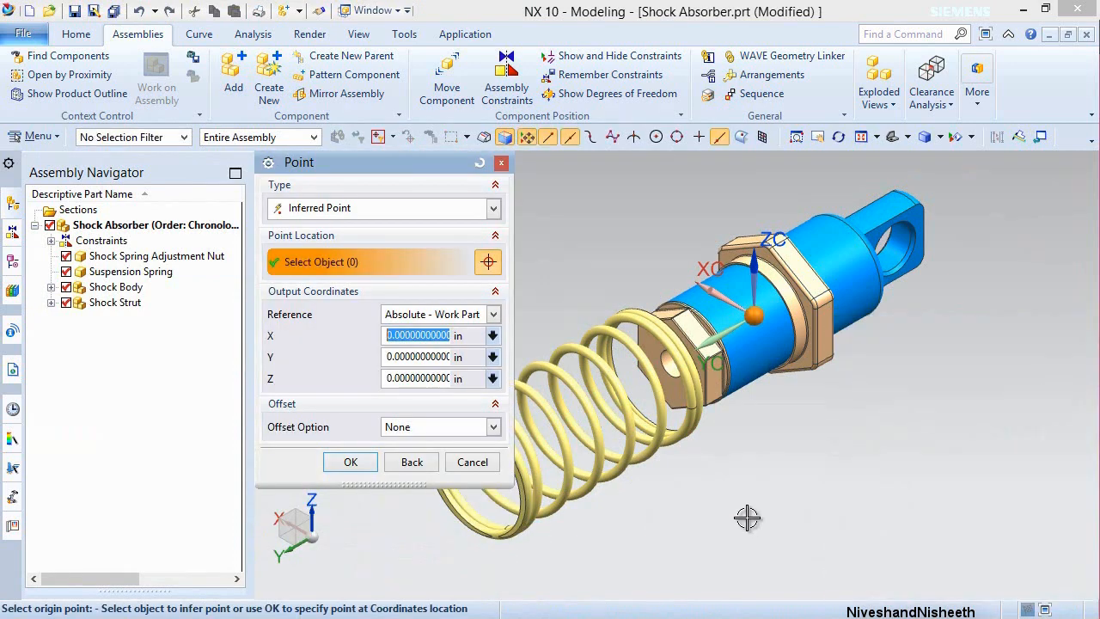
left_click(351, 461)
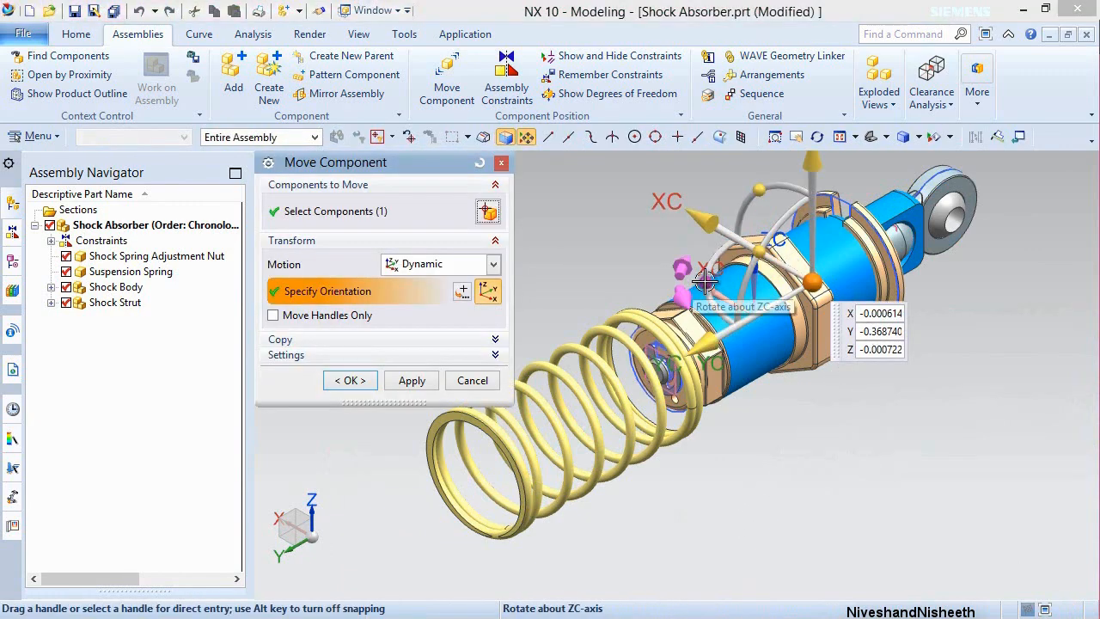
Rotate the Shock Strut 180° about its Z axis, move it about -2.6 in along its Y axis, and save the assembly.
left_click_drag(705, 281, 919, 282)
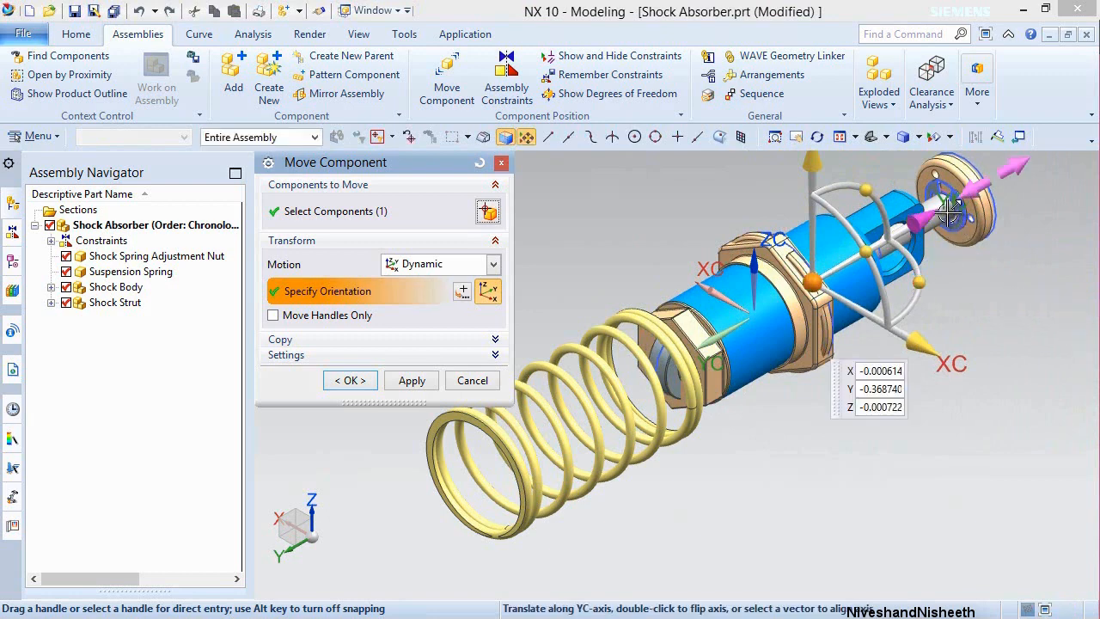
left_click_drag(916, 220, 555, 433)
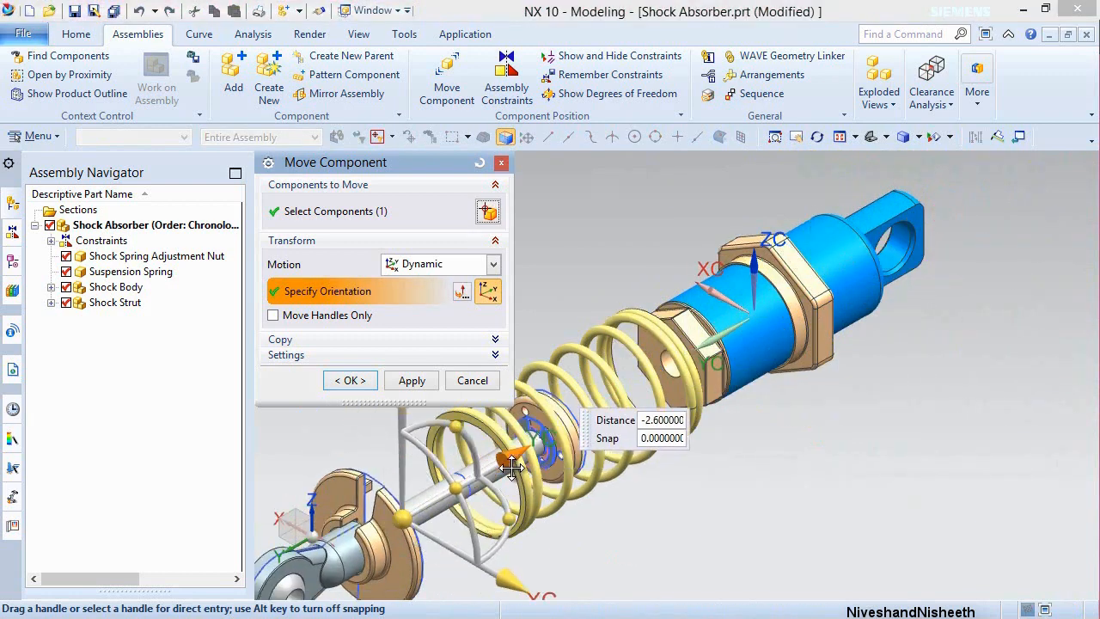
left_click(352, 381)
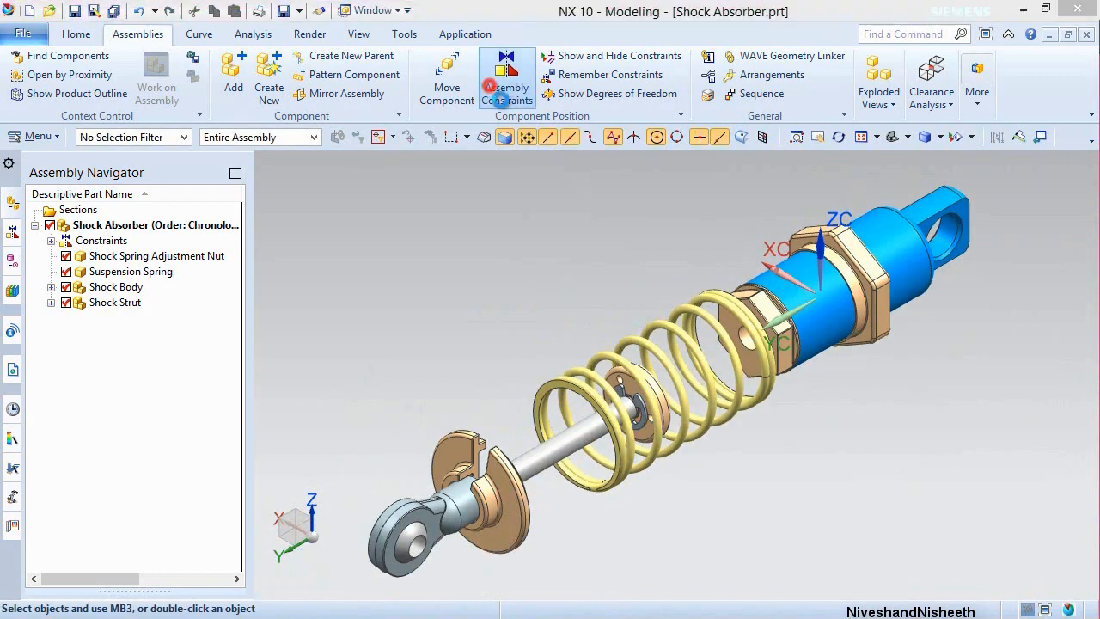
Create a Touch constraint between the suspension spring's free end face and the inner face of the Shock Strut's spring cup.
left_click(506, 83)
left_click(494, 209)
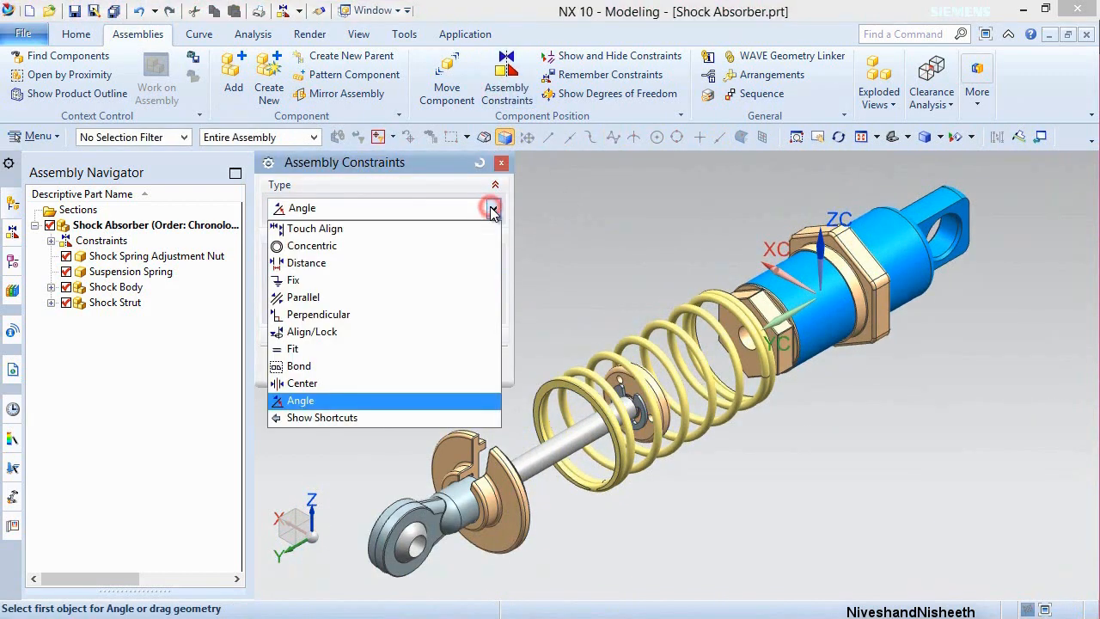
left_click(426, 235)
left_click(443, 259)
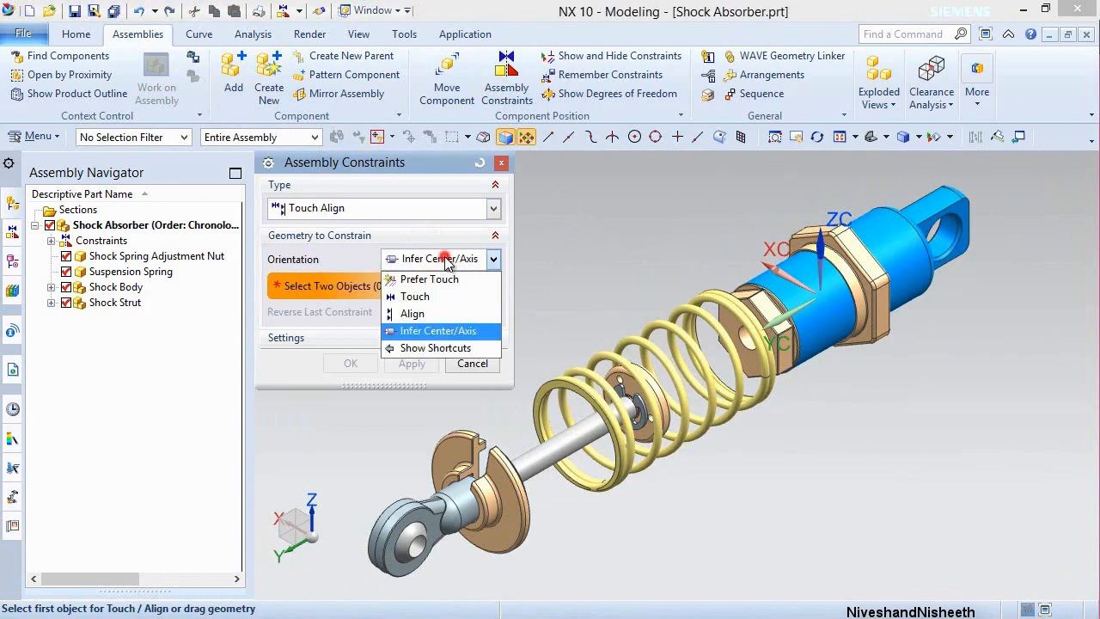
left_click(433, 294)
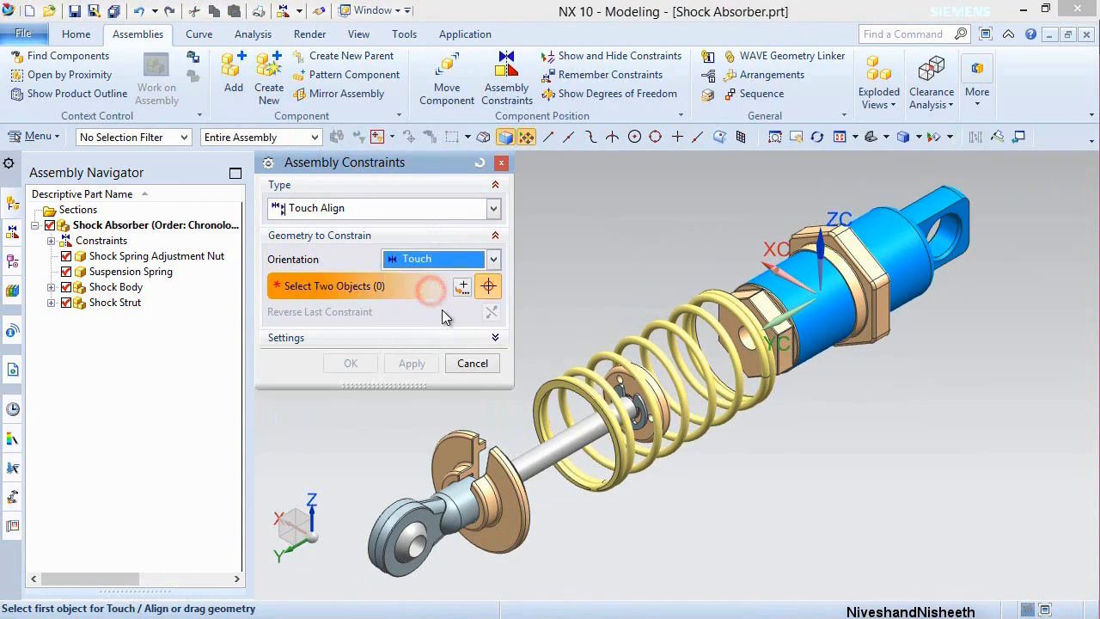
scroll(531, 388, "up", 5)
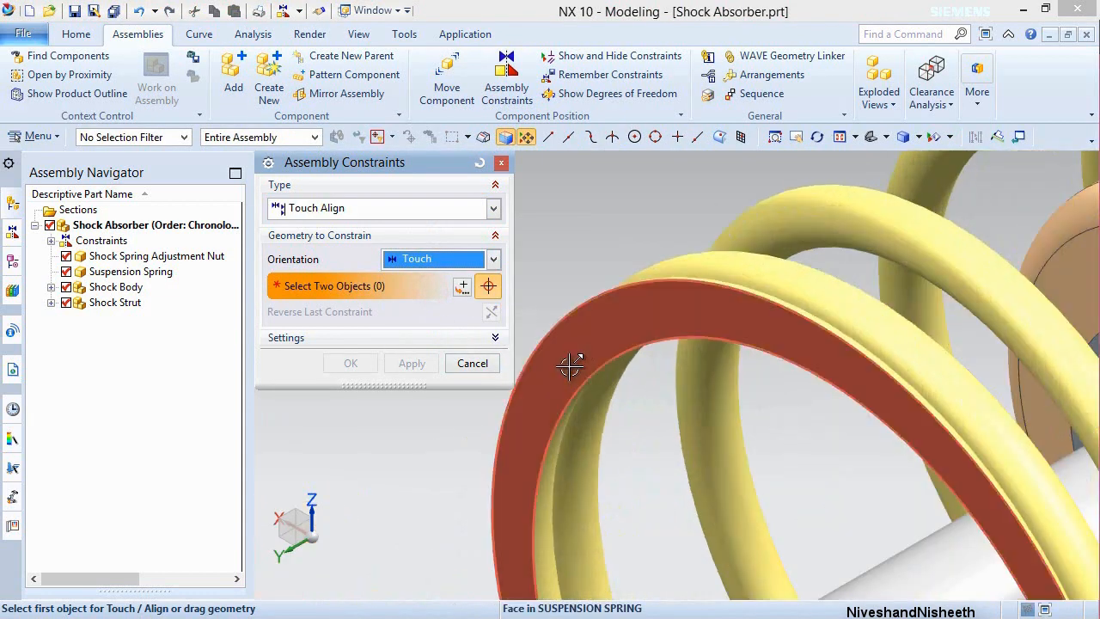
left_click(569, 367)
scroll(803, 371, "down", 5)
middle_click_drag(803, 370, 645, 484)
scroll(636, 471, "up", 2)
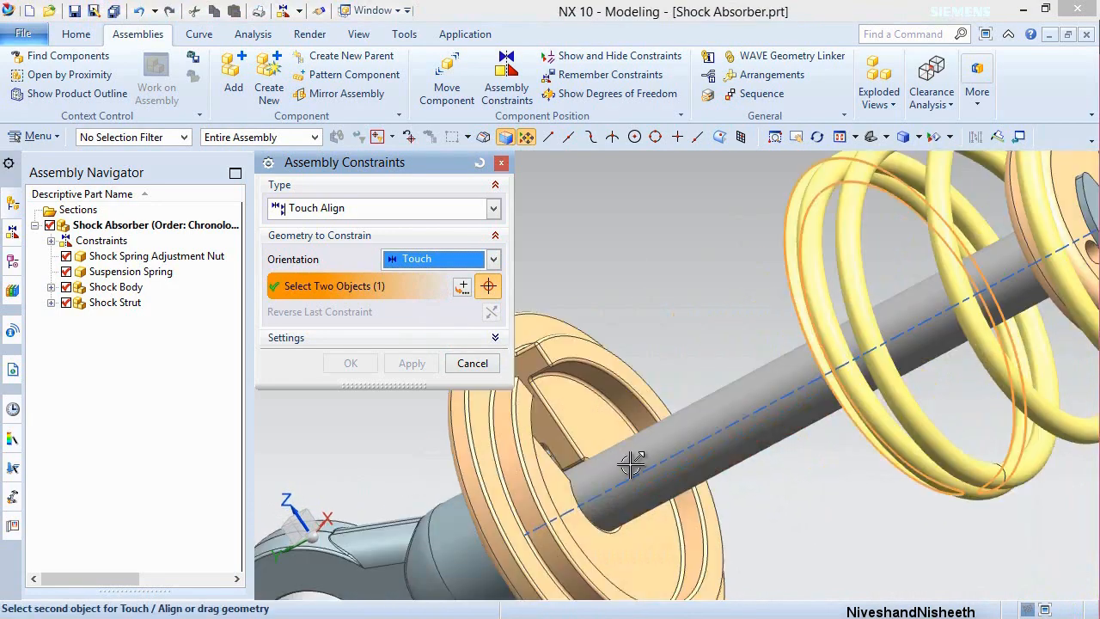
left_click(588, 418)
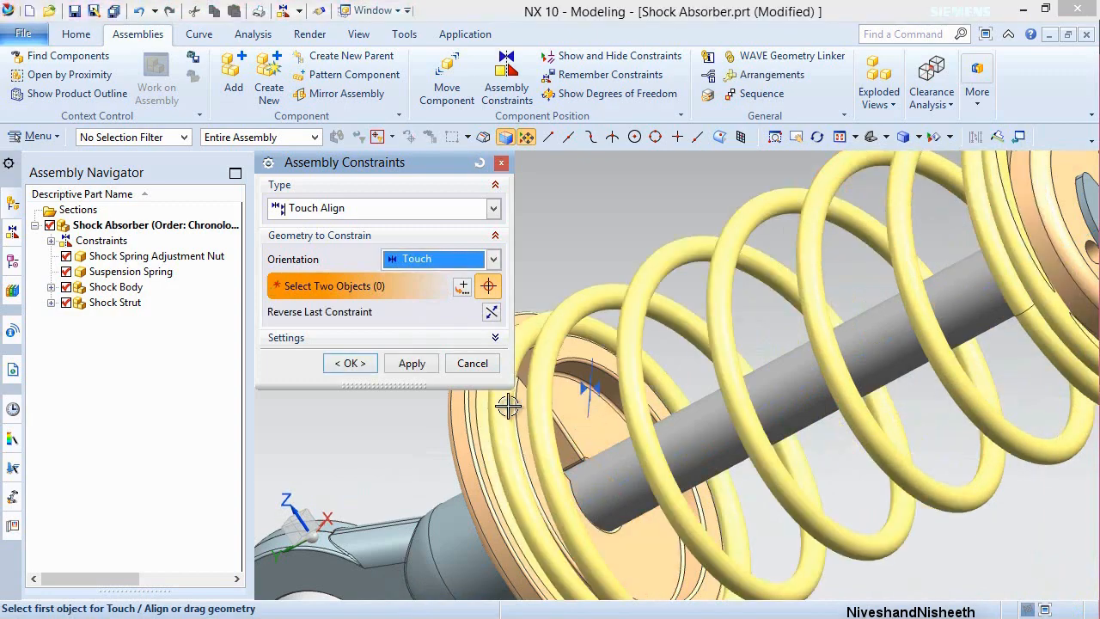
left_click(358, 366)
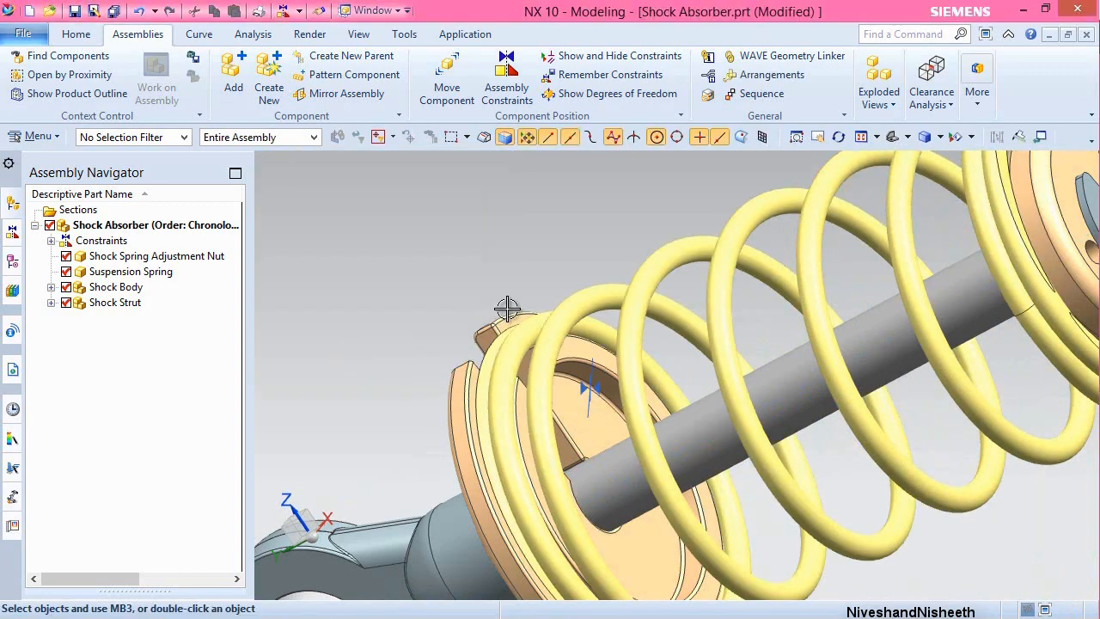
middle_click_drag(508, 309, 513, 283)
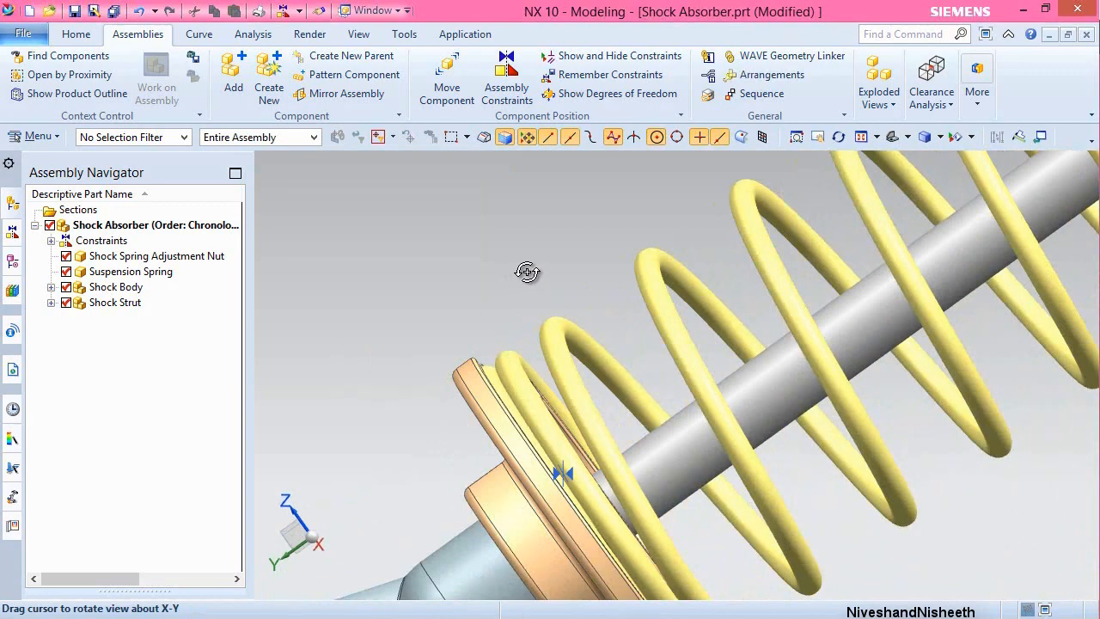
middle_click_drag(527, 273, 573, 266)
scroll(508, 270, "down", 5)
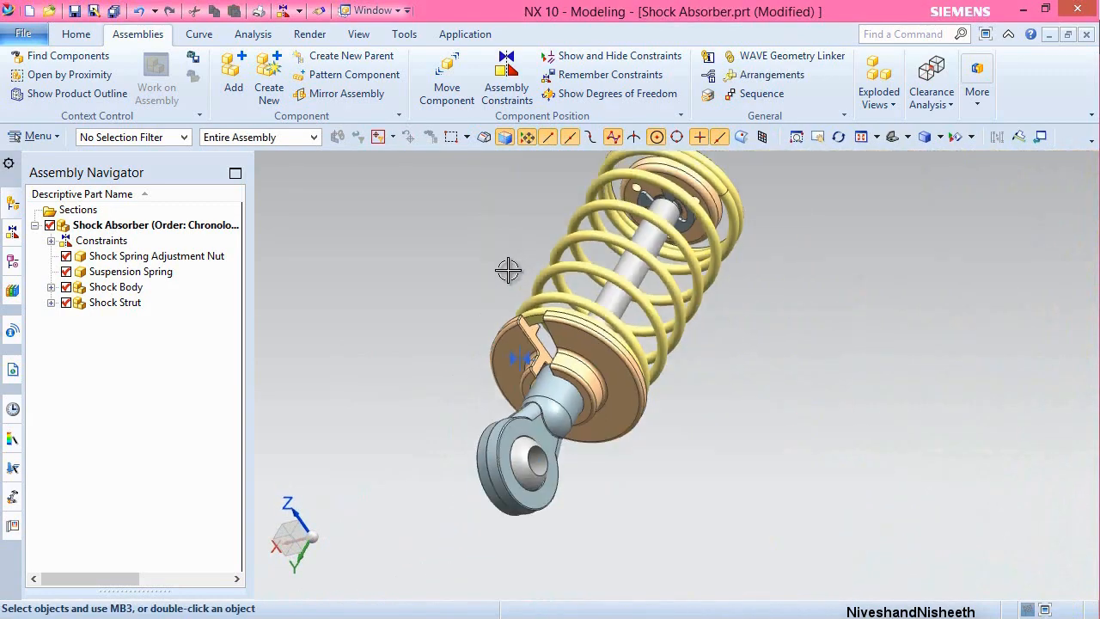
Create a 180° 3D Angle constraint between the Shock Strut eyelet's flat side face and a side flat of the Shock Body's hexagonal end cap.
left_click(908, 137)
left_click(934, 168)
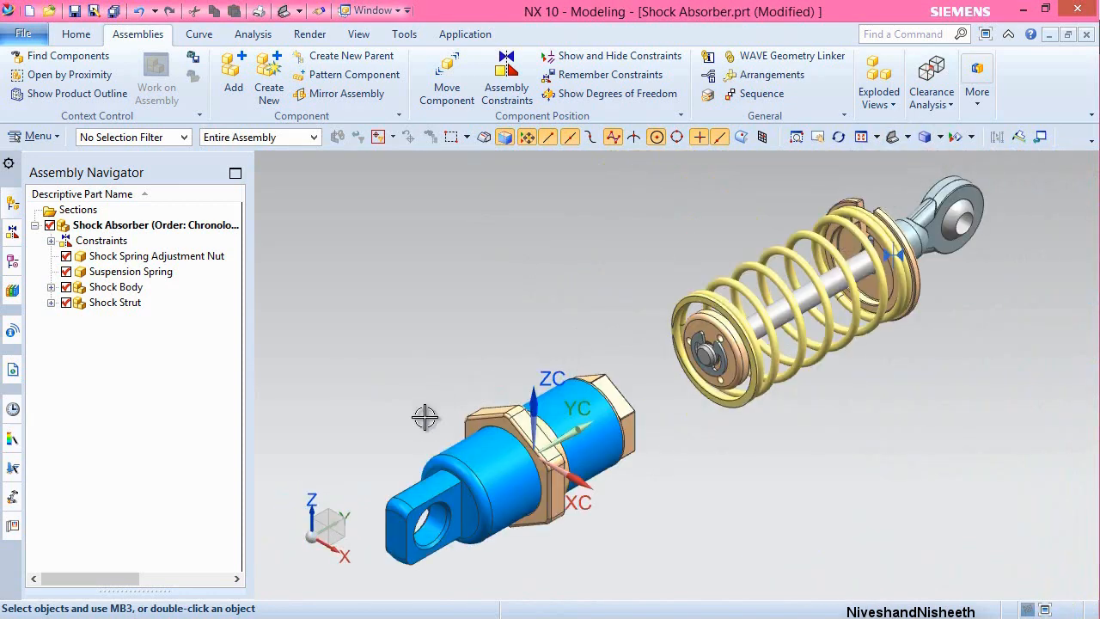
left_click(312, 515)
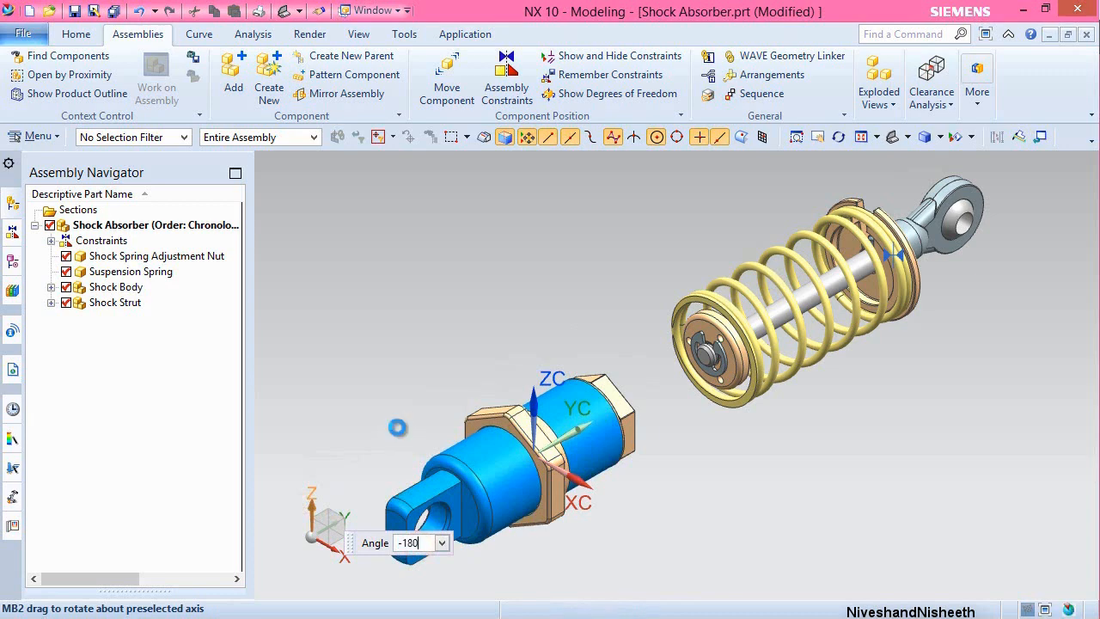
key("Escape")
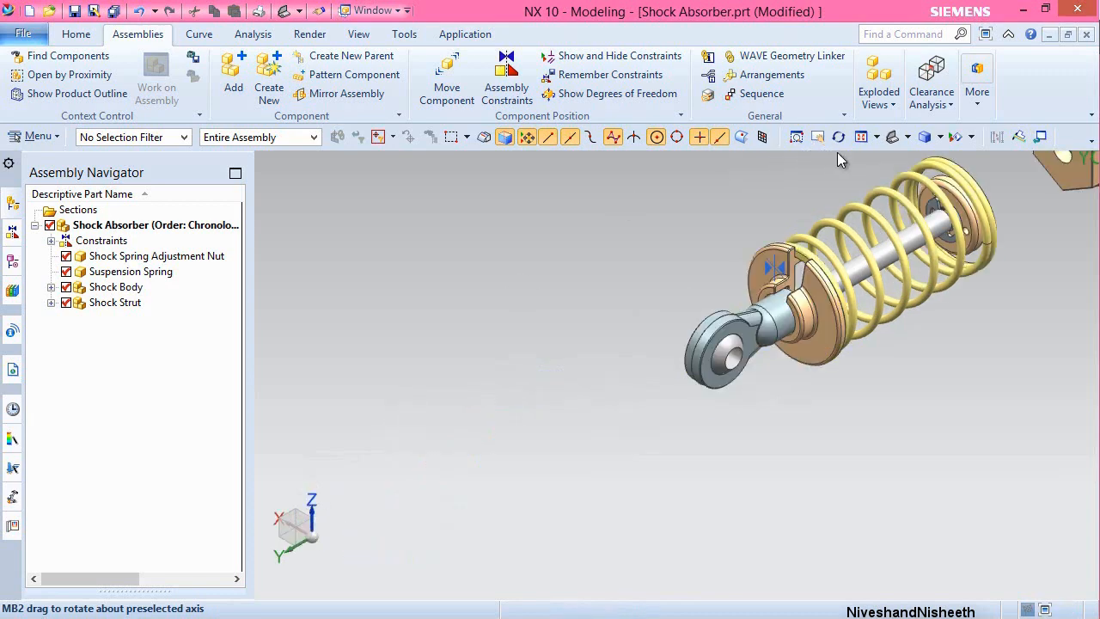
left_click(862, 137)
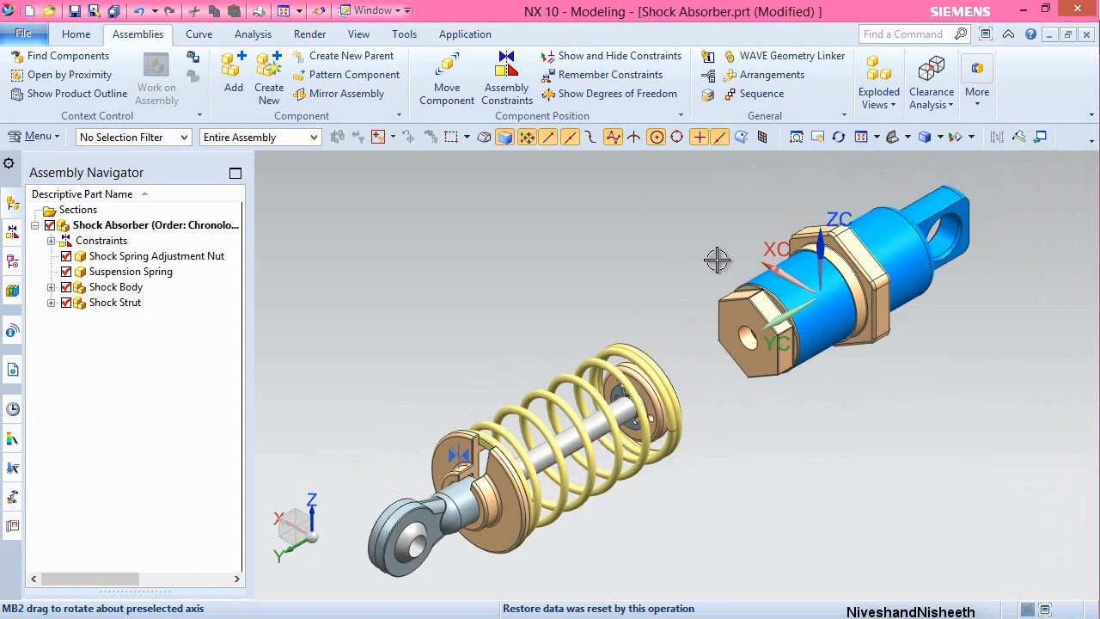
left_click(507, 81)
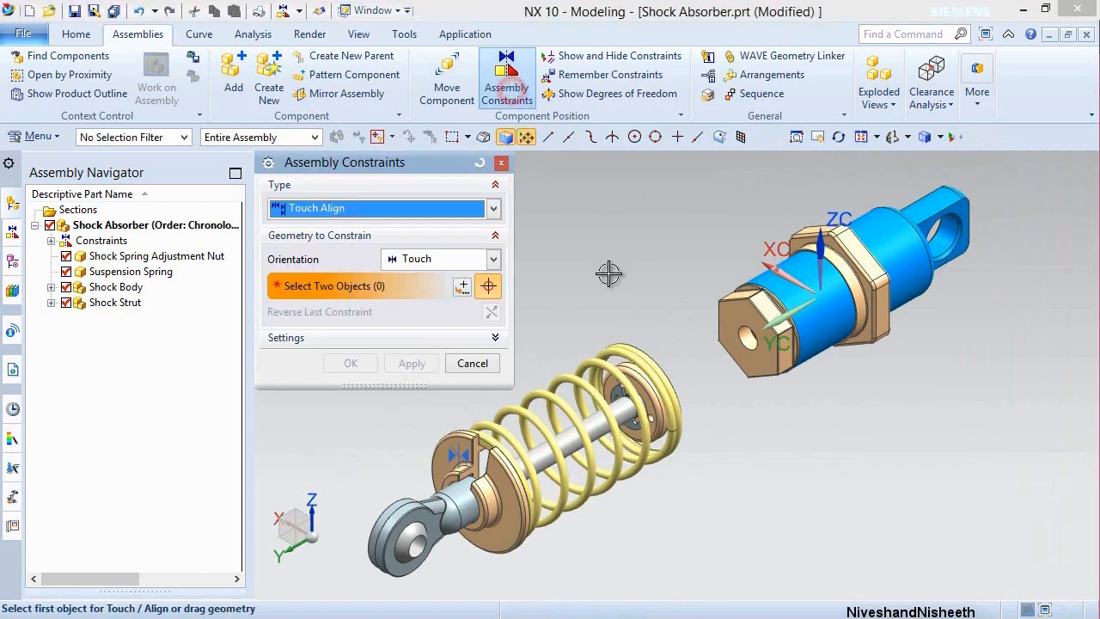
left_click(493, 260)
left_click(494, 262)
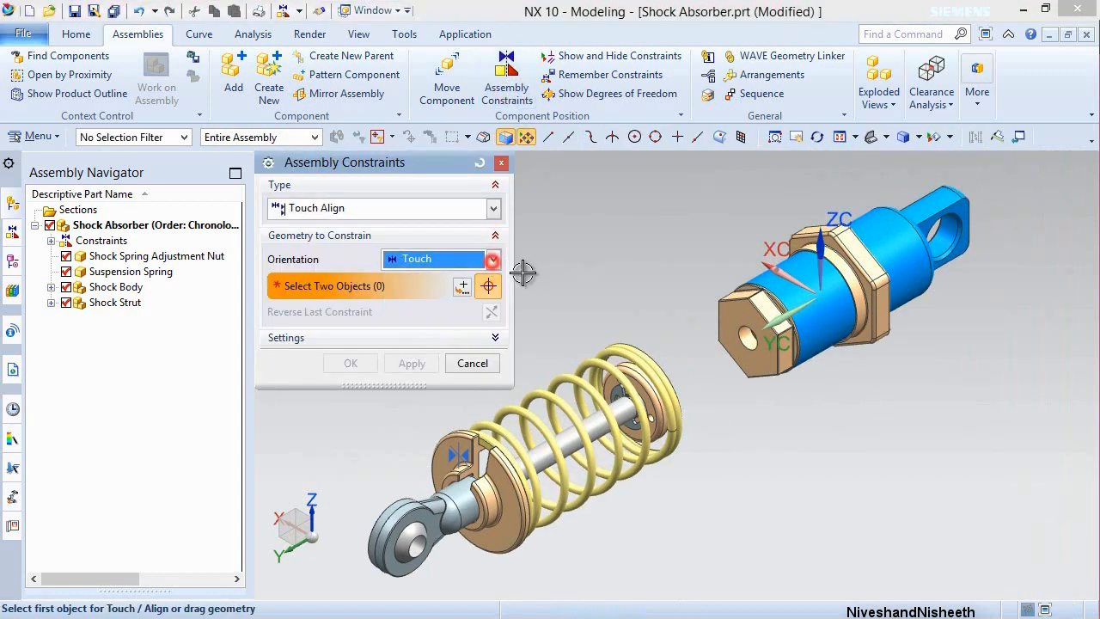
left_click(493, 209)
left_click(326, 403)
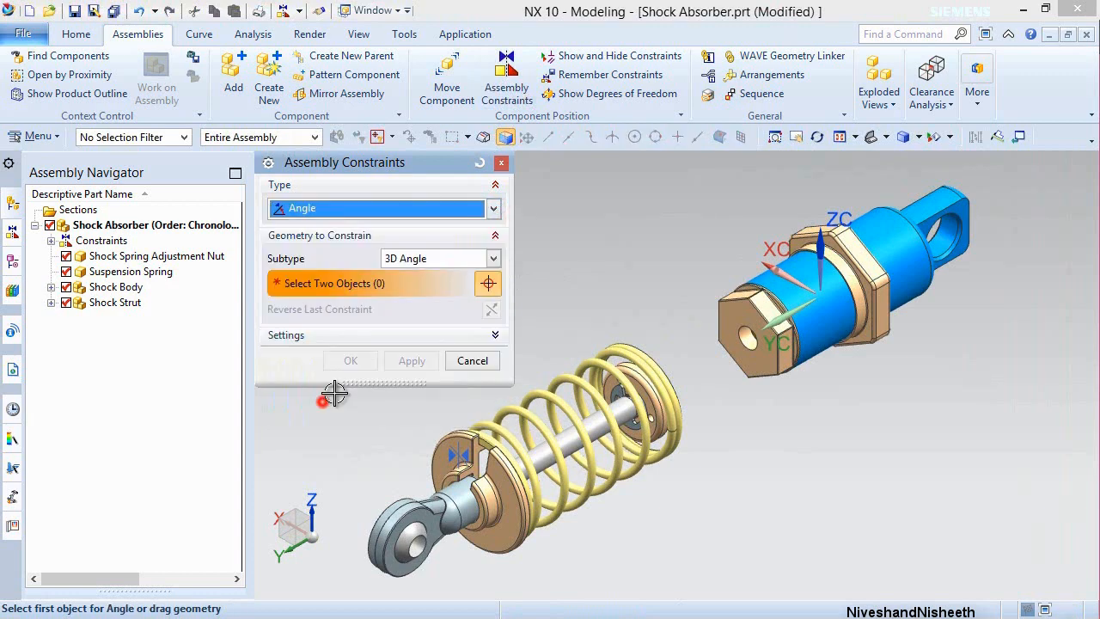
scroll(469, 548, "up", 3)
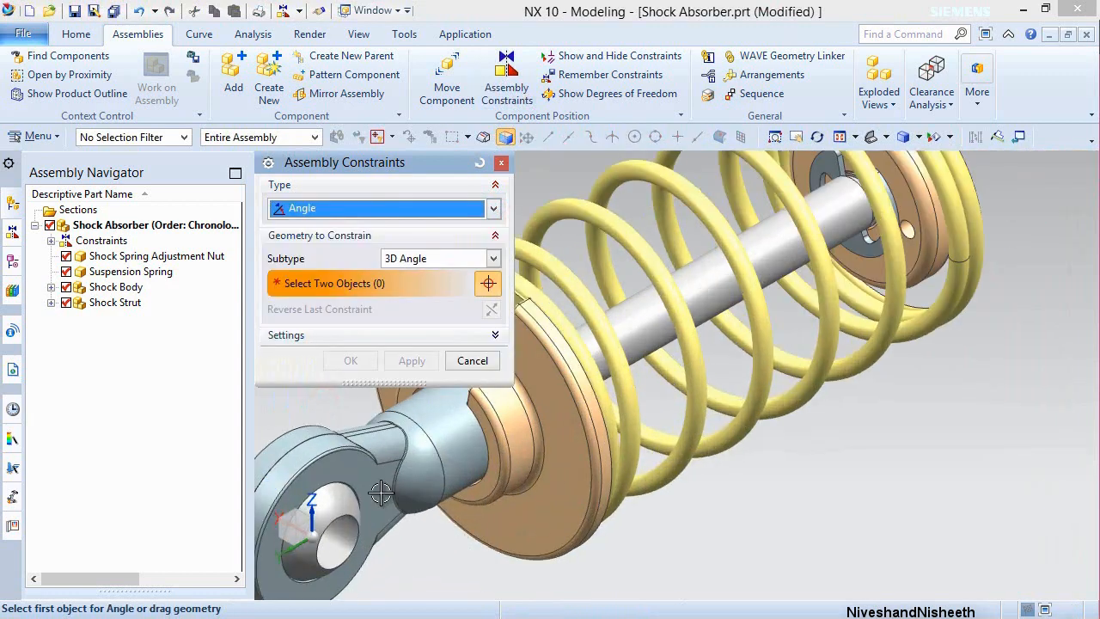
left_click(378, 511)
scroll(548, 509, "down", 2)
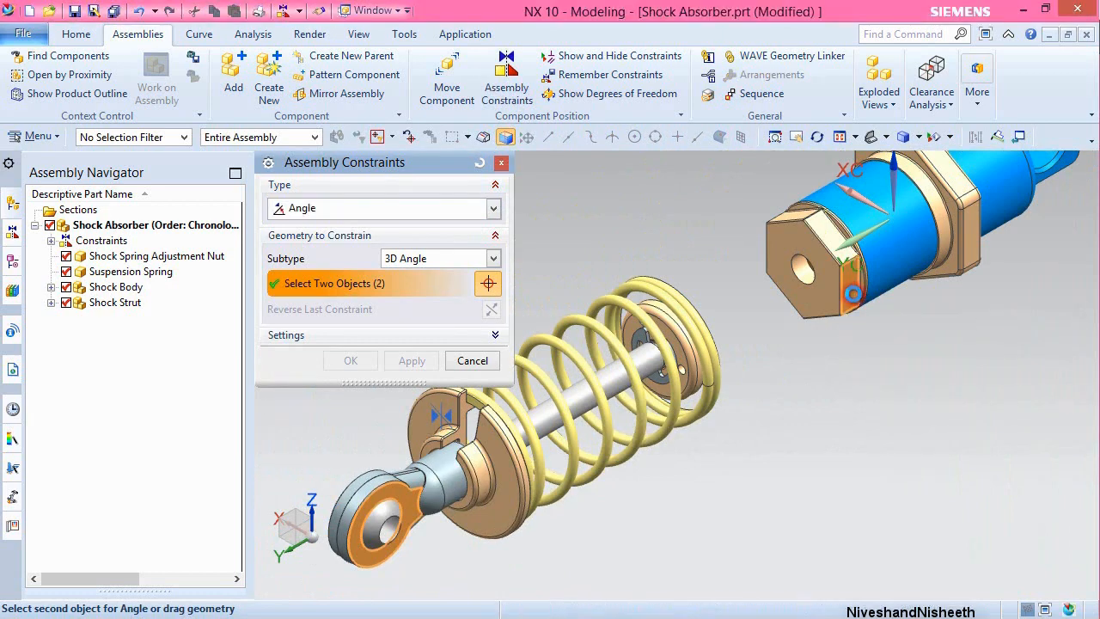
left_click(853, 293)
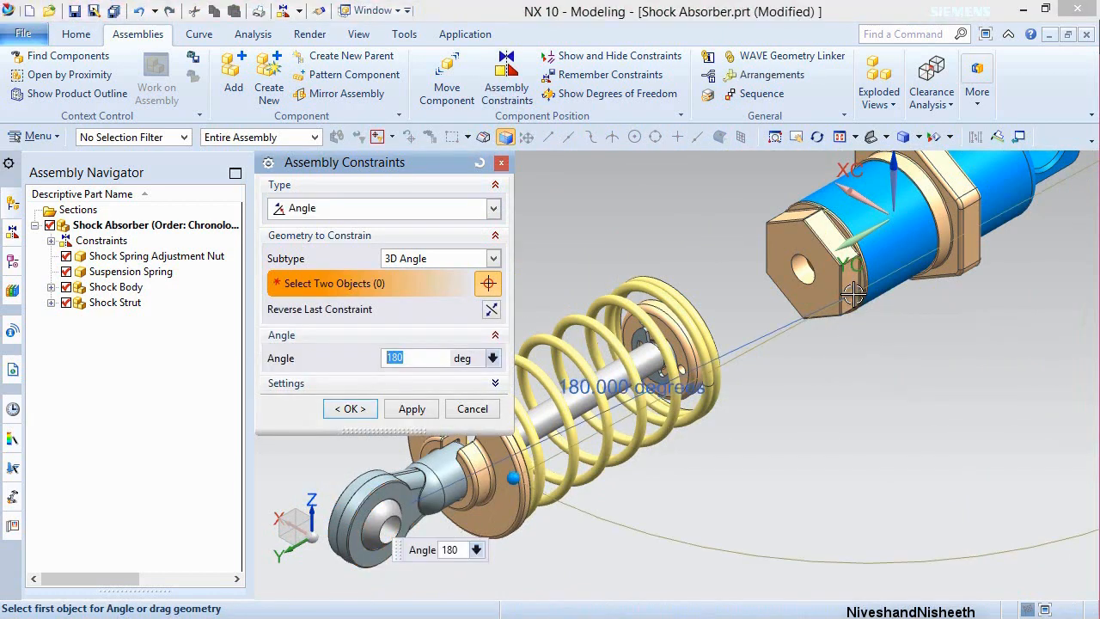
left_click(352, 410)
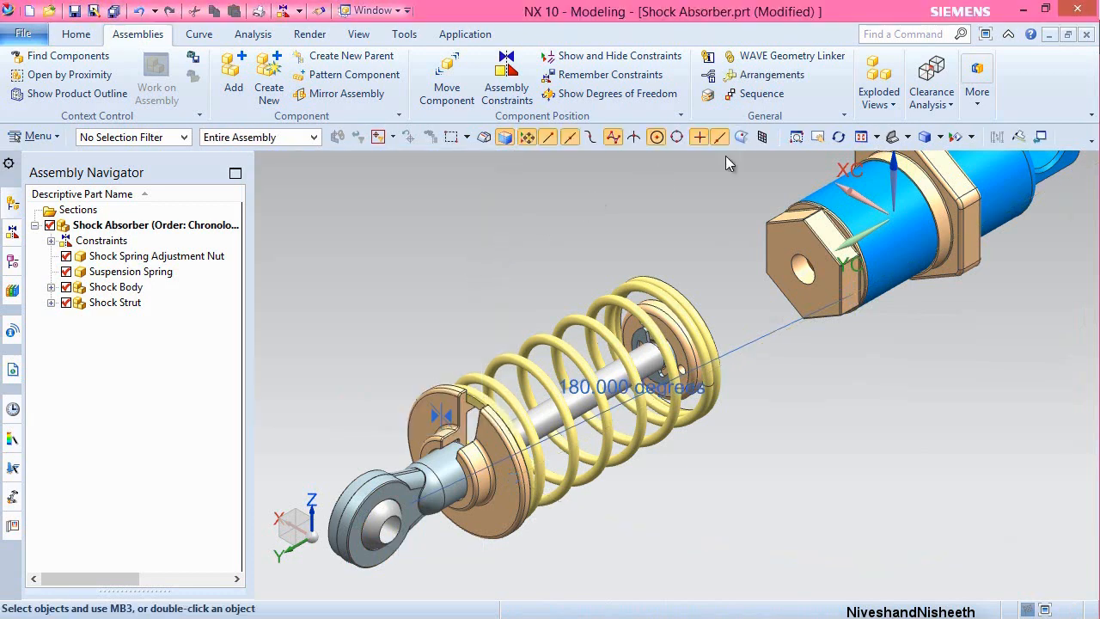
left_click(862, 137)
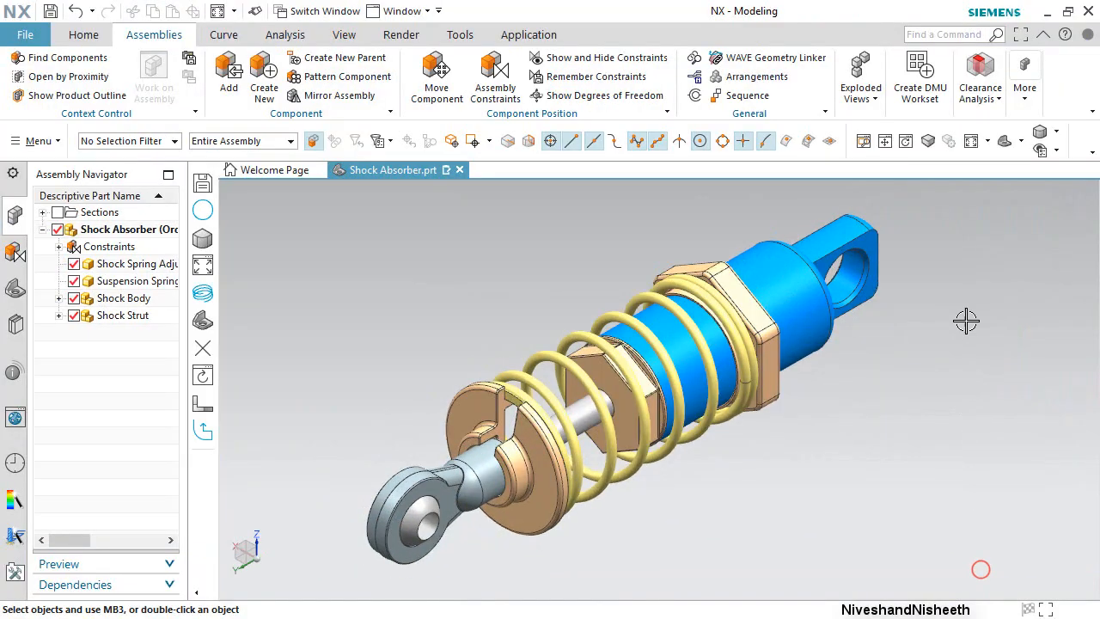
Examine the assembled shock absorber in full-screen view, return to the normal window, and save the assembly.
left_click(1020, 35)
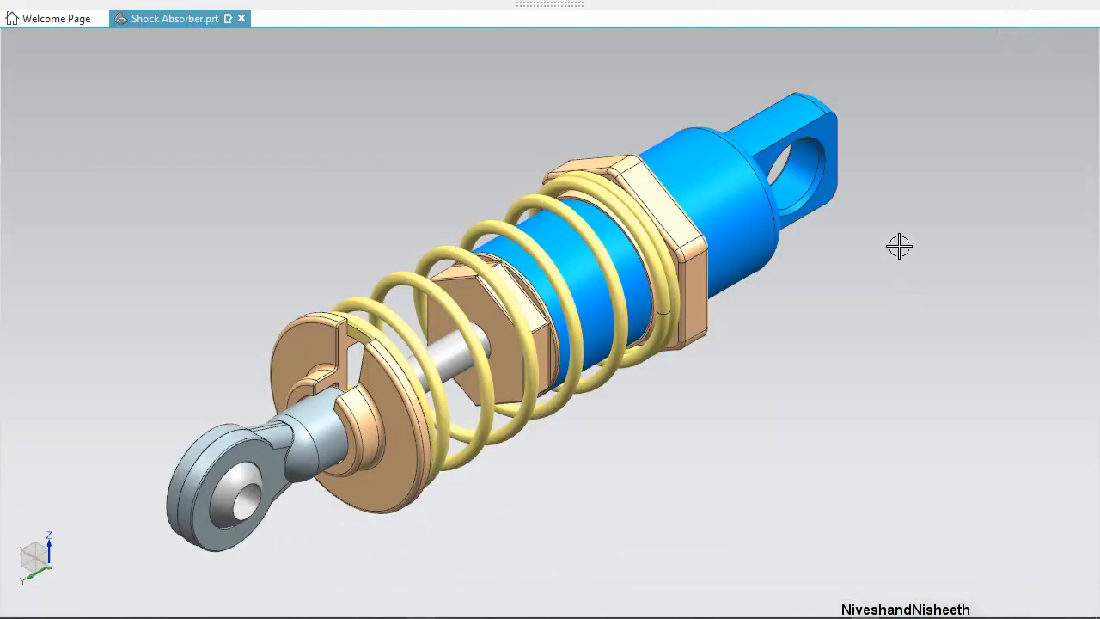
right_click(899, 246)
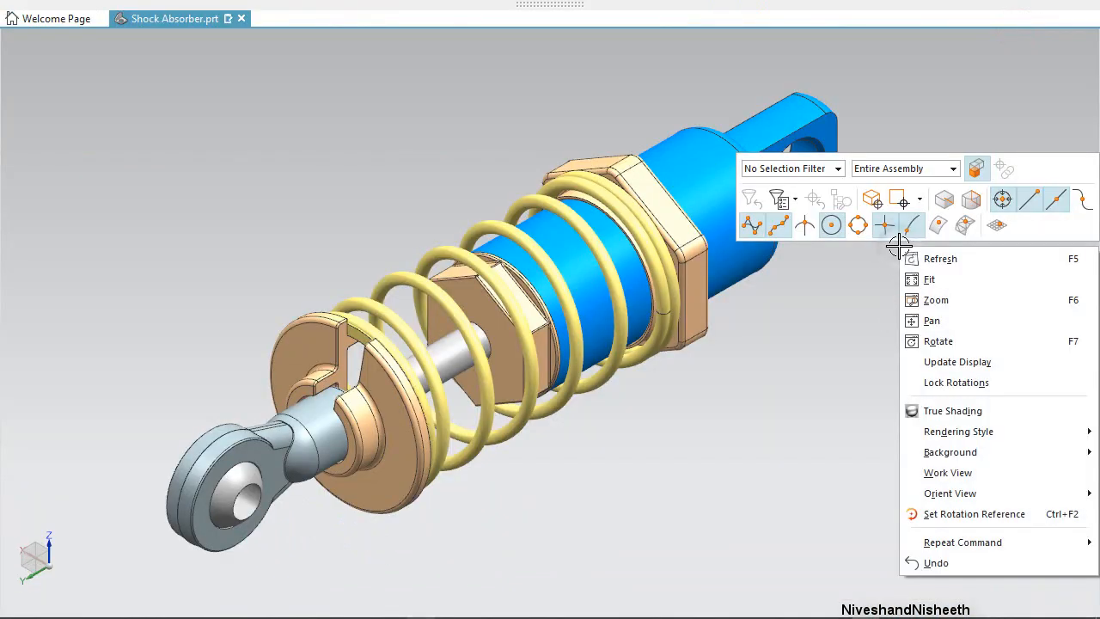
left_click(924, 299)
left_click_drag(79, 59, 942, 577)
right_click(862, 255)
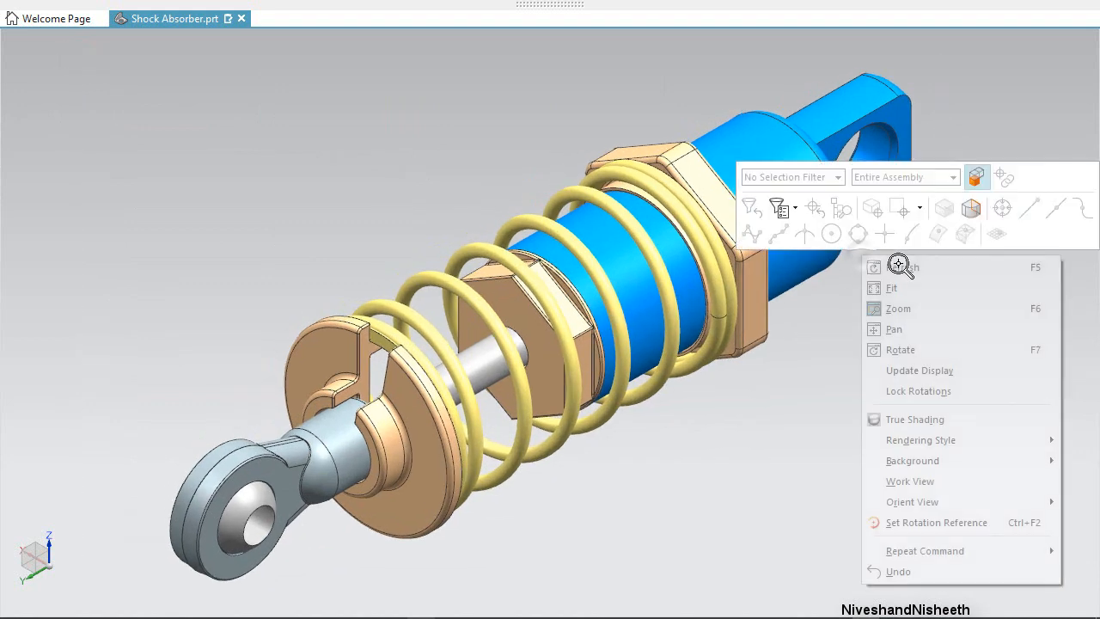
left_click(893, 333)
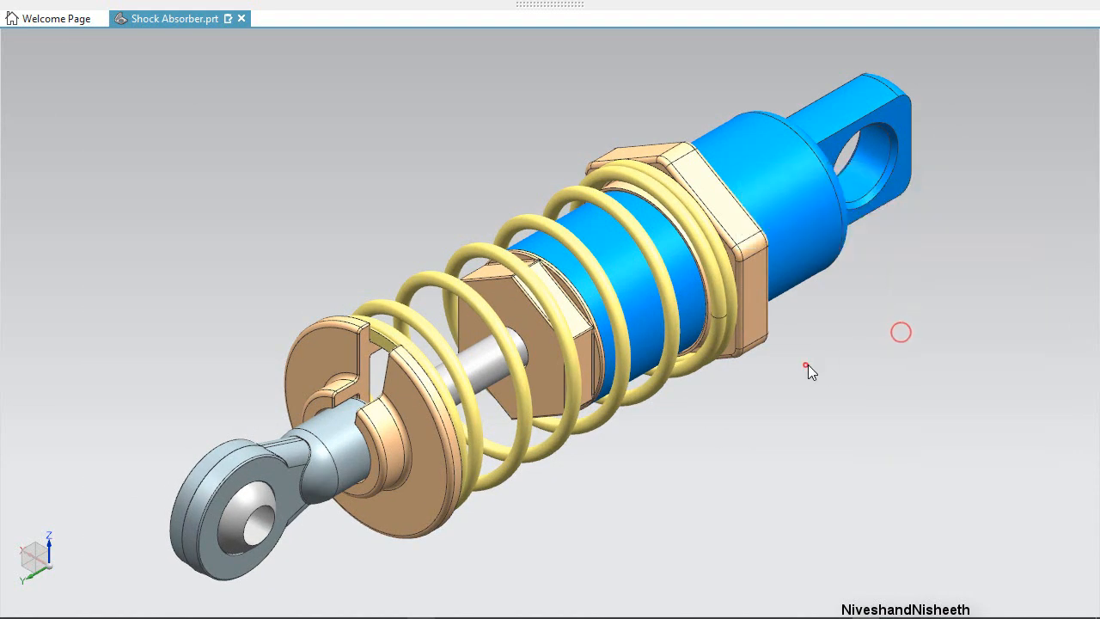
left_click_drag(808, 365, 828, 376)
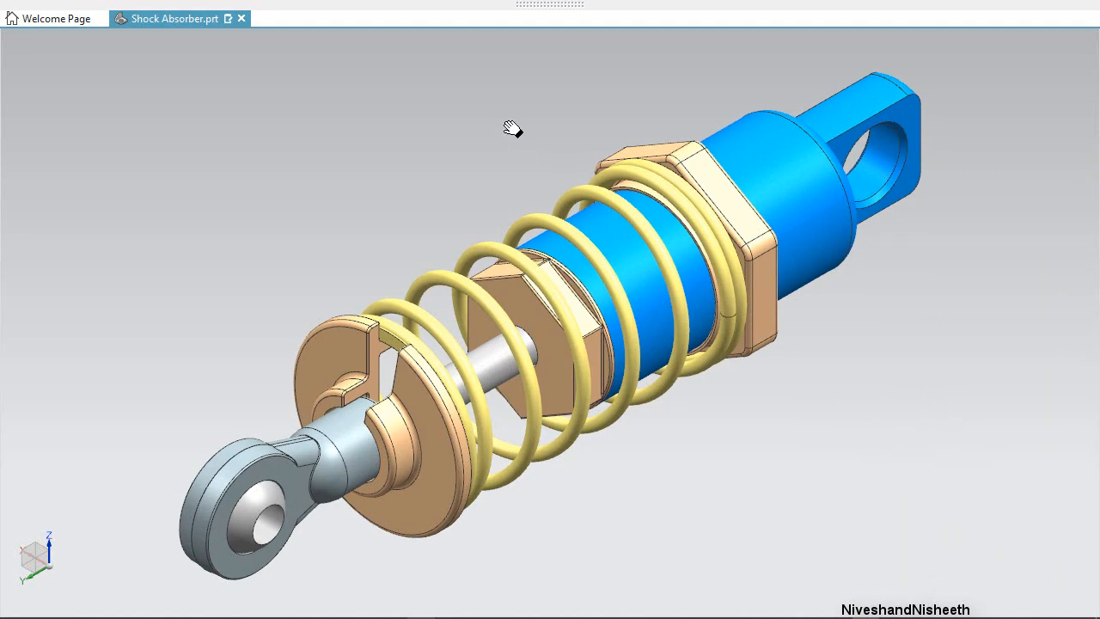
mouse_move(877, 10)
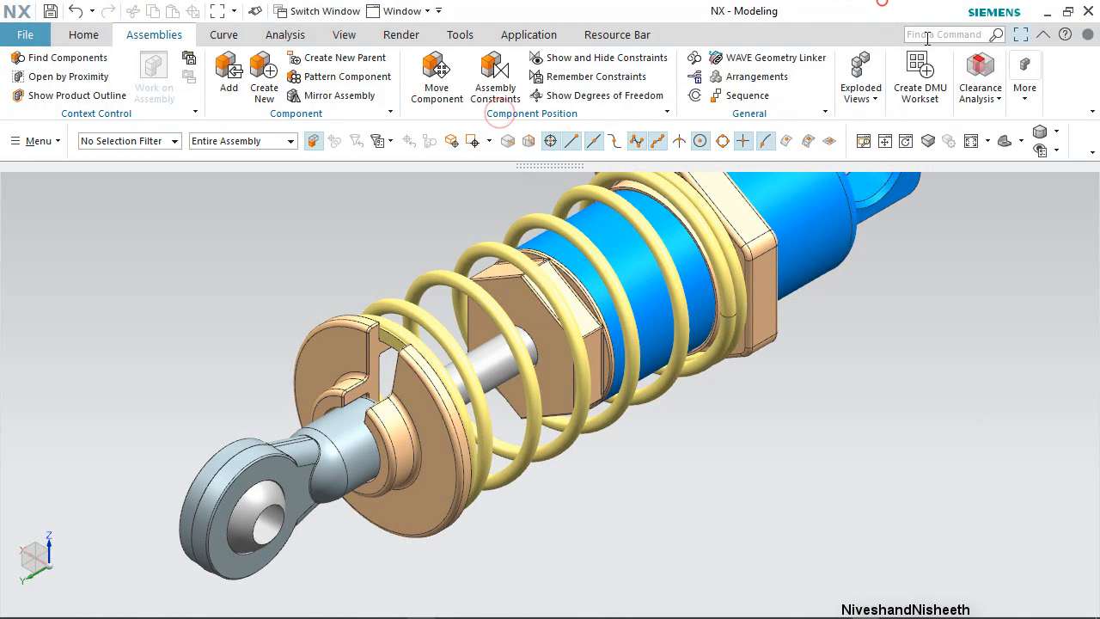
left_click(1021, 34)
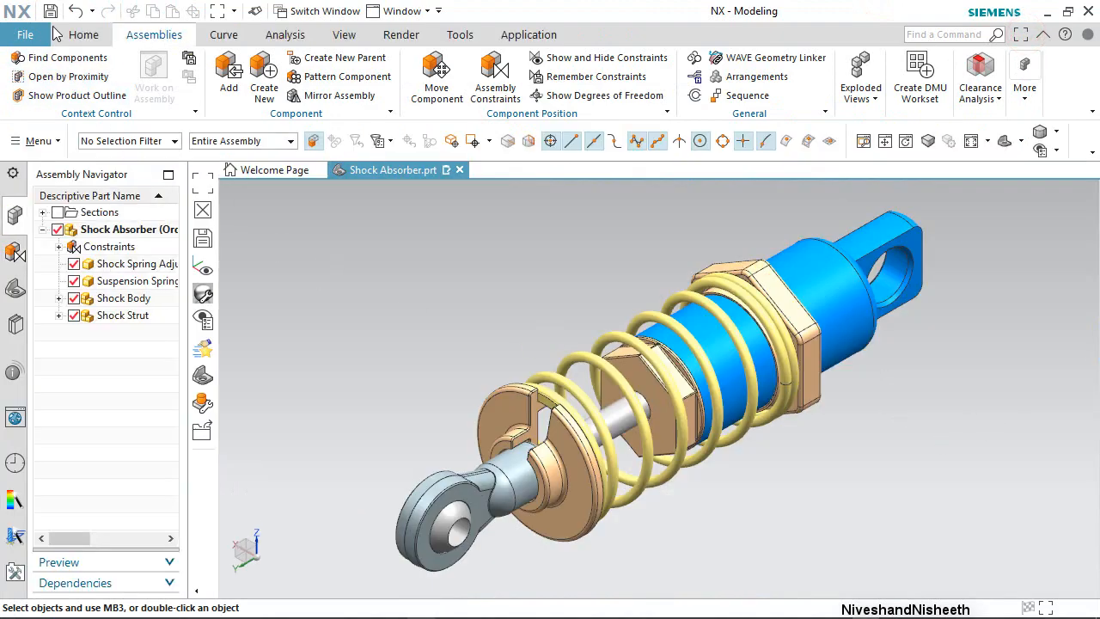
left_click(52, 14)
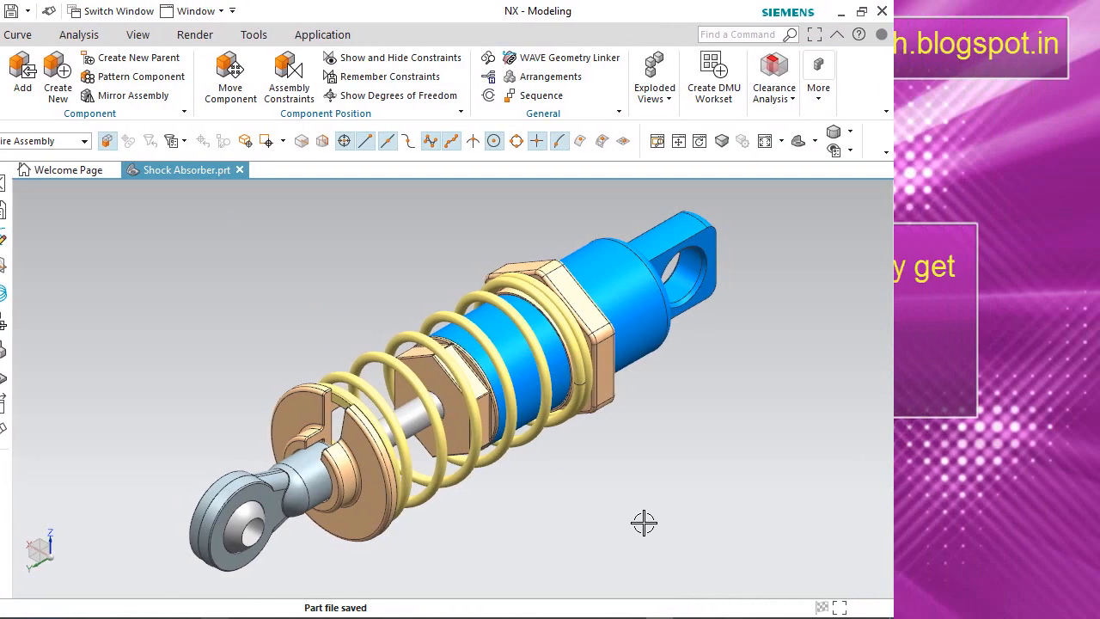